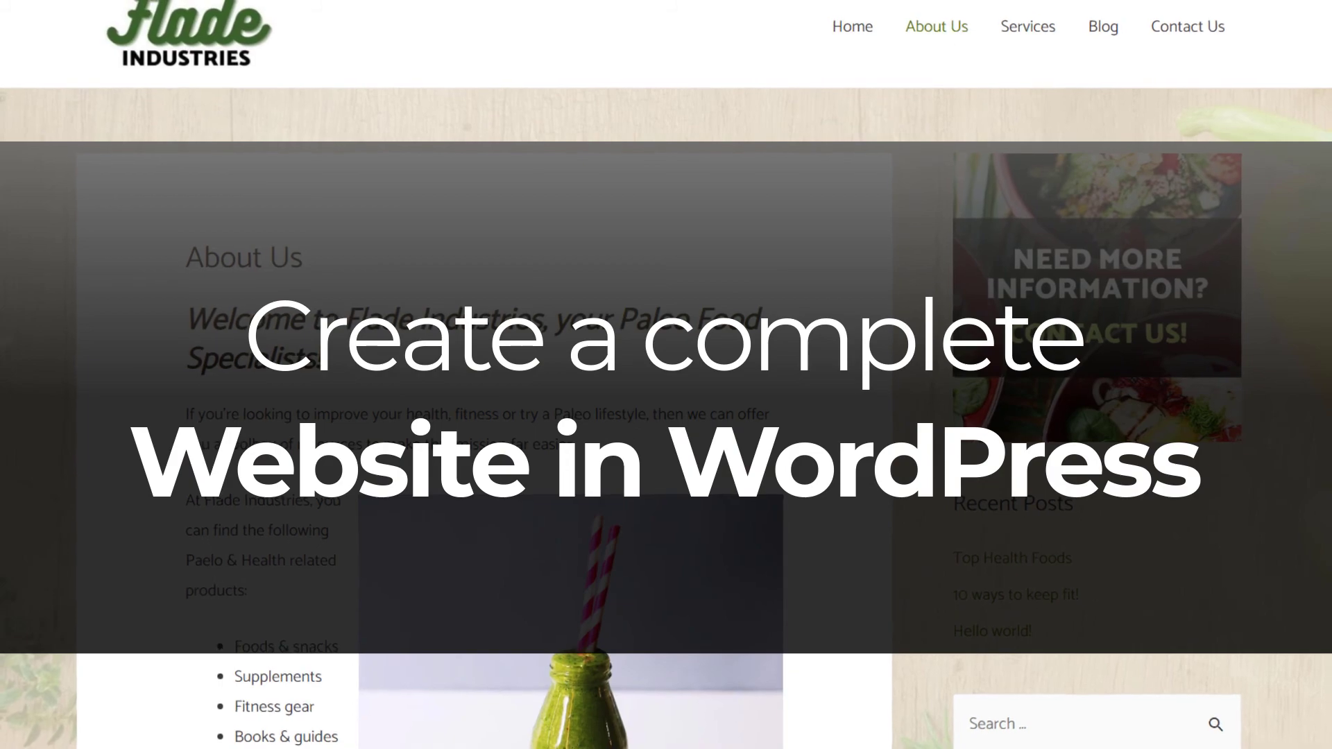
# Step: Scroll the Flade Industries home page and open the Contact Us page from its banner
pyautogui.scroll(-6, 665, 388)
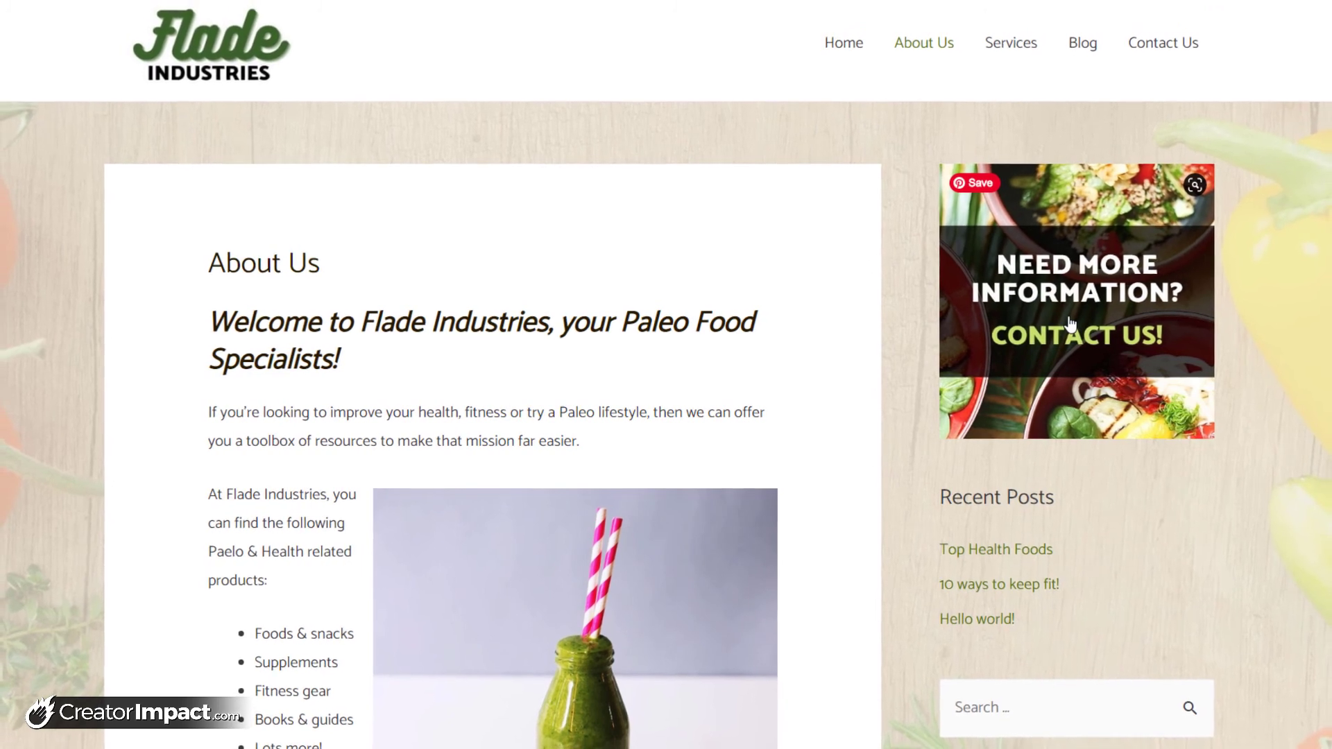
pyautogui.click(1071, 322)
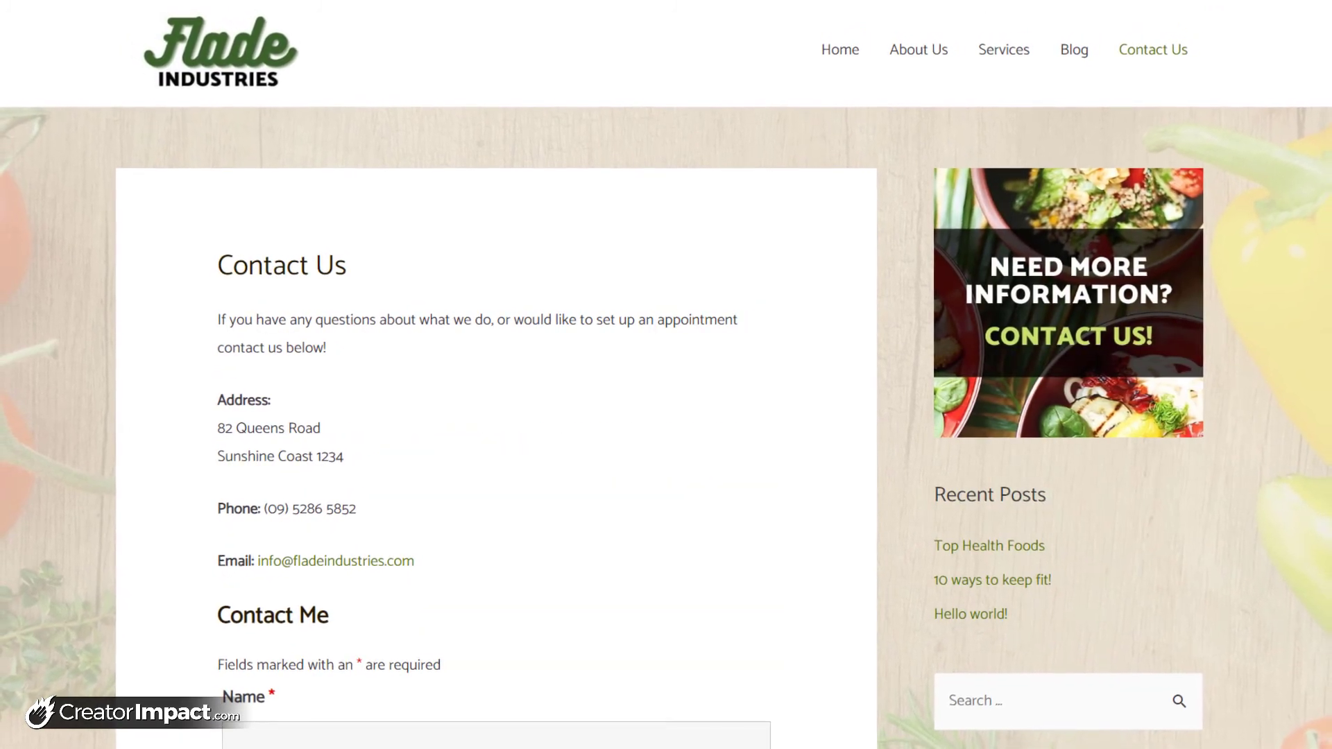
pyautogui.scroll(-1, 666, 375)
pyautogui.scroll(-8, 666, 374)
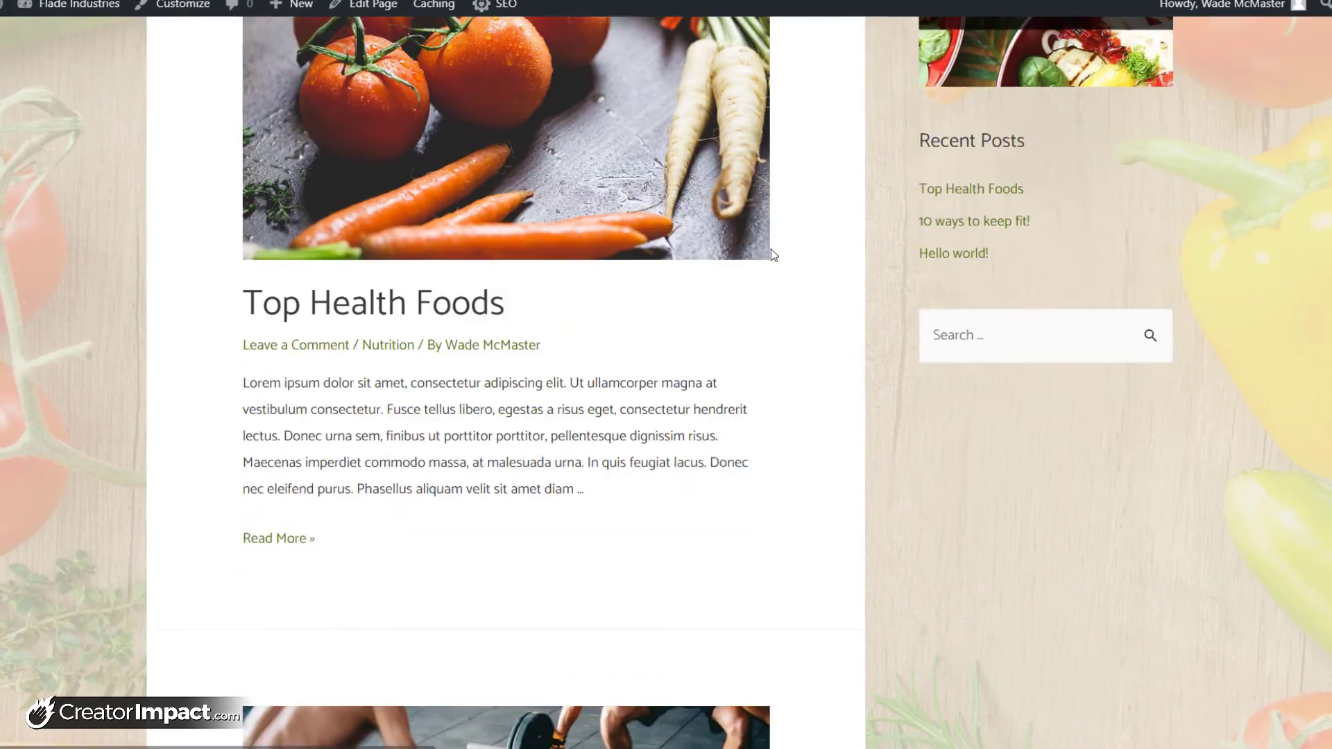
# Step: Scroll through the blog and open the '10 ways to keep fit!' post
pyautogui.scroll(-1, 773, 251)
pyautogui.scroll(-7, 769, 253)
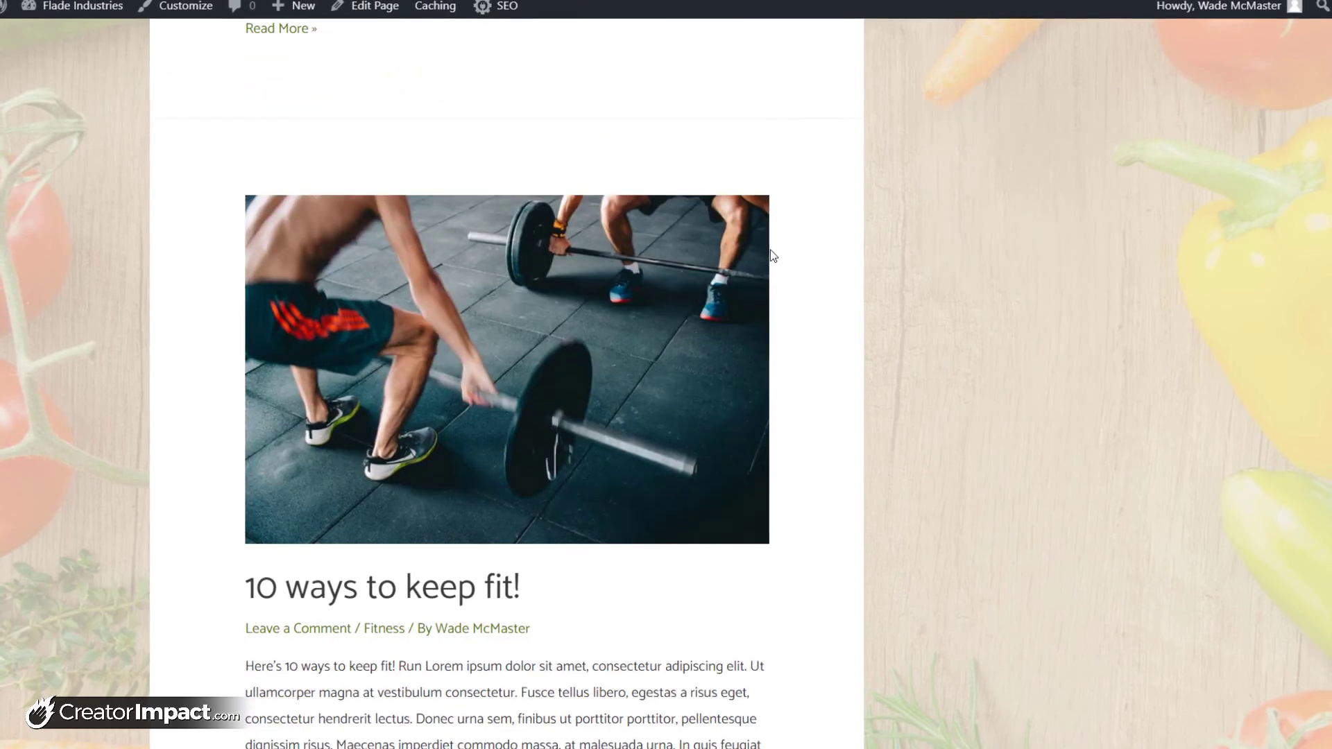
pyautogui.scroll(-5, 767, 253)
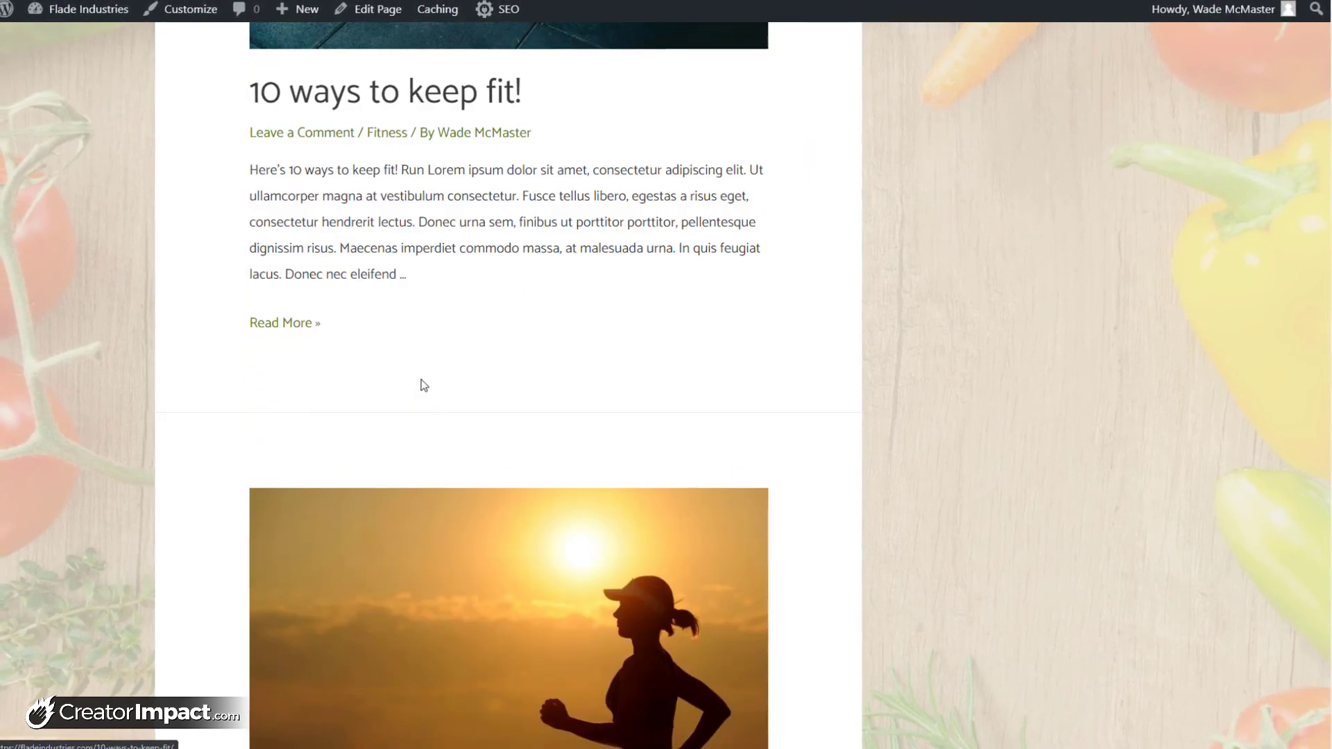
pyautogui.scroll(-5, 419, 384)
pyautogui.scroll(7, 420, 392)
pyautogui.click(553, 238)
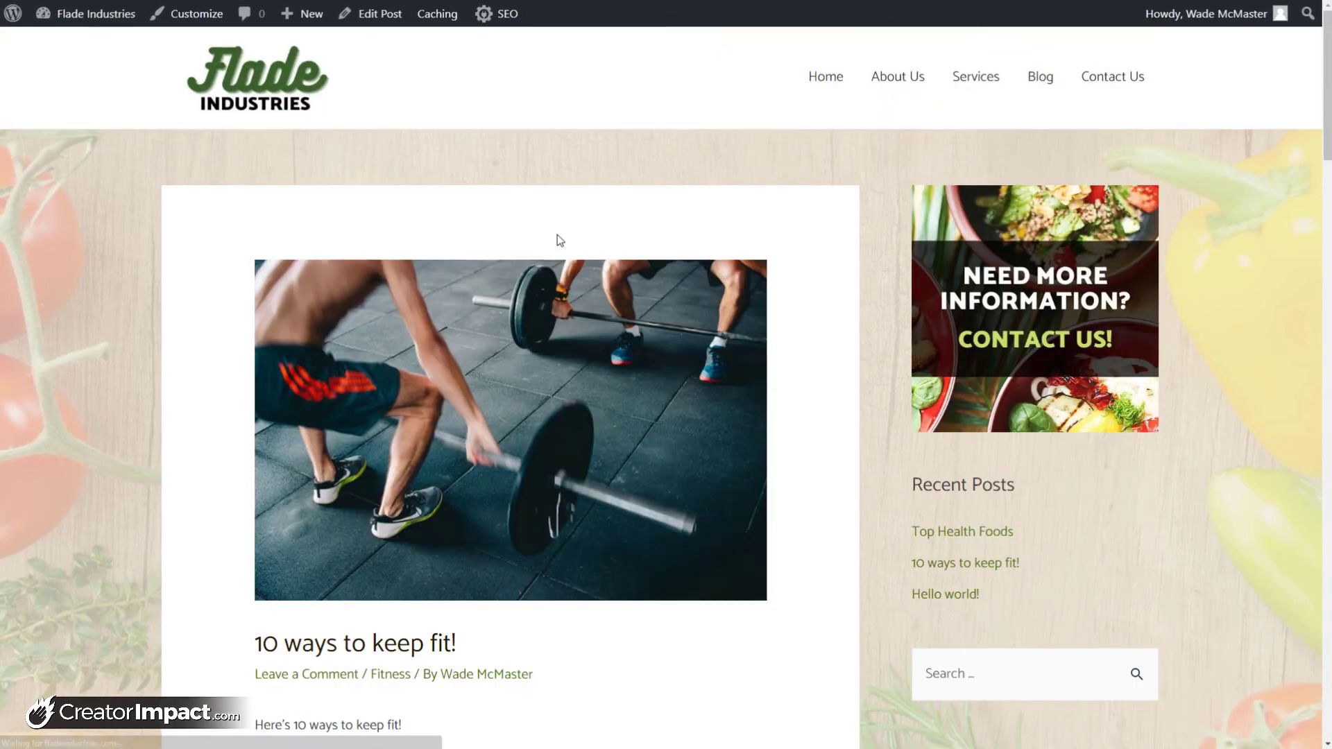
pyautogui.scroll(-2, 1319, 128)
pyautogui.scroll(-3, 1319, 128)
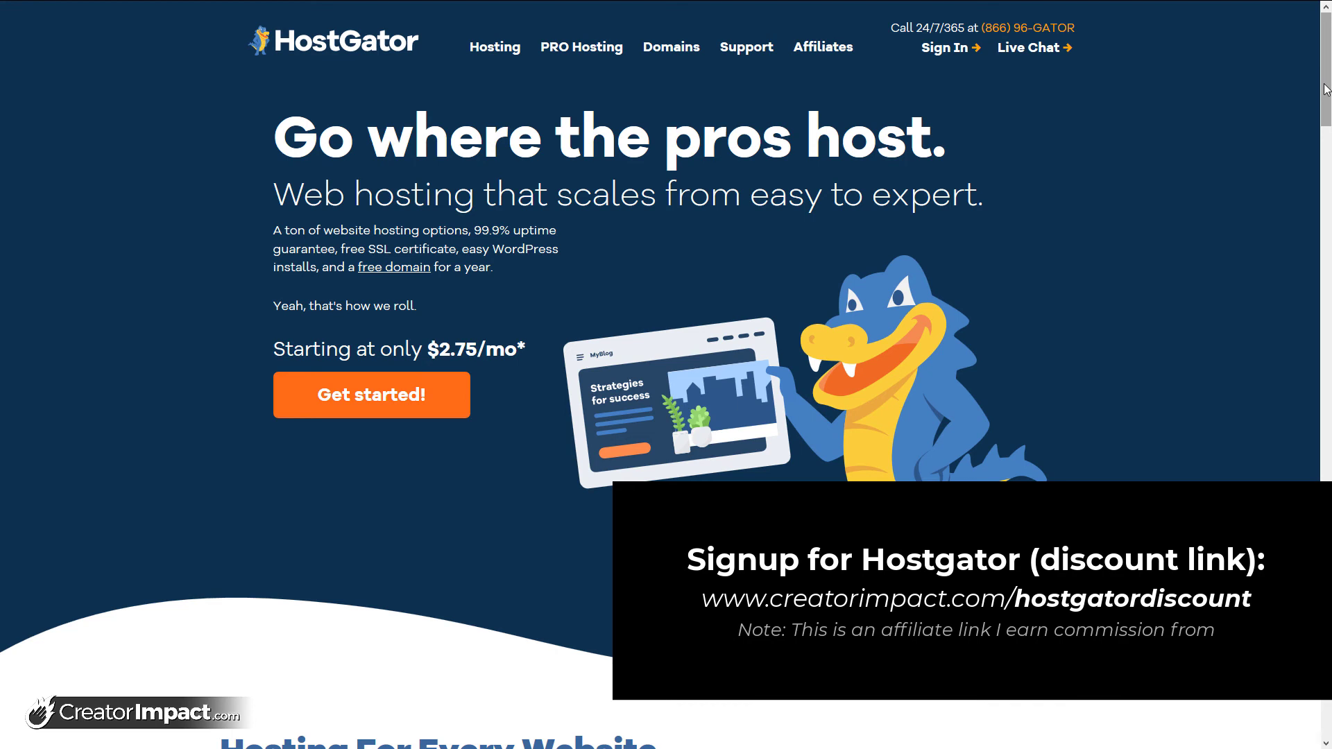
# Step: Open HostGator's Cloud Hosting page from the footer and scroll to the Hatchling, Baby and Business plans
pyautogui.moveTo(495, 48)
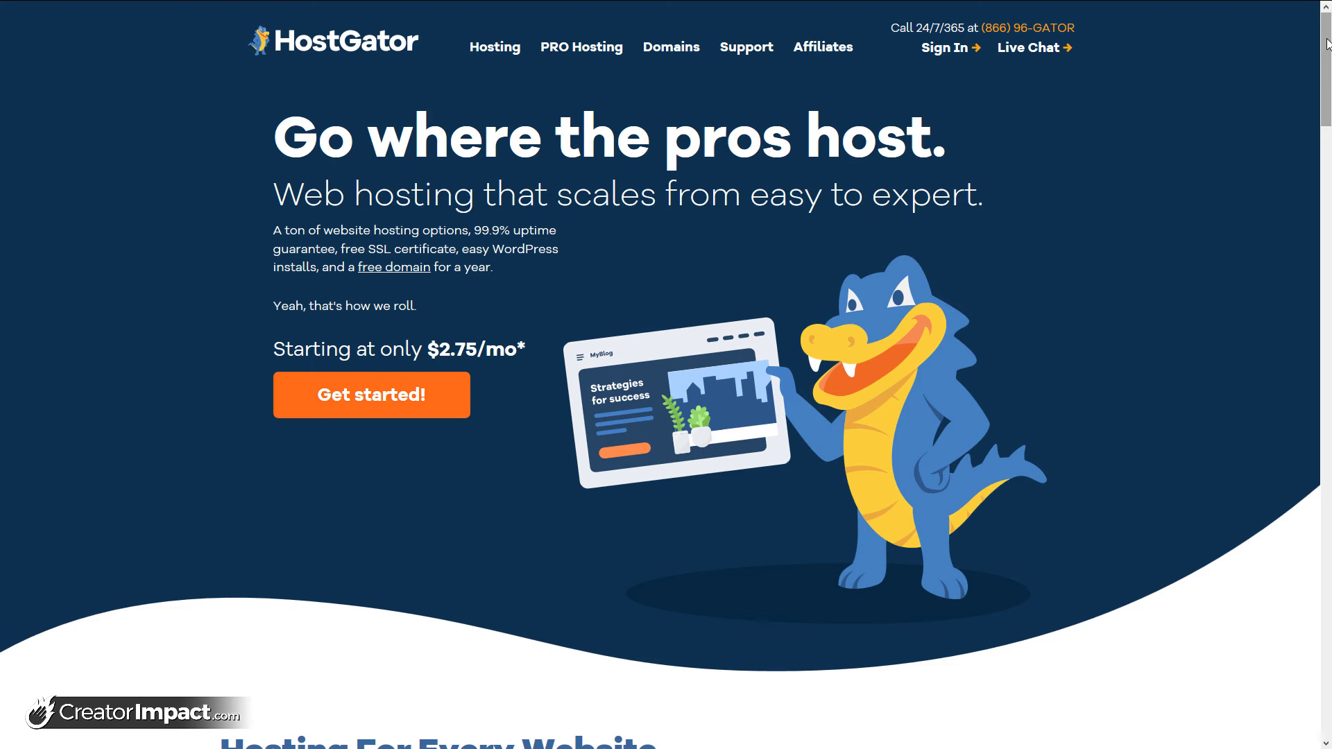
pyautogui.moveTo(550, 54)
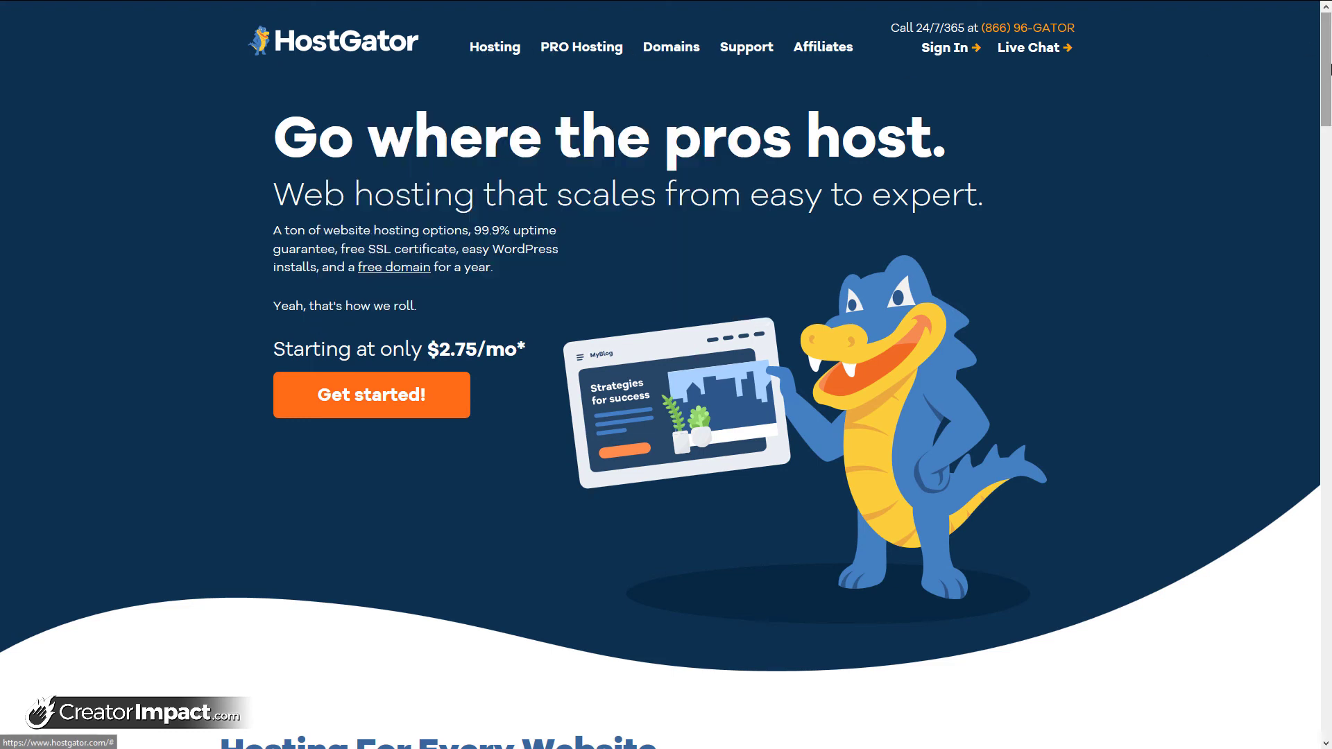
pyautogui.moveTo(1326, 43); pyautogui.dragTo(1300, 697)
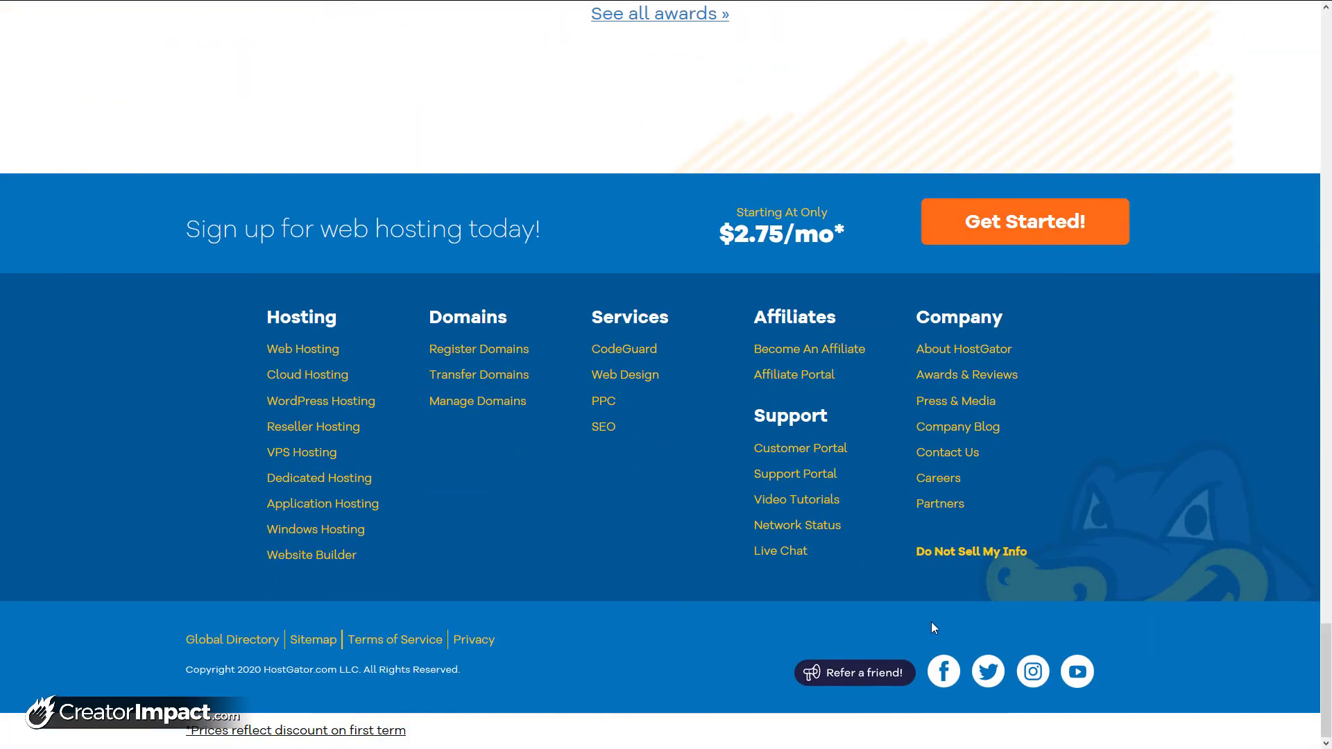
pyautogui.click(307, 376)
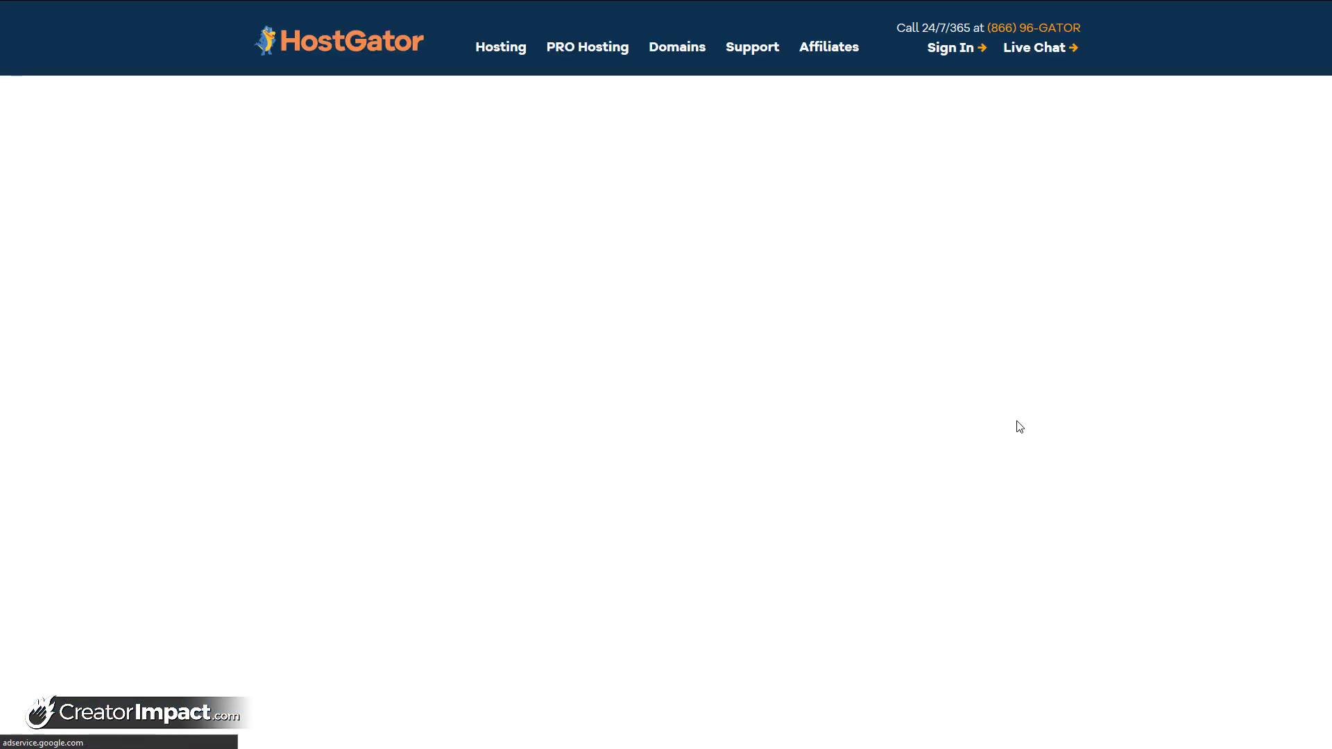
pyautogui.scroll(-4, 740, 246)
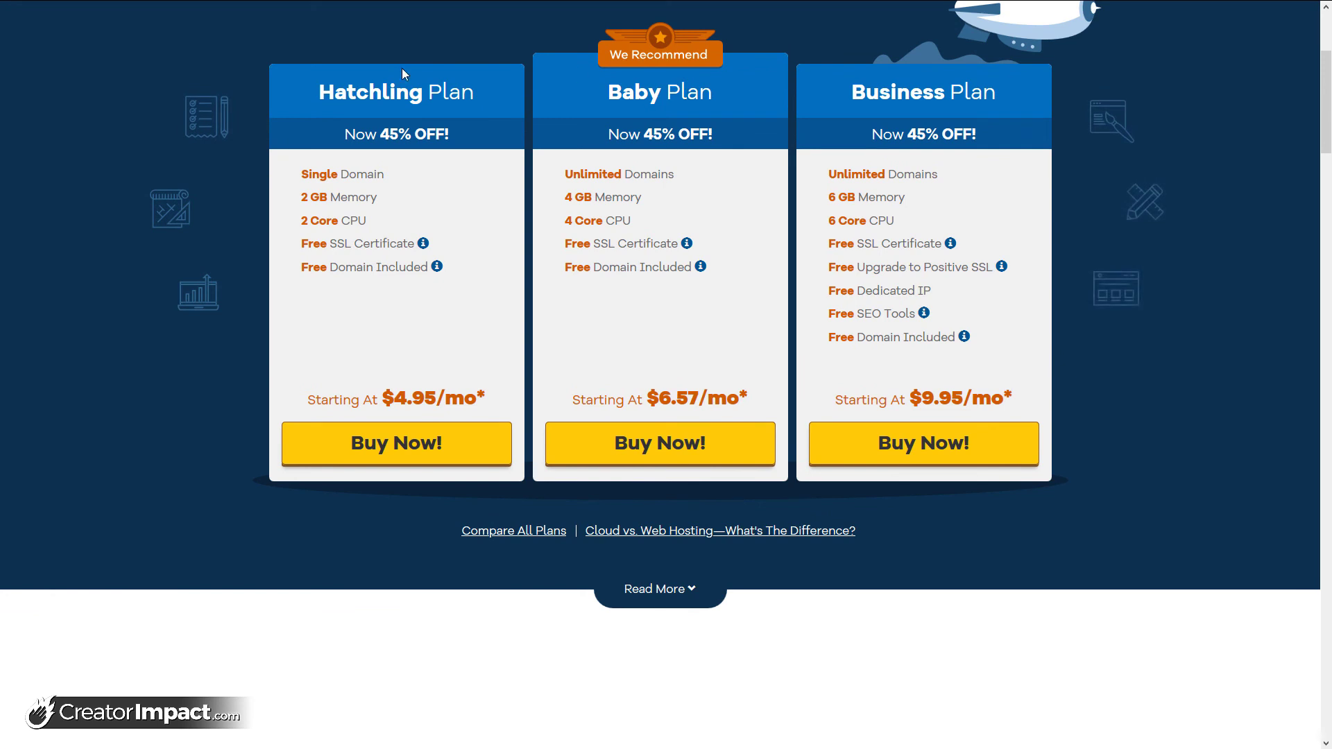
# Step: Check out the Cloud Baby plan on a 36-month cycle, totalling $303.20 with coupon CLOUD3645
pyautogui.click(678, 459)
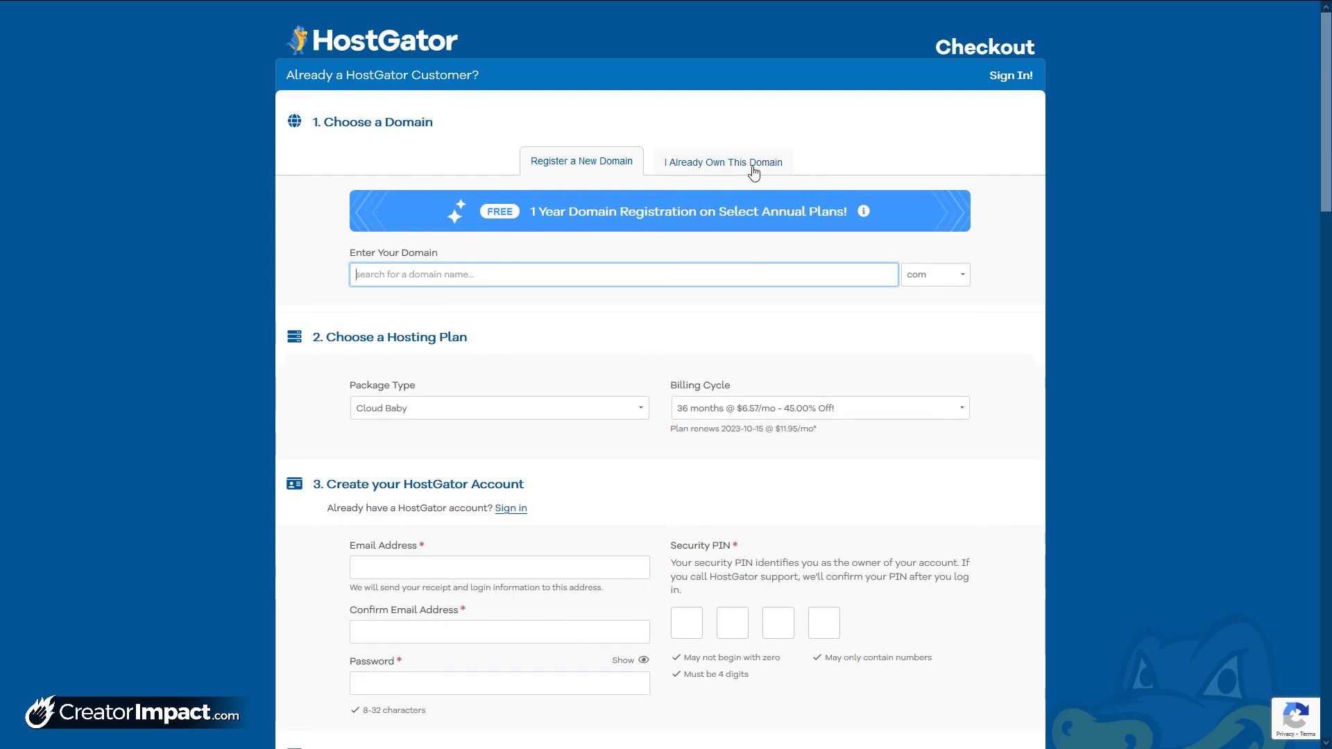
pyautogui.scroll(-2, 392, 280)
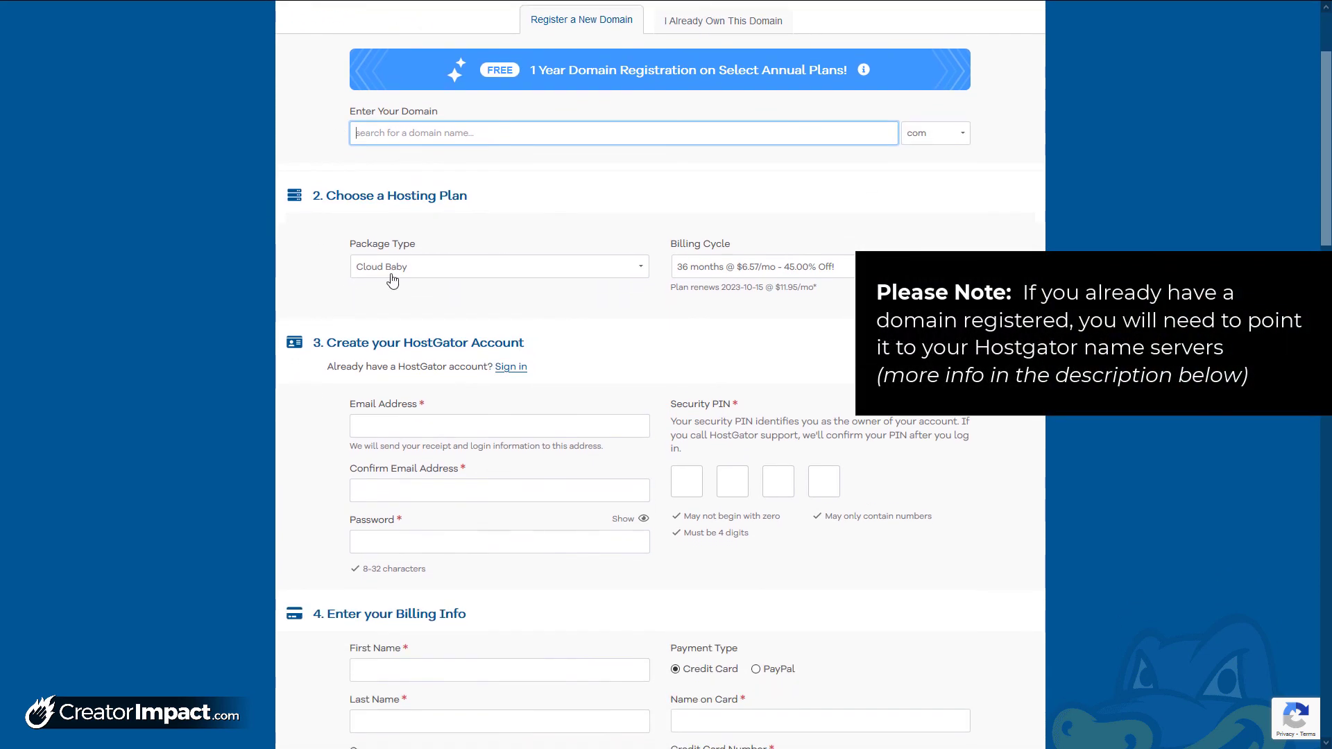
pyautogui.click(800, 276)
pyautogui.click(1066, 215)
pyautogui.scroll(-2, 414, 367)
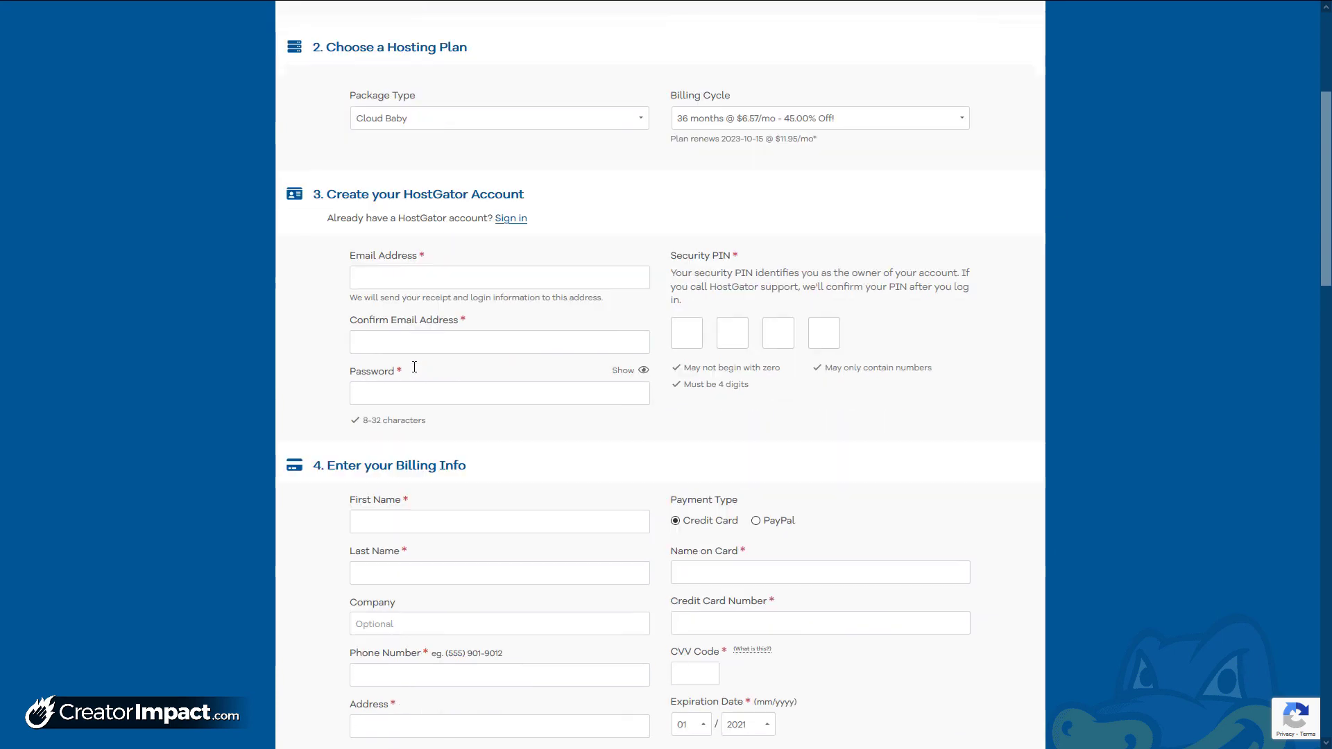
pyautogui.scroll(-5, 466, 330)
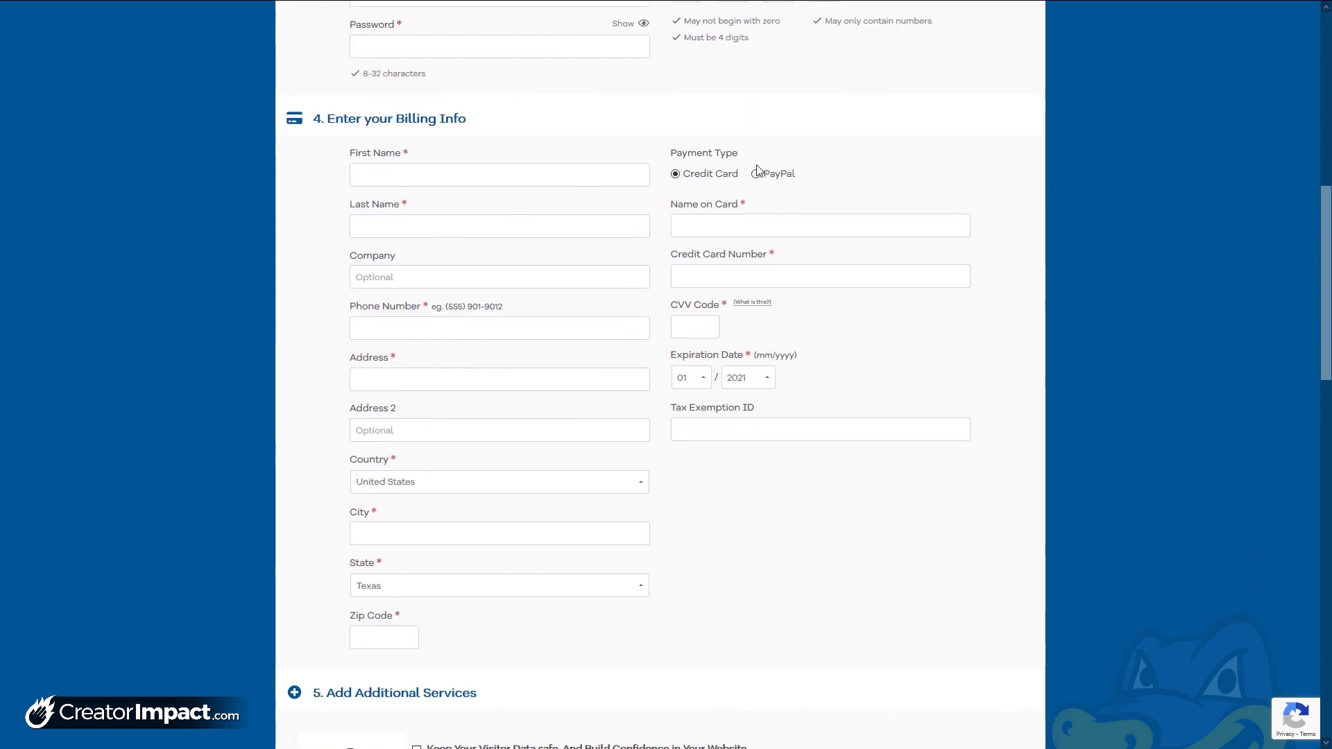
pyautogui.scroll(-8, 430, 325)
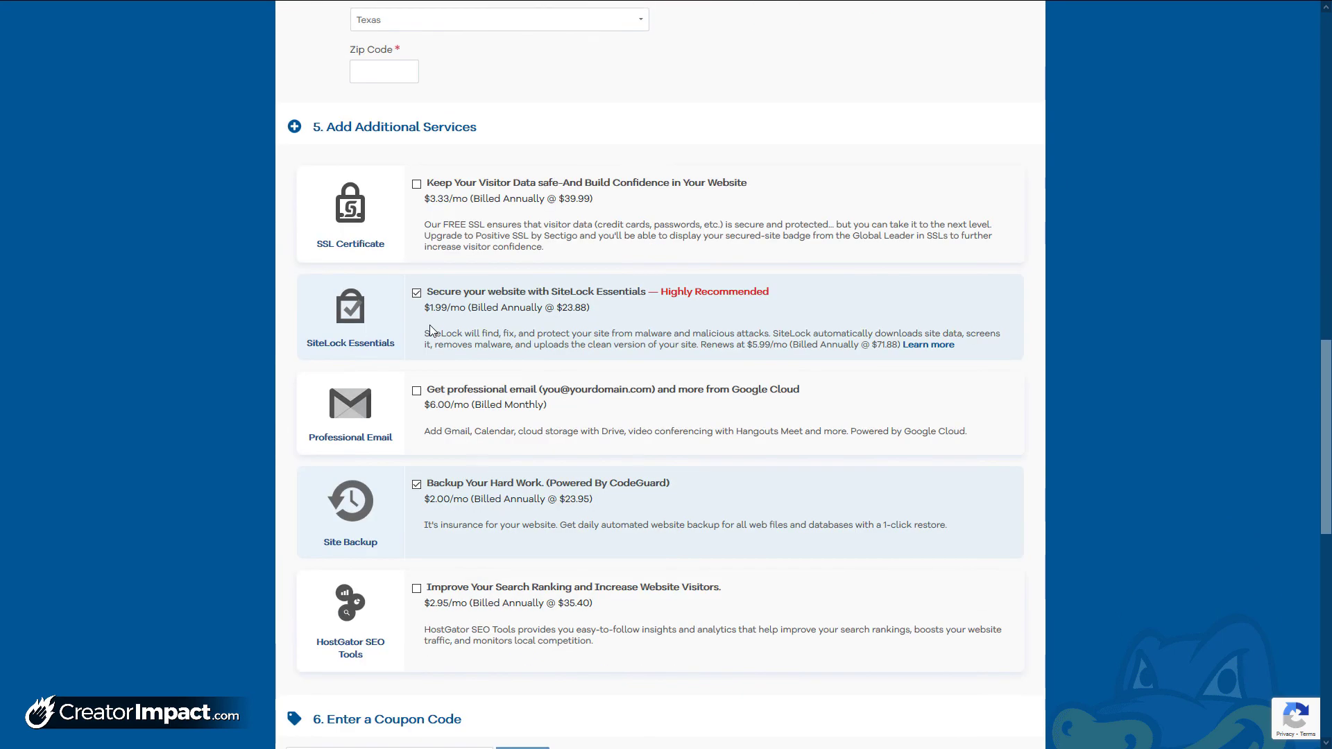
pyautogui.scroll(-2, 430, 324)
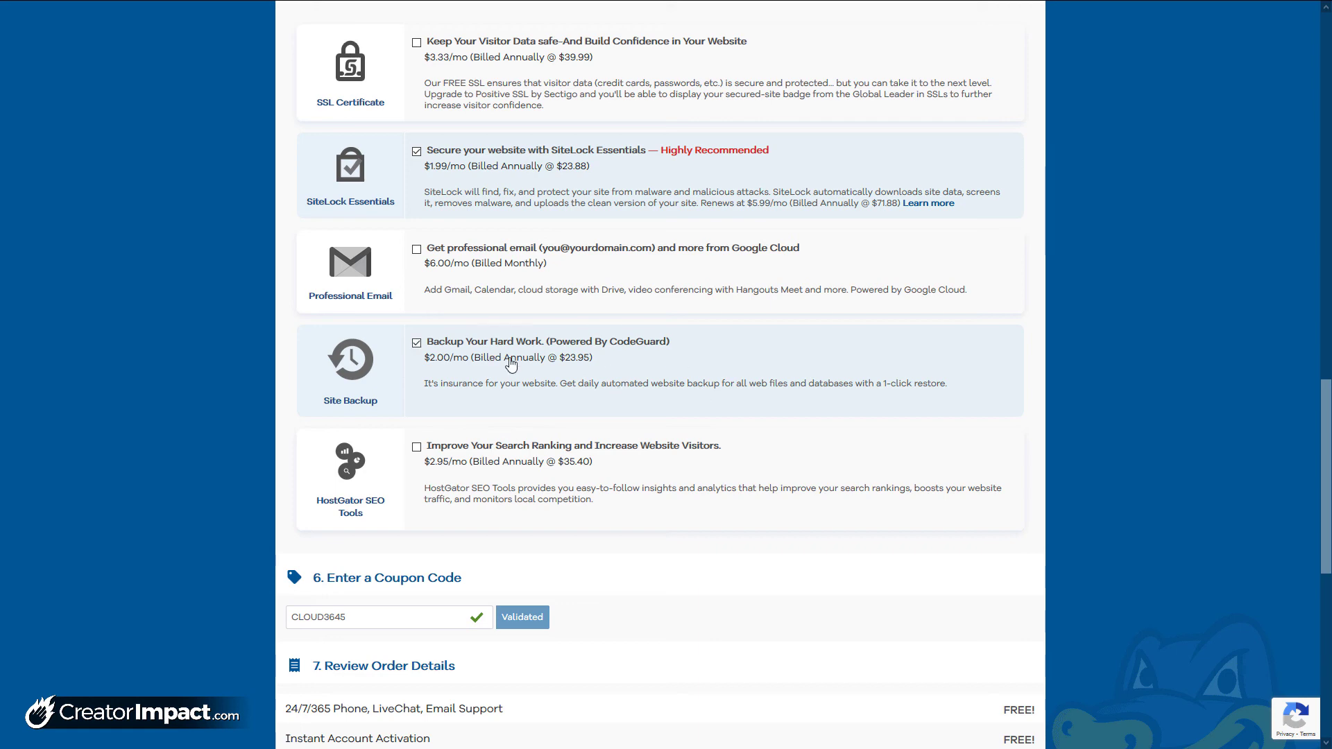
pyautogui.scroll(-4, 645, 389)
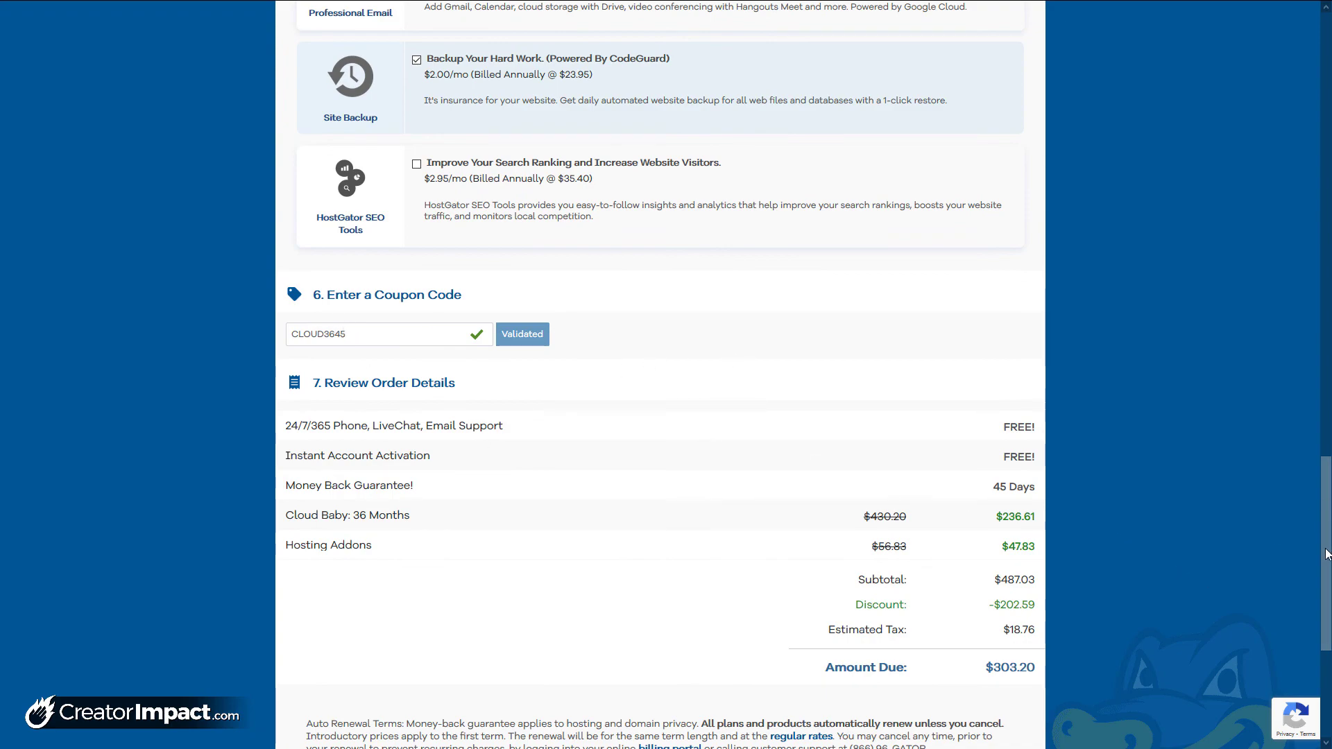
pyautogui.moveTo(1326, 553); pyautogui.dragTo(1320, 61)
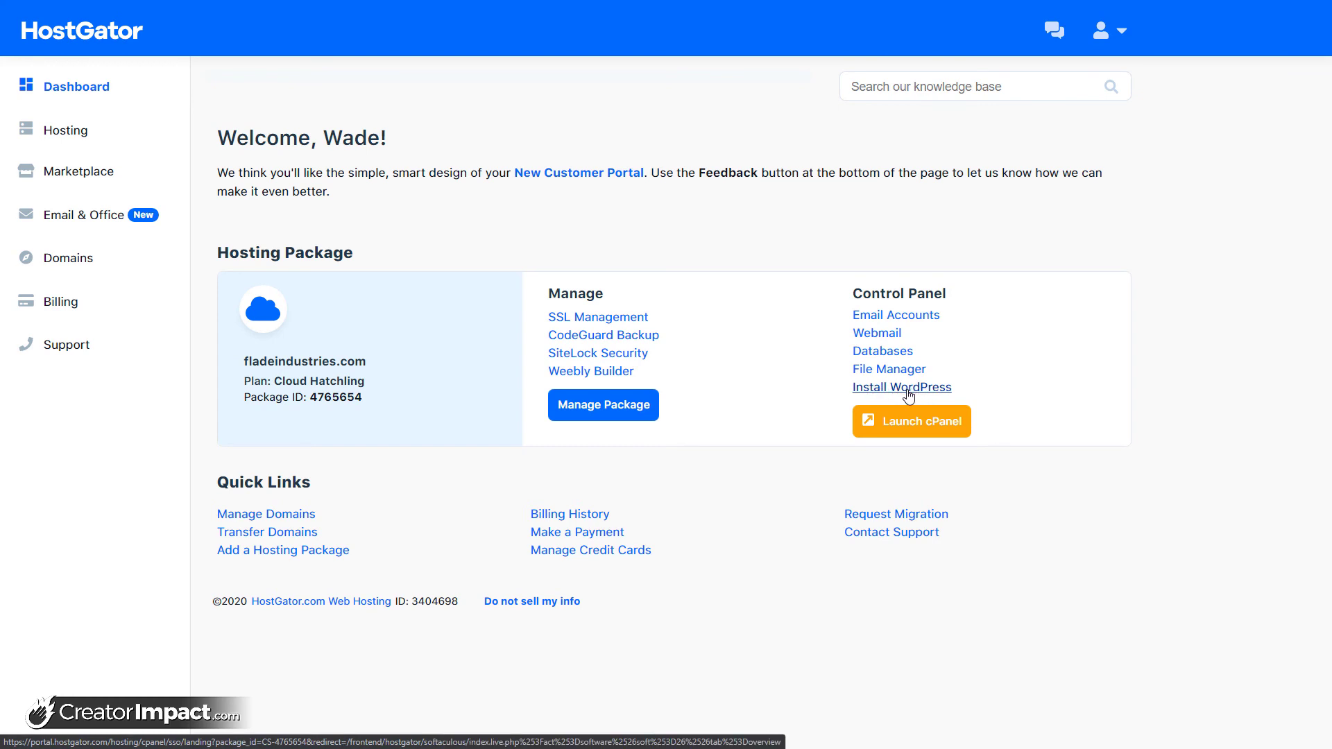
# Step: Open the fladeindustries.com package overview and go to its SSL certificate management
pyautogui.click(621, 412)
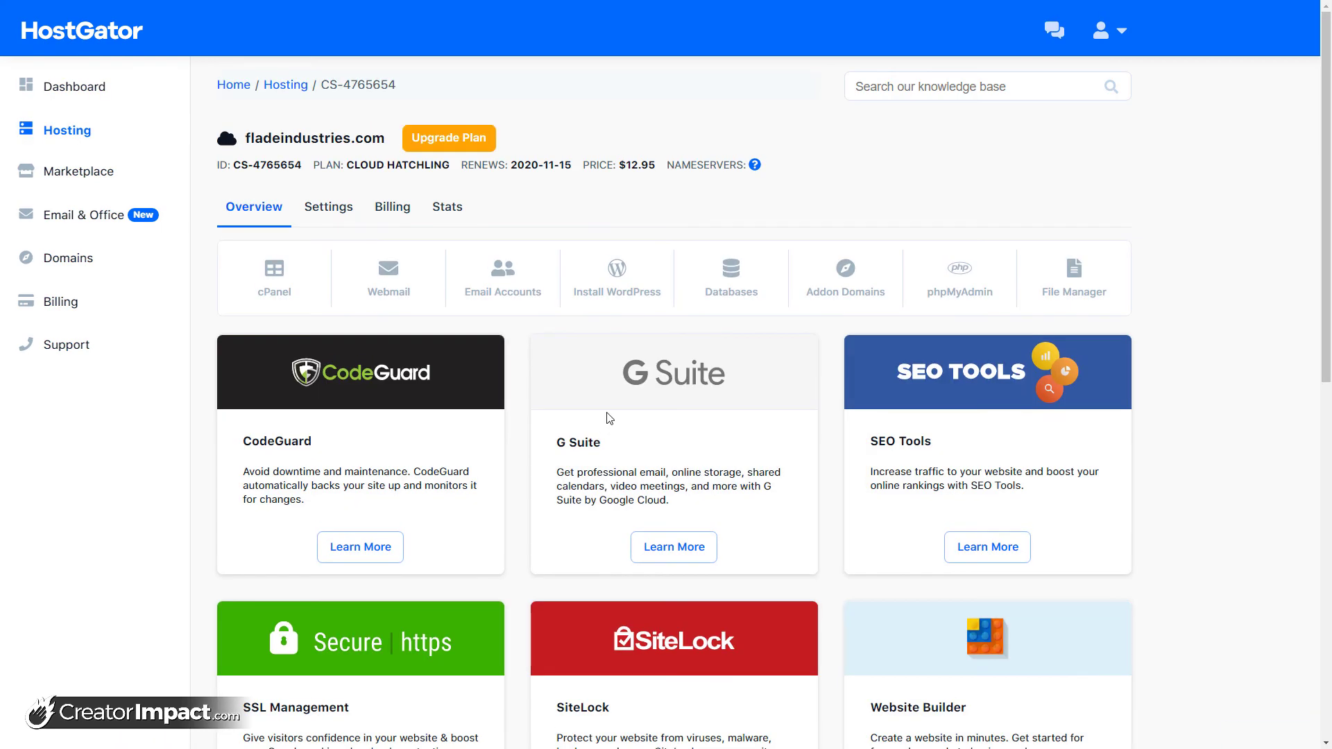
pyautogui.scroll(-3, 505, 377)
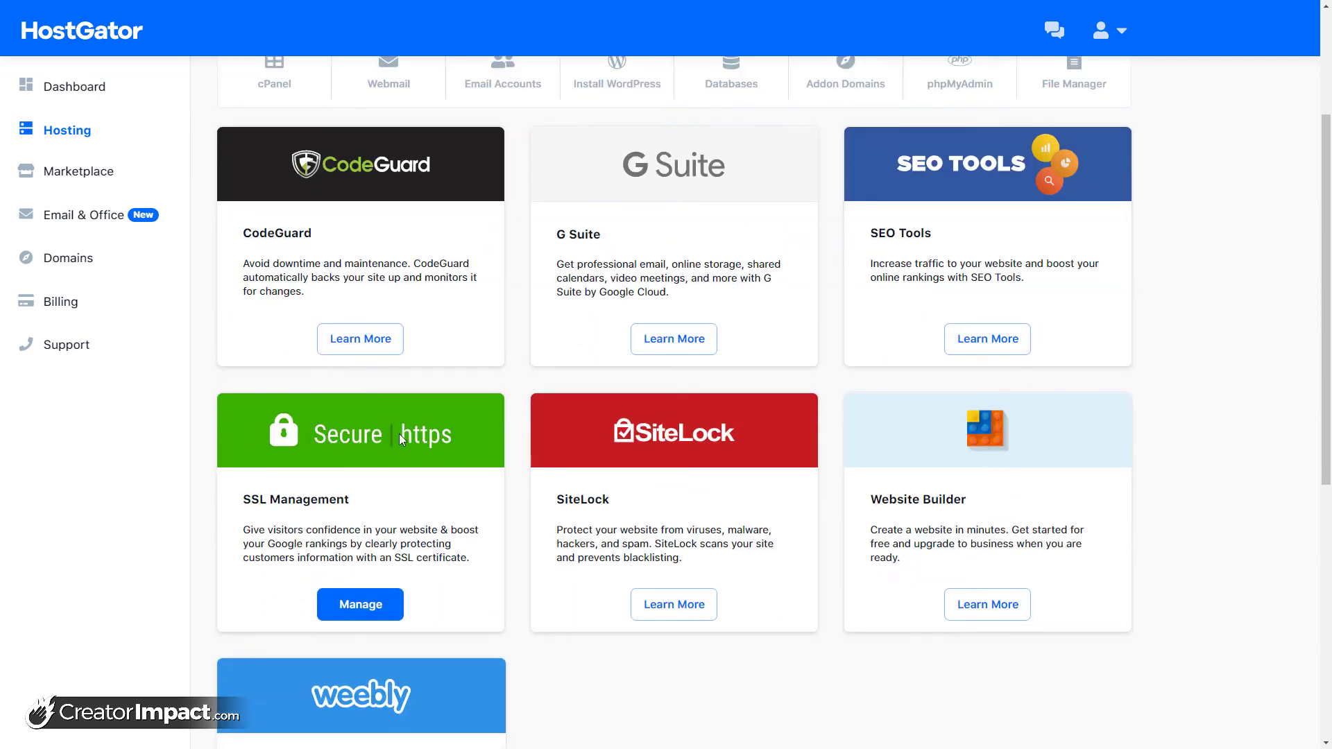
pyautogui.click(368, 610)
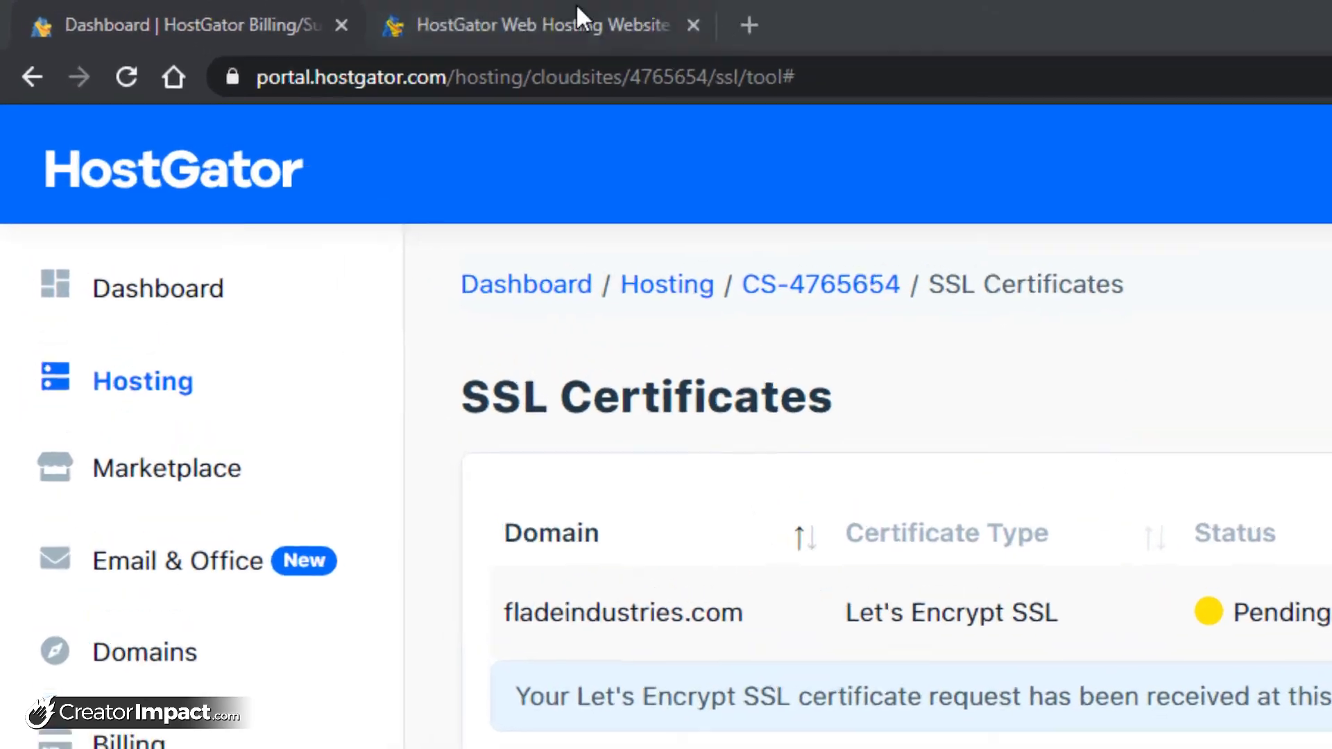
pyautogui.click(220, 12)
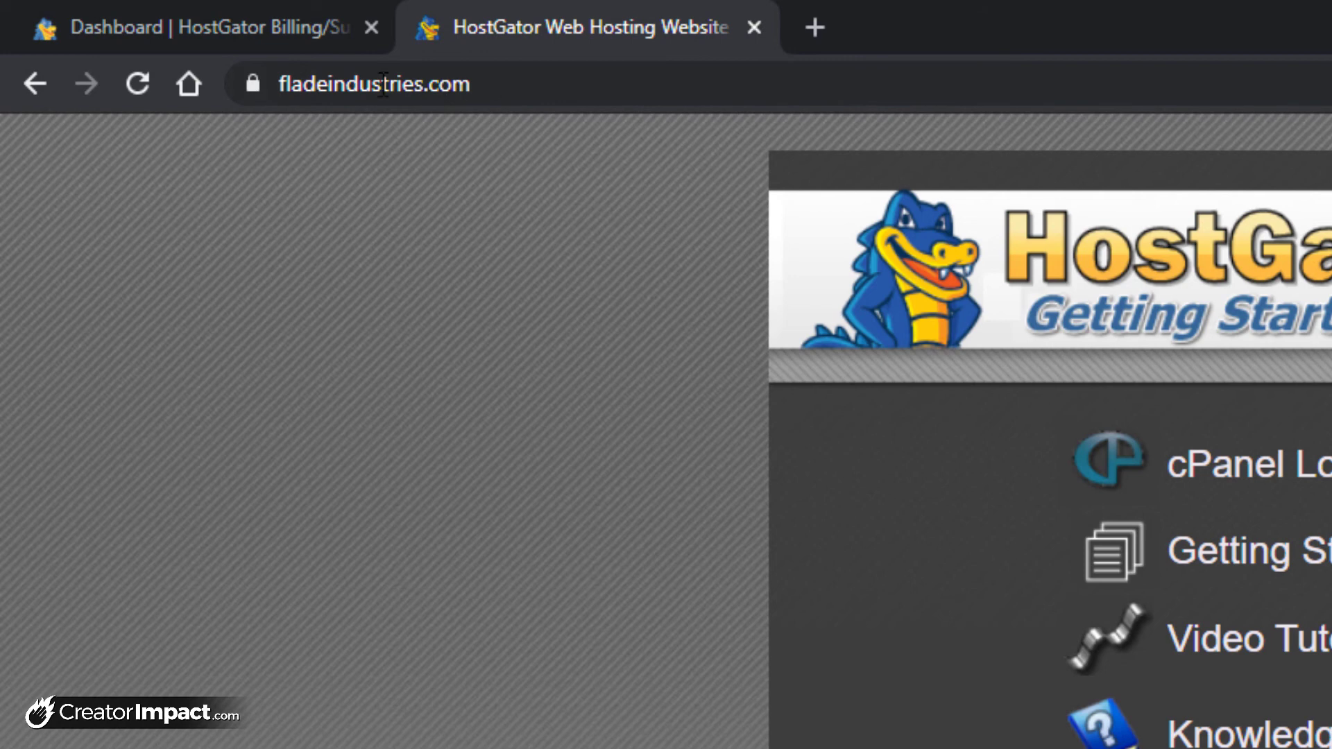
pyautogui.click(252, 86)
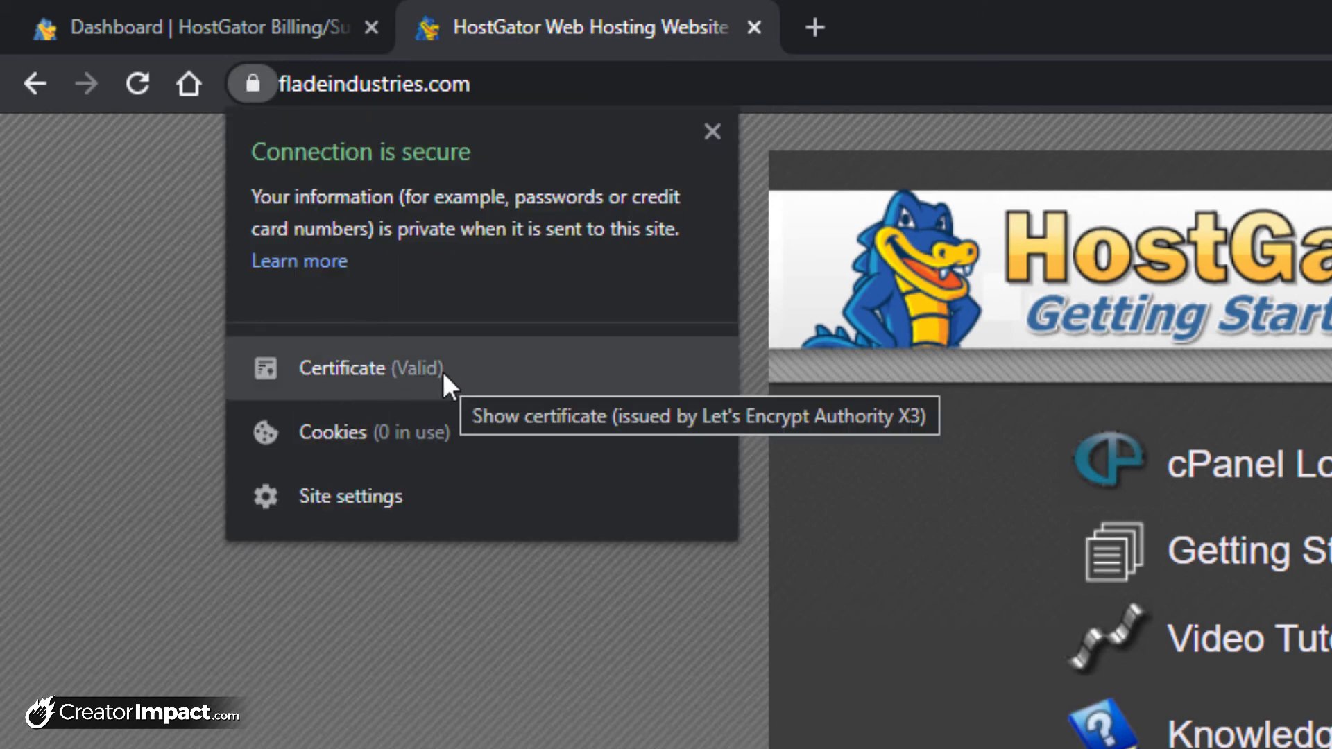
pyautogui.click(477, 84)
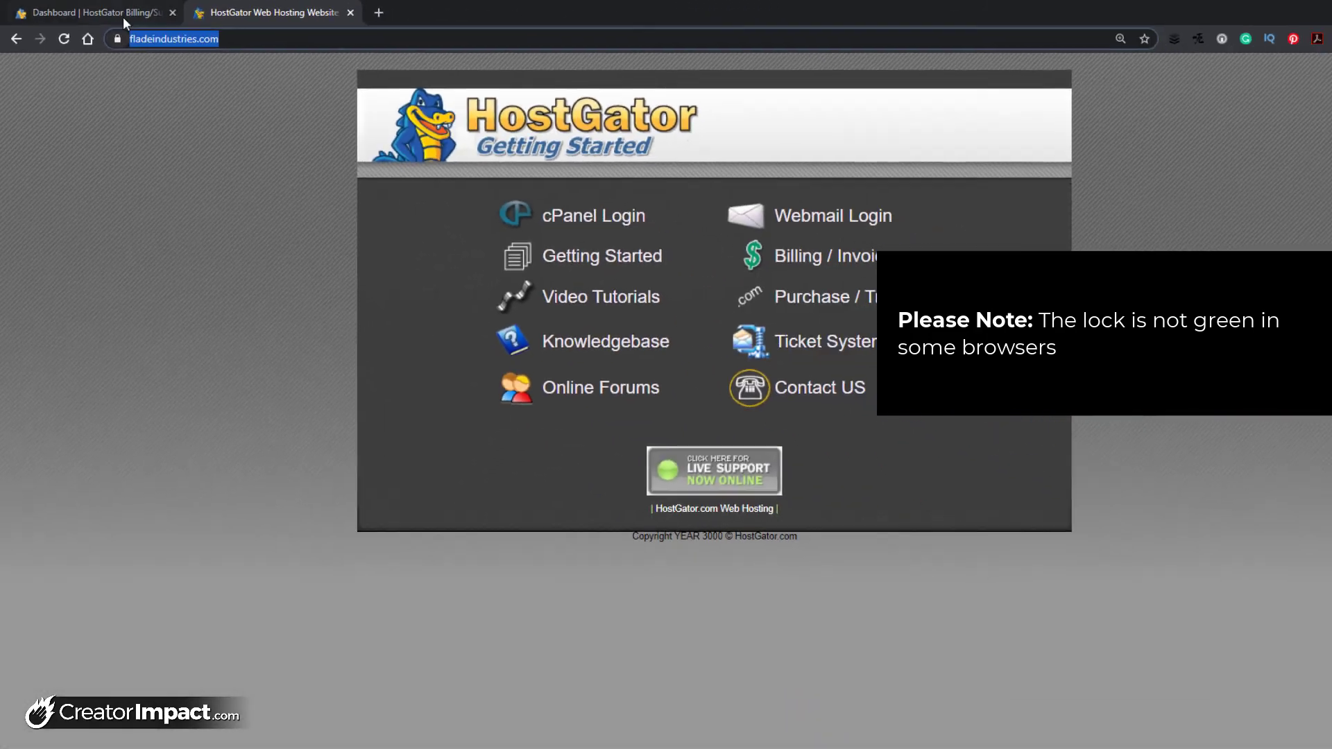
pyautogui.click(115, 15)
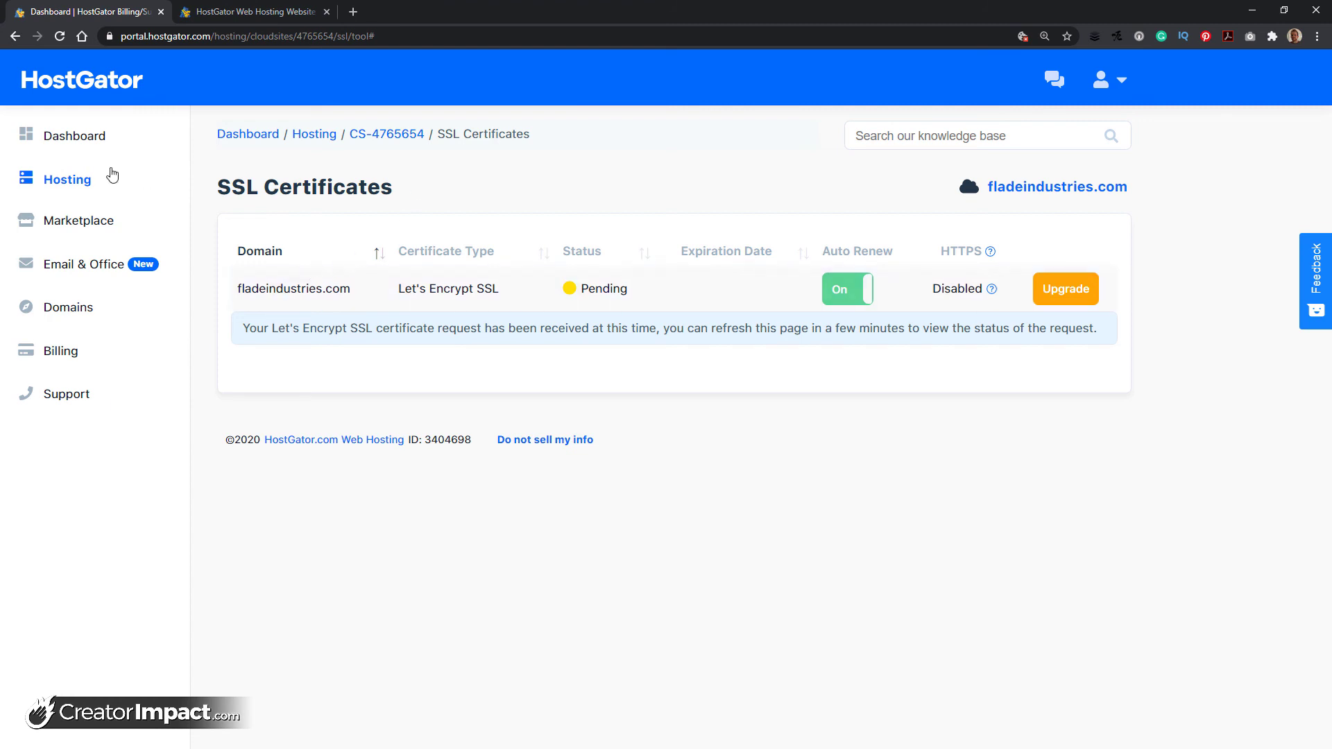
# Step: Return to the portal, open the fladeindustries.com package and launch its Install WordPress tool
pyautogui.click(78, 141)
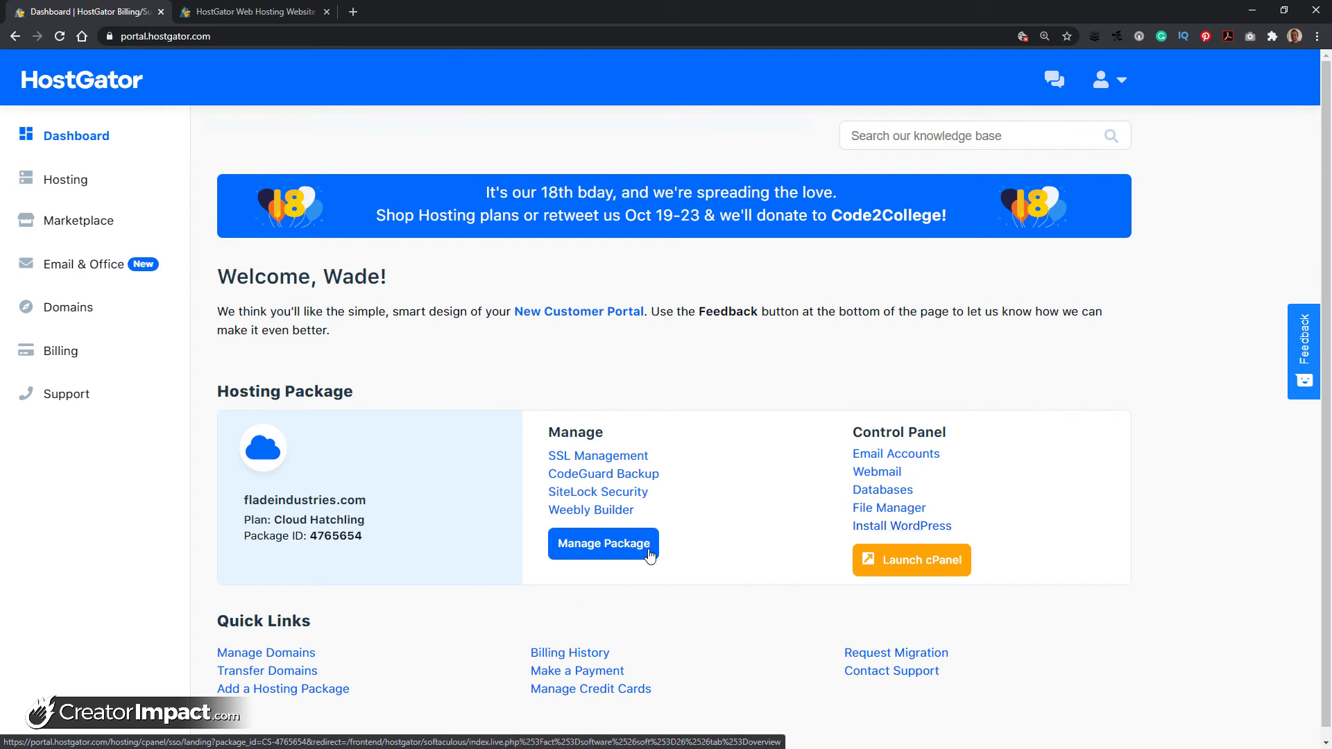
pyautogui.click(595, 547)
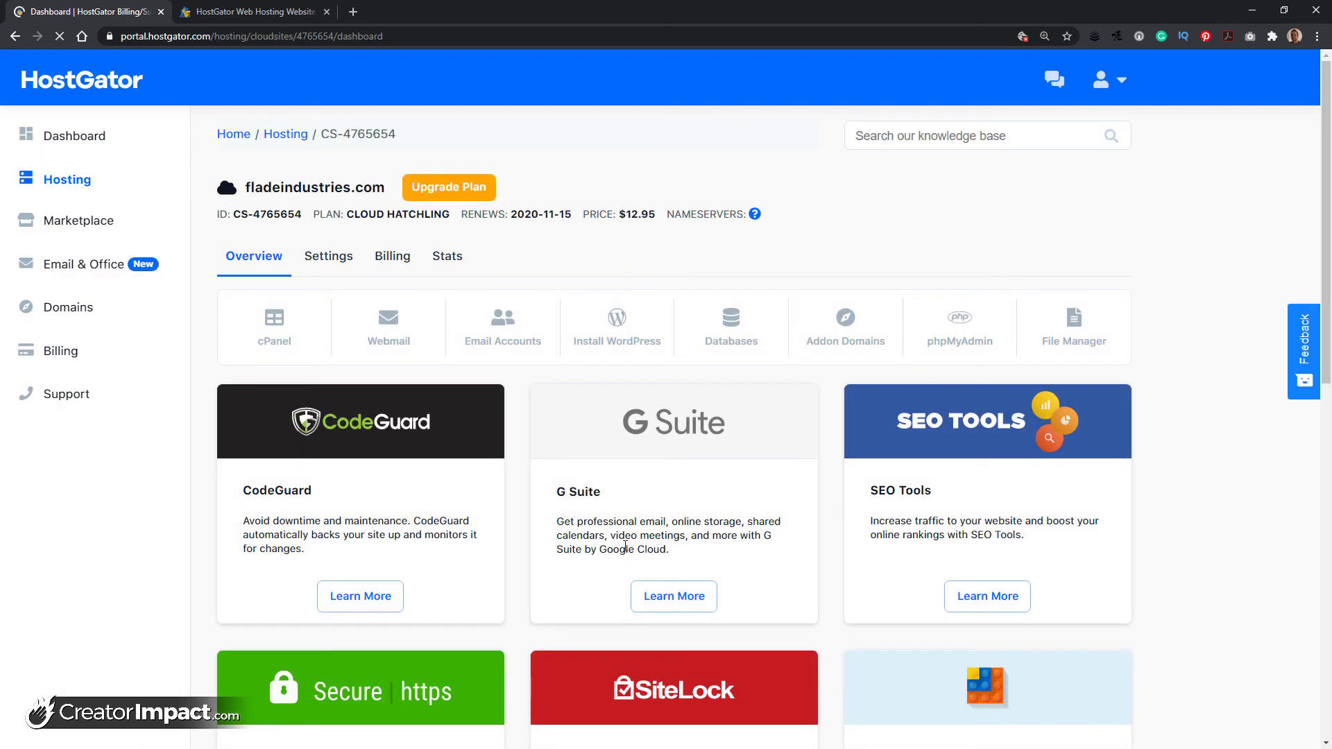
pyautogui.click(618, 326)
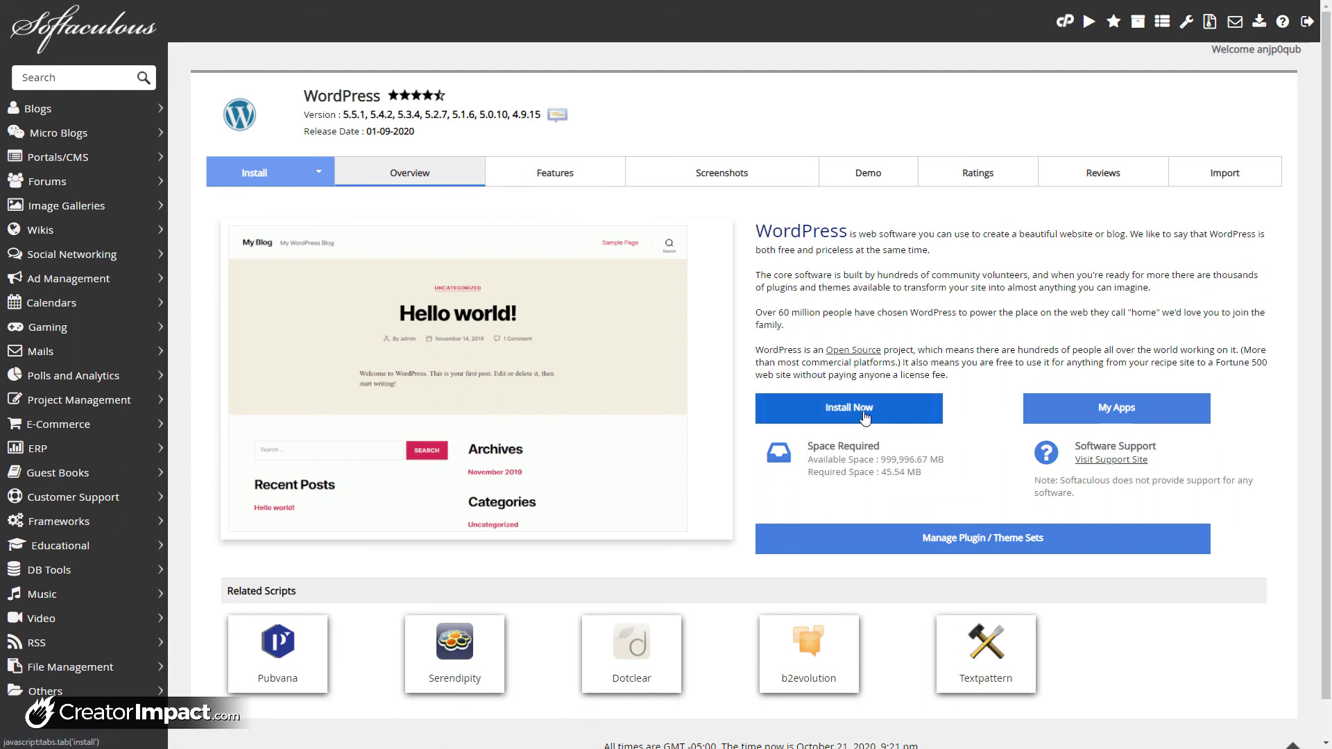
pyautogui.click(864, 417)
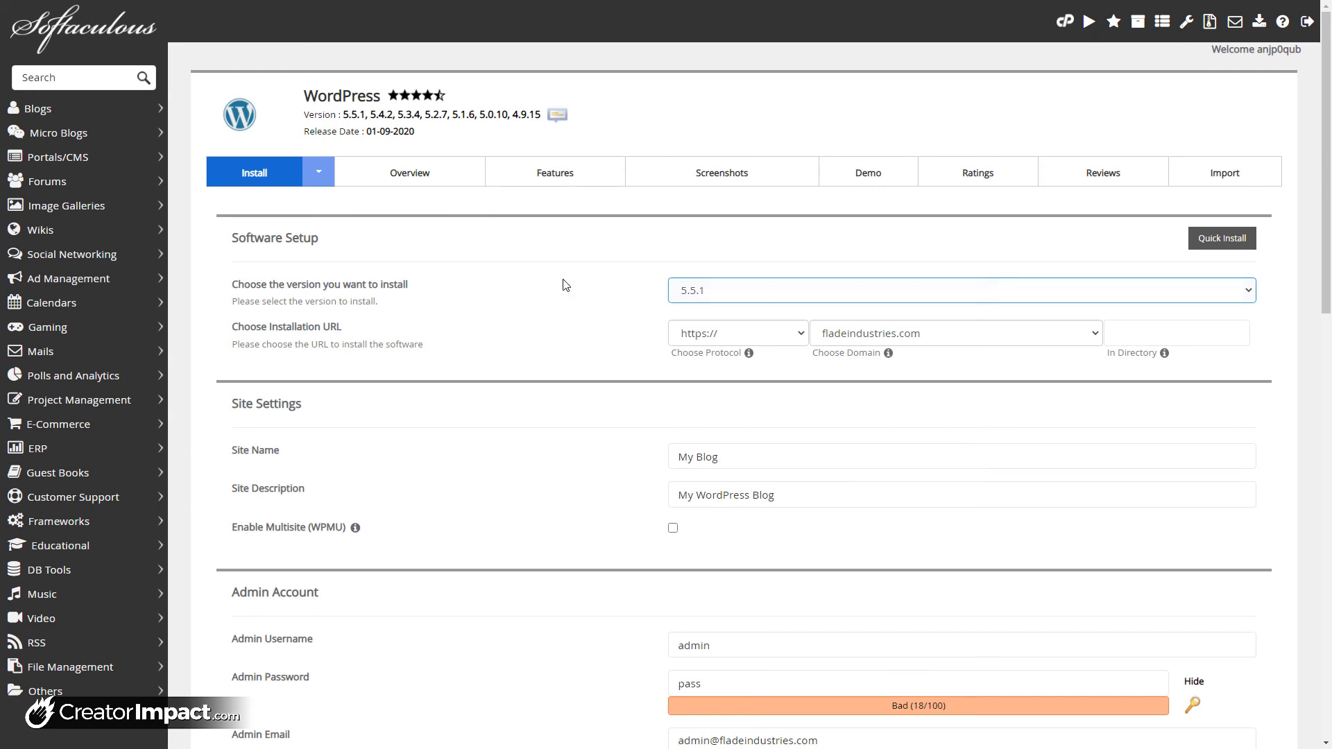
pyautogui.click(716, 297)
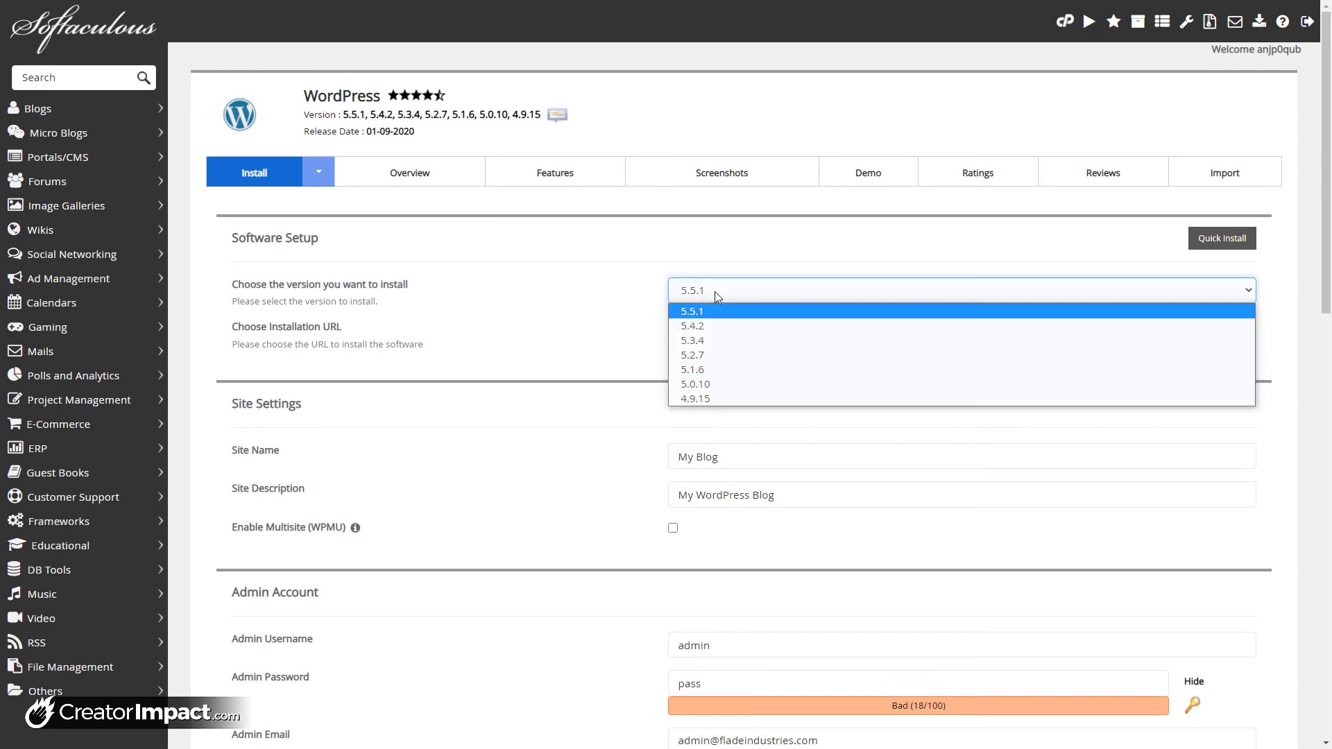
pyautogui.click(720, 270)
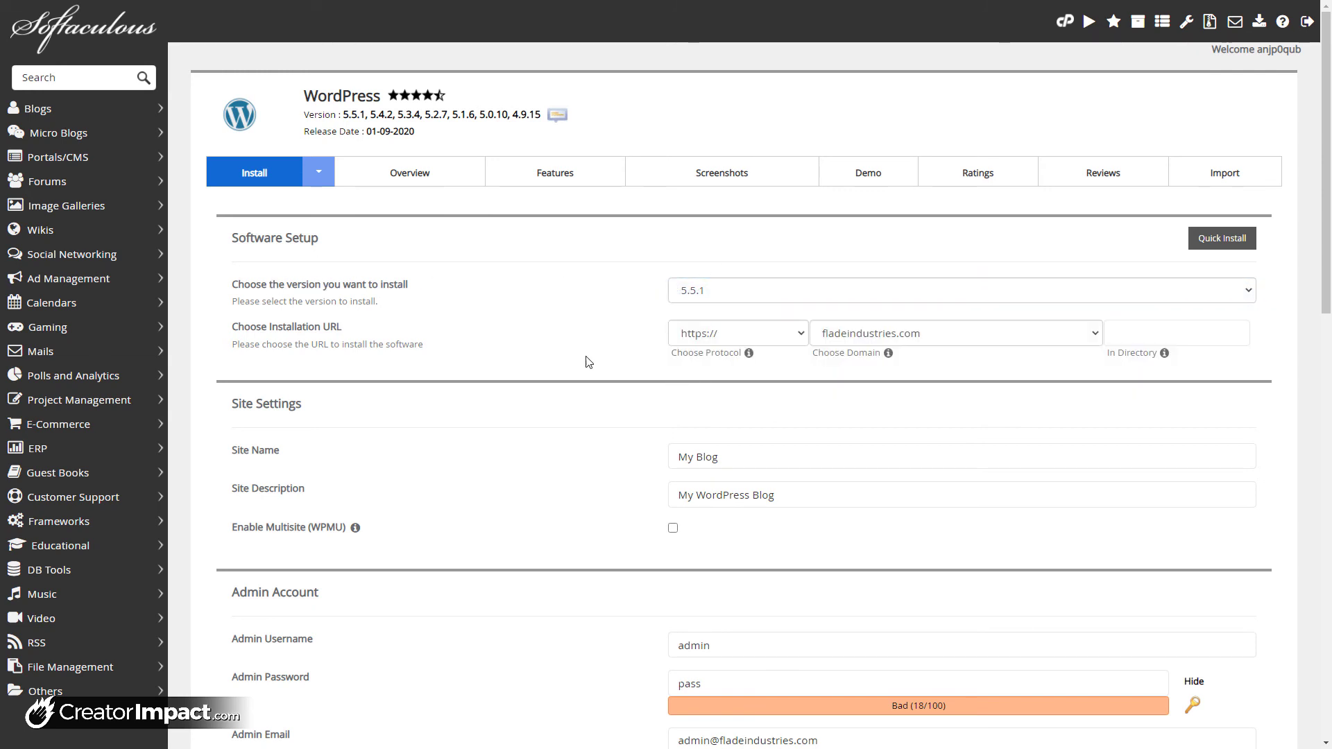
pyautogui.click(704, 334)
pyautogui.click(871, 337)
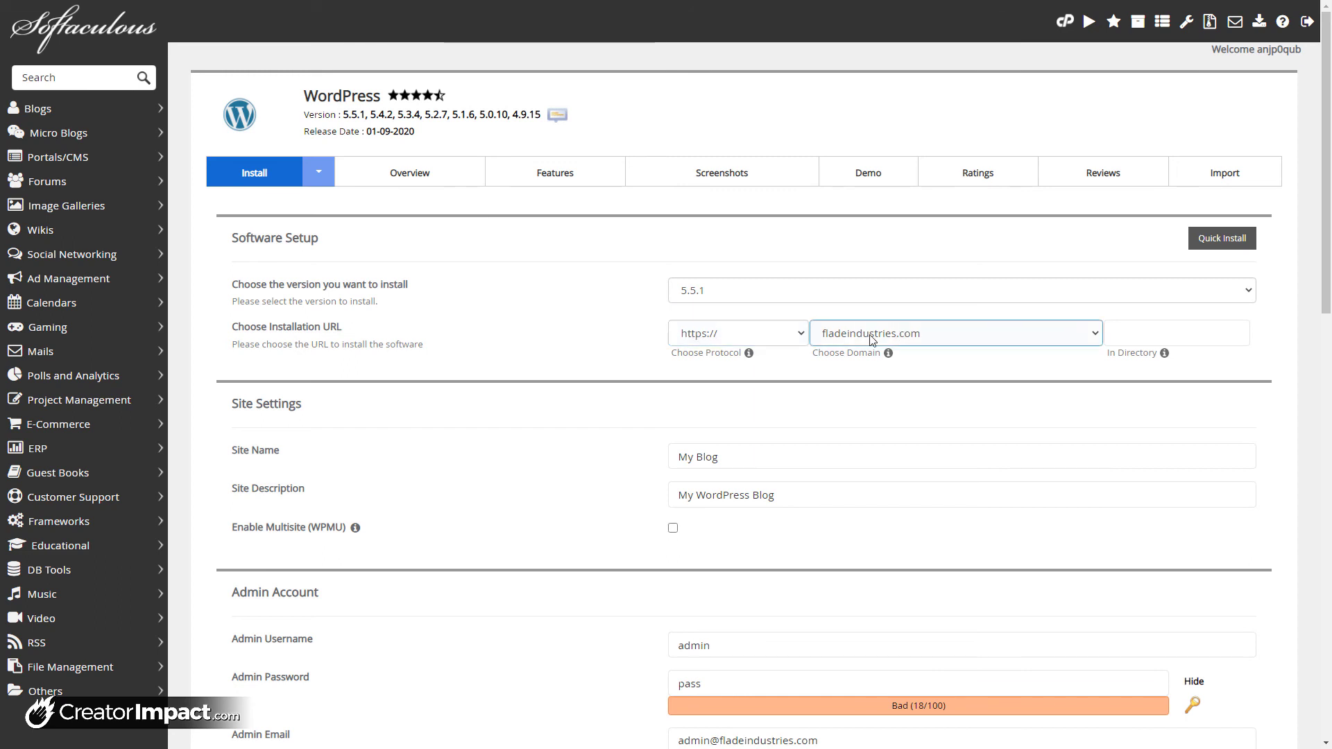
pyautogui.click(1153, 342)
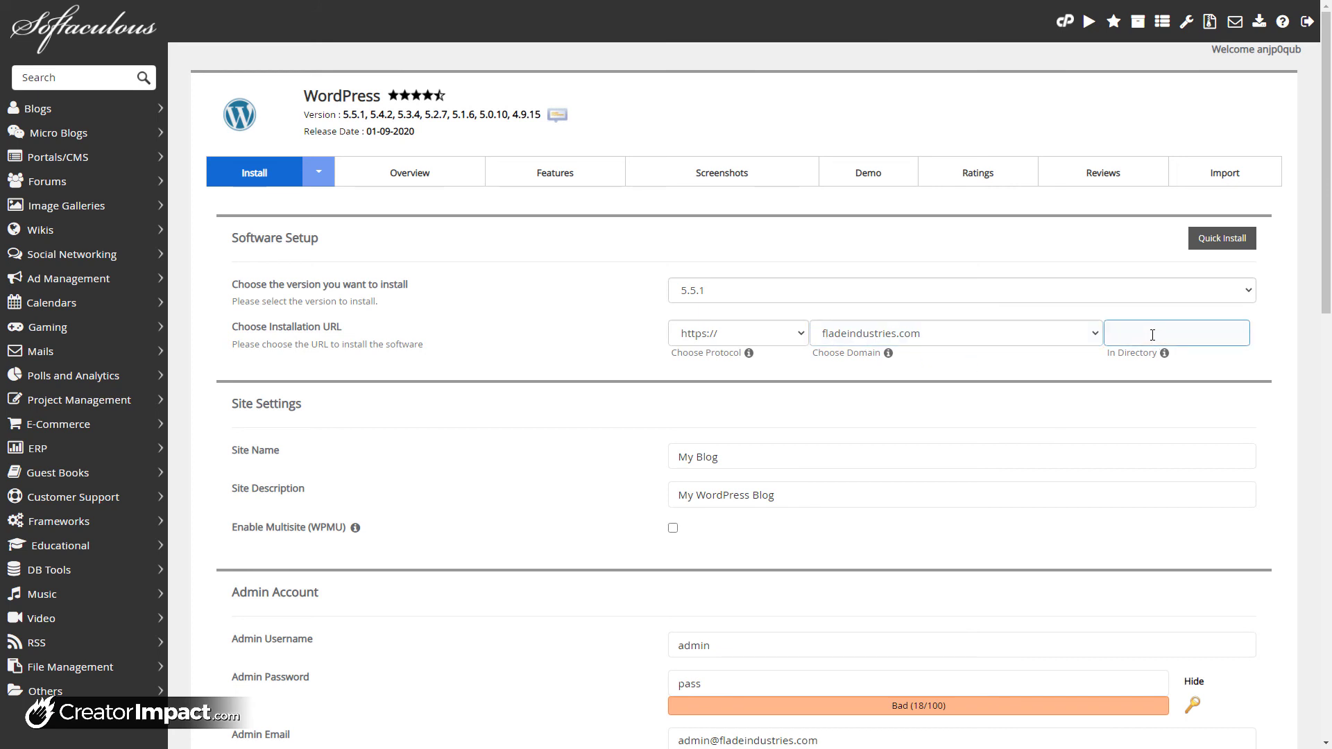
pyautogui.click(929, 336)
pyautogui.click(1120, 332)
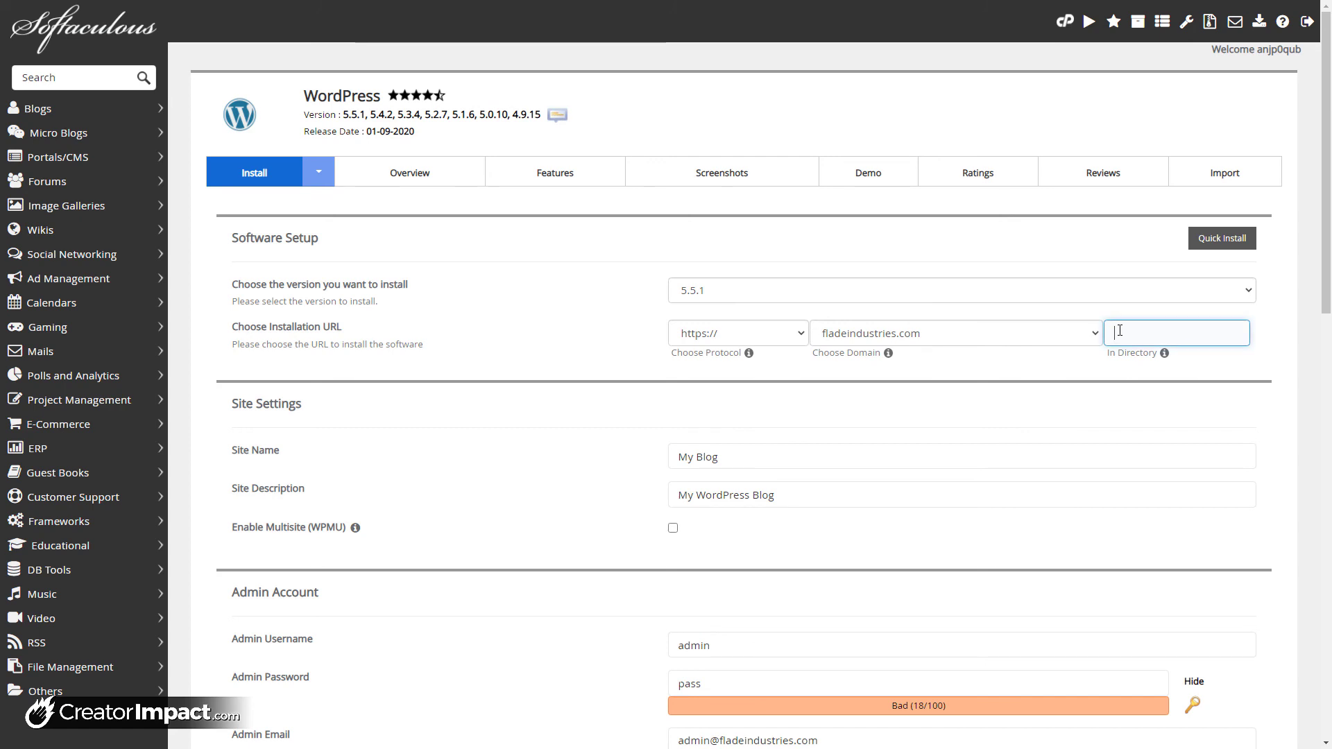
pyautogui.write('blog')
pyautogui.press('BackSpace')
pyautogui.press('BackSpace')
pyautogui.press('BackSpace')
pyautogui.click(587, 324)
pyautogui.click(698, 338)
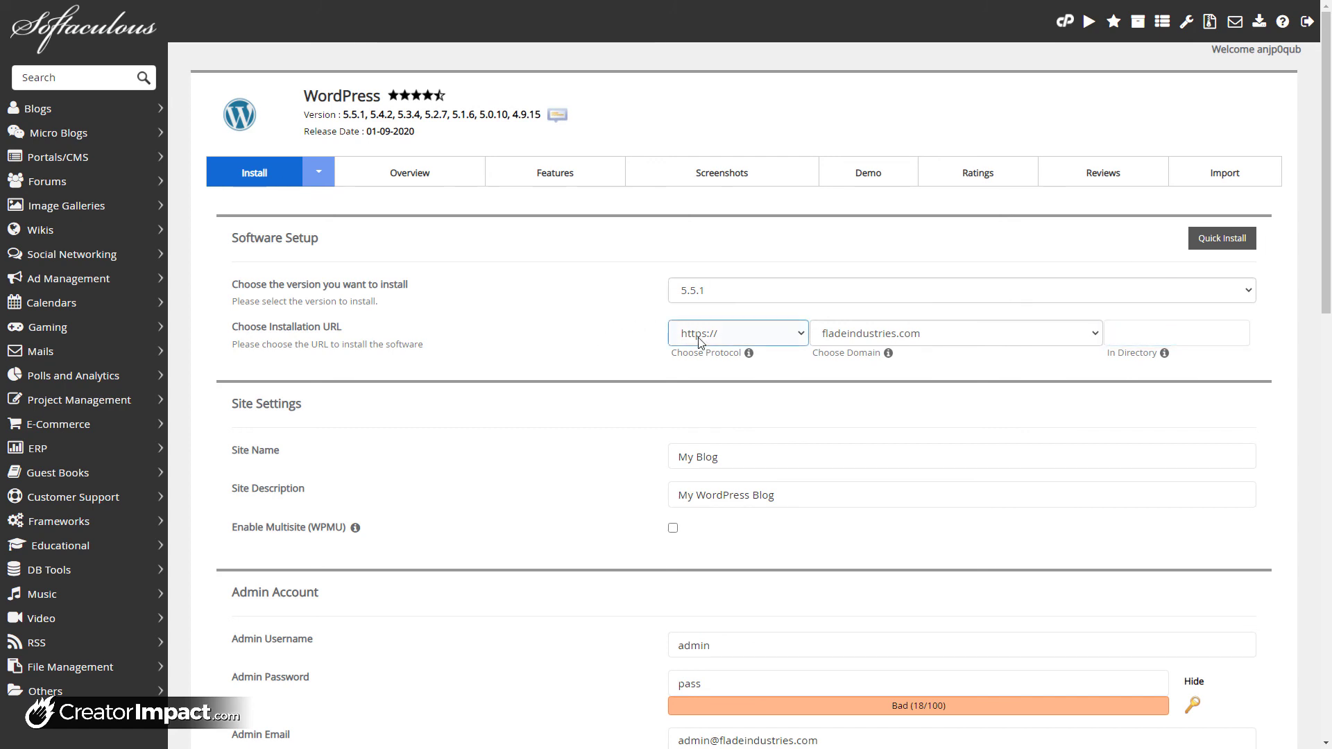
pyautogui.click(880, 339)
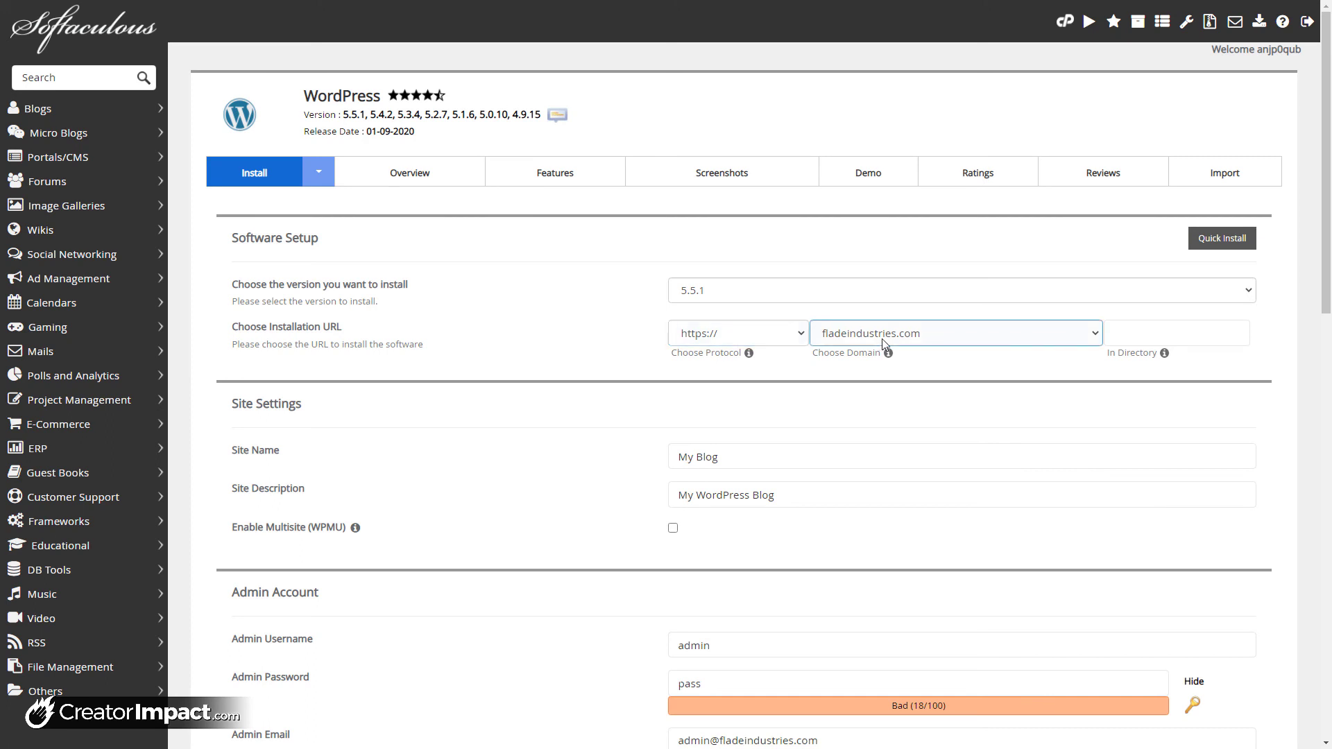
# Step: Name the site 'Flade Industries' with description 'A blog about all kinds of things'
pyautogui.click(719, 462)
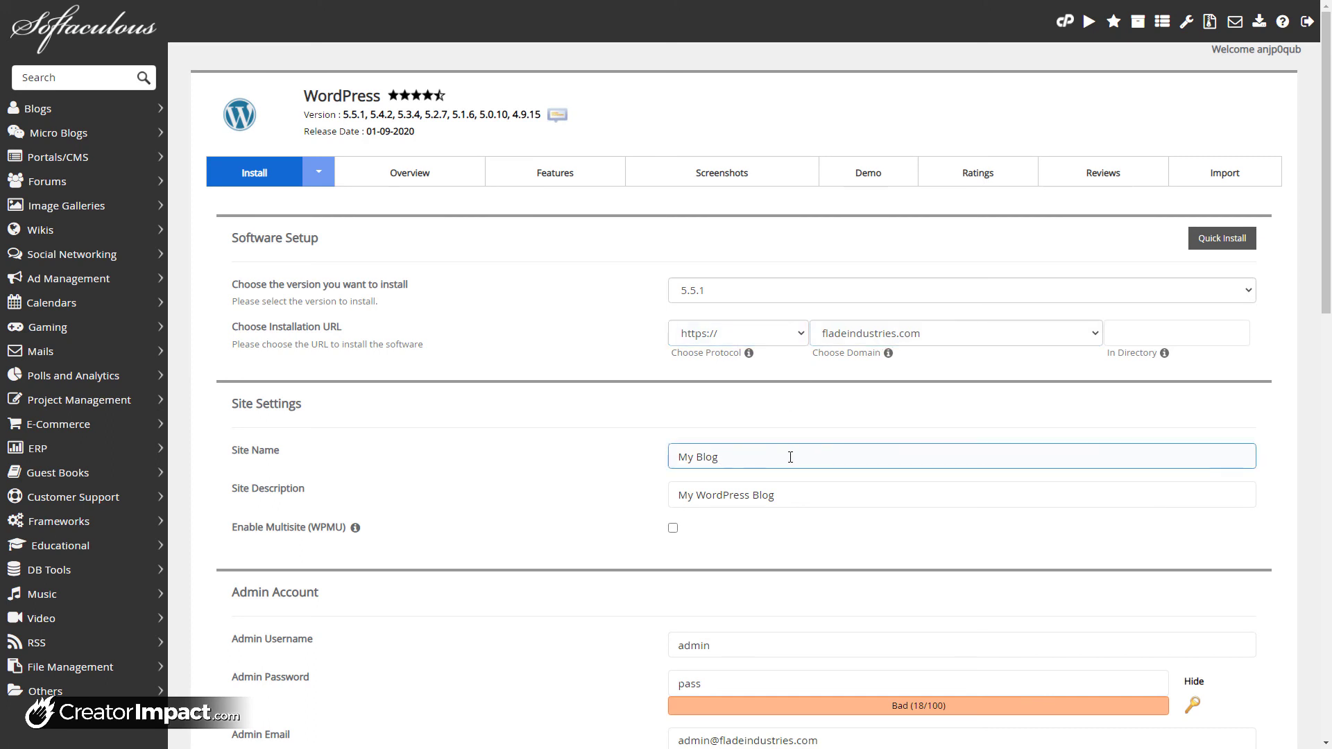
pyautogui.scroll(-2, 790, 457)
pyautogui.moveTo(728, 321); pyautogui.dragTo(574, 306)
pyautogui.write('F')
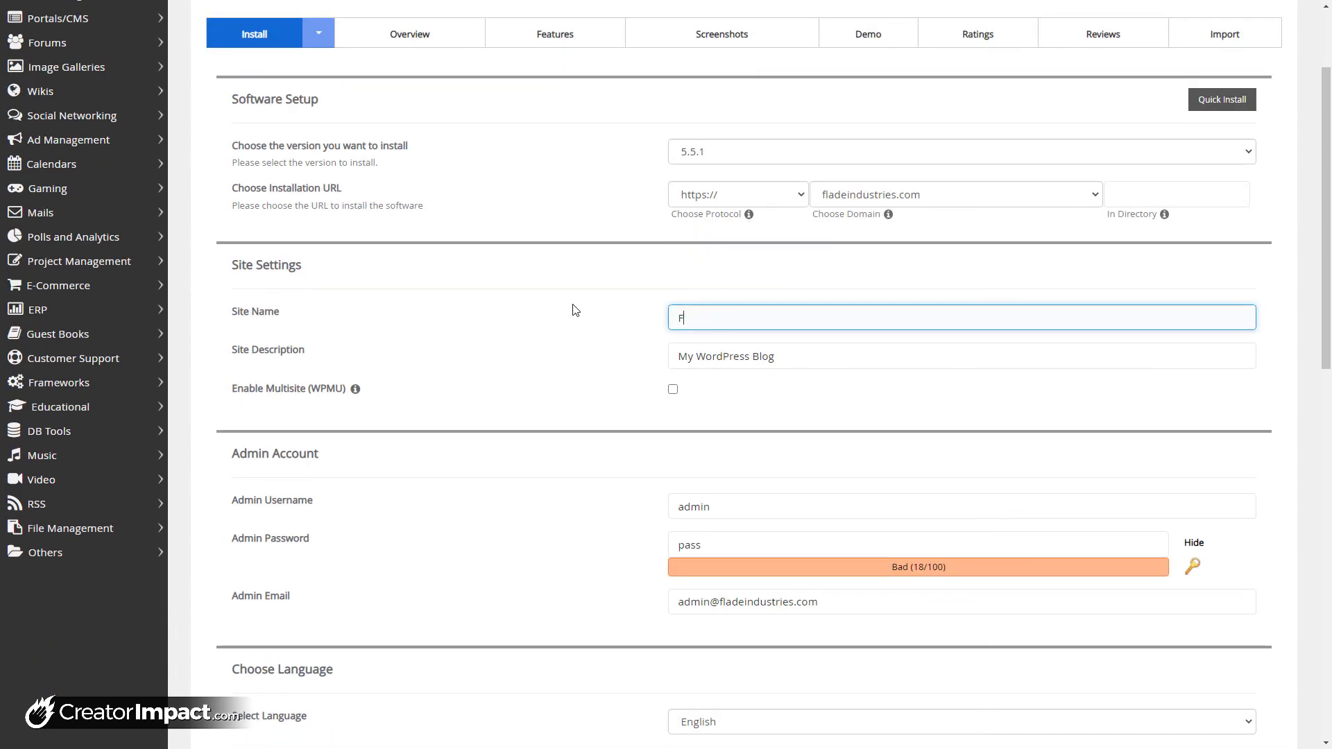
pyautogui.write('lade Industries')
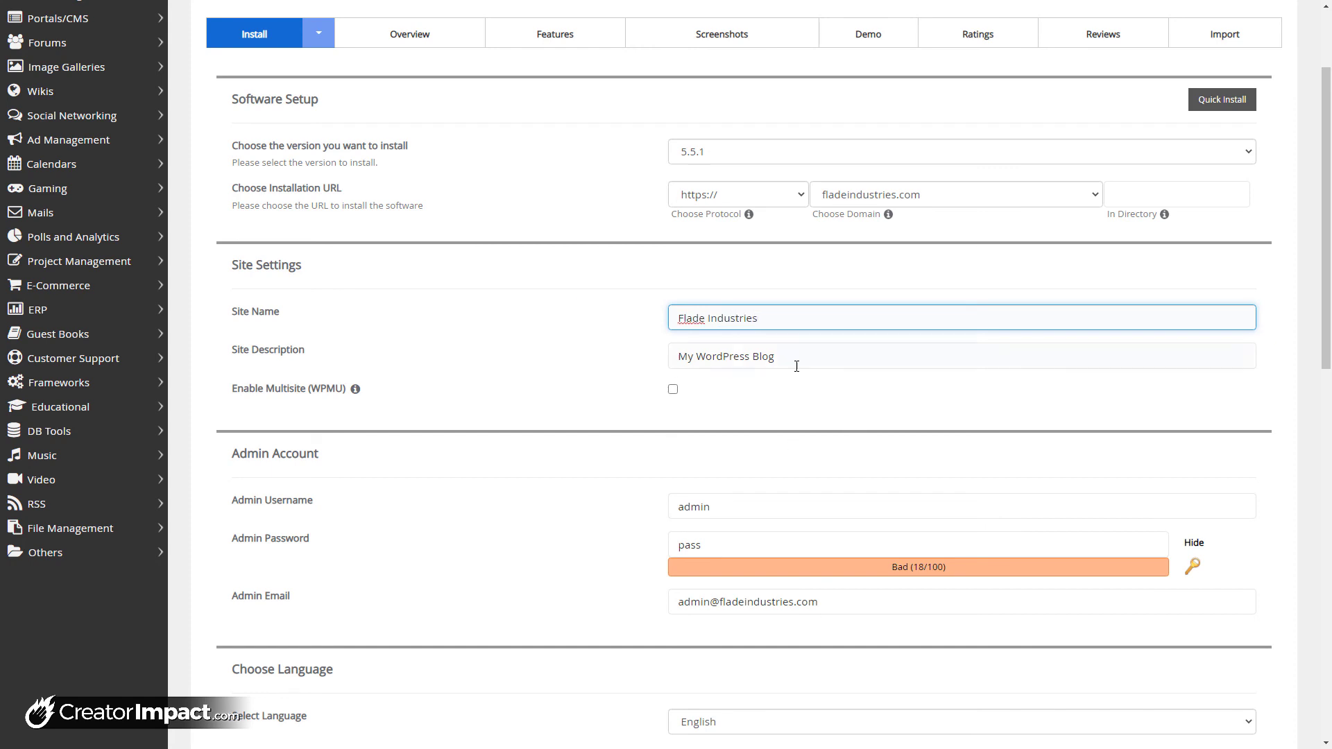
pyautogui.moveTo(796, 366); pyautogui.dragTo(610, 366)
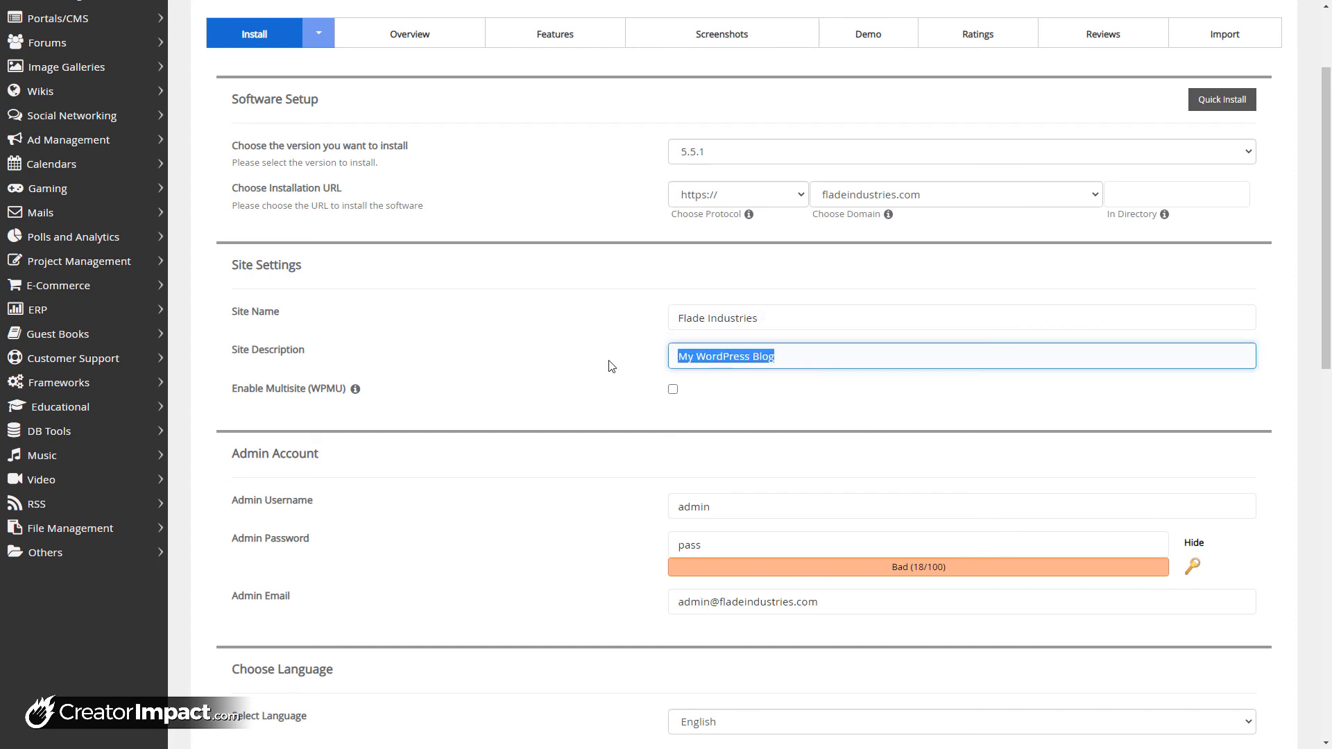
pyautogui.write('A blog about ')
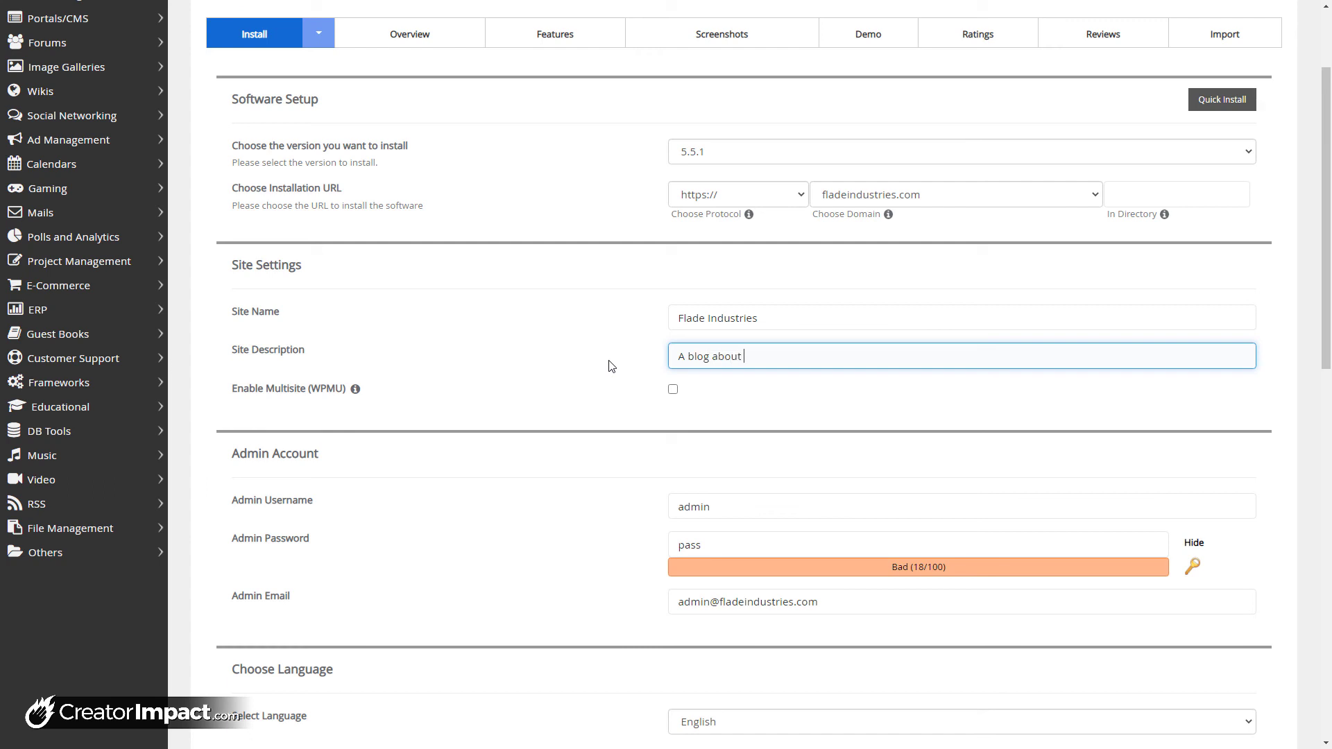
pyautogui.write('all kinds of things')
# Step: Replace the default admin username and password with new credentials
pyautogui.scroll(-3, 672, 391)
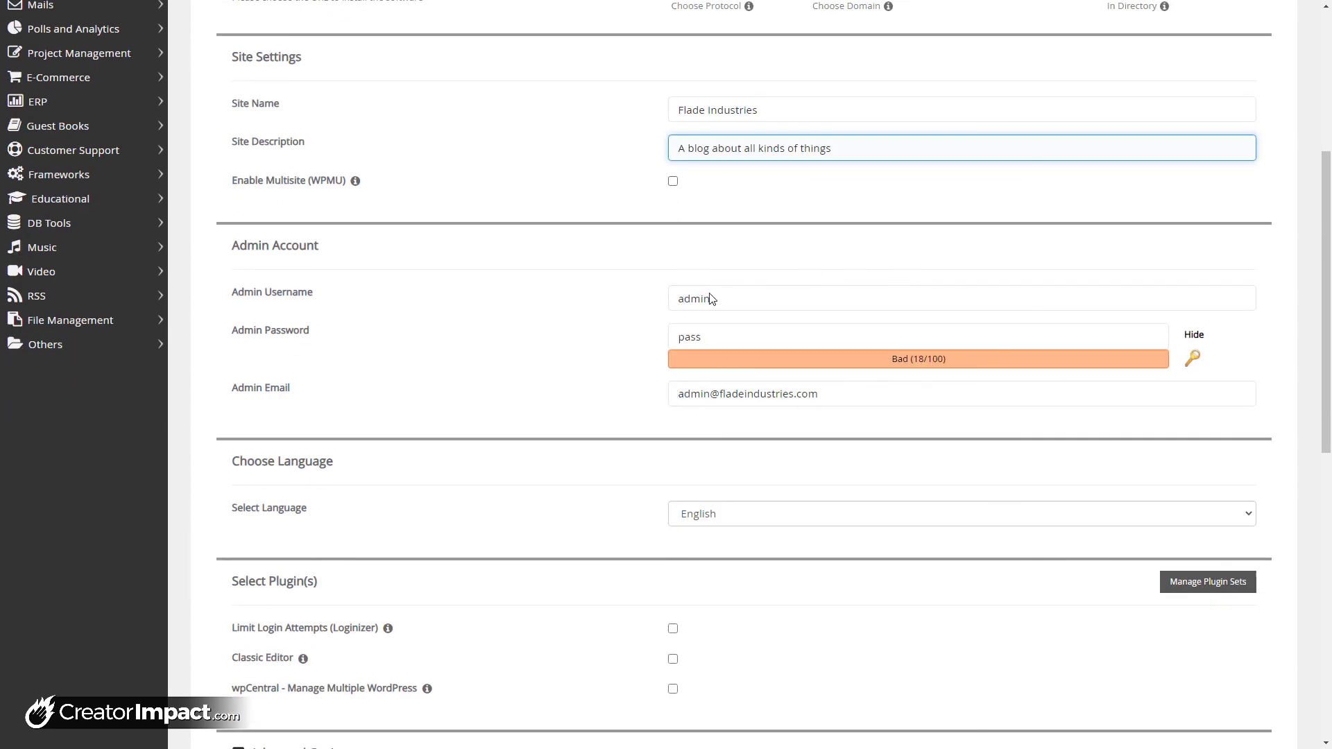
pyautogui.click(734, 293)
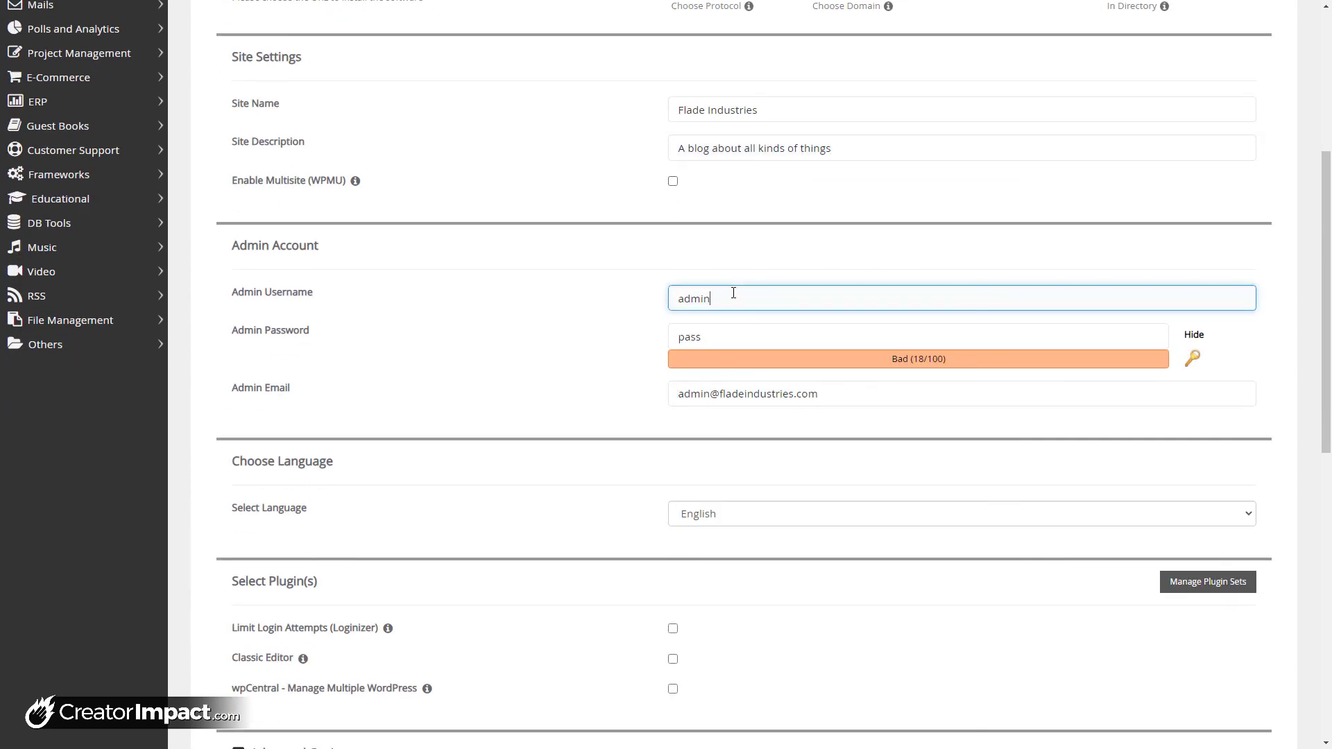
pyautogui.moveTo(739, 300); pyautogui.dragTo(611, 305)
pyautogui.write('flademaster')
pyautogui.moveTo(776, 328); pyautogui.dragTo(559, 324)
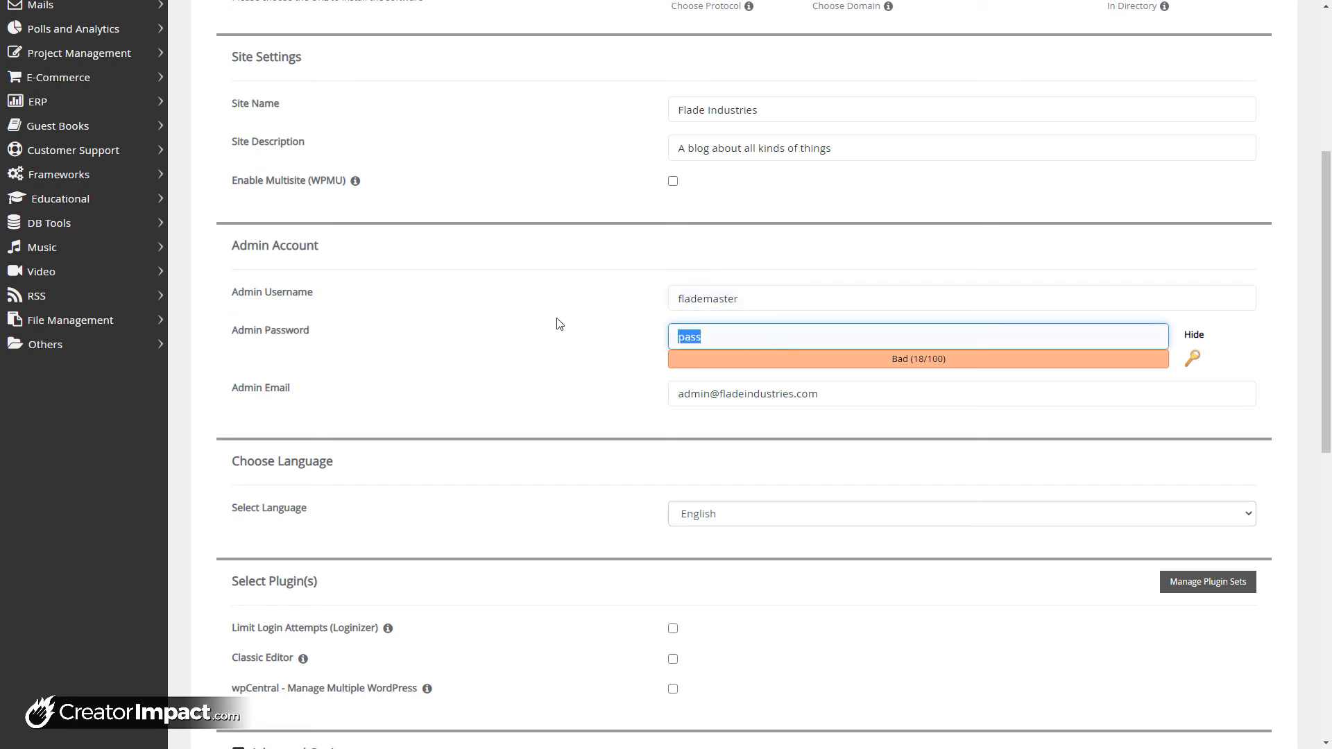
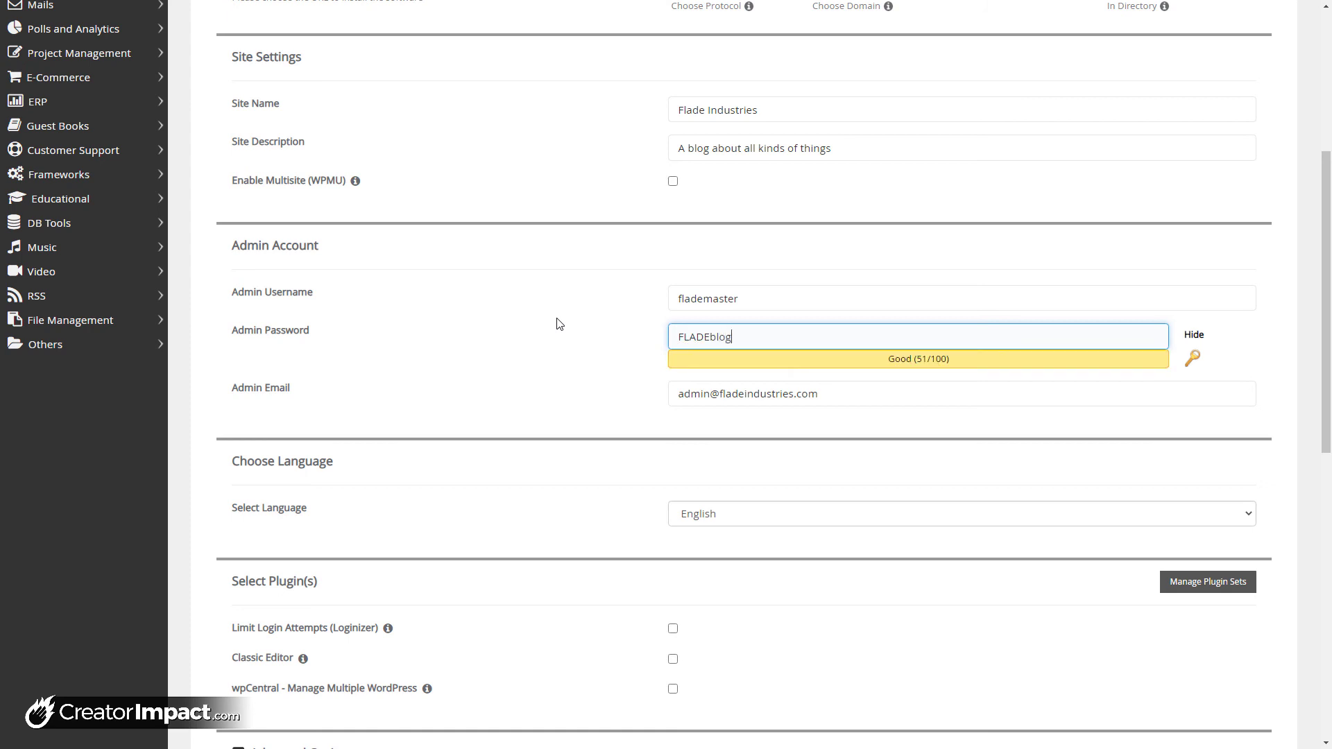
# Step: Review the admin email and the remaining install options further down the form
pyautogui.click(710, 395)
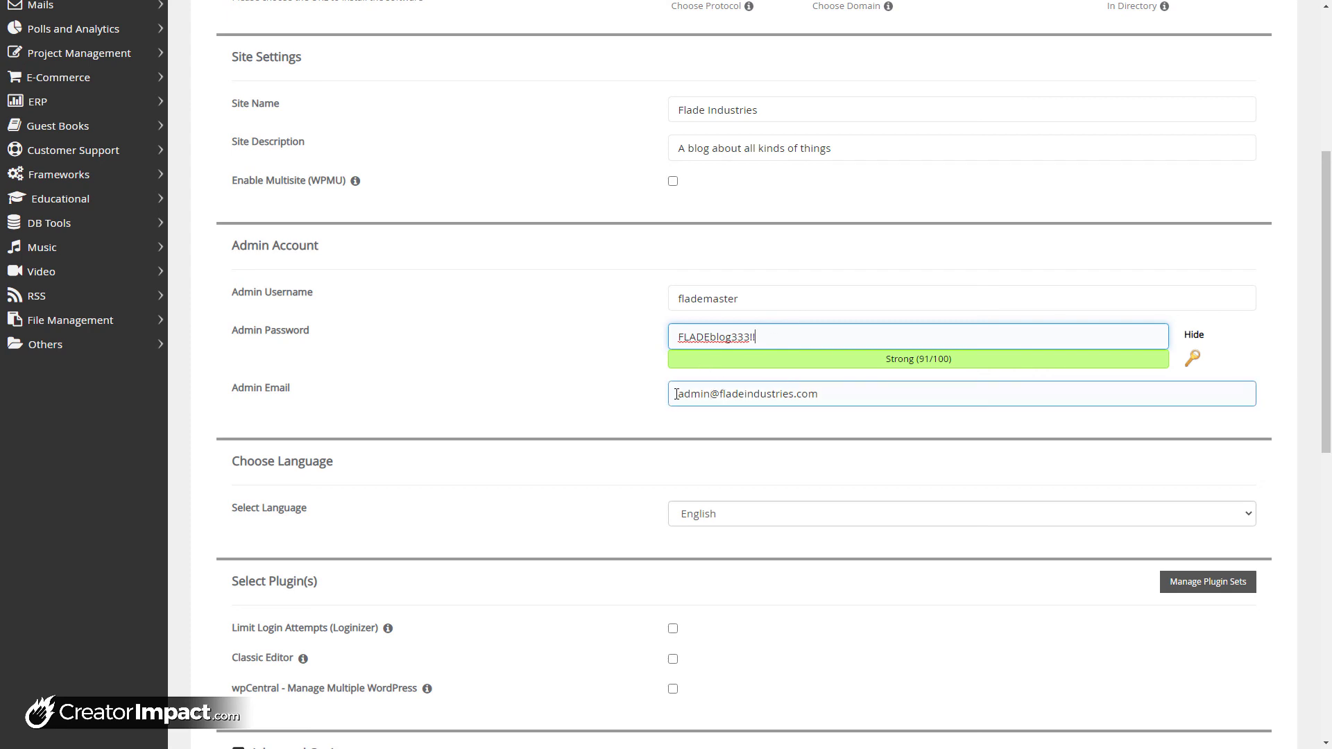
pyautogui.scroll(-2, 660, 395)
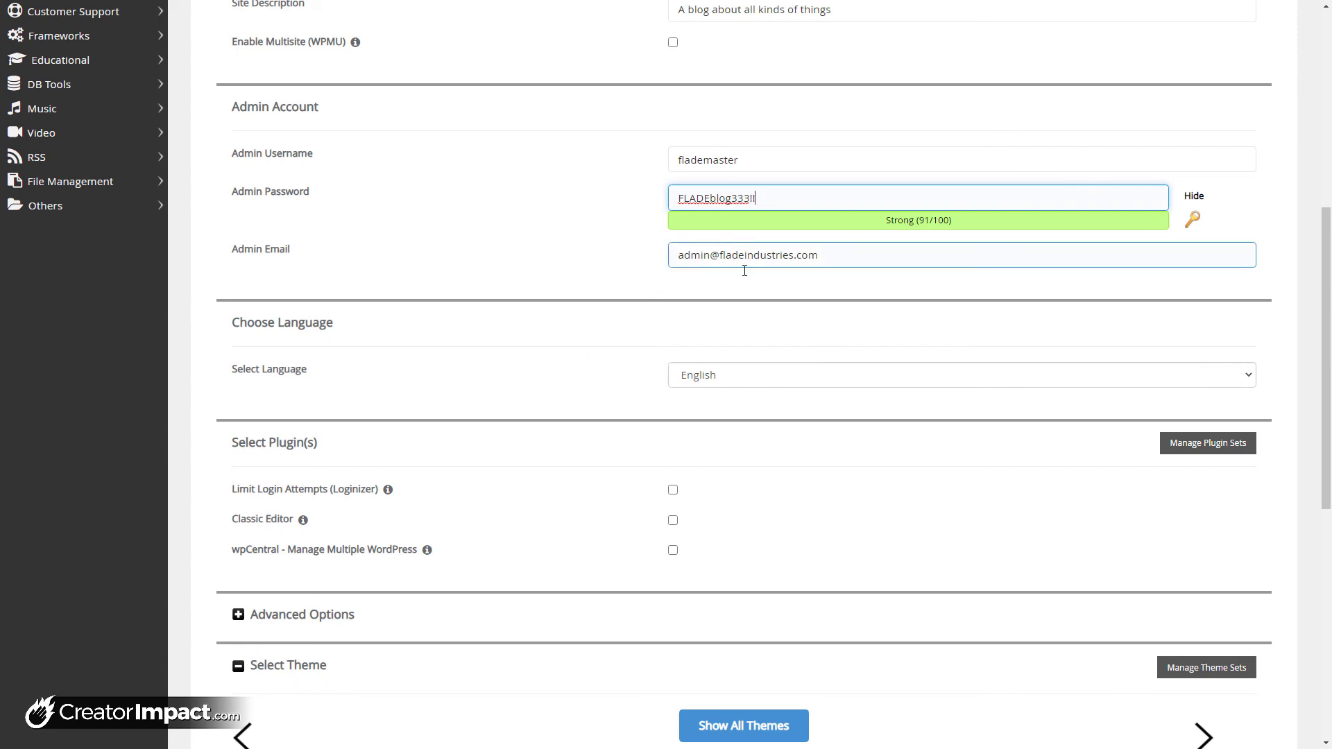
pyautogui.scroll(-3, 742, 382)
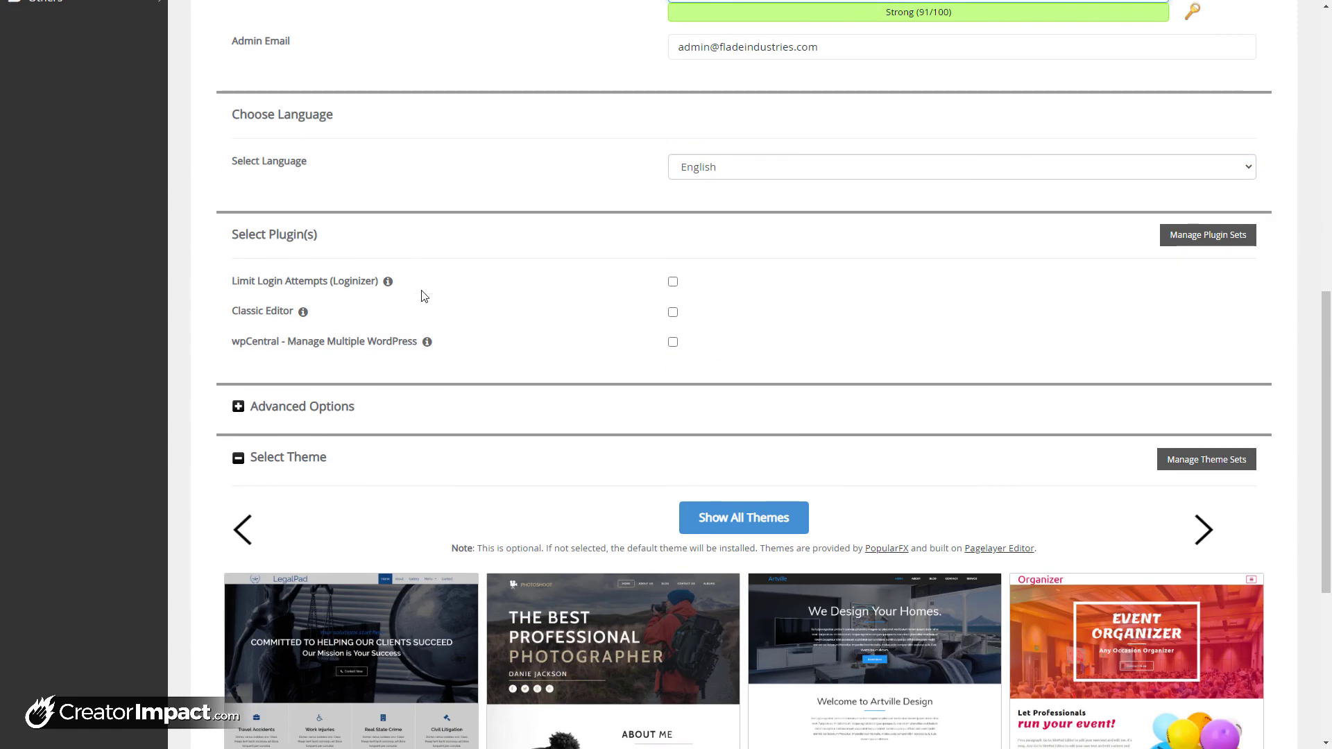
pyautogui.moveTo(313, 283)
pyautogui.scroll(-1, 340, 289)
pyautogui.scroll(-2, 336, 289)
pyautogui.scroll(14, 335, 289)
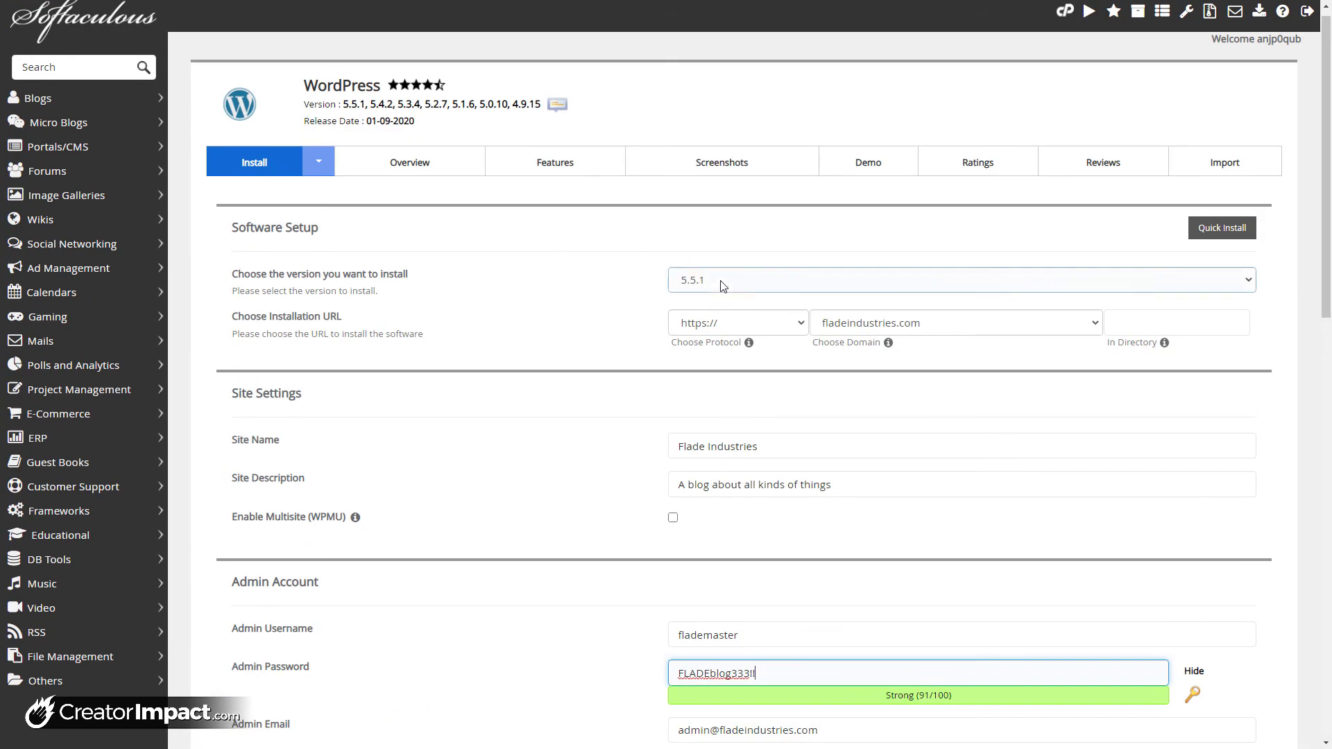
pyautogui.scroll(-2, 712, 325)
pyautogui.scroll(-4, 713, 326)
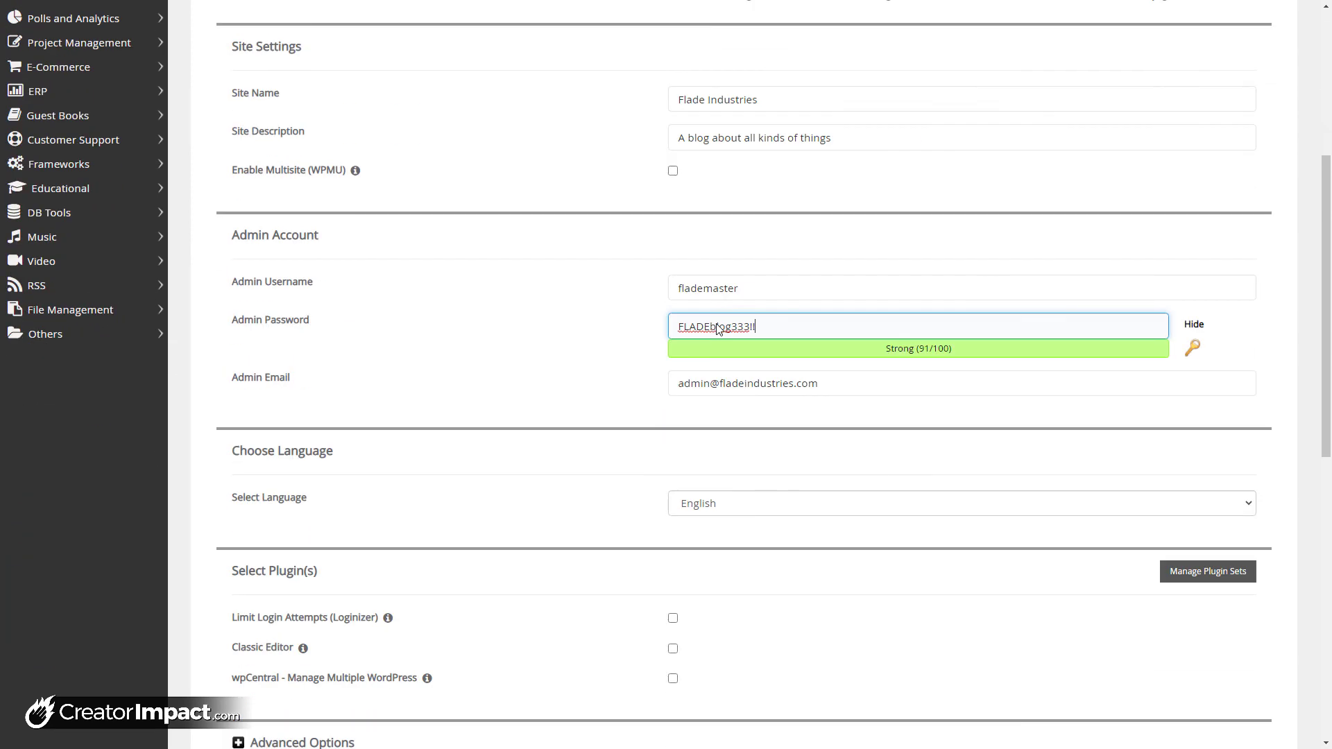
# Step: Copy the admin username and password for later use
pyautogui.click(748, 293)
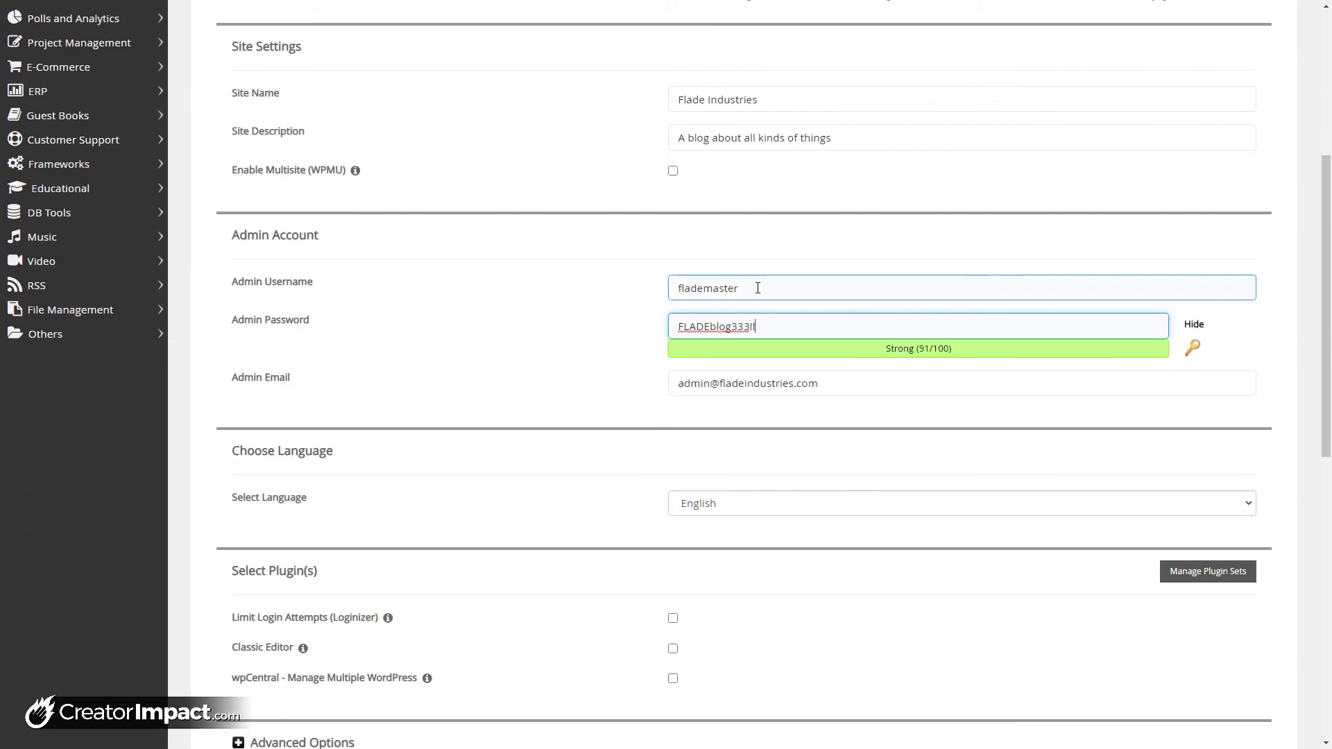
pyautogui.moveTo(758, 287); pyautogui.dragTo(671, 287)
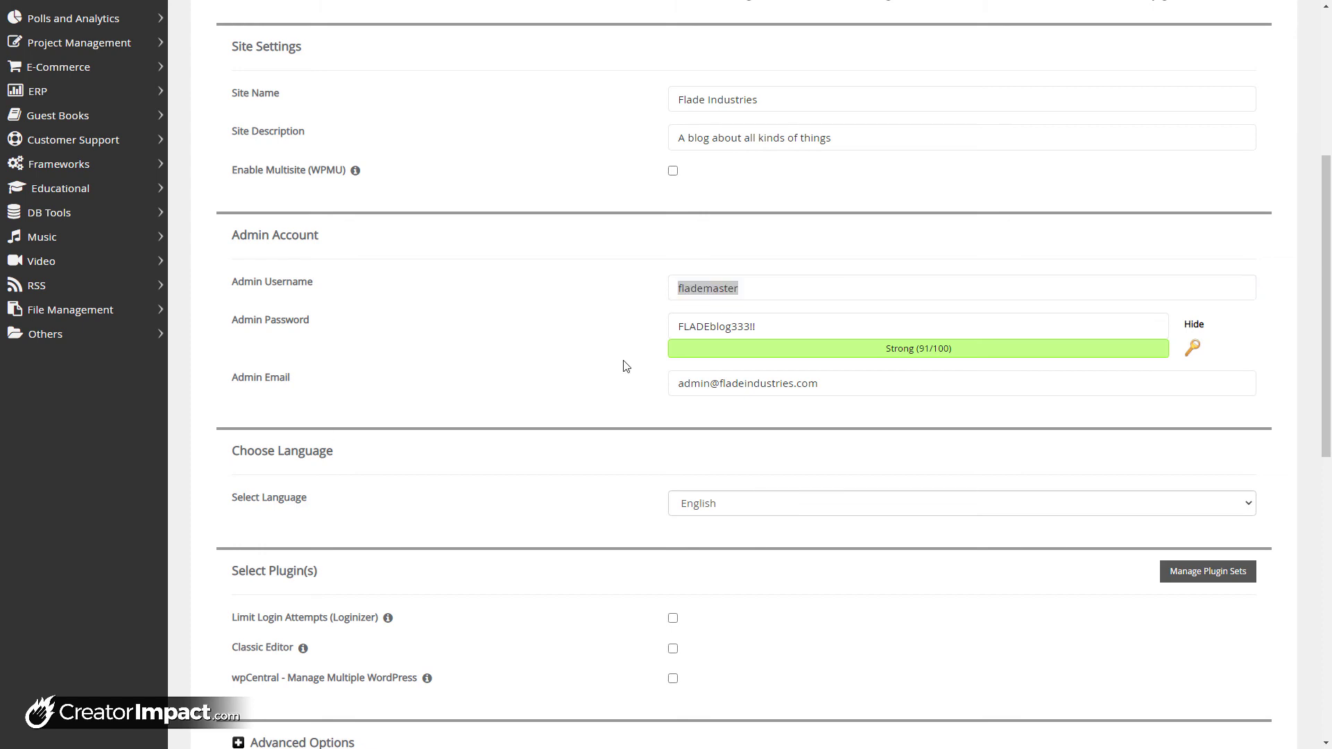
pyautogui.click(694, 382)
pyautogui.moveTo(767, 330); pyautogui.dragTo(641, 333)
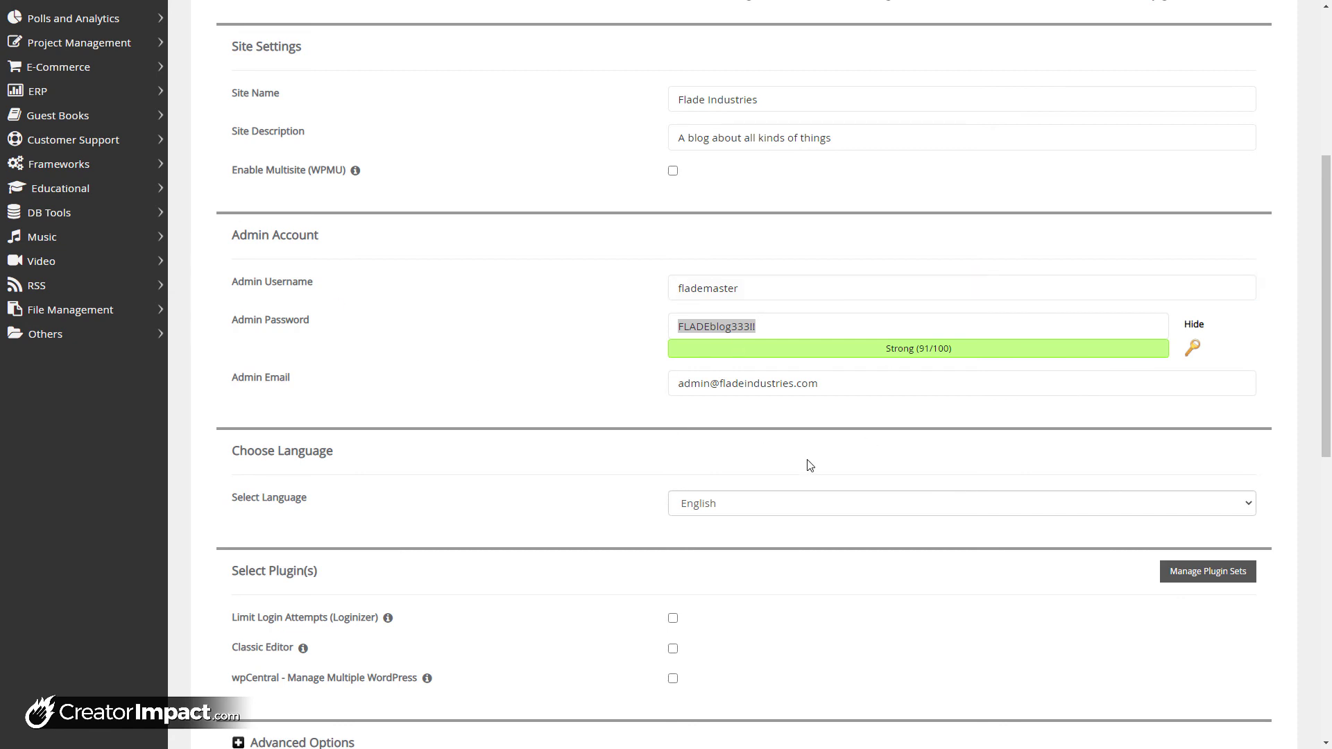
pyautogui.click(752, 289)
pyautogui.press('Tab')
pyautogui.scroll(-5, 781, 331)
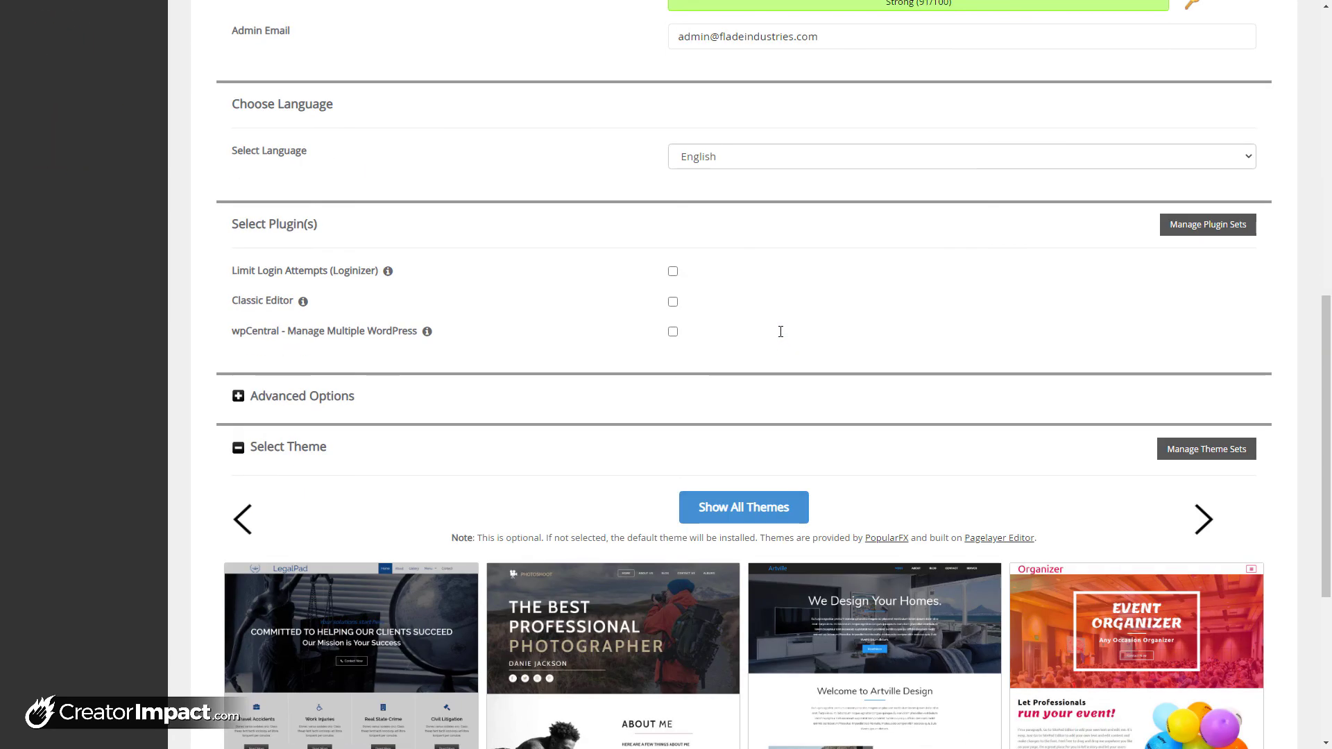
pyautogui.scroll(-4, 779, 331)
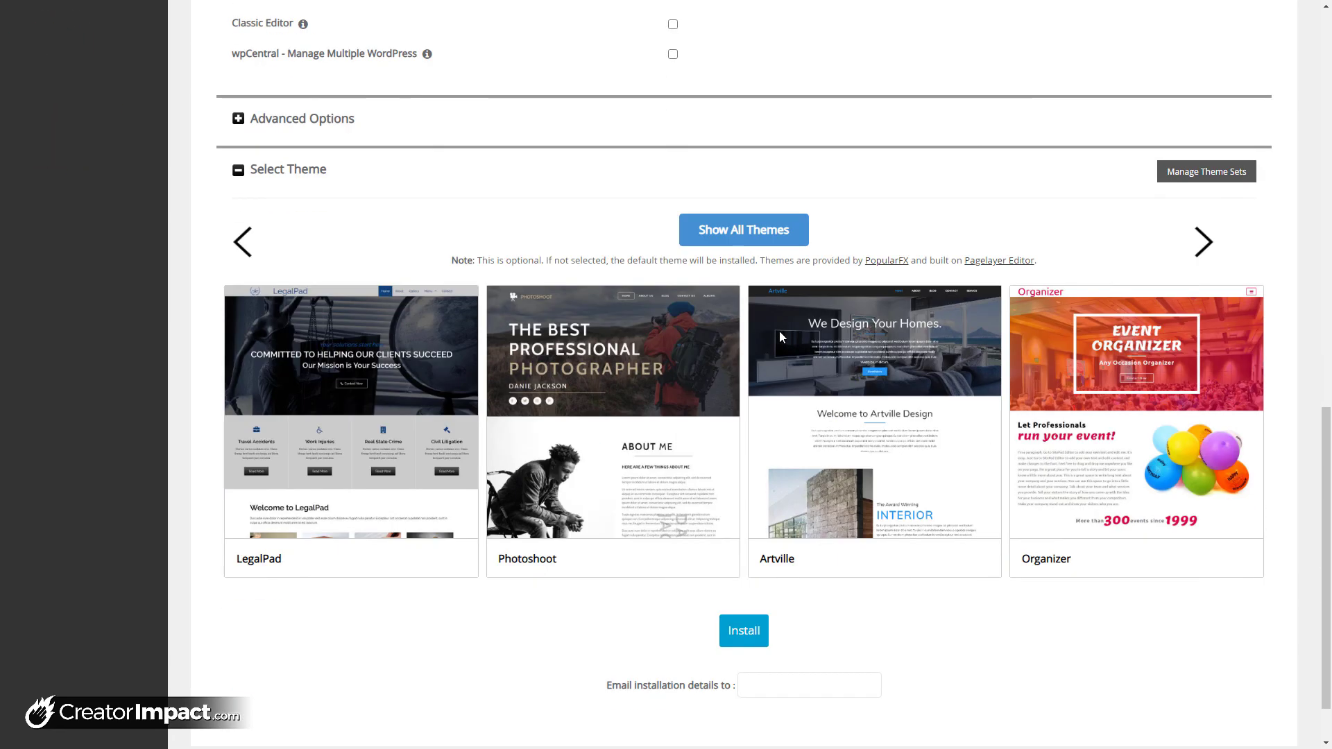
# Step: Run the installation and open the new site's wp-admin Administrative URL
pyautogui.click(747, 633)
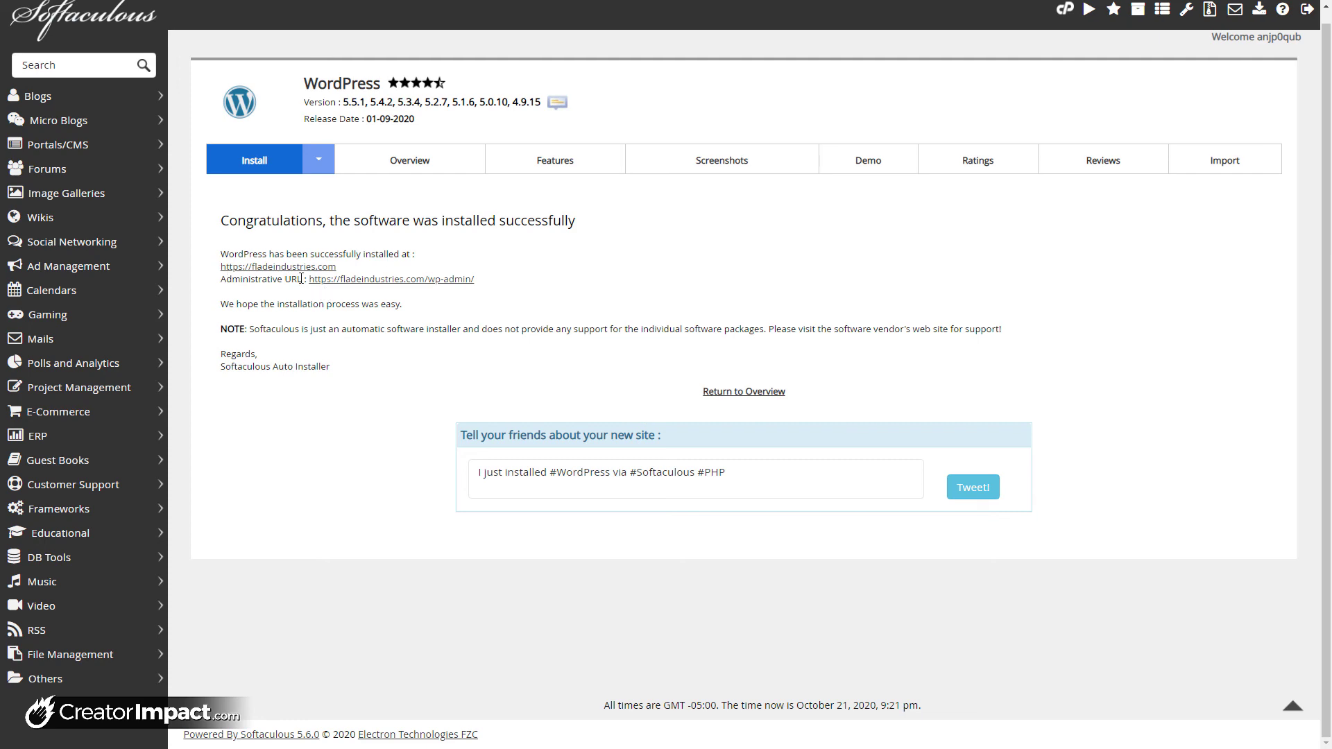
pyautogui.click(380, 280)
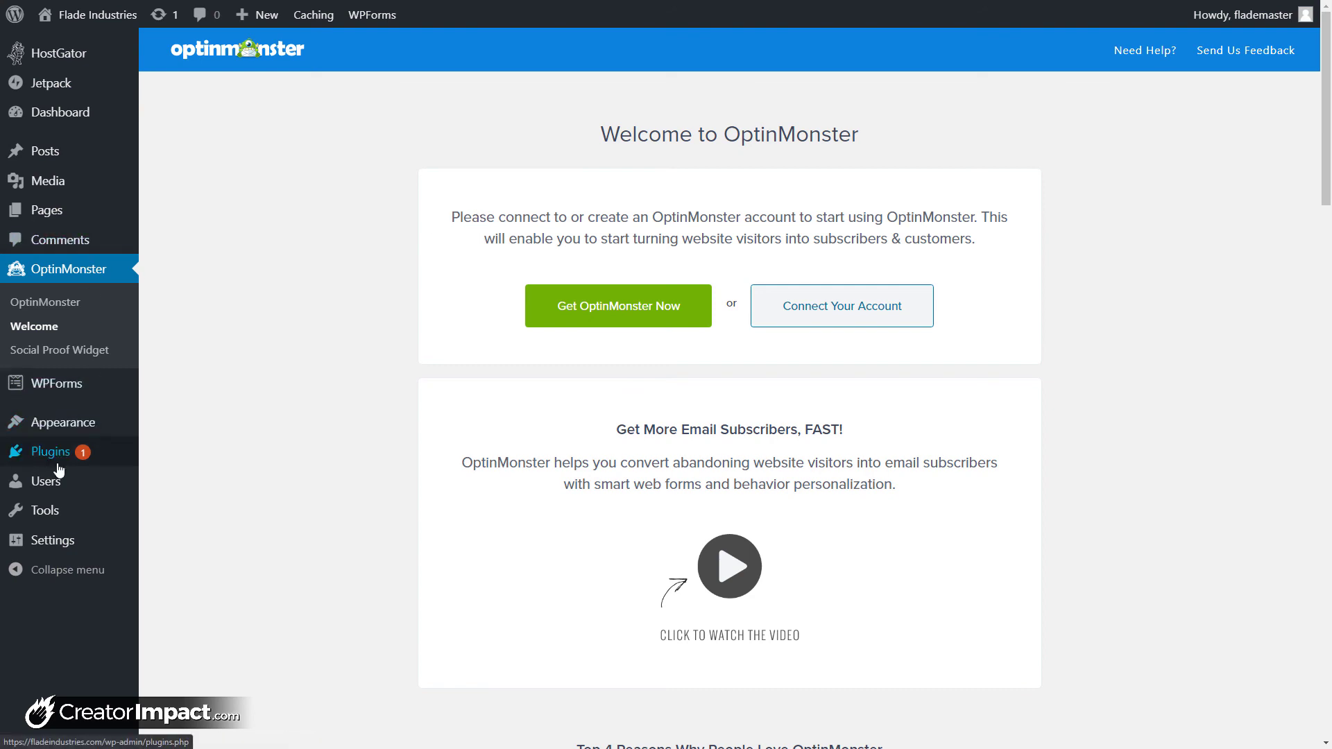
# Step: Visit the live Flade Industries site from the admin bar and reload it
pyautogui.moveTo(45, 462)
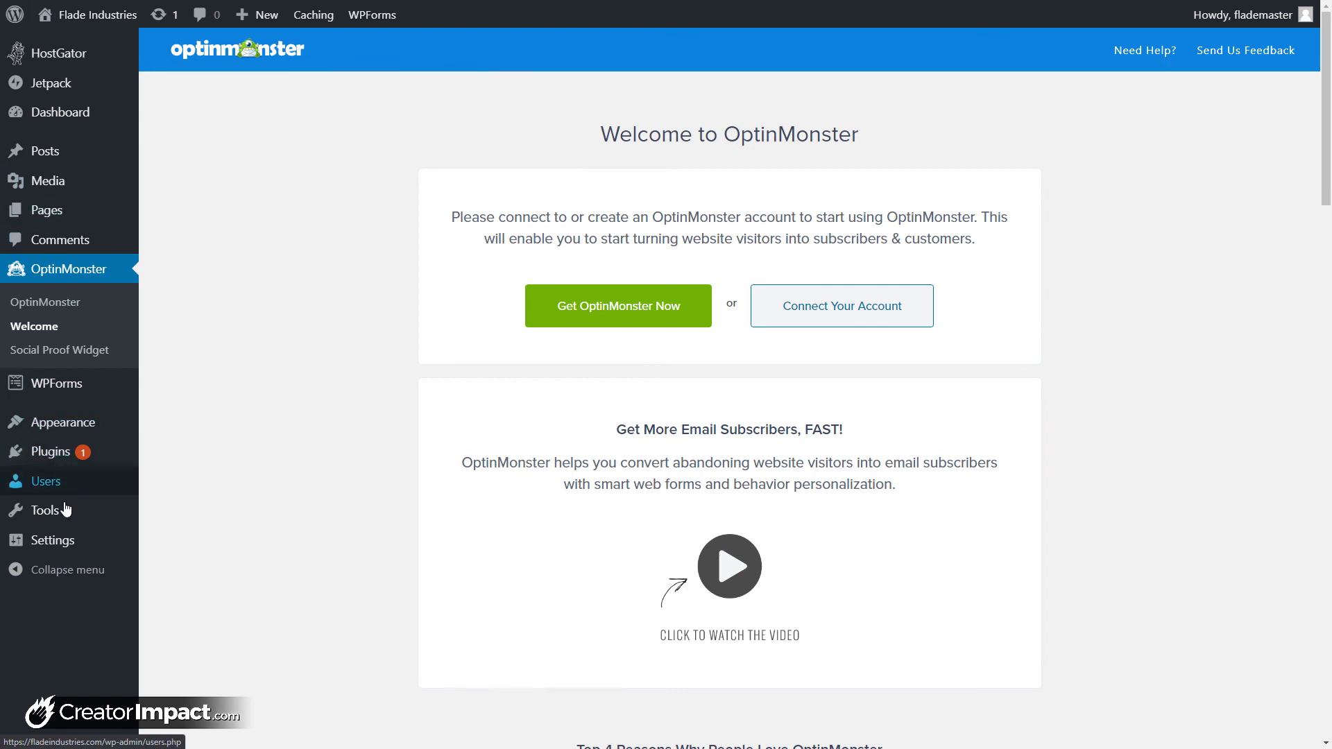
pyautogui.moveTo(45, 53)
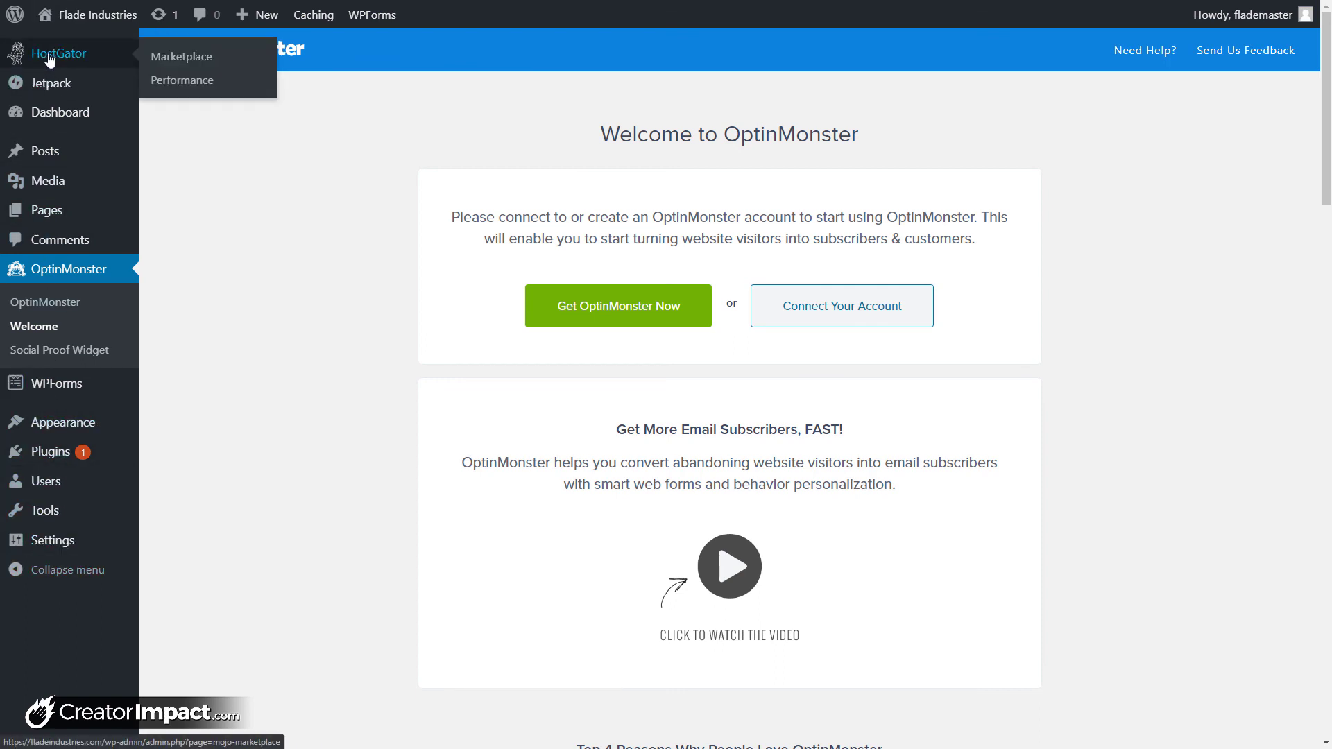
pyautogui.moveTo(78, 18)
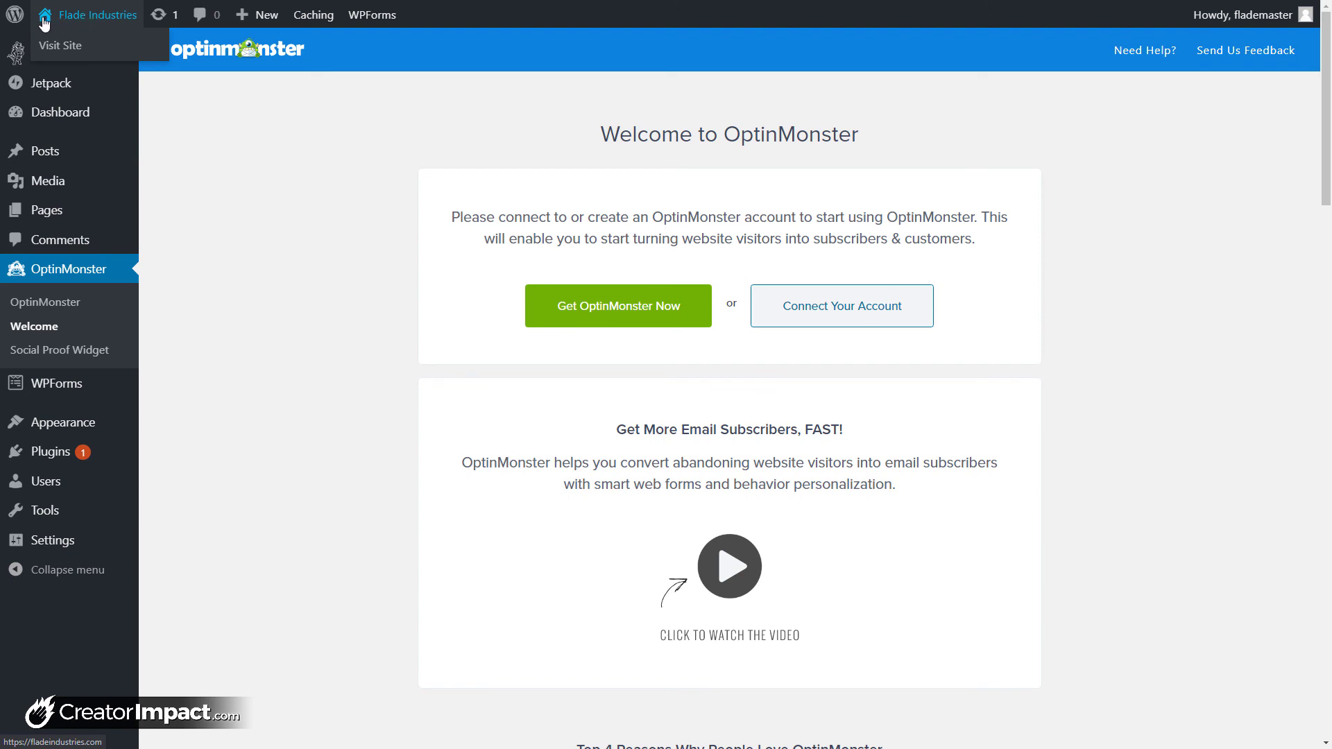
pyautogui.click(83, 23)
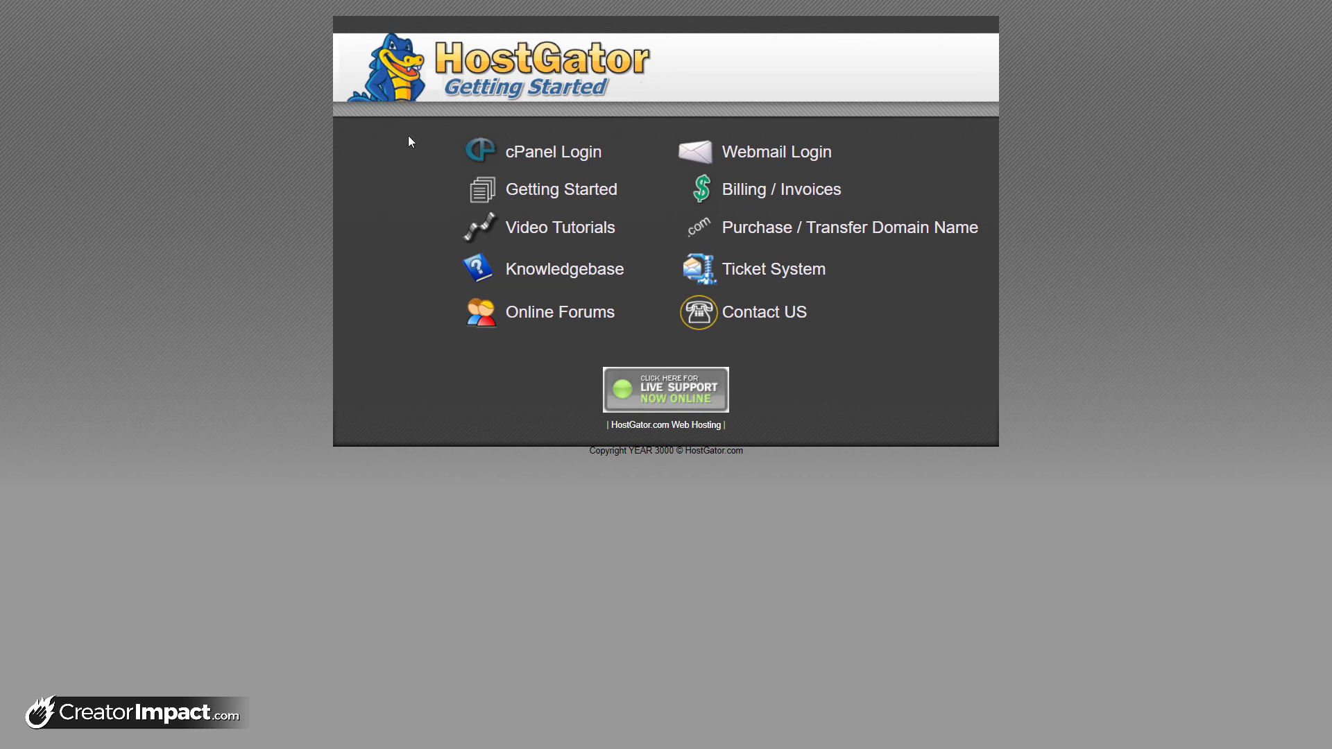
pyautogui.press('F5')
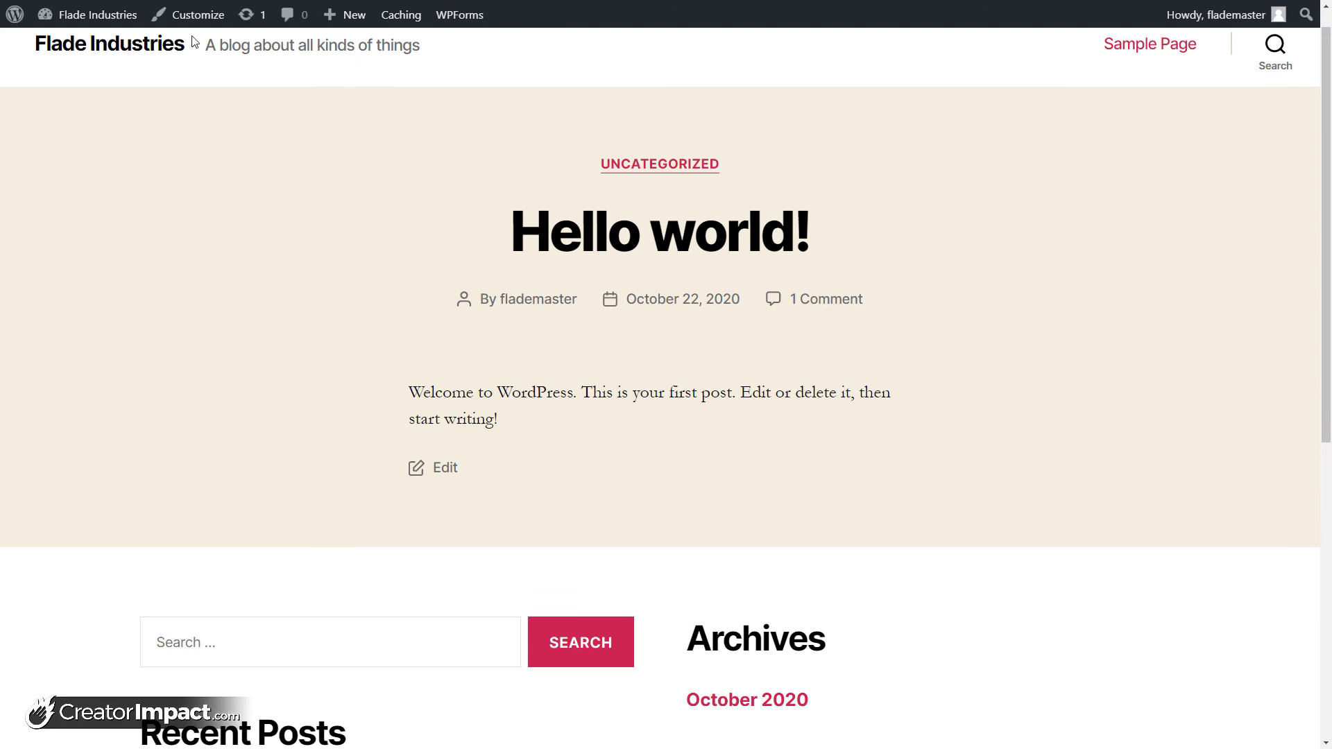
# Step: Scroll the front page, then return to the admin Dashboard
pyautogui.scroll(-8, 728, 356)
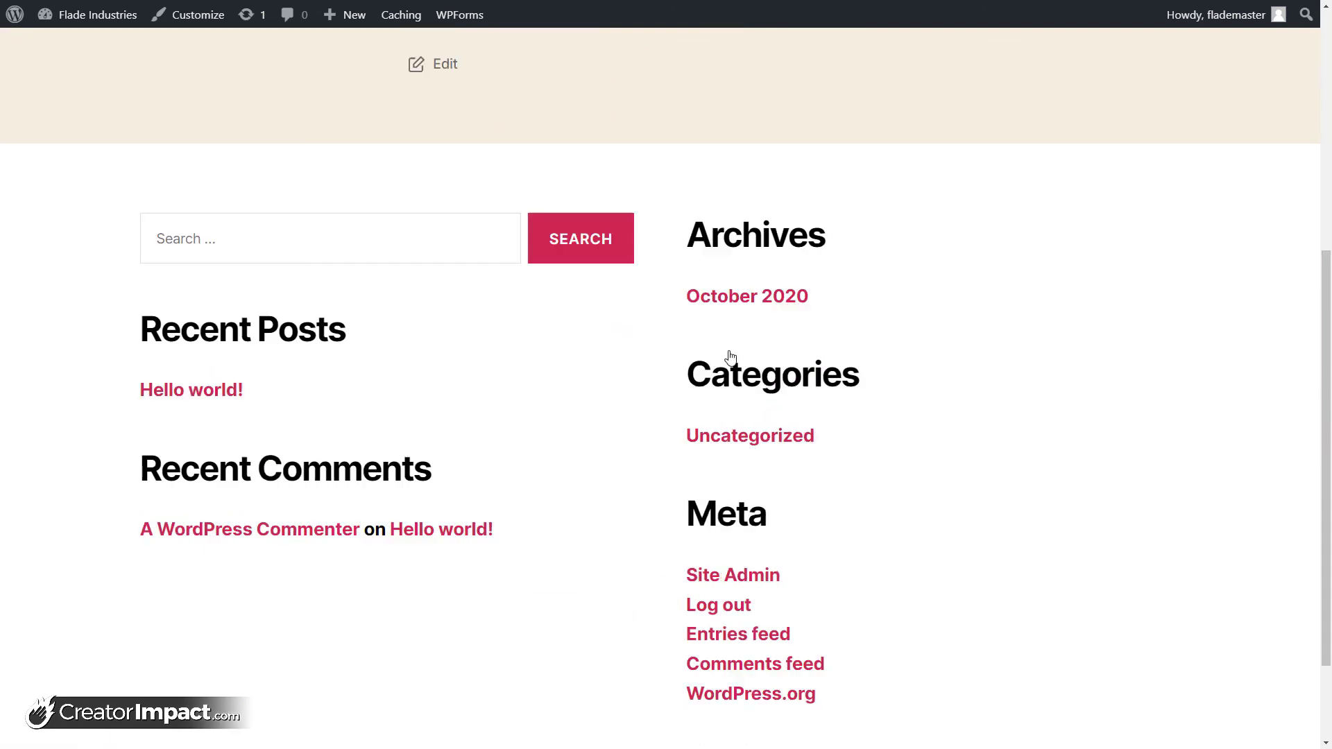
pyautogui.scroll(8, 722, 366)
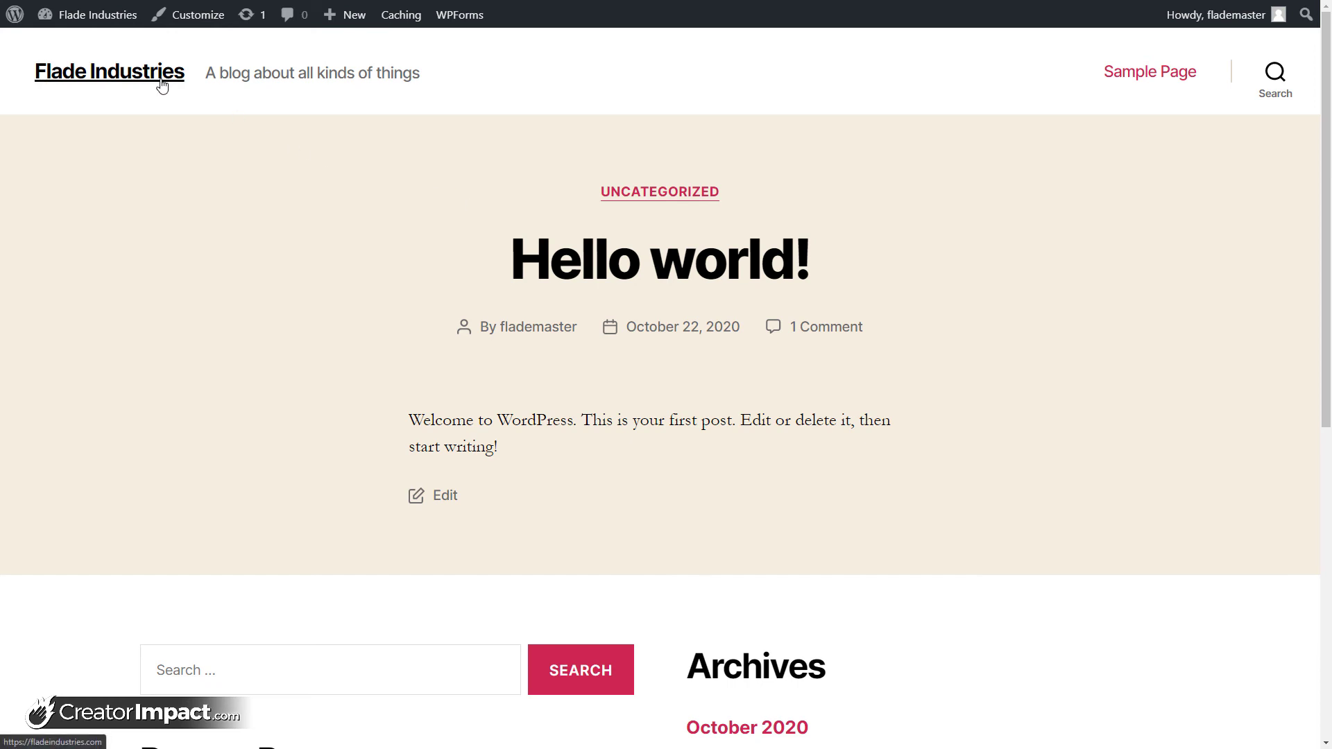
pyautogui.moveTo(68, 24)
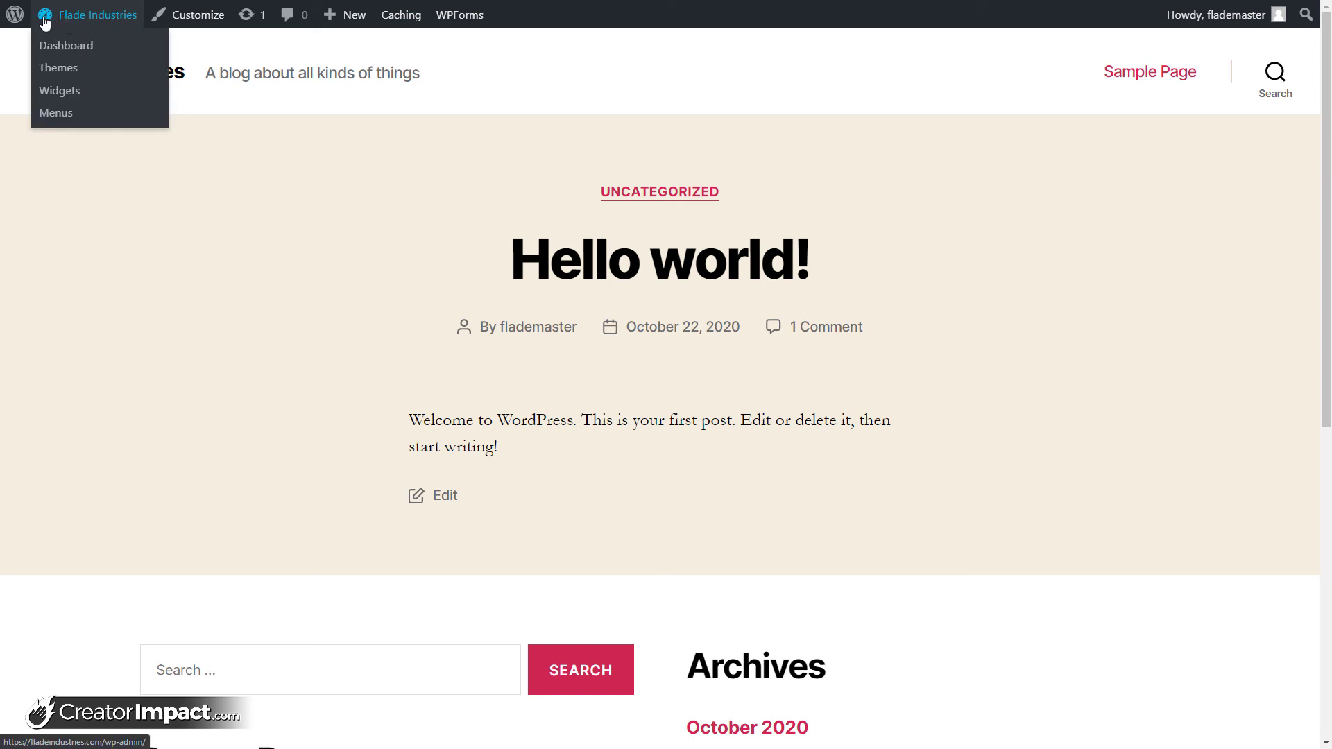
pyautogui.click(44, 22)
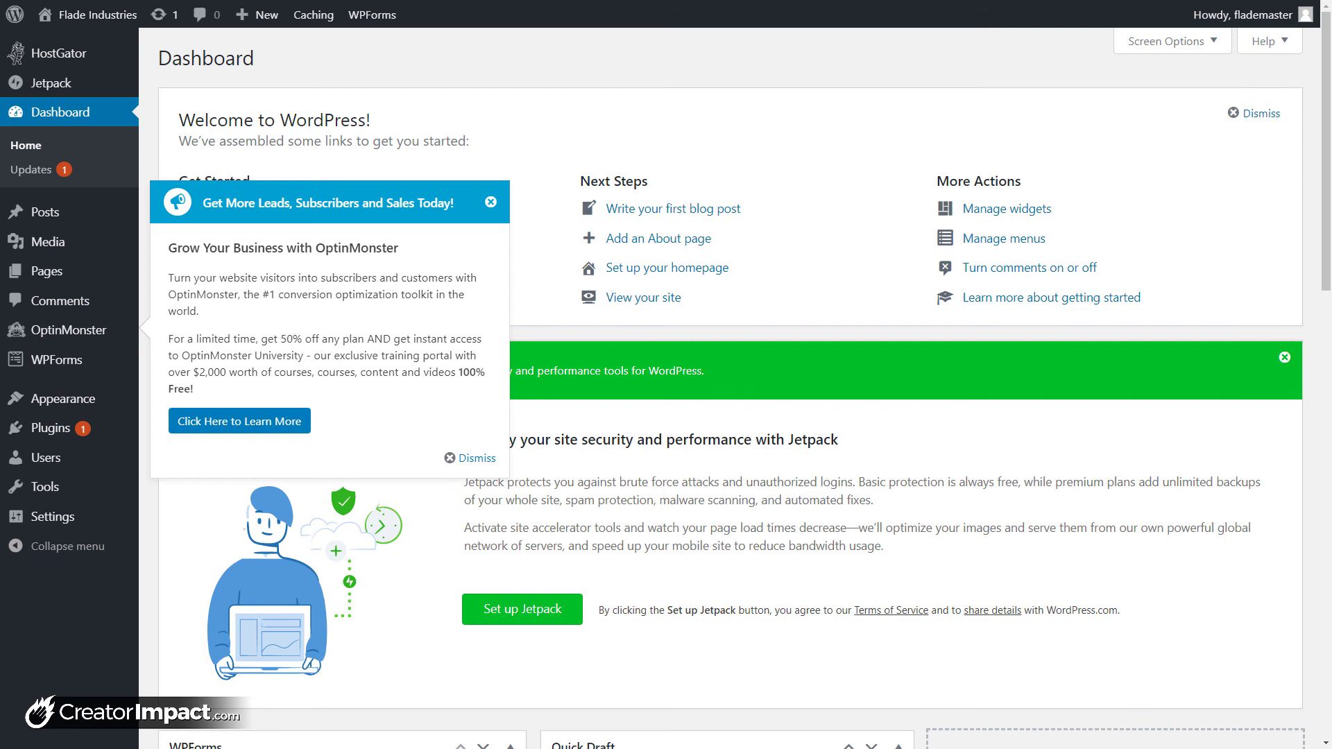
# Step: Dismiss the OptinMonster popup and bulk-deactivate all six installed plugins
pyautogui.click(471, 459)
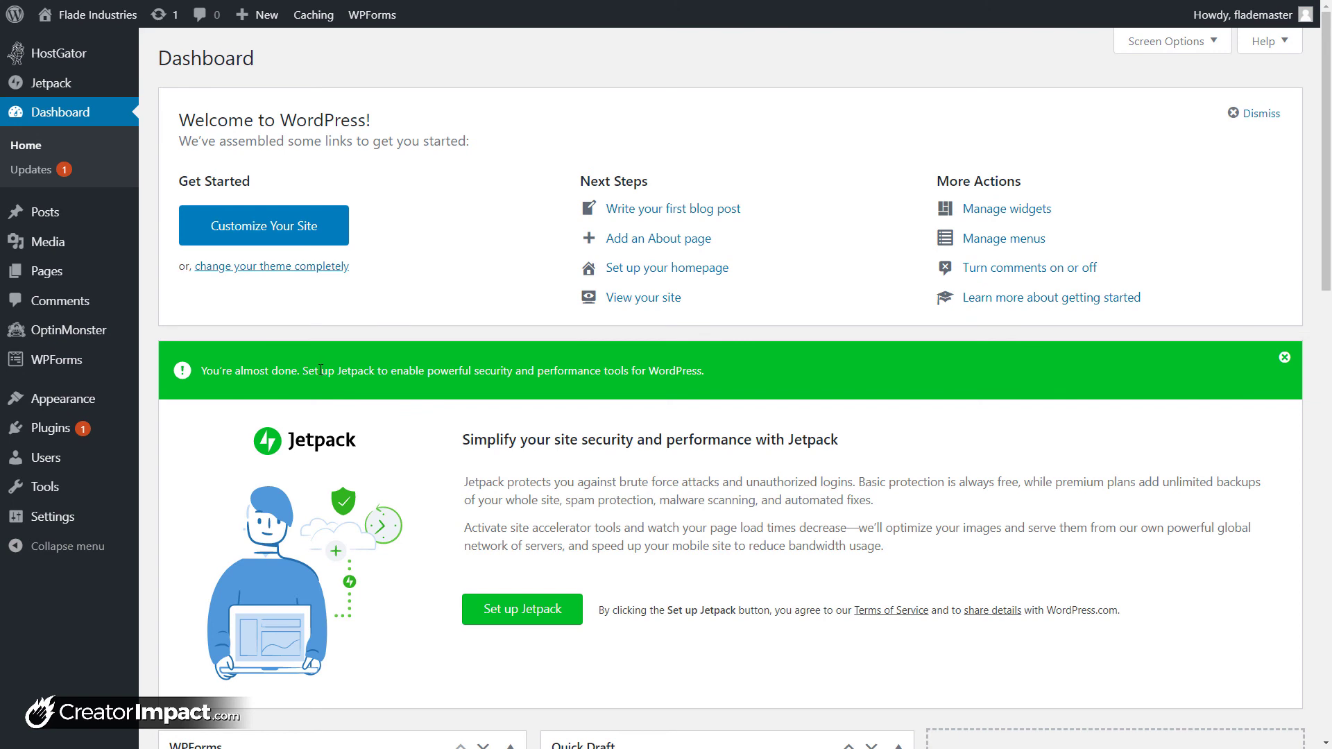
pyautogui.moveTo(114, 403)
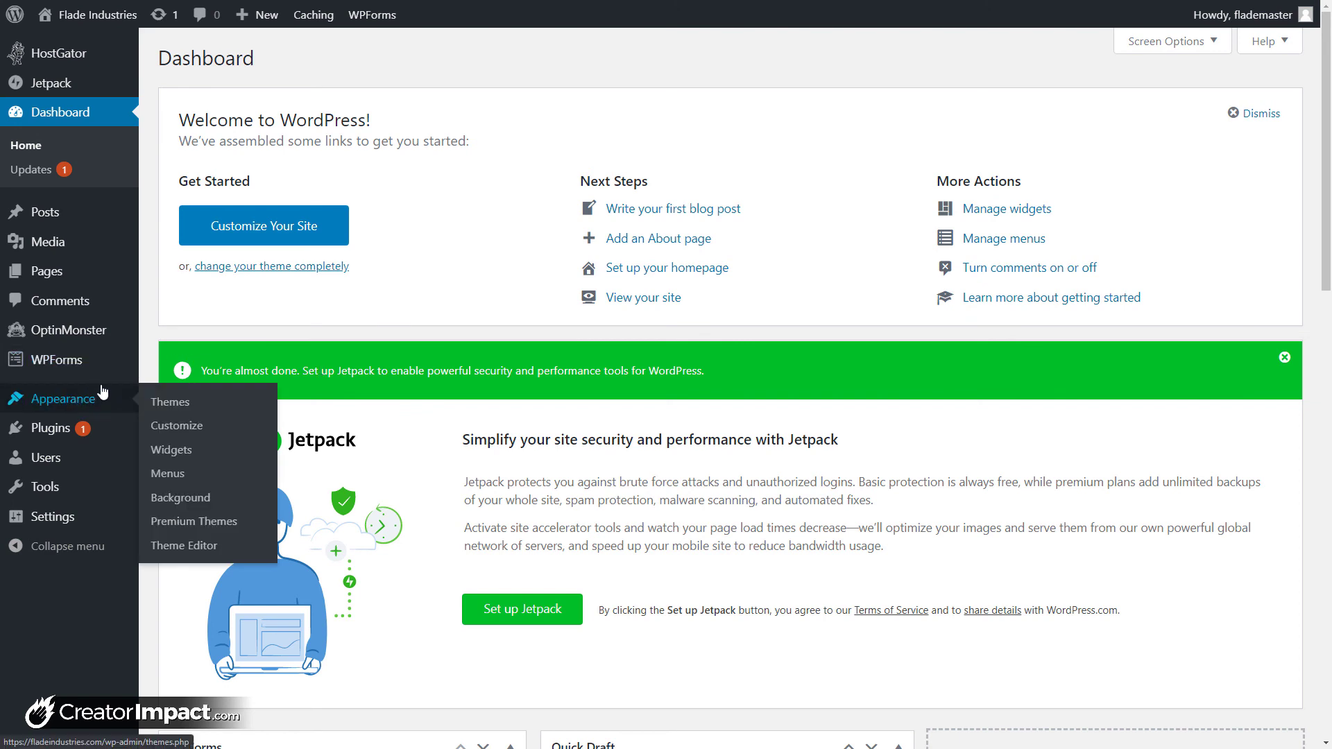
pyautogui.click(54, 440)
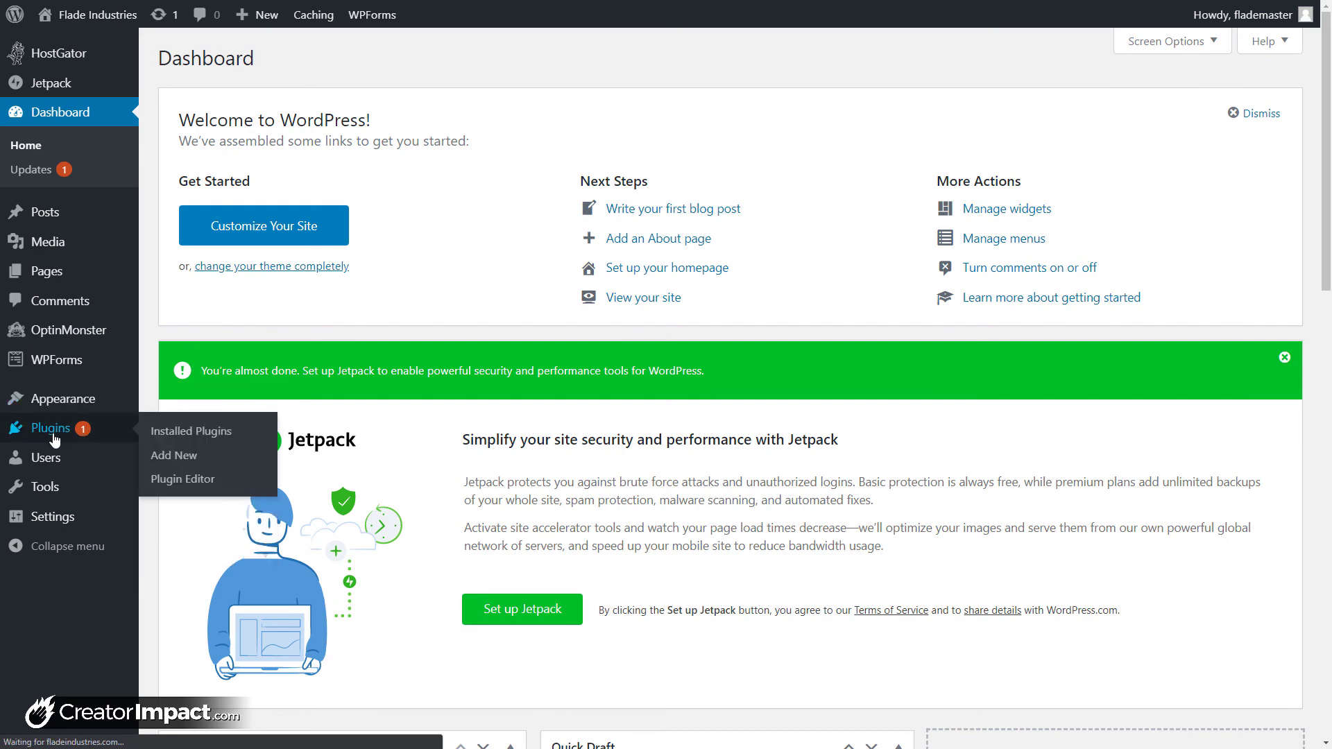
pyautogui.scroll(-6, 567, 378)
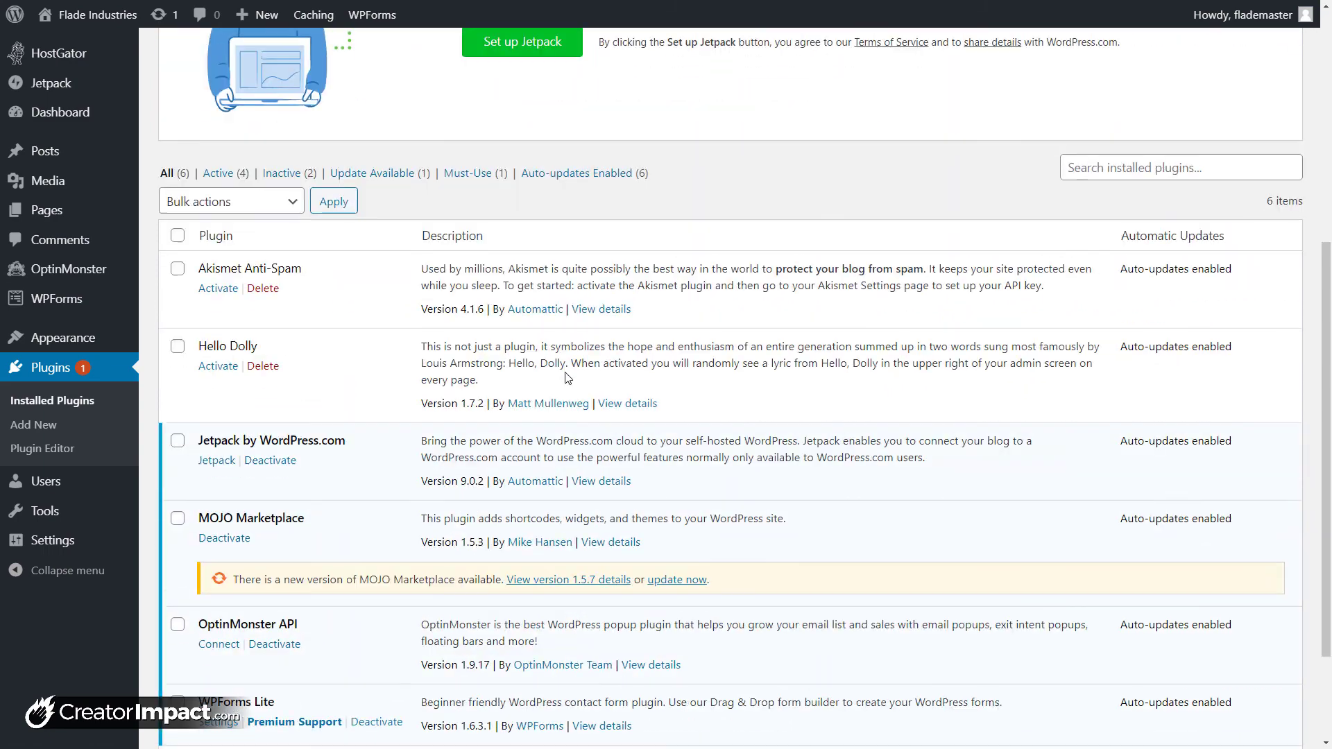
pyautogui.scroll(-3, 356, 318)
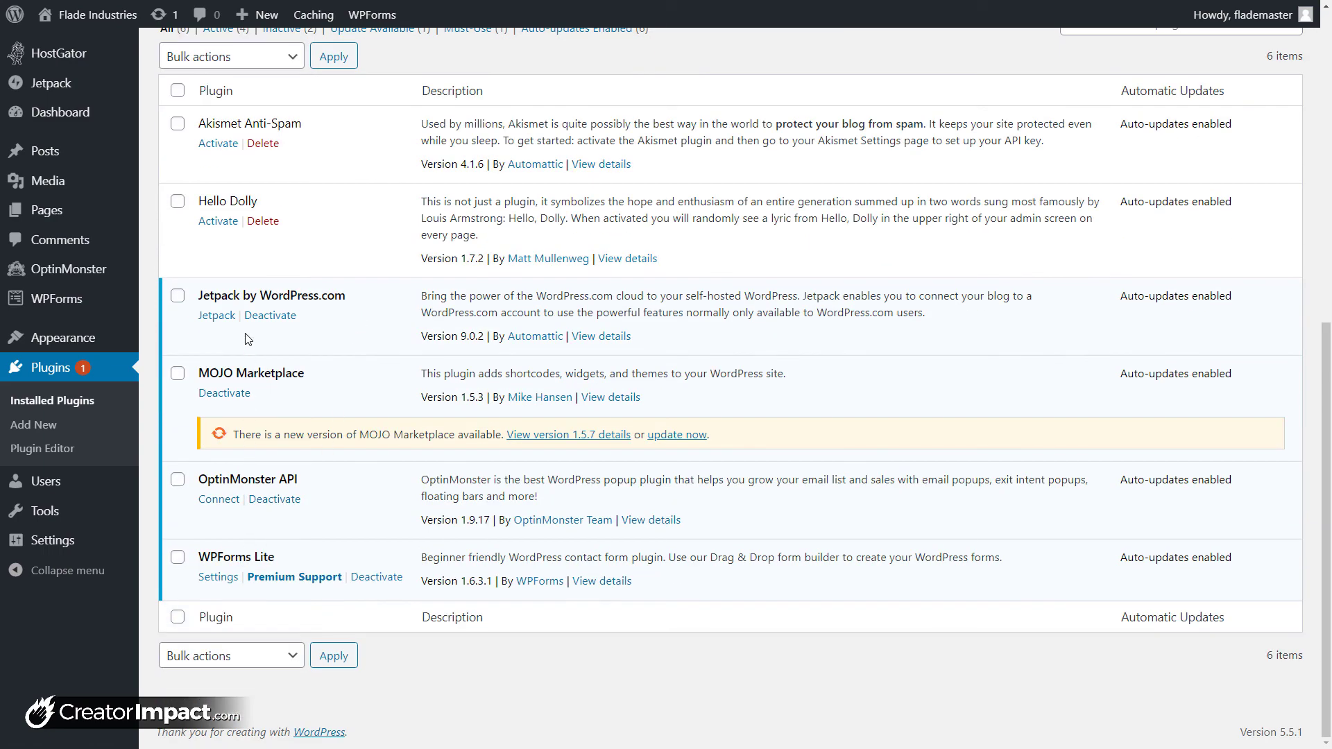
pyautogui.scroll(3, 303, 452)
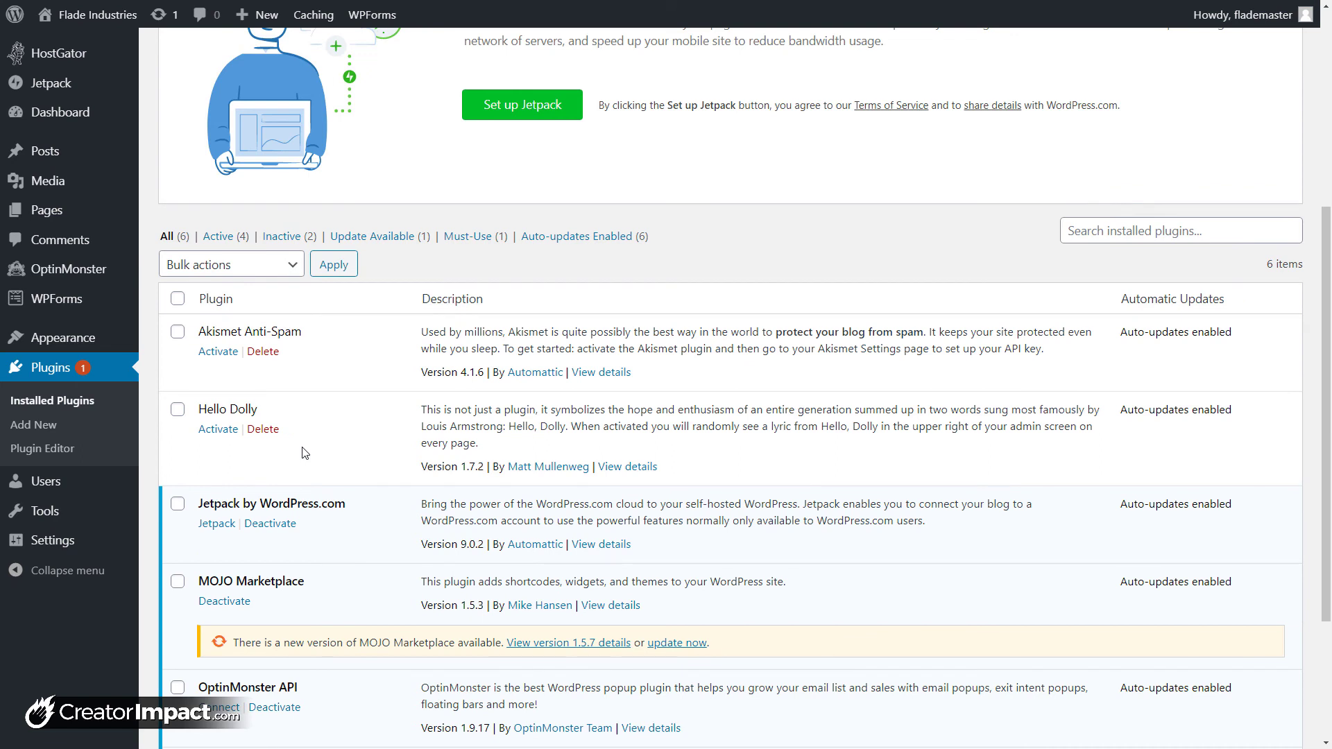
pyautogui.click(177, 299)
pyautogui.click(253, 266)
pyautogui.click(202, 322)
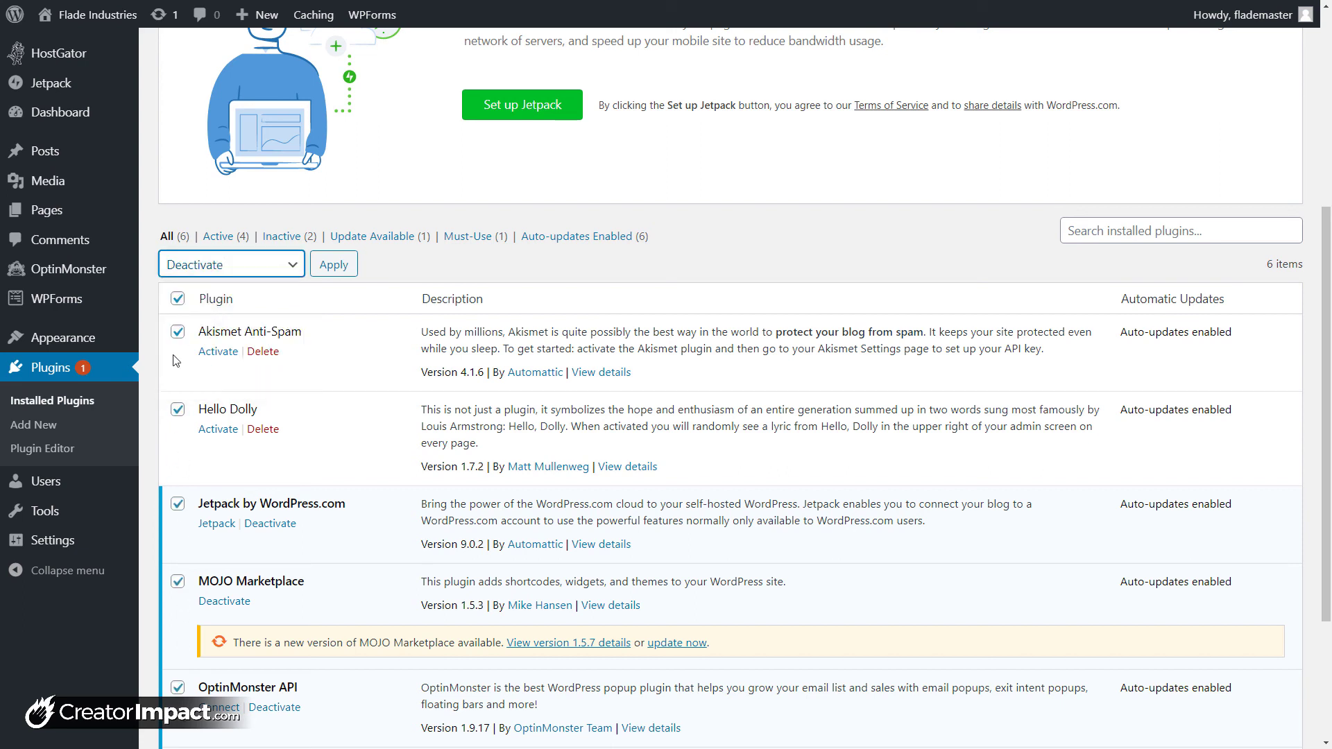
pyautogui.click(340, 269)
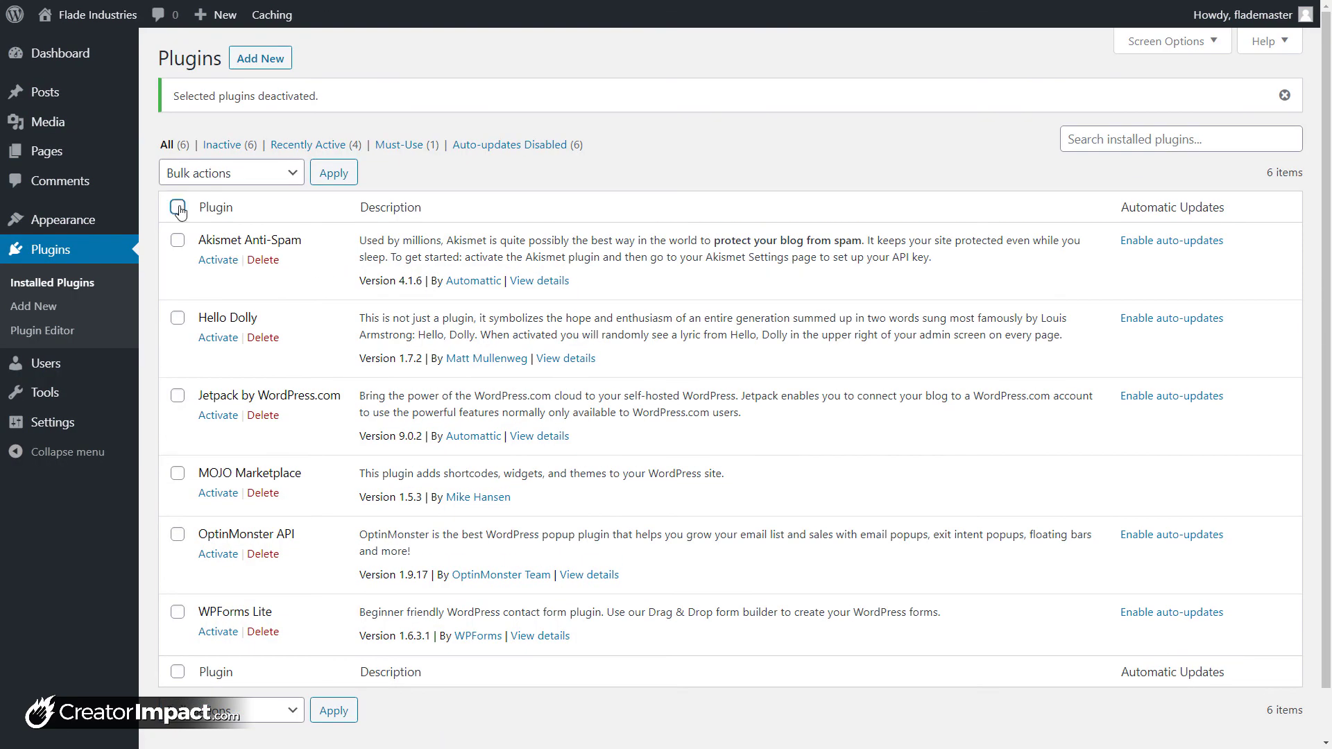
# Step: Bulk-delete all the deactivated plugins, confirming removal of their data
pyautogui.click(178, 208)
pyautogui.click(212, 179)
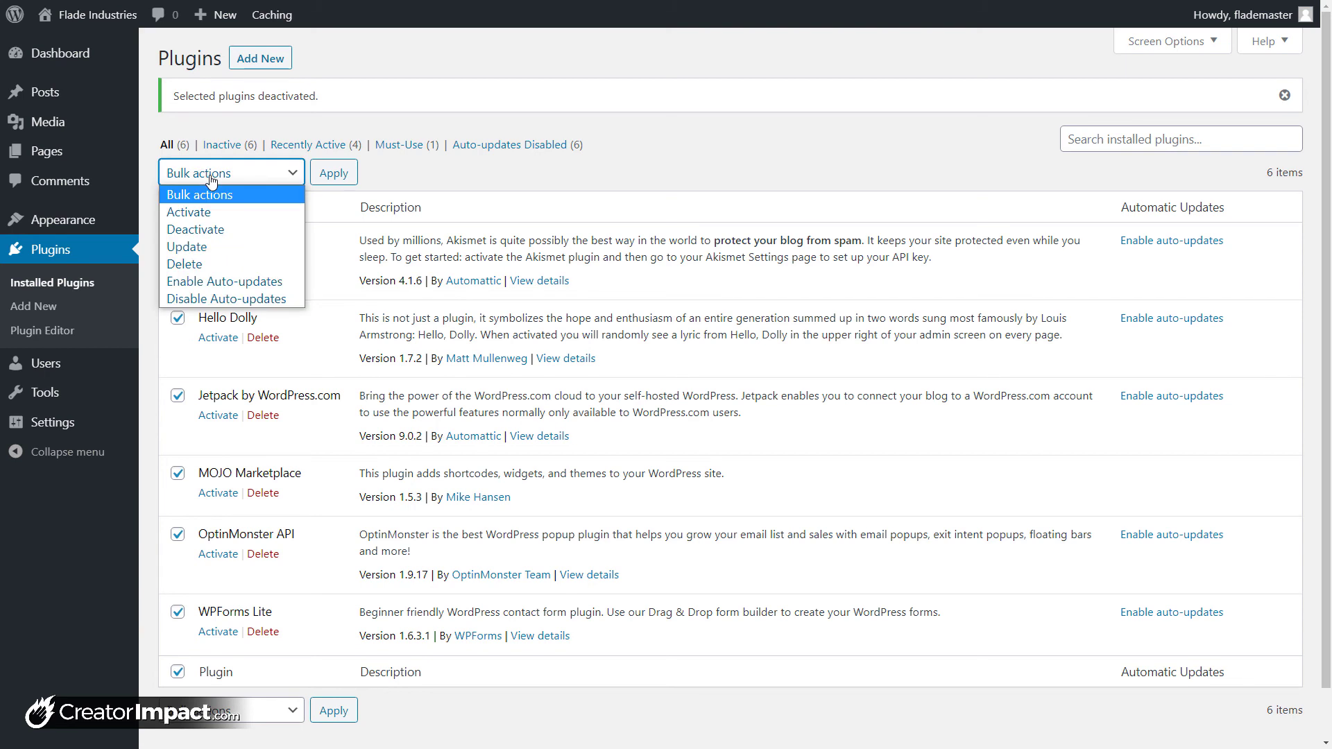
pyautogui.click(185, 264)
pyautogui.click(340, 178)
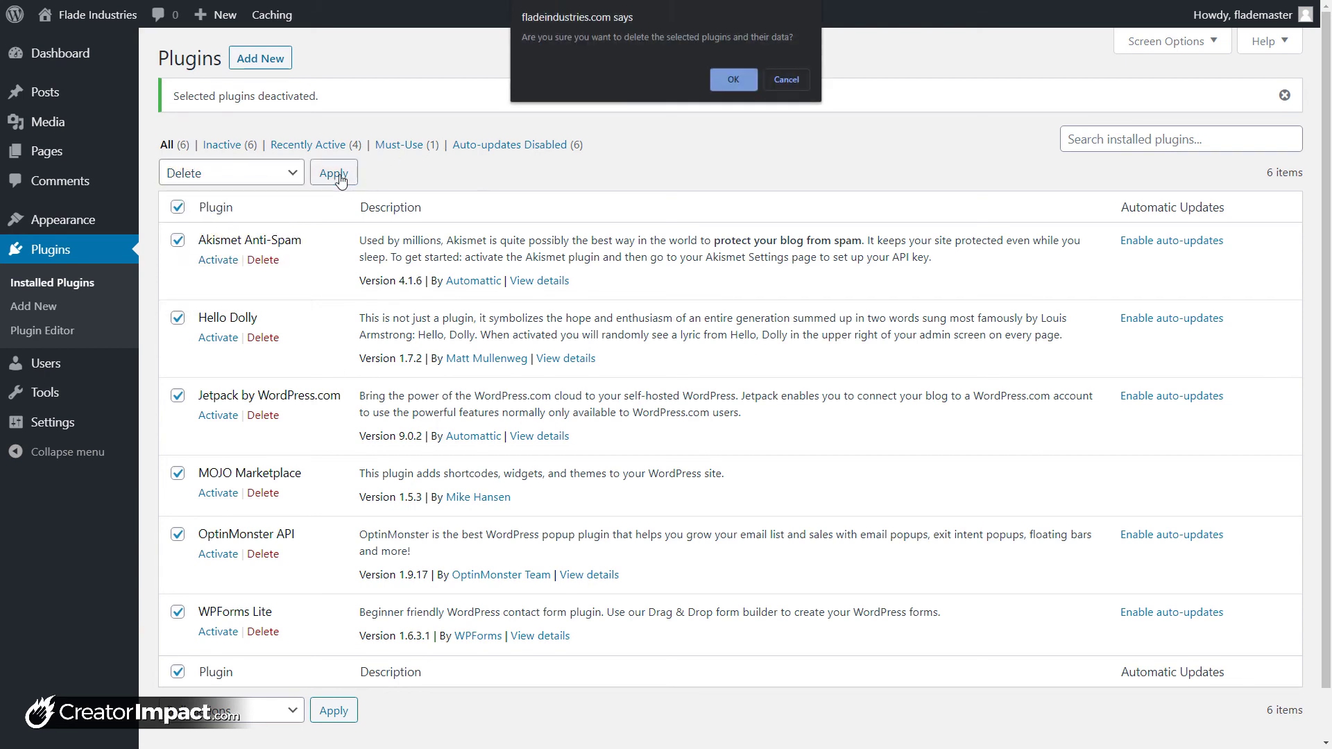
pyautogui.click(733, 79)
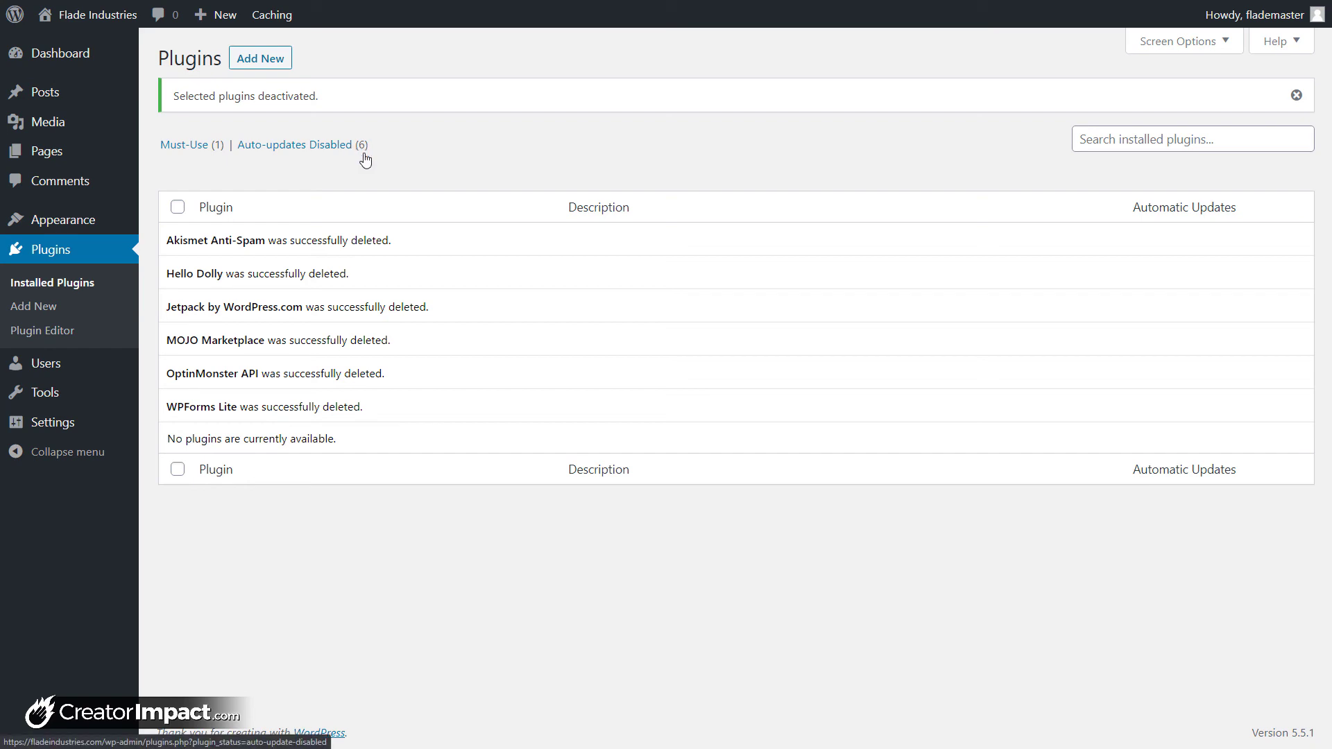
# Step: Search the plugin directory for 'jf simple coming soon', then install and activate JF Simple Coming Soon
pyautogui.click(273, 65)
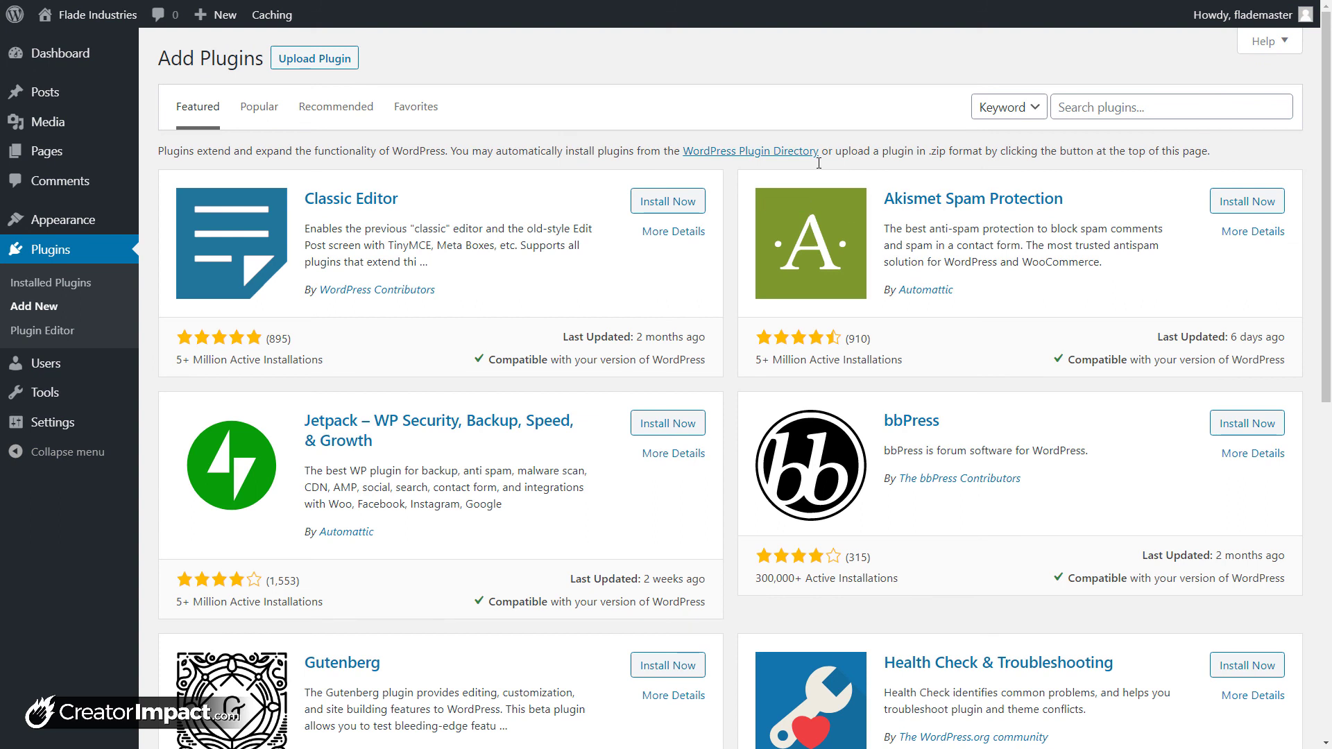
pyautogui.click(1073, 109)
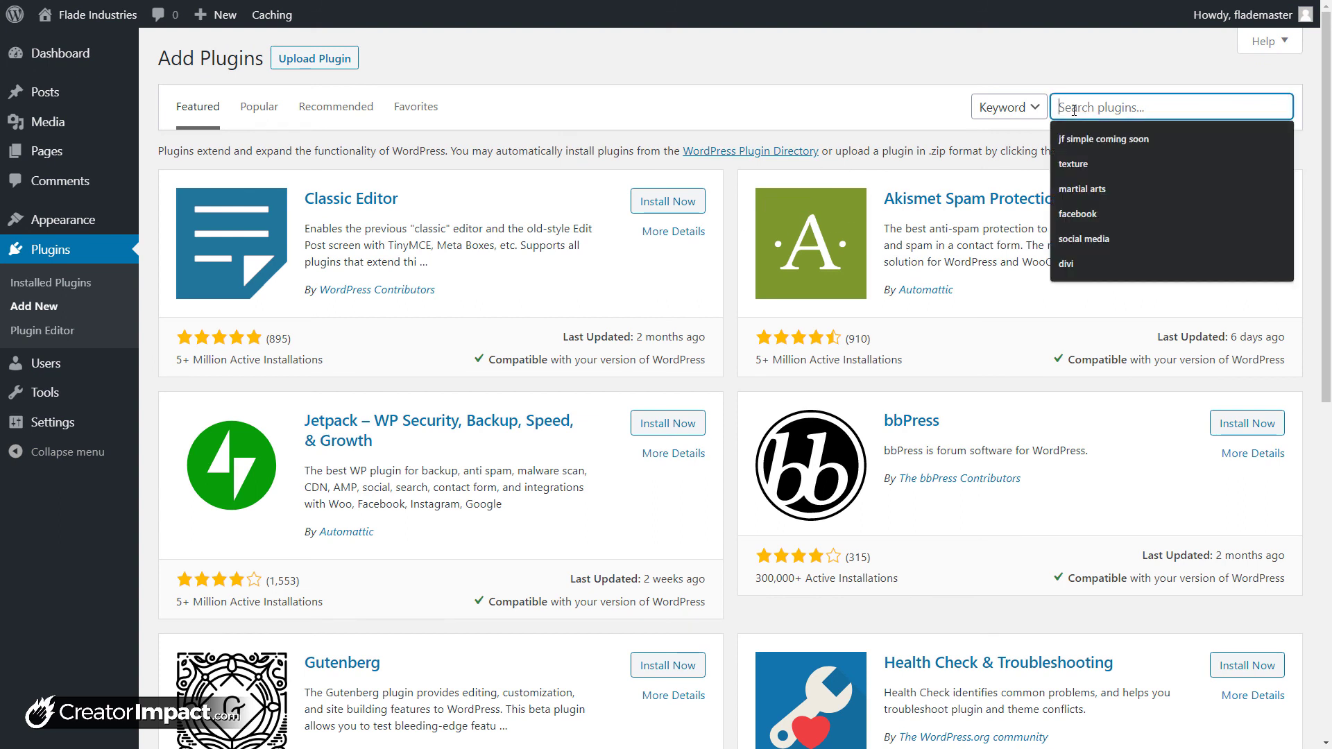
pyautogui.click(1121, 140)
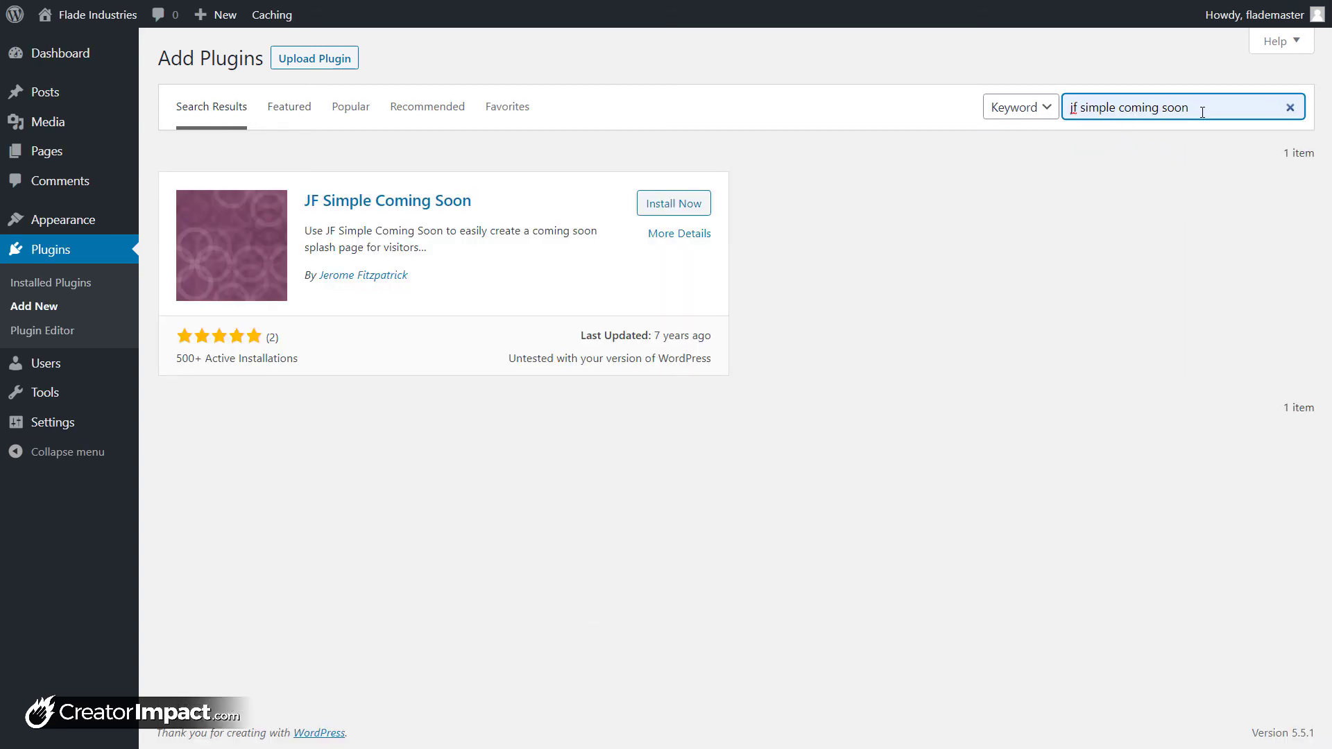
pyautogui.click(661, 217)
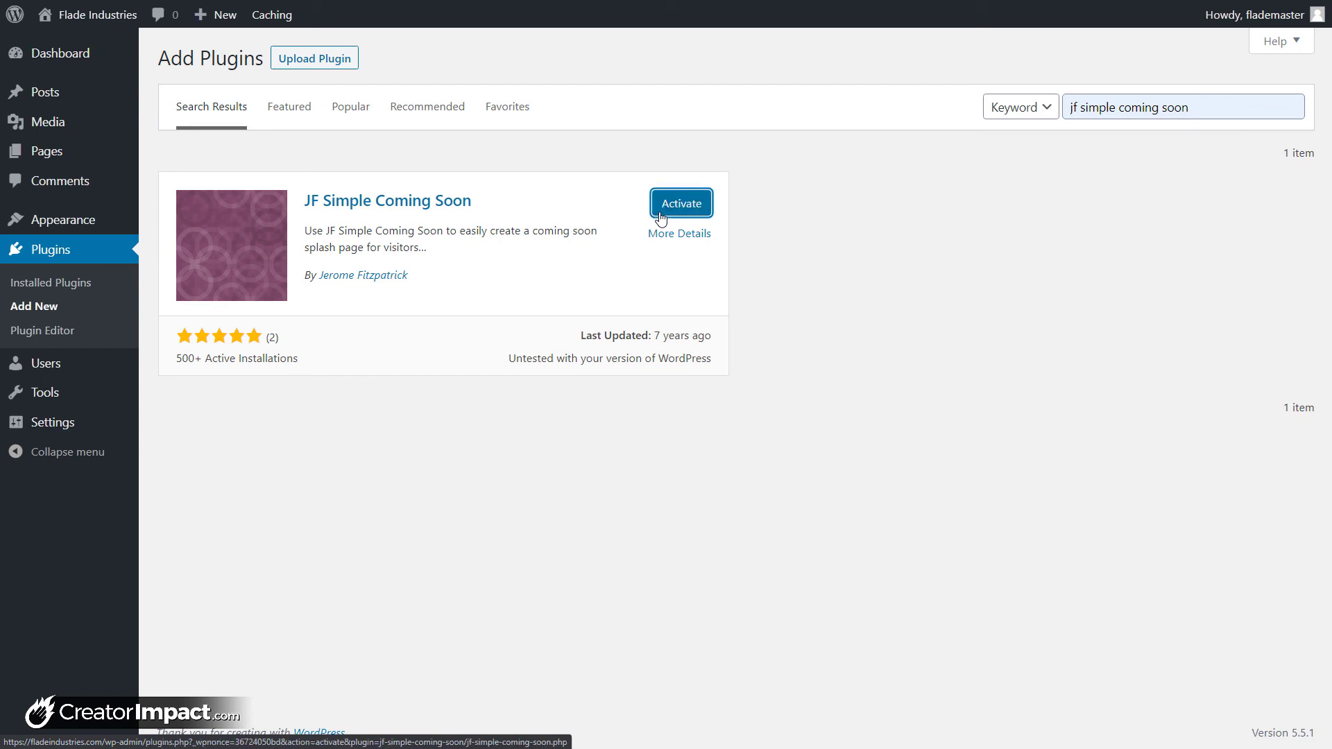
pyautogui.click(661, 217)
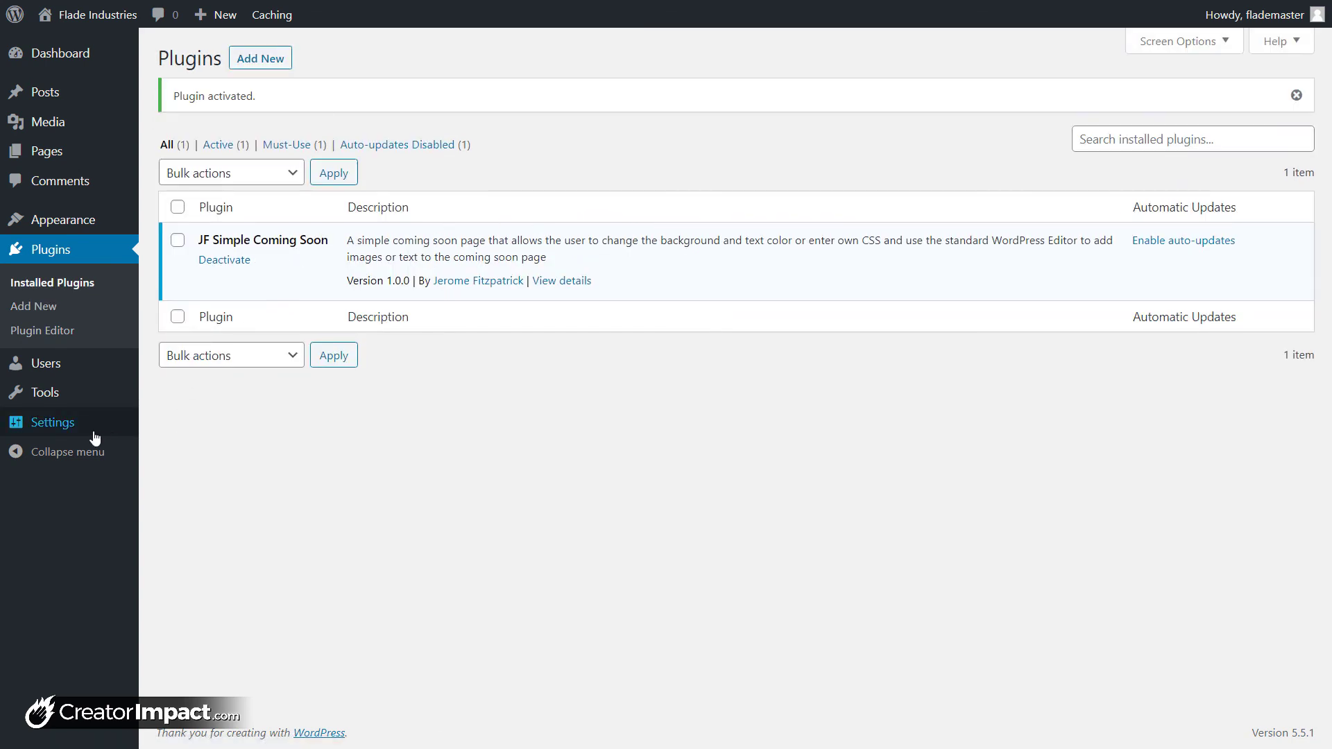
pyautogui.moveTo(104, 433)
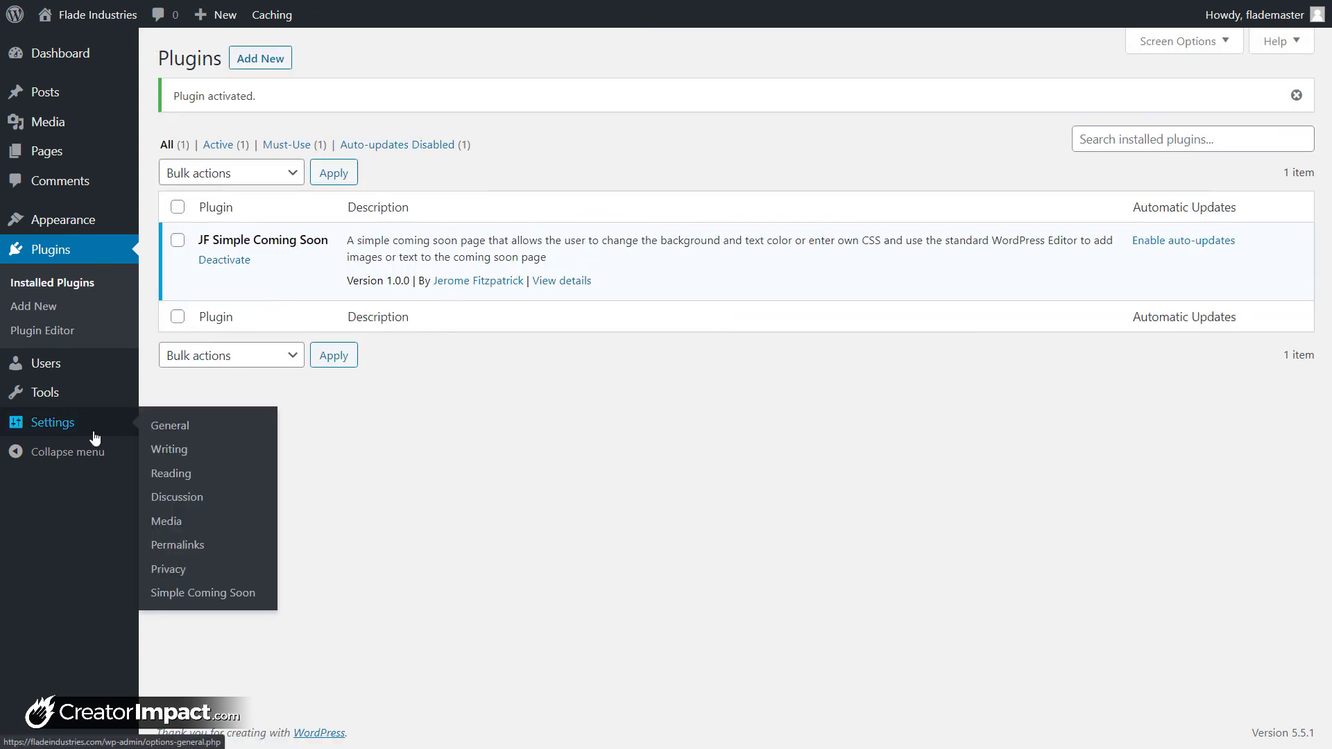
# Step: Enable the Simple Coming Soon plugin and keep its 'This website is coming soon...' message unchanged
pyautogui.click(205, 595)
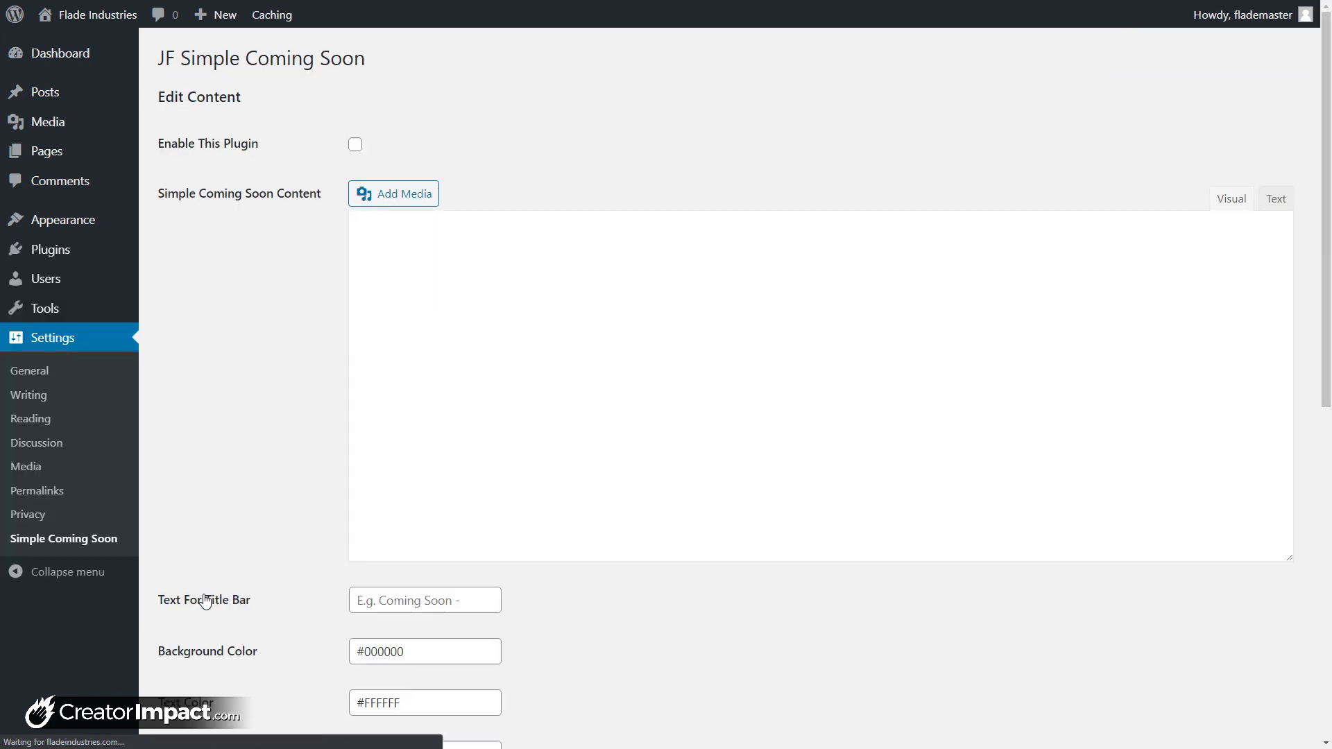
pyautogui.click(355, 145)
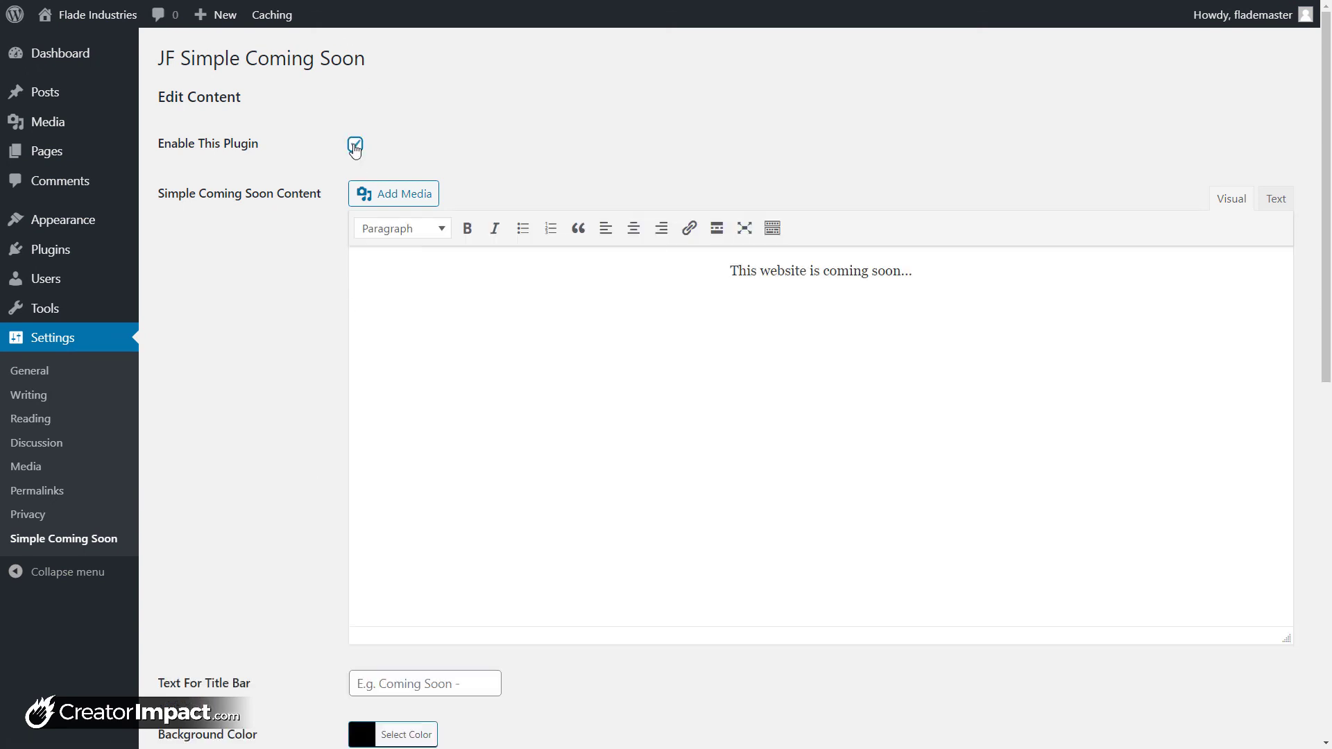
pyautogui.click(835, 273)
pyautogui.moveTo(712, 273); pyautogui.dragTo(1017, 277)
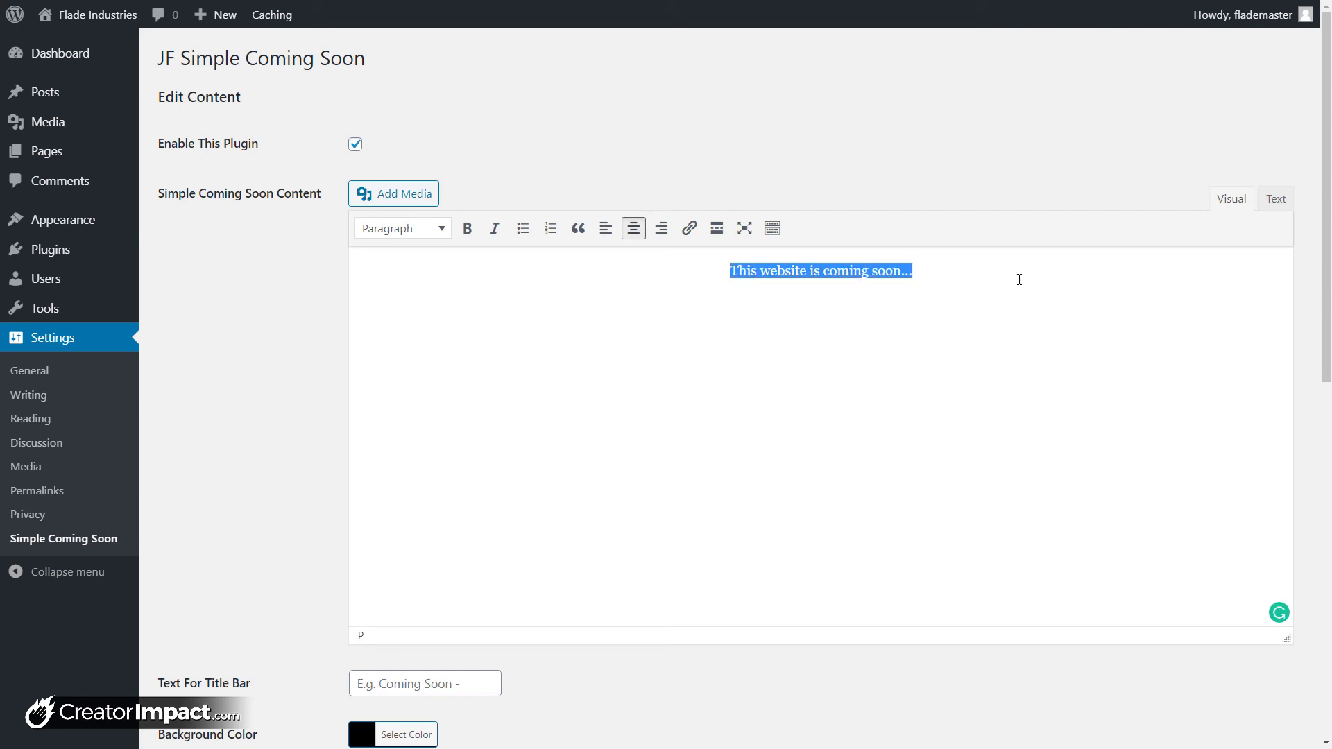
pyautogui.click(921, 272)
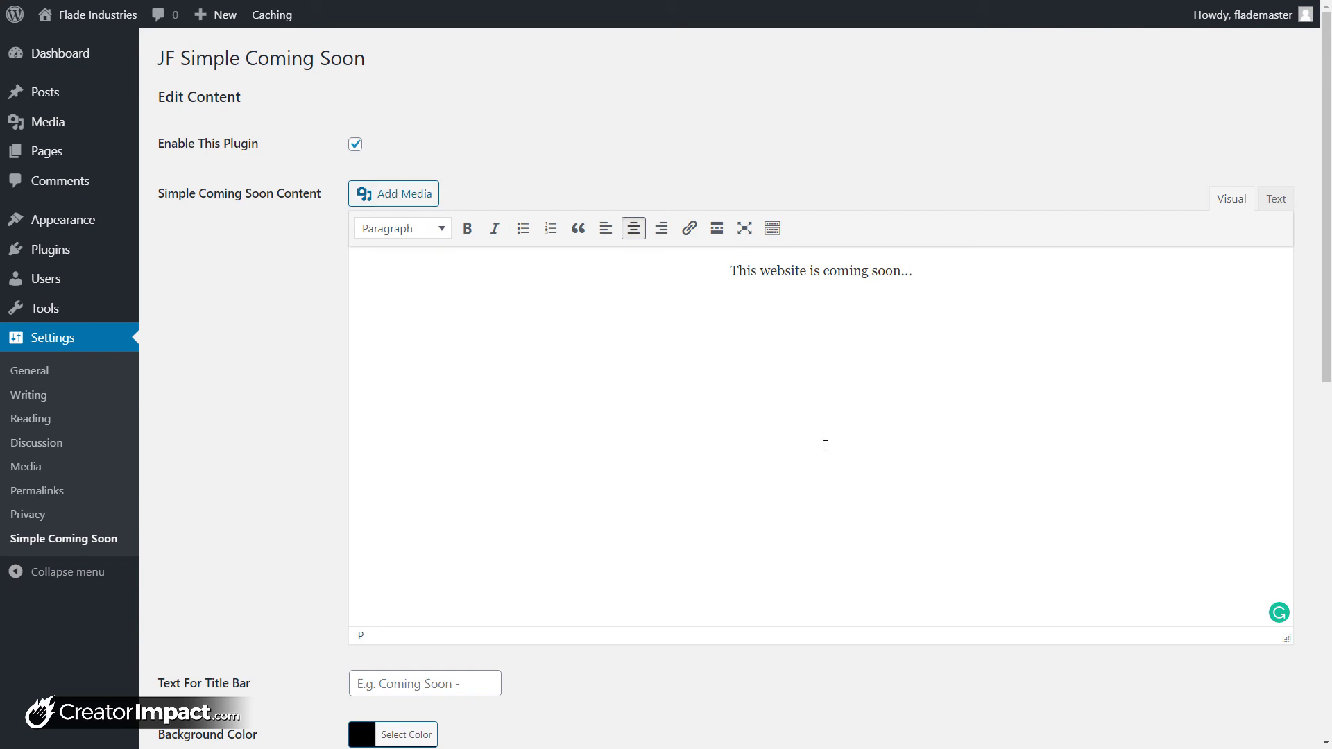
pyautogui.moveTo(837, 274); pyautogui.dragTo(728, 414)
pyautogui.click(871, 352)
pyautogui.click(957, 285)
pyautogui.write('ghbxf')
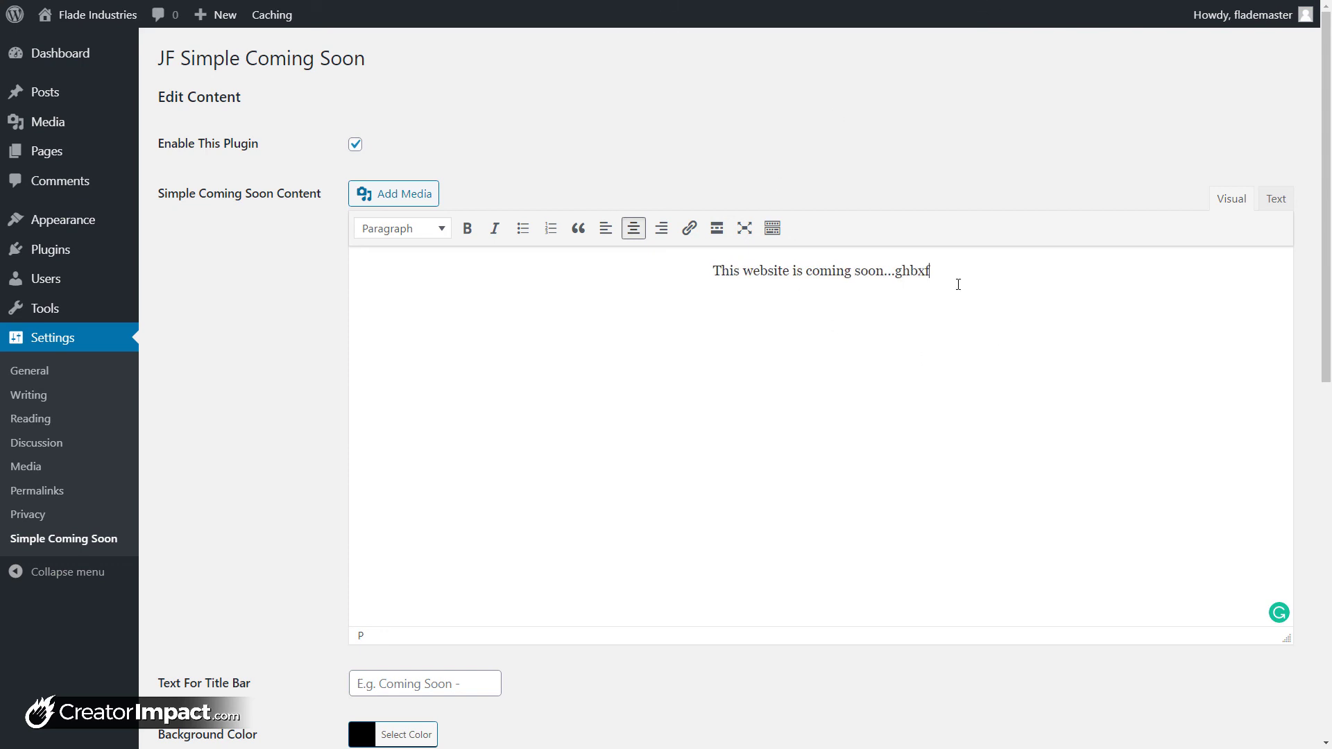
pyautogui.press('BackSpace')
pyautogui.press('BackSpace')
pyautogui.press('BackSpace')
pyautogui.press('BackSpace')
pyautogui.press('BackSpace')
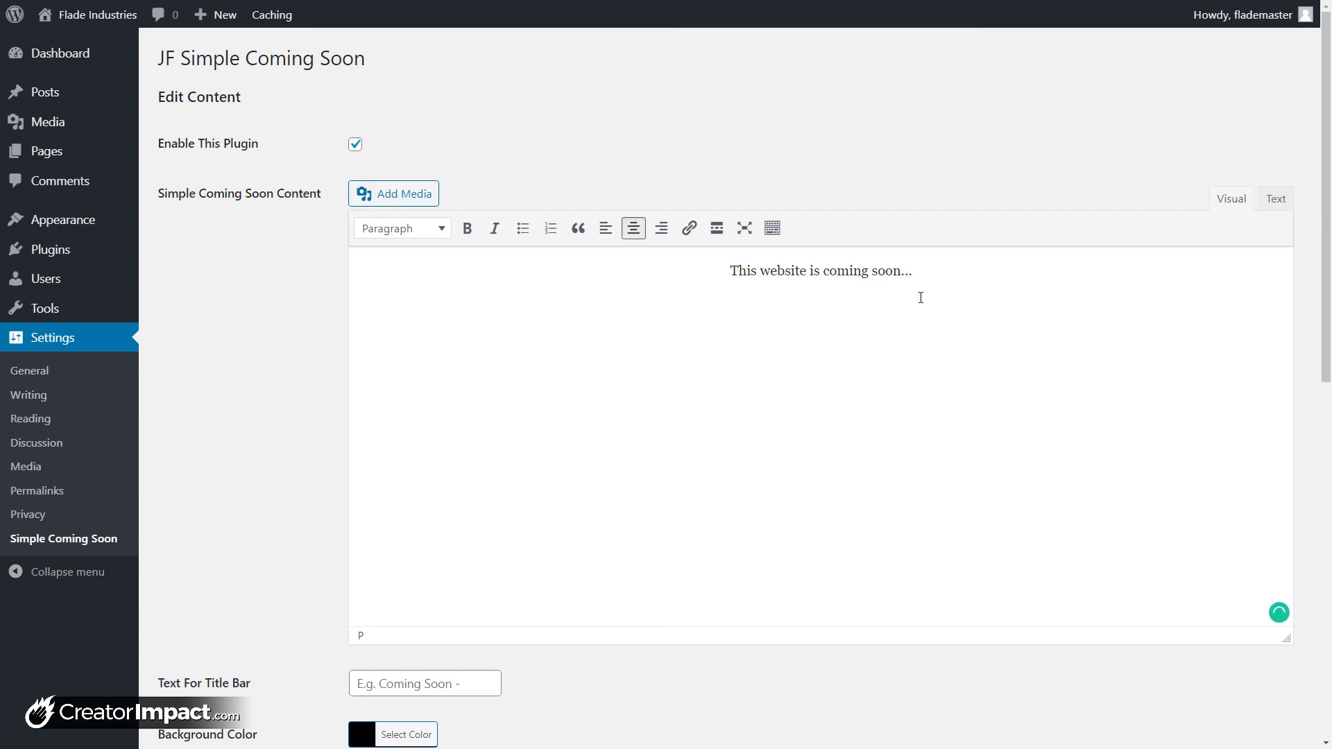
# Step: Leave the background and white text colours as they are and save the coming soon settings
pyautogui.scroll(-5, 743, 419)
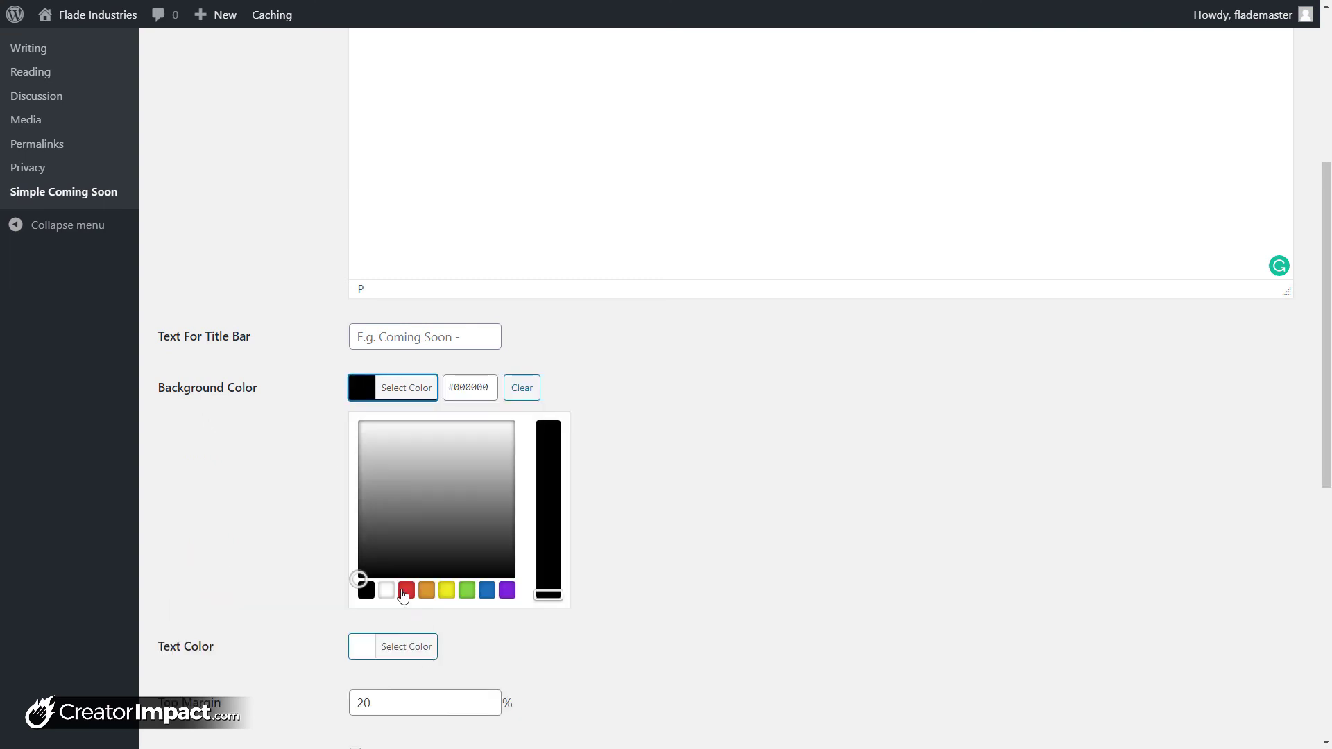
pyautogui.click(251, 444)
pyautogui.click(370, 459)
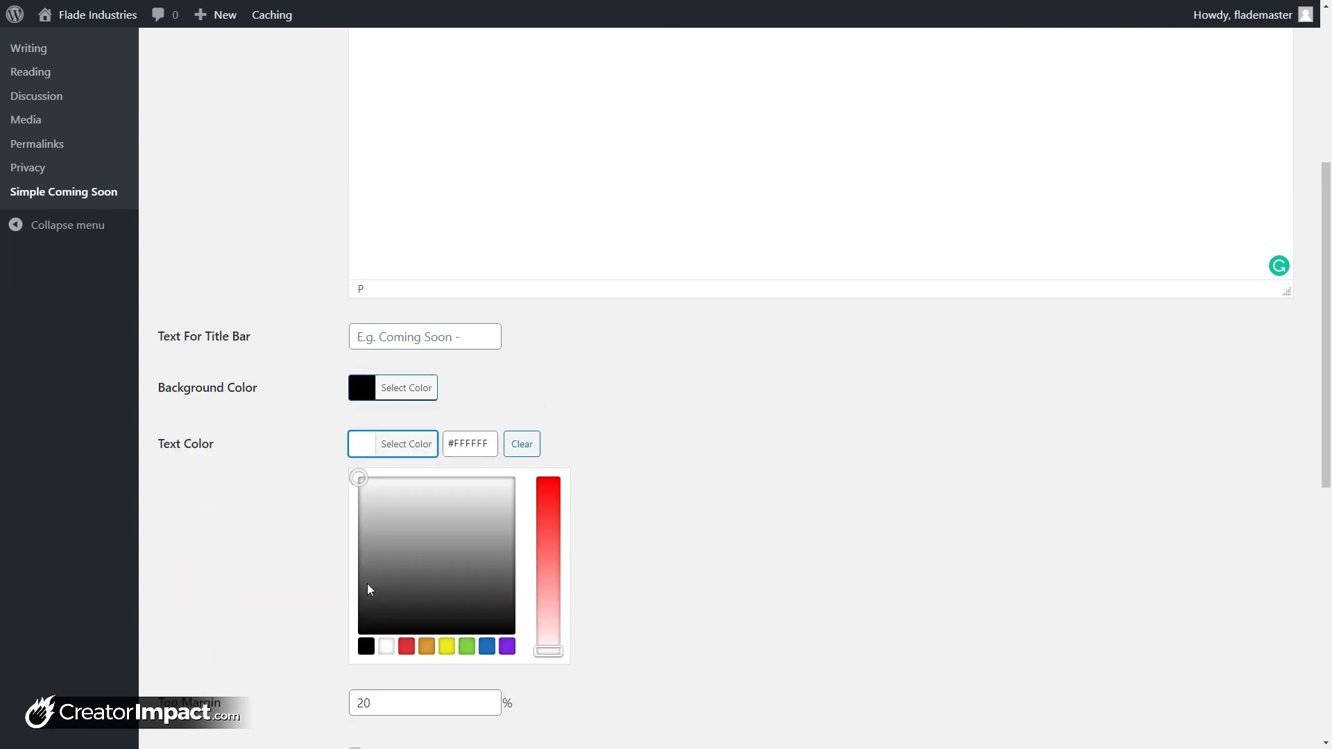
pyautogui.click(768, 454)
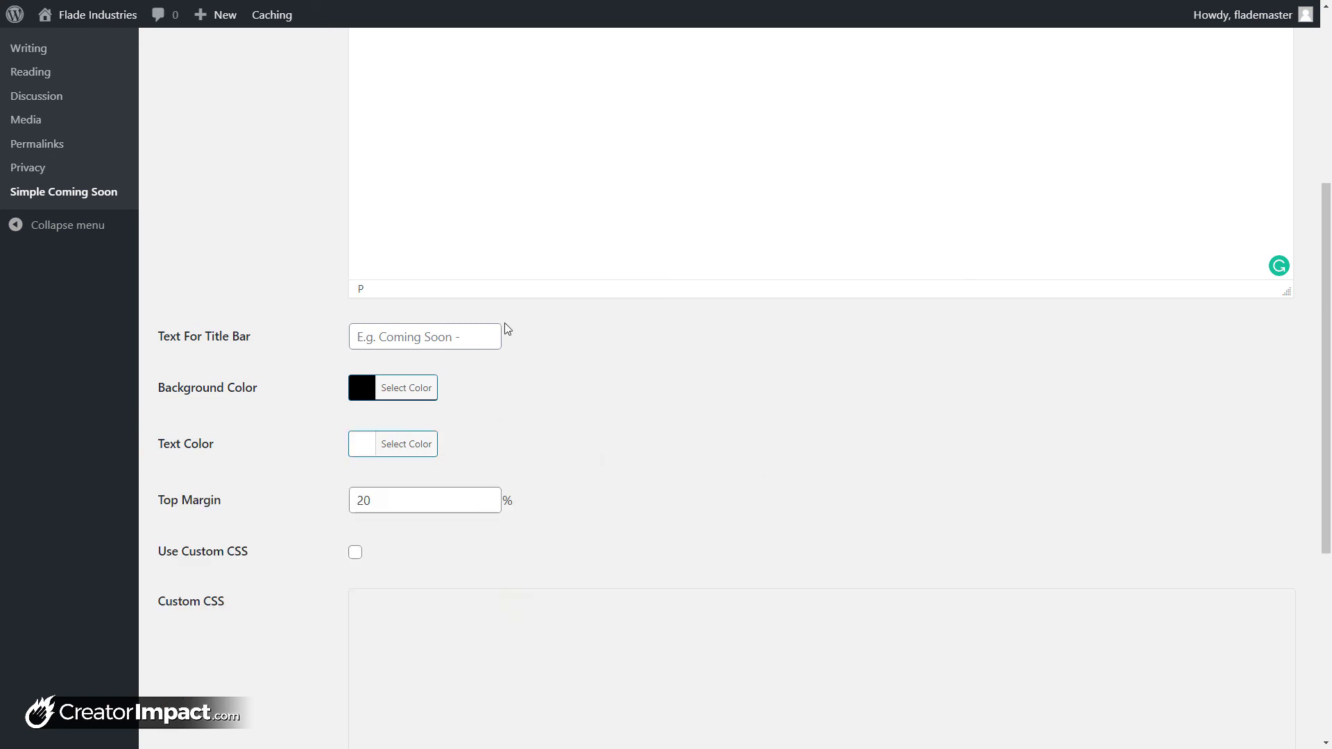
pyautogui.scroll(-4, 342, 398)
pyautogui.scroll(-2, 336, 398)
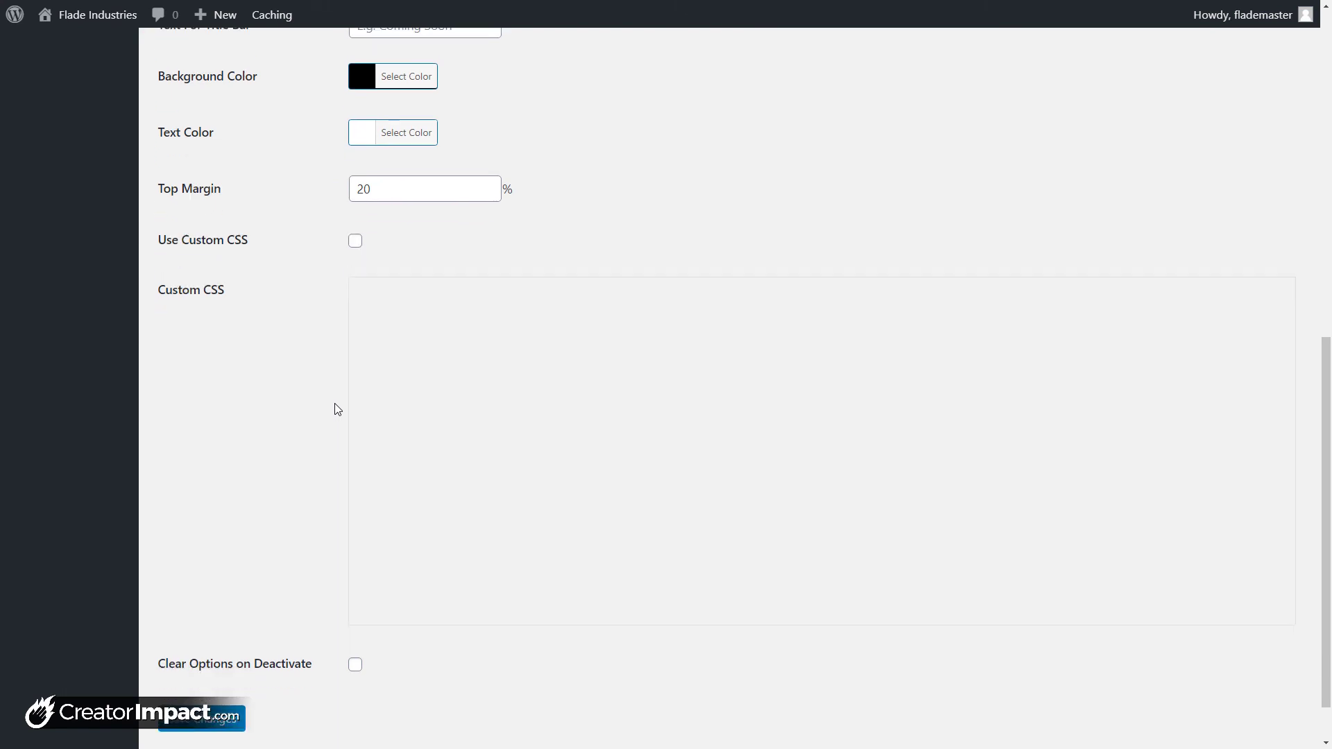
pyautogui.moveTo(1325, 512)
pyautogui.mouseDown()
pyautogui.moveTo(1330, 154)
pyautogui.moveTo(1317, 182)
pyautogui.moveTo(1304, 499)
pyautogui.mouseUp()
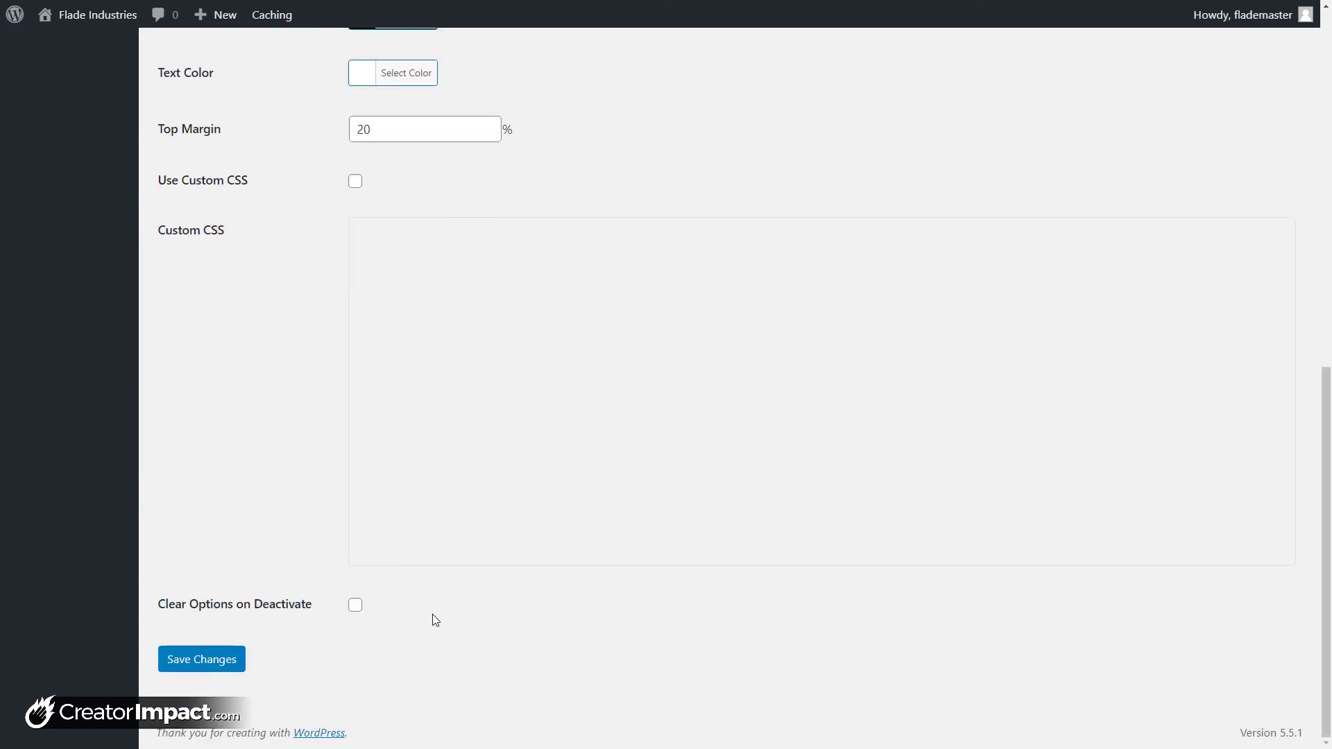
pyautogui.click(177, 666)
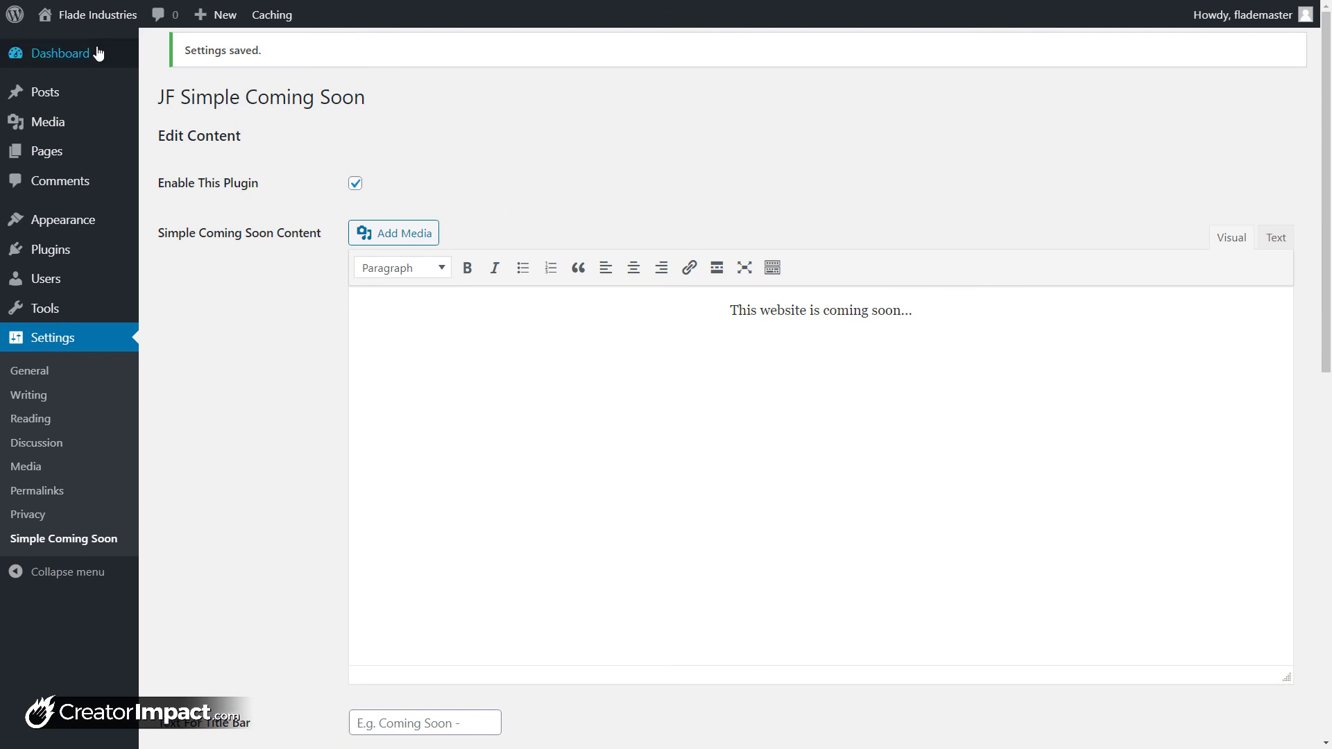
# Step: Return to the admin Dashboard and preview the Media, Pages, Users and Settings submenus
pyautogui.click(44, 61)
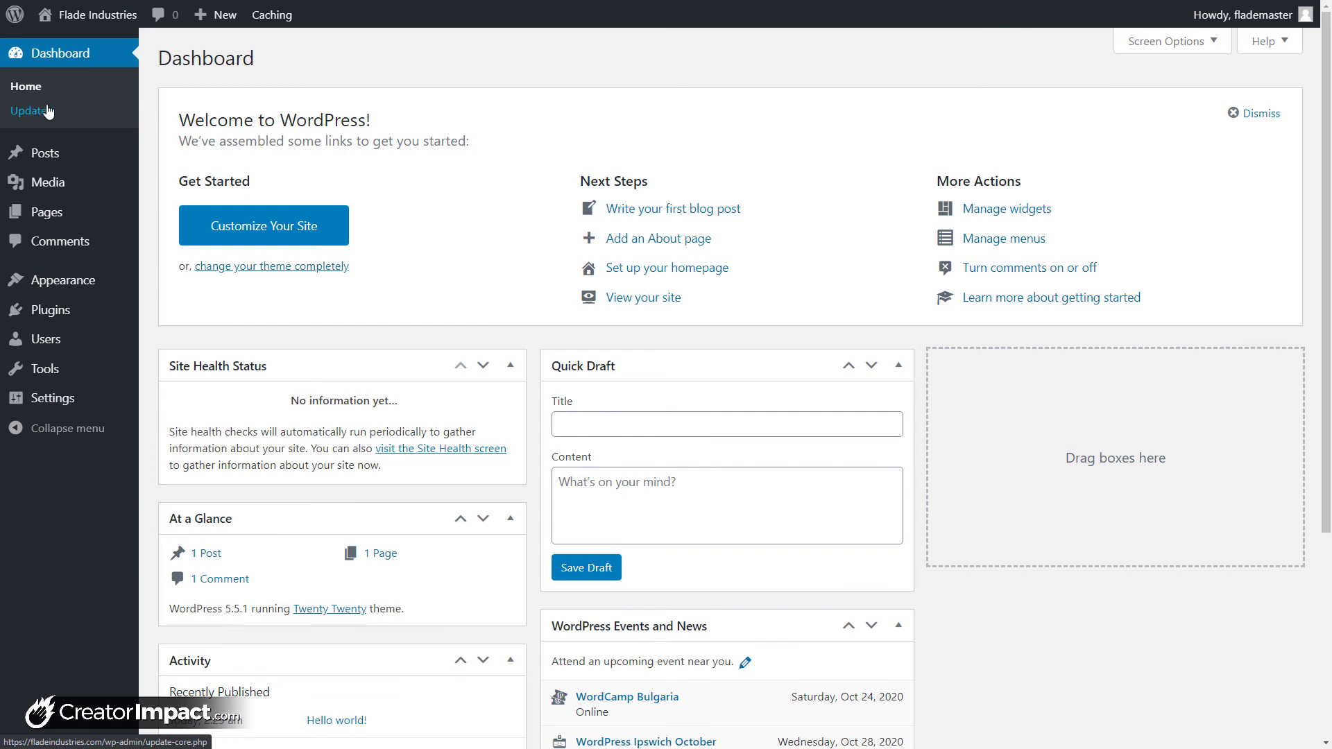
pyautogui.moveTo(52, 159)
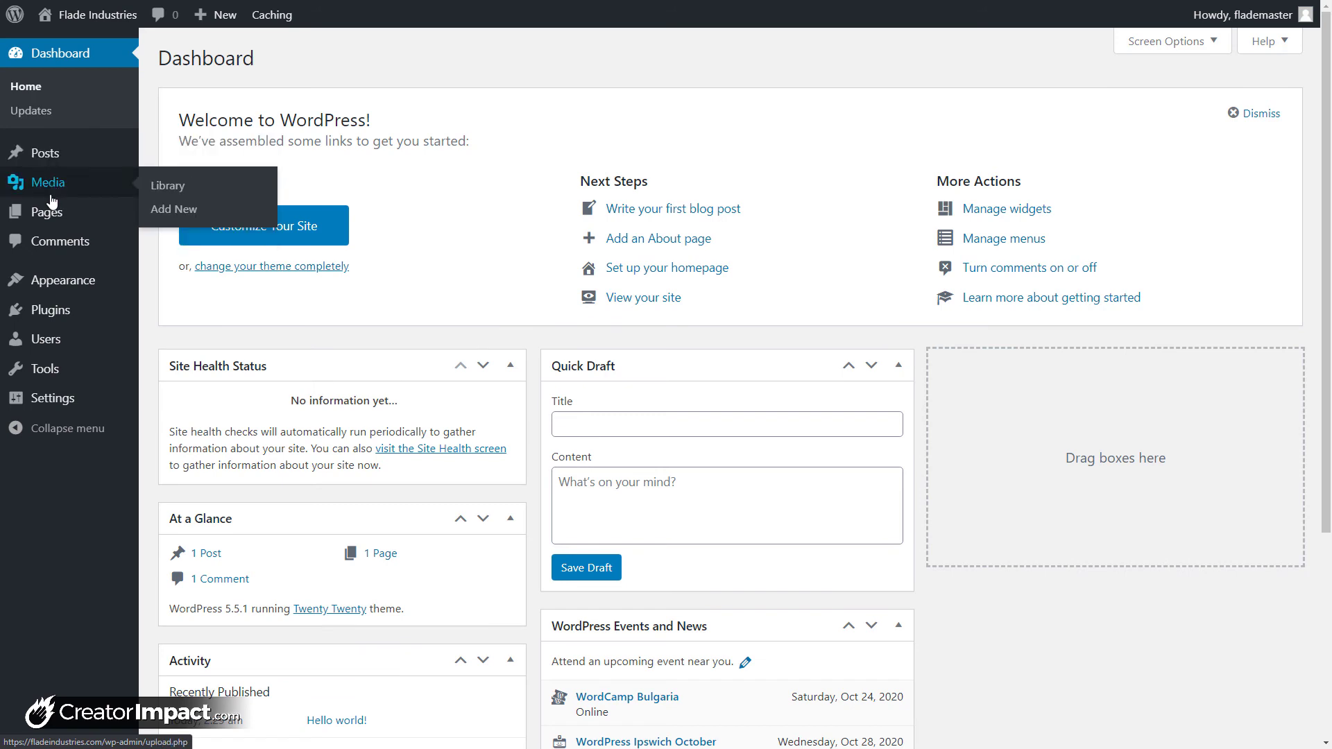
pyautogui.moveTo(67, 206)
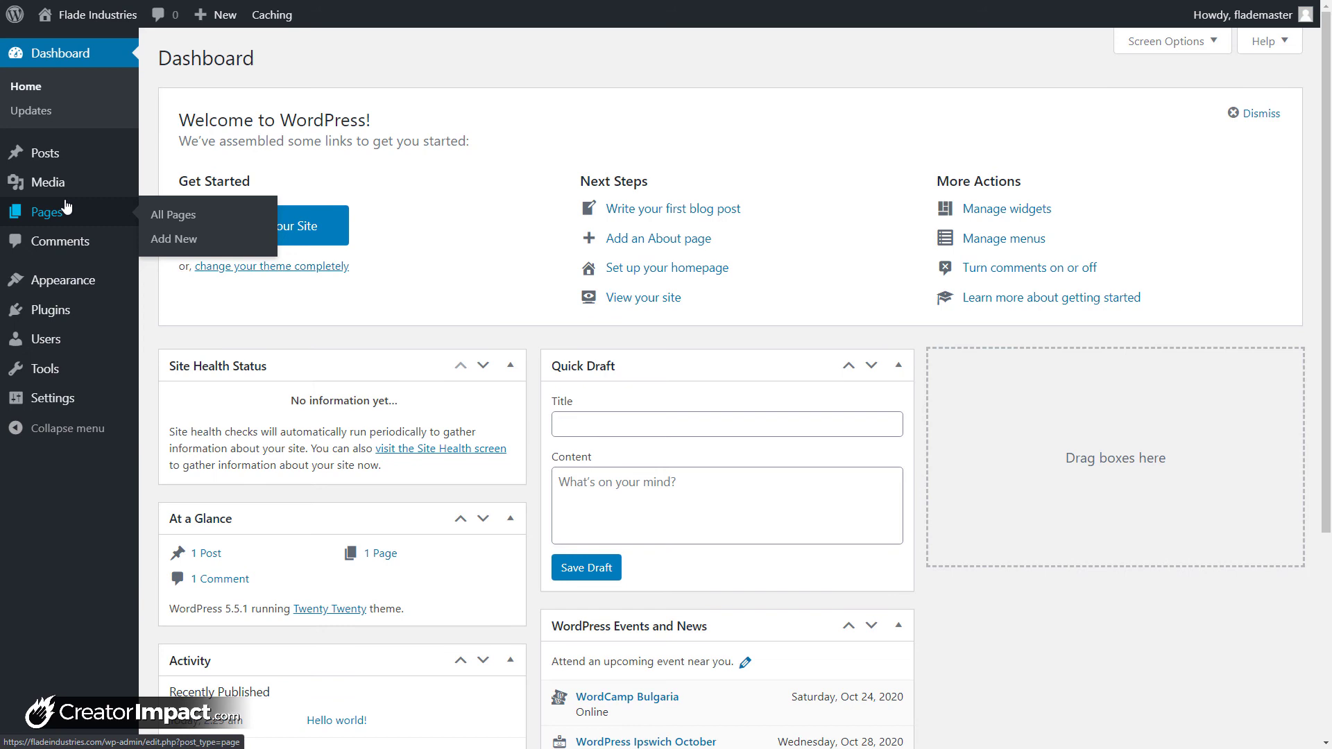
pyautogui.moveTo(51, 291)
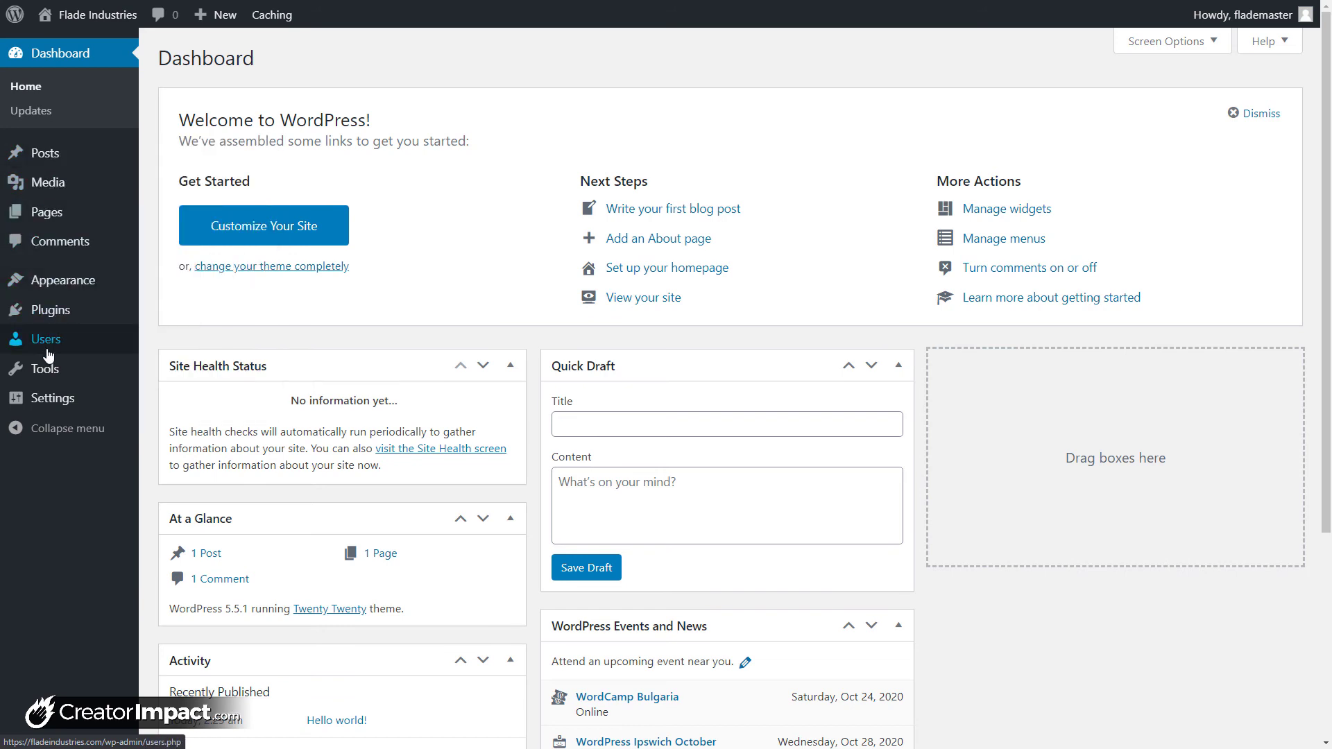
pyautogui.moveTo(47, 401)
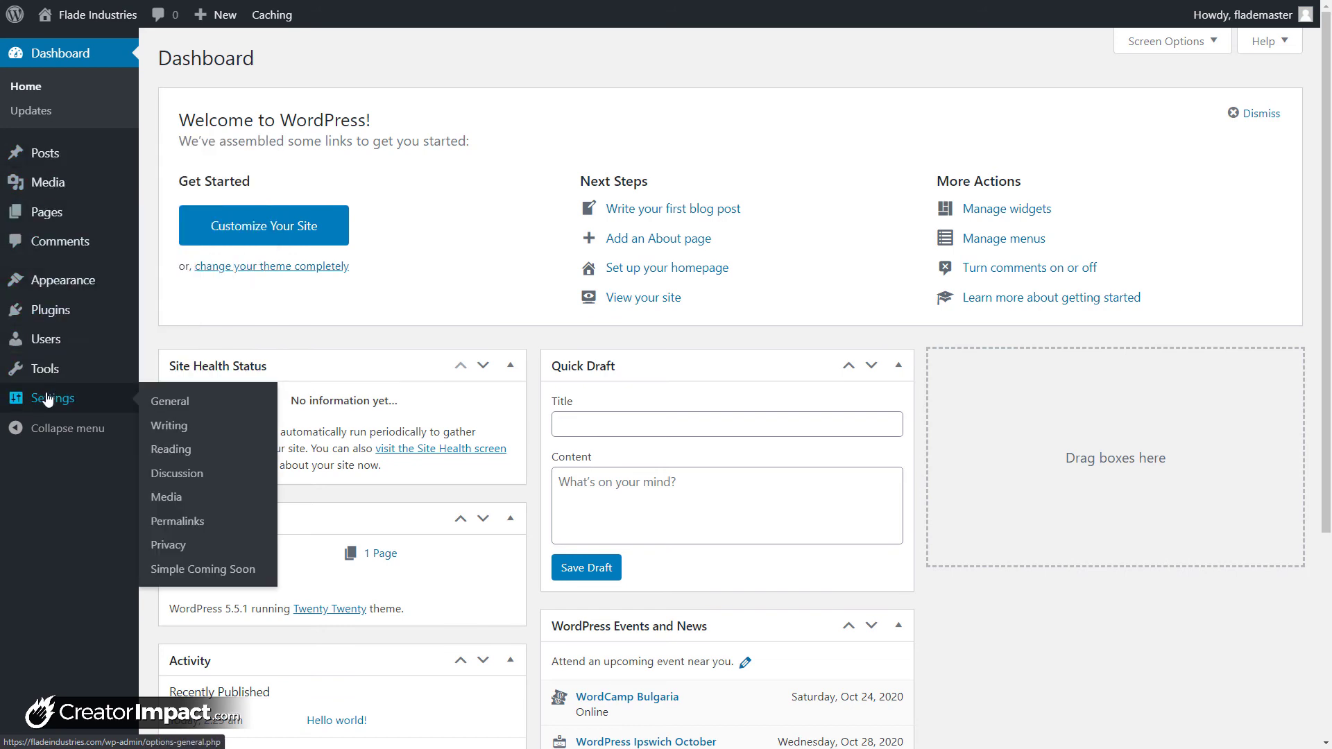
# Step: Review the Flade Industries site title, tagline and UTC+0 timezone in General Settings
pyautogui.click(168, 408)
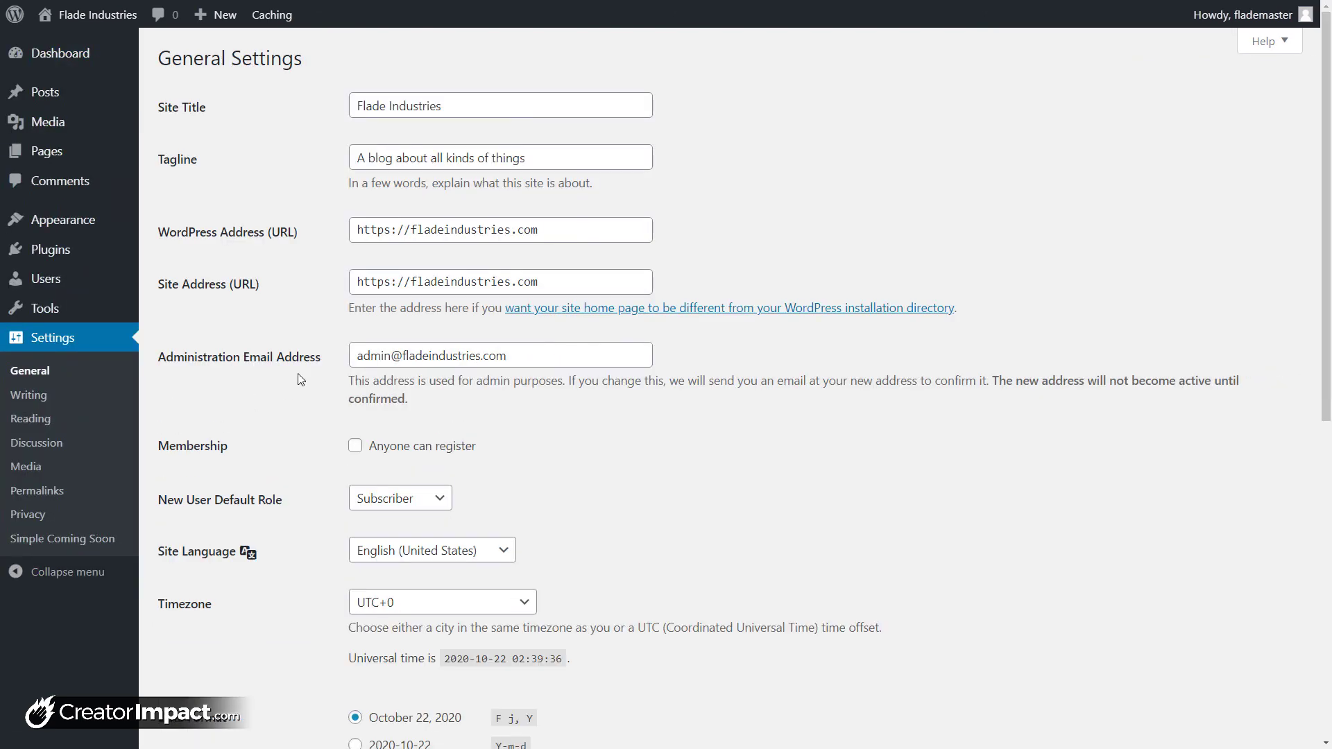
pyautogui.moveTo(449, 100); pyautogui.dragTo(361, 105)
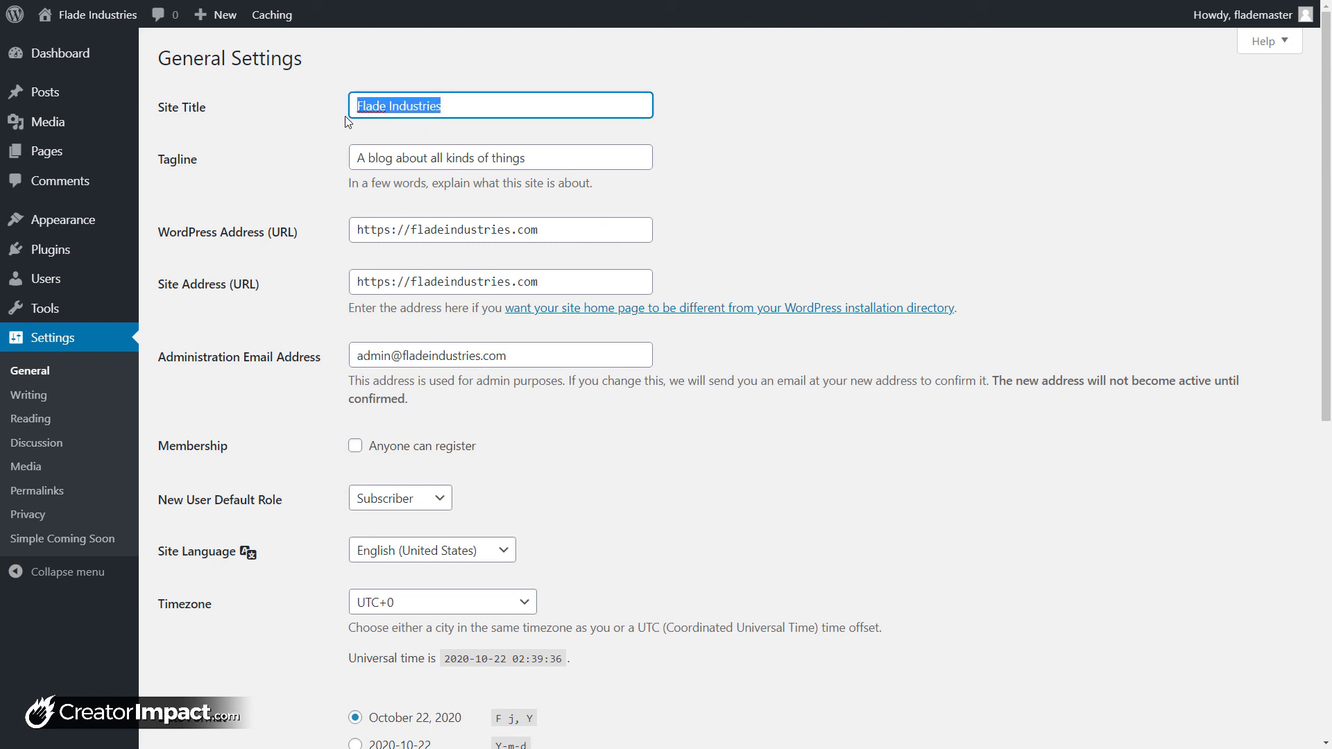
pyautogui.moveTo(358, 161); pyautogui.dragTo(550, 162)
pyautogui.scroll(-5, 548, 166)
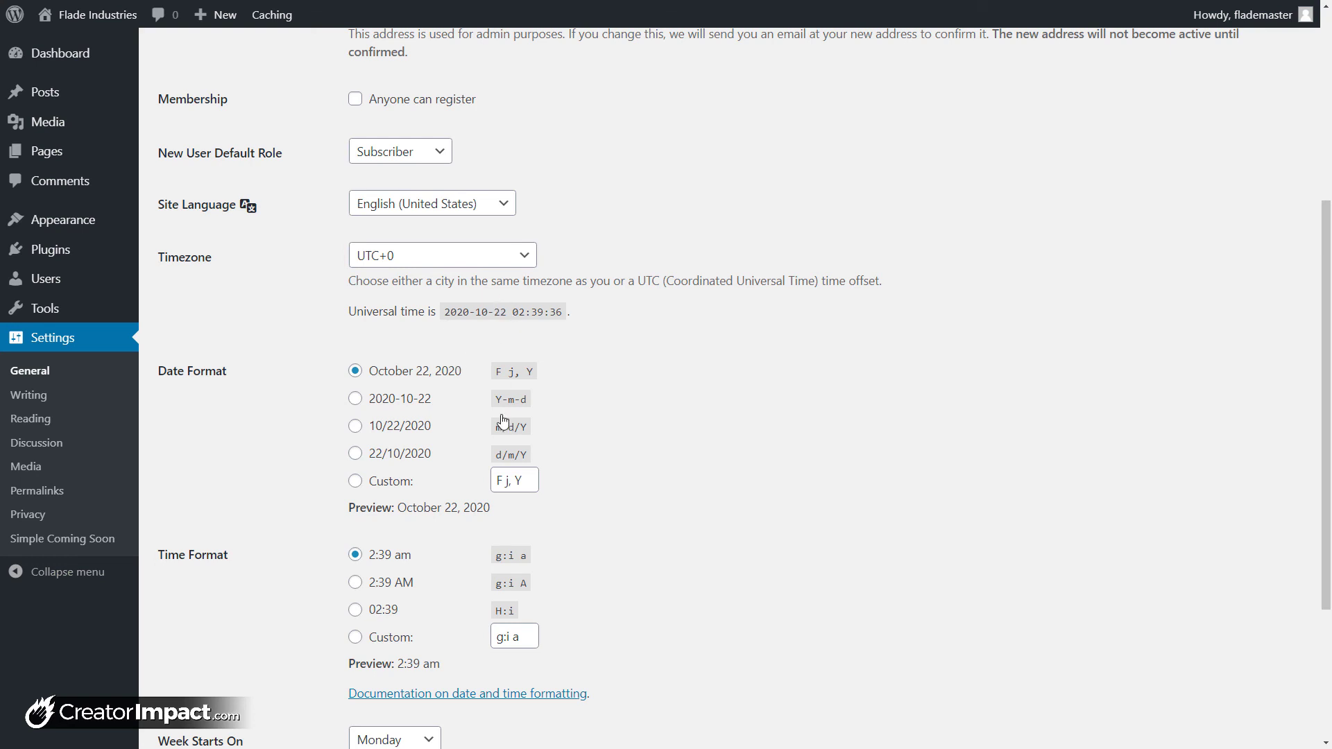
pyautogui.scroll(-2, 517, 430)
pyautogui.scroll(1, 389, 239)
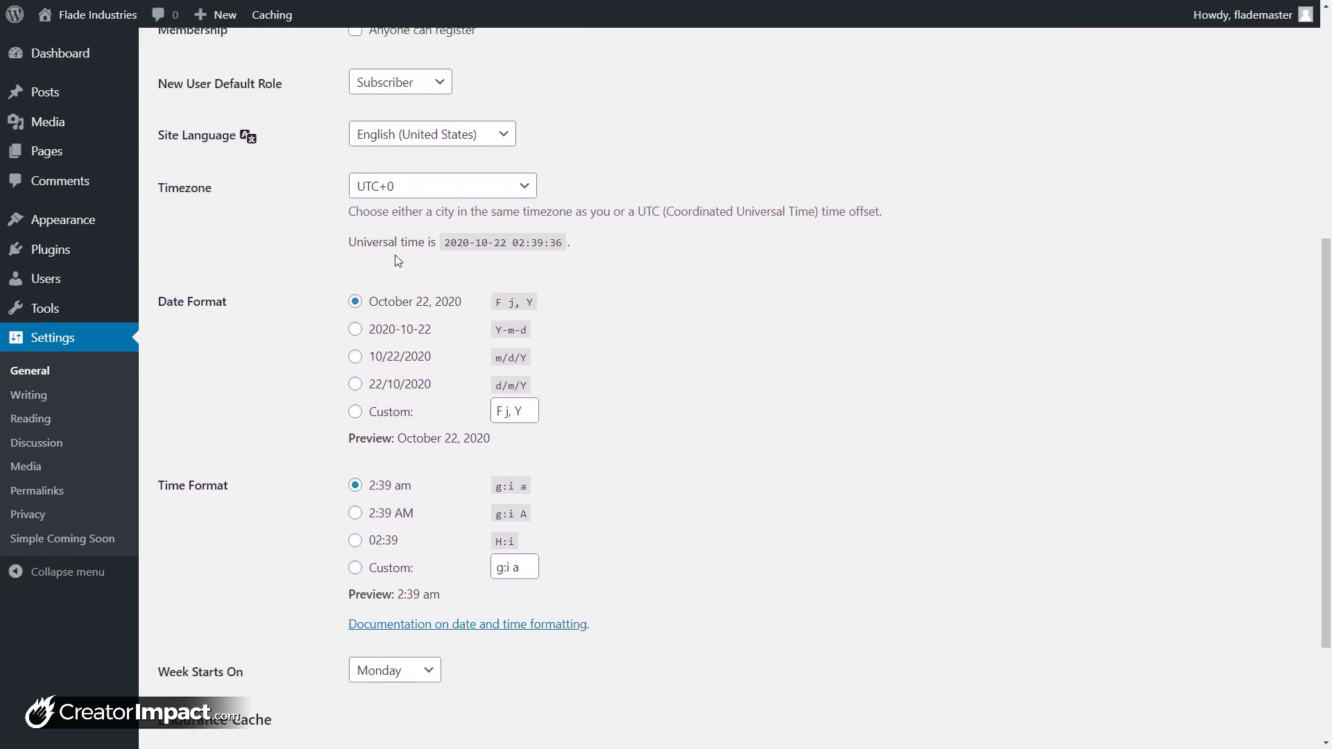
# Step: Browse the timezone list, briefly setting the timezone to UTC+13:45
pyautogui.click(498, 195)
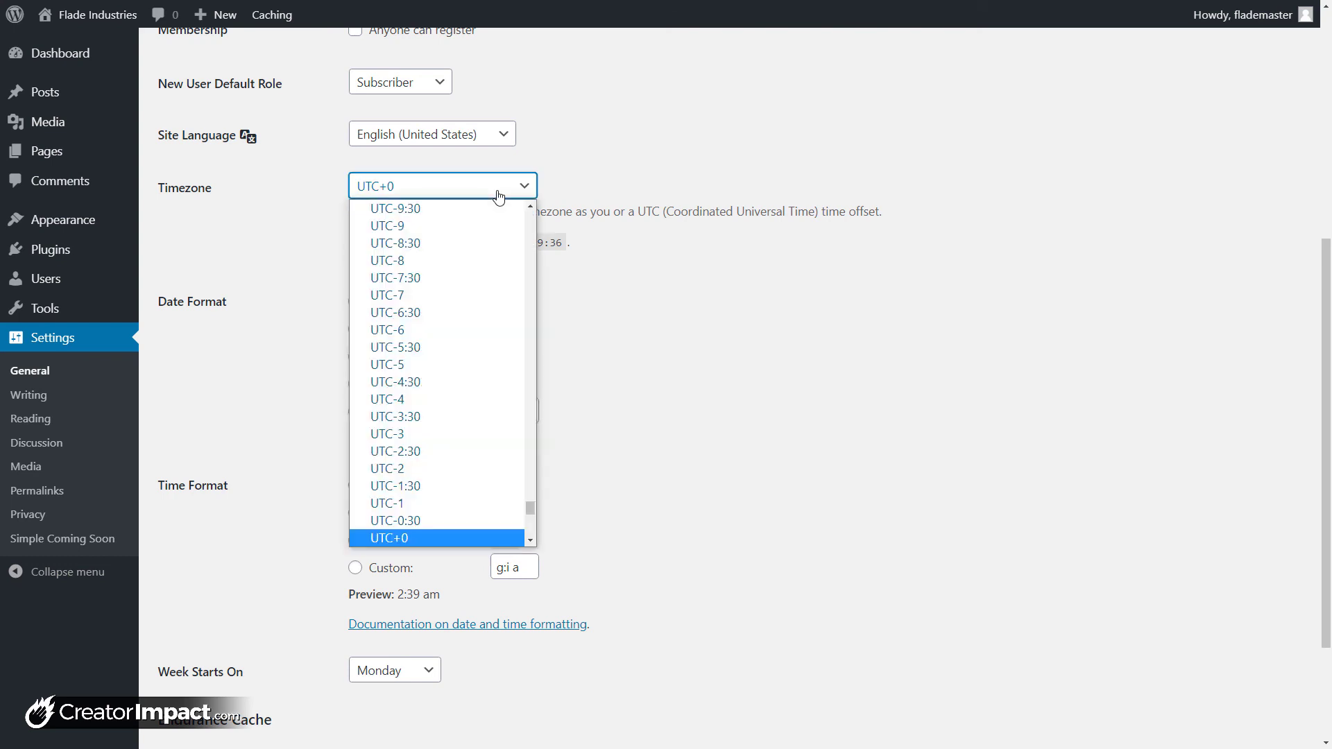
pyautogui.scroll(-8, 490, 378)
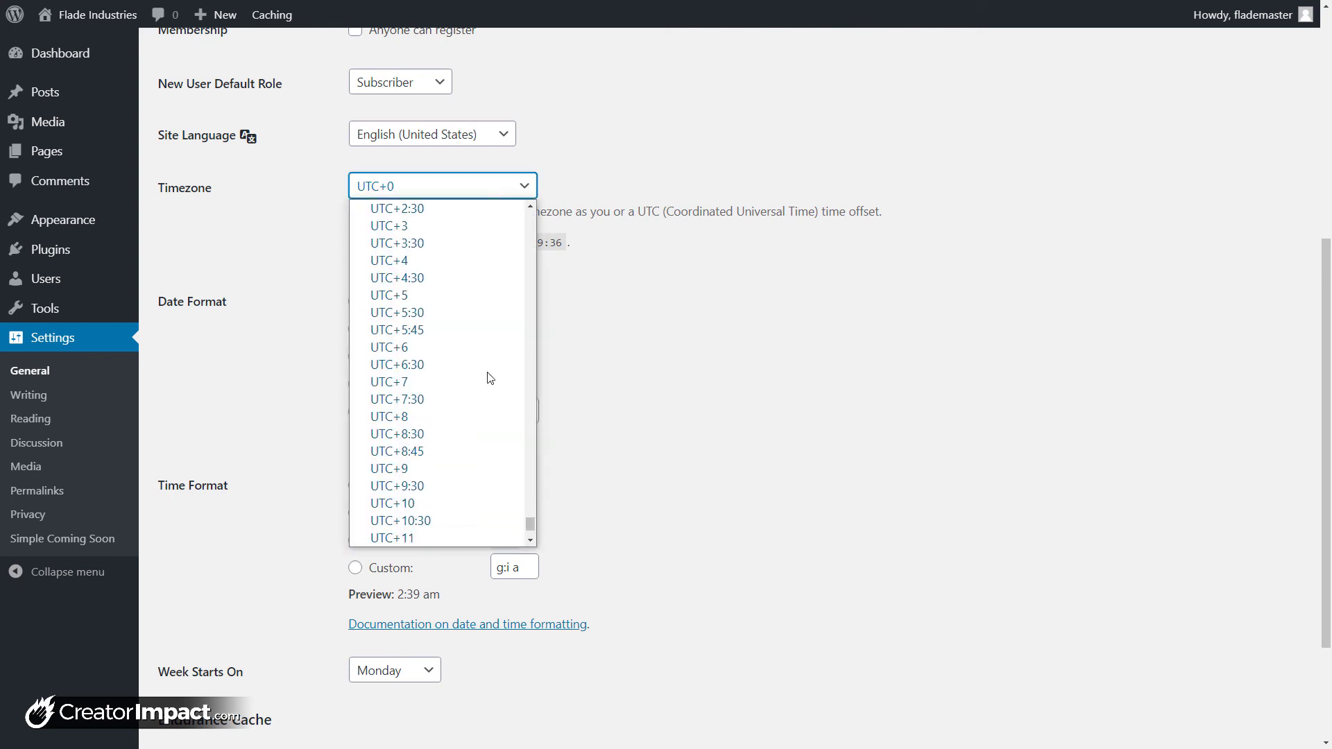
pyautogui.scroll(5, 484, 343)
pyautogui.scroll(-7, 484, 343)
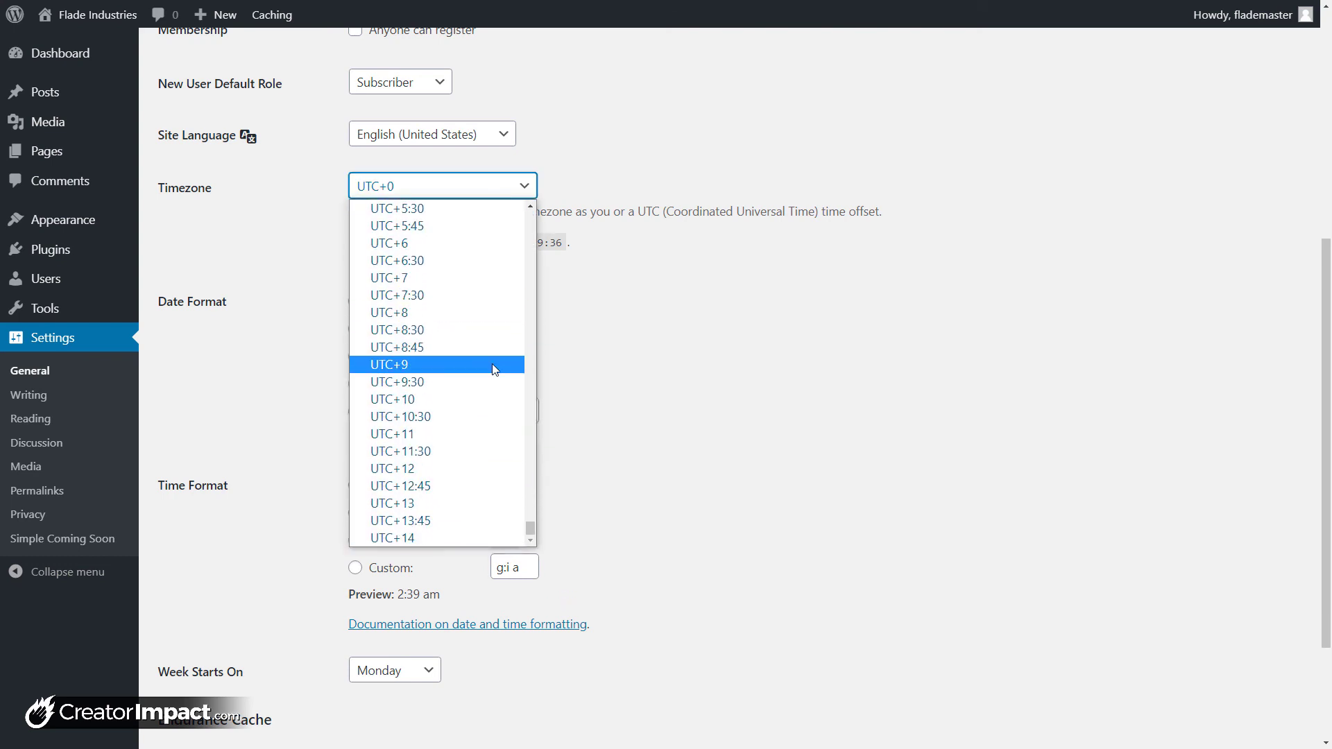
pyautogui.click(439, 516)
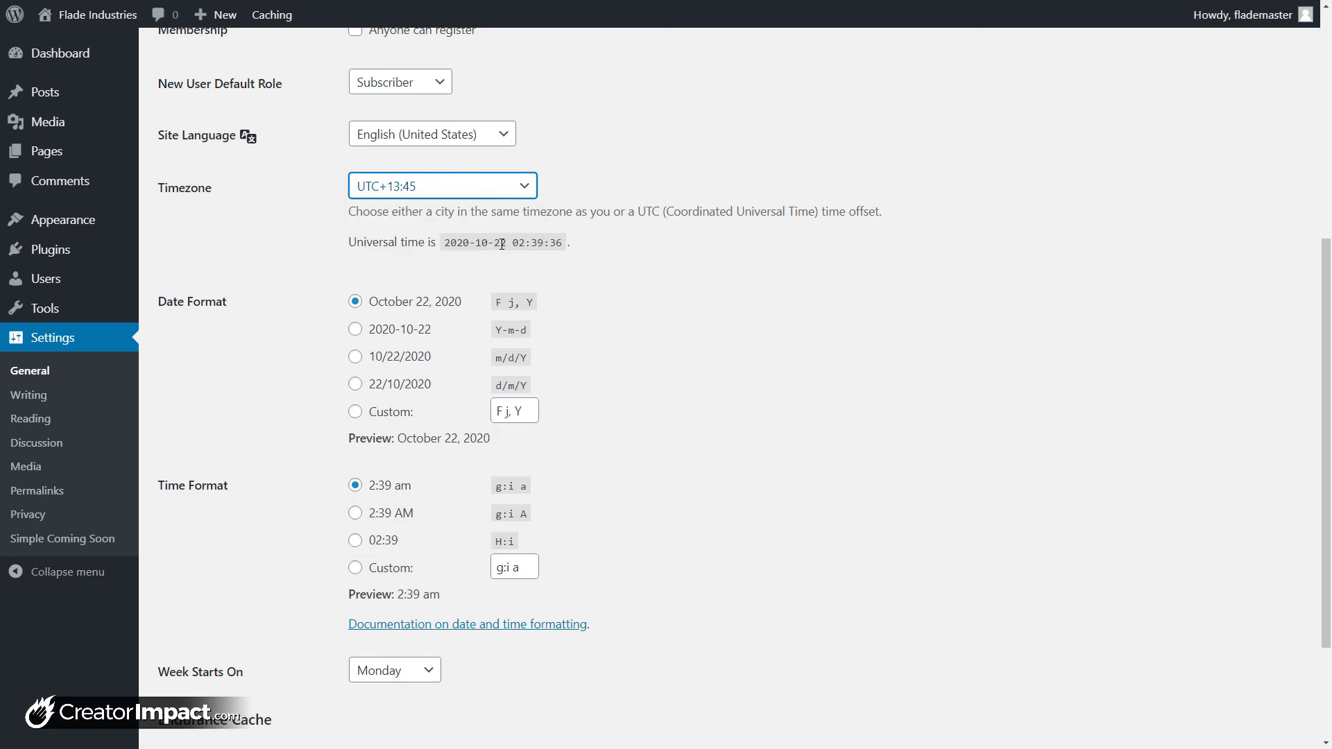
pyautogui.click(543, 246)
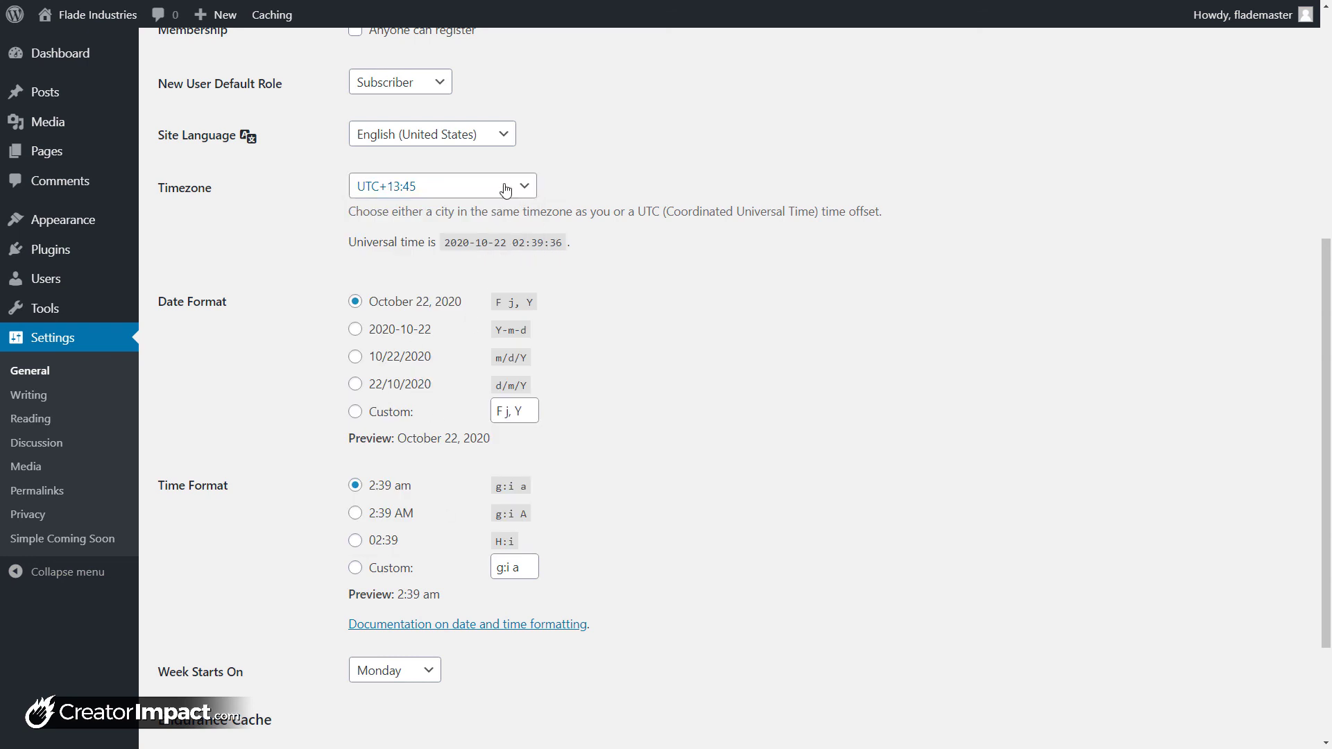
# Step: Change the site timezone to Brisbane, jumping through the list with 'au' and 'bri'
pyautogui.click(504, 191)
pyautogui.scroll(20, 467, 342)
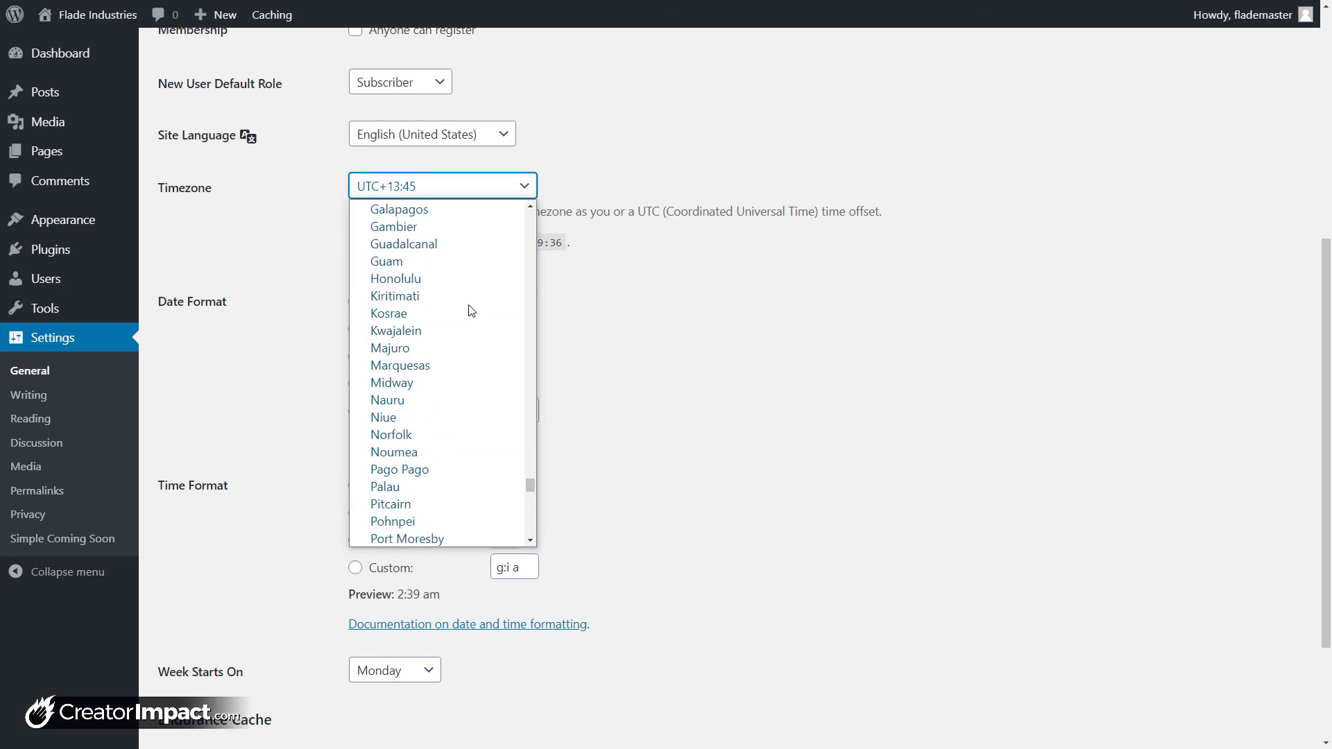
pyautogui.scroll(20, 467, 312)
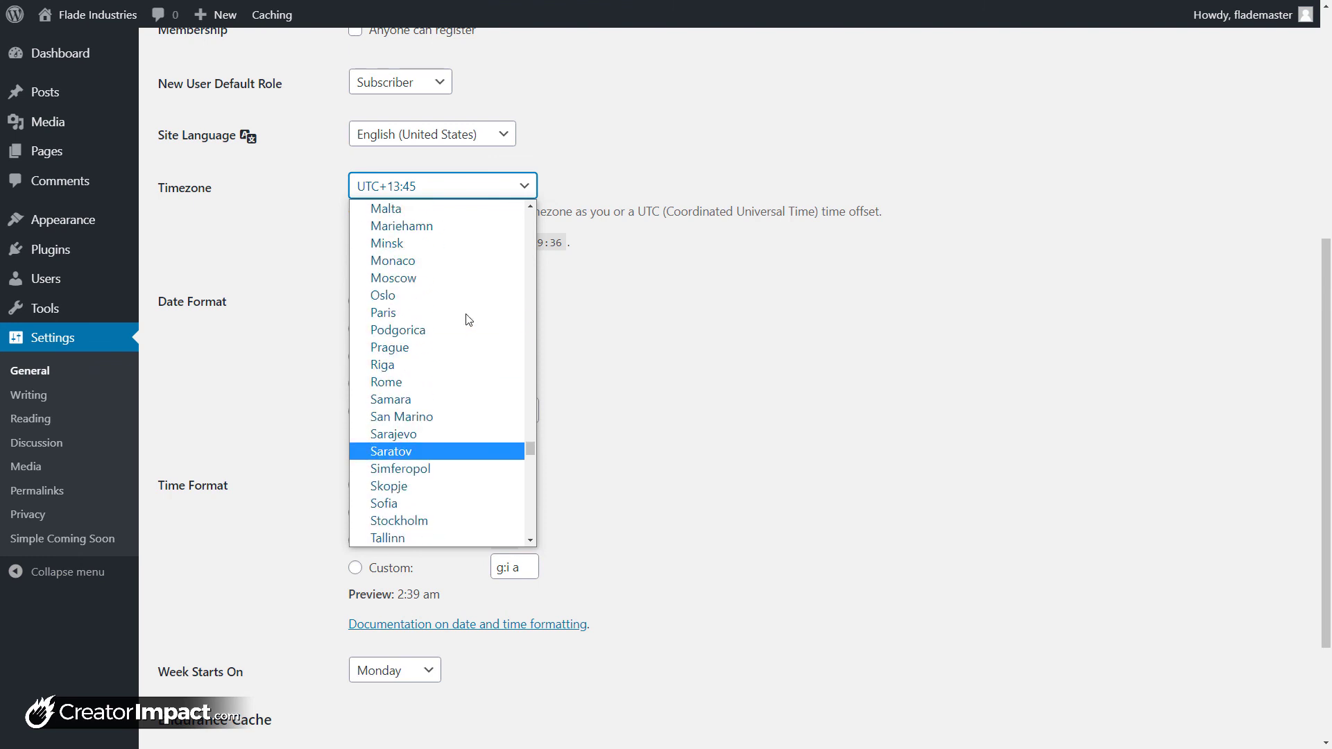
pyautogui.moveTo(531, 409); pyautogui.dragTo(535, 286)
pyautogui.write('au')
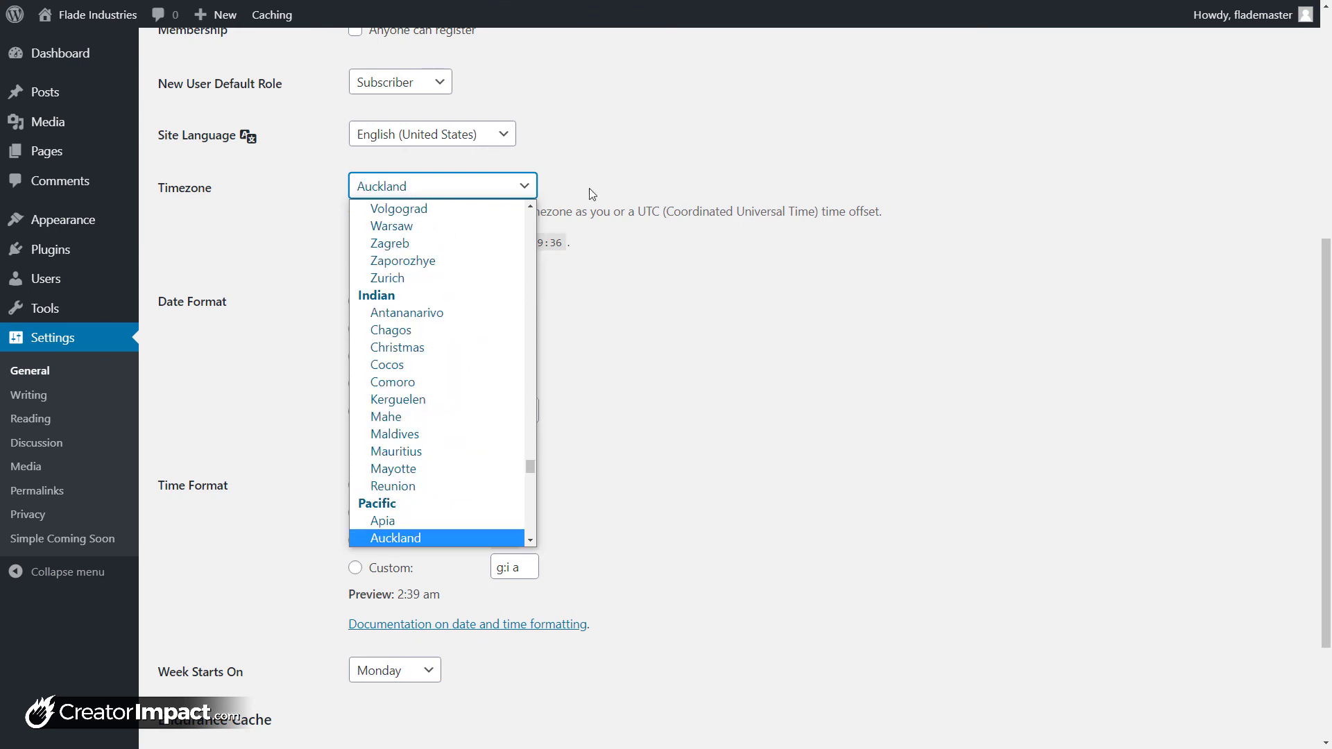
pyautogui.scroll(-8, 444, 398)
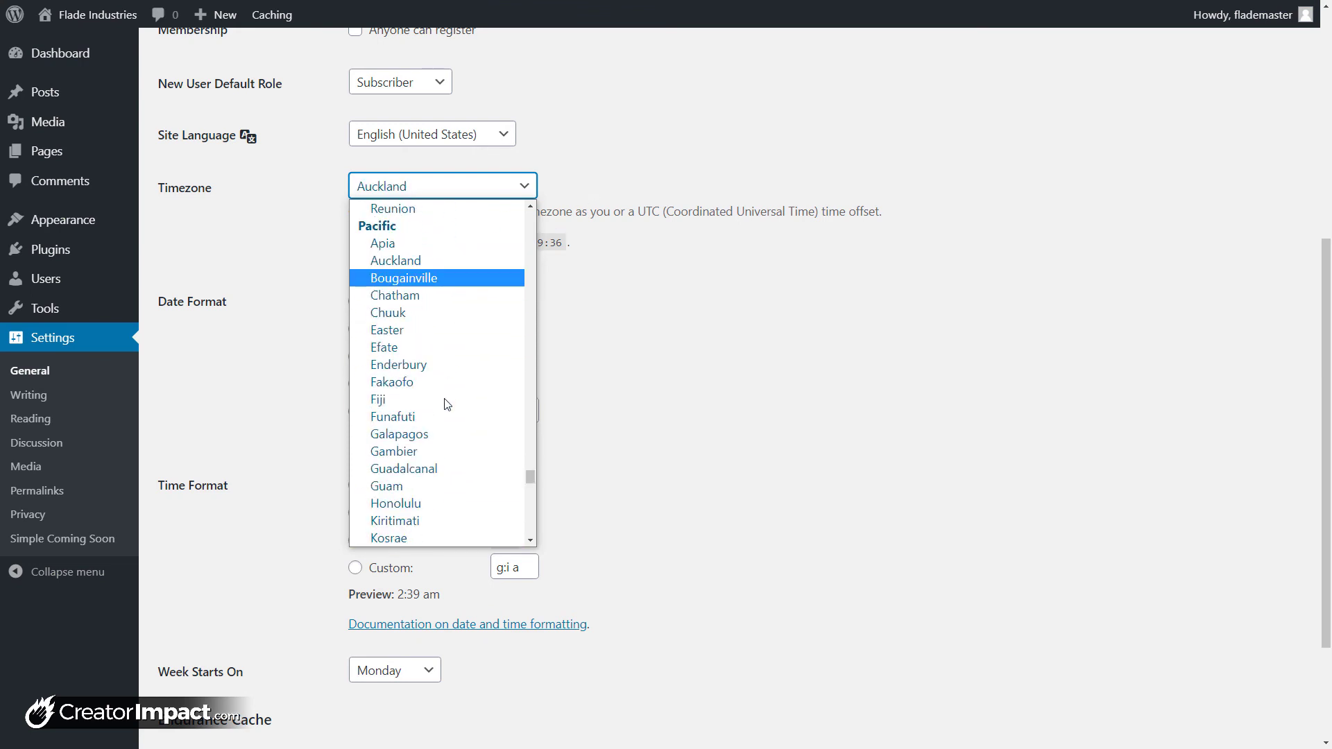
pyautogui.scroll(2, 446, 406)
pyautogui.scroll(-10, 446, 405)
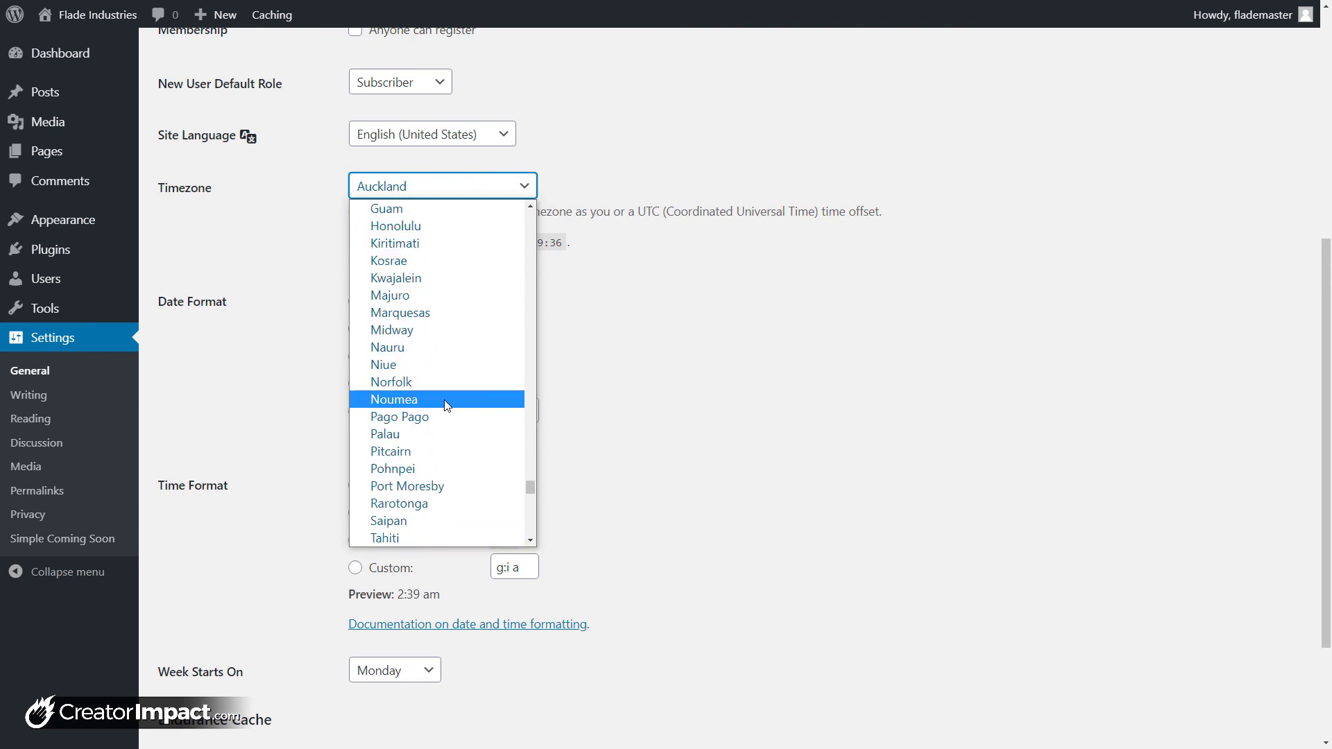
pyautogui.scroll(-2, 446, 406)
pyautogui.scroll(15, 445, 405)
pyautogui.scroll(20, 446, 406)
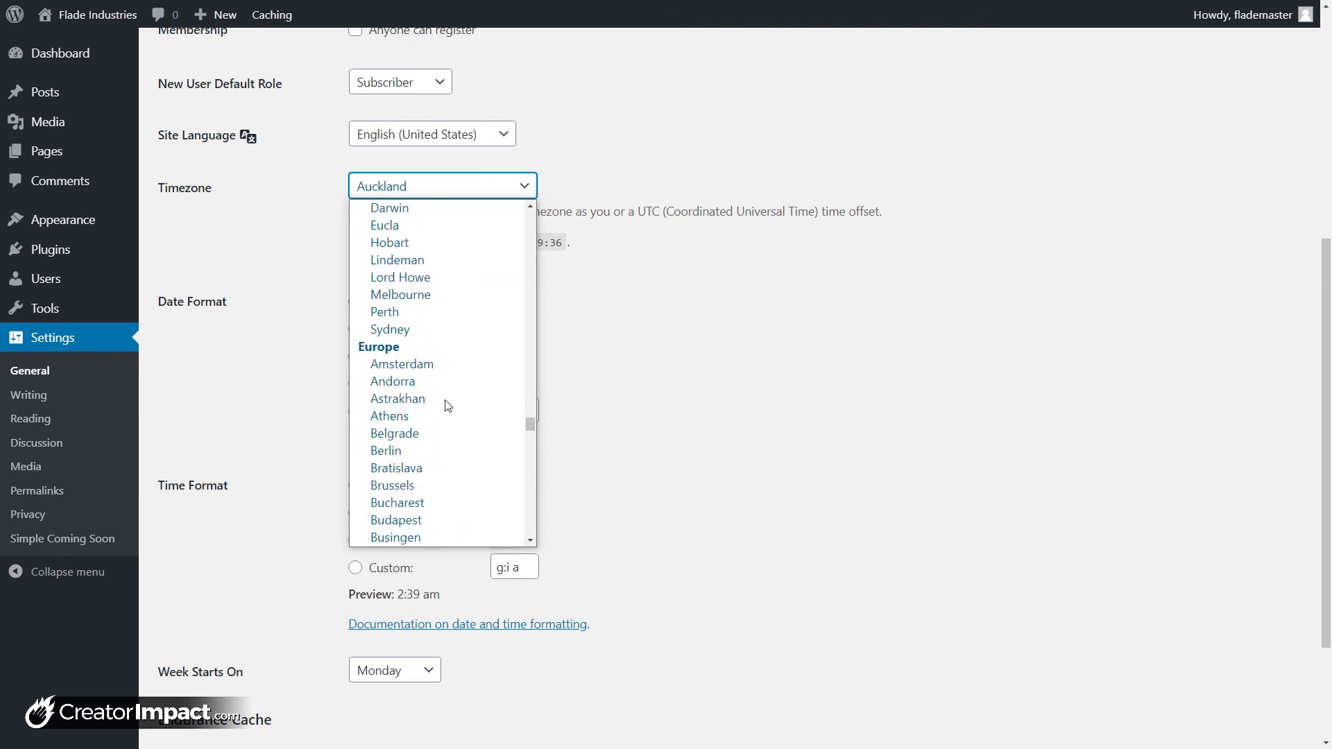
pyautogui.scroll(20, 426, 377)
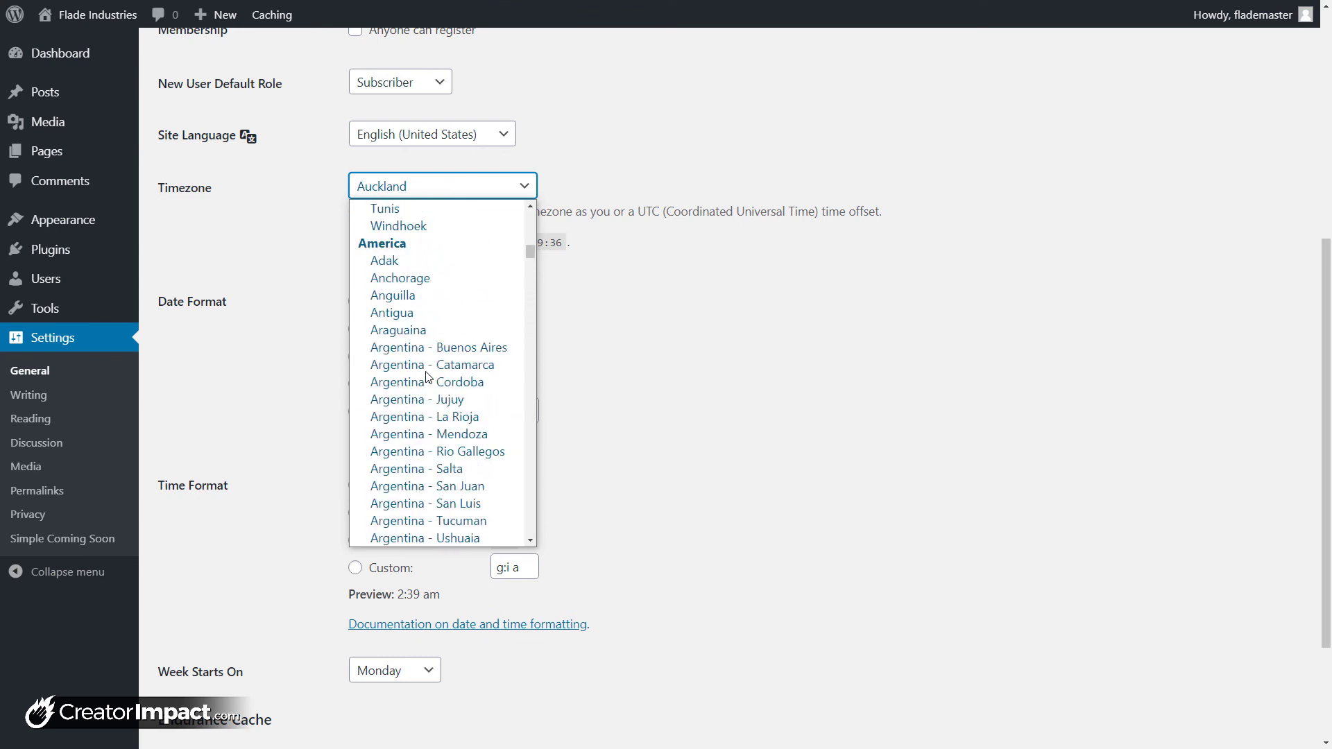
pyautogui.scroll(13, 427, 377)
pyautogui.scroll(-19, 426, 373)
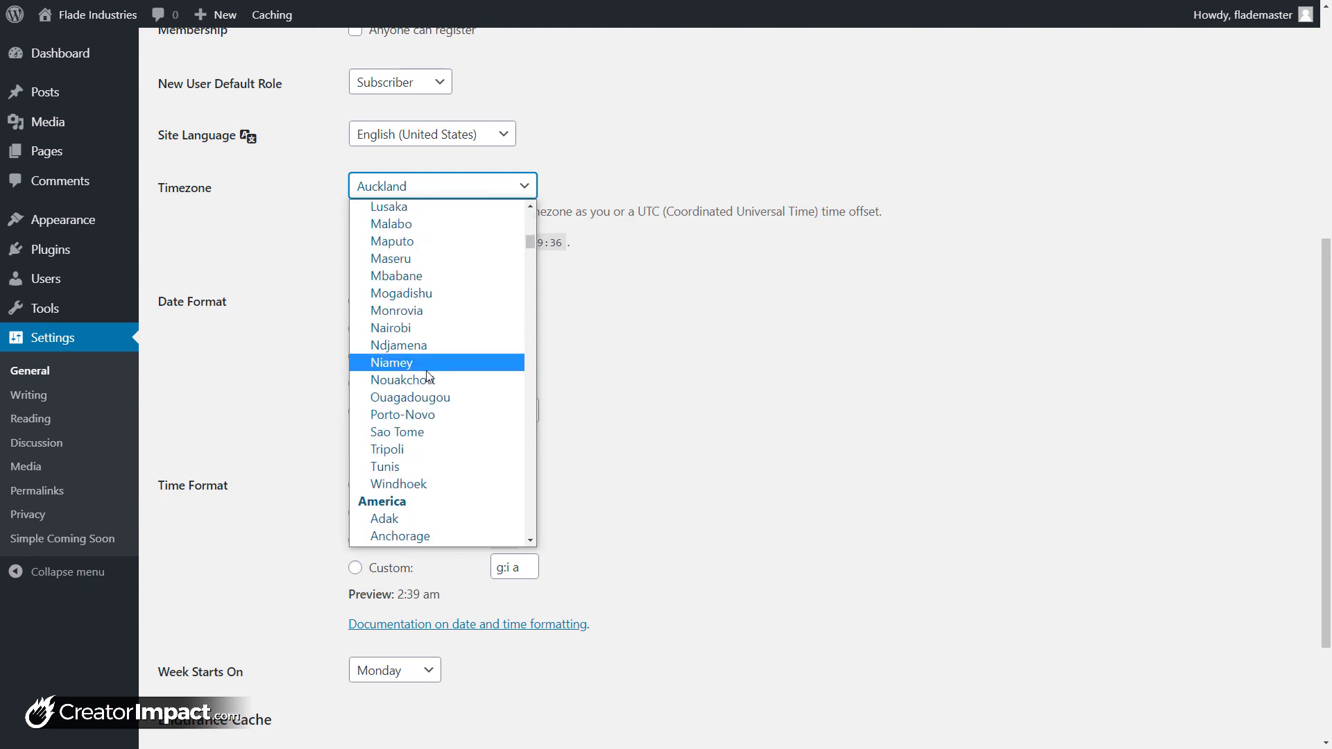
pyautogui.write('bri')
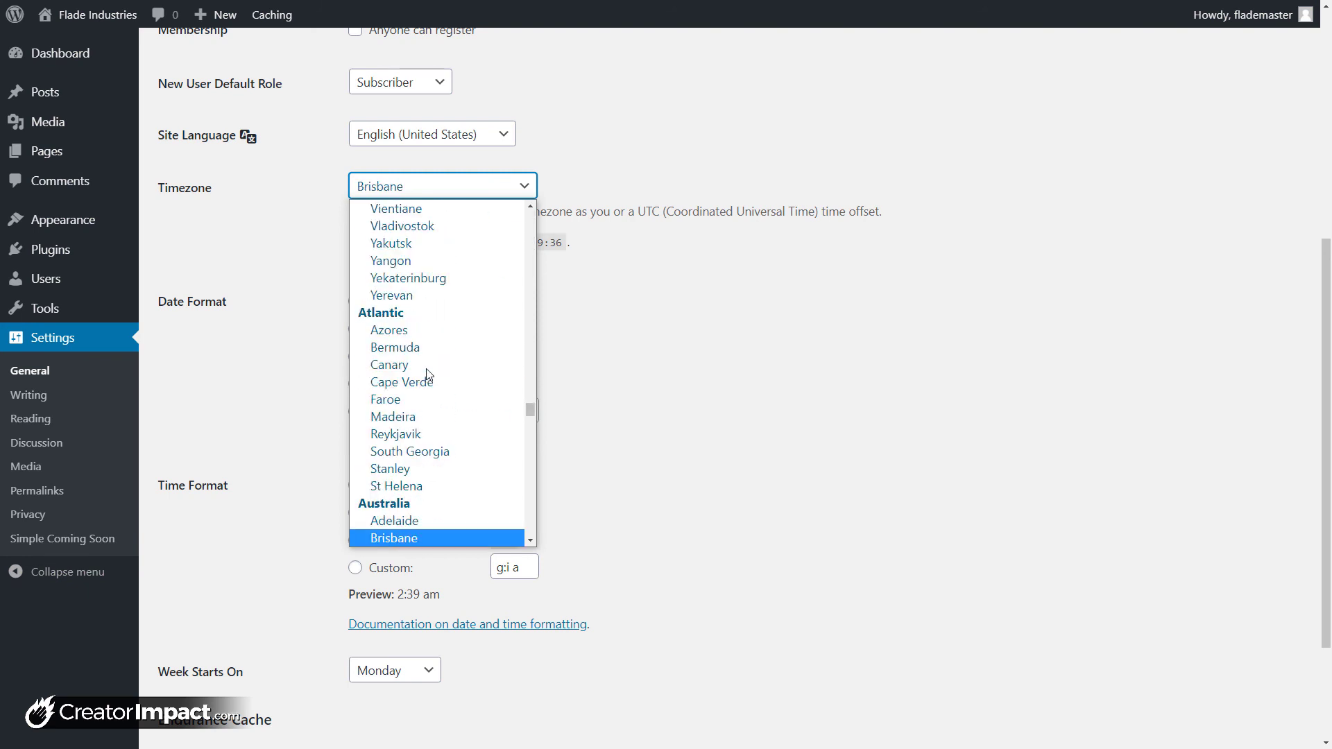
pyautogui.click(410, 536)
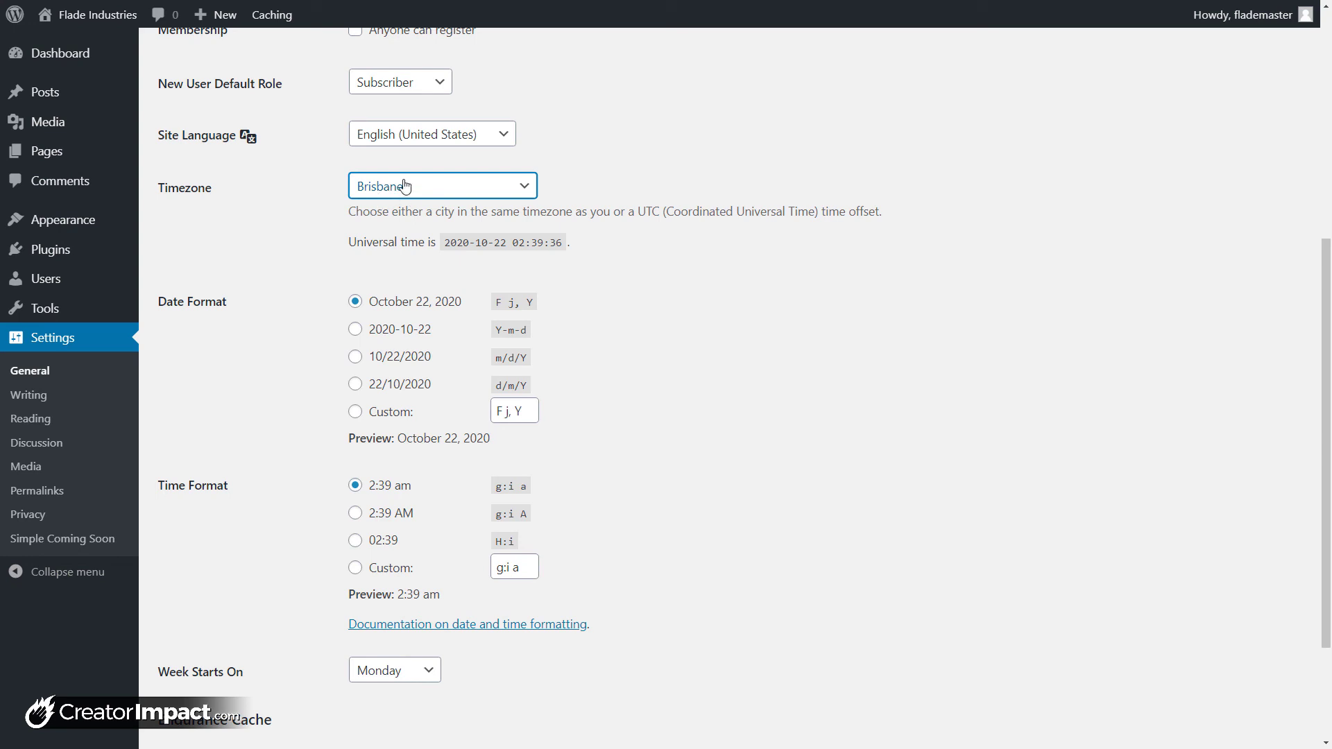
# Step: Set the Endurance cache level to Off (Level 0) and save the general settings
pyautogui.scroll(-2, 405, 186)
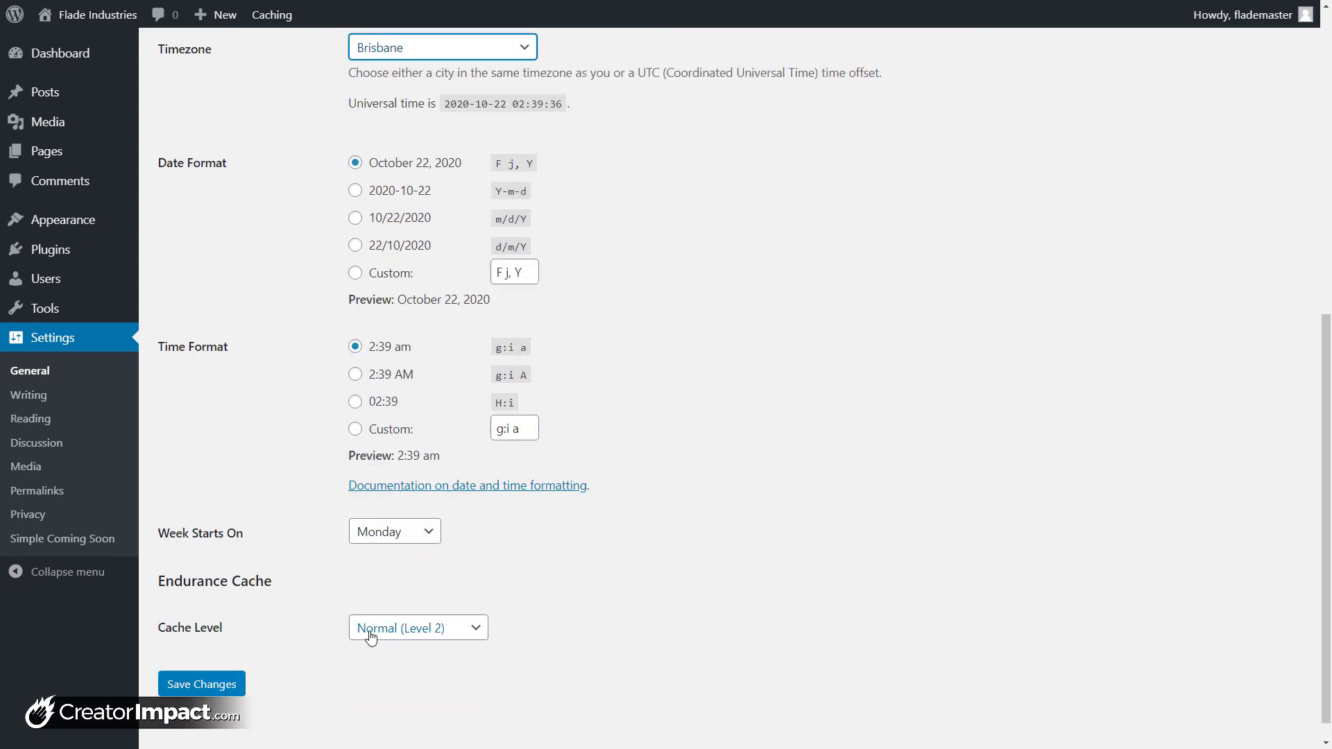
pyautogui.click(463, 635)
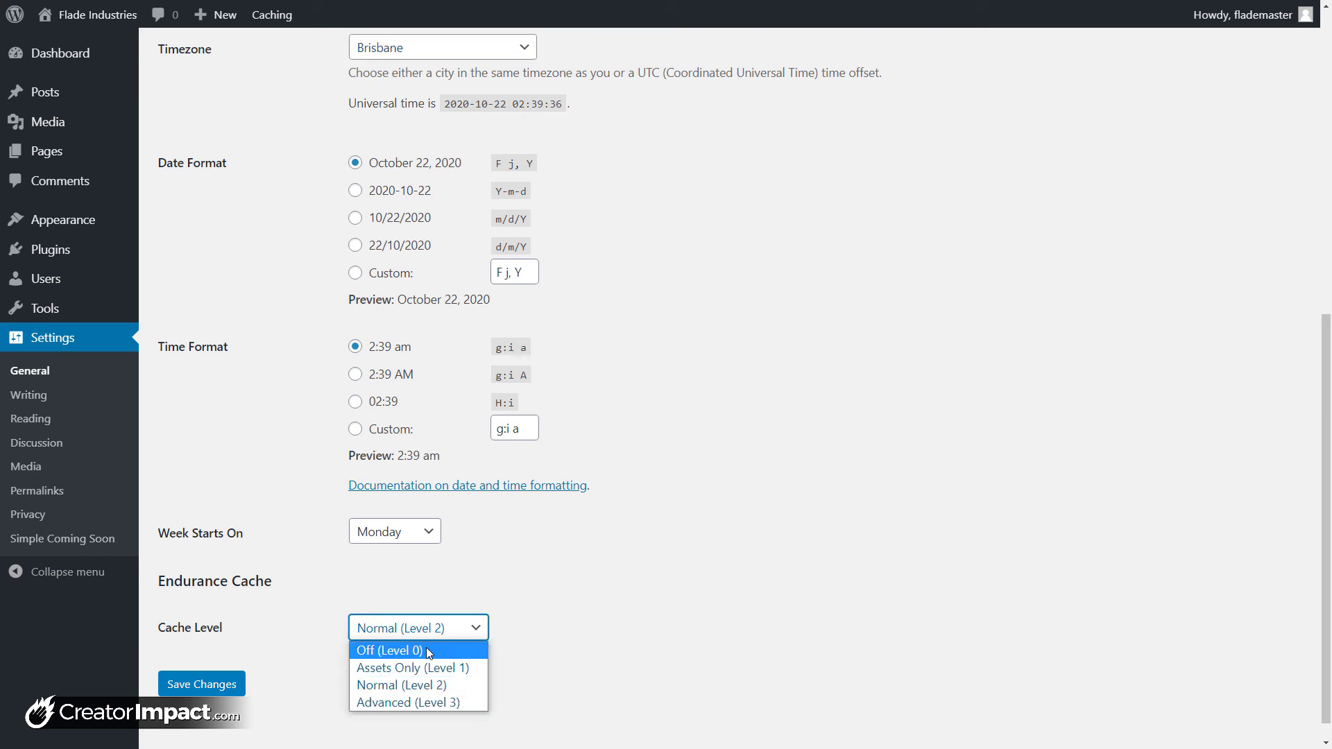
pyautogui.click(426, 650)
pyautogui.click(189, 685)
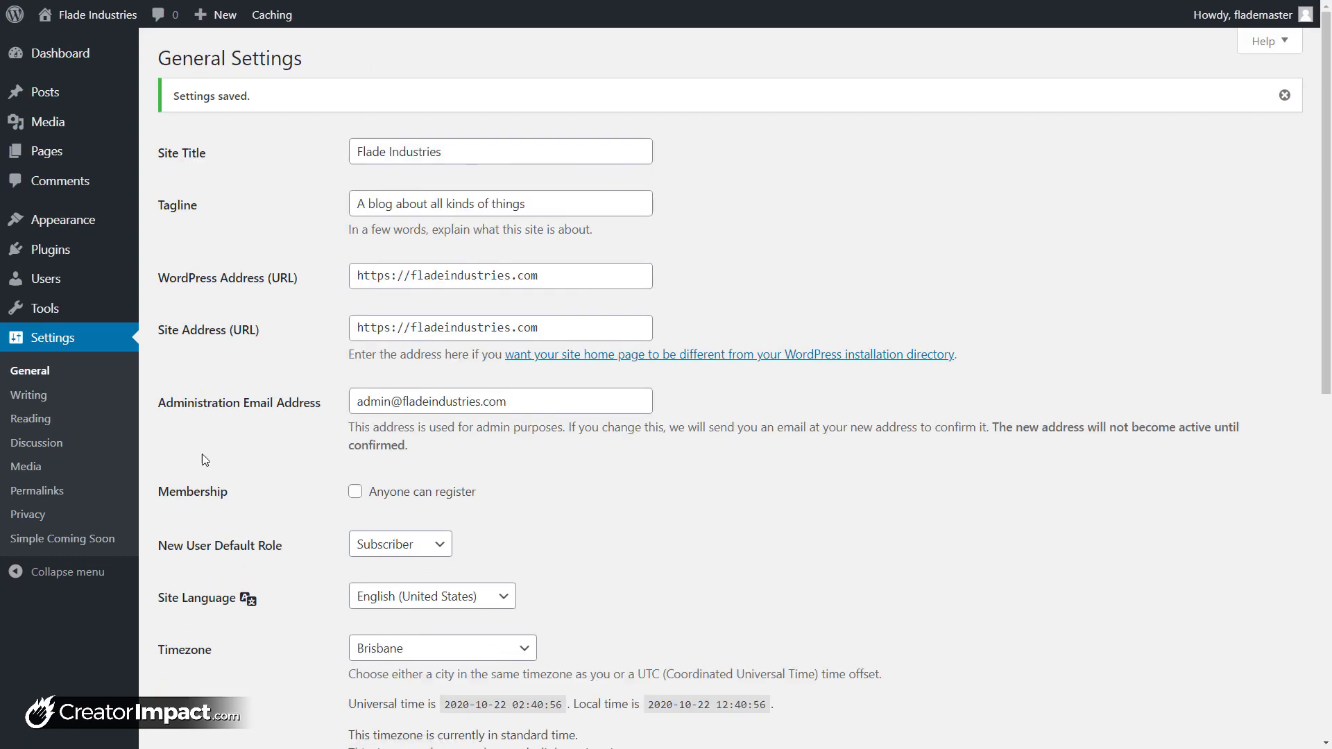
pyautogui.click(43, 401)
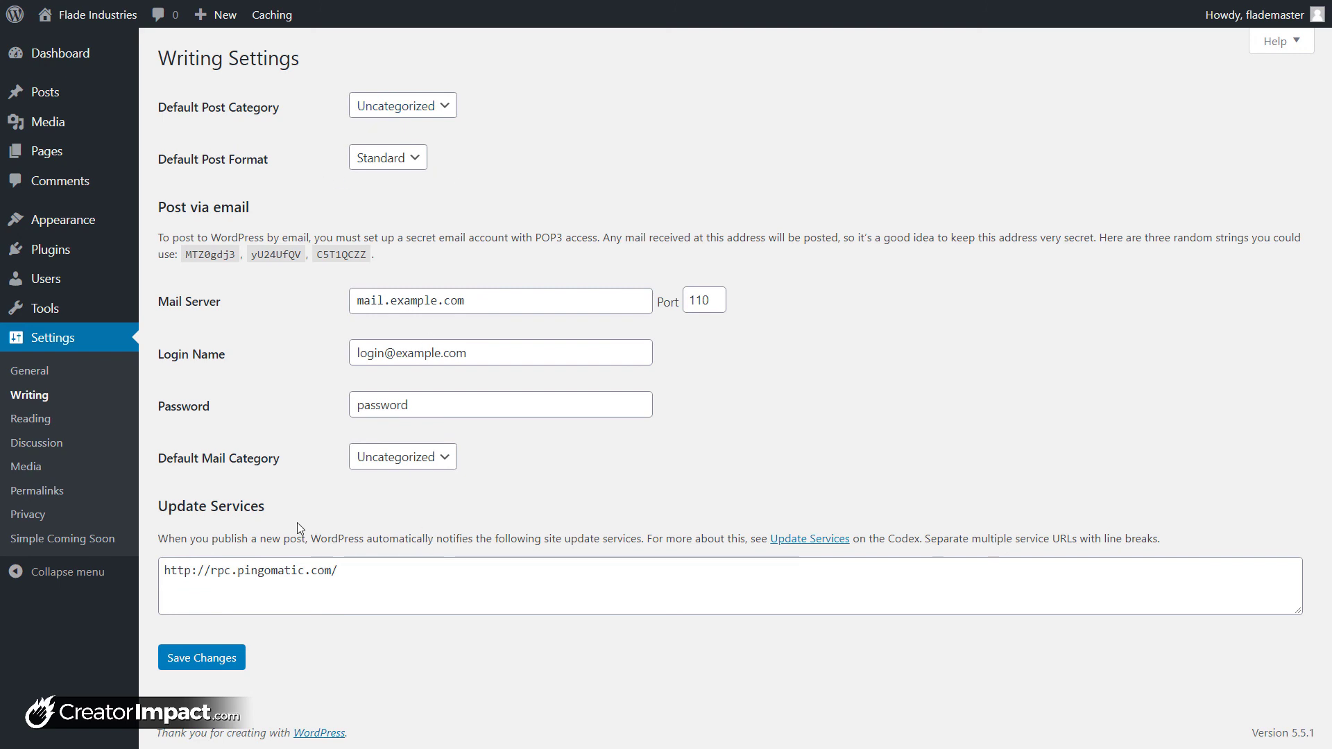
# Step: Move on from Writing Settings to the Reading Settings page
pyautogui.click(31, 421)
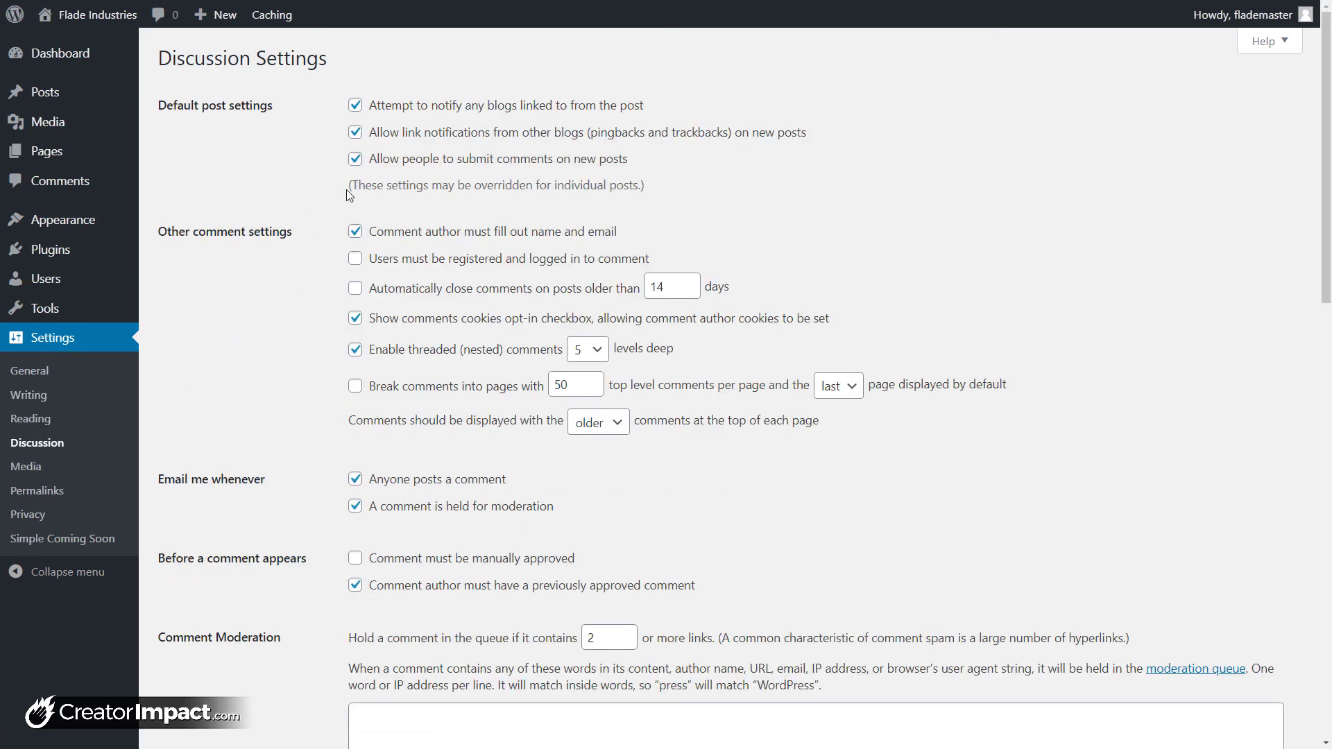
# Step: Turn on 'Comment must be manually approved' and save the Discussion Settings
pyautogui.scroll(-5, 408, 118)
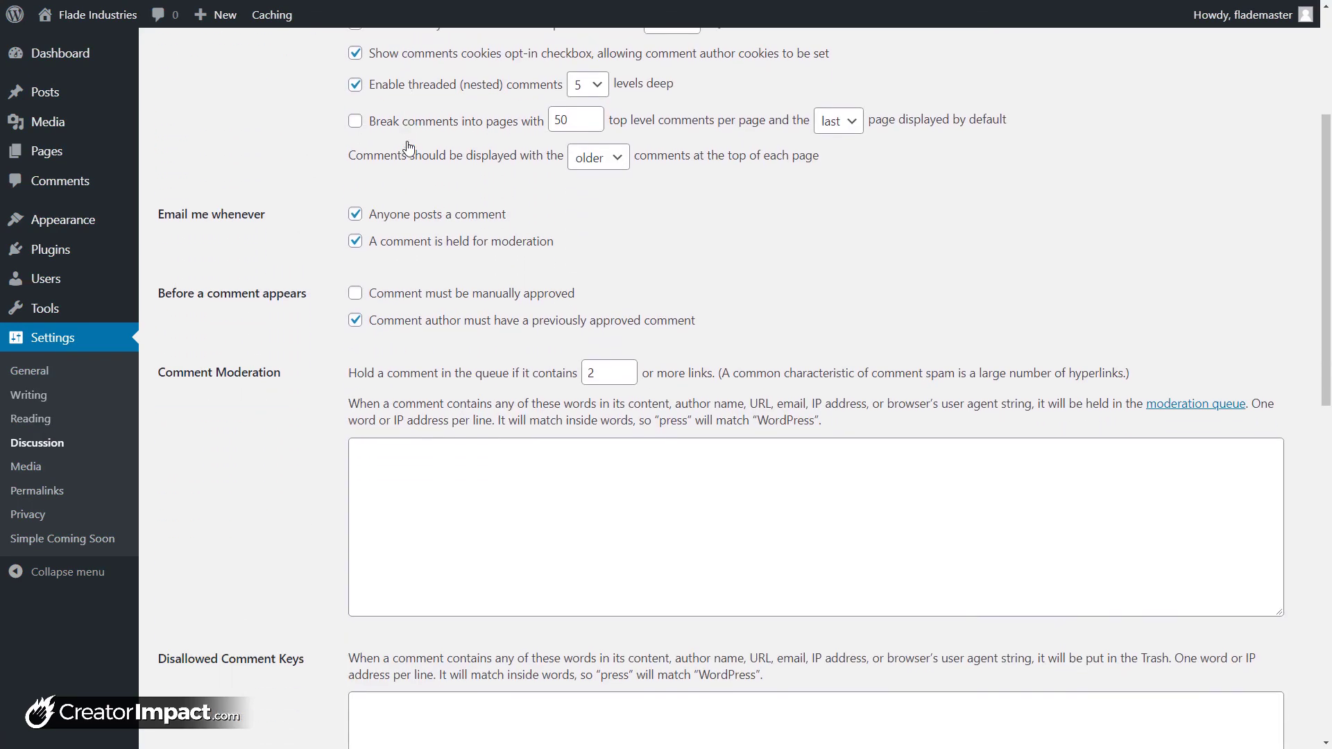
pyautogui.scroll(-3, 409, 147)
pyautogui.scroll(8, 387, 457)
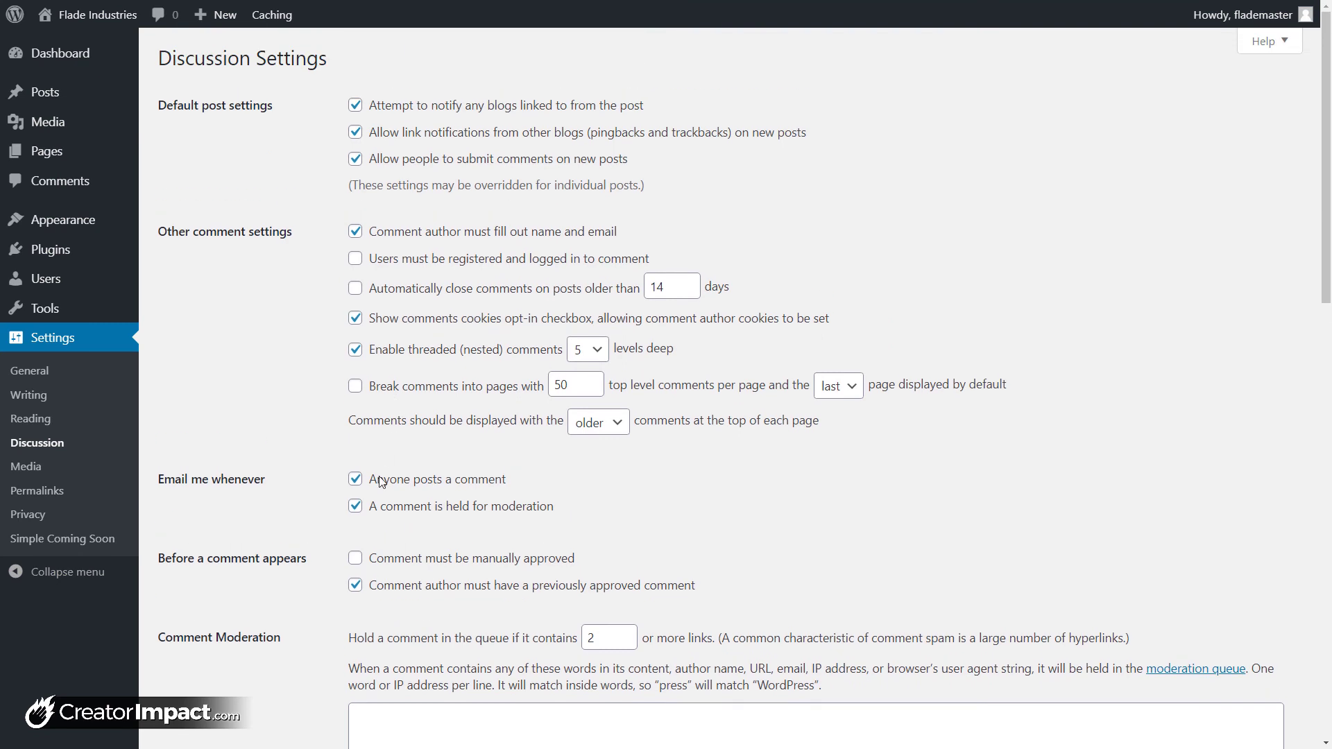
pyautogui.moveTo(580, 558); pyautogui.dragTo(358, 561)
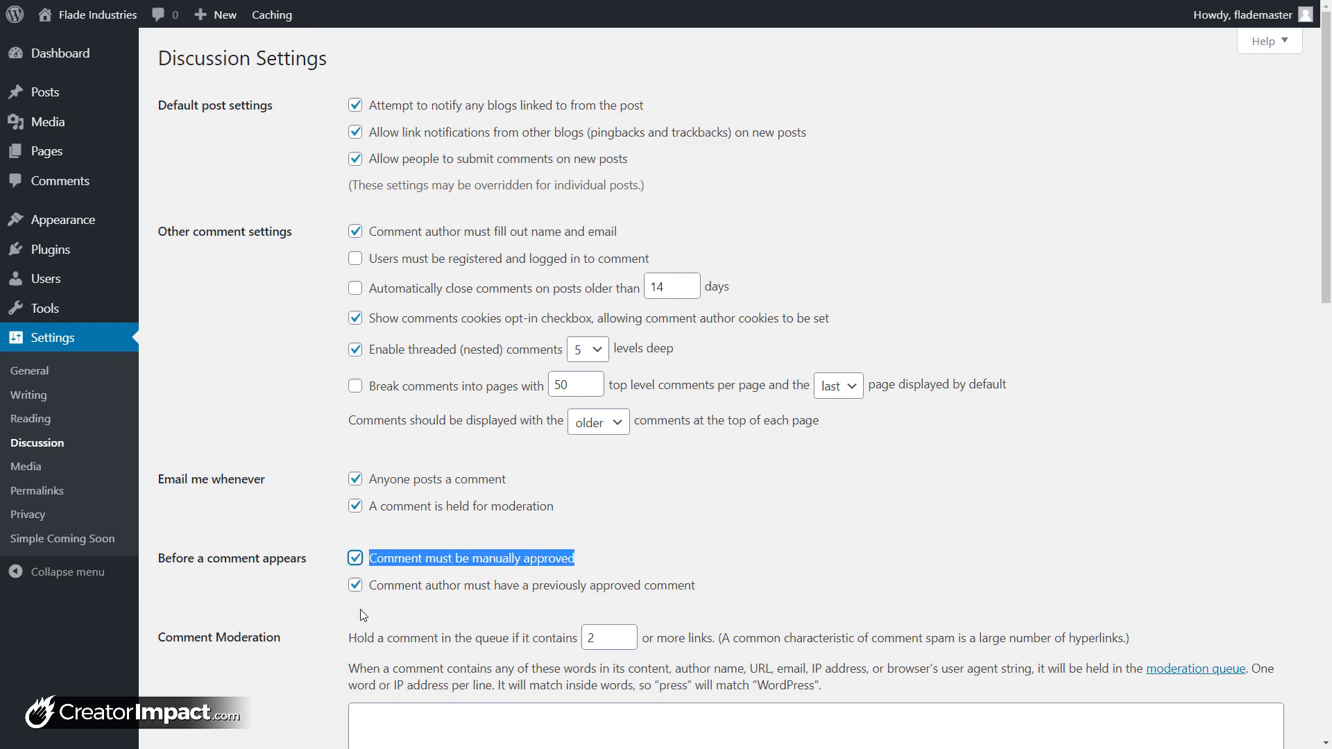
pyautogui.scroll(-10, 258, 450)
pyautogui.scroll(-6, 259, 454)
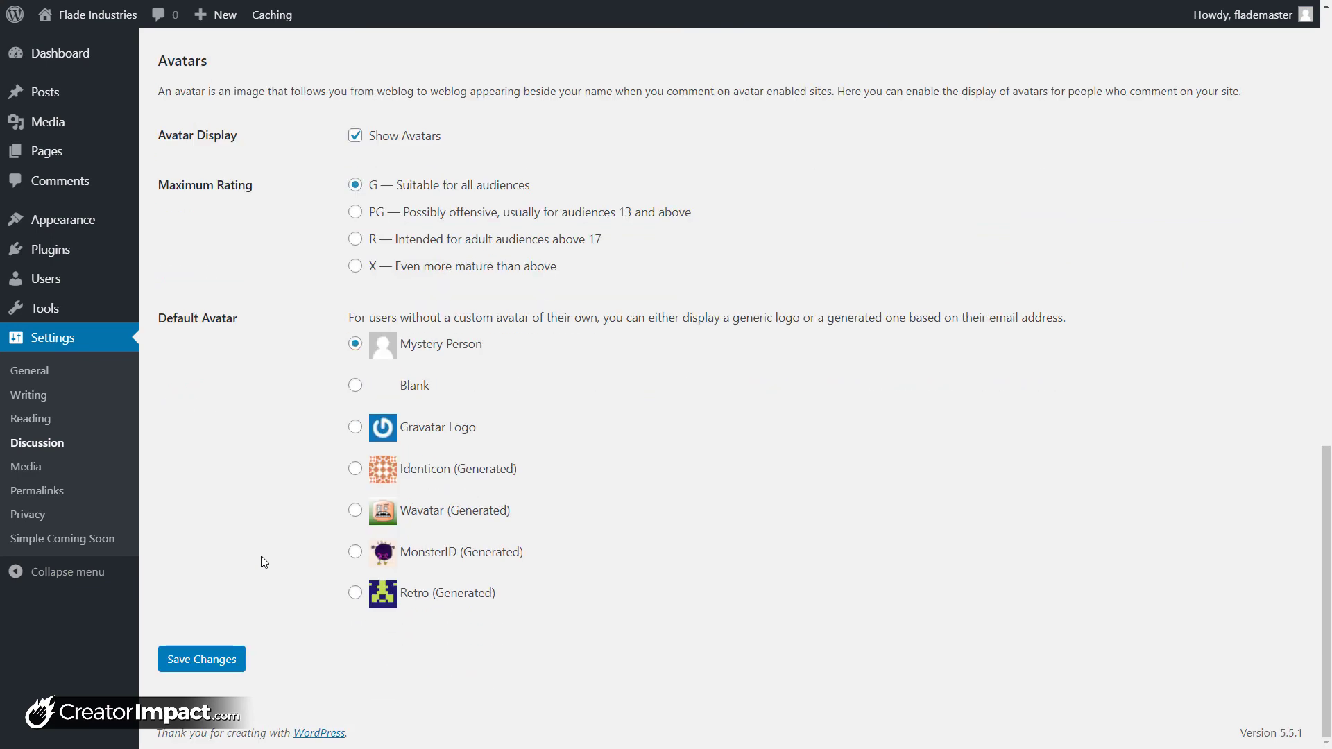
pyautogui.click(219, 661)
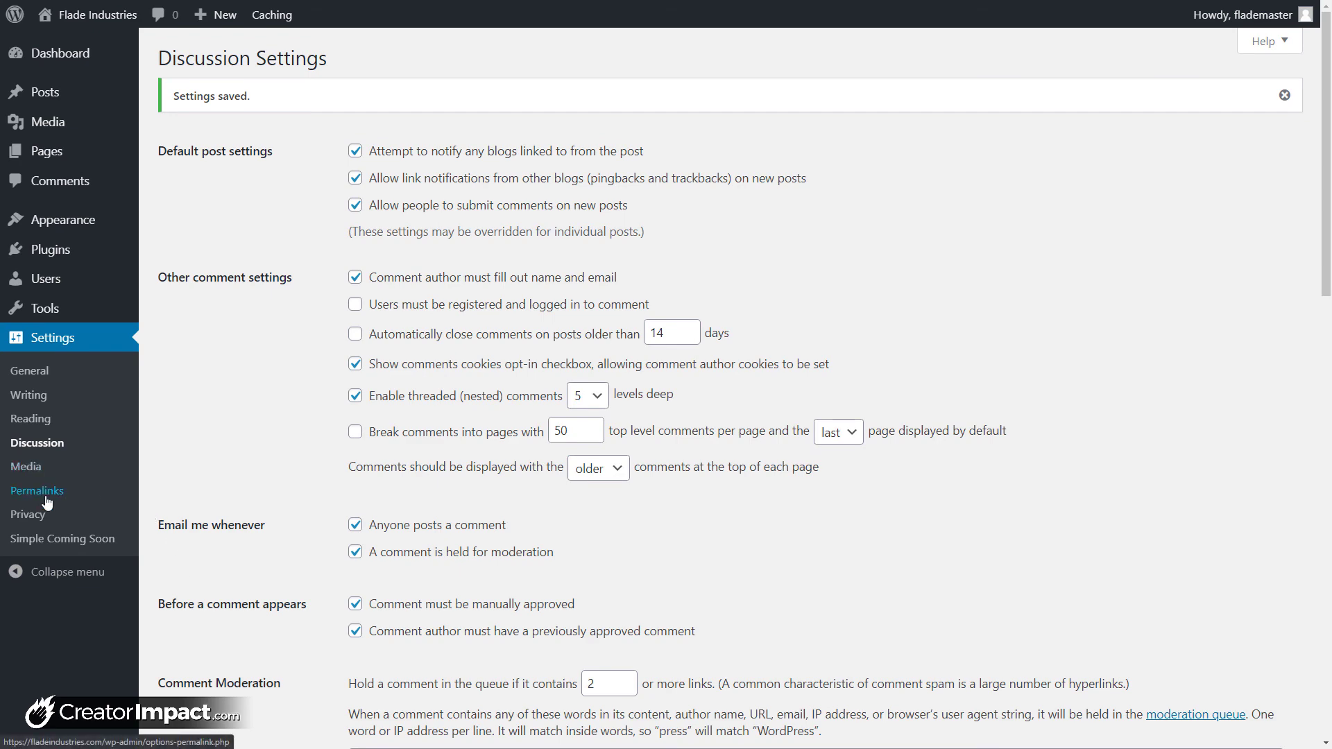
# Step: Switch permalinks from the date-based structure to Post name (/%postname%/) and save
pyautogui.click(42, 493)
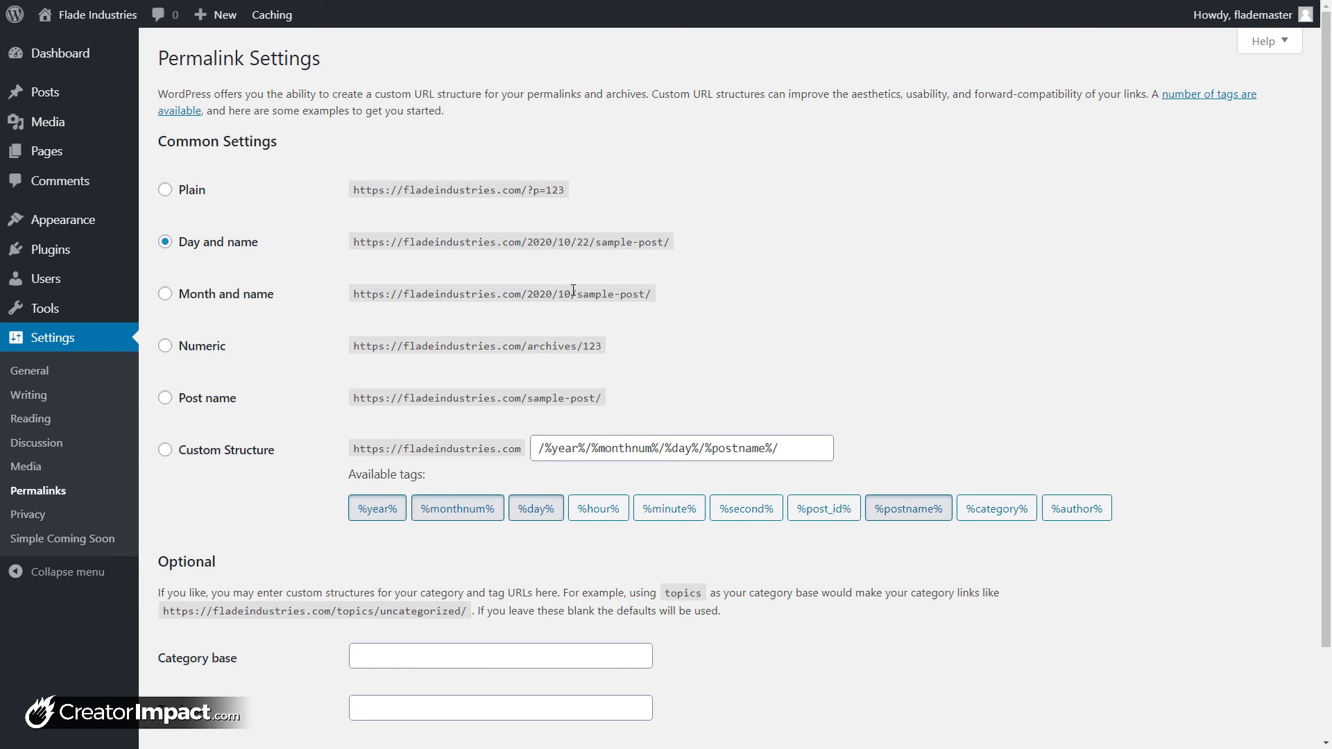
pyautogui.moveTo(670, 242)
pyautogui.mouseDown()
pyautogui.moveTo(353, 246)
pyautogui.moveTo(672, 241)
pyautogui.mouseUp()
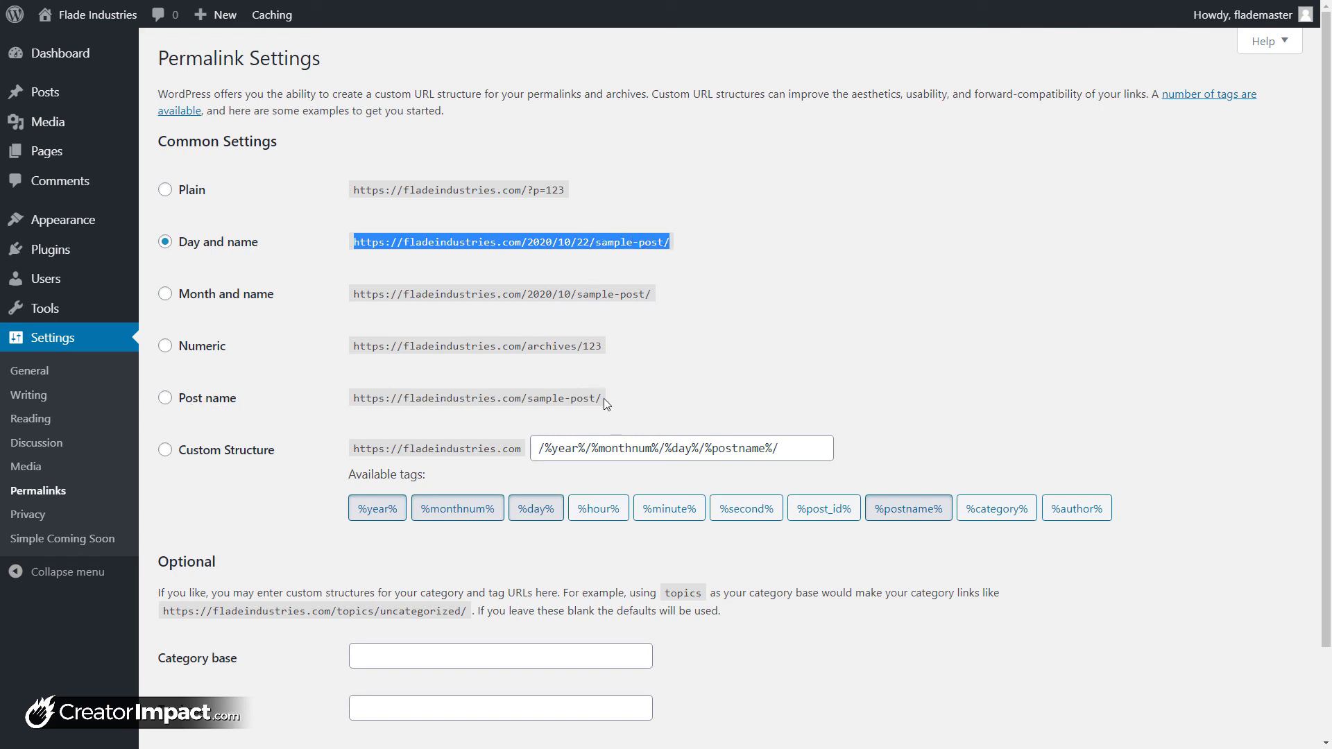
pyautogui.moveTo(596, 397); pyautogui.dragTo(529, 398)
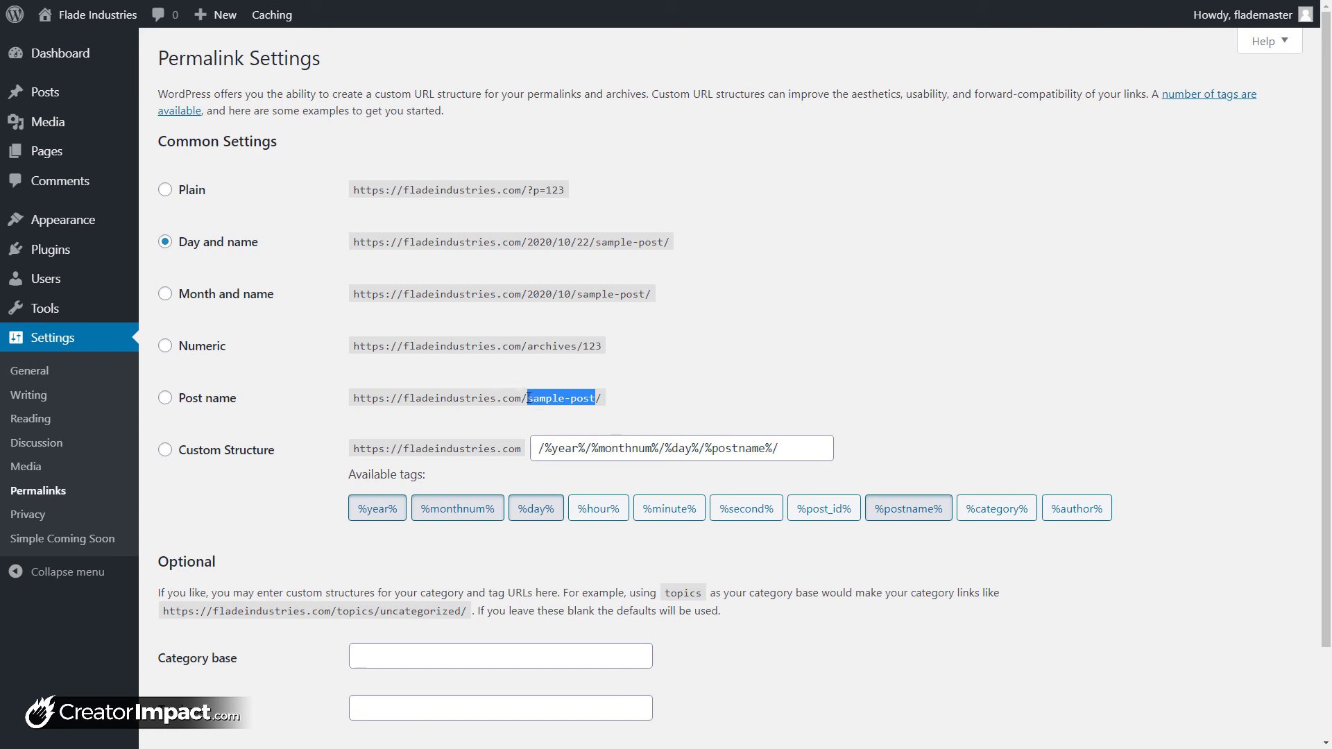
pyautogui.click(165, 398)
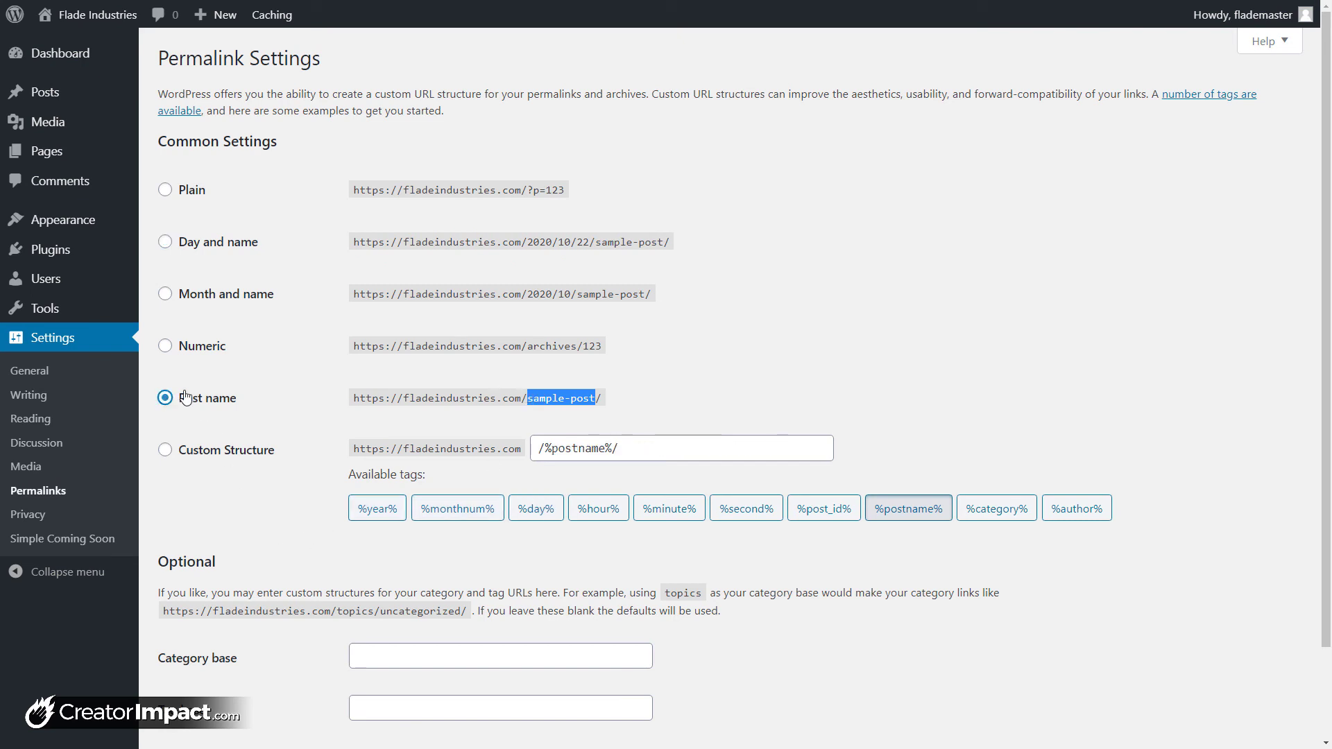
pyautogui.scroll(-1, 410, 401)
pyautogui.scroll(-1, 411, 402)
pyautogui.click(217, 663)
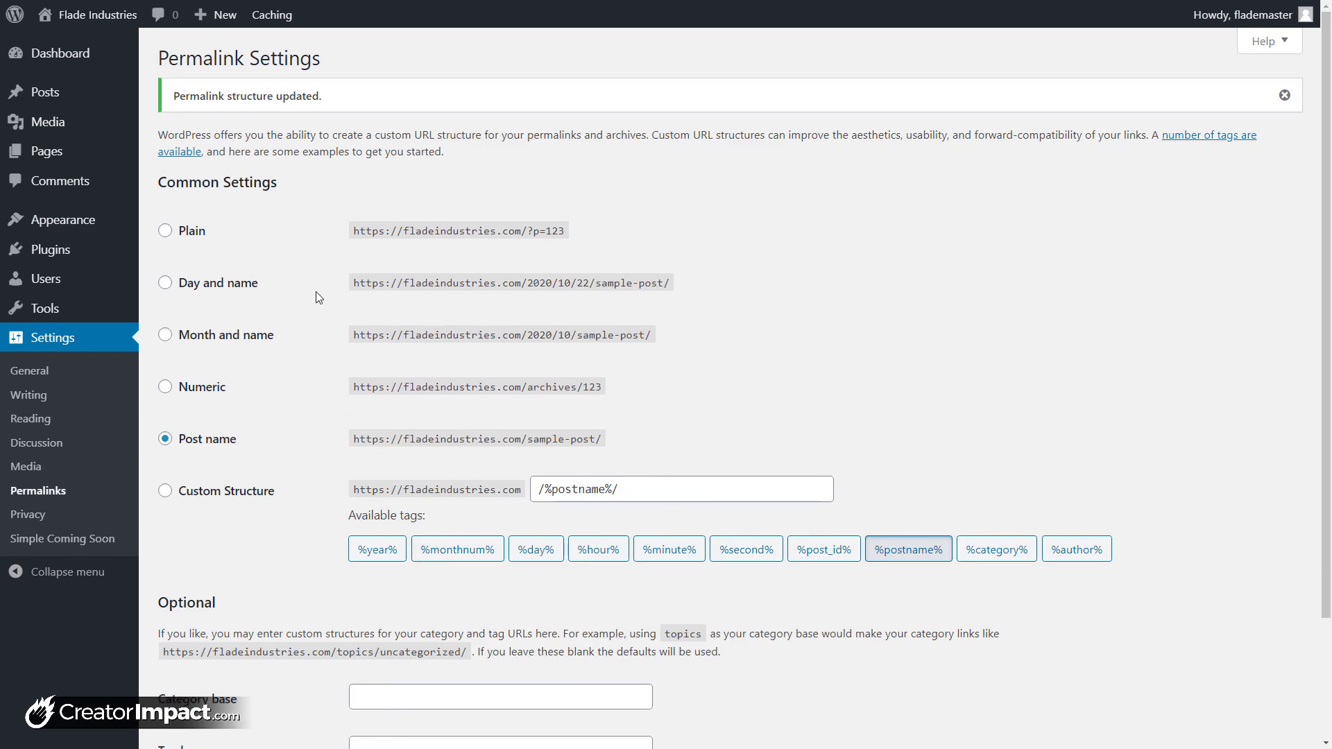
pyautogui.click(27, 515)
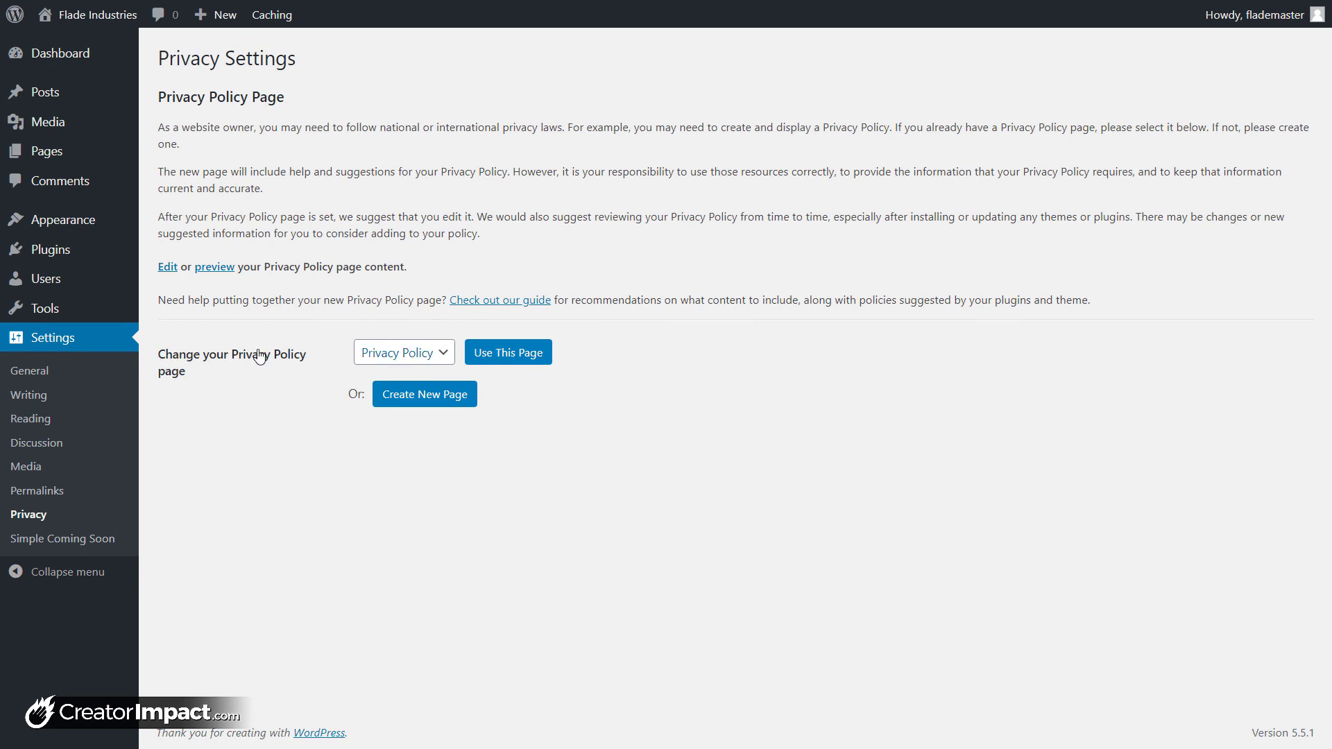
# Step: Keep 'Privacy Policy' selected in the page dropdown and confirm it with Use This Page
pyautogui.click(433, 355)
pyautogui.click(433, 356)
pyautogui.click(515, 366)
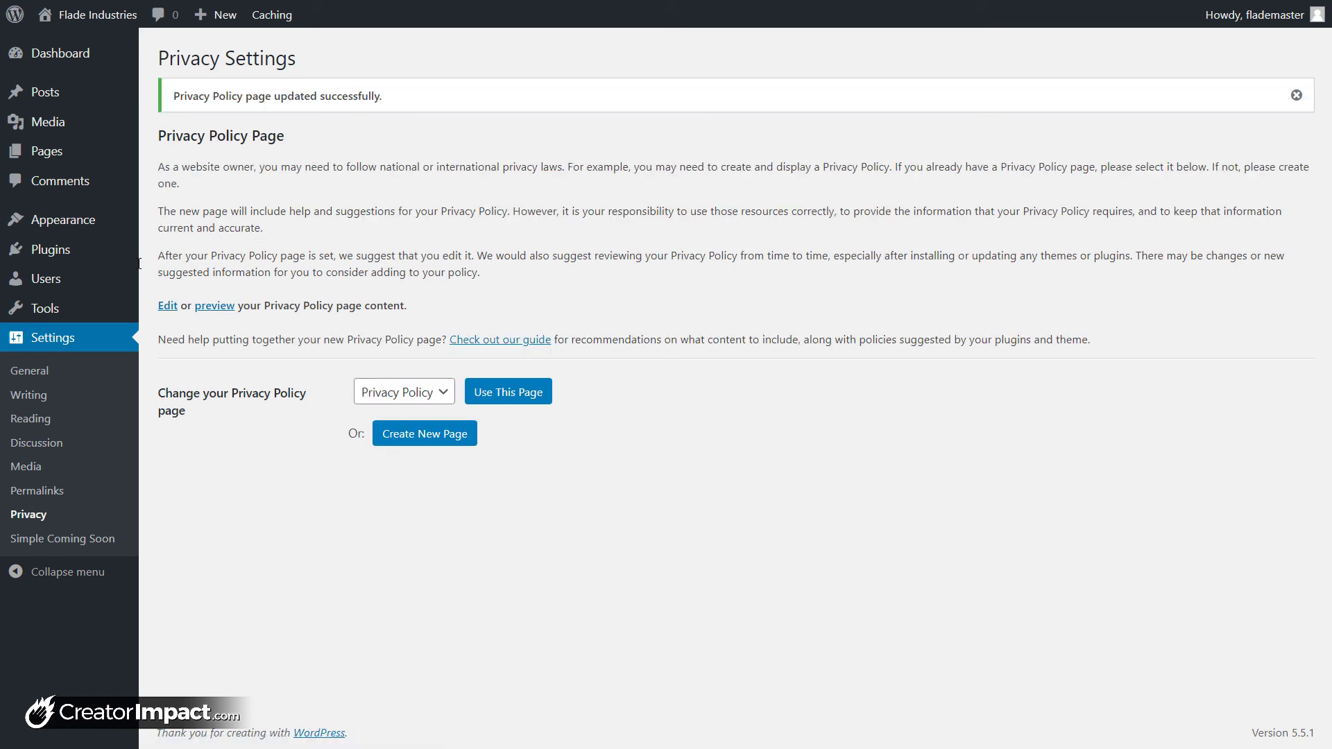
pyautogui.moveTo(52, 149)
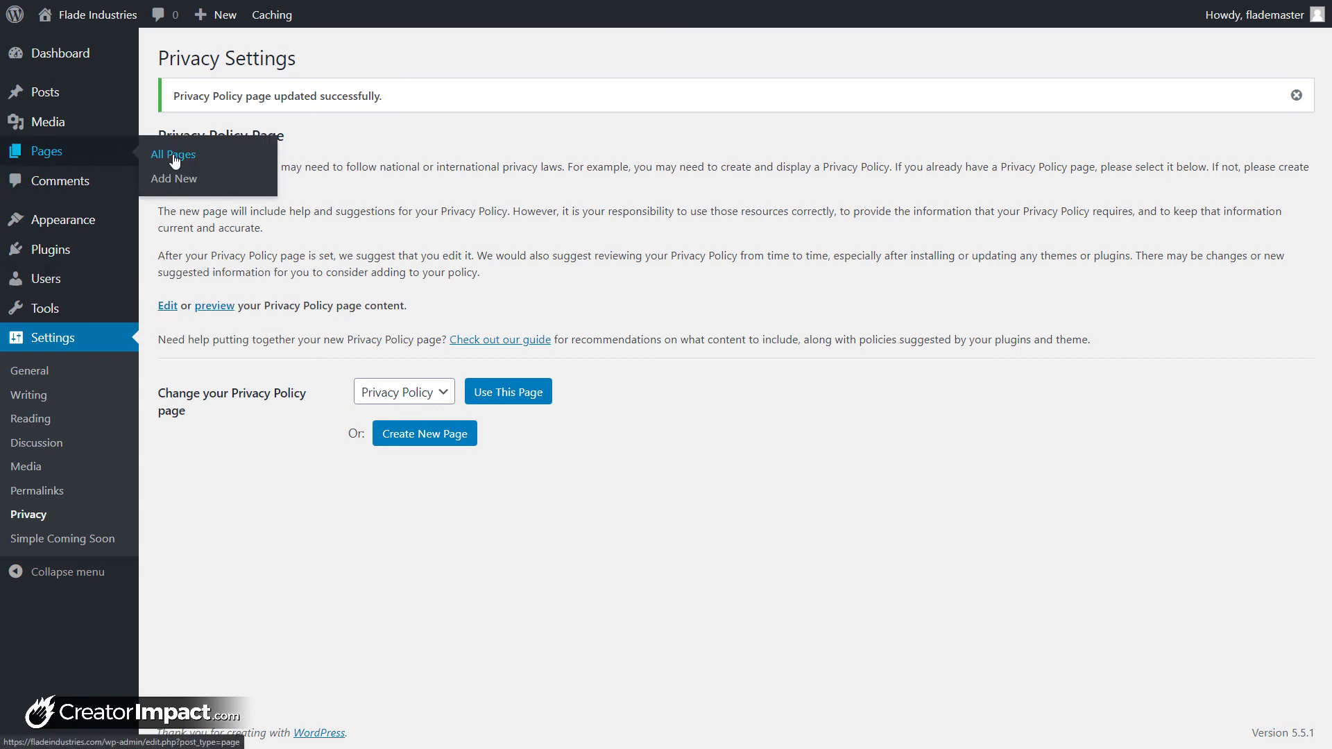
# Step: Open the Privacy Policy page in the block editor and read through its draft
pyautogui.click(174, 156)
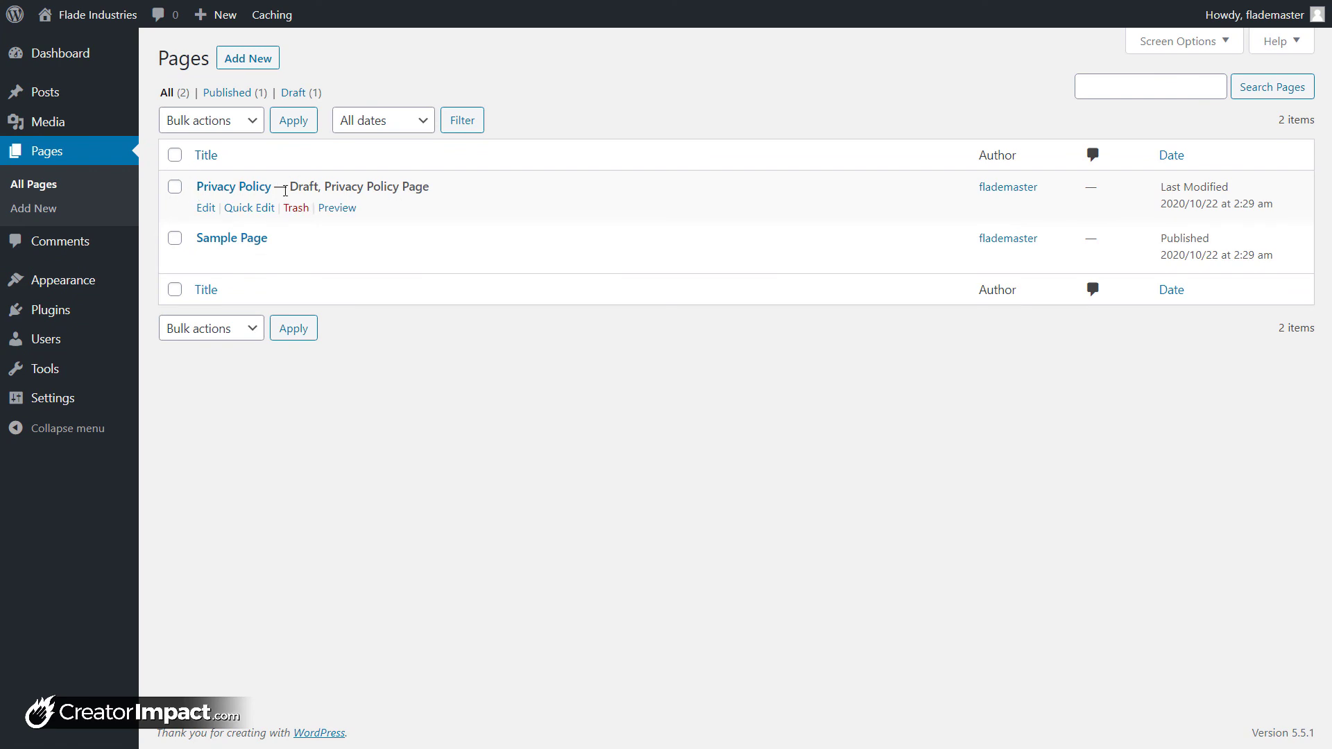
pyautogui.click(251, 192)
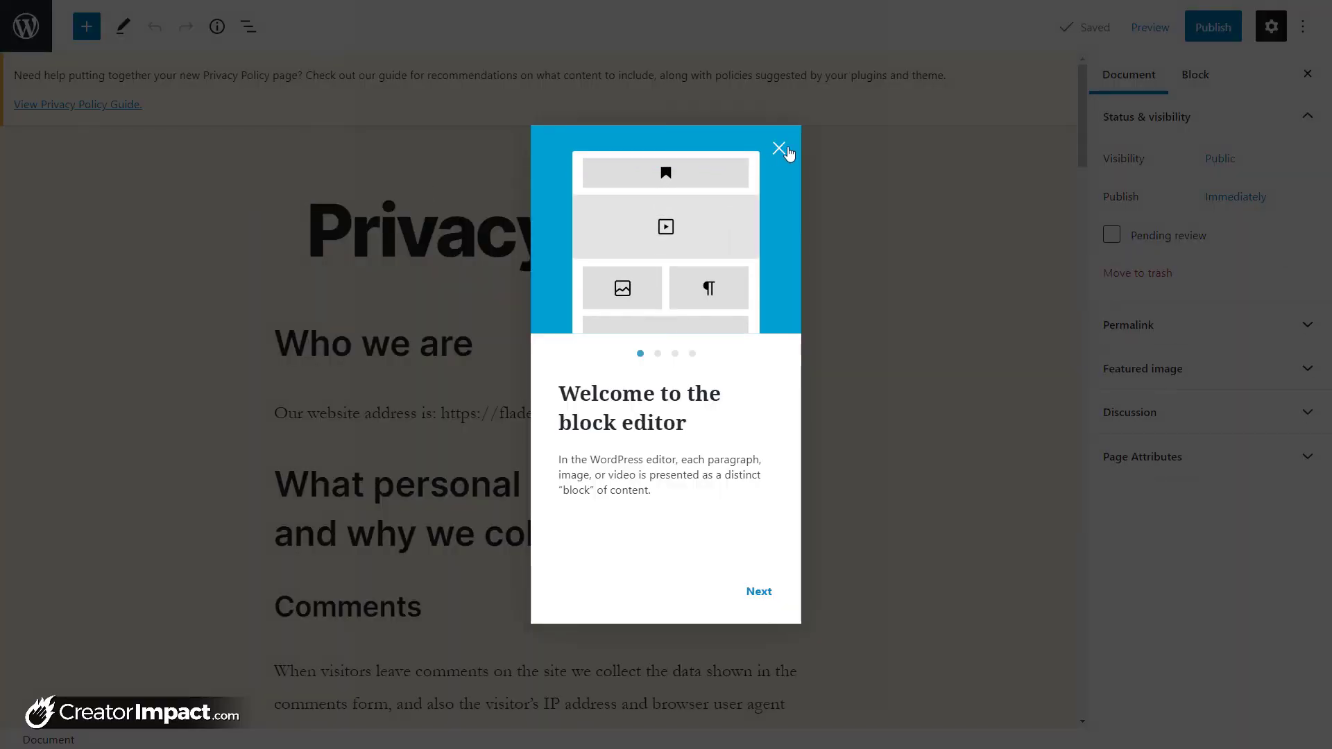
pyautogui.click(779, 148)
pyautogui.scroll(-5, 530, 385)
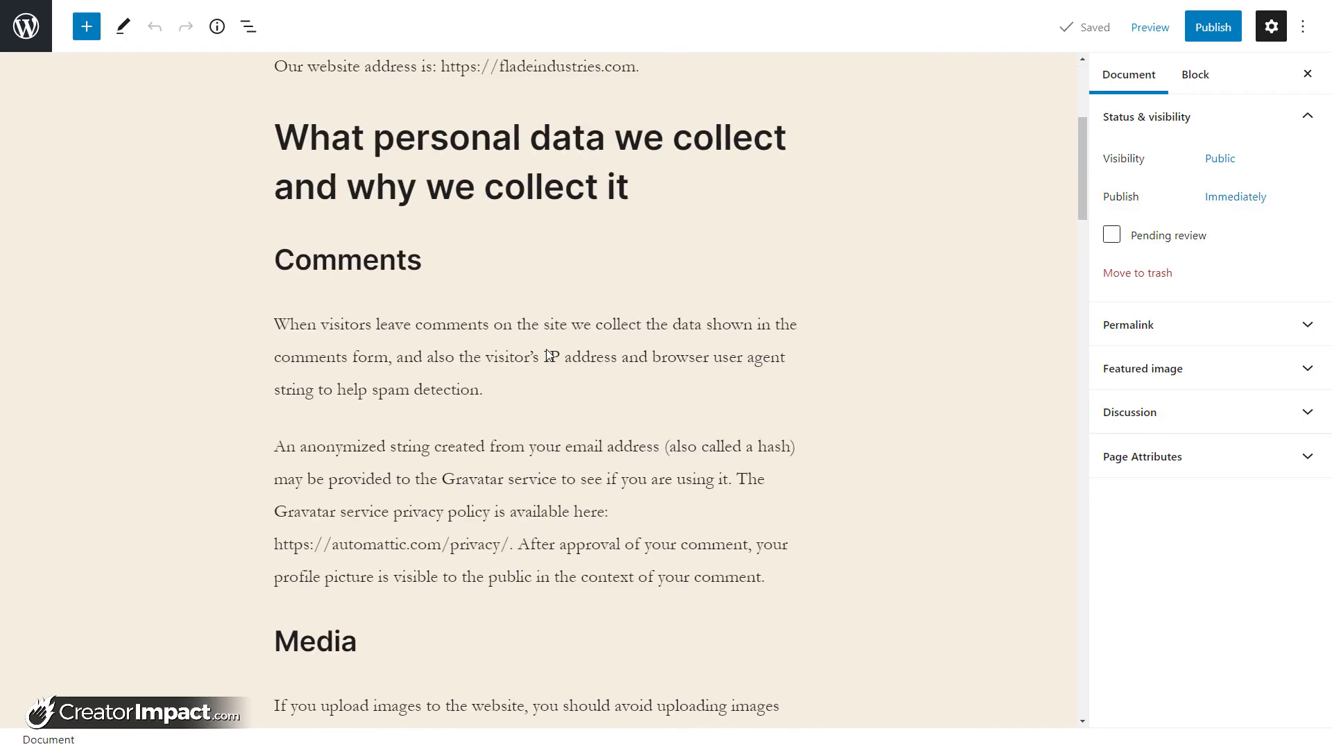
pyautogui.scroll(-20, 549, 356)
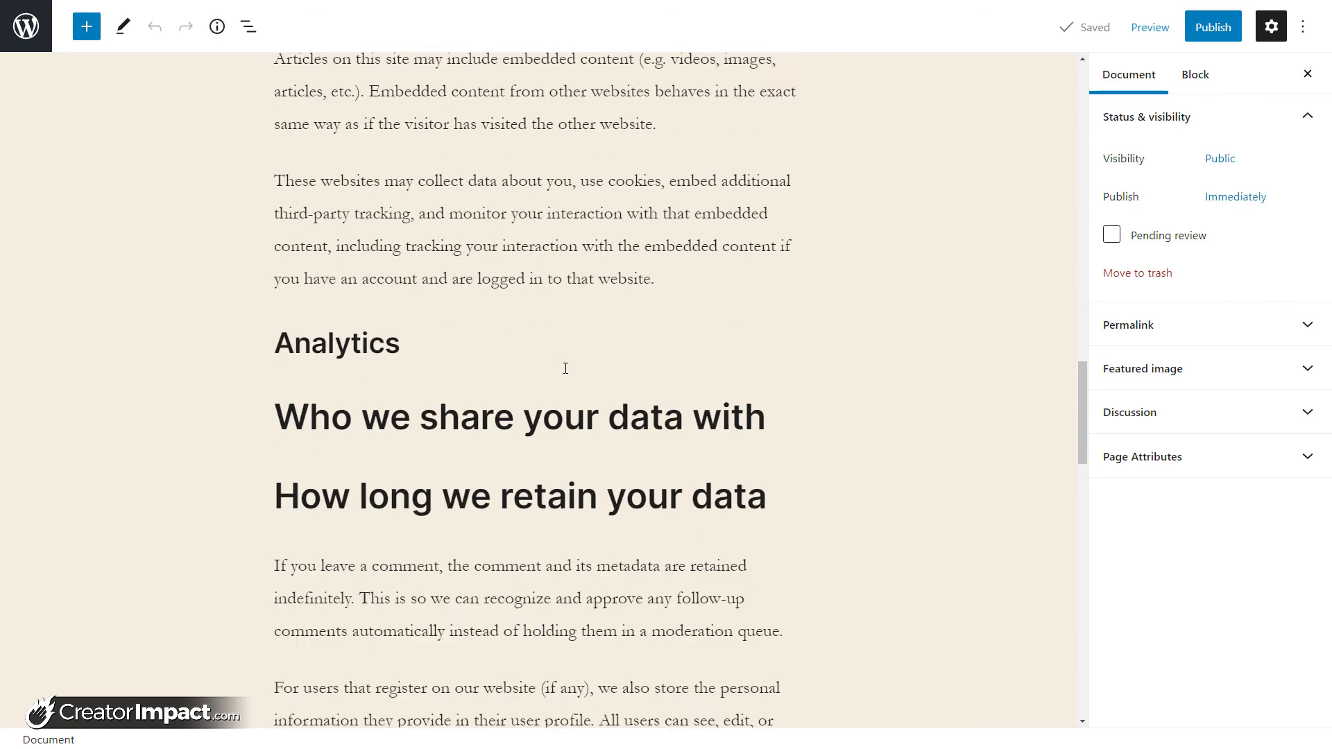
pyautogui.scroll(-3, 565, 368)
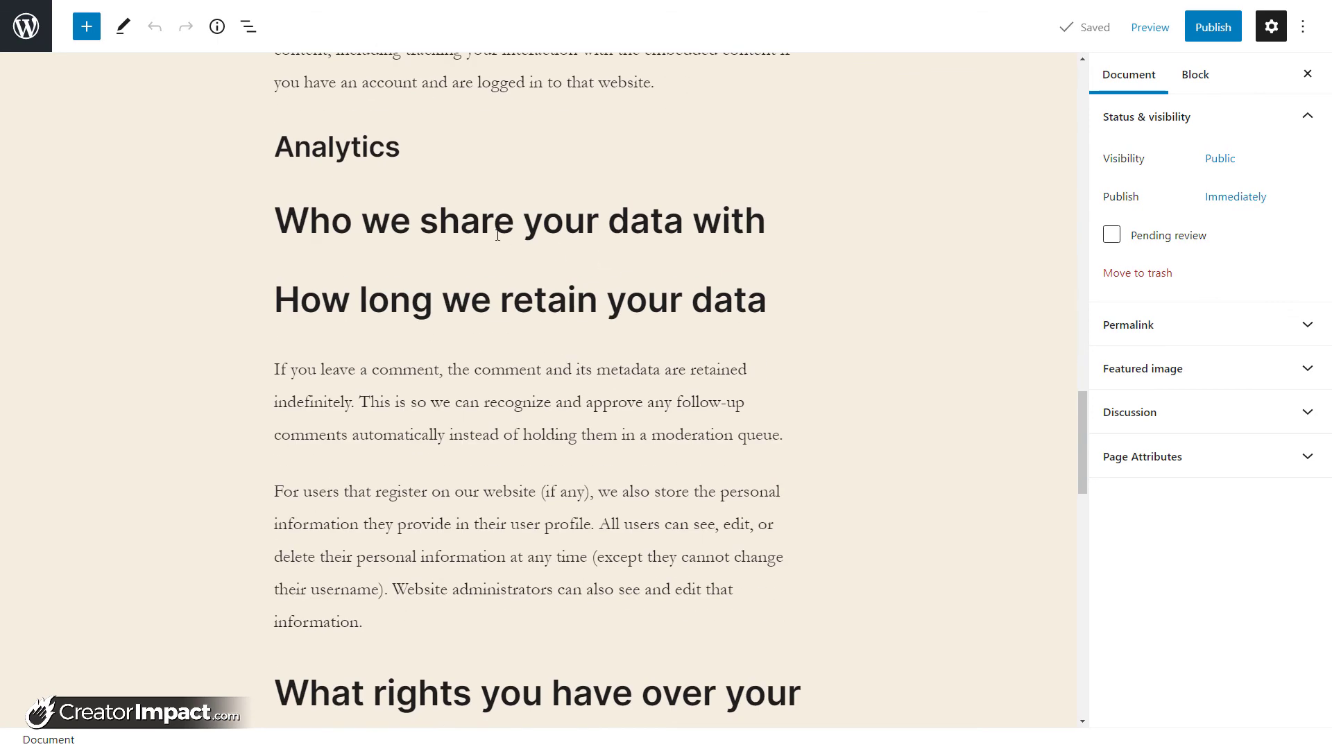
pyautogui.scroll(-5, 498, 427)
pyautogui.scroll(-15, 497, 428)
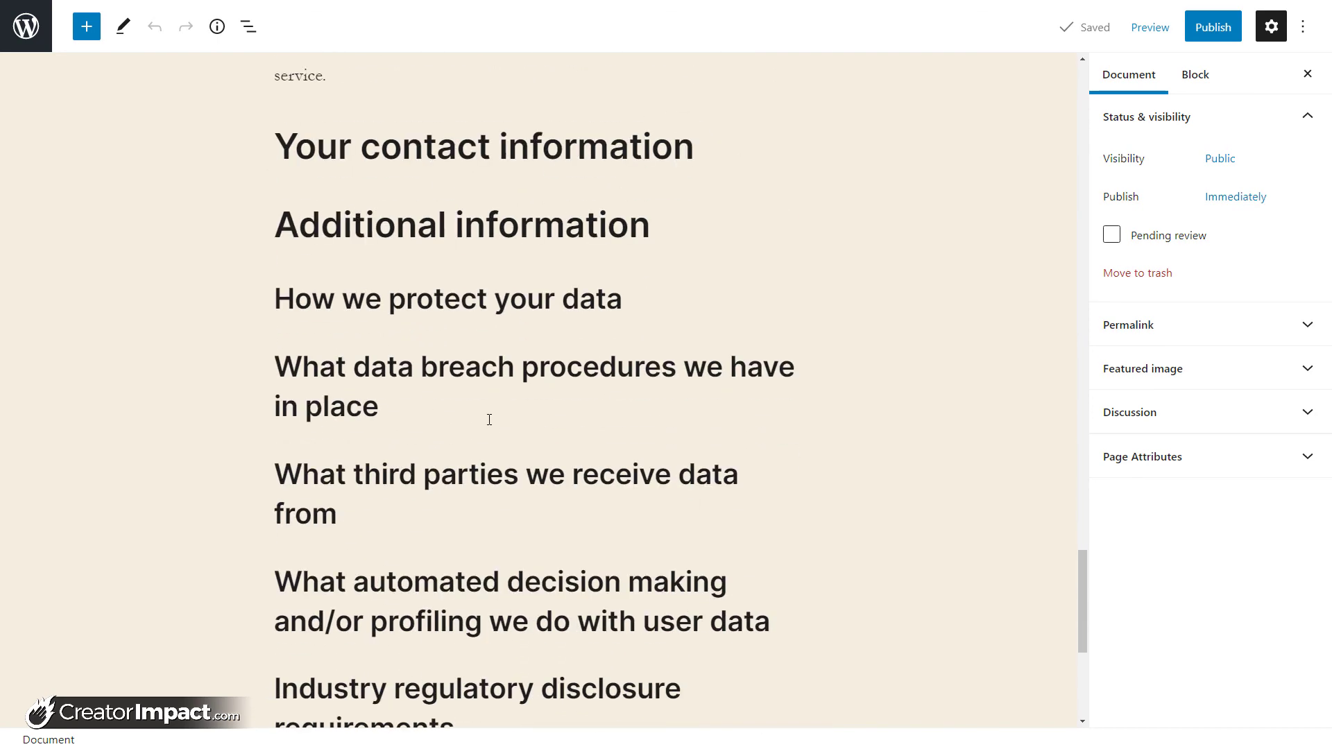
pyautogui.scroll(20, 486, 444)
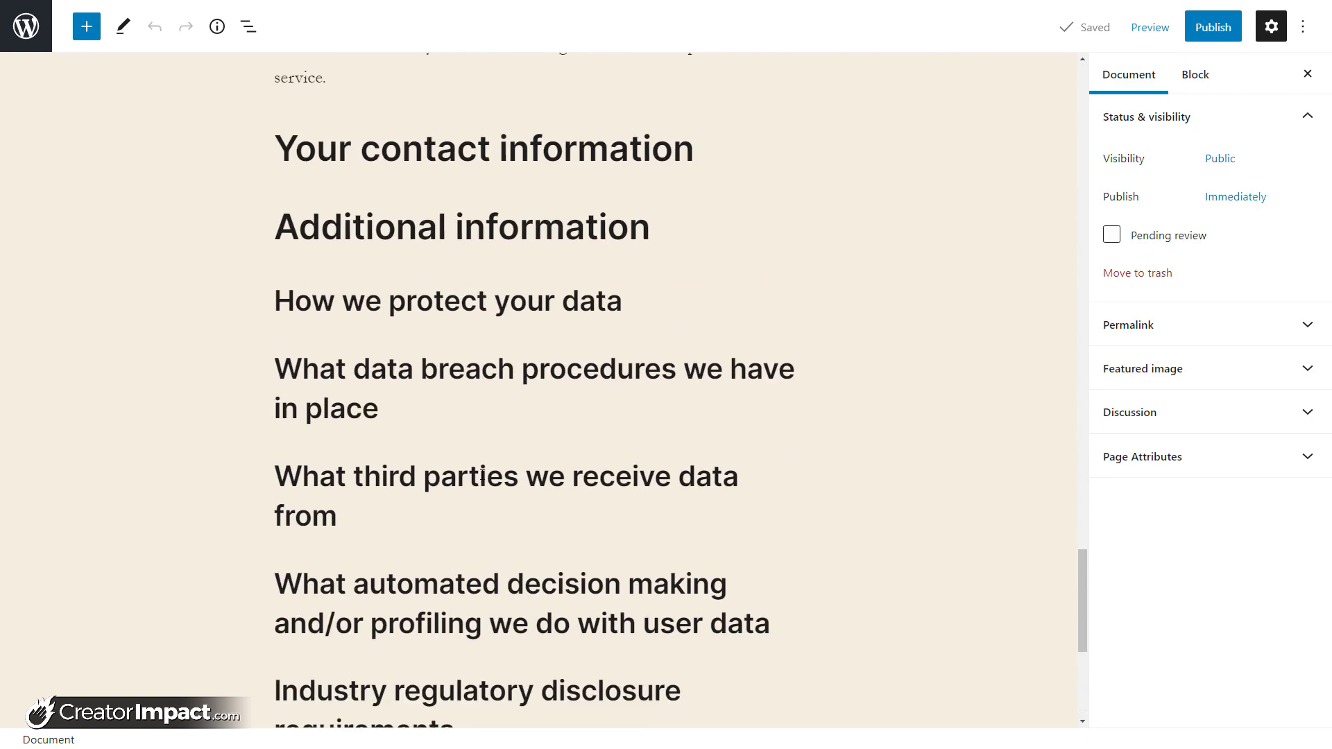
pyautogui.scroll(20, 485, 470)
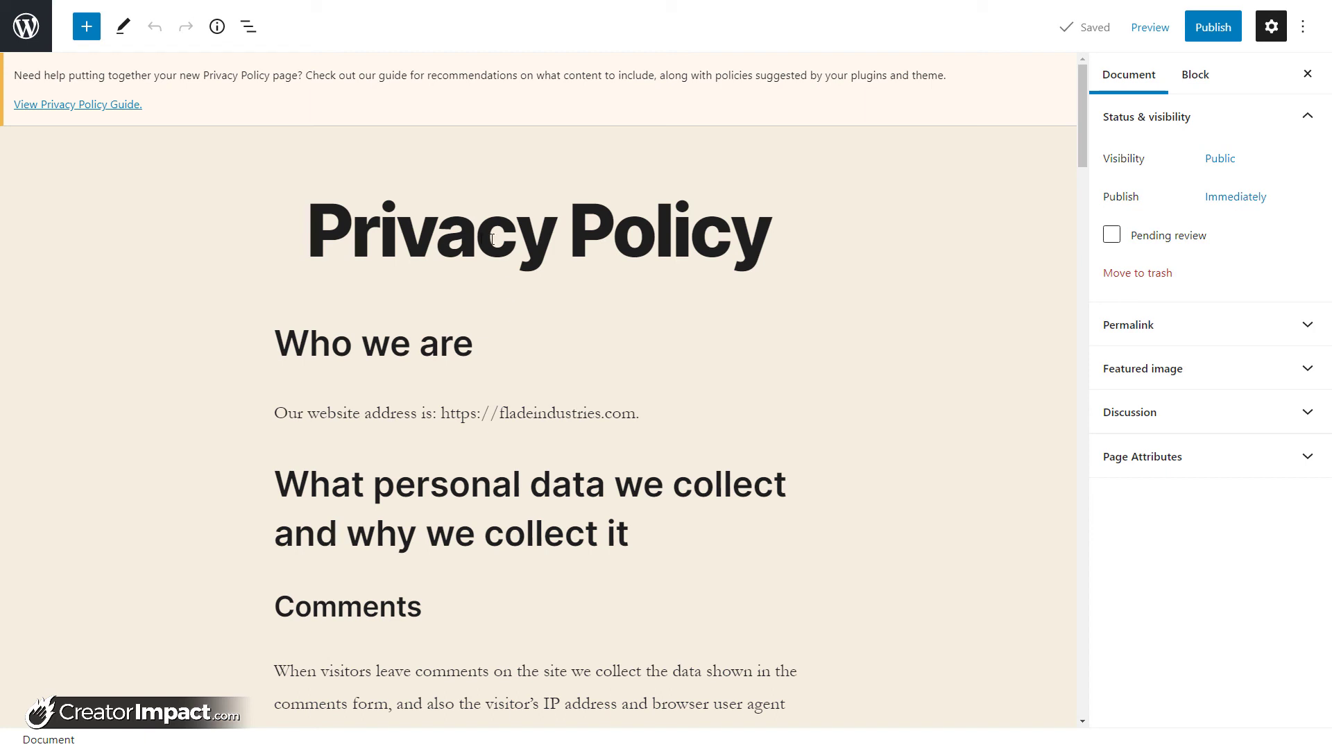
# Step: Review the policy's opening blocks and the third-parties section without changing them
pyautogui.moveTo(277, 339); pyautogui.dragTo(563, 498)
pyautogui.scroll(-2, 717, 450)
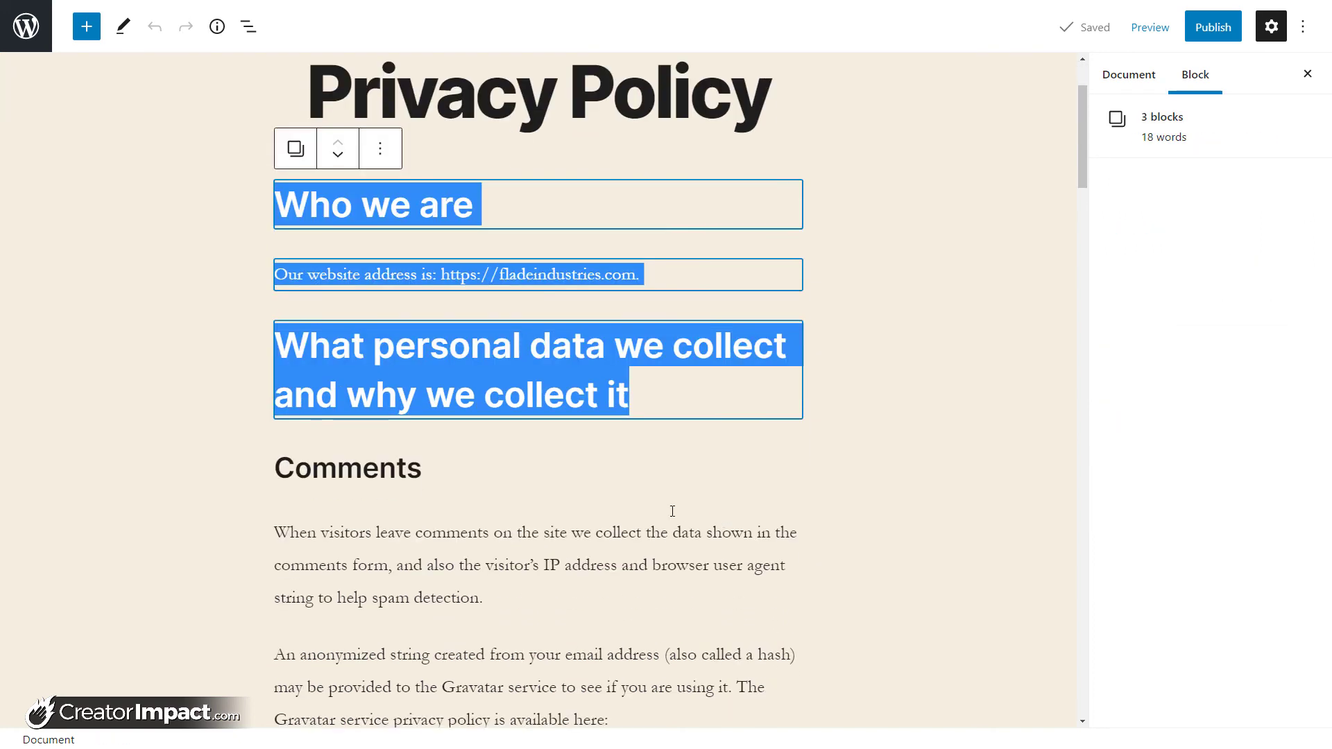
pyautogui.click(561, 527)
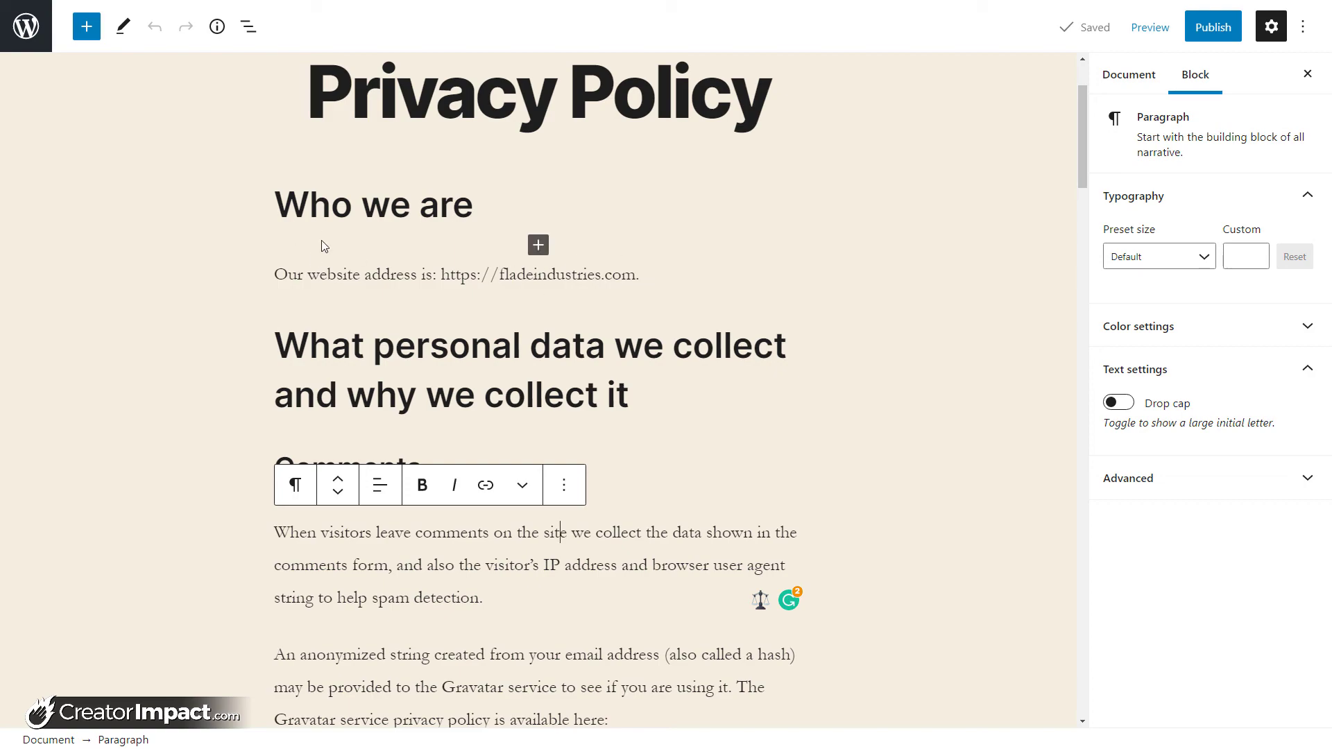
pyautogui.scroll(-12, 659, 555)
pyautogui.scroll(-15, 547, 486)
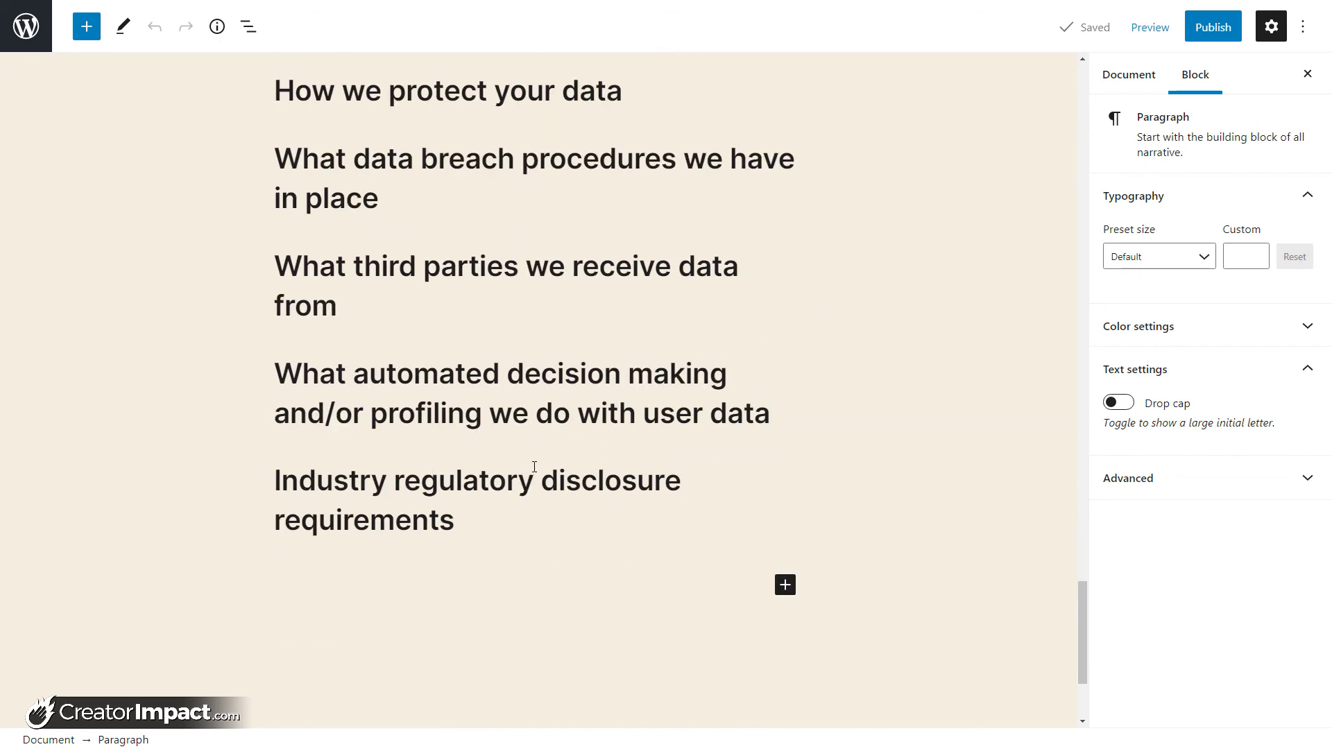
pyautogui.click(399, 266)
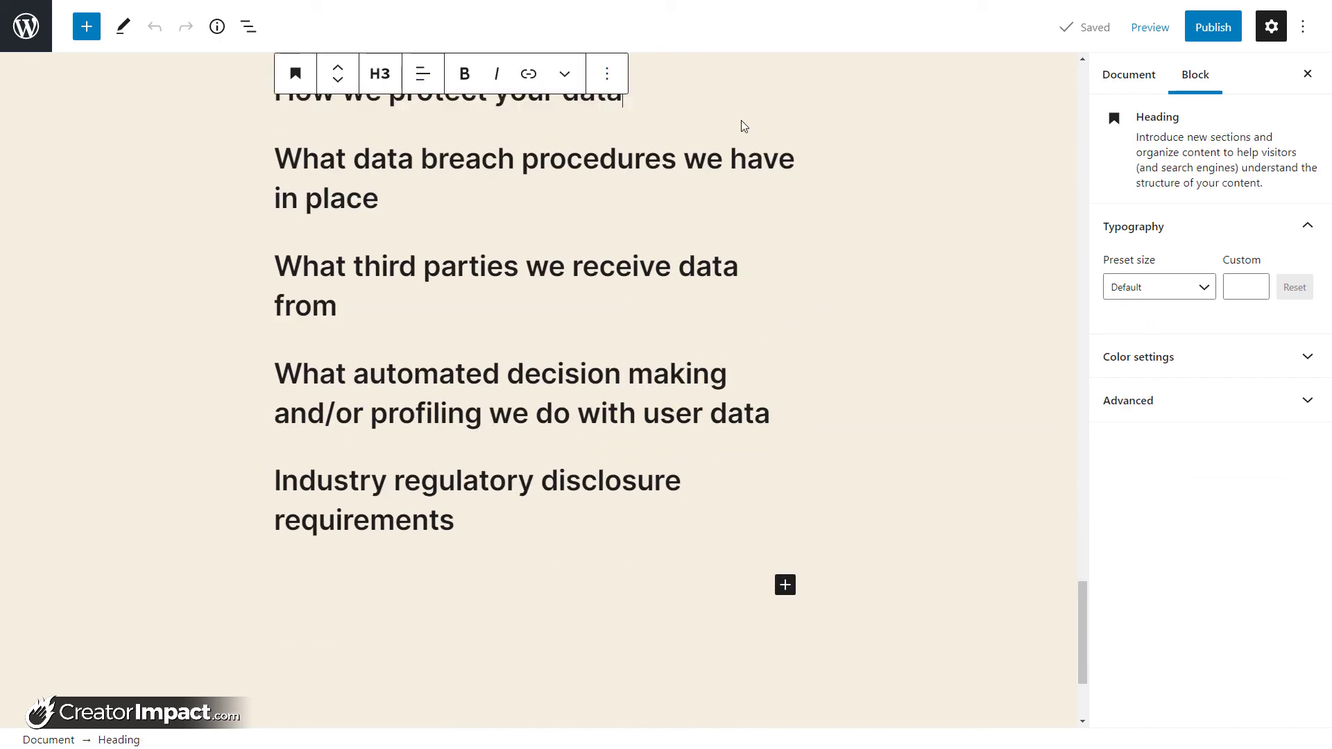
pyautogui.scroll(3, 772, 371)
pyautogui.scroll(20, 772, 371)
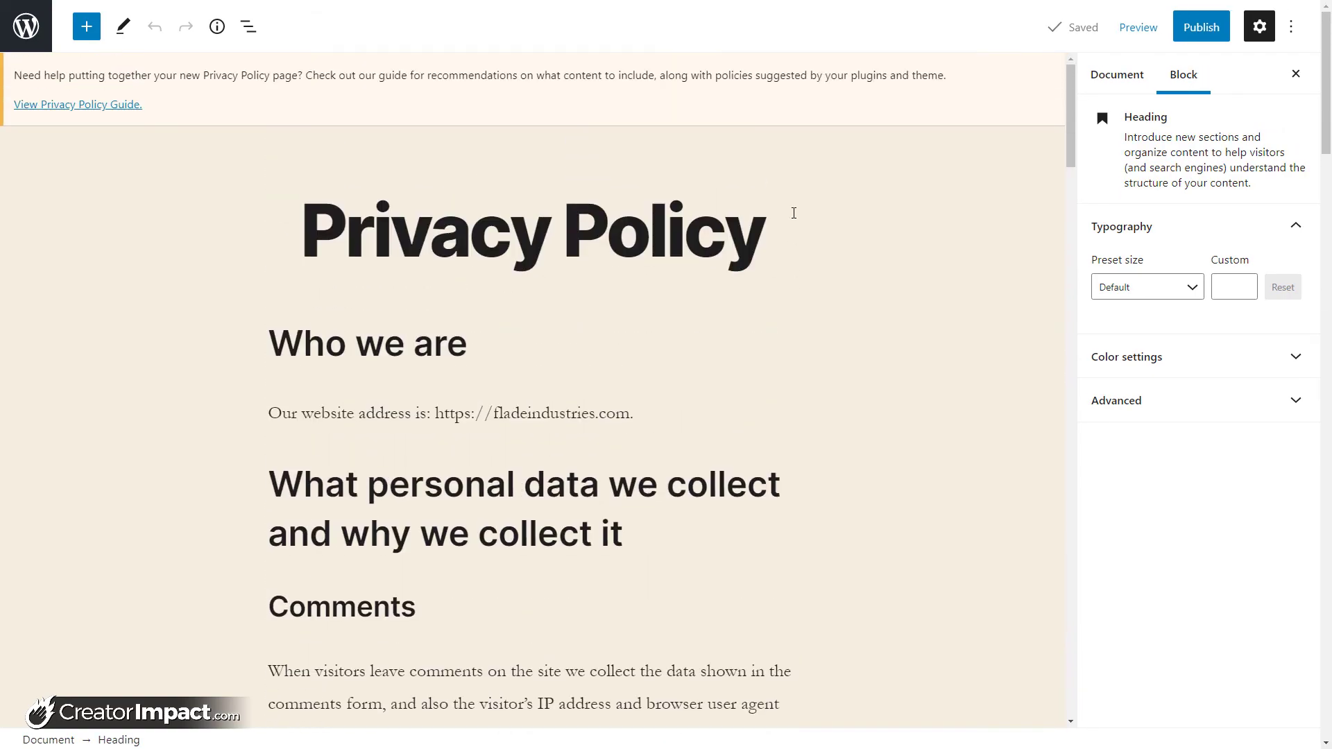
# Step: Publish the Privacy Policy page and return to the Pages list
pyautogui.click(1199, 28)
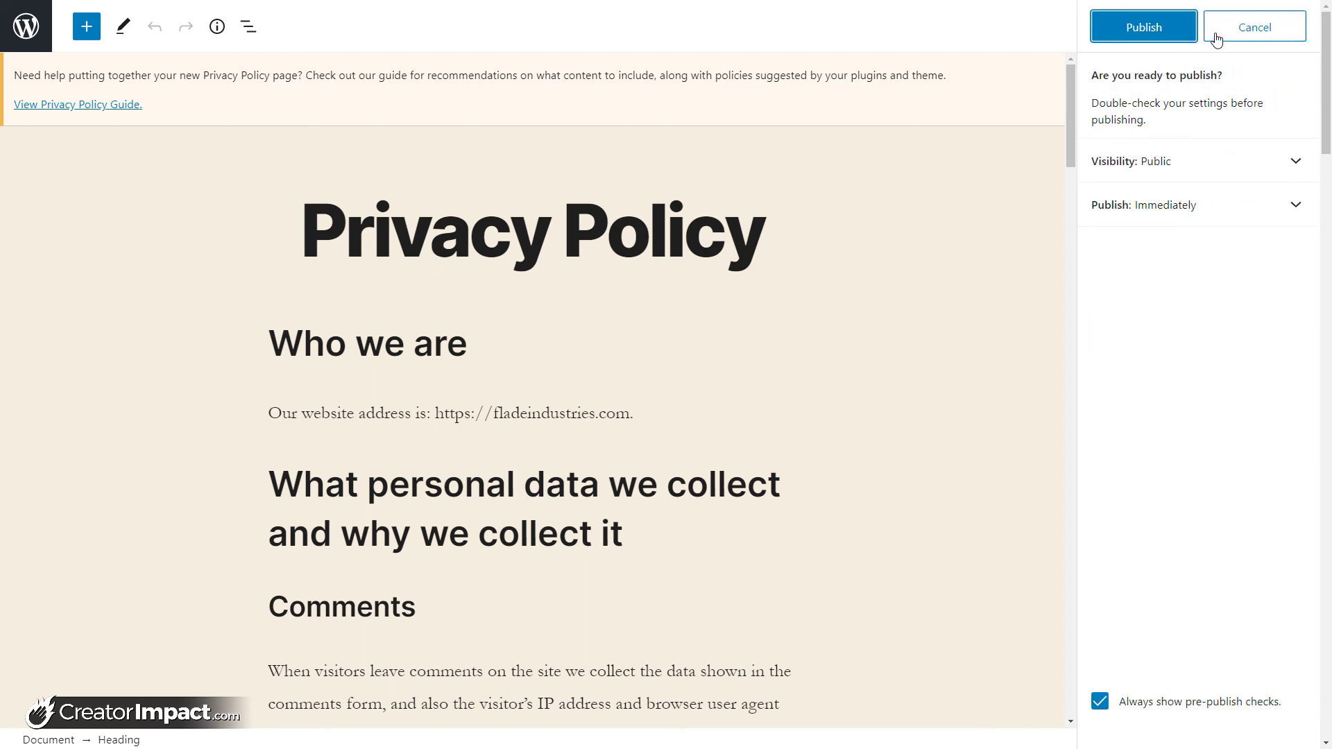
pyautogui.click(1162, 32)
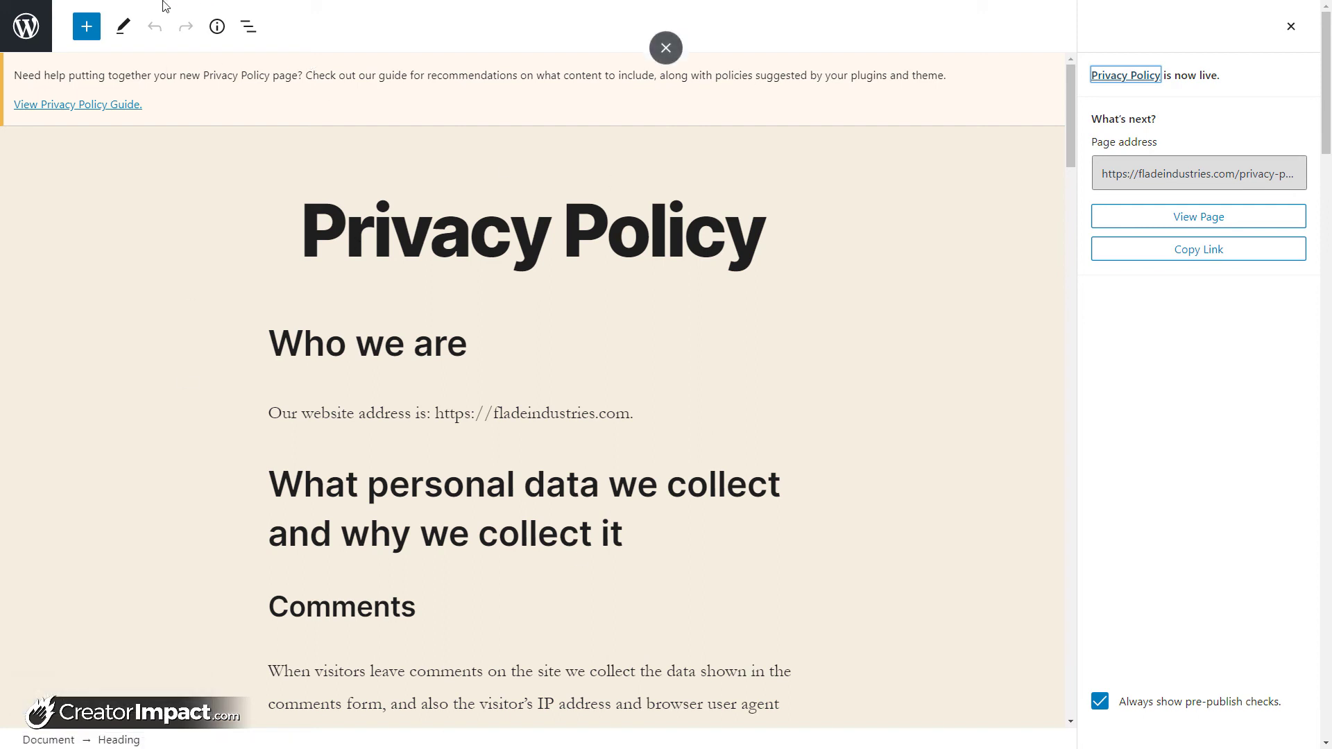
pyautogui.click(26, 29)
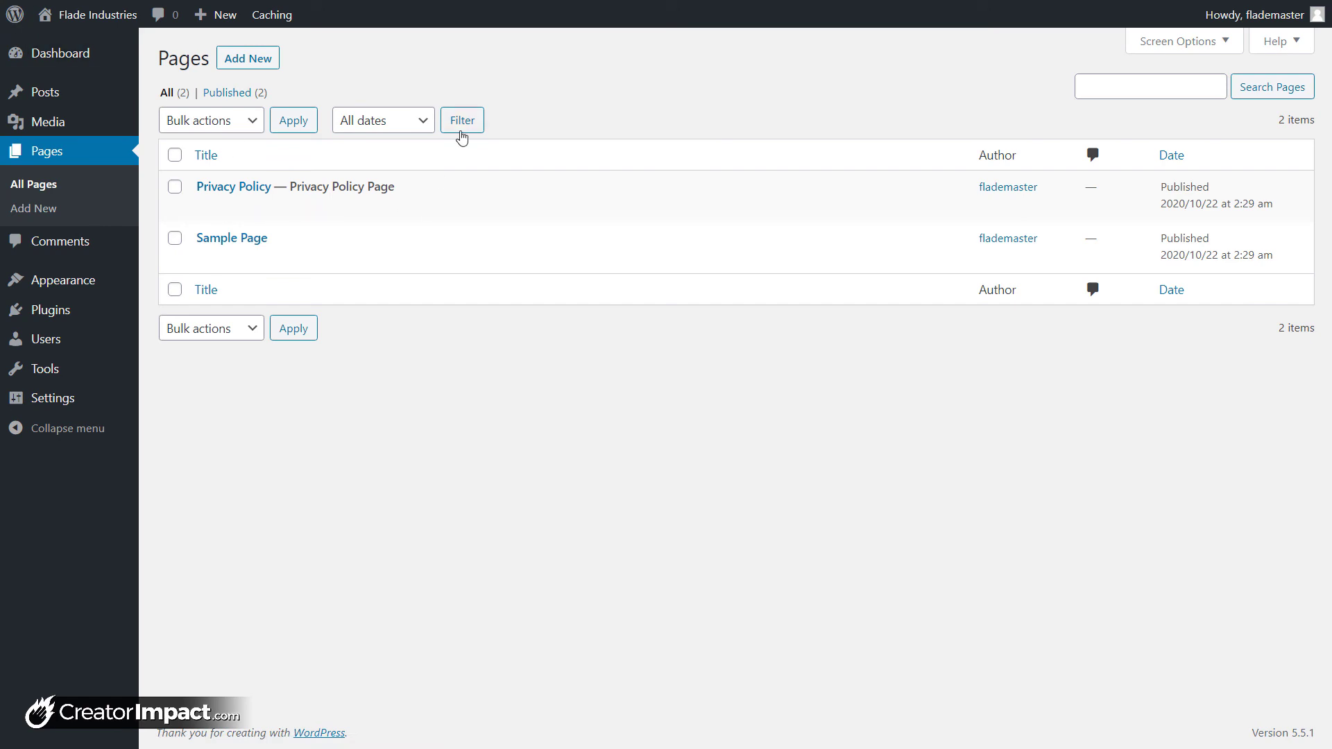
# Step: Create an empty page titled 'Blog', publish it at fladeindustries.com/blog/, and return to Pages
pyautogui.click(244, 61)
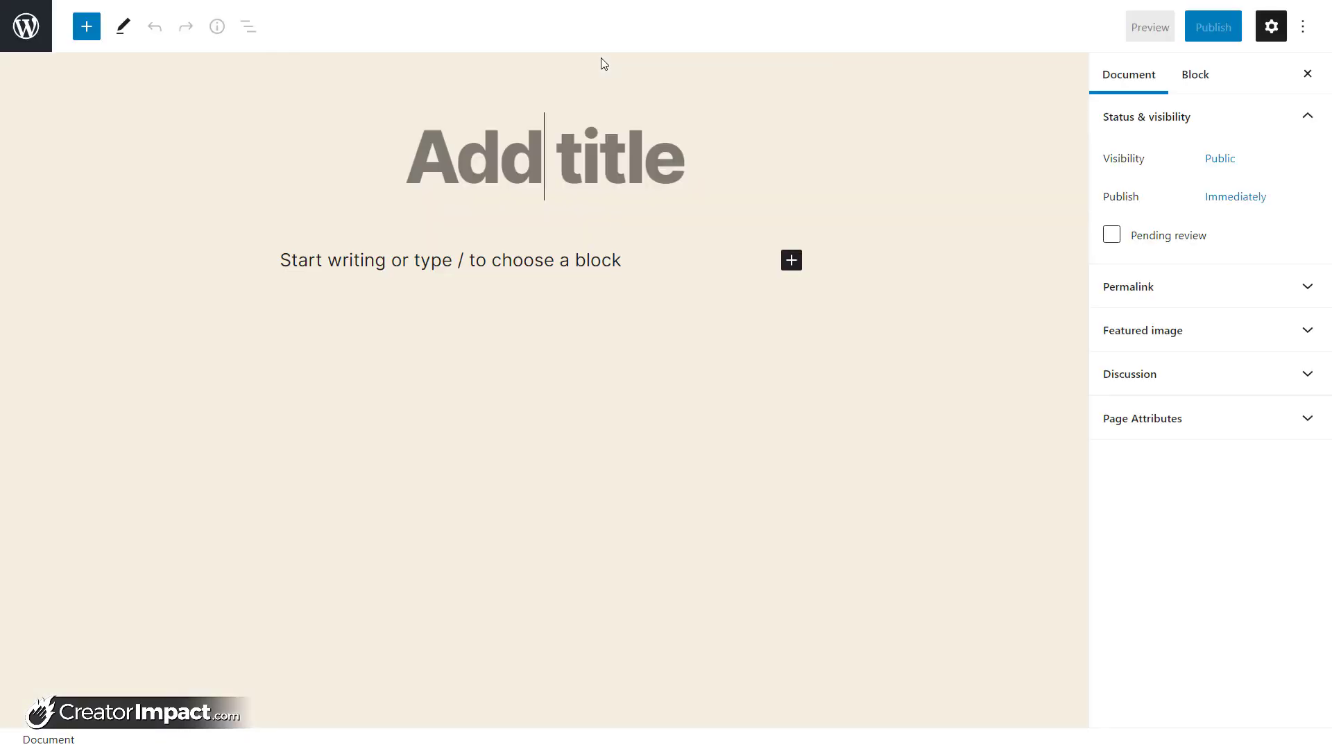
pyautogui.write('Blog')
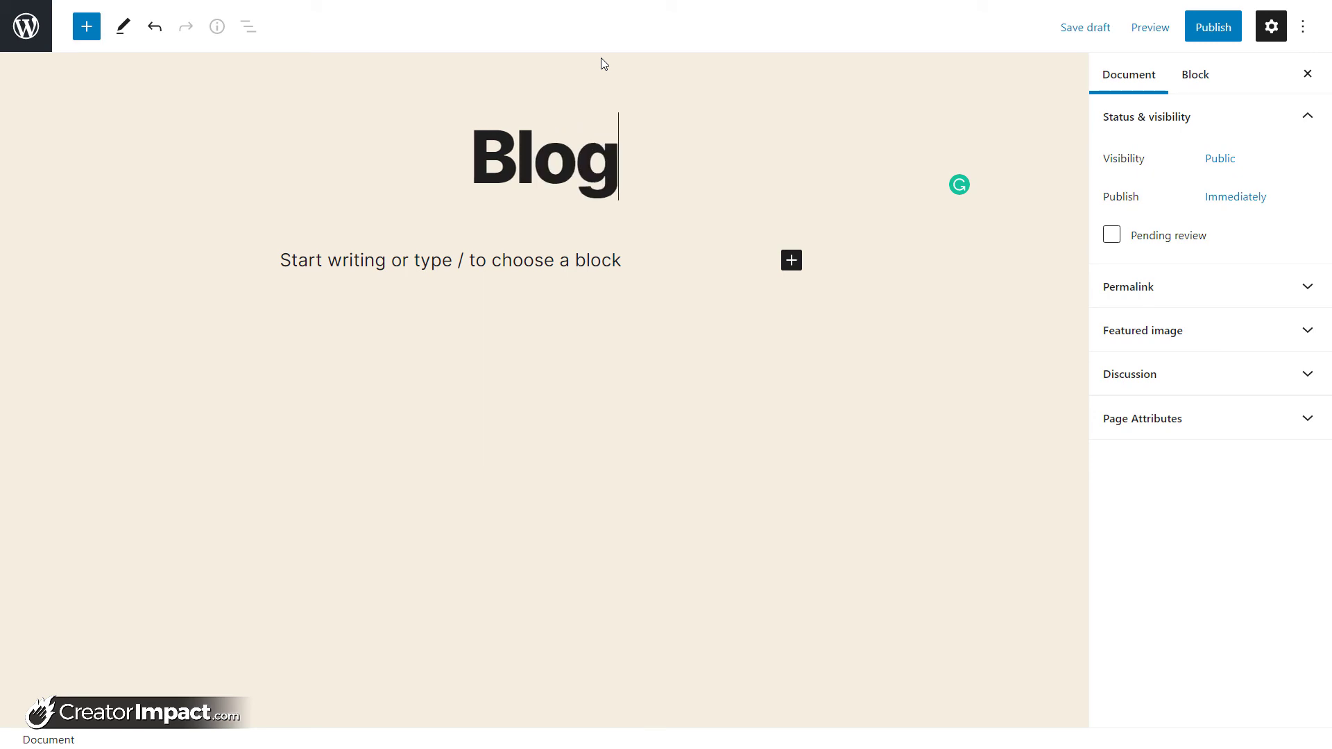
pyautogui.click(1221, 27)
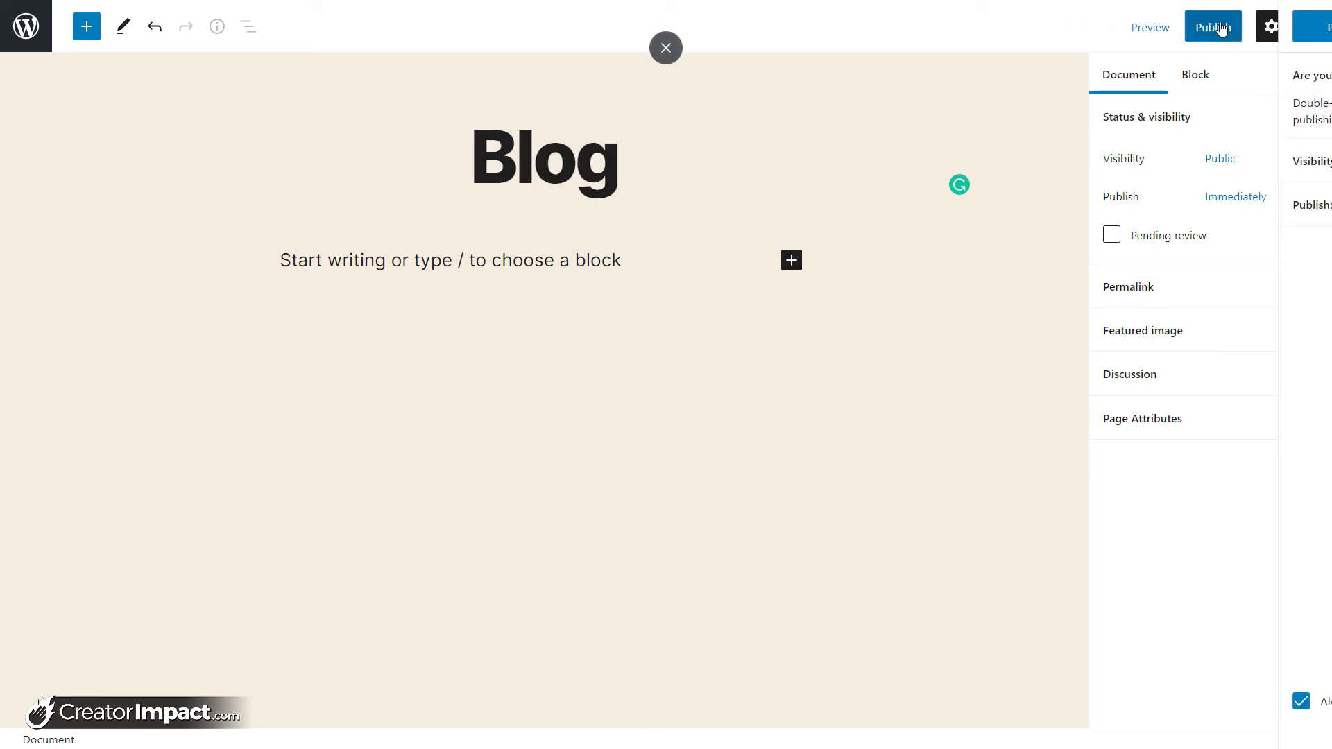
pyautogui.click(1190, 30)
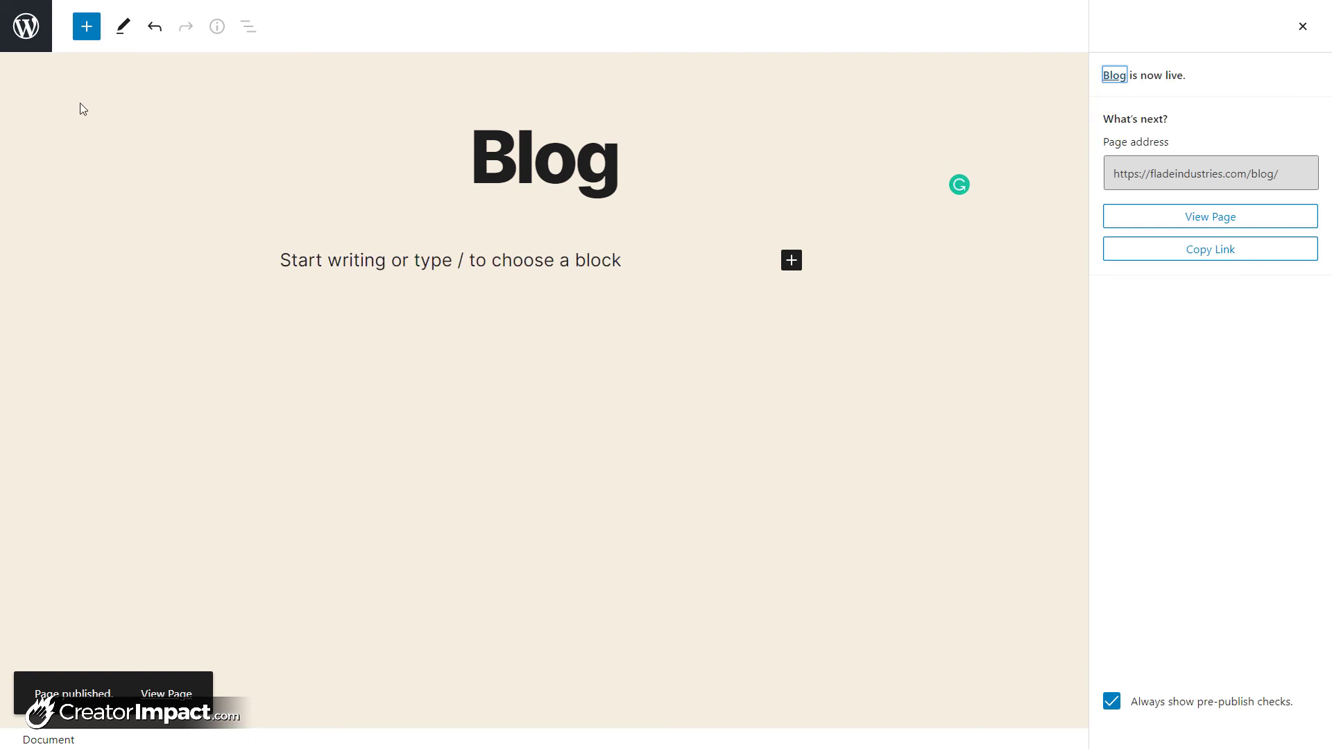
pyautogui.click(36, 41)
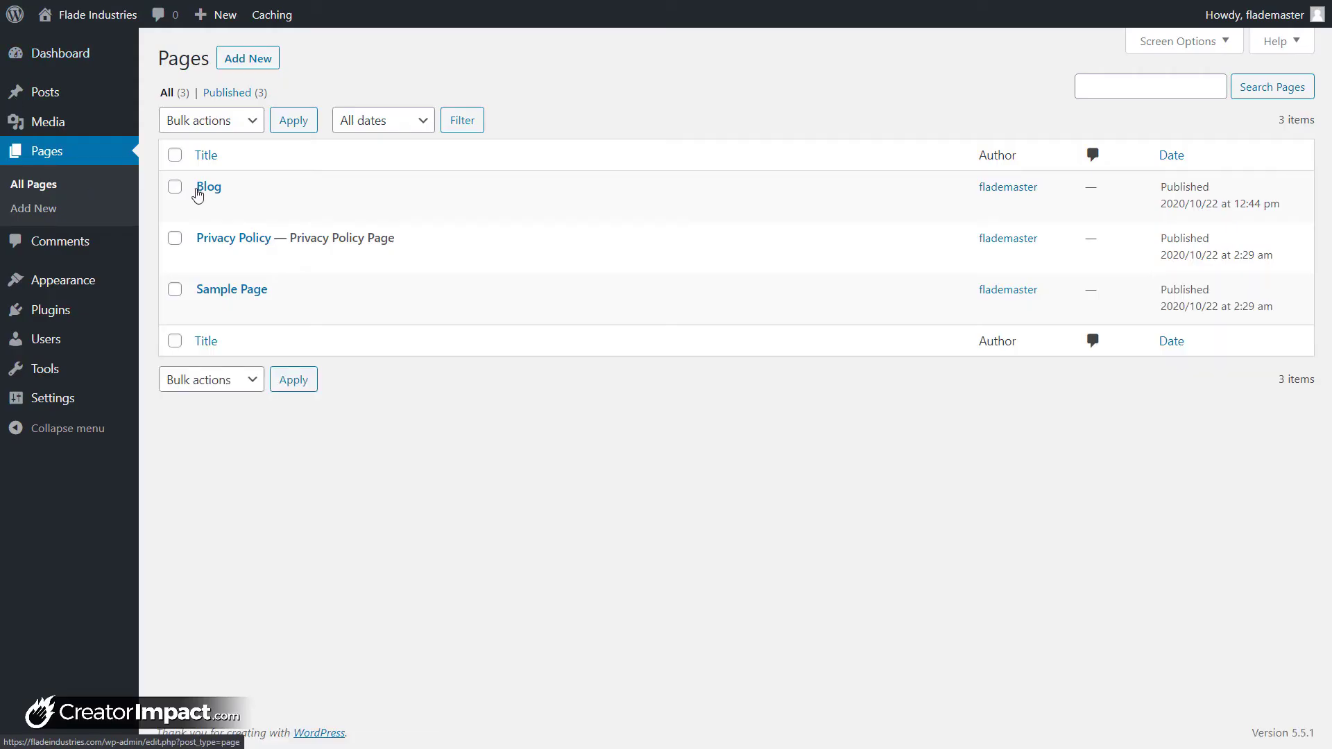
# Step: Create and publish a new page titled 'Home', then return to the Pages list
pyautogui.click(251, 63)
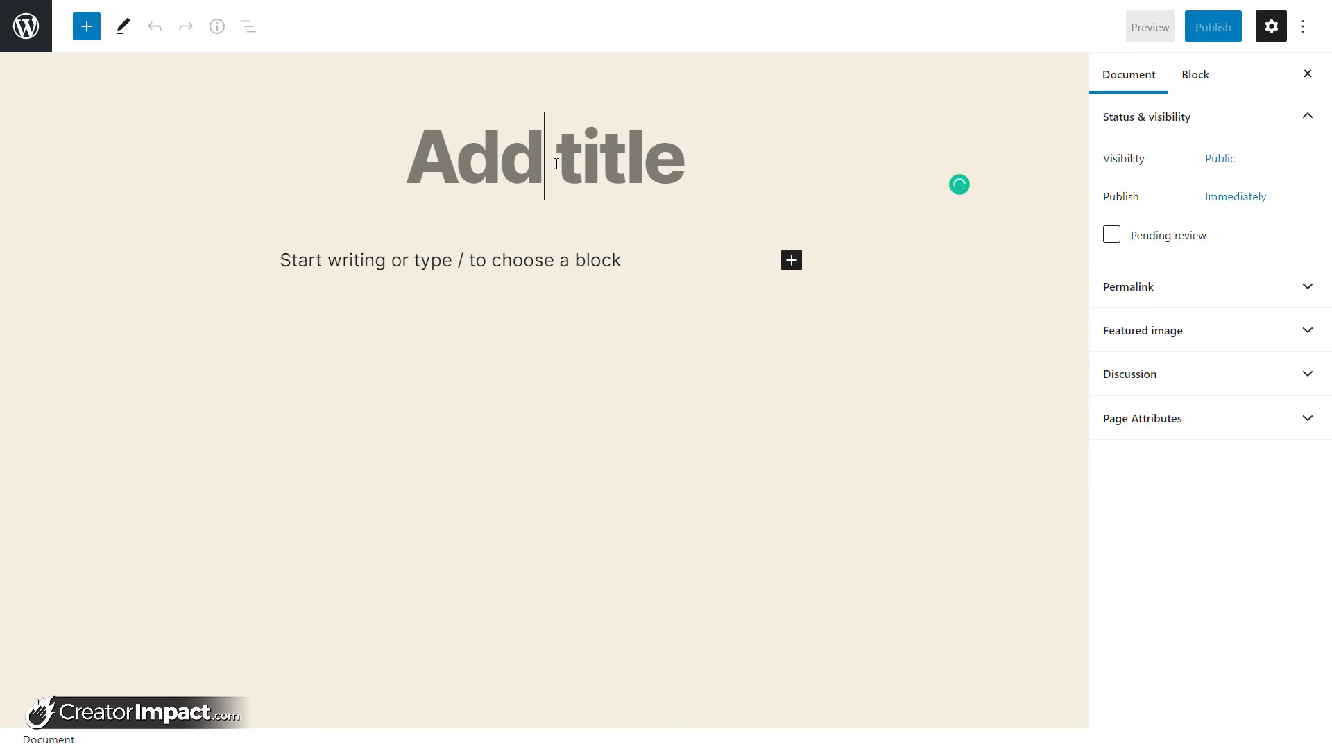
pyautogui.write('Home')
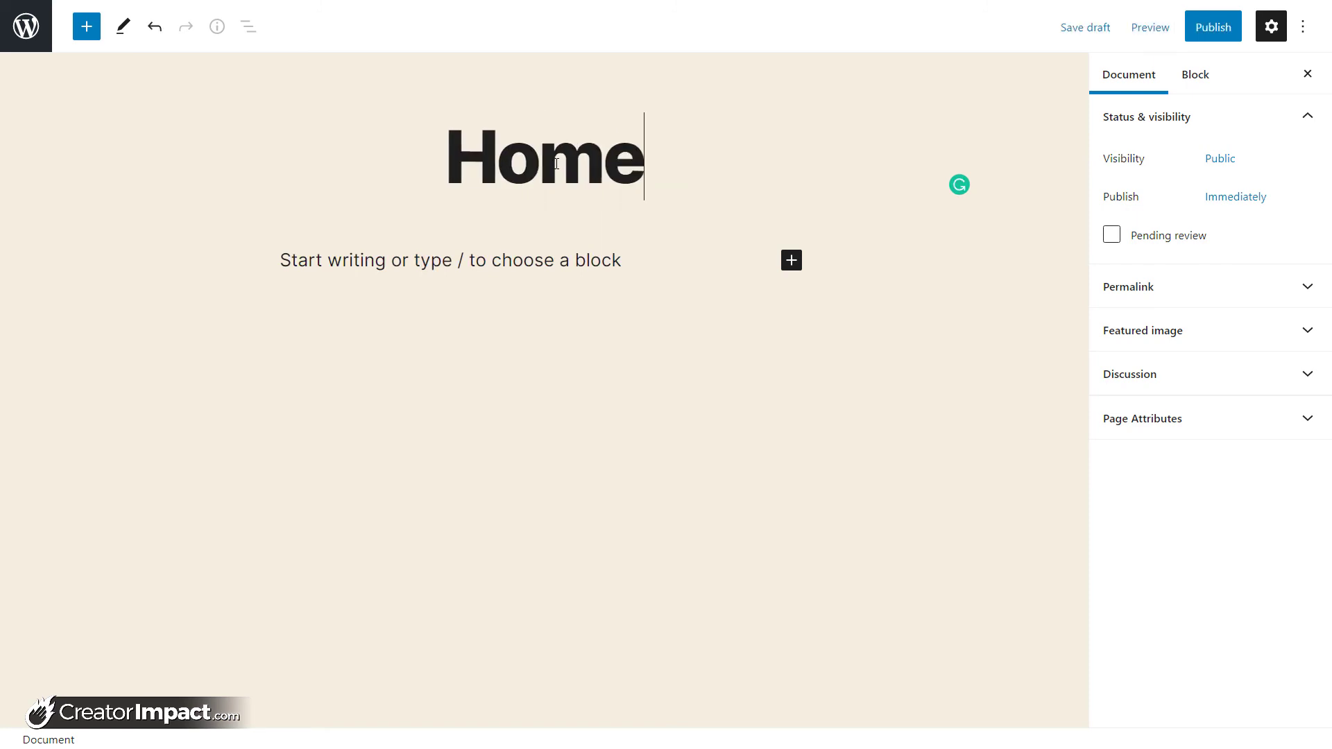
pyautogui.click(1224, 32)
pyautogui.click(1181, 35)
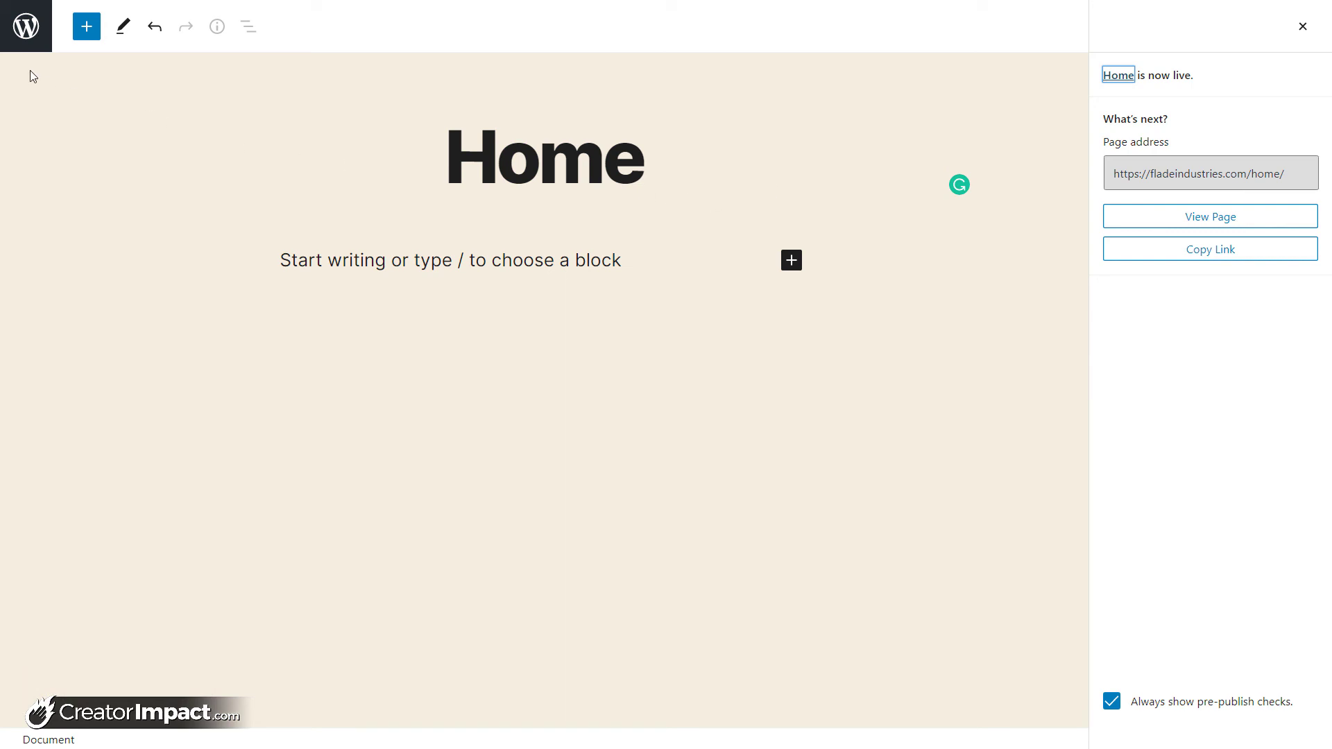
pyautogui.click(24, 26)
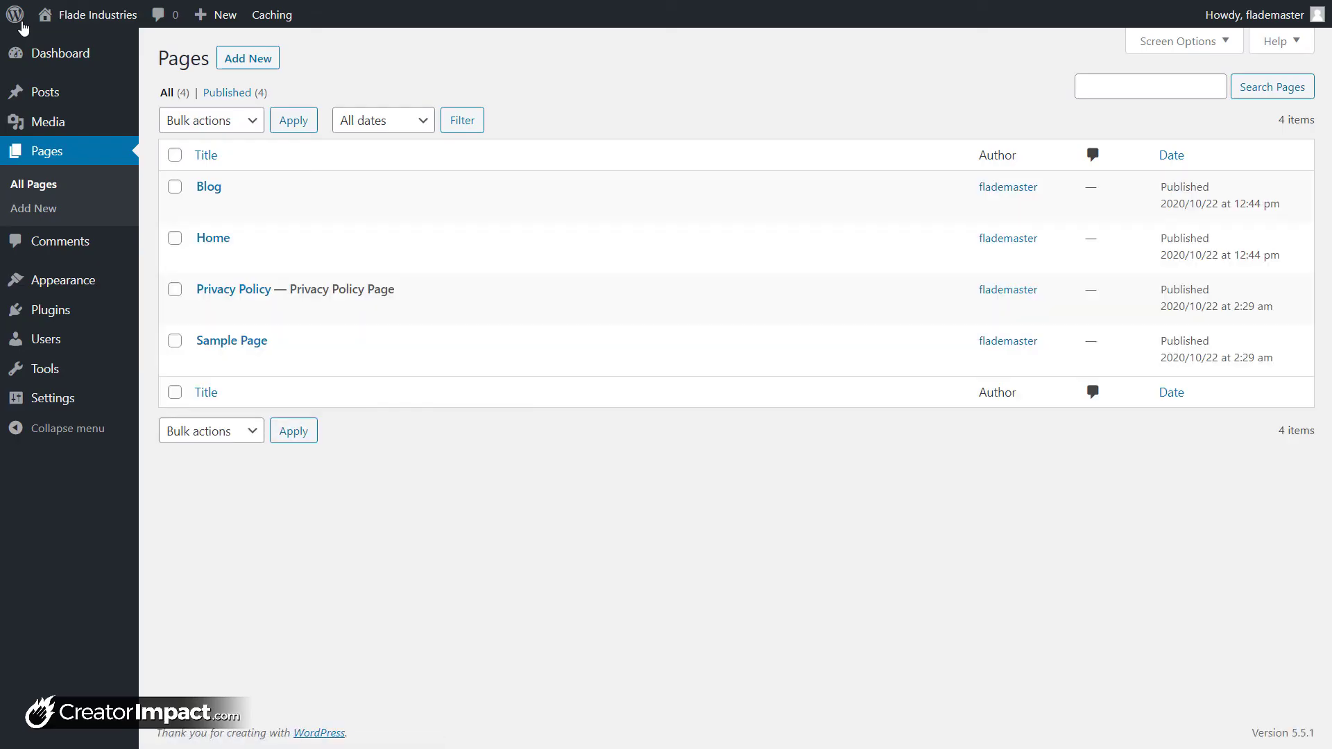
# Step: In Reading settings, choose 'A static page' with Home as homepage and Blog as posts page, and save
pyautogui.moveTo(47, 398)
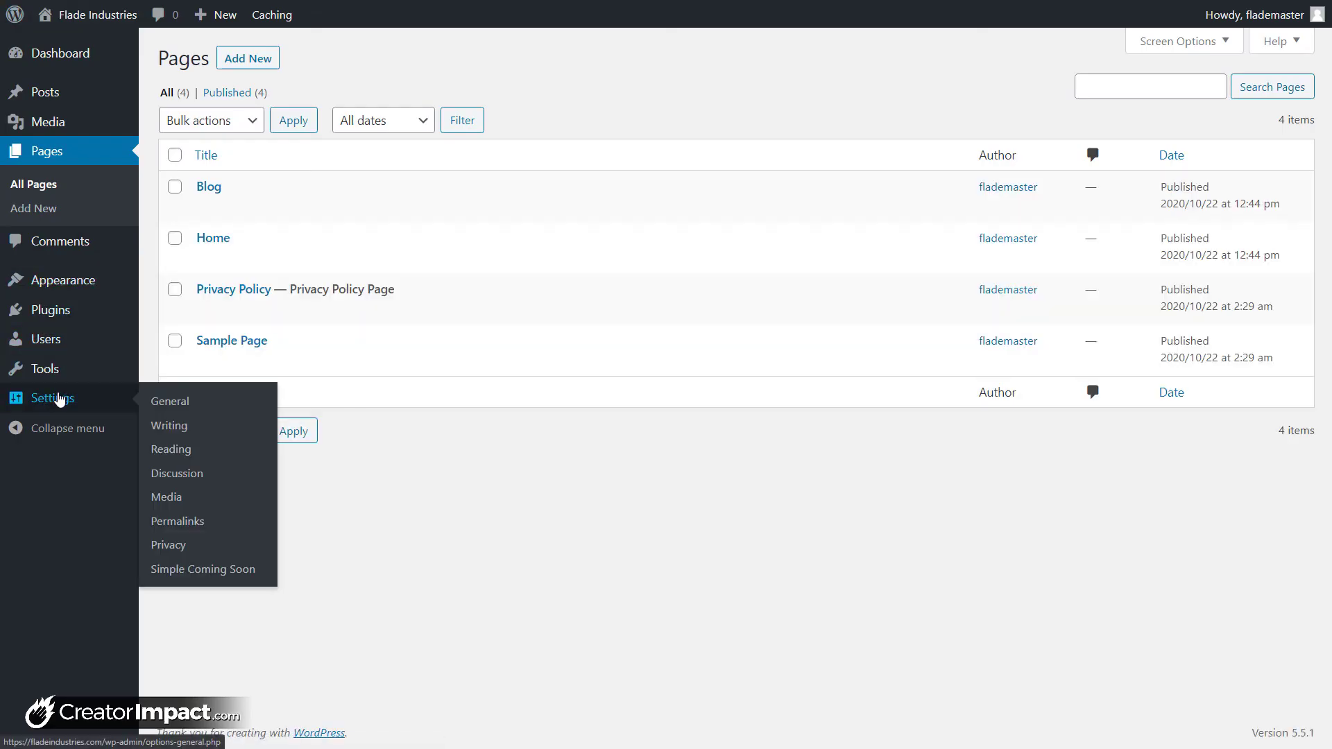
pyautogui.click(170, 450)
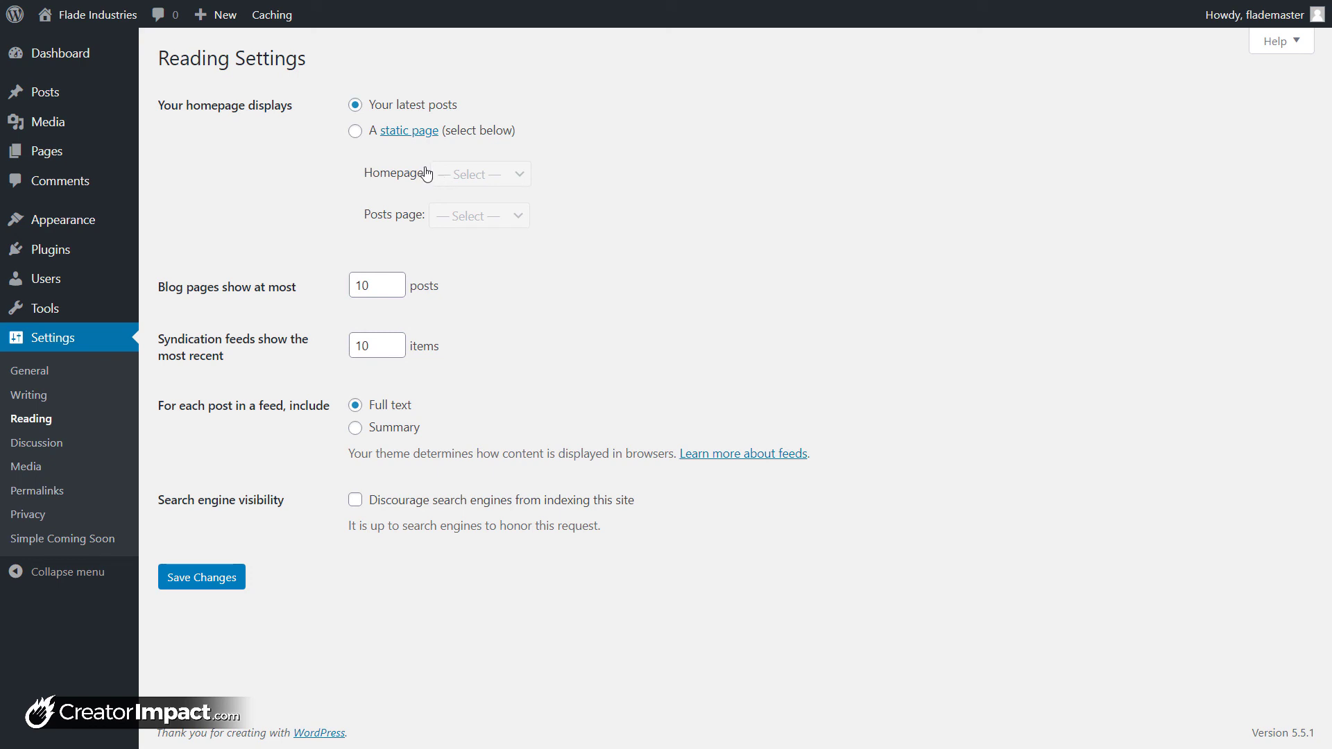
pyautogui.moveTo(172, 104); pyautogui.dragTo(323, 105)
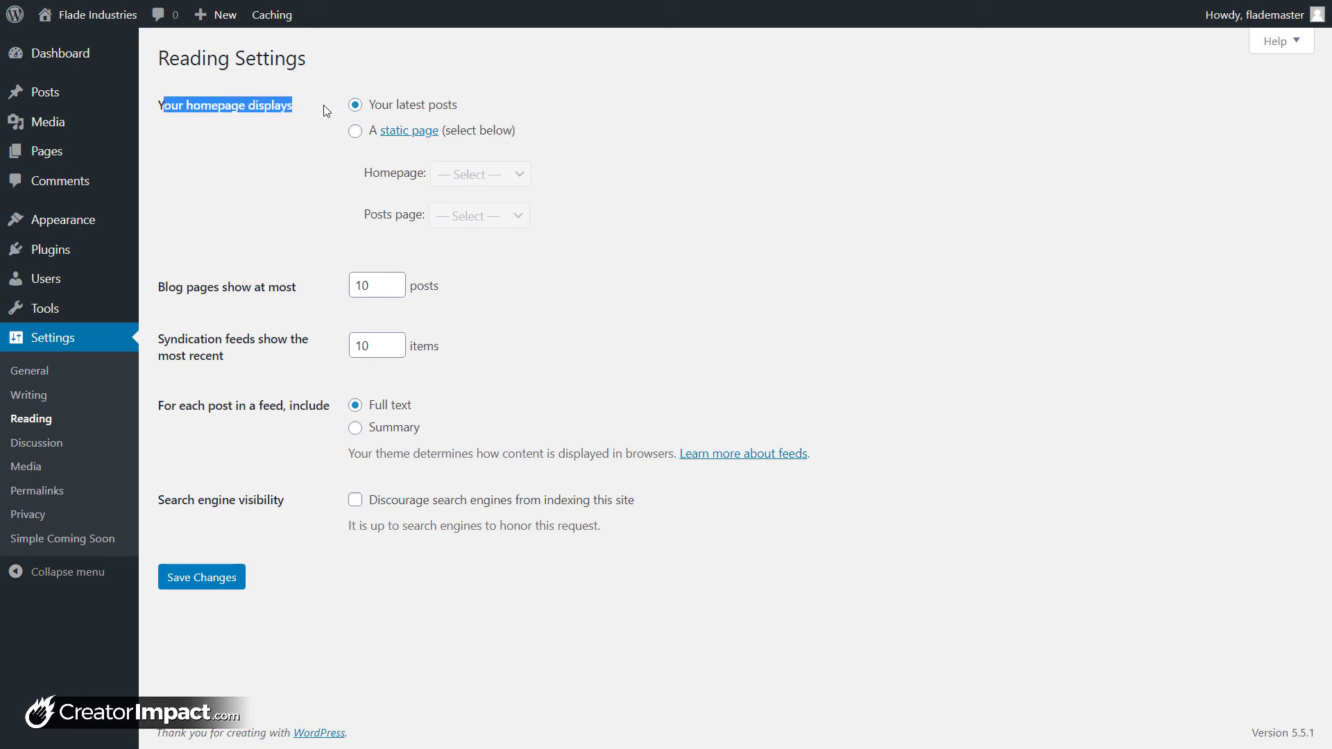
pyautogui.click(354, 132)
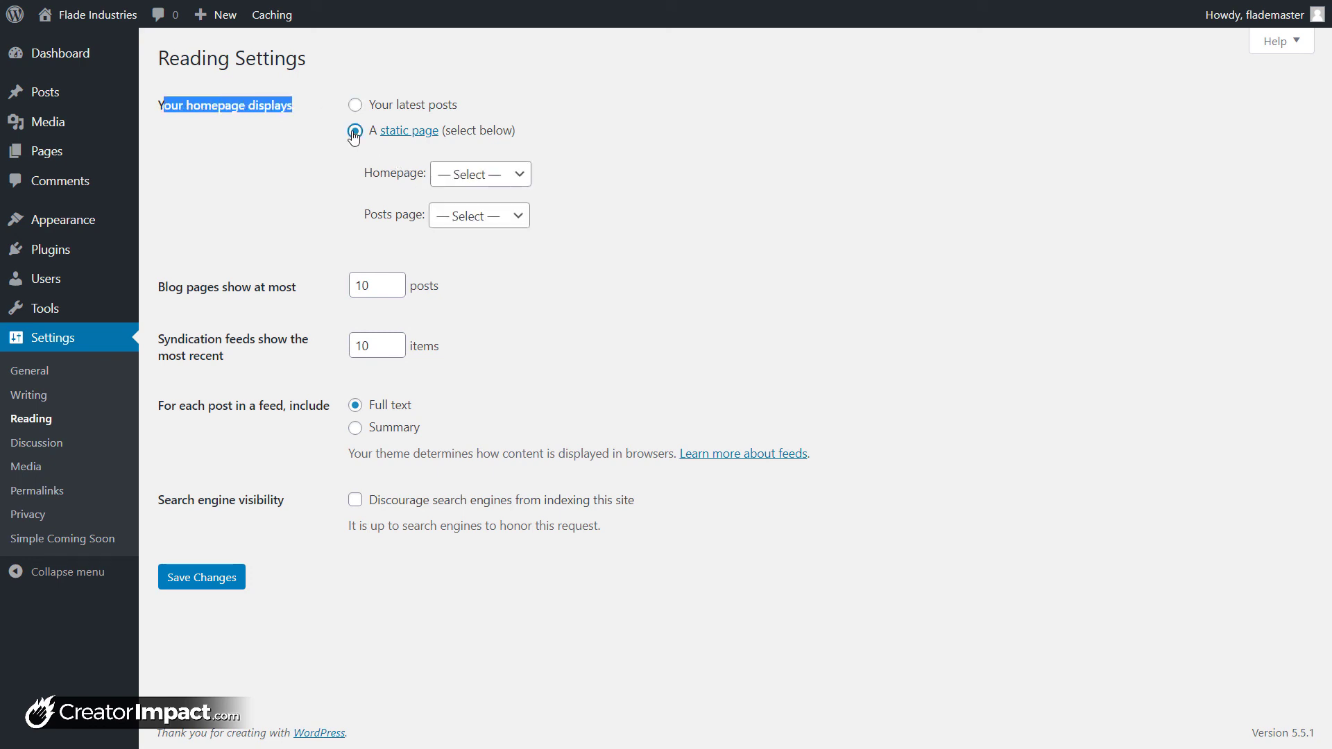
pyautogui.click(474, 175)
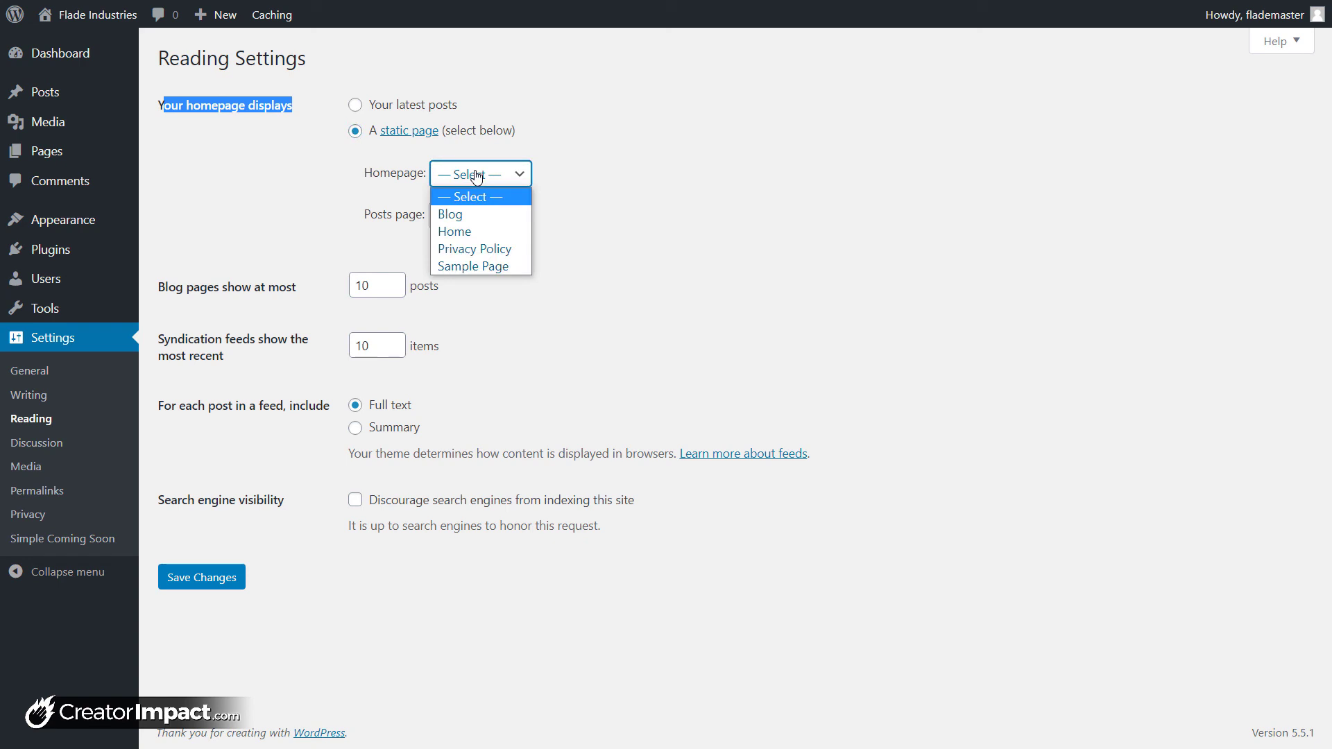
pyautogui.click(469, 238)
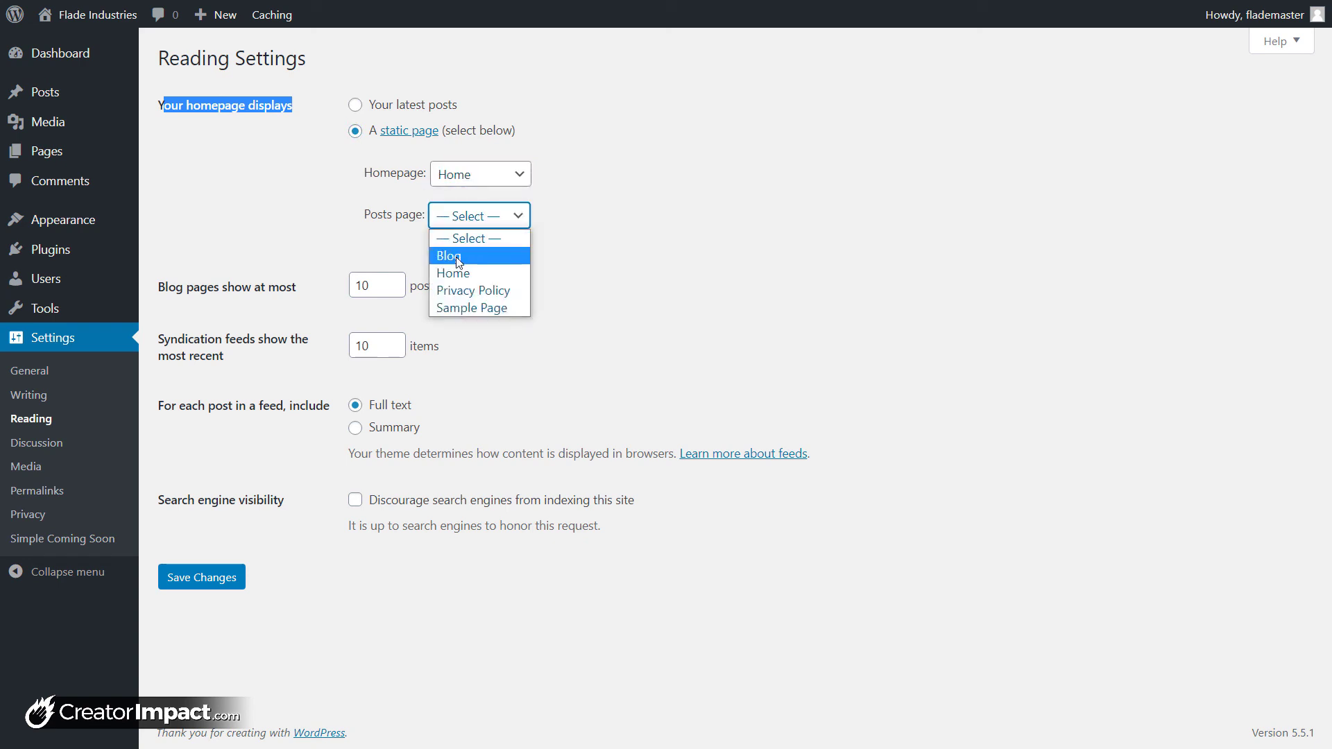
pyautogui.click(455, 256)
pyautogui.click(236, 580)
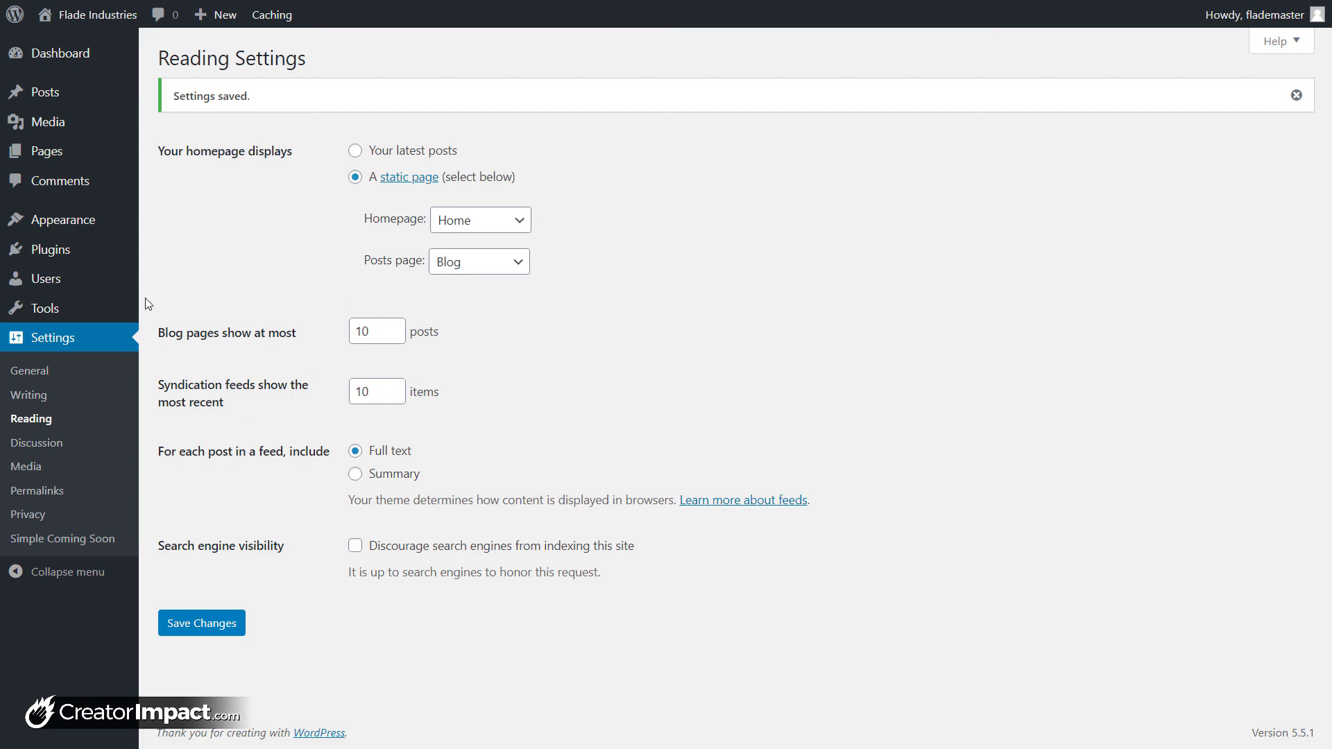
pyautogui.moveTo(71, 258)
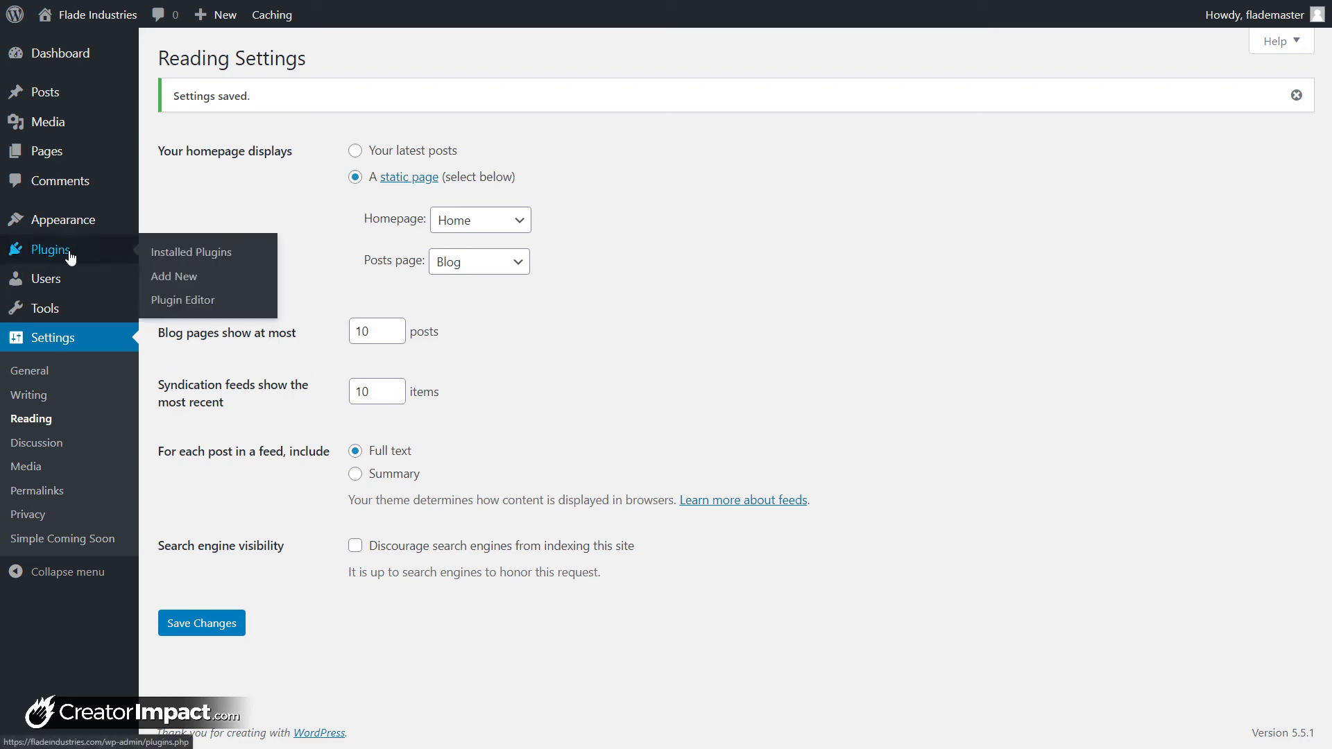
# Step: Search plugins for 'all in one seo', then install and activate All in One SEO Pack
pyautogui.click(171, 277)
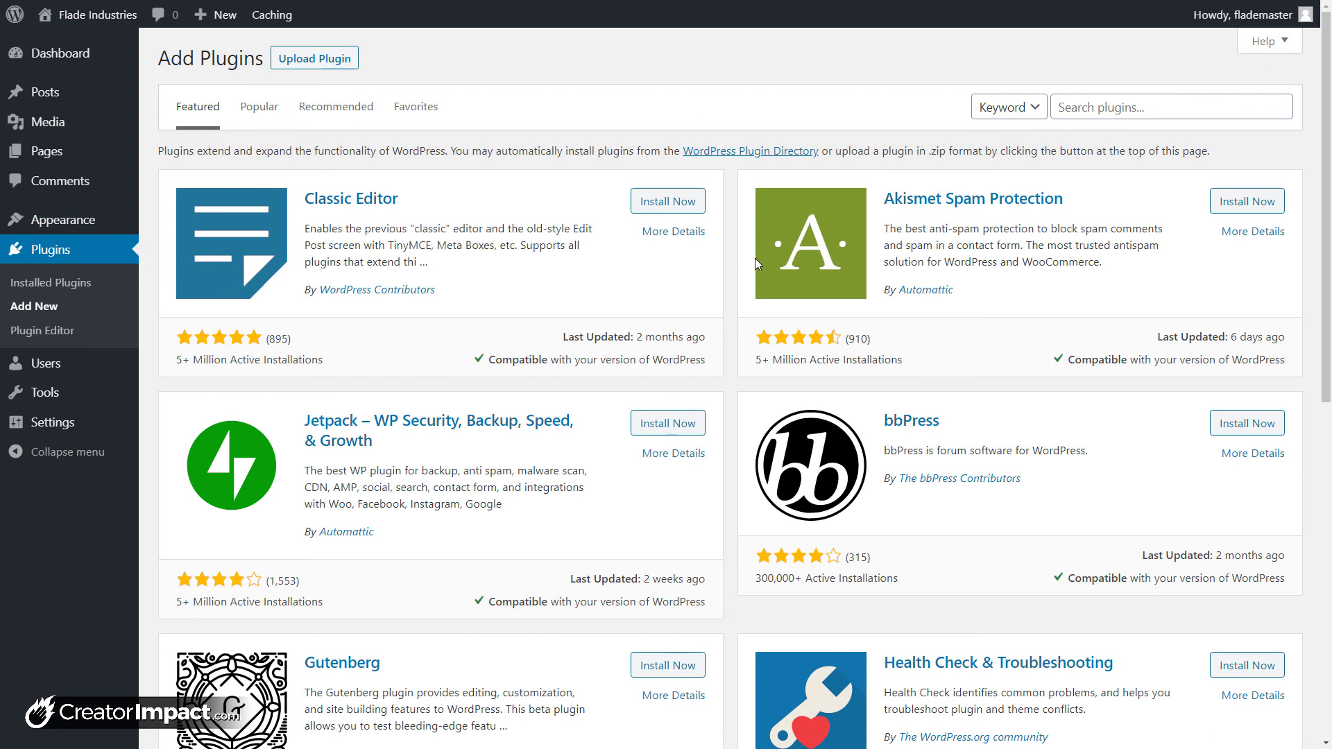
pyautogui.click(1098, 108)
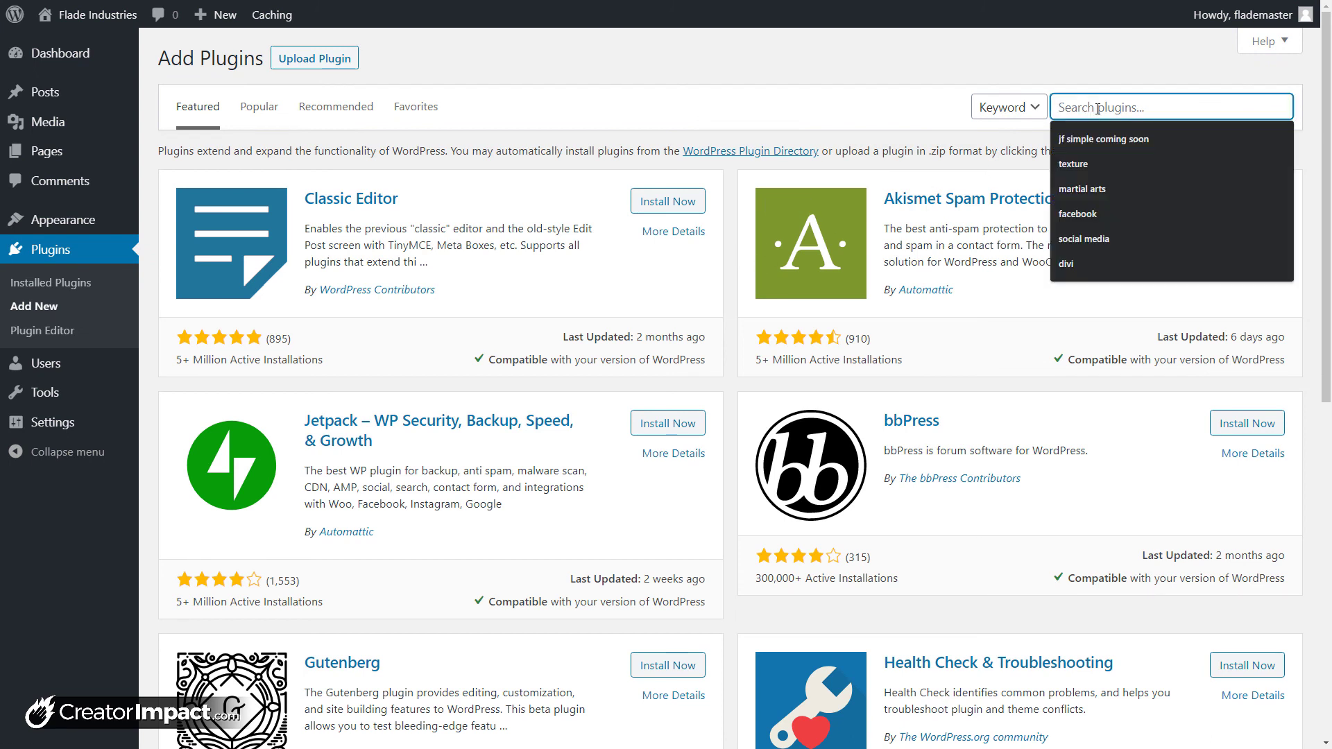
pyautogui.write('all in one se')
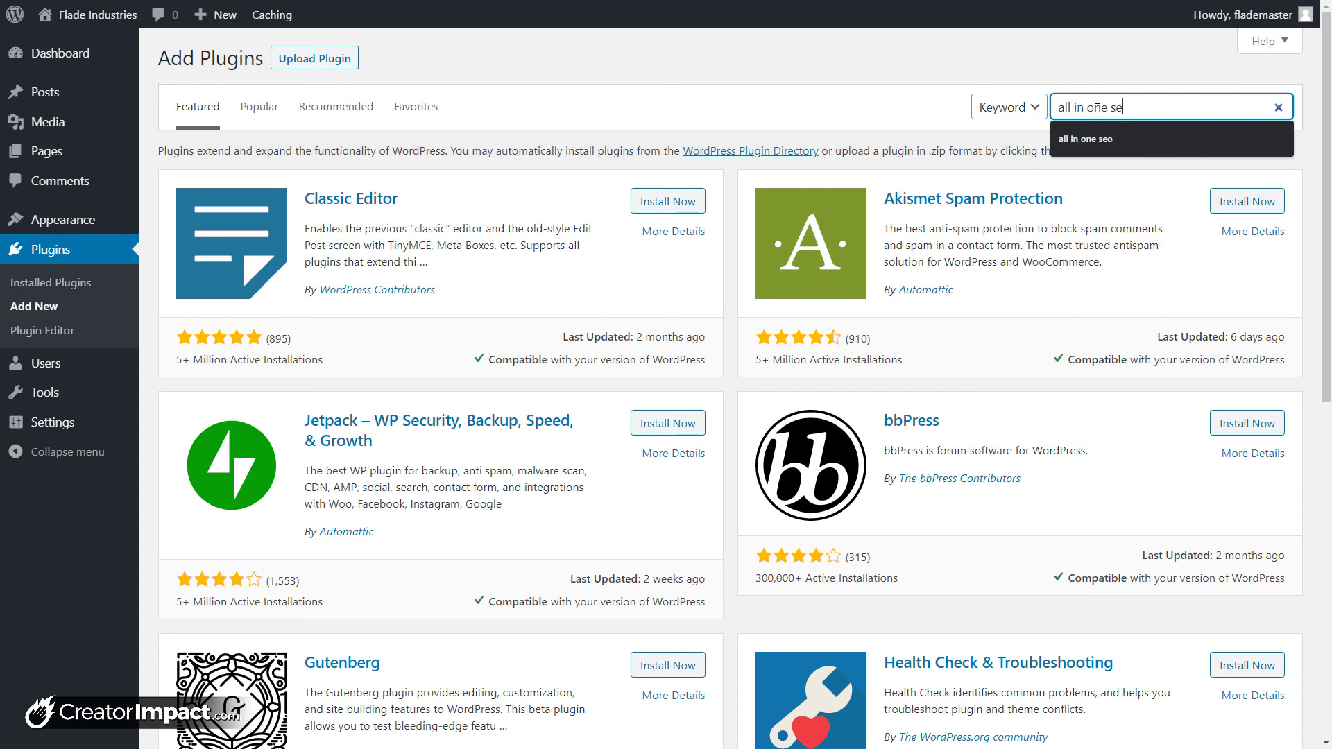
pyautogui.write('o')
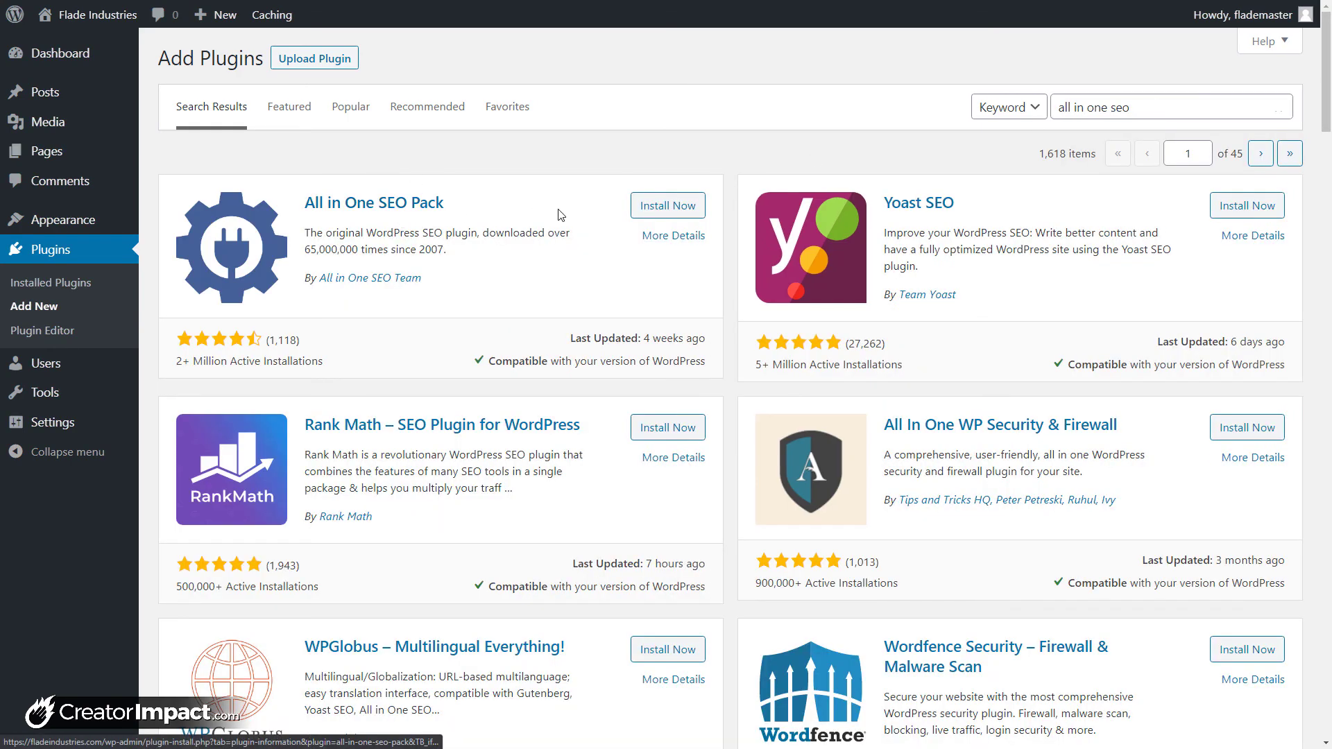
pyautogui.click(650, 209)
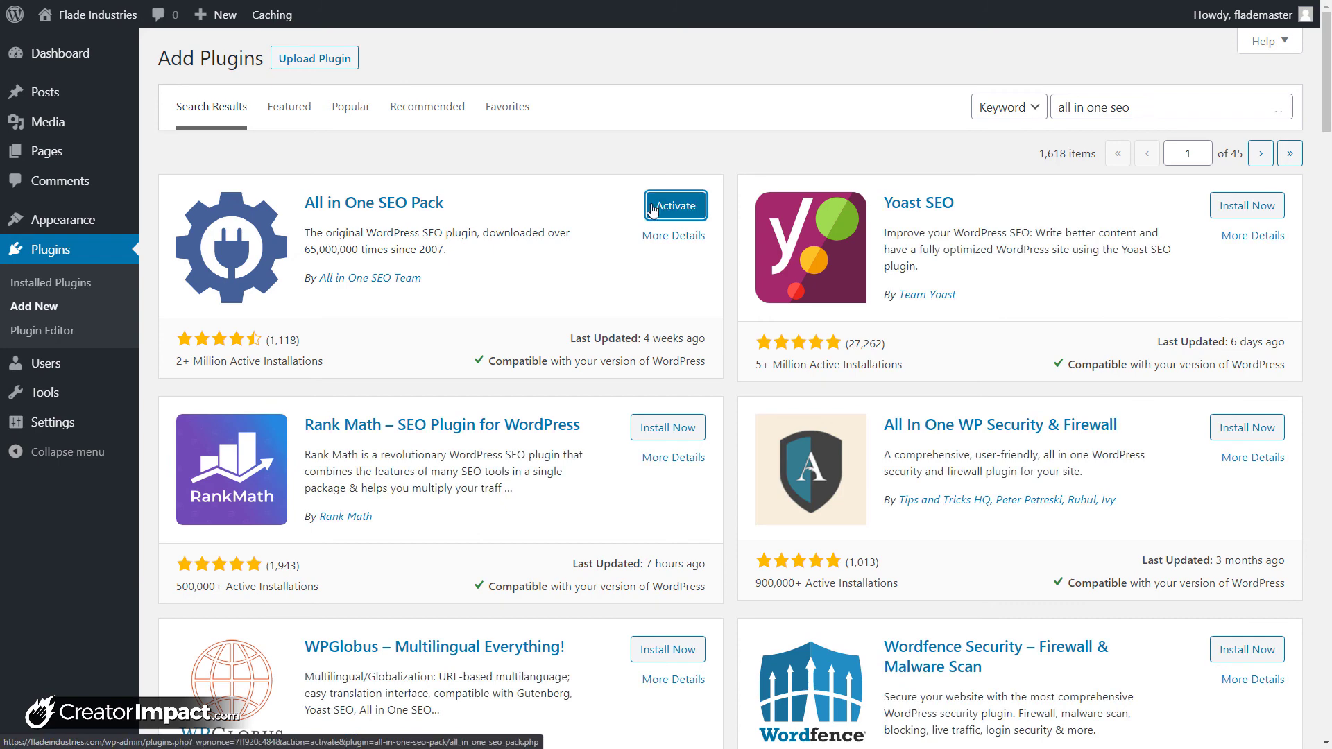
pyautogui.click(652, 208)
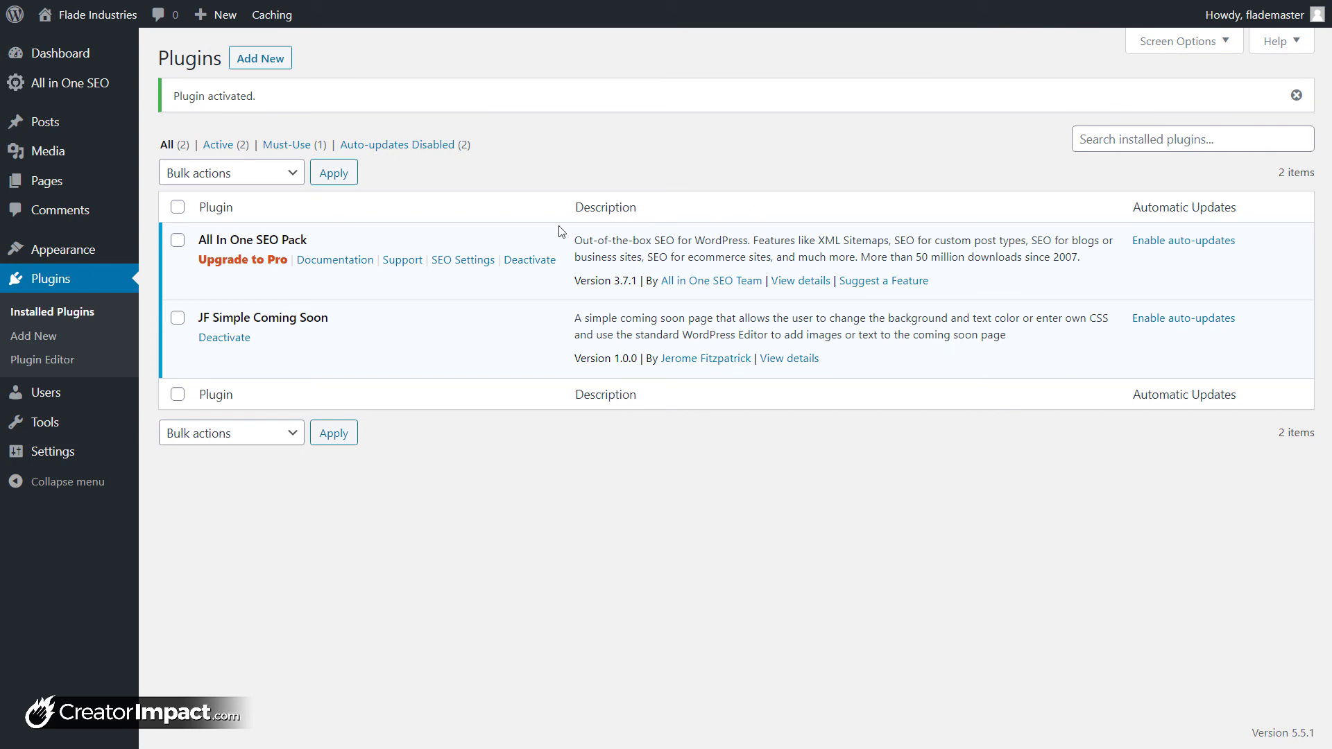
pyautogui.click(269, 61)
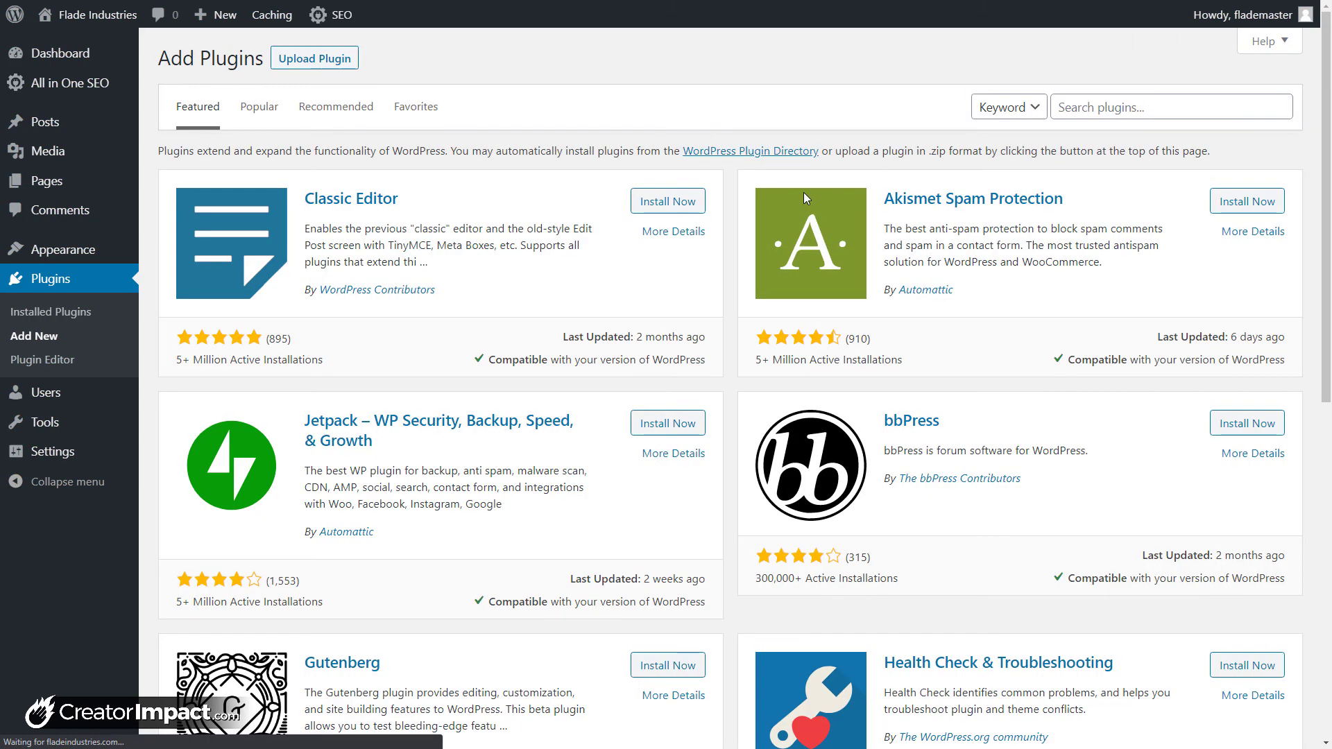
# Step: Search plugins for 'ithemes security', then install and activate iThemes Security
pyautogui.click(1055, 107)
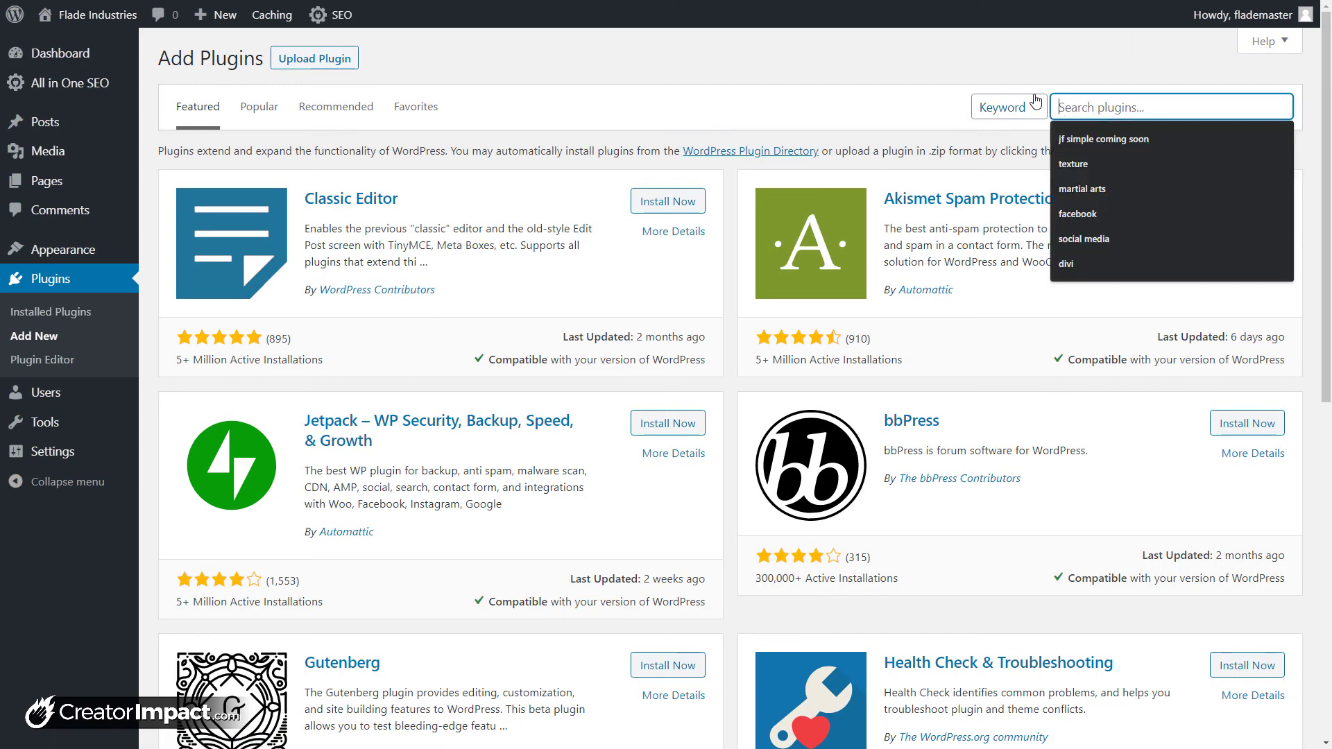
pyautogui.write('ithemes securi')
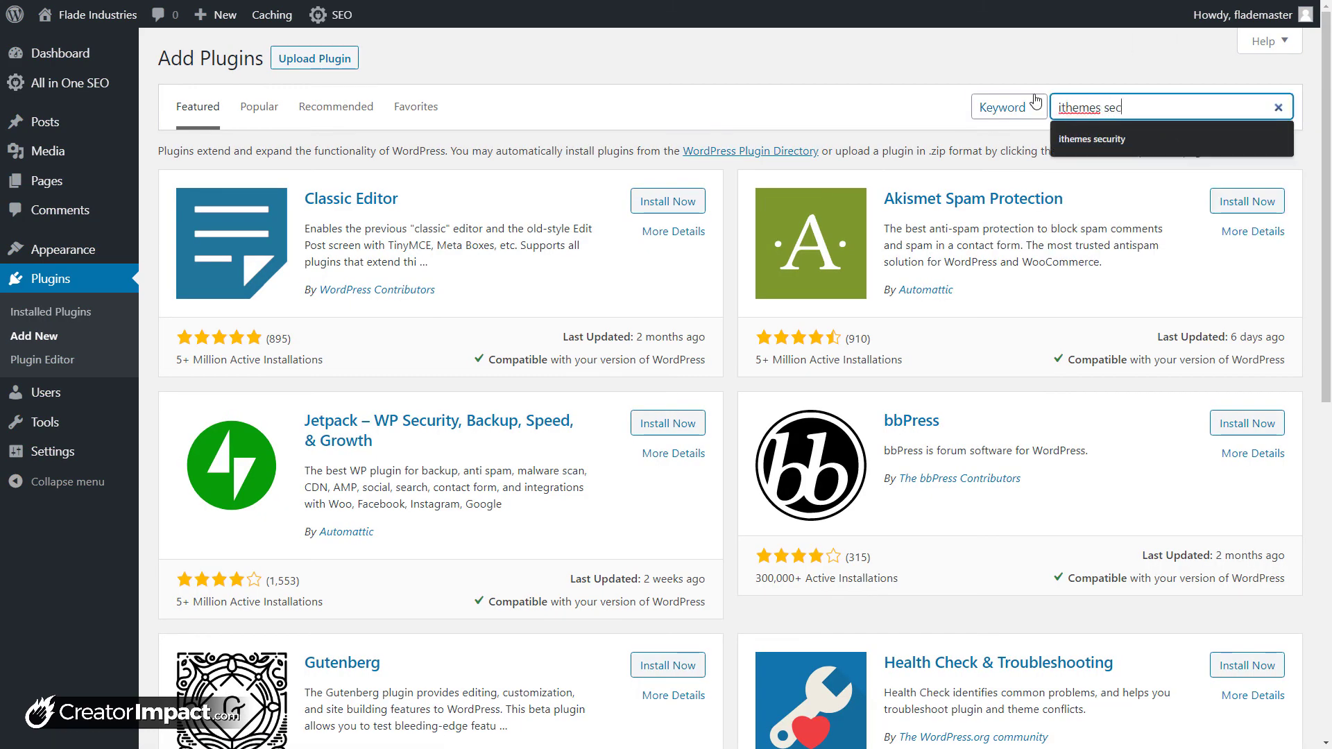
pyautogui.write('ty')
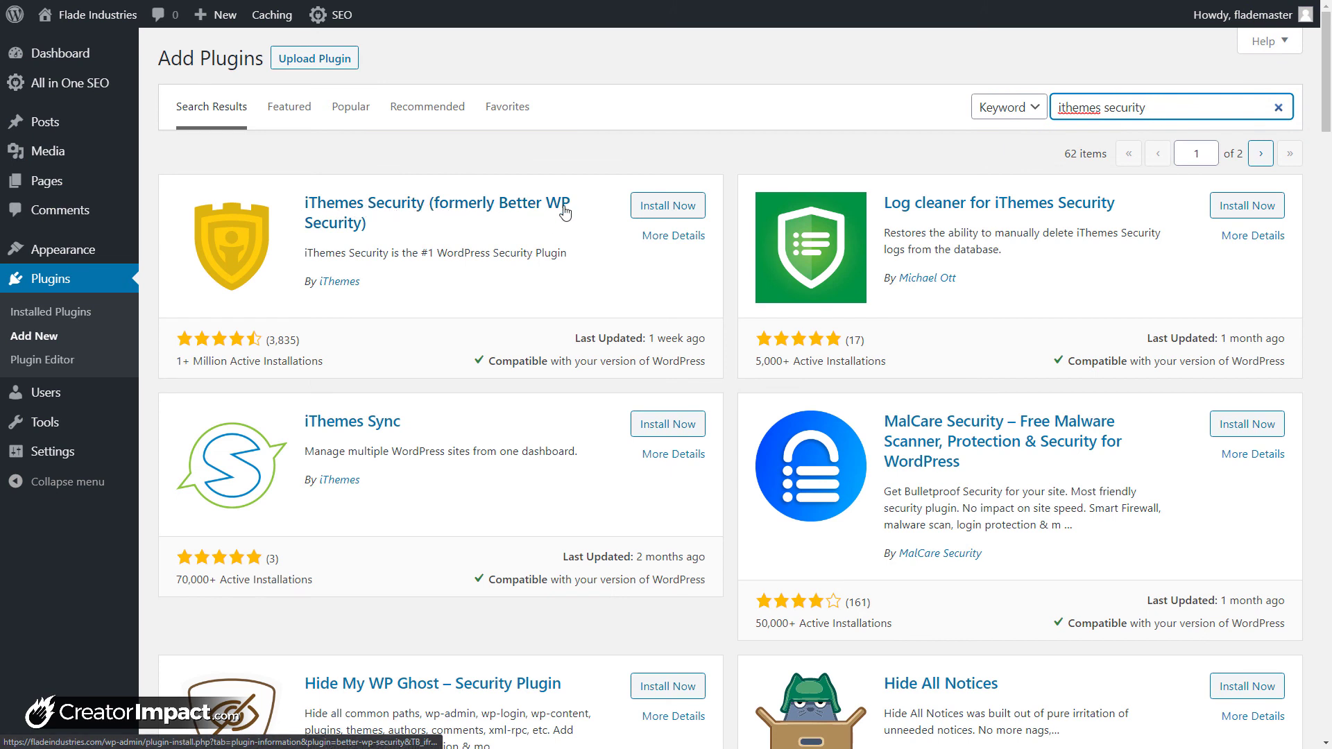
pyautogui.click(672, 207)
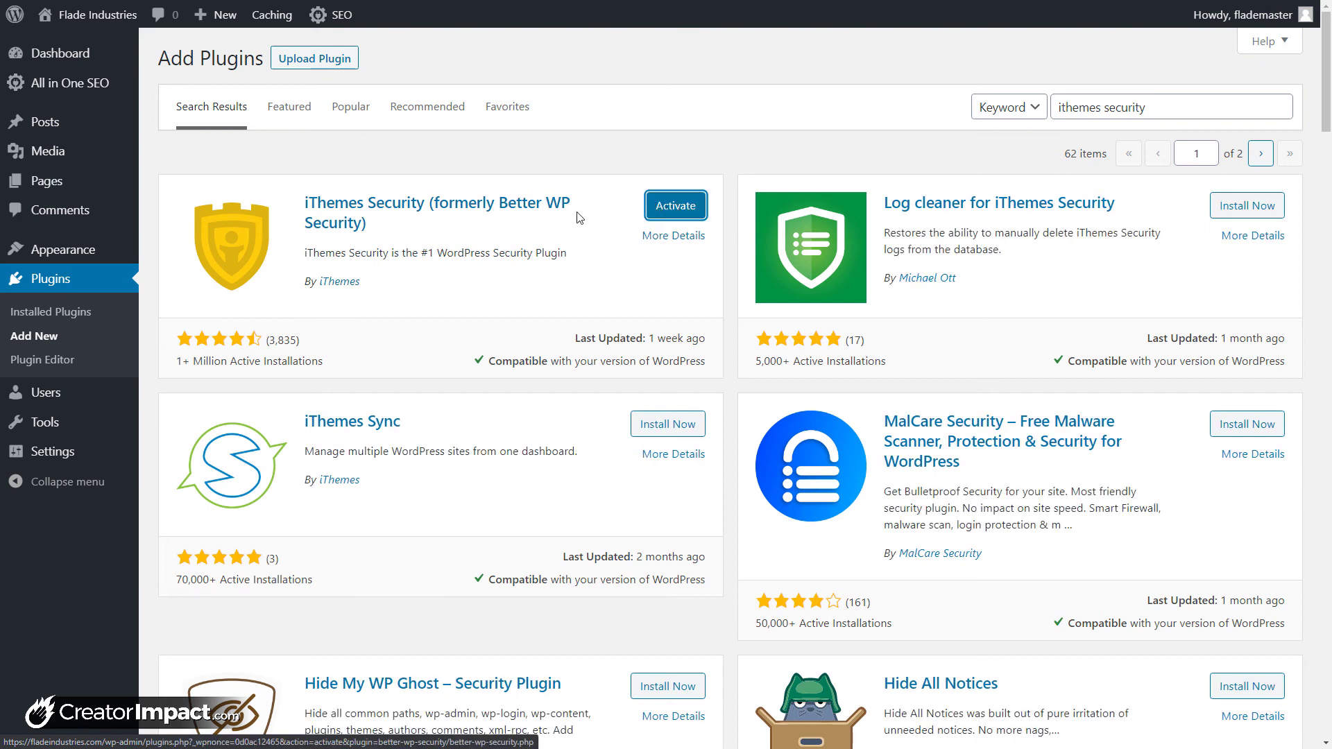
pyautogui.click(676, 208)
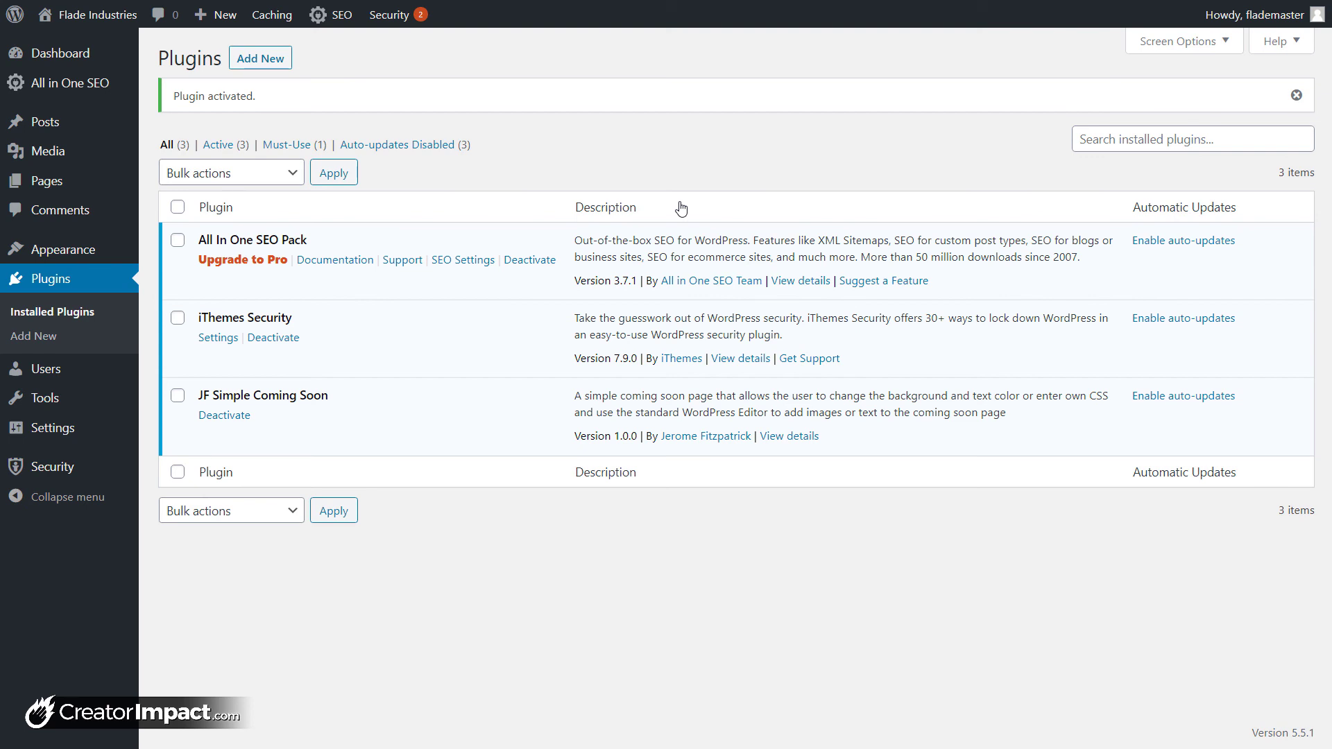
# Step: Open All in One SEO General Settings and go to the Home Title field, noting its 57/160-character limits
pyautogui.moveTo(54, 86)
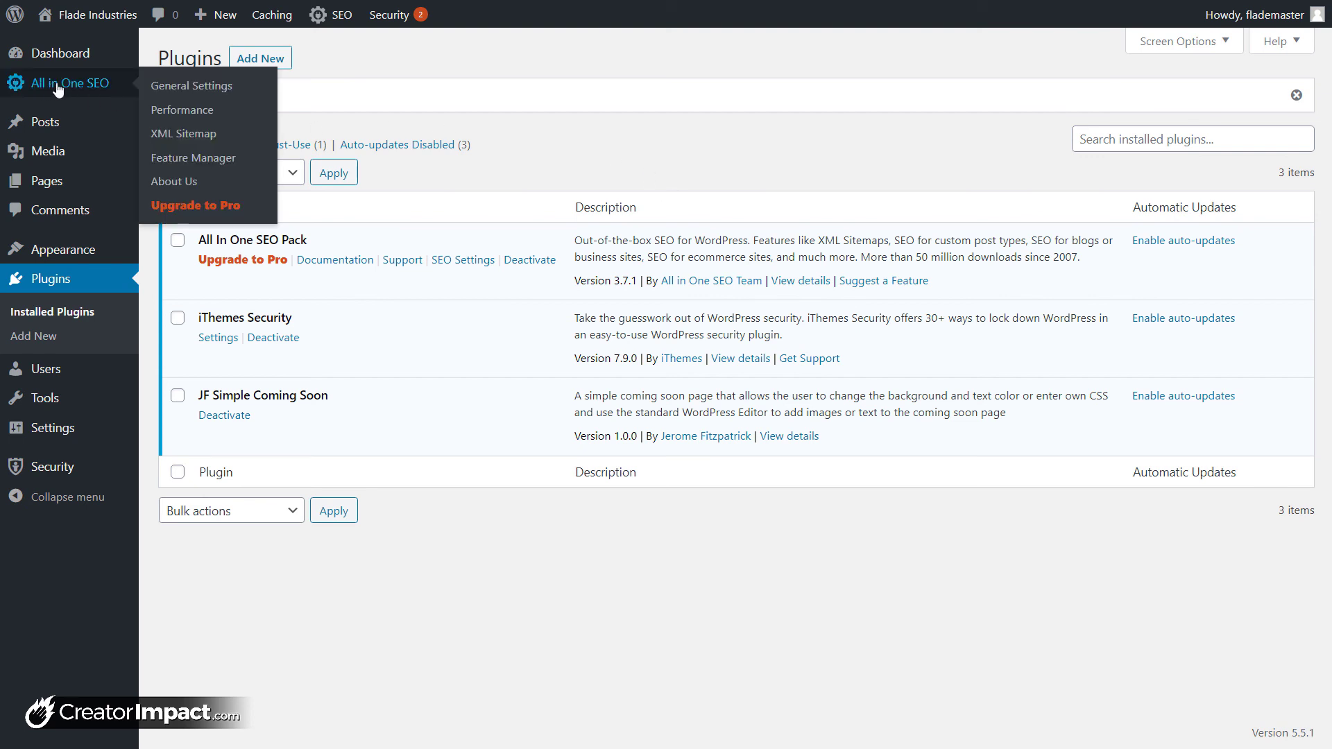
pyautogui.click(167, 86)
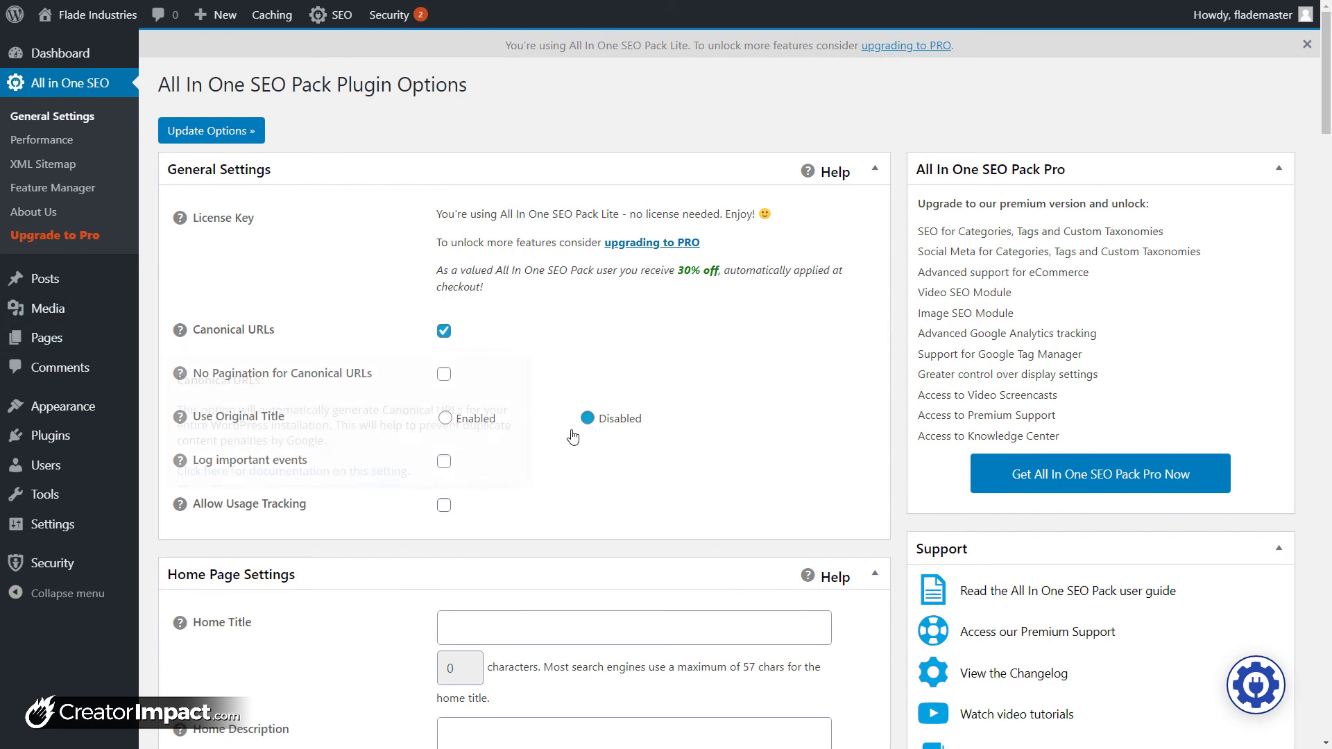
pyautogui.scroll(-4, 574, 389)
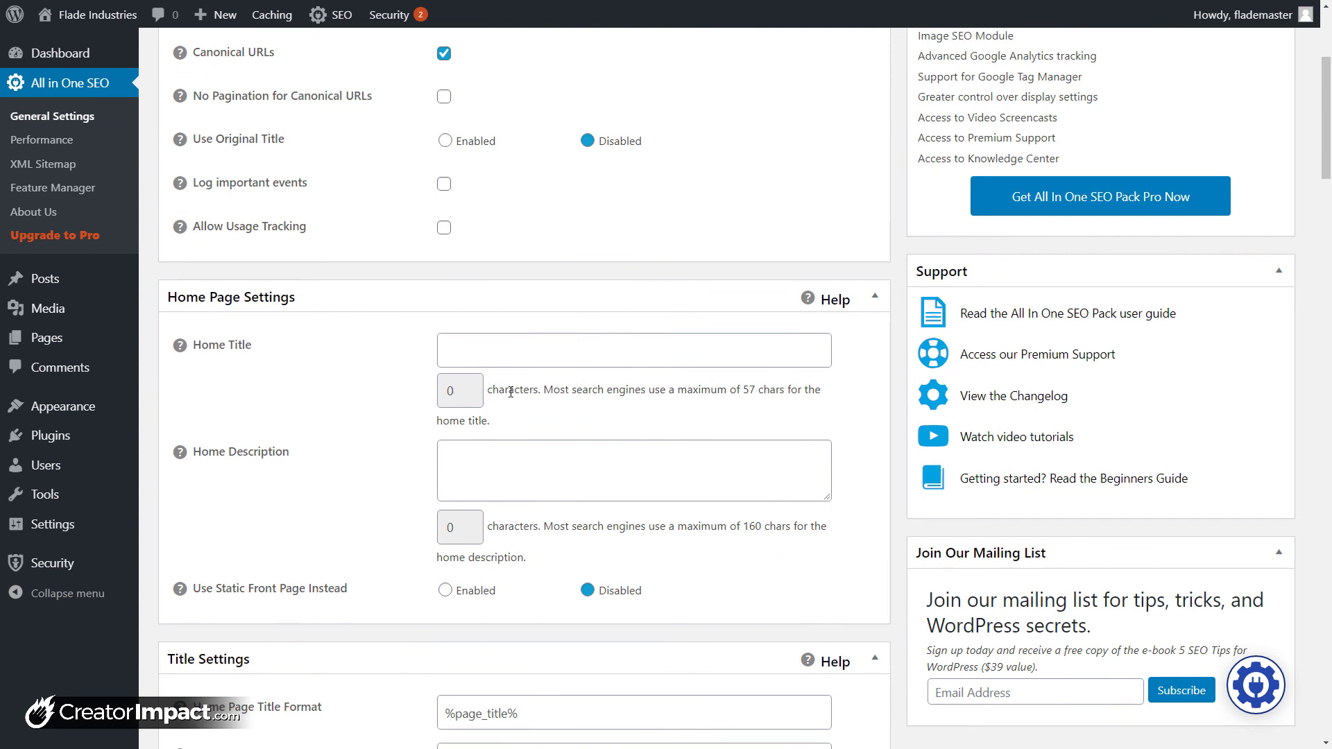
pyautogui.moveTo(545, 389); pyautogui.dragTo(756, 394)
pyautogui.click(756, 394)
pyautogui.moveTo(554, 528); pyautogui.dragTo(764, 528)
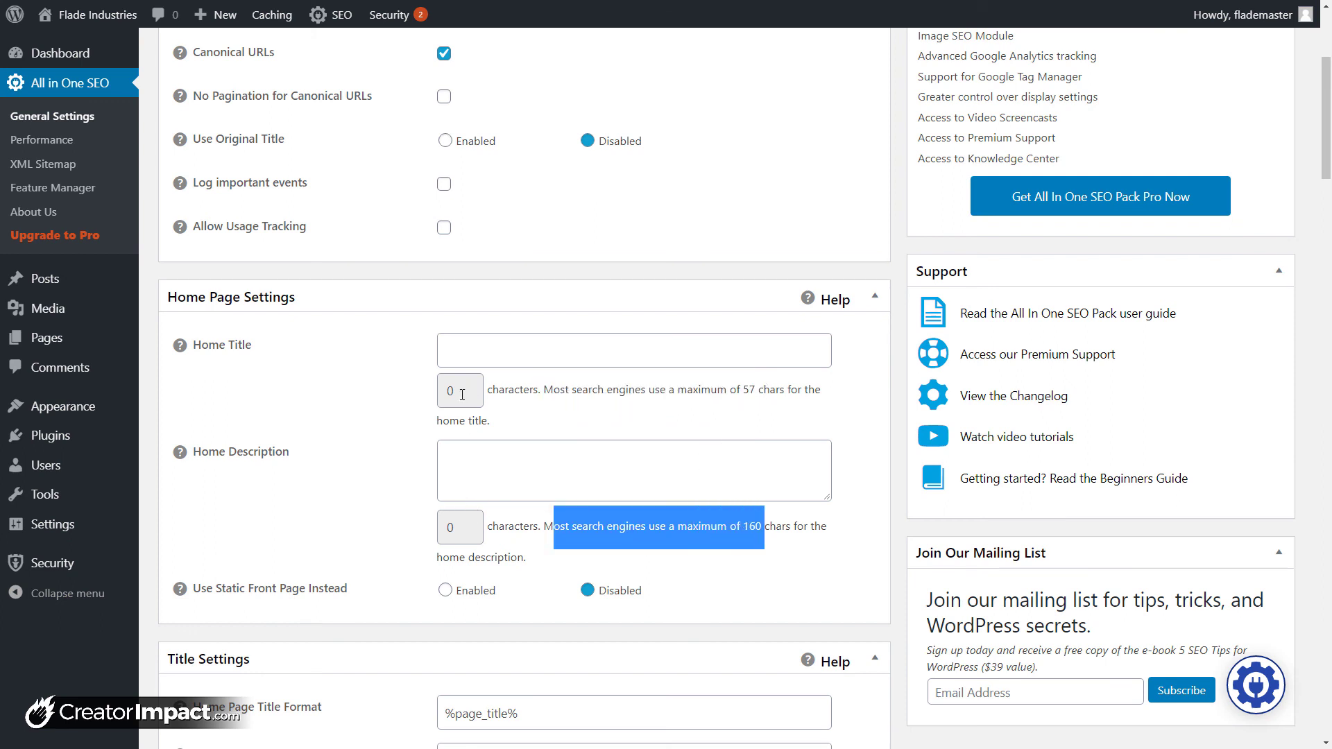
pyautogui.click(470, 355)
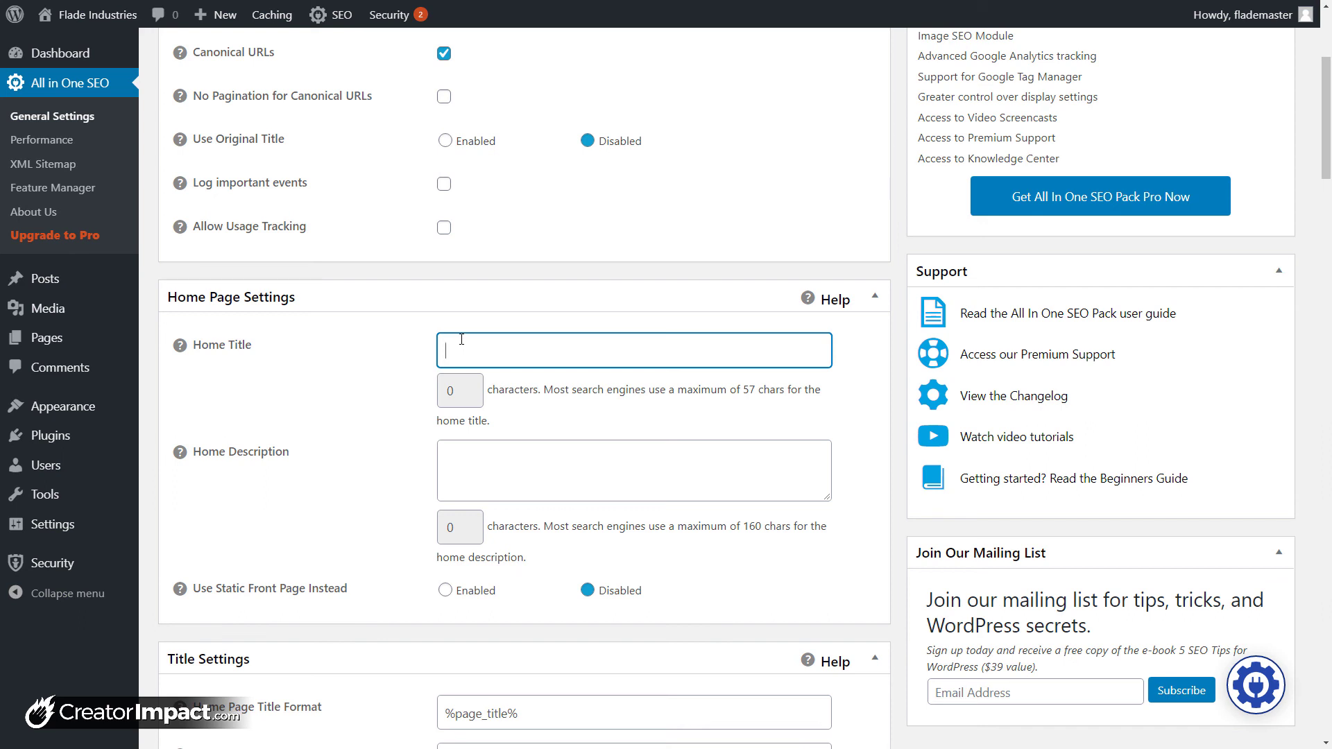
# Step: Enter the Home Title 'We make Paleo Food! | Flade Industries', correcting the 'Paelo' typo
pyautogui.write('Flade Industries - We mak')
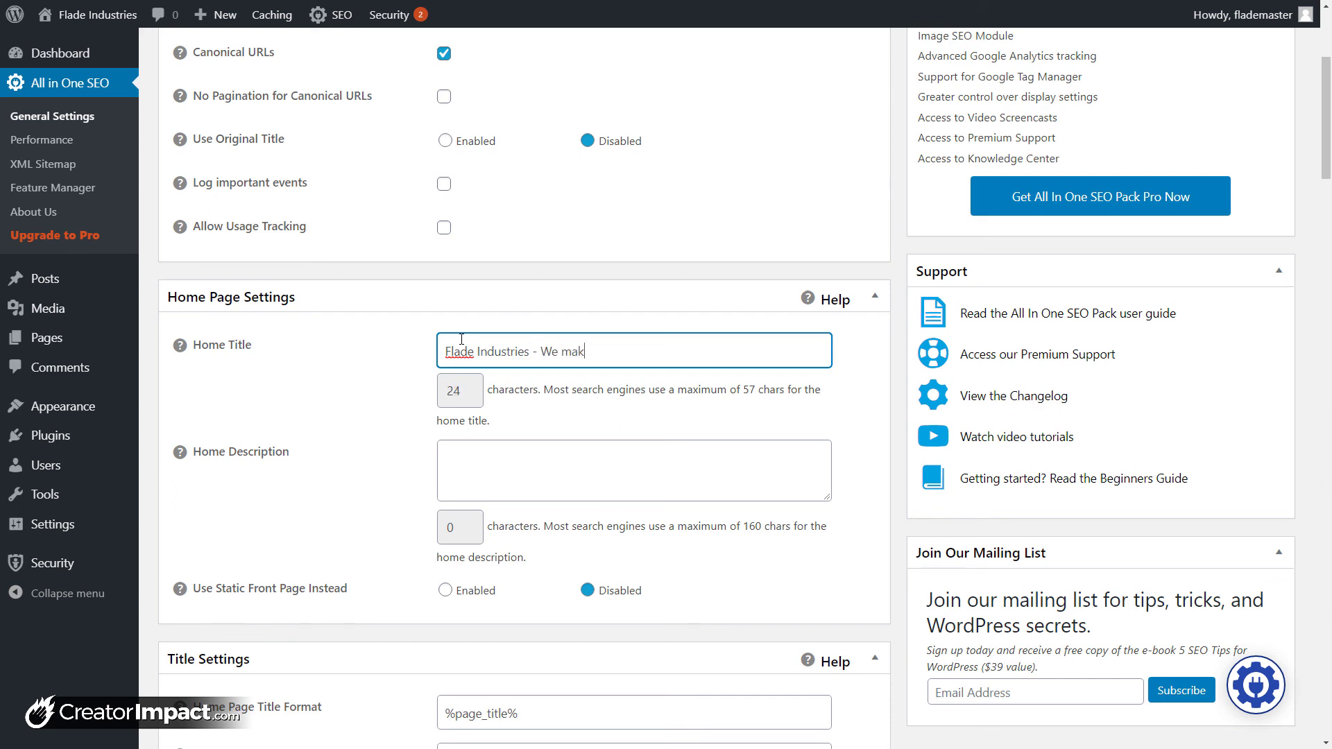
pyautogui.write('e Paelo Food!')
pyautogui.moveTo(541, 351); pyautogui.dragTo(347, 352)
pyautogui.press('BackSpace')
pyautogui.click(607, 354)
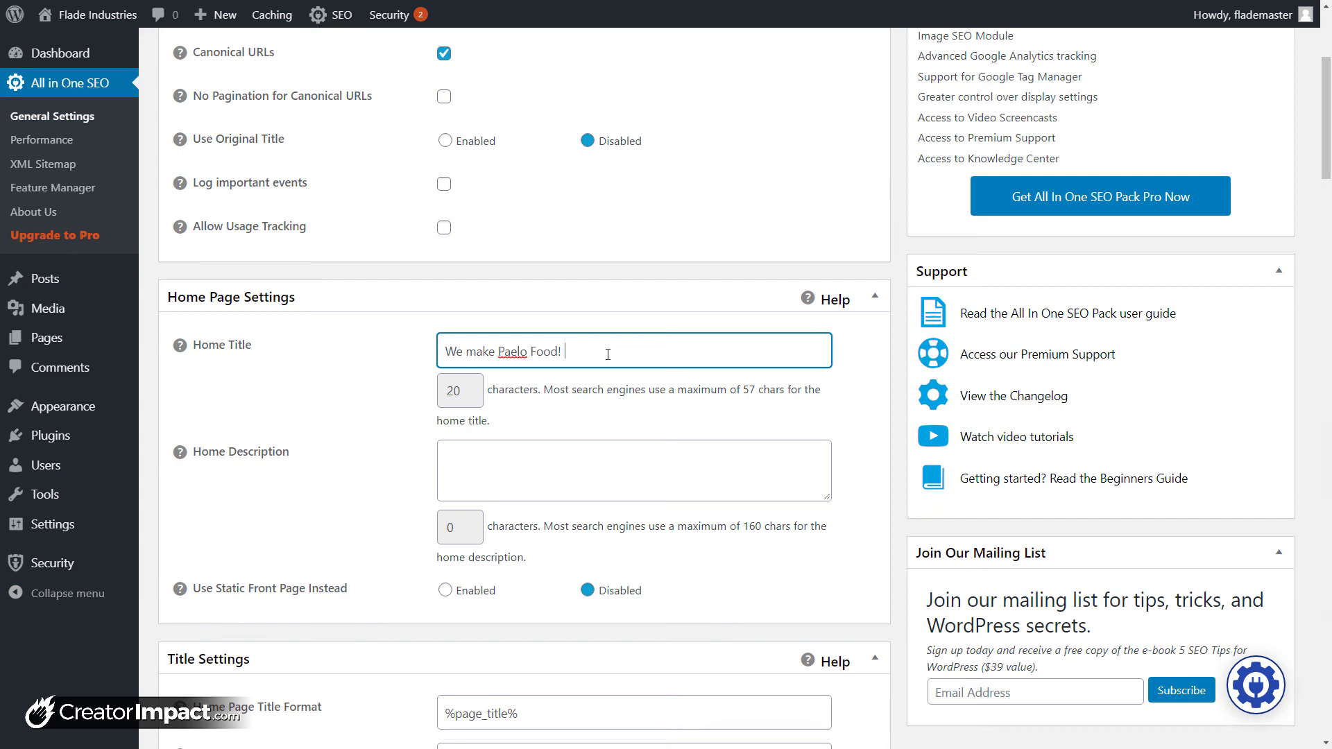
pyautogui.write('| Flade Industries')
pyautogui.click(513, 358)
pyautogui.press('Delete')
pyautogui.press('Right')
pyautogui.write('e')
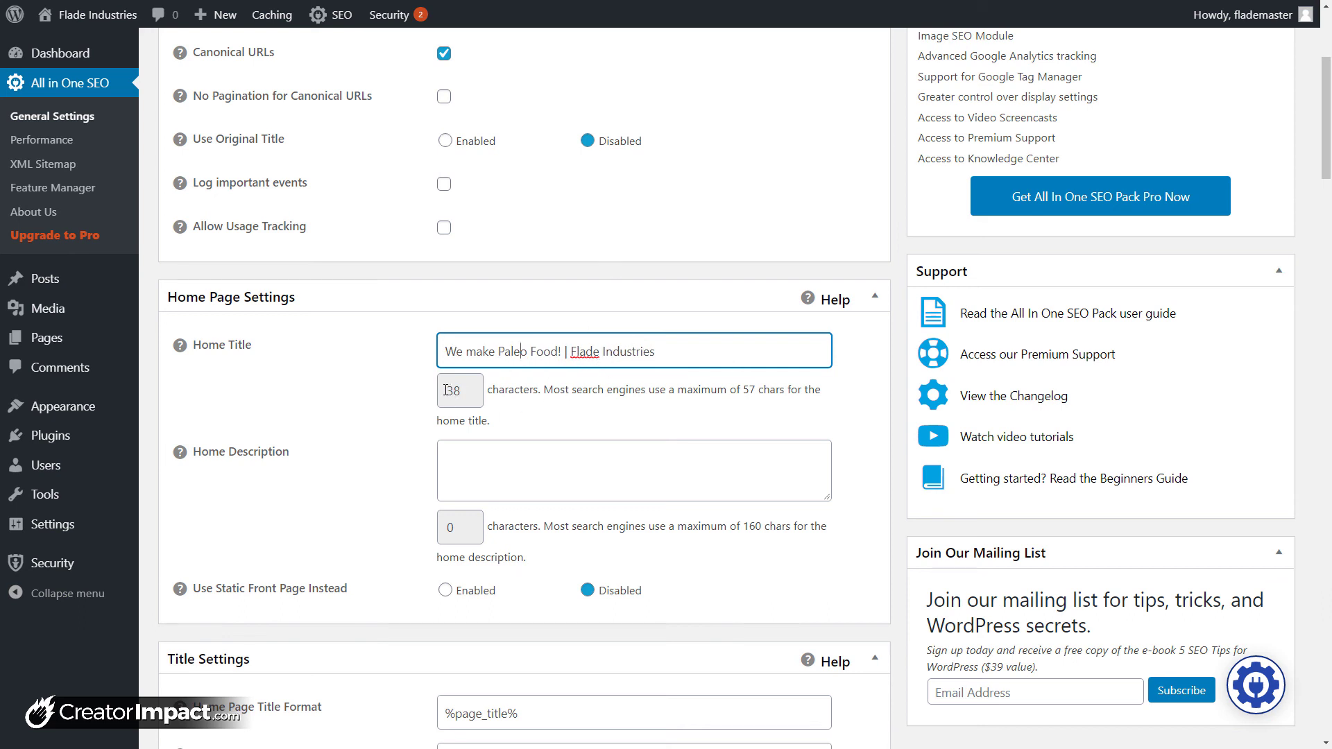
pyautogui.press('Tab')
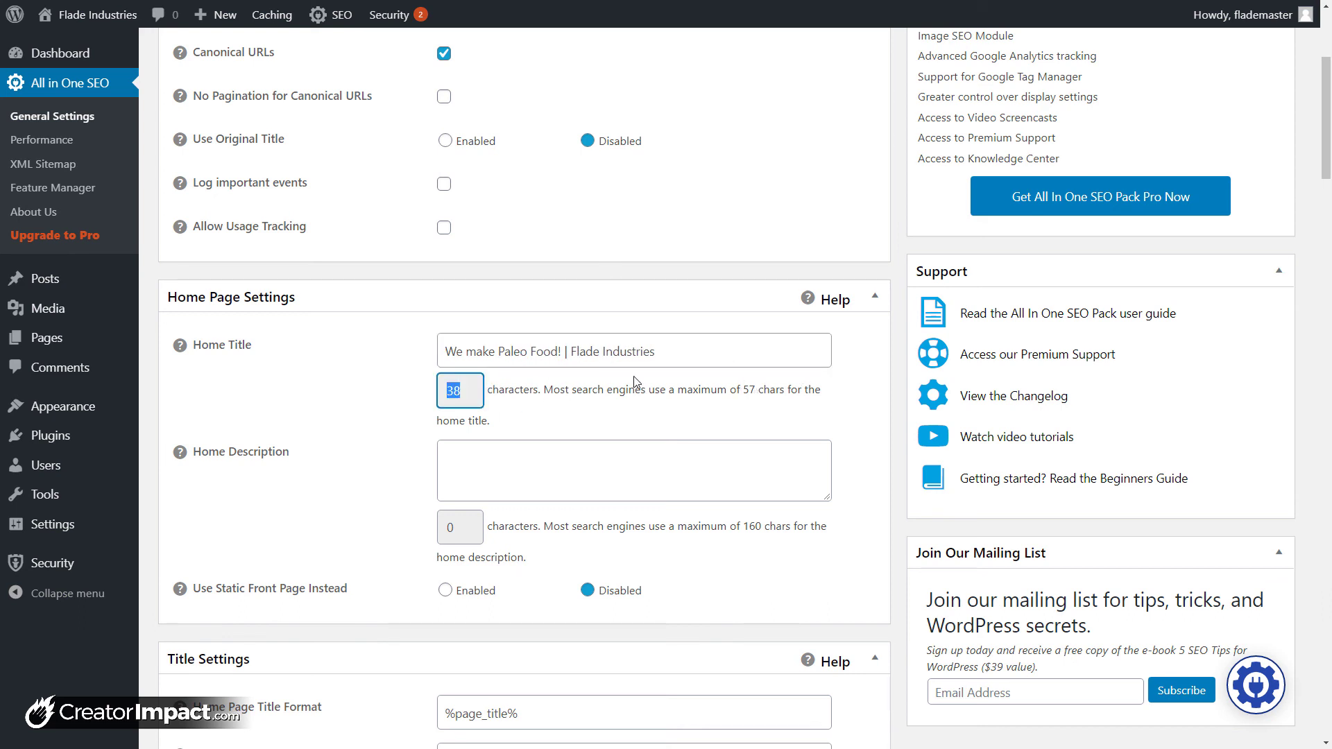
pyautogui.click(506, 458)
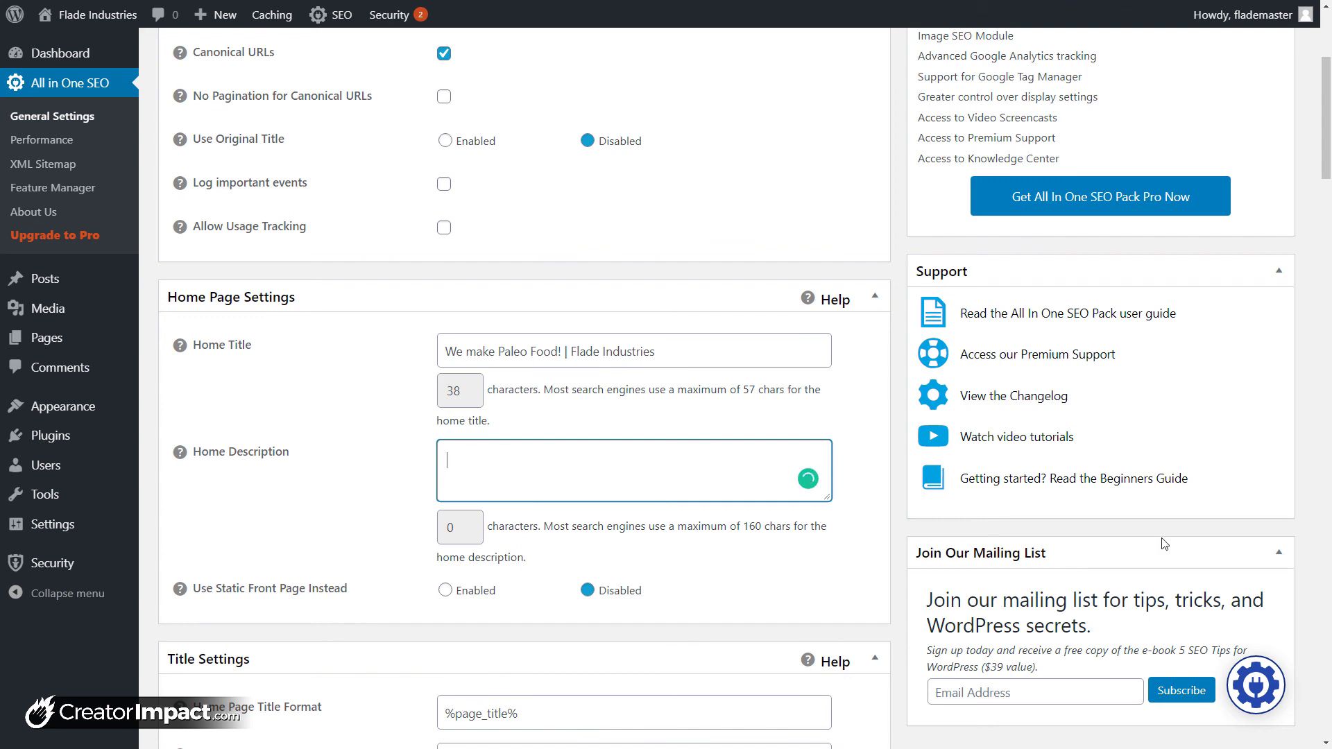
# Step: Enter the Home Description 'Are you searching for Paleo food? At Flad industries, we are Paelo specialists'
pyautogui.write('Are you searching for Paleo f')
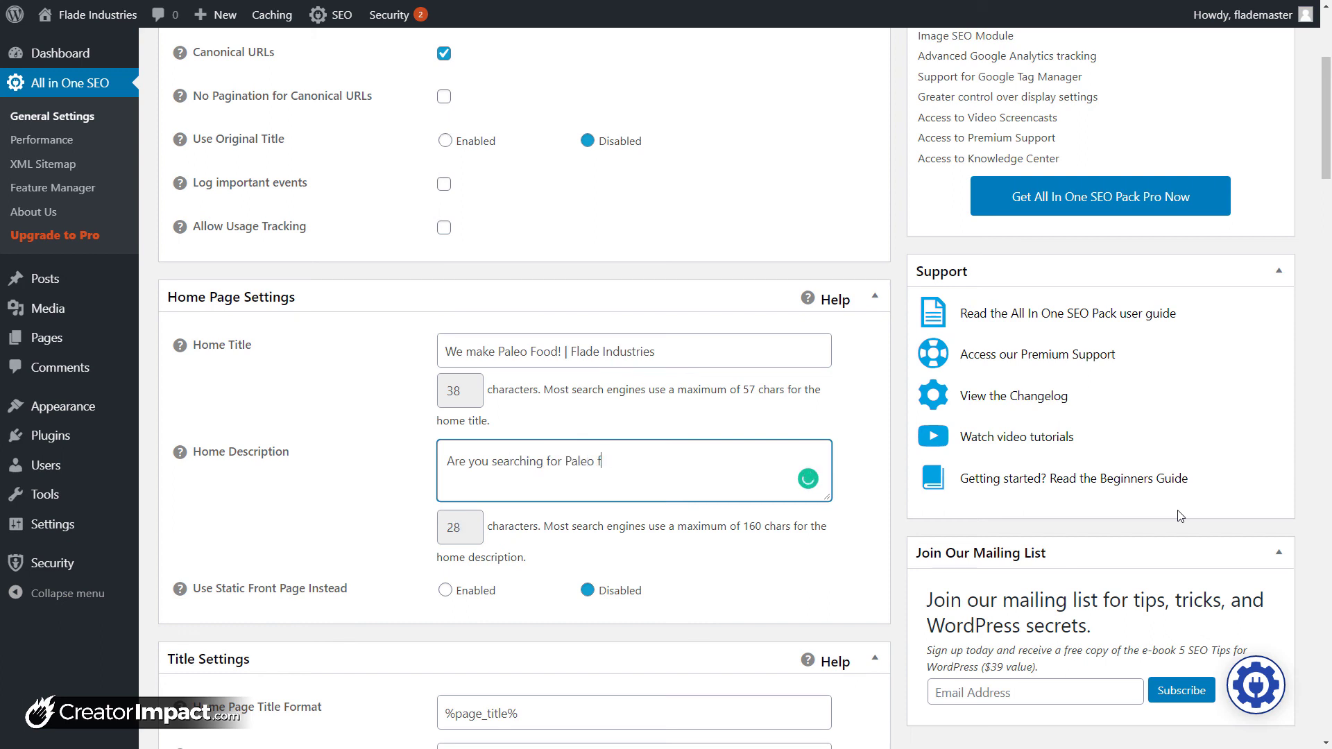
pyautogui.write('ood?  At Flad indfus')
pyautogui.press('BackSpace')
pyautogui.press('BackSpace')
pyautogui.press('BackSpace')
pyautogui.write('ustries we are ')
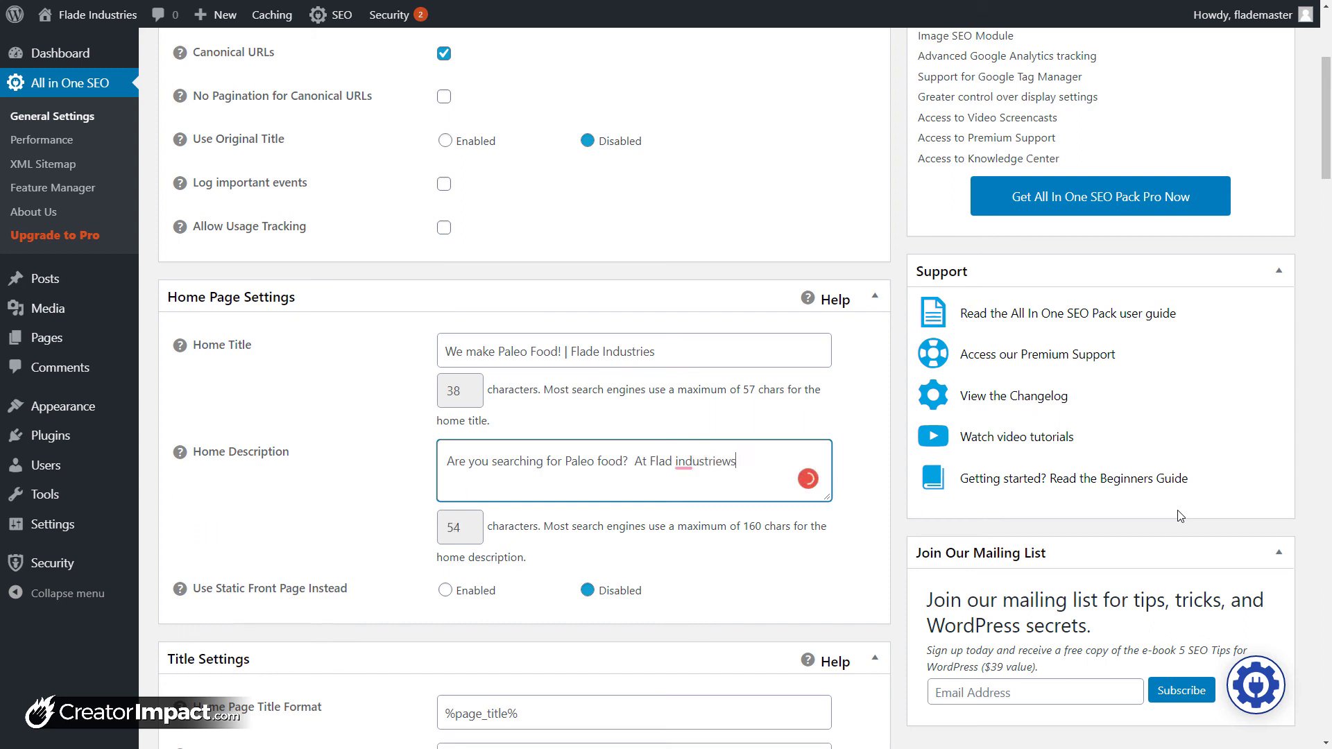
pyautogui.write('Paelo sp')
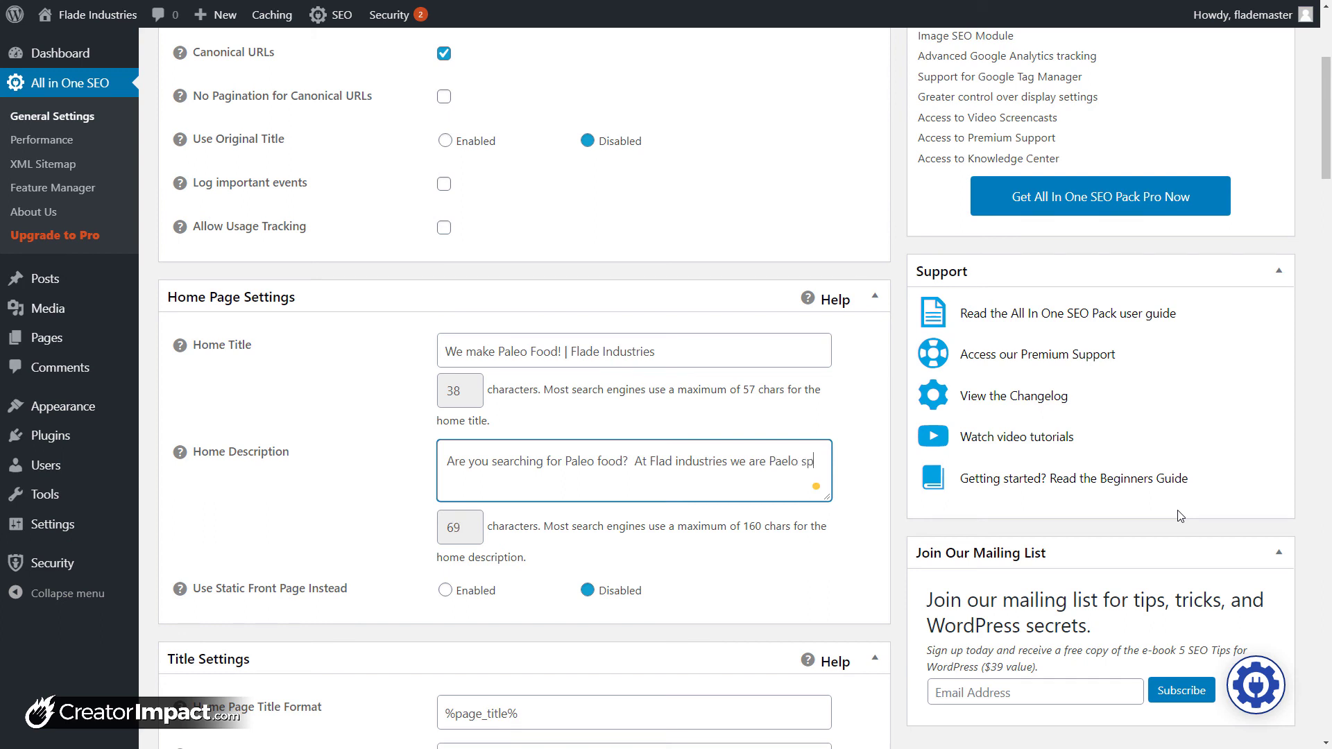
pyautogui.write('ecialists')
pyautogui.doubleClick(750, 526)
pyautogui.moveTo(454, 533); pyautogui.dragTo(446, 529)
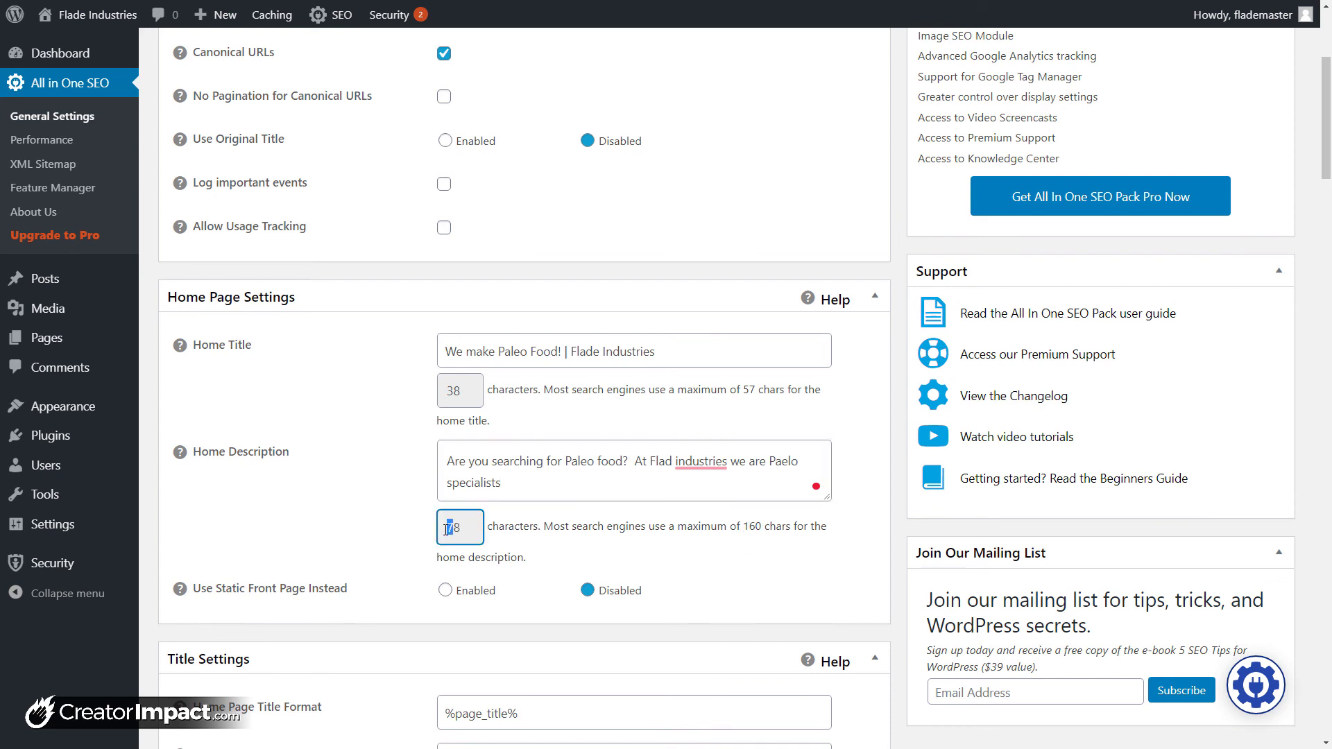
pyautogui.moveTo(566, 463); pyautogui.dragTo(624, 462)
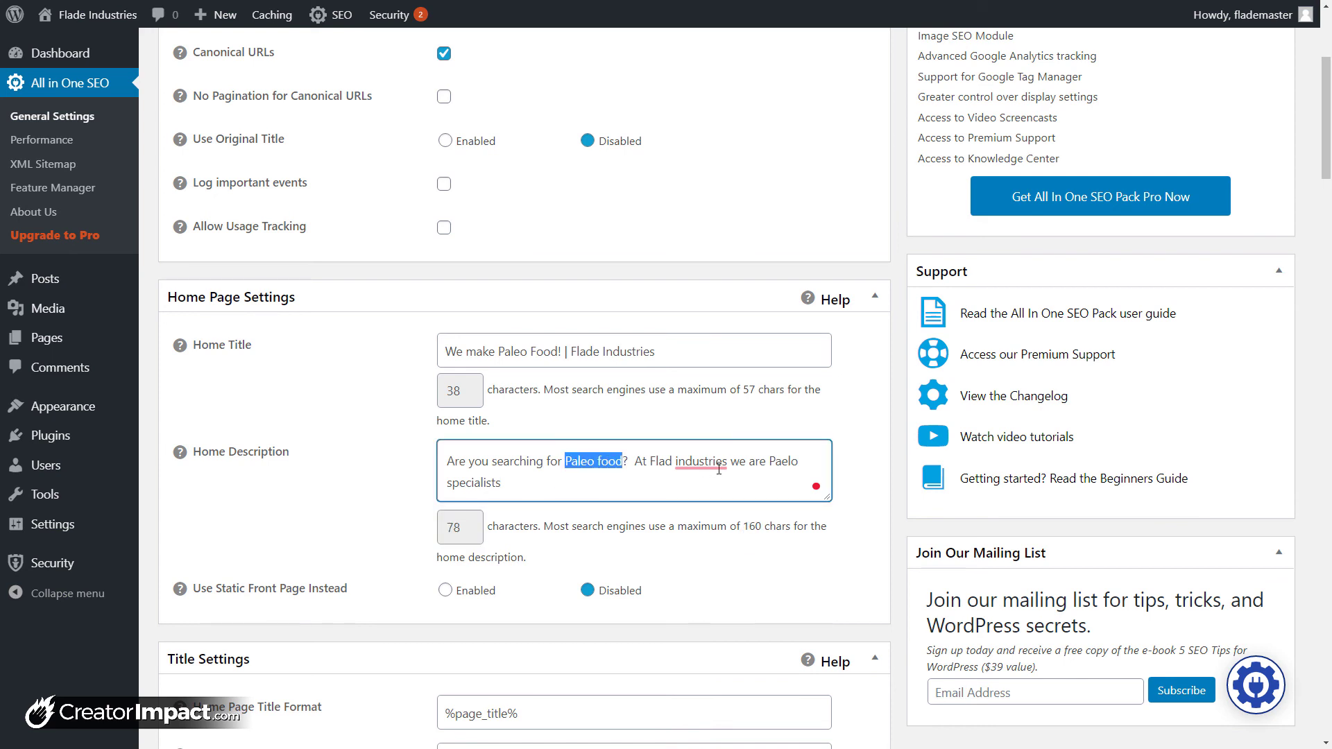
pyautogui.moveTo(696, 463)
pyautogui.click(702, 512)
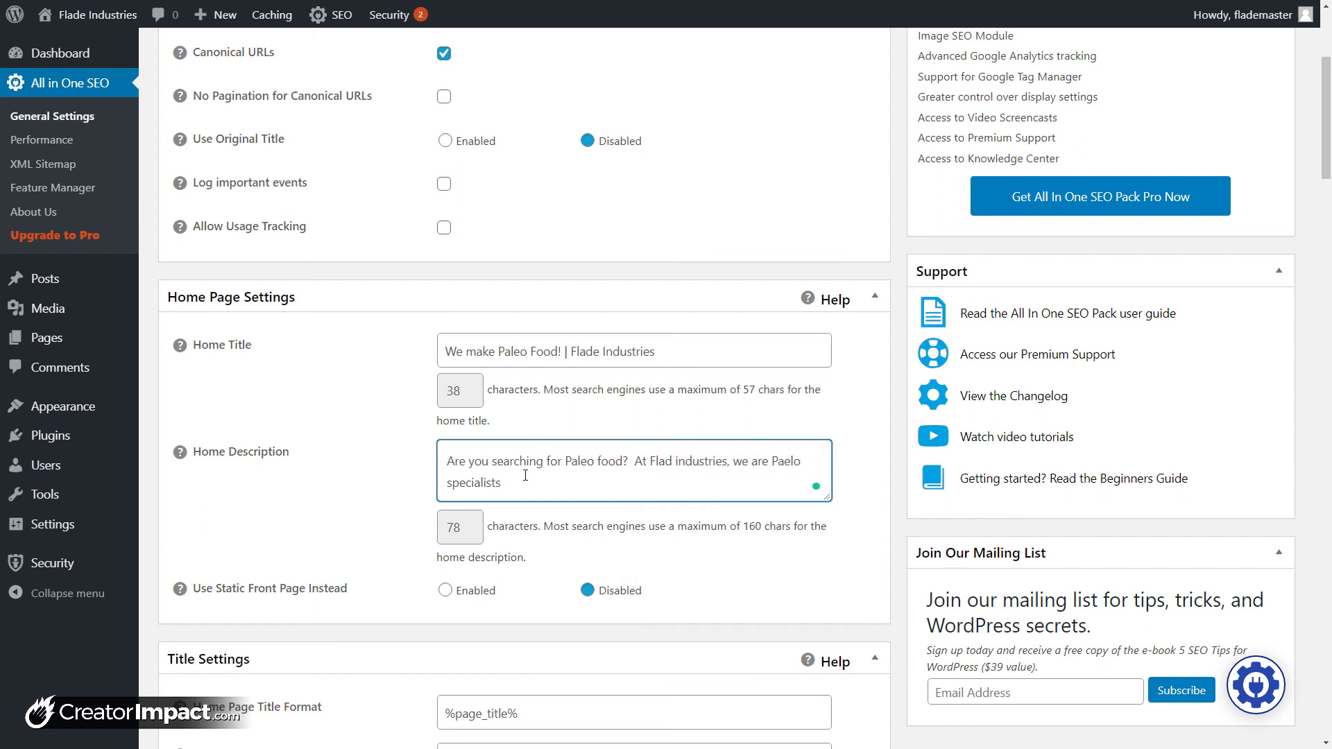
pyautogui.scroll(-6, 493, 399)
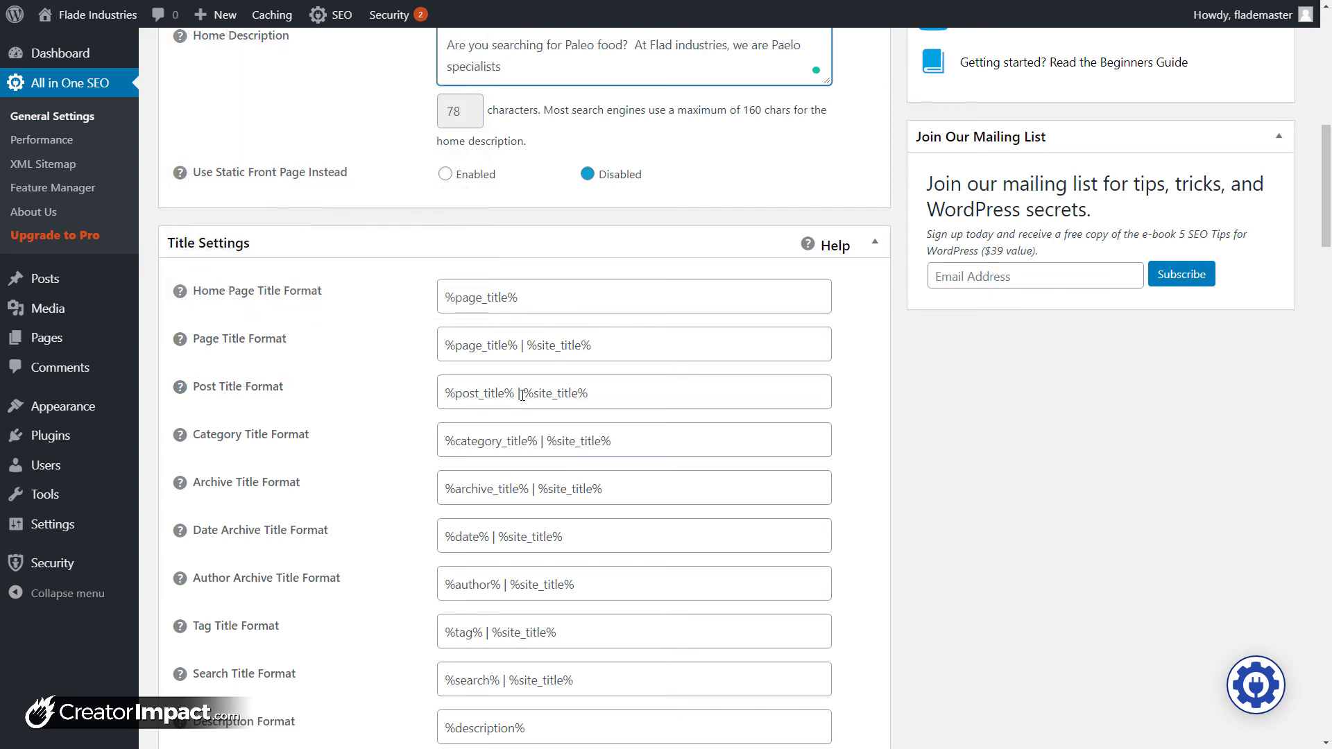
# Step: Delete ' | %site_title%' from the Post Title Format, leaving only %post_title%
pyautogui.moveTo(518, 396); pyautogui.dragTo(670, 394)
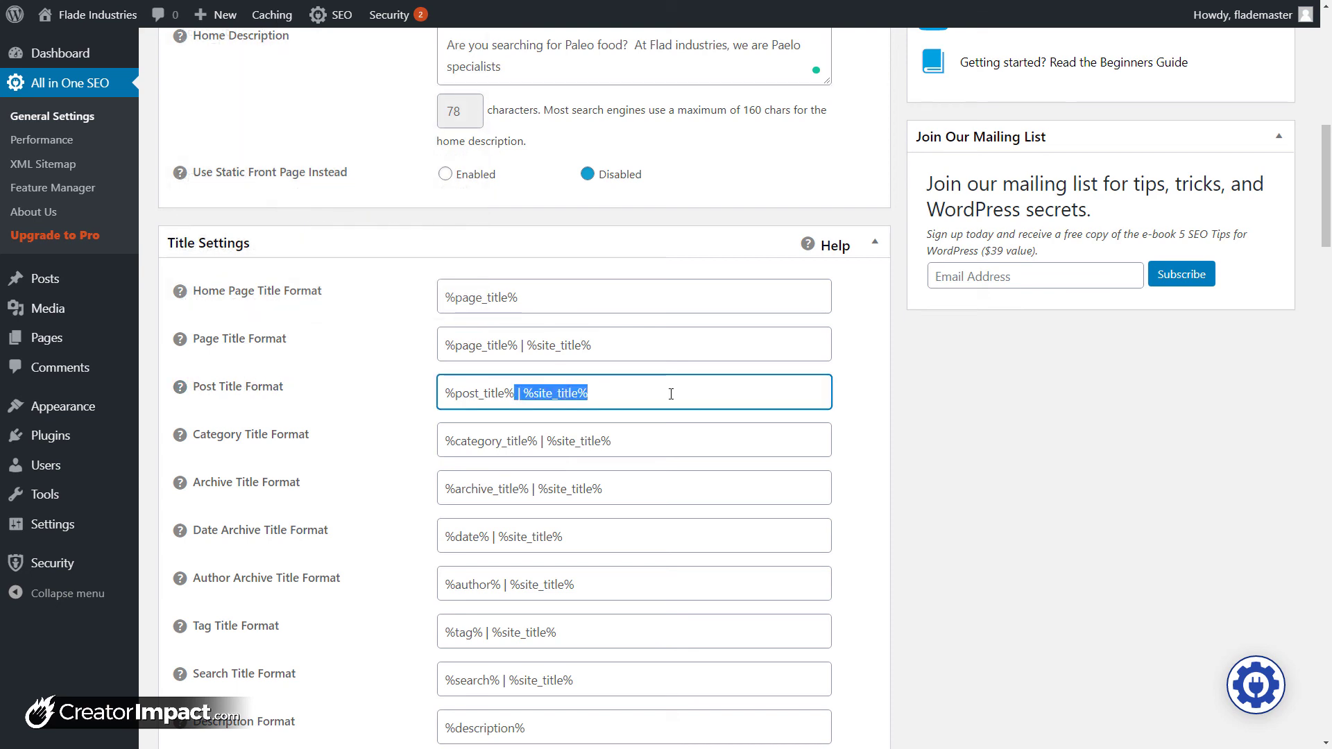
pyautogui.press('BackSpace')
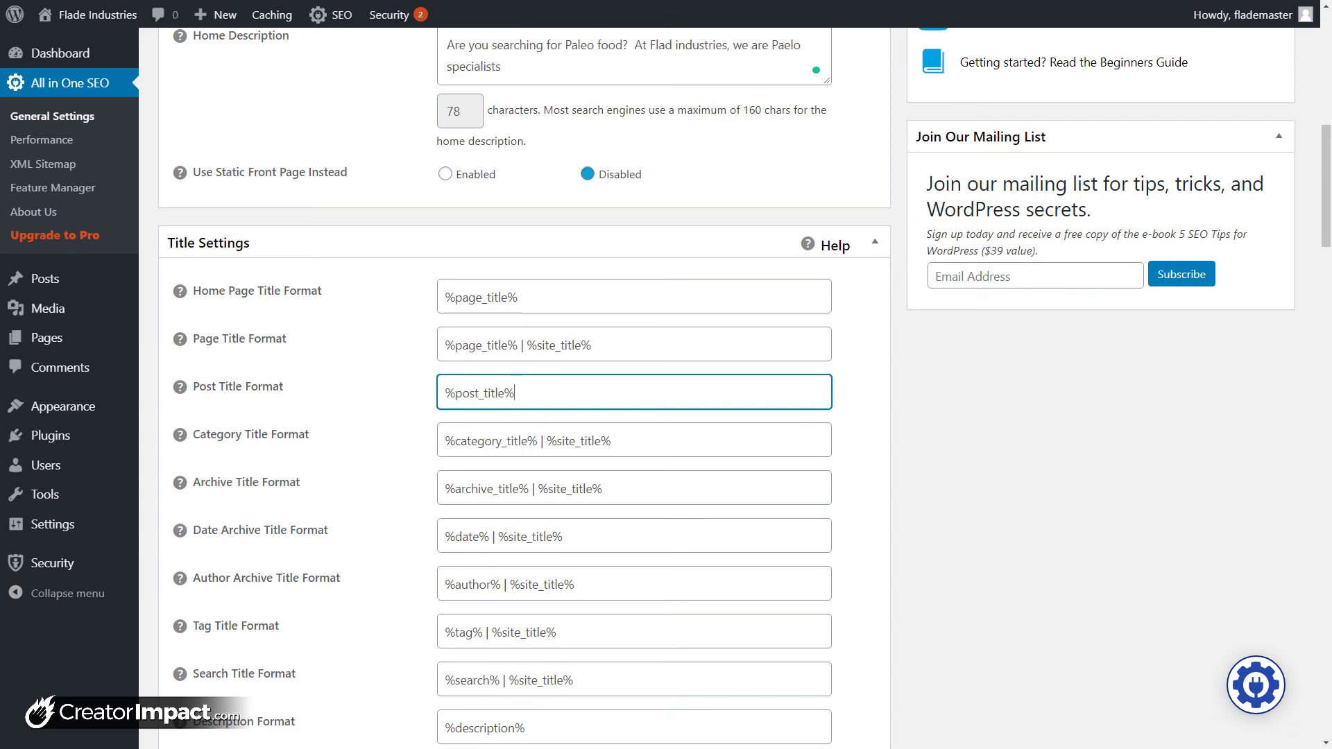
pyautogui.scroll(-10, 454, 567)
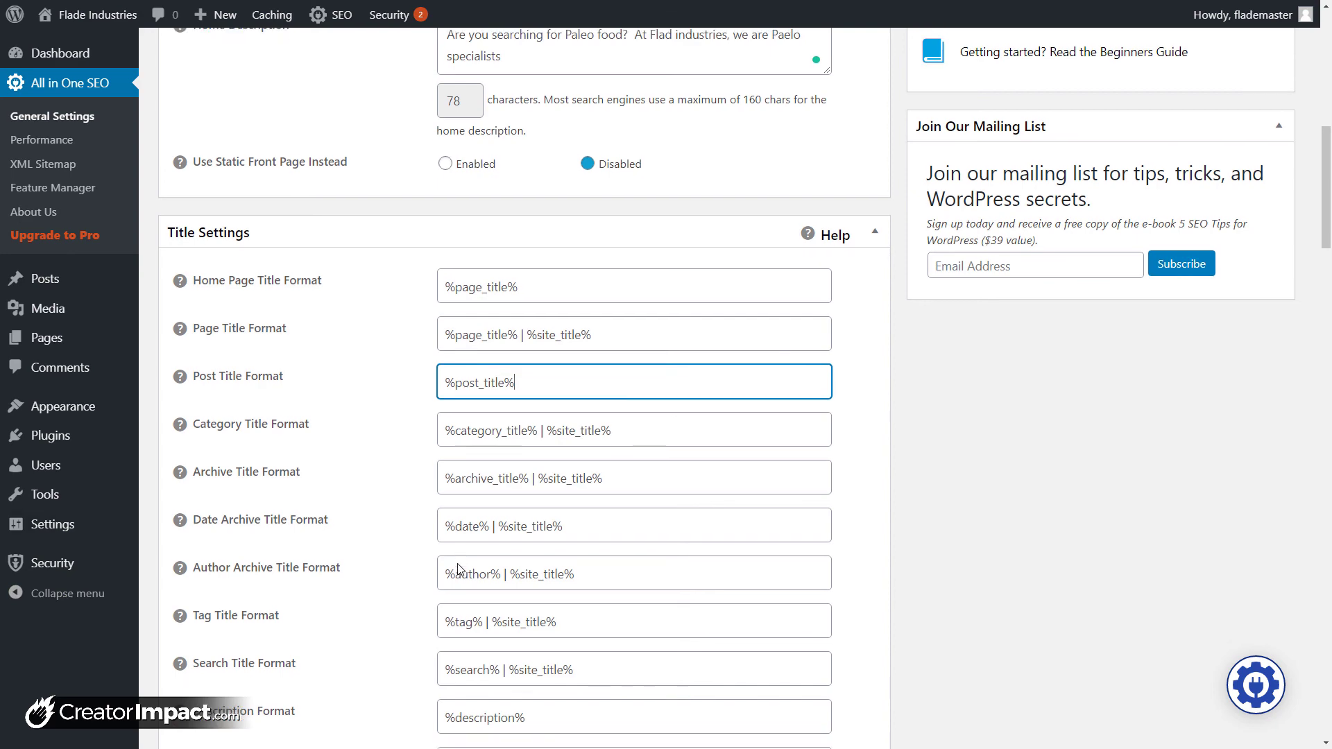
# Step: Tick Autogenerate Descriptions and Use Content For Autogenerated Descriptions in Advanced Settings
pyautogui.scroll(-8, 457, 569)
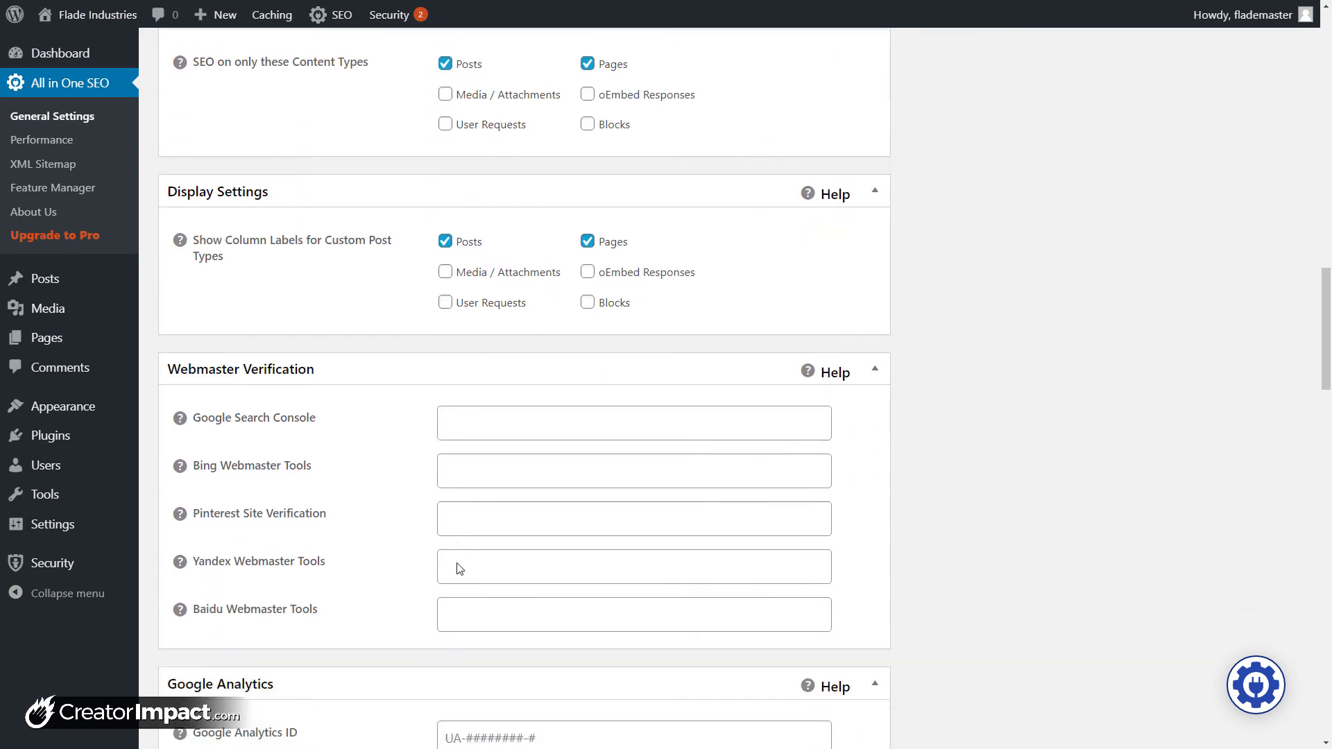
pyautogui.scroll(-2, 458, 565)
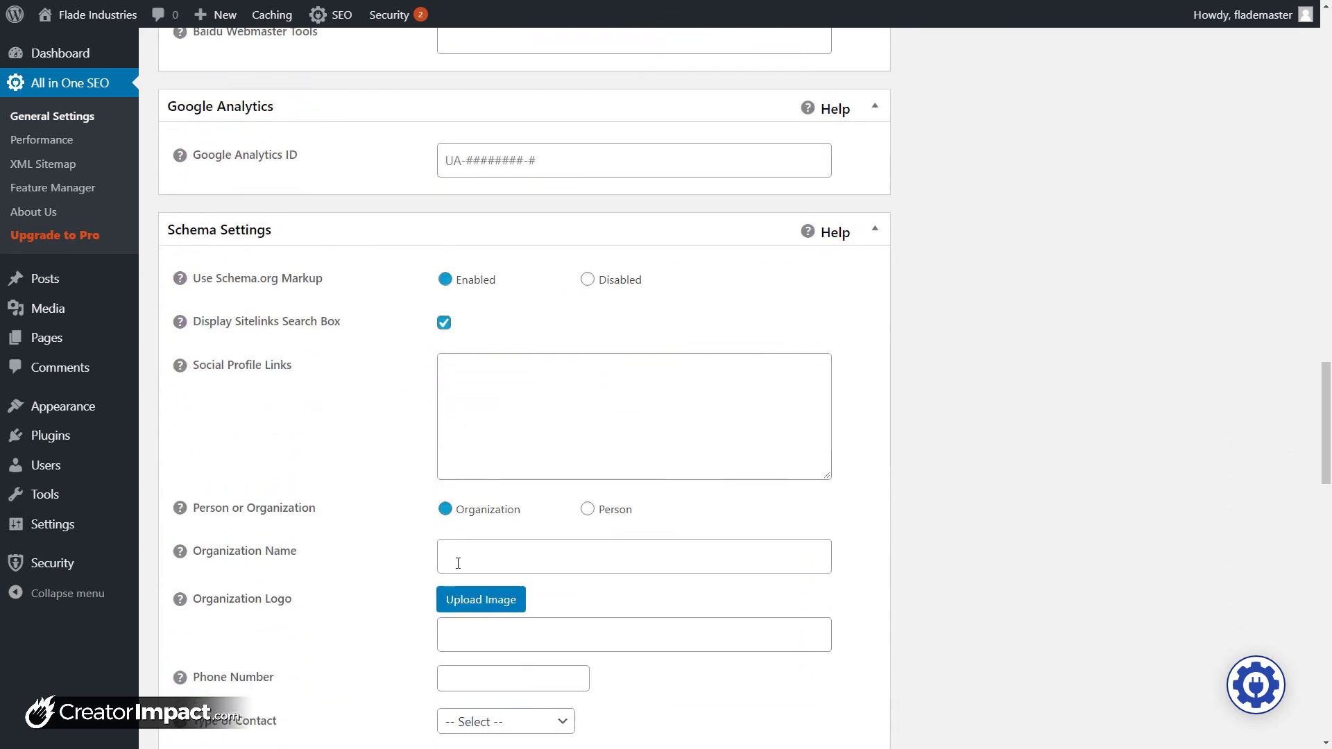
pyautogui.scroll(-1, 404, 389)
pyautogui.scroll(-3, 405, 390)
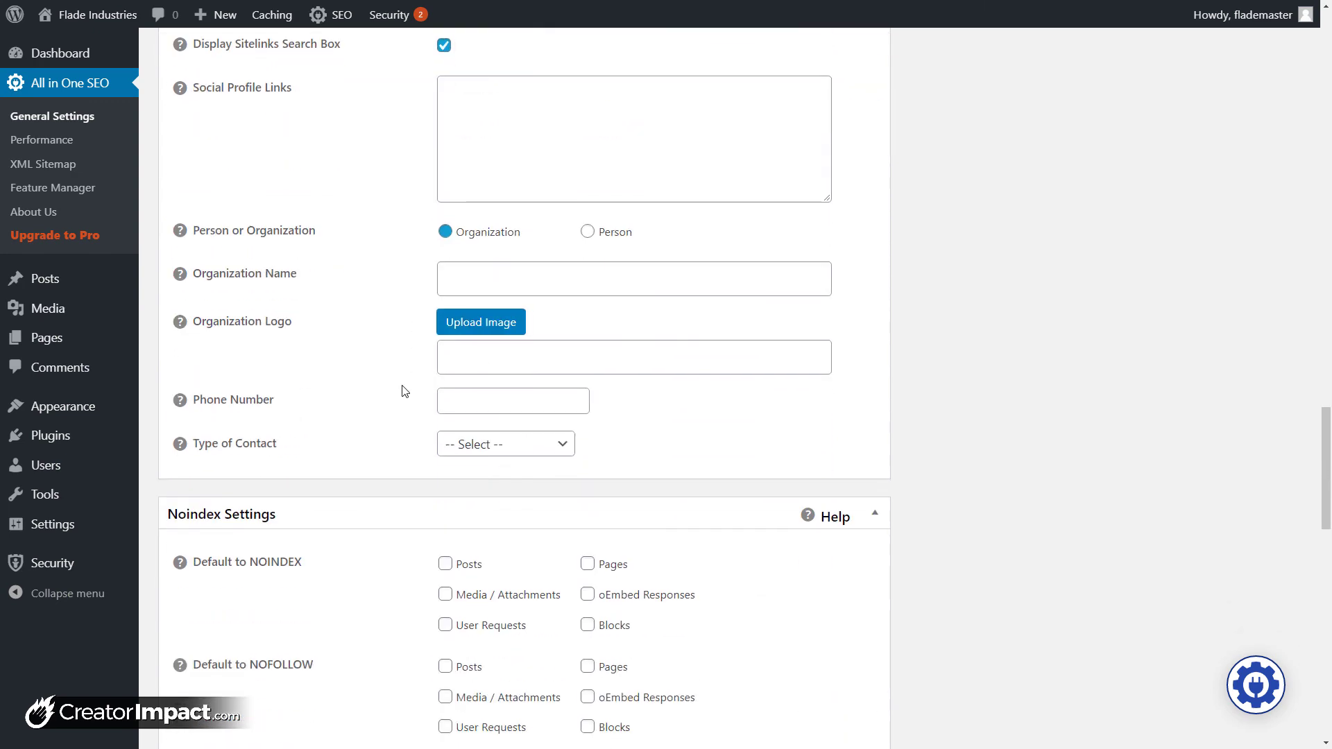
pyautogui.scroll(-11, 405, 390)
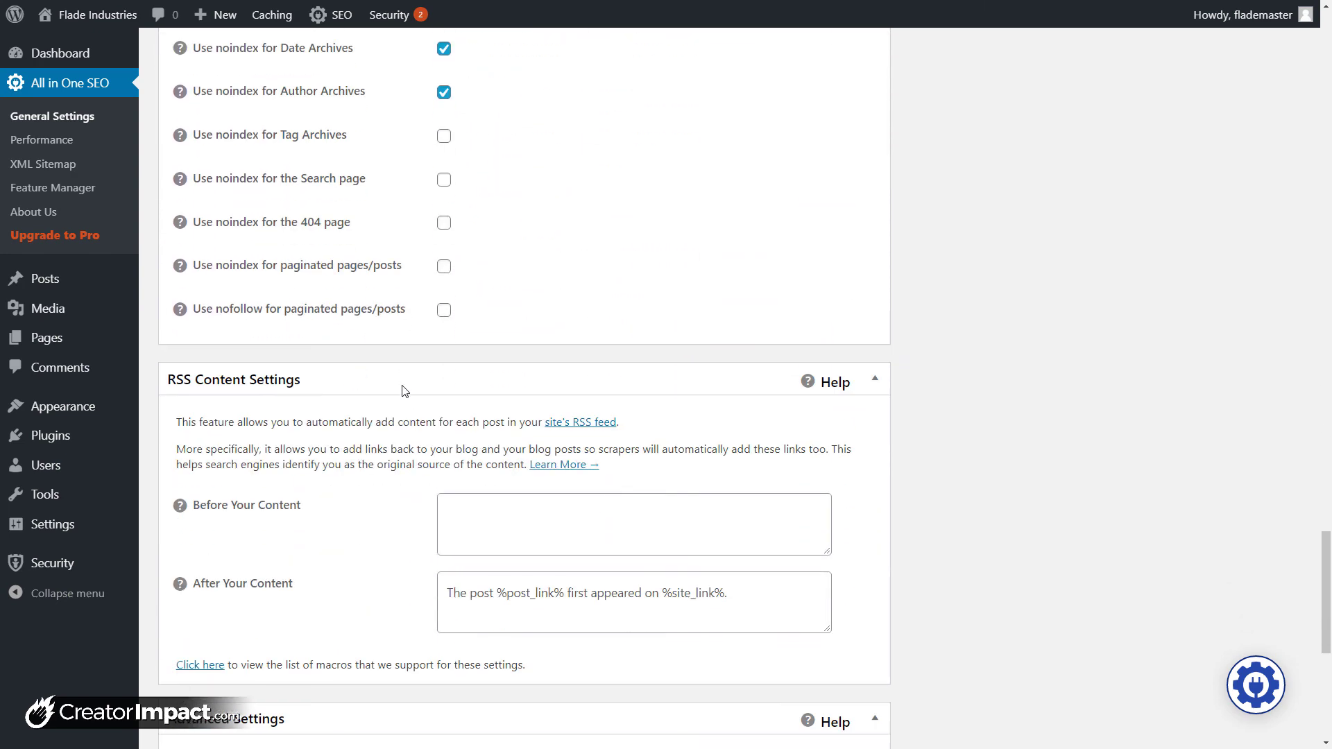
pyautogui.scroll(1, 407, 389)
pyautogui.scroll(-8, 408, 388)
pyautogui.scroll(1, 405, 366)
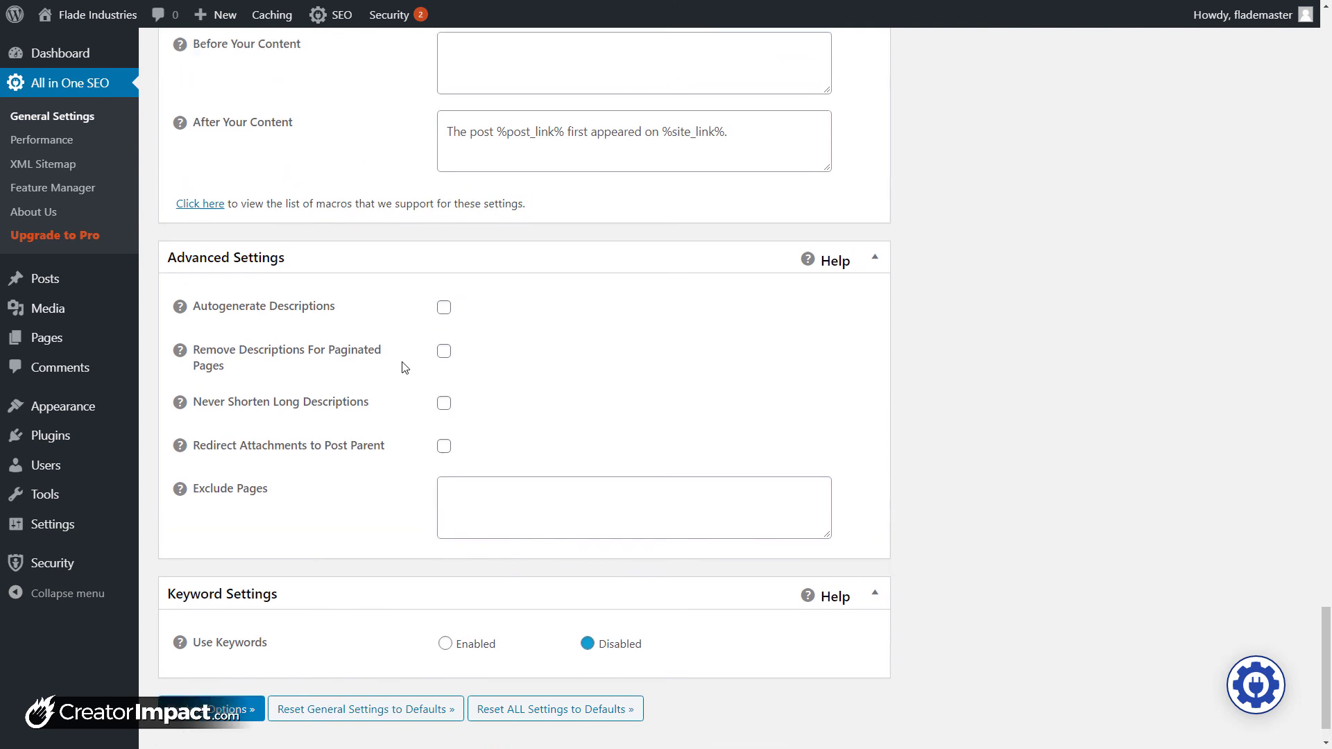
pyautogui.click(444, 328)
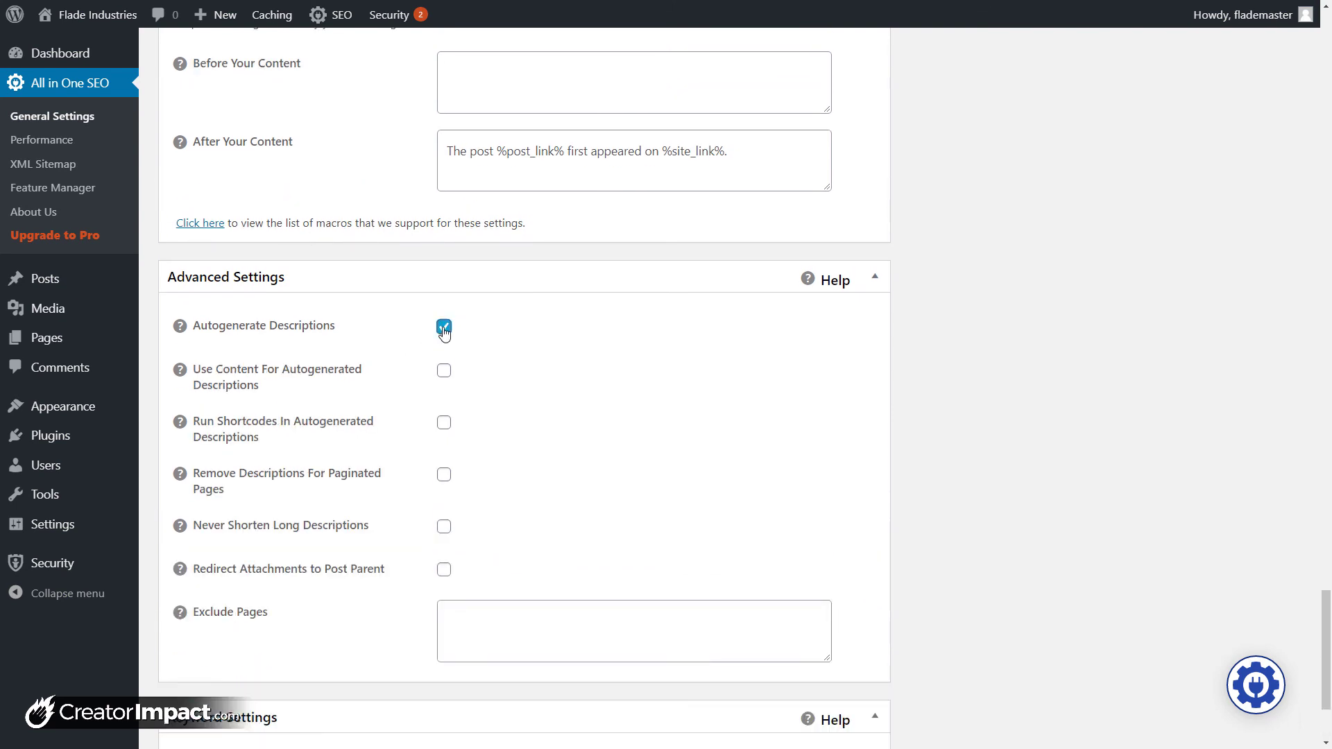
pyautogui.click(444, 372)
# Step: Review the All in One SEO settings page and save the changes with Update Options
pyautogui.scroll(-3, 299, 546)
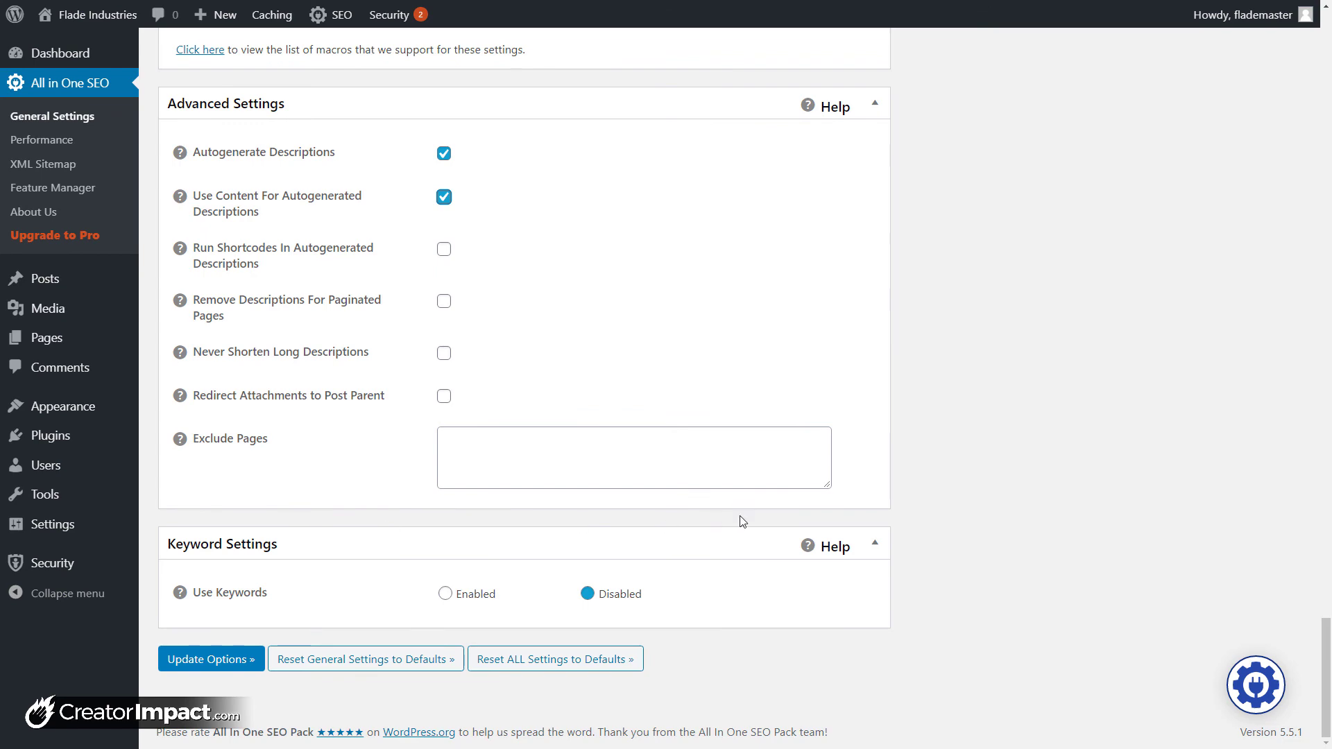
pyautogui.scroll(20, 630, 624)
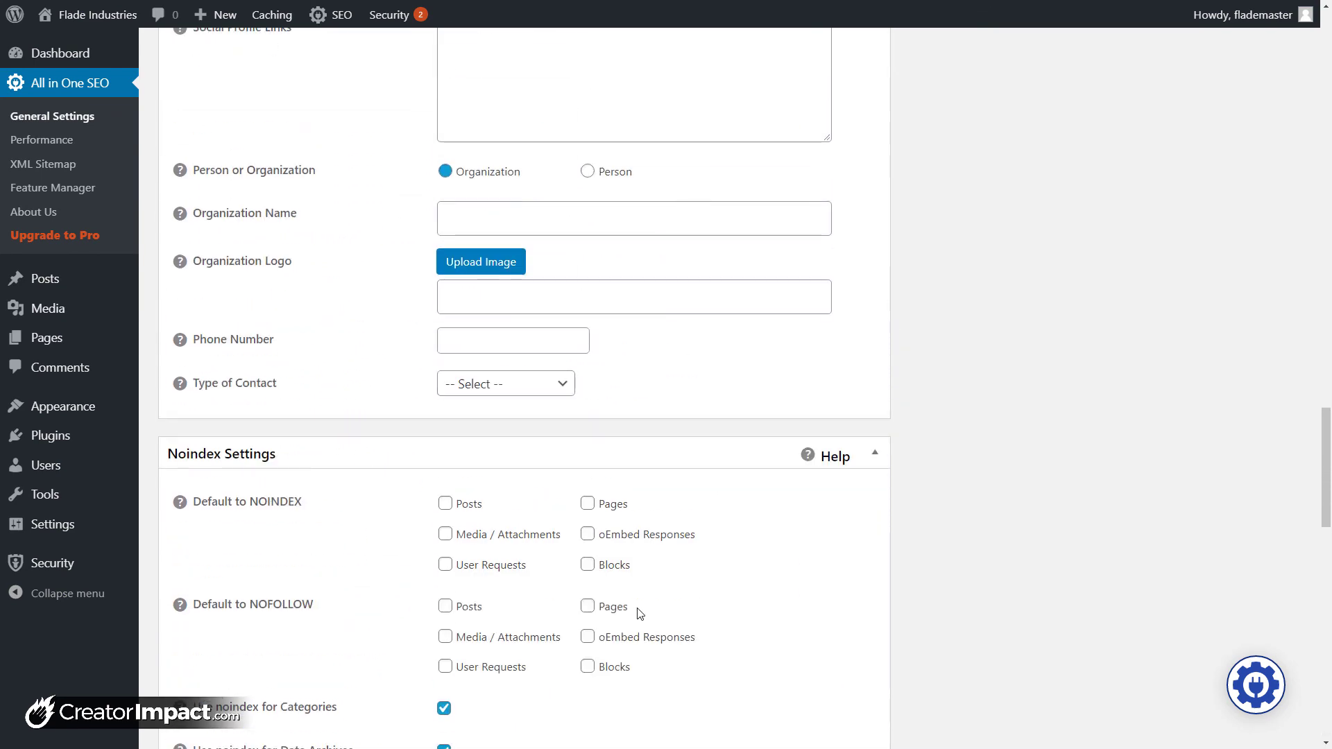
pyautogui.scroll(12, 639, 613)
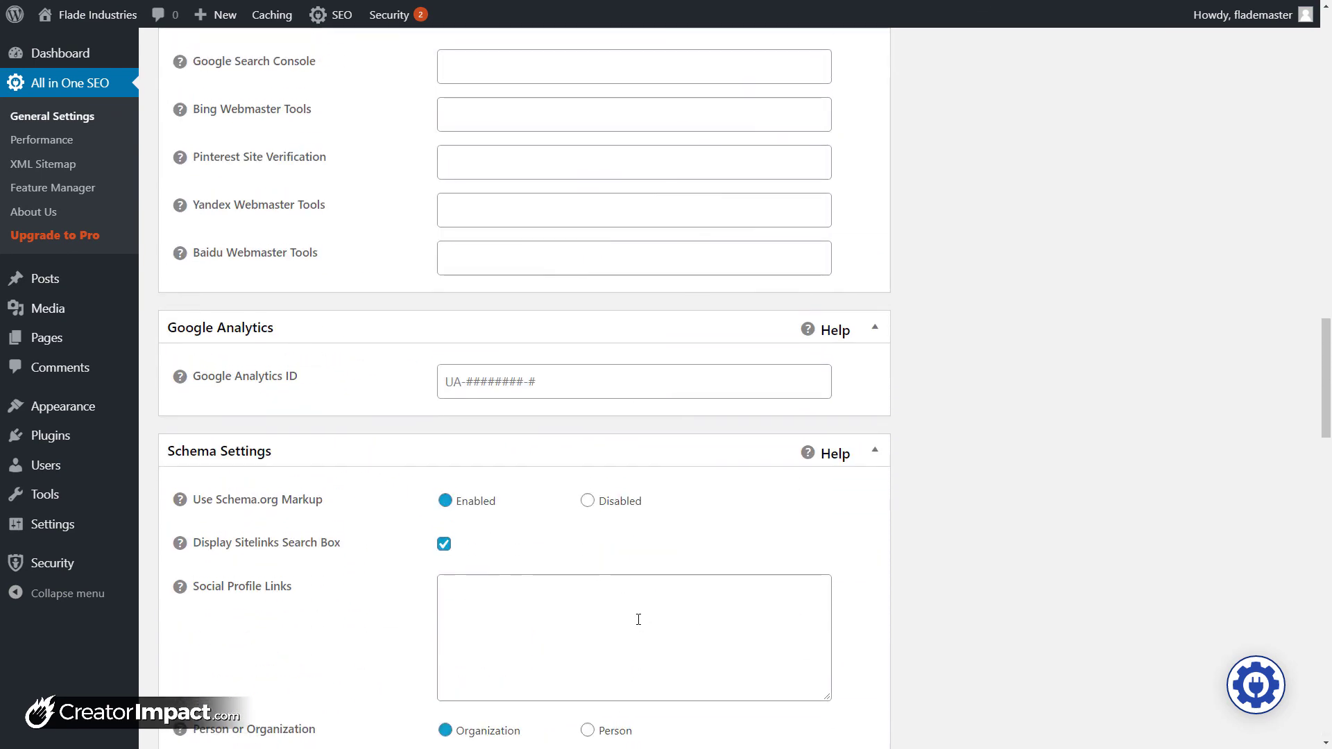
pyautogui.scroll(5, 638, 620)
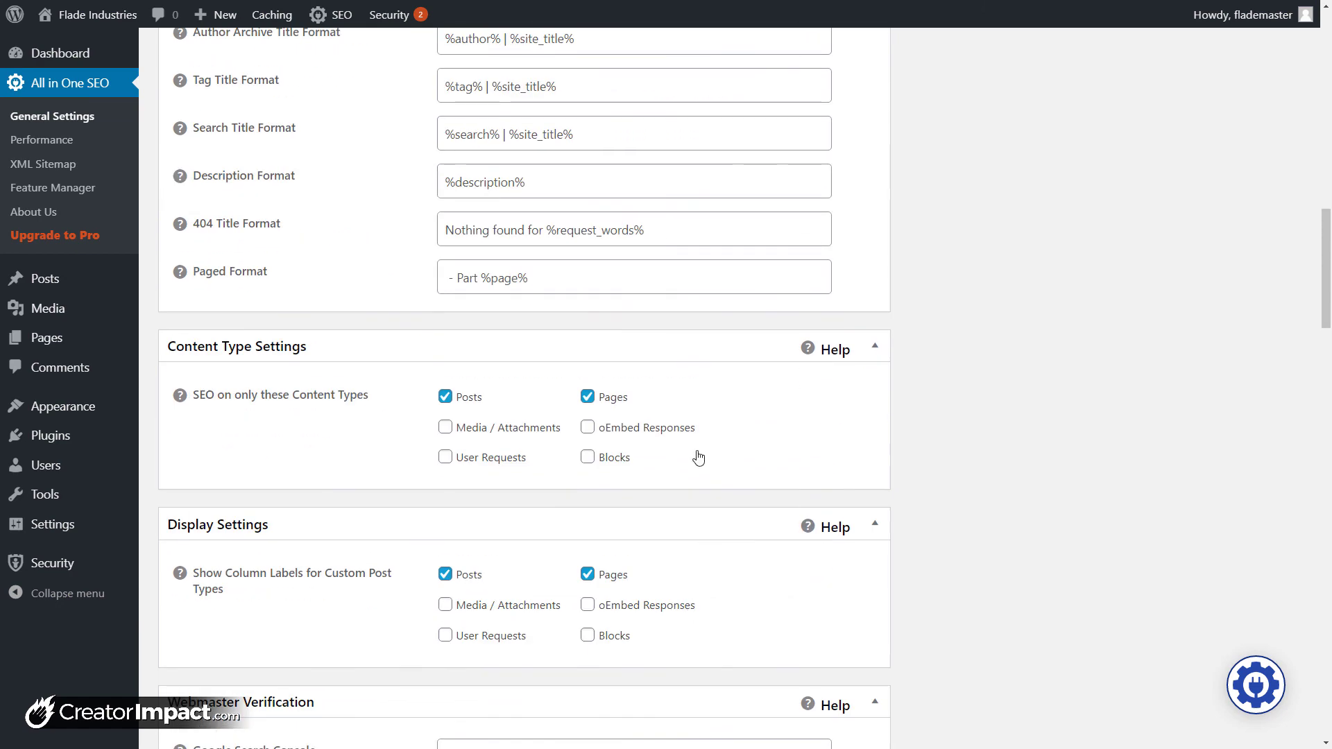
pyautogui.scroll(4, 614, 548)
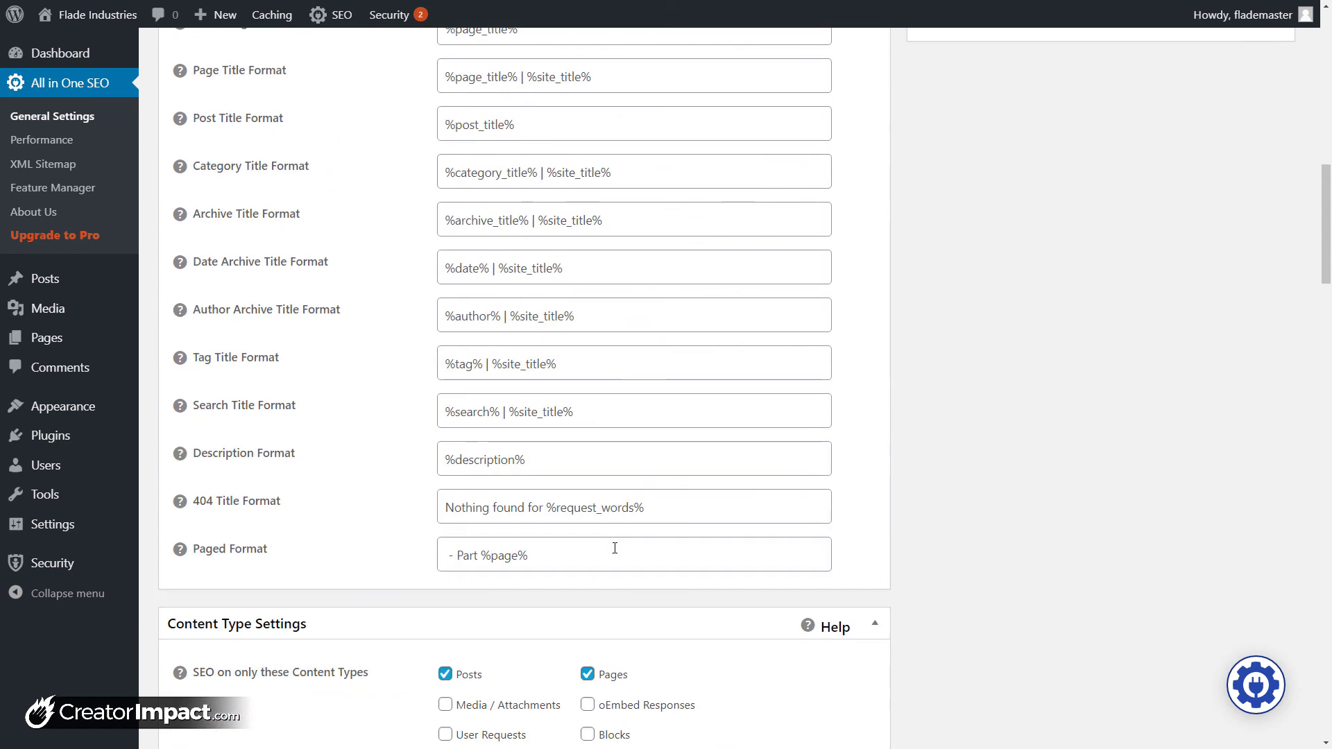
pyautogui.scroll(3, 614, 547)
pyautogui.scroll(-2, 496, 607)
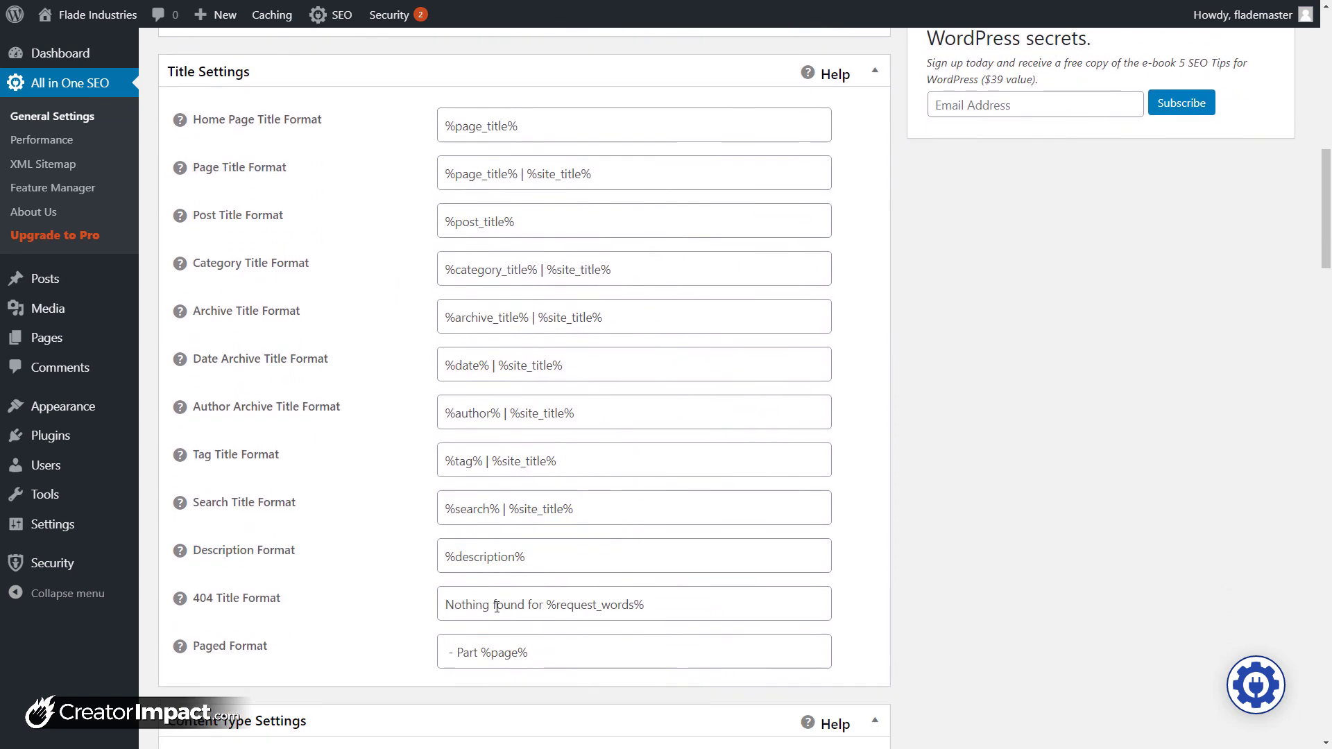
pyautogui.scroll(-9, 497, 607)
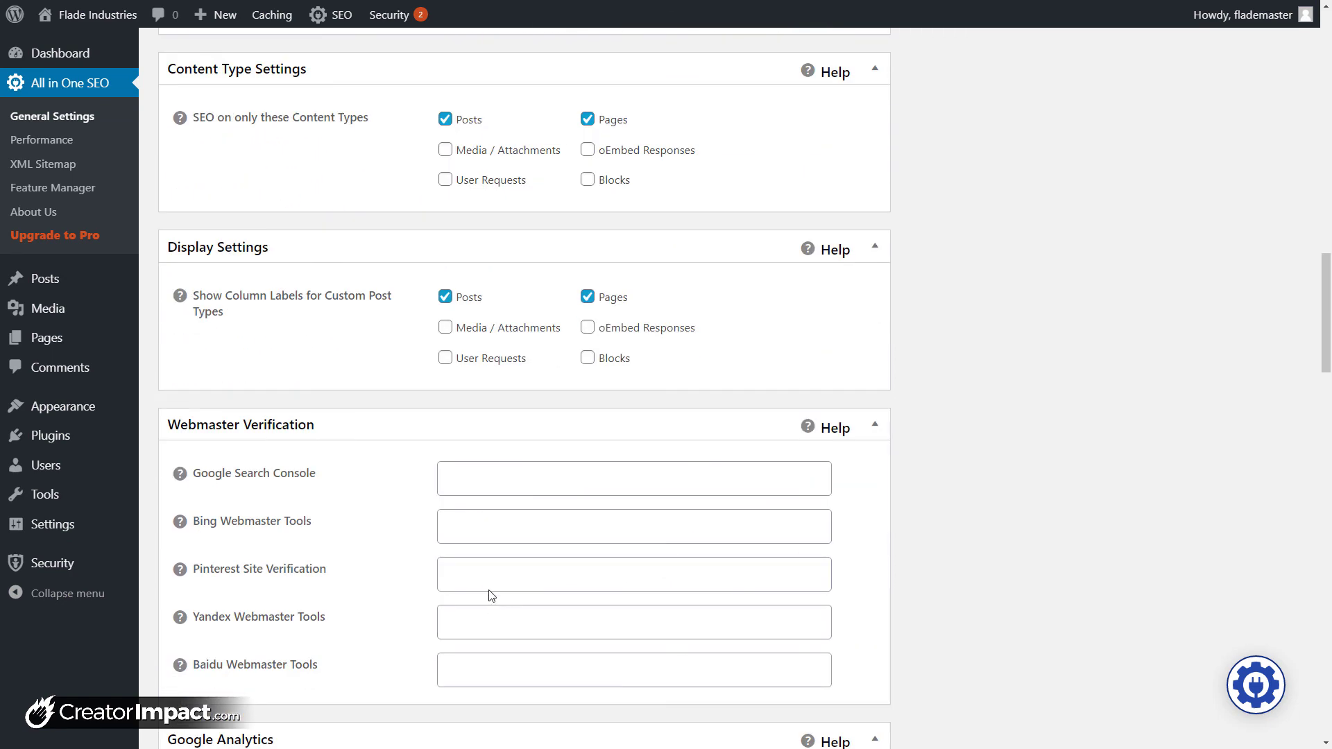
pyautogui.scroll(-4, 387, 315)
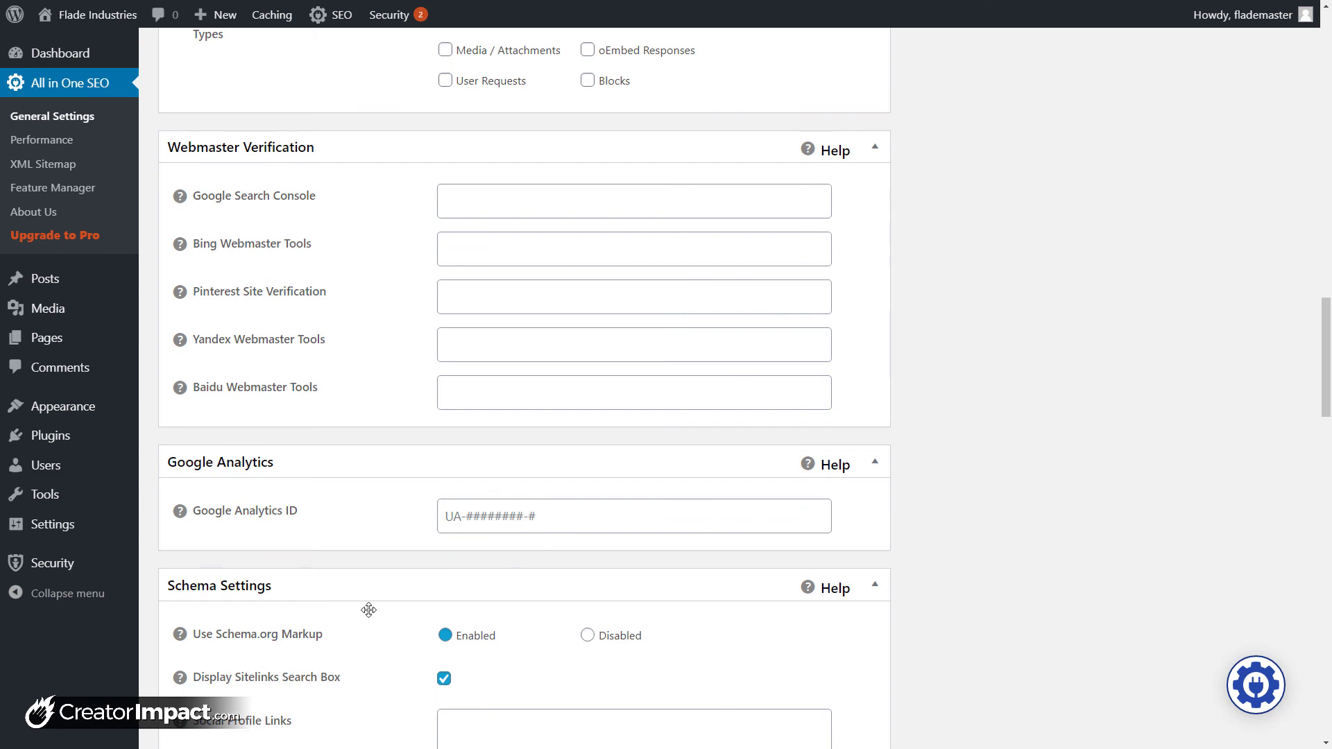
pyautogui.scroll(-10, 360, 479)
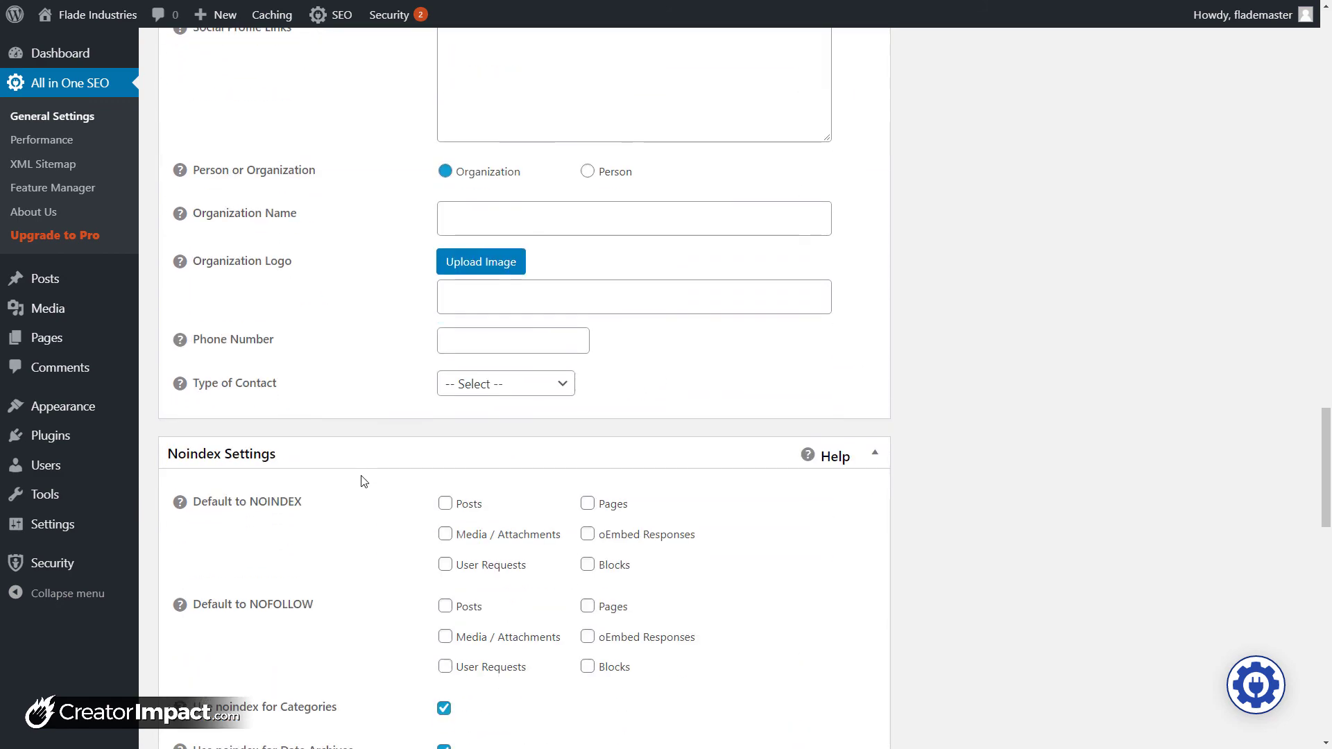
pyautogui.scroll(-11, 342, 476)
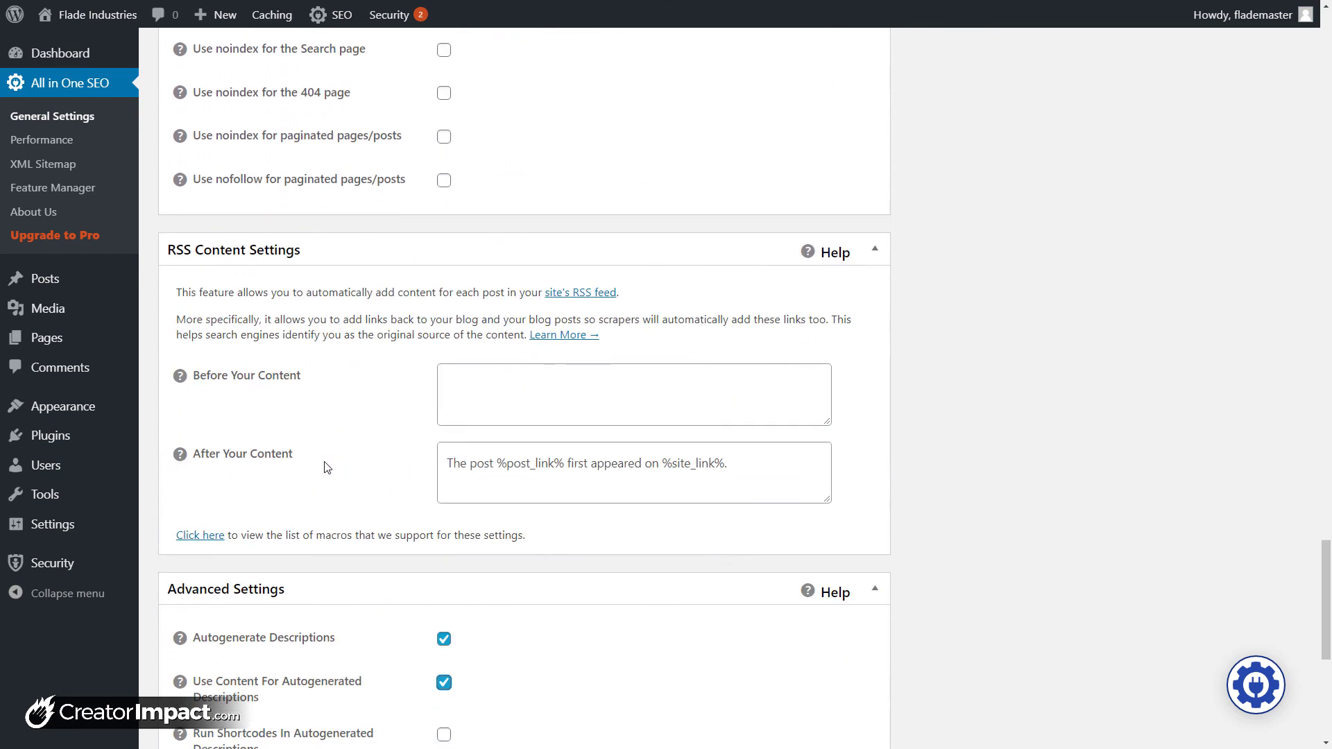
pyautogui.scroll(-7, 360, 479)
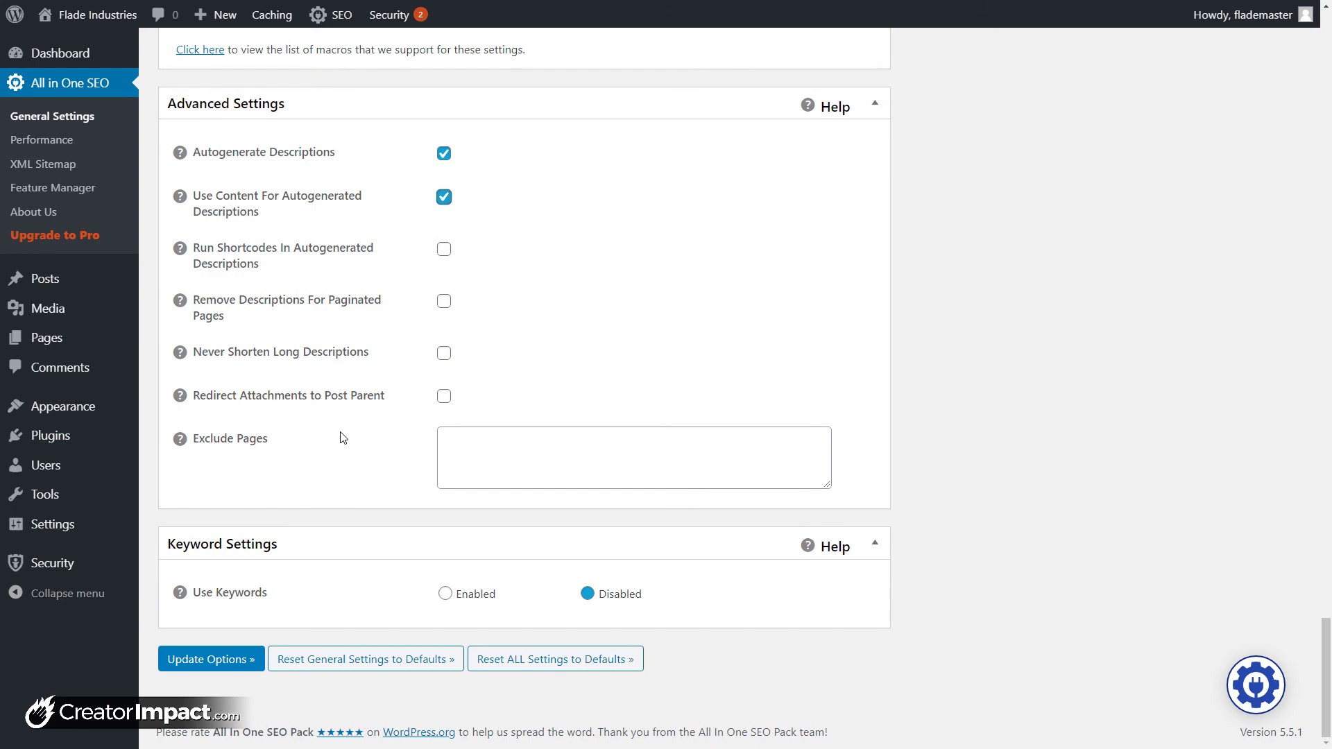
pyautogui.click(220, 660)
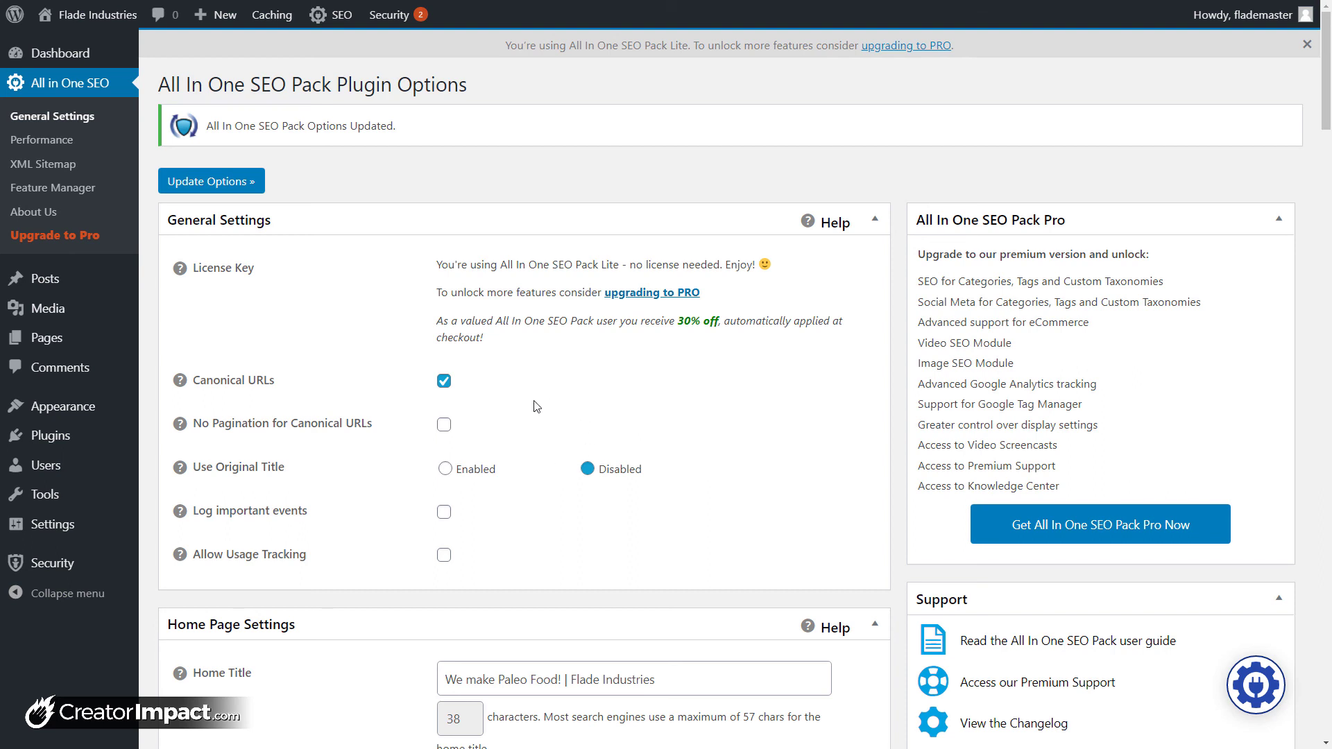
# Step: Check the Options Updated confirmation for the saved All in One SEO settings
pyautogui.moveTo(43, 568)
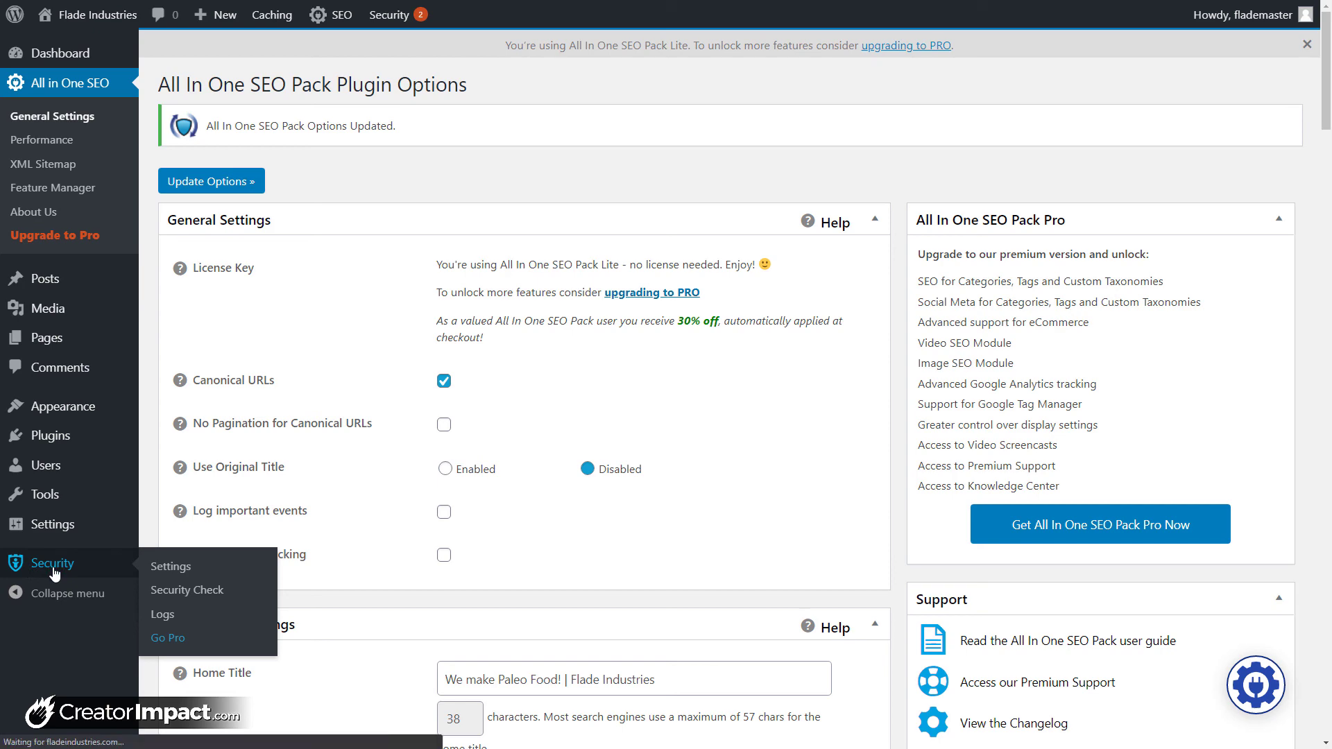
# Step: Run the iThemes Security check from Security > Settings with Secure Site
pyautogui.click(62, 526)
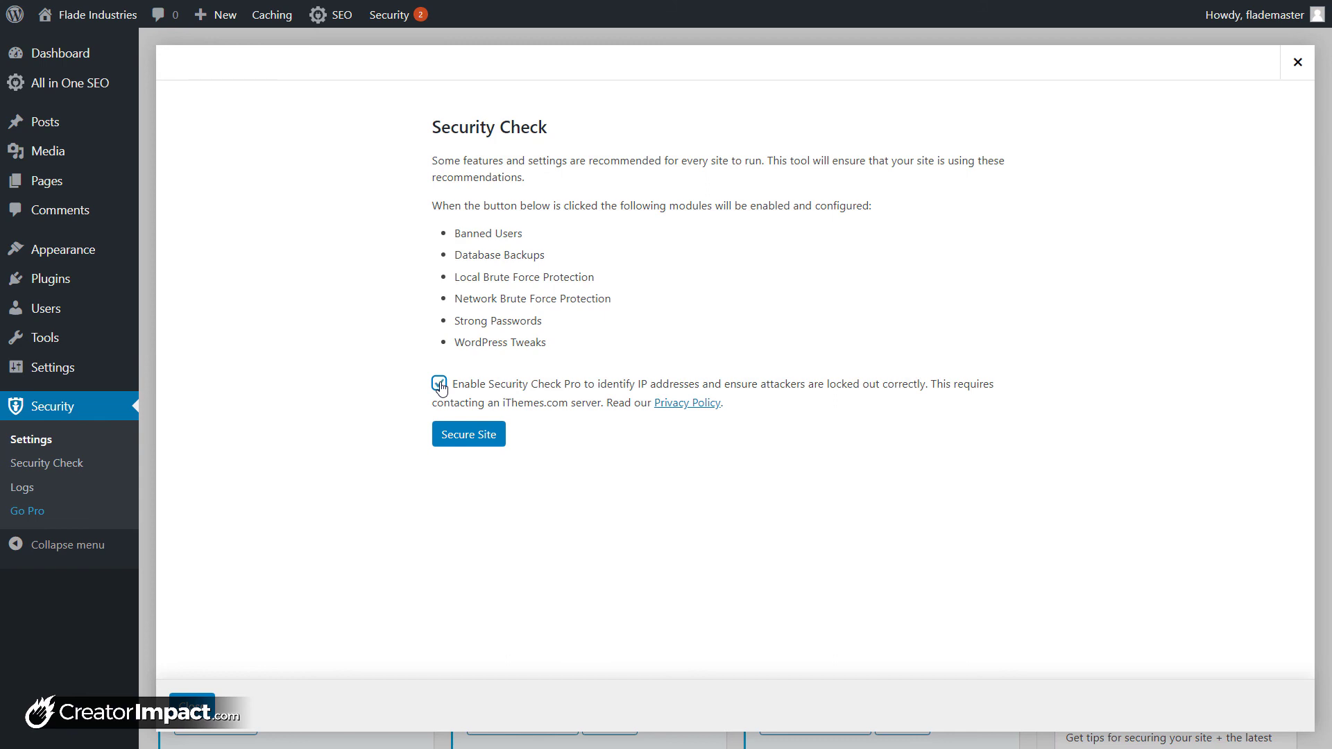
pyautogui.click(469, 436)
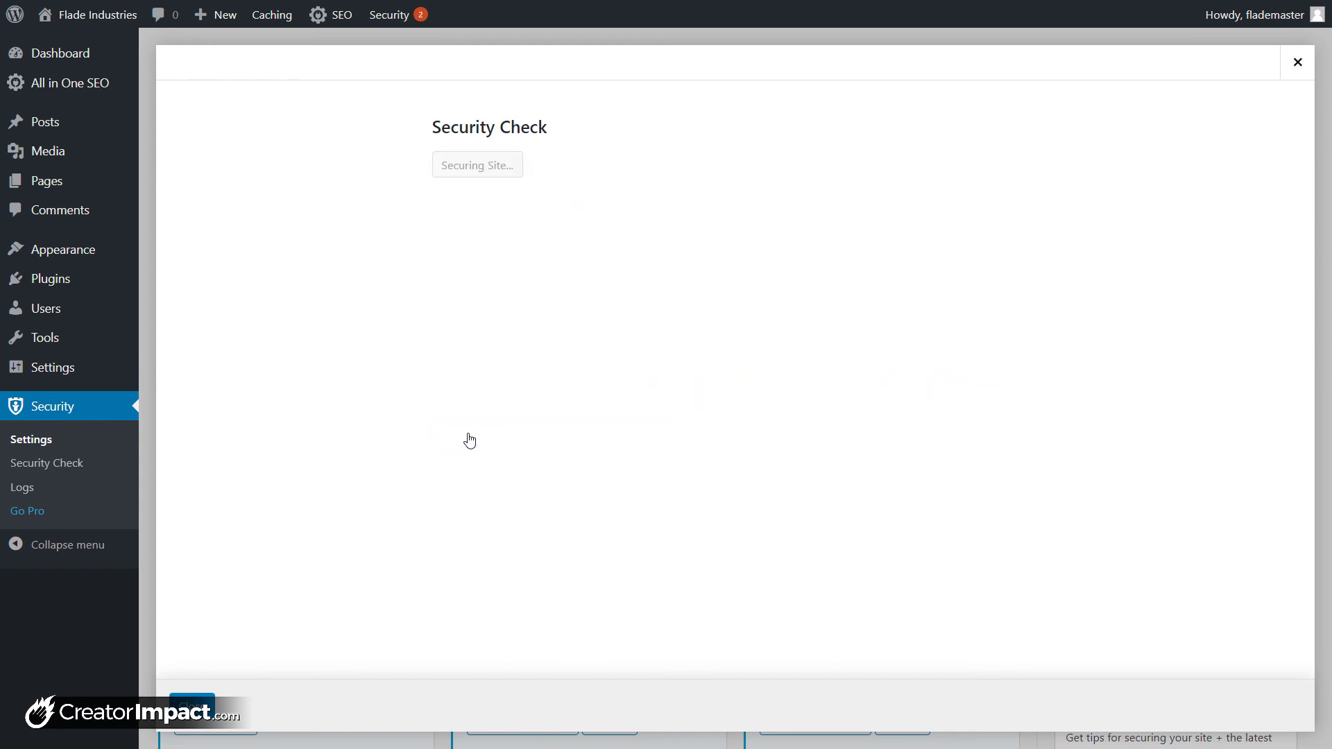
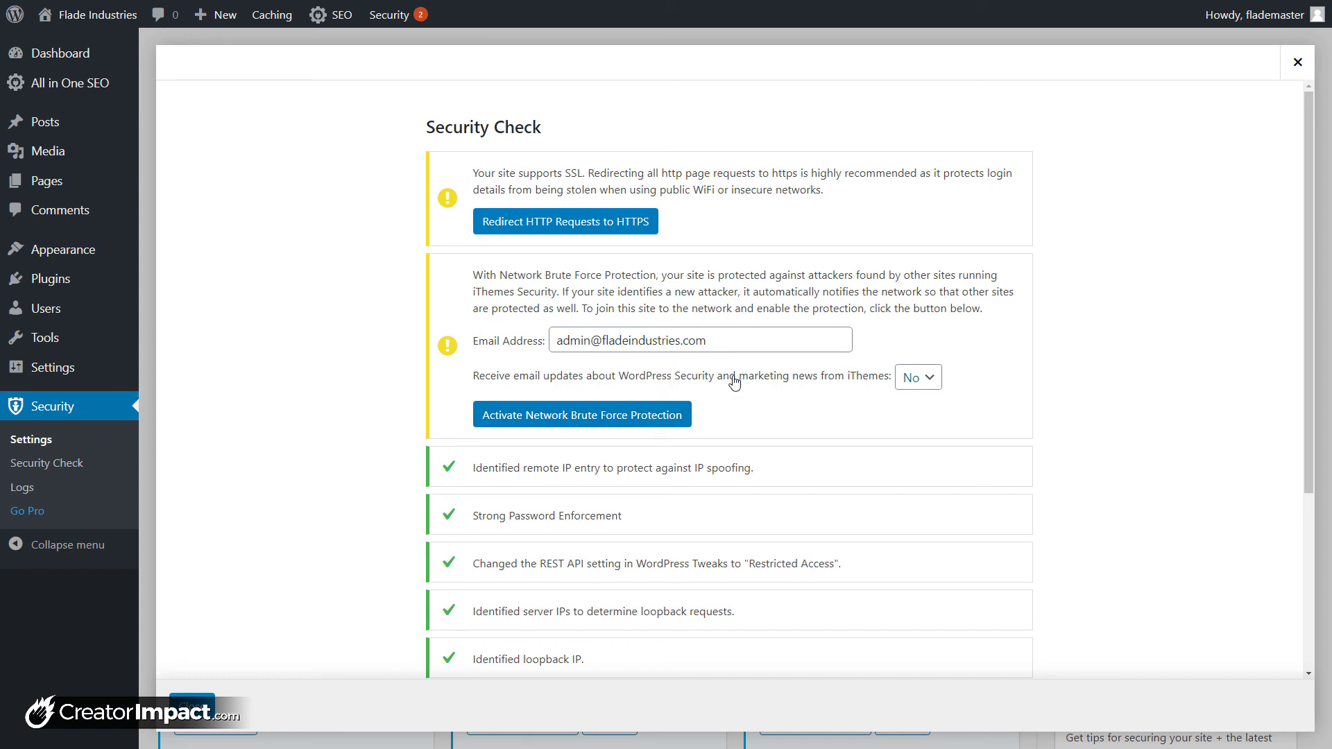
# Step: Activate Network Brute Force Protection and close the Security Check window
pyautogui.click(640, 416)
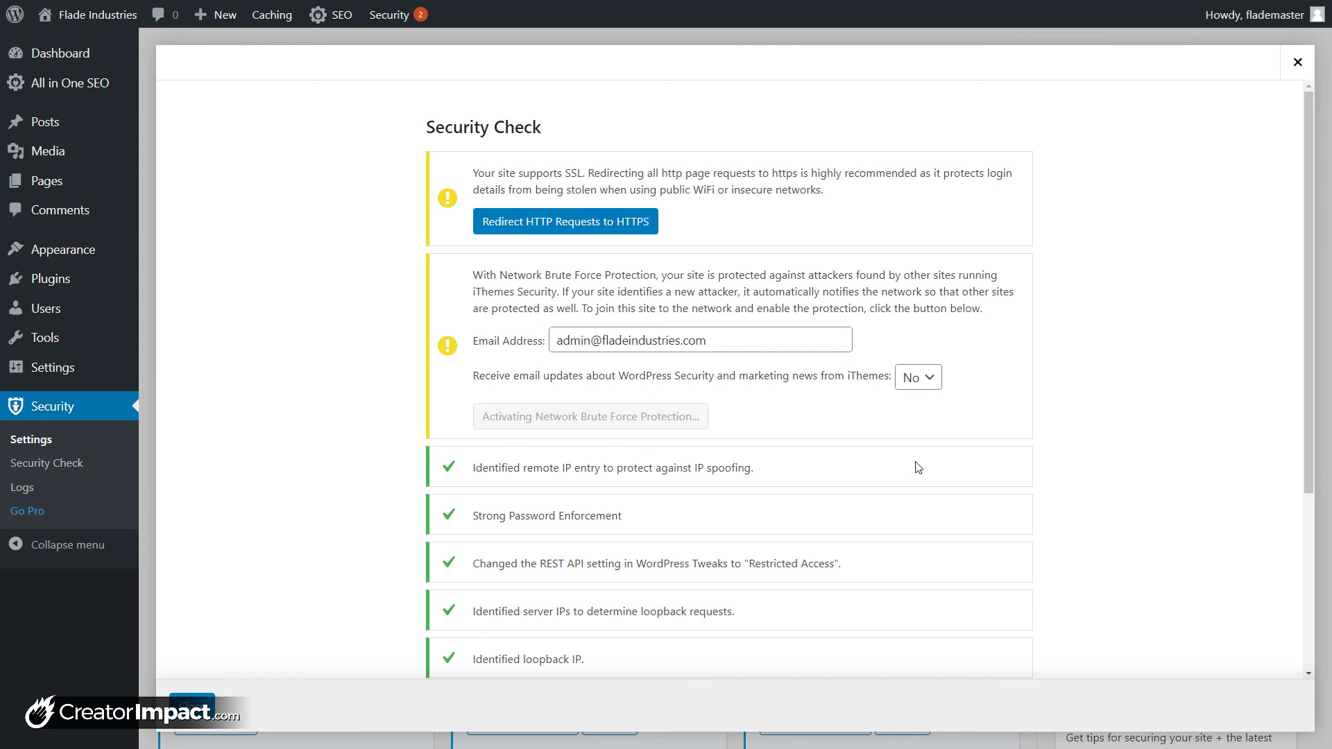
pyautogui.scroll(-3, 513, 555)
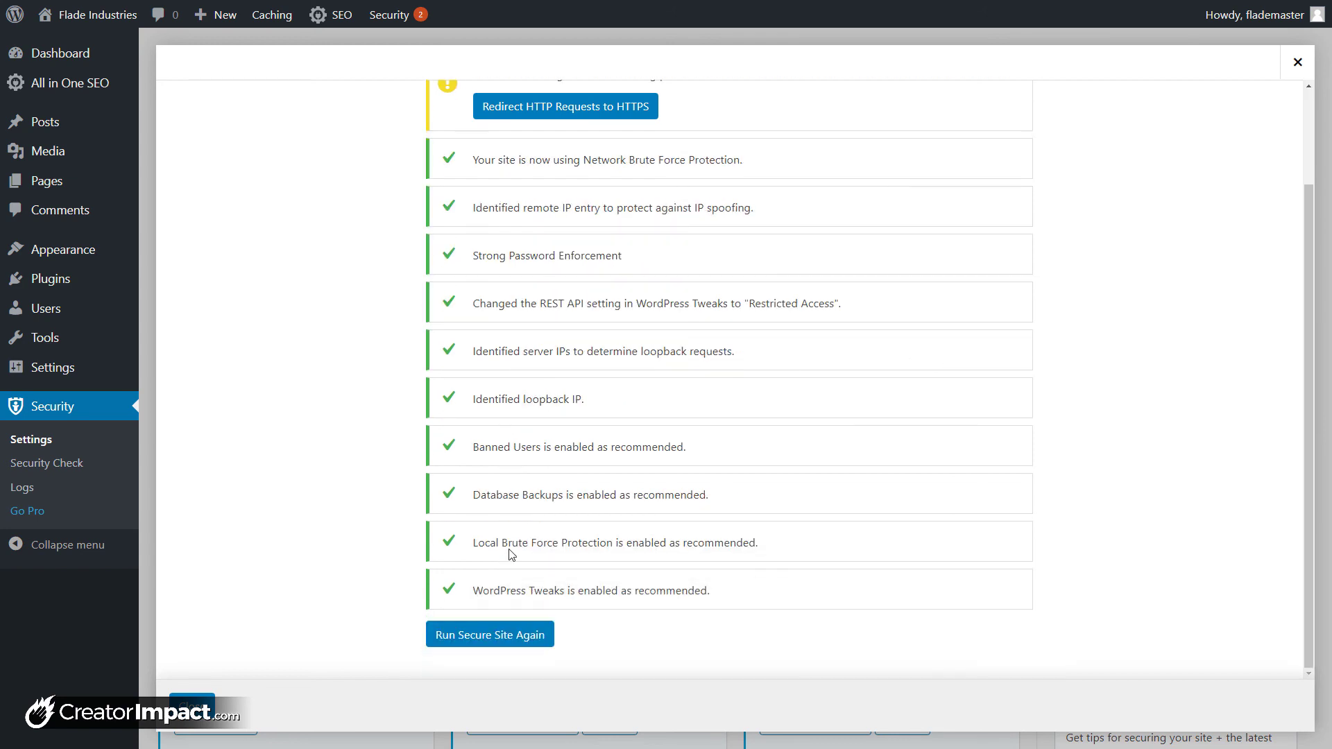
pyautogui.click(192, 706)
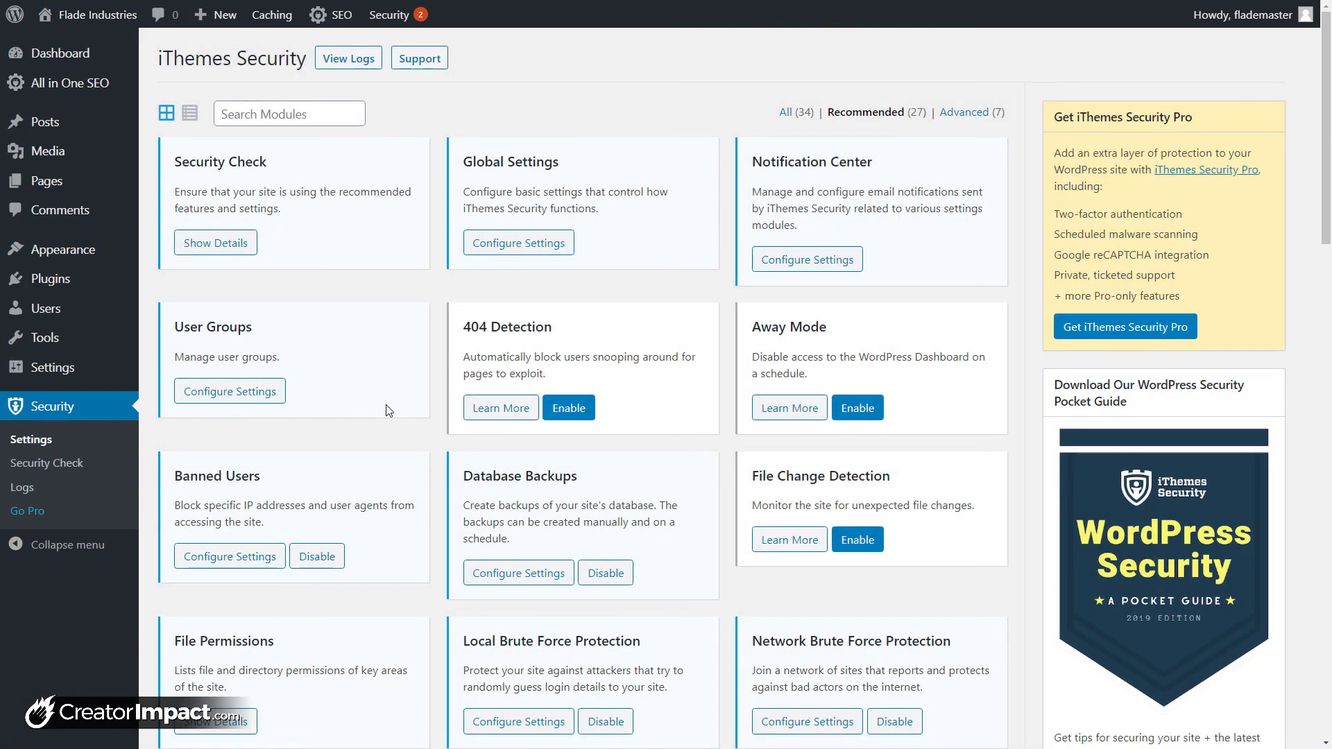
# Step: Set the Database Backups method to Email Only
pyautogui.click(516, 579)
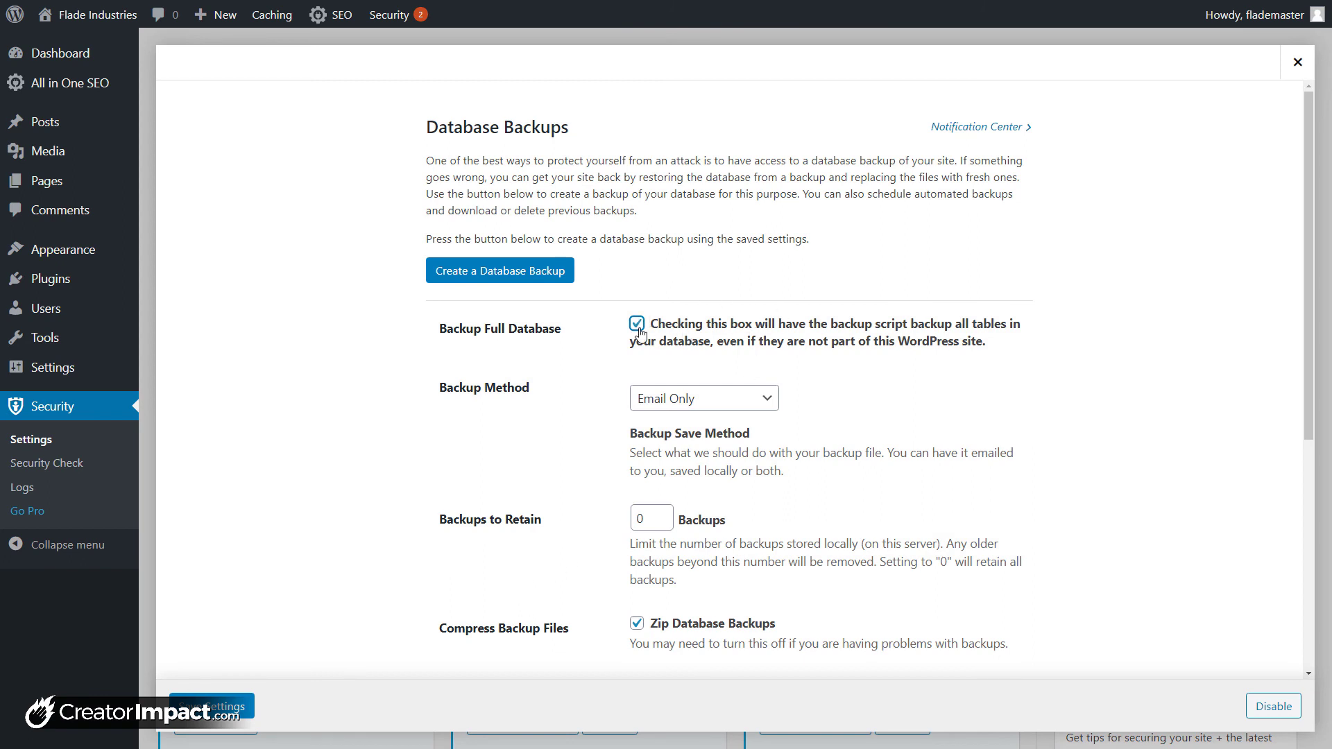
pyautogui.click(659, 401)
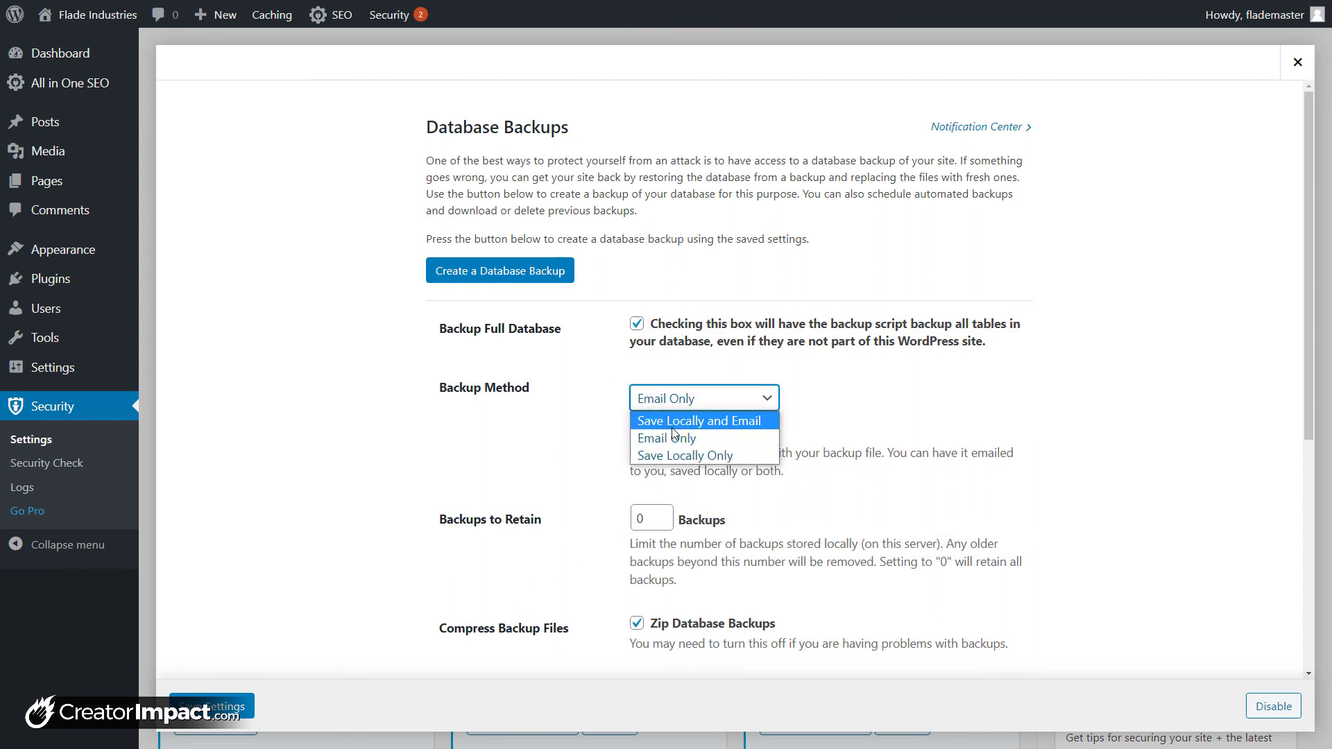
pyautogui.click(672, 428)
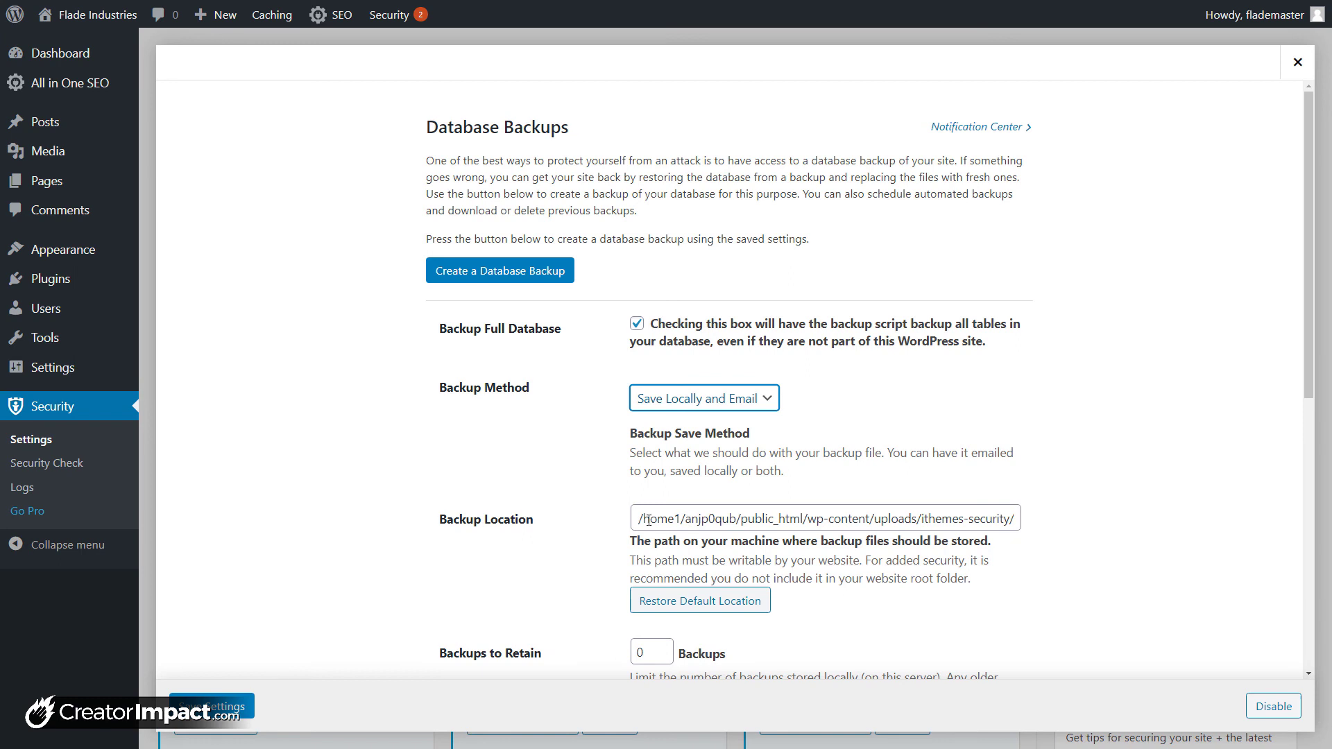
pyautogui.moveTo(648, 520); pyautogui.dragTo(1041, 537)
pyautogui.click(708, 401)
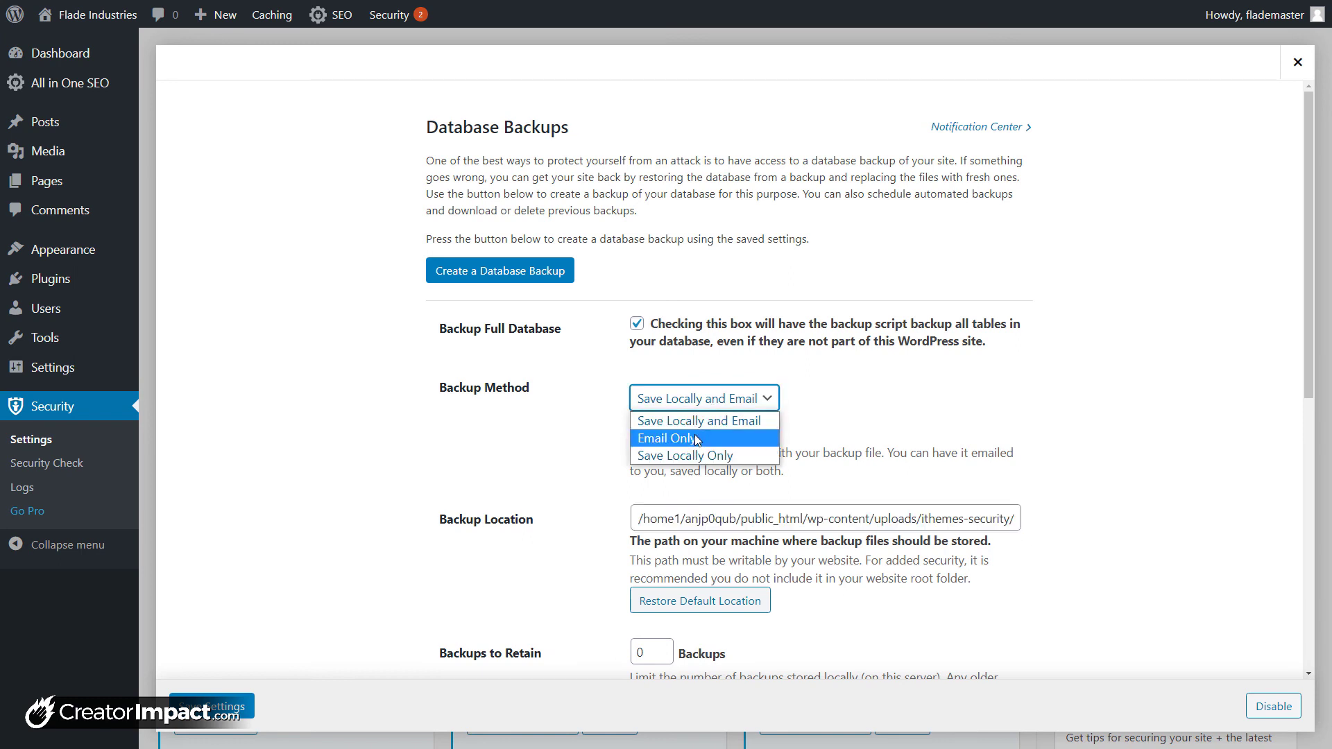
pyautogui.click(697, 437)
# Step: Enable scheduled database backups every 3 days and save the backup settings
pyautogui.scroll(-2, 584, 466)
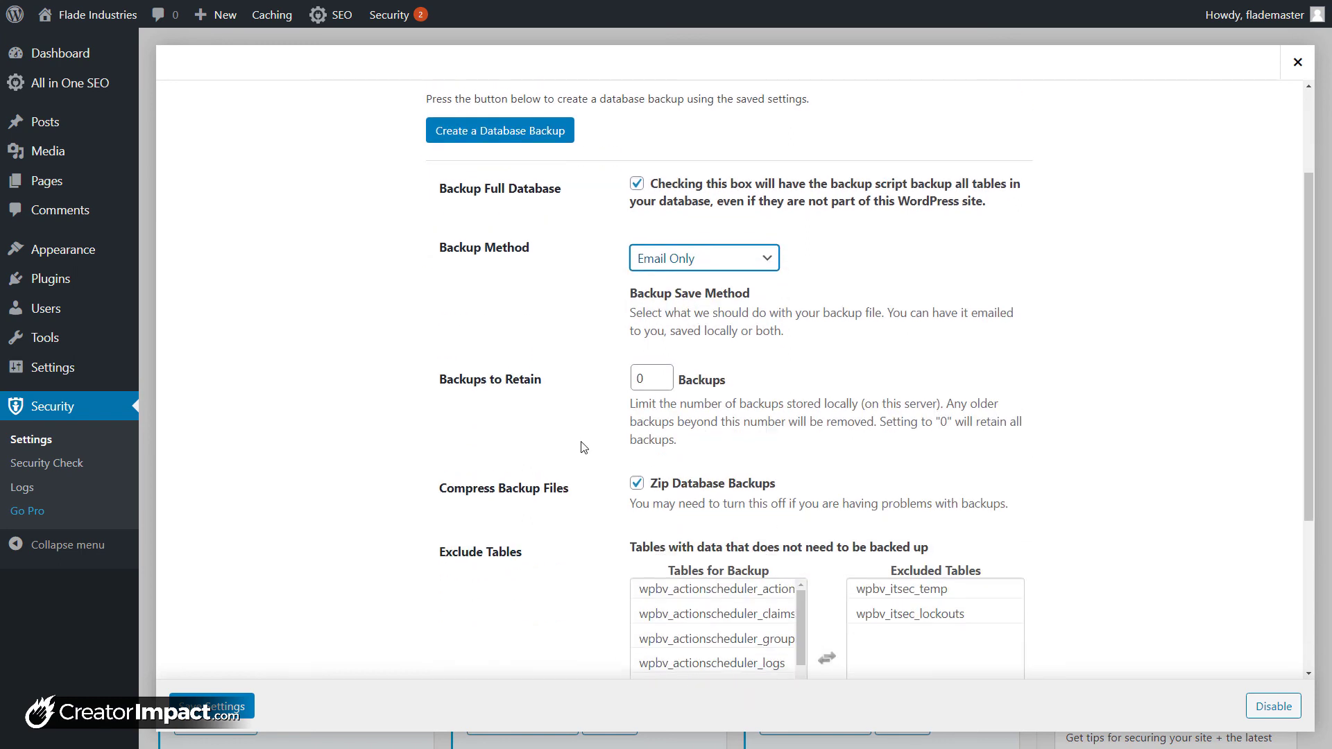
pyautogui.scroll(-3, 756, 292)
pyautogui.scroll(-1, 756, 291)
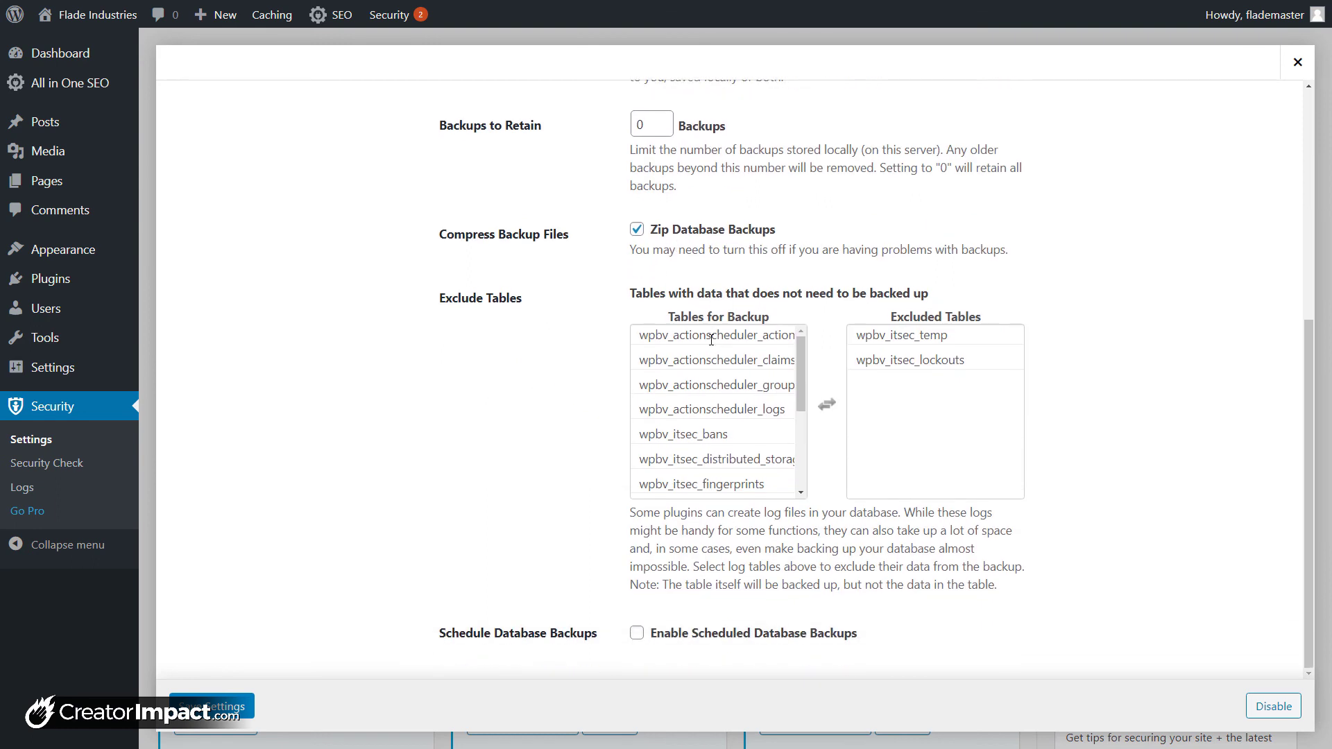
pyautogui.click(690, 434)
pyautogui.click(636, 635)
pyautogui.scroll(-1, 635, 635)
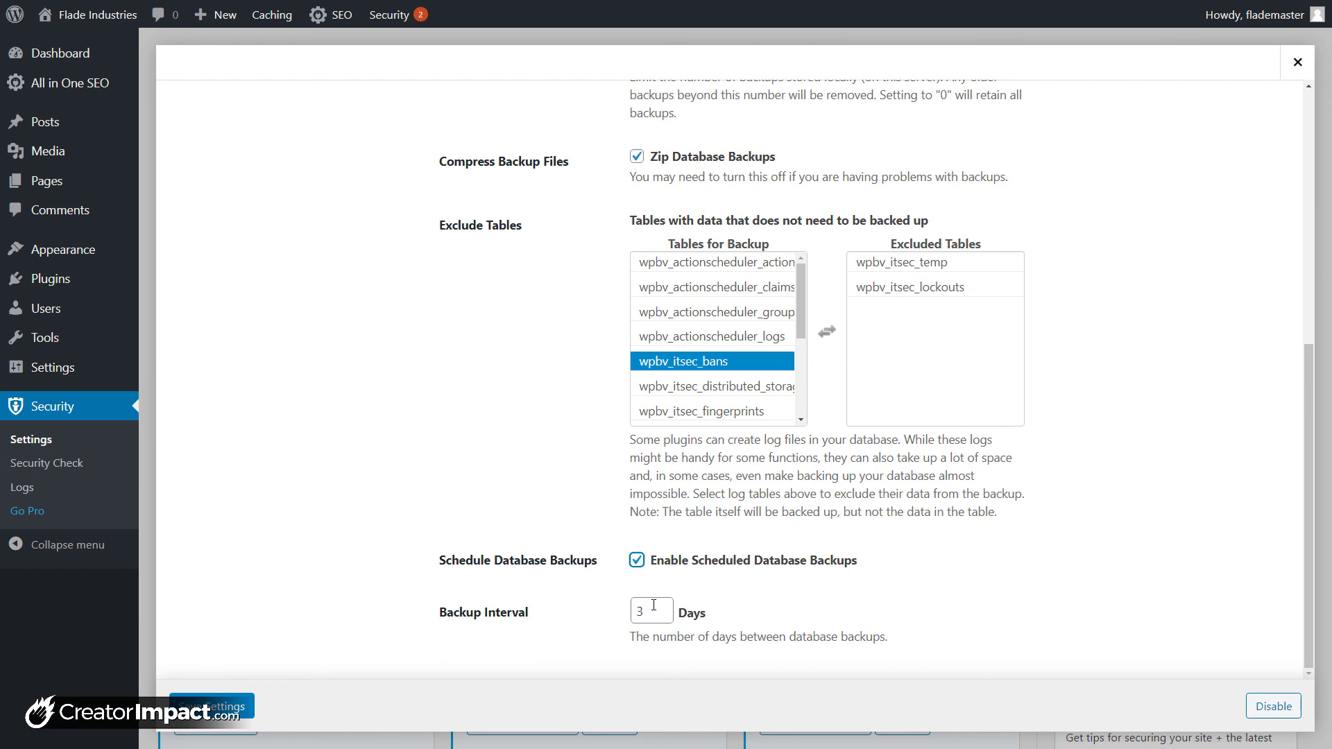
pyautogui.scroll(7, 638, 562)
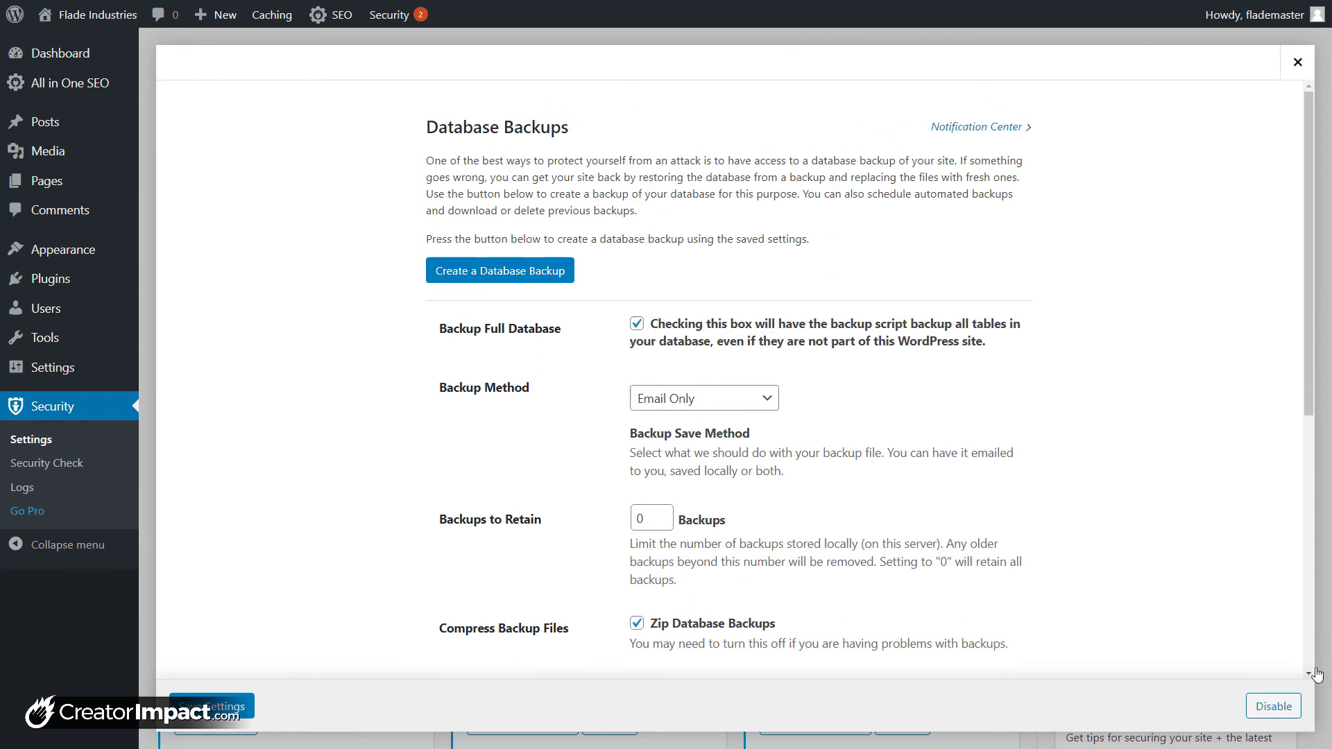
pyautogui.click(215, 705)
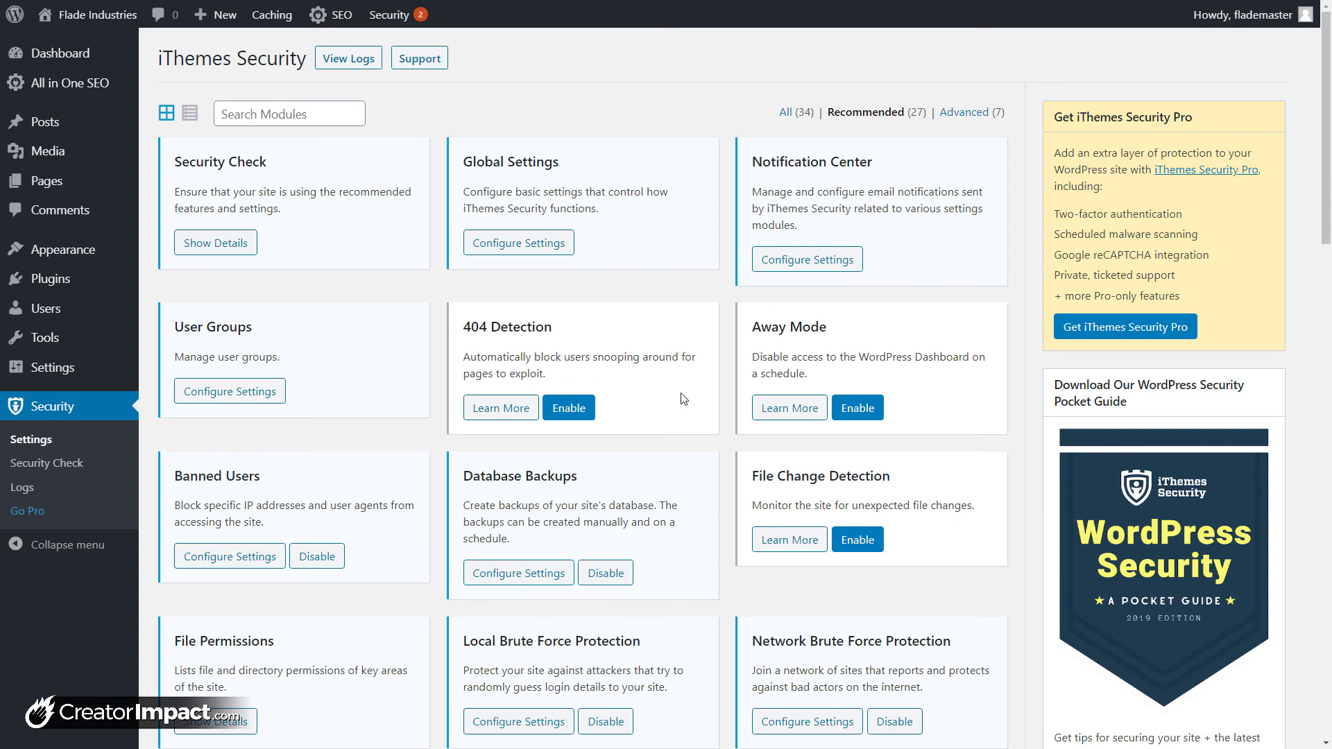
# Step: Save the iThemes Security Global Settings with the Authorized Hosts List left empty
pyautogui.scroll(-1, 713, 433)
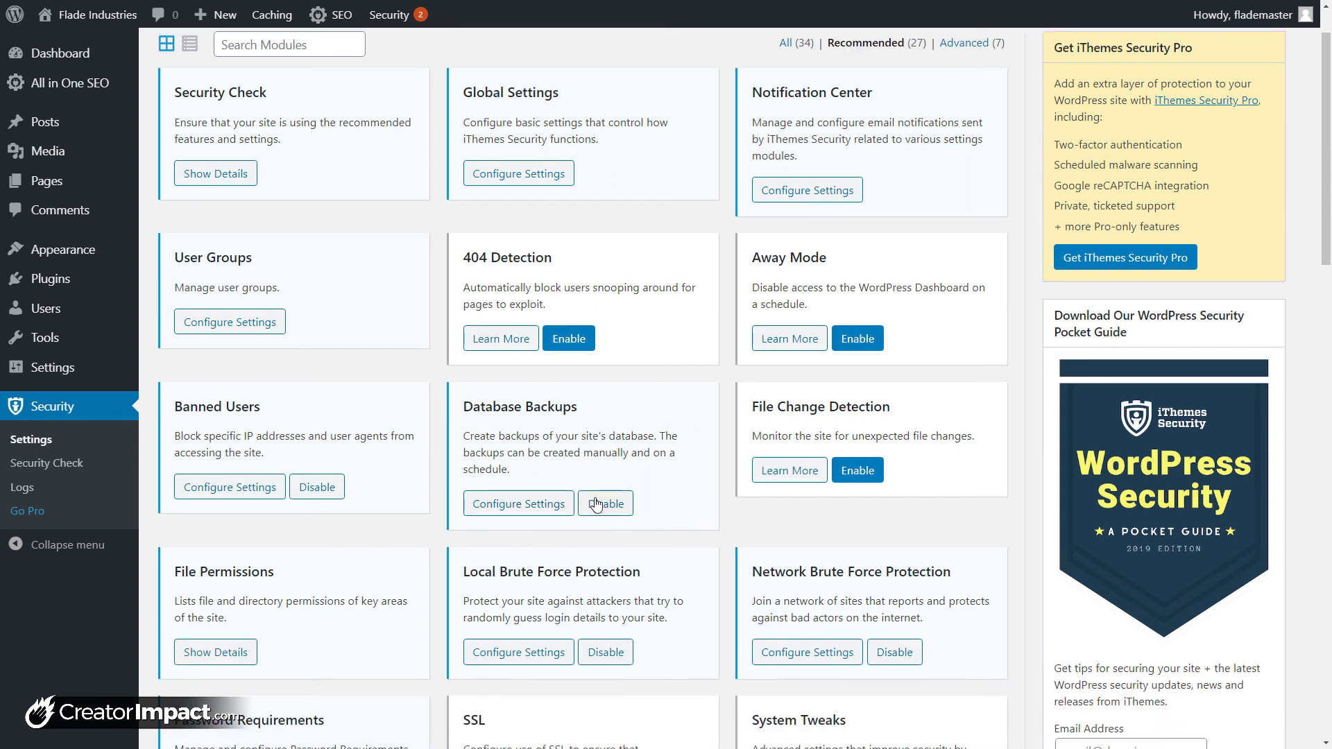
pyautogui.scroll(1, 521, 477)
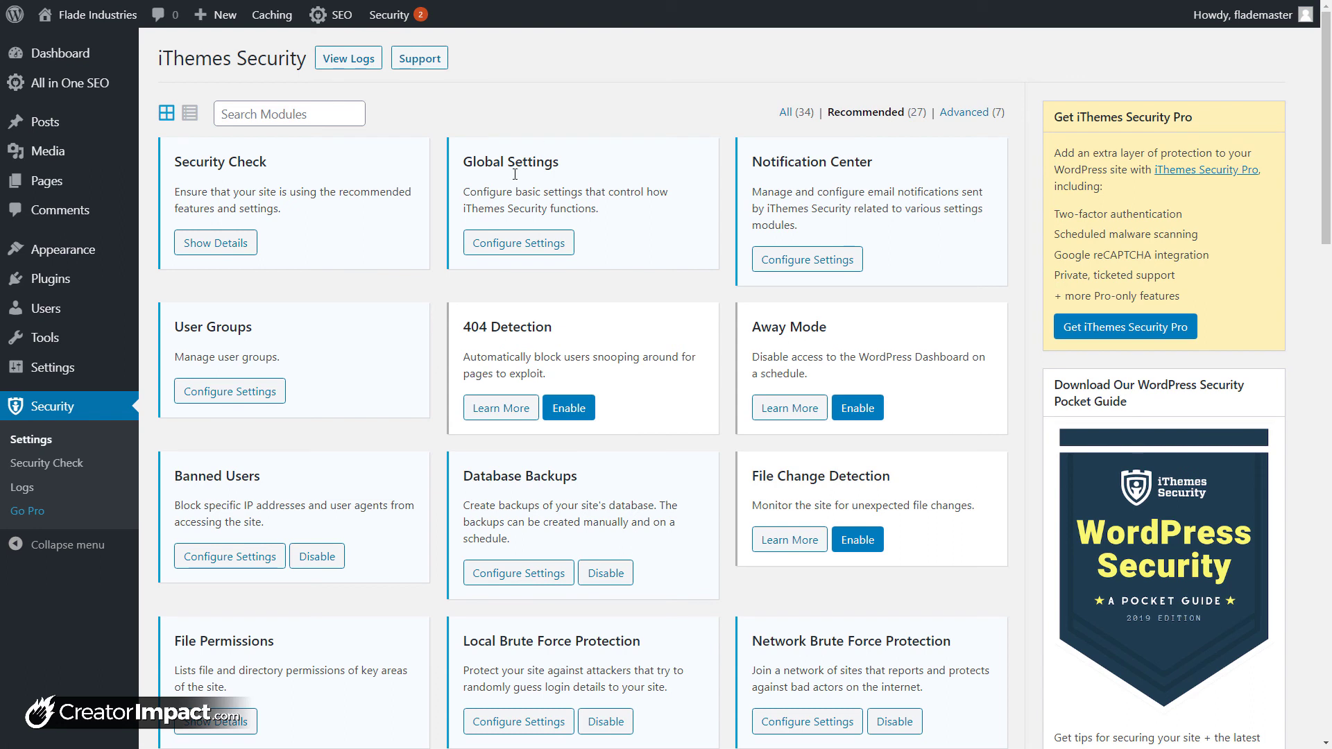
pyautogui.click(507, 251)
pyautogui.scroll(-3, 704, 302)
pyautogui.scroll(-15, 744, 300)
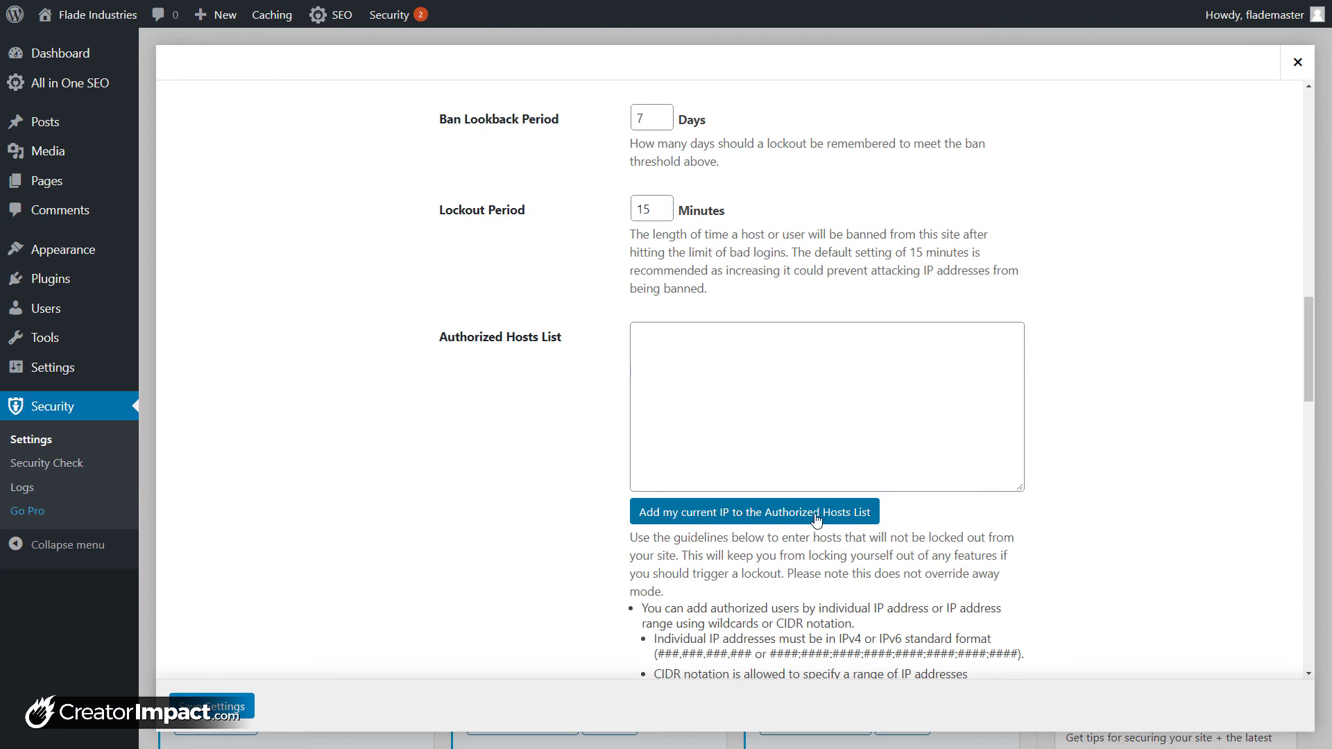
pyautogui.click(722, 366)
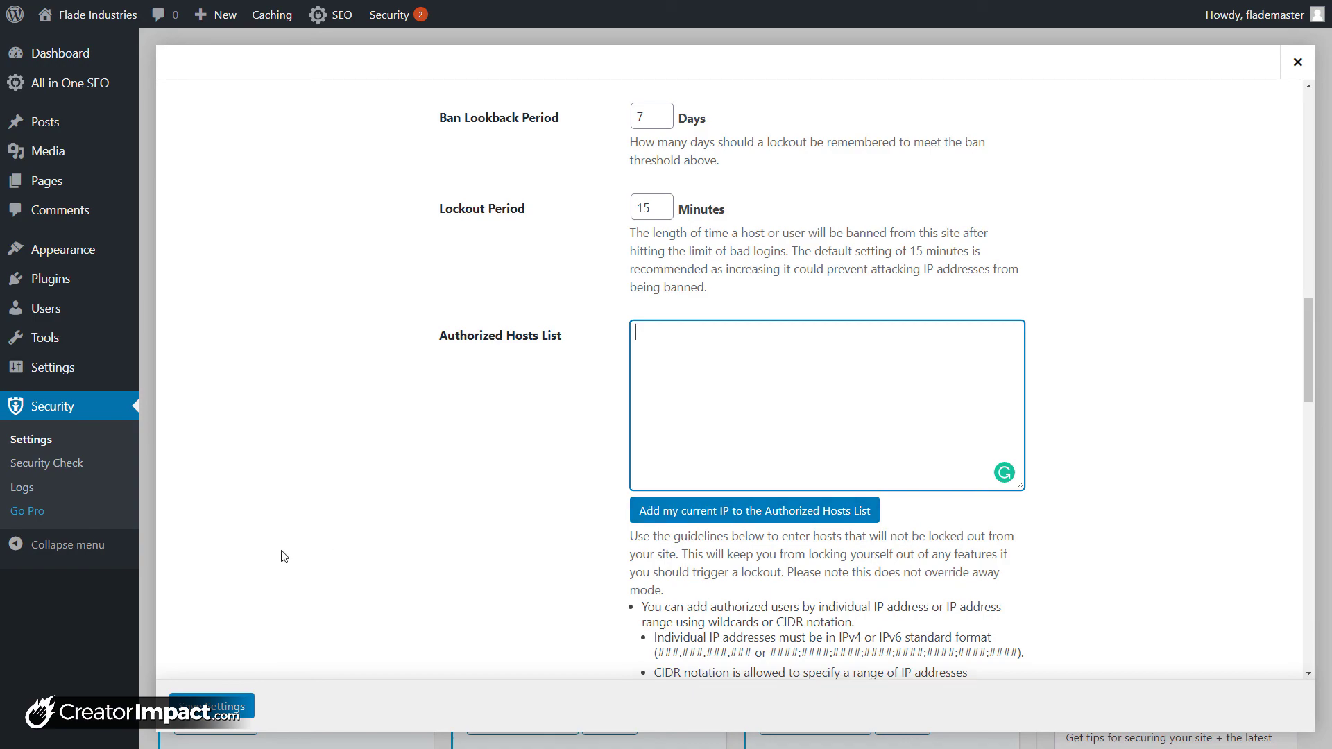
pyautogui.scroll(-4, 750, 513)
pyautogui.click(211, 707)
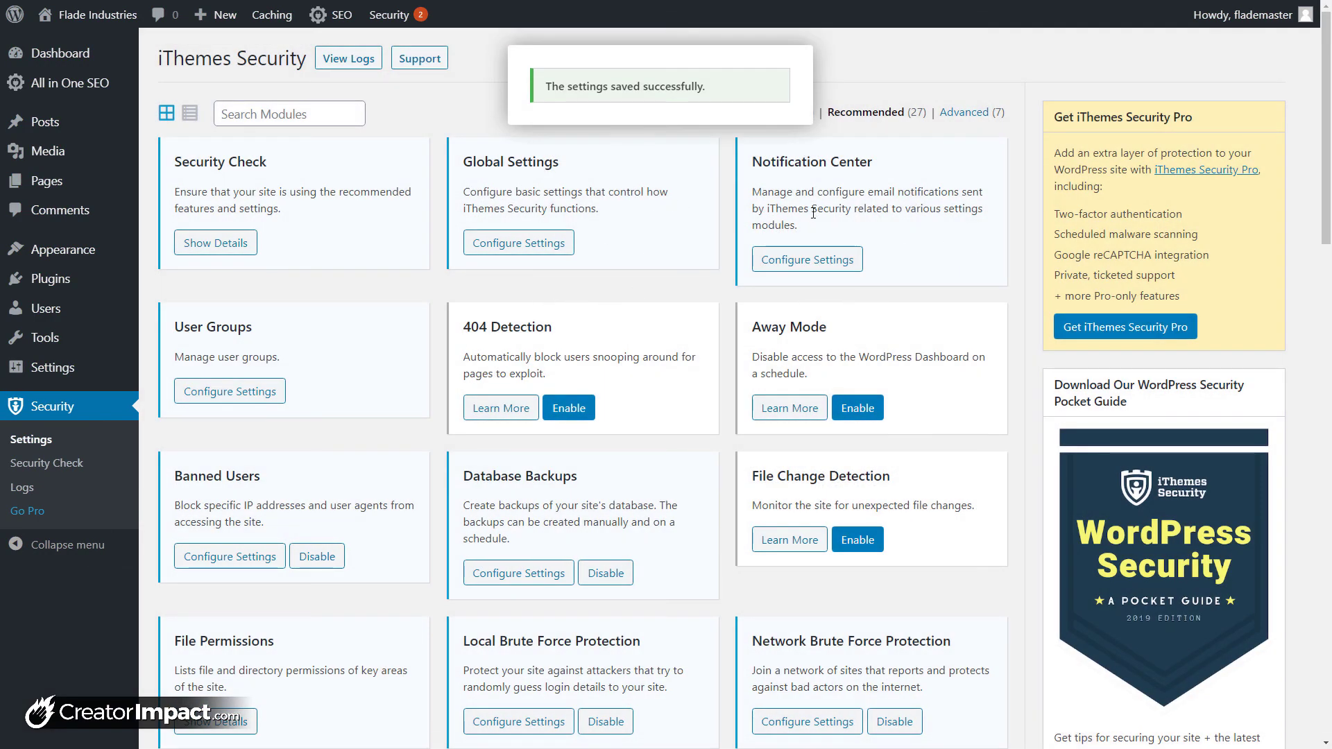
# Step: Turn off the Security Digest and Site Lockouts emails and save the Notification Center
pyautogui.click(806, 266)
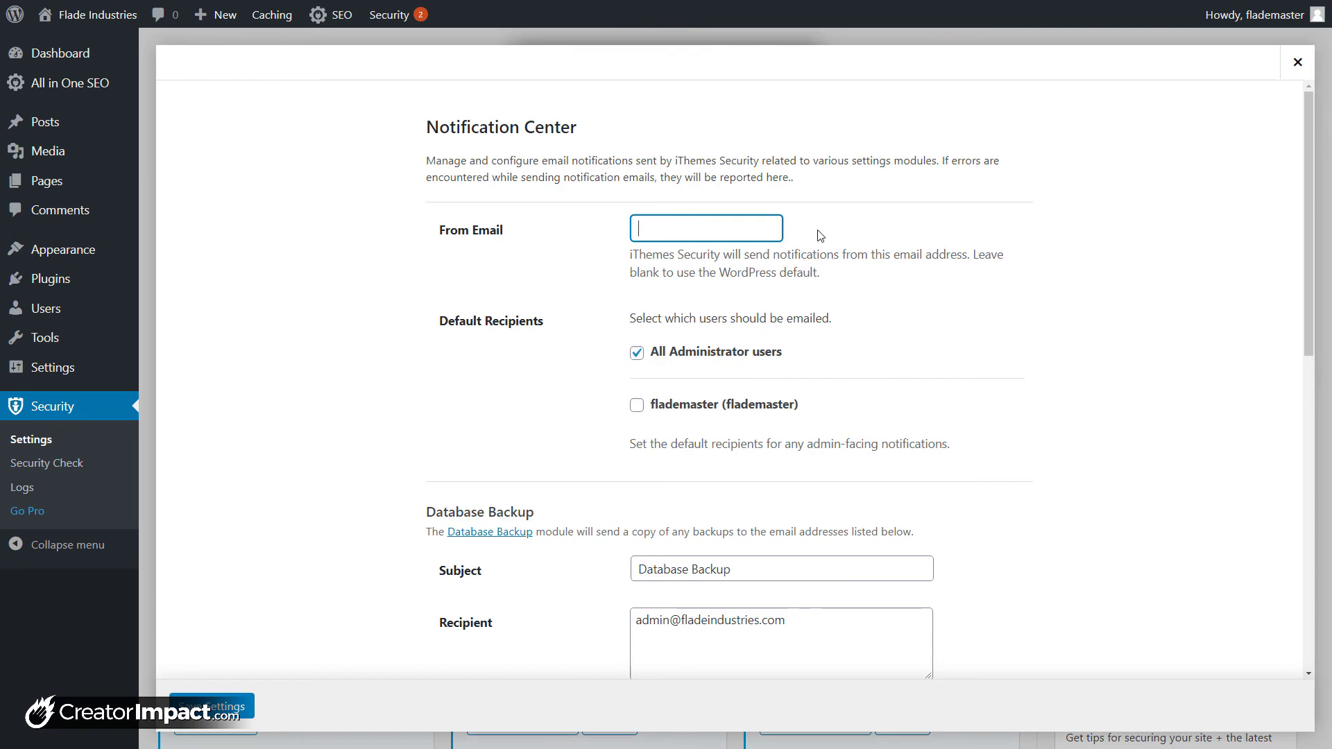
pyautogui.scroll(-4, 710, 270)
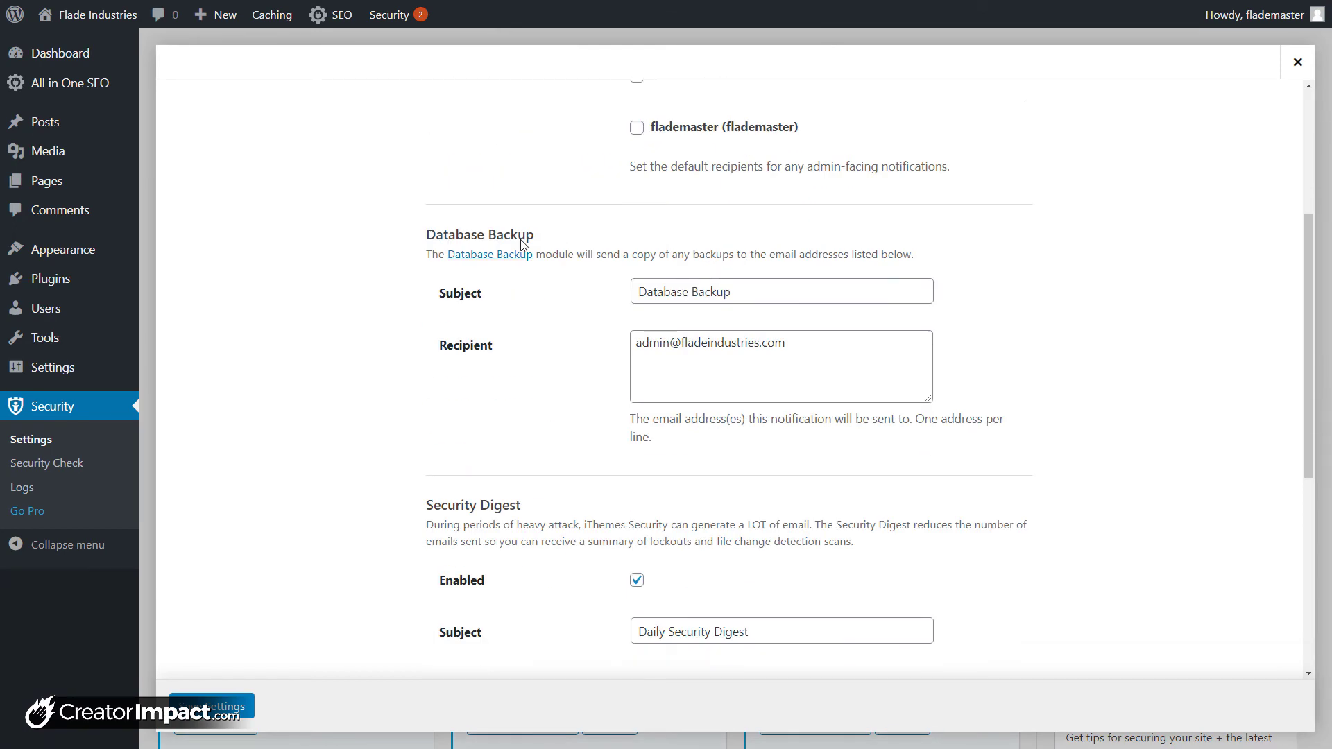
pyautogui.click(752, 356)
pyautogui.scroll(-4, 735, 340)
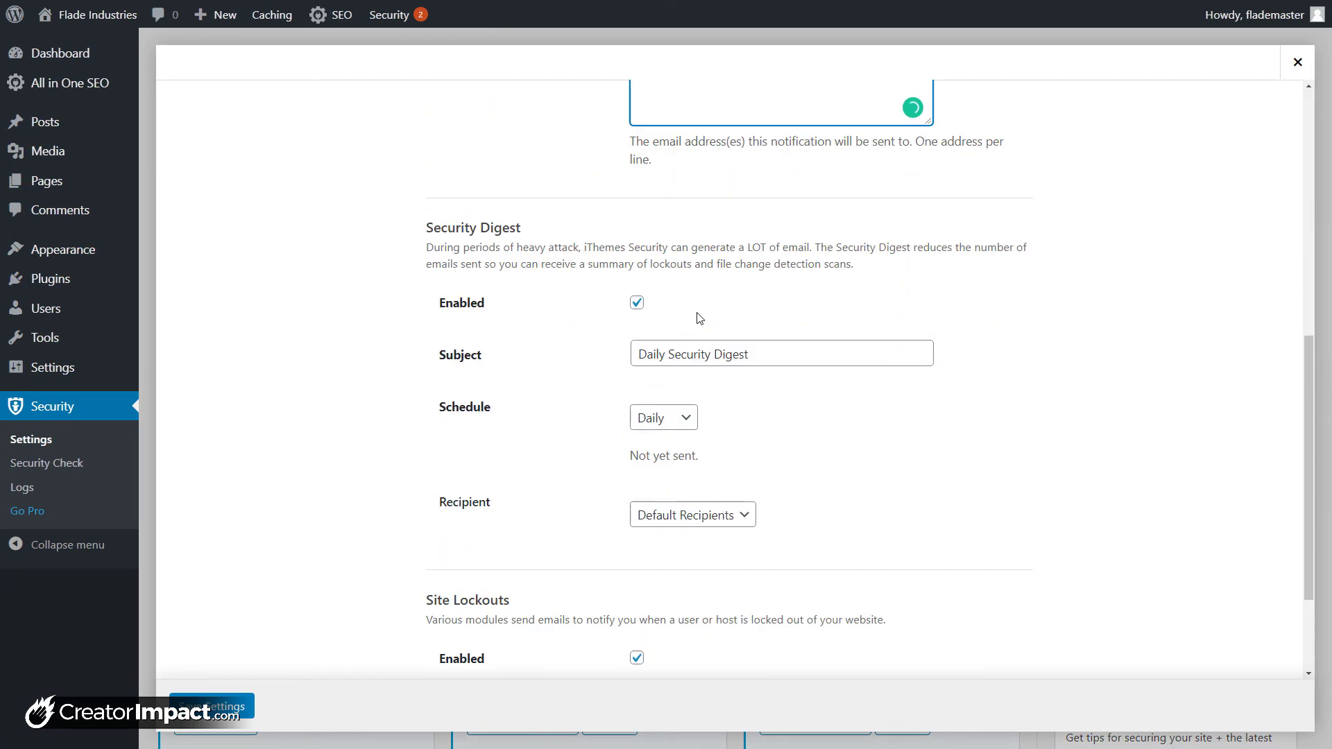
pyautogui.moveTo(430, 227); pyautogui.dragTo(710, 264)
pyautogui.click(638, 305)
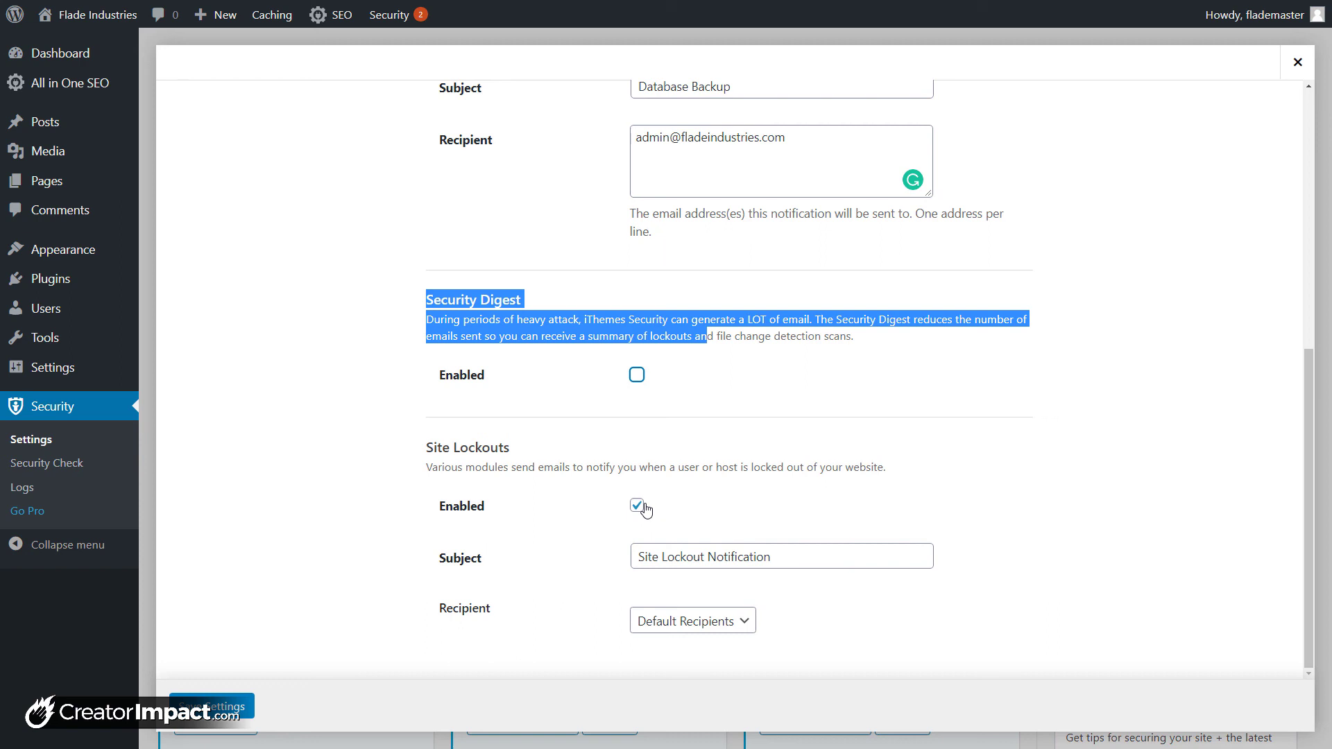
pyautogui.moveTo(427, 443); pyautogui.dragTo(512, 467)
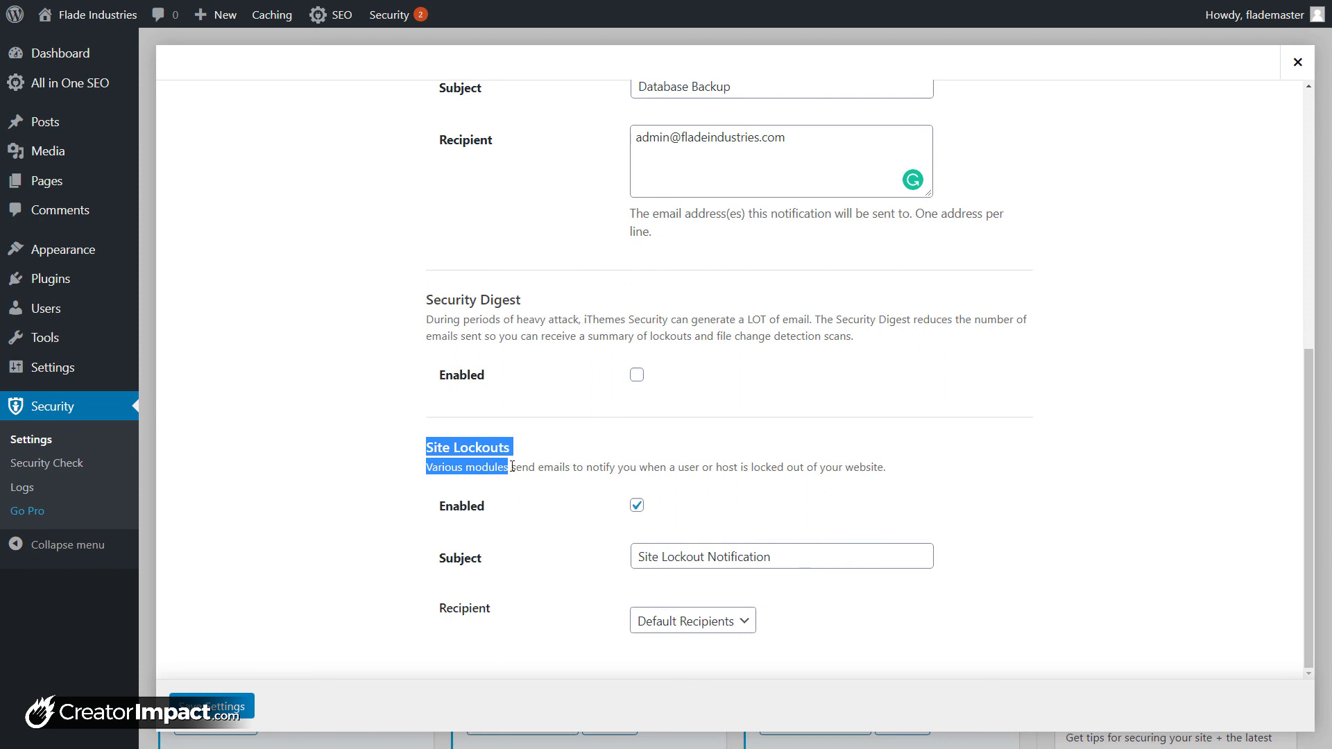
pyautogui.click(637, 506)
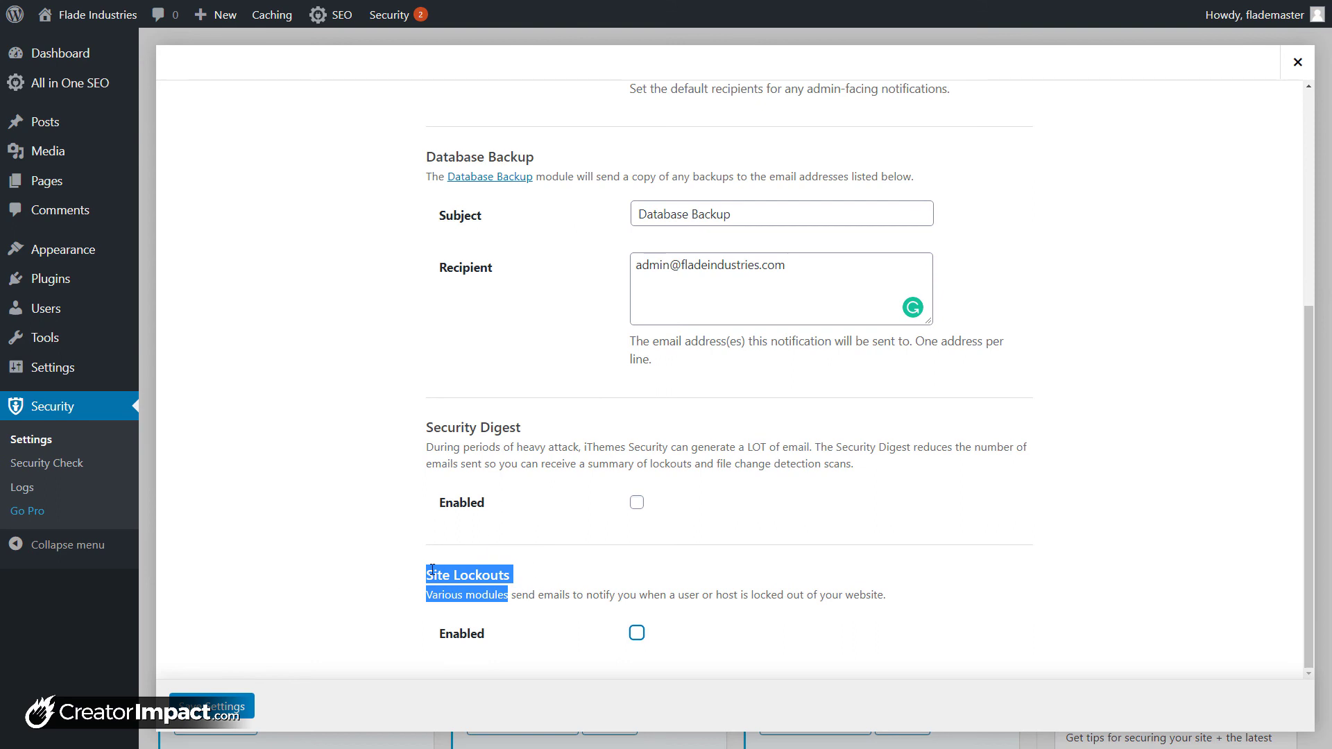
pyautogui.click(452, 575)
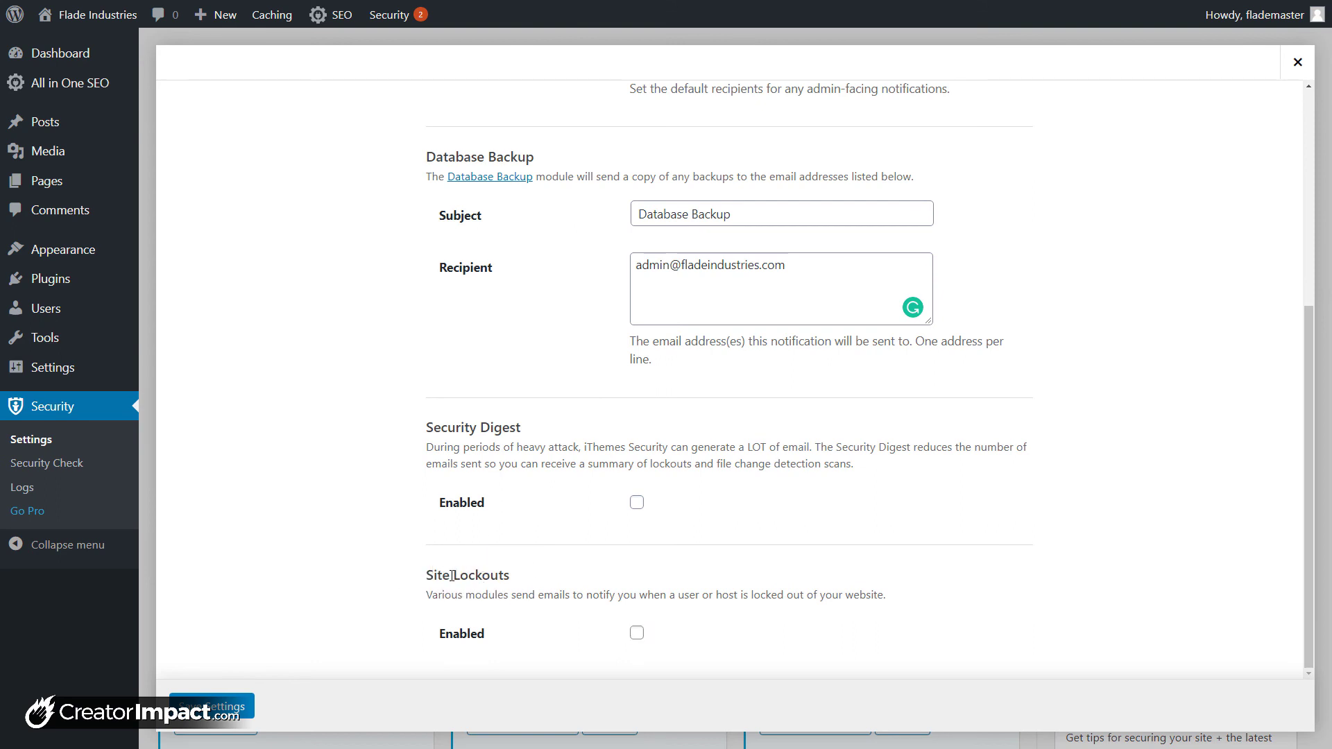
pyautogui.click(216, 704)
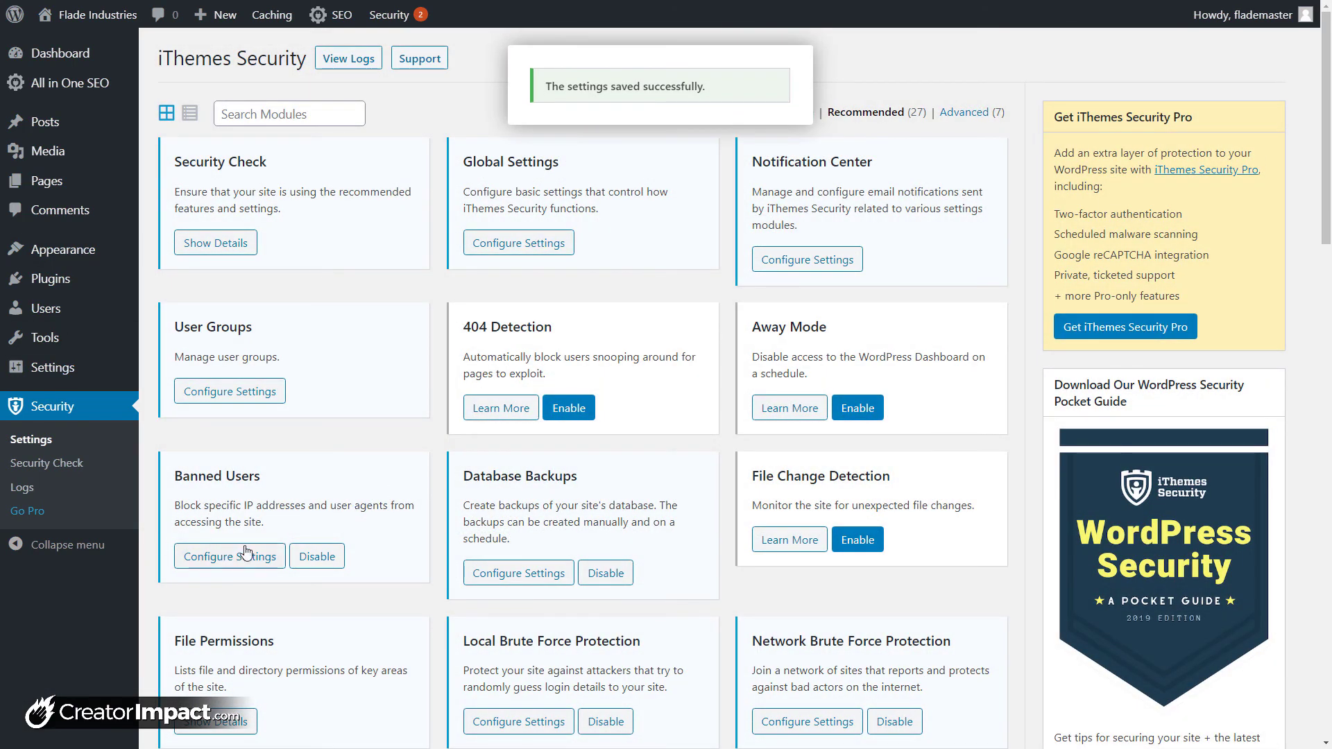
# Step: Enable 404 Detection and save it with a 5-minute check period and 20-error threshold
pyautogui.click(580, 418)
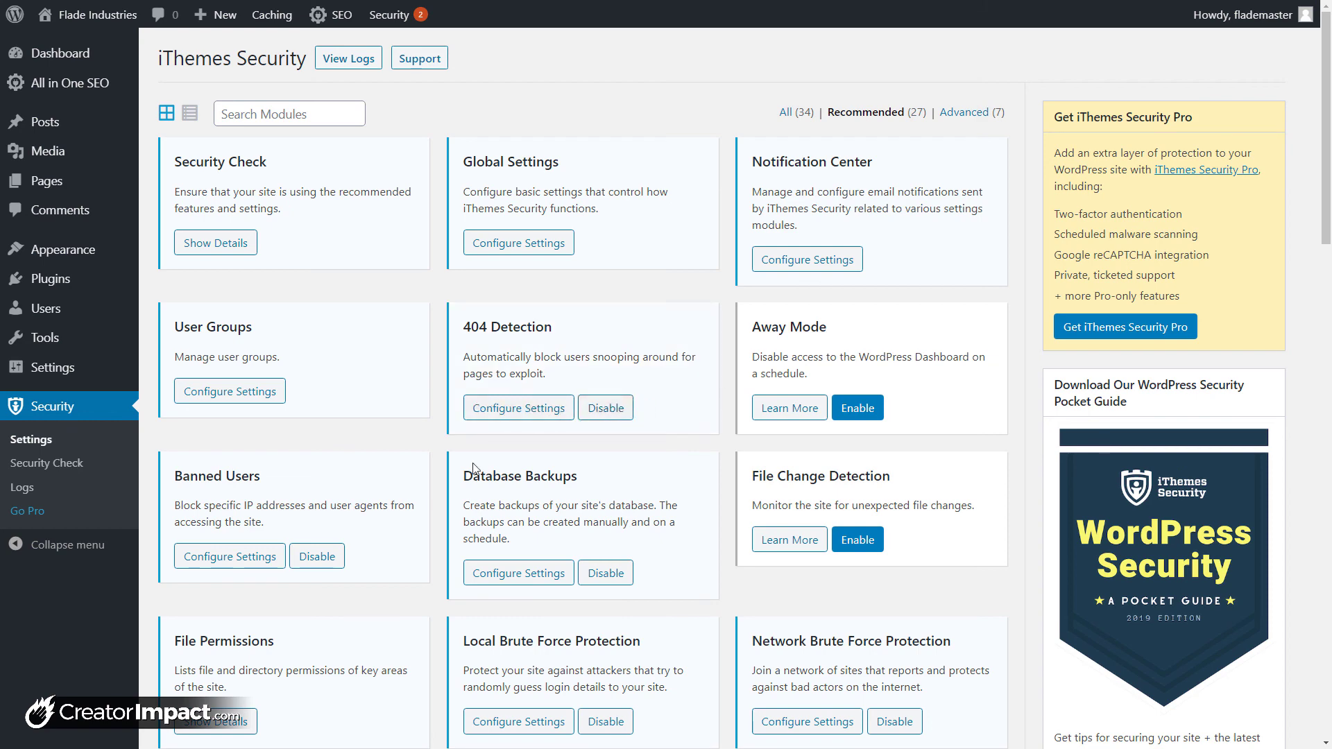
pyautogui.click(532, 414)
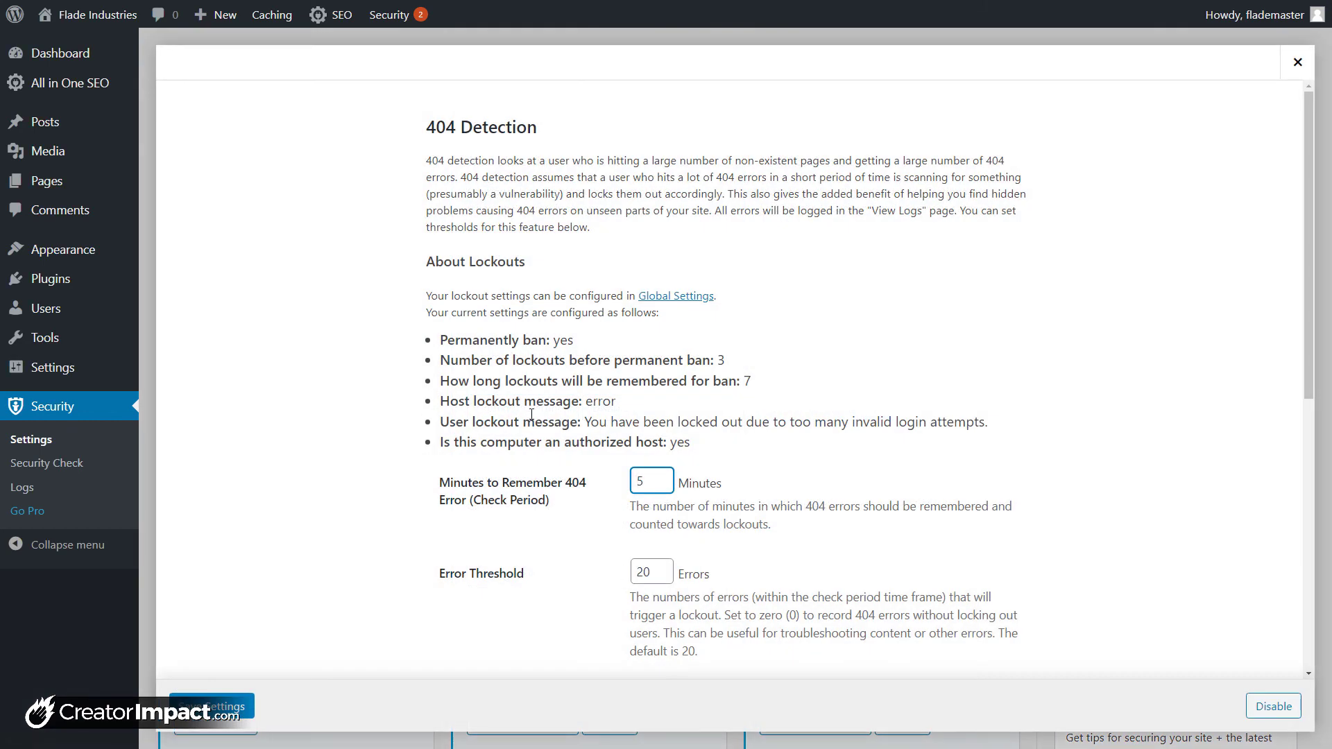
pyautogui.scroll(-8, 604, 382)
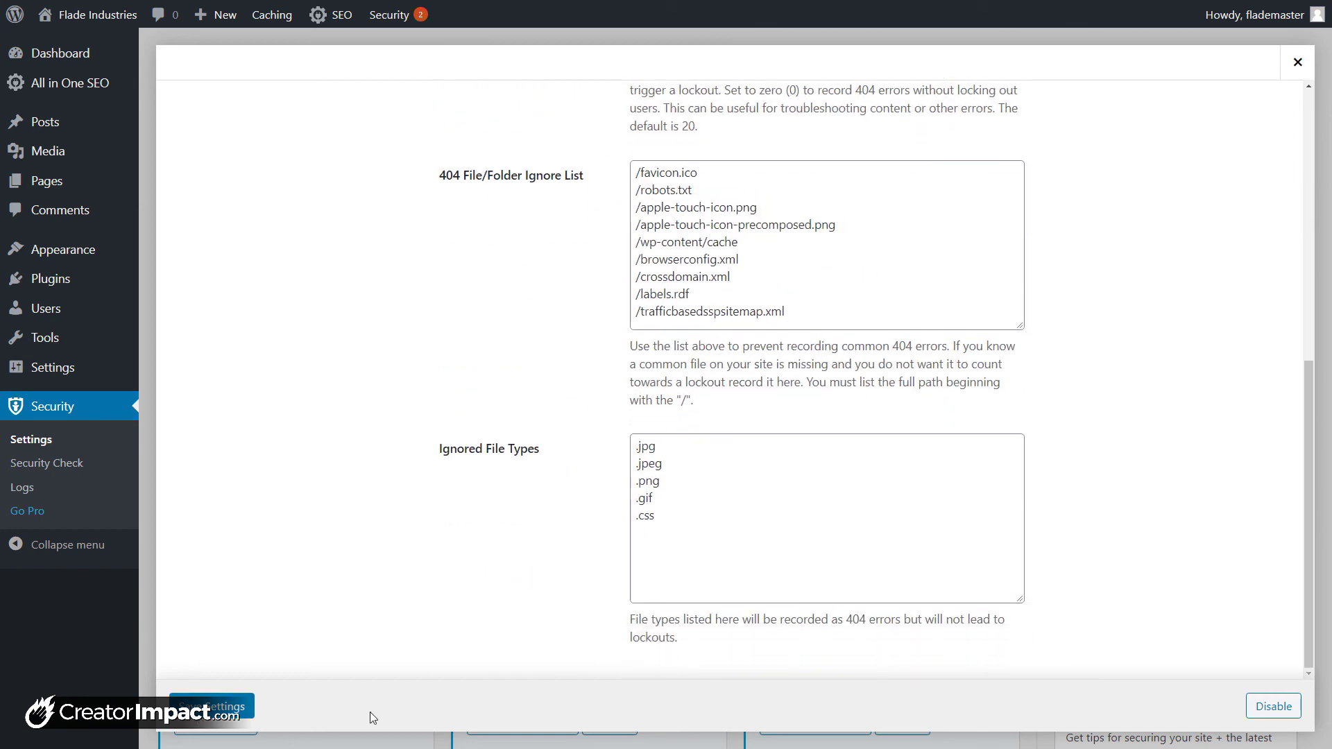
pyautogui.click(195, 715)
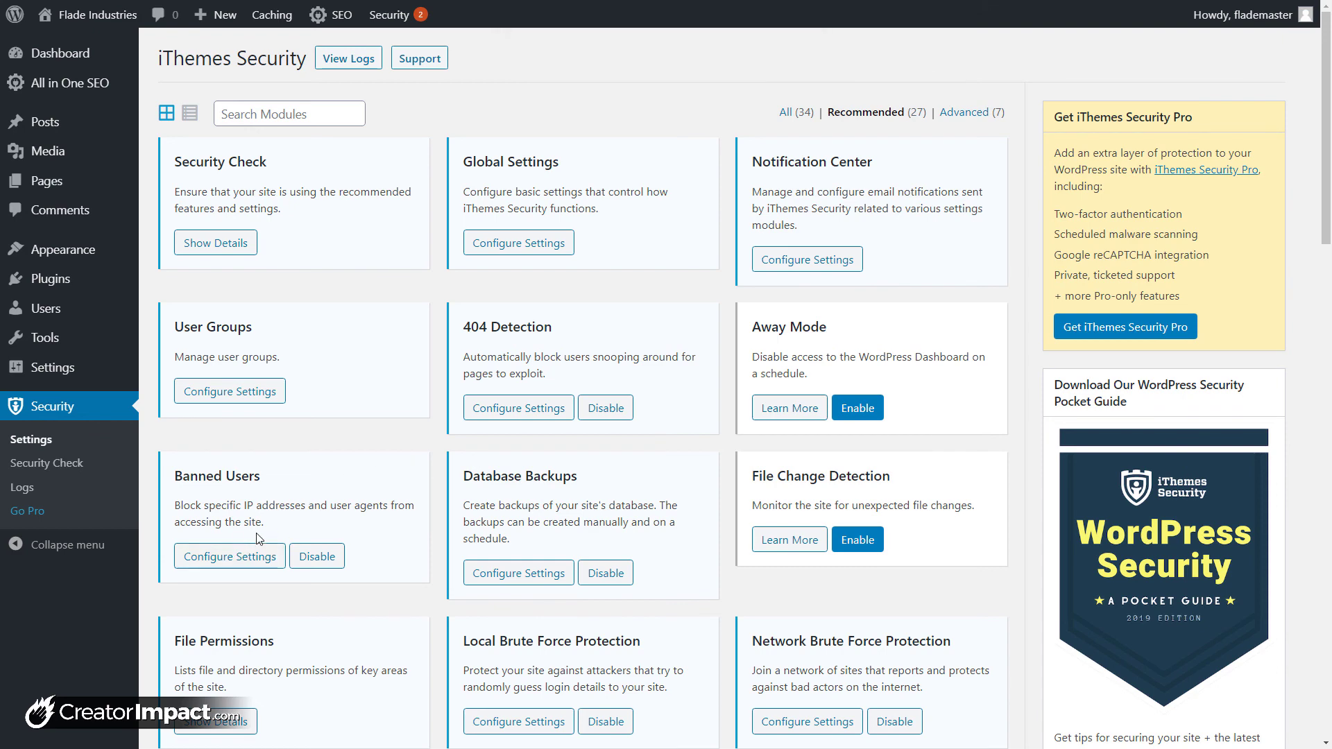
pyautogui.scroll(-4, 236, 550)
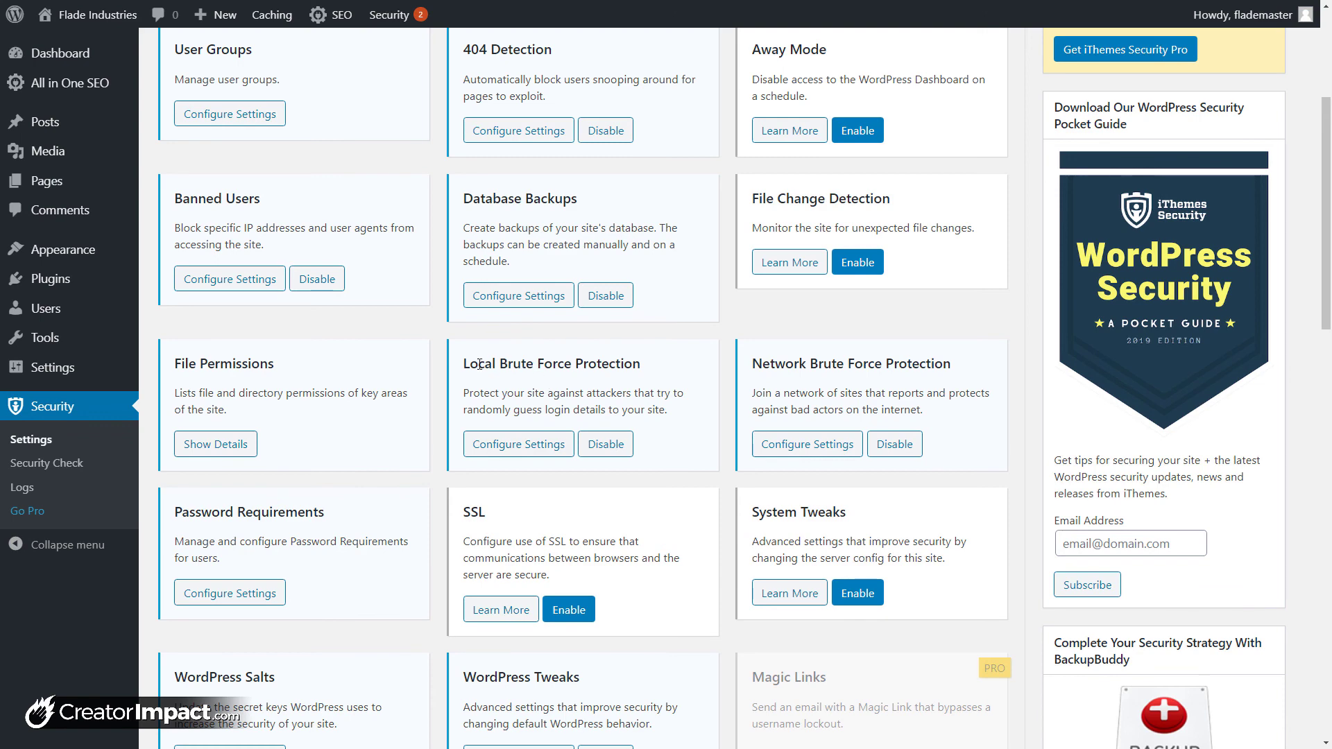
# Step: Turn on automatic banning of the 'admin' username in Local Brute Force Protection and save
pyautogui.click(518, 444)
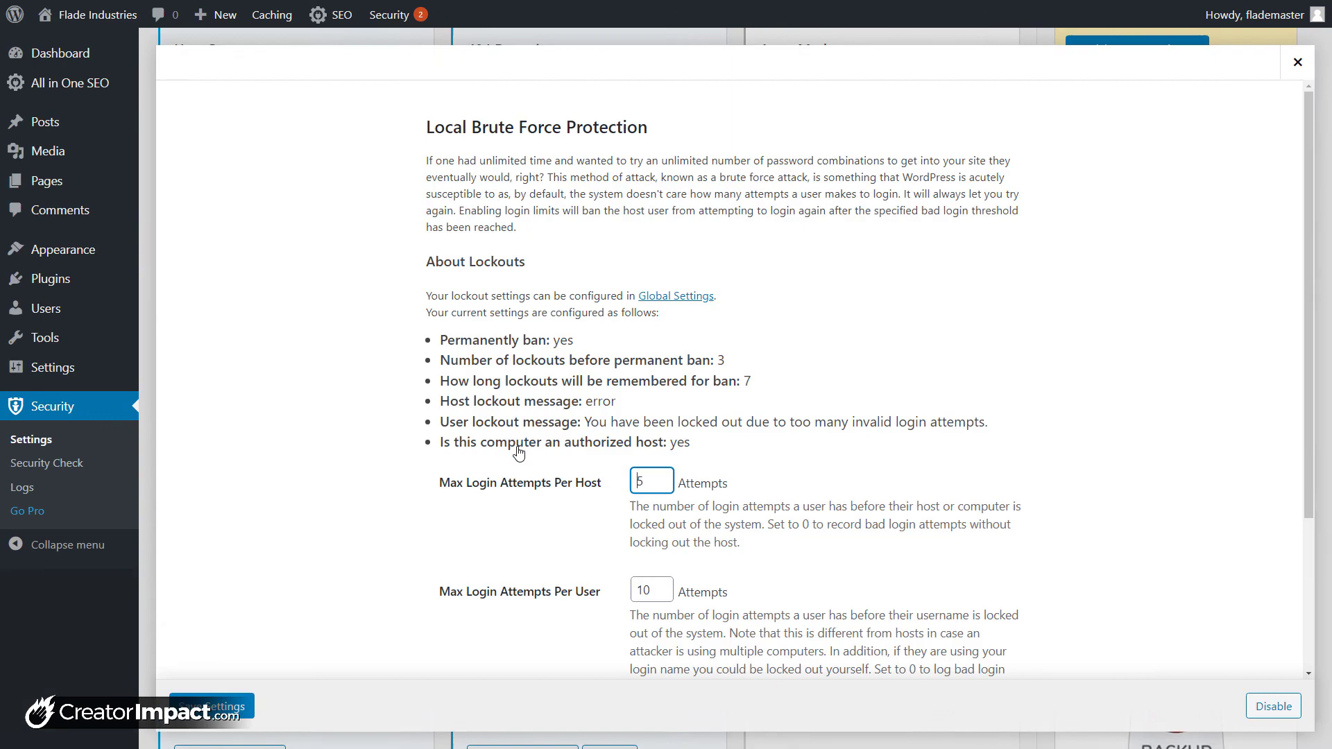
pyautogui.scroll(-2, 521, 449)
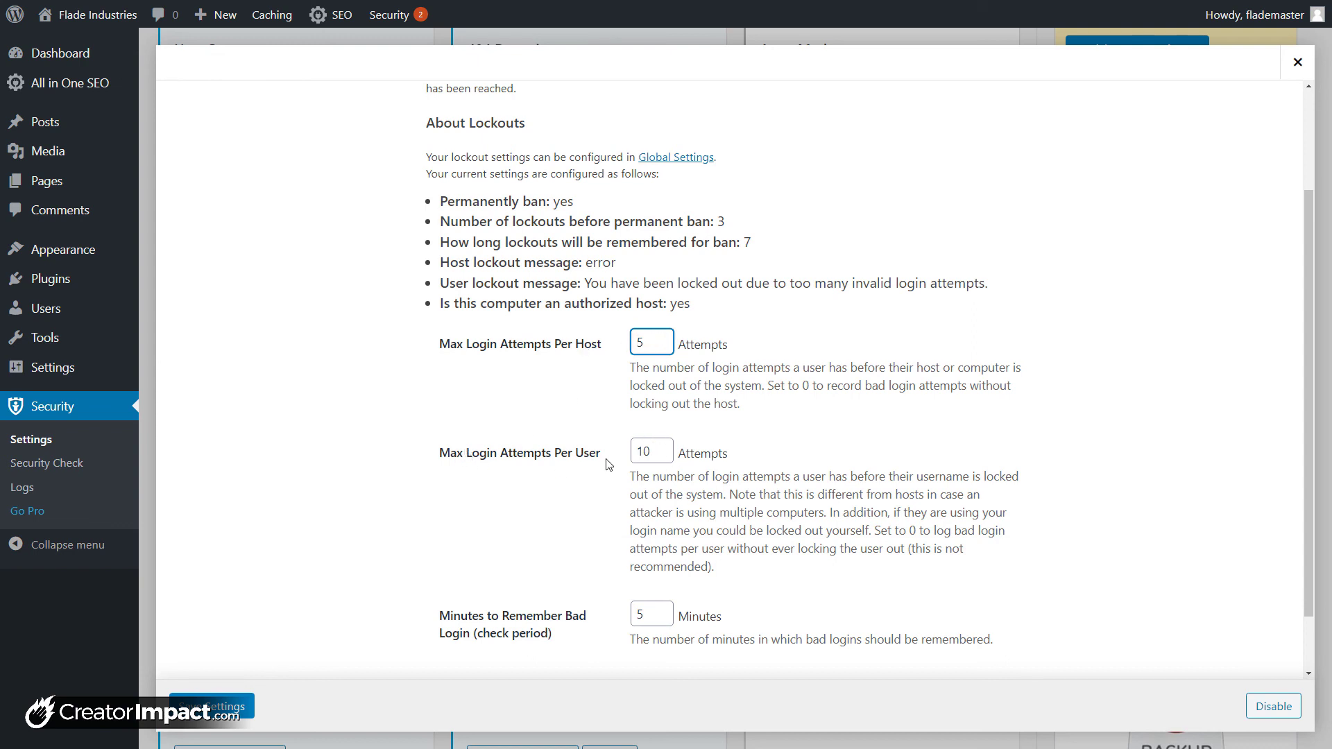
pyautogui.scroll(-1, 594, 386)
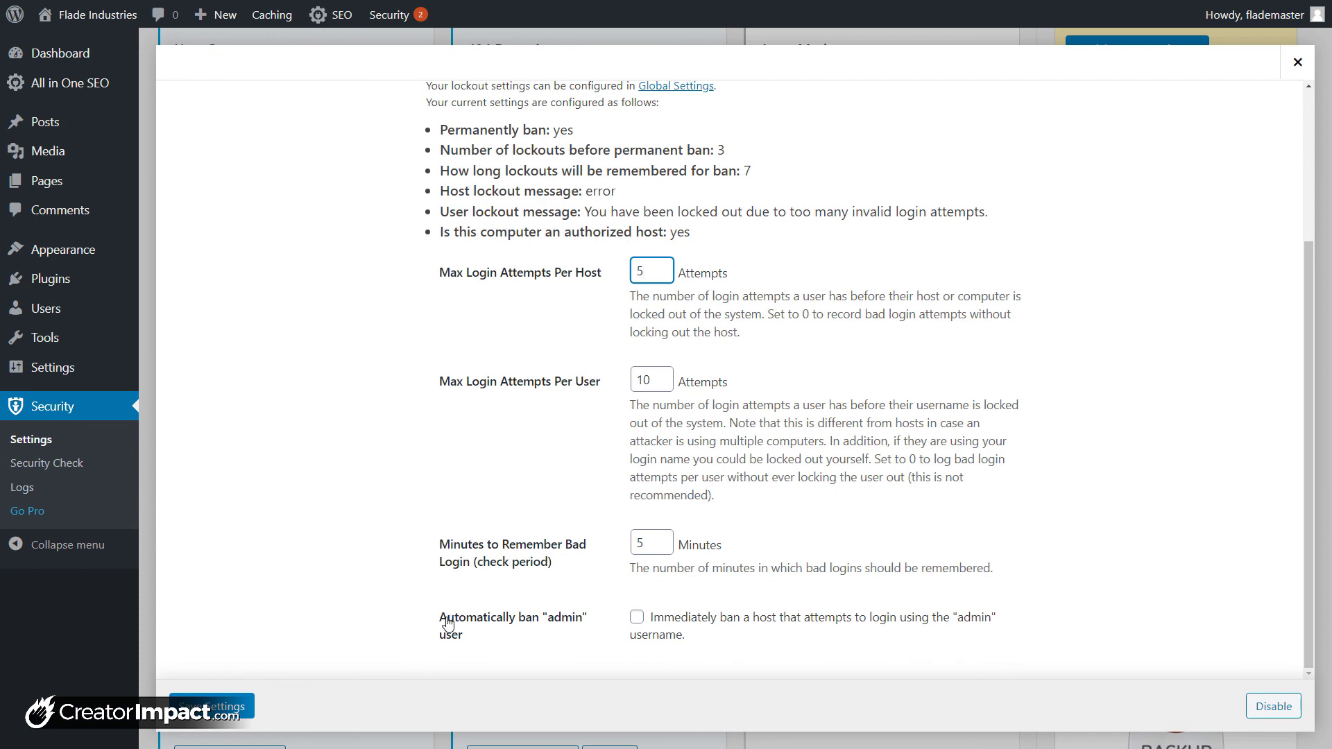
pyautogui.click(637, 619)
pyautogui.click(213, 714)
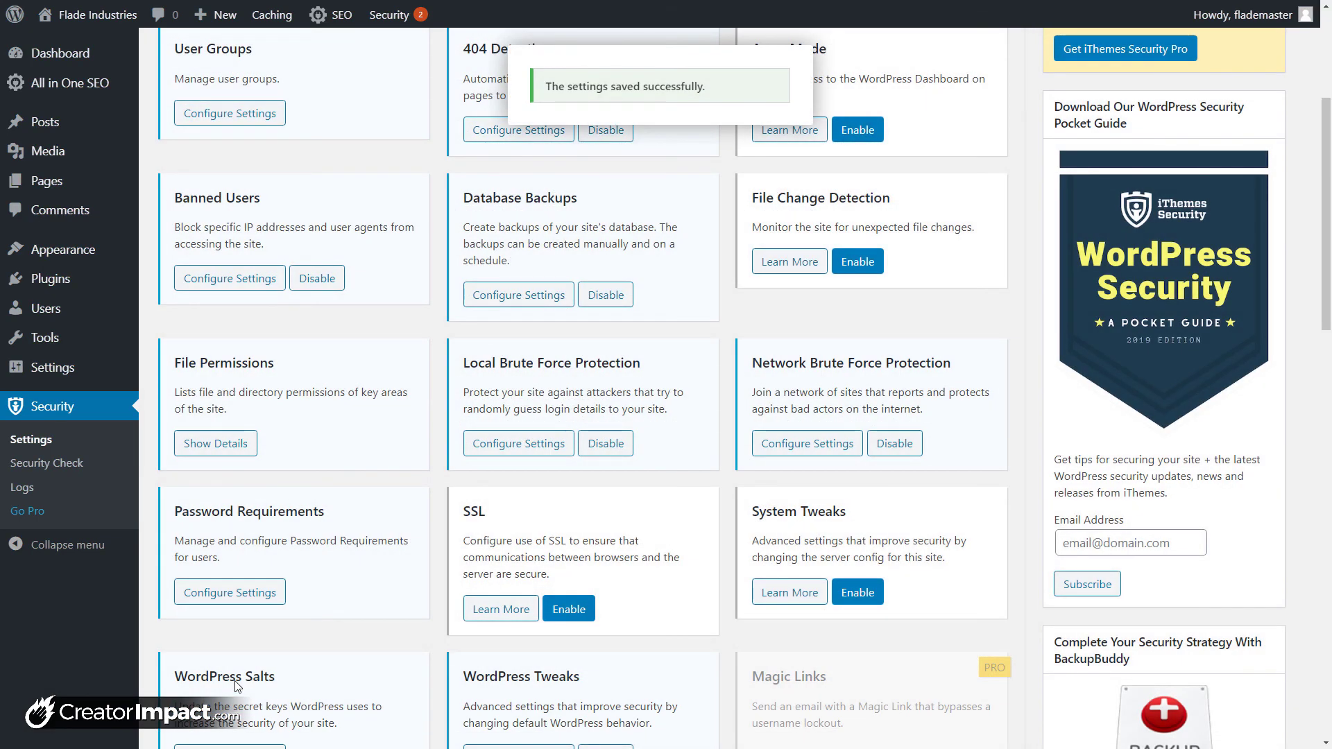
pyautogui.scroll(-3, 291, 594)
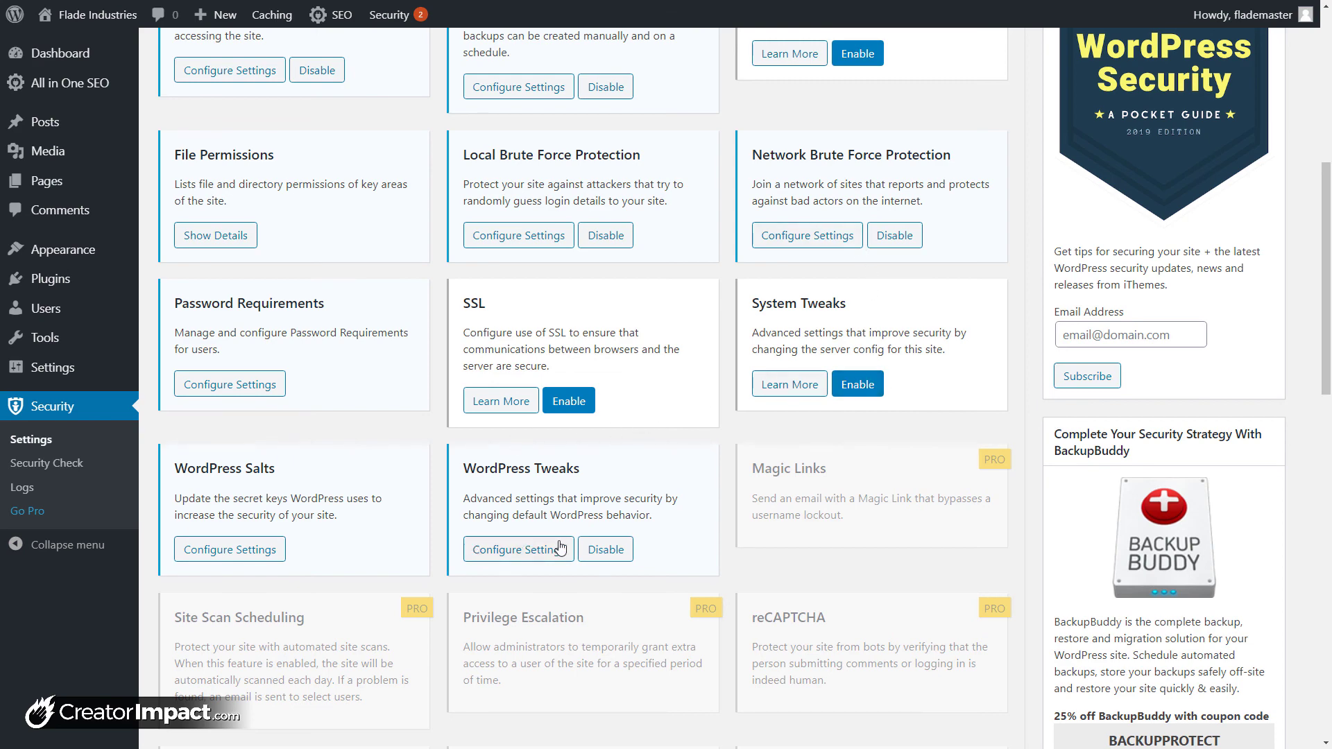
# Step: Remove the Windows Live Writer and RSD headers and turn on comment spam reduction
pyautogui.click(515, 553)
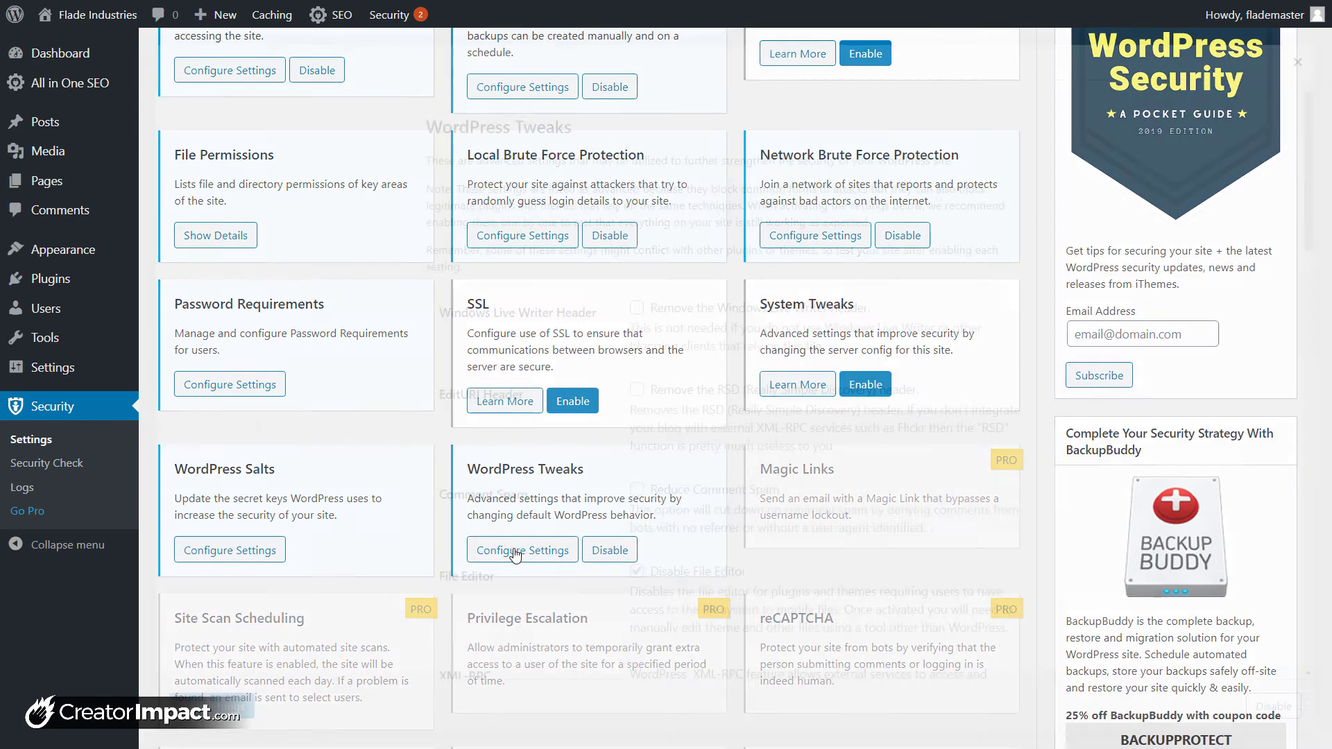
pyautogui.click(636, 308)
pyautogui.click(637, 390)
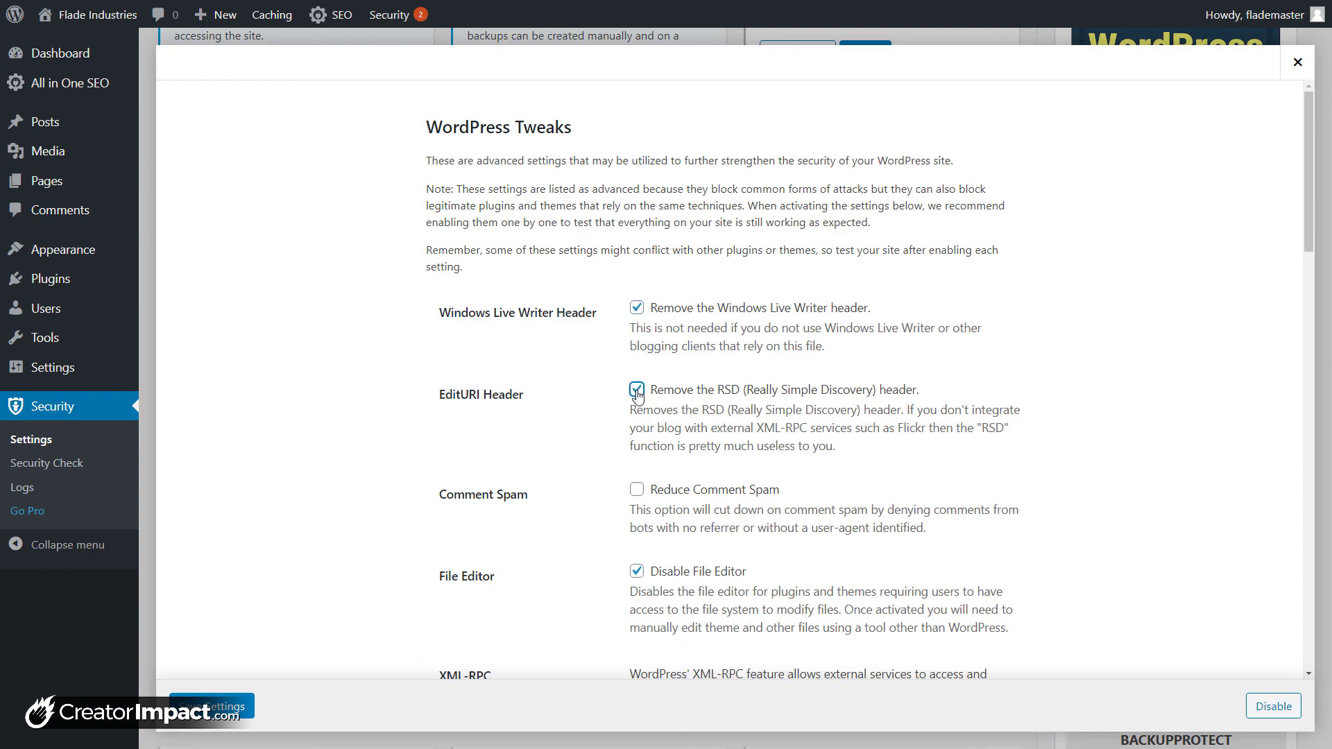
pyautogui.click(637, 490)
pyautogui.scroll(-6, 631, 485)
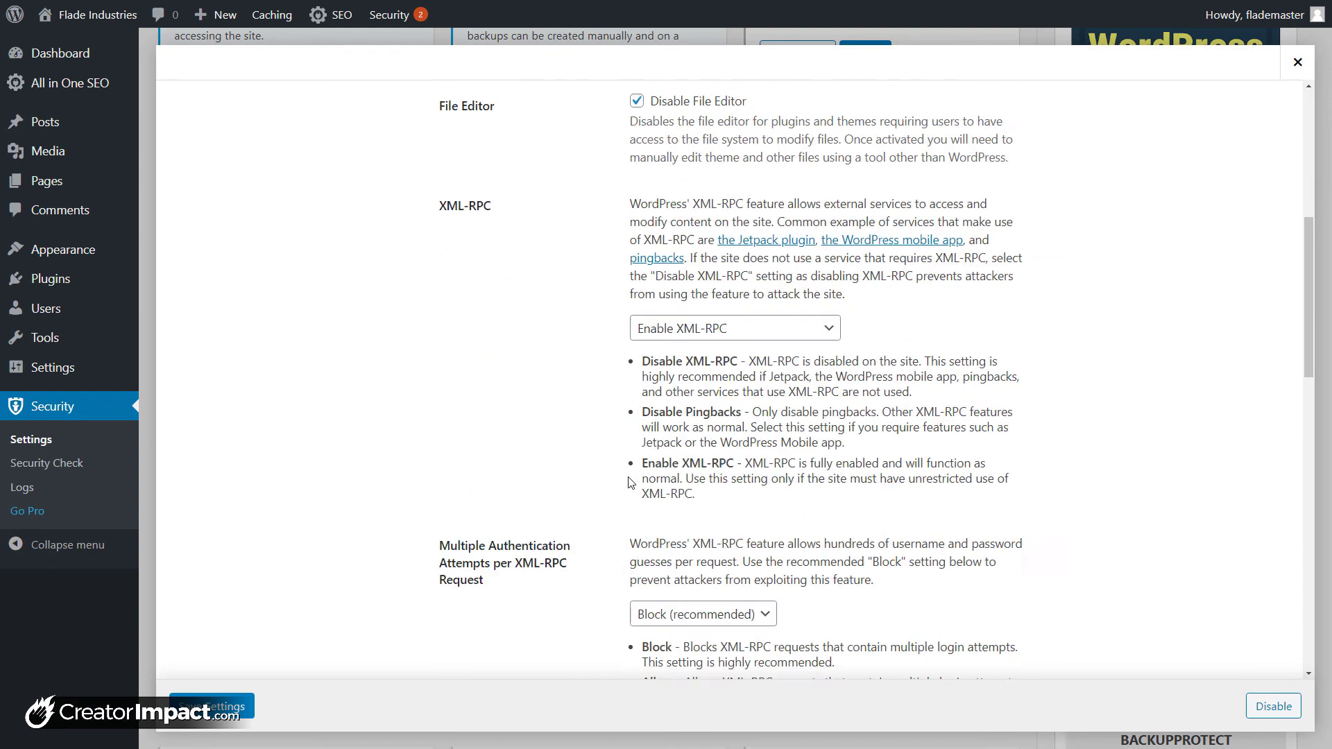
pyautogui.scroll(-8, 631, 484)
pyautogui.click(637, 375)
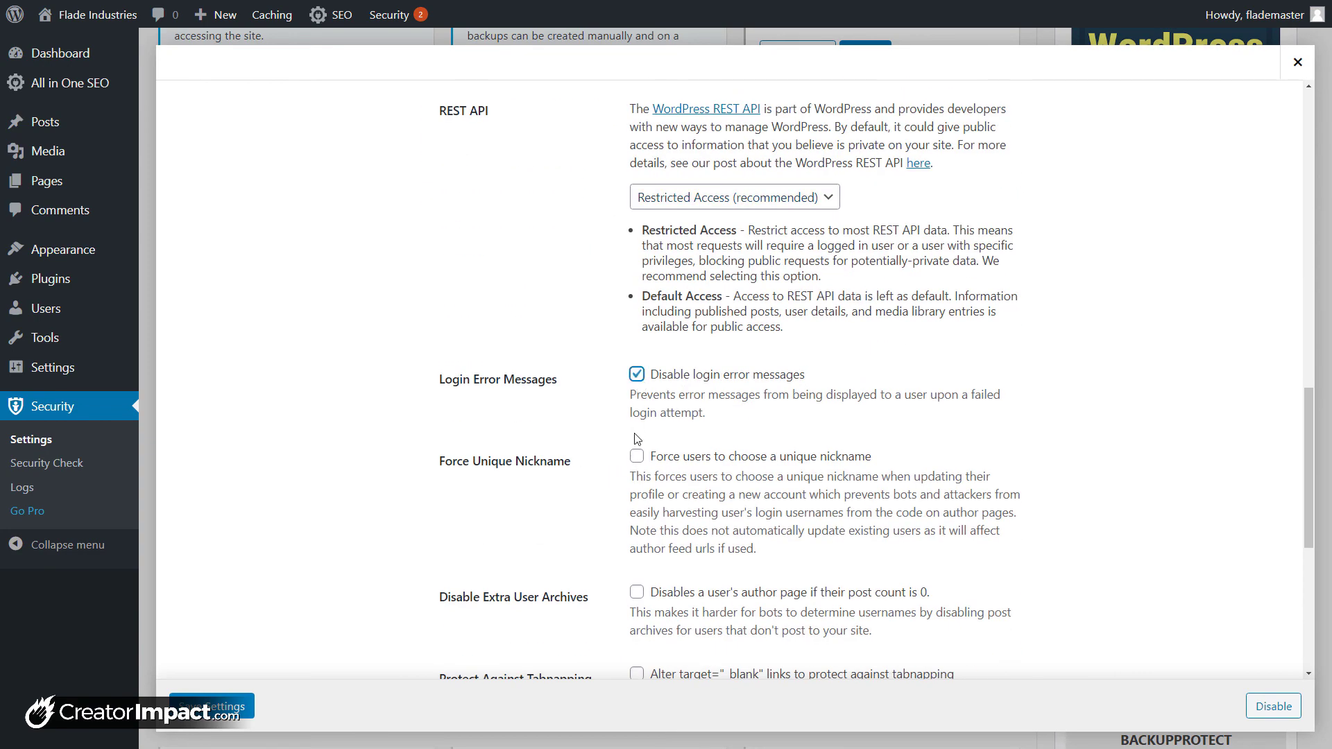
pyautogui.click(637, 375)
pyautogui.scroll(-2, 778, 380)
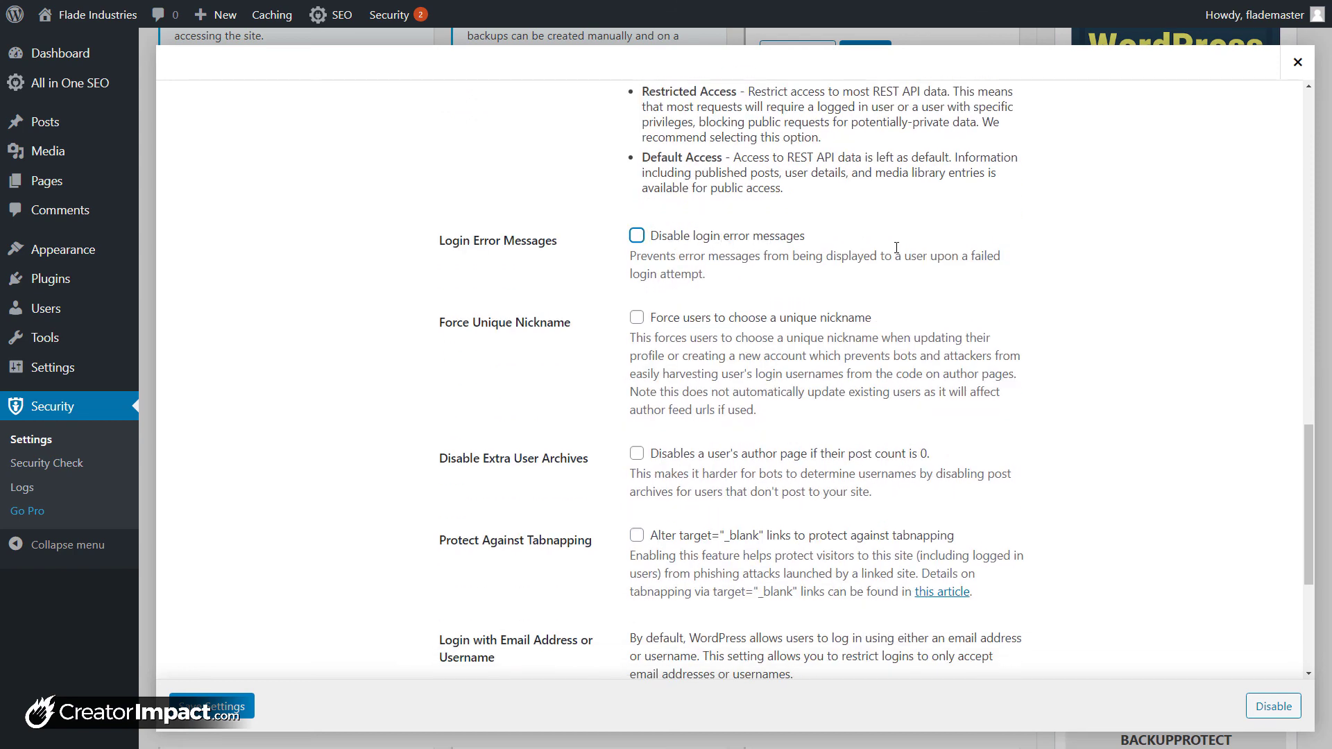
# Step: Force unique nicknames, disable extra user archives and enable tabnapping protection
pyautogui.click(636, 318)
pyautogui.click(636, 453)
pyautogui.click(636, 535)
pyautogui.scroll(-2, 645, 328)
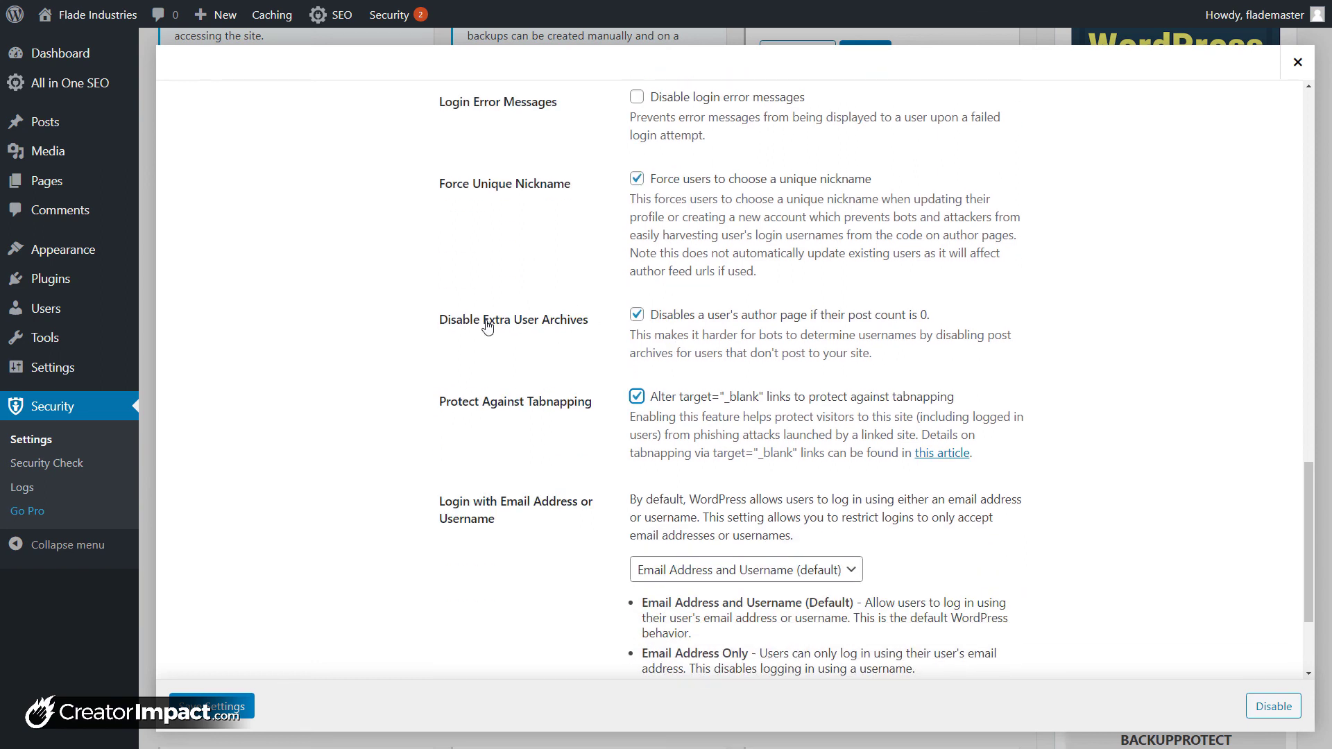
pyautogui.scroll(-3, 610, 434)
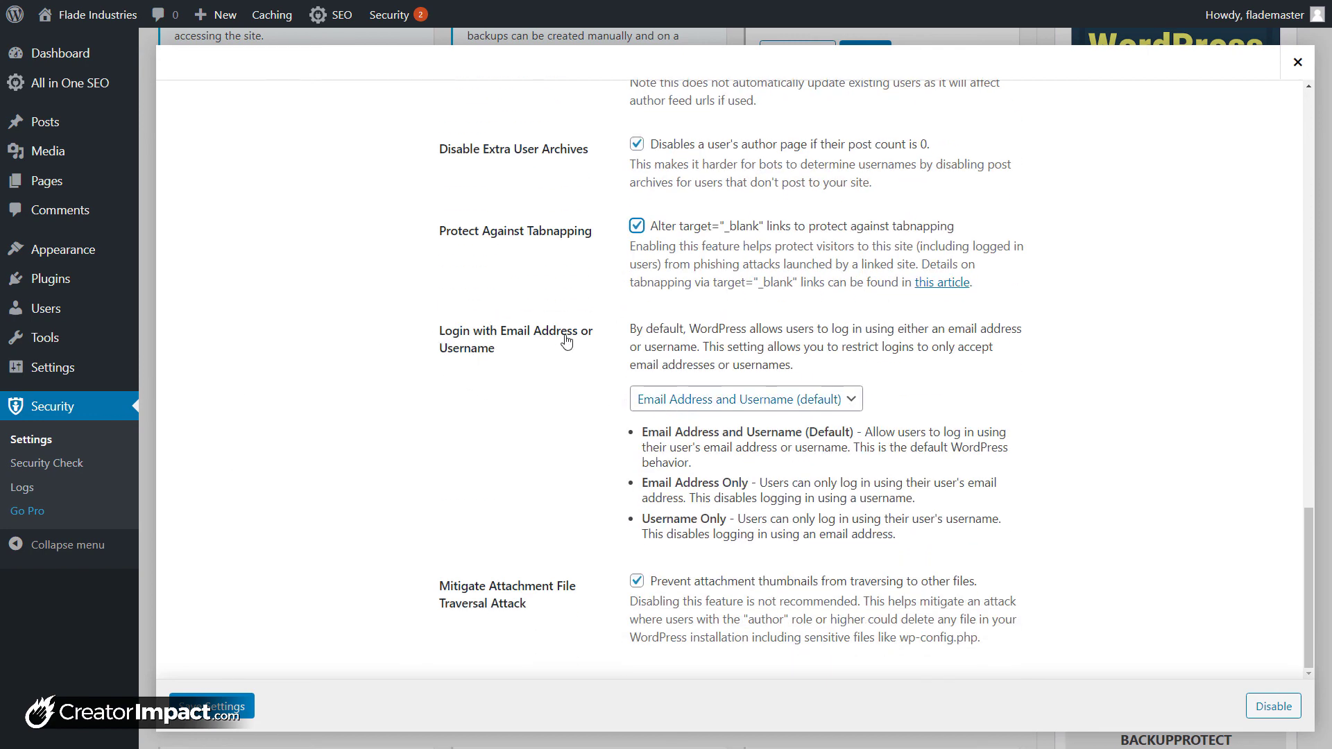
# Step: Keep login via Email Address and Username (default) and save the WordPress Tweaks settings
pyautogui.click(702, 401)
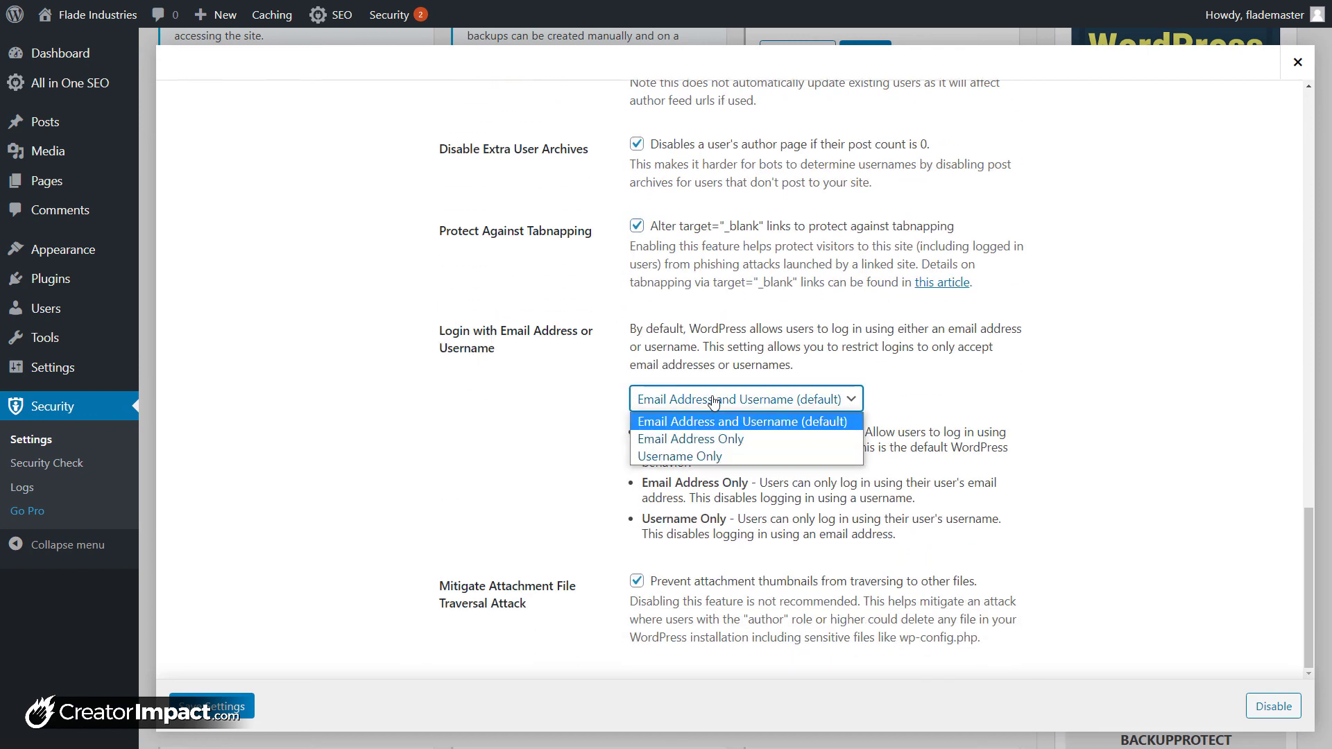
pyautogui.click(695, 455)
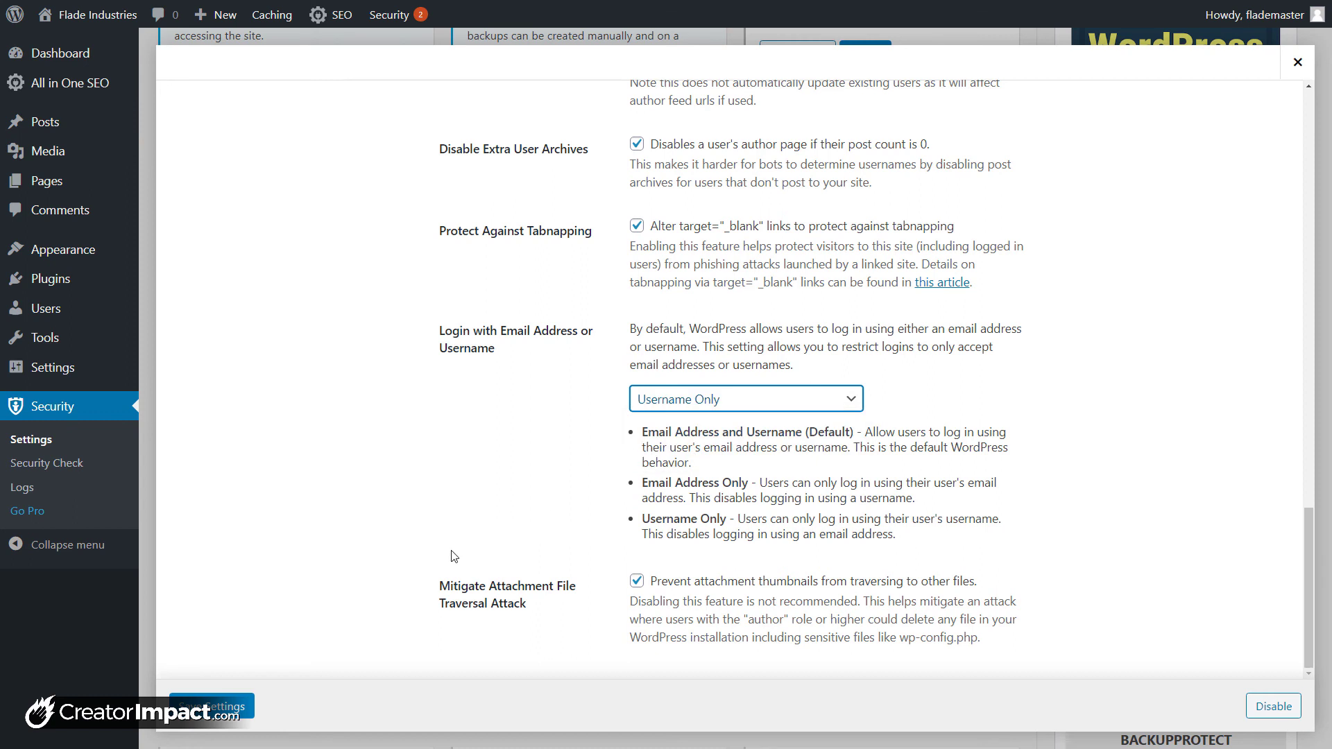
pyautogui.click(719, 402)
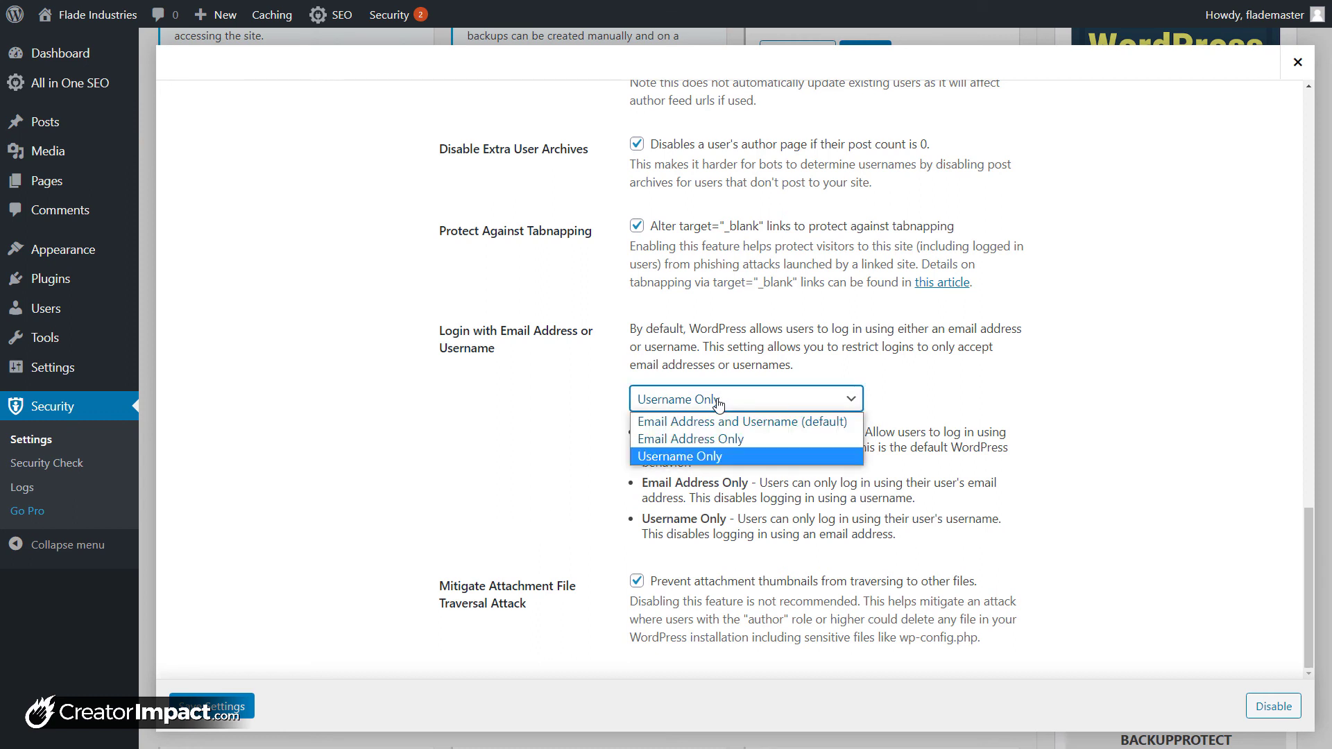
pyautogui.click(721, 421)
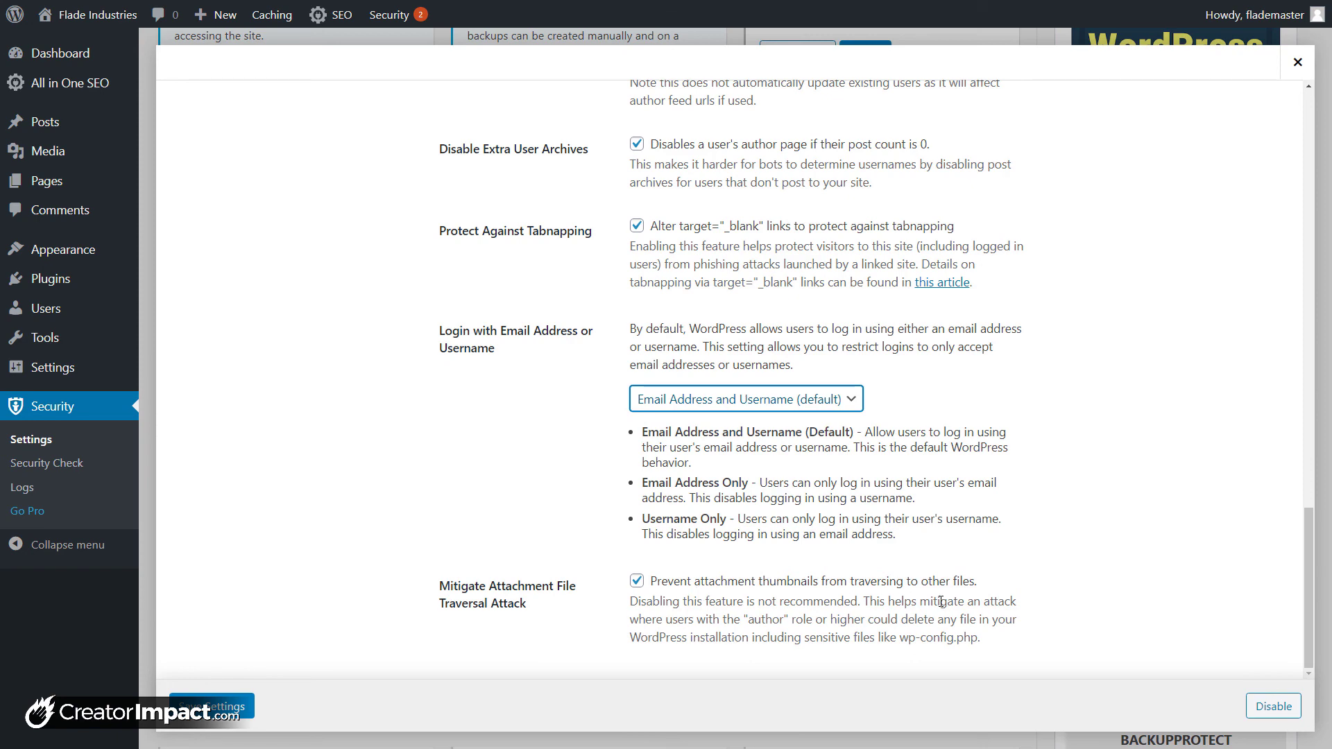
pyautogui.click(217, 716)
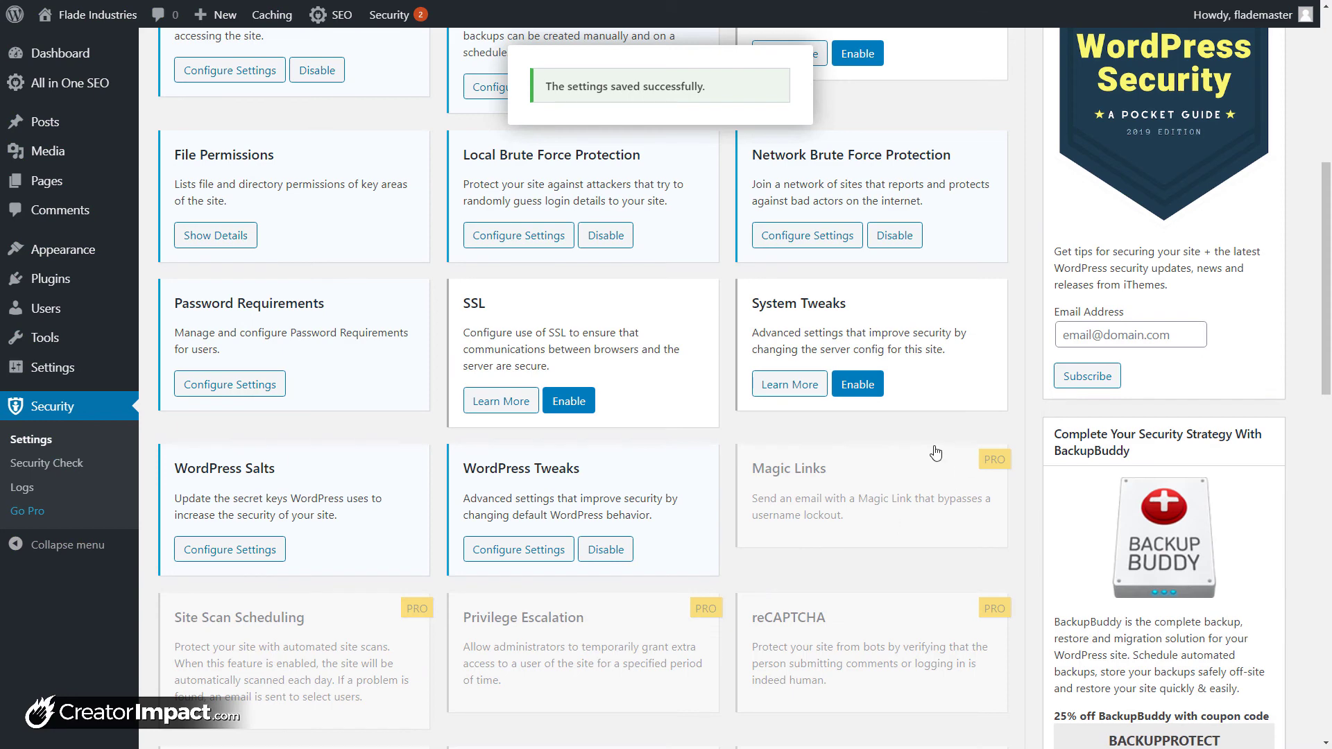
# Step: Enable System Tweaks with system-file protection, no directory browsing, and request, query-string and non-English filters
pyautogui.click(870, 390)
pyautogui.click(808, 385)
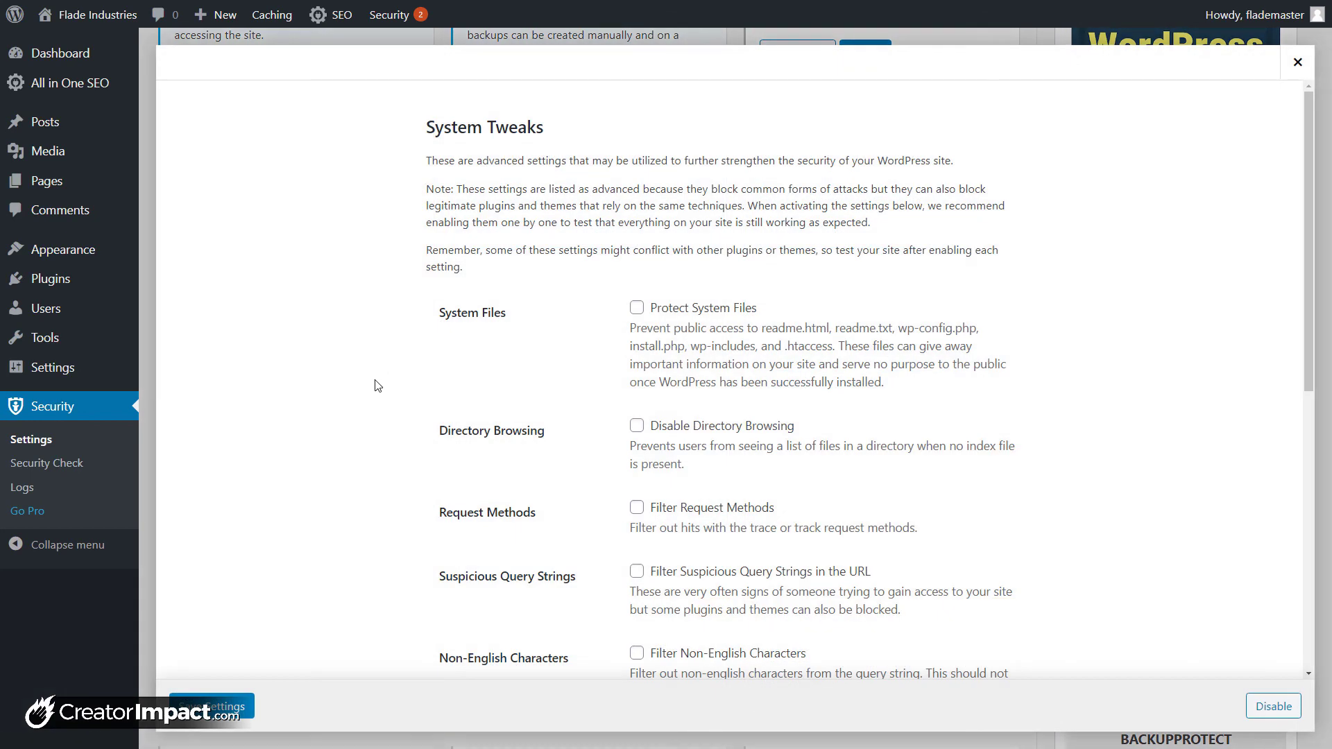
pyautogui.scroll(-1, 710, 334)
pyautogui.click(636, 238)
pyautogui.click(636, 355)
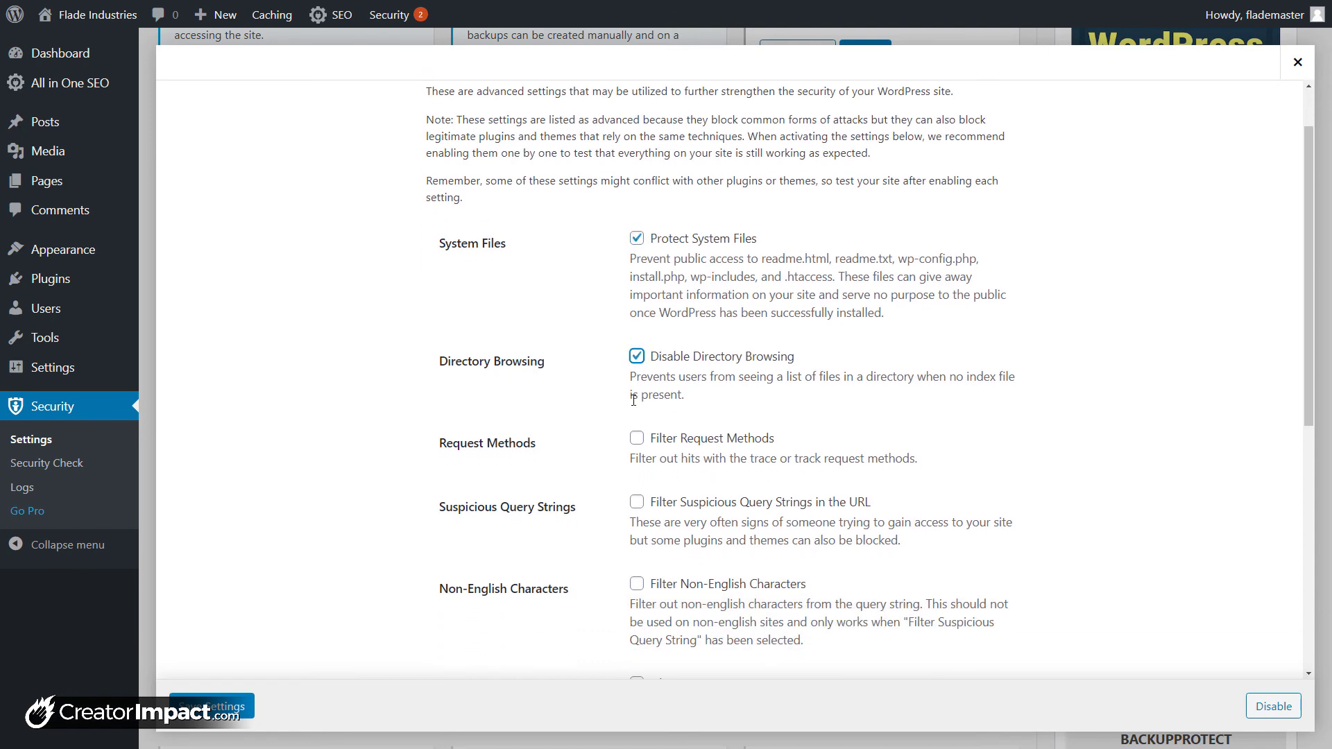
pyautogui.click(636, 438)
pyautogui.click(636, 501)
pyautogui.click(636, 583)
# Step: Filter long URLs, remove file writing permissions, disable PHP in uploads, plugins and themes, and save
pyautogui.scroll(-5, 681, 454)
pyautogui.click(636, 338)
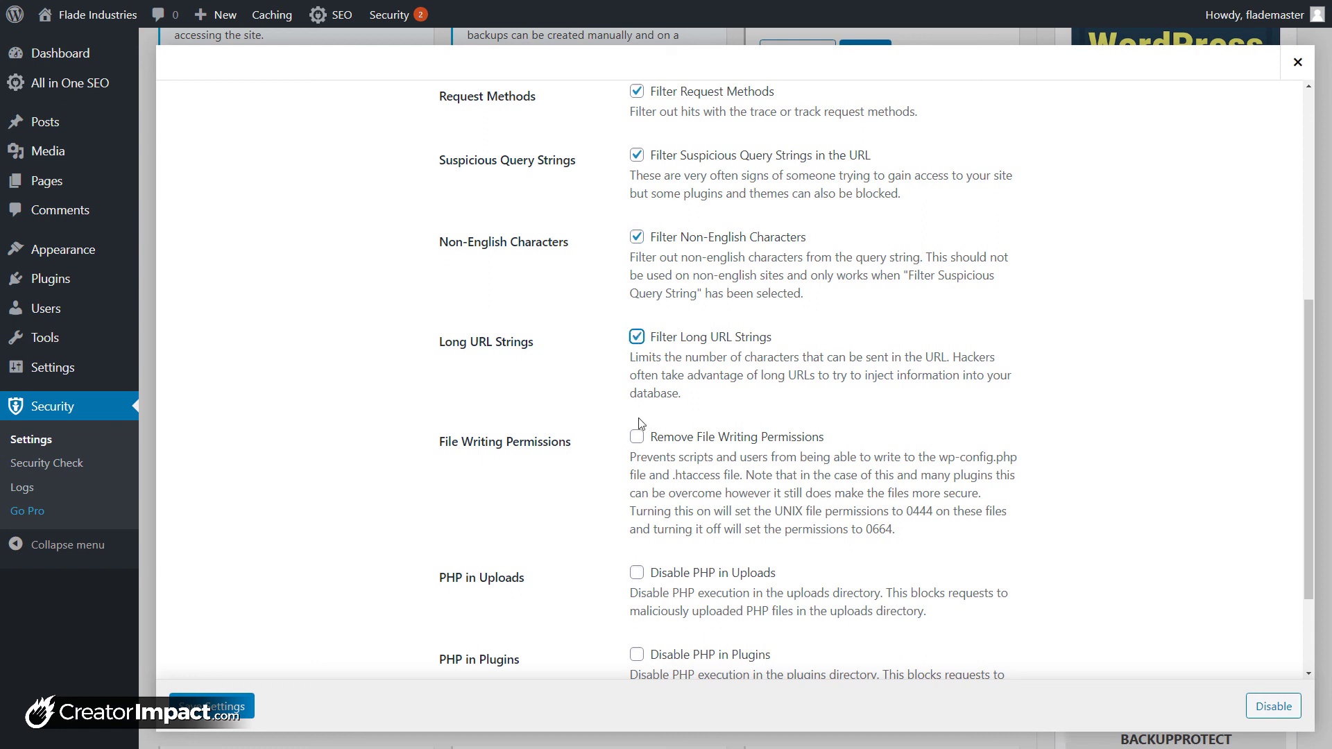
pyautogui.click(636, 437)
pyautogui.click(636, 572)
pyautogui.click(636, 654)
pyautogui.scroll(-2, 616, 512)
pyautogui.click(636, 600)
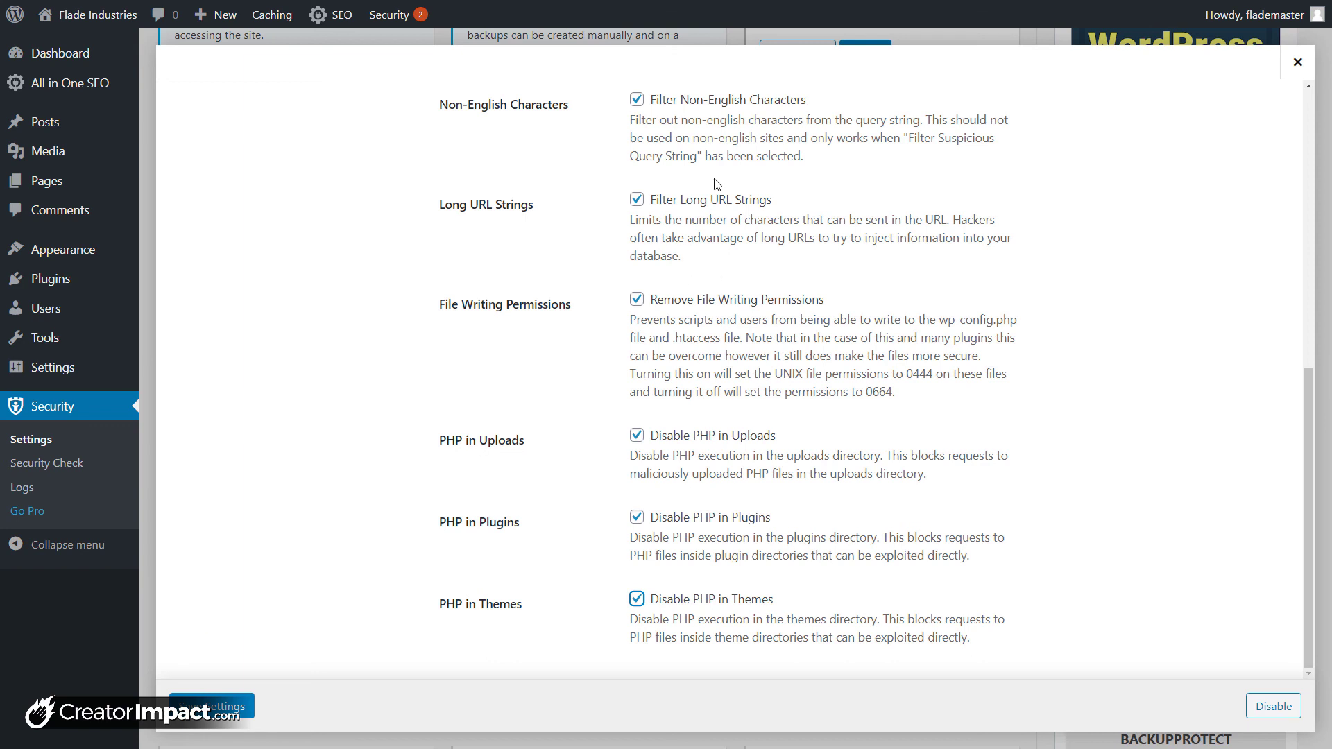
pyautogui.click(226, 715)
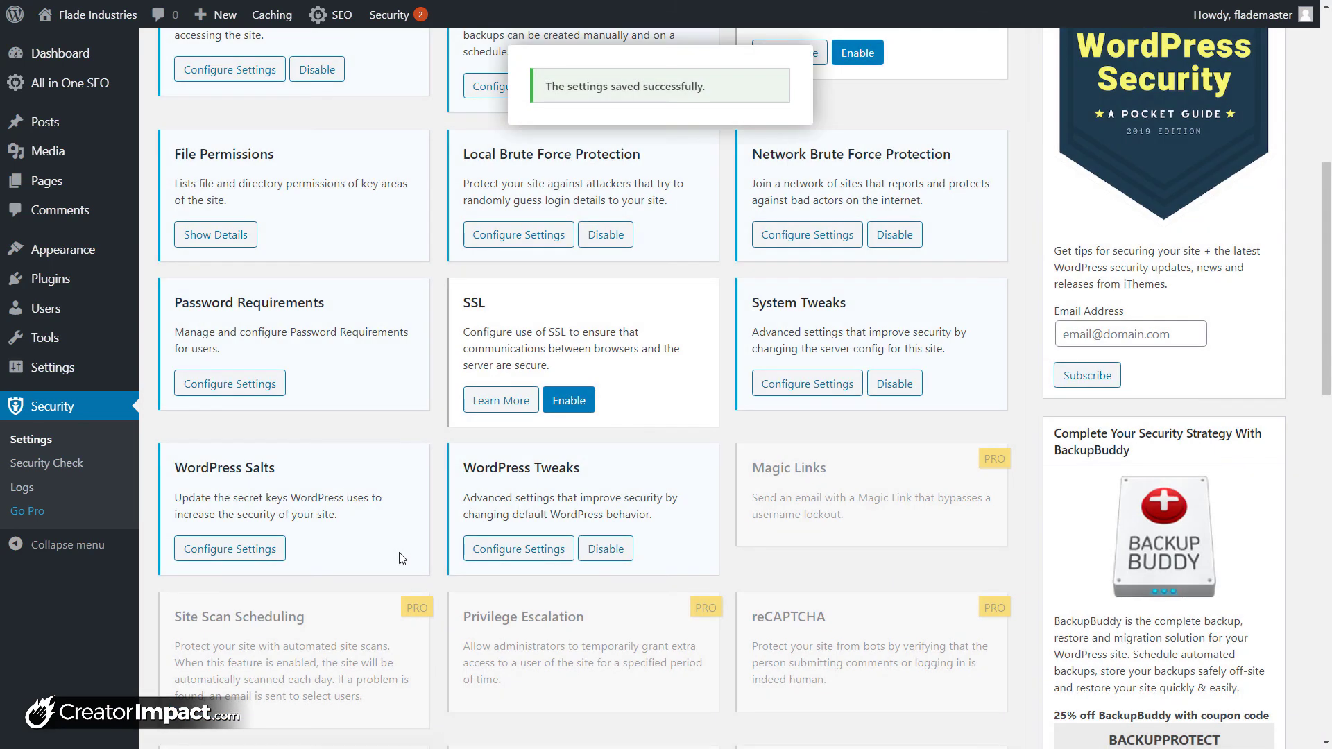
# Step: Leave the WordPress Salts unchanged and return to the top of the Security settings page
pyautogui.click(236, 551)
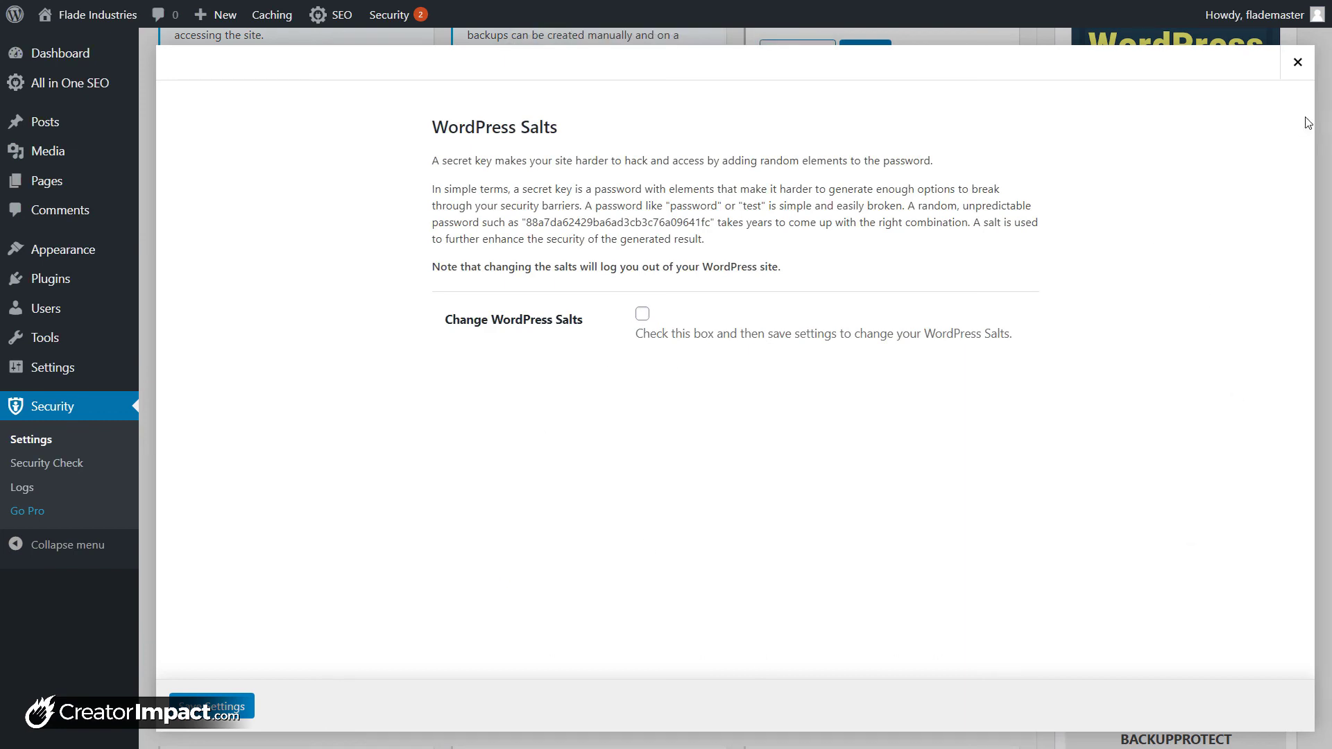
pyautogui.click(642, 314)
pyautogui.click(1297, 62)
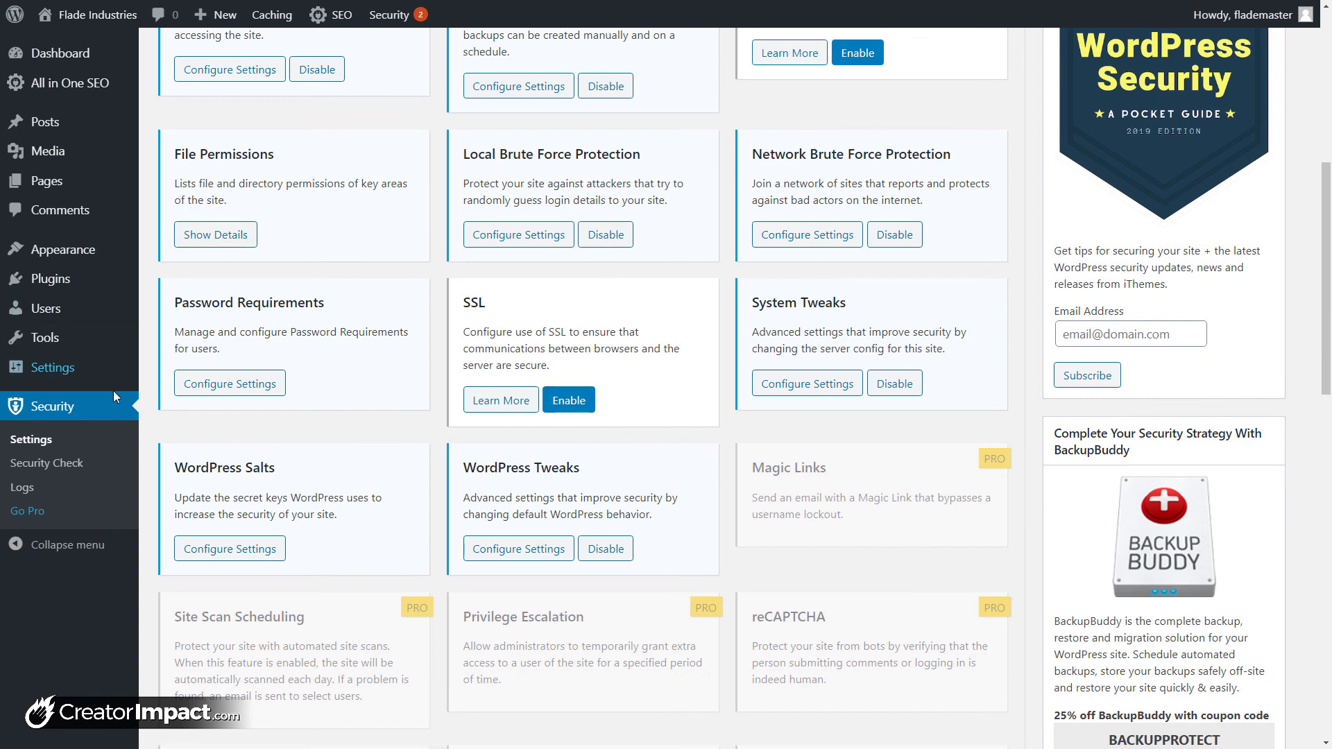
pyautogui.click(34, 409)
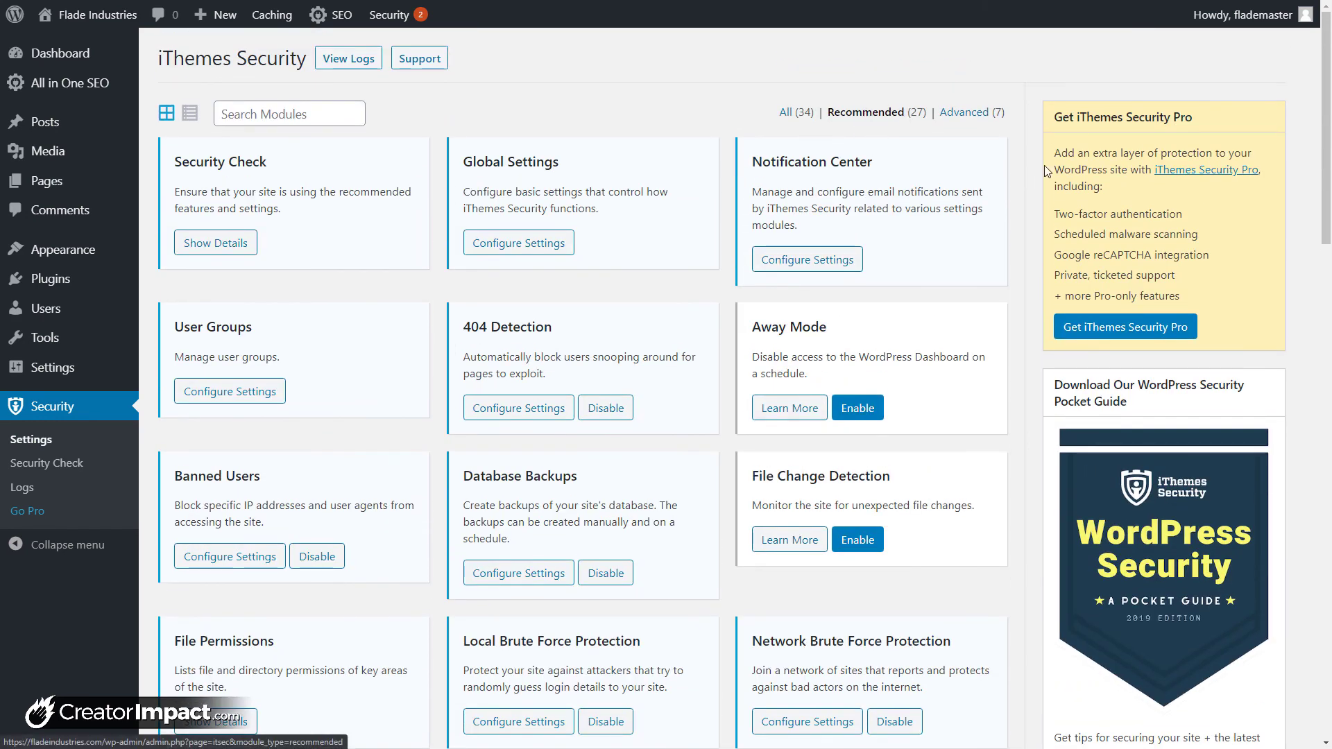
# Step: Show the advanced security modules and close the Admin User settings without changes
pyautogui.click(967, 113)
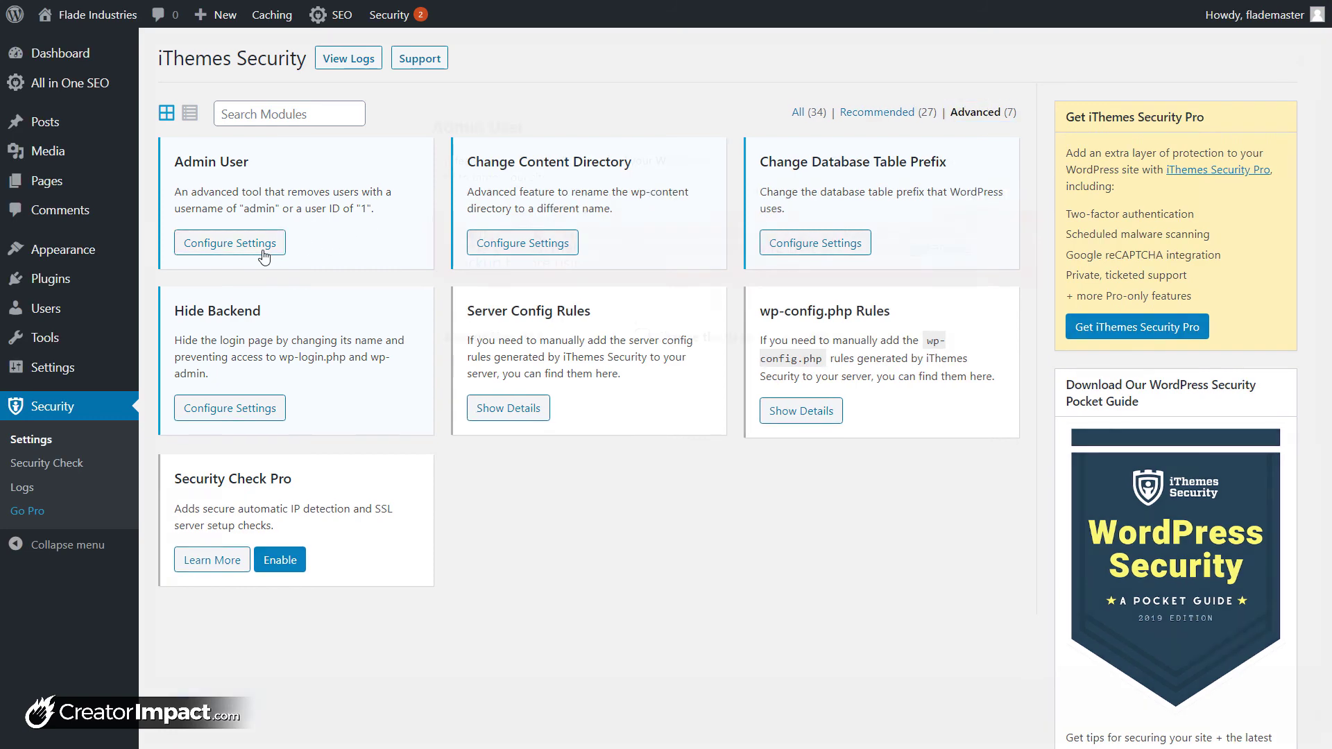
pyautogui.click(261, 251)
pyautogui.click(643, 336)
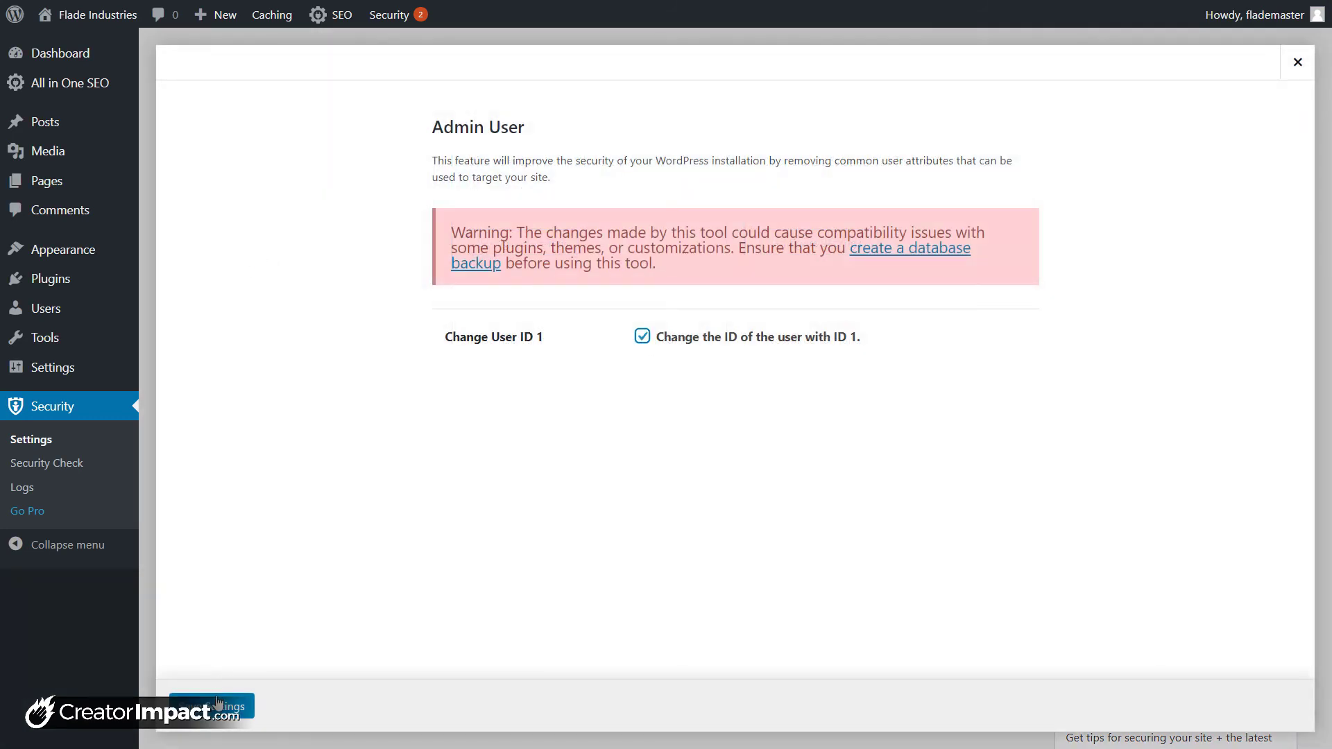
pyautogui.click(1296, 62)
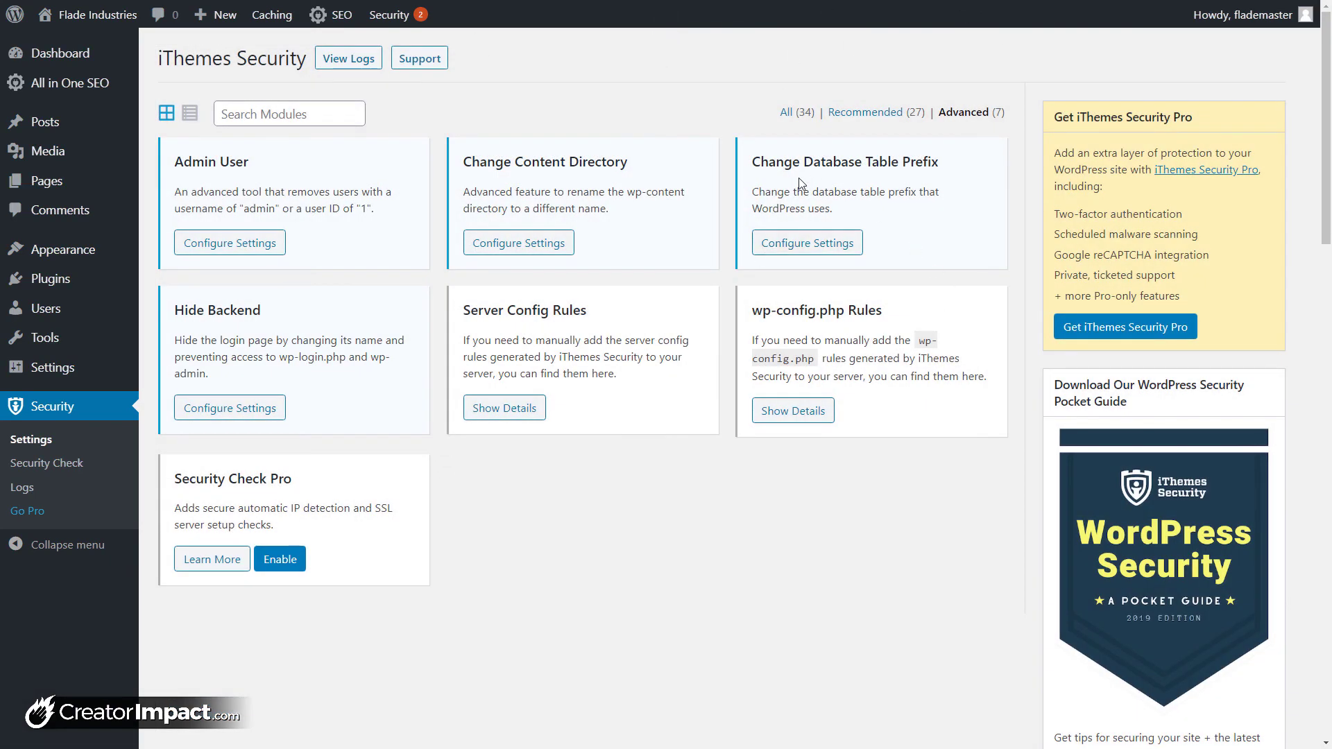
# Step: Keep the wpbv_ database table prefix and save the Change Database Table Prefix settings
pyautogui.click(844, 249)
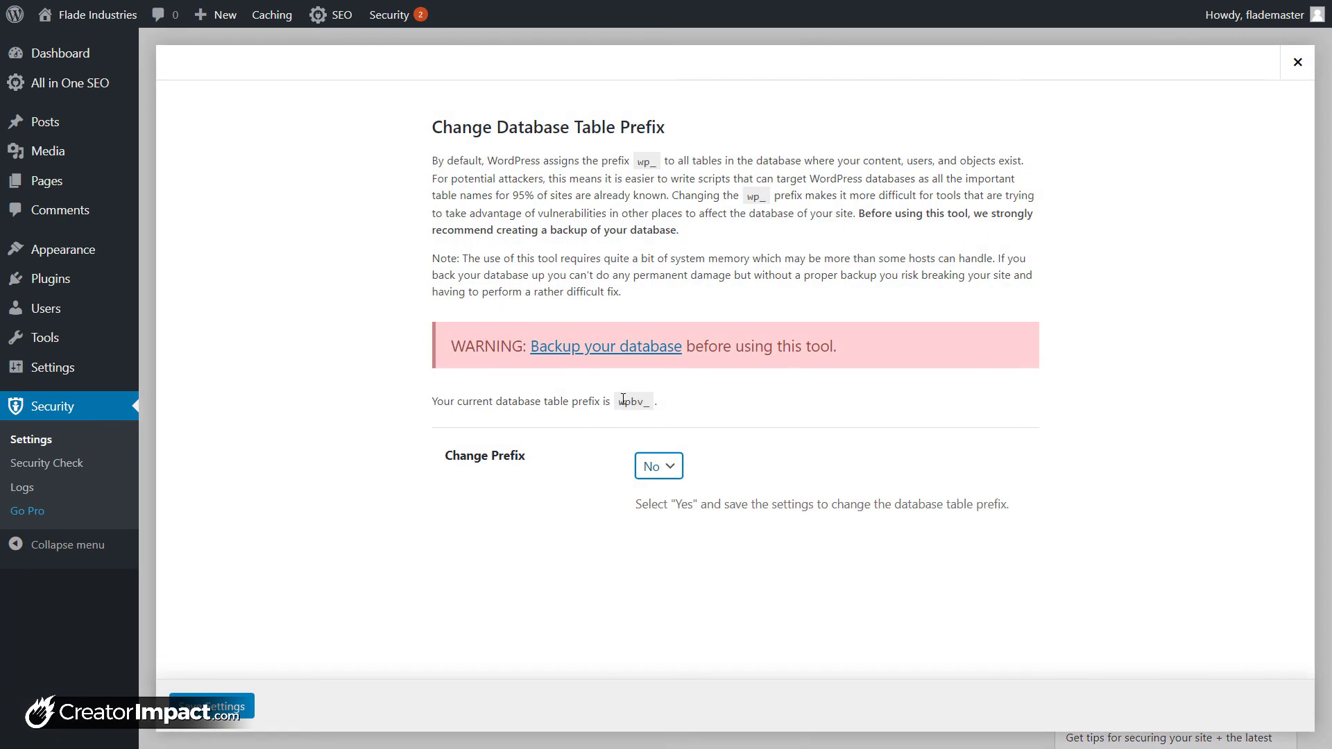
pyautogui.moveTo(619, 401); pyautogui.dragTo(643, 401)
pyautogui.click(658, 466)
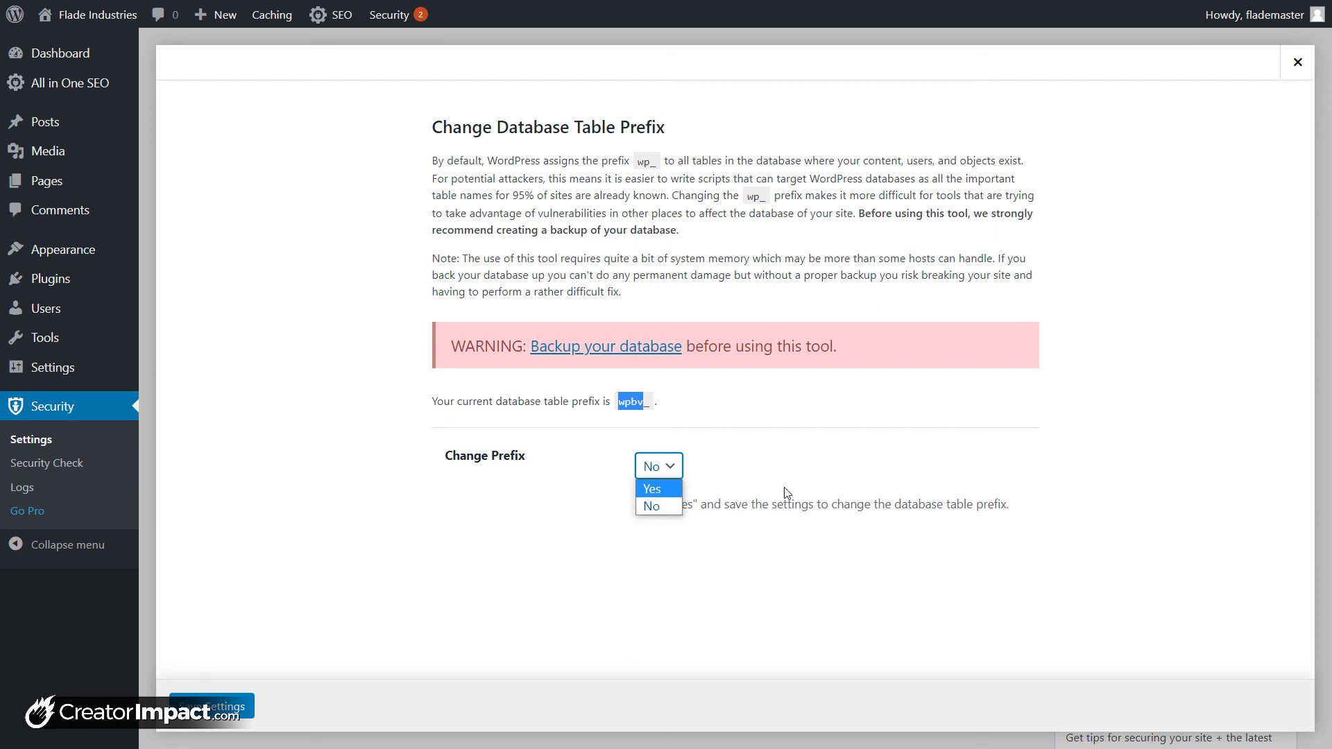
pyautogui.click(632, 406)
pyautogui.doubleClick(632, 407)
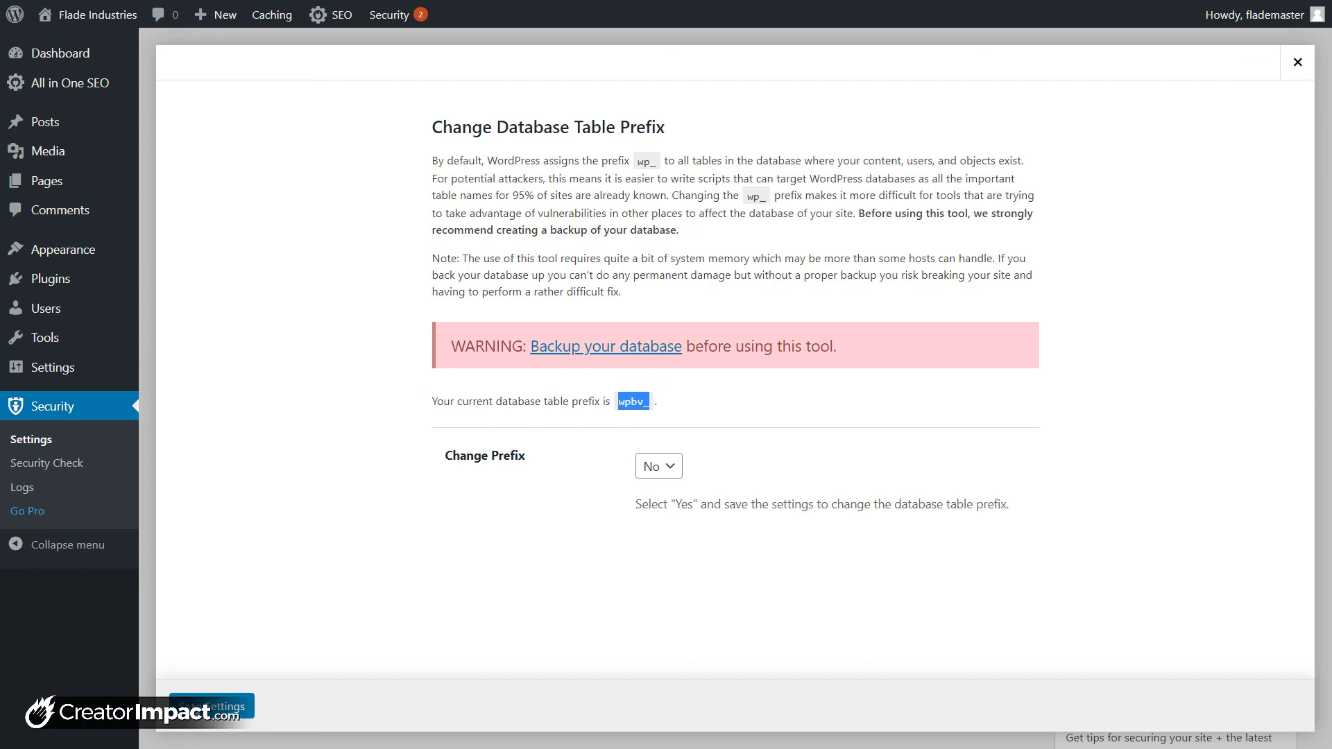
pyautogui.click(222, 706)
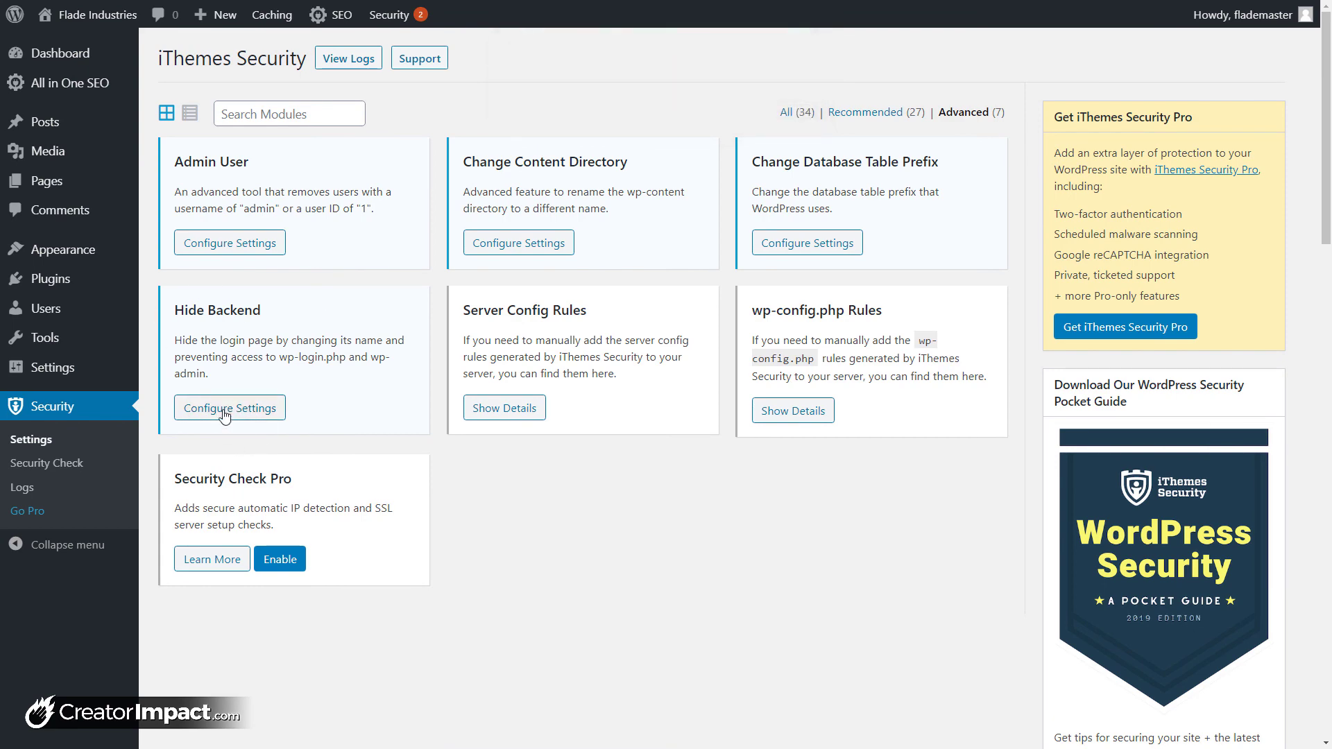
# Step: Enable Hide Backend and change the login slug from wplogin to fladelogin
pyautogui.click(224, 409)
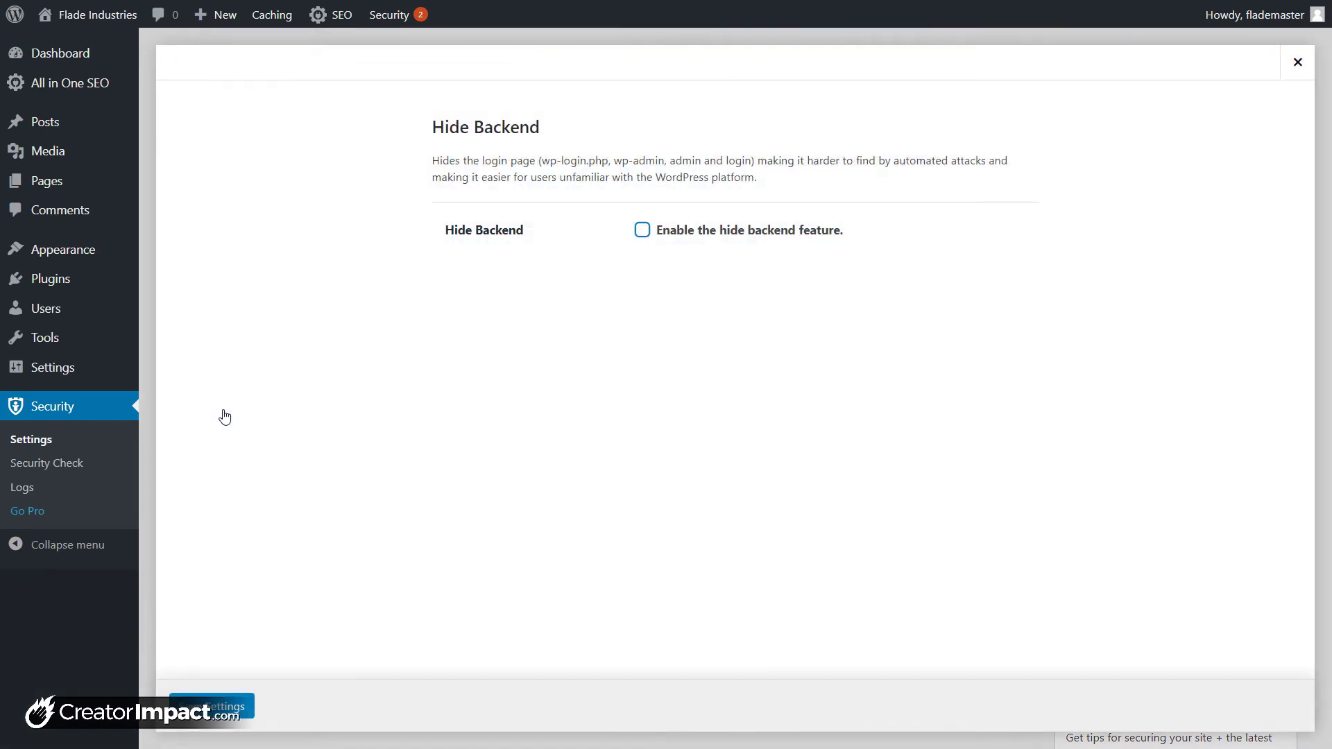
pyautogui.click(643, 231)
pyautogui.scroll(-2, 643, 236)
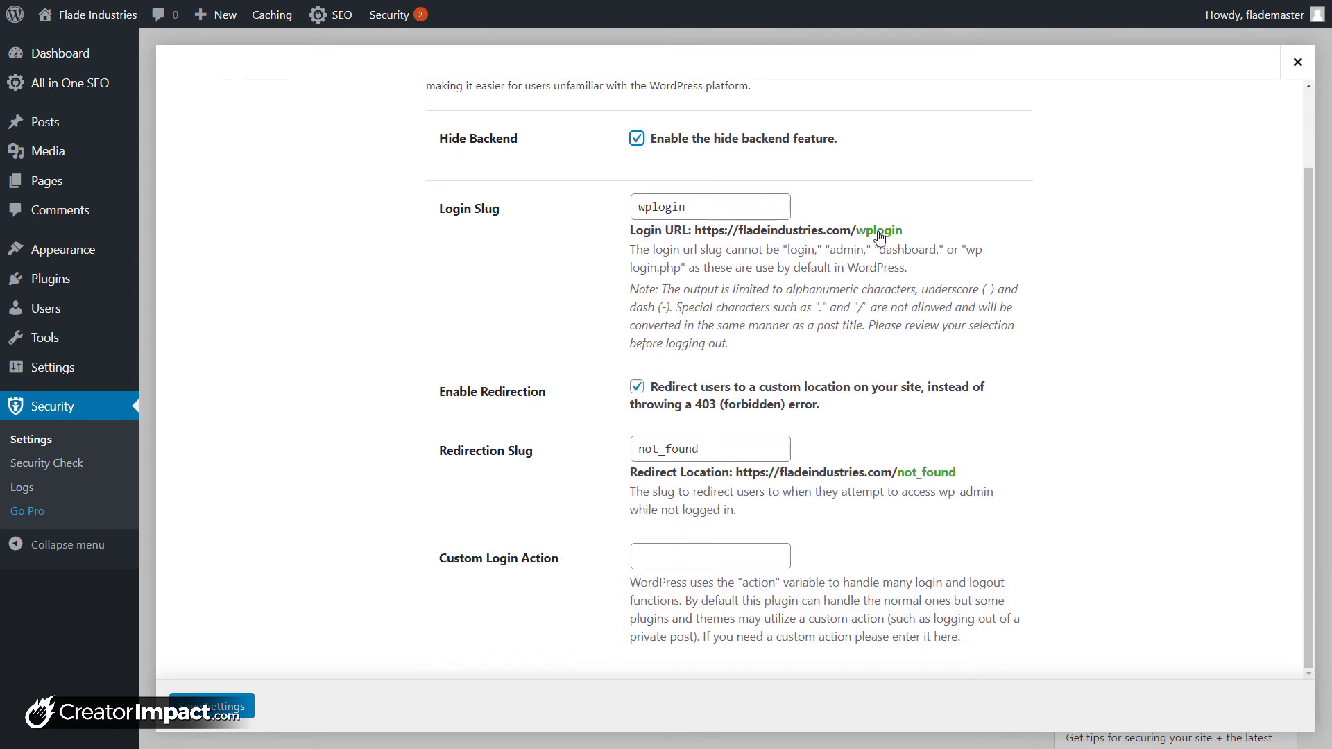
pyautogui.doubleClick(702, 206)
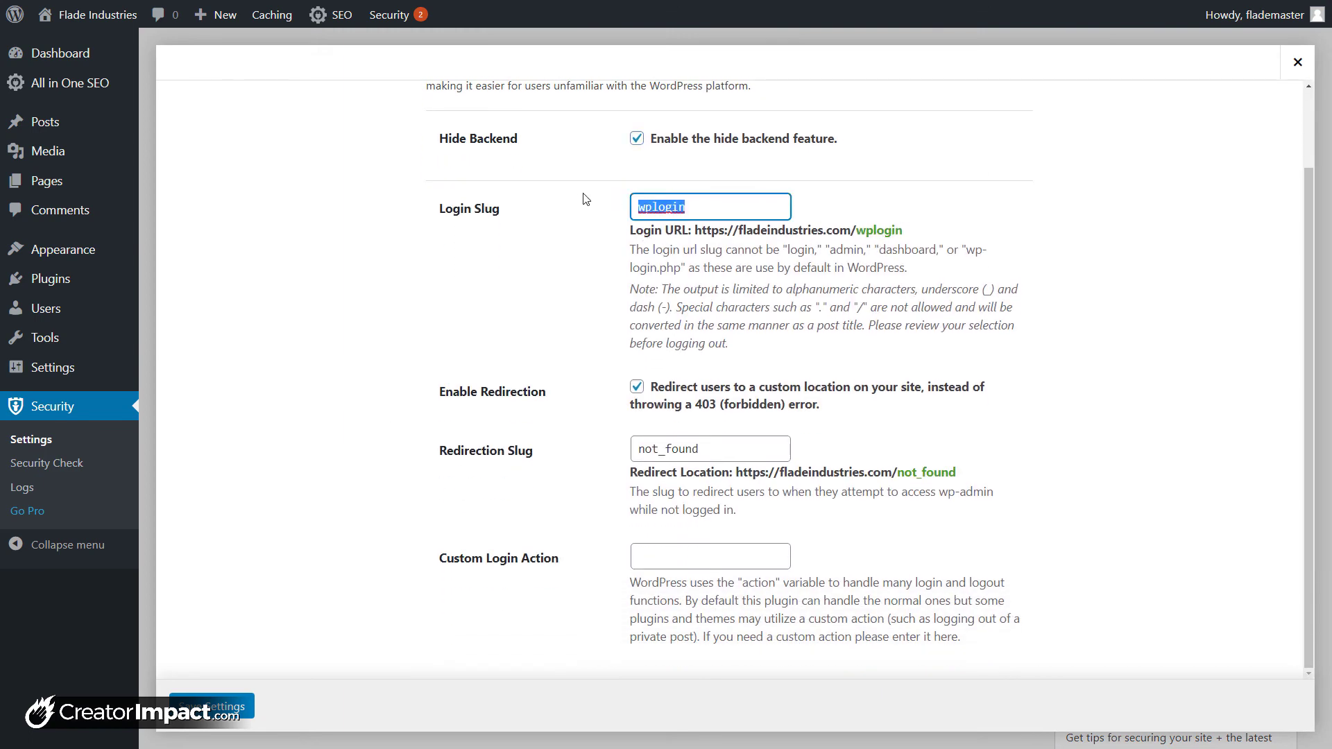
pyautogui.write('fladelogin')
pyautogui.doubleClick(641, 207)
pyautogui.click(220, 706)
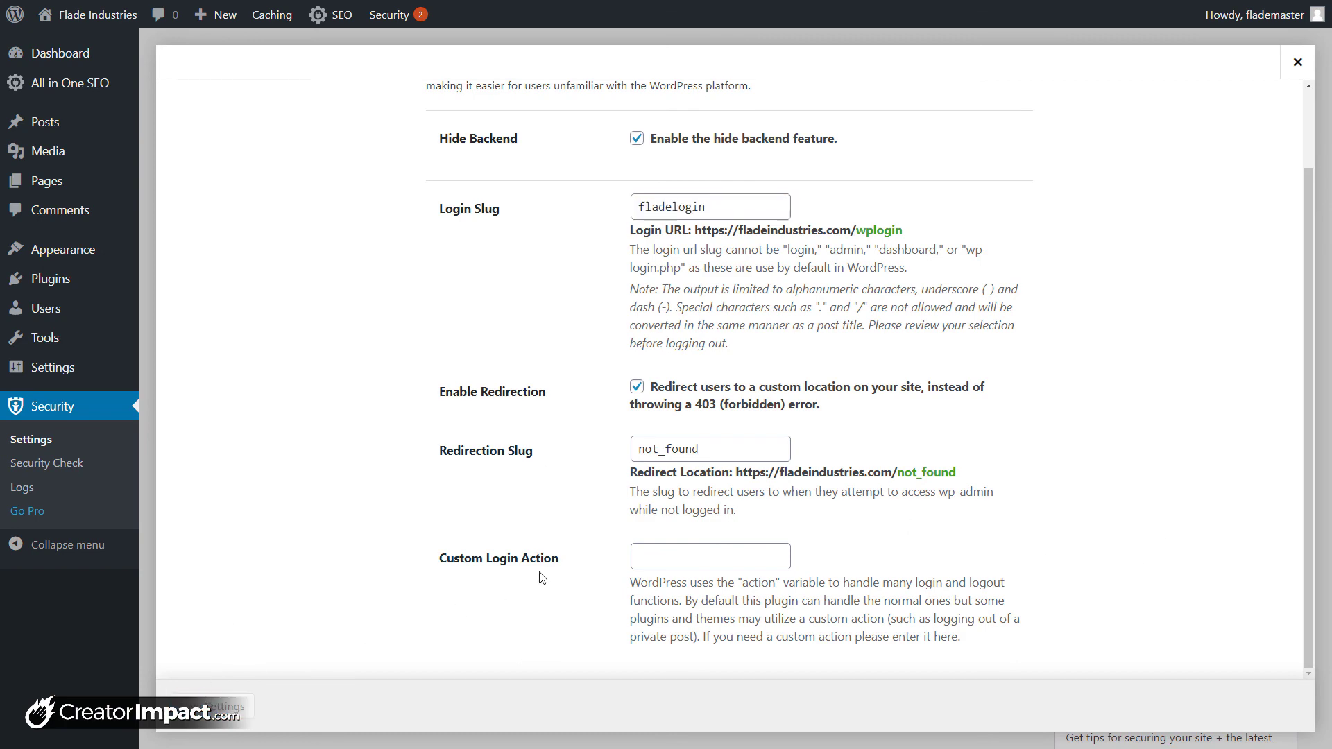
# Step: Copy the new fladelogin login URL and save the Hide Backend settings
pyautogui.scroll(-3, 553, 582)
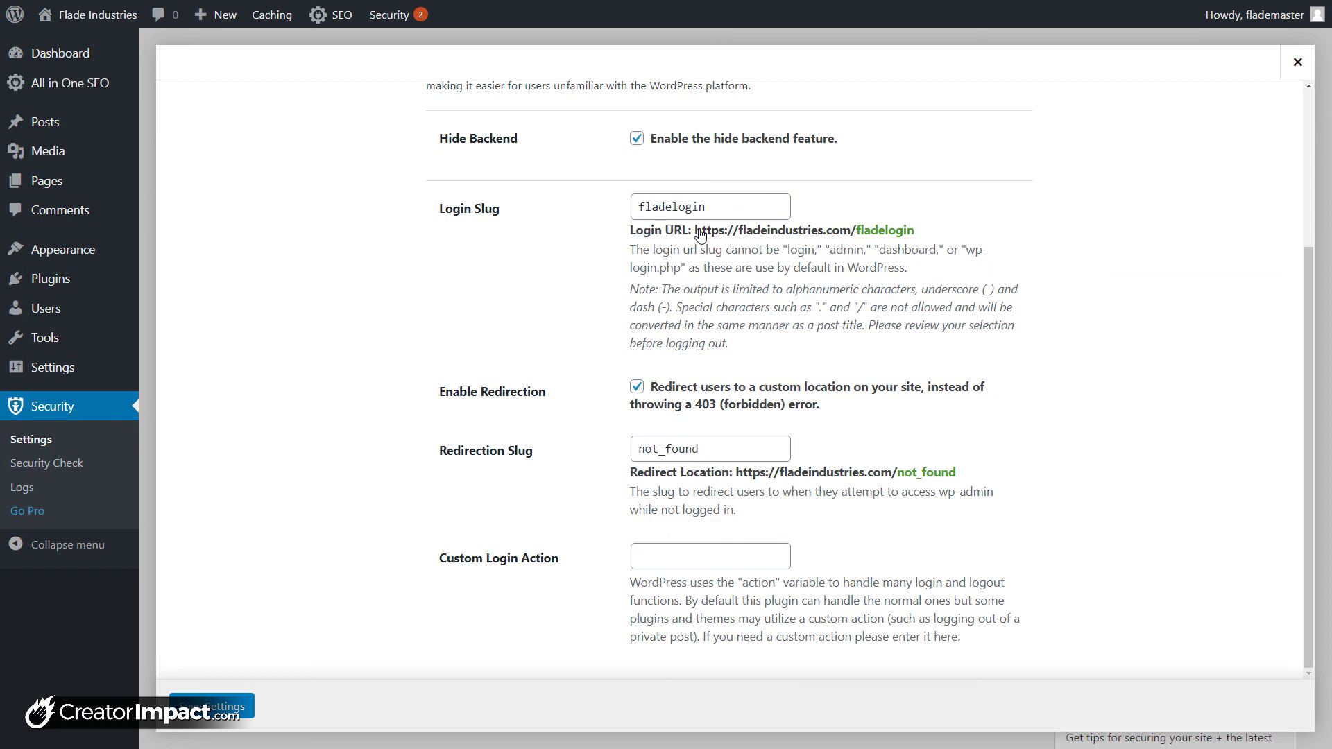
pyautogui.moveTo(693, 230); pyautogui.dragTo(914, 236)
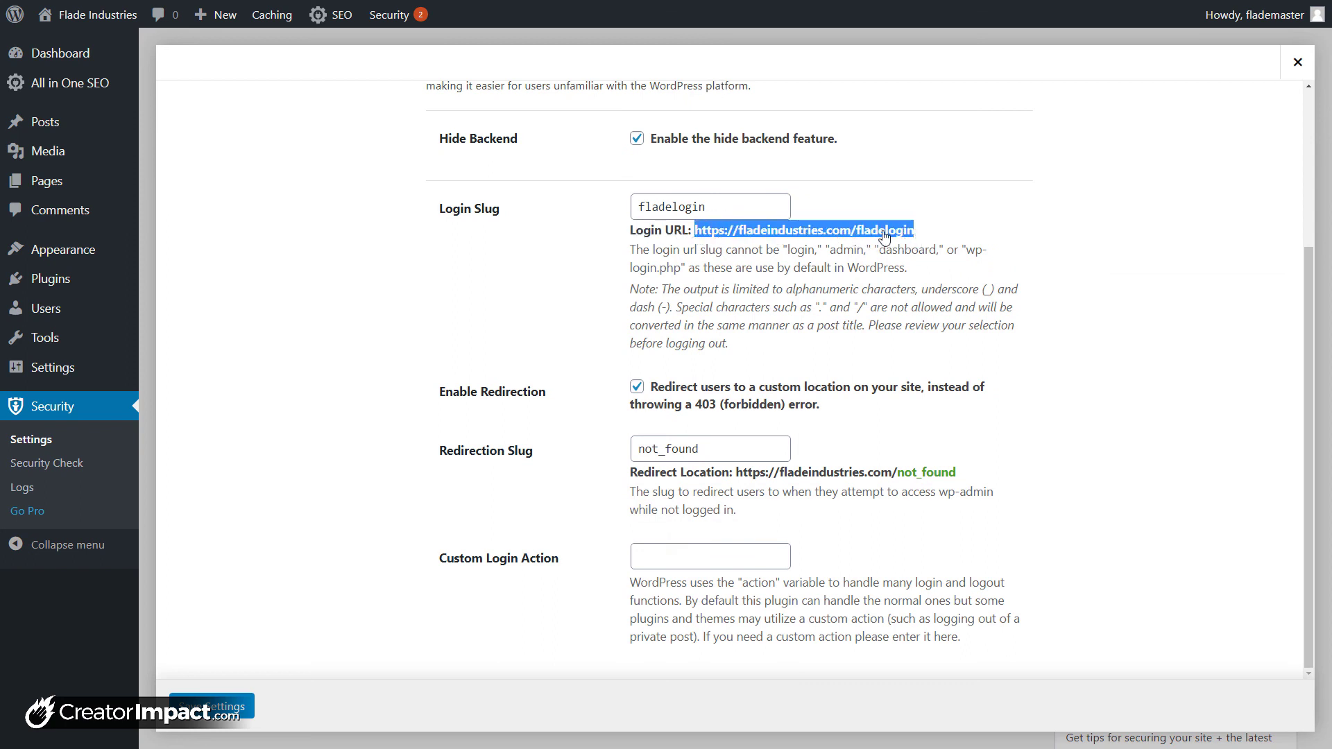
pyautogui.rightClick(882, 234)
pyautogui.click(899, 243)
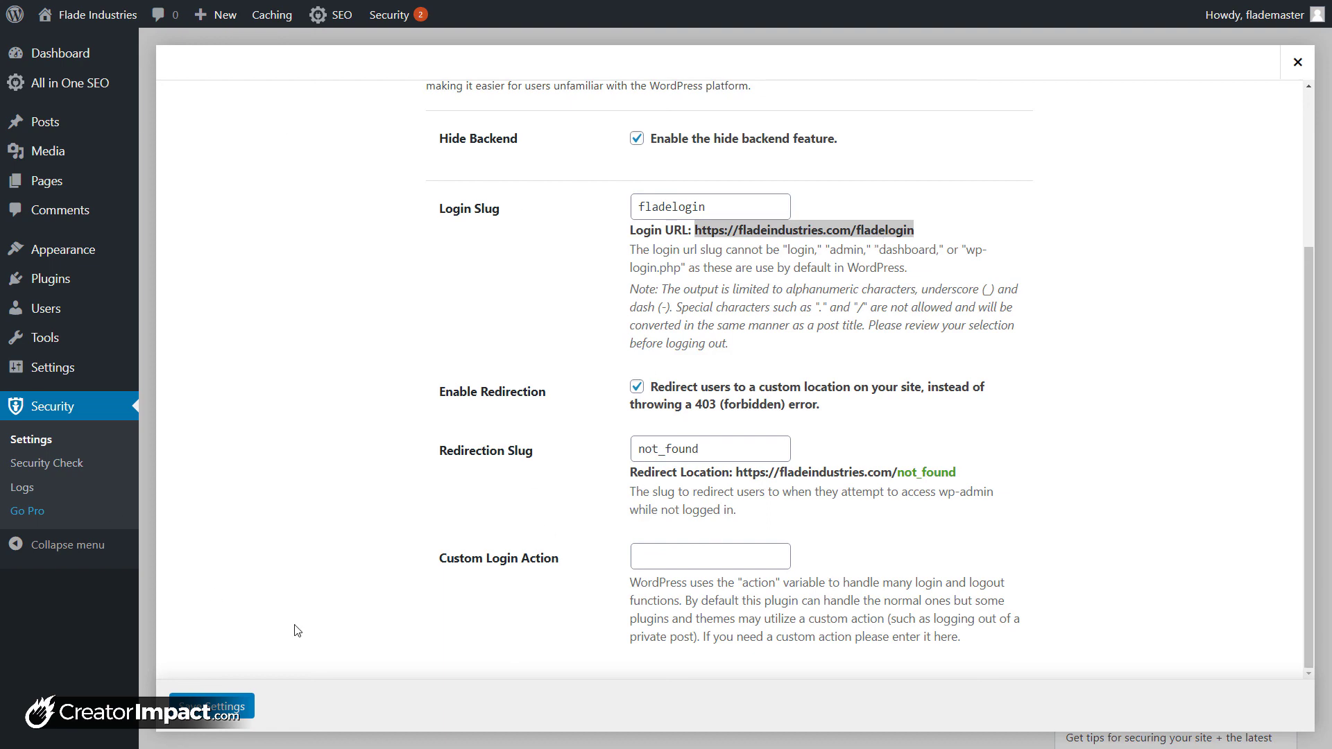
pyautogui.click(217, 712)
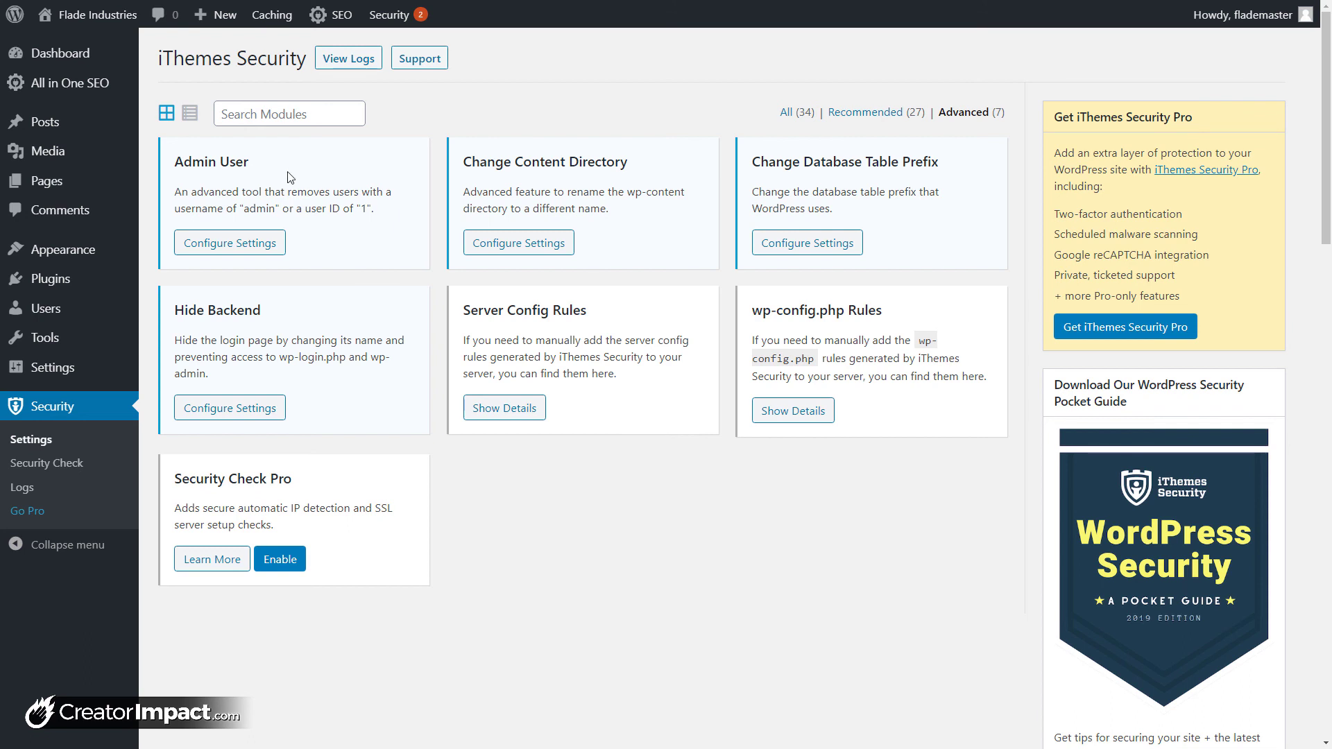
# Step: Open the Pages list showing Blog, Home, Privacy Policy and Sample Page
pyautogui.click(49, 186)
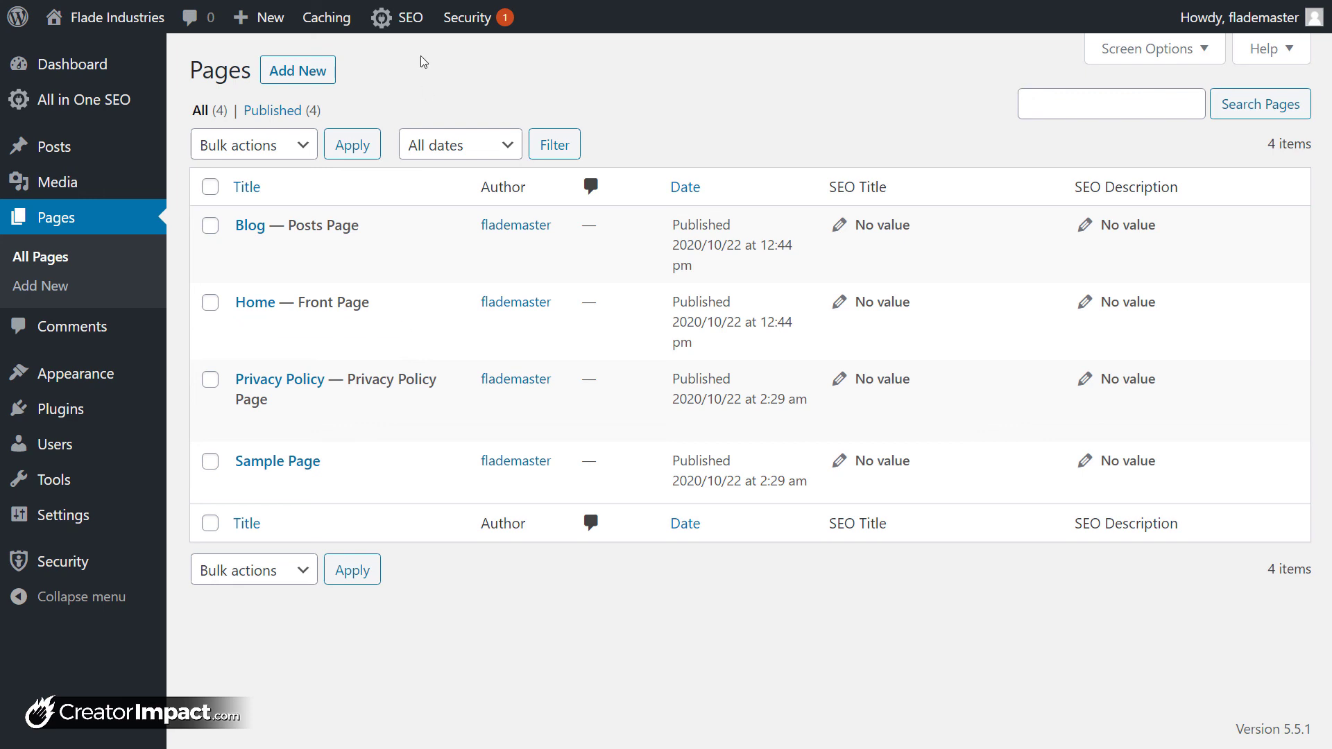
pyautogui.moveTo(425, 294)
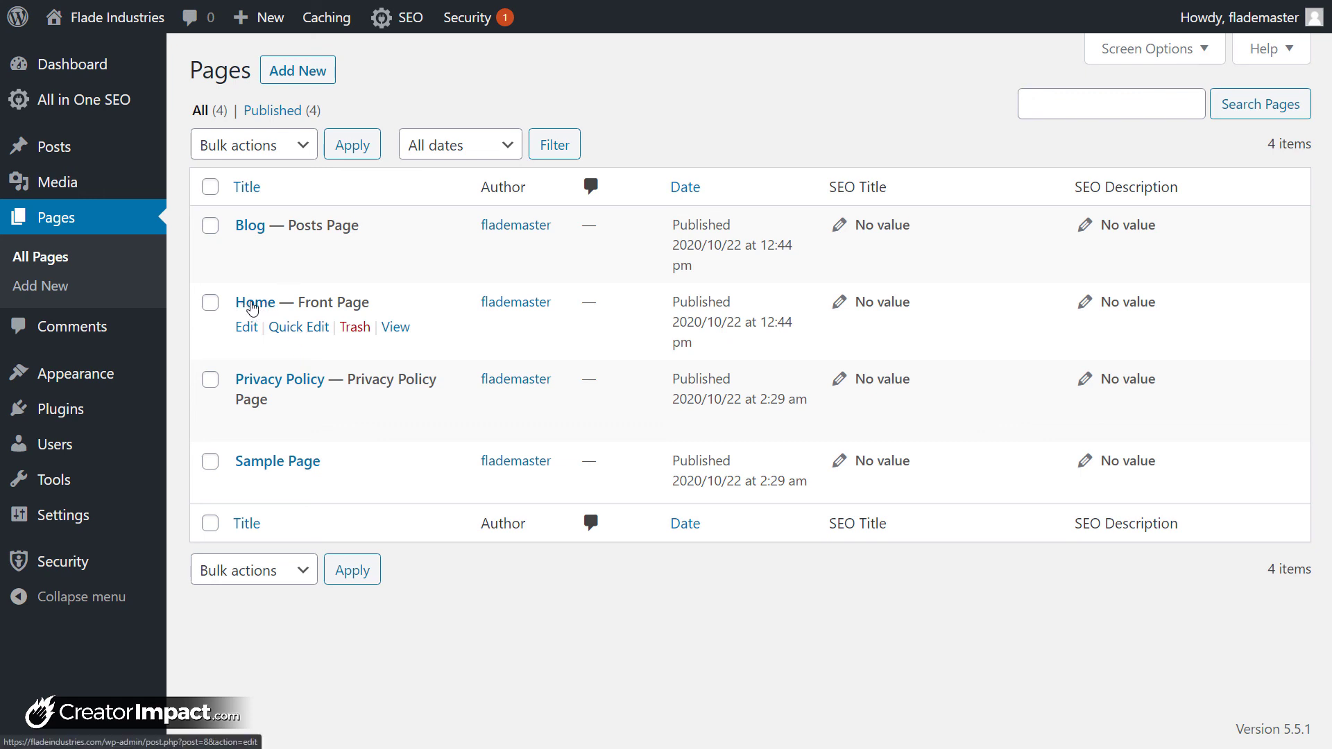
# Step: Add the paragraph 'Welcome to our website.' to the Home page, update it, and return to Pages
pyautogui.click(252, 308)
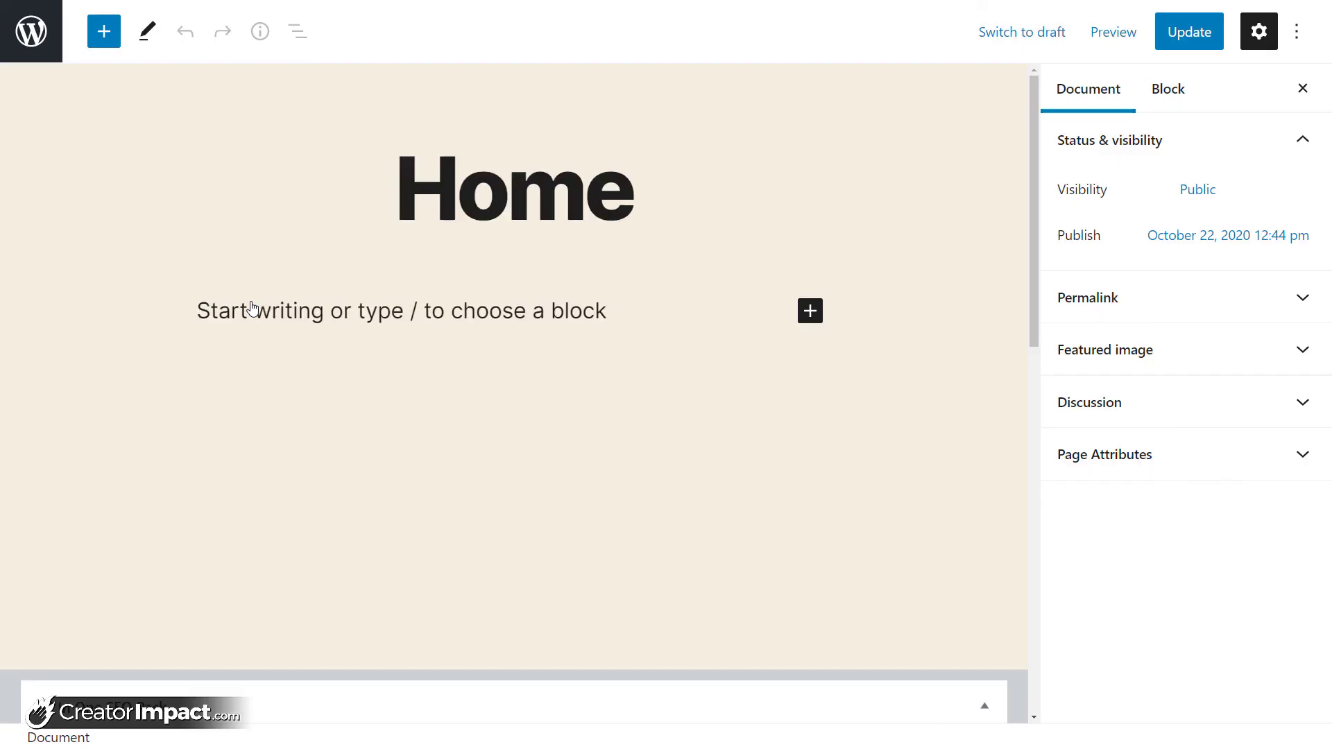
pyautogui.click(610, 309)
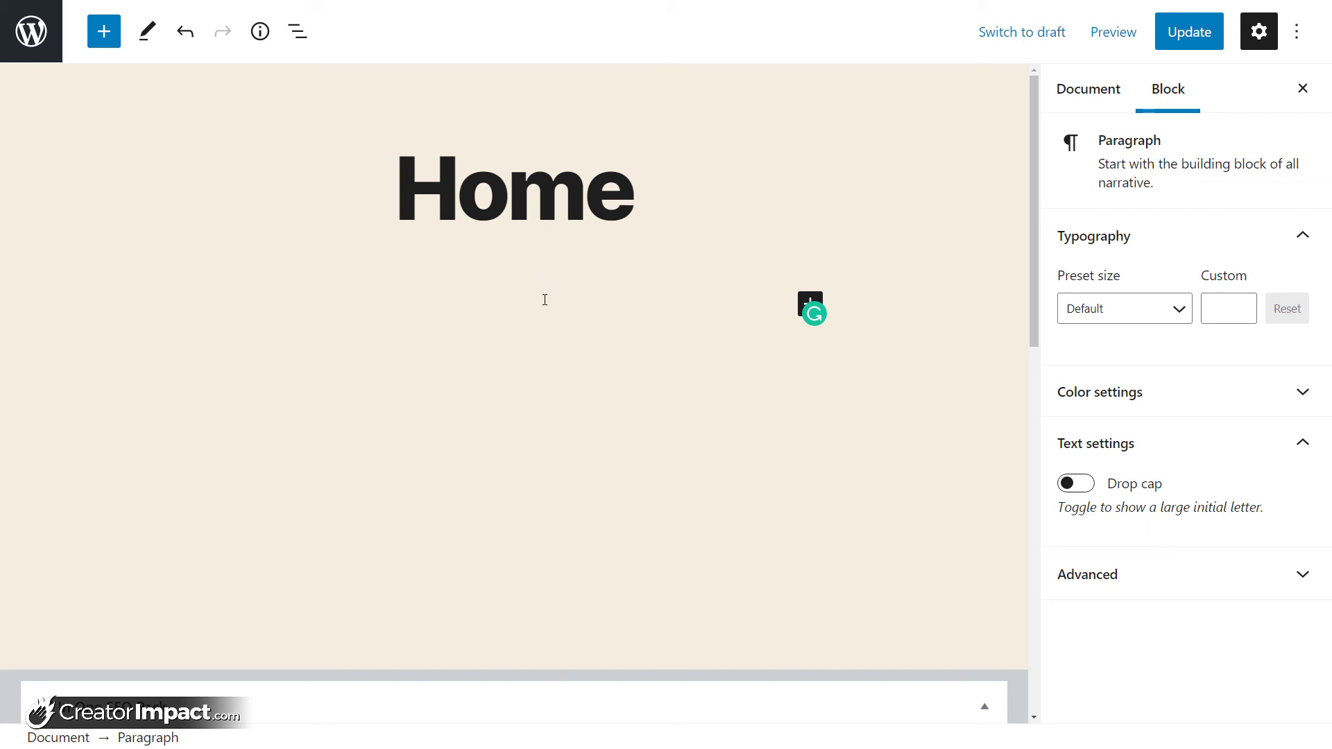
pyautogui.write('Welcome to ')
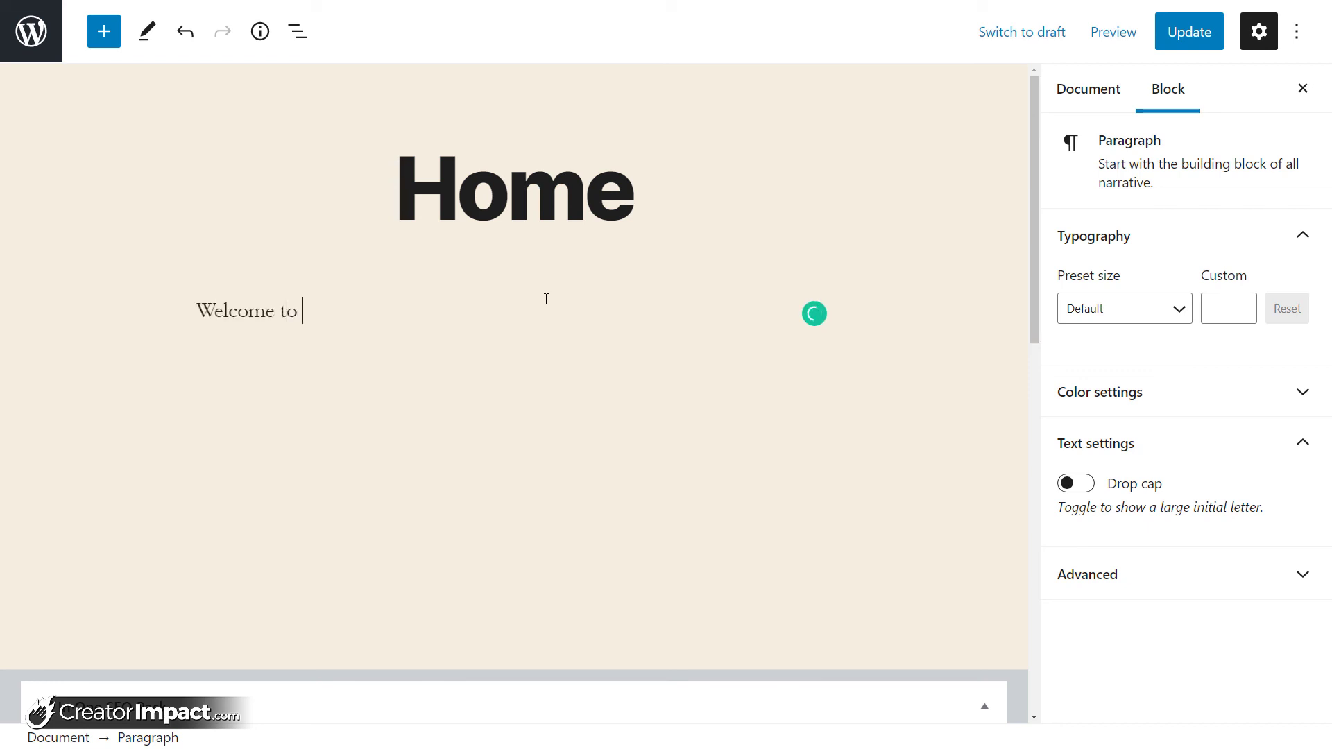
pyautogui.write('our webiste/')
pyautogui.press('BackSpace')
pyautogui.press('BackSpace')
pyautogui.press('BackSpace')
pyautogui.press('BackSpace')
pyautogui.press('BackSpace')
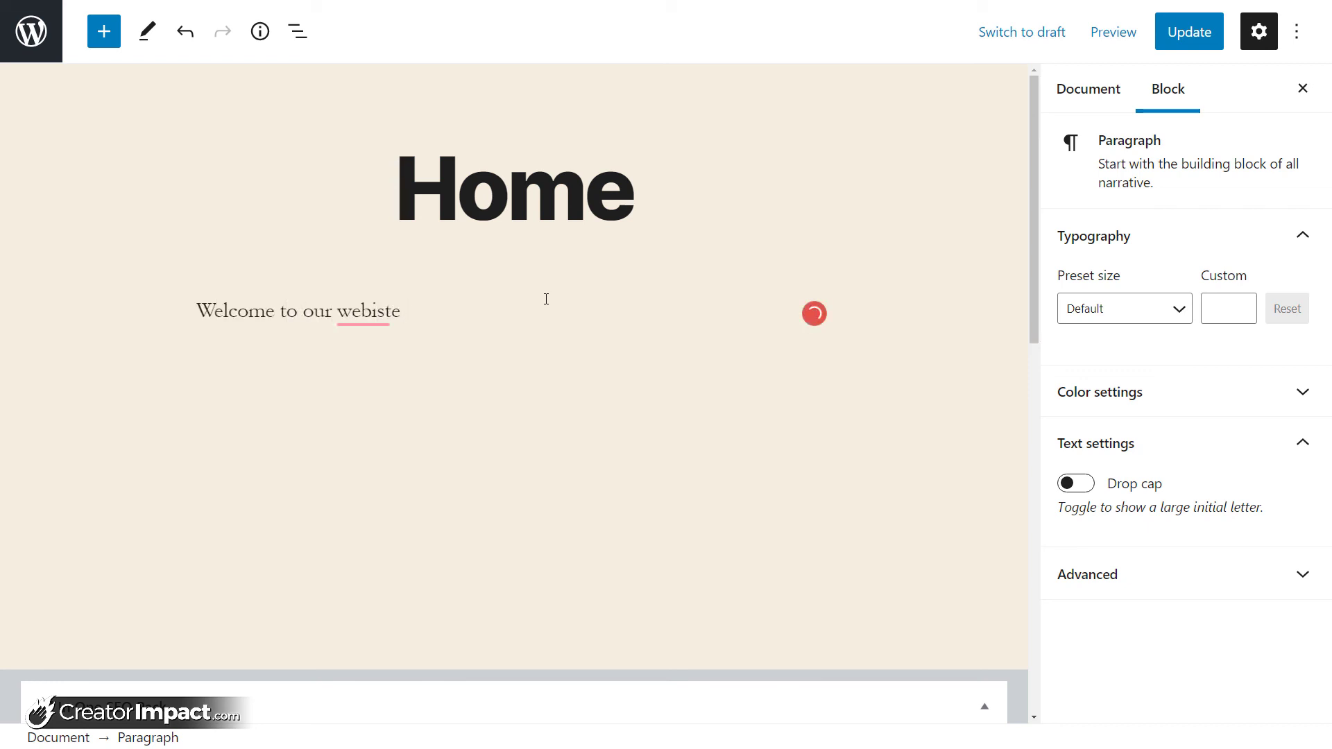
pyautogui.write('site.')
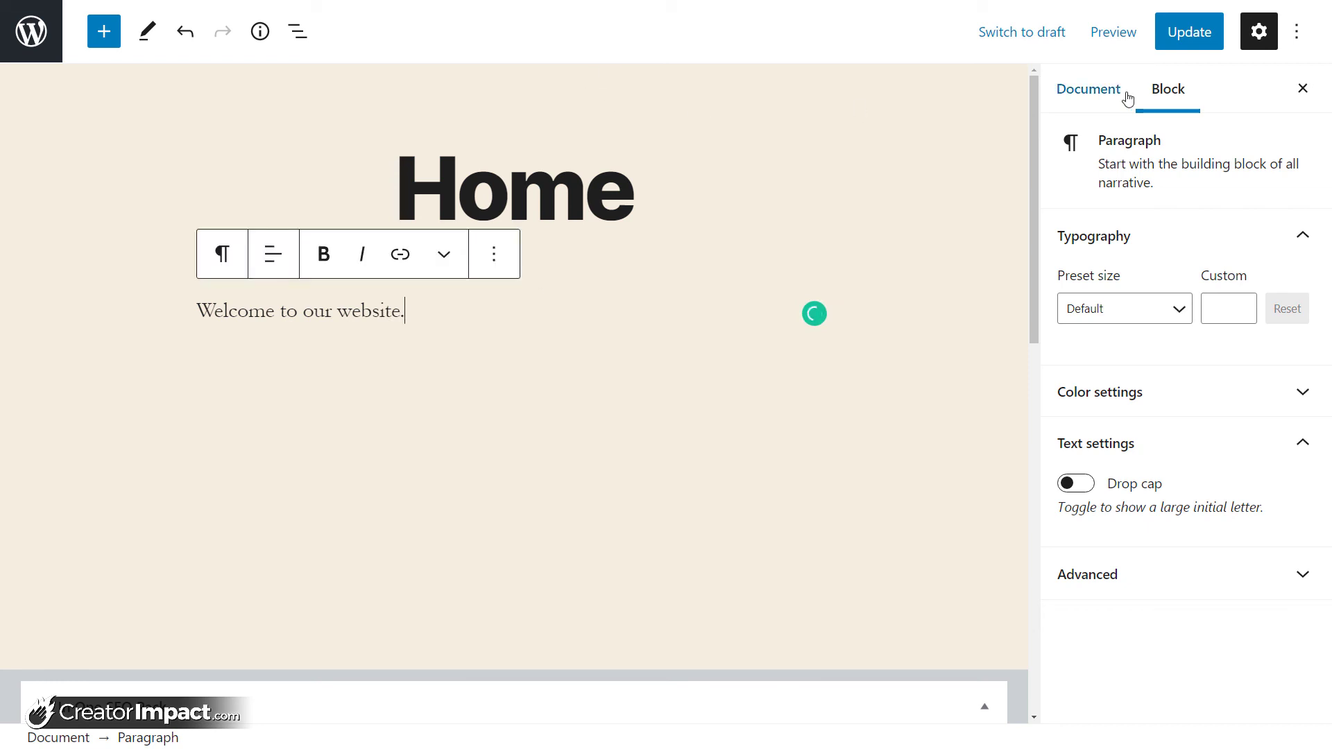
pyautogui.click(1177, 46)
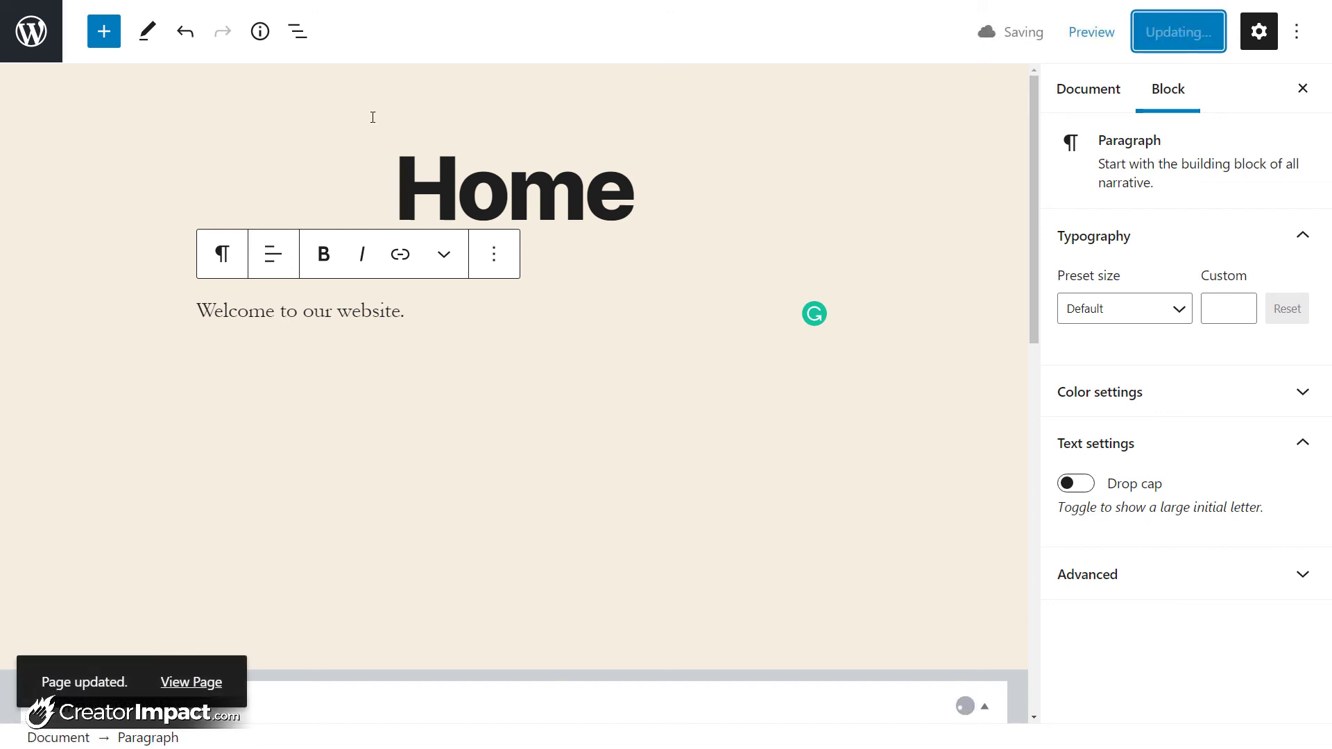
pyautogui.click(31, 28)
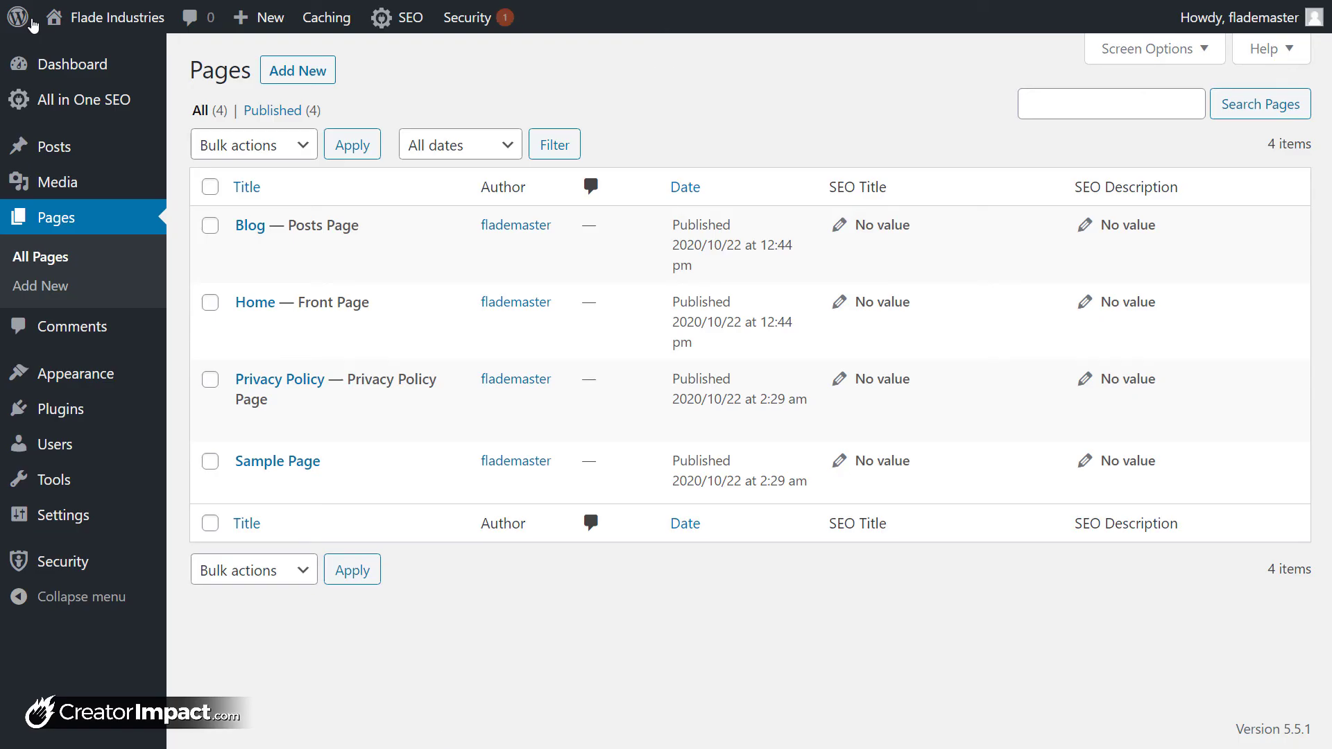
# Step: Search the theme directory for 'astra' and install the Astra theme
pyautogui.moveTo(91, 361)
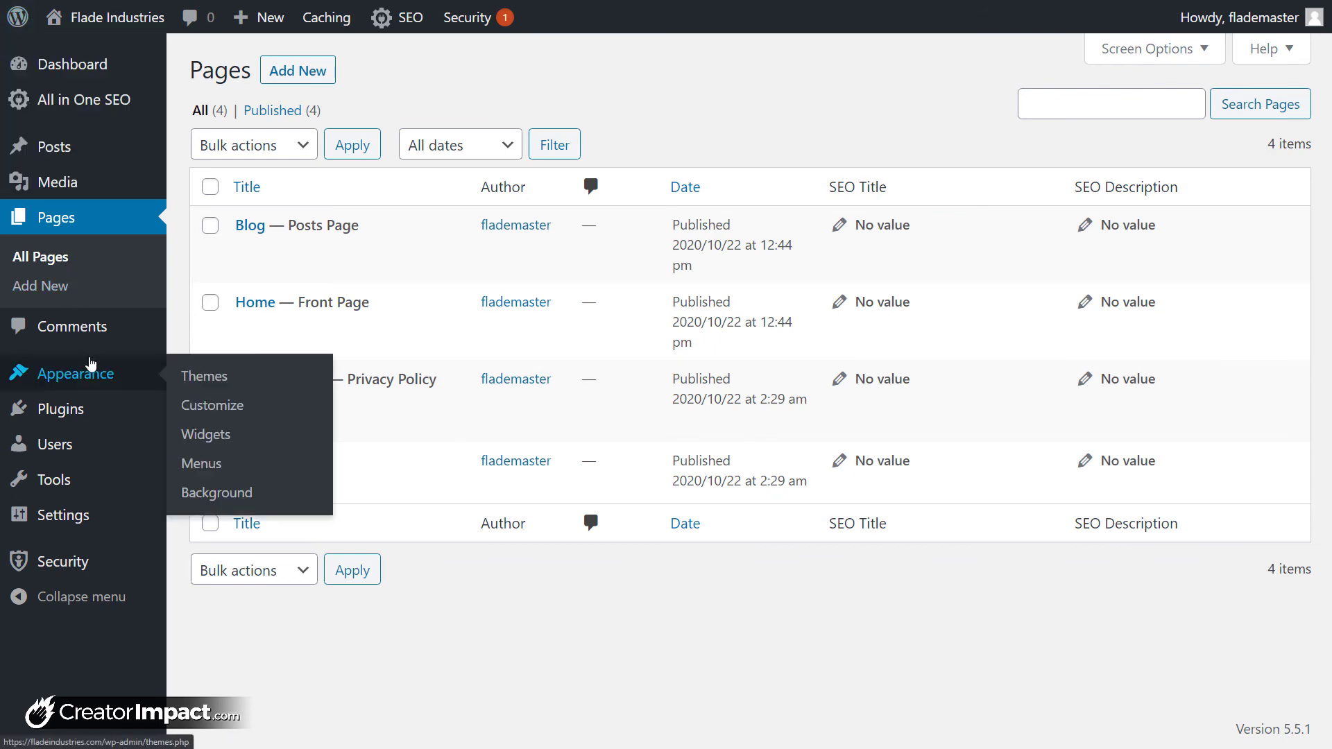
pyautogui.click(211, 381)
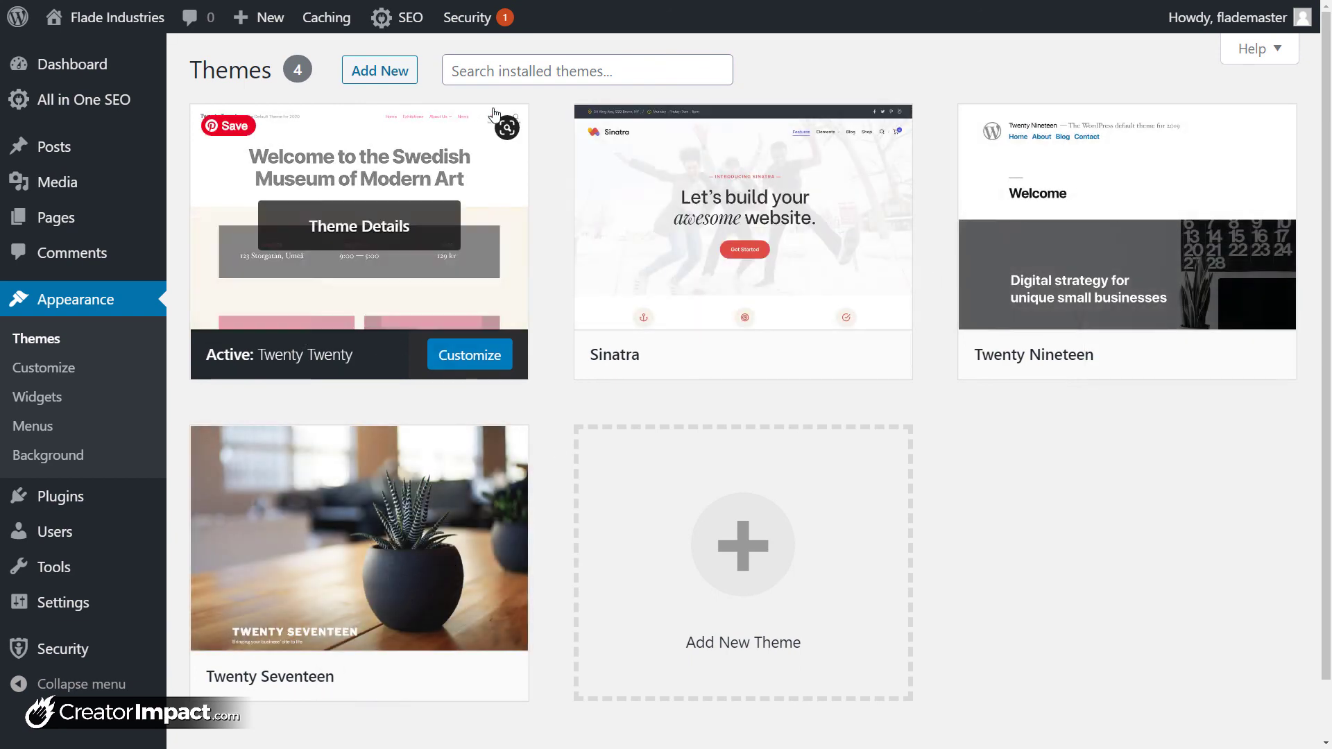
pyautogui.click(383, 73)
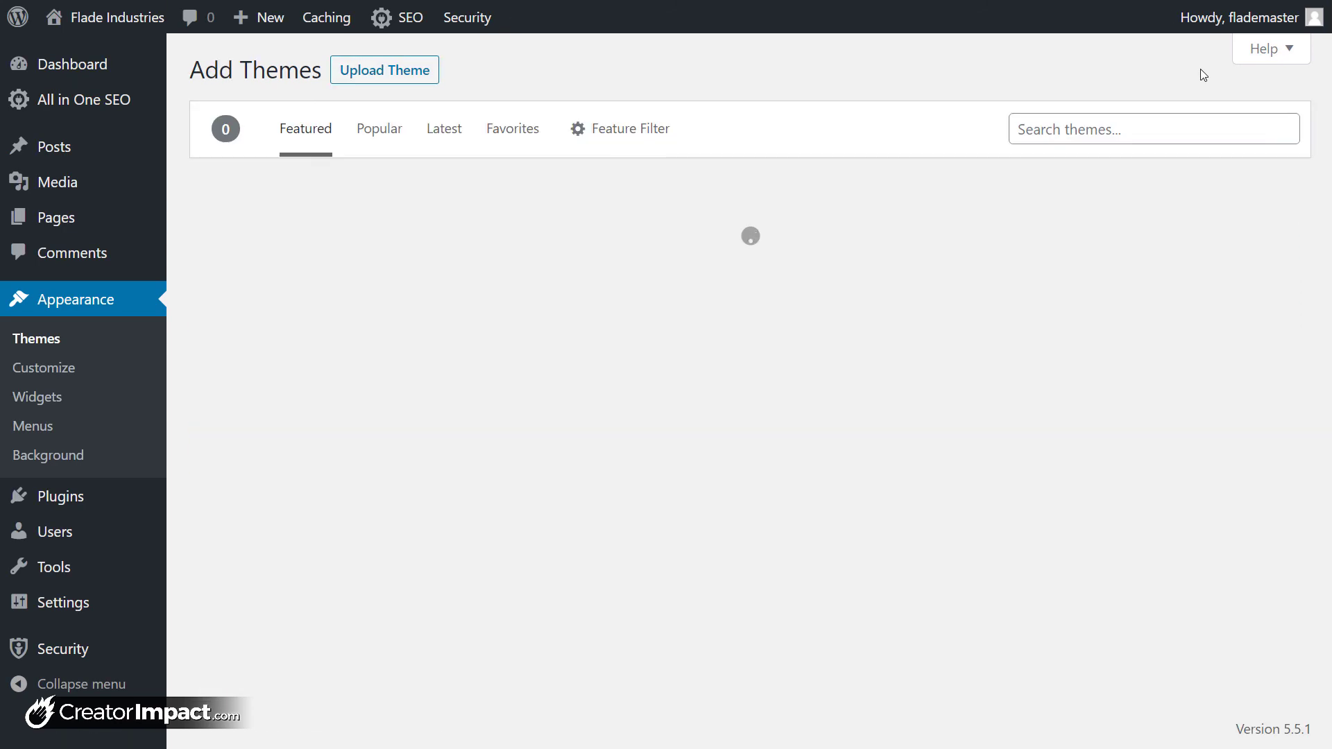
pyautogui.click(1123, 136)
pyautogui.write('astra')
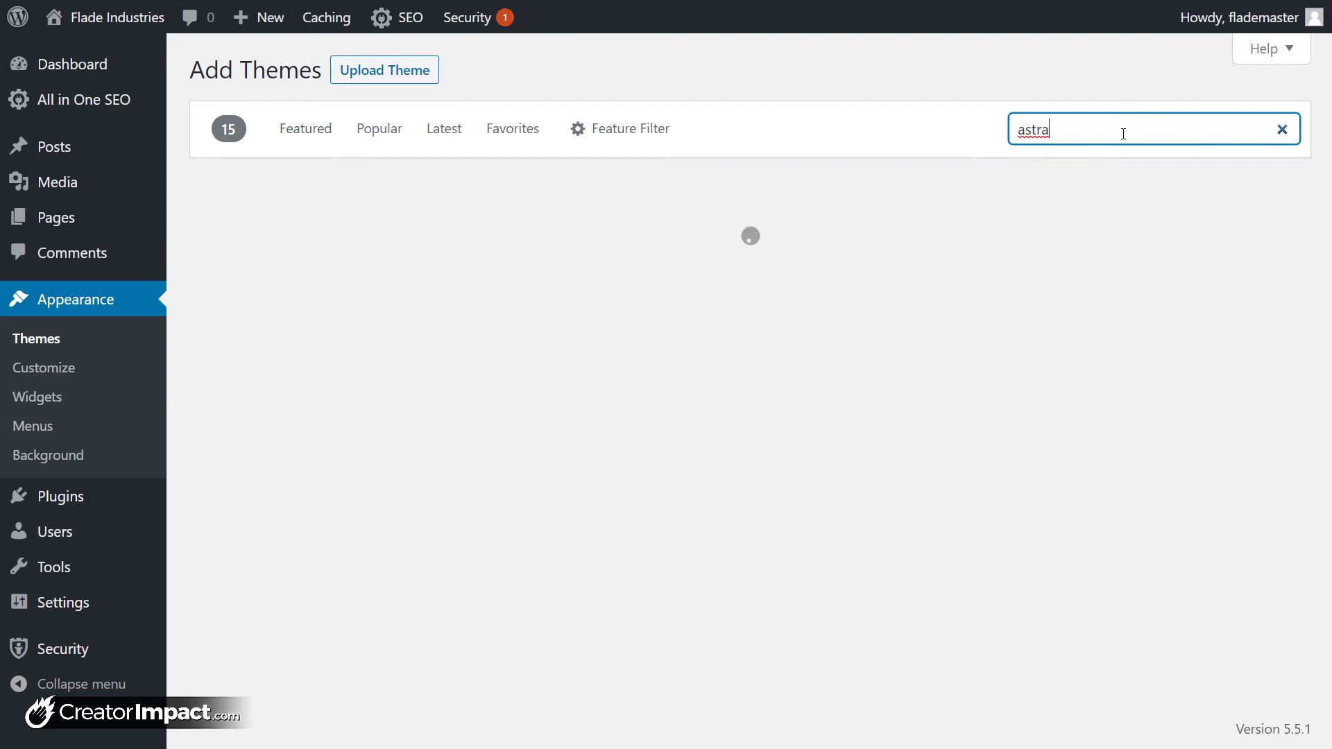
pyautogui.moveTo(426, 241)
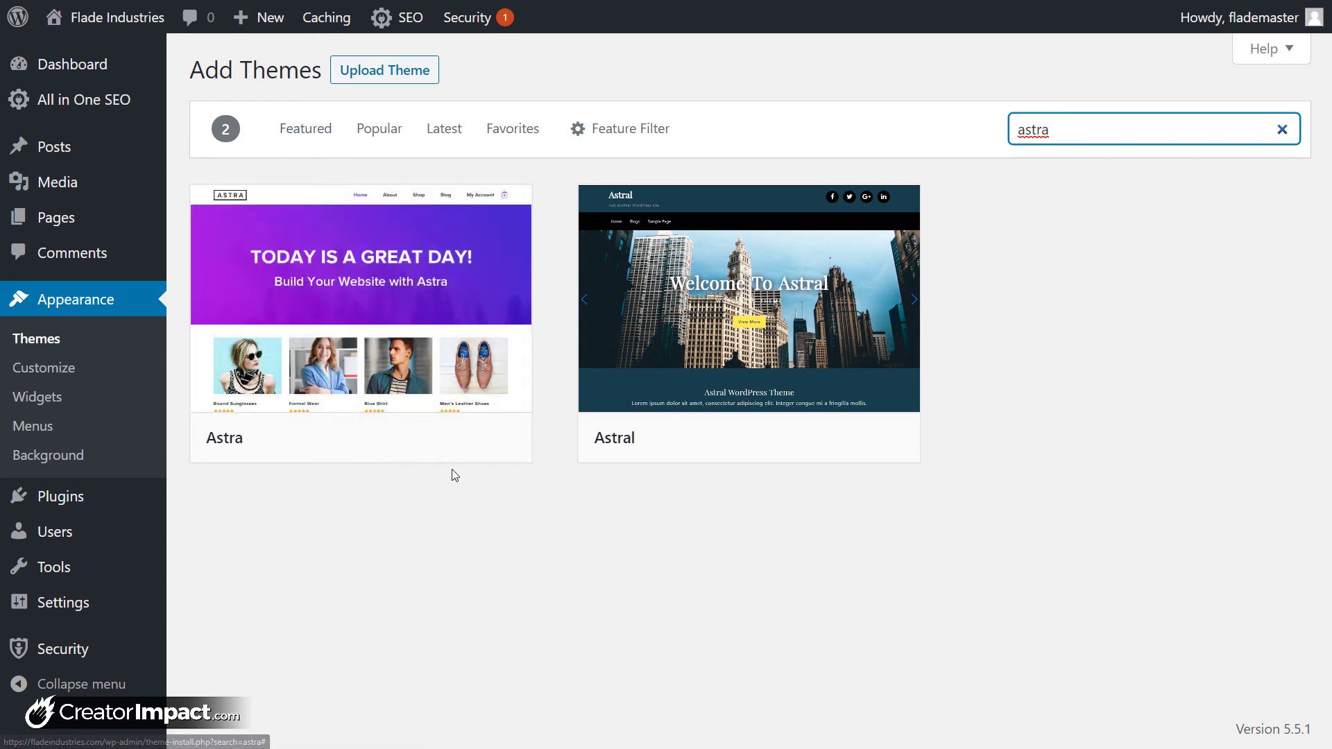
pyautogui.click(416, 448)
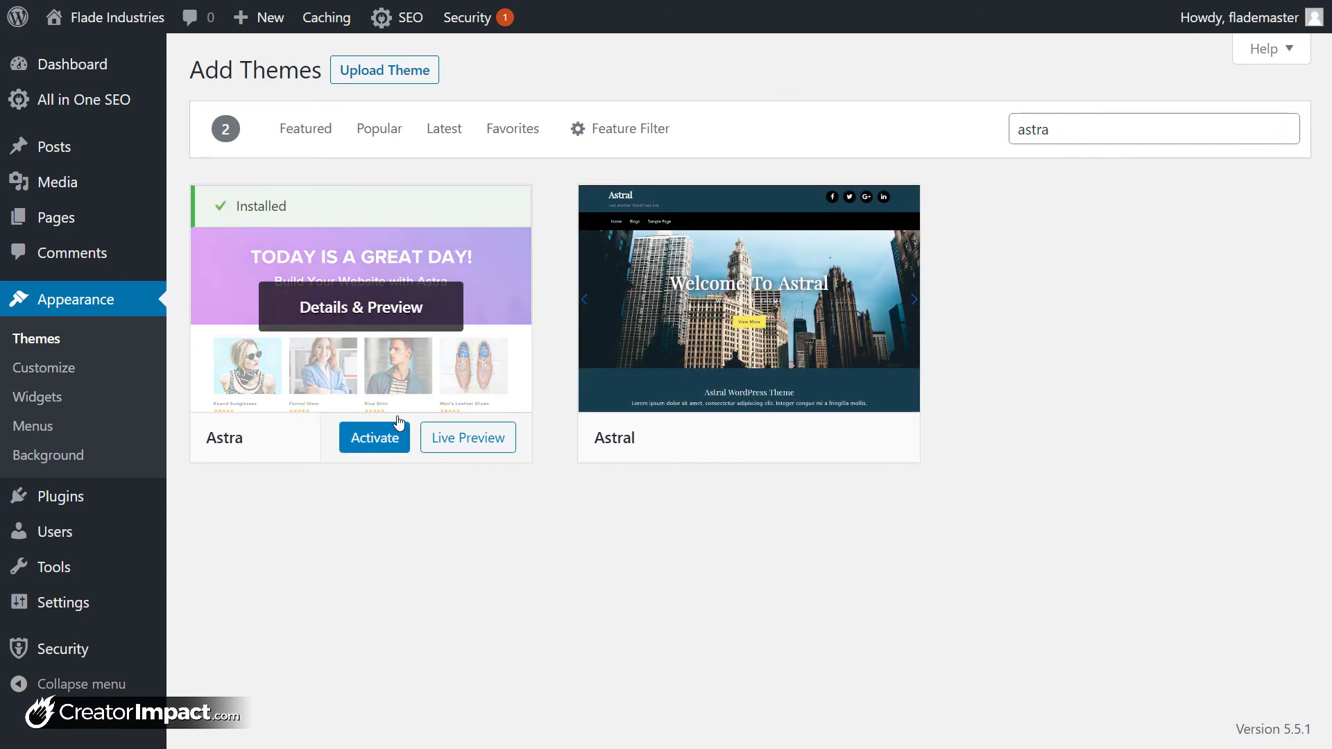
# Step: Search the theme directory for 'car' and browse the results
pyautogui.moveTo(1096, 131); pyautogui.dragTo(842, 140)
pyautogui.write('car')
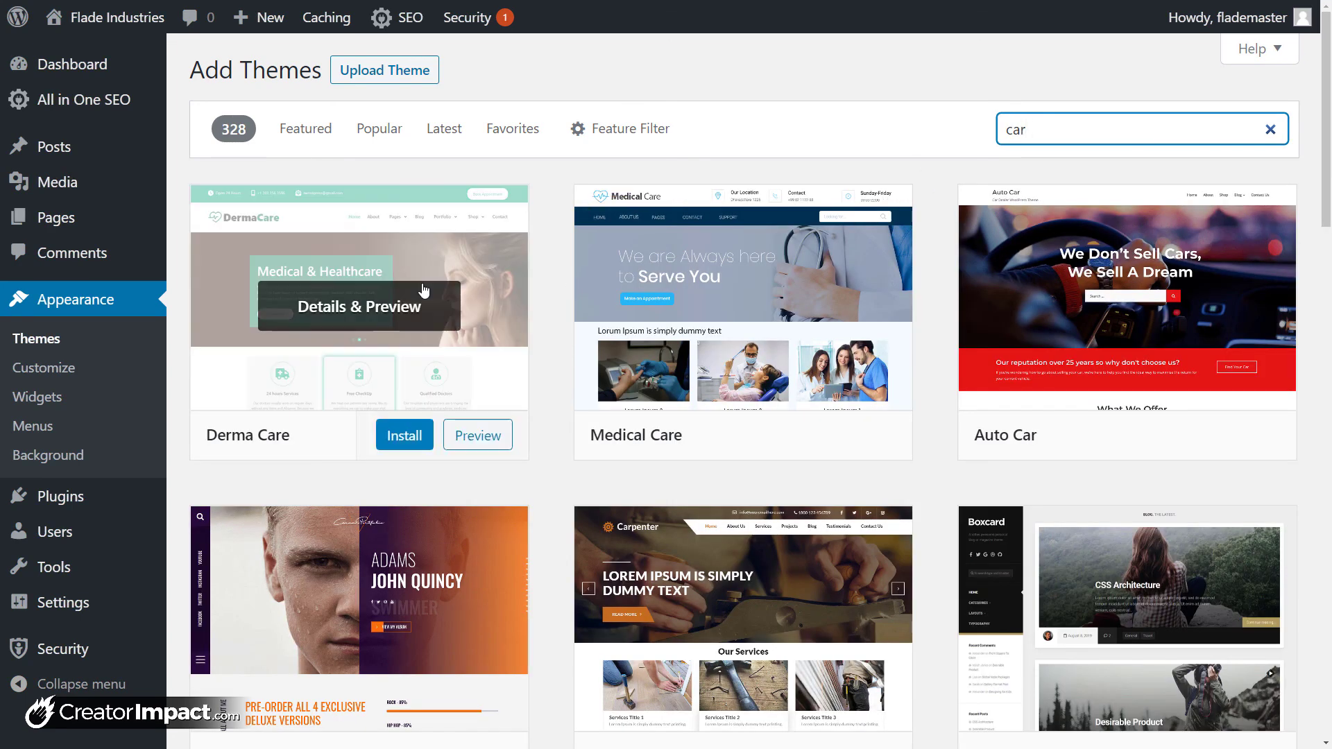
pyautogui.scroll(-1, 548, 330)
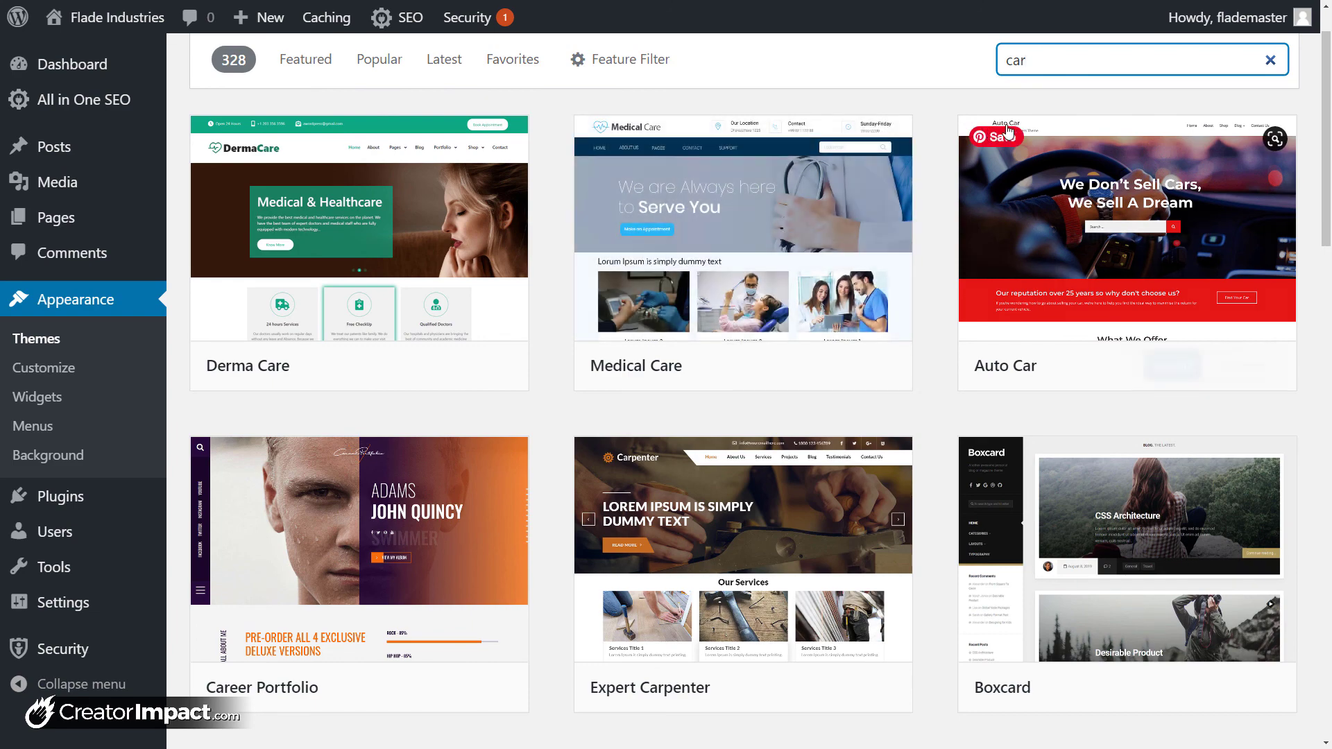
pyautogui.moveTo(659, 134)
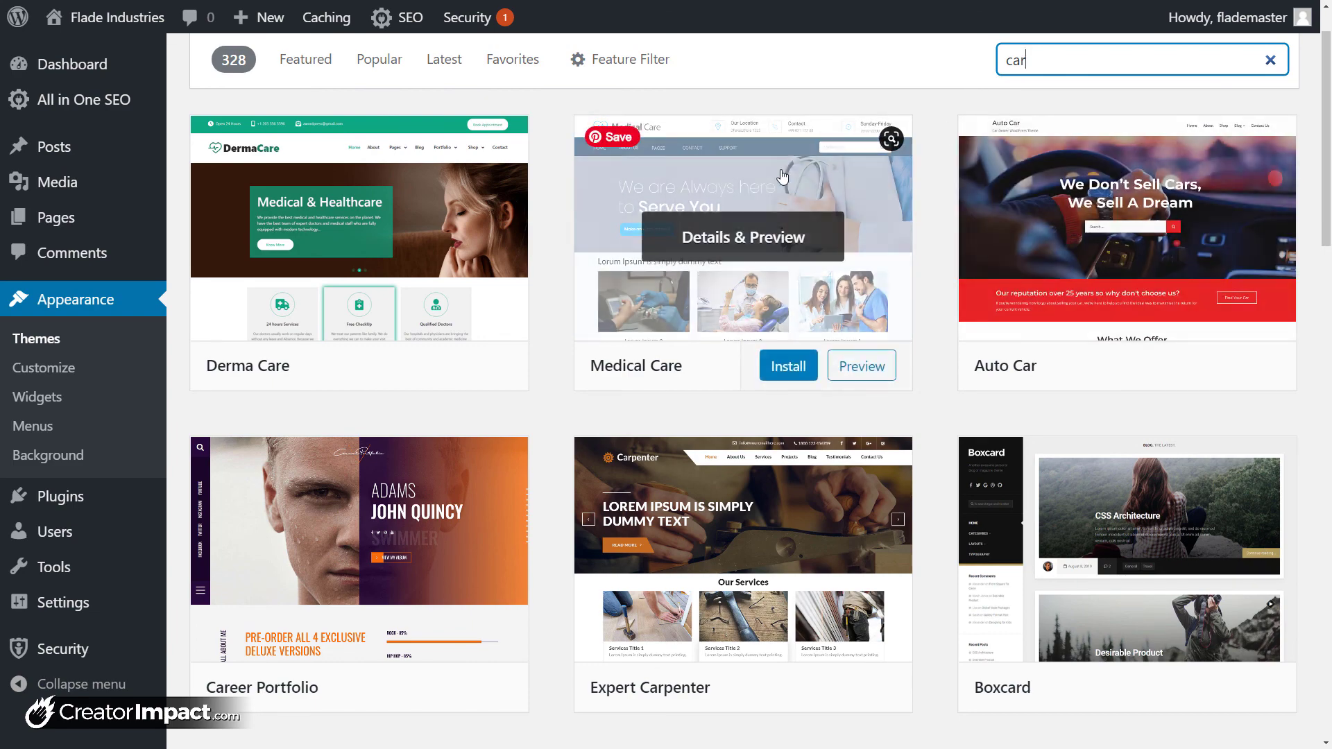
pyautogui.scroll(-1, 782, 176)
pyautogui.scroll(2, 1136, 68)
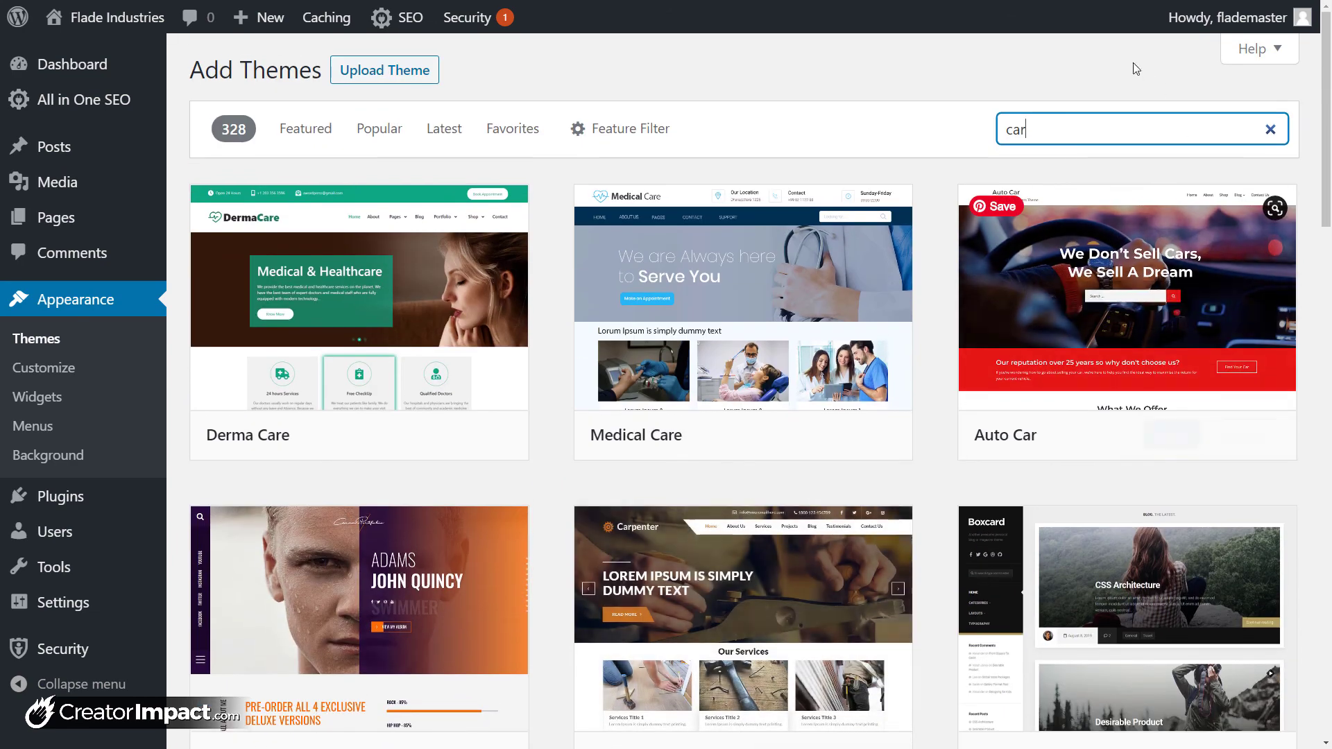
pyautogui.hotkey('ctrl', 'a')
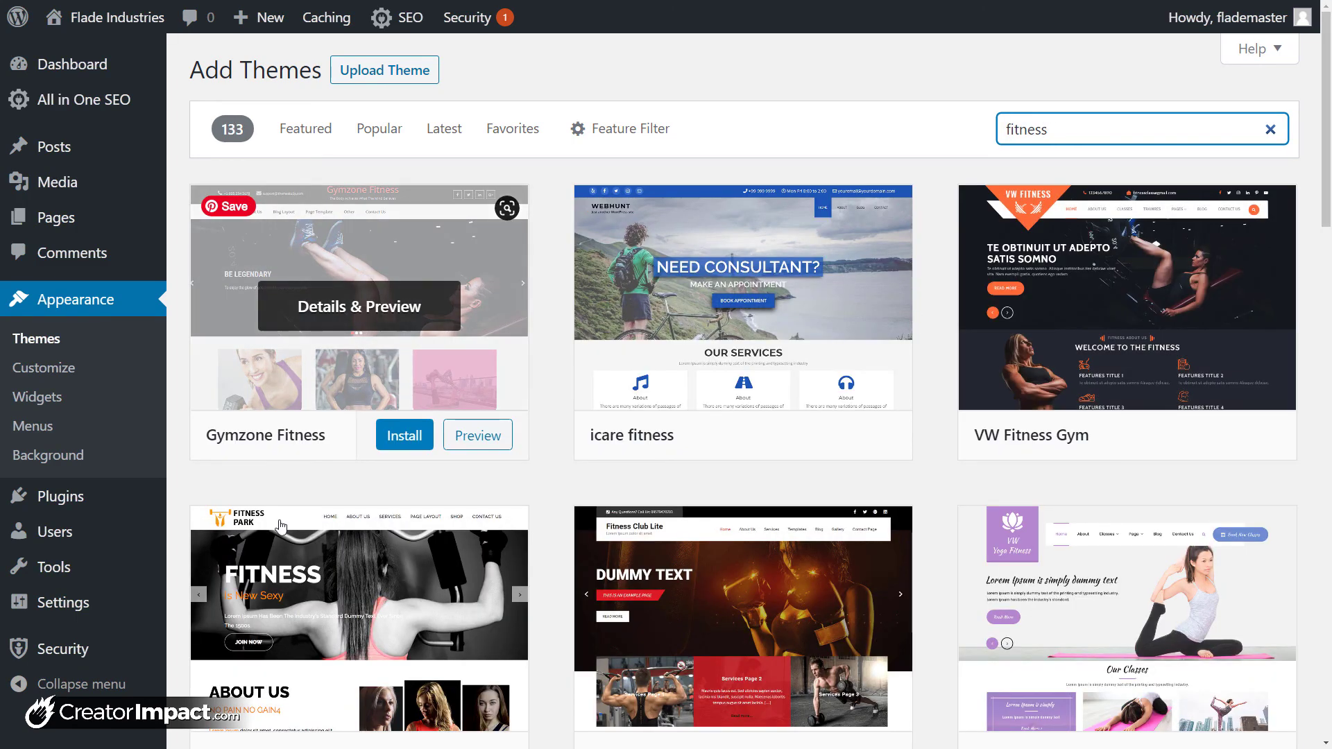
# Step: Browse the Featured themes, then scroll through the Popular themes list
pyautogui.click(313, 136)
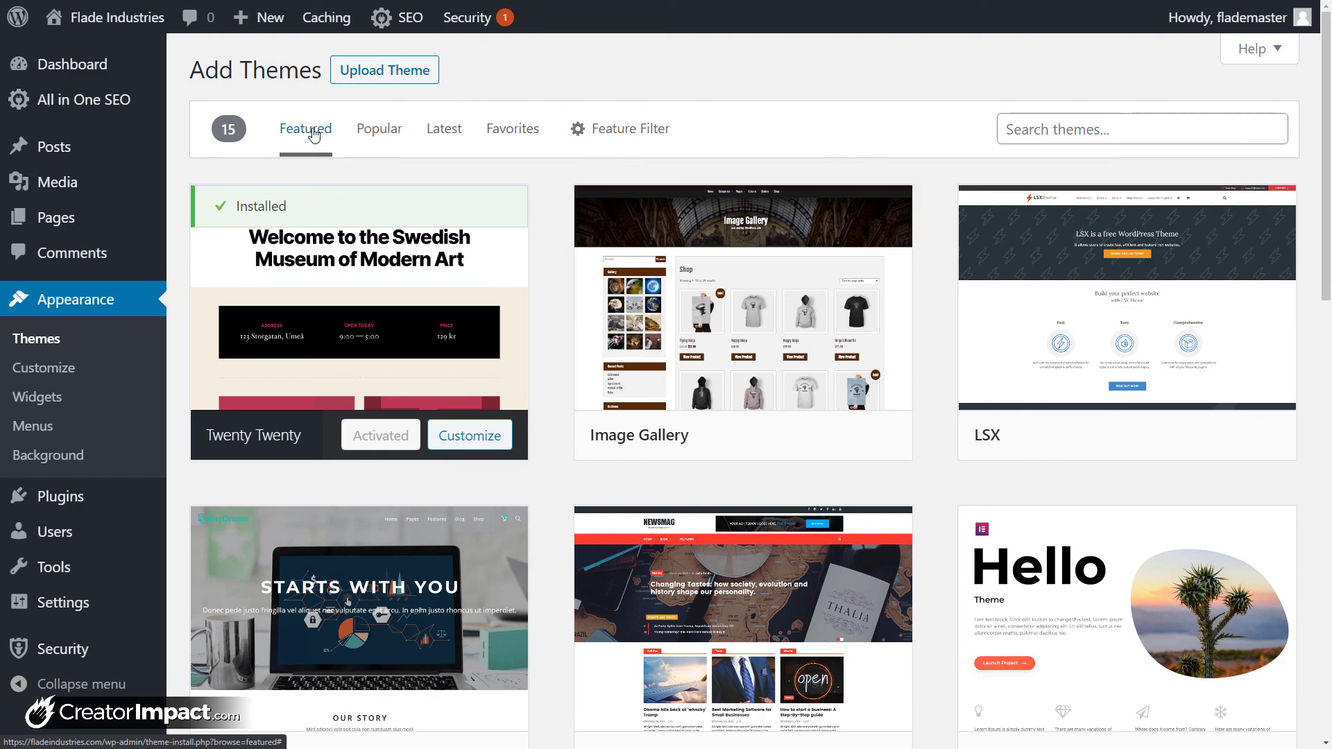
pyautogui.scroll(-5, 347, 208)
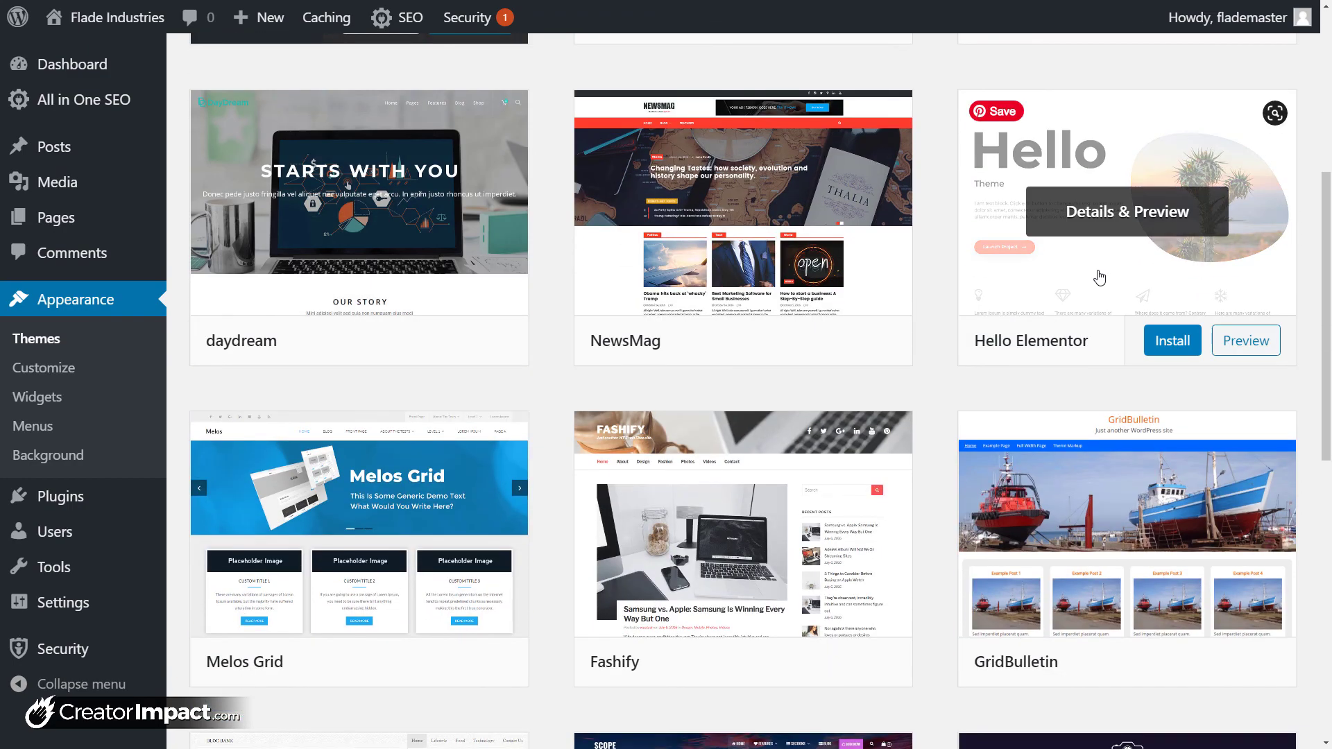
pyautogui.scroll(-3, 1100, 277)
pyautogui.scroll(-4, 430, 437)
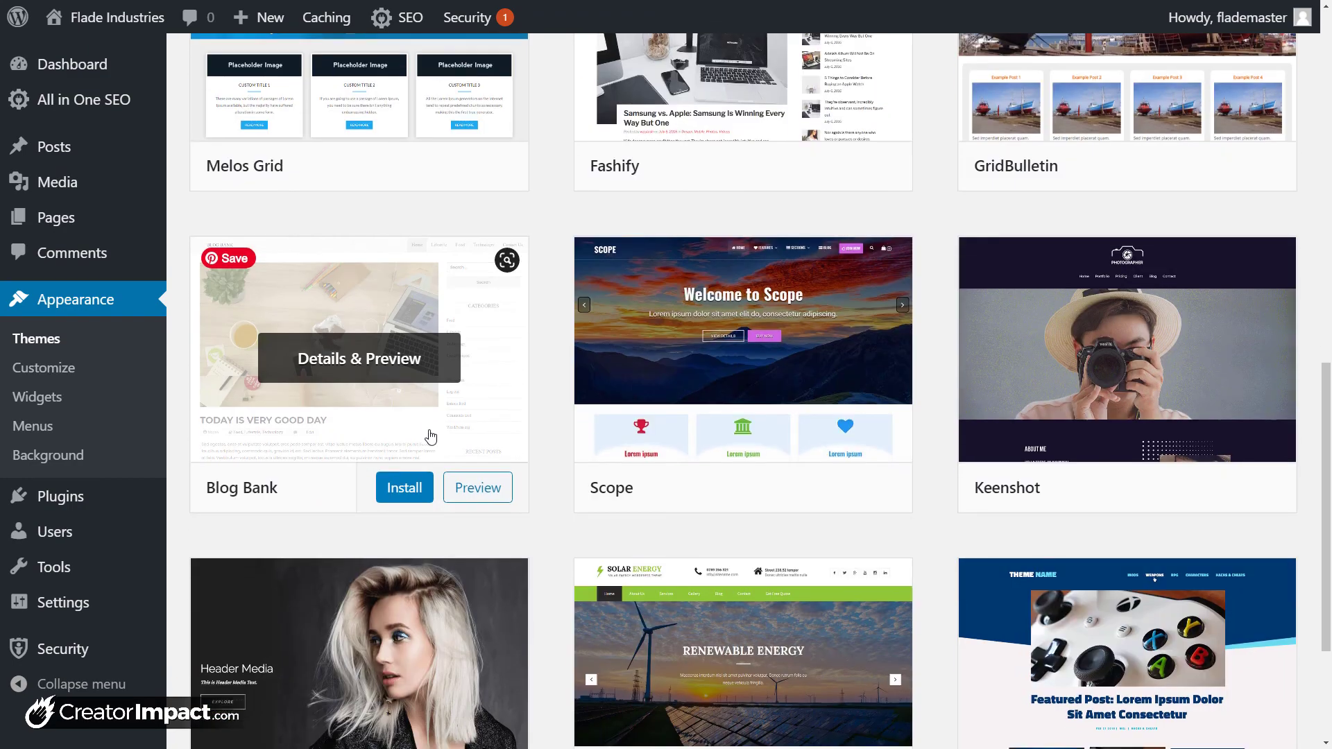
pyautogui.scroll(-3, 430, 437)
pyautogui.scroll(13, 437, 447)
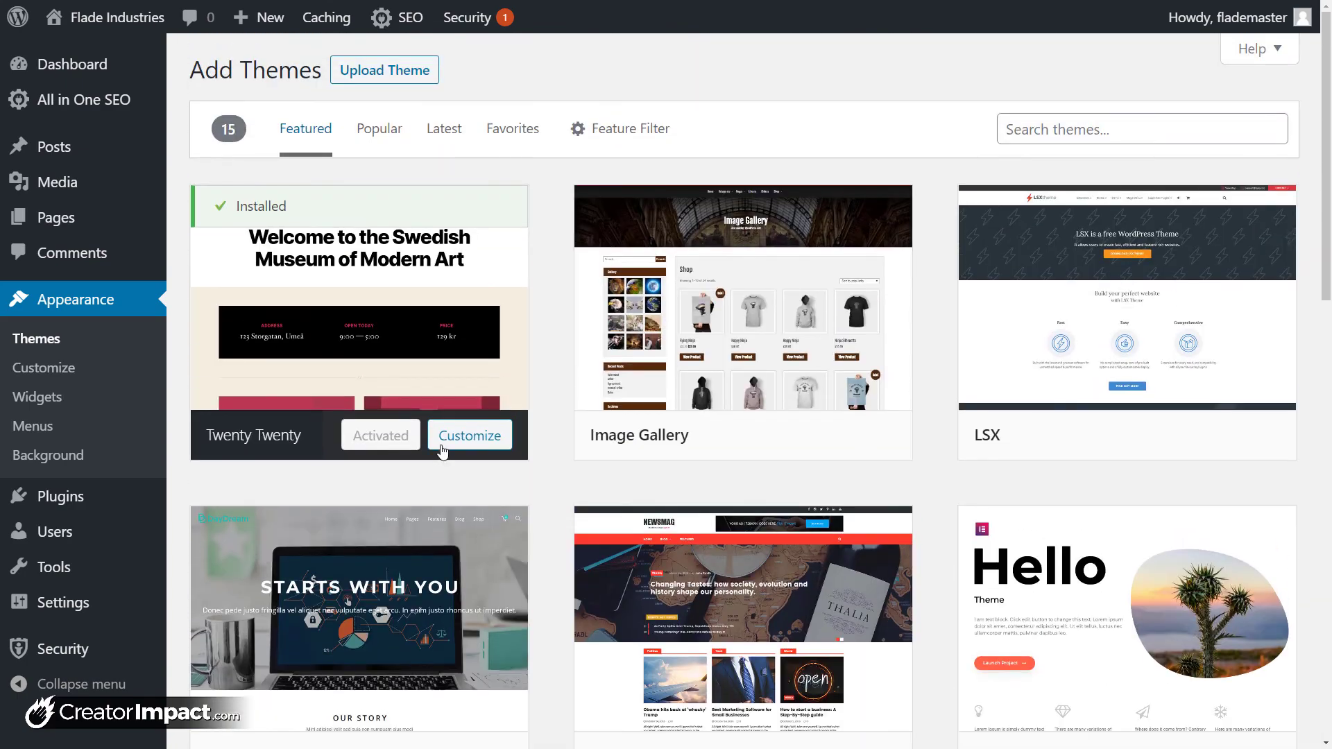
pyautogui.click(384, 134)
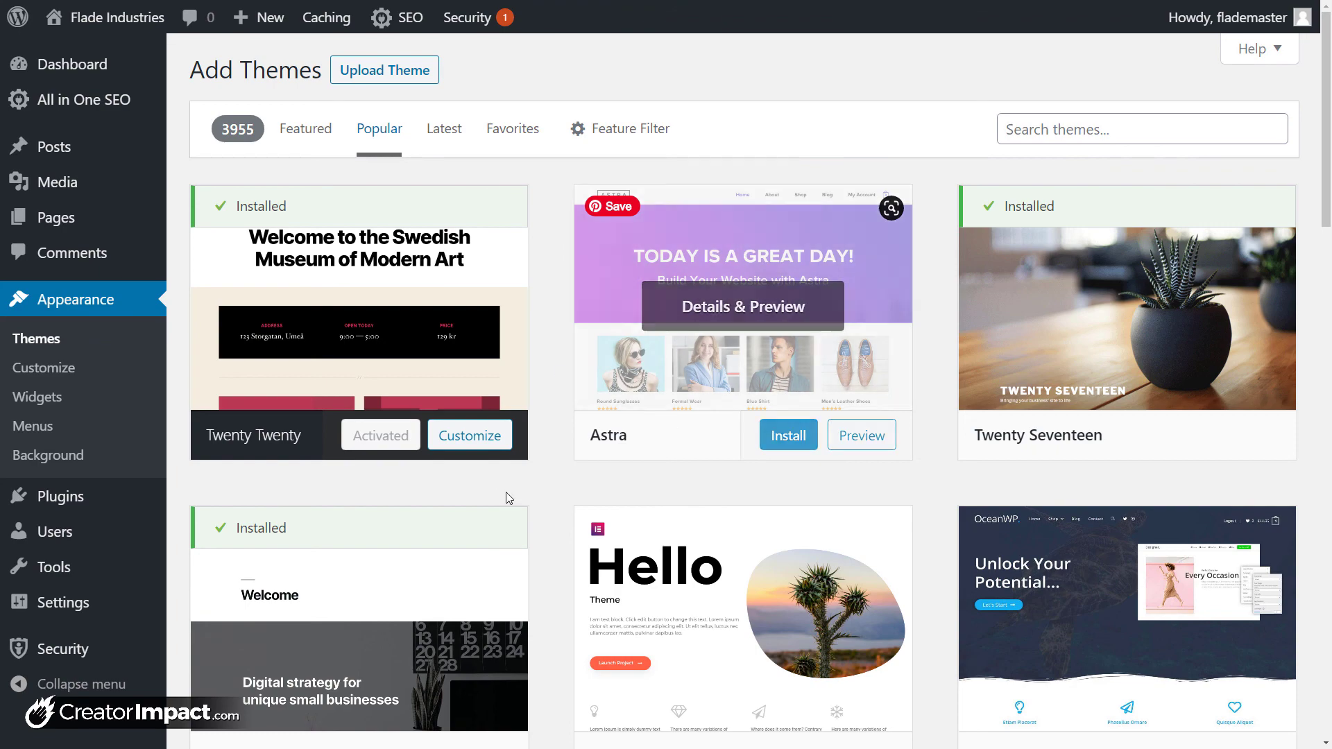
pyautogui.scroll(-4, 1124, 333)
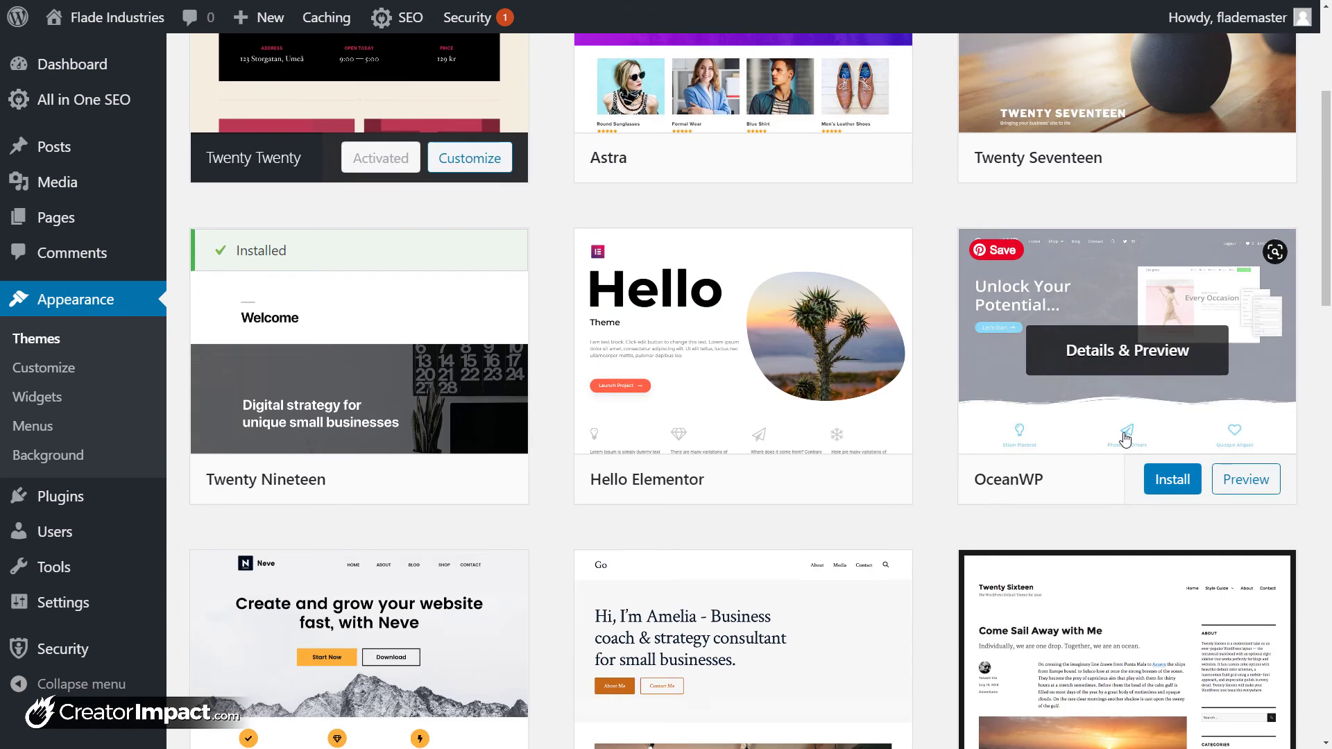
pyautogui.scroll(-5, 555, 555)
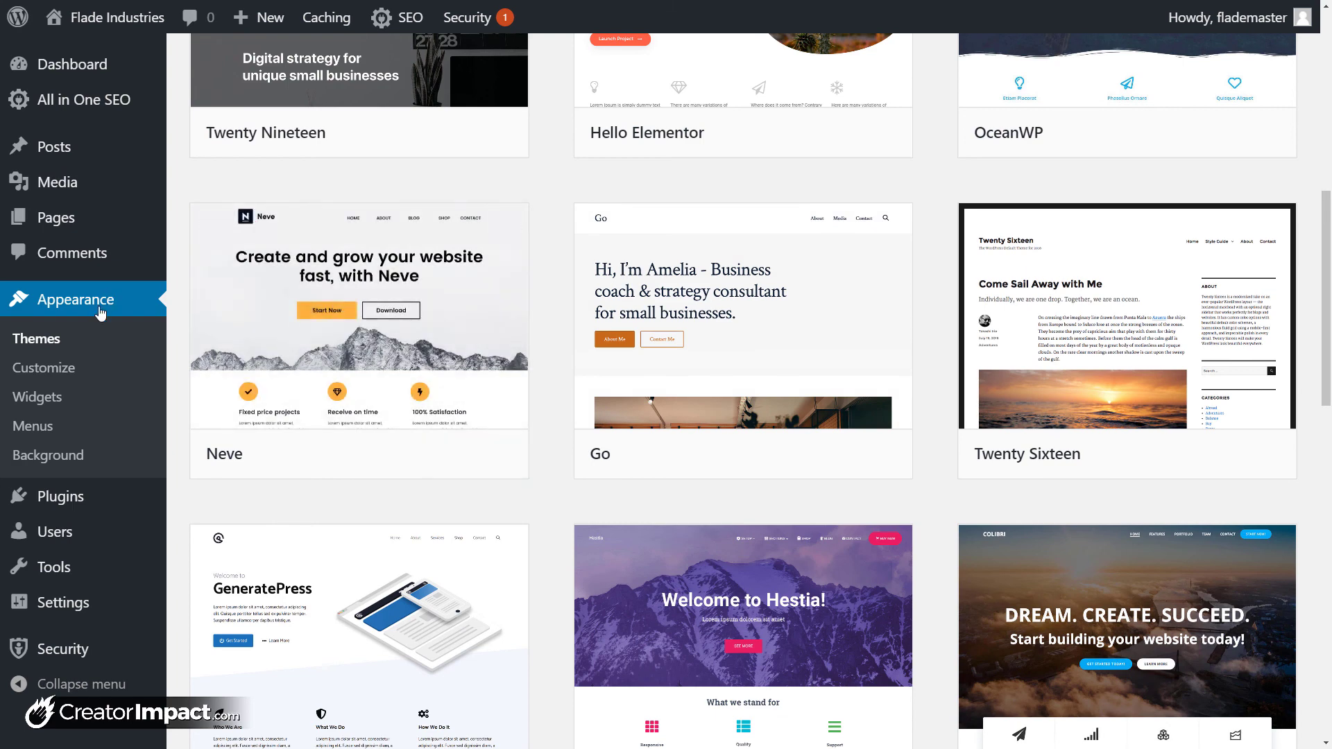
# Step: Activate the installed Astra theme from the Themes page
pyautogui.click(47, 348)
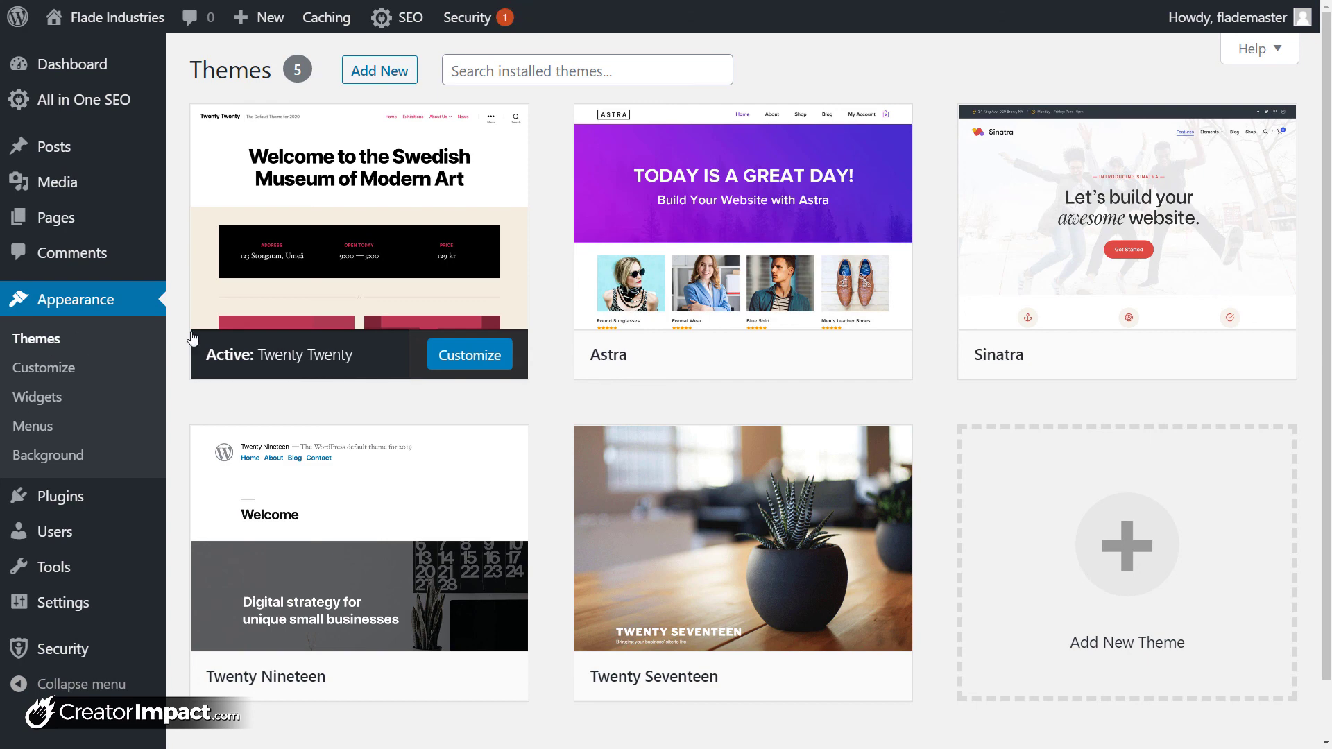
pyautogui.moveTo(656, 267)
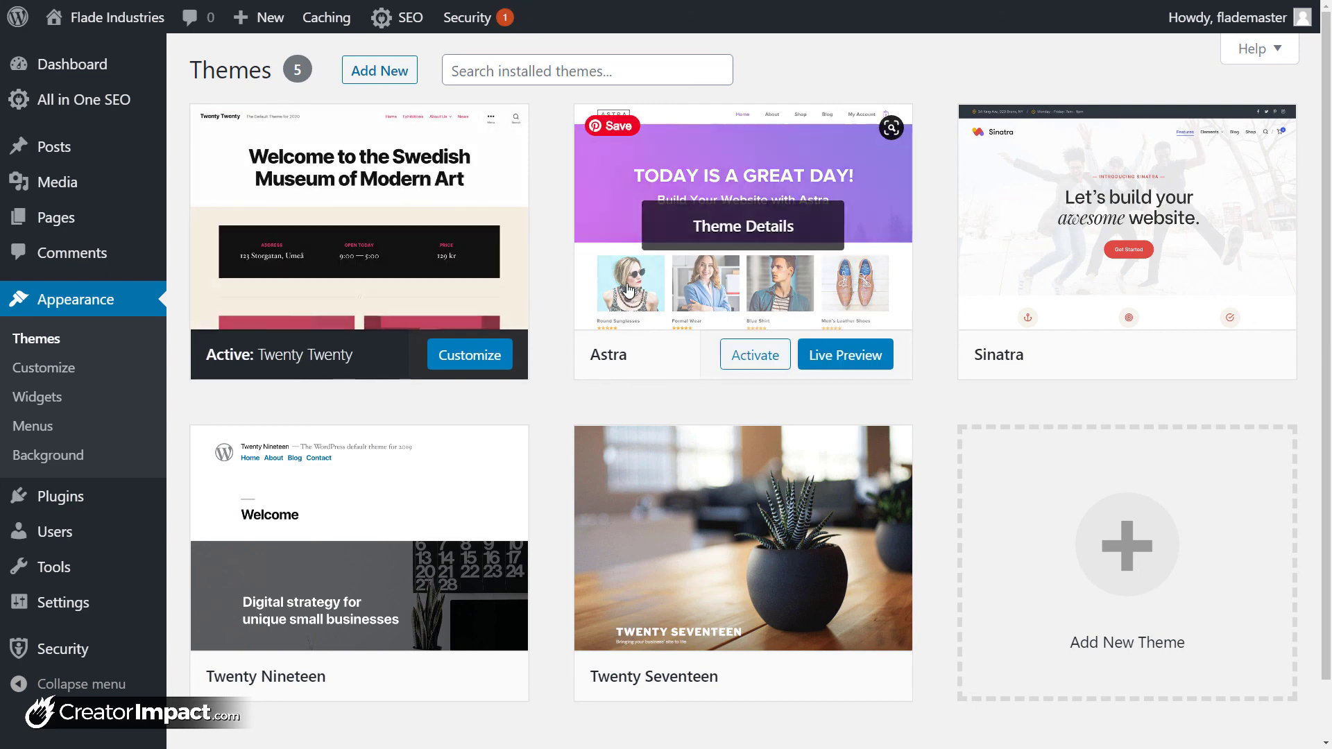
pyautogui.click(735, 356)
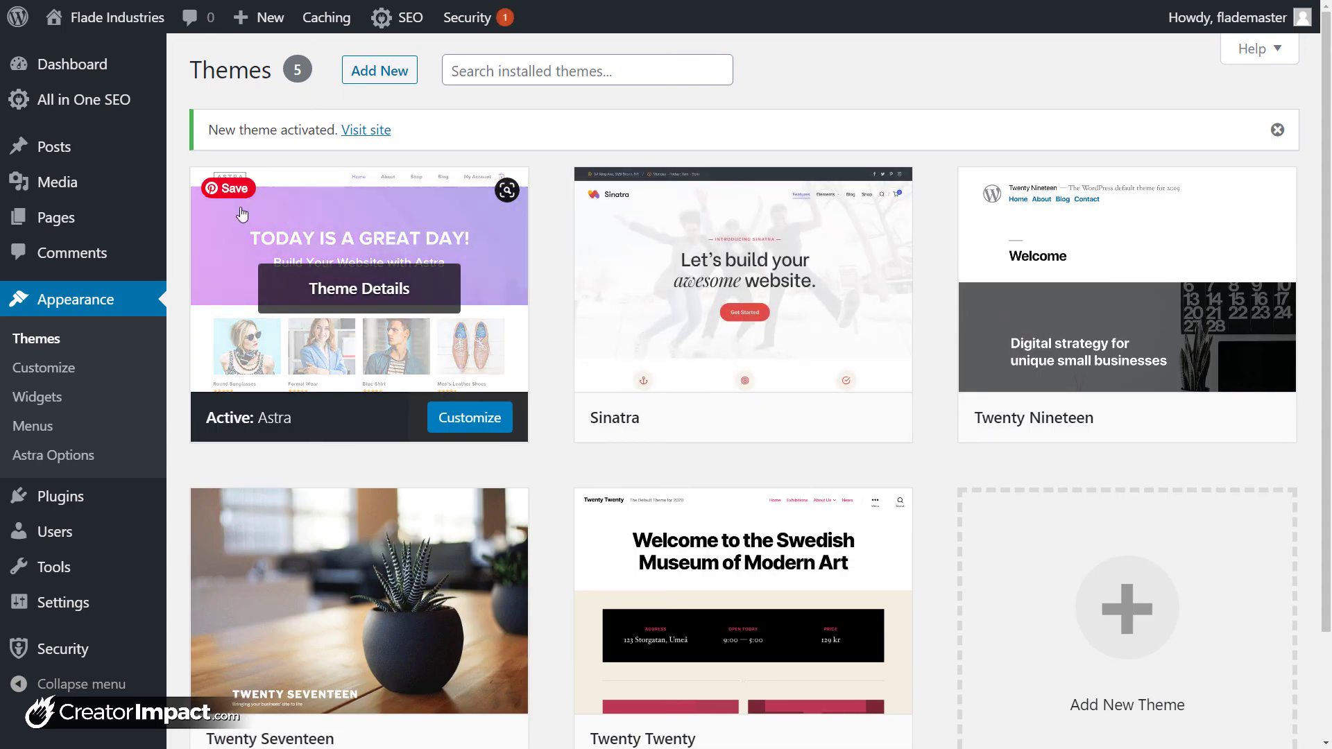
pyautogui.moveTo(55, 216)
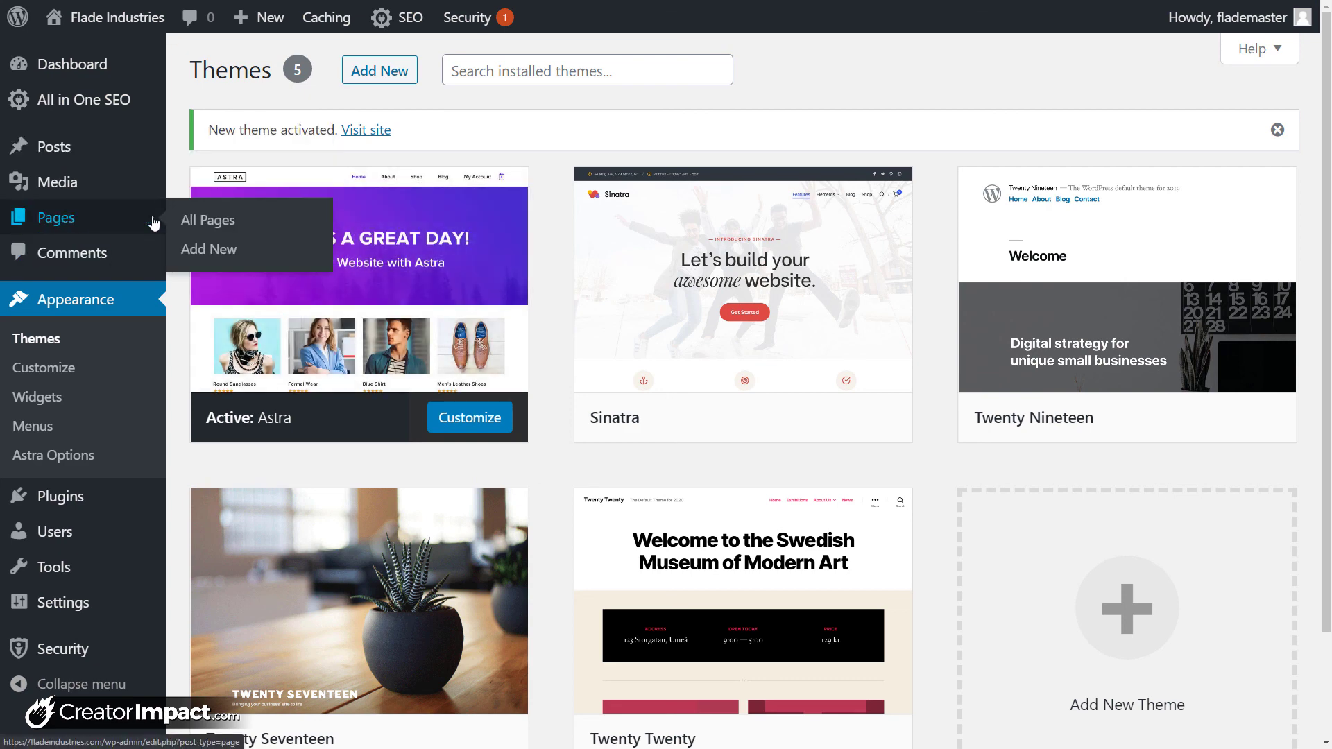
# Step: Open the Home page from All Pages in the block editor
pyautogui.click(194, 222)
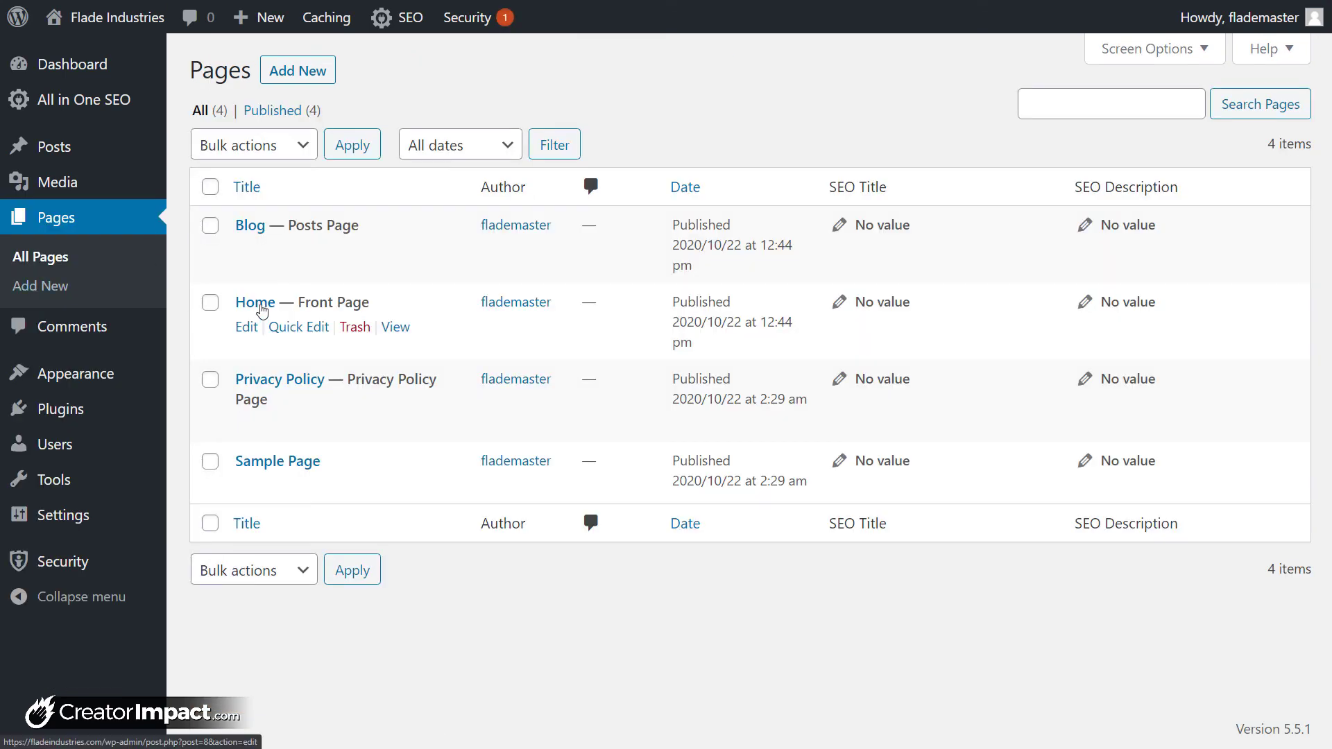
pyautogui.click(258, 308)
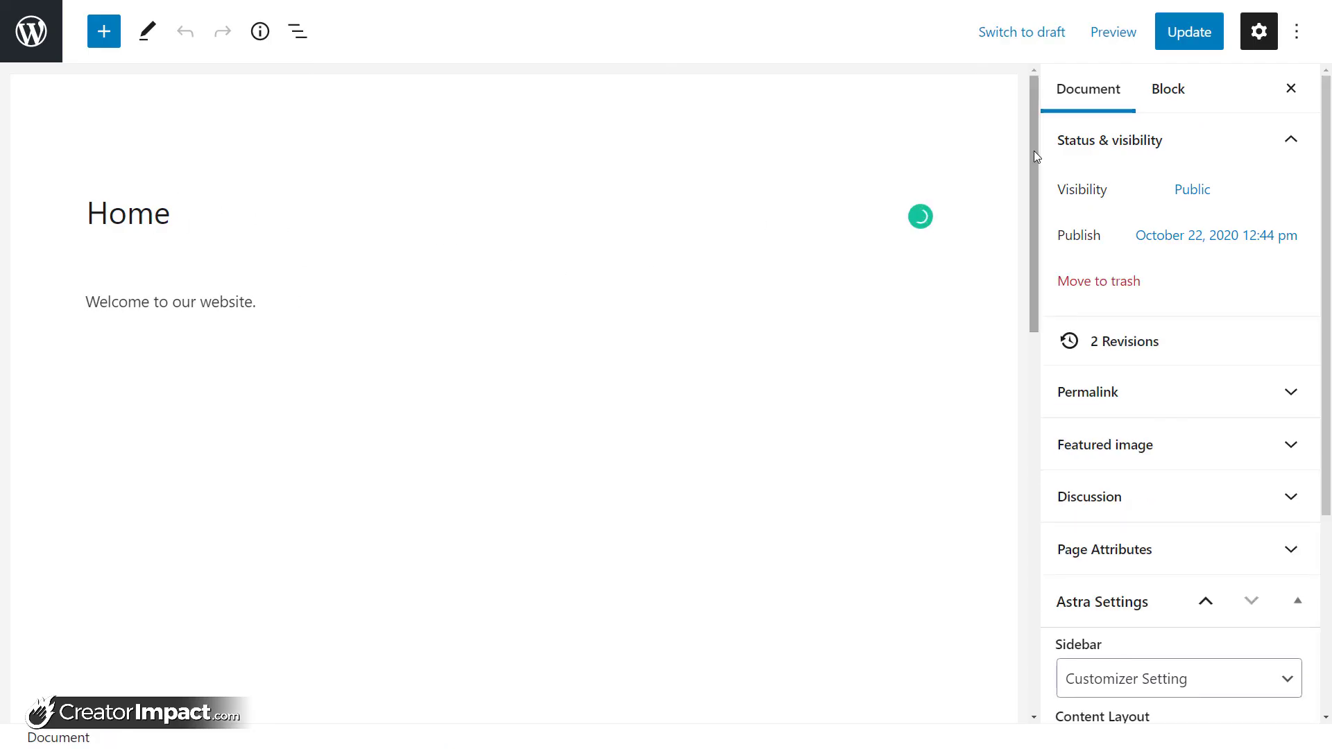
pyautogui.moveTo(1034, 141); pyautogui.dragTo(1051, 106)
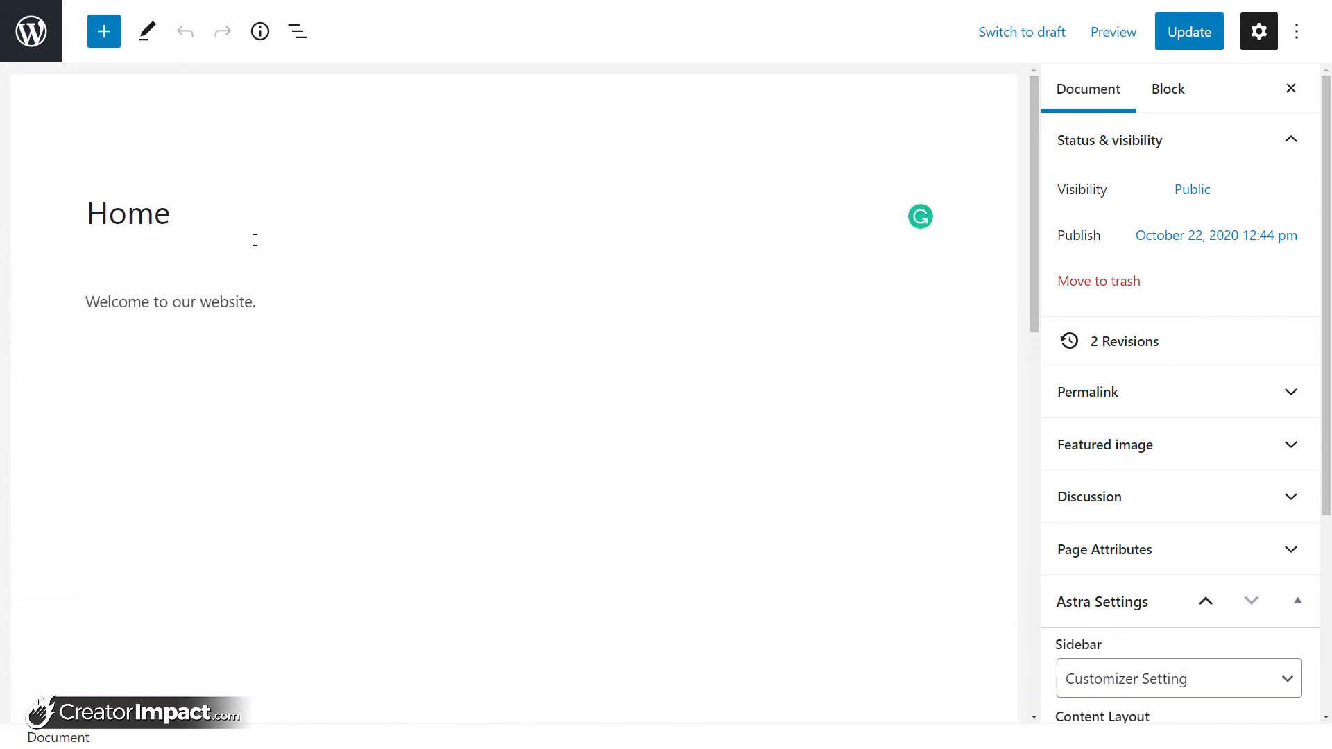
pyautogui.moveTo(922, 187)
# Step: Extend the welcome line to end with ', this is Flade Industries.'
pyautogui.click(308, 306)
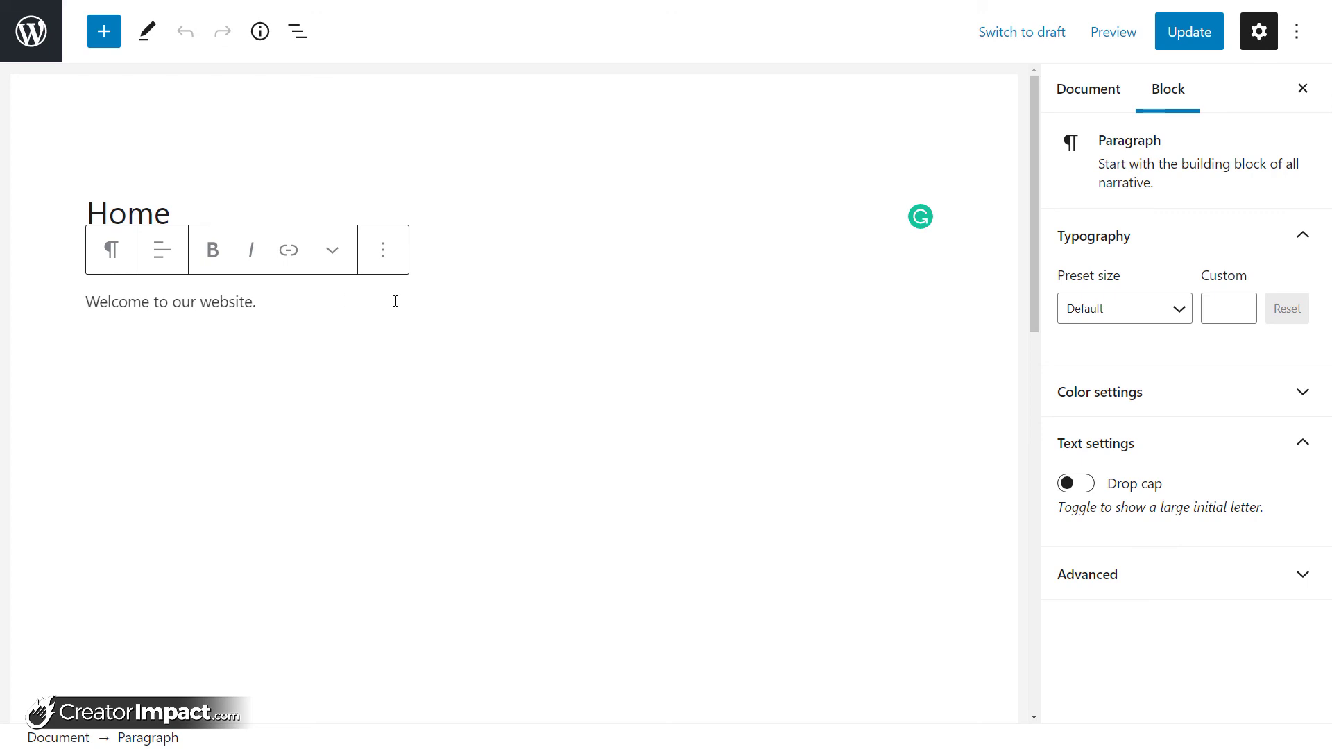
pyautogui.press('BackSpace')
pyautogui.write(', ')
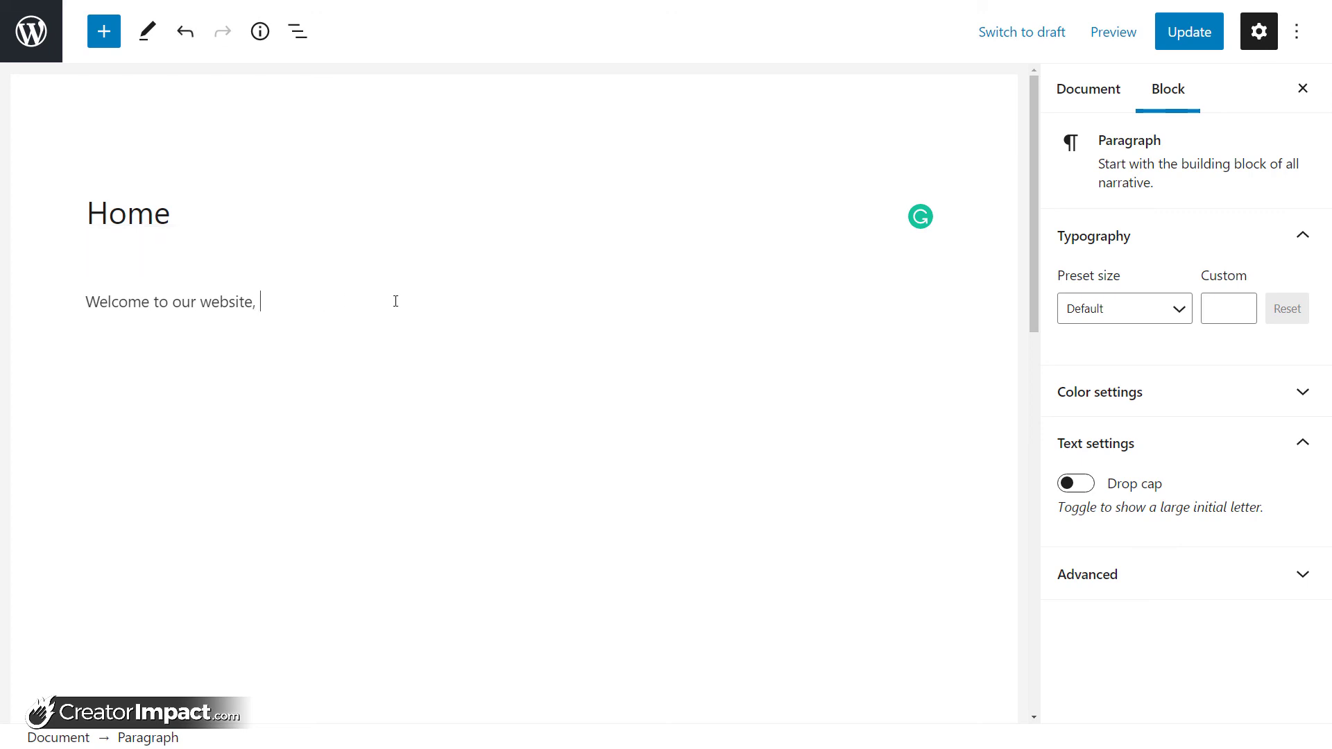
pyautogui.write('this is Flade Industries')
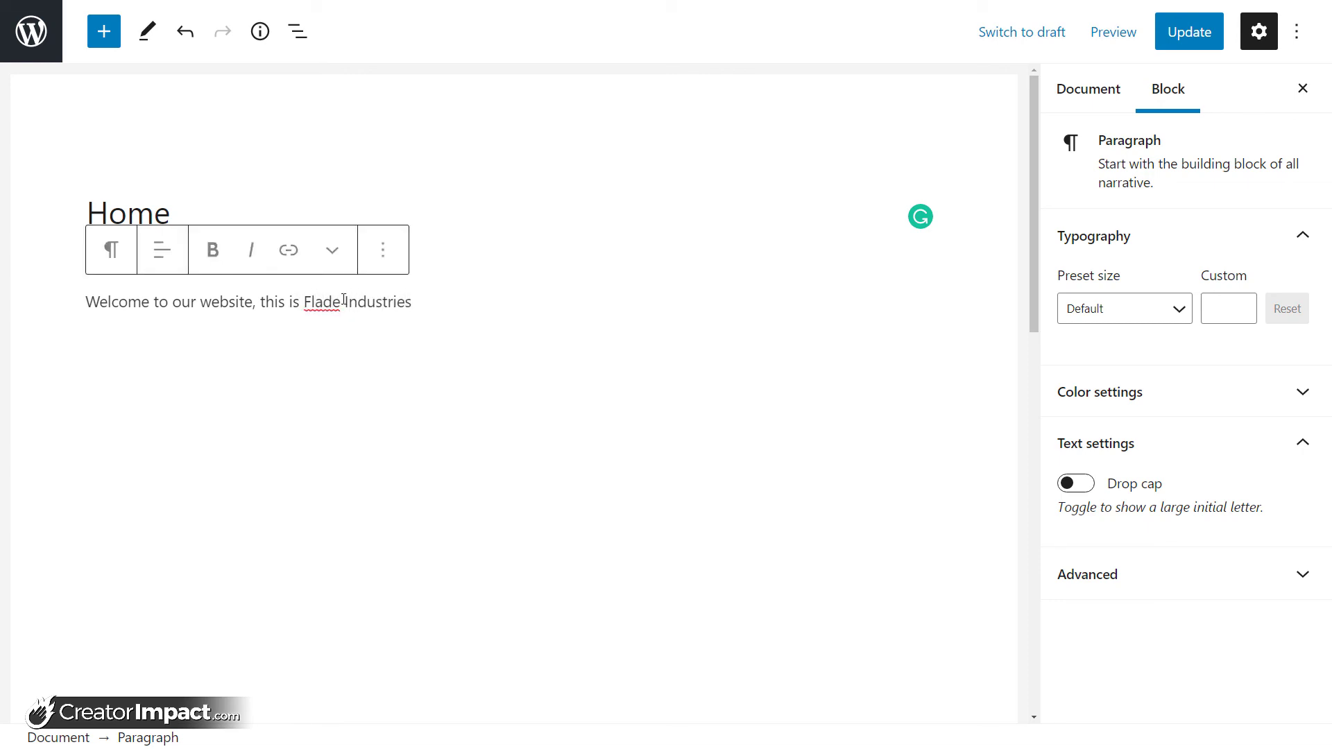
pyautogui.write('.')
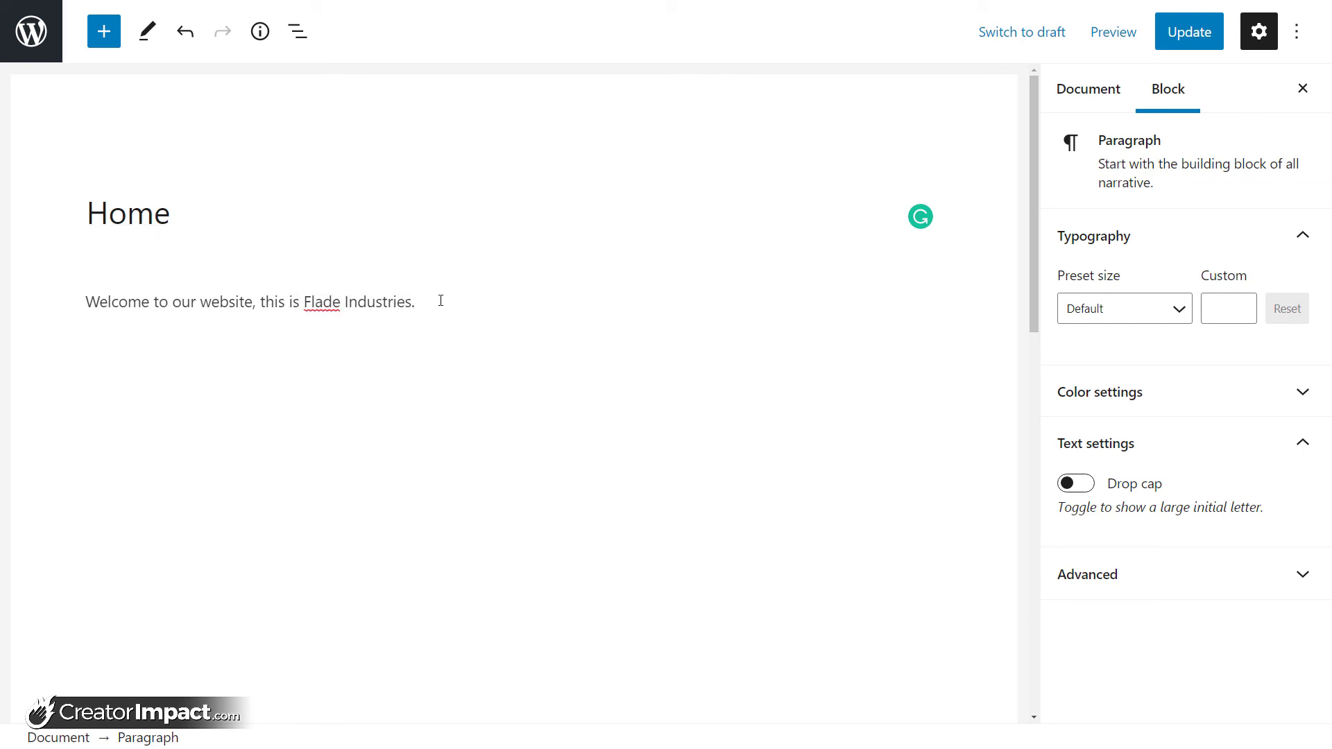
# Step: Add placeholder paragraphs 'What you offer', 'Who you are' and 'readmore' below the welcome line
pyautogui.press('Return')
pyautogui.write('What you offer')
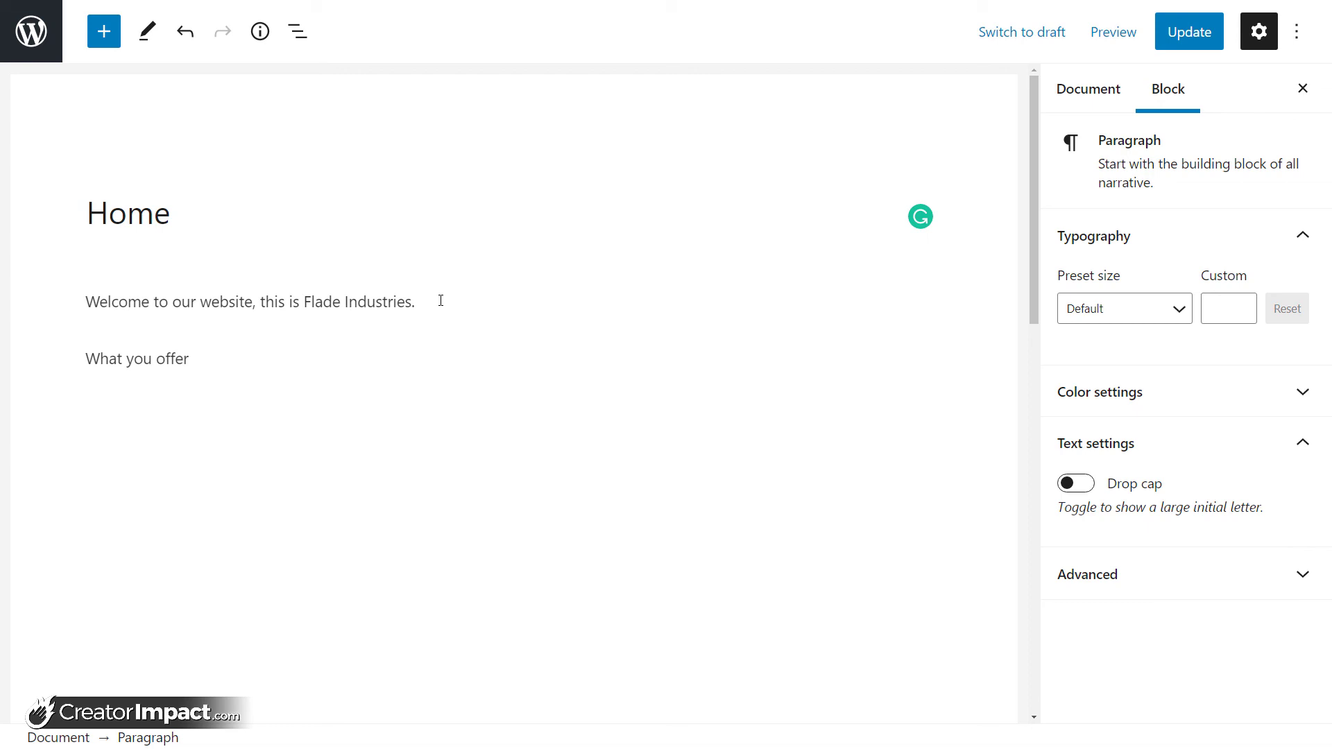
pyautogui.press('Return')
pyautogui.write('WHo you are')
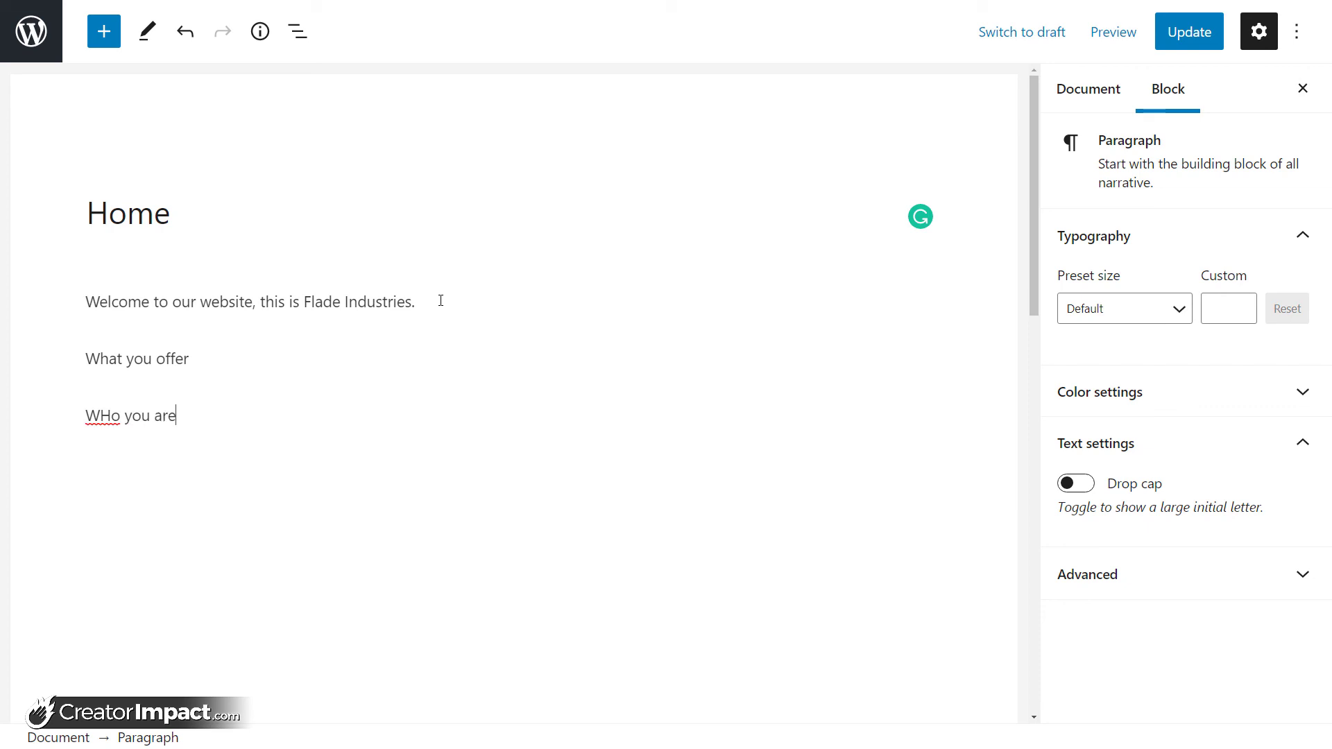
pyautogui.press('BackSpace')
pyautogui.press('BackSpace')
pyautogui.press('BackSpace')
pyautogui.press('BackSpace')
pyautogui.press('BackSpace')
pyautogui.press('BackSpace')
pyautogui.press('BackSpace')
pyautogui.press('BackSpace')
pyautogui.press('BackSpace')
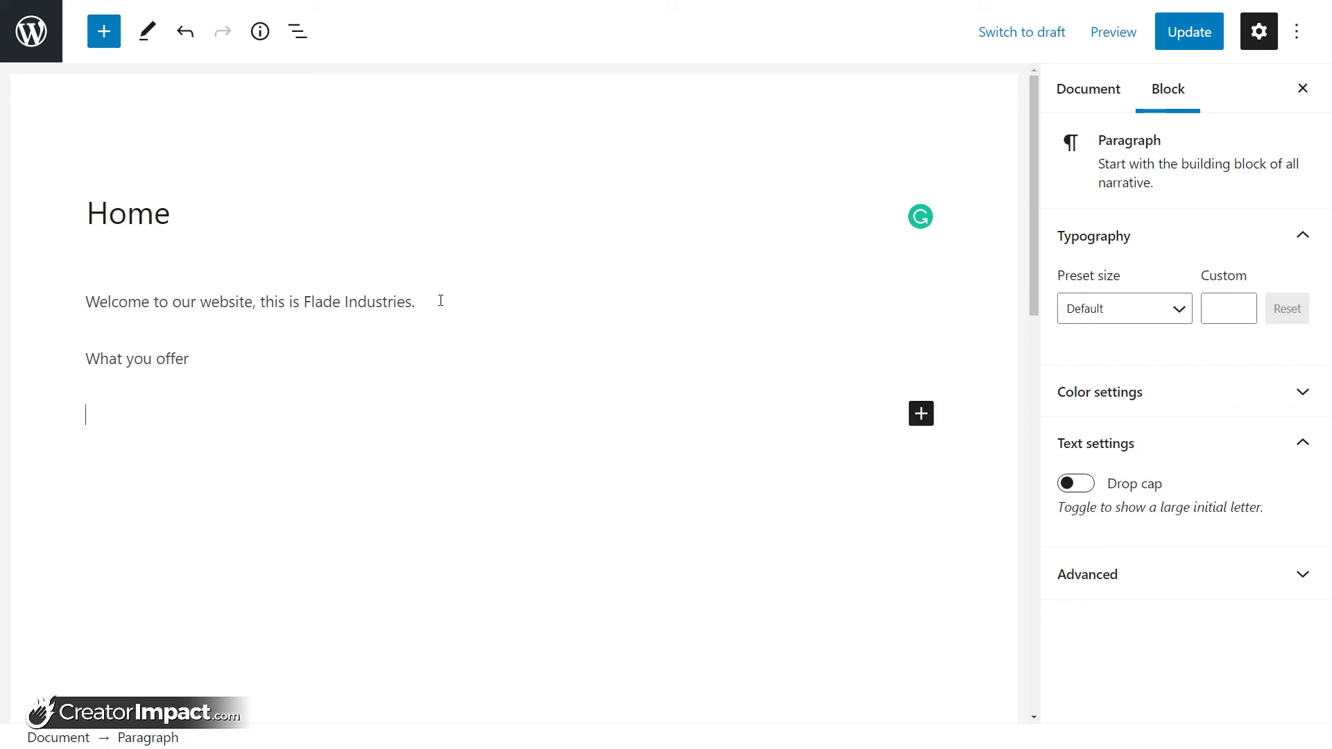
pyautogui.write('Who you are')
pyautogui.press('Return')
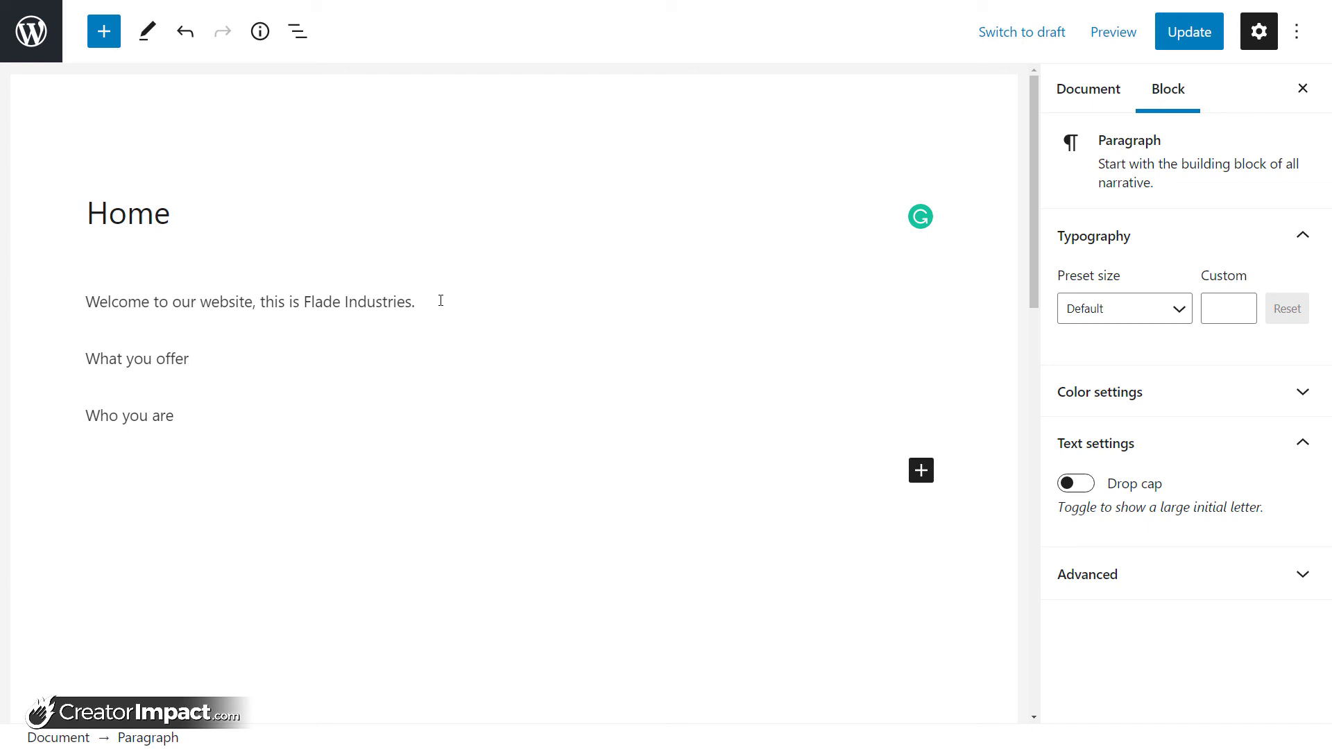
pyautogui.write('readmore')
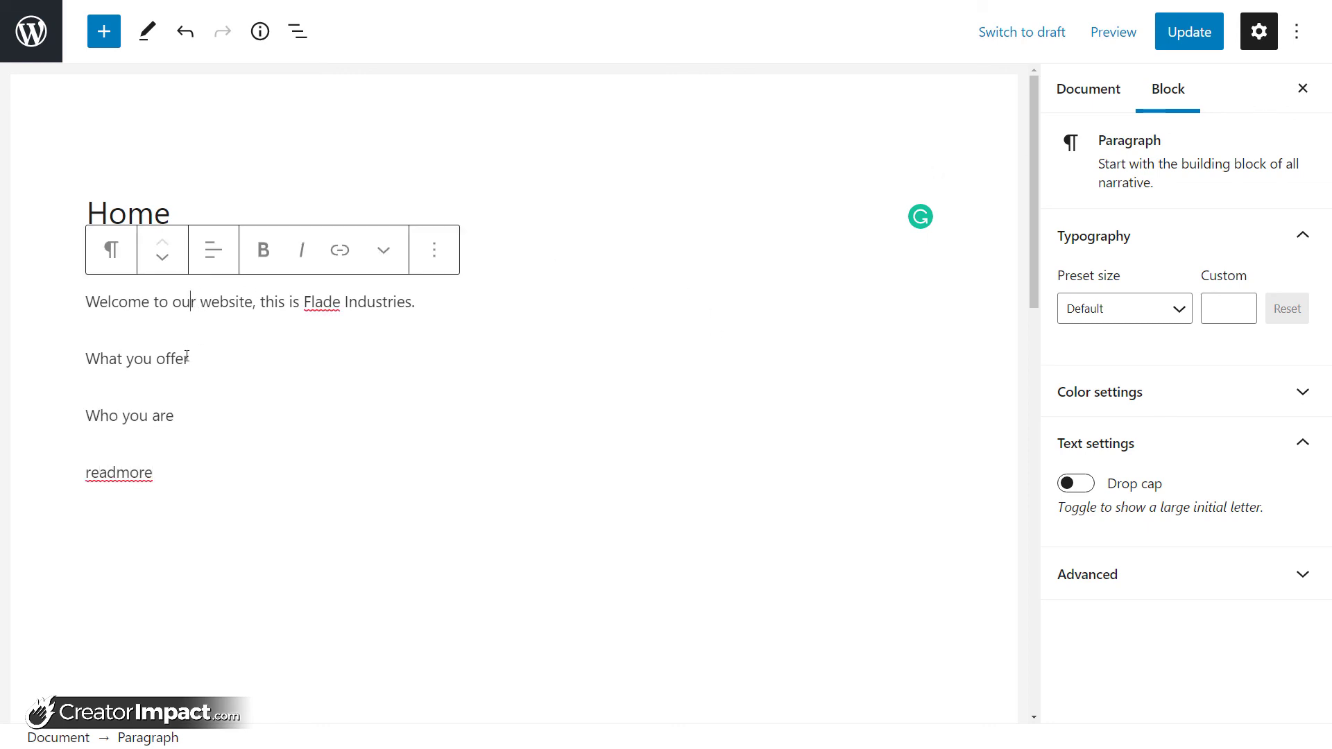
pyautogui.click(111, 359)
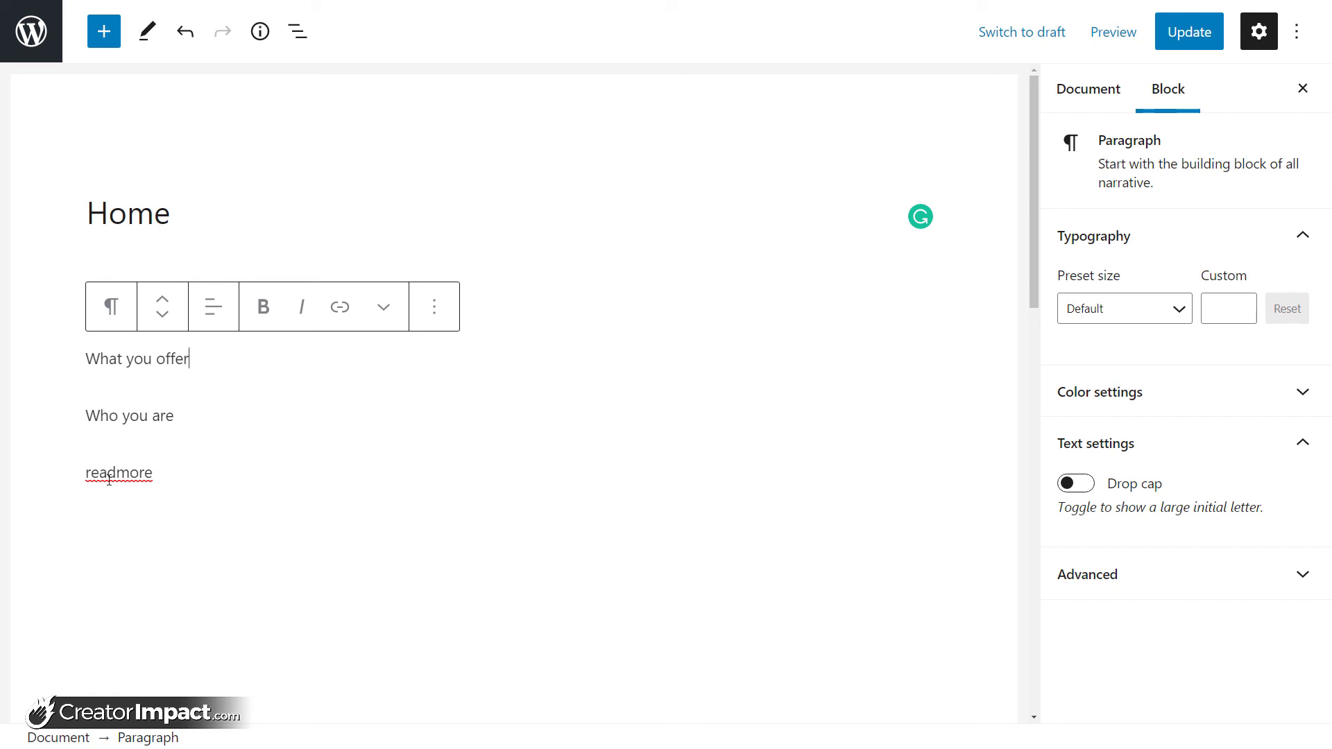
pyautogui.click(149, 476)
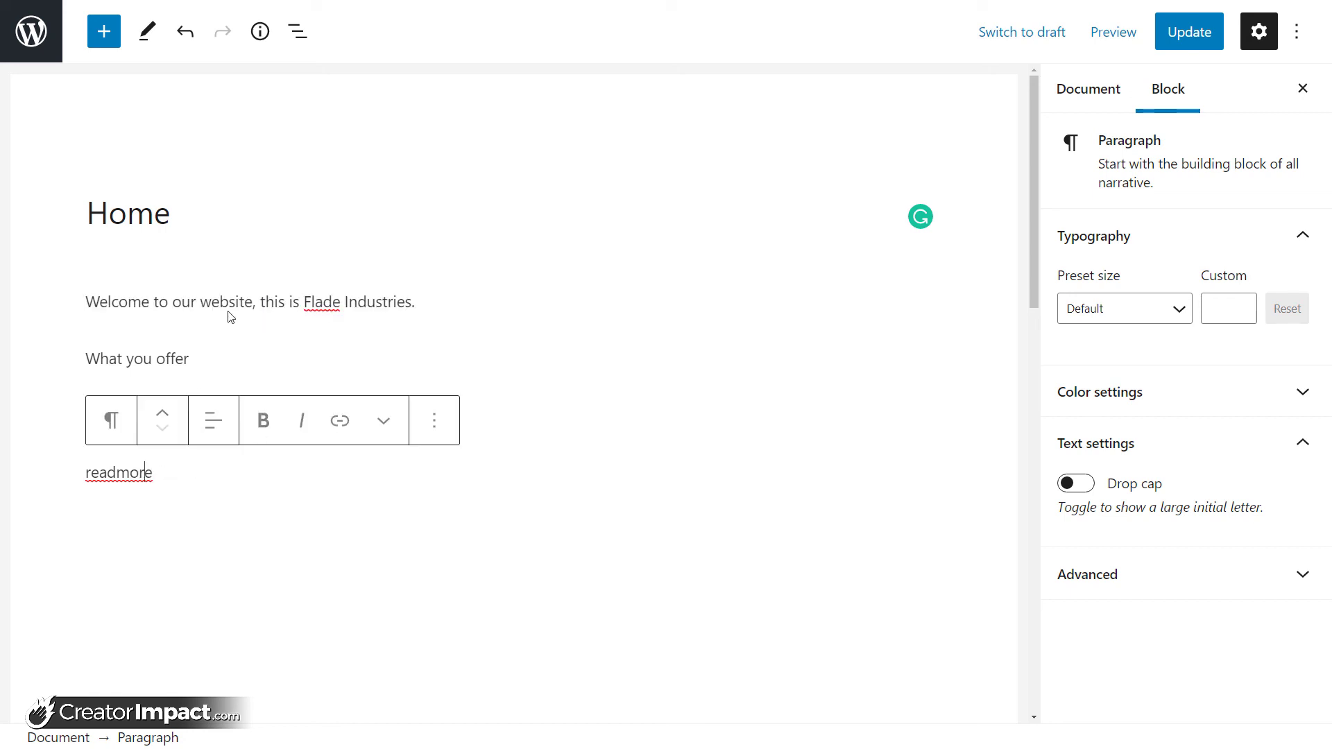
pyautogui.click(445, 301)
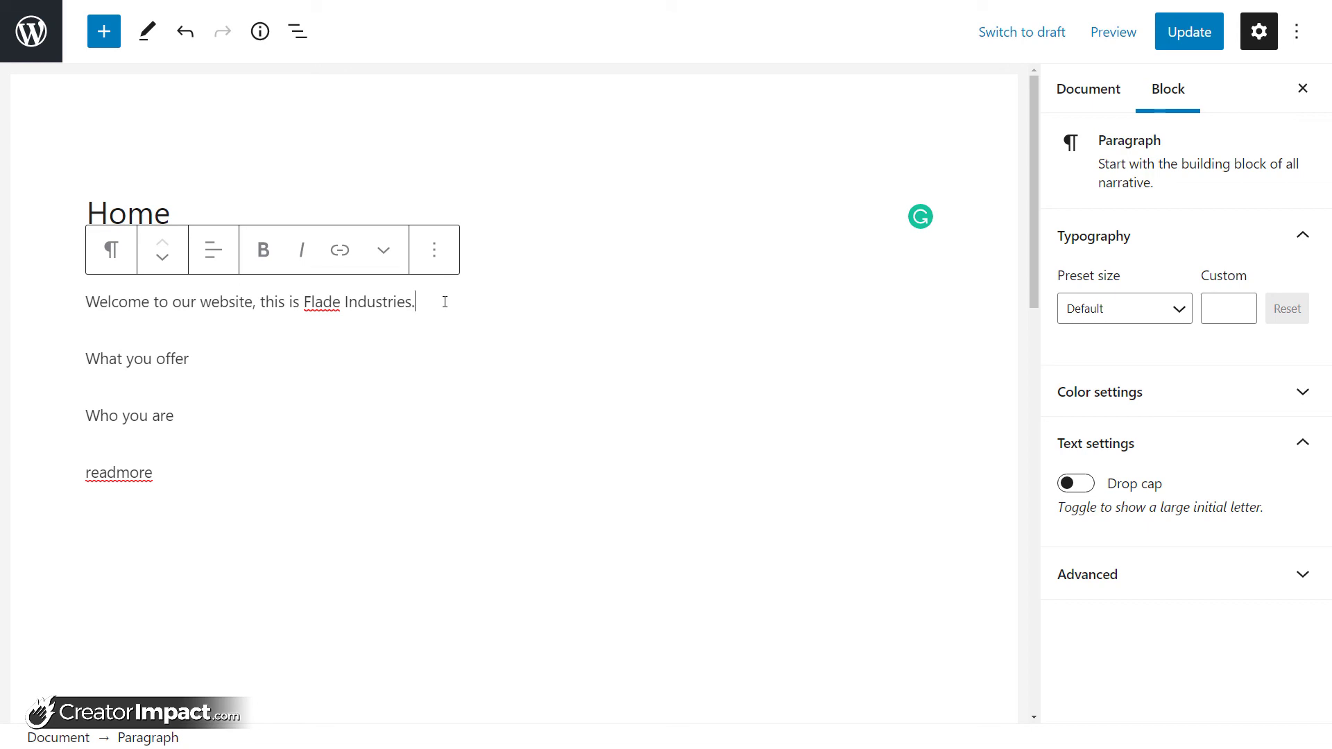
# Step: Replace 'What you offer' with the Paleo food and snacks paragraph, correcting spellings
pyautogui.tripleClick(195, 360)
pyautogui.write('We sell Paelo food and paelo friendly snacks')
pyautogui.rightClick(265, 359)
pyautogui.click(295, 373)
pyautogui.rightClick(158, 359)
pyautogui.click(186, 372)
pyautogui.click(410, 363)
pyautogui.write('to th emasses who are looking to improve their health and fitness.  We also offer other supplements, fitness equiment and guides/books to achieve your goals.')
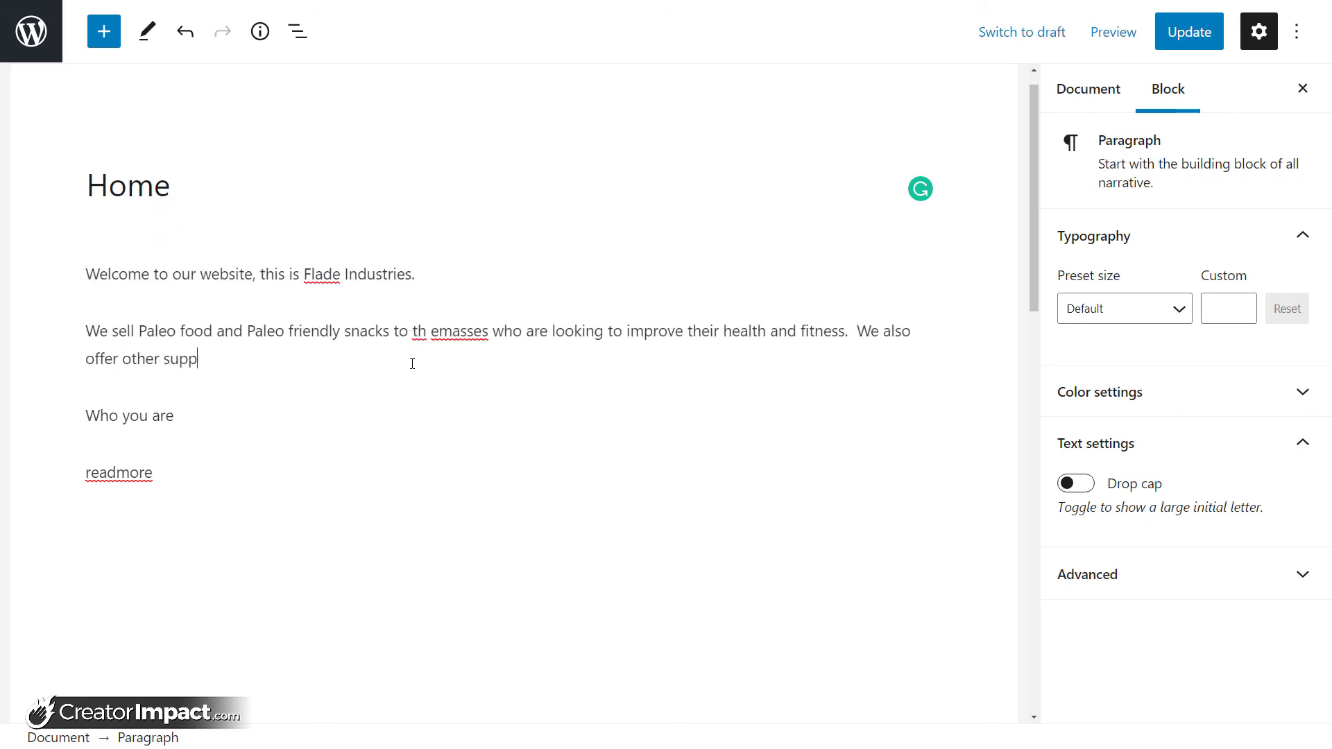
# Step: Replace 'Who you are' with the Sunshine Coast Paleo enthusiasts text and fix offer-paragraph typos
pyautogui.moveTo(177, 417); pyautogui.dragTo(91, 406)
pyautogui.write('Who are we?  Just a bunch of Paleo health enthusiasts based in the Sunshine Coast of Australia who have a passion for Paleo, backed up with years of experience and real qualifications.')
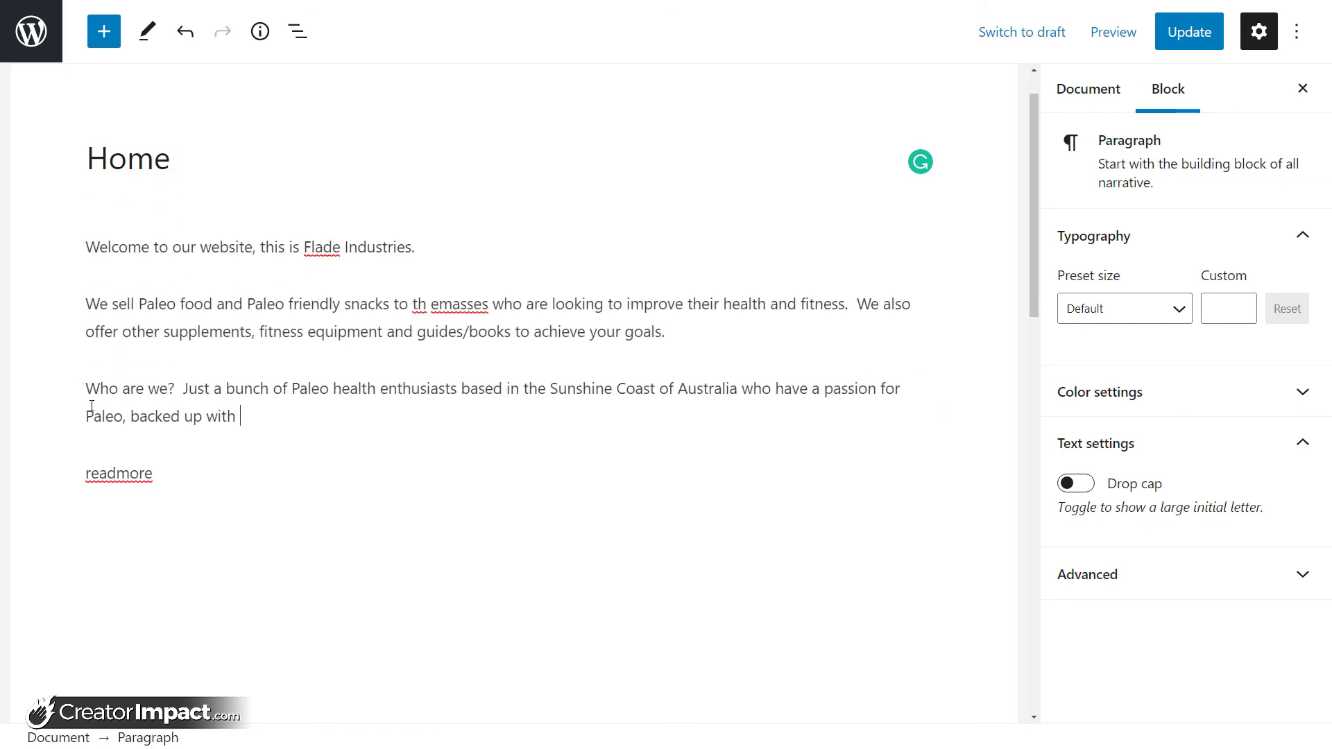
pyautogui.click(439, 303)
pyautogui.press('Left')
pyautogui.press('Left')
pyautogui.press('BackSpace')
pyautogui.click(306, 338)
pyautogui.click(635, 388)
# Step: Make the whole Flade Industries welcome line italic
pyautogui.click(626, 288)
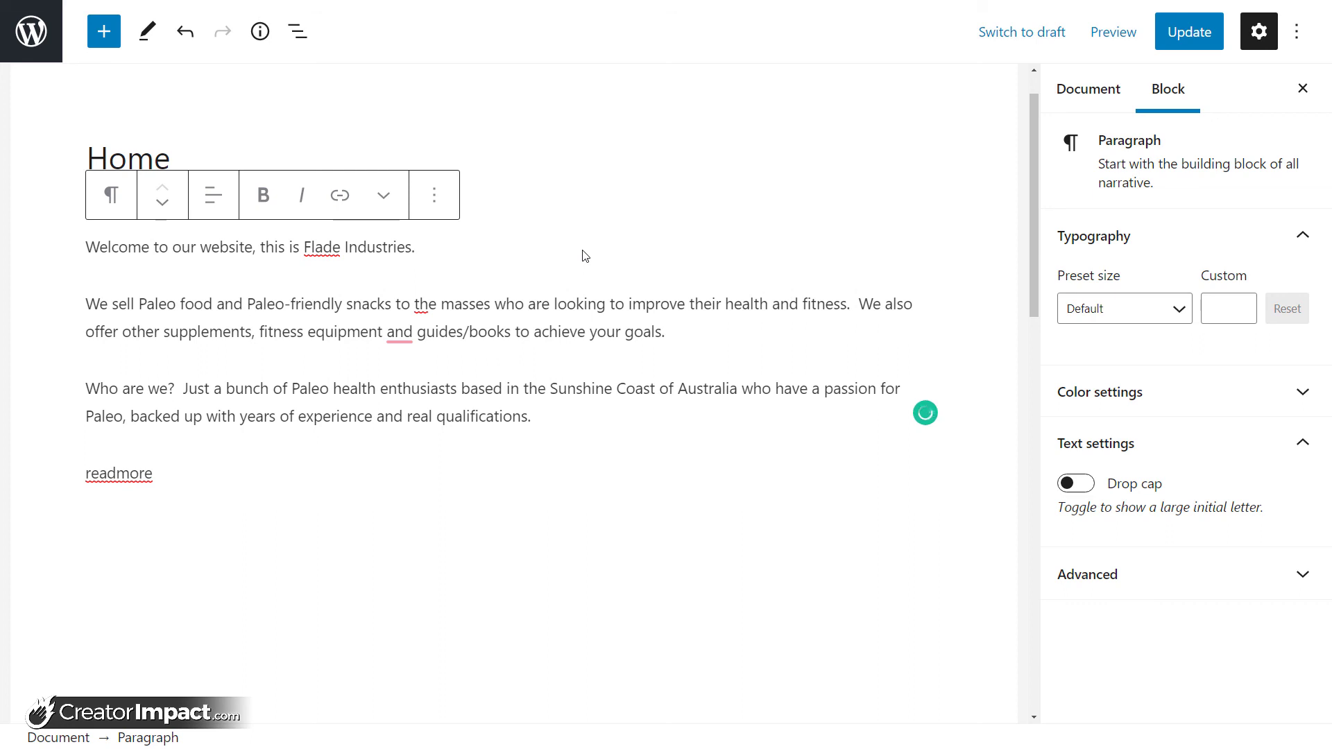
pyautogui.moveTo(402, 340)
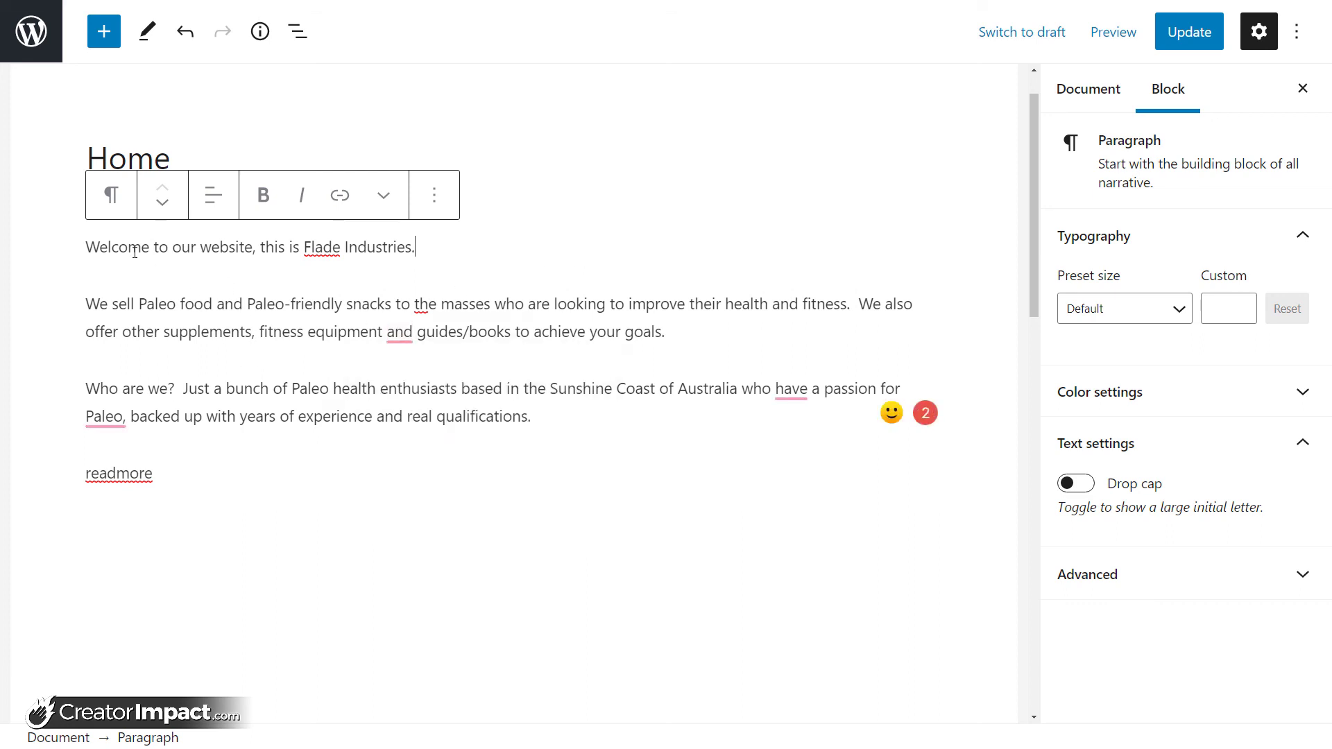
pyautogui.moveTo(421, 247); pyautogui.dragTo(86, 247)
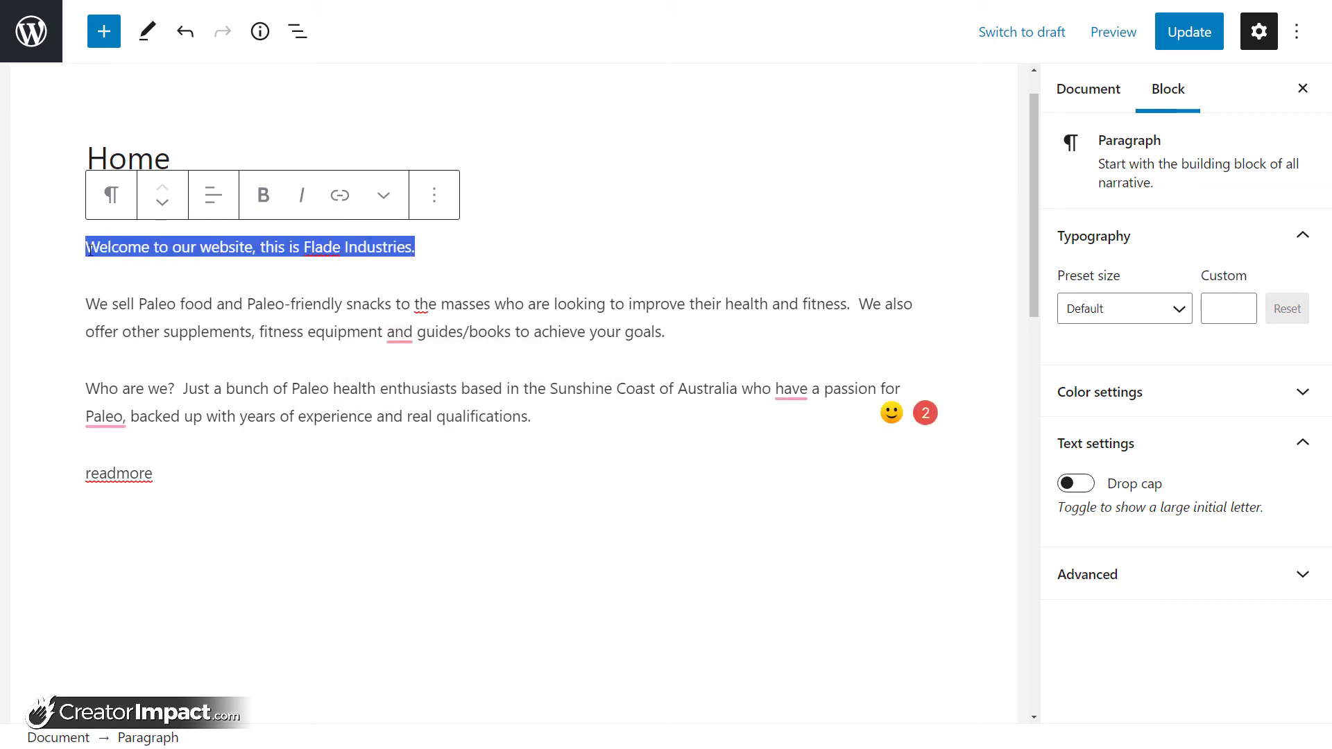
pyautogui.click(301, 196)
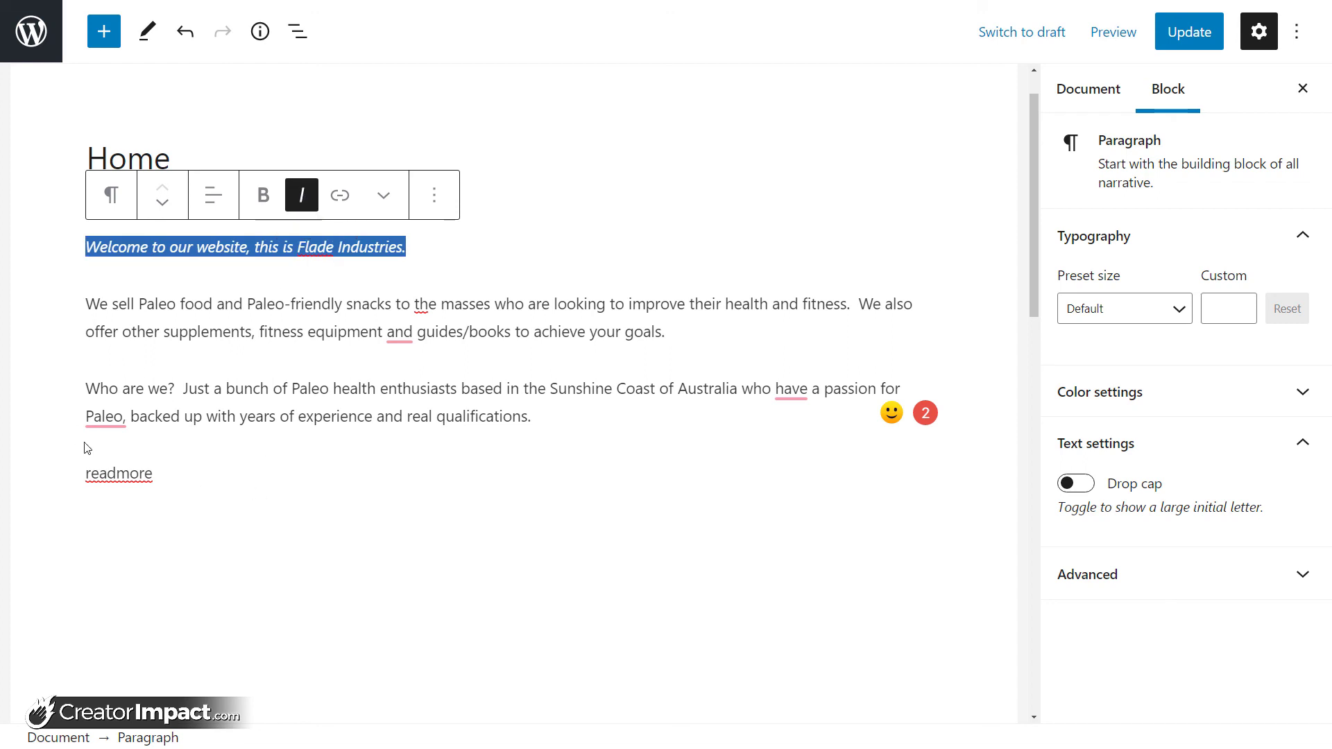
# Step: Make 'Who are we?' bold italic and split it into its own paragraph
pyautogui.moveTo(184, 388); pyautogui.dragTo(85, 387)
pyautogui.click(263, 337)
pyautogui.click(303, 338)
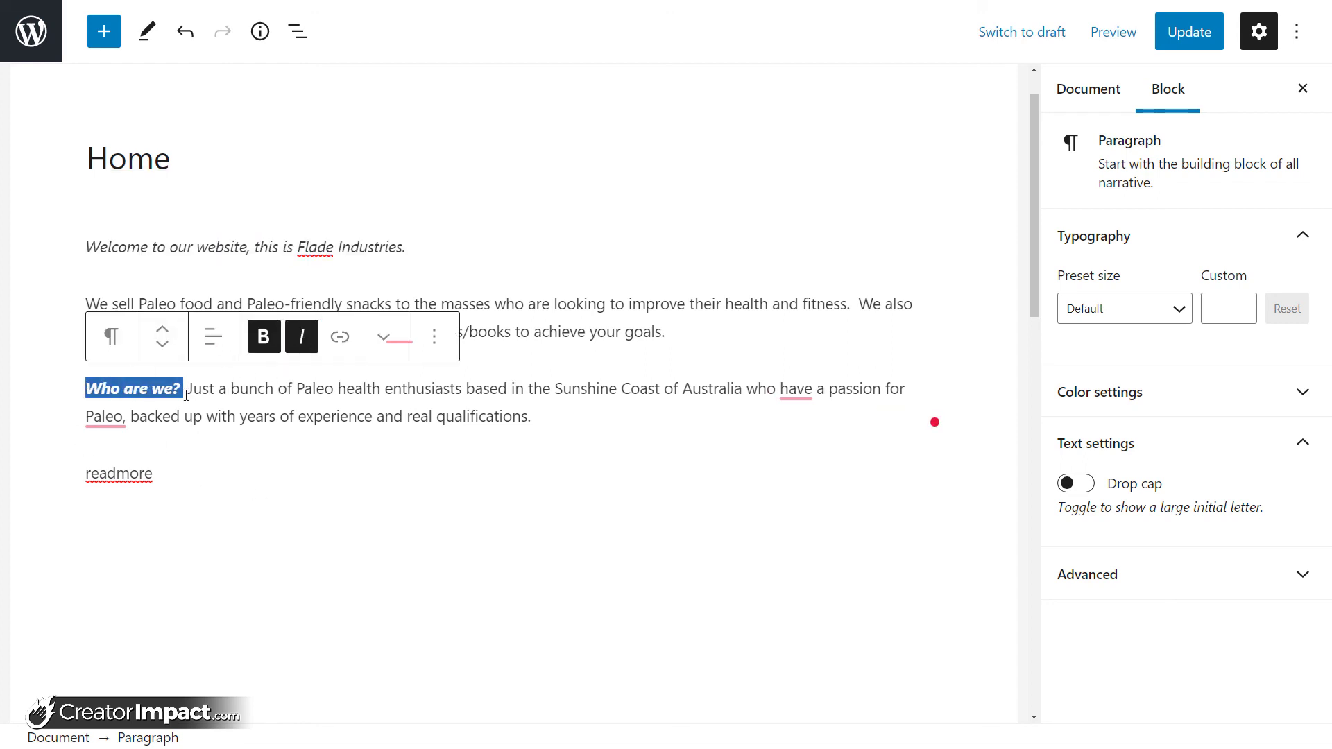
pyautogui.click(188, 387)
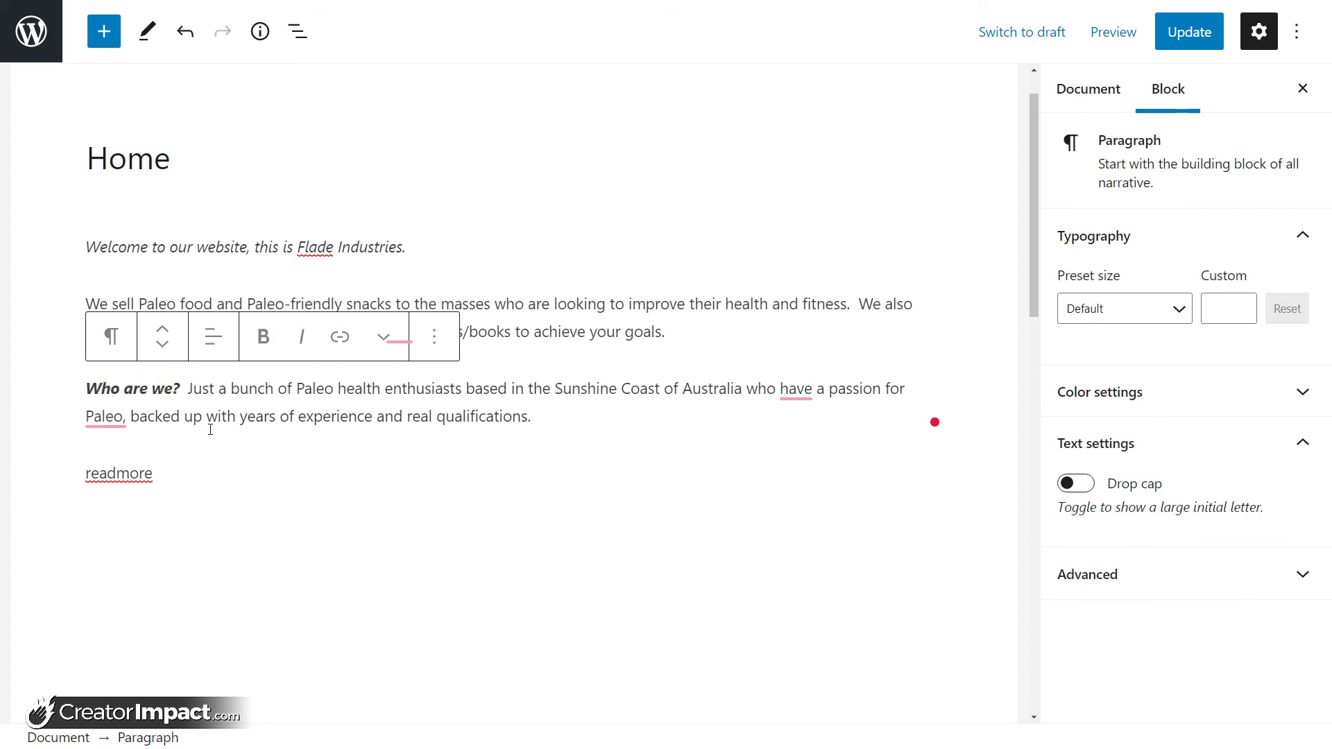
pyautogui.press('Return')
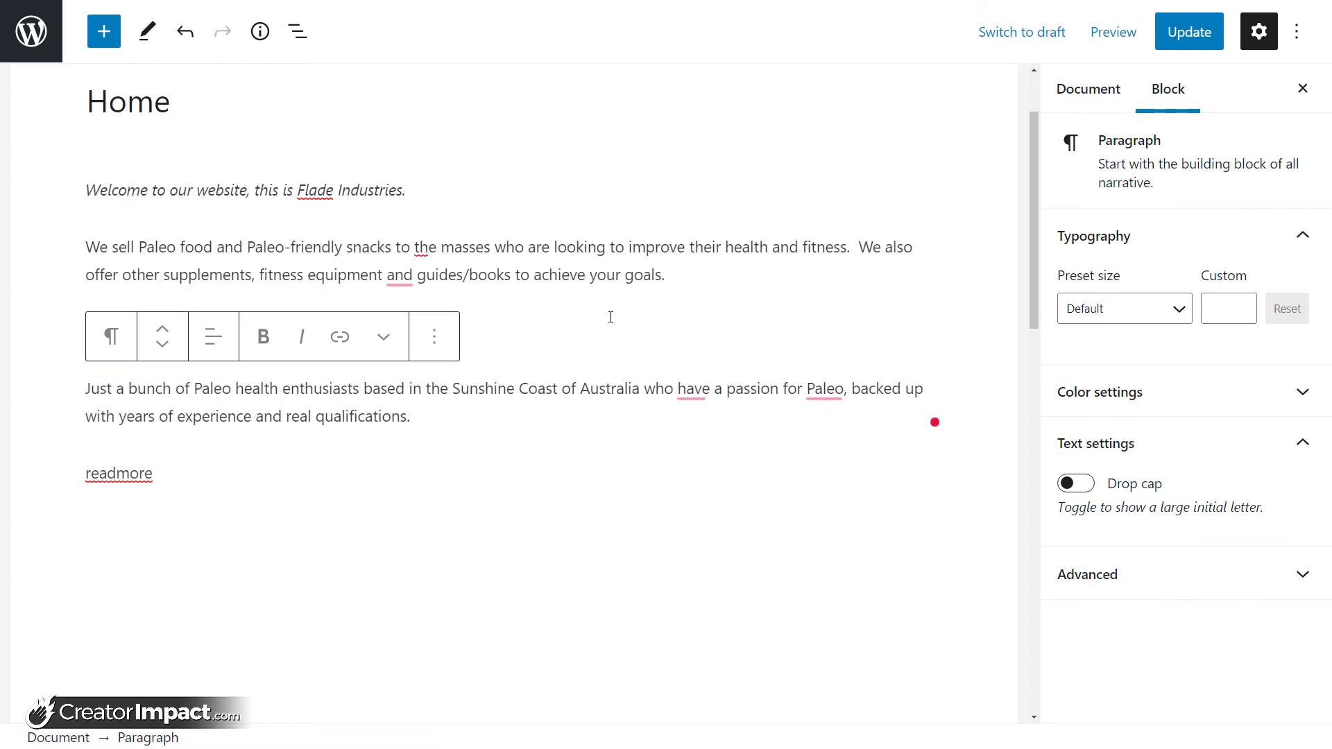
# Step: Click through the welcome, We sell, Who are we? and readmore paragraphs to review the content
pyautogui.click(431, 249)
pyautogui.click(621, 199)
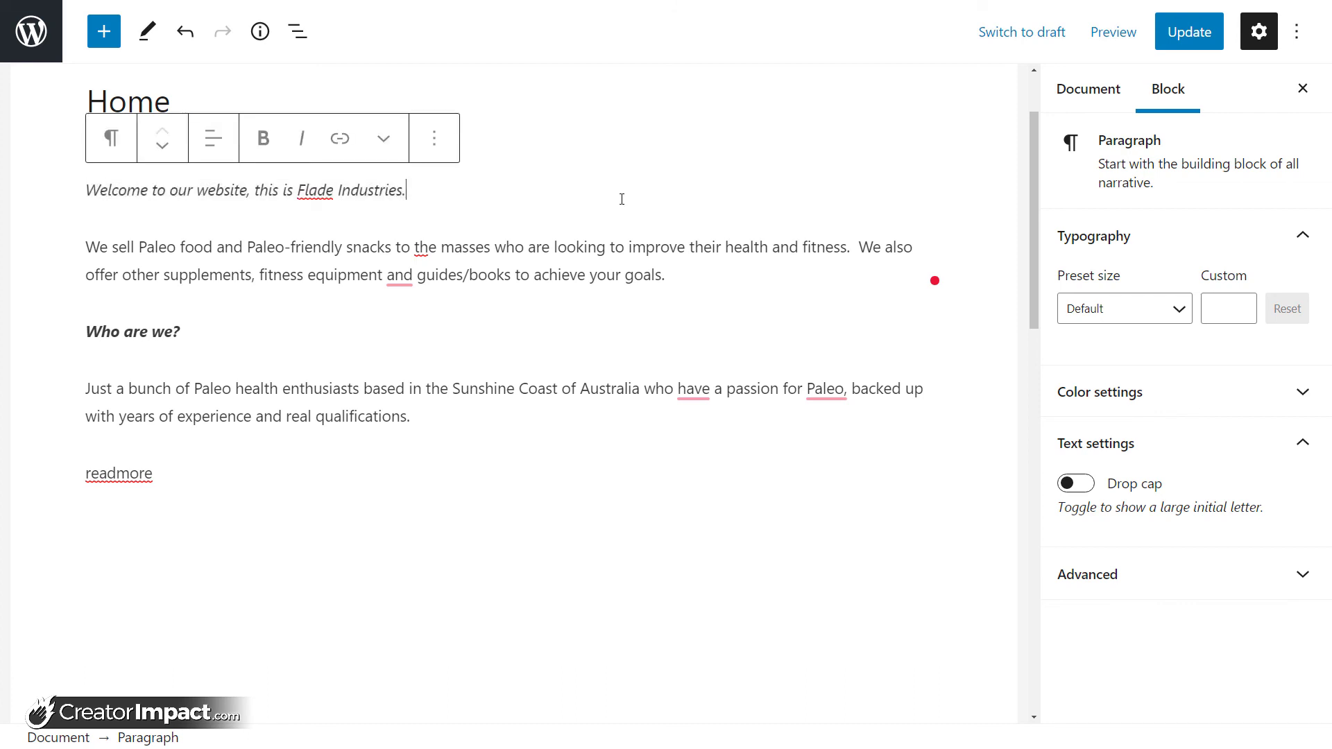
pyautogui.click(416, 247)
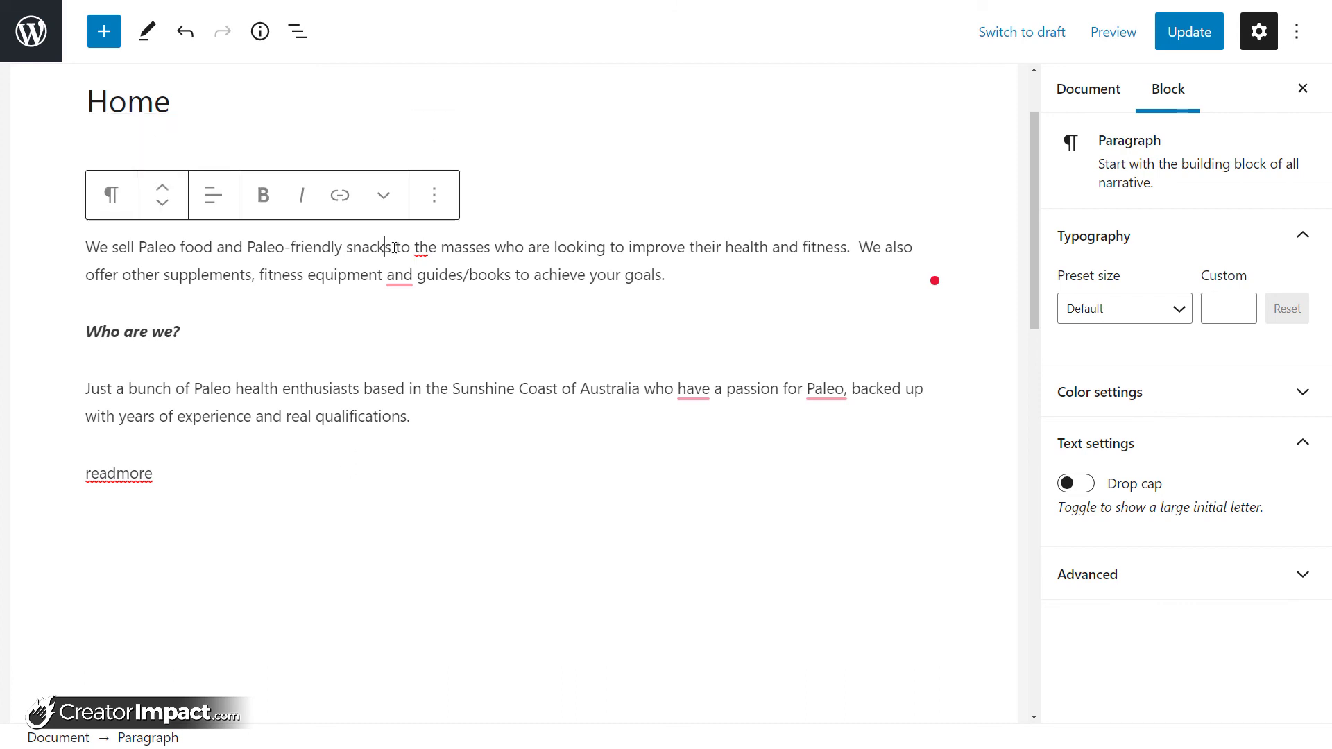
pyautogui.click(711, 188)
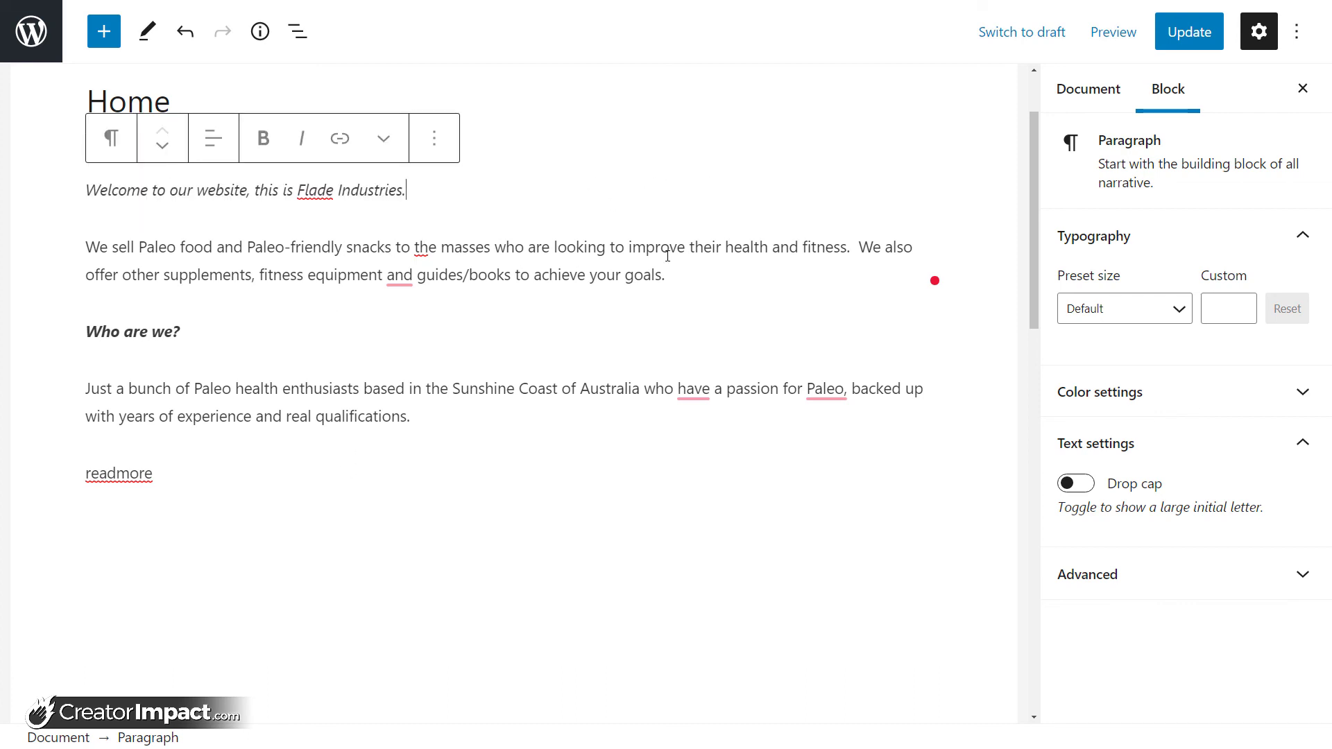
pyautogui.click(510, 251)
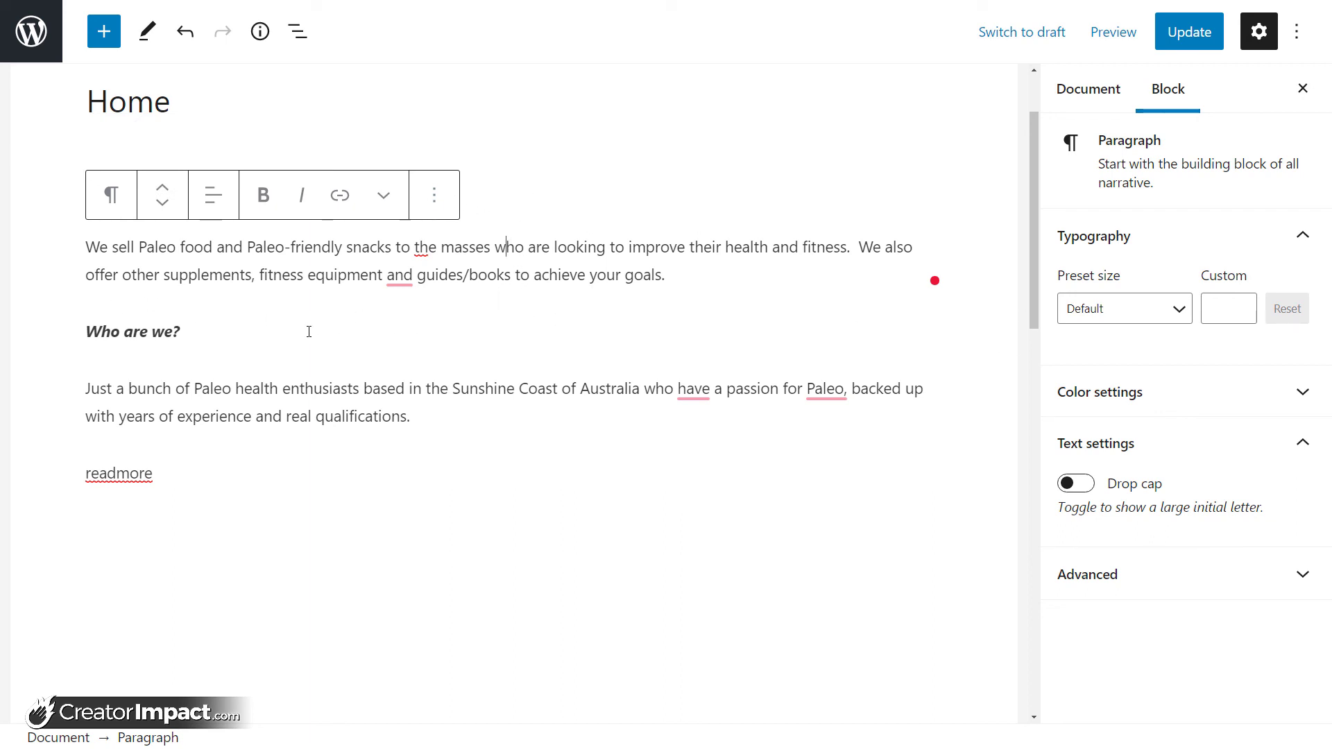
pyautogui.click(244, 331)
pyautogui.click(516, 275)
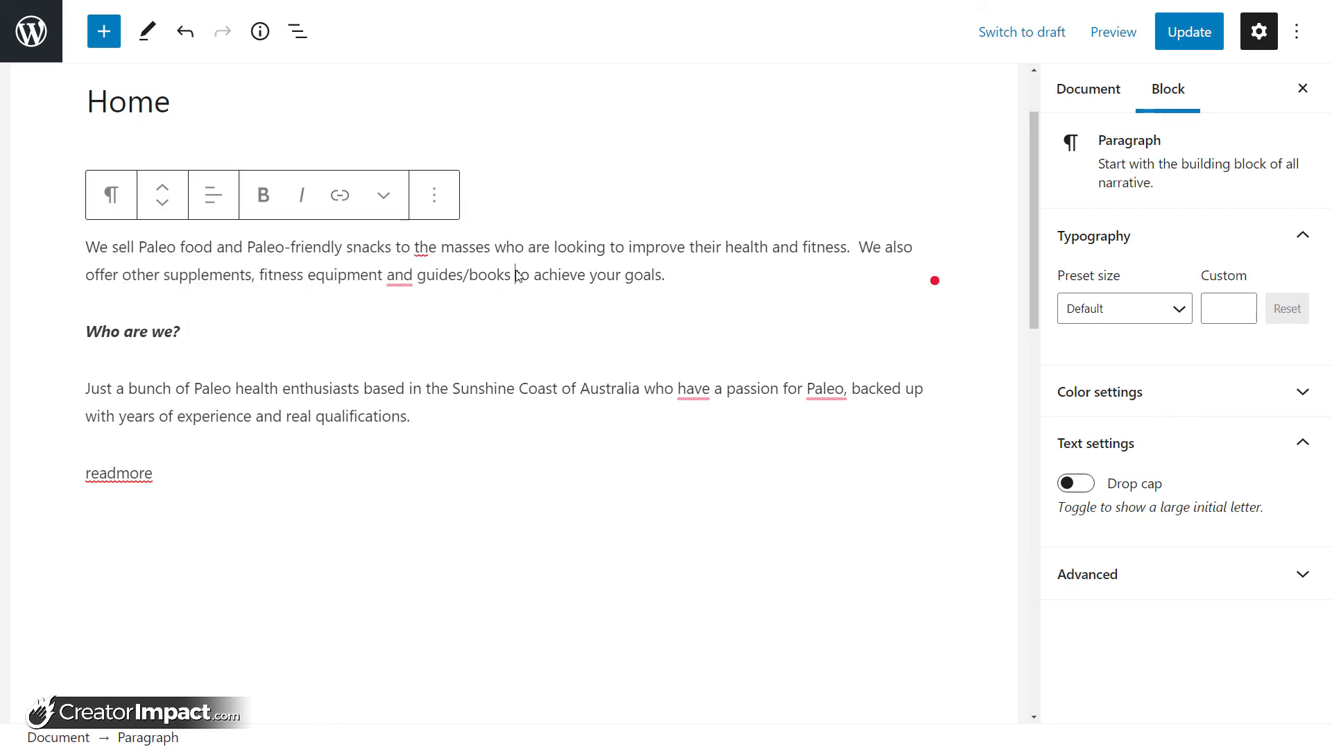
pyautogui.click(500, 196)
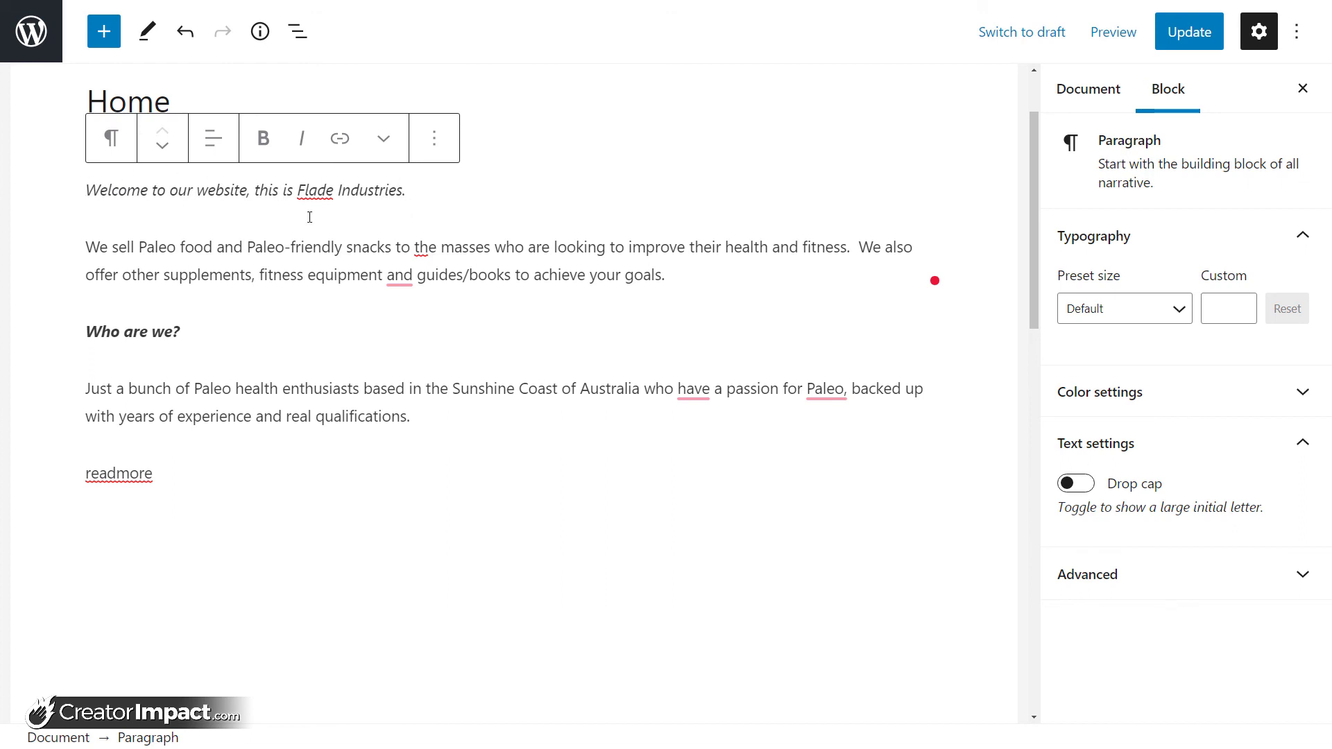
pyautogui.click(409, 256)
pyautogui.click(931, 351)
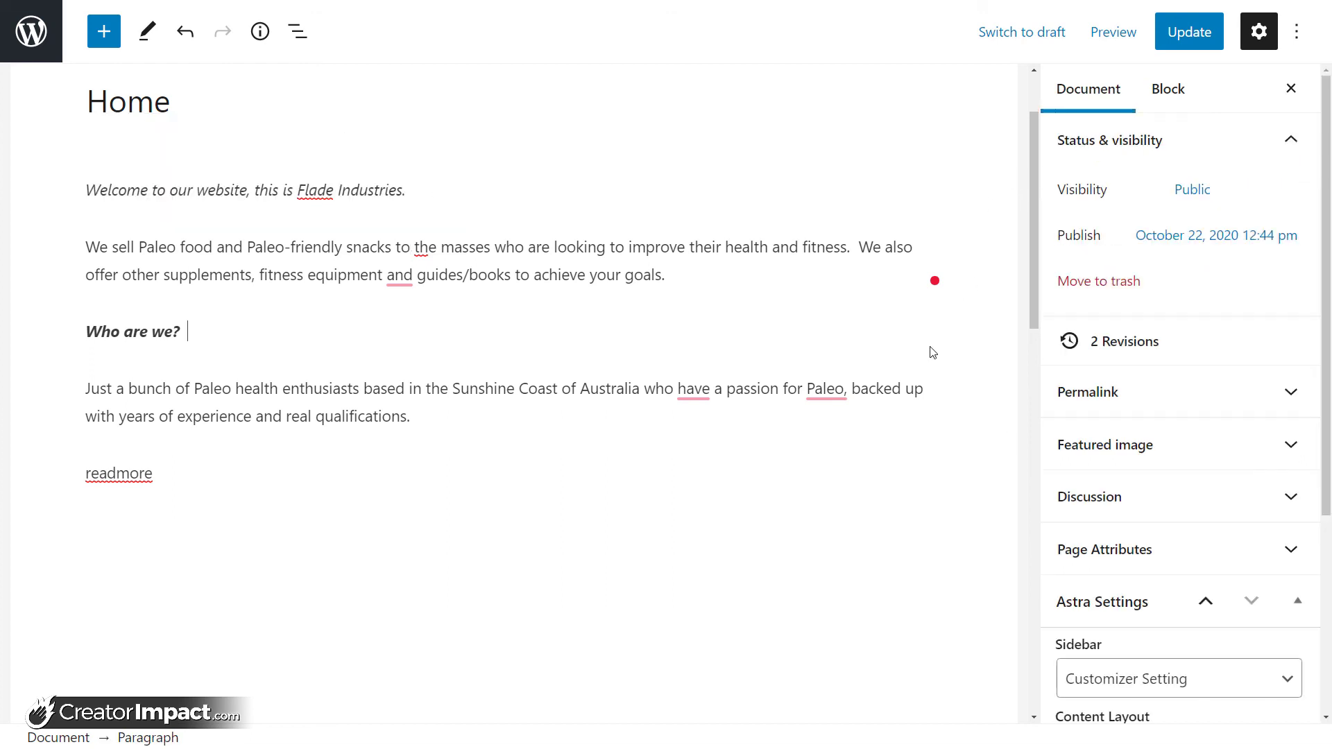
pyautogui.click(458, 431)
pyautogui.moveTo(139, 473); pyautogui.dragTo(741, 131)
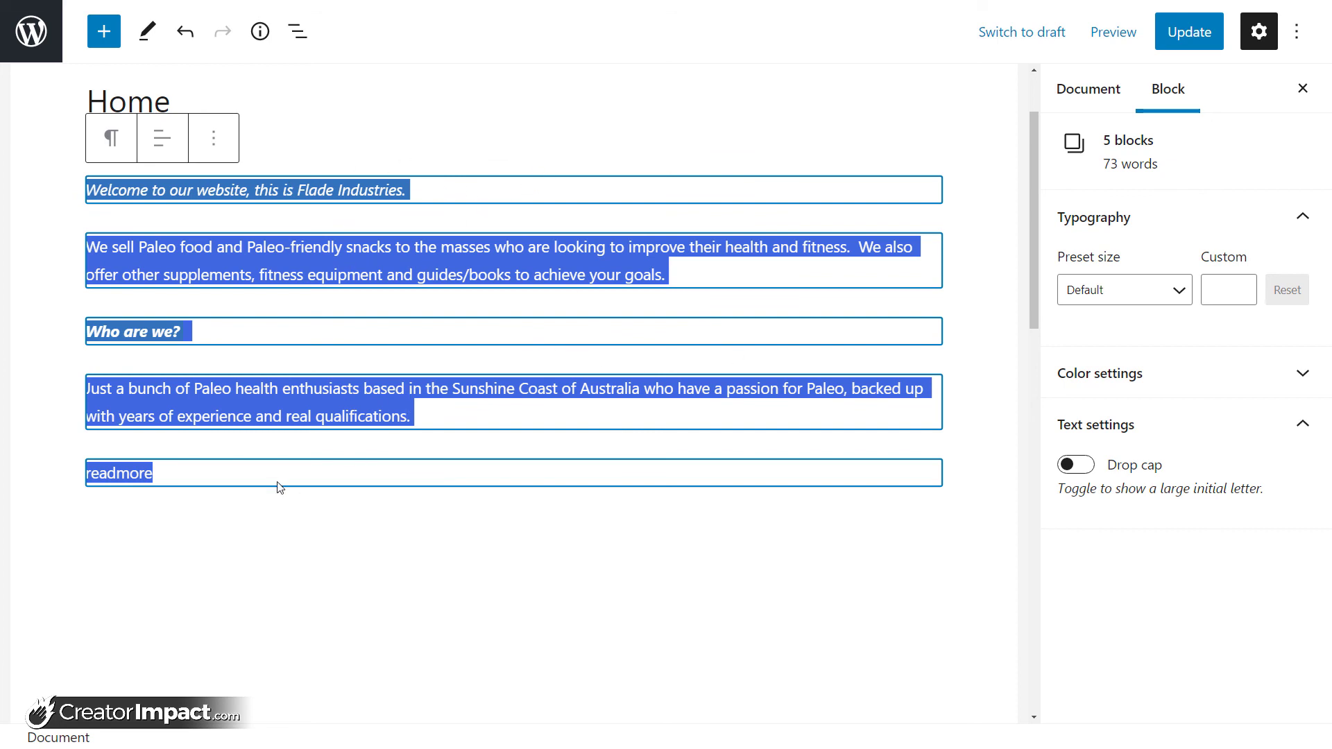
pyautogui.click(205, 337)
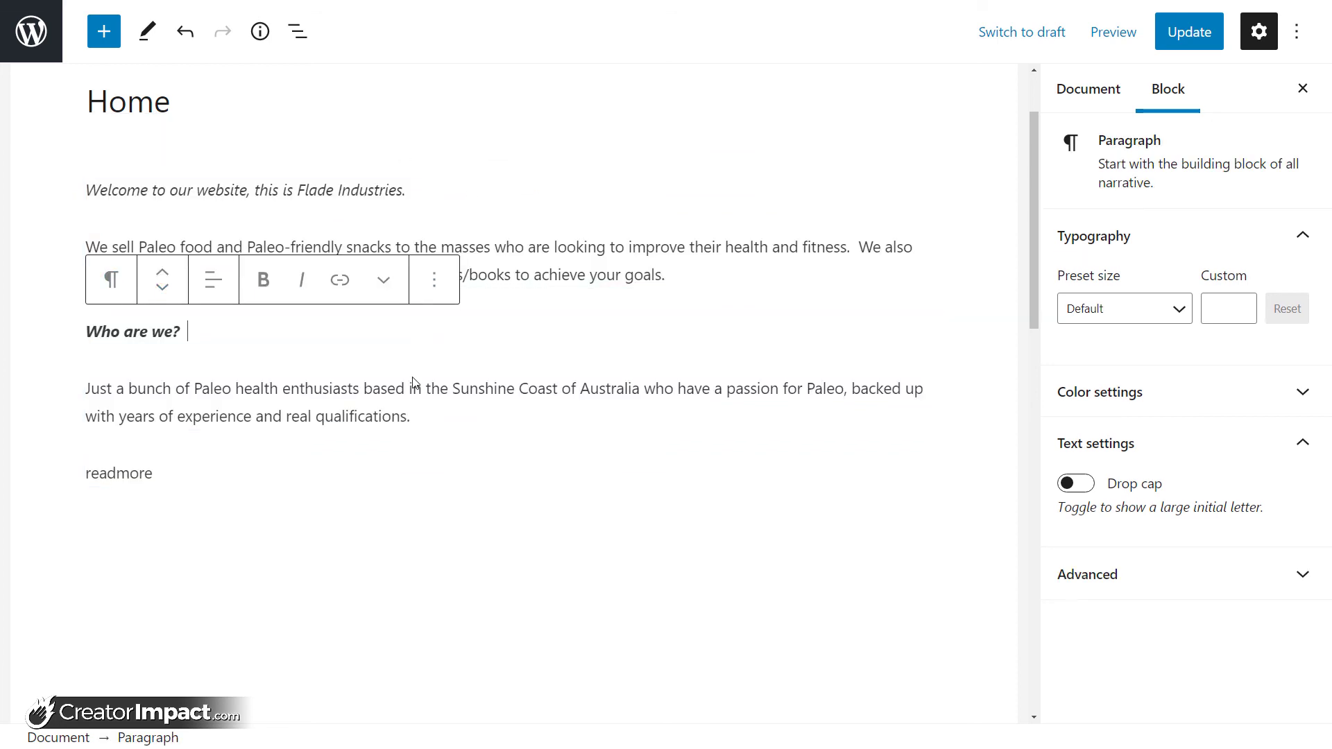
pyautogui.click(255, 389)
pyautogui.click(268, 474)
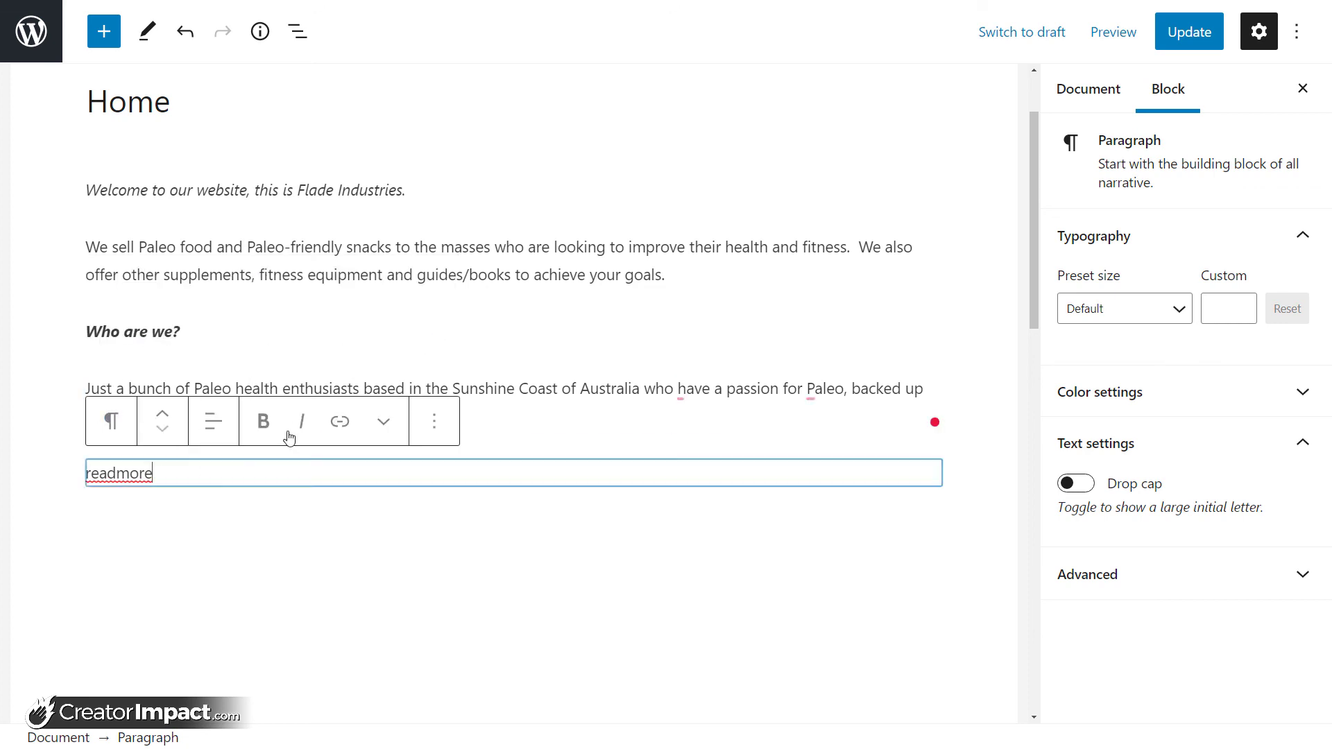
pyautogui.click(274, 247)
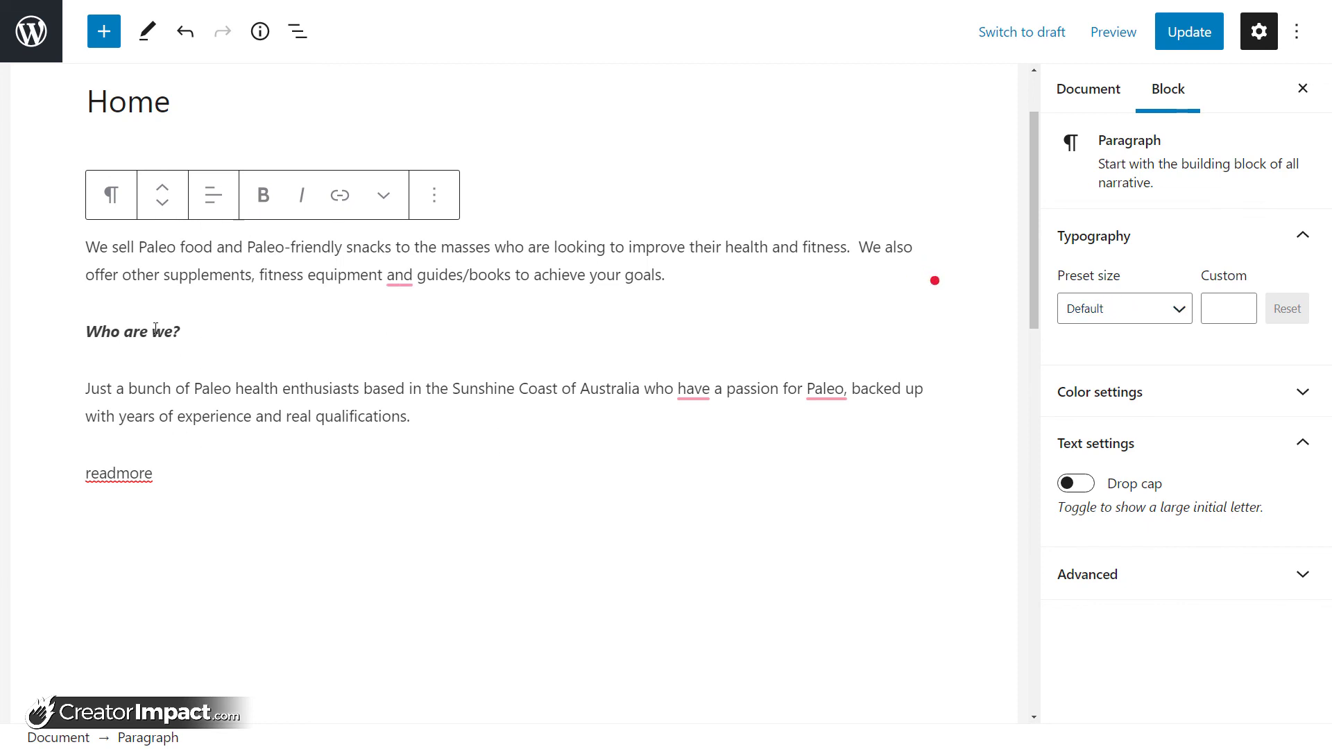
# Step: Set 'Who are we?' to the Large preset size, then back to Normal
pyautogui.moveTo(187, 332); pyautogui.dragTo(94, 330)
pyautogui.click(1172, 308)
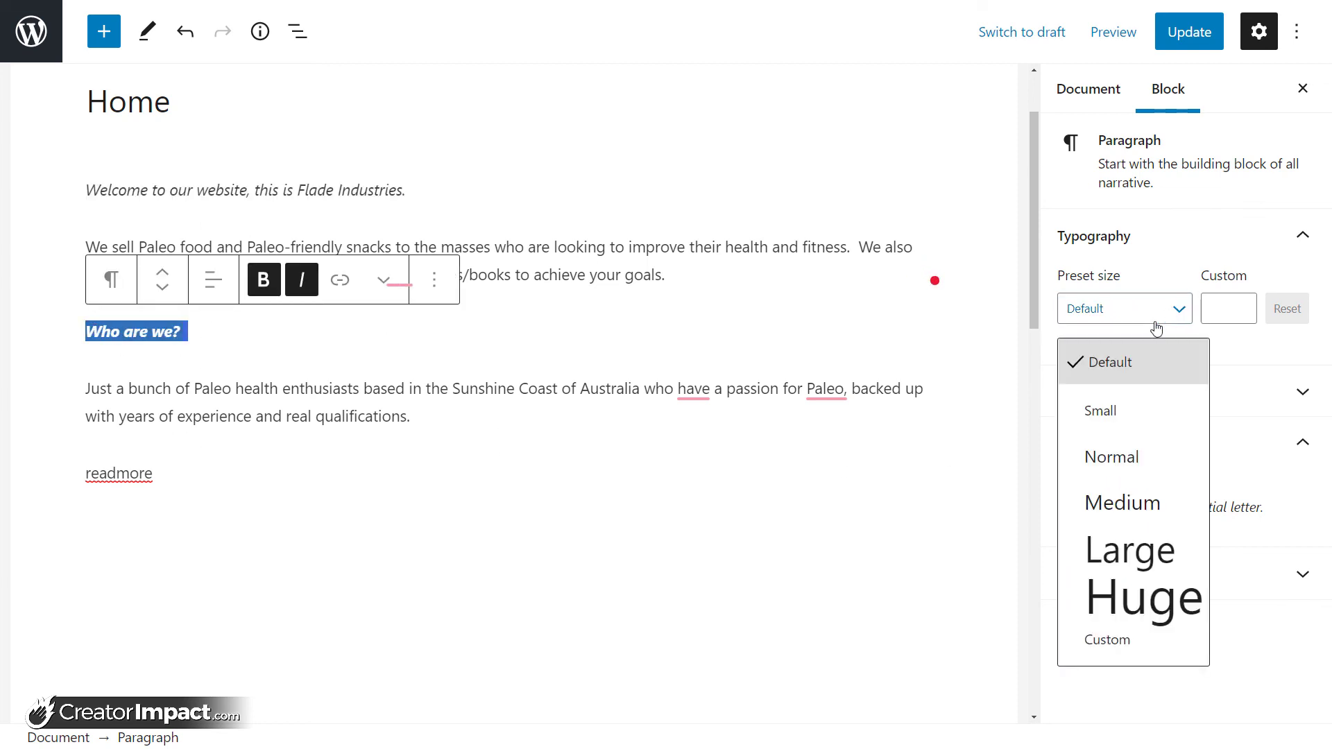
pyautogui.click(1124, 554)
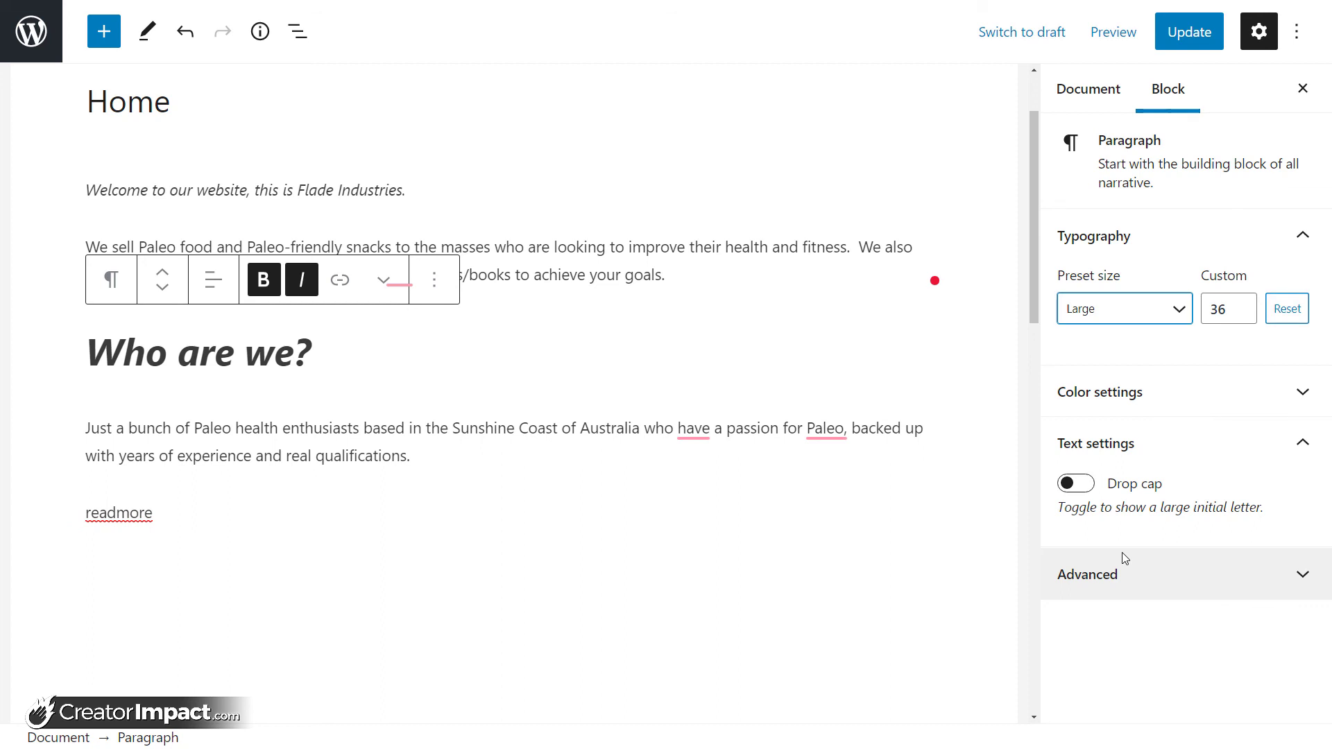
pyautogui.click(1177, 308)
pyautogui.click(1113, 450)
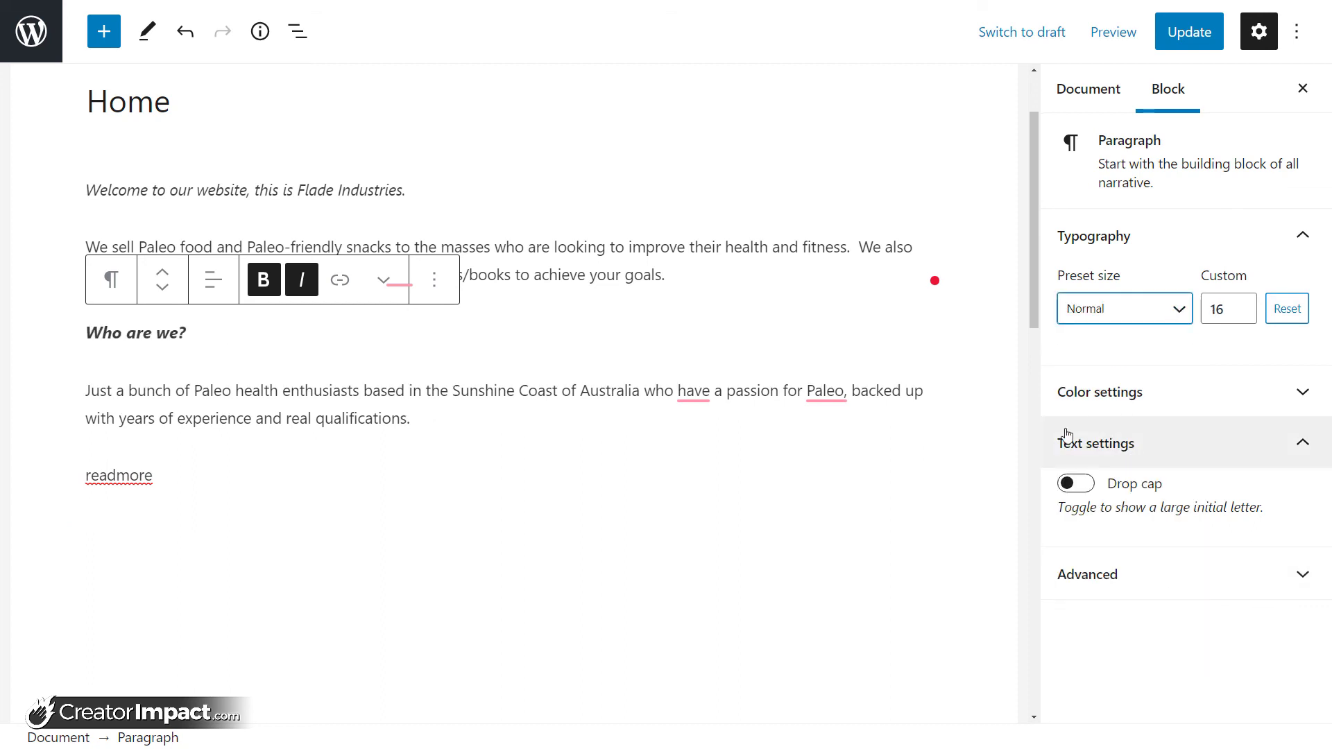
# Step: Convert 'Who are we?' to a heading, then undo it back to a paragraph
pyautogui.click(114, 283)
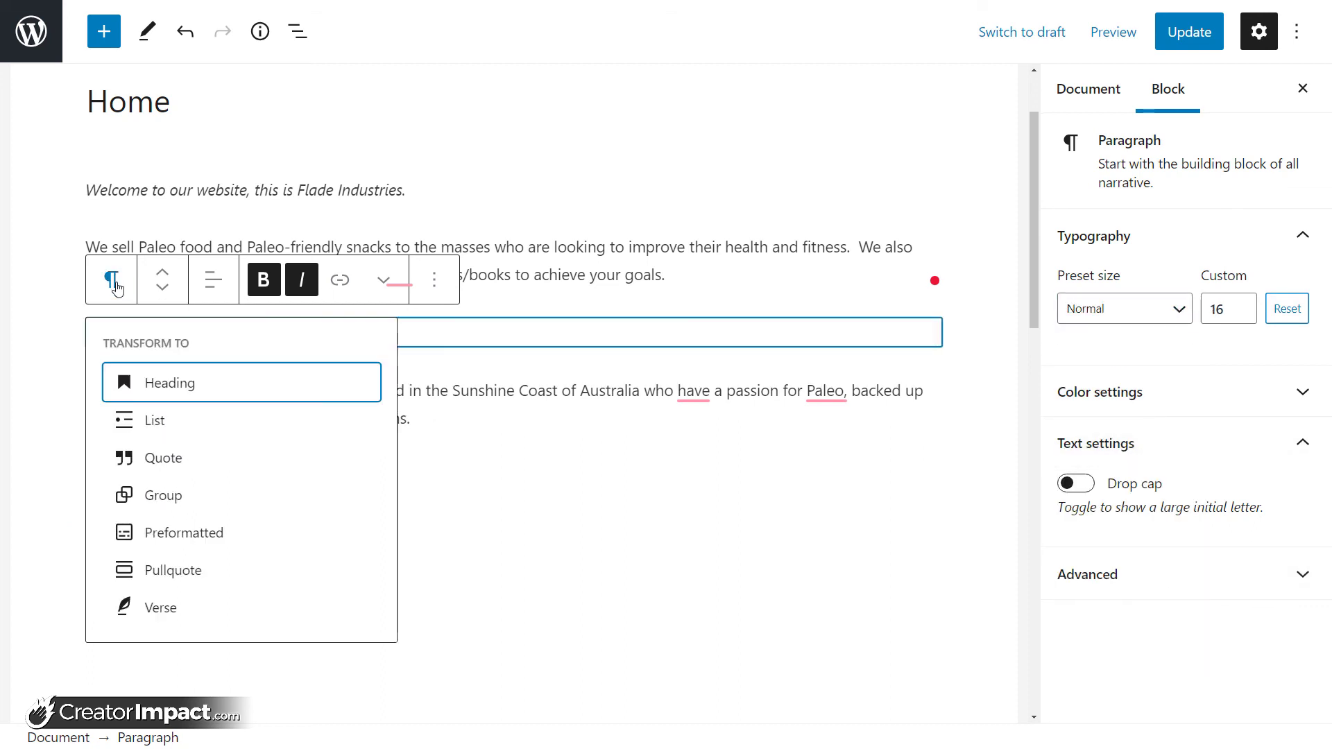
pyautogui.click(159, 393)
pyautogui.click(602, 422)
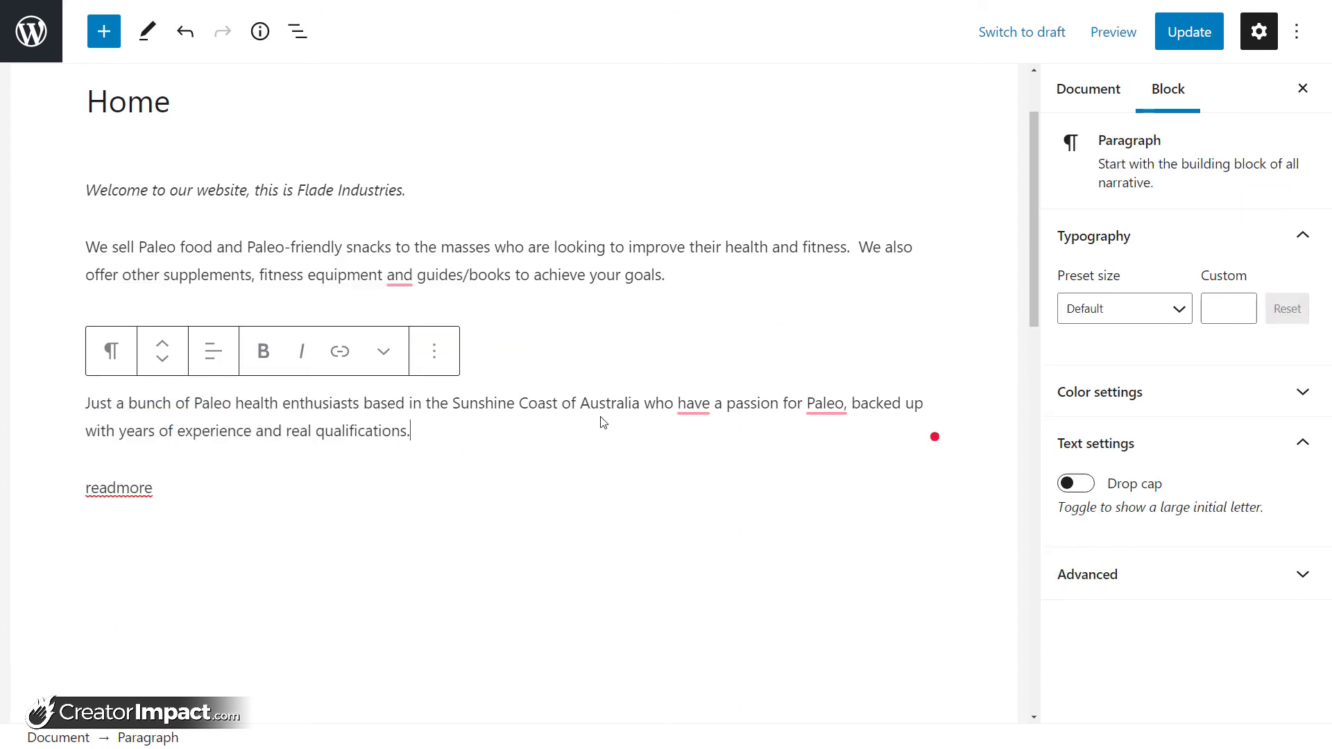
pyautogui.click(589, 277)
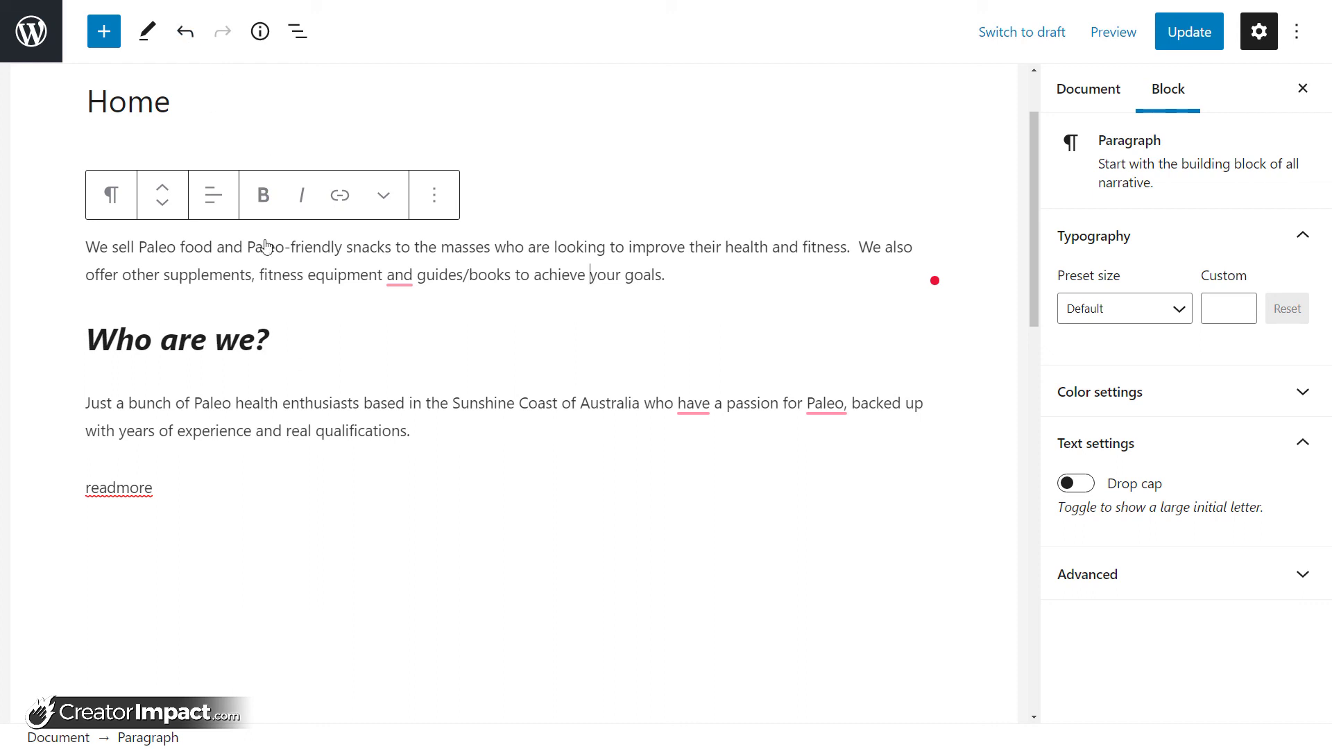
pyautogui.hotkey('ctrl', 'z')
pyautogui.click(469, 334)
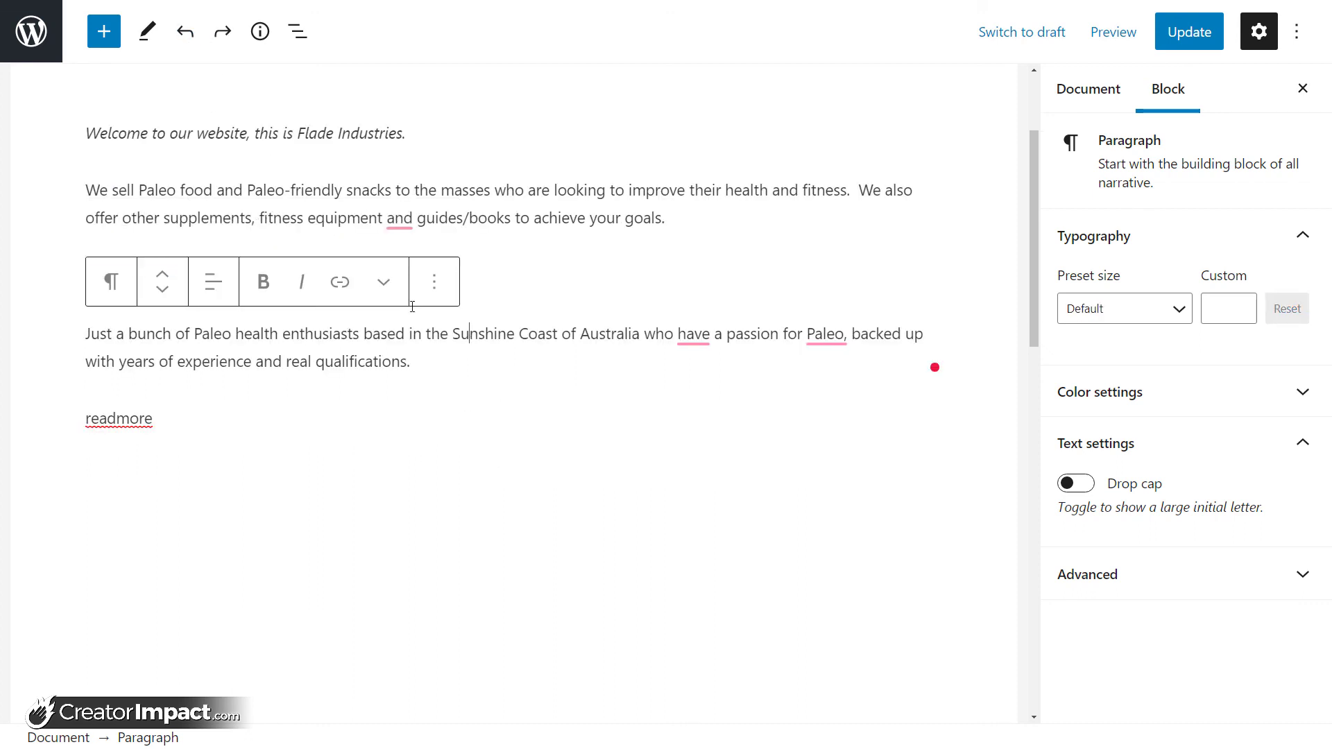
pyautogui.click(267, 193)
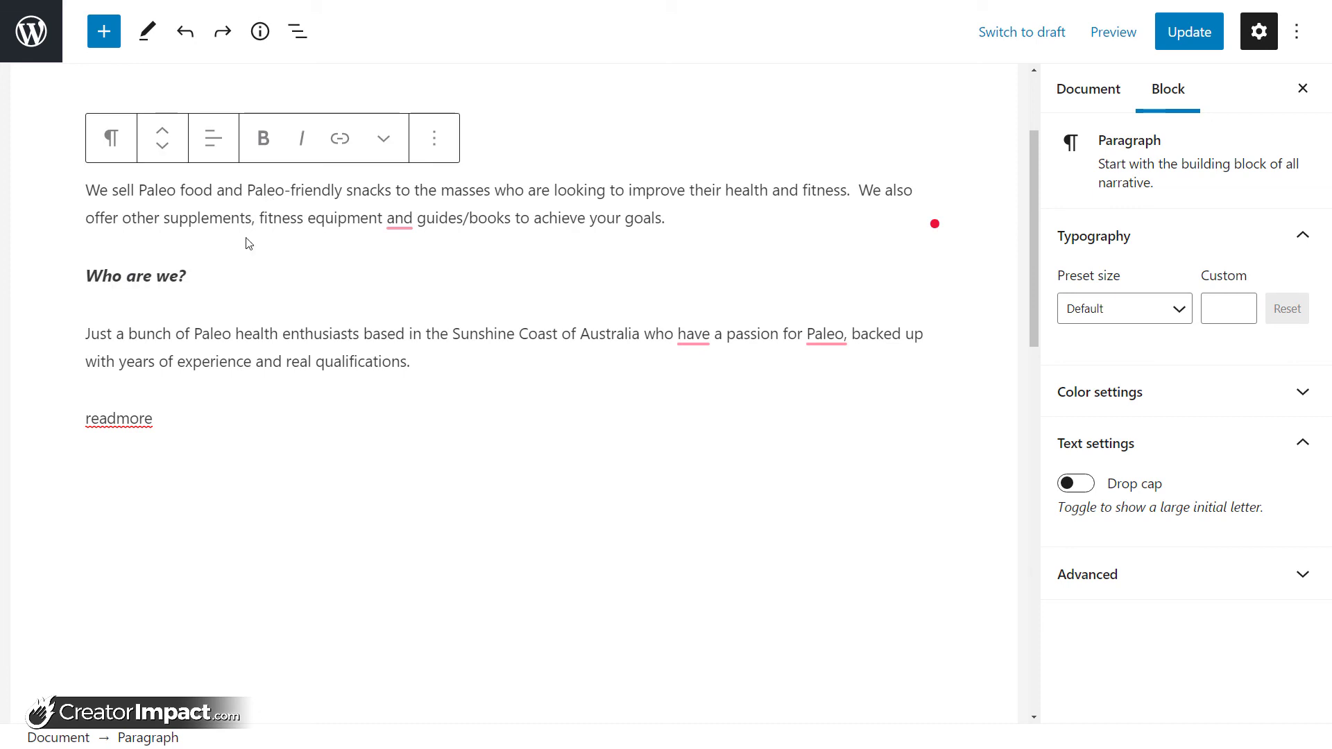
# Step: Hide the block settings sidebar to widen the editor
pyautogui.tripleClick(150, 277)
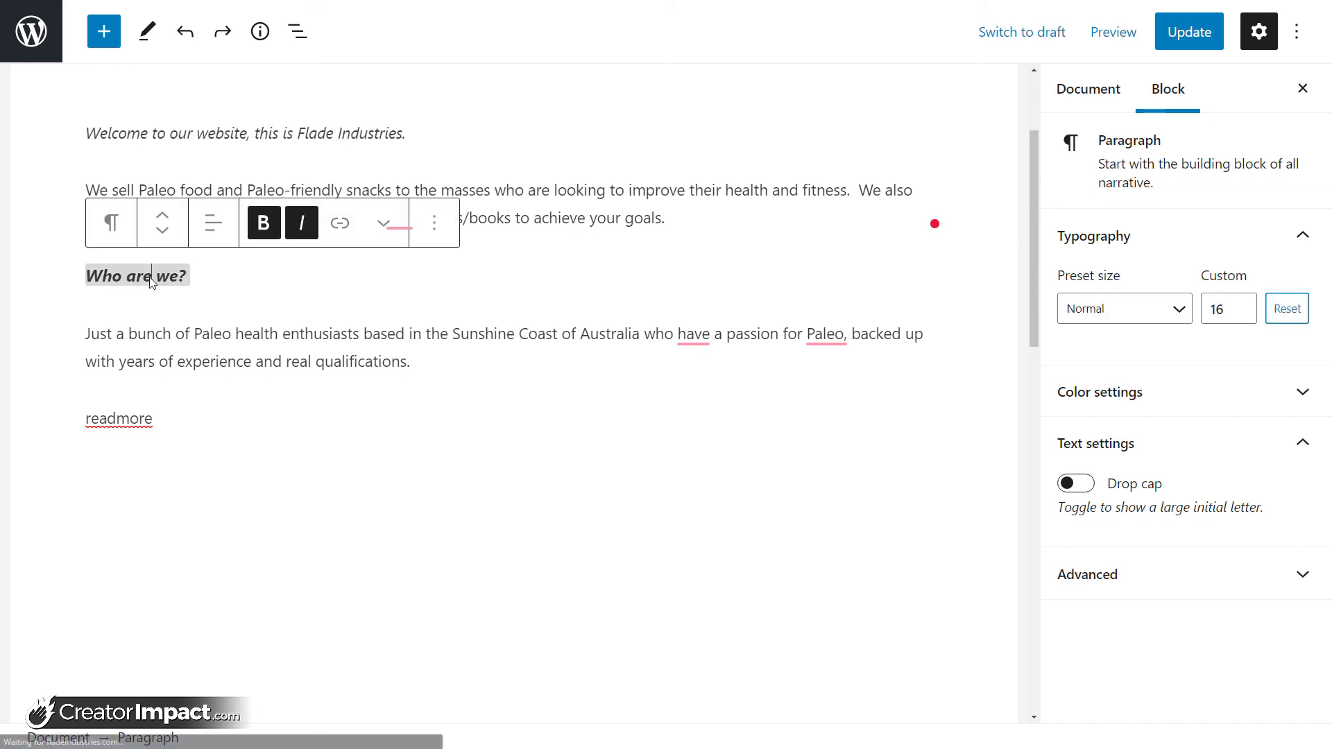
pyautogui.click(540, 191)
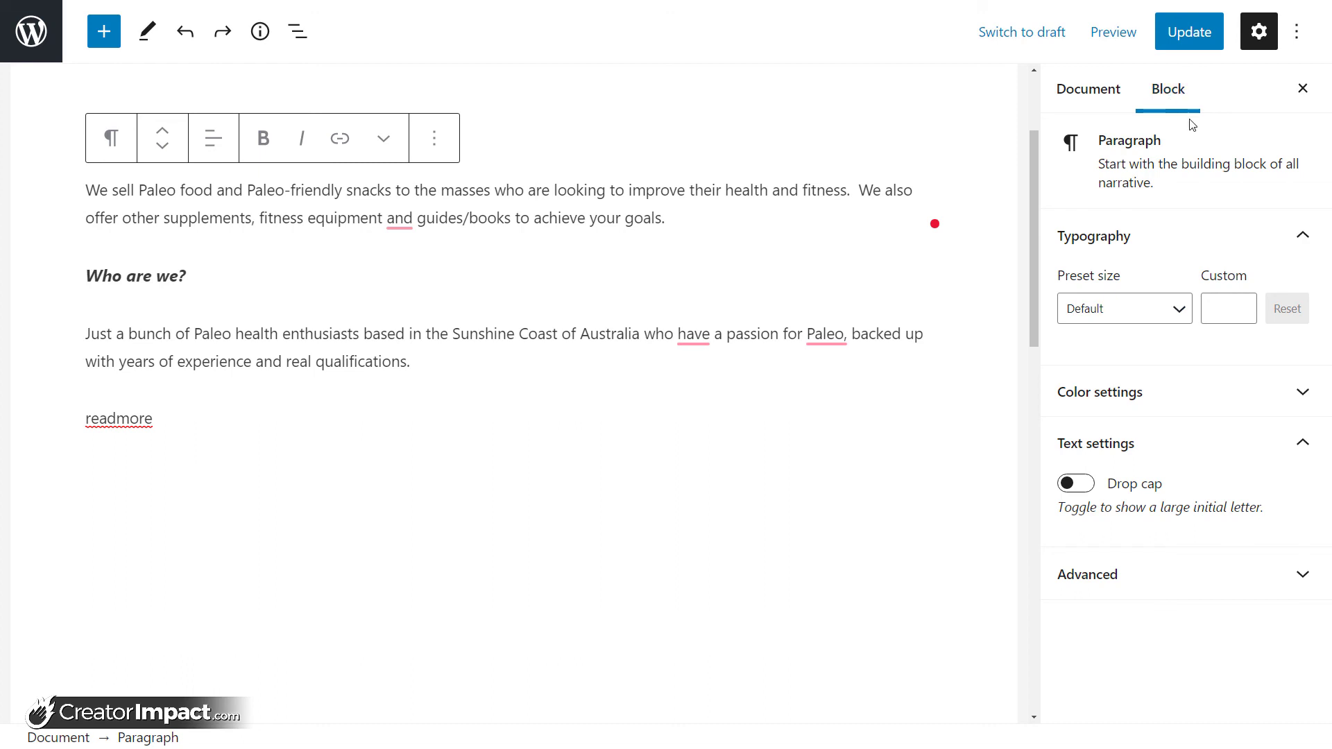
pyautogui.click(1259, 34)
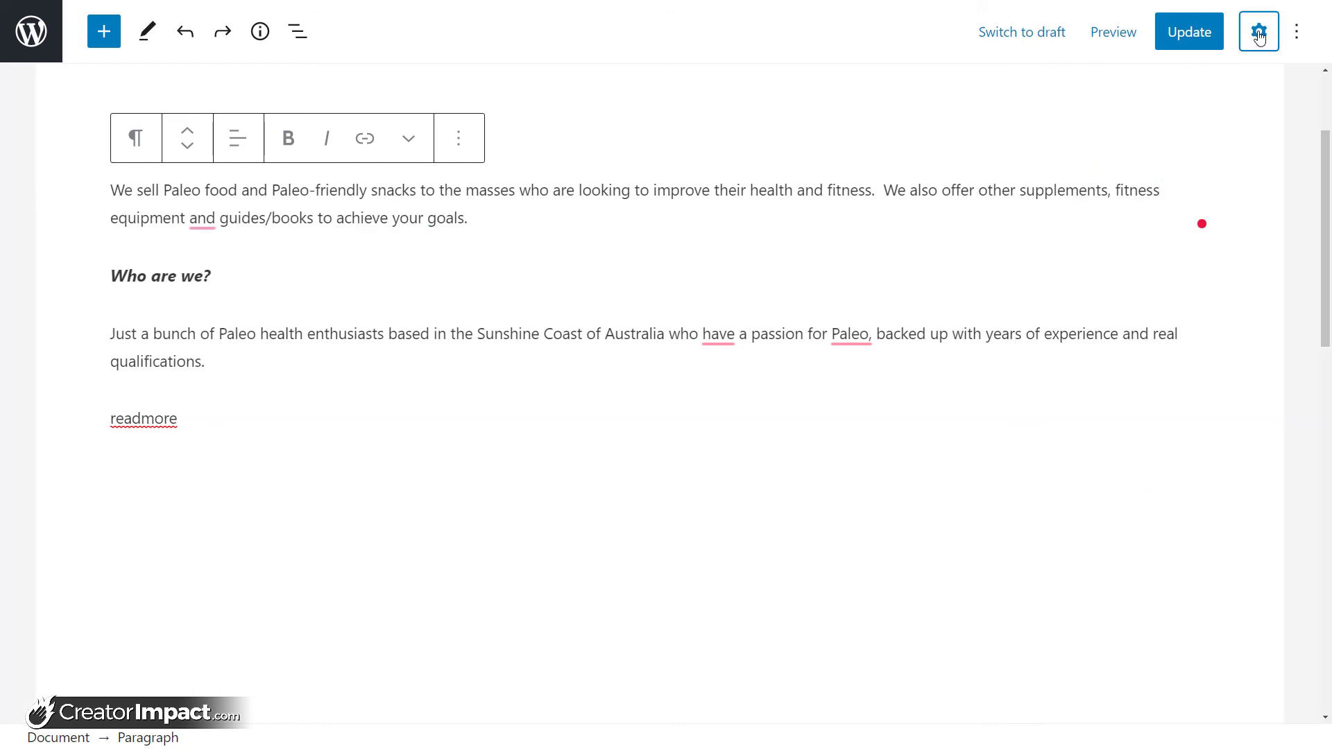
pyautogui.click(1259, 35)
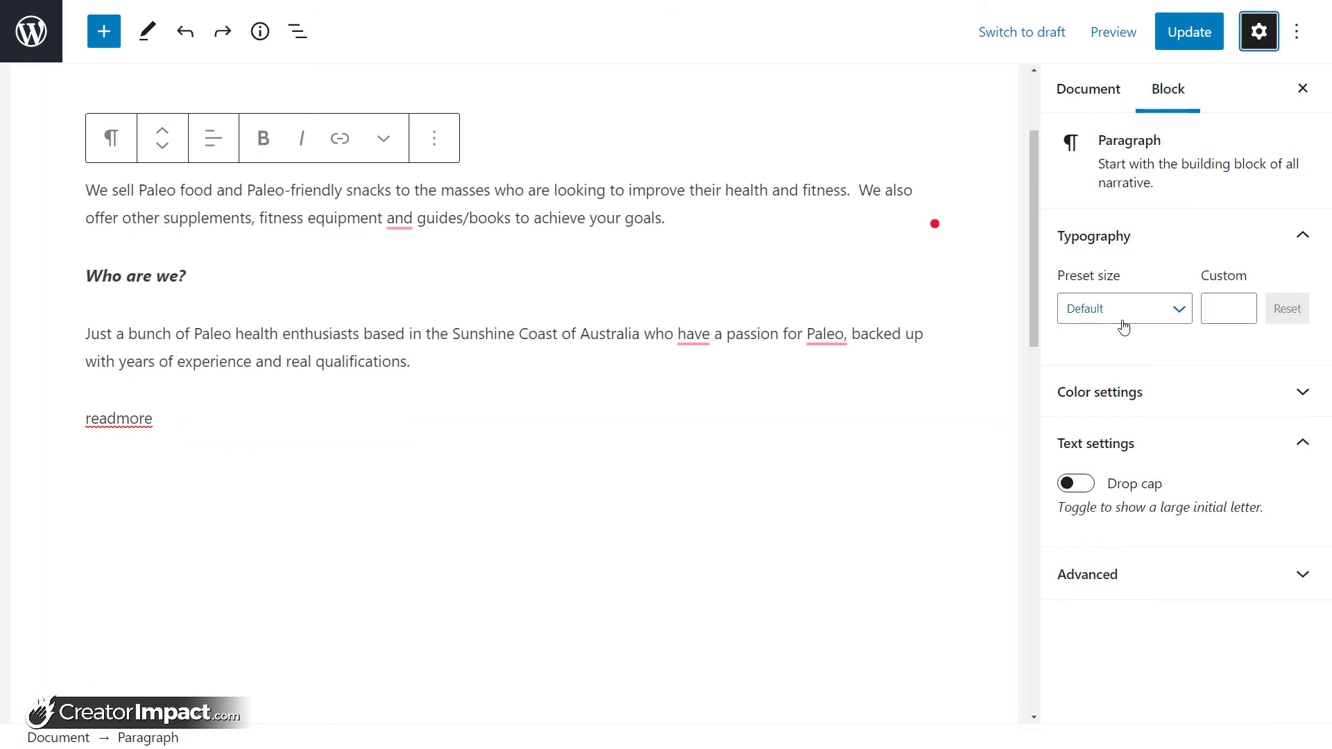
pyautogui.click(1075, 484)
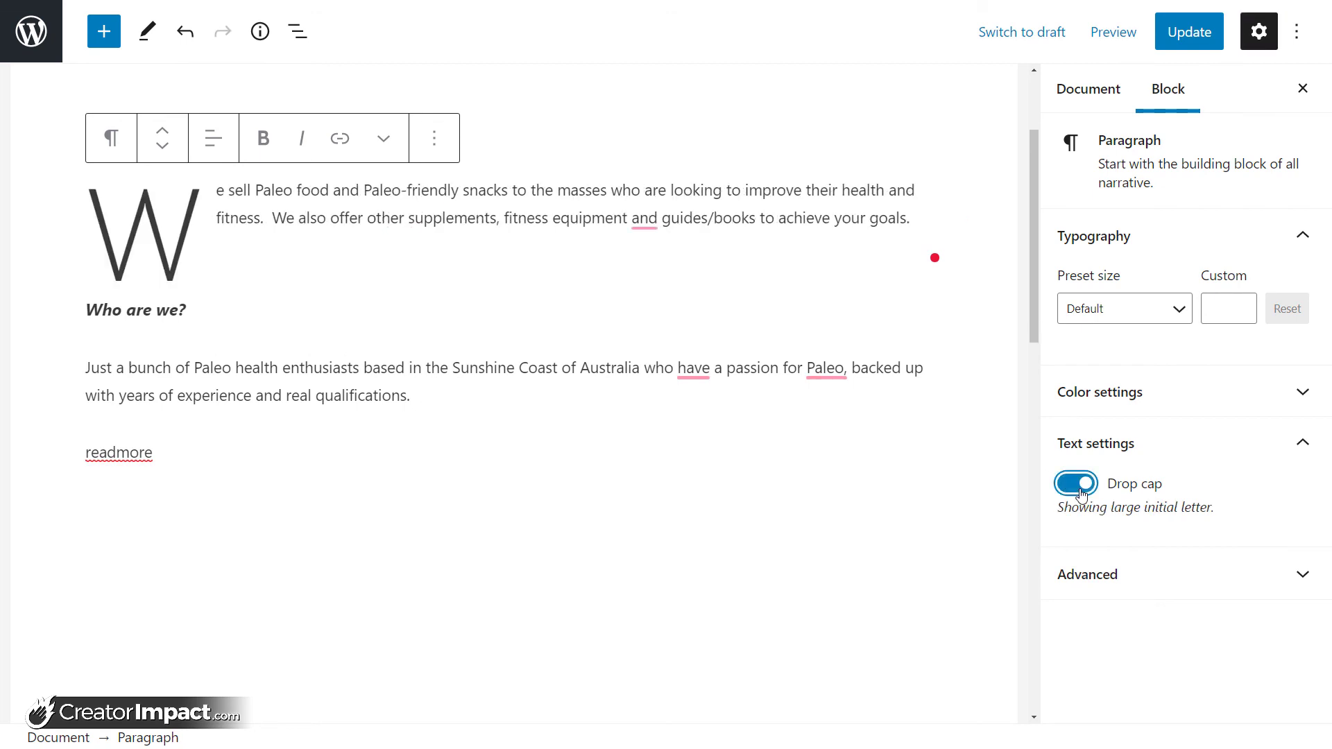
pyautogui.click(1079, 490)
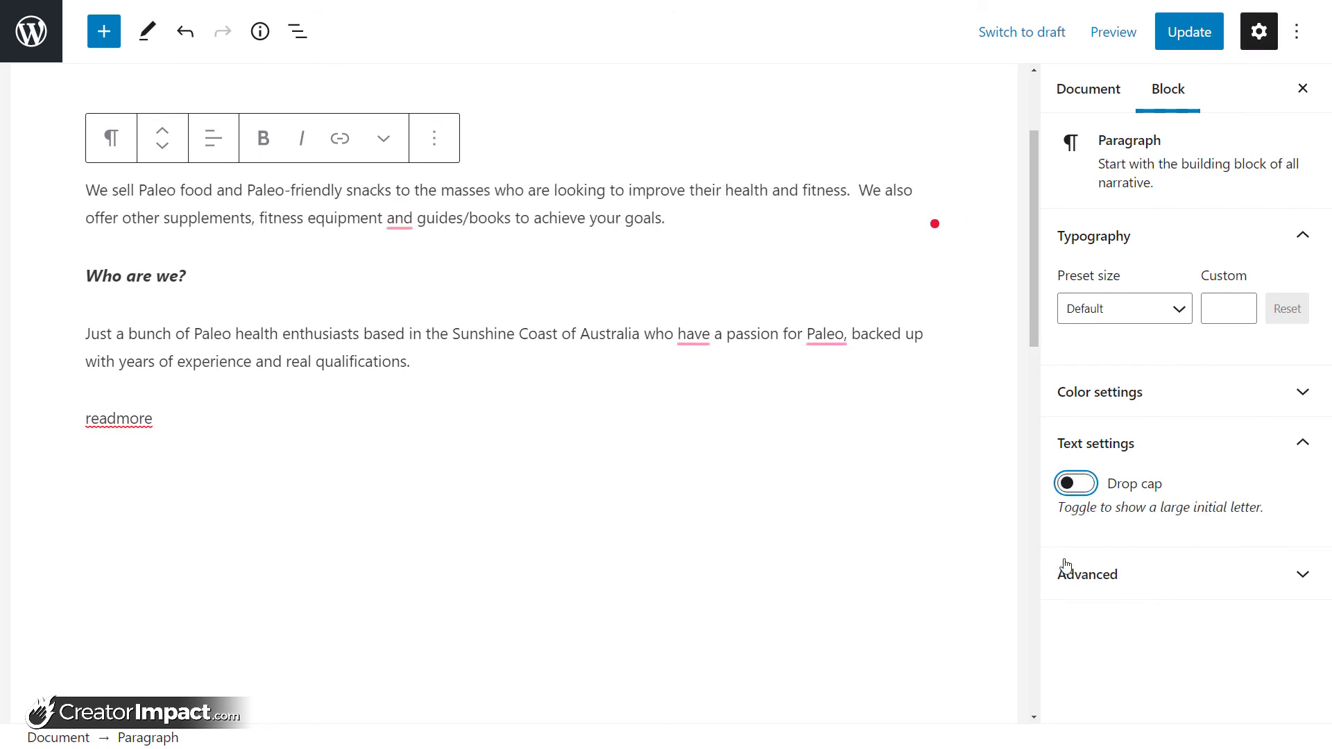
pyautogui.click(1153, 573)
pyautogui.scroll(-4, 1153, 580)
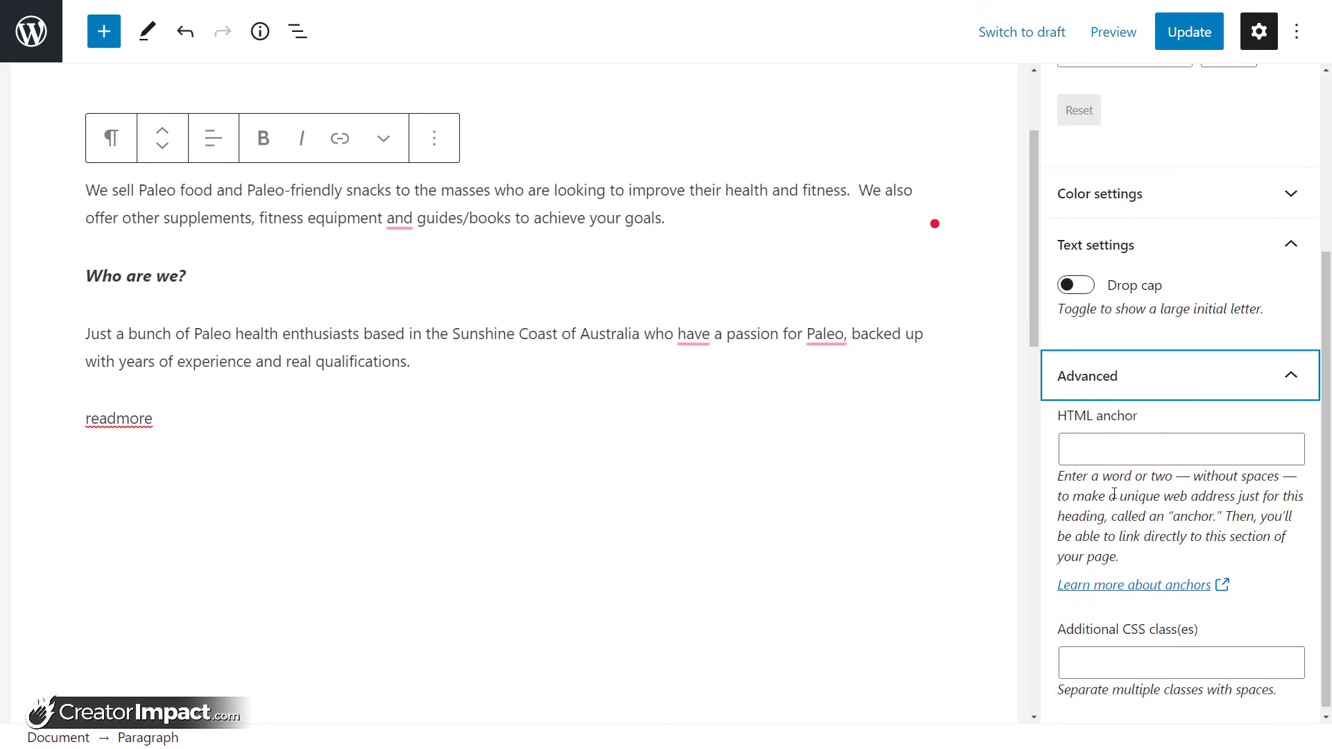
pyautogui.click(1118, 439)
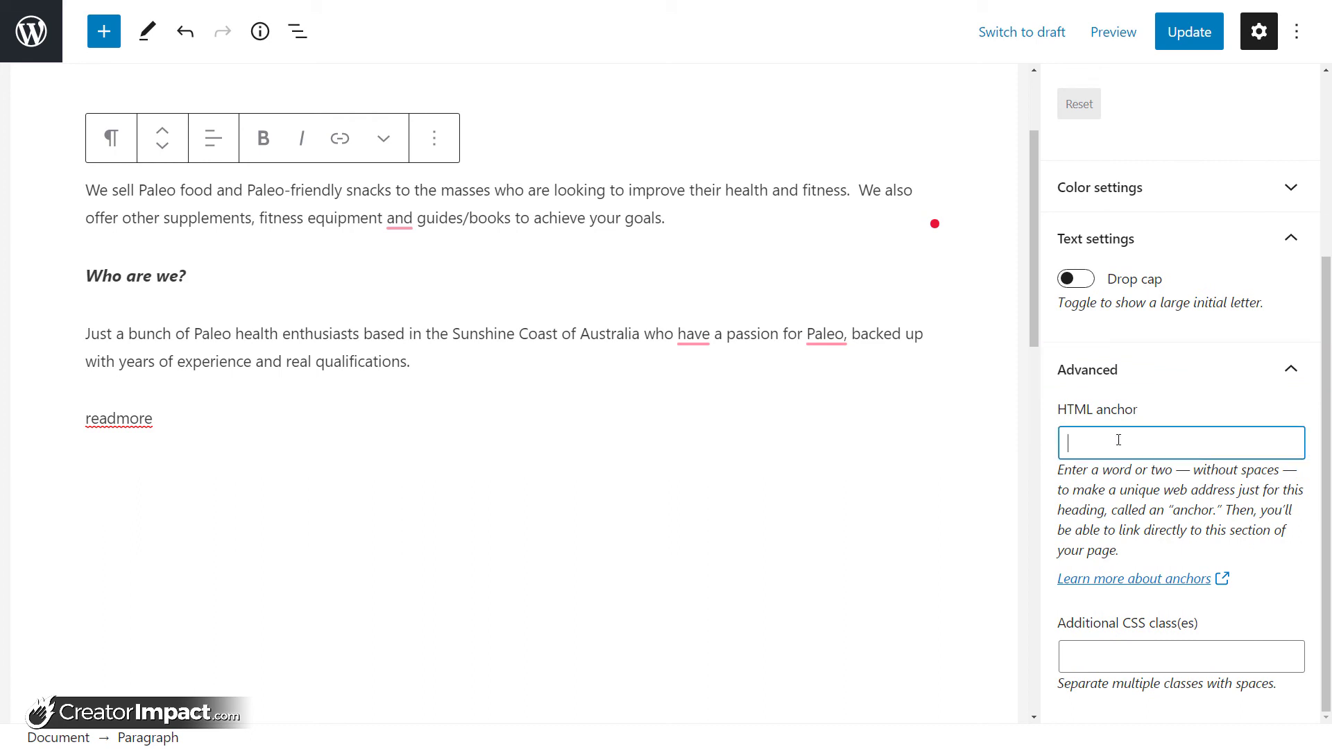
pyautogui.click(1132, 370)
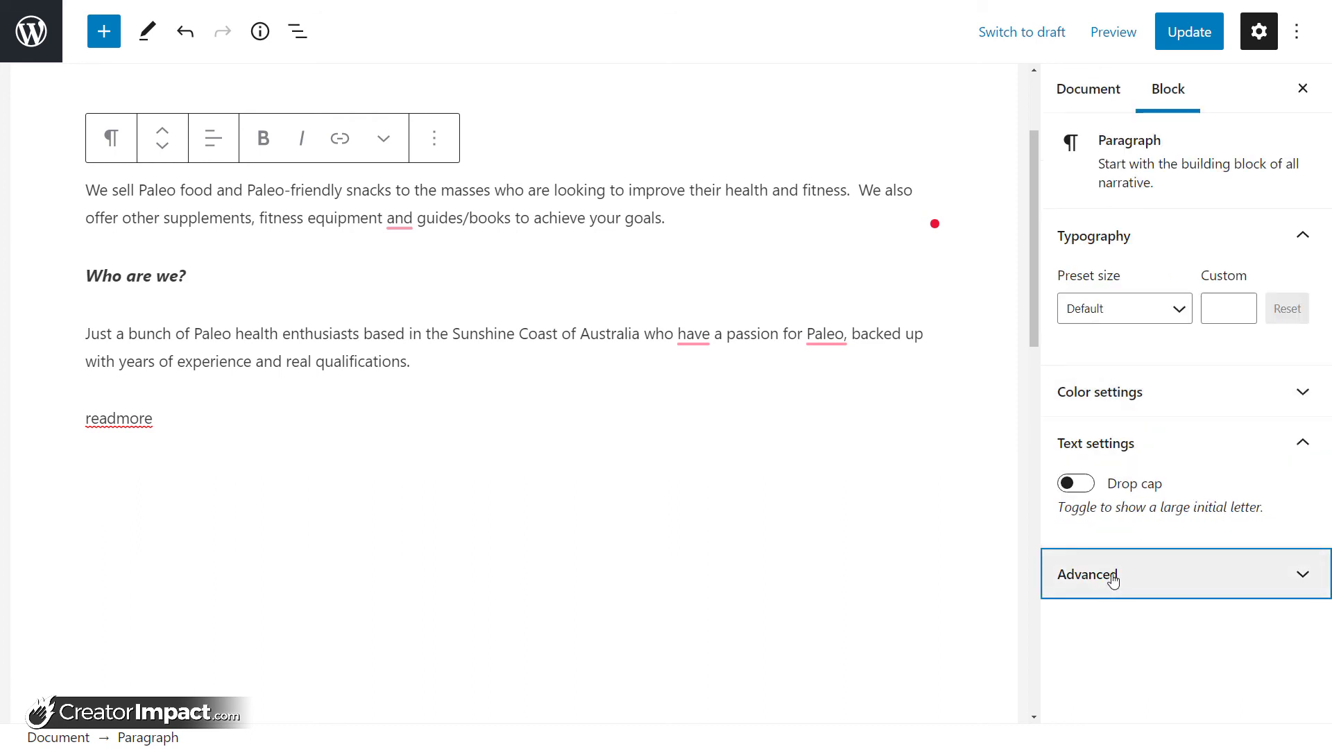
pyautogui.click(1304, 390)
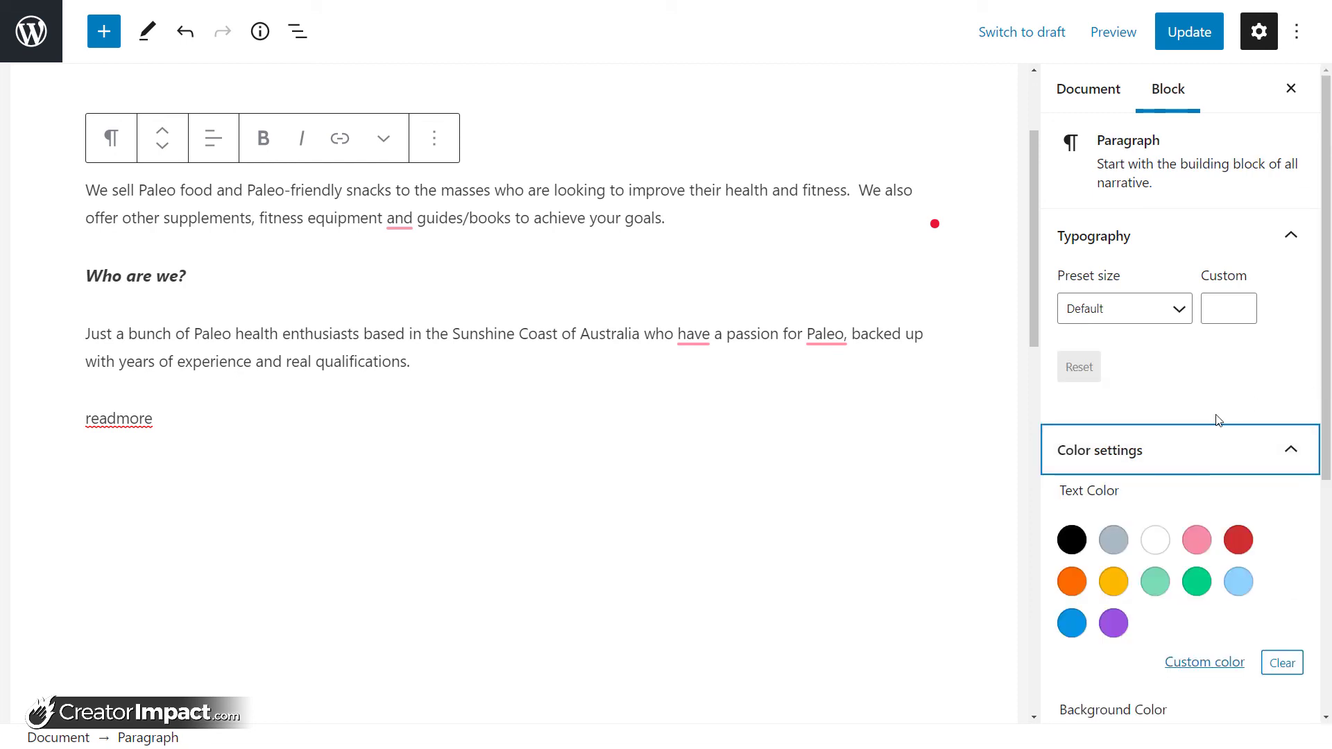
pyautogui.click(1238, 541)
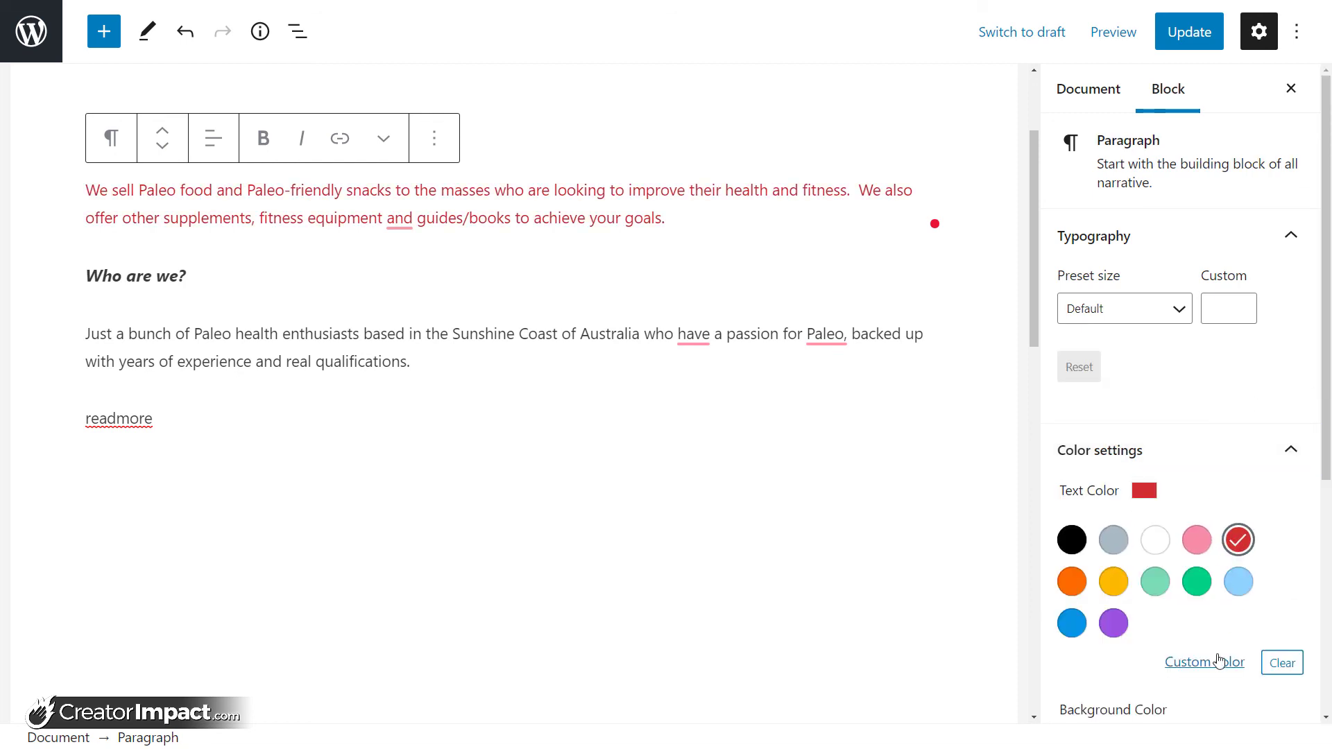
pyautogui.click(1286, 664)
pyautogui.scroll(-4, 1180, 513)
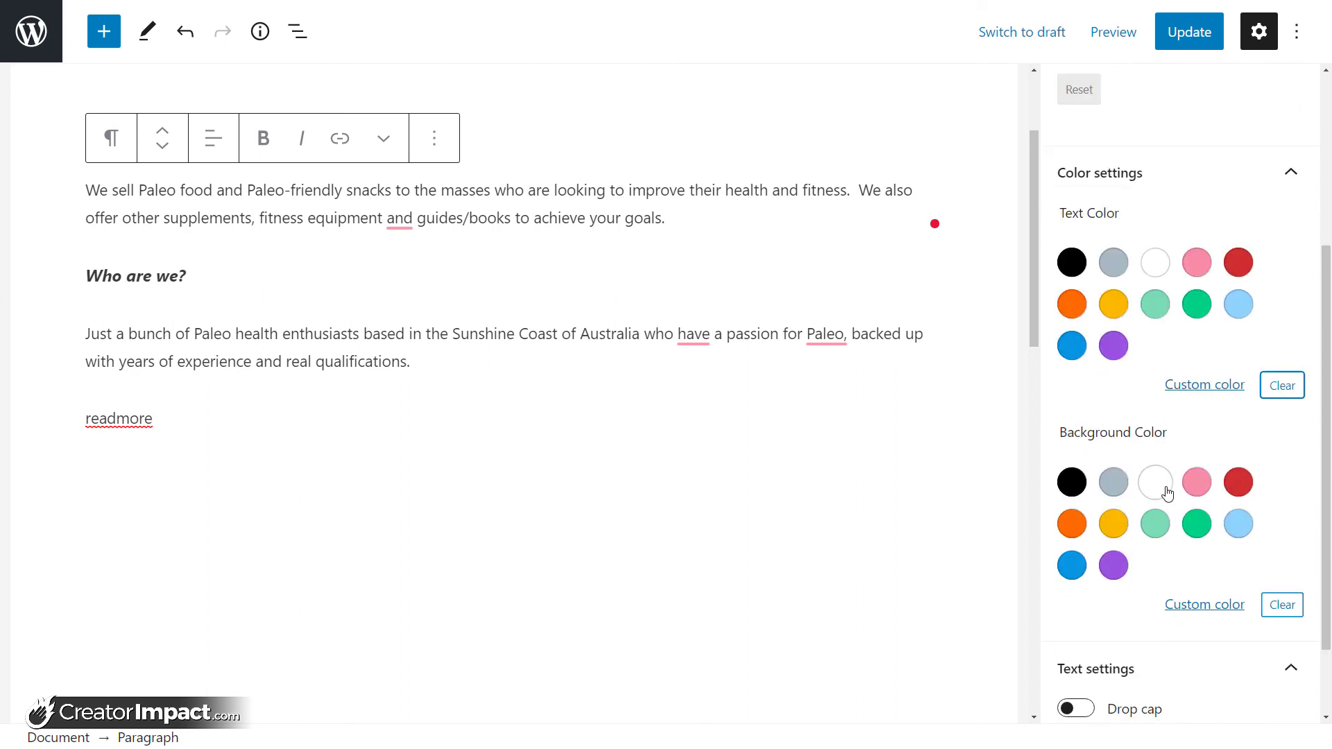
pyautogui.click(1205, 488)
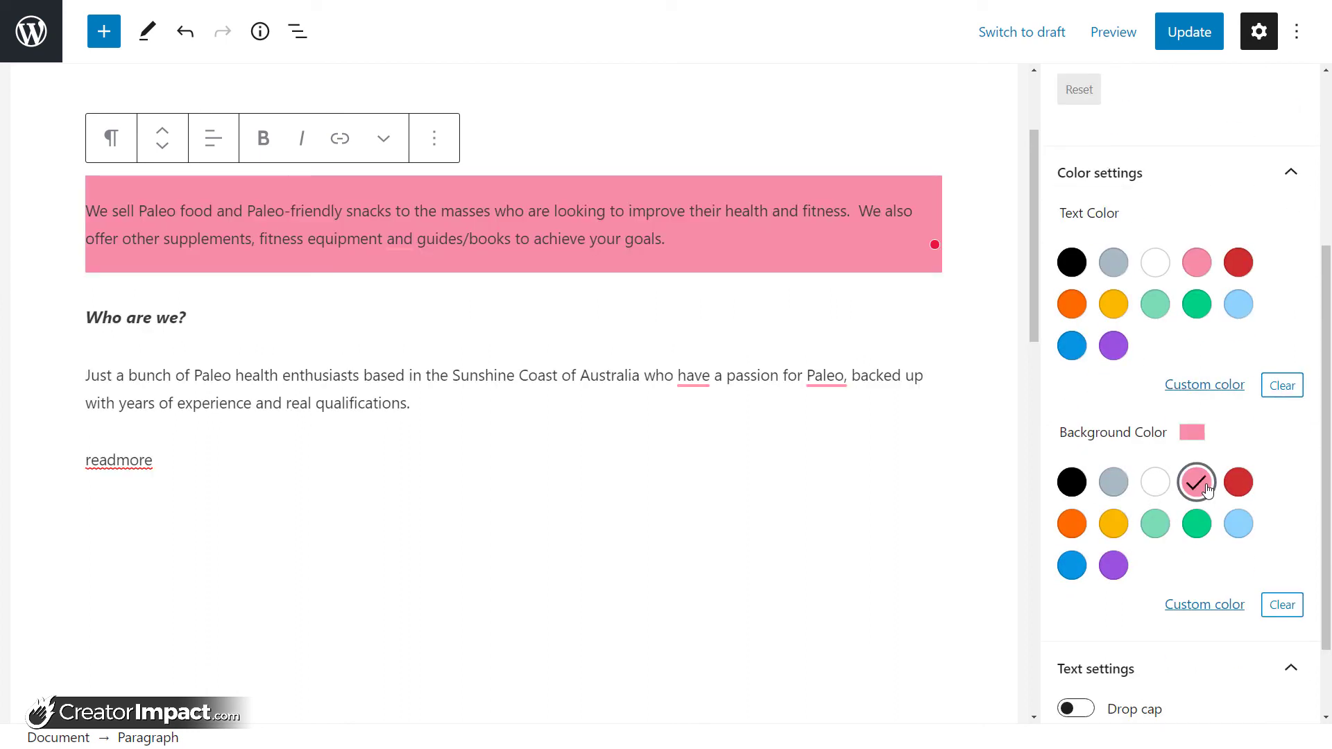
pyautogui.click(1231, 518)
pyautogui.click(1169, 606)
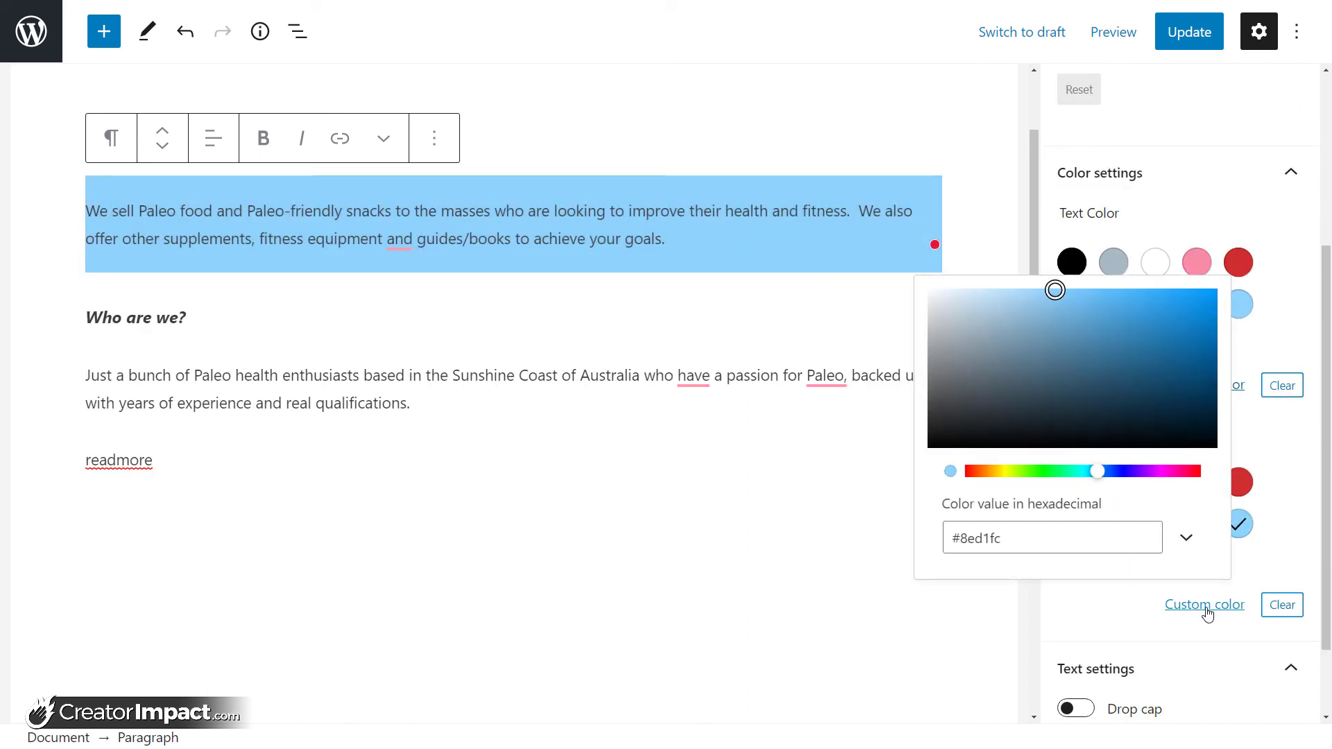
pyautogui.click(944, 288)
pyautogui.moveTo(945, 289); pyautogui.dragTo(968, 293)
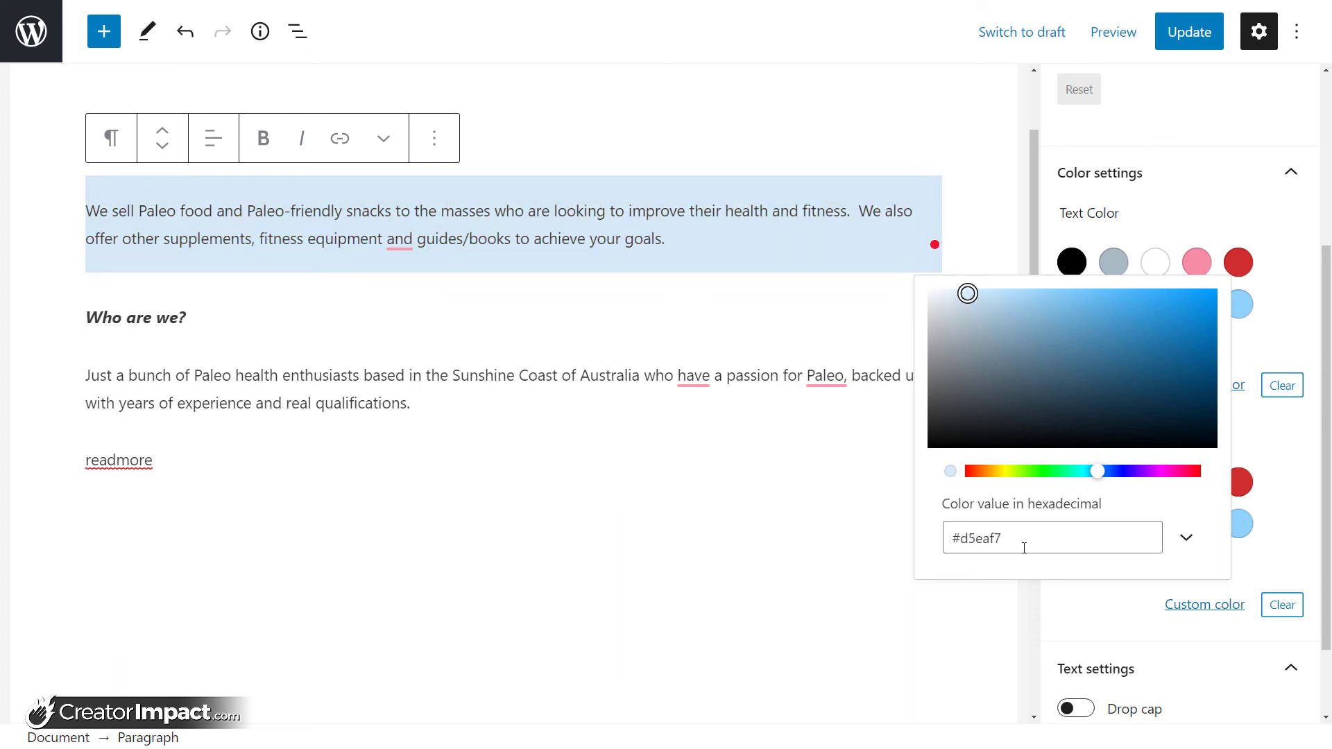
pyautogui.click(1273, 556)
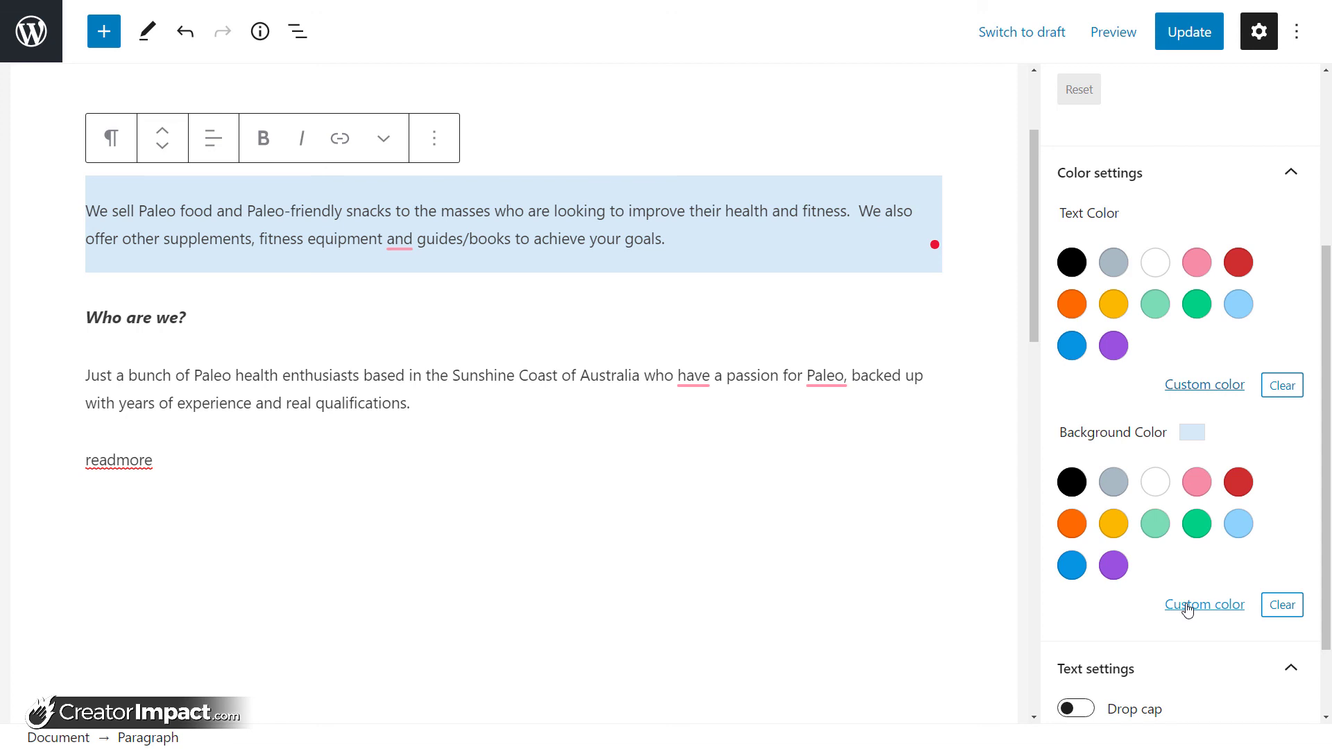
pyautogui.click(1282, 604)
pyautogui.scroll(2, 578, 383)
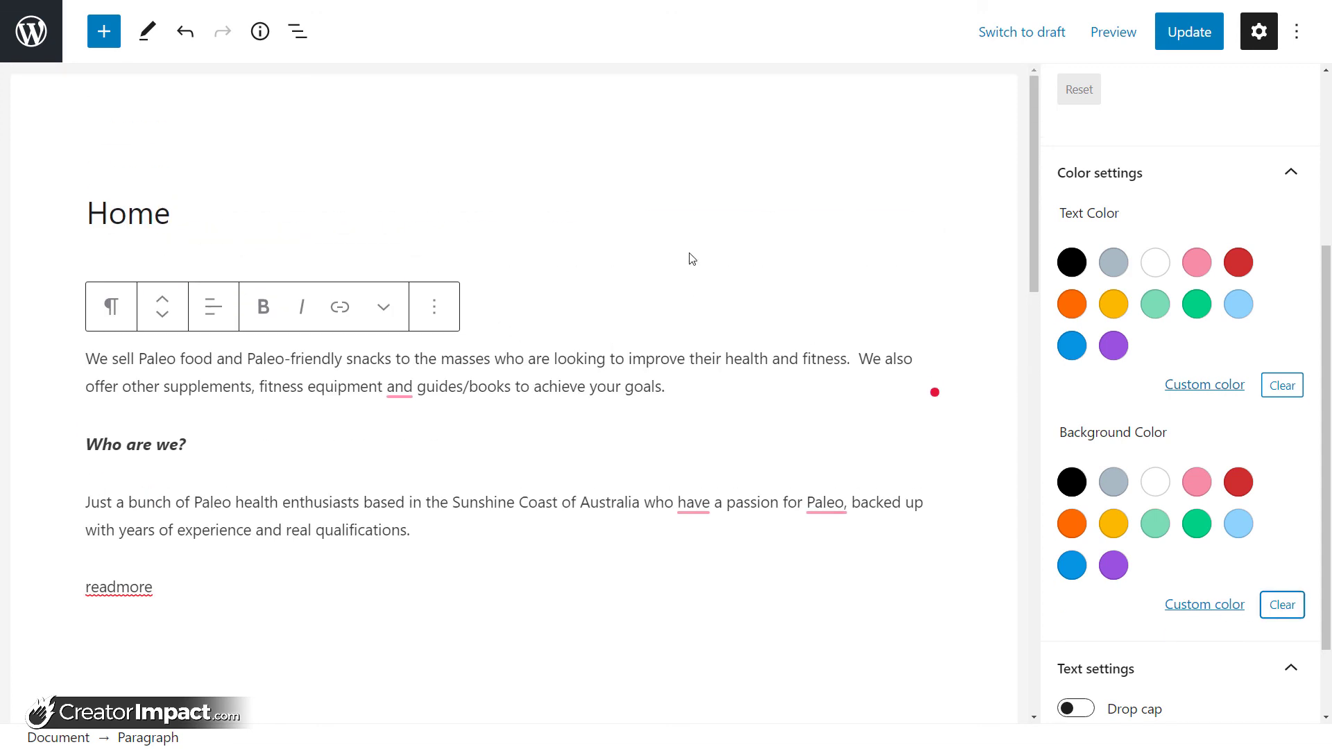
# Step: Delete the 'readmore' text, leaving an empty paragraph at the bottom of Home
pyautogui.click(677, 309)
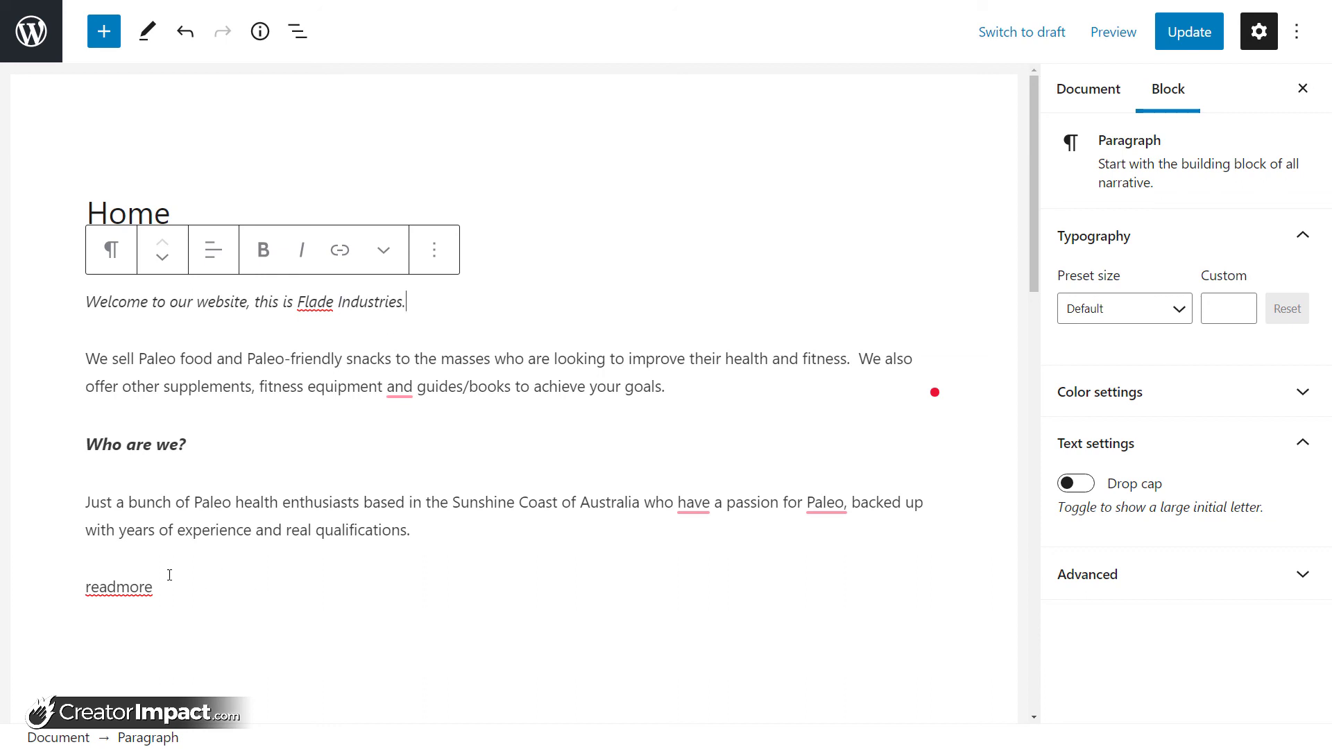
pyautogui.moveTo(155, 588); pyautogui.dragTo(89, 589)
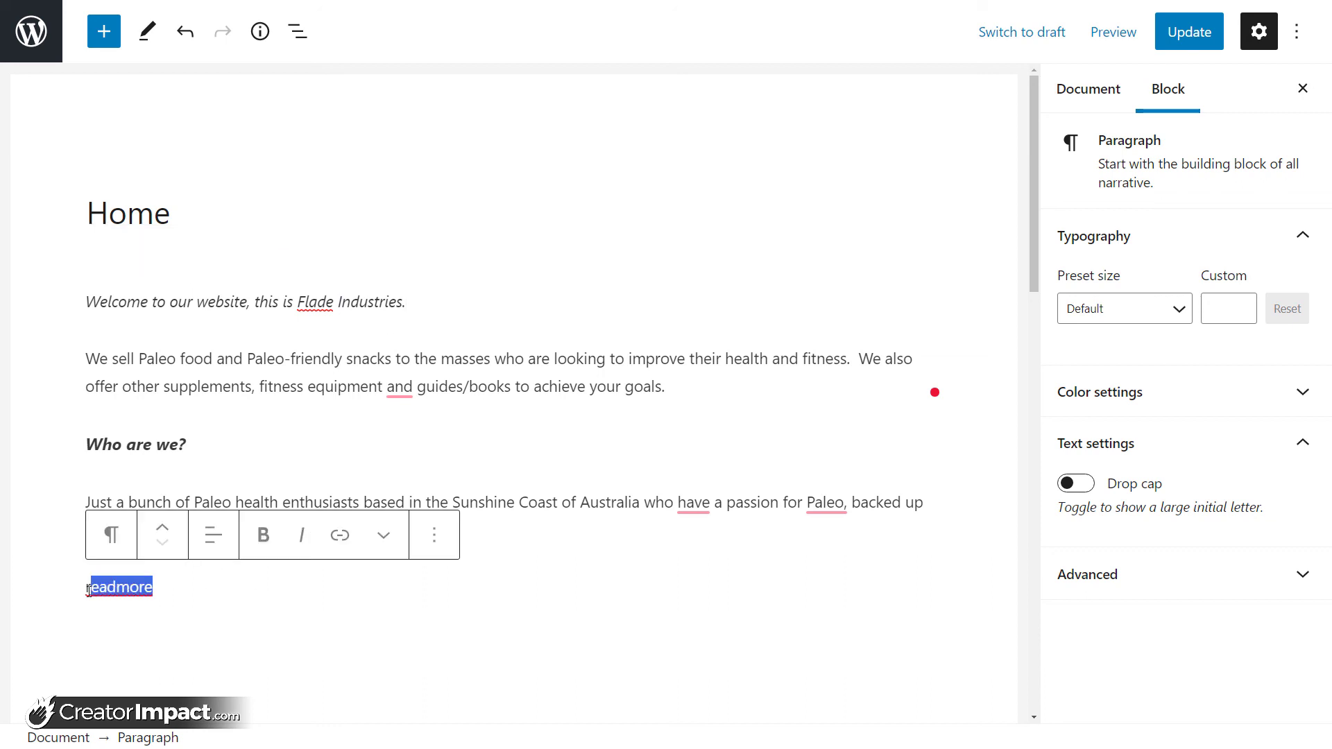
pyautogui.press('BackSpace')
pyautogui.press('BackSpace')
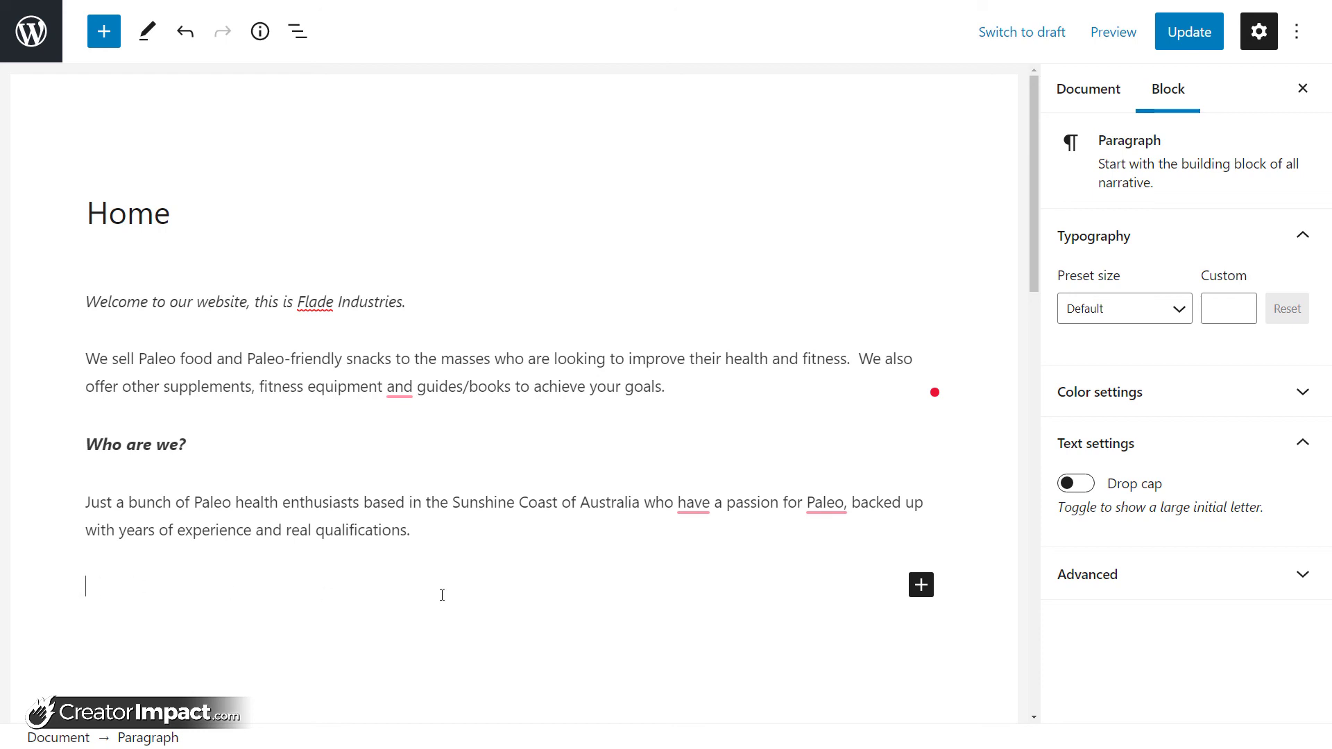
# Step: Insert a Buttons block below the Home page text labelled 'Read More'
pyautogui.click(922, 586)
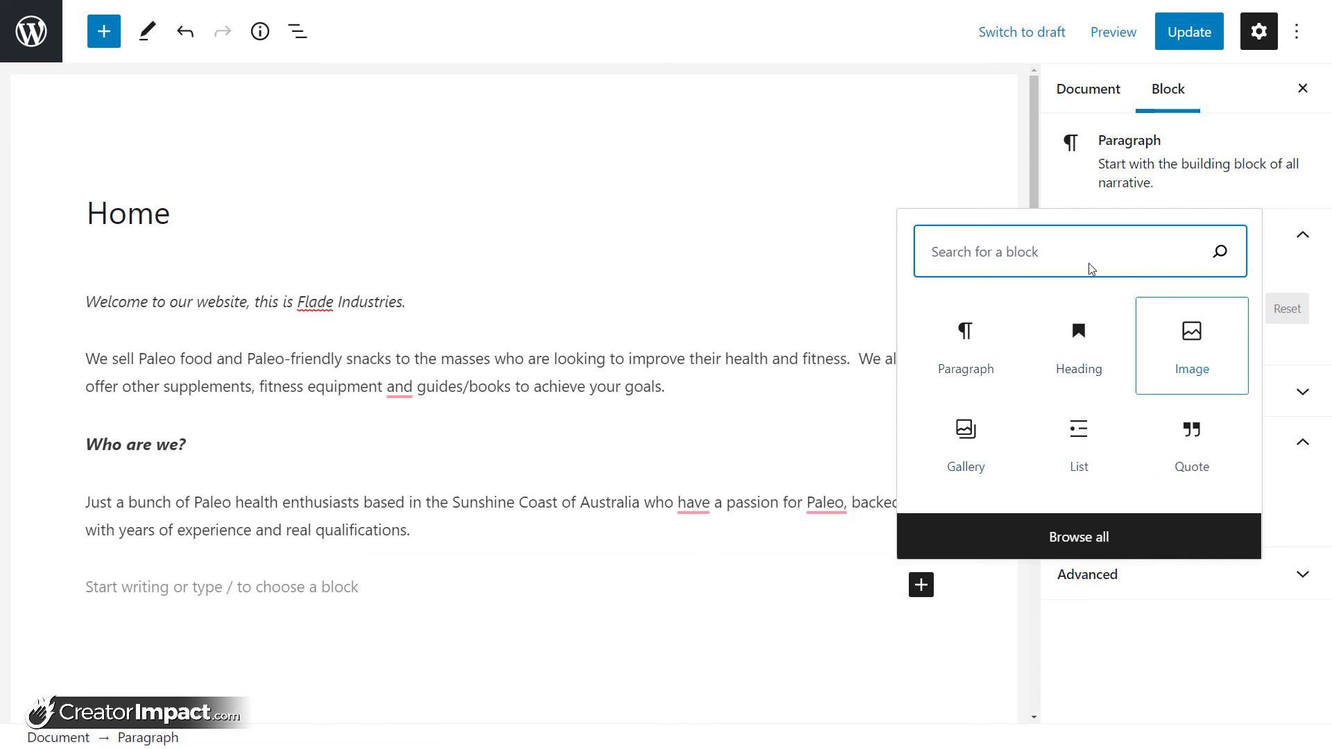
pyautogui.write('button')
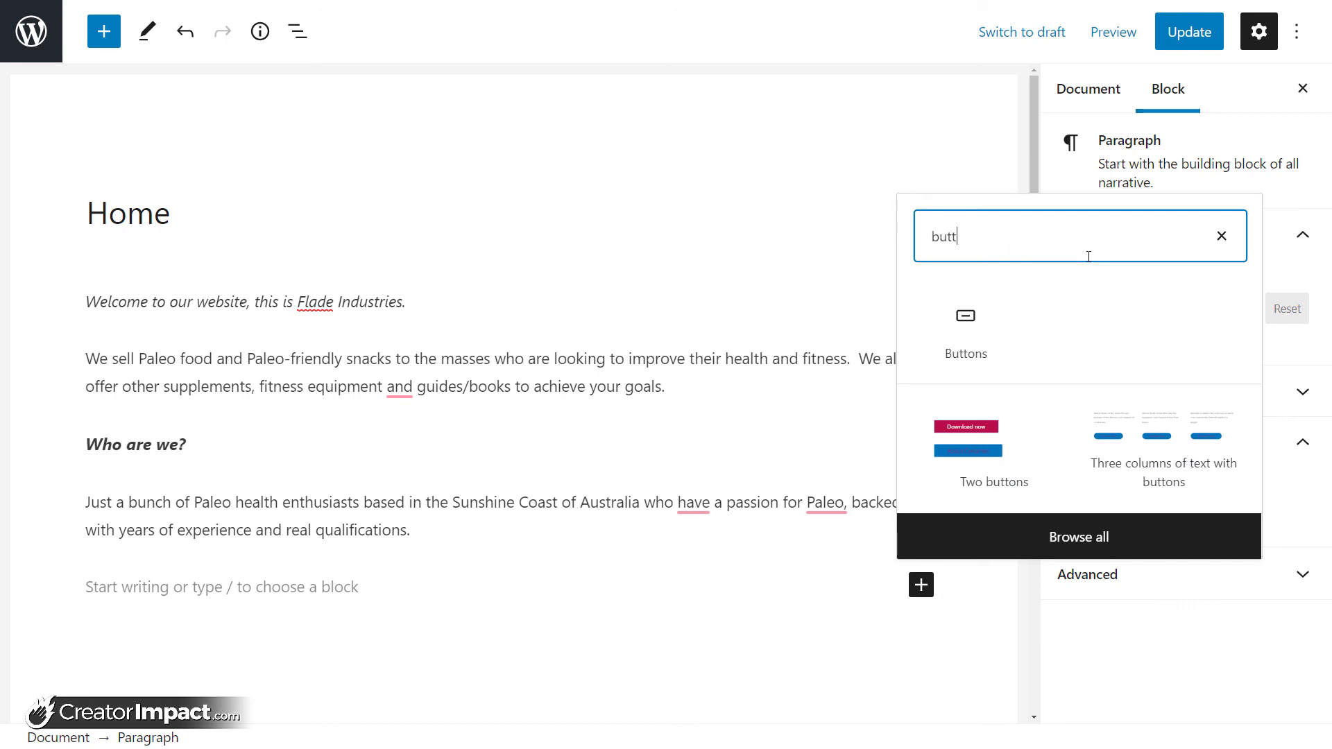
pyautogui.click(948, 314)
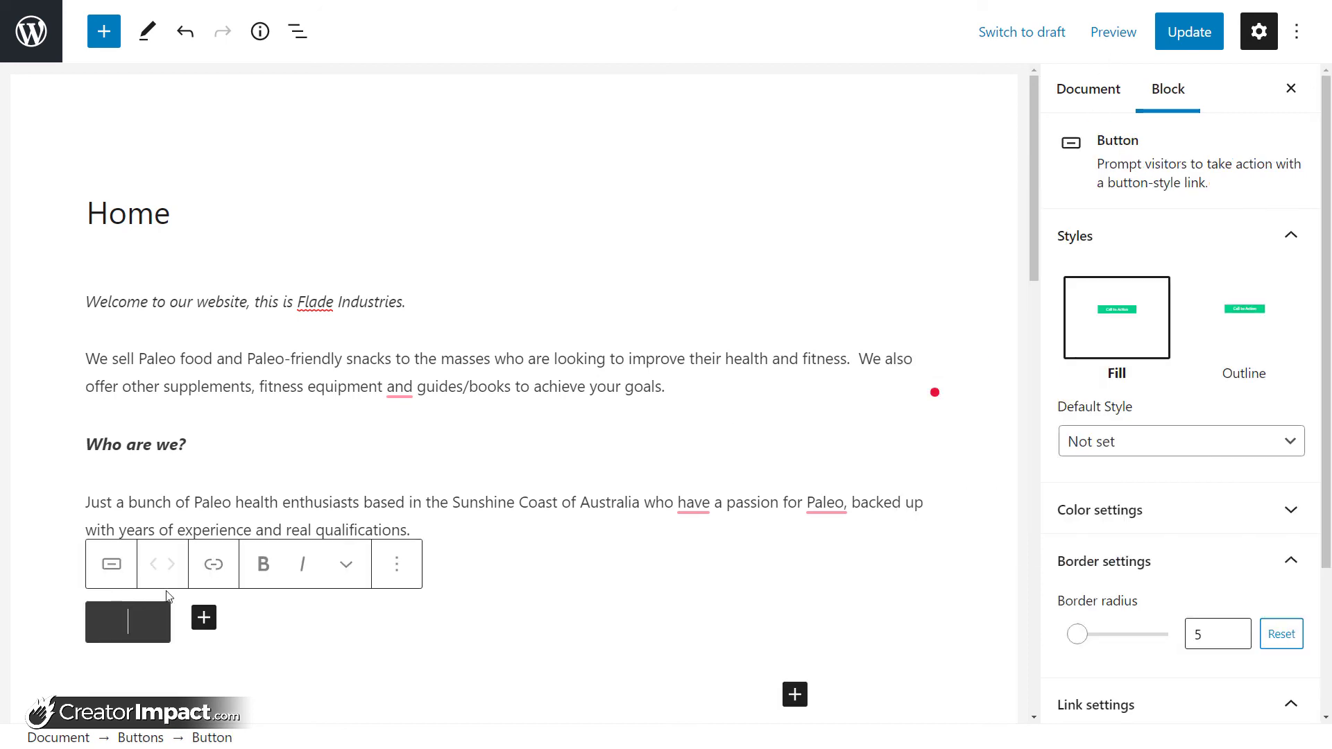
pyautogui.write('Read More')
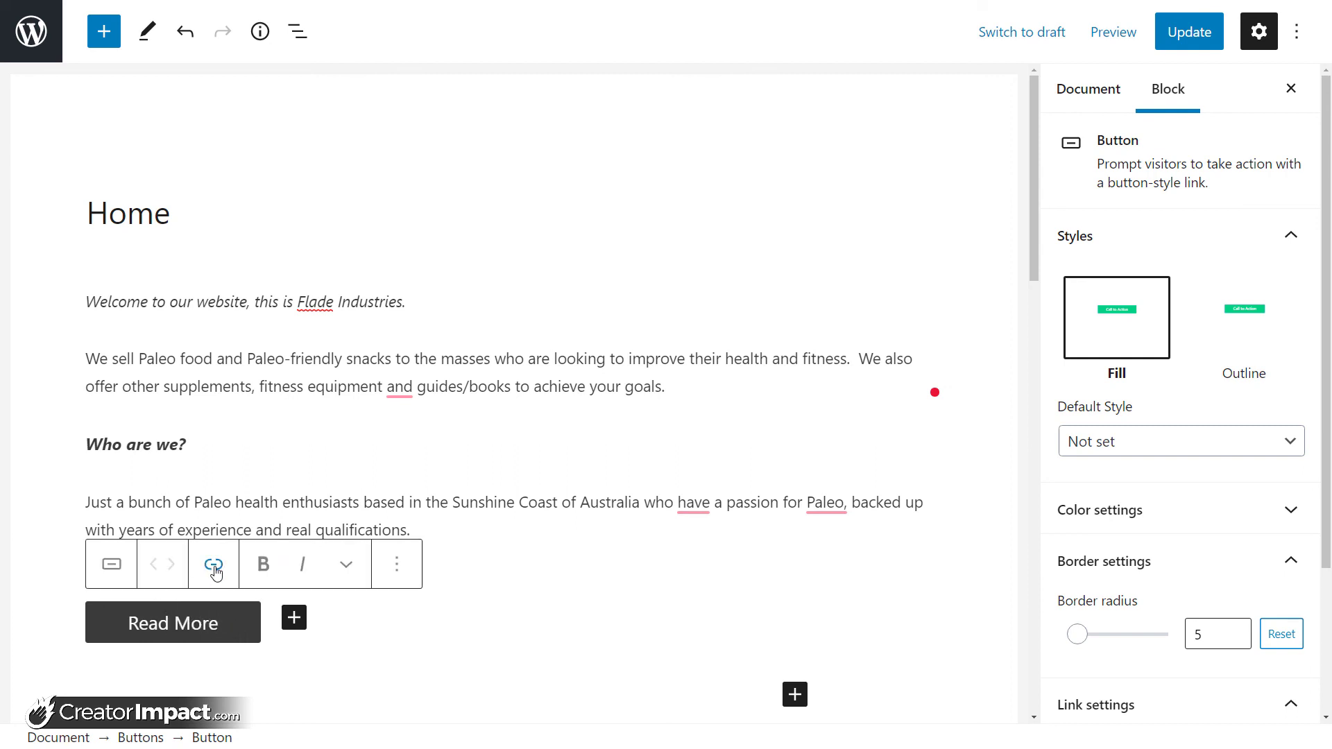
# Step: Link the Read More button to the Sample Page and update the Home page
pyautogui.click(216, 570)
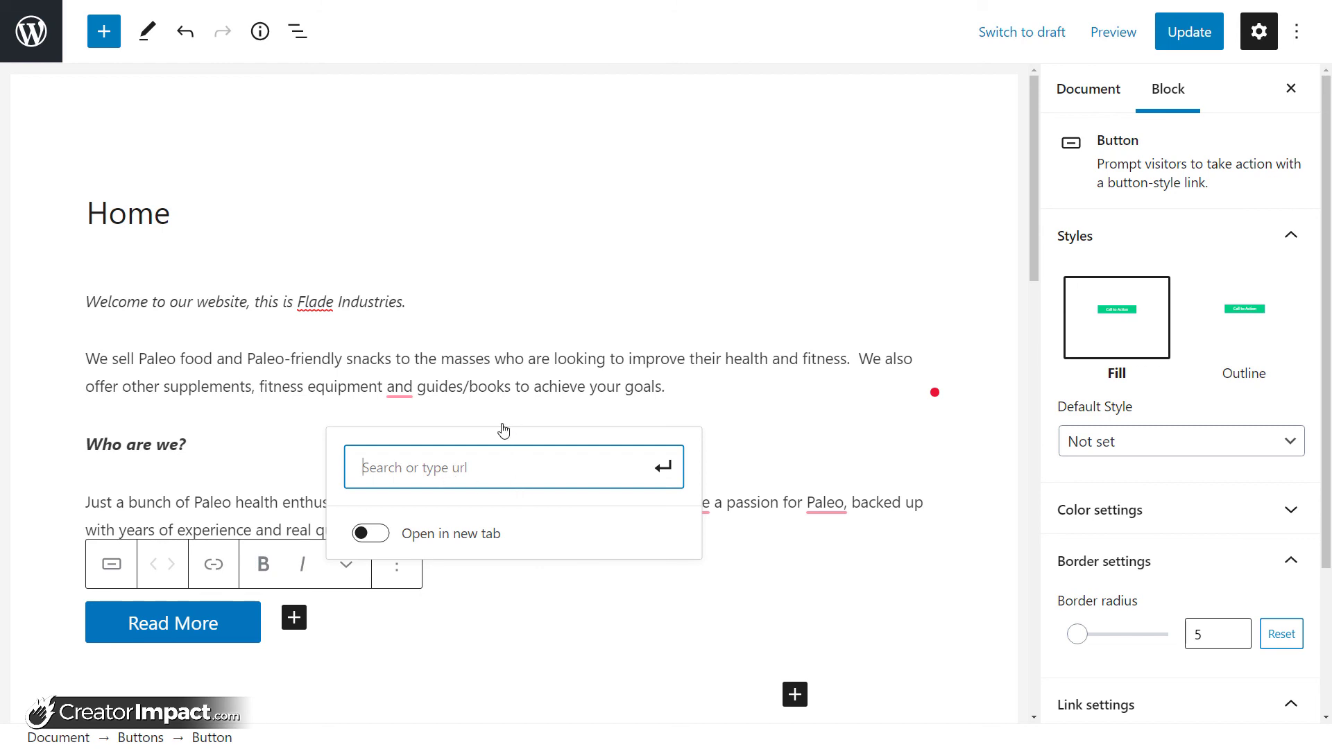
pyautogui.write('blog')
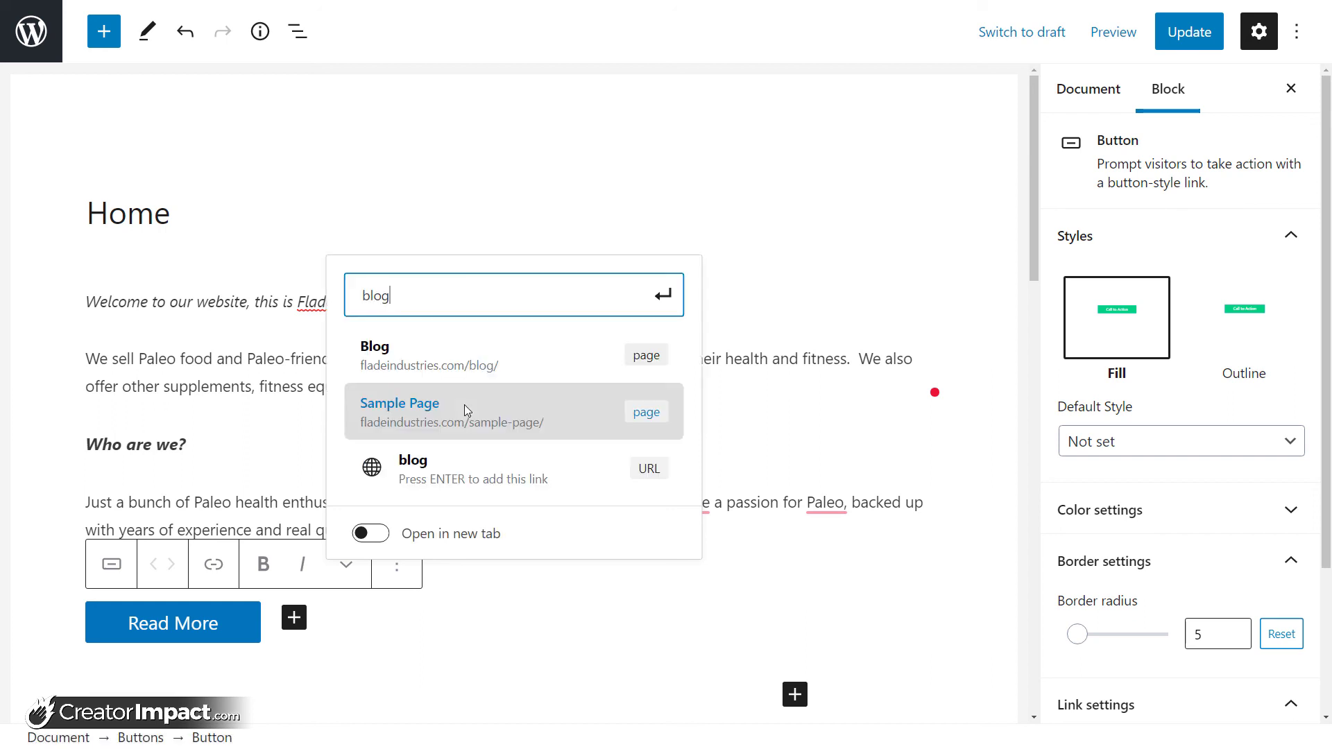
pyautogui.click(436, 476)
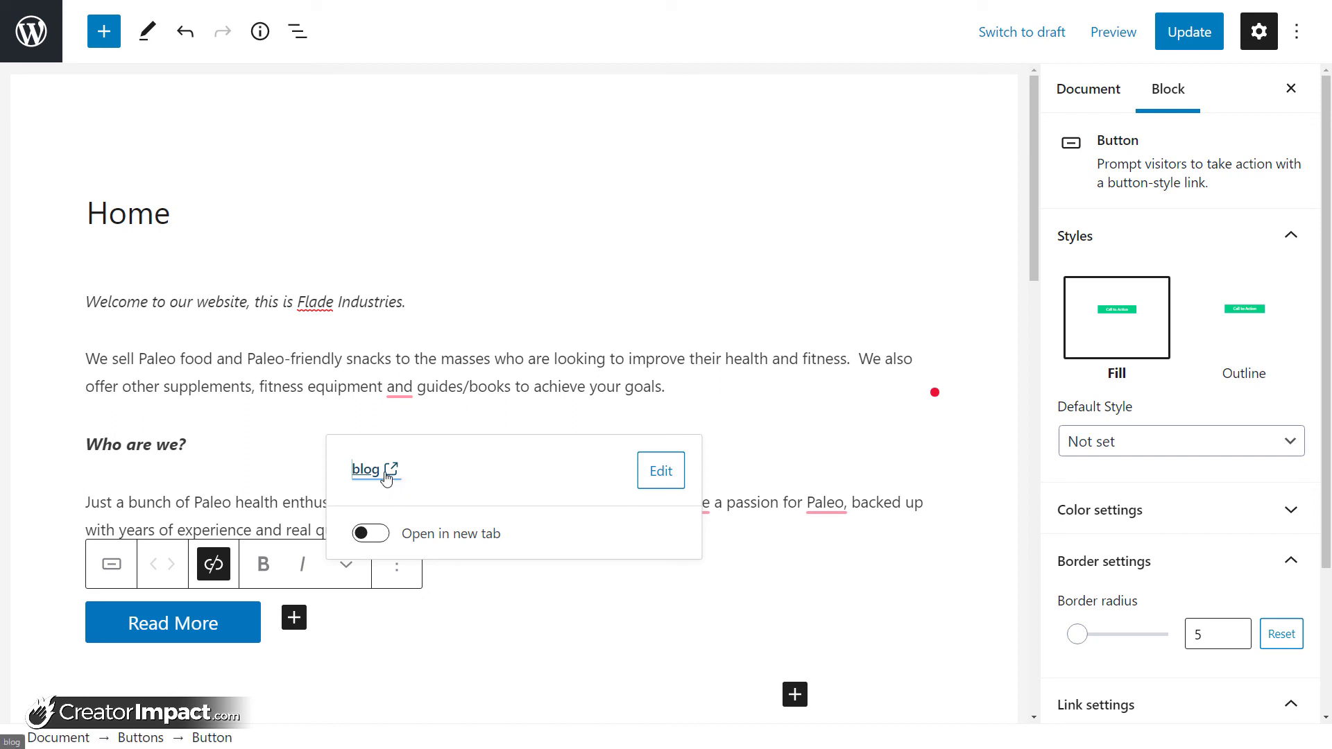
pyautogui.click(660, 474)
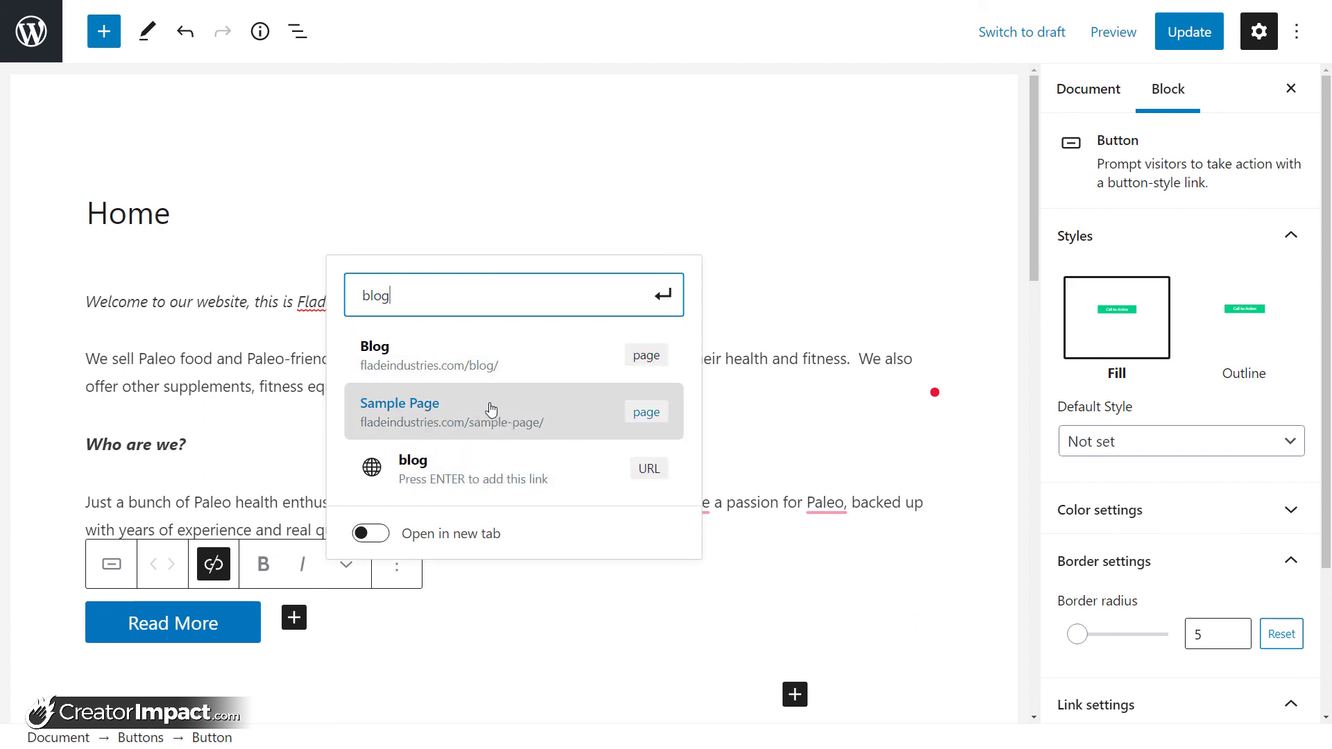
pyautogui.click(462, 410)
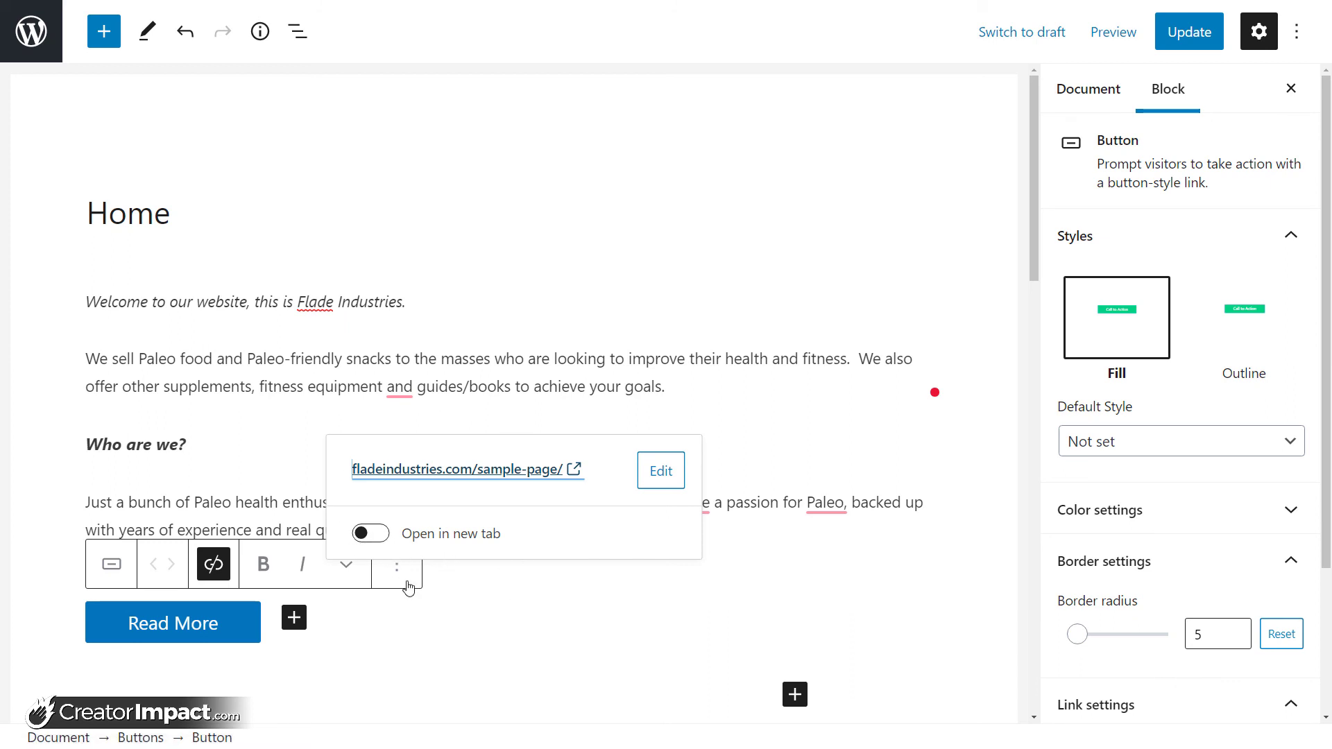
pyautogui.click(583, 597)
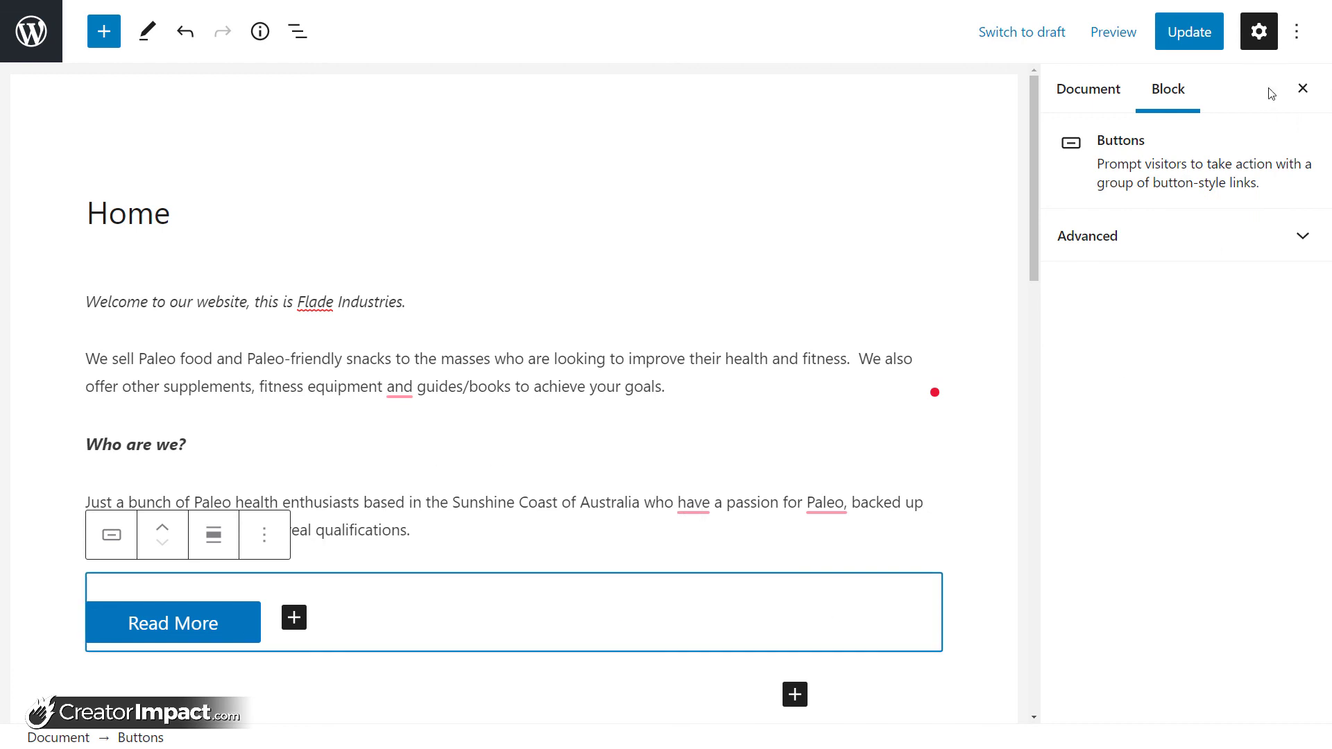
pyautogui.click(1197, 44)
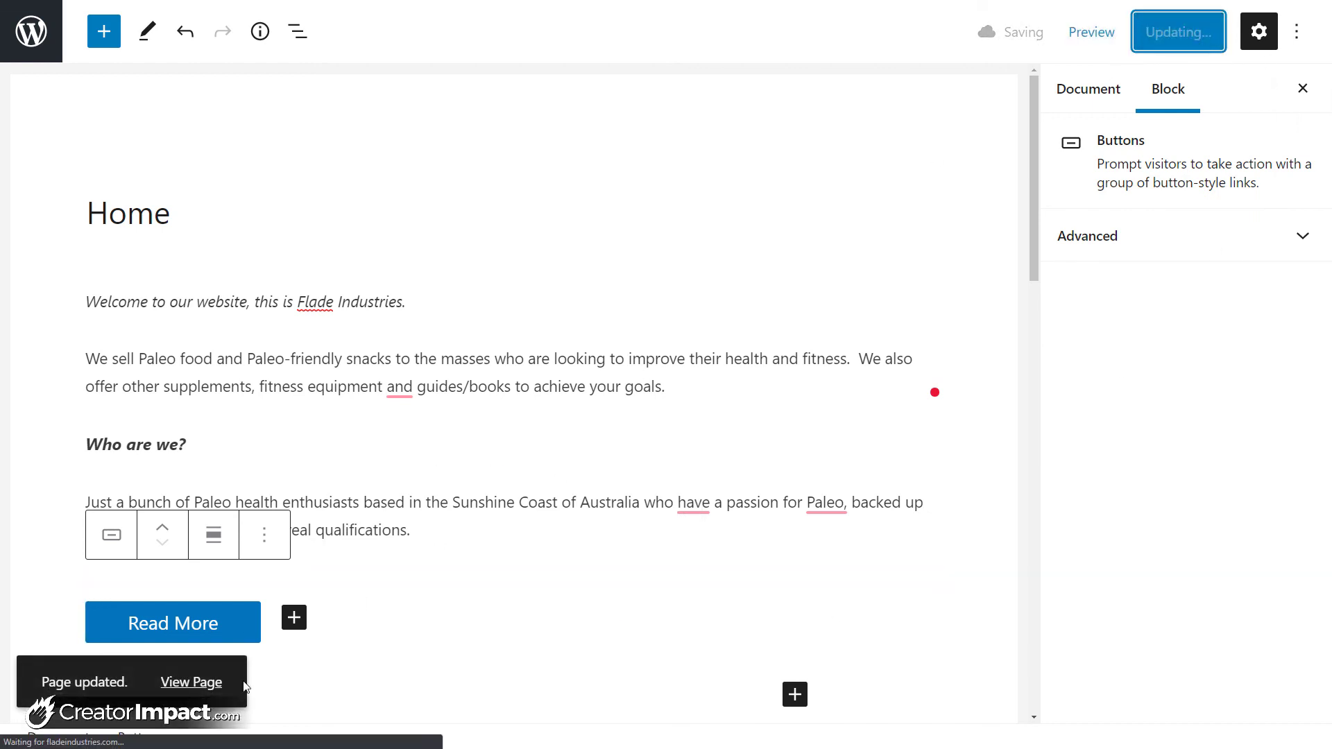
# Step: View the published Home page and check its text and Read More button
pyautogui.click(192, 683)
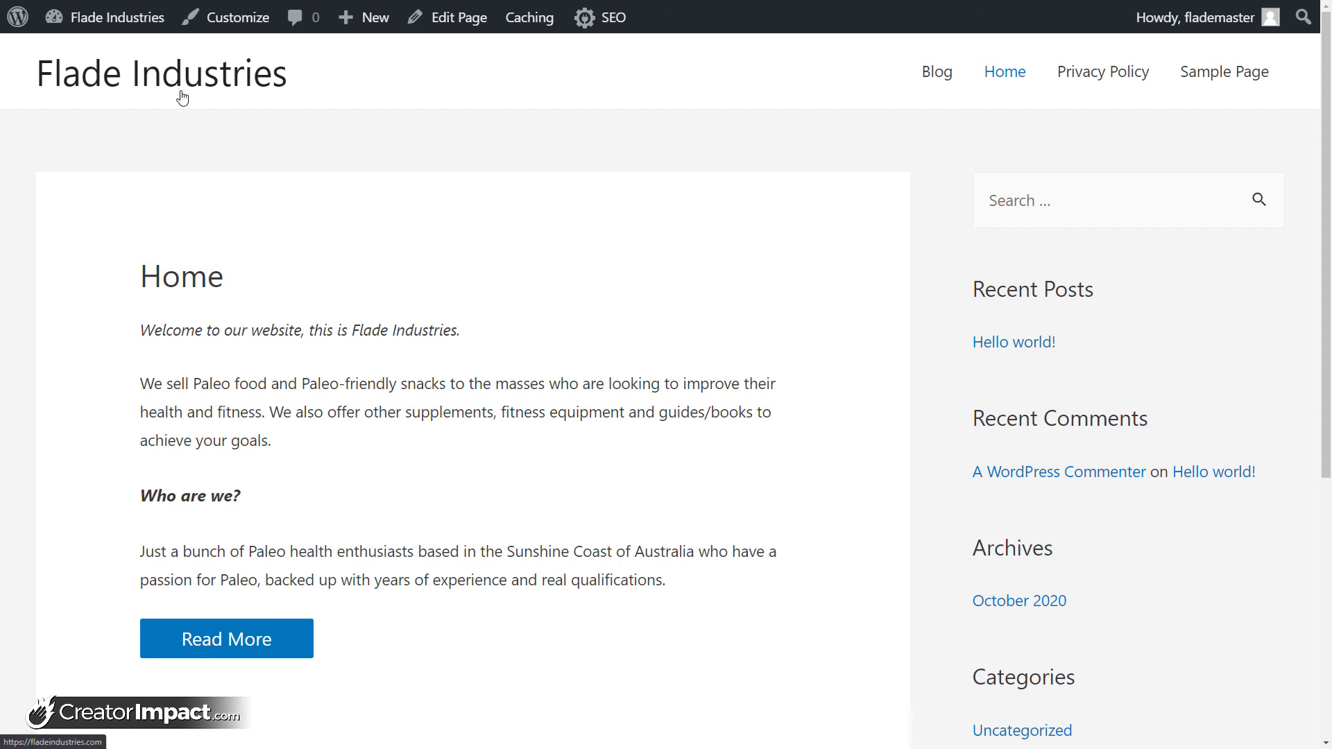
pyautogui.moveTo(1329, 97); pyautogui.dragTo(1321, 132)
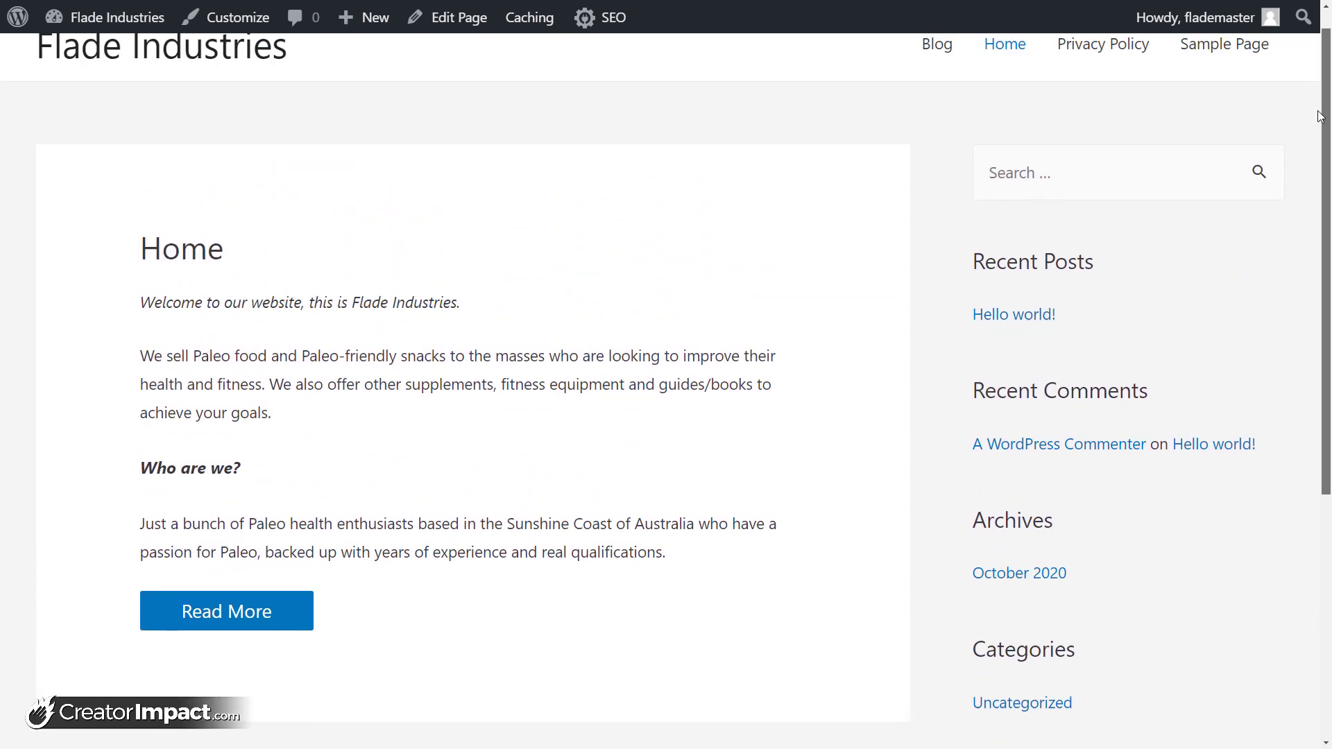
pyautogui.moveTo(165, 251); pyautogui.dragTo(259, 254)
pyautogui.moveTo(165, 301); pyautogui.dragTo(488, 318)
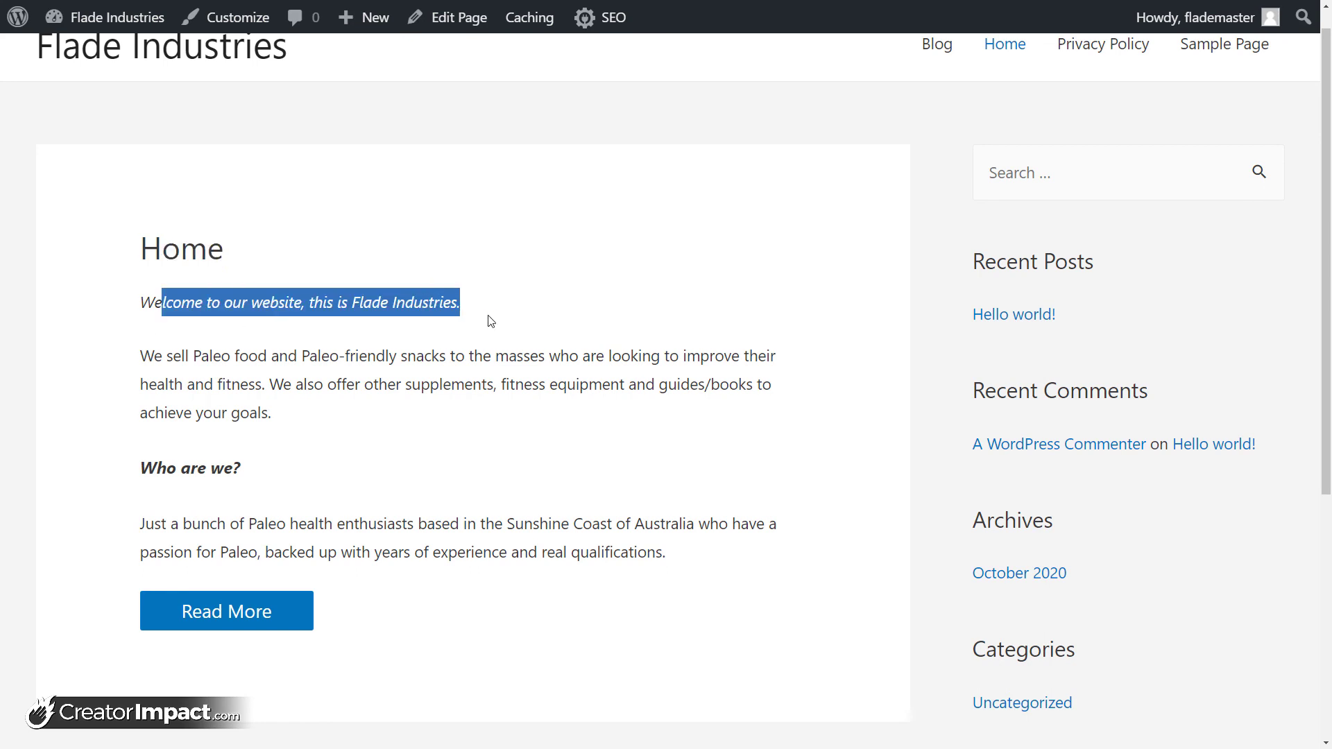
pyautogui.moveTo(242, 354); pyautogui.dragTo(285, 494)
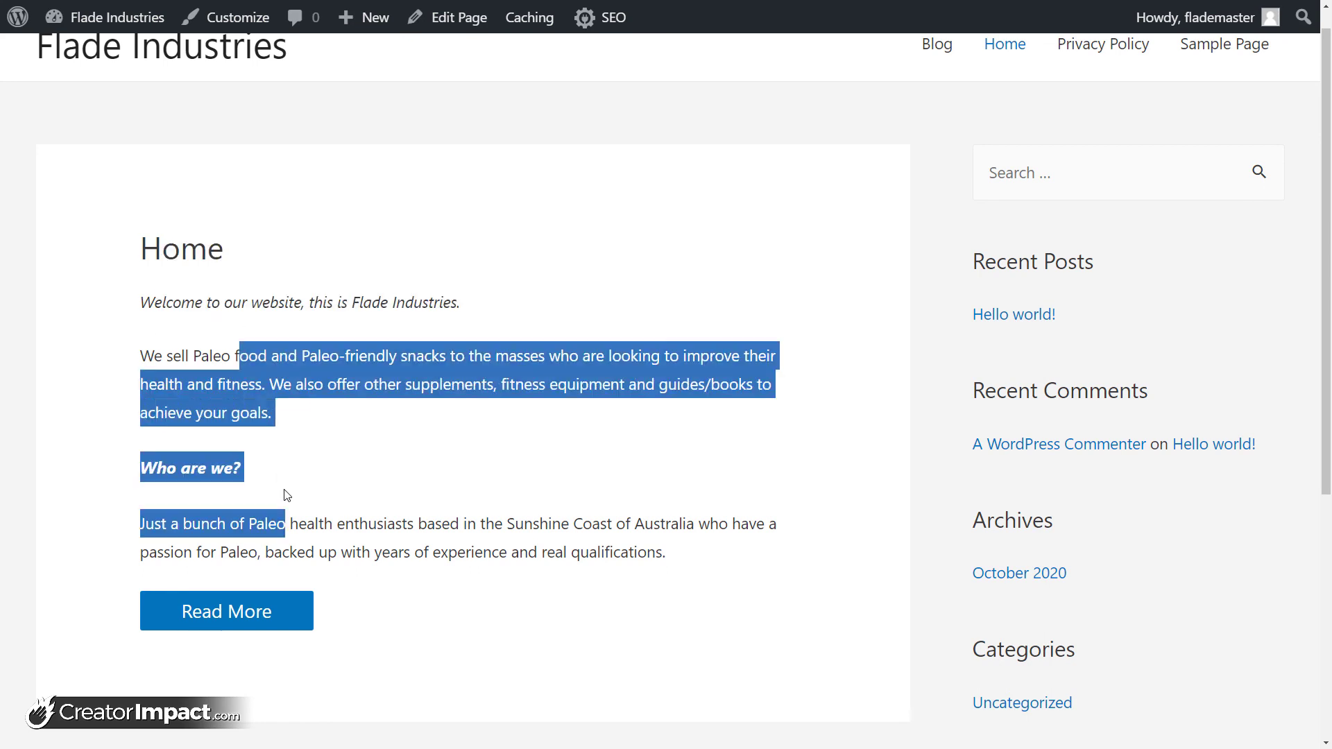
# Step: Follow the Read More button to confirm it opens the Sample Page
pyautogui.click(207, 616)
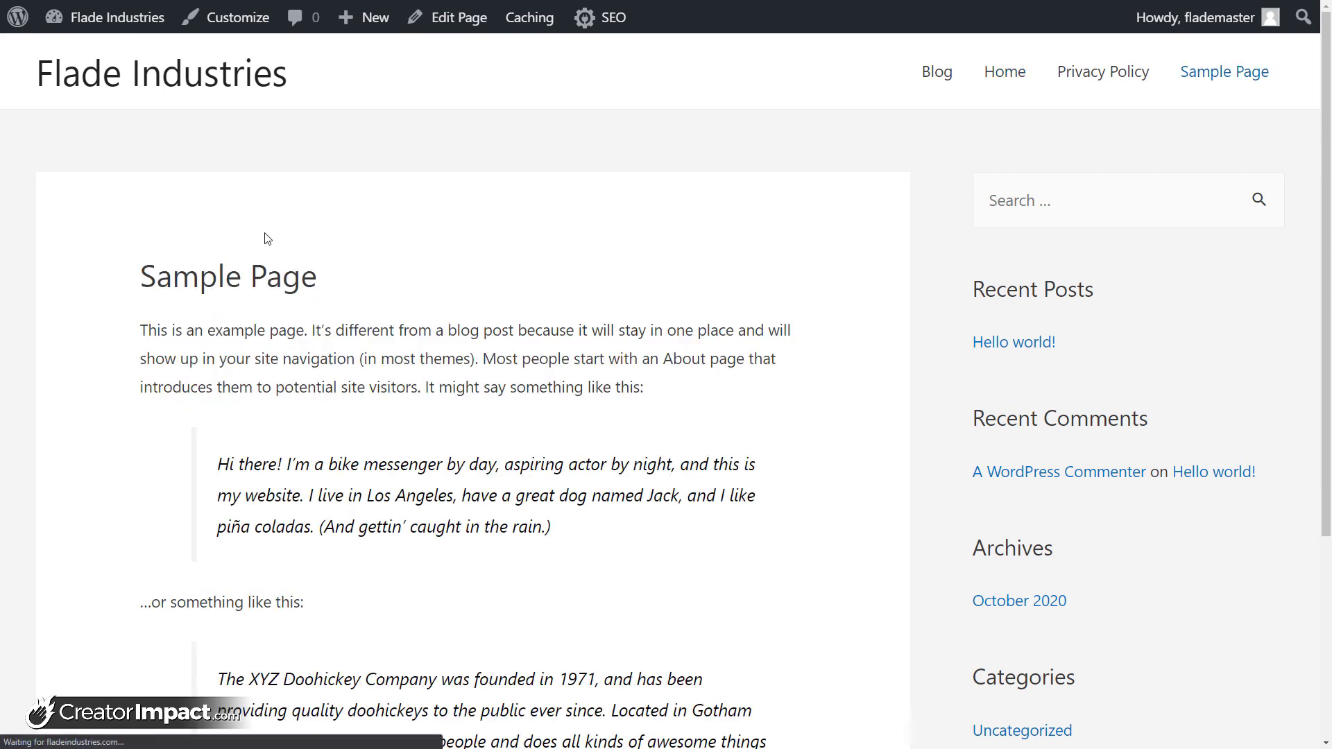
pyautogui.scroll(-5, 300, 298)
pyautogui.scroll(5, 292, 439)
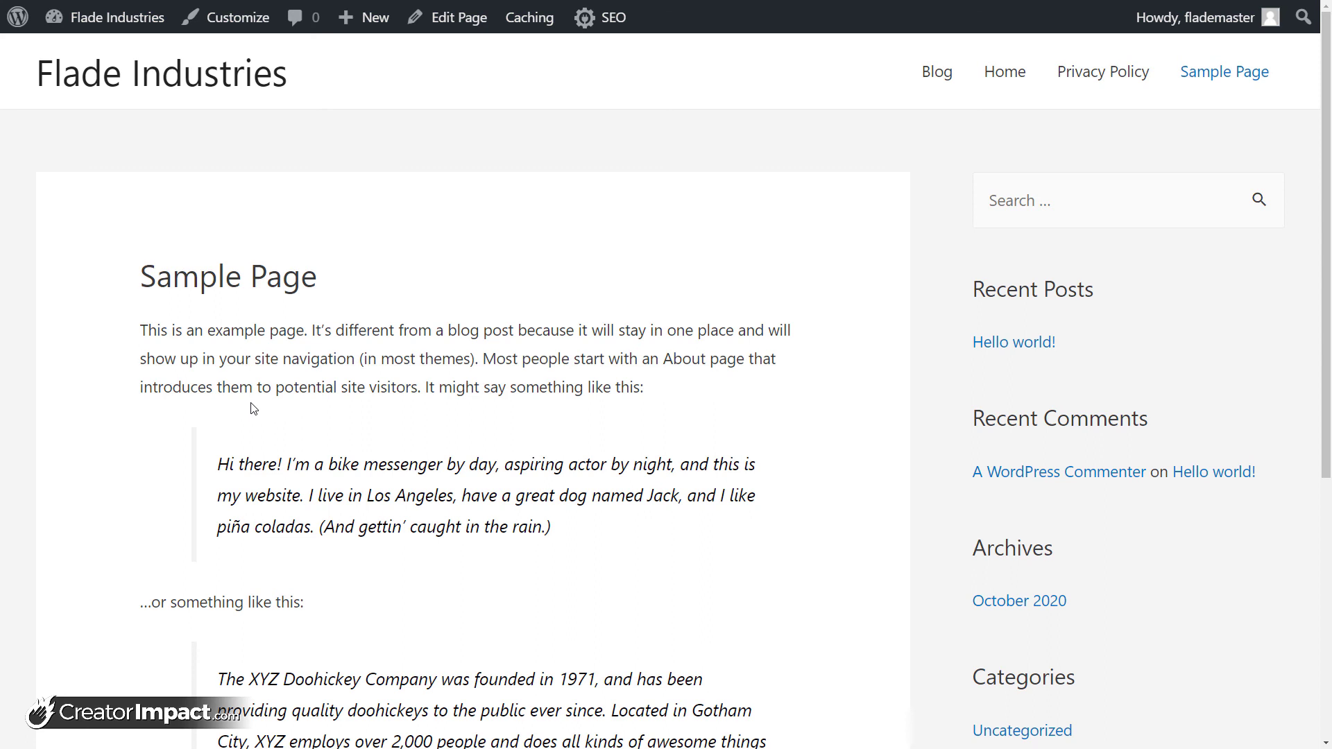
pyautogui.moveTo(76, 19)
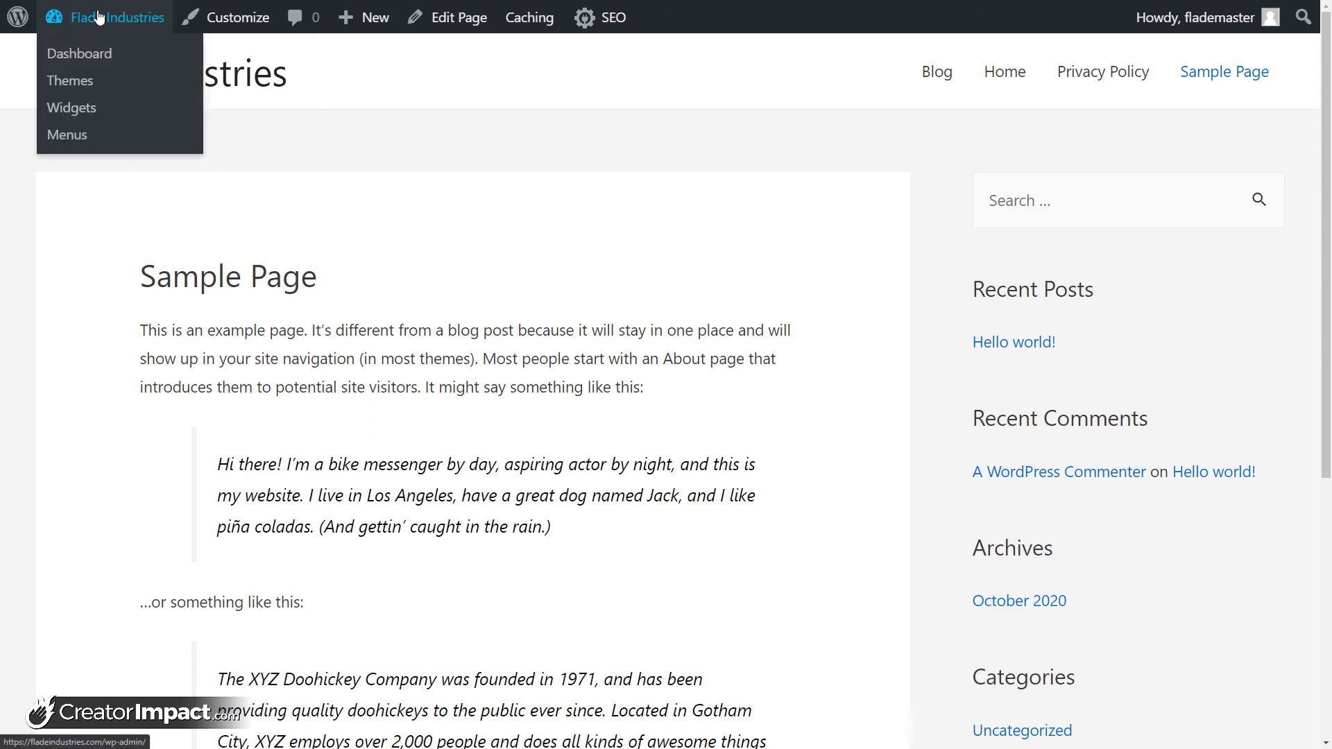
# Step: Go from the dashboard's Pages list to edit Sample Page in the block editor
pyautogui.click(99, 18)
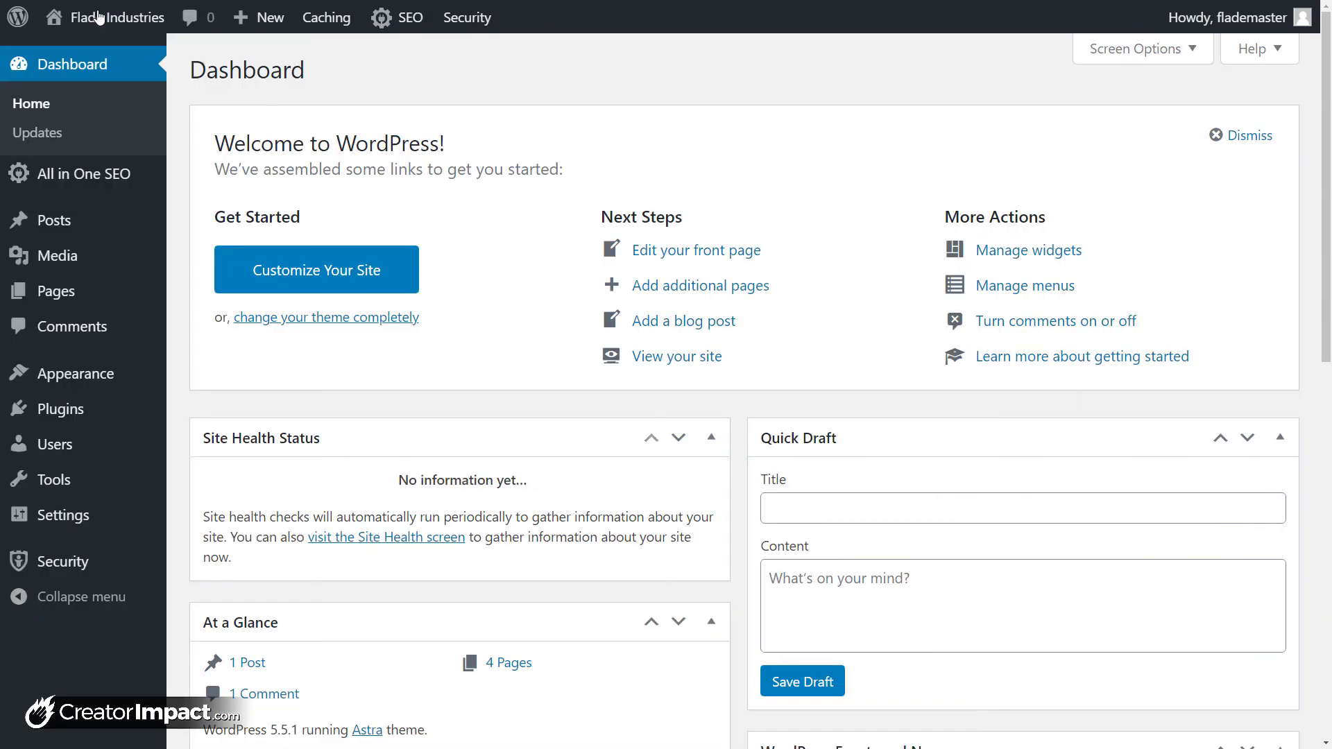
pyautogui.click(71, 300)
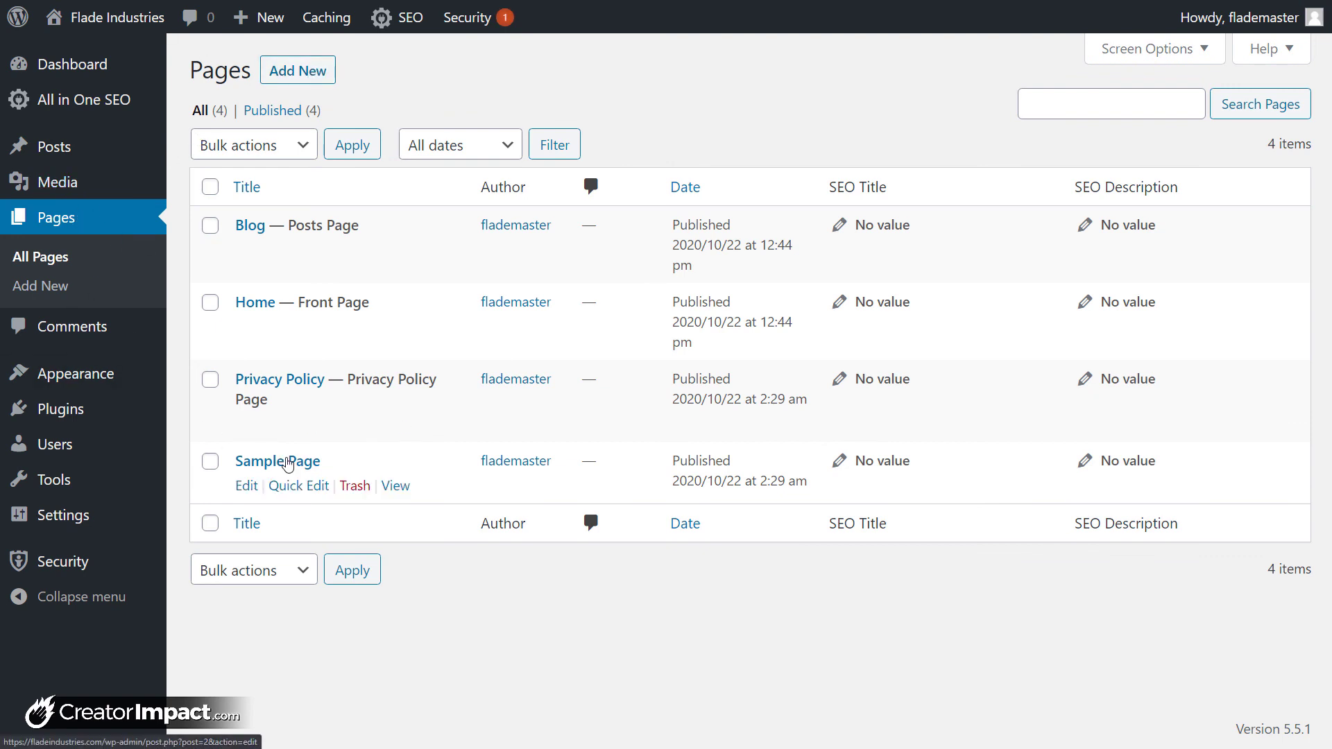
pyautogui.click(289, 463)
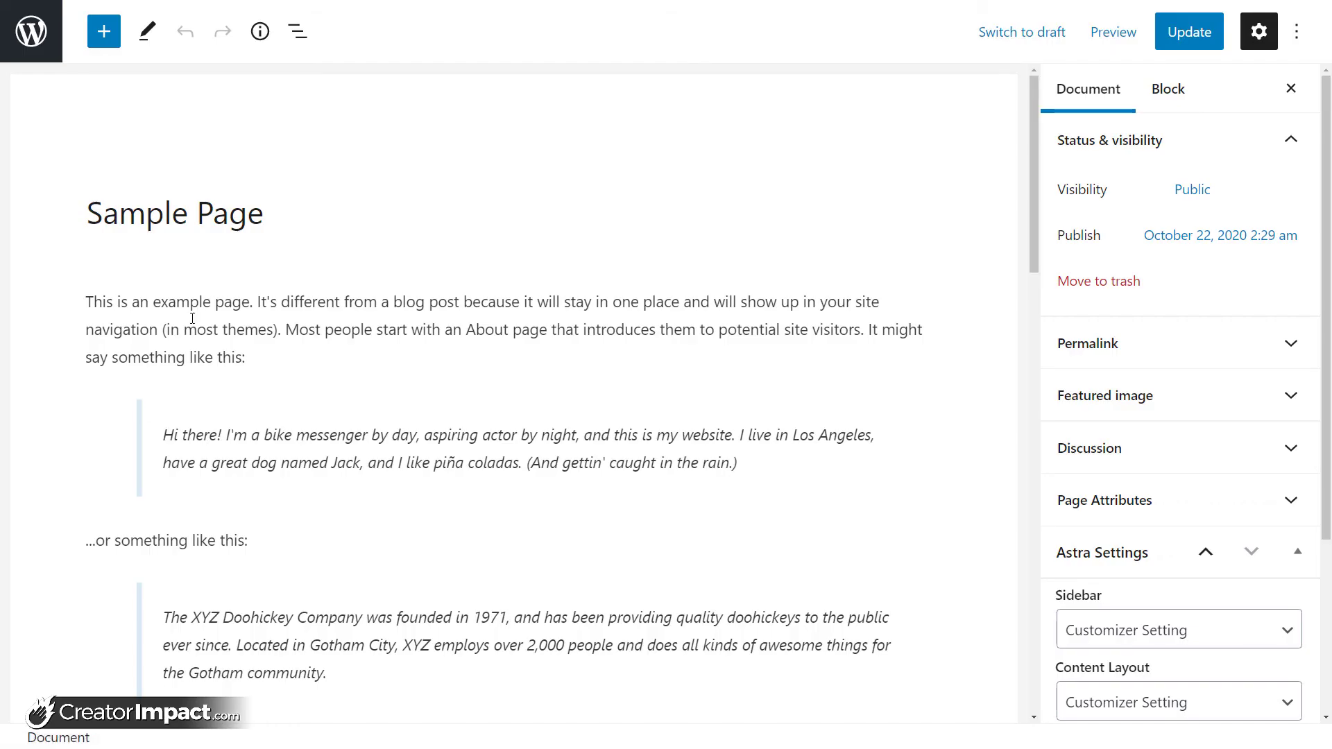
# Step: Retitle the Sample Page to 'About Us' and return the sidebar to page settings
pyautogui.moveTo(261, 219); pyautogui.dragTo(92, 219)
pyautogui.write('About Us')
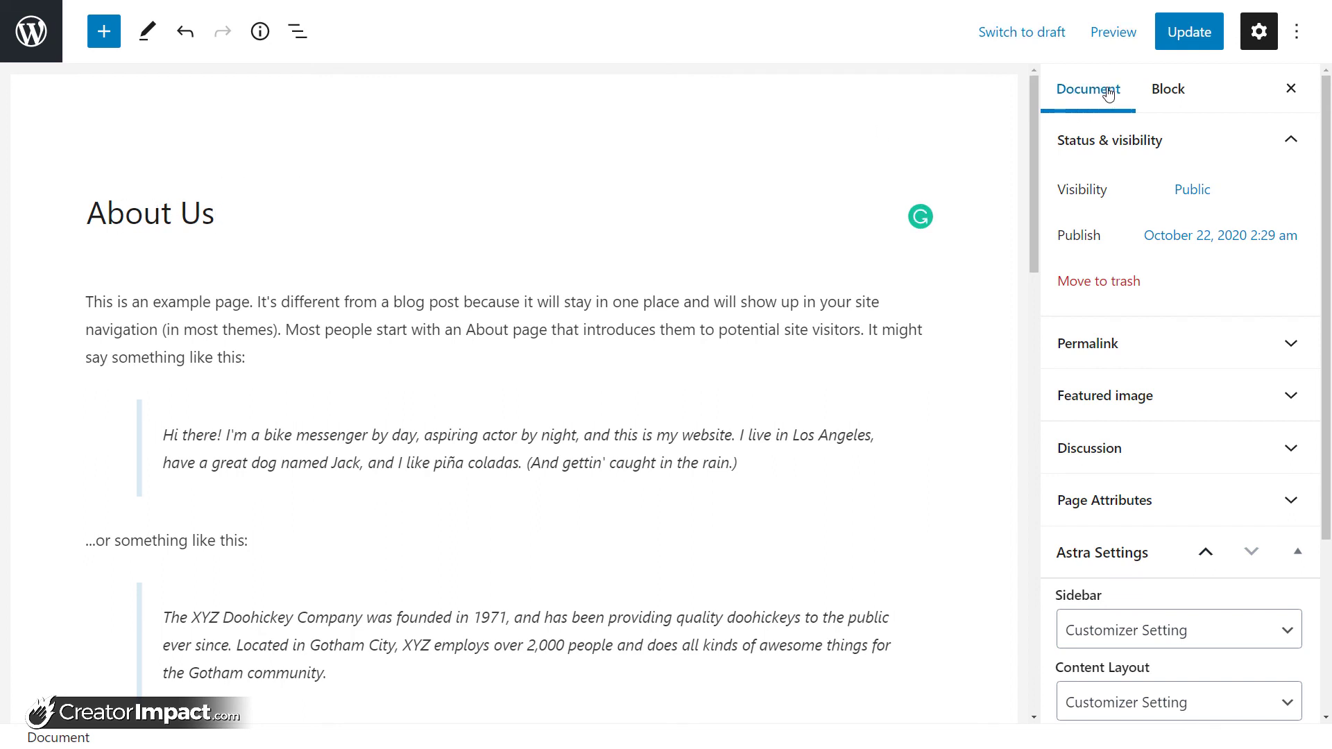
pyautogui.click(1187, 91)
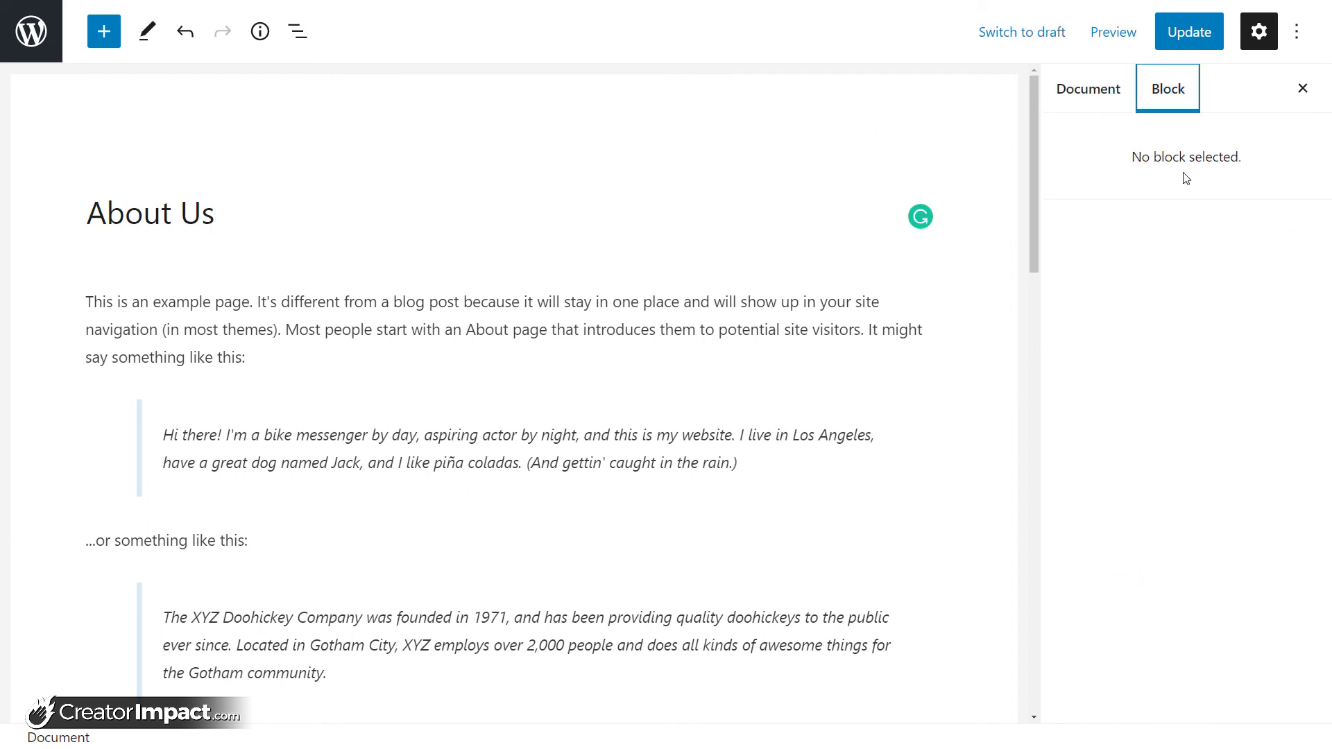
pyautogui.click(1085, 99)
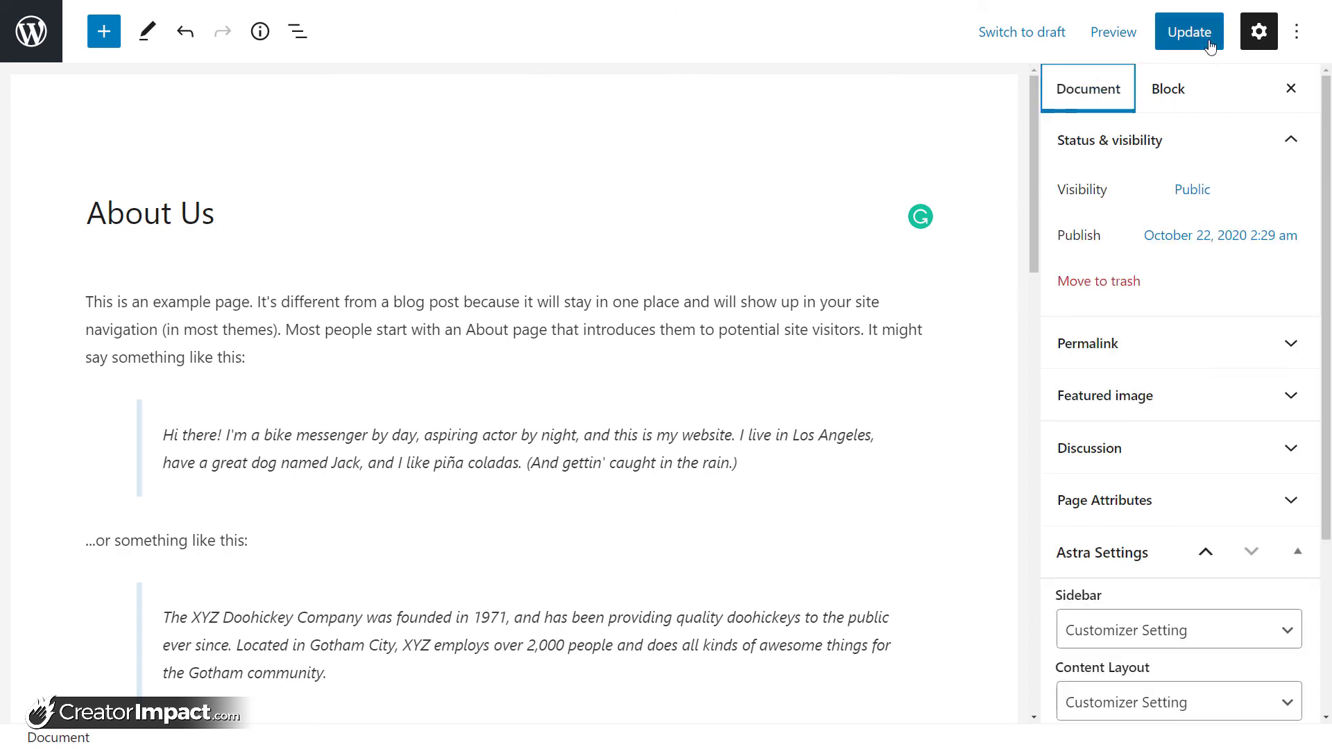
pyautogui.click(1258, 32)
pyautogui.click(1258, 31)
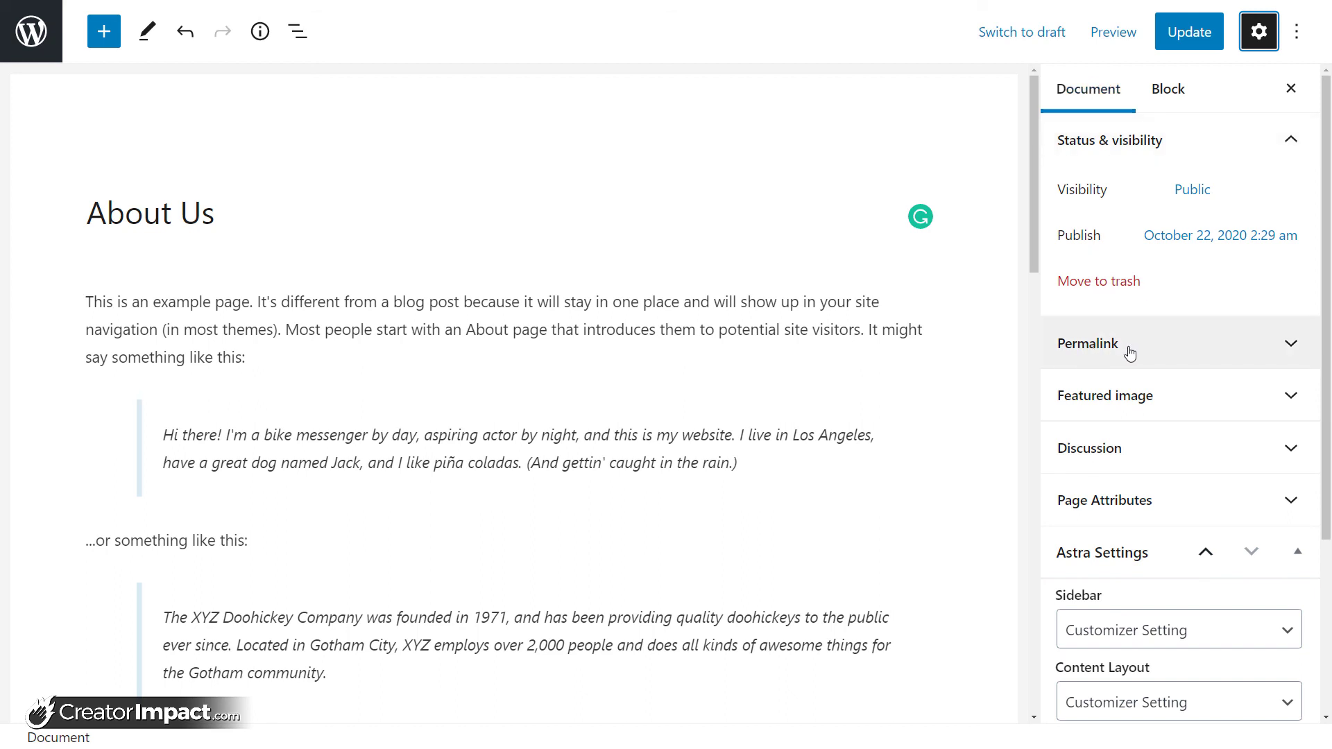
# Step: Change the page's permalink slug from sample-page to about-us
pyautogui.click(1292, 351)
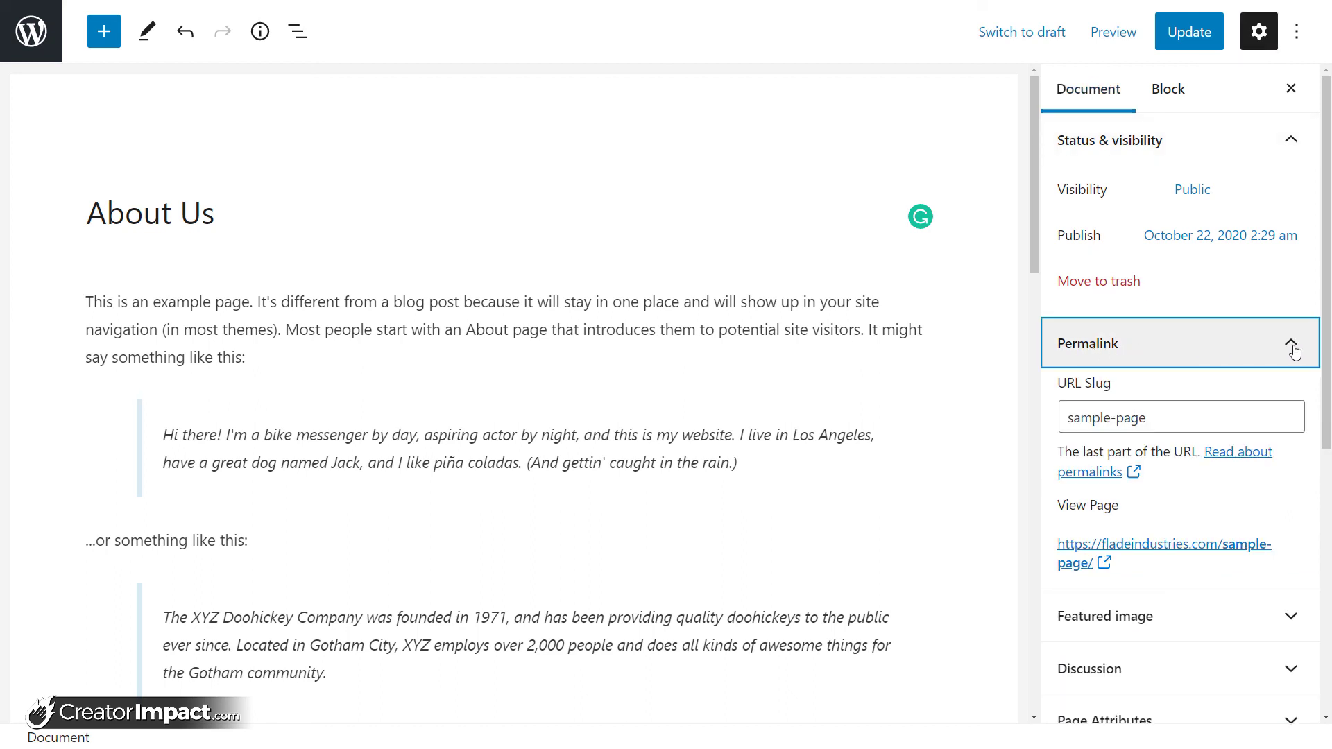
pyautogui.click(1157, 420)
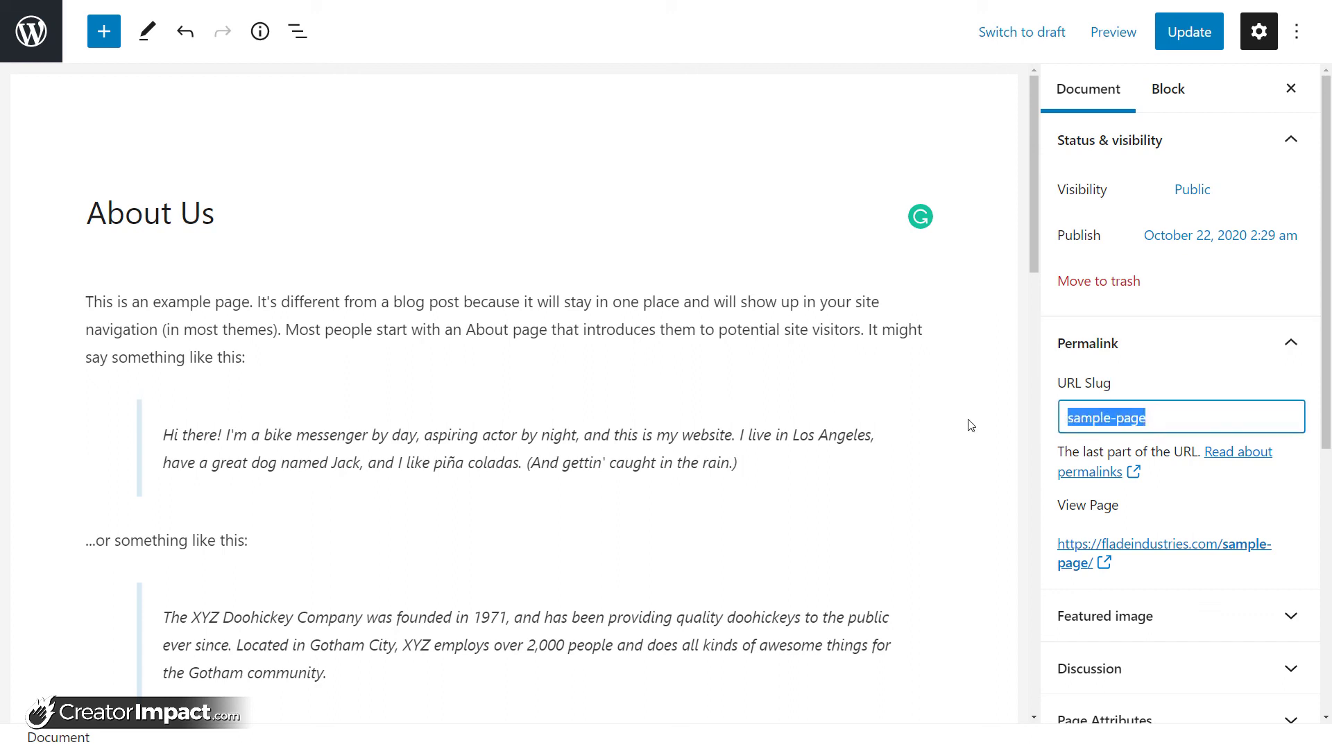
pyautogui.write('about')
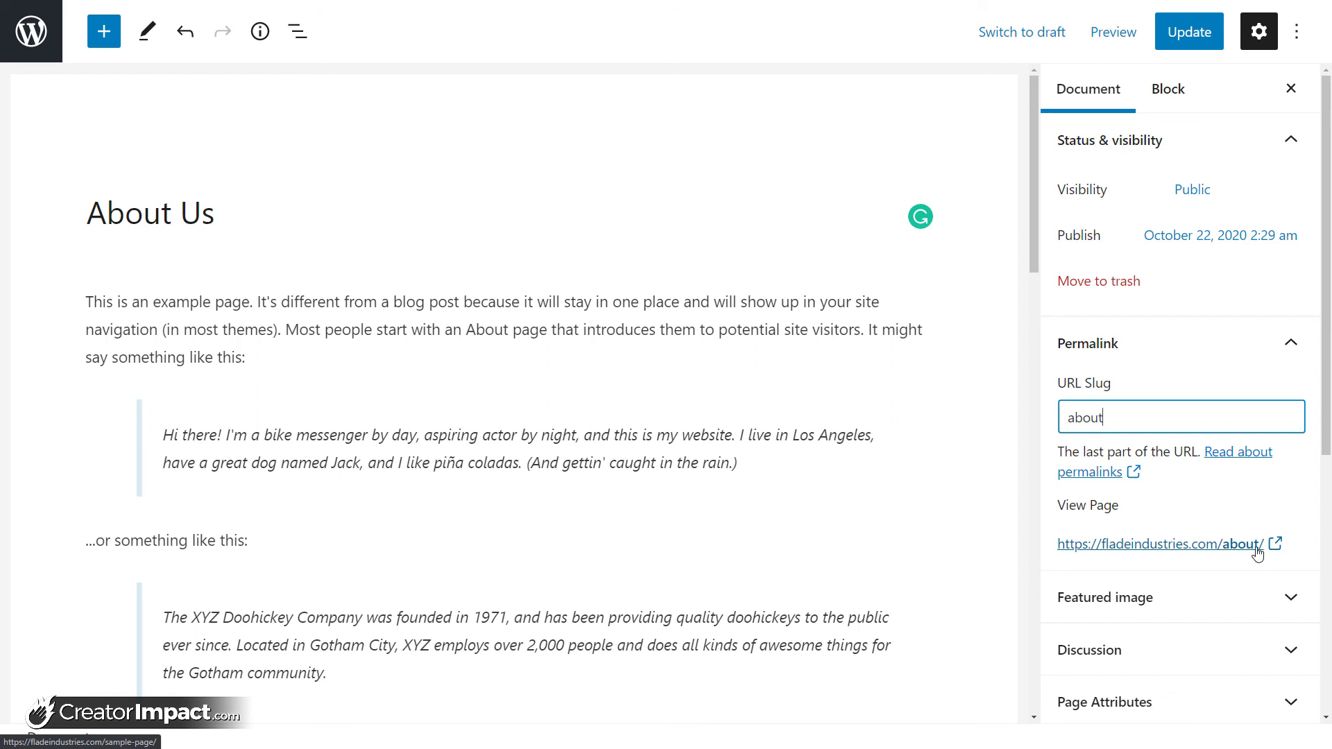
pyautogui.hotkey('ctrl', 'a')
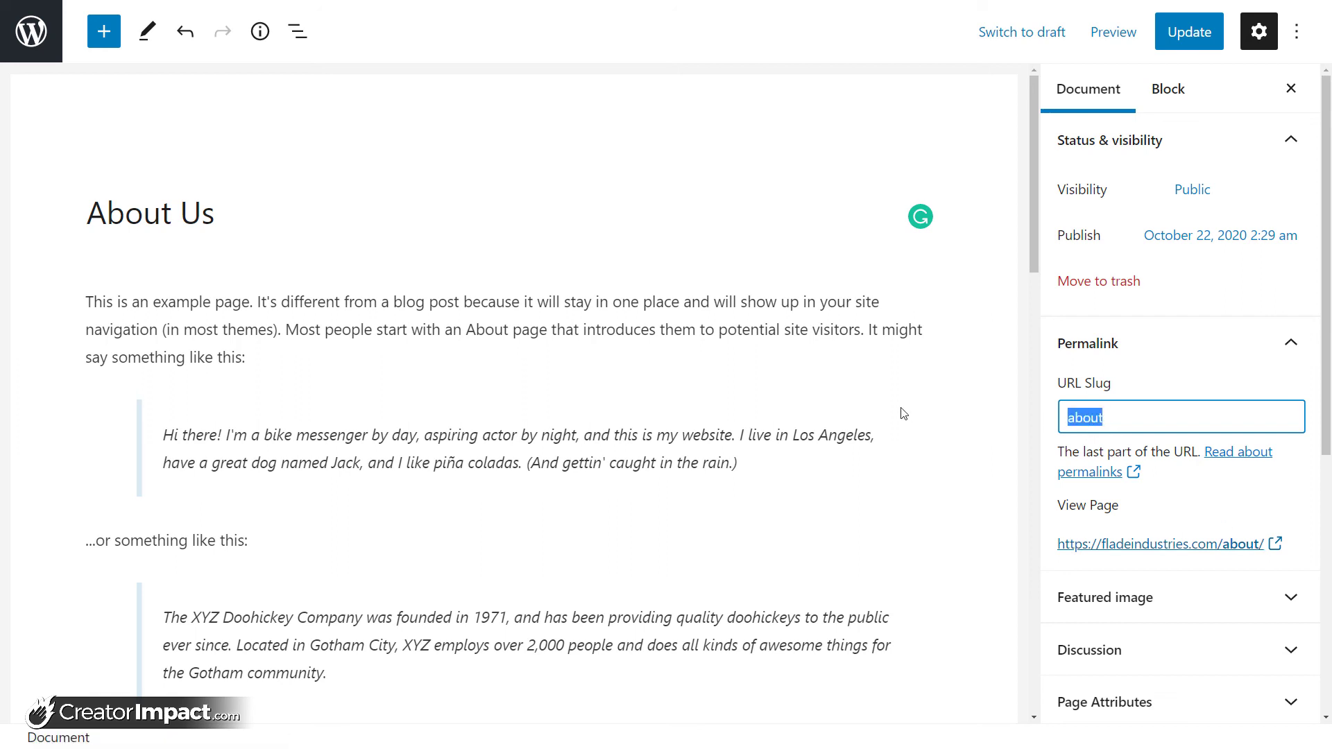
pyautogui.press('End')
pyautogui.write('-us')
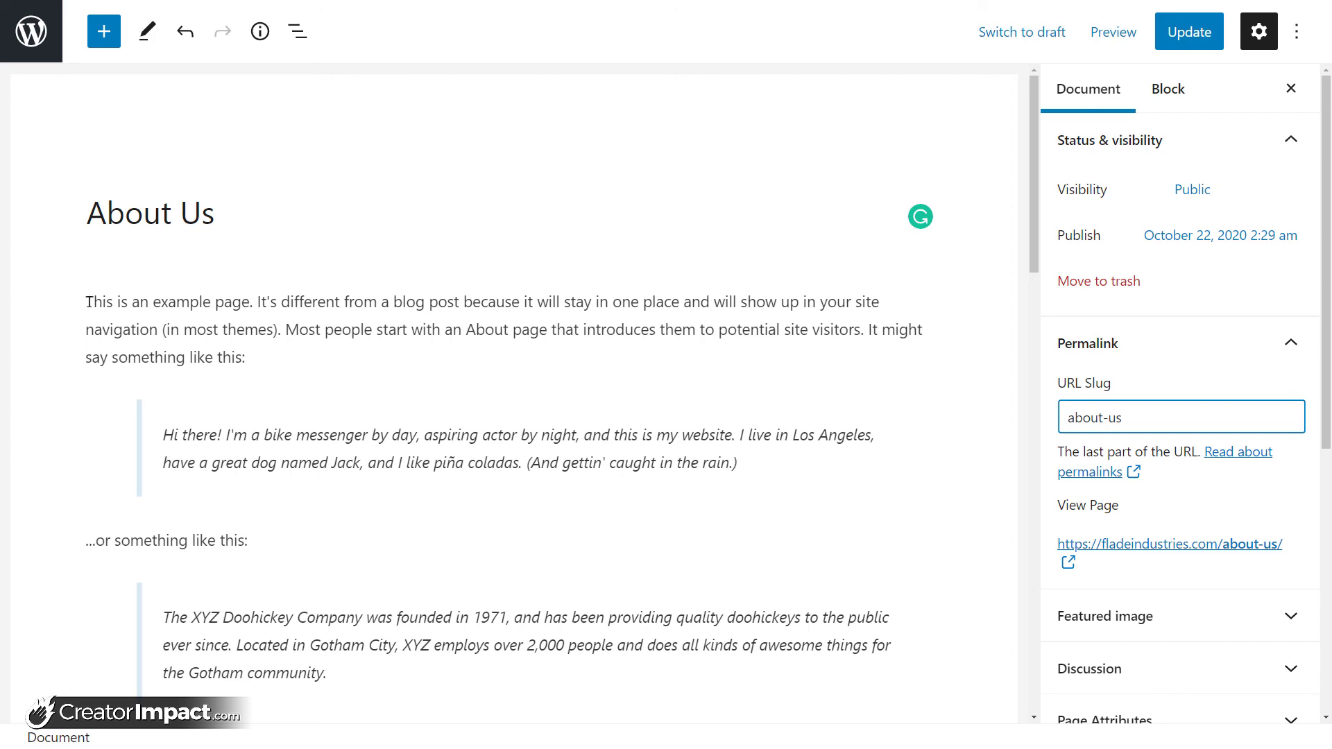
pyautogui.moveTo(87, 301); pyautogui.dragTo(297, 405)
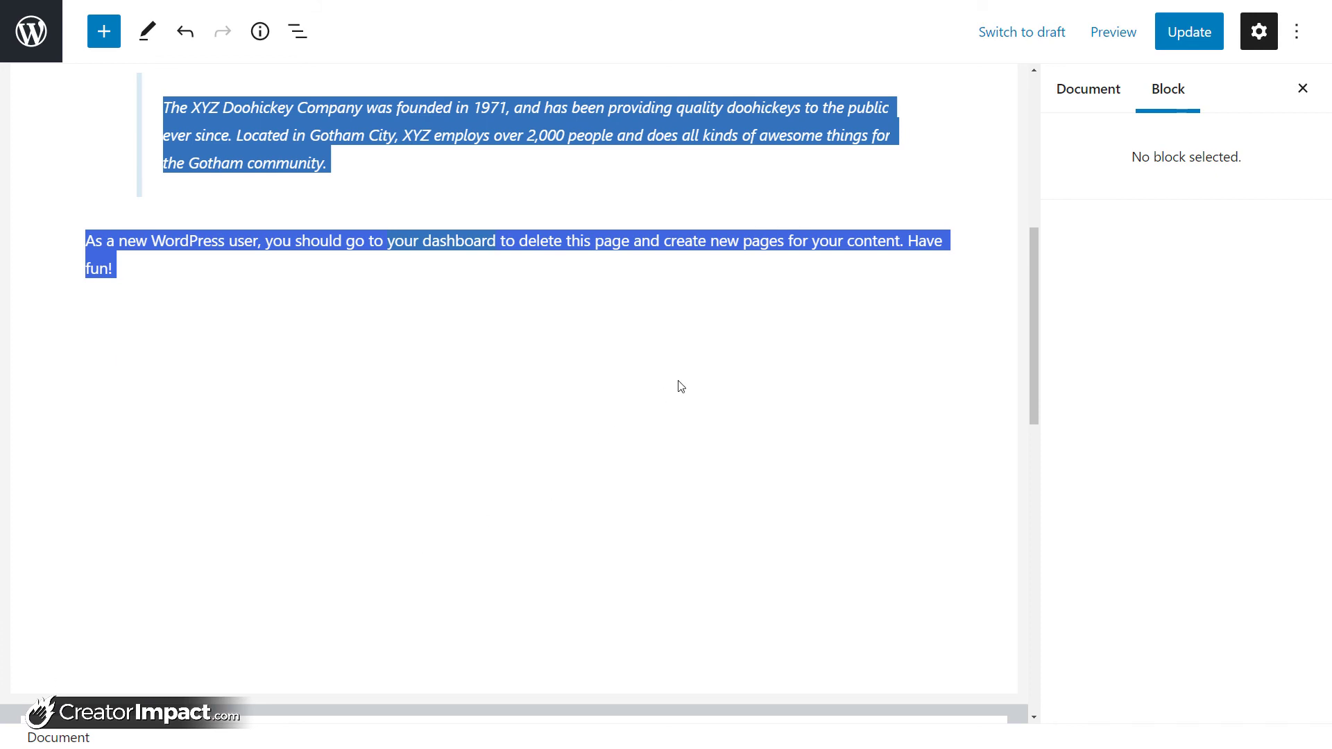
# Step: Select every default example block on the page and delete them
pyautogui.middleClick(654, 312)
pyautogui.click(654, 311)
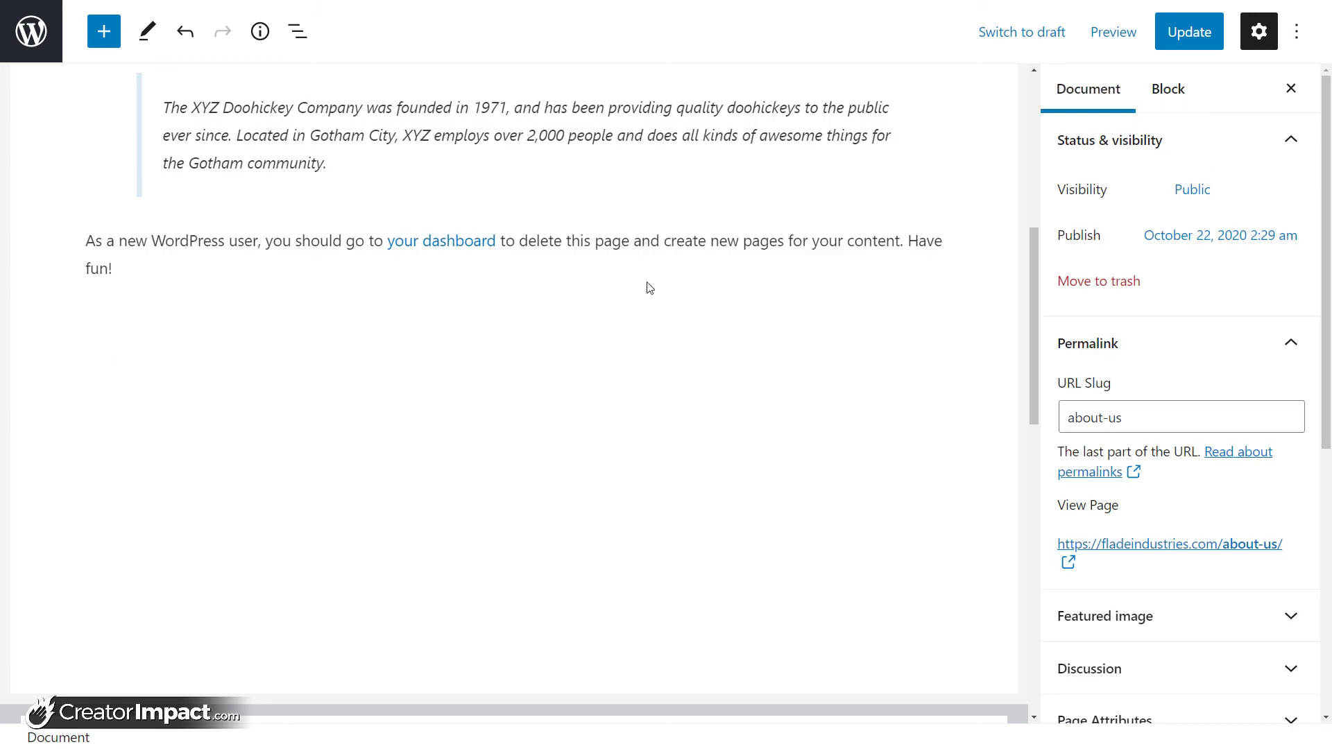
pyautogui.click(644, 255)
pyautogui.hotkey('ctrl', 'a')
pyautogui.moveTo(160, 300); pyautogui.dragTo(83, 283)
pyautogui.press('BackSpace')
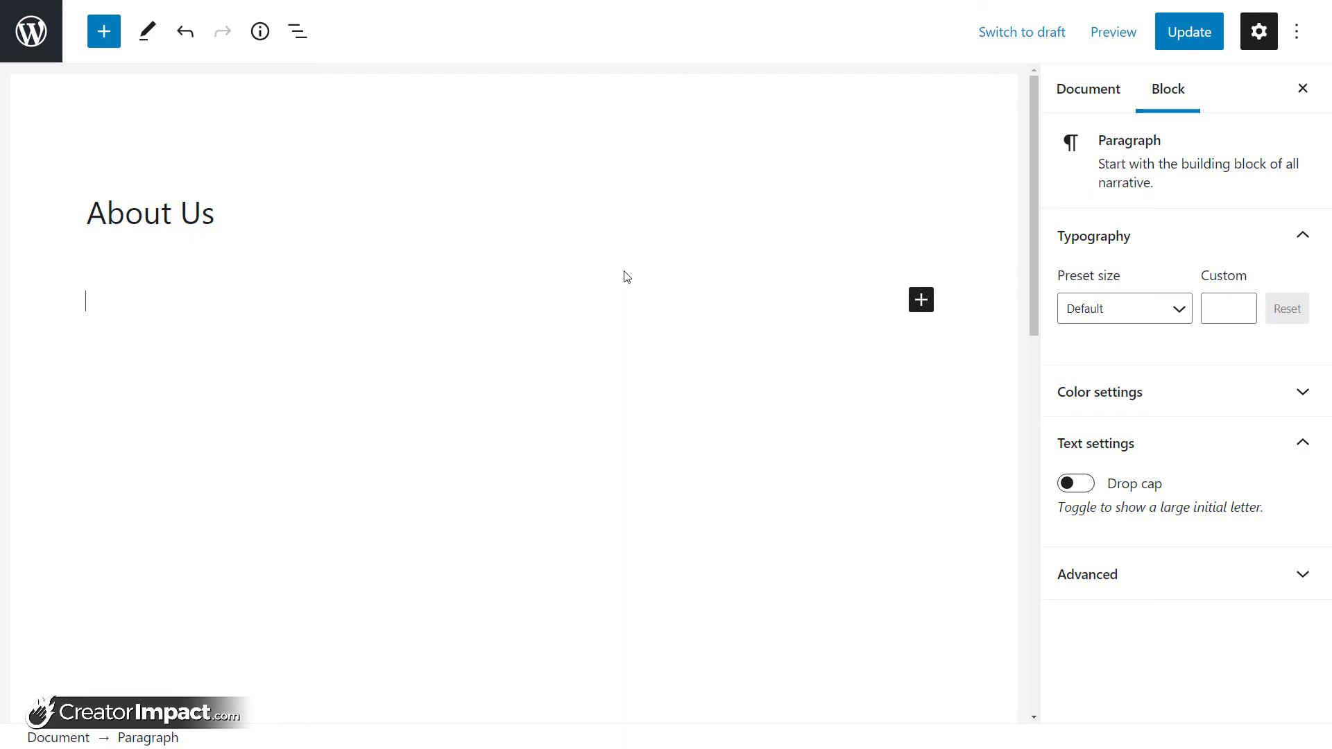
# Step: Type outline lines 'what we offer', 'who we are', 'history' and 'staff' as separate paragraphs
pyautogui.write('what we offer')
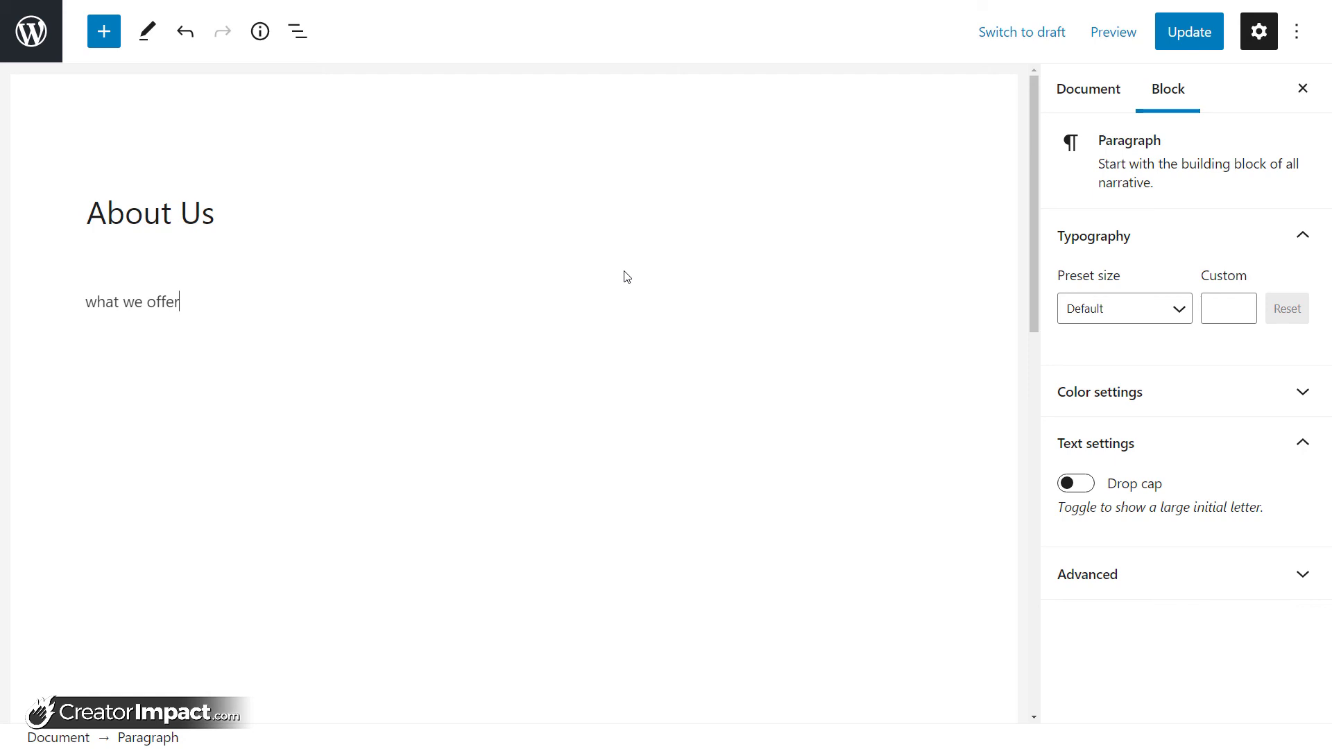
pyautogui.press('Return')
pyautogui.write('who we are')
pyautogui.press('Return')
pyautogui.write('history')
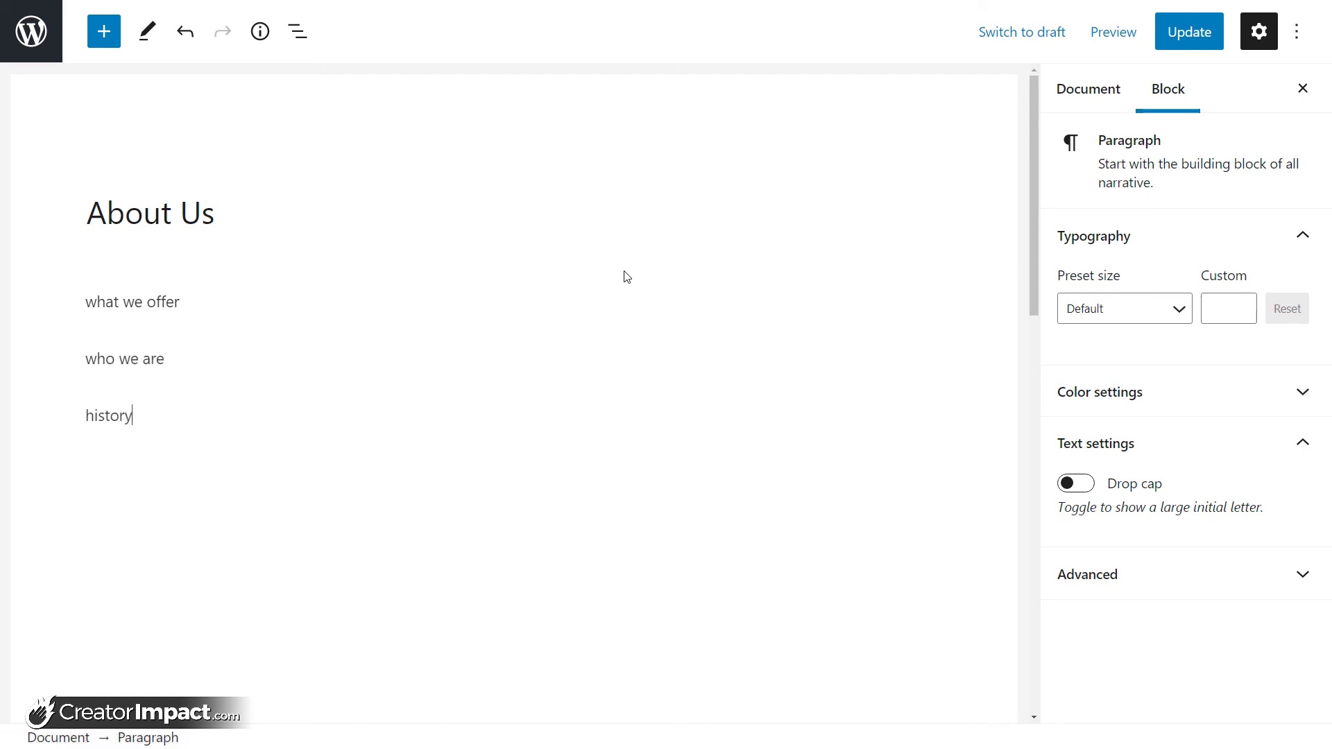
pyautogui.press('Return')
pyautogui.write('staff')
pyautogui.press('Return')
# Step: Add a 'call to action' line and discard the extra 'services' line
pyautogui.write('call to action')
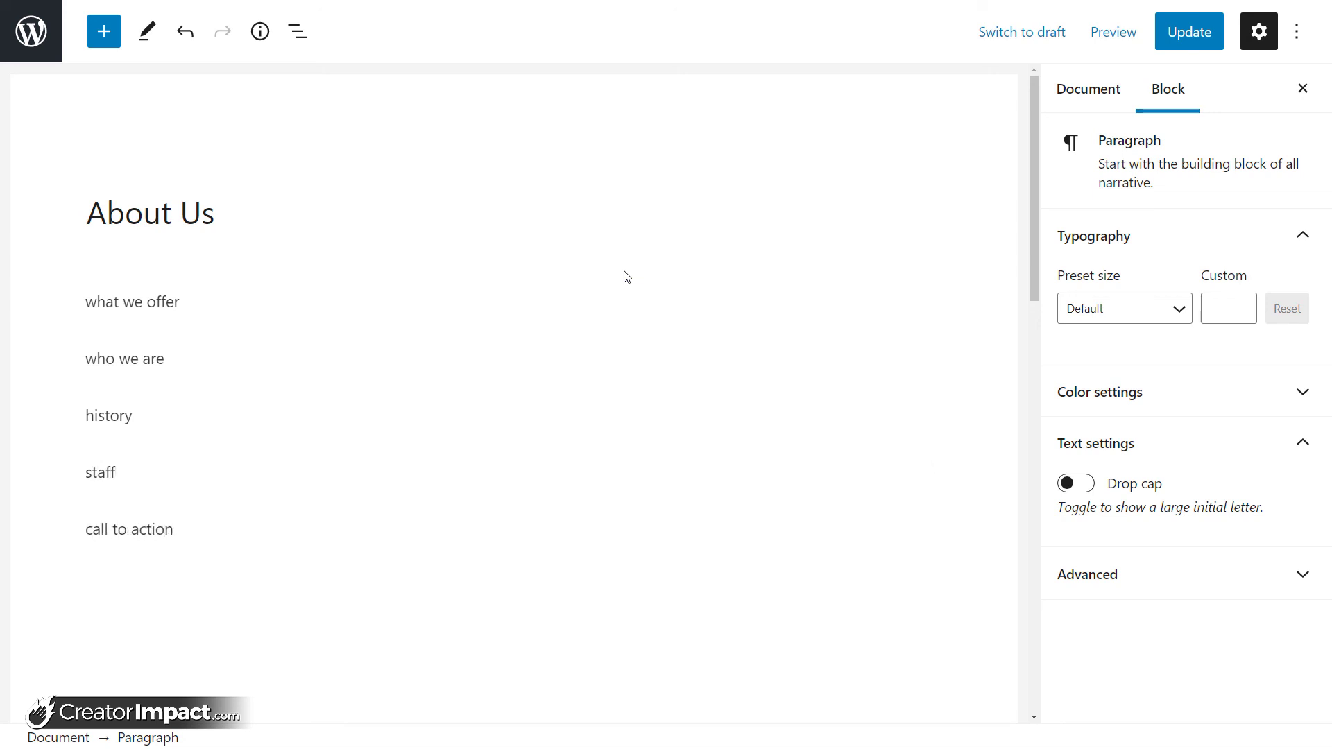
pyautogui.press('Return')
pyautogui.write('services')
pyautogui.press('BackSpace')
pyautogui.write('s')
pyautogui.press('BackSpace')
pyautogui.press('BackSpace')
pyautogui.press('BackSpace')
pyautogui.press('BackSpace')
pyautogui.press('BackSpace')
pyautogui.press('BackSpace')
pyautogui.press('BackSpace')
pyautogui.press('BackSpace')
pyautogui.press('BackSpace')
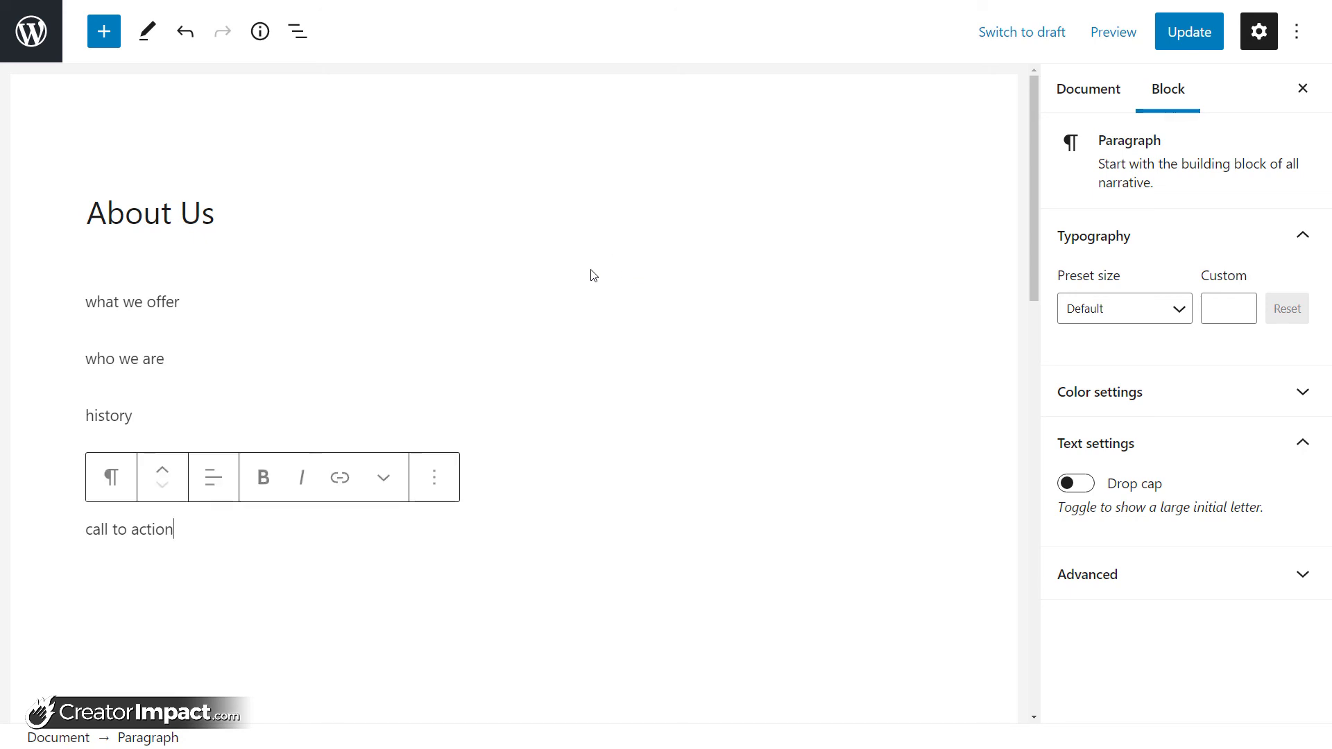
pyautogui.click(176, 302)
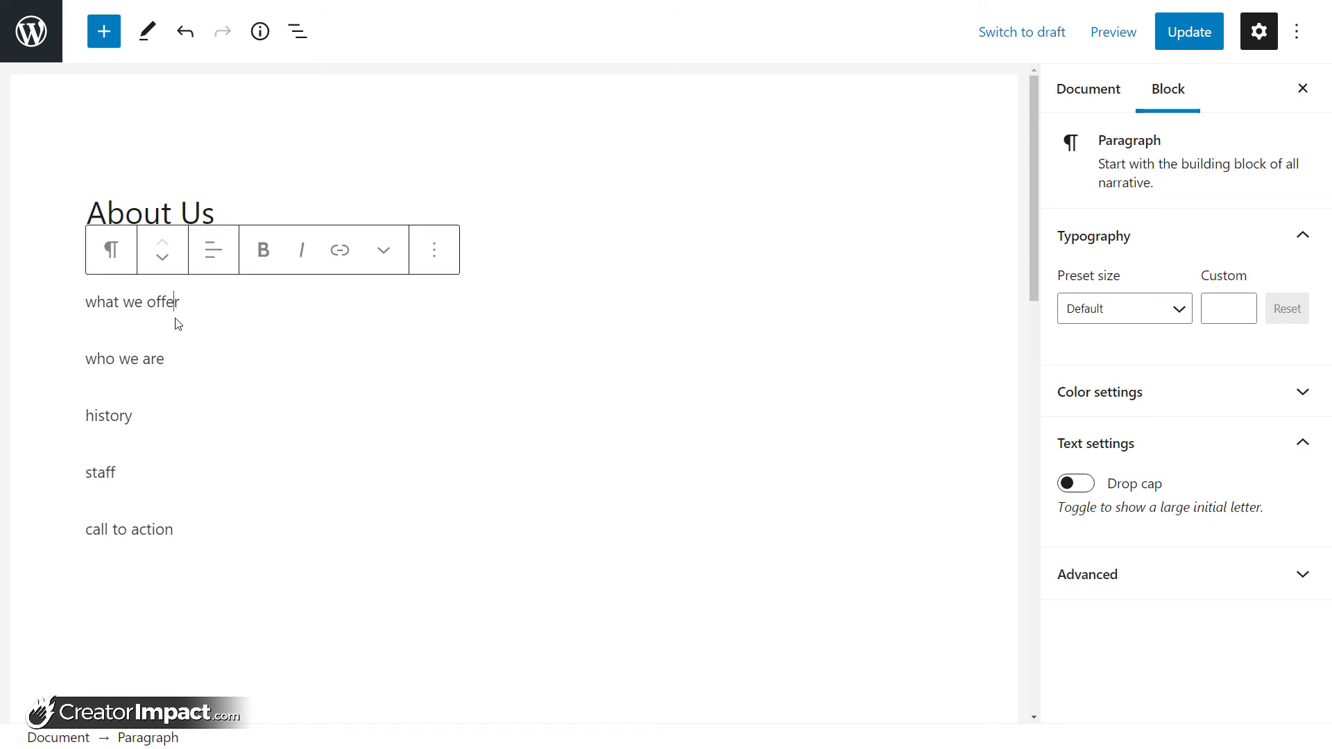
pyautogui.click(166, 359)
pyautogui.click(160, 415)
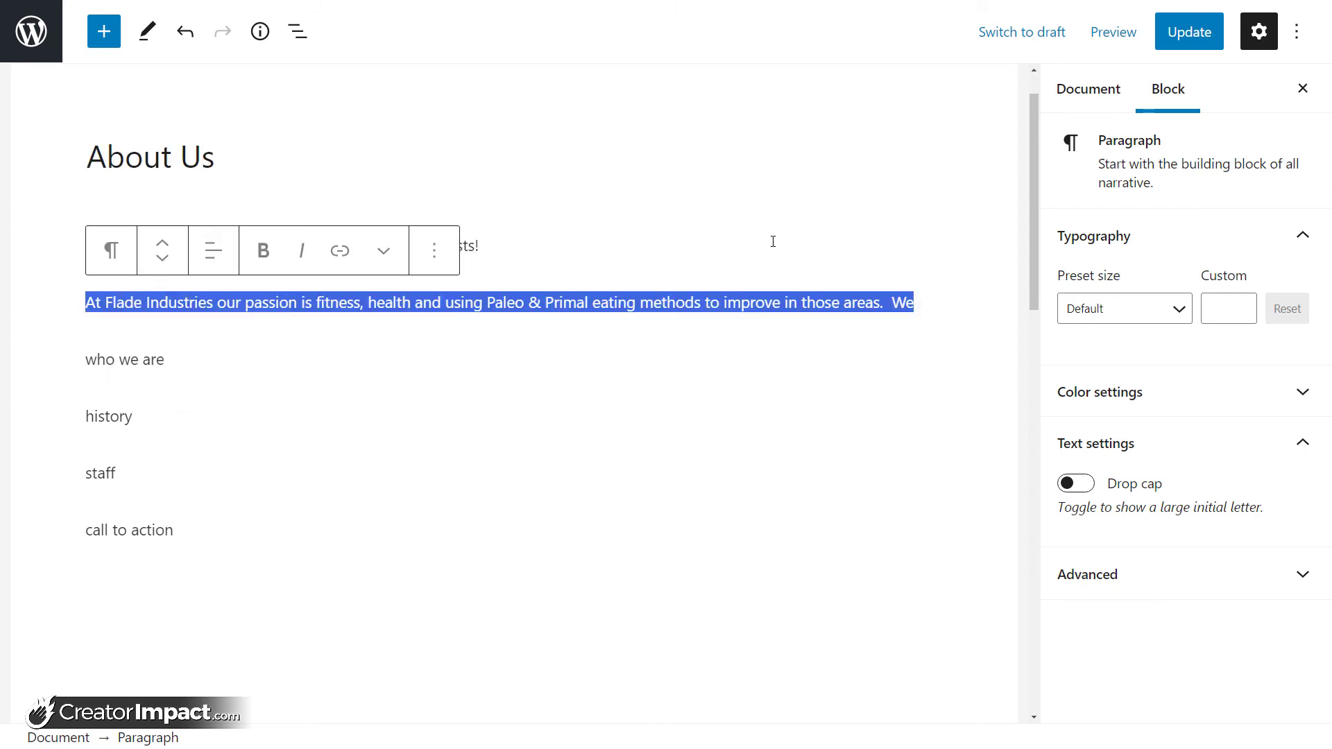
# Step: Write the welcome intro and the list of Paleo foods, supplements, fitness gear and books
pyautogui.write("If you're looking to improve your health, fitness or try a Paleo lifestyle, then we can offer you a toolbox of resources to make that mission far easier.")
pyautogui.press('Return')
pyautogui.write('At Flade Industries, you can find:')
pyautogui.press('Return')
pyautogui.write('Paleo foods & snacks, Supplements, Fitness gear, Books & guides')
pyautogui.write(' the following Paelo & Health related products')
pyautogui.press('Return')
pyautogui.write('You have access to thefinest products onthe market, guarantee')
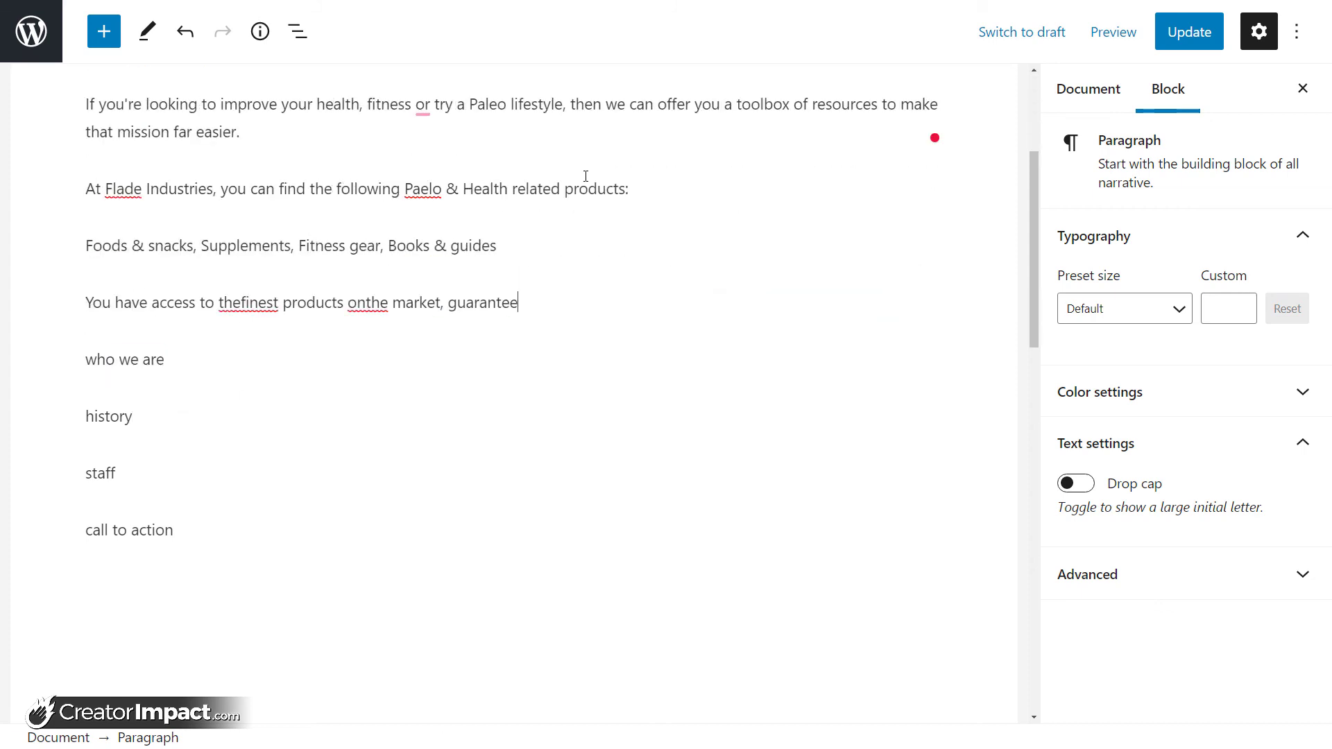
pyautogui.write("d to generate the best results possible for your health and fitness goals. All at a competitive price and friendly service.We're Fitness EnthusiastWe're health nuts.We're paleo fans.We're actually qualified health professionals.")
# Step: Emphasise the qualified health professionals sentence and add the company history paragraphs
pyautogui.moveTo(391, 428); pyautogui.dragTo(79, 447)
pyautogui.write("At Flade Industries we haven't simply stocked our shelves with our product, we live and breathe what the lifestyle we preach,using the products we sell and we're")
pyautogui.click(187, 485)
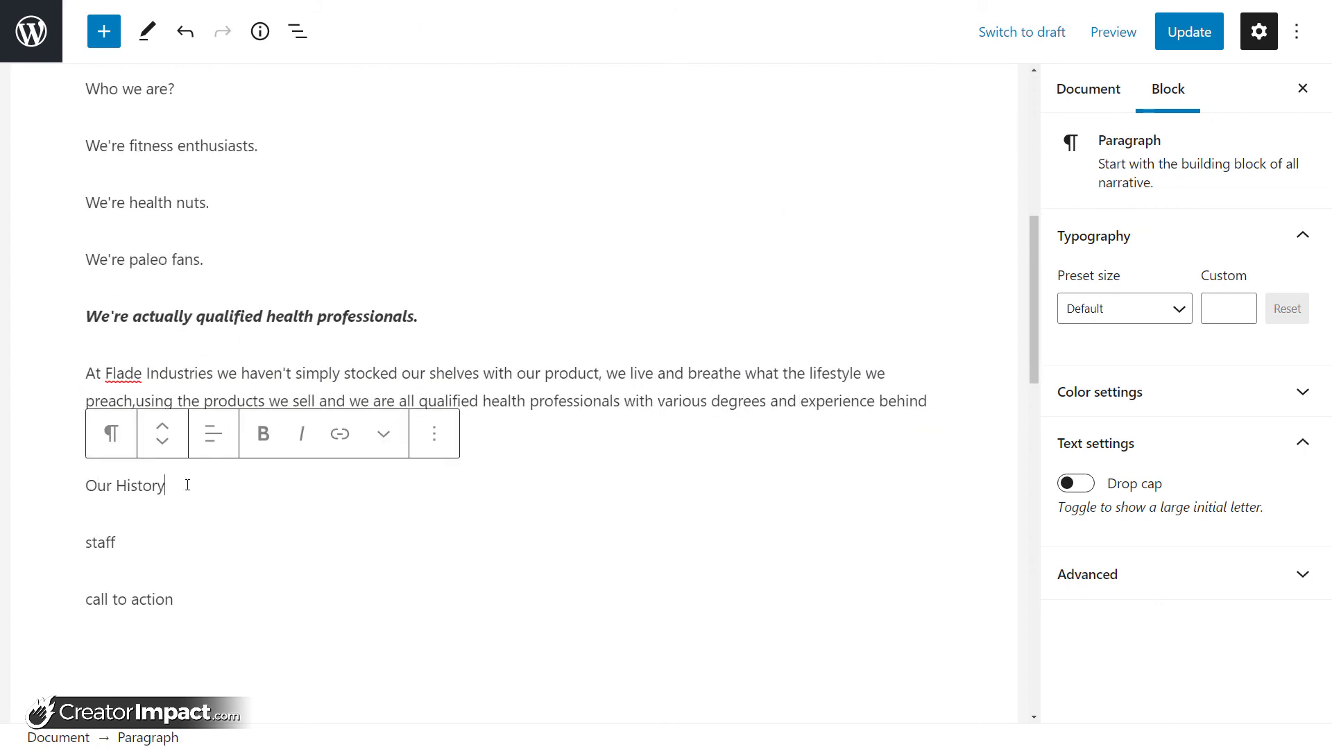
pyautogui.press('Return')
pyautogui.write('Flade was started by John McFladington during his college years as a way to pay his tuition and tap into his passions.  over the past 15 y4ears this has evolved into a massive retai outlet that sells only finest products.')
pyautogui.press('Return')
pyautogui.write('With his degree and college connections he found outher health professionals to help him choose only the most effective avenues, products and information to create a unique, one of a kind store that focuses purely on one thing - what works.')
# Step: Add the team text and 'Connect with us today!' Contact Us ending, update, and fix 'yorur'
pyautogui.press('Return')
pyautogui.write('We have a team of professionals here to help you choose the best product for you, along with another team of hard working')
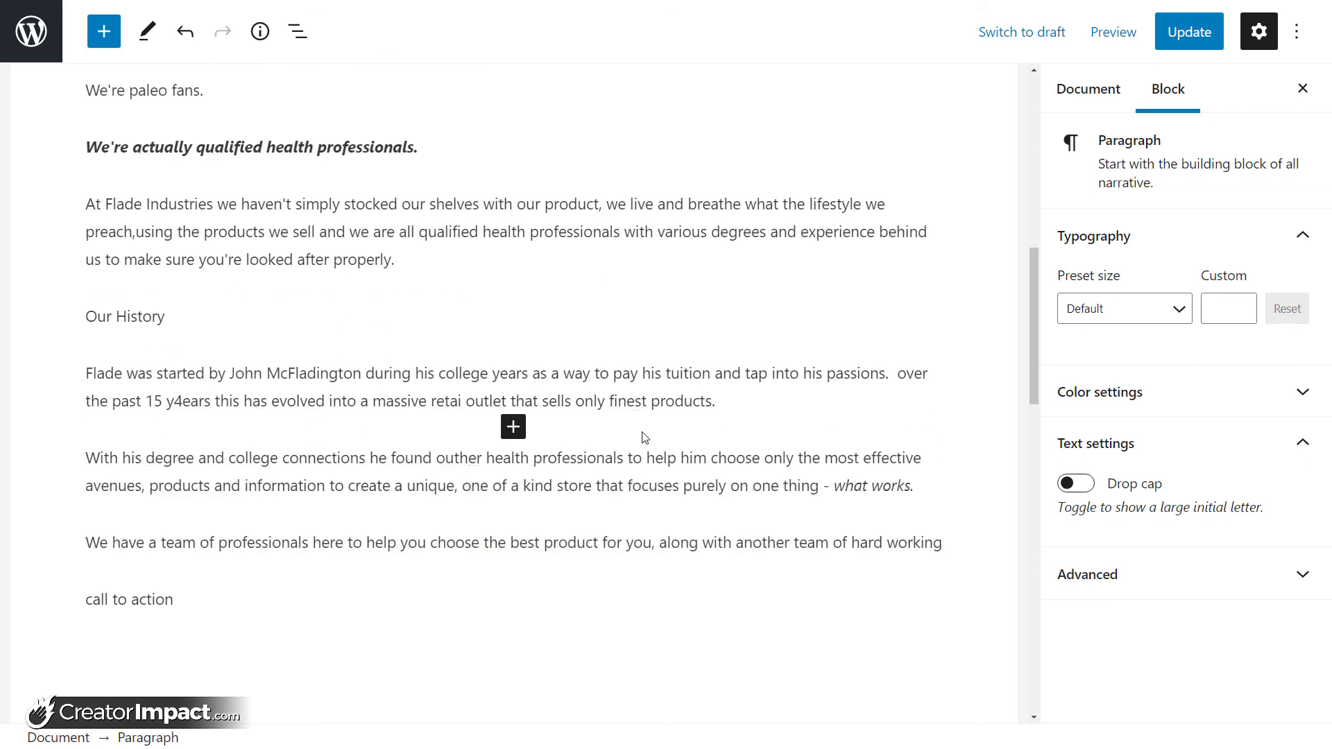
pyautogui.write(" staff who are constantly packaging and shipping yorur orders so you don't have to wait.We're standing by, we're ready to help and we know we can transform ypru life!")
pyautogui.press('Return')
pyautogui.write('Connect with us today!Contact Us')
pyautogui.click(1189, 31)
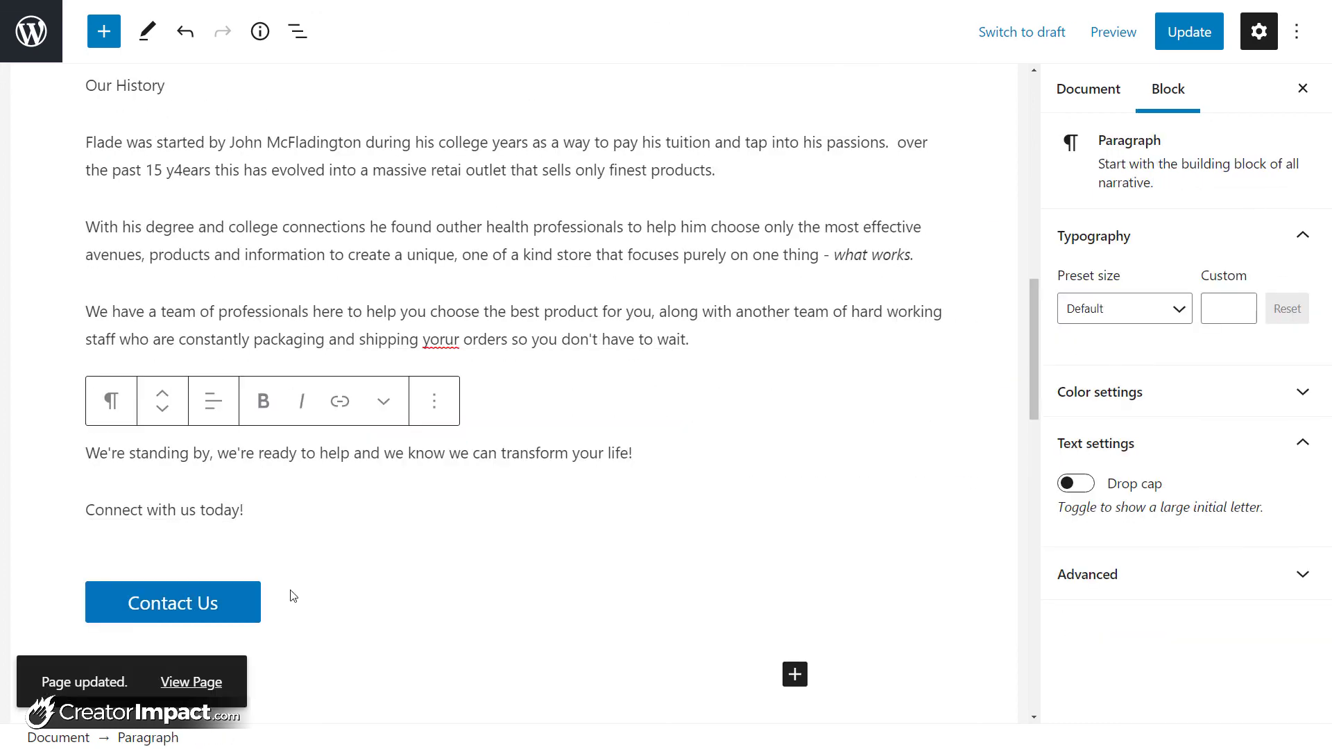
pyautogui.click(445, 339)
pyautogui.press('BackSpace')
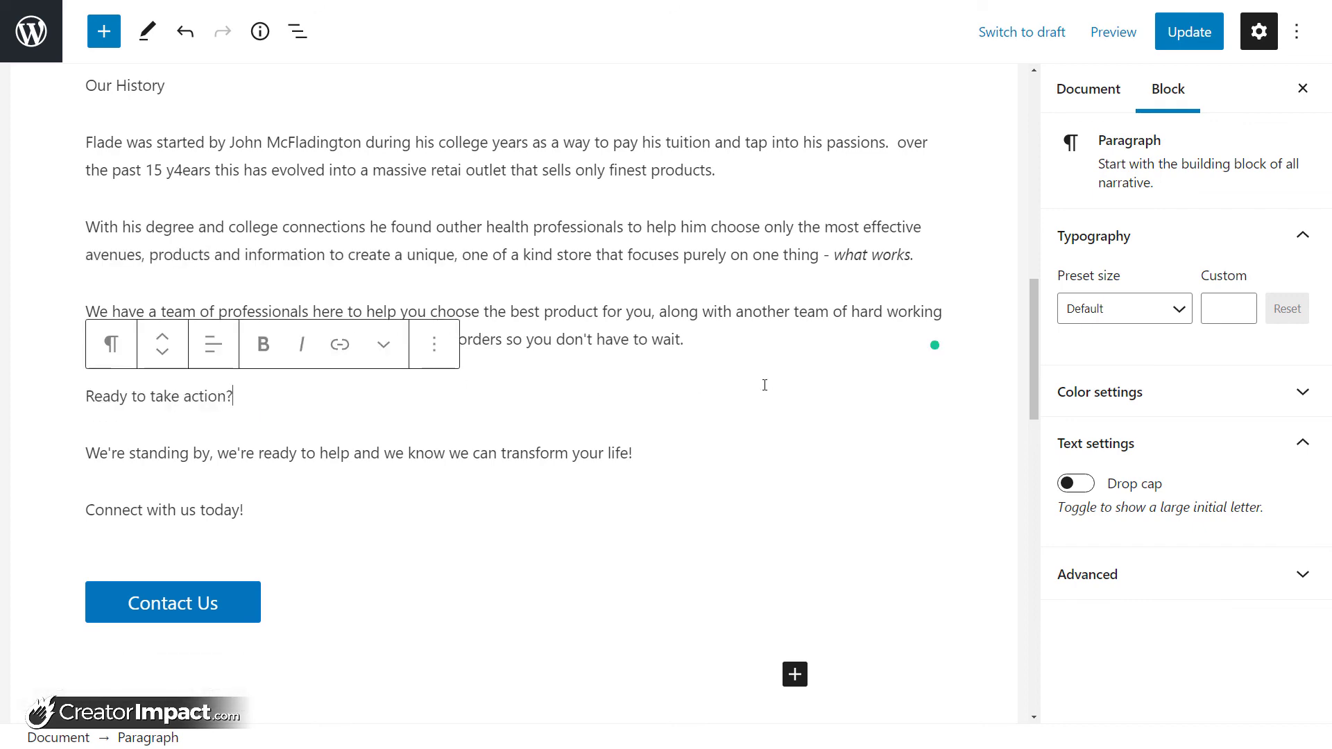
pyautogui.scroll(2, 587, 366)
pyautogui.scroll(10, 587, 366)
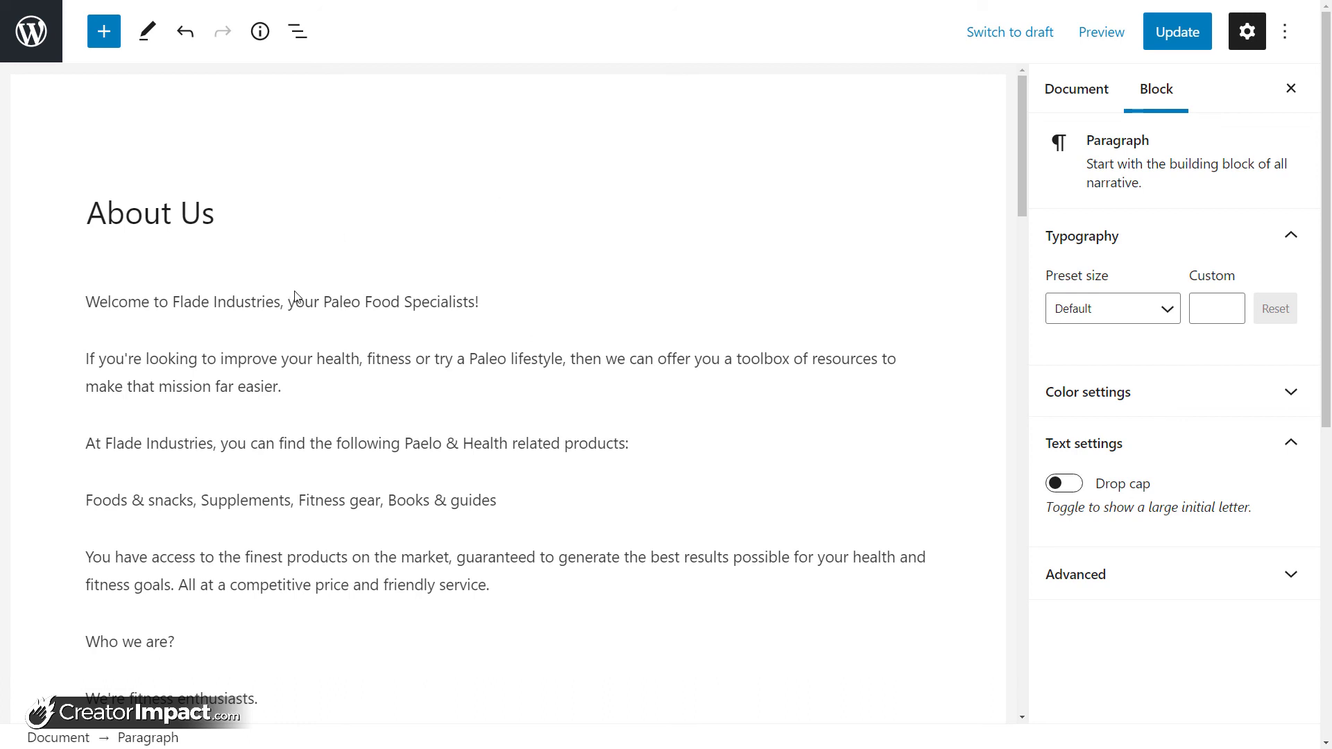
# Step: Italicise the opening 'Welcome to Flade Industries, your Paleo Food Specialists!' line
pyautogui.moveTo(85, 301); pyautogui.dragTo(480, 302)
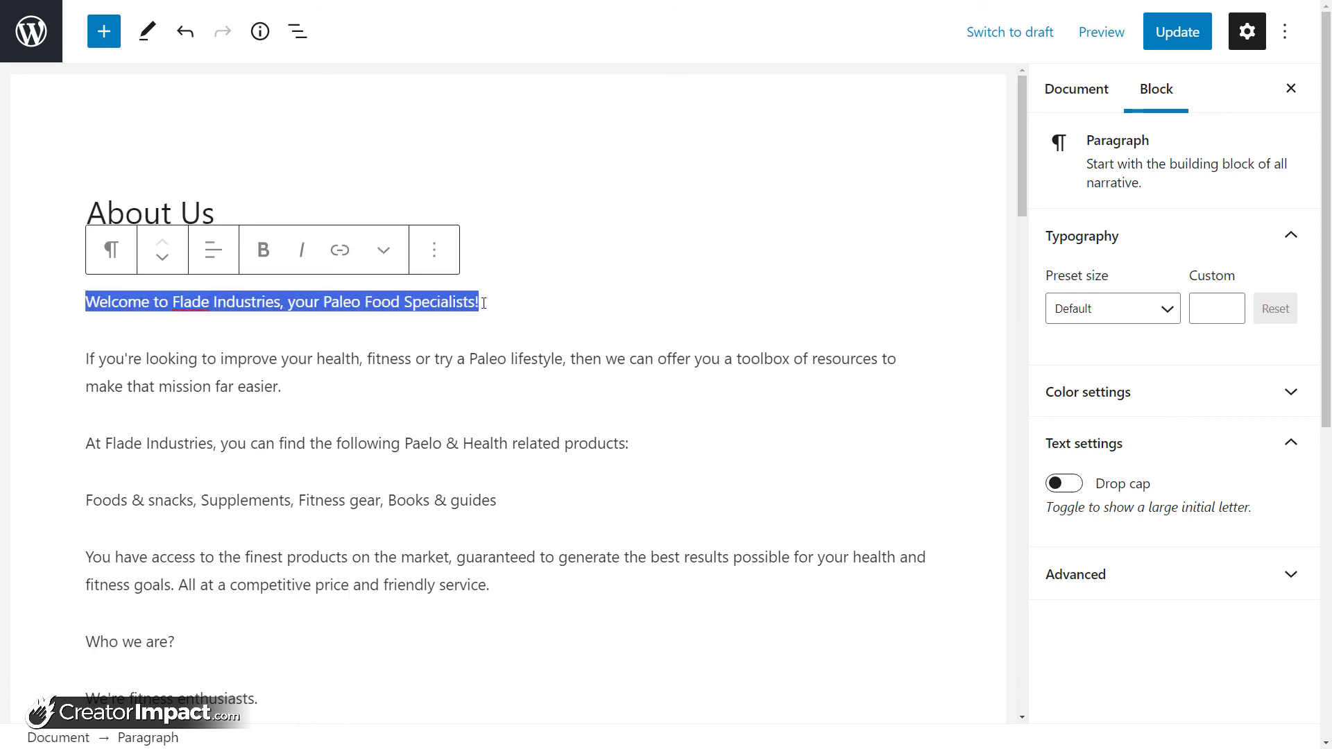
pyautogui.click(302, 252)
pyautogui.click(381, 354)
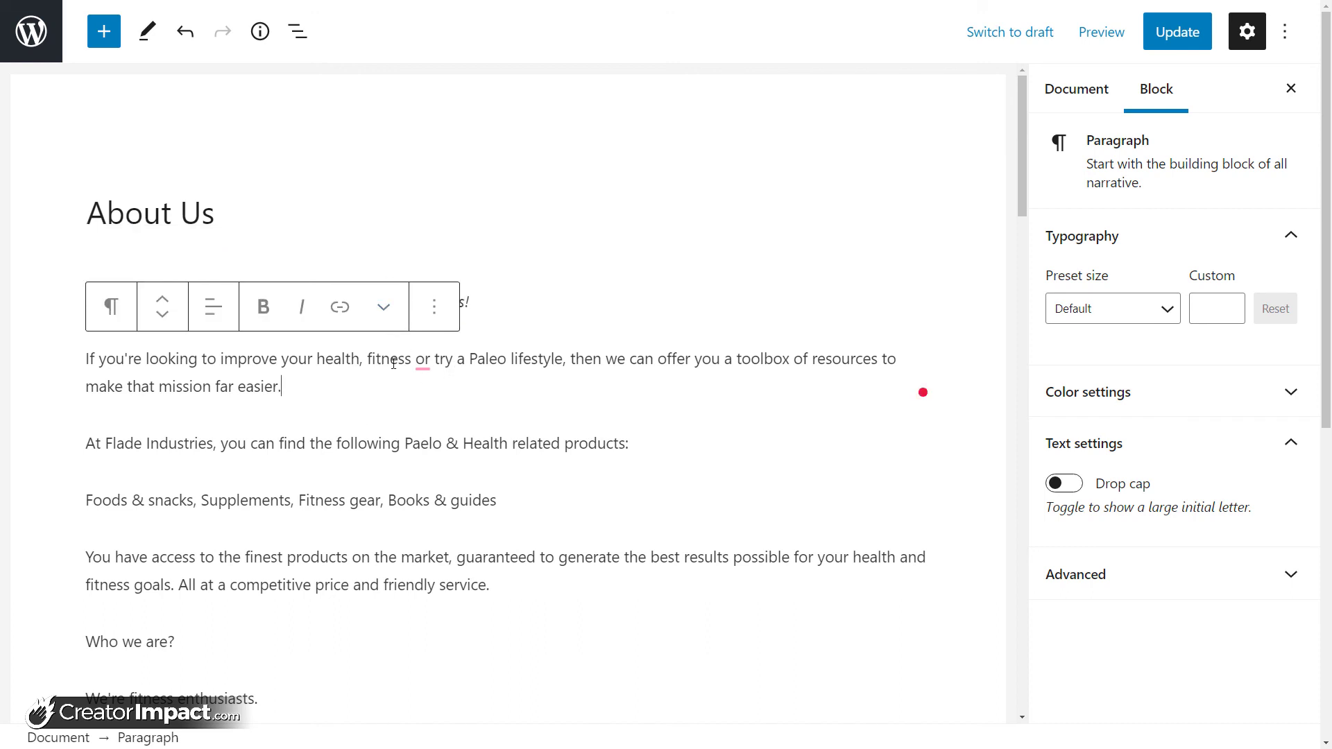
pyautogui.click(401, 163)
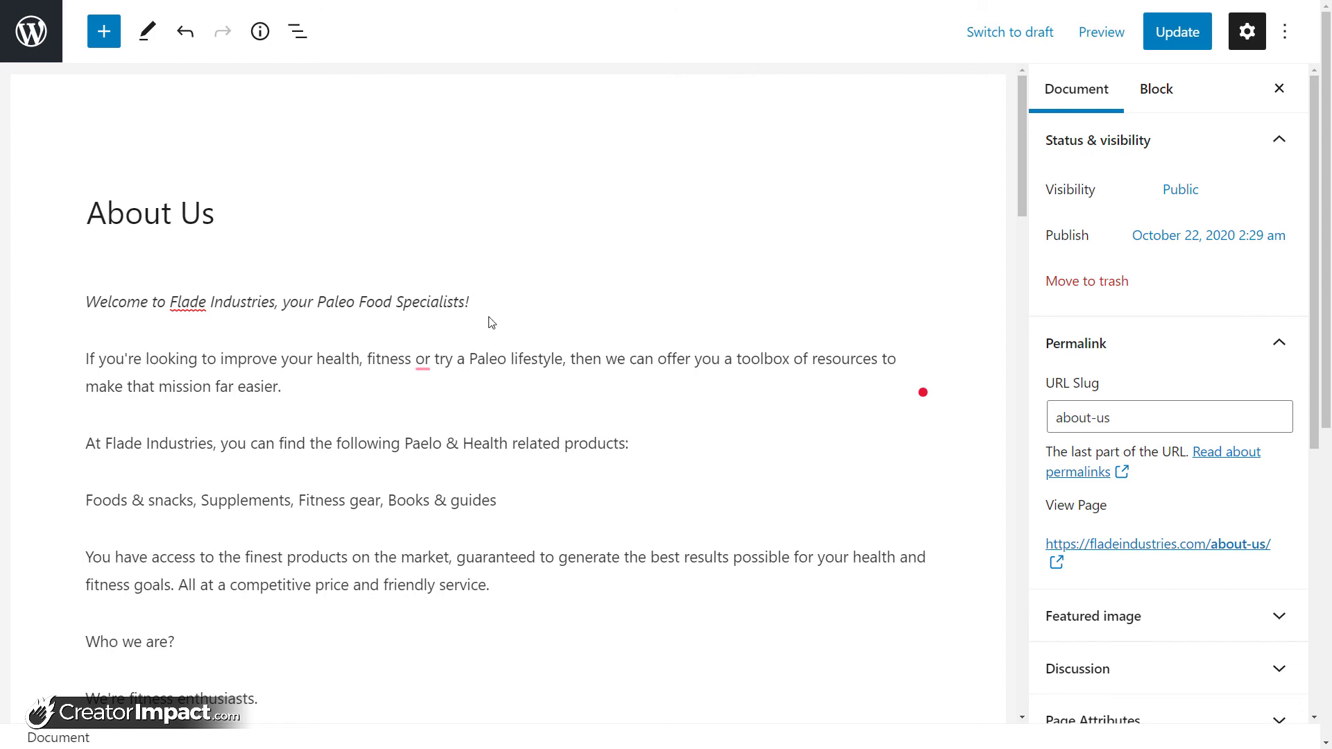
# Step: Turn the italic welcome line into a heading block
pyautogui.scroll(-5, 489, 322)
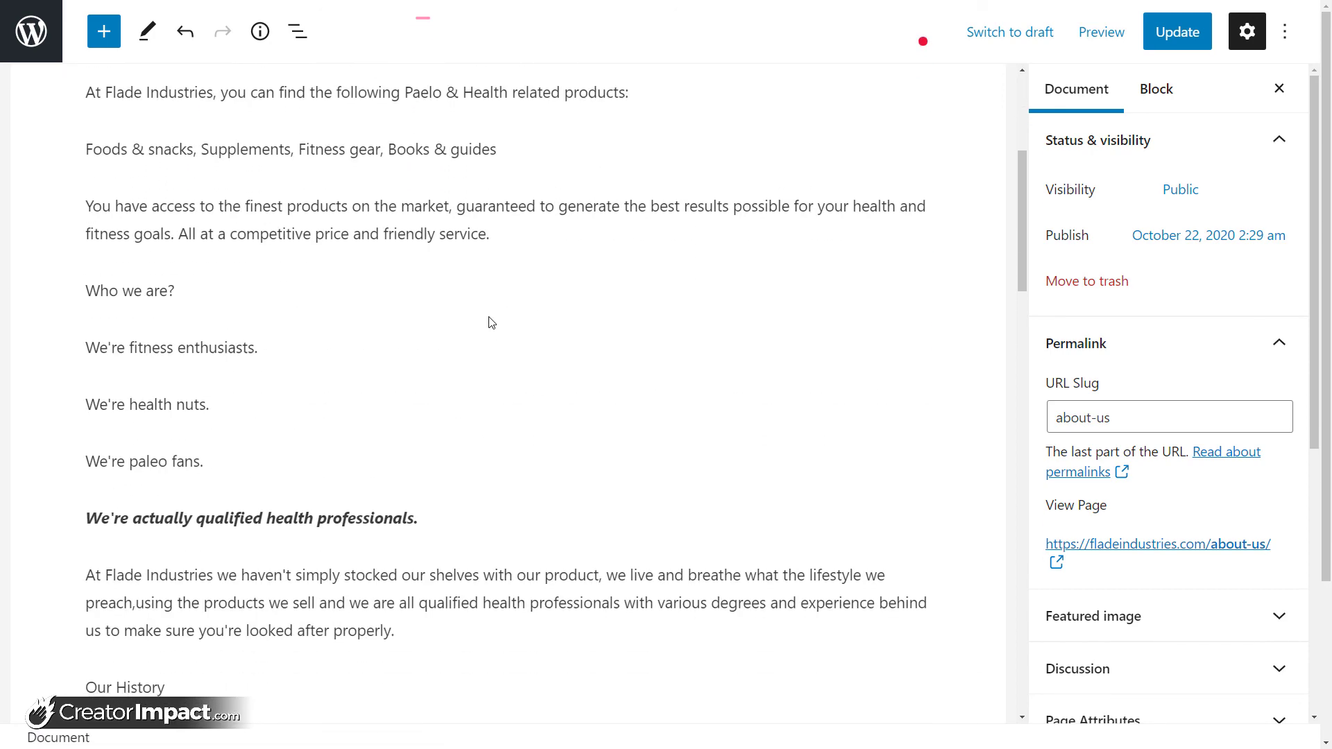
pyautogui.scroll(-10, 489, 323)
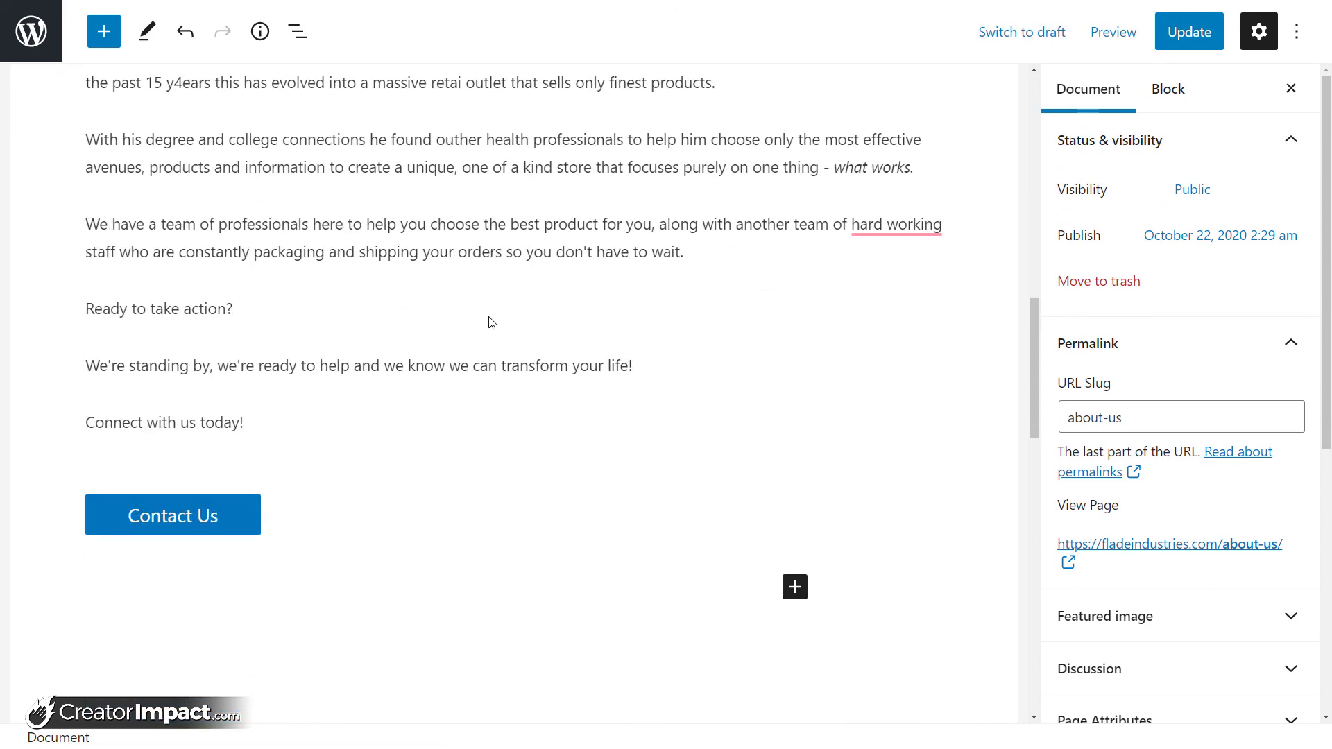
pyautogui.scroll(15, 491, 330)
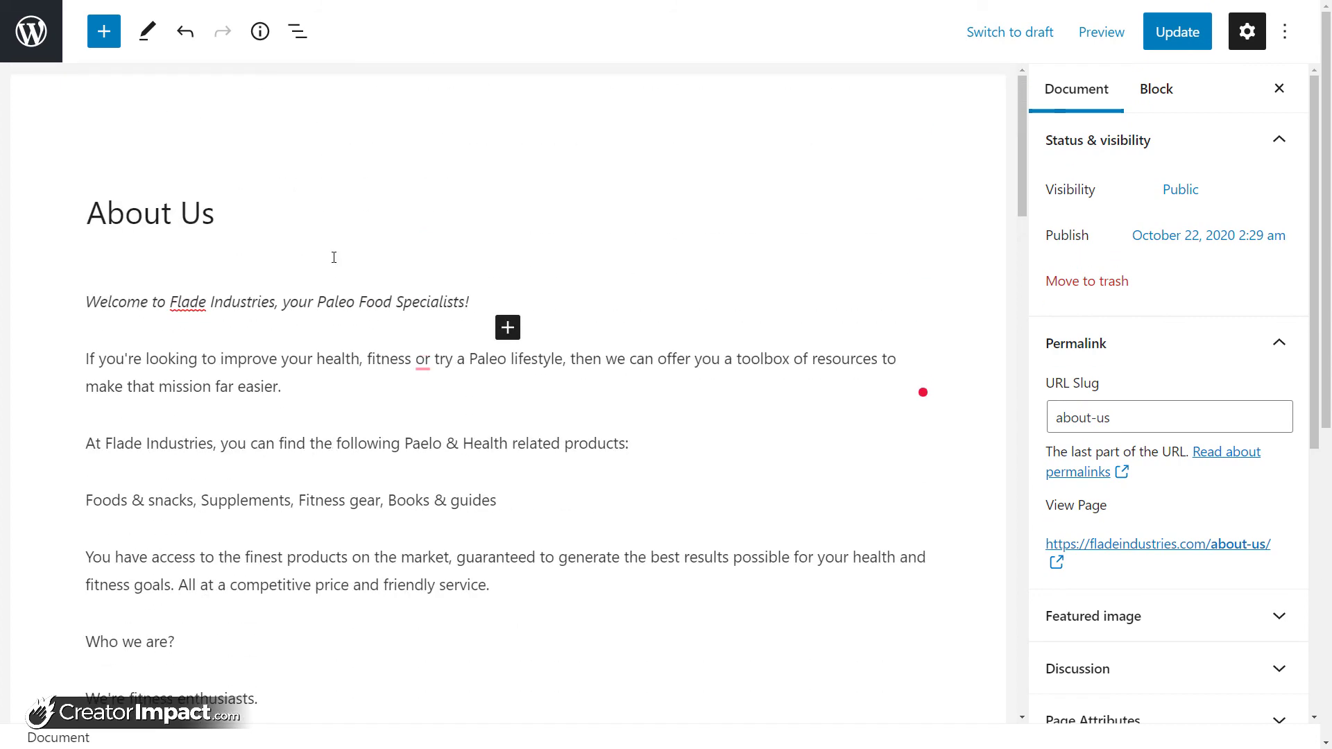
pyautogui.moveTo(467, 302); pyautogui.dragTo(86, 302)
pyautogui.click(111, 249)
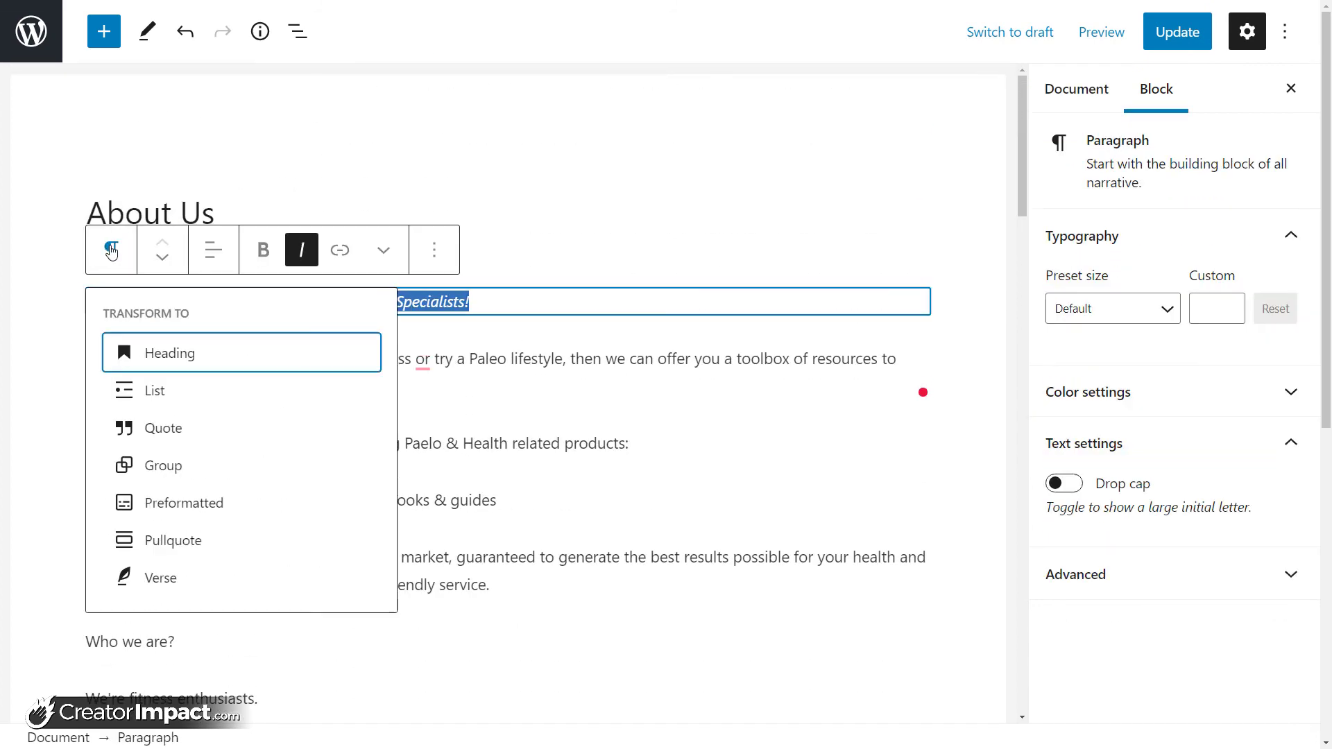
pyautogui.click(155, 354)
pyautogui.click(215, 251)
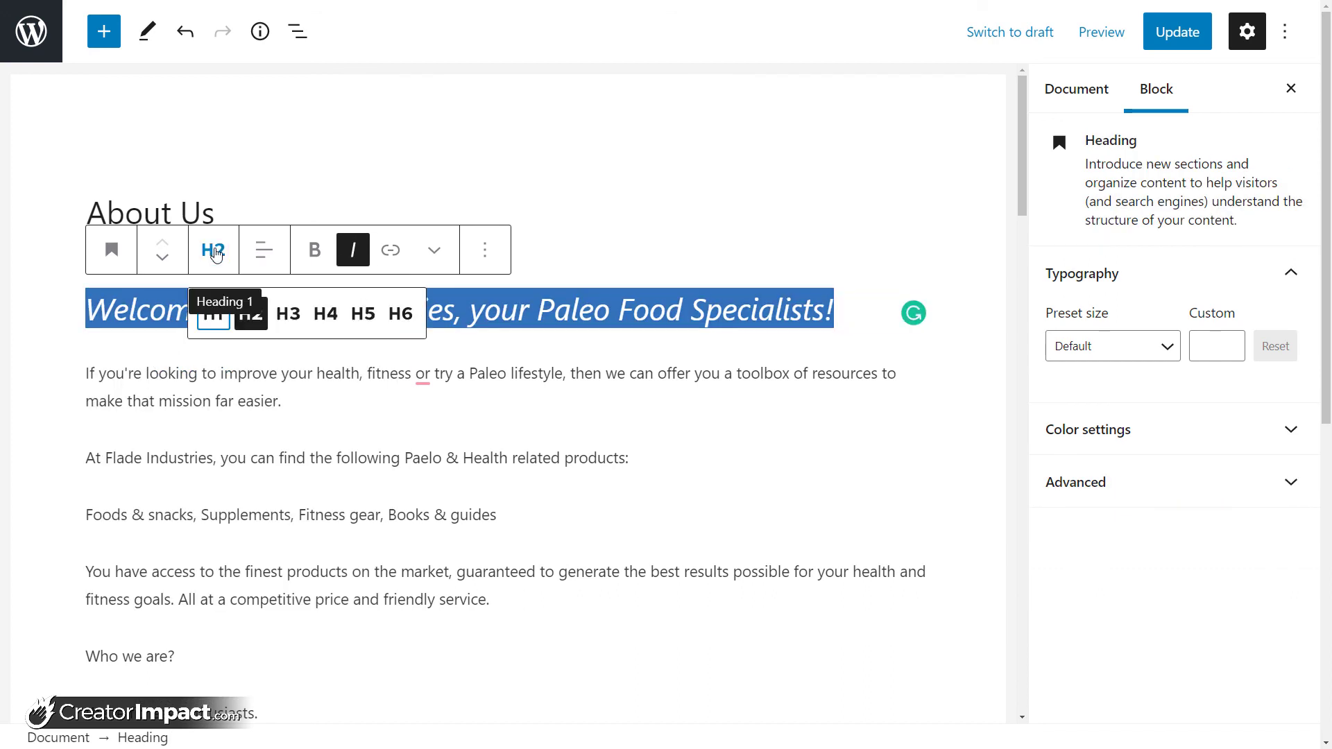
pyautogui.click(365, 386)
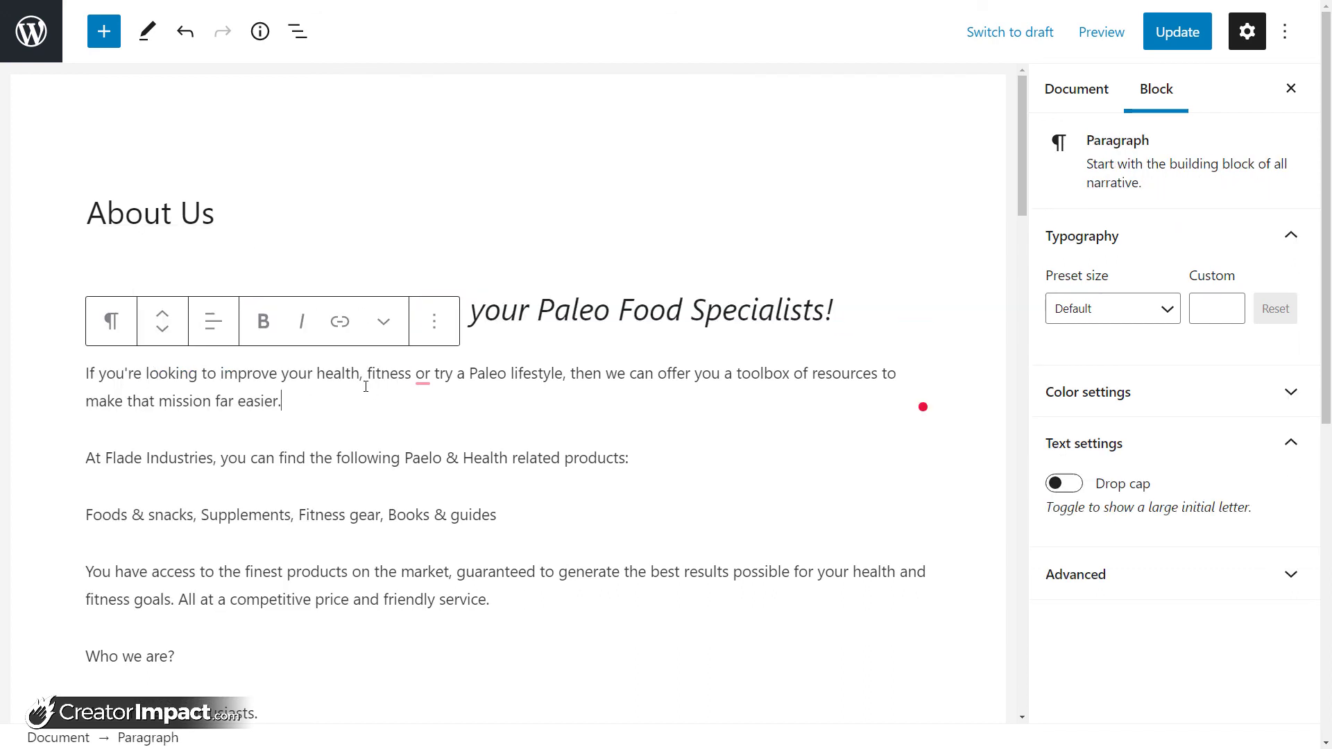
pyautogui.click(628, 319)
pyautogui.click(688, 317)
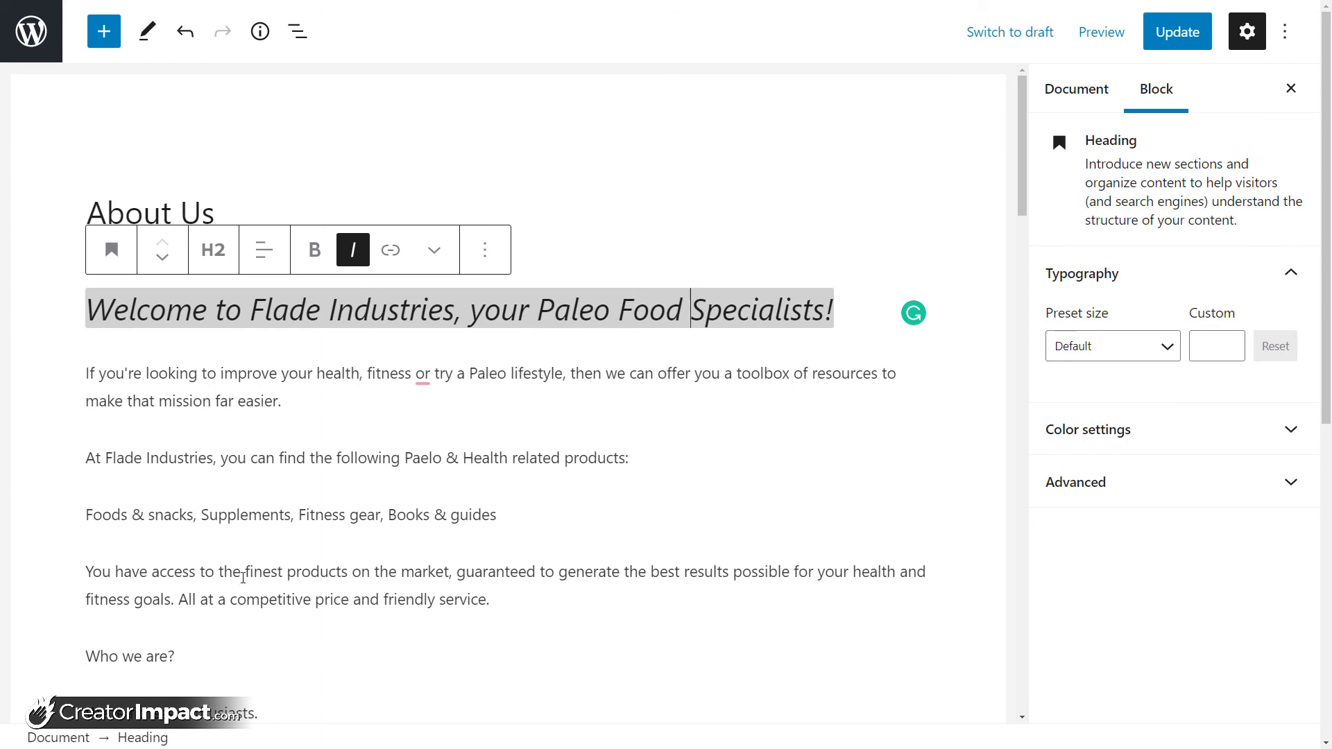
pyautogui.scroll(-4, 208, 610)
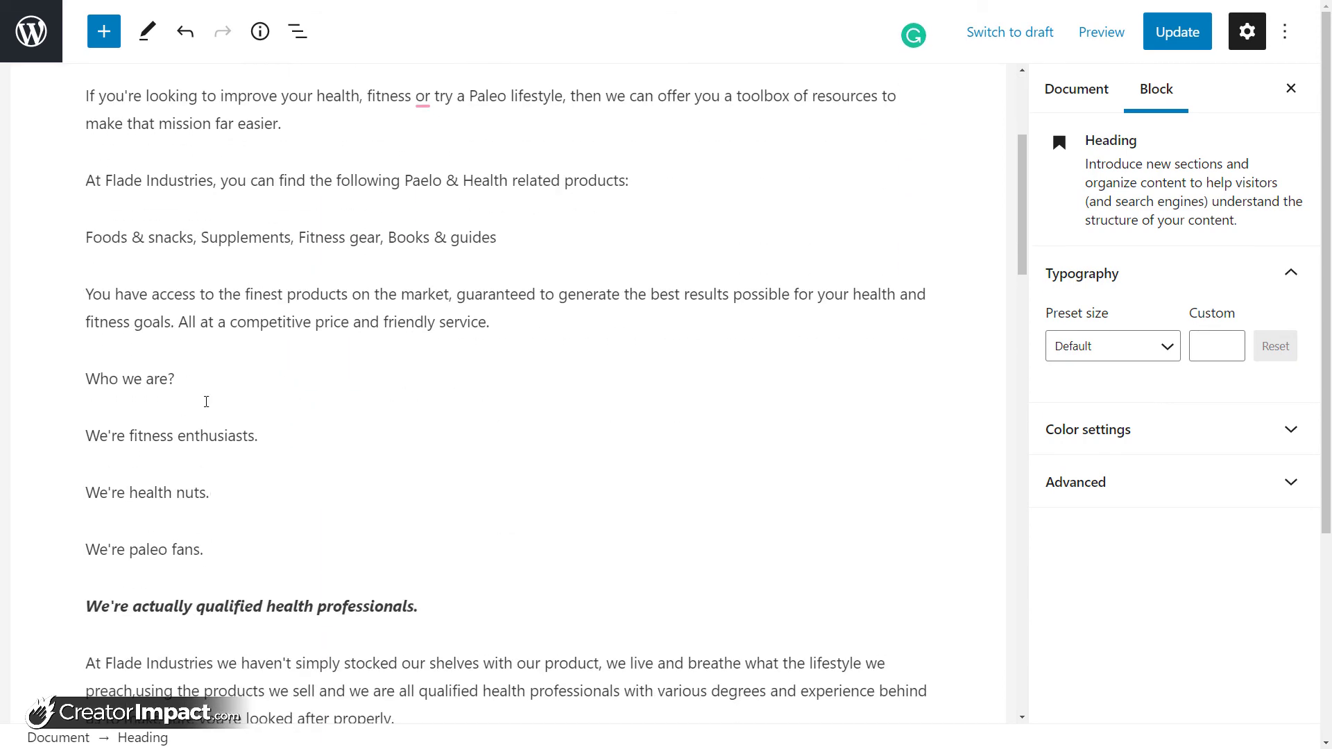
pyautogui.hotkey('ctrl', 'a')
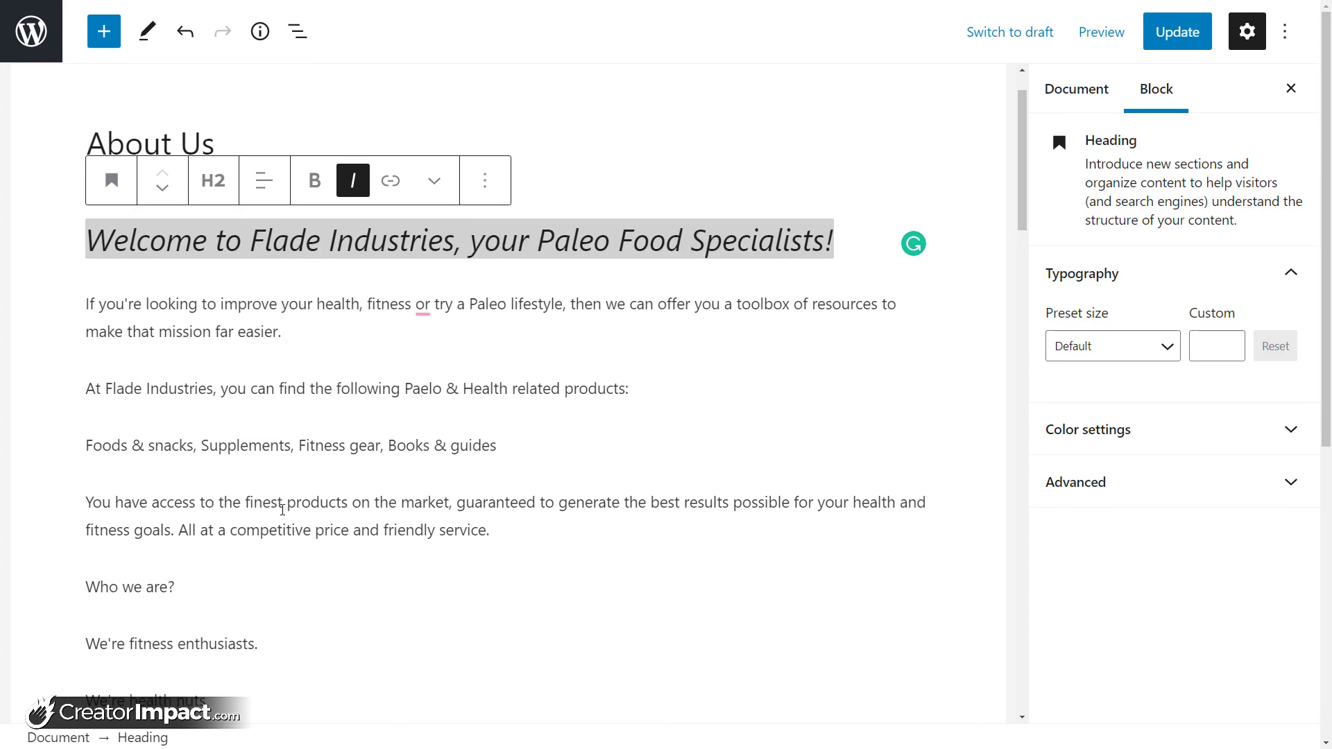
pyautogui.scroll(-3, 222, 512)
# Step: Convert the 'Who we are?', 'Our History' and 'Ready to take action?' paragraphs into headings
pyautogui.click(182, 383)
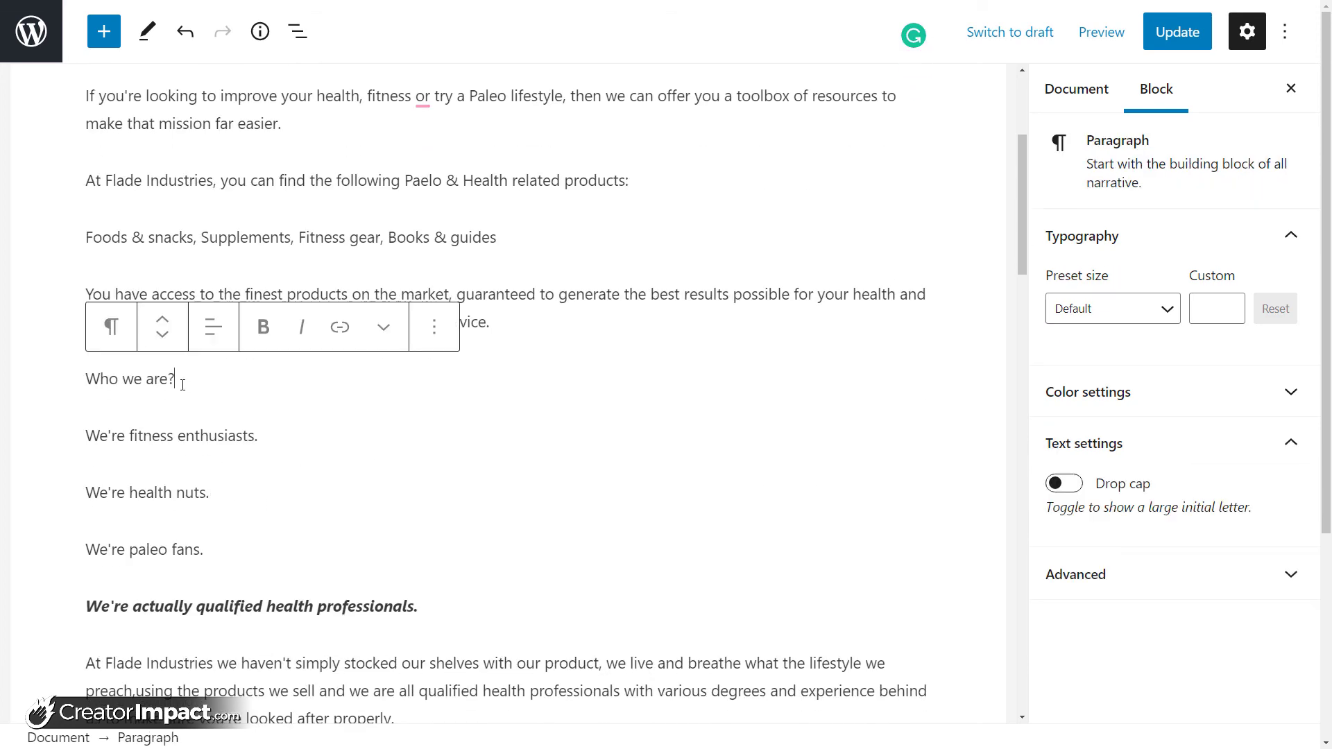
pyautogui.click(111, 327)
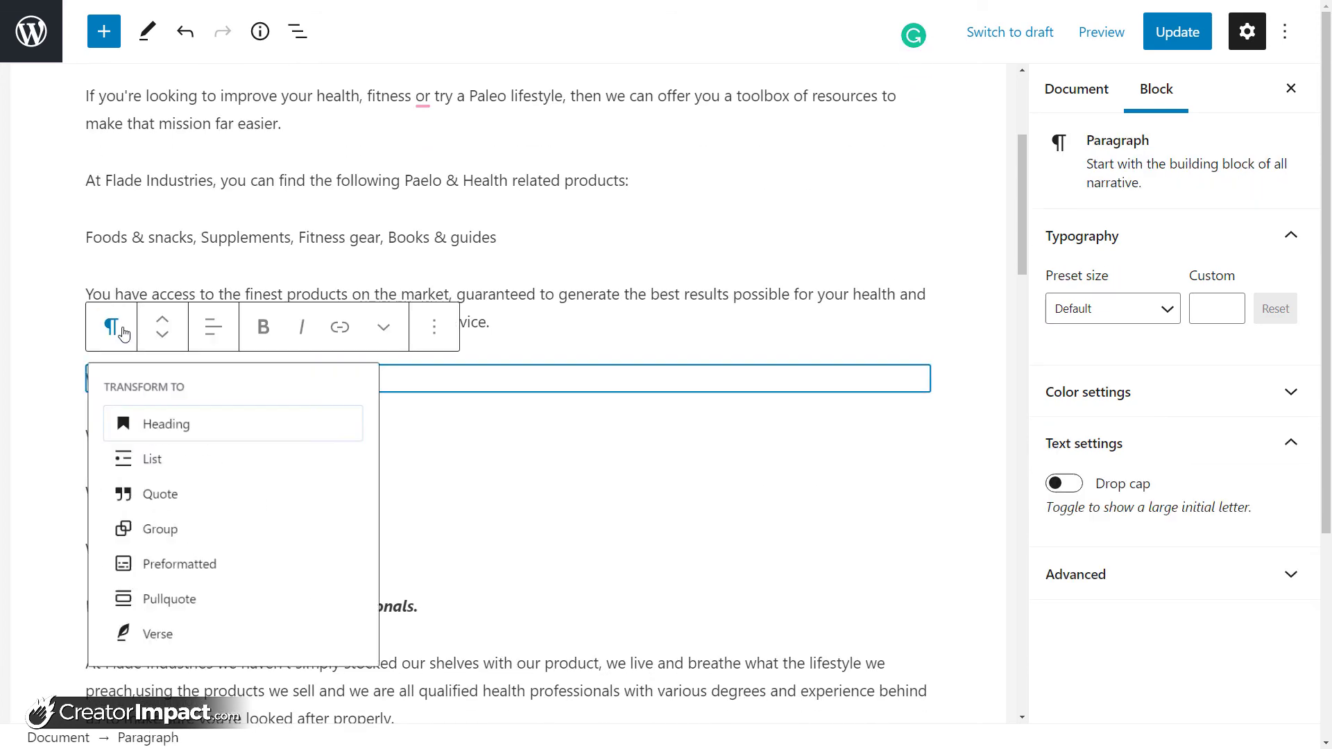
pyautogui.click(165, 432)
pyautogui.scroll(-5, 368, 437)
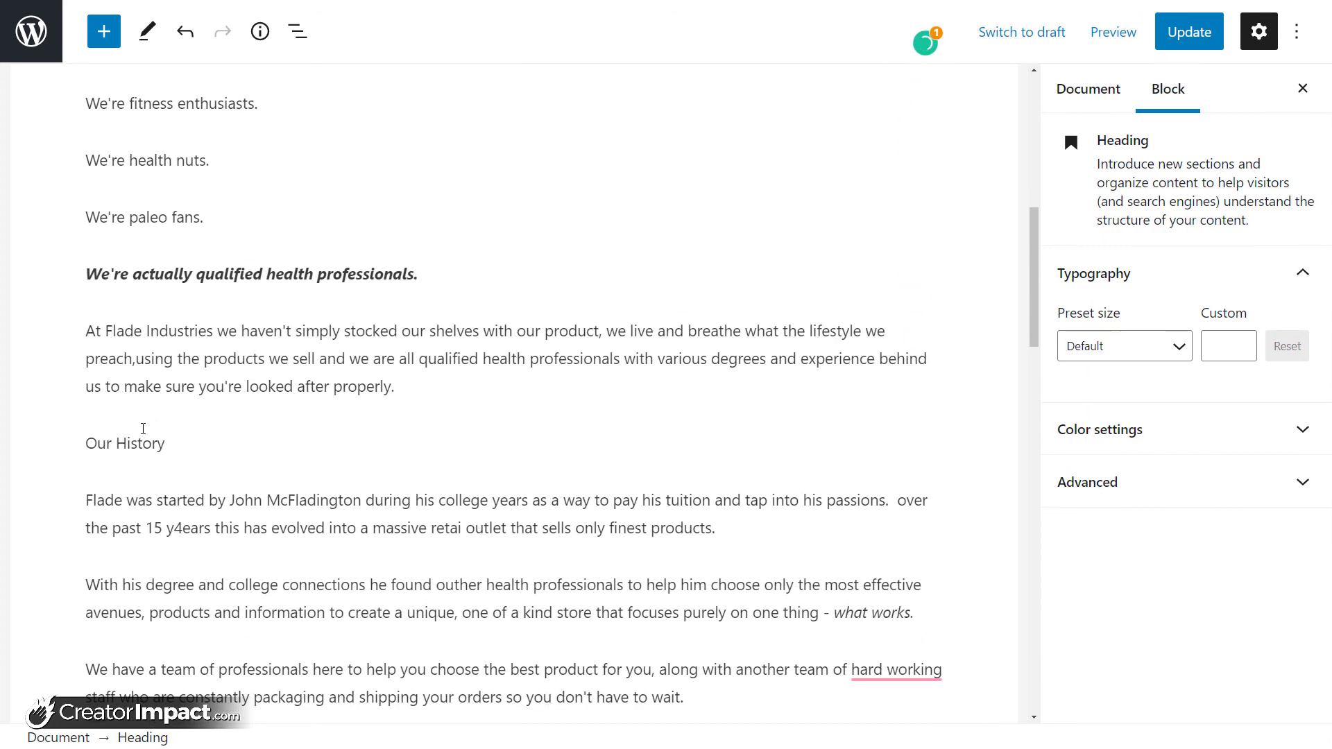
pyautogui.click(143, 437)
pyautogui.click(111, 391)
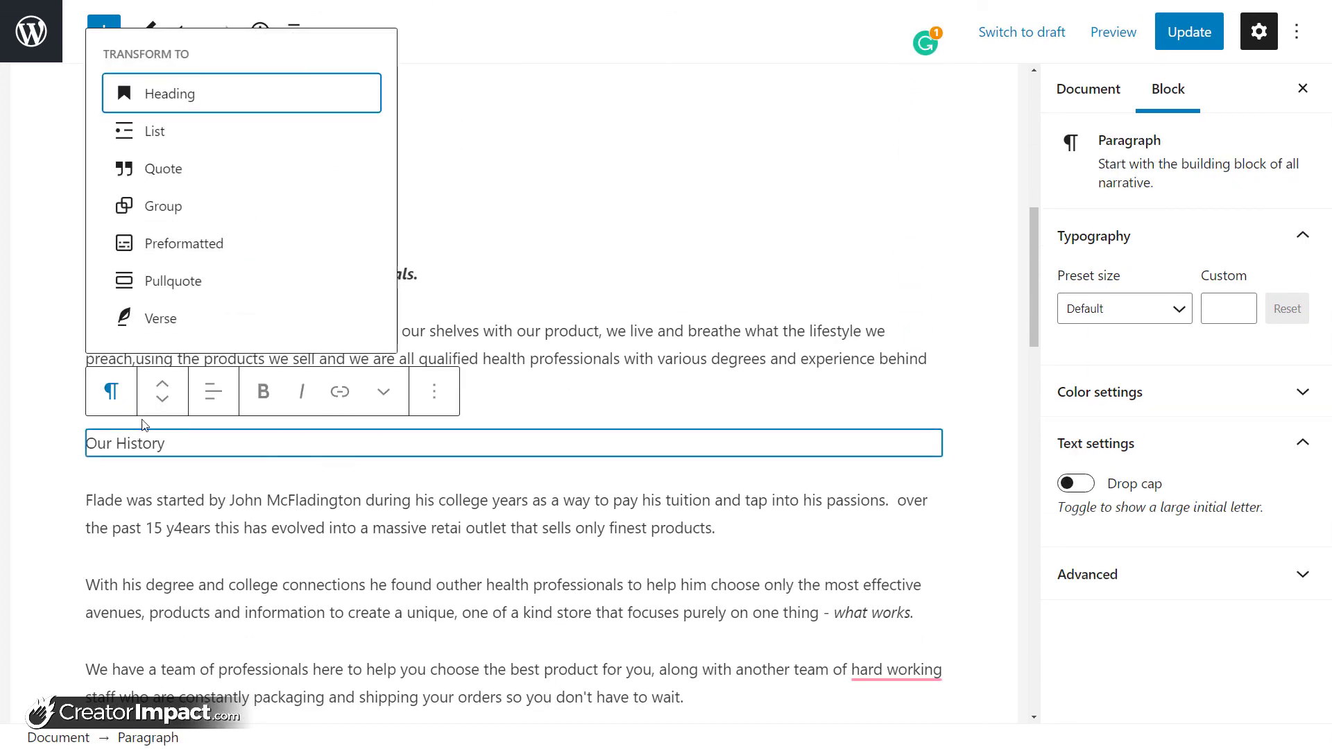
pyautogui.click(150, 99)
pyautogui.scroll(-5, 205, 421)
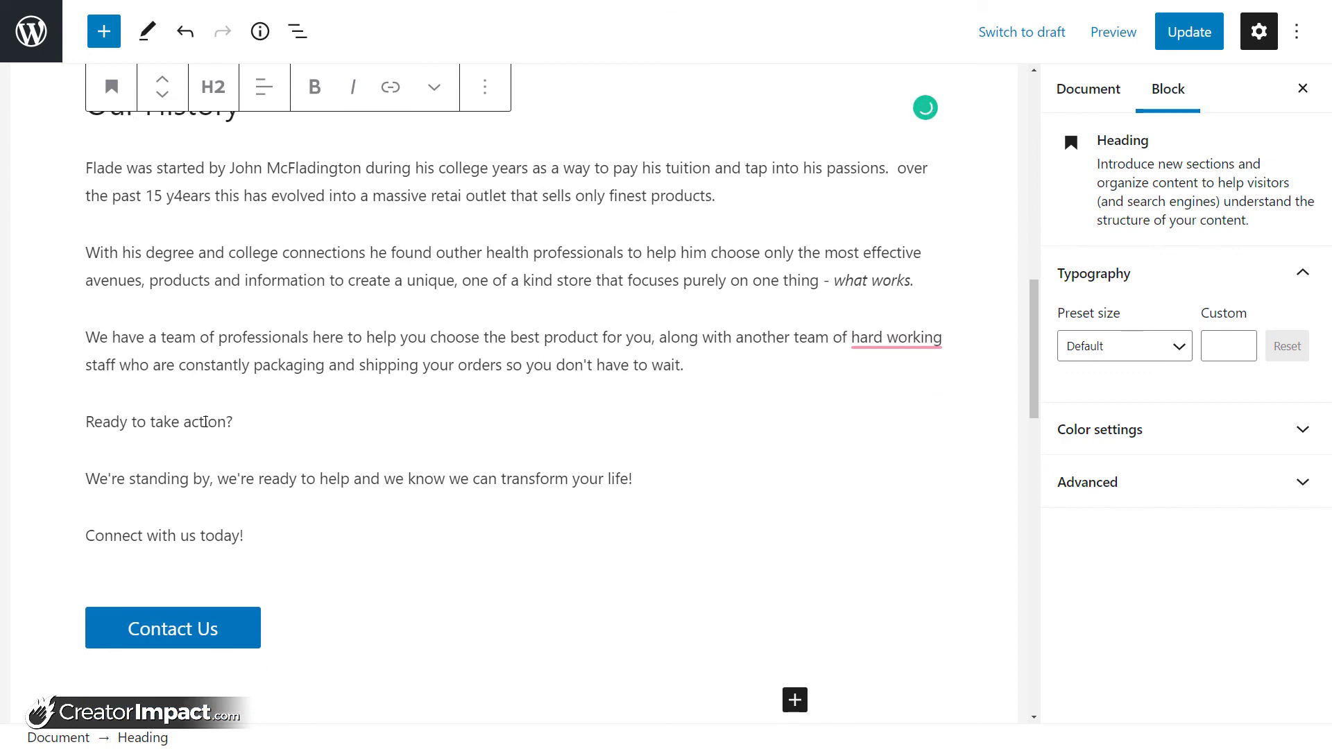
pyautogui.click(205, 421)
pyautogui.click(111, 370)
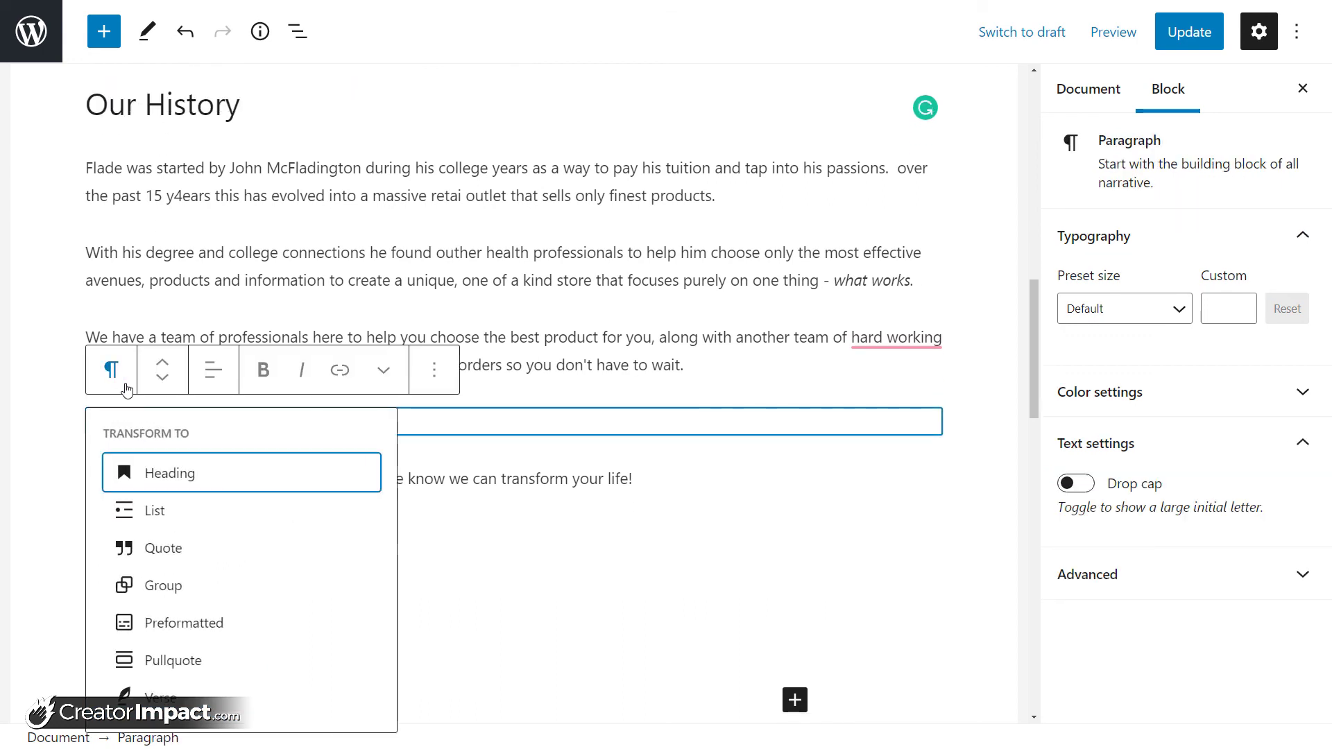
pyautogui.click(171, 478)
pyautogui.scroll(-2, 146, 586)
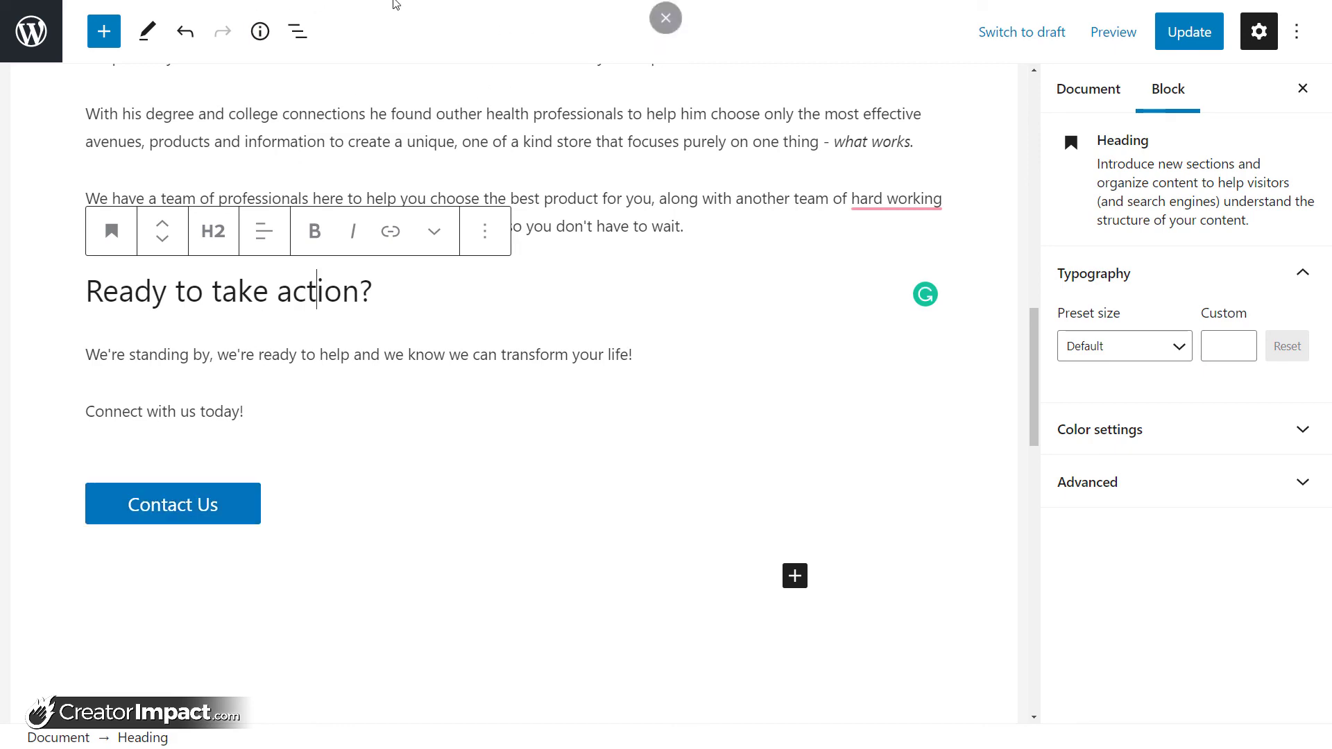
pyautogui.scroll(7, 363, 564)
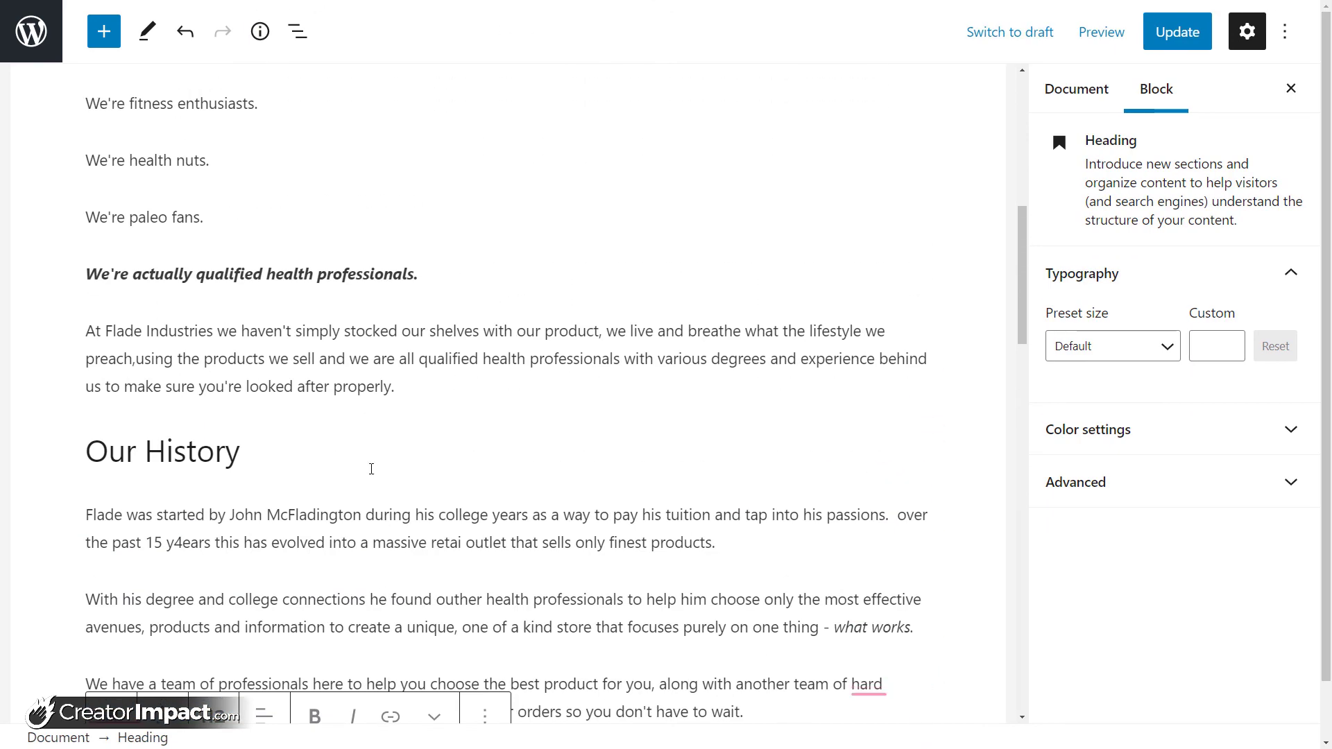
pyautogui.scroll(9, 371, 468)
pyautogui.scroll(-6, 371, 471)
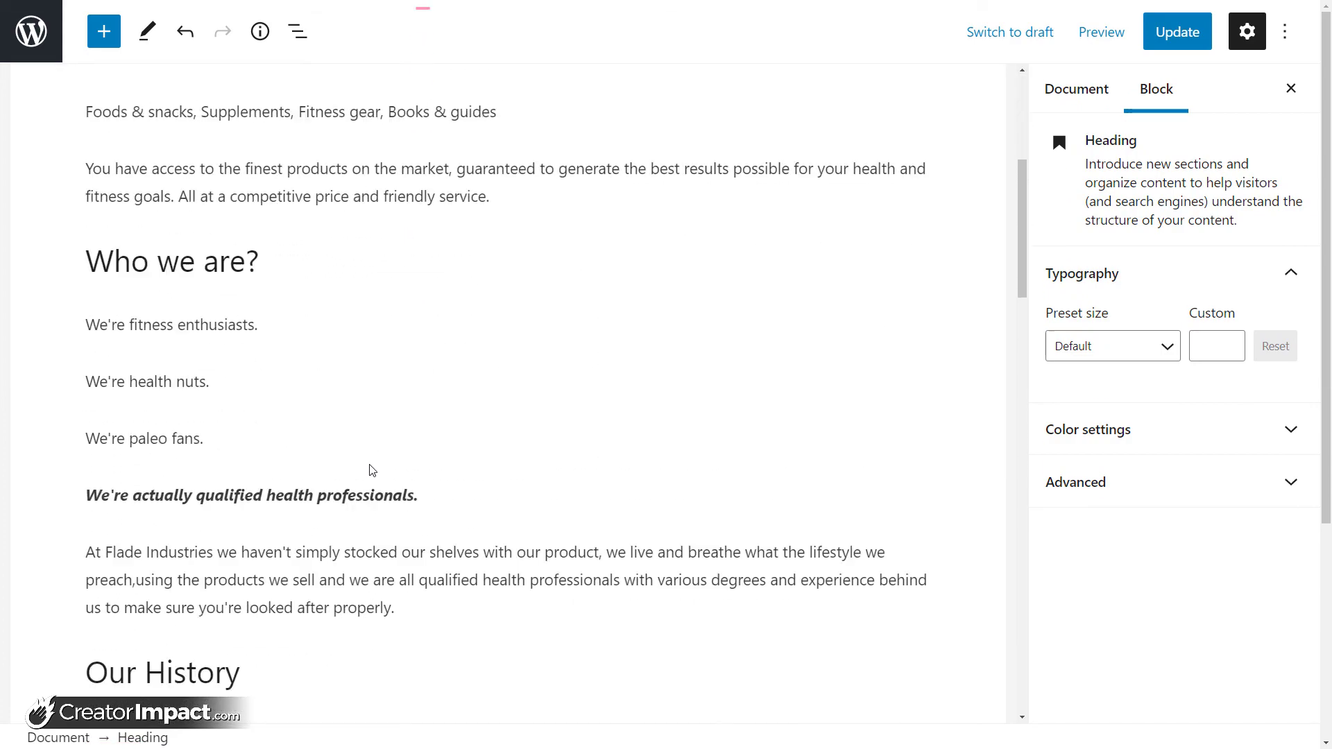
pyautogui.scroll(-8, 371, 470)
pyautogui.scroll(7, 369, 461)
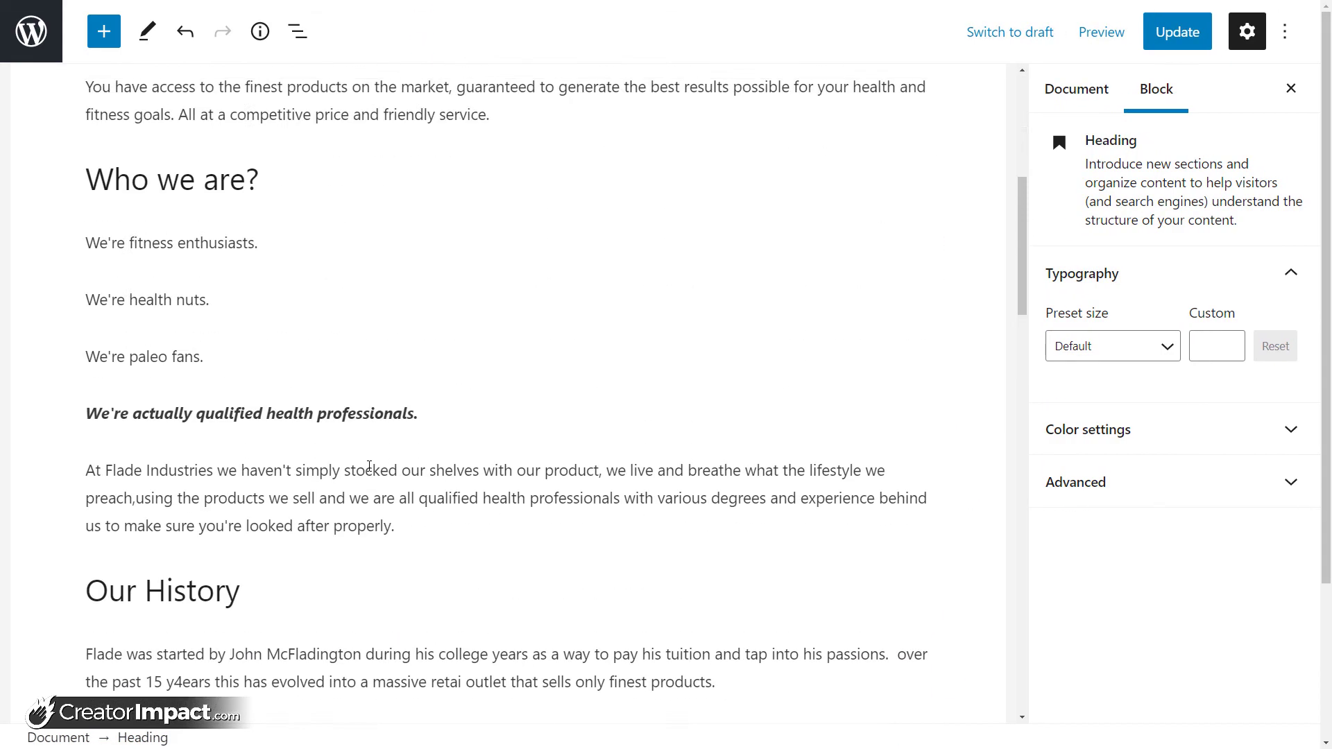
pyautogui.scroll(7, 369, 465)
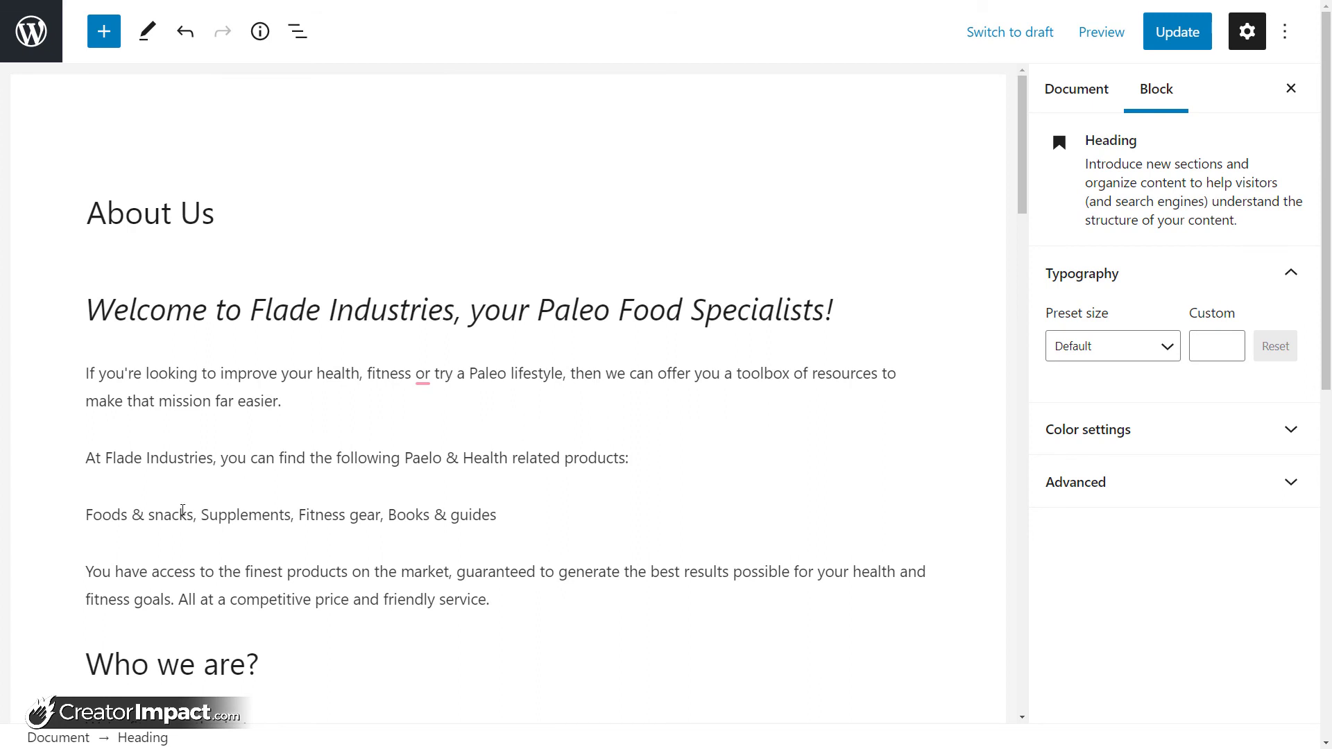
pyautogui.moveTo(126, 518); pyautogui.dragTo(485, 520)
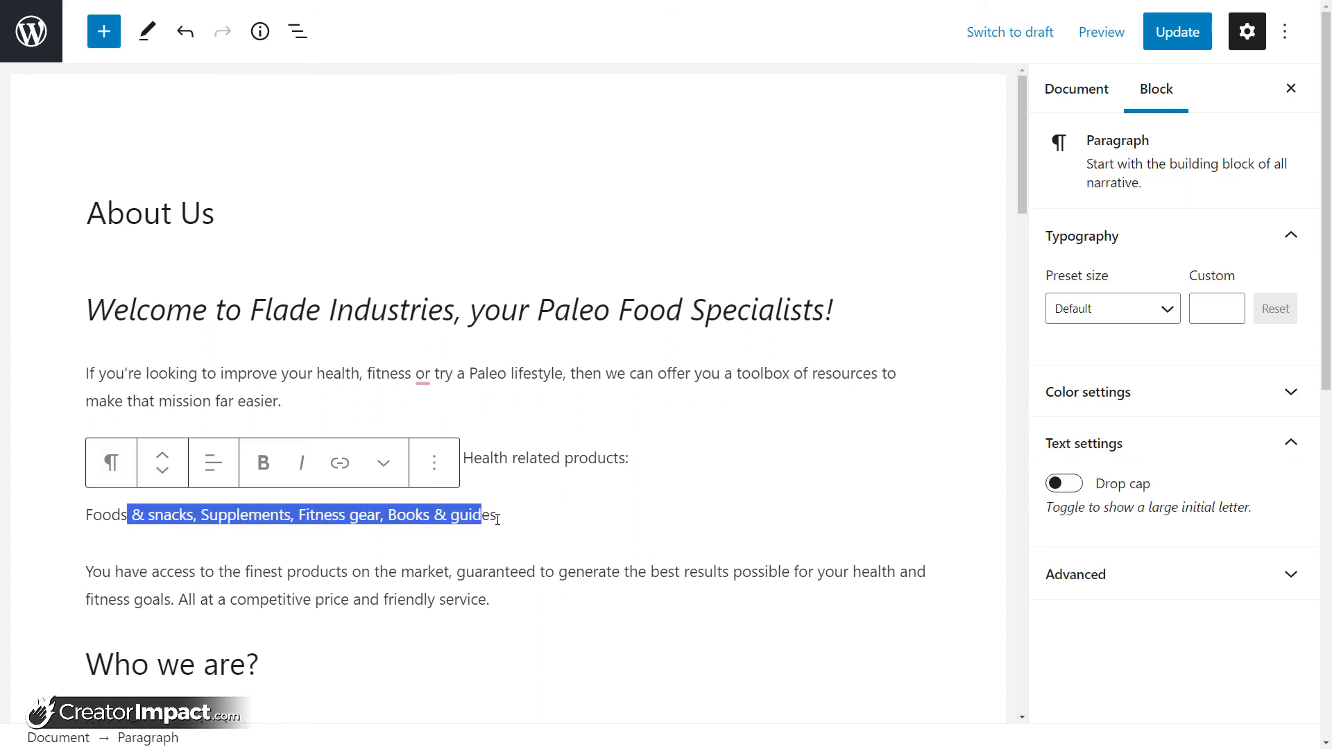
pyautogui.click(498, 519)
pyautogui.write(', ')
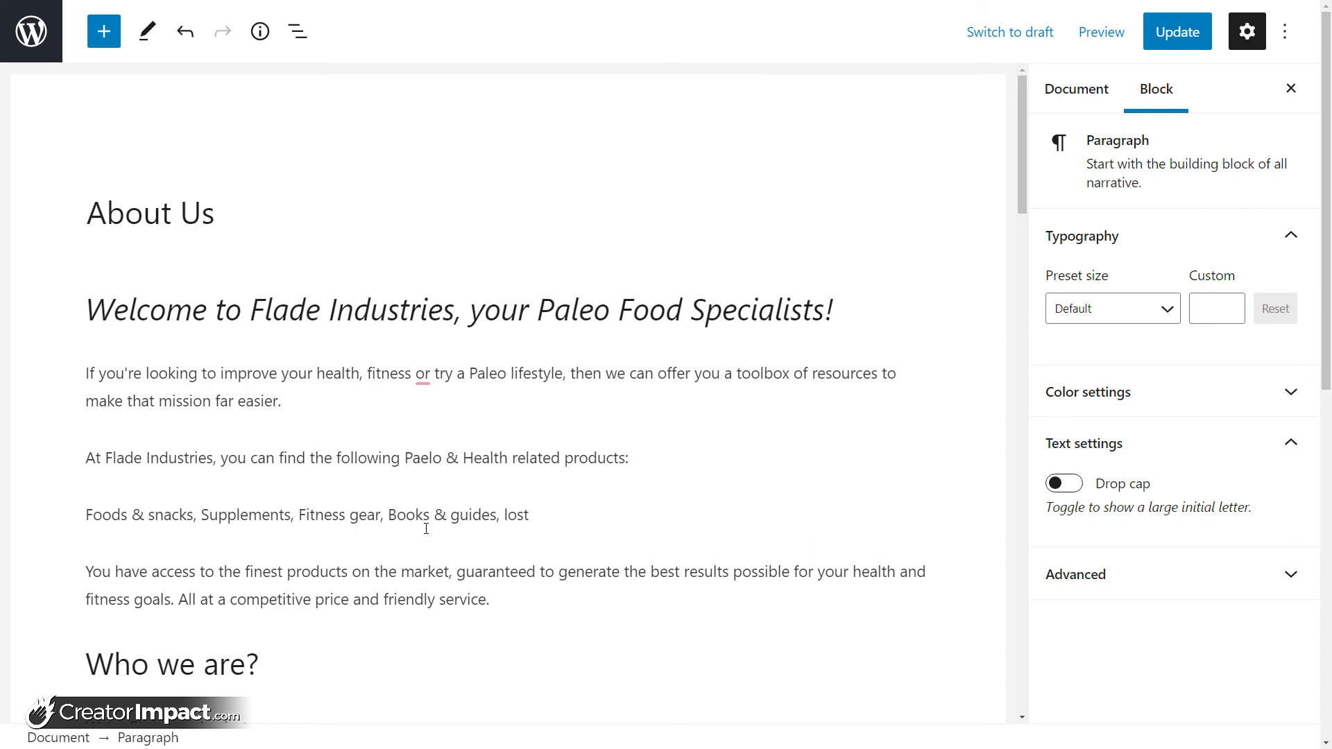
pyautogui.write('lots more!')
pyautogui.write('L')
pyautogui.click(575, 512)
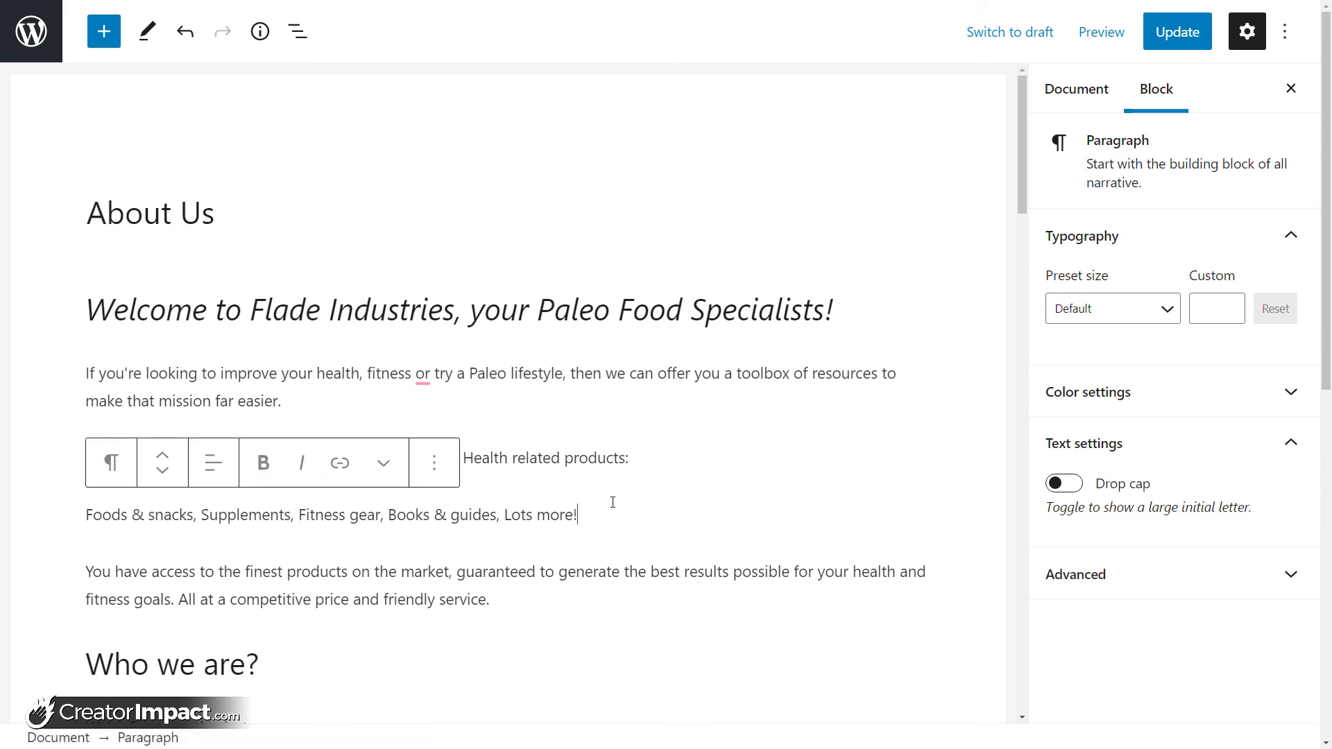
pyautogui.click(119, 465)
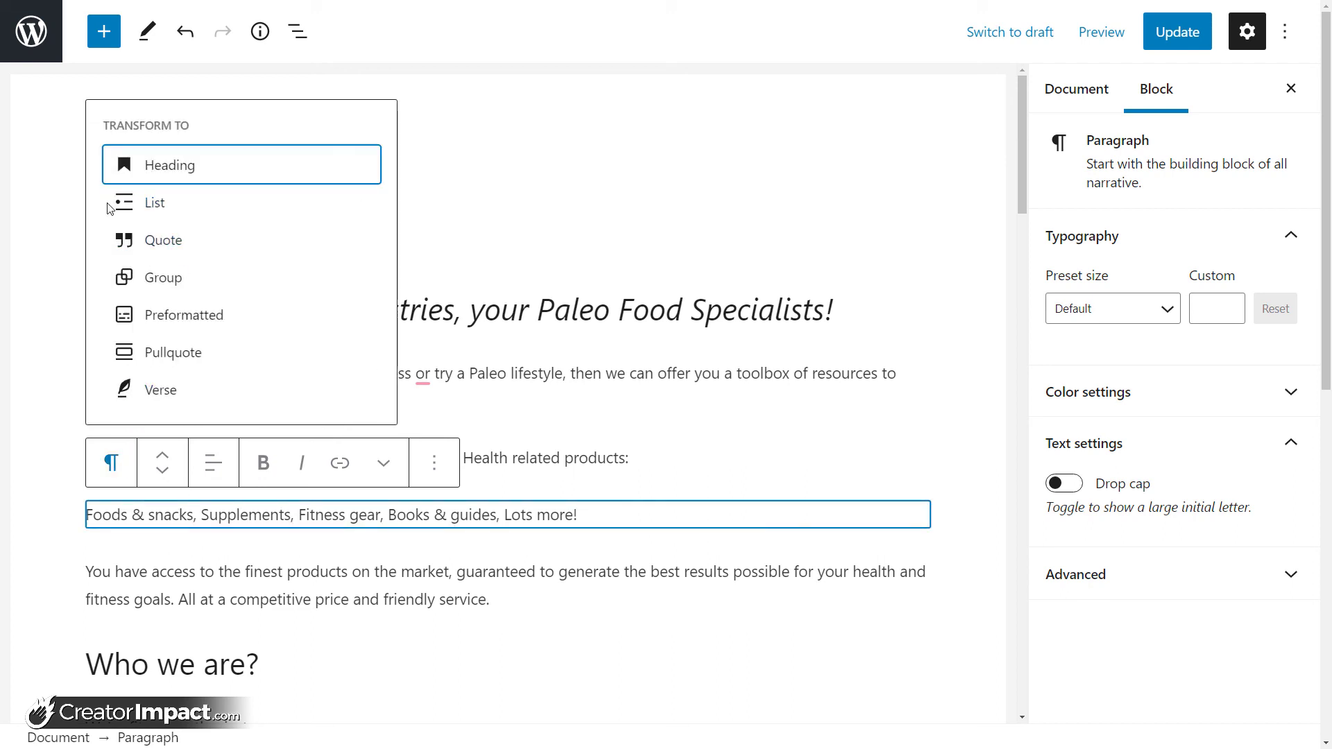
pyautogui.click(148, 208)
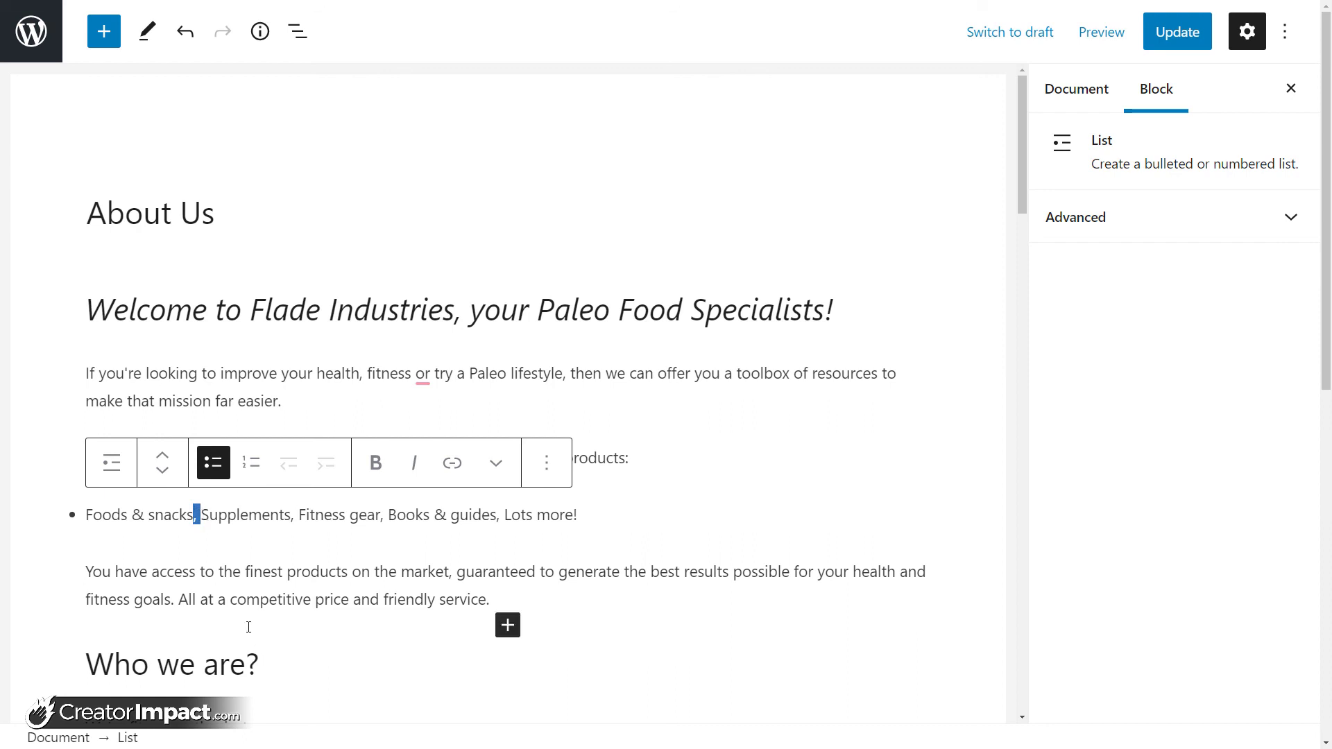
pyautogui.press('Return')
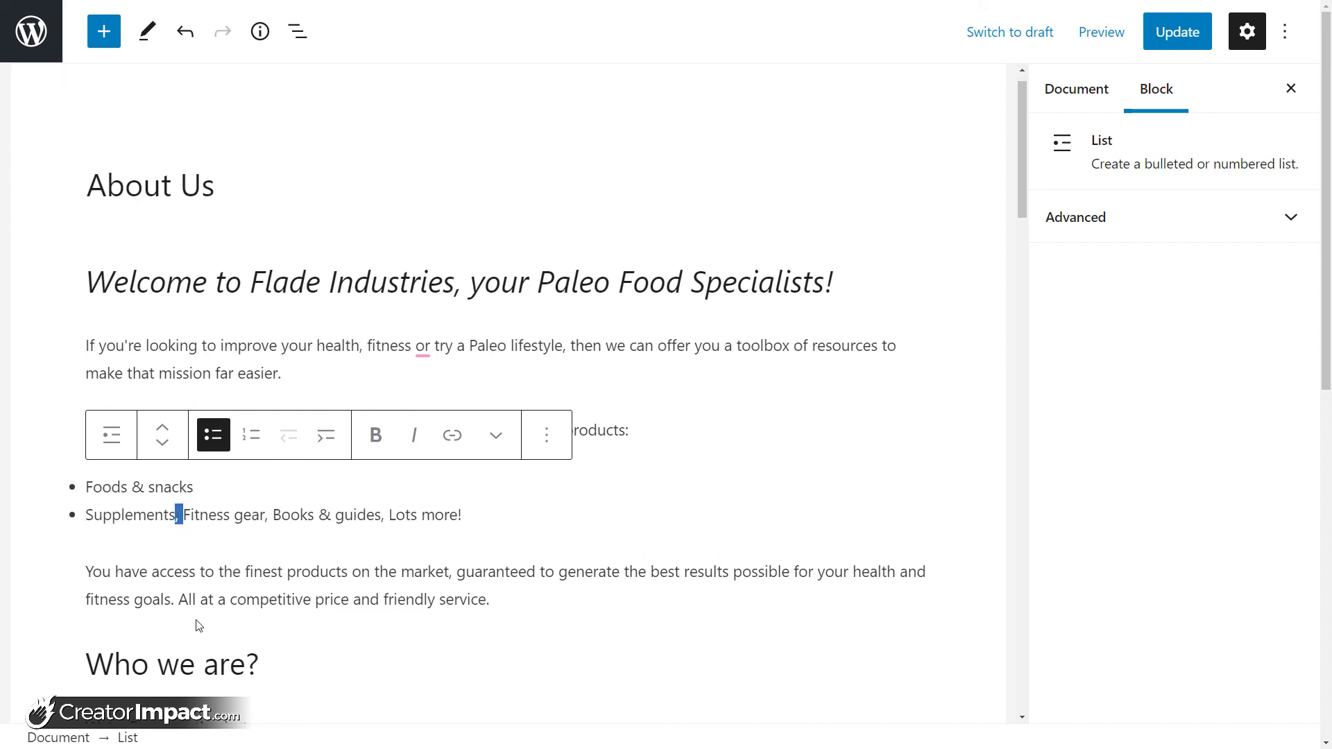
pyautogui.press('Return')
pyautogui.press('Return')
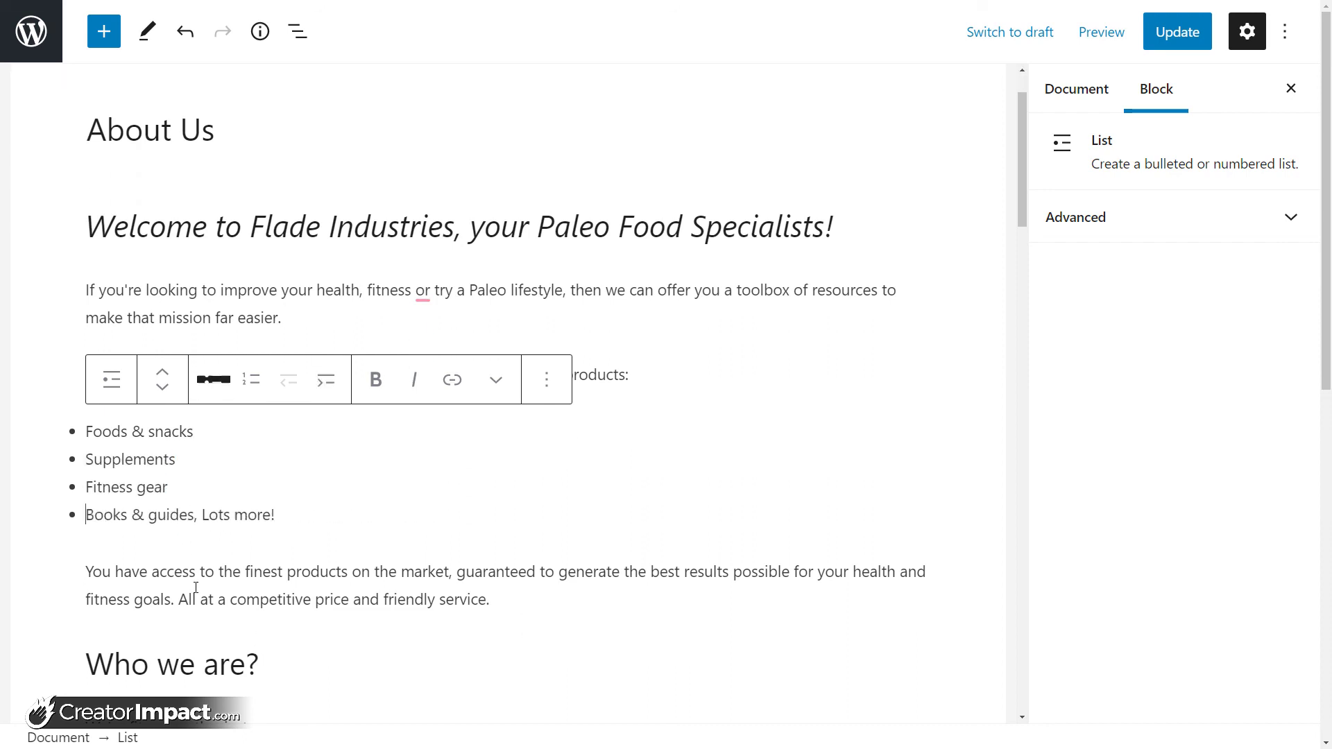
pyautogui.press('BackSpace')
pyautogui.press('BackSpace')
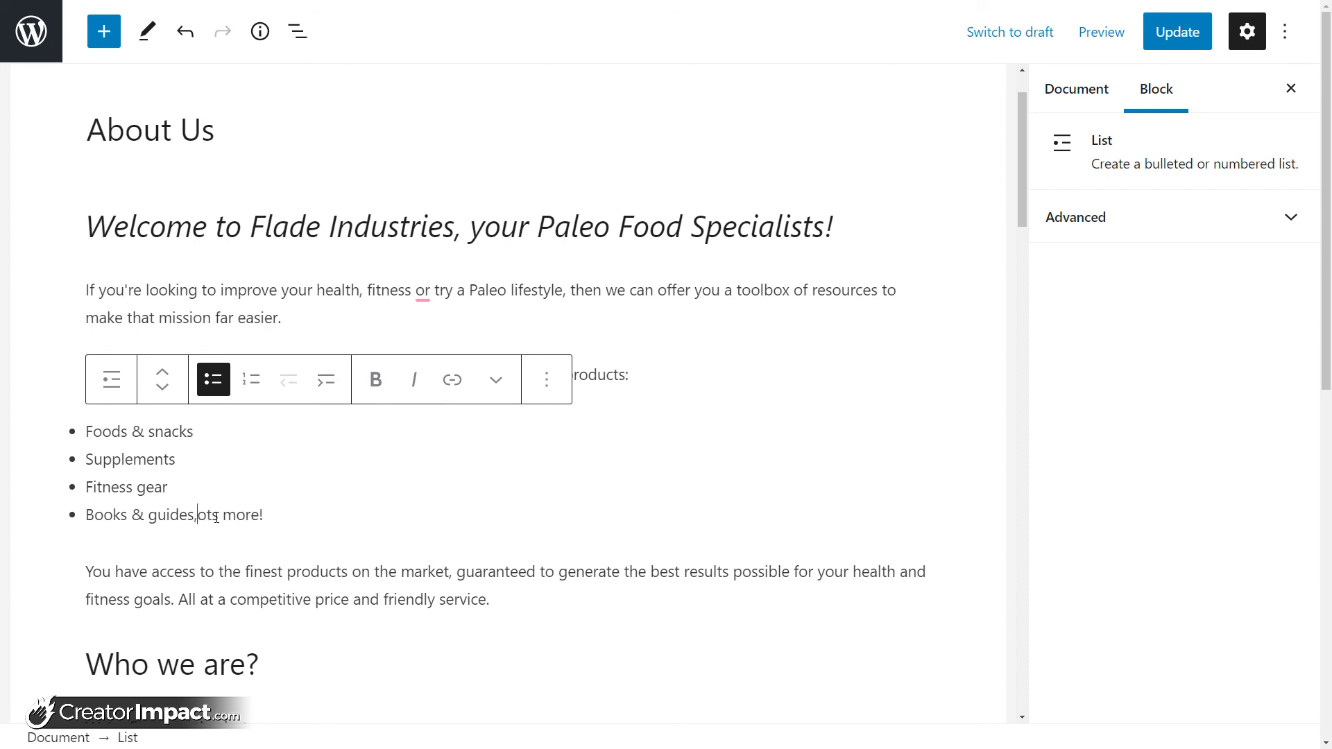
pyautogui.press('BackSpace')
pyautogui.write('L')
pyautogui.press('Left')
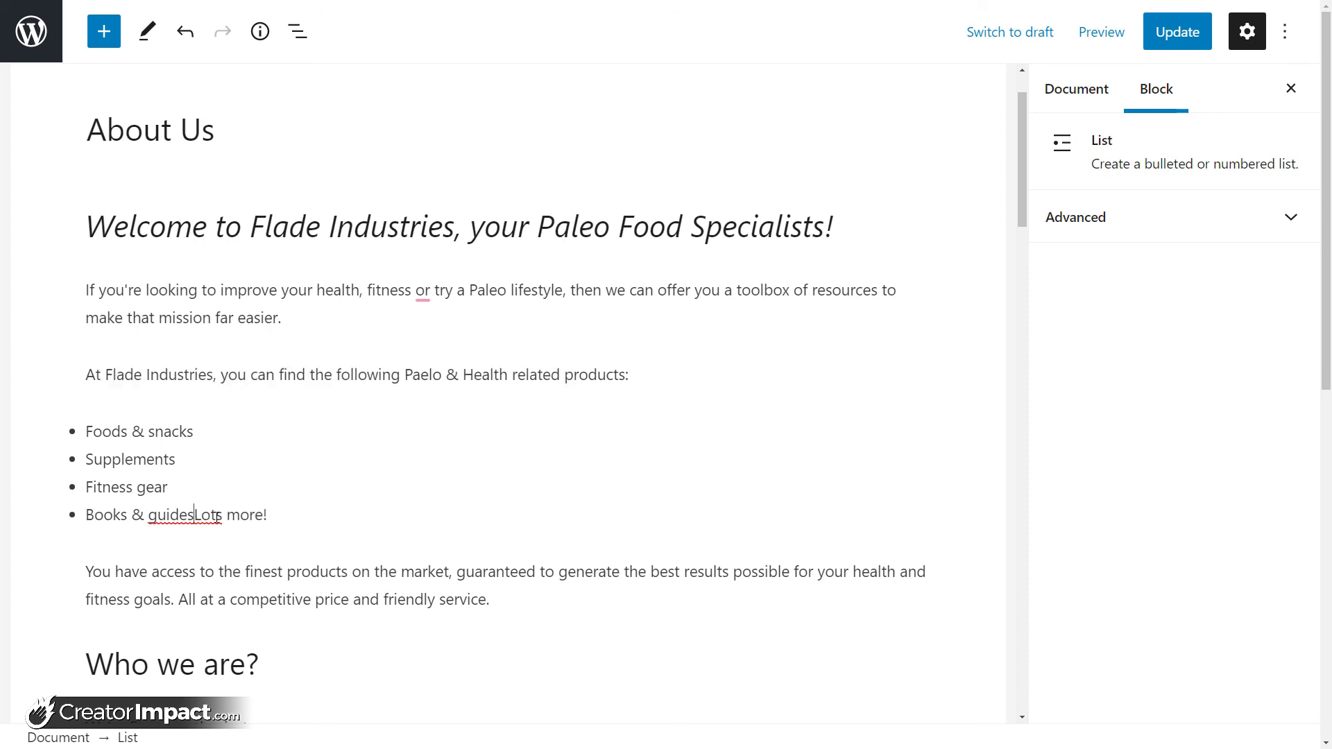
pyautogui.press('Return')
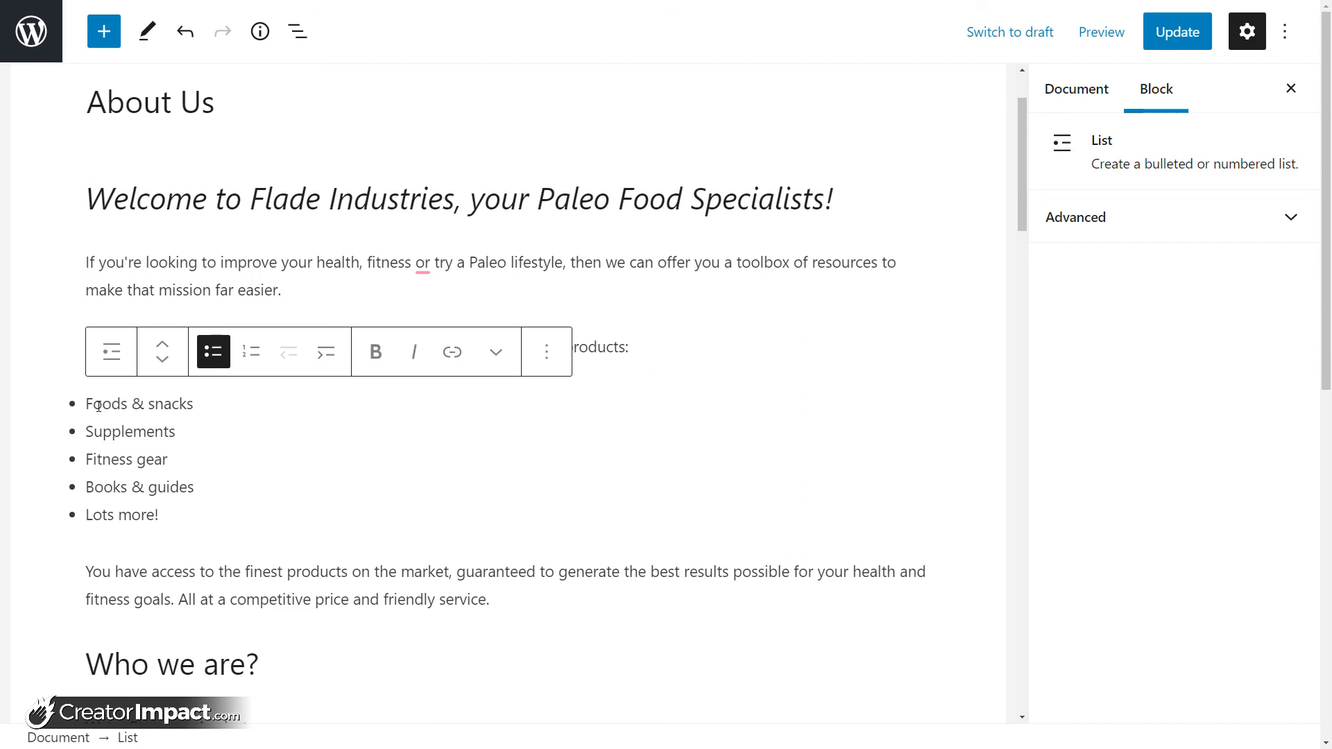
pyautogui.click(415, 271)
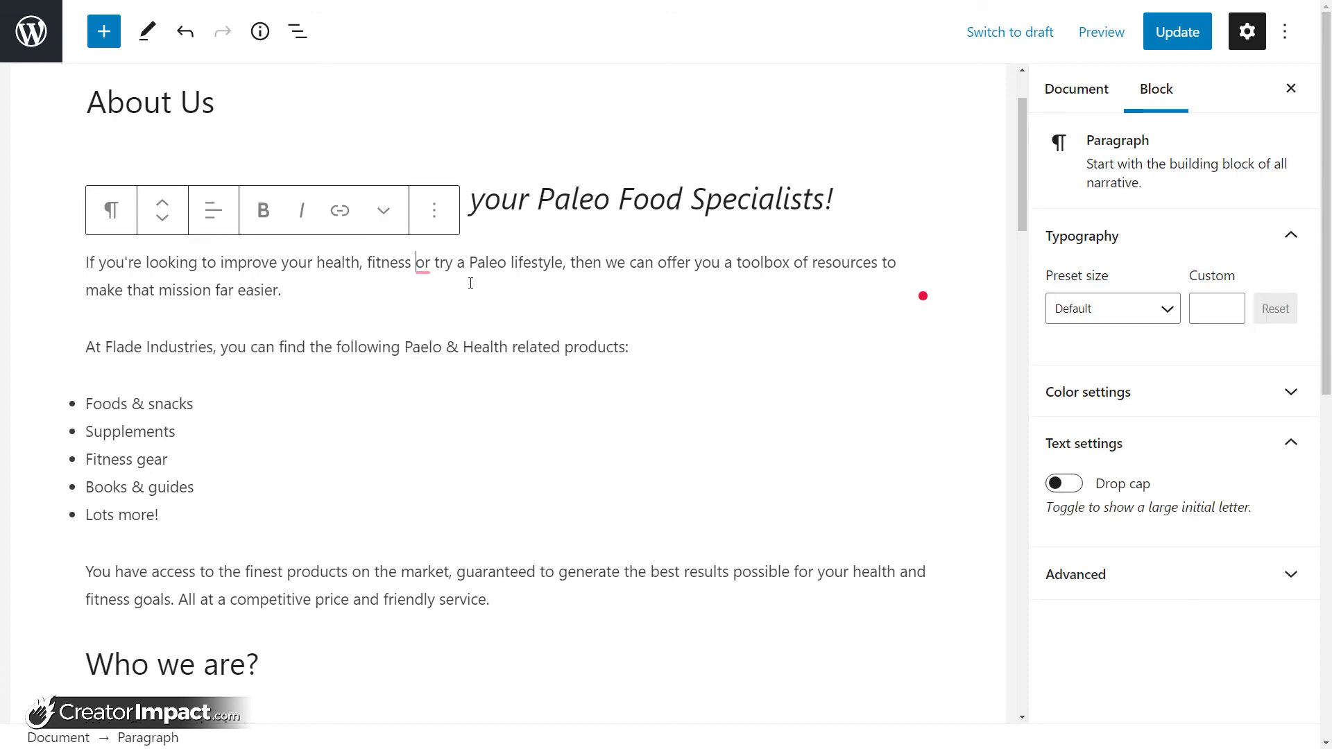
pyautogui.tripleClick(684, 199)
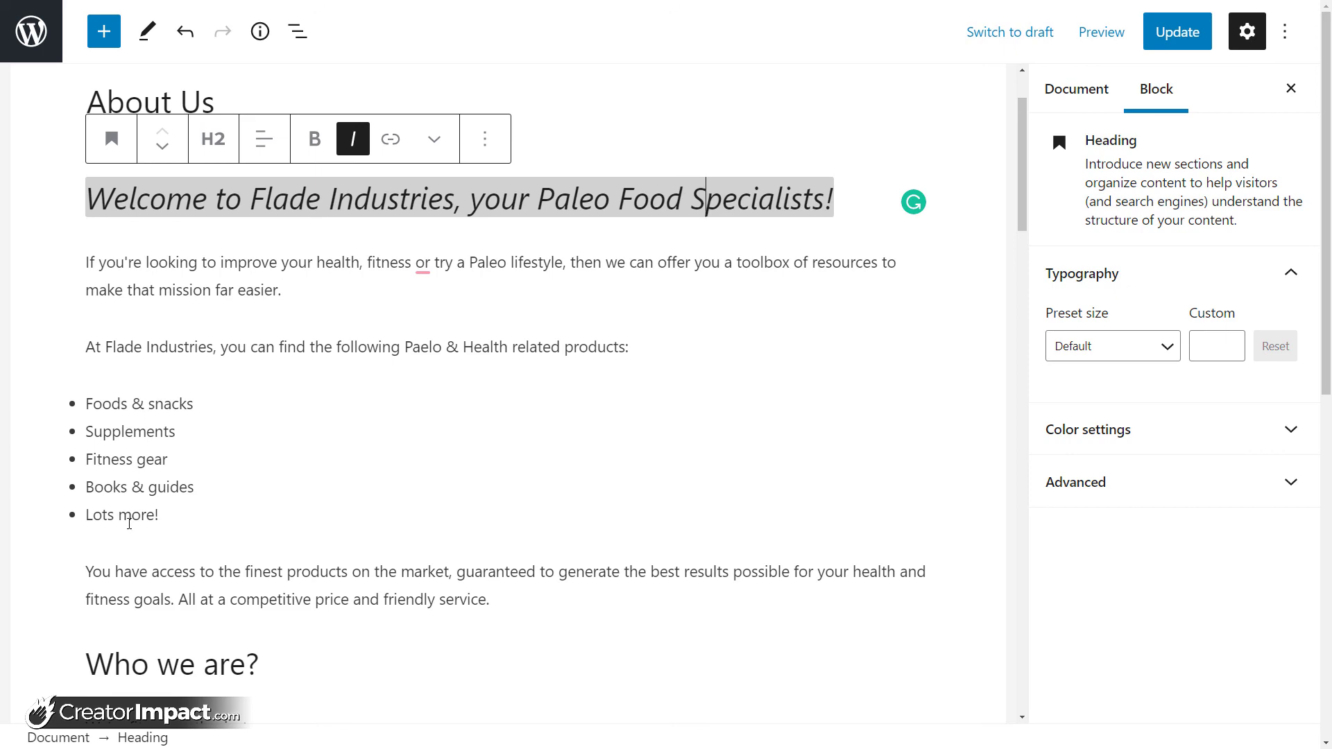
# Step: Fix 'y4ears' to 'years' and hyphenate 'hard-working' in the Our History text
pyautogui.scroll(-4, 129, 524)
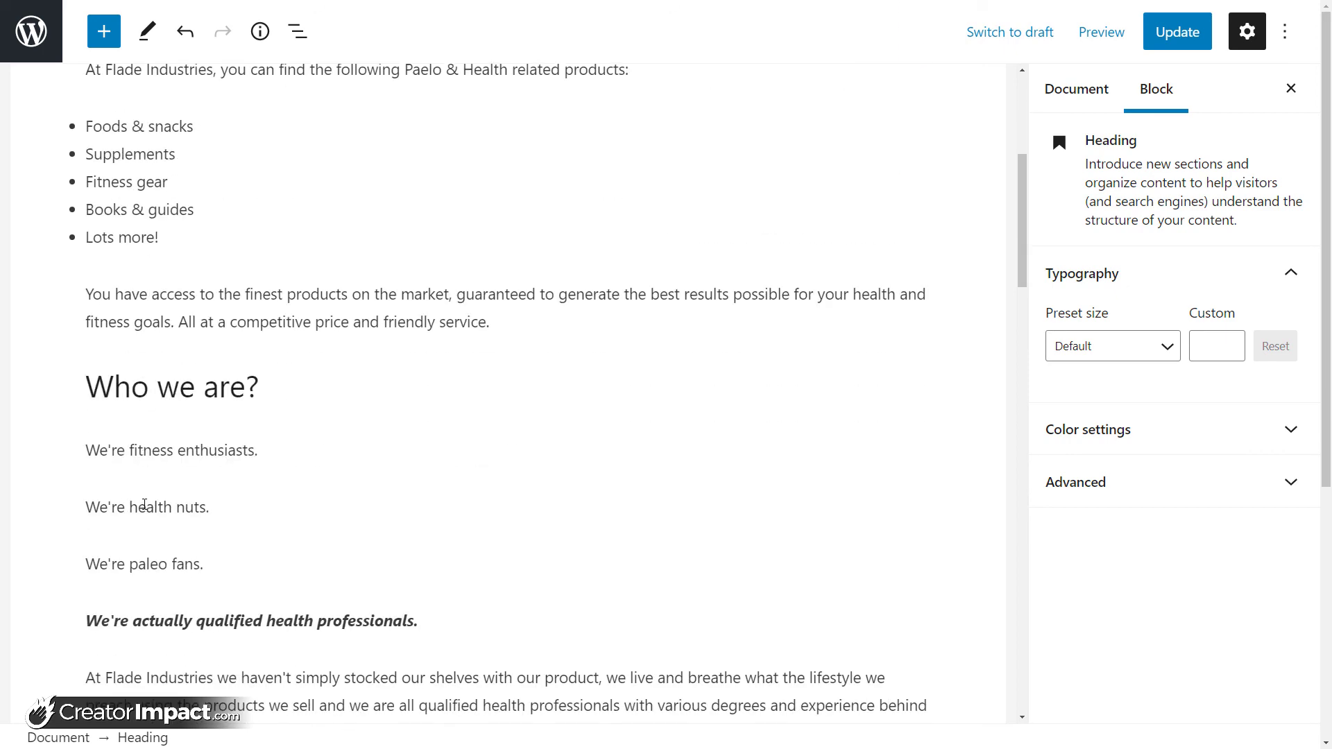
pyautogui.scroll(-2, 148, 579)
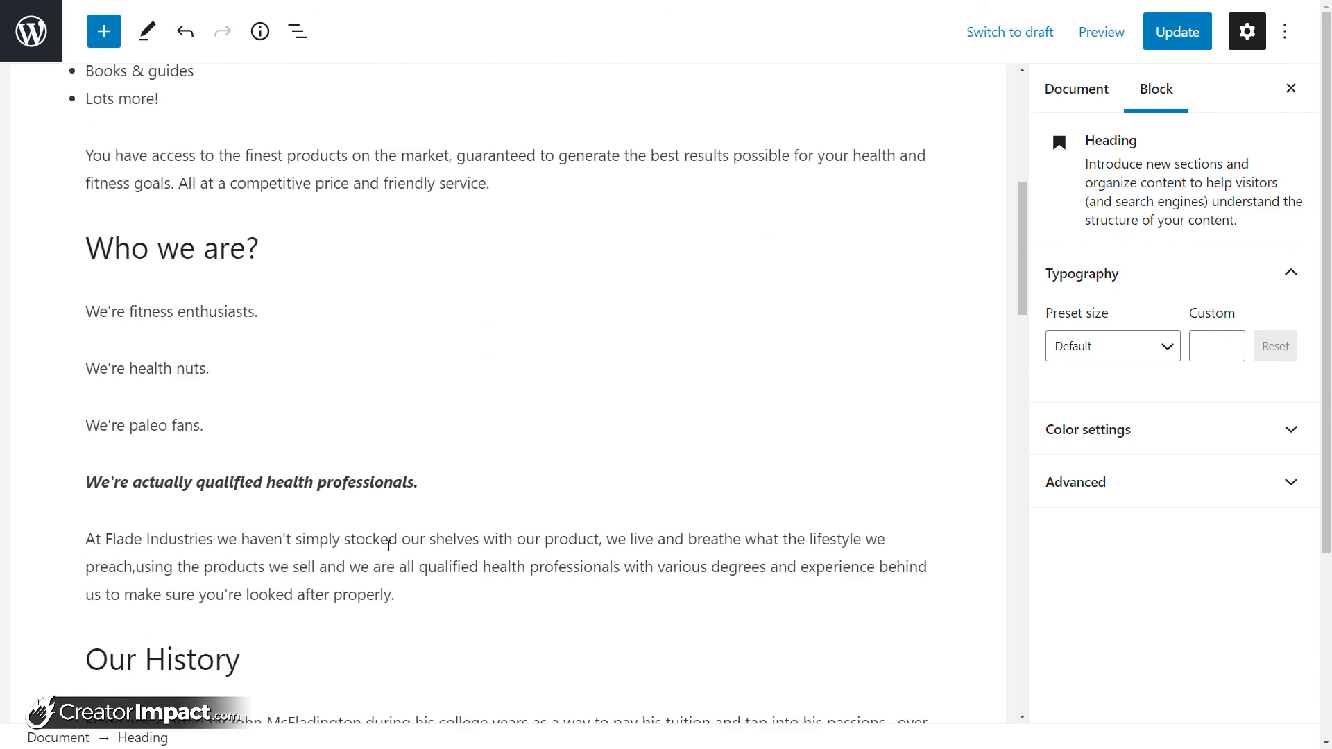
pyautogui.scroll(-6, 389, 546)
pyautogui.click(183, 334)
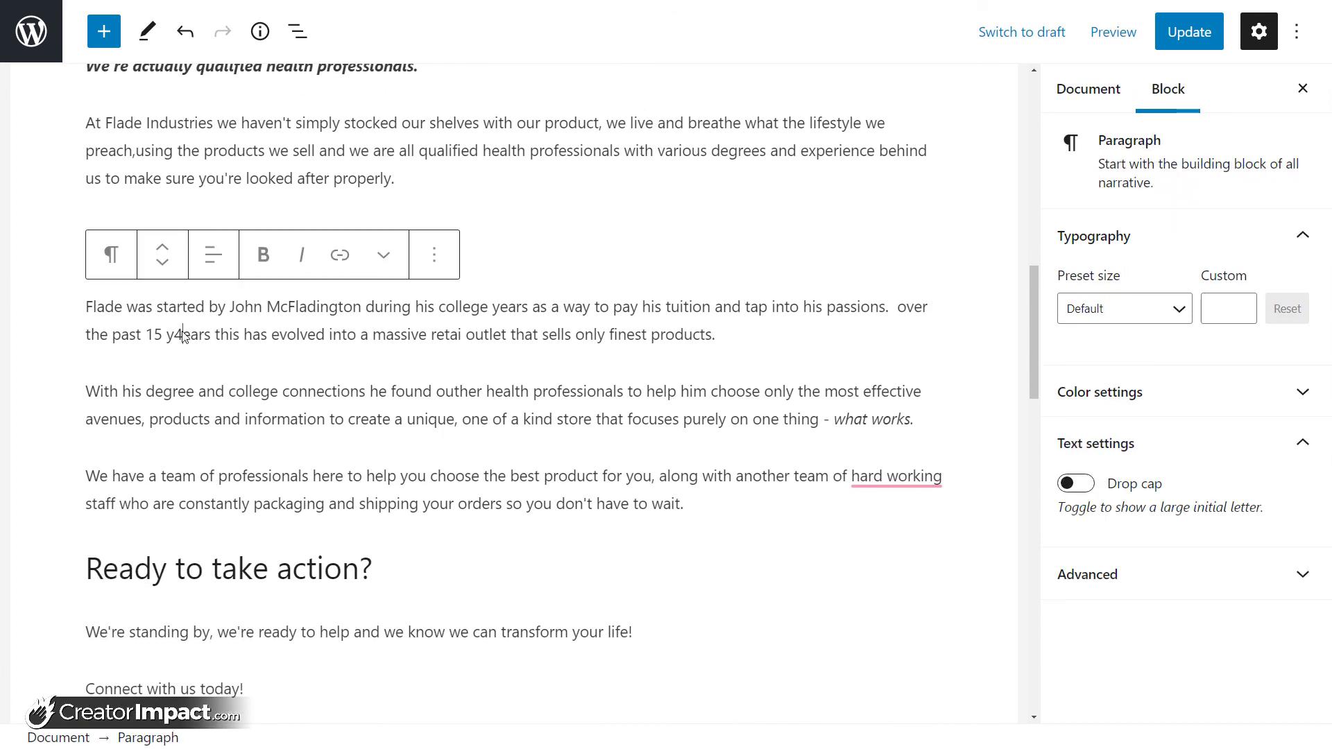
pyautogui.press('BackSpace')
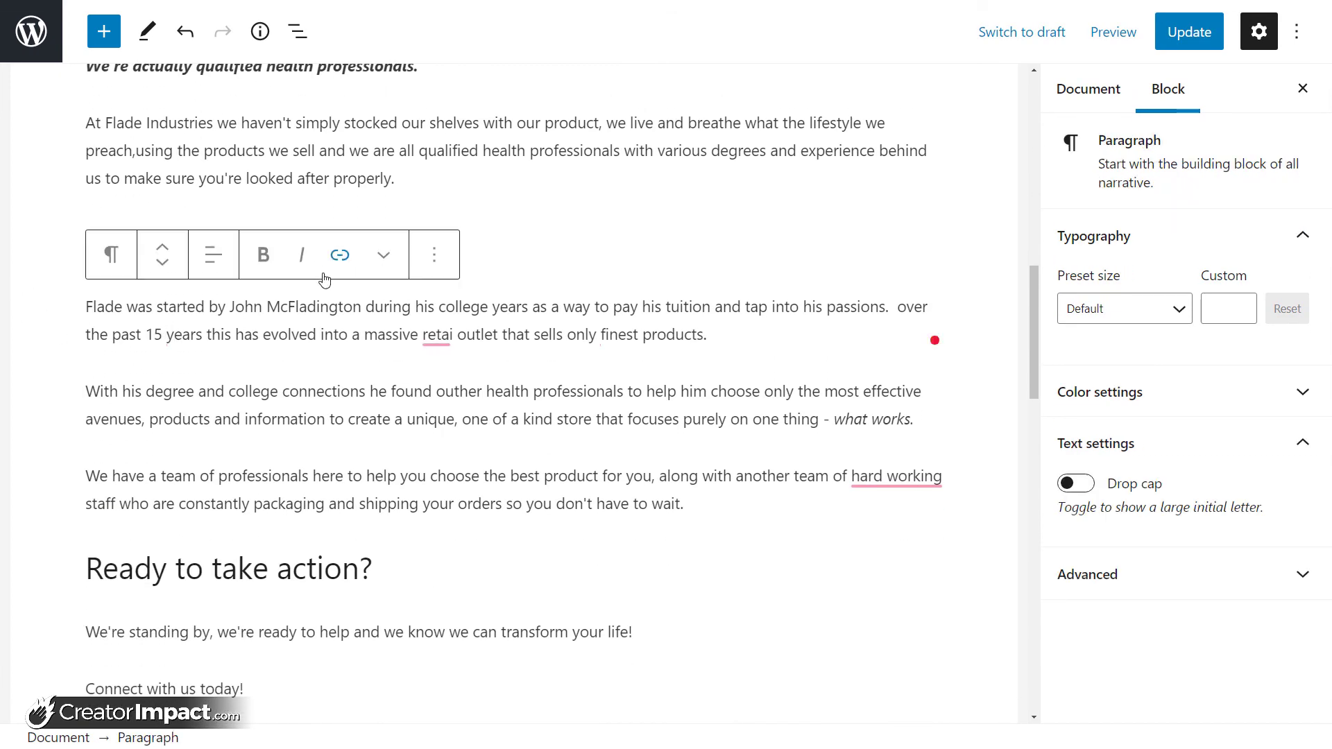
pyautogui.click(886, 479)
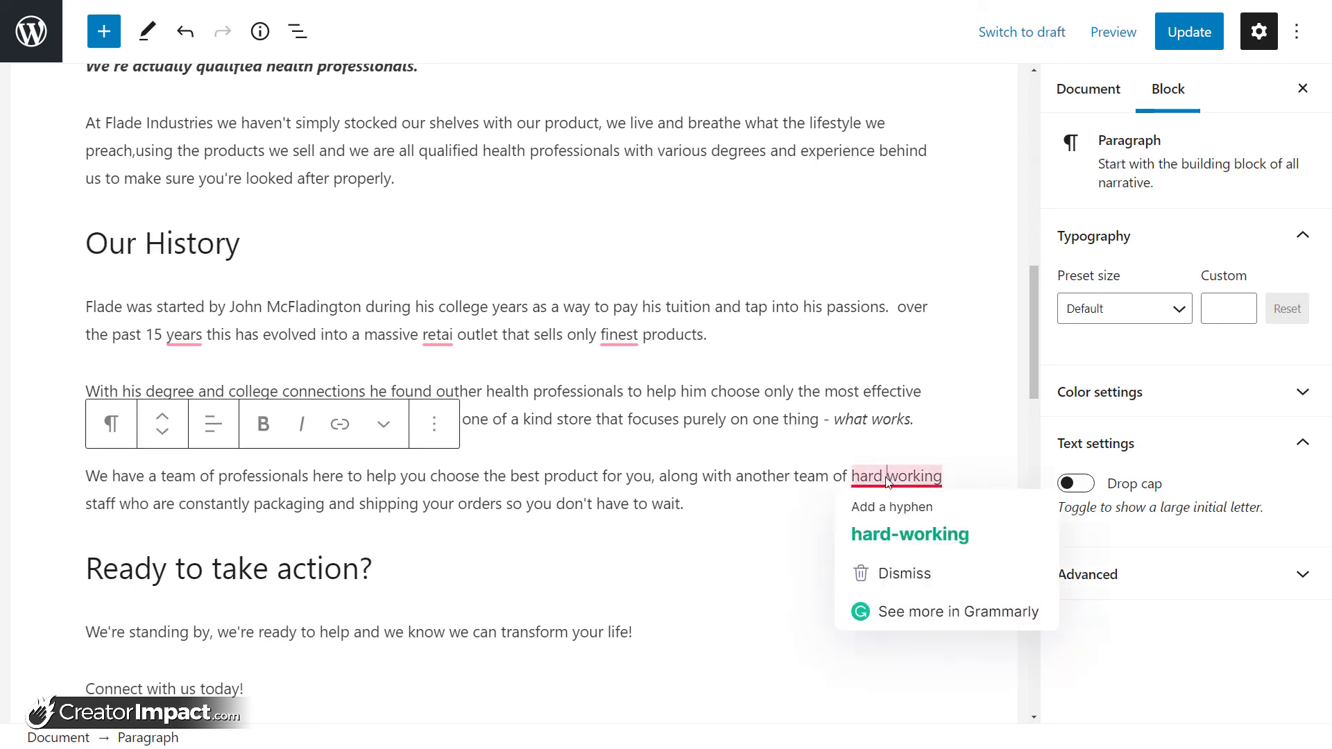
pyautogui.click(909, 534)
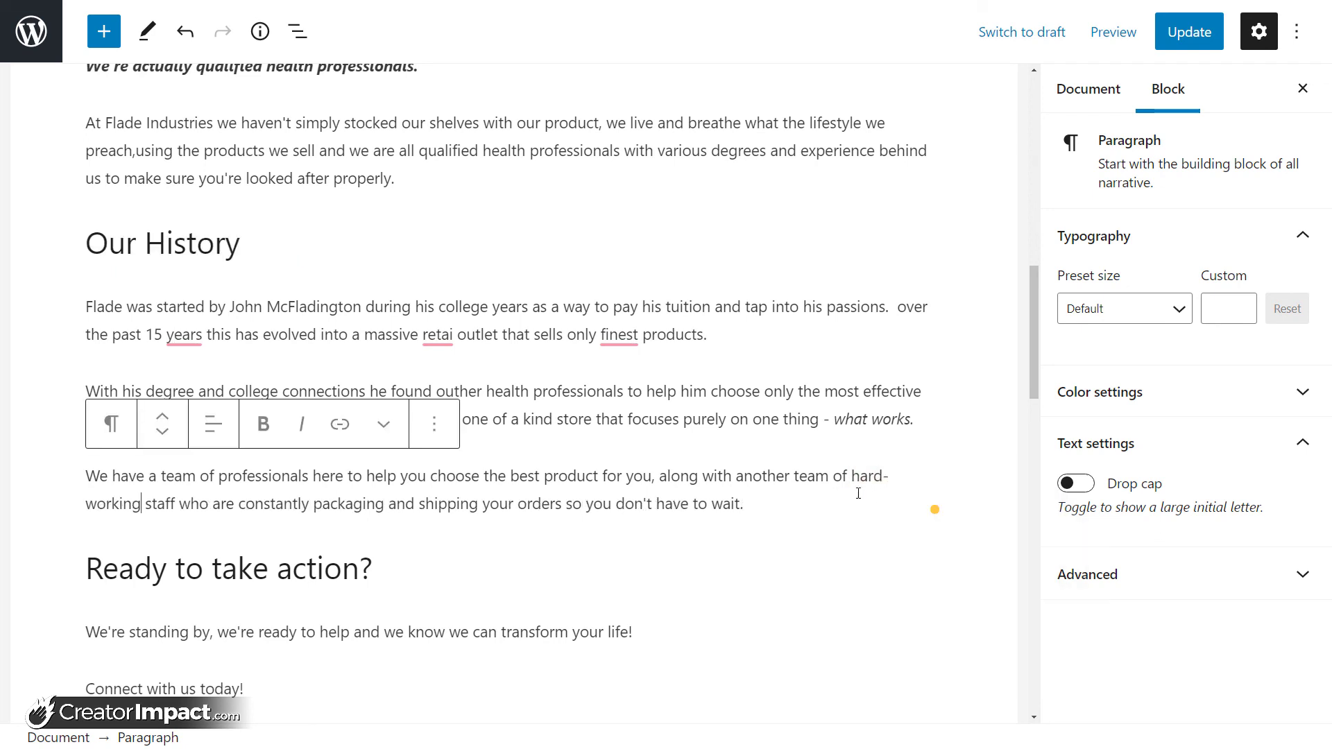
# Step: Correct 'retai' to 'retail', insert 'the' before 'finest', and add a comma after 'years'
pyautogui.click(437, 335)
pyautogui.click(448, 371)
pyautogui.click(626, 336)
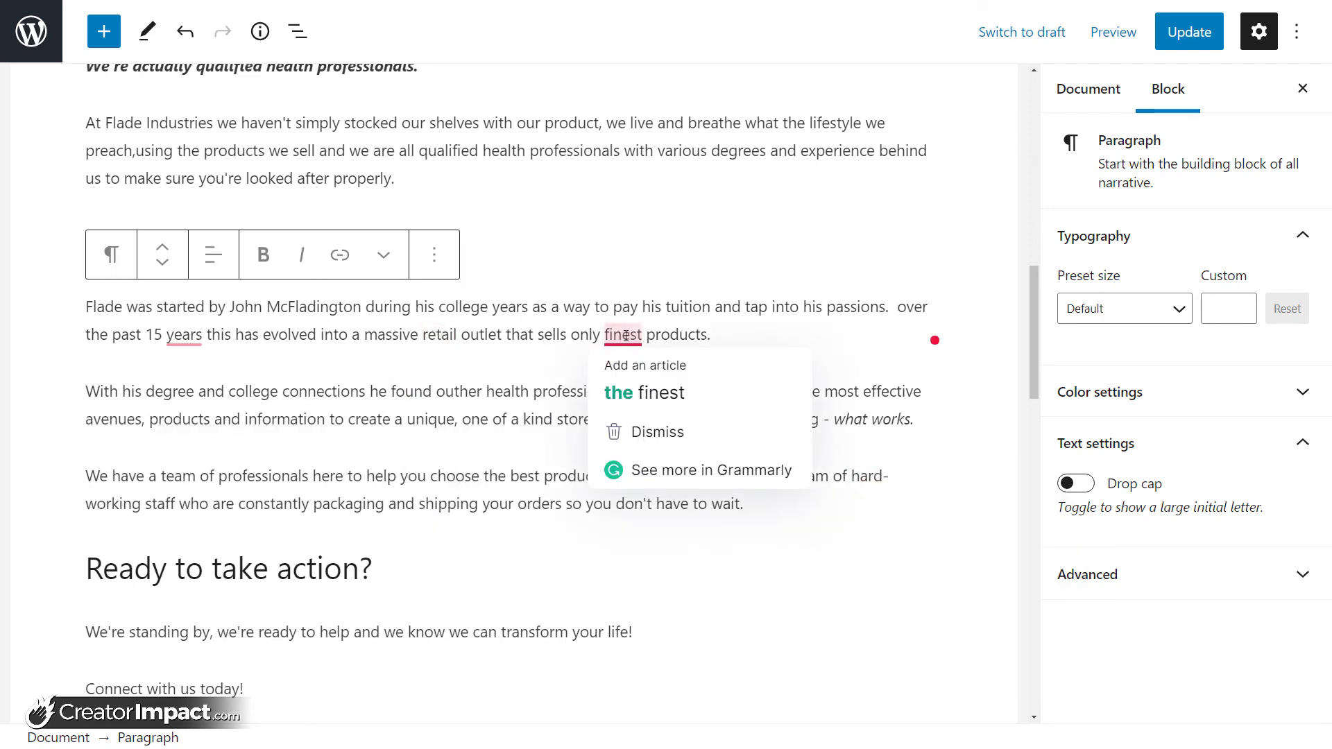
pyautogui.click(640, 394)
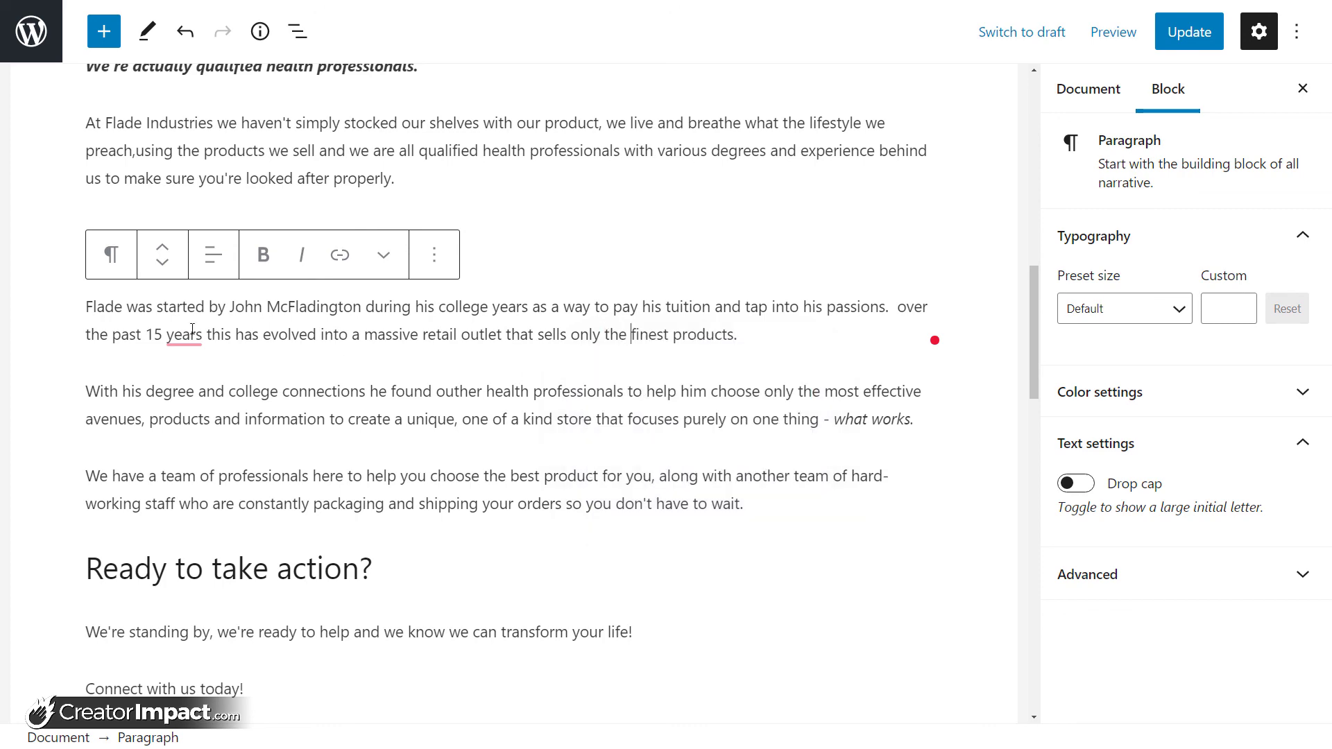
pyautogui.click(184, 335)
pyautogui.click(189, 390)
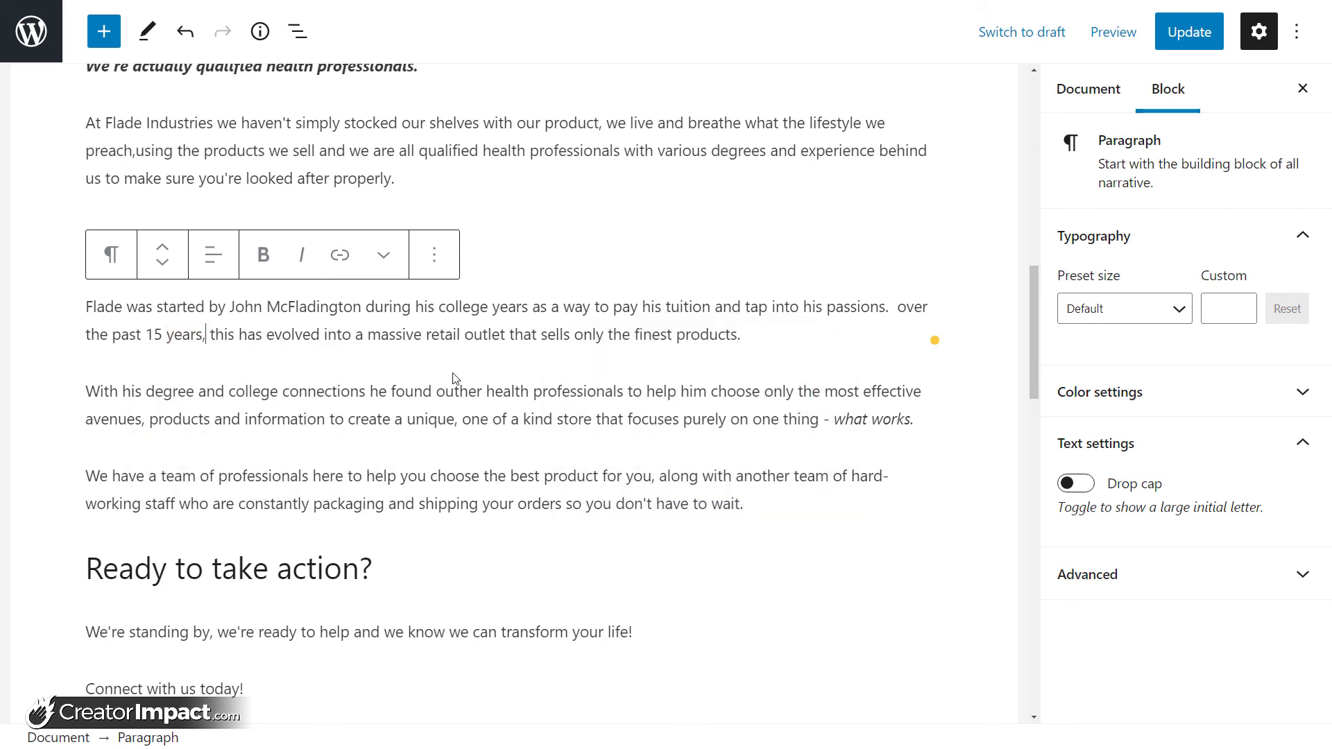
pyautogui.scroll(-3, 407, 347)
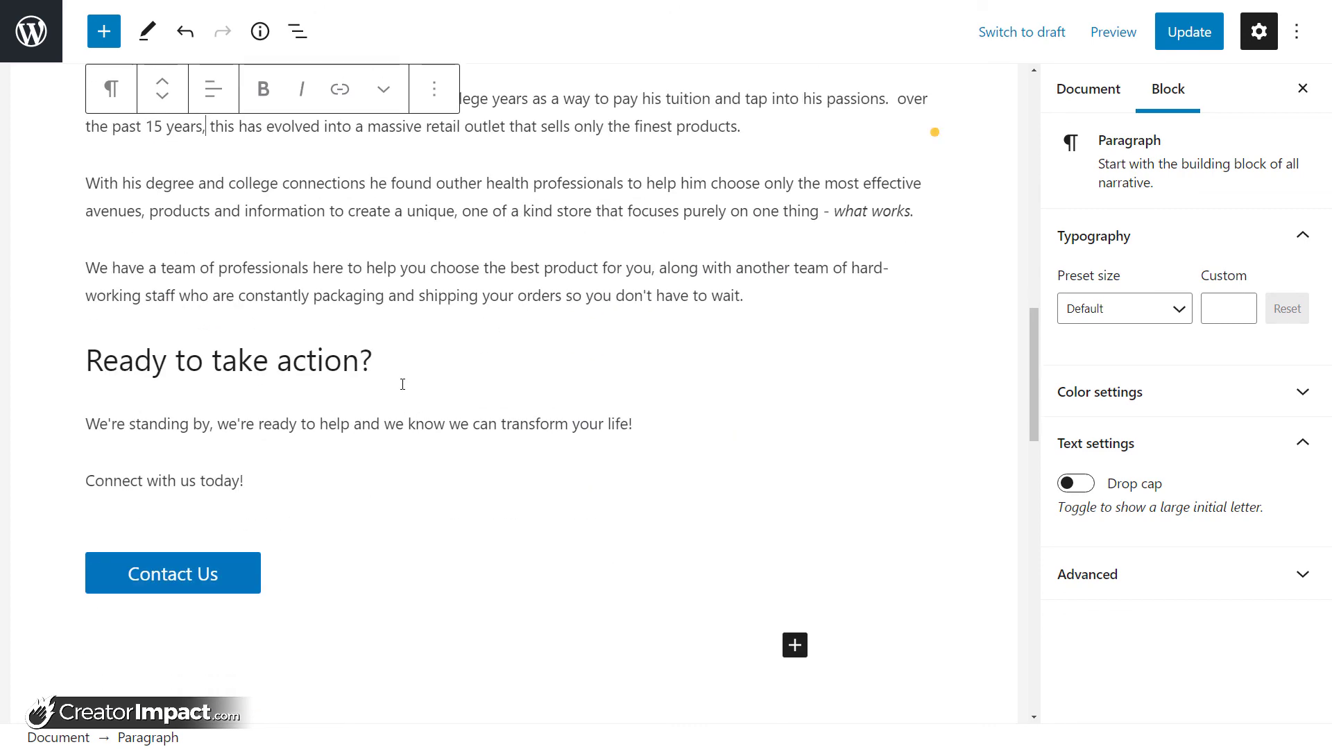
pyautogui.scroll(15, 351, 420)
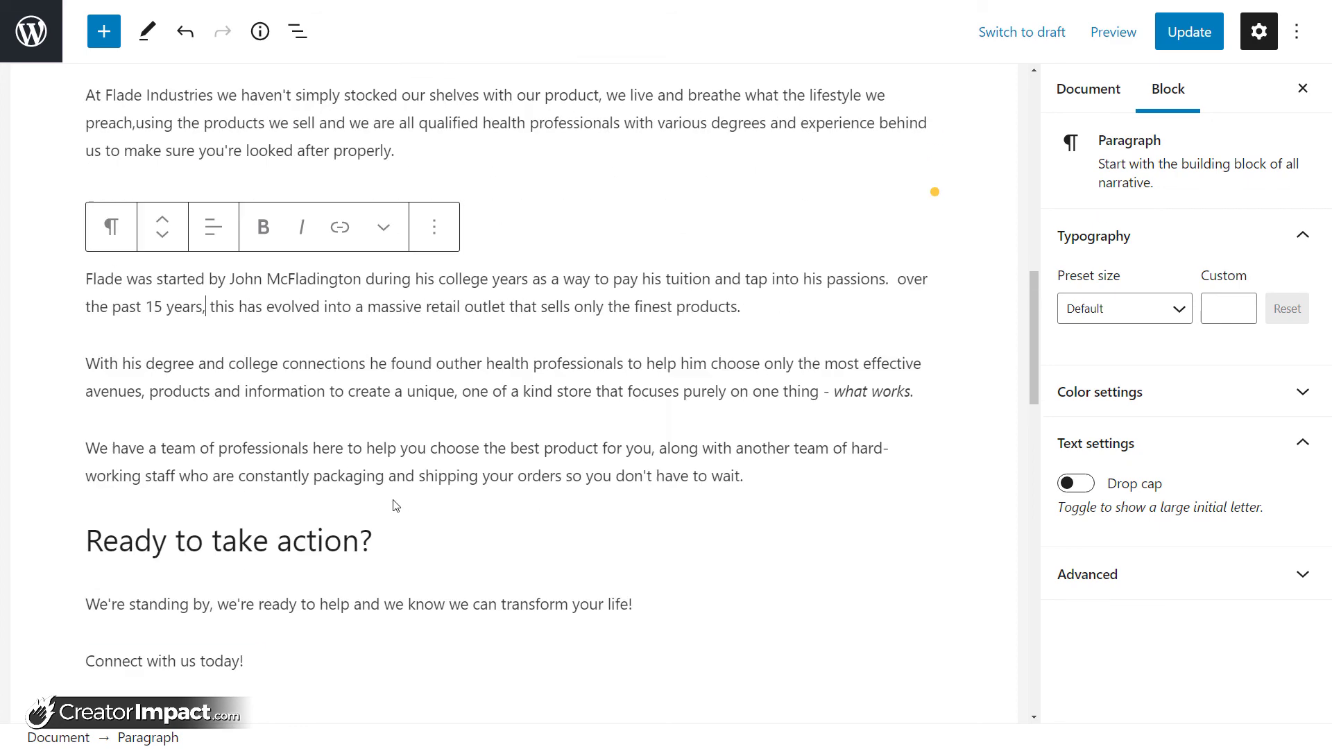
pyautogui.scroll(1, 396, 457)
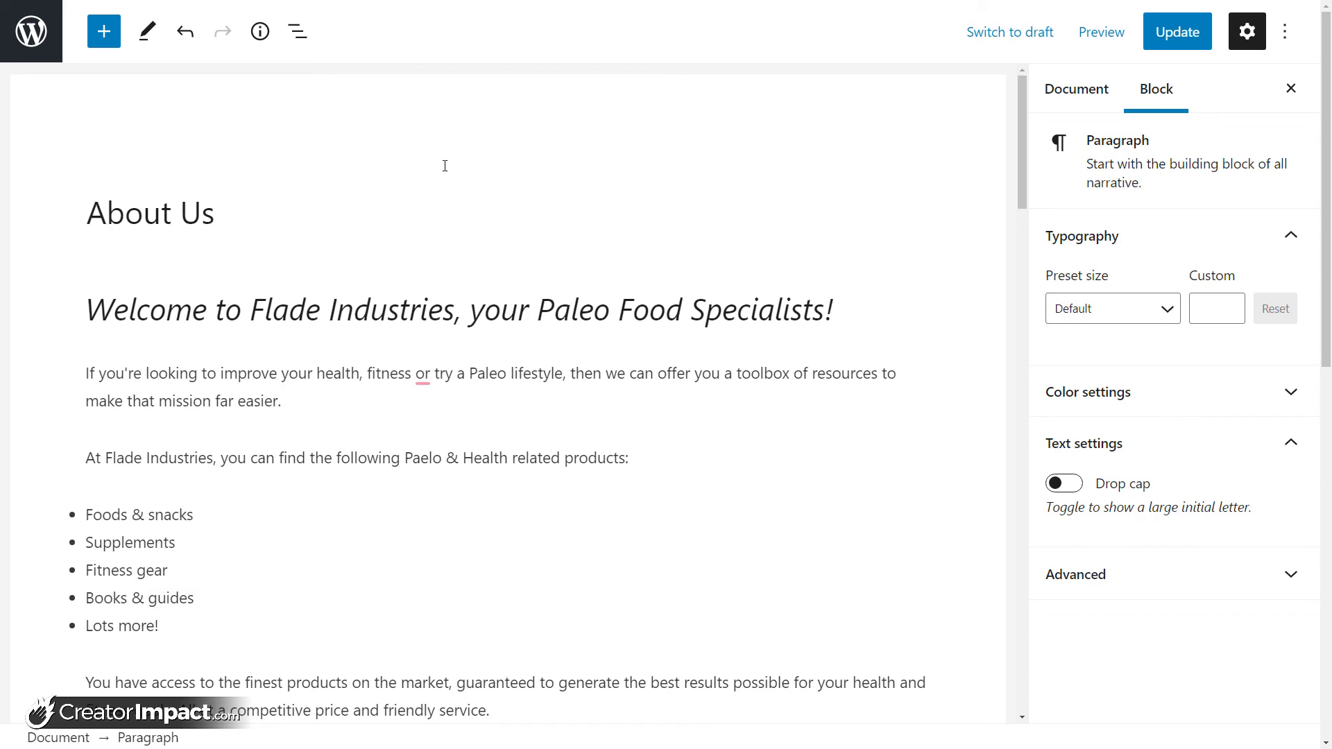
pyautogui.click(528, 318)
# Step: Open Pexels in a new browser tab and search for 'health food' photos
pyautogui.press('F11')
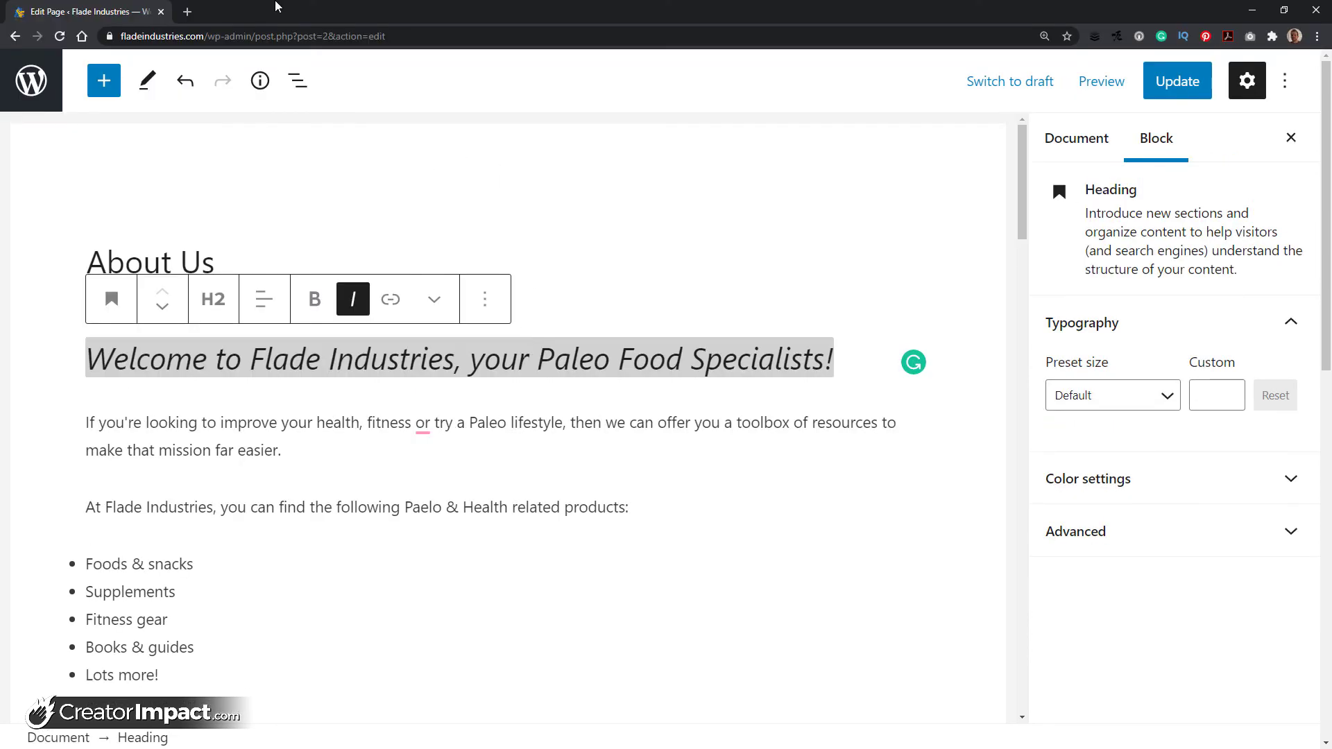
pyautogui.click(187, 11)
pyautogui.write('p')
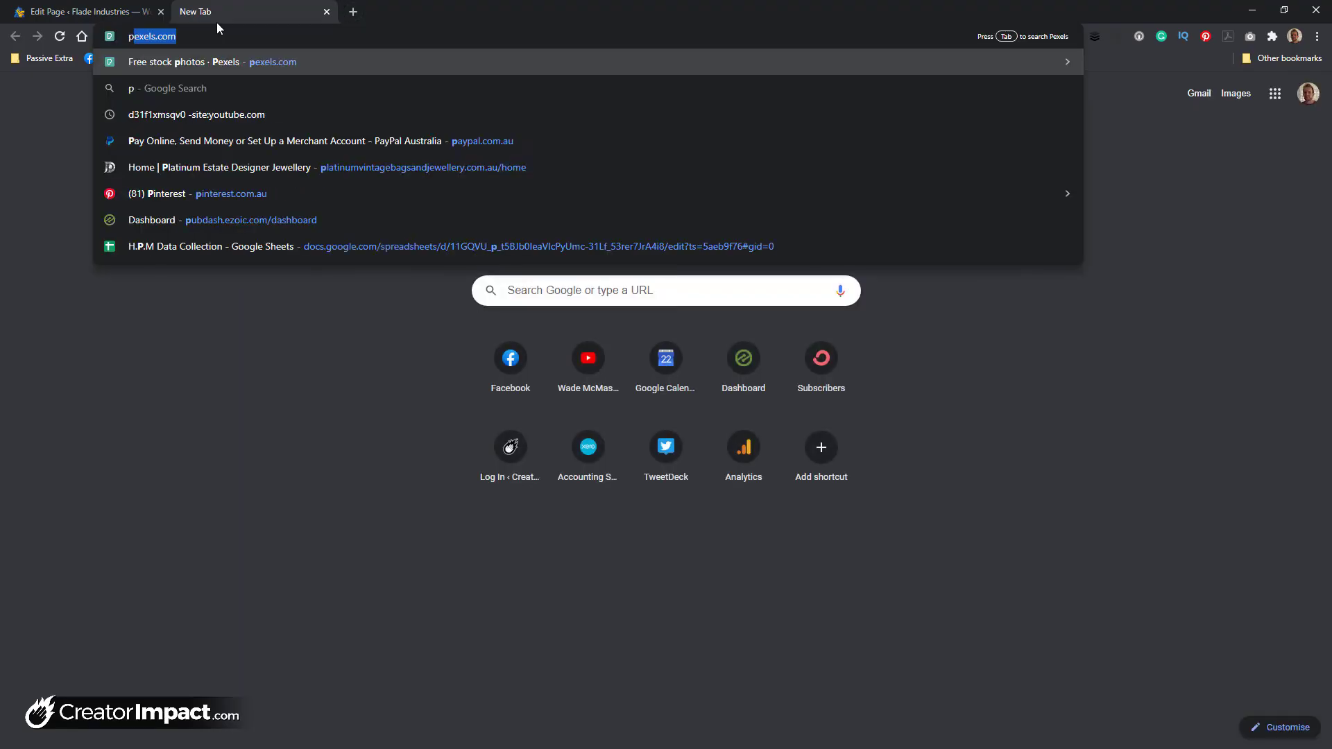
pyautogui.write('exels')
pyautogui.press('Return')
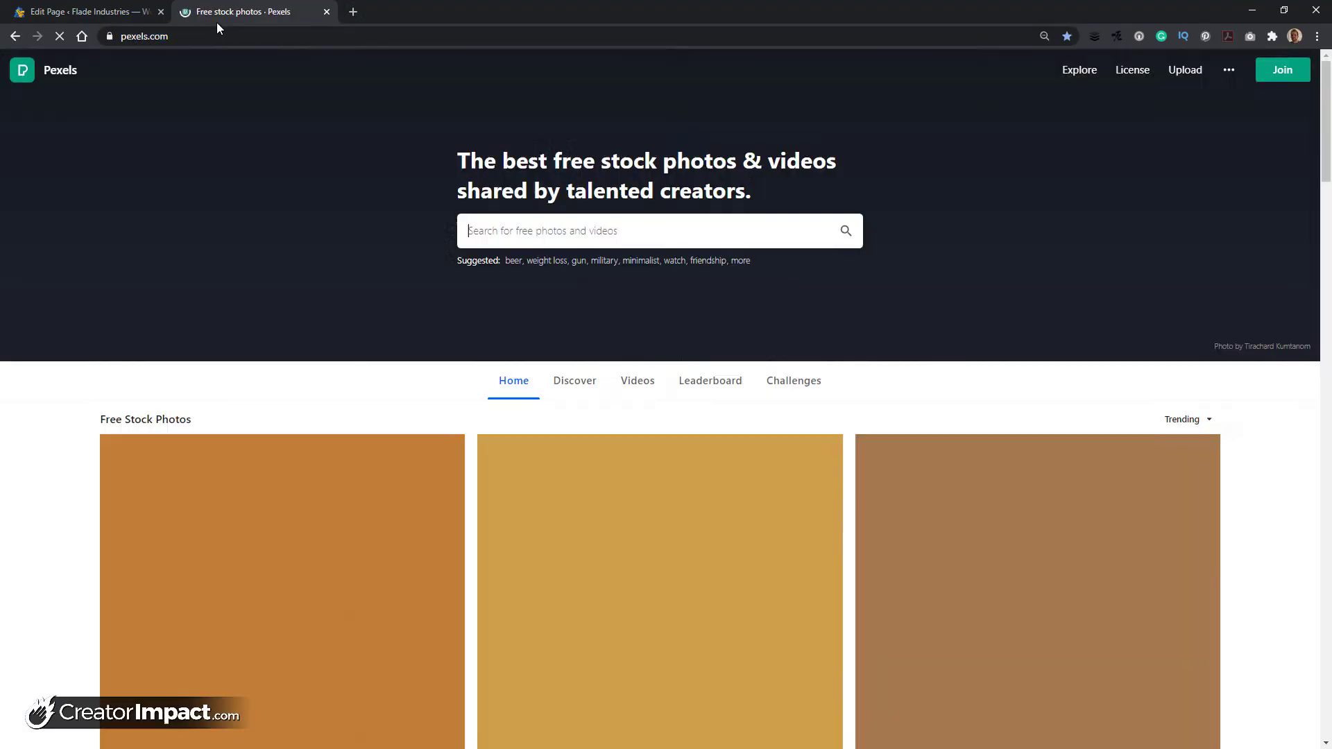
pyautogui.click(571, 234)
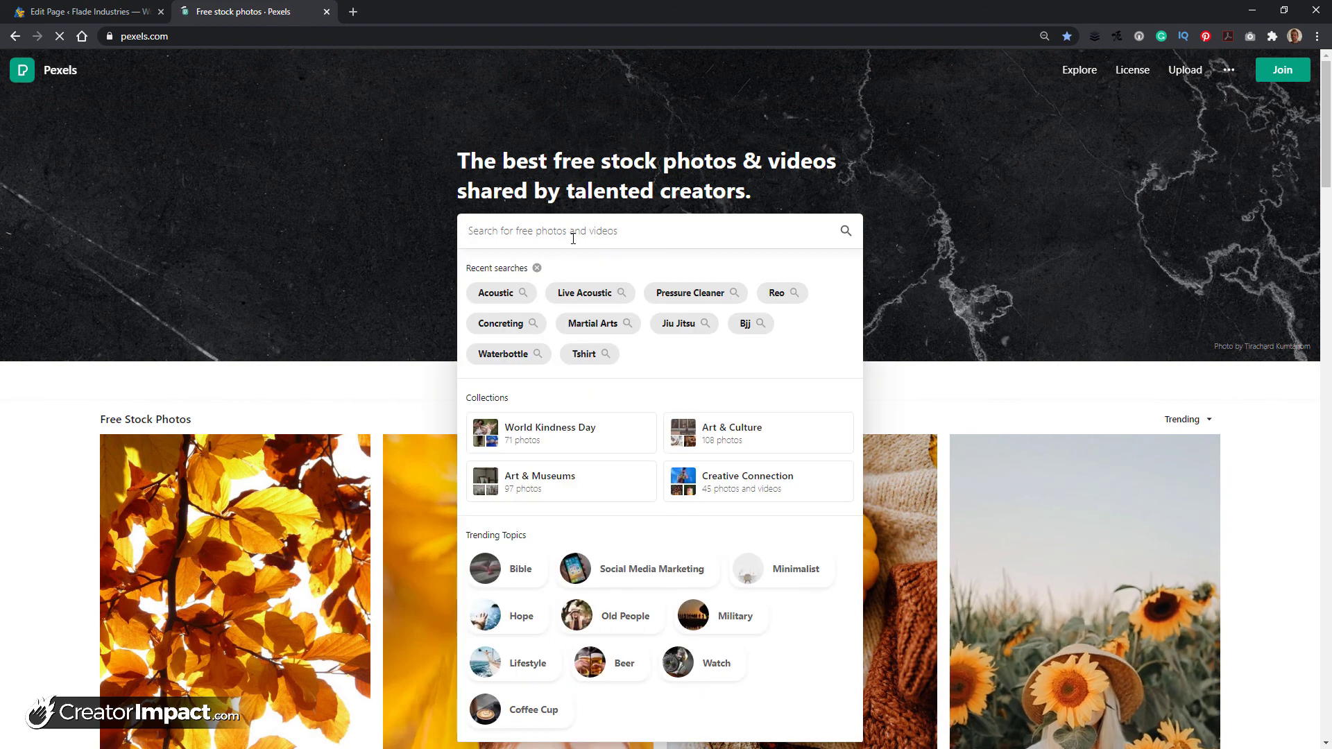
pyautogui.write('heal')
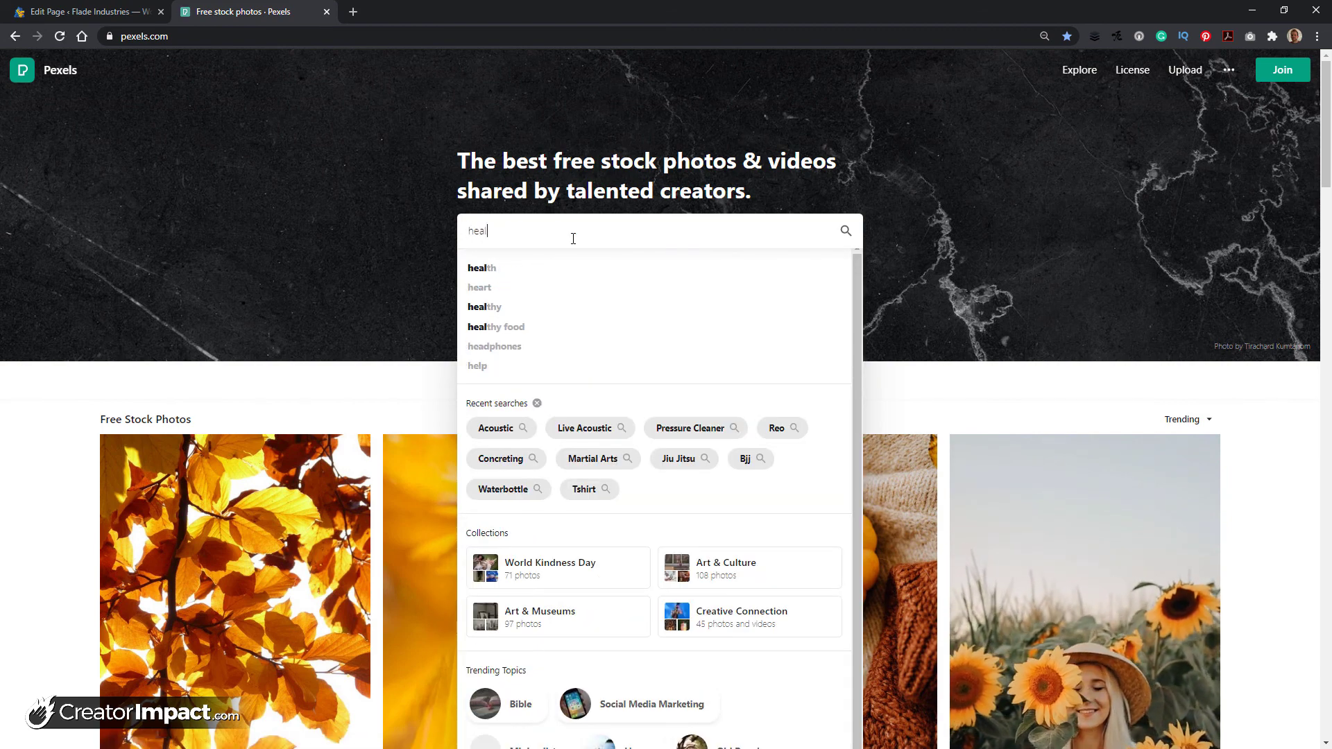
pyautogui.write('th food')
pyautogui.press('Return')
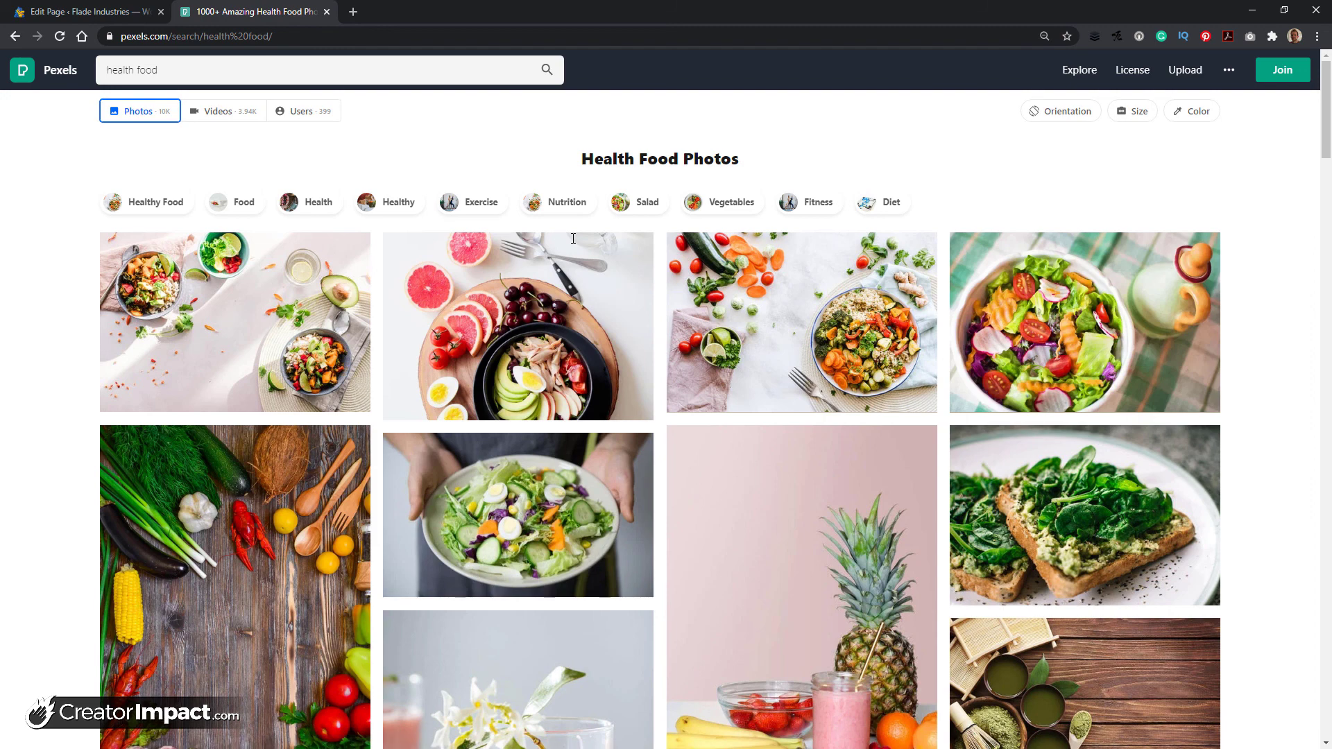
pyautogui.scroll(-2, 416, 291)
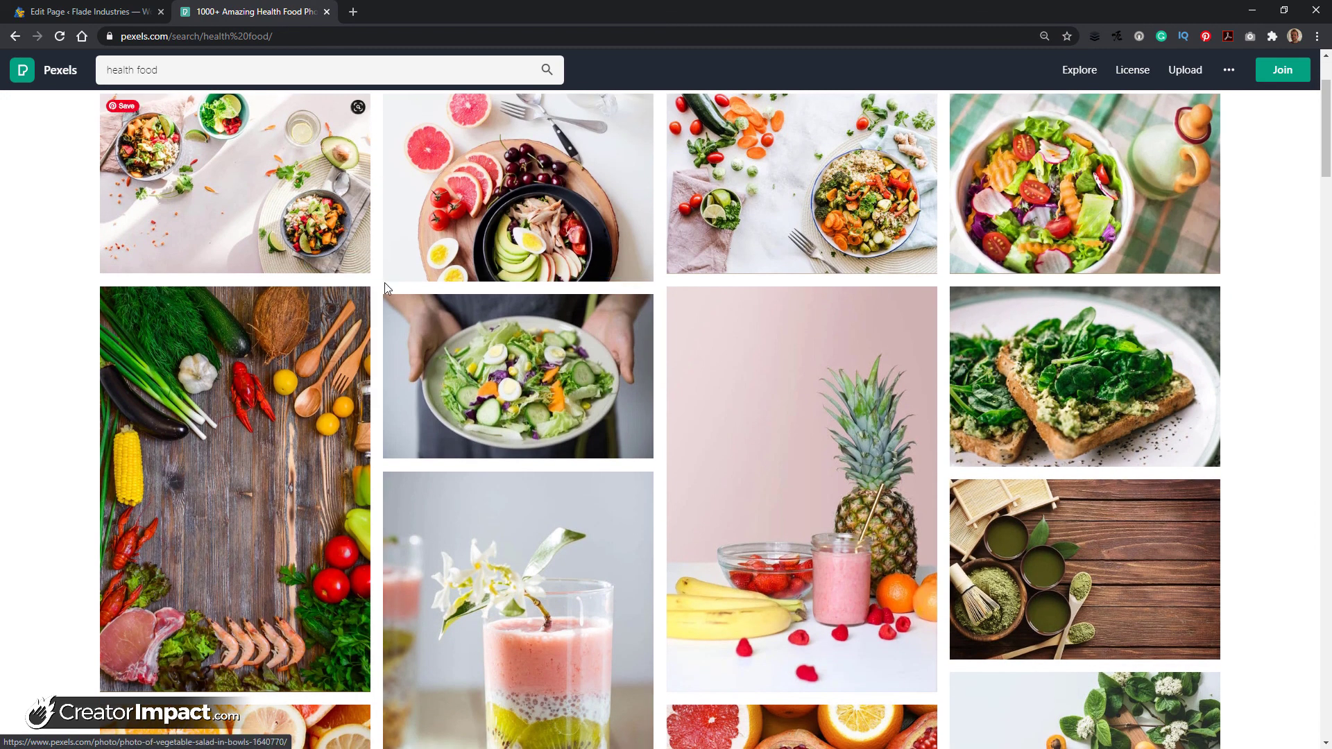
pyautogui.scroll(2, 684, 441)
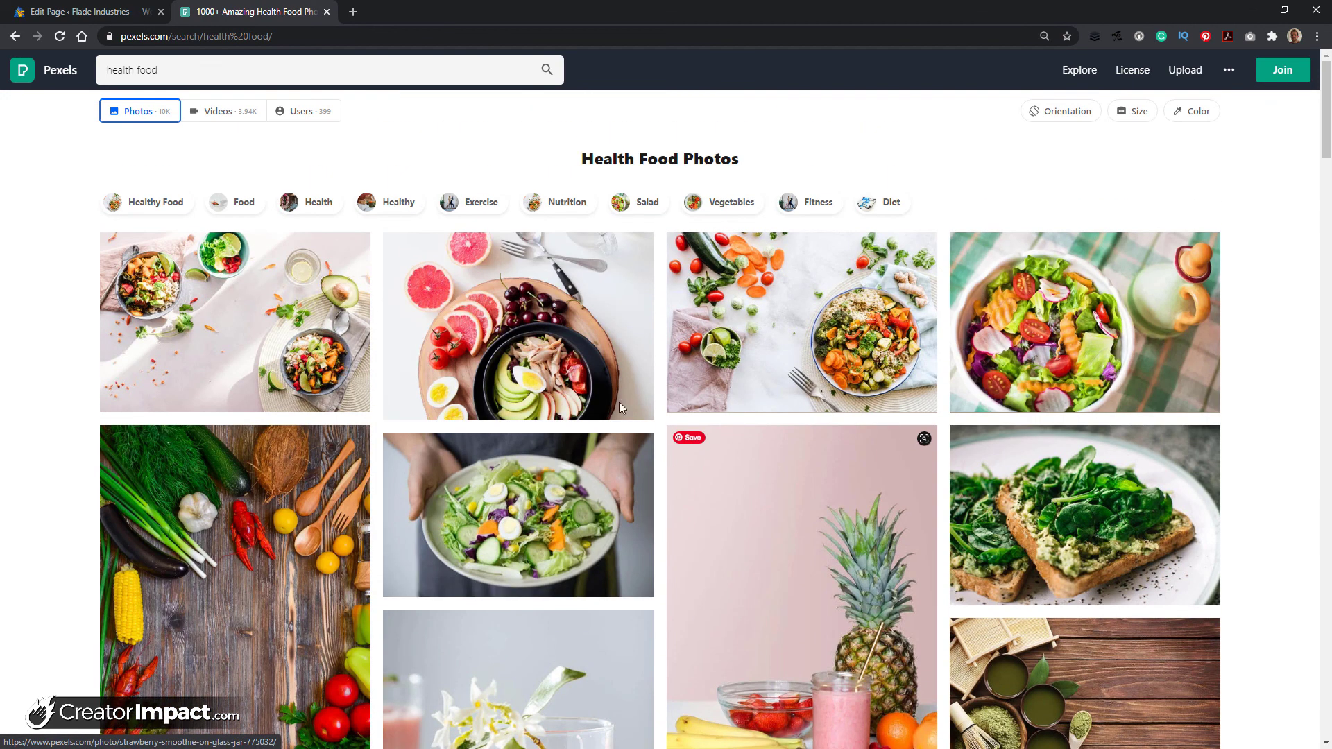
# Step: Download the close-up salad photo at Medium size
pyautogui.click(1172, 337)
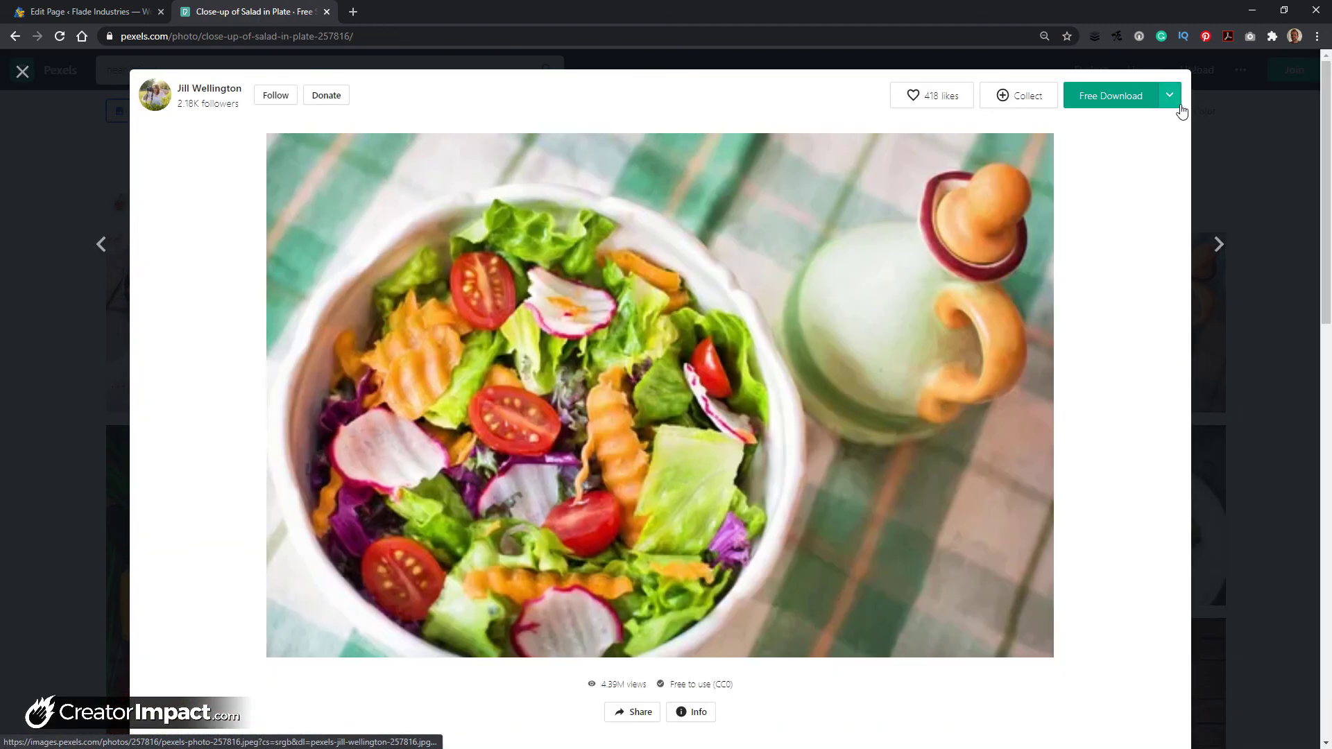
pyautogui.click(1172, 101)
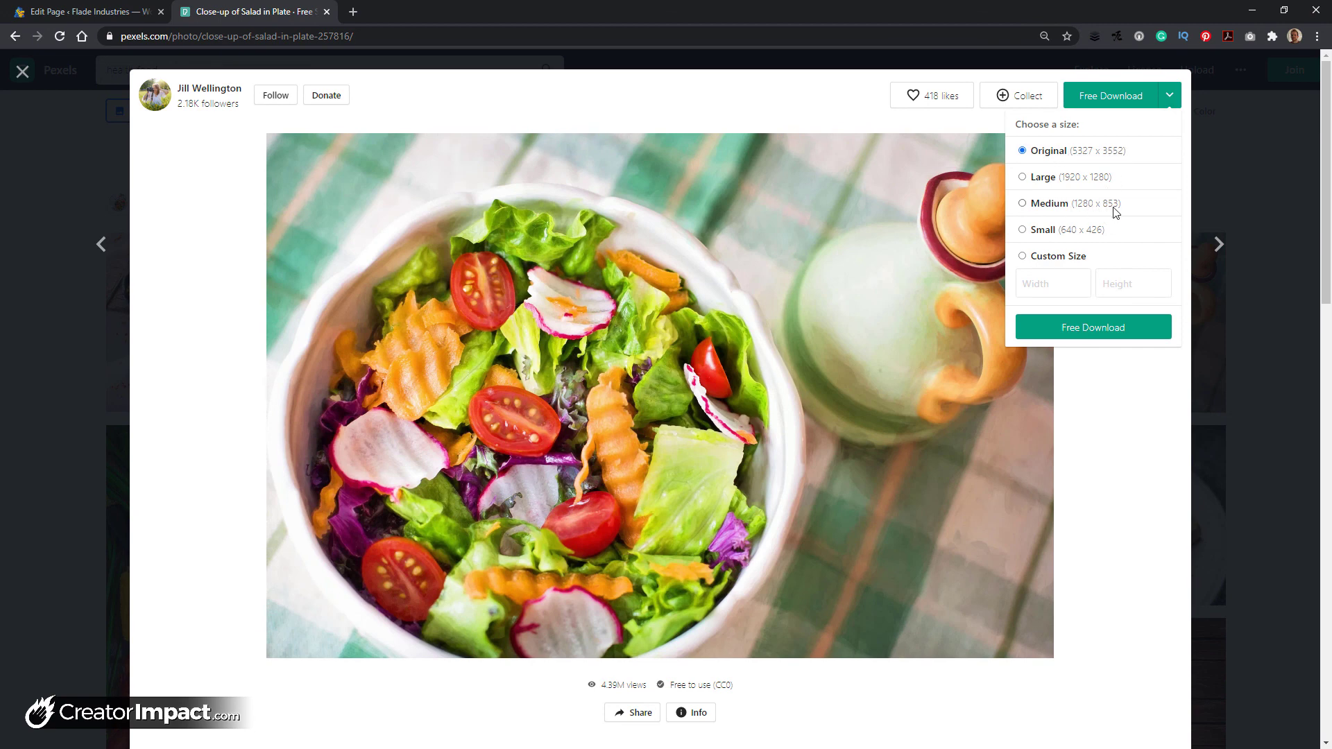
pyautogui.click(1023, 204)
pyautogui.click(1169, 101)
pyautogui.click(1057, 331)
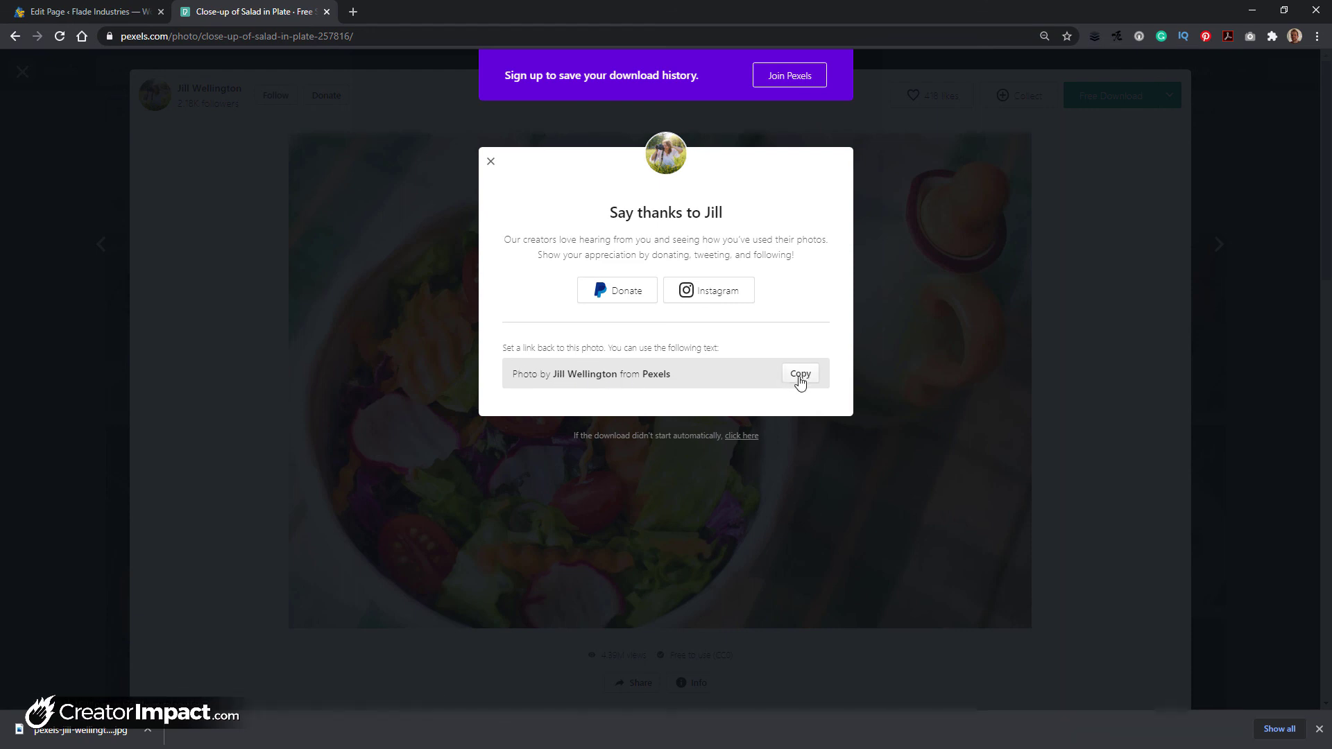
pyautogui.click(347, 346)
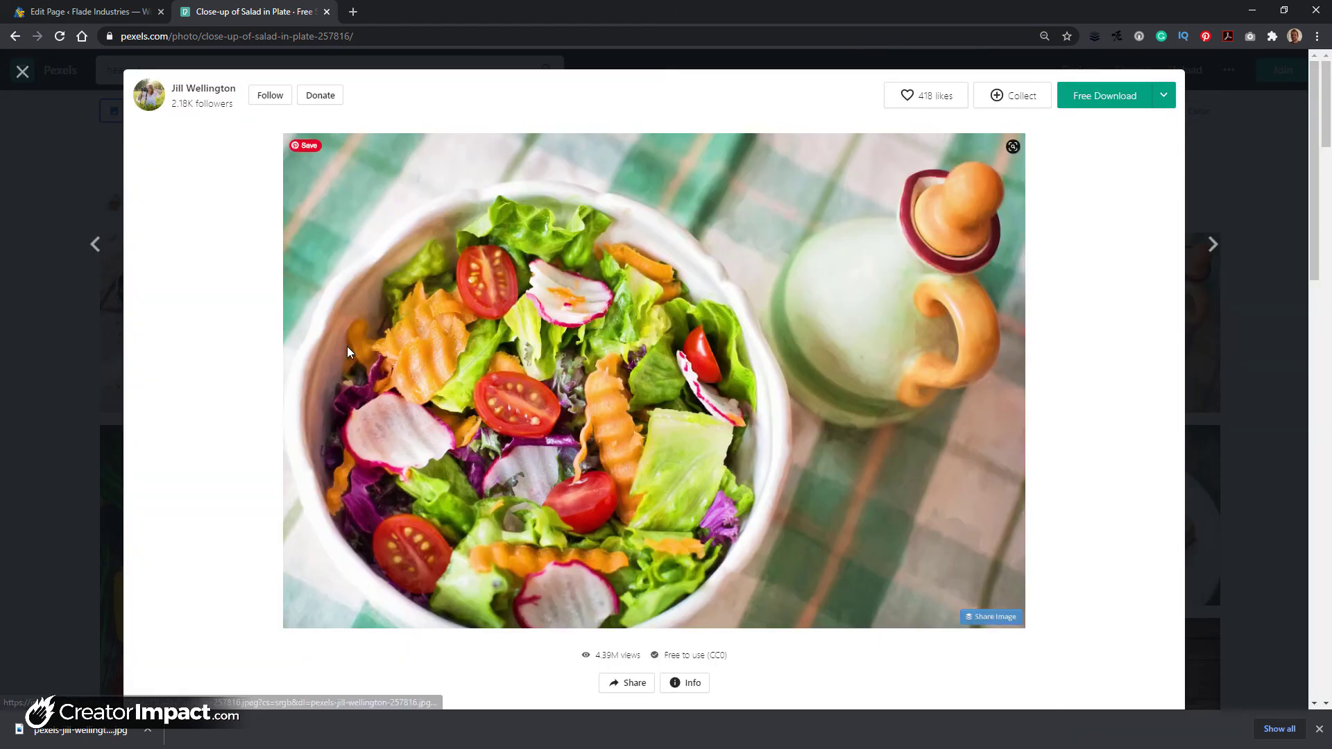
# Step: Download the tomato-and-carrots photo at medium size
pyautogui.click(63, 154)
pyautogui.scroll(-10, 401, 411)
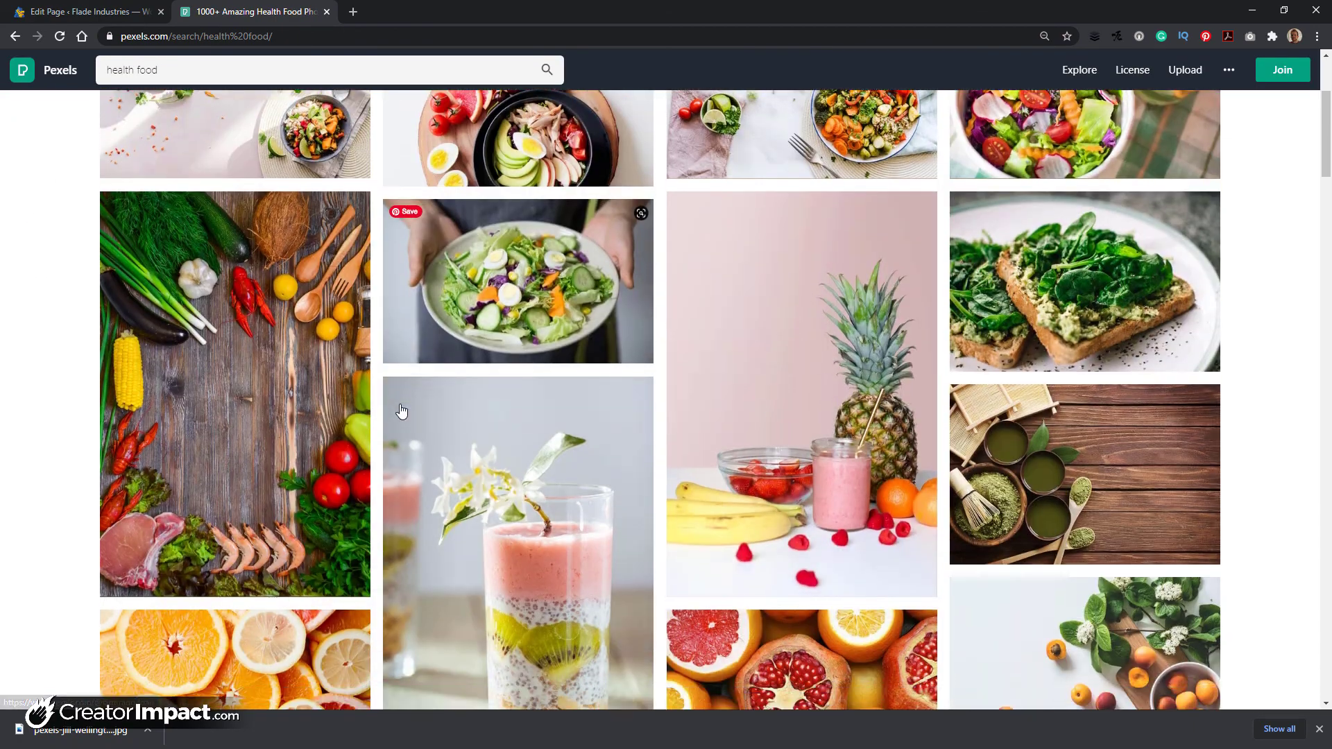
pyautogui.scroll(-7, 401, 410)
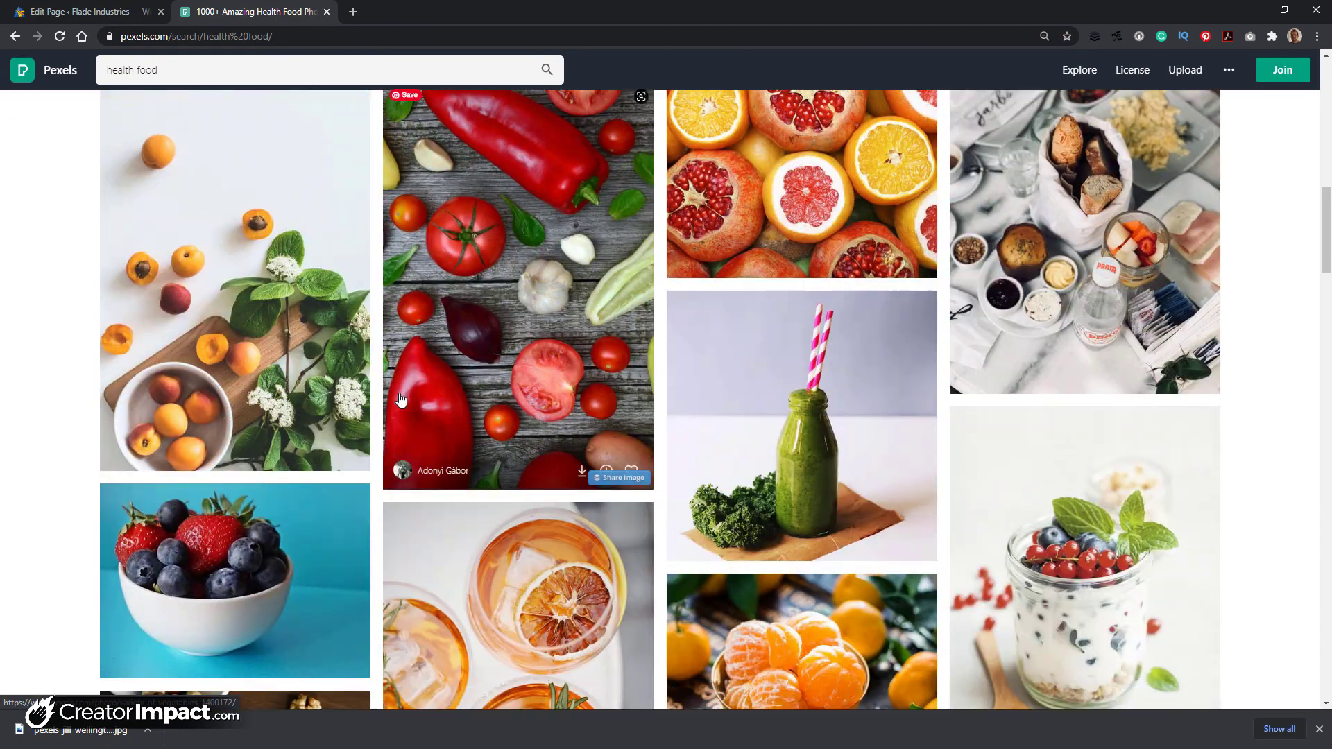
pyautogui.scroll(-6, 400, 400)
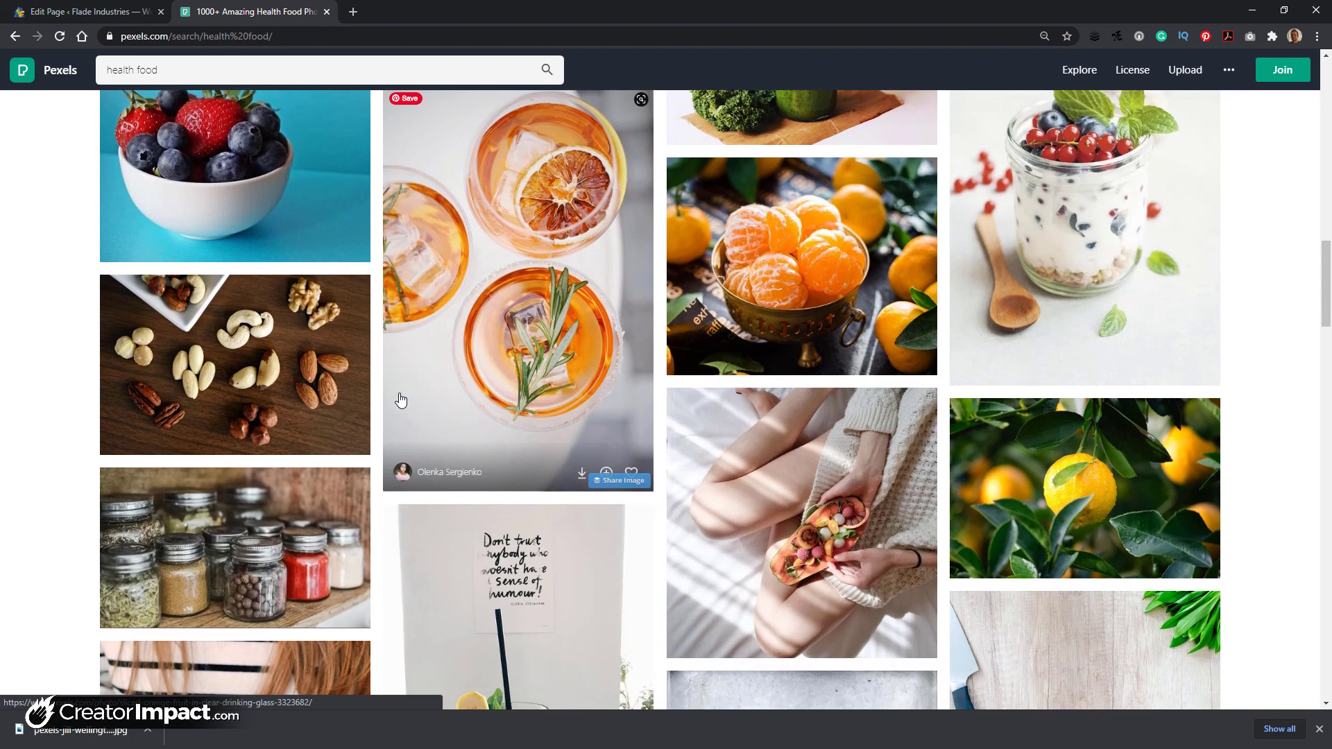
pyautogui.scroll(-4, 412, 398)
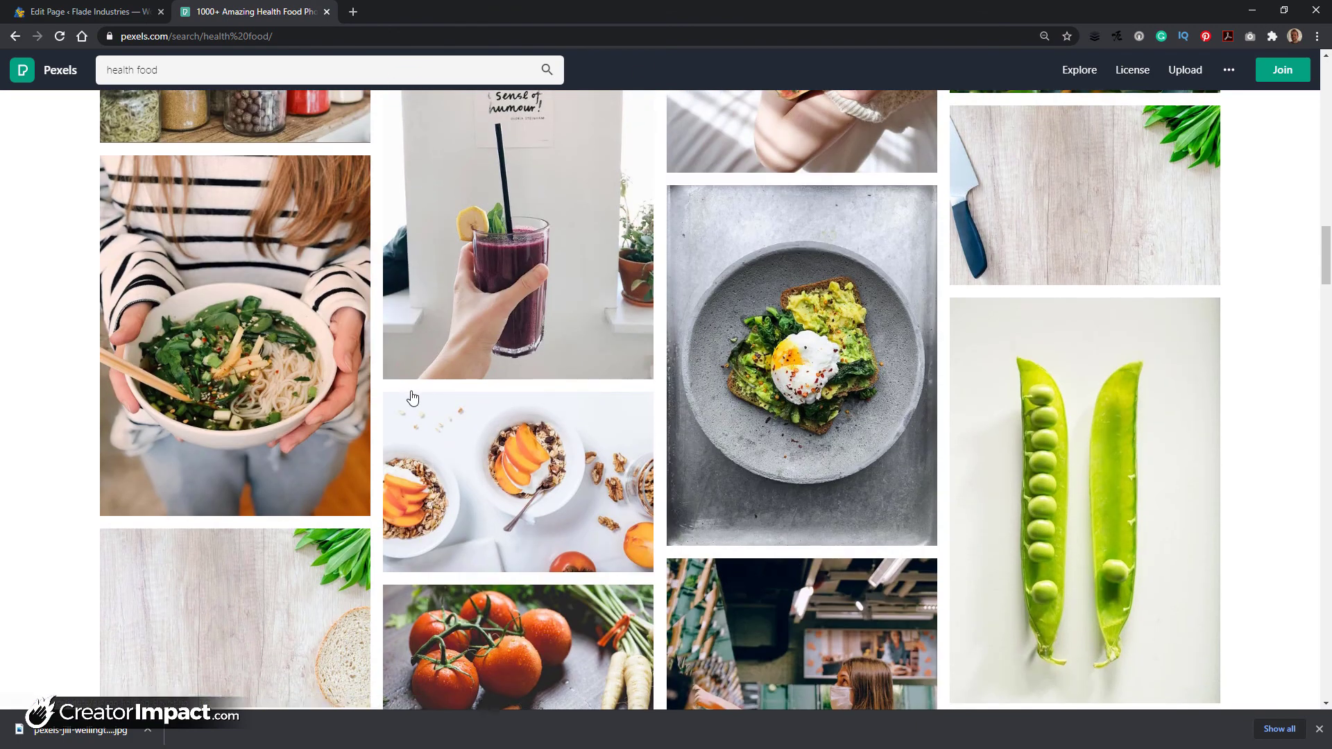
pyautogui.scroll(-3, 839, 381)
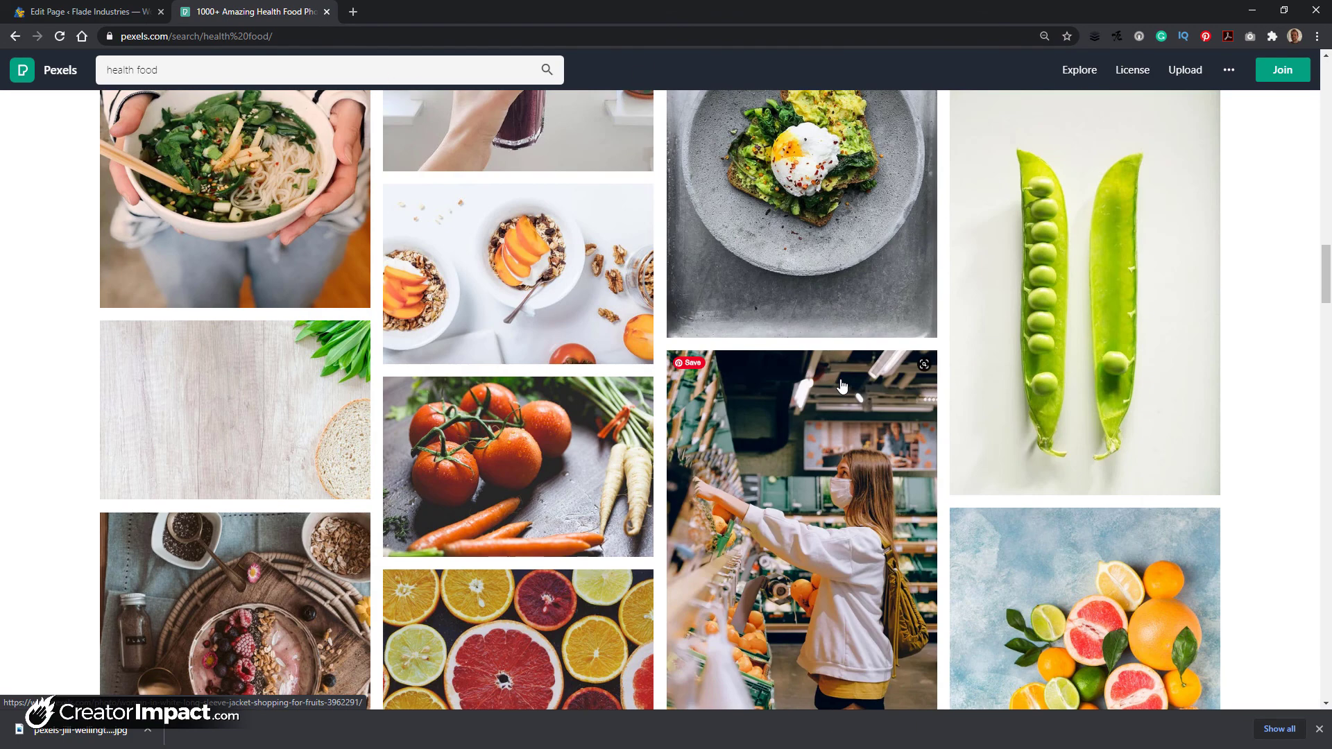
pyautogui.click(555, 432)
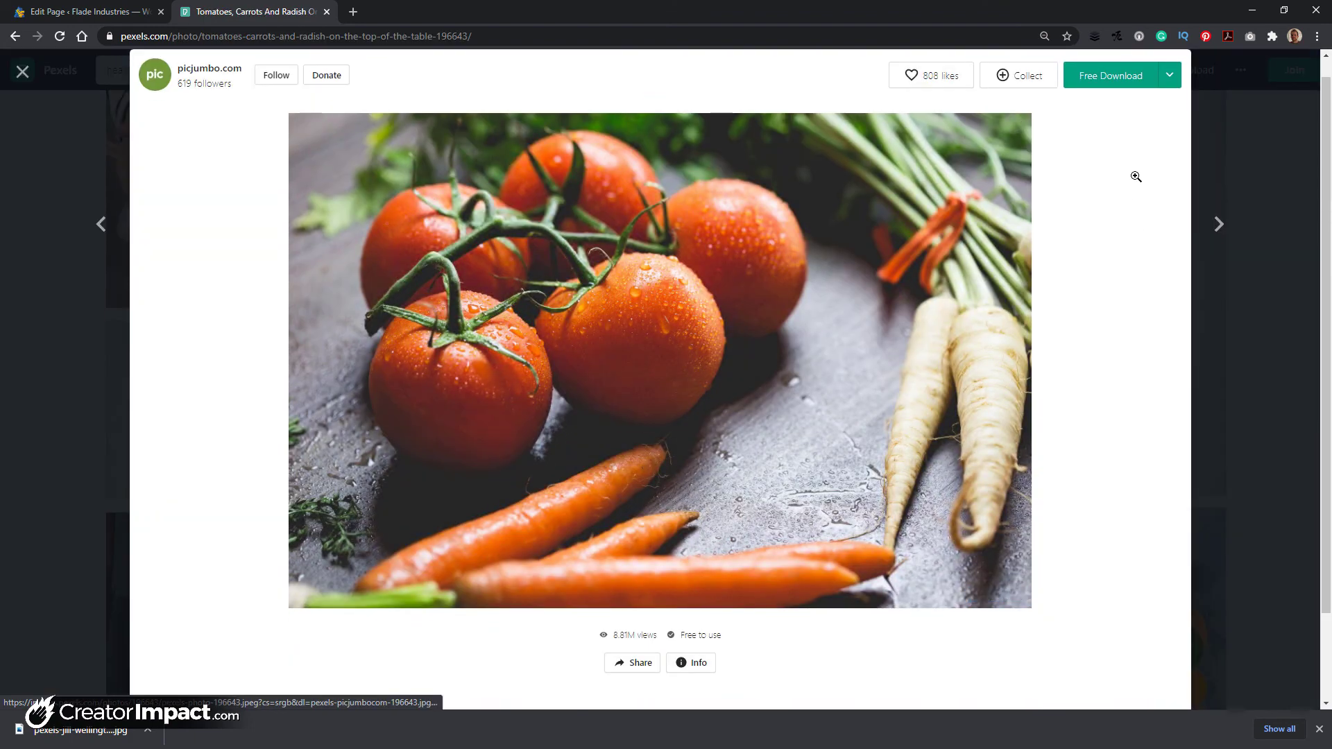
pyautogui.click(1169, 75)
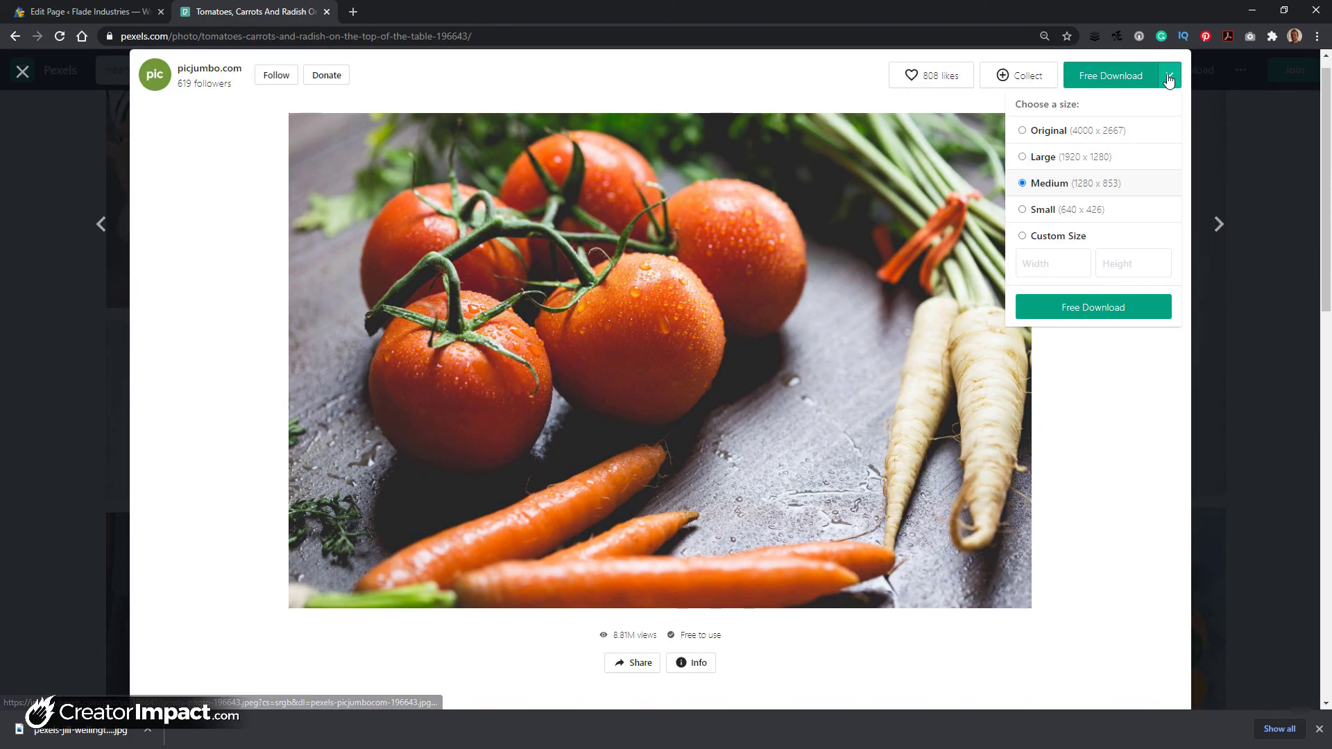
pyautogui.click(1091, 308)
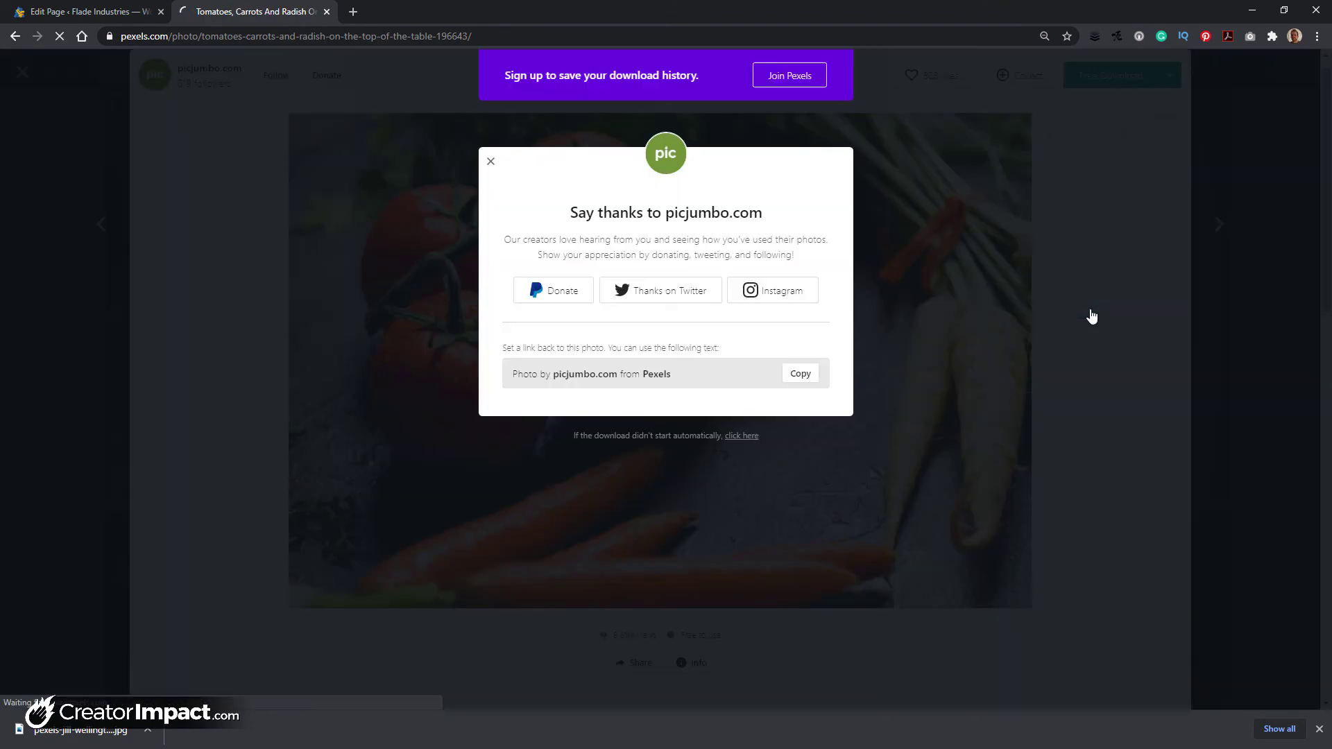
pyautogui.click(491, 161)
pyautogui.click(71, 215)
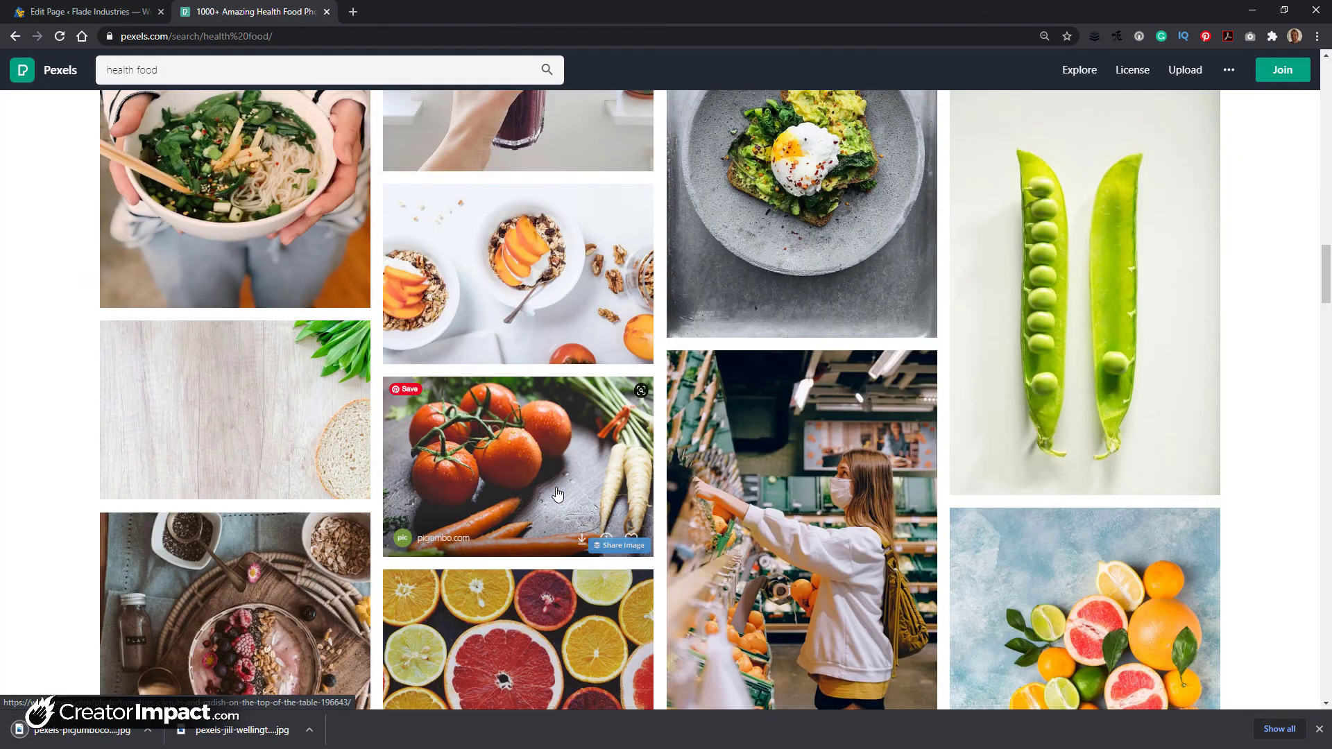
# Step: Download the green smoothie photo at Small size and return to the WordPress editor
pyautogui.scroll(-4, 558, 496)
pyautogui.scroll(20, 552, 479)
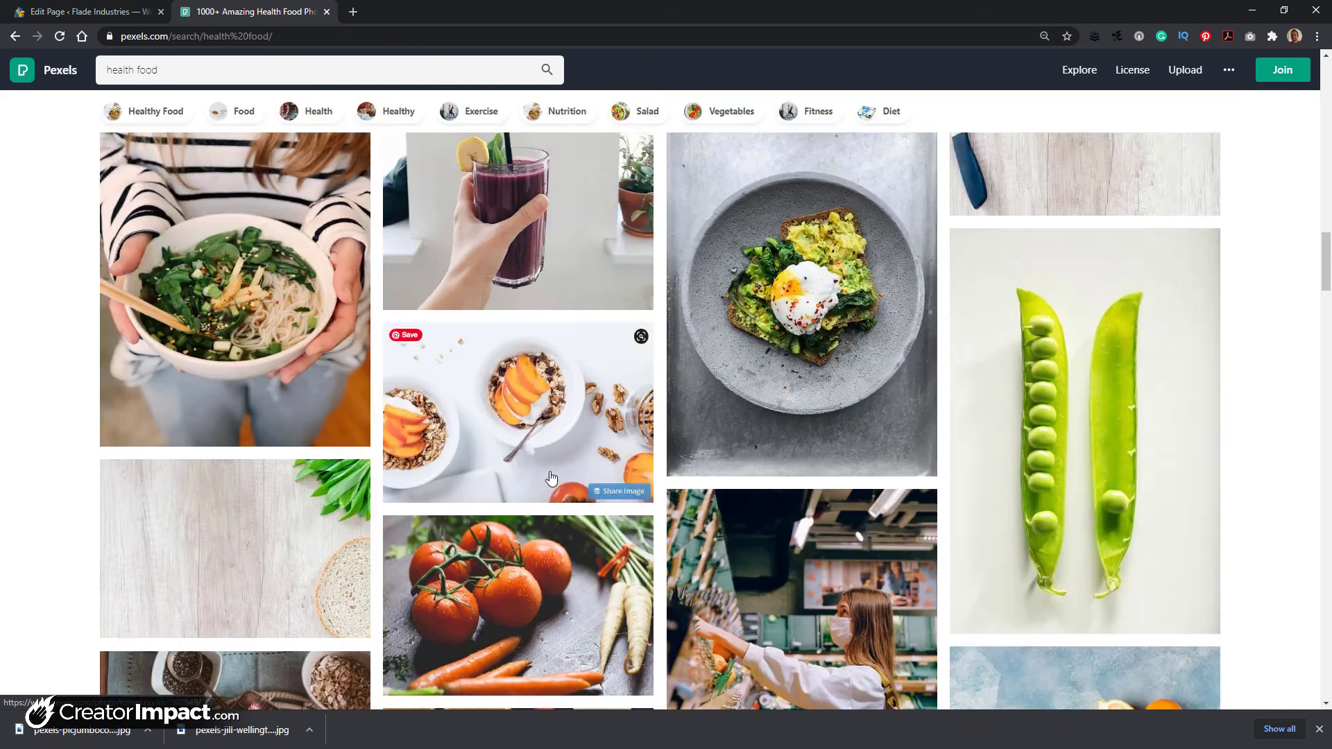
pyautogui.scroll(-1, 558, 450)
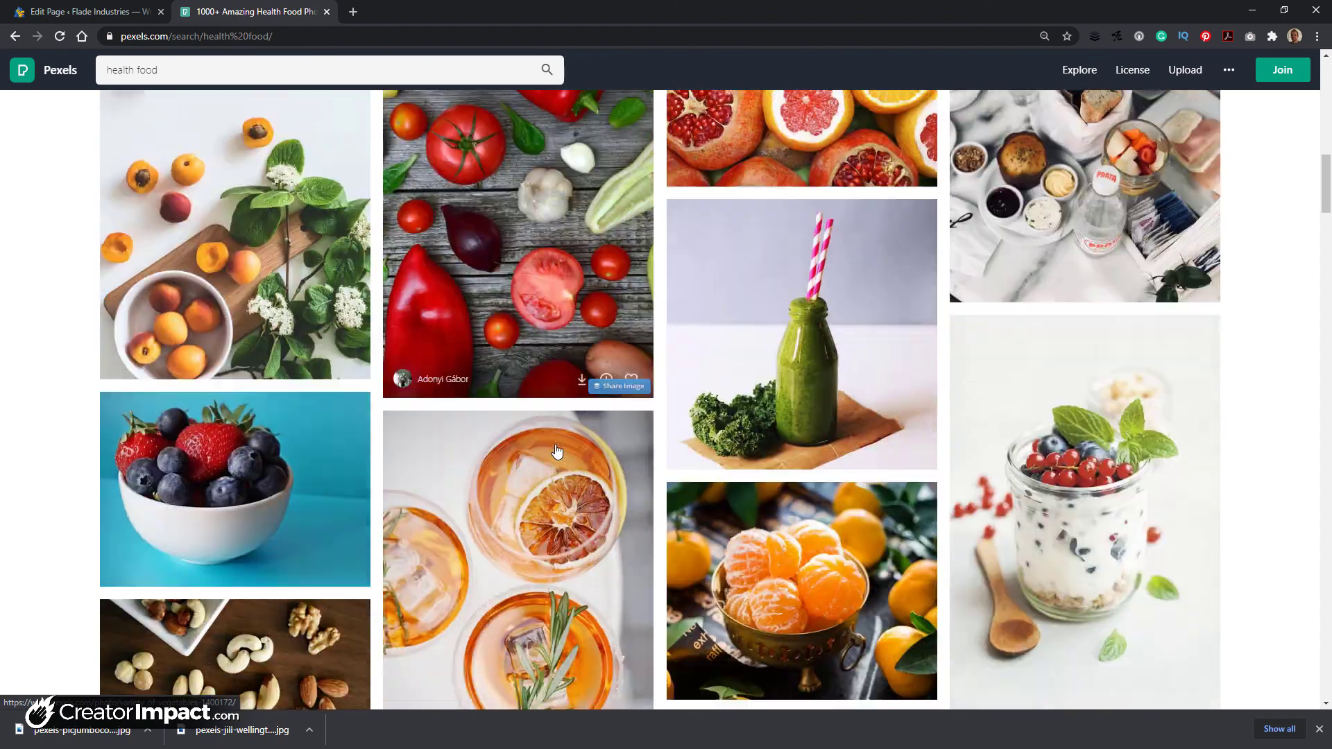
pyautogui.scroll(2, 568, 472)
pyautogui.scroll(-6, 509, 461)
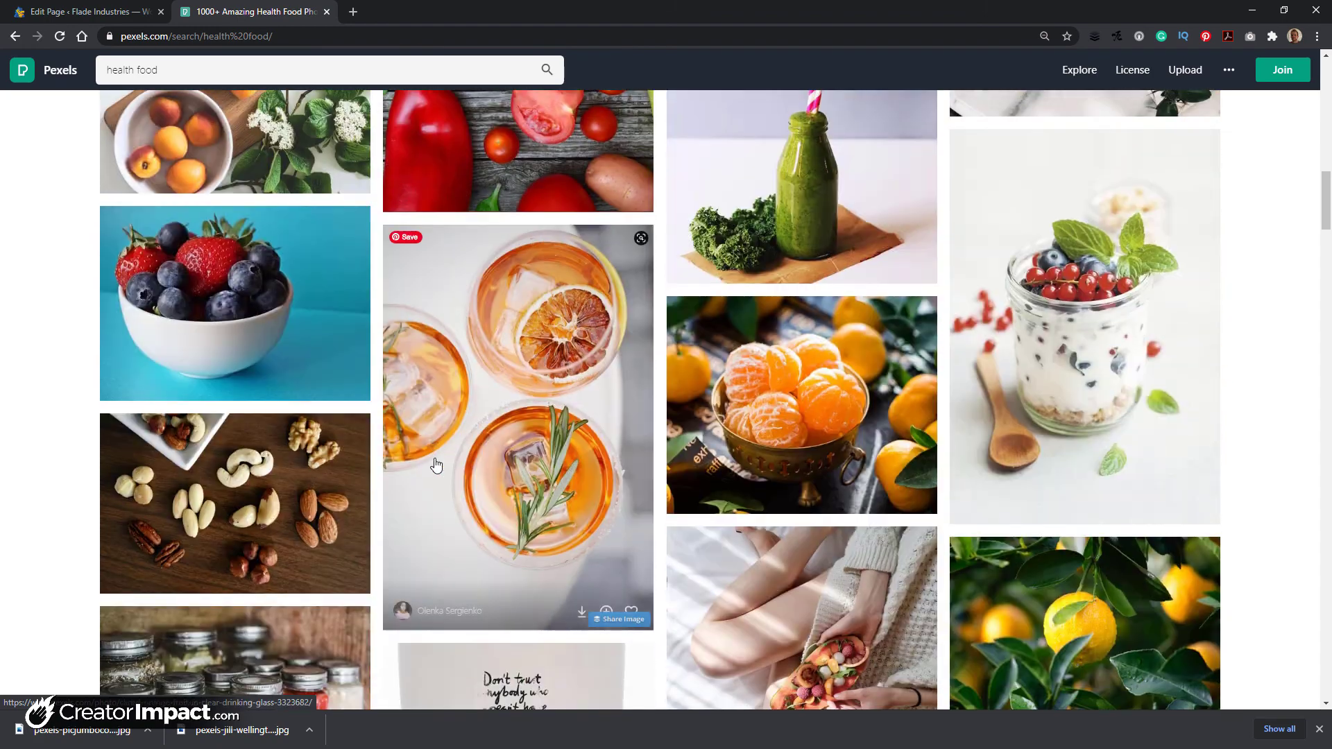
pyautogui.click(798, 403)
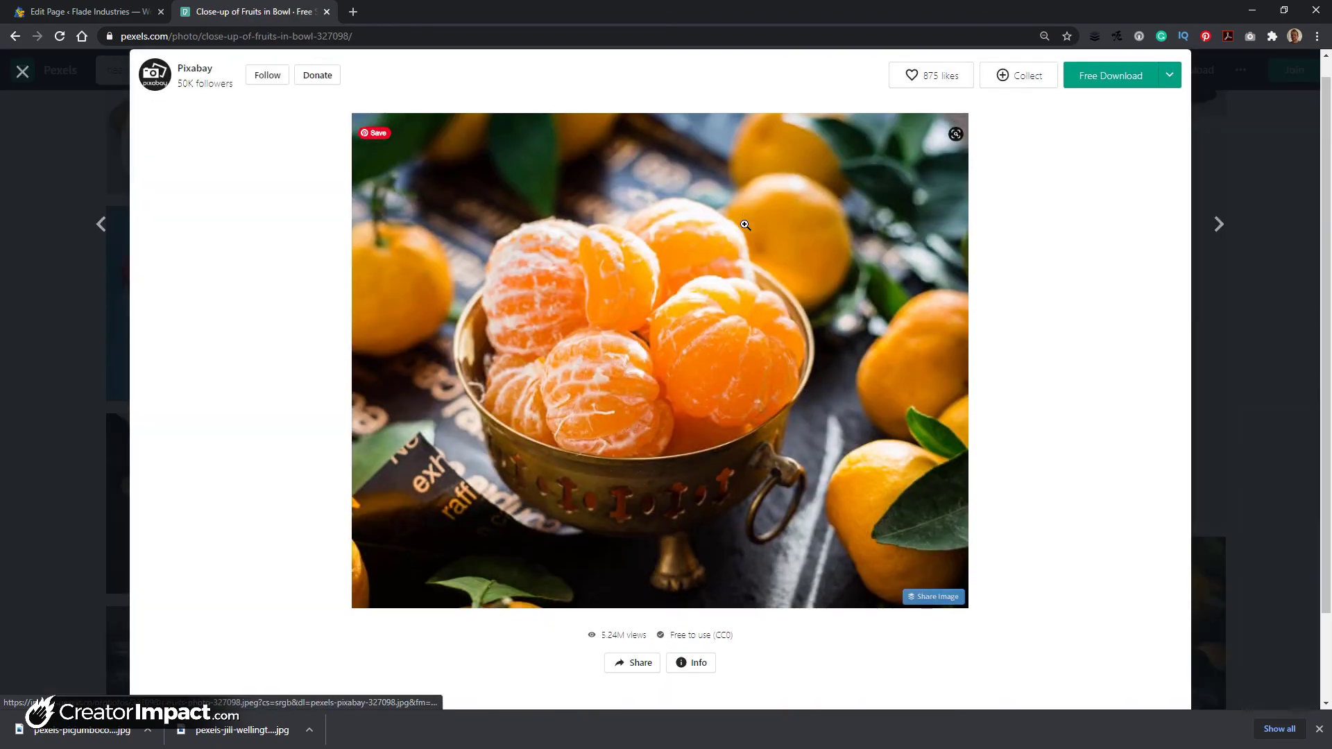
pyautogui.click(1251, 173)
pyautogui.click(835, 229)
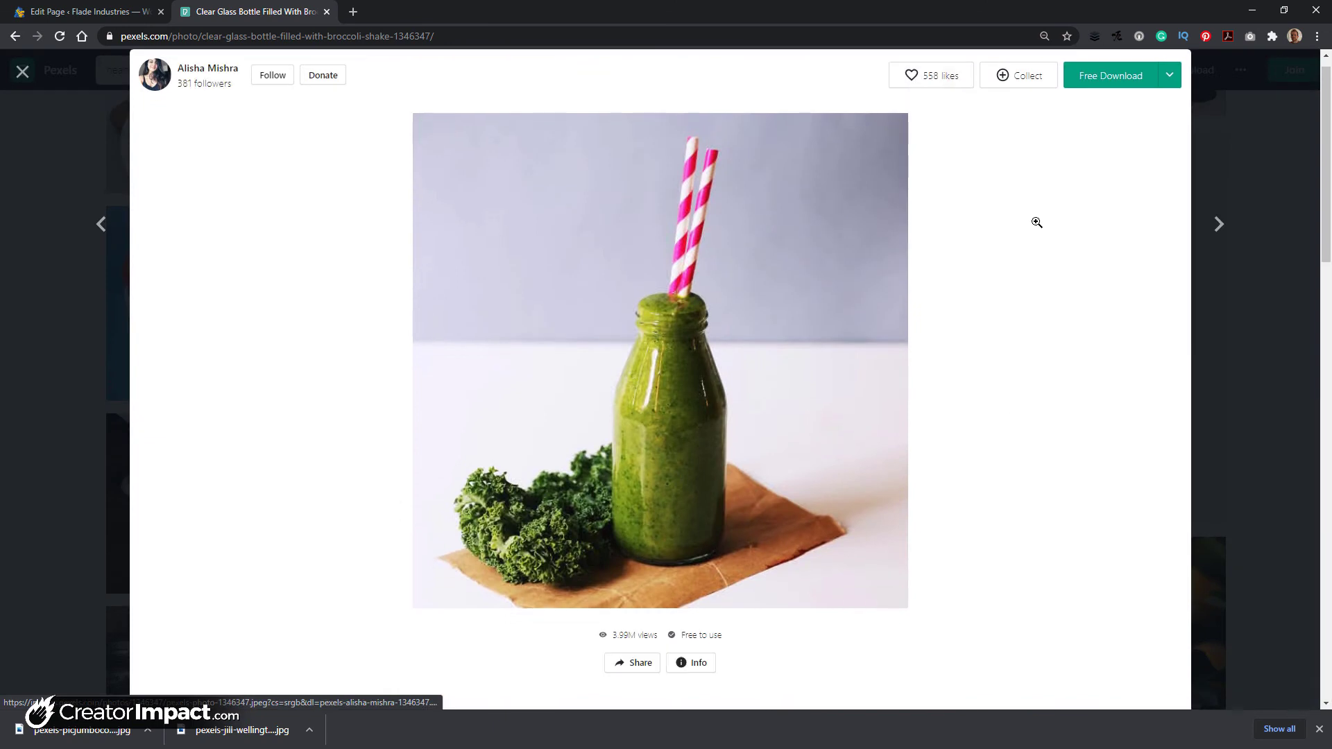
pyautogui.click(1171, 80)
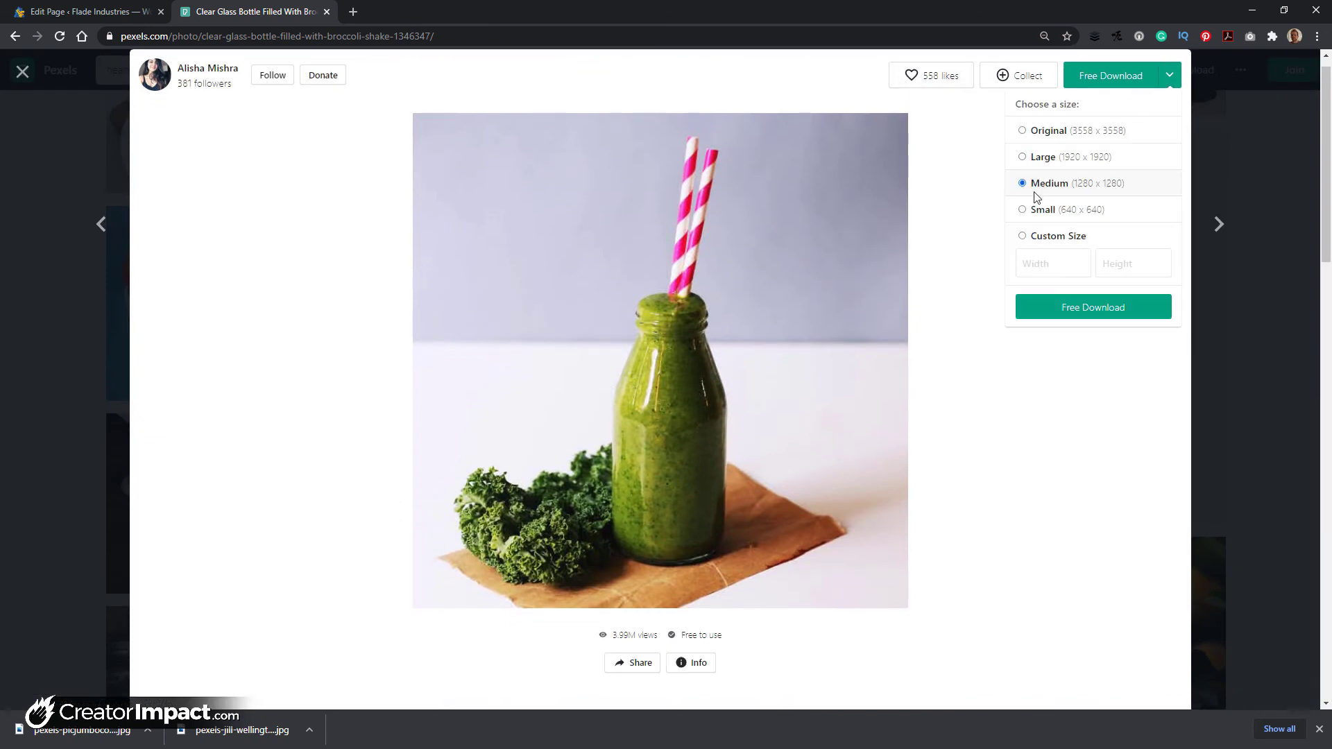
pyautogui.click(1124, 316)
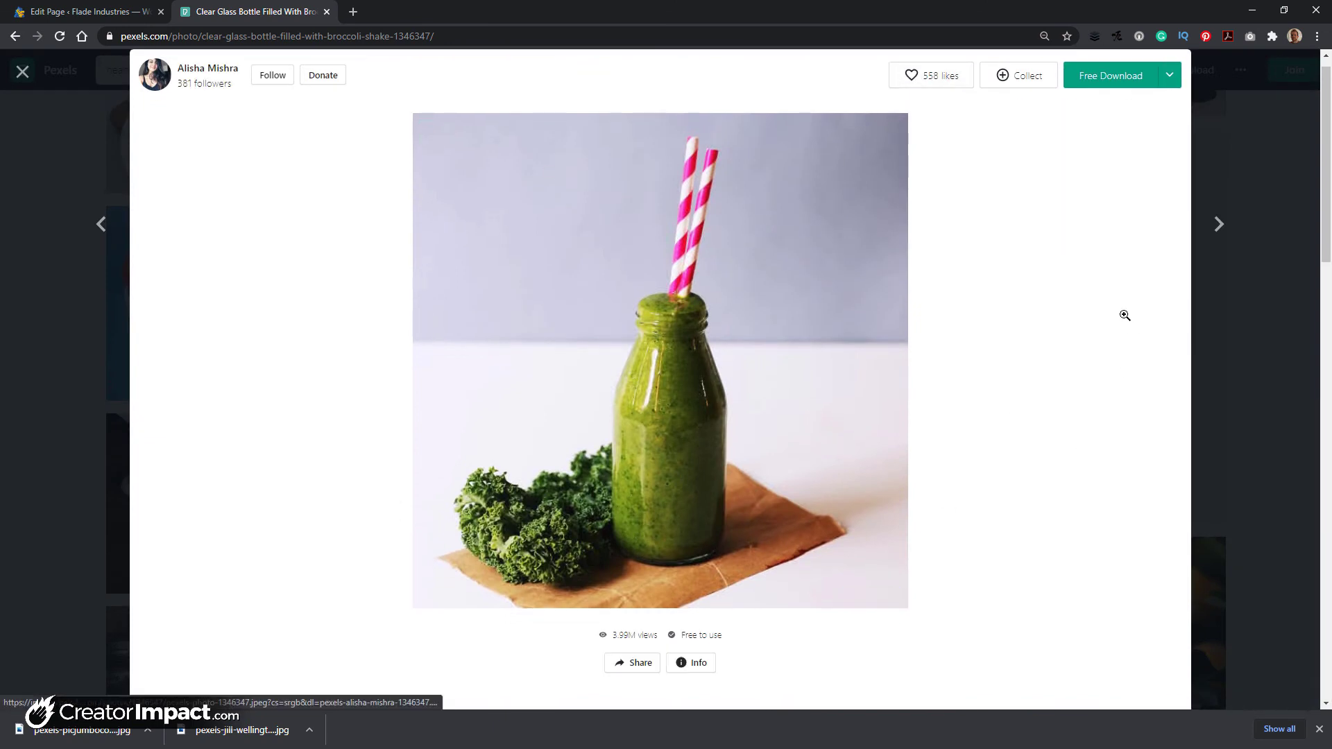
pyautogui.click(1171, 77)
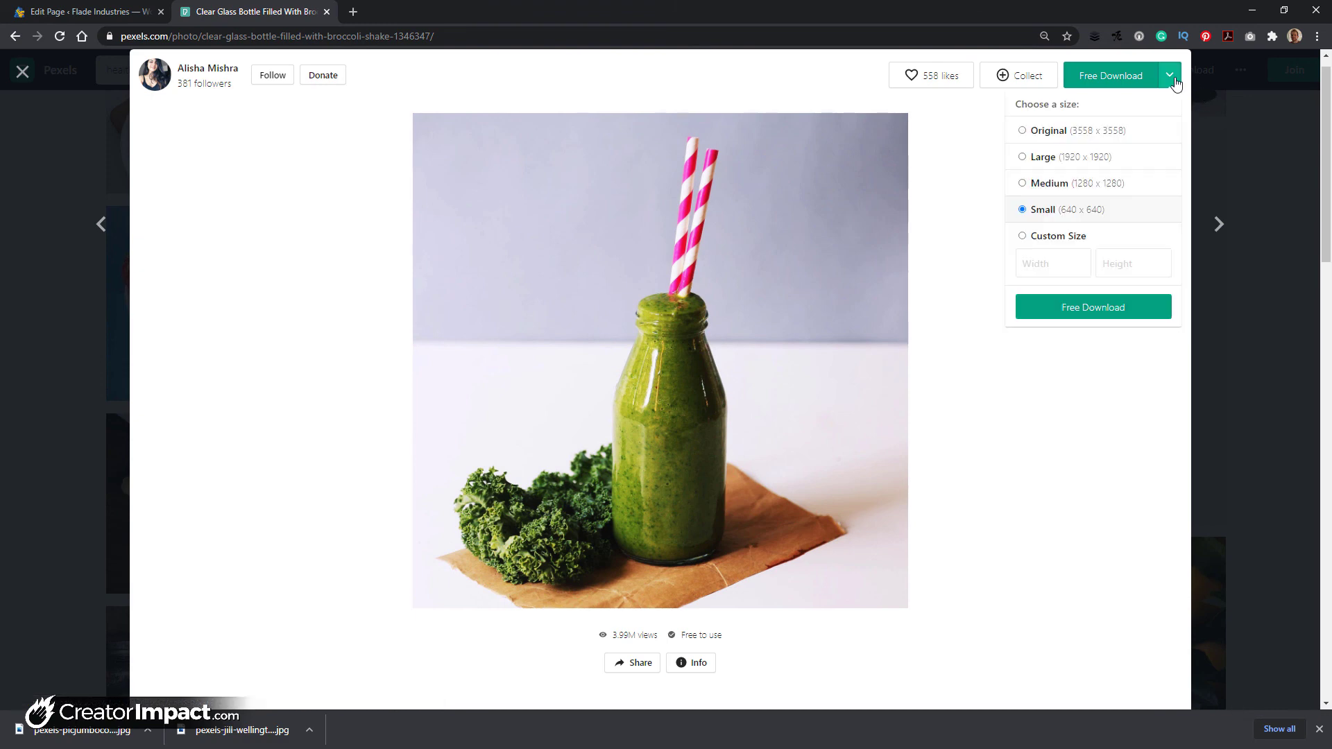
pyautogui.click(1075, 309)
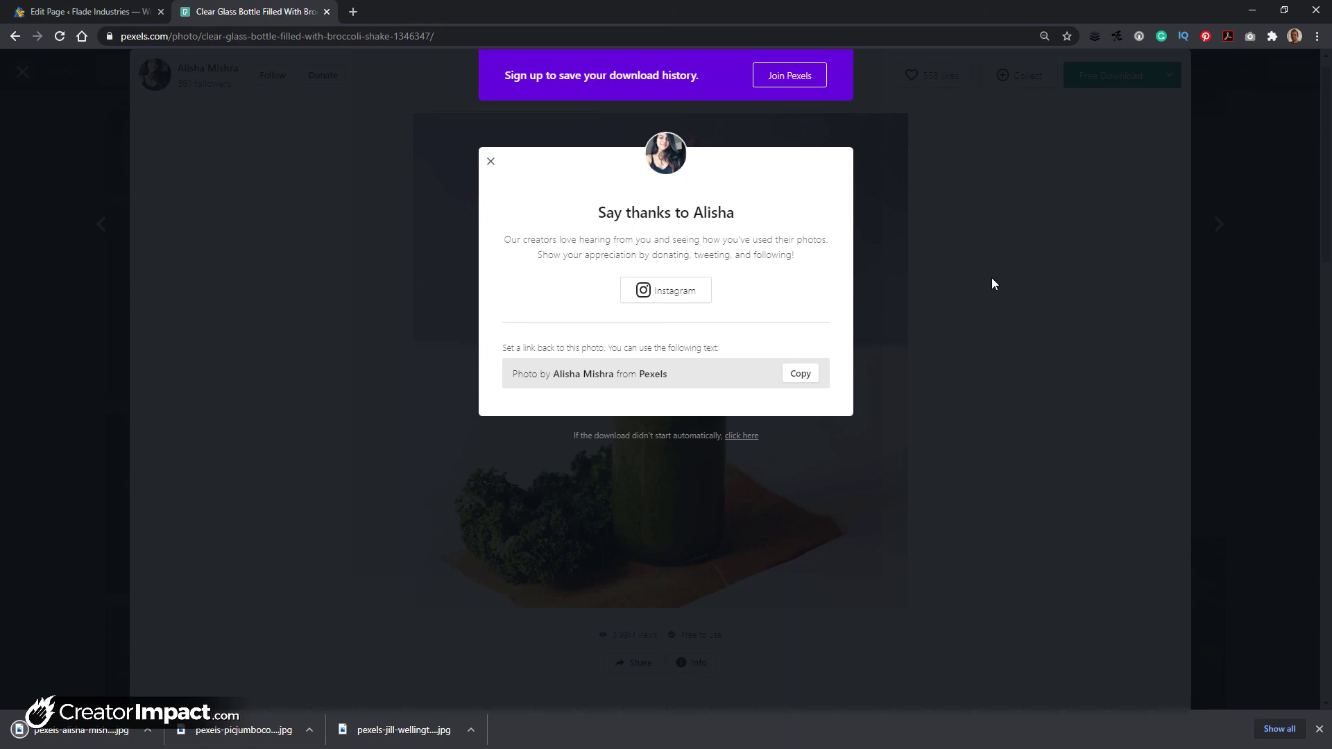
pyautogui.click(490, 161)
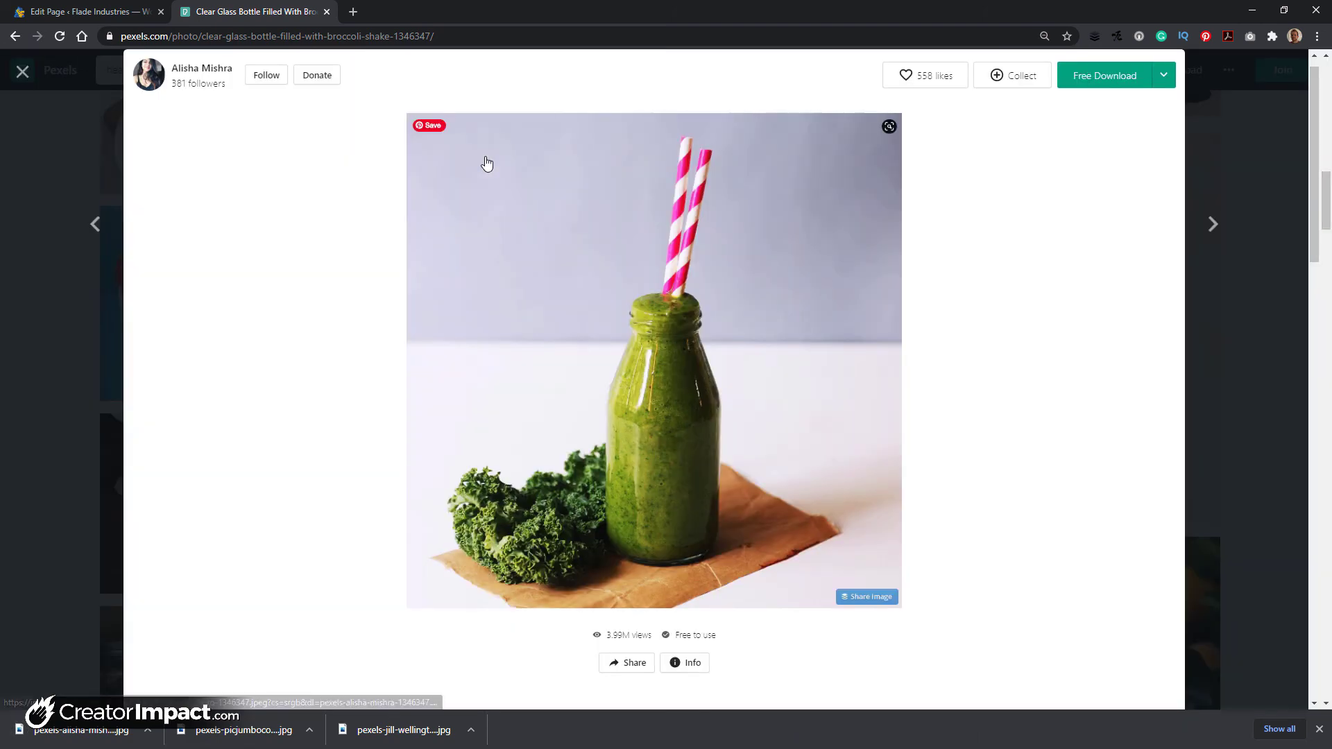
pyautogui.click(72, 178)
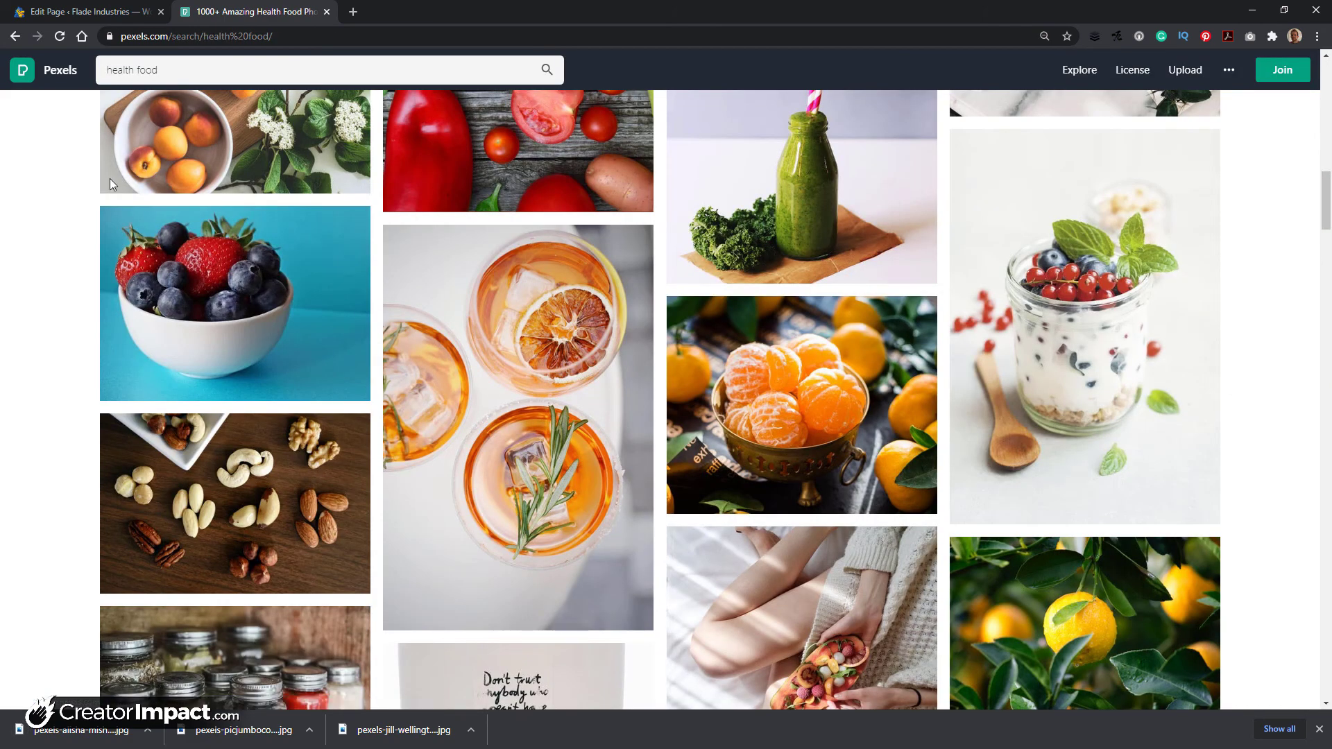
pyautogui.click(81, 11)
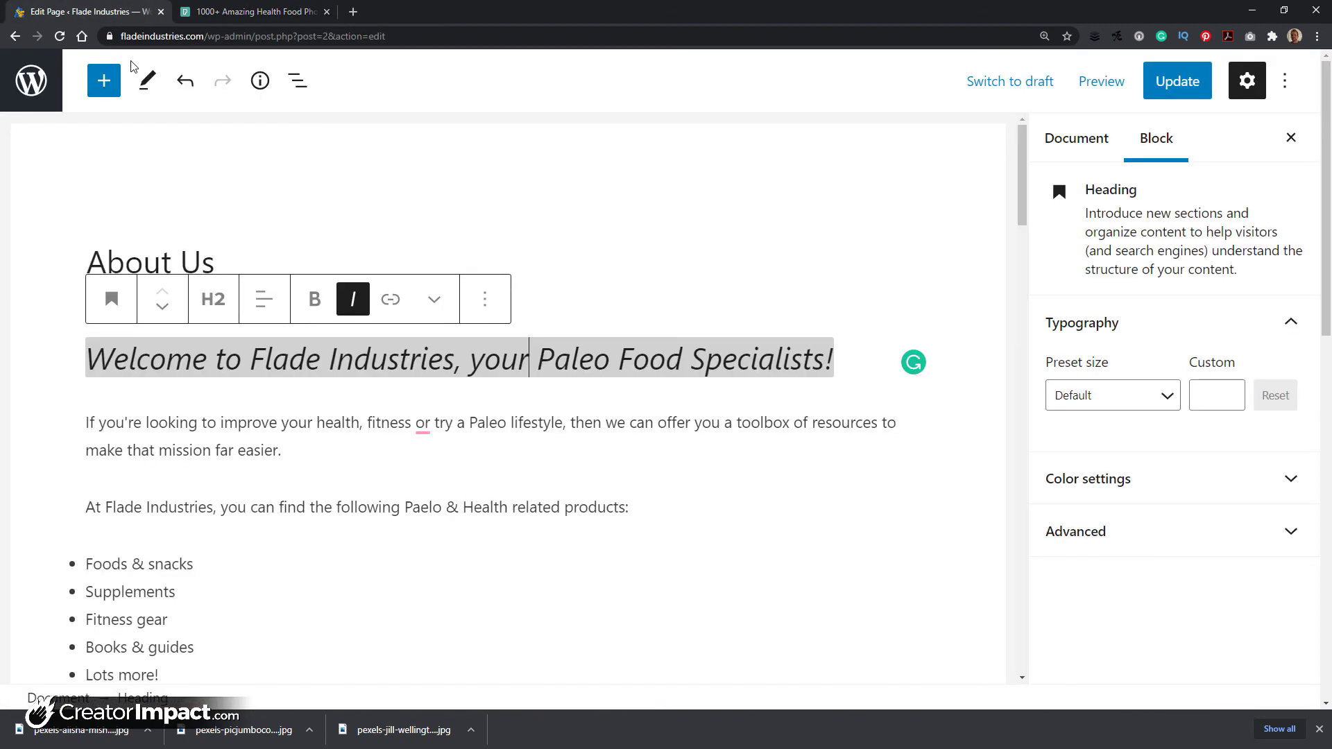
# Step: Add an image block after the friendly service paragraph, below the product list
pyautogui.click(922, 456)
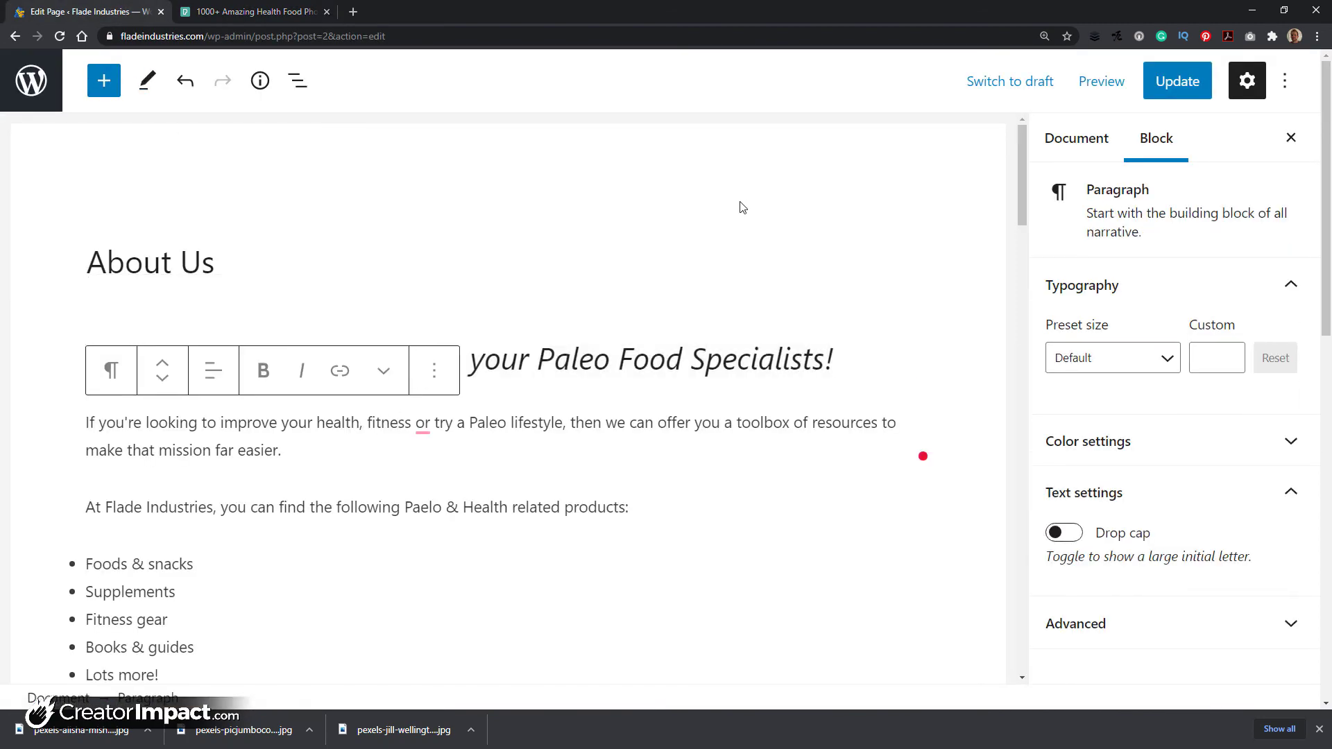
pyautogui.scroll(-2, 375, 396)
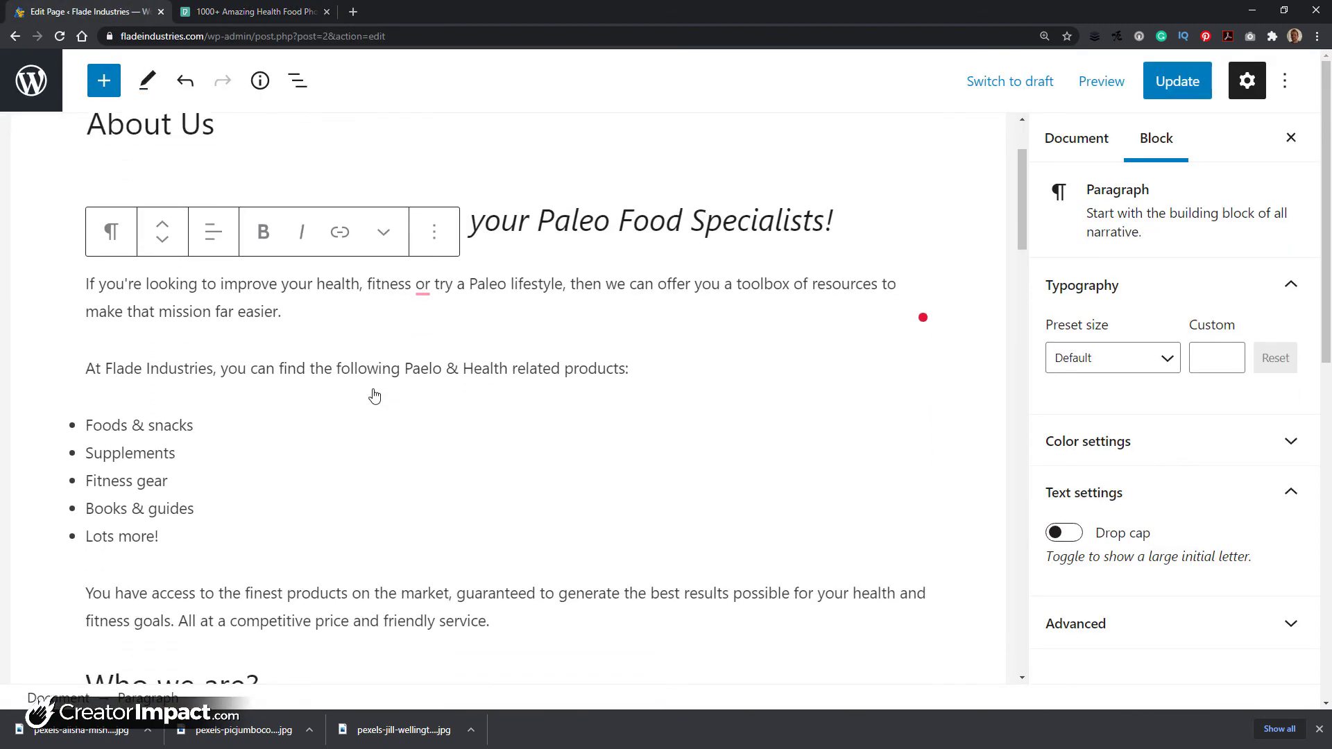
pyautogui.scroll(-1, 305, 308)
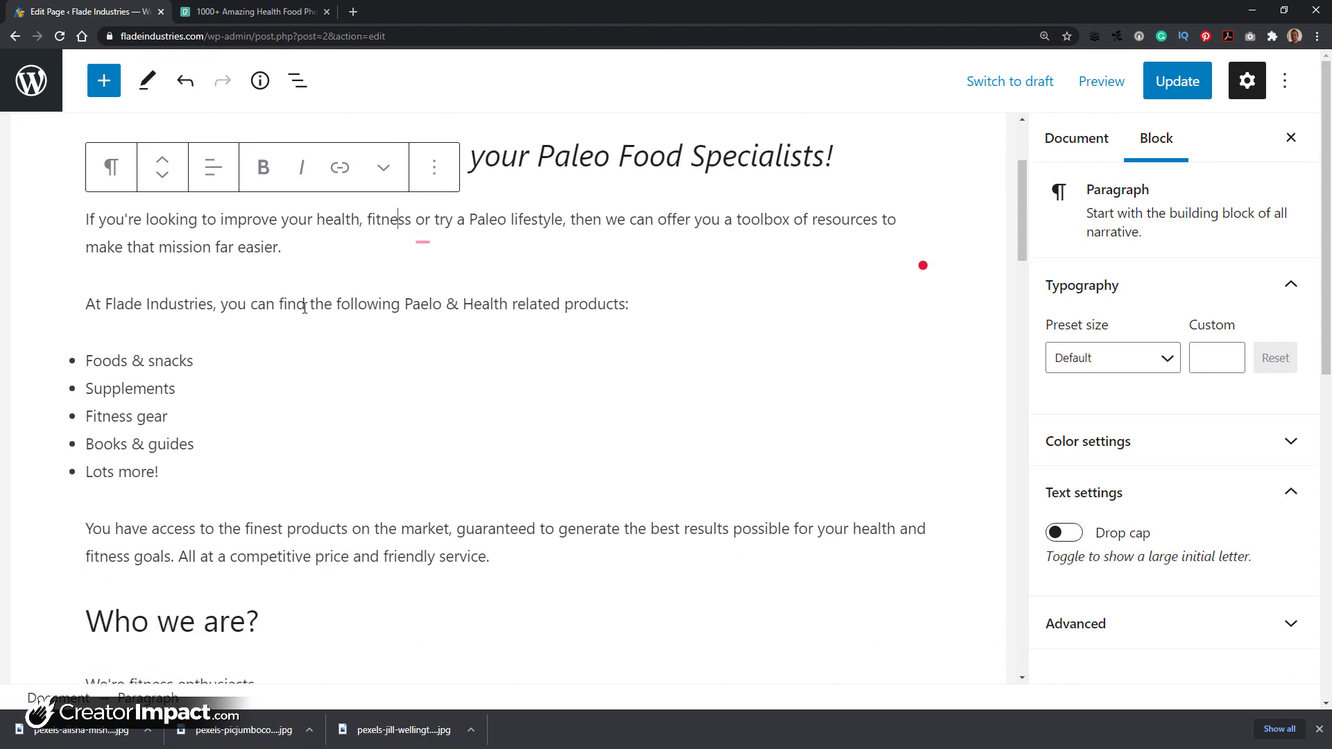
pyautogui.click(513, 553)
pyautogui.press('Return')
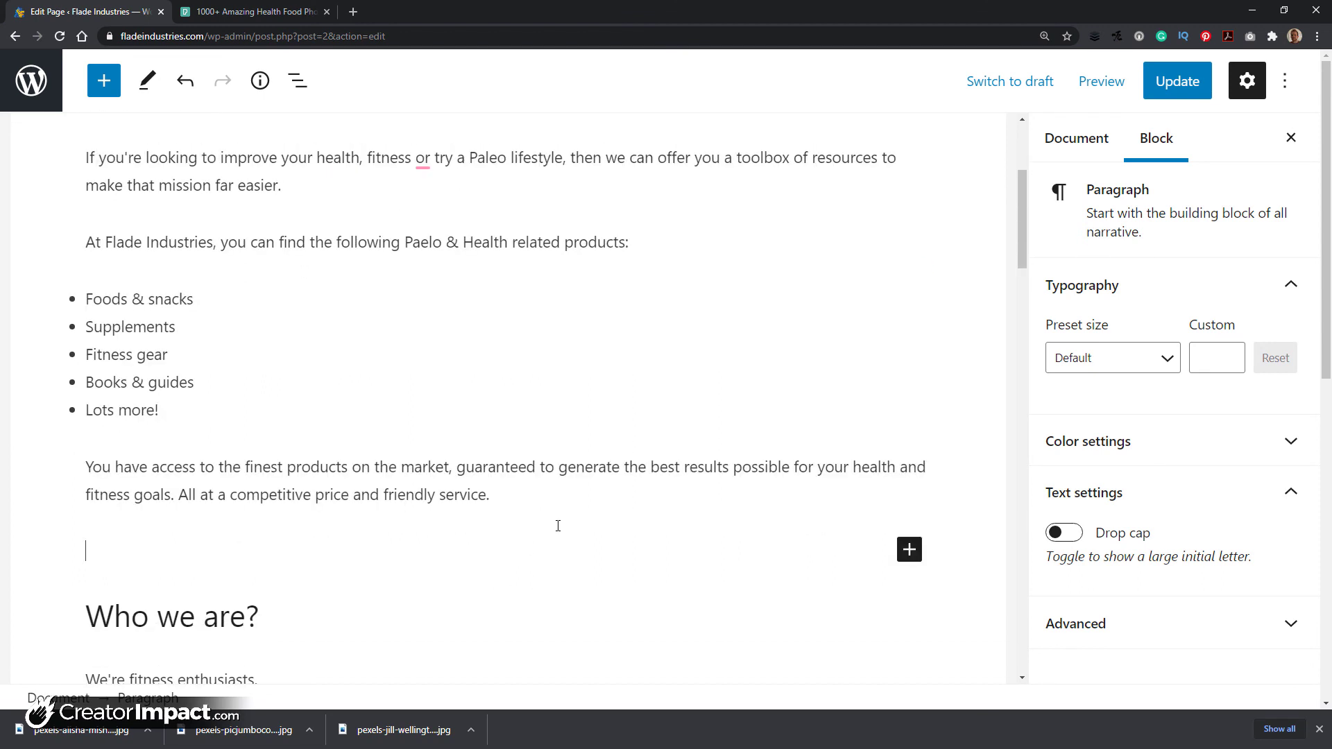
pyautogui.click(909, 550)
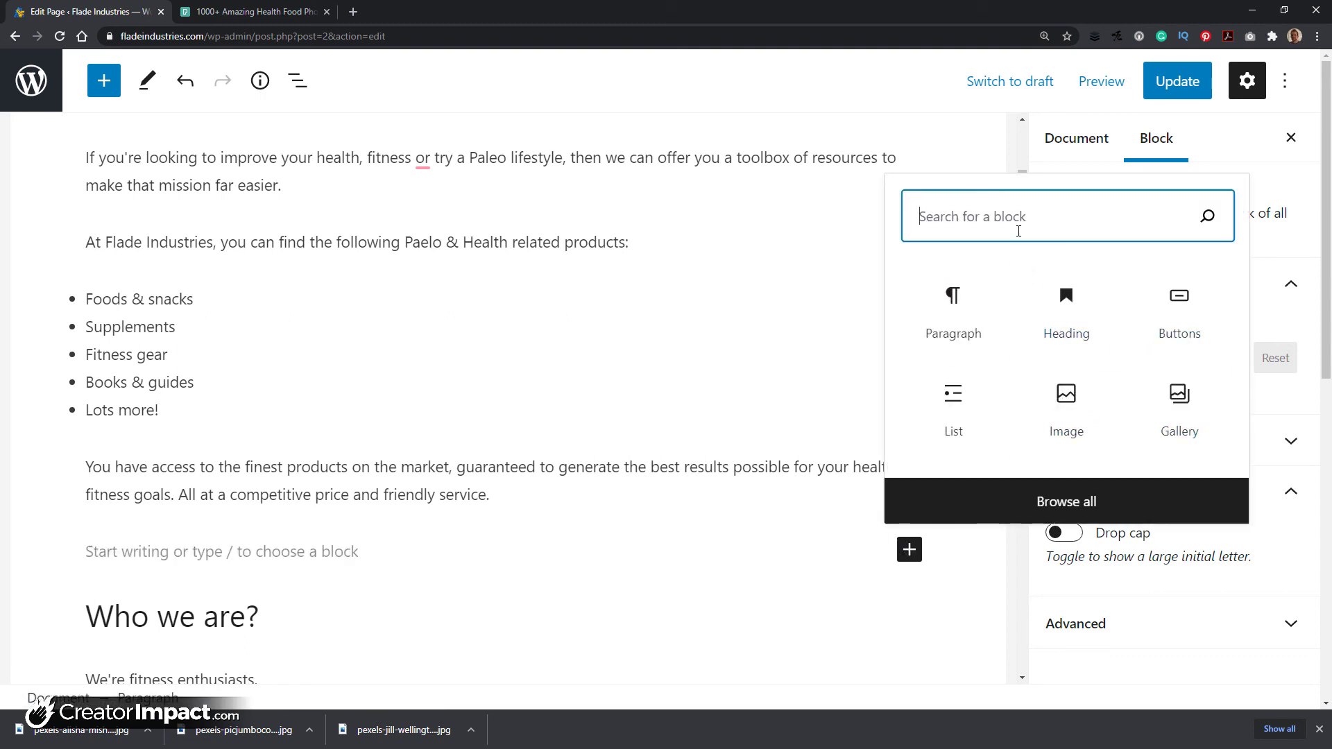
pyautogui.write('image')
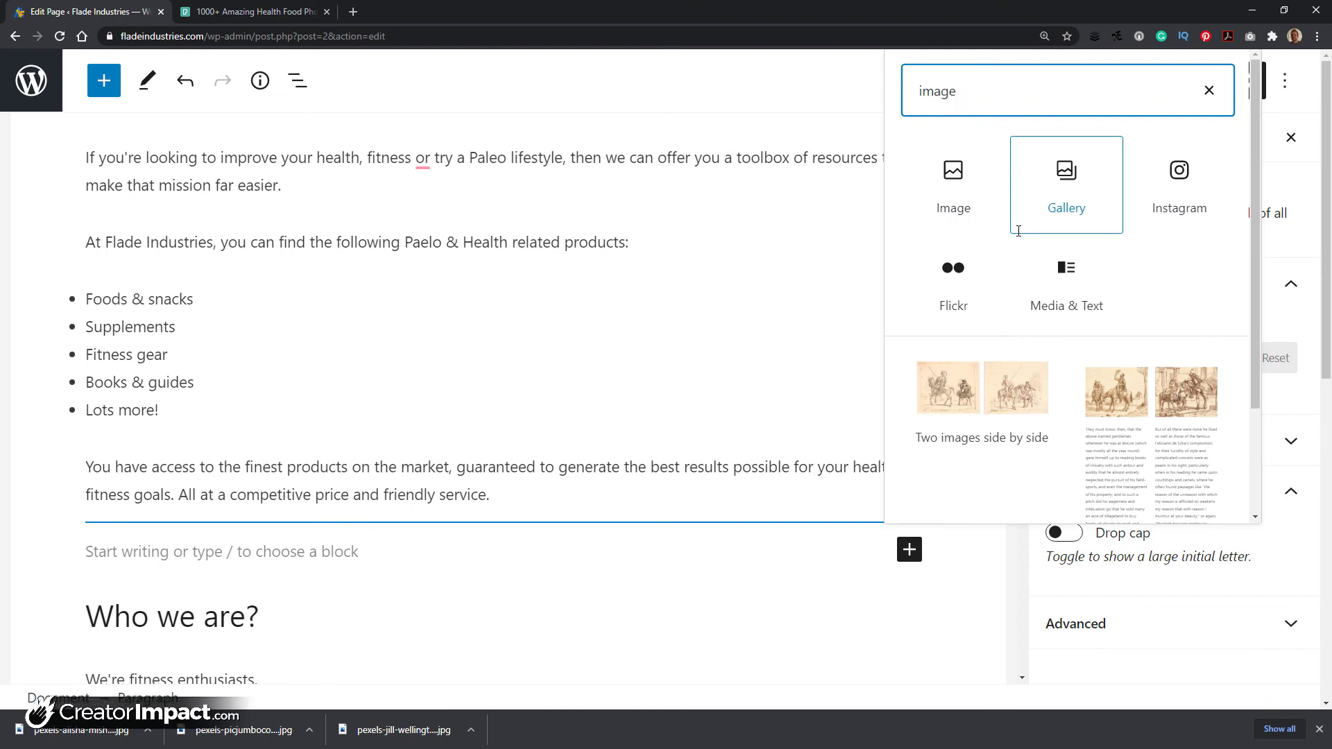
pyautogui.click(1207, 91)
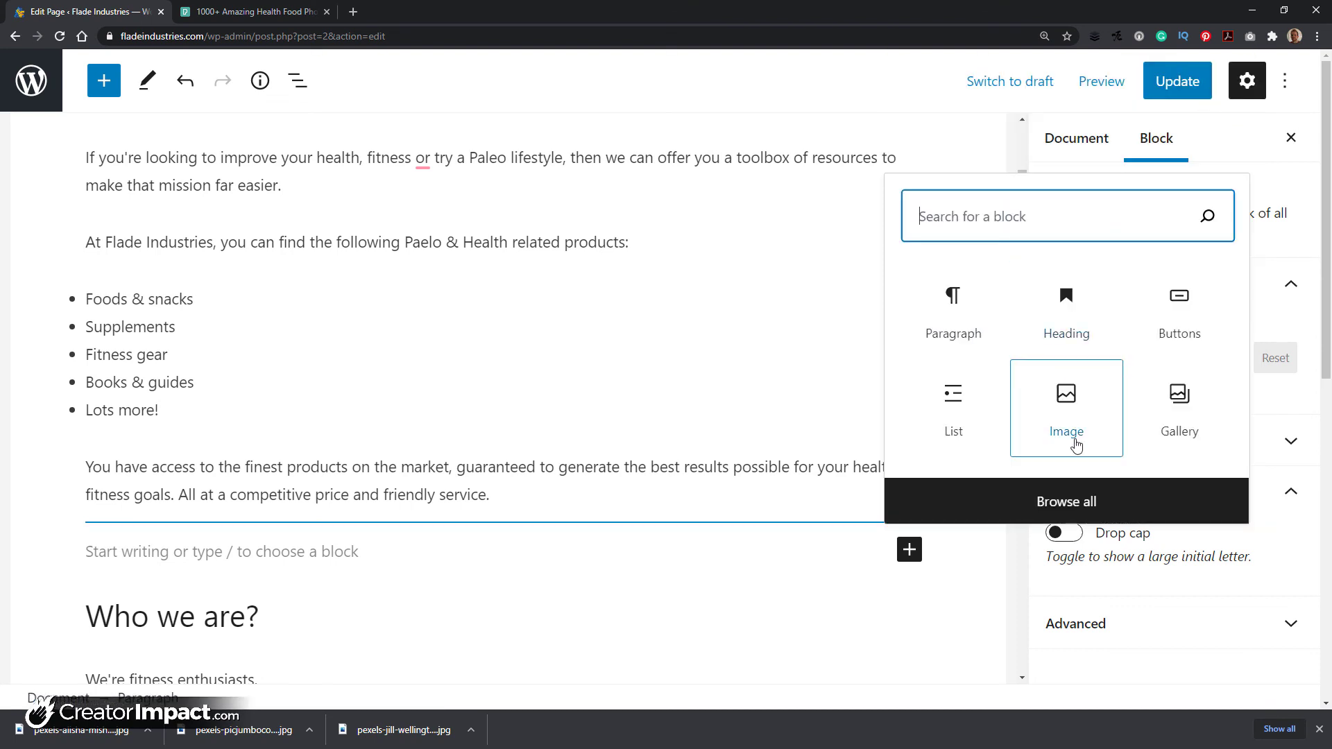
pyautogui.click(1068, 502)
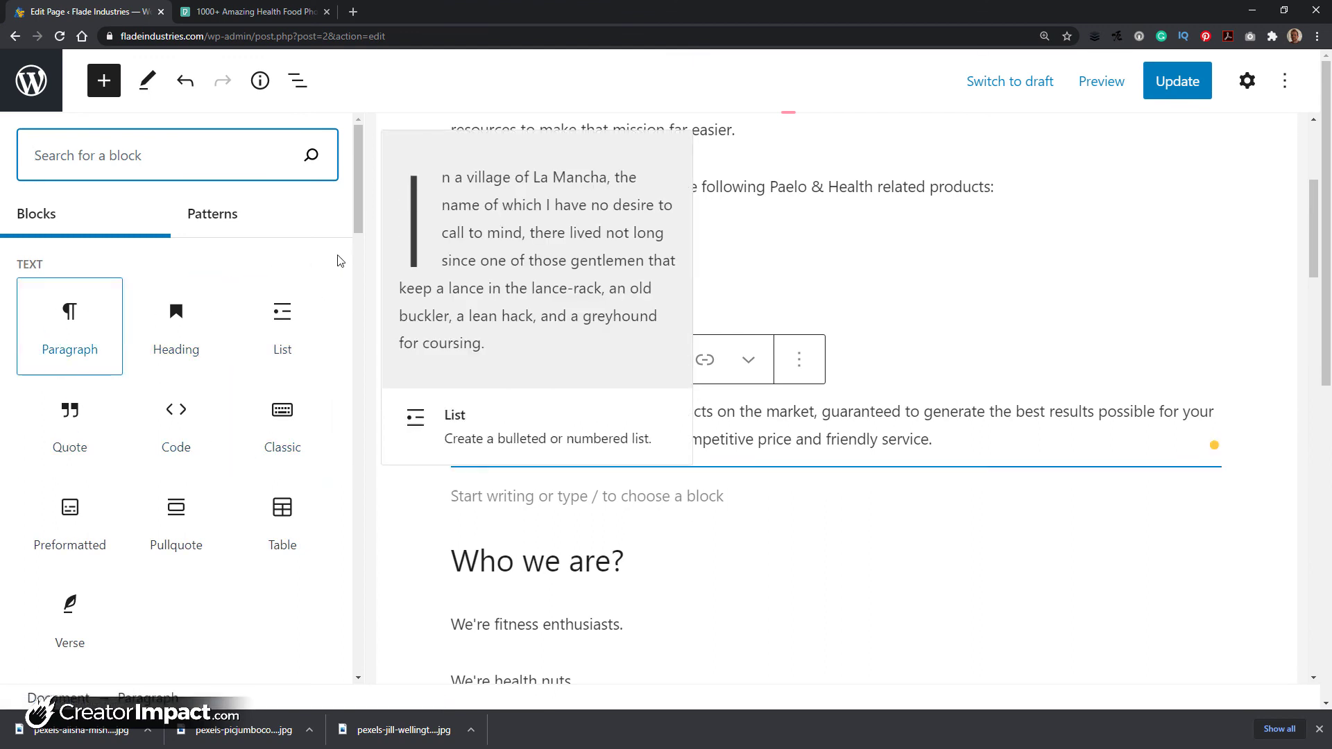
pyautogui.moveTo(361, 219); pyautogui.dragTo(356, 286)
pyautogui.click(55, 389)
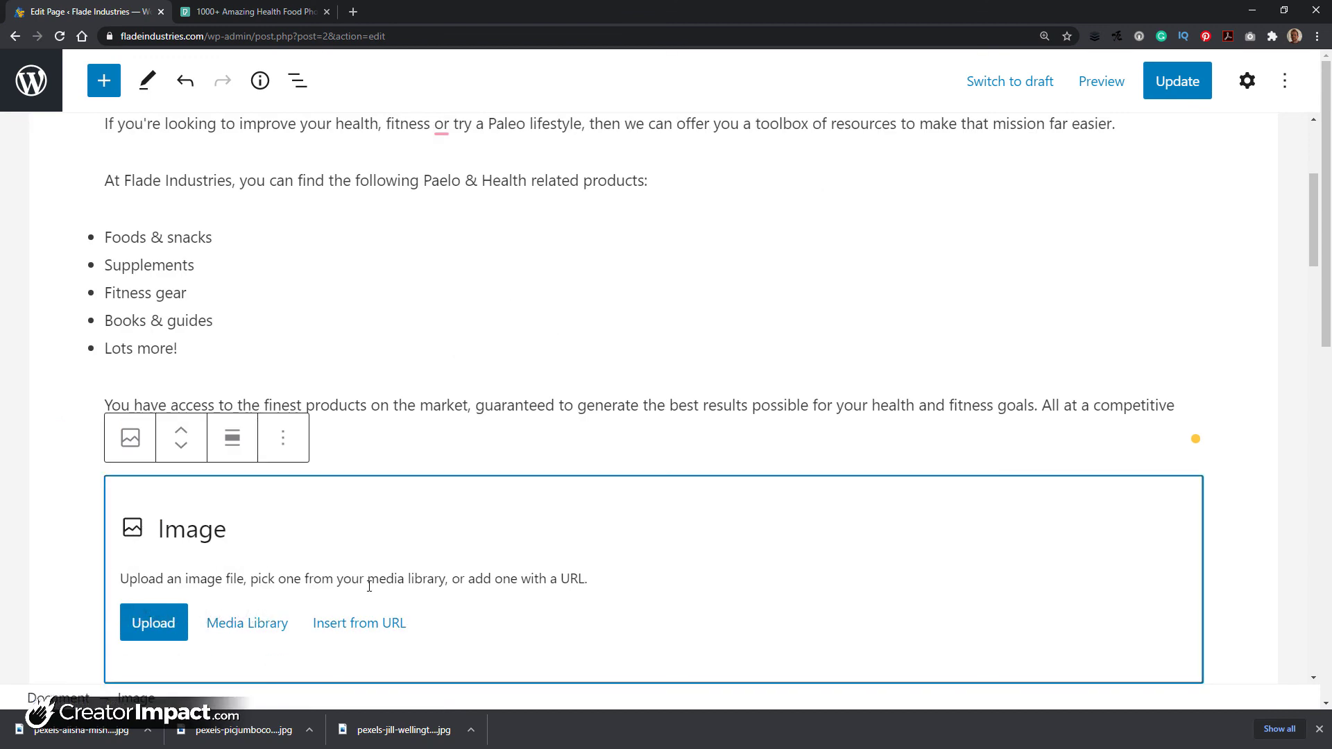
# Step: Upload the tomato-and-carrots photo into the image block
pyautogui.click(164, 630)
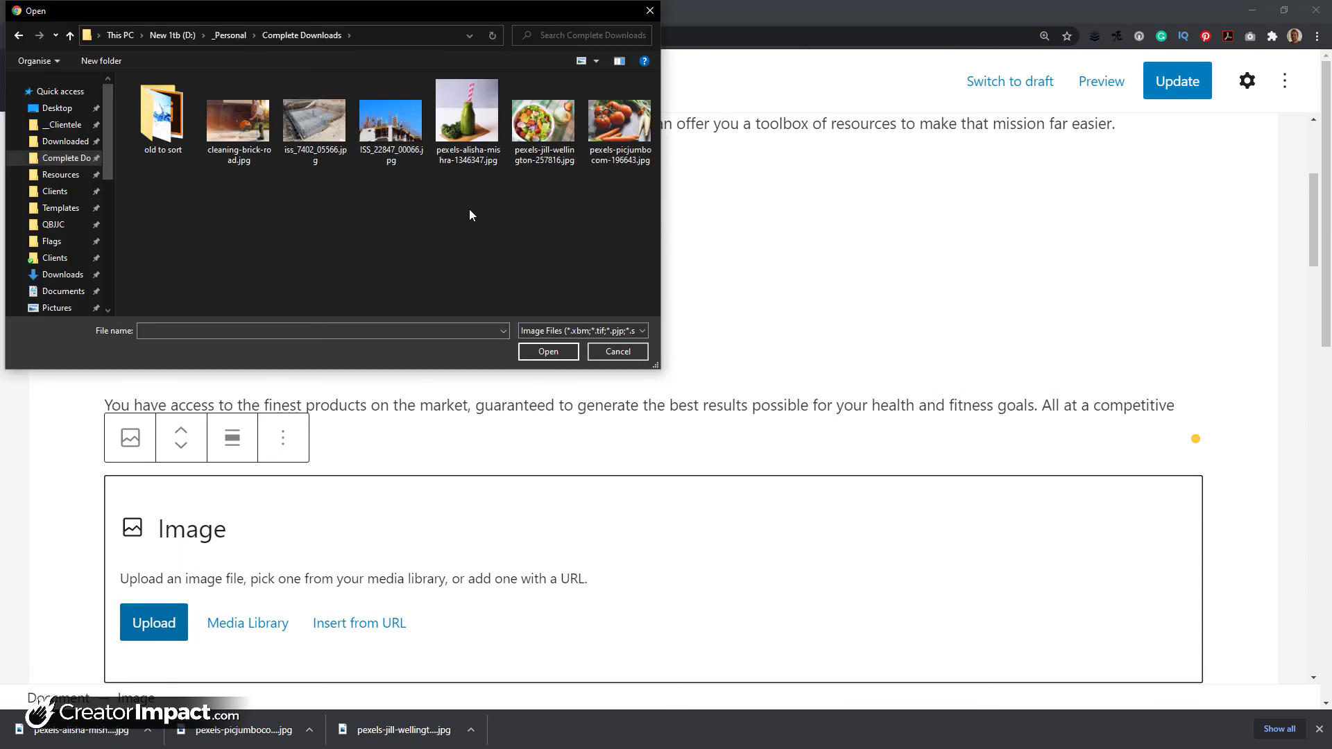
pyautogui.click(466, 119)
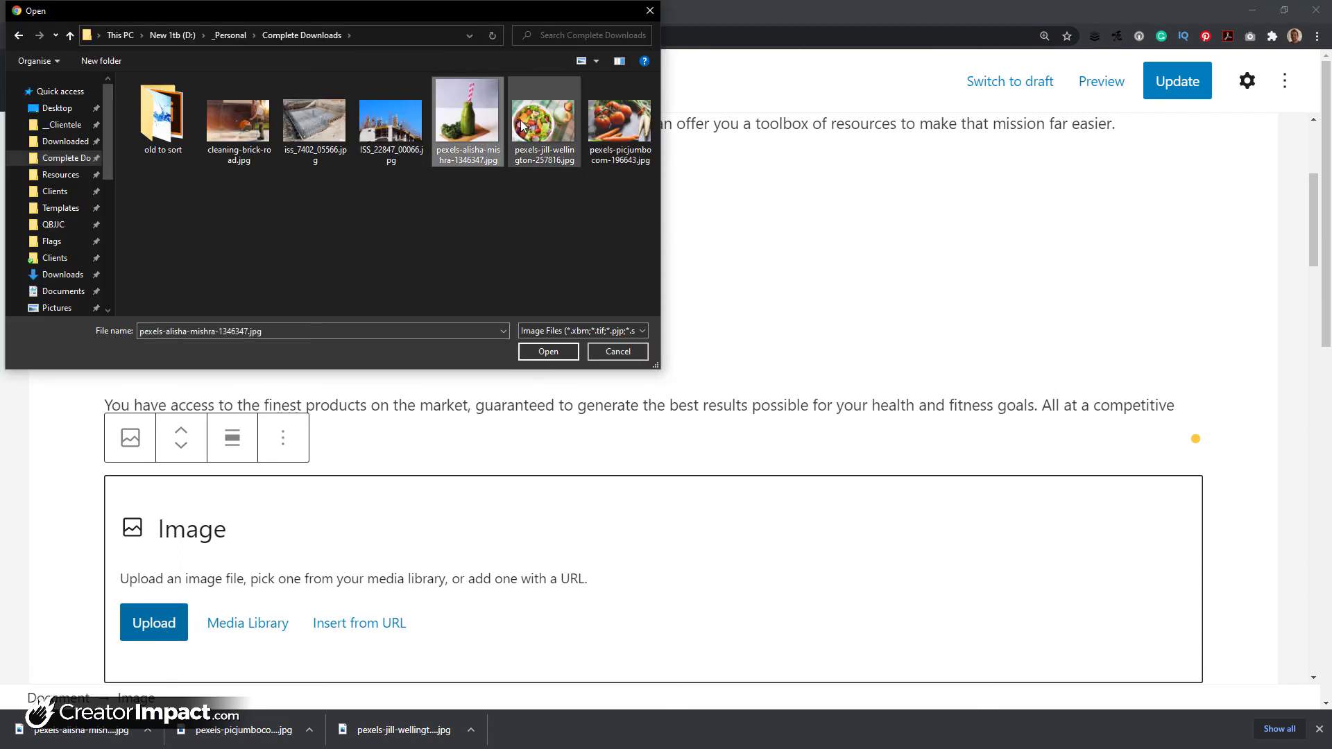
pyautogui.click(608, 123)
pyautogui.click(549, 352)
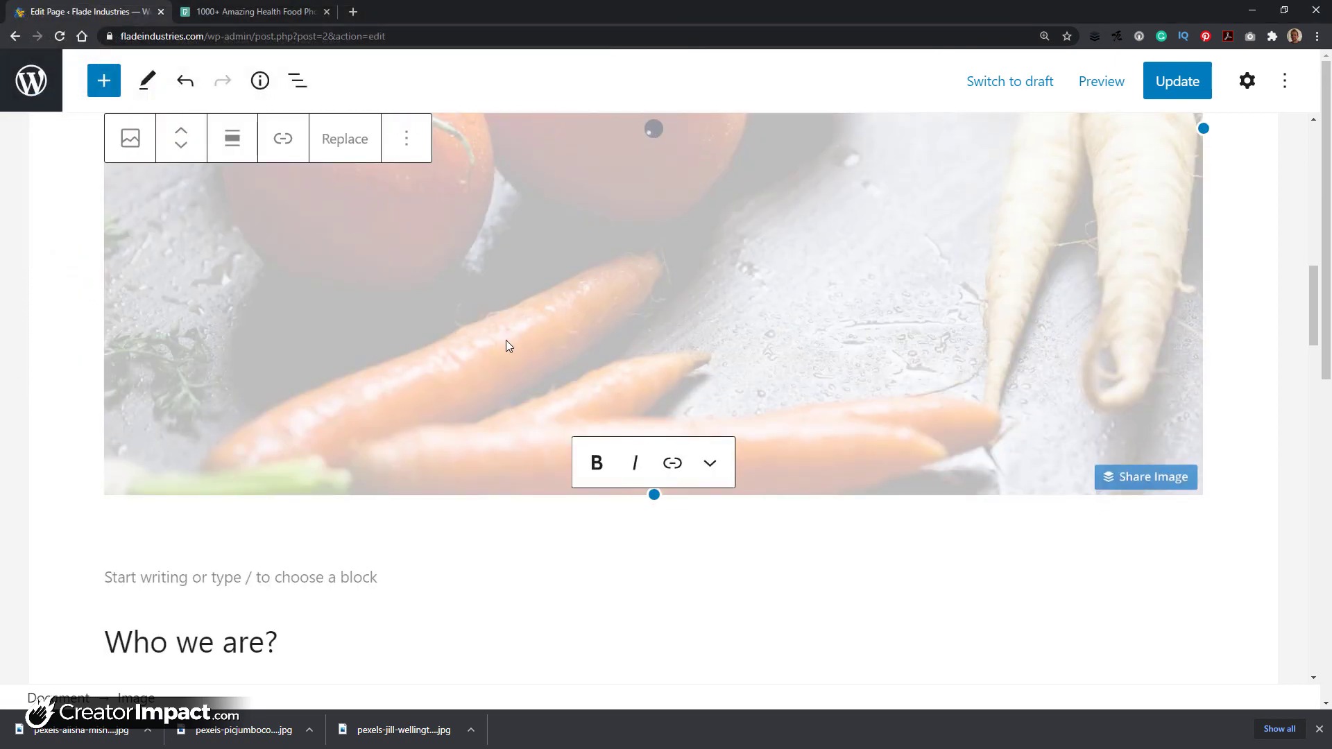
# Step: Delete the empty paragraph left beneath the tomato image
pyautogui.scroll(5, 443, 591)
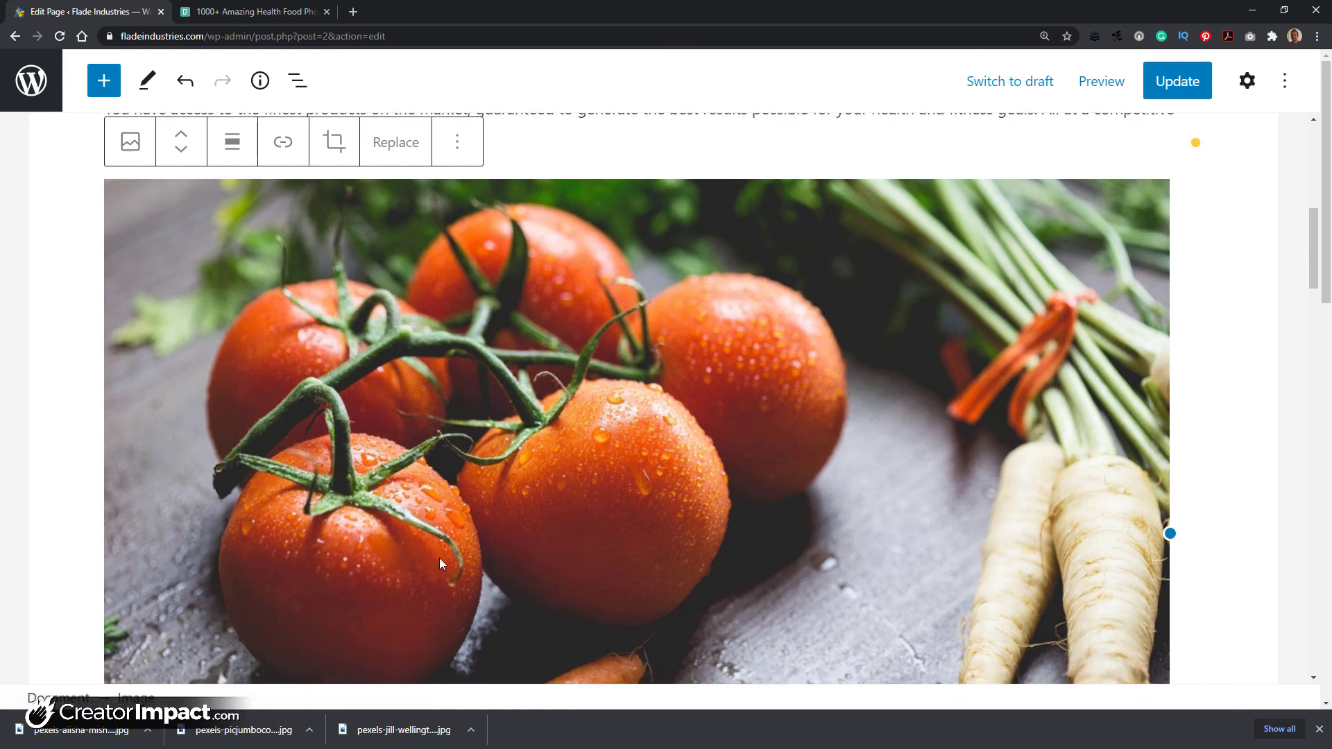
pyautogui.scroll(-10, 459, 459)
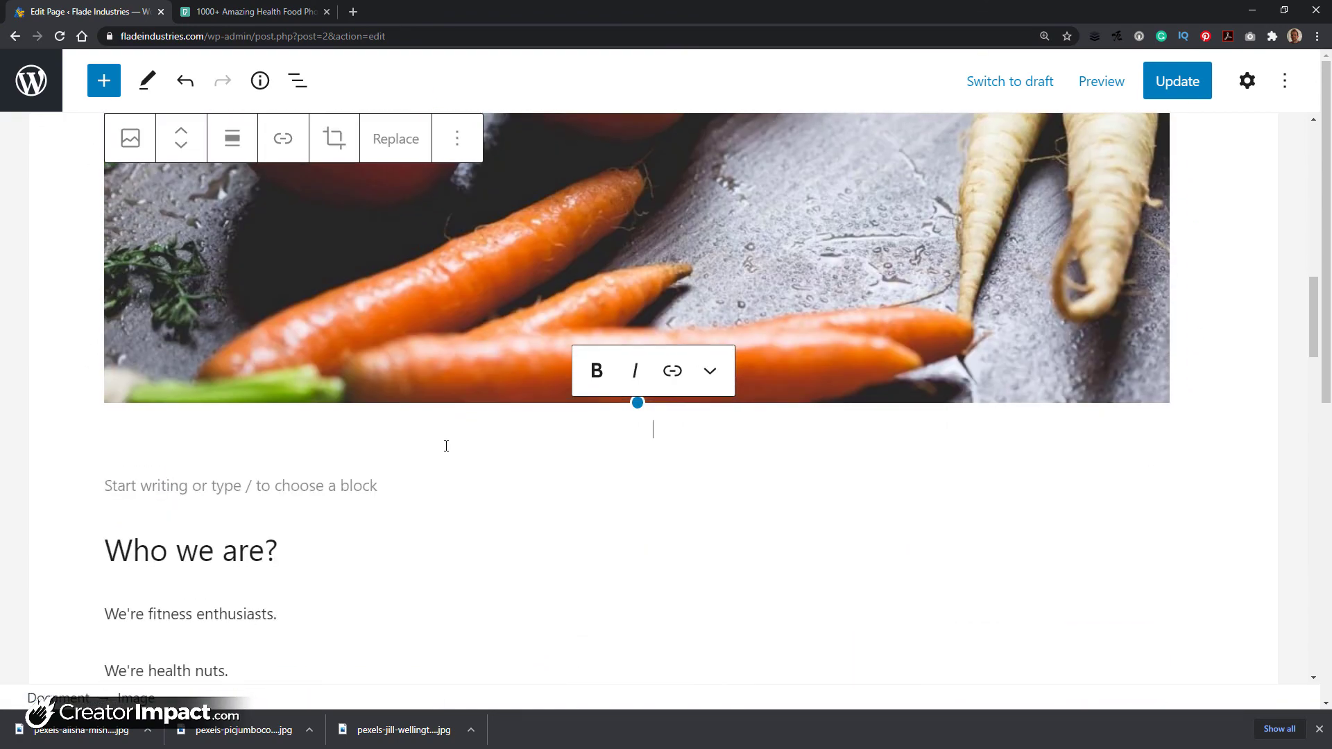
pyautogui.click(369, 482)
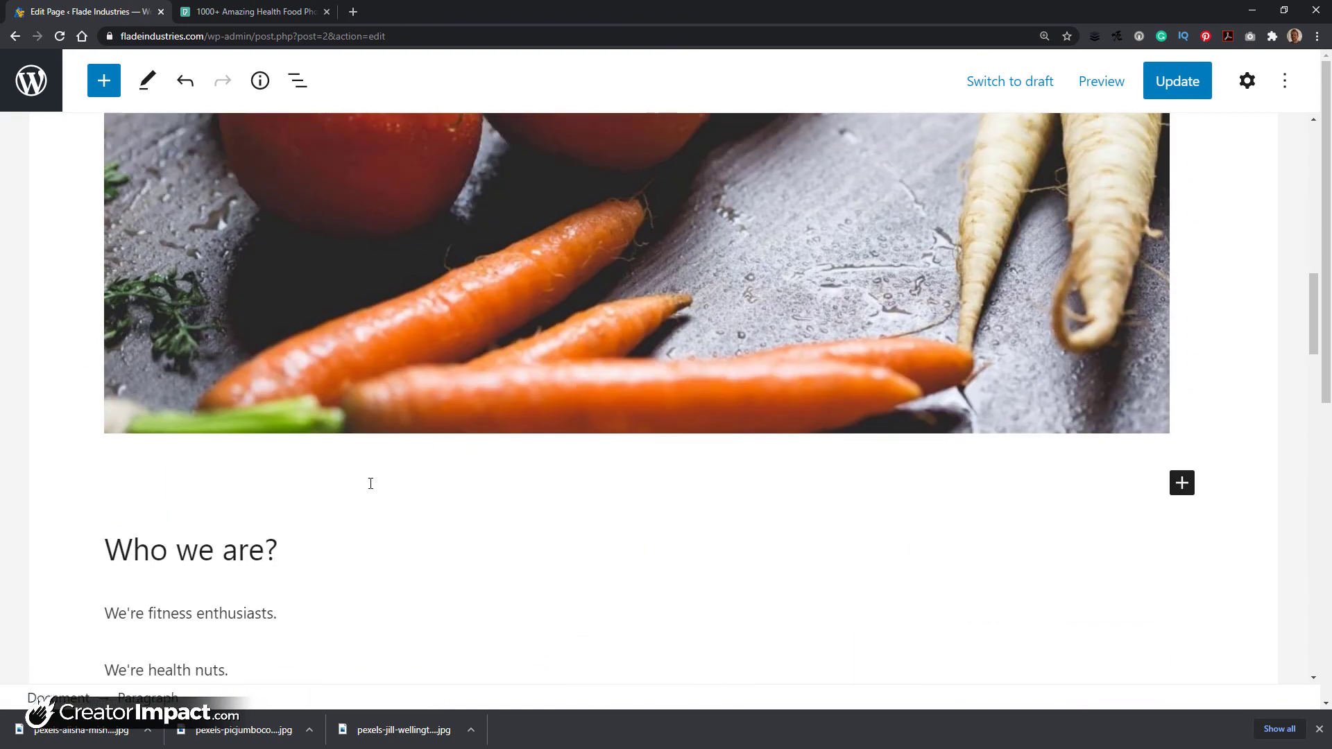
pyautogui.press('BackSpace')
pyautogui.scroll(5, 491, 502)
pyautogui.scroll(-5, 491, 503)
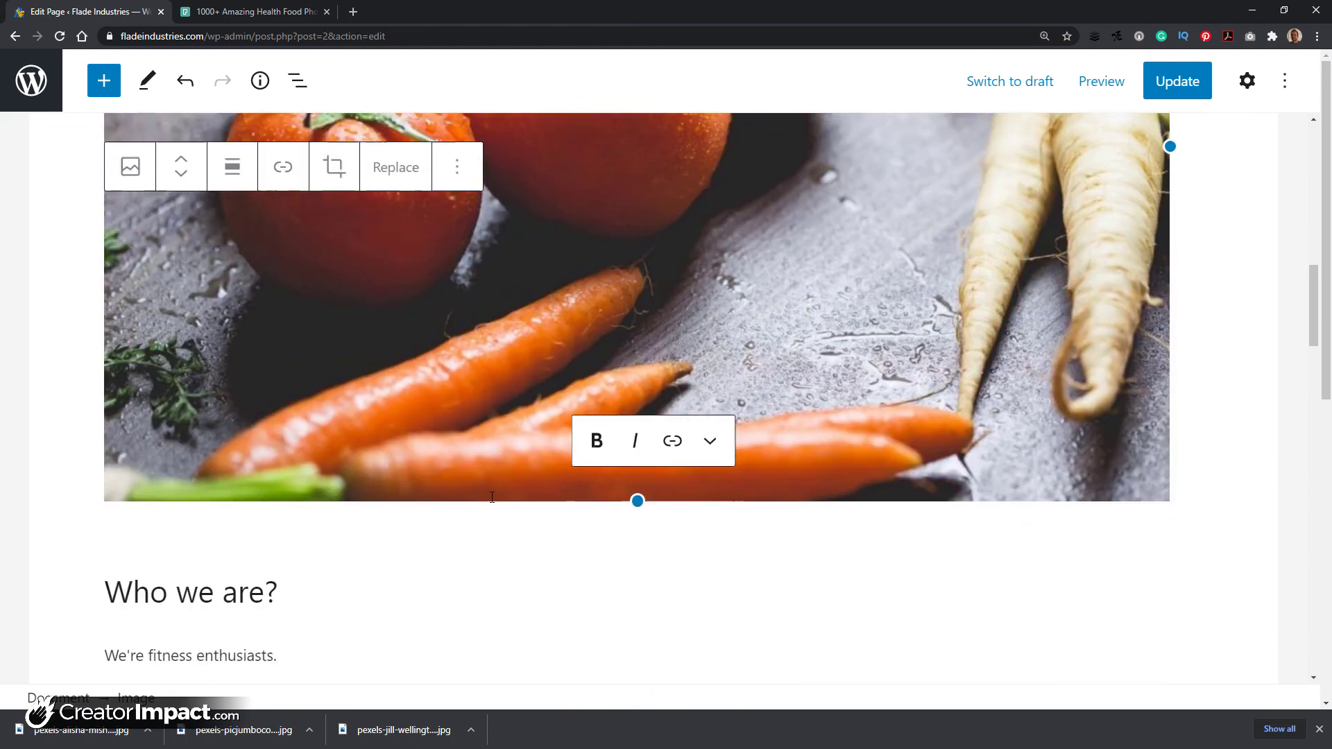
pyautogui.scroll(9, 492, 503)
pyautogui.scroll(4, 490, 501)
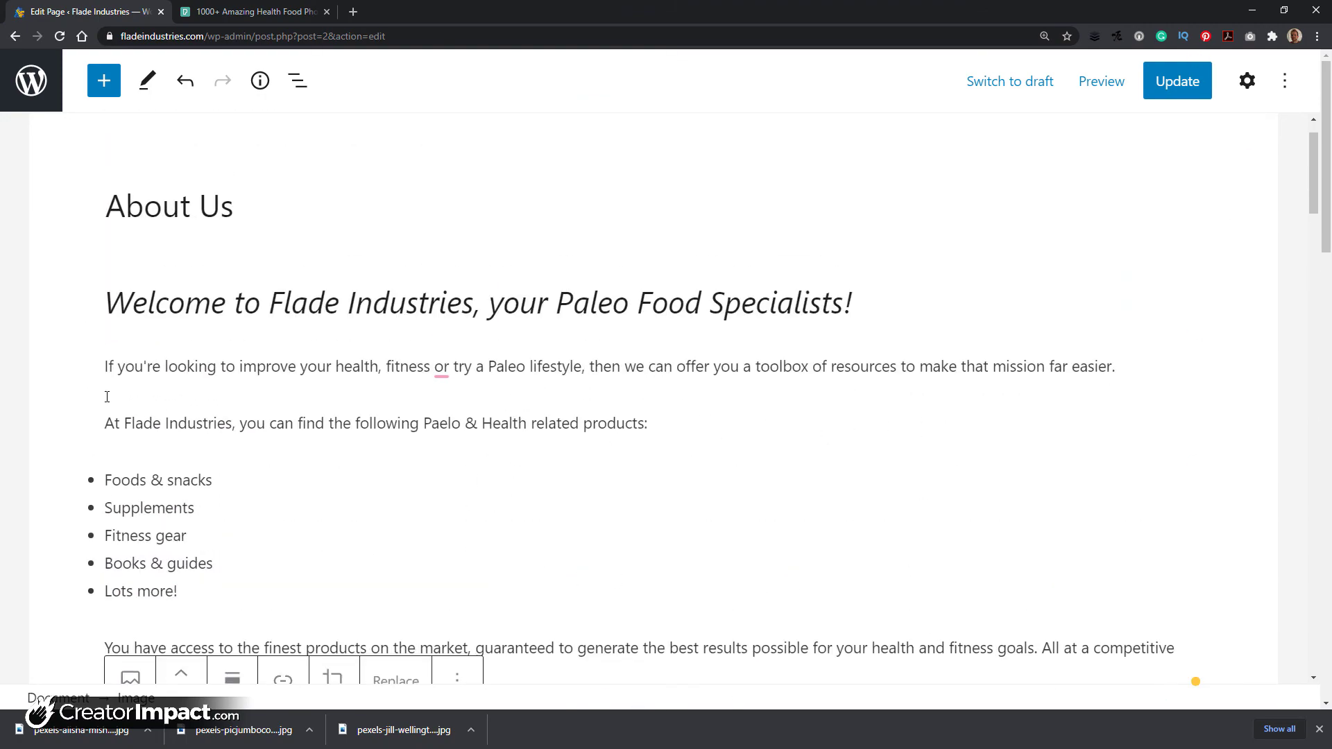
# Step: Insert an image block on a new line above 'At Flade Industries'
pyautogui.click(109, 423)
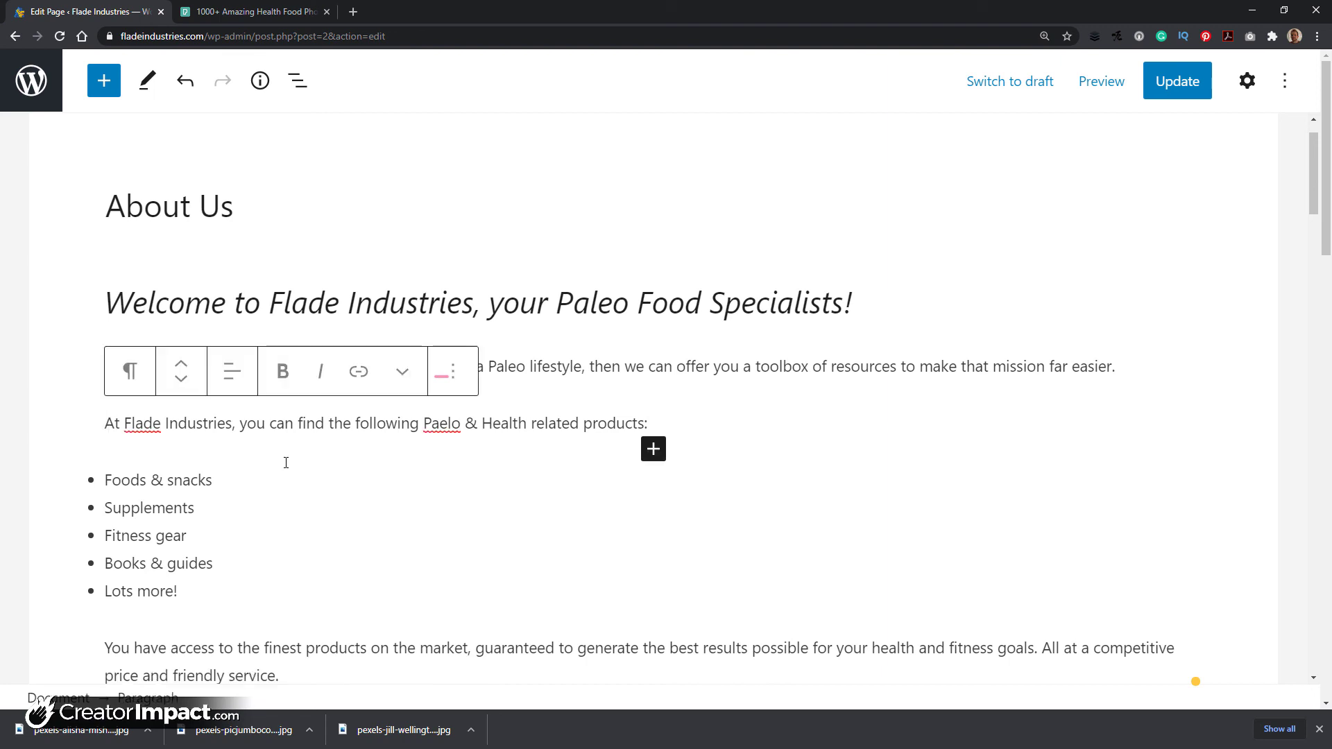
pyautogui.press('Return')
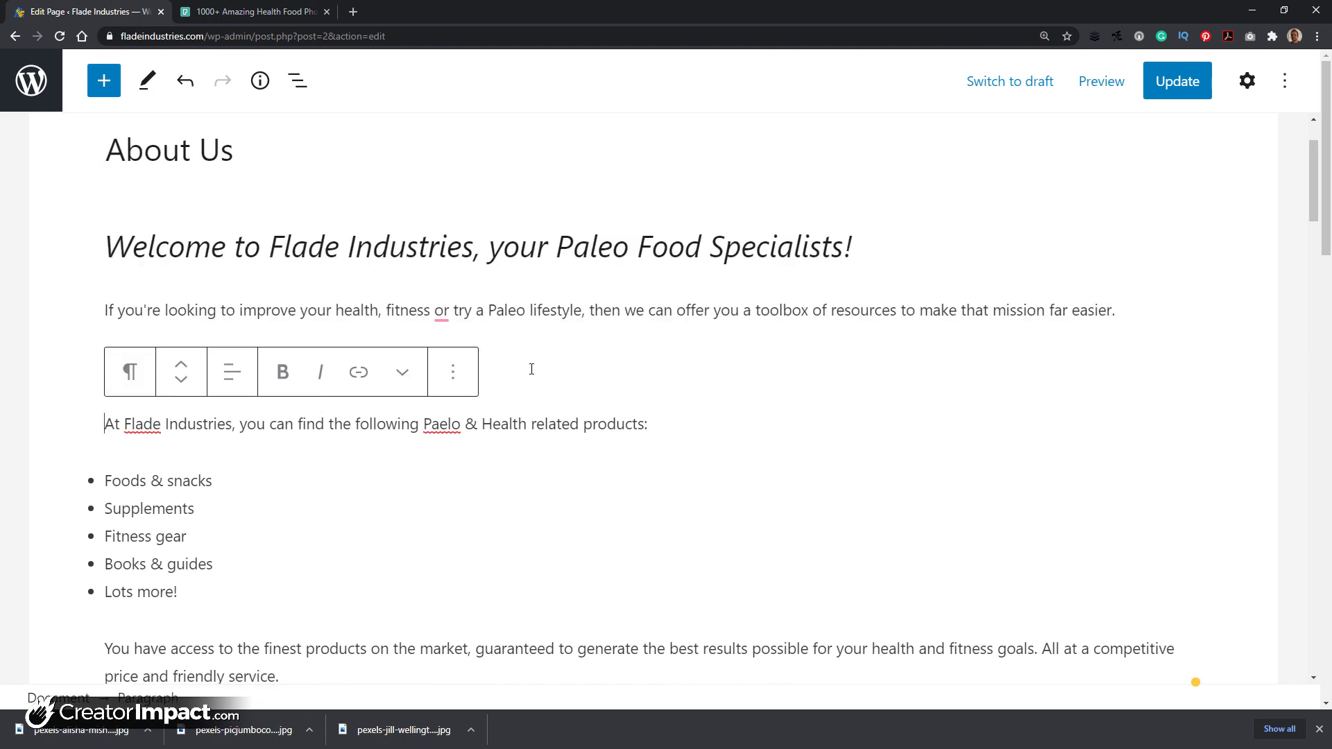
pyautogui.press('Up')
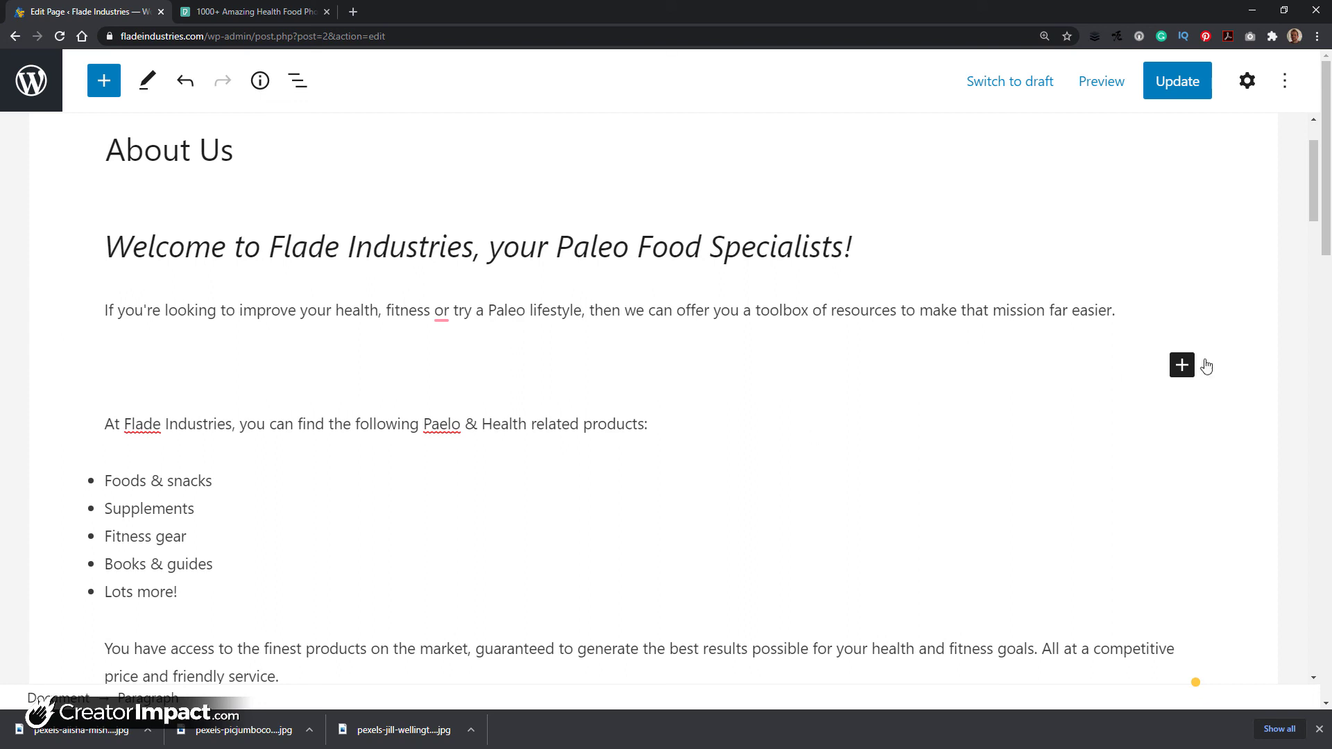
pyautogui.click(1181, 364)
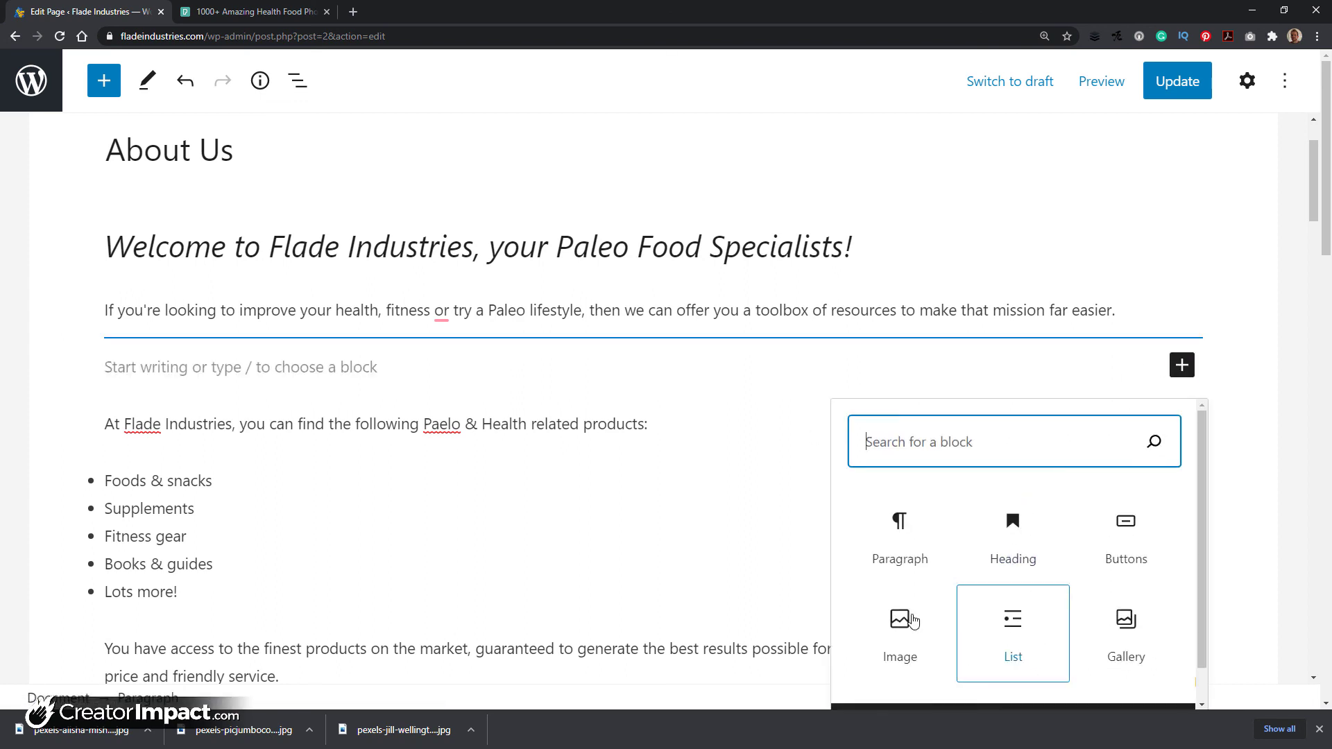
pyautogui.click(912, 621)
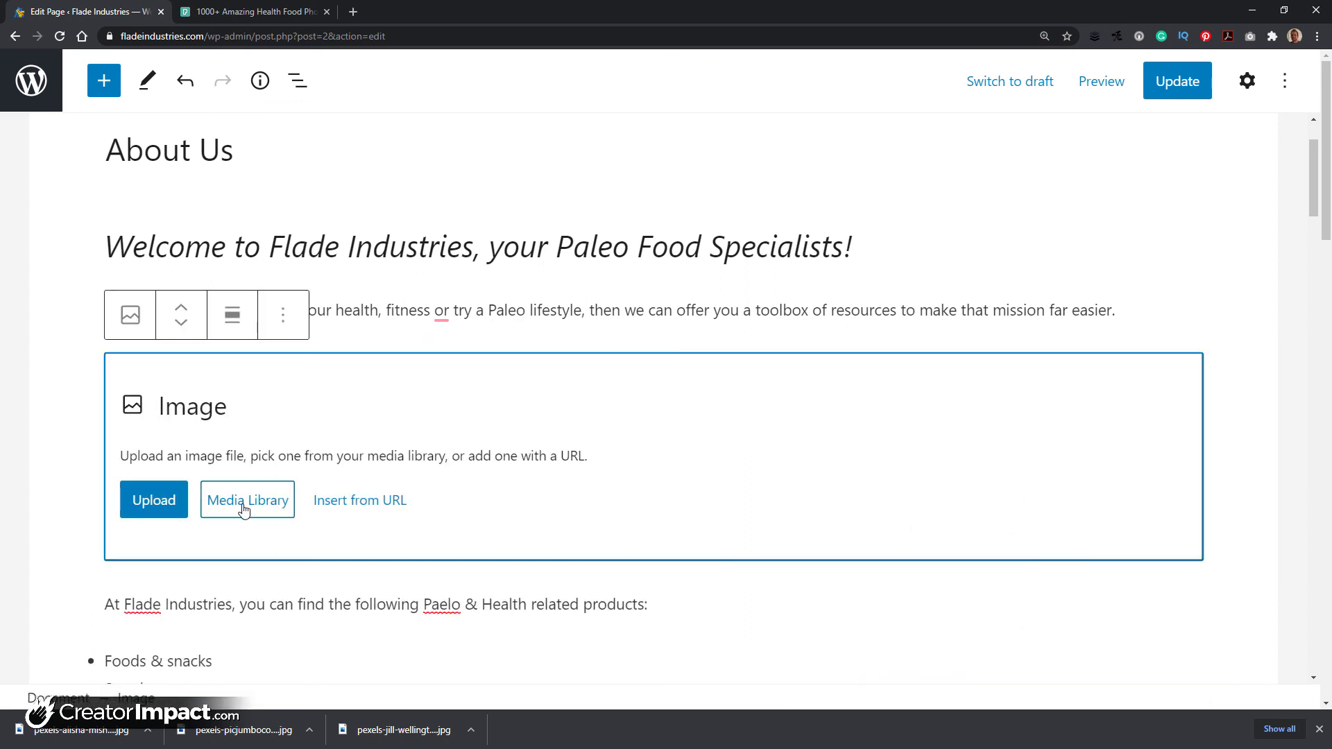
# Step: Upload three downloaded food photos and place the green juice photo in the block
pyautogui.click(242, 510)
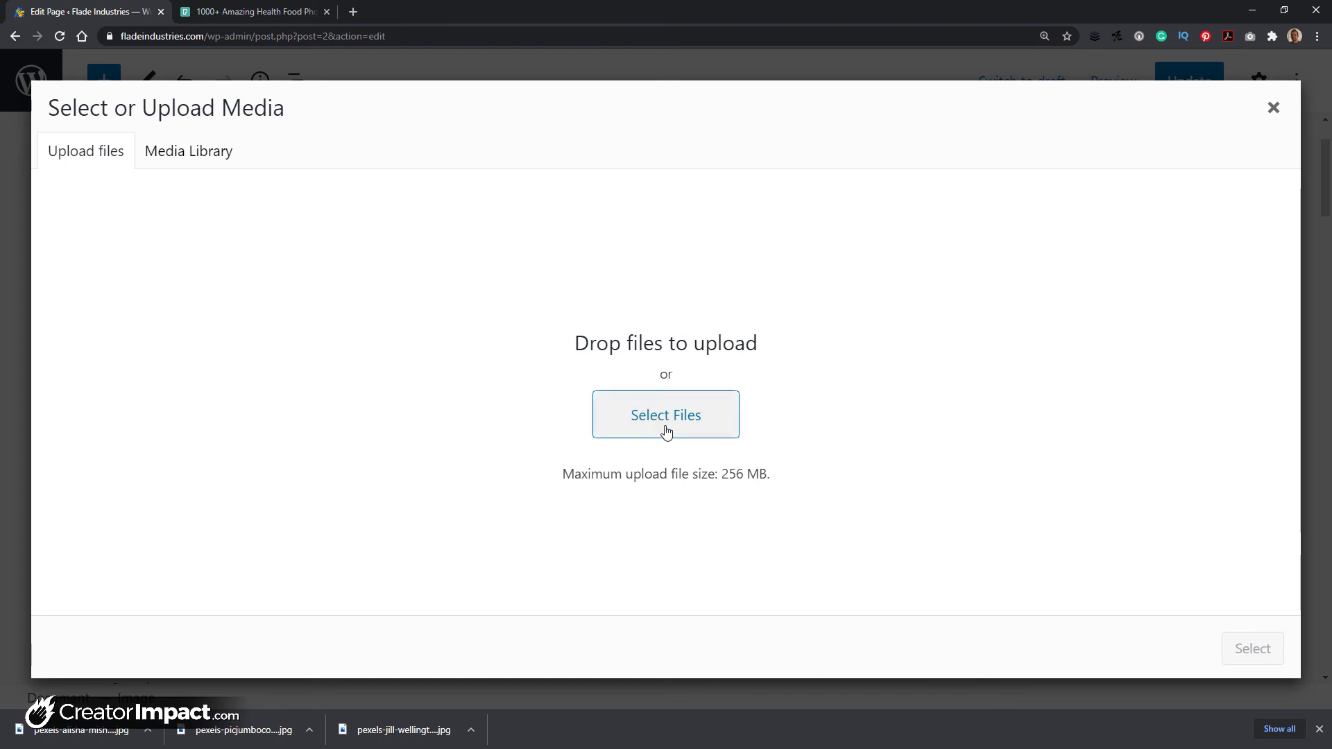
pyautogui.click(666, 431)
pyautogui.moveTo(655, 201); pyautogui.dragTo(555, 135)
pyautogui.keyDown('ctrl'); pyautogui.click(161, 215); pyautogui.keyUp('ctrl')
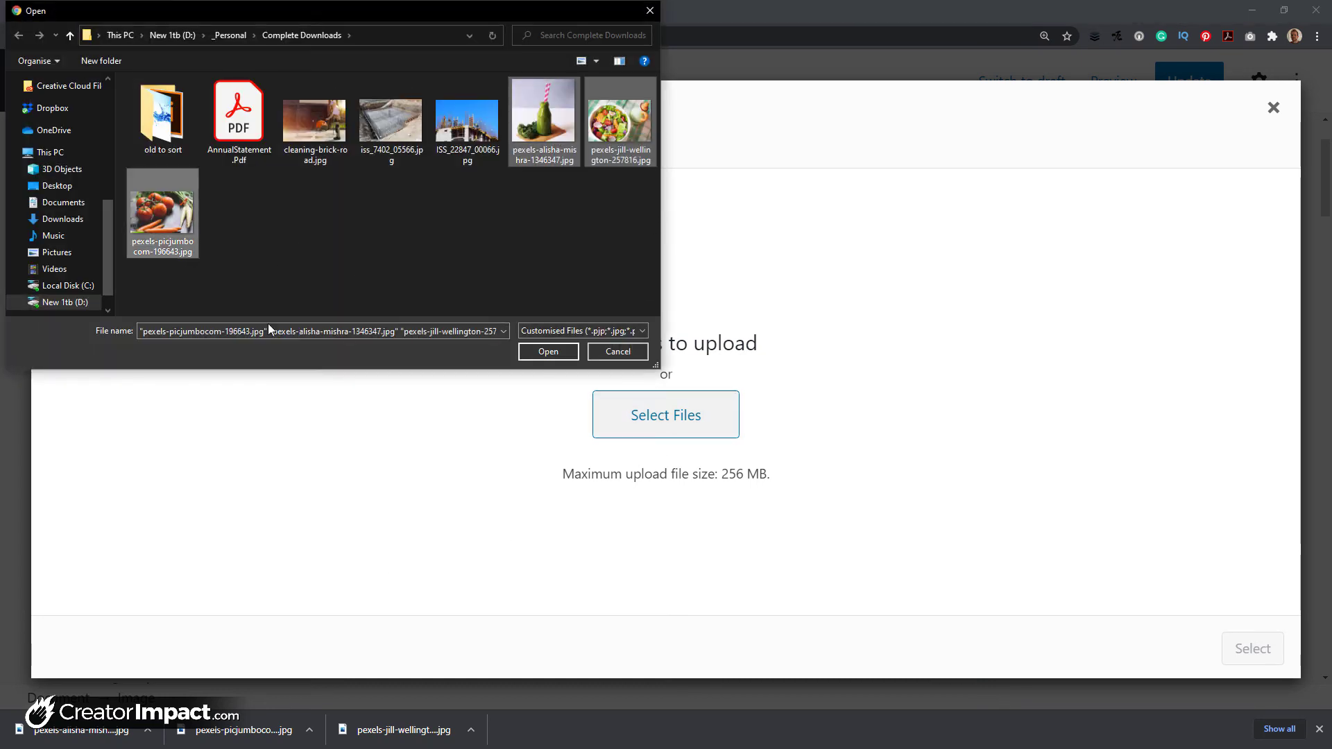
pyautogui.click(566, 351)
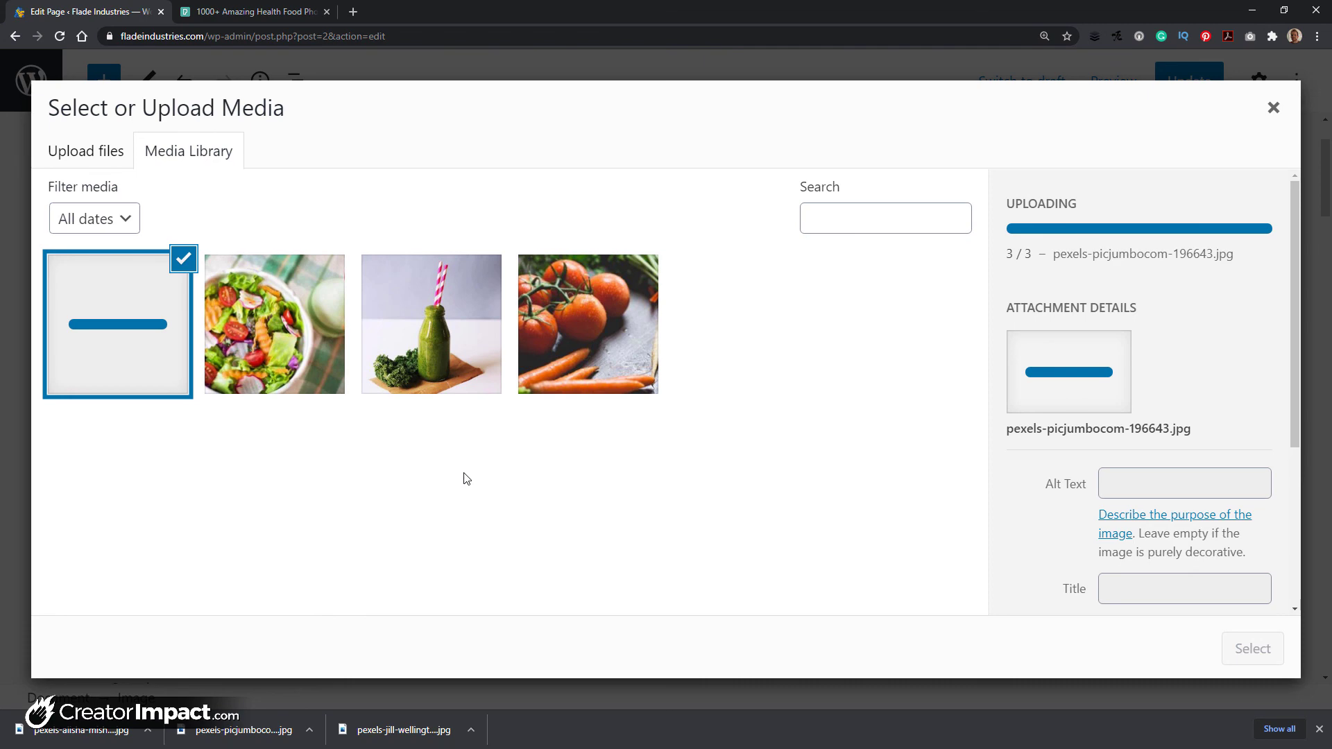
pyautogui.click(450, 321)
pyautogui.click(1264, 652)
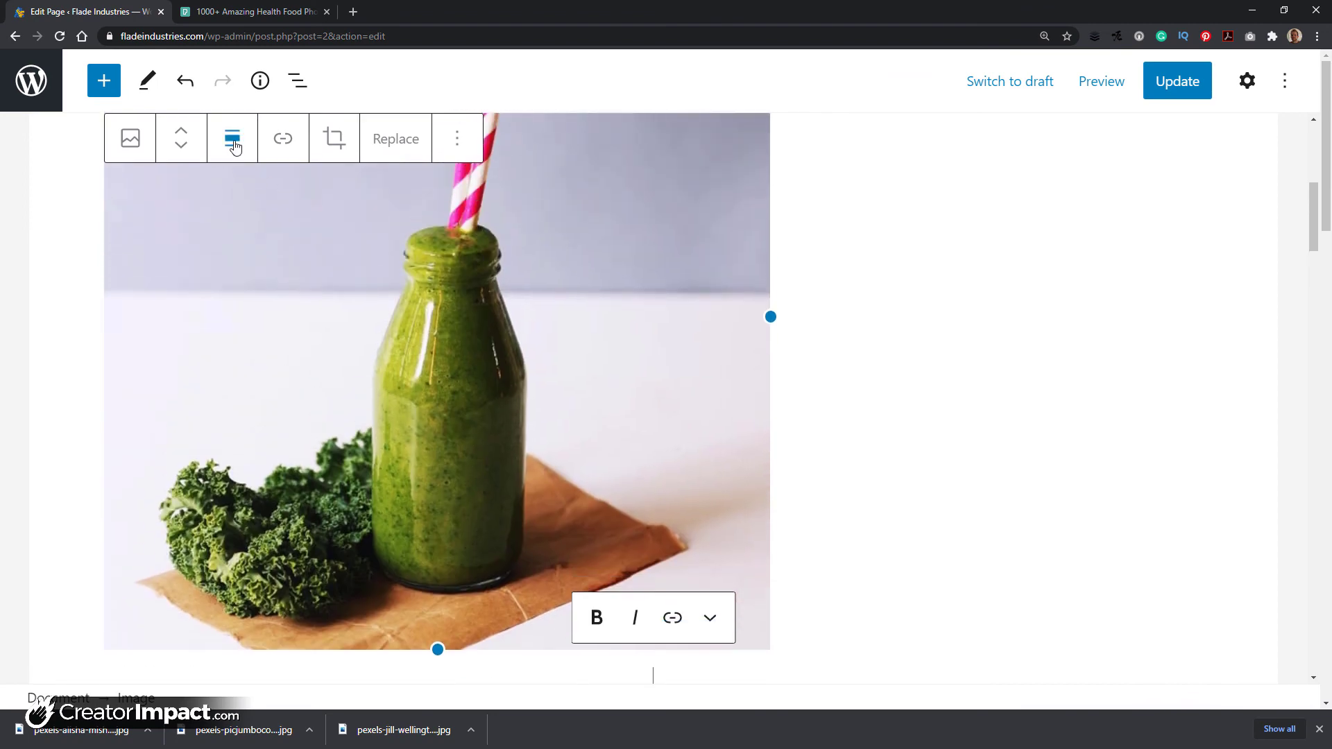
# Step: Right-align the smoothie image and shrink it so the list and paragraph wrap beside it
pyautogui.scroll(1, 322, 328)
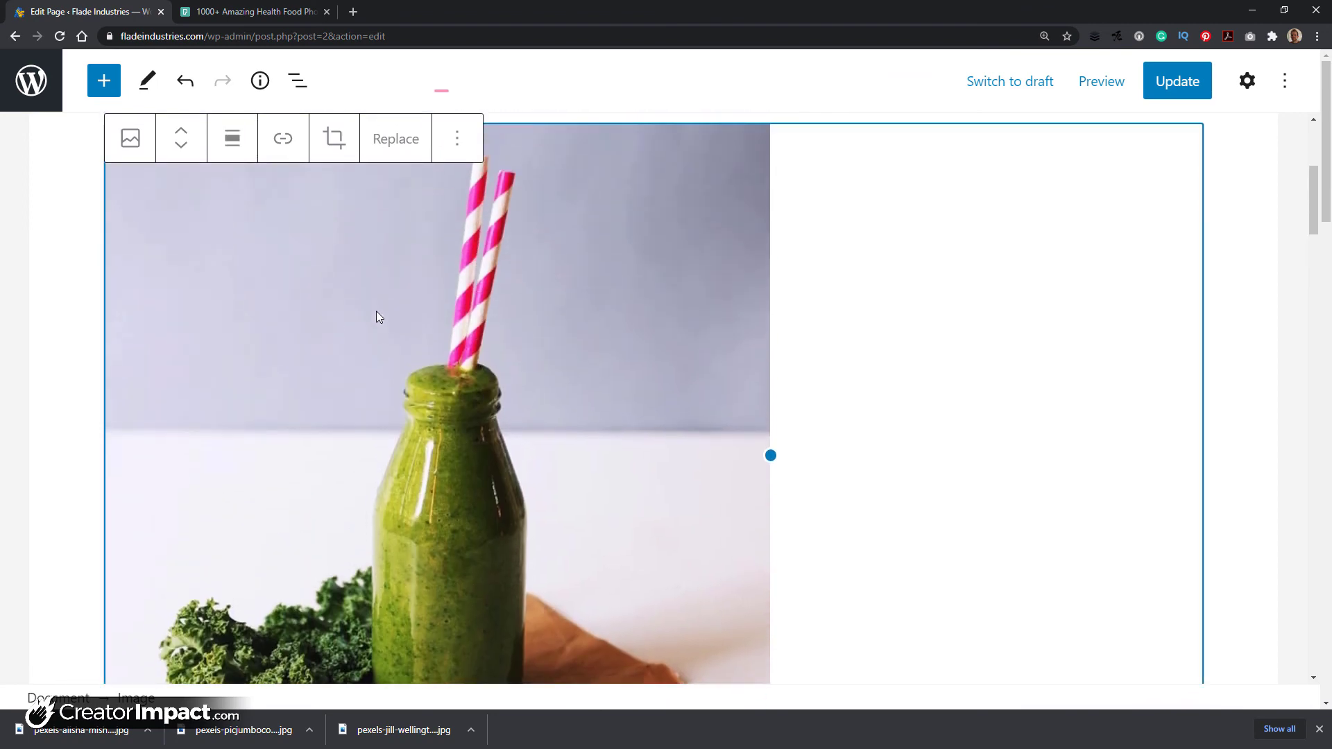
pyautogui.click(233, 144)
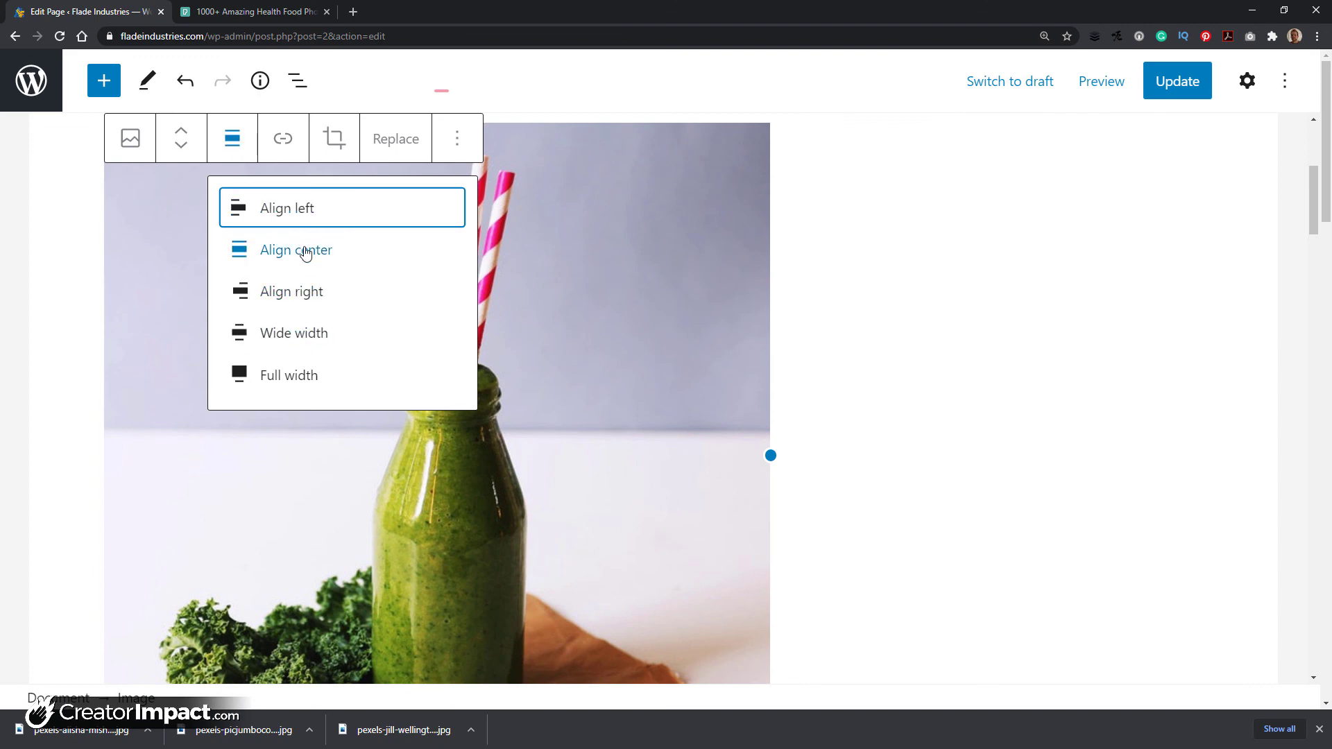
pyautogui.click(306, 292)
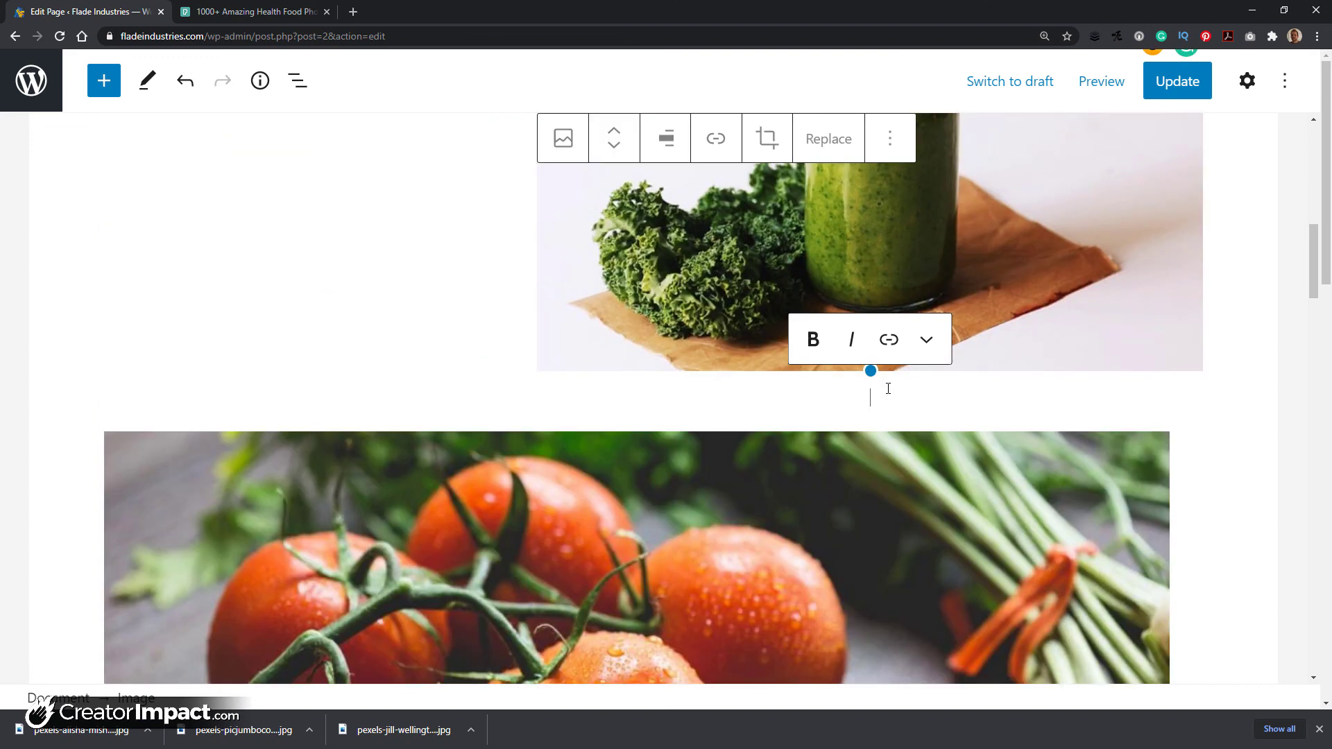
pyautogui.scroll(5, 872, 420)
pyautogui.scroll(-2, 872, 420)
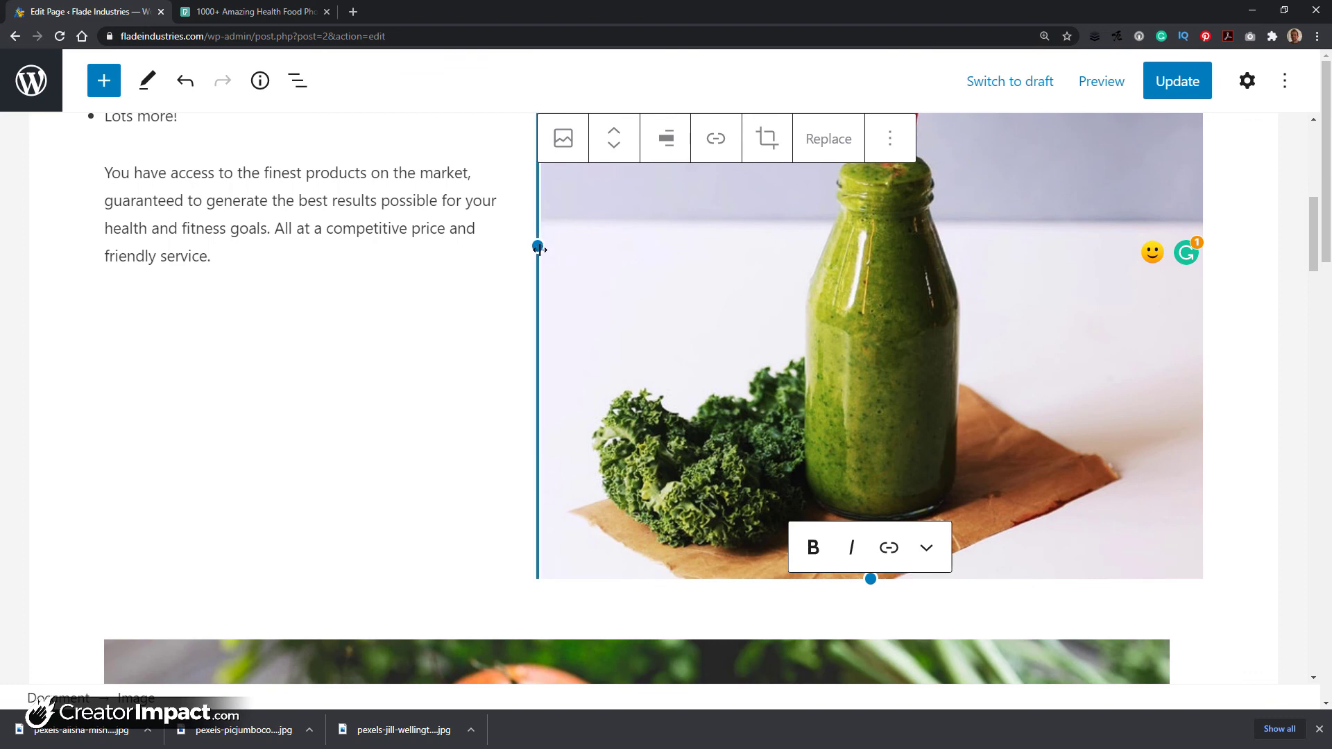
pyautogui.moveTo(539, 249); pyautogui.dragTo(771, 213)
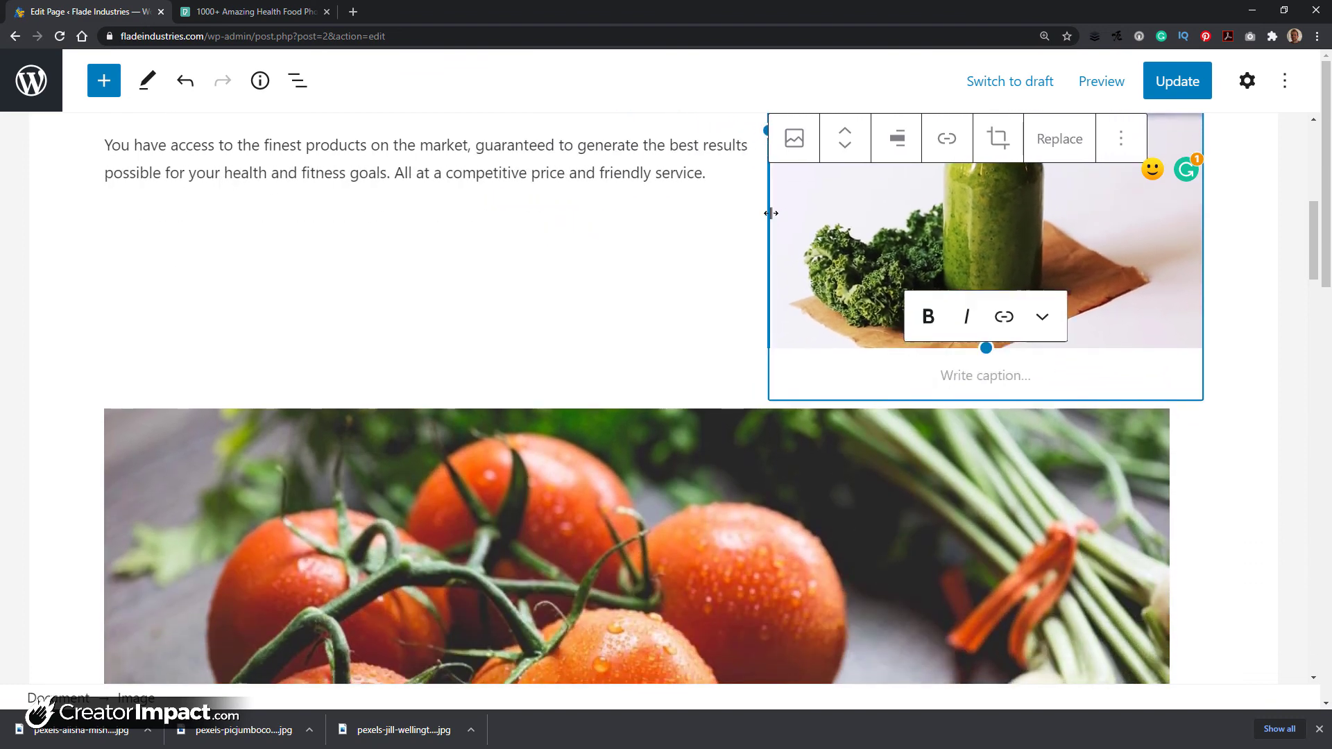
pyautogui.scroll(4, 727, 317)
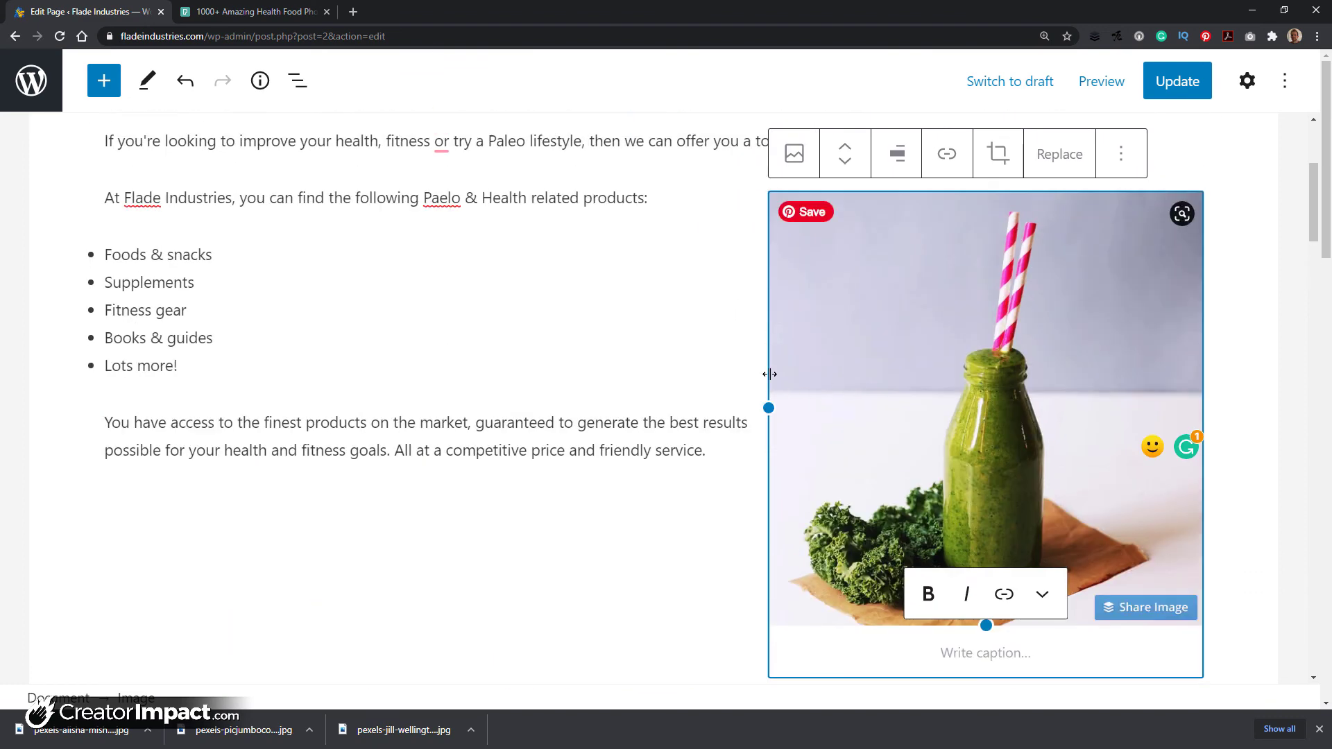
pyautogui.hotkey('ctrl', '-')
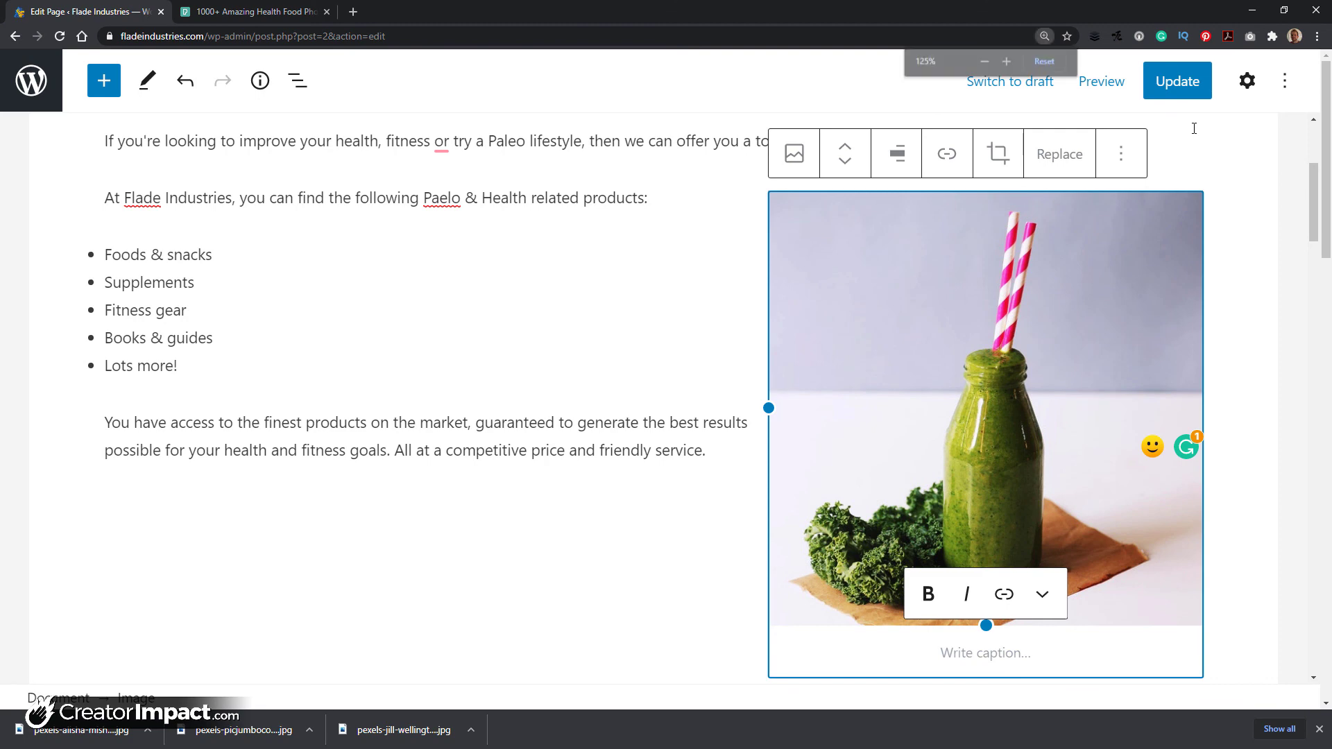
pyautogui.click(1258, 77)
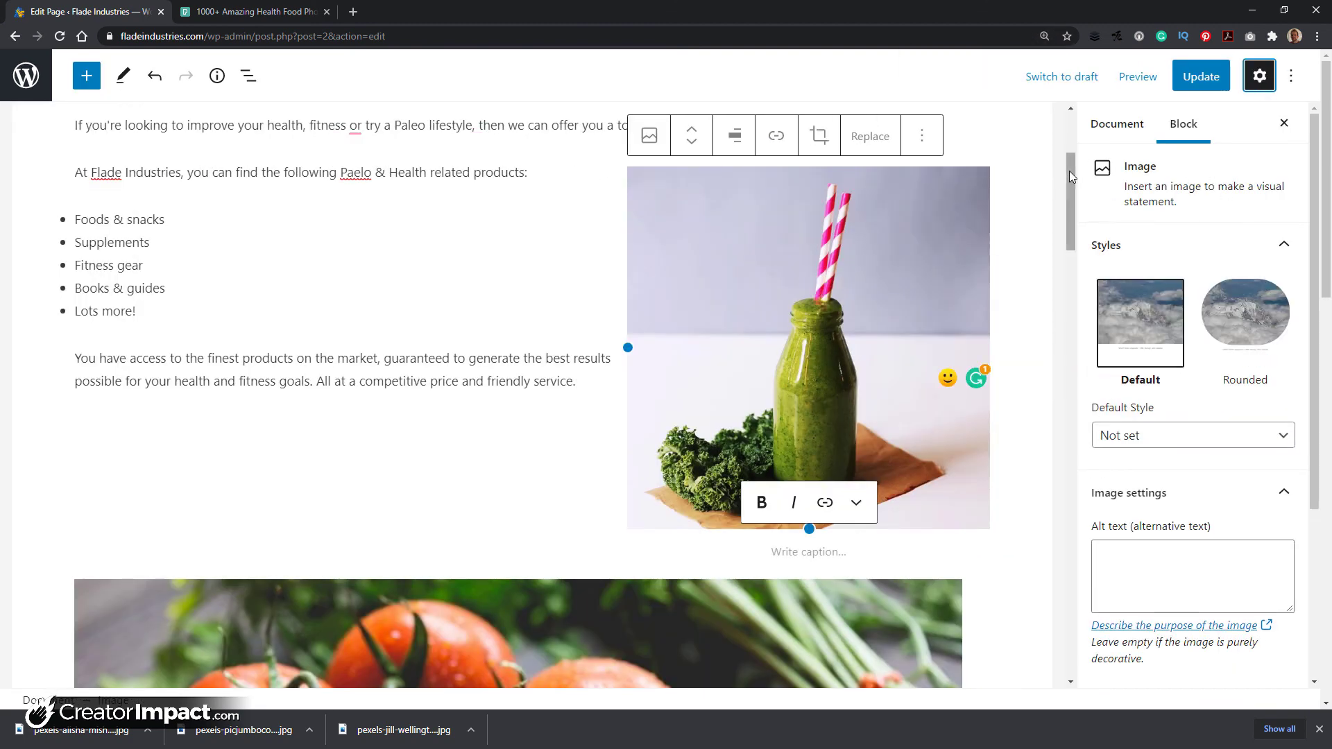
# Step: Add an empty paragraph after the 'We have a team' paragraph
pyautogui.scroll(2, 1068, 176)
pyautogui.scroll(-4, 867, 351)
pyautogui.scroll(-12, 867, 358)
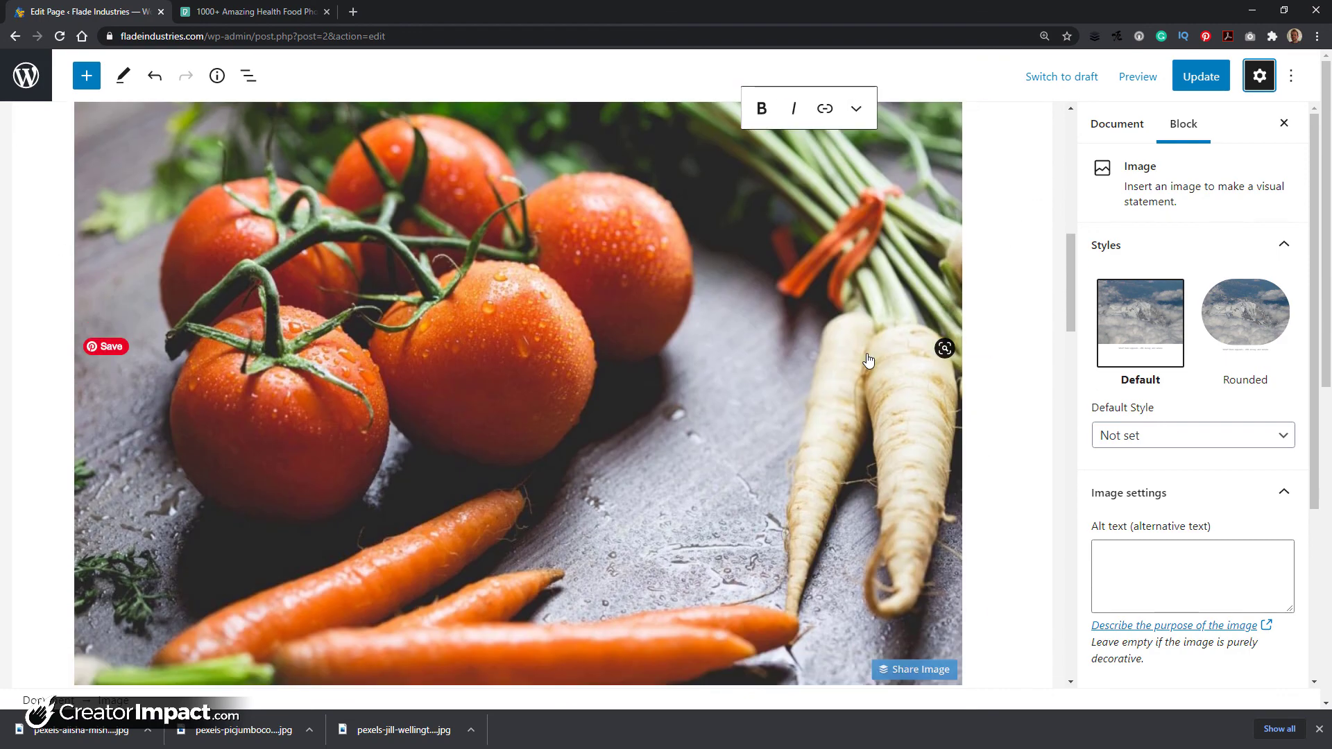
pyautogui.scroll(-2, 864, 333)
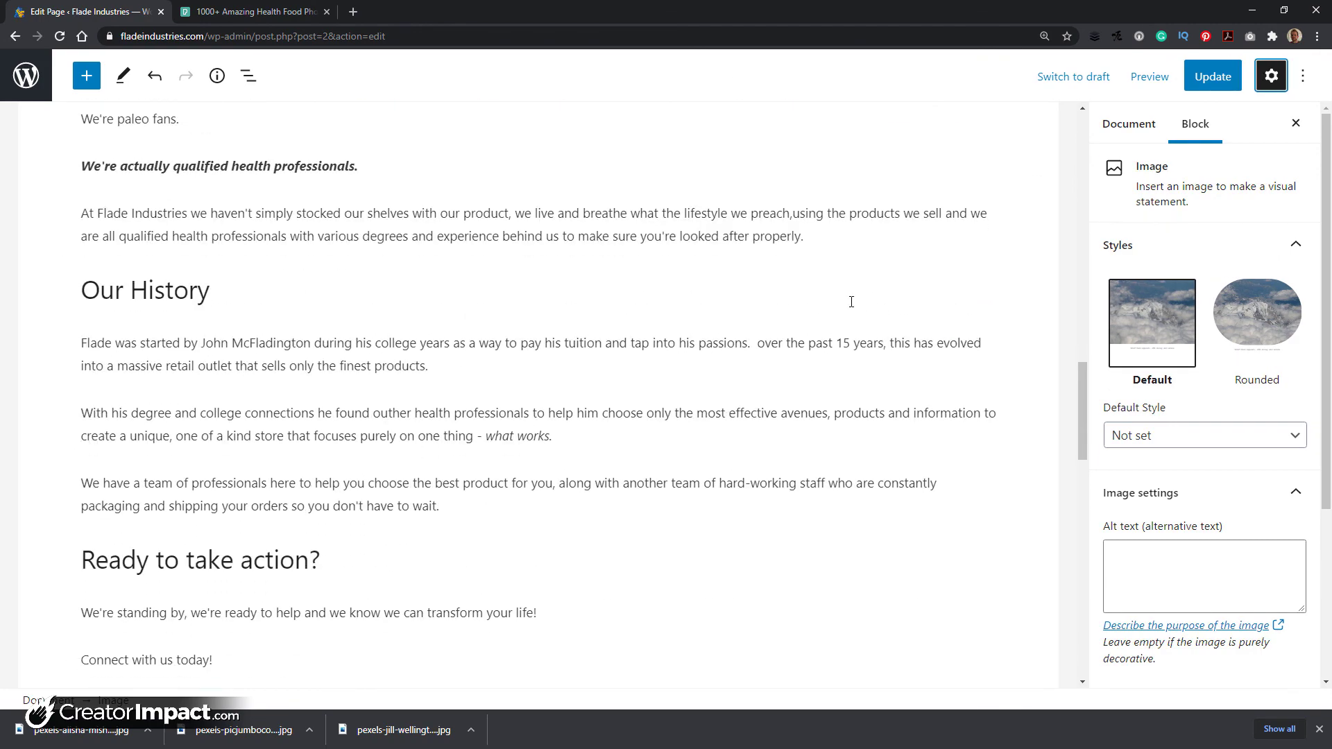
pyautogui.scroll(-1, 694, 332)
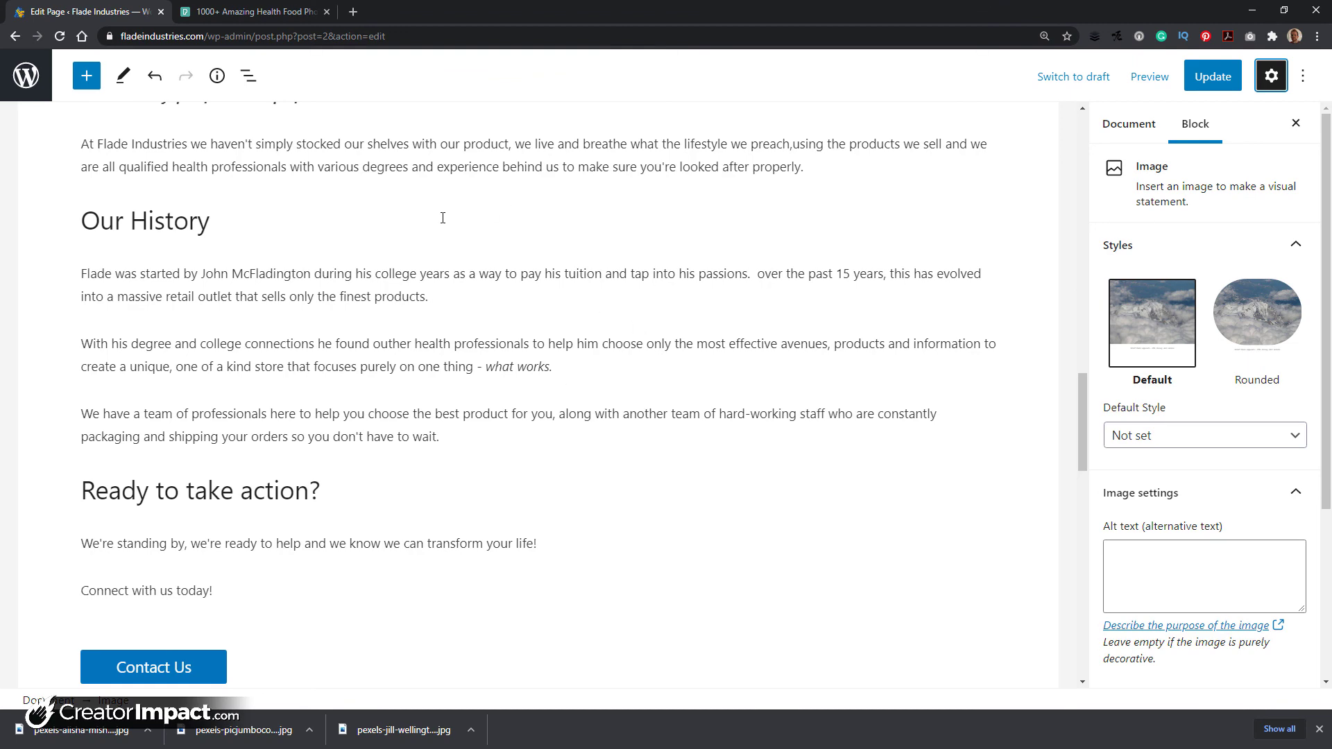
pyautogui.click(487, 441)
pyautogui.press('Return')
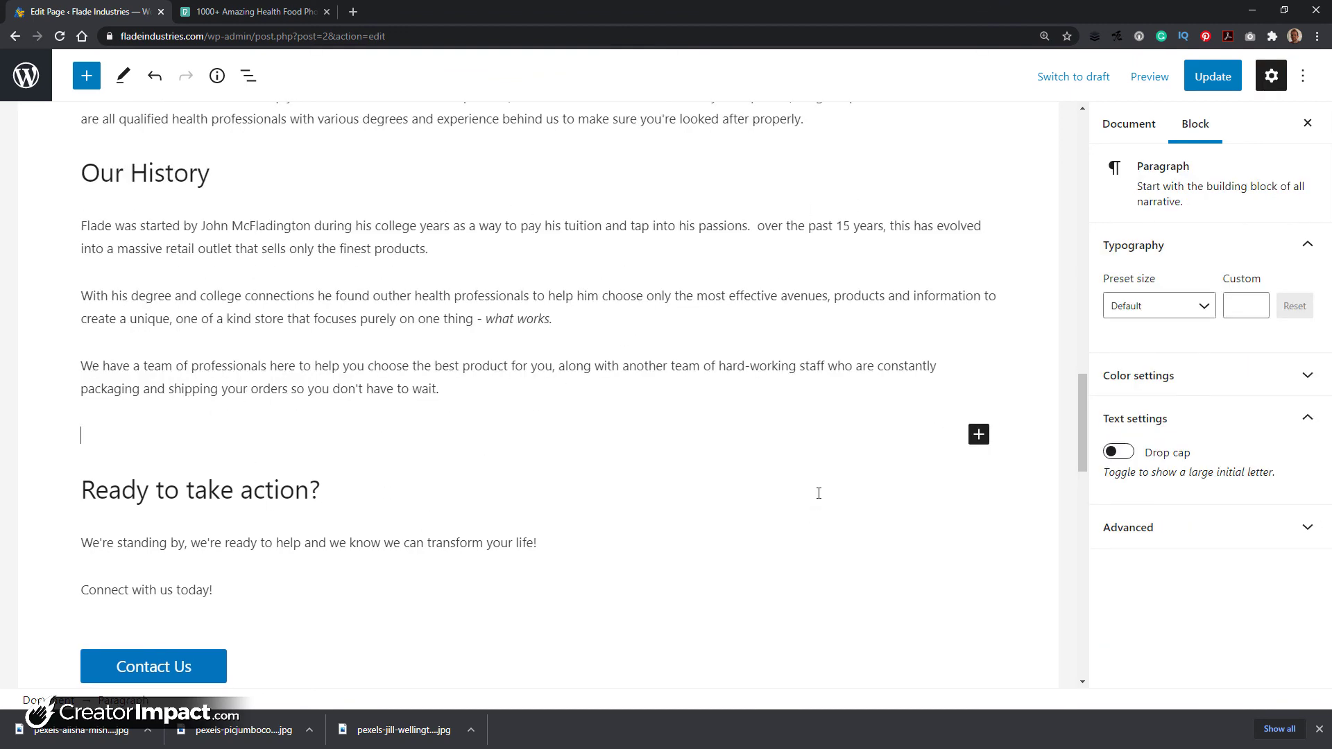
# Step: Insert the salad bowl photo in a new image block there and update the page
pyautogui.scroll(12, 921, 489)
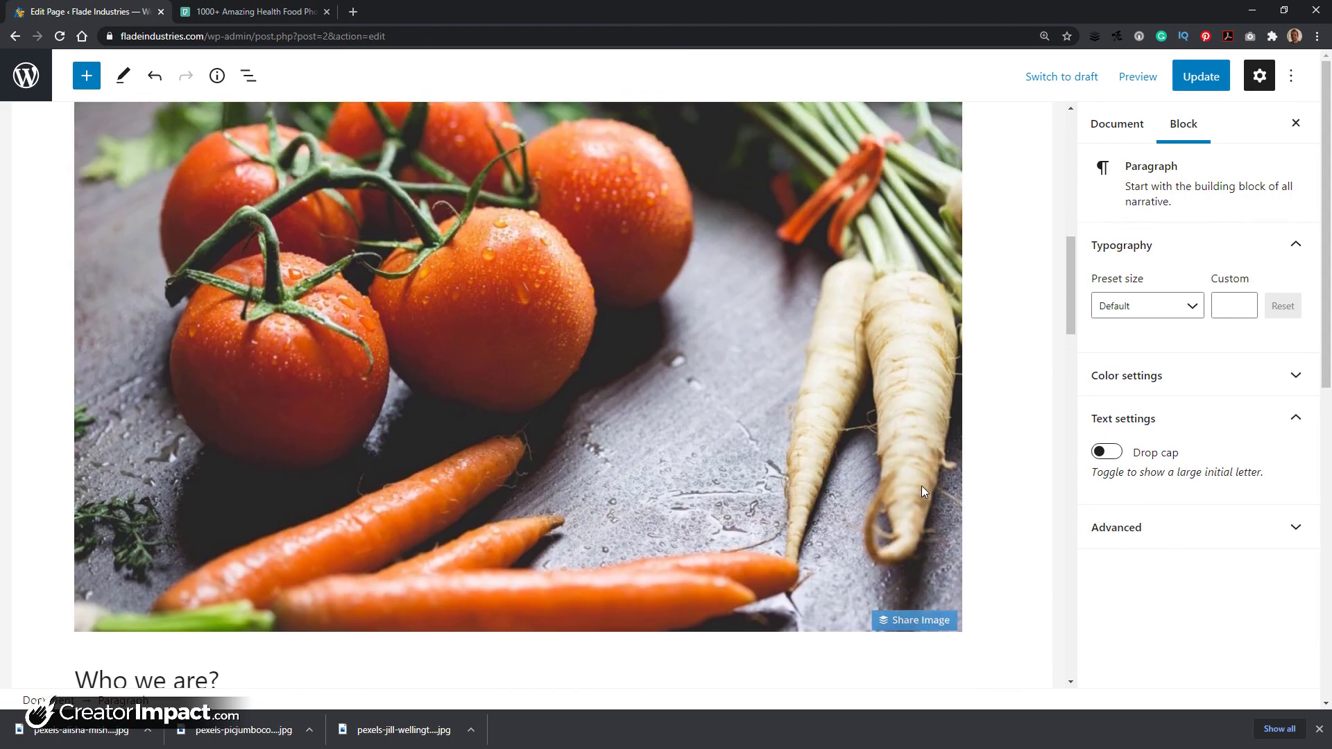
pyautogui.scroll(-9, 921, 489)
pyautogui.scroll(-3, 922, 494)
pyautogui.click(978, 434)
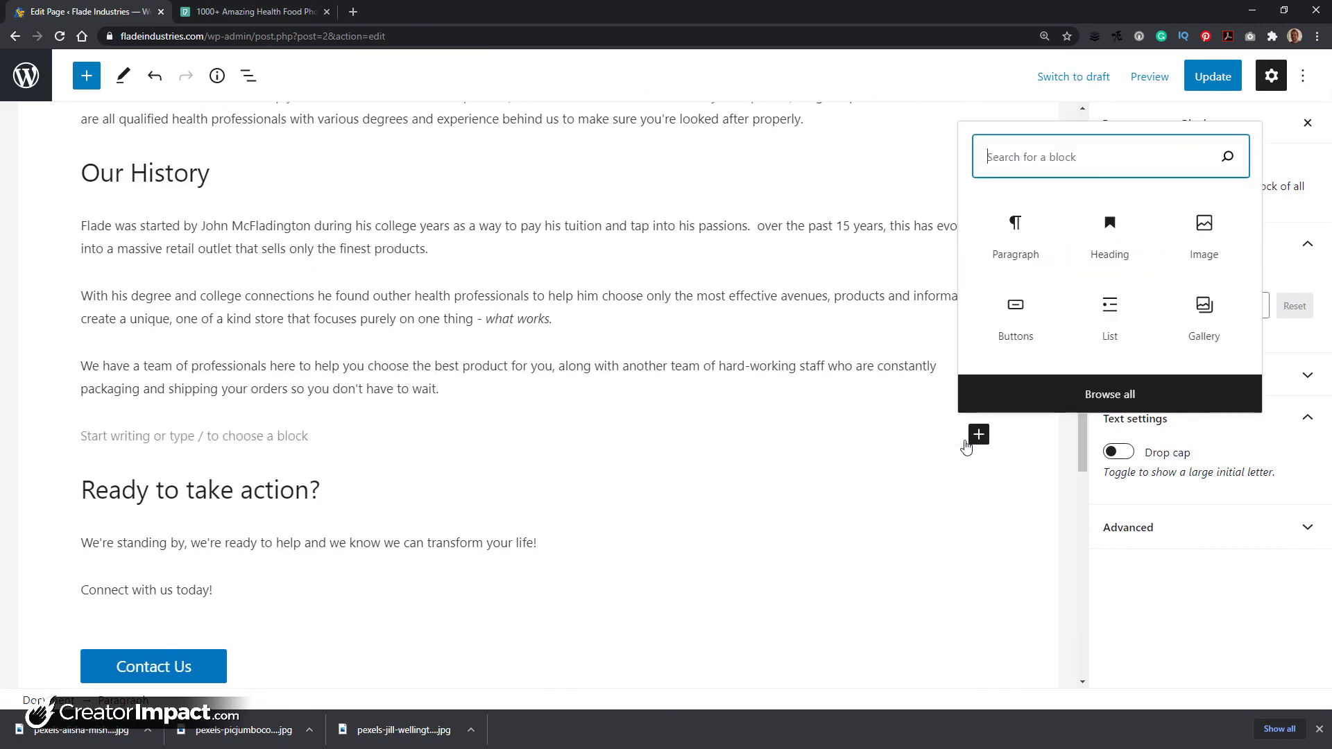
pyautogui.click(1207, 227)
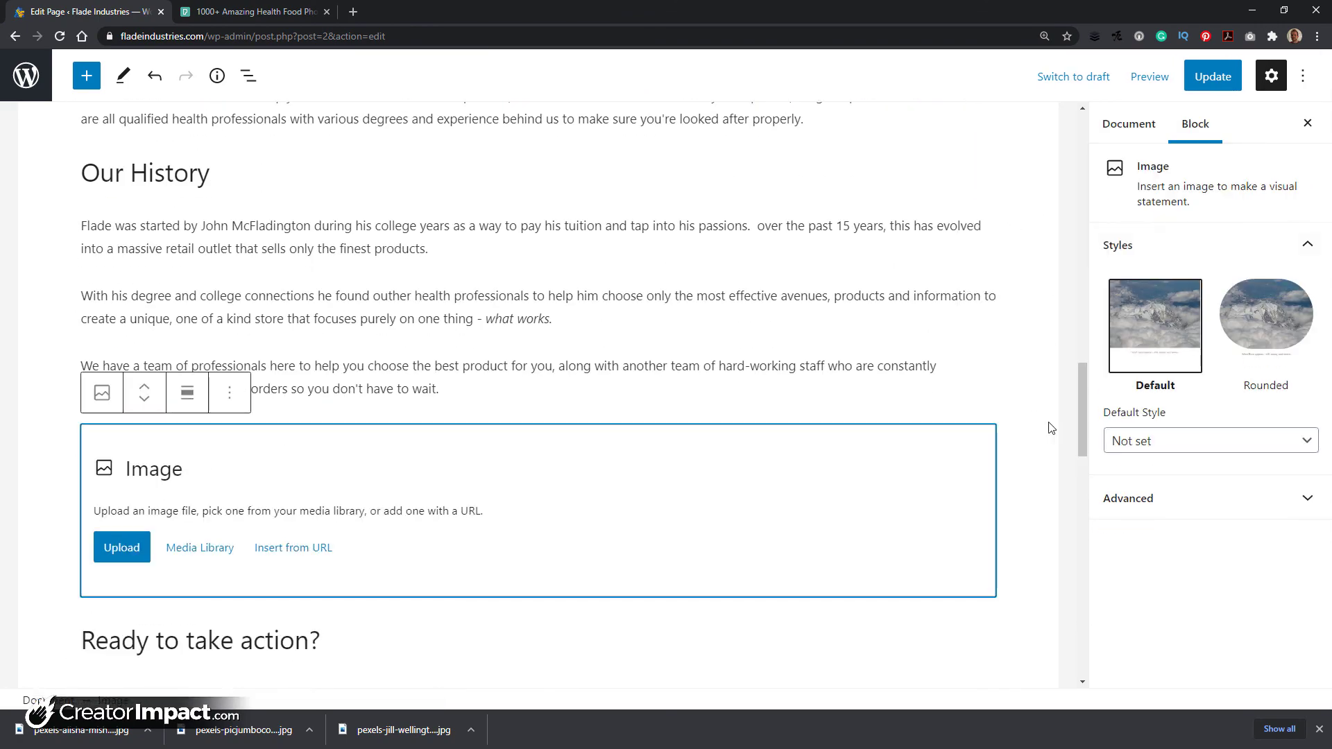
pyautogui.click(198, 549)
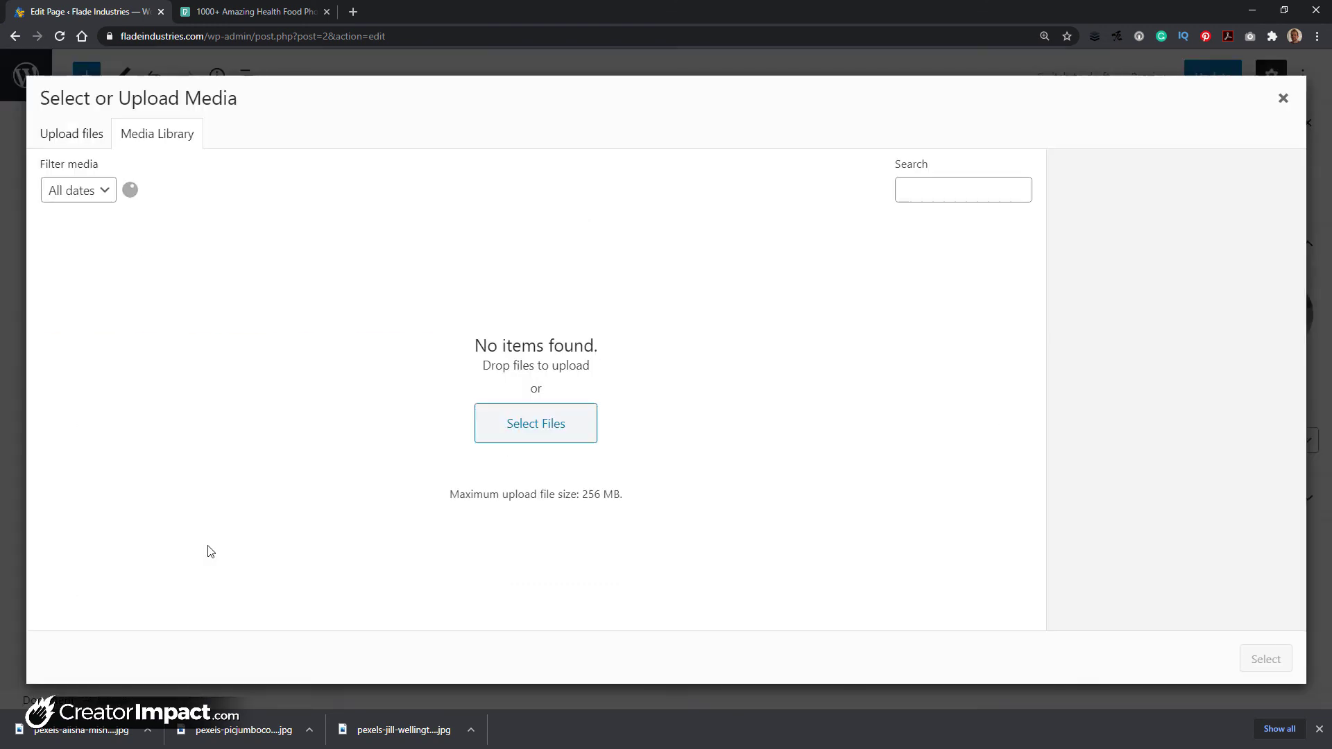
pyautogui.click(200, 305)
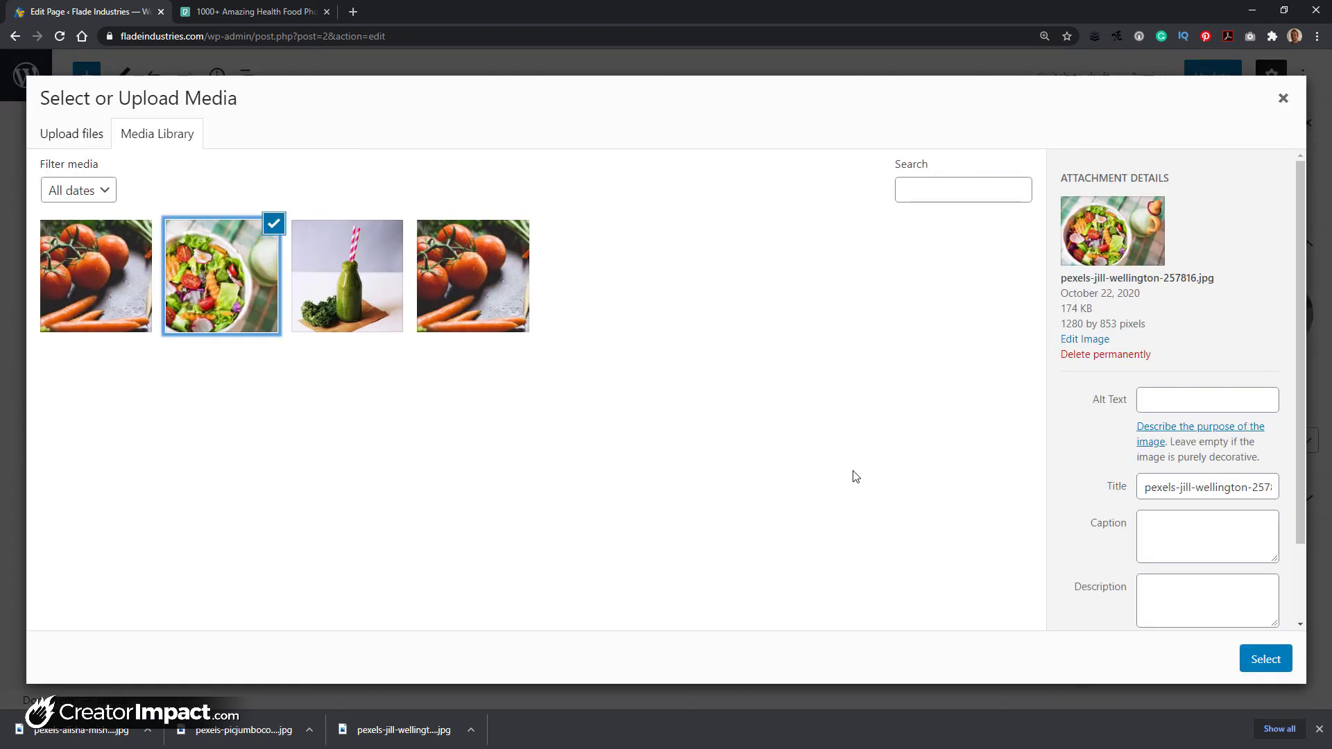
pyautogui.click(1265, 659)
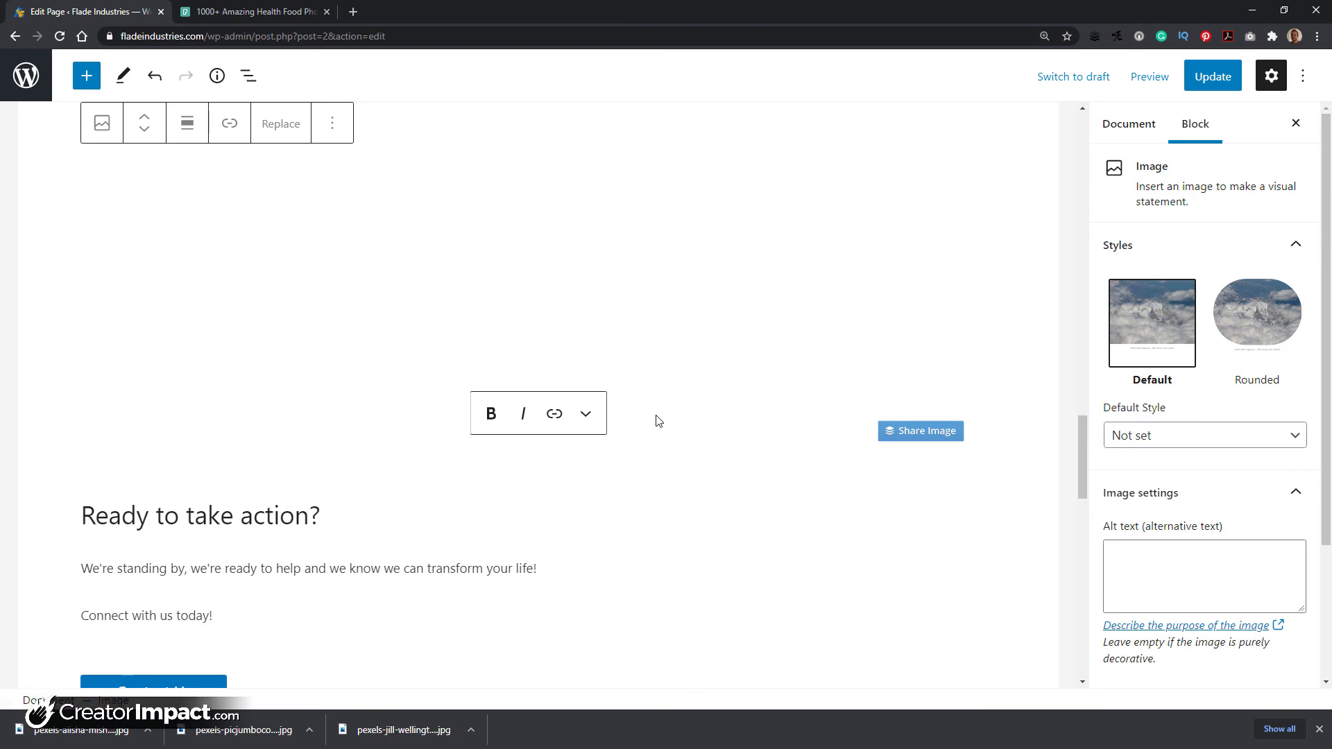
pyautogui.scroll(-5, 650, 418)
pyautogui.scroll(12, 852, 289)
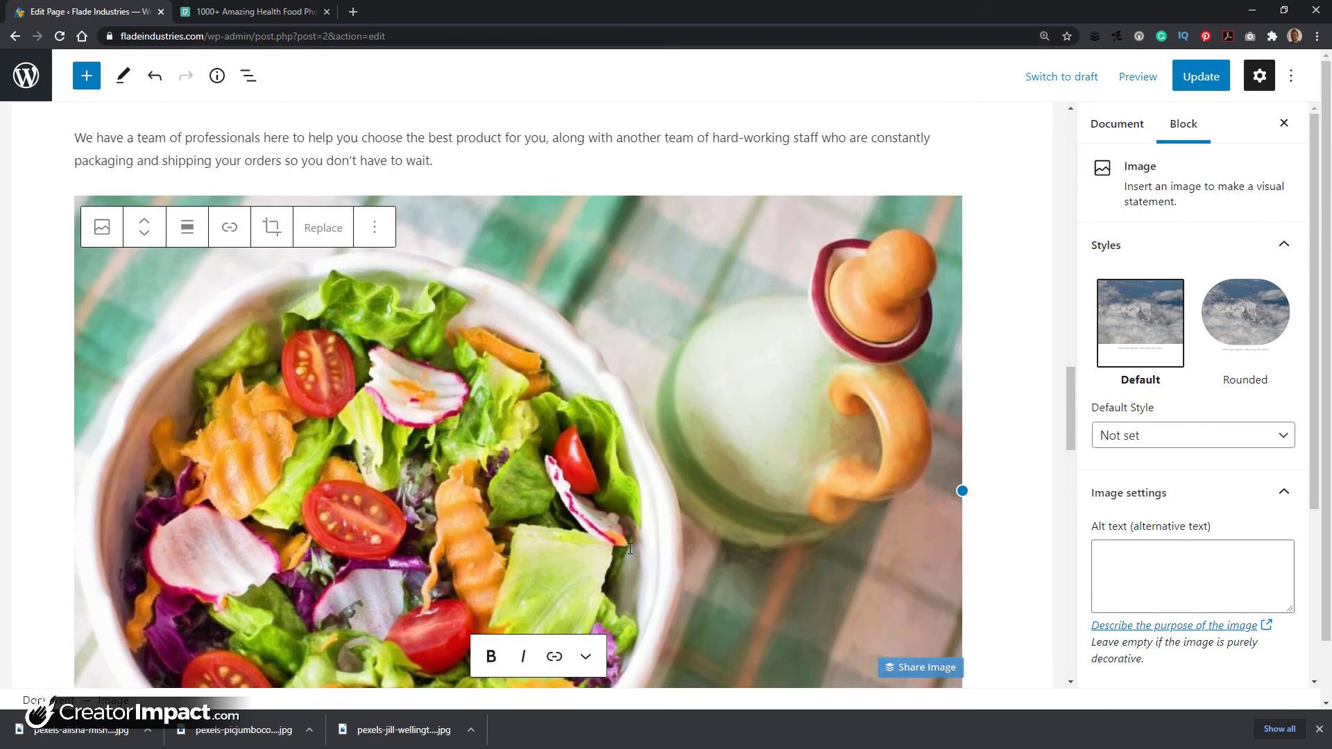
pyautogui.click(1194, 78)
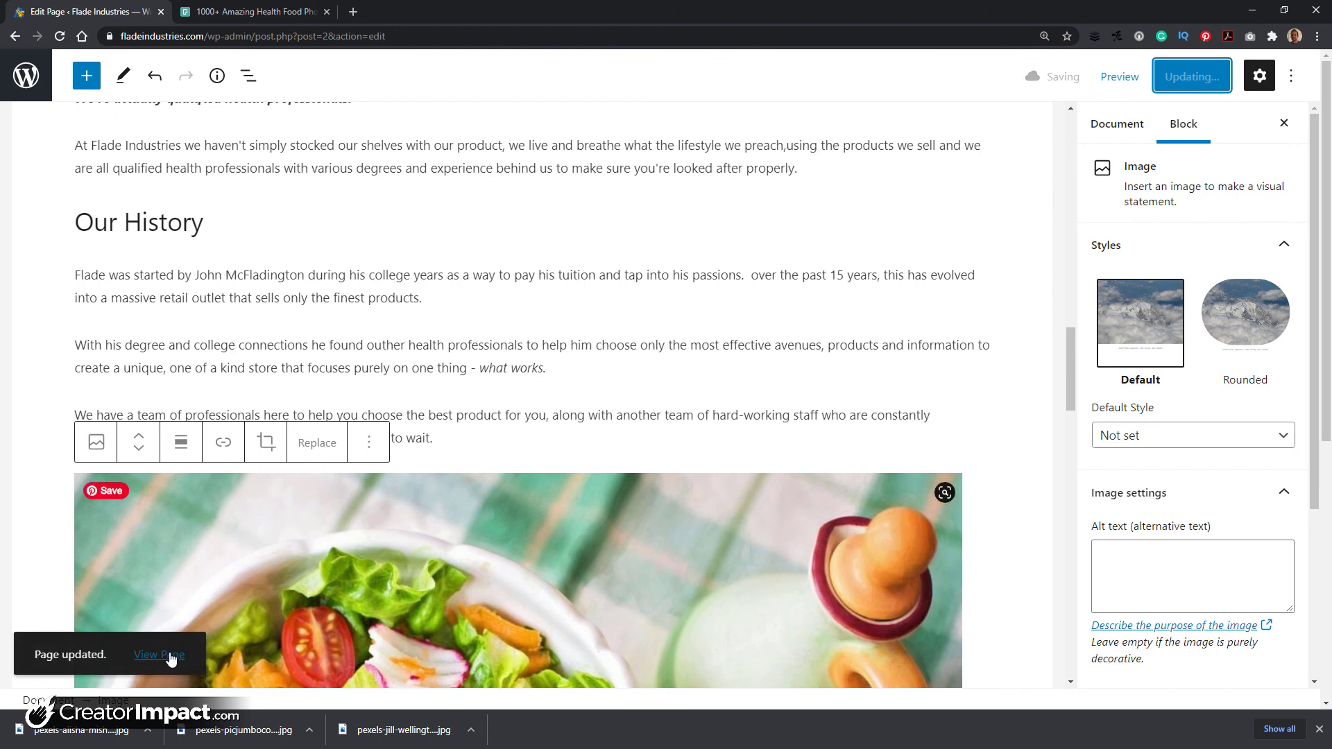
# Step: Review the live About Us page's salad, smoothie and tomato photos, then return to editing
pyautogui.click(160, 656)
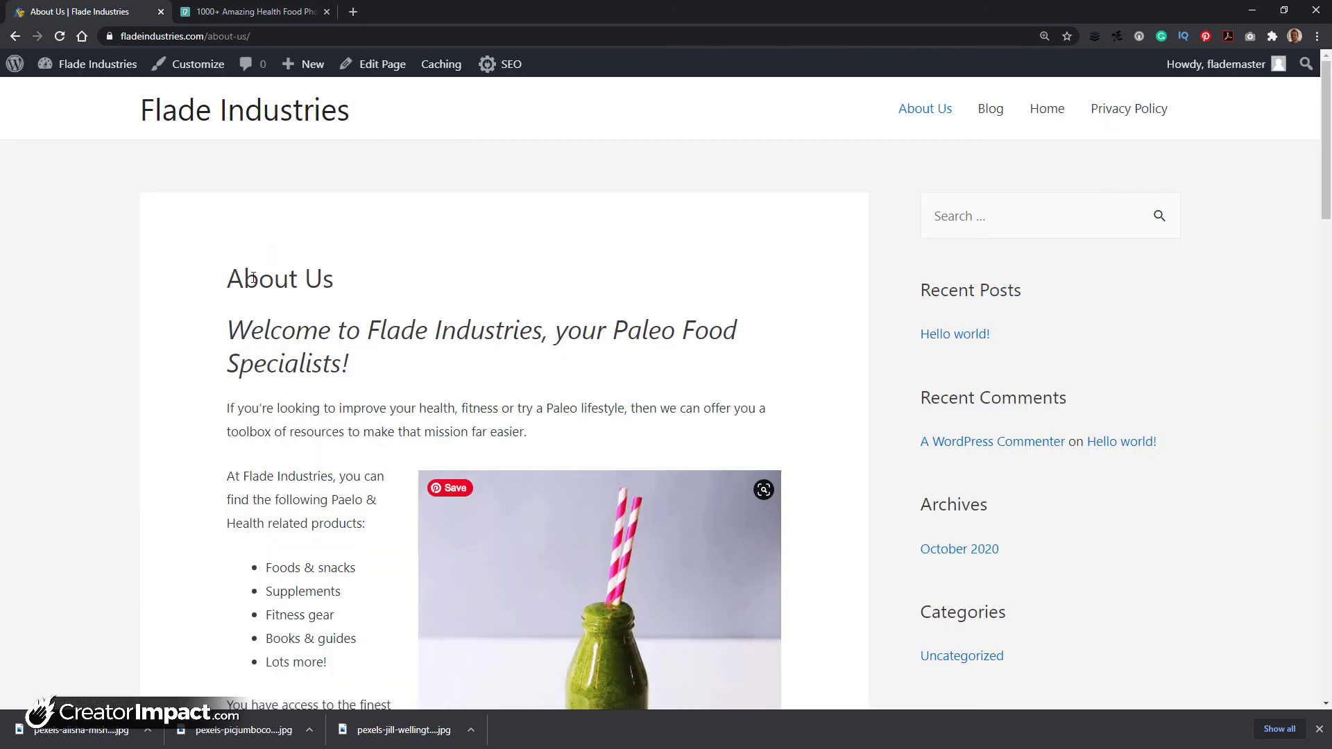
pyautogui.moveTo(247, 330); pyautogui.dragTo(446, 363)
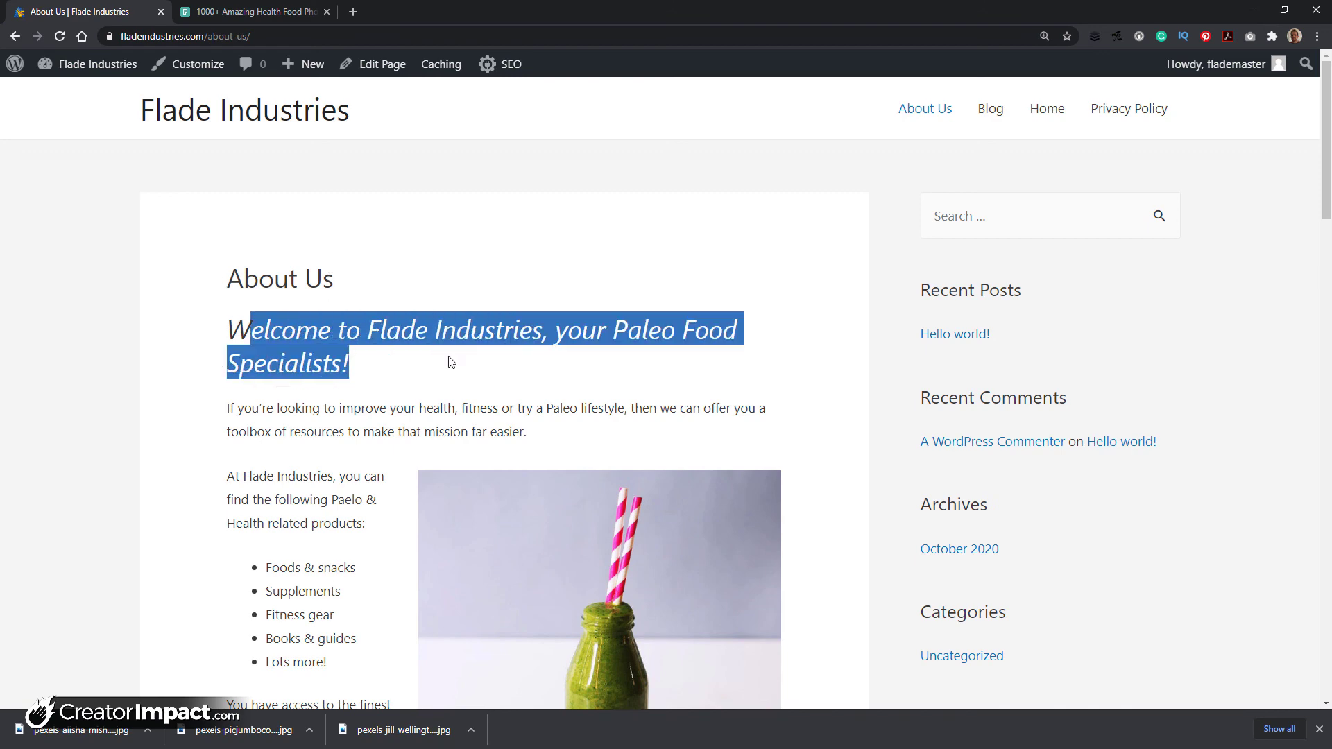
pyautogui.scroll(-2, 323, 331)
pyautogui.scroll(-6, 327, 262)
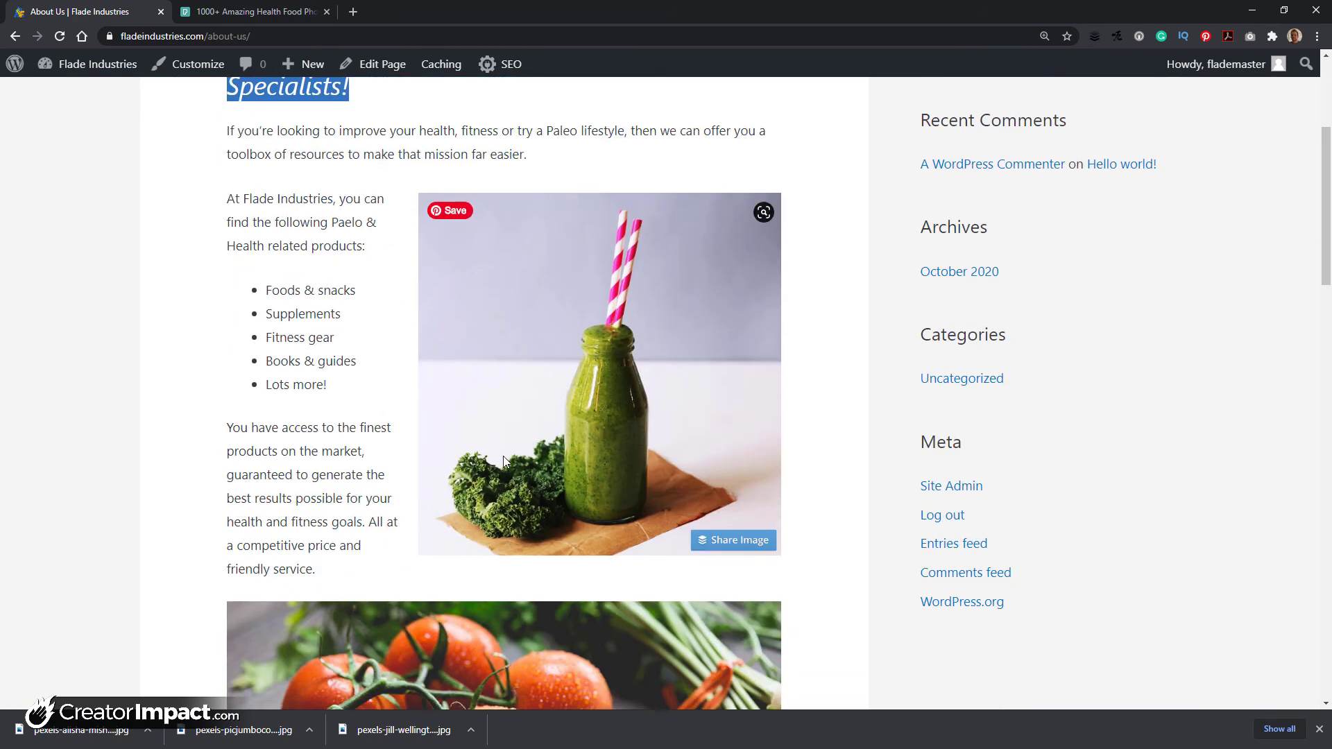
pyautogui.scroll(-2, 486, 351)
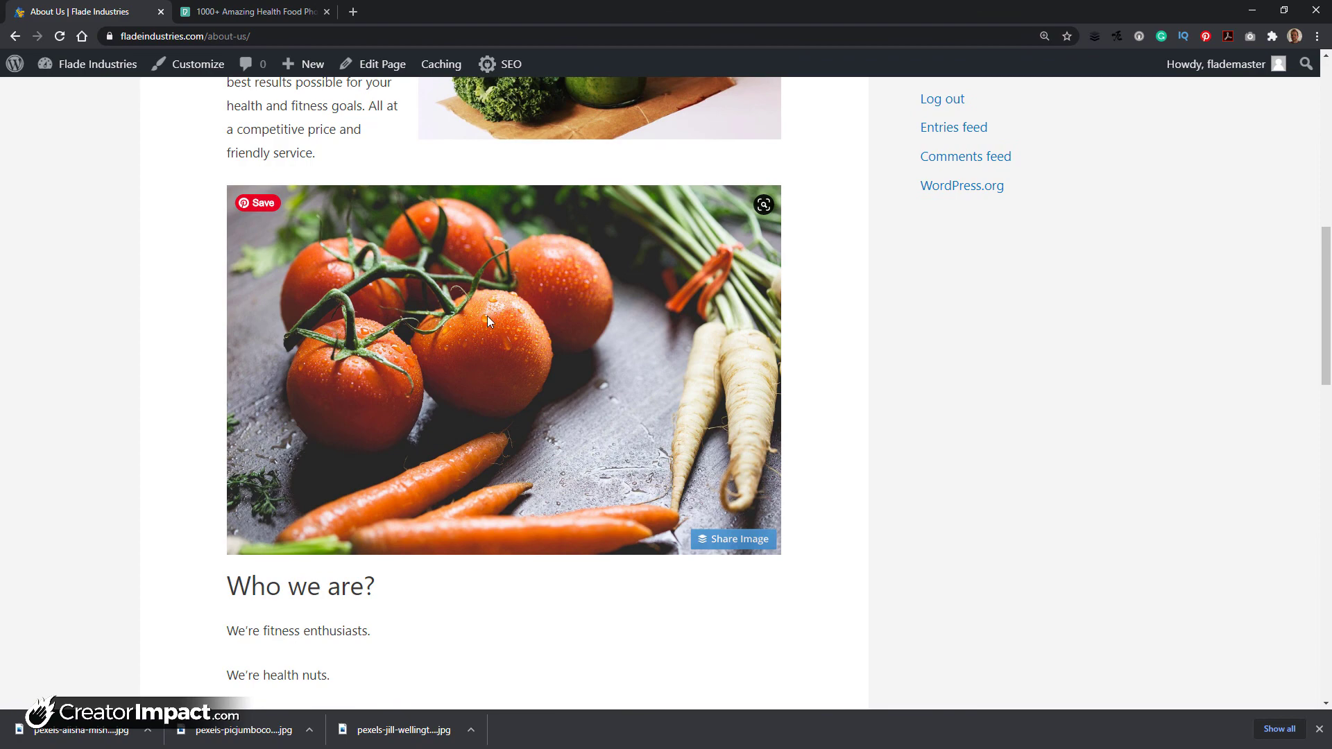
pyautogui.scroll(-7, 485, 312)
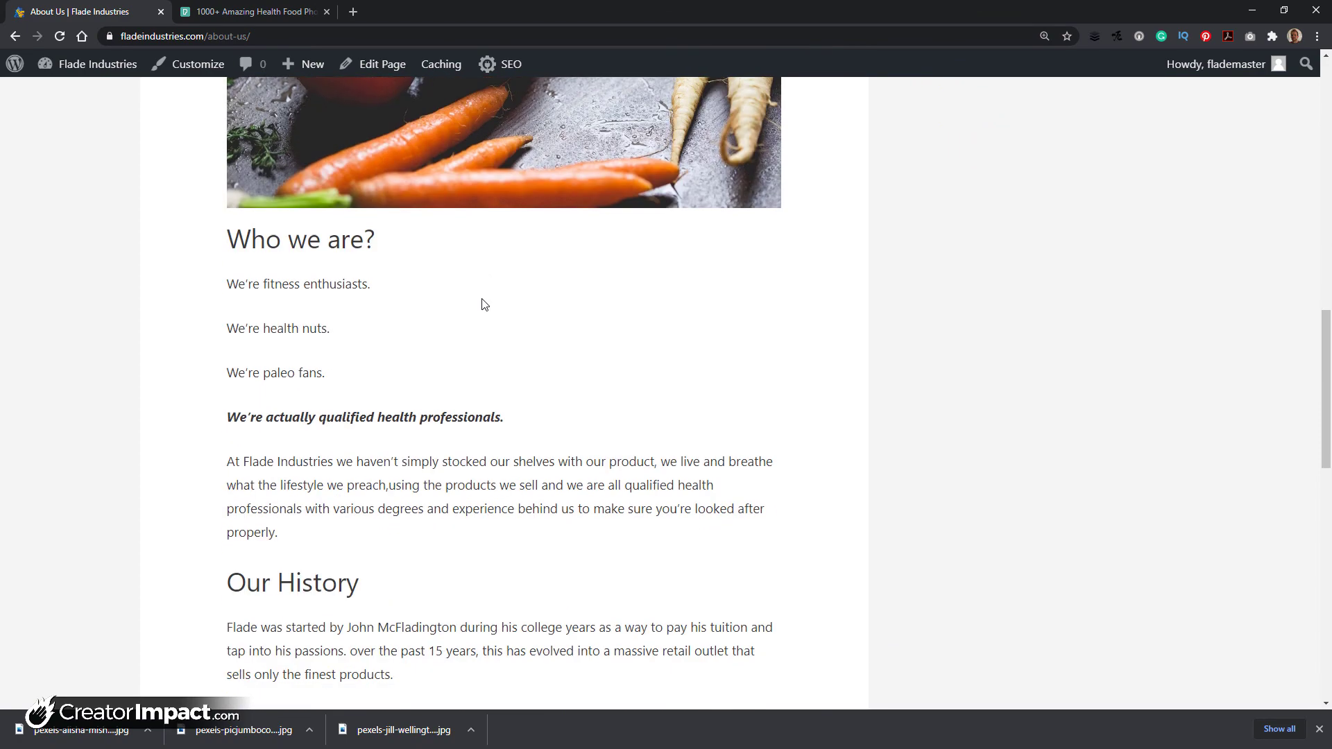
pyautogui.scroll(-8, 469, 389)
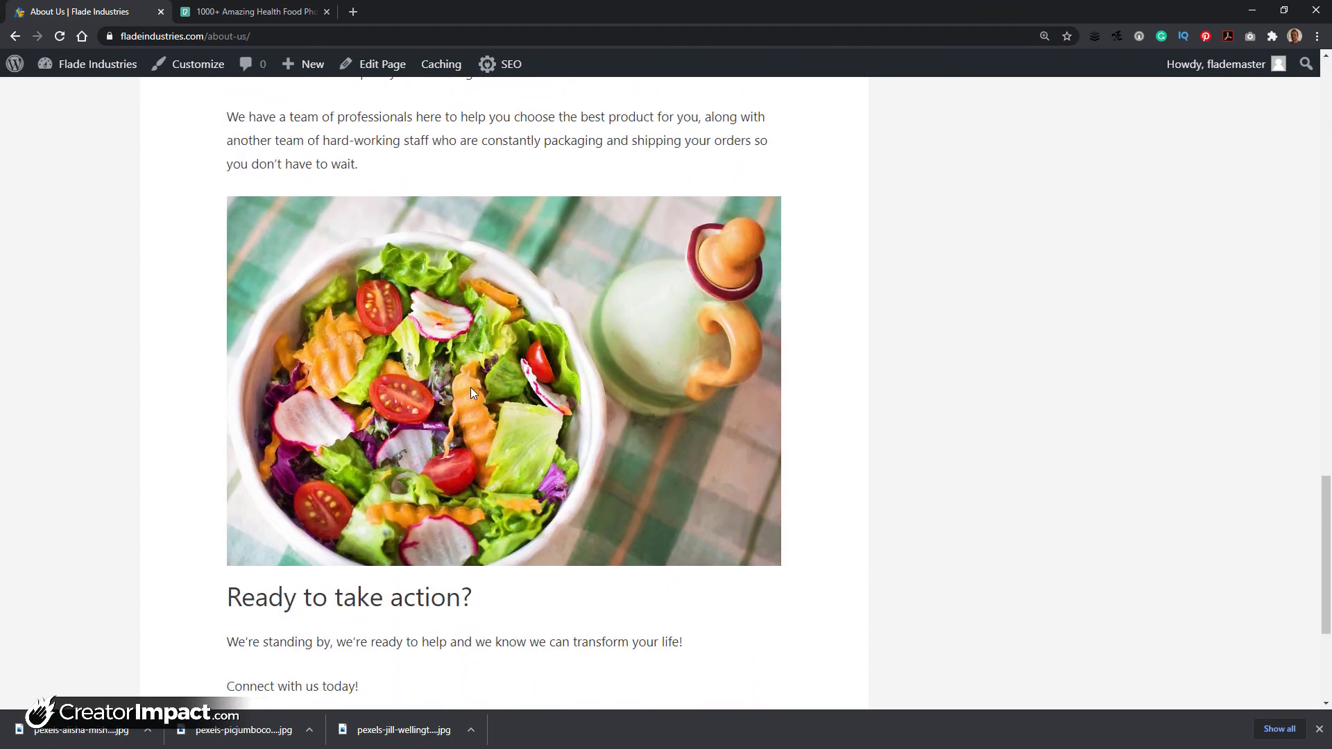
pyautogui.scroll(-4, 570, 436)
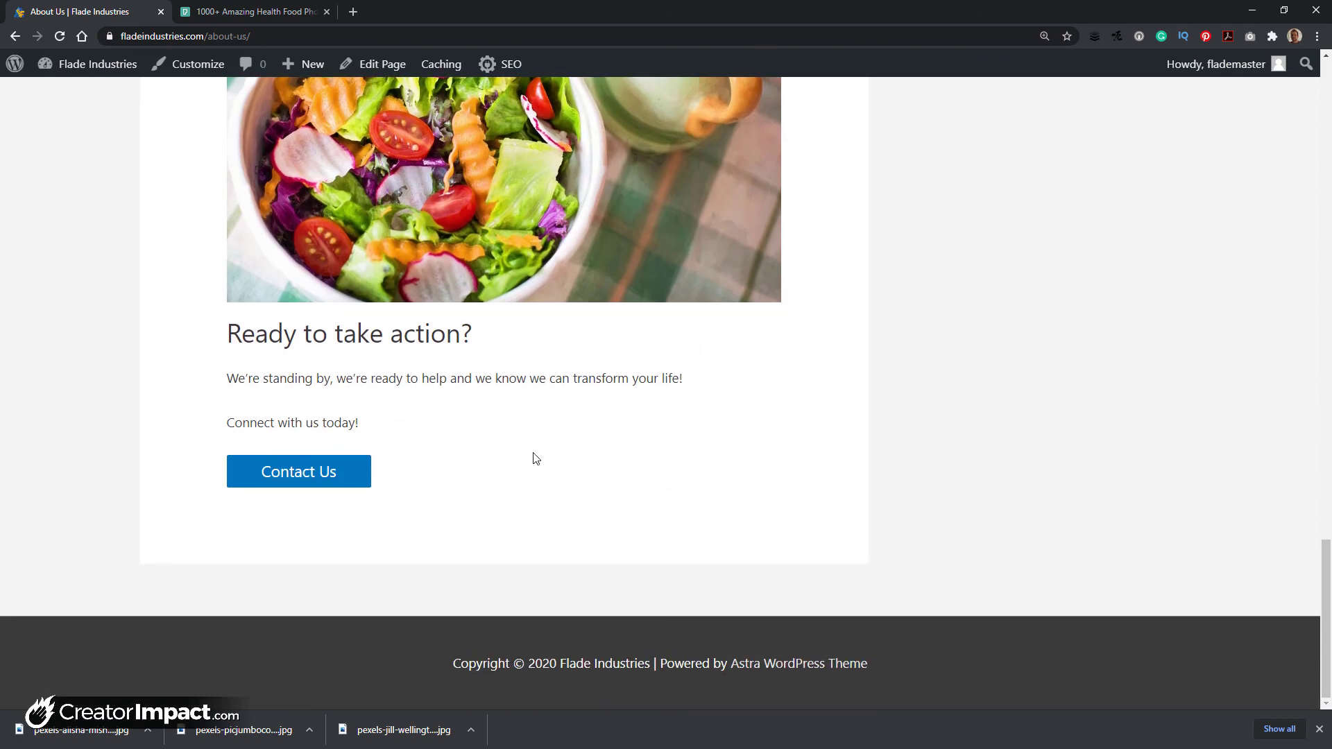
pyautogui.scroll(5, 535, 455)
pyautogui.scroll(15, 564, 440)
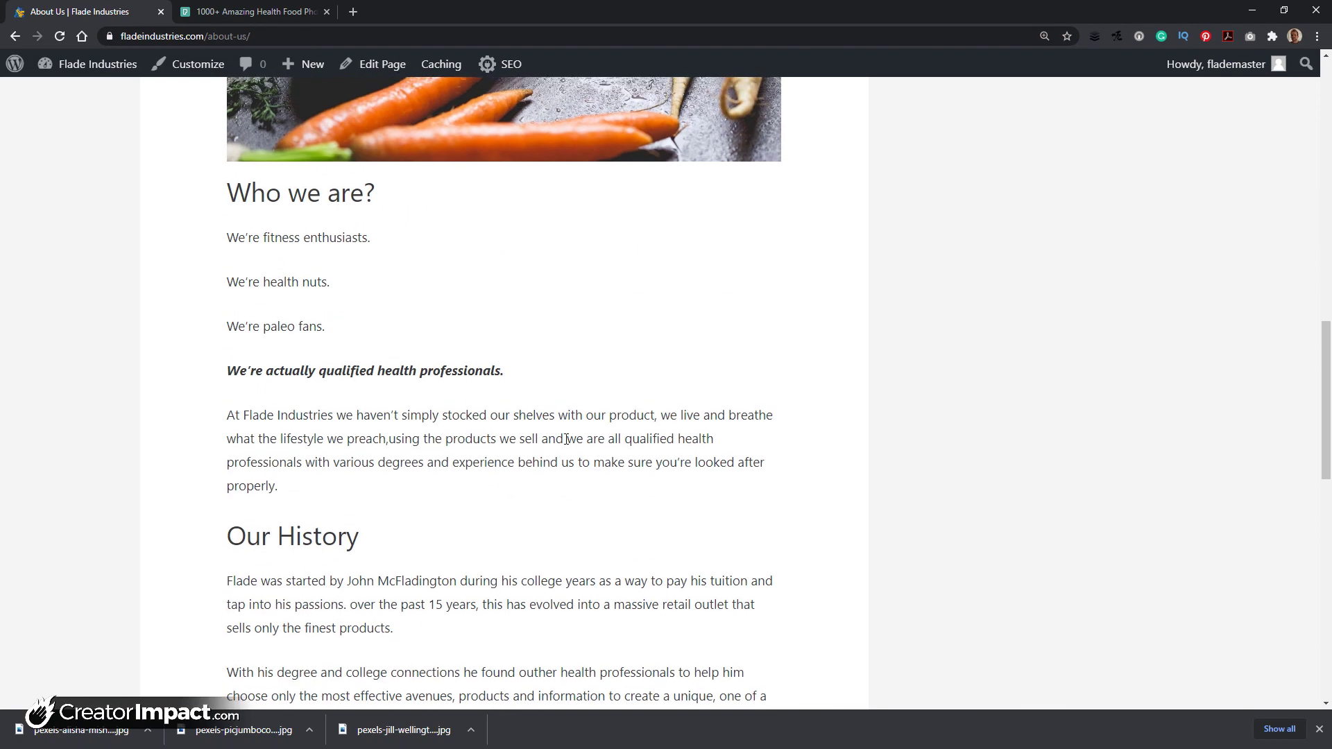
pyautogui.scroll(1, 572, 423)
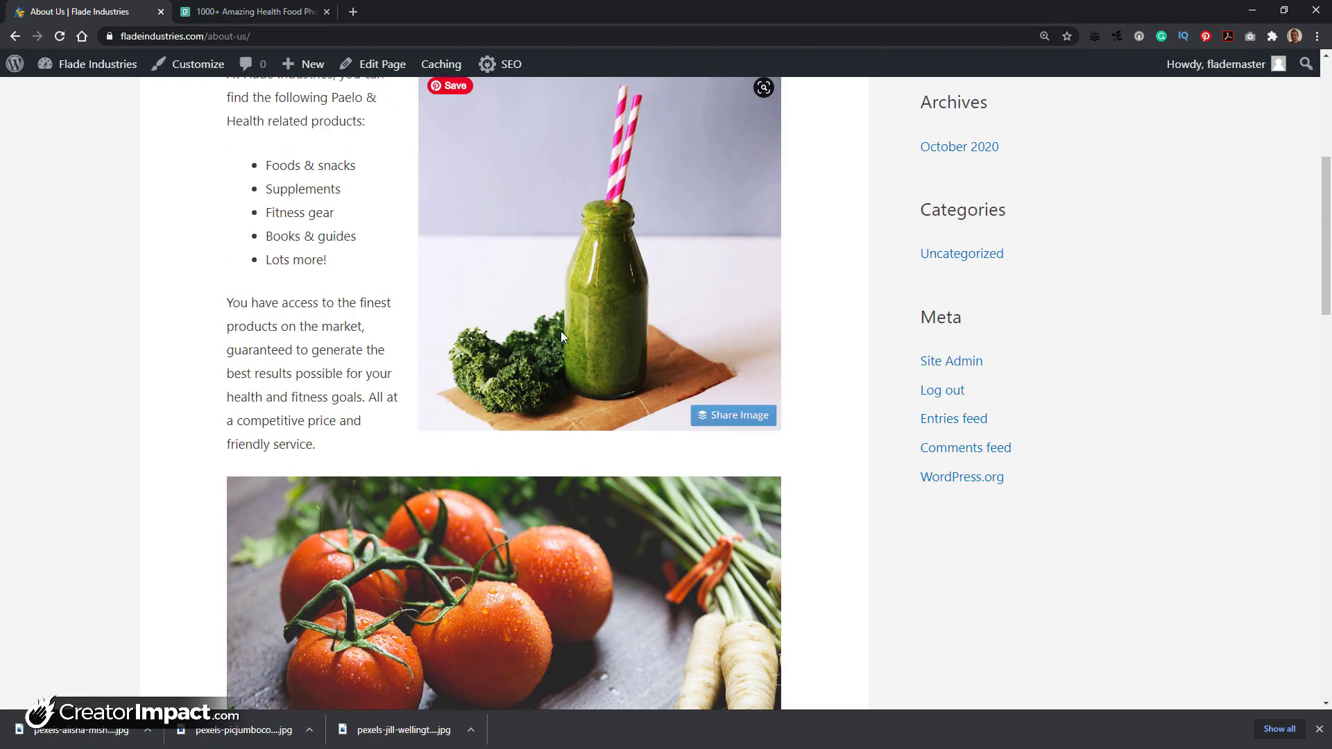
pyautogui.scroll(-4, 561, 331)
pyautogui.scroll(-5, 570, 393)
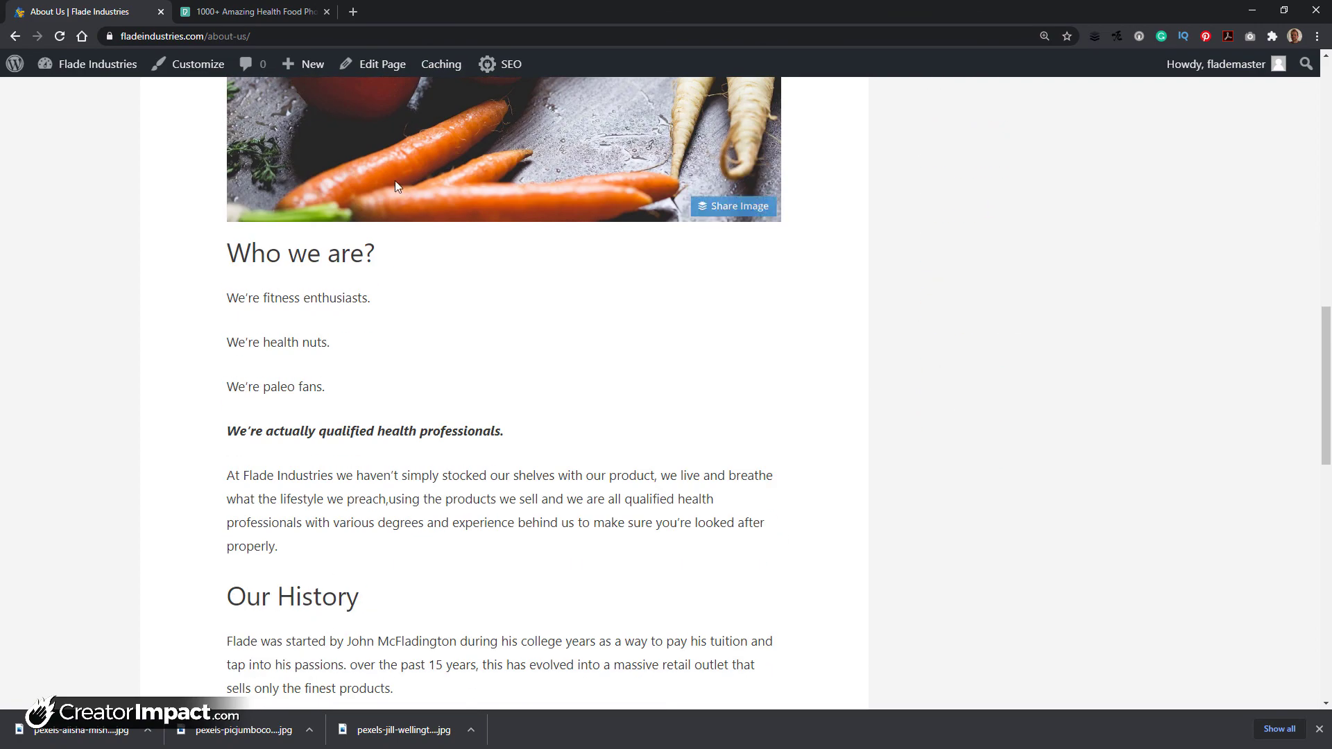
pyautogui.click(356, 68)
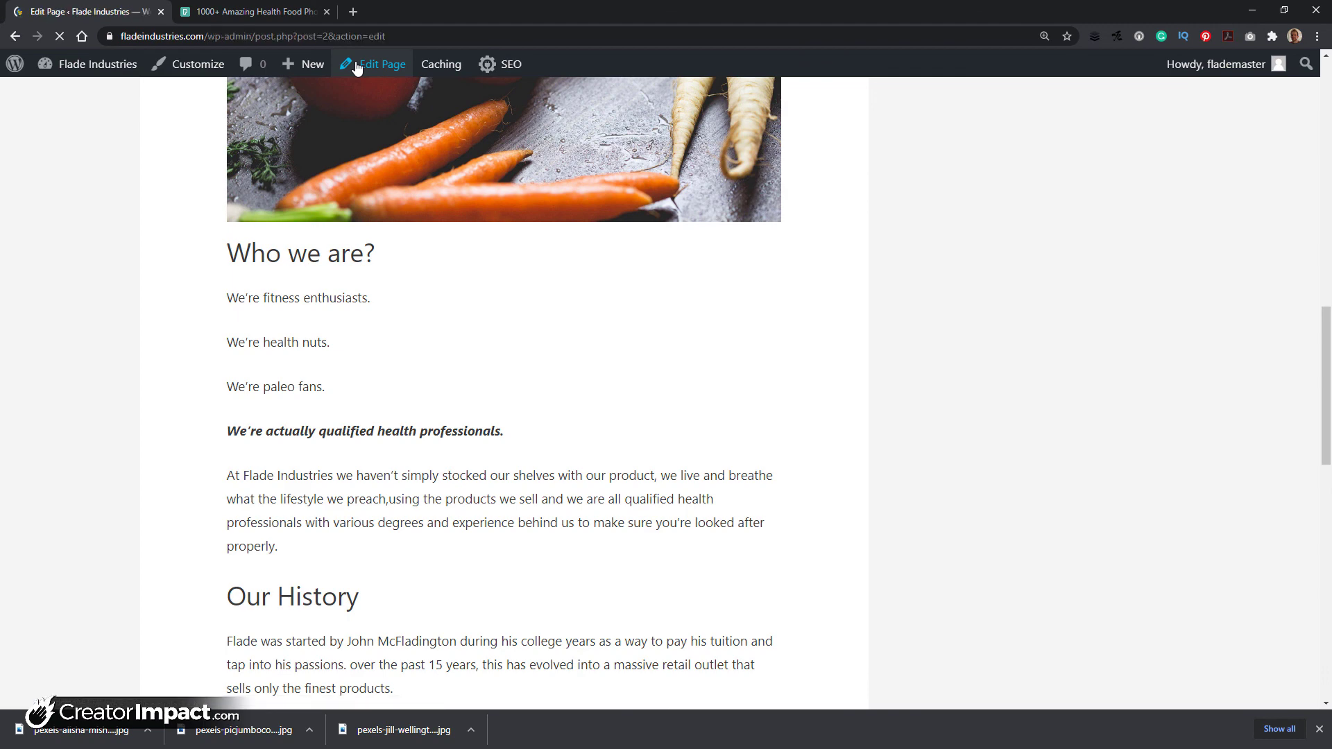
# Step: Move the tomato-and-carrot image block below the 'At Flade Industries' paragraph and update the page
pyautogui.scroll(-6, 577, 344)
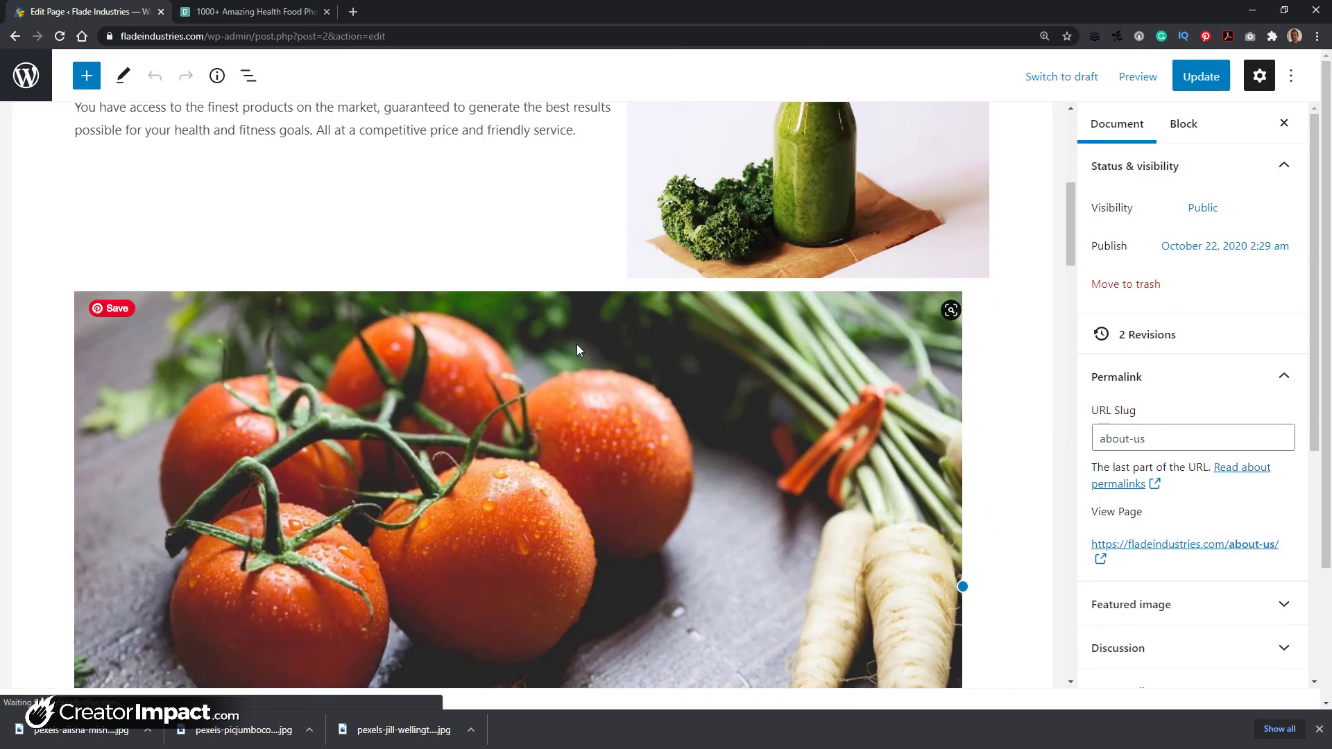
pyautogui.click(577, 345)
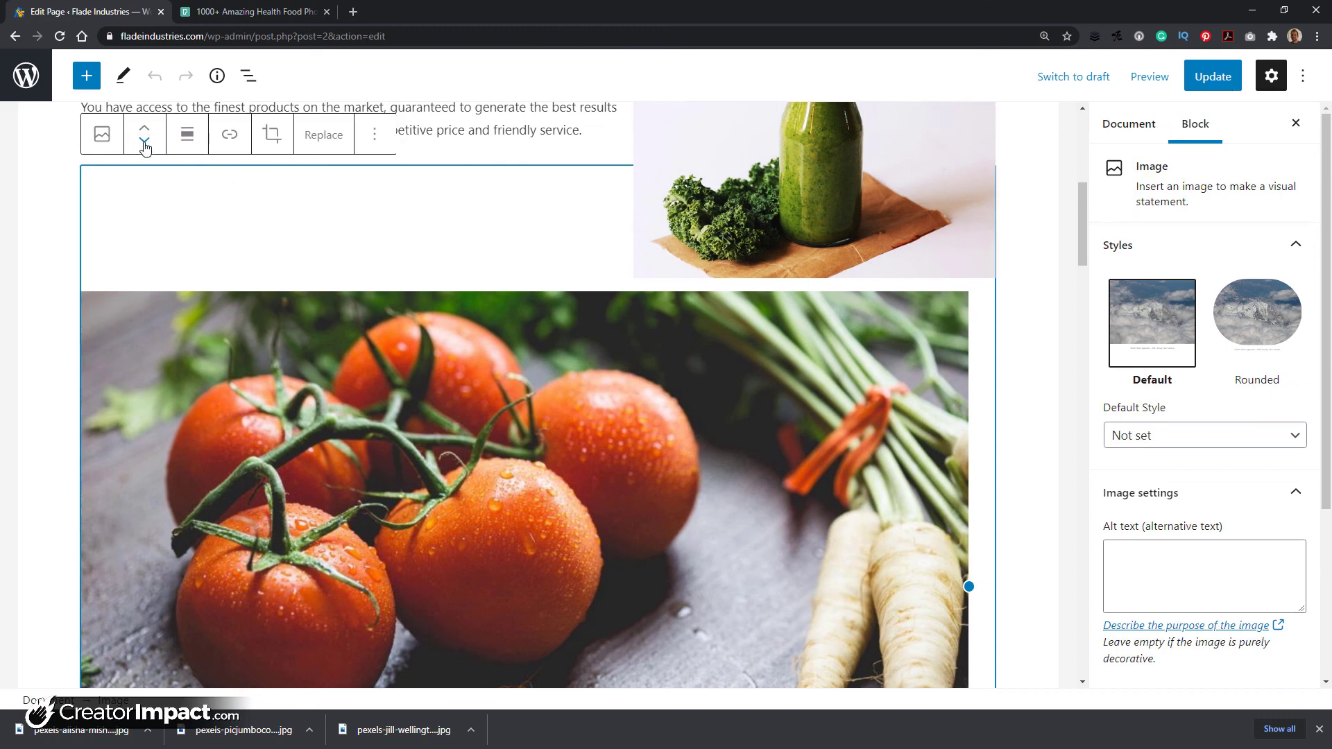
pyautogui.click(145, 142)
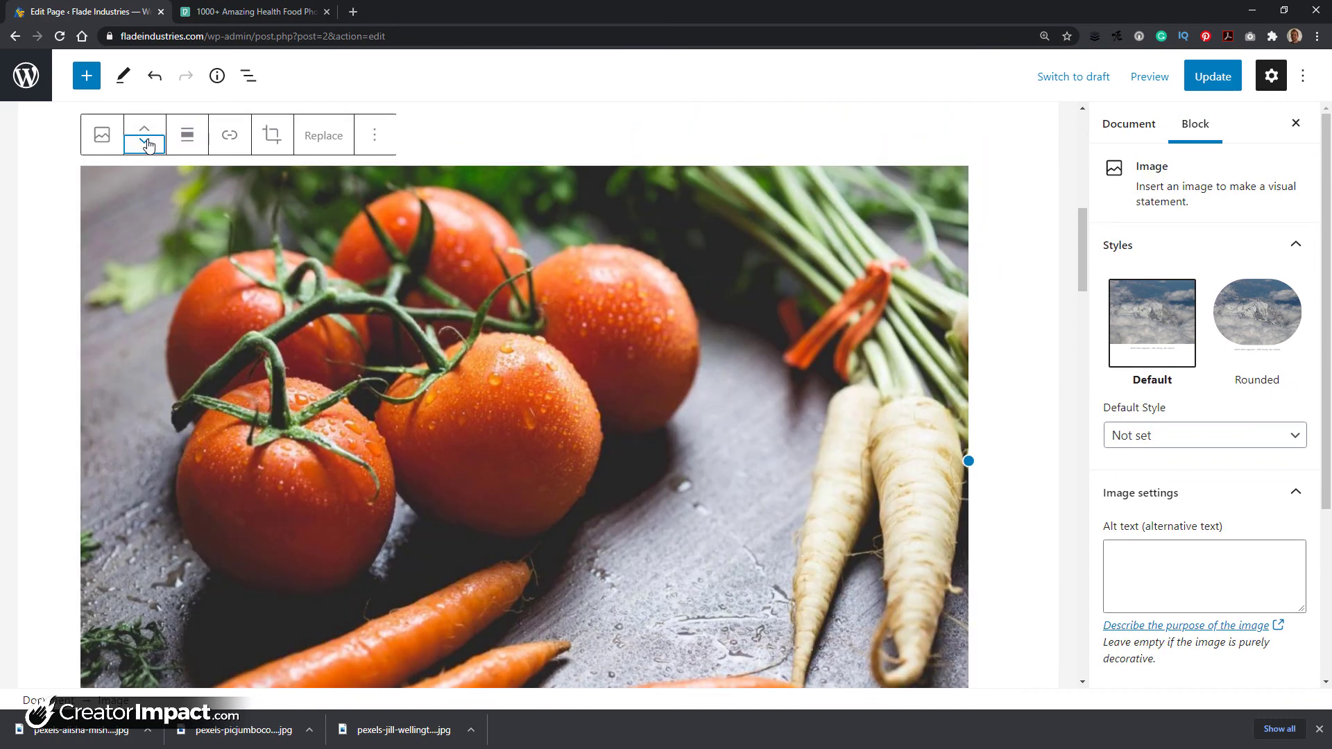
pyautogui.click(146, 143)
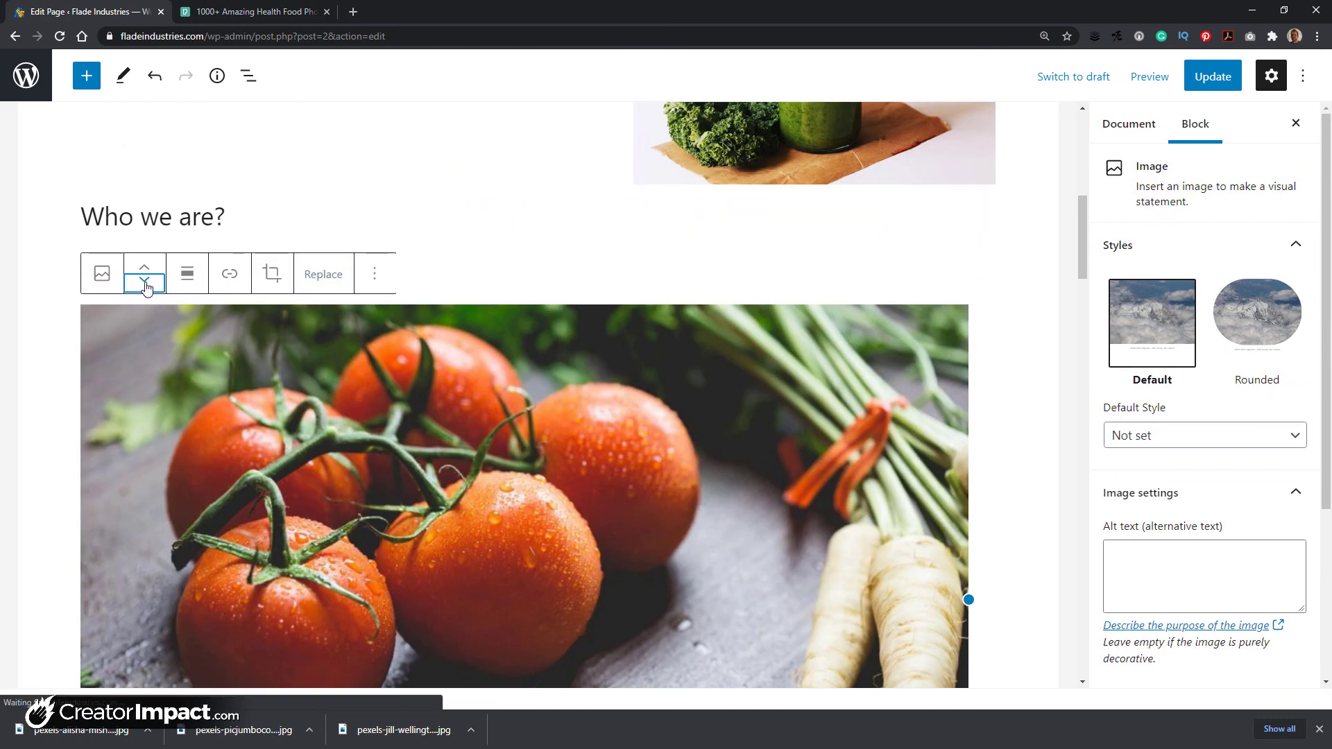
pyautogui.click(146, 284)
pyautogui.click(145, 284)
pyautogui.click(146, 285)
pyautogui.click(145, 284)
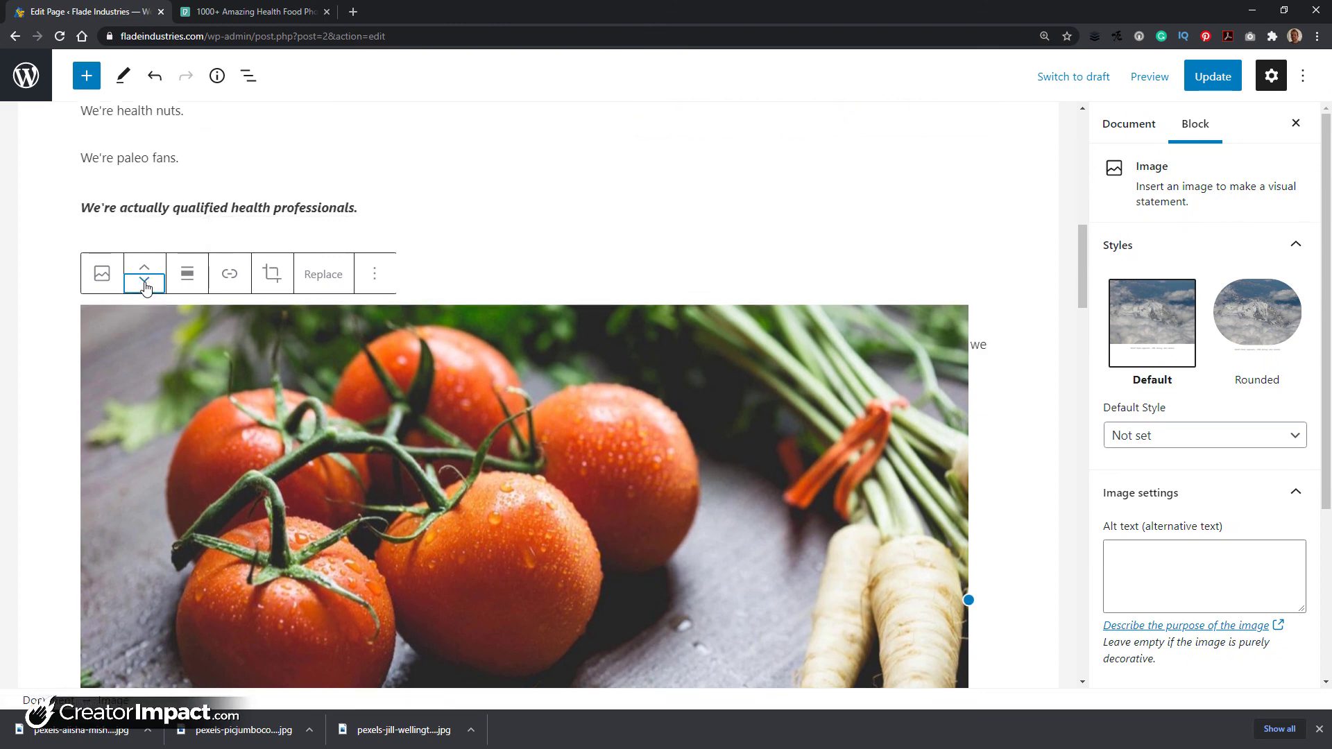
pyautogui.click(145, 284)
pyautogui.click(146, 284)
pyautogui.click(146, 285)
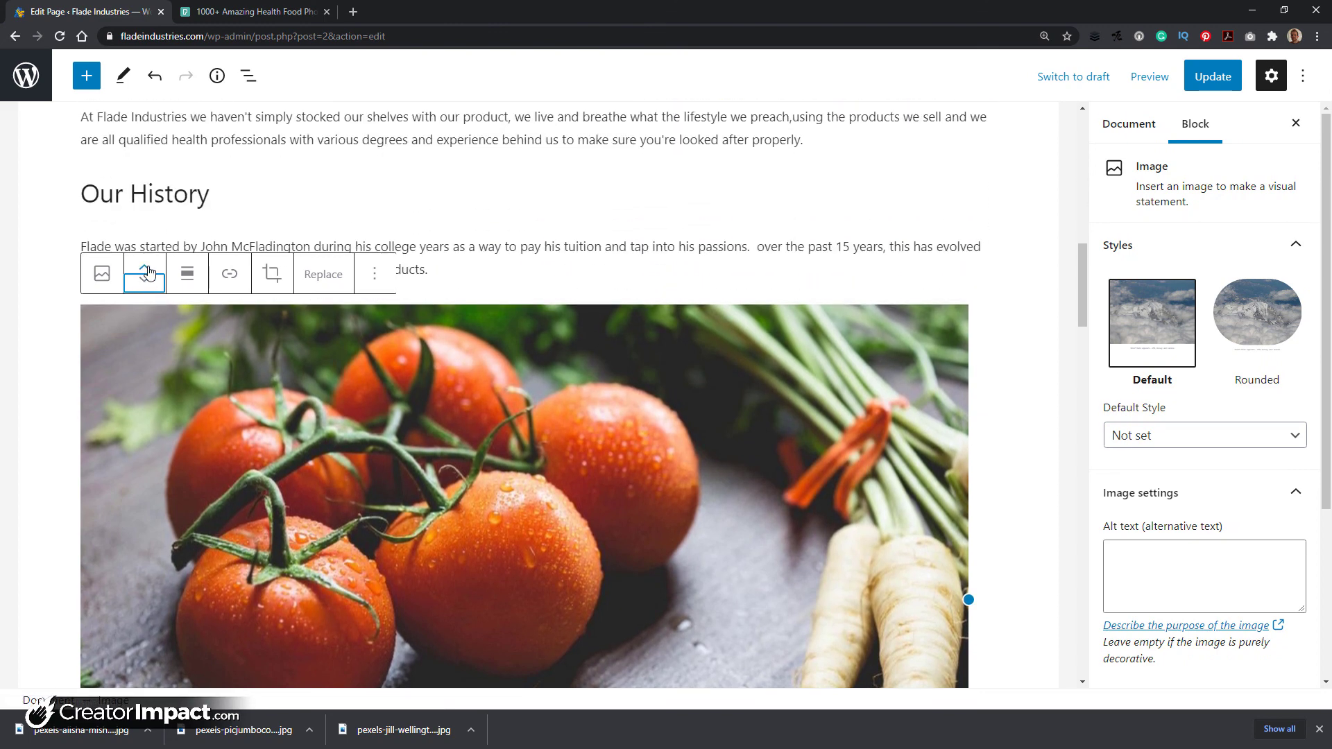
pyautogui.click(144, 266)
pyautogui.click(145, 266)
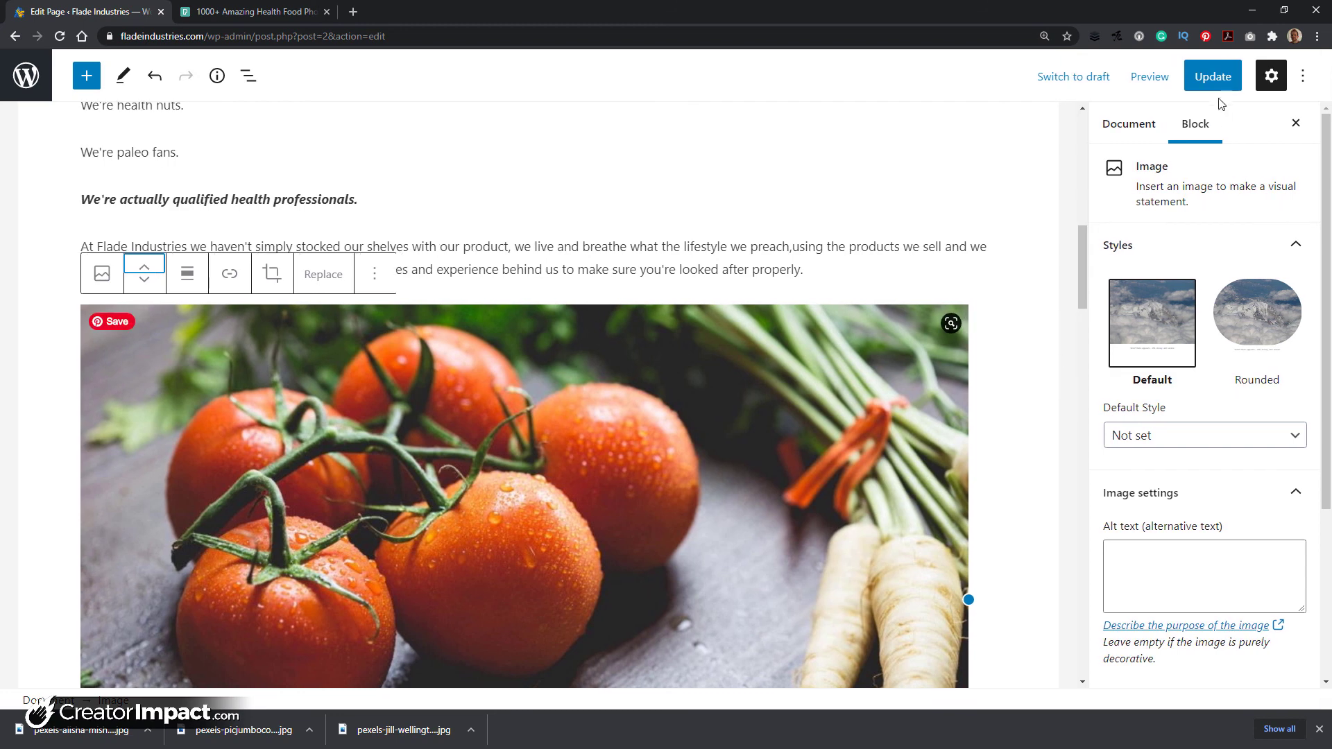
pyautogui.click(1210, 80)
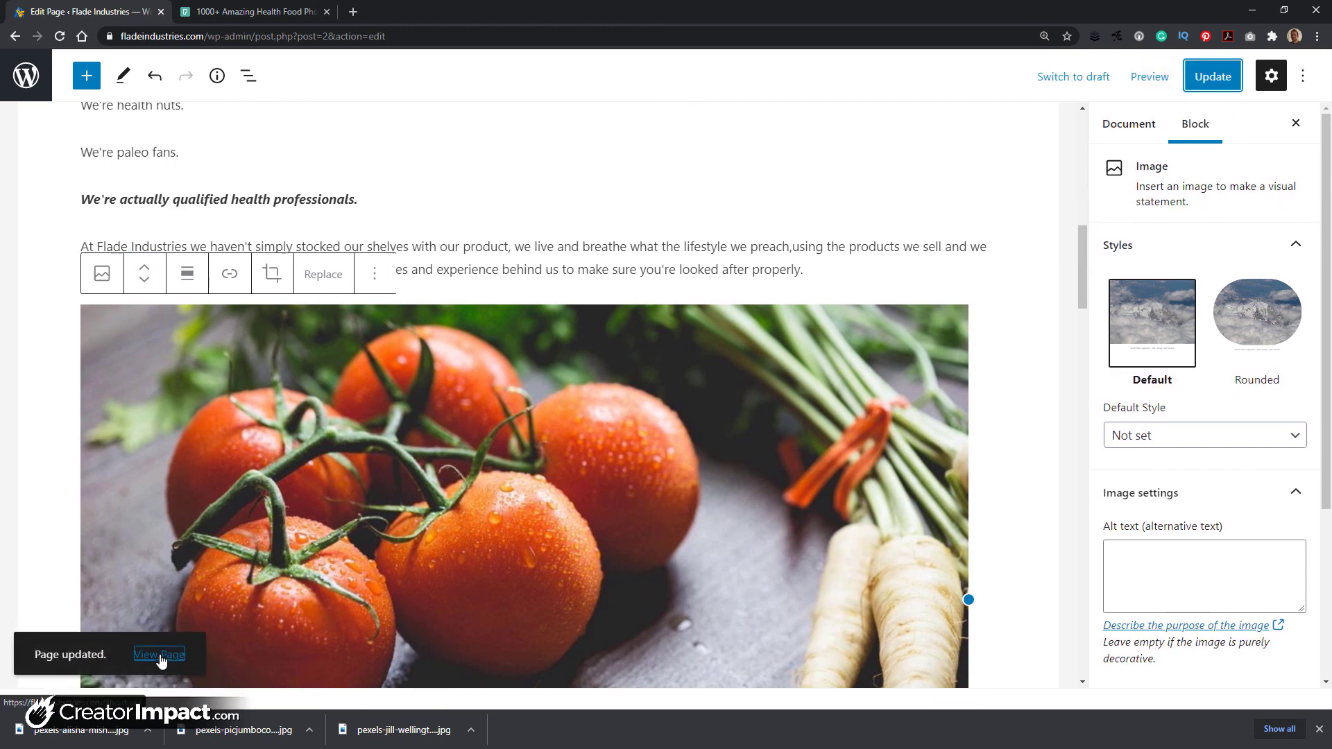
# Step: View the live About Us page and scroll to the relocated tomato photo
pyautogui.click(159, 655)
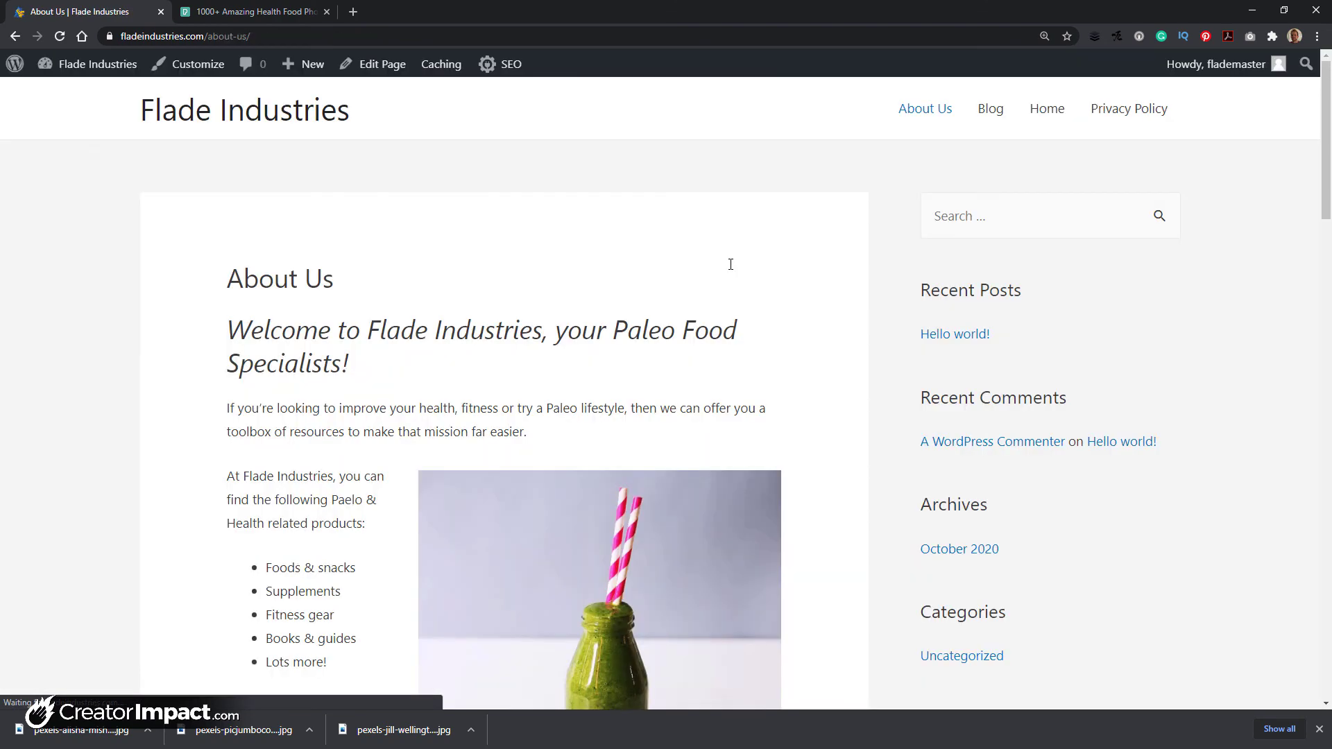
pyautogui.scroll(-5, 652, 293)
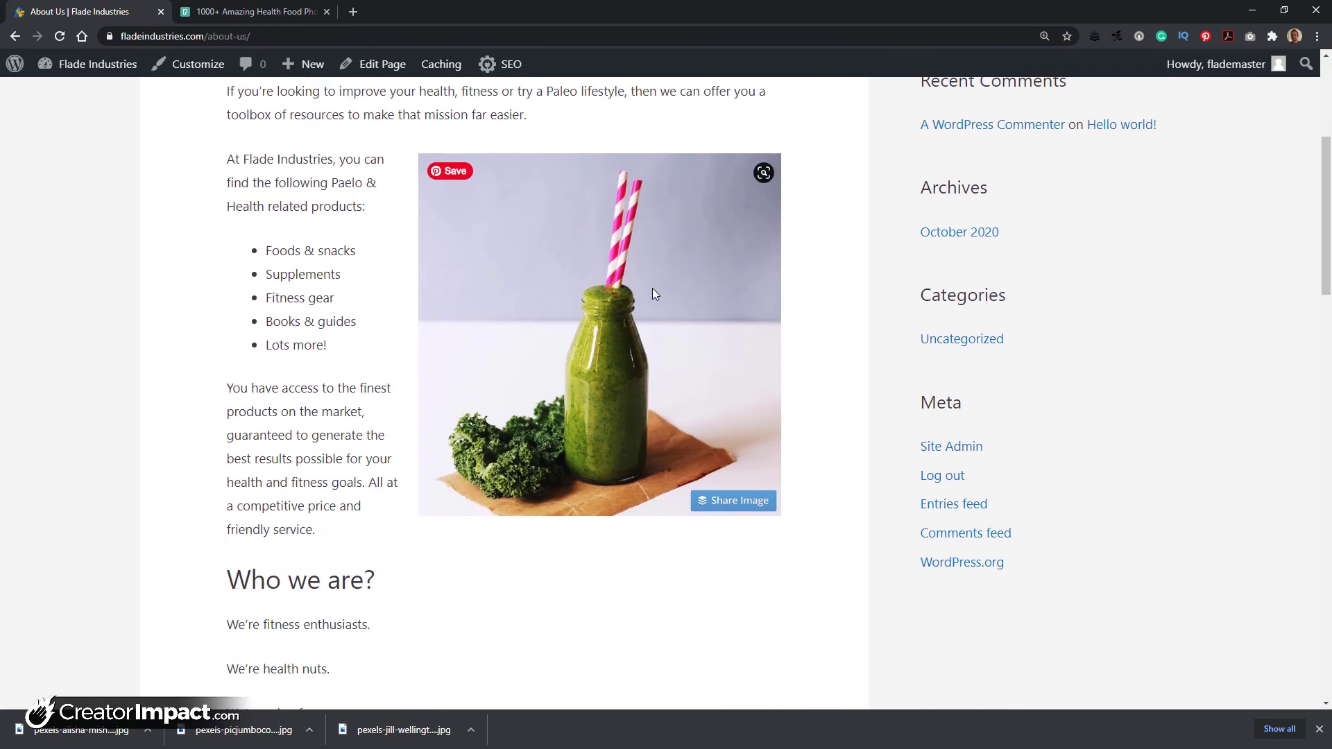
pyautogui.scroll(-8, 652, 294)
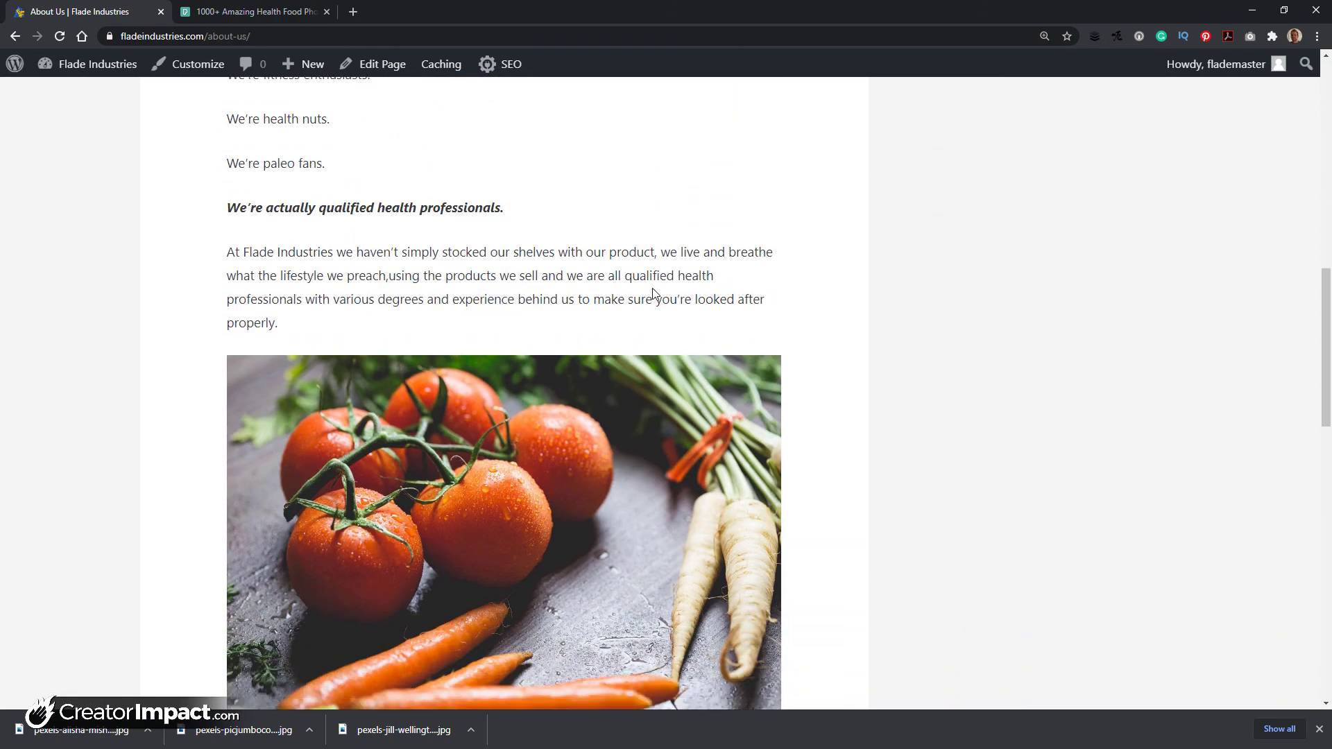
pyautogui.scroll(-15, 652, 294)
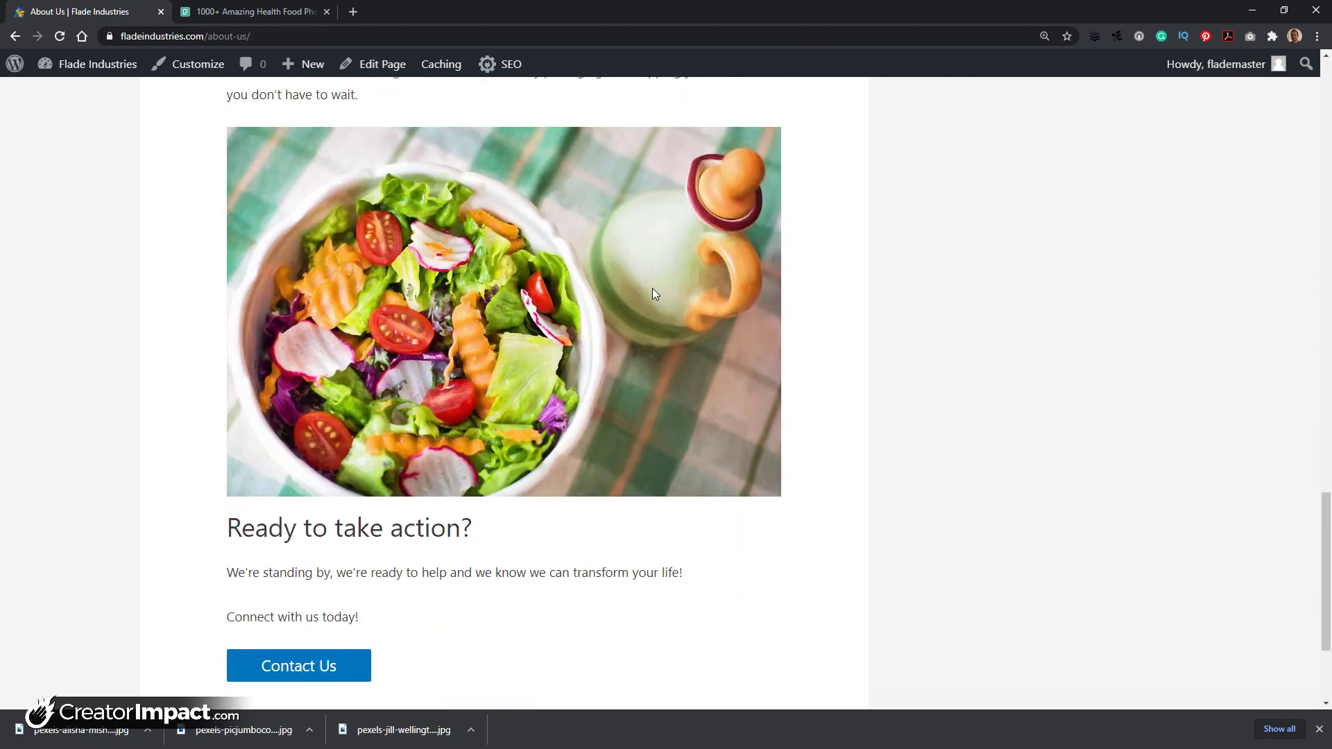
pyautogui.scroll(-5, 652, 293)
pyautogui.moveTo(1326, 617); pyautogui.dragTo(1313, 97)
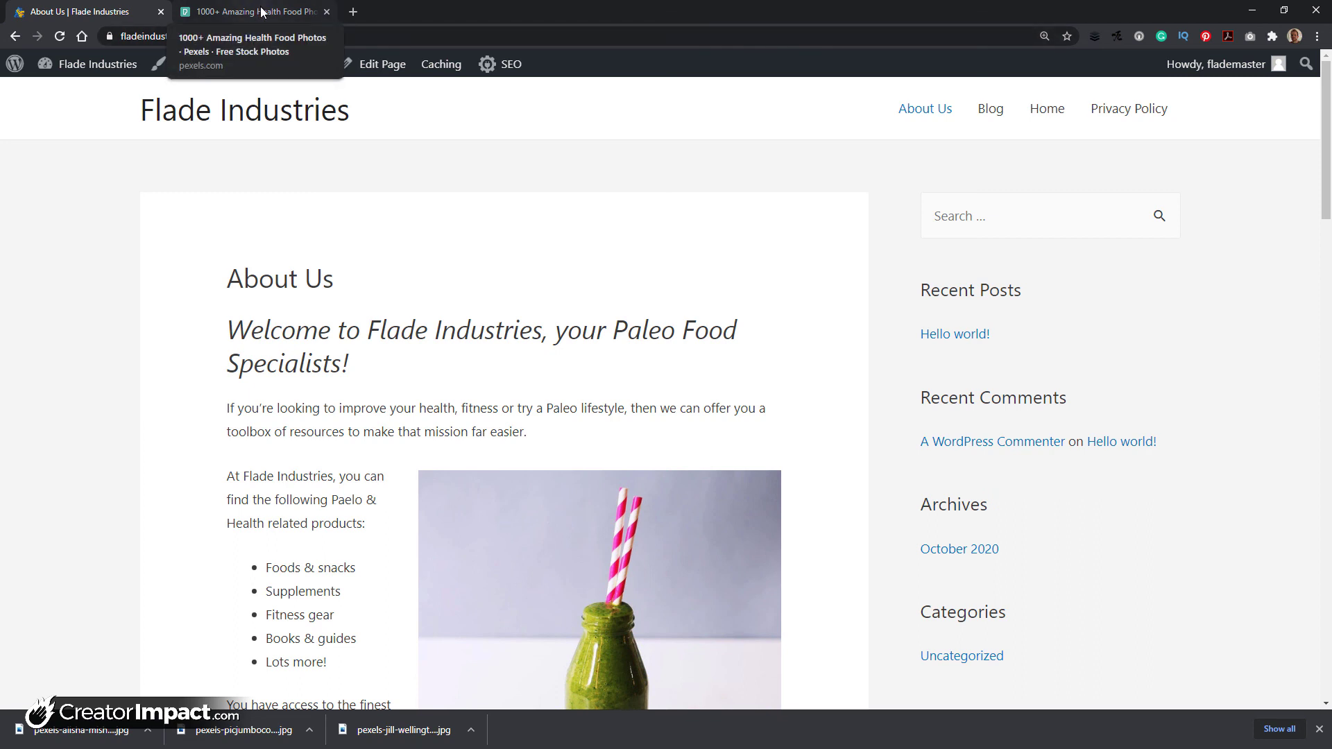
pyautogui.moveTo(303, 70)
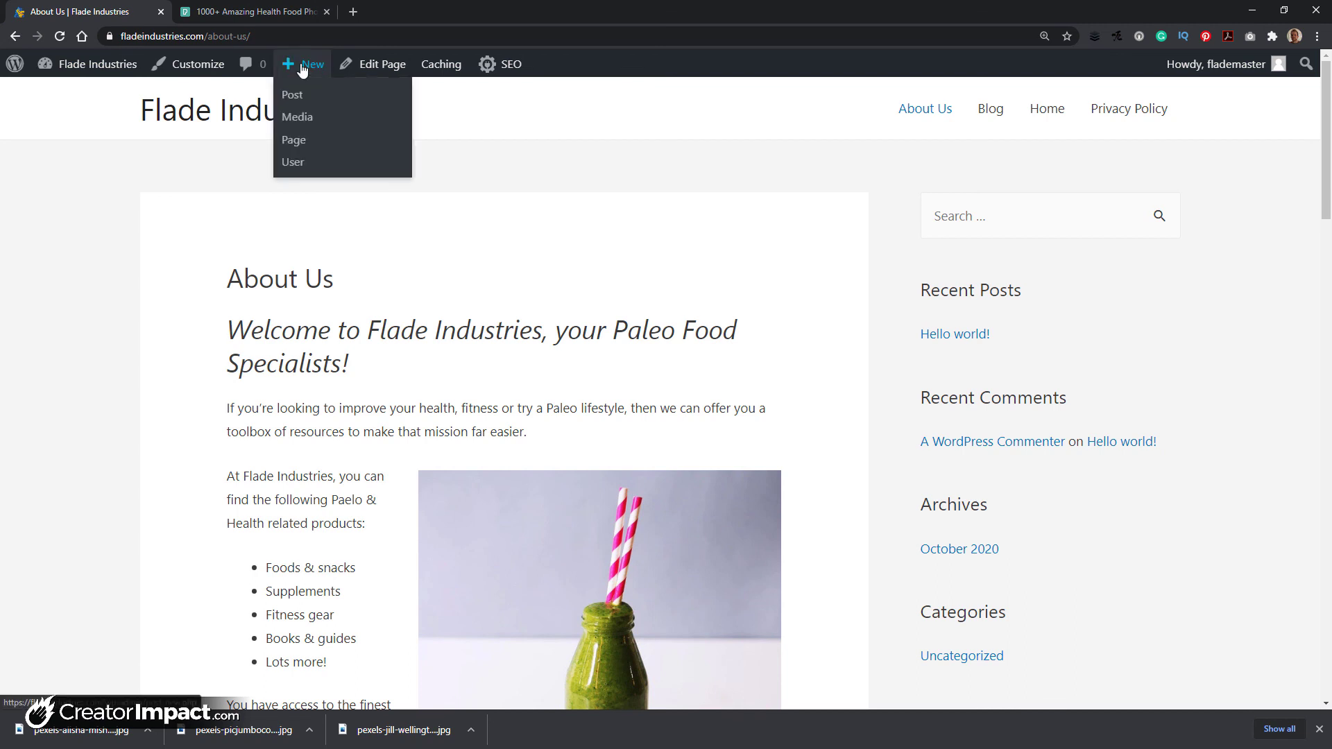
# Step: Create a new page titled 'Services' and search the block inserter for 'media'
pyautogui.click(294, 141)
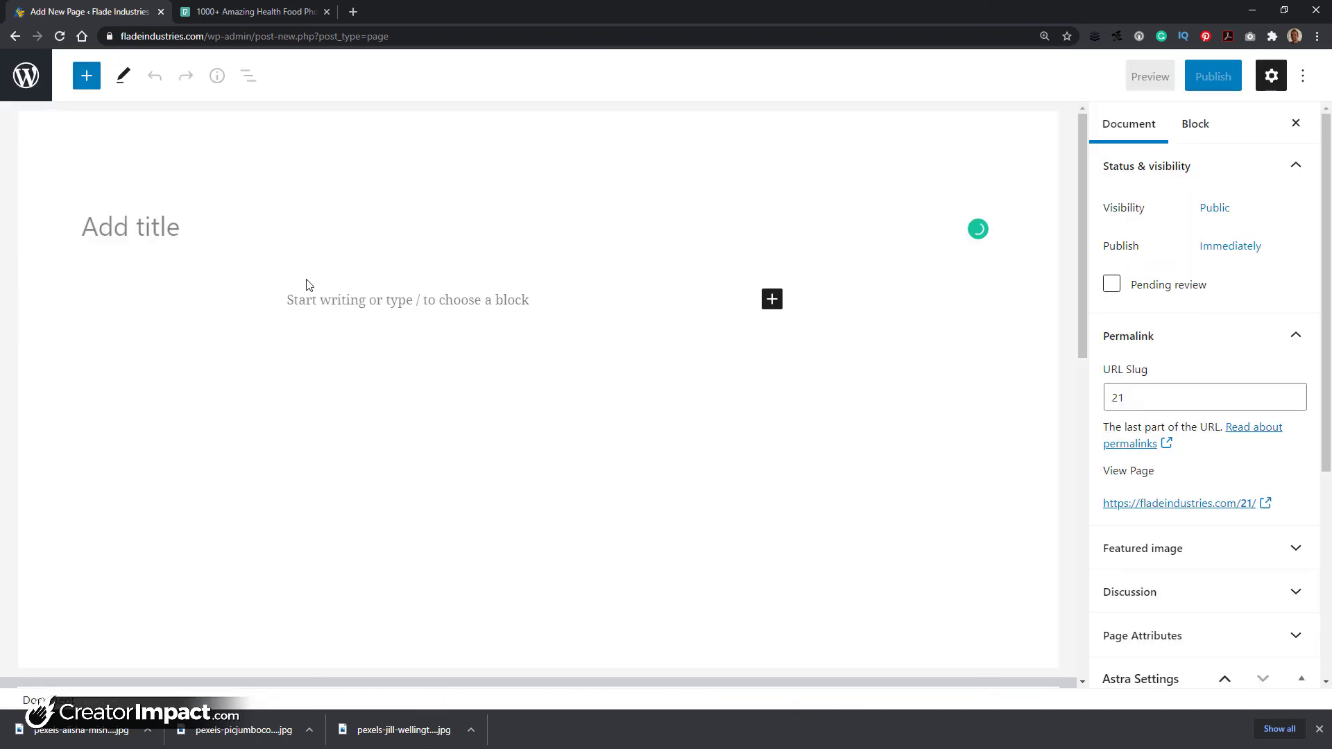
pyautogui.write('Services')
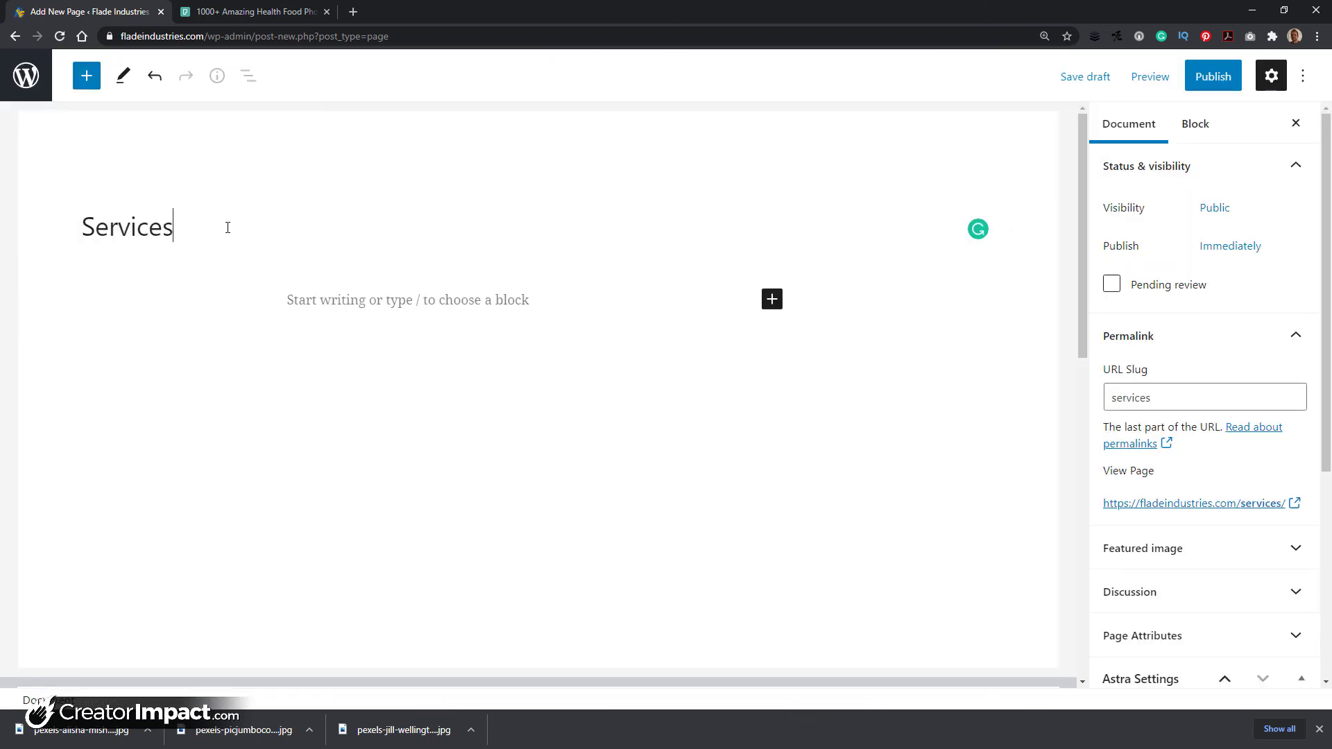
pyautogui.click(356, 307)
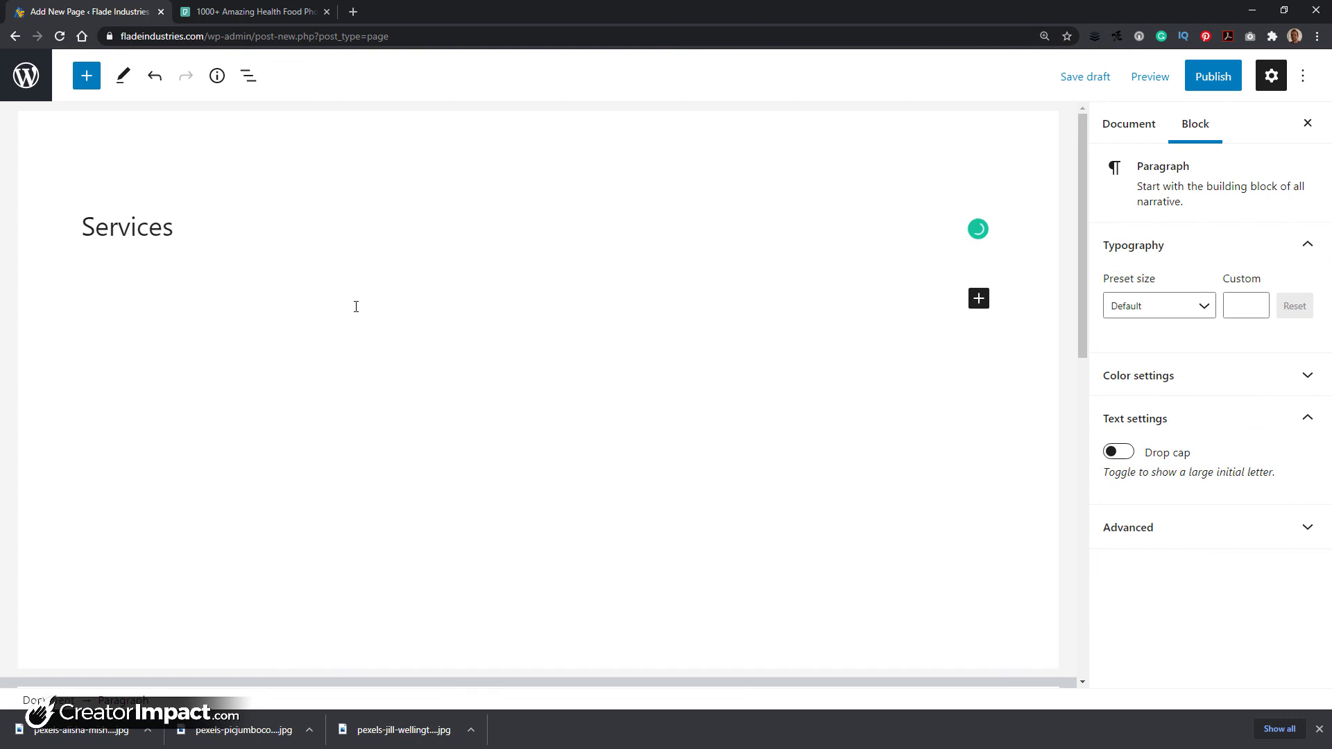
pyautogui.click(978, 299)
pyautogui.write('media')
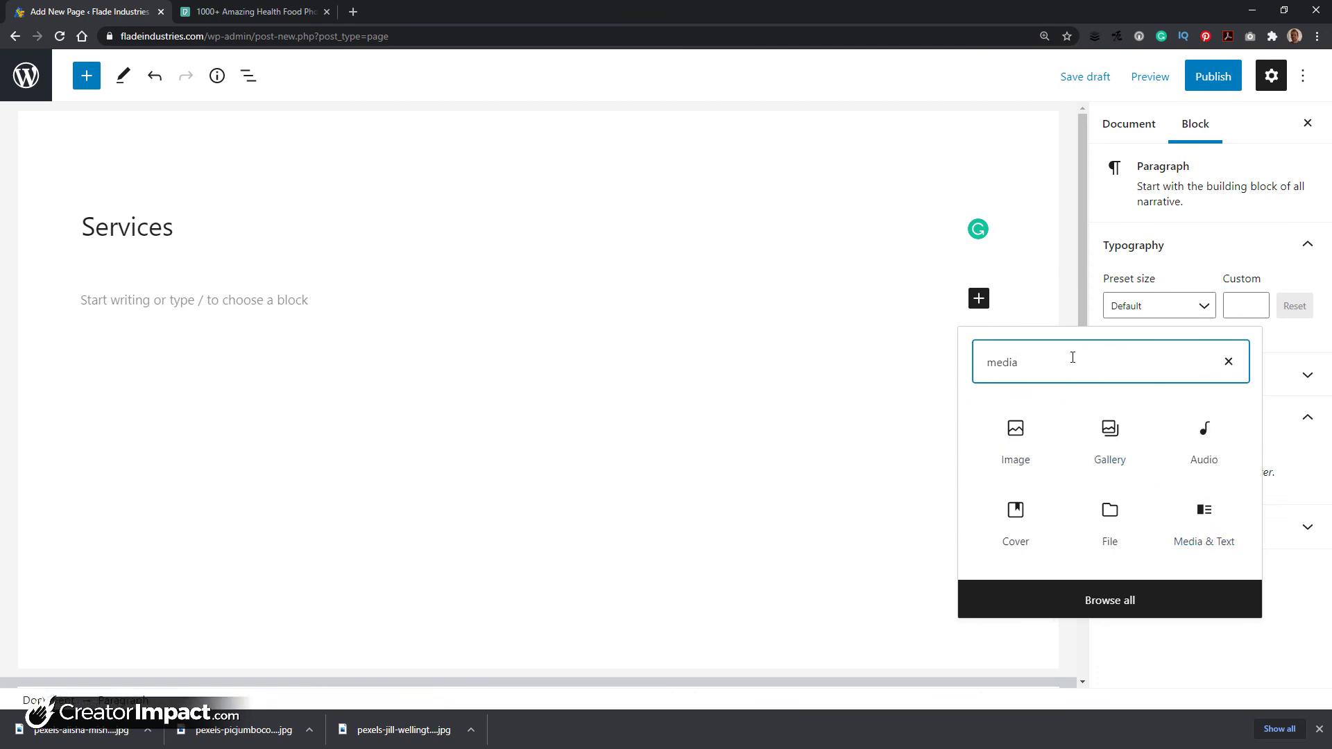
# Step: Insert a Media & Text block with the heading 'Paleo Food'
pyautogui.click(1214, 543)
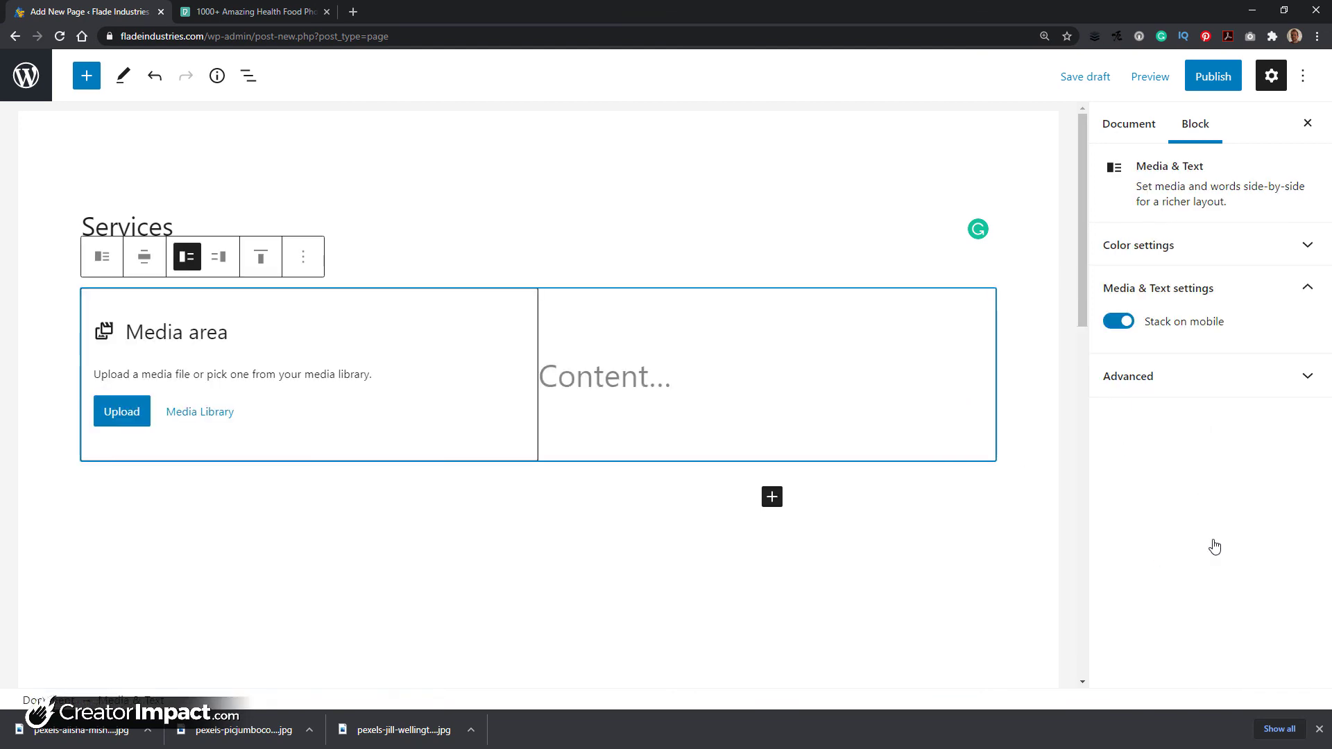
pyautogui.click(534, 379)
pyautogui.write('P')
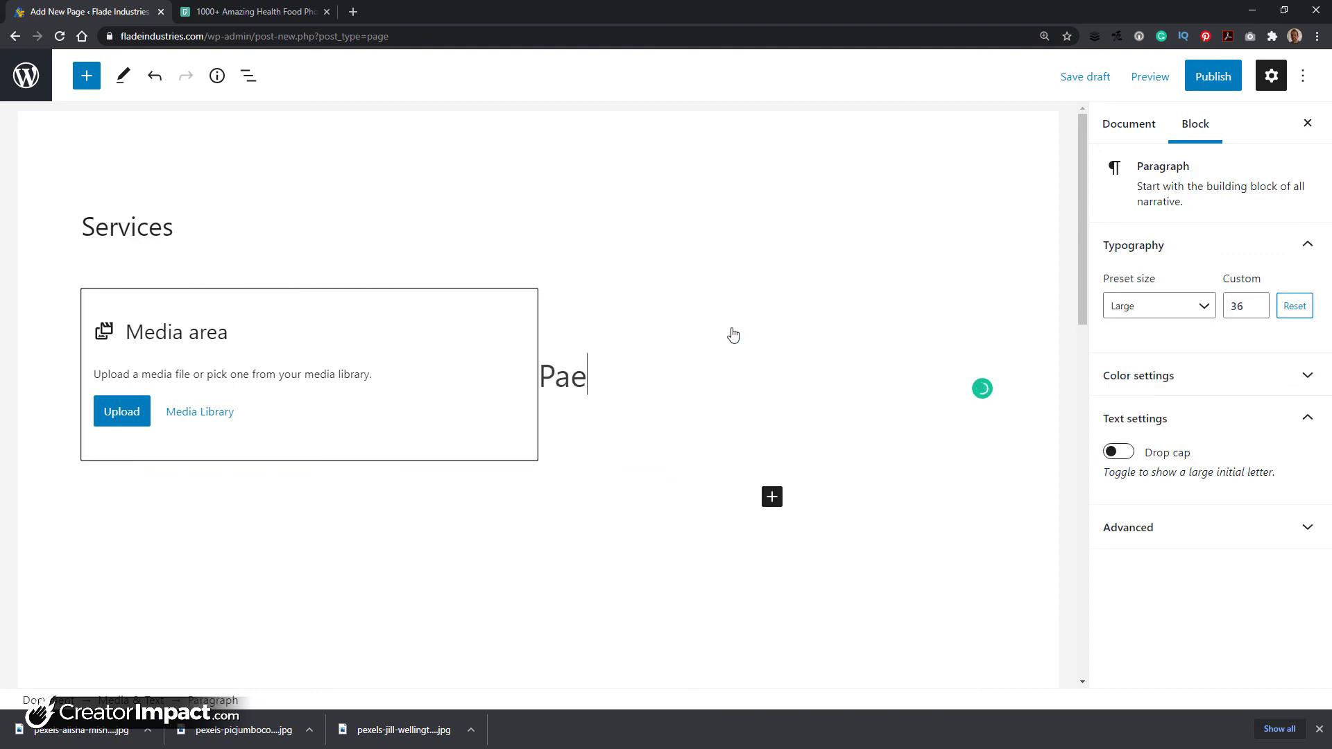
pyautogui.write('aleo Food')
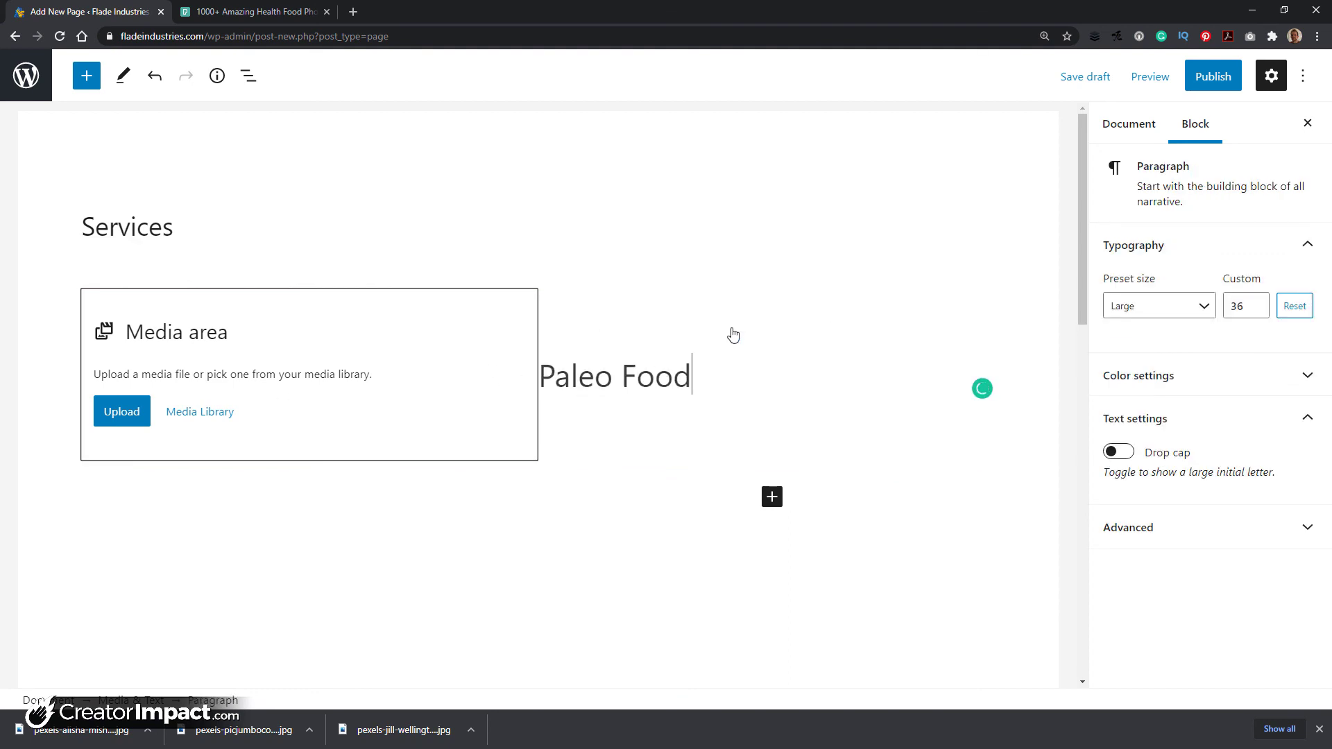
pyautogui.click(534, 425)
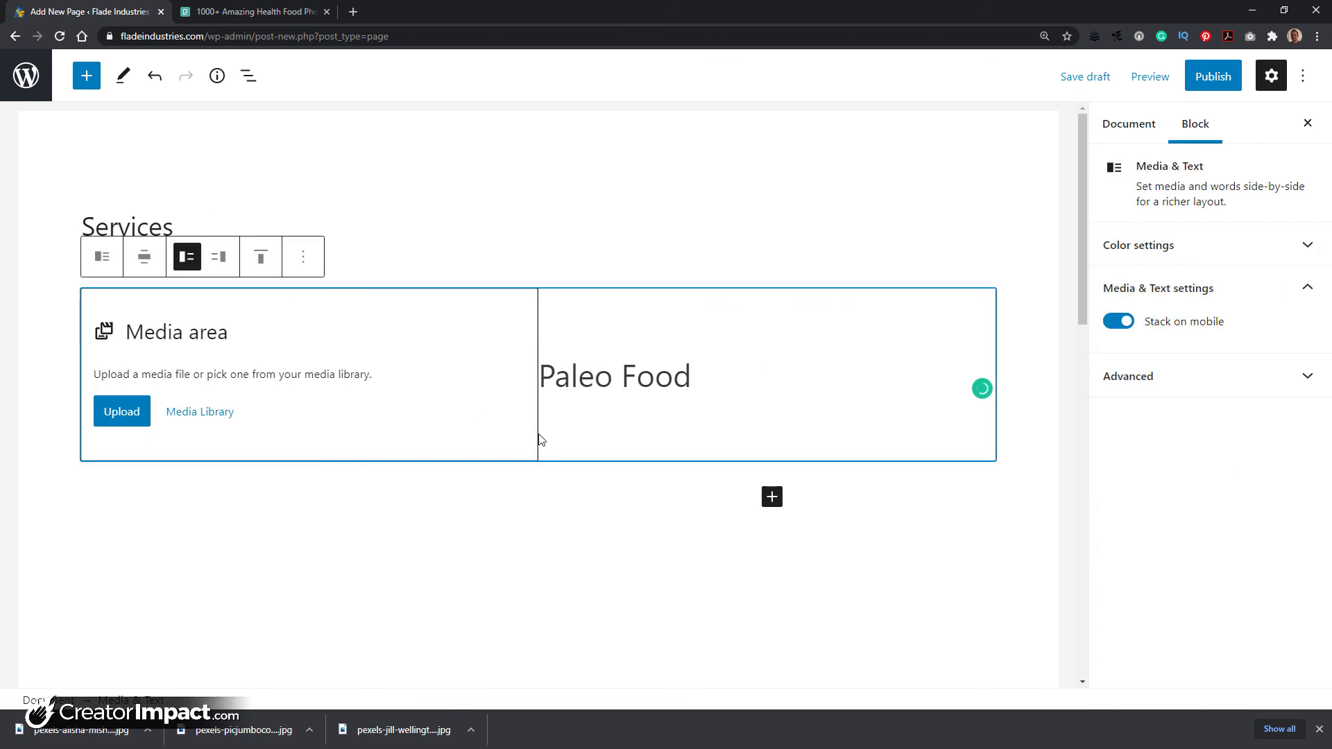
# Step: Add the paragraph 'We sell paleo food for your needs! Protein, plant based and supplements…'
pyautogui.click(702, 380)
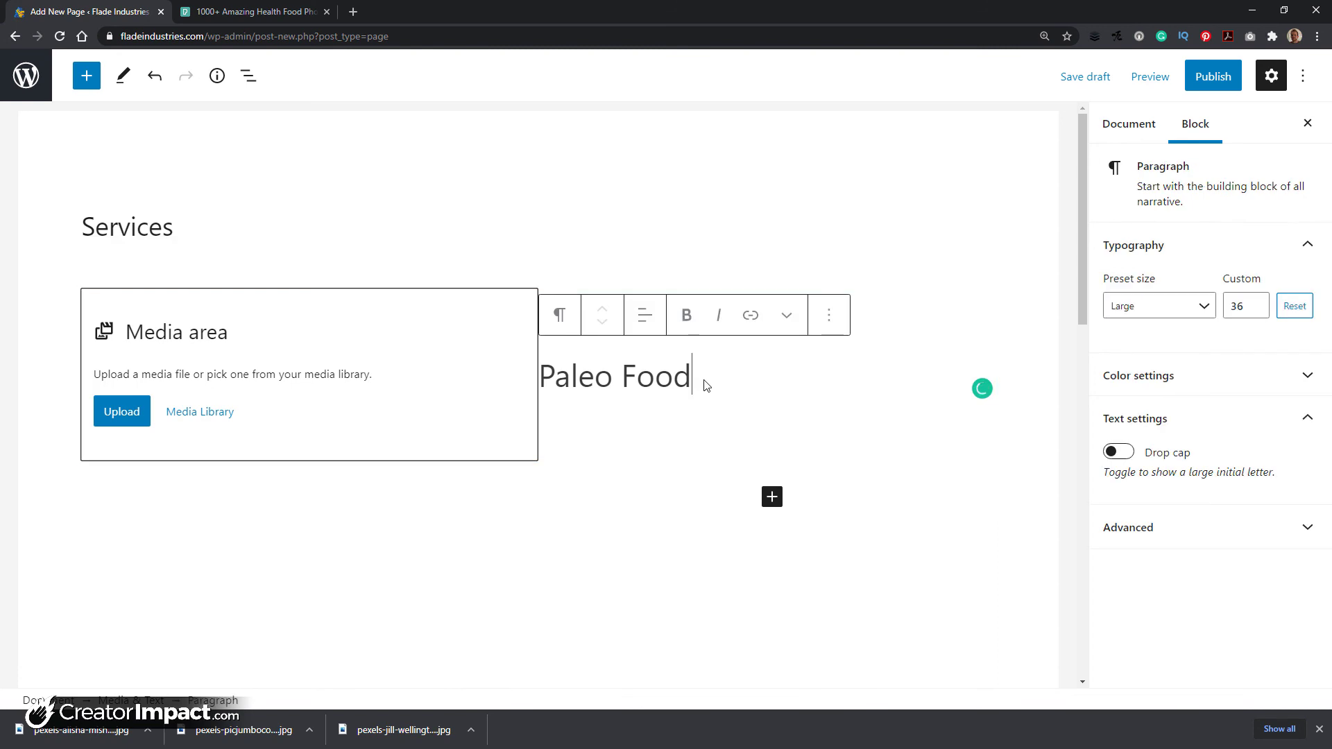
pyautogui.press('Return')
pyautogui.write('We s')
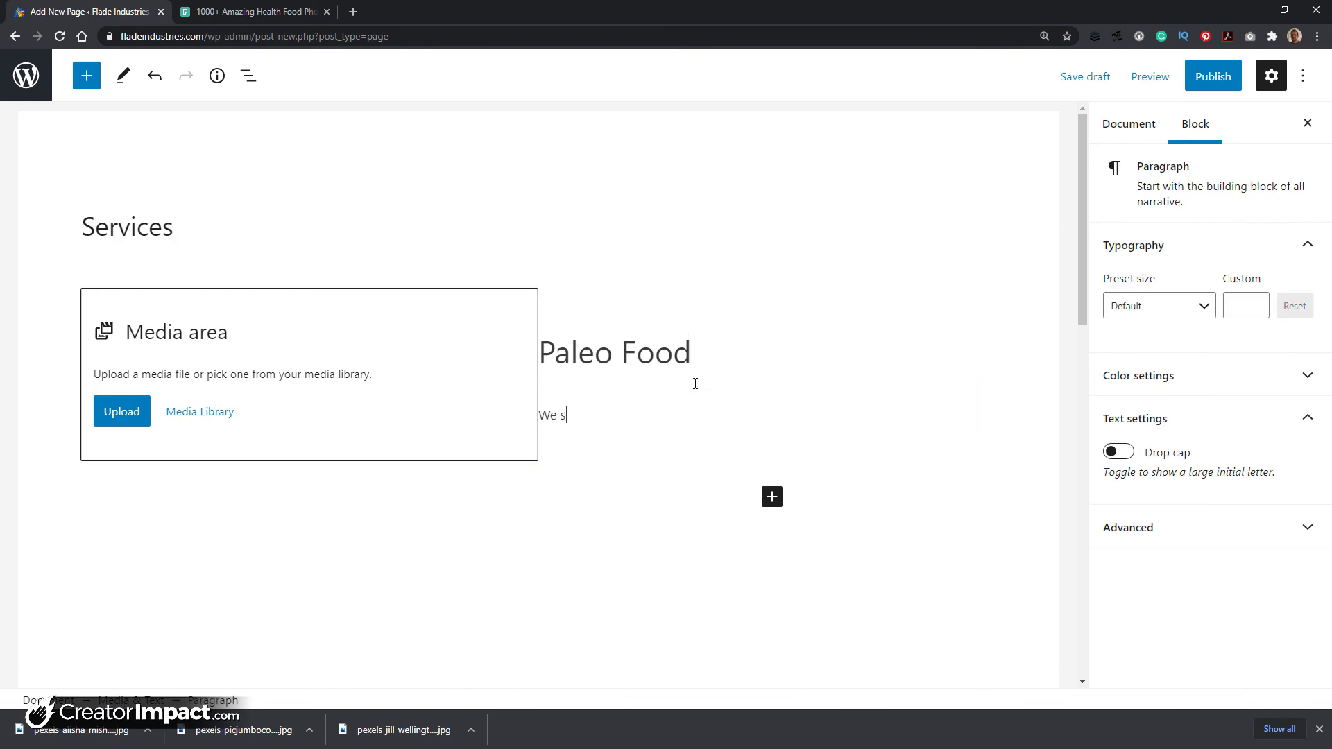
pyautogui.write('ell paelo food for your')
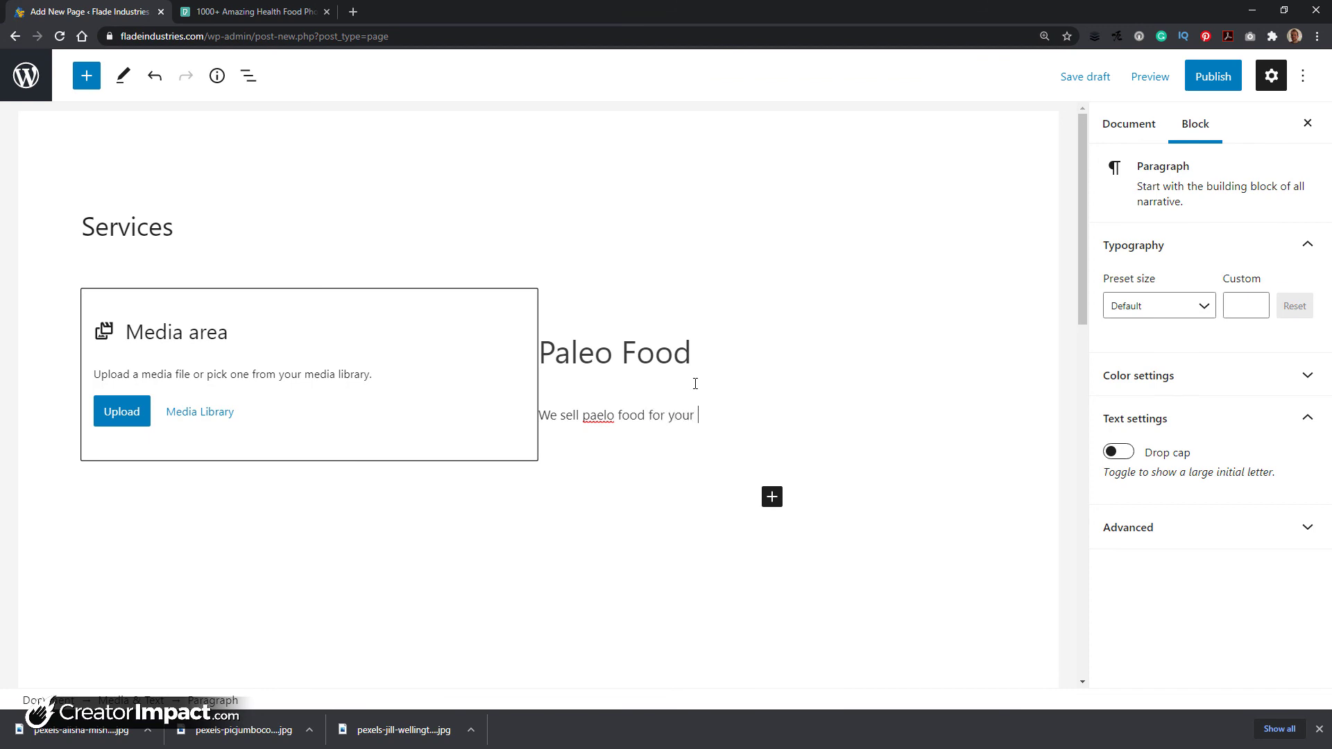
pyautogui.write(' needs!')
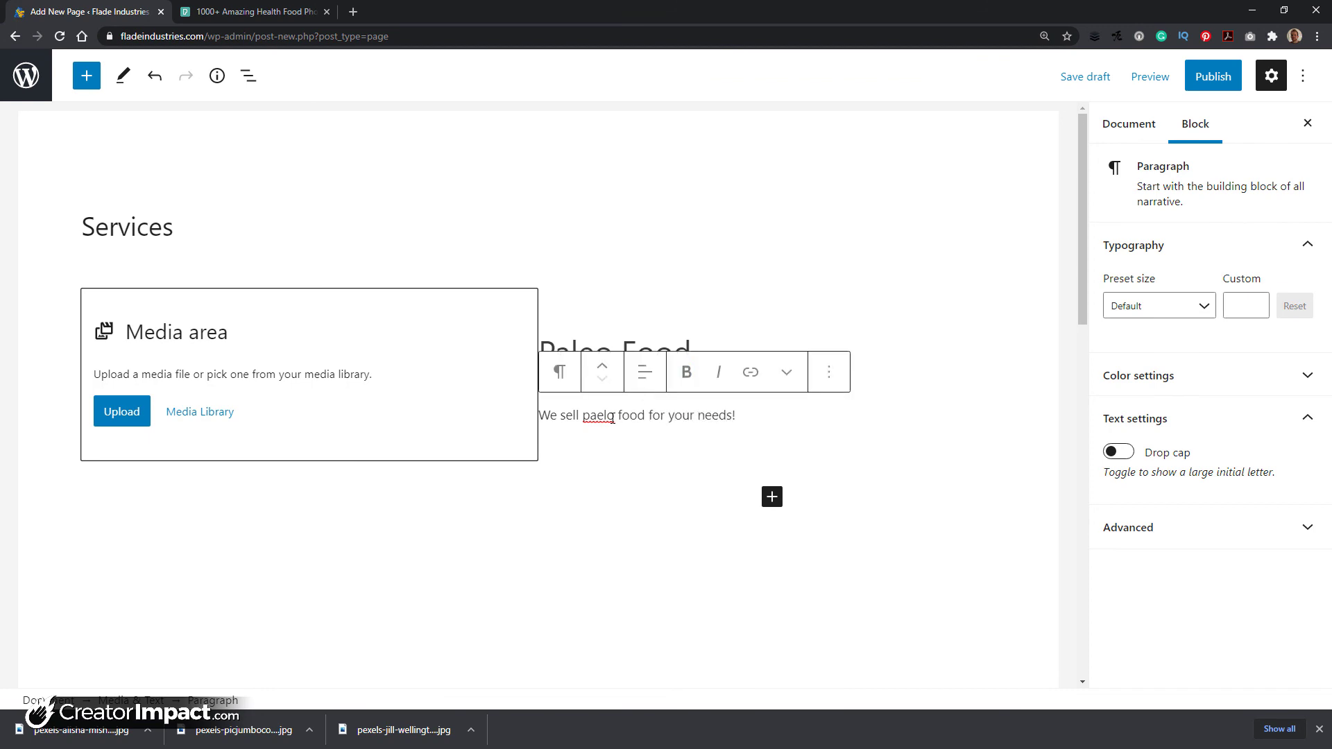
pyautogui.doubleClick(613, 418)
pyautogui.write('paleo')
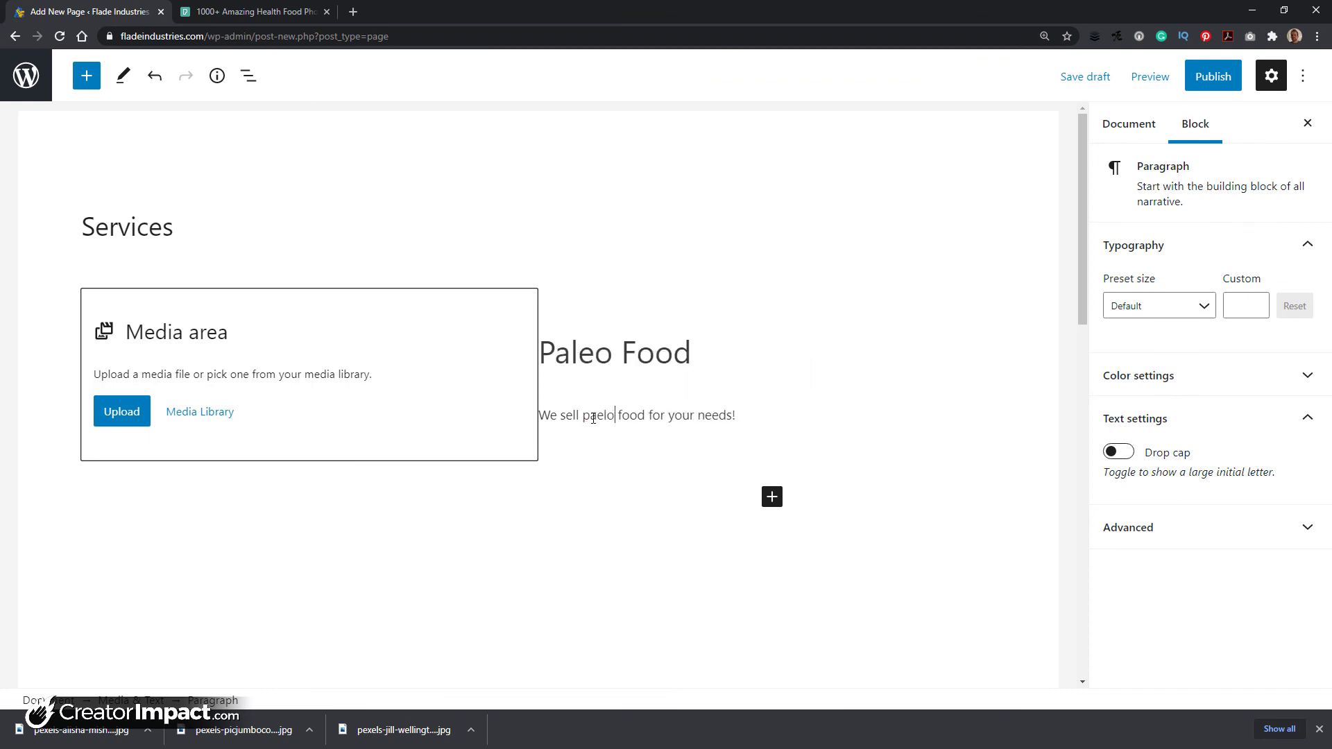
pyautogui.press('BackSpace')
pyautogui.press('BackSpace')
pyautogui.press('BackSpace')
pyautogui.write('leo')
pyautogui.click(752, 412)
pyautogui.write('Protein, plant based and supplements')
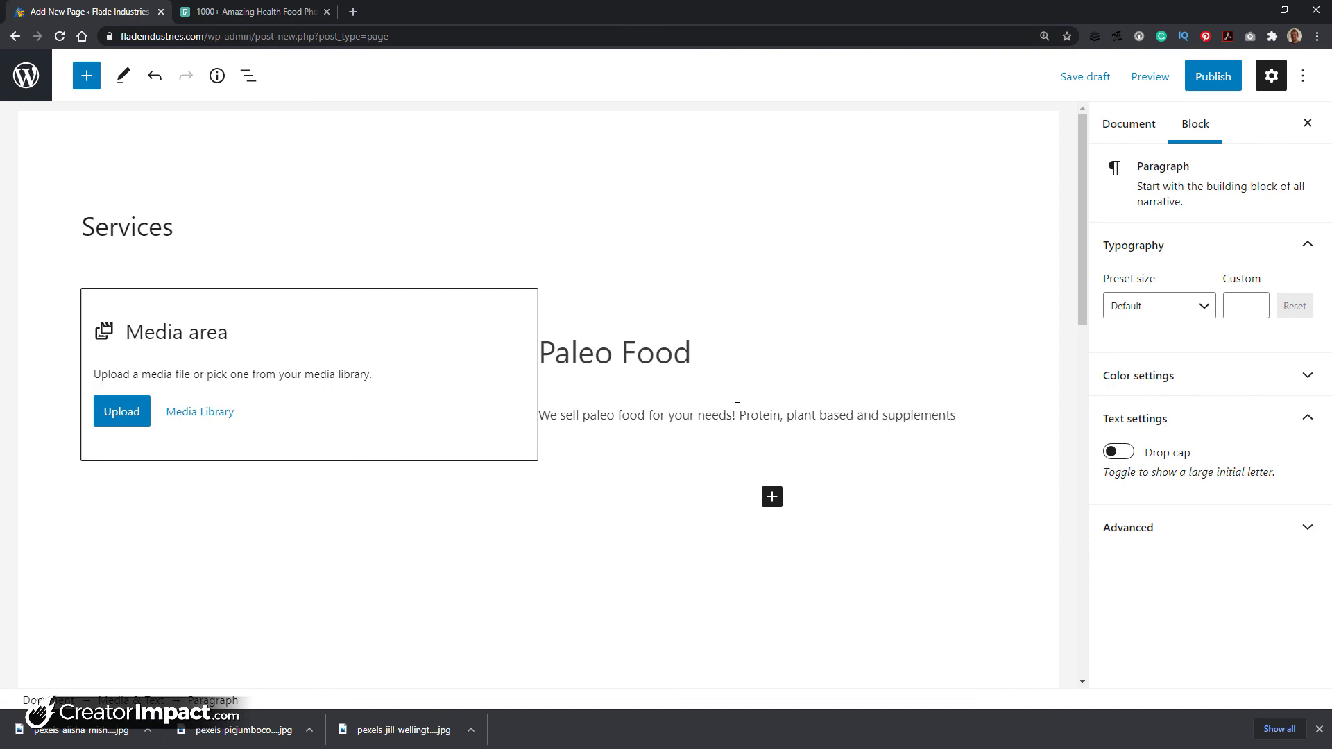
pyautogui.write(' made of the highest quality.')
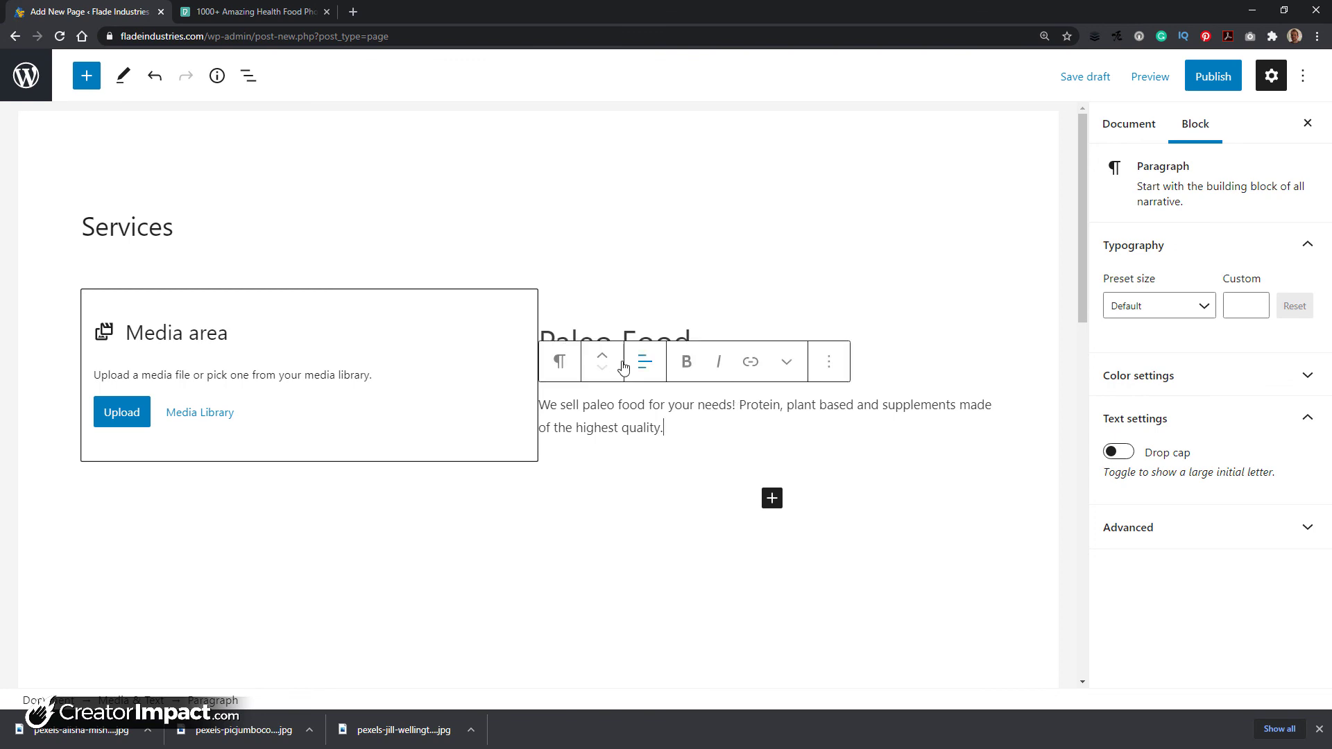
pyautogui.click(540, 458)
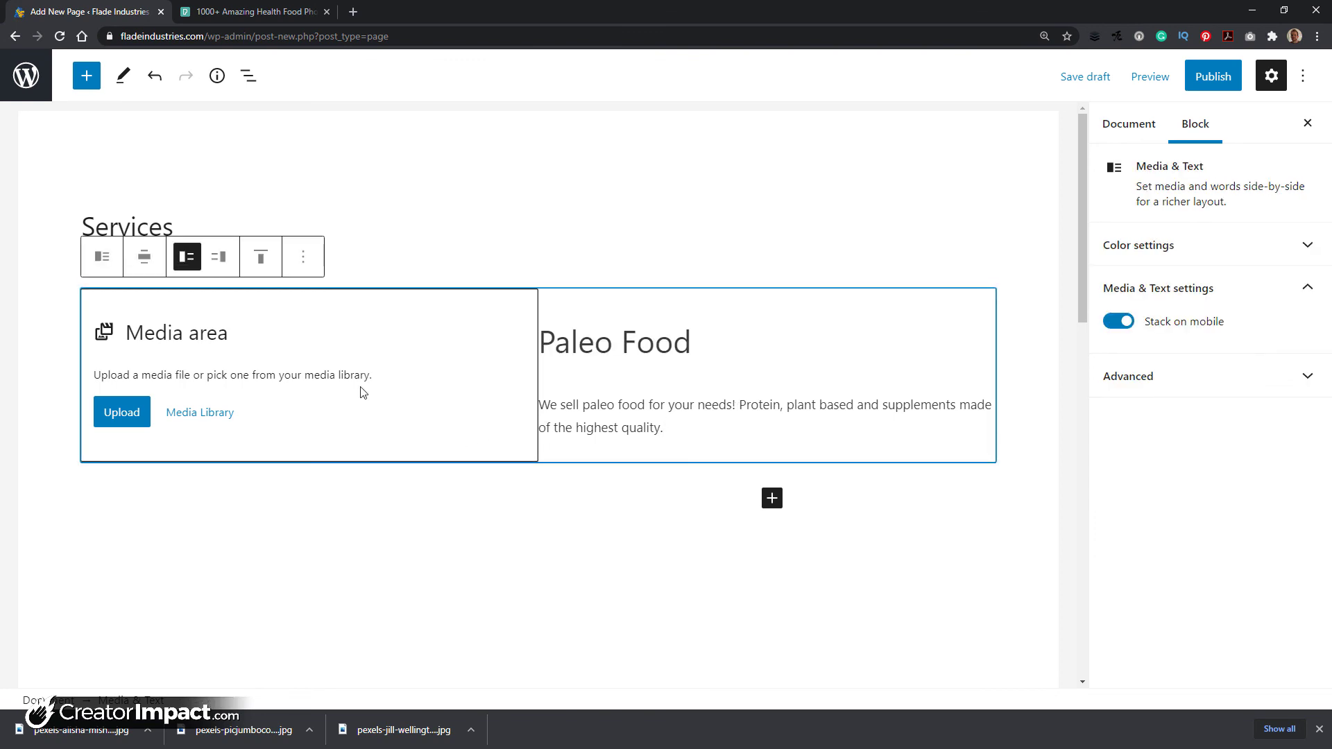
# Step: Duplicate the Paleo Food Media & Text block three times
pyautogui.click(305, 258)
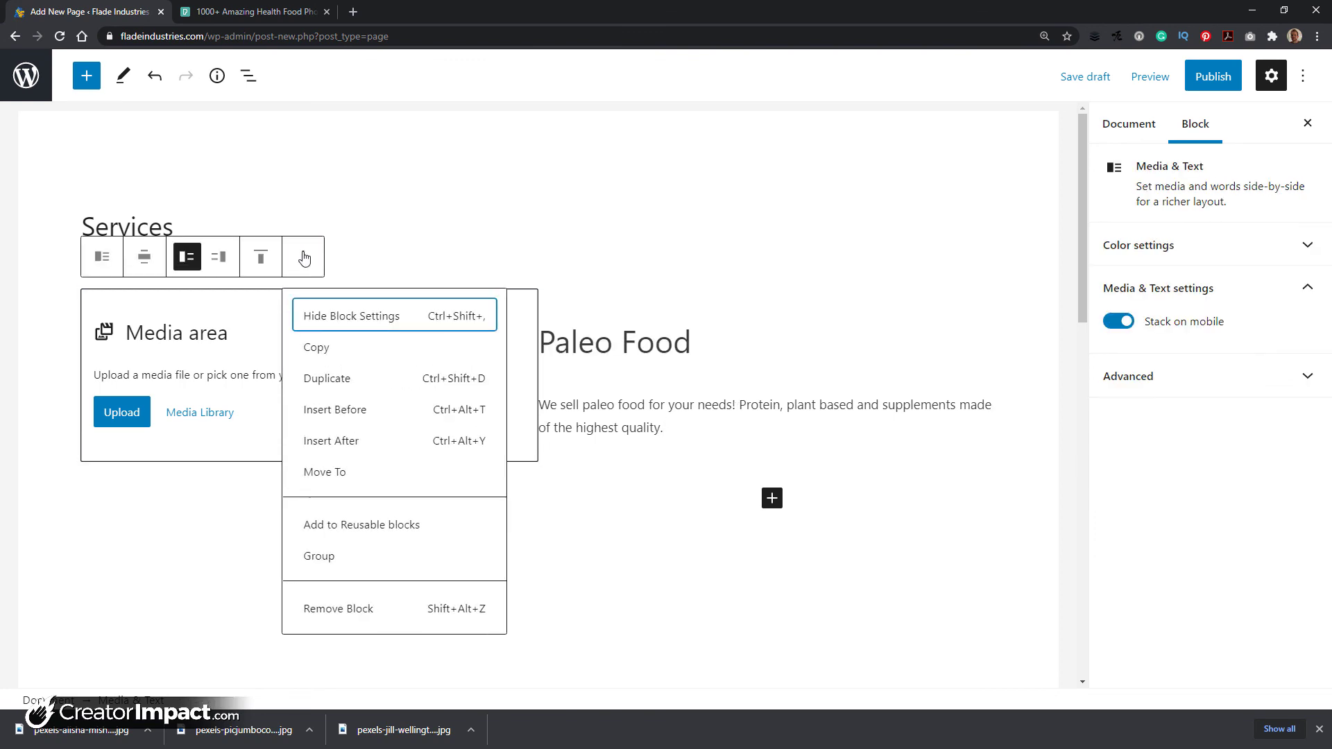
pyautogui.click(326, 379)
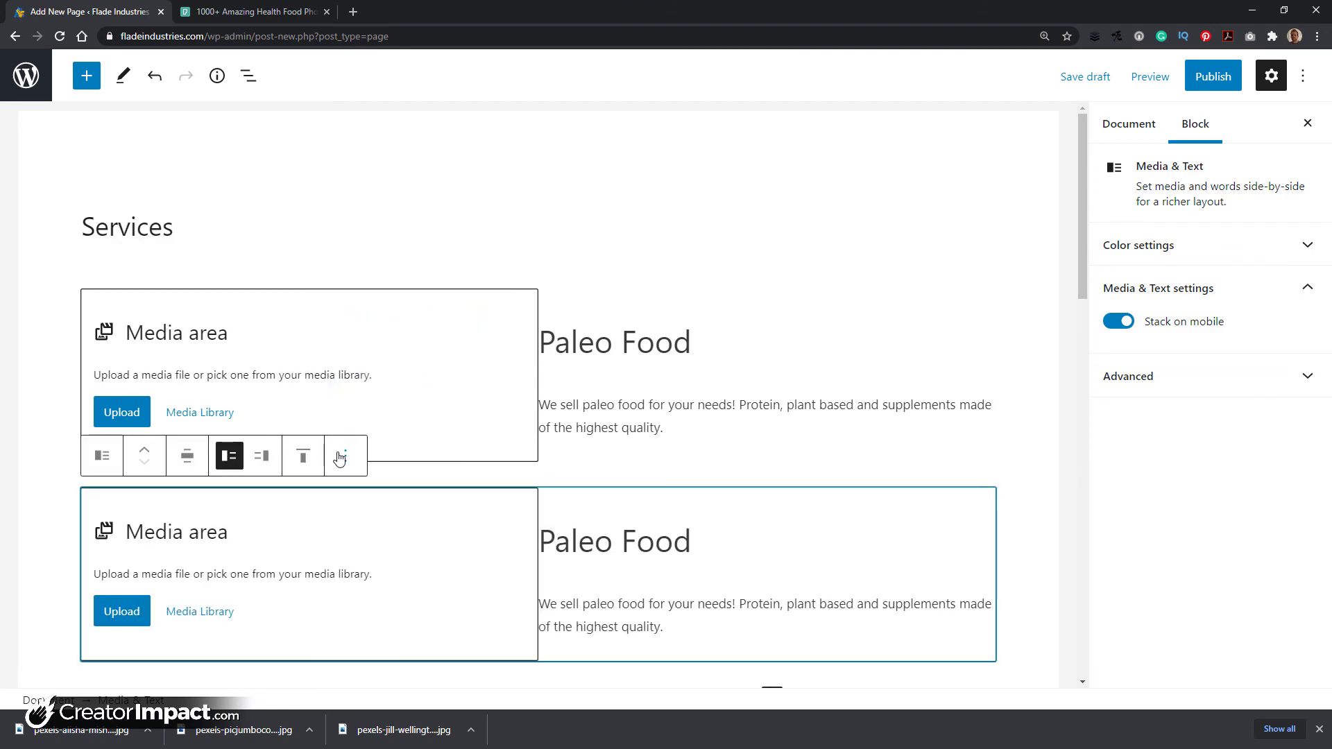
pyautogui.click(345, 456)
pyautogui.click(381, 170)
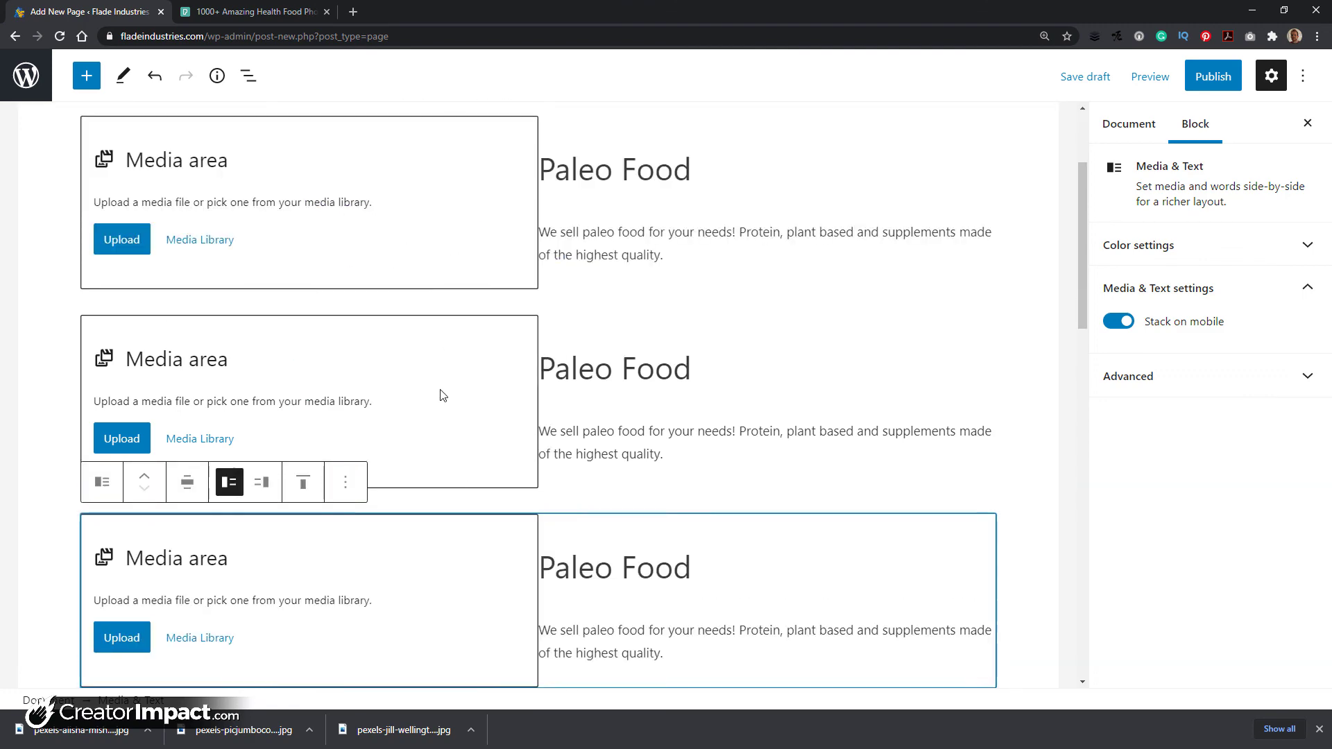
pyautogui.click(344, 211)
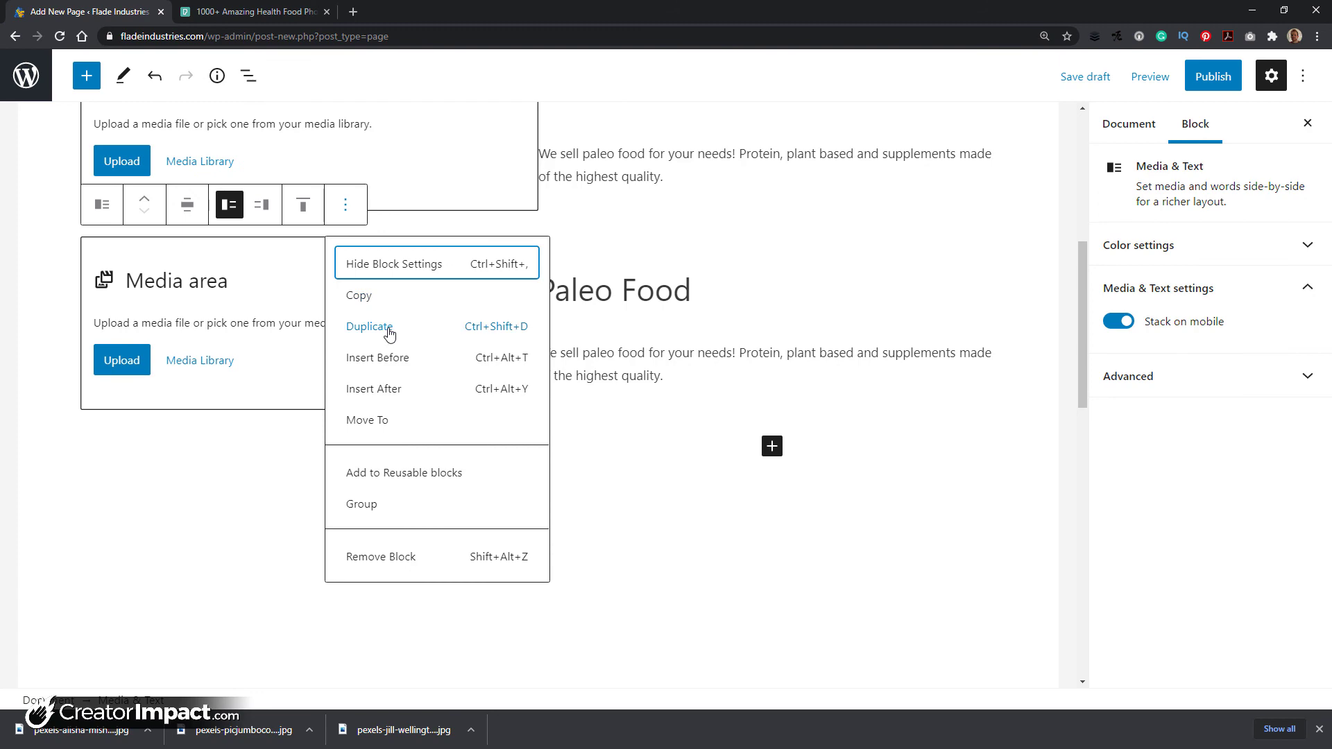
pyautogui.click(385, 327)
# Step: Retitle the copied headings 'Fitness Gear', 'Books & Guides' and 'Advice'
pyautogui.scroll(1, 482, 605)
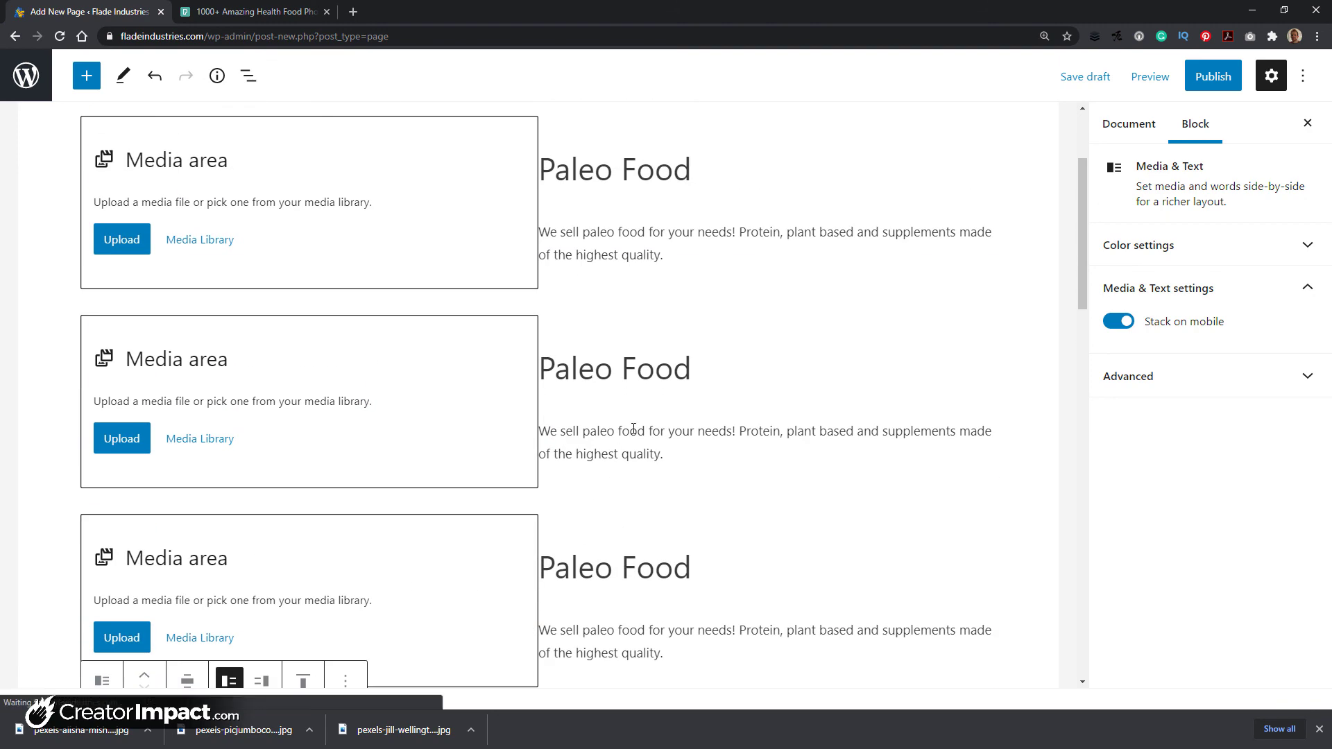
pyautogui.moveTo(688, 368); pyautogui.dragTo(545, 372)
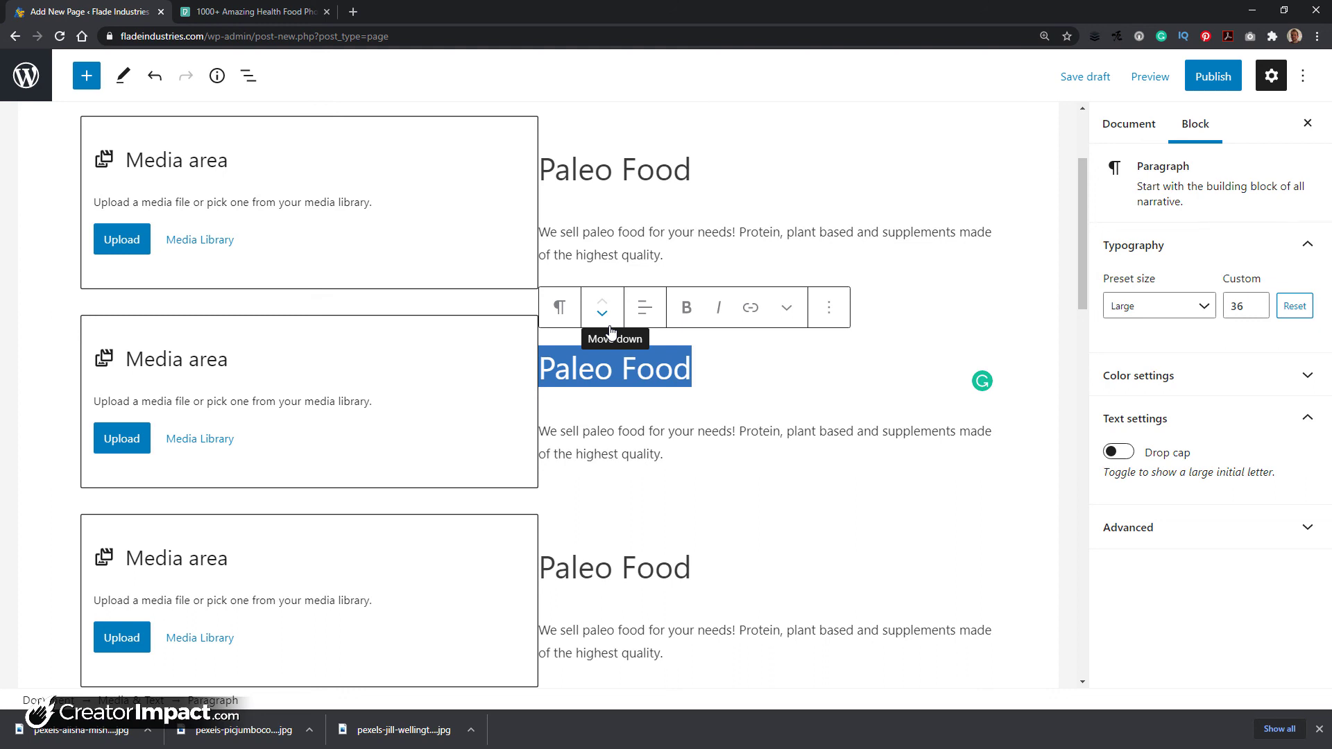
pyautogui.write('Fitness G')
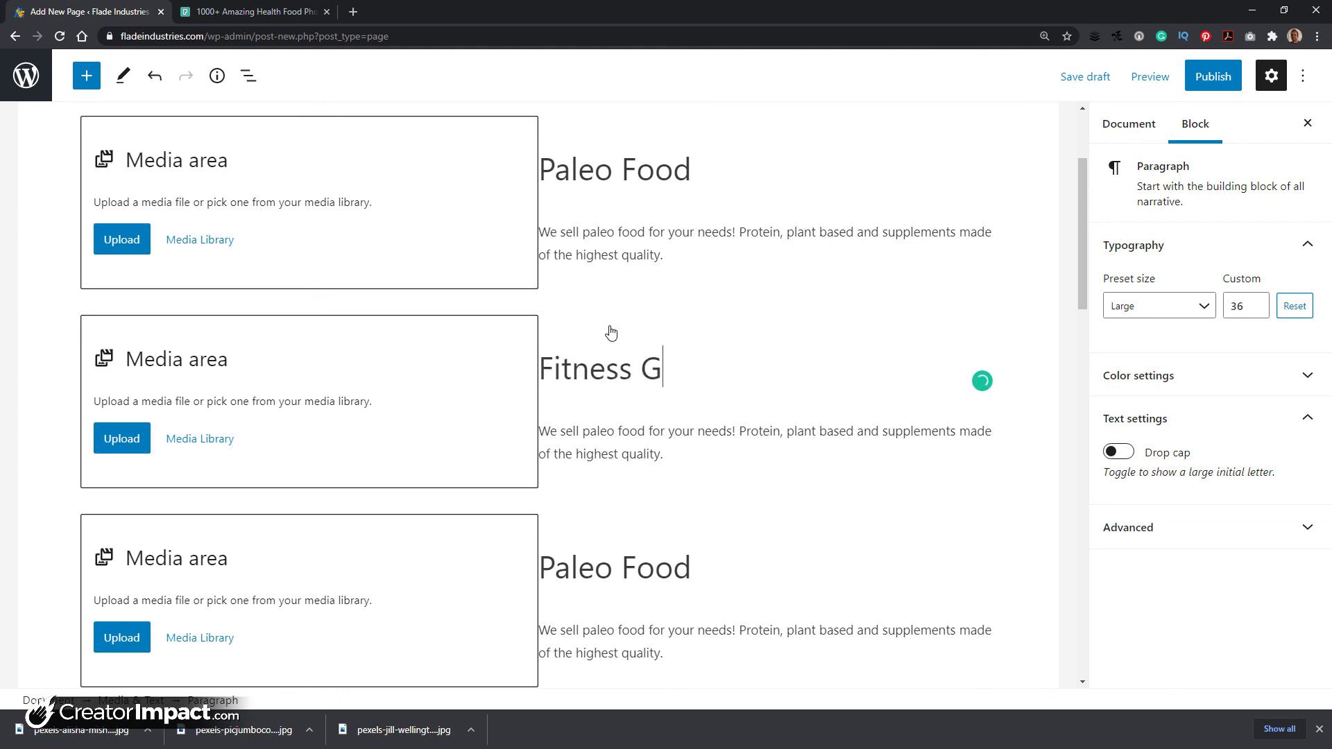
pyautogui.write('ear')
pyautogui.moveTo(693, 570); pyautogui.dragTo(546, 562)
pyautogui.write('Books')
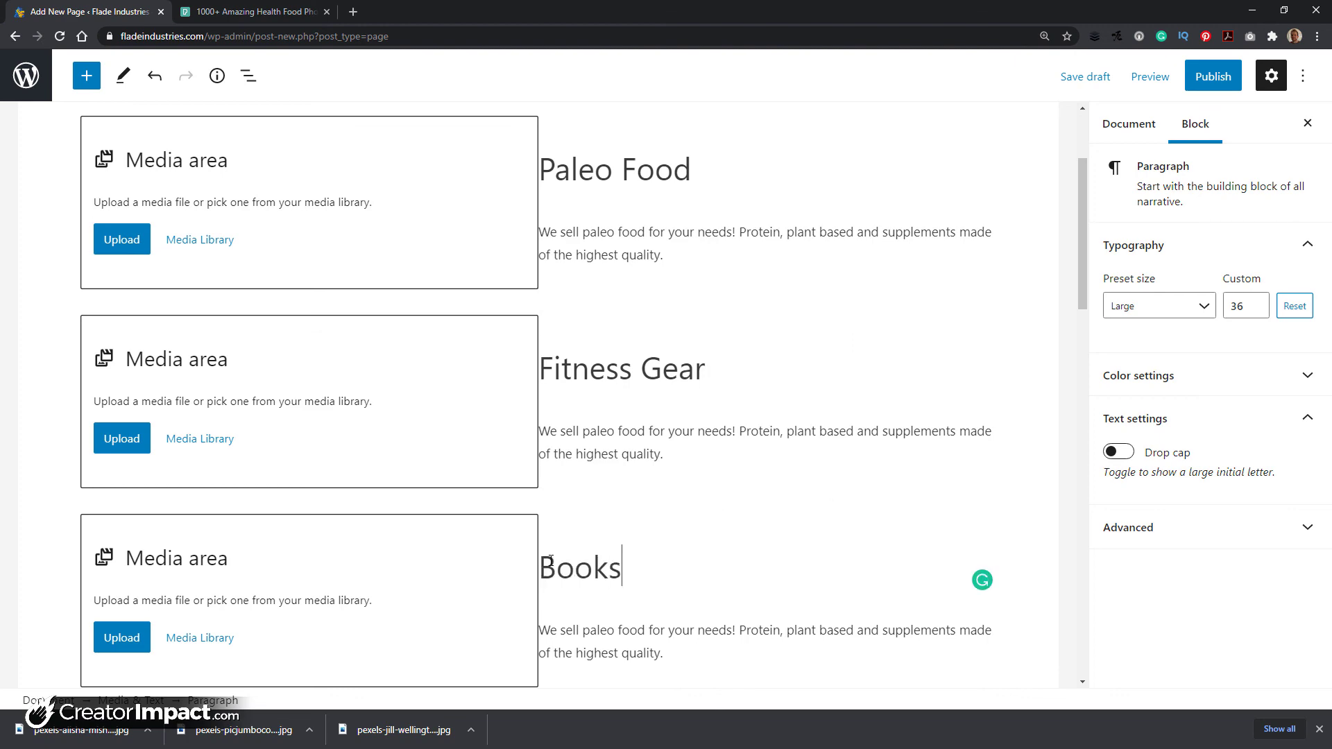
pyautogui.write(' & Guides')
pyautogui.scroll(-4, 634, 455)
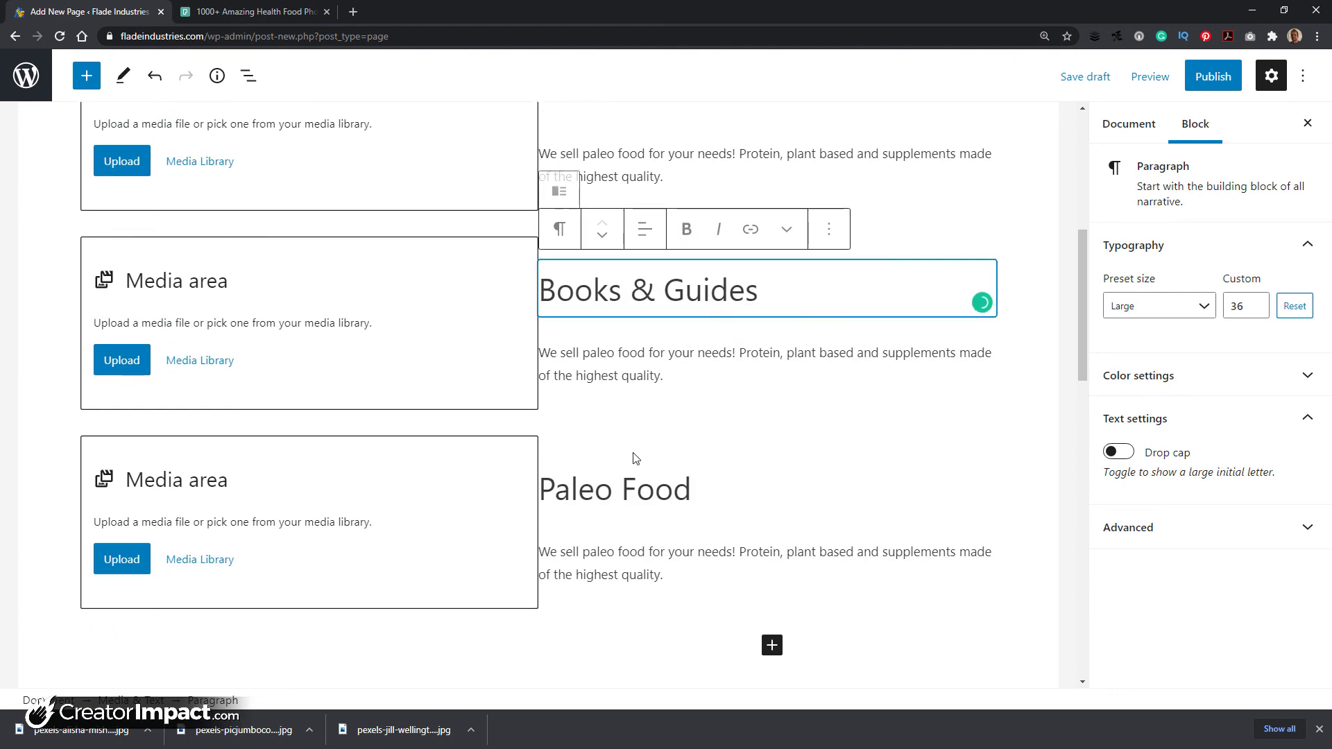
pyautogui.moveTo(695, 494); pyautogui.dragTo(540, 488)
pyautogui.write('A')
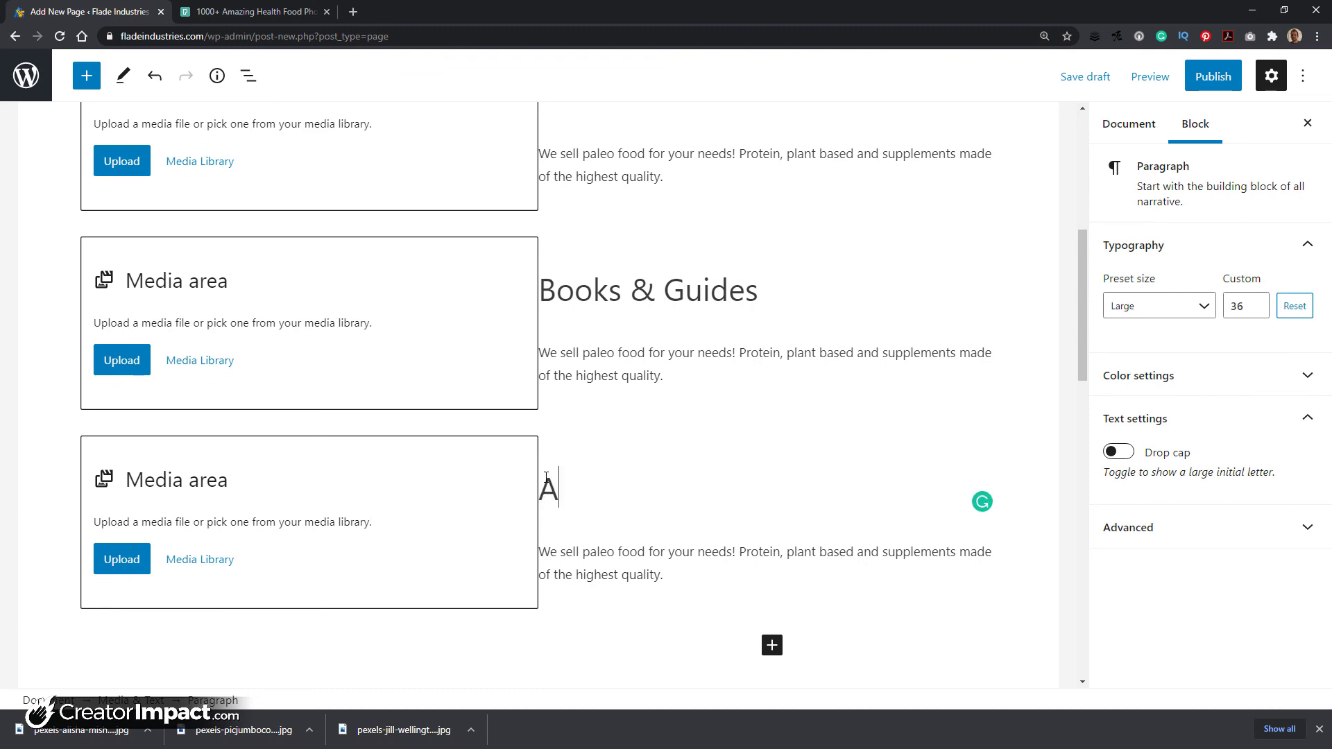
pyautogui.write('dvice')
pyautogui.scroll(4, 567, 409)
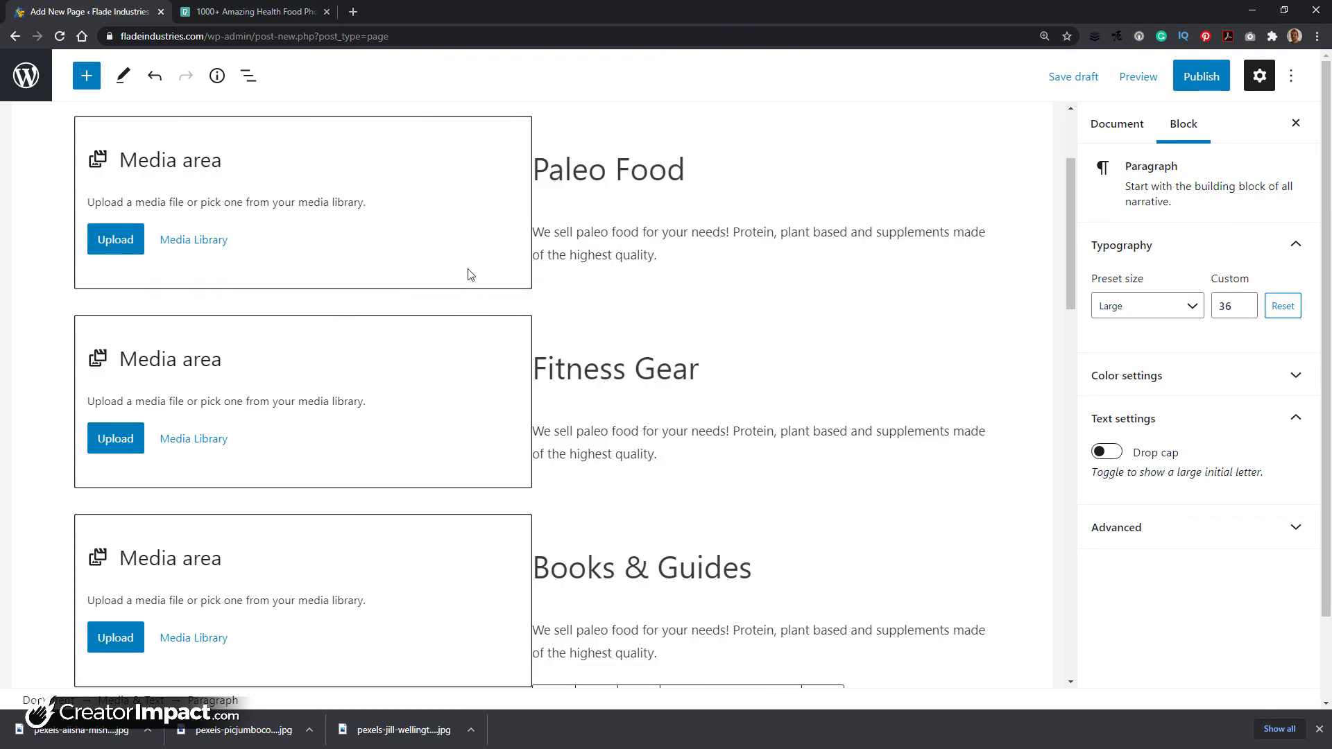
pyautogui.scroll(2, 470, 280)
pyautogui.scroll(-3, 435, 281)
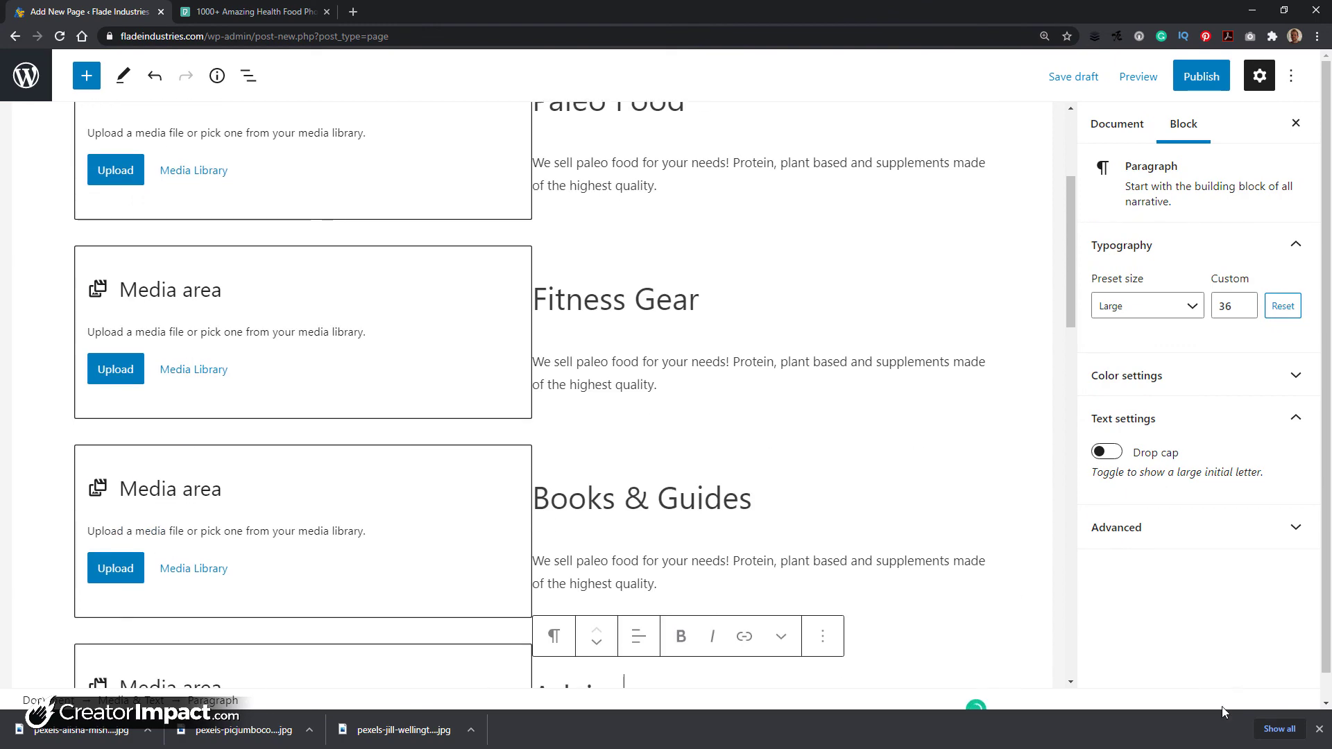
pyautogui.click(1319, 728)
pyautogui.scroll(2, 591, 235)
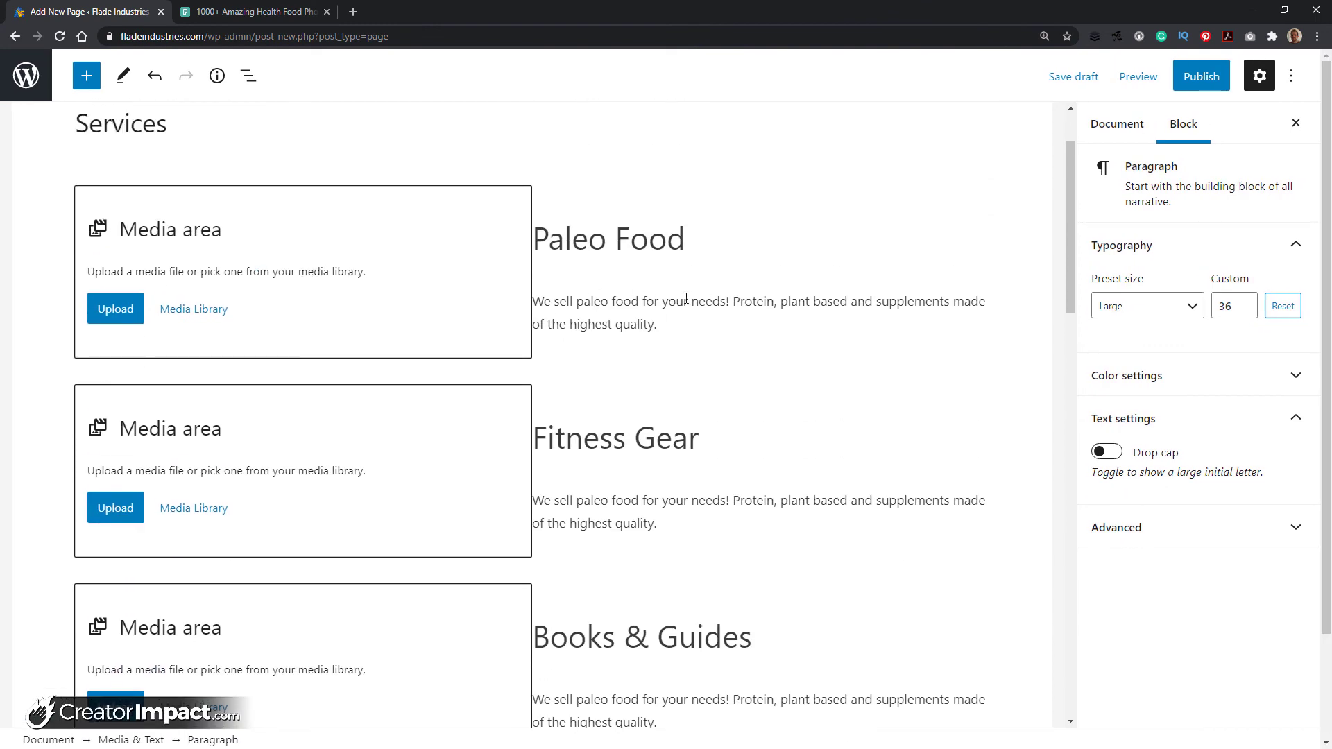
pyautogui.scroll(1, 359, 383)
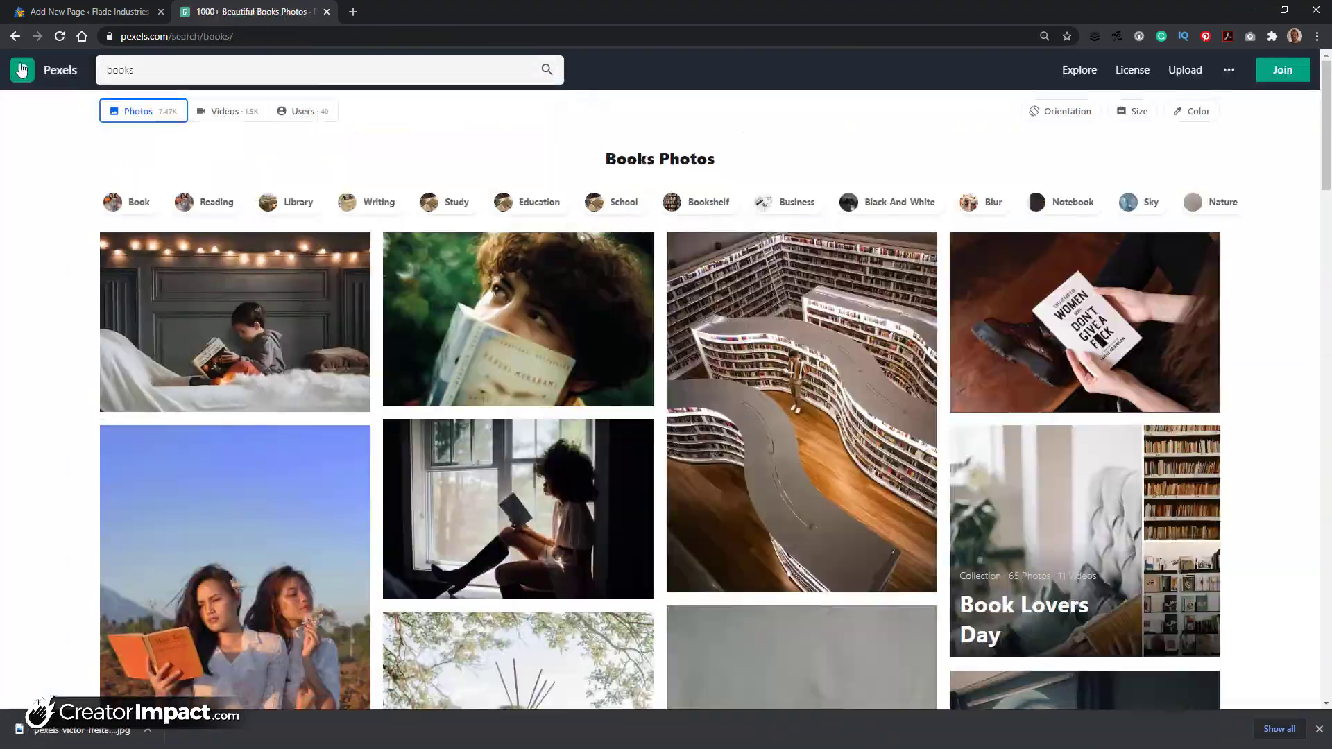
# Step: Scroll through the Pexels 'books' photo results
pyautogui.moveTo(1326, 83); pyautogui.dragTo(1326, 444)
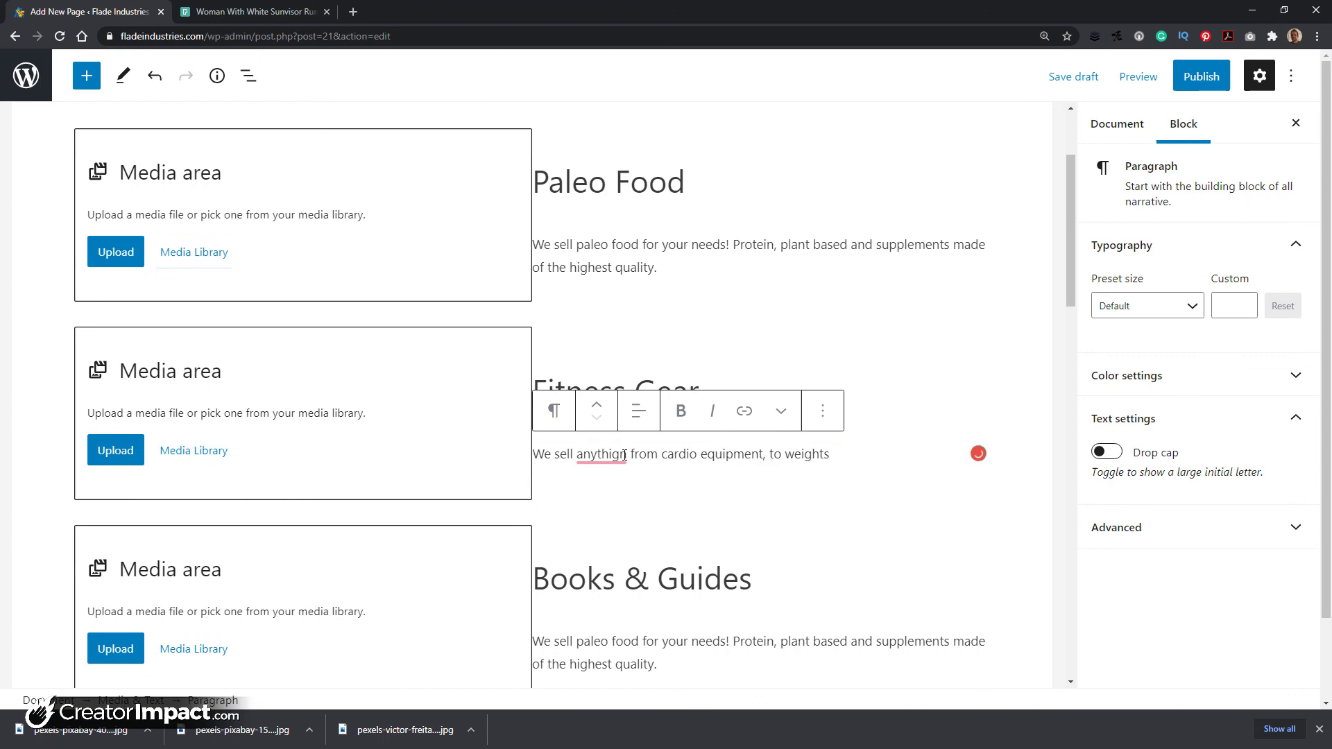
# Step: Finish the Fitness Gear text, adding 'Contact us today to learn about what we have!'
pyautogui.press('BackSpace')
pyautogui.press('BackSpace')
pyautogui.write('ng')
pyautogui.click(852, 446)
pyautogui.write('and even certain types of fitness apparel.')
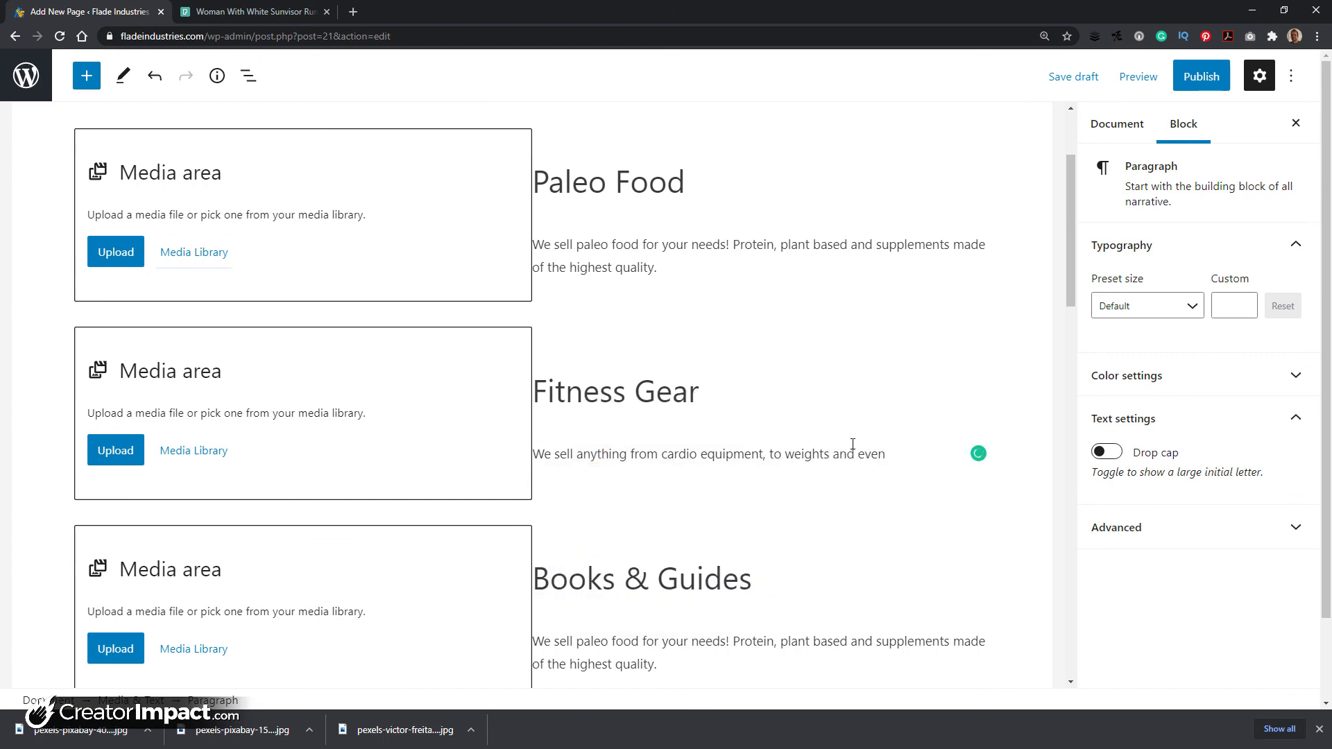
pyautogui.press('Return')
pyautogui.write('Contact us today to learn about what we have!')
pyautogui.click(714, 458)
pyautogui.press('BackSpace')
pyautogui.press('BackSpace')
pyautogui.press('BackSpace')
pyautogui.press('BackSpace')
pyautogui.press('BackSpace')
pyautogui.write('bout')
# Step: Replace the Books & Guides and Advice paragraphs with their own descriptions
pyautogui.scroll(-3, 715, 458)
pyautogui.tripleClick(559, 414)
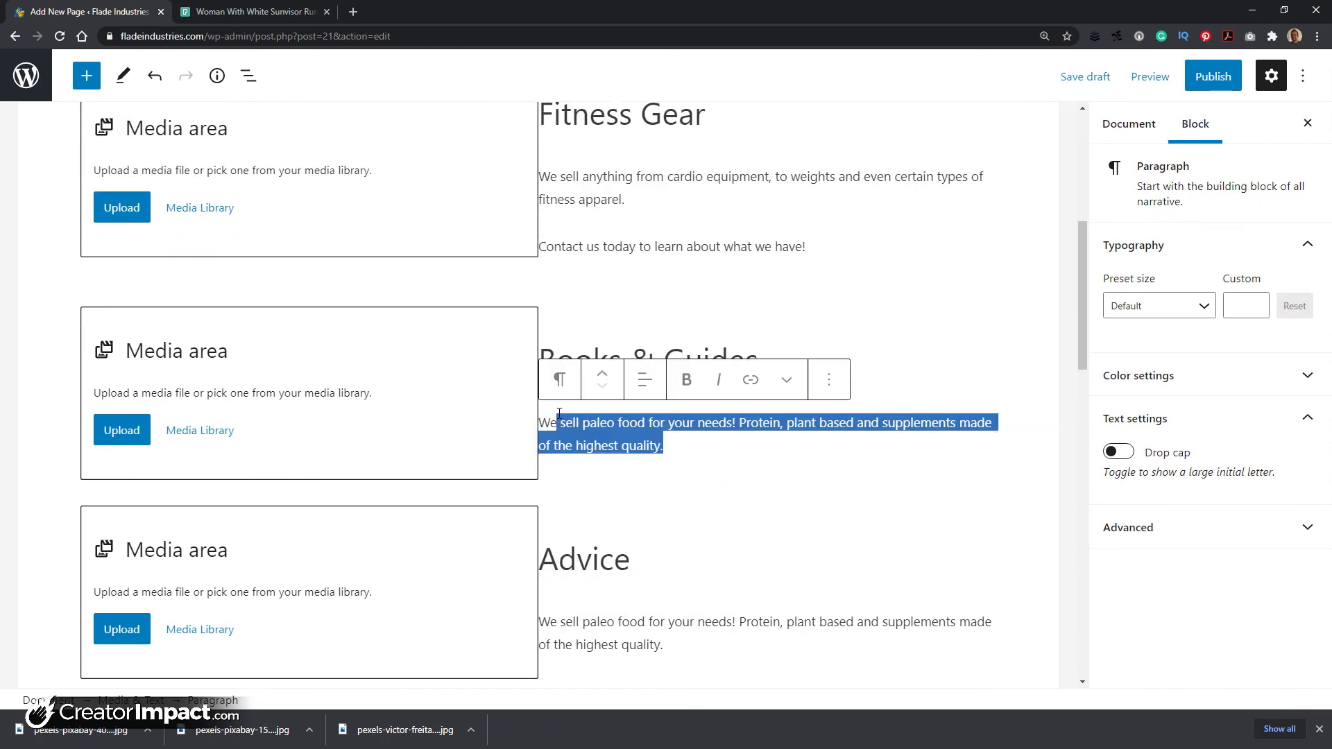
pyautogui.write('We sell a range of books and detailed guides for approachs to health, fitness, paelo')
pyautogui.write(' and even general life happiness and mental development.')
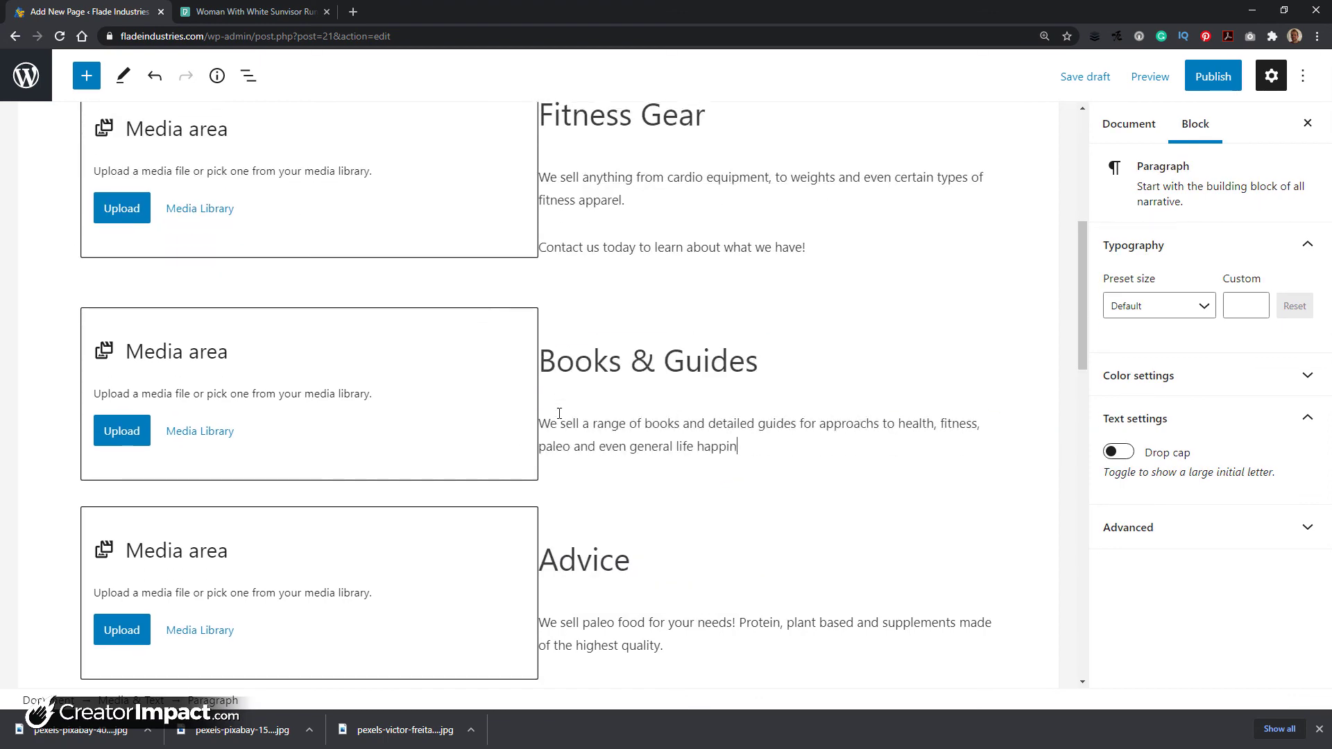
pyautogui.scroll(-4, 559, 413)
pyautogui.tripleClick(543, 340)
pyautogui.write('Need some guidance in your health journey?  Contact our qualified health professionals for a consultation.')
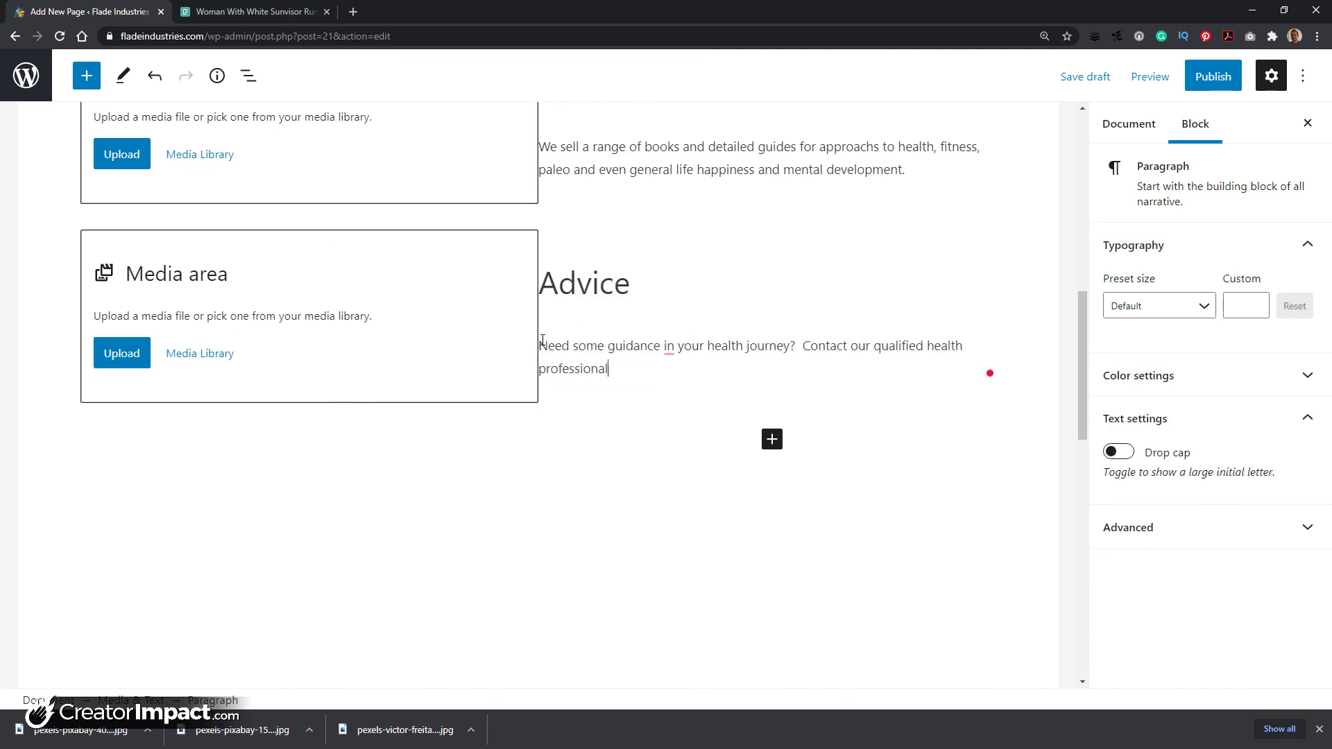
# Step: Add 'Below you will see a range of the services we offer!' under the Services title
pyautogui.scroll(10, 722, 357)
pyautogui.click(257, 227)
pyautogui.press('Return')
pyautogui.write('Below you will see a range of the services we offer!')
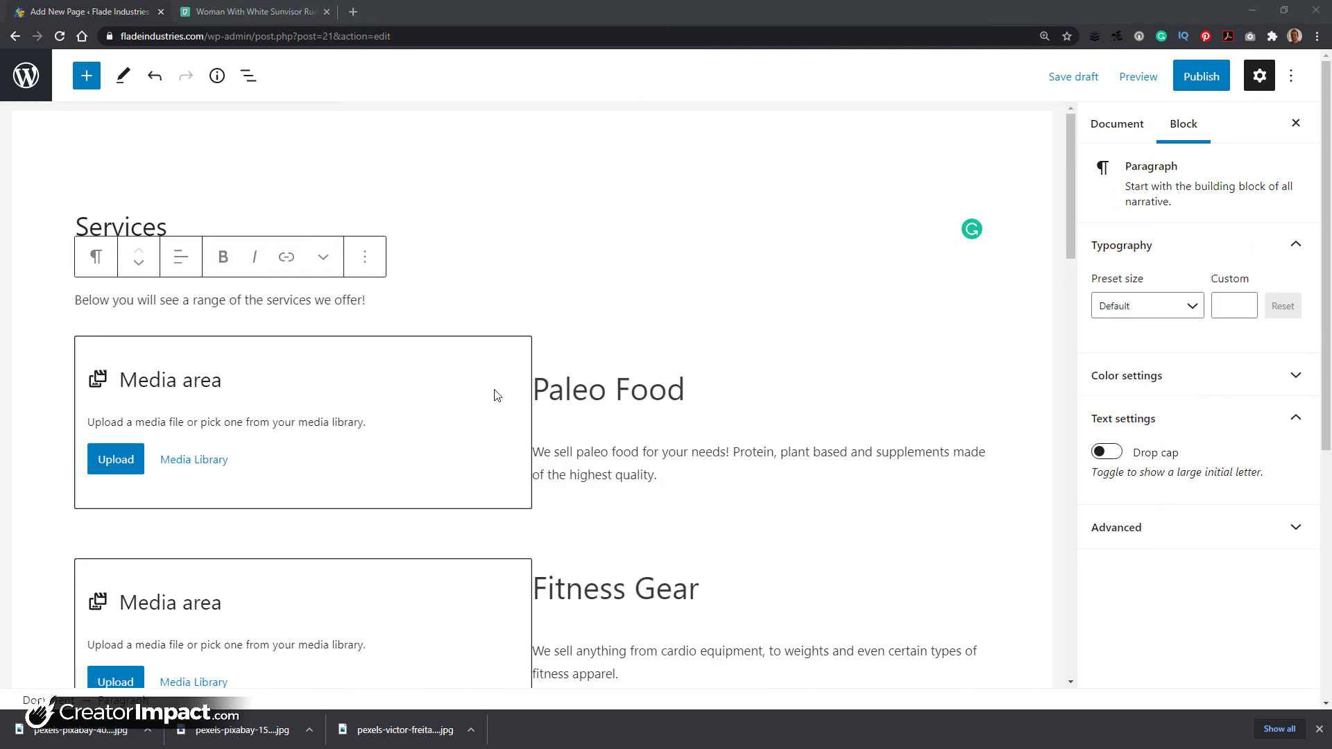
pyautogui.click(446, 288)
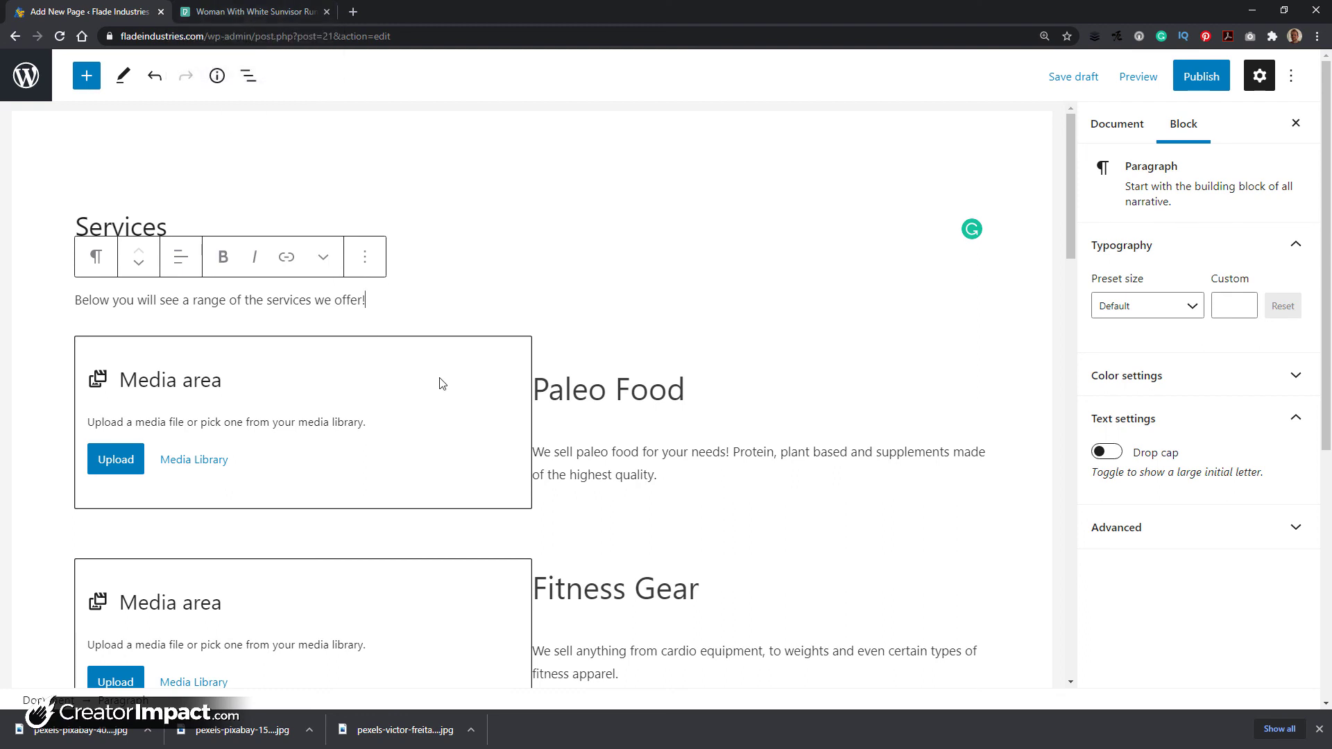
# Step: Insert the salad photo into Paleo Food and the weights photo into Fitness Gear
pyautogui.click(194, 459)
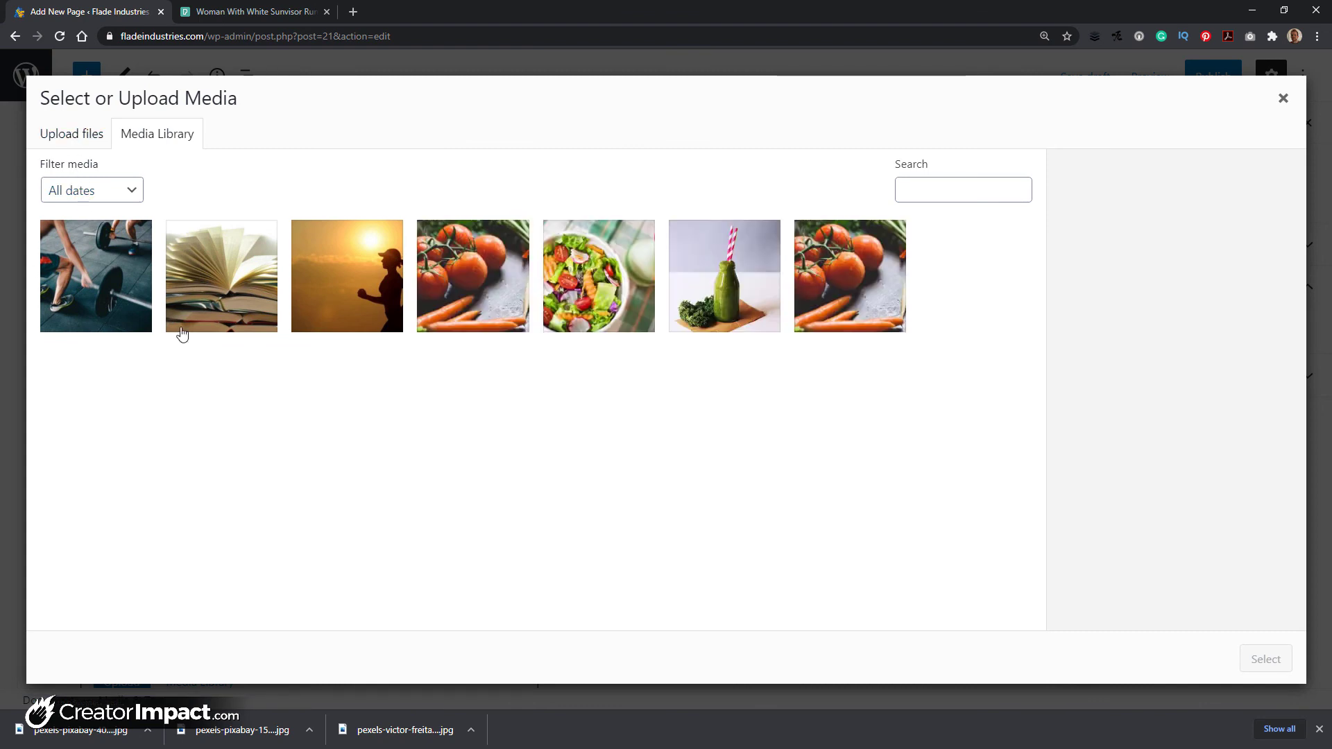
pyautogui.click(581, 293)
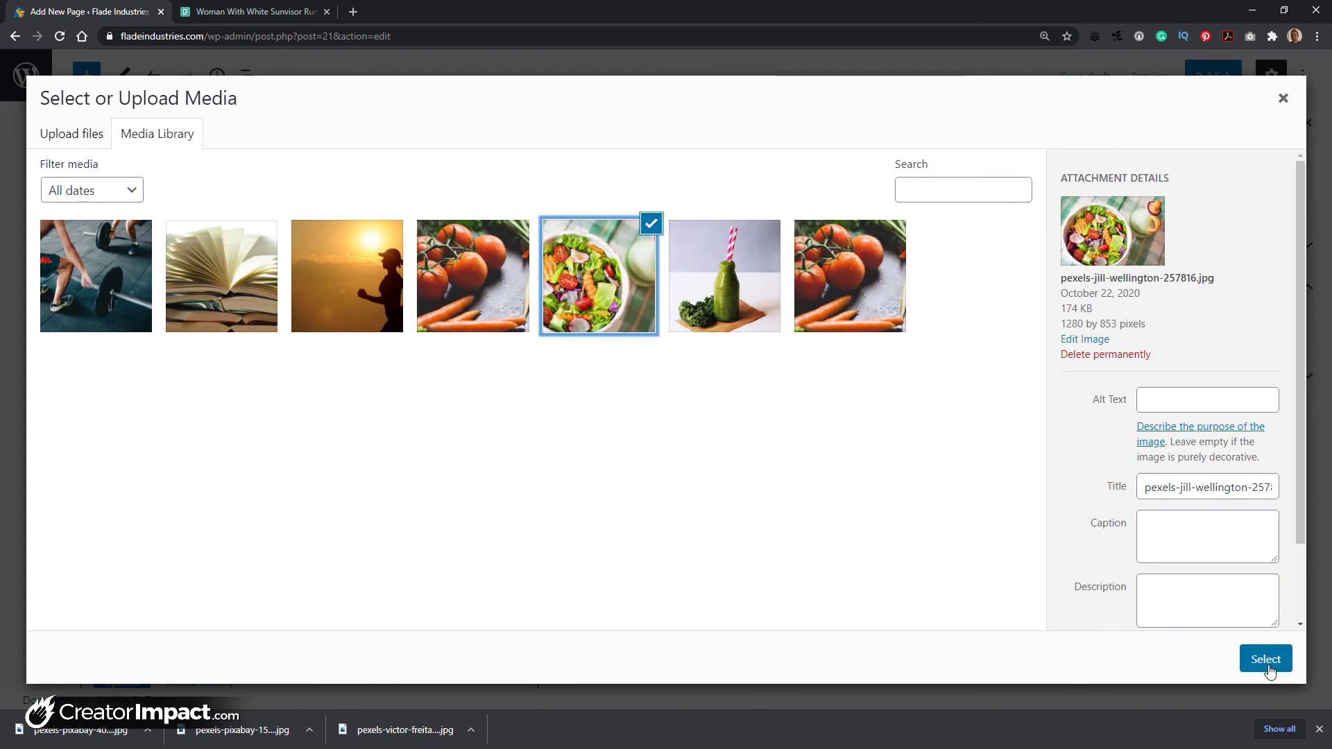
pyautogui.click(1264, 660)
pyautogui.scroll(-8, 627, 345)
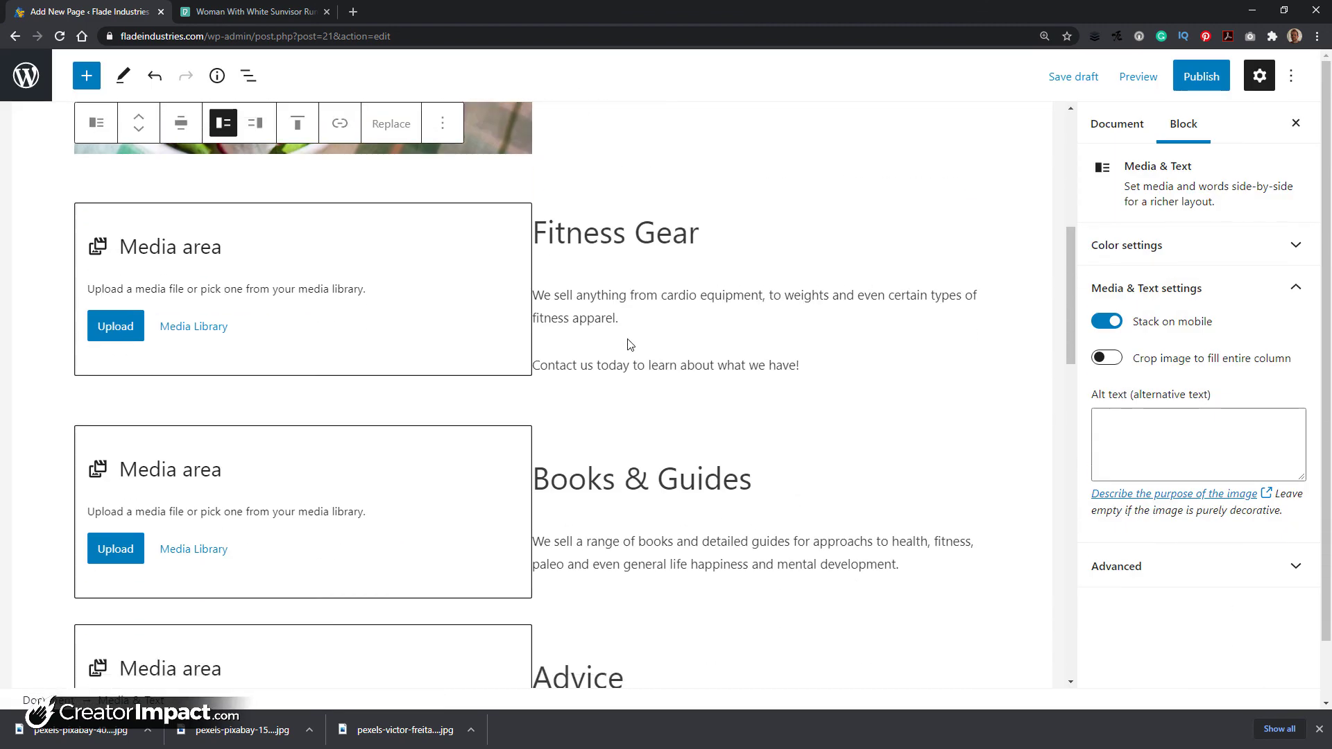
pyautogui.click(193, 327)
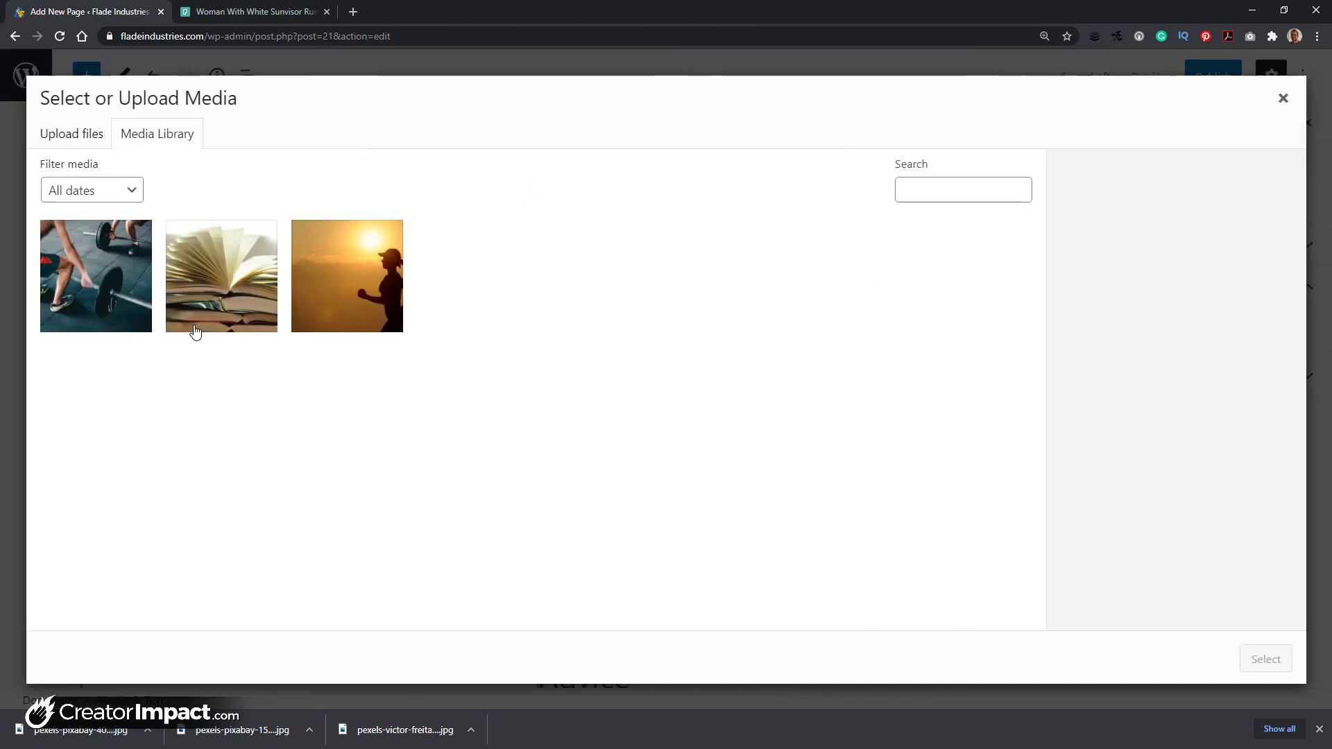
pyautogui.click(125, 271)
pyautogui.click(1265, 659)
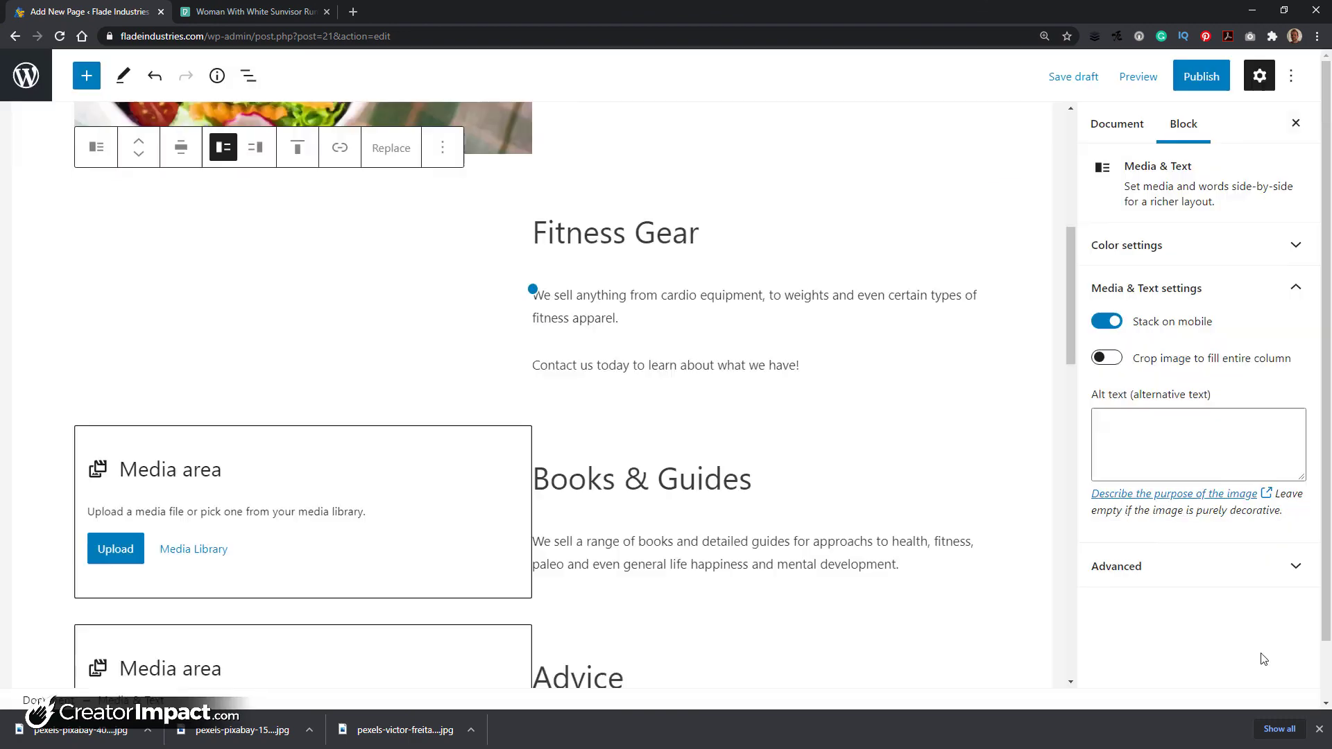
pyautogui.scroll(-3, 292, 299)
# Step: Insert the open-book photo into Books & Guides and the runner photo into Advice
pyautogui.click(220, 425)
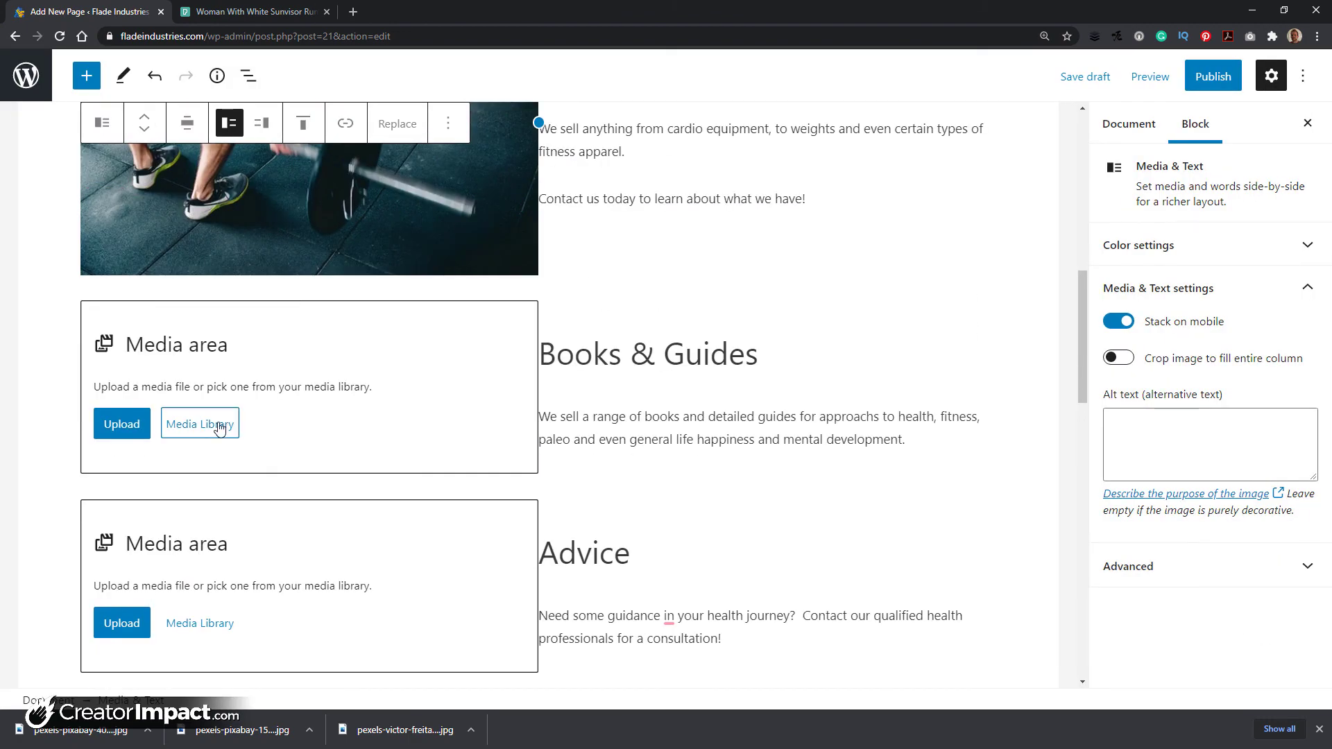
pyautogui.click(222, 295)
pyautogui.click(1264, 659)
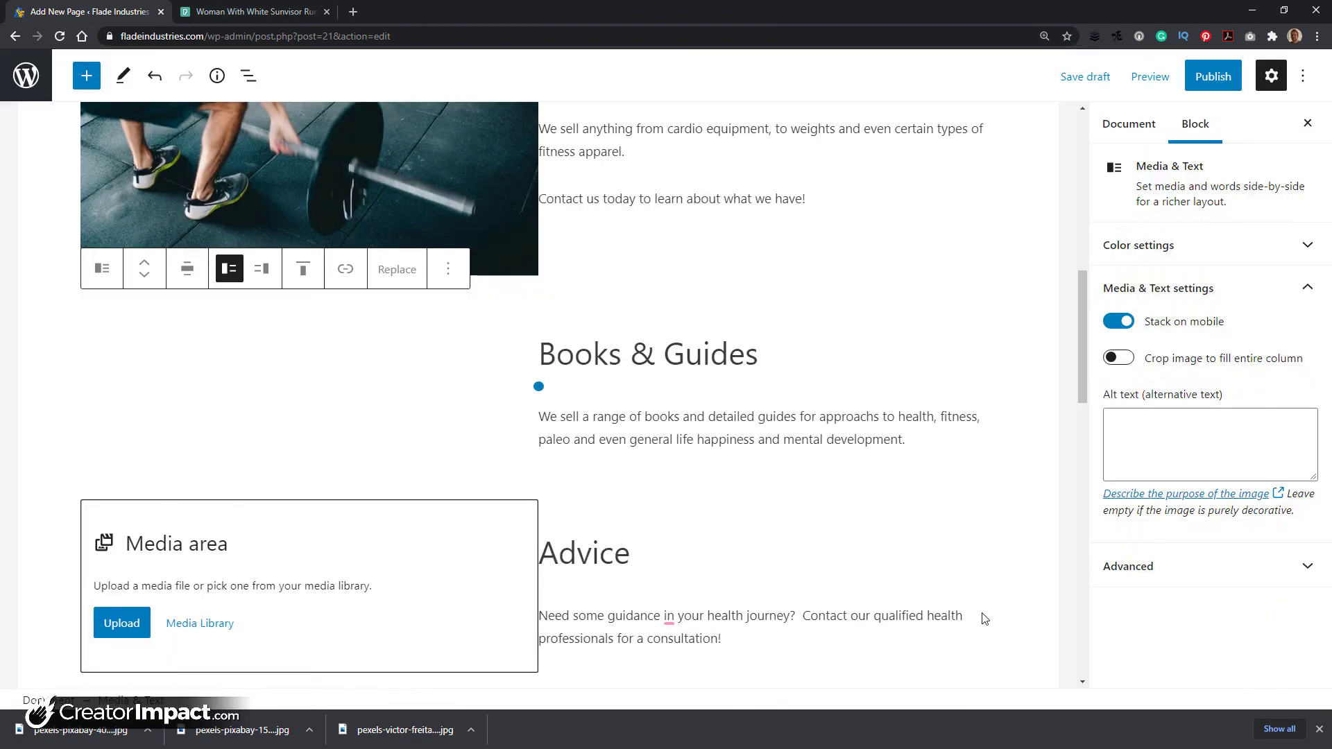
pyautogui.scroll(-2, 296, 414)
pyautogui.click(200, 475)
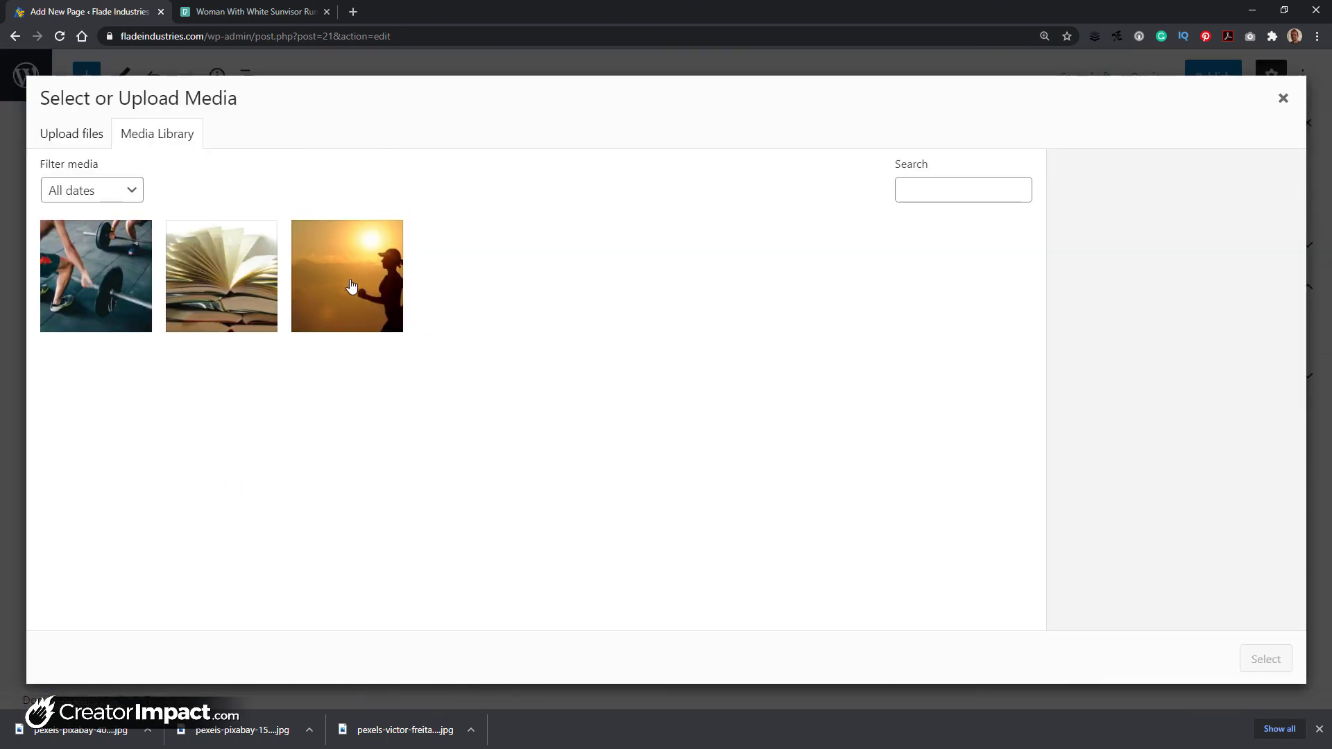
pyautogui.click(347, 276)
pyautogui.click(1279, 667)
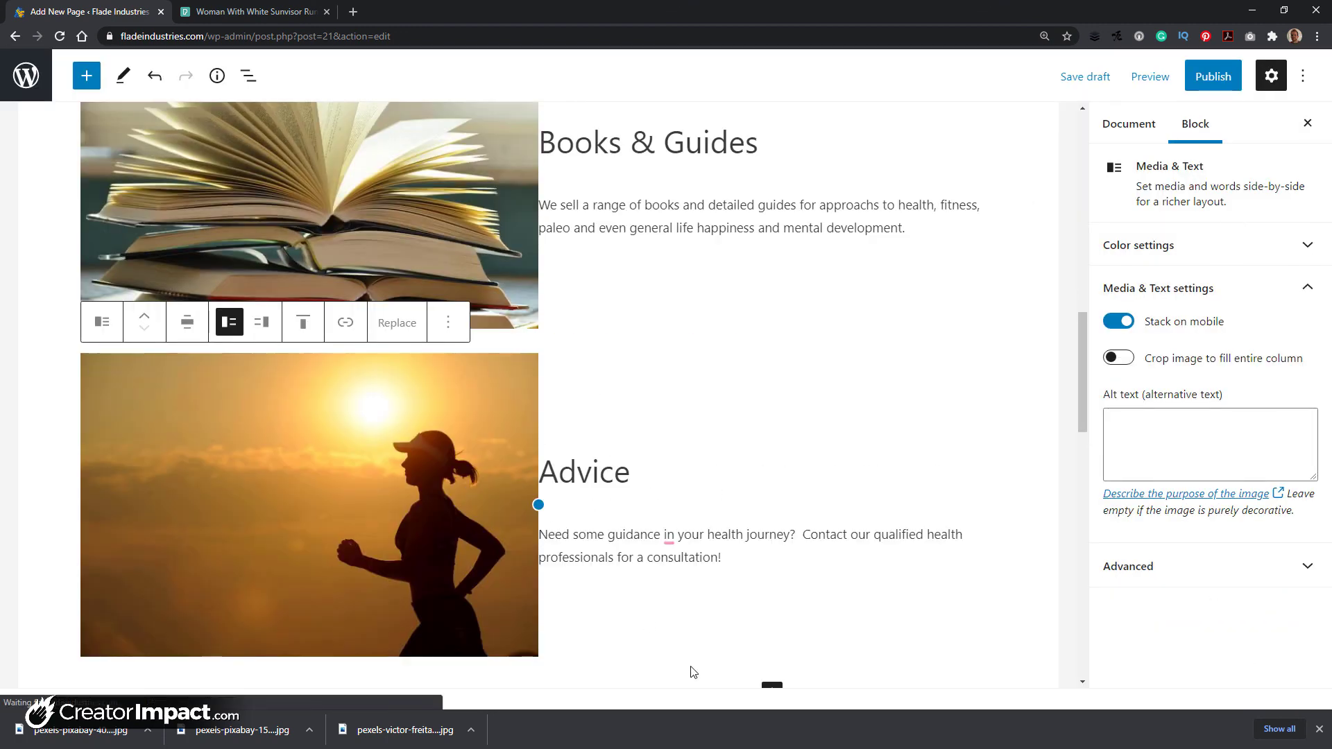
pyautogui.scroll(-3, 546, 553)
pyautogui.click(553, 486)
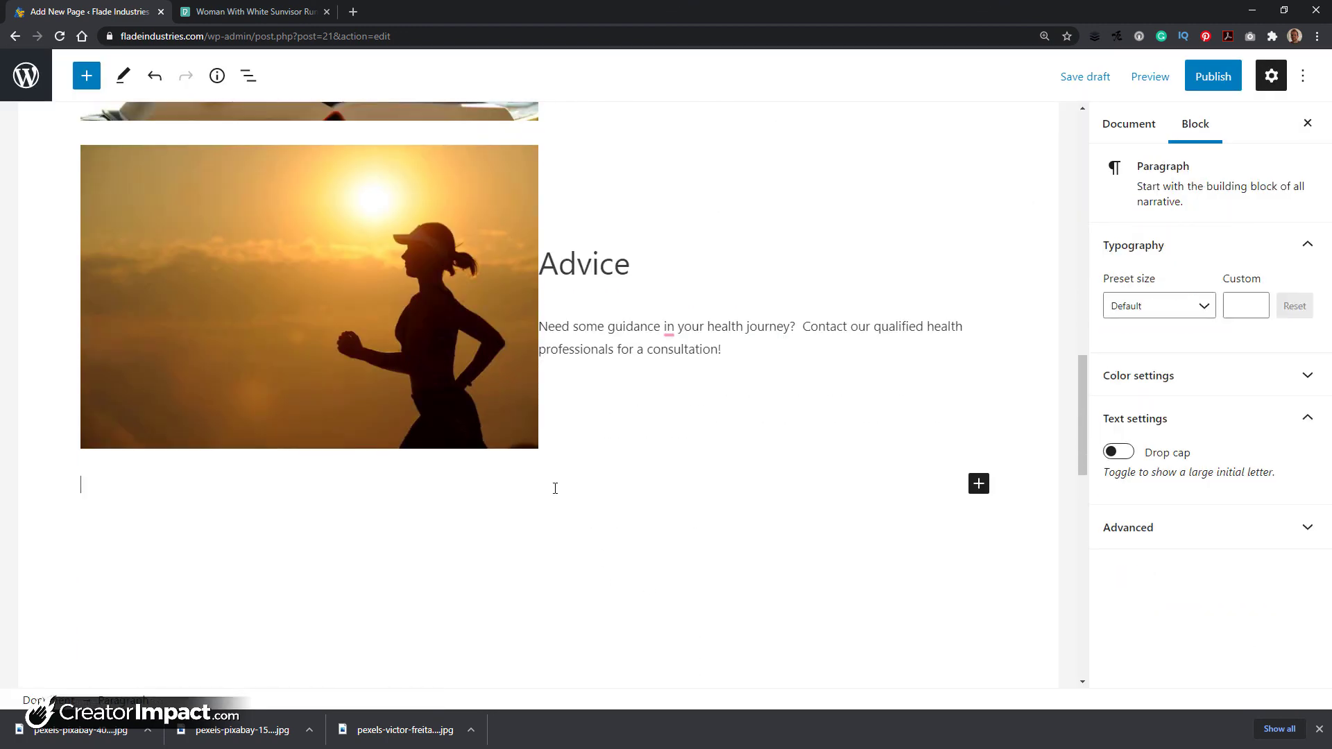
# Step: Add 'Need more information? Contact Us today!' as the last line below Advice and save the draft
pyautogui.write('Need more information')
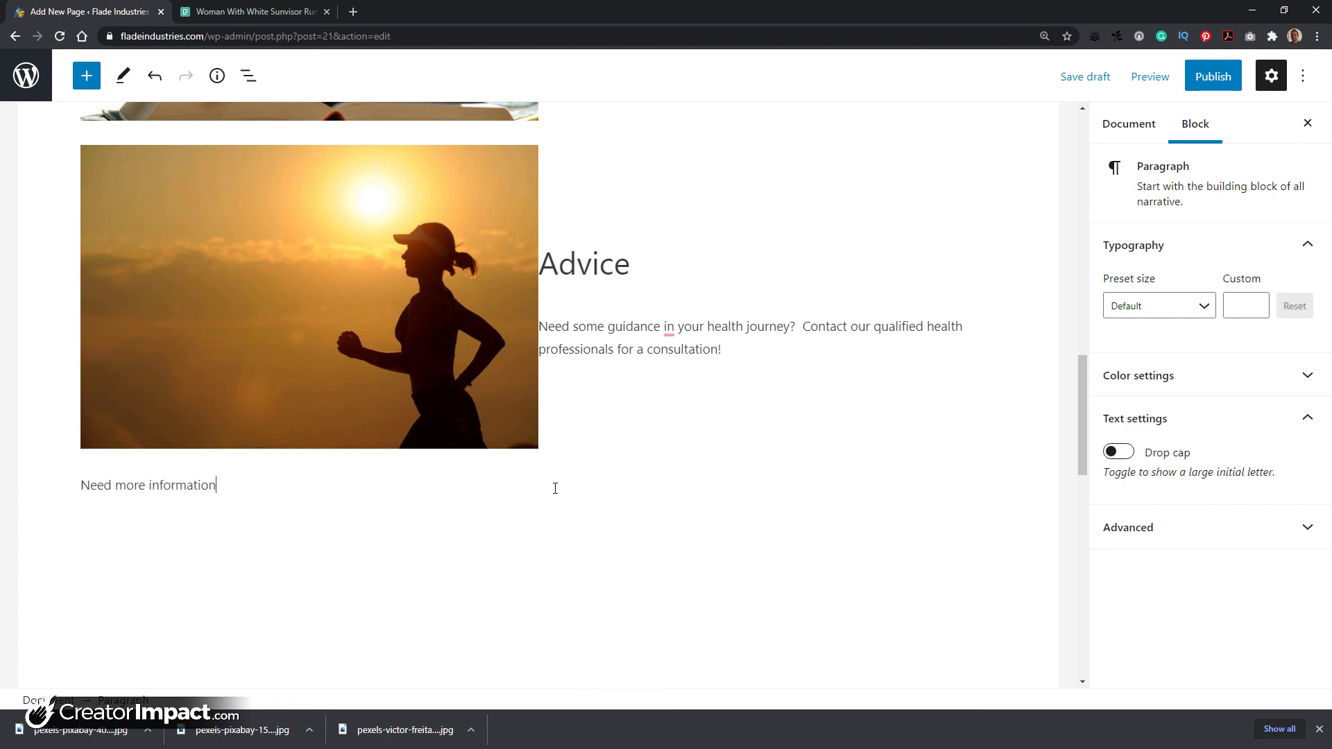
pyautogui.write('? Contact Us today1')
pyautogui.press('BackSpace')
pyautogui.write('!')
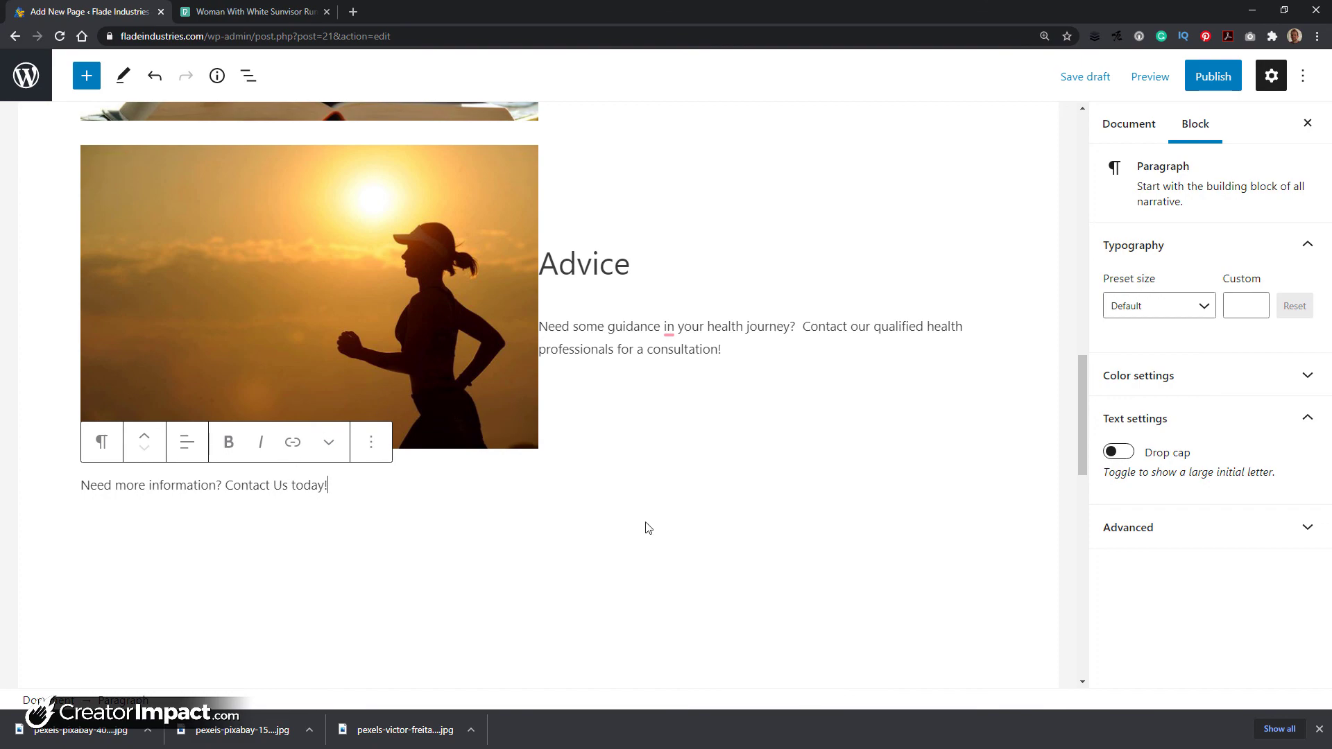
pyautogui.scroll(15, 595, 510)
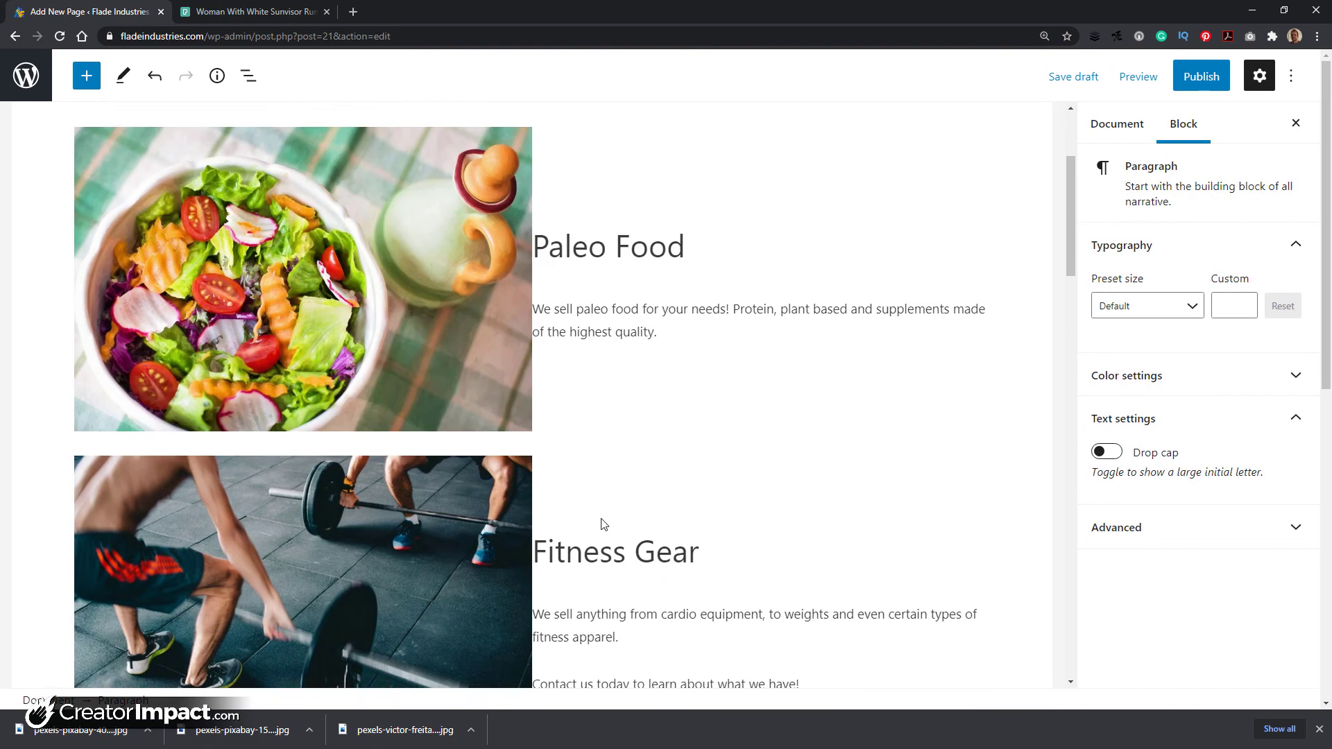
pyautogui.scroll(-15, 604, 525)
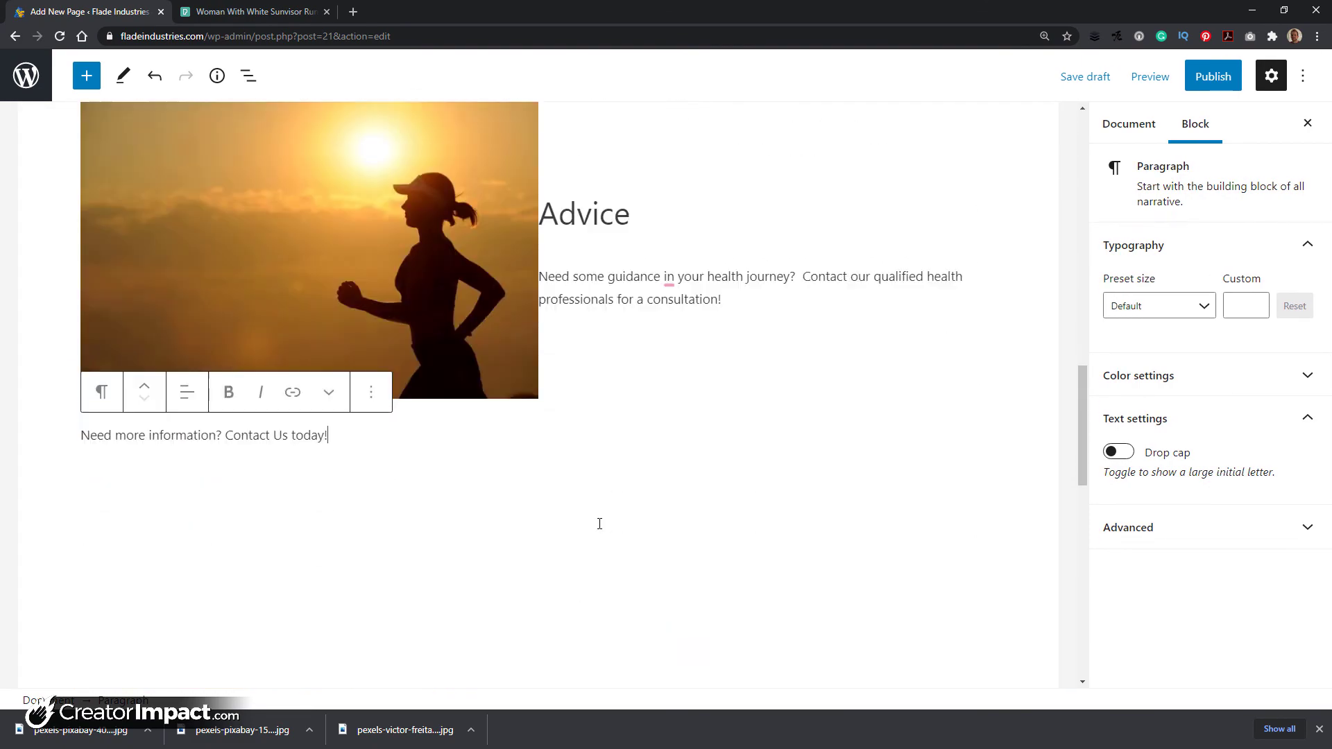
pyautogui.scroll(15, 547, 525)
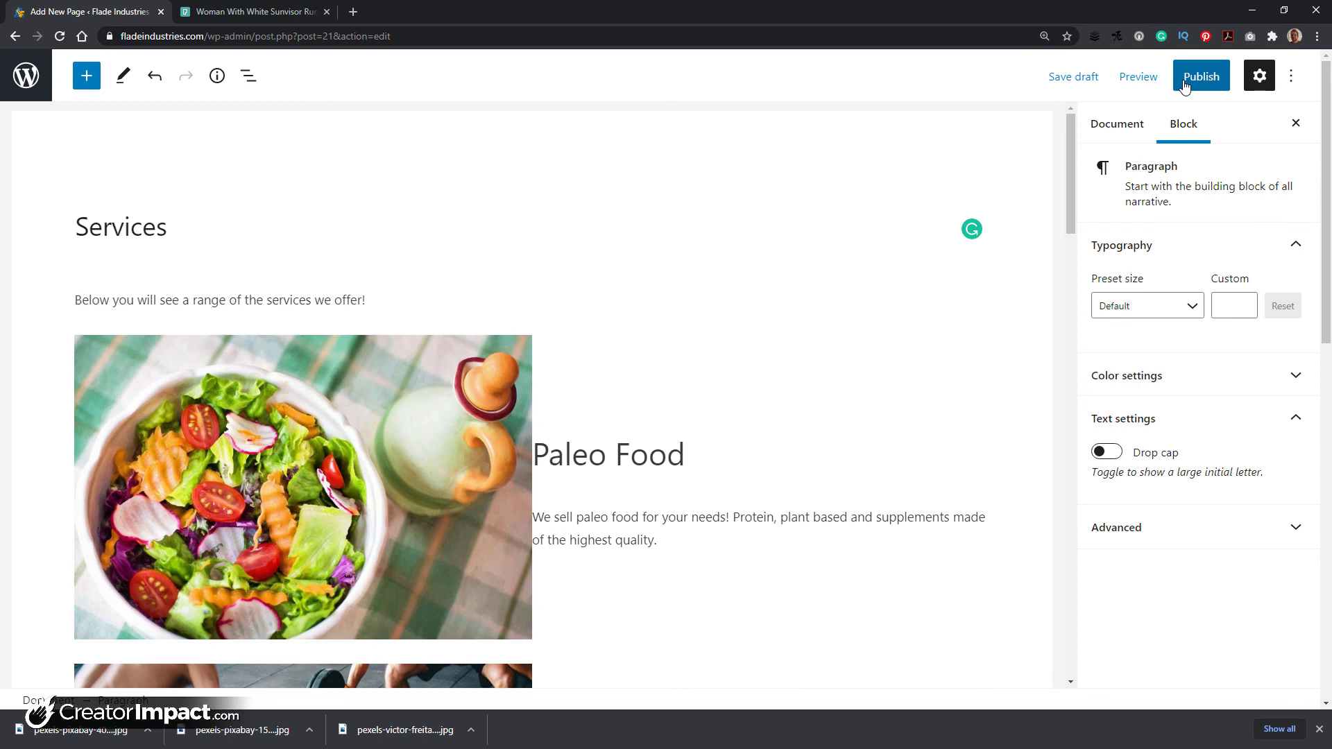
pyautogui.click(1146, 77)
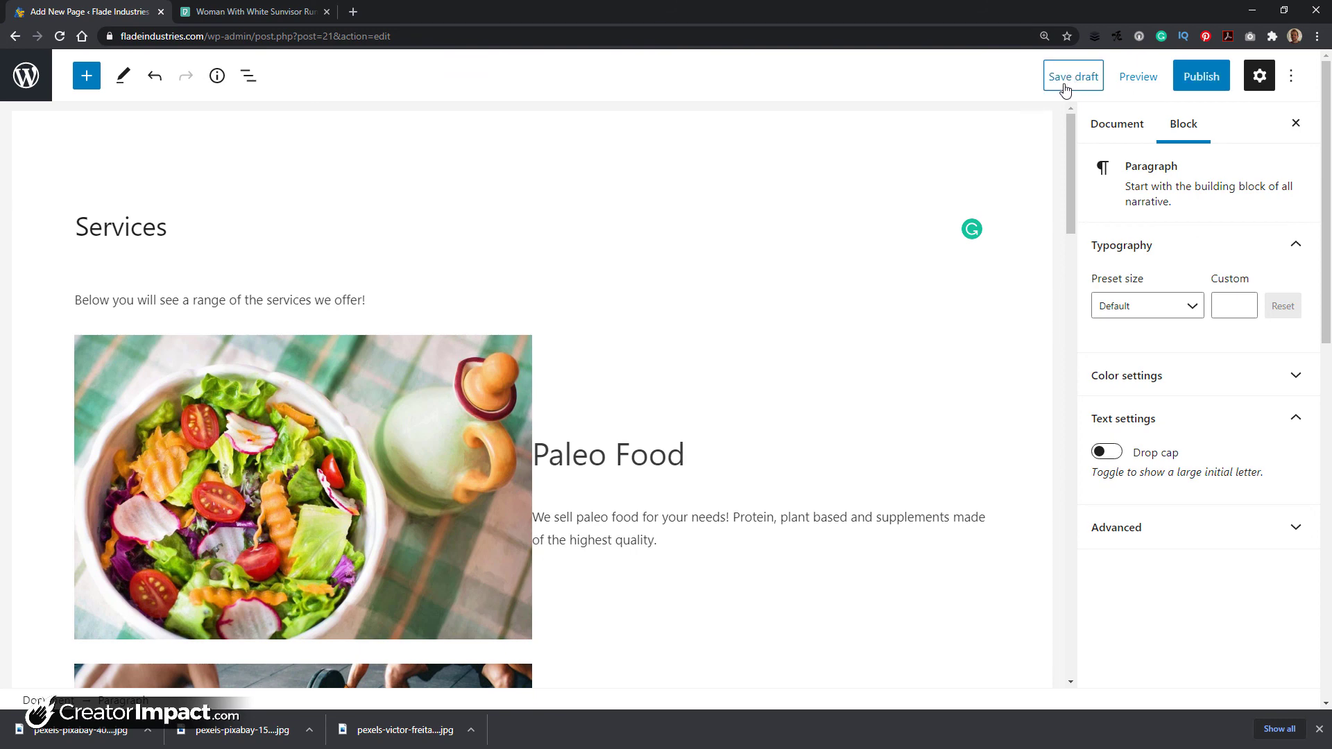
pyautogui.click(1133, 80)
pyautogui.click(959, 235)
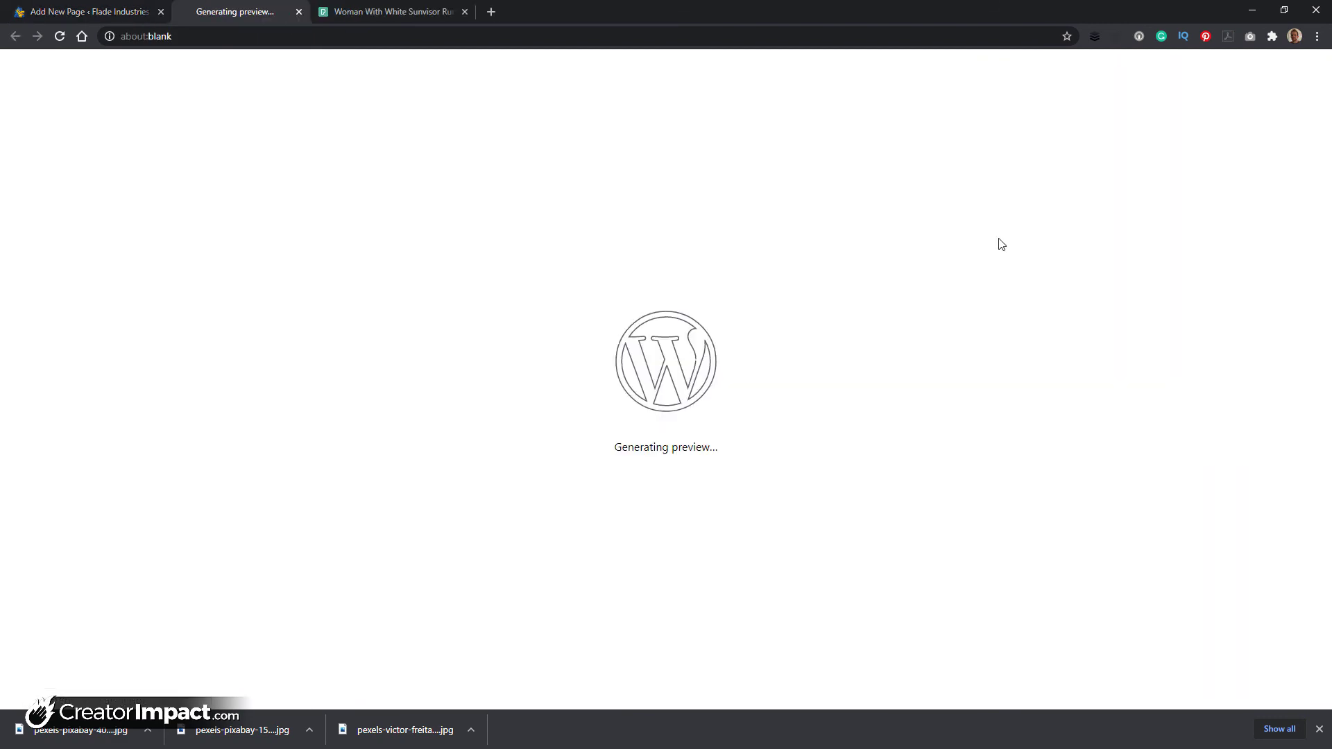
pyautogui.click(1319, 729)
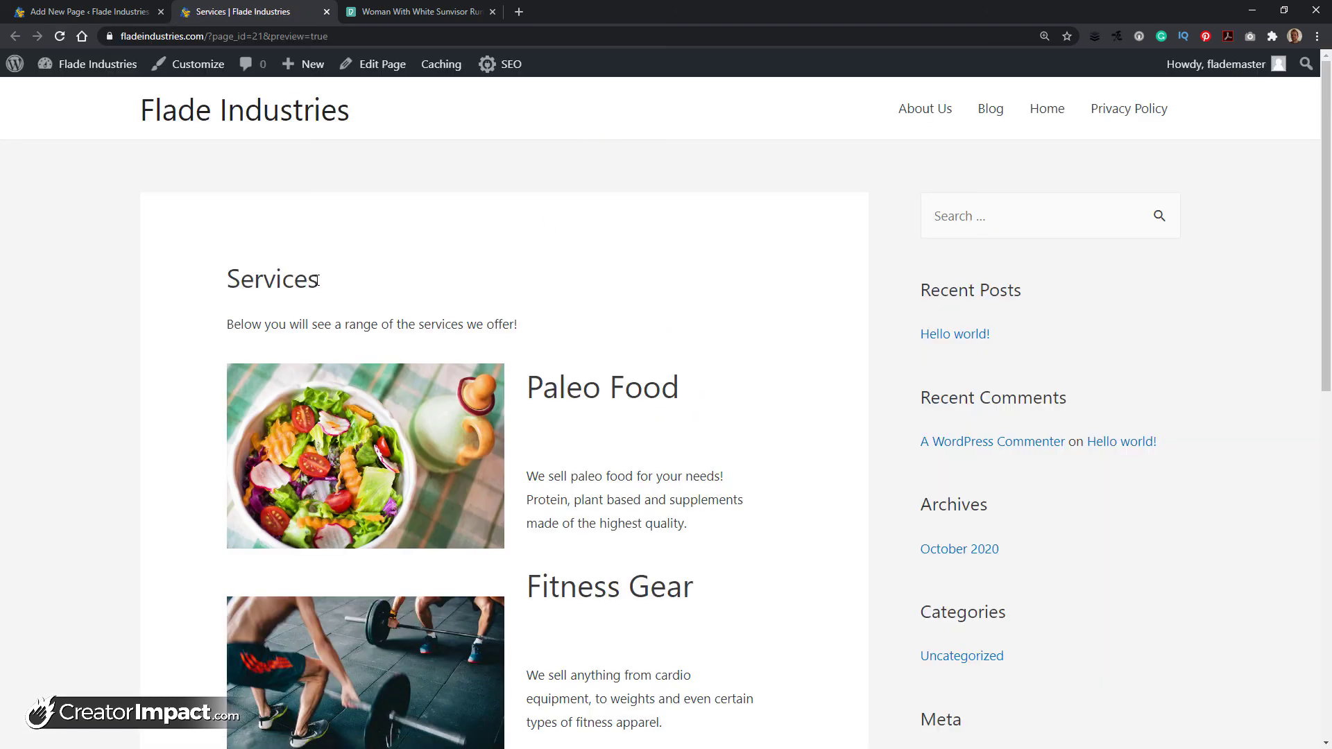
pyautogui.moveTo(262, 324); pyautogui.dragTo(498, 325)
pyautogui.scroll(-2, 580, 311)
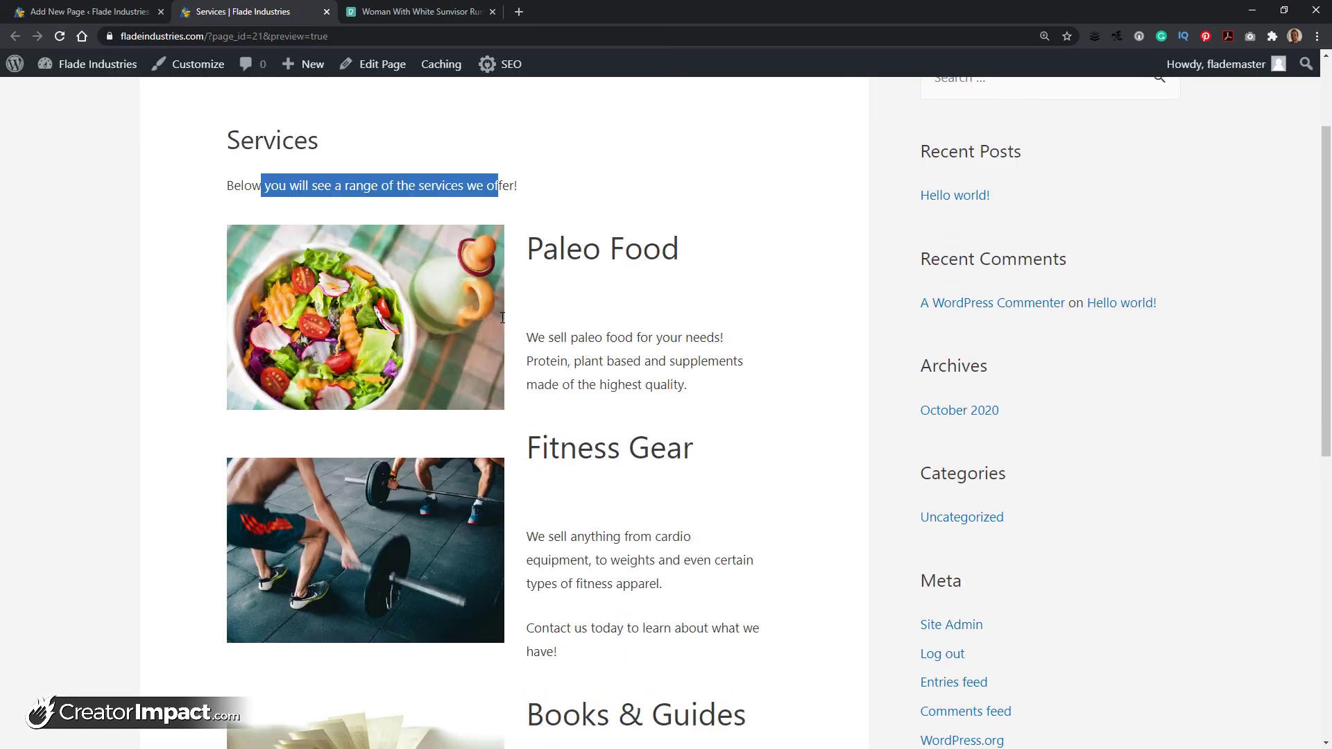
pyautogui.scroll(-4, 581, 311)
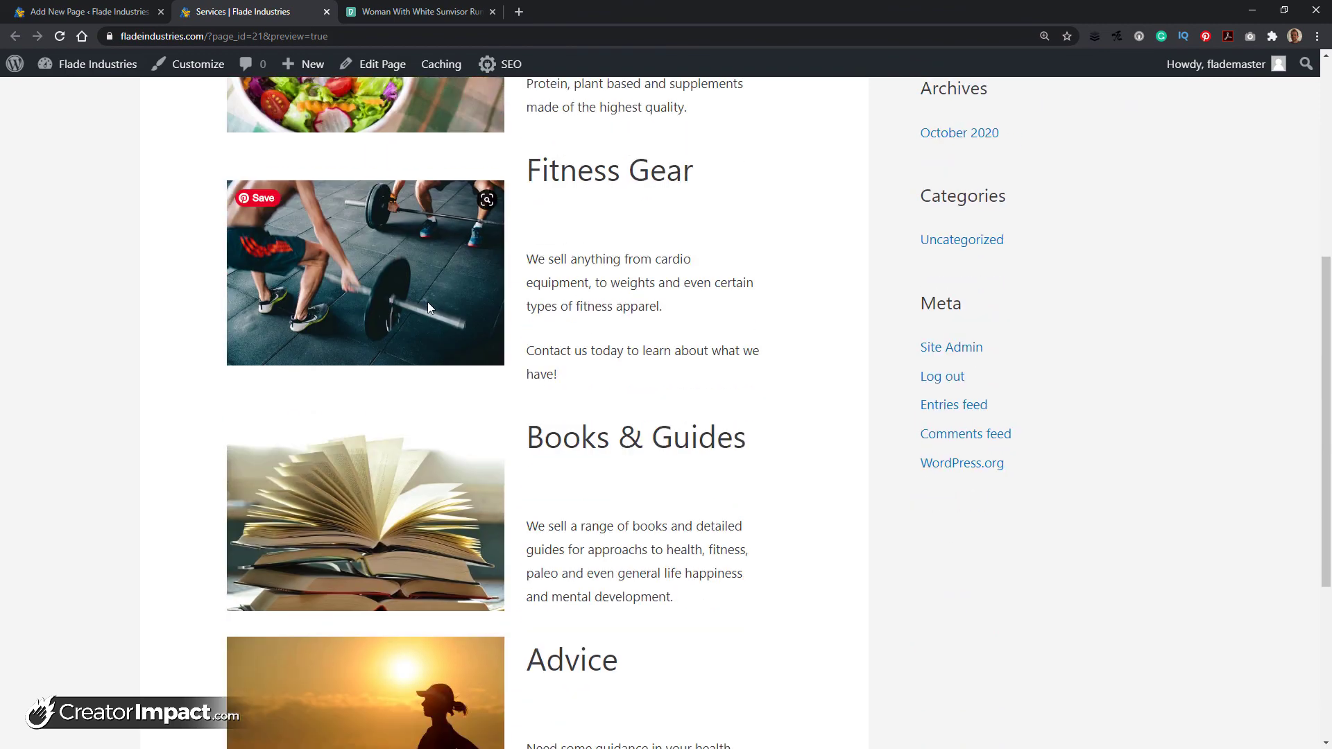
pyautogui.scroll(-3, 428, 302)
pyautogui.scroll(-2, 654, 271)
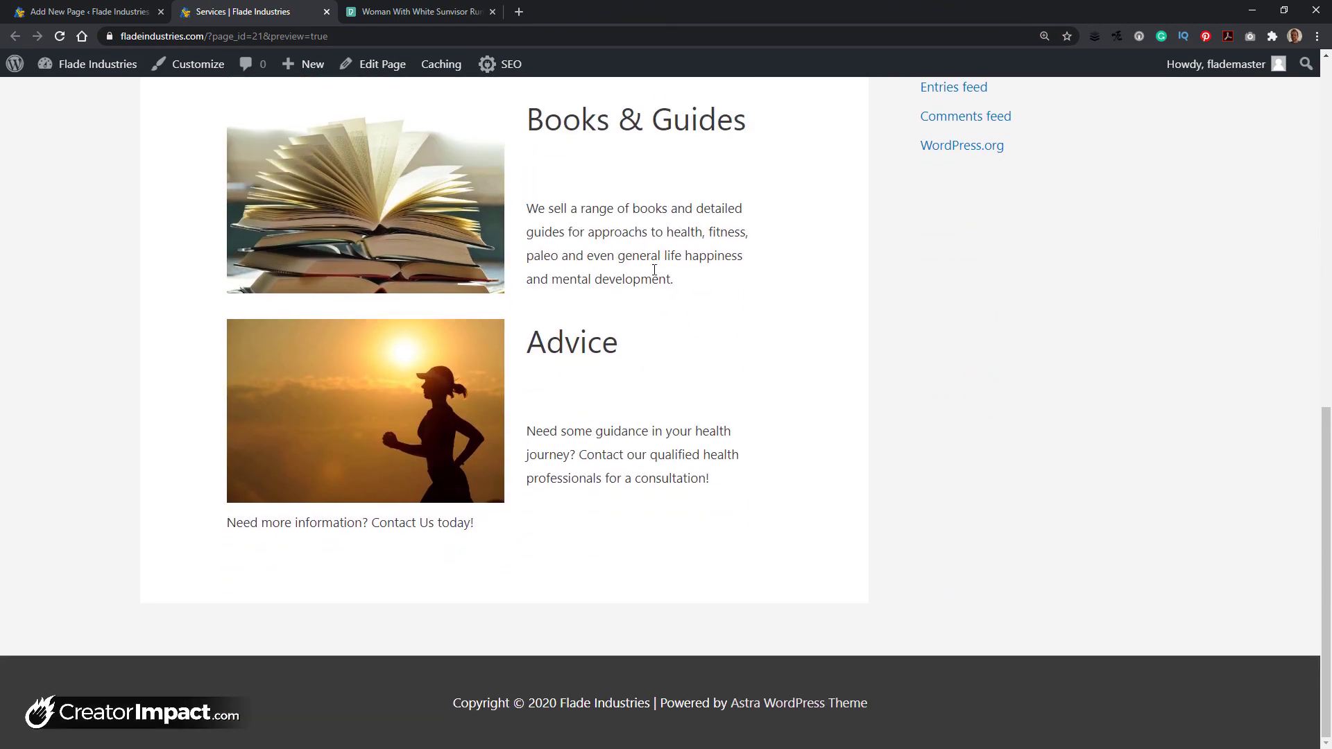
pyautogui.scroll(10, 559, 511)
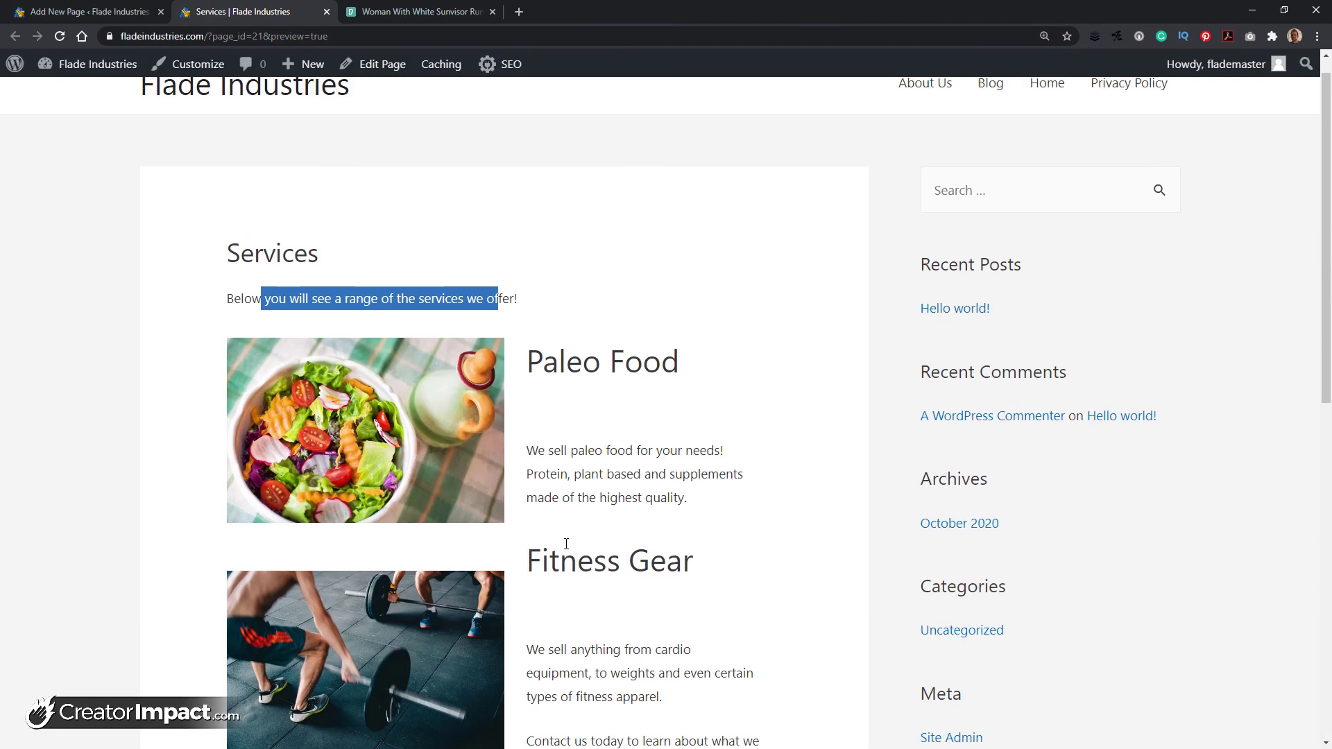
pyautogui.scroll(-4, 562, 543)
pyautogui.scroll(-6, 591, 532)
pyautogui.scroll(5, 580, 575)
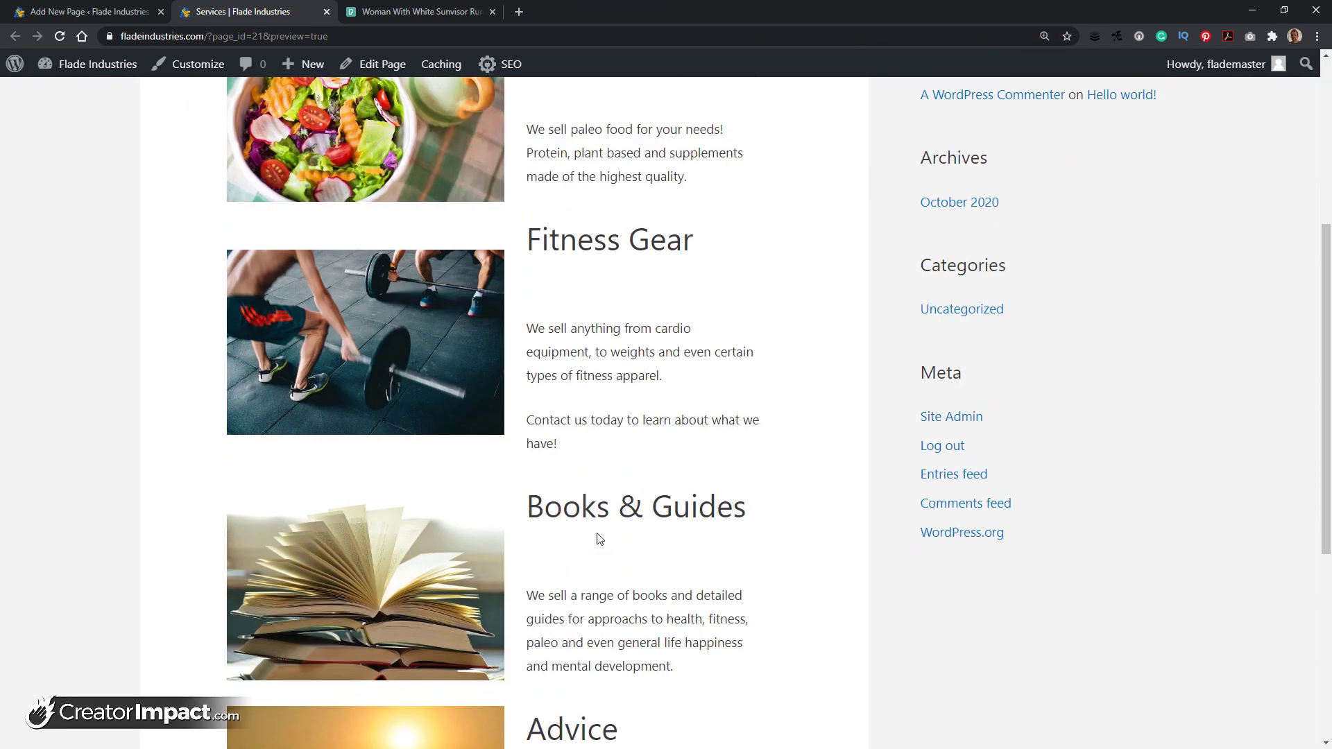
pyautogui.scroll(5, 615, 551)
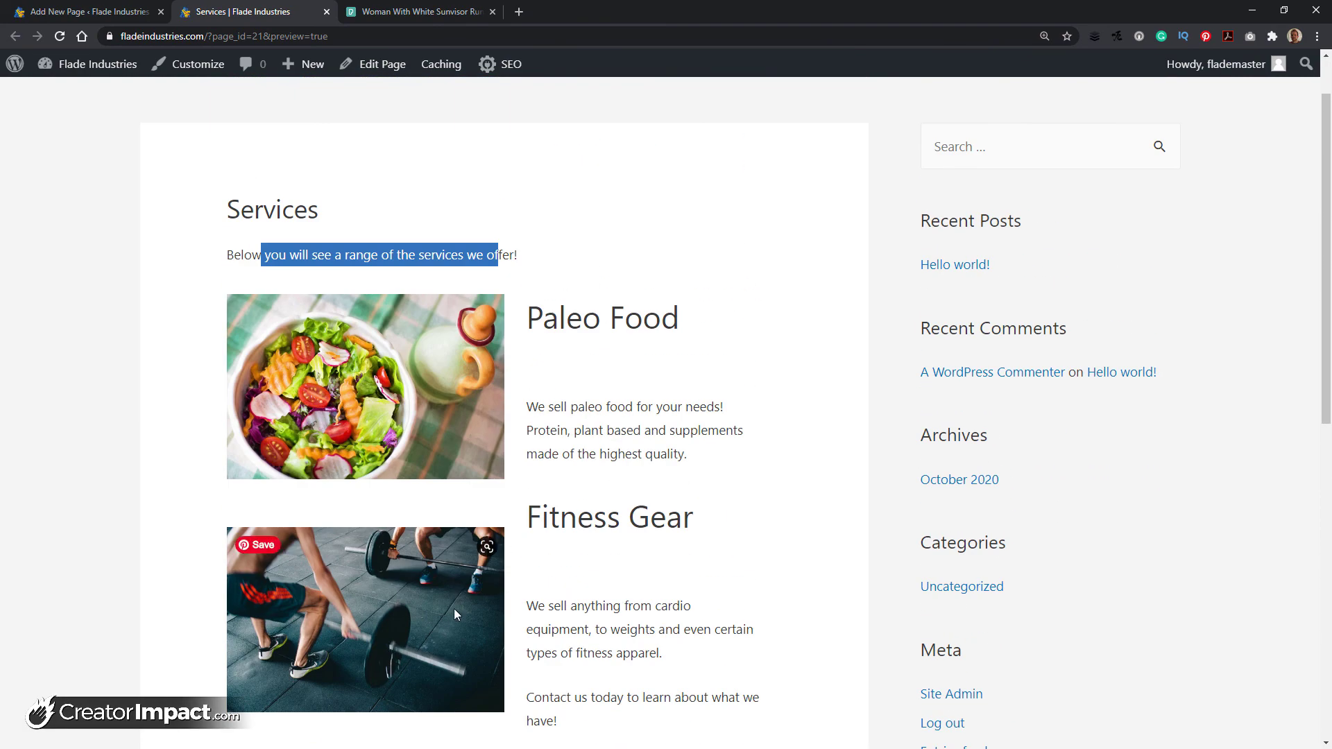
pyautogui.scroll(-8, 439, 655)
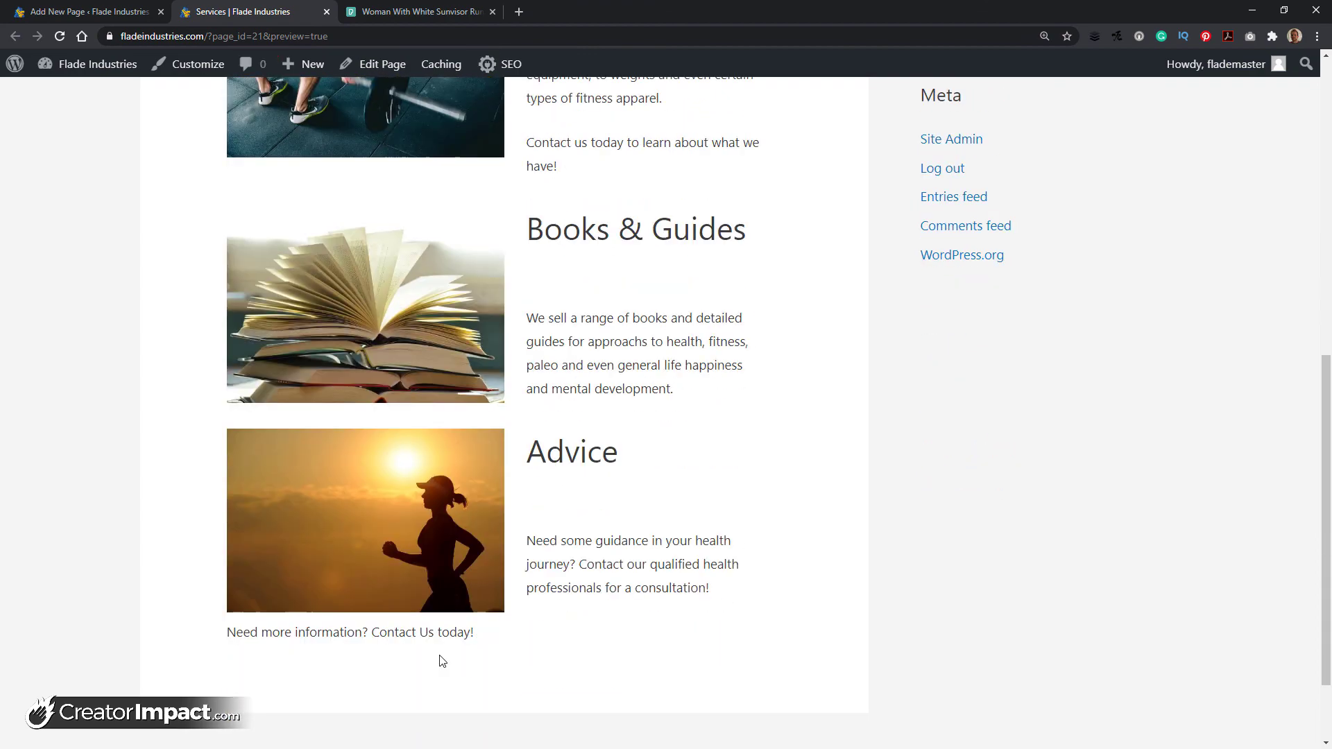
pyautogui.scroll(3, 440, 659)
pyautogui.scroll(6, 441, 656)
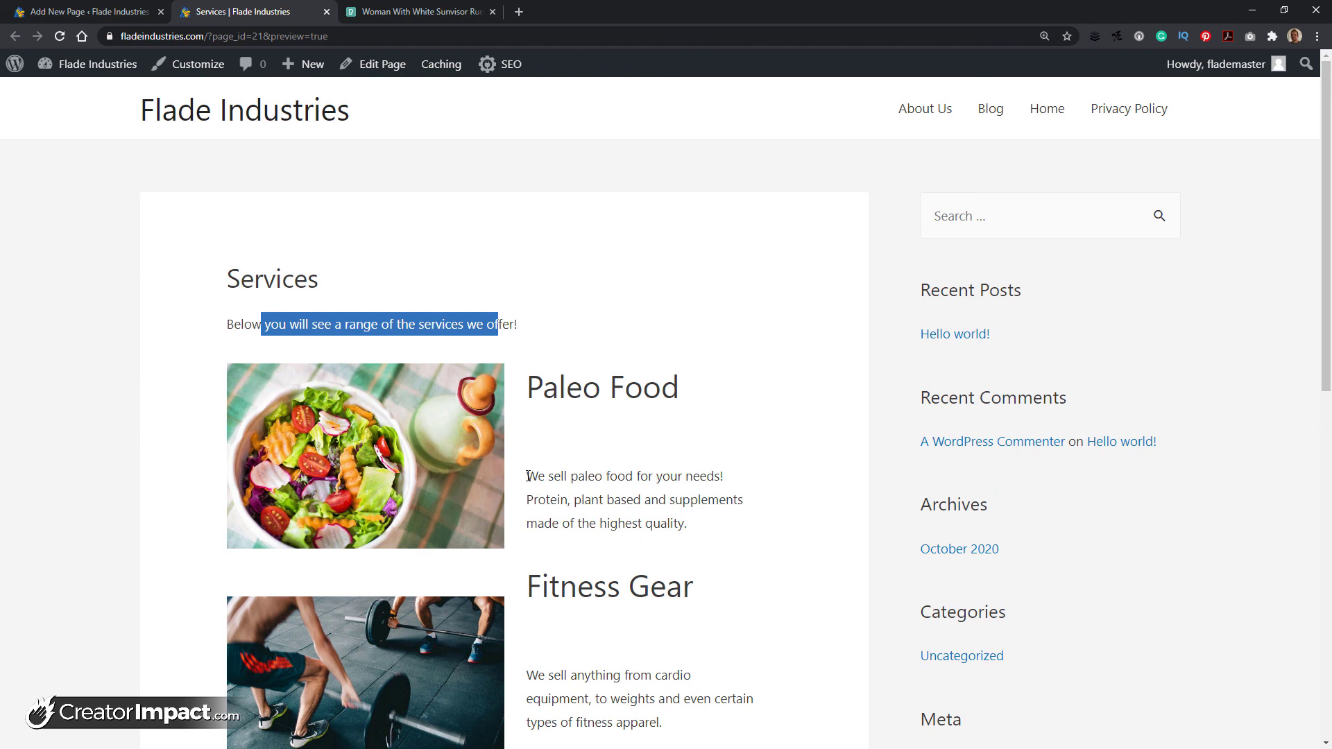
# Step: Close the preview, publish the Services page, and return to the Pages list in full screen
pyautogui.click(326, 11)
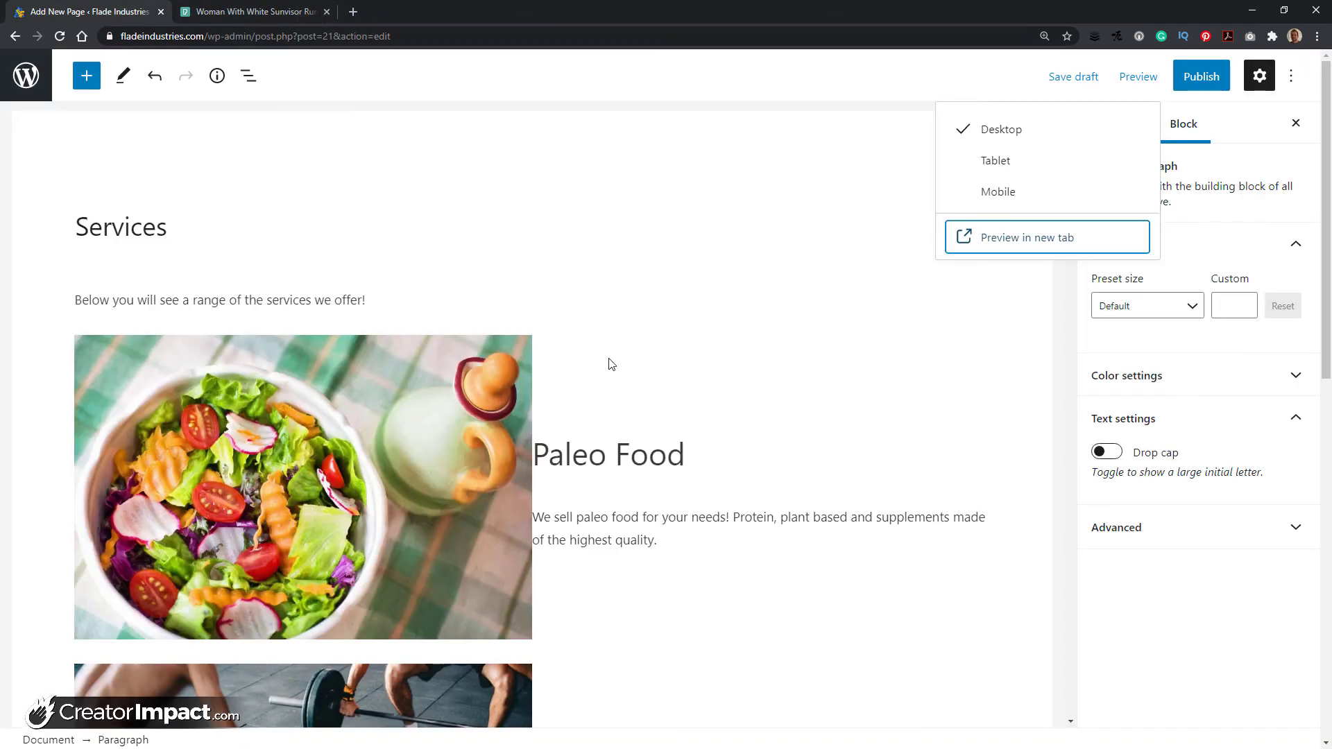
pyautogui.click(1198, 79)
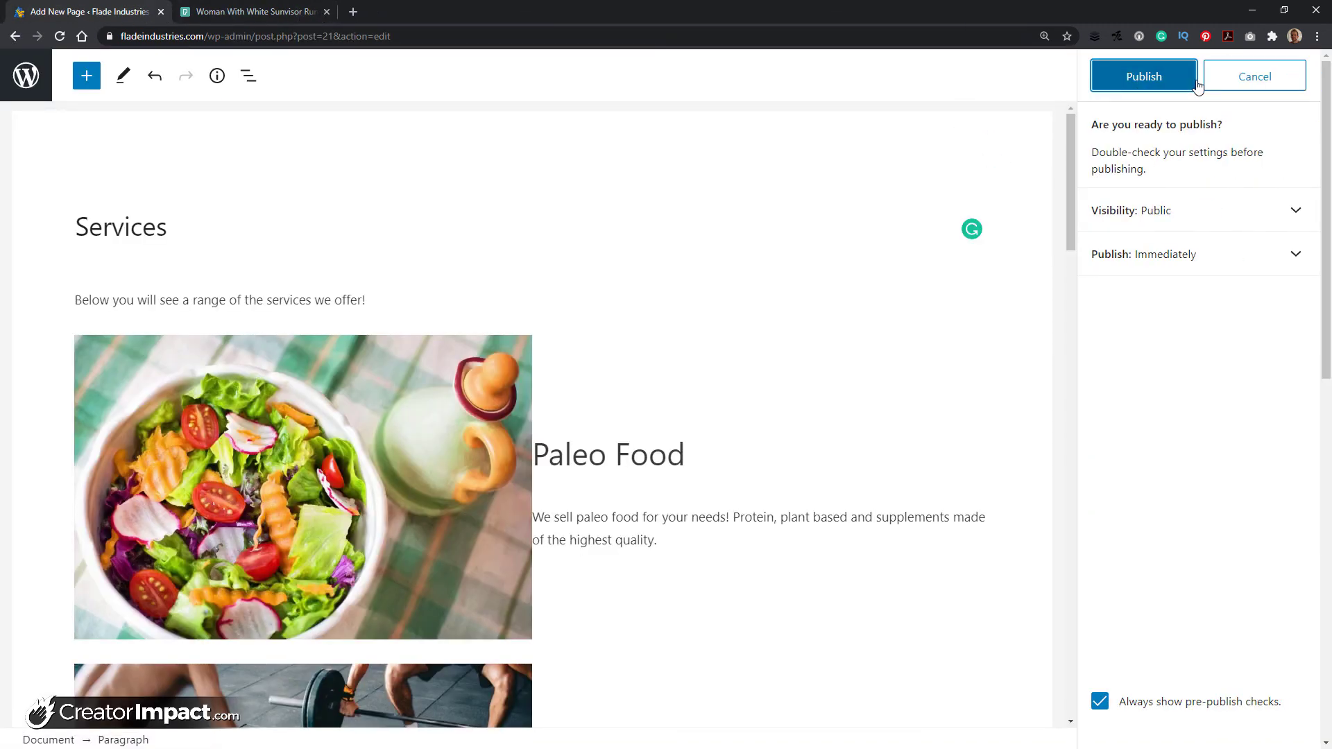
pyautogui.click(1136, 81)
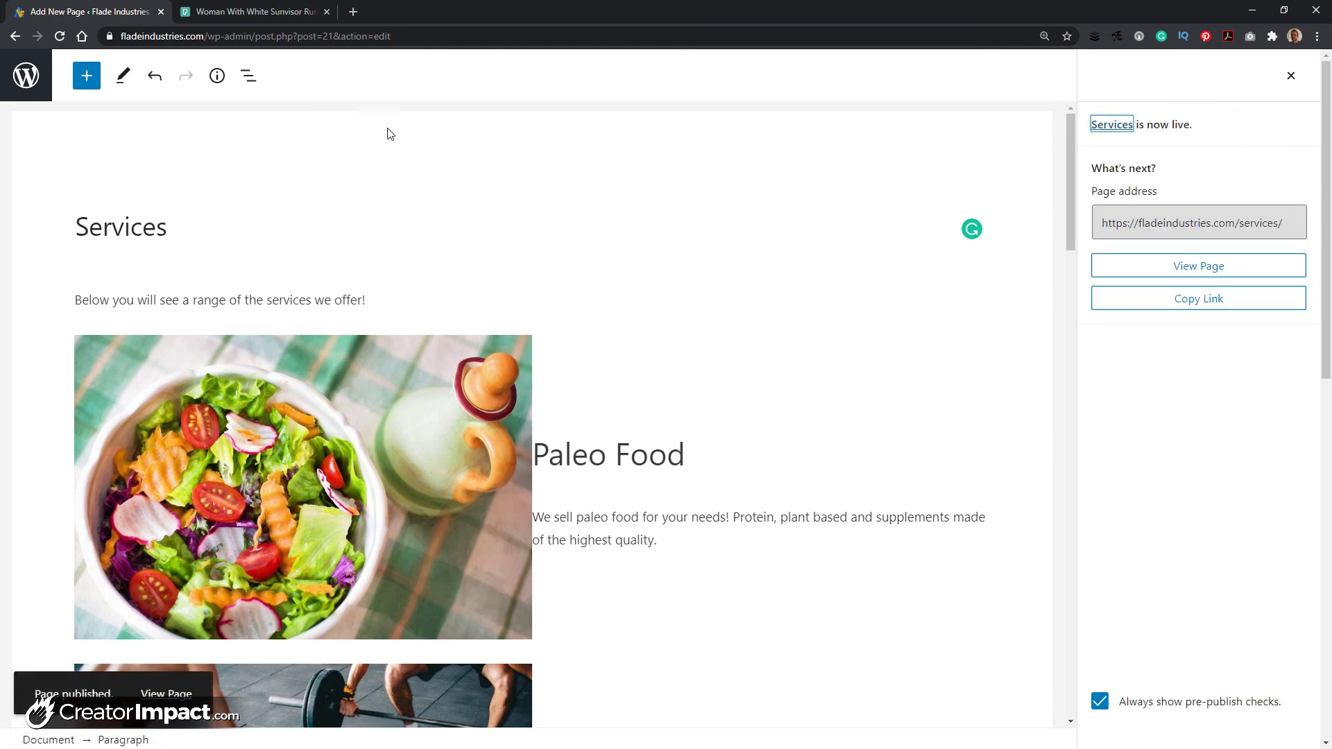
pyautogui.click(38, 80)
pyautogui.press('F11')
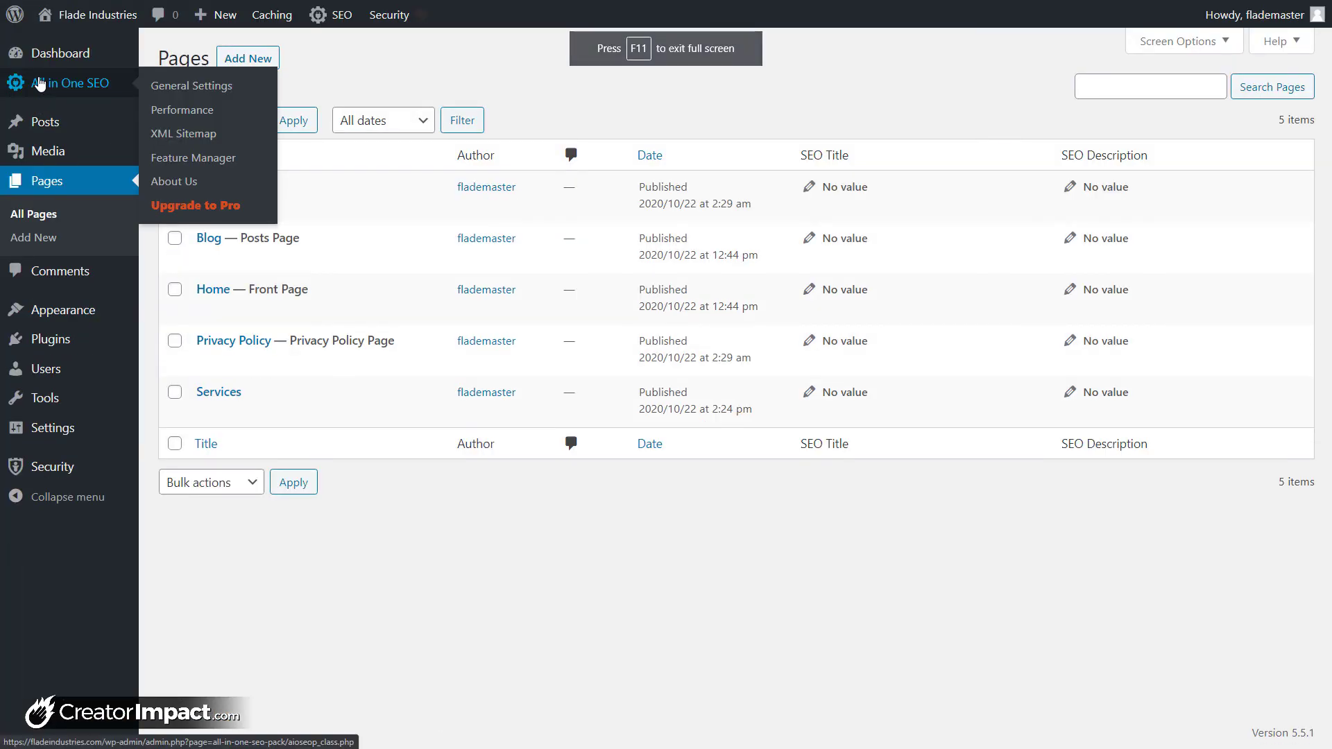
# Step: Create a new page titled 'Contact Us'
pyautogui.click(247, 59)
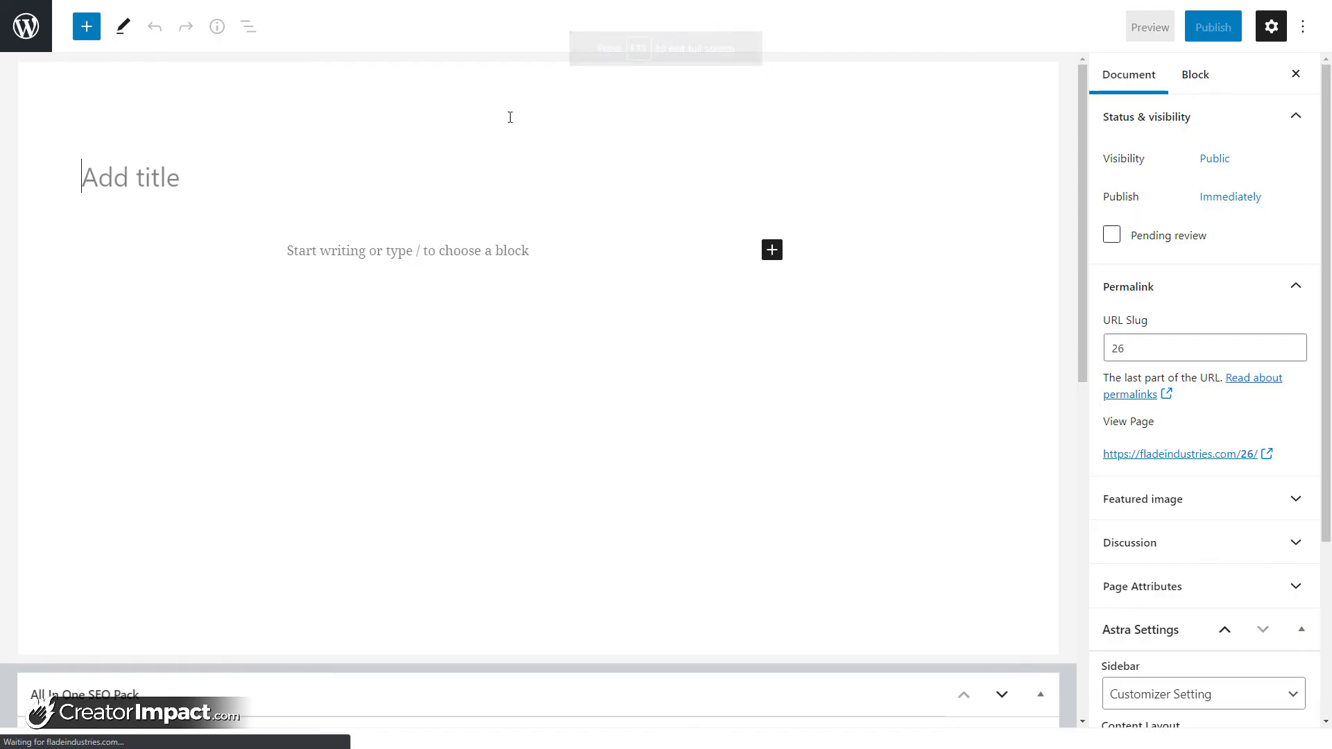
pyautogui.click(182, 174)
pyautogui.write('Conta')
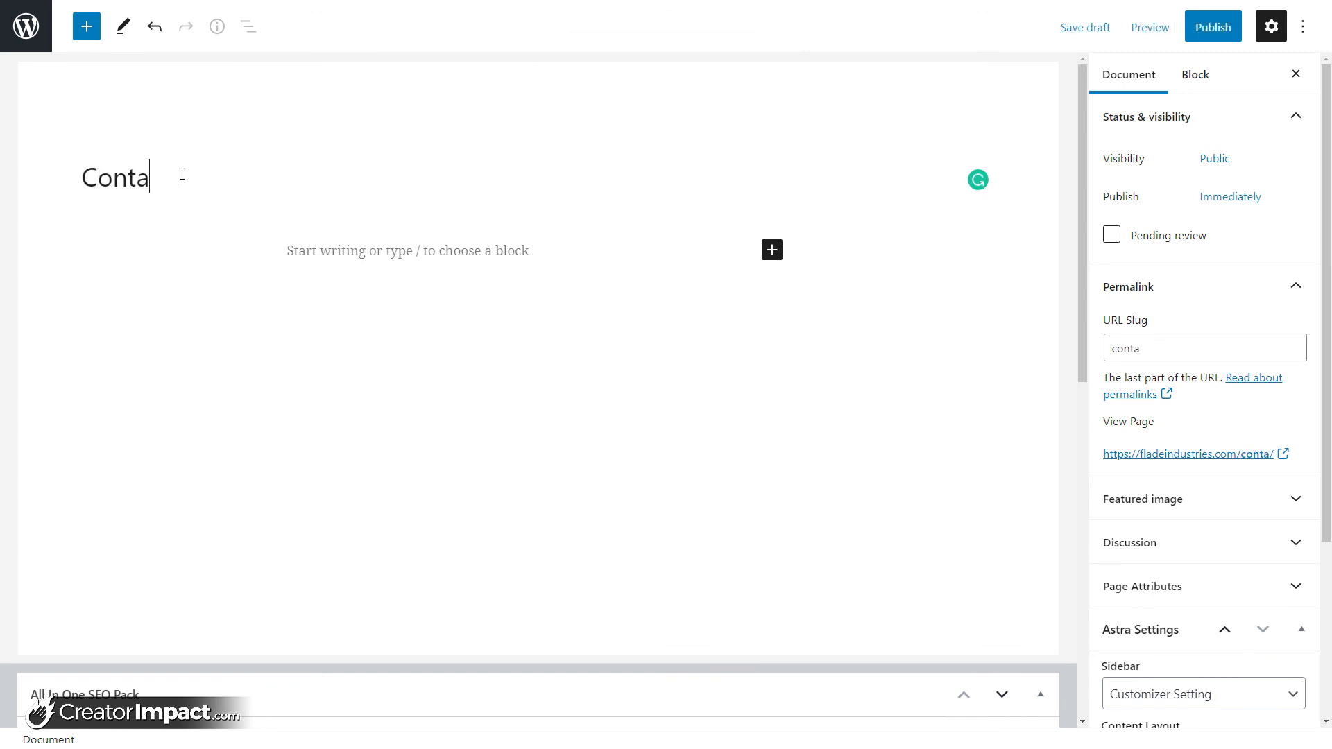
pyautogui.write('ct Us')
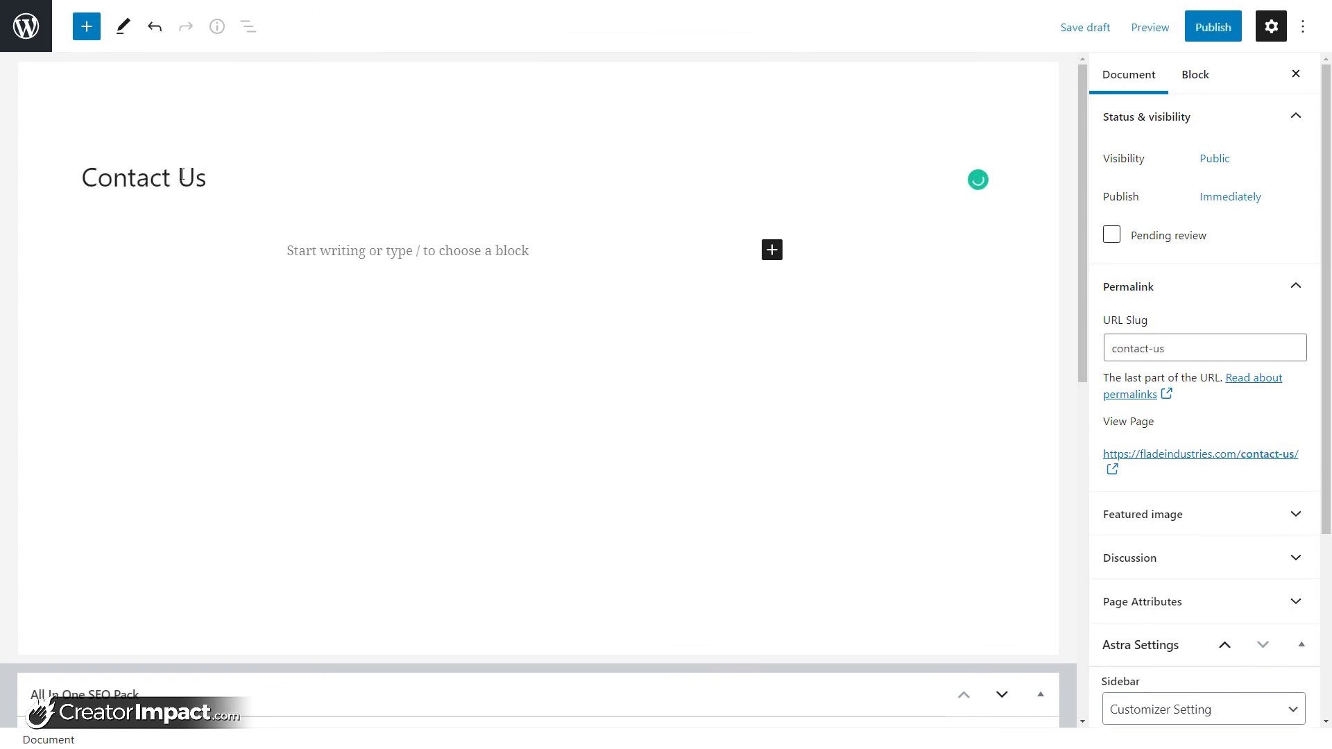
# Step: Write an intro inviting questions or appointment requests, ending 'contact us below!', correcting 'contact'
pyautogui.click(452, 246)
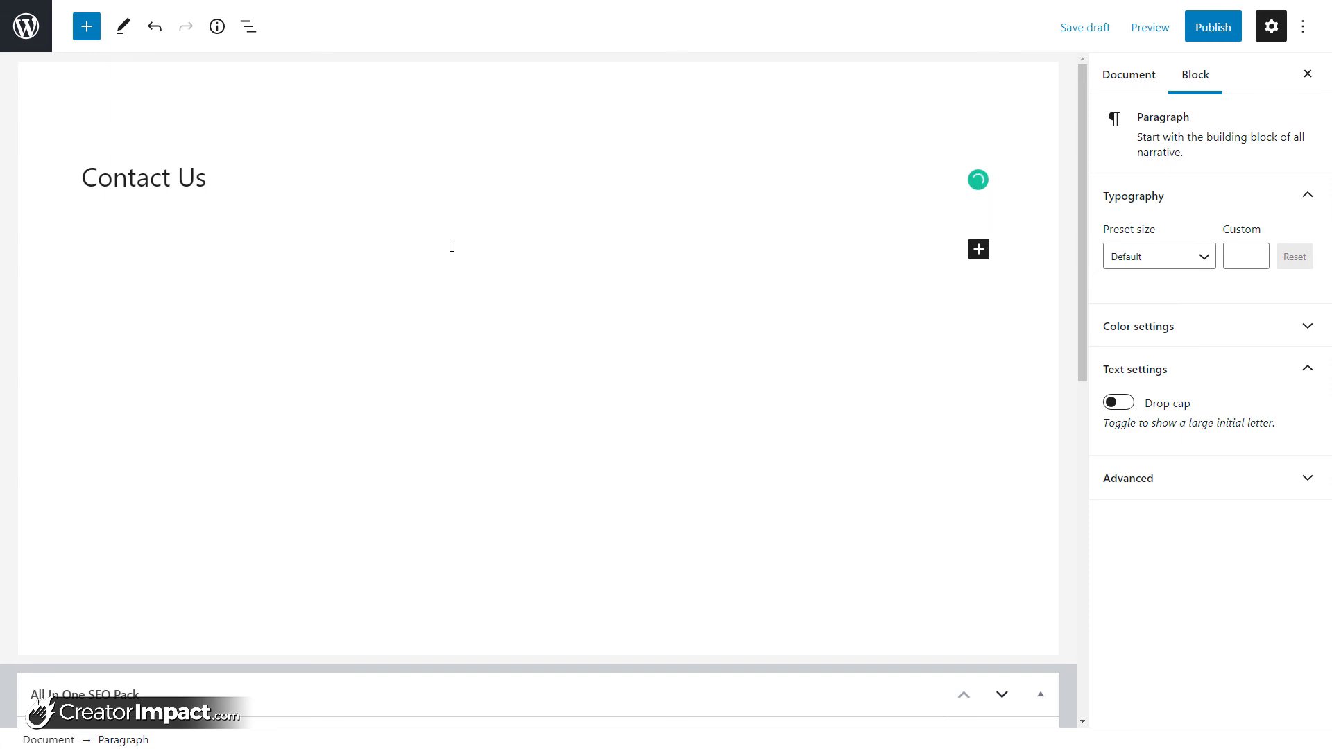
pyautogui.write('If youhave any q')
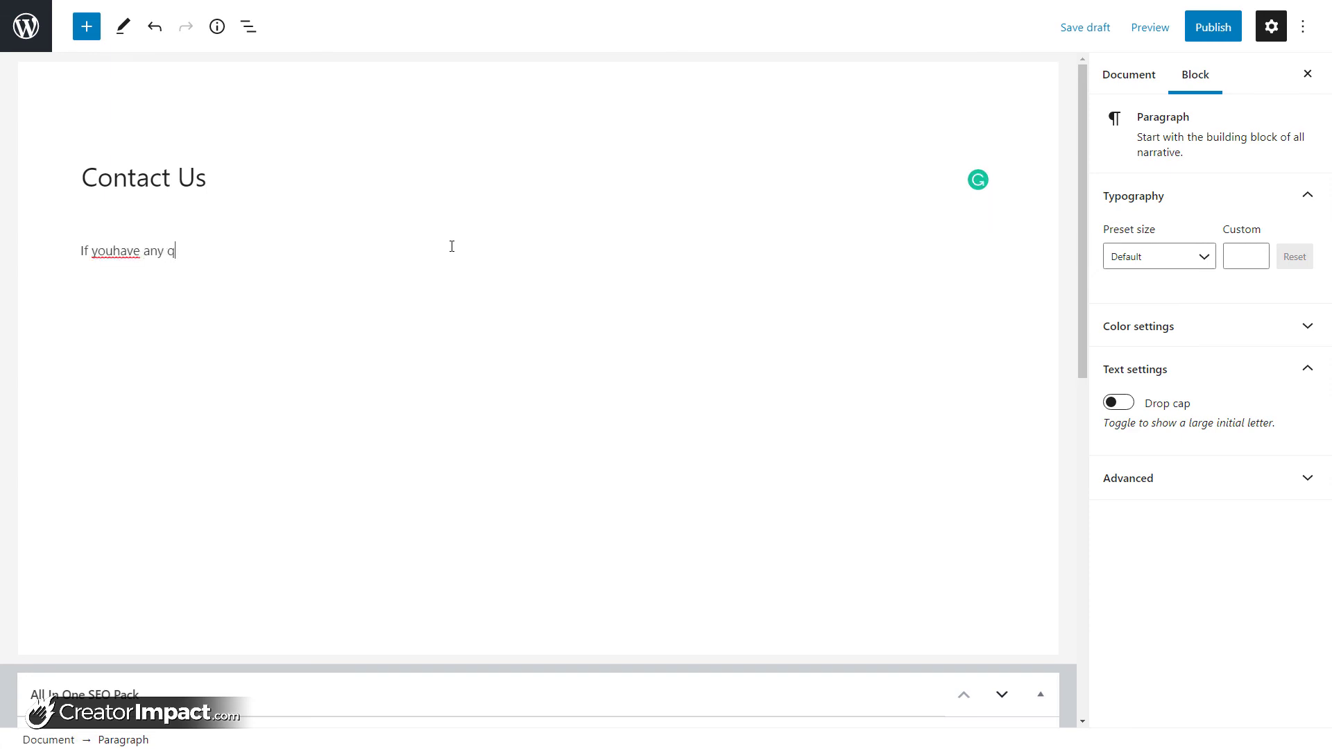
pyautogui.write('uiestions abotu we')
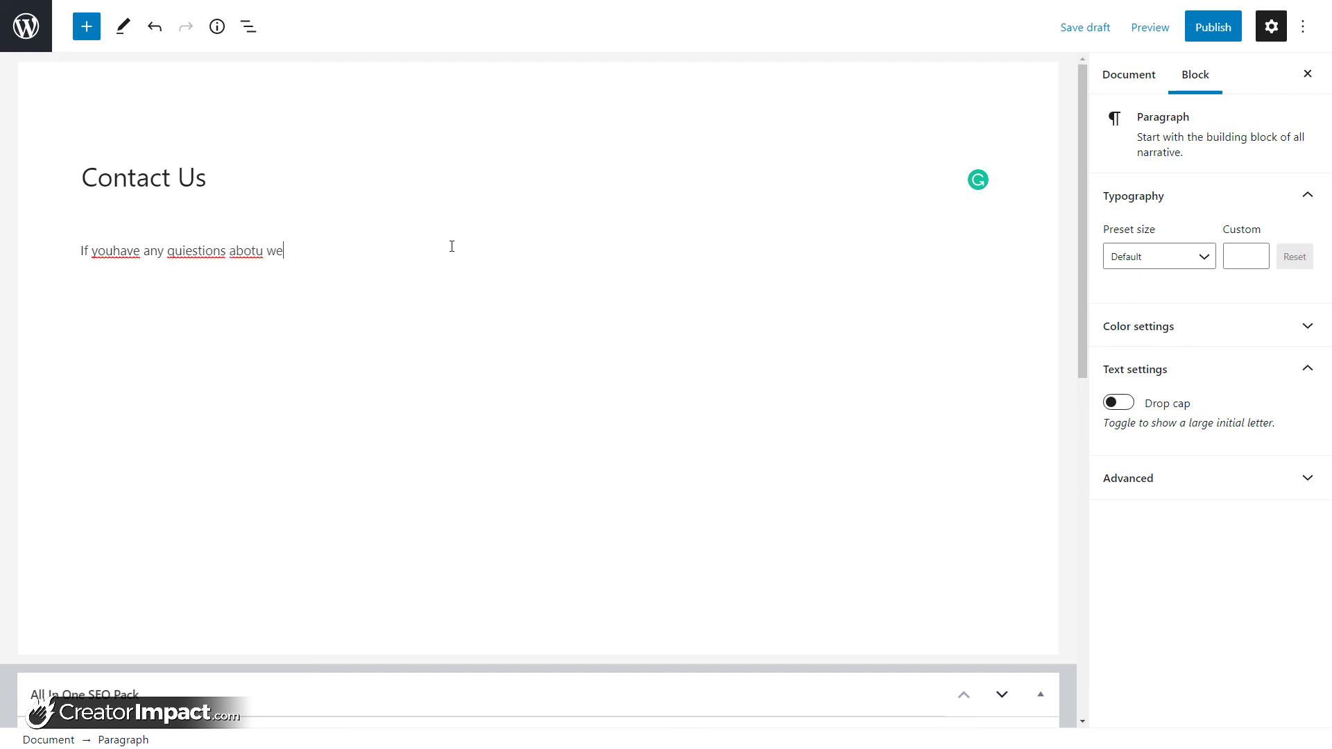
pyautogui.press('BackSpace')
pyautogui.write('hat we do, or would like to set up an appointm,enrt c')
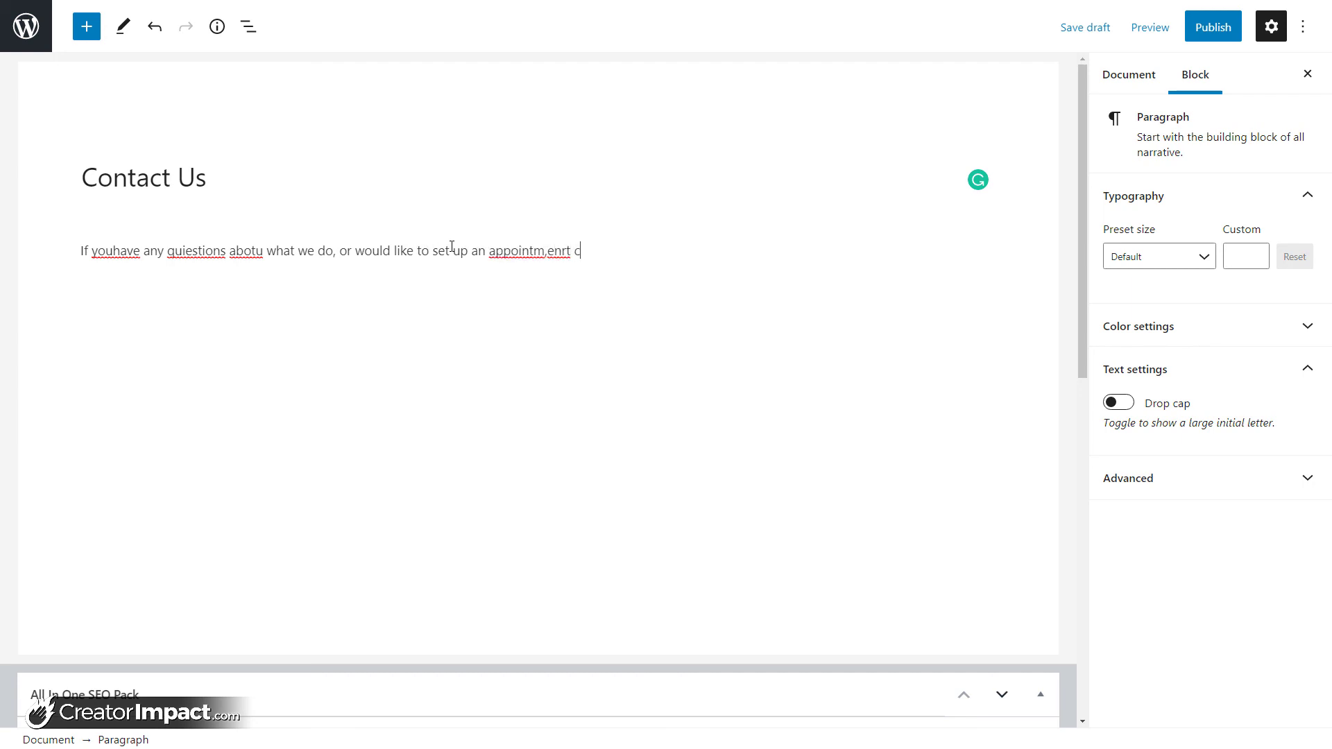
pyautogui.write('ontatc us below!')
pyautogui.moveTo(607, 250); pyautogui.dragTo(545, 254)
pyautogui.write('ct')
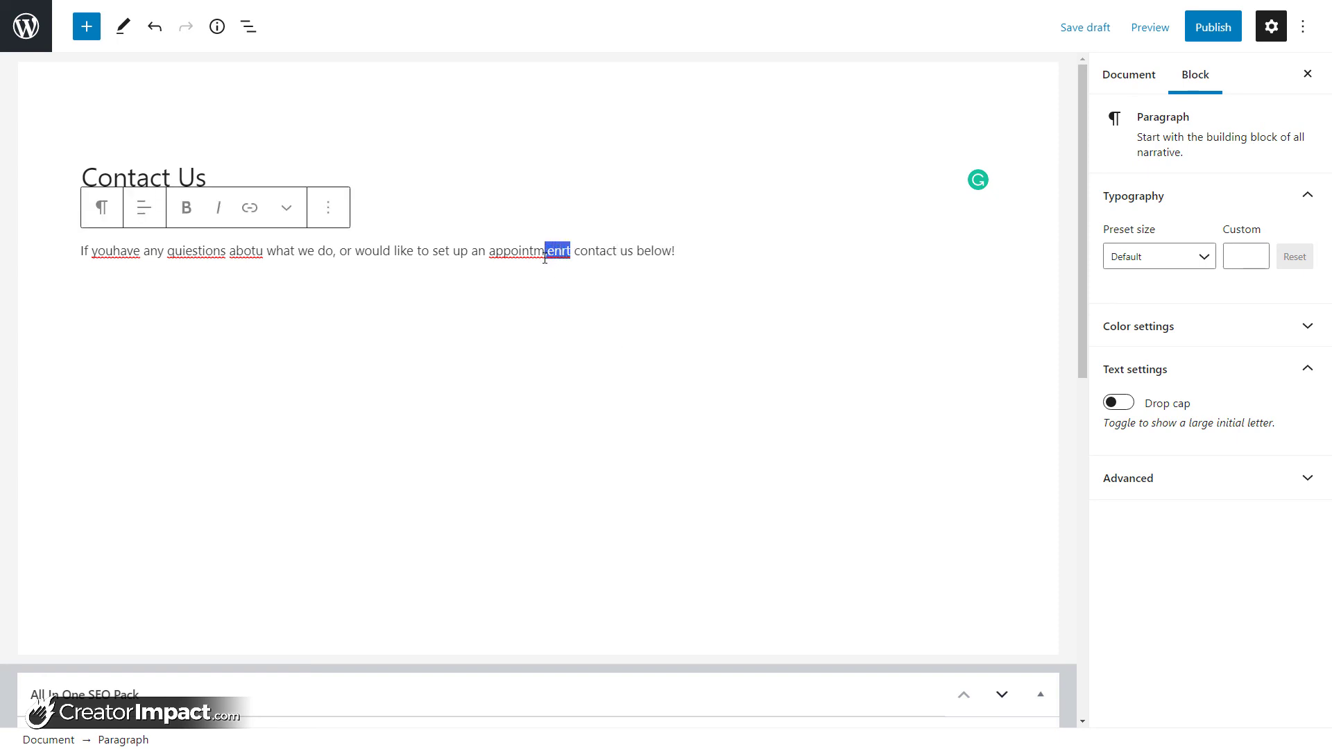
pyautogui.write('ent')
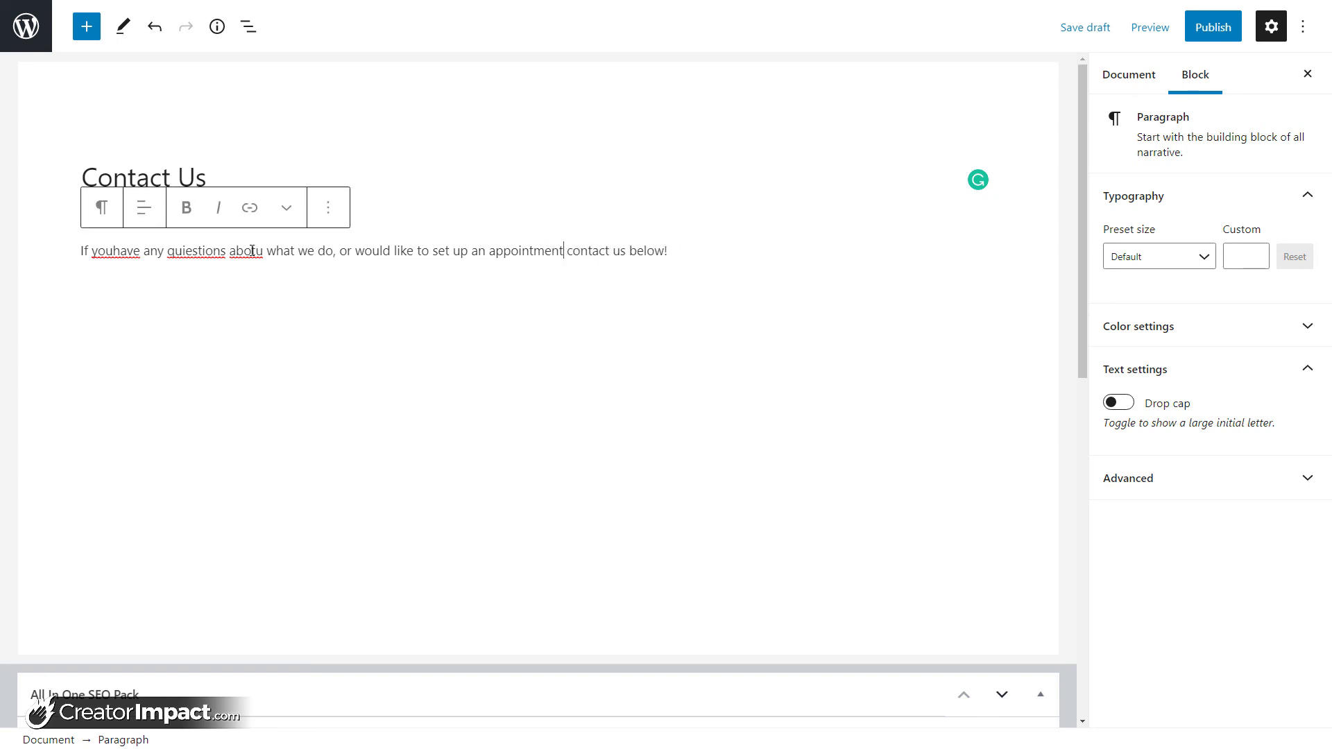
pyautogui.moveTo(252, 250); pyautogui.dragTo(264, 250)
# Step: Correct the remaining intro typos: 'about', 'questions' and the missing space in 'you have'
pyautogui.write('ut')
pyautogui.press('BackSpace')
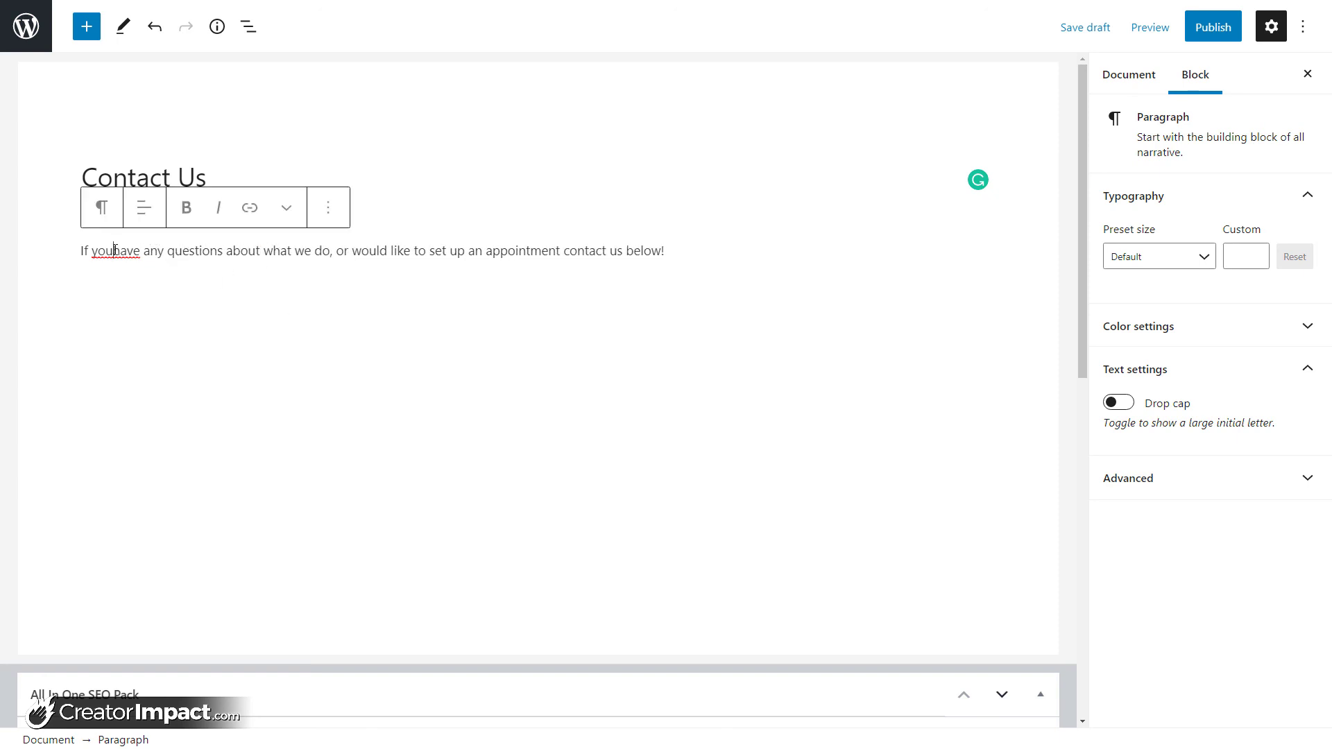
pyautogui.click(114, 251)
pyautogui.click(672, 251)
# Step: Add an 'Address:' paragraph with the street and city lines on separate line breaks
pyautogui.press('Return')
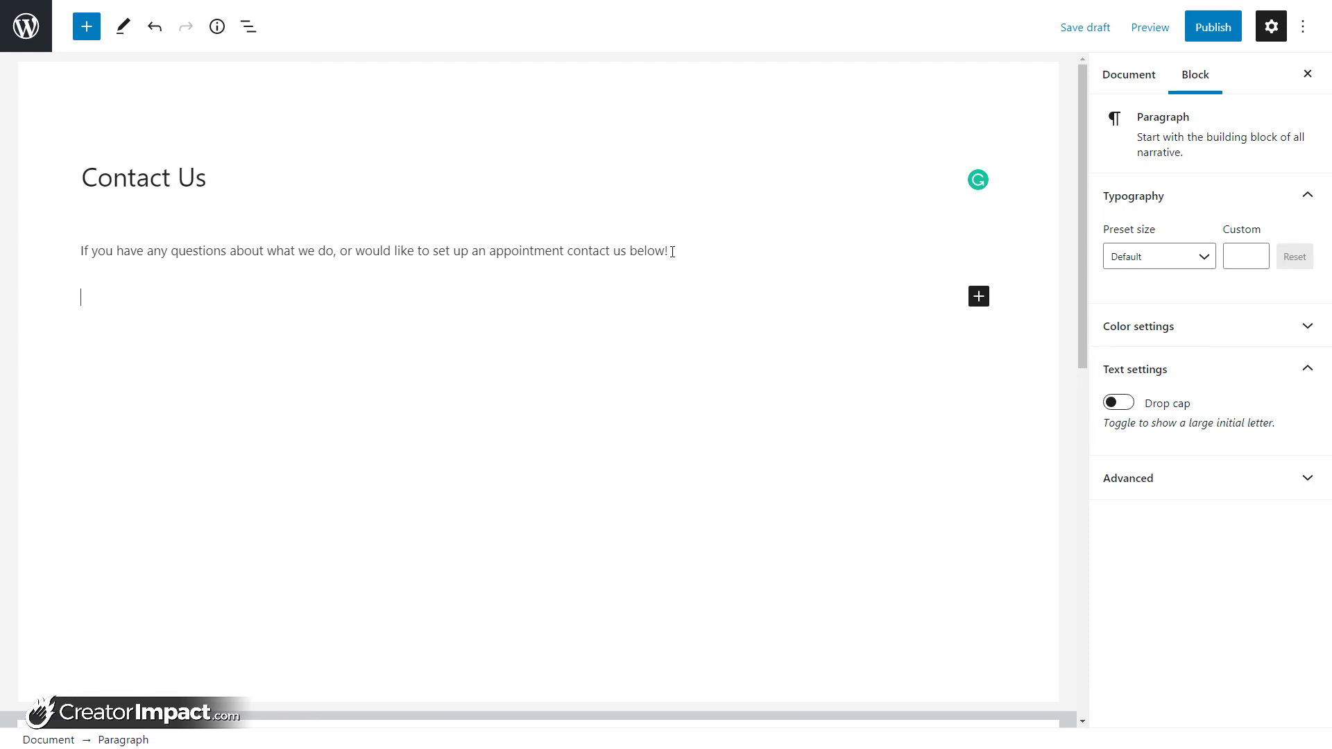
pyautogui.write('Address:')
pyautogui.hotkey('shift', 'Return')
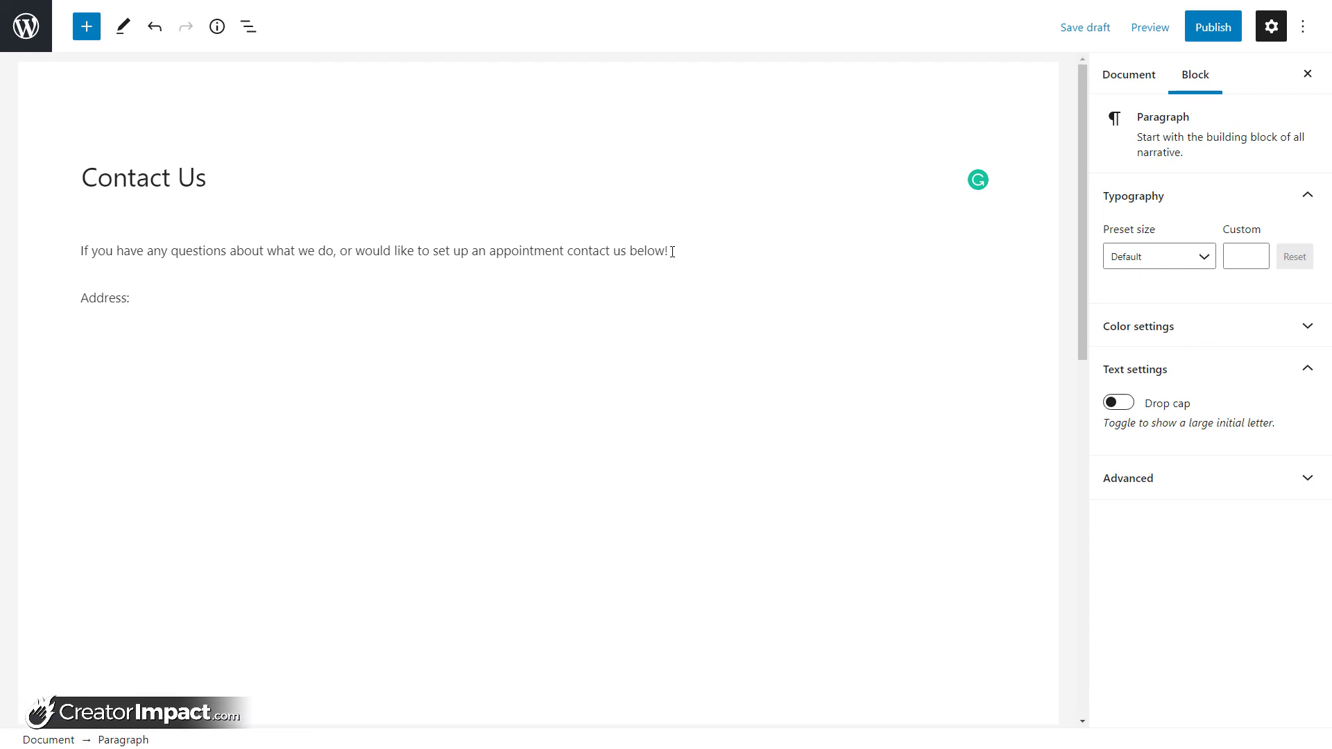
pyautogui.hotkey('shift', 'Return')
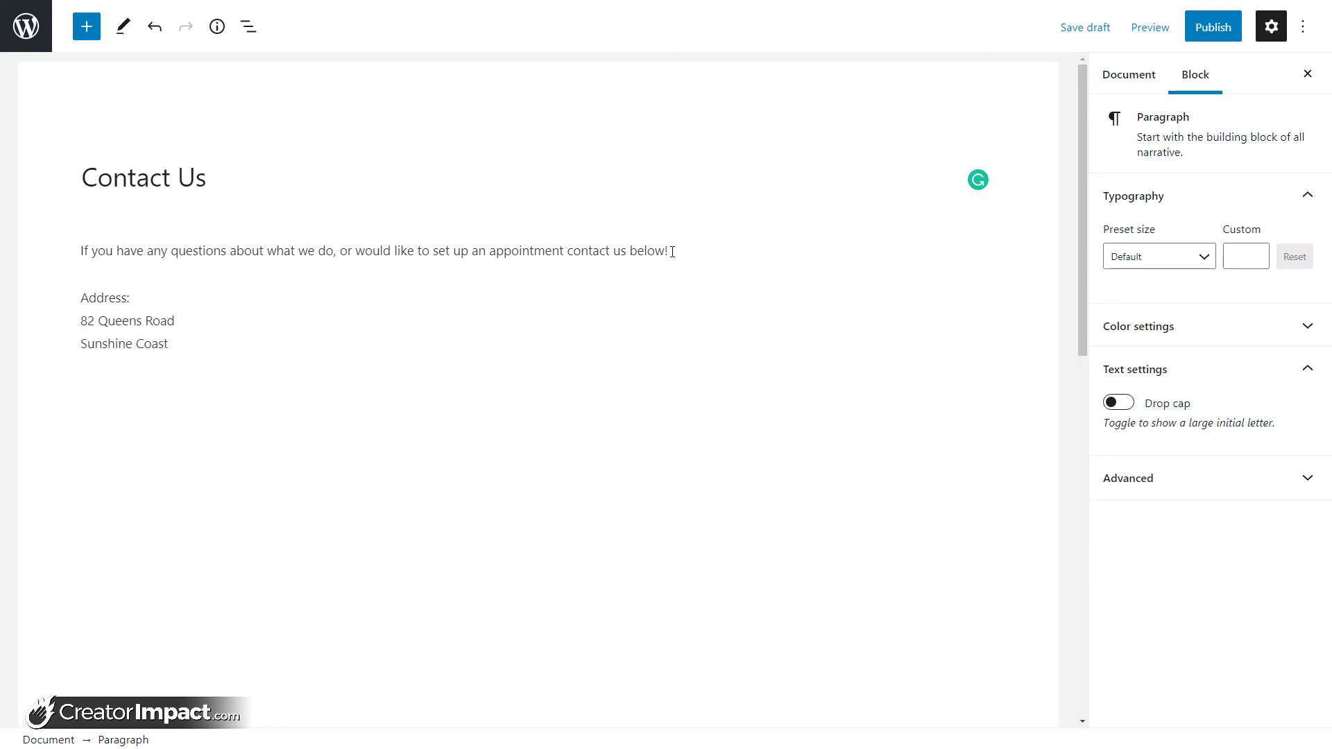
# Step: Add a 'Phone:' line with the business phone number, and bold the Address: and Phone: labels
pyautogui.press('Return')
pyautogui.write('Email')
pyautogui.press('BackSpace')
pyautogui.press('BackSpace')
pyautogui.press('BackSpace')
pyautogui.press('BackSpace')
pyautogui.press('BackSpace')
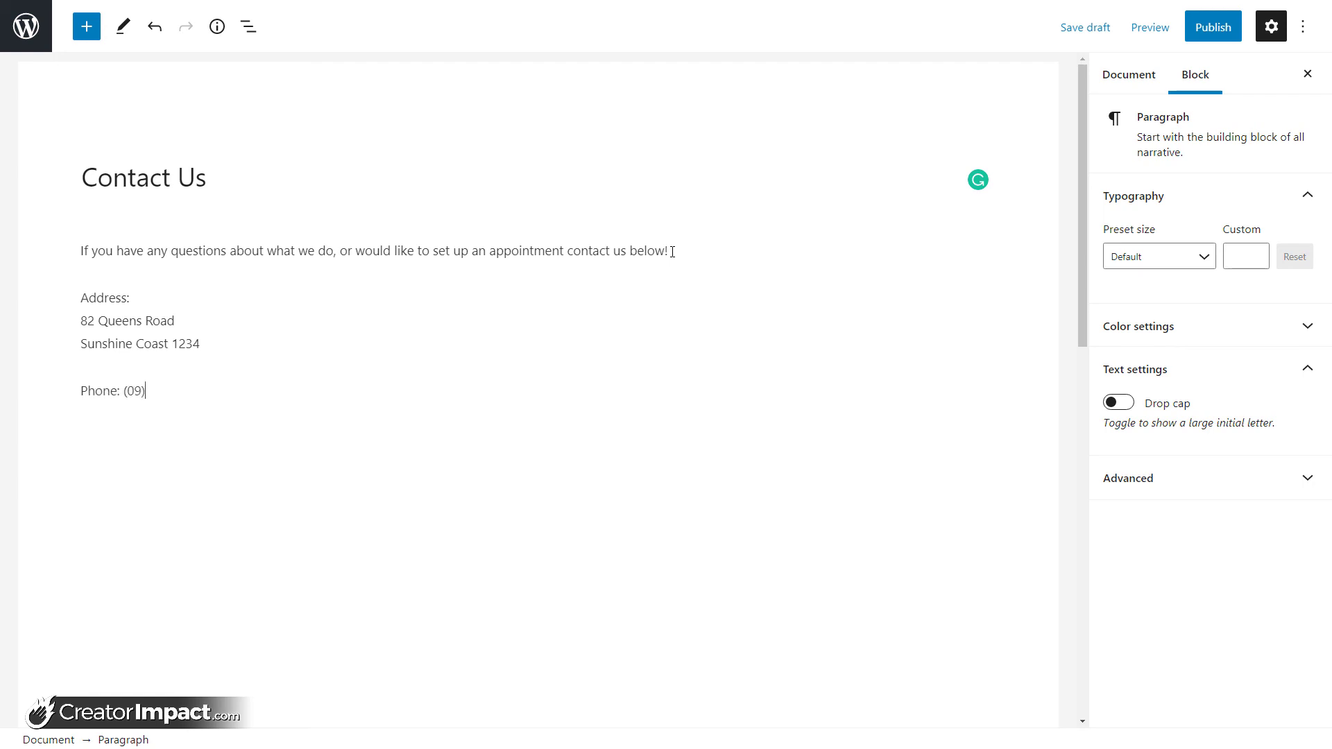
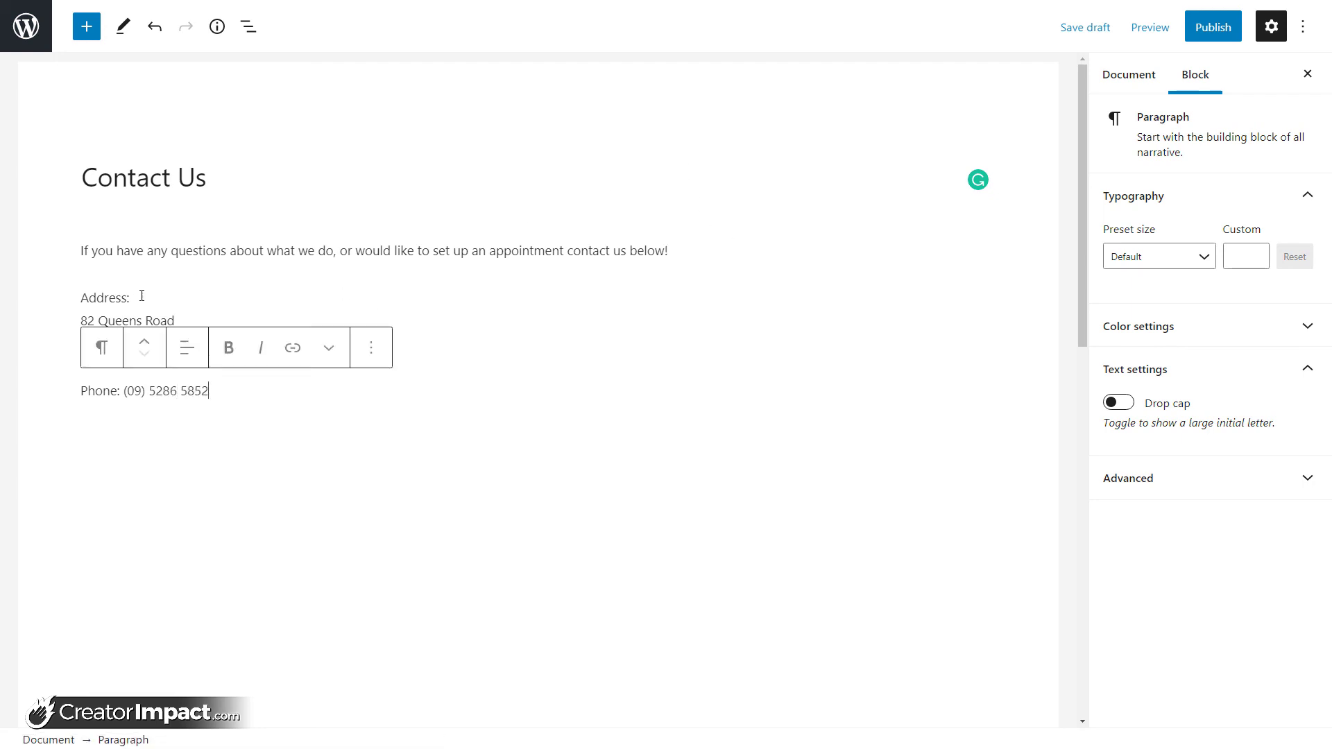
pyautogui.moveTo(134, 297); pyautogui.dragTo(81, 298)
pyautogui.hotkey('ctrl', 'b')
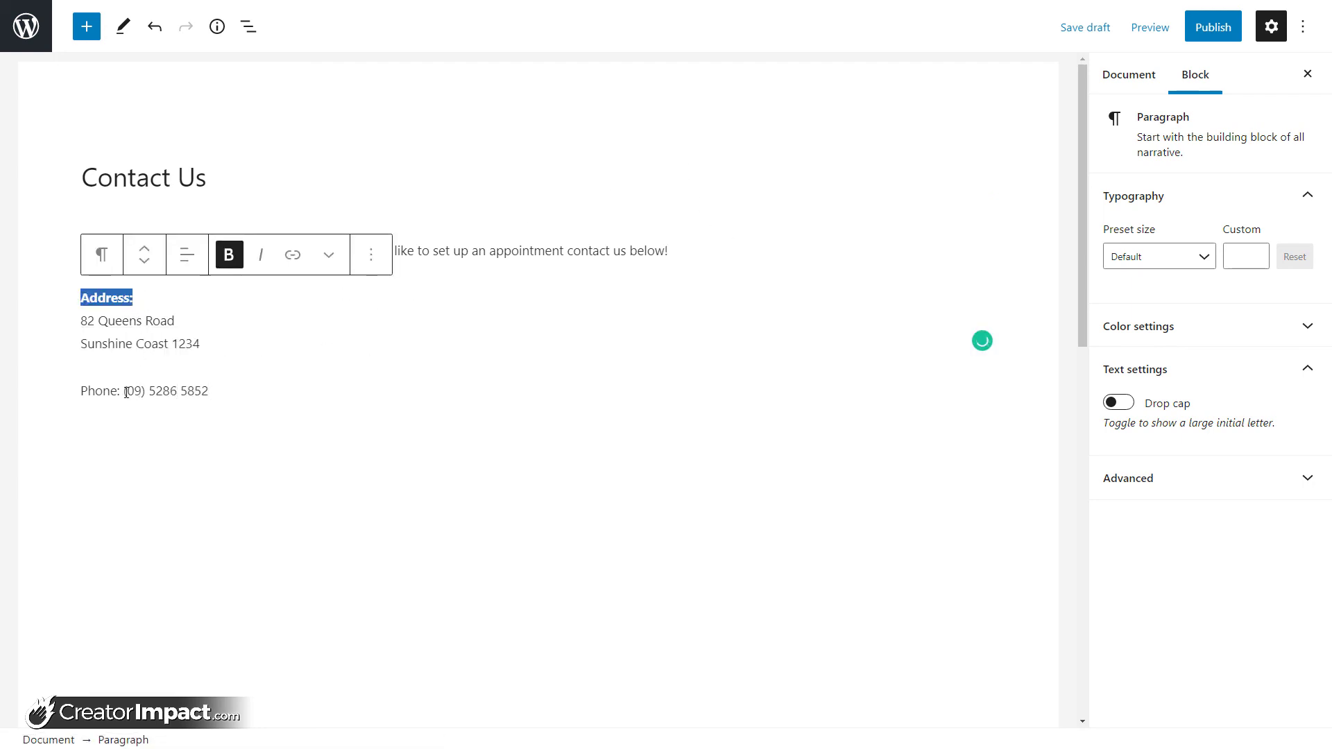
pyautogui.moveTo(123, 392); pyautogui.dragTo(81, 391)
pyautogui.hotkey('ctrl', 'b')
# Step: Add an 'Email:' line with the company email address and bold its Email: label
pyautogui.click(244, 381)
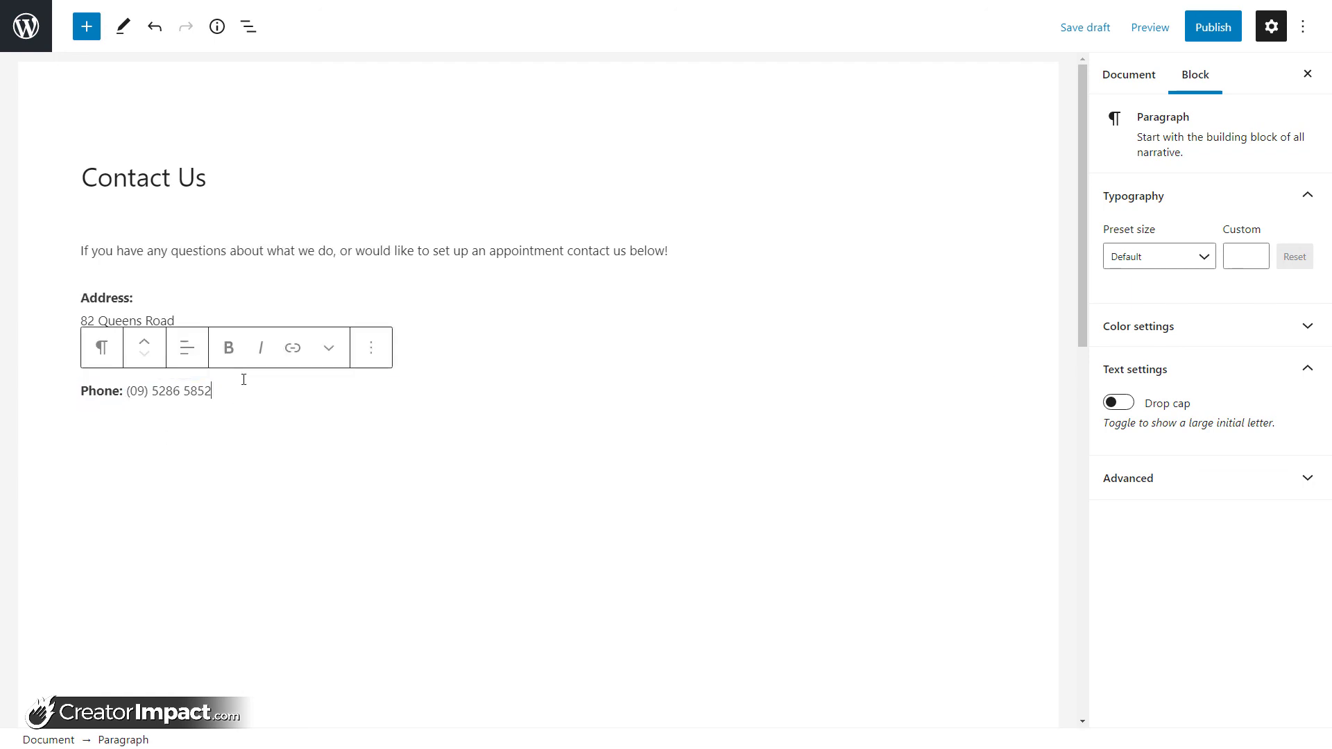
pyautogui.press('Return')
pyautogui.write('Email')
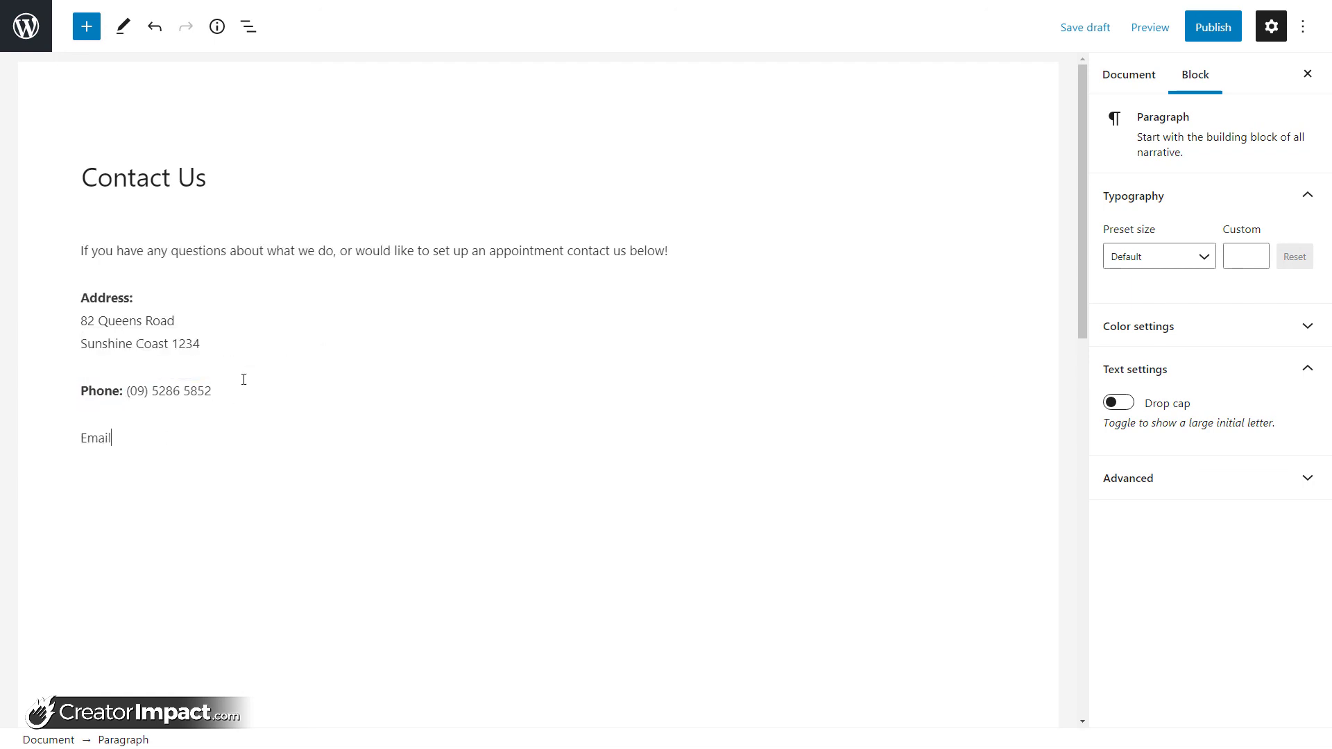
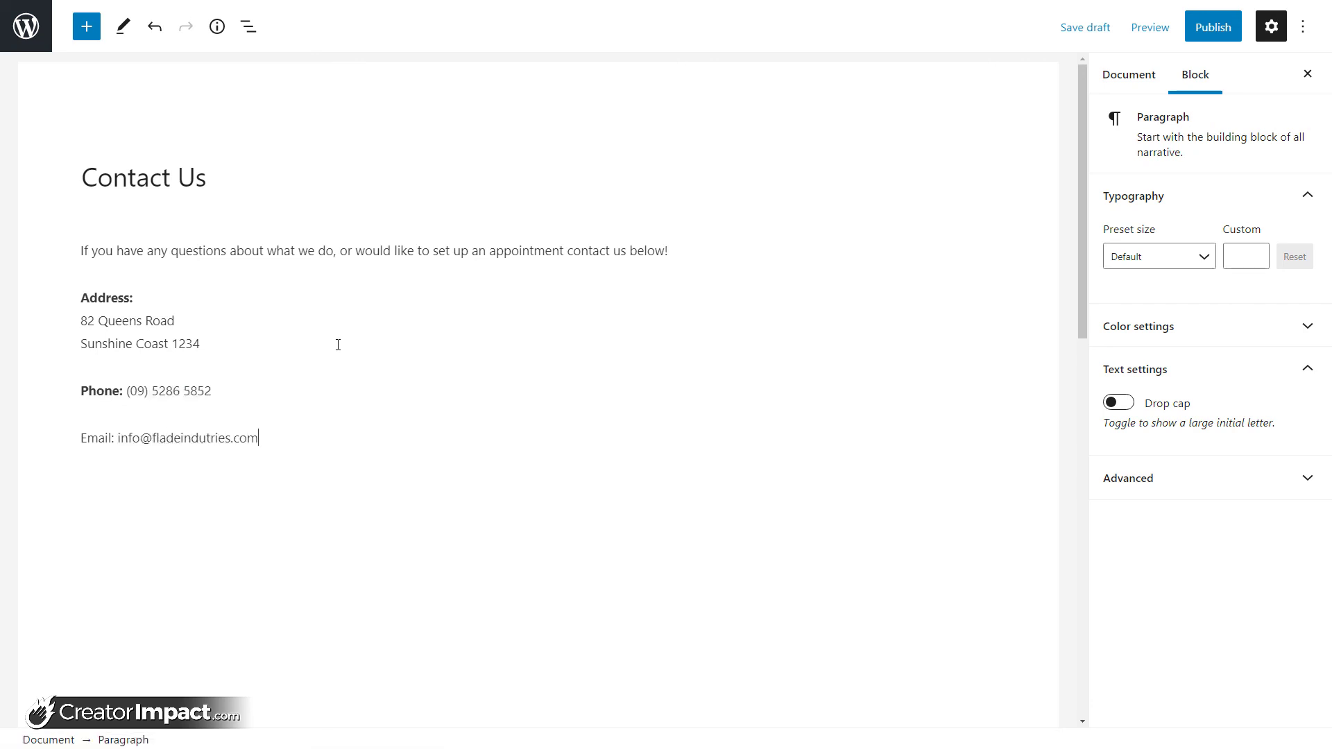
pyautogui.moveTo(118, 437); pyautogui.dragTo(82, 440)
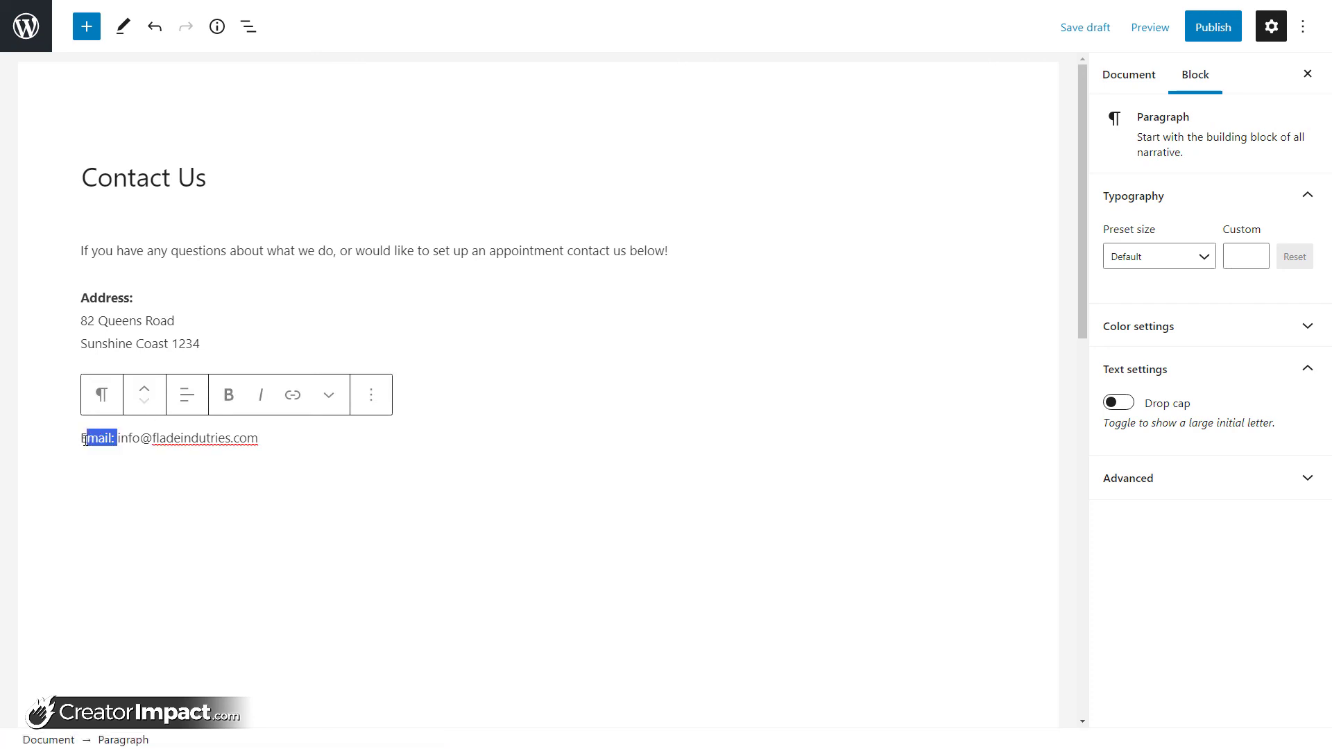
pyautogui.hotkey('ctrl', 'b')
pyautogui.click(318, 435)
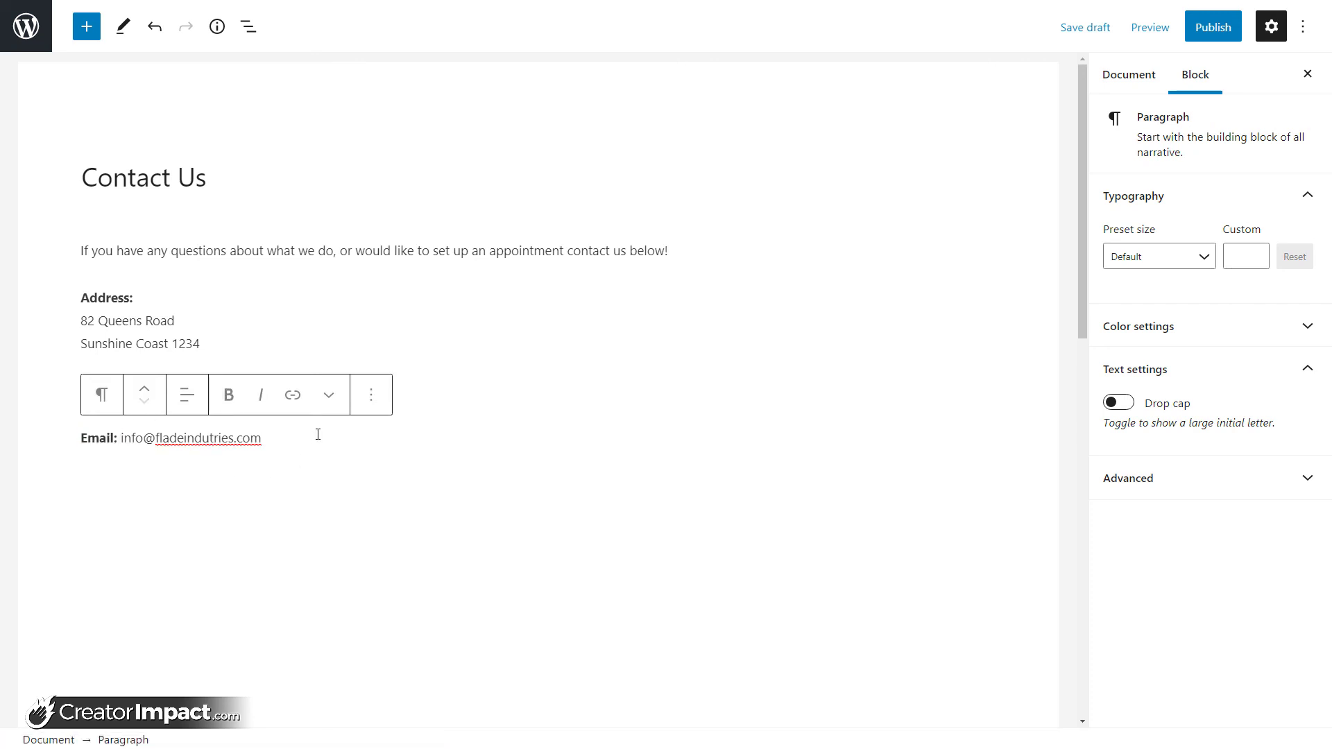
# Step: Copy the email address and turn it into a mailto link, then check where the link points
pyautogui.moveTo(273, 440); pyautogui.dragTo(119, 439)
pyautogui.rightClick(229, 447)
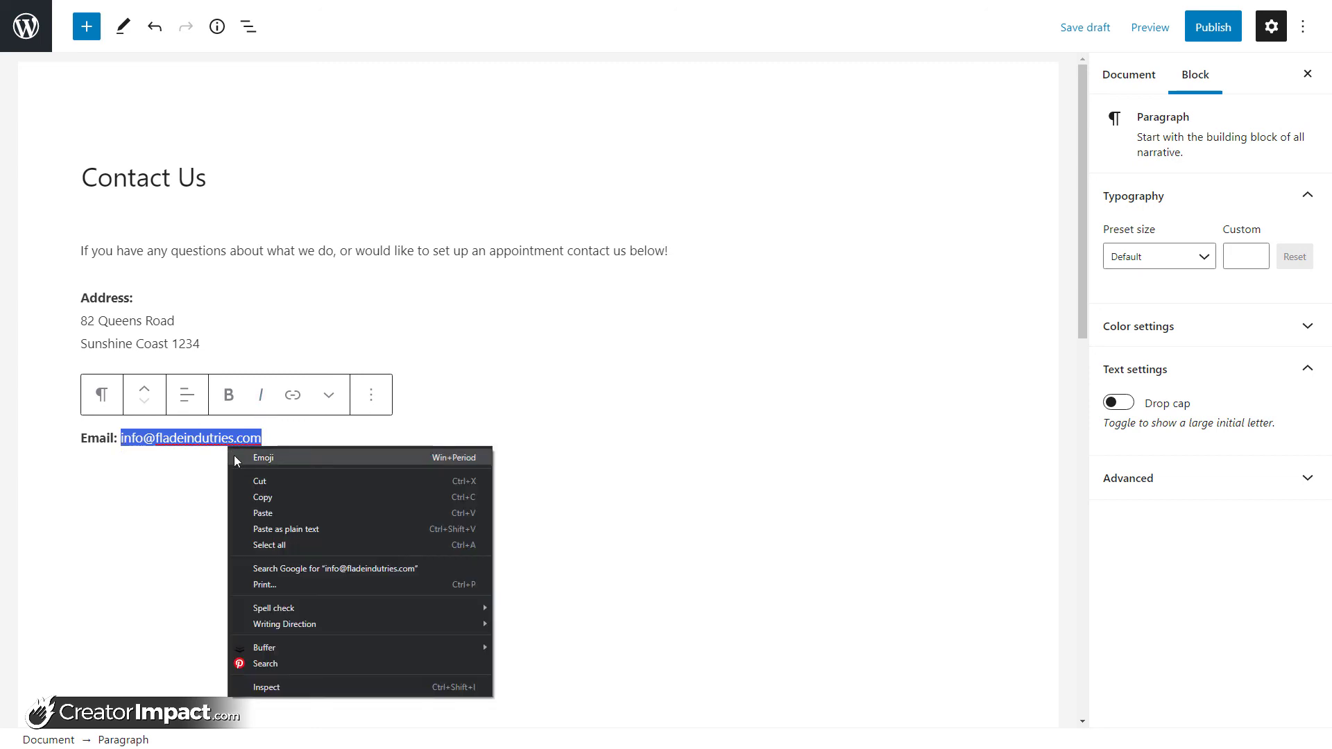
pyautogui.click(255, 499)
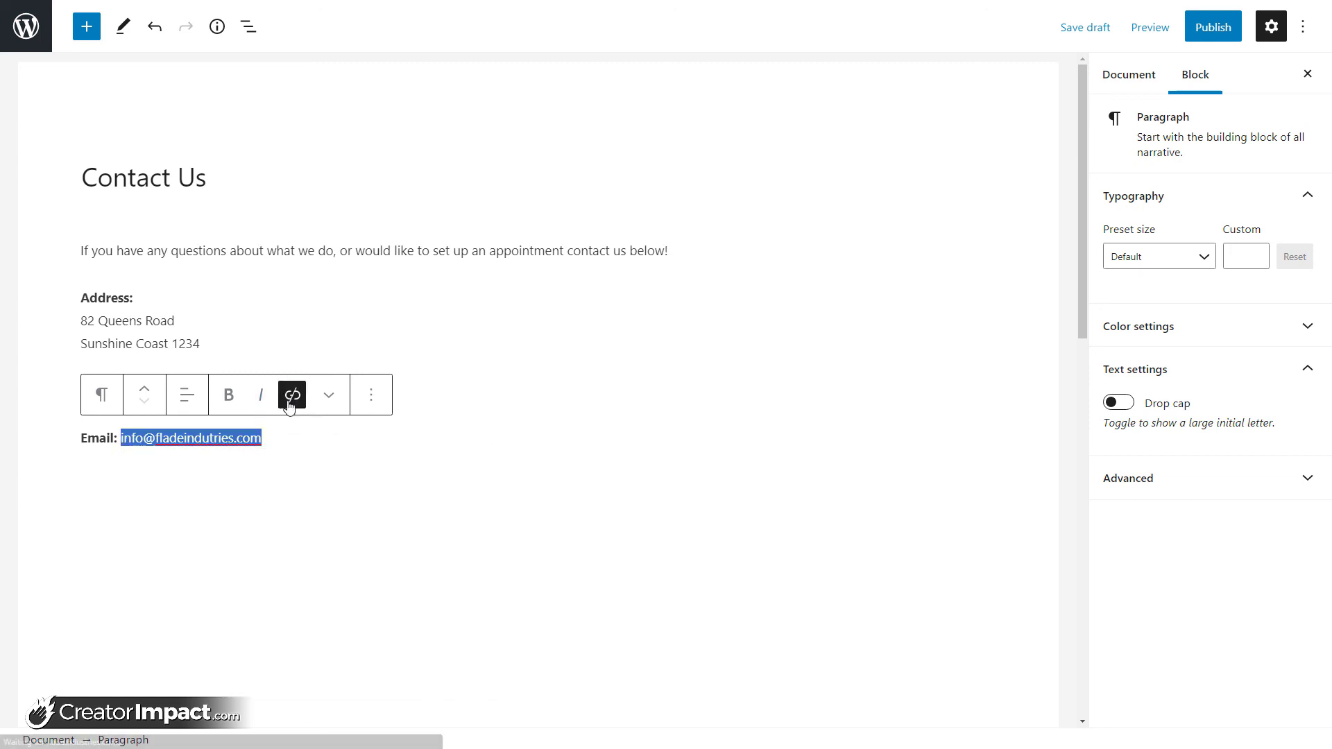
pyautogui.click(292, 442)
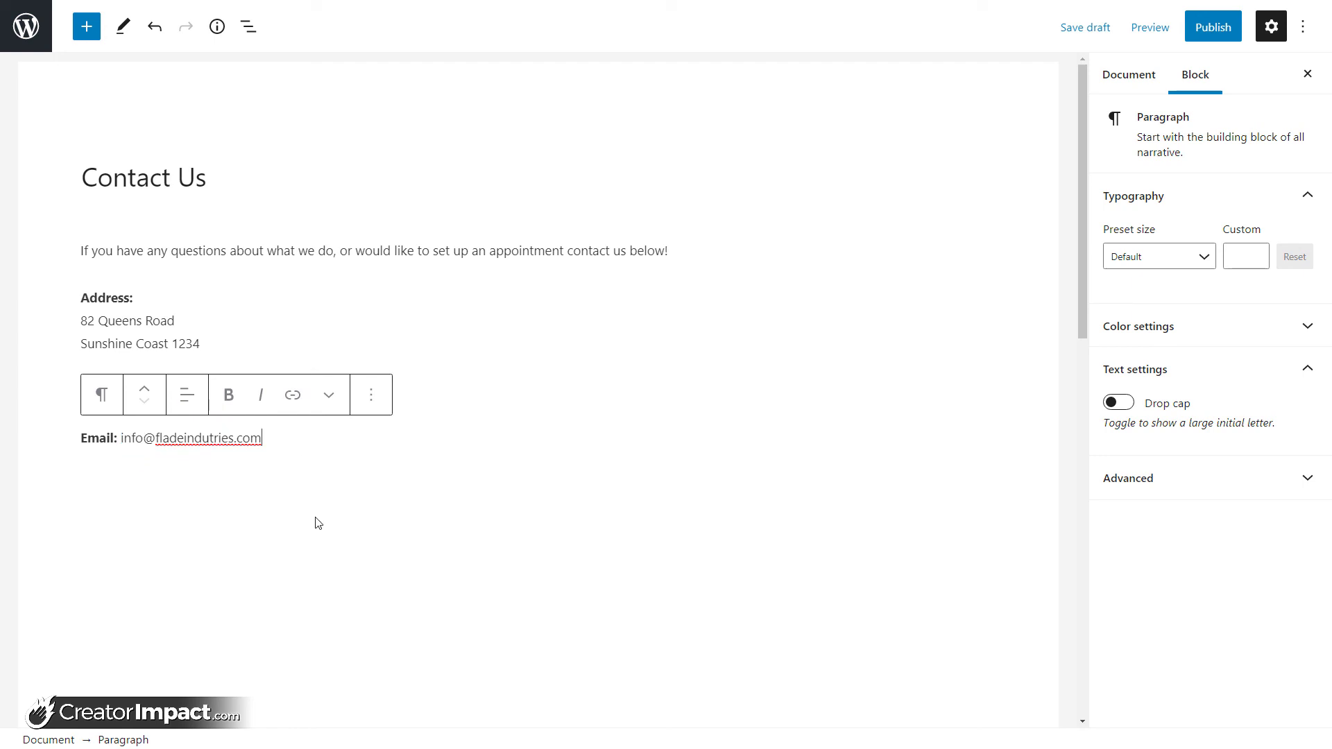
pyautogui.moveTo(312, 440); pyautogui.dragTo(123, 437)
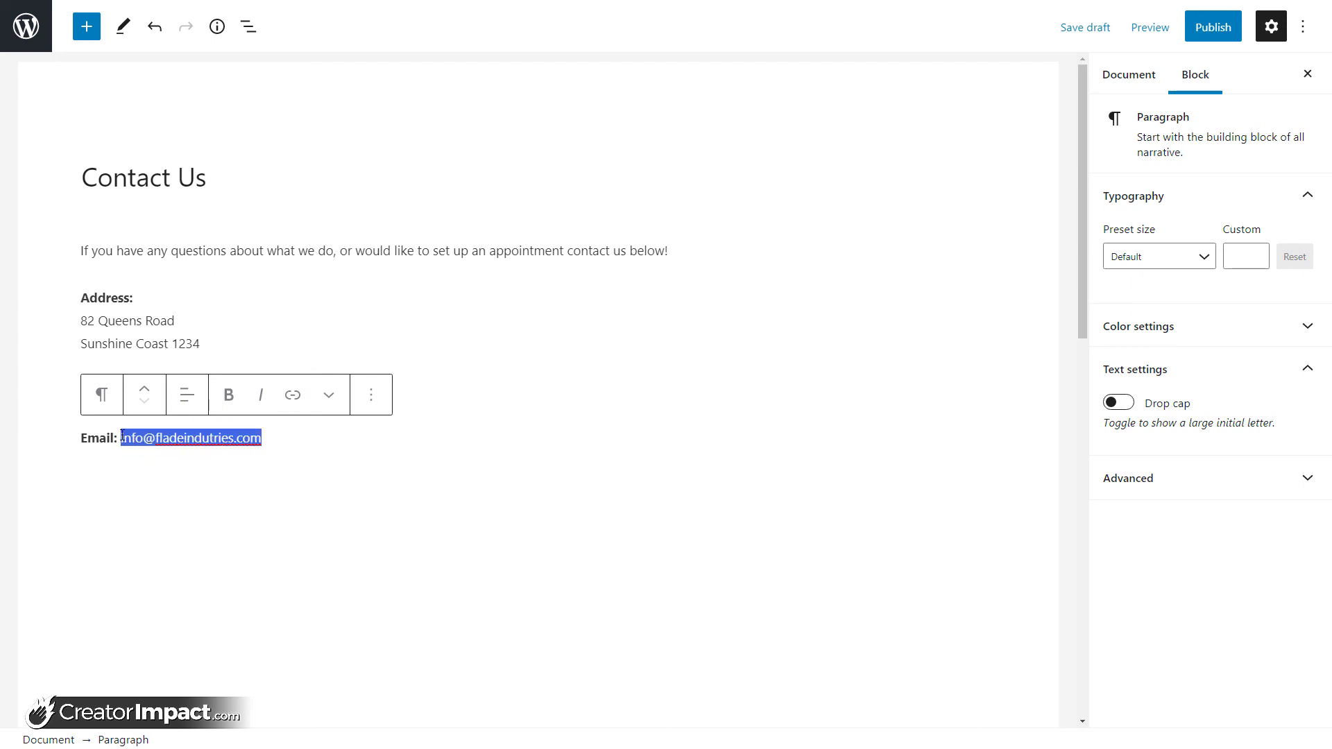
pyautogui.click(293, 432)
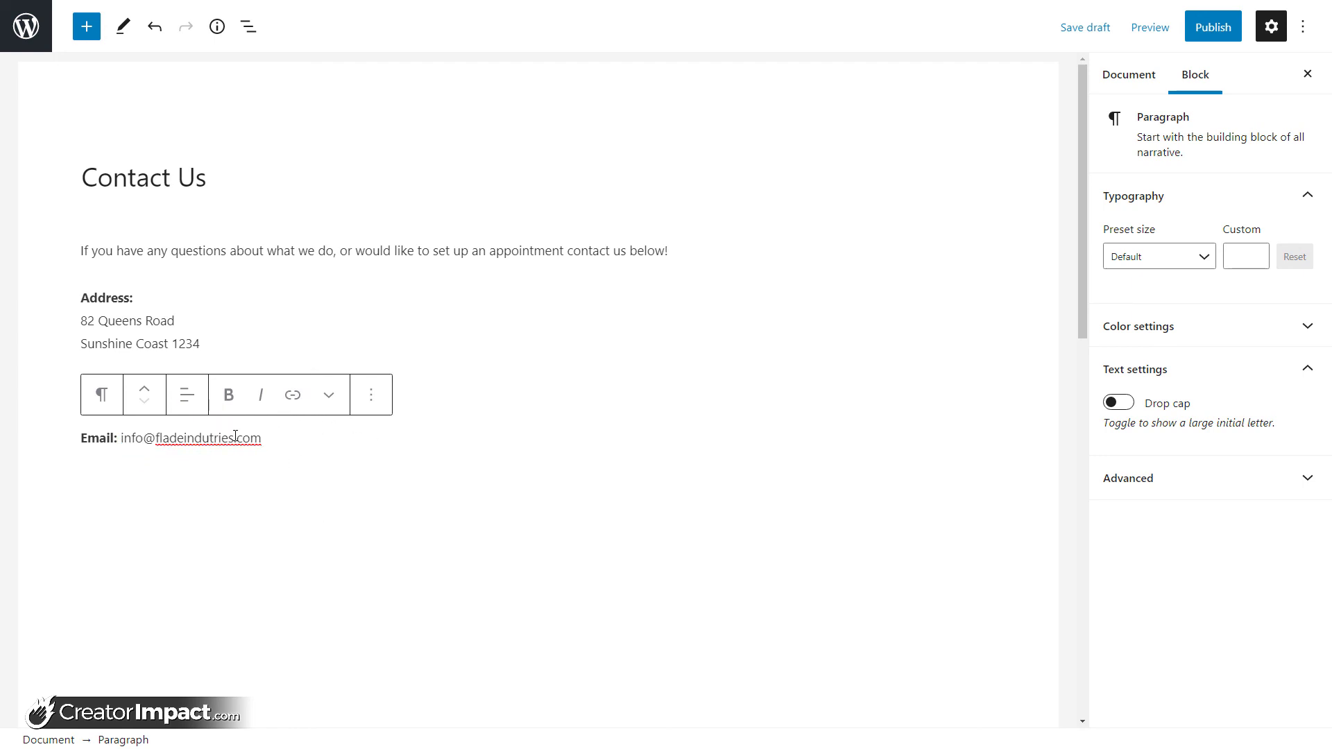
pyautogui.moveTo(269, 438); pyautogui.dragTo(122, 439)
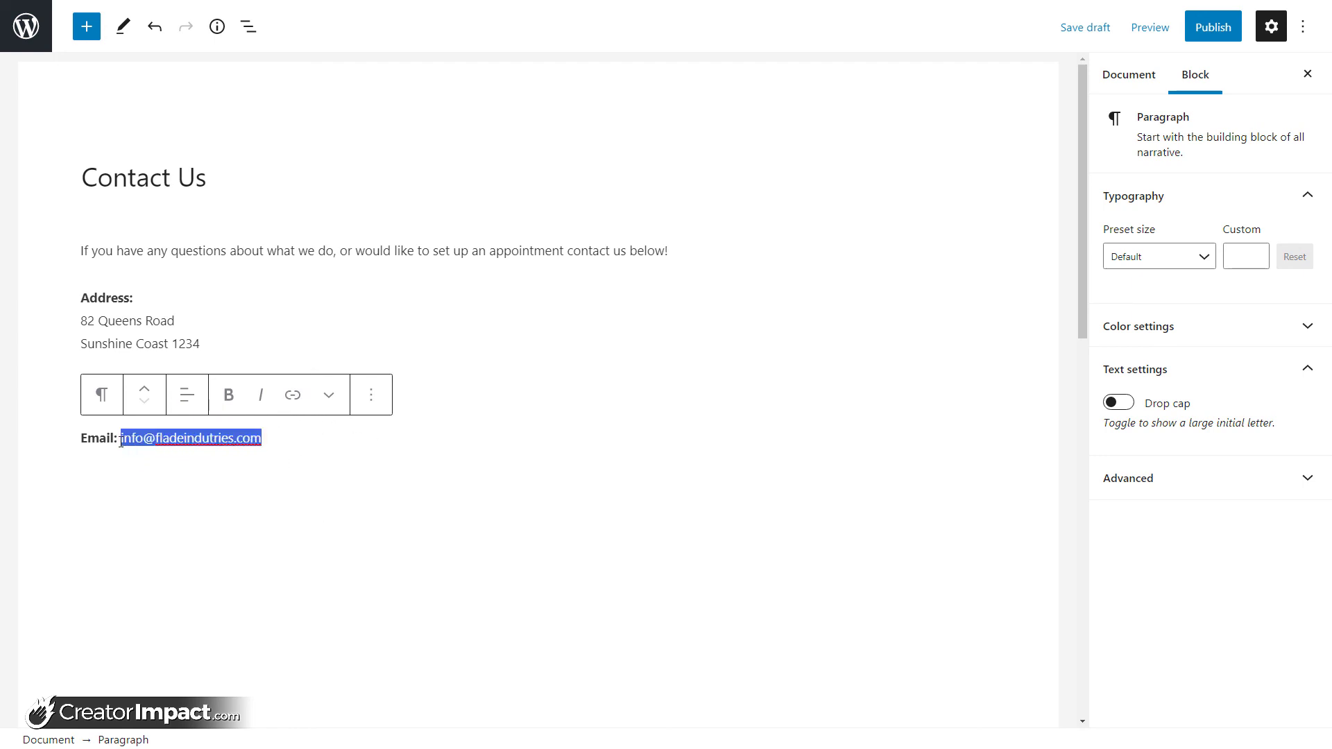
pyautogui.click(290, 395)
pyautogui.click(311, 438)
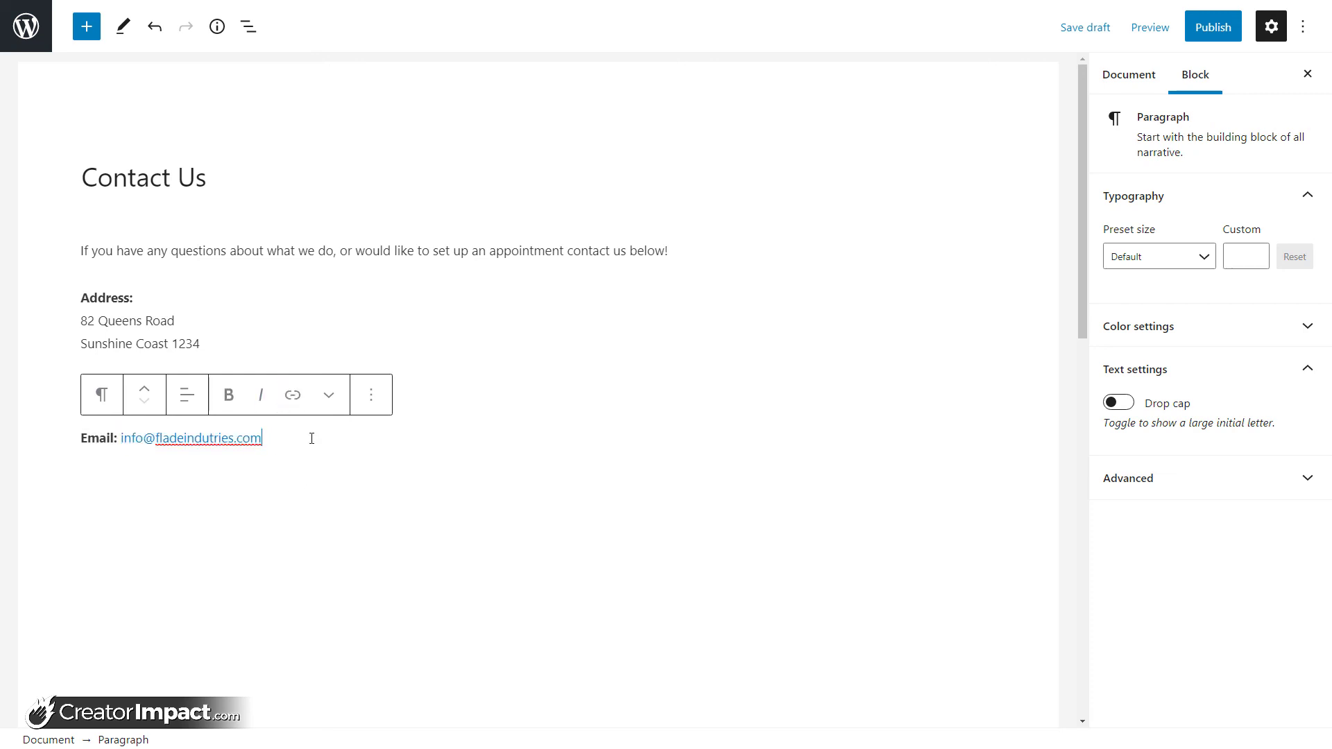
pyautogui.click(250, 438)
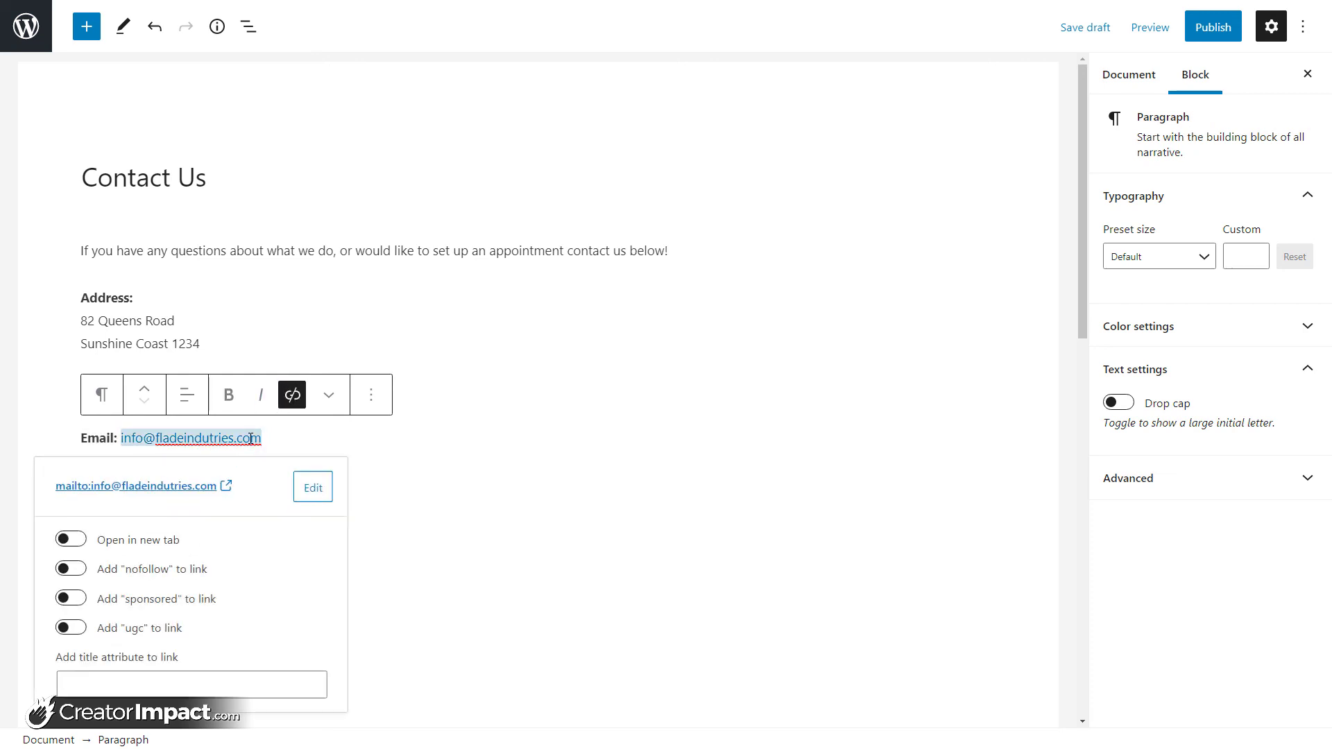
pyautogui.click(344, 443)
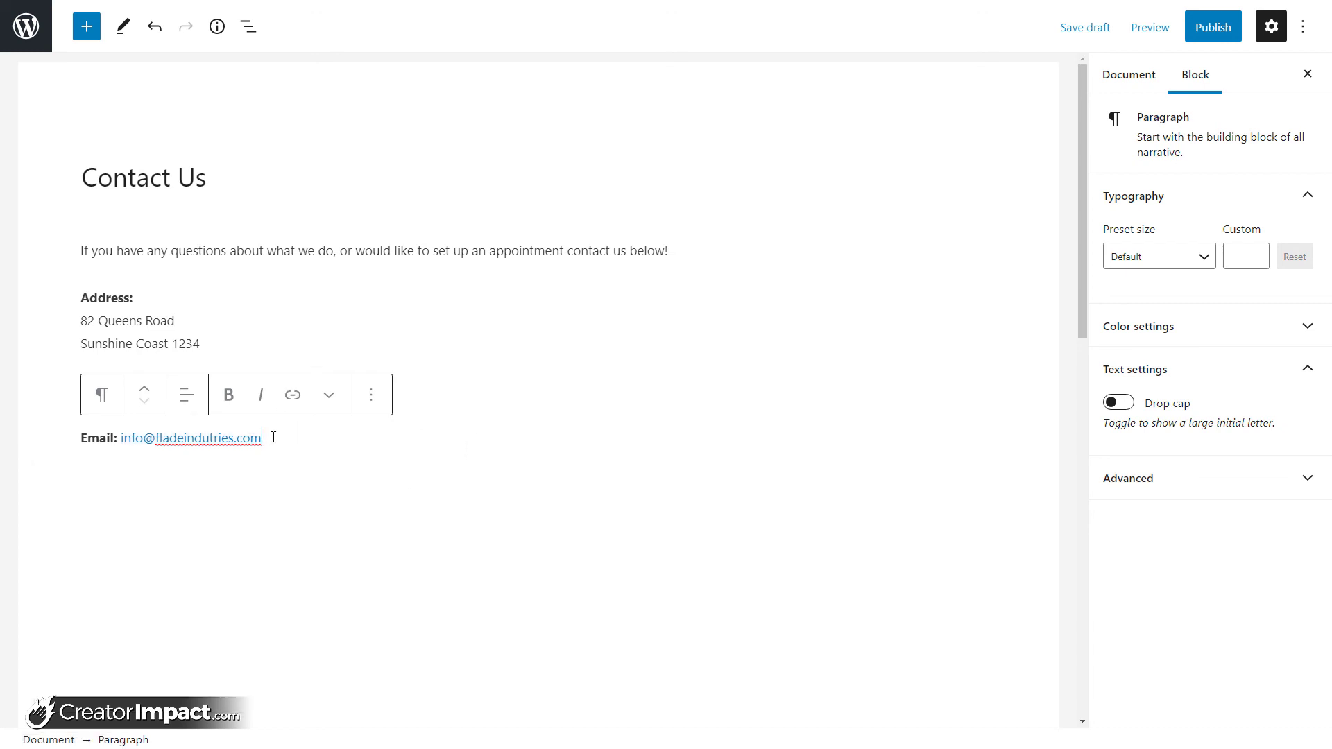
pyautogui.click(324, 465)
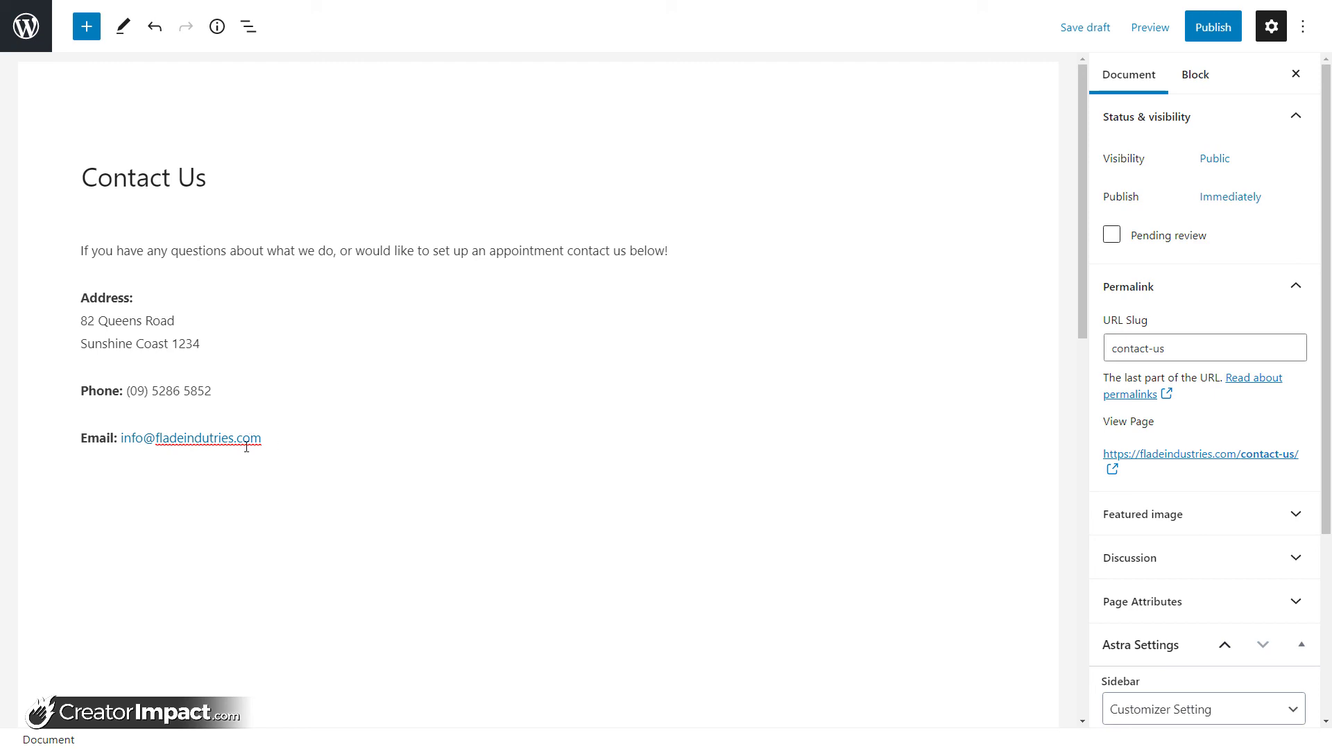
# Step: Add the missing 's' to the email address text and to the link's target URL
pyautogui.click(211, 437)
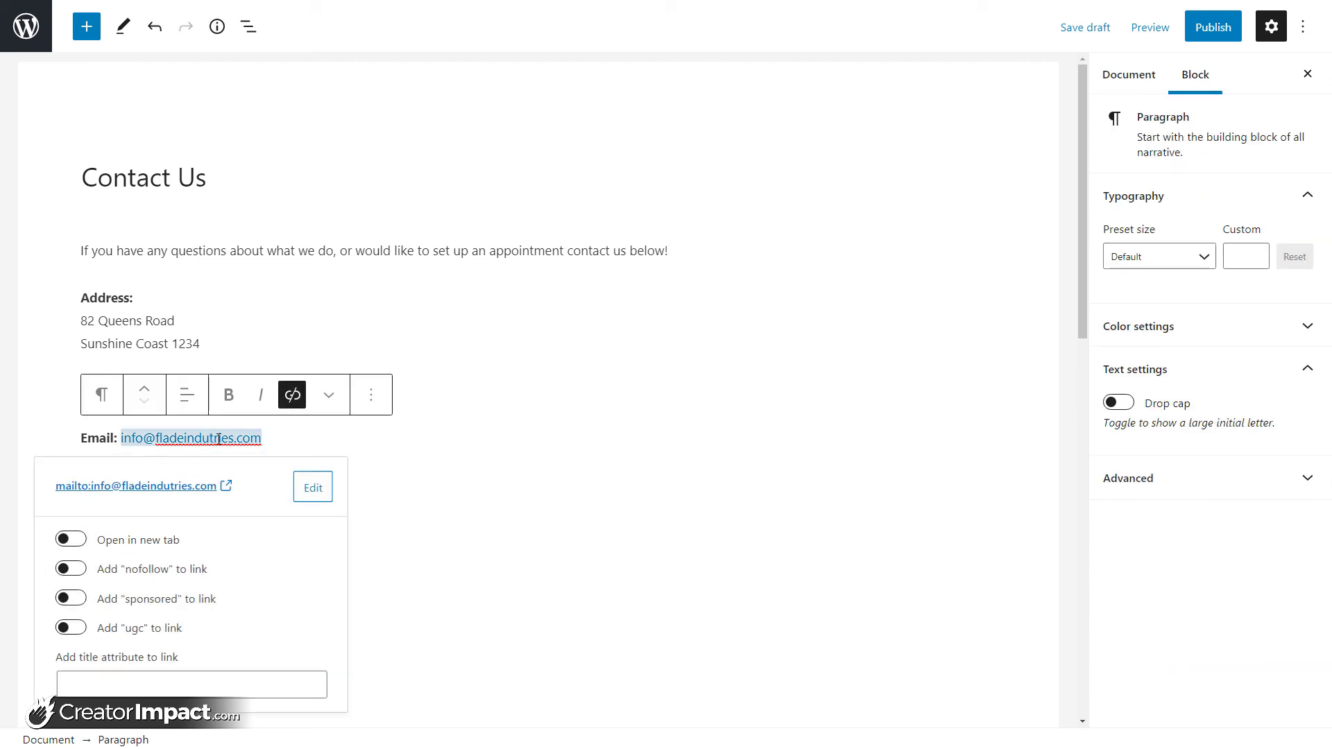
pyautogui.press('Return')
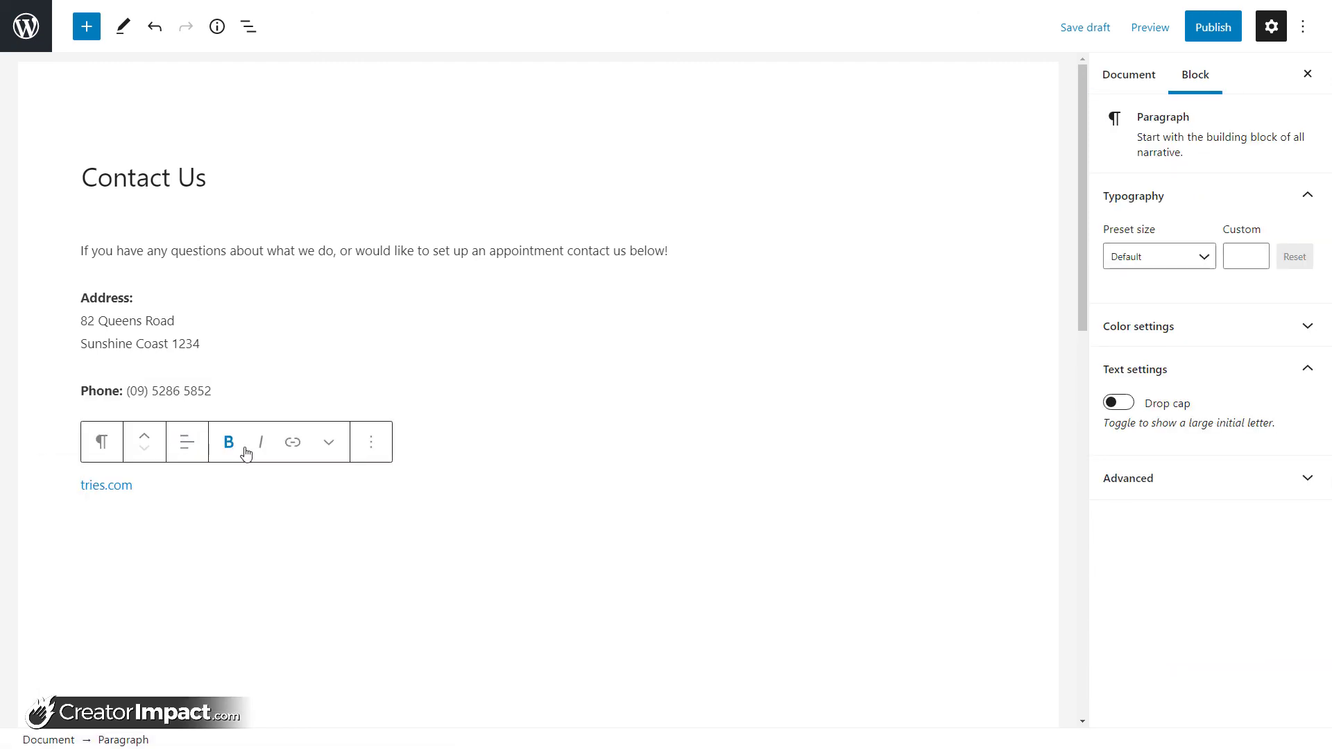
pyautogui.click(272, 394)
pyautogui.click(231, 435)
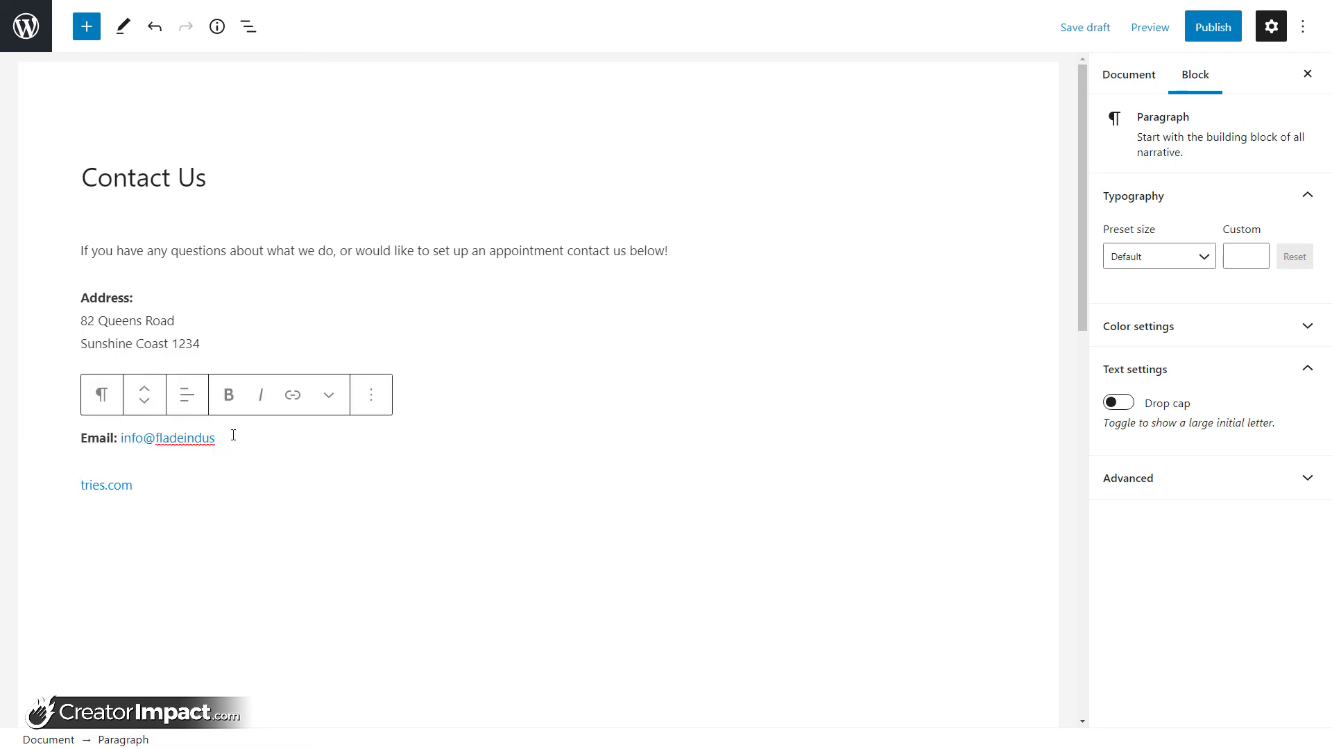
pyautogui.press('Delete')
pyautogui.click(293, 395)
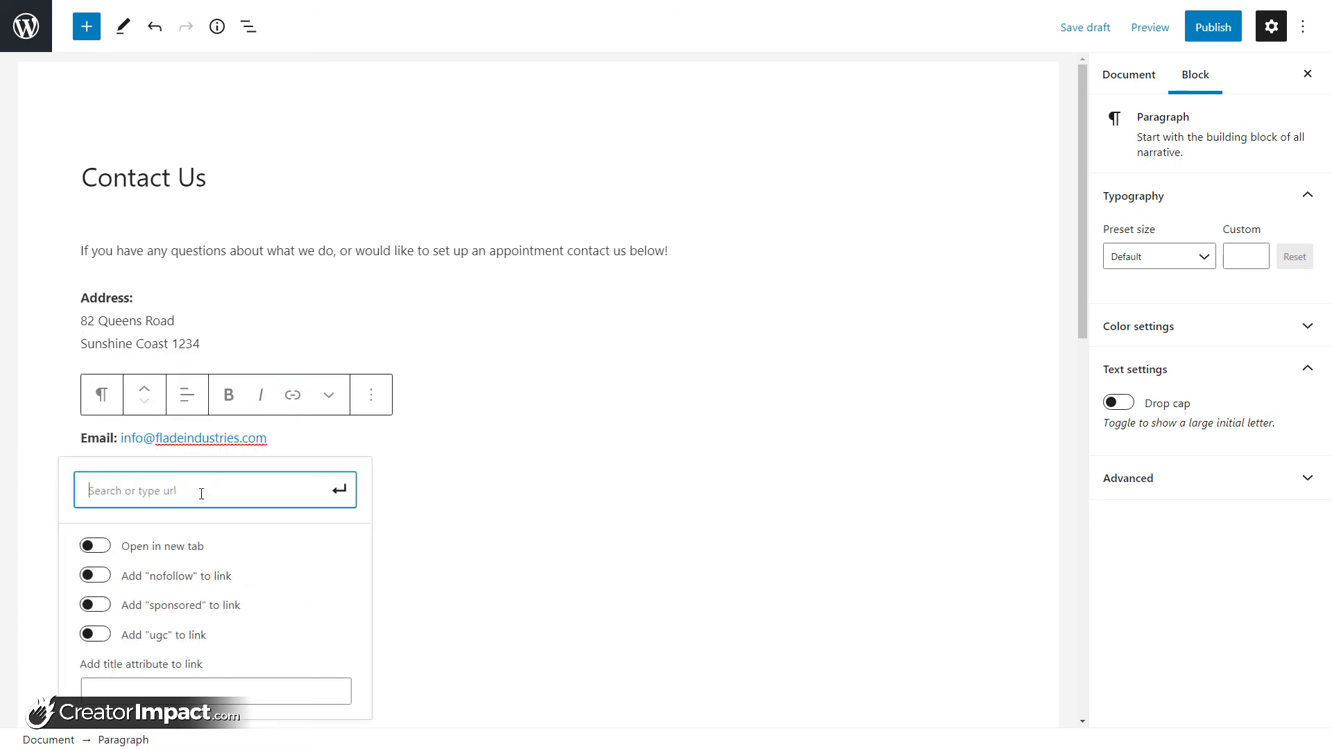
pyautogui.click(359, 447)
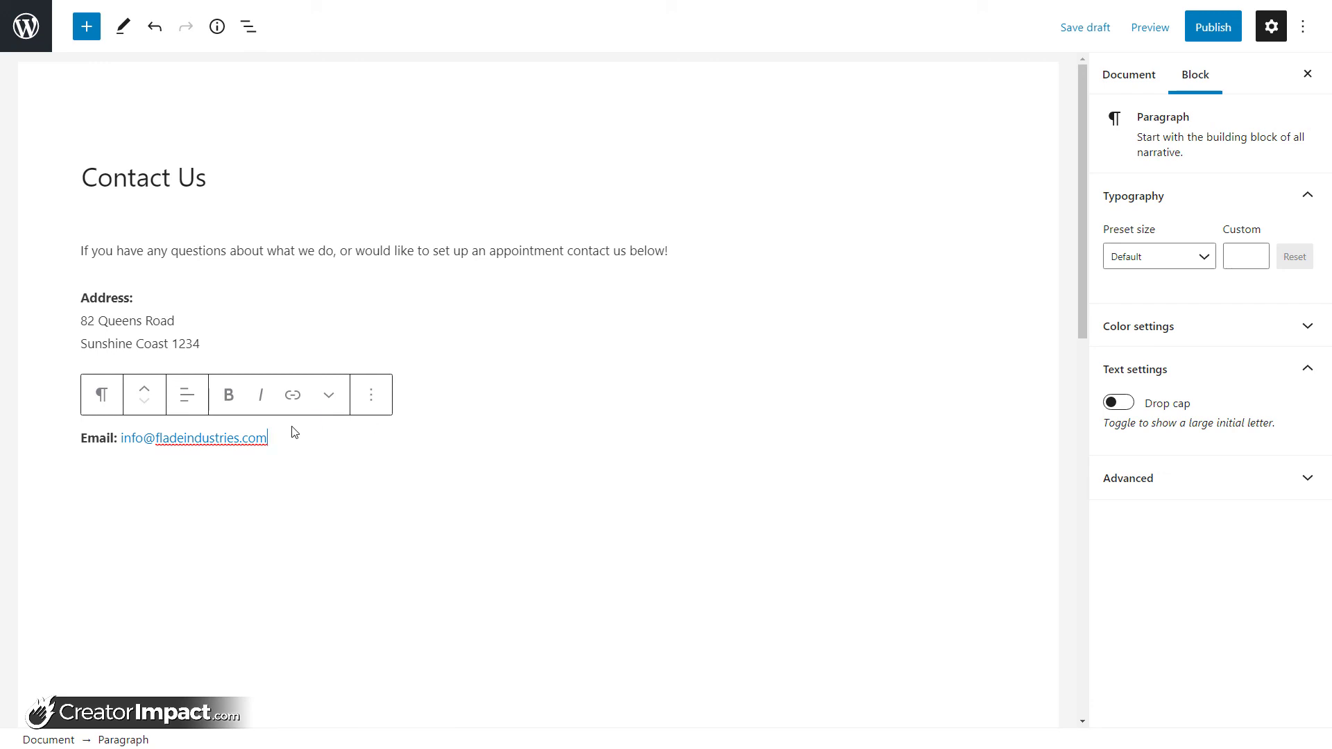
pyautogui.moveTo(269, 438); pyautogui.dragTo(122, 438)
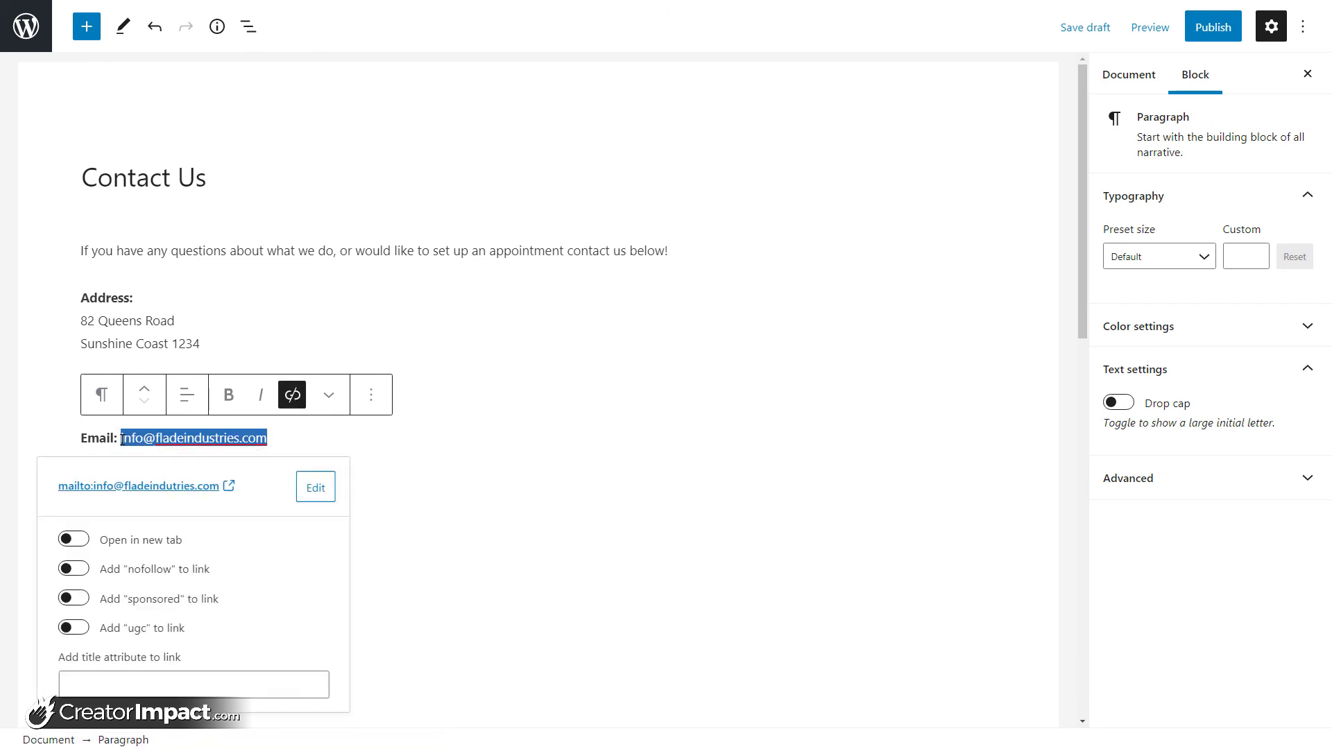
pyautogui.click(316, 487)
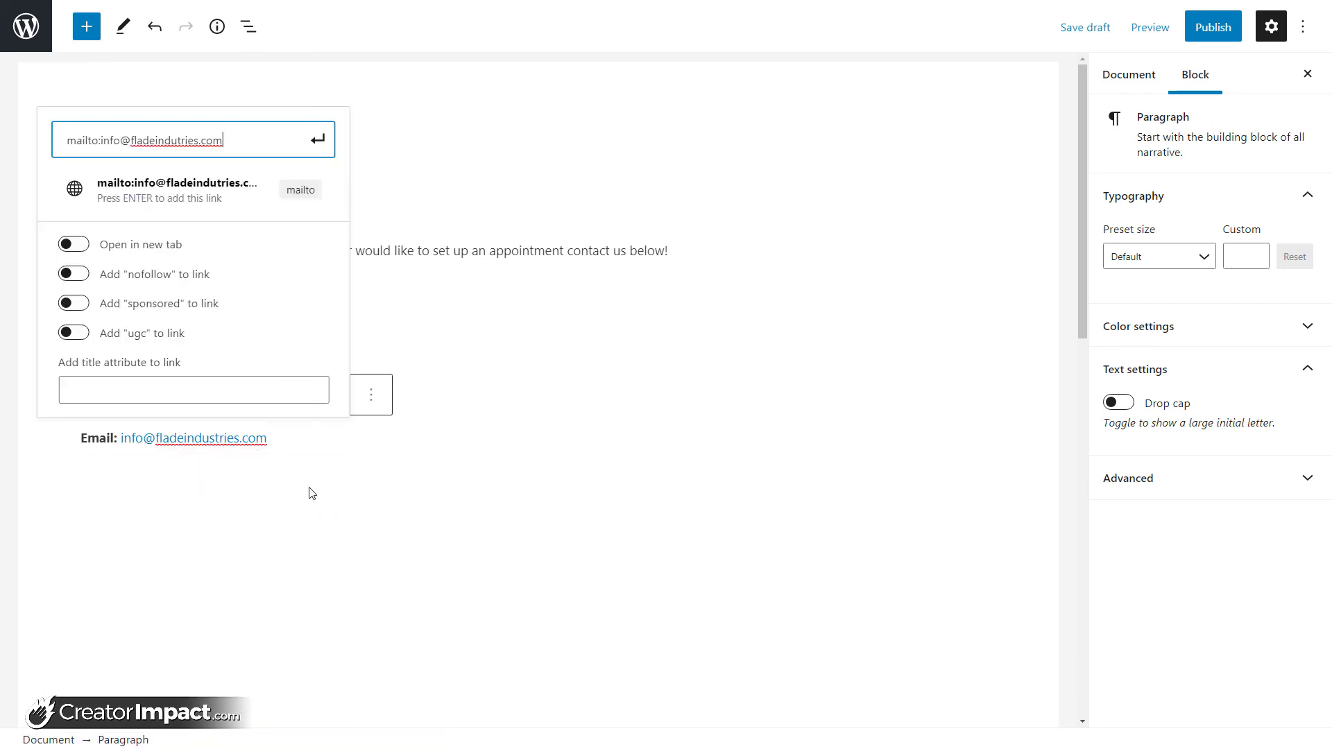
pyautogui.write('s')
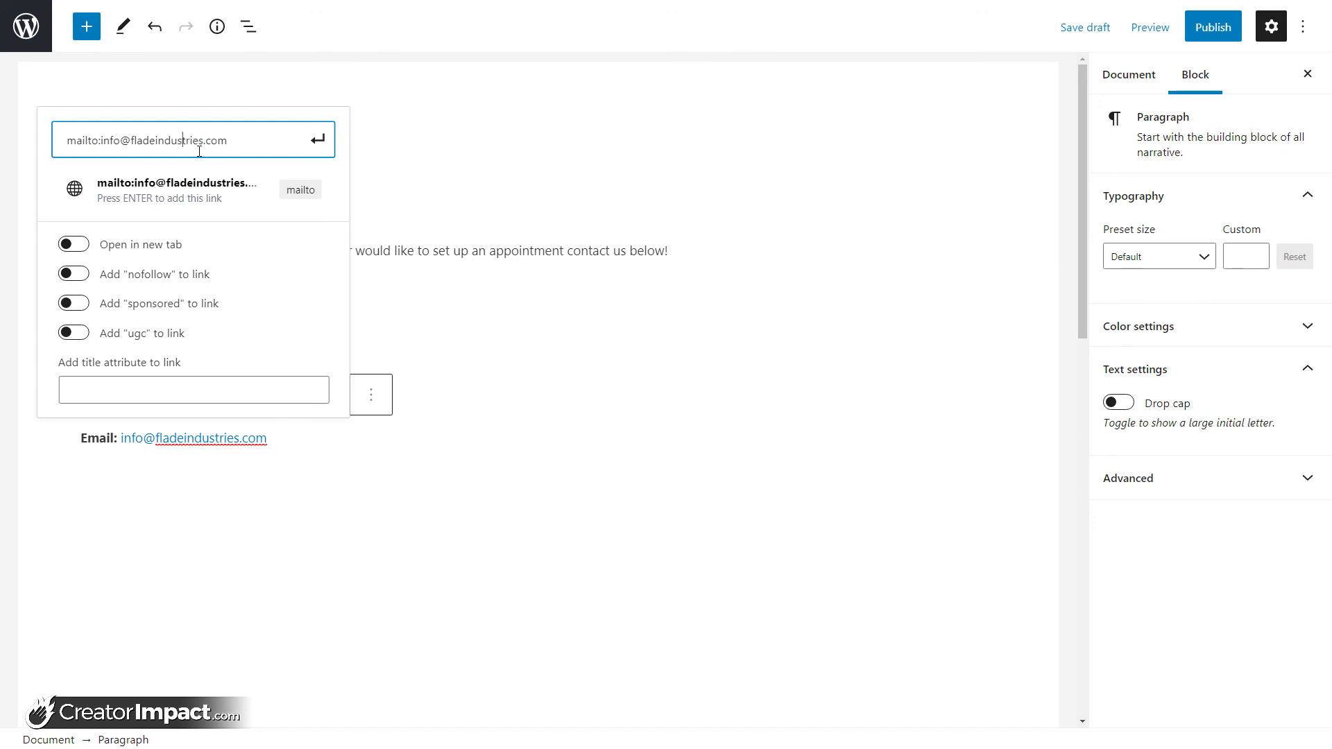
pyautogui.press('Return')
pyautogui.click(450, 439)
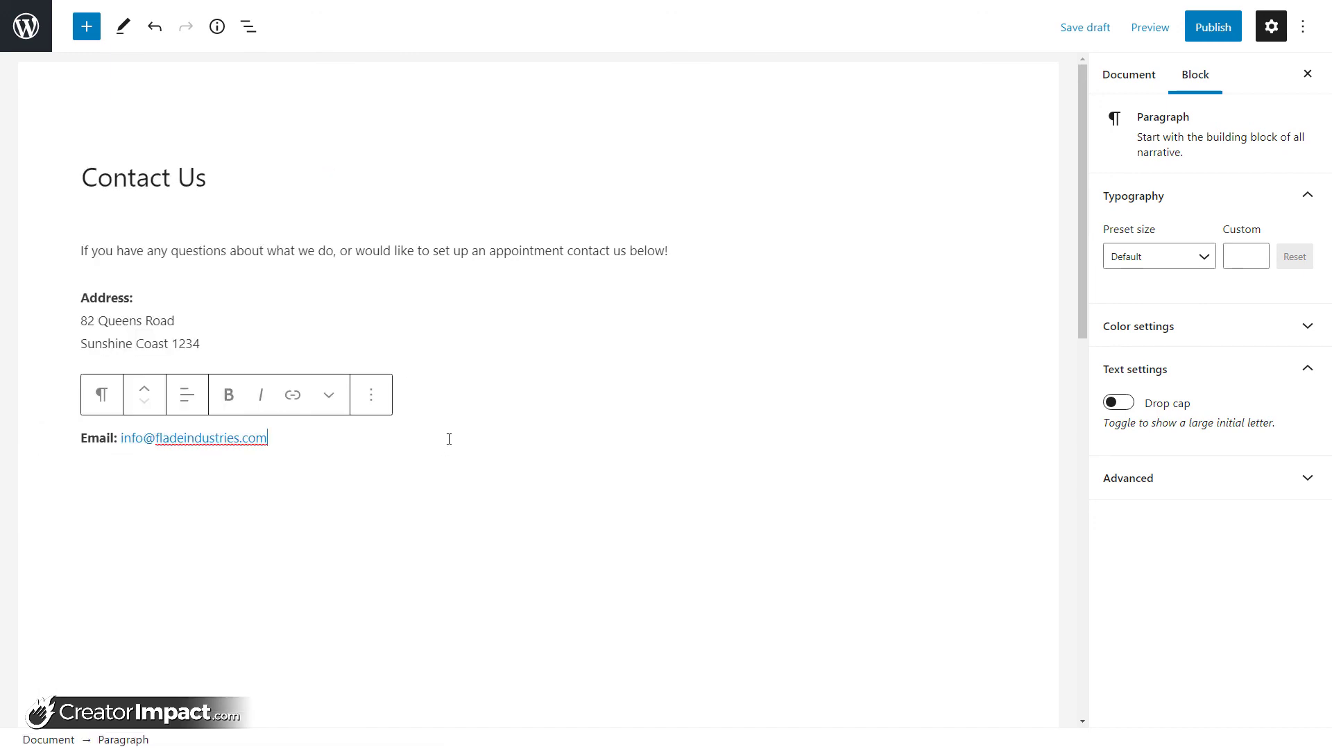
pyautogui.click(251, 244)
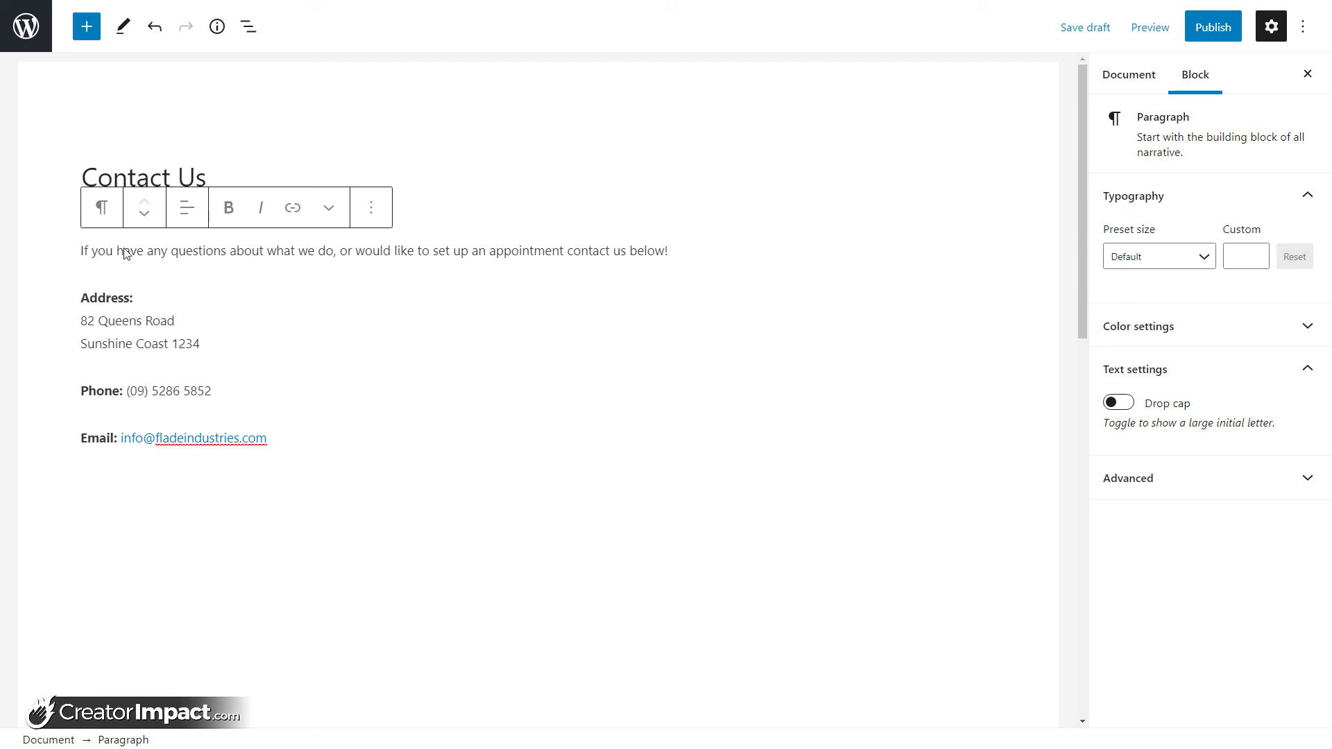
# Step: Add an empty paragraph below the Email line, save Contact Us as a draft, and return to Pages
pyautogui.click(279, 438)
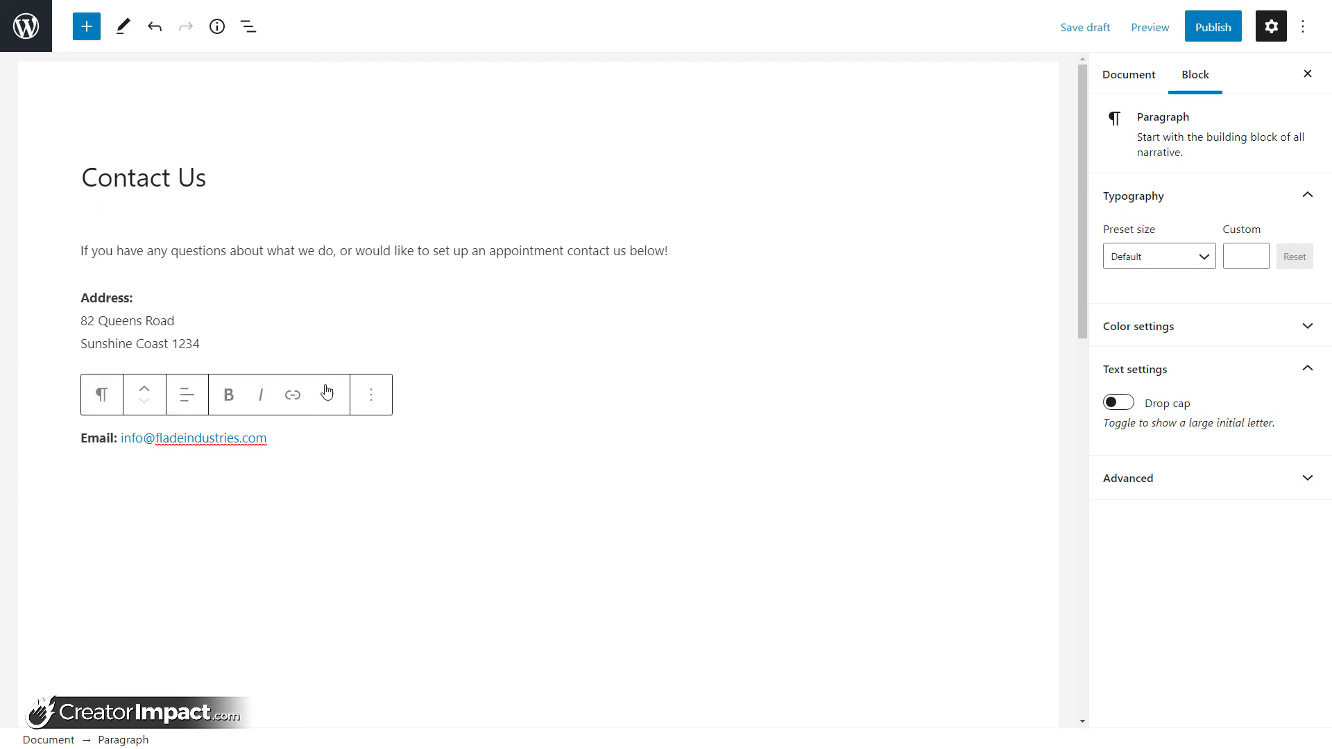
pyautogui.press('Return')
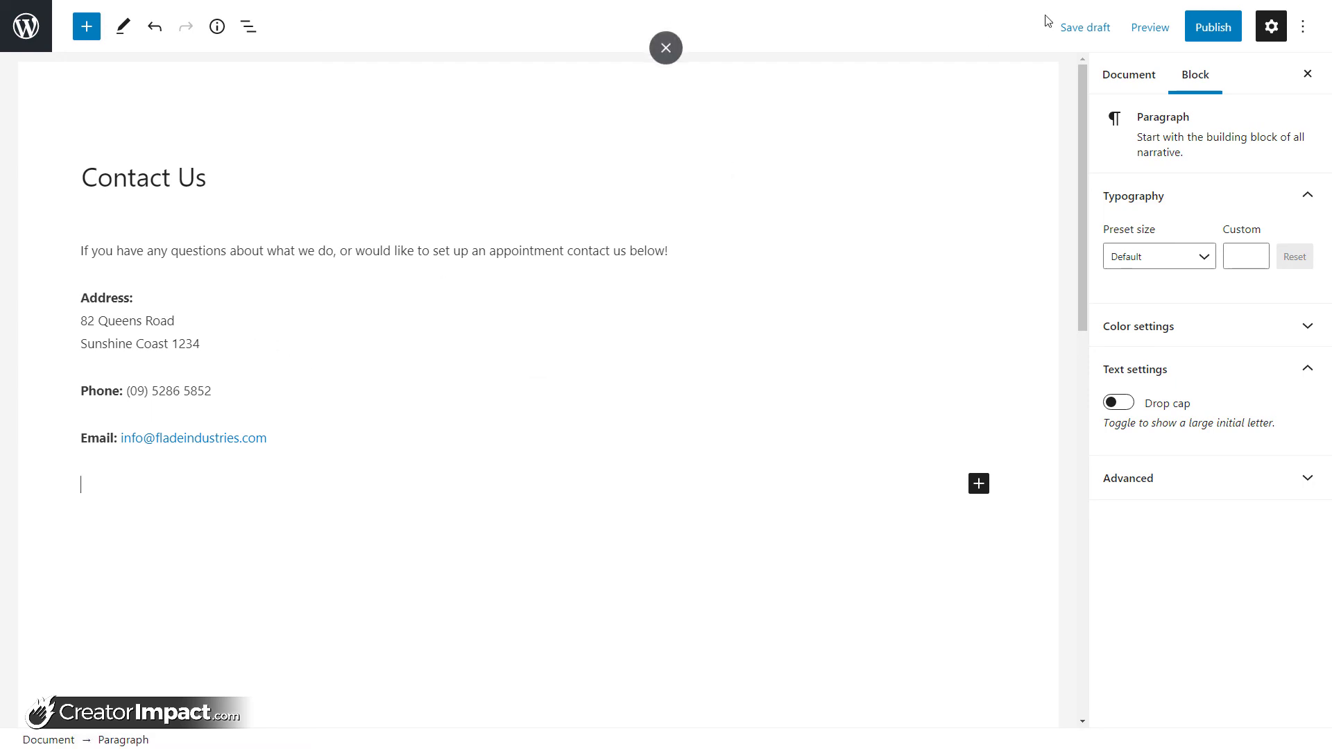
pyautogui.click(1093, 35)
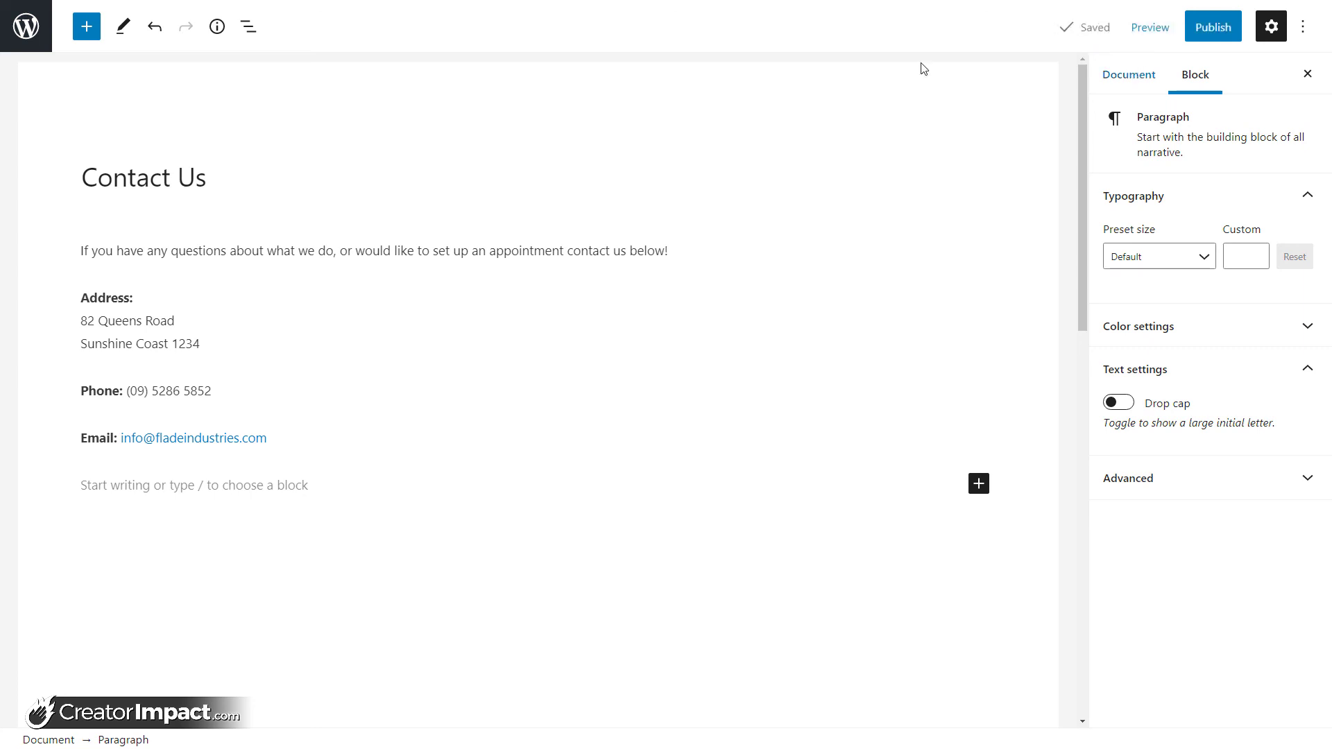
pyautogui.click(26, 27)
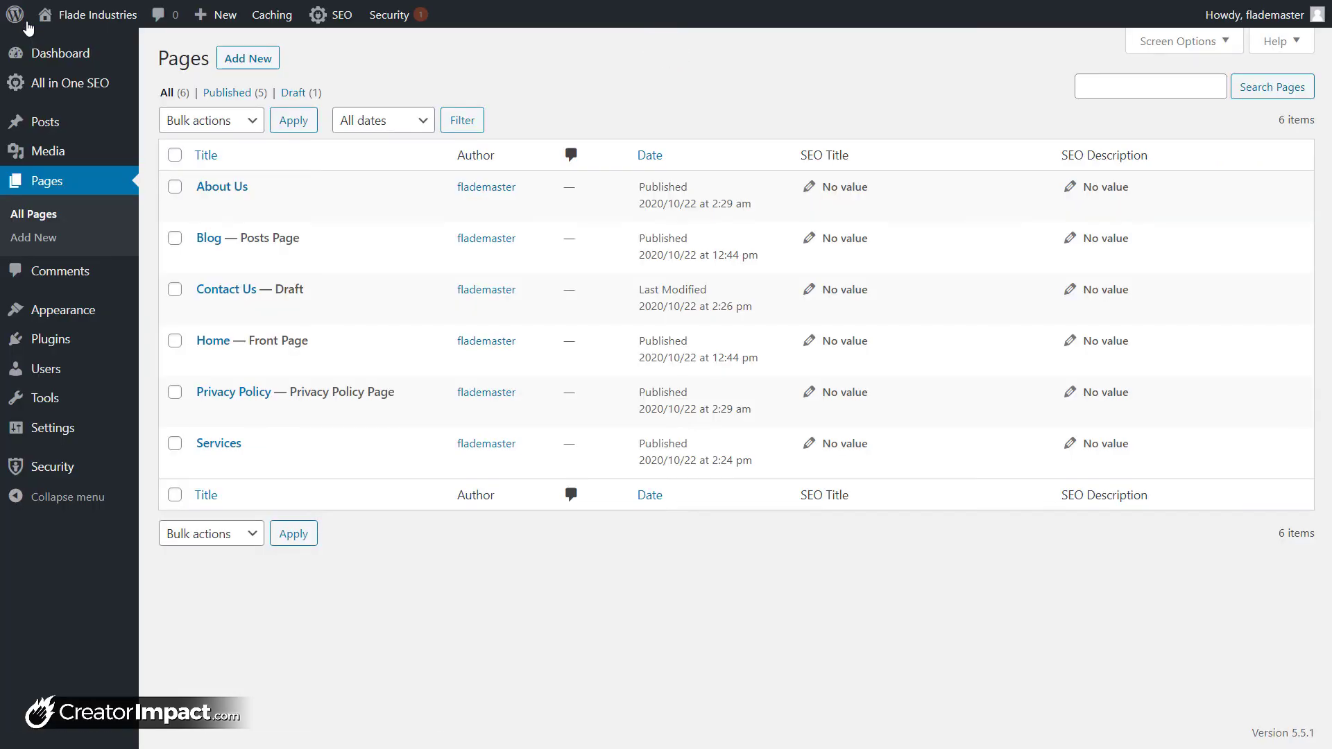
# Step: Search Add Plugins for 'ninja forms' and install the Ninja Forms Contact Form plugin
pyautogui.moveTo(56, 345)
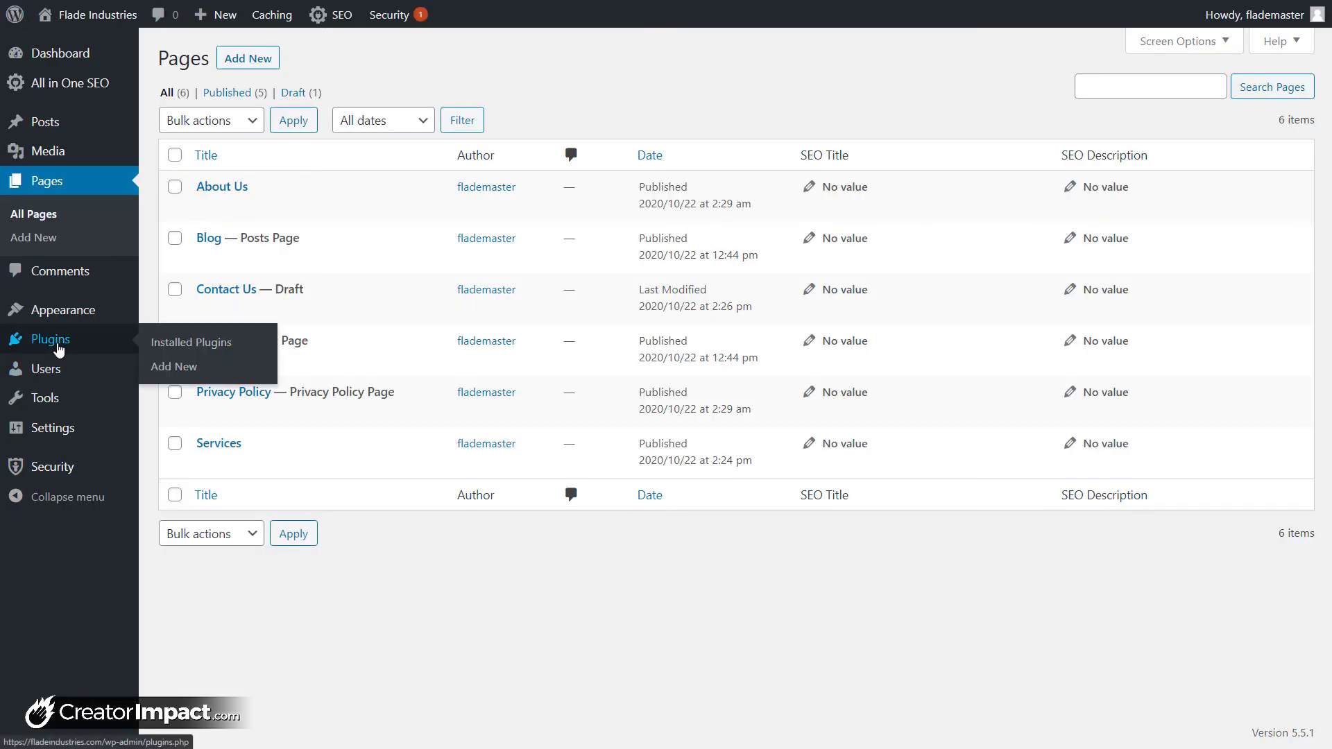
pyautogui.click(172, 365)
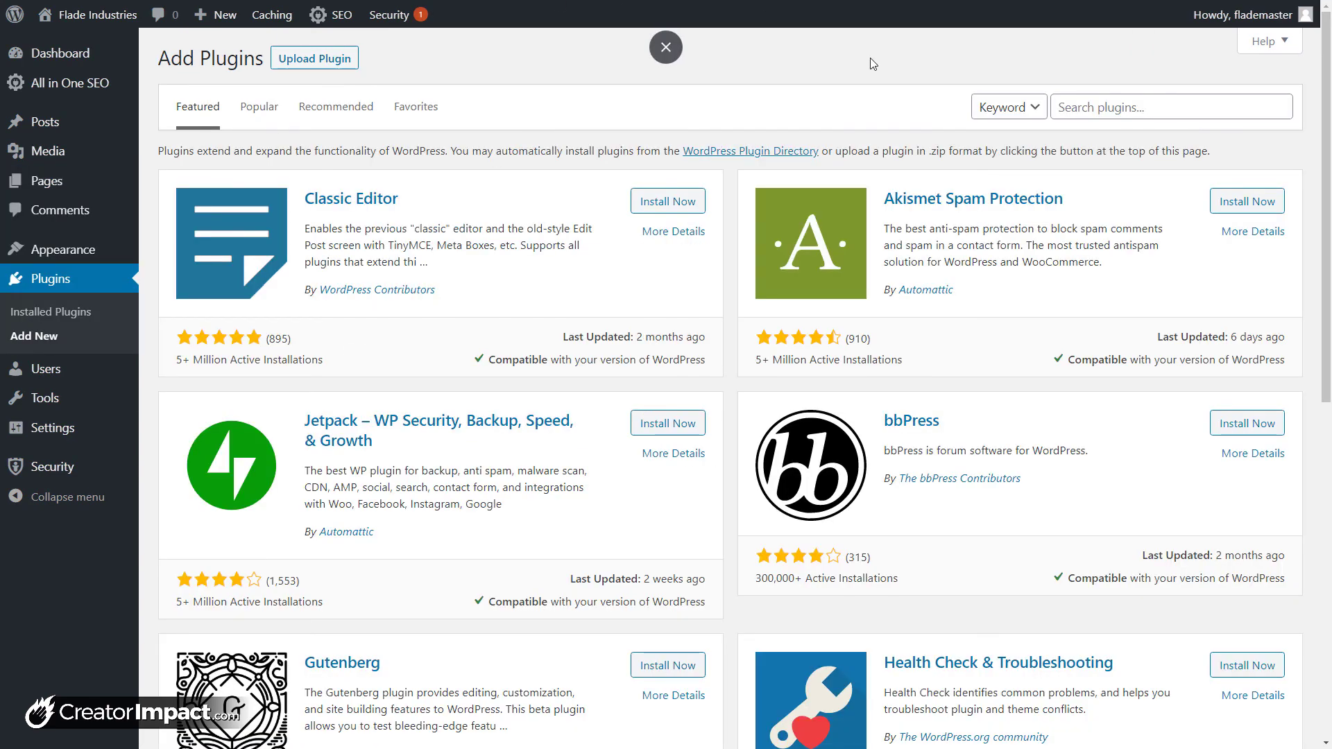
pyautogui.click(1108, 111)
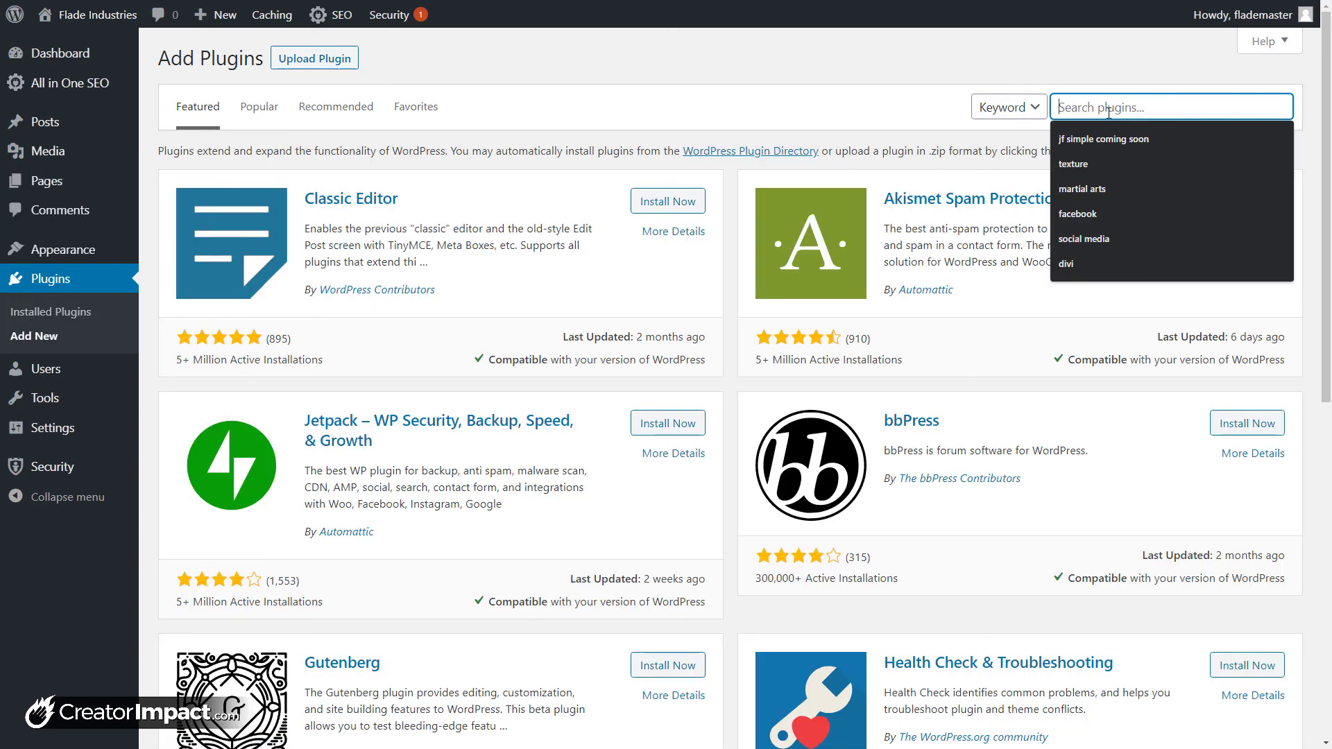
pyautogui.write('ninja')
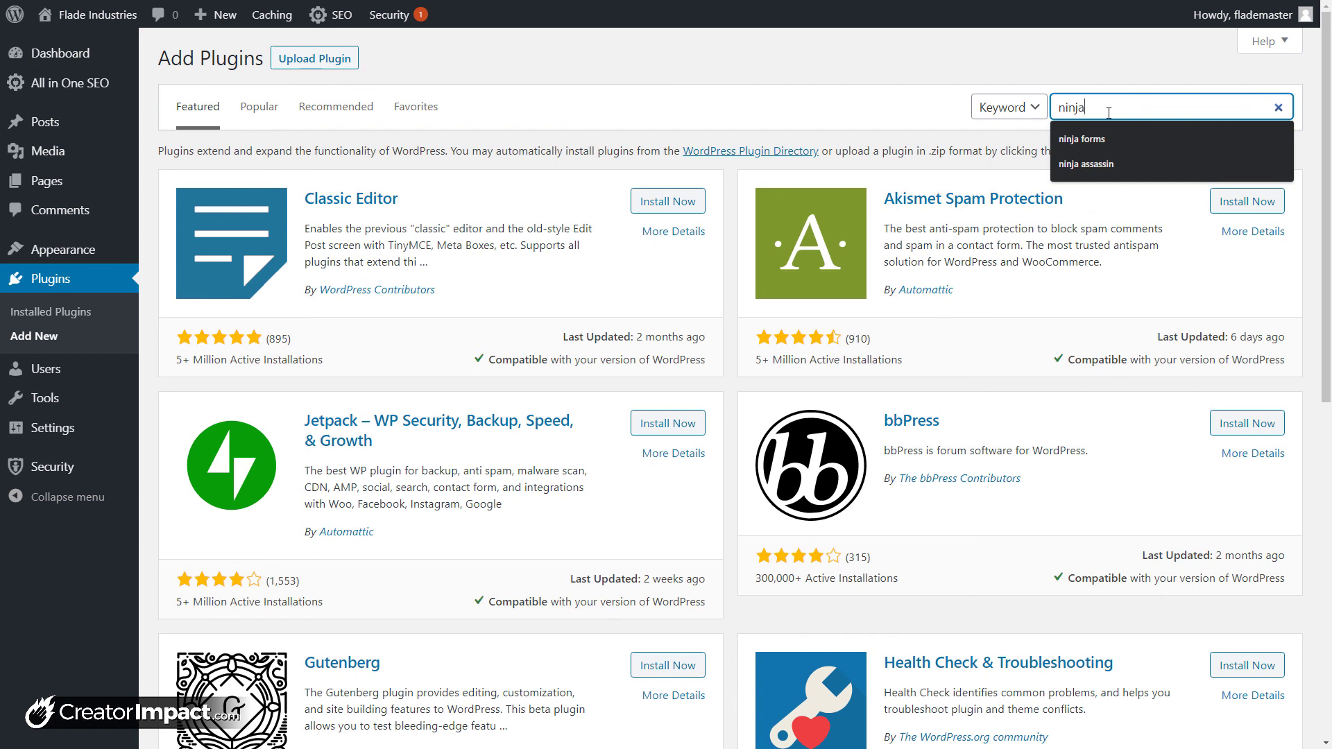
pyautogui.write(' forms')
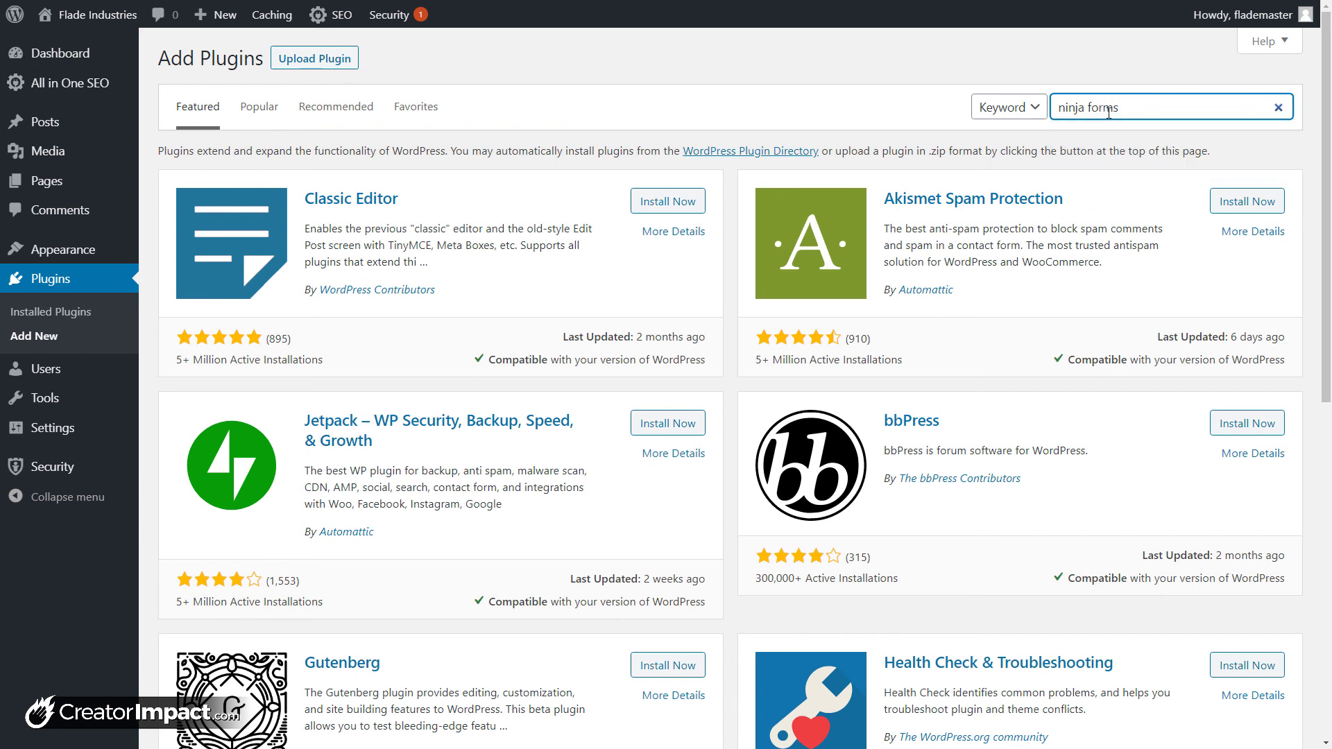
pyautogui.press('Return')
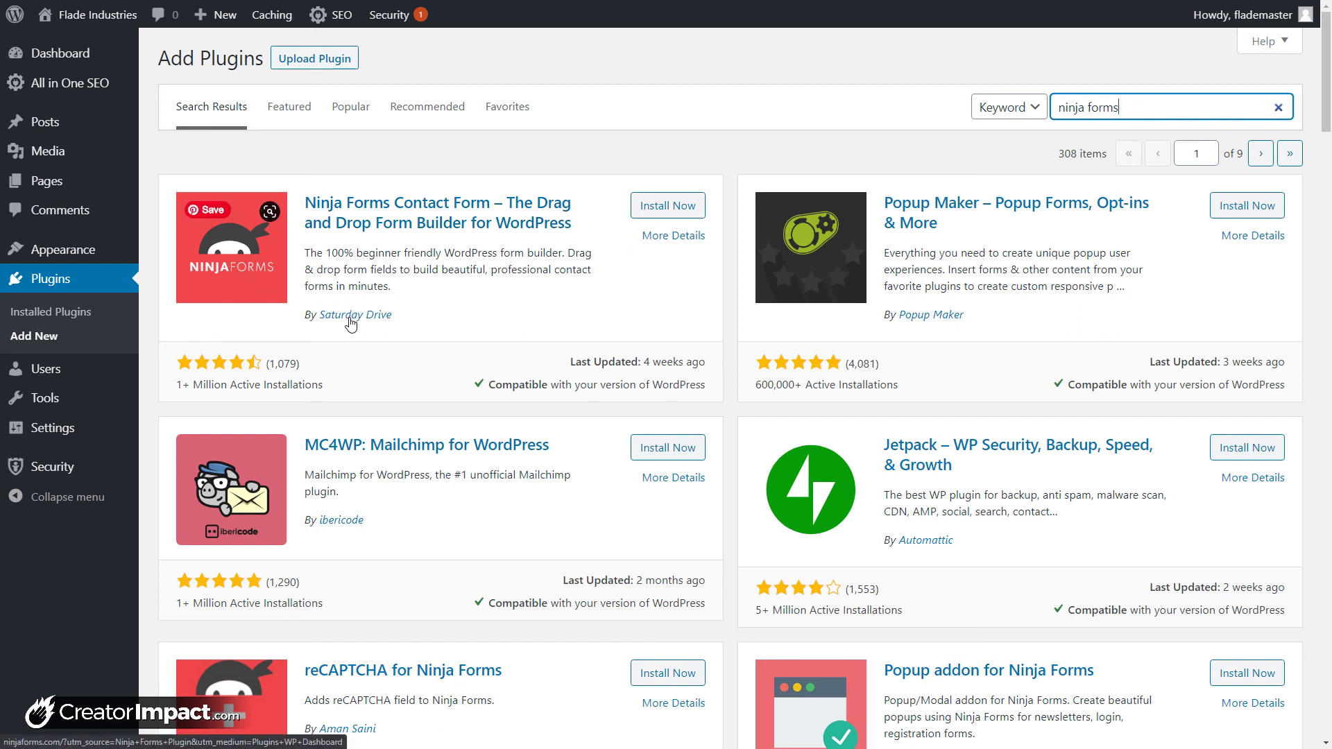
pyautogui.click(649, 206)
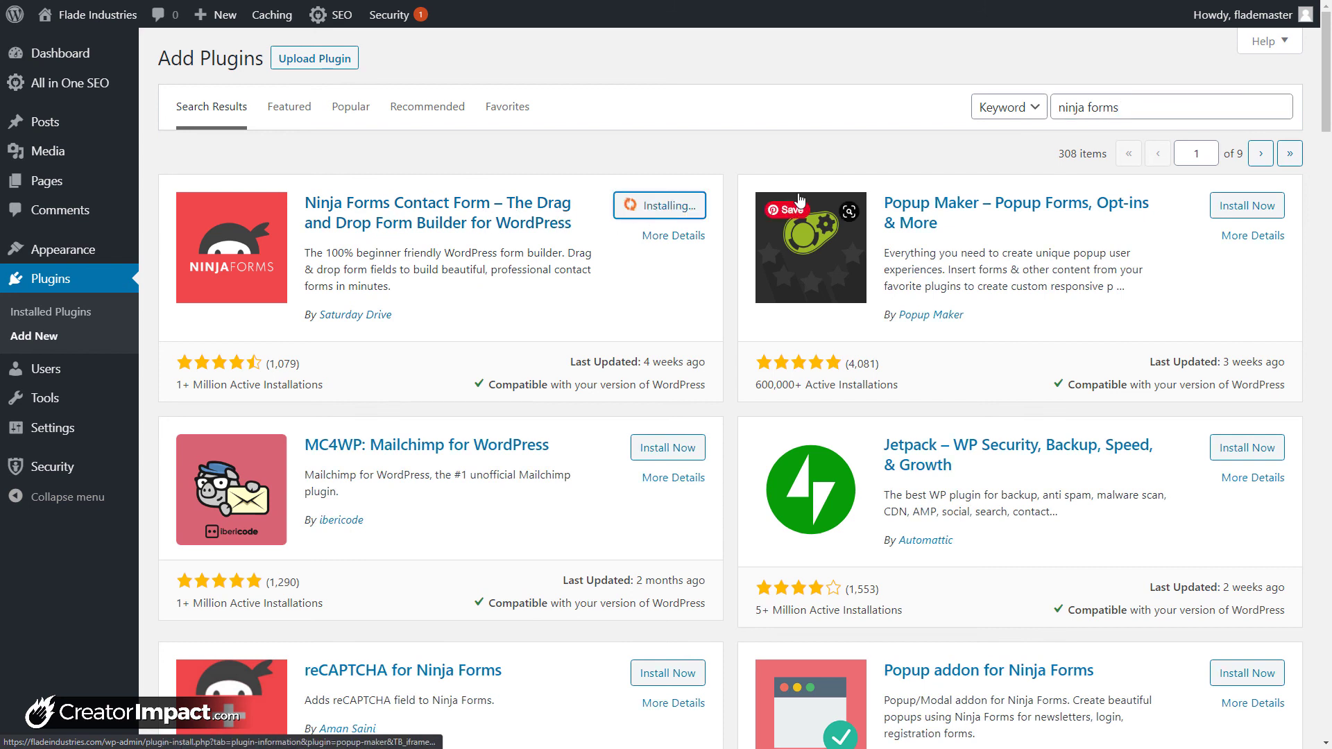
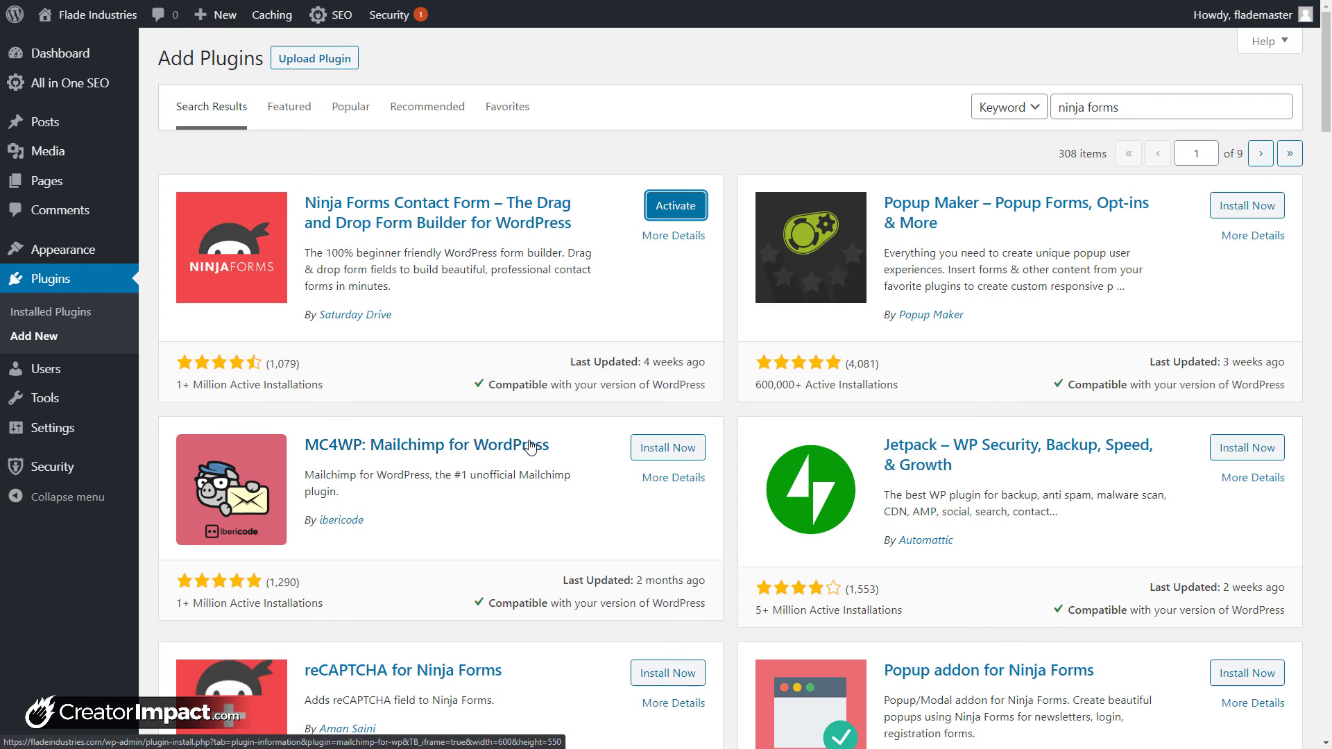
# Step: Activate the Ninja Forms plugin and open its forms dashboard
pyautogui.click(691, 220)
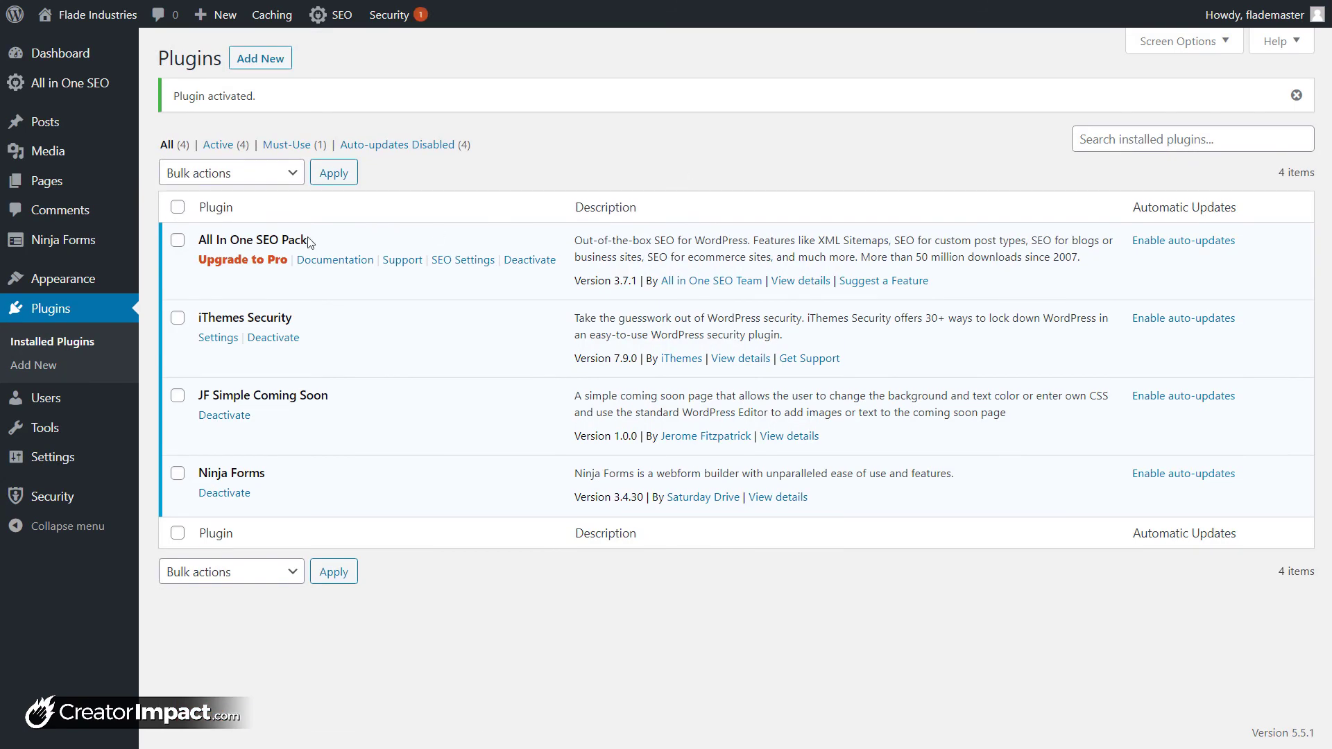
pyautogui.moveTo(42, 240)
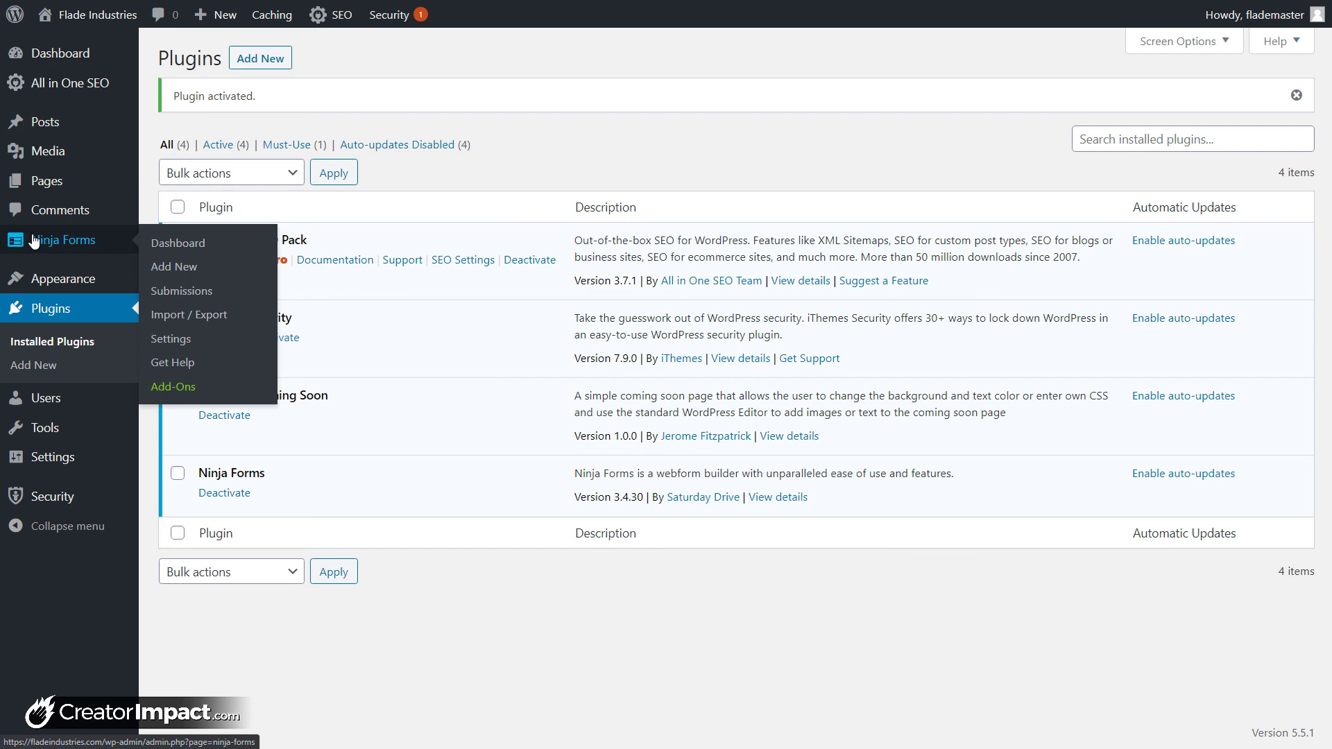
pyautogui.click(176, 246)
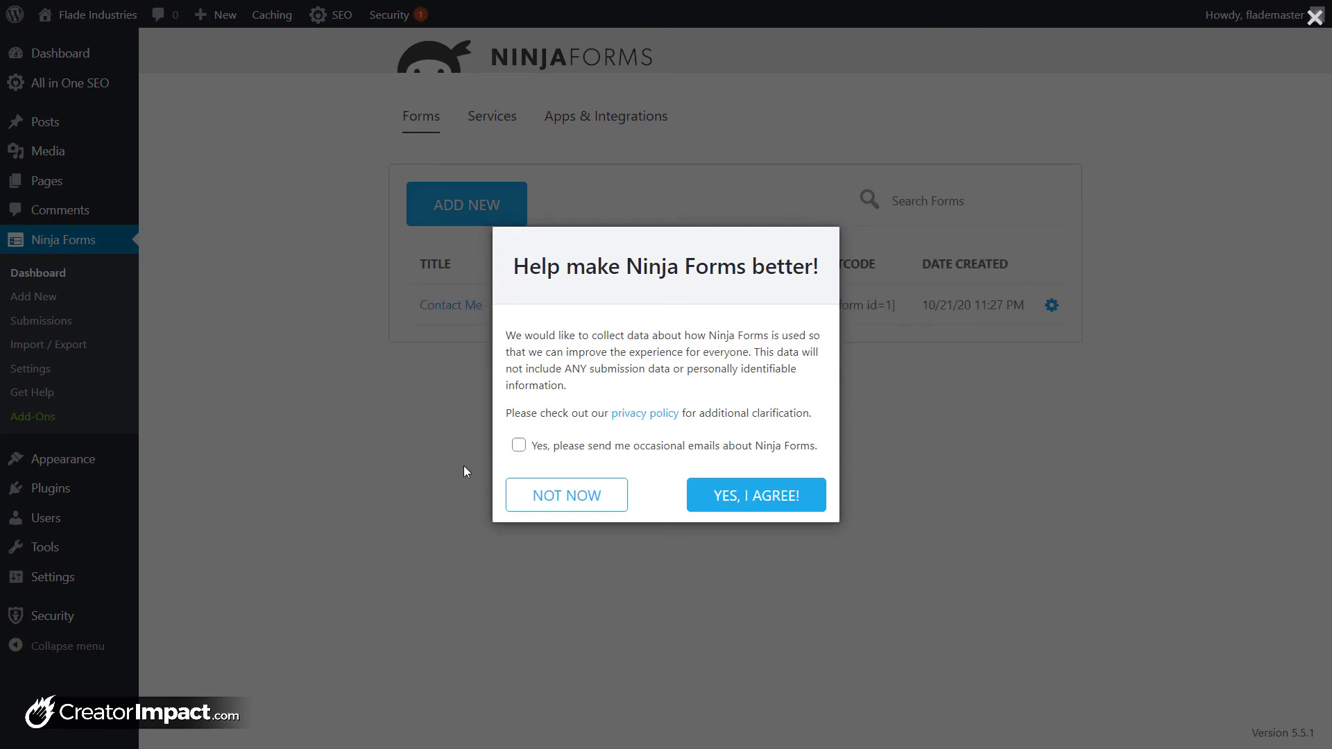
# Step: Decline the Ninja Forms data-sharing prompt and open the Contact Me form
pyautogui.click(604, 494)
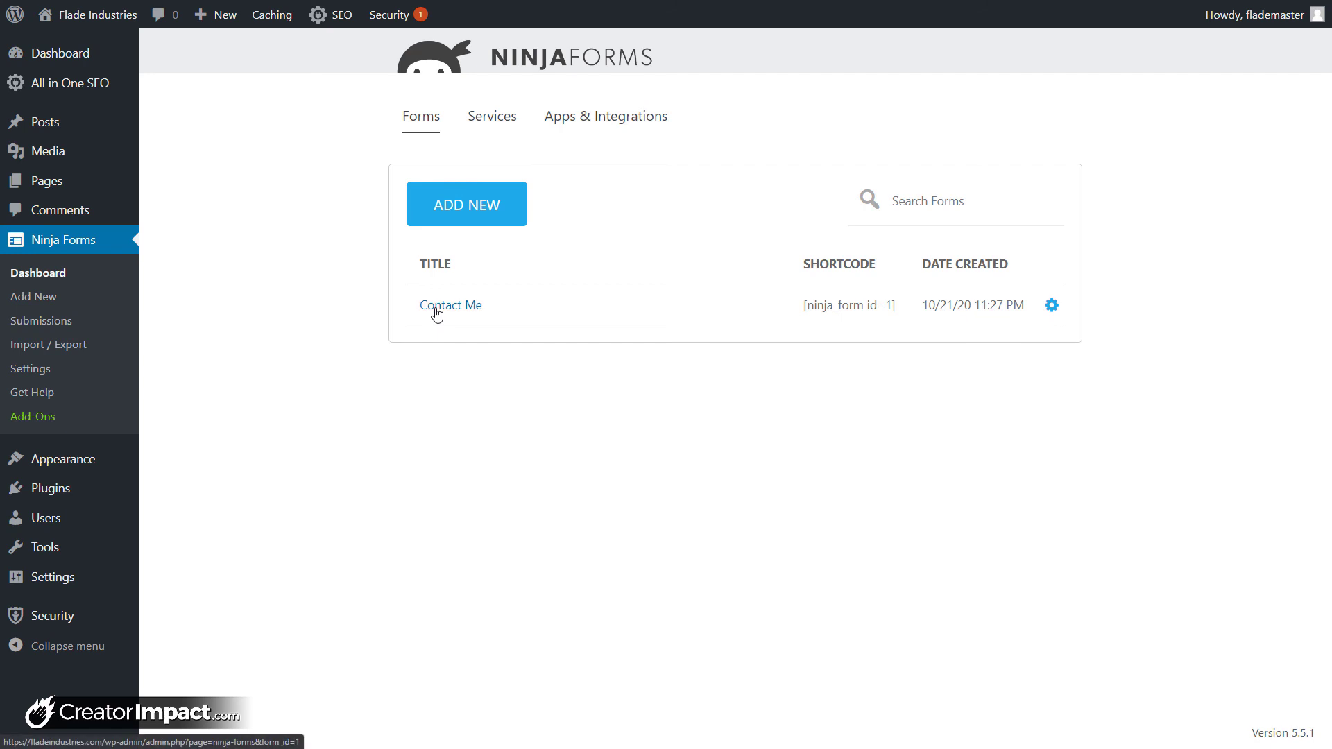
pyautogui.click(437, 308)
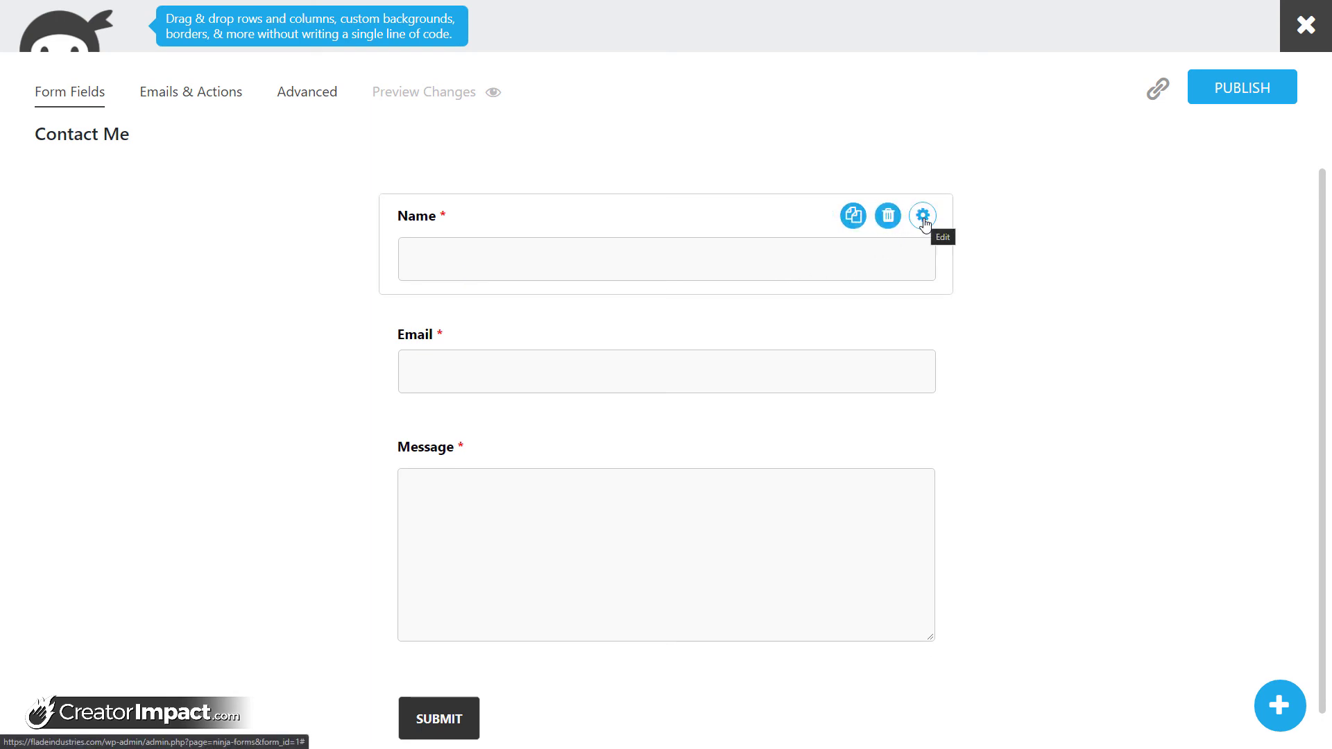
# Step: Duplicate the Name field and relabel the copy 'Phone'
pyautogui.click(854, 219)
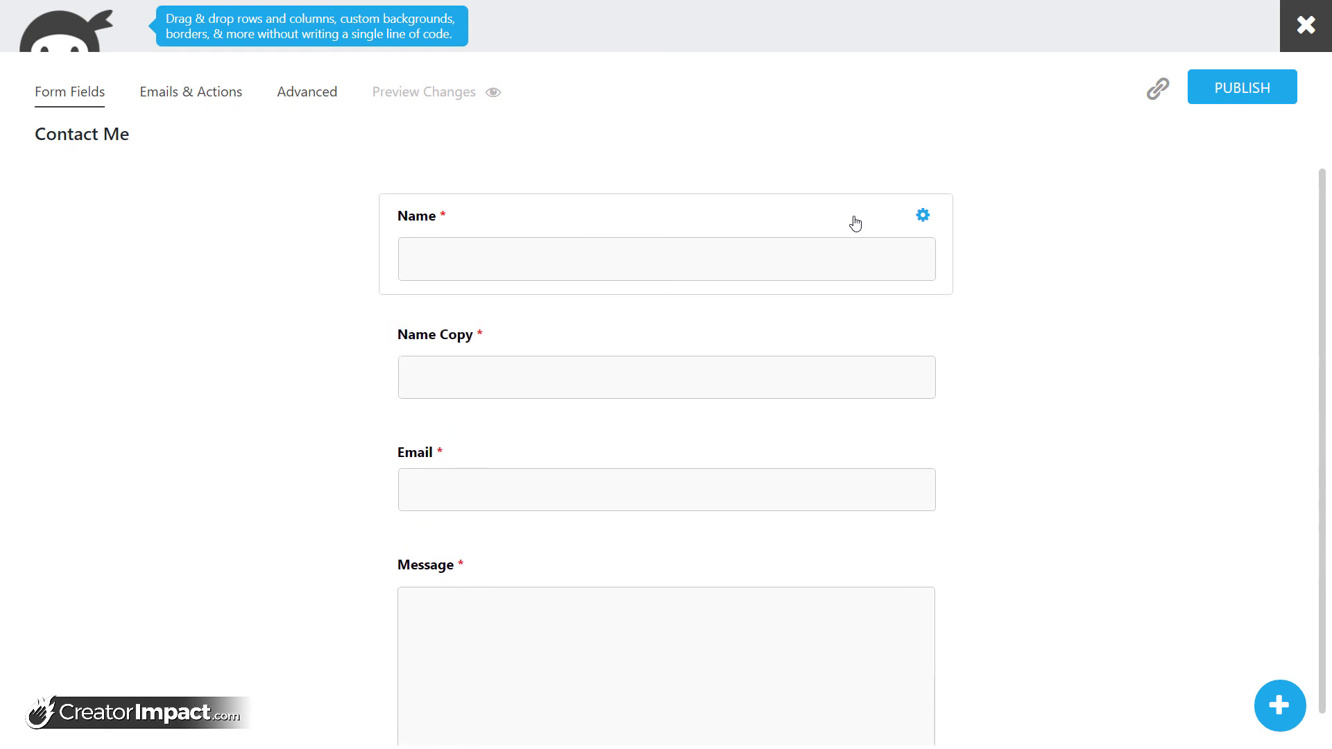
pyautogui.click(777, 322)
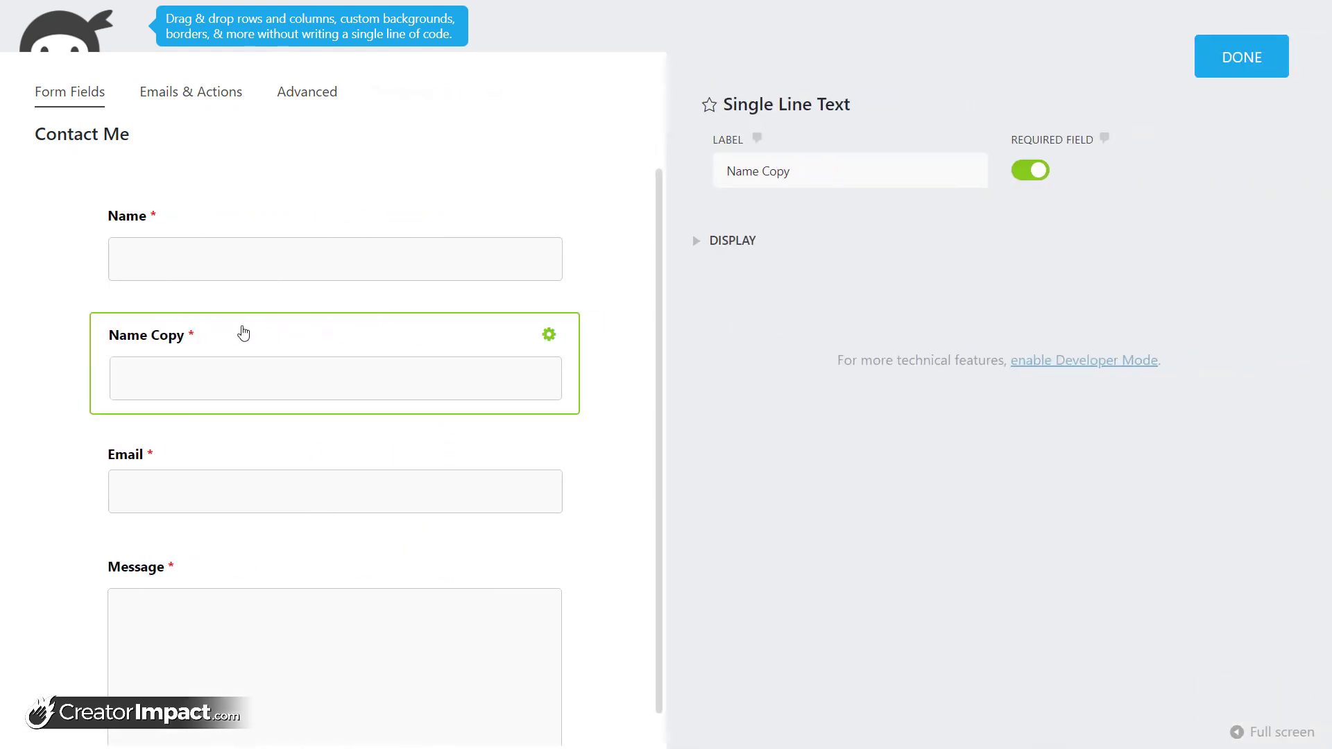
pyautogui.tripleClick(750, 184)
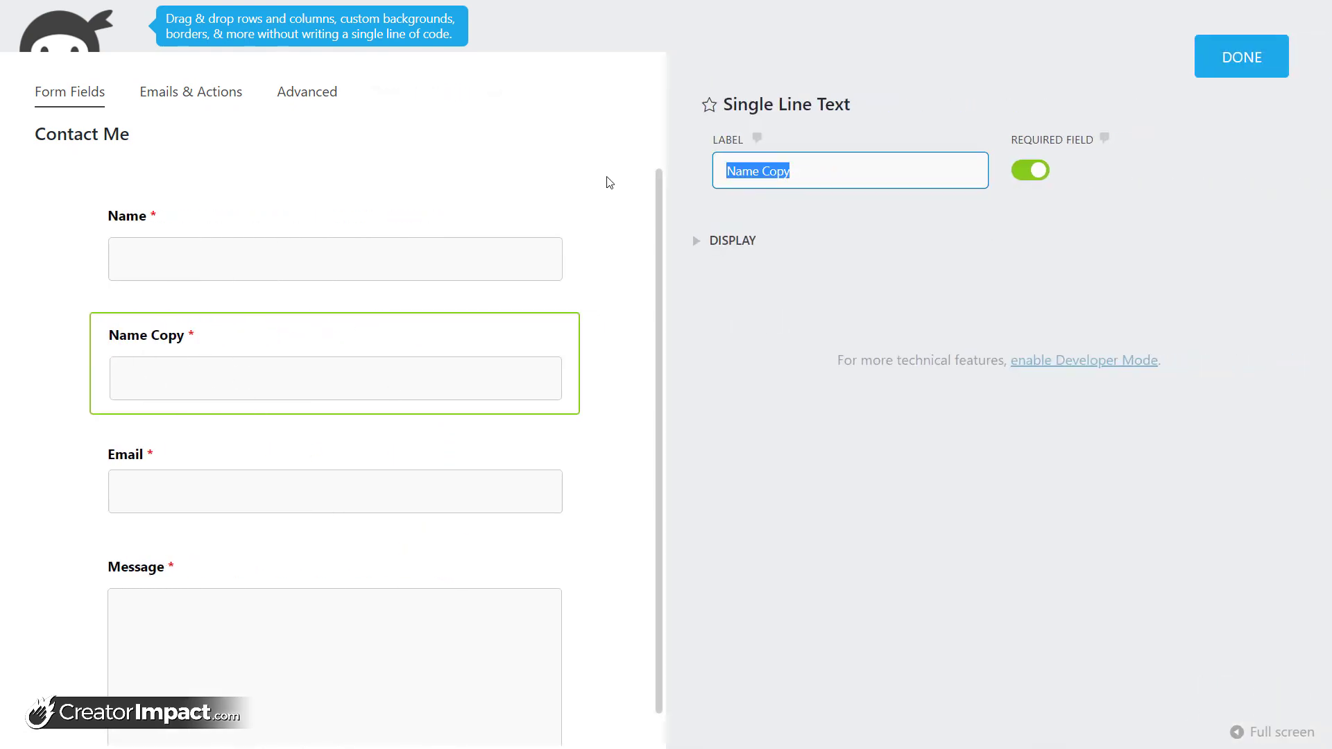
pyautogui.write('Phone')
pyautogui.click(1224, 69)
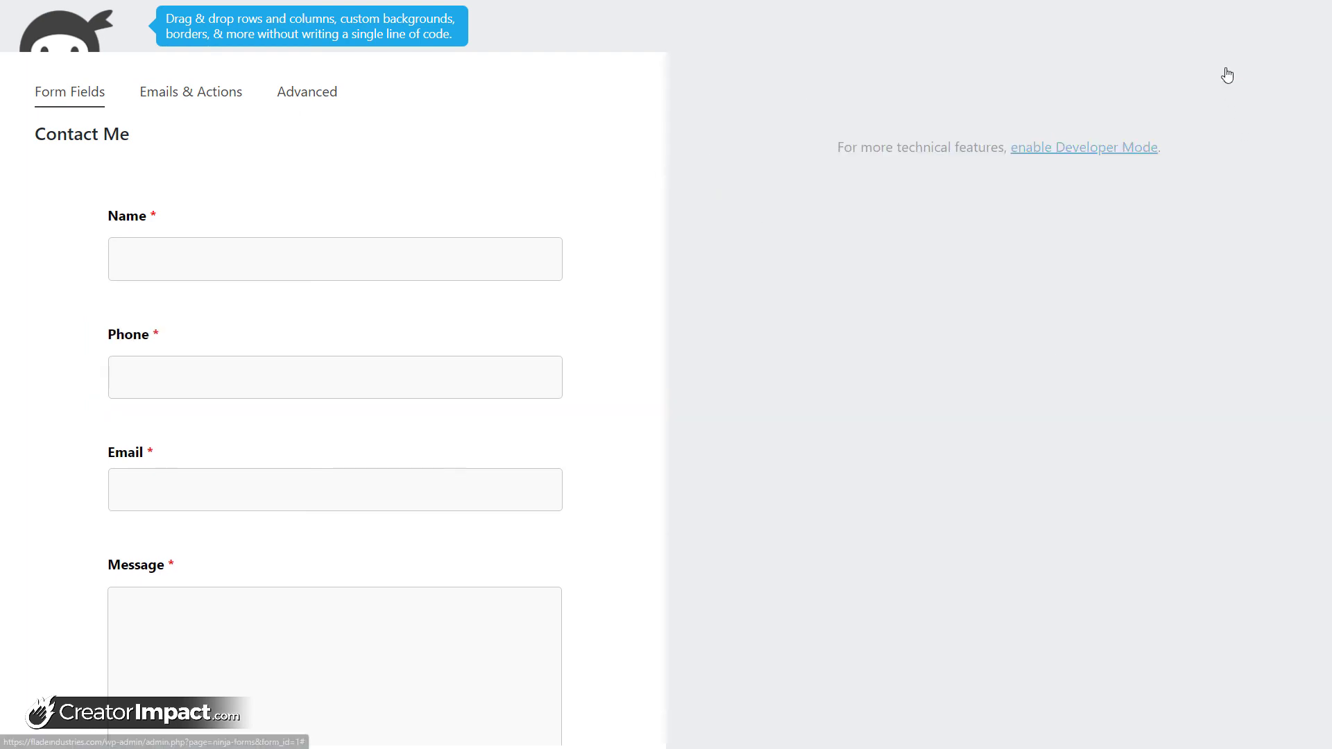
# Step: Add a Recaptcha field above the Submit button and clear its label
pyautogui.scroll(-2, 557, 240)
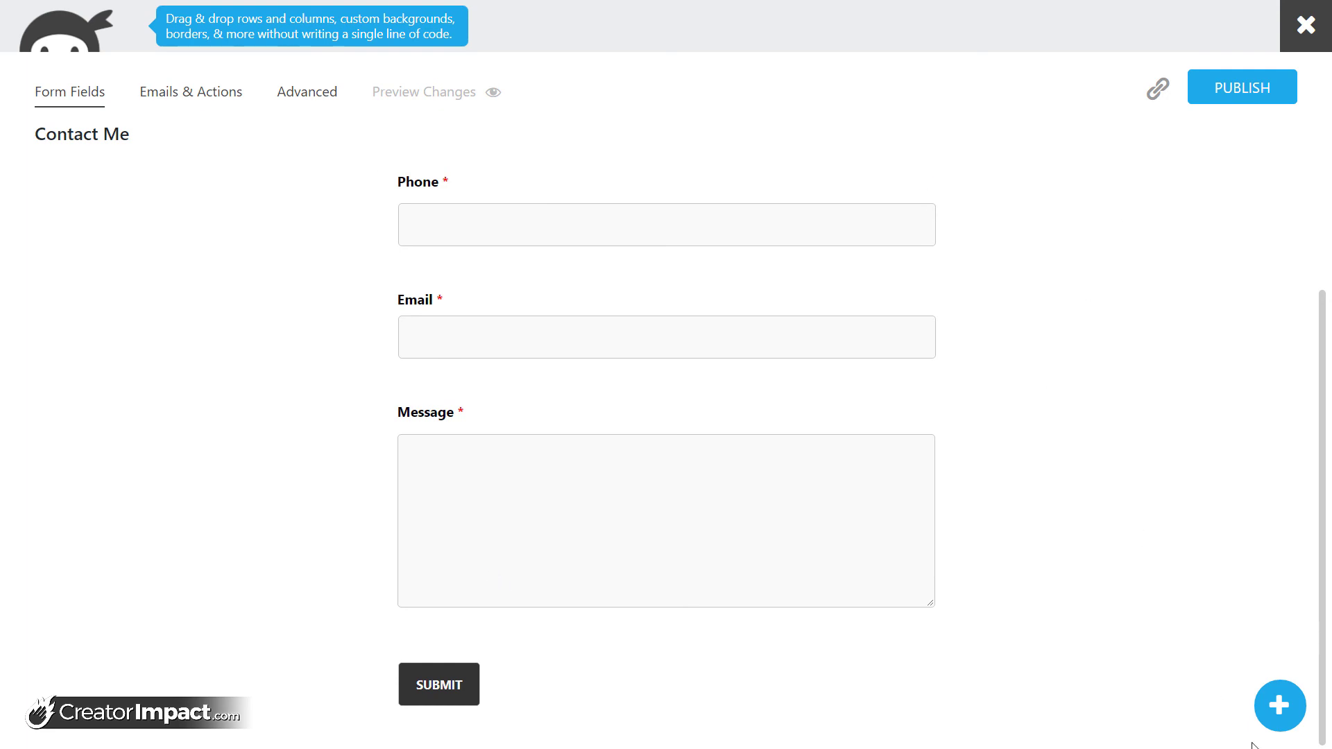
pyautogui.click(1277, 705)
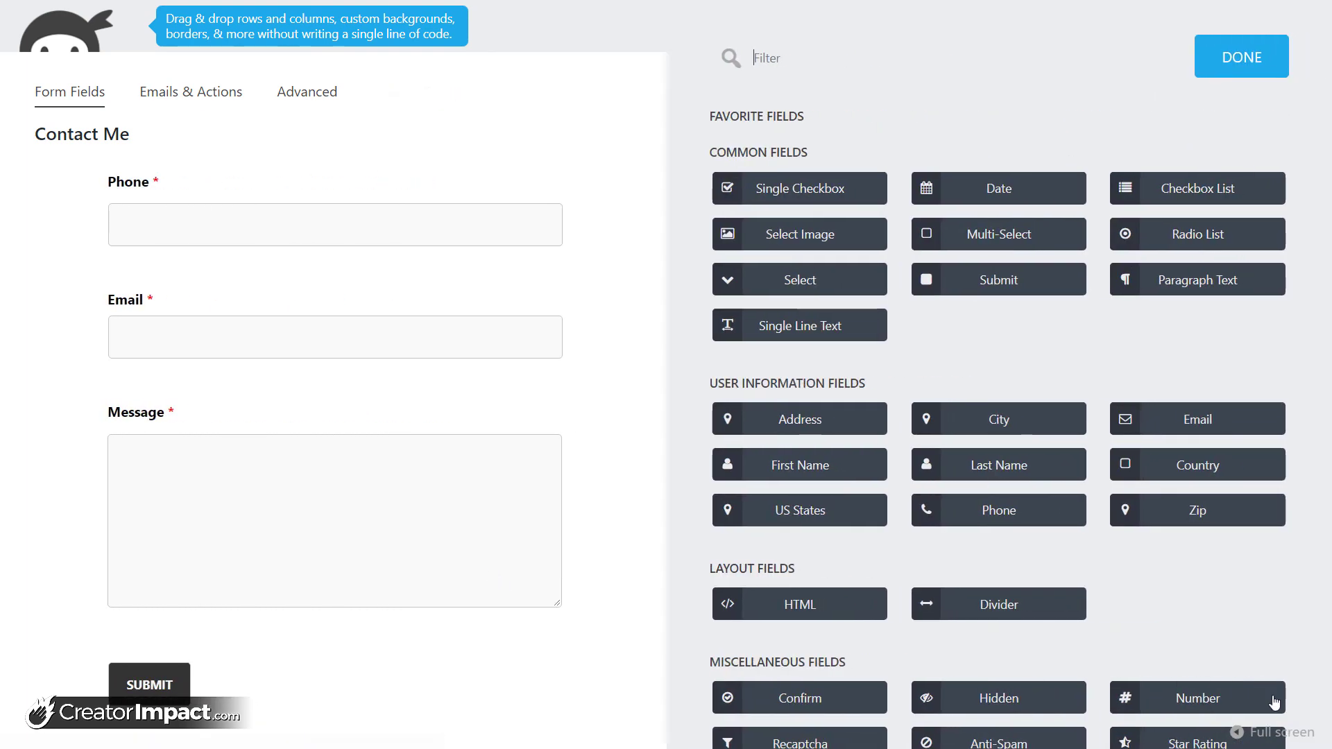
pyautogui.scroll(-3, 1185, 559)
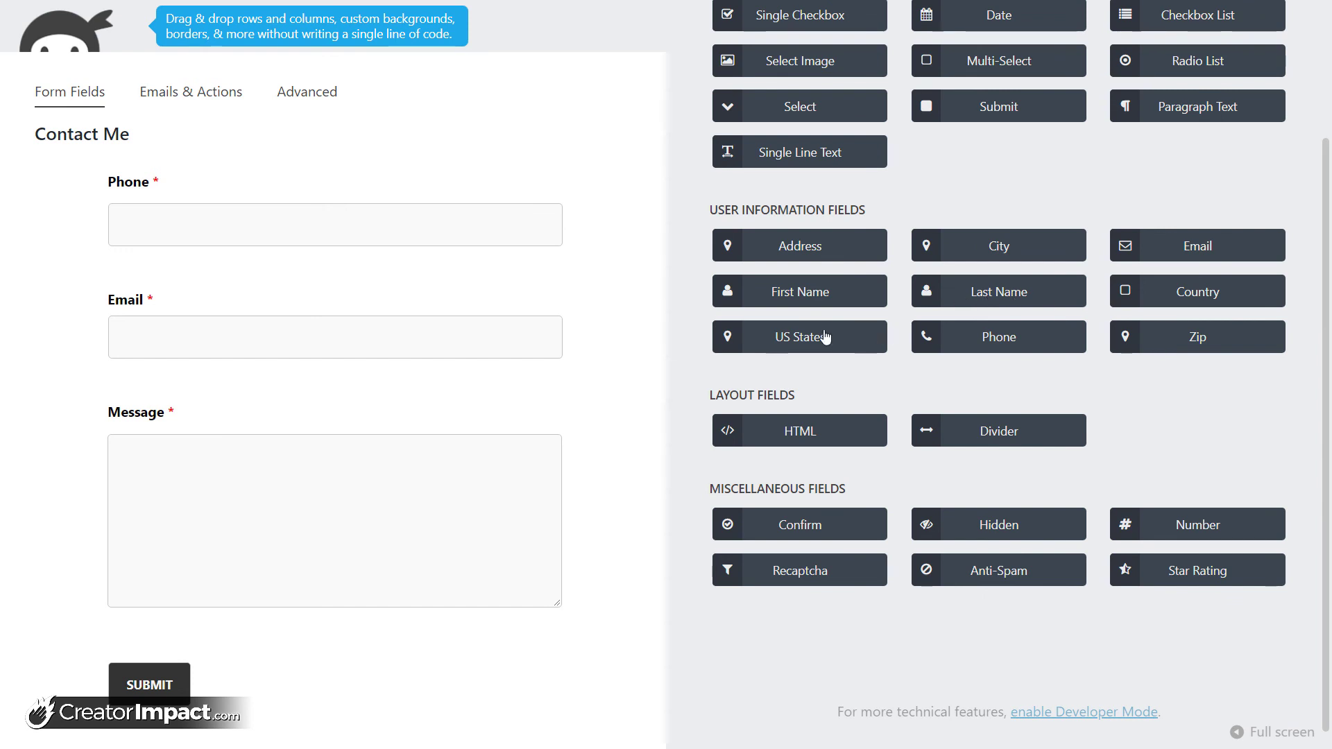
pyautogui.click(848, 571)
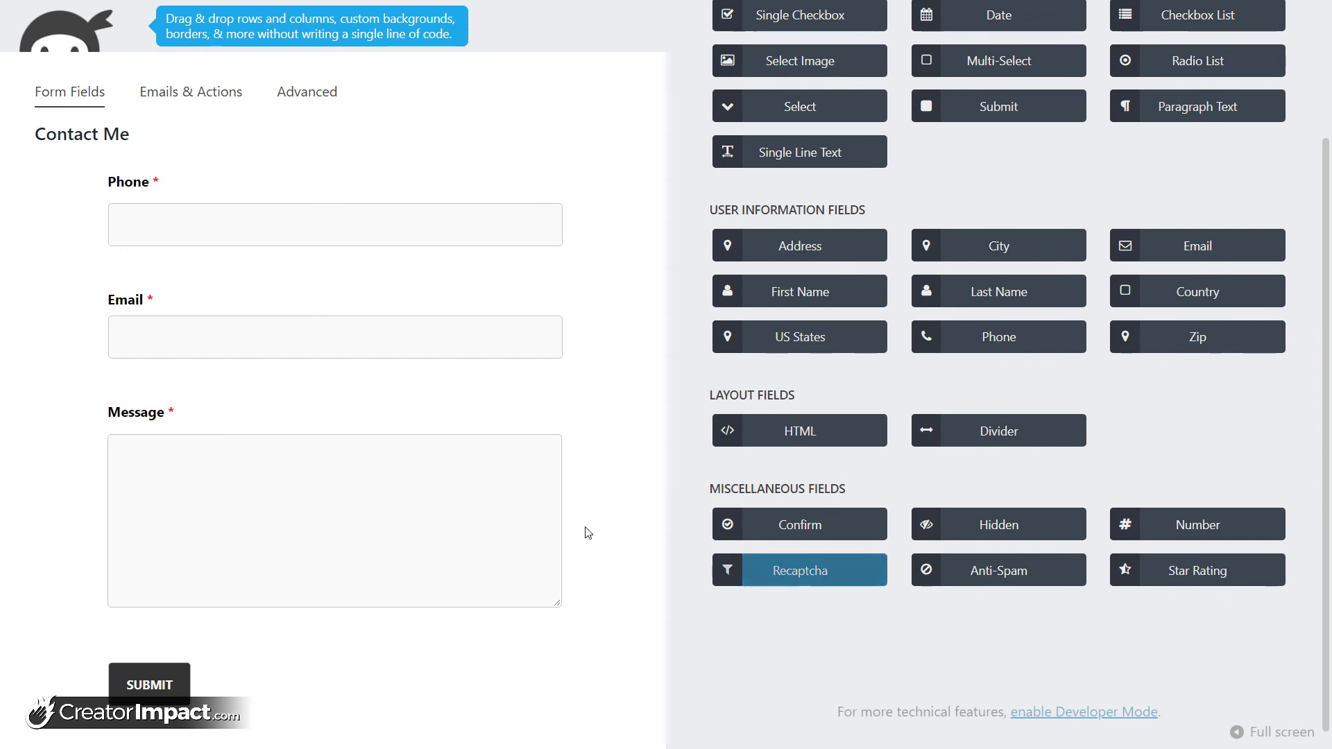
pyautogui.moveTo(588, 533); pyautogui.dragTo(199, 580)
pyautogui.click(205, 606)
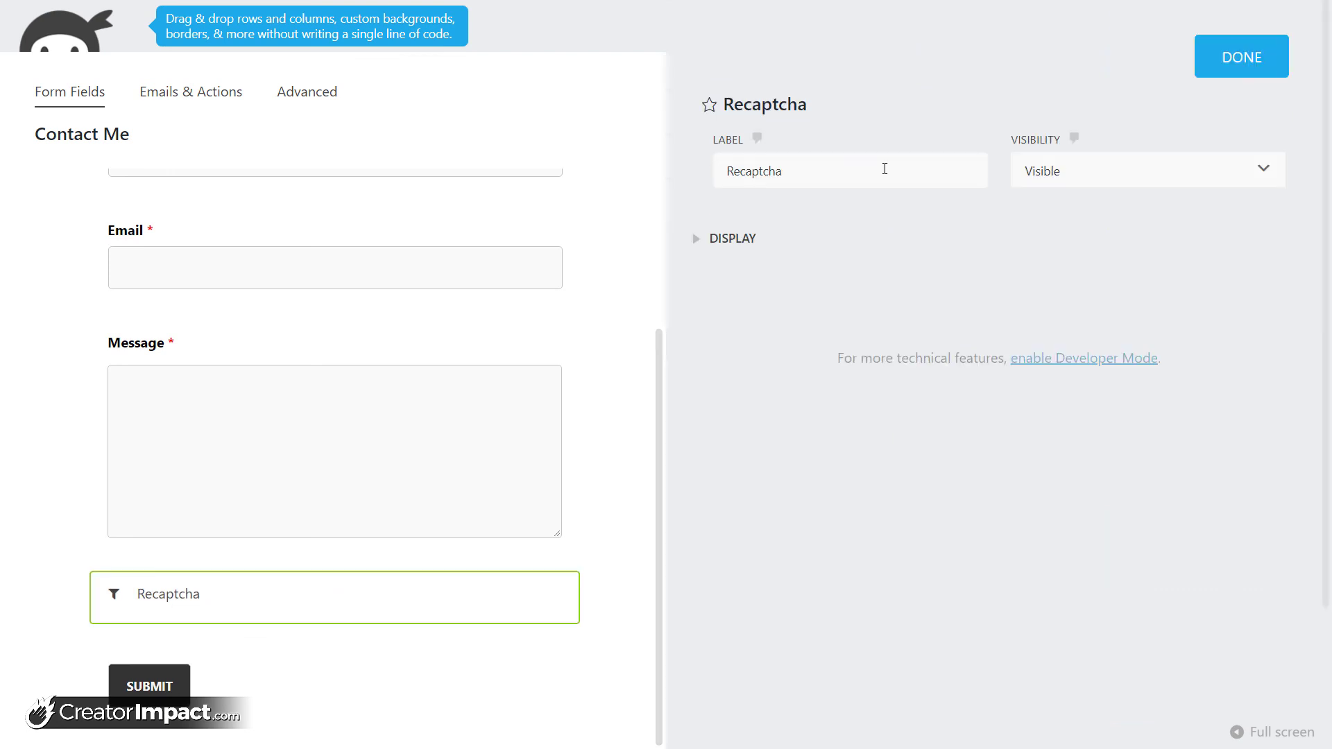
pyautogui.moveTo(794, 170); pyautogui.dragTo(701, 176)
pyautogui.press('BackSpace')
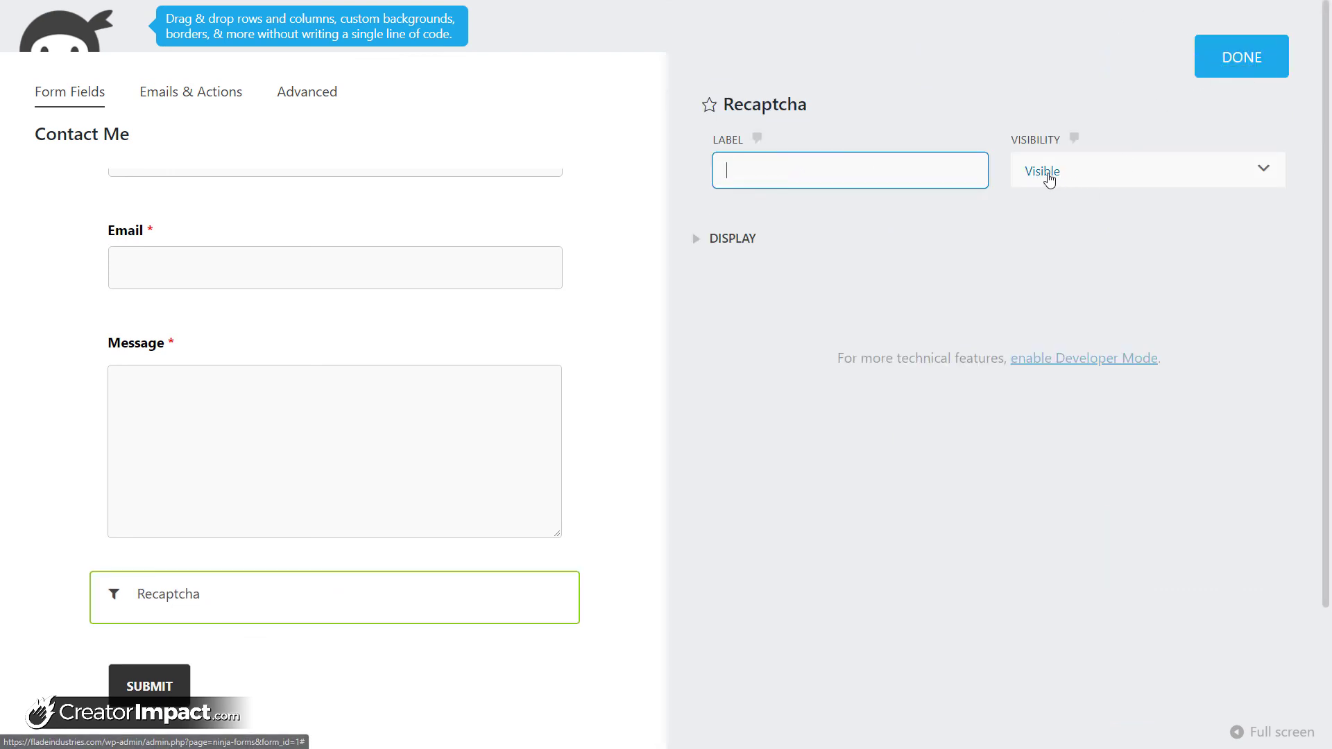
pyautogui.click(1220, 60)
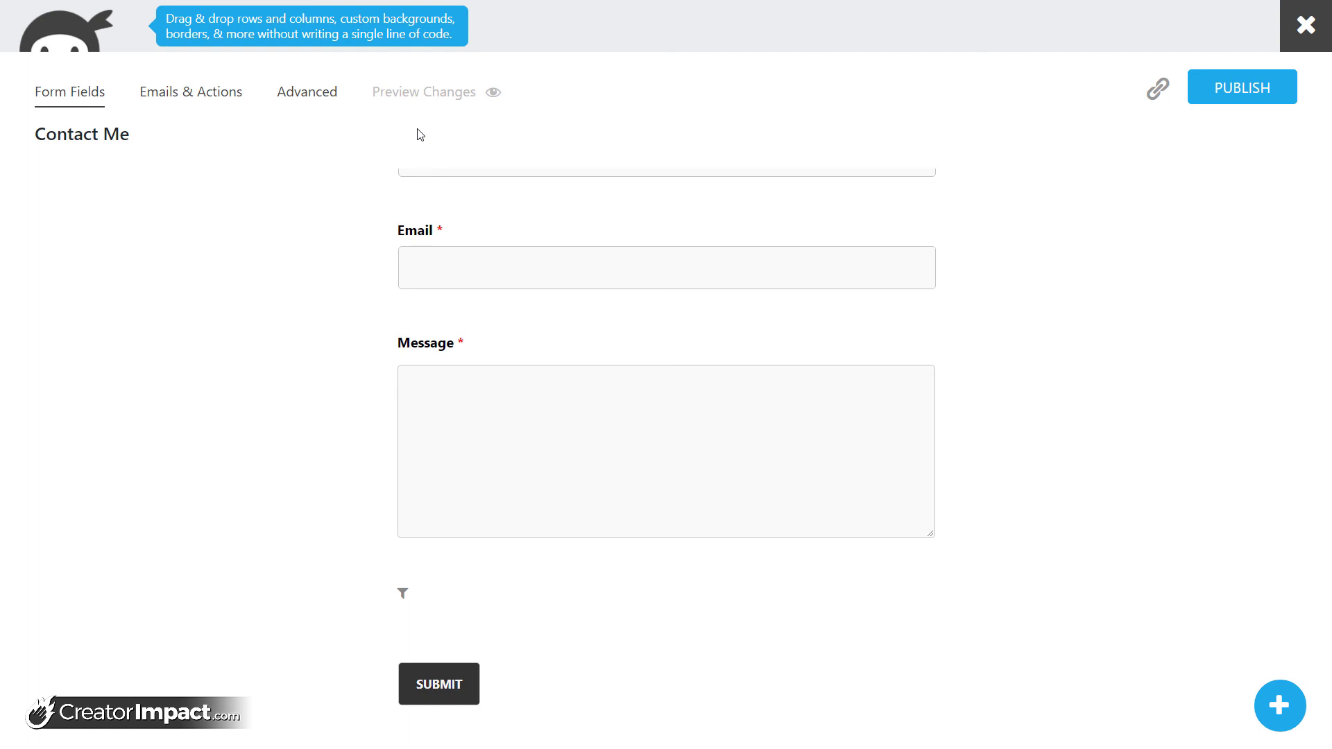
# Step: Set the Email Notification recipient to the company's info address
pyautogui.click(202, 106)
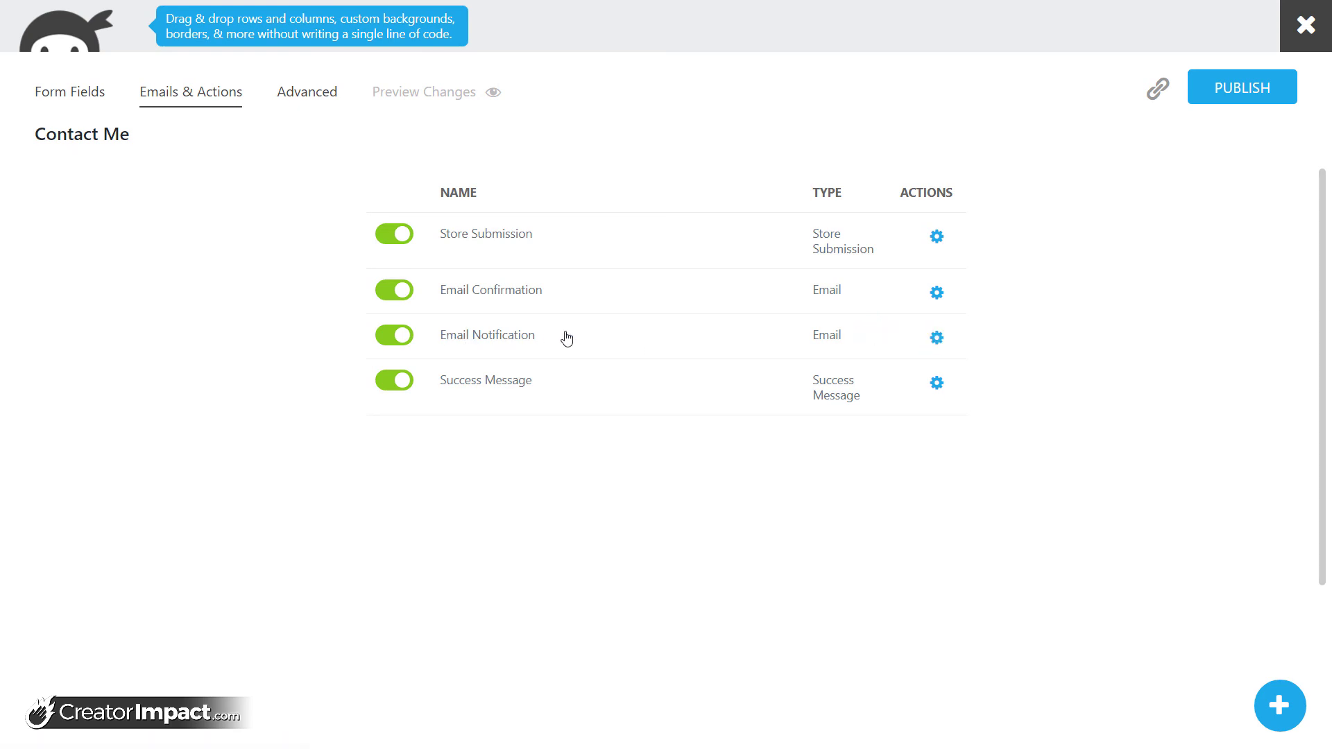
pyautogui.click(937, 338)
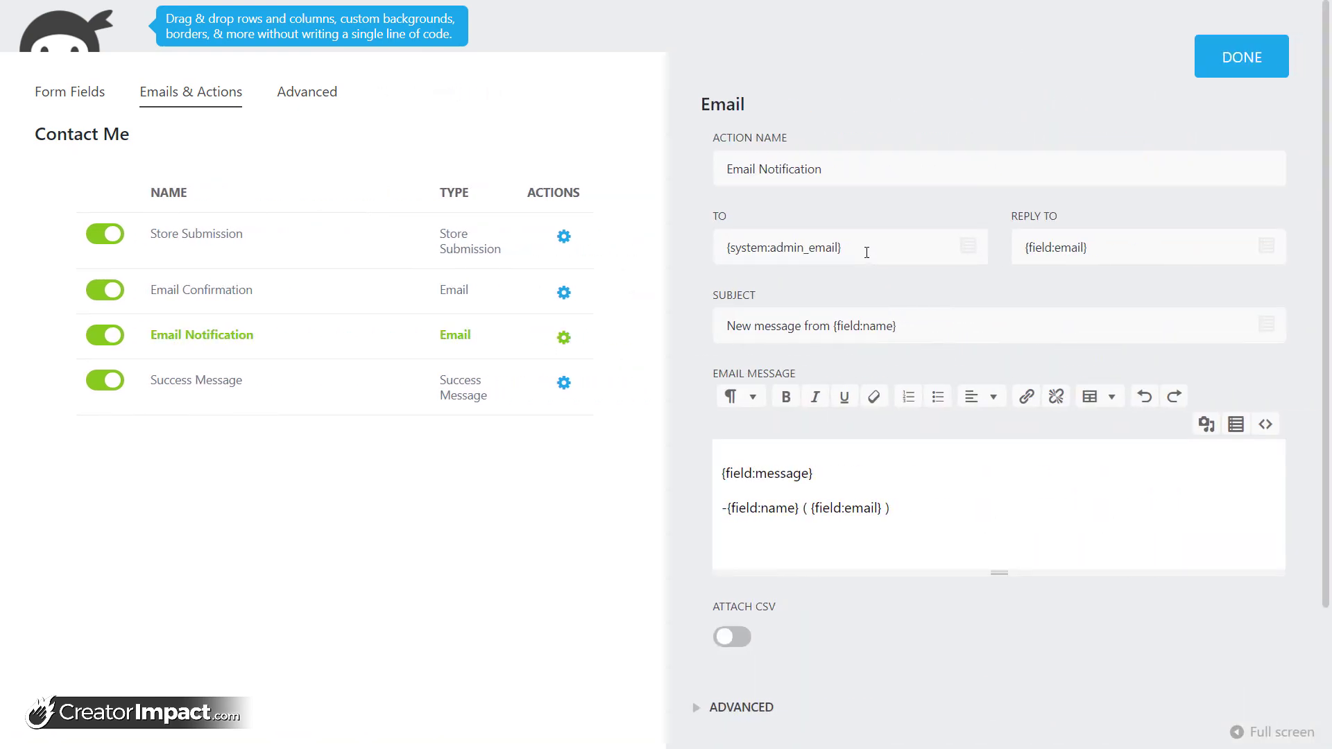
pyautogui.moveTo(863, 249); pyautogui.dragTo(706, 251)
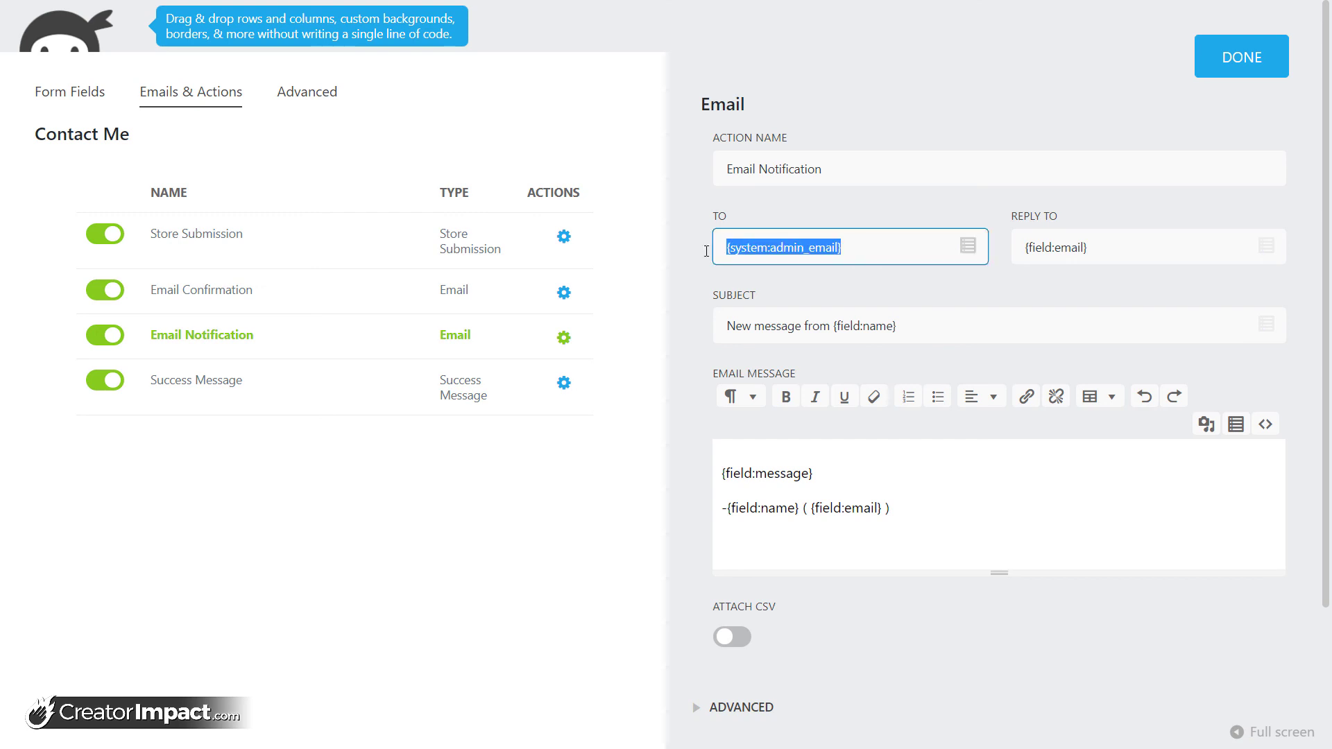
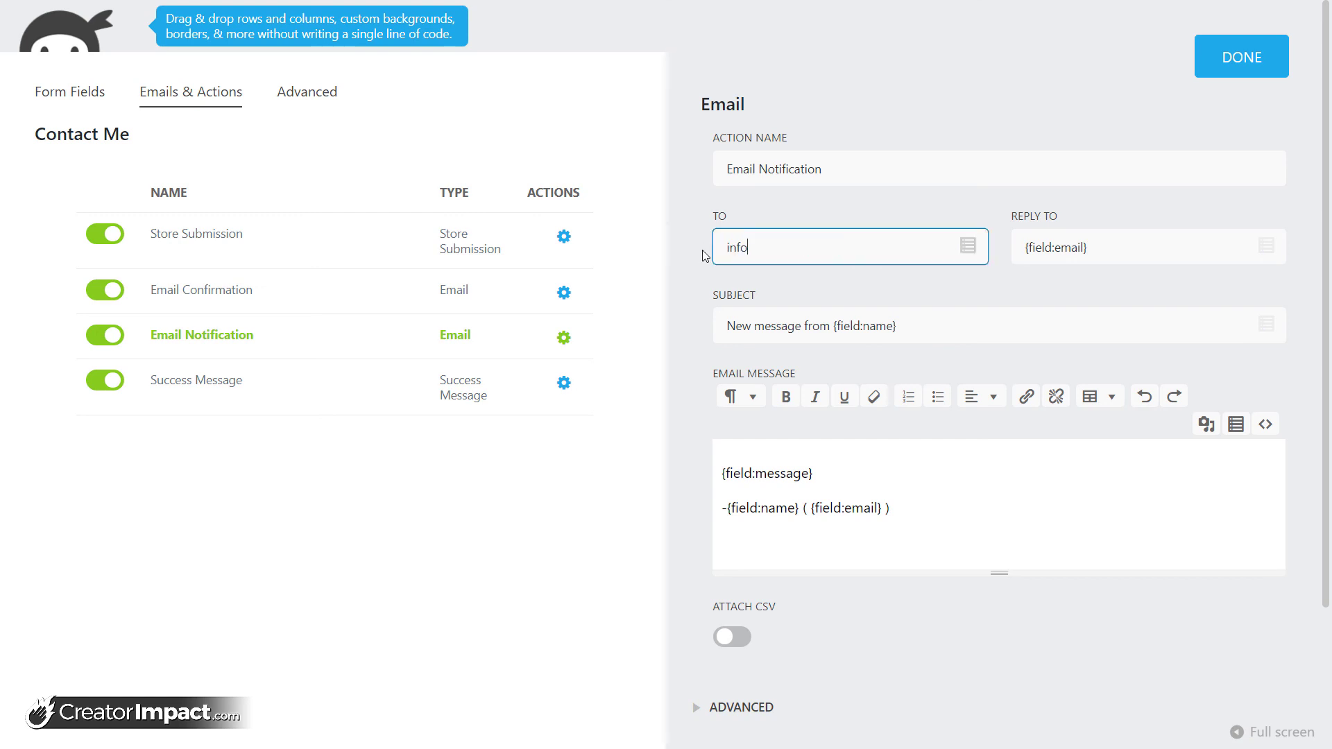
# Step: Replace the notification message with the {all_fields_table} merge tag and publish the form
pyautogui.moveTo(902, 508); pyautogui.dragTo(690, 453)
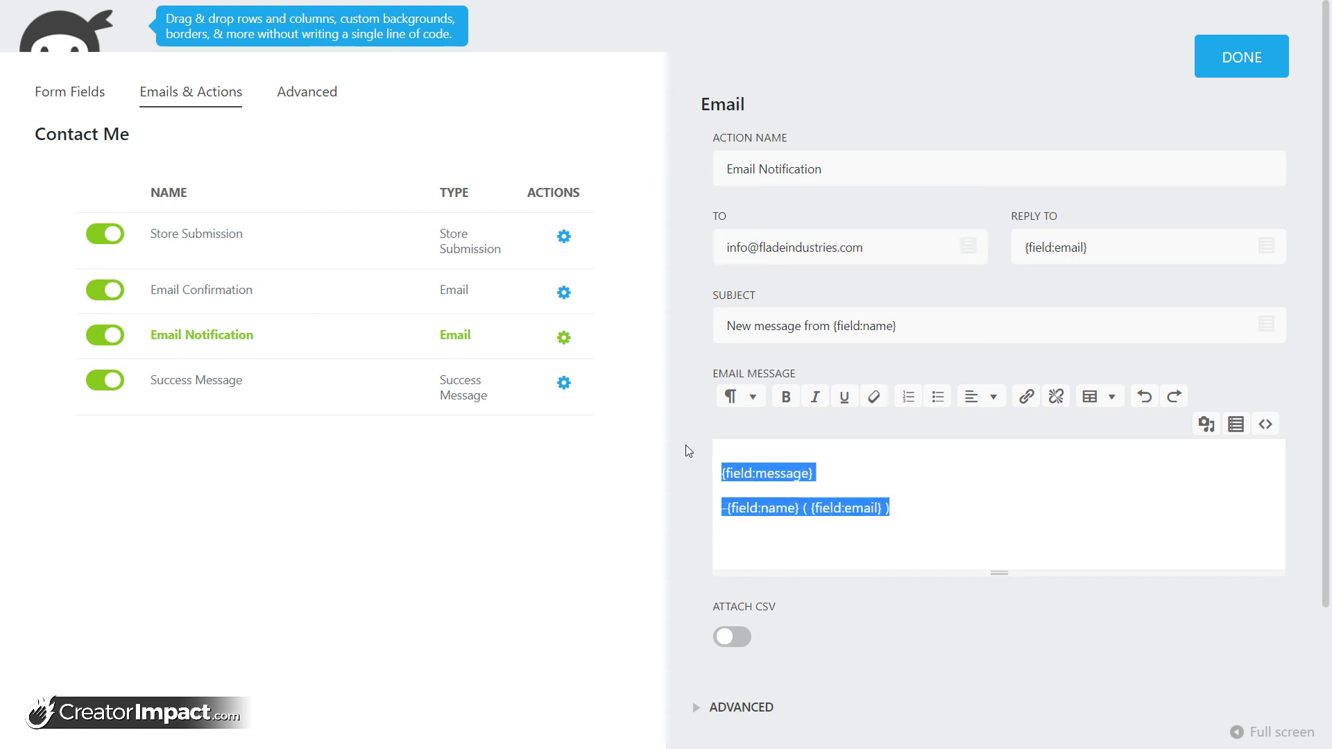
pyautogui.press('BackSpace')
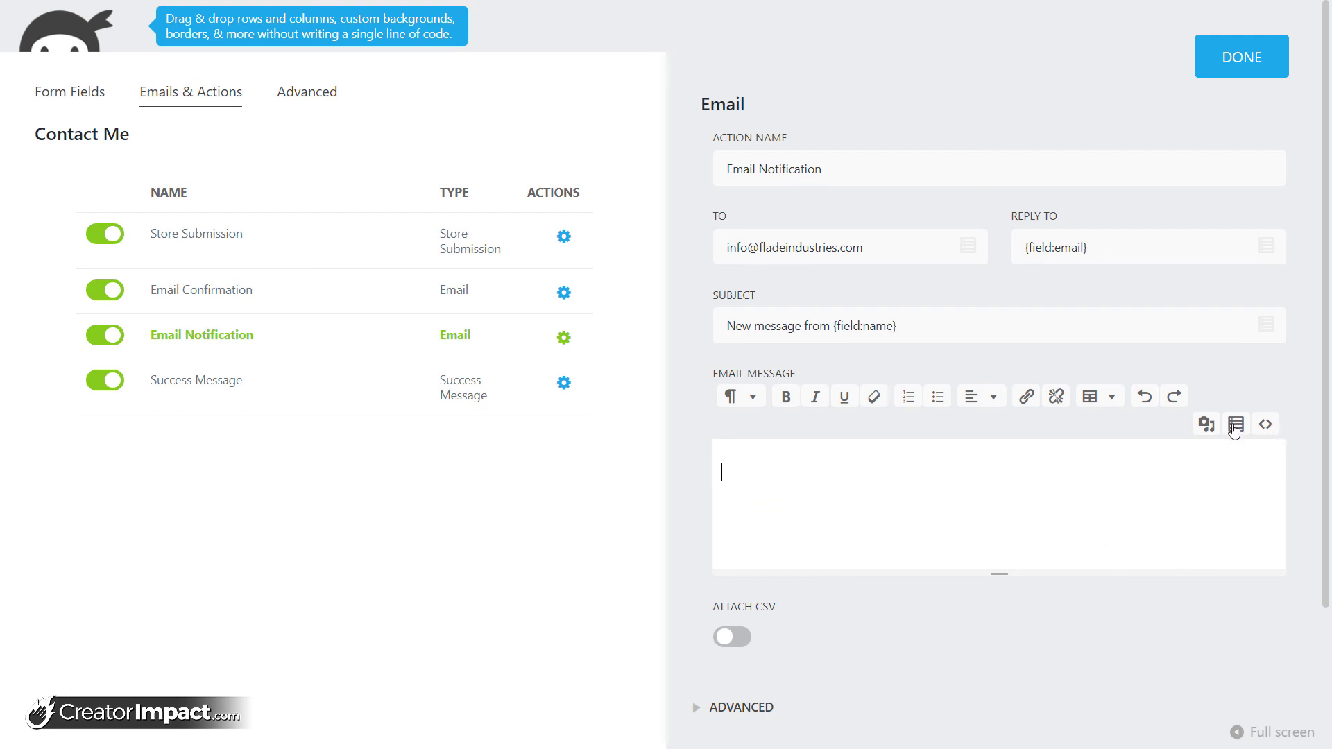
pyautogui.click(1234, 430)
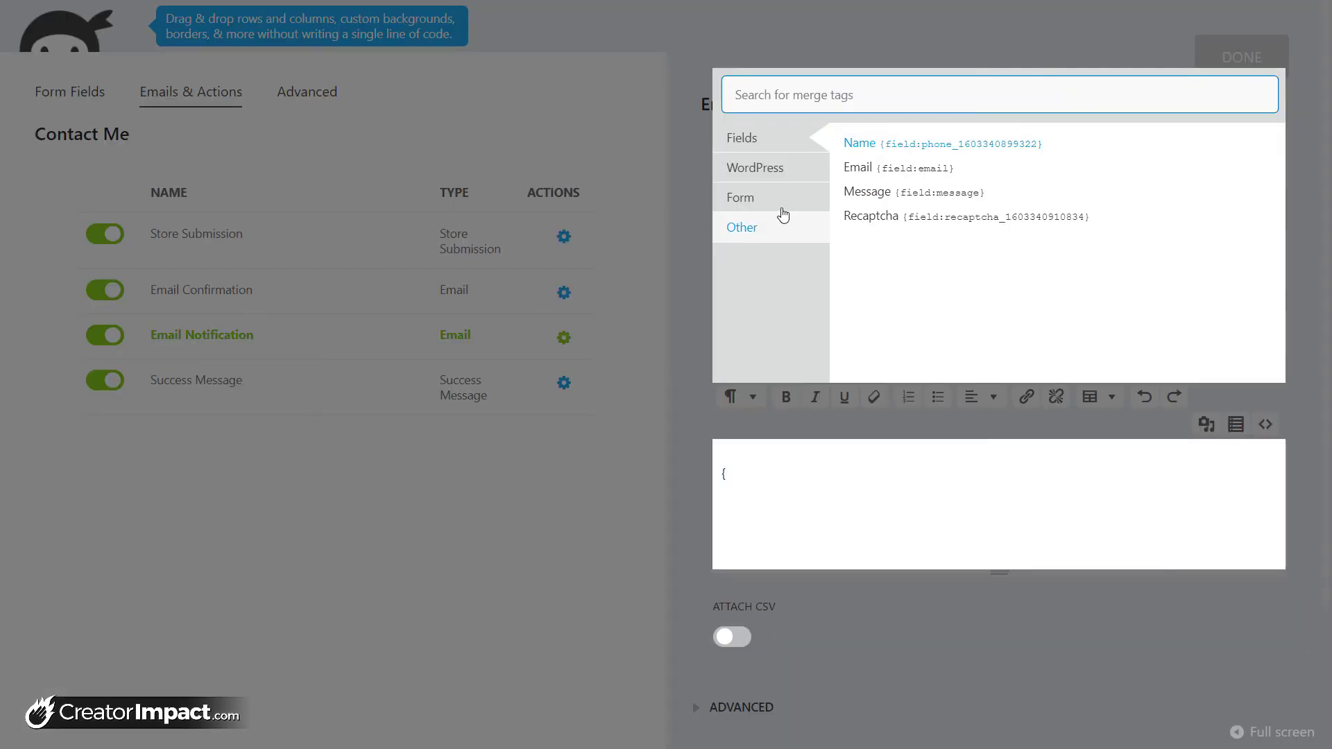
pyautogui.click(753, 201)
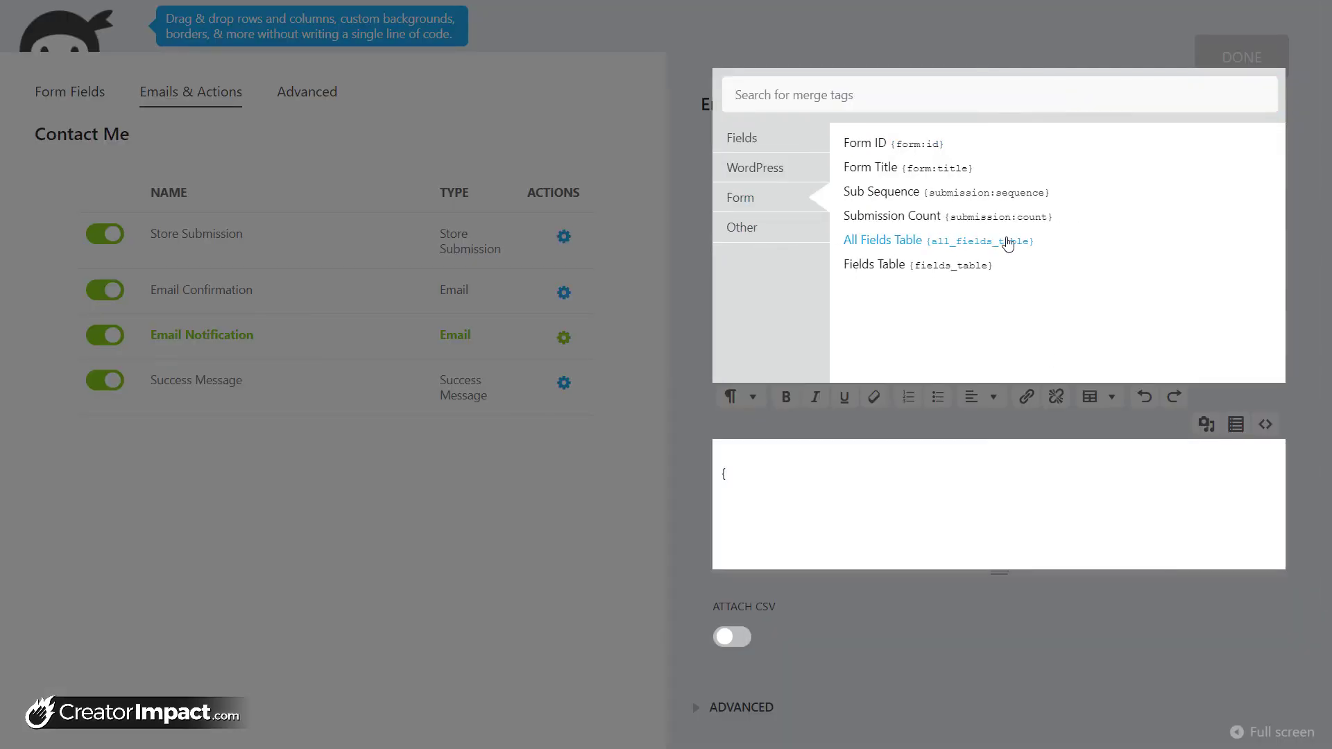
pyautogui.click(923, 243)
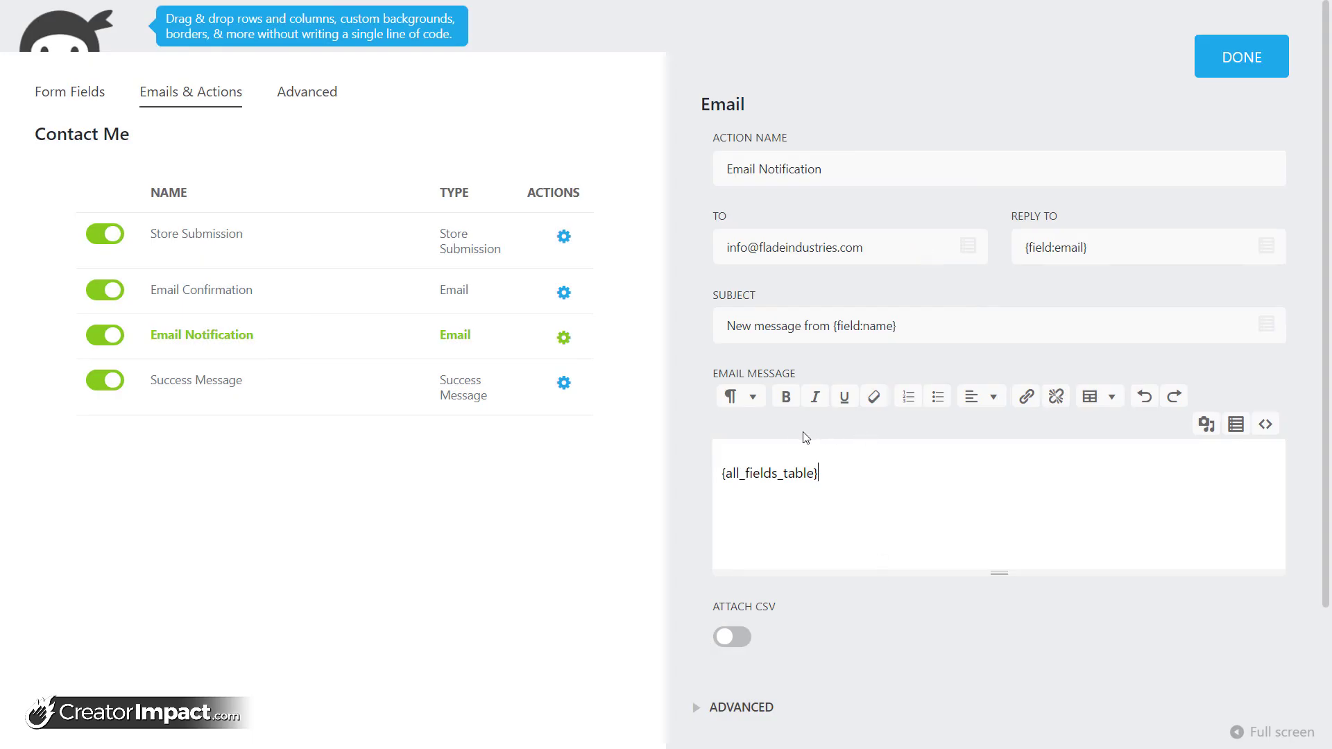
pyautogui.click(1253, 55)
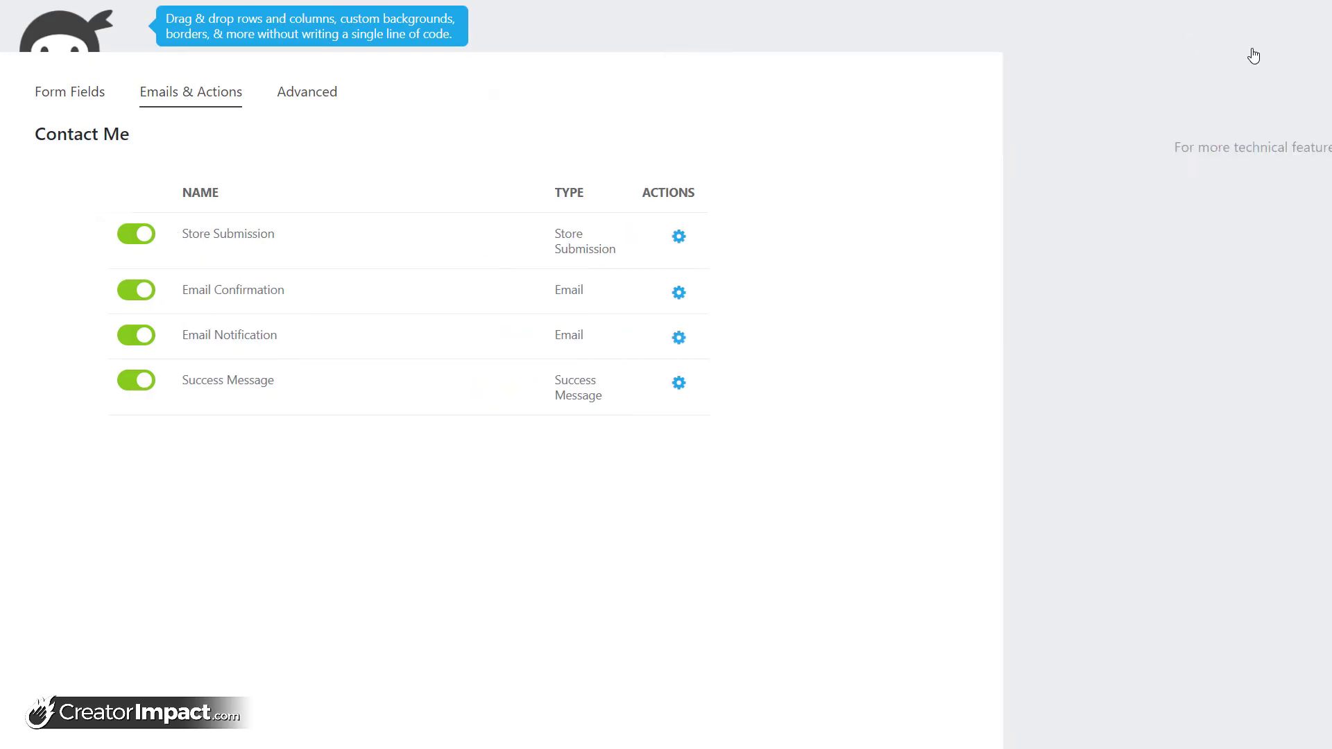
pyautogui.click(1232, 96)
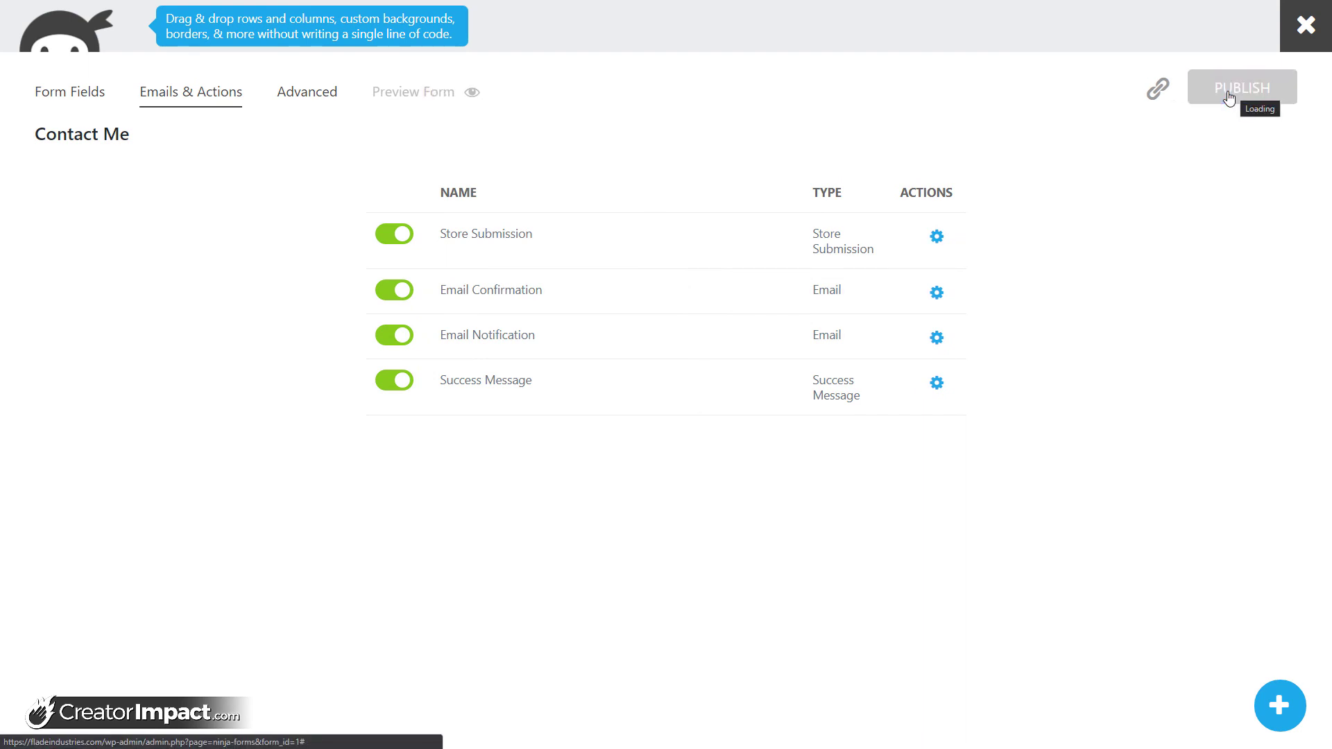
# Step: Leave the form builder and open Ninja Forms Settings at the reCAPTCHA Site Key field
pyautogui.click(1307, 28)
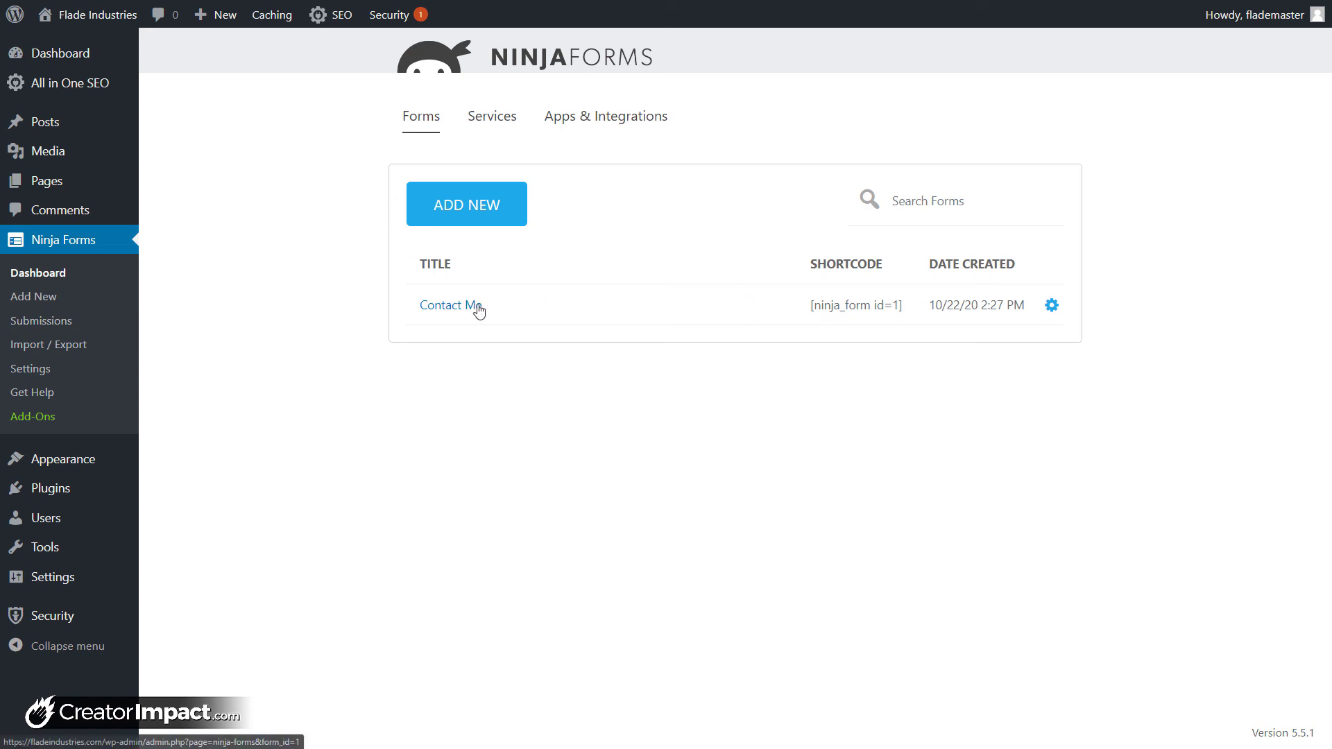
pyautogui.click(1051, 305)
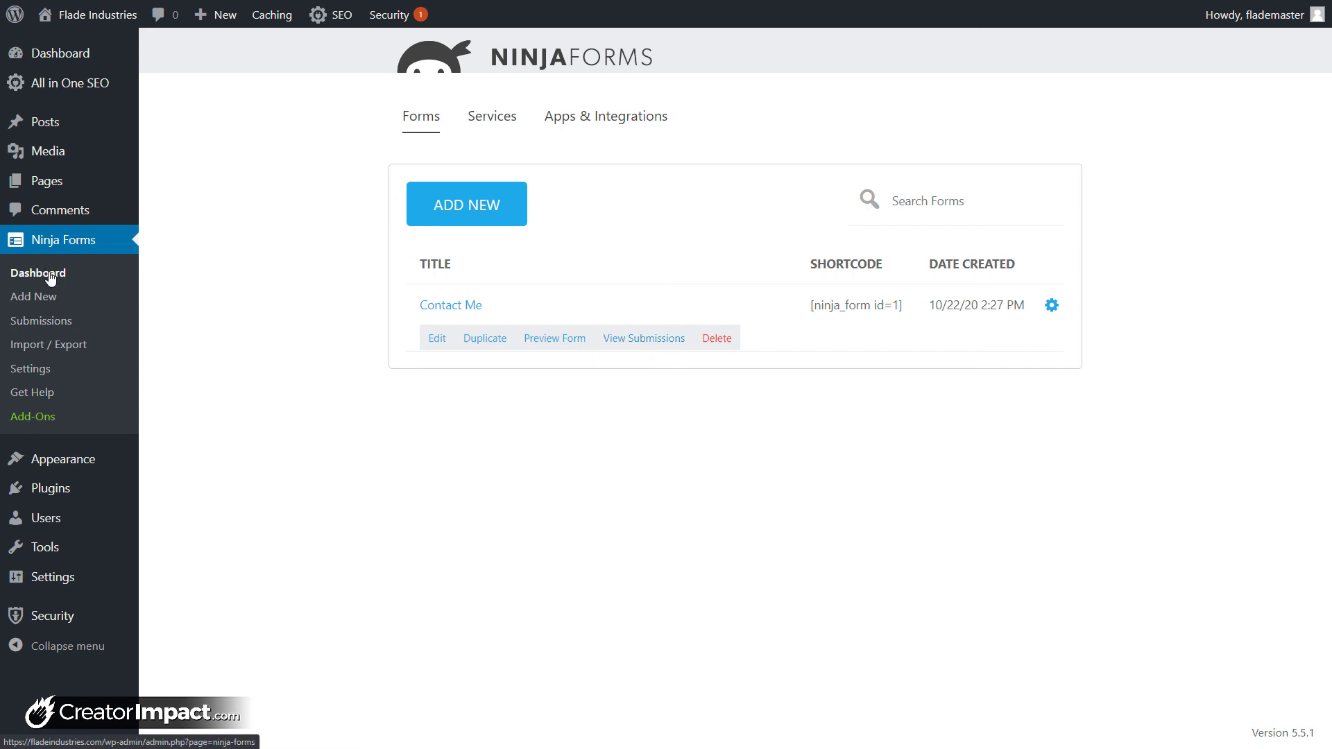
pyautogui.click(30, 369)
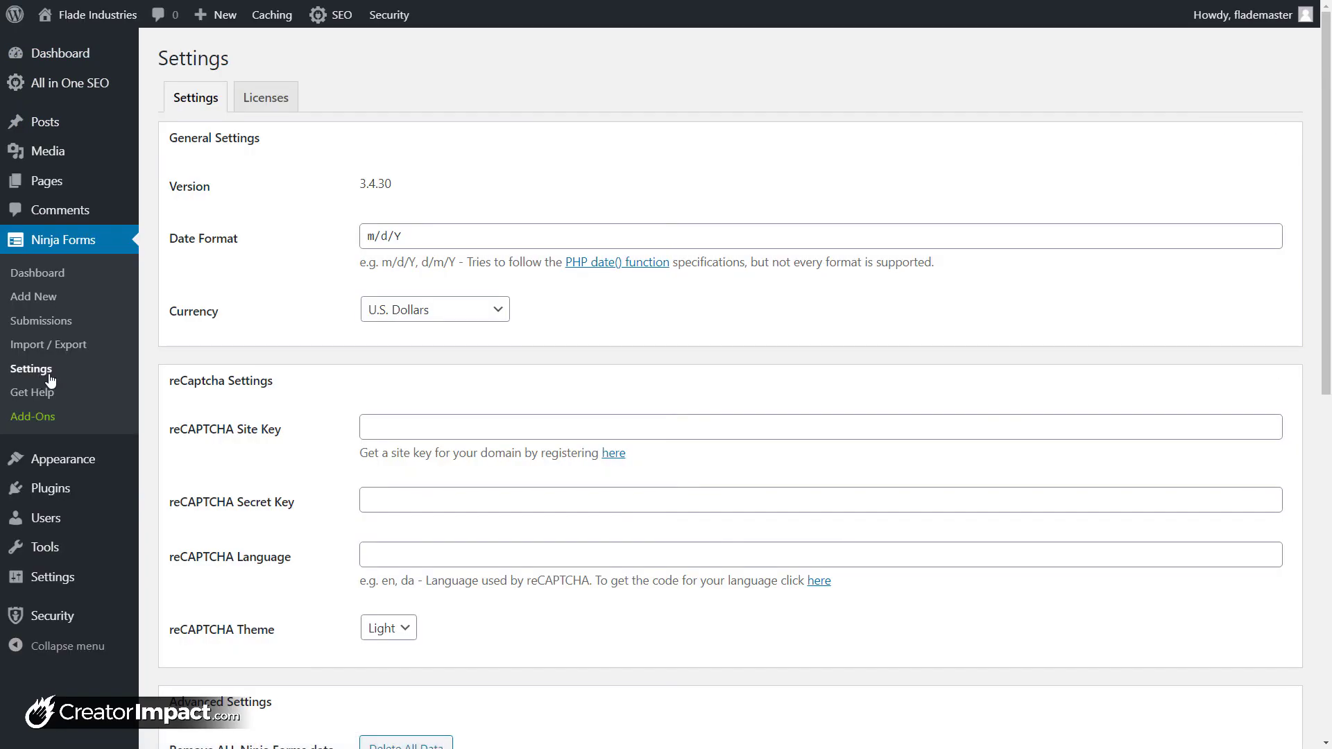
pyautogui.click(454, 435)
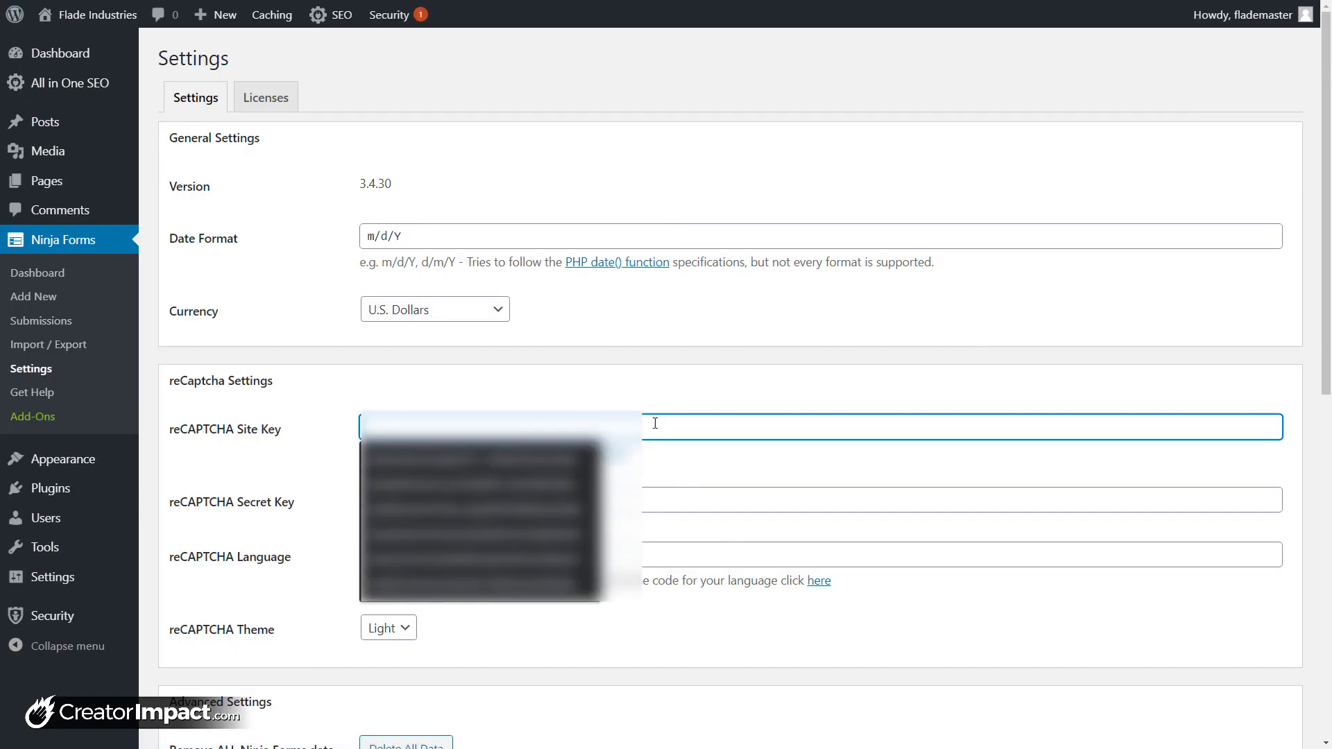
pyautogui.click(718, 410)
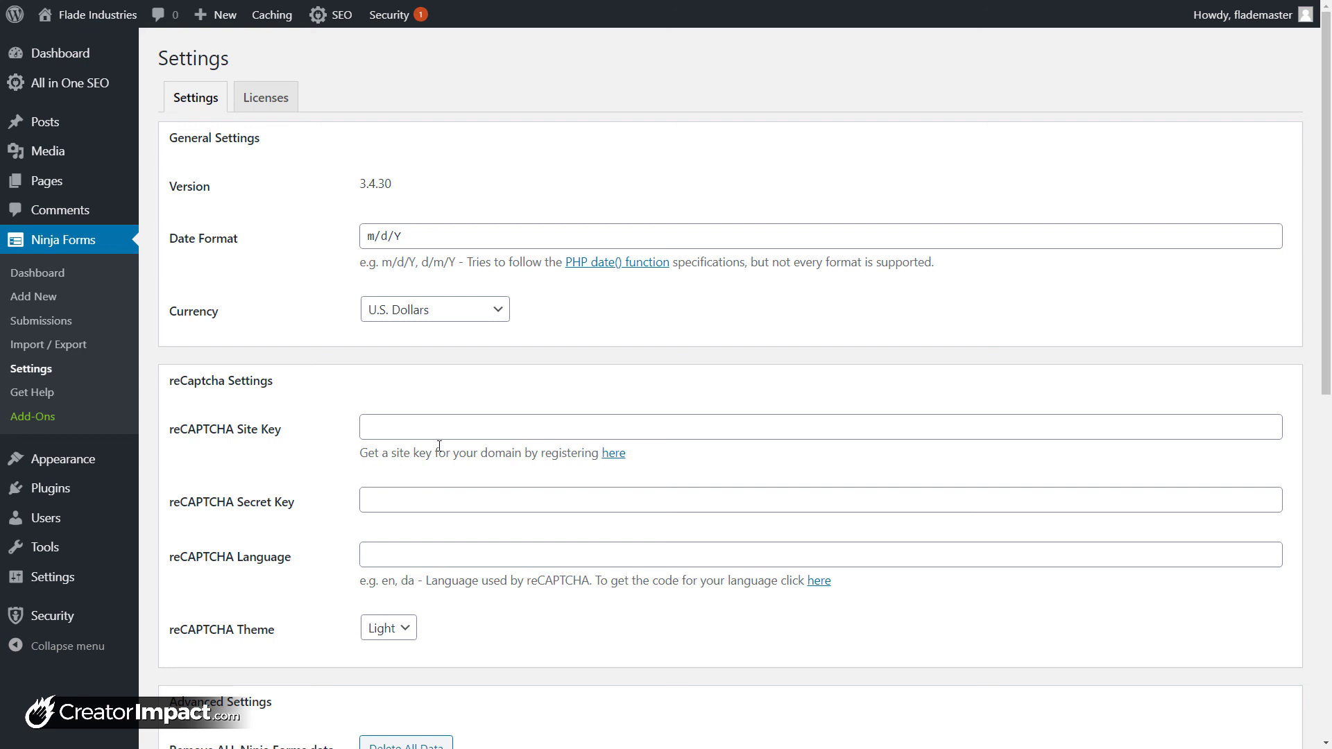
# Step: Start a new reCAPTCHA site registration labelled fladeindustries.com and copy the label
pyautogui.click(615, 455)
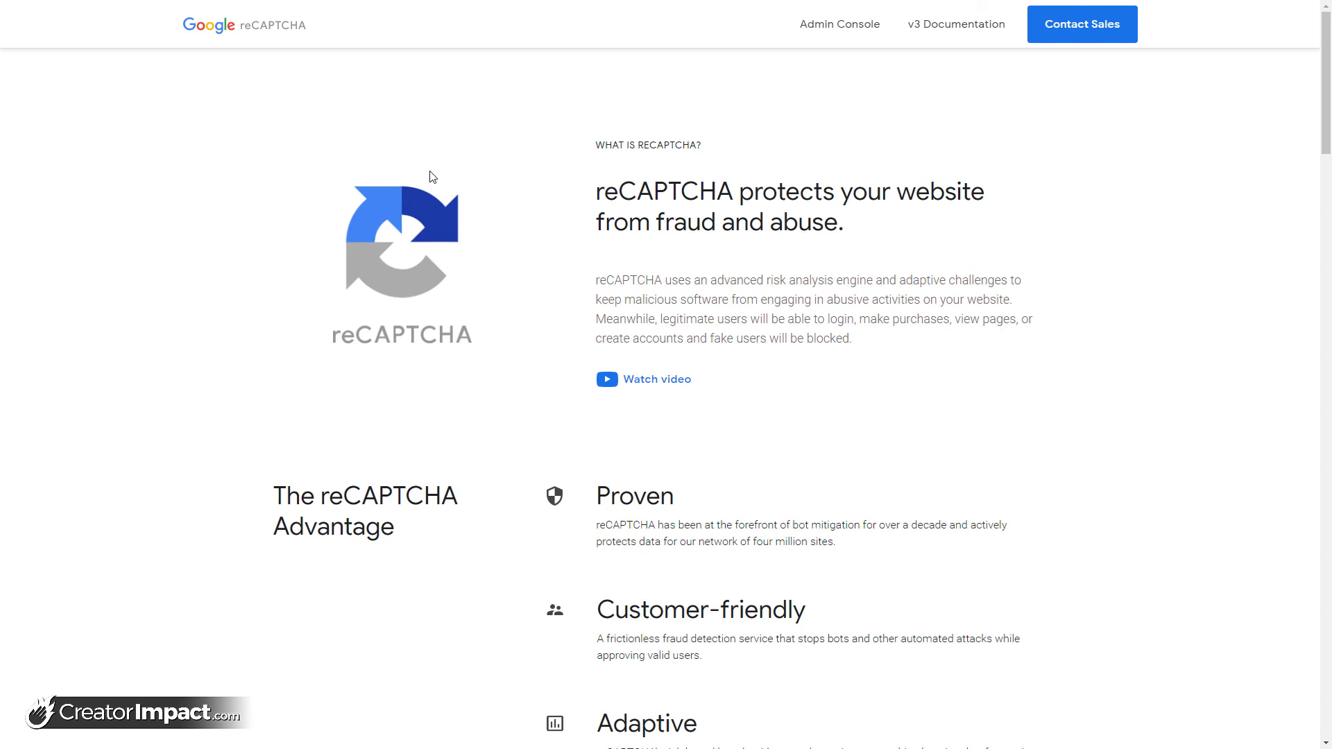
pyautogui.click(851, 34)
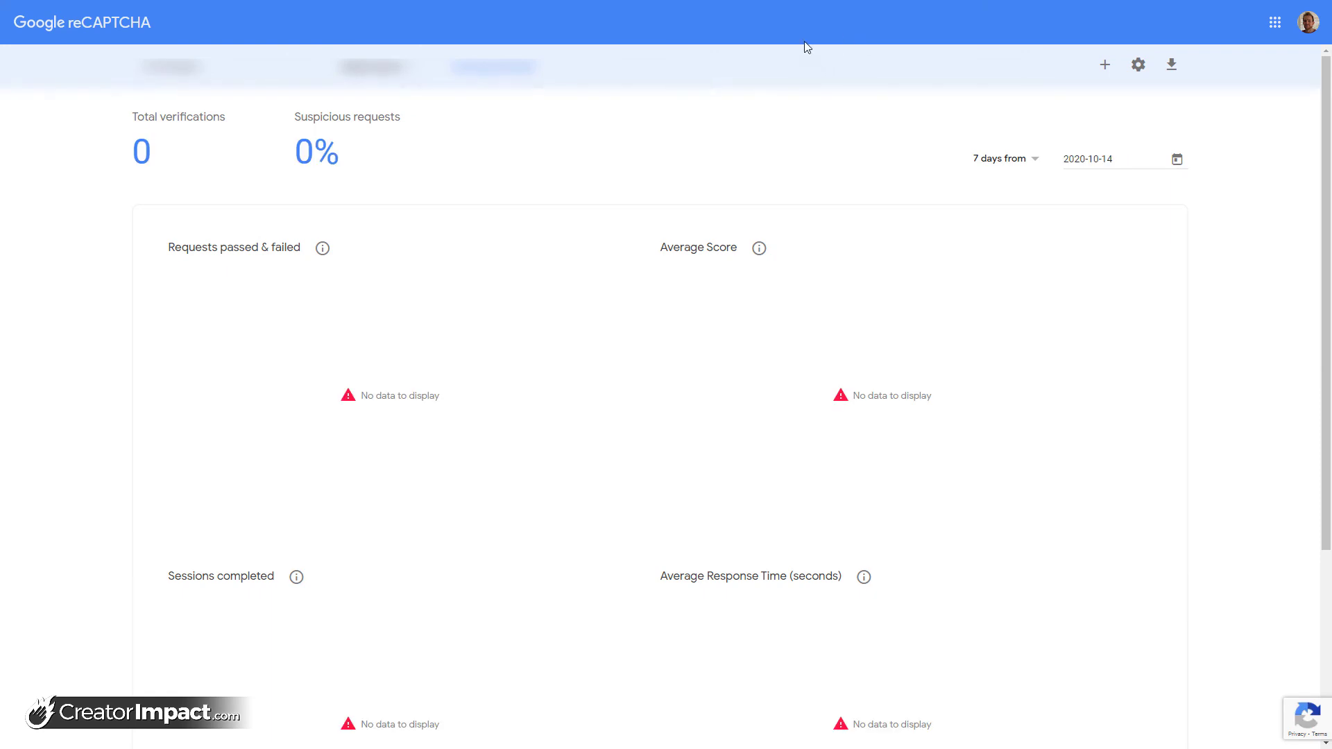
pyautogui.click(1108, 72)
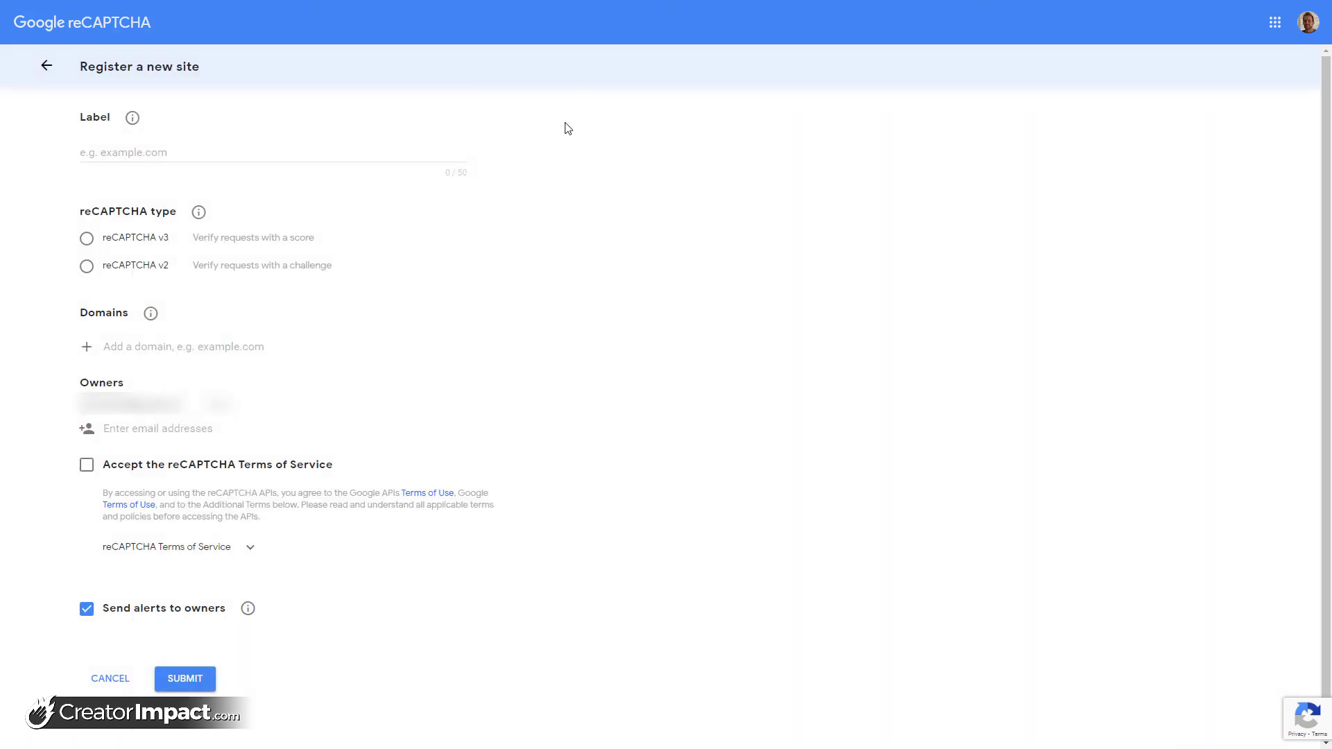
pyautogui.click(340, 150)
pyautogui.write('fla')
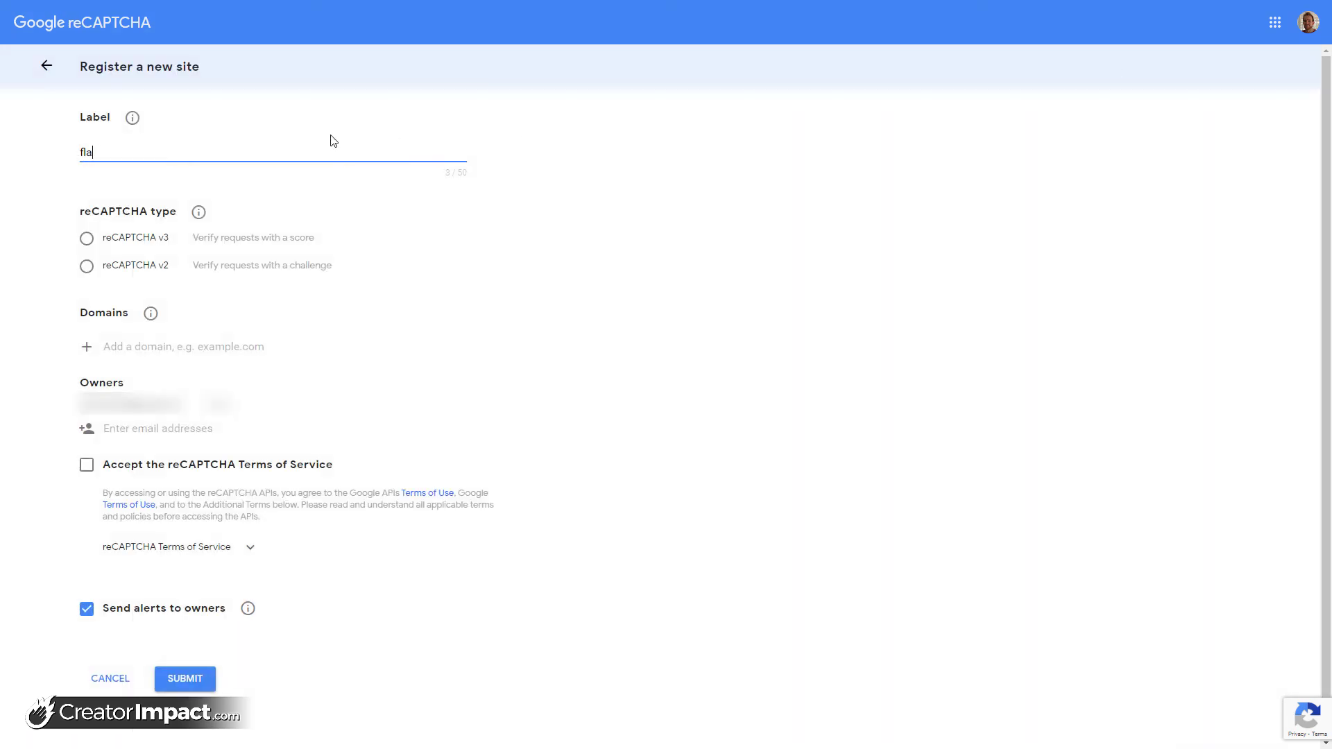
pyautogui.write('deindustries.com')
pyautogui.moveTo(214, 158); pyautogui.dragTo(51, 154)
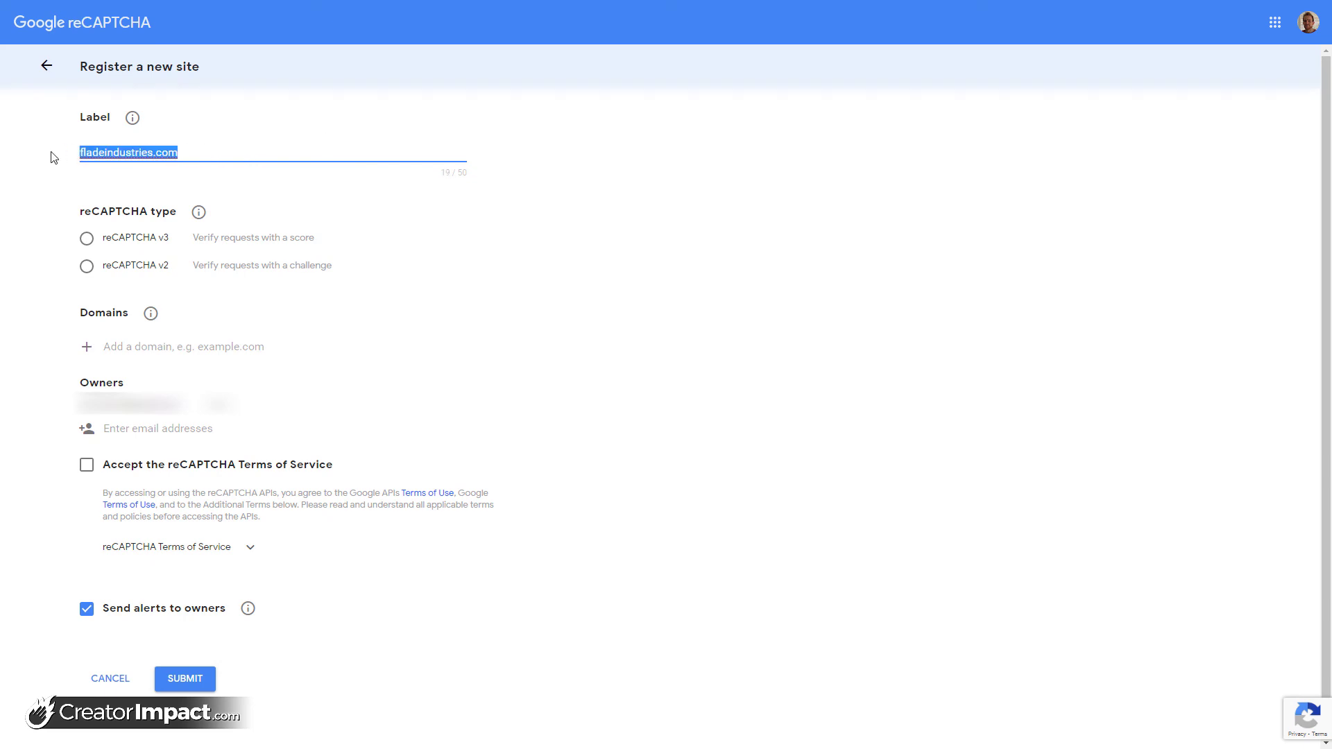
pyautogui.rightClick(113, 147)
pyautogui.click(148, 252)
# Step: Choose reCAPTCHA v2, add domain fladeindustries.com, accept the terms, and turn off owner alerts
pyautogui.click(86, 267)
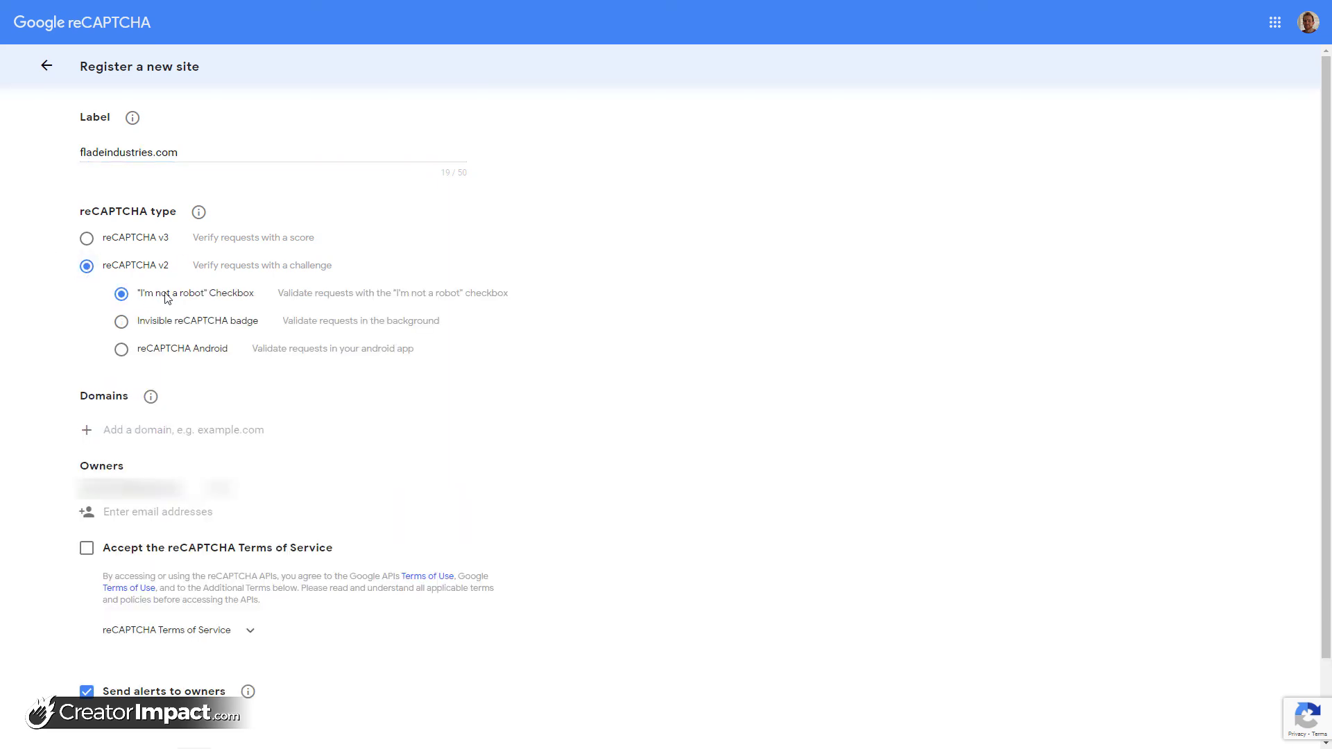
pyautogui.click(125, 428)
pyautogui.hotkey('ctrl', 'v')
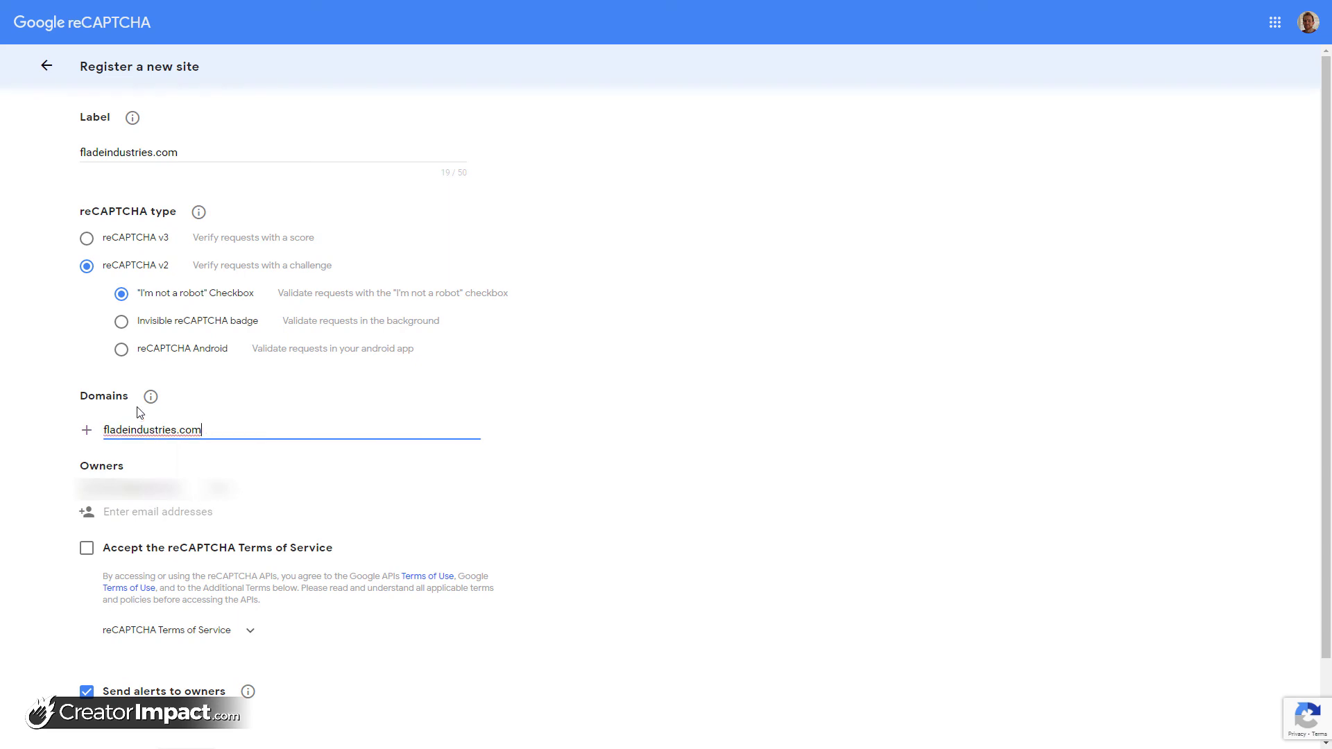
pyautogui.scroll(-2, 140, 412)
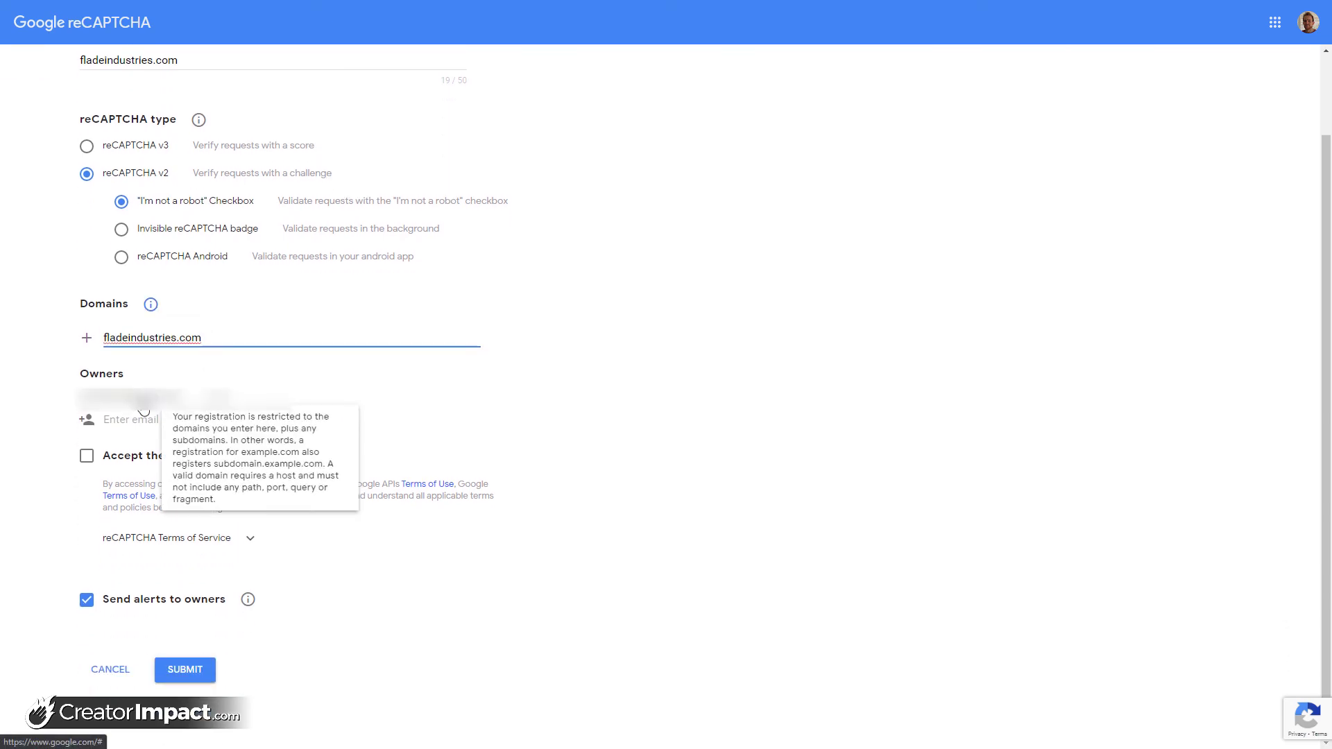
pyautogui.click(87, 459)
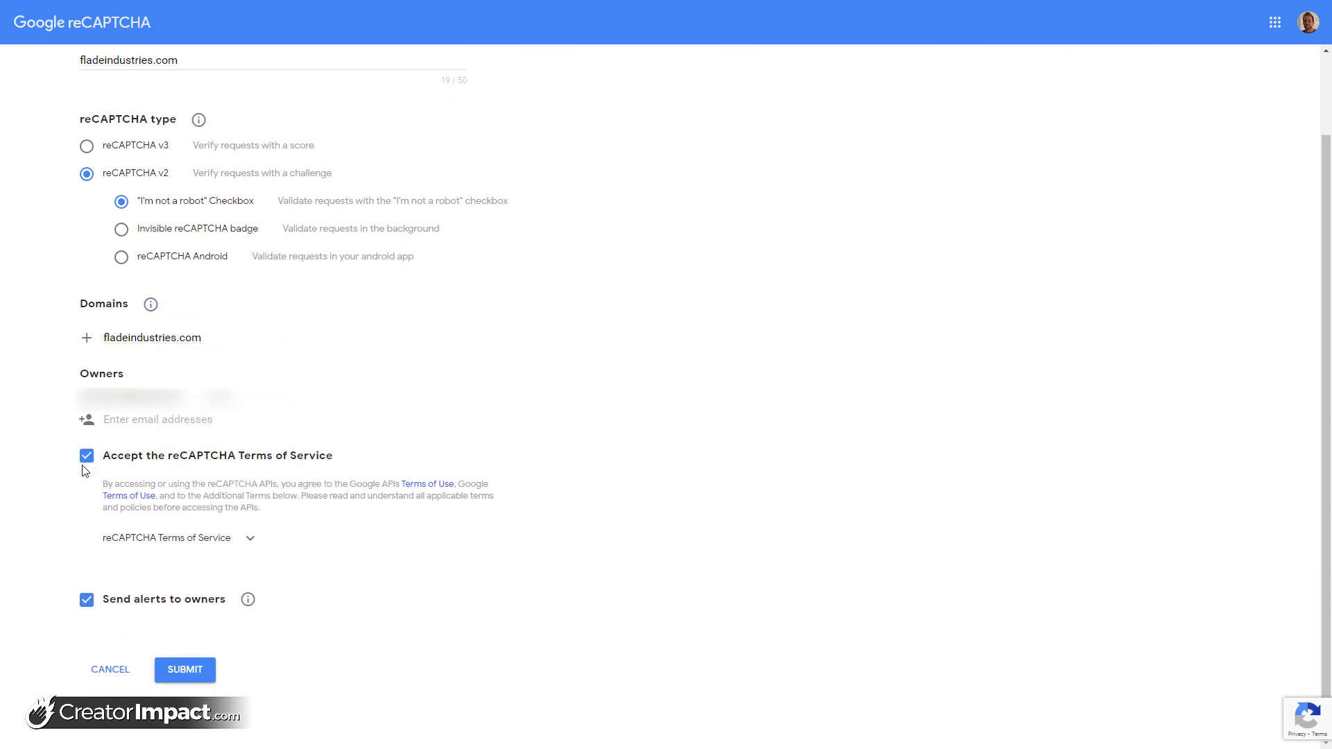
pyautogui.click(86, 601)
# Step: Submit the registration and paste the new site key into Ninja Forms' Site Key setting
pyautogui.click(186, 670)
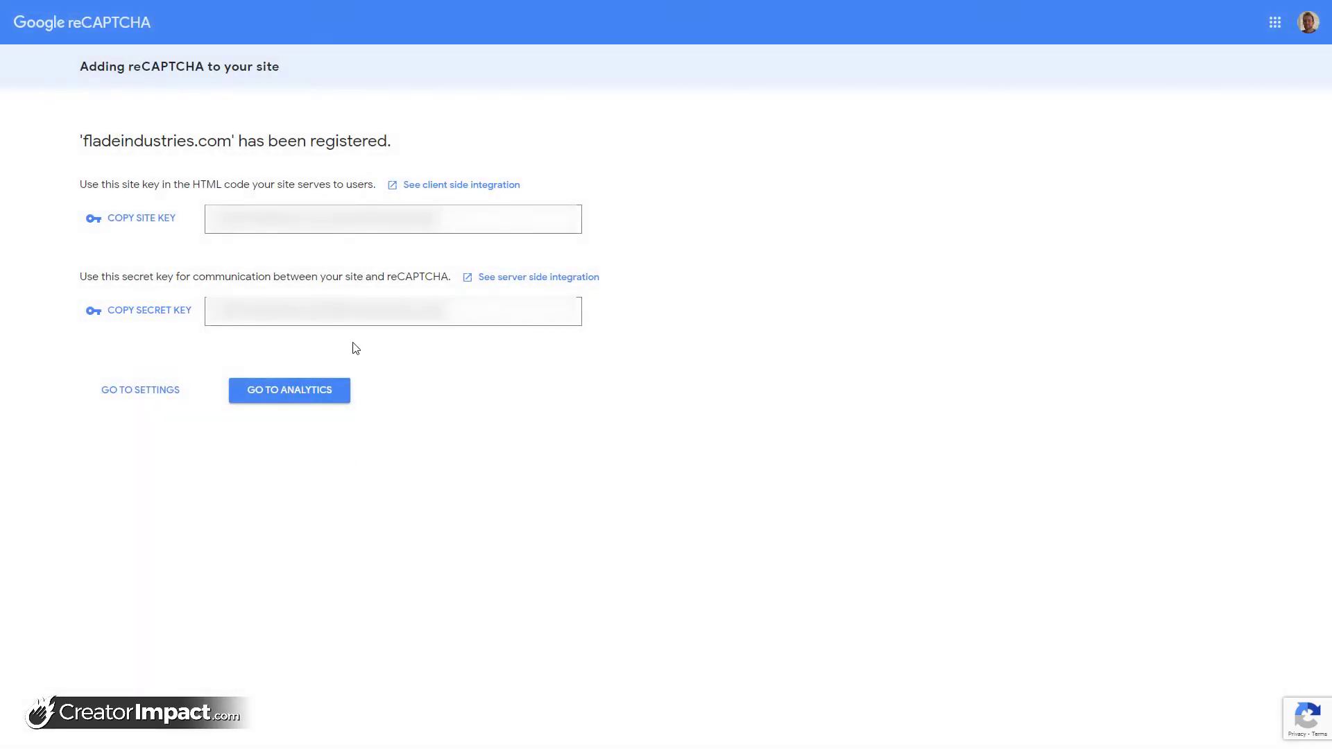
pyautogui.click(142, 220)
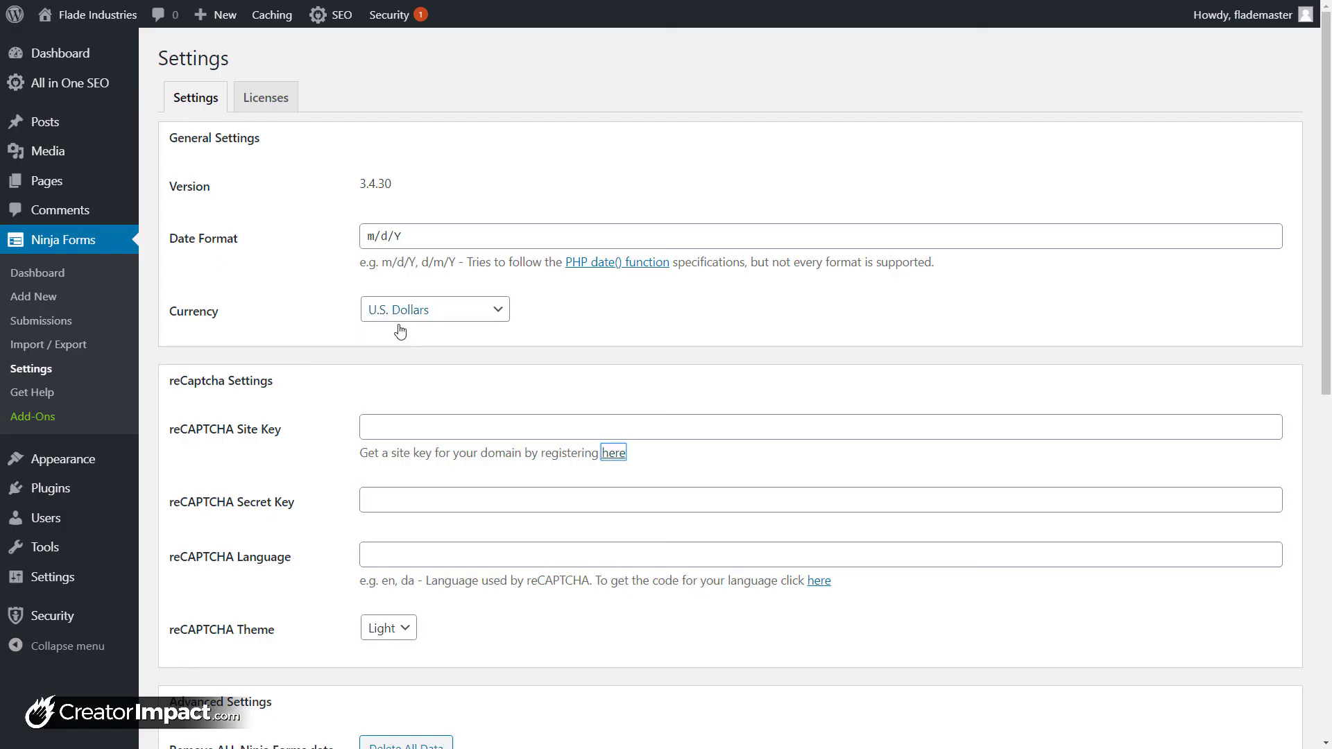
pyautogui.click(410, 425)
pyautogui.hotkey('ctrl', 'v')
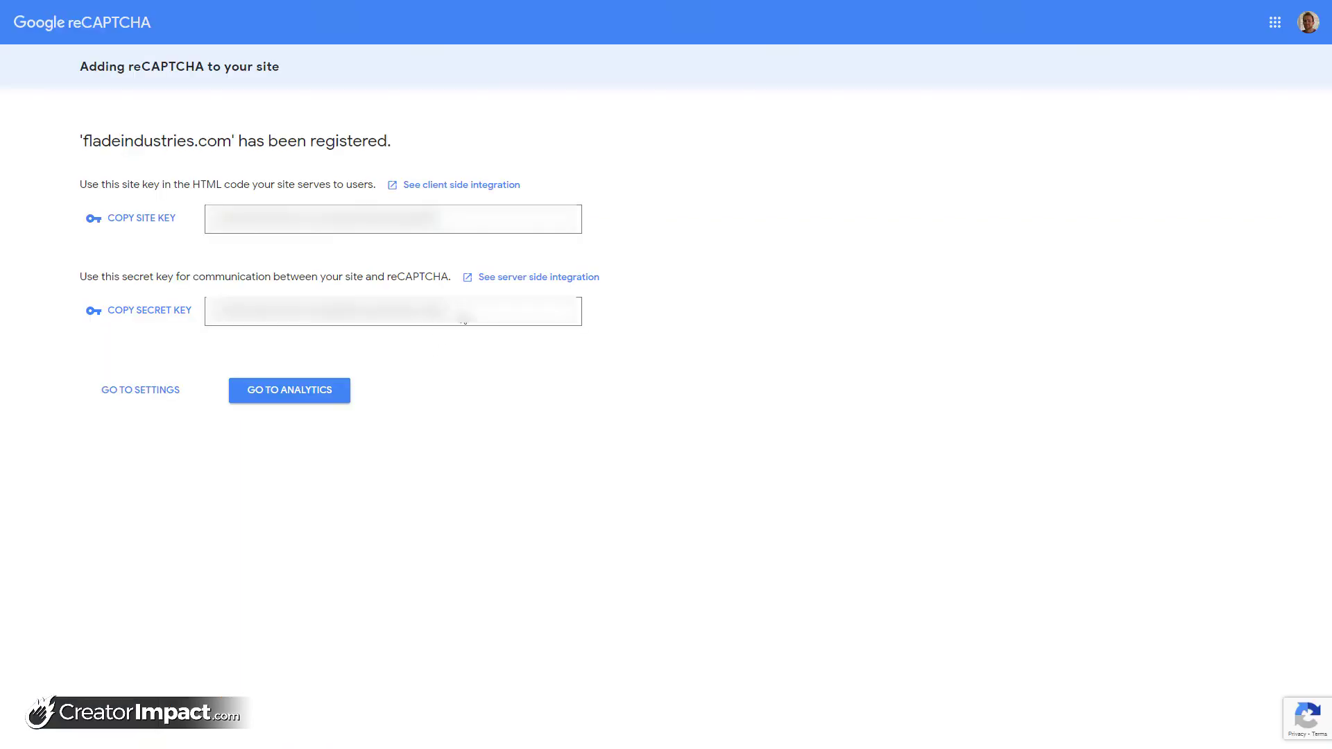
# Step: Paste the secret key, set the reCAPTCHA language to 'en', and save the settings
pyautogui.click(125, 316)
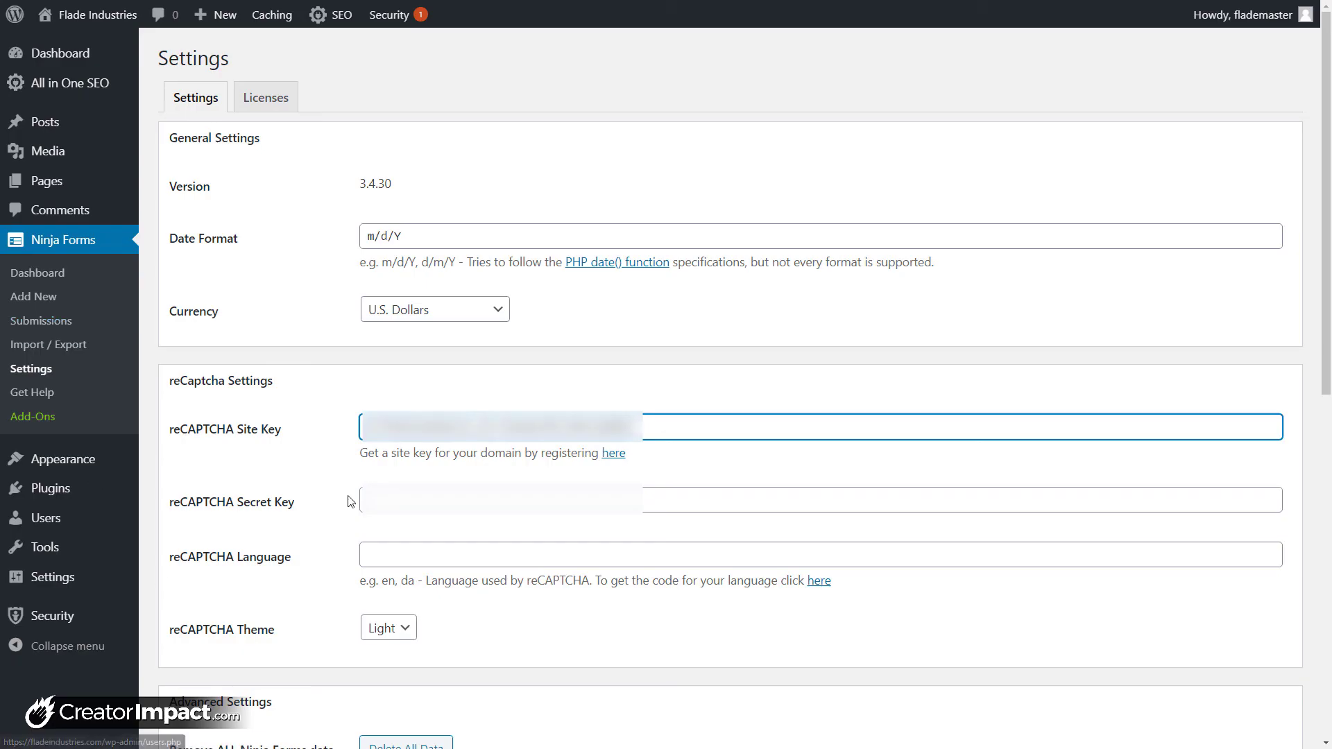
pyautogui.click(362, 500)
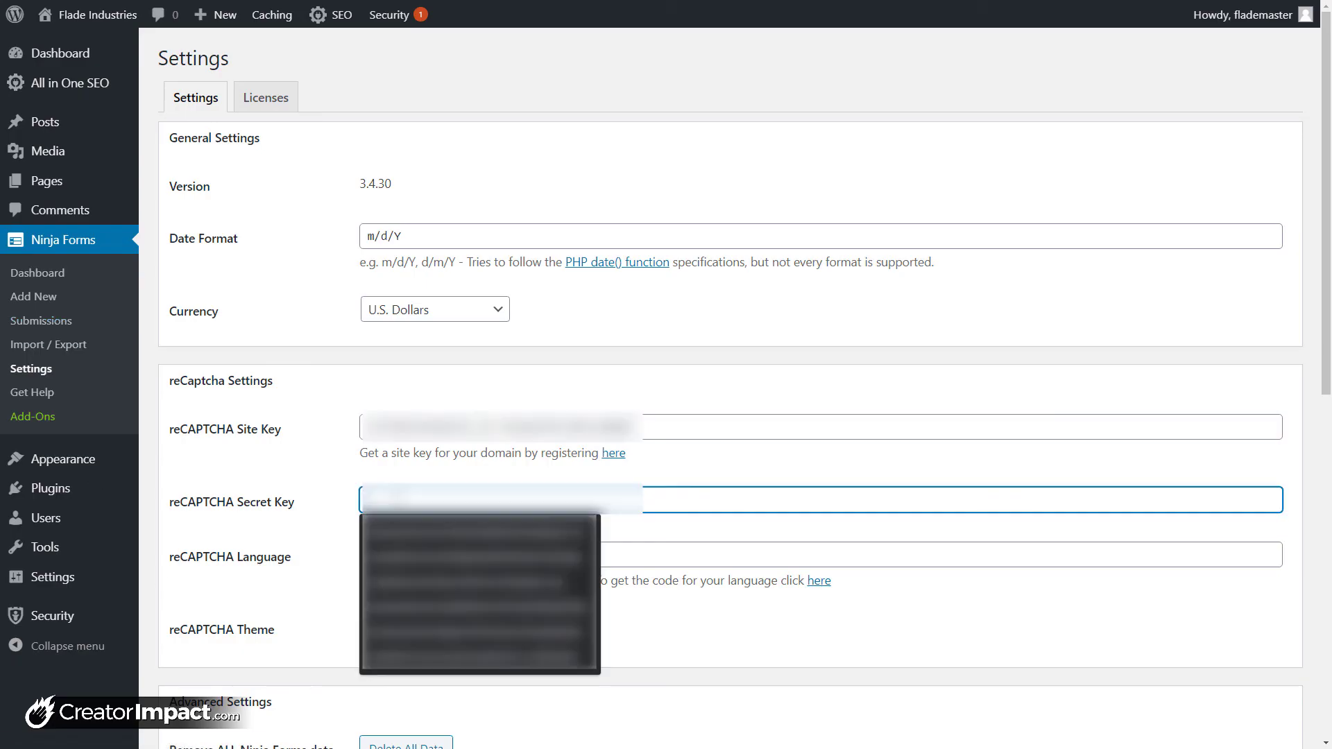
pyautogui.hotkey('ctrl', 'v')
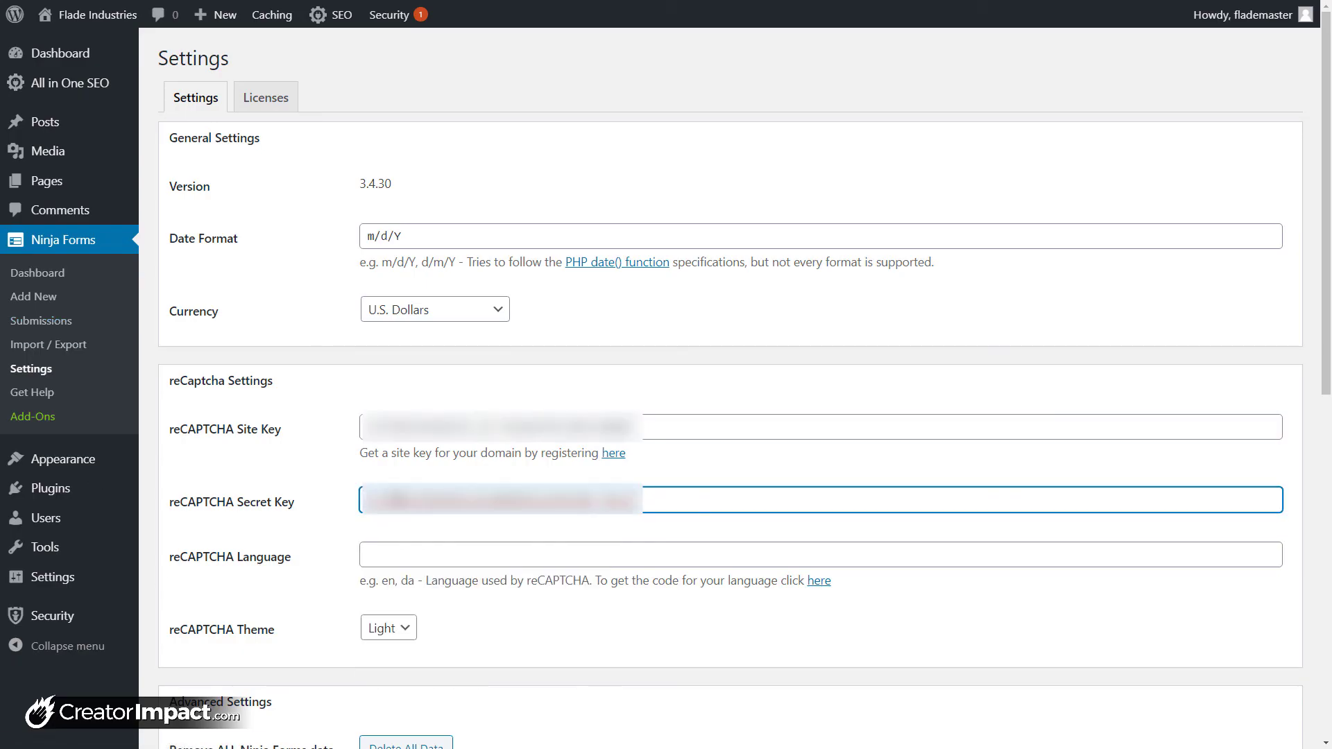
pyautogui.click(377, 558)
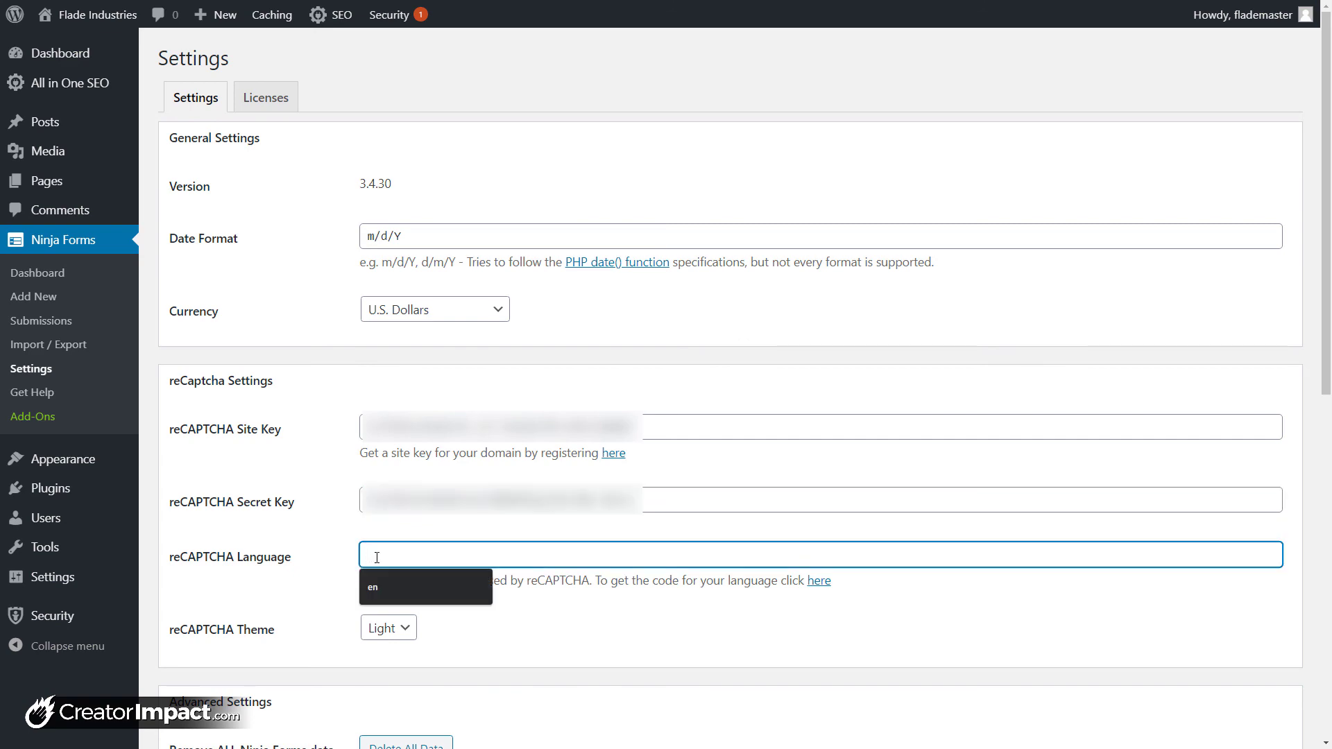
pyautogui.write('en')
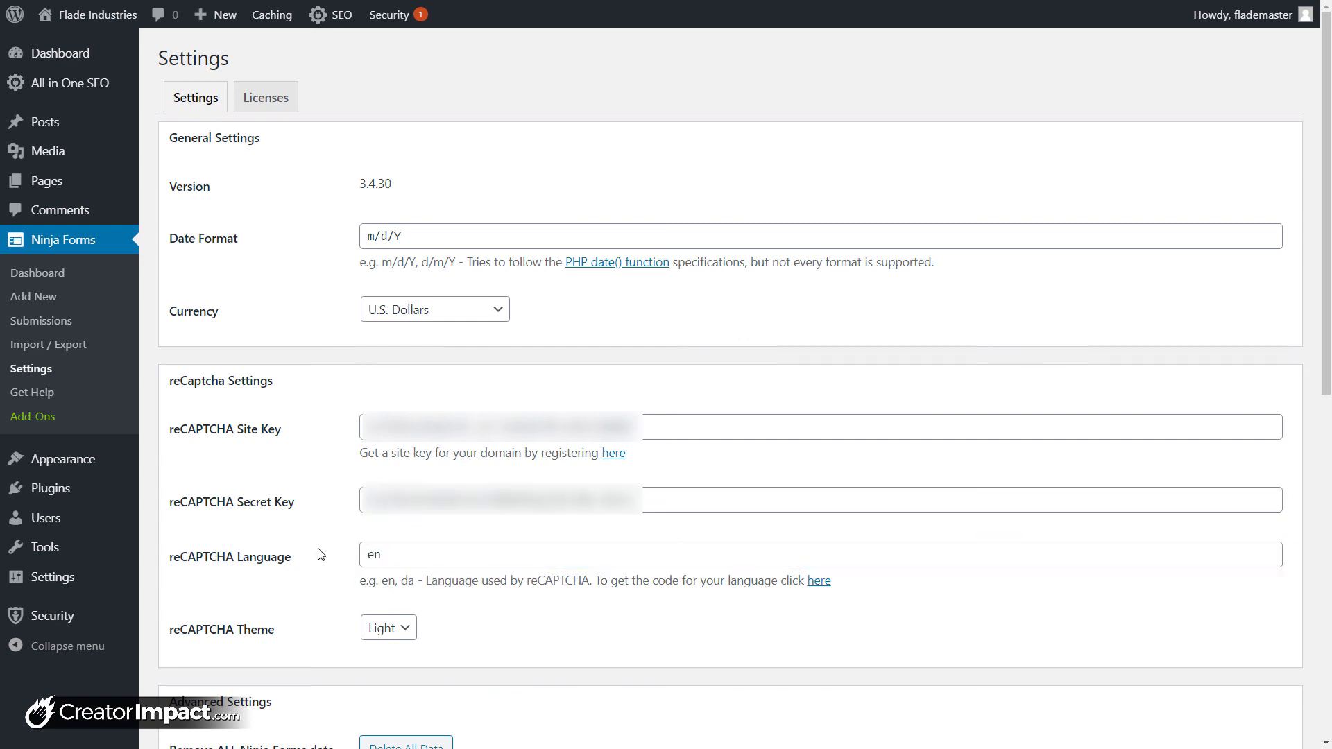
pyautogui.scroll(-8, 313, 572)
pyautogui.scroll(-2, 303, 588)
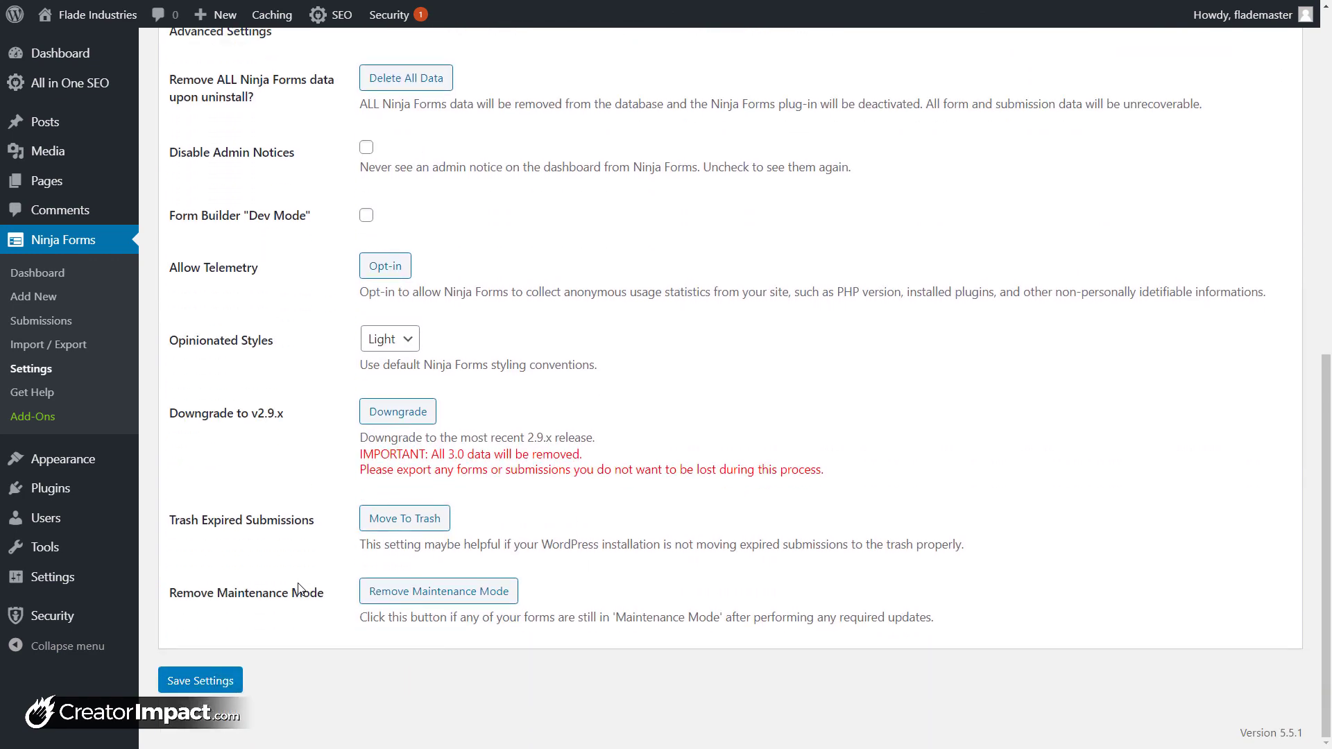
pyautogui.click(220, 683)
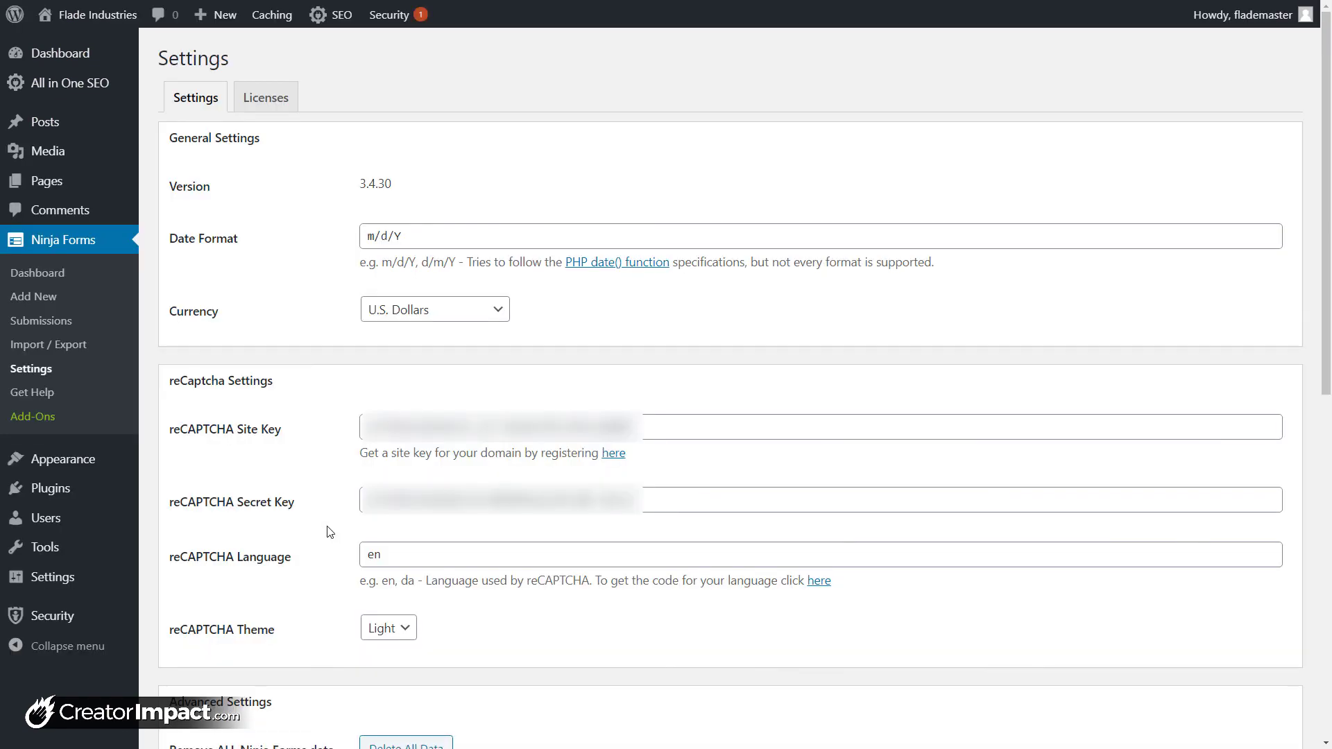
# Step: Insert a Ninja Form block showing the Contact Me form below the Contact Us email line
pyautogui.click(47, 184)
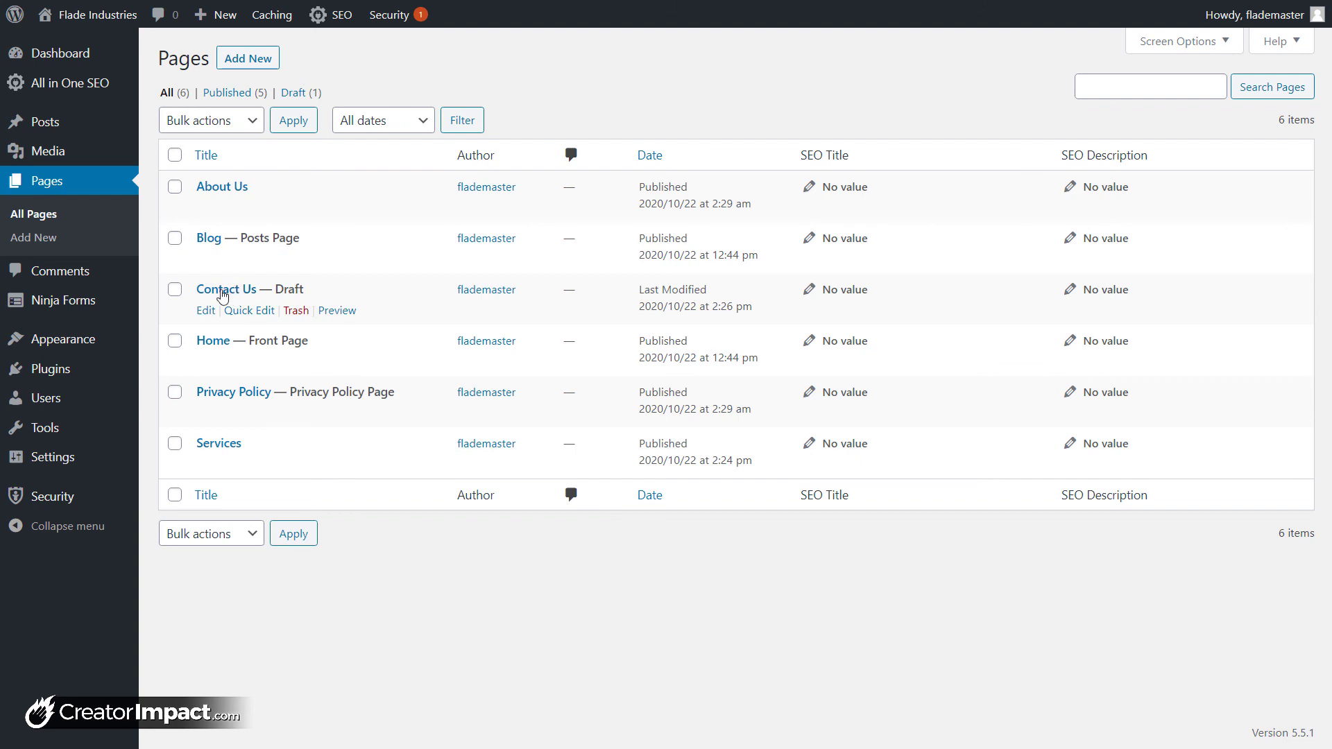
pyautogui.moveTo(275, 290); pyautogui.dragTo(317, 297)
pyautogui.click(227, 295)
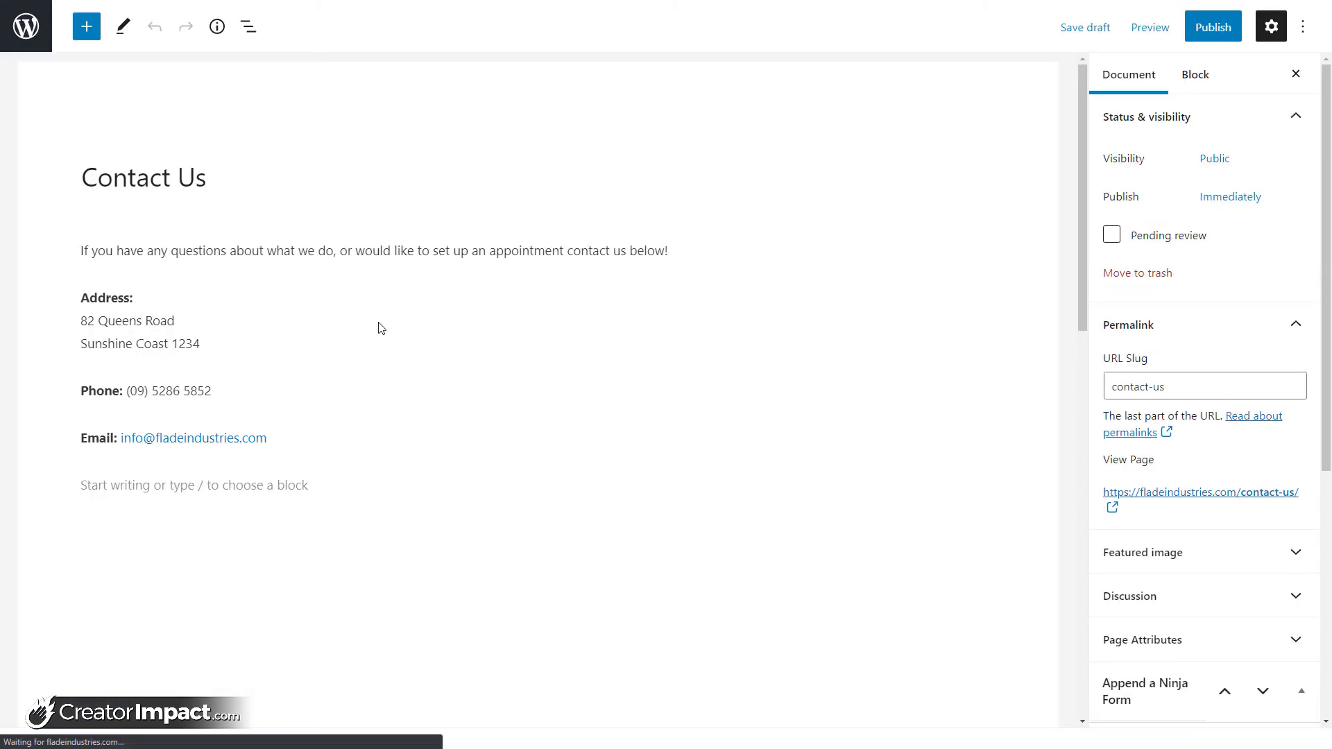
pyautogui.click(127, 484)
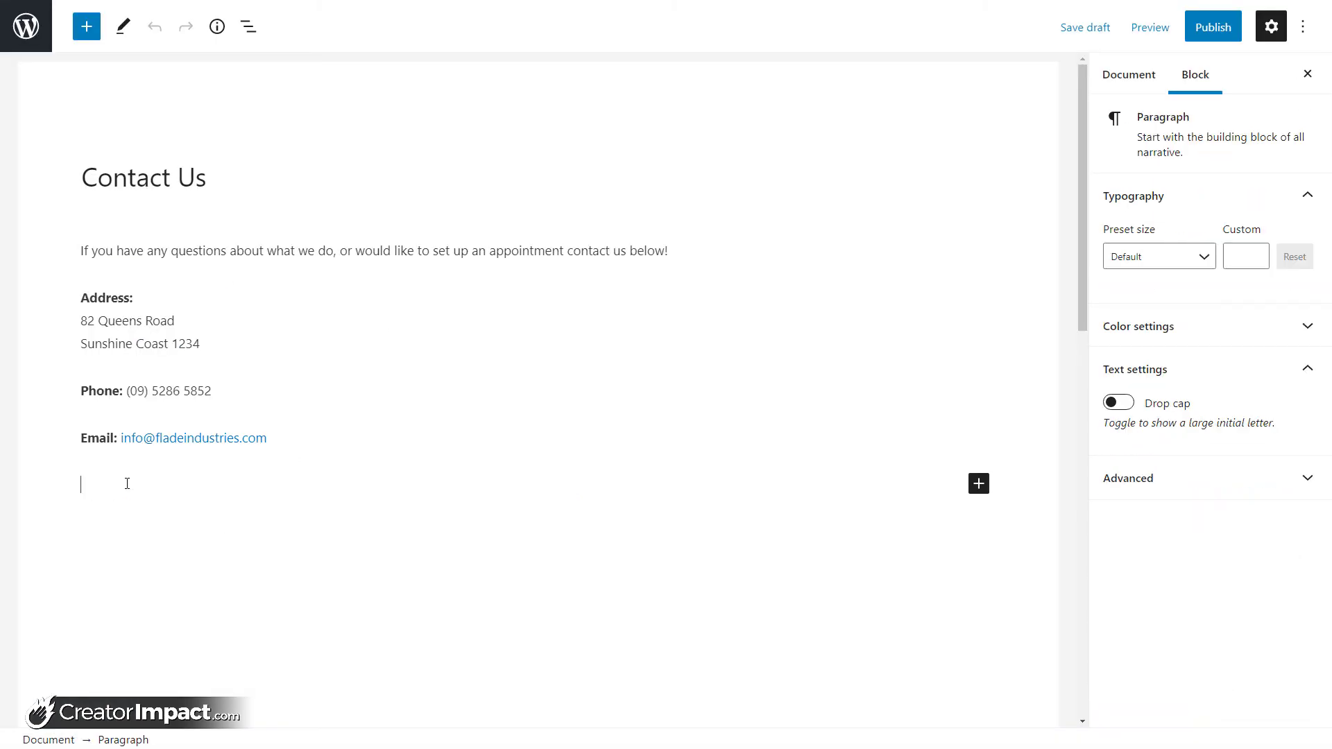
pyautogui.click(979, 485)
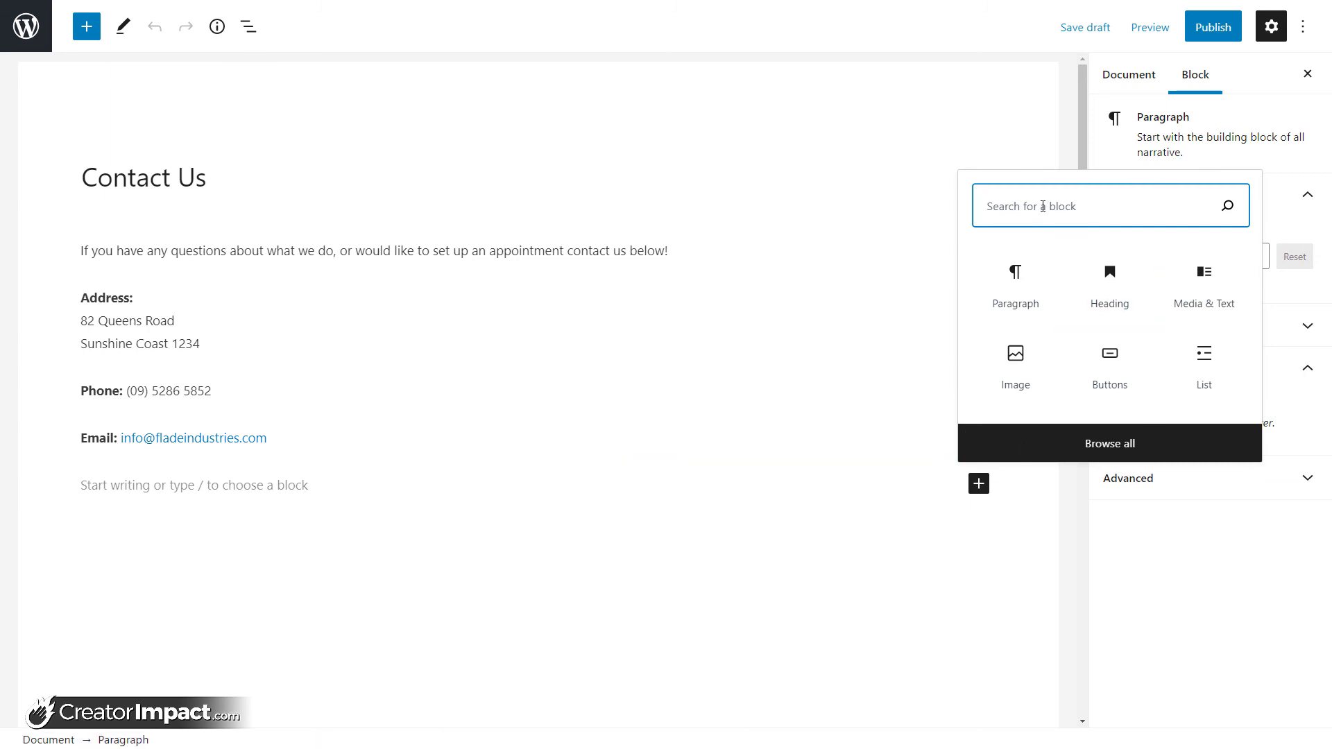
pyautogui.write('ninja')
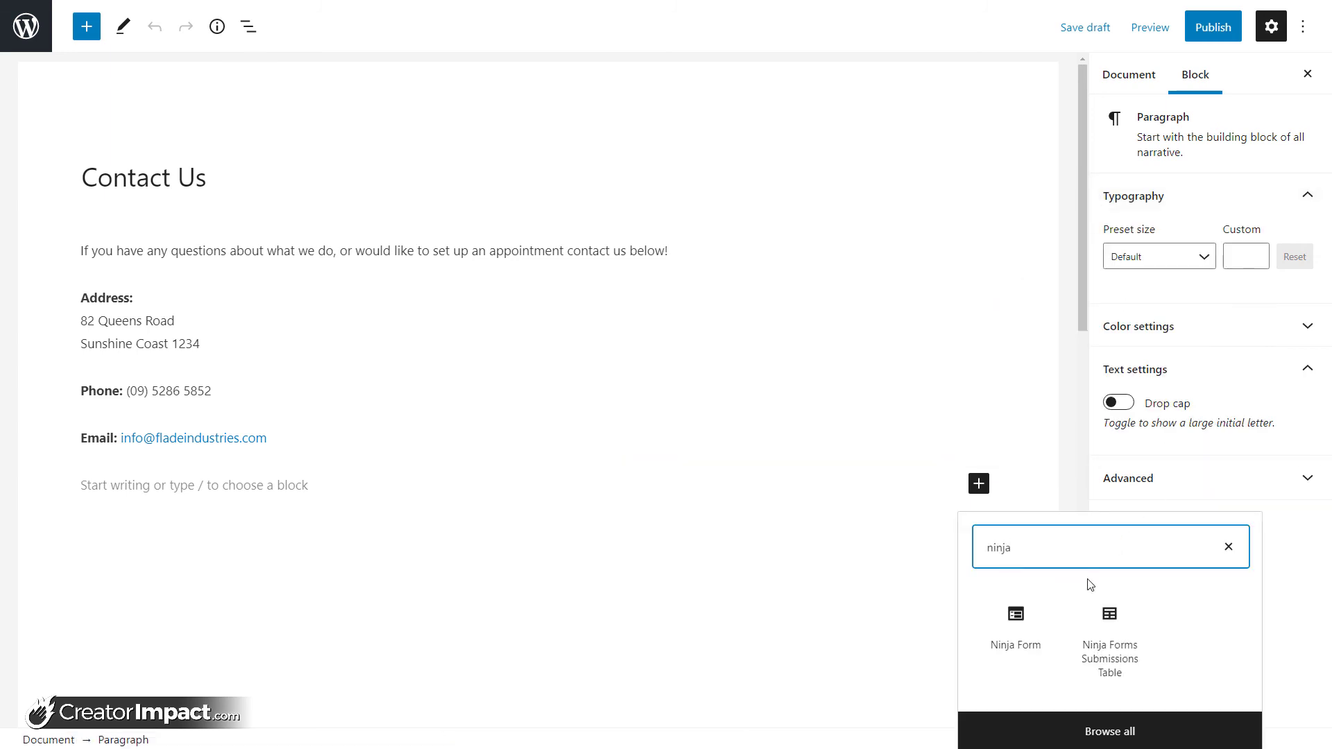
pyautogui.click(1008, 629)
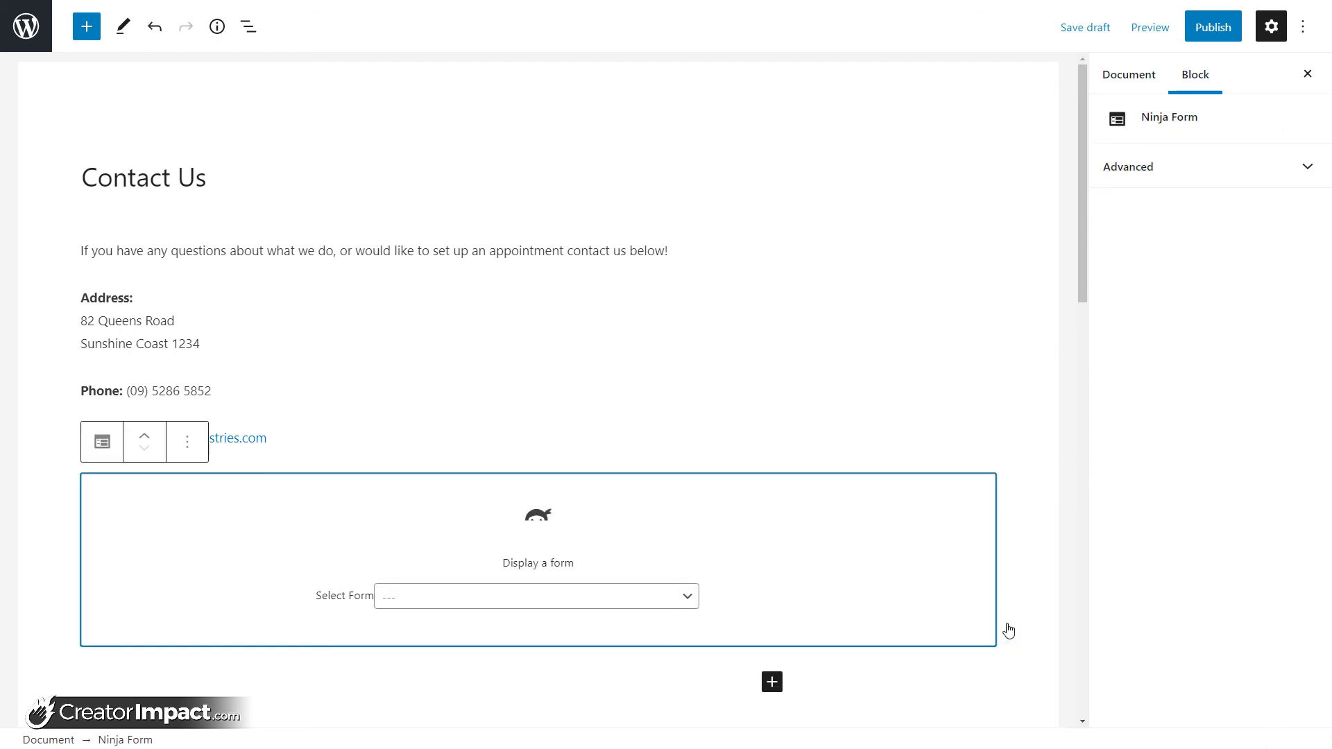
pyautogui.click(683, 602)
pyautogui.click(509, 633)
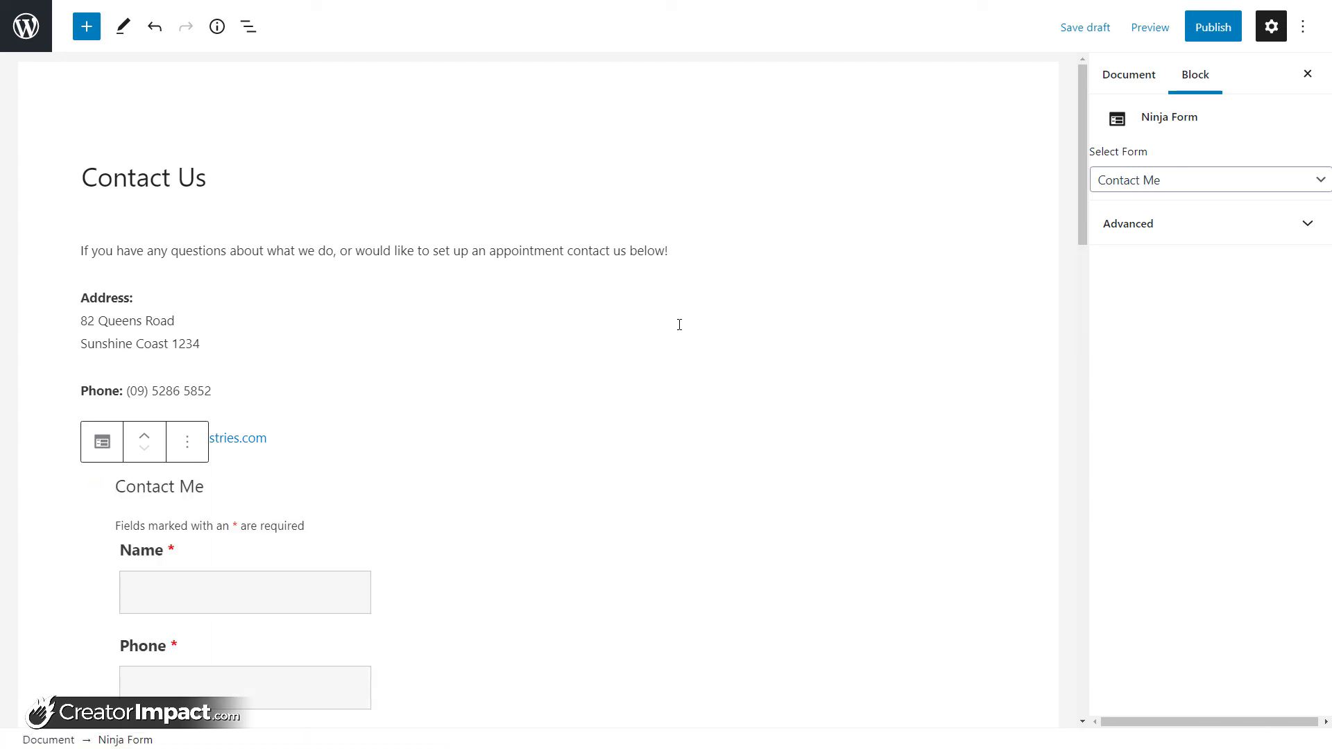
# Step: Publish the Contact Us page
pyautogui.scroll(-8, 476, 381)
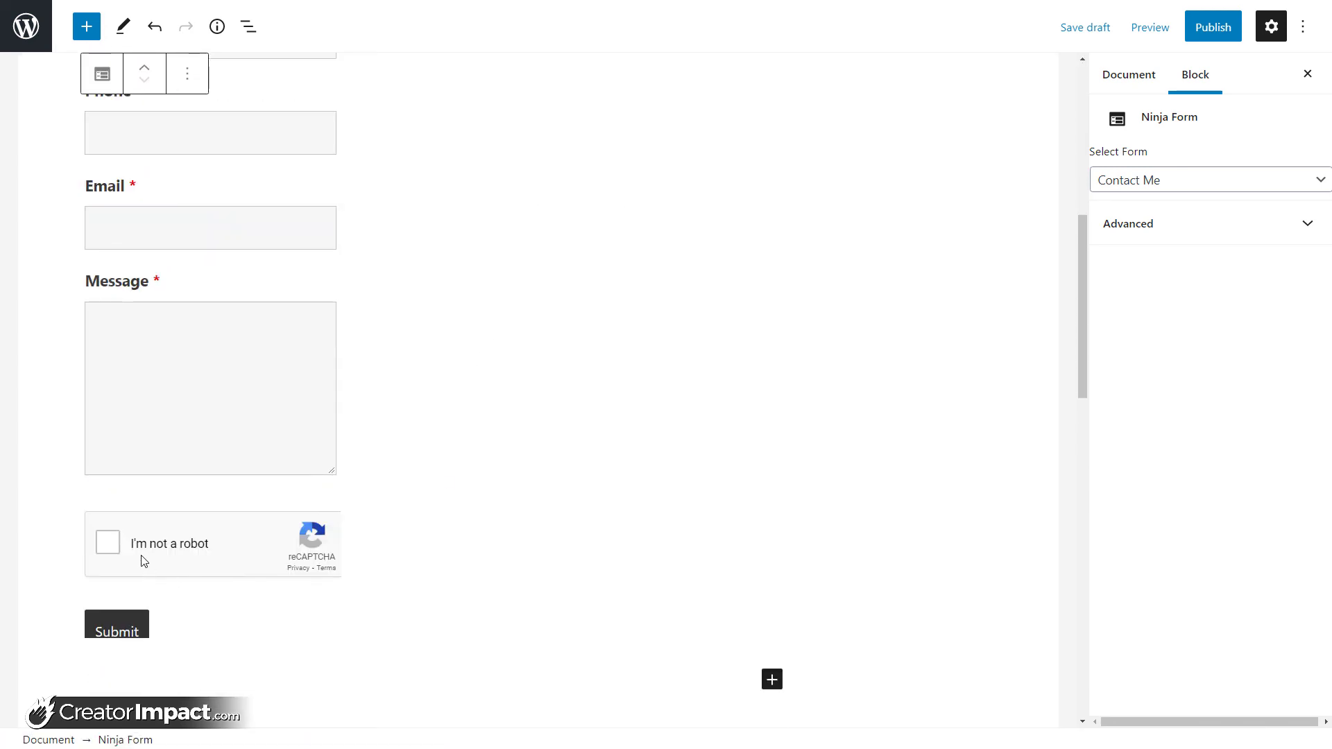
pyautogui.scroll(6, 829, 598)
pyautogui.click(1193, 29)
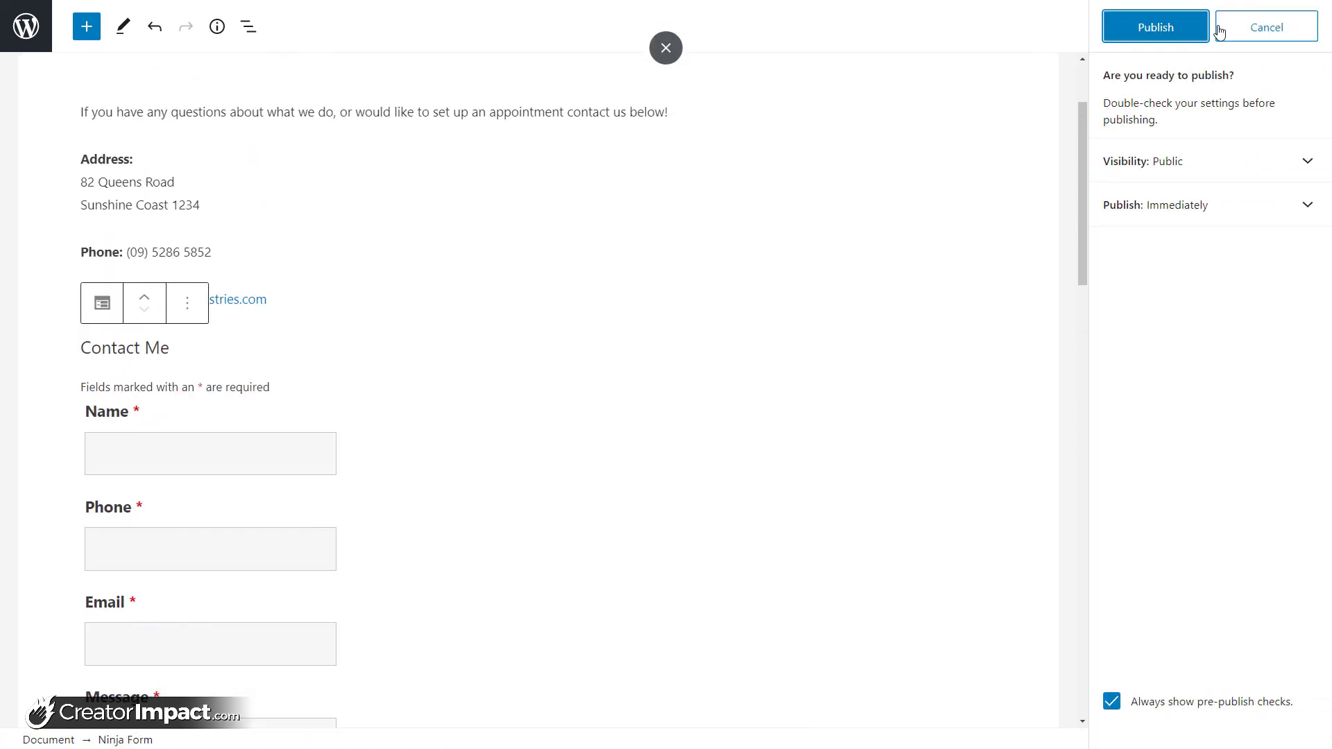
pyautogui.click(1173, 29)
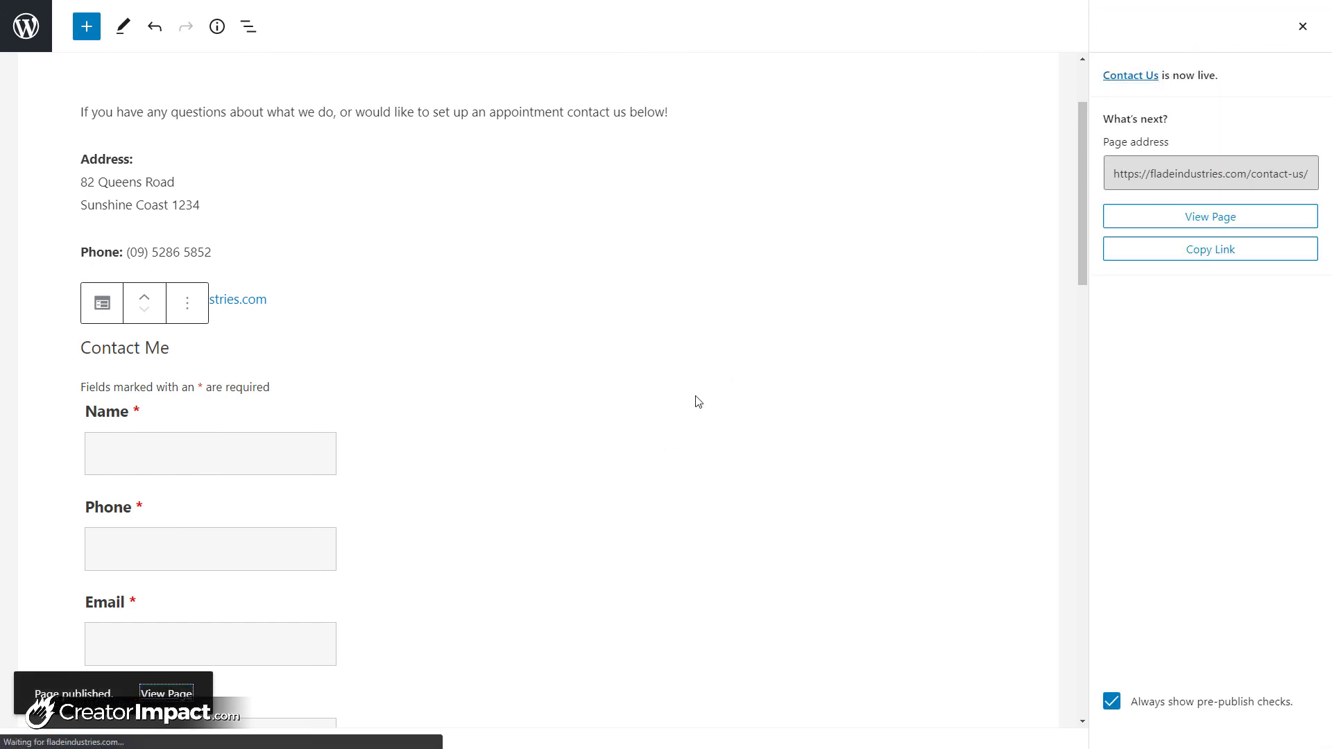
# Step: Fill the Contact Us form's Name, Phone and Email with test details and message 'test'
pyautogui.scroll(-4, 619, 462)
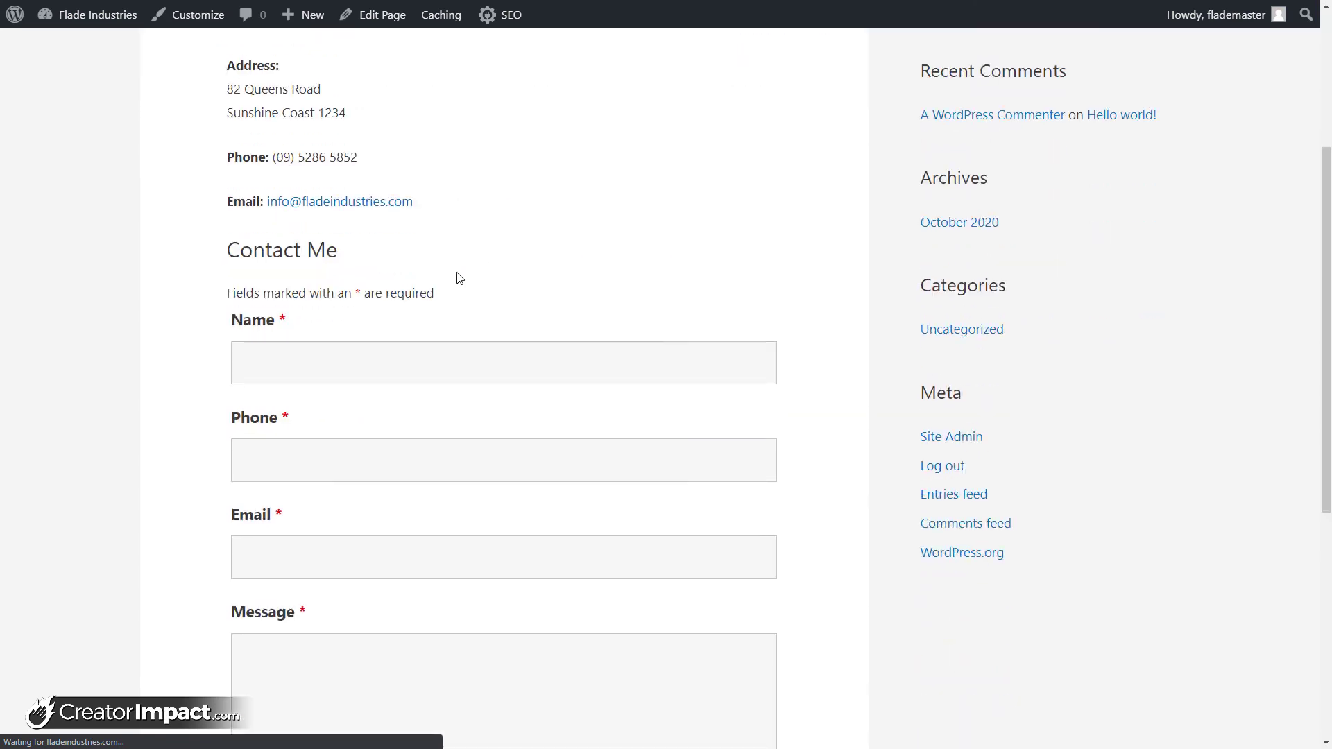
pyautogui.click(336, 364)
pyautogui.write('Wade')
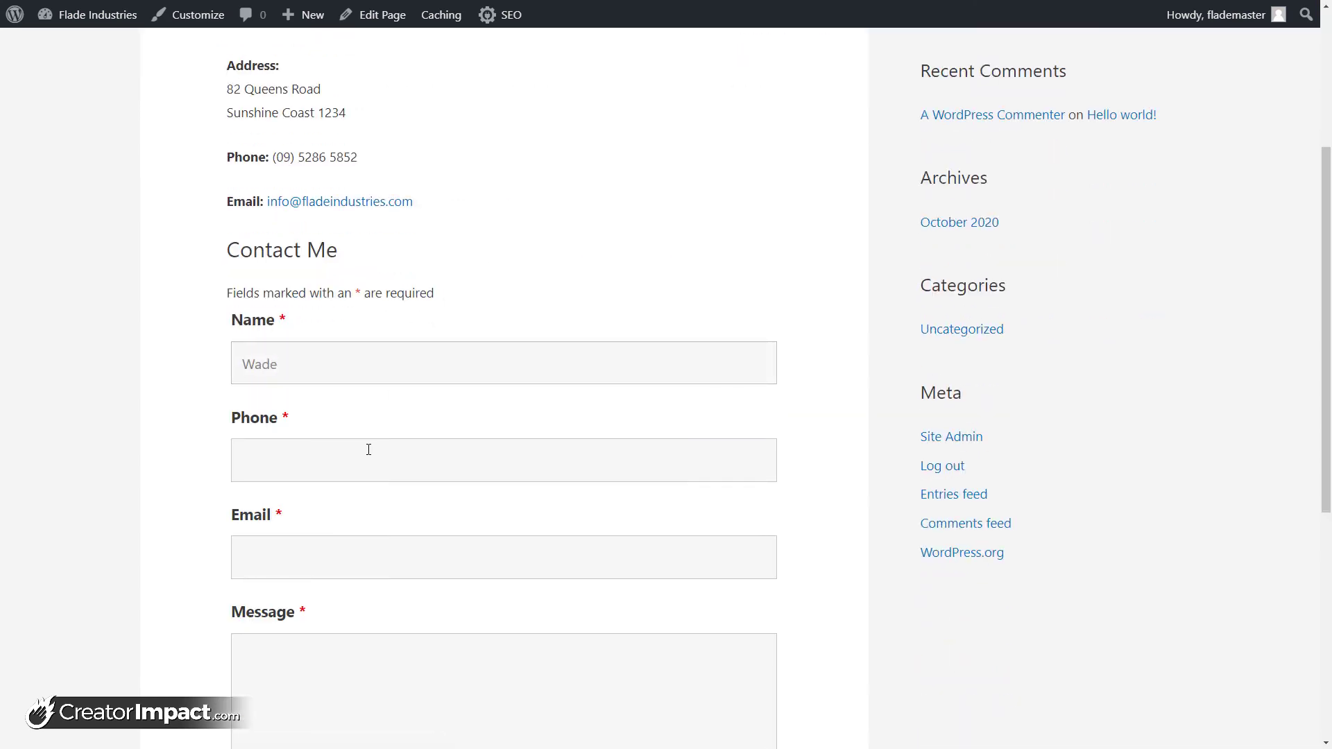
pyautogui.click(368, 449)
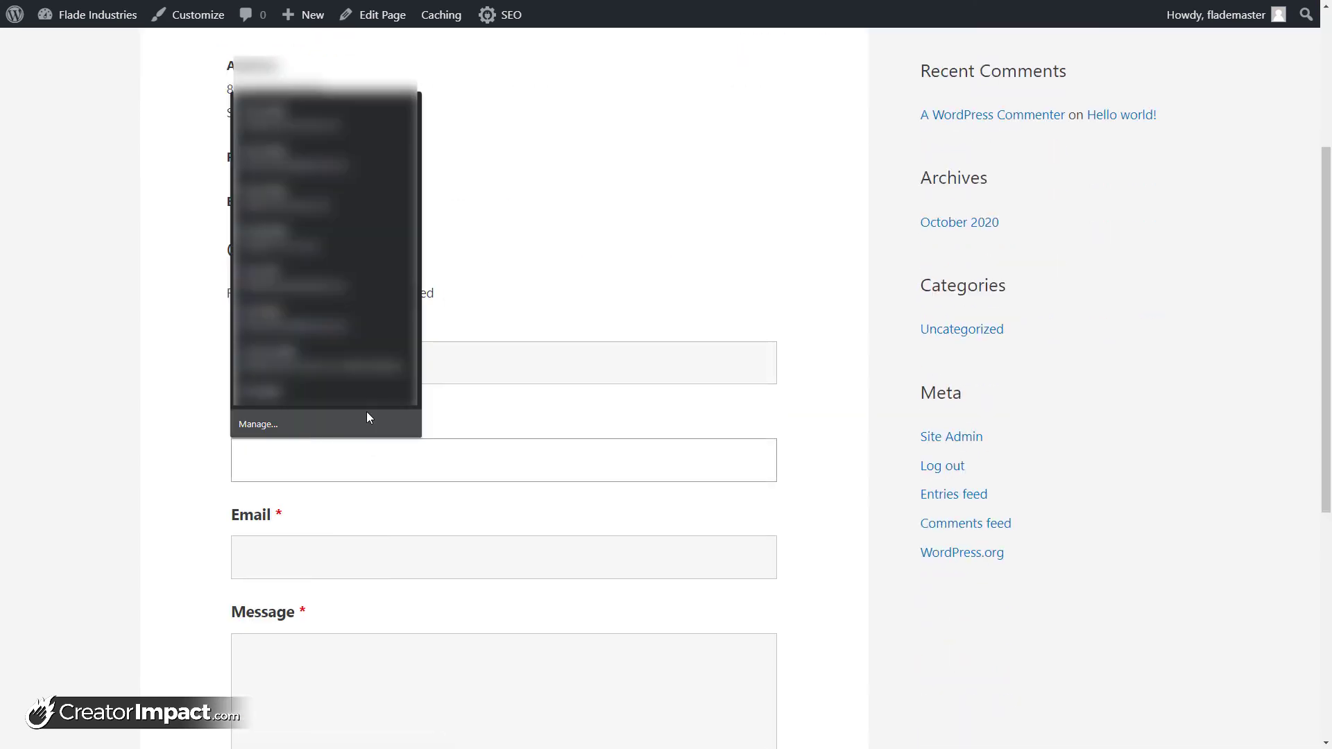
pyautogui.write('123456456')
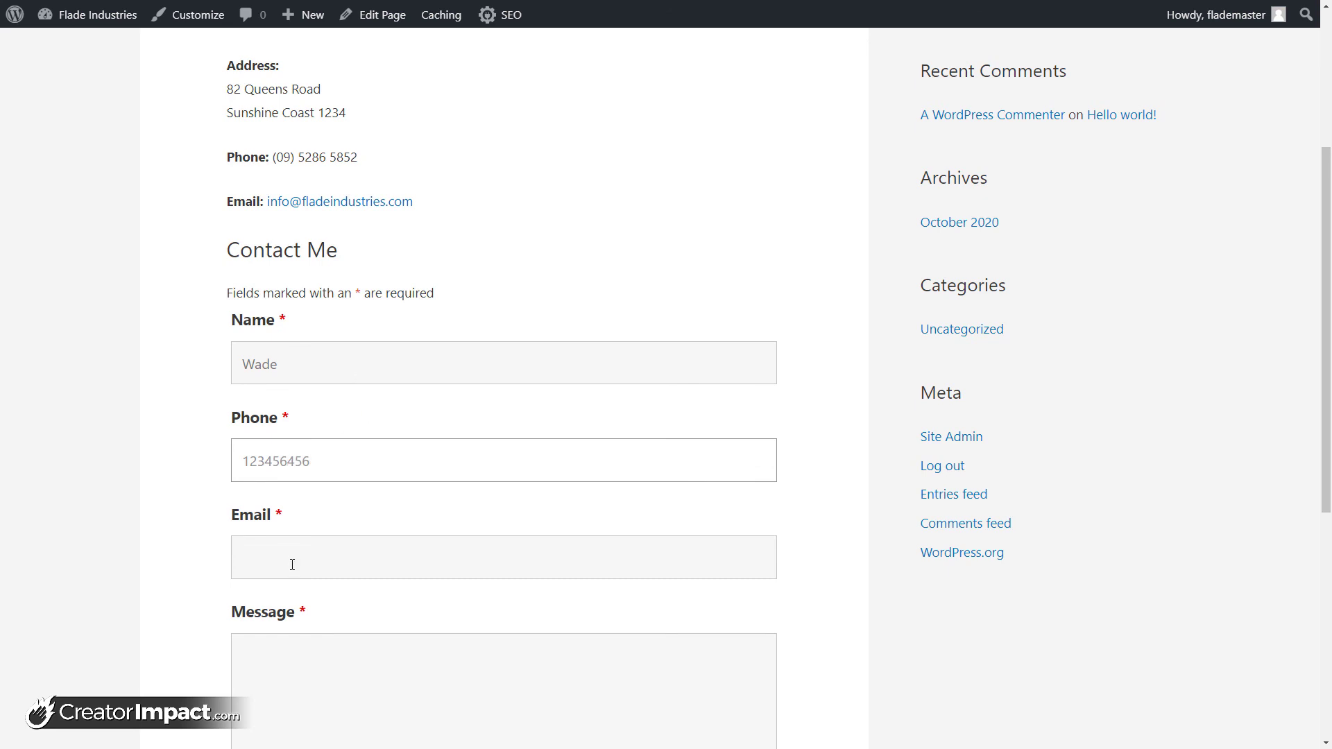
pyautogui.click(292, 565)
pyautogui.write('info')
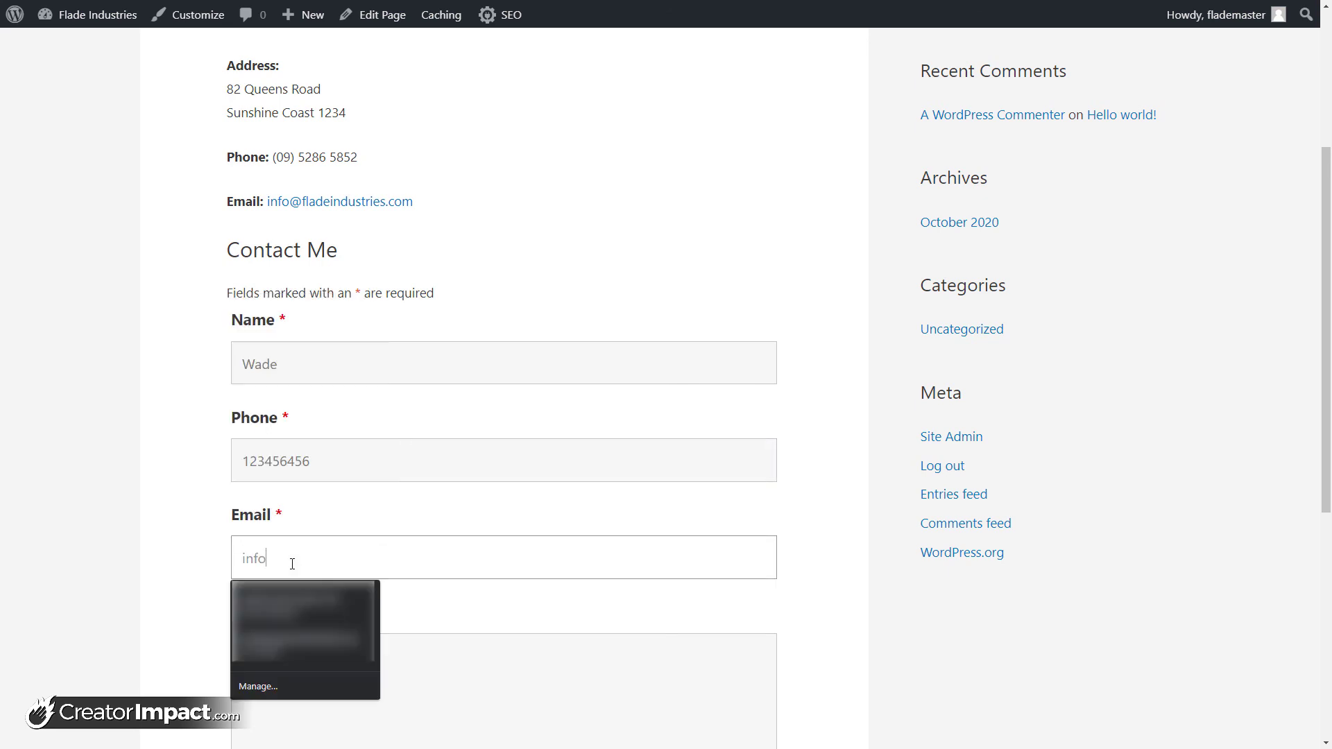
pyautogui.write('@info.com')
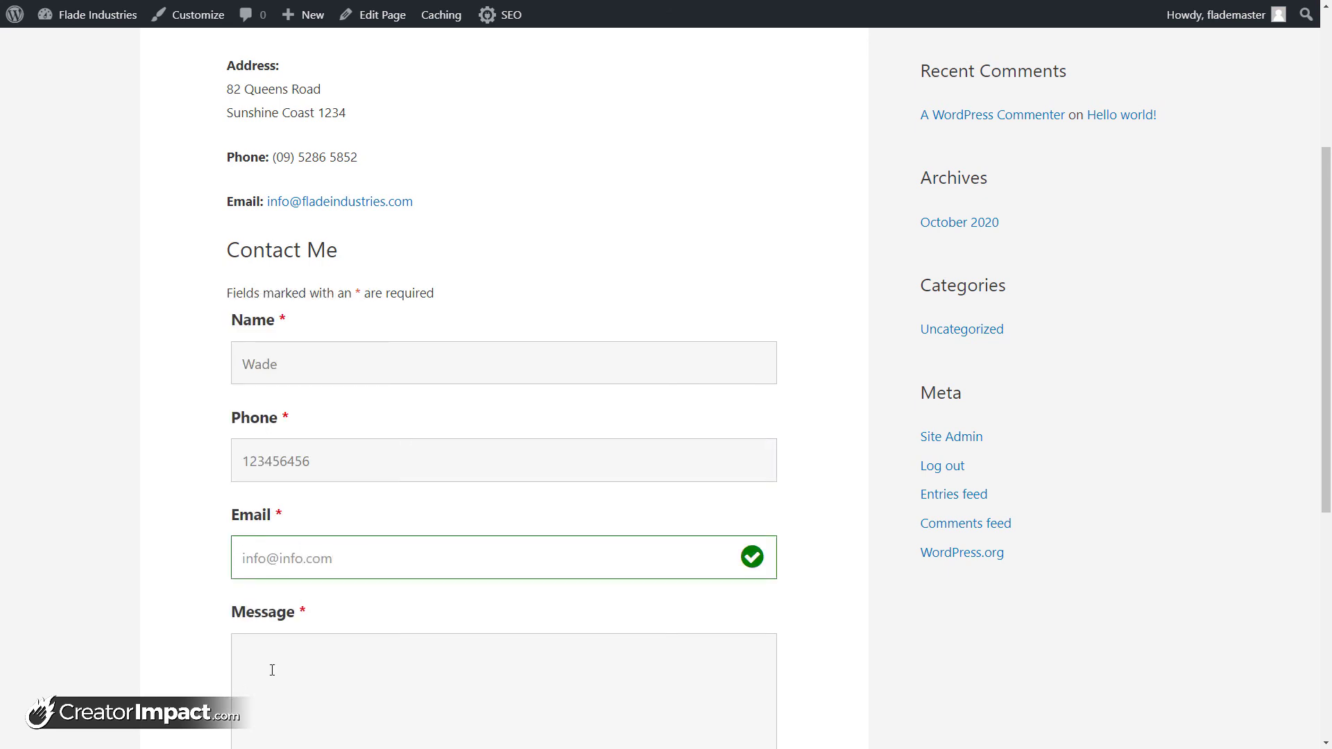
pyautogui.click(272, 670)
pyautogui.write('test')
# Step: Tick the 'I'm not a robot' check, submit the form, and review the success message
pyautogui.scroll(-5, 267, 667)
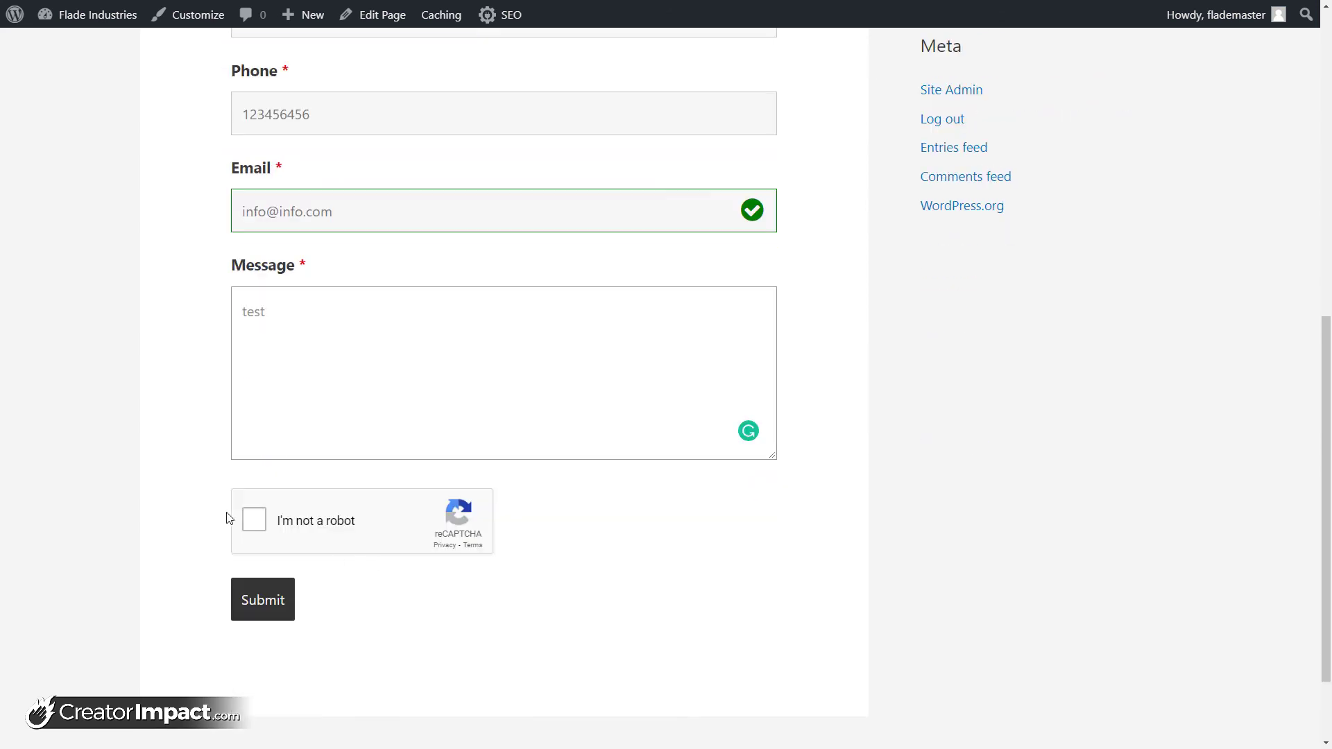
pyautogui.click(254, 522)
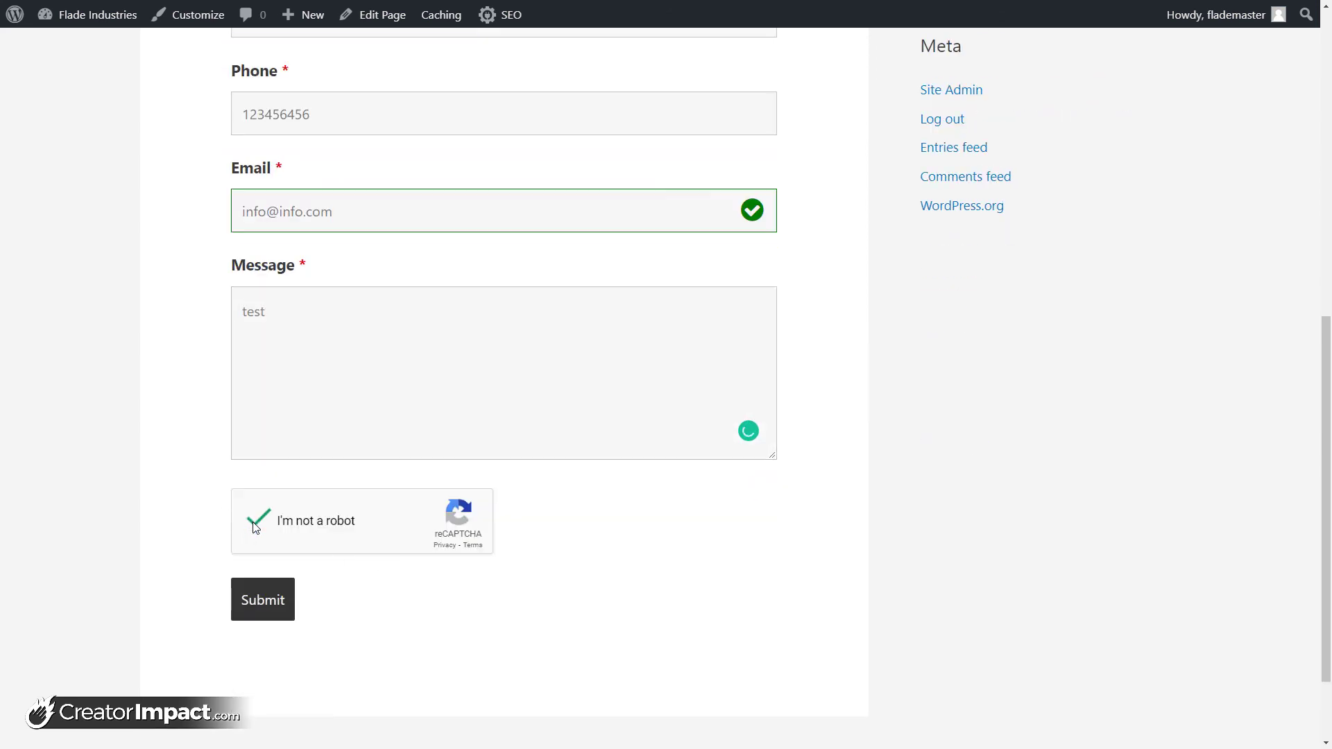
pyautogui.click(263, 600)
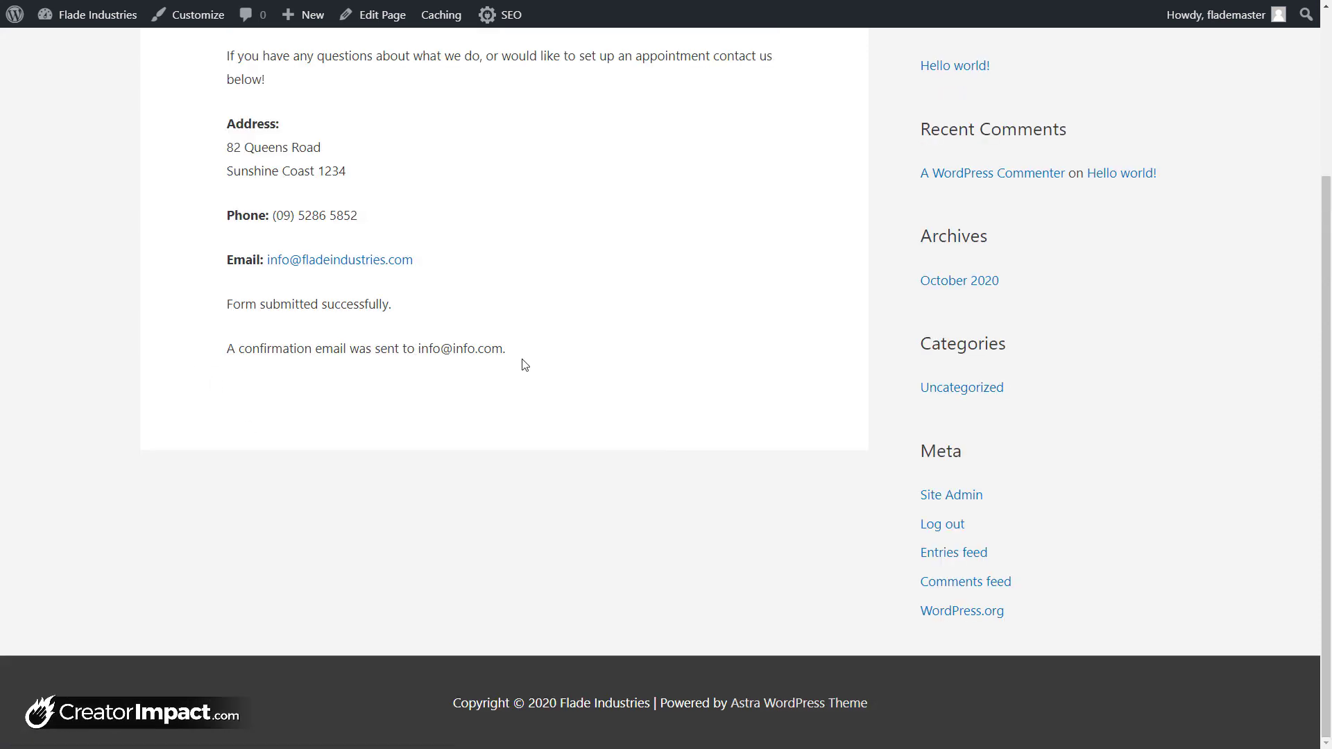
pyautogui.moveTo(503, 351); pyautogui.dragTo(419, 350)
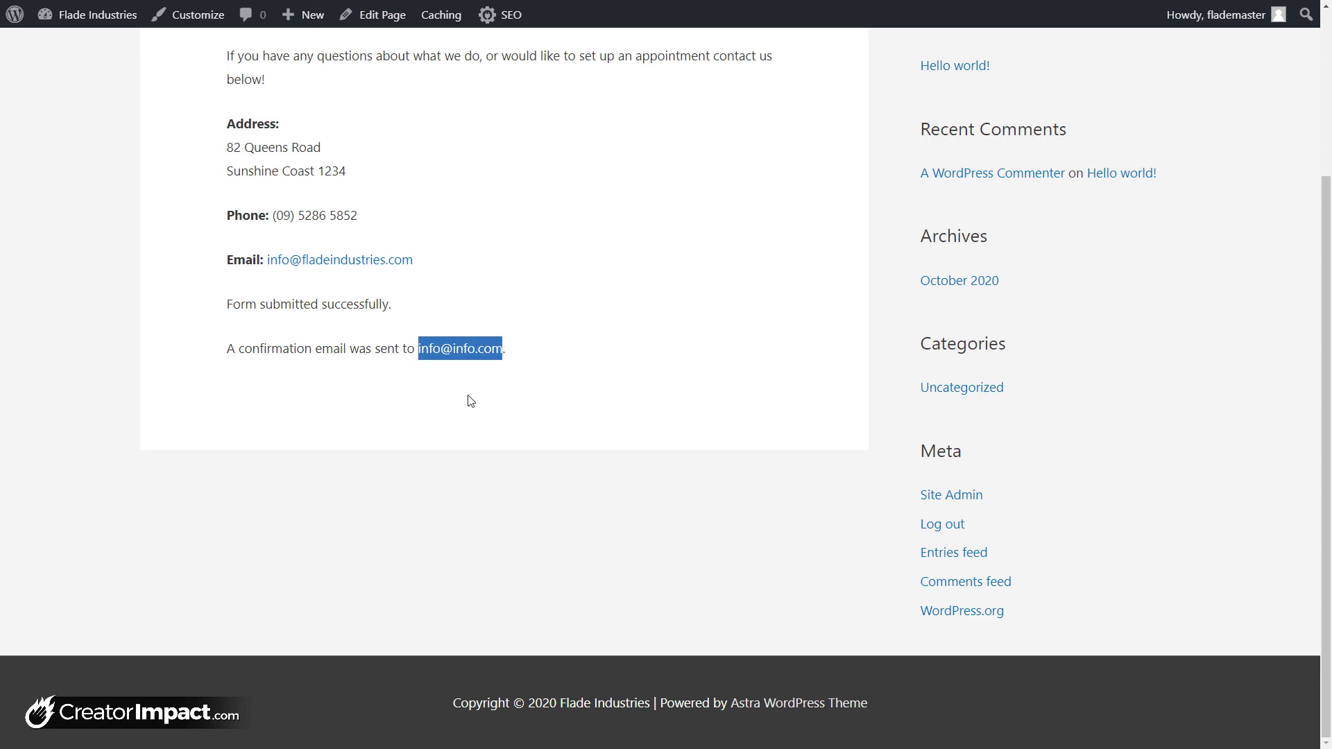
pyautogui.click(431, 435)
pyautogui.scroll(3, 444, 457)
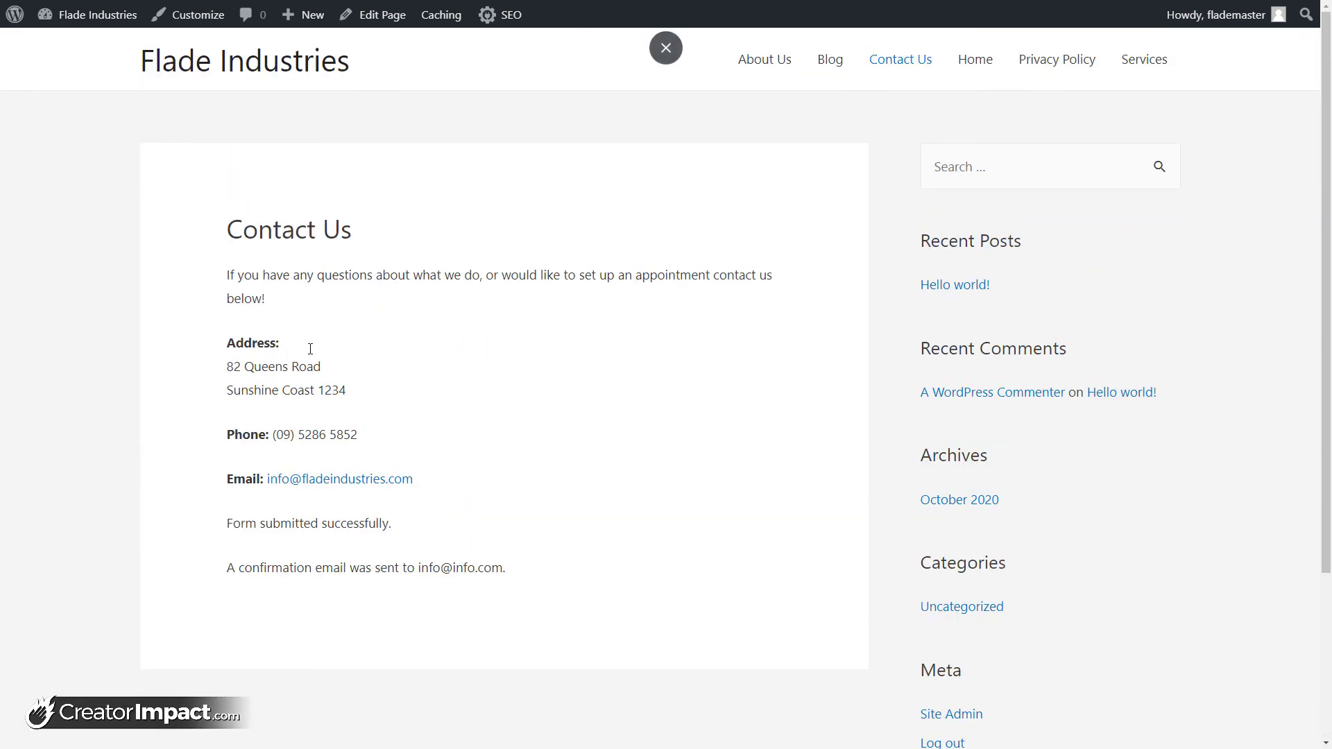
pyautogui.scroll(-3, 352, 444)
pyautogui.scroll(3, 583, 310)
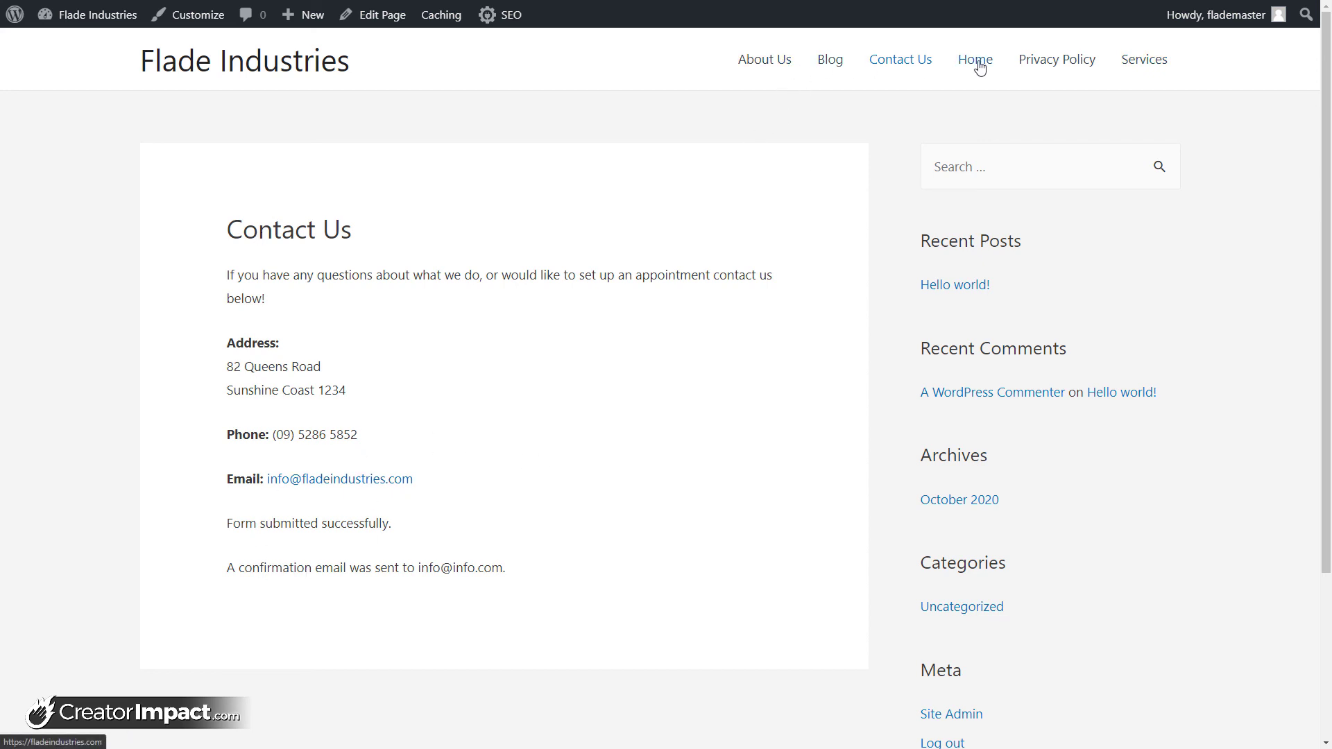
pyautogui.moveTo(78, 14)
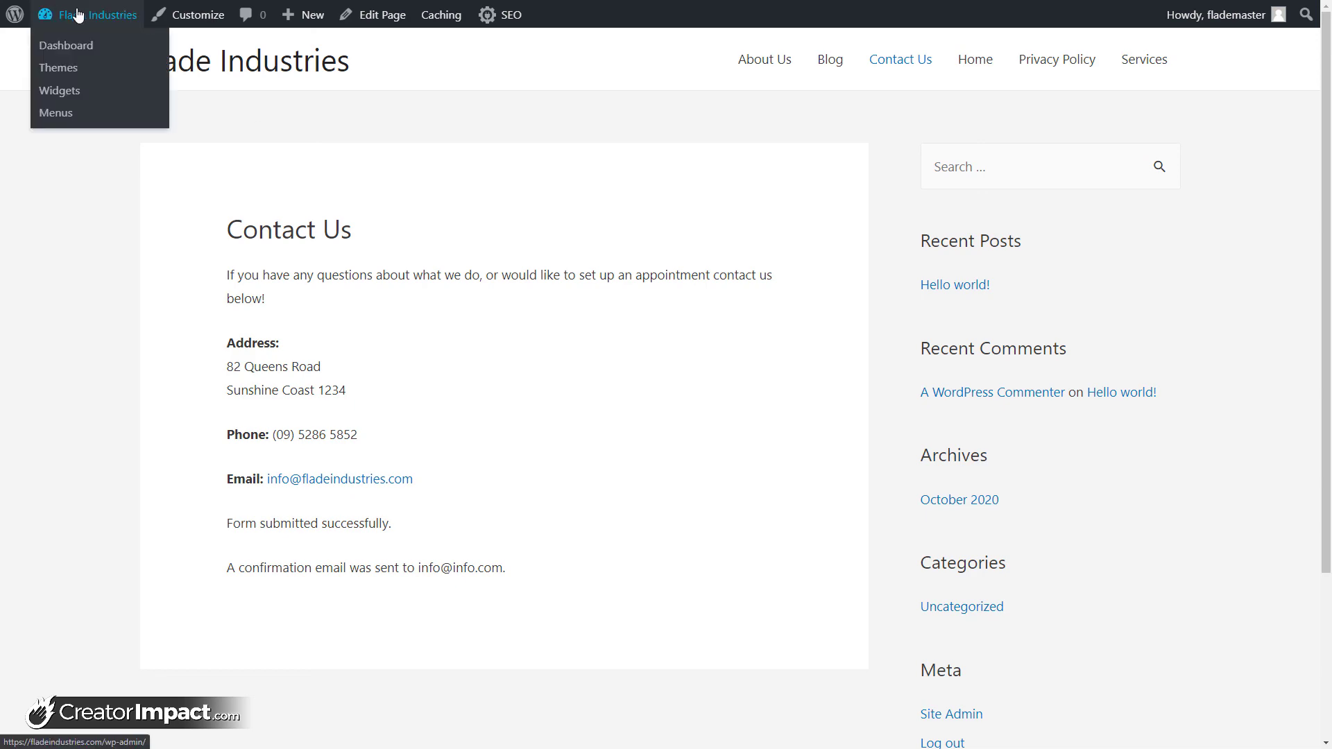
# Step: Confirm the test entry in Contact Me's submissions list, then view the live Home page
pyautogui.click(77, 14)
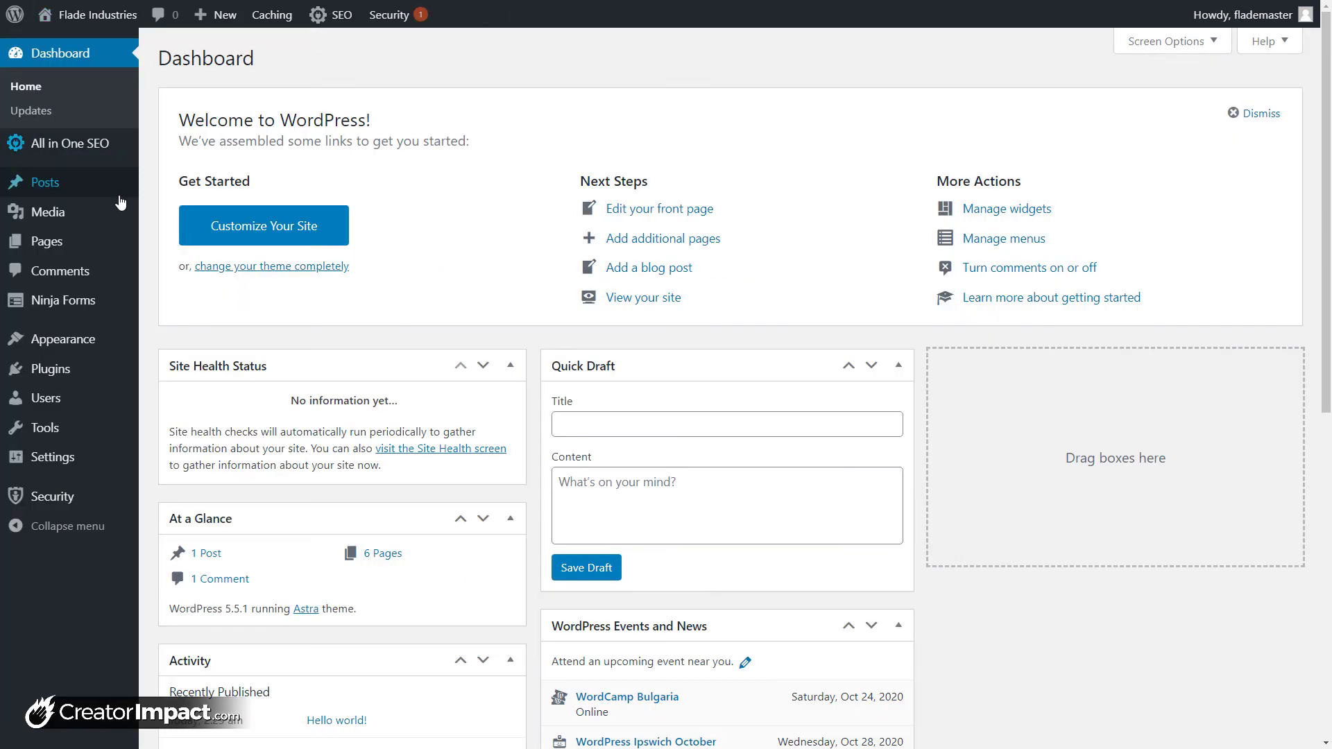
pyautogui.moveTo(48, 307)
pyautogui.click(152, 305)
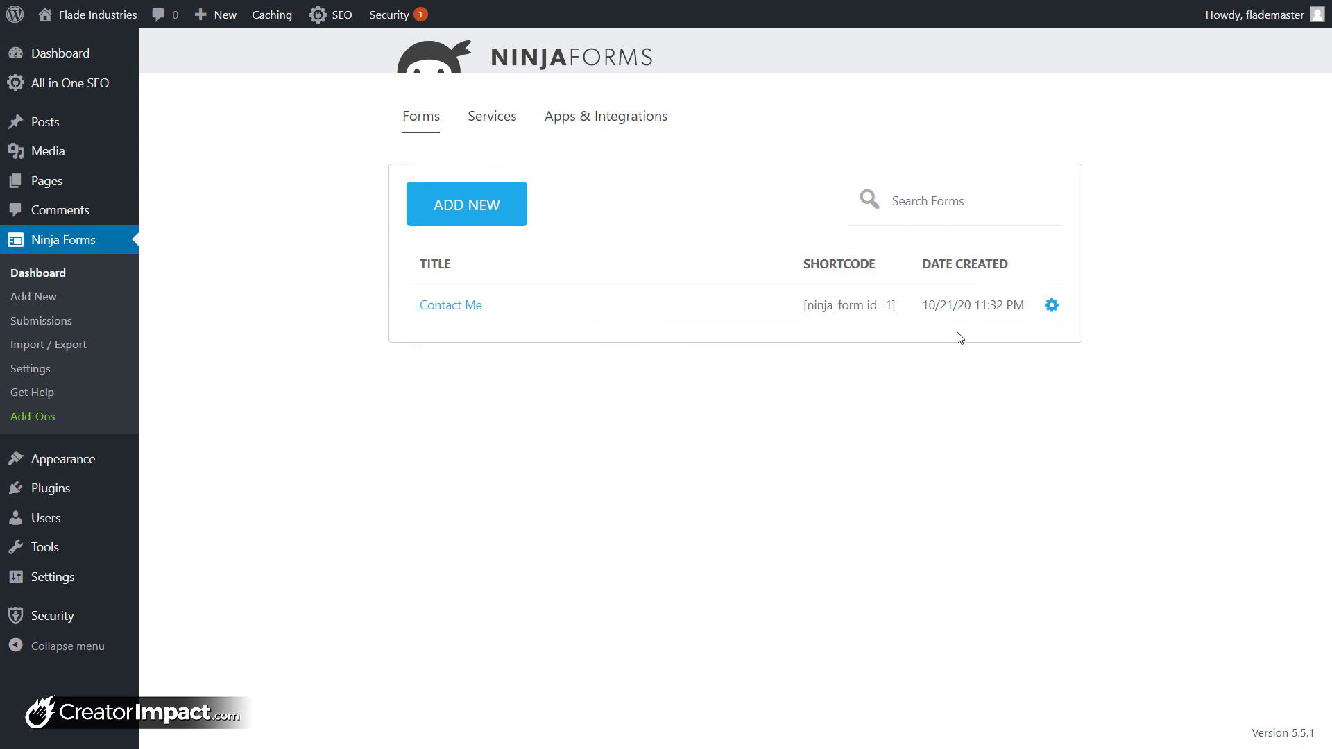
pyautogui.click(1049, 308)
pyautogui.click(662, 343)
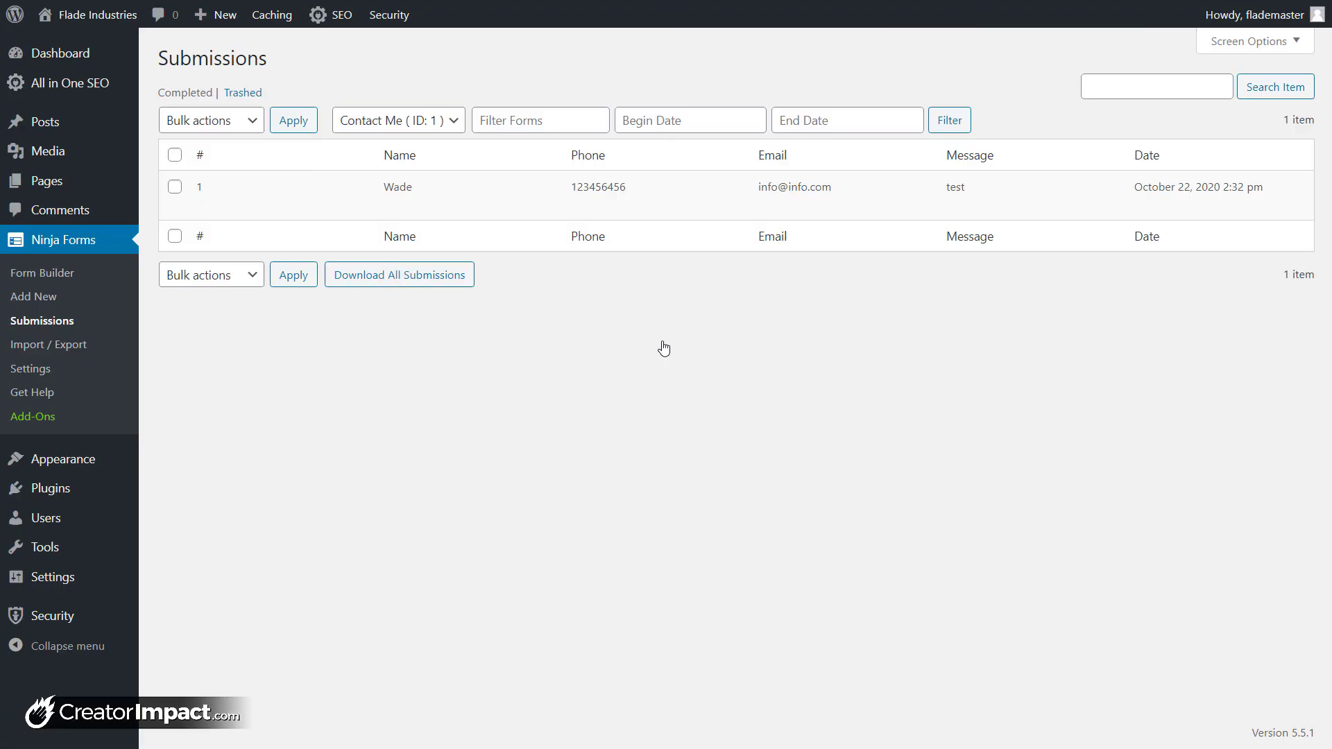
pyautogui.moveTo(393, 186); pyautogui.dragTo(1254, 186)
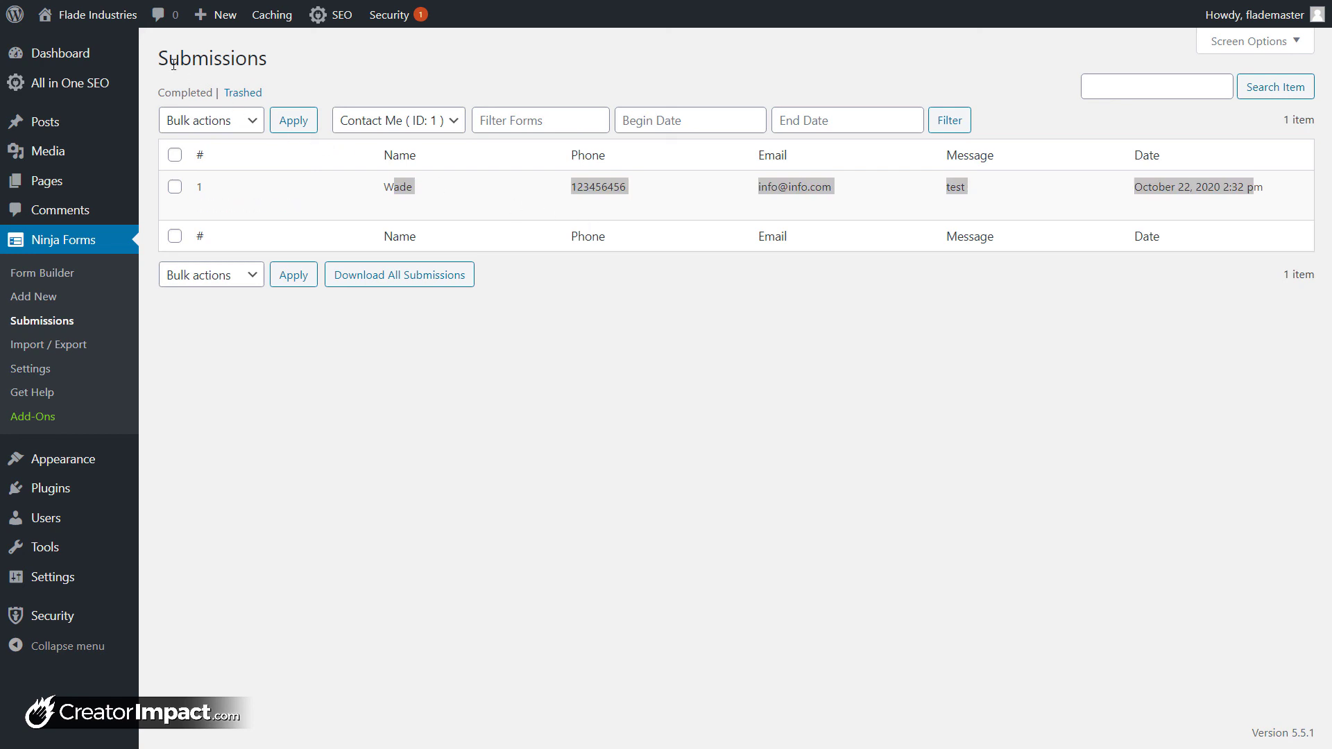
pyautogui.click(84, 19)
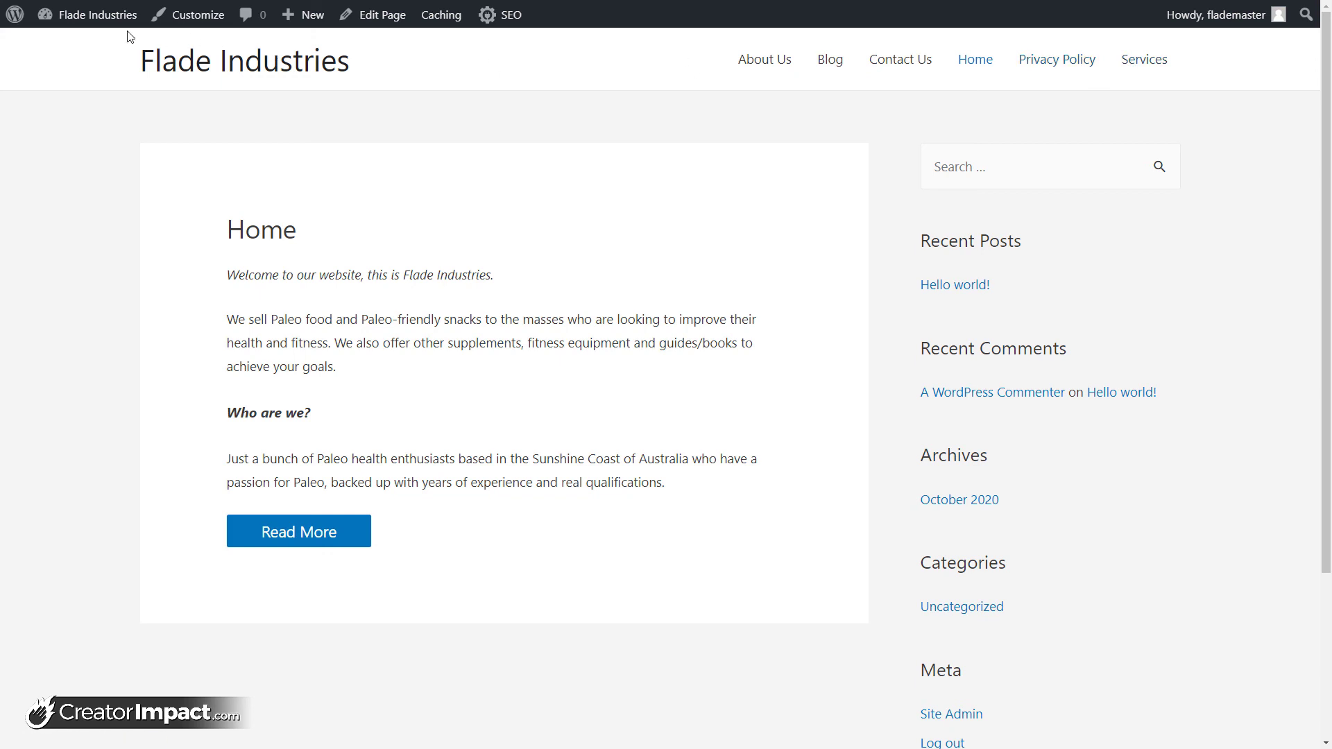
# Step: Go to the Dashboard, open Appearance > Menus, and click into the Menu Name field
pyautogui.moveTo(101, 17)
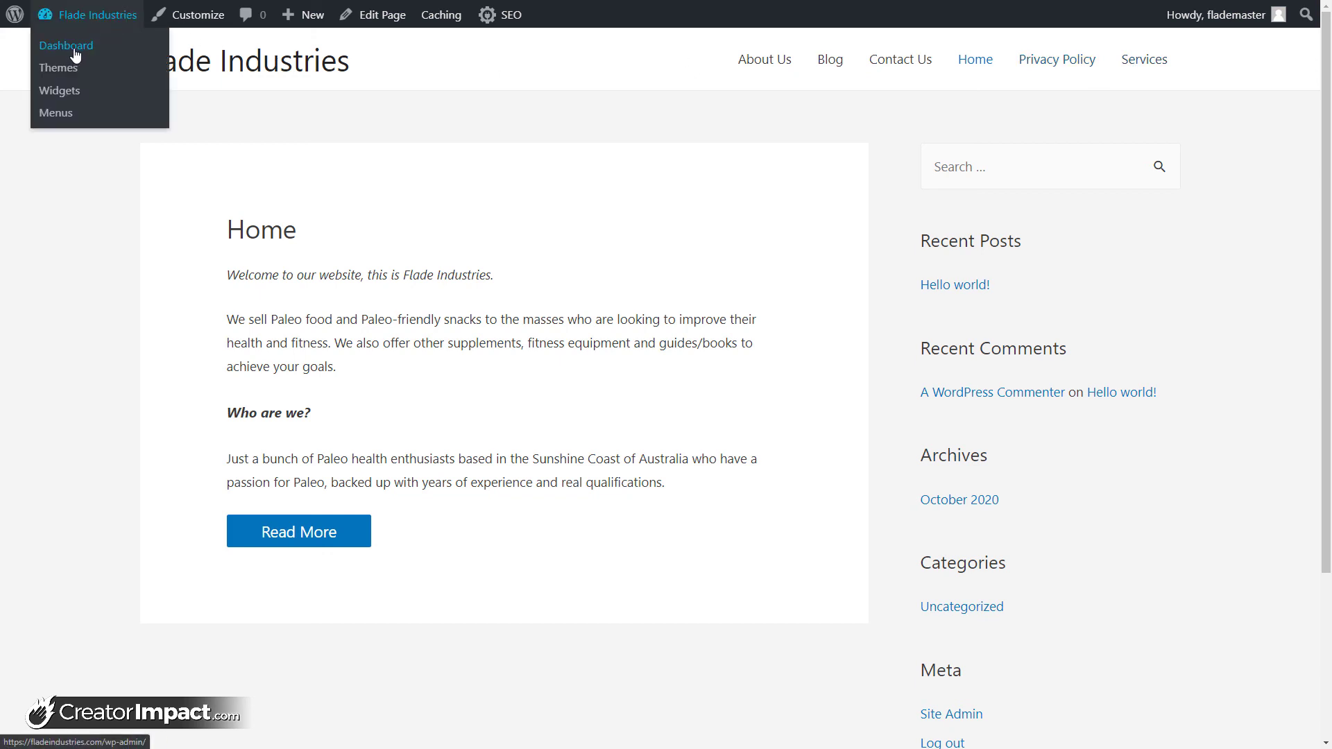
pyautogui.click(85, 19)
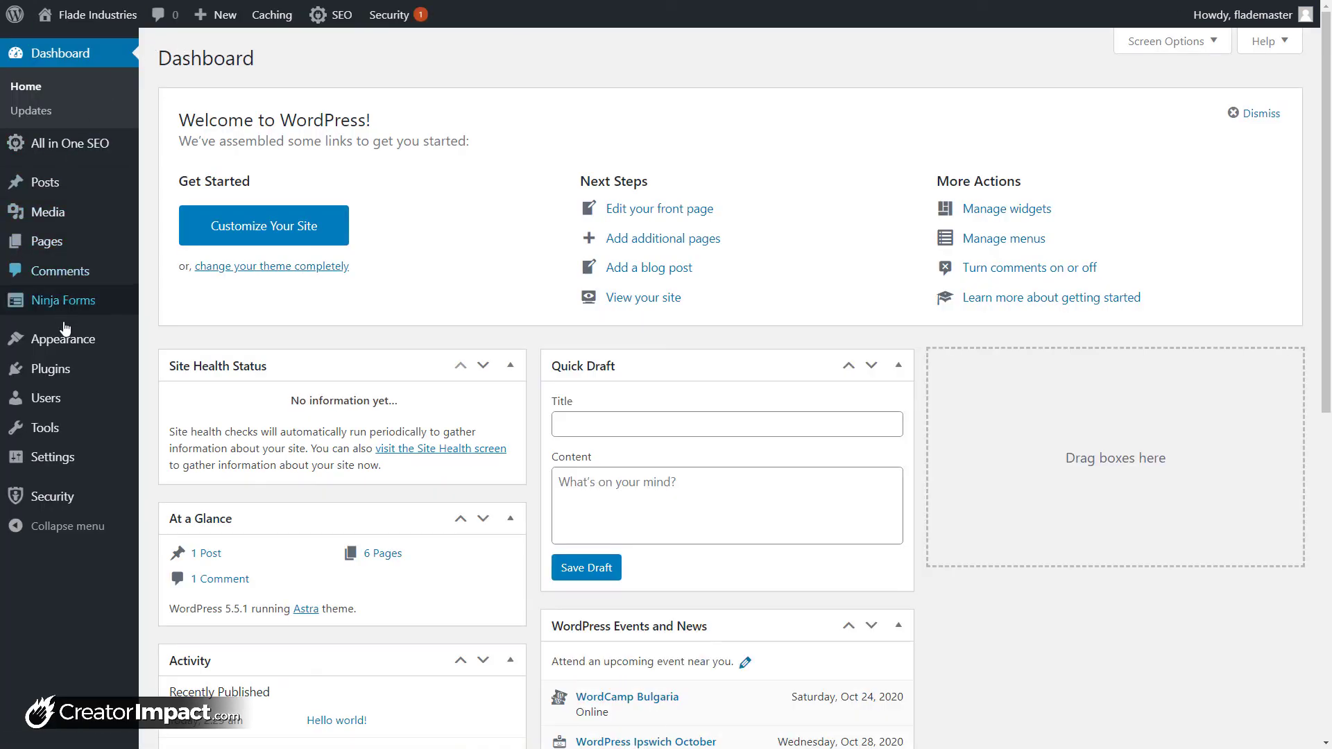
pyautogui.moveTo(66, 339)
pyautogui.click(175, 418)
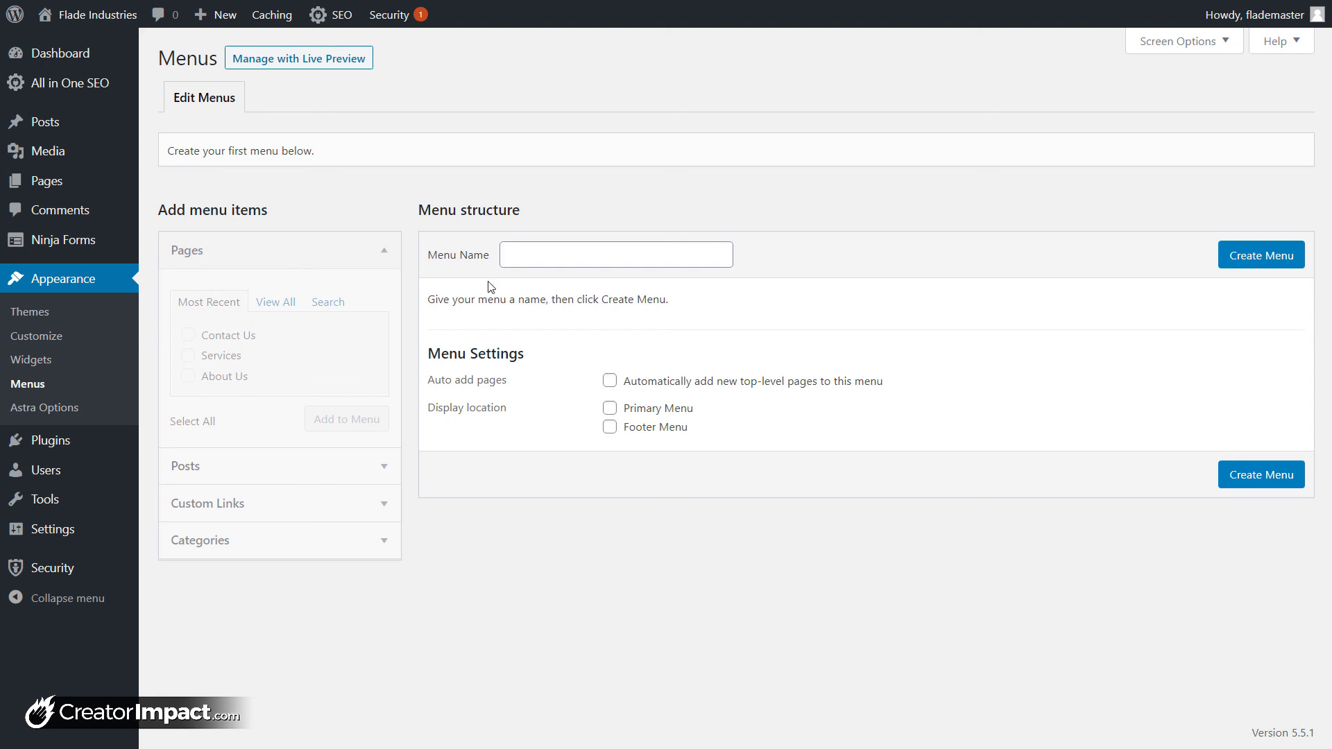
pyautogui.click(511, 262)
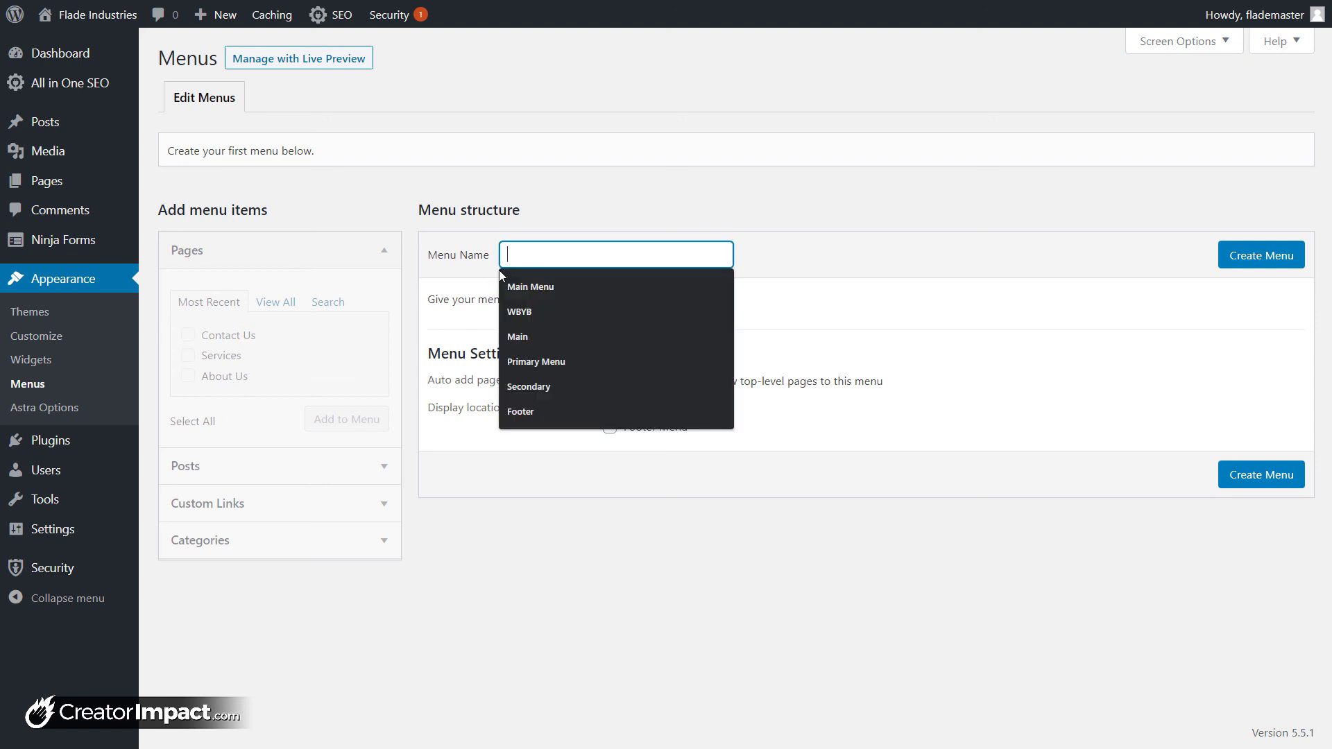
# Step: Create 'Main Menu' and add every page except Privacy Policy to it
pyautogui.click(534, 284)
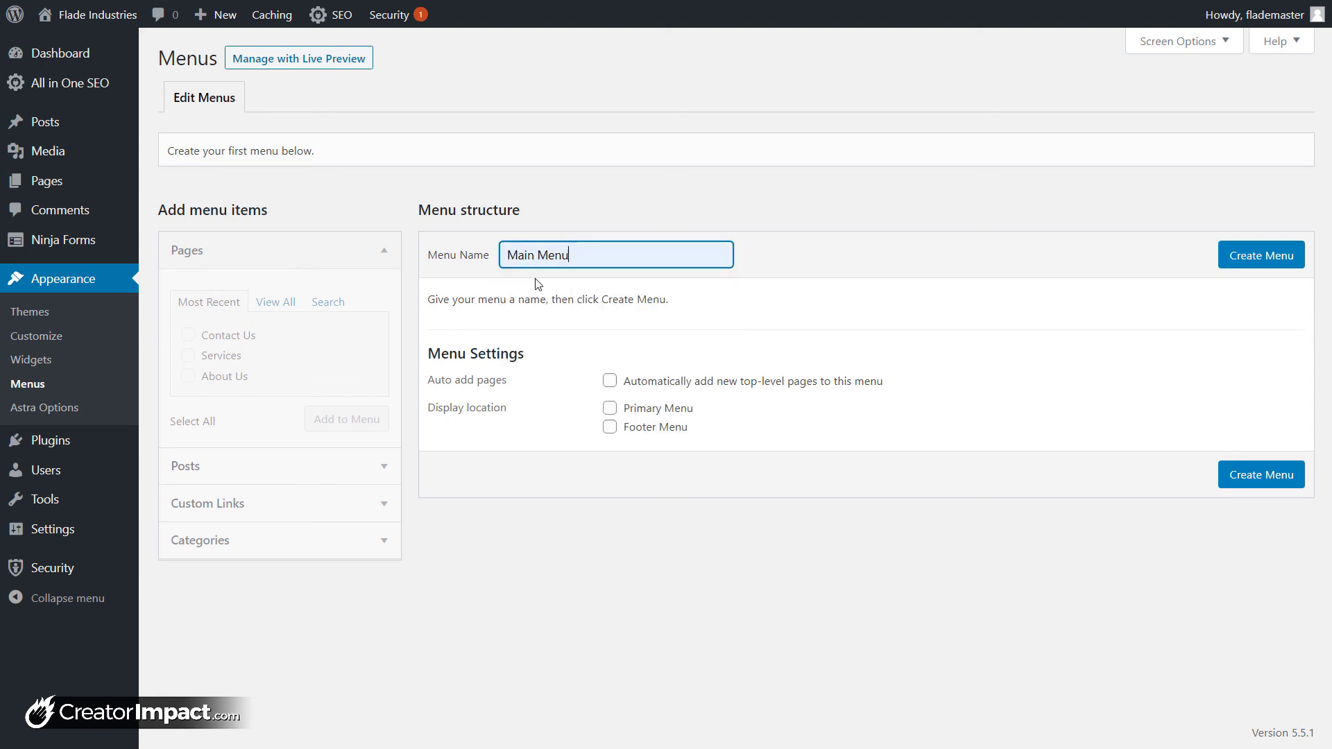
pyautogui.click(1233, 267)
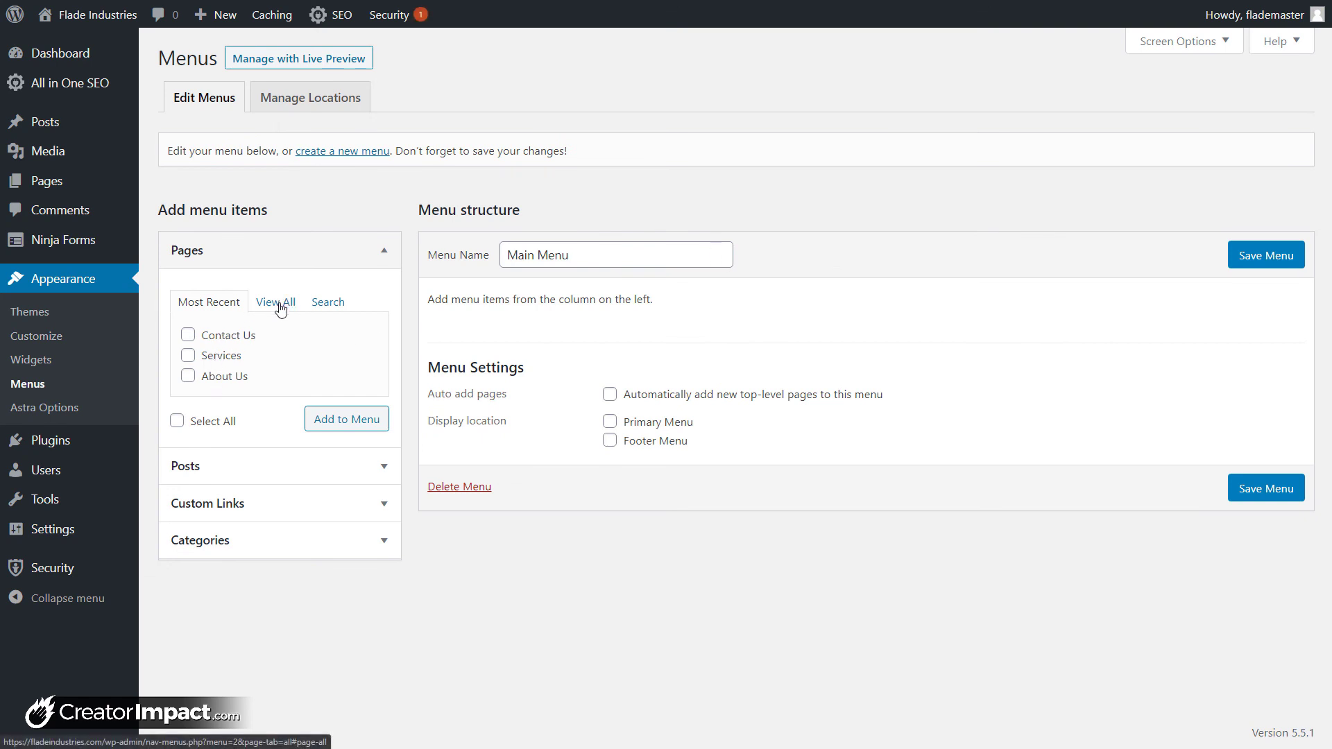
pyautogui.click(281, 305)
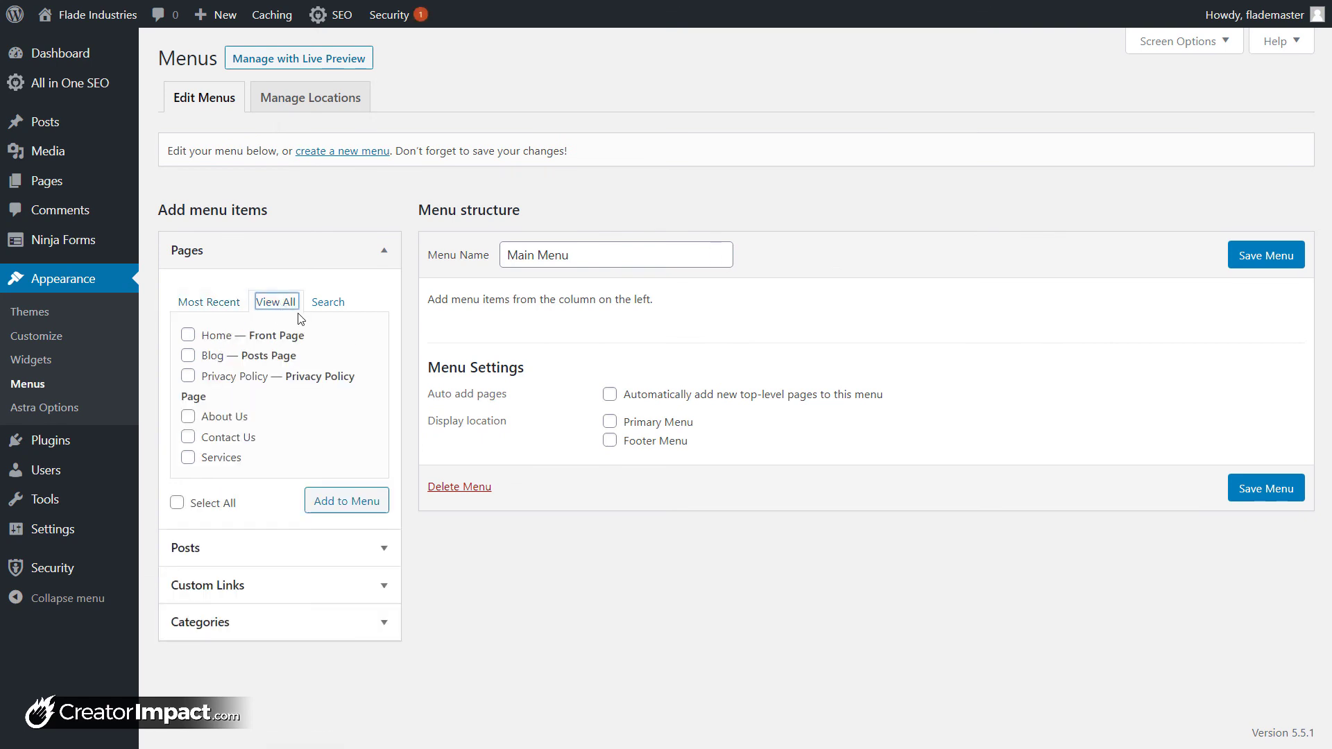
pyautogui.click(176, 504)
pyautogui.click(187, 377)
pyautogui.click(345, 507)
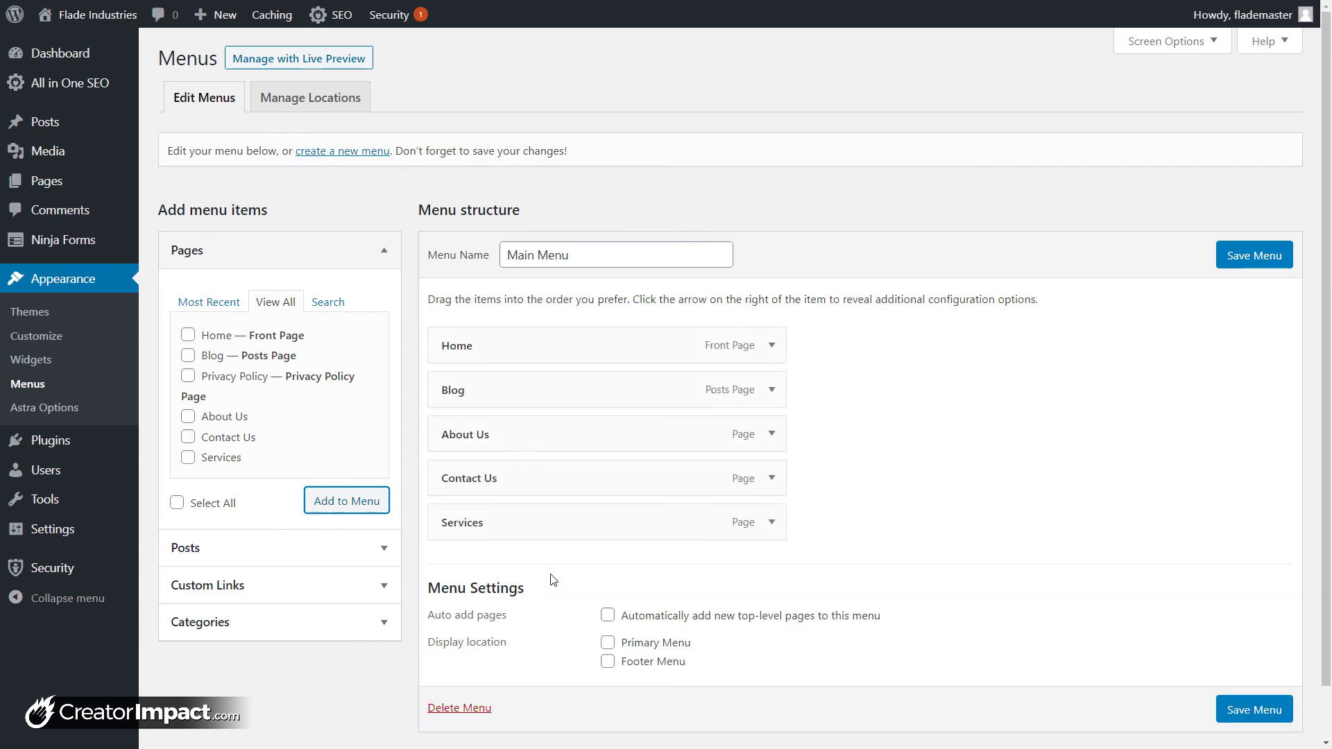
# Step: Make Main Menu the Primary Menu, order it Home, About Us, Services, Blog, Contact Us, and save
pyautogui.click(607, 643)
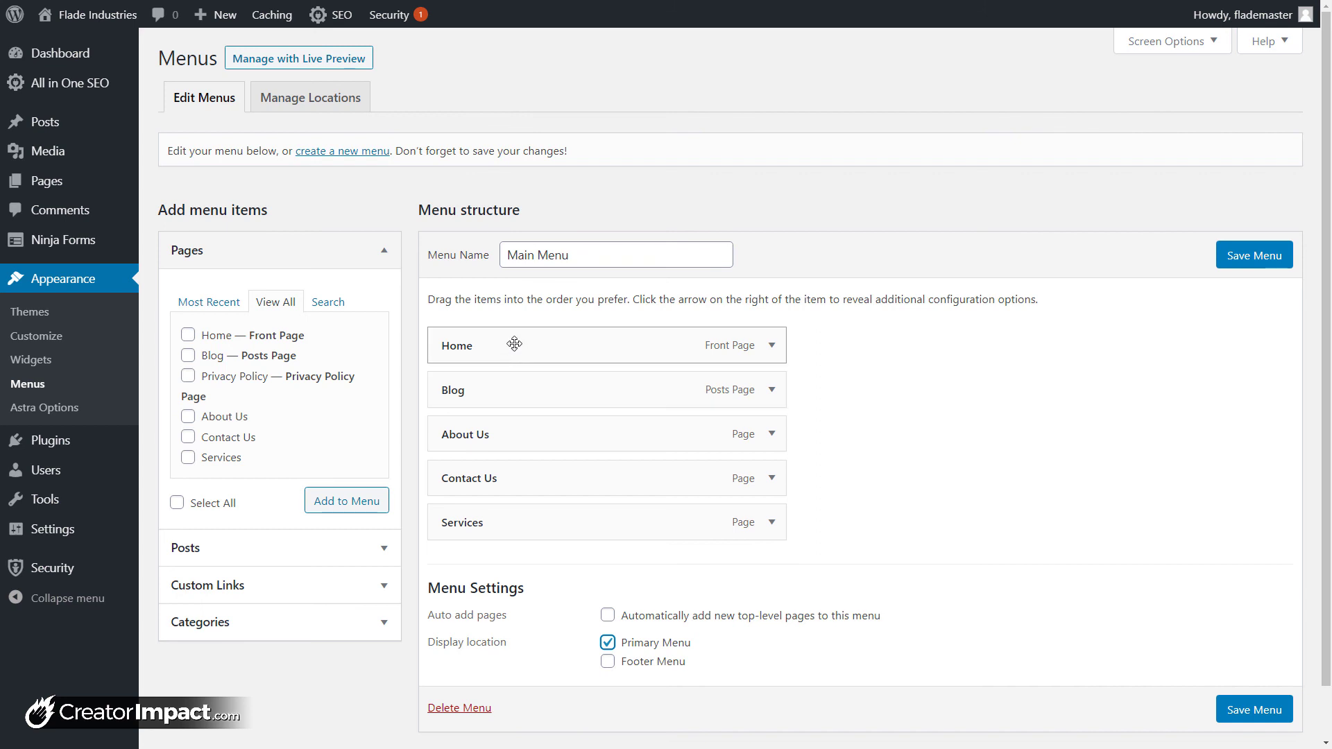
pyautogui.moveTo(488, 434); pyautogui.dragTo(487, 399)
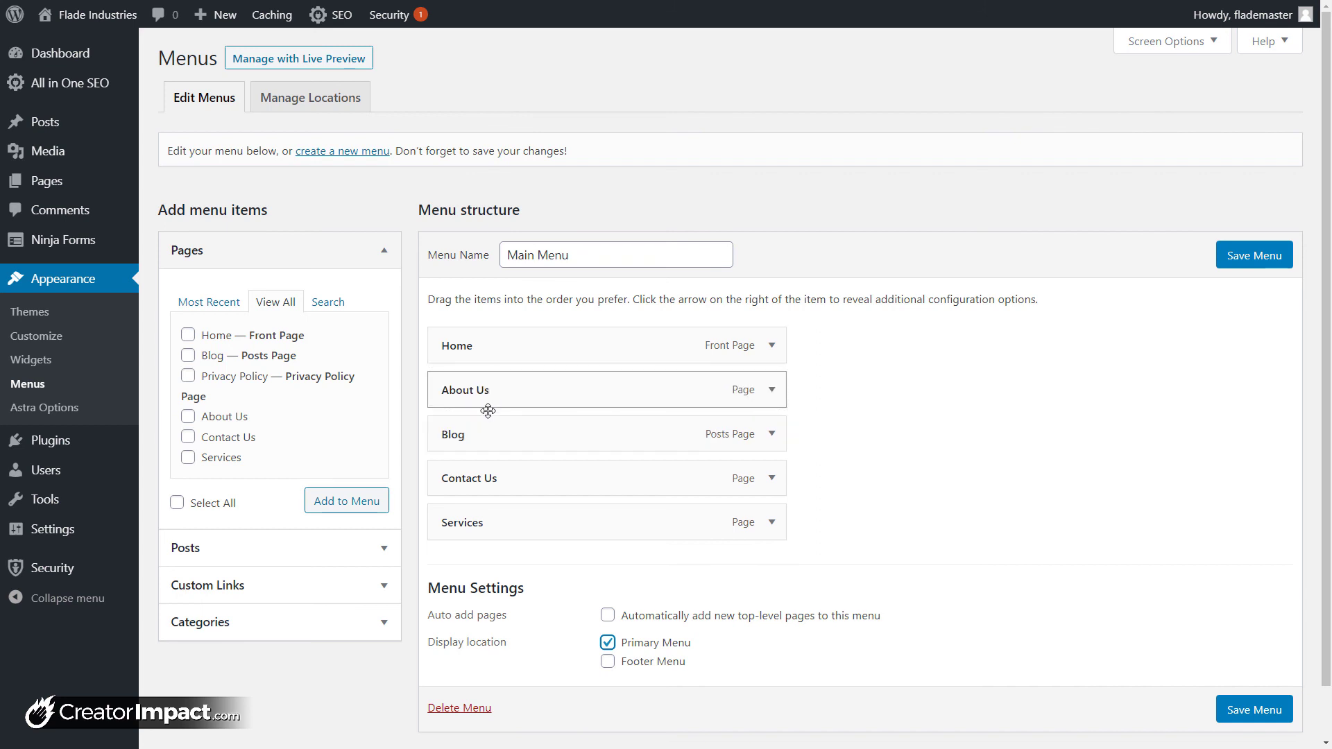
pyautogui.moveTo(486, 472); pyautogui.dragTo(485, 429)
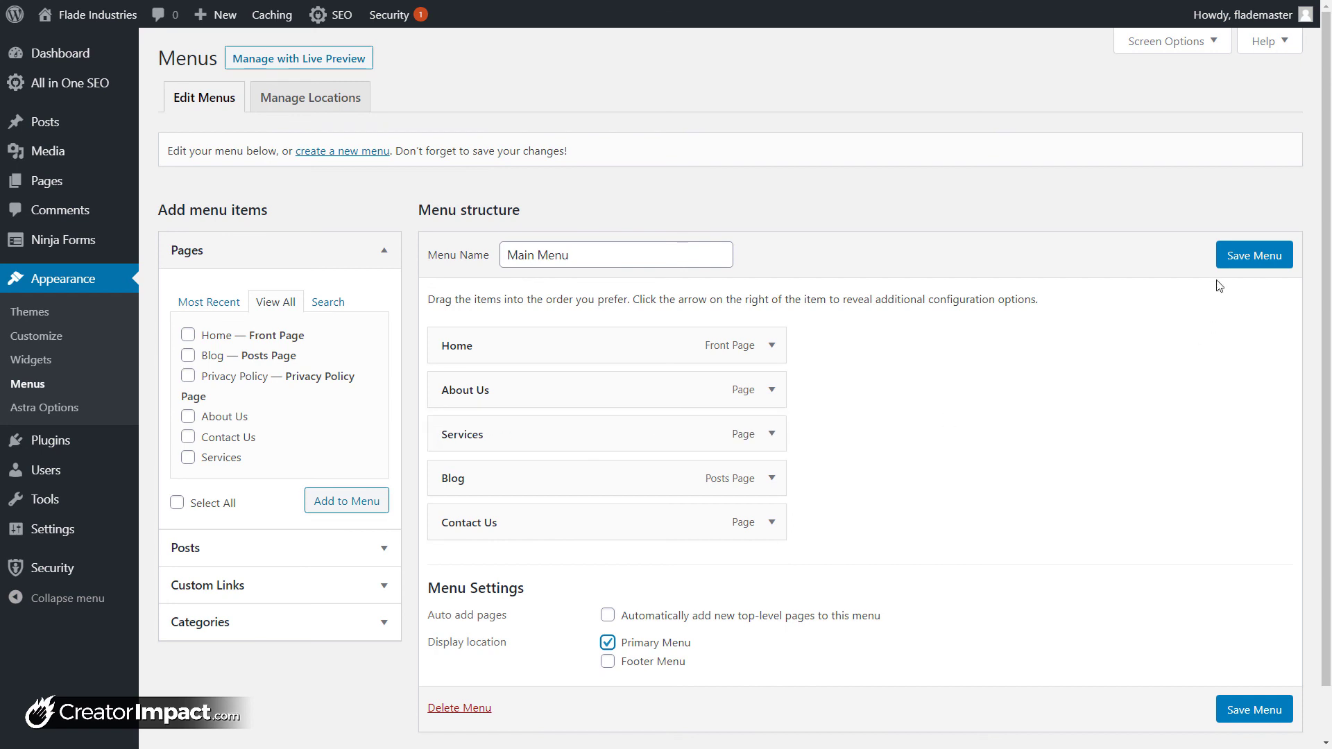
pyautogui.click(1254, 257)
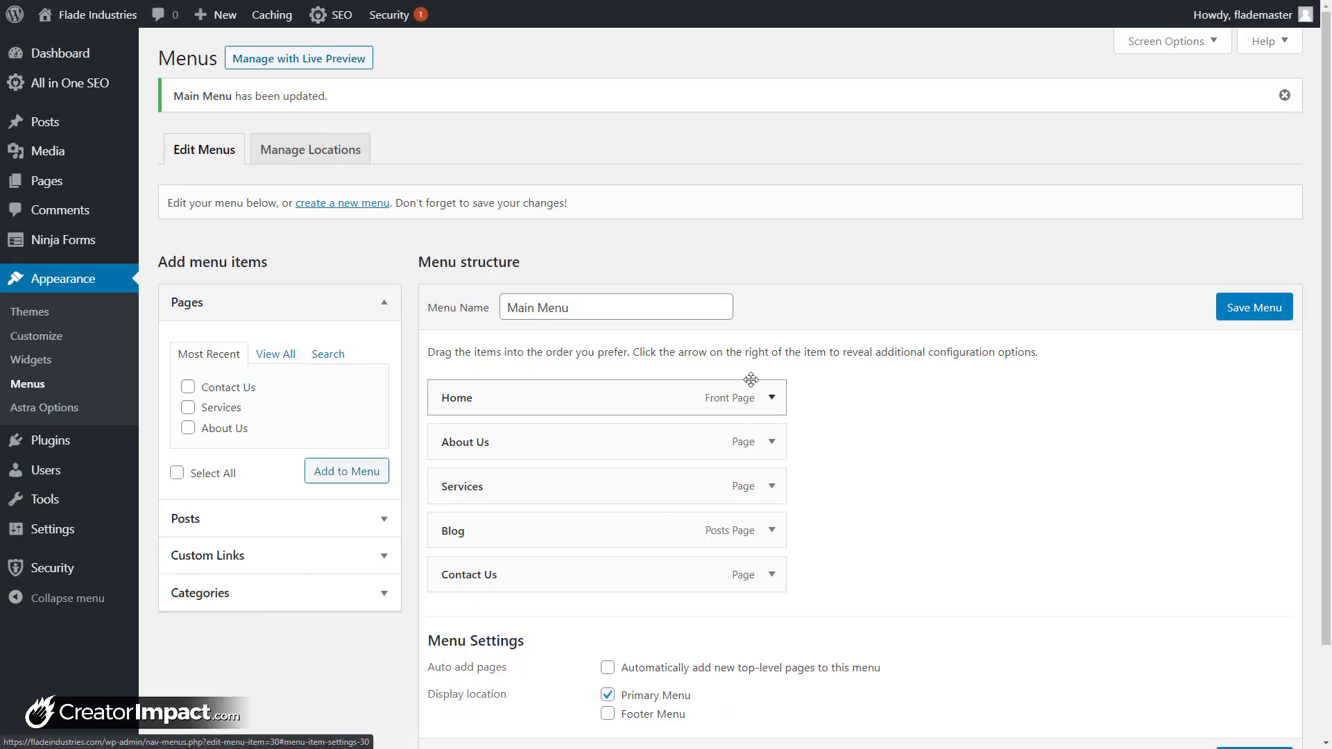
pyautogui.click(366, 203)
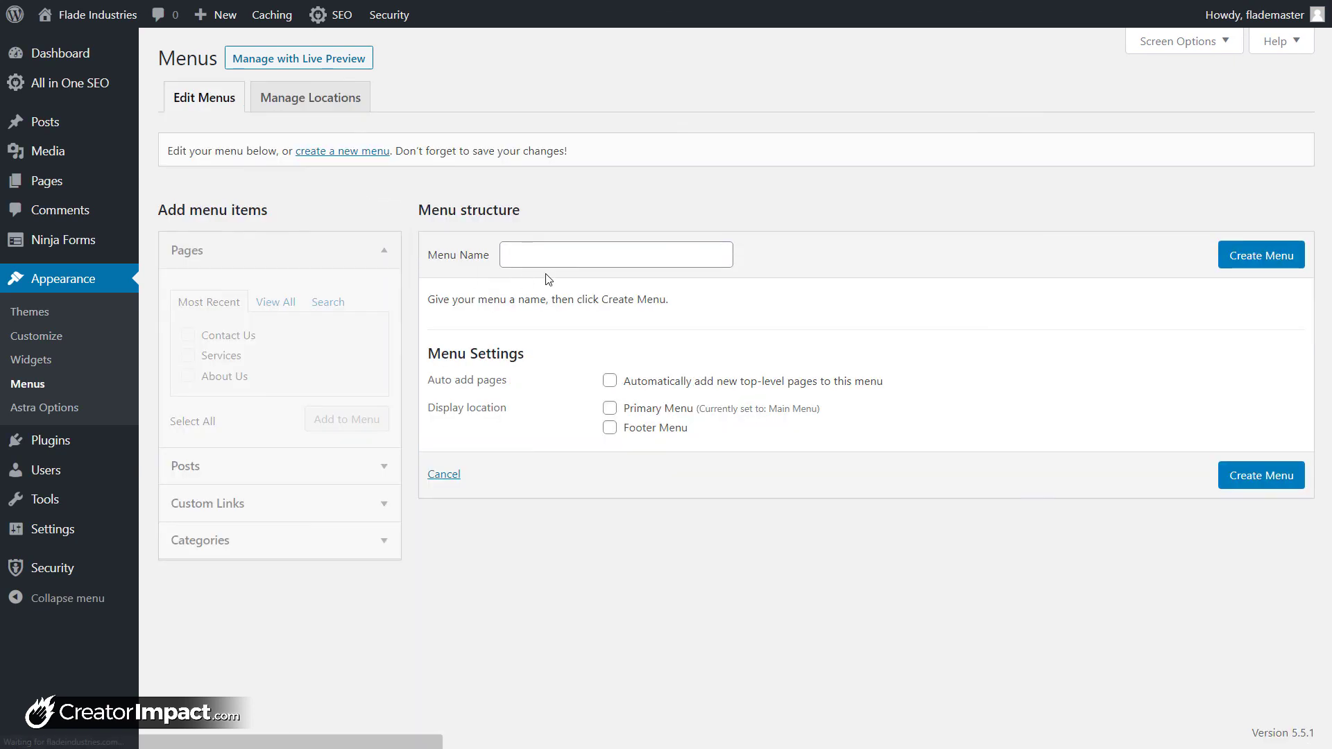
# Step: Create a menu named 'Footer' and assign it to the Footer Menu location
pyautogui.click(545, 262)
pyautogui.write('f')
pyautogui.press('Down')
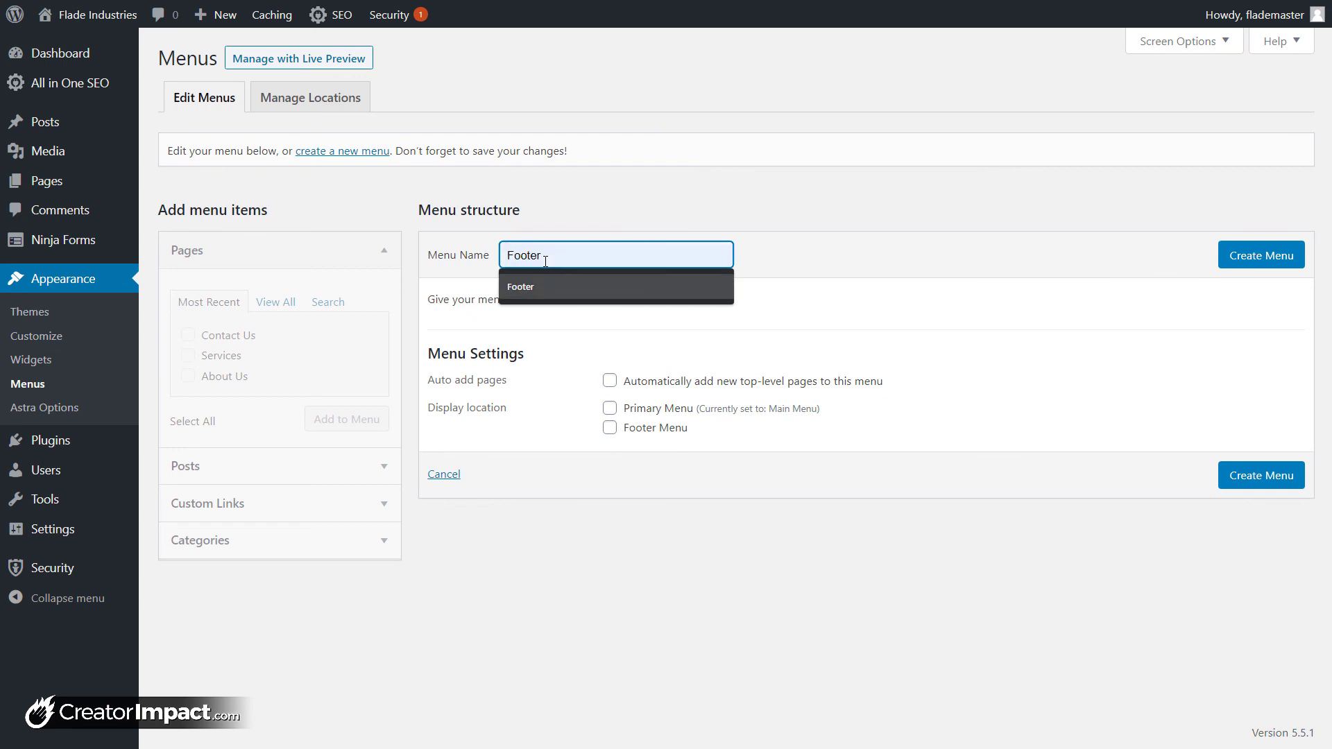
pyautogui.press('Tab')
pyautogui.press('Return')
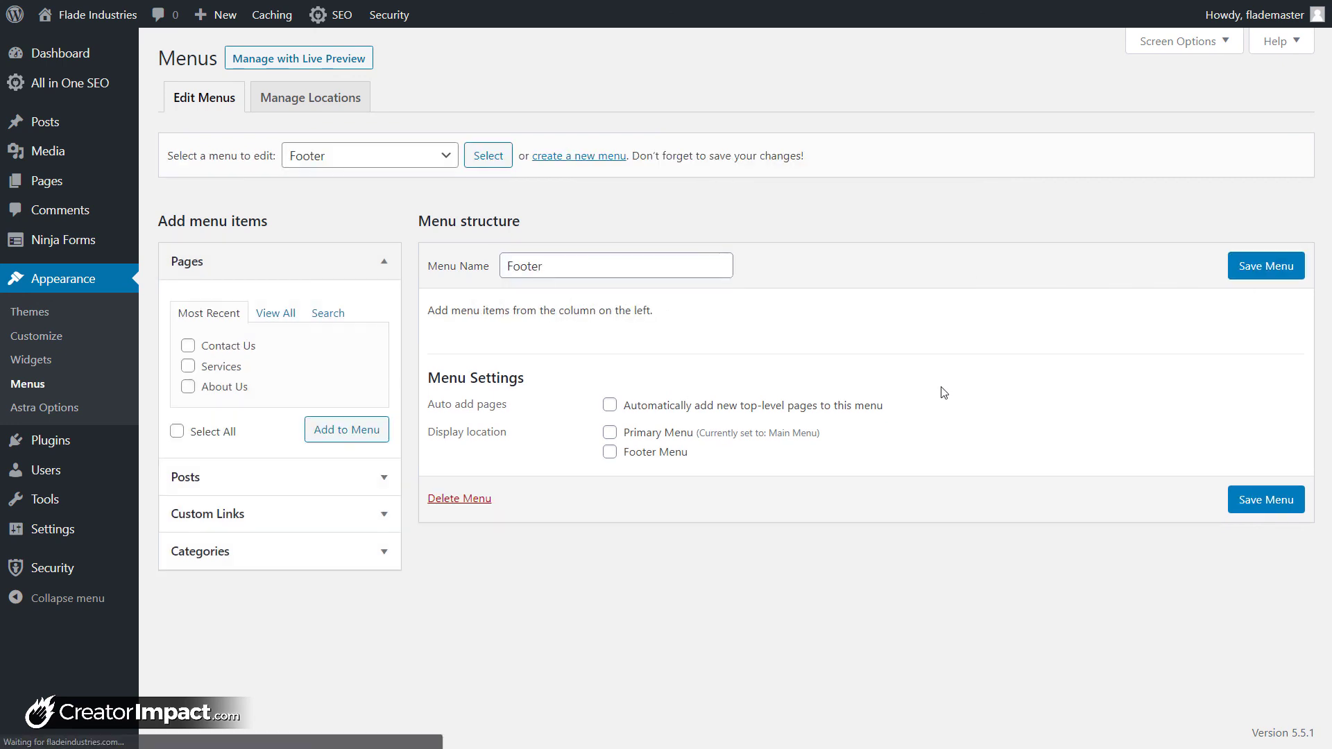
pyautogui.click(609, 451)
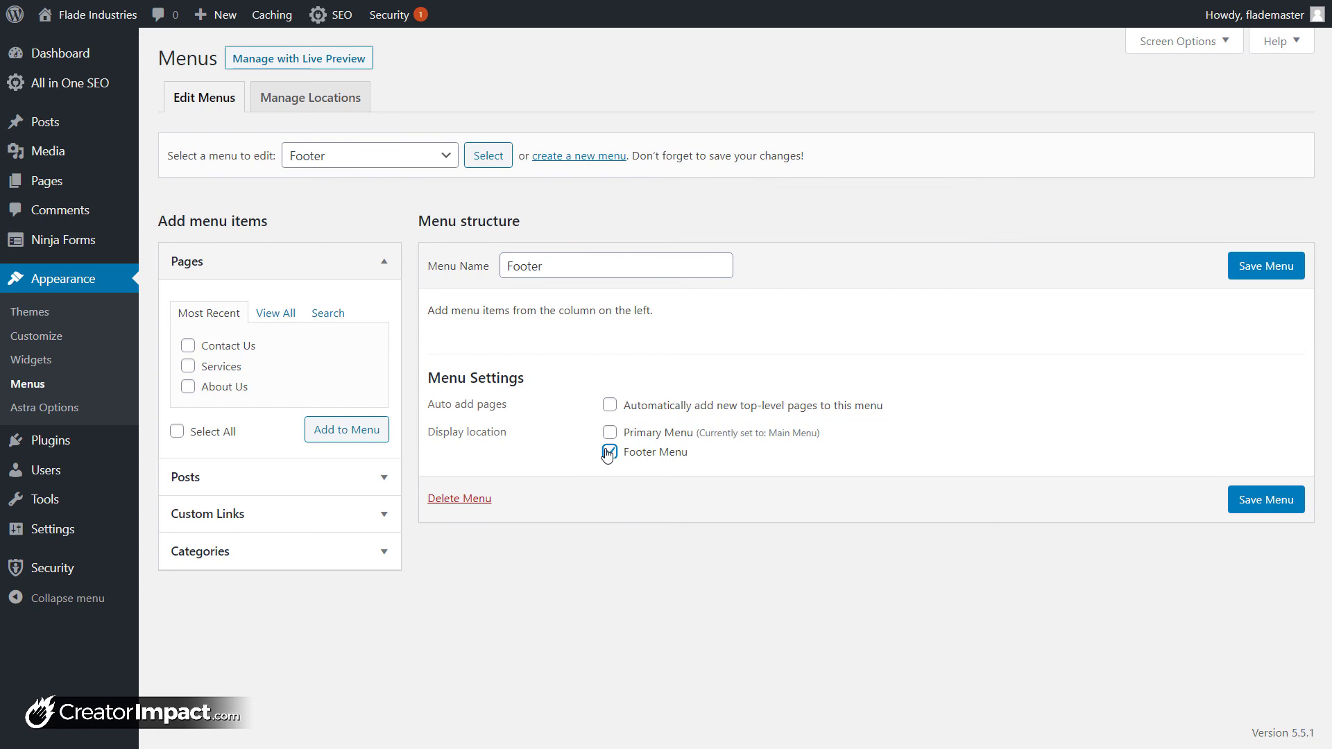
# Step: Add the Privacy Policy and Contact Us pages to the Footer menu and save it
pyautogui.click(275, 313)
pyautogui.click(188, 386)
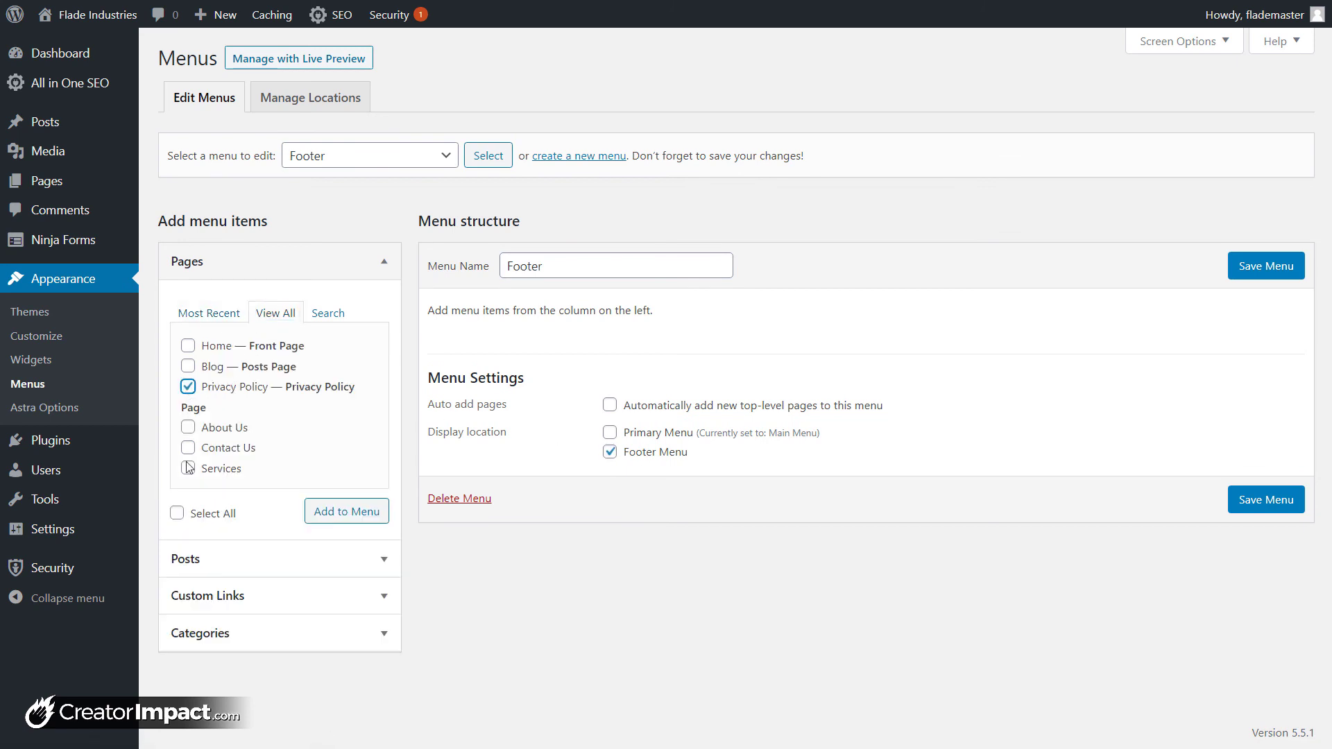
pyautogui.click(188, 447)
pyautogui.click(325, 514)
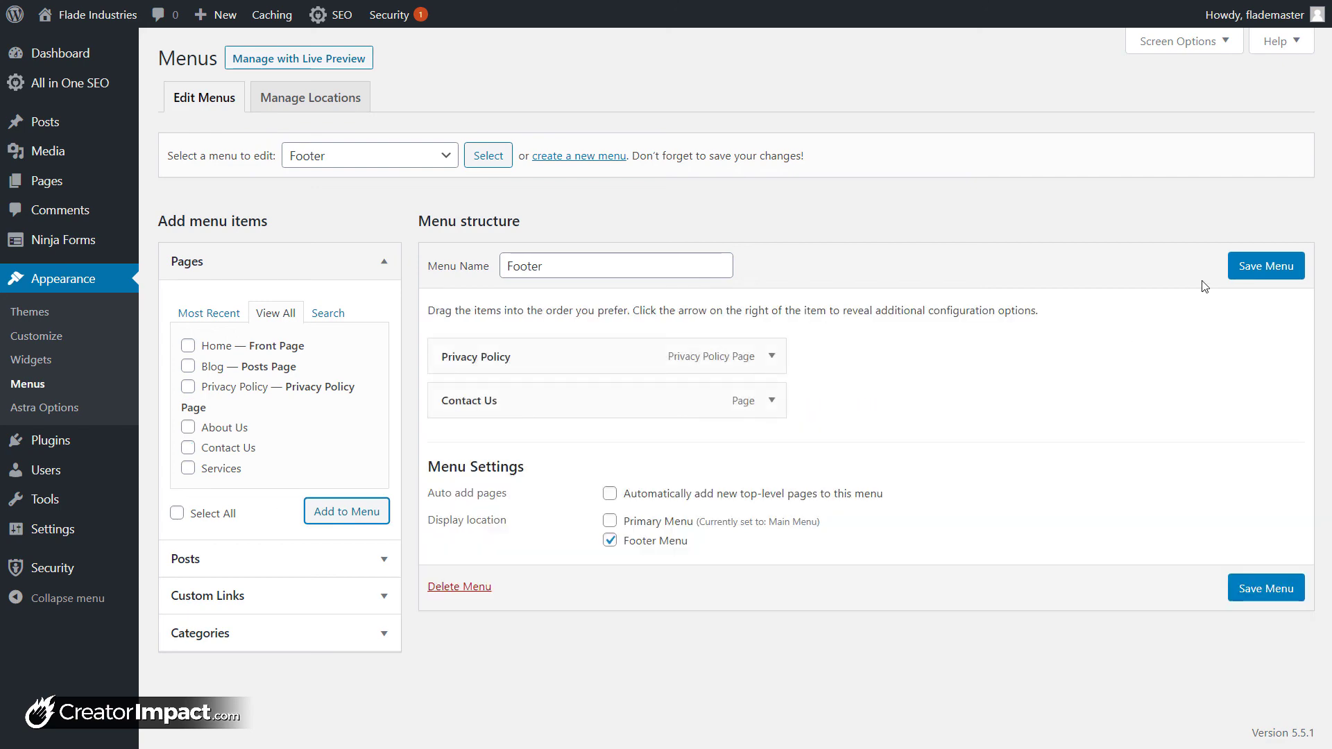
pyautogui.click(1237, 270)
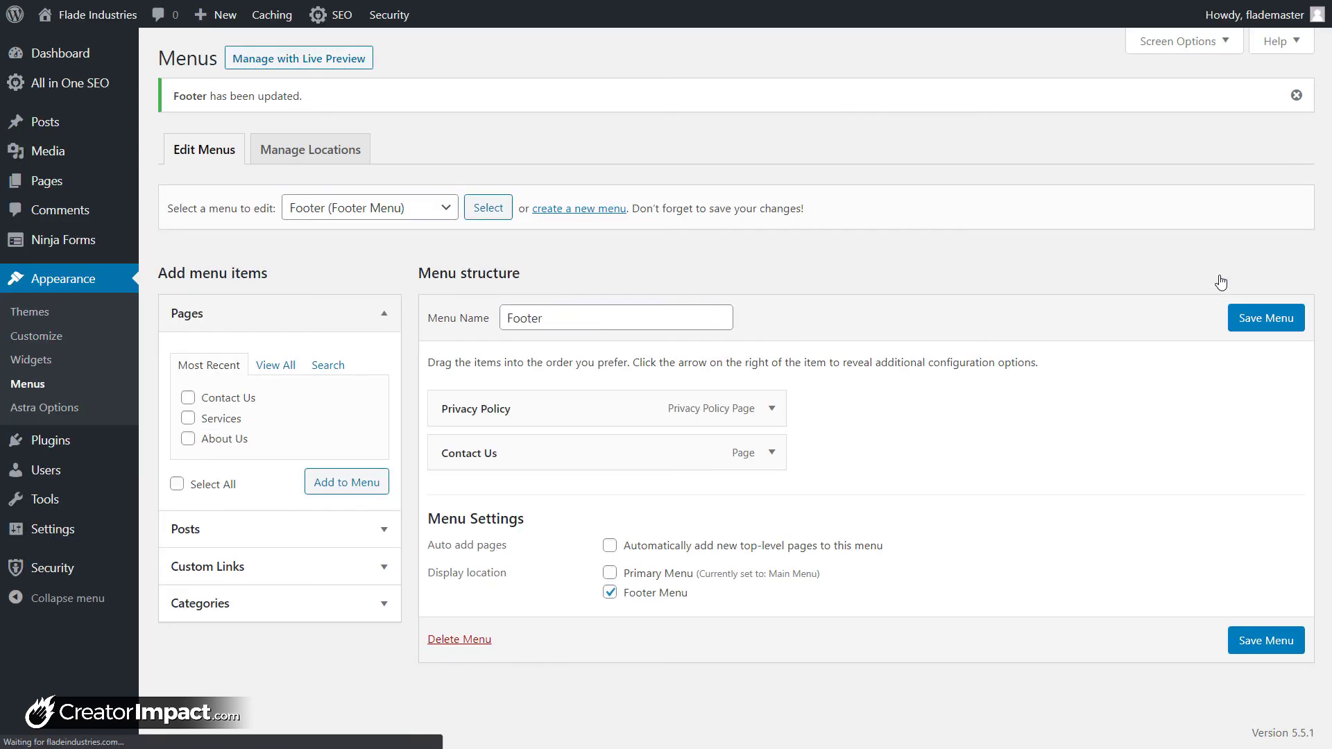
# Step: Visit the live site, find the homepage Read More button leads to a missing page, and open Home for editing
pyautogui.click(77, 19)
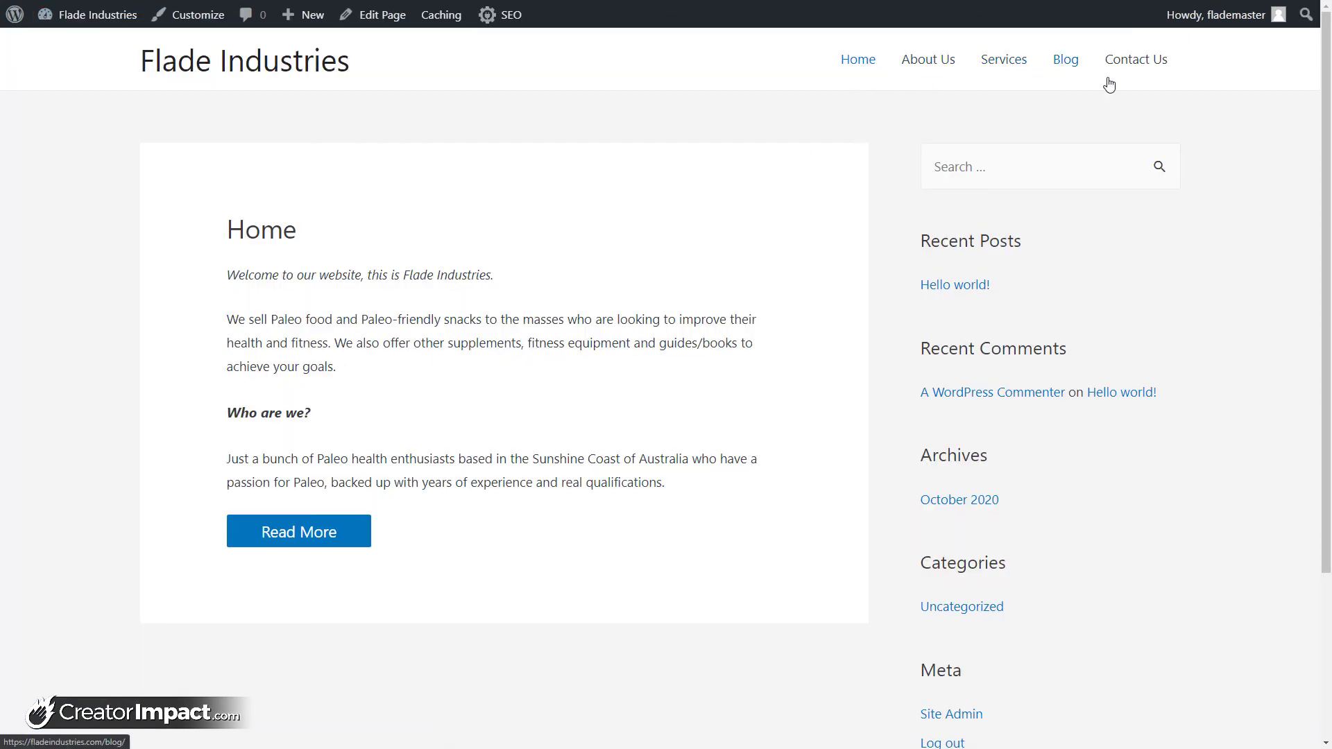
pyautogui.moveTo(1326, 104); pyautogui.dragTo(1329, 329)
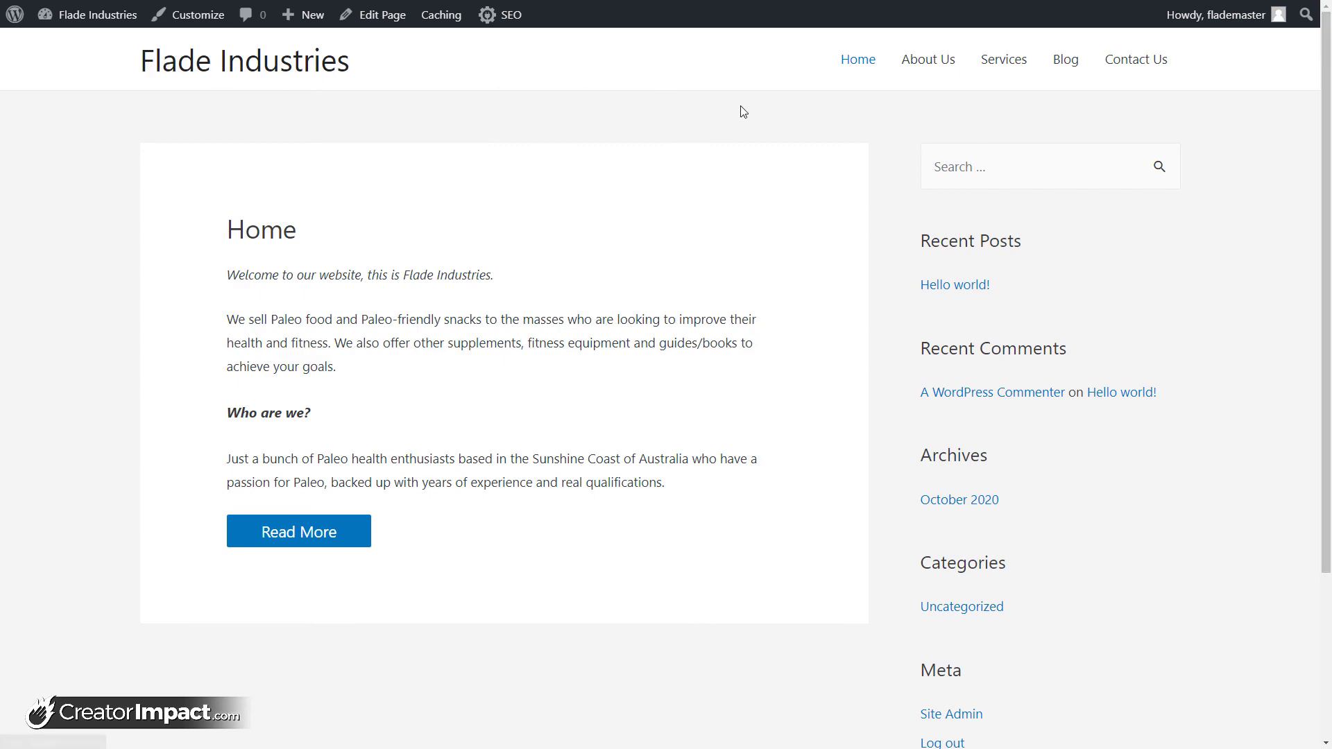
pyautogui.scroll(-3, 749, 298)
pyautogui.scroll(3, 756, 343)
pyautogui.scroll(-3, 771, 411)
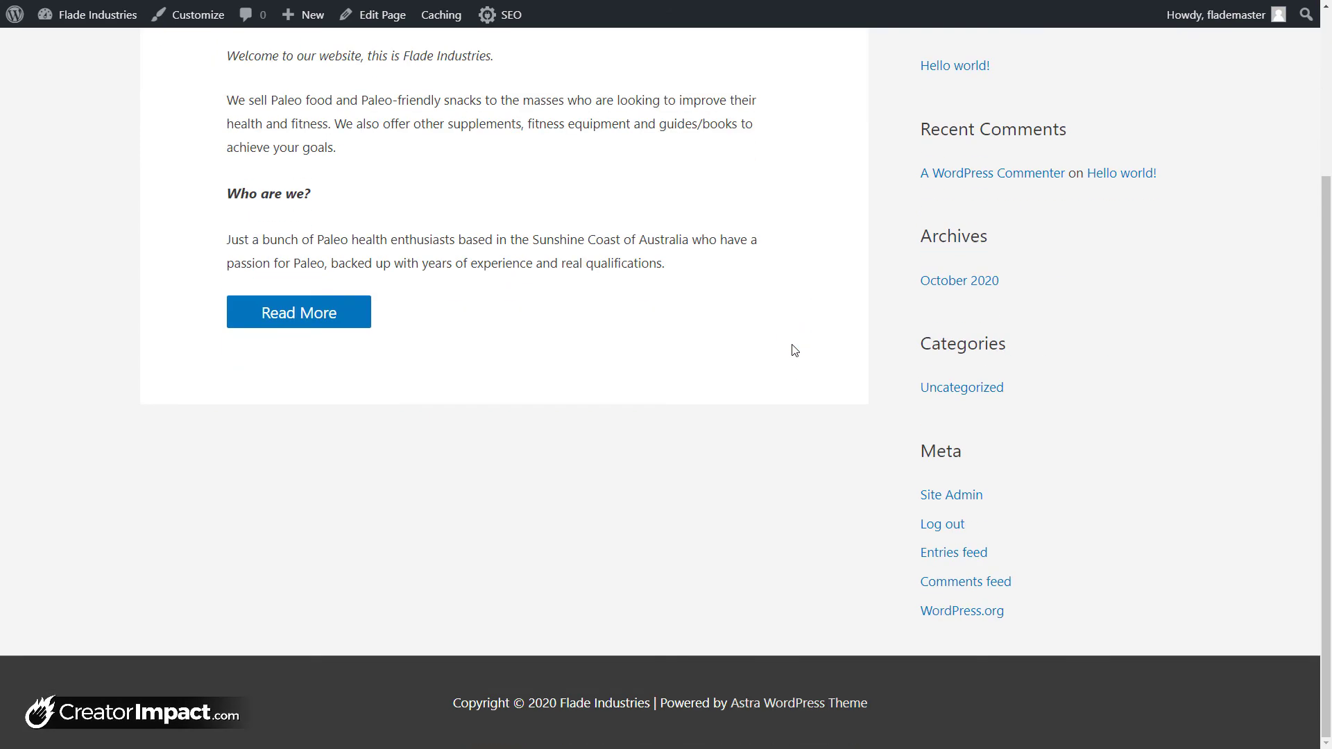
pyautogui.scroll(3, 834, 607)
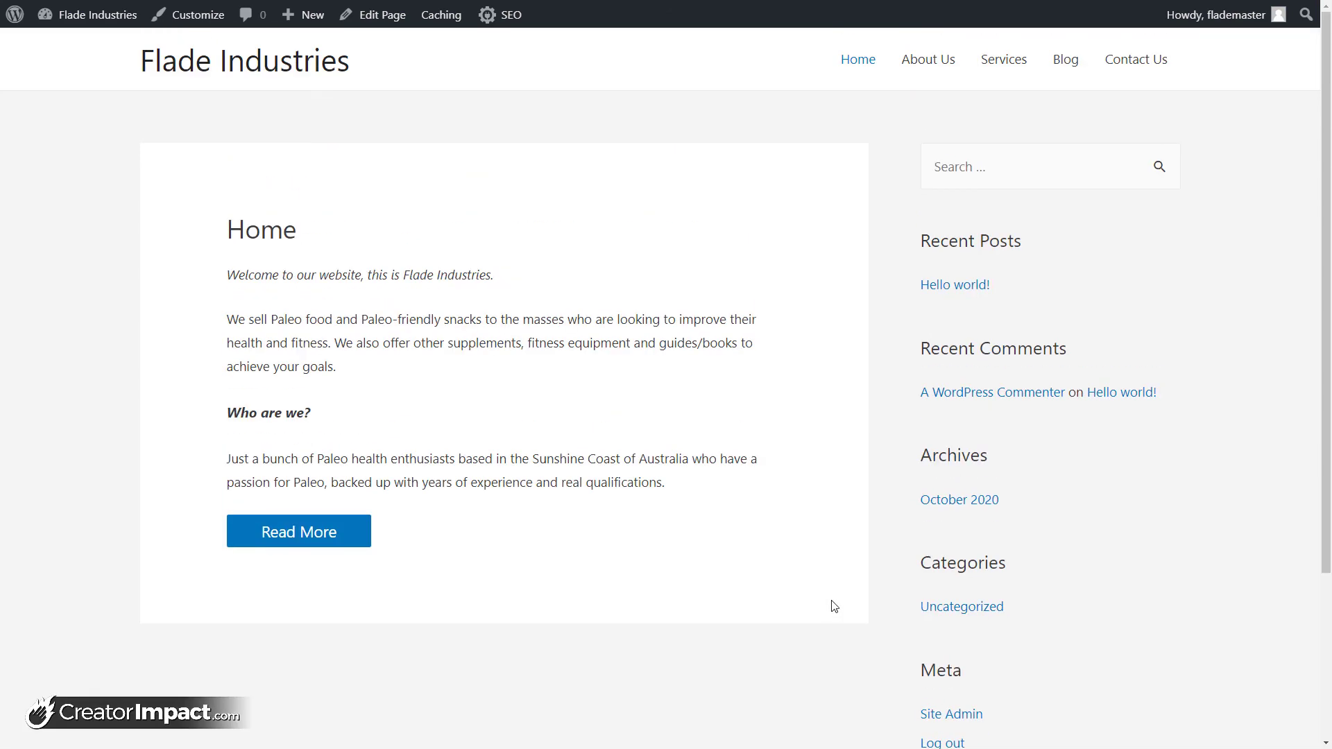
pyautogui.moveTo(815, 5)
pyautogui.click(255, 534)
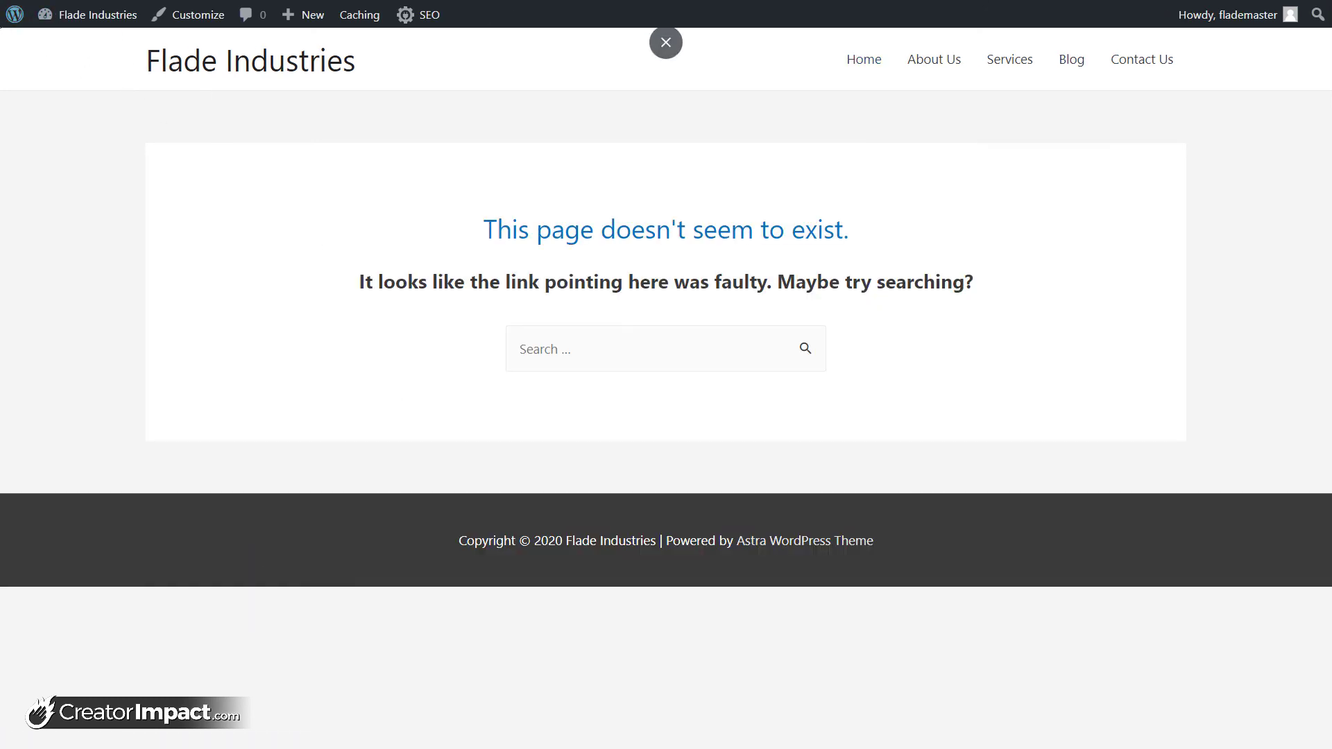
pyautogui.click(864, 55)
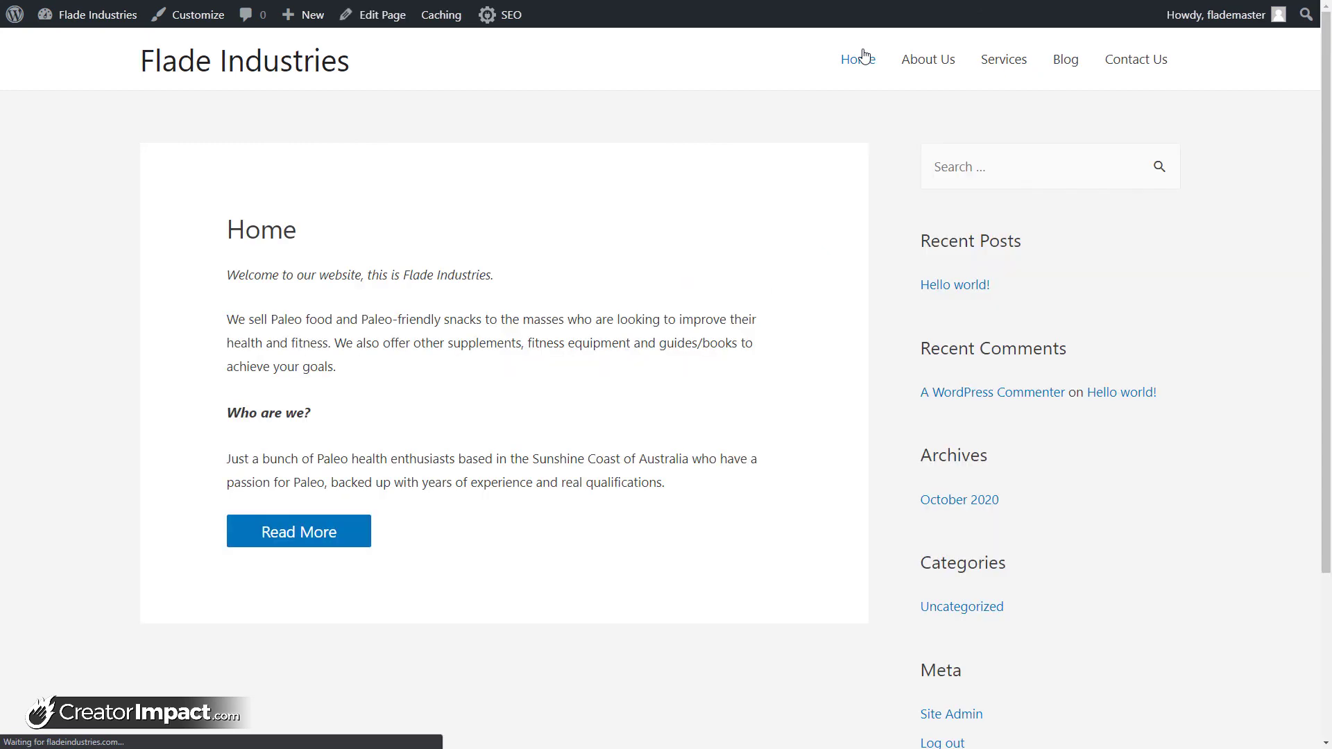
pyautogui.click(386, 21)
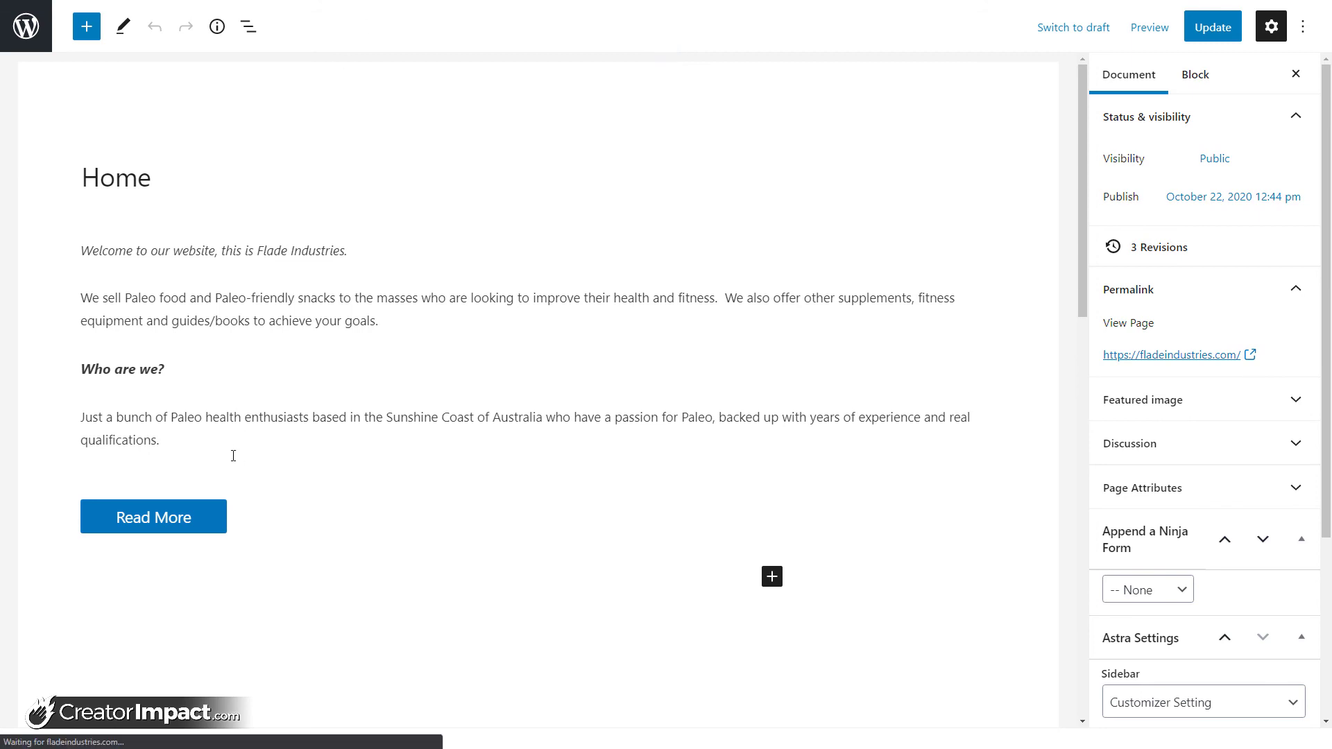
# Step: Relink the Home page's Read More button to the About Us page and update the page
pyautogui.click(206, 519)
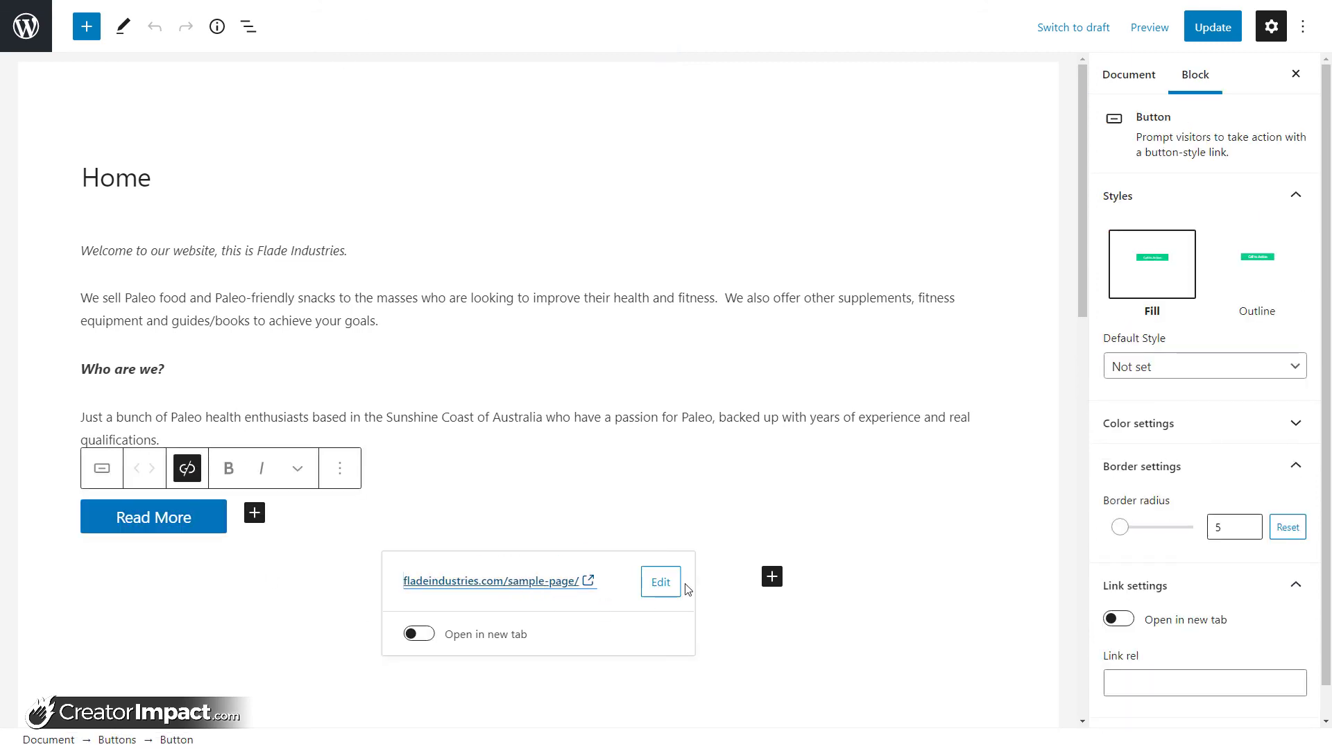
pyautogui.click(666, 582)
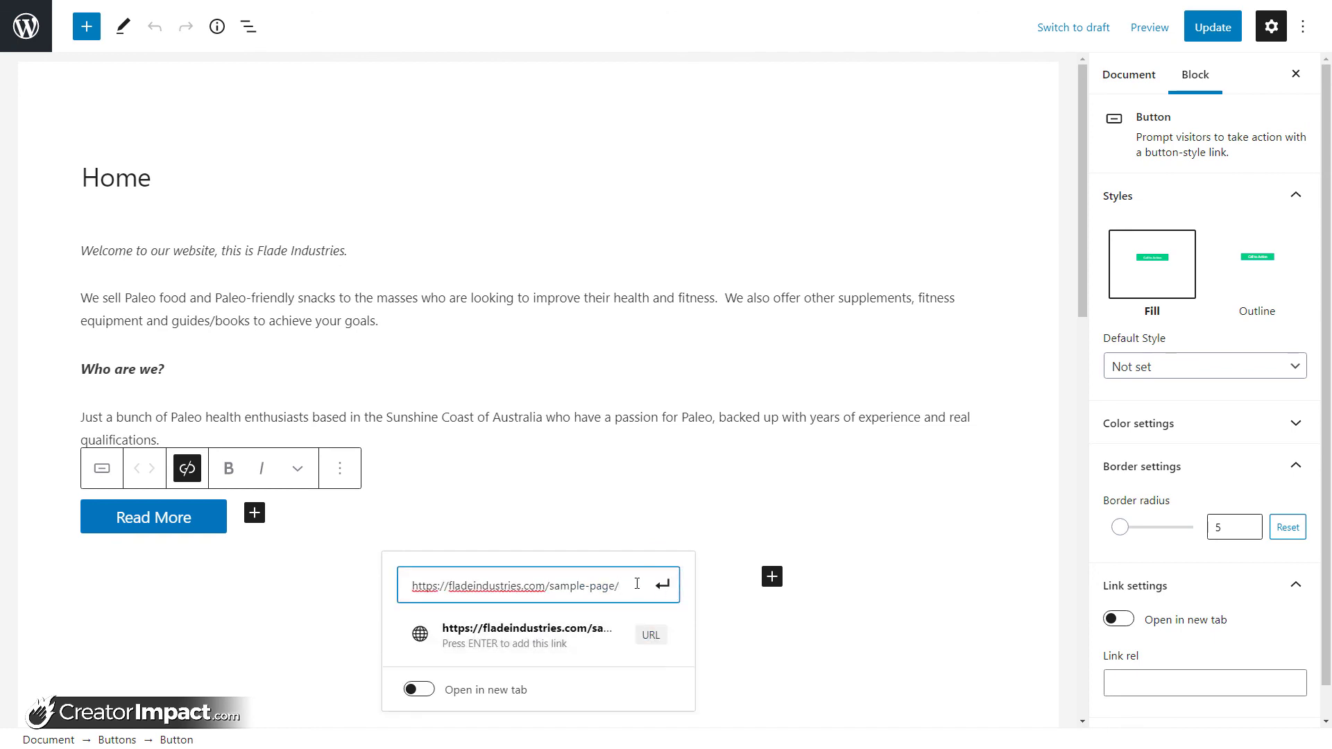
pyautogui.moveTo(619, 586); pyautogui.dragTo(328, 581)
pyautogui.write('about')
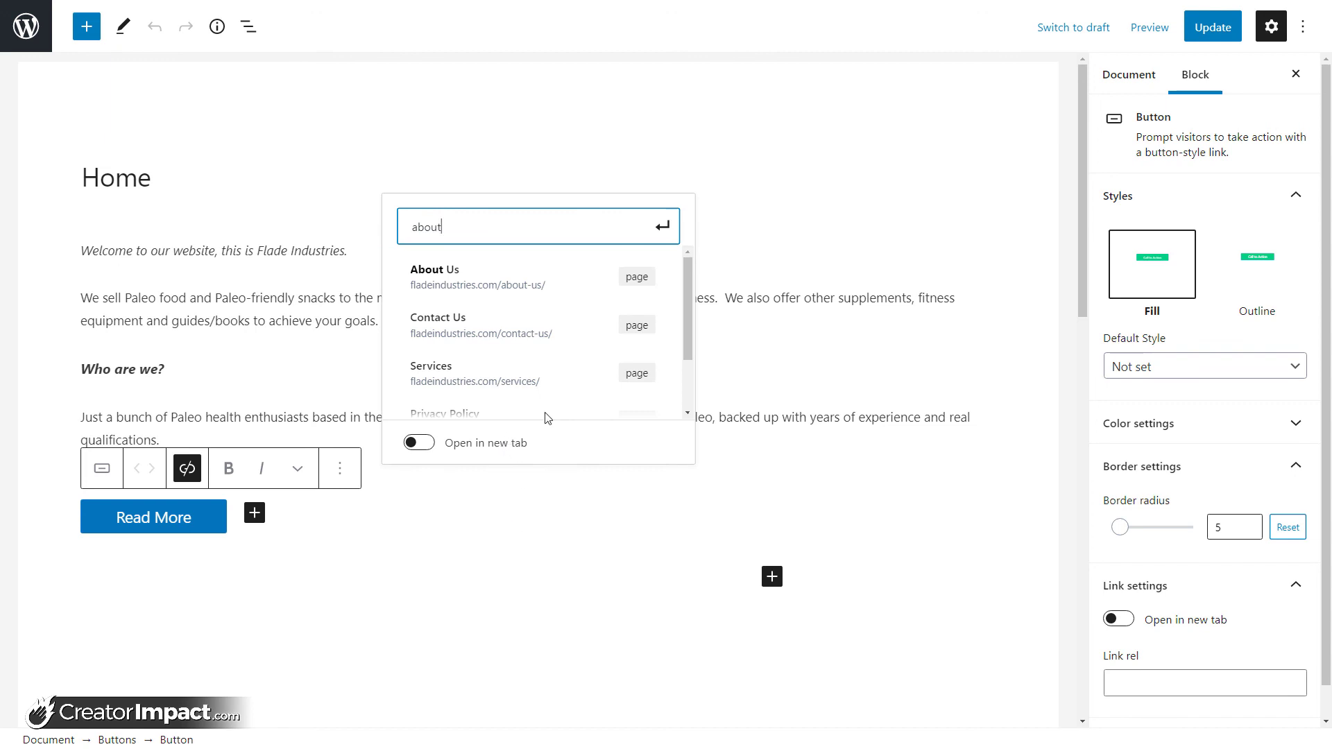
pyautogui.click(632, 283)
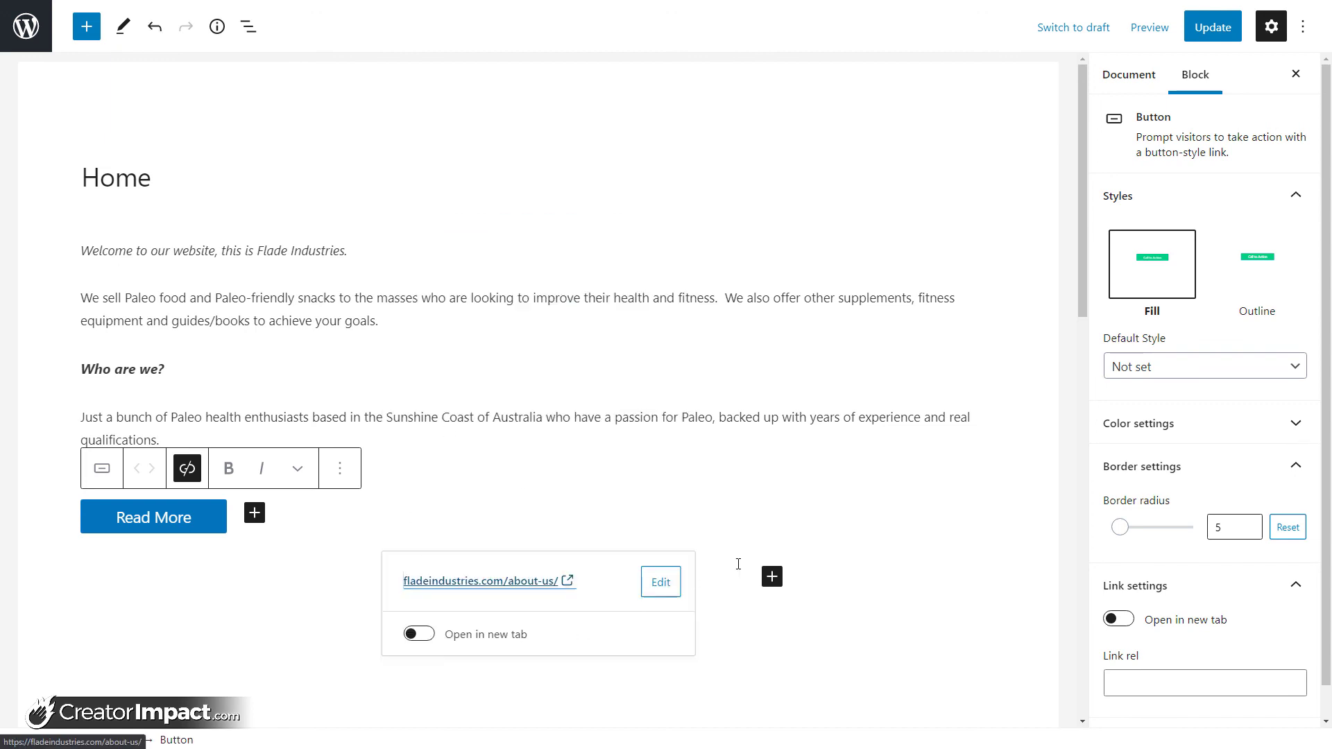
pyautogui.click(1203, 32)
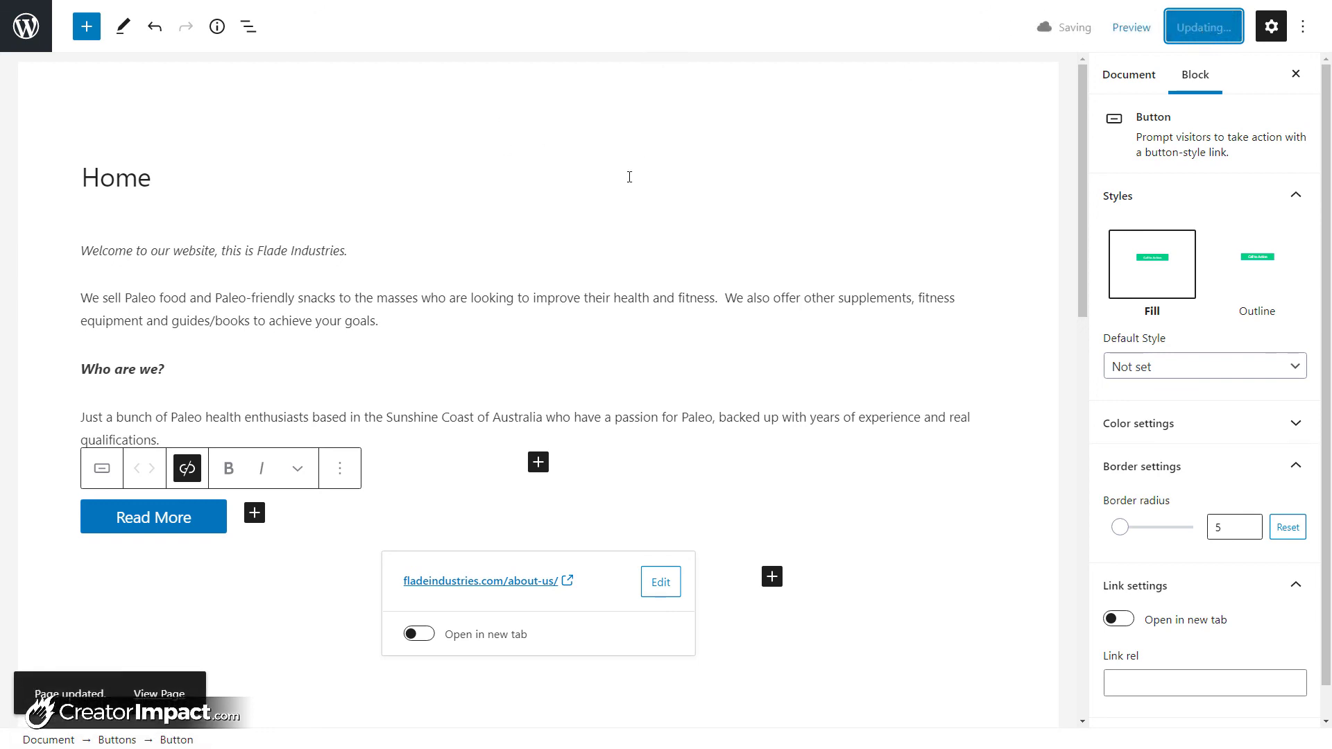
# Step: Open the Services page for editing from the Pages list
pyautogui.click(35, 43)
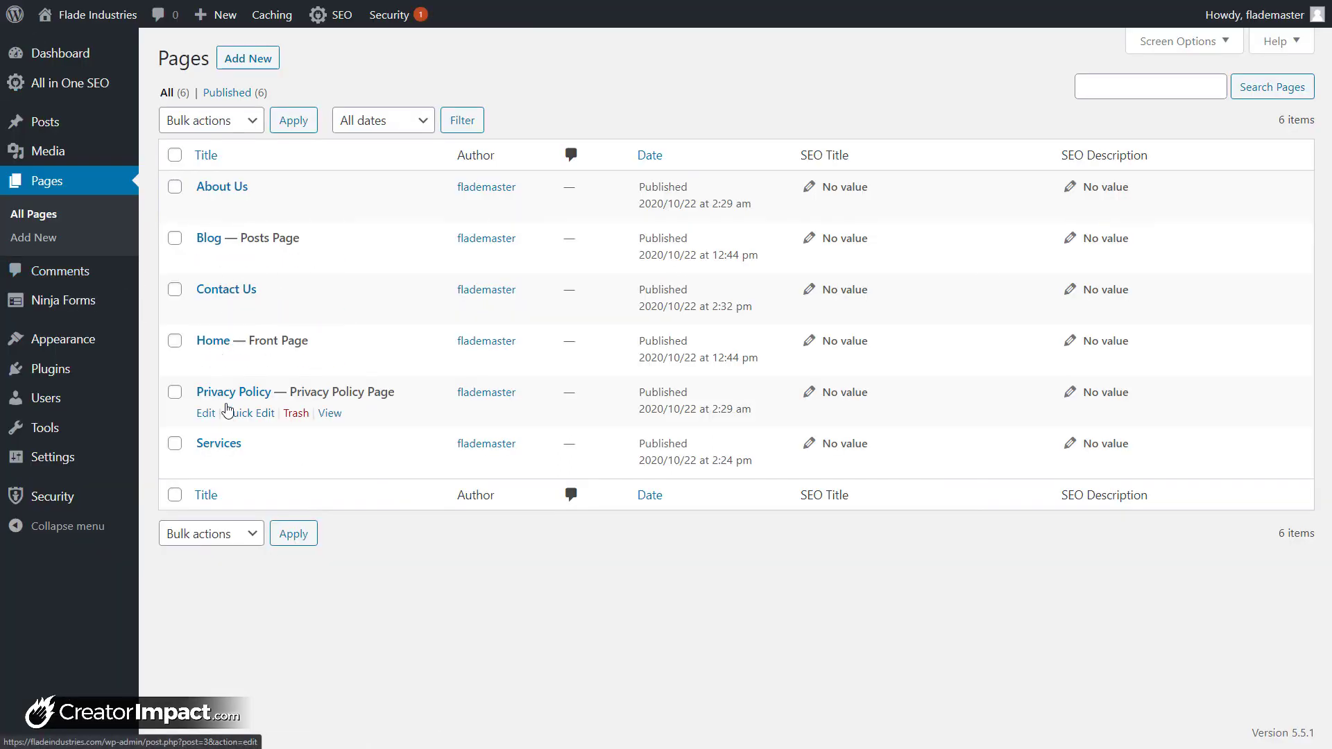
pyautogui.click(221, 444)
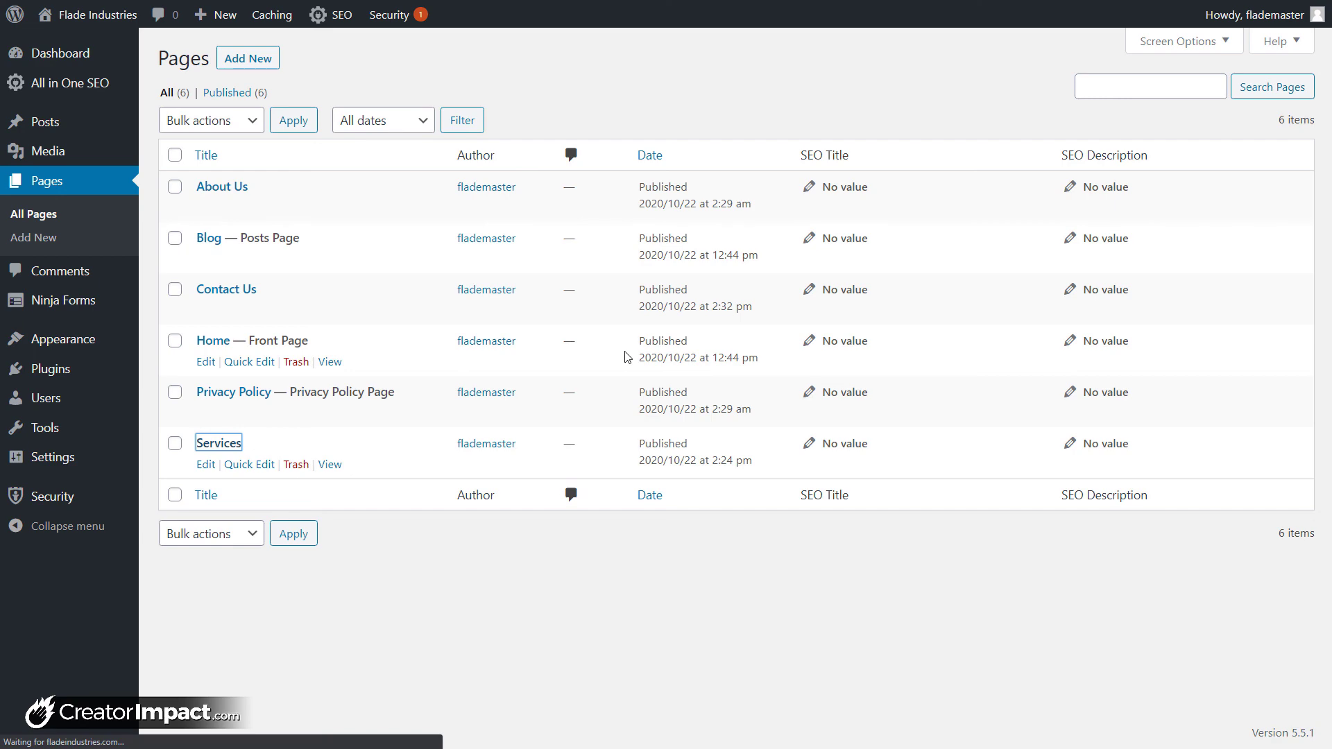
pyautogui.scroll(-12, 491, 430)
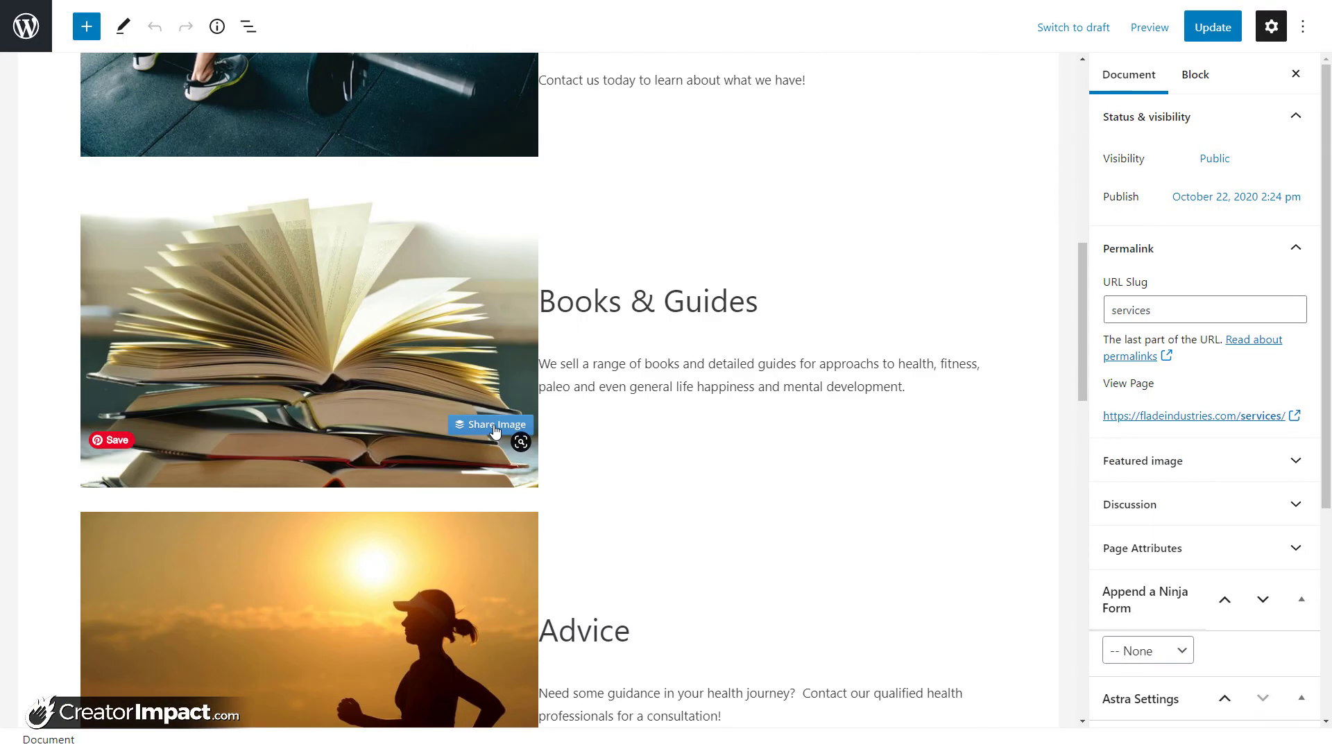
pyautogui.scroll(-5, 495, 429)
# Step: Link the 'Contact Us today!' text to the Contact Us page and update Services
pyautogui.moveTo(326, 158); pyautogui.dragTo(226, 158)
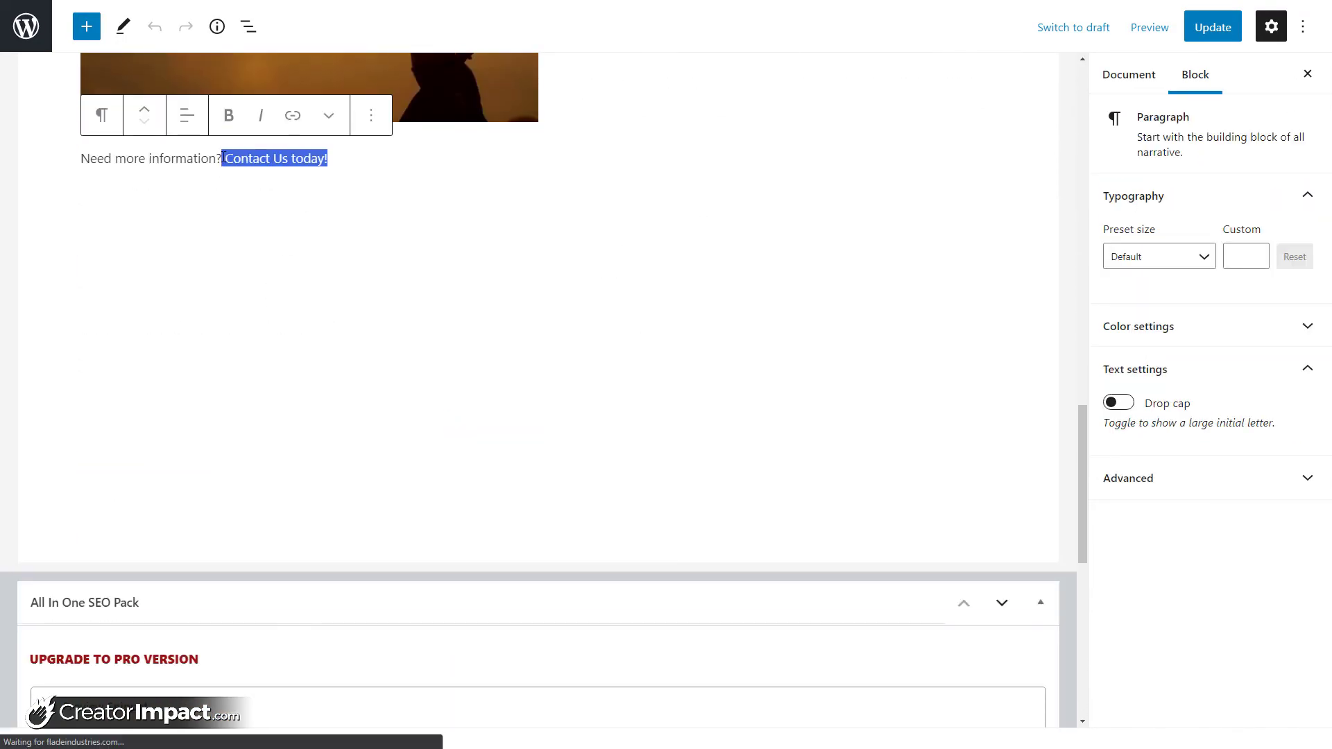
pyautogui.click(294, 118)
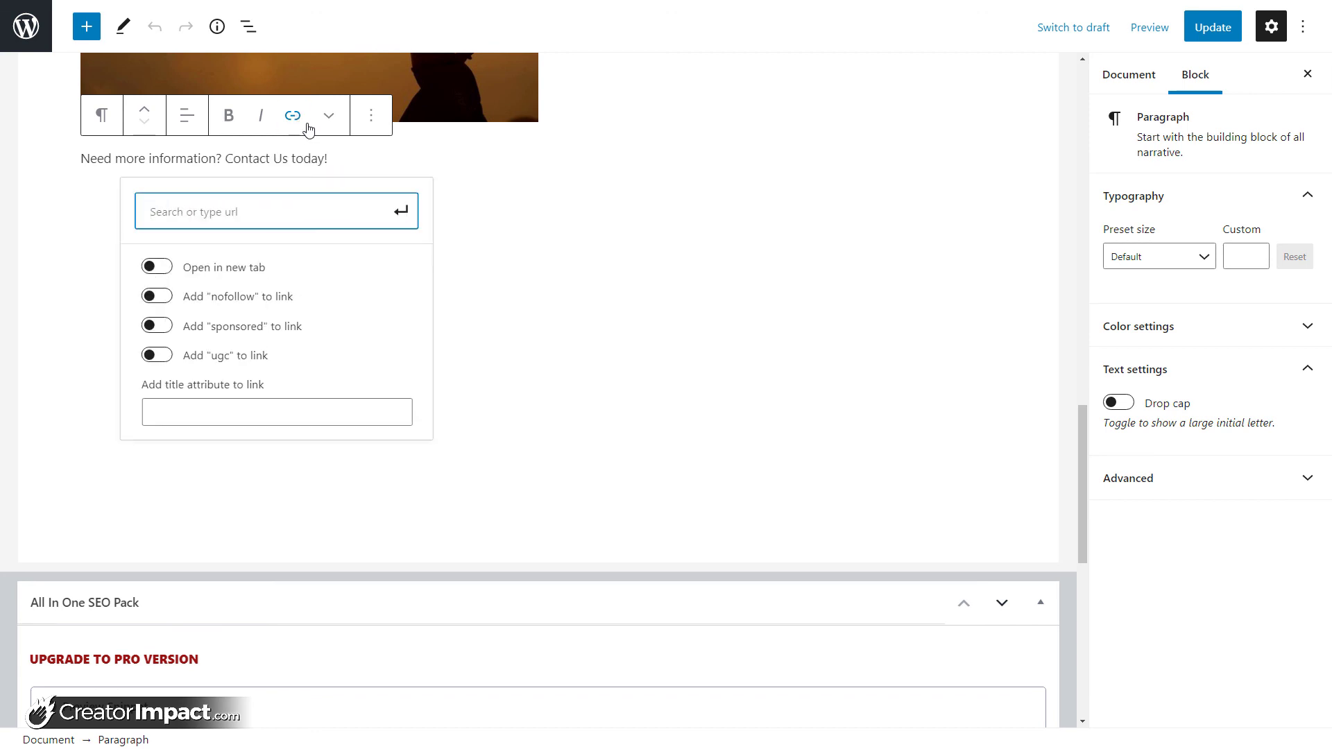
pyautogui.write('contact')
pyautogui.click(185, 262)
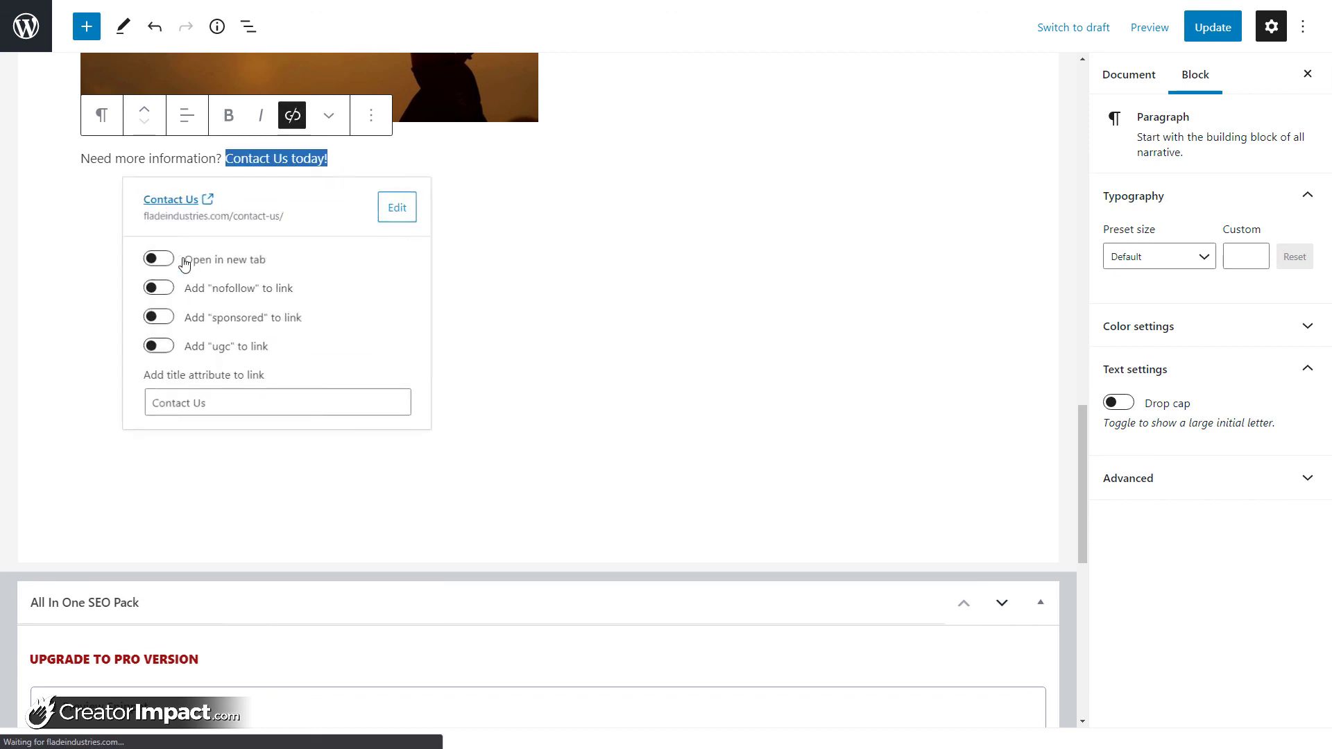
pyautogui.click(544, 264)
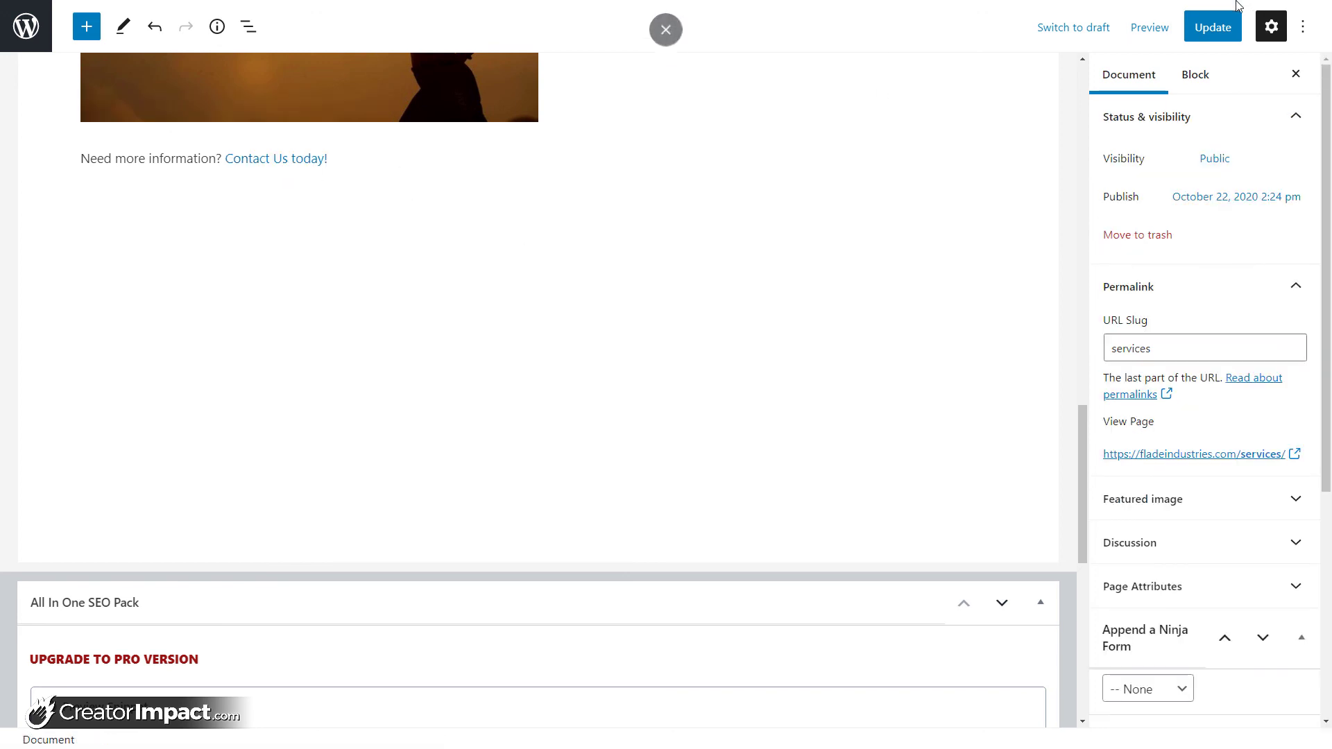
pyautogui.click(1220, 30)
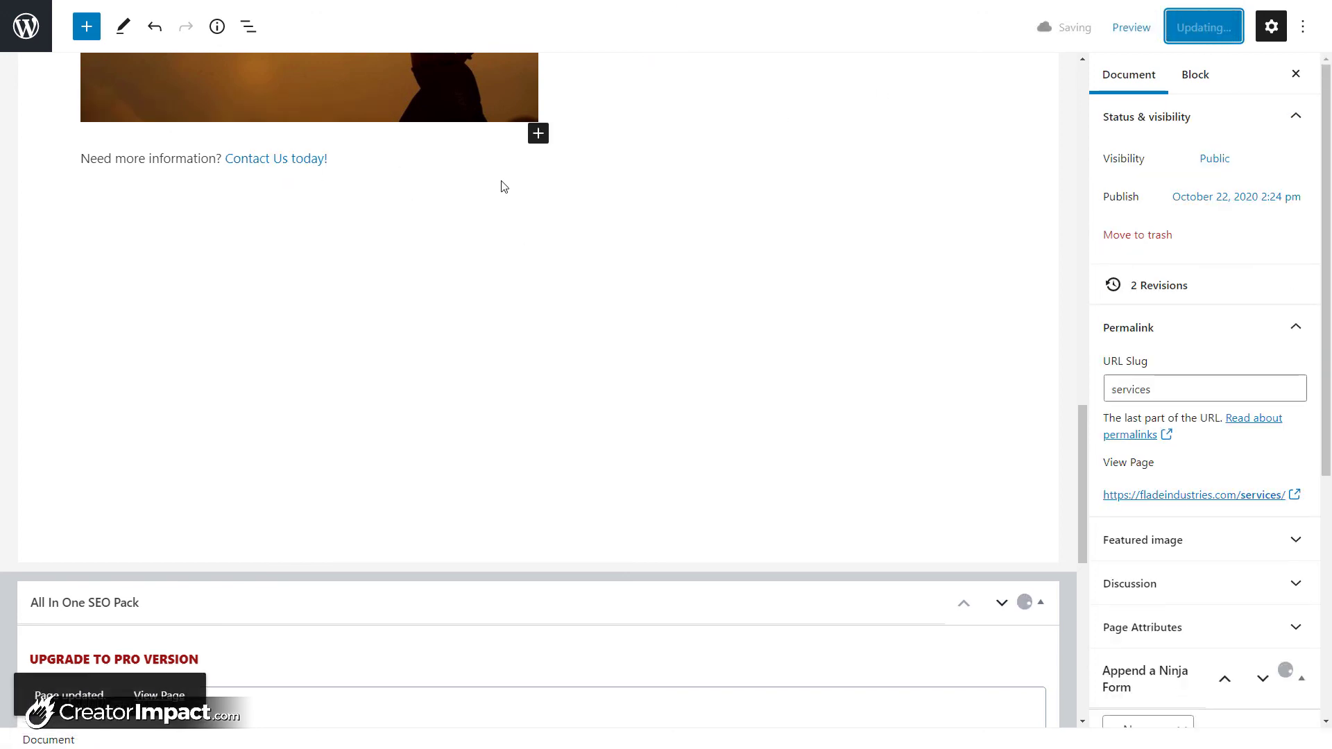
pyautogui.click(42, 24)
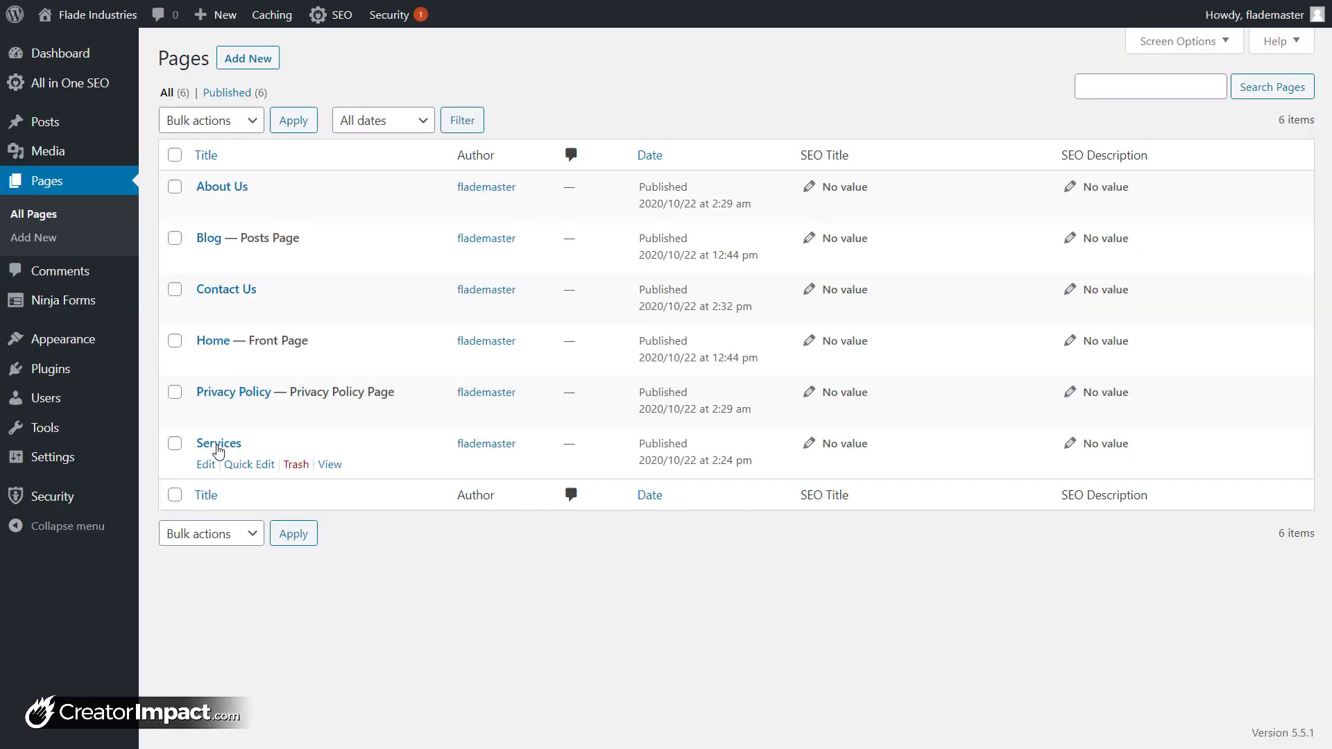
# Step: On the About Us page, link the Contact Us button to the Contact Us page and update
pyautogui.click(212, 191)
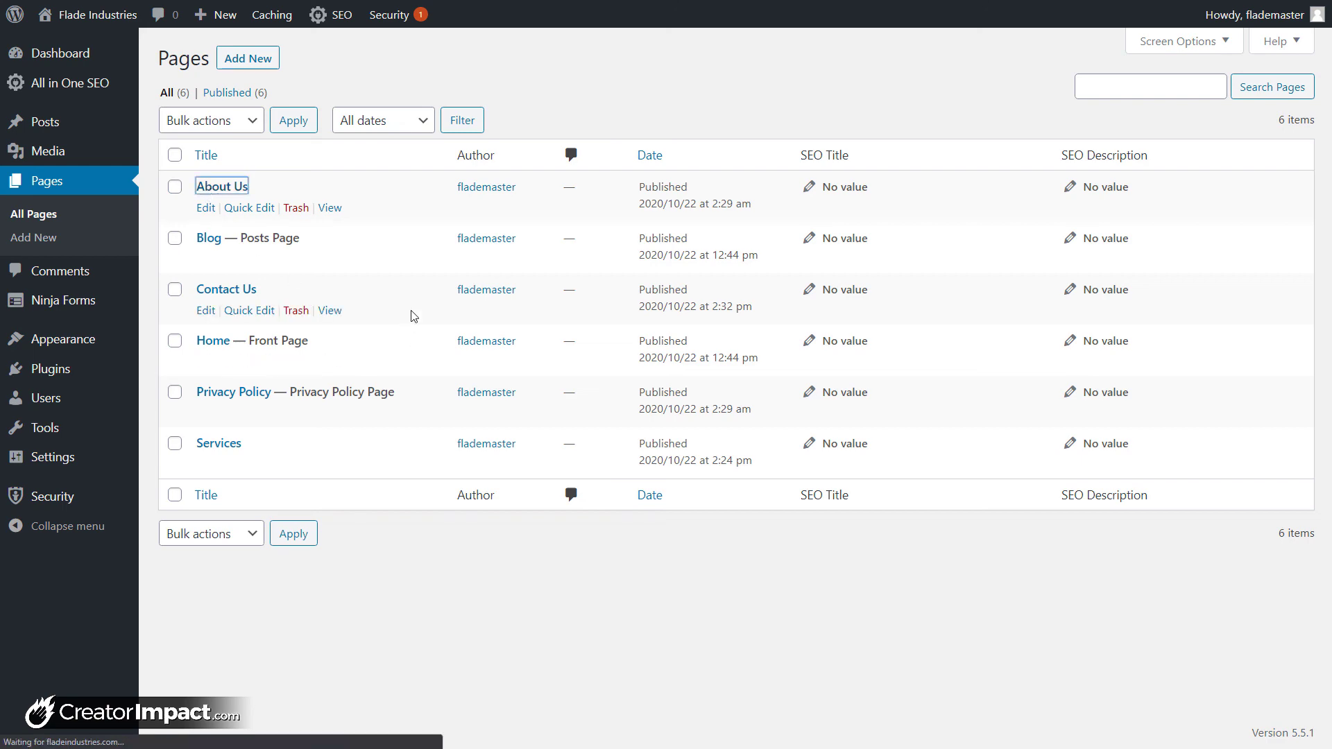
pyautogui.scroll(-4, 321, 356)
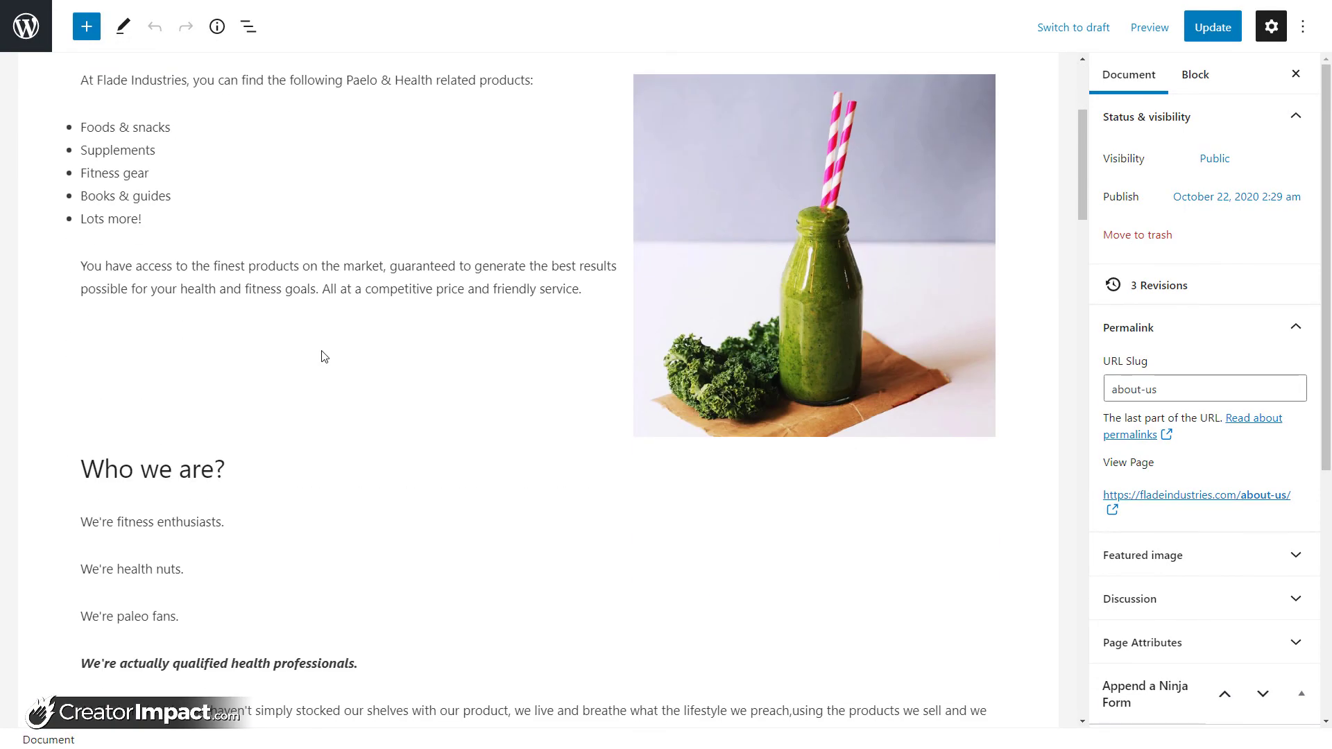
pyautogui.scroll(-20, 321, 356)
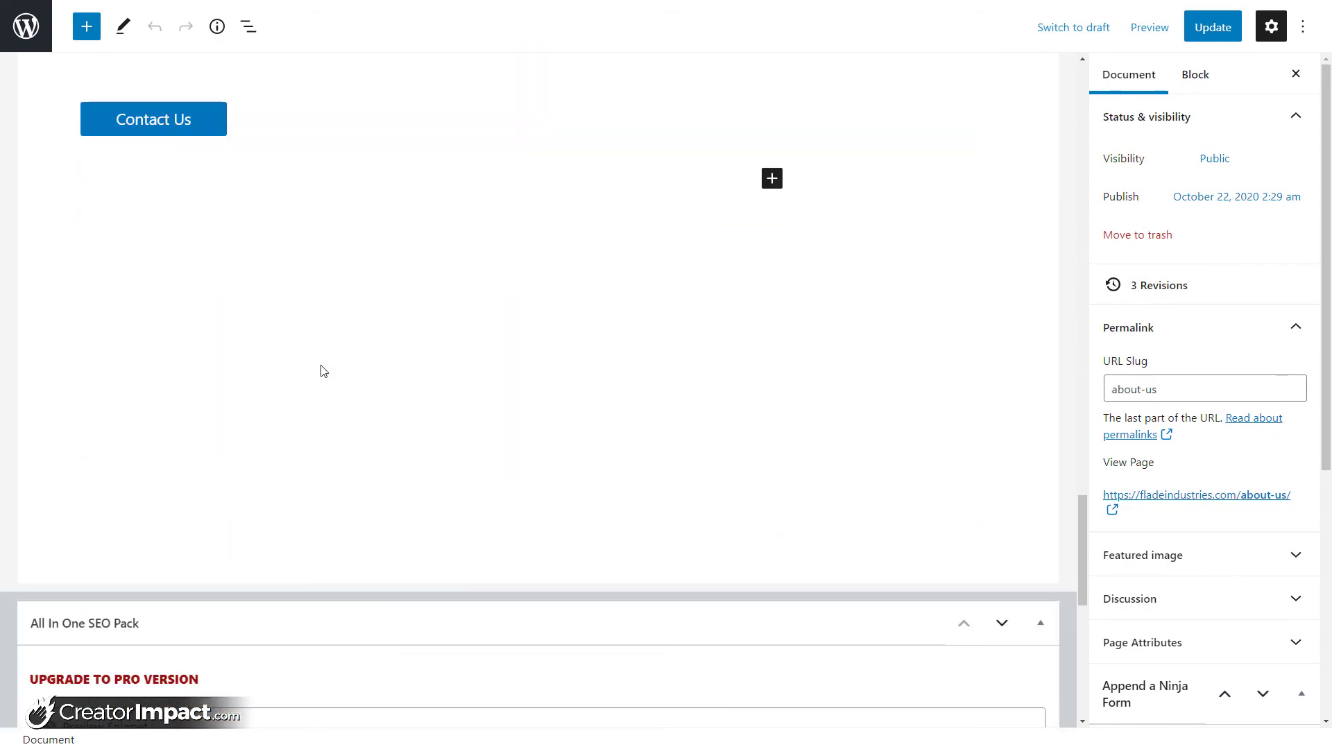
pyautogui.scroll(3, 321, 368)
pyautogui.click(200, 334)
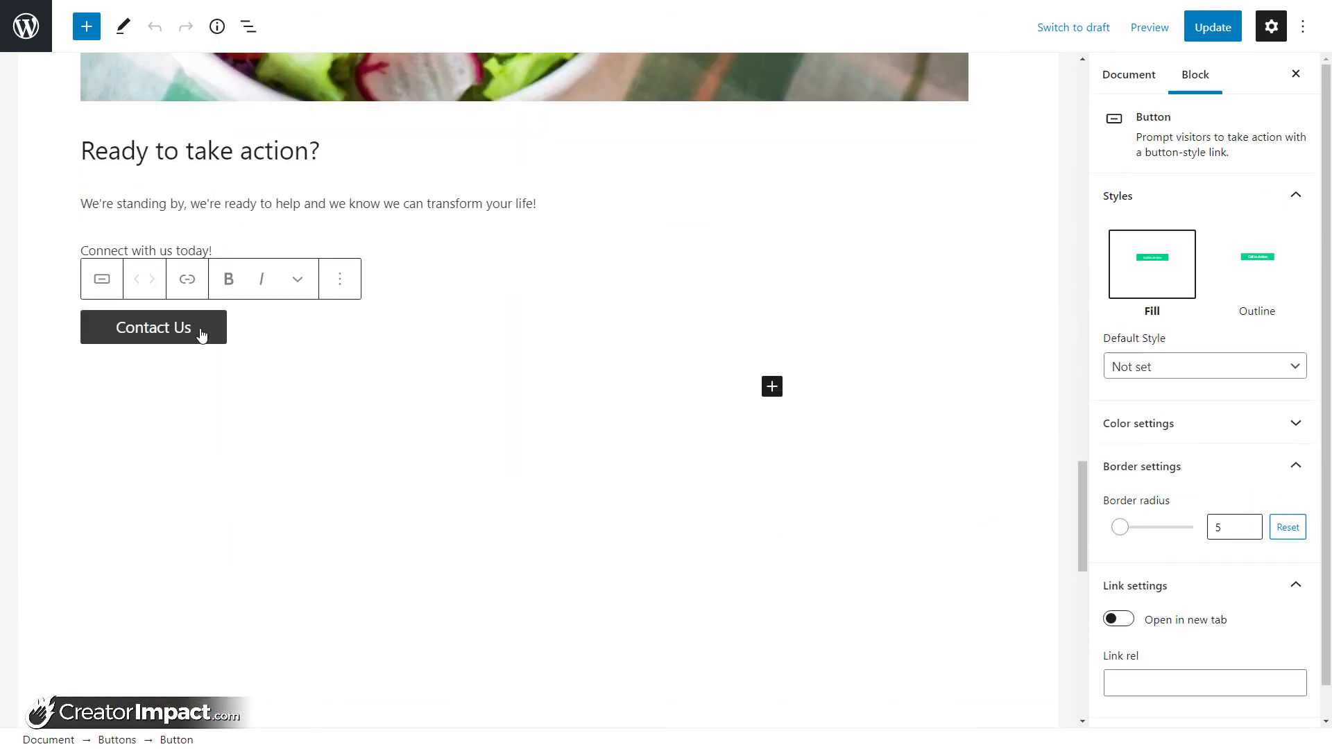
pyautogui.click(187, 278)
pyautogui.write('c')
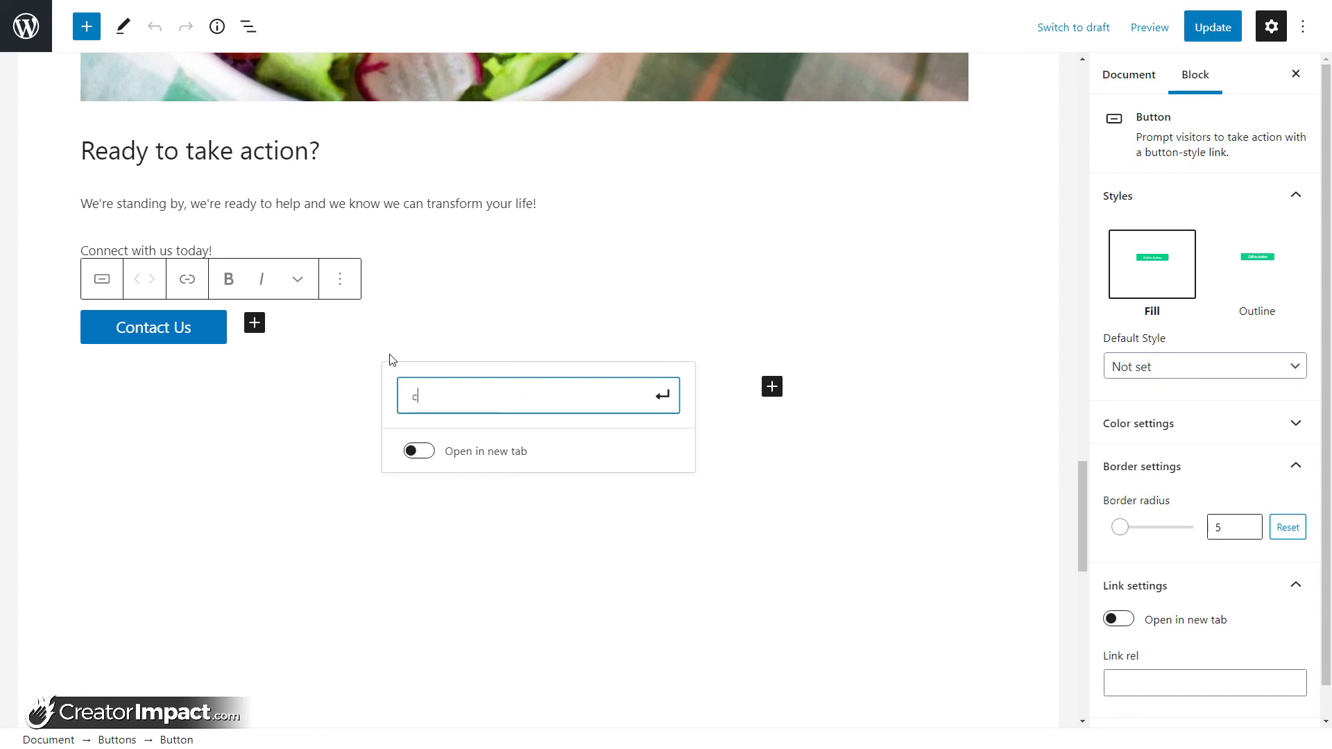
pyautogui.write('ontact')
pyautogui.click(499, 441)
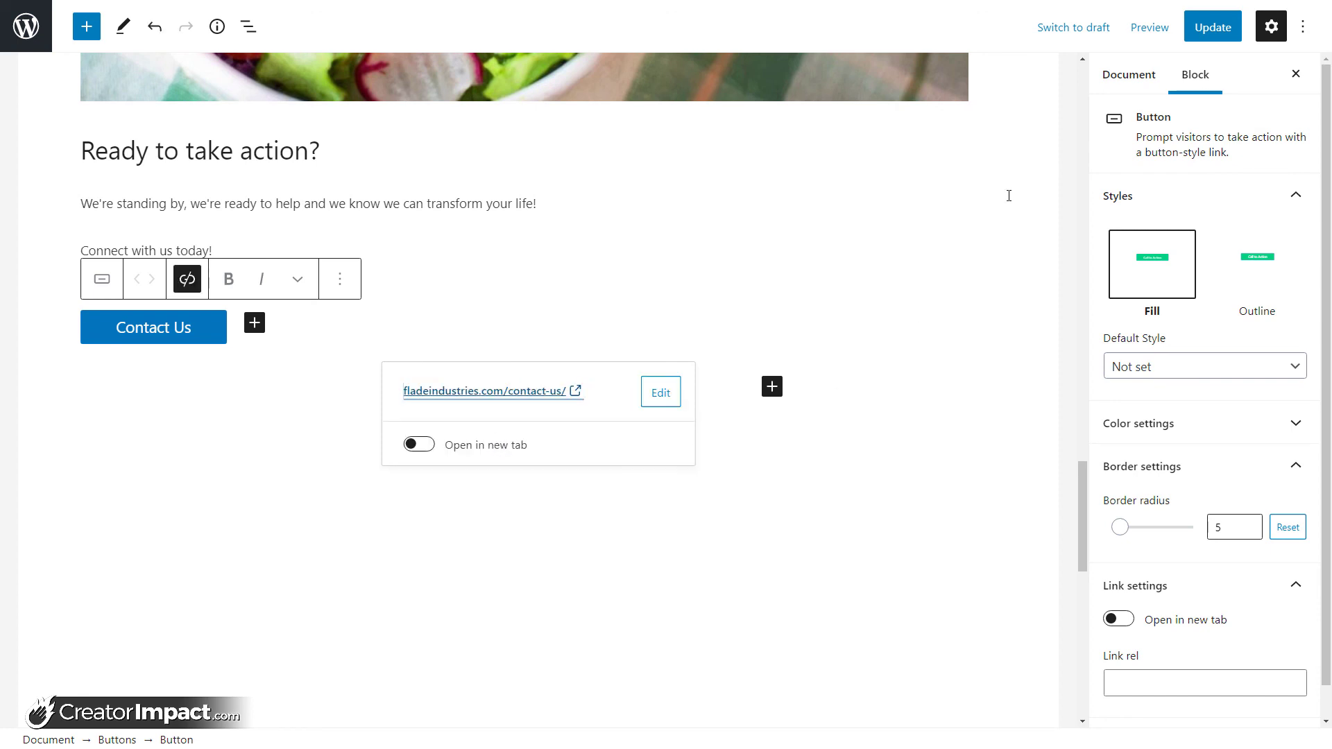
pyautogui.click(1220, 31)
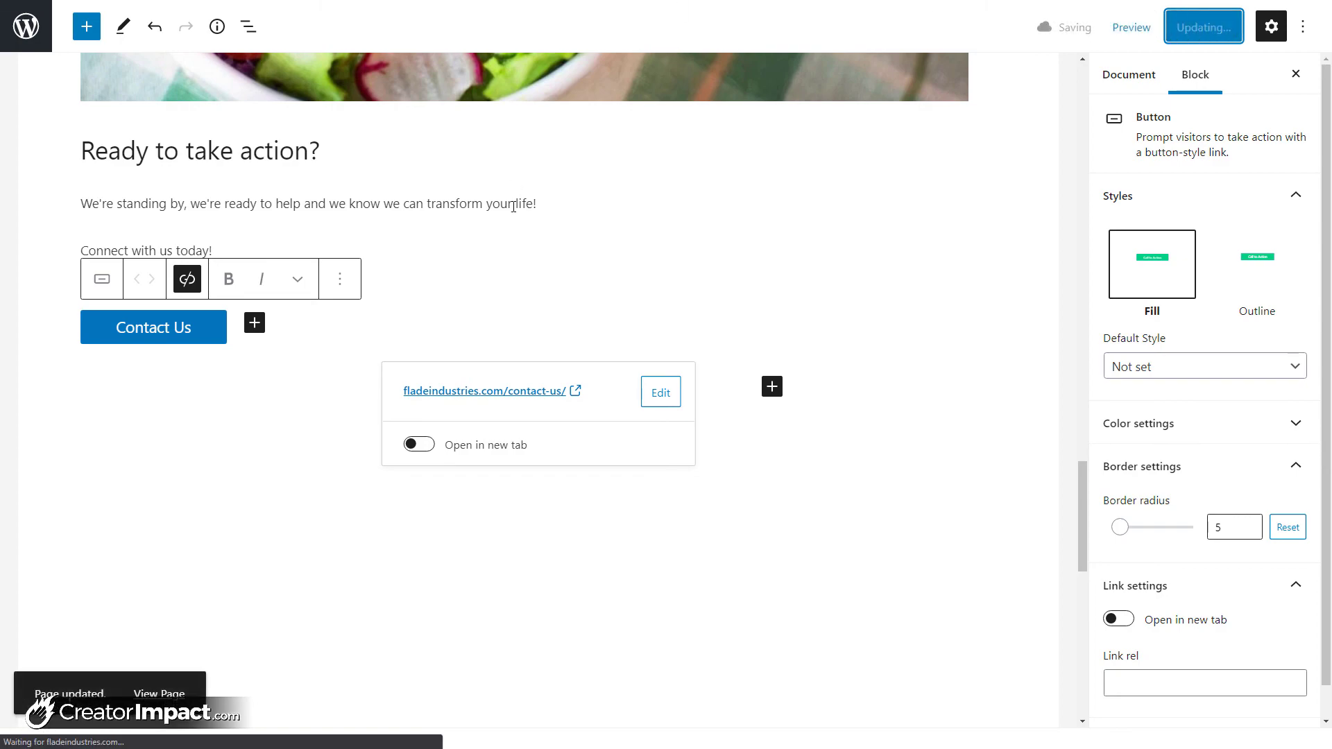
# Step: Return from the About Us editor to the Pages list
pyautogui.scroll(15, 297, 389)
pyautogui.scroll(5, 326, 361)
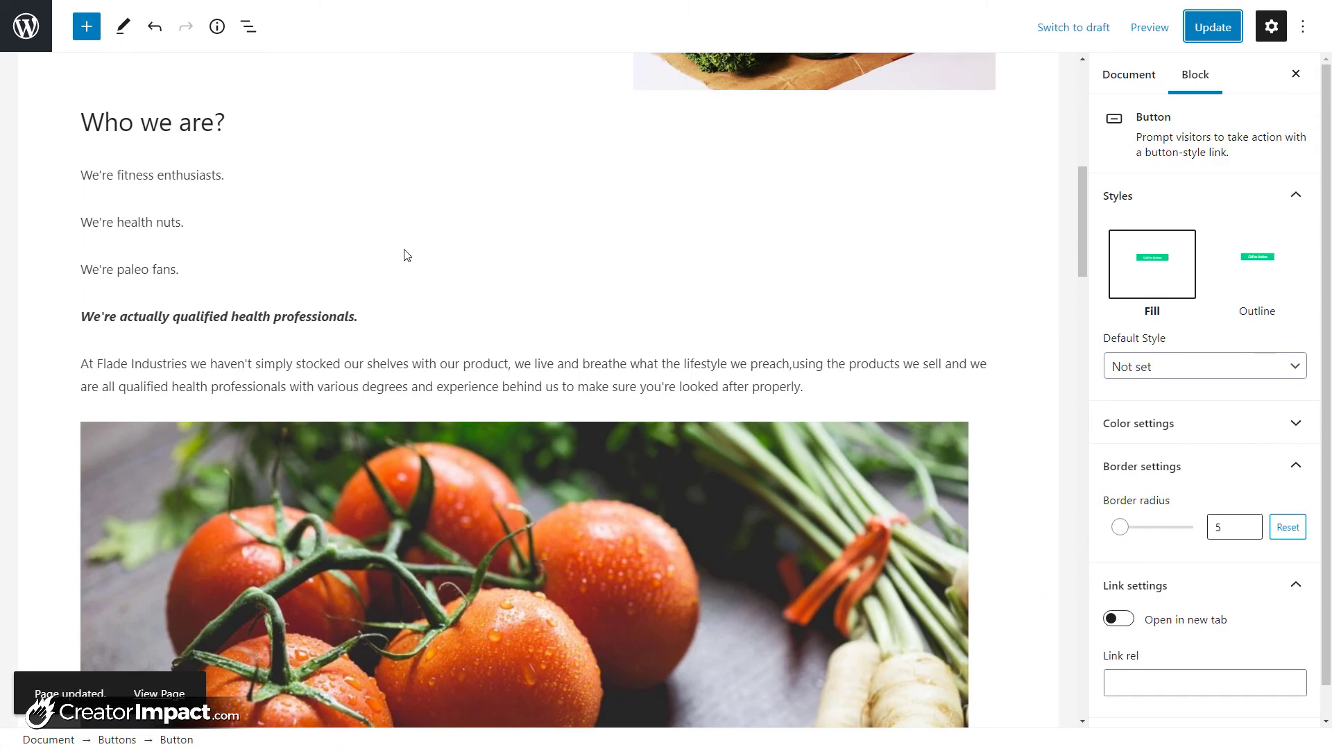
pyautogui.click(24, 26)
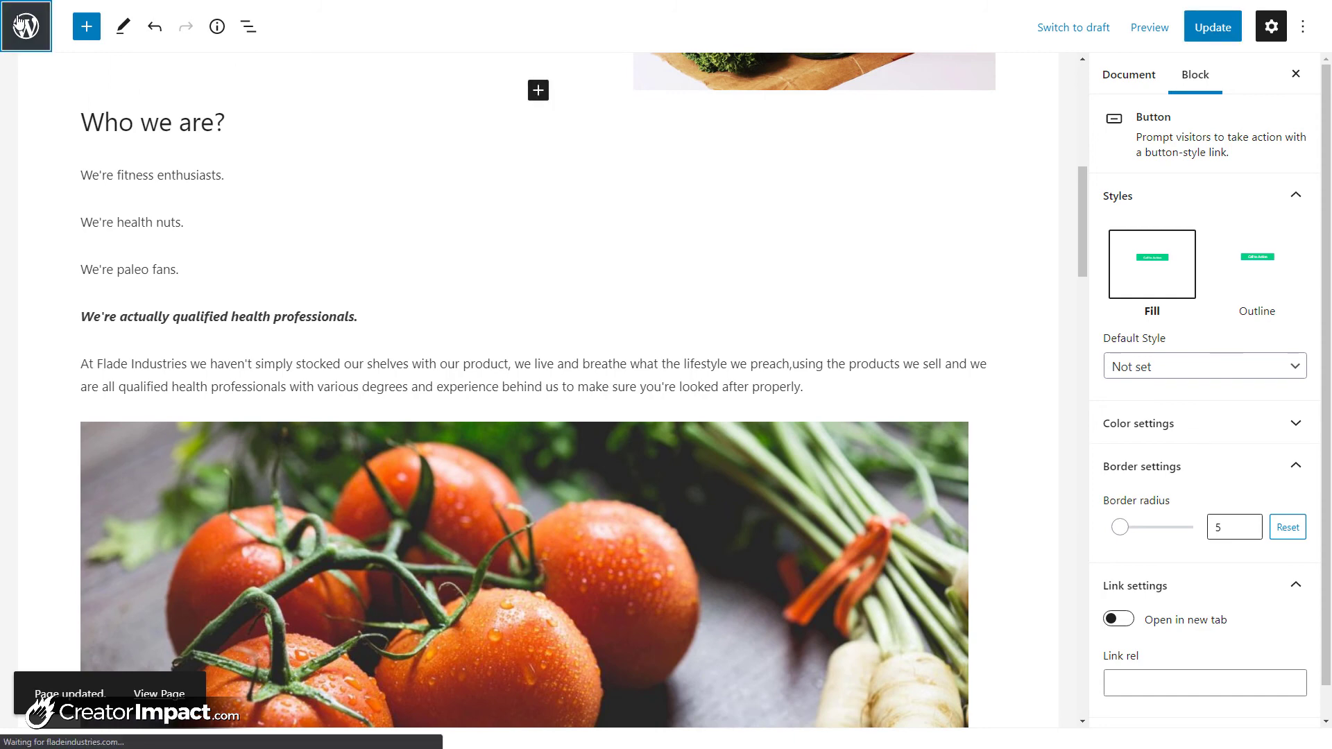
pyautogui.moveTo(89, 18)
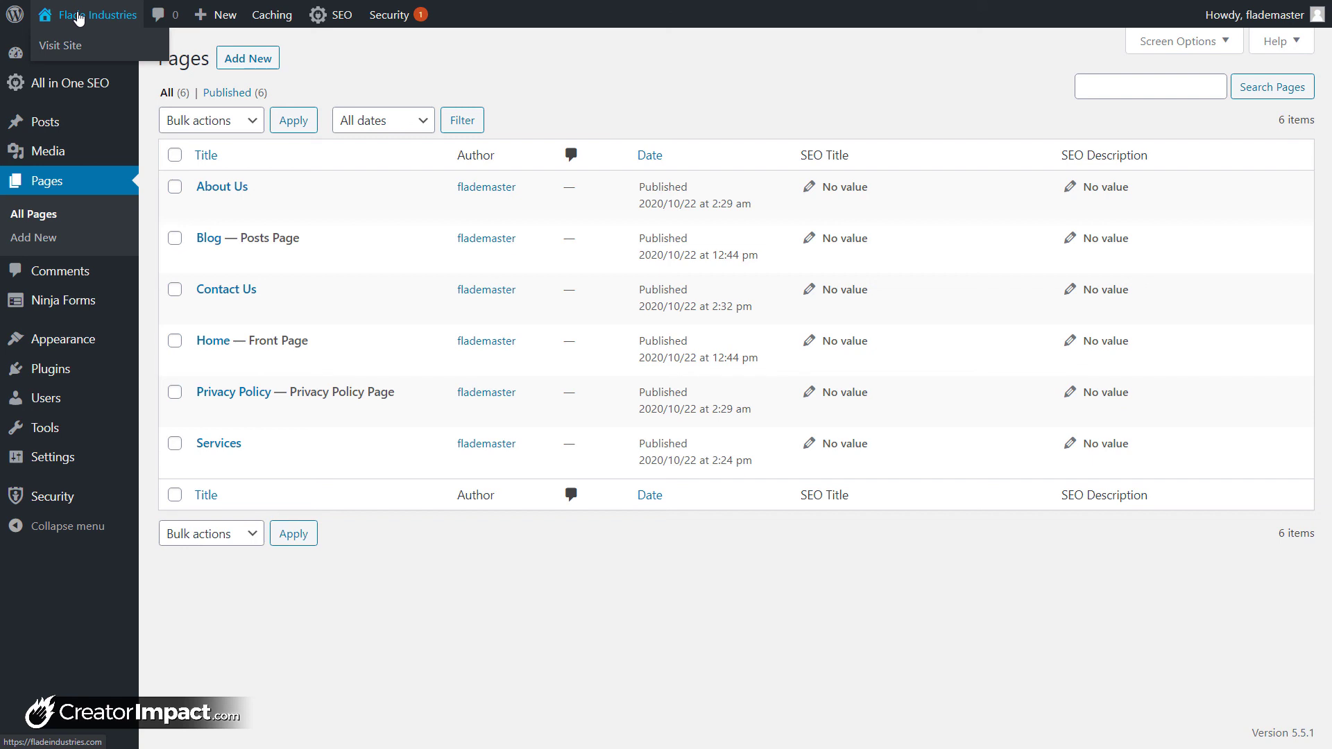
# Step: View the live Blog page, read the Hello world! post with its sample comment, then edit it
pyautogui.moveTo(206, 242)
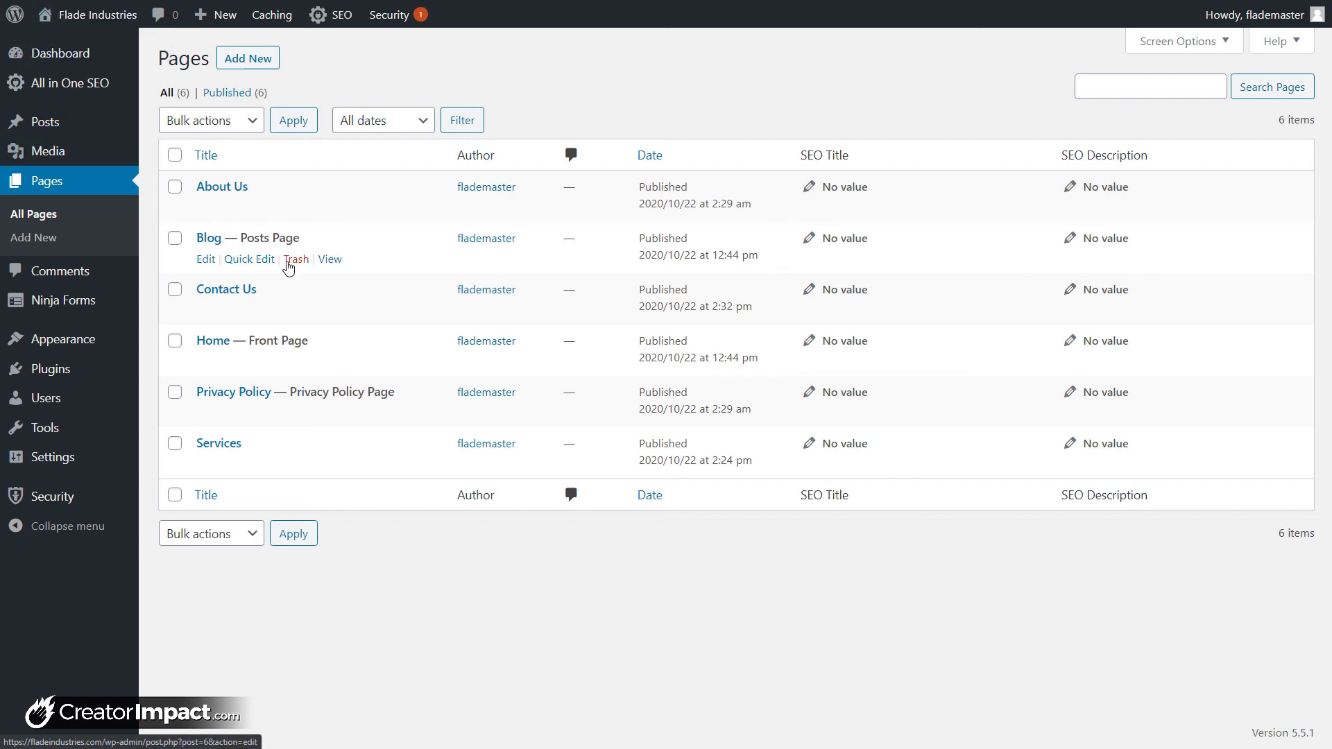
pyautogui.click(330, 260)
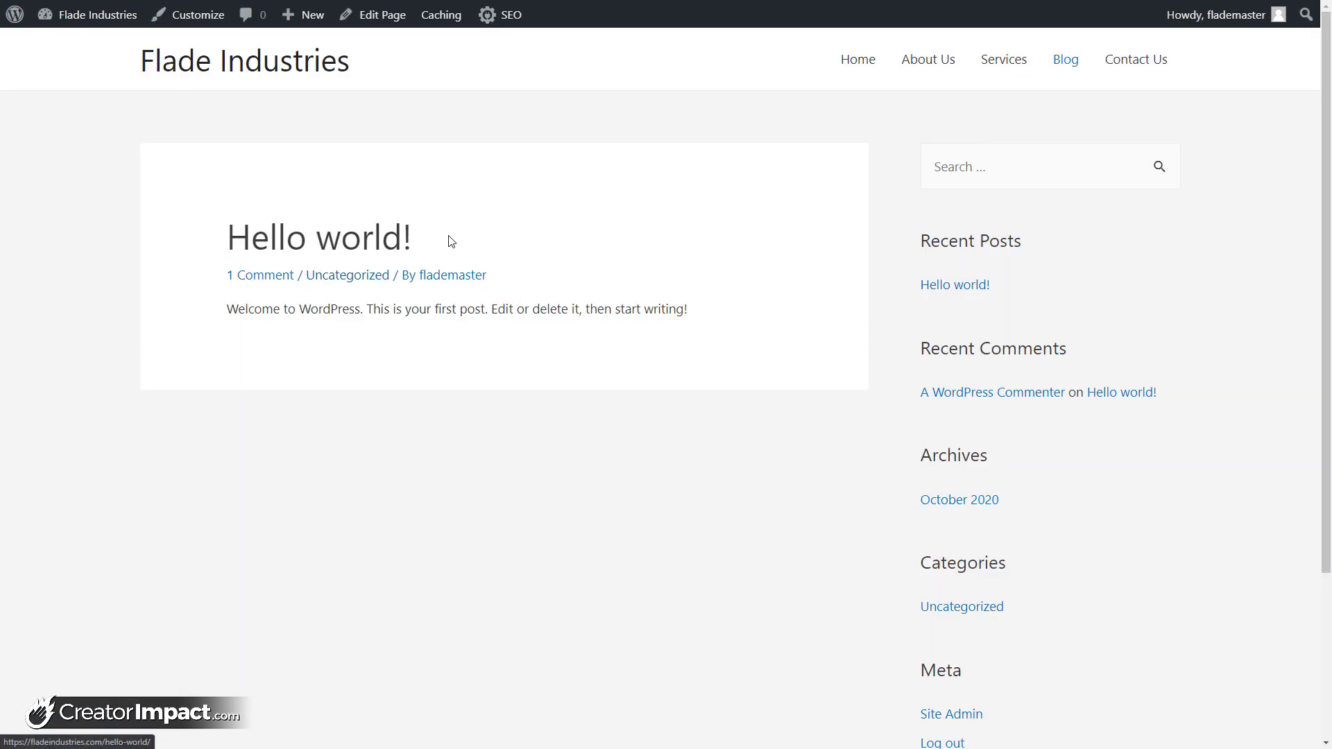
pyautogui.click(271, 248)
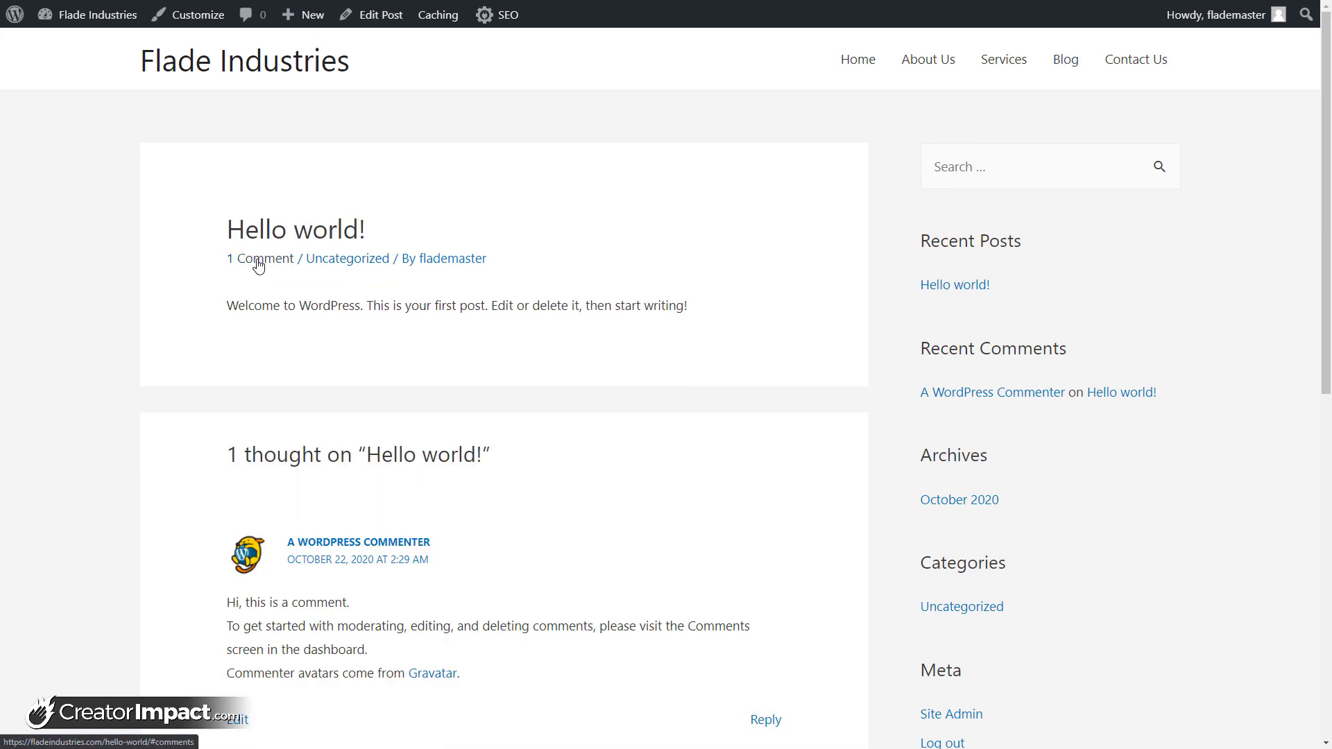
pyautogui.scroll(-2, 303, 511)
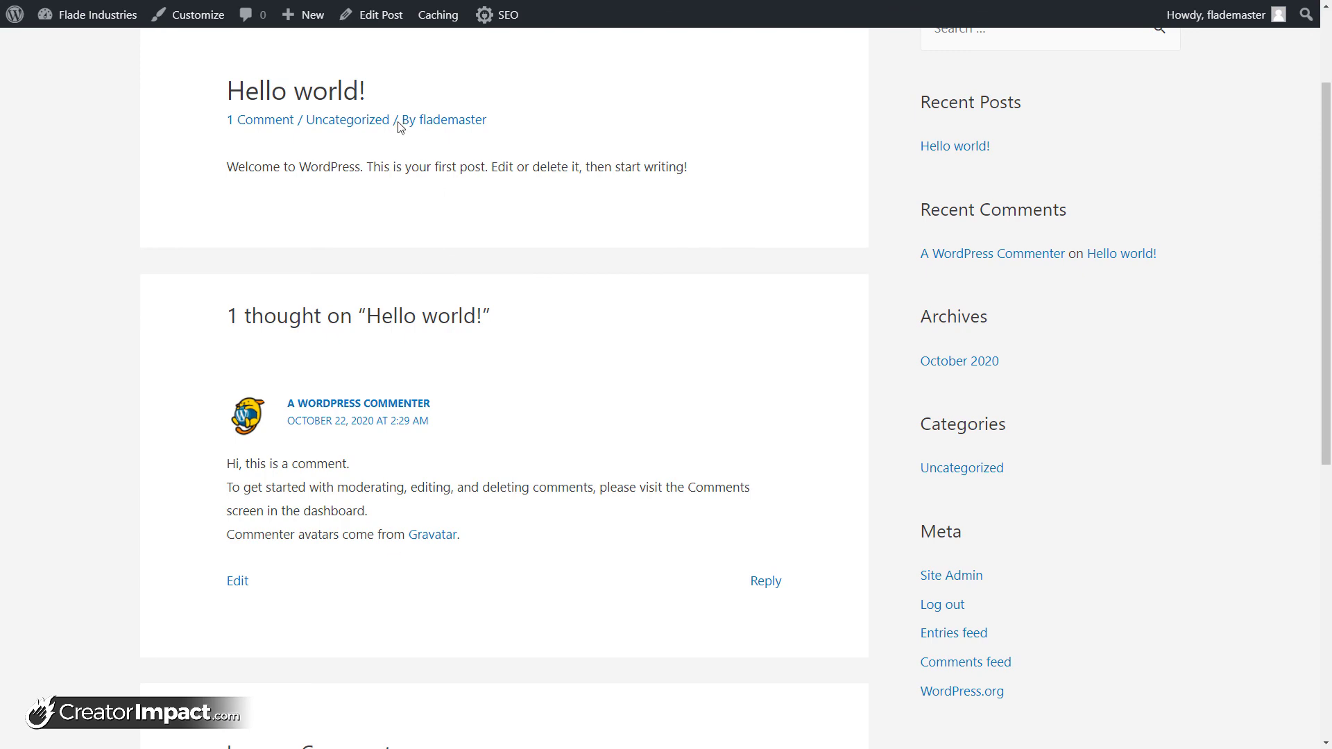
pyautogui.scroll(2, 387, 113)
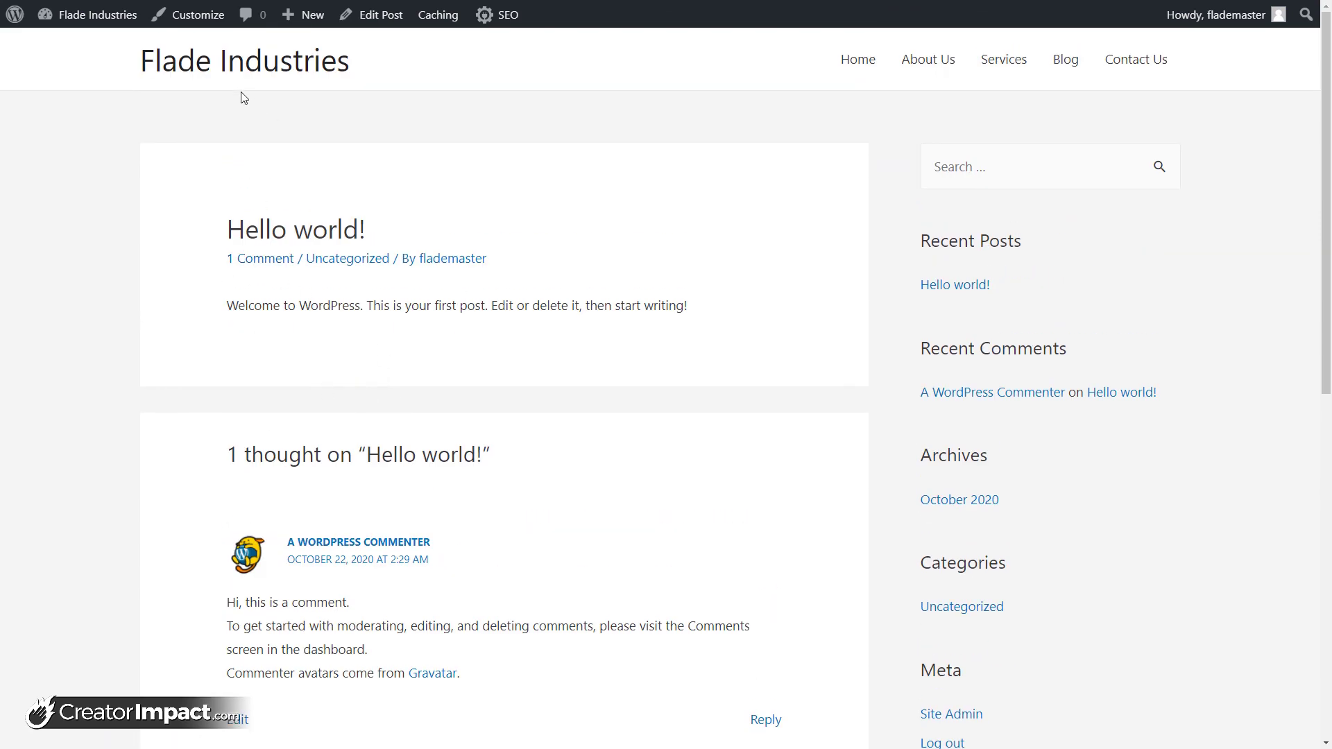
pyautogui.click(388, 21)
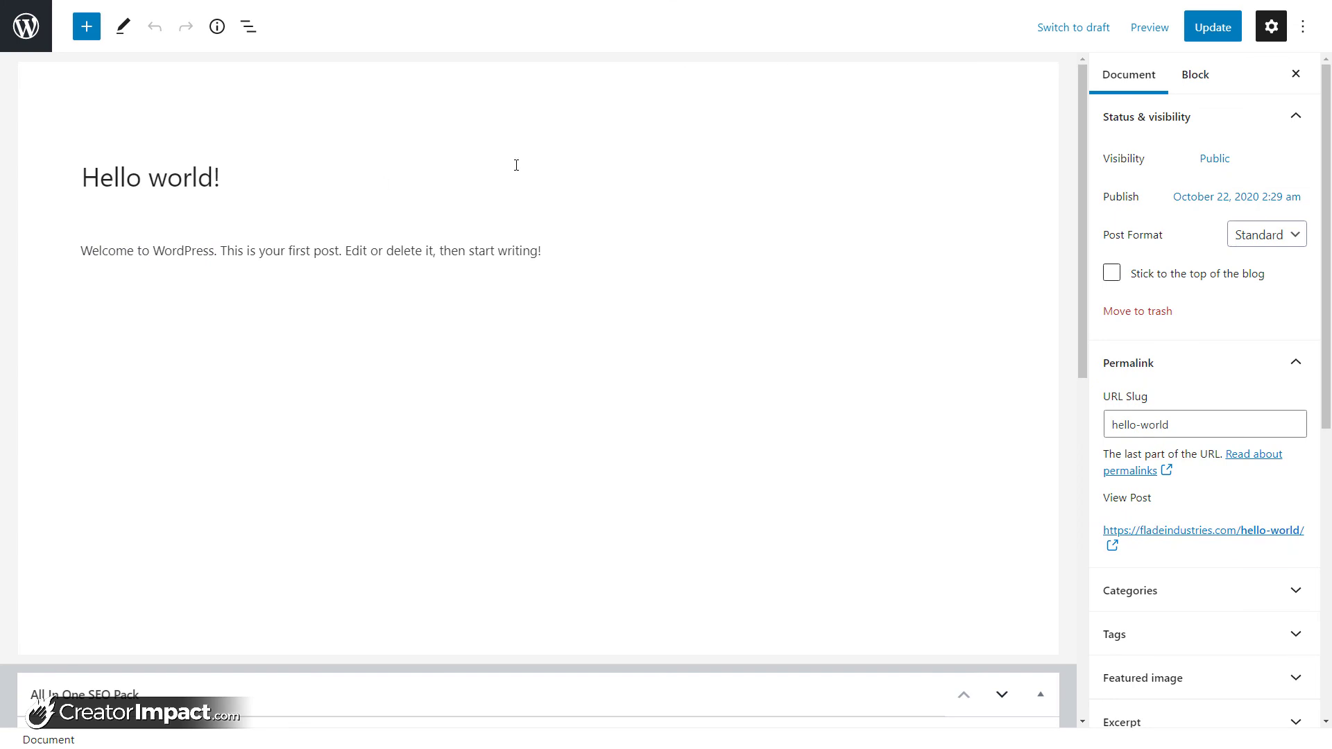
# Step: Set the sunset runner photo as Hello world!'s featured image and update the post
pyautogui.scroll(-3, 1292, 424)
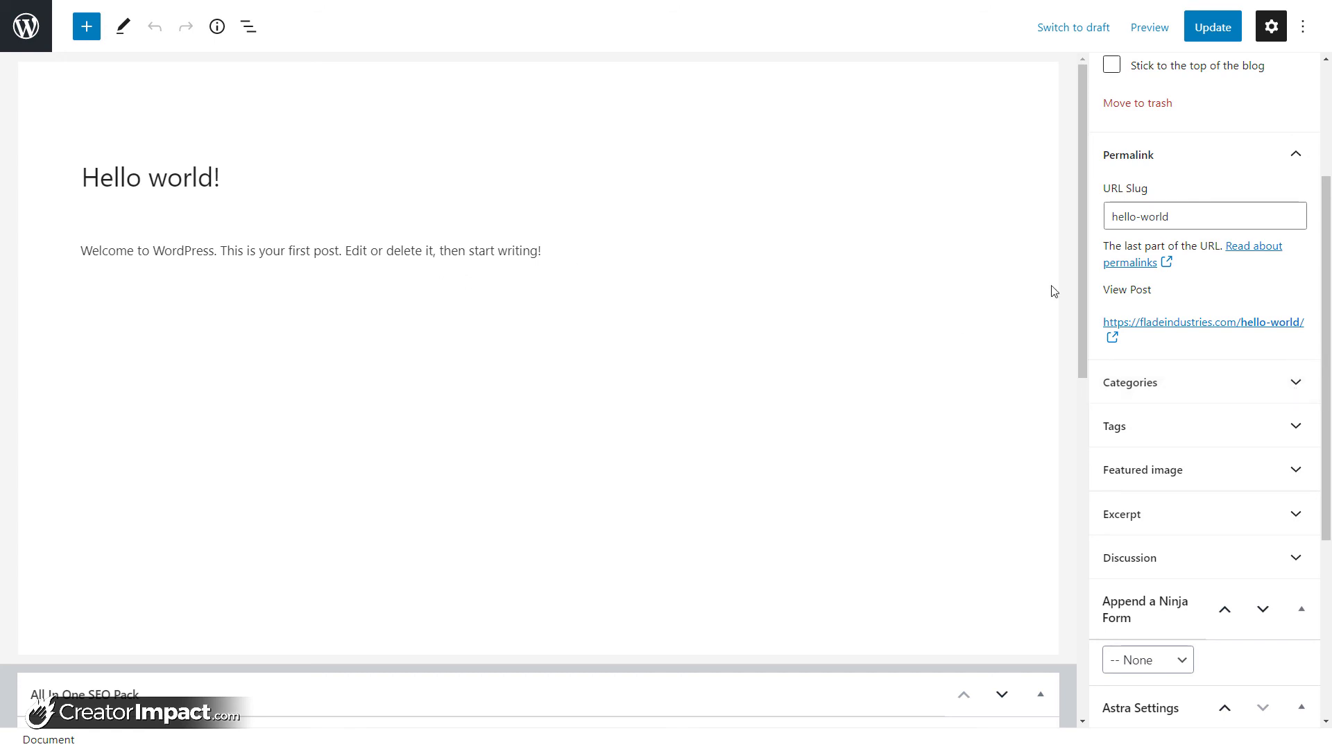
pyautogui.scroll(3, 1115, 201)
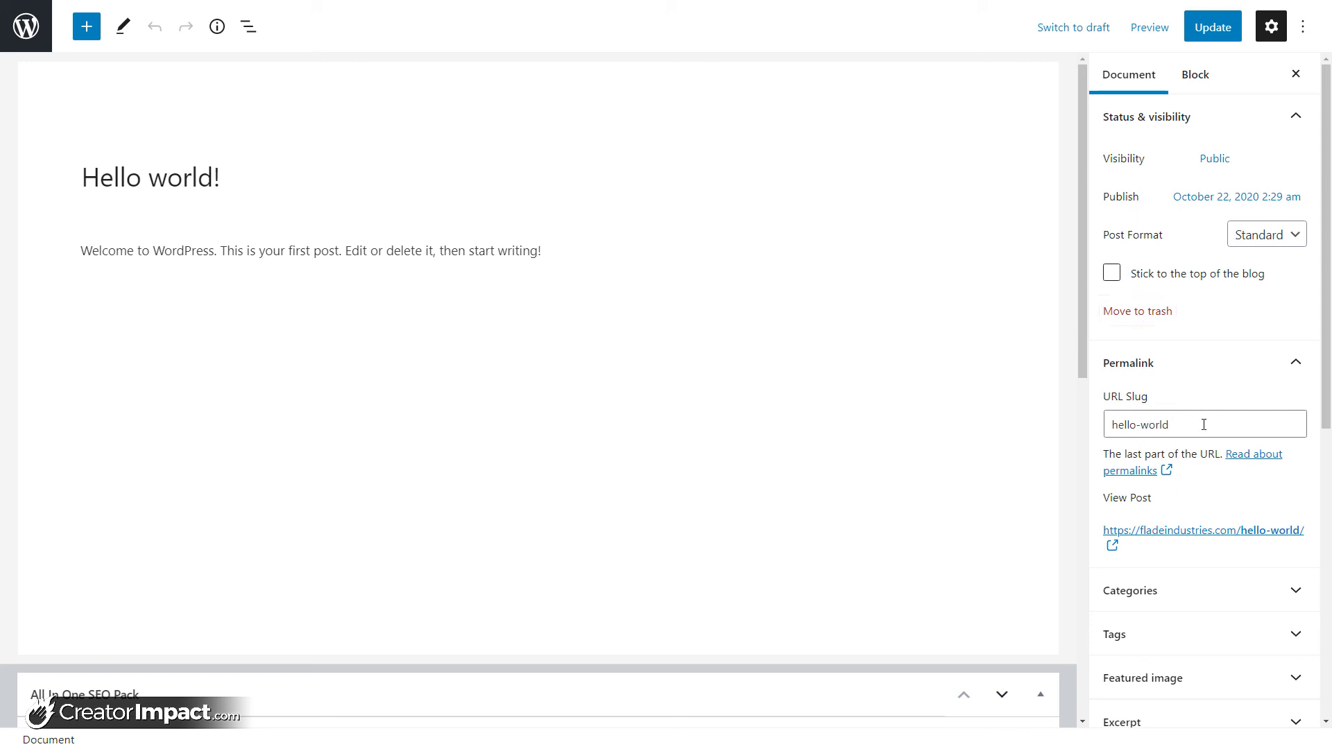
pyautogui.scroll(-3, 1179, 427)
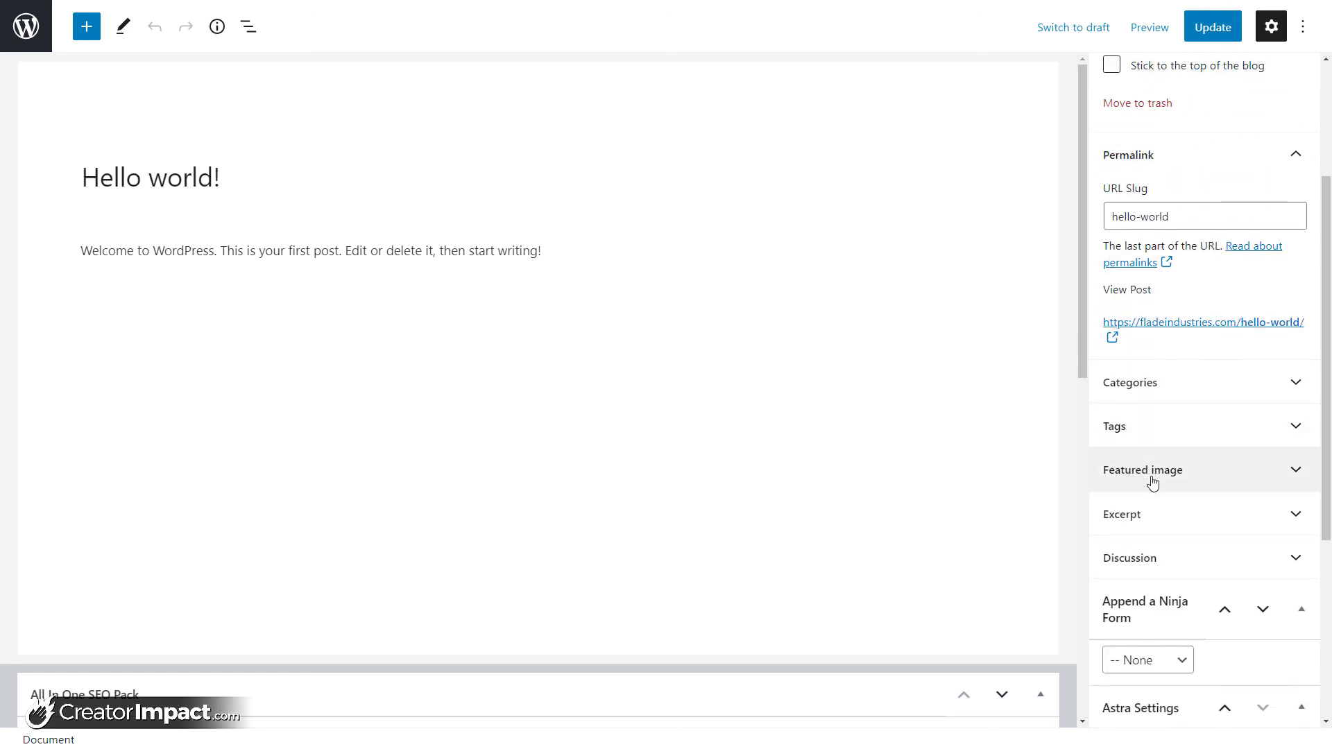
pyautogui.click(1153, 479)
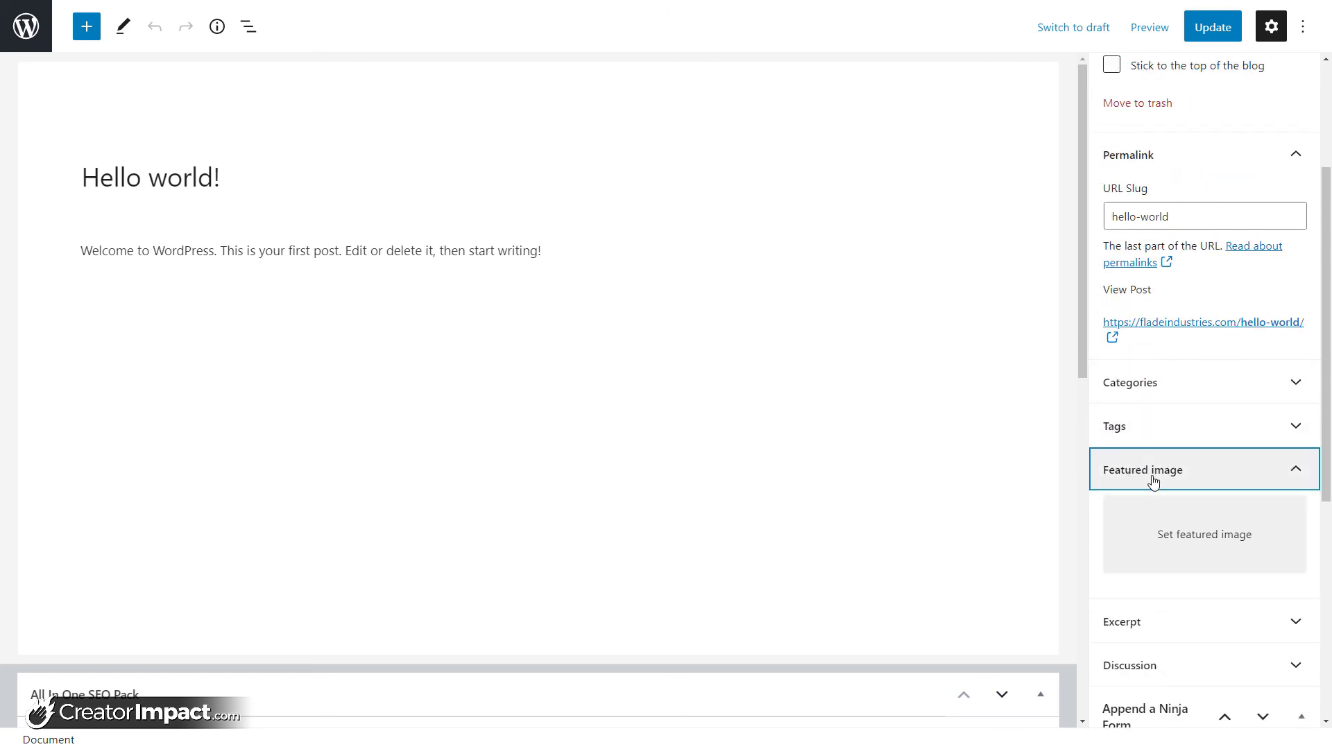
pyautogui.click(1179, 547)
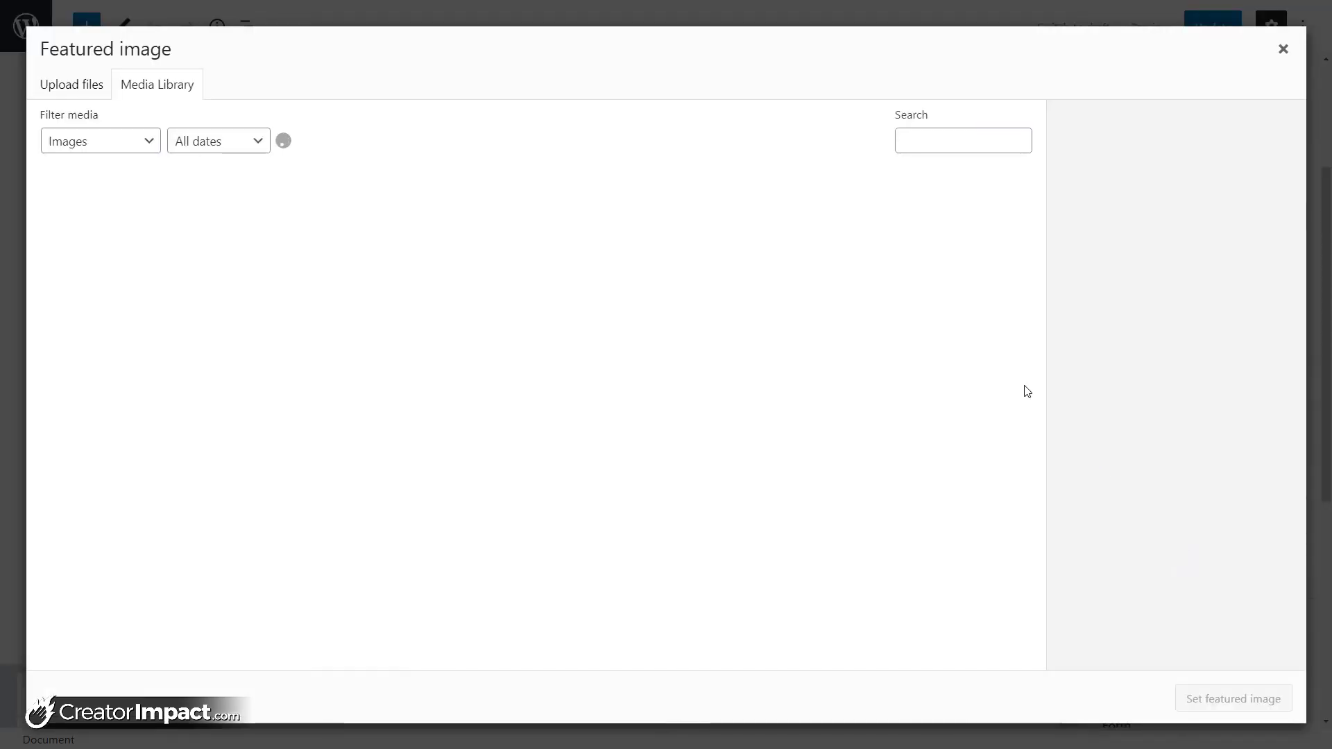
pyautogui.click(383, 225)
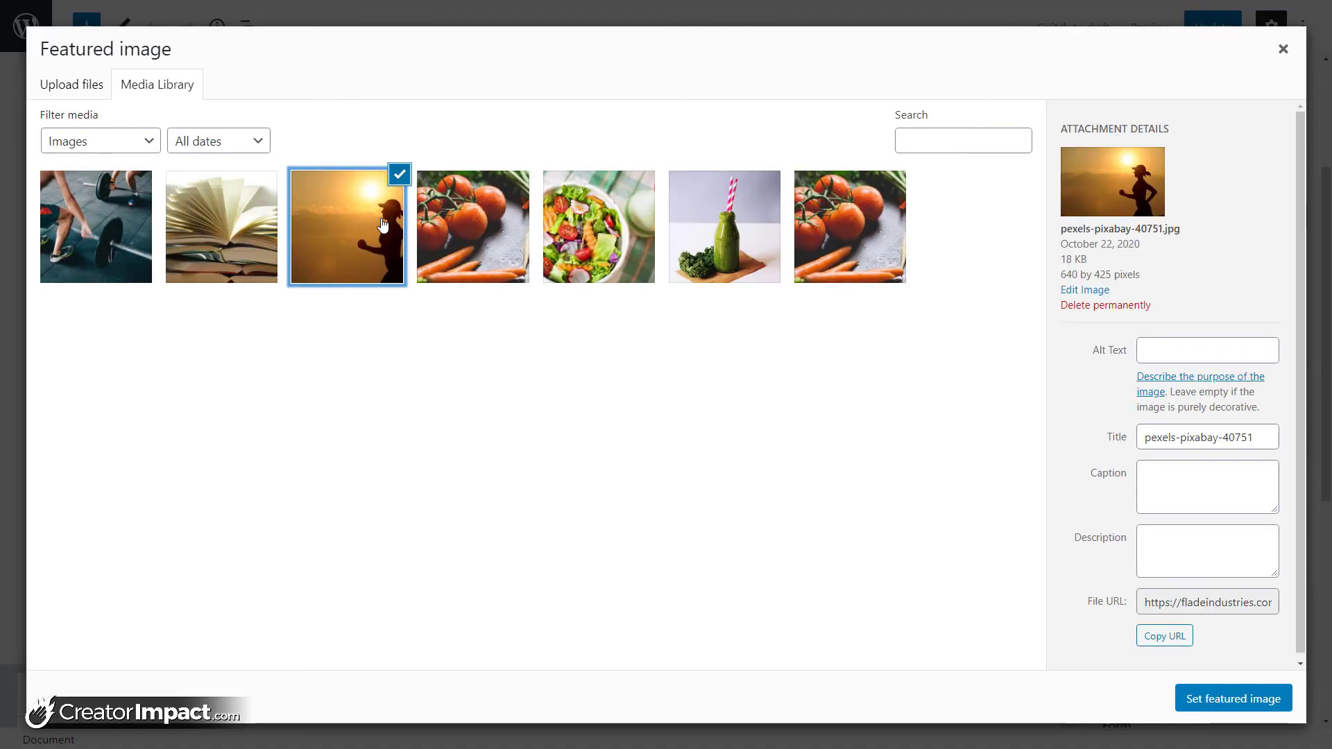
pyautogui.click(1199, 701)
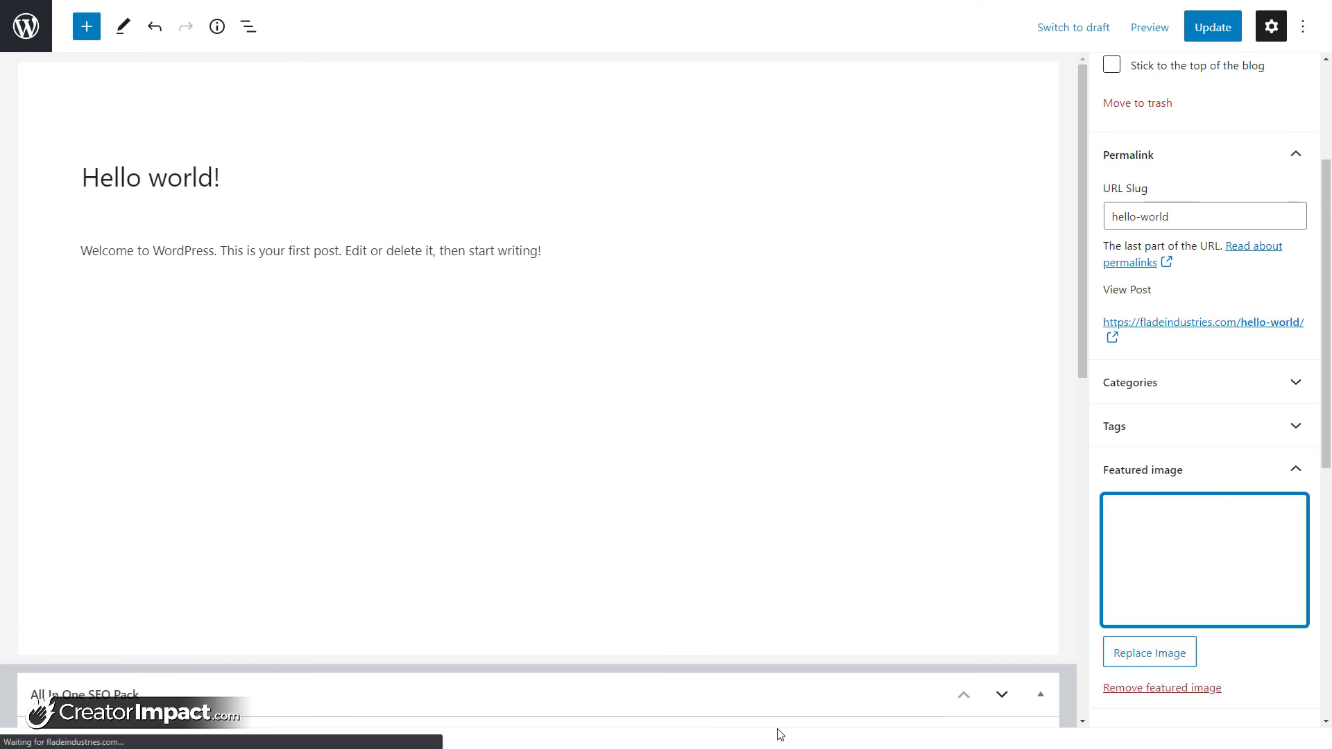
pyautogui.click(1215, 31)
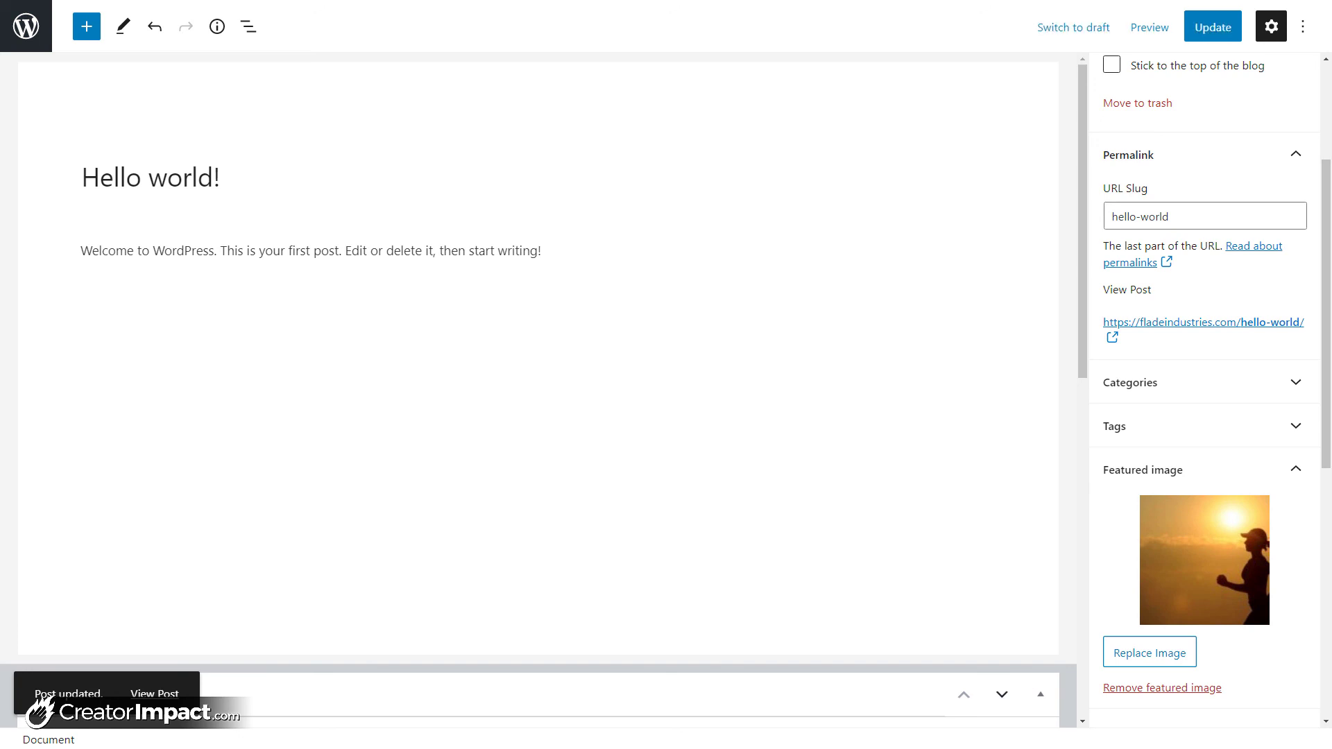
pyautogui.click(39, 38)
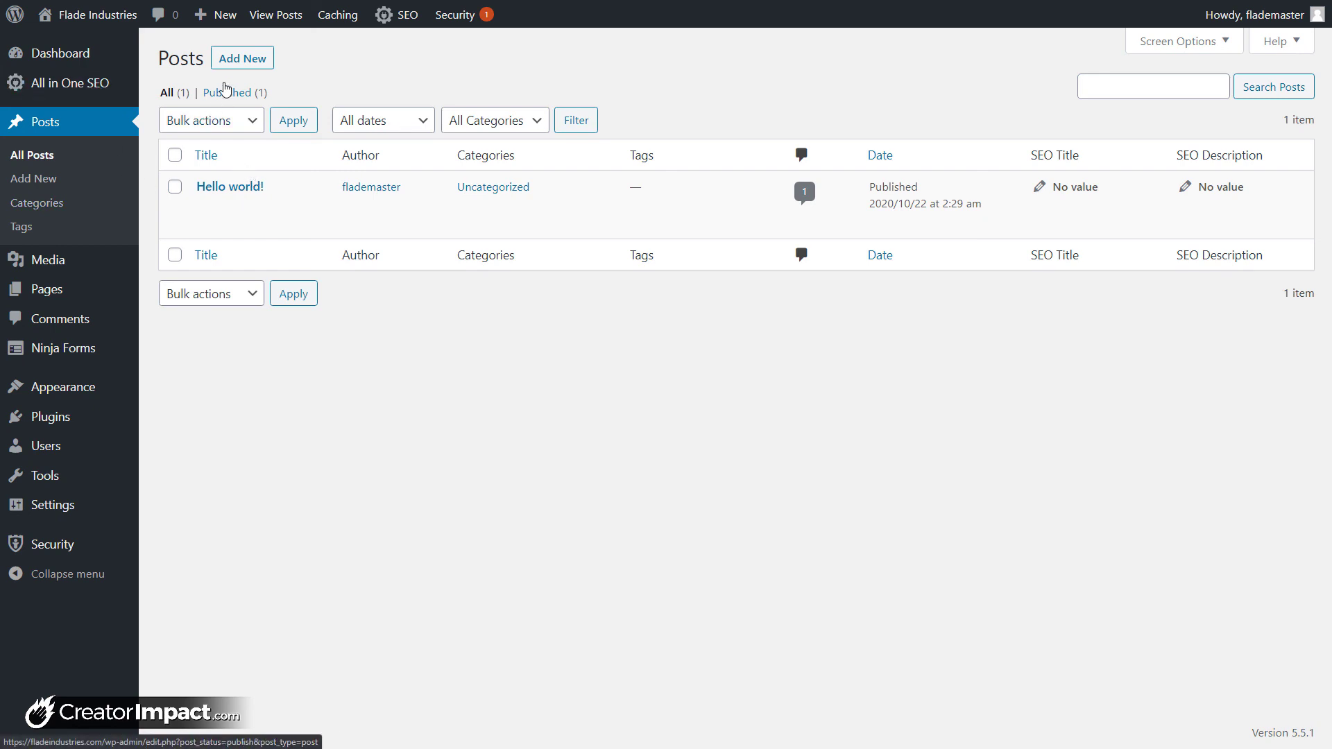
# Step: Start a new post titled '10 ways to keep fit!'
pyautogui.click(246, 65)
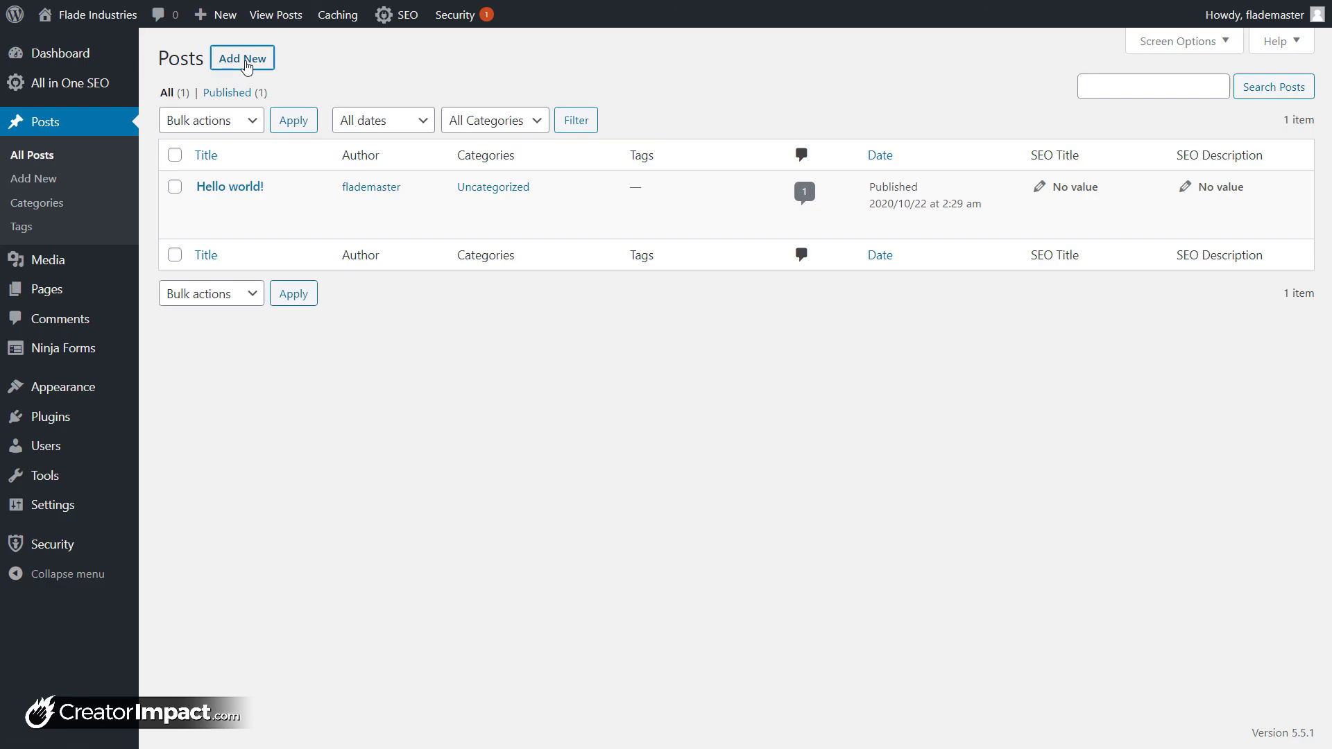
pyautogui.write('10 w')
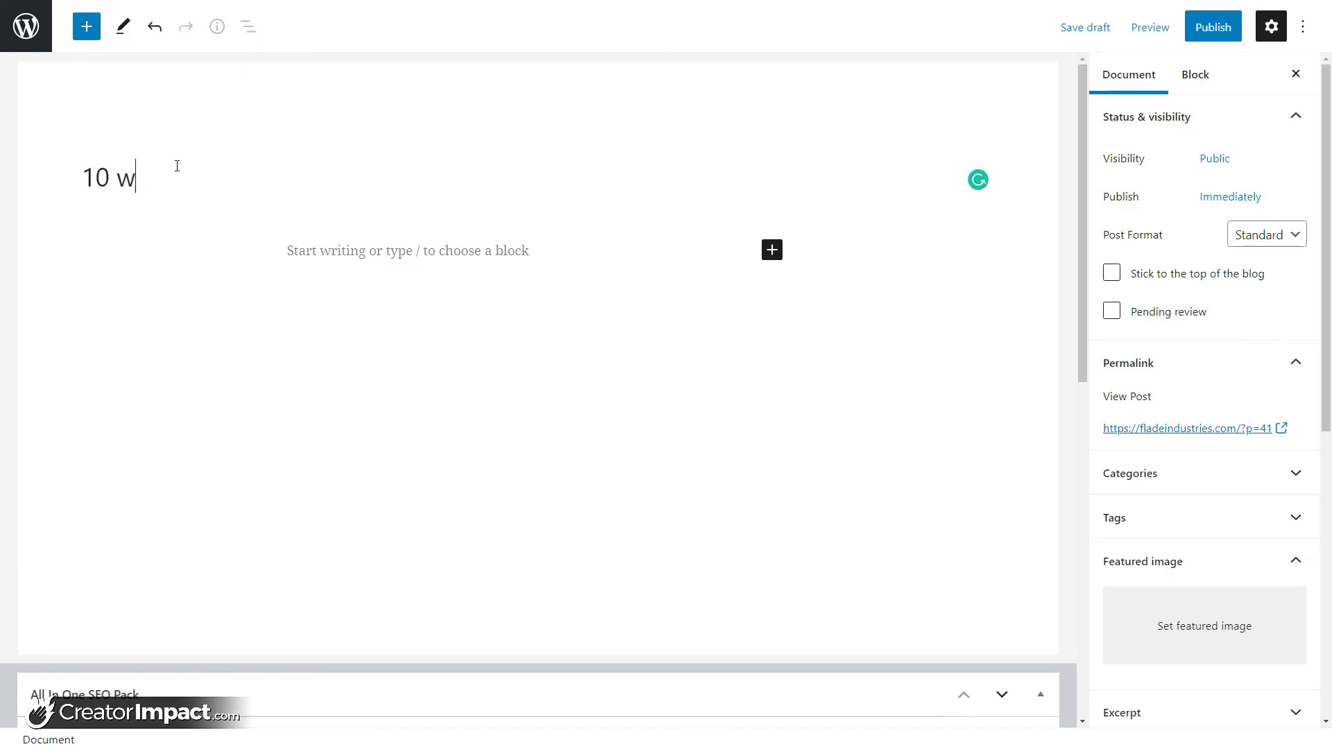
pyautogui.write('ays to keep fit')
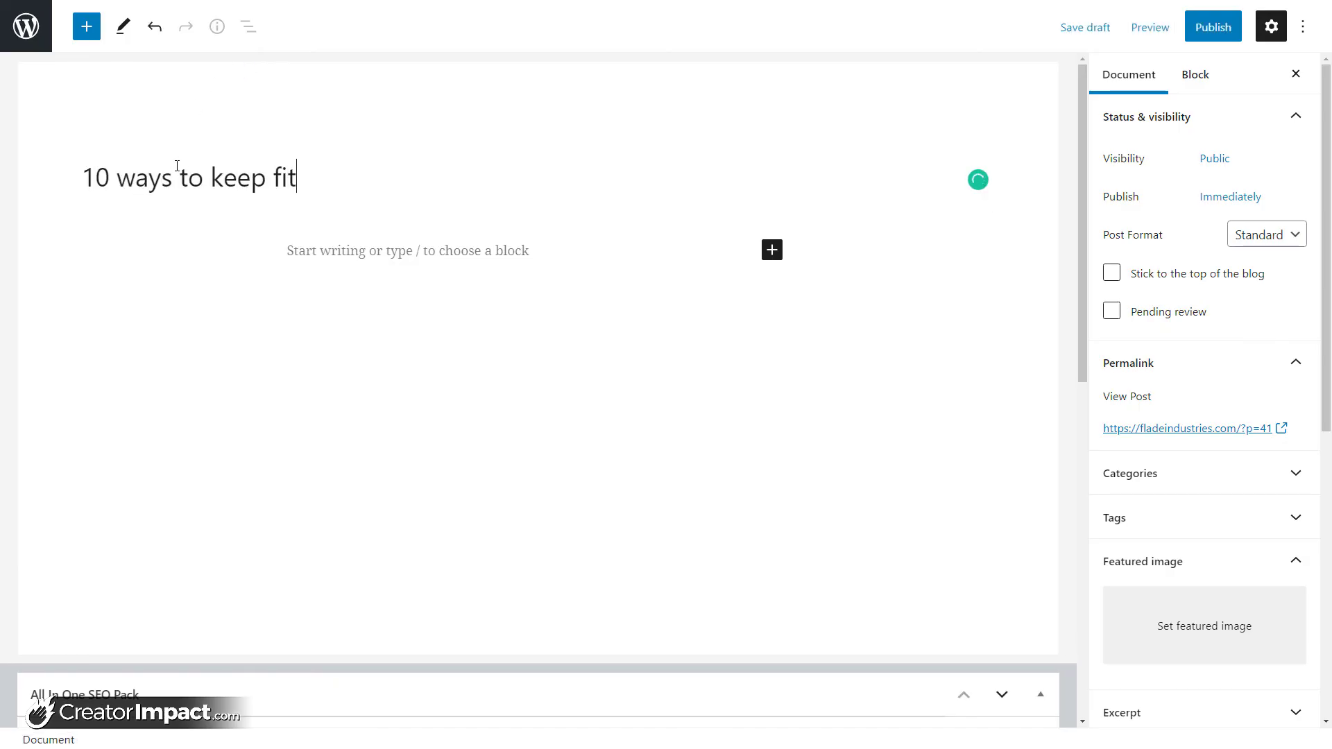
pyautogui.write('!')
# Step: Paste the lorem ipsum placeholder paragraphs into the empty post body
pyautogui.click(330, 248)
pyautogui.hotkey('ctrl', 'v')
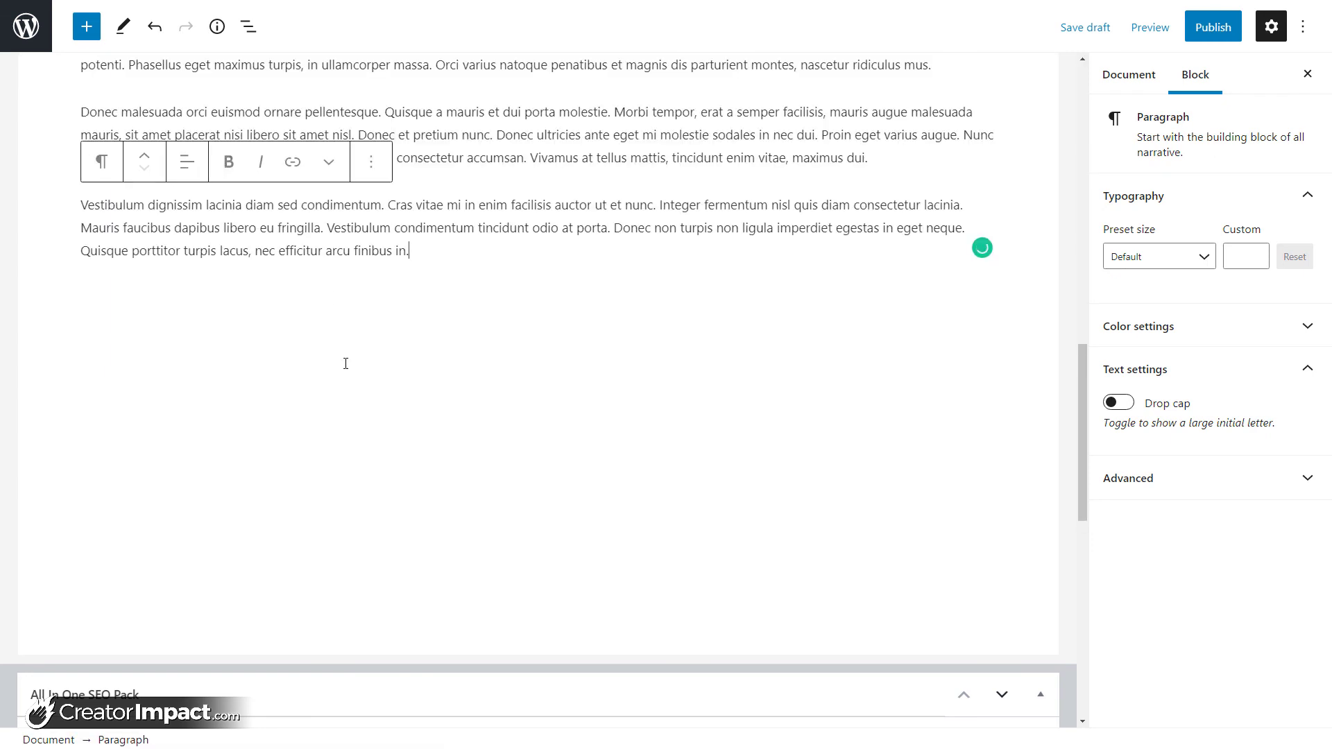
pyautogui.scroll(7, 348, 367)
pyautogui.scroll(8, 348, 367)
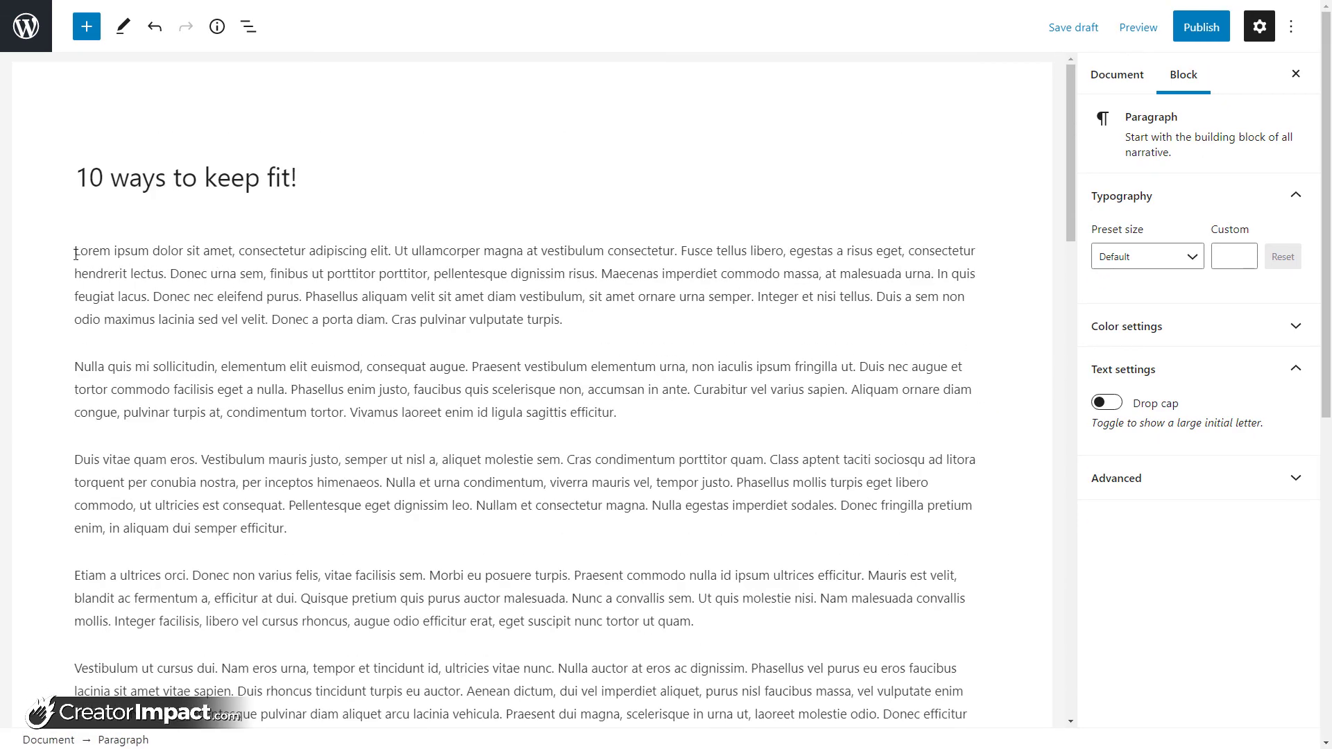
# Step: Add the intro line "Here's 10 ways to keep fit!" above the text, followed by an empty paragraph
pyautogui.click(75, 254)
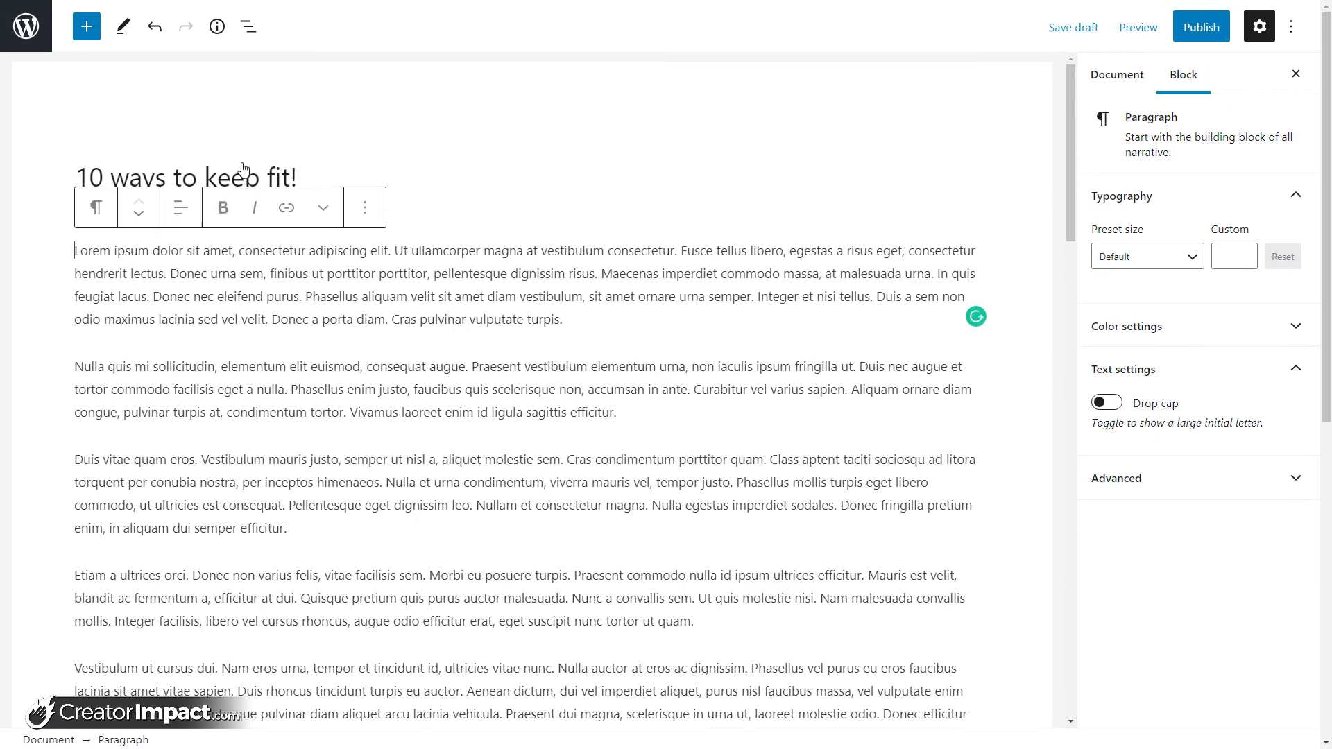
pyautogui.write("Here's 10 wa")
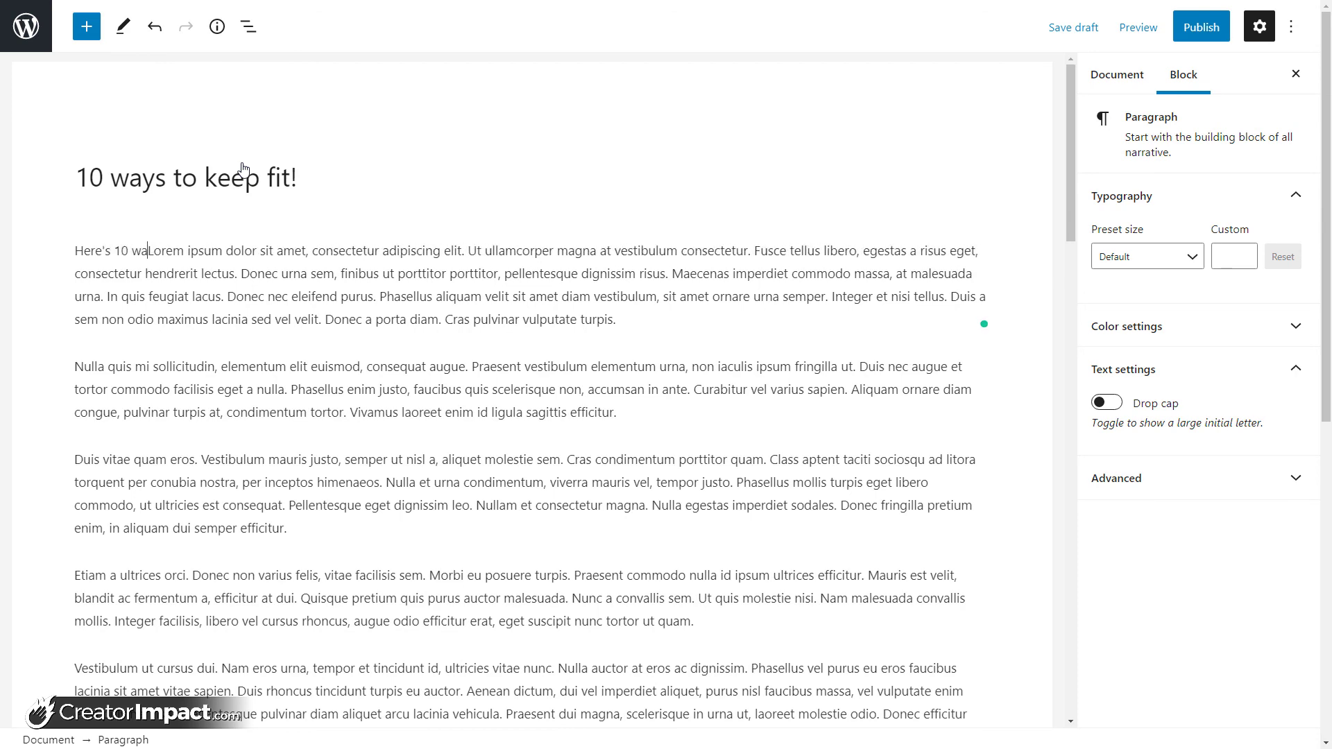
pyautogui.write('ys to keep fit!')
pyautogui.press('Return')
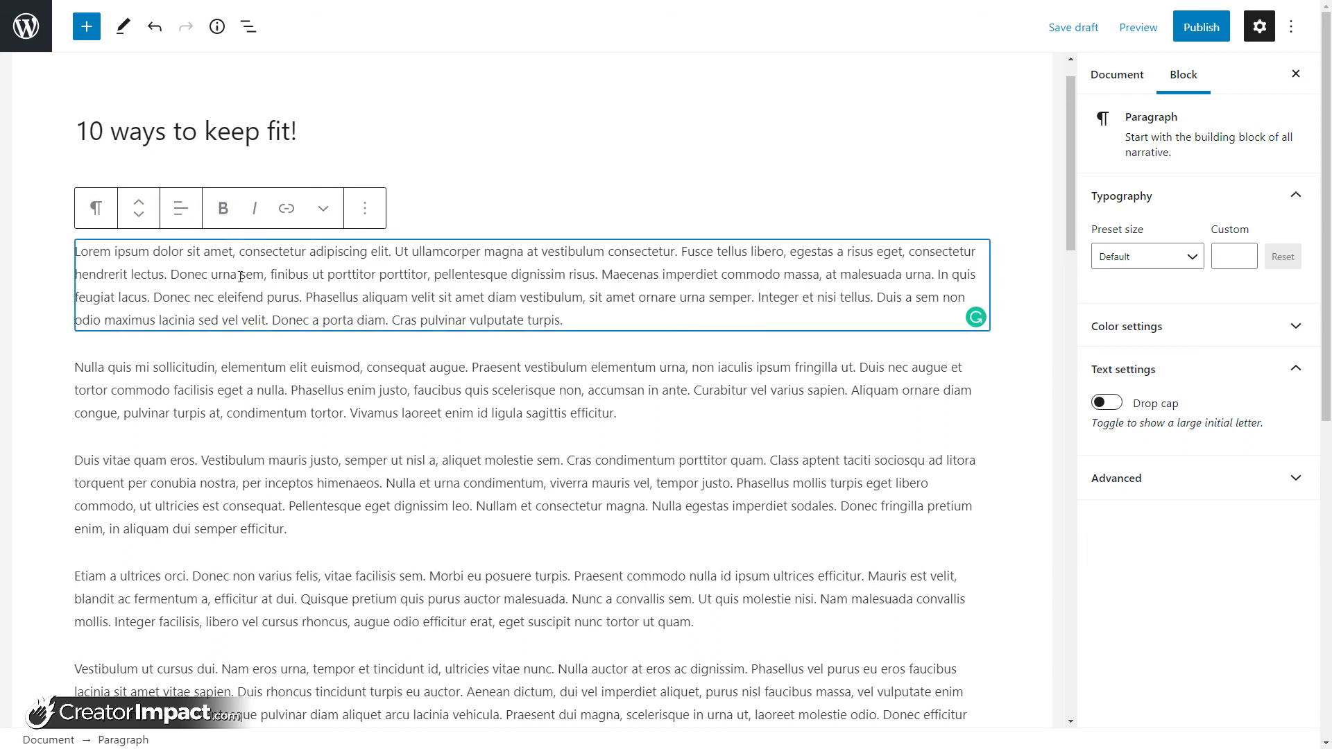
pyautogui.click(596, 411)
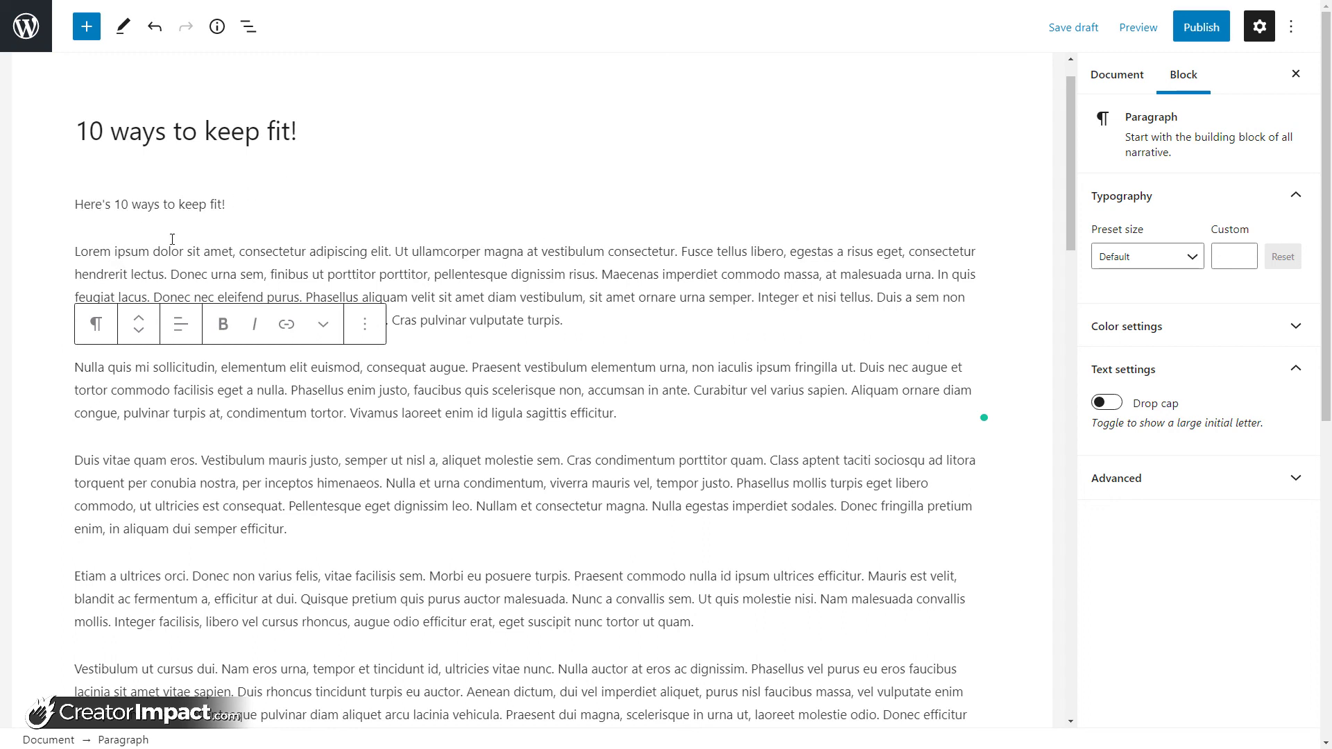
pyautogui.click(77, 251)
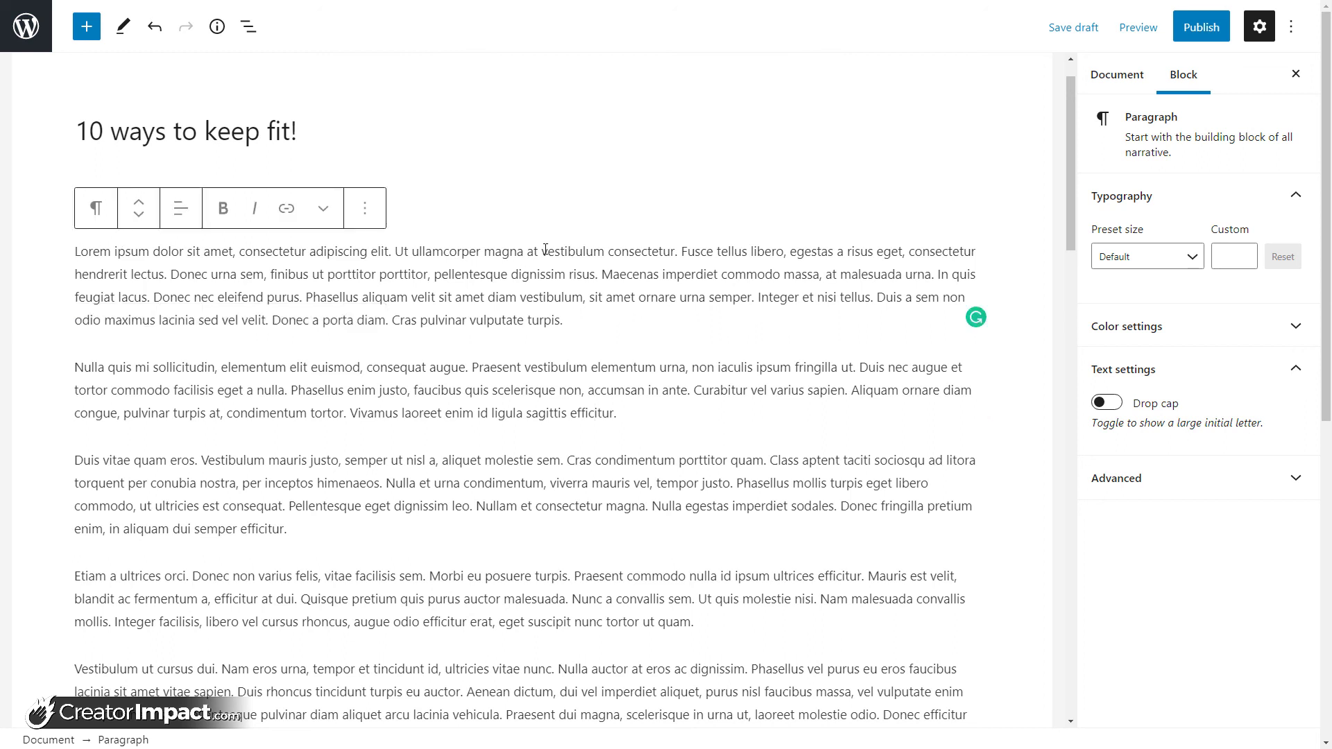
pyautogui.press('Return')
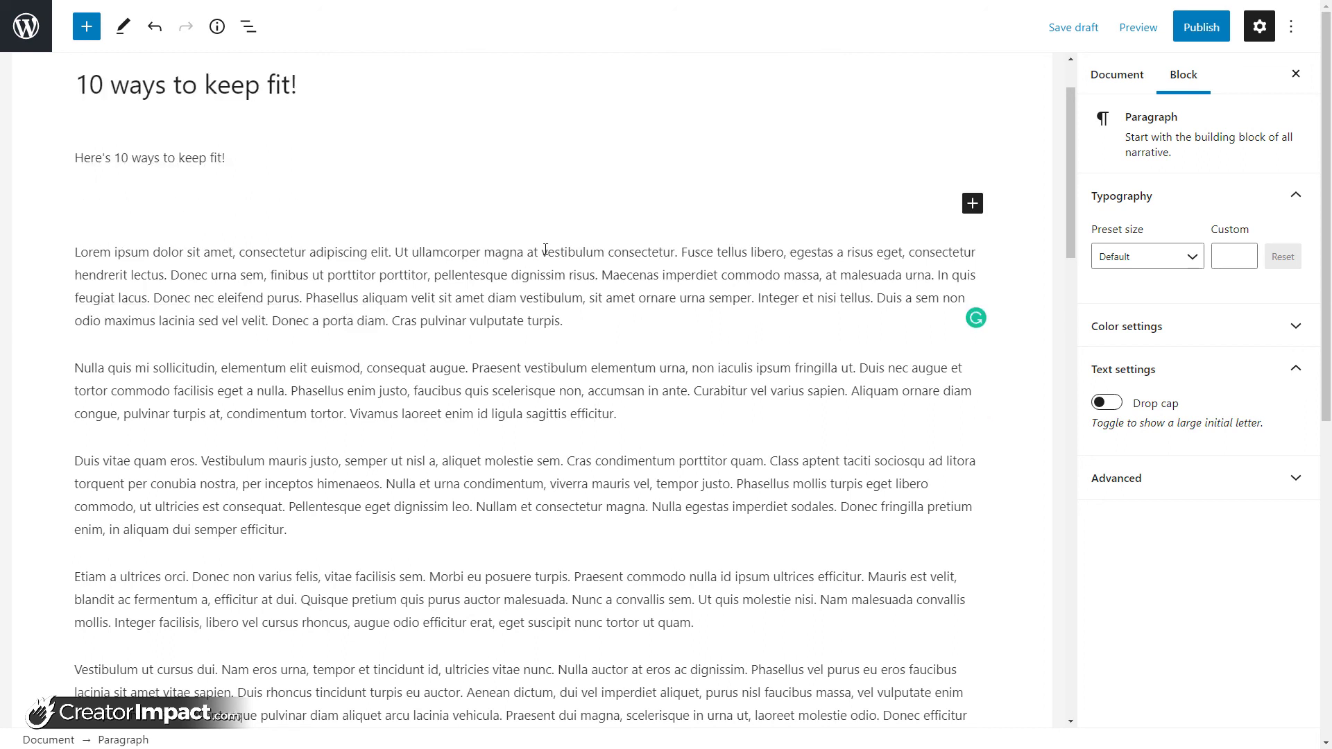
# Step: Add Run and Swim headings among the lorem ipsum paragraphs
pyautogui.write('Run')
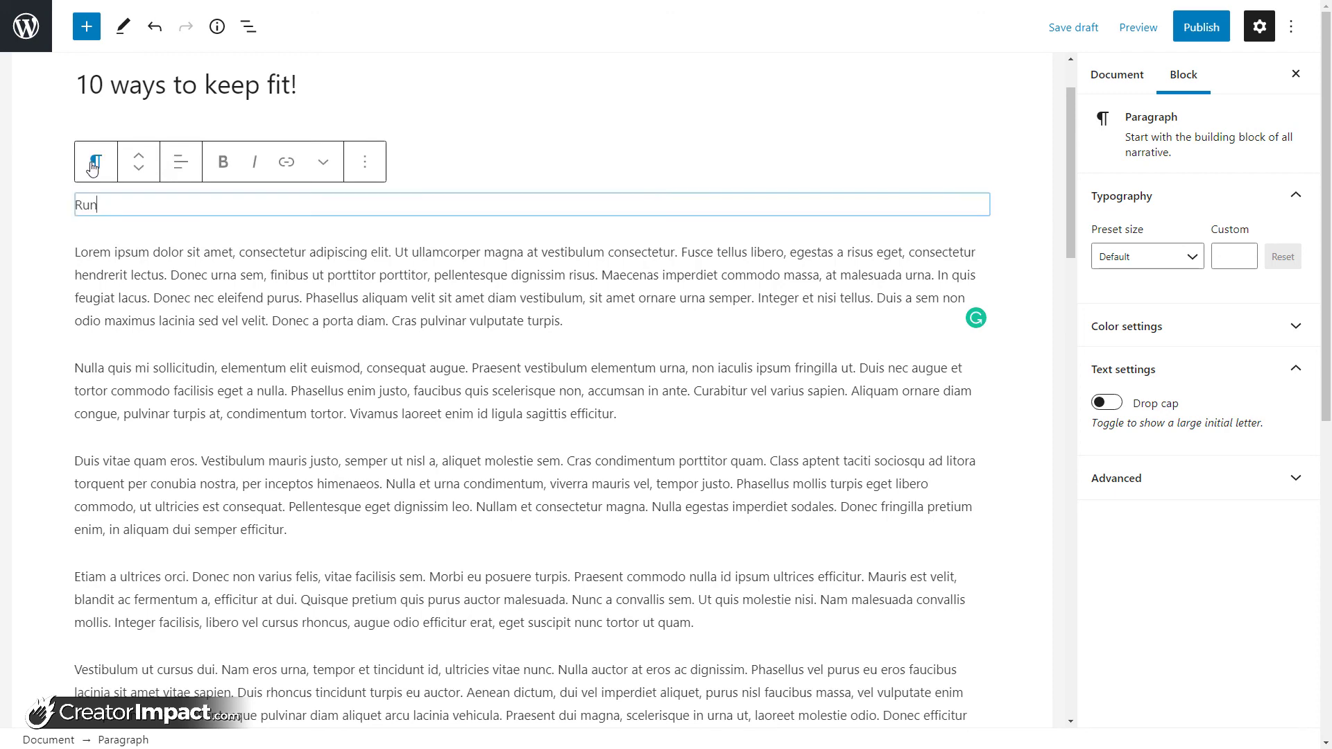
pyautogui.click(97, 163)
pyautogui.click(130, 250)
pyautogui.click(583, 344)
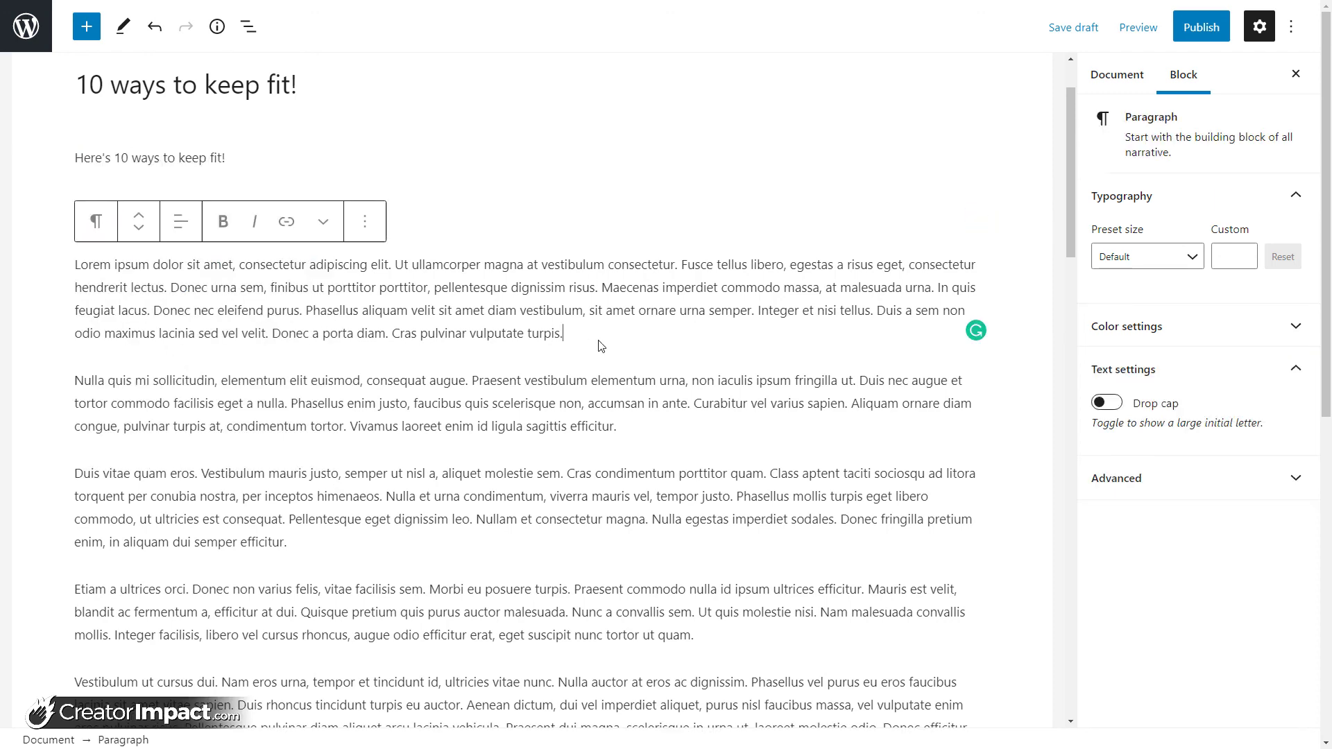
pyautogui.press('Return')
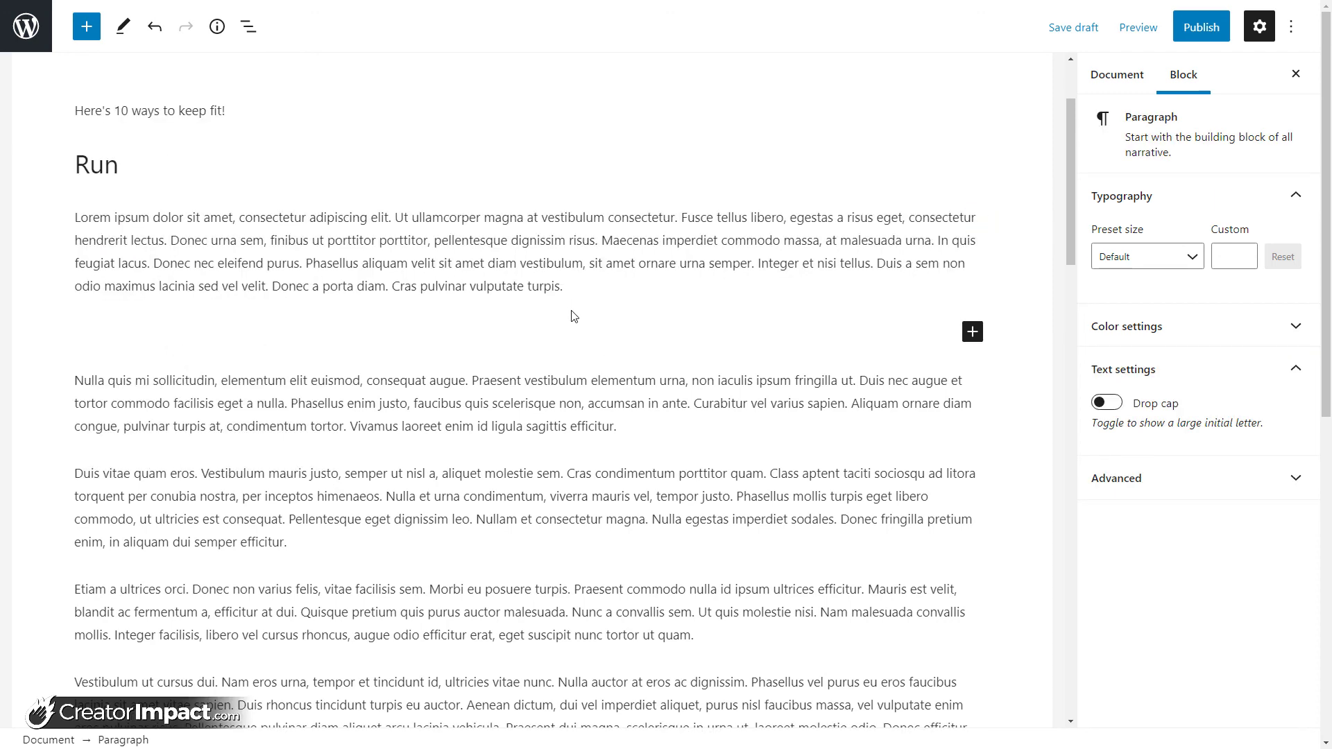
pyautogui.write('Swim')
pyautogui.click(97, 290)
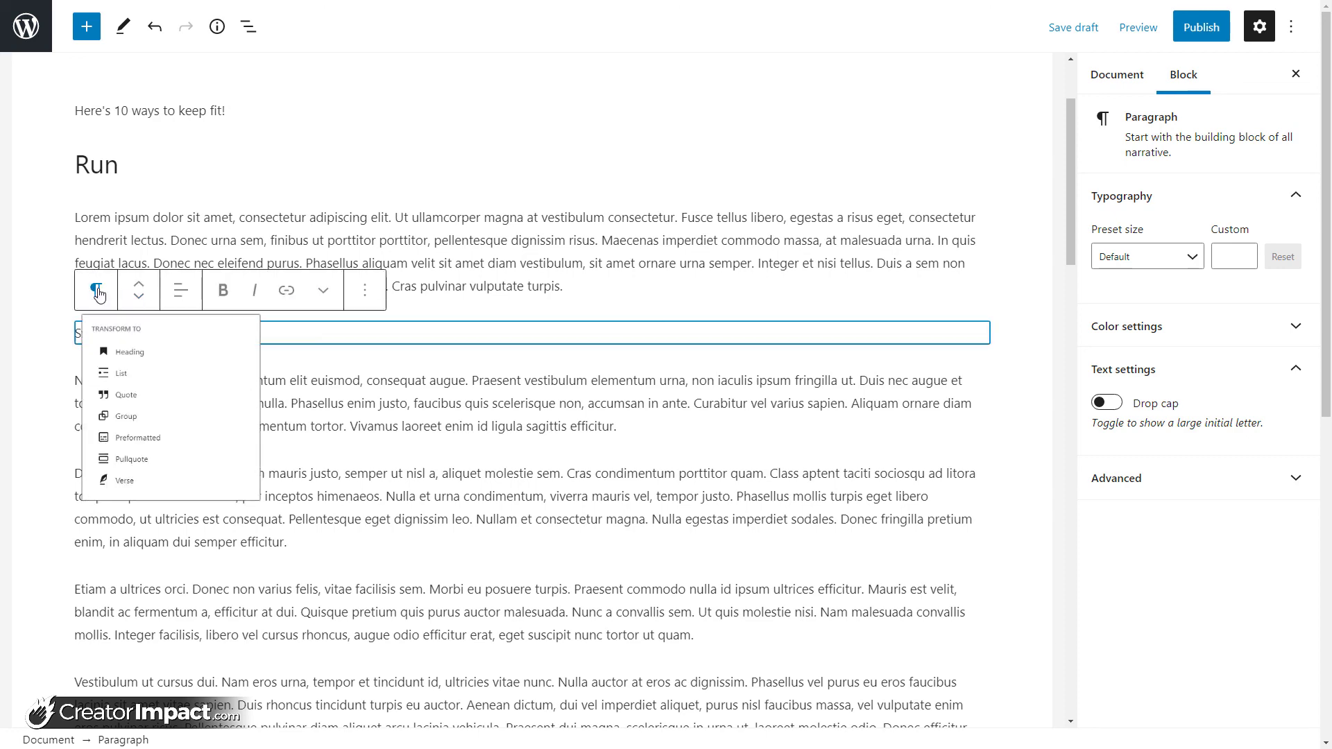
pyautogui.click(125, 378)
# Step: Add a Boxing heading after the Nulla paragraph
pyautogui.click(672, 451)
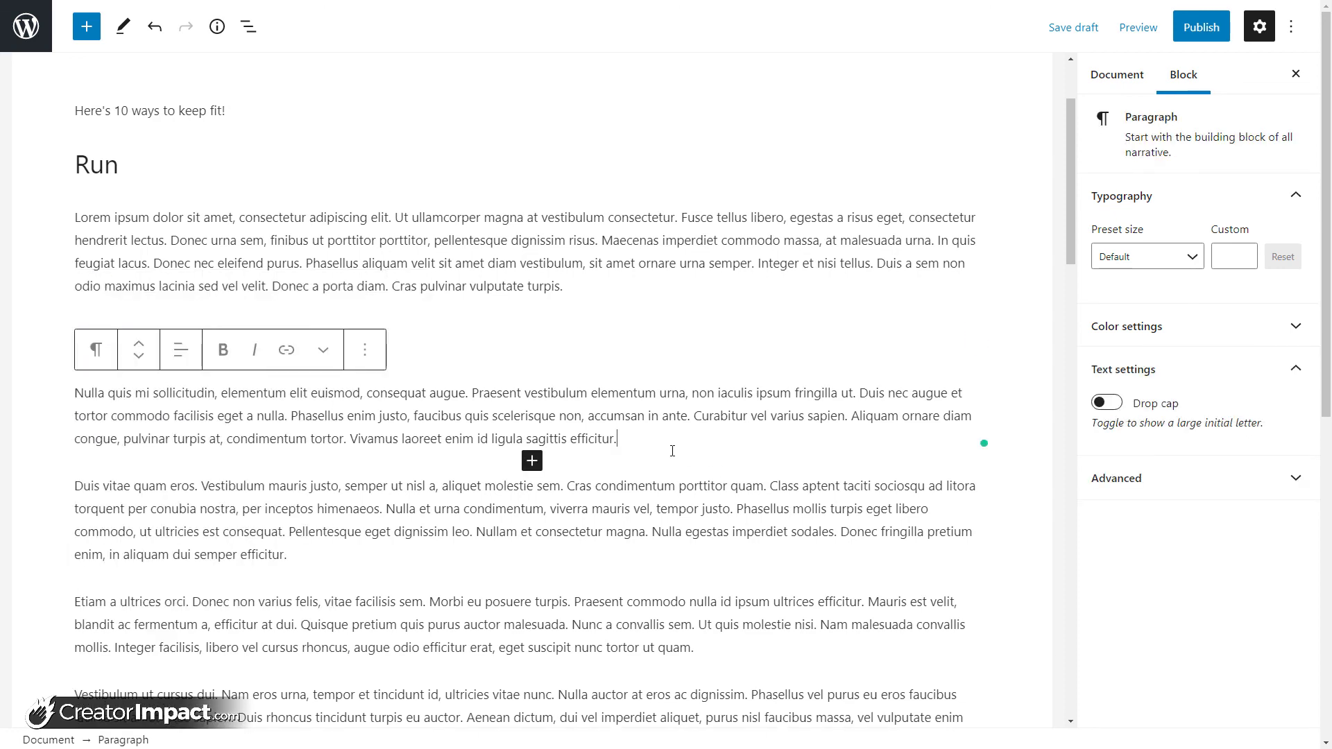
pyautogui.press('Return')
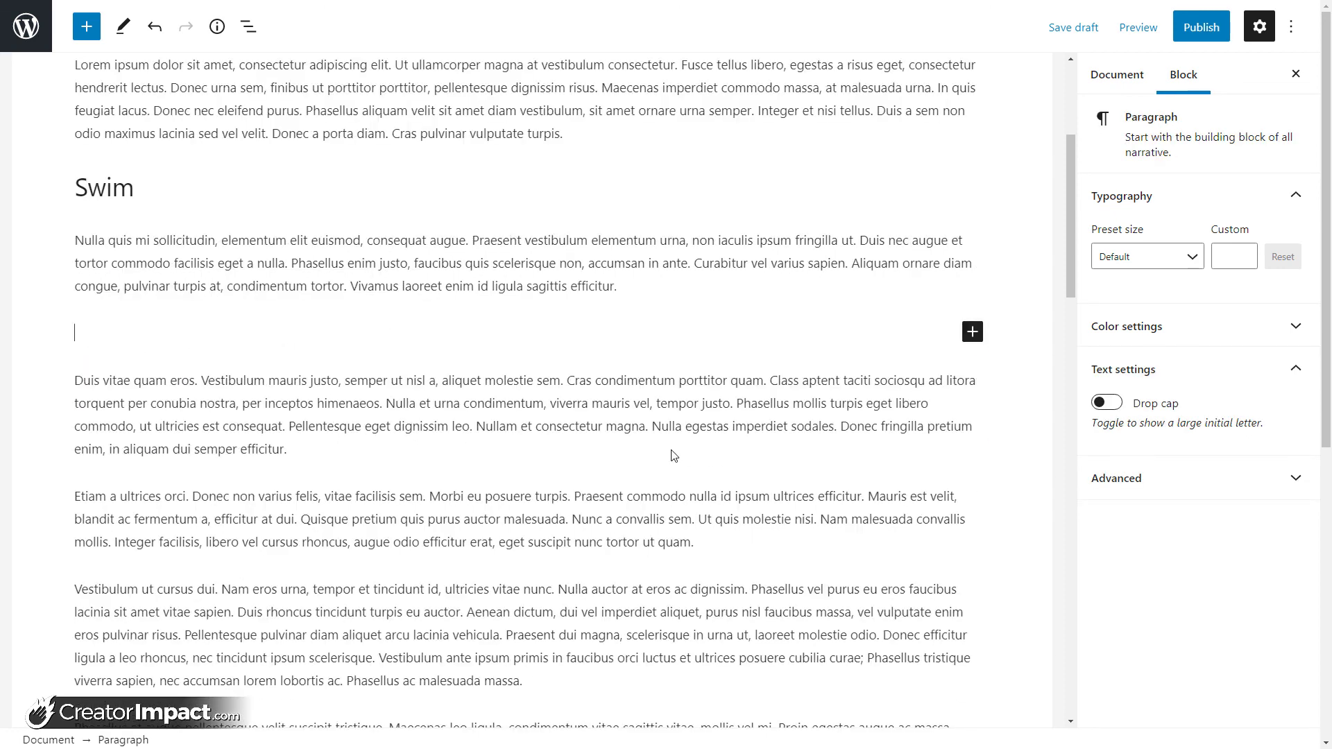
pyautogui.write('Boxing')
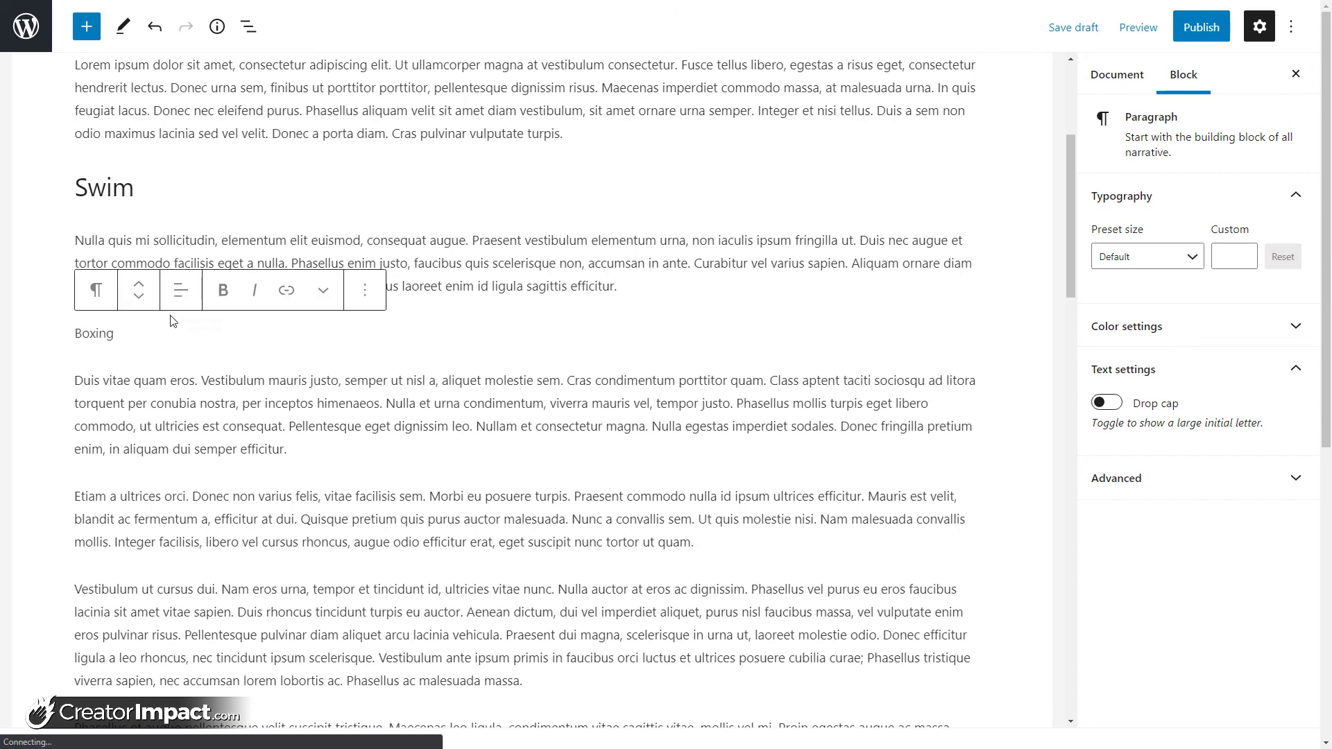
pyautogui.click(97, 290)
pyautogui.click(132, 378)
# Step: Add a Weightlifting heading after the Duis paragraph
pyautogui.click(333, 459)
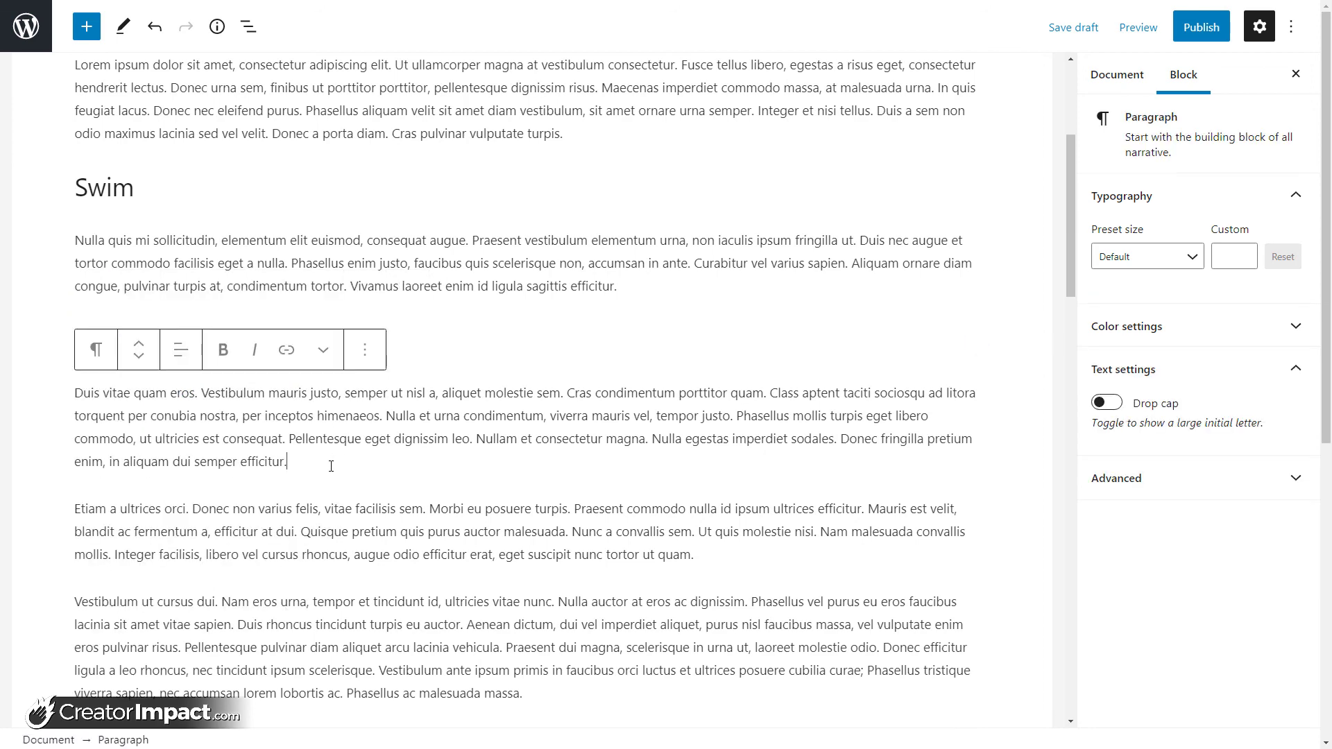
pyautogui.press('Return')
pyautogui.write('QWe')
pyautogui.press('BackSpace')
pyautogui.press('BackSpace')
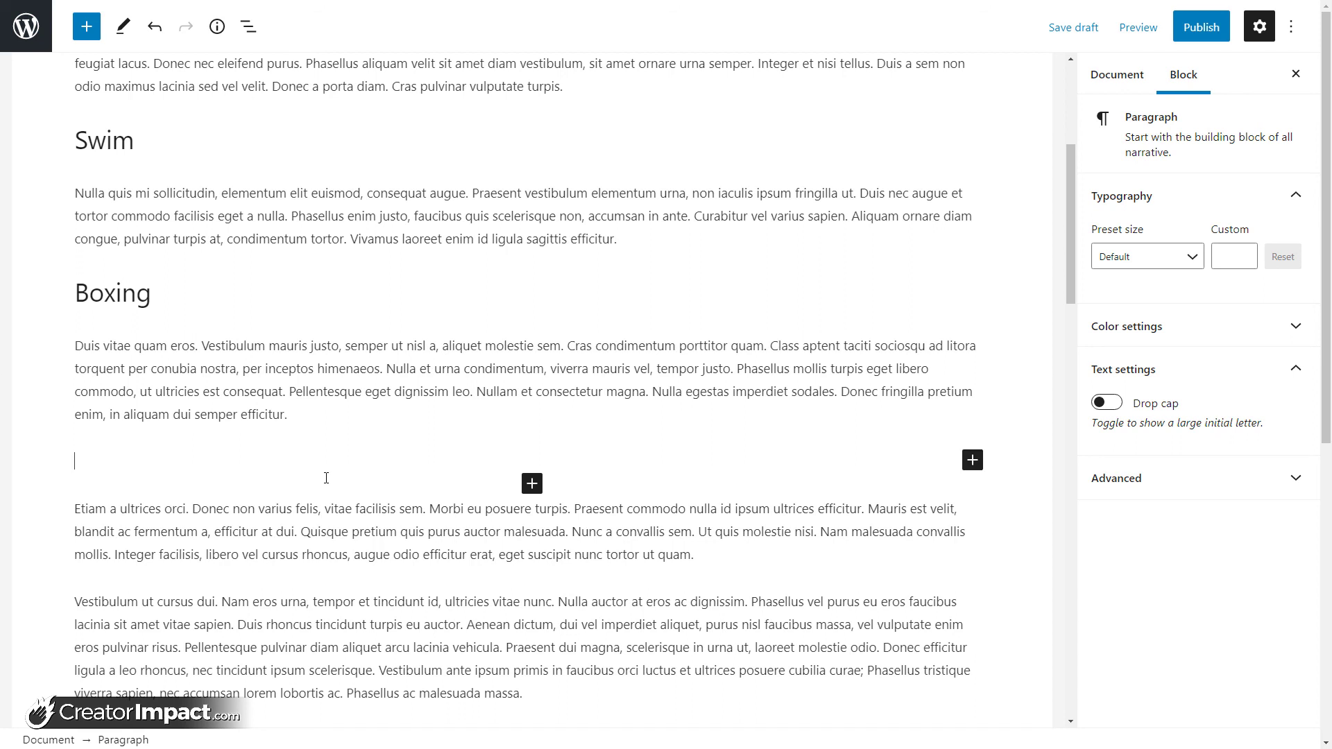
pyautogui.write('Weightlingfting')
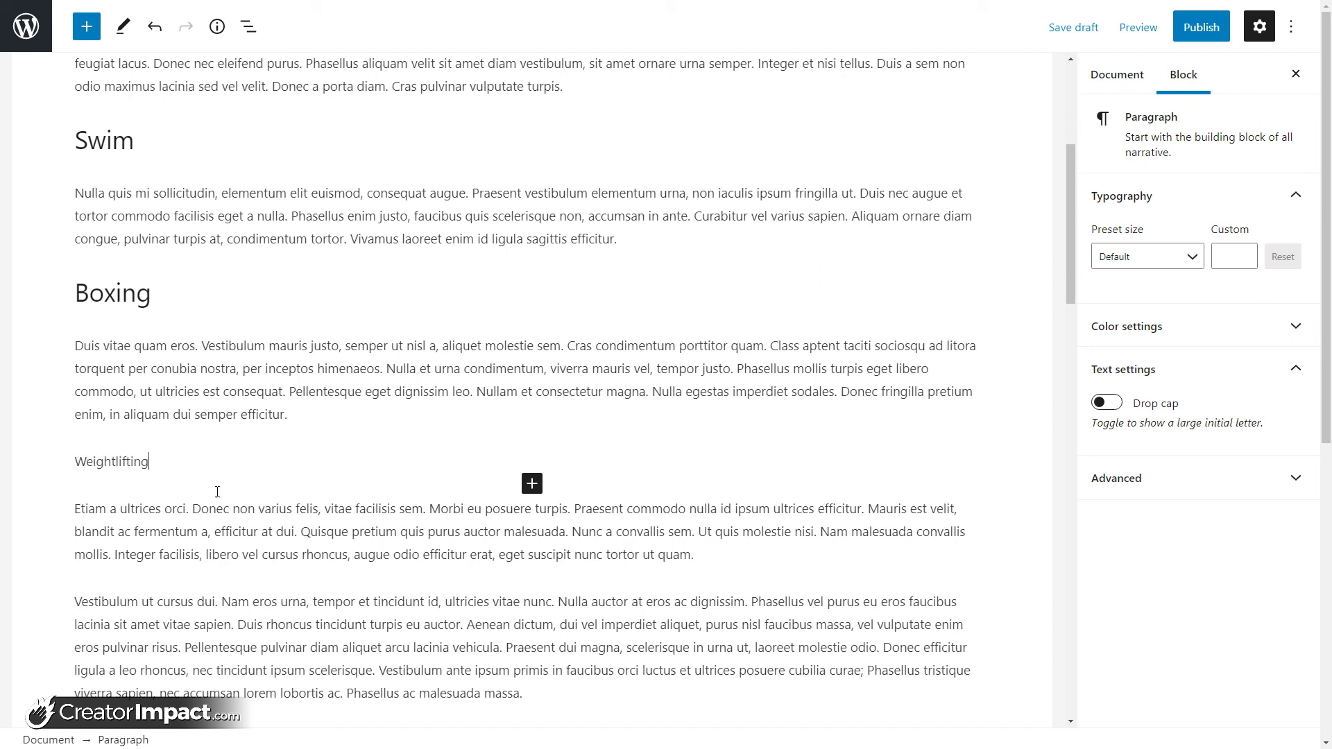
pyautogui.click(96, 418)
pyautogui.click(133, 507)
pyautogui.click(302, 567)
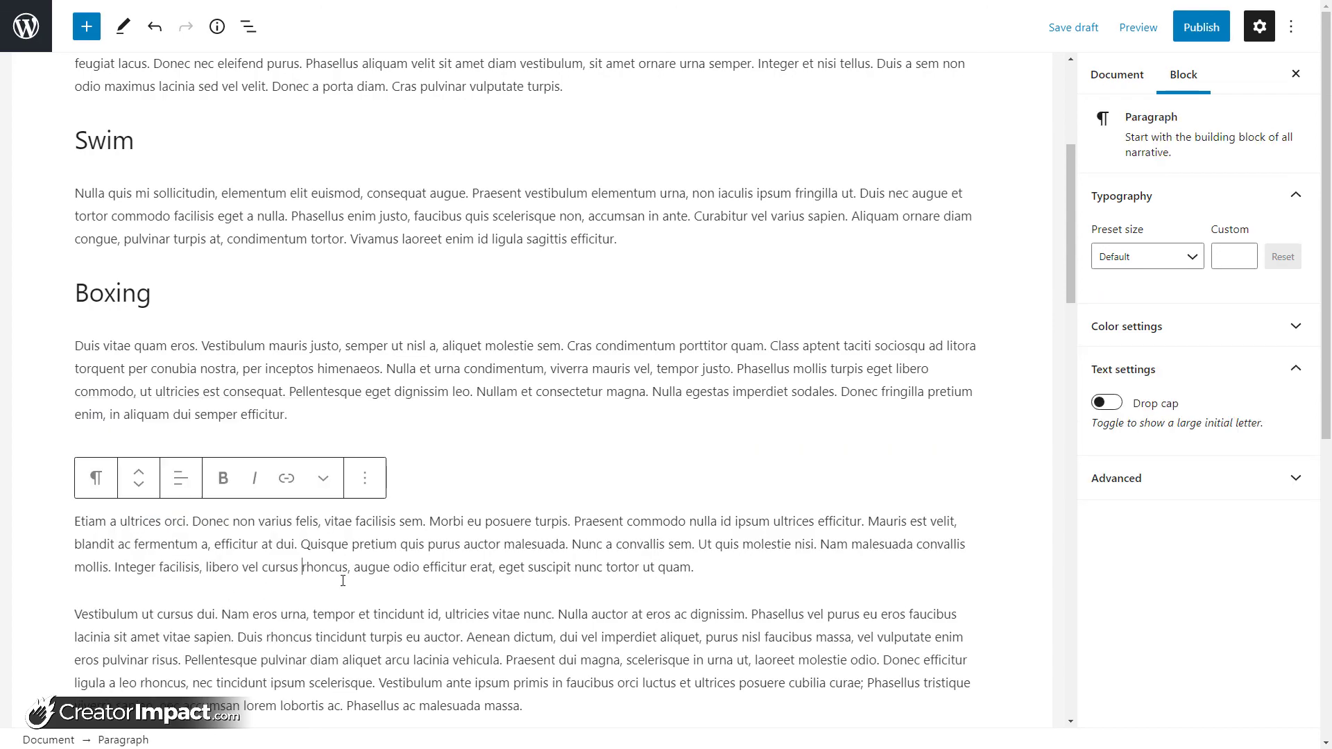
pyautogui.scroll(-9, 444, 385)
pyautogui.scroll(14, 417, 453)
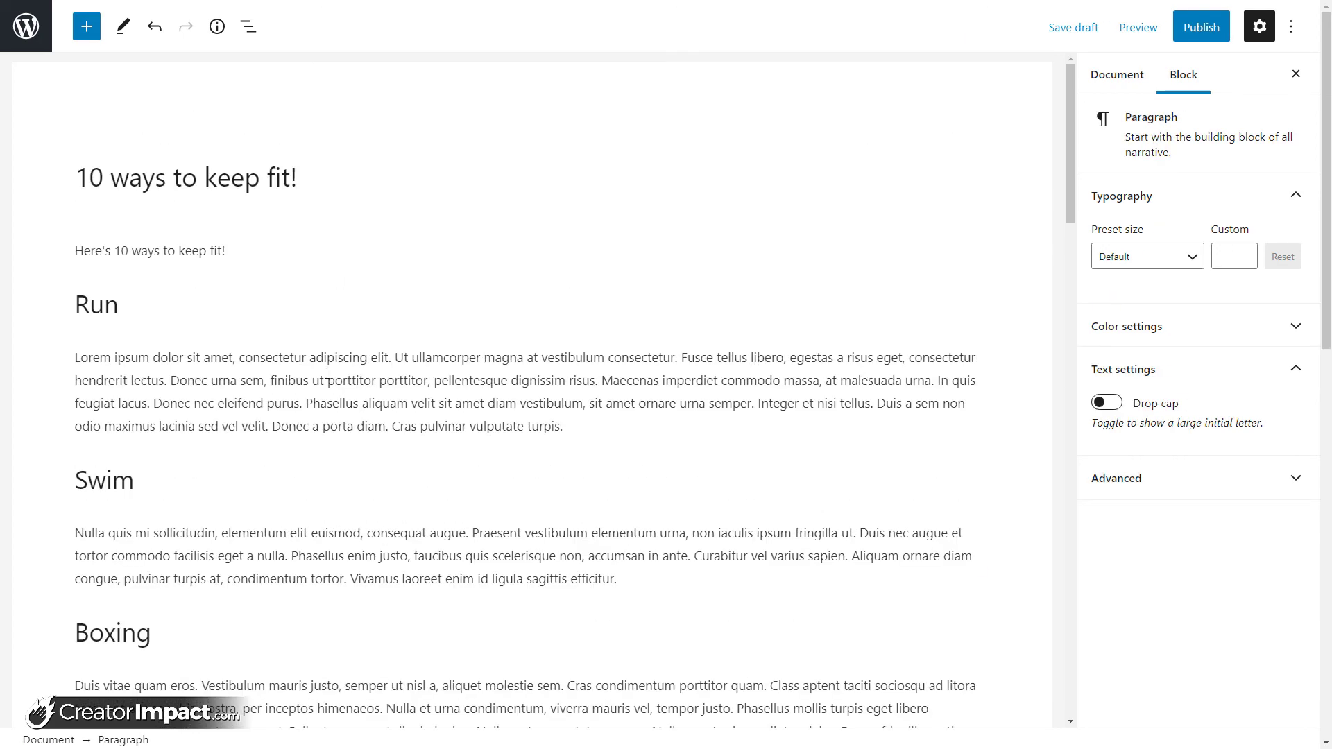
pyautogui.scroll(-8, 326, 388)
pyautogui.scroll(5, 323, 485)
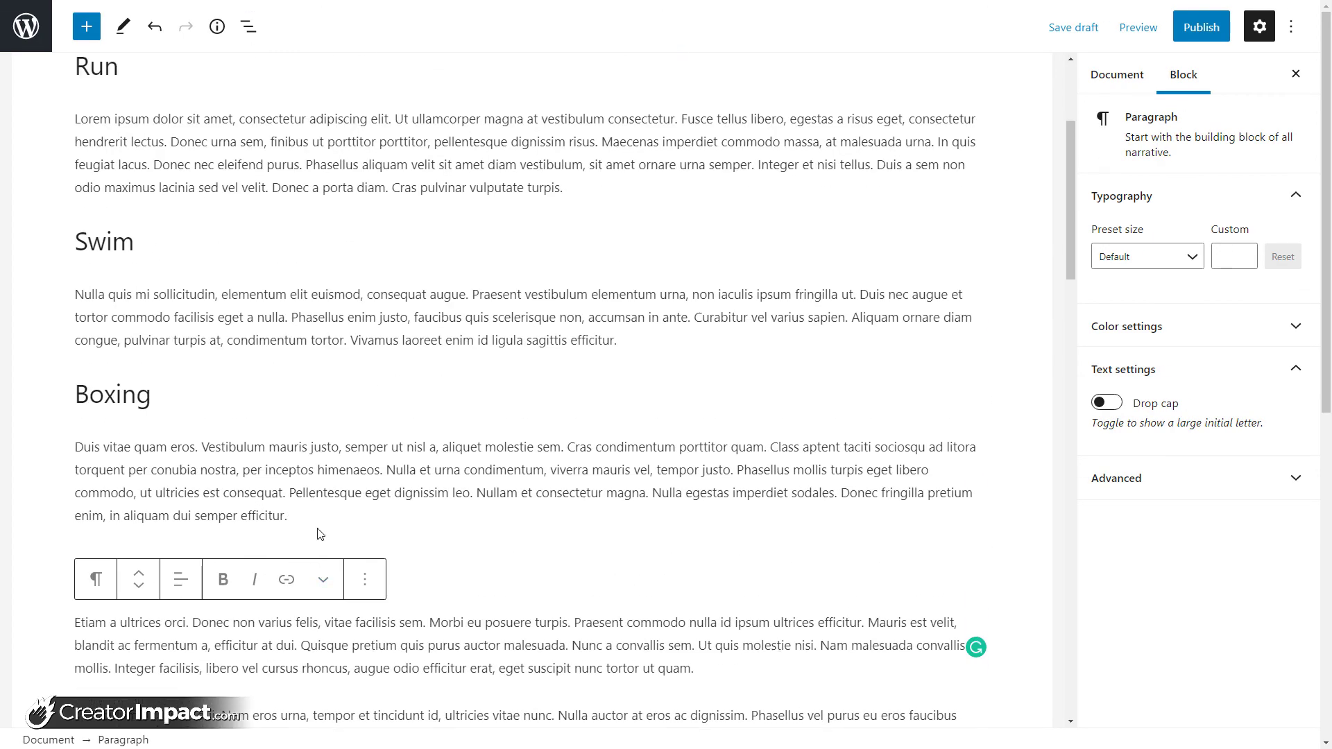
pyautogui.scroll(3, 320, 534)
pyautogui.moveTo(430, 269)
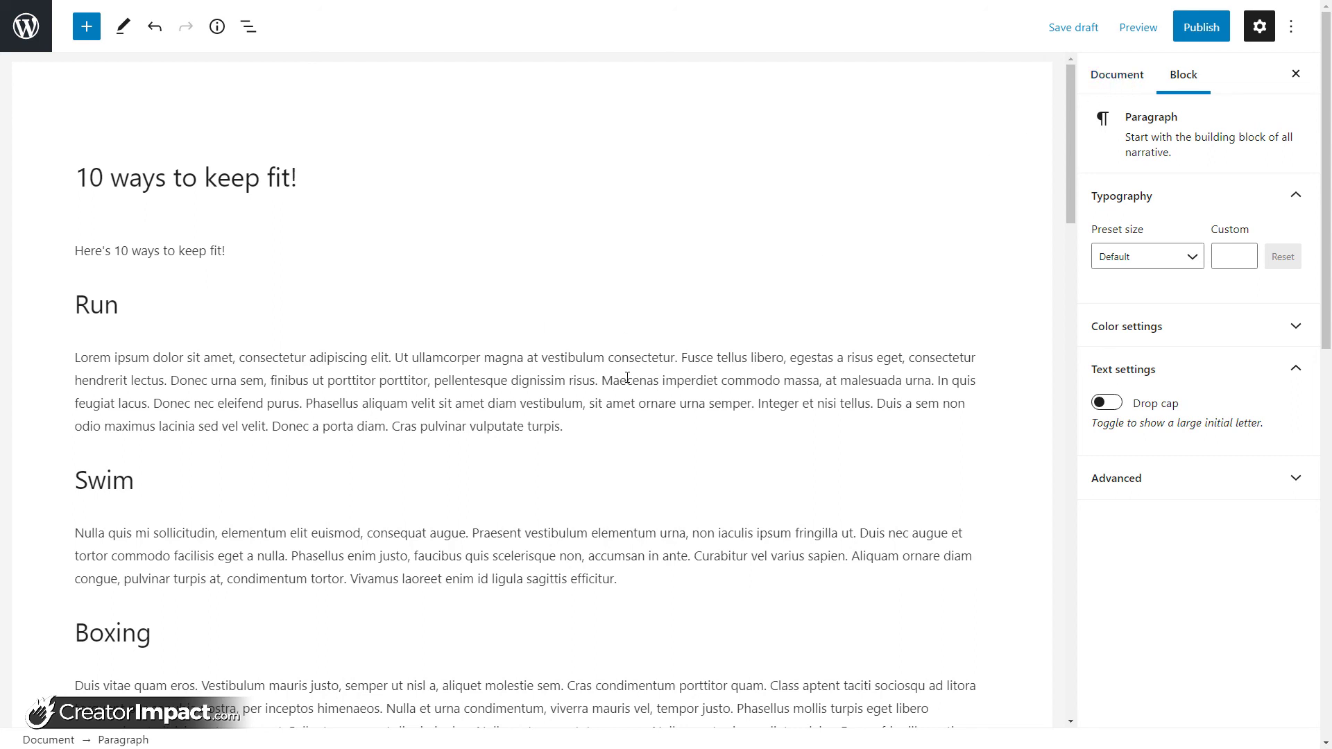
# Step: Set the barbell photo as the post's featured image
pyautogui.click(1111, 78)
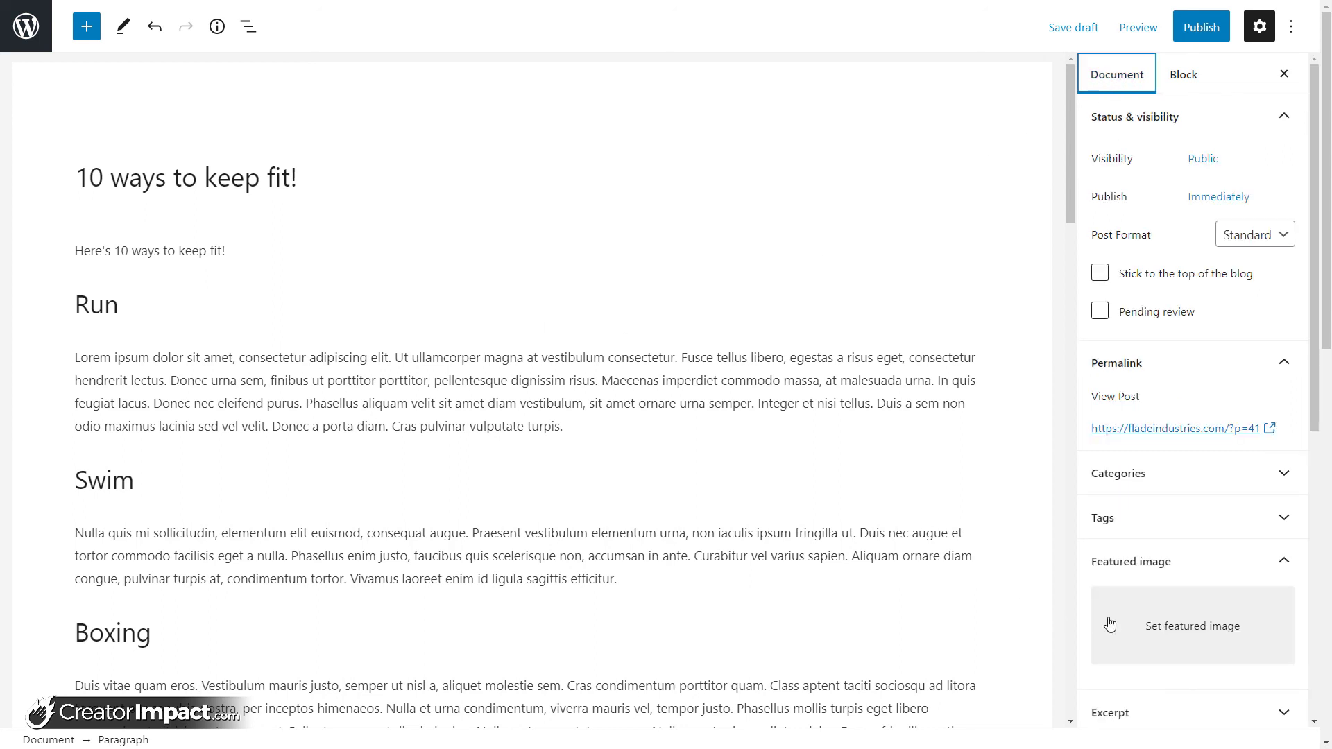
pyautogui.click(1179, 619)
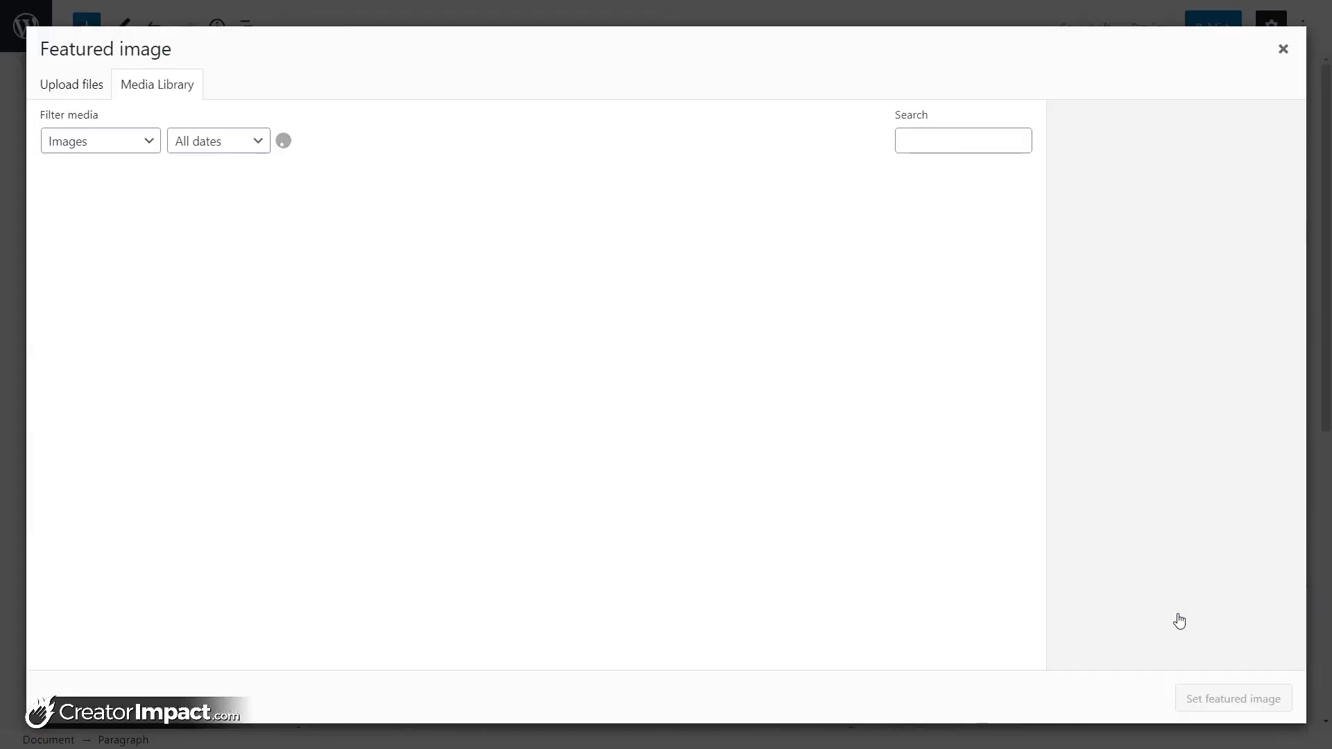
pyautogui.click(102, 258)
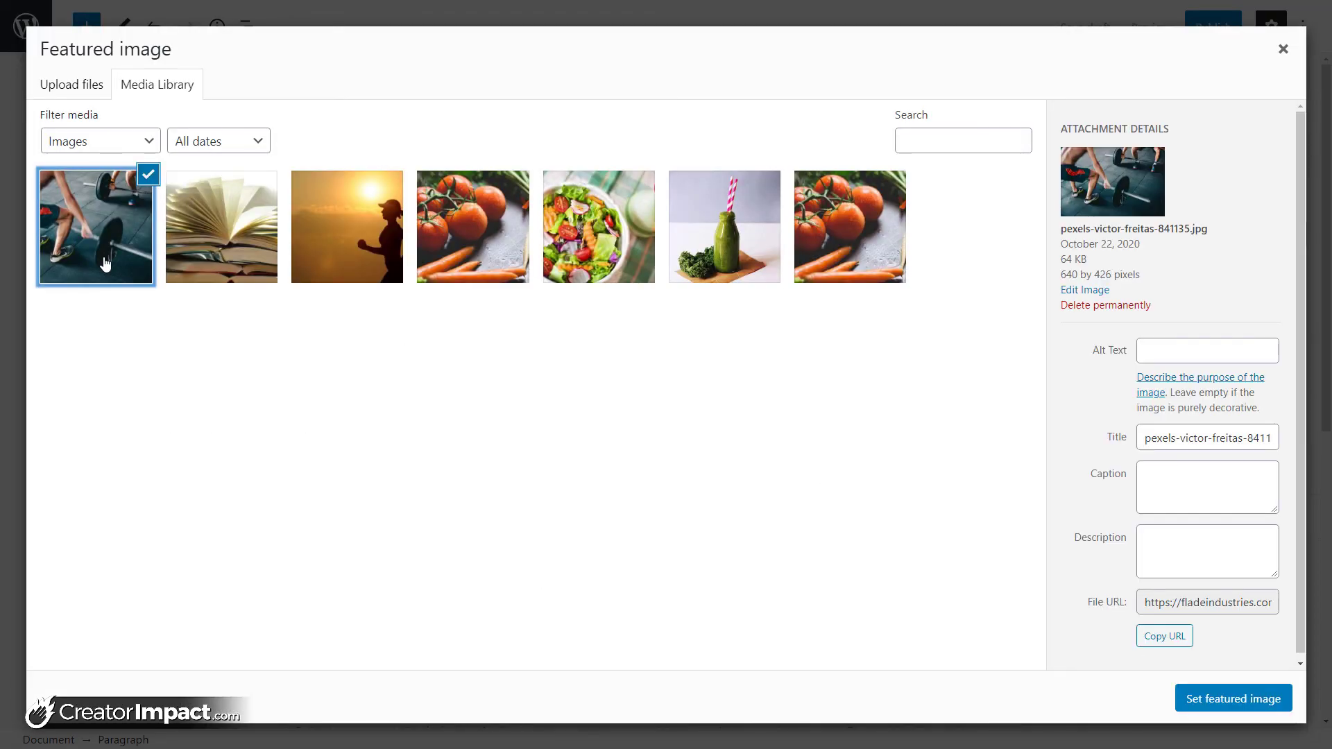
pyautogui.click(1207, 707)
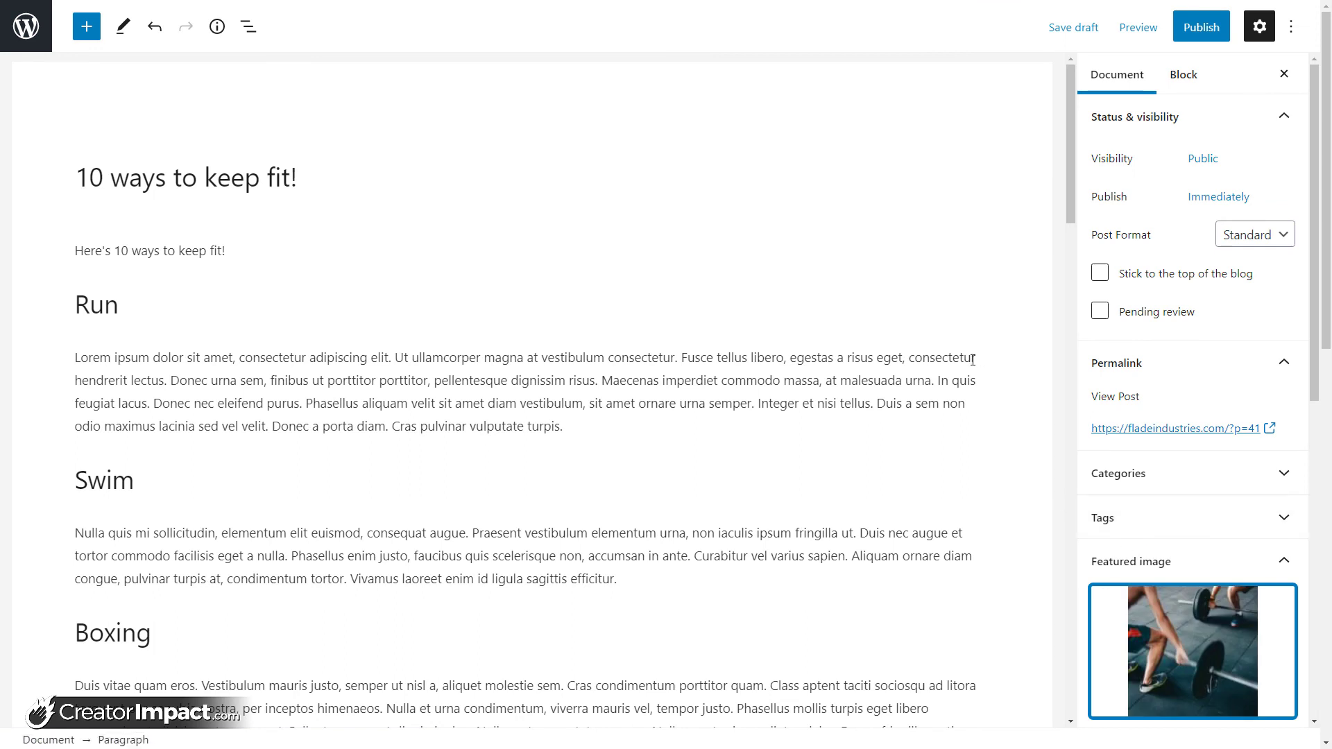
# Step: Create and assign a new Fitness category, then save the post as a draft
pyautogui.scroll(-3, 1110, 434)
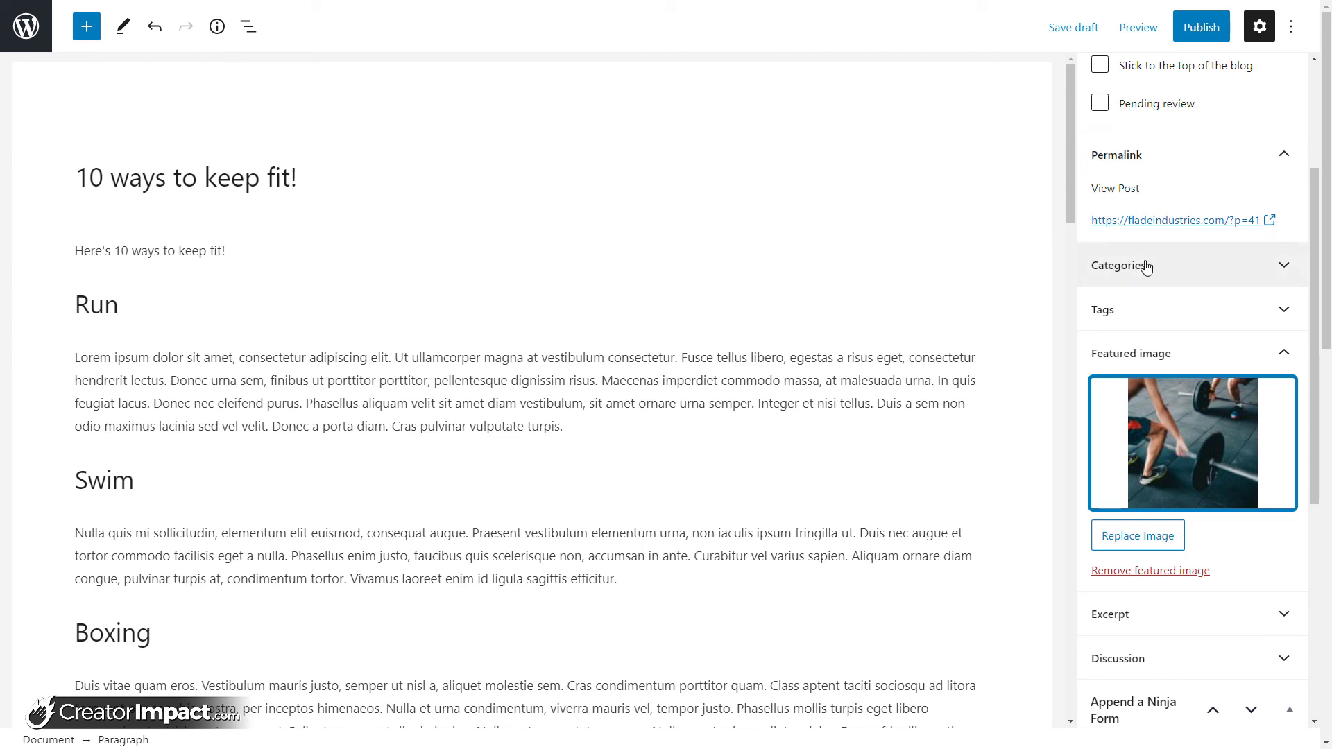
pyautogui.scroll(3, 1144, 278)
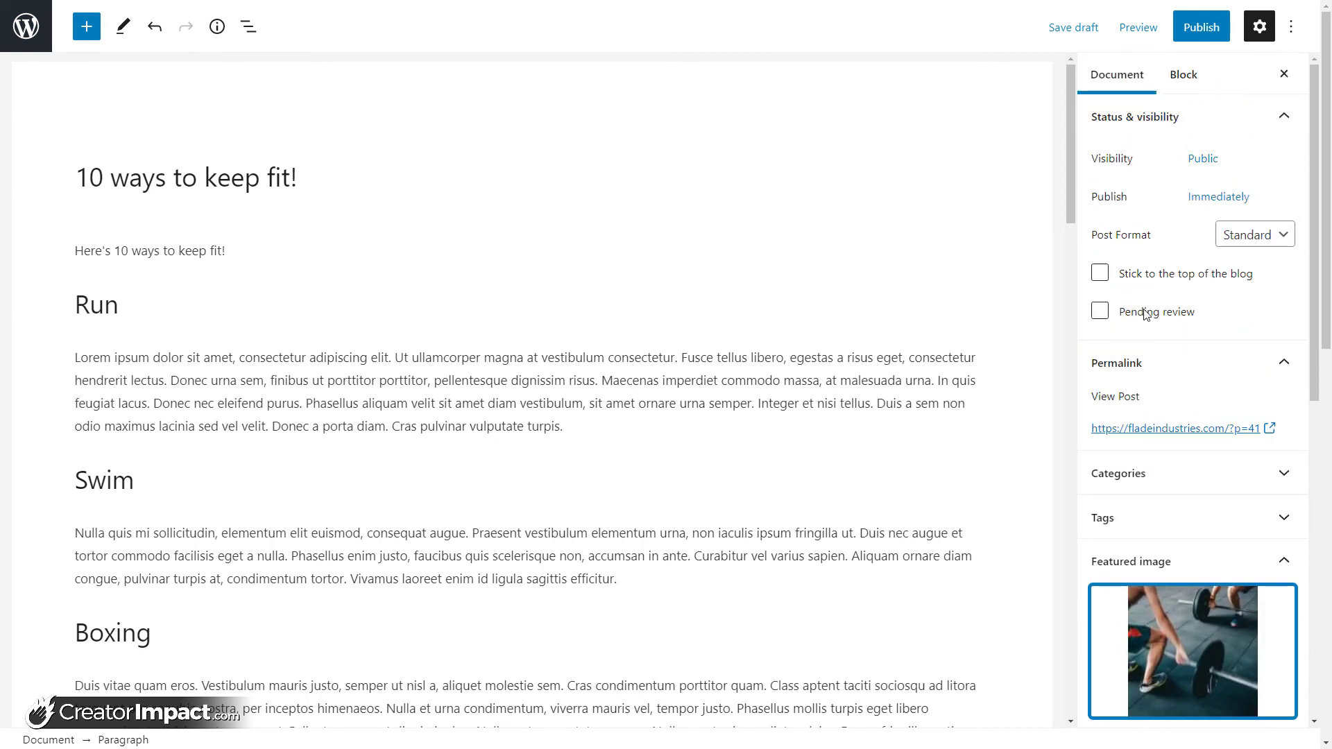
pyautogui.click(1171, 484)
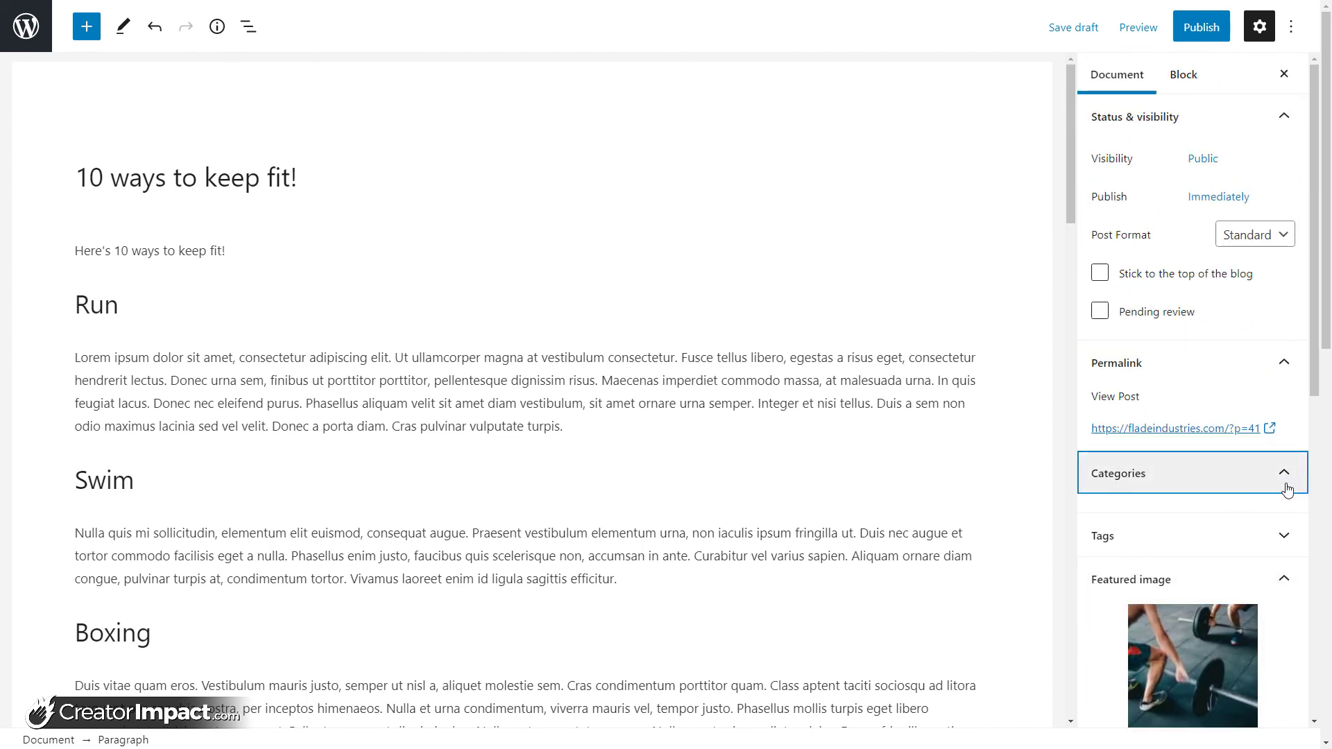
pyautogui.click(1179, 543)
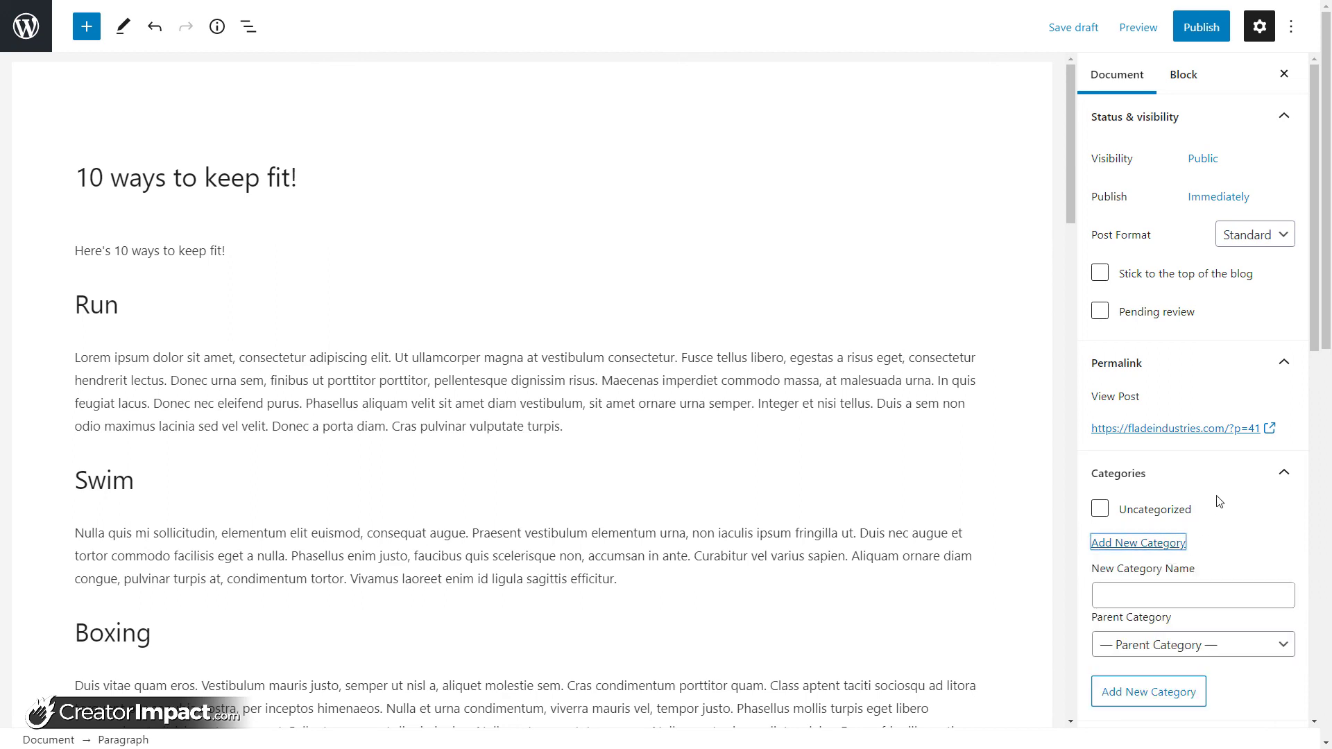
pyautogui.click(1207, 593)
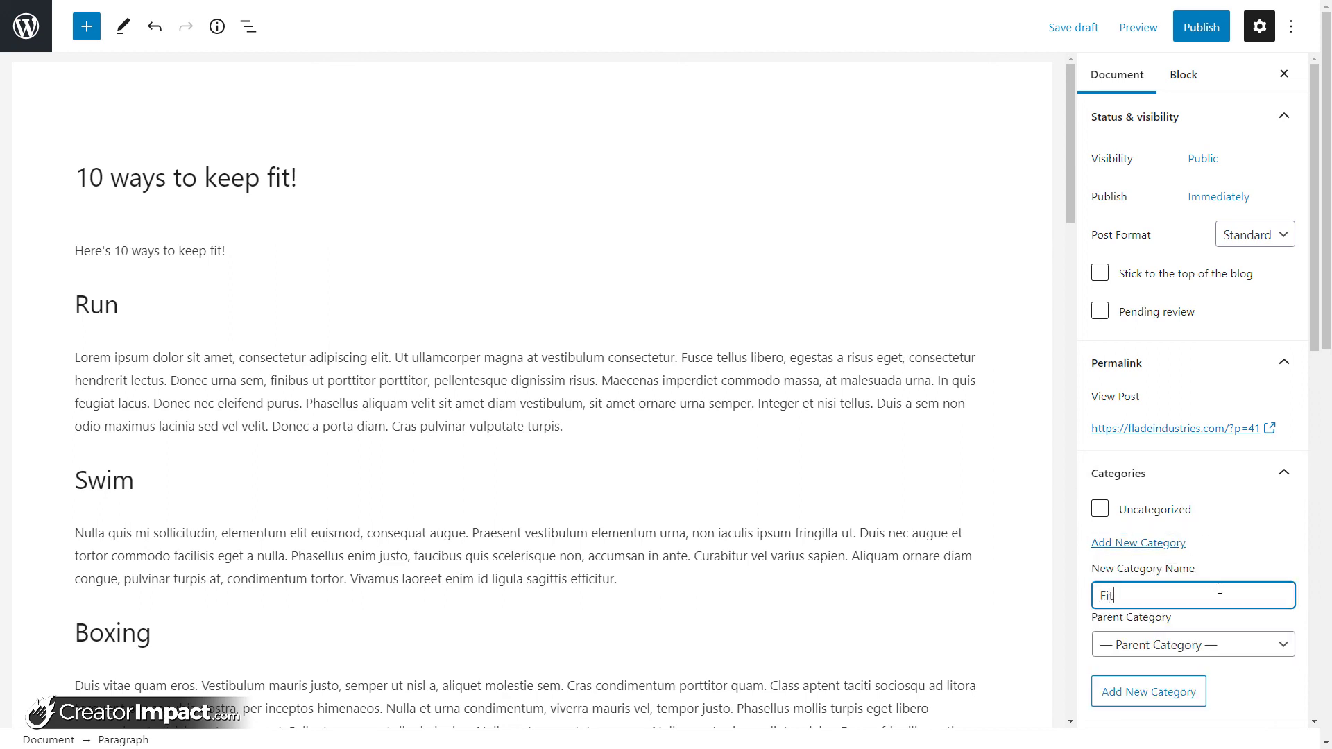
pyautogui.click(1171, 697)
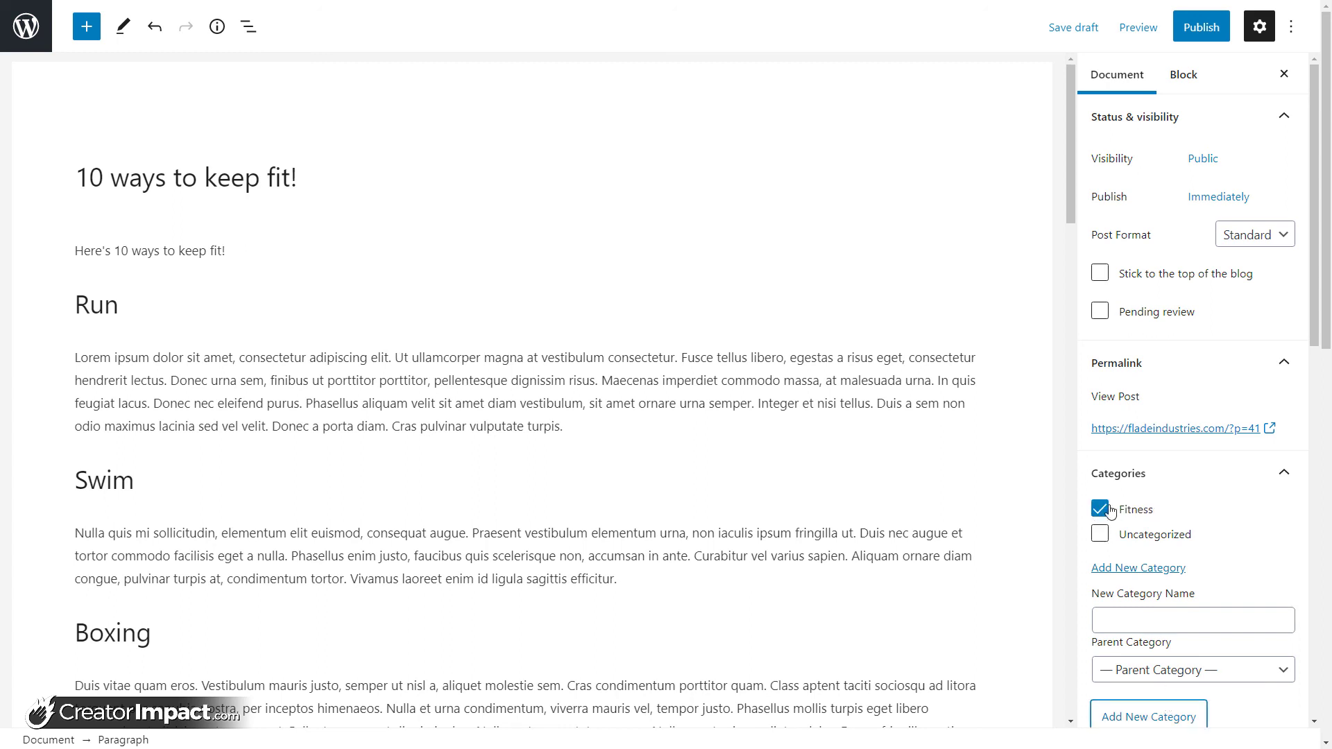
pyautogui.click(1073, 28)
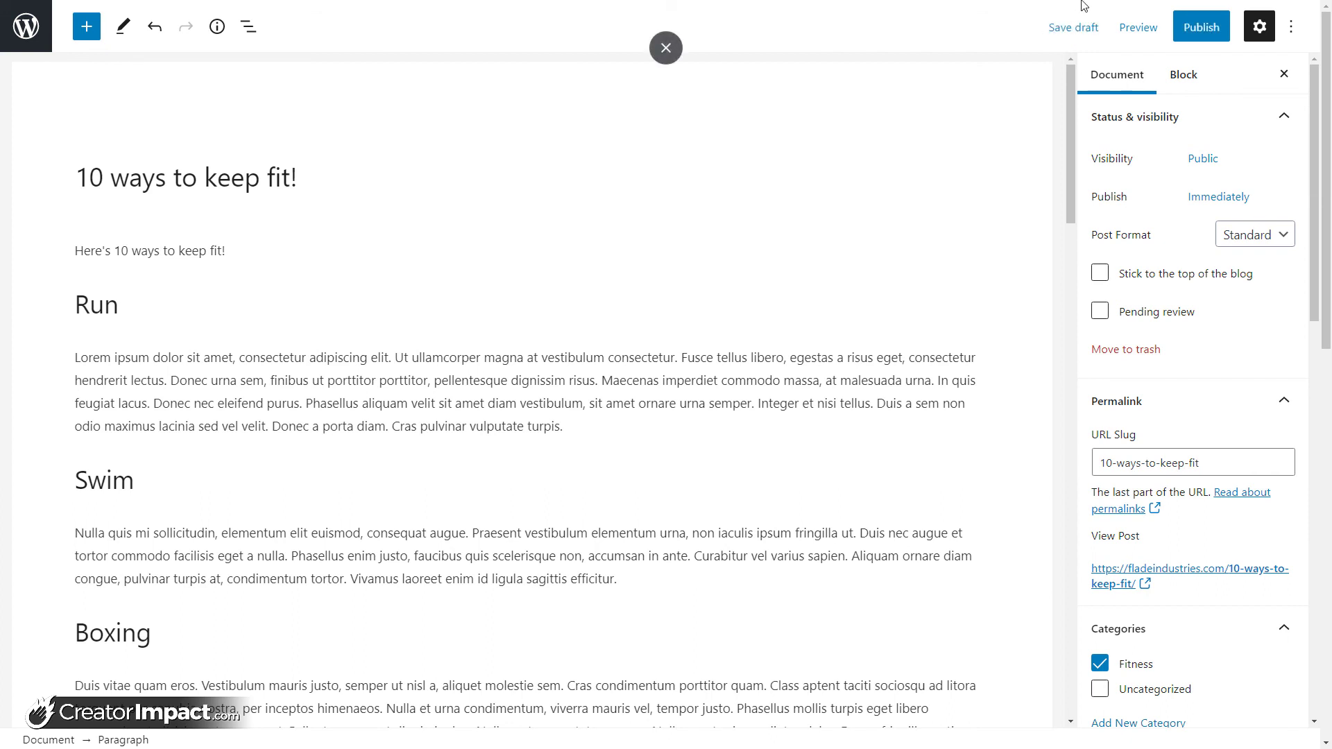
# Step: Delete '10-ways-to-' from the URL slug, then undo to restore 10-ways-to-keep-fit
pyautogui.scroll(-1, 1157, 392)
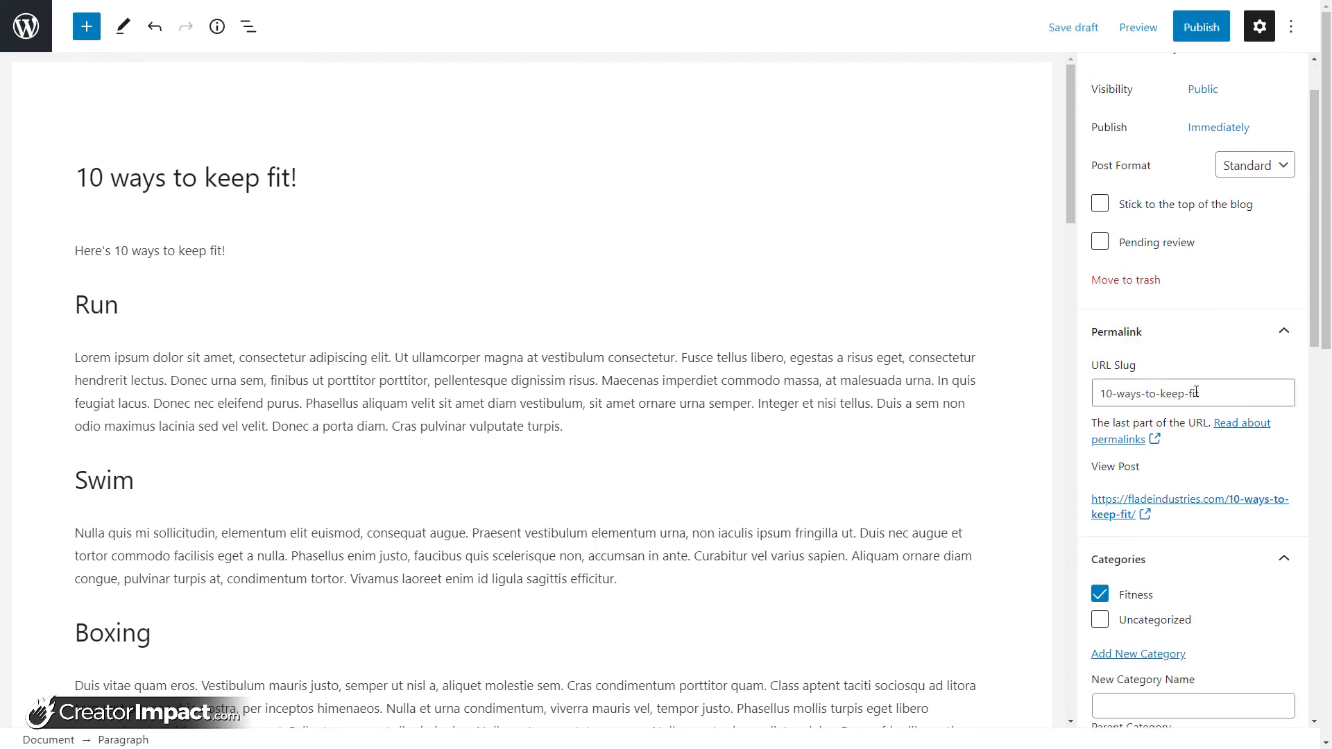
pyautogui.moveTo(1209, 395); pyautogui.dragTo(1093, 397)
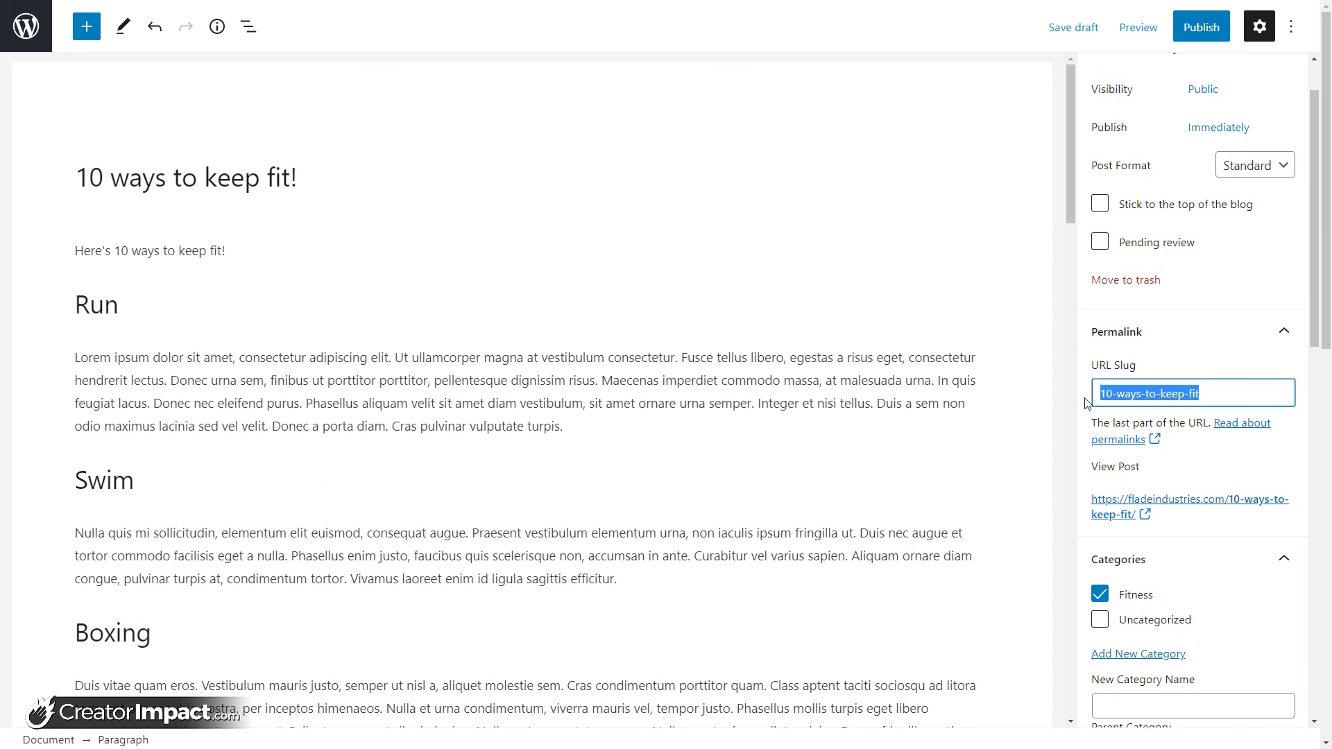
pyautogui.click(1162, 394)
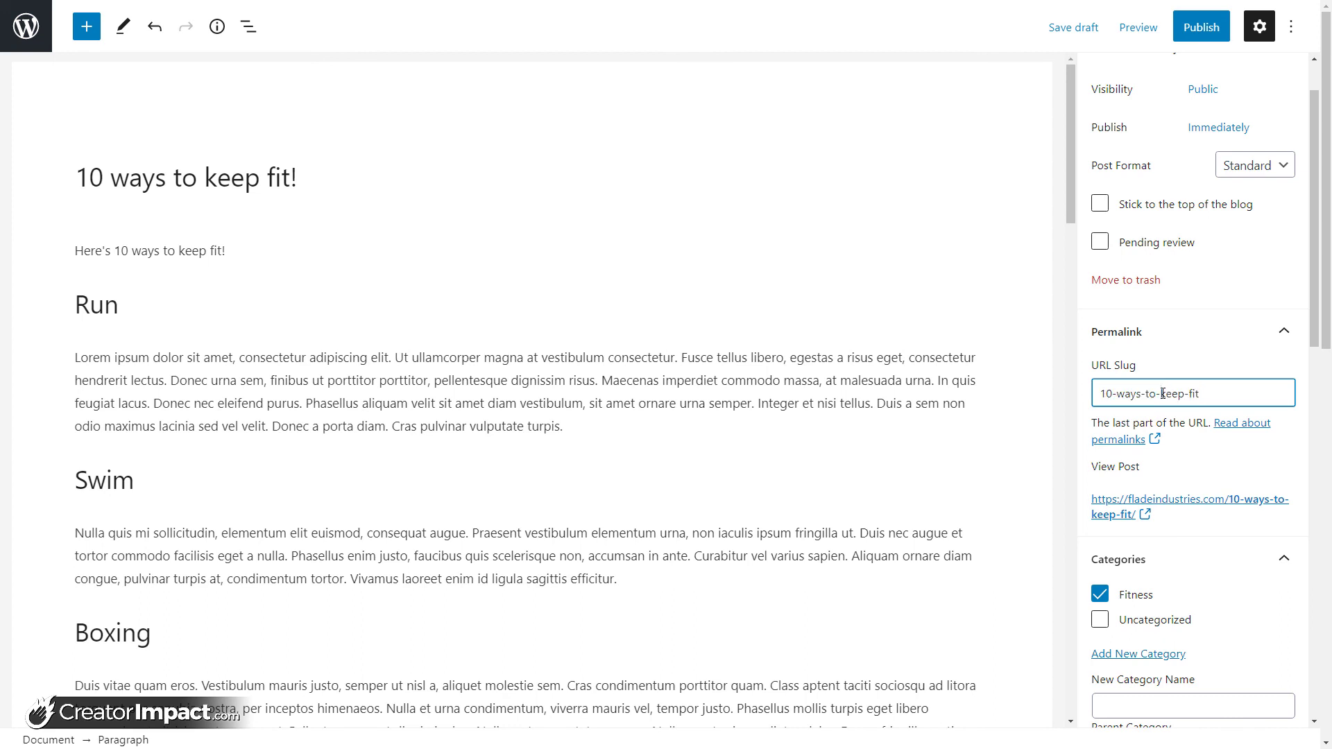
pyautogui.moveTo(1162, 394); pyautogui.dragTo(1097, 394)
pyautogui.press('BackSpace')
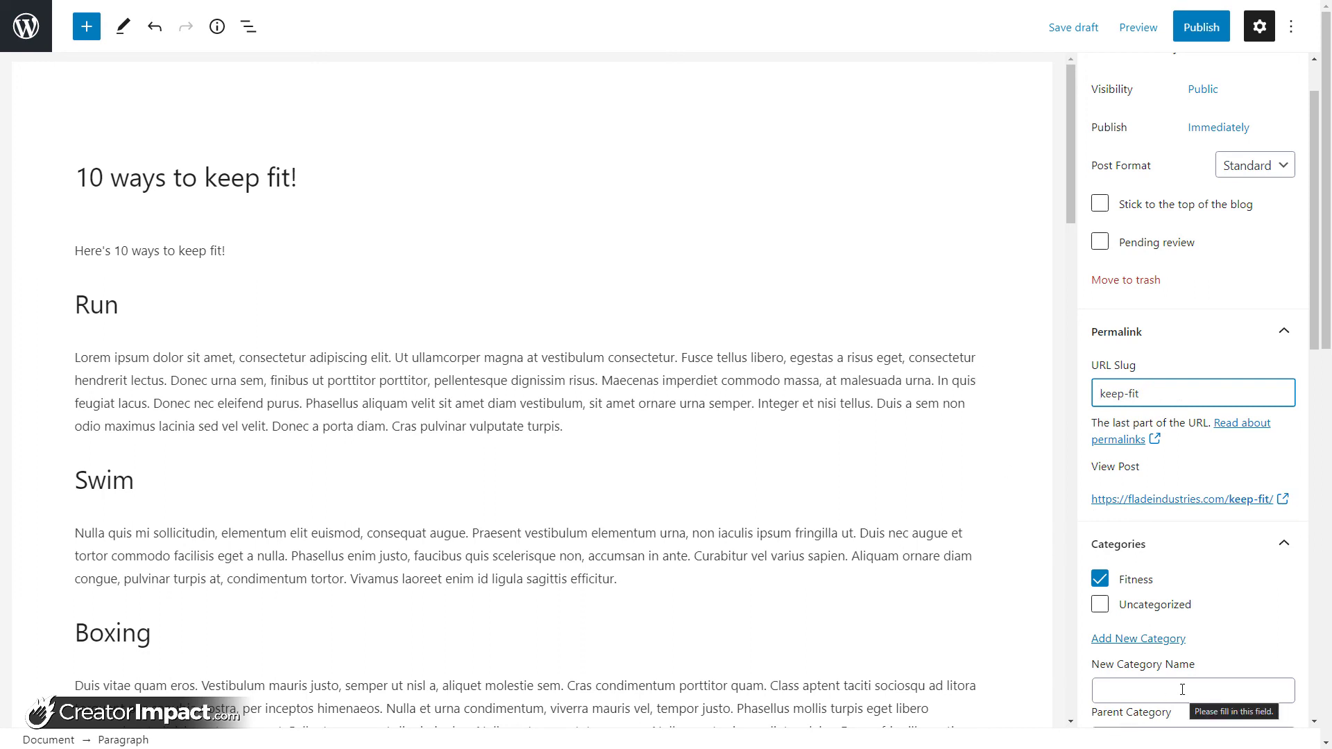
pyautogui.hotkey('ctrl', 'z')
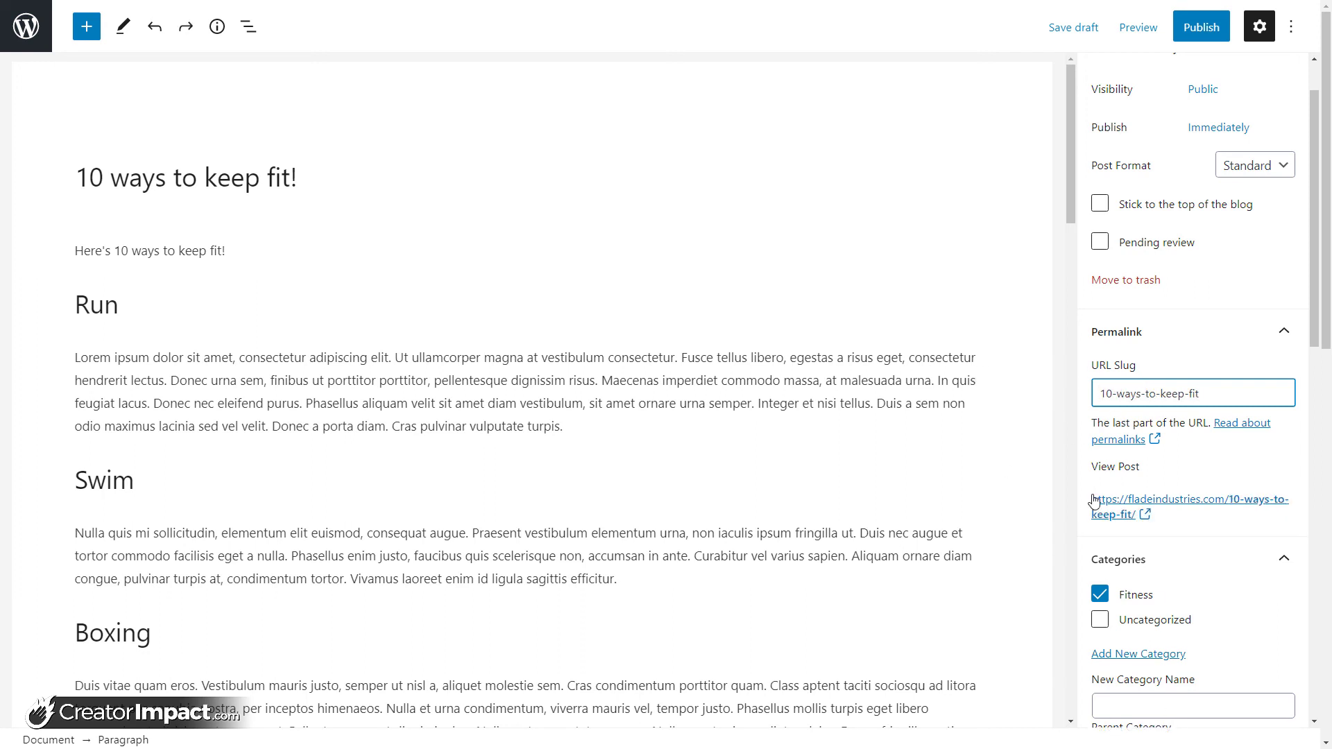
# Step: Publish the post and return to the Posts list
pyautogui.scroll(1, 1168, 375)
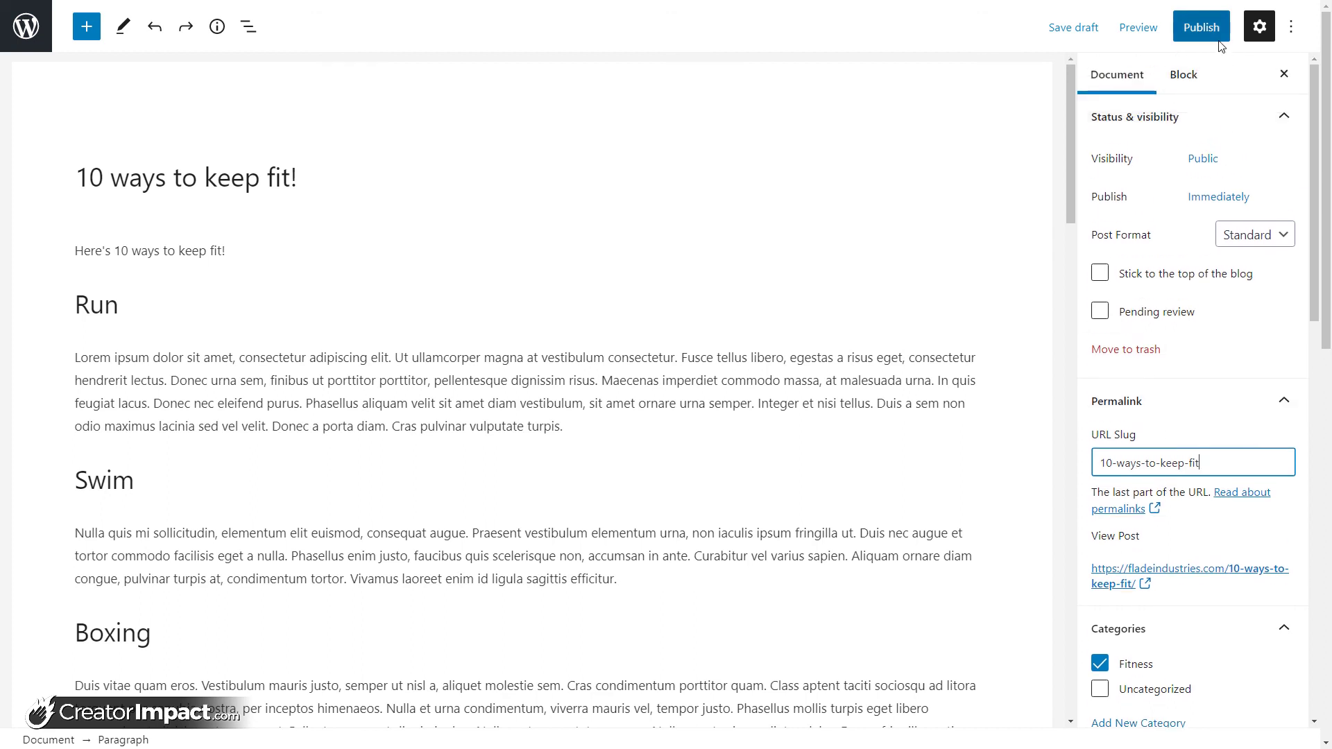
pyautogui.click(1215, 38)
pyautogui.click(1171, 38)
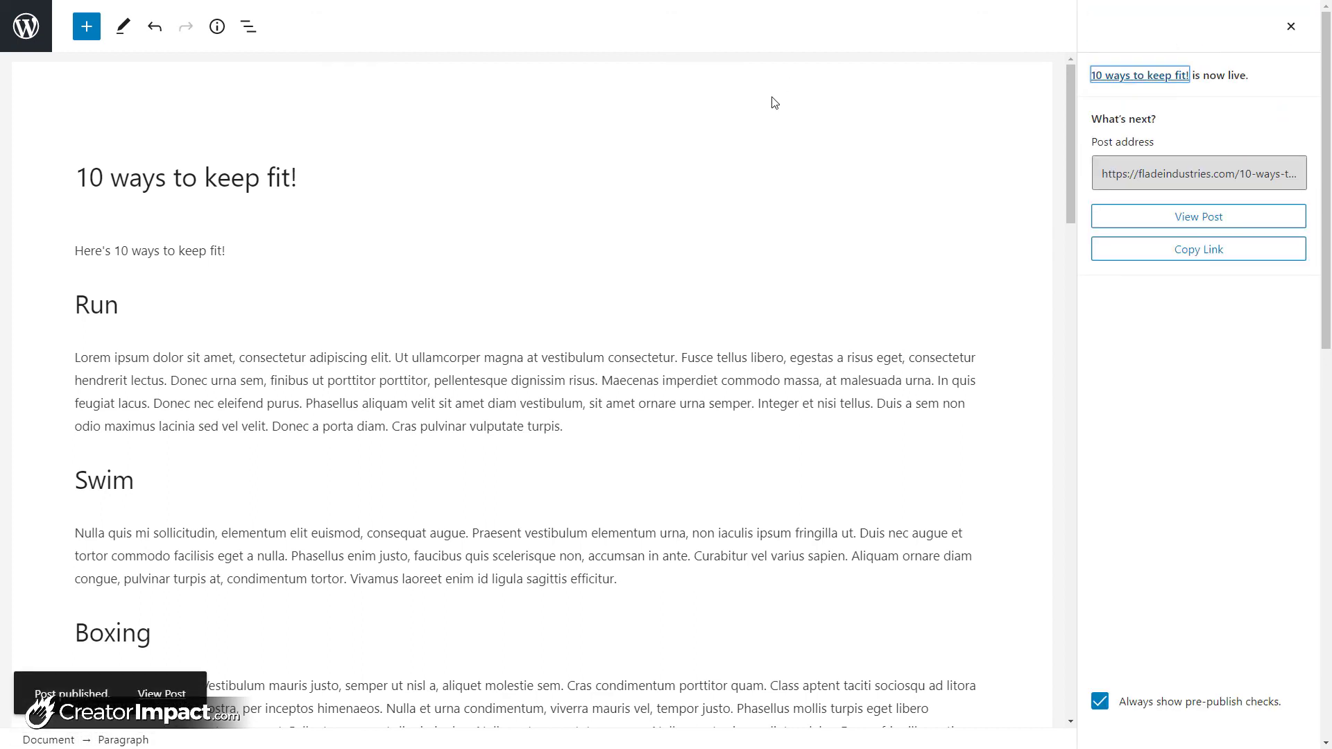
pyautogui.click(30, 36)
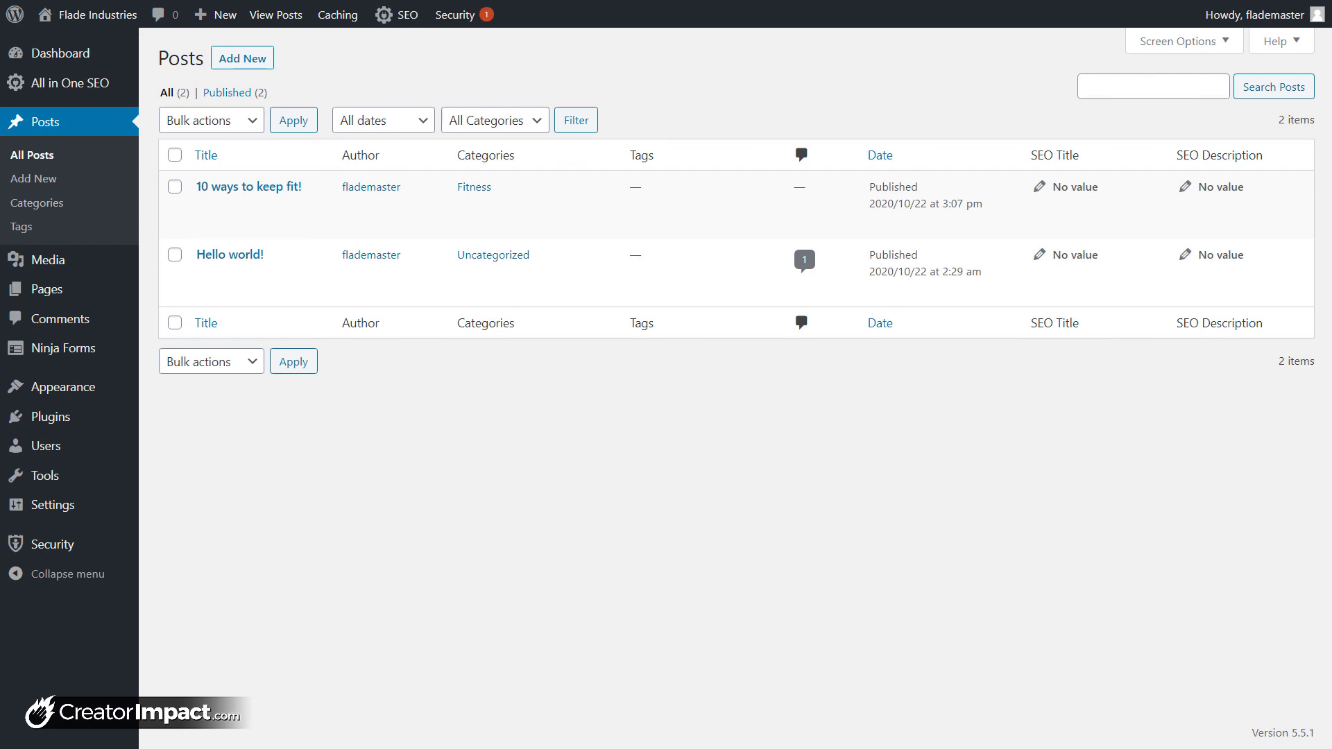
# Step: Start a new post titled 'Top Health Foods' and paste the lorem ipsum body
pyautogui.click(251, 66)
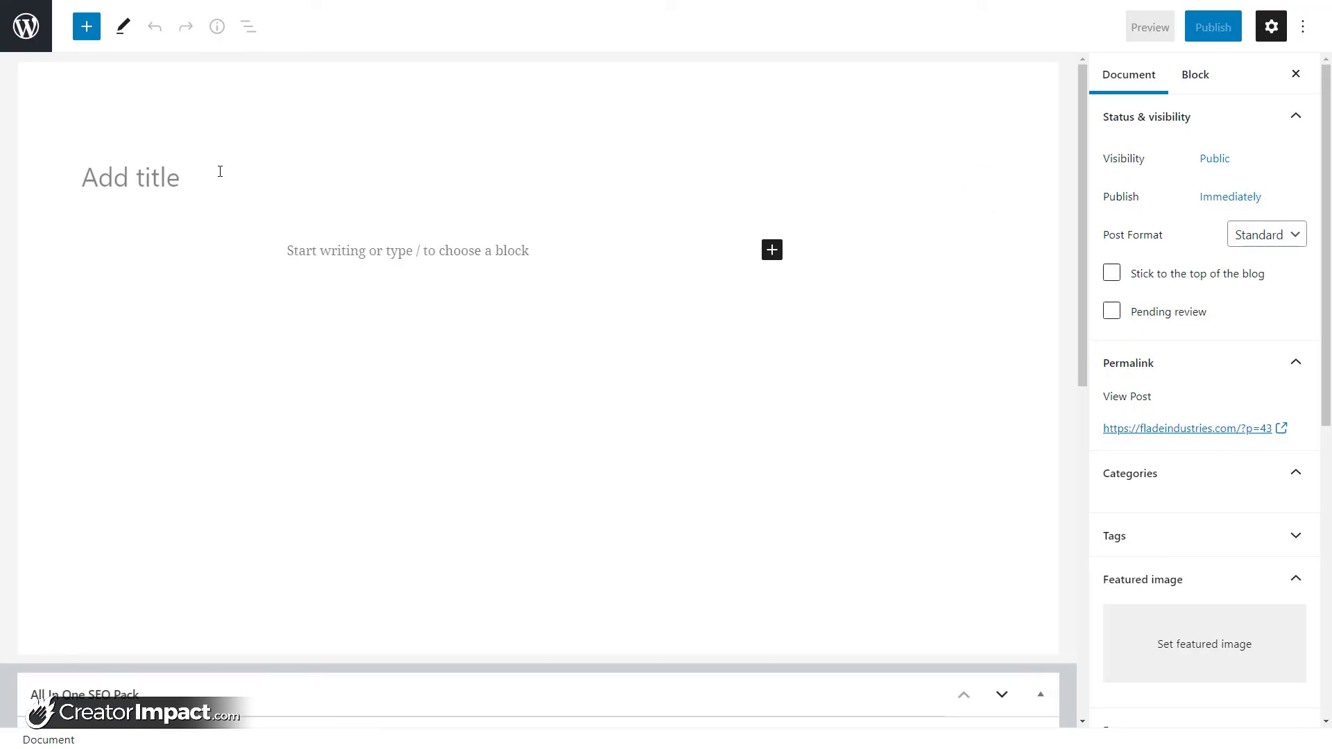
pyautogui.click(217, 171)
pyautogui.write('Top Health Foods')
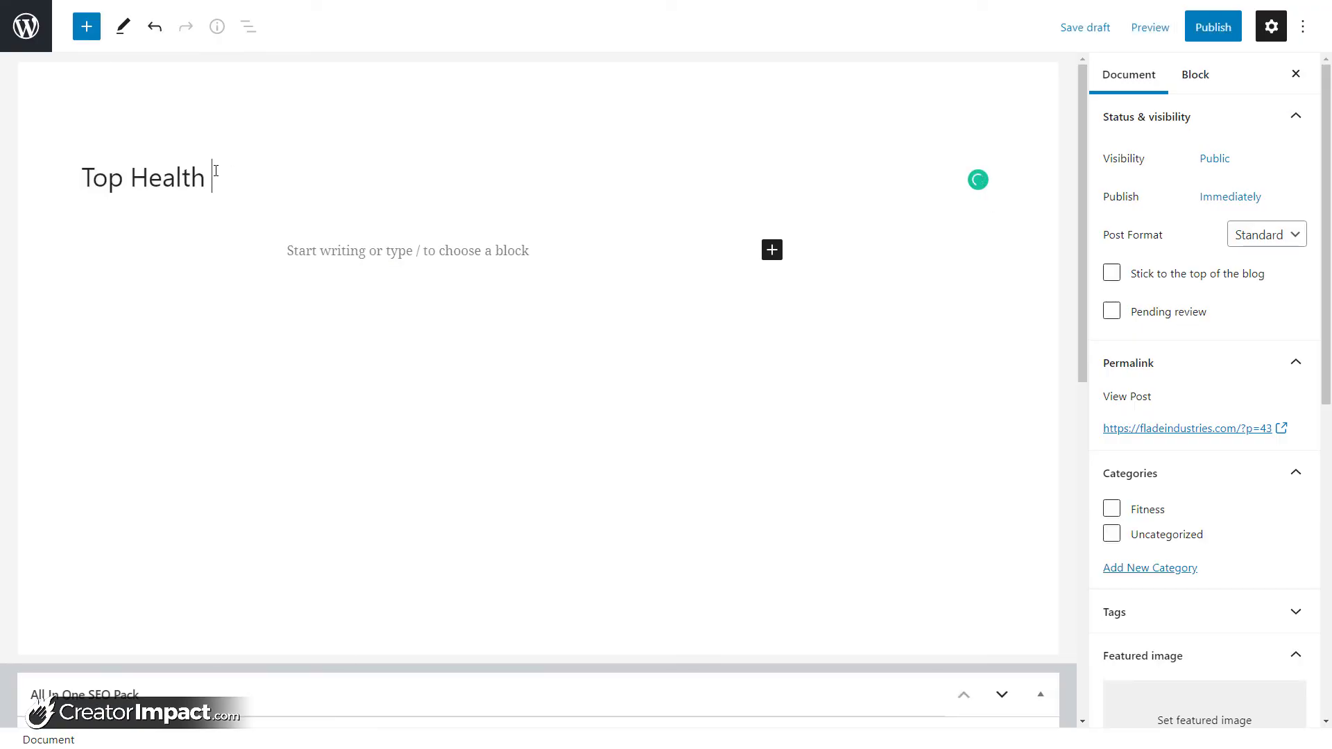
pyautogui.click(341, 253)
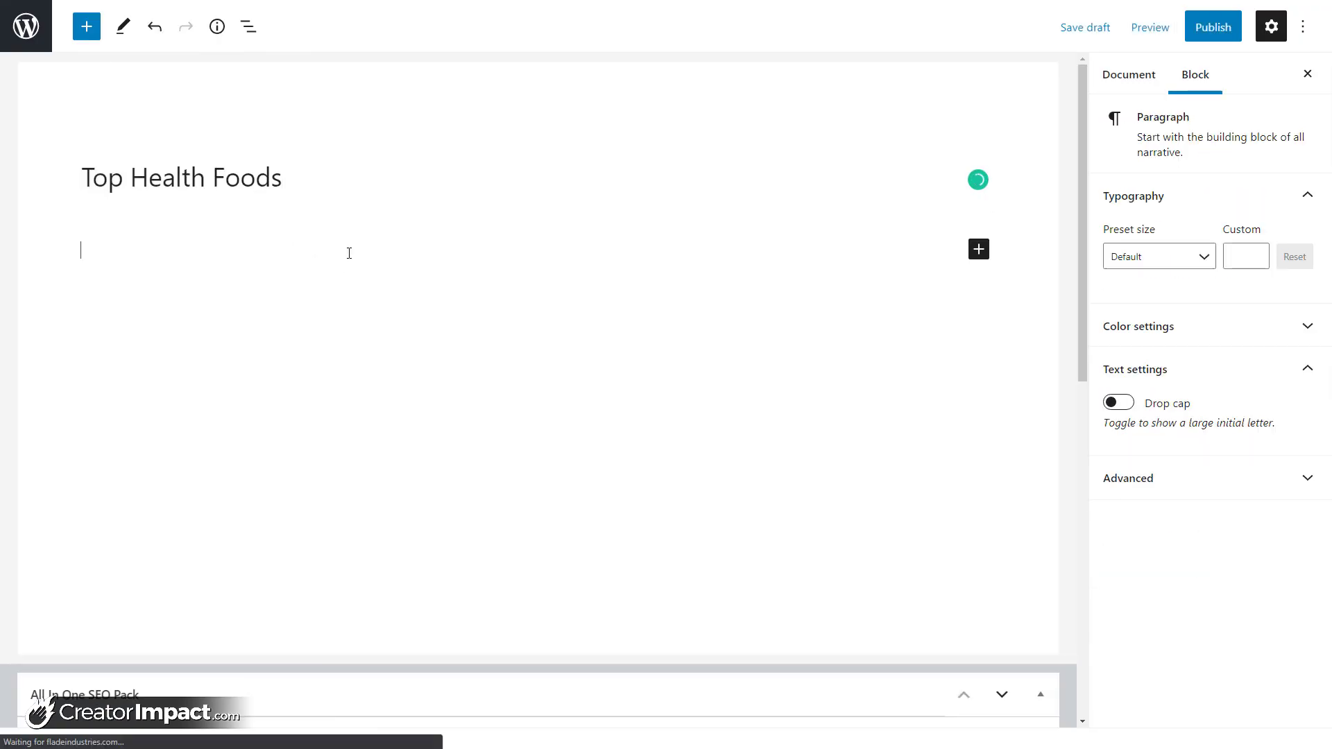
pyautogui.hotkey('ctrl', 'v')
# Step: Set the tomatoes-and-carrots photo as the featured image
pyautogui.click(1141, 87)
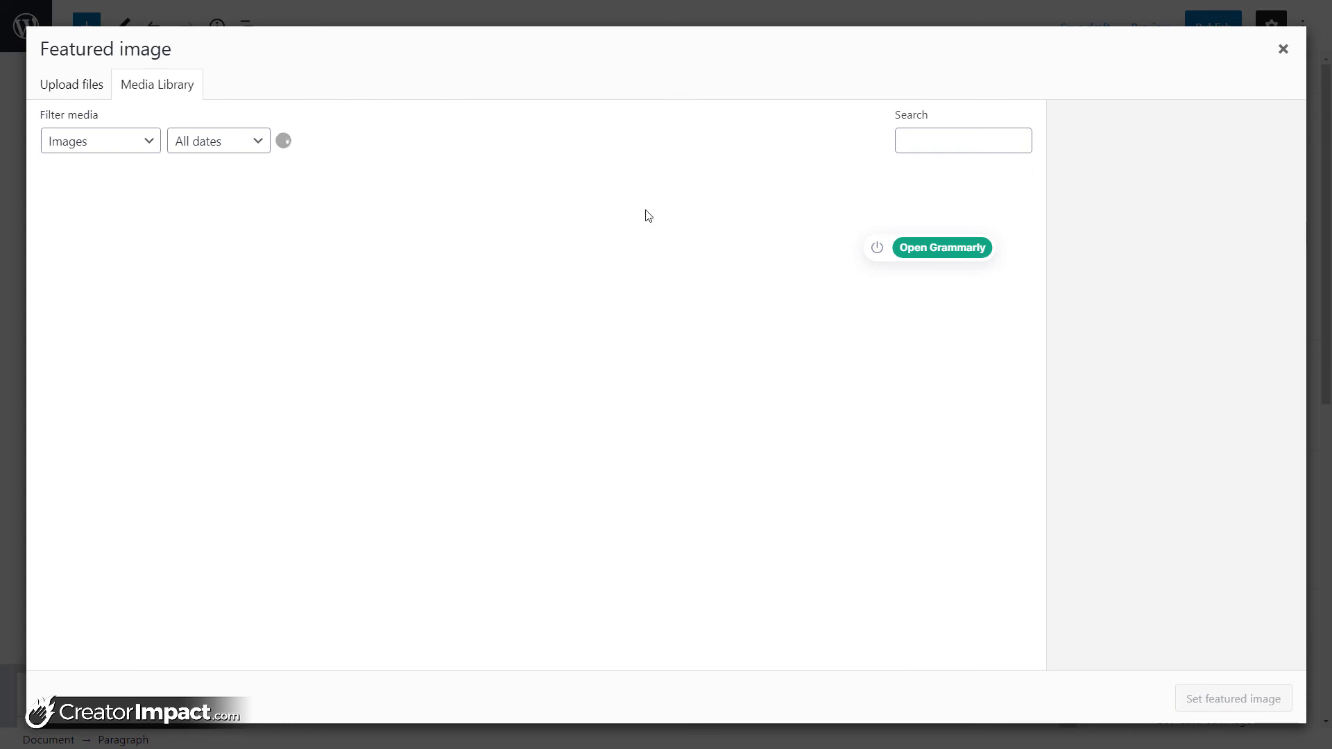
pyautogui.click(474, 208)
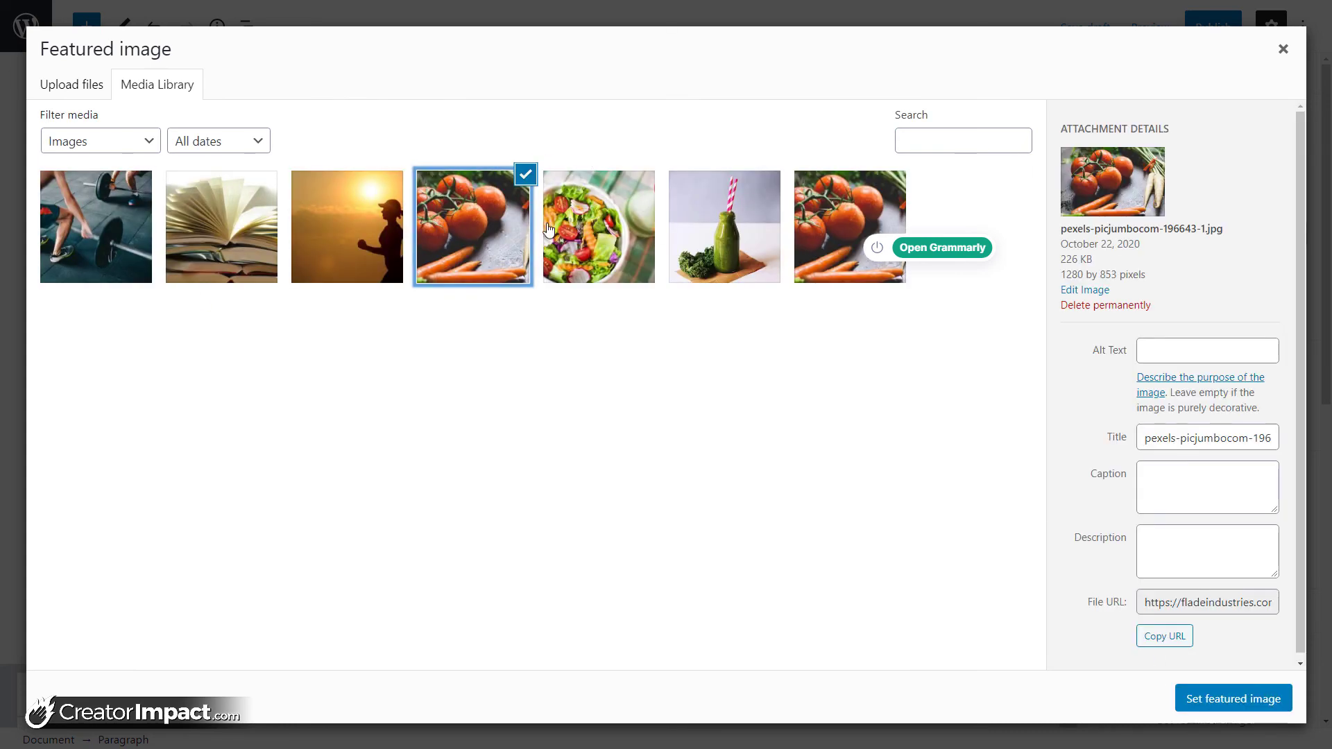
pyautogui.click(1197, 698)
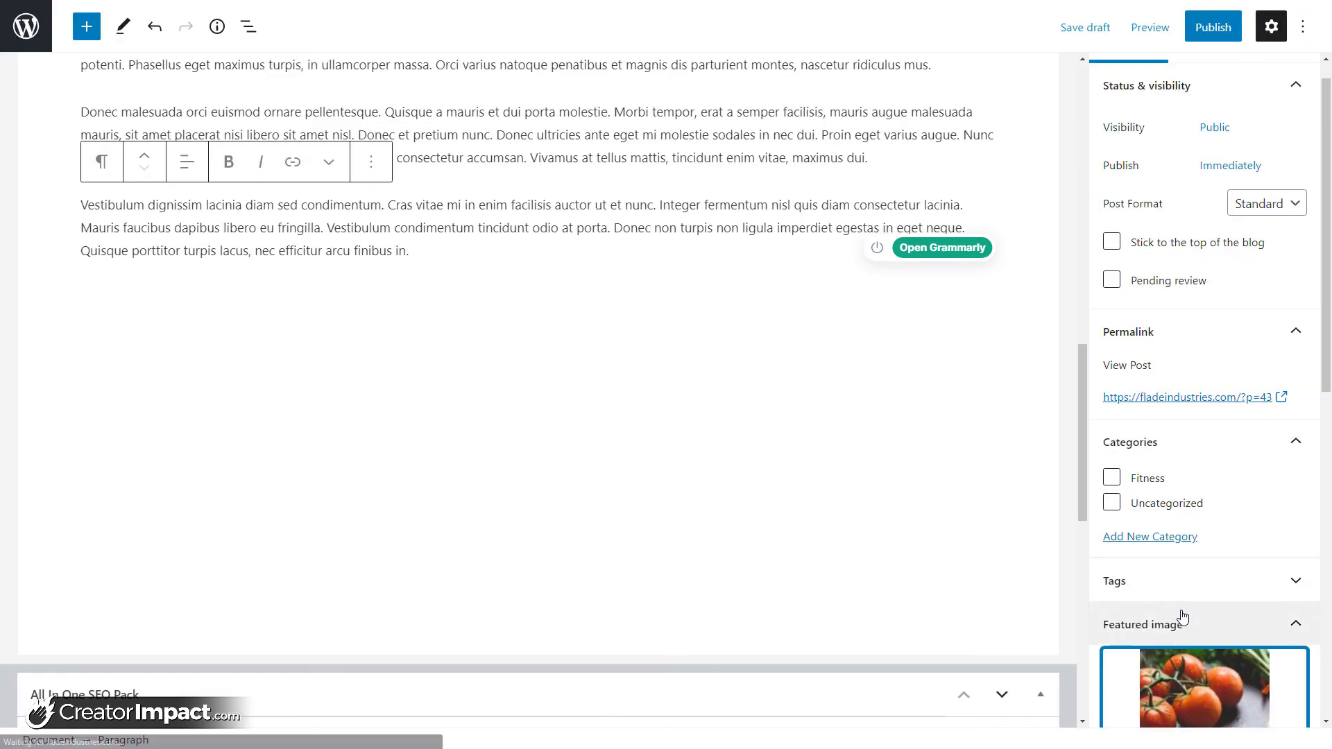
# Step: Create and assign a new Nutrition category, then publish the post
pyautogui.click(1170, 538)
pyautogui.click(1184, 585)
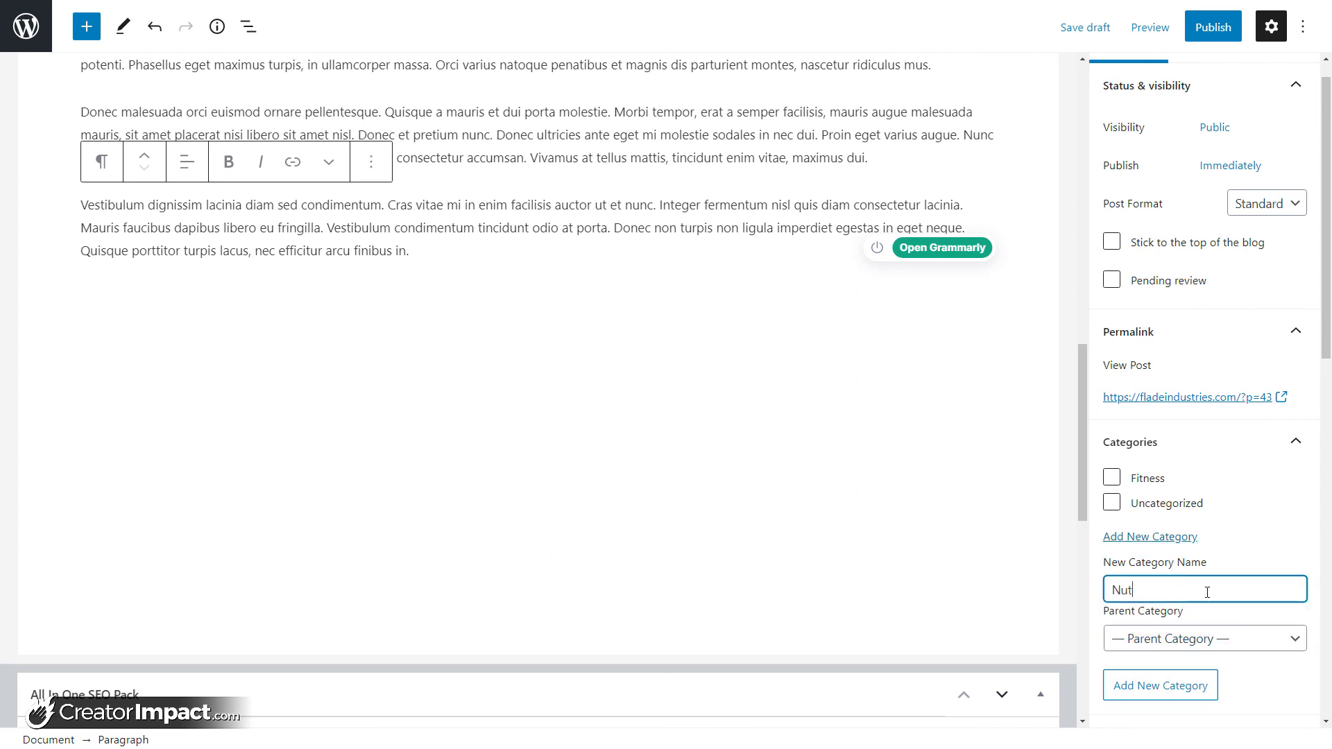
pyautogui.click(1183, 689)
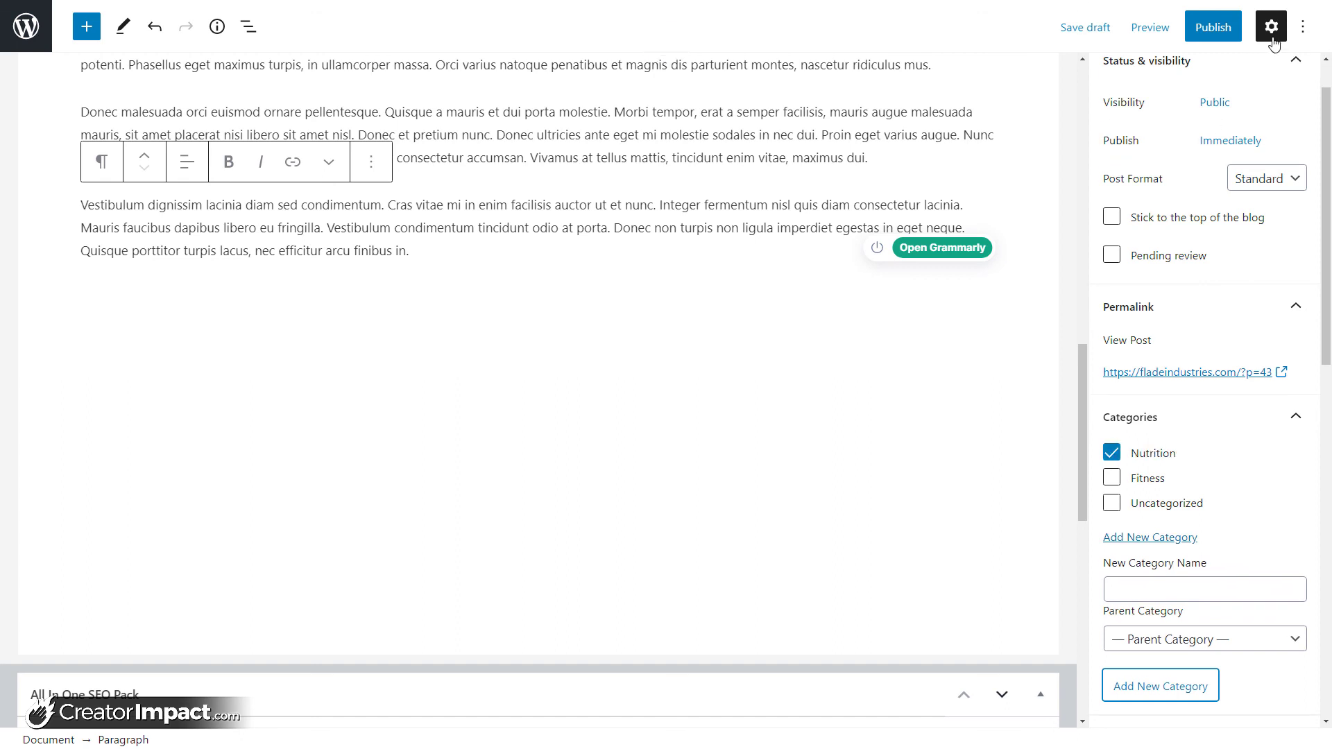
pyautogui.click(1213, 27)
pyautogui.click(1169, 29)
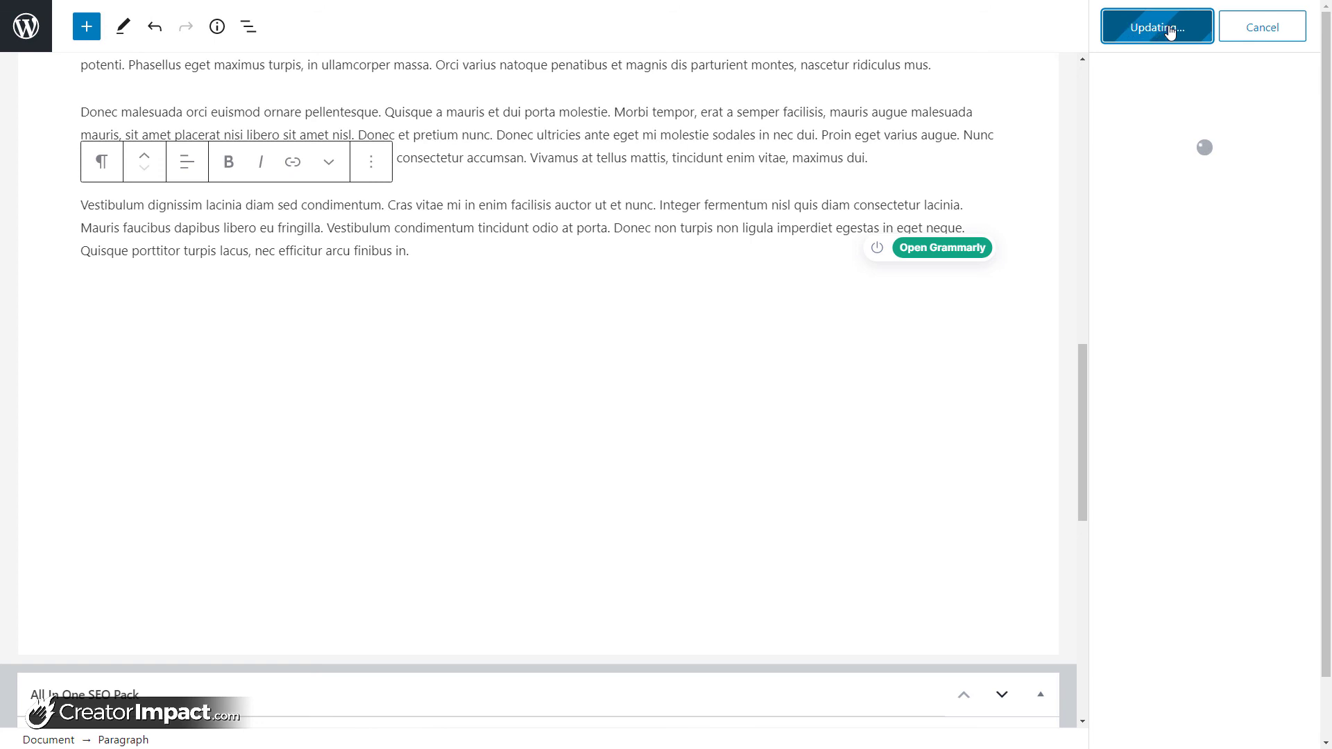
# Step: Return to All Posts, then visit the live Flade Industries home page
pyautogui.click(31, 22)
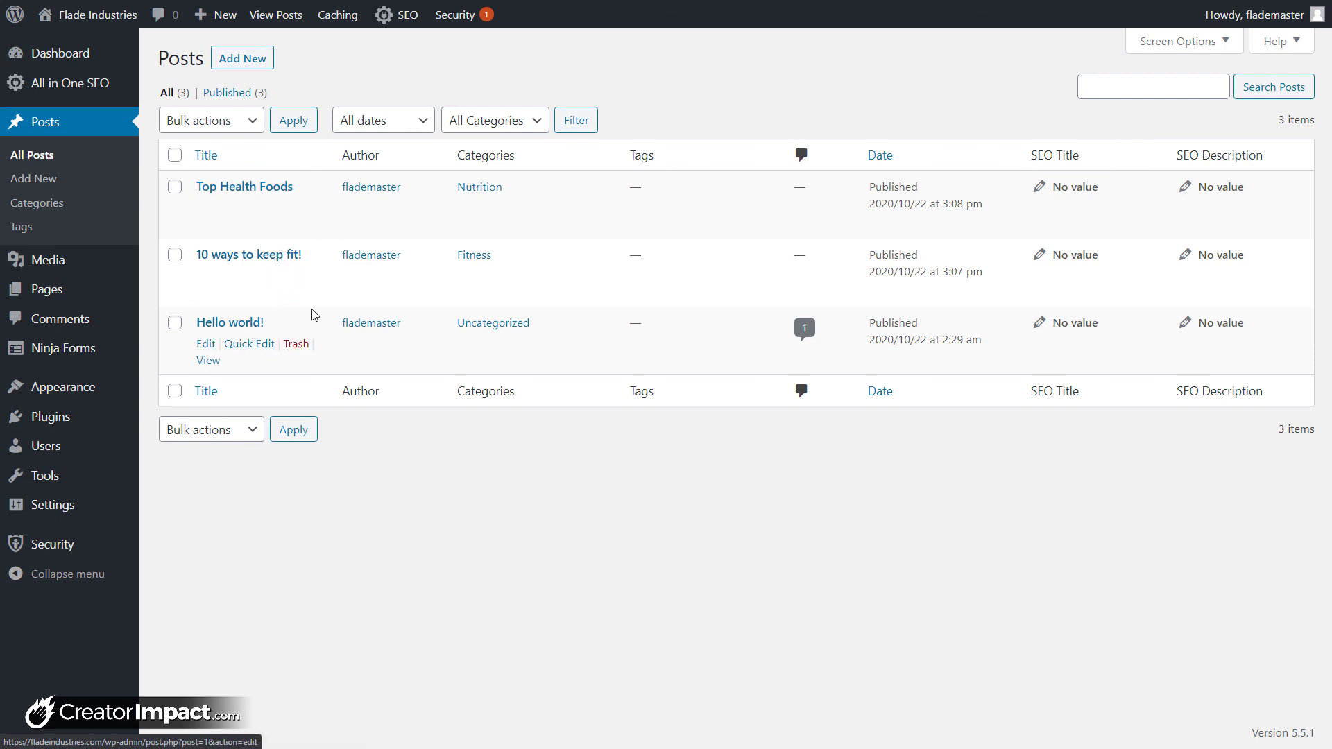
pyautogui.click(84, 21)
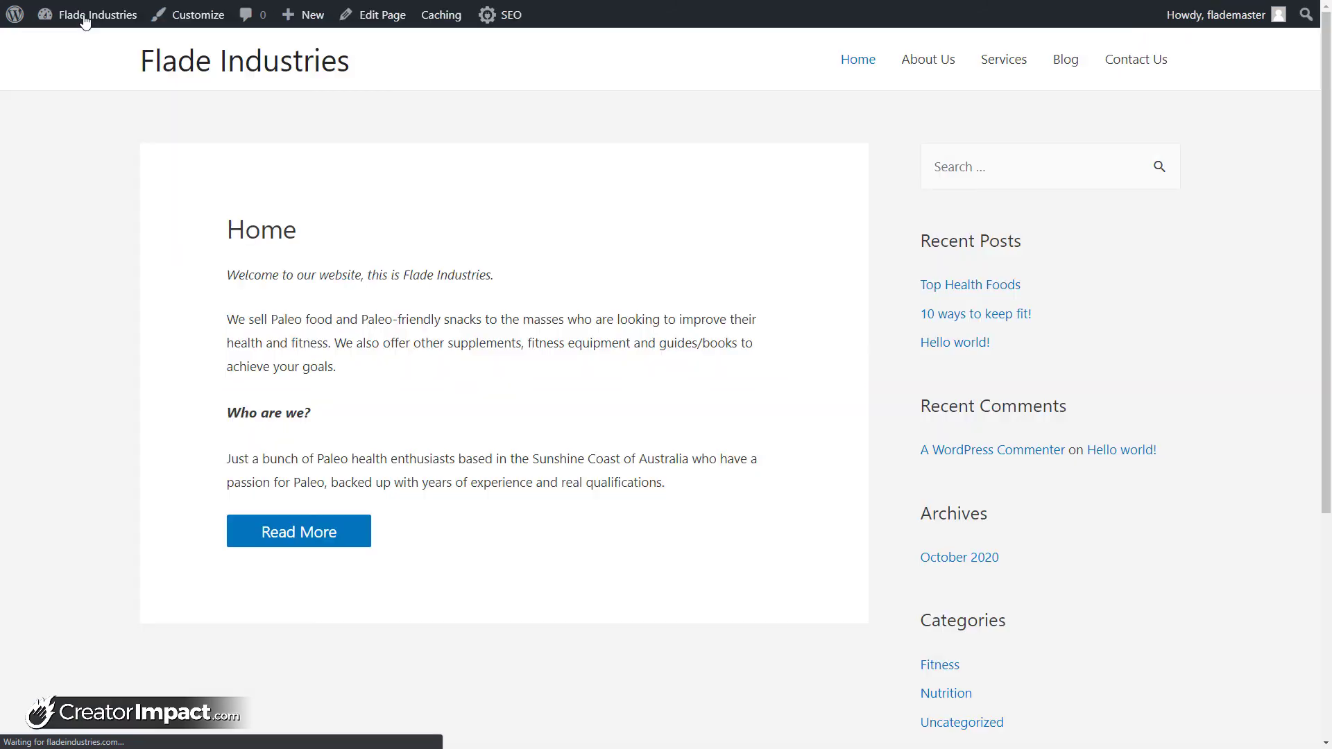
# Step: Open the Blog page and scroll through all three posts and their images
pyautogui.click(1065, 61)
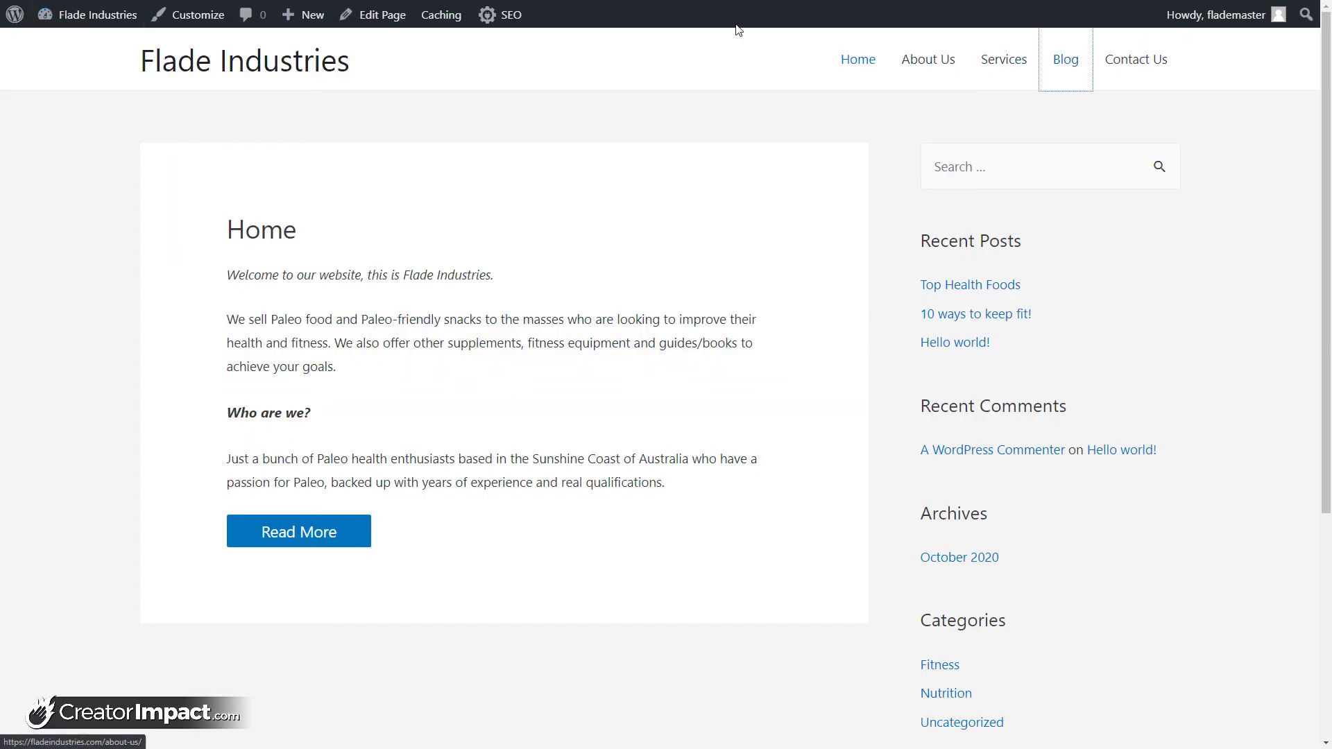
pyautogui.scroll(-7, 359, 127)
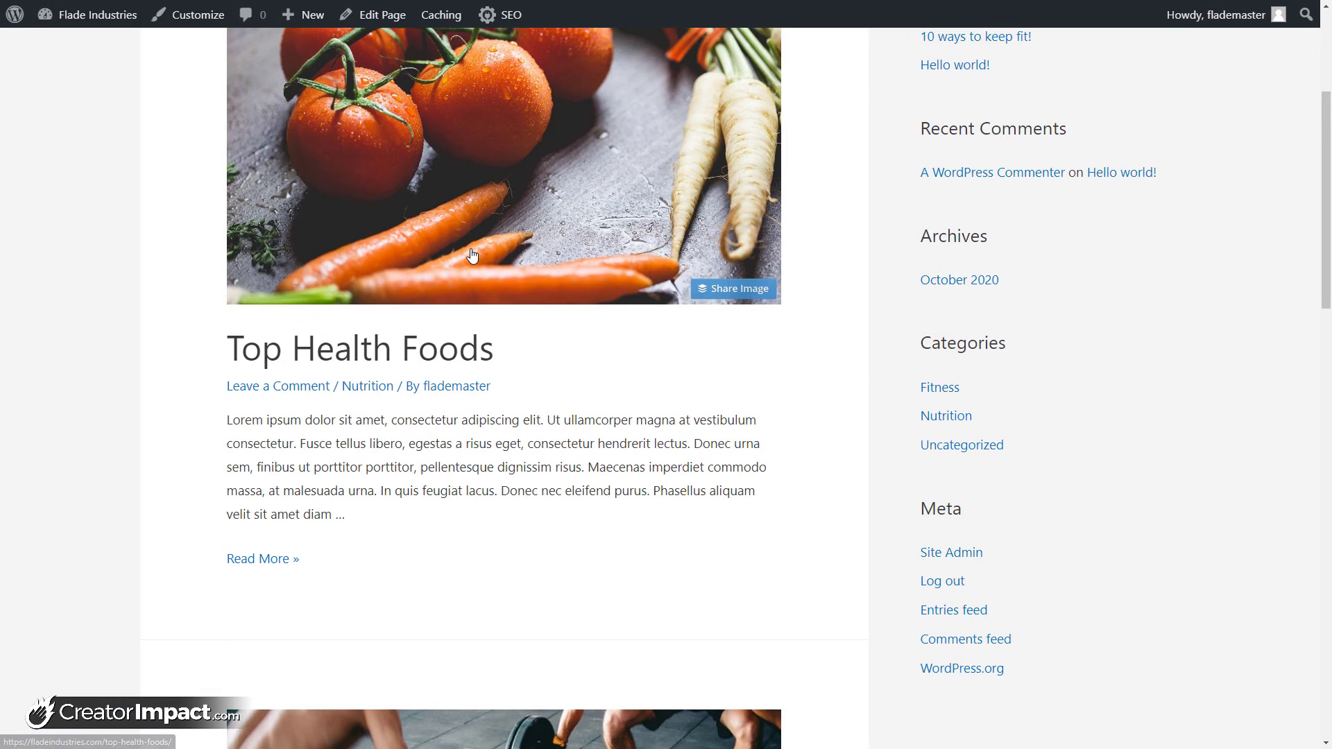
pyautogui.scroll(7, 470, 256)
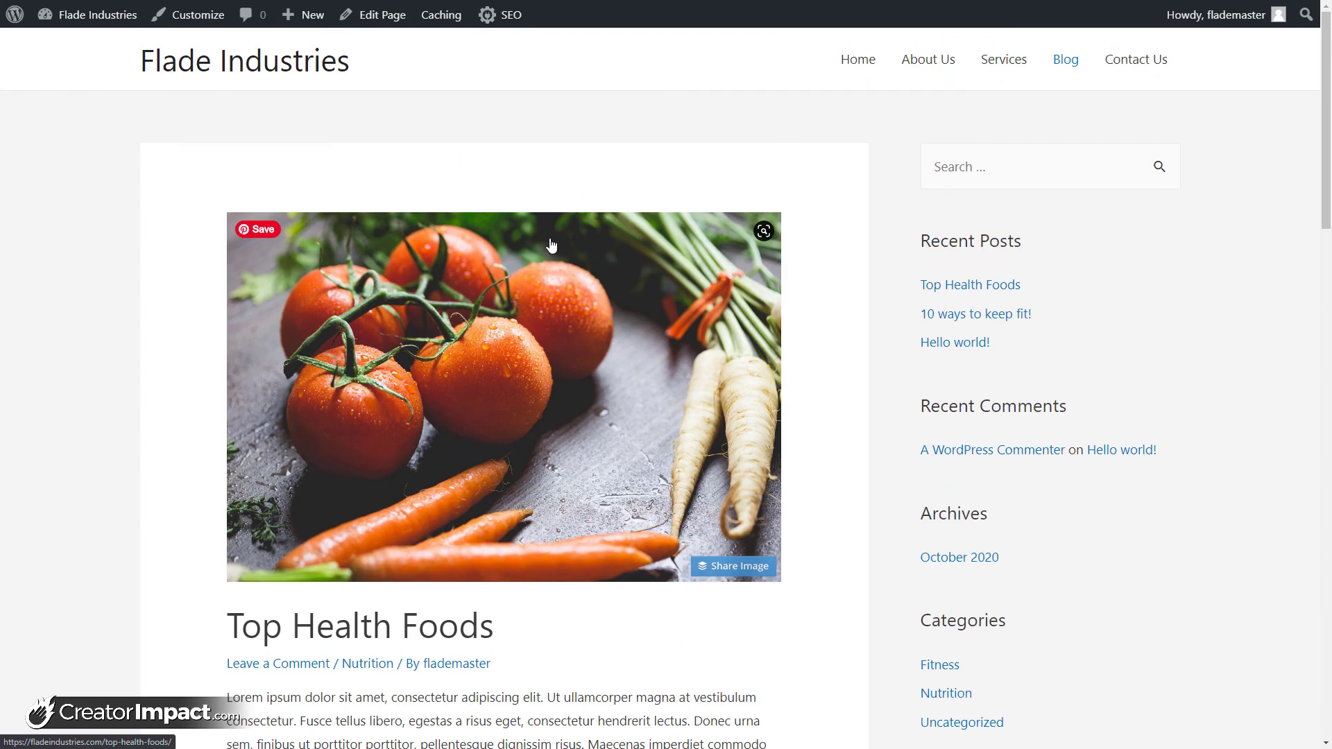
pyautogui.scroll(-3, 544, 274)
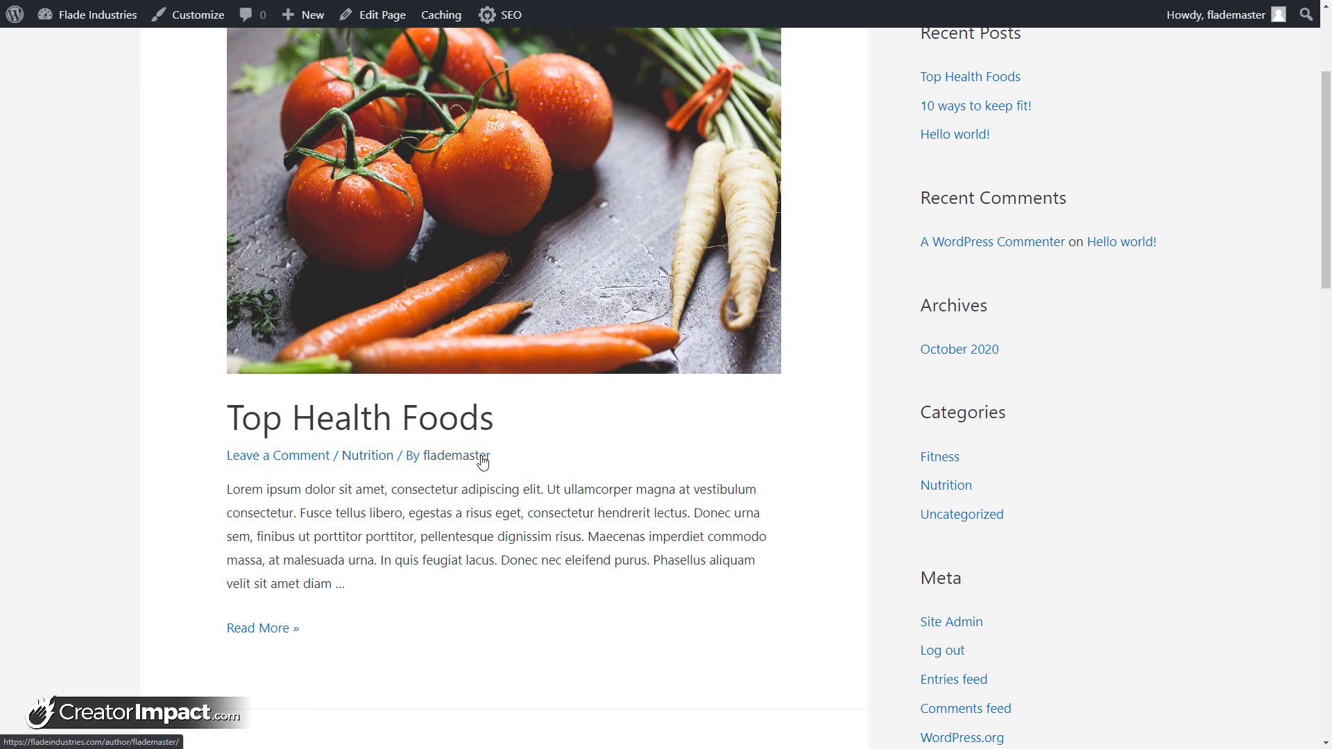
pyautogui.scroll(-3, 388, 458)
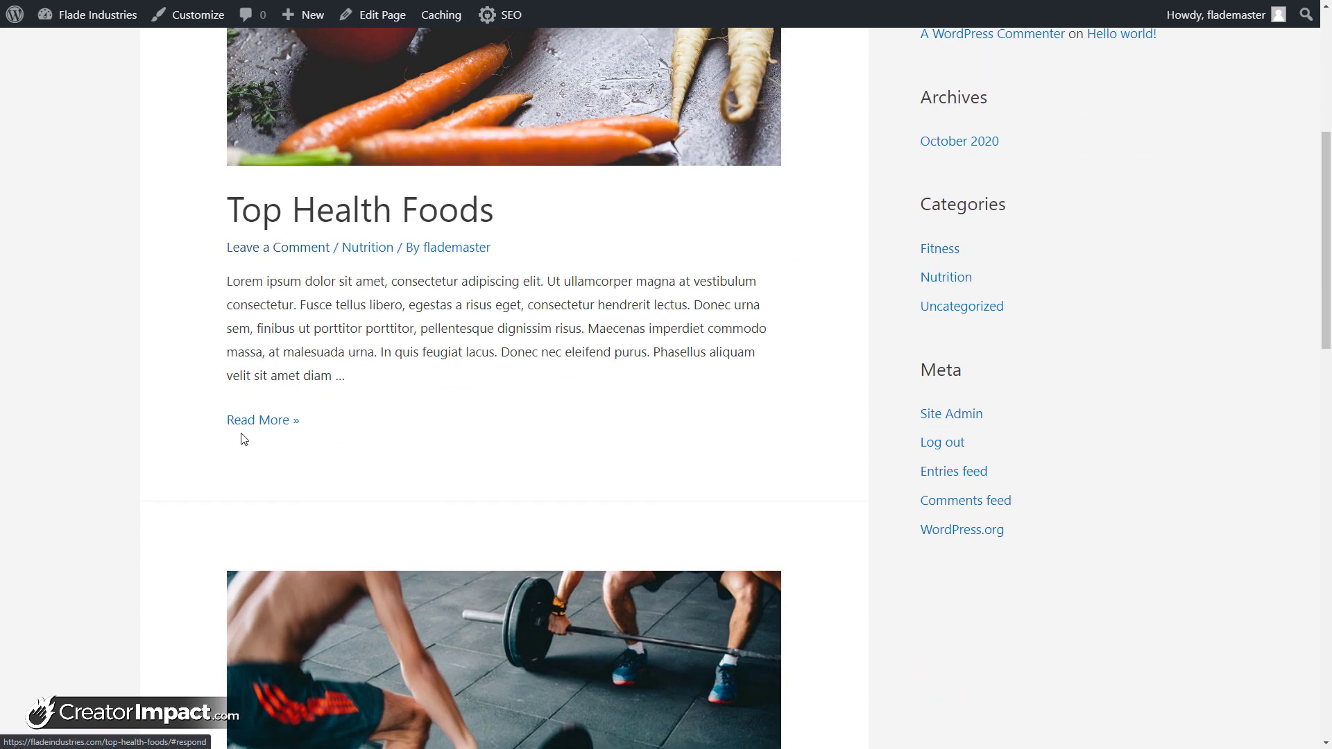
pyautogui.scroll(-1, 277, 427)
pyautogui.scroll(-4, 281, 430)
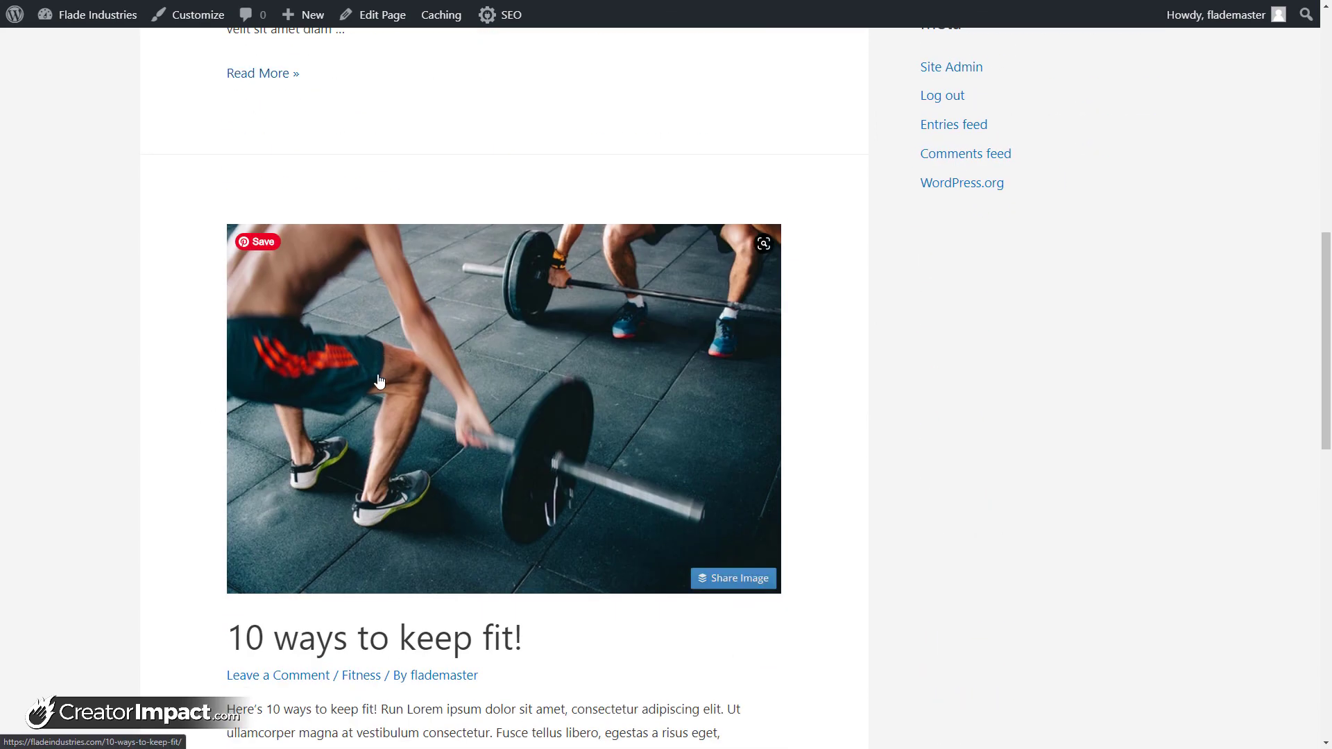
pyautogui.scroll(-5, 379, 382)
pyautogui.scroll(-8, 405, 380)
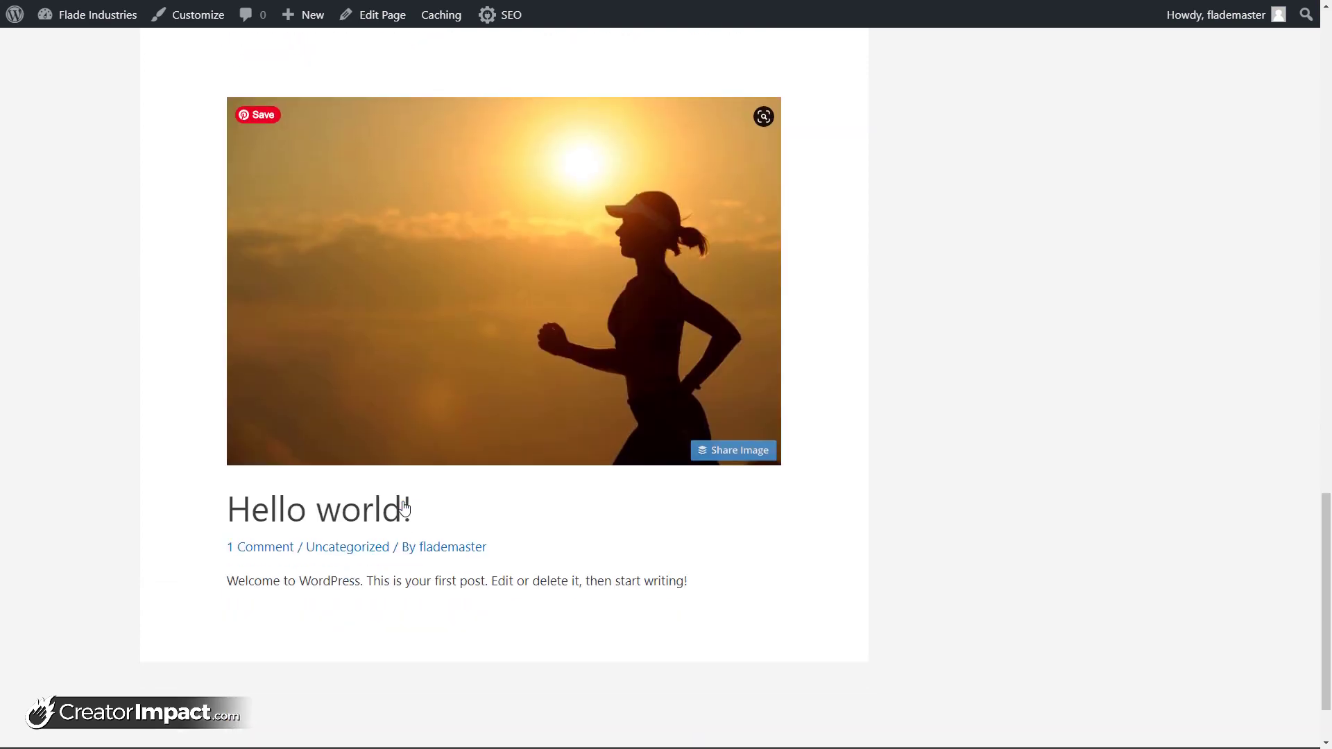
pyautogui.scroll(5, 356, 572)
pyautogui.scroll(8, 355, 572)
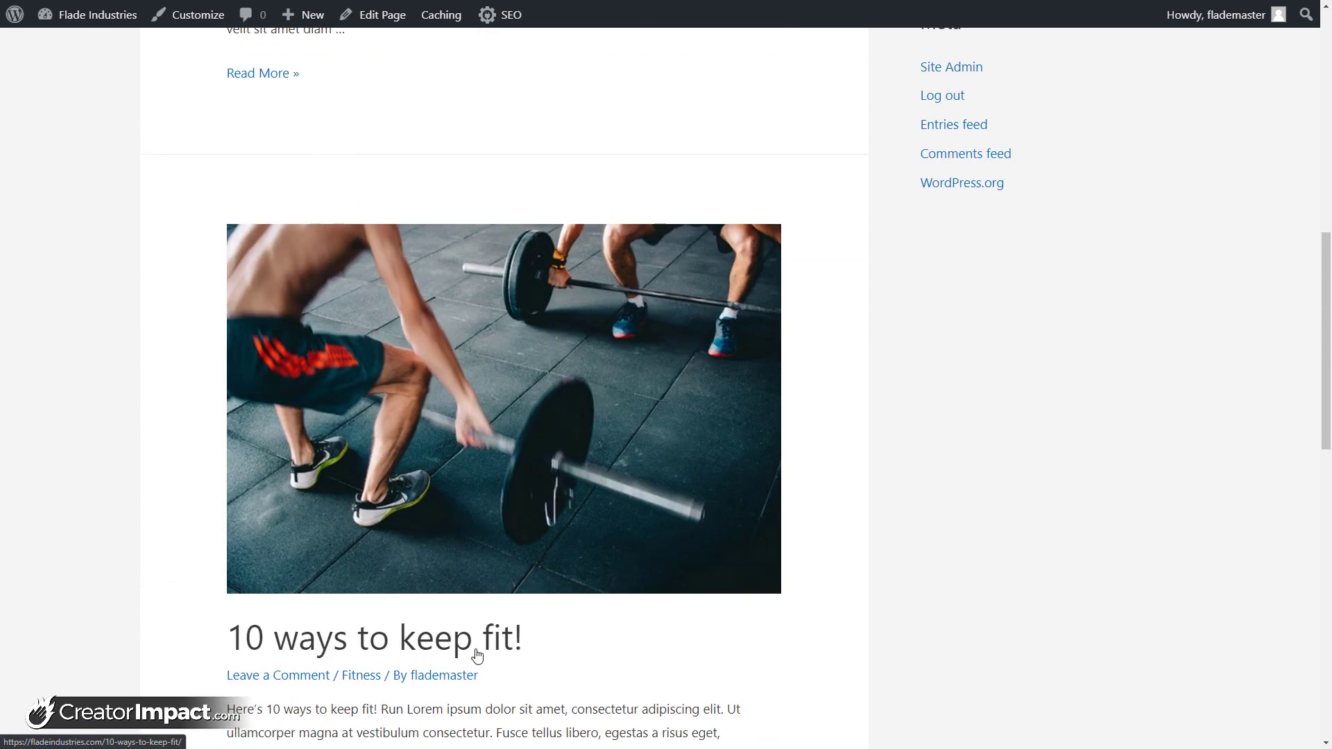
pyautogui.moveTo(490, 684); pyautogui.dragTo(527, 692)
pyautogui.click(597, 683)
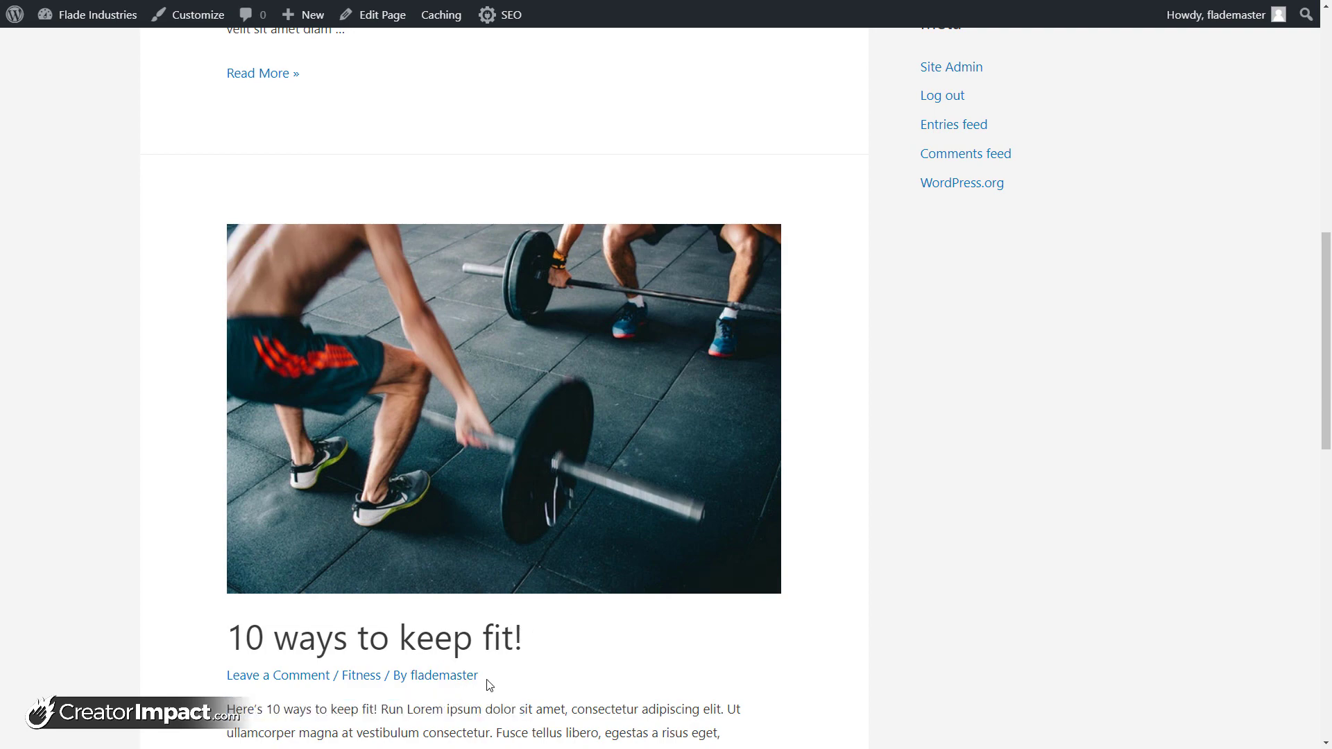
# Step: Return to the admin Dashboard via the site name in the admin bar
pyautogui.scroll(10, 497, 686)
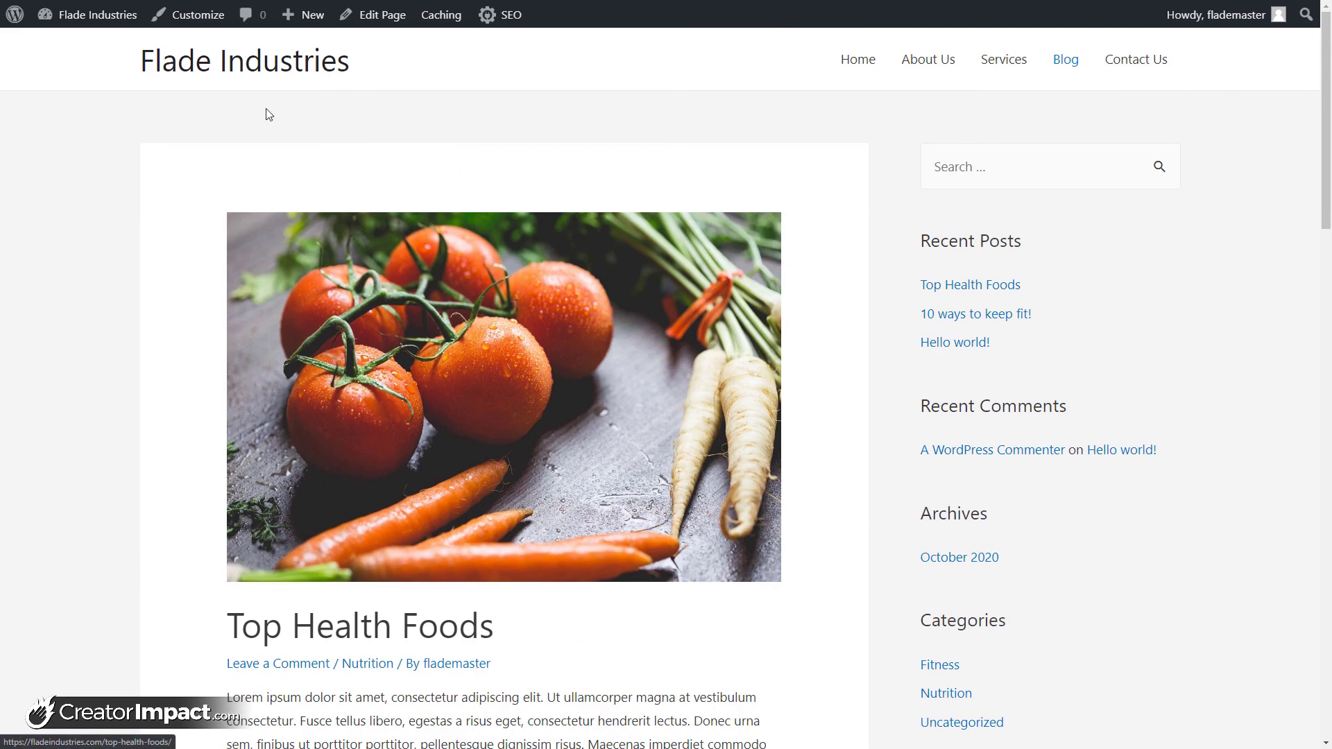
pyautogui.moveTo(79, 21)
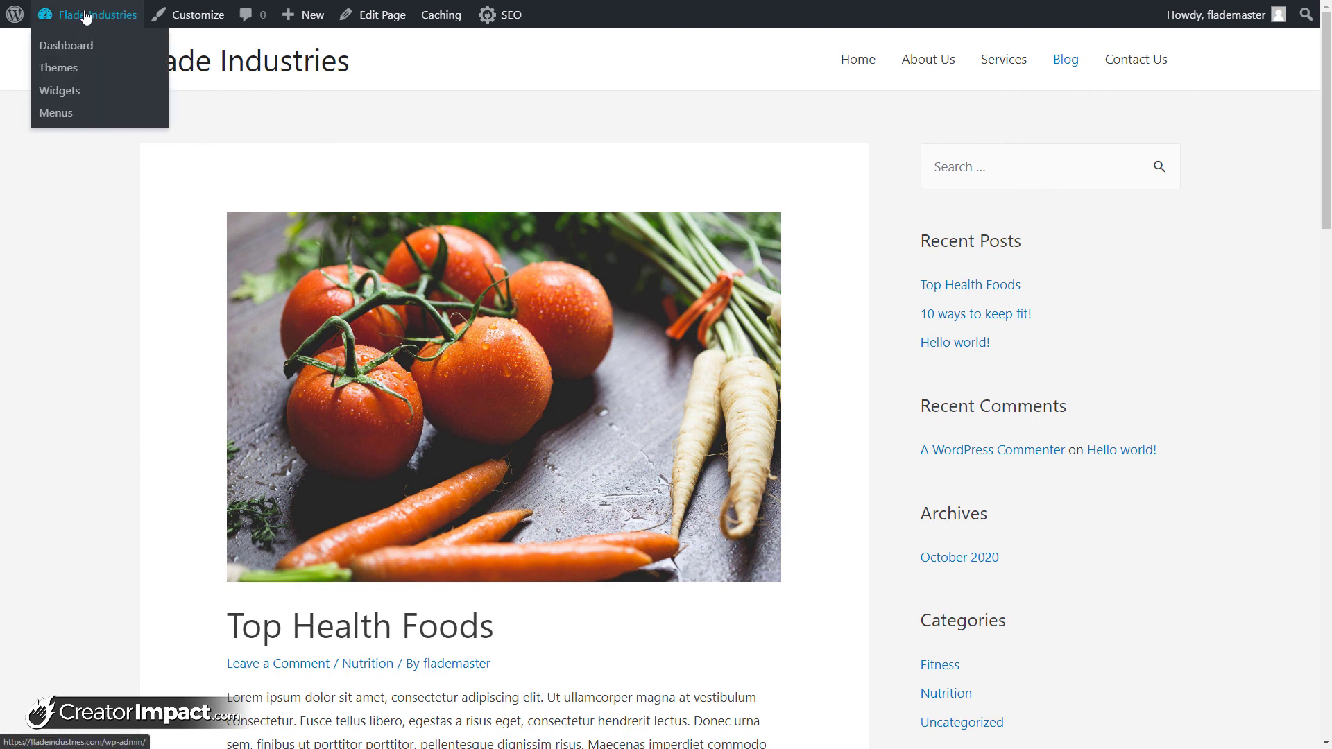
pyautogui.click(103, 20)
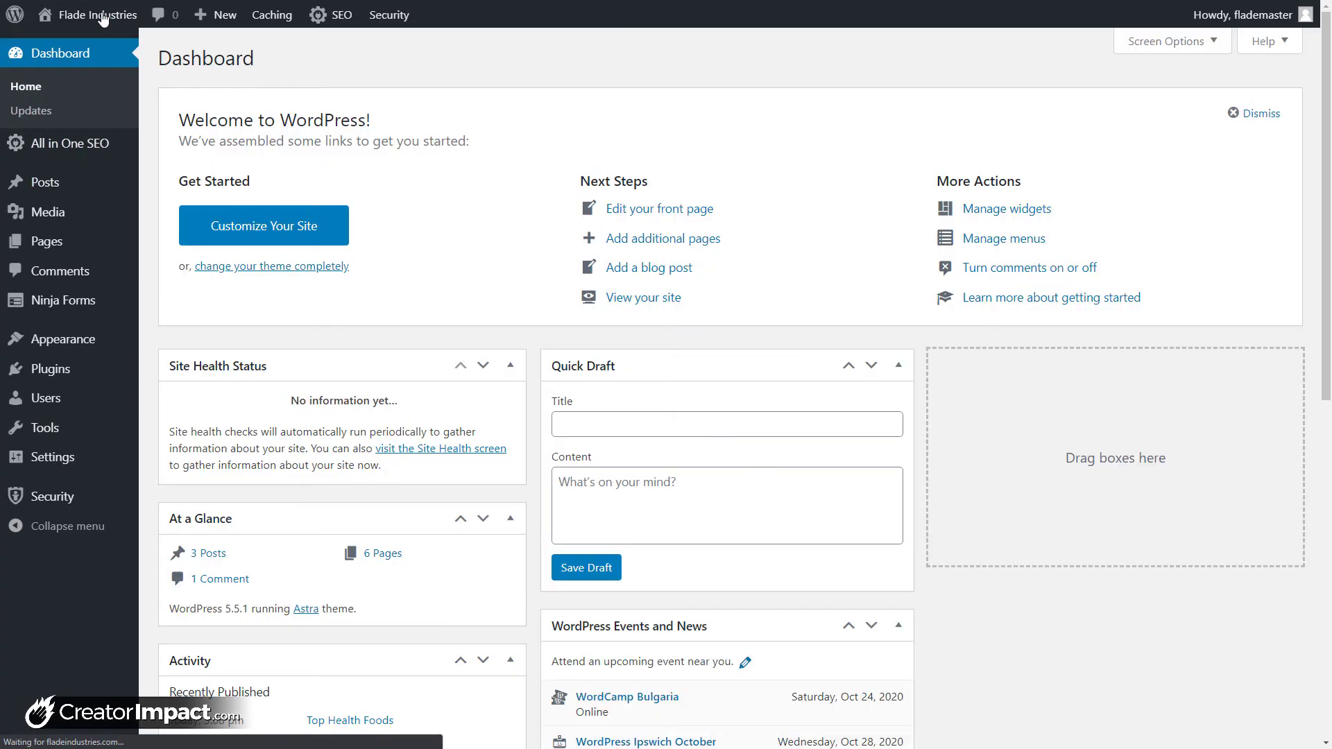
# Step: Open the administrator's profile from Users > All Users
pyautogui.moveTo(57, 409)
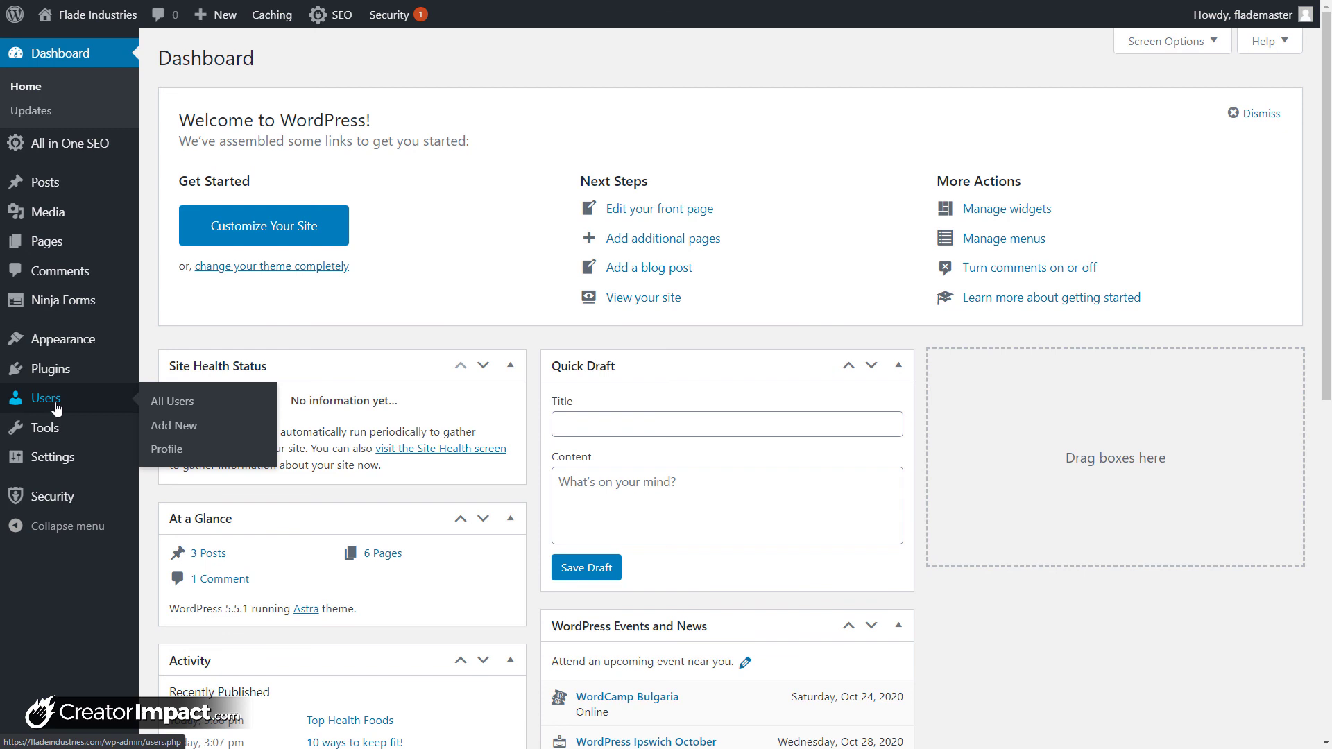
pyautogui.click(197, 408)
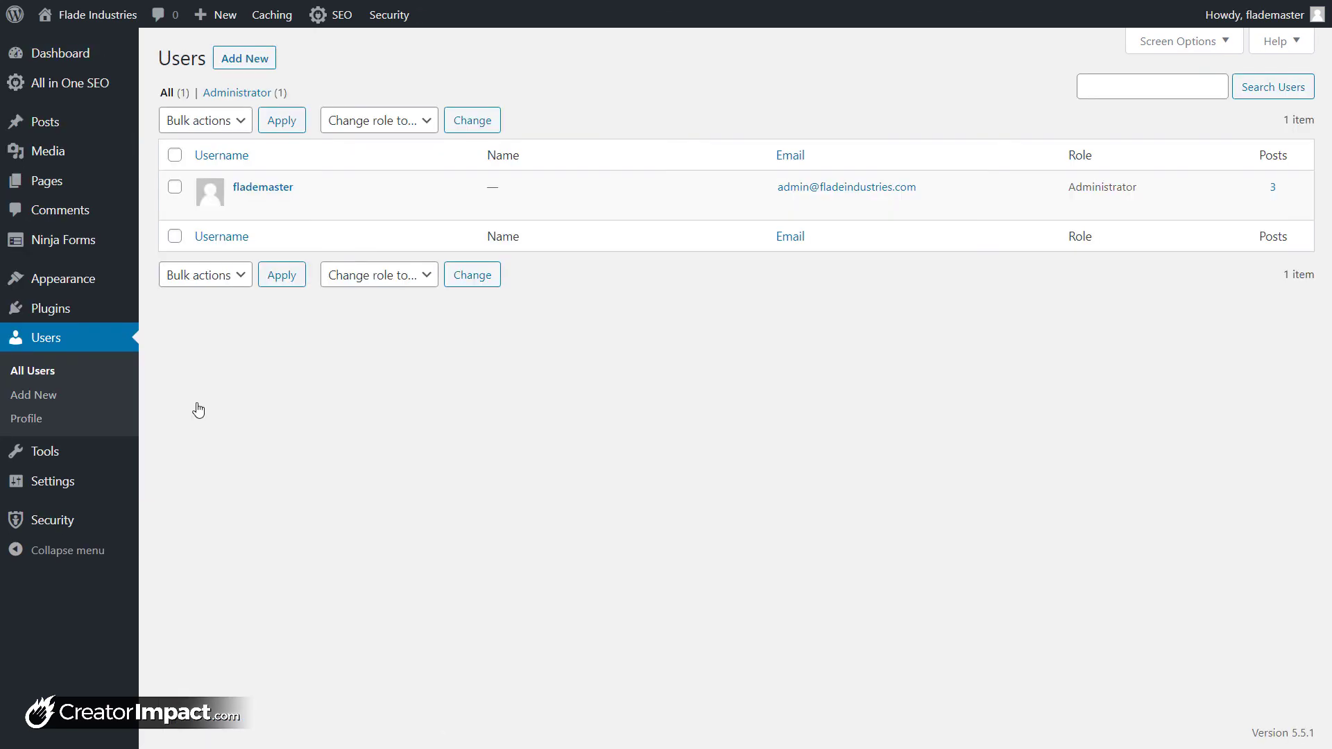
pyautogui.click(272, 192)
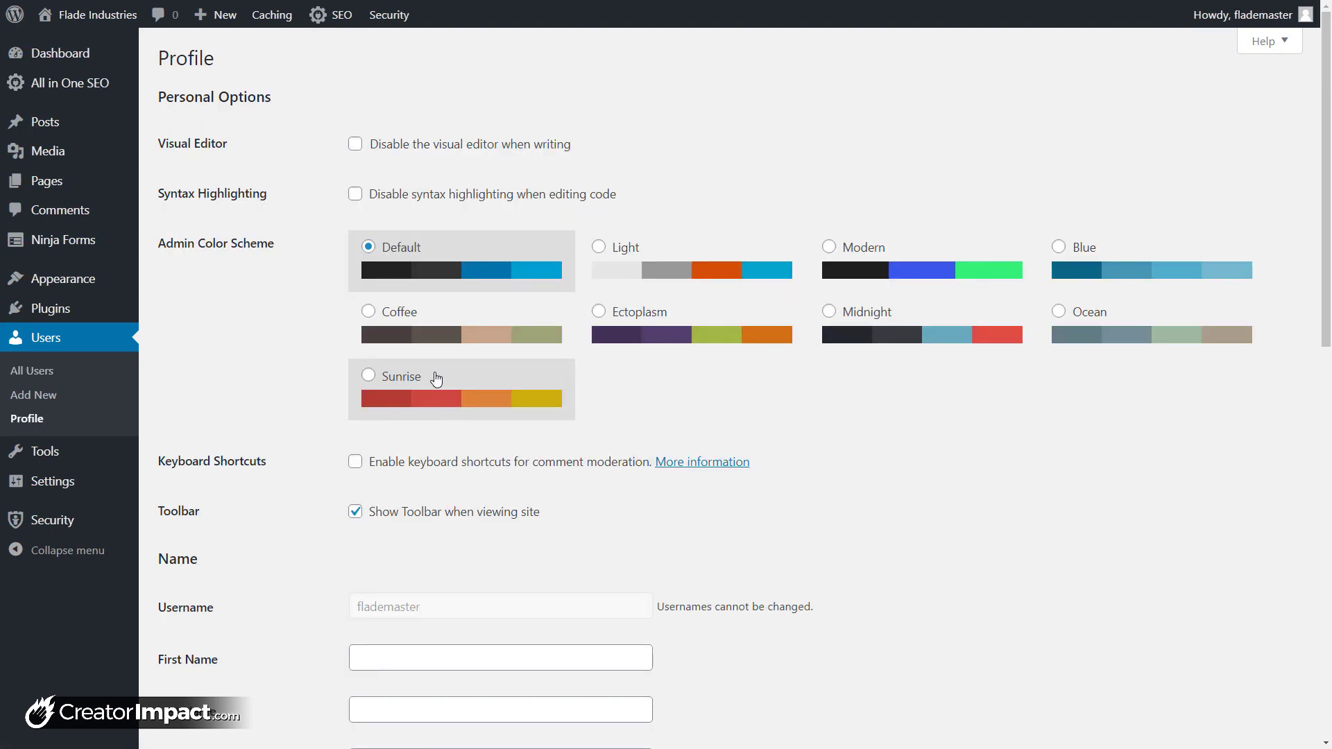
pyautogui.scroll(-3, 366, 401)
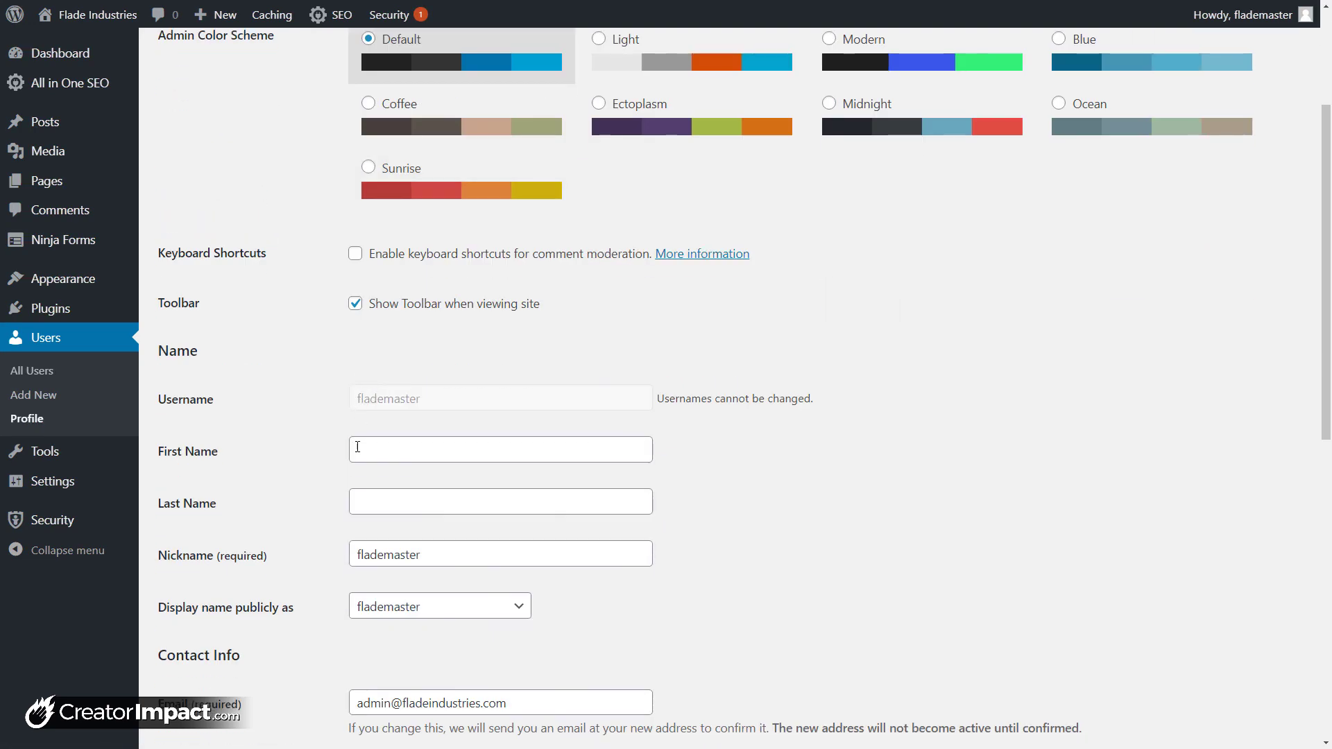
# Step: Enter the user's first and last name in the profile
pyautogui.click(389, 456)
pyautogui.write('W')
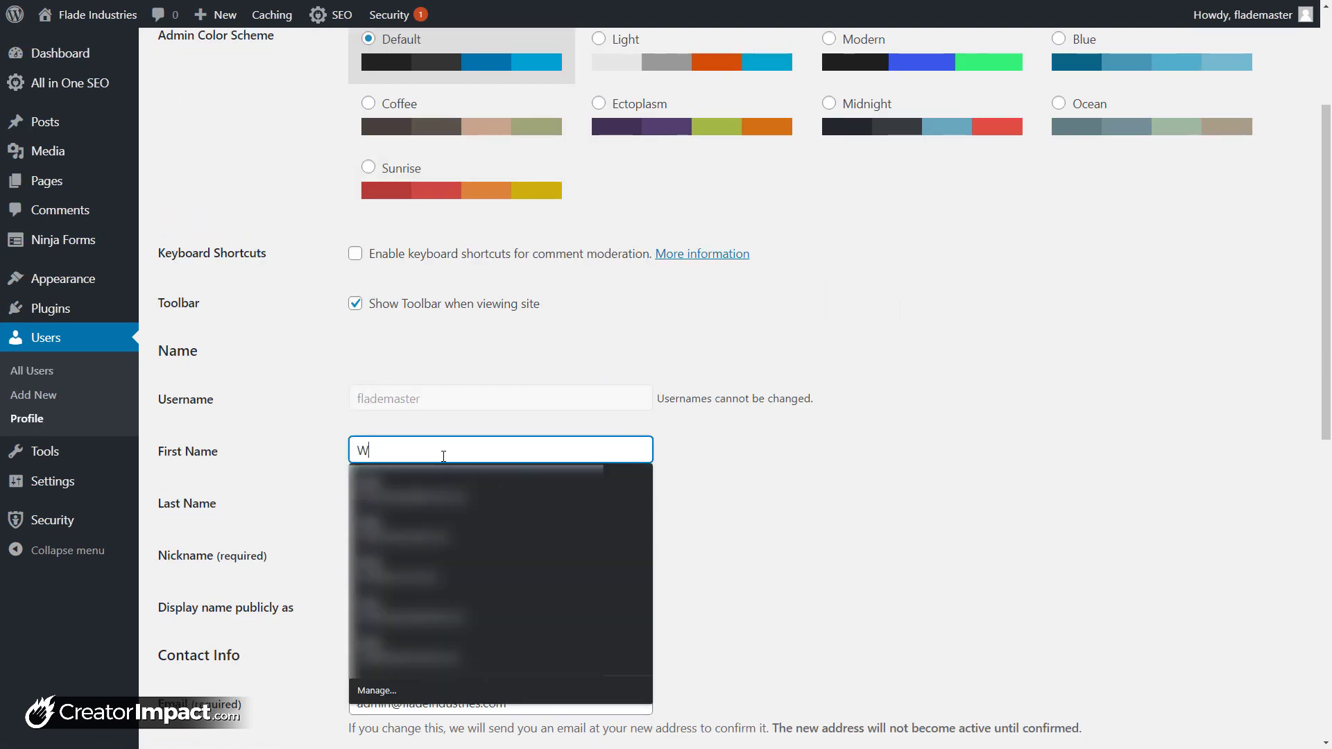
pyautogui.write('ade')
pyautogui.click(525, 425)
pyautogui.click(455, 504)
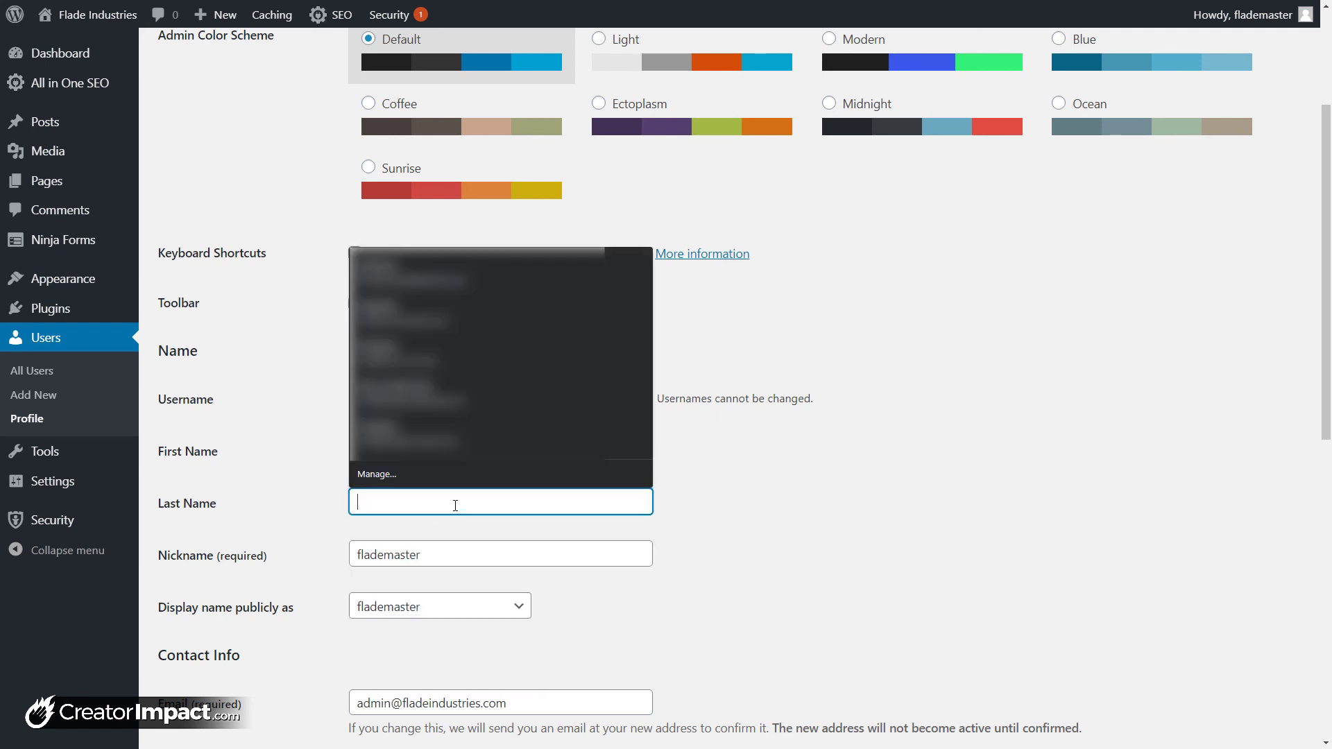
pyautogui.write('McMaster')
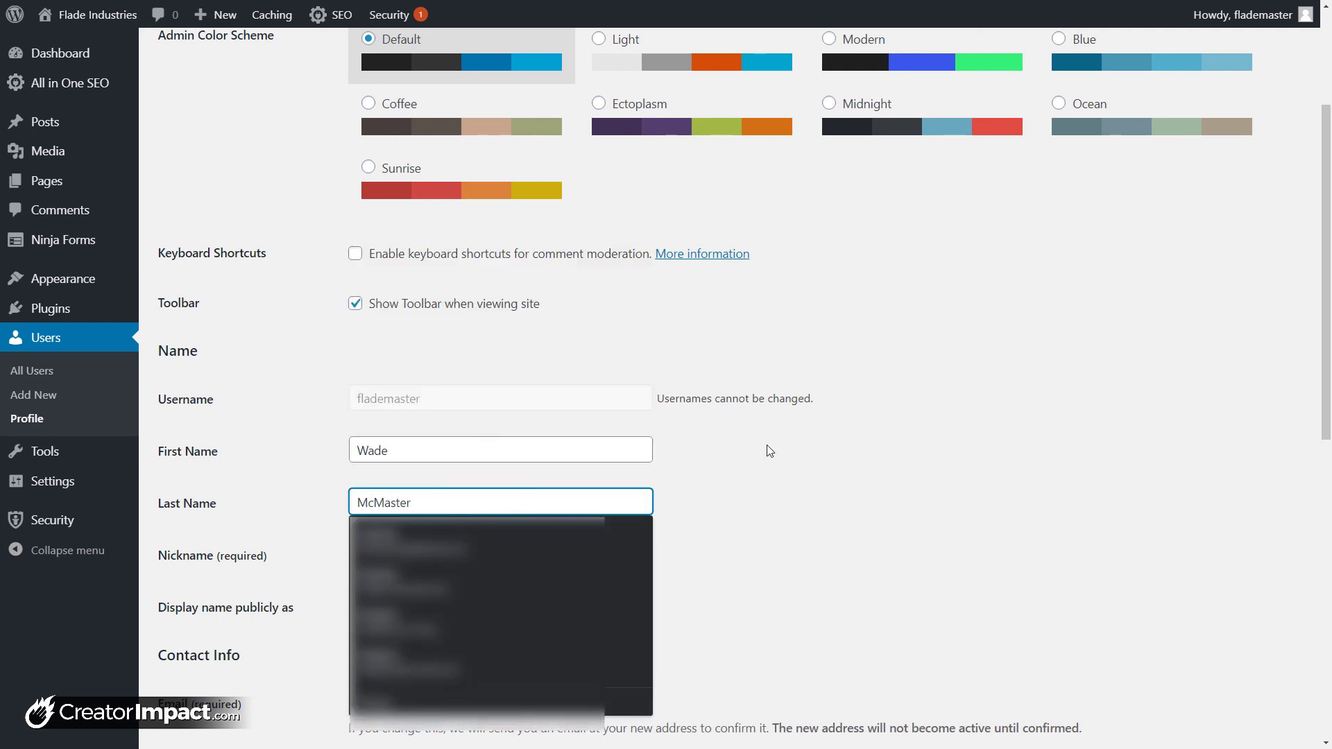
pyautogui.click(924, 466)
# Step: Display the full name publicly and update the profile, which fails on the nickname error
pyautogui.scroll(-2, 597, 514)
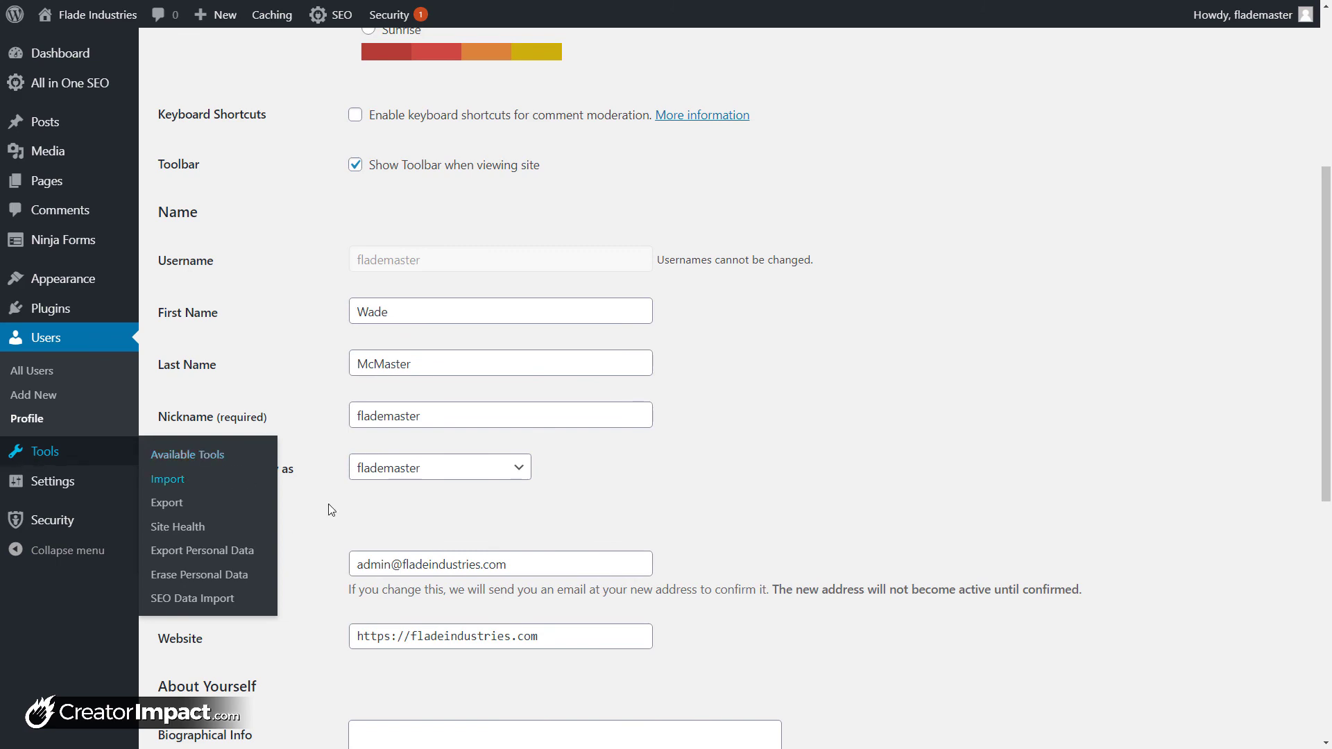
pyautogui.click(436, 474)
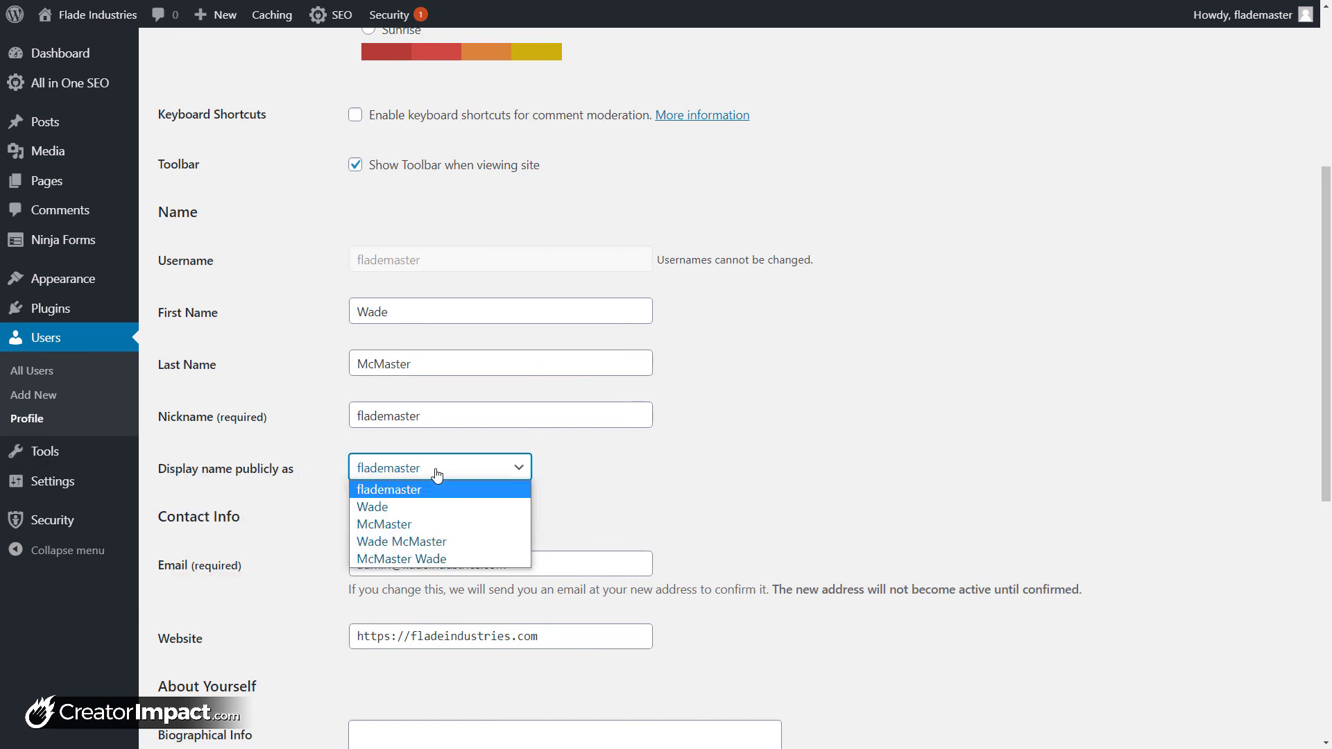
pyautogui.click(446, 539)
pyautogui.scroll(-8, 767, 499)
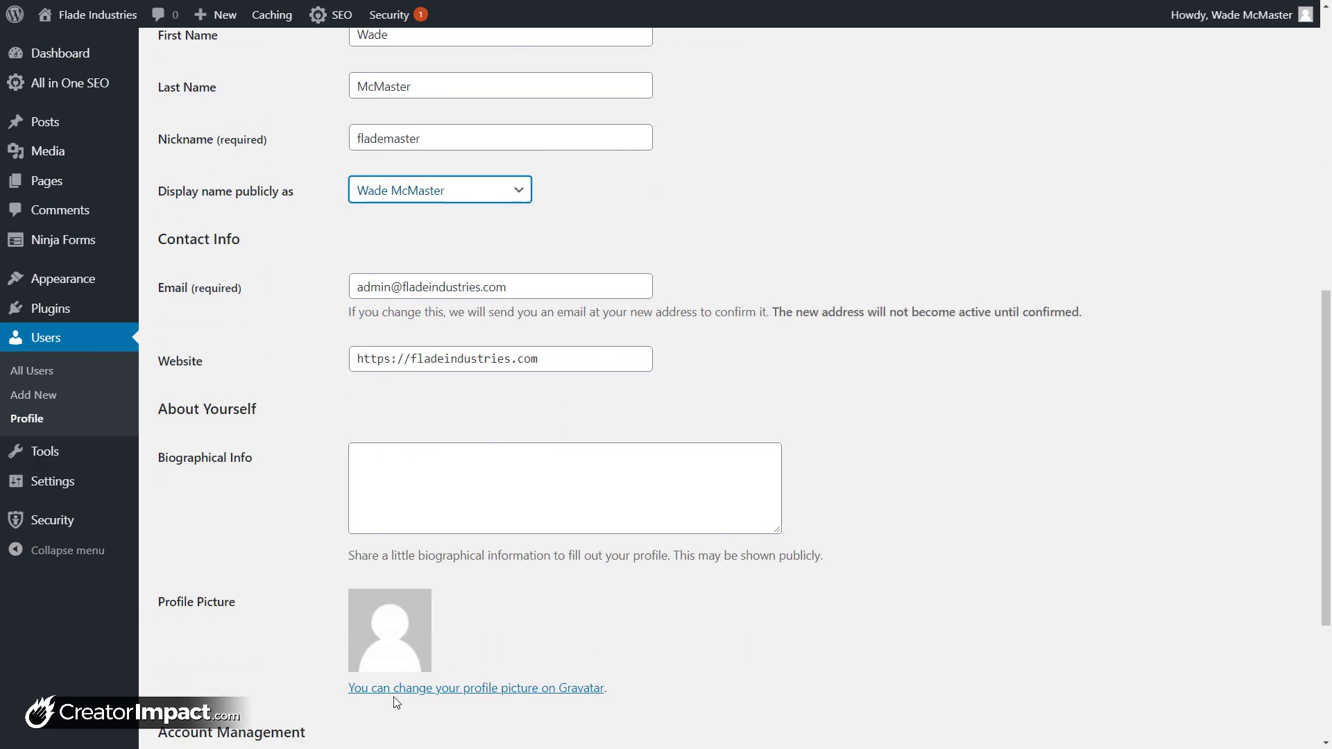
pyautogui.click(211, 664)
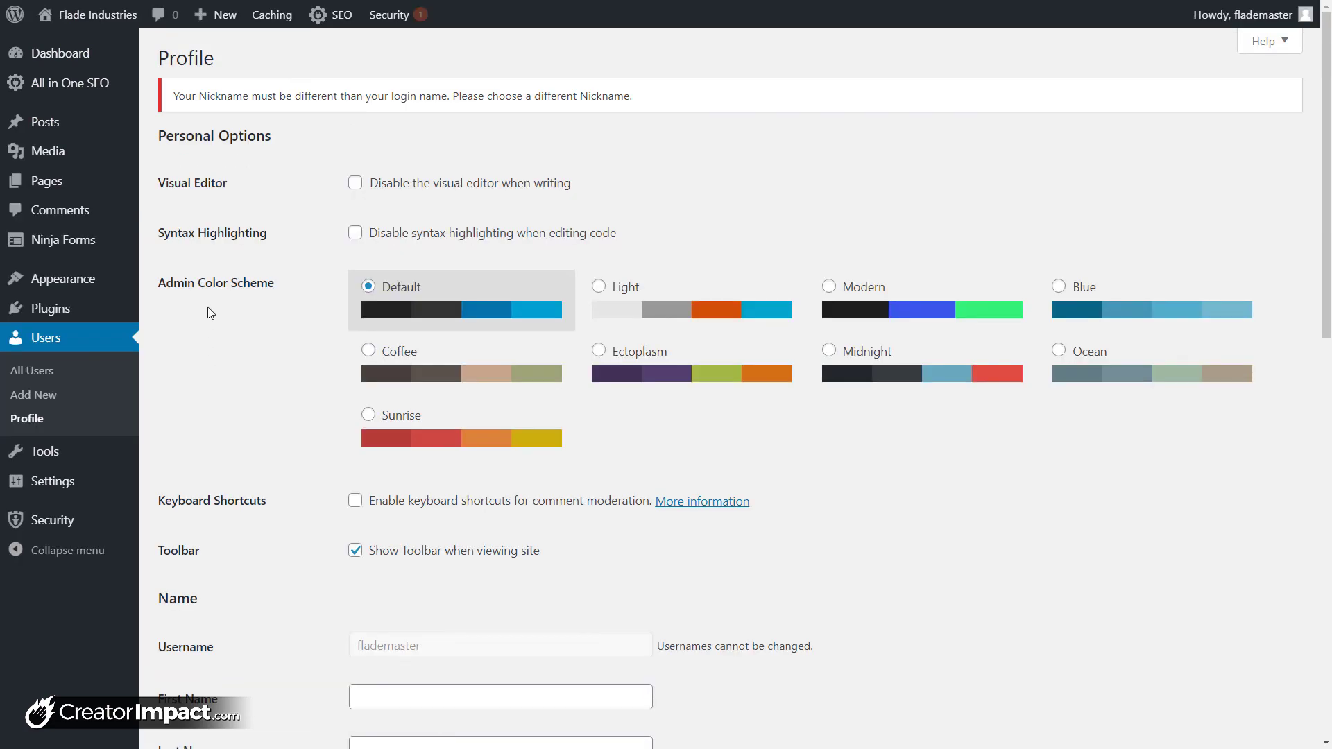
# Step: Re-enter the first and last name and replace the nickname with a short one
pyautogui.scroll(-4, 461, 259)
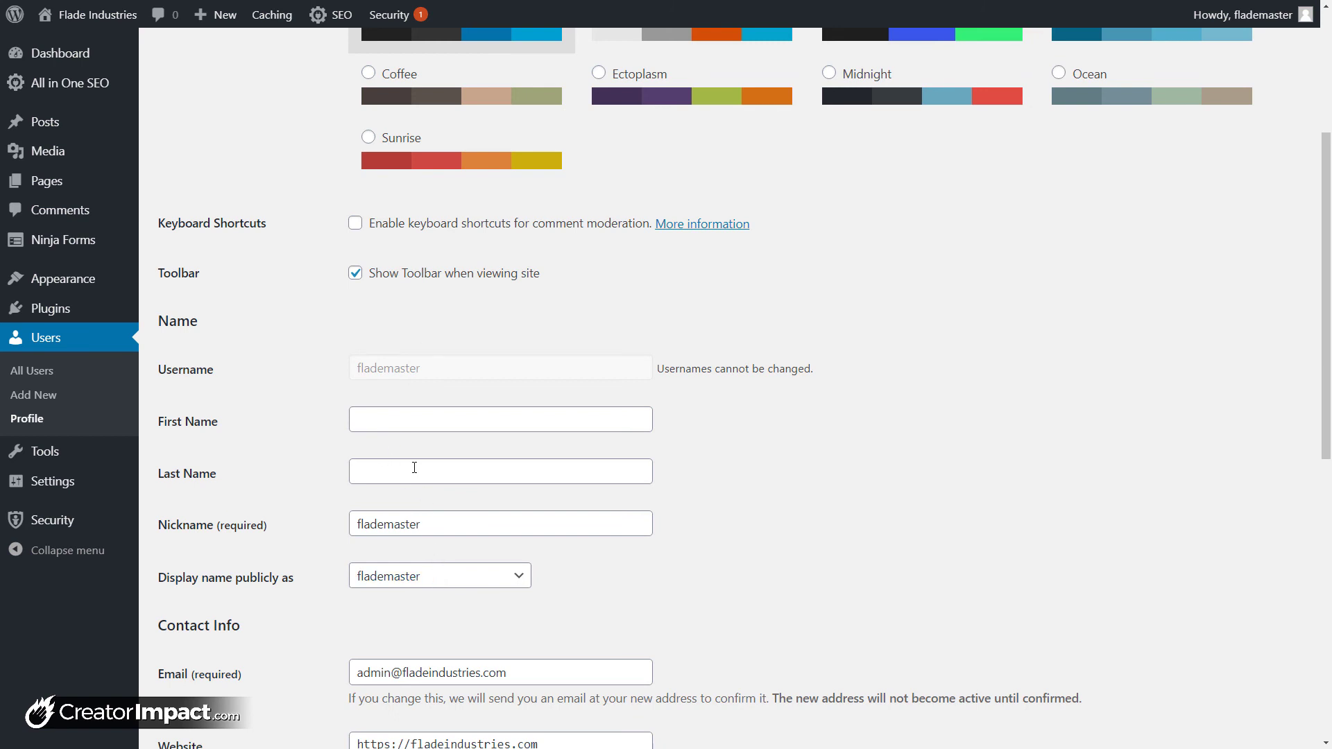
pyautogui.click(408, 425)
pyautogui.write('Wade')
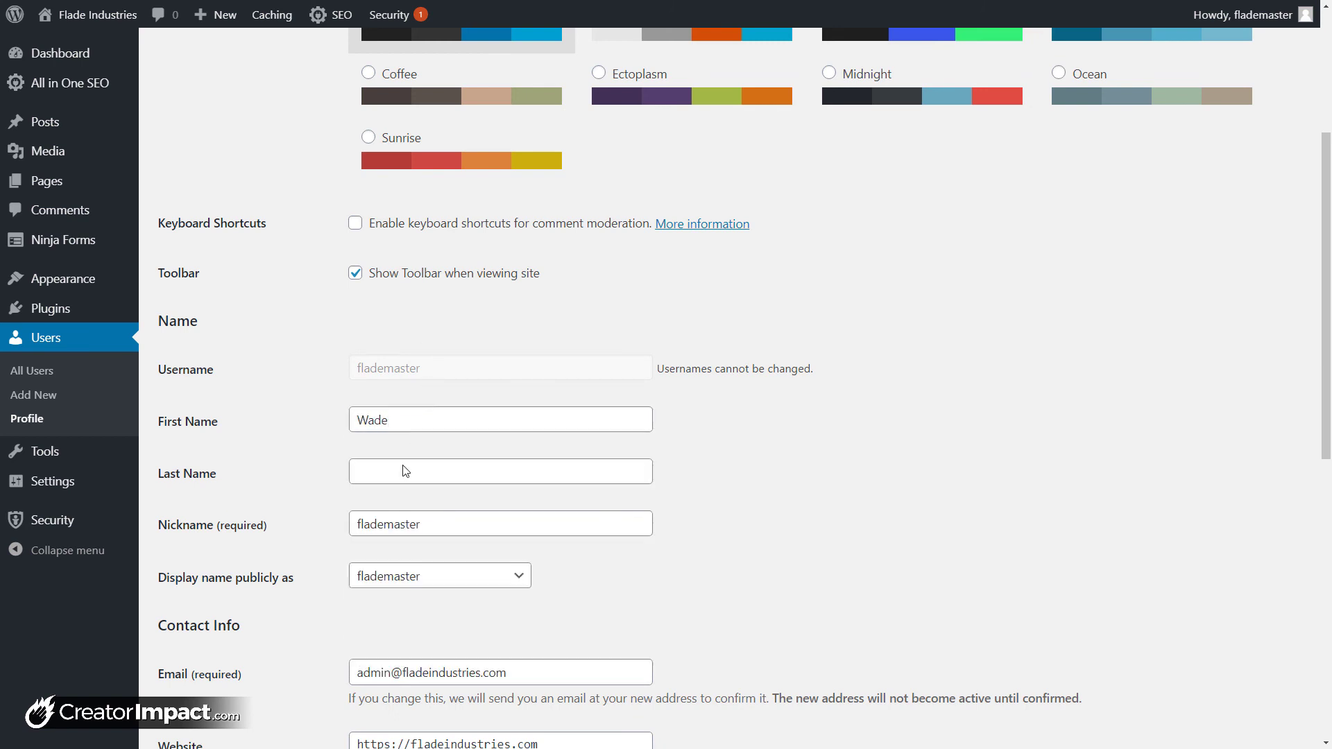
pyautogui.click(403, 467)
pyautogui.write('McMaster')
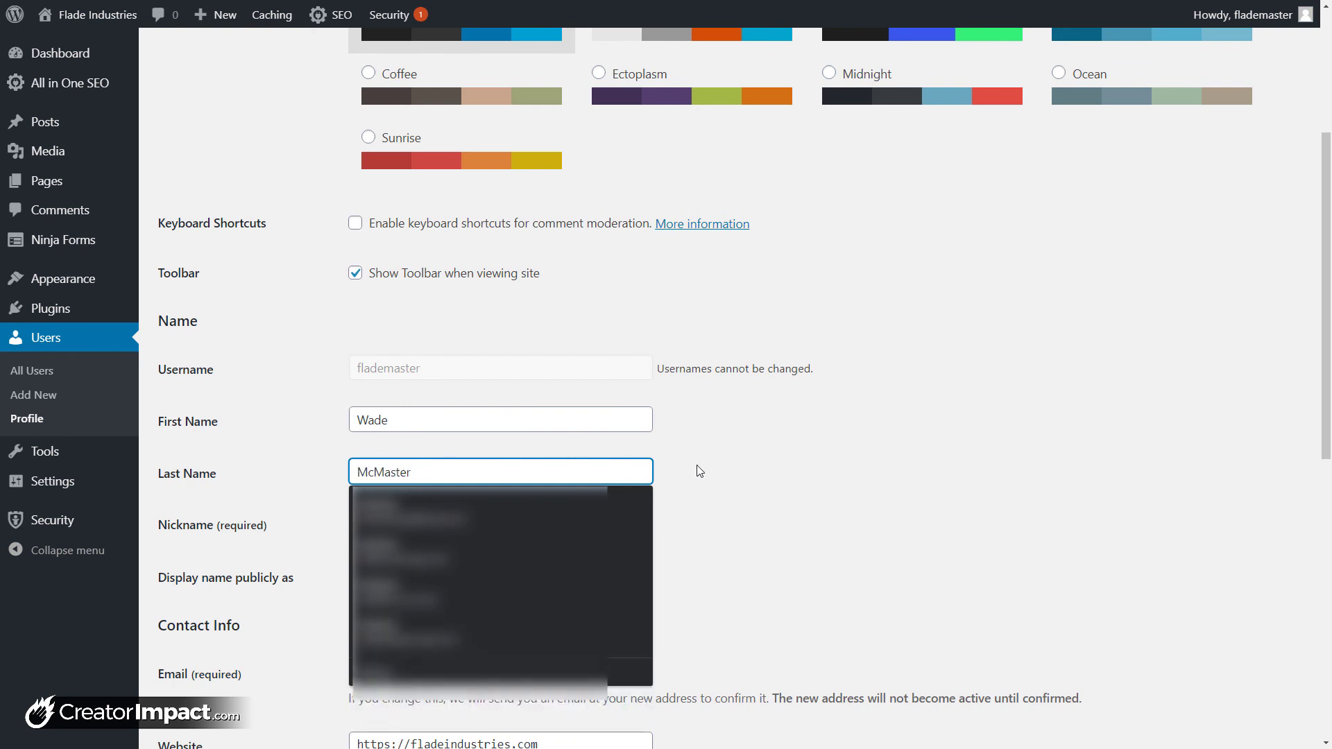
pyautogui.click(701, 479)
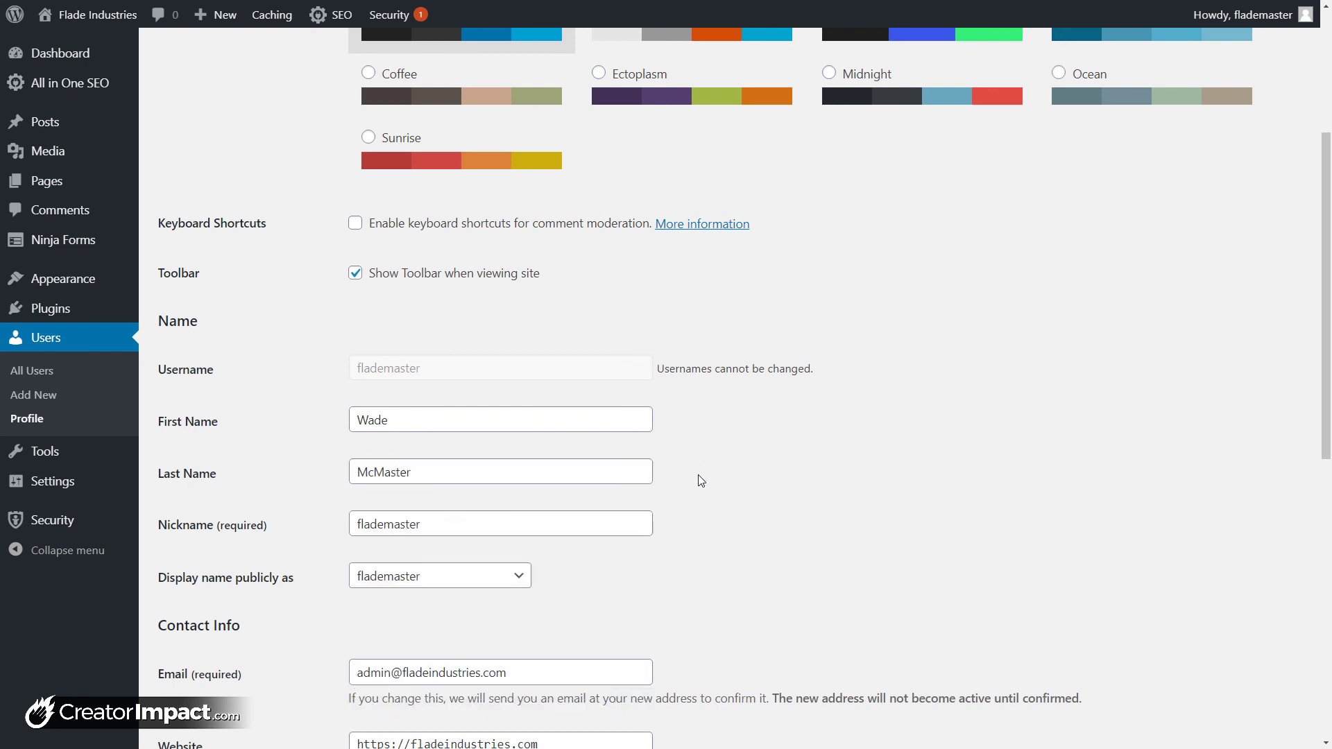
pyautogui.doubleClick(435, 517)
pyautogui.write('Wade')
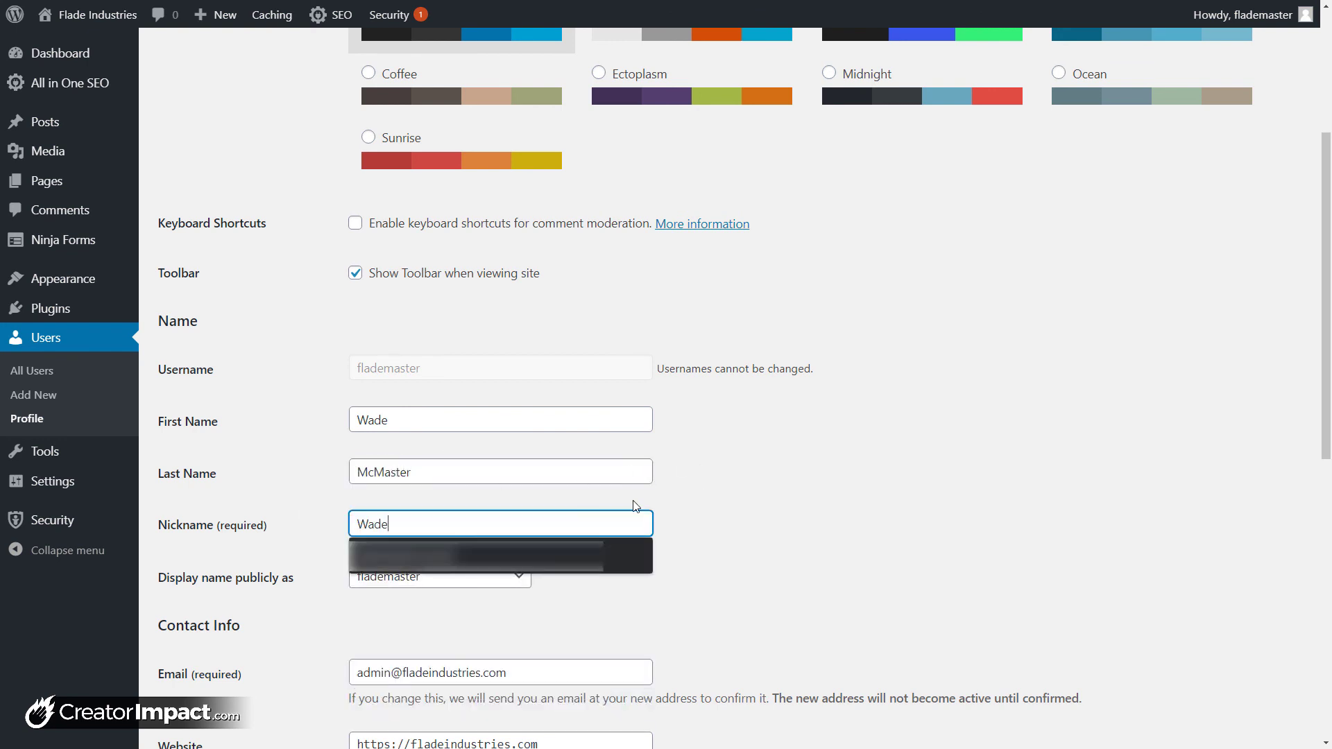
pyautogui.click(728, 502)
# Step: Show the full first and last name publicly and save the profile
pyautogui.scroll(-4, 718, 513)
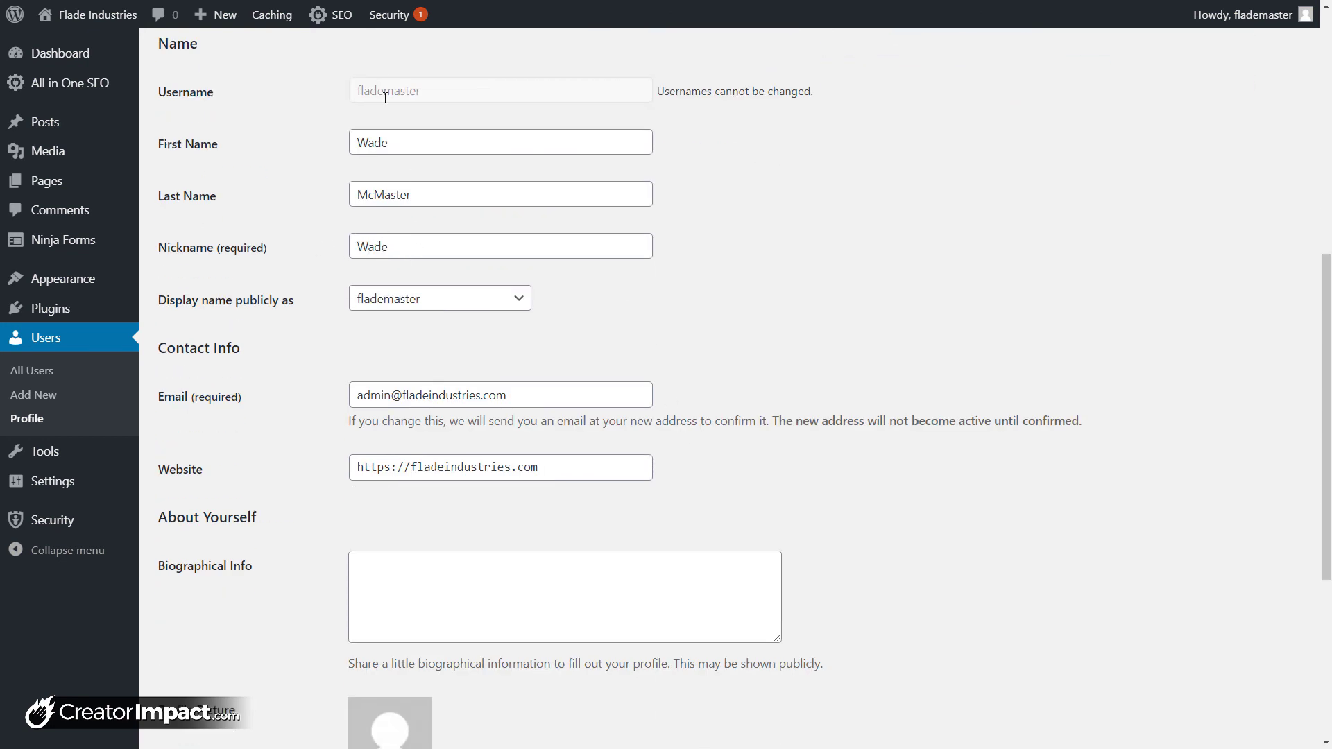
pyautogui.click(404, 306)
pyautogui.click(401, 373)
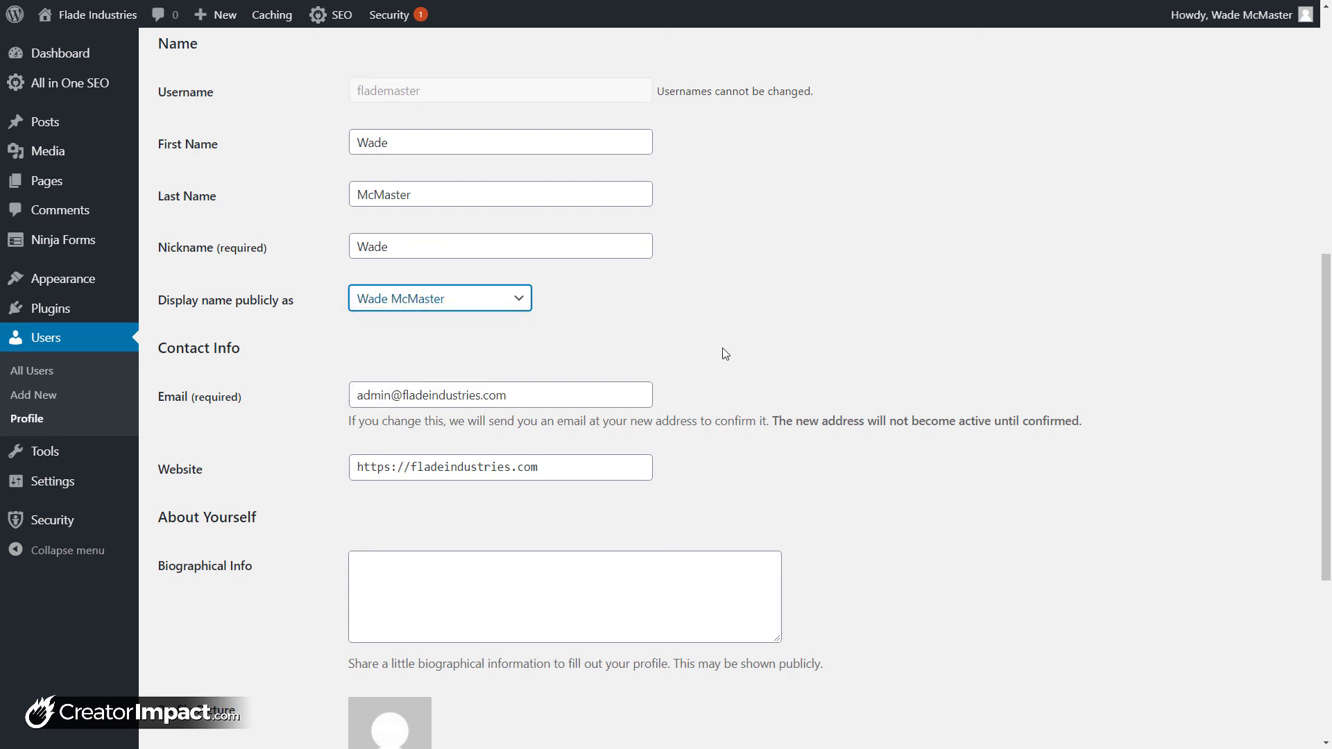
pyautogui.scroll(-5, 726, 354)
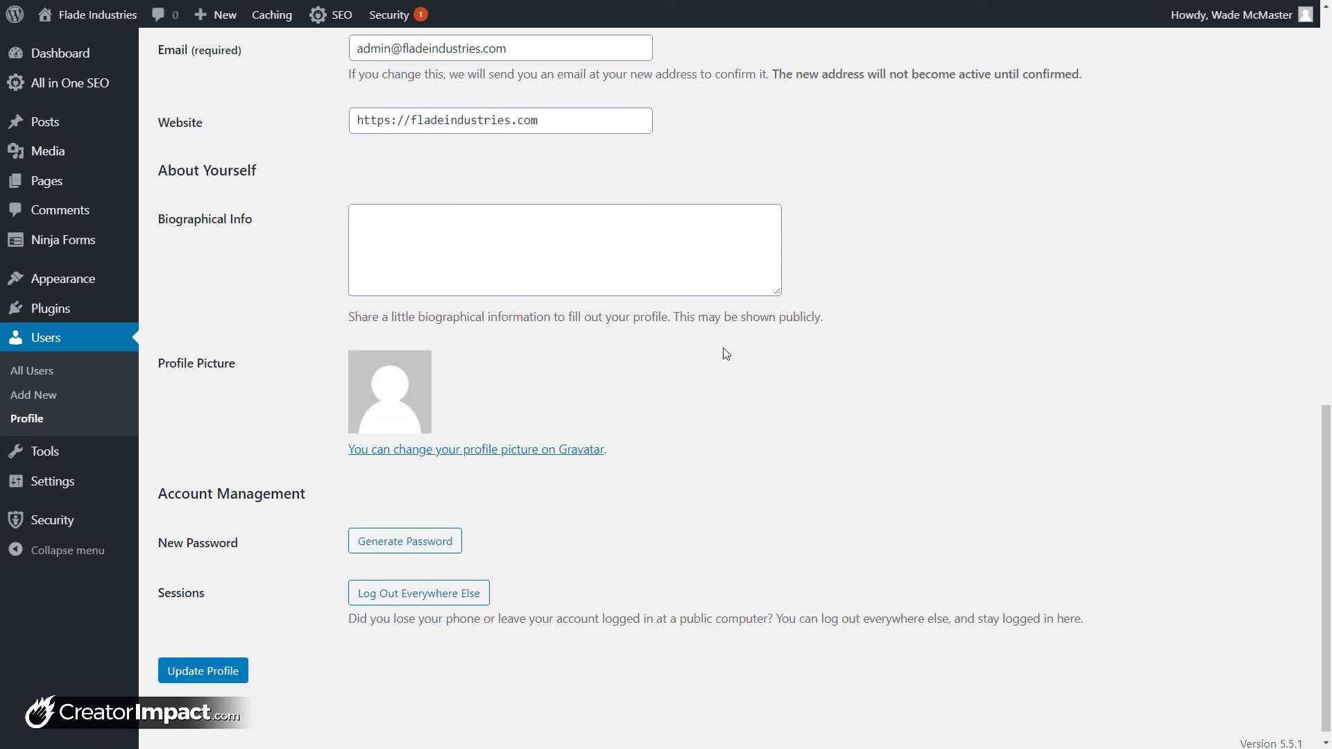
pyautogui.click(211, 670)
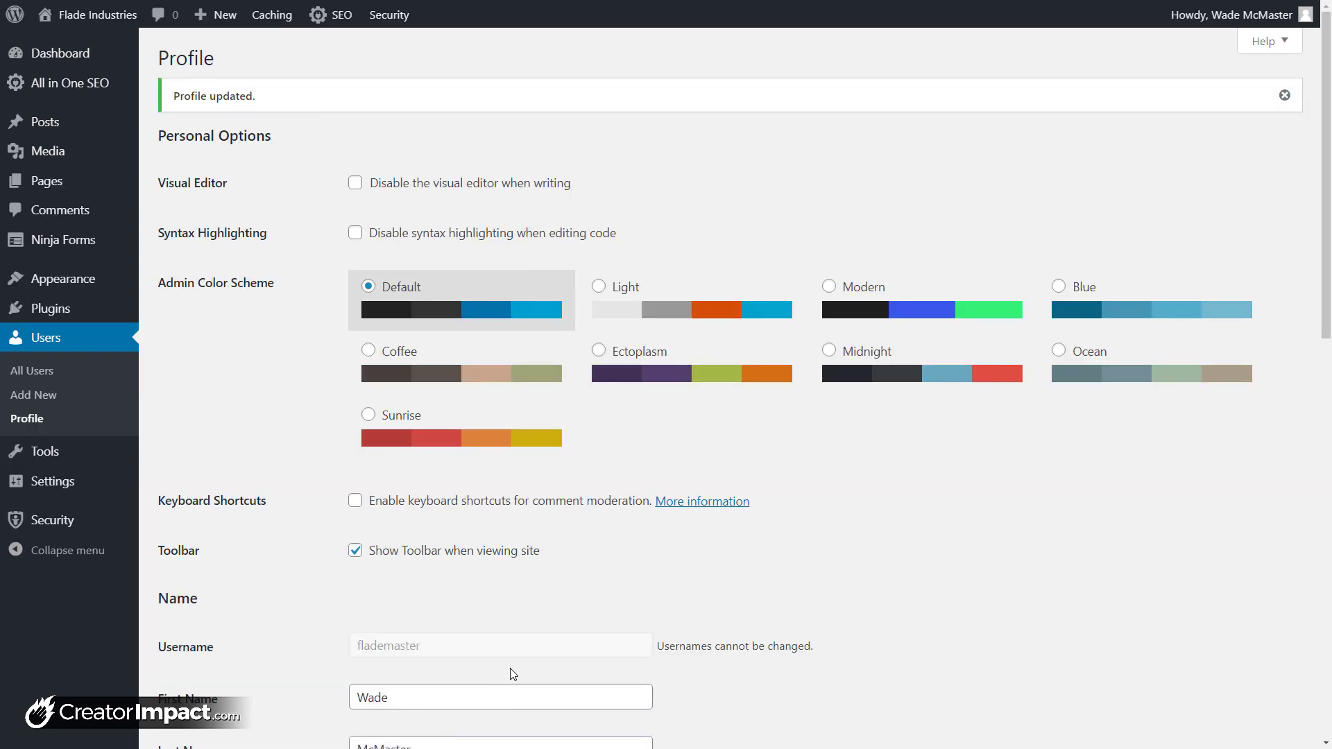
# Step: Visit the live Blog page and check both posts' images, categories and full-name bylines
pyautogui.click(55, 21)
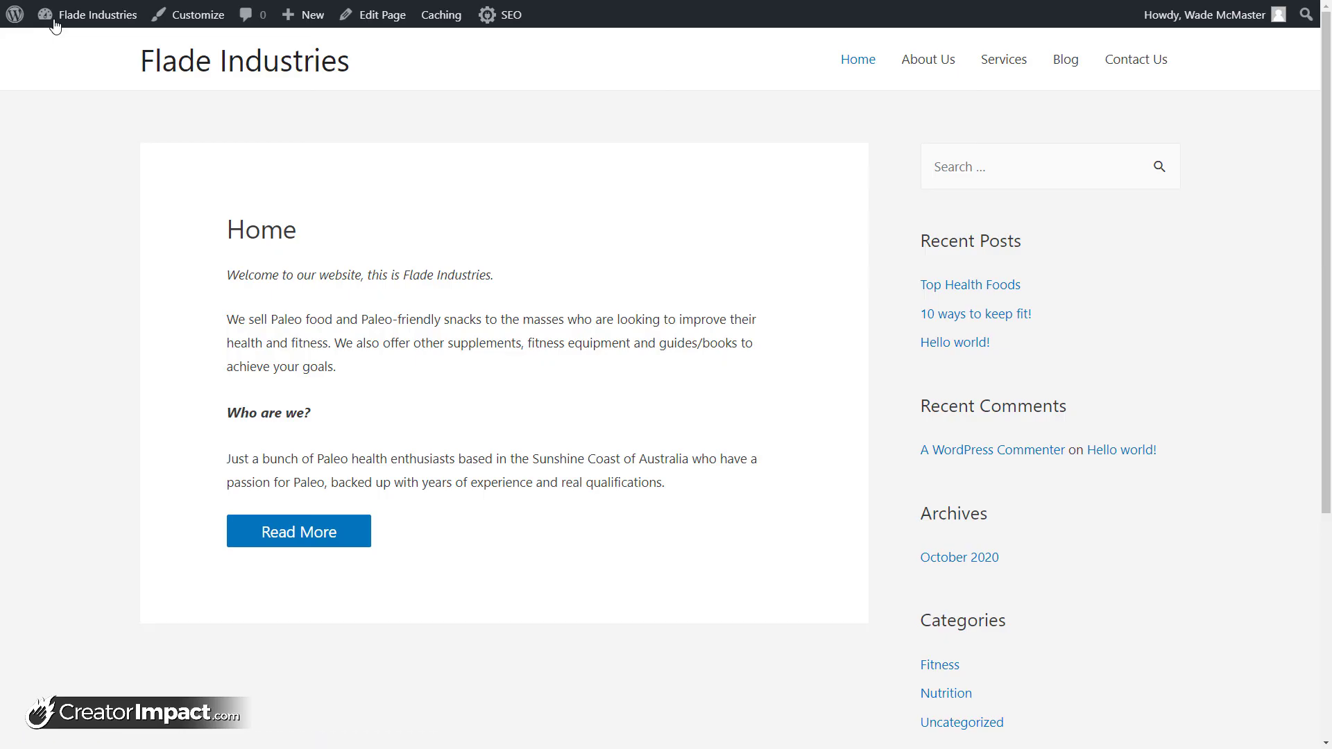
pyautogui.click(1074, 64)
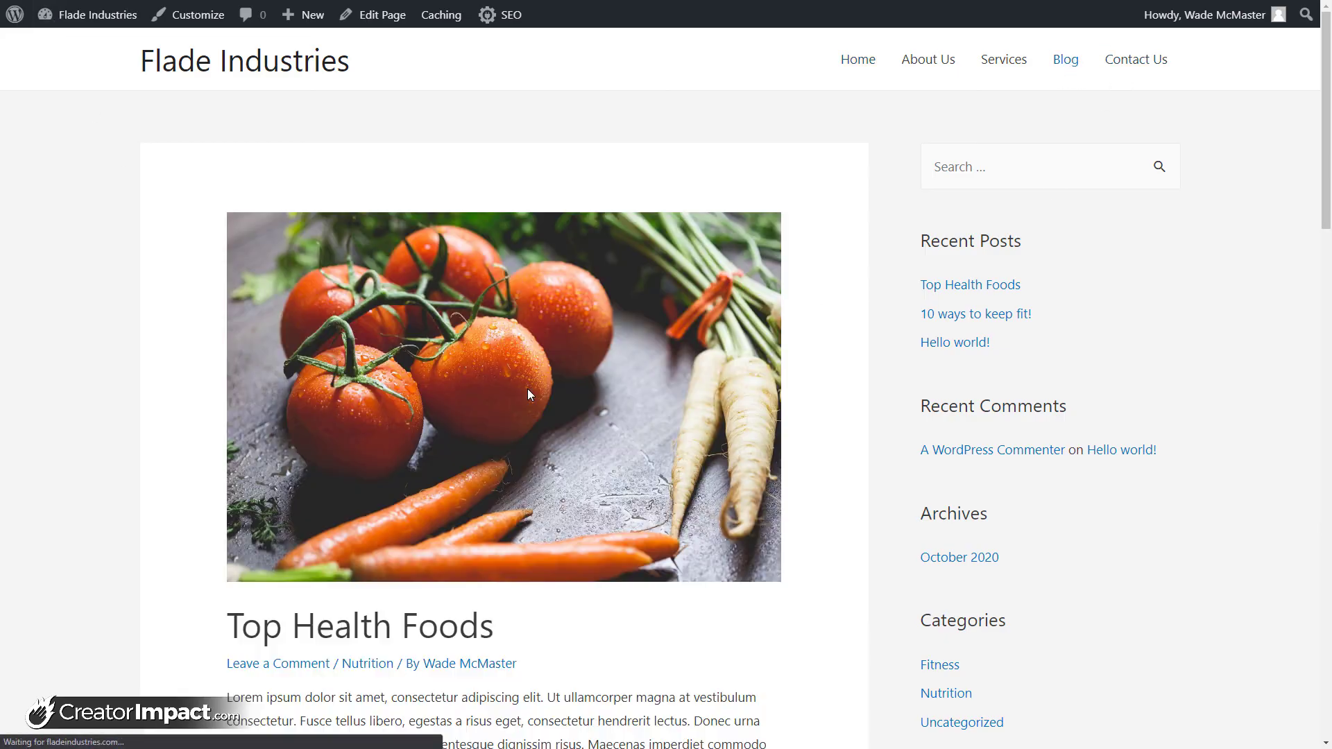
pyautogui.scroll(-5, 527, 389)
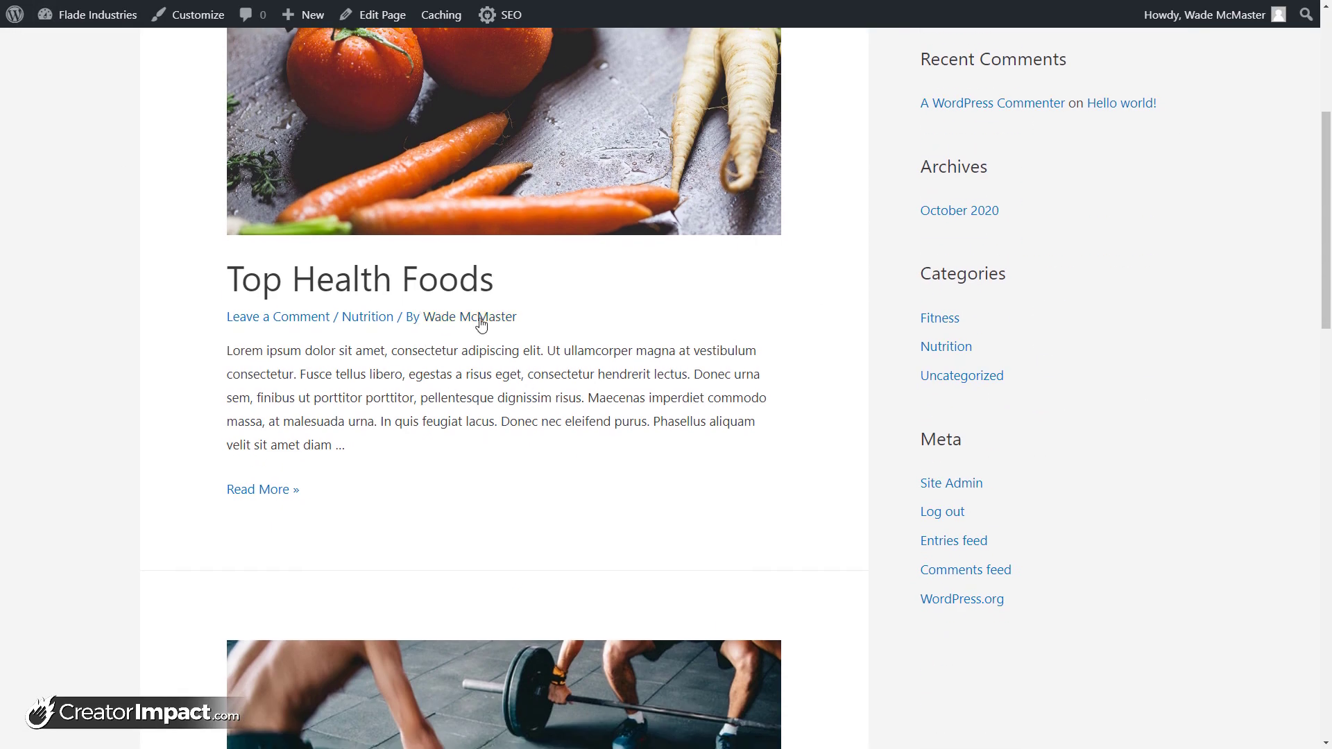
pyautogui.scroll(5, 497, 484)
pyautogui.scroll(-8, 496, 484)
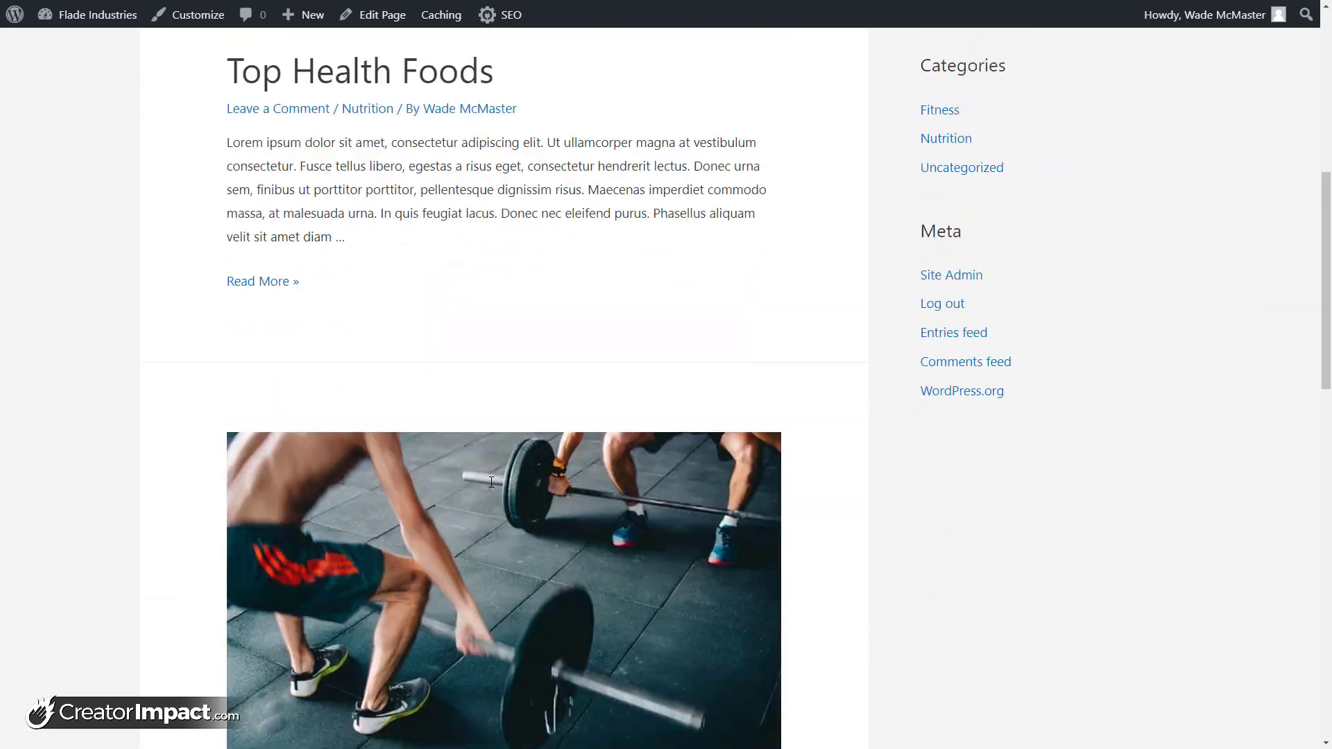
pyautogui.scroll(-15, 491, 482)
pyautogui.scroll(9, 491, 486)
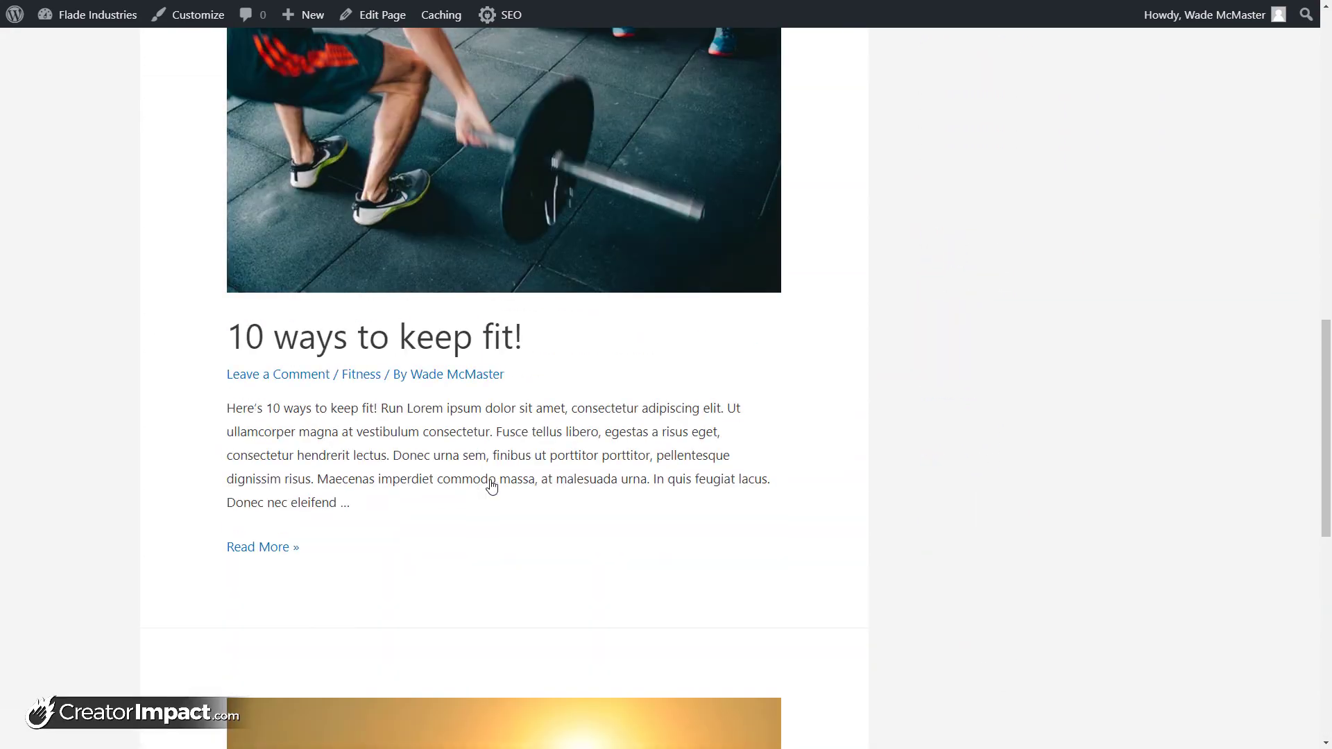
# Step: Open the full '10 ways to keep fit!' post and read through it
pyautogui.click(282, 552)
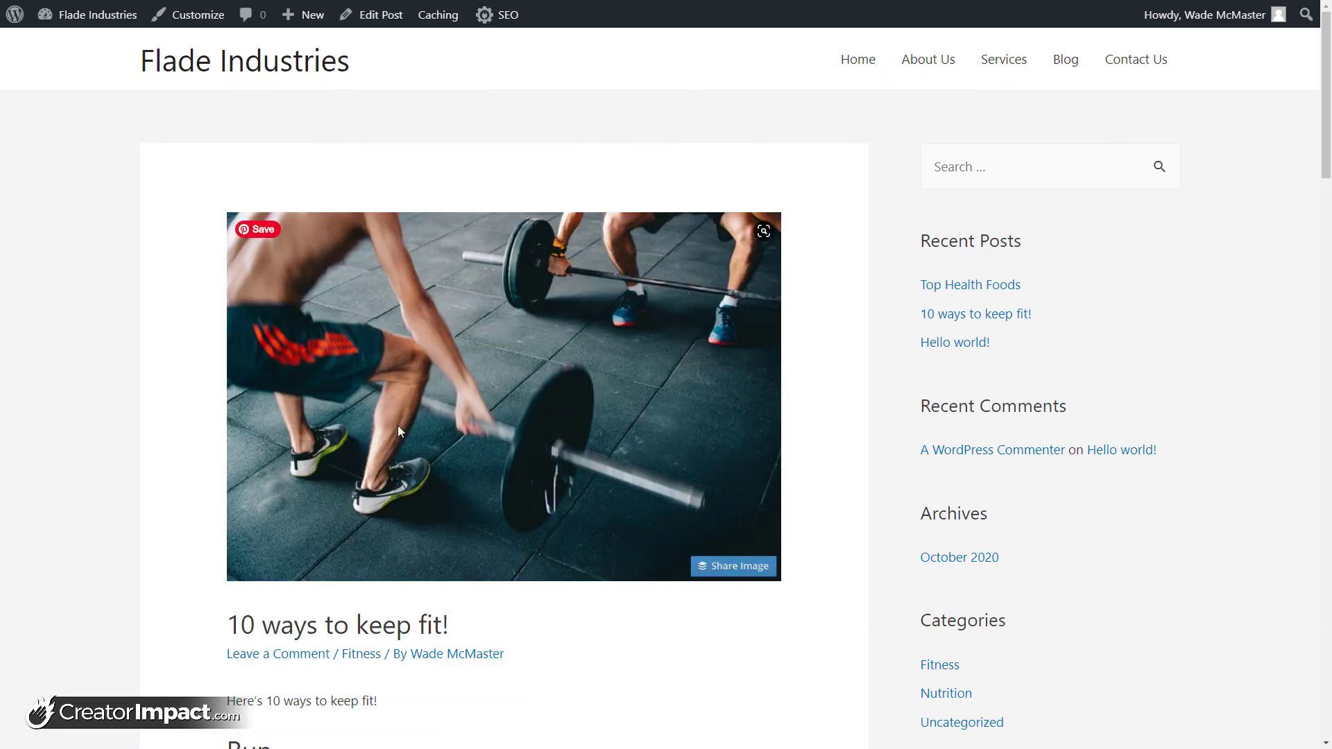
pyautogui.scroll(-8, 380, 289)
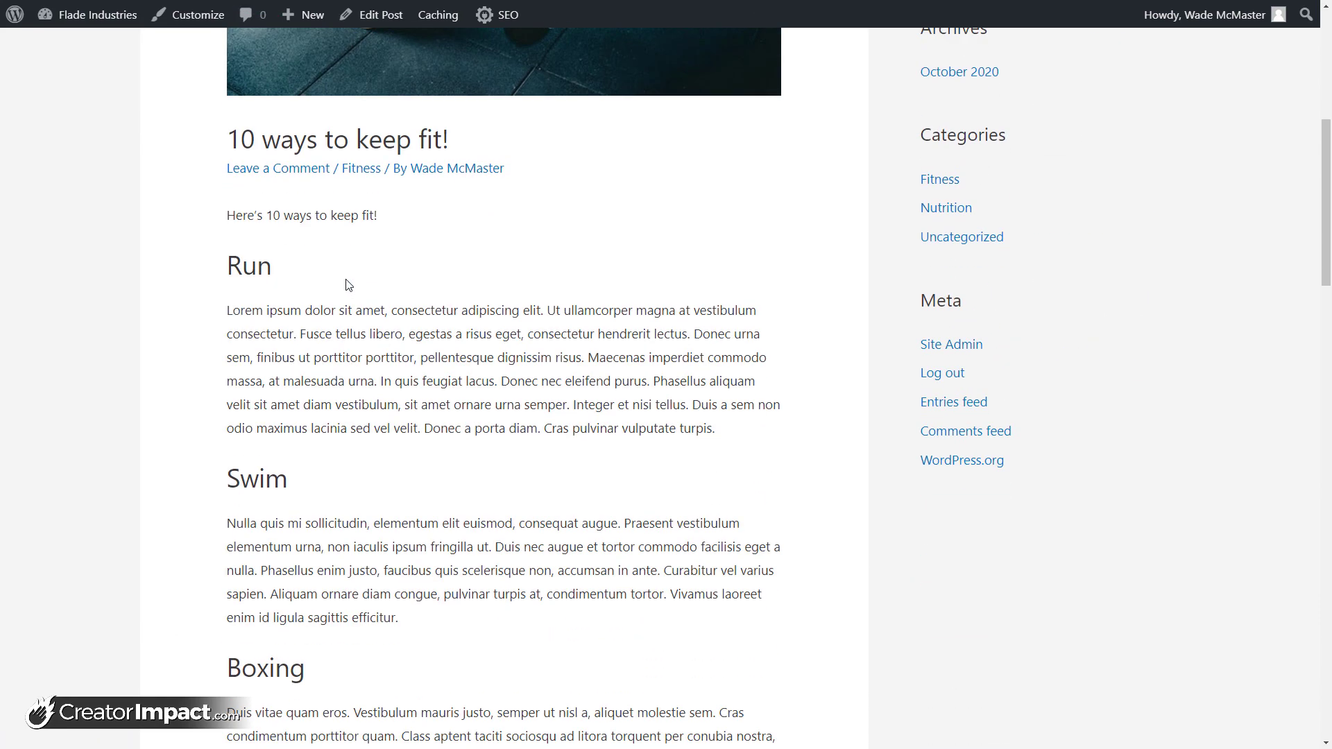
pyautogui.scroll(-7, 332, 290)
pyautogui.scroll(13, 340, 386)
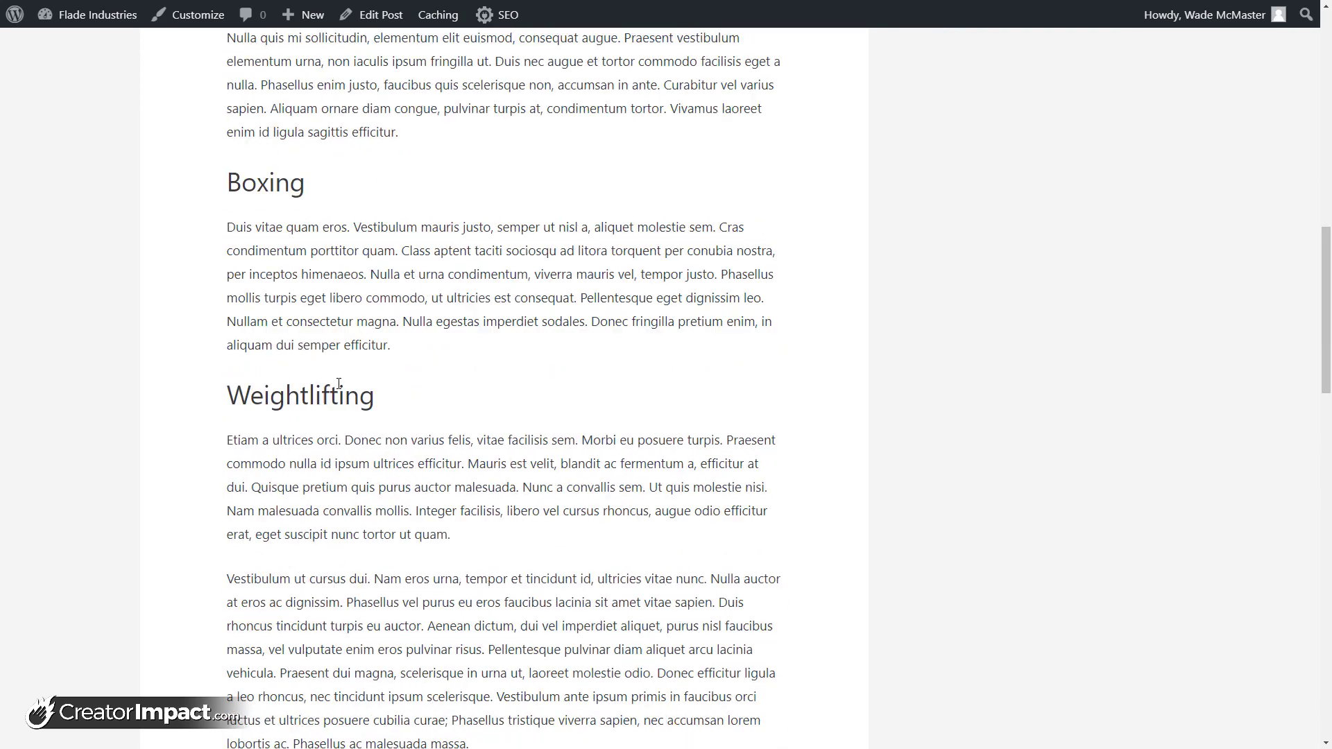
pyautogui.scroll(3, 340, 385)
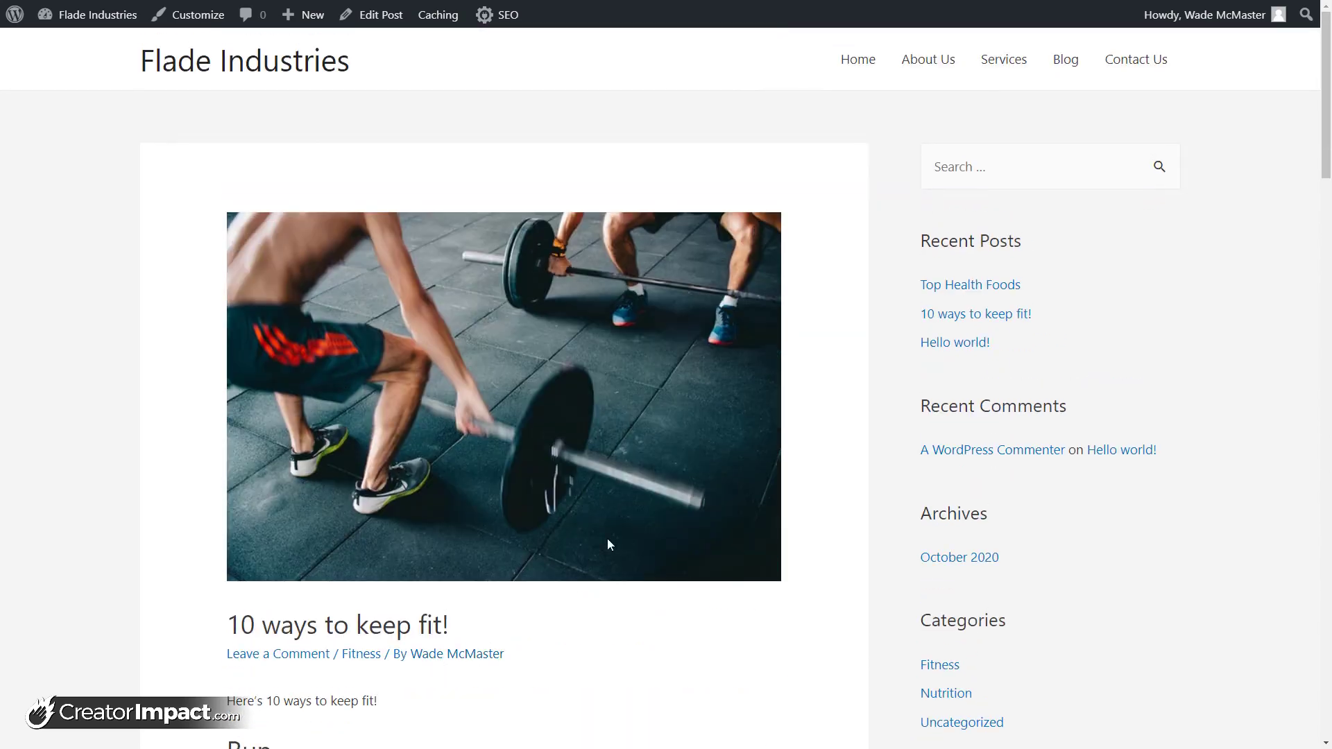
pyautogui.scroll(-20, 606, 539)
pyautogui.scroll(-4, 543, 458)
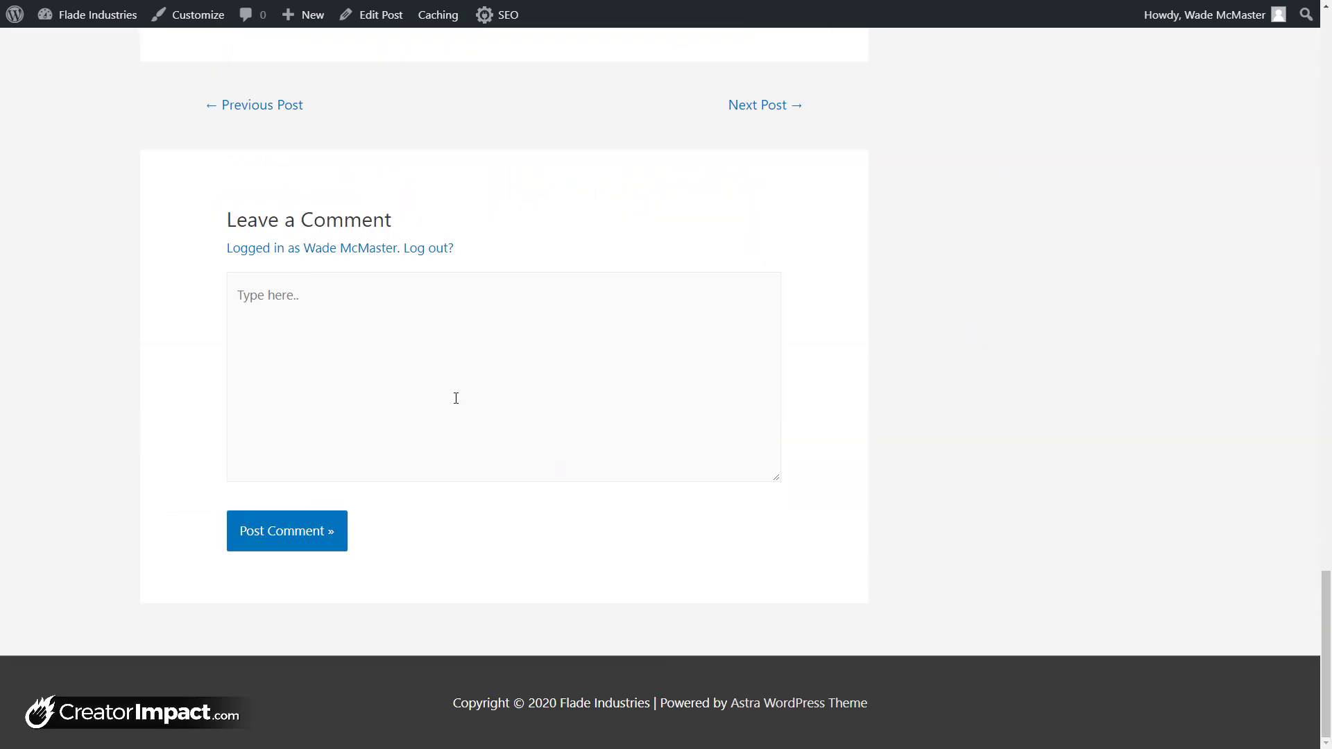
pyautogui.click(374, 392)
pyautogui.scroll(7, 381, 428)
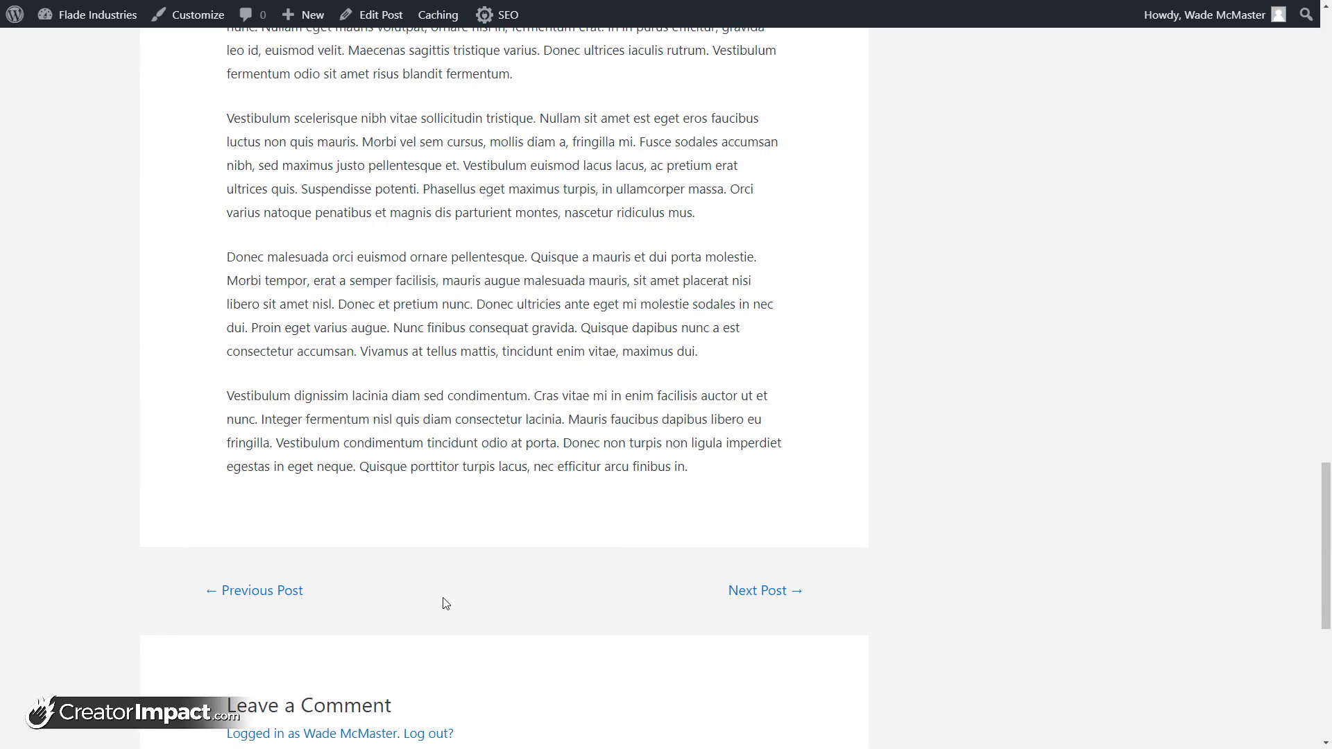
# Step: Go to the next post, Top Health Foods, read it, then return to the Home page
pyautogui.click(758, 592)
pyautogui.scroll(-4, 681, 406)
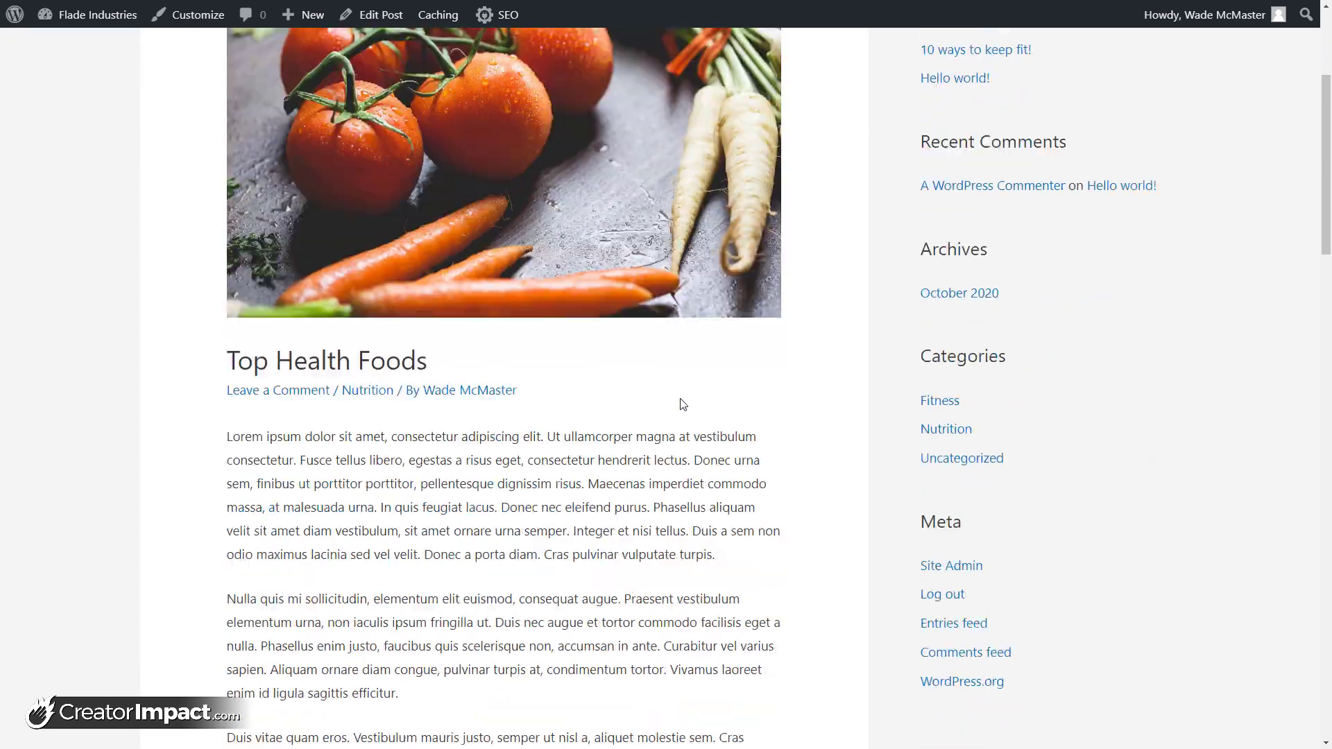
pyautogui.scroll(-16, 650, 366)
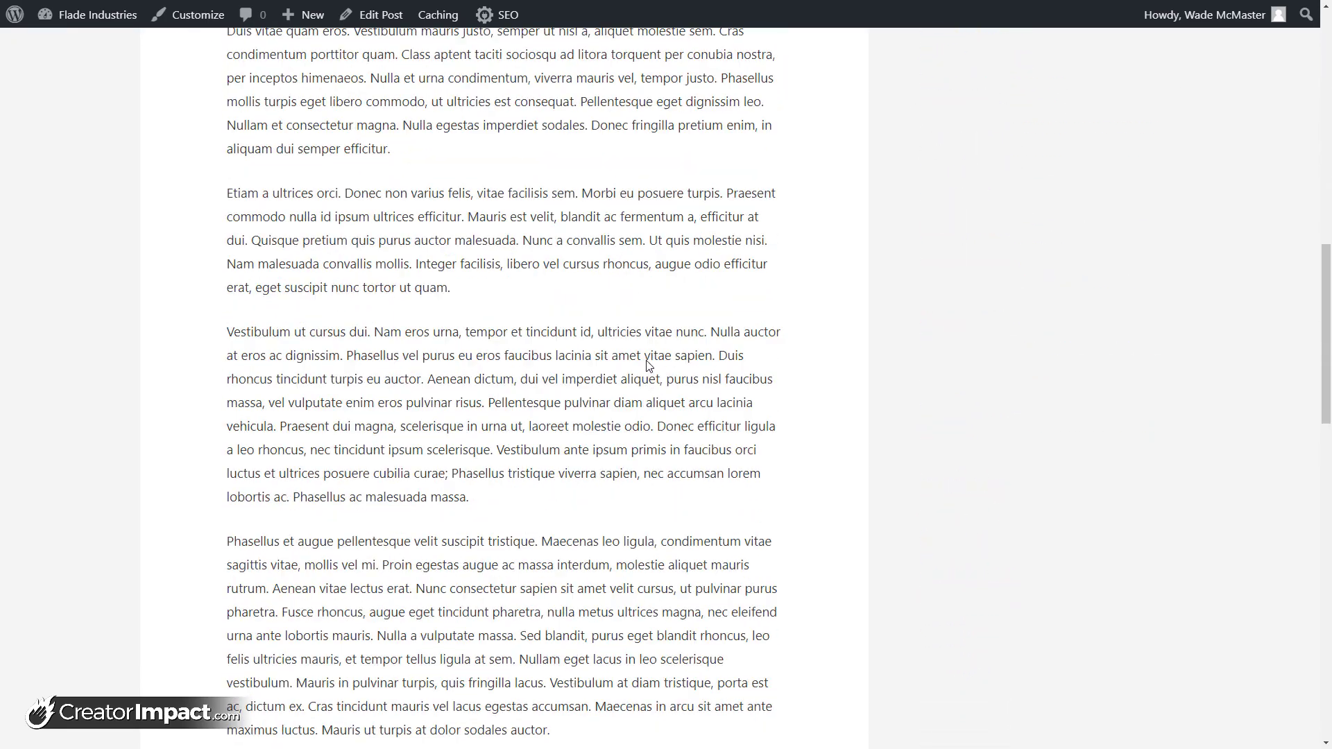
pyautogui.scroll(20, 647, 377)
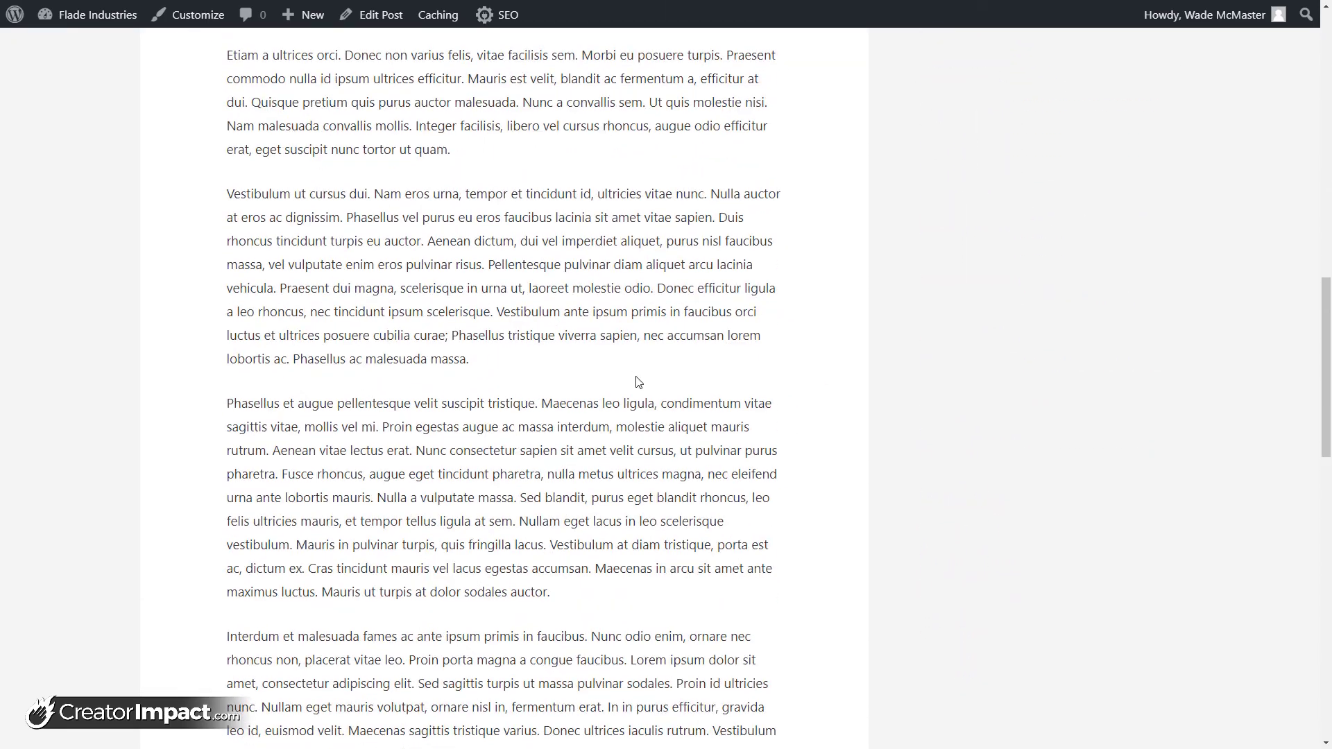
pyautogui.scroll(1, 638, 370)
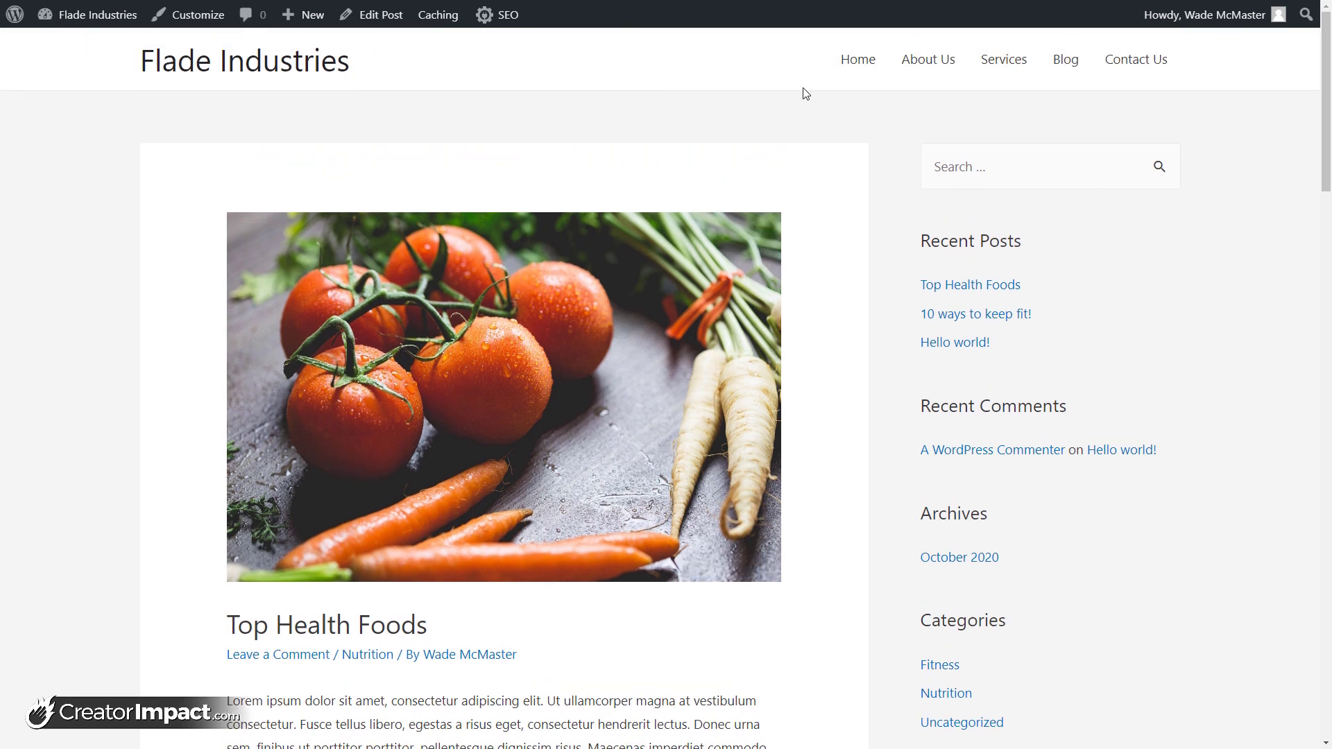
pyautogui.click(855, 63)
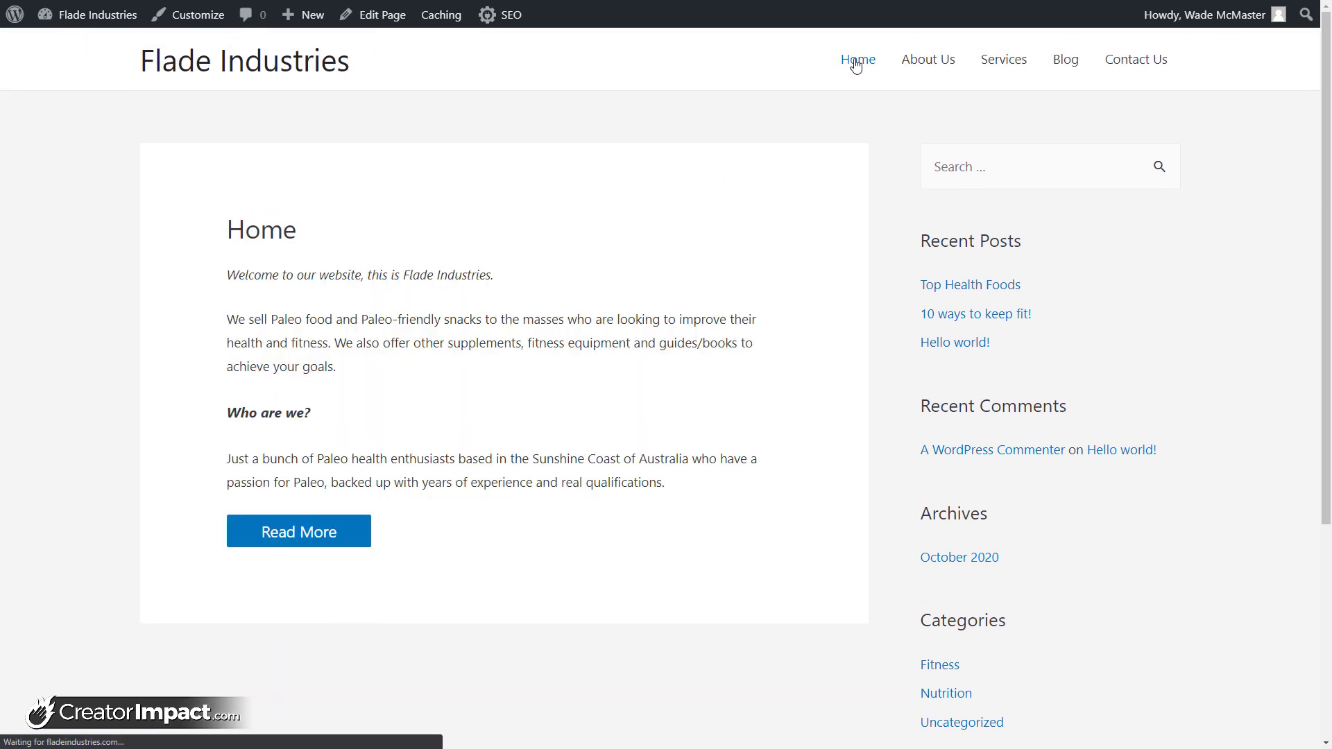
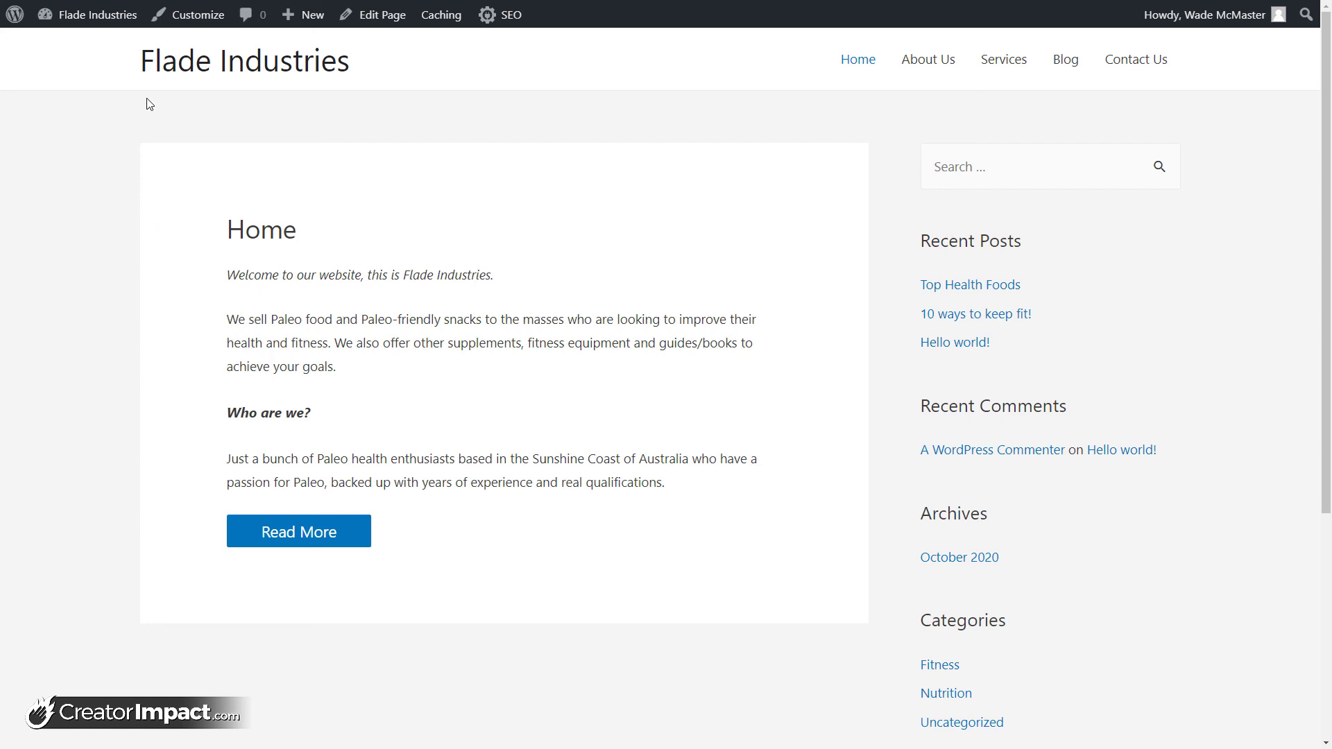
# Step: Open the Astra Customizer's Global Typography panel at the Base Typography settings
pyautogui.click(195, 18)
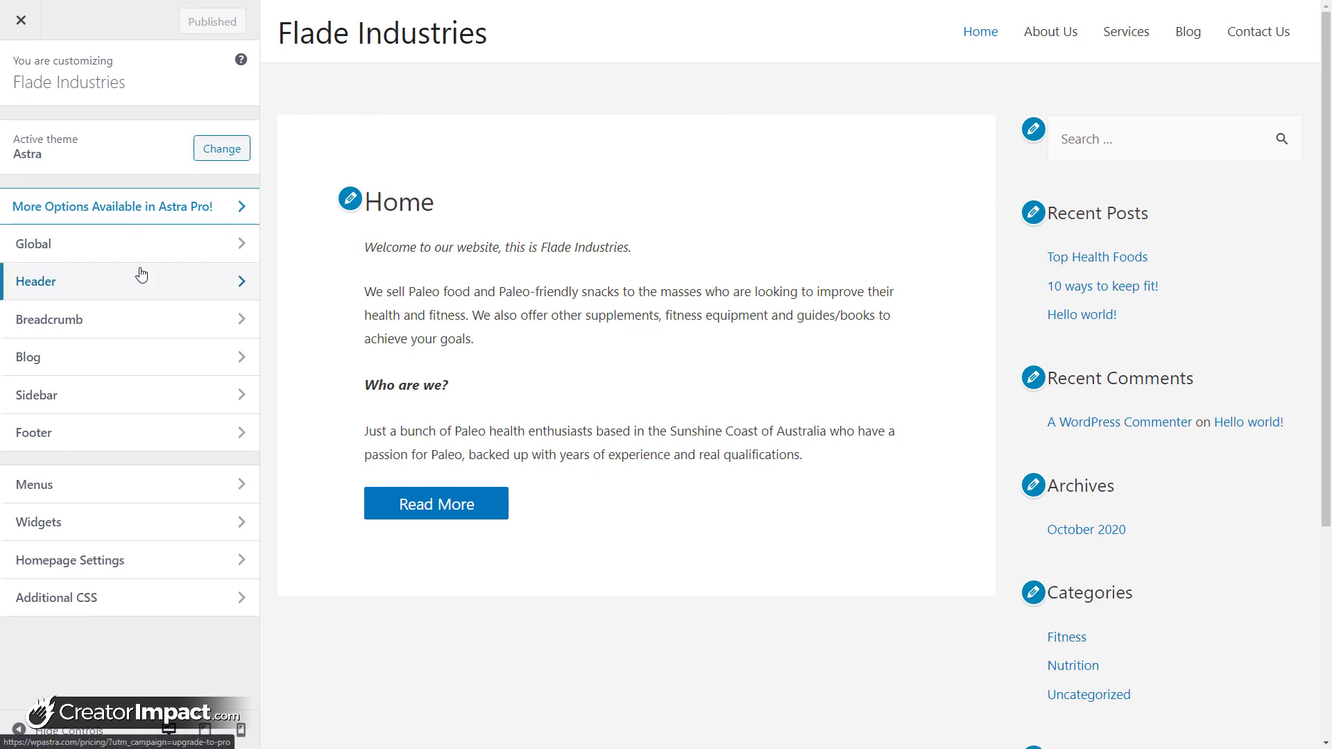
pyautogui.click(135, 247)
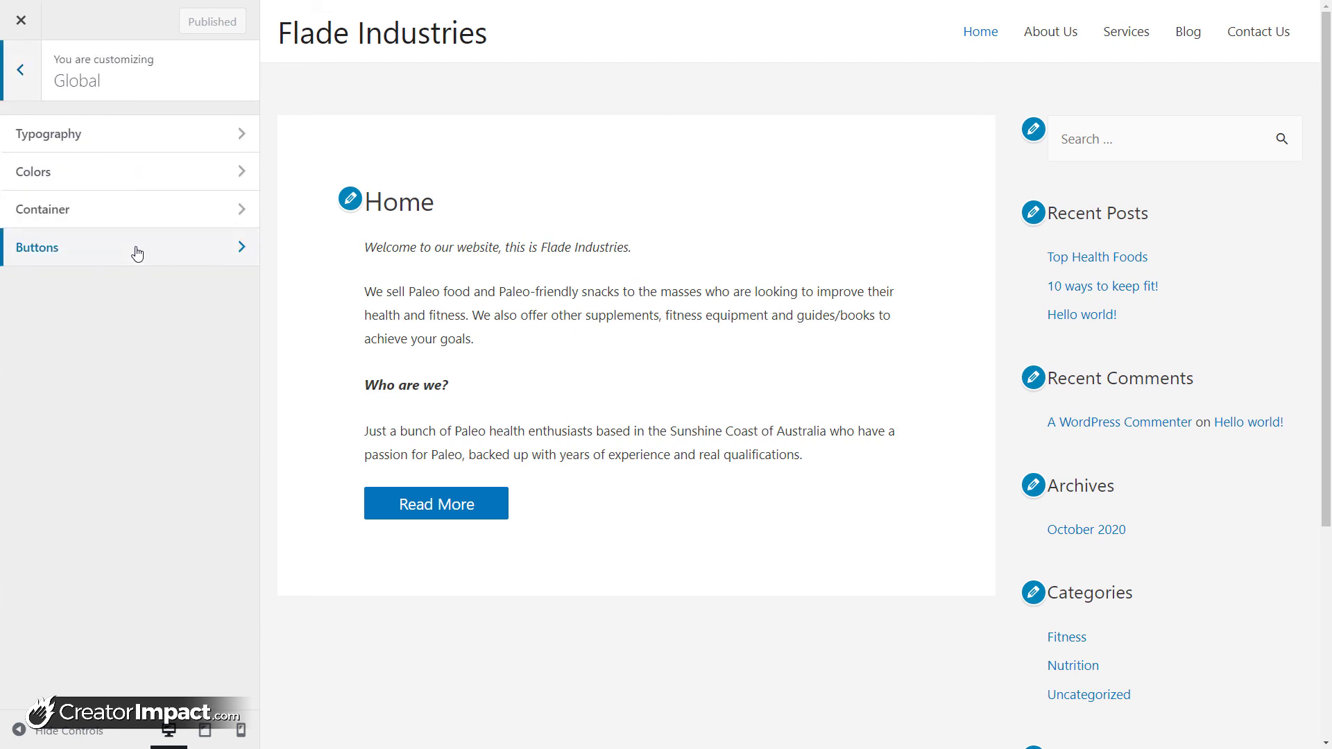
pyautogui.click(107, 137)
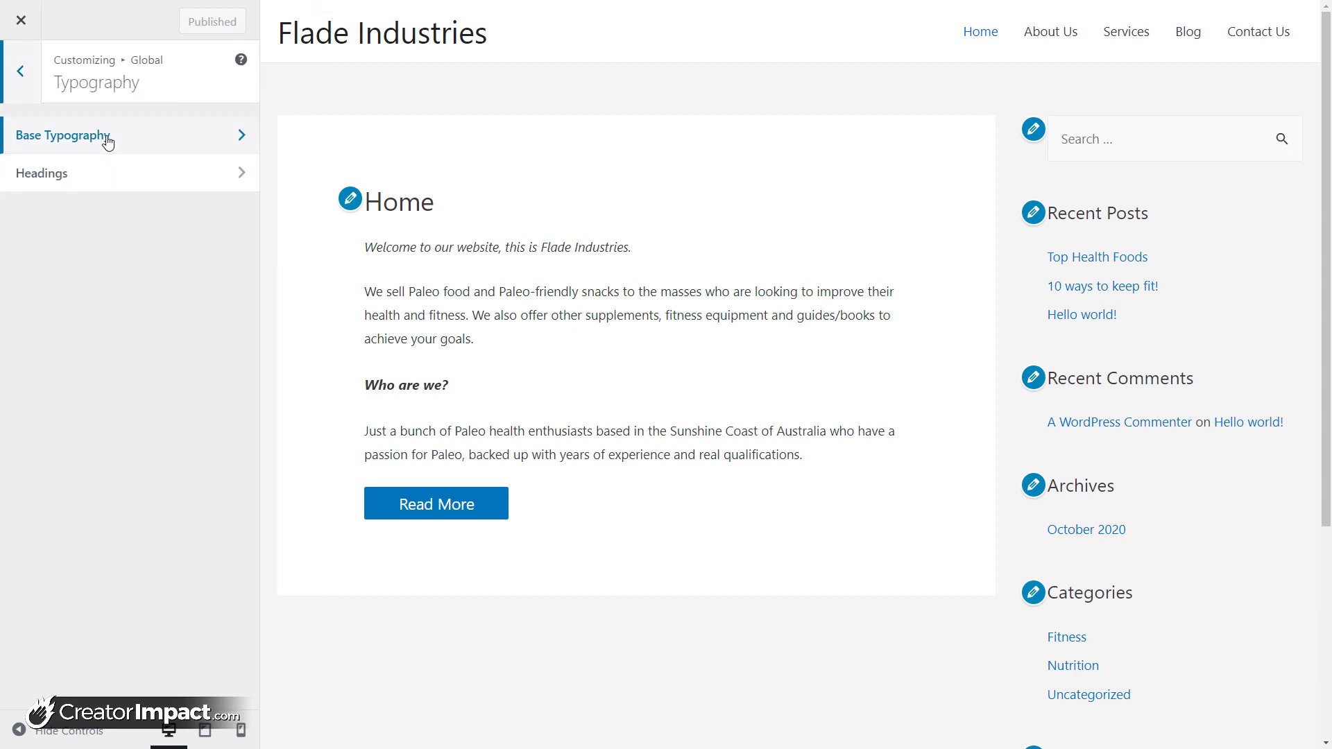
pyautogui.click(107, 140)
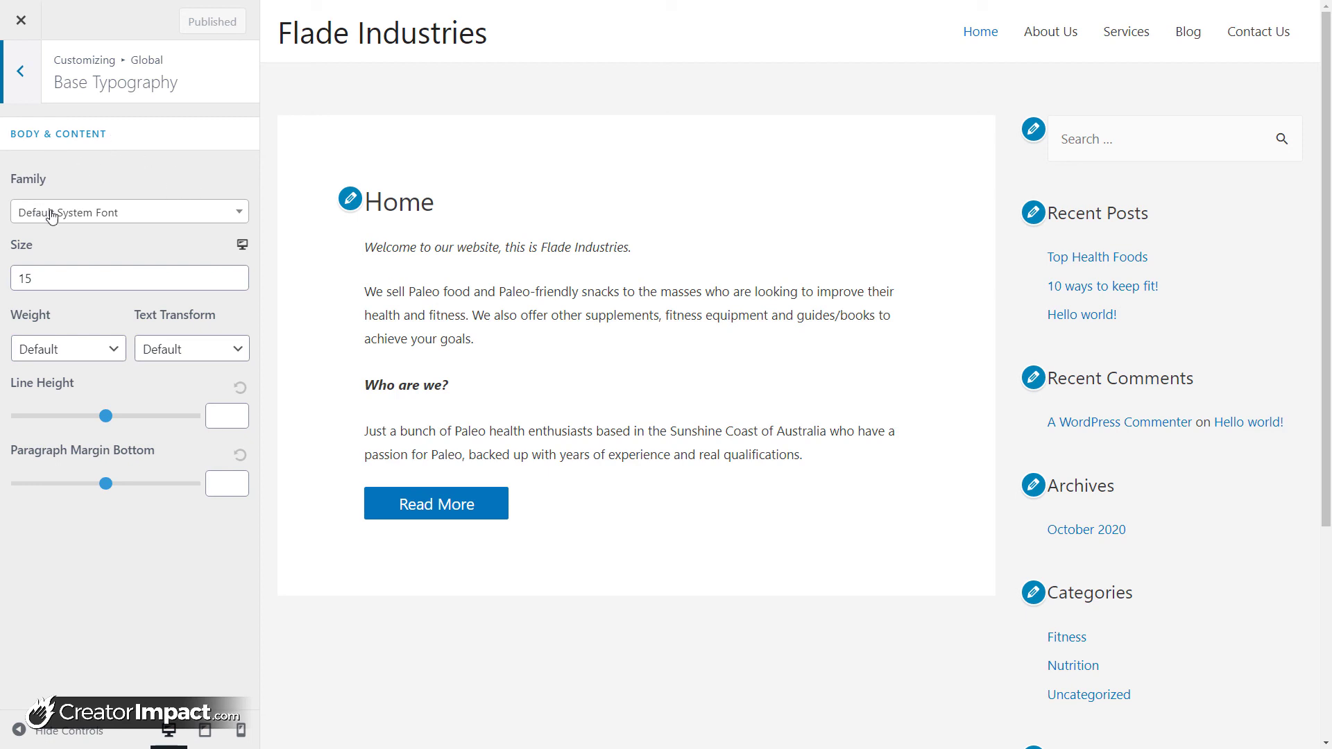
pyautogui.click(75, 215)
pyautogui.moveTo(244, 275)
pyautogui.mouseDown()
pyautogui.moveTo(256, 446)
pyautogui.moveTo(263, 277)
pyautogui.mouseUp()
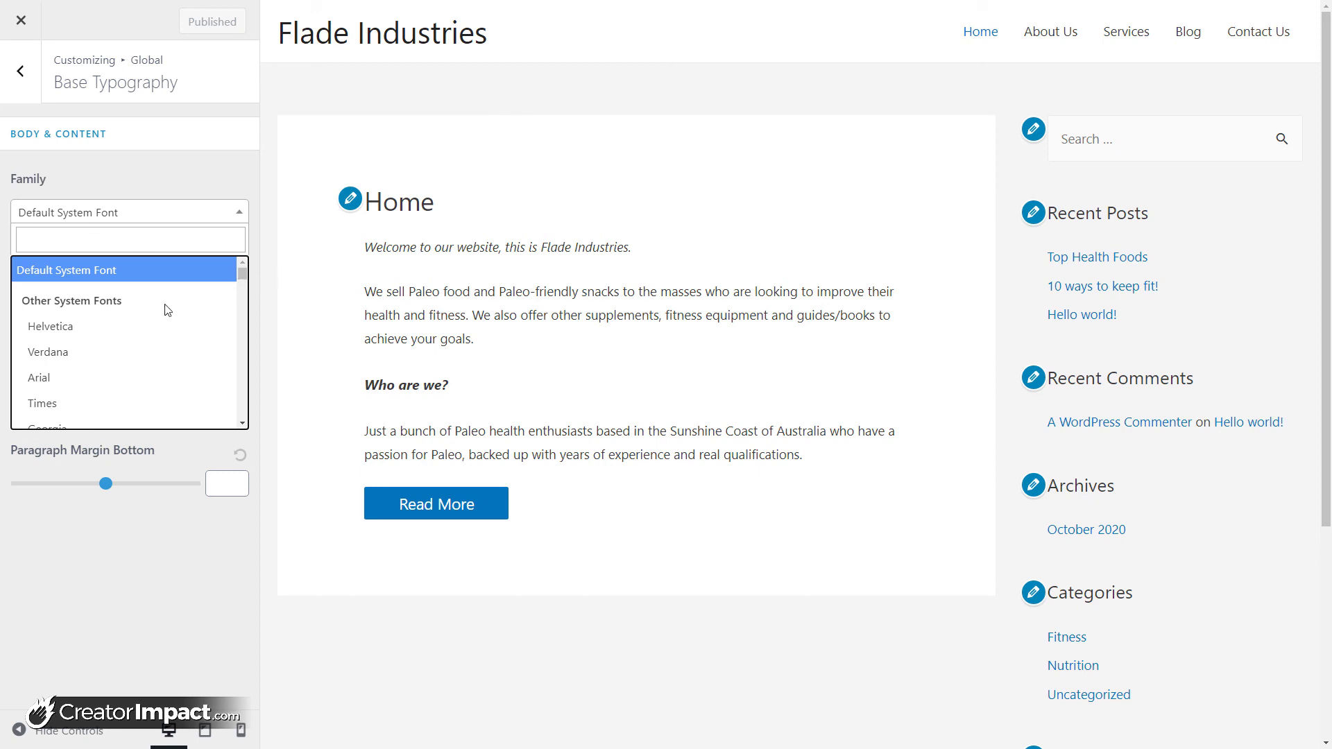
pyautogui.click(121, 220)
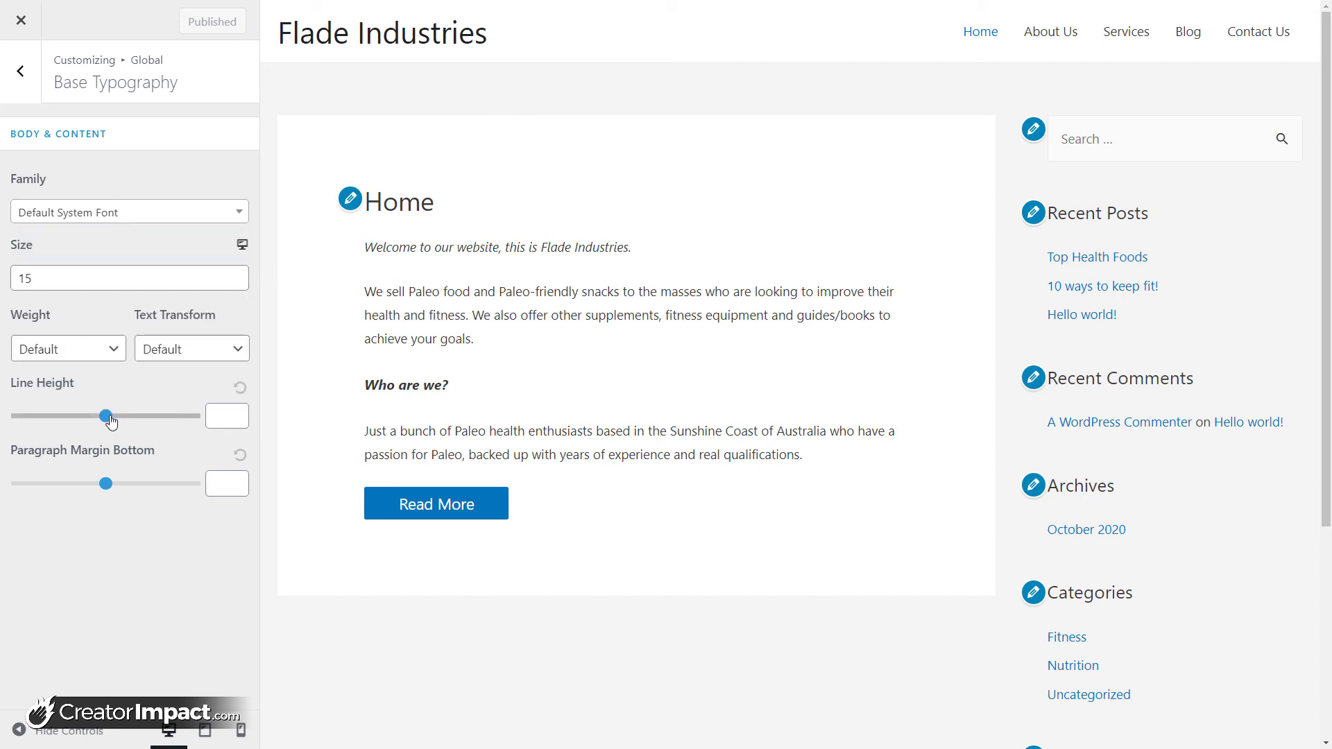
pyautogui.click(238, 421)
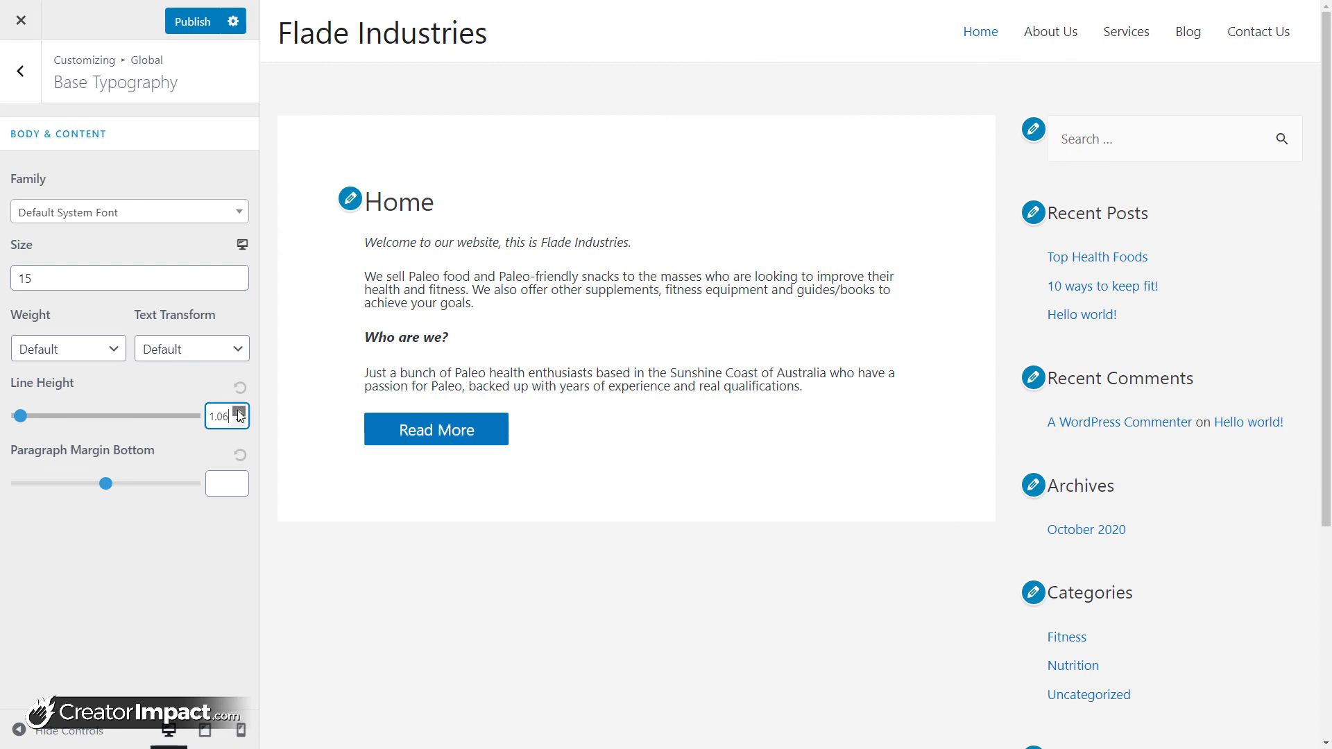
pyautogui.click(105, 417)
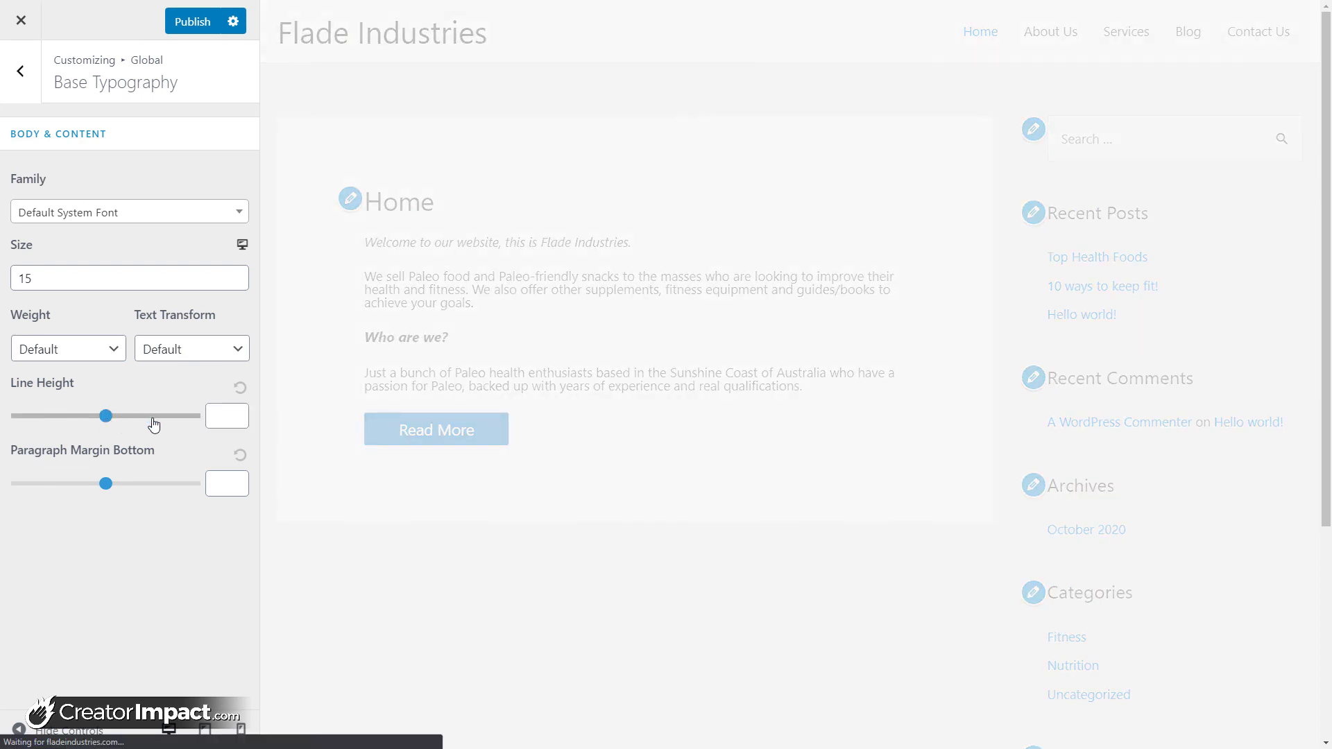
pyautogui.click(222, 416)
pyautogui.write('2')
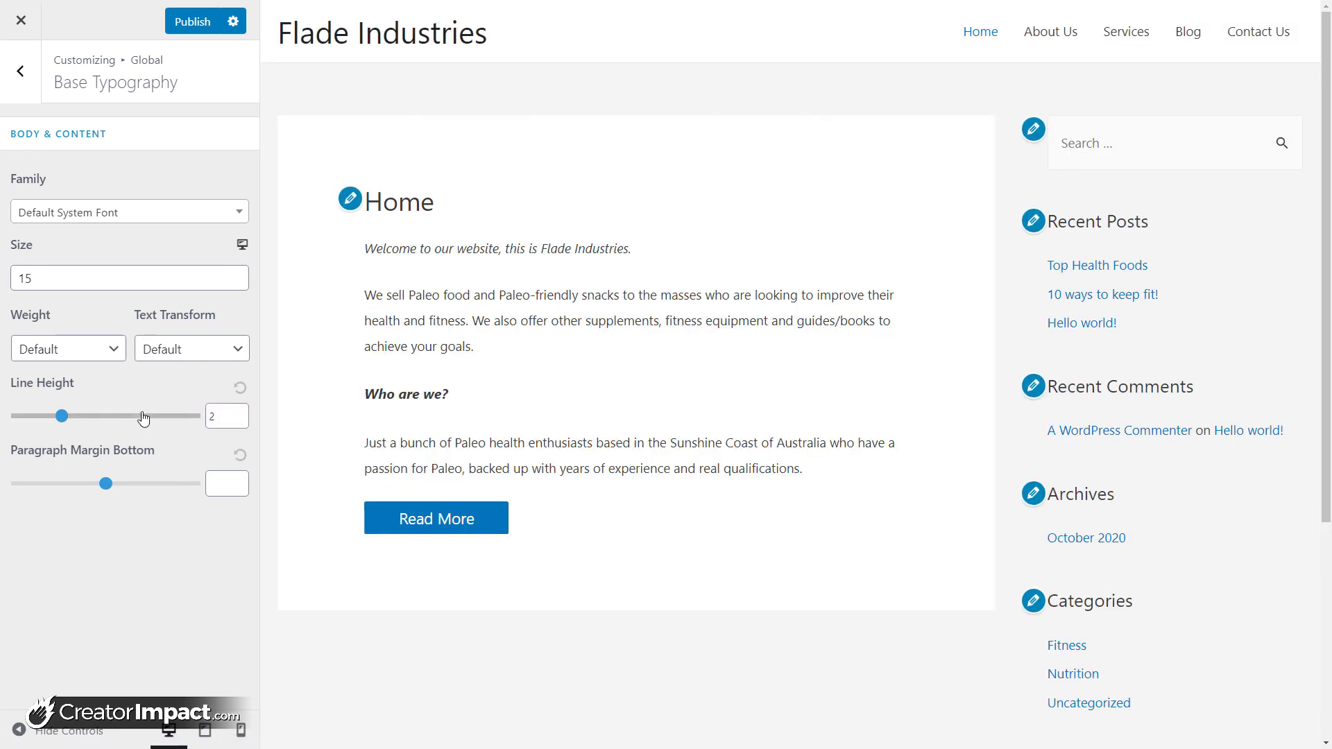
pyautogui.moveTo(63, 418); pyautogui.dragTo(107, 420)
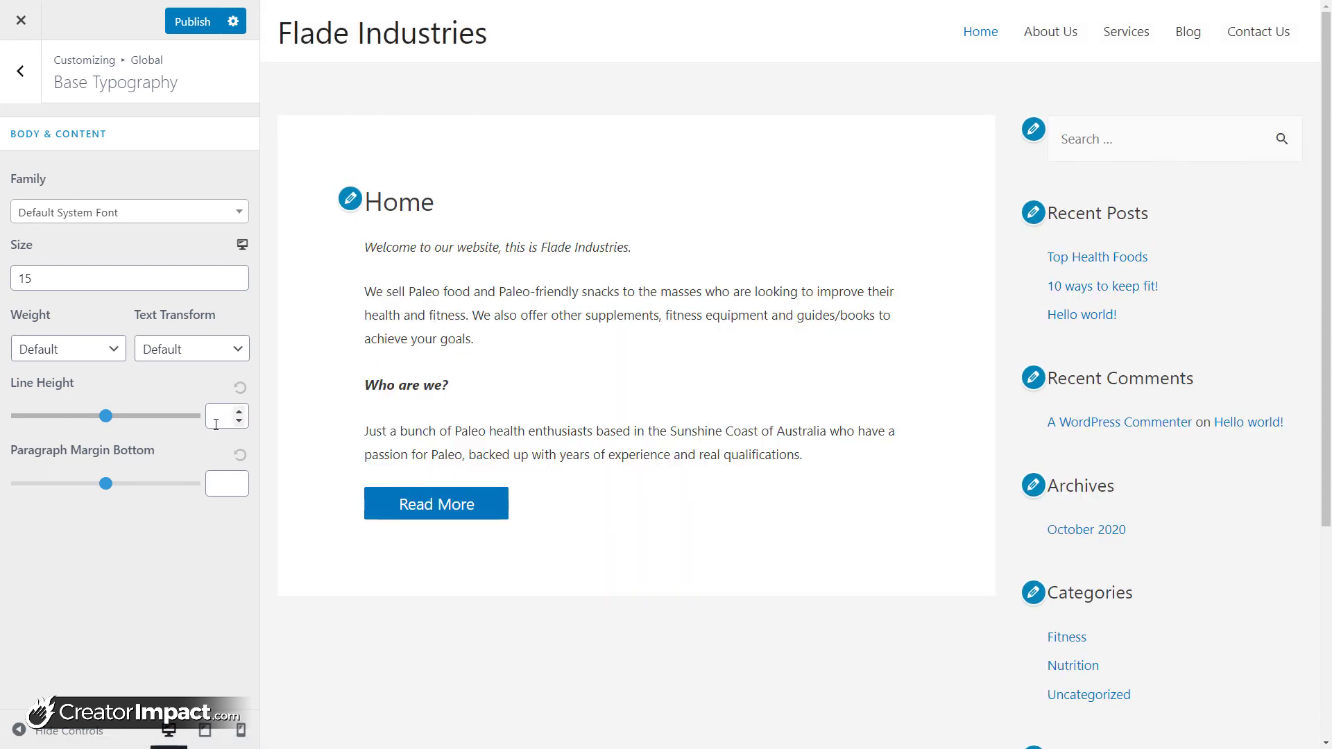
pyautogui.click(239, 412)
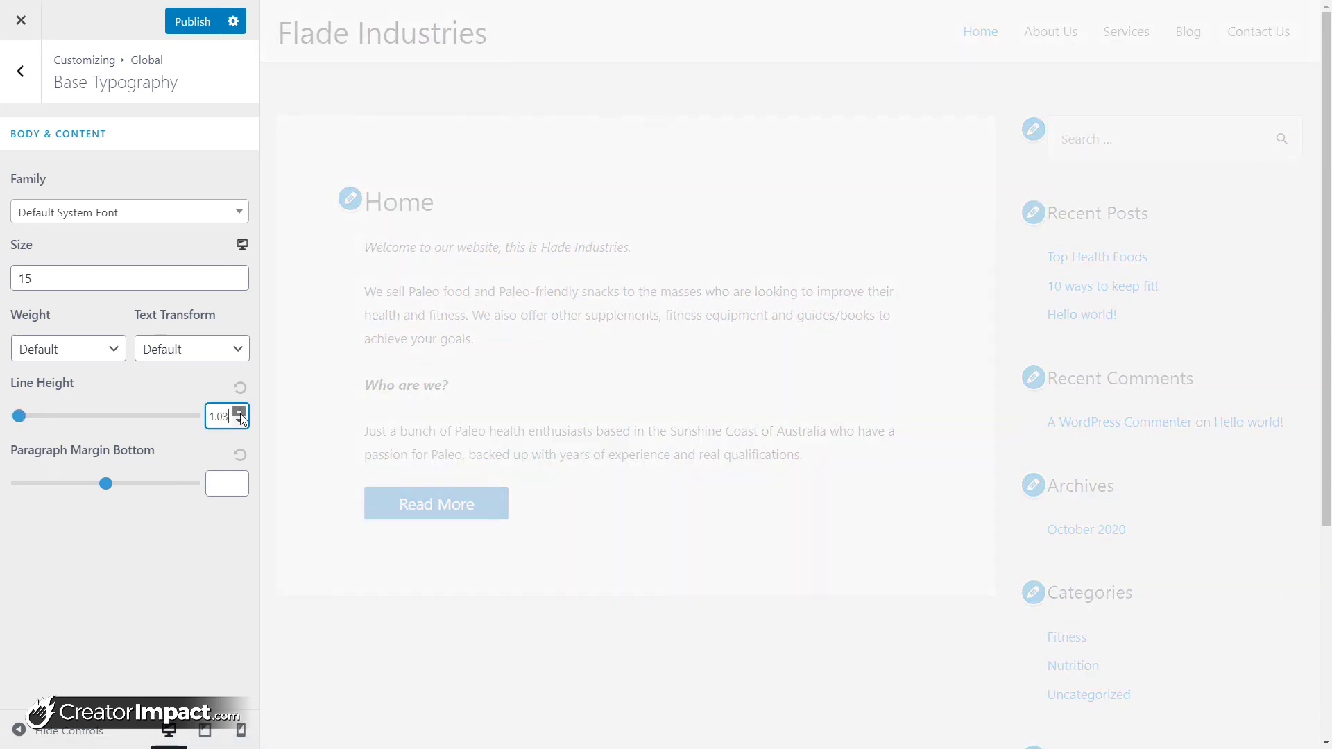
pyautogui.click(239, 413)
pyautogui.click(240, 413)
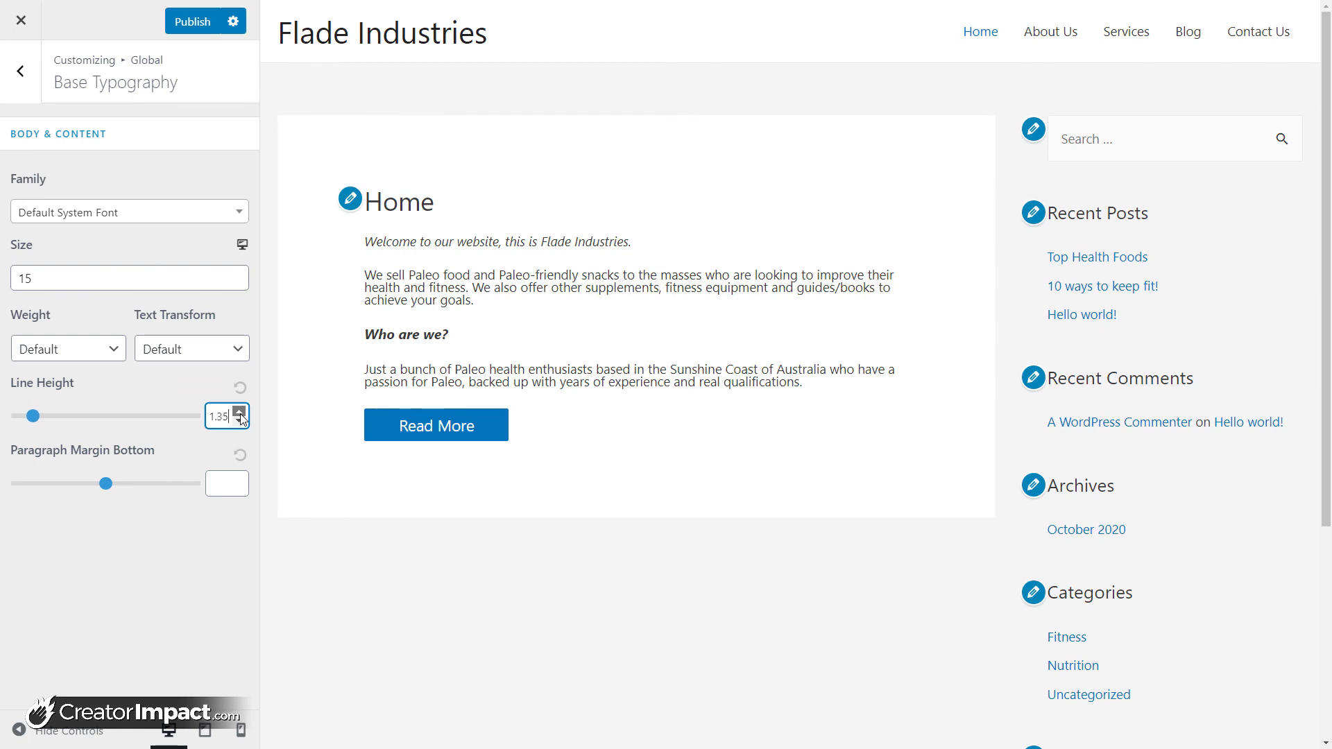
pyautogui.click(240, 413)
pyautogui.click(240, 413)
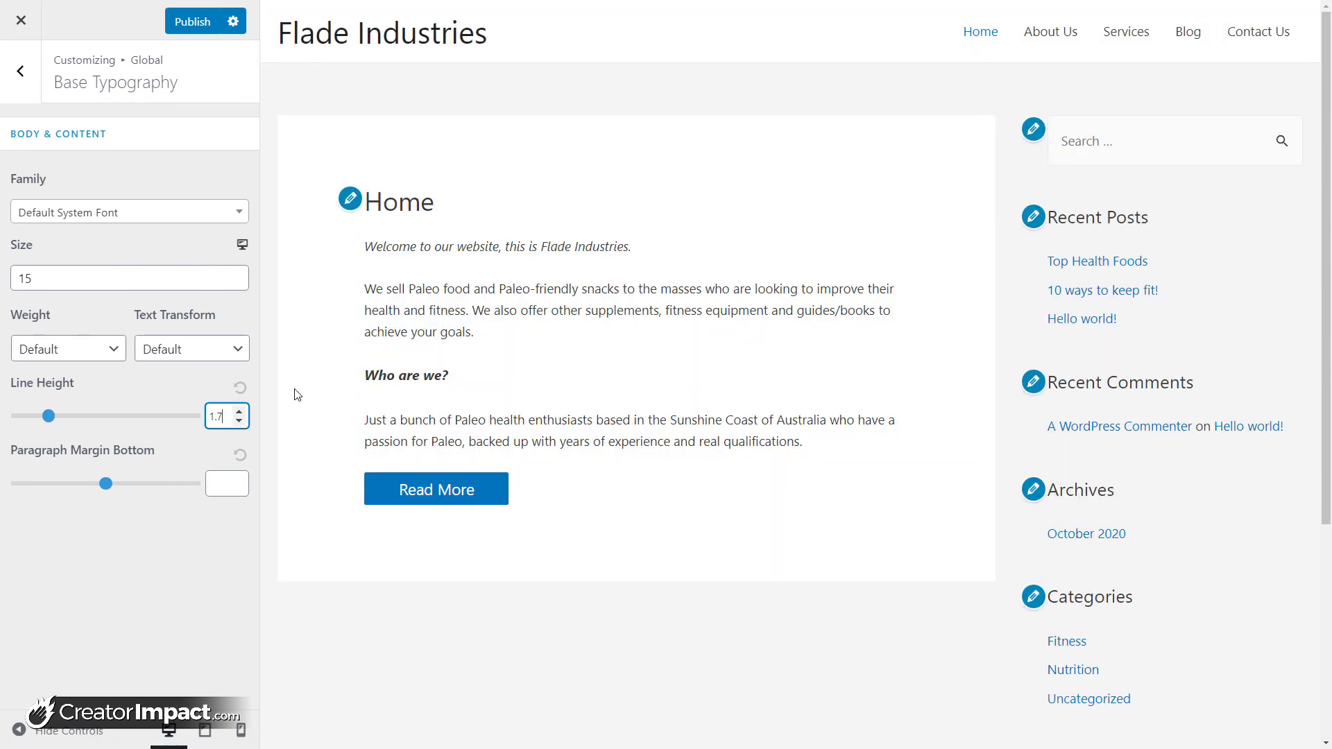
pyautogui.click(239, 412)
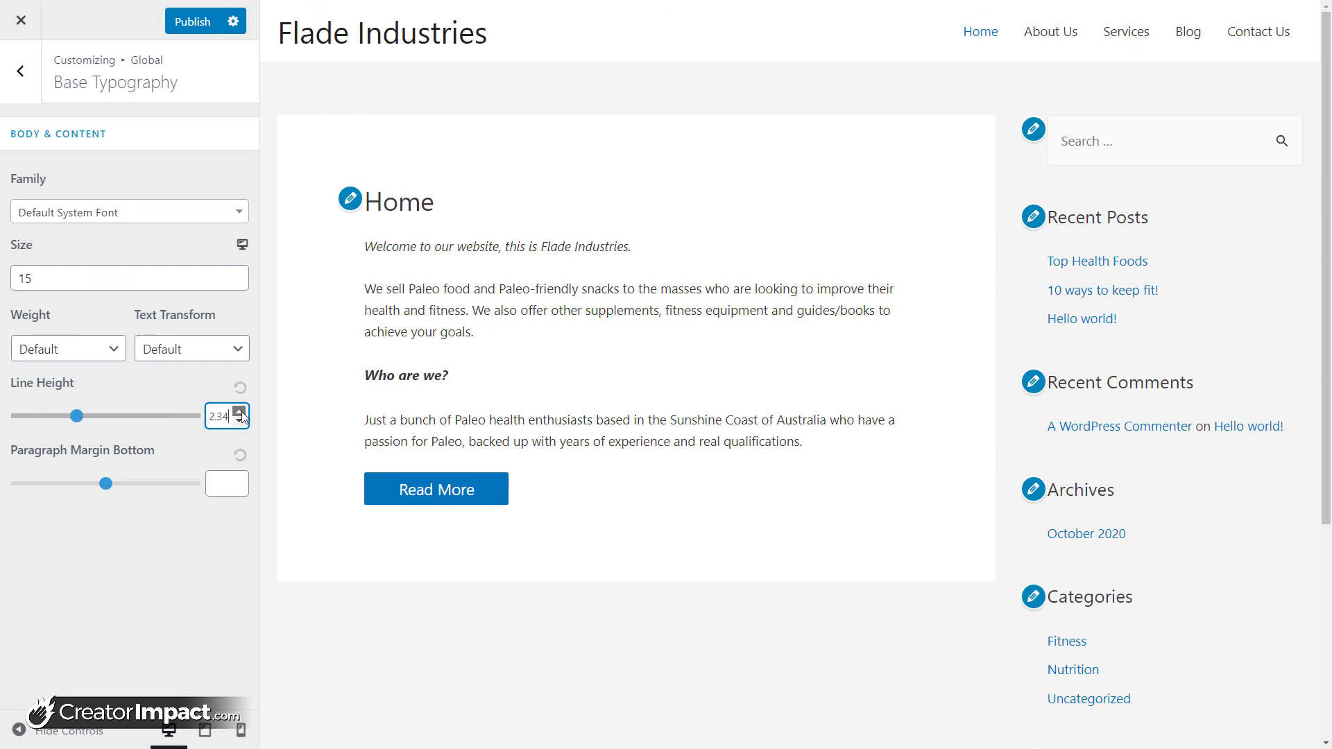
pyautogui.click(239, 412)
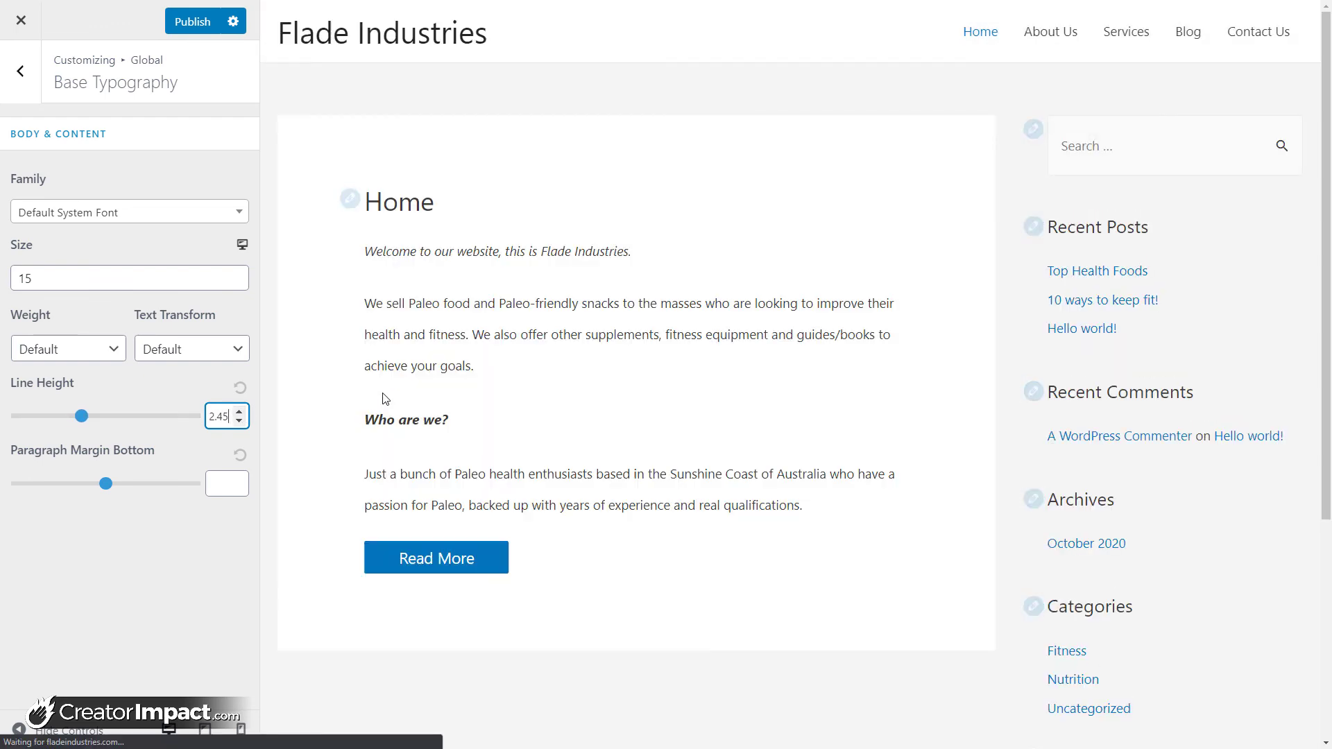
pyautogui.click(240, 387)
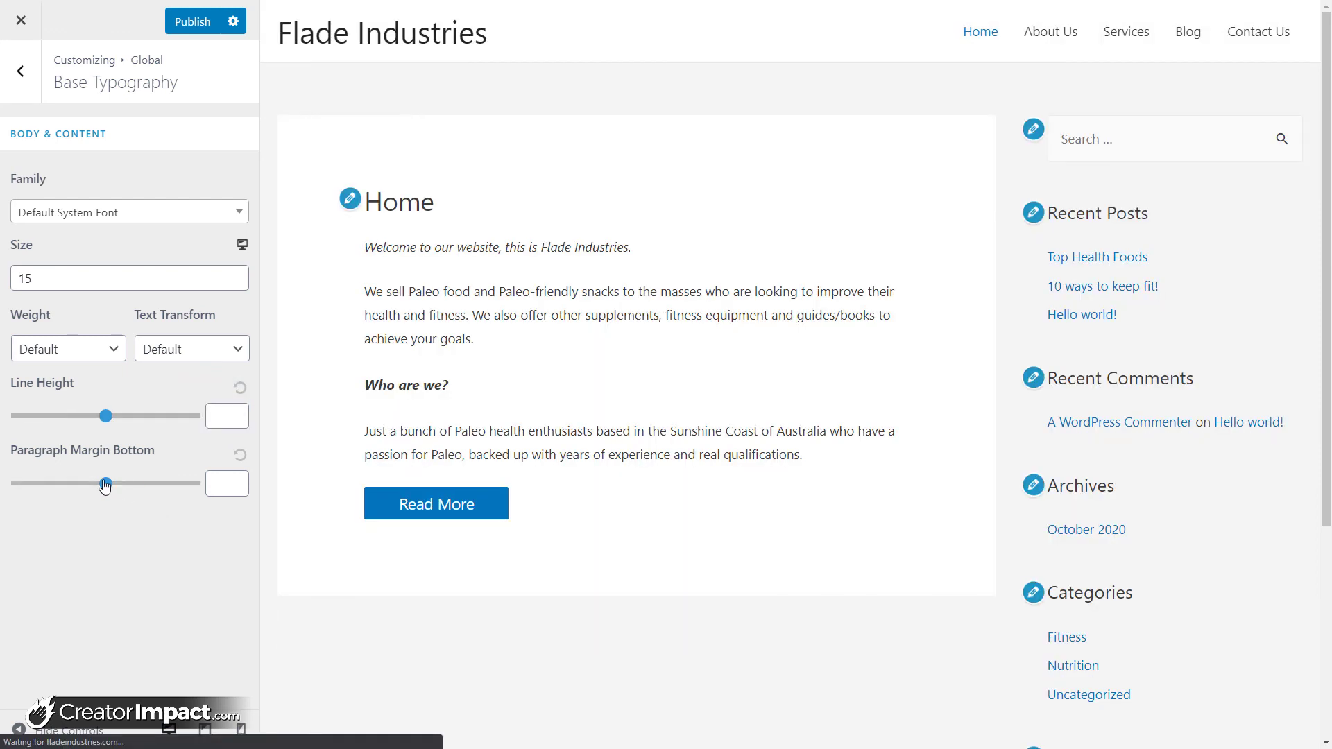
pyautogui.click(229, 482)
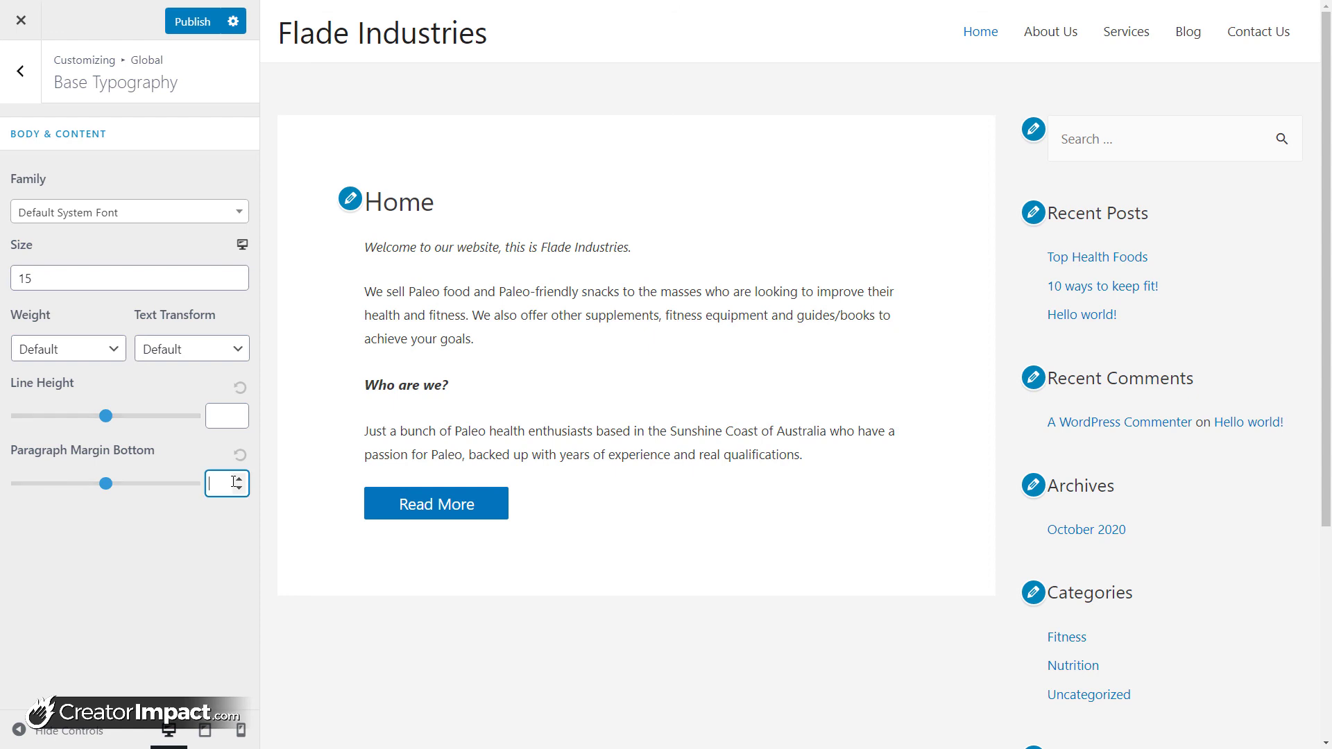
pyautogui.write('10')
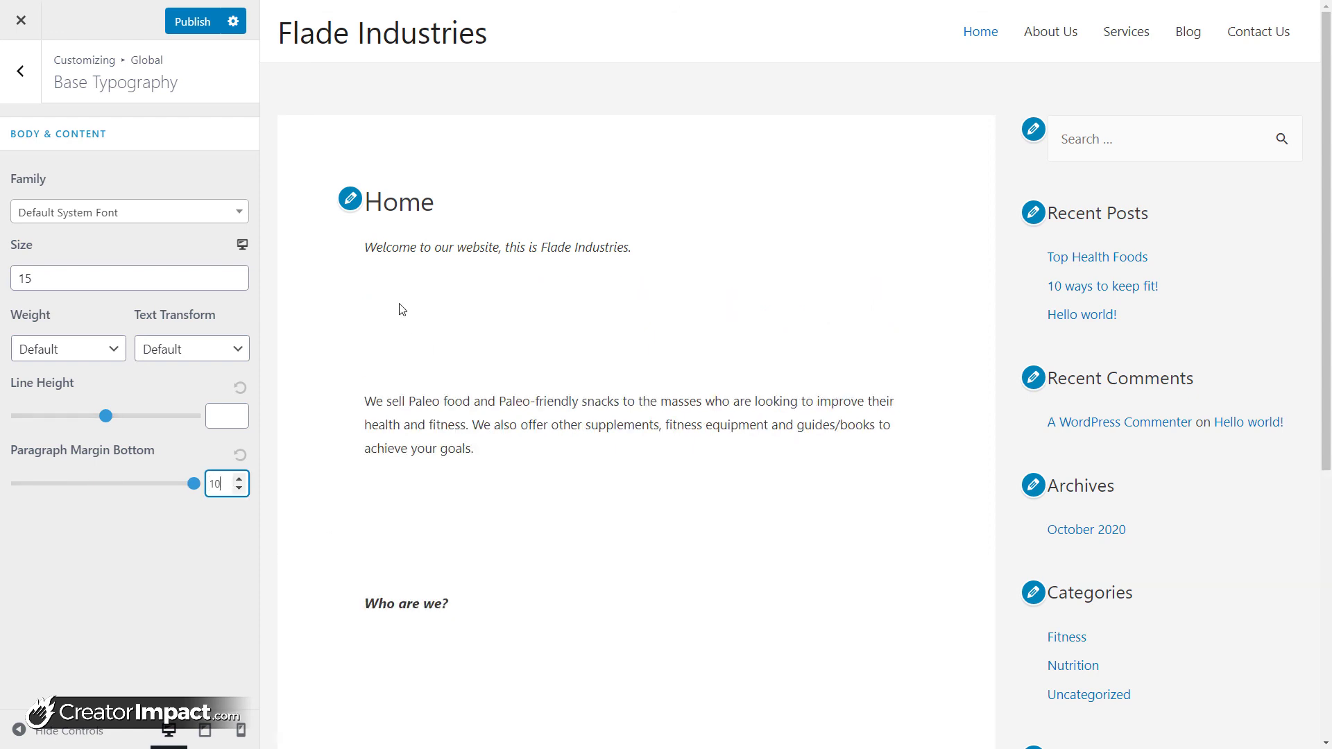
pyautogui.click(240, 454)
pyautogui.click(222, 483)
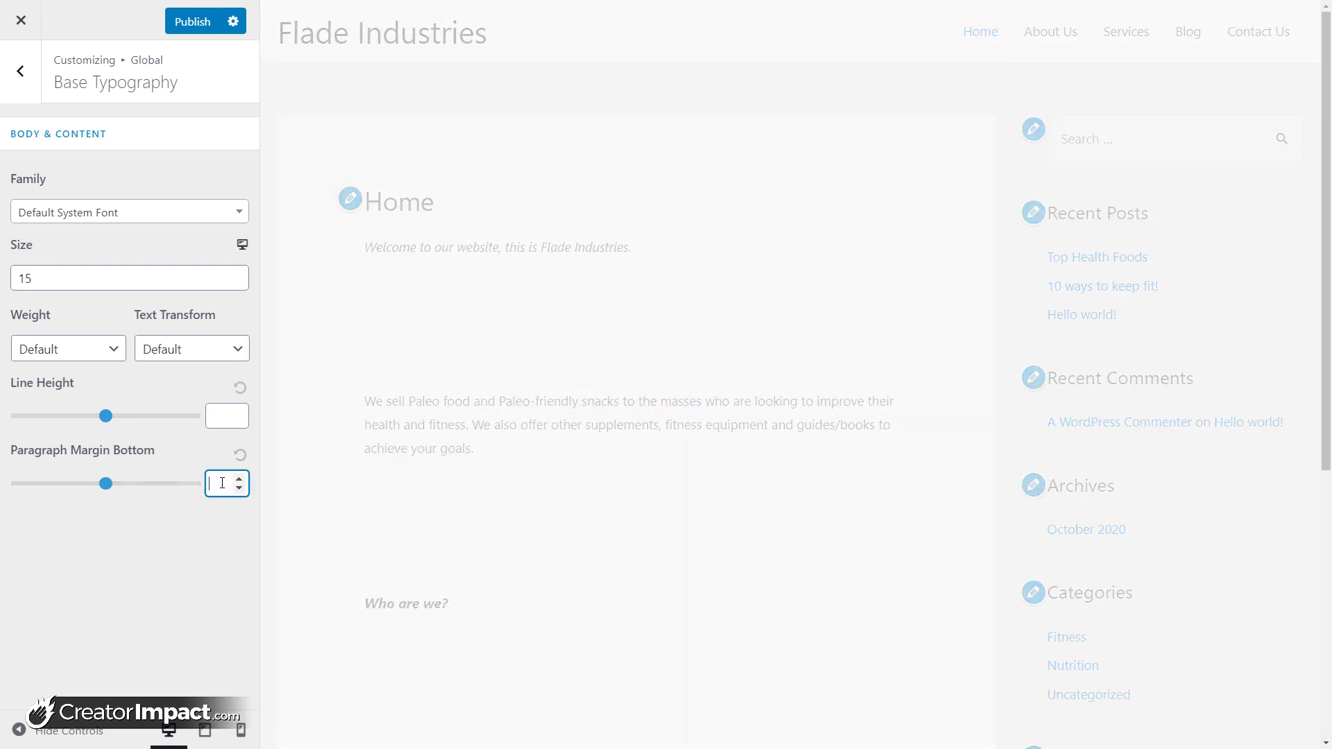
pyautogui.write('3')
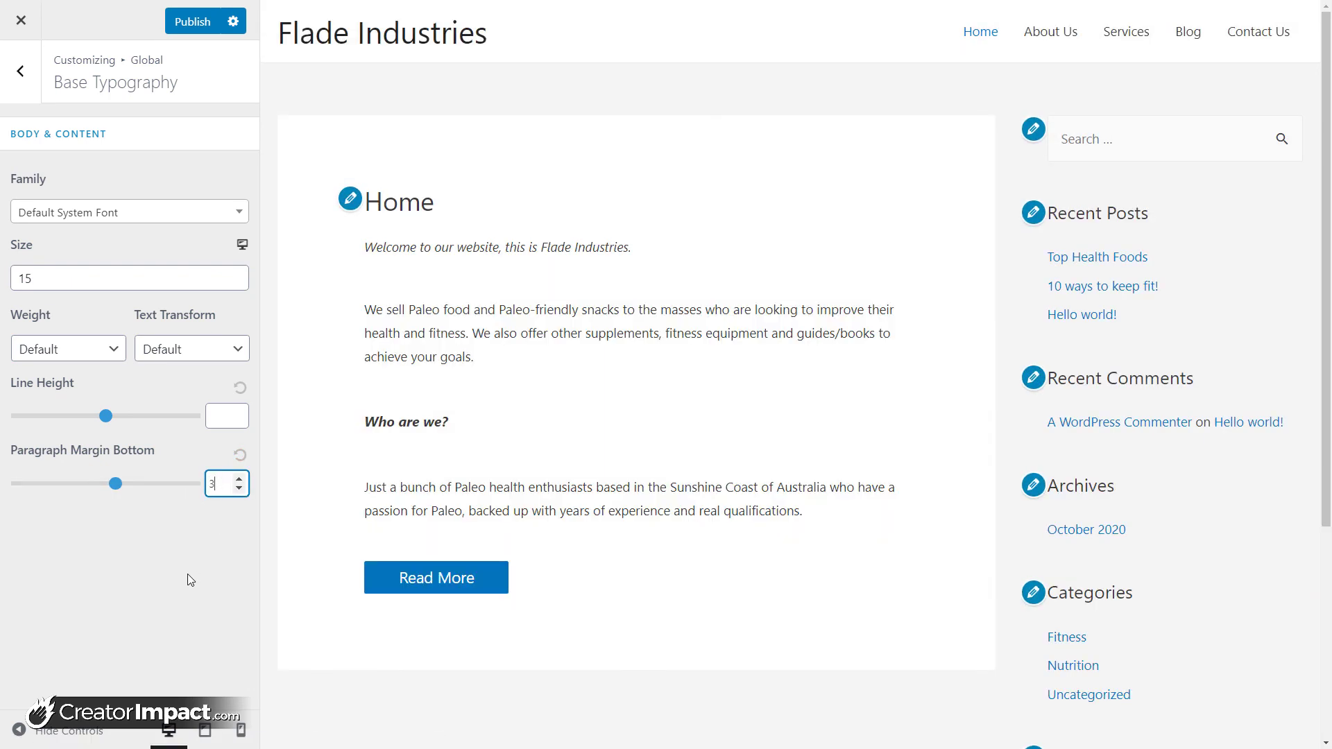
pyautogui.click(190, 580)
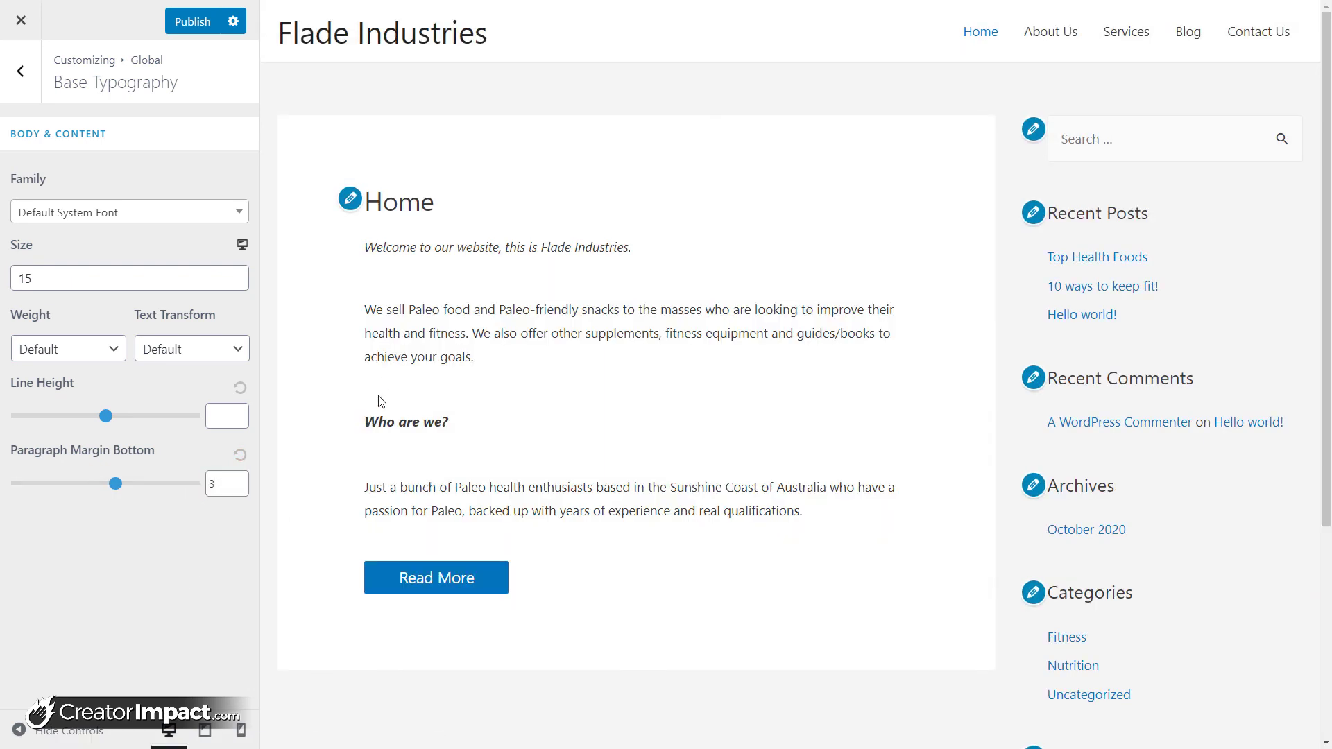
pyautogui.click(241, 456)
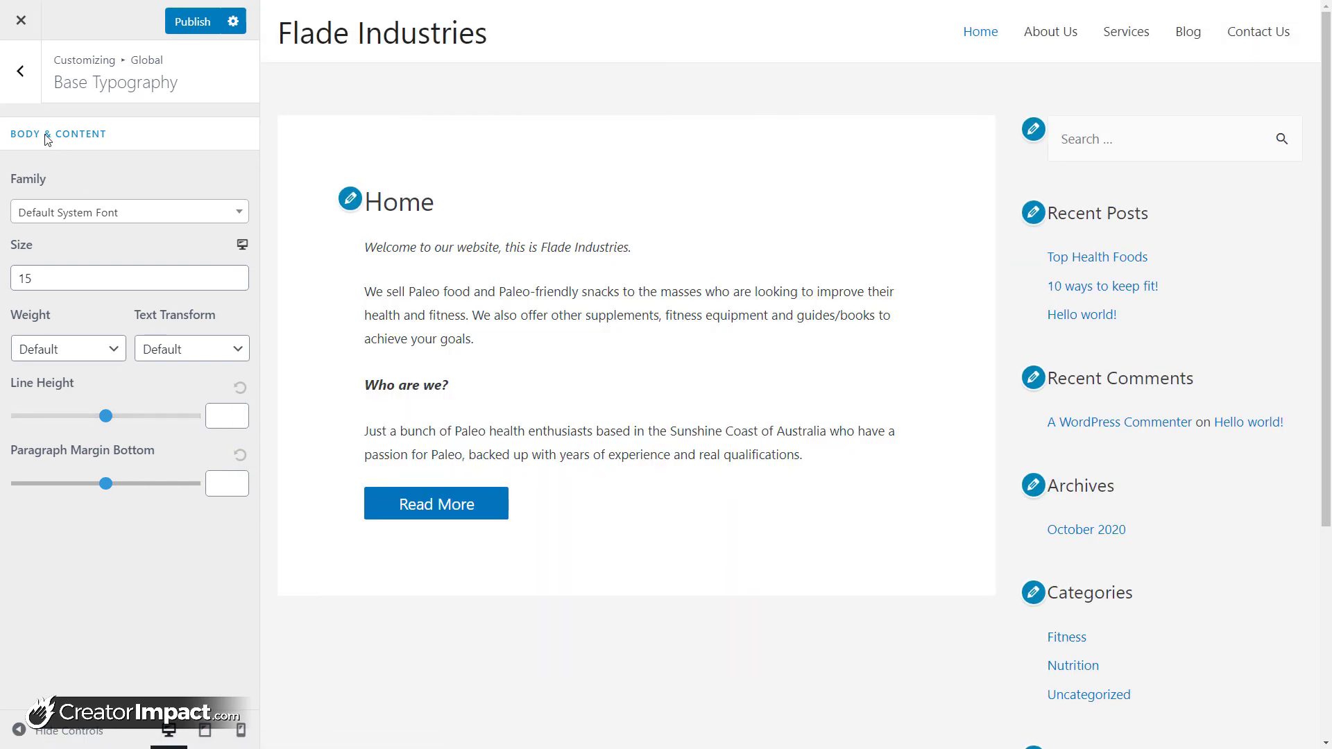
# Step: Set the body font family to Catamaran and raise its size from 15 to 16
pyautogui.click(109, 215)
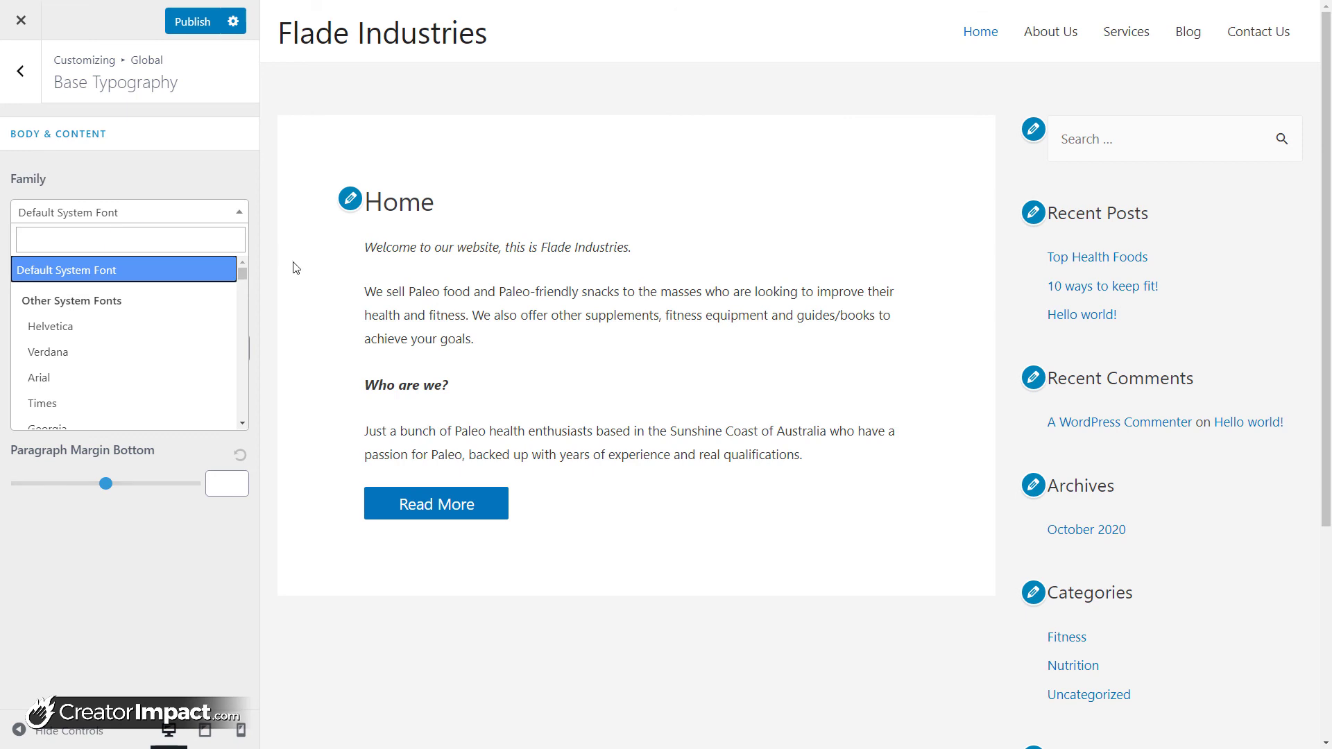
pyautogui.moveTo(241, 274); pyautogui.dragTo(244, 300)
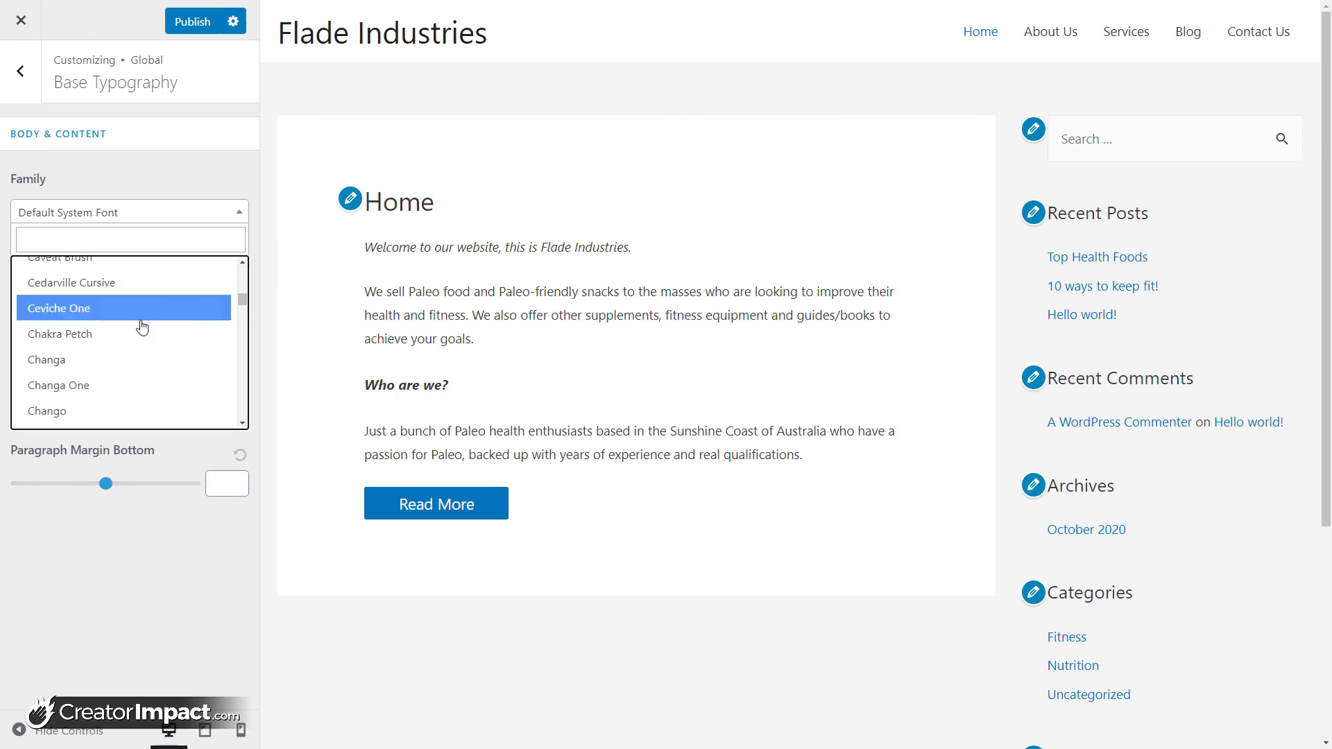
pyautogui.scroll(3, 131, 357)
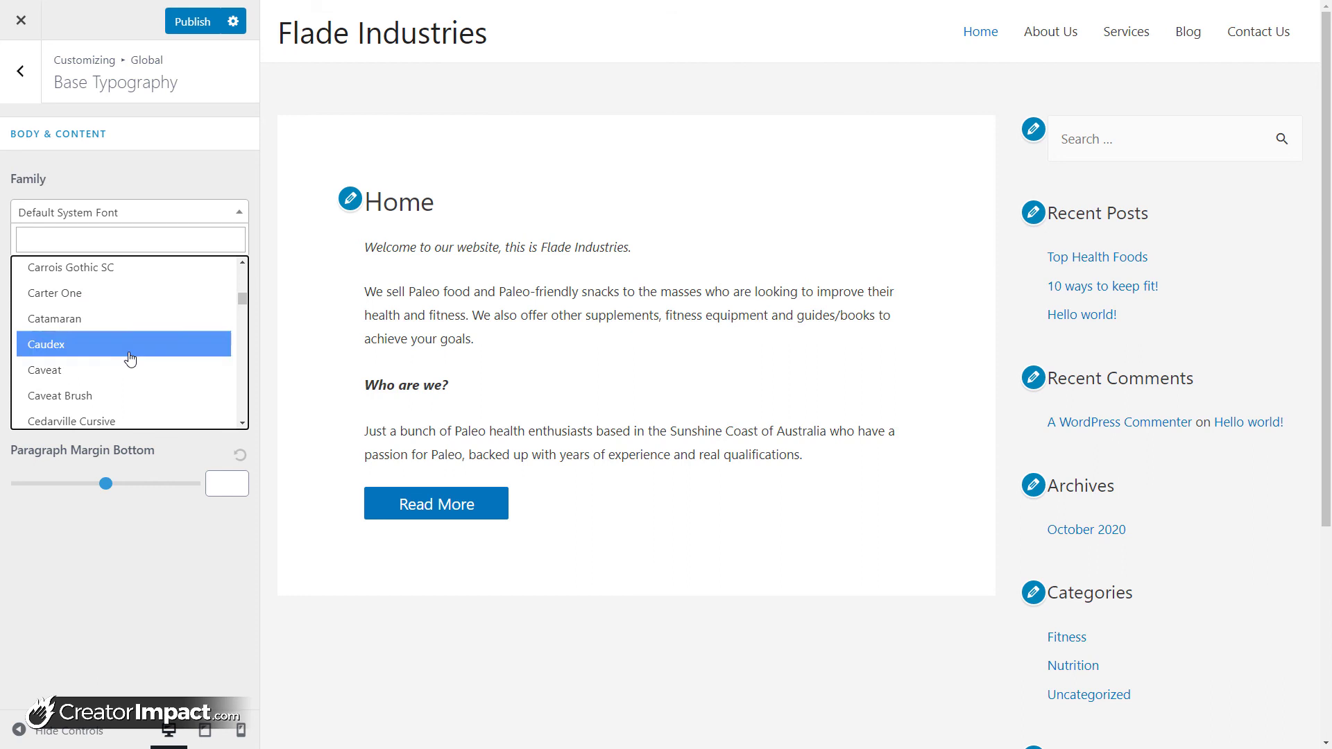
pyautogui.click(119, 320)
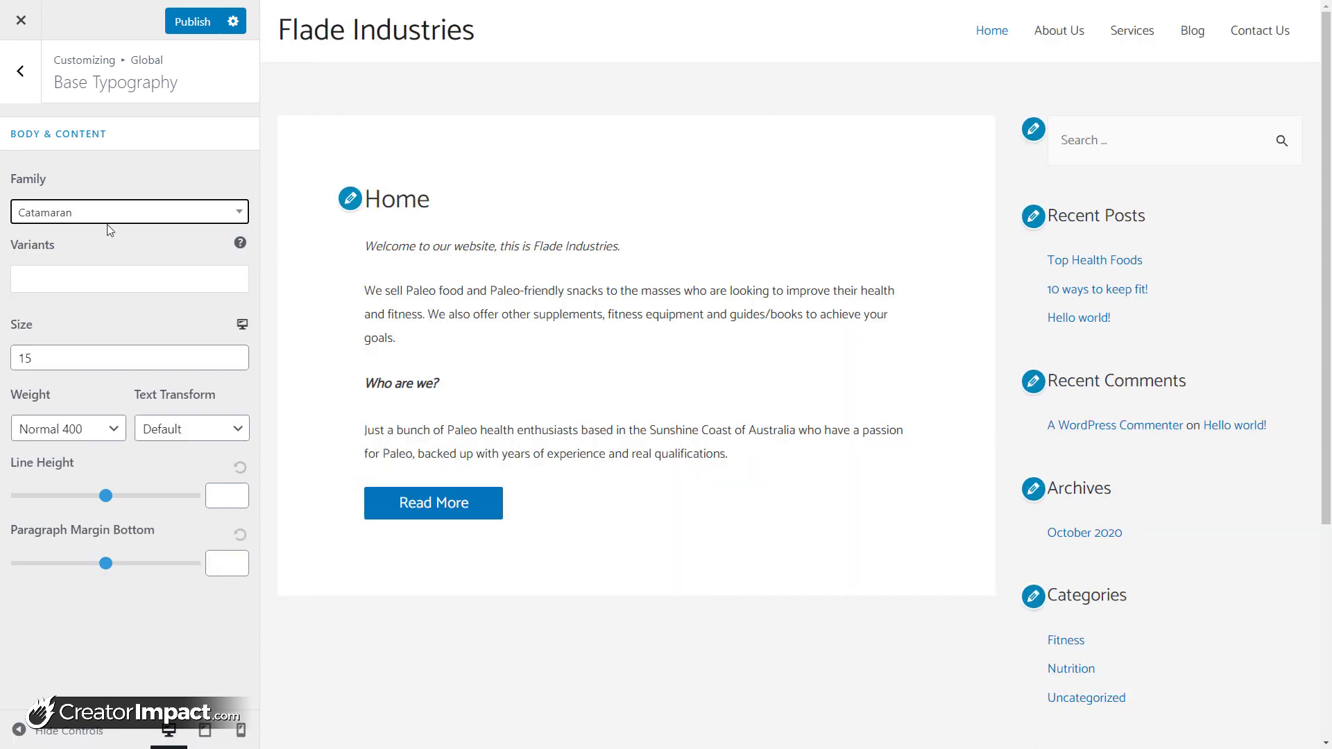
pyautogui.click(148, 221)
pyautogui.click(147, 240)
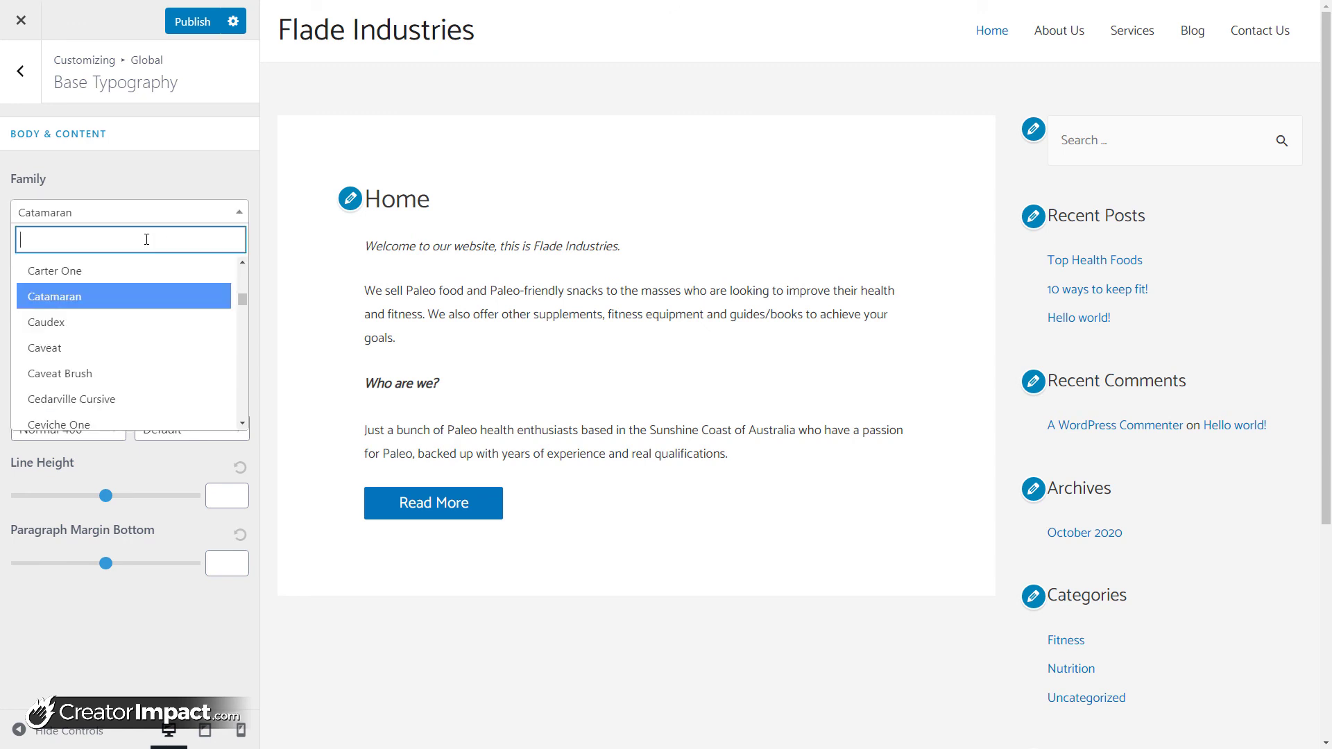
pyautogui.click(165, 183)
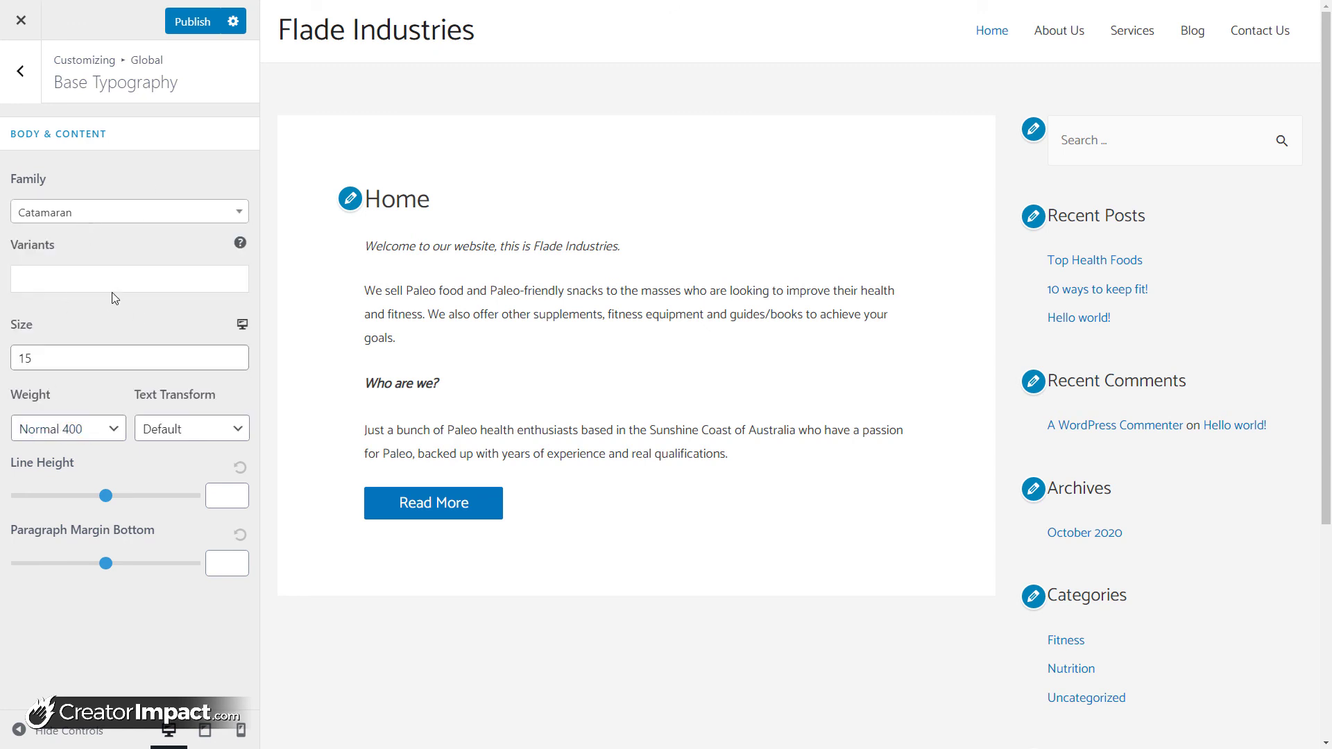
pyautogui.click(235, 354)
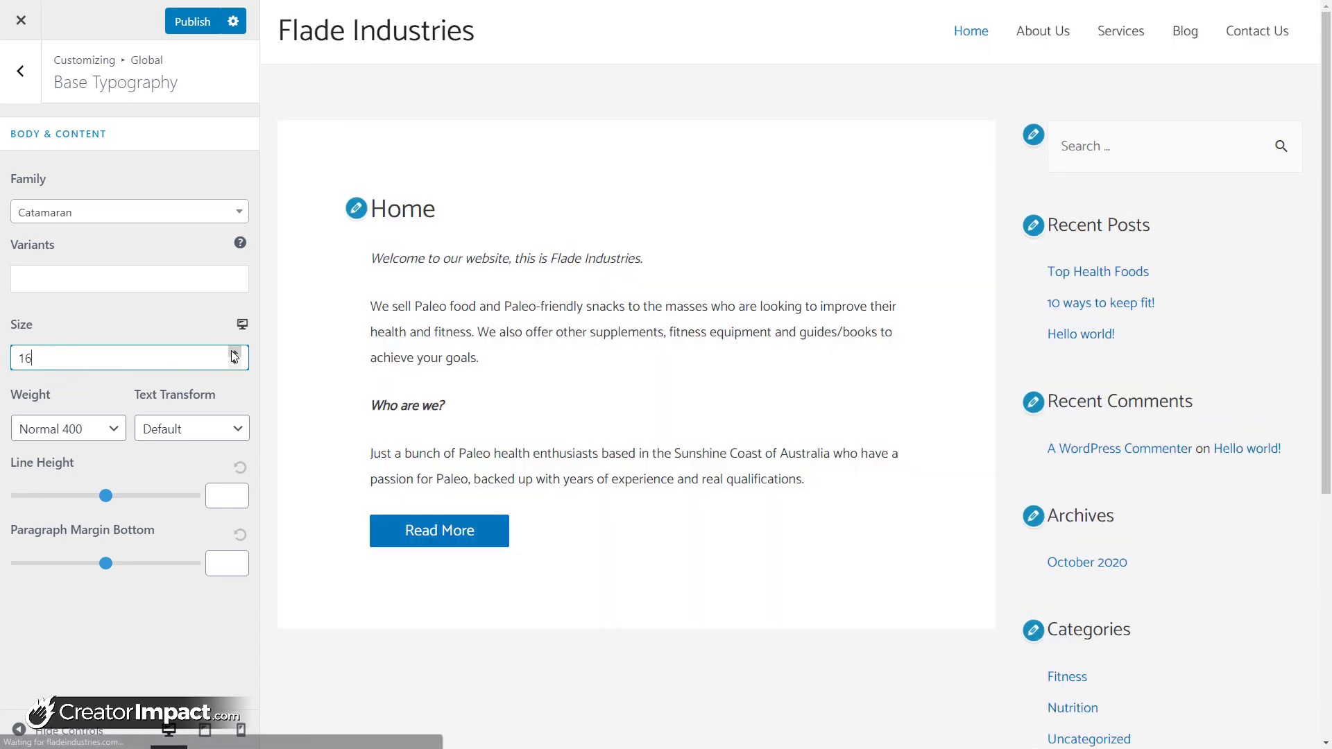
# Step: Enter 16 as the body text size in the tablet-width preview
pyautogui.click(243, 326)
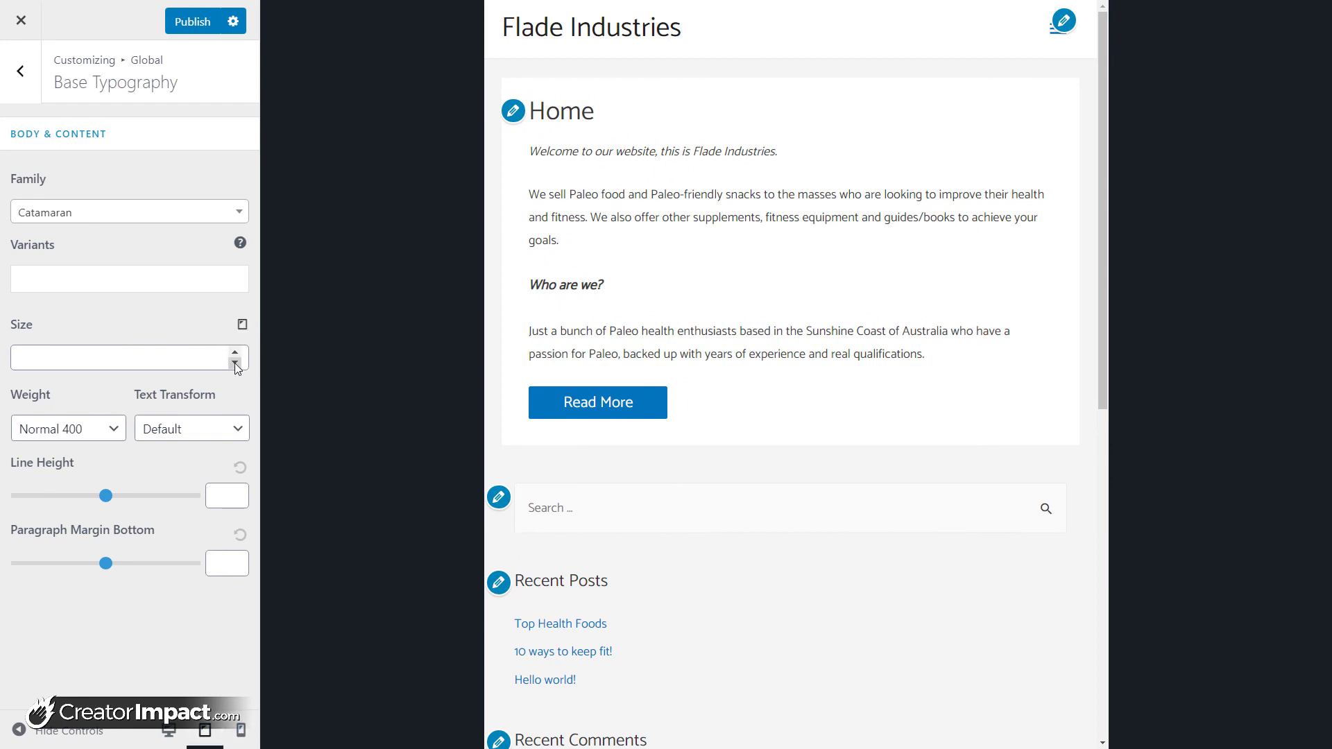
pyautogui.click(236, 363)
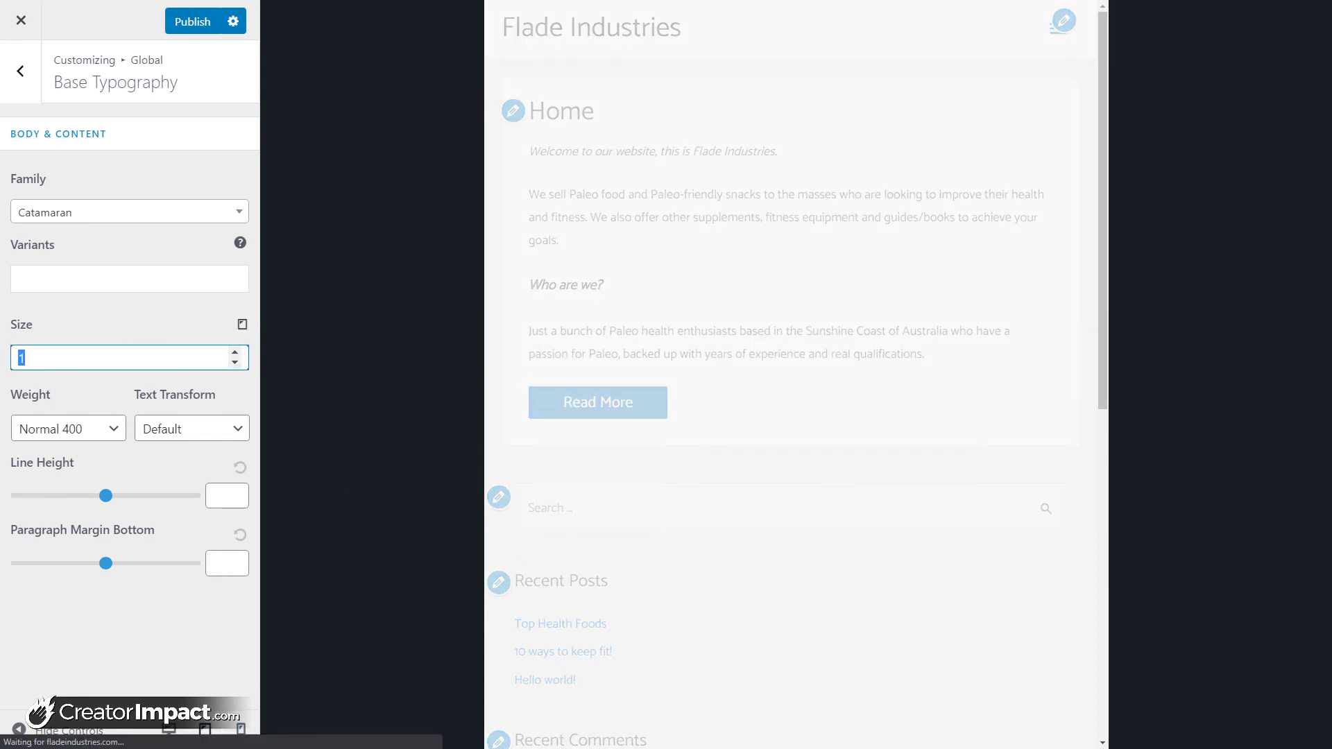
pyautogui.write('16')
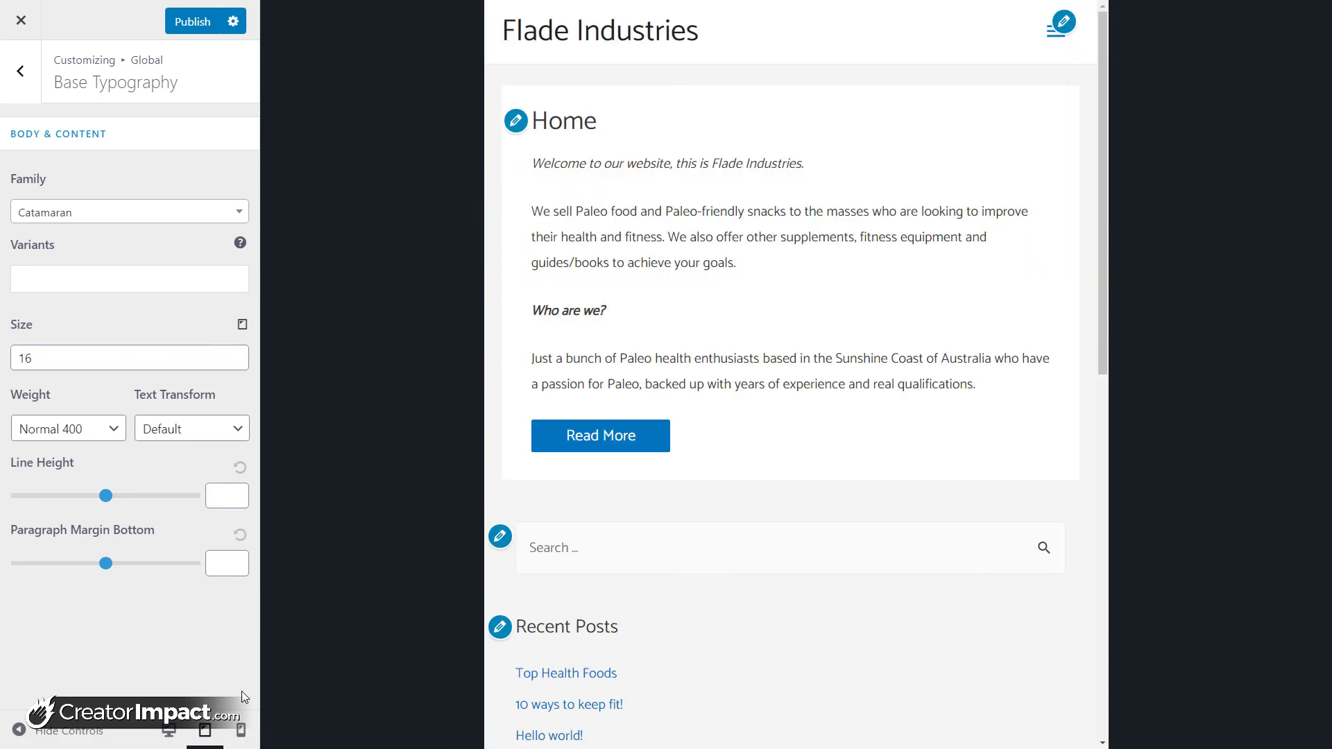
# Step: Switch to the mobile-width preview and return to the main Customizer menu
pyautogui.click(238, 735)
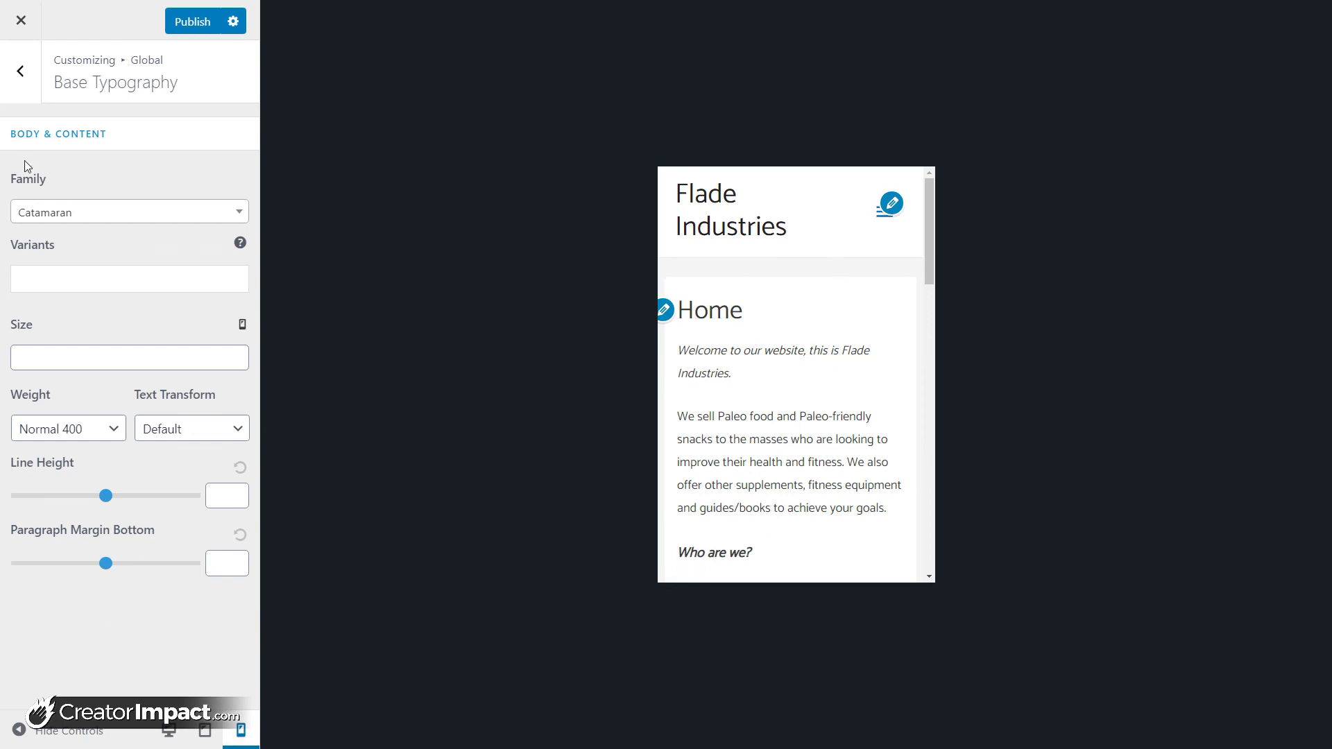
pyautogui.click(20, 75)
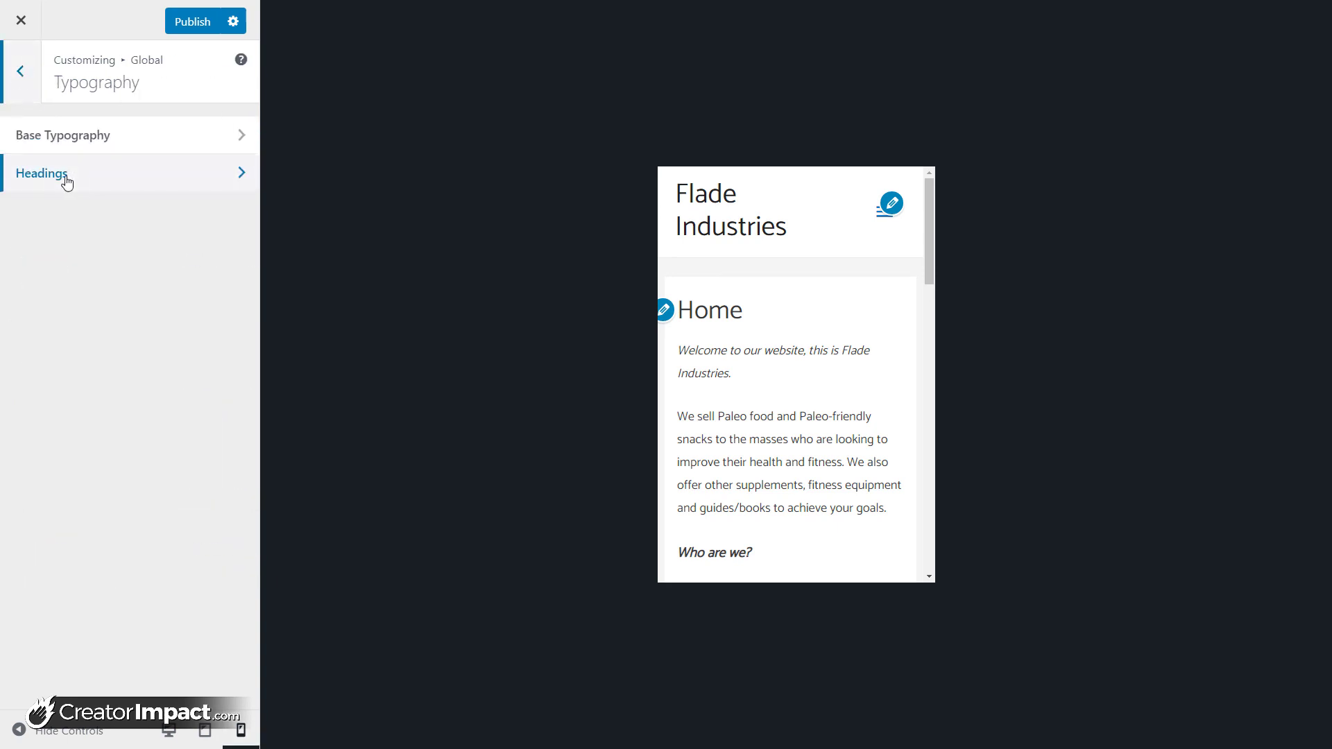
pyautogui.click(22, 71)
pyautogui.click(23, 82)
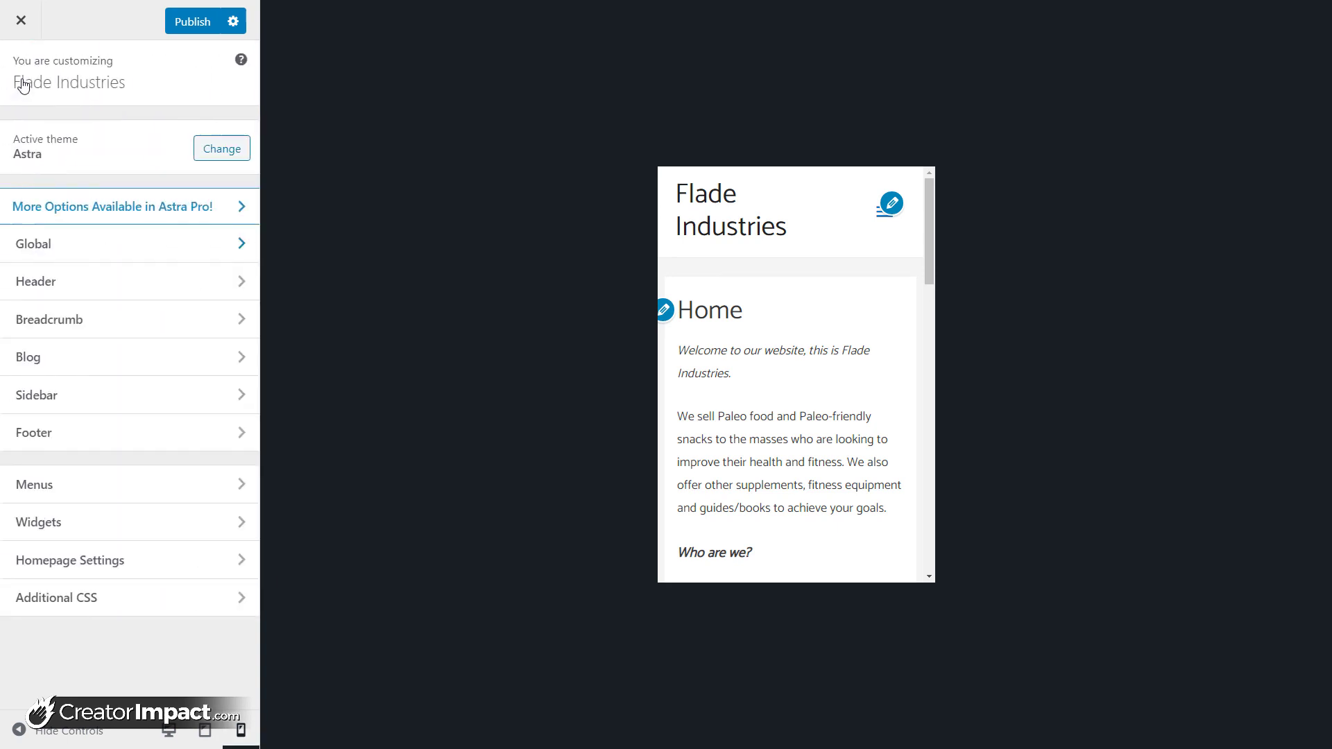
# Step: In Global > Colors > Base Colors at desktop width, change the theme colour from blue to green
pyautogui.click(95, 251)
pyautogui.click(99, 174)
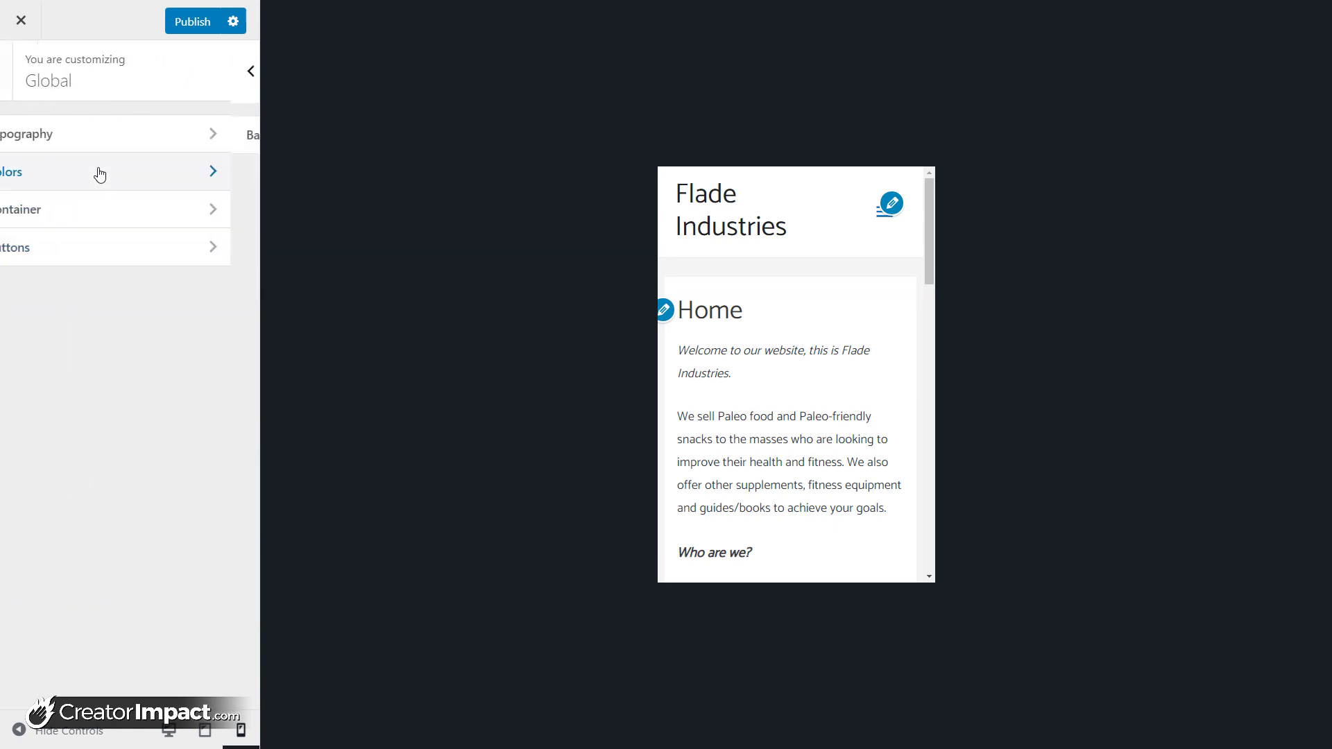
pyautogui.click(169, 730)
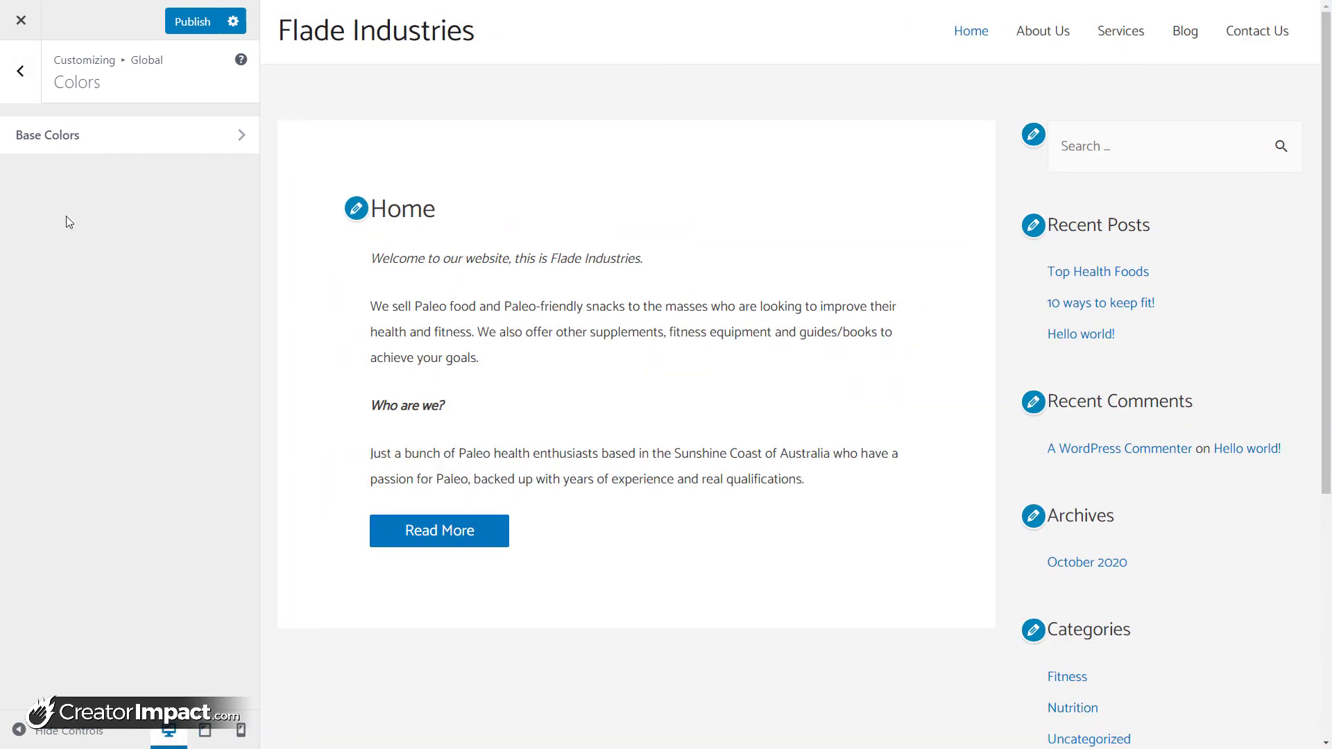
pyautogui.click(74, 139)
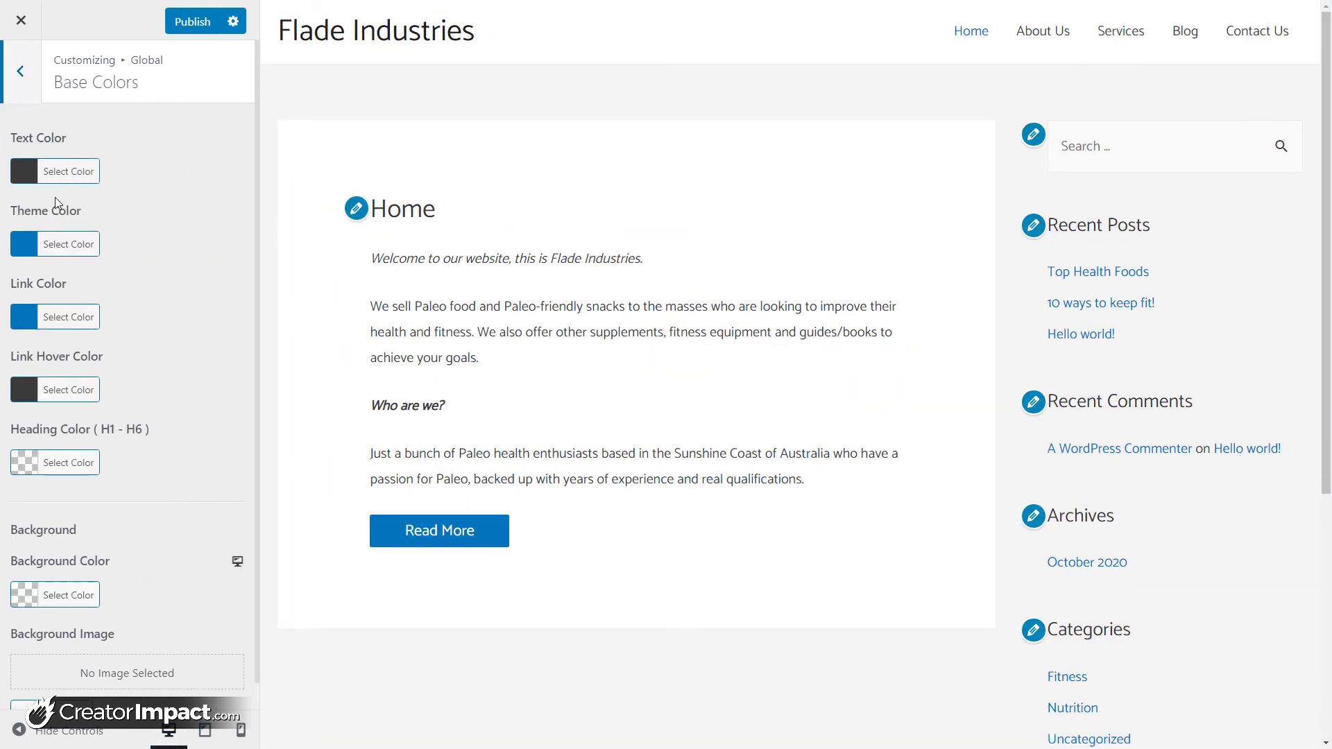
pyautogui.click(56, 247)
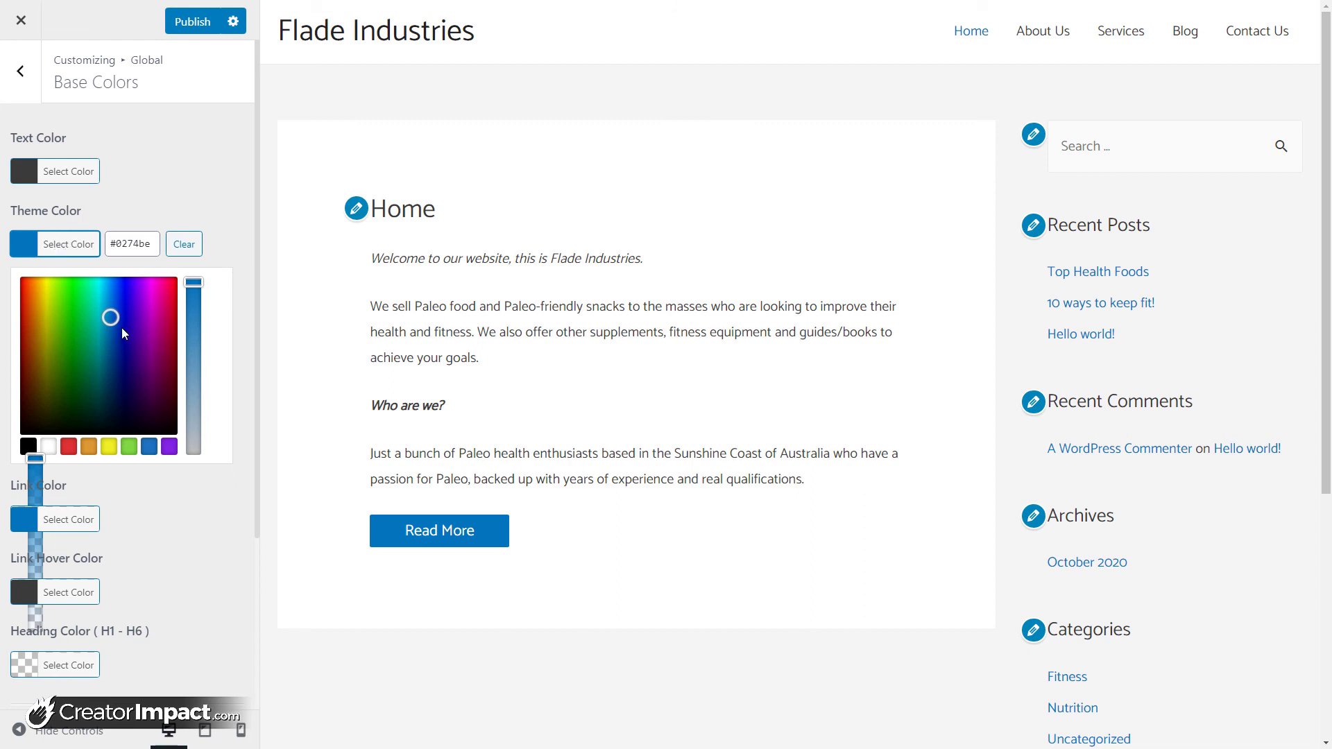
pyautogui.moveTo(111, 318); pyautogui.dragTo(60, 360)
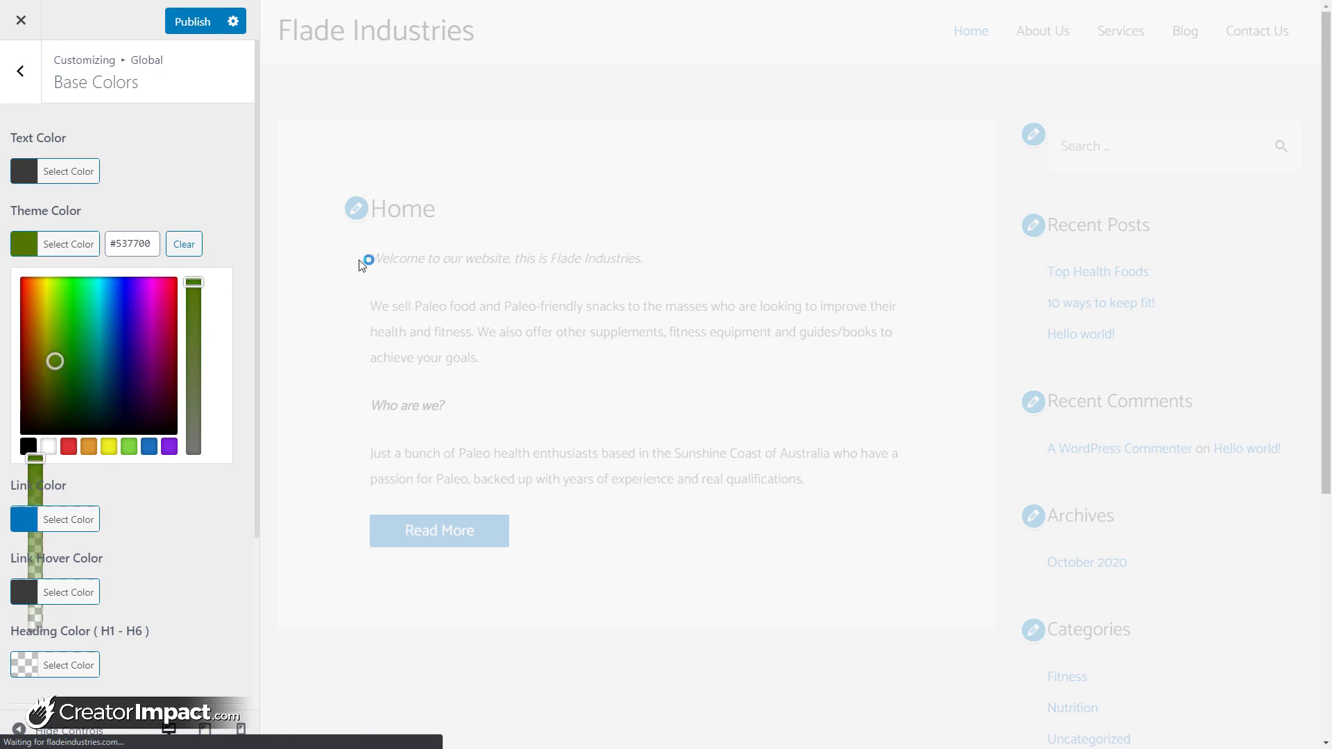
pyautogui.click(155, 193)
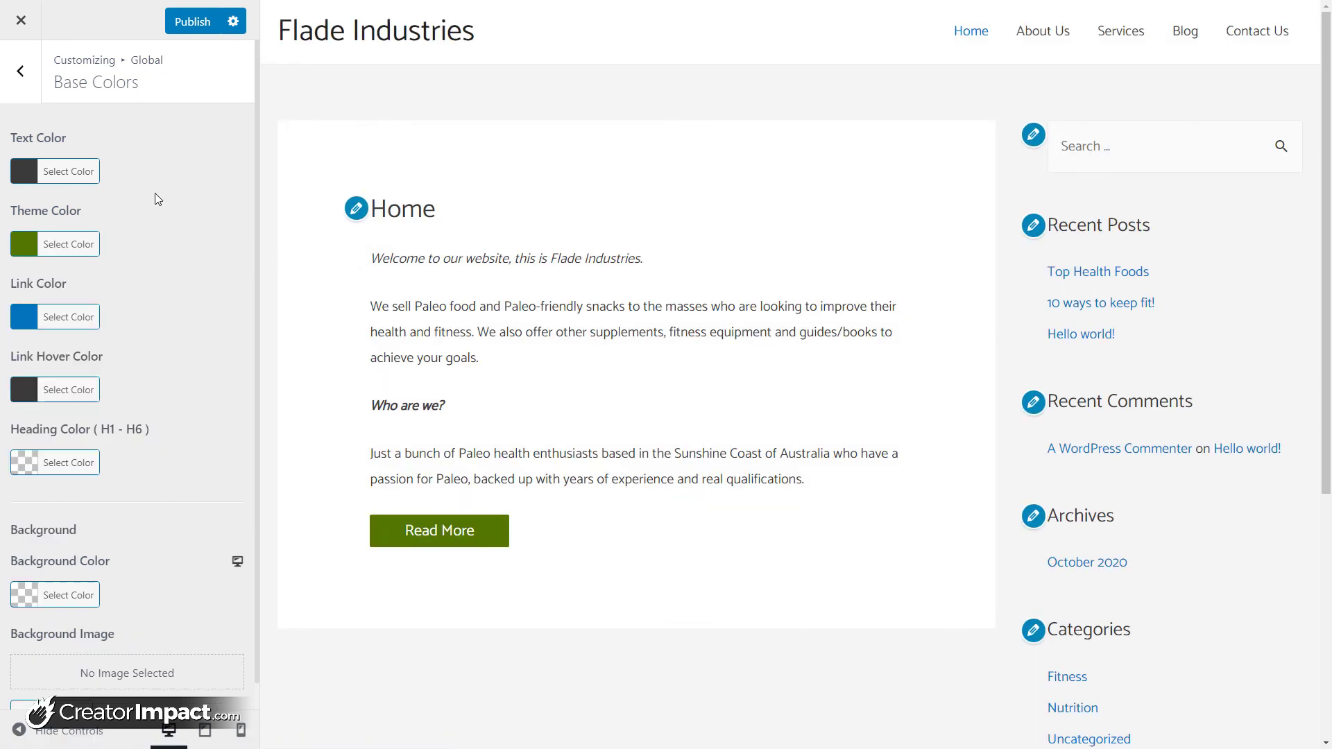
# Step: Copy the theme colour's hex #537700 and paste it in as the Link Color
pyautogui.click(45, 247)
pyautogui.moveTo(115, 243); pyautogui.dragTo(147, 245)
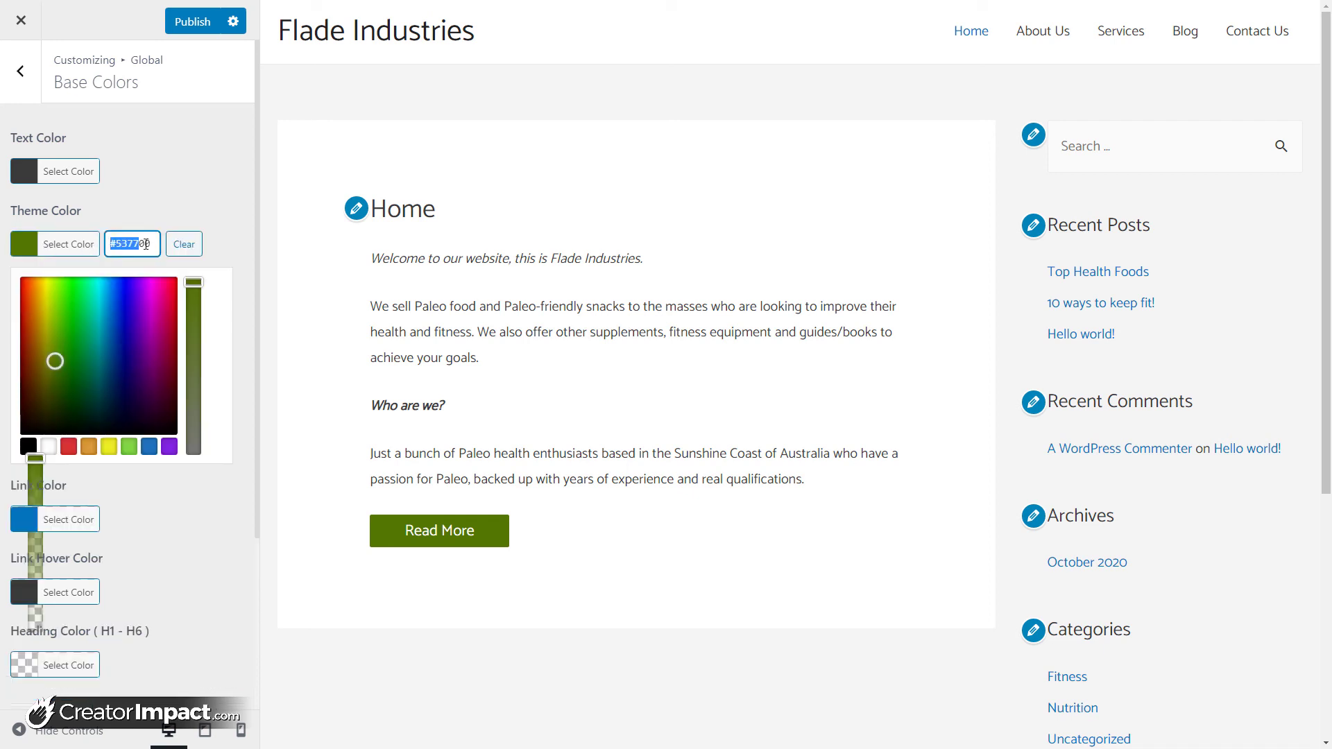
pyautogui.rightClick(140, 242)
pyautogui.click(157, 291)
pyautogui.click(168, 185)
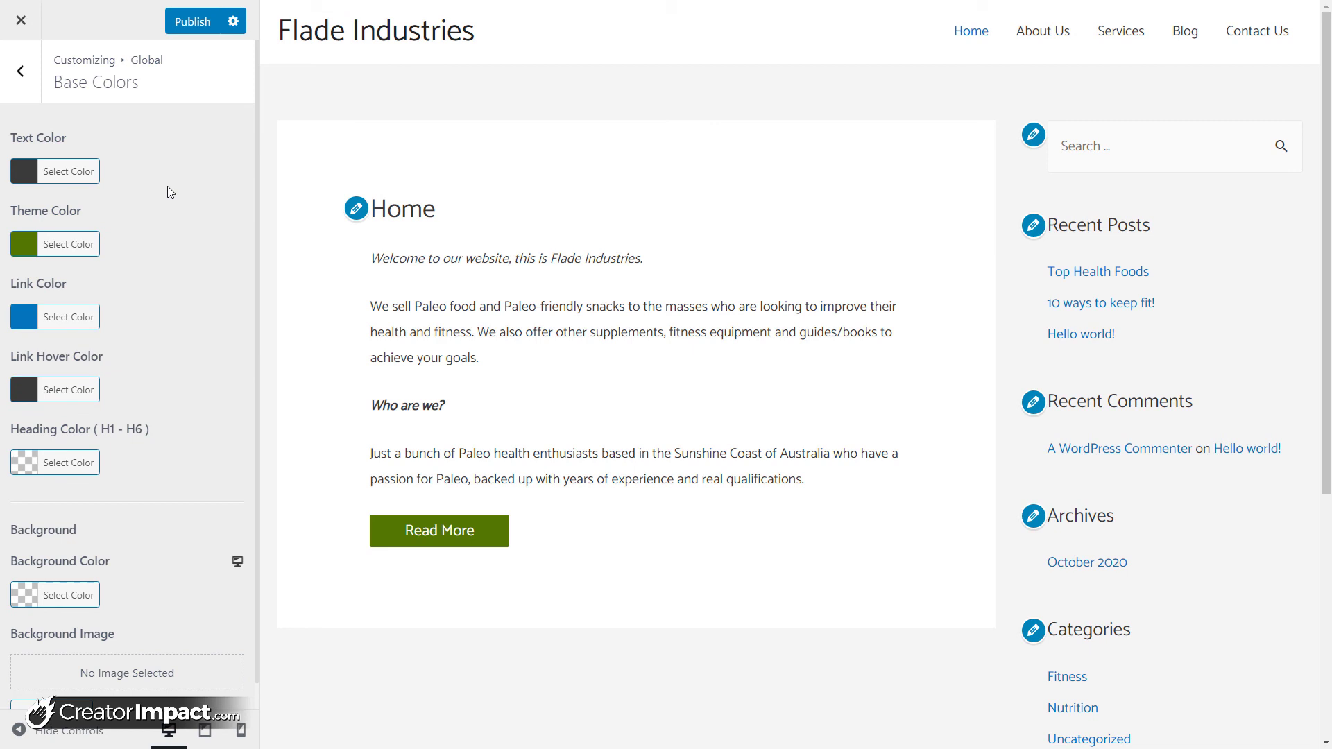
pyautogui.click(24, 317)
pyautogui.moveTo(112, 317); pyautogui.dragTo(154, 317)
pyautogui.rightClick(120, 316)
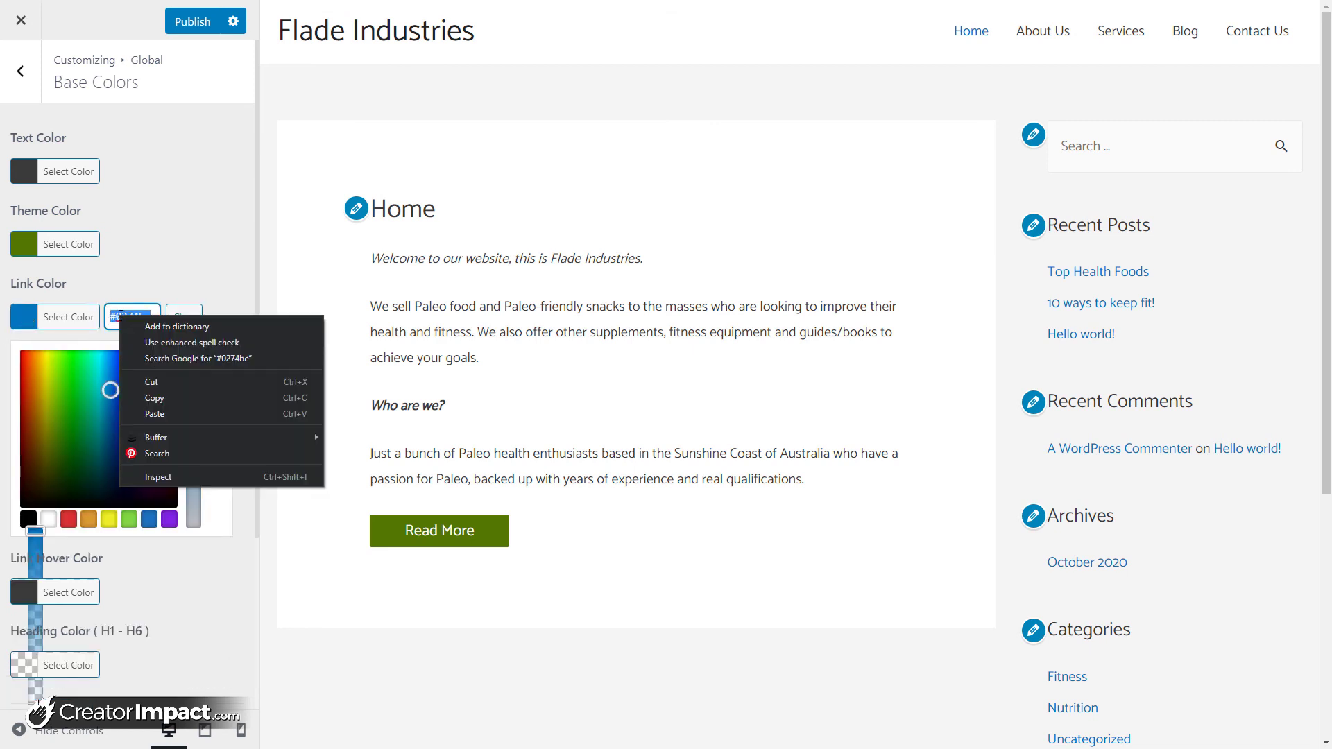
pyautogui.click(163, 414)
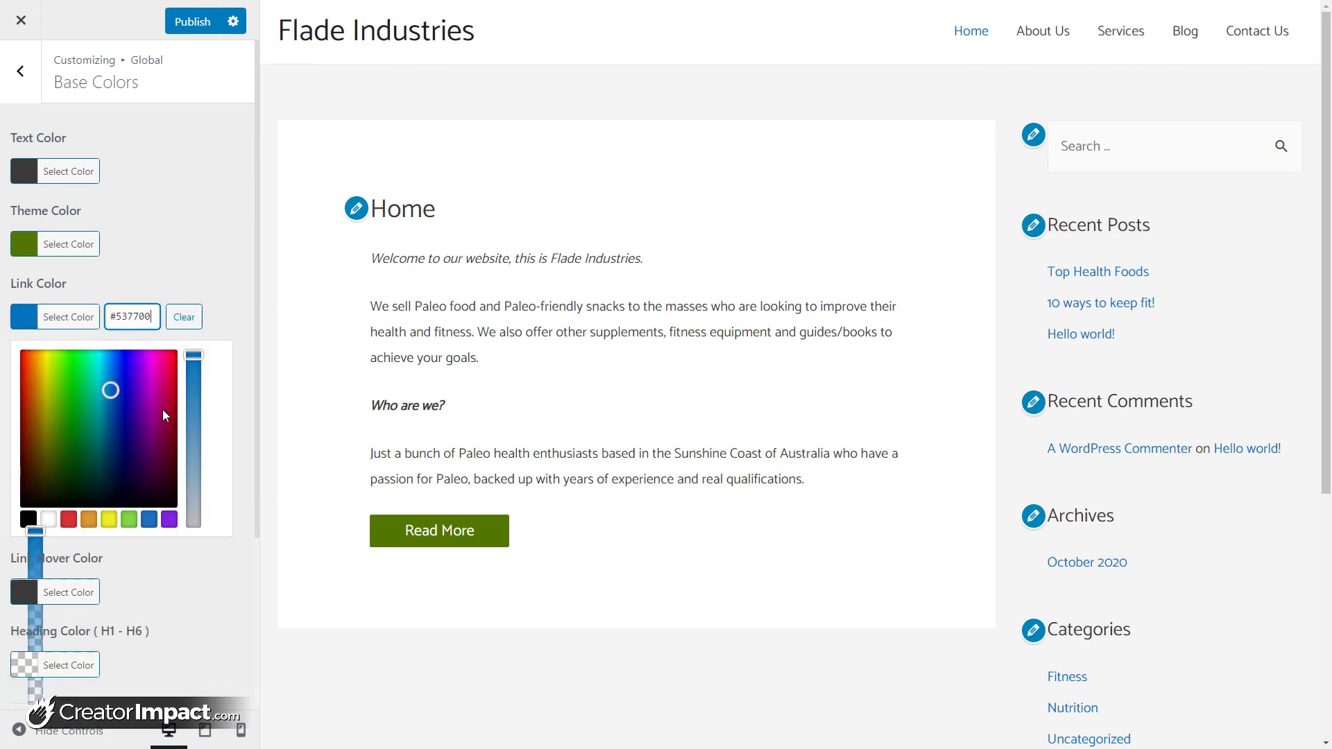
pyautogui.click(187, 254)
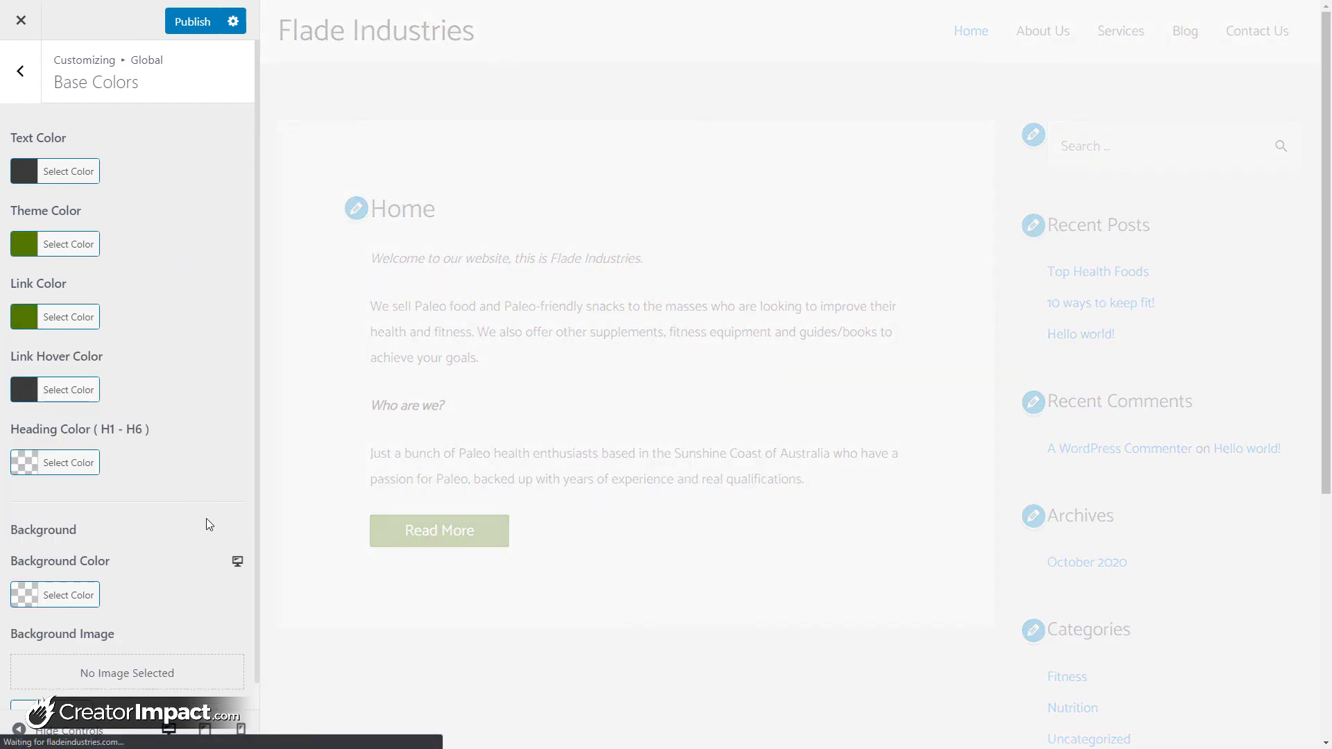
# Step: Set the Link Hover colour to dark green #106828
pyautogui.click(66, 390)
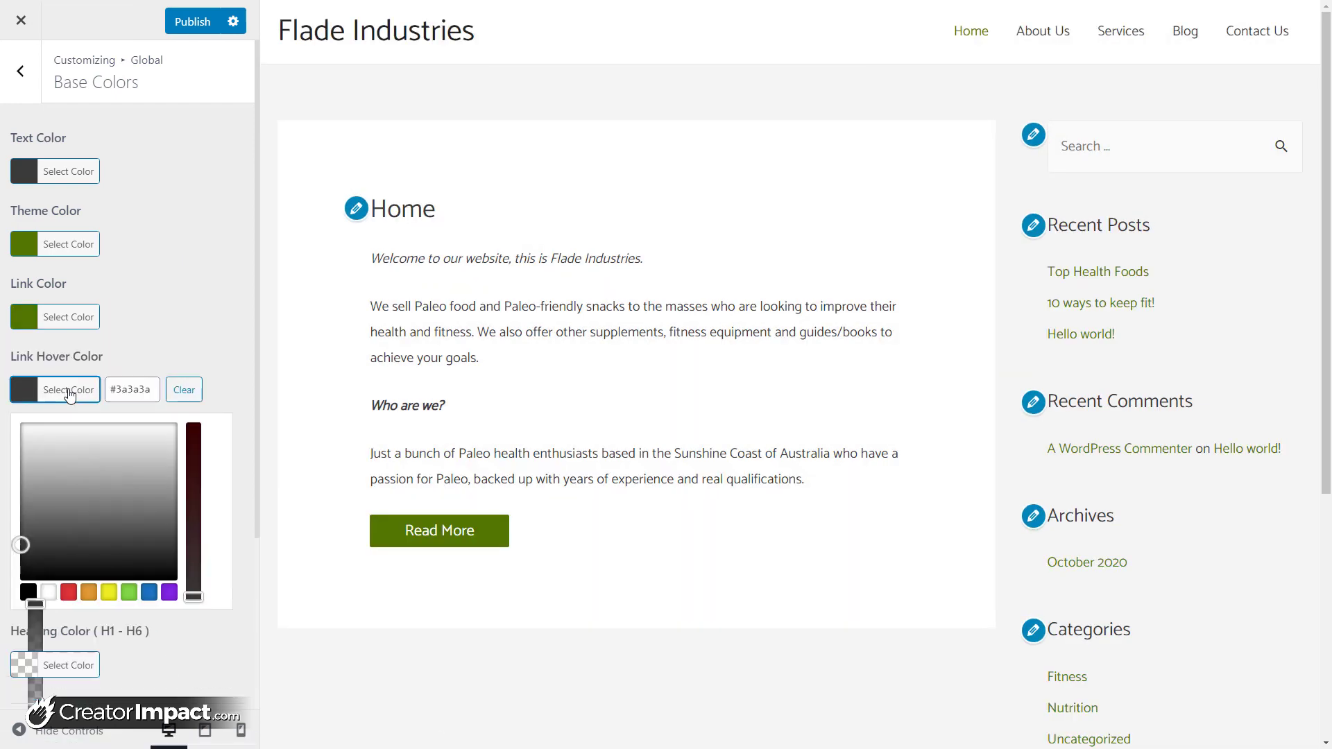
pyautogui.click(170, 594)
pyautogui.click(174, 307)
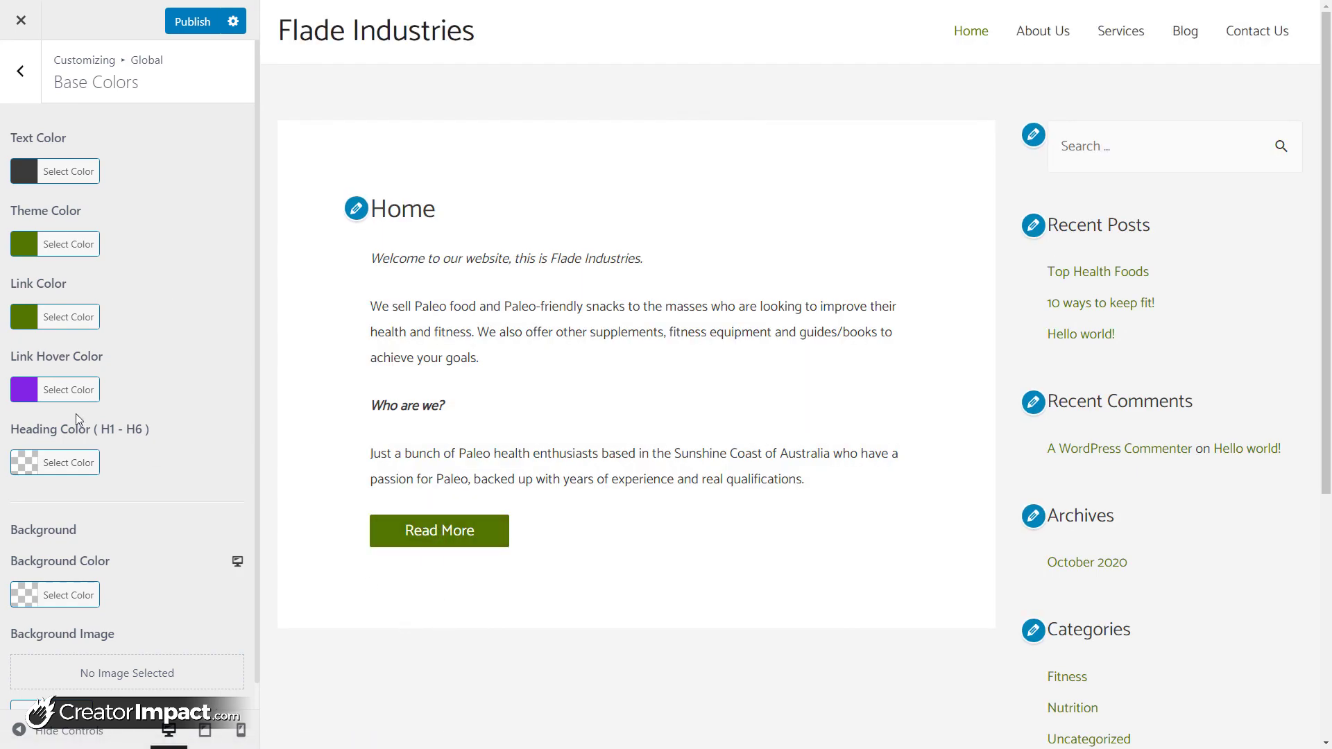
pyautogui.click(52, 392)
pyautogui.click(80, 515)
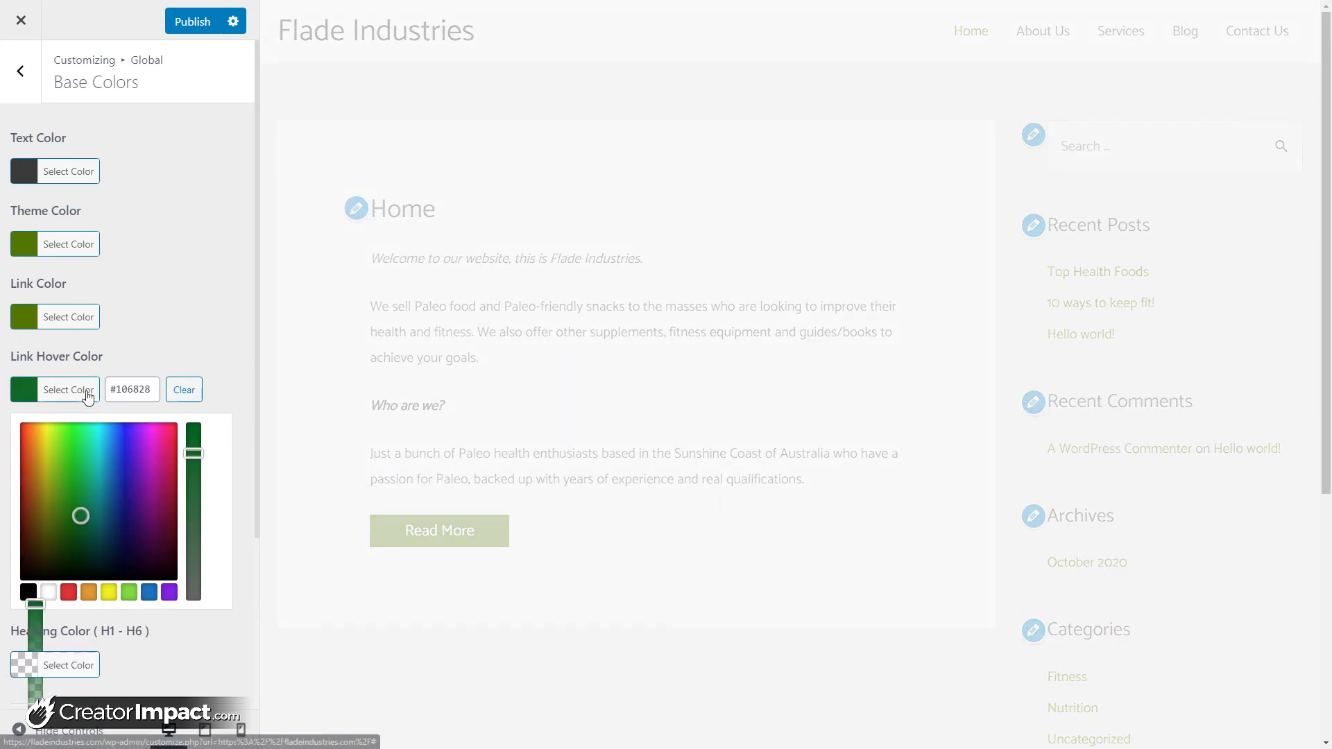
pyautogui.click(192, 327)
# Step: Set the Heading colour to near-black brown #281900
pyautogui.scroll(-1, 97, 482)
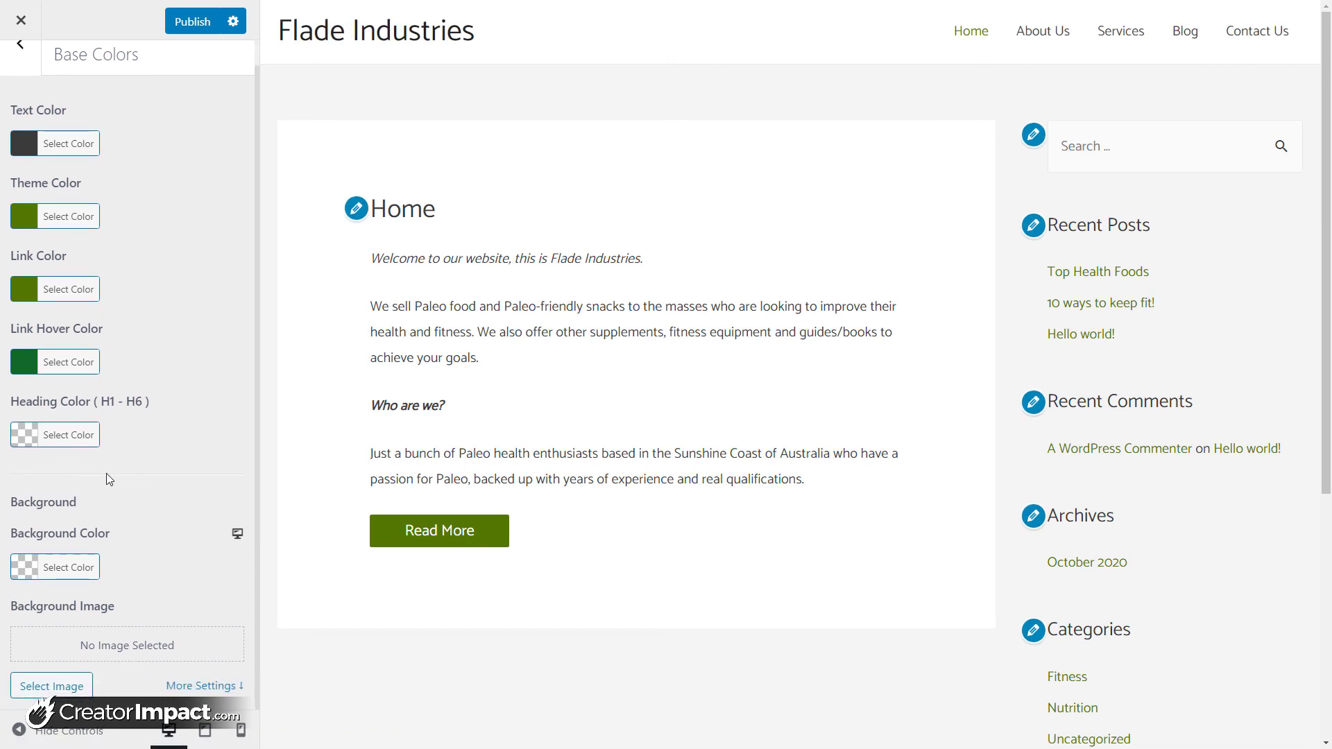
pyautogui.click(69, 442)
pyautogui.click(129, 637)
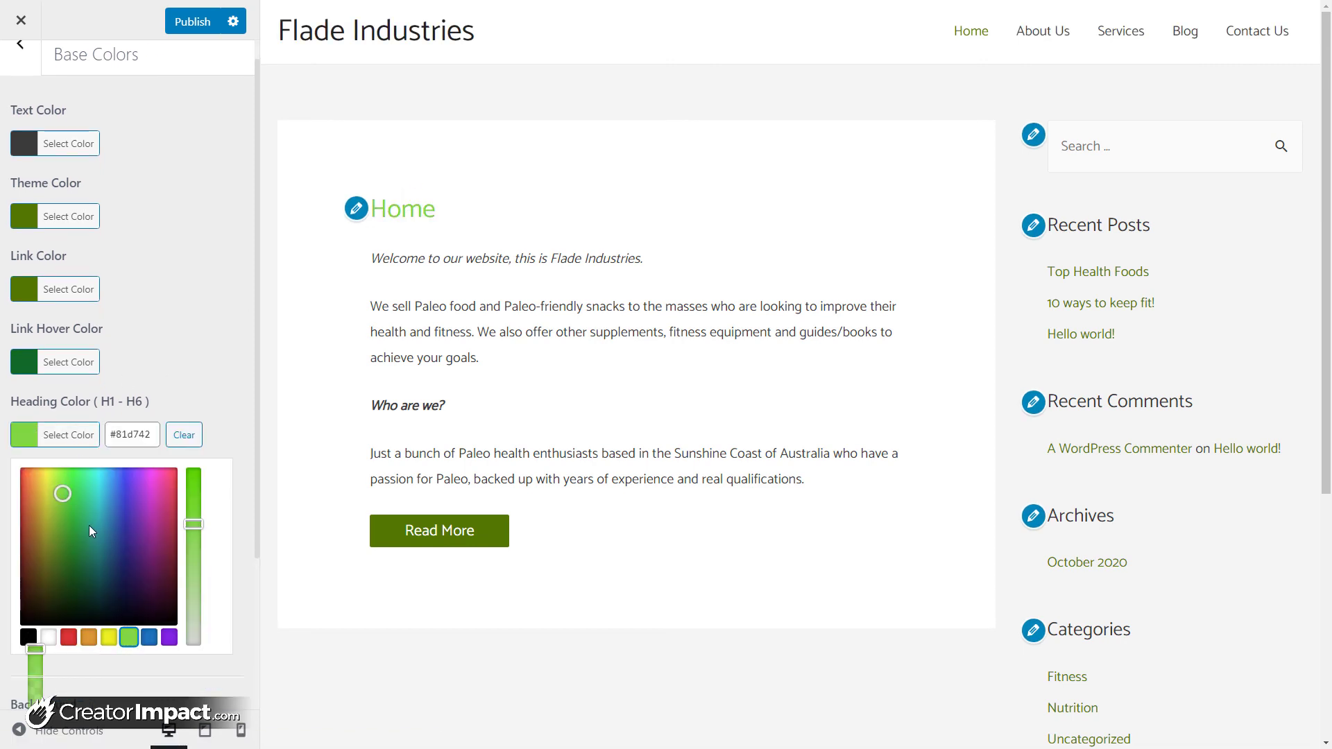
pyautogui.moveTo(89, 526); pyautogui.dragTo(36, 601)
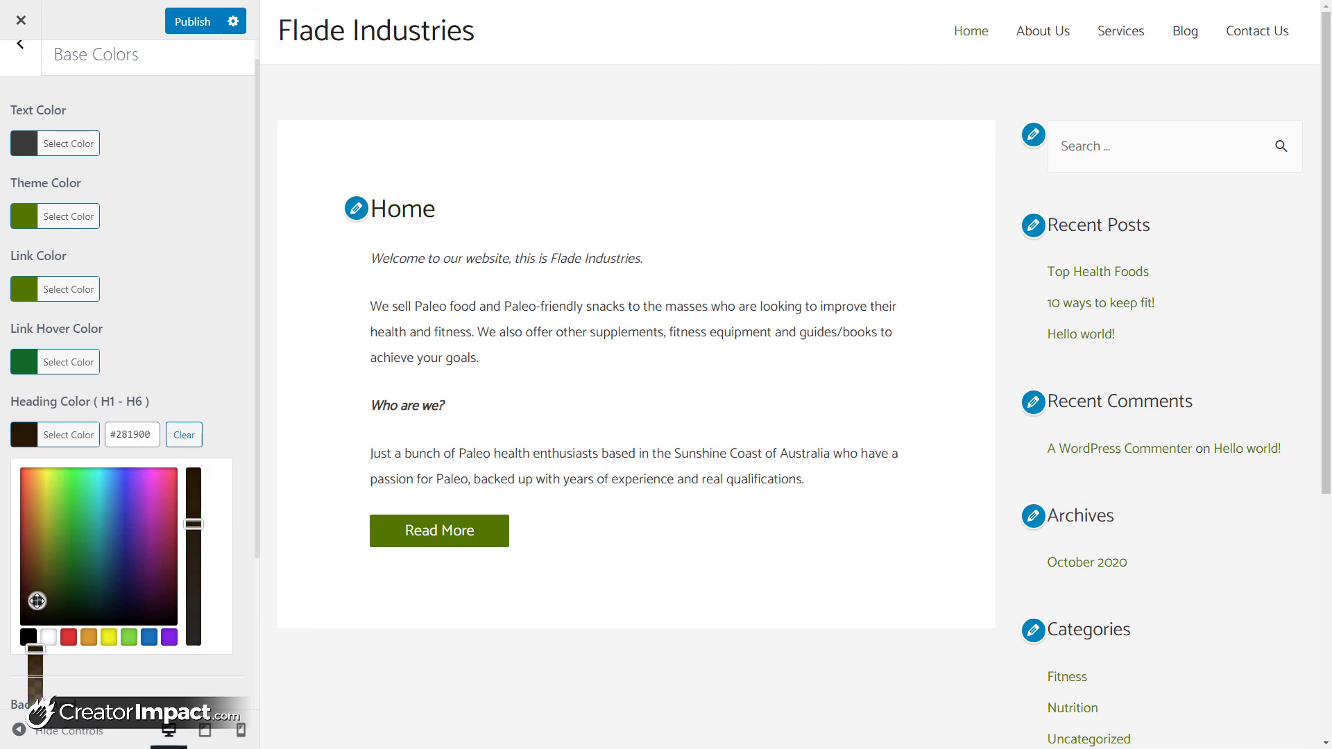
pyautogui.click(219, 344)
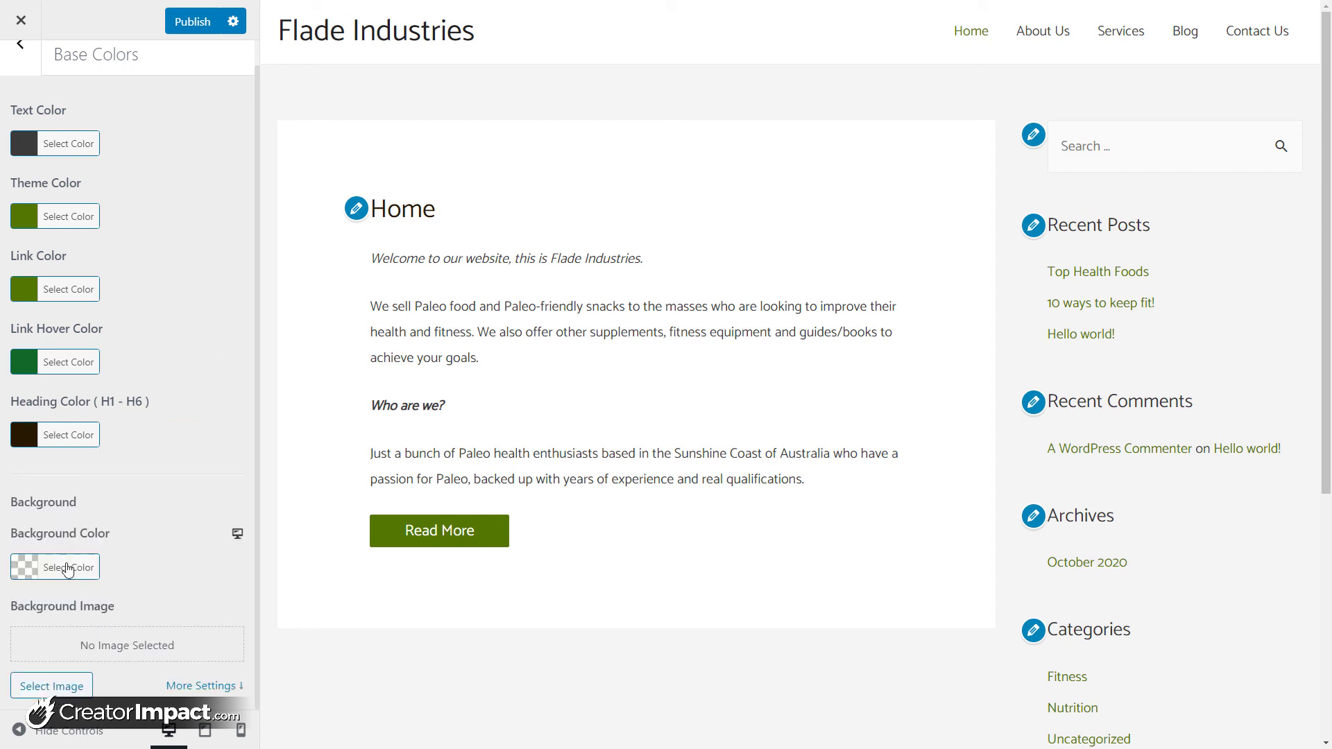
# Step: Set the Background Color to dark brown #352100 starting from the orange swatch
pyautogui.click(68, 567)
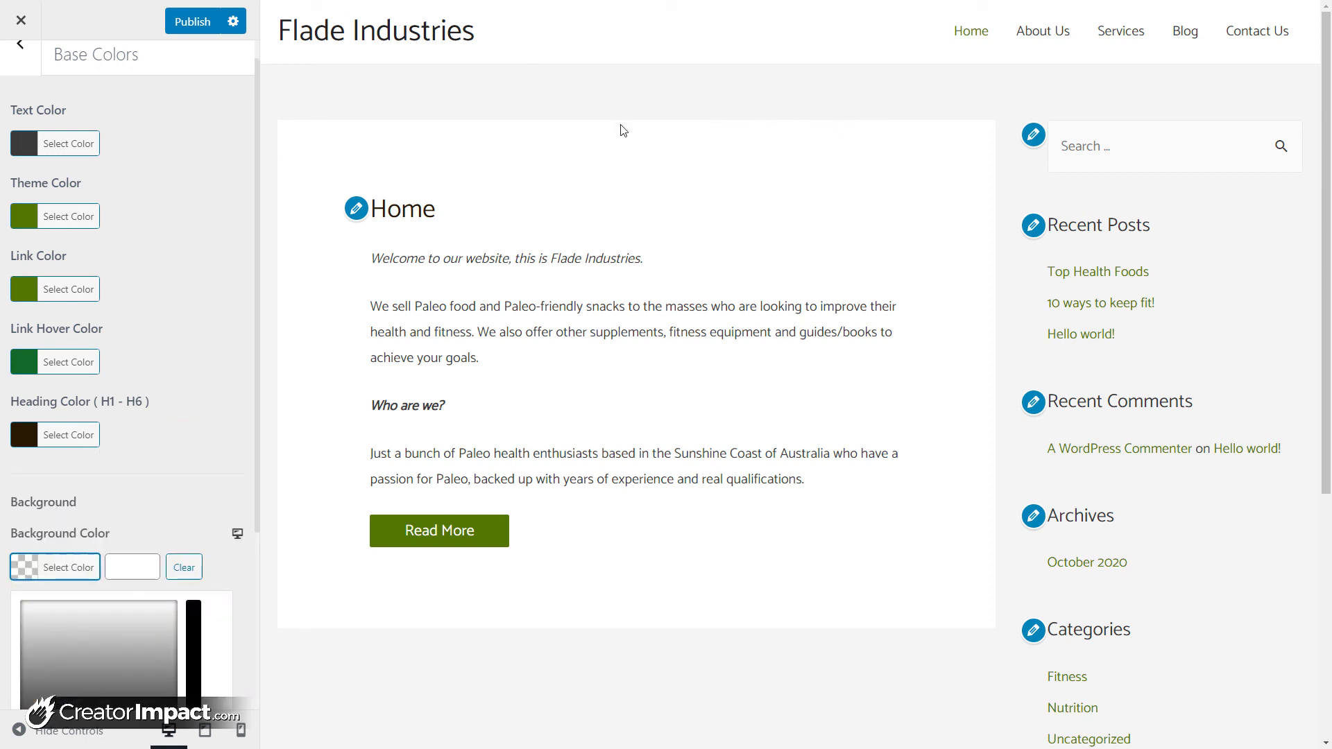
pyautogui.scroll(-3, 109, 523)
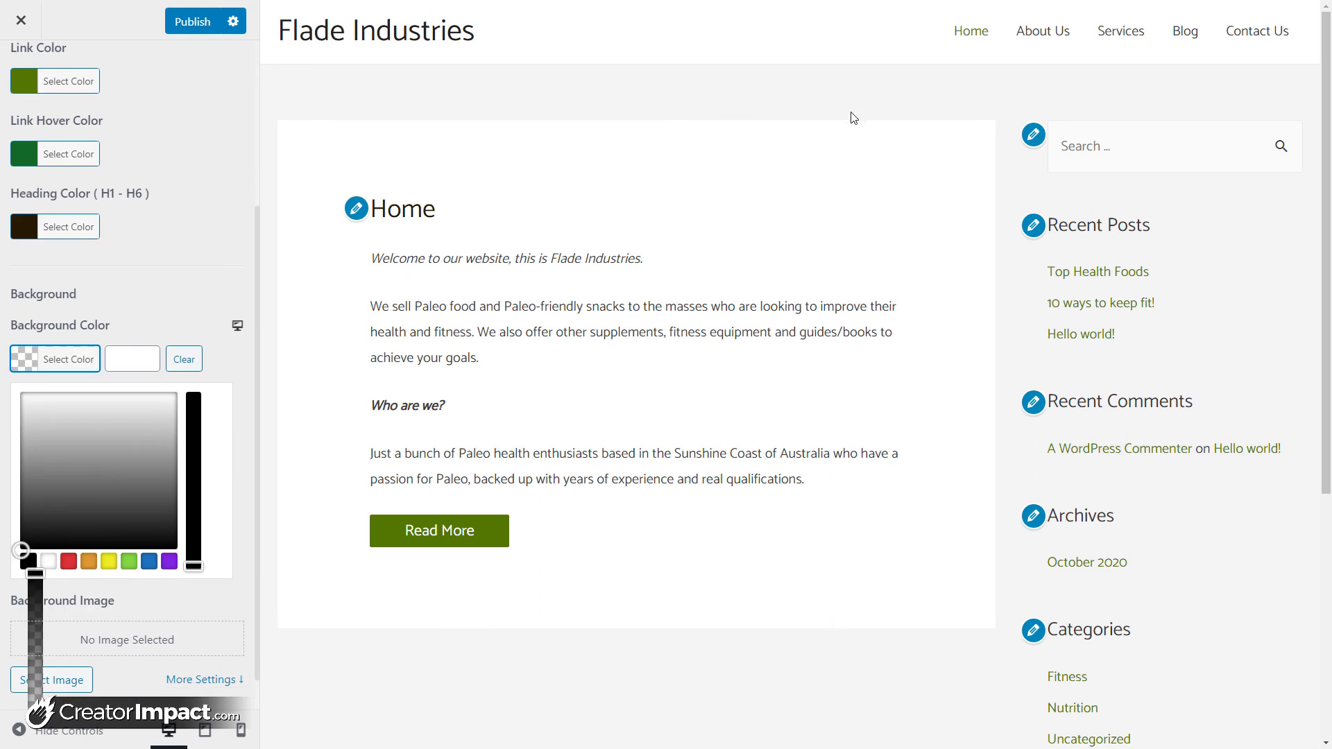
pyautogui.click(88, 562)
pyautogui.click(32, 515)
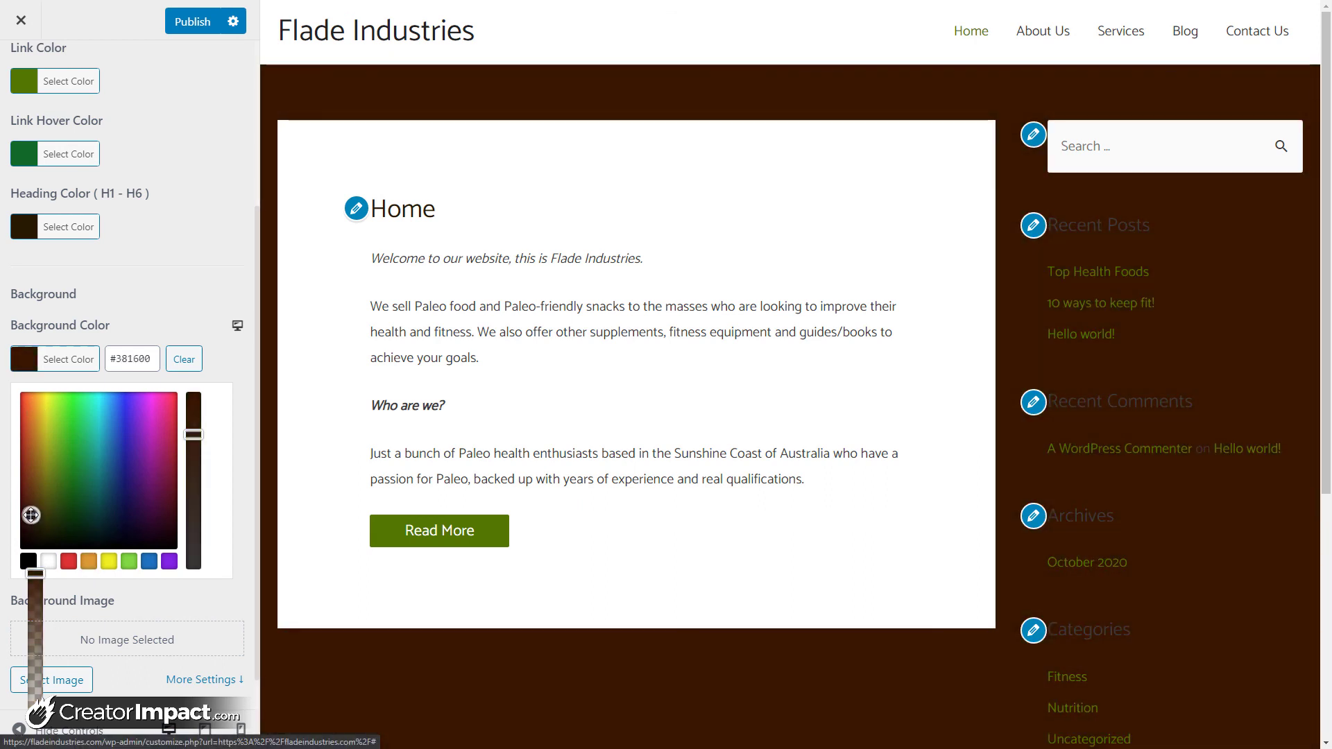
pyautogui.moveTo(31, 515); pyautogui.dragTo(37, 517)
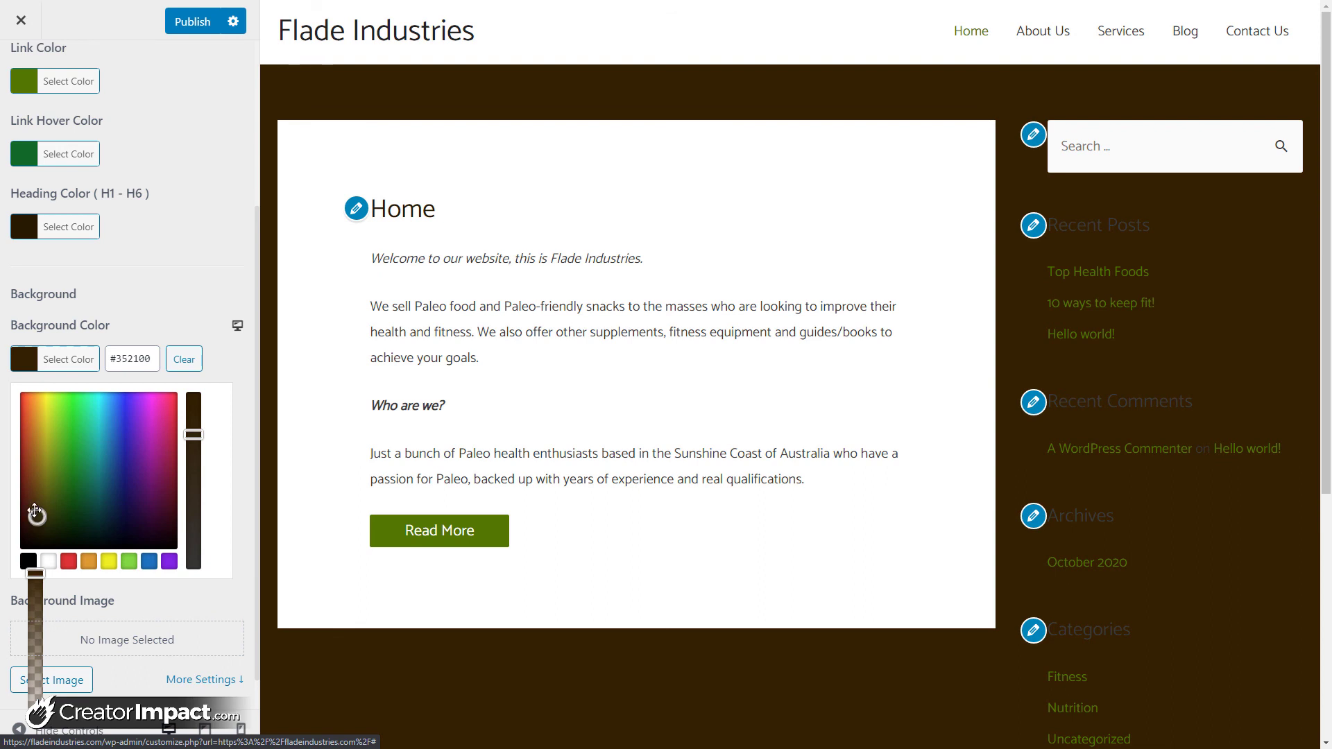
pyautogui.click(185, 281)
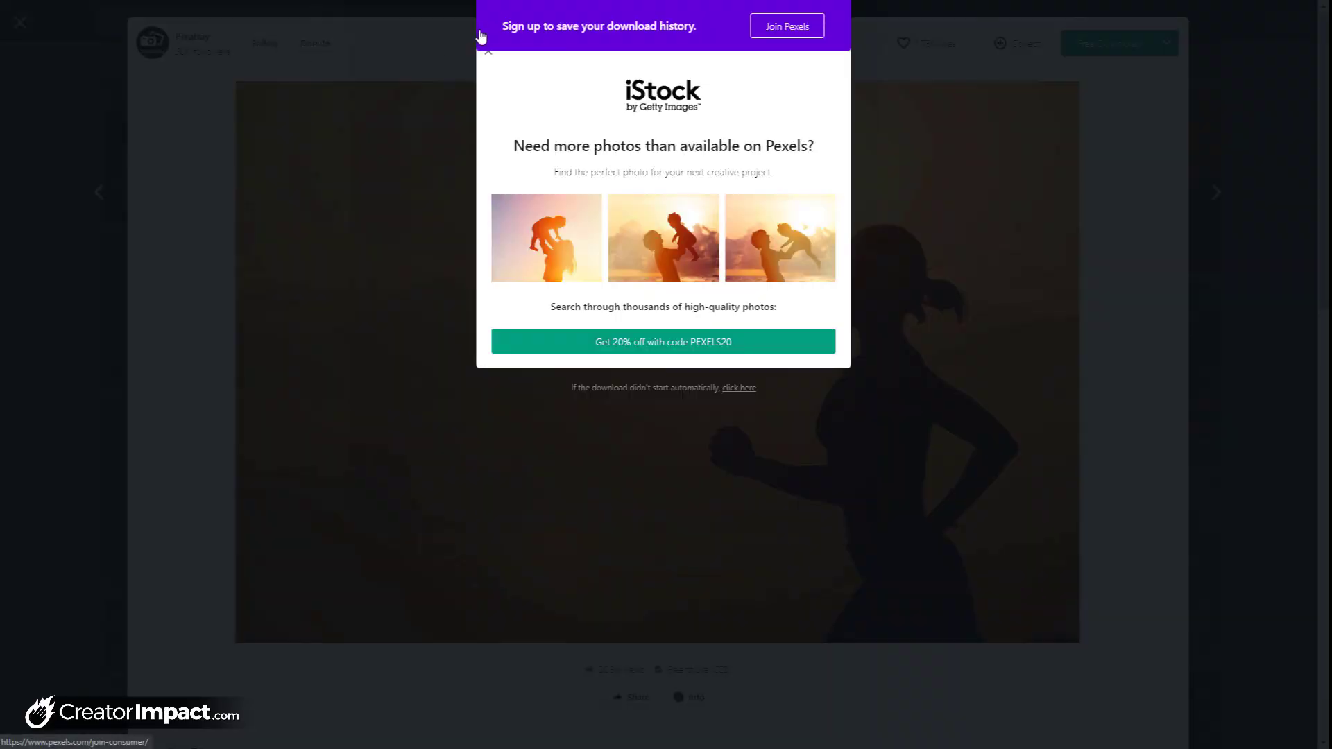
# Step: Dismiss the popup and search Pexels for 'healthy food'
pyautogui.click(458, 38)
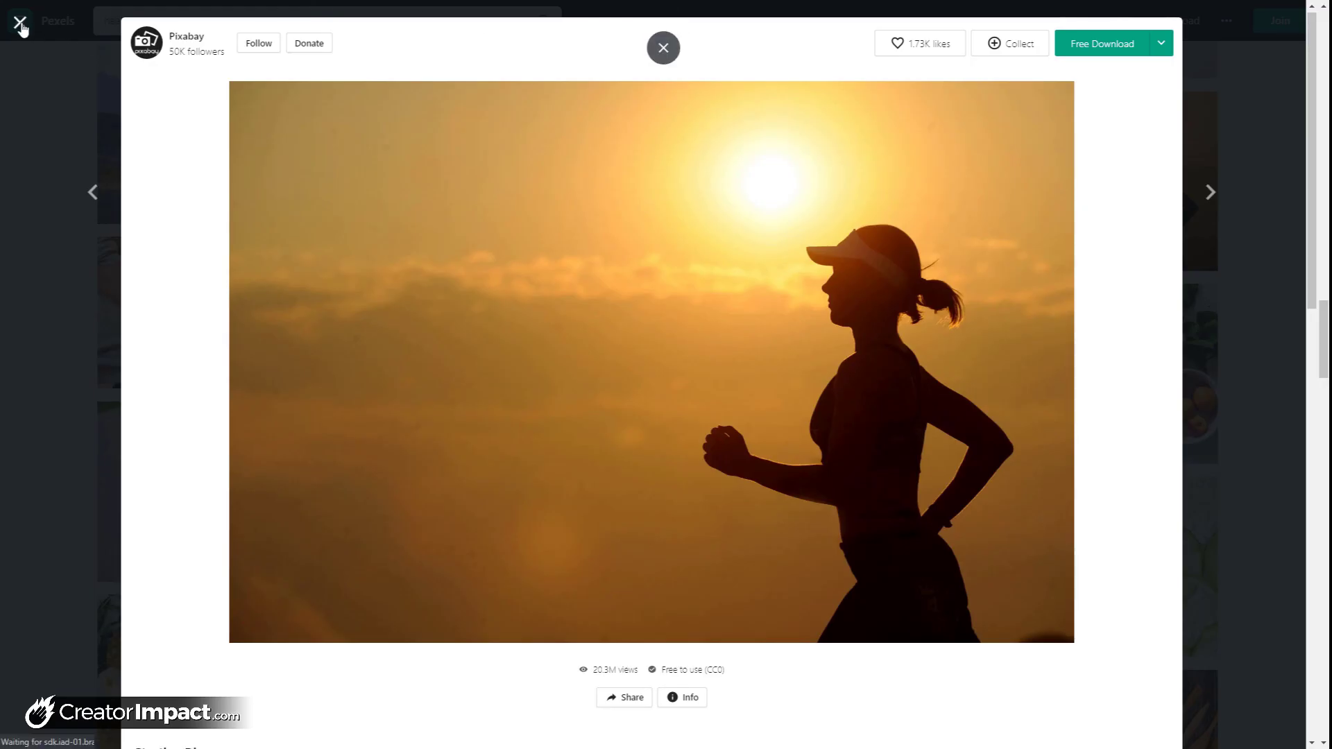
pyautogui.click(21, 23)
pyautogui.click(144, 26)
pyautogui.doubleClick(144, 26)
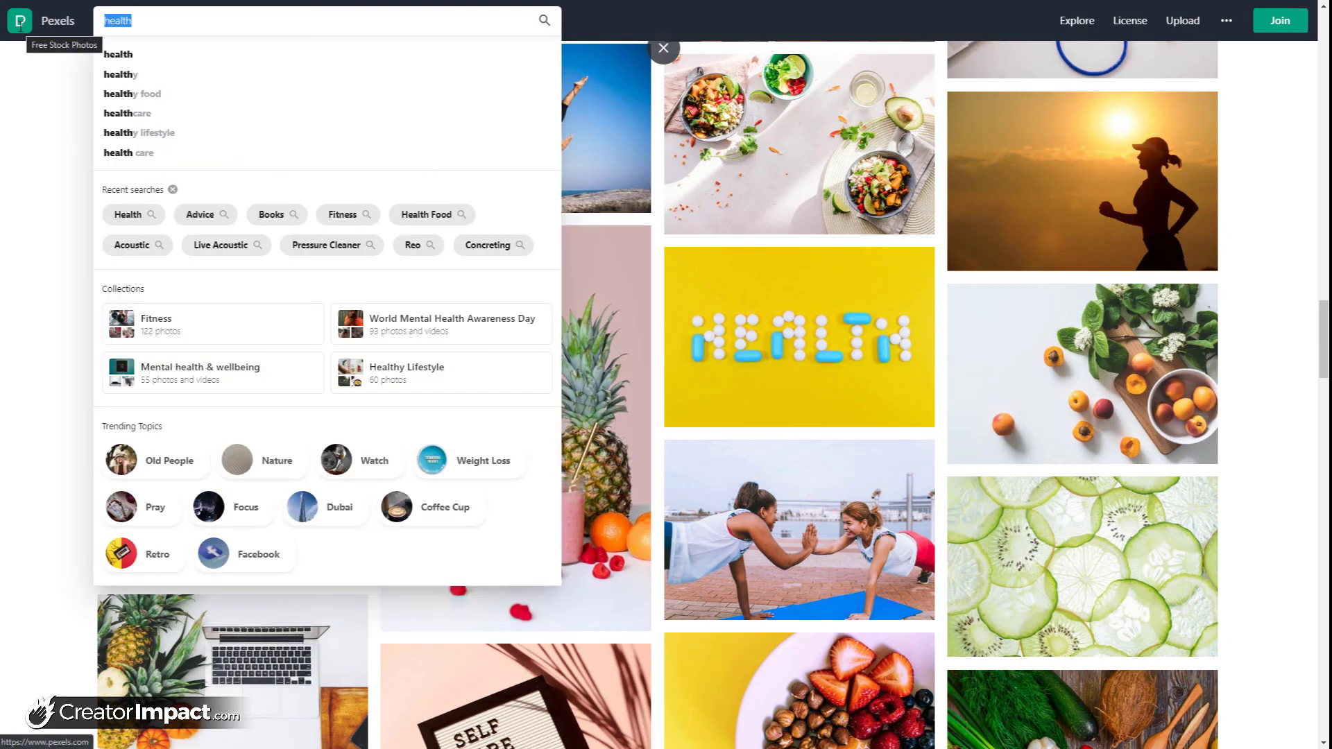
pyautogui.write('healthy food')
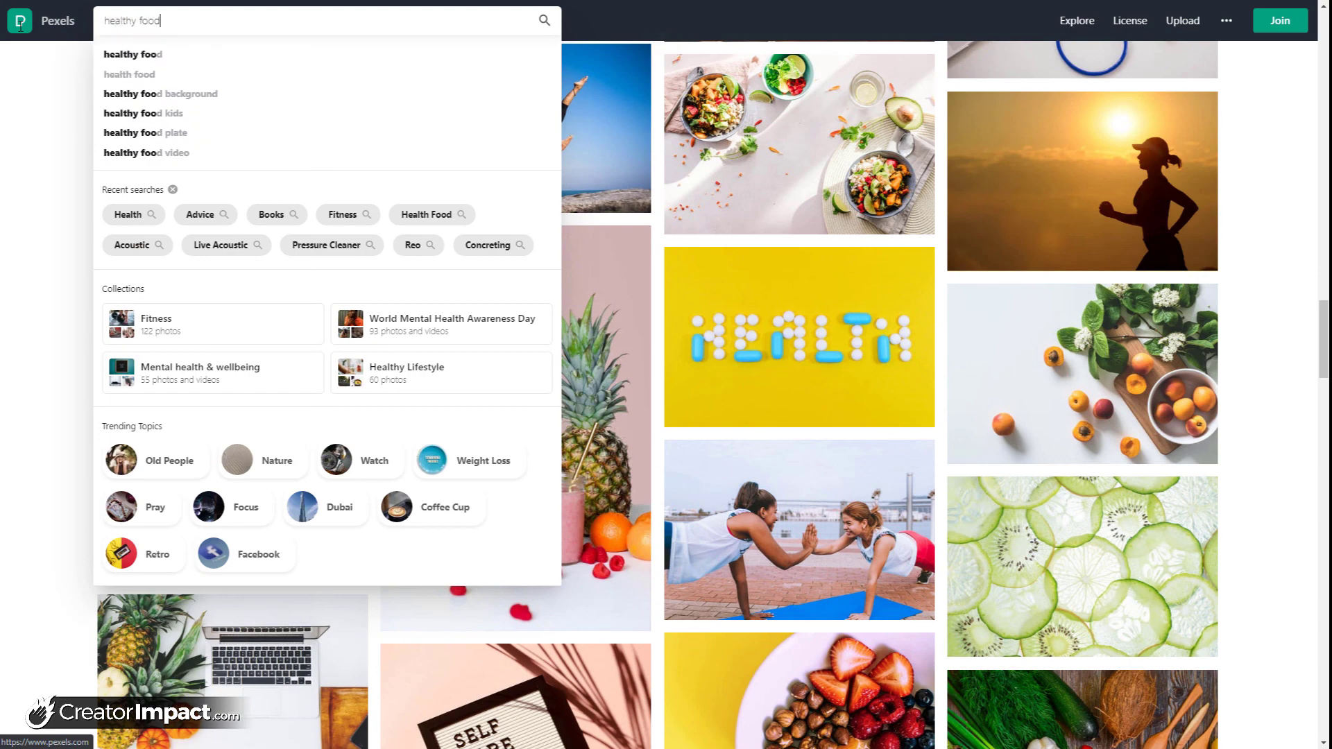
pyautogui.press('Return')
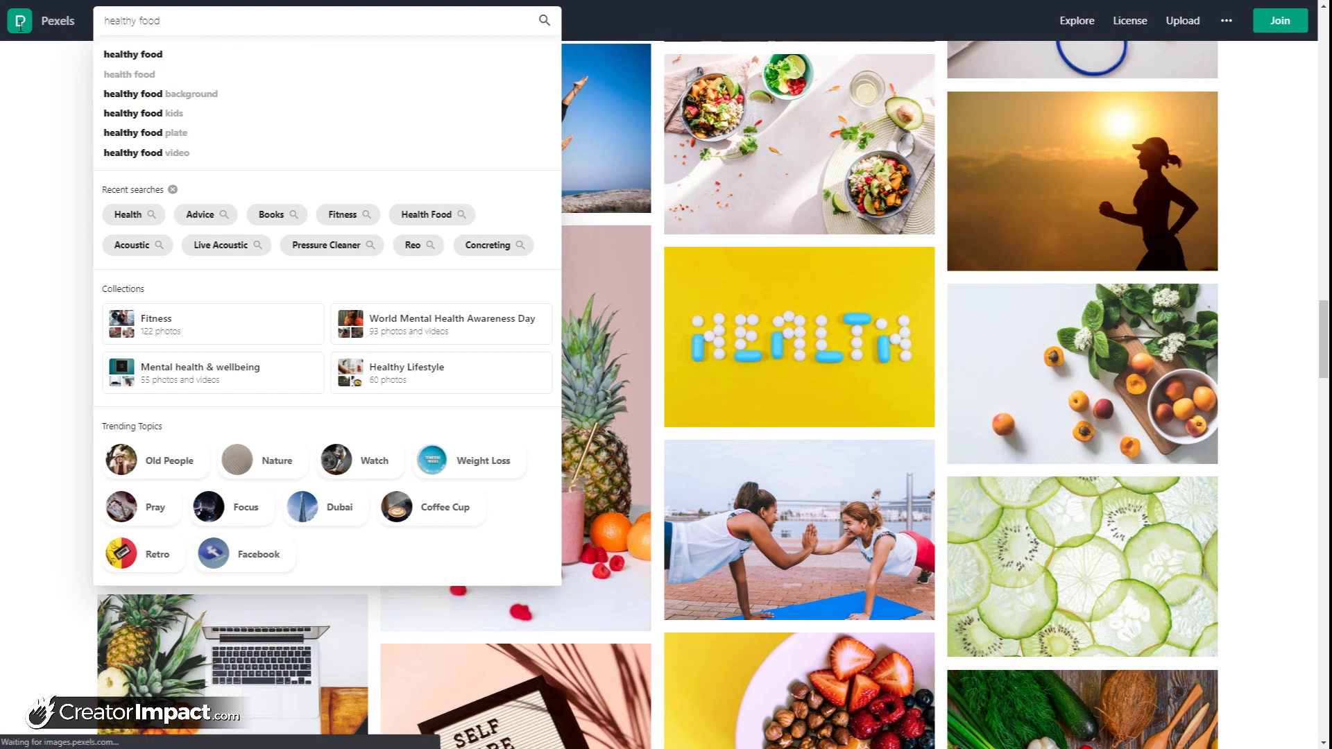
# Step: Download the wooden-board vegetable photo at Medium size (1280 x 847)
pyautogui.scroll(-12, 666, 270)
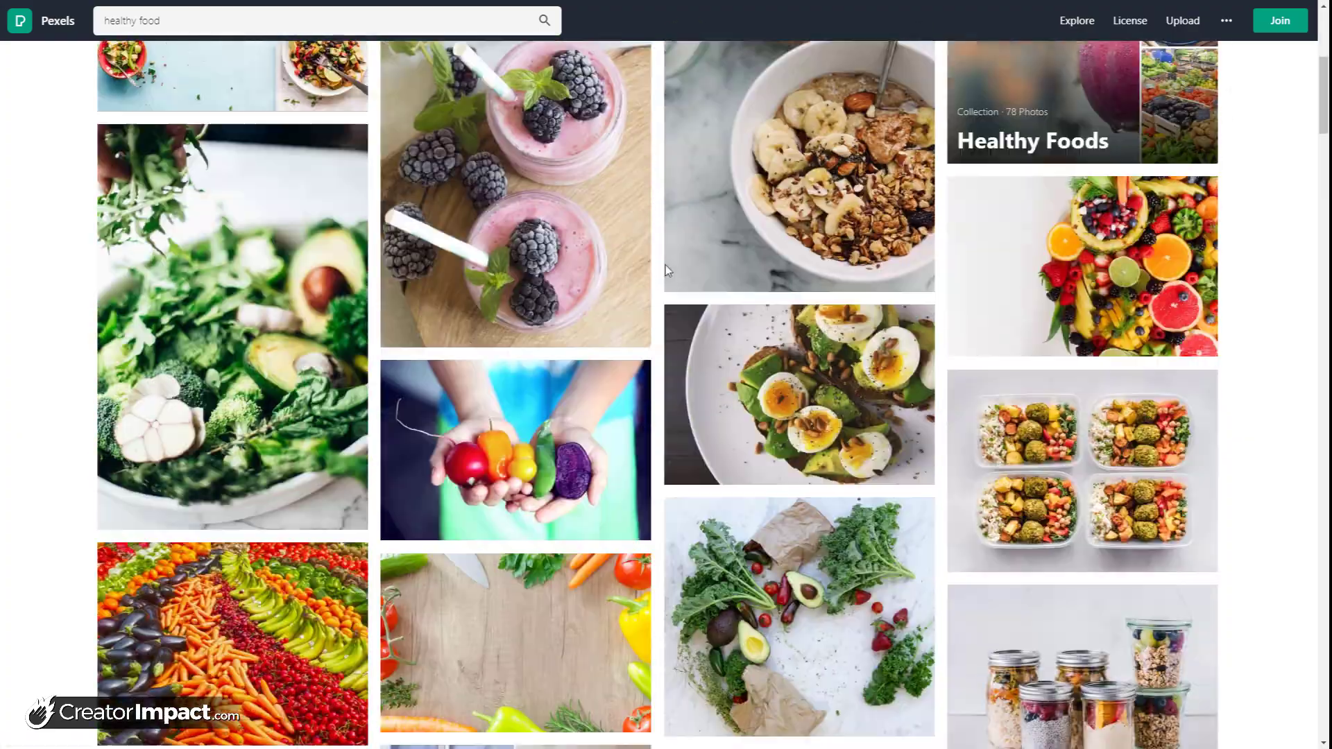
pyautogui.scroll(3, 666, 284)
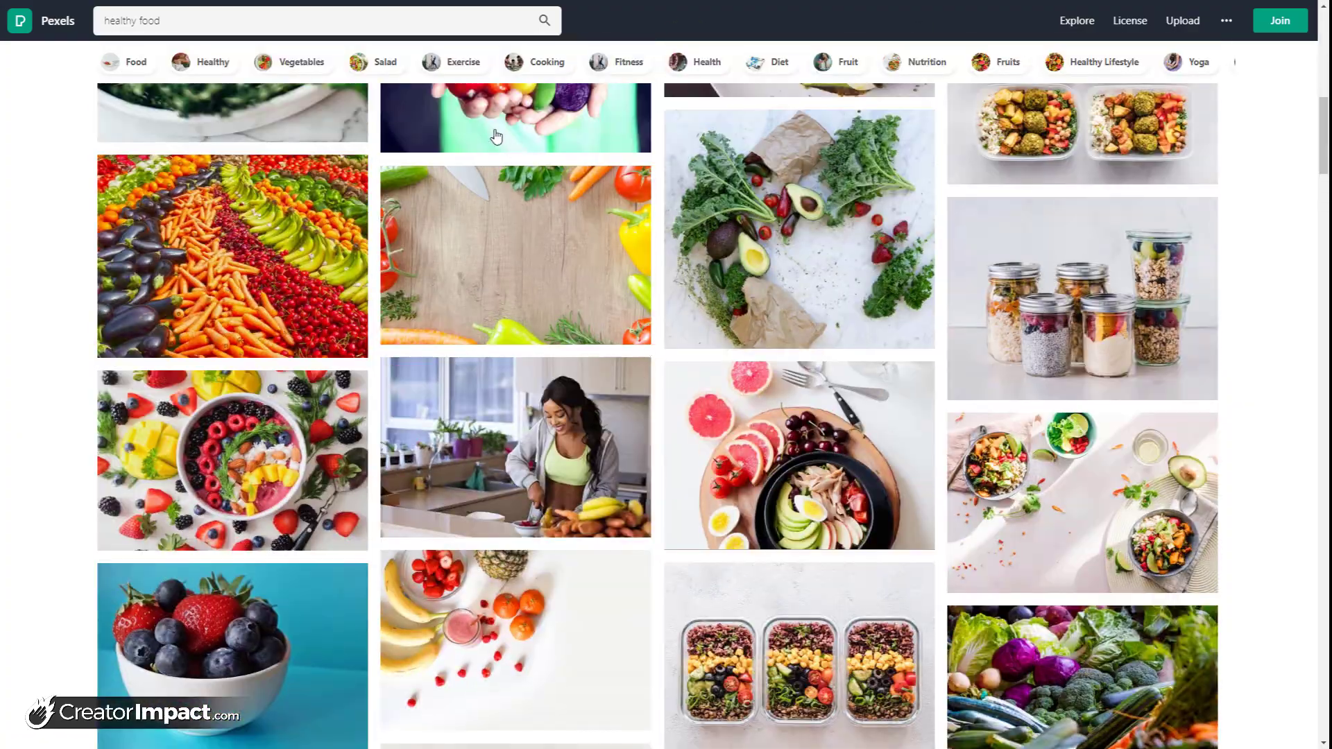
pyautogui.click(535, 269)
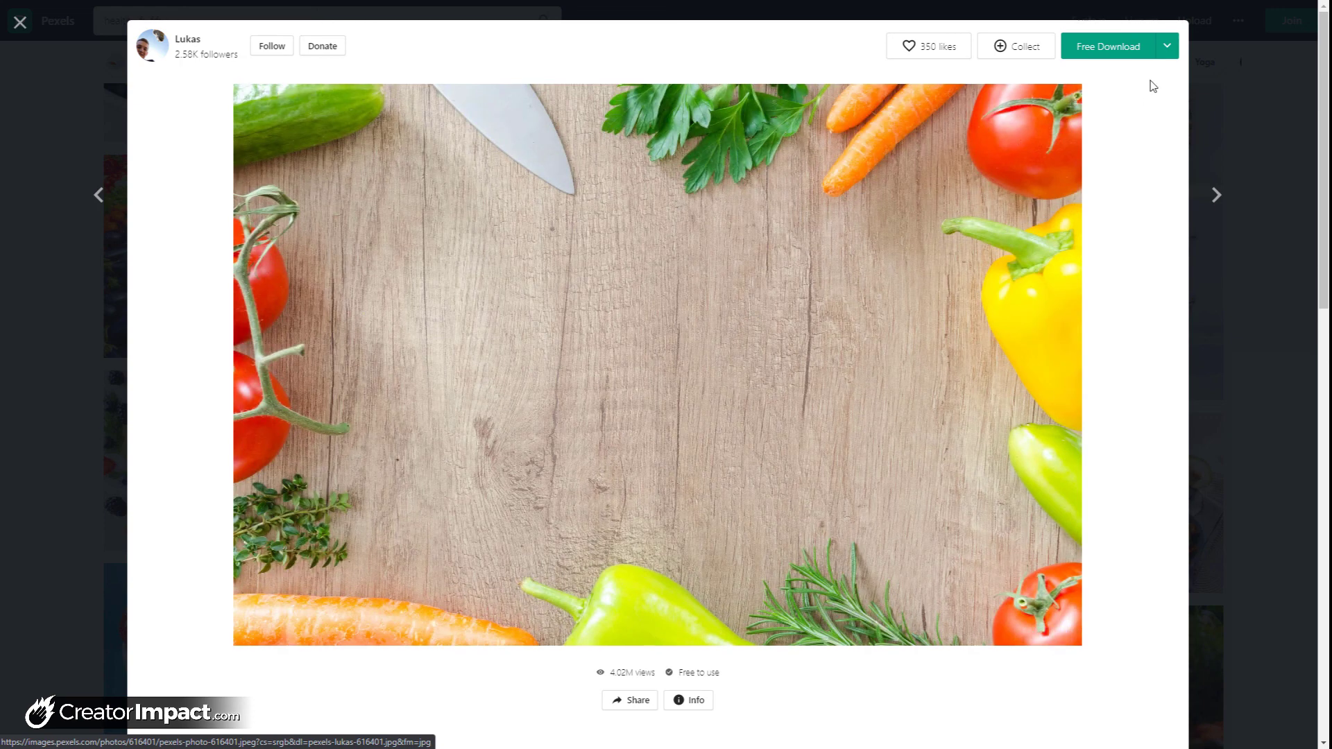
pyautogui.click(1169, 48)
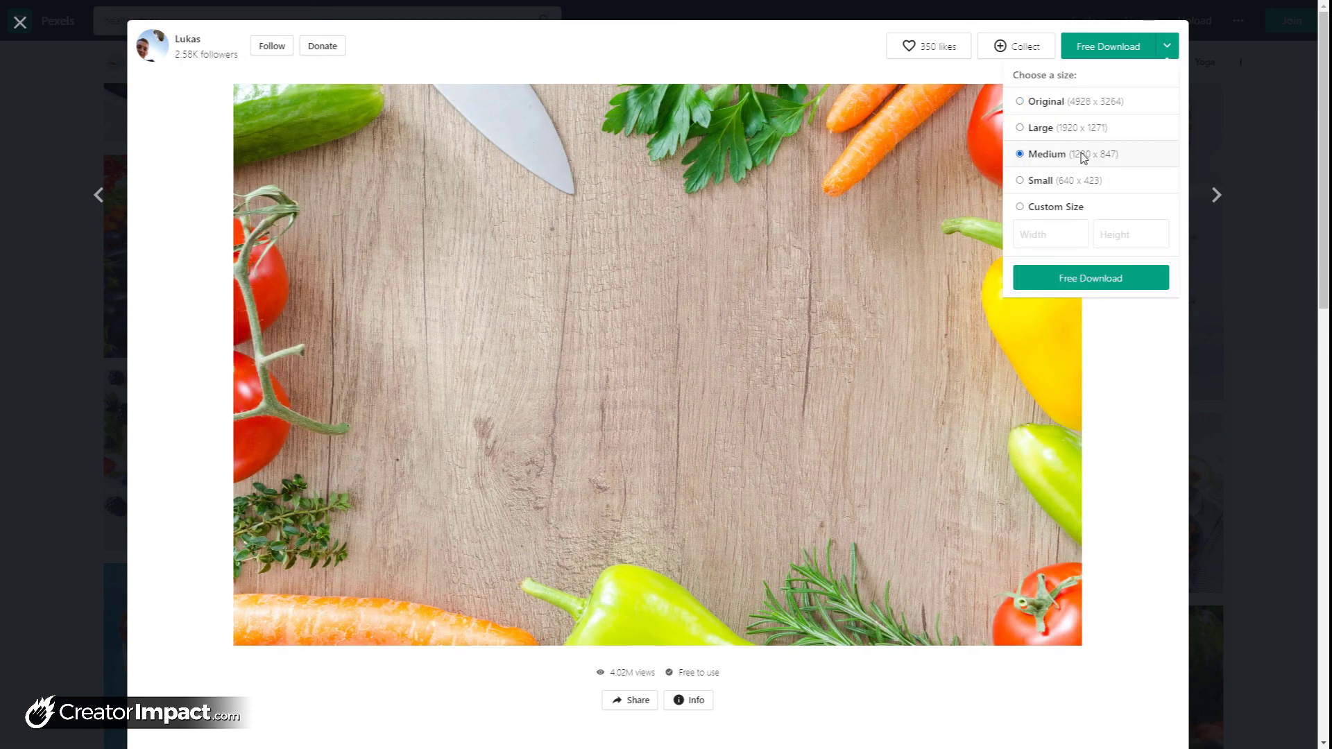
pyautogui.click(1090, 279)
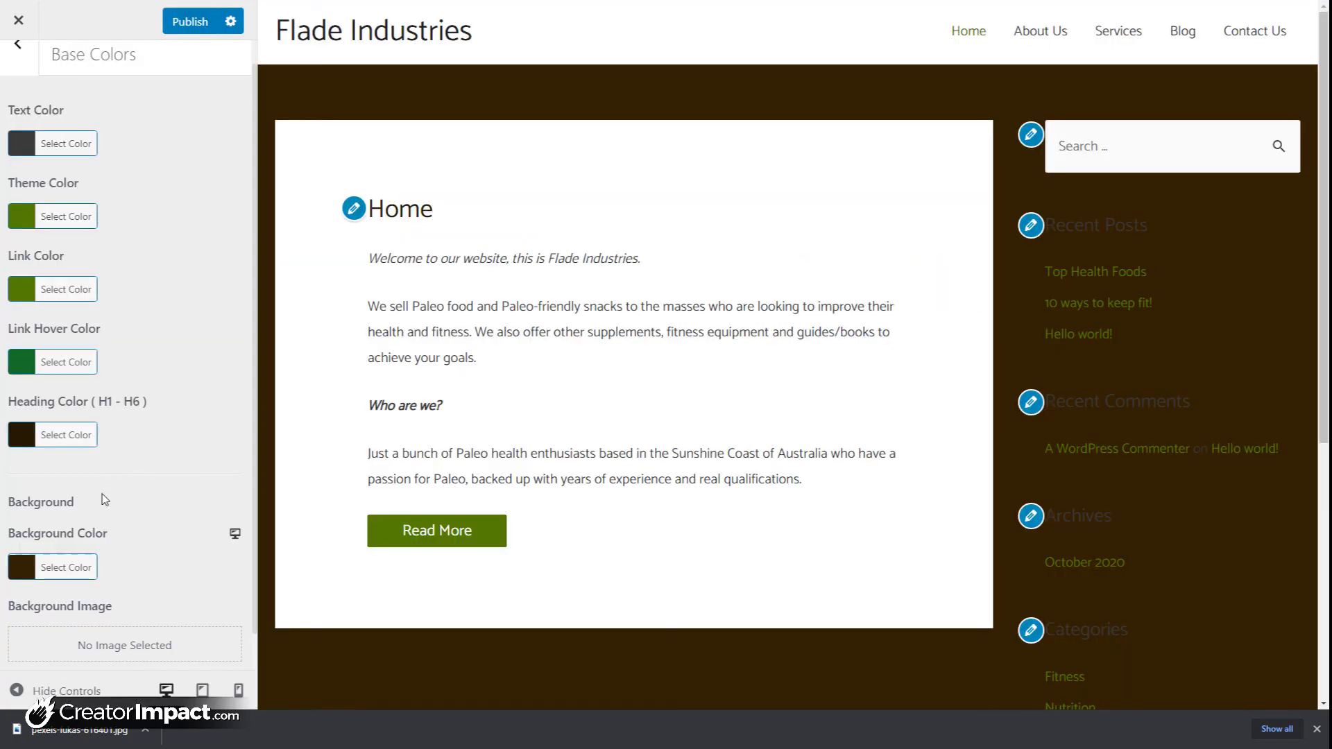
# Step: Upload pexels-lukas-616401.jpg to the media library and set it as the background image
pyautogui.scroll(-1, 111, 573)
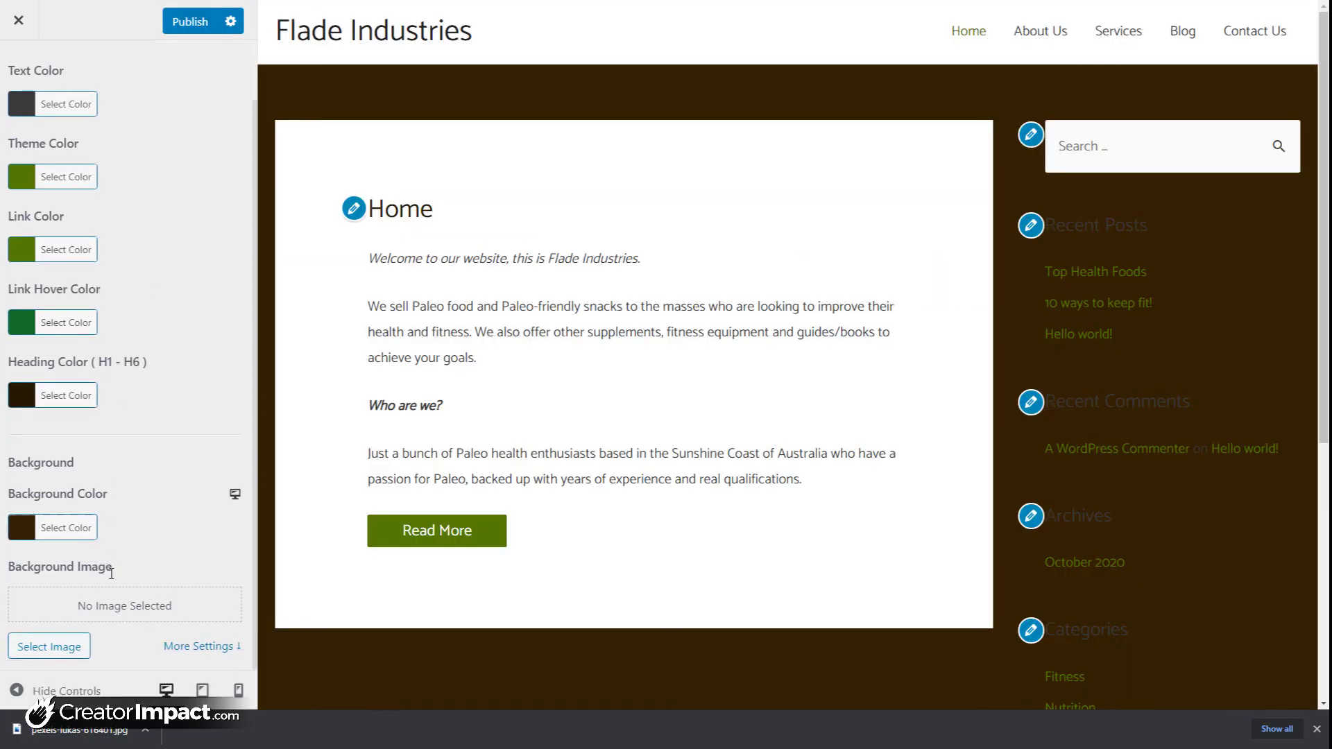
pyautogui.click(60, 646)
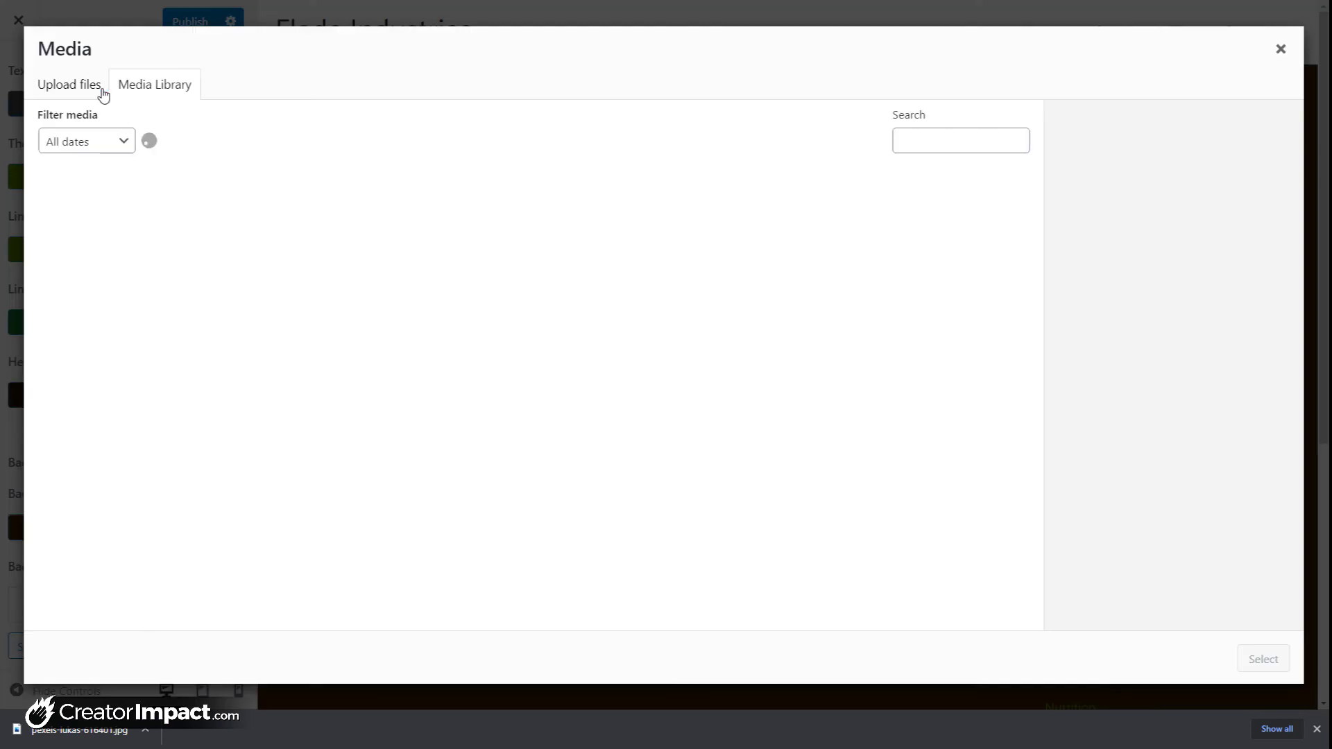
pyautogui.click(93, 93)
pyautogui.click(670, 347)
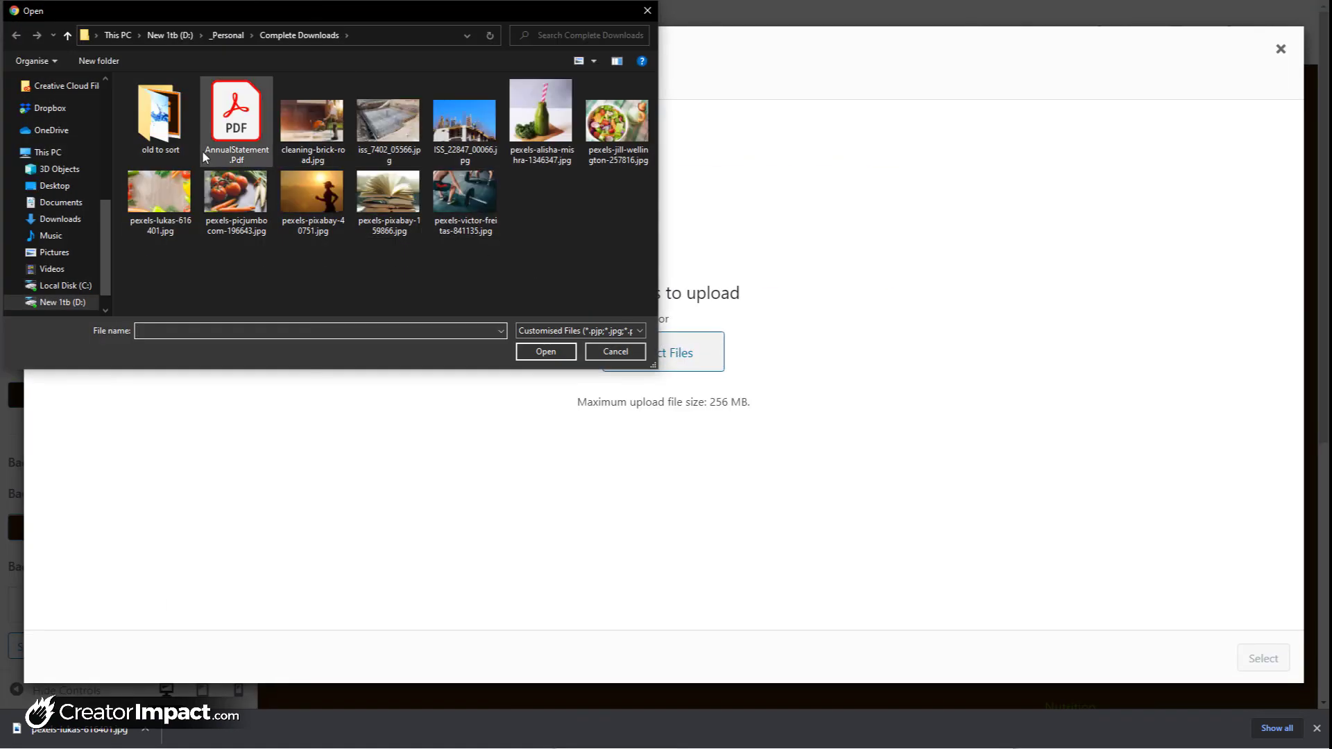
pyautogui.click(148, 193)
pyautogui.click(543, 351)
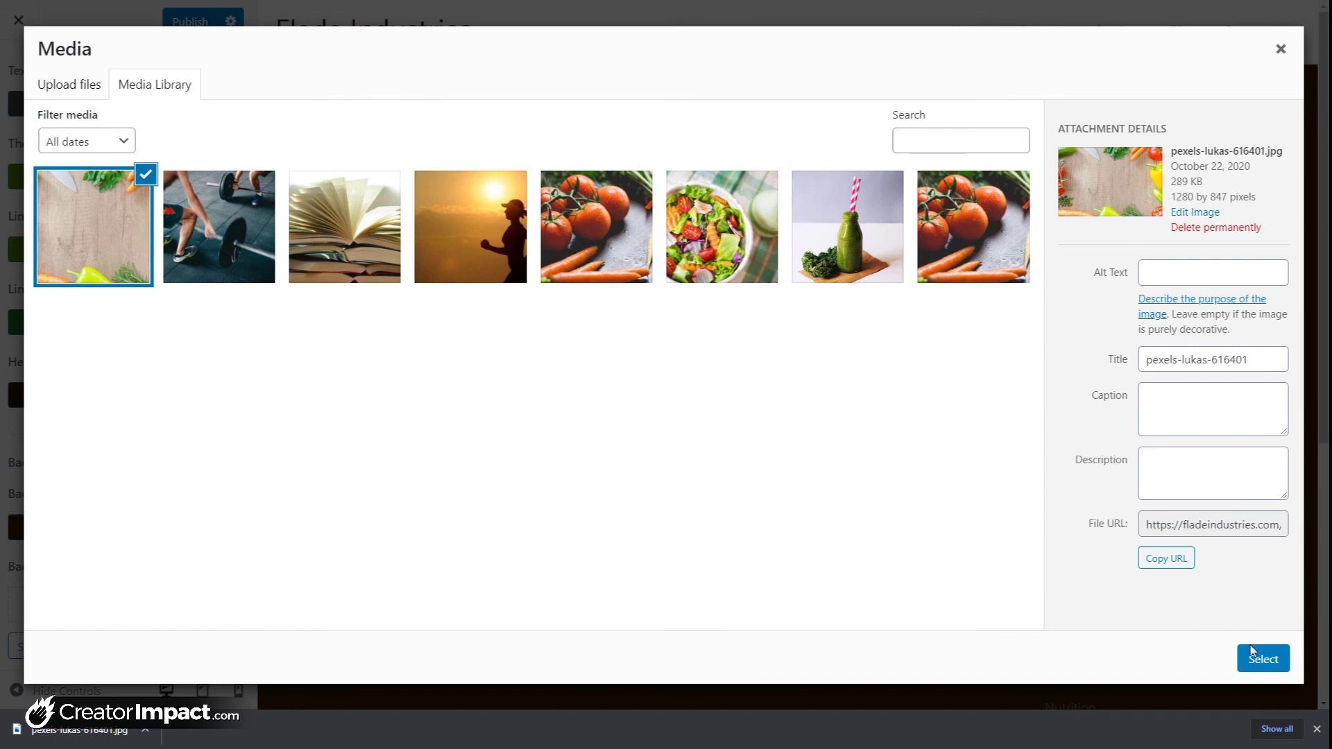
pyautogui.click(1253, 652)
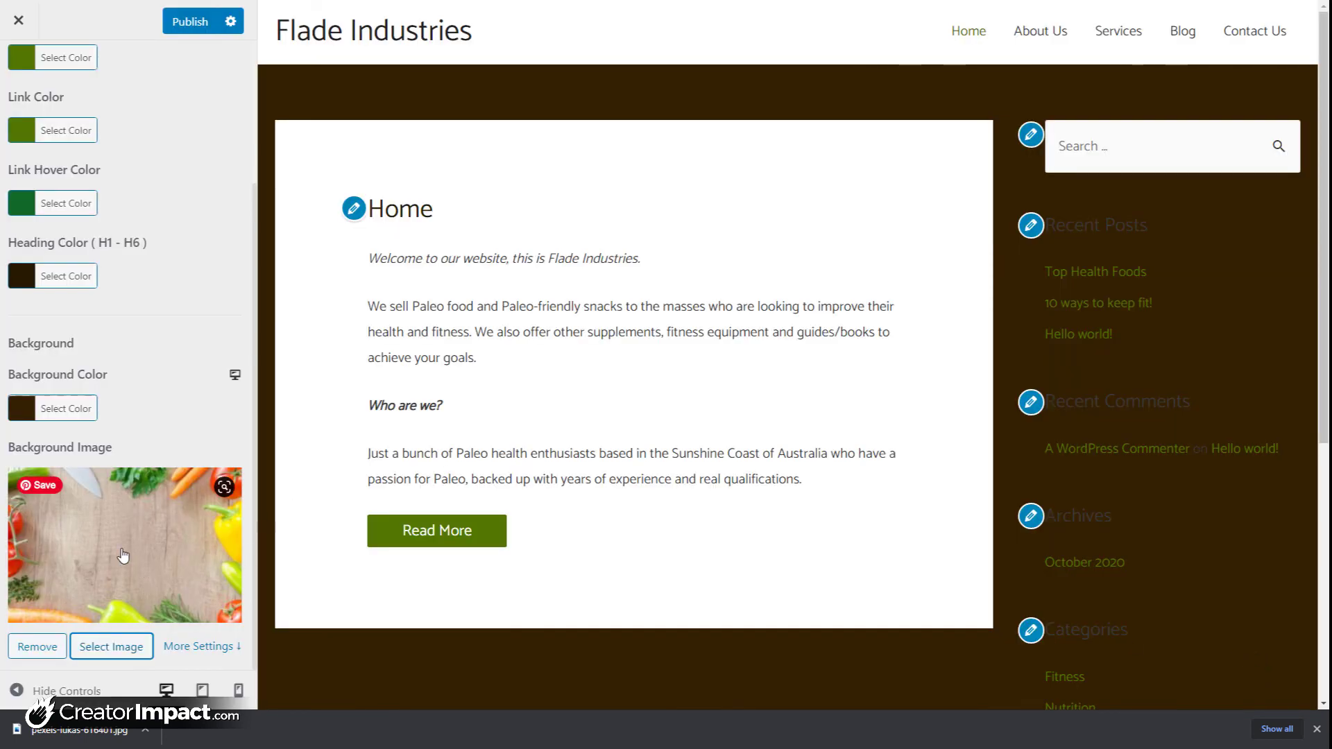
pyautogui.scroll(-4, 524, 384)
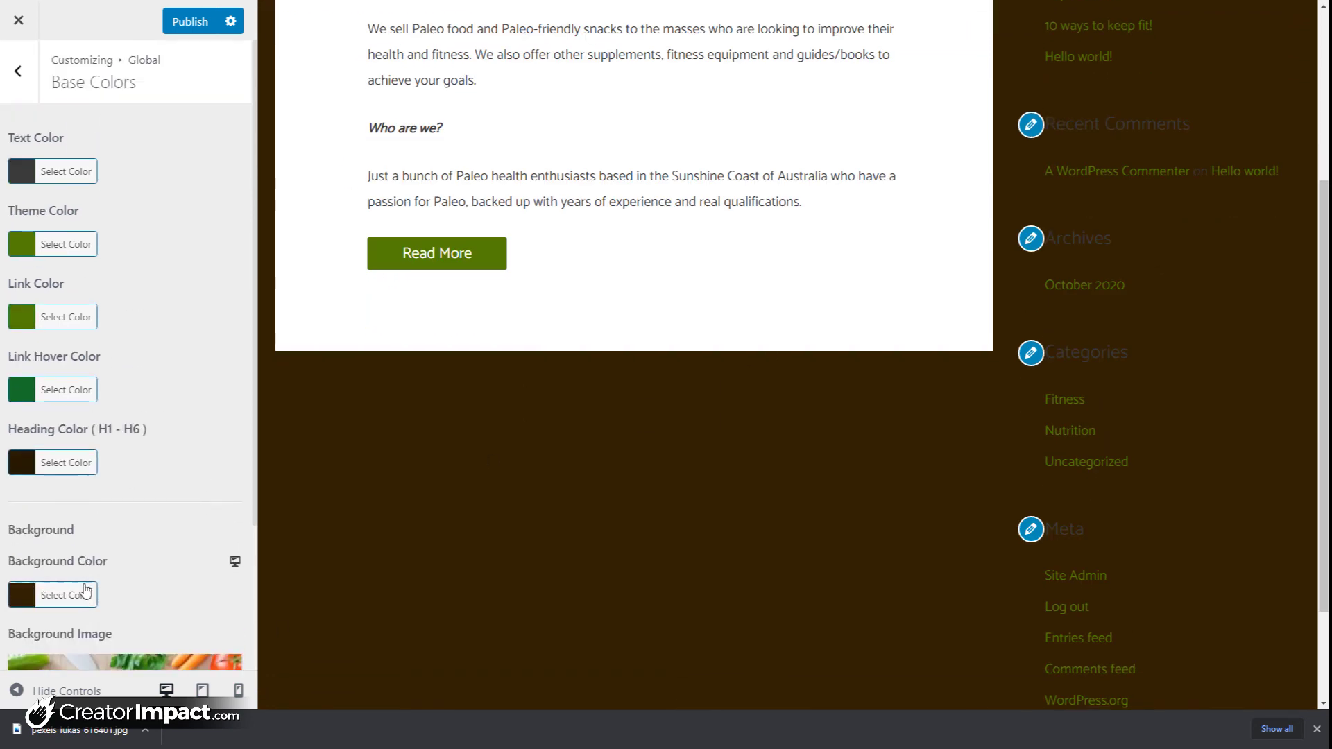
# Step: Clear the background colour and set the image to No Repeat and Center Center
pyautogui.click(85, 595)
pyautogui.click(181, 594)
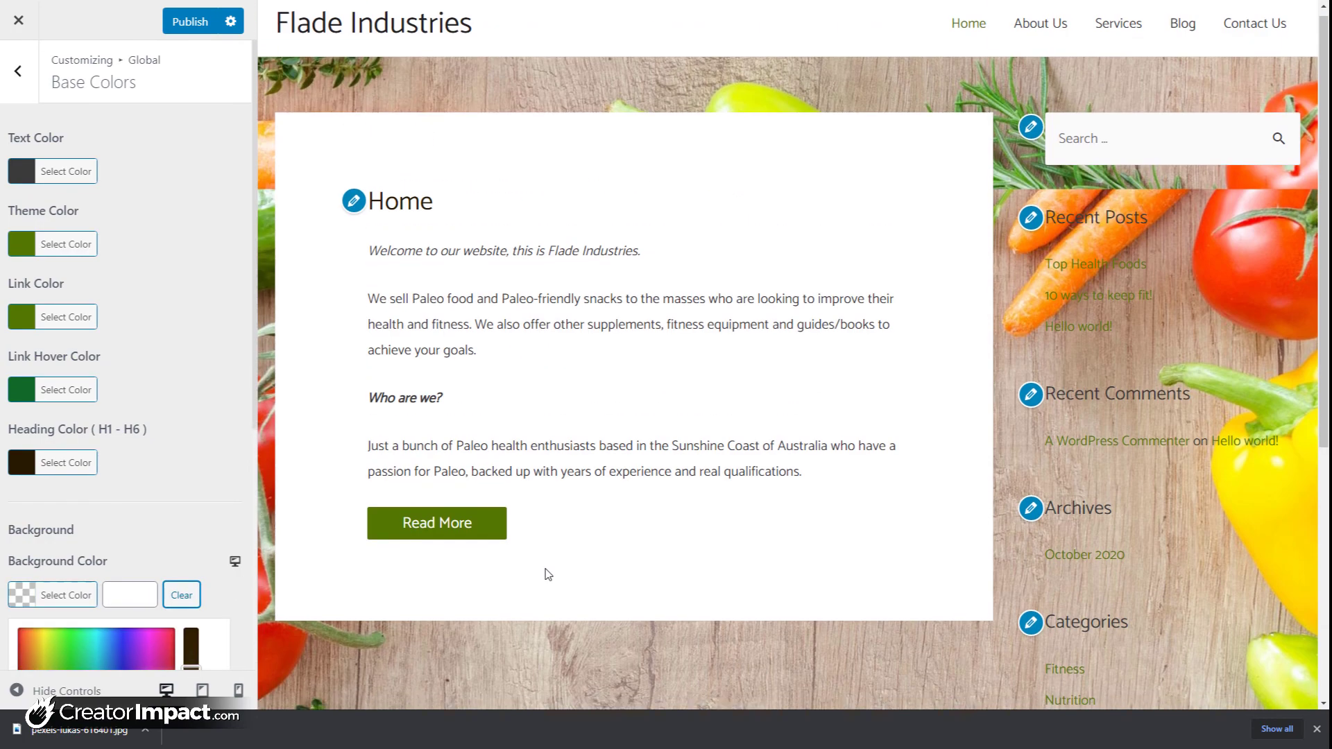
pyautogui.scroll(-4, 908, 347)
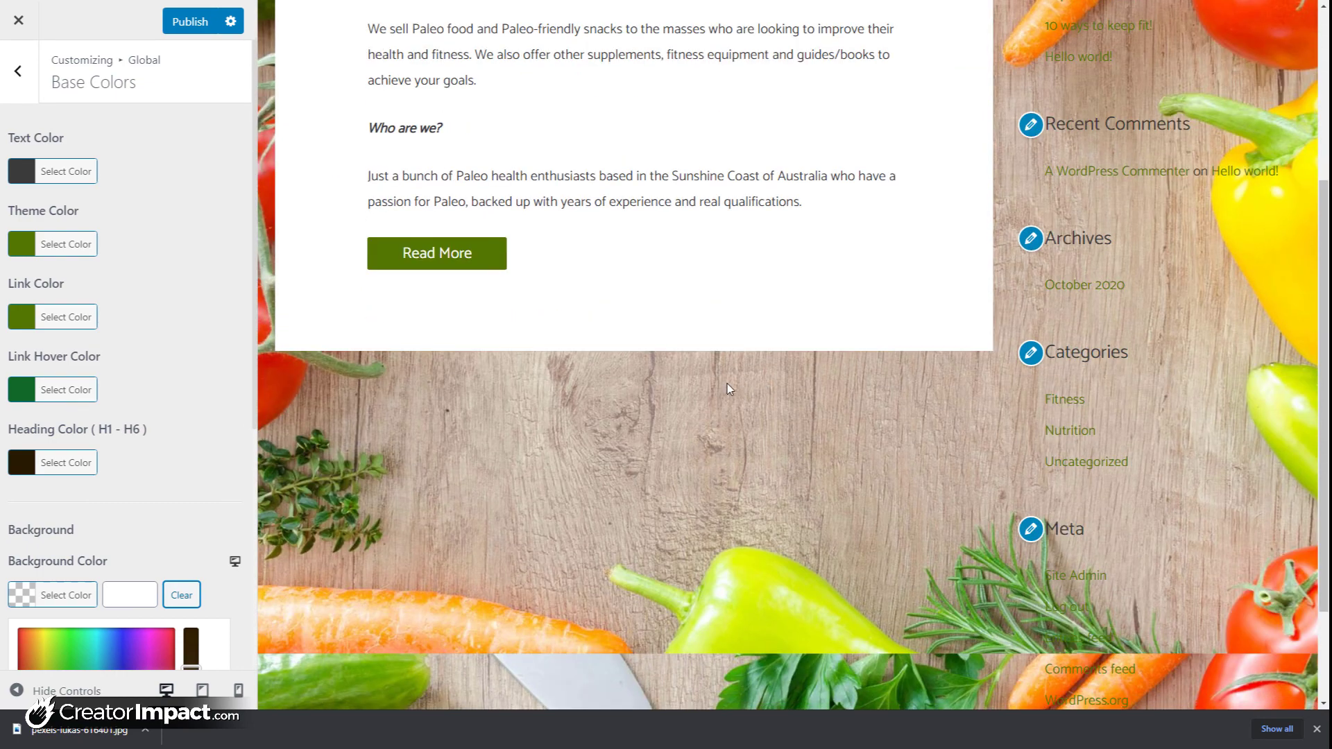
pyautogui.scroll(-5, 161, 513)
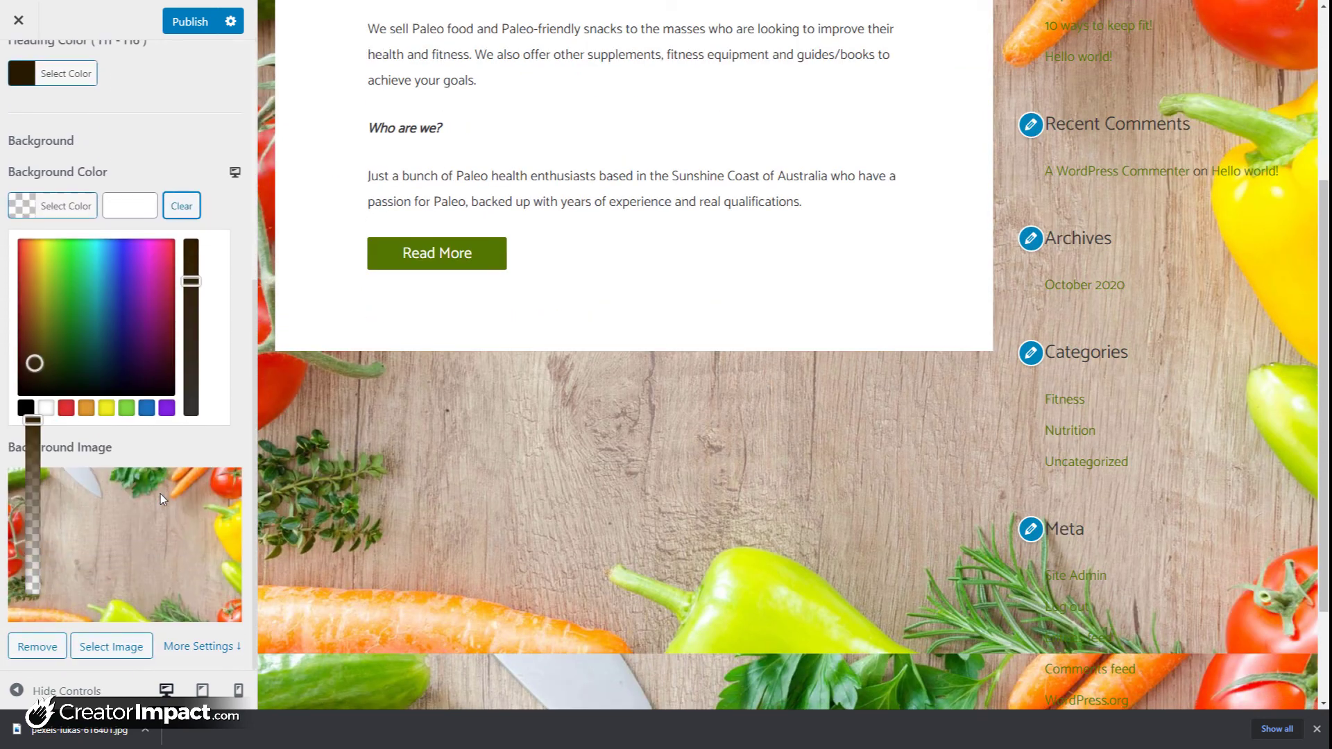
pyautogui.click(202, 646)
pyautogui.click(118, 566)
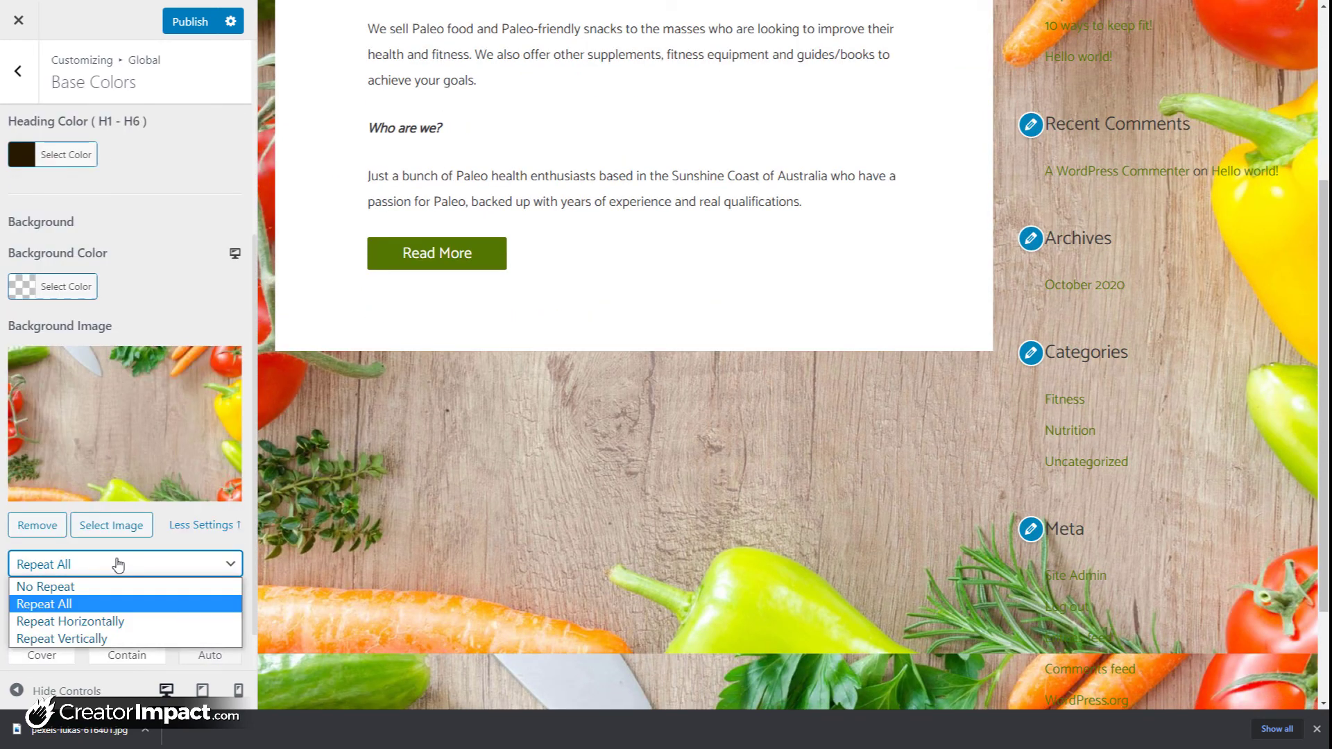
pyautogui.click(114, 589)
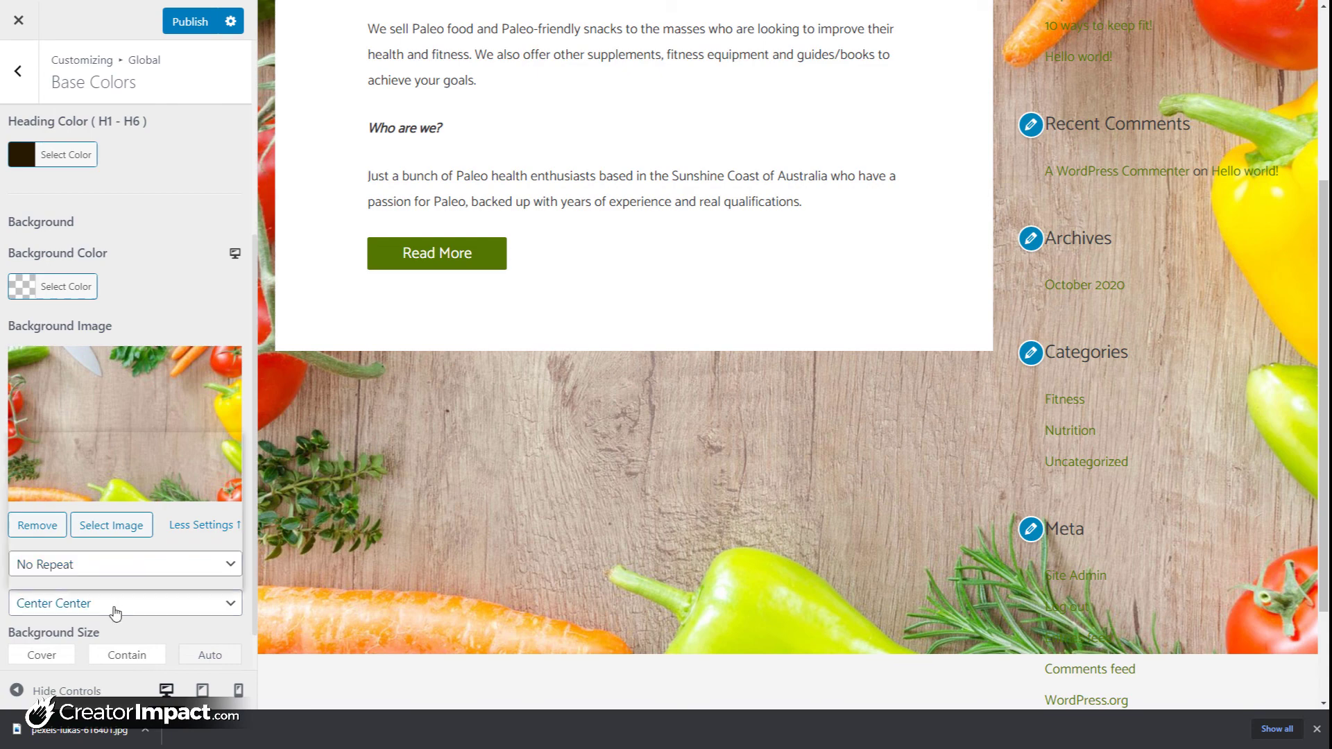
pyautogui.click(115, 610)
pyautogui.click(115, 612)
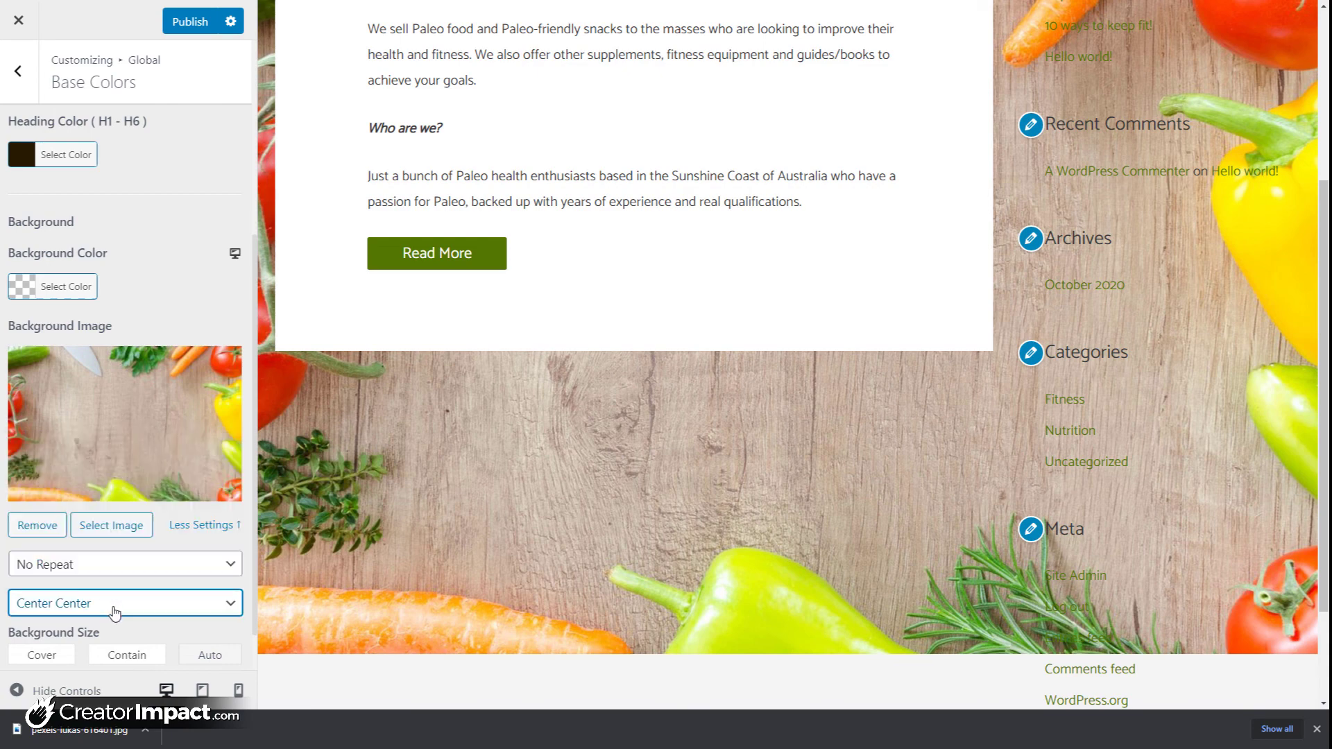
# Step: Set the background image size to Cover and attachment to Fixed
pyautogui.scroll(-1, 115, 612)
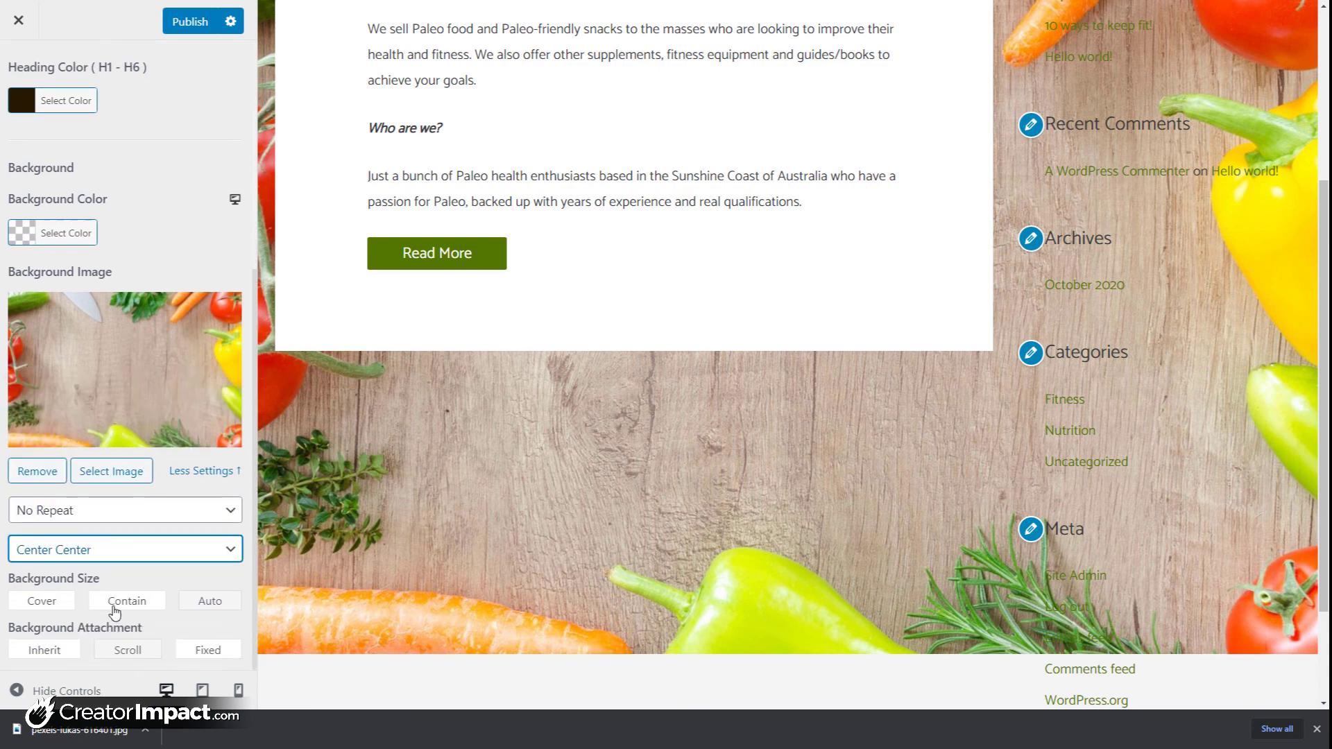
pyautogui.click(46, 608)
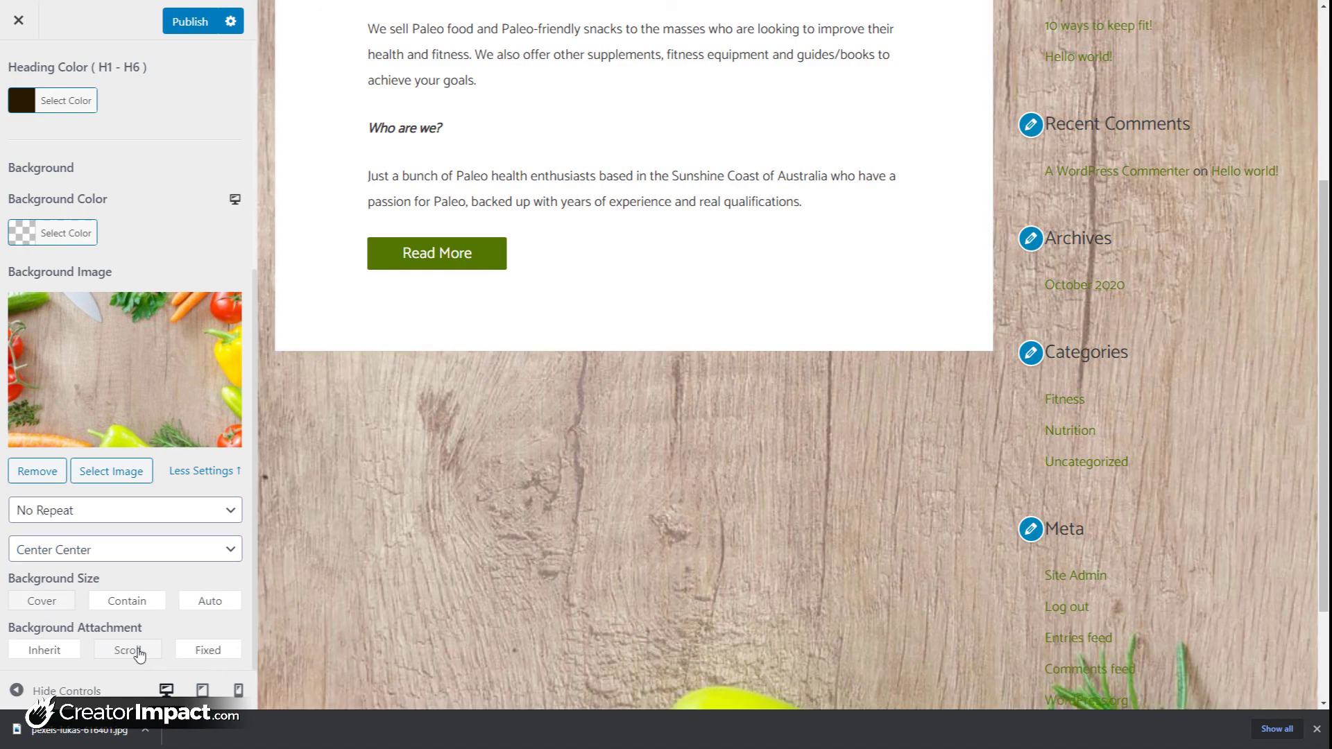
pyautogui.scroll(3, 705, 559)
pyautogui.scroll(-5, 706, 572)
pyautogui.scroll(5, 703, 573)
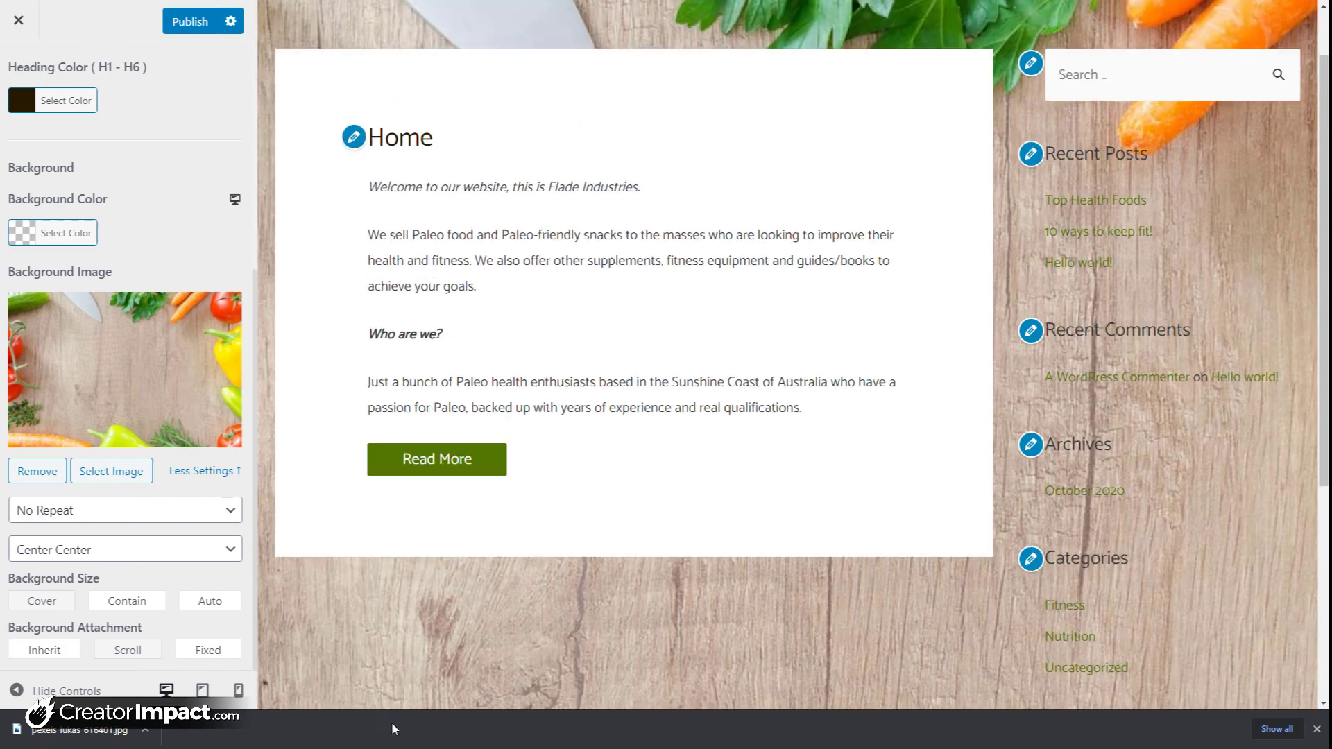
pyautogui.click(202, 652)
pyautogui.scroll(2, 739, 572)
pyautogui.scroll(-5, 740, 570)
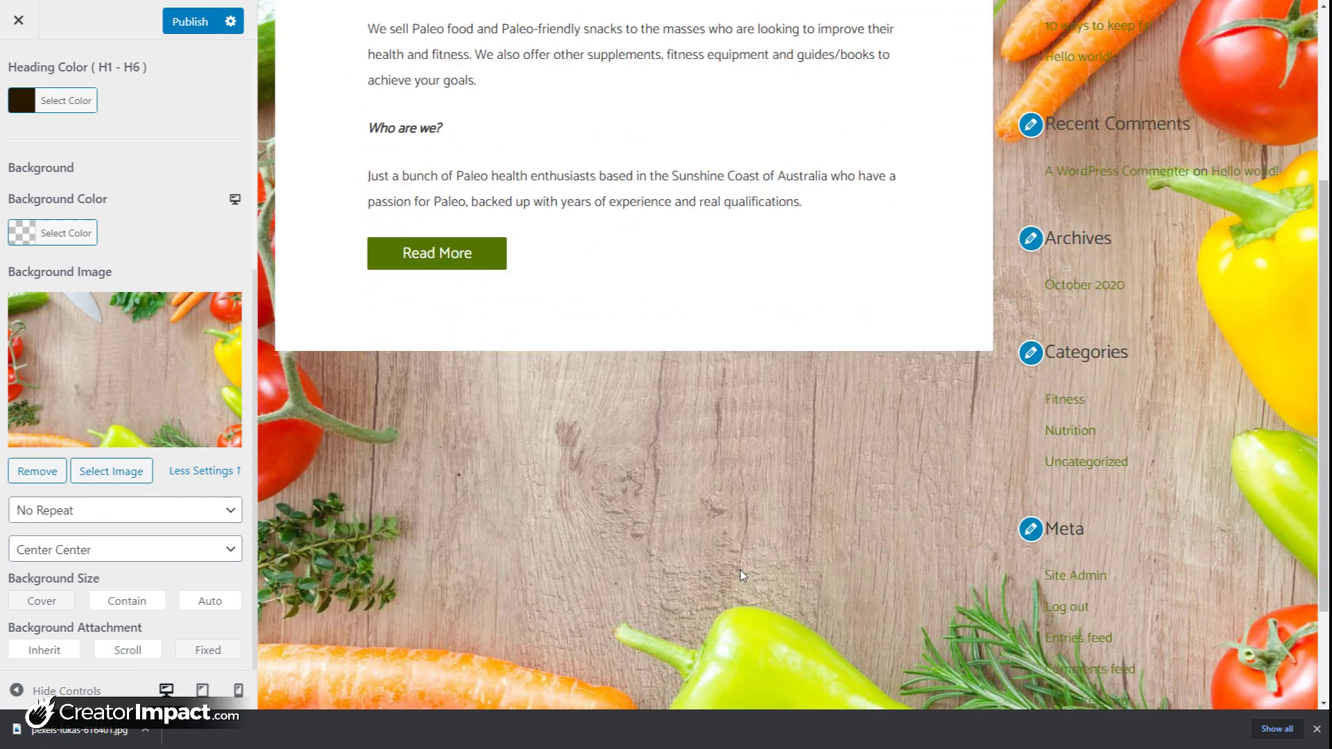
pyautogui.scroll(5, 740, 570)
pyautogui.scroll(-1, 749, 565)
pyautogui.scroll(1, 749, 567)
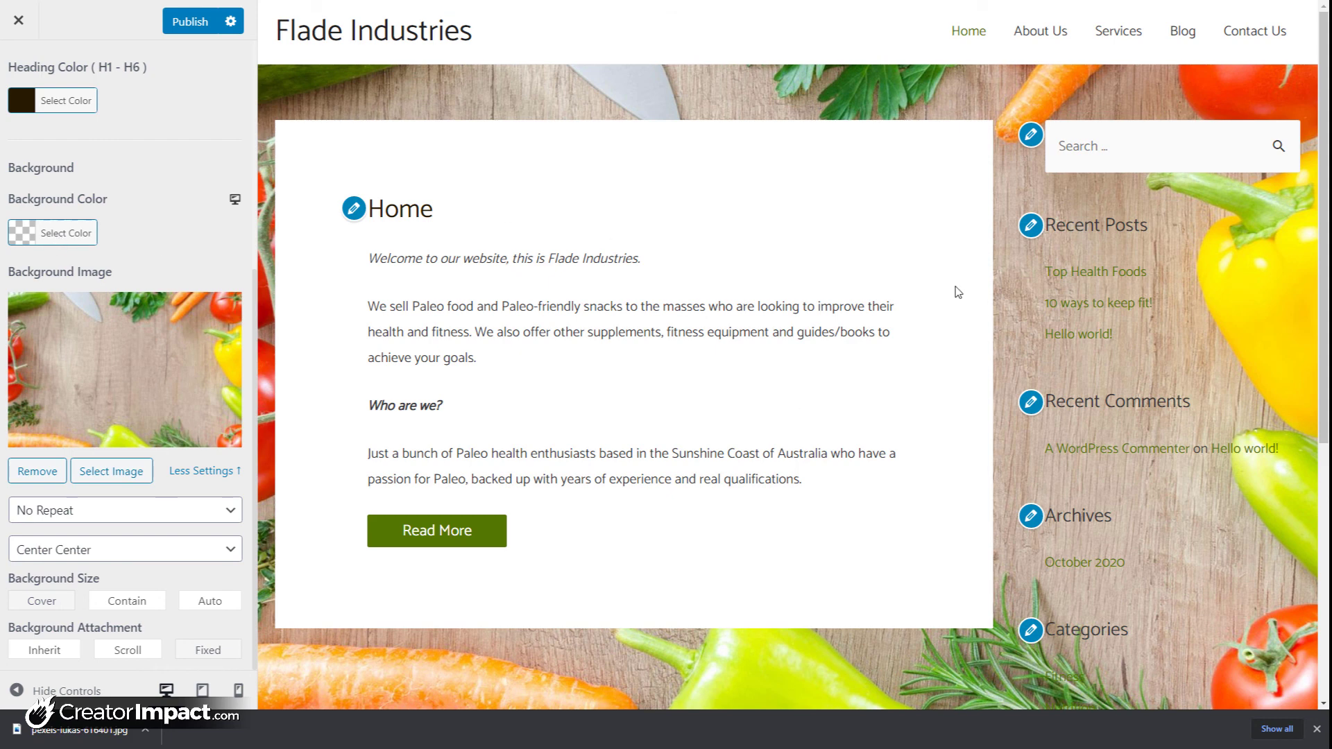
# Step: Change the background colour to pale cream #efecdc
pyautogui.click(60, 237)
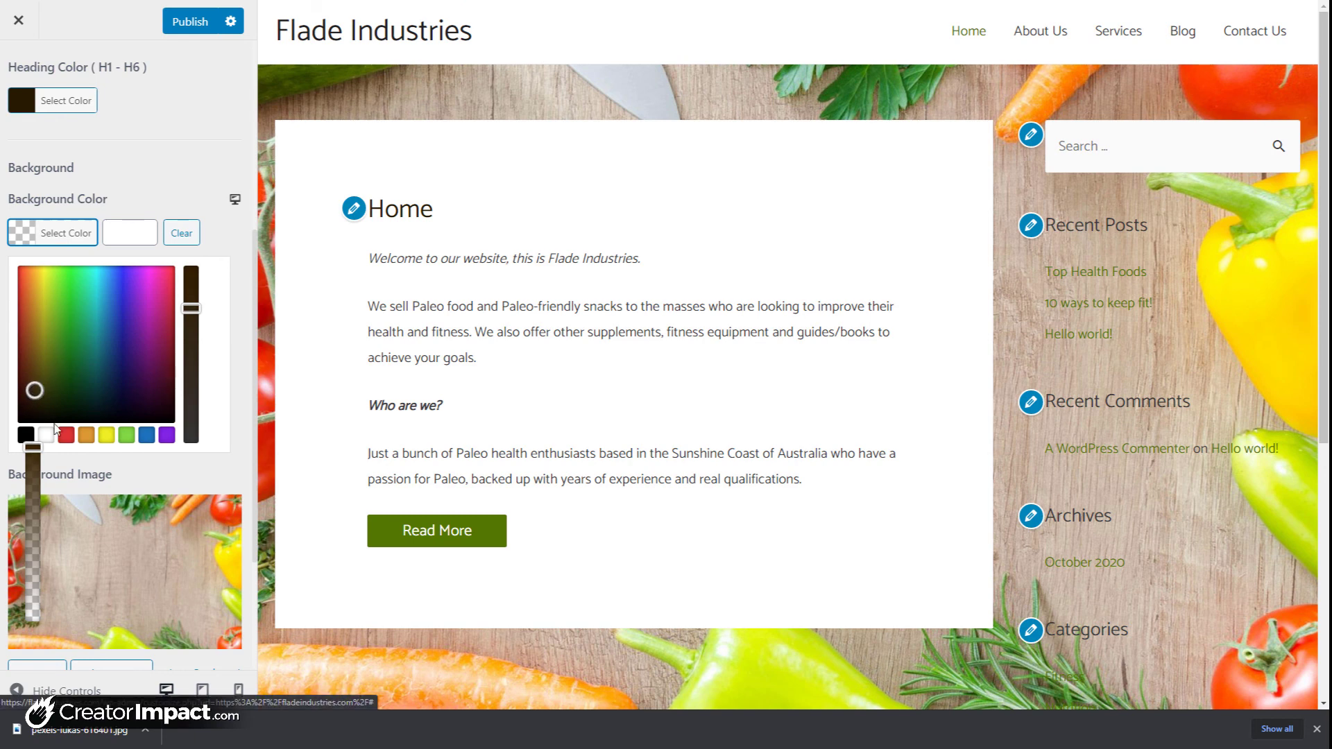
pyautogui.click(85, 434)
pyautogui.moveTo(35, 286); pyautogui.dragTo(37, 276)
pyautogui.moveTo(194, 309); pyautogui.dragTo(203, 438)
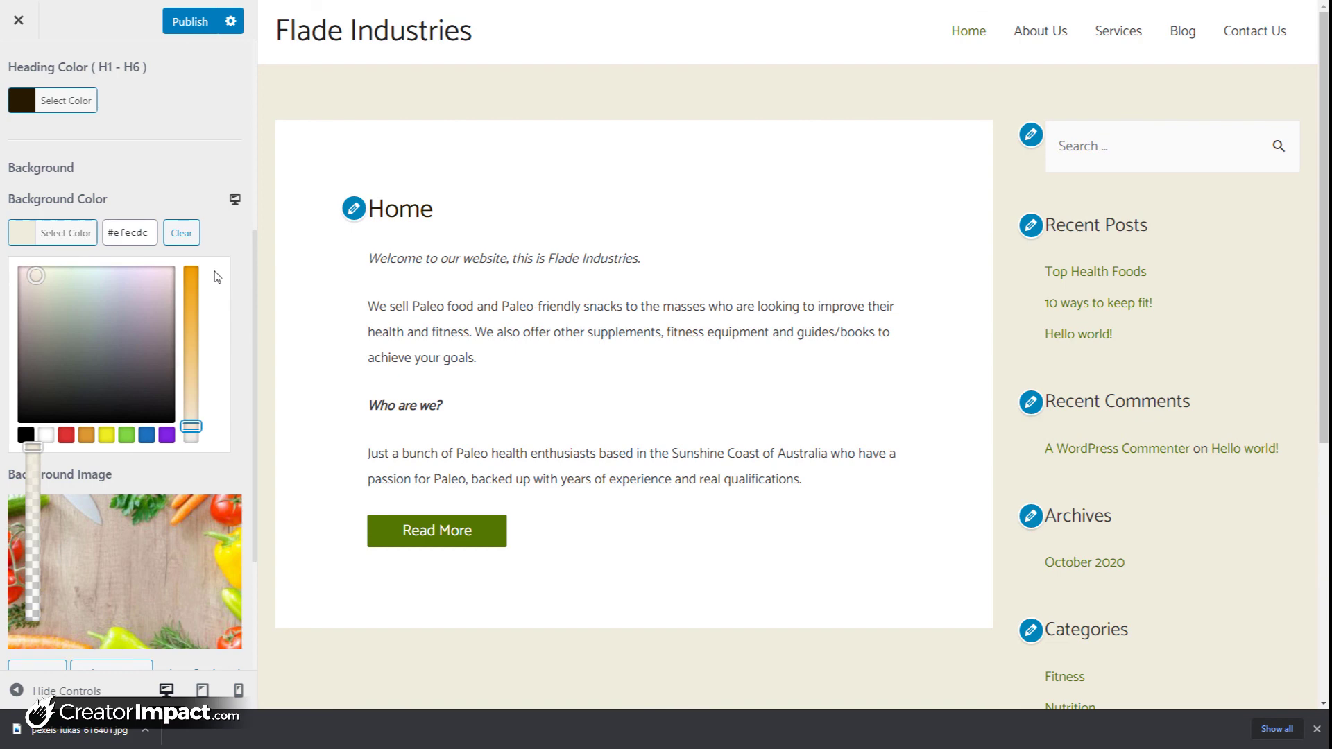
pyautogui.hotkey('ctrl', '-')
pyautogui.hotkey('ctrl', '-')
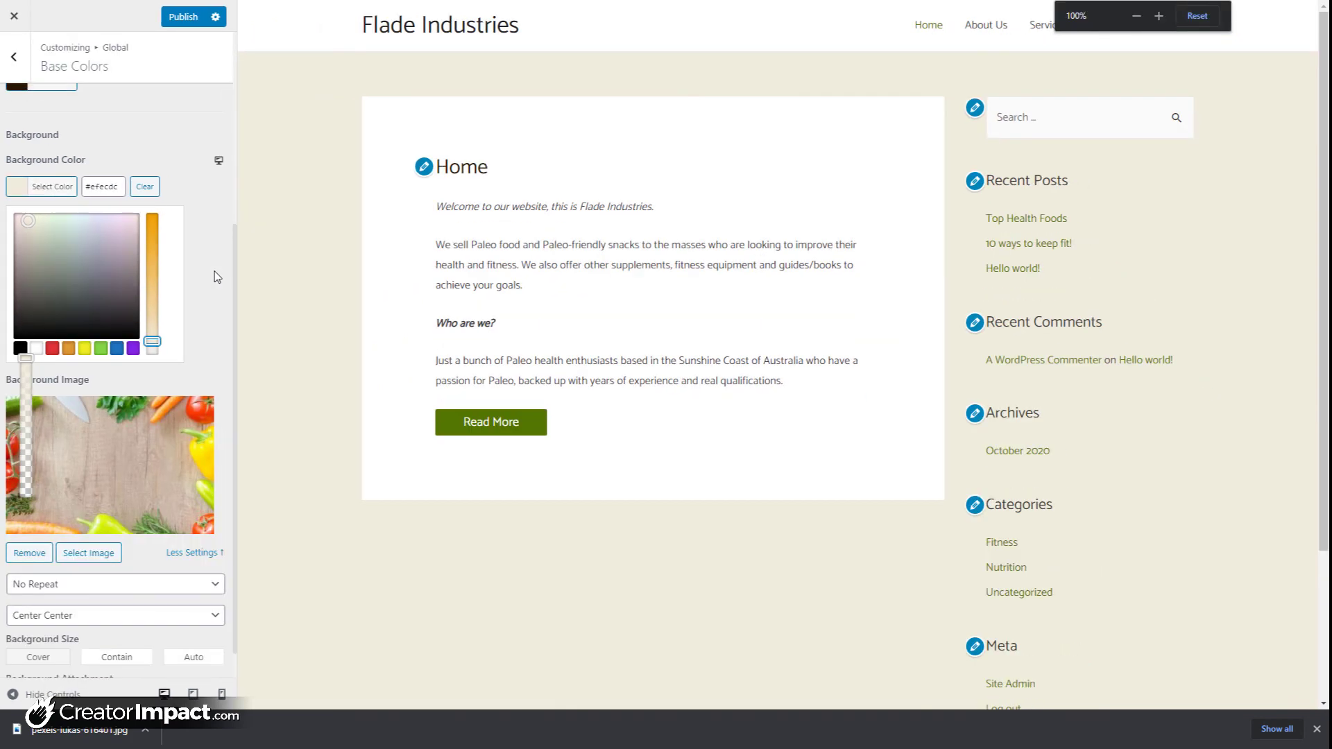
pyautogui.hotkey('ctrl', '+')
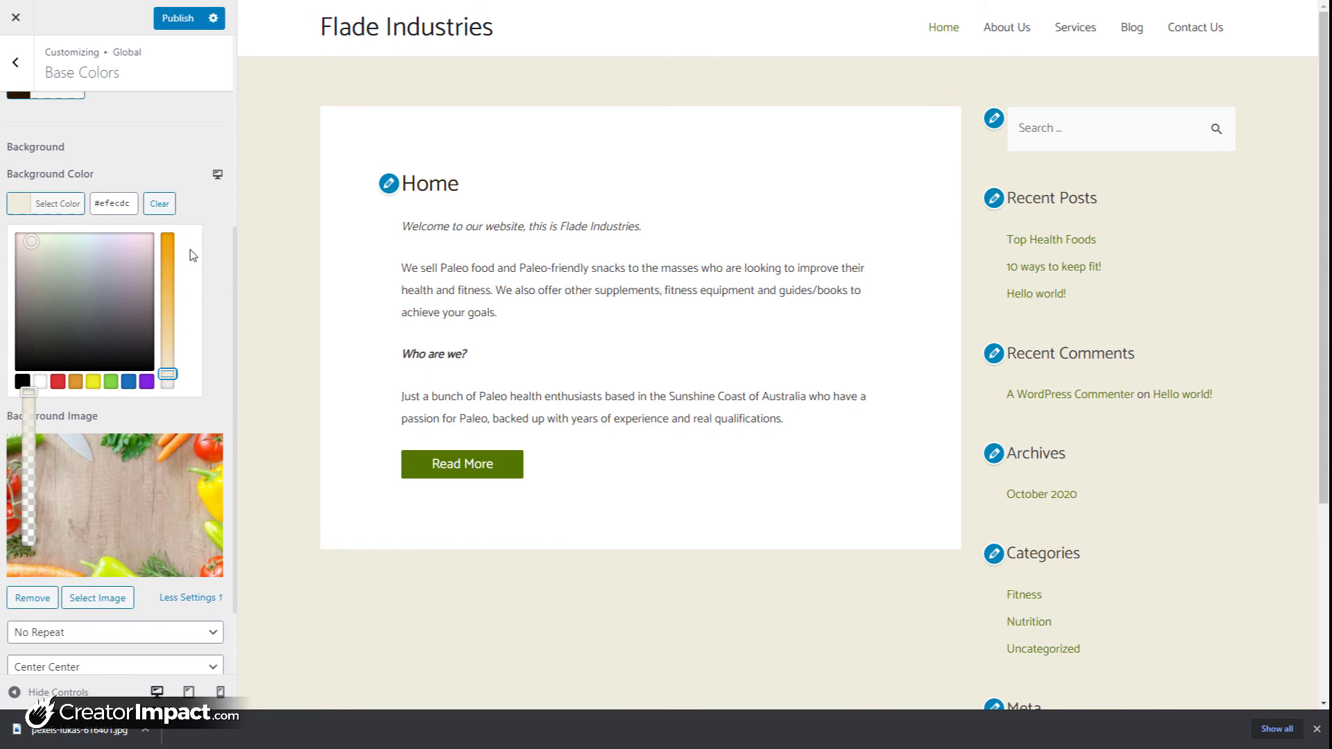
pyautogui.click(132, 200)
pyautogui.click(227, 220)
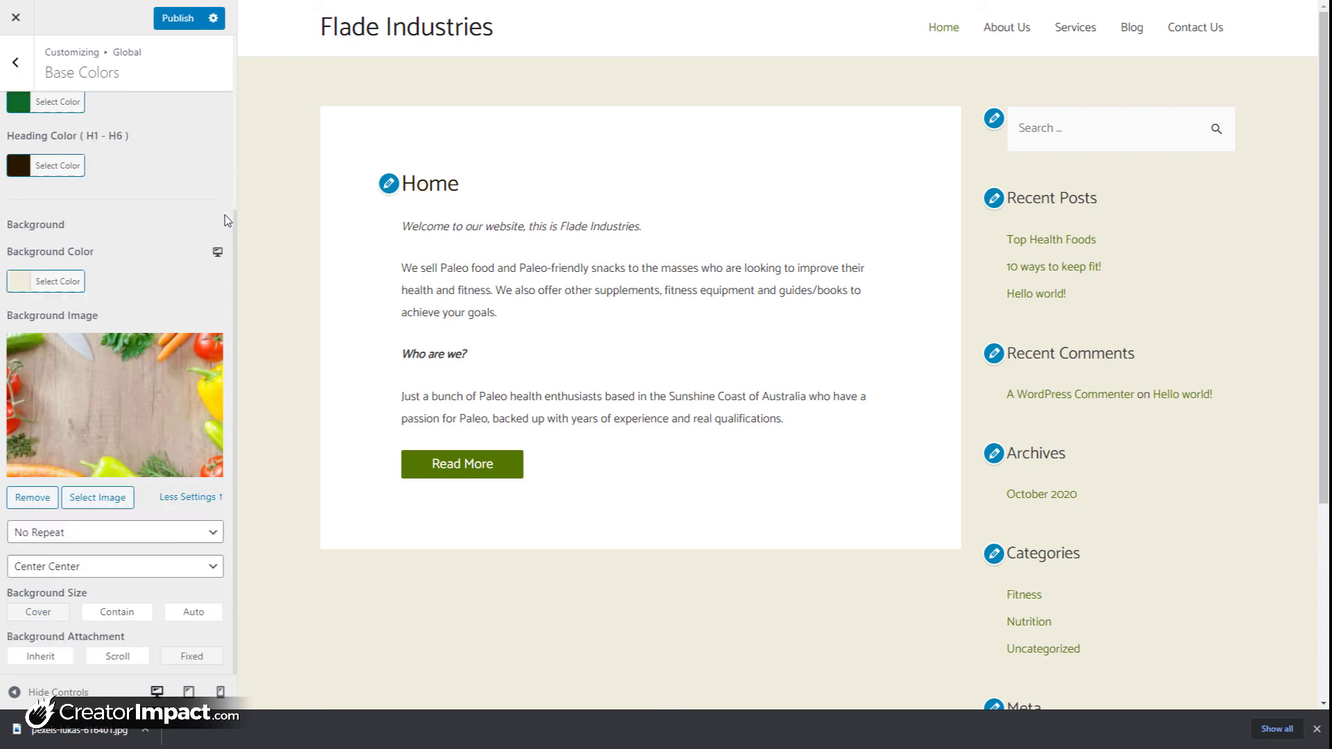
# Step: Make the cream background translucent over the vegetable photo and publish the changes
pyautogui.click(59, 281)
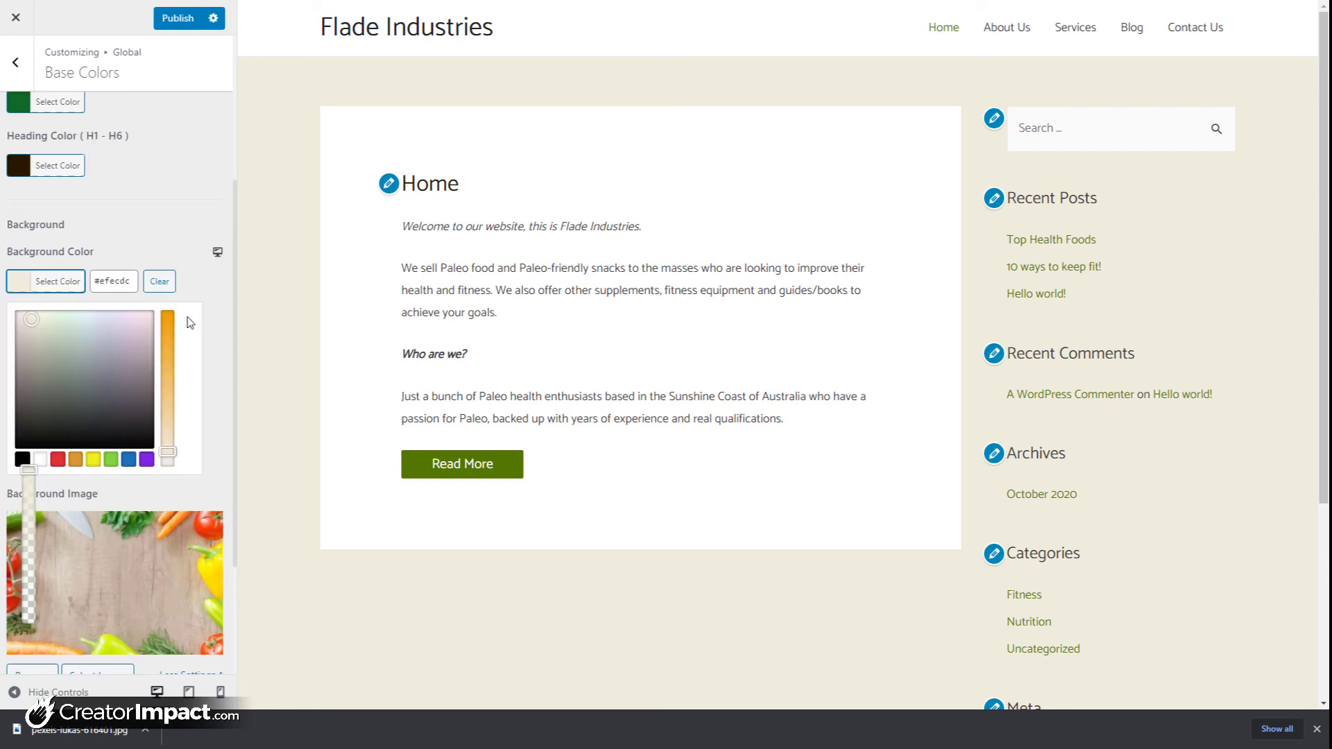
pyautogui.moveTo(29, 470); pyautogui.dragTo(40, 502)
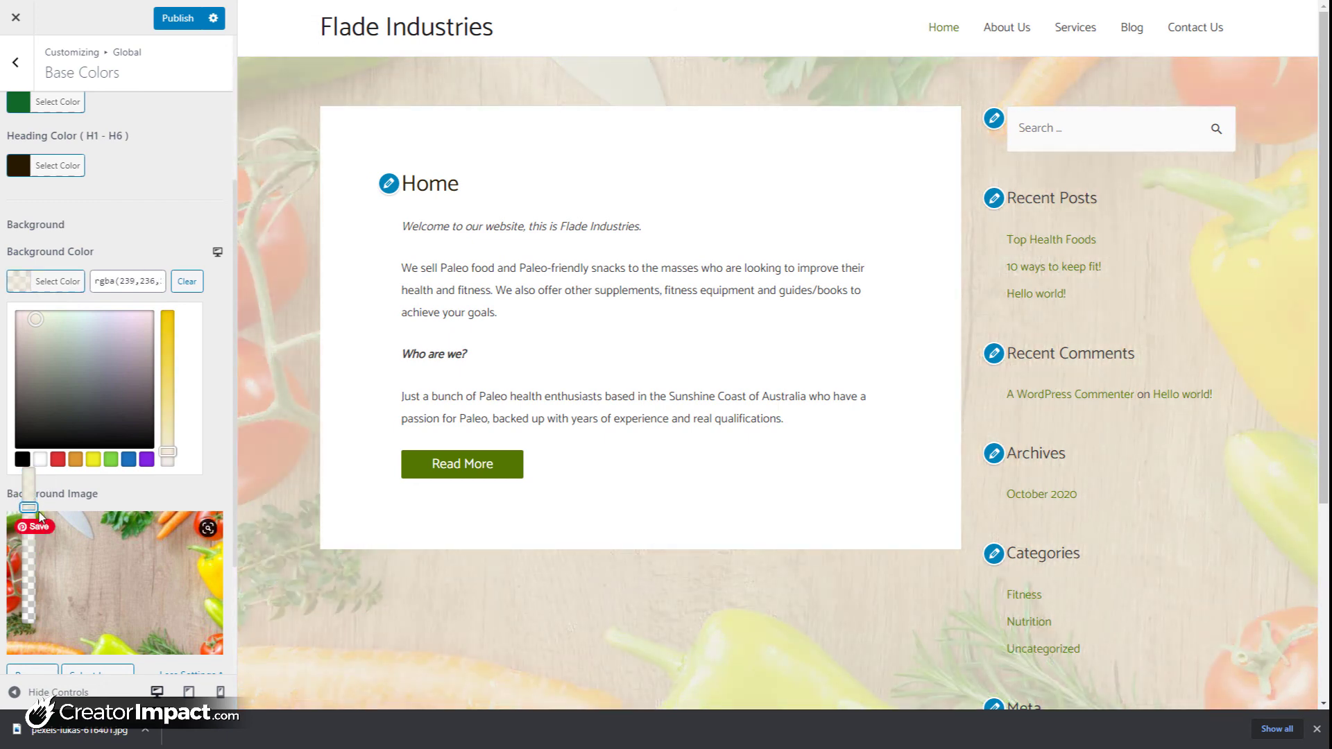
pyautogui.click(40, 288)
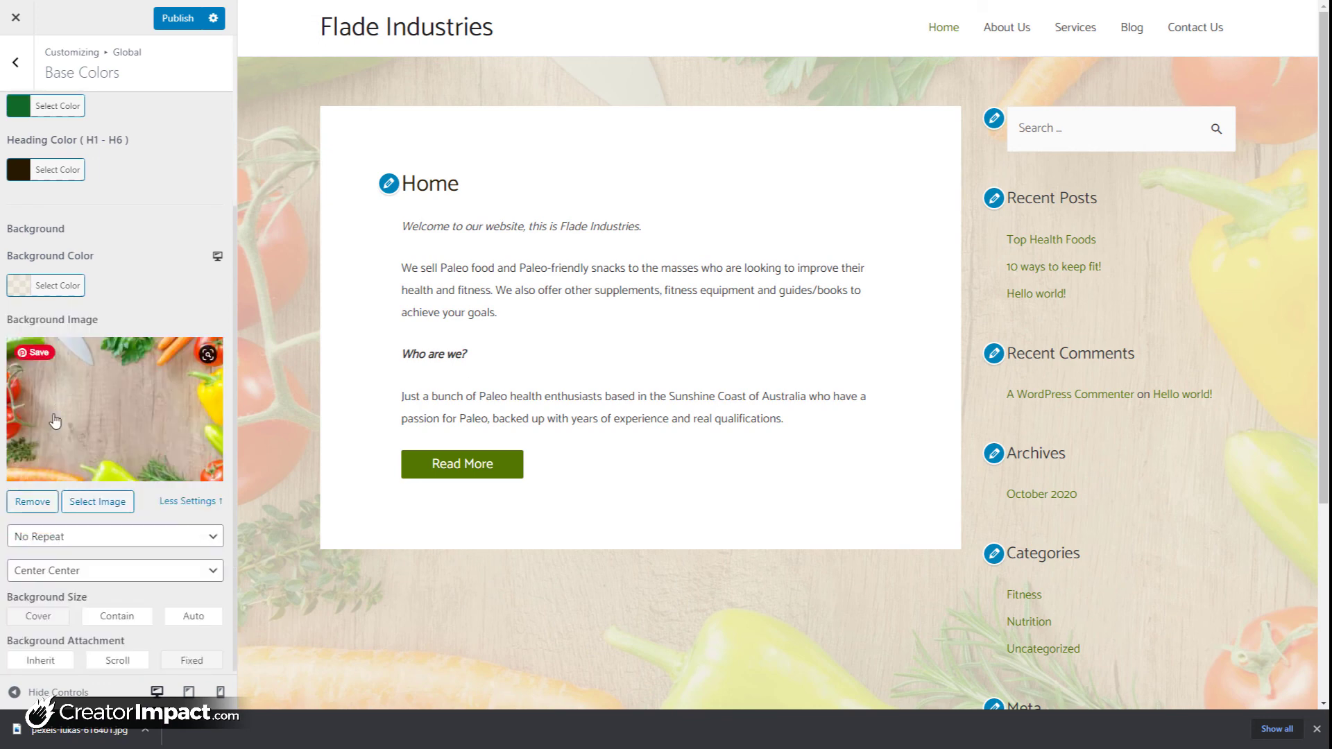
pyautogui.click(68, 290)
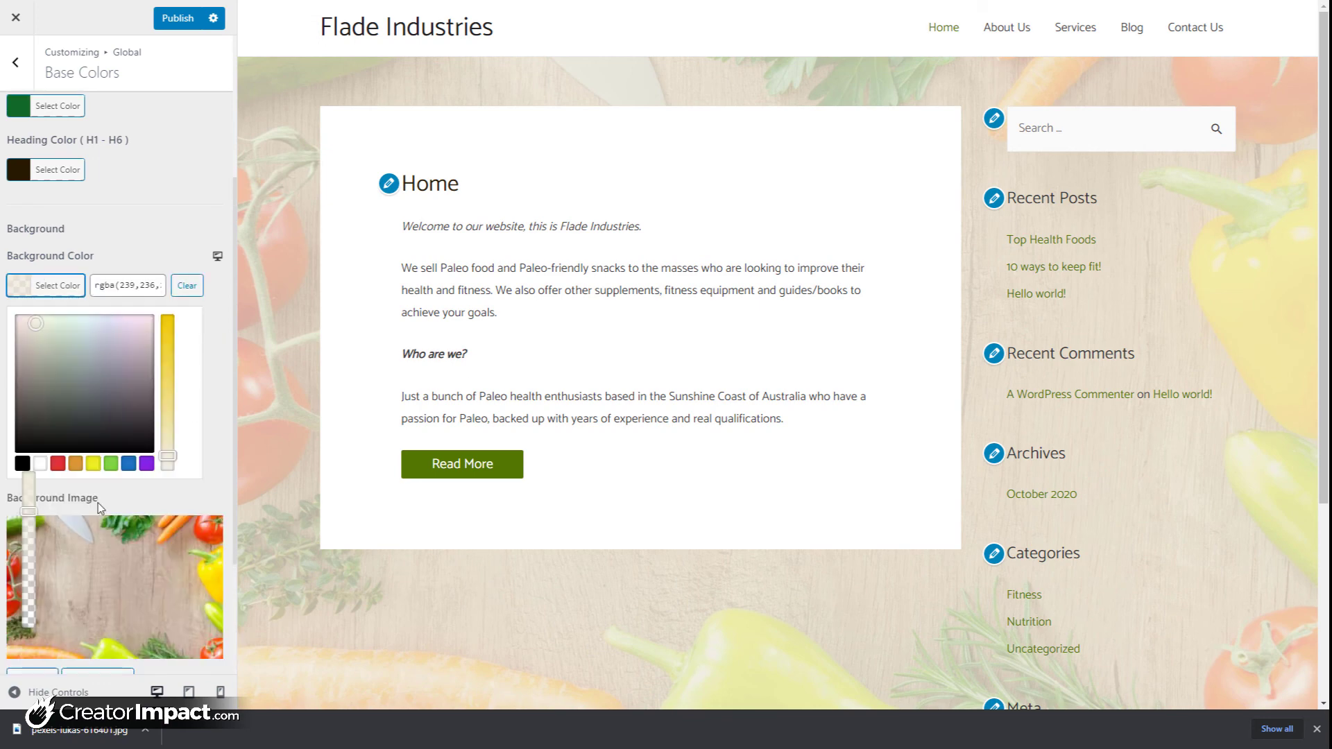
pyautogui.scroll(-3, 111, 562)
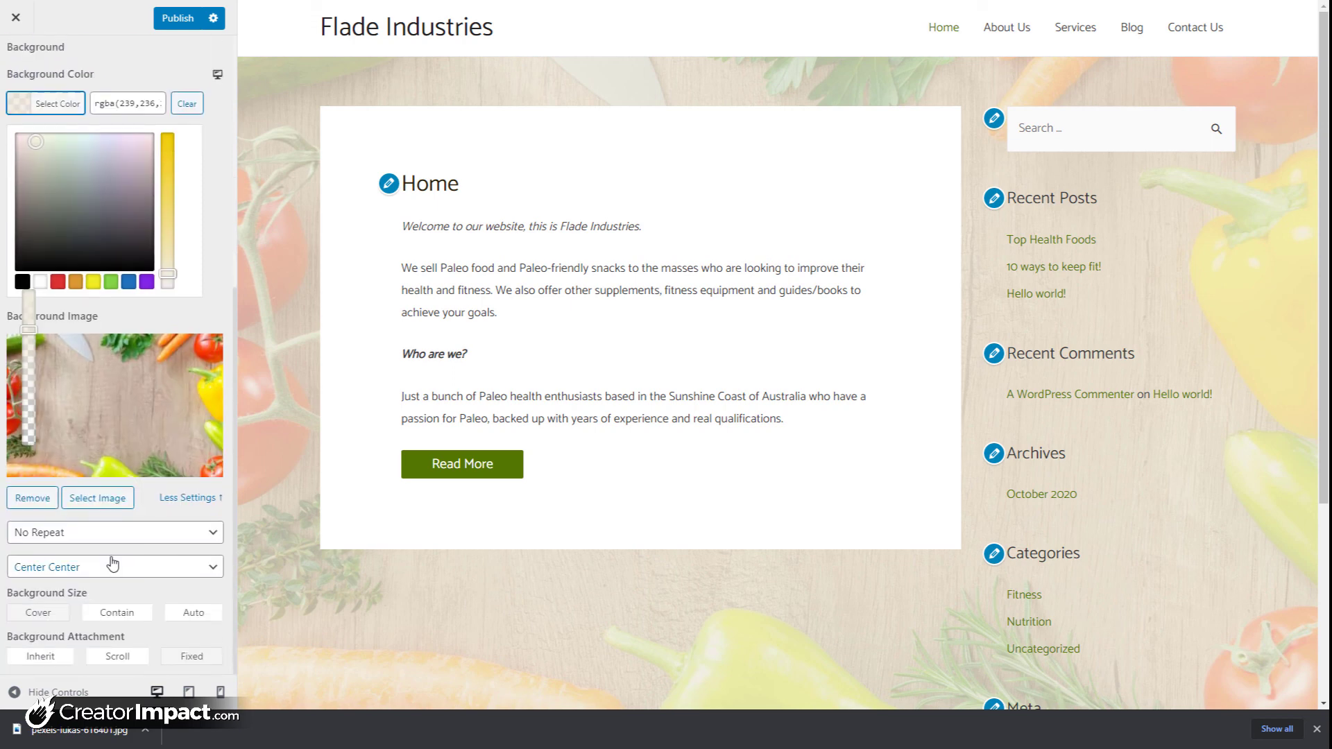
pyautogui.scroll(6, 113, 576)
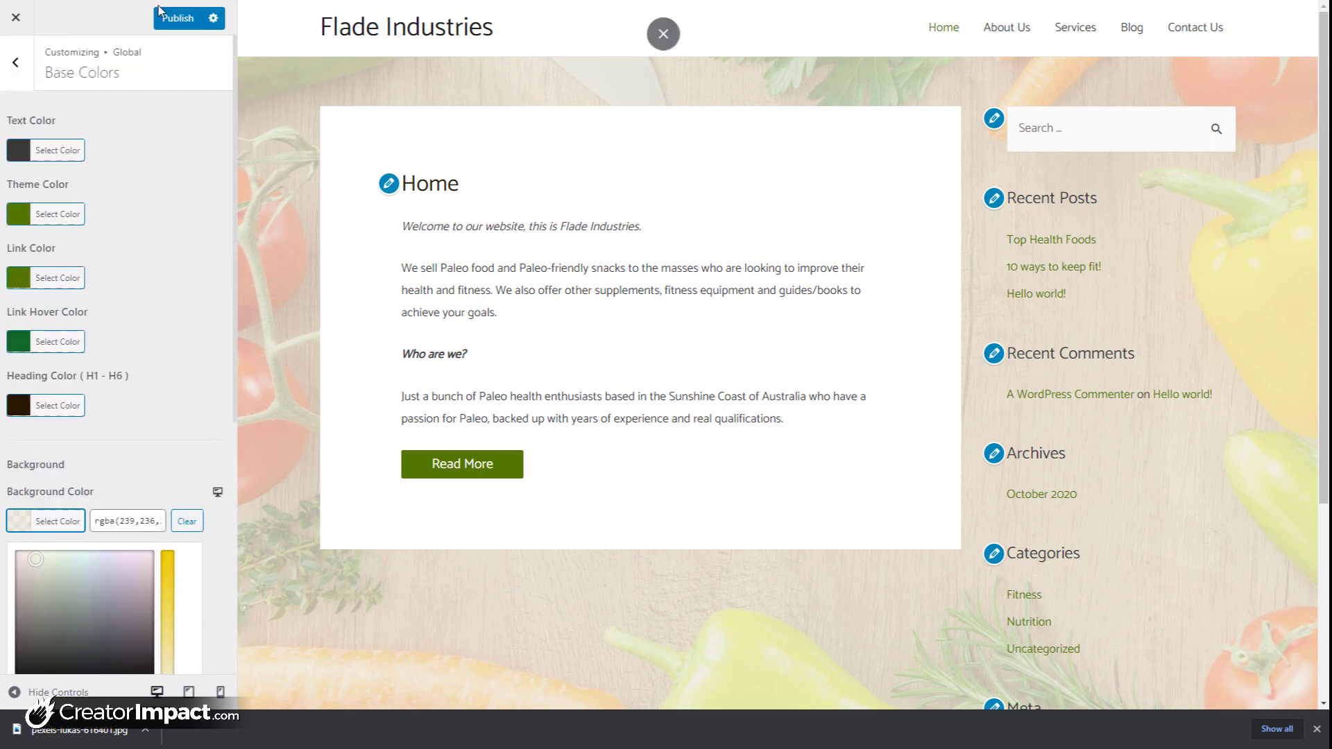
pyautogui.click(170, 24)
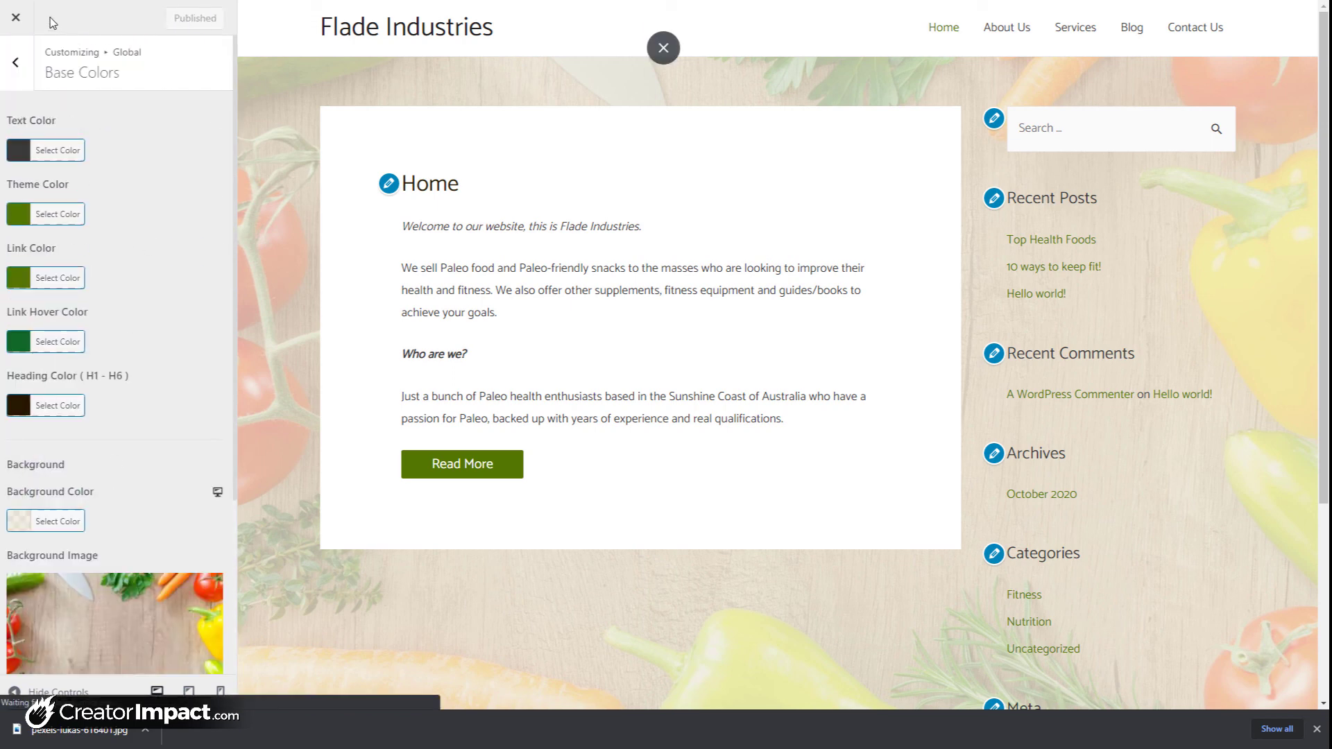
# Step: Close the Customizer to check the live home page, then exit fullscreen and open a new tab
pyautogui.click(21, 19)
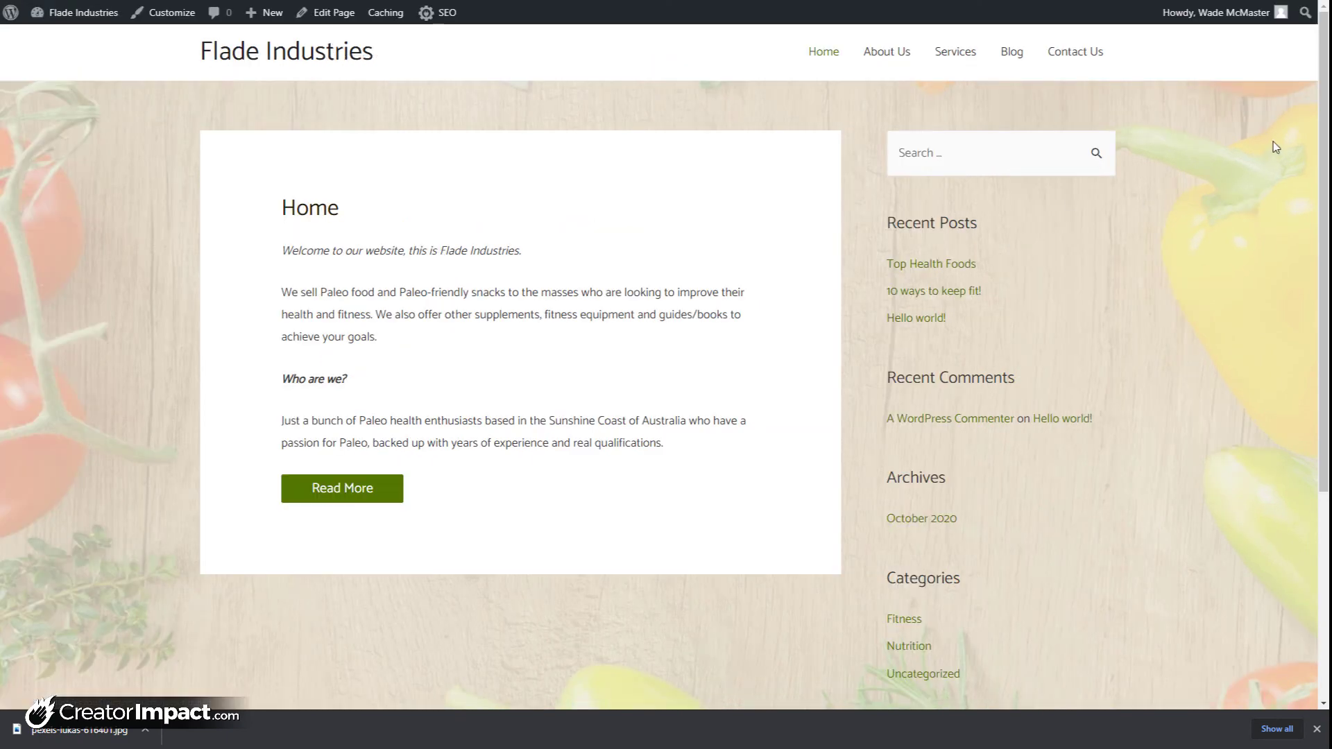
pyautogui.moveTo(1323, 89)
pyautogui.mouseDown()
pyautogui.moveTo(1324, 297)
pyautogui.moveTo(1324, 83)
pyautogui.mouseUp()
pyautogui.moveTo(659, 9)
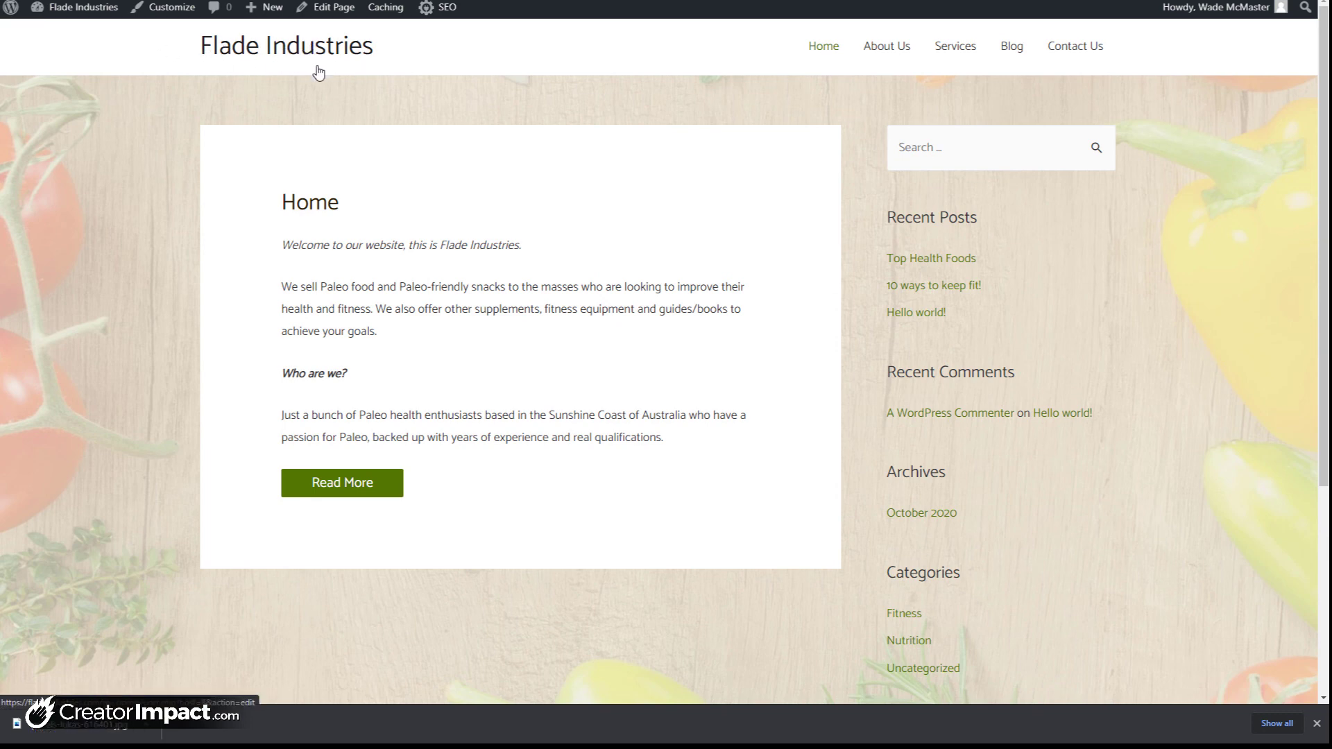
pyautogui.press('F11')
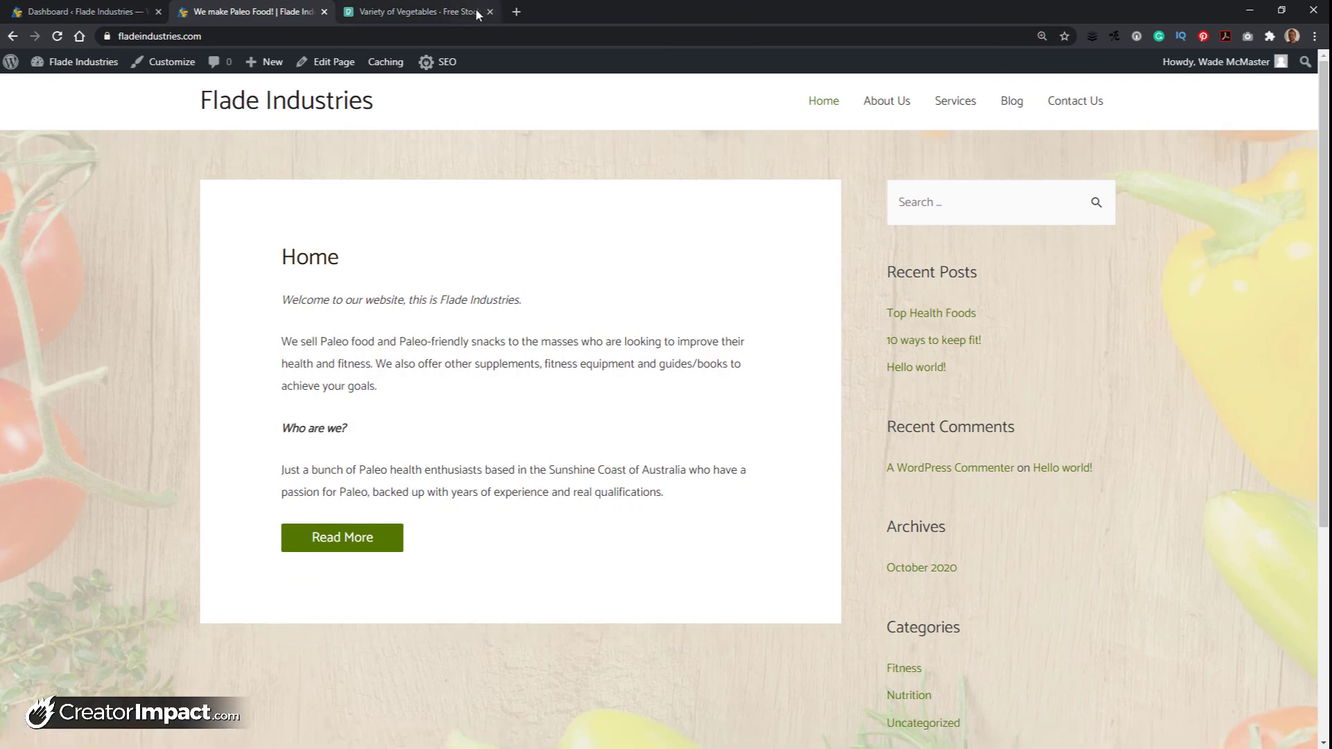
pyautogui.click(516, 12)
# Step: Open Canva and create a new custom-size design 500 px wide and 200 px high
pyautogui.write('canva')
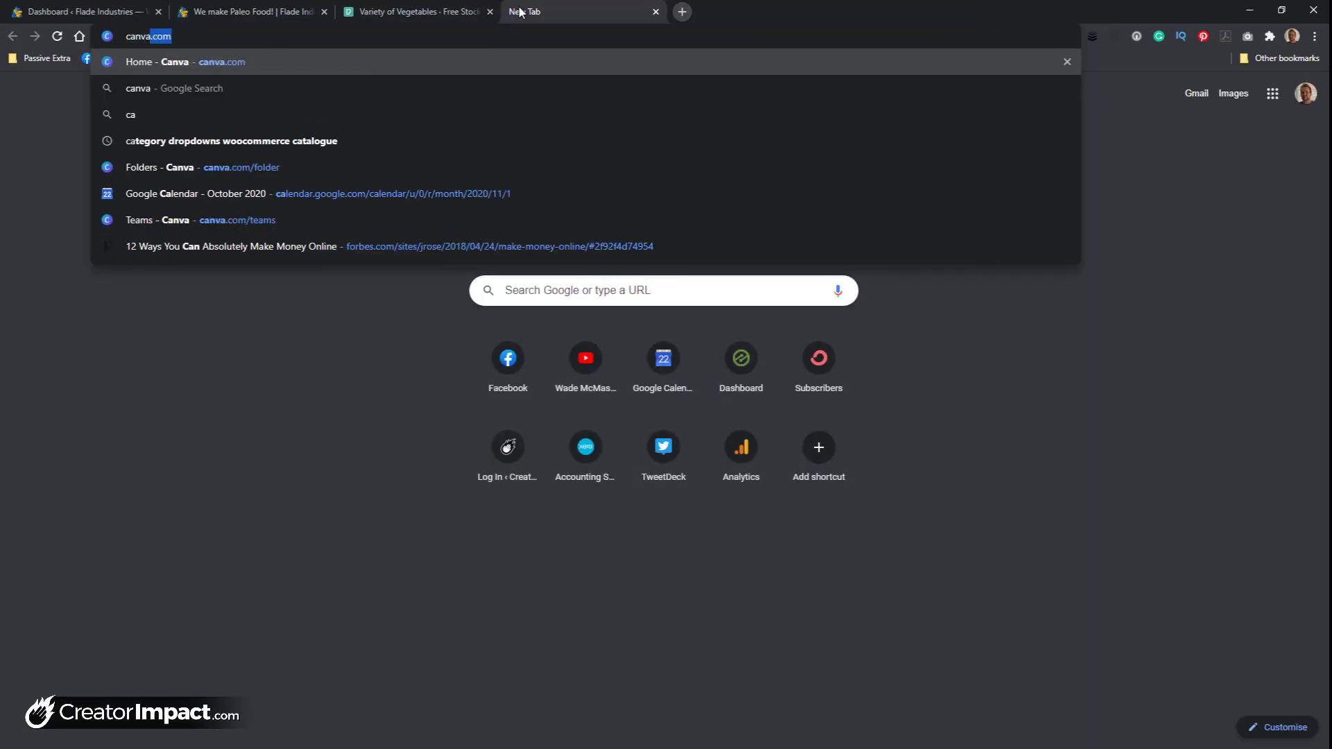
pyautogui.press('Return')
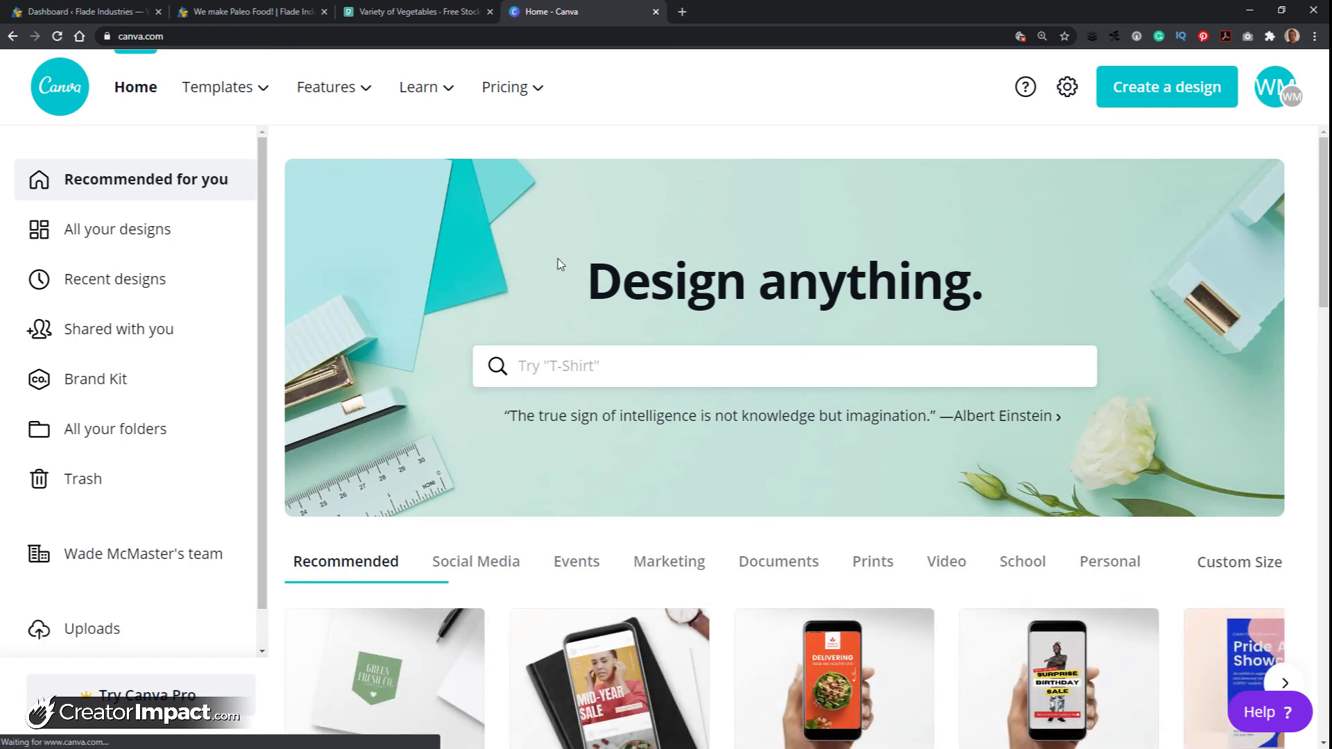
pyautogui.click(1188, 97)
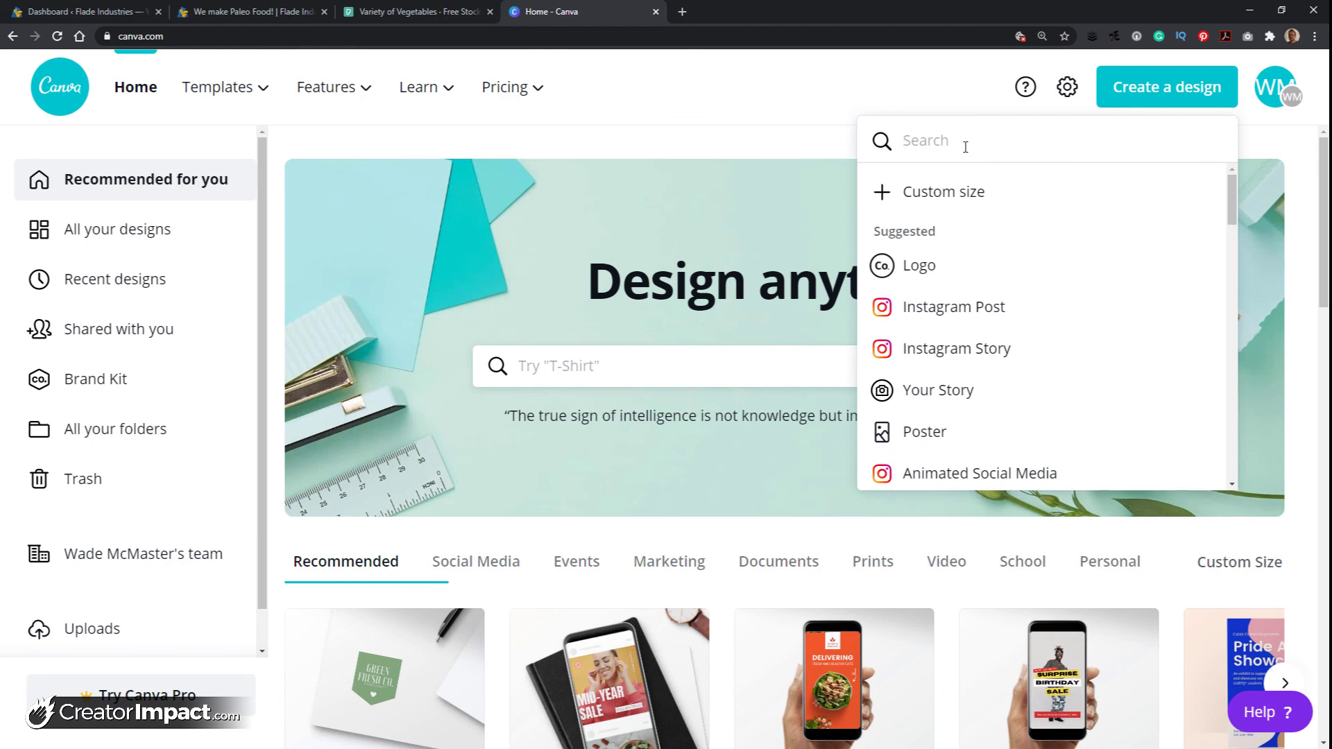
pyautogui.write('500')
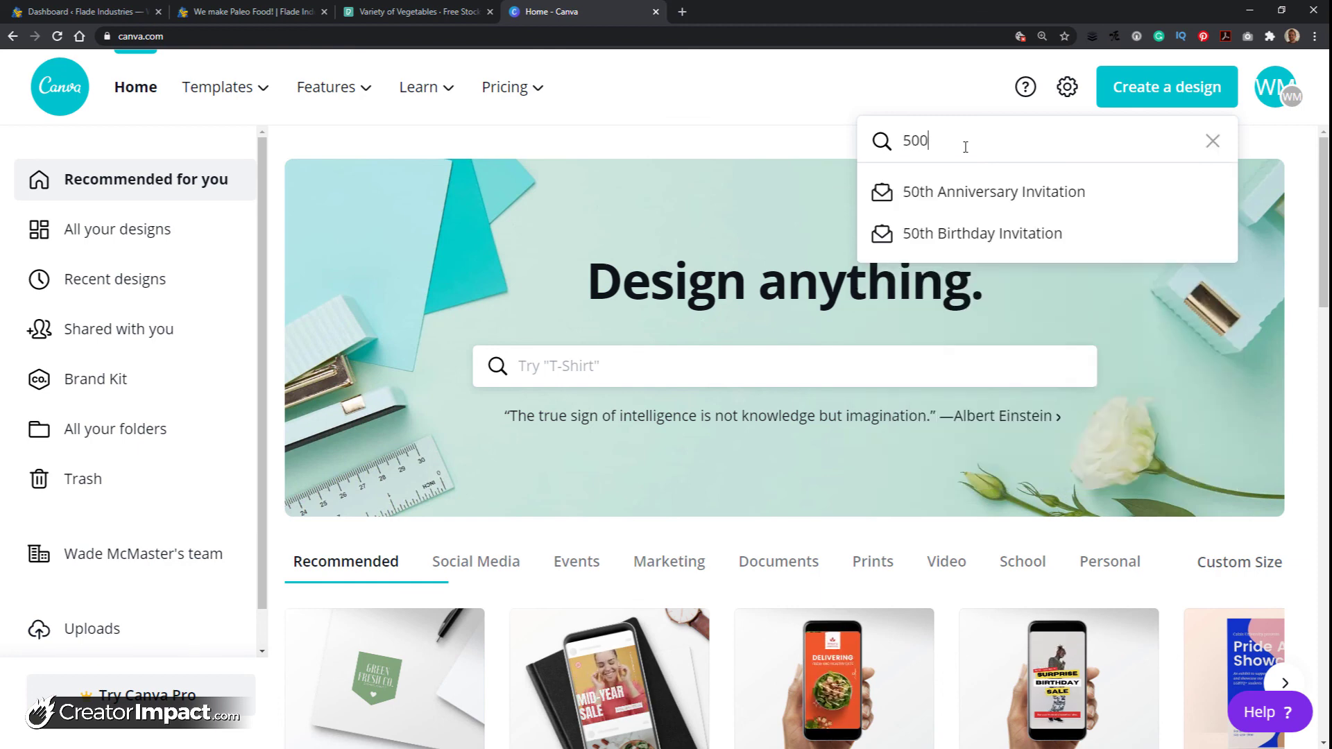
pyautogui.press('Tab')
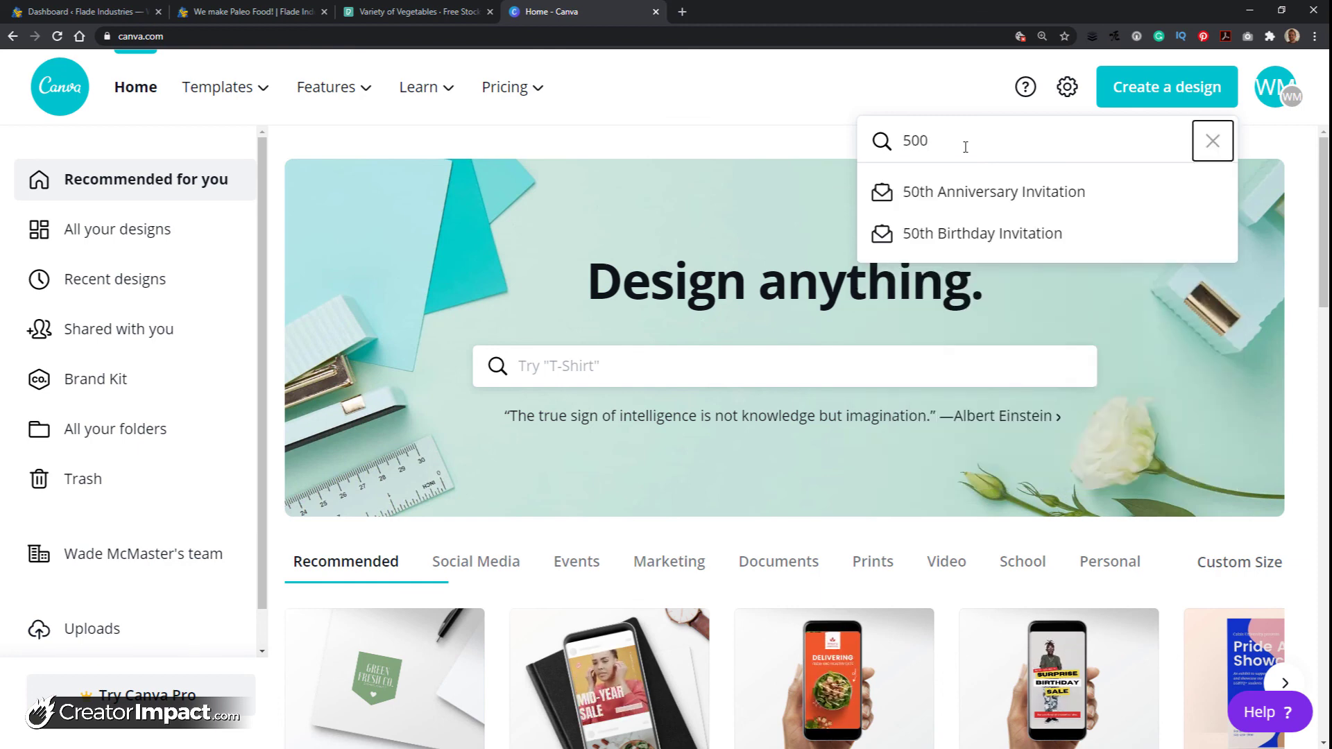
pyautogui.hotkey('shift', 'Tab')
pyautogui.press('BackSpace')
pyautogui.click(949, 190)
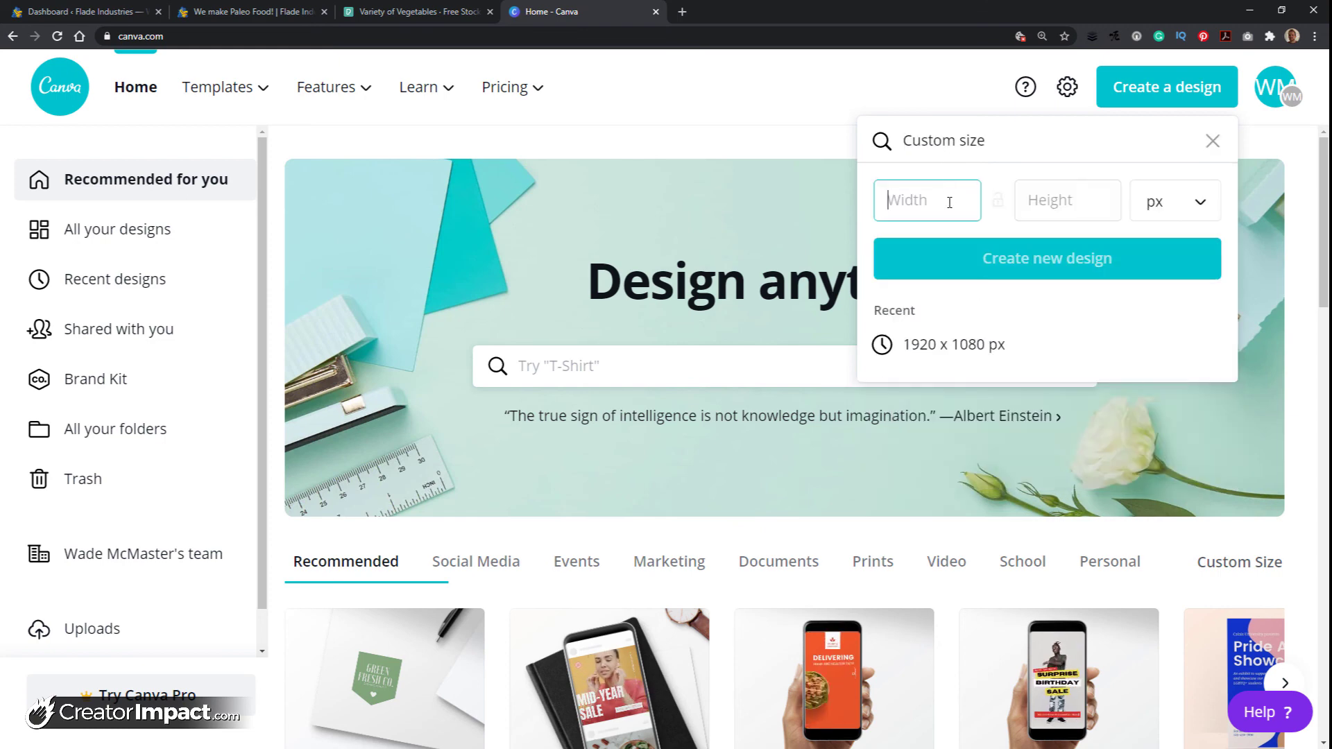
pyautogui.write('500')
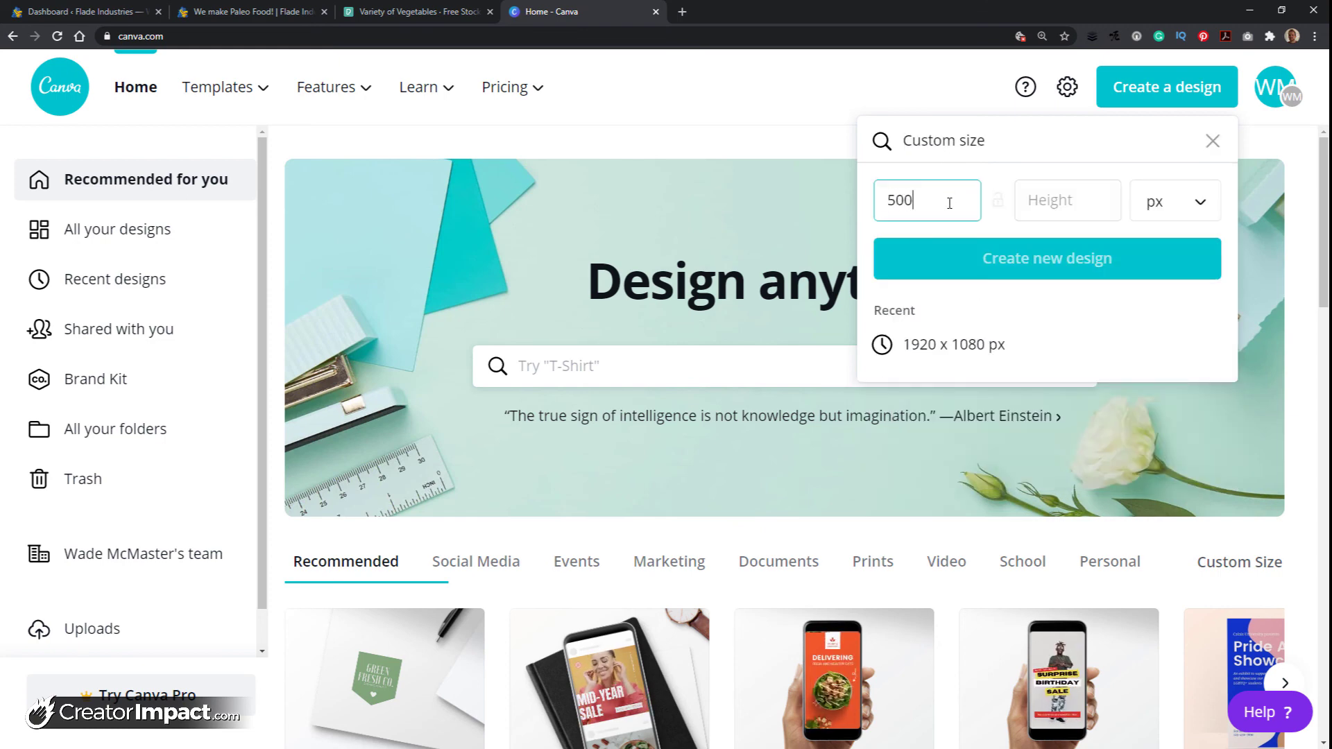
pyautogui.click(1081, 207)
pyautogui.write('200')
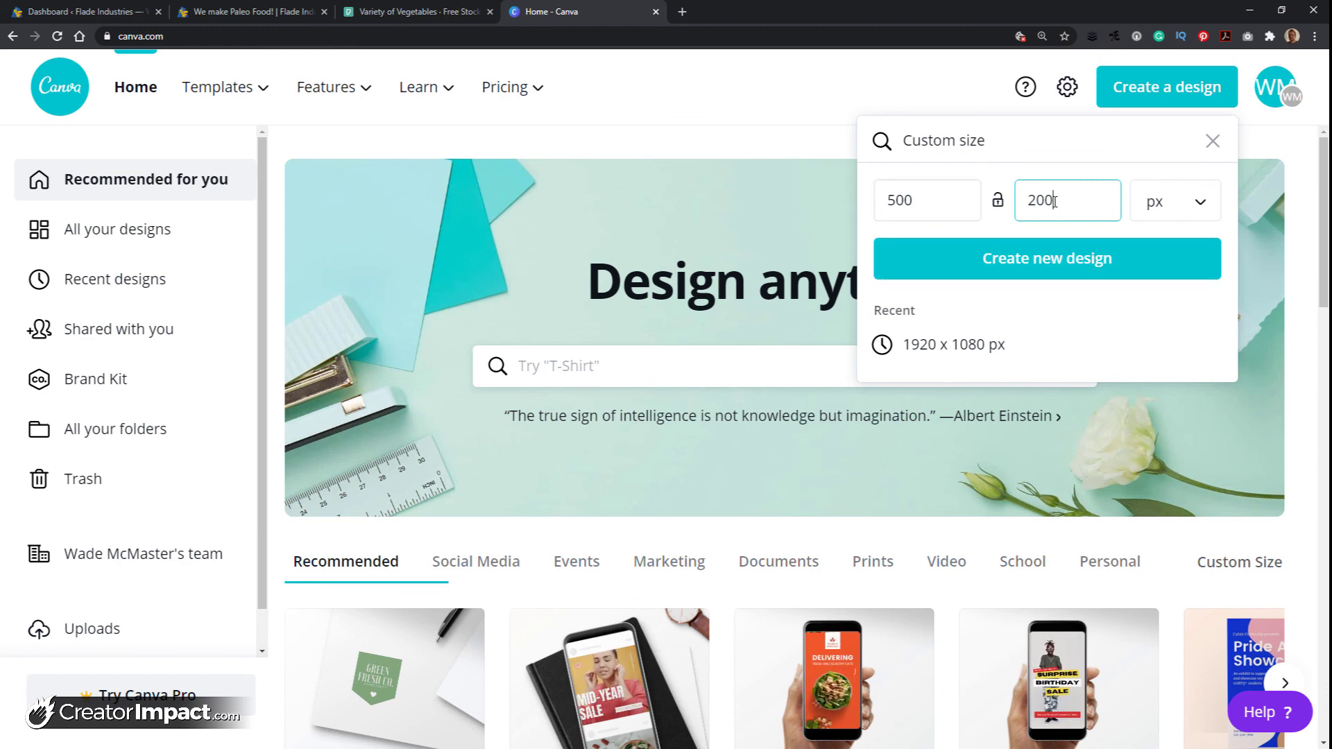
pyautogui.click(1040, 262)
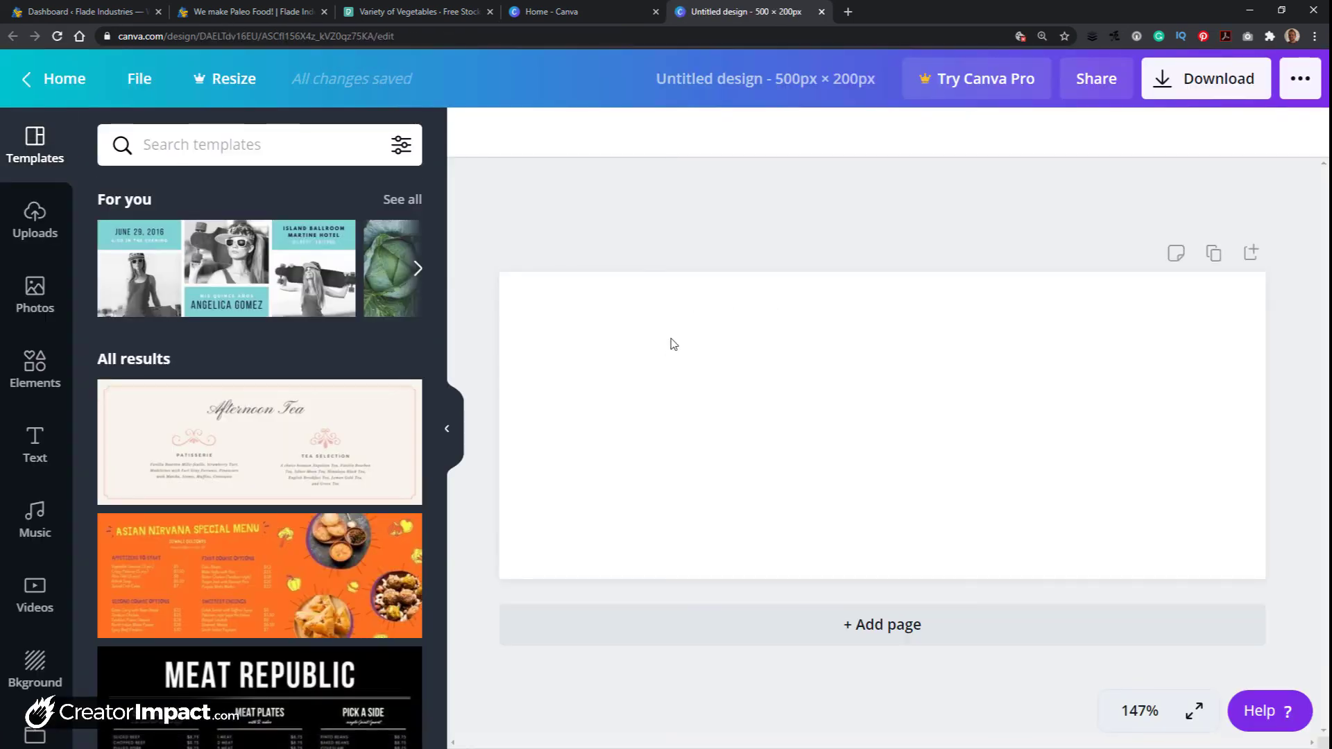
# Step: Add a heading reading 'Flade', enlarge it to about size 72 and centre it on the page
pyautogui.click(647, 361)
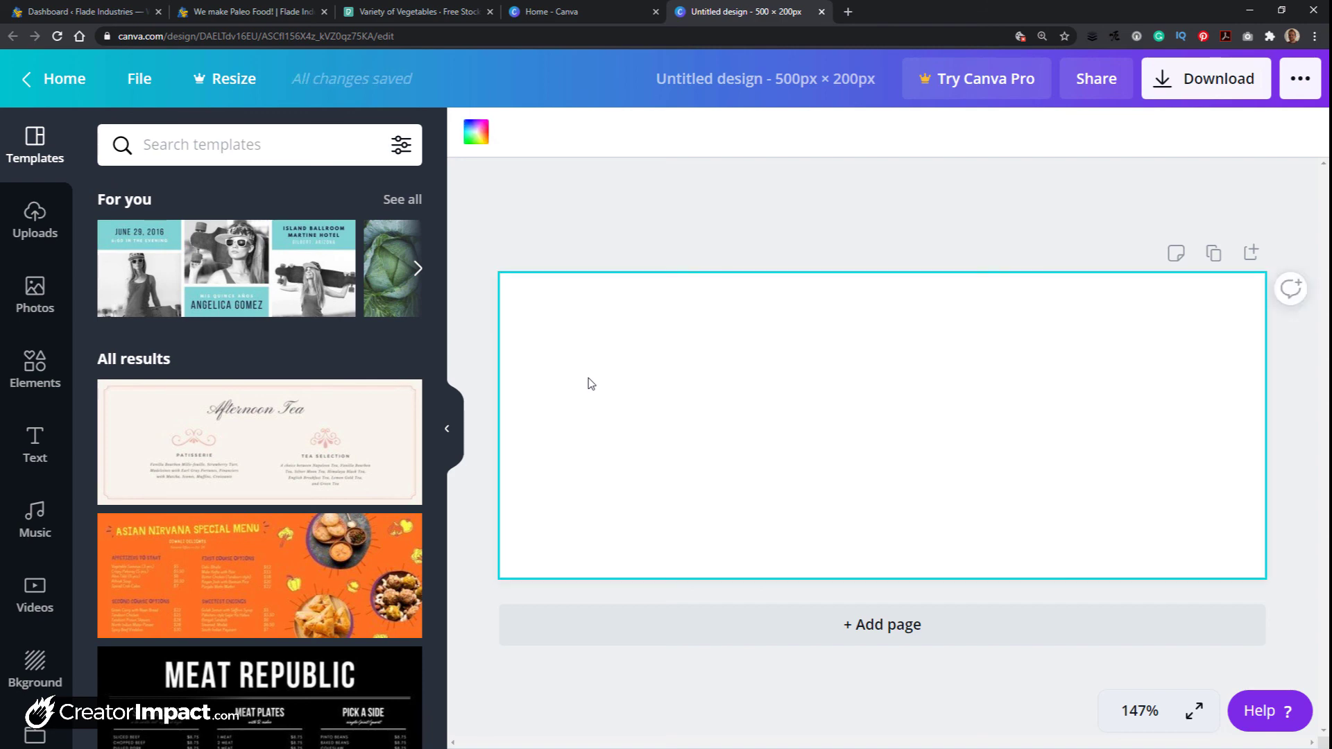
pyautogui.click(37, 443)
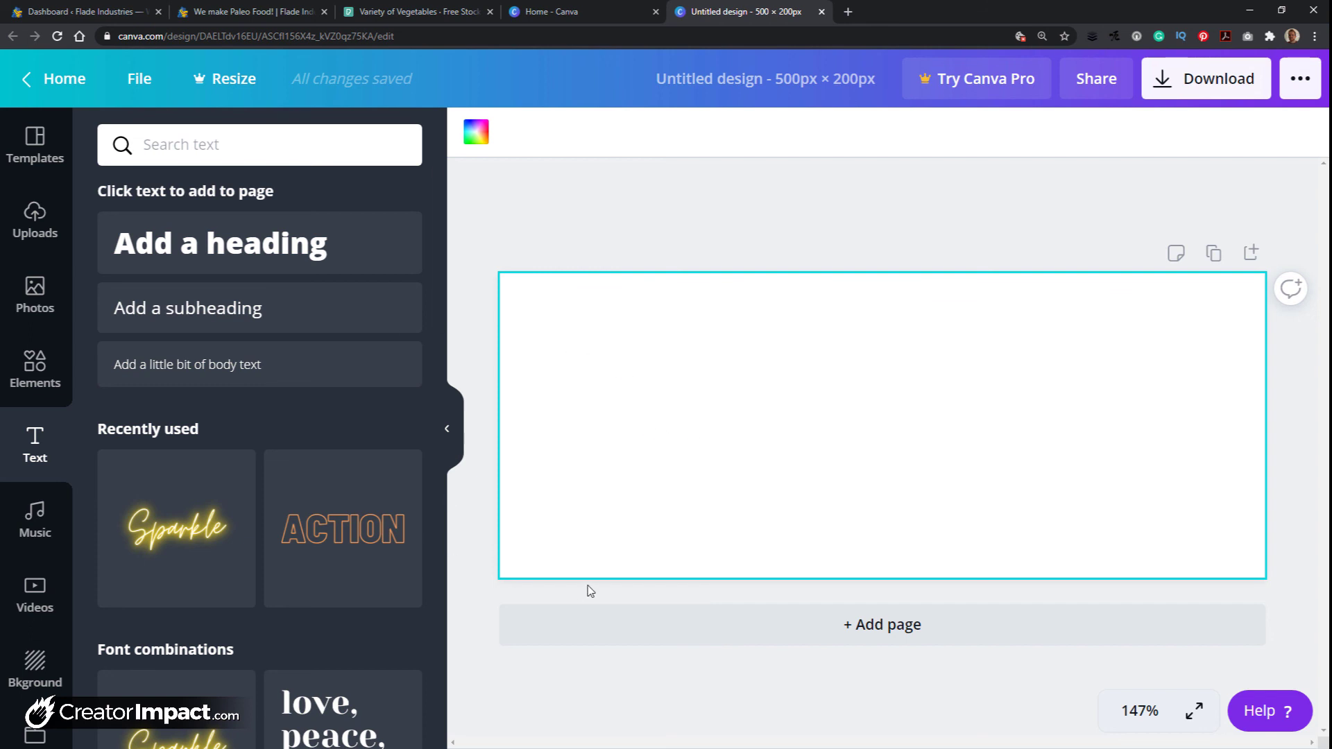
pyautogui.click(300, 260)
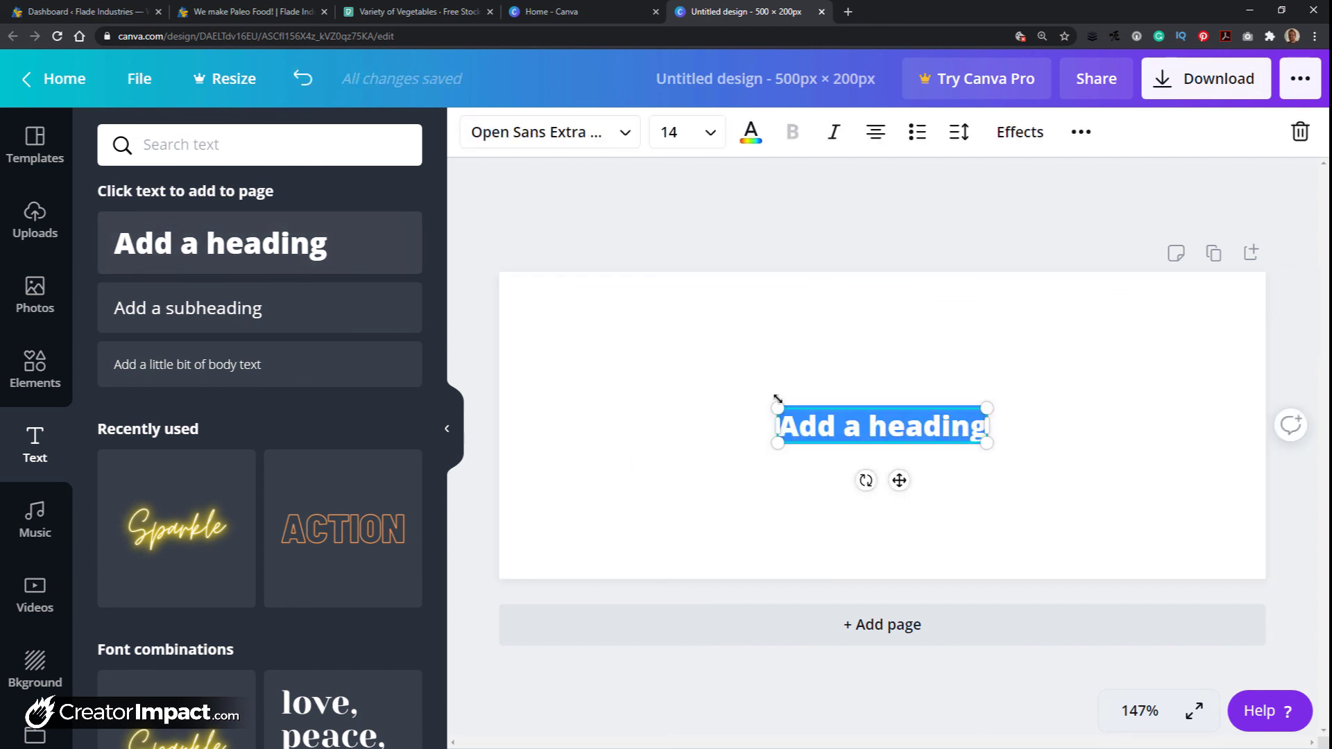
pyautogui.write('Flade')
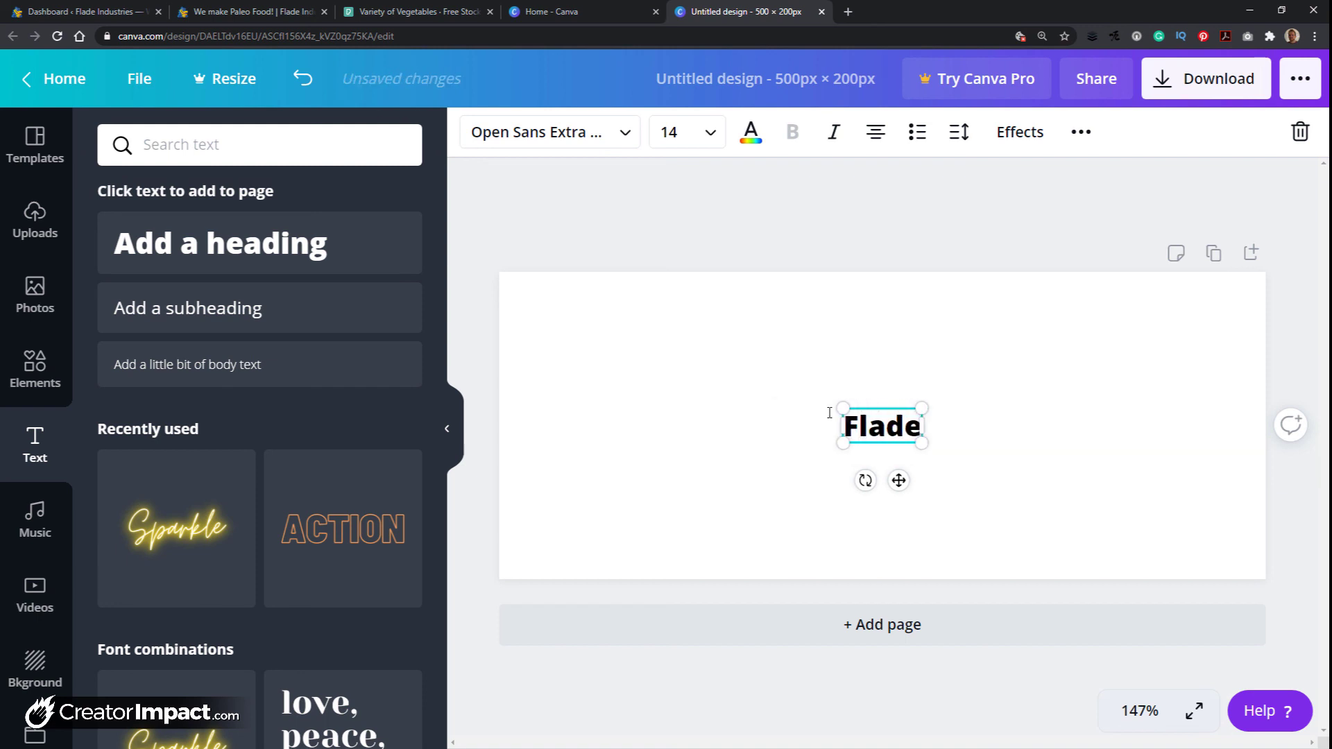
pyautogui.moveTo(922, 443); pyautogui.dragTo(1246, 584)
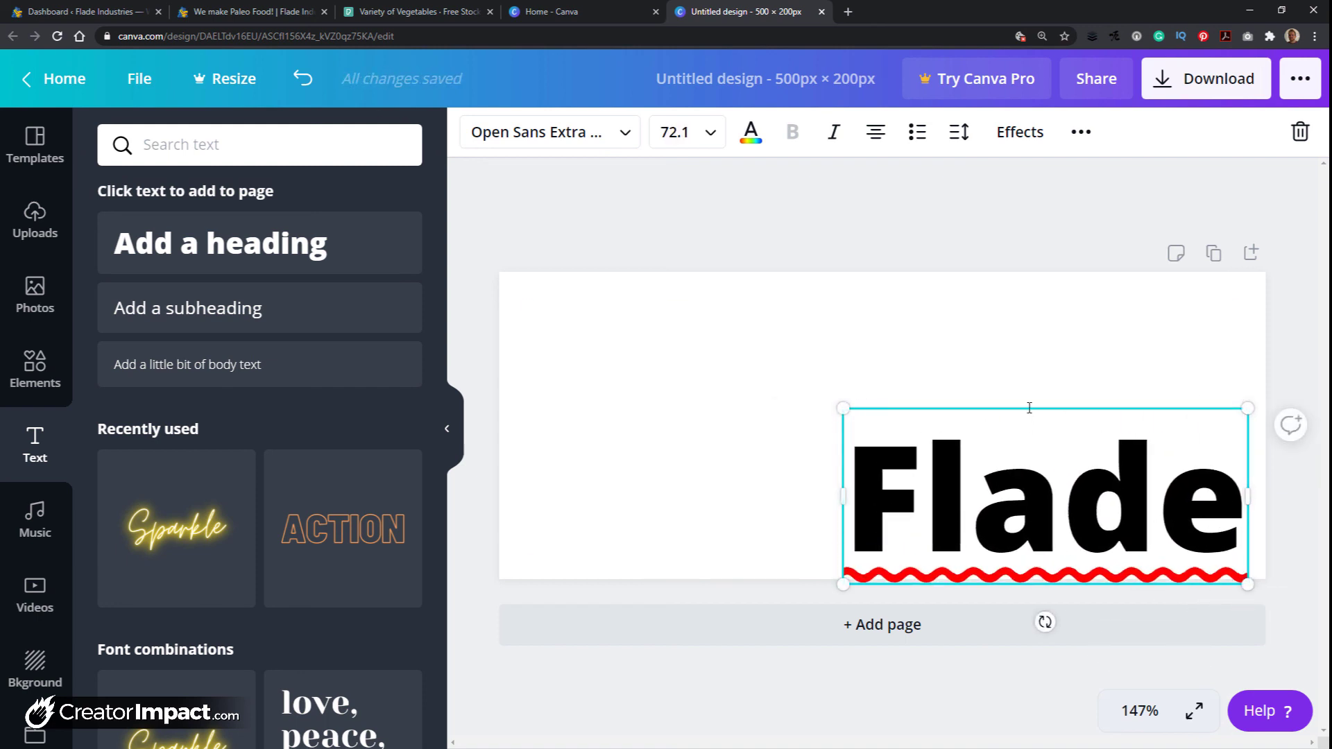
pyautogui.moveTo(1024, 398); pyautogui.dragTo(841, 292)
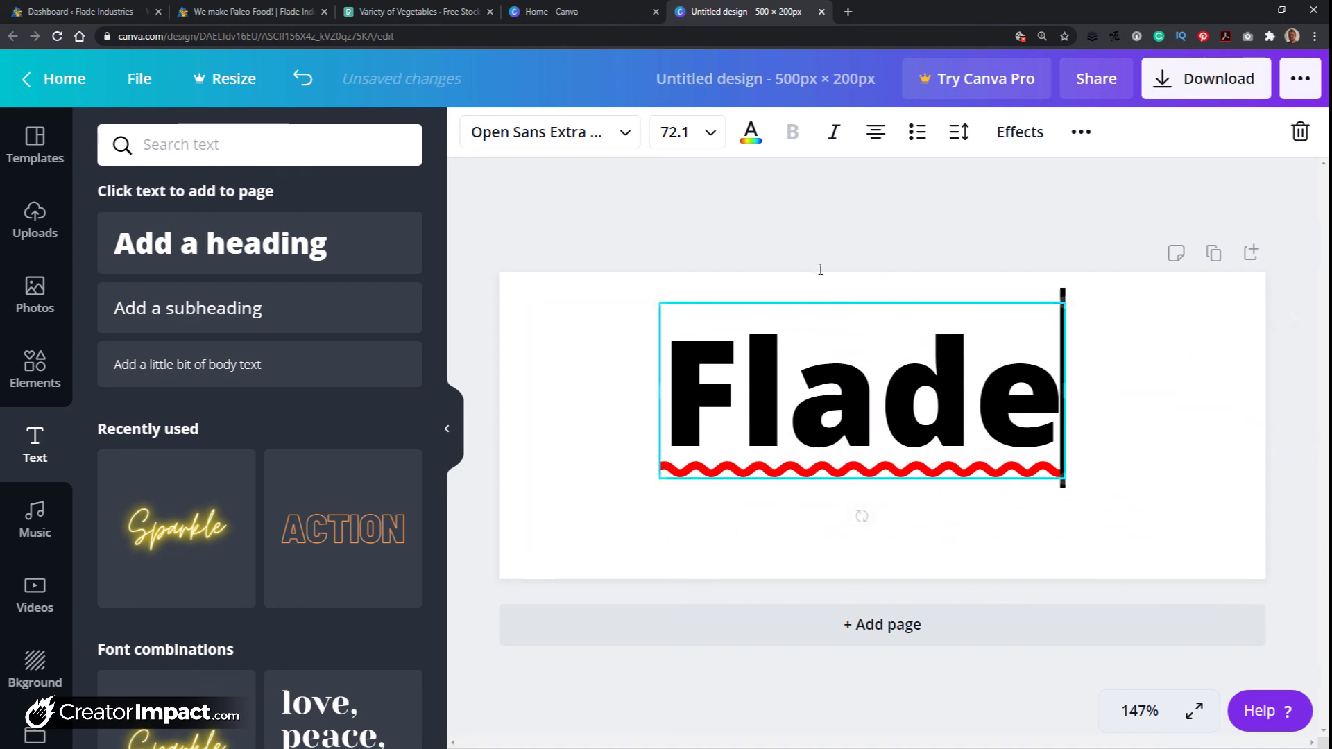
pyautogui.click(626, 132)
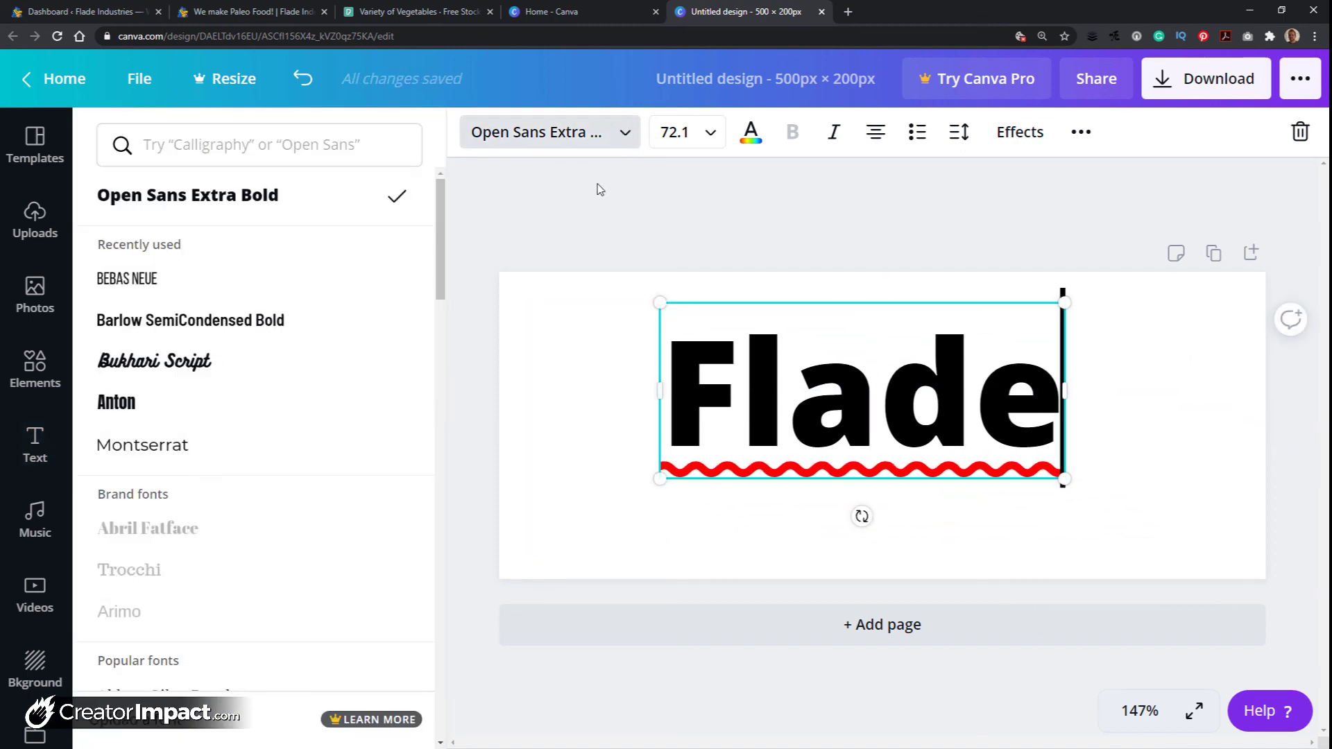
# Step: Try the Alegreya Sans Black, Allura and Aloja fonts on the Flade heading
pyautogui.moveTo(441, 240); pyautogui.dragTo(455, 725)
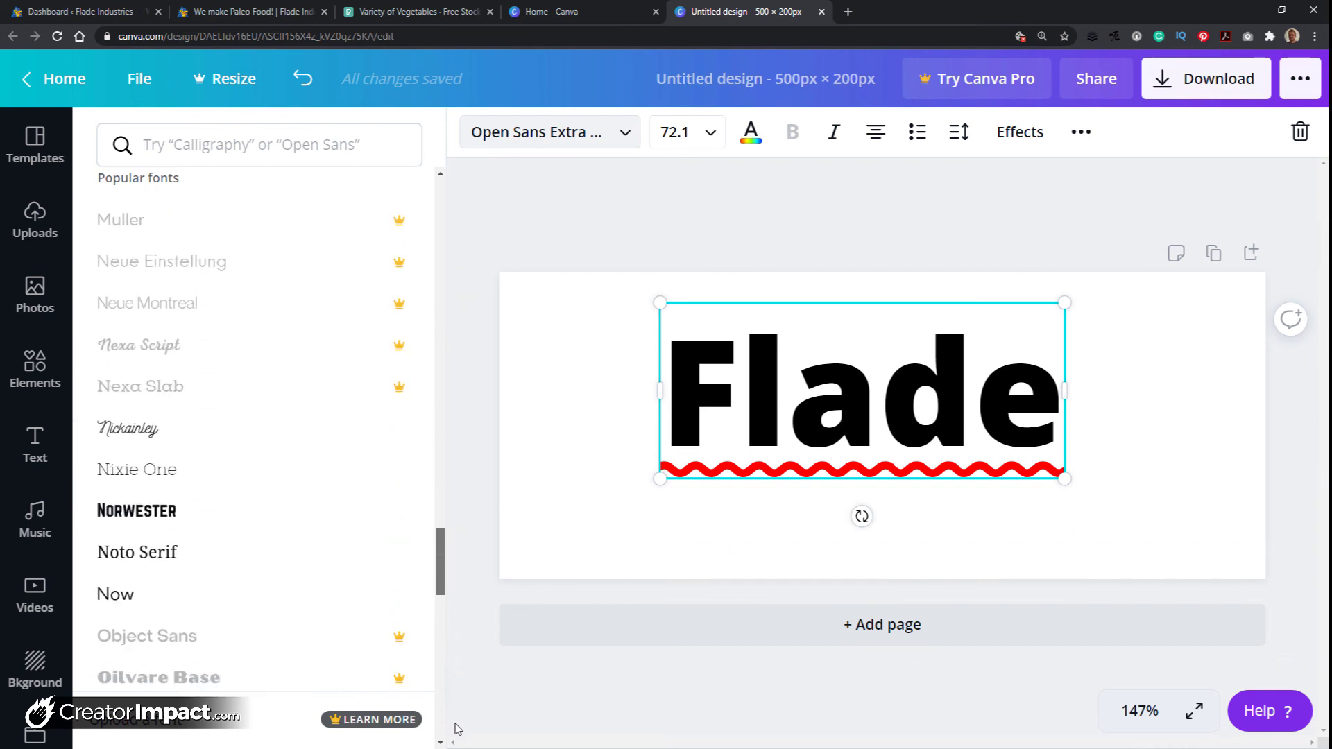
pyautogui.scroll(-10, 407, 514)
pyautogui.scroll(-8, 409, 522)
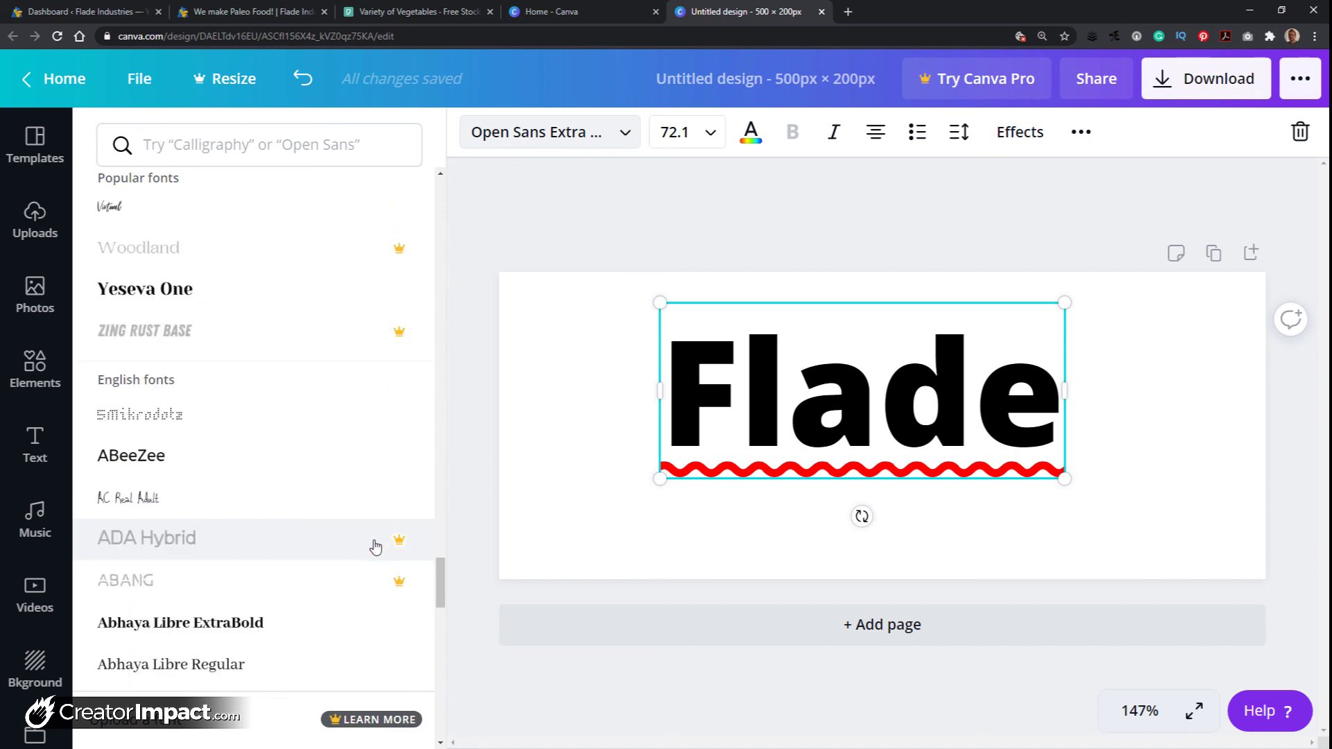
pyautogui.scroll(-8, 374, 544)
pyautogui.scroll(-7, 358, 590)
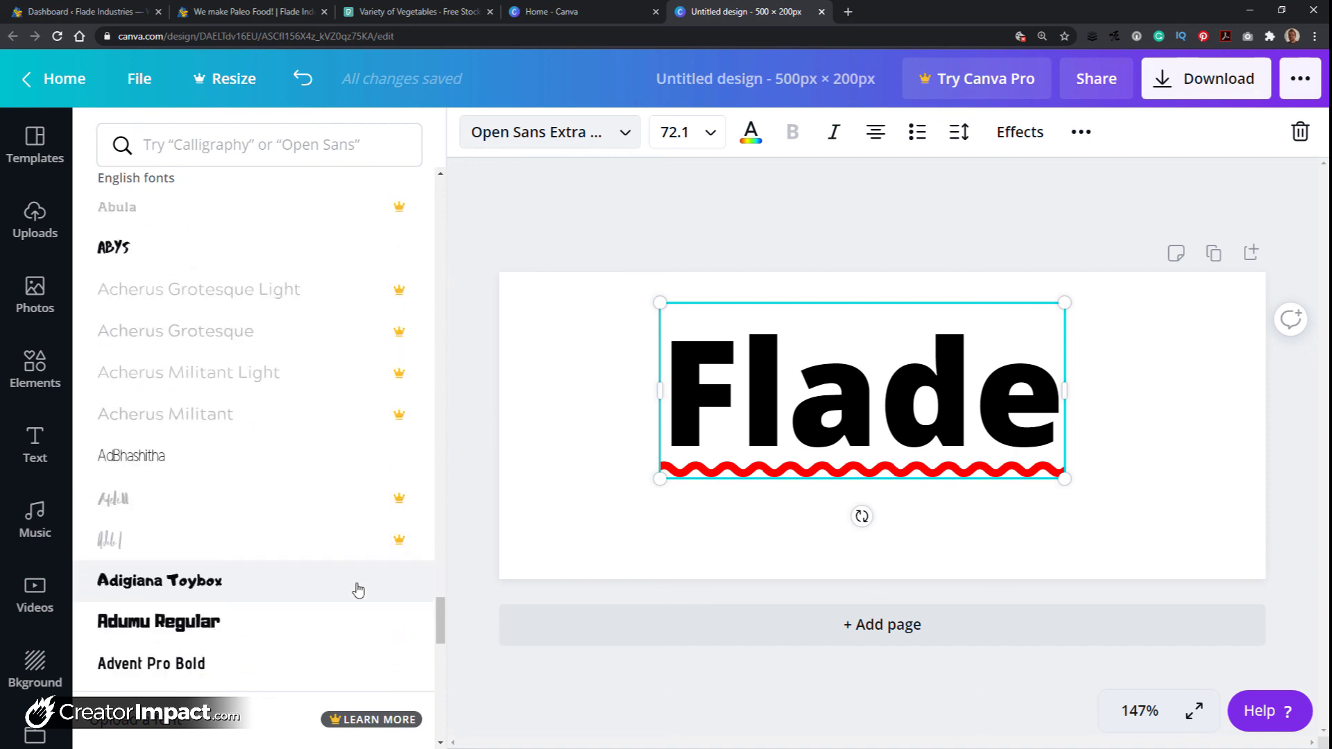
pyautogui.scroll(-12, 357, 590)
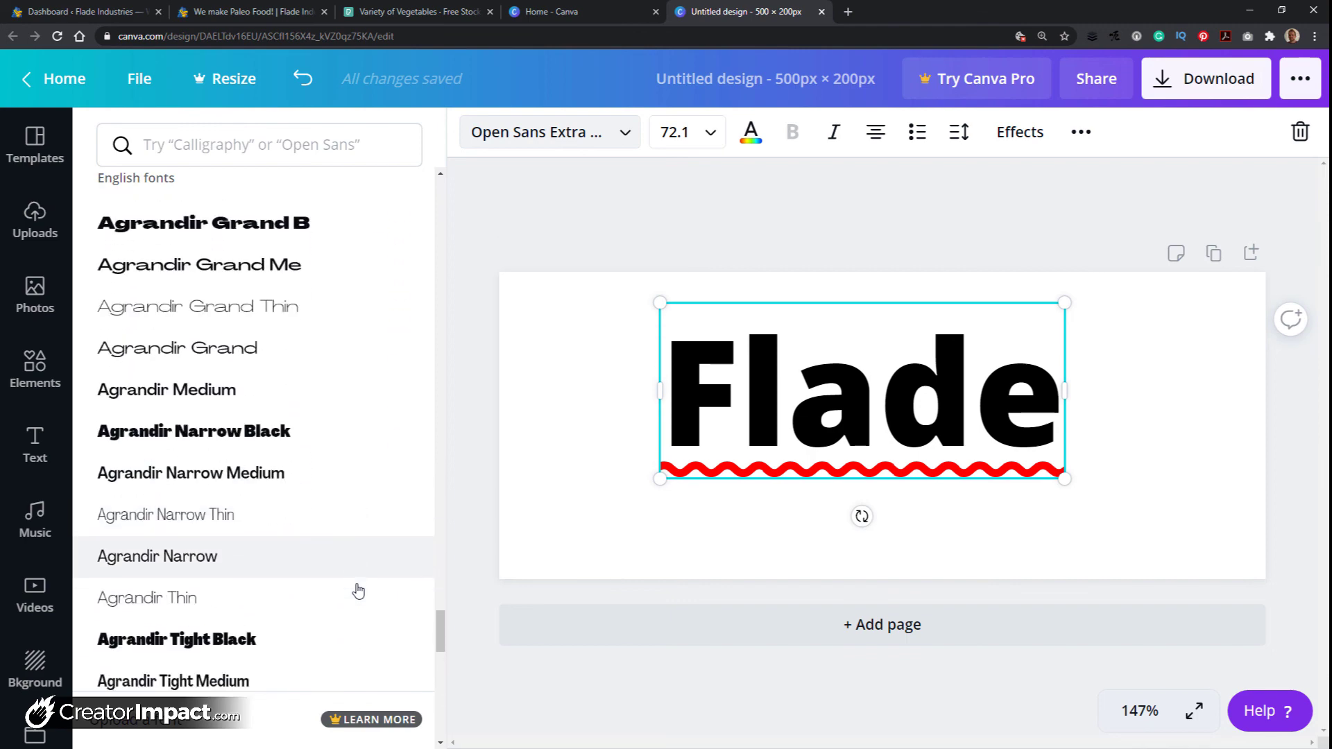
pyautogui.scroll(-15, 444, 629)
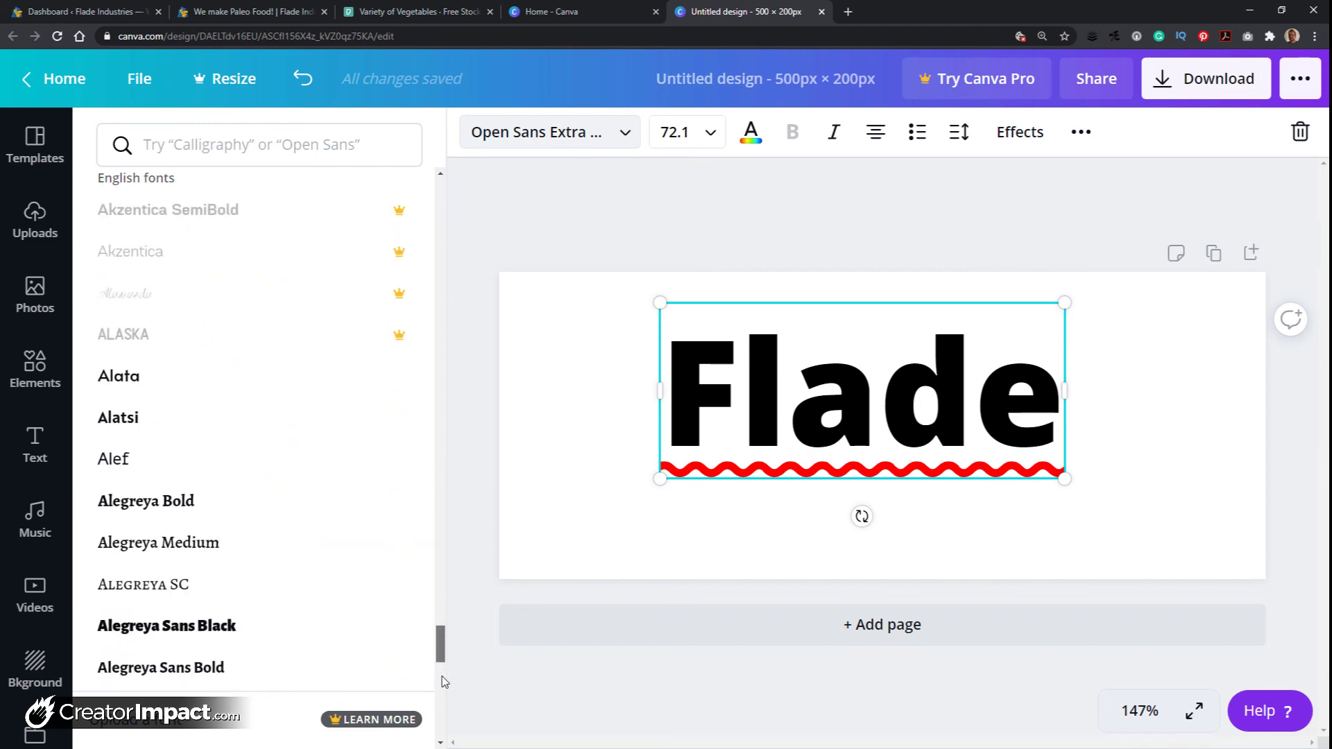
pyautogui.scroll(-2, 442, 699)
pyautogui.scroll(3, 442, 700)
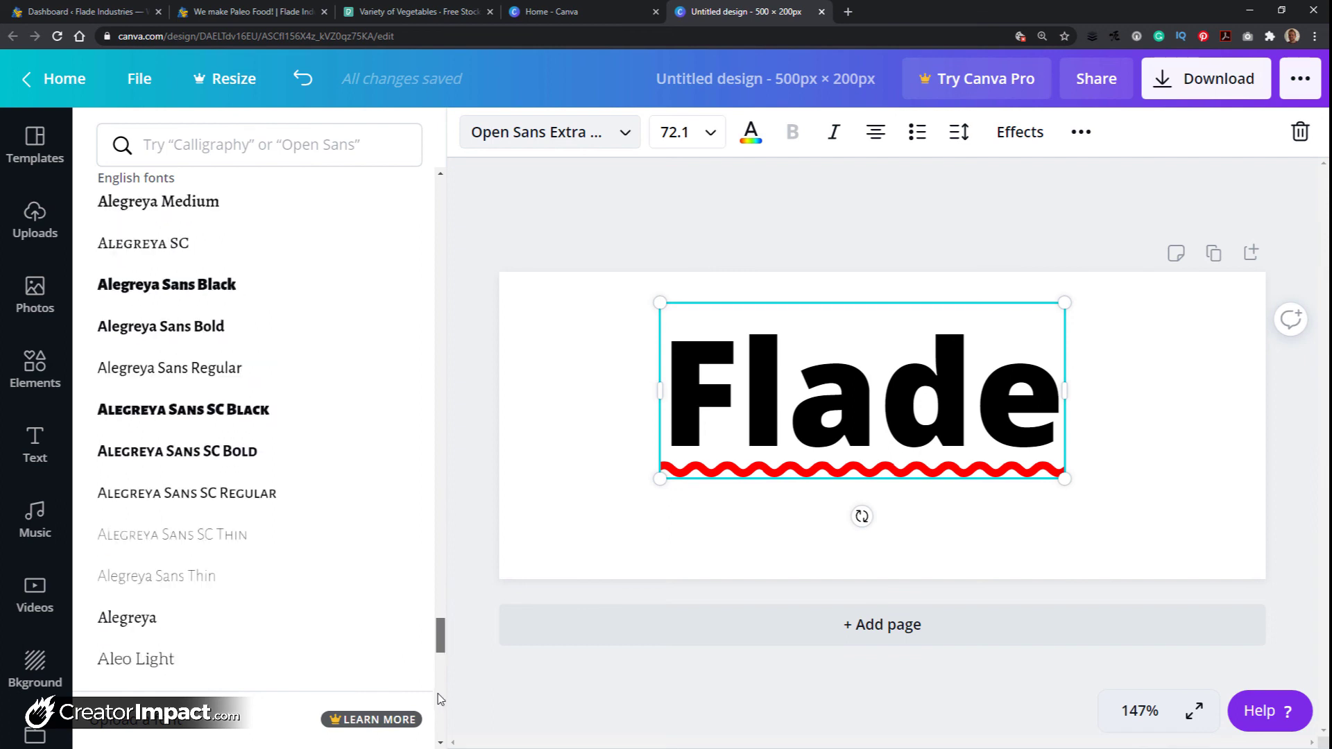
pyautogui.click(179, 286)
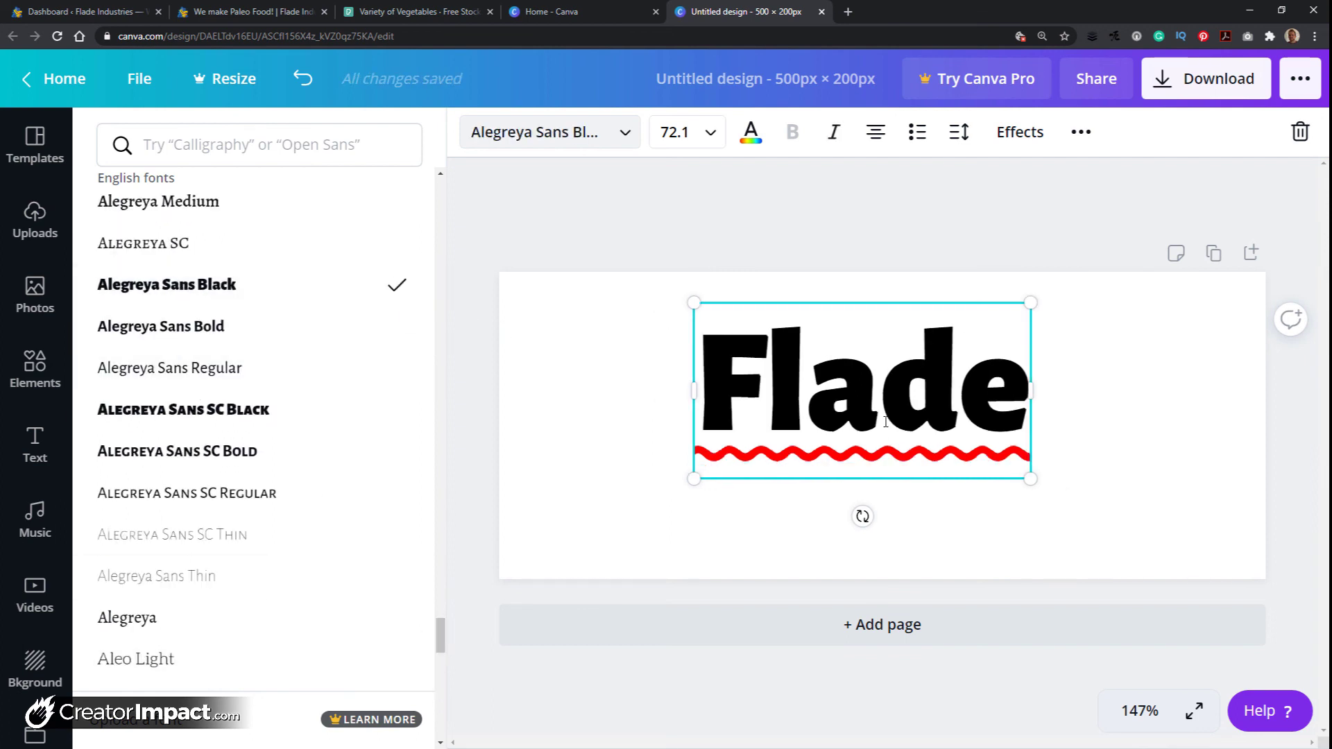
pyautogui.scroll(-5, 344, 615)
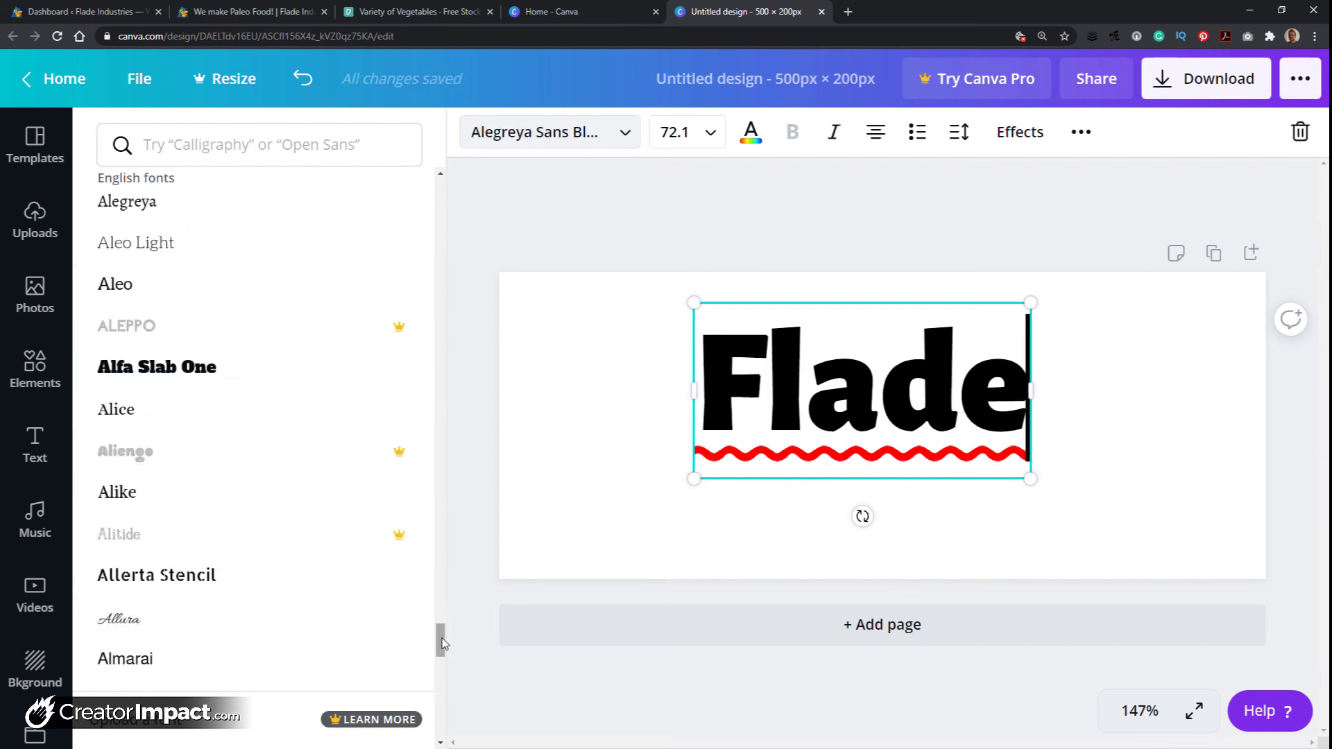
pyautogui.click(171, 617)
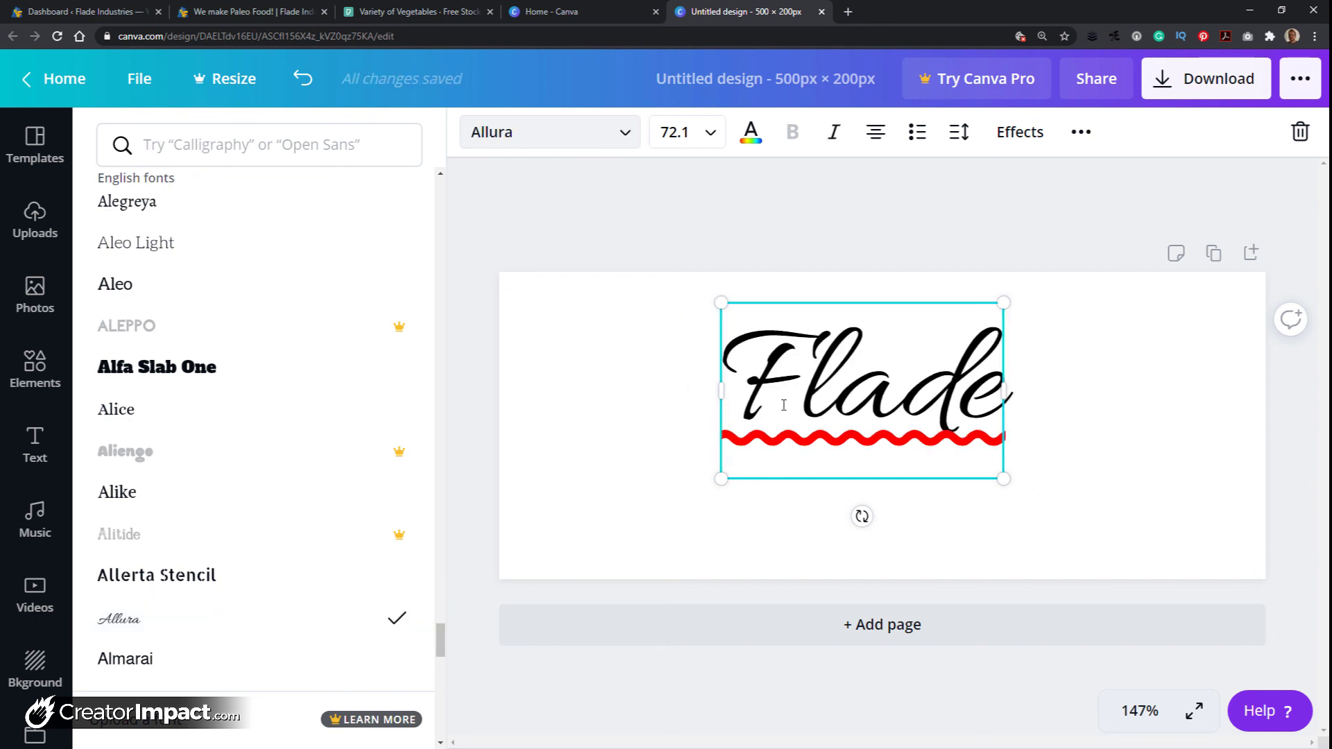
pyautogui.scroll(-2, 439, 663)
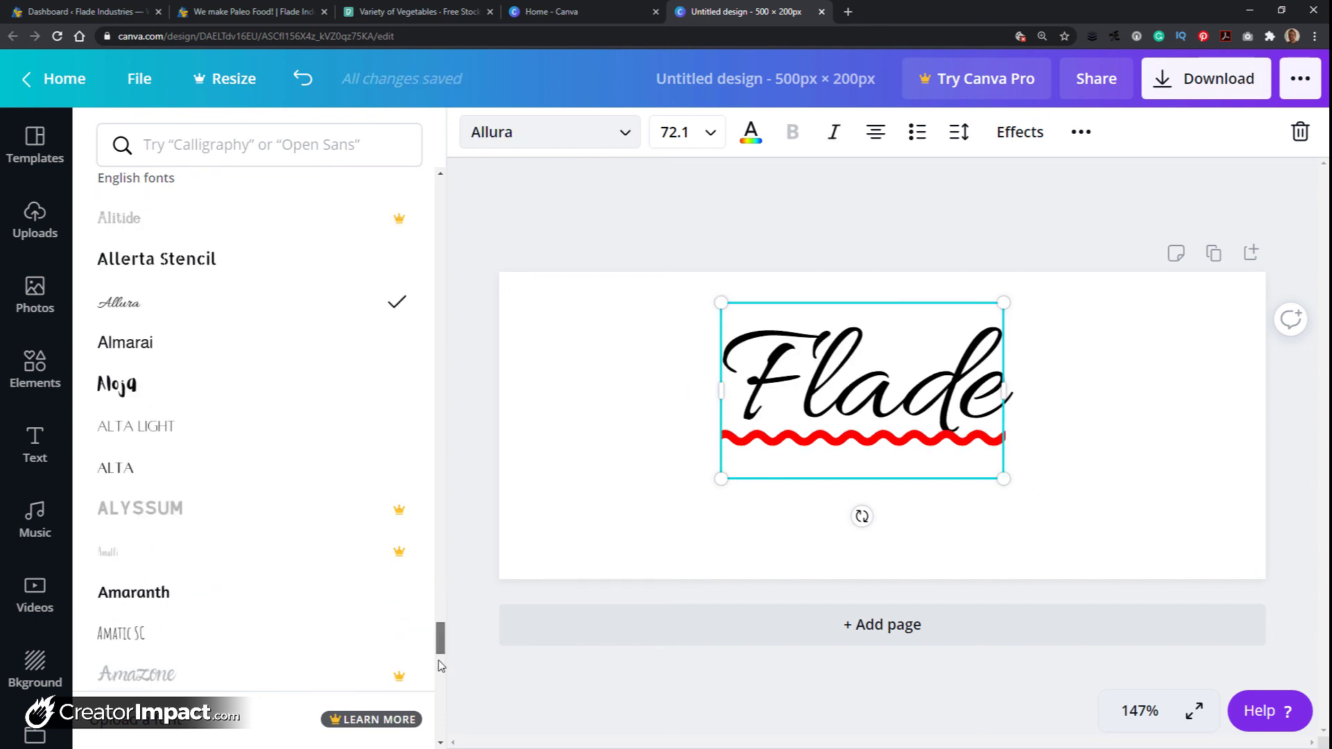
pyautogui.click(136, 372)
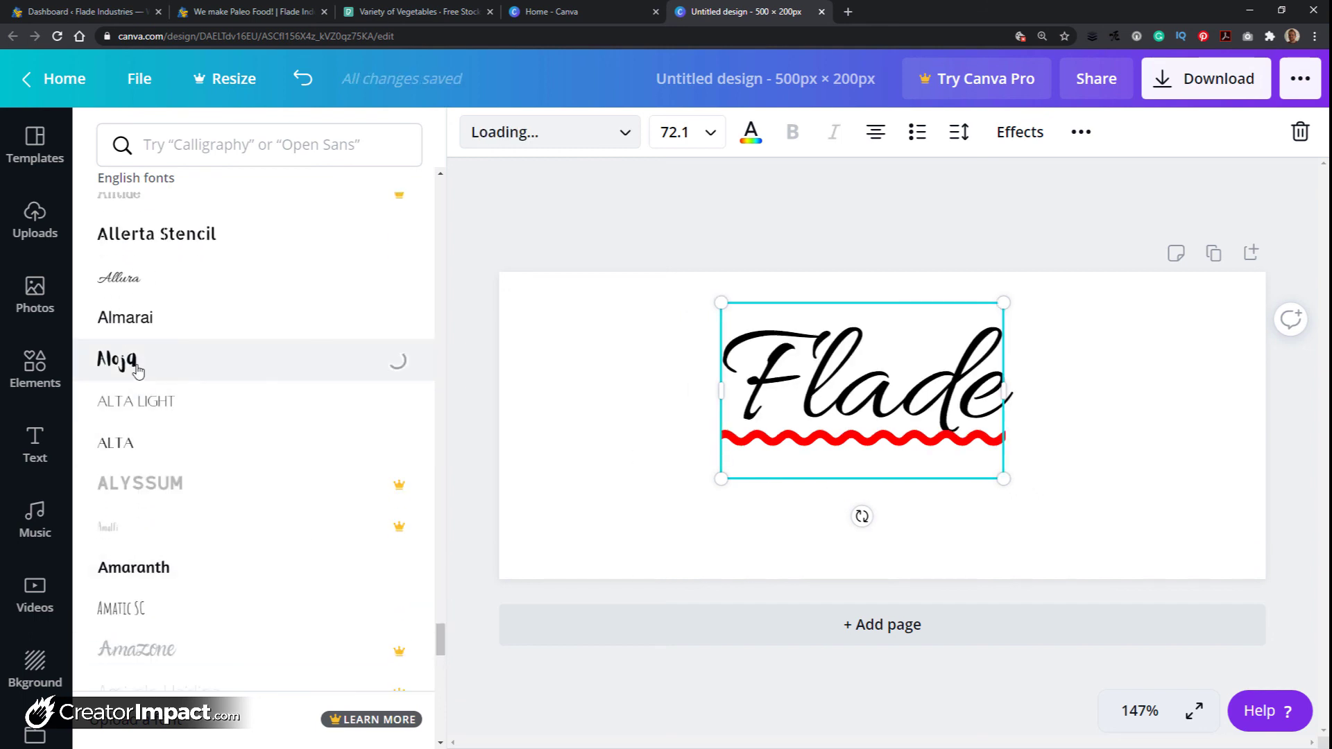
# Step: Set Flade in Bukhari Script and enlarge it to size 106
pyautogui.scroll(-12, 437, 655)
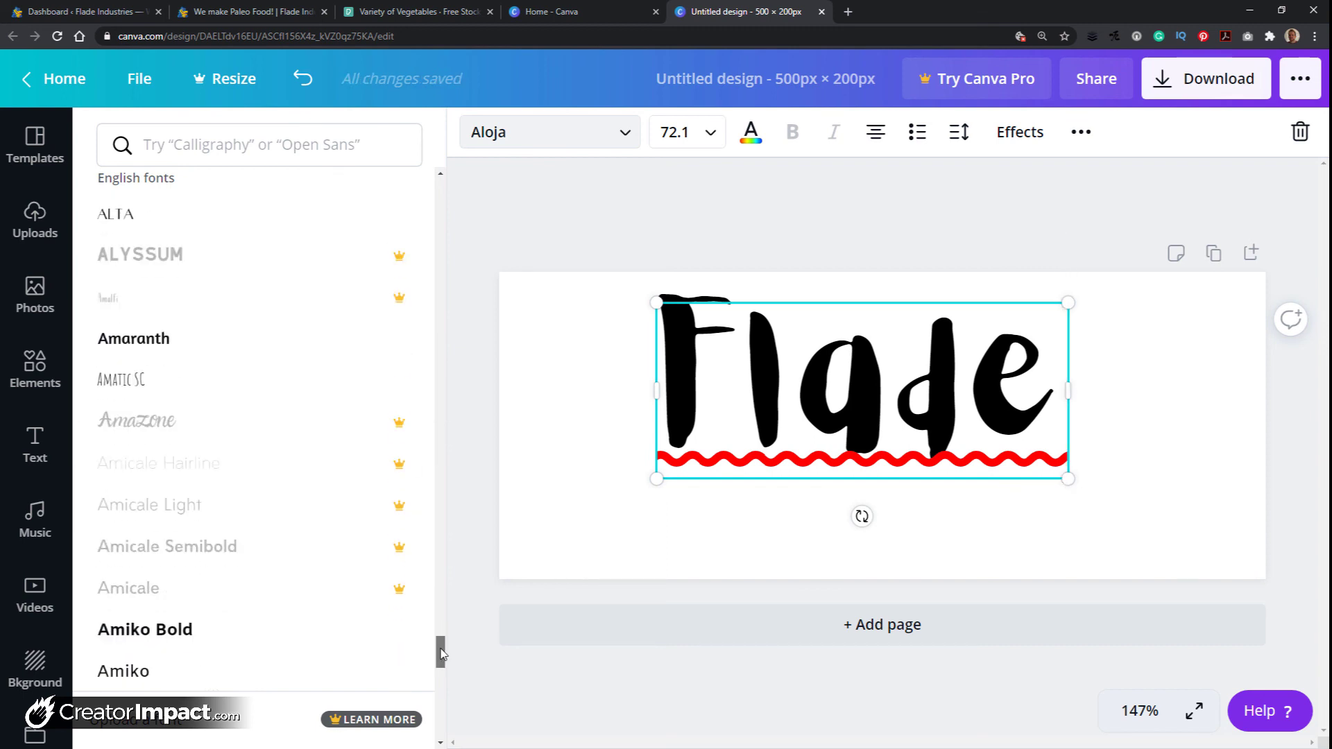
pyautogui.scroll(-3, 443, 652)
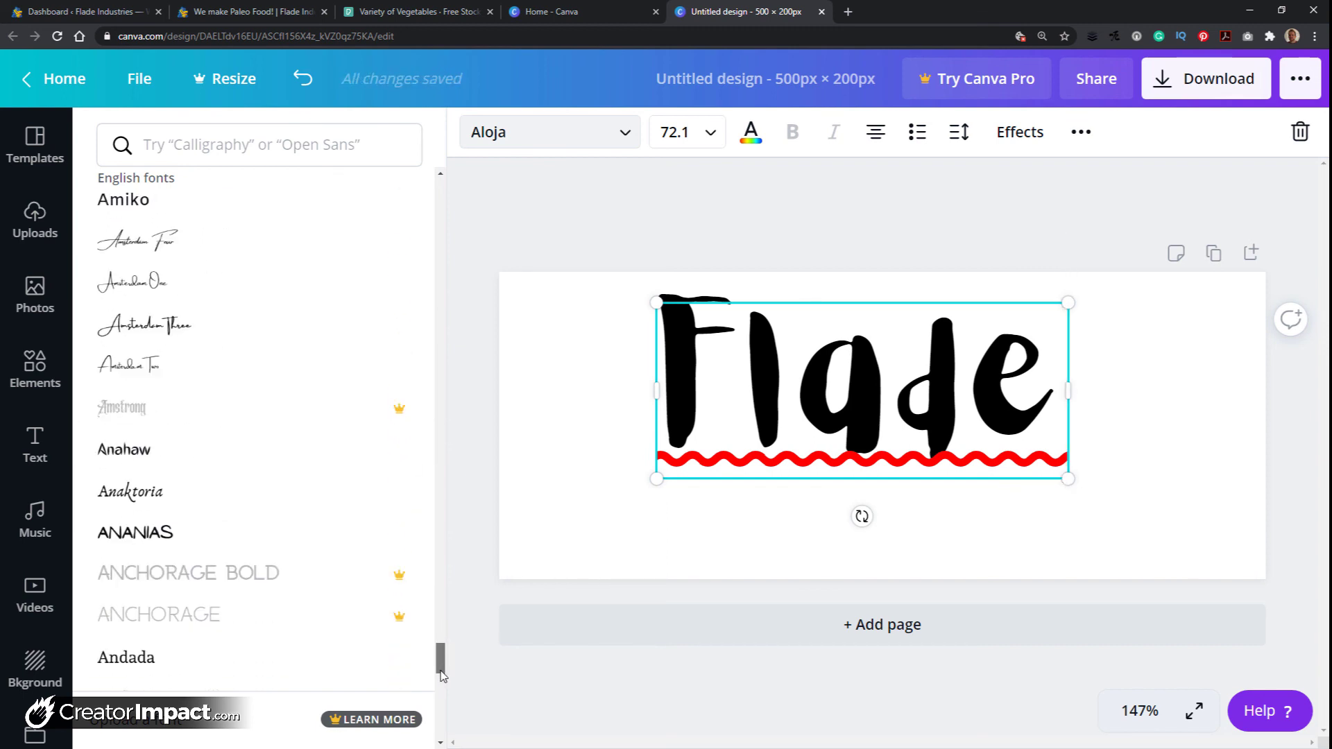
pyautogui.scroll(20, 423, 416)
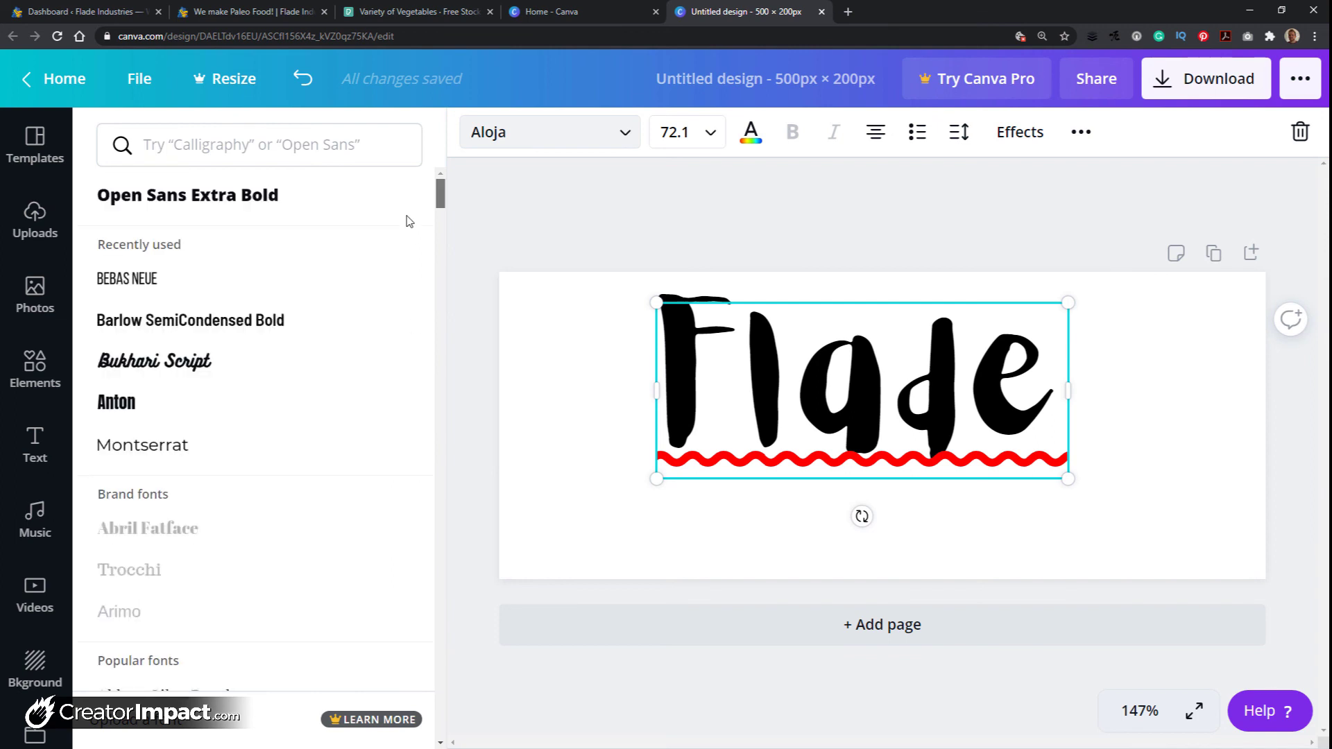
pyautogui.click(186, 364)
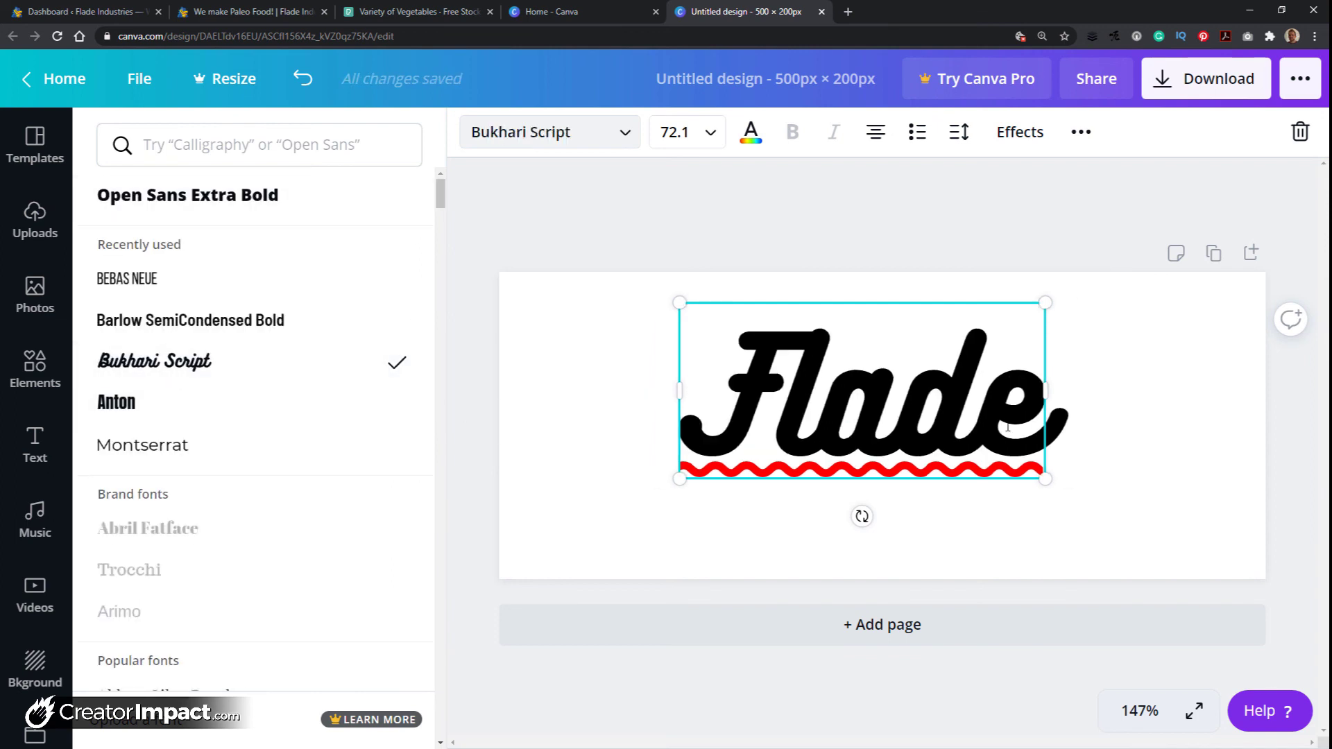
pyautogui.moveTo(1044, 479); pyautogui.dragTo(1215, 561)
pyautogui.click(1113, 430)
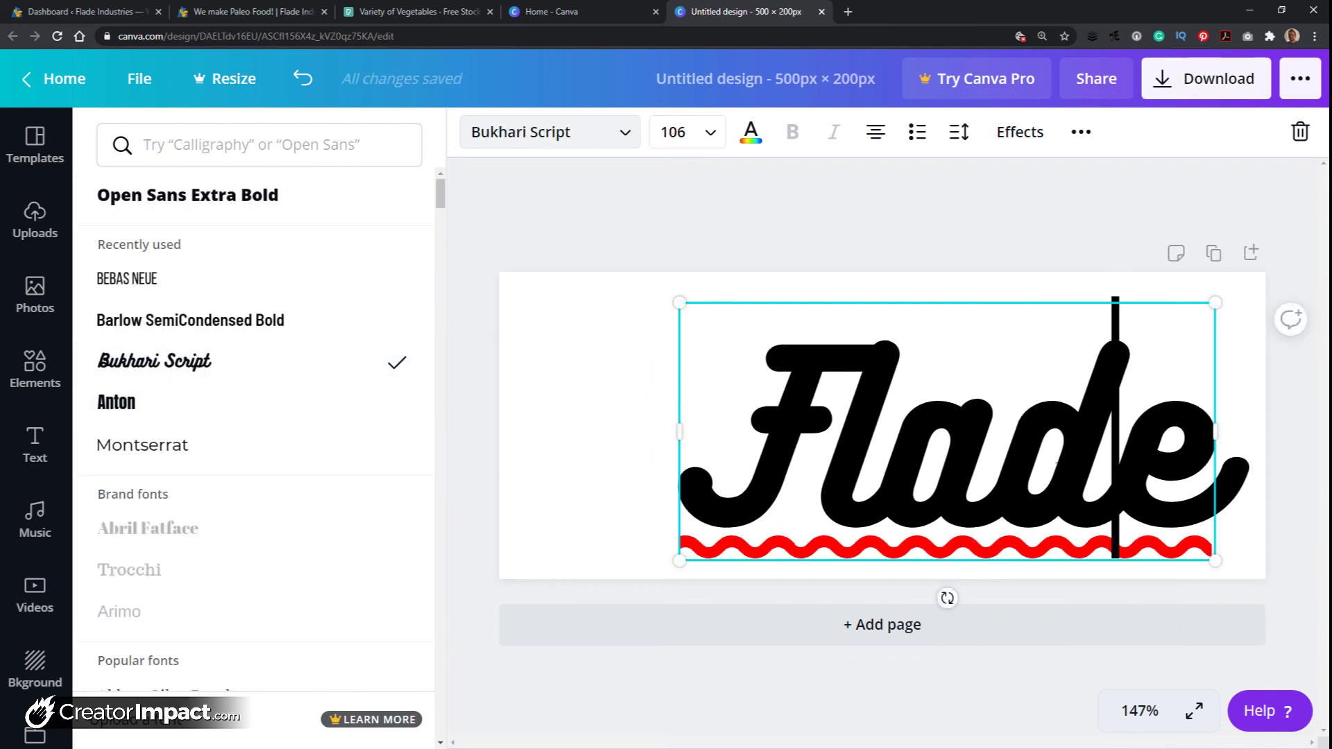
# Step: Move the Flade heading higher and further to the left
pyautogui.moveTo(1113, 430); pyautogui.dragTo(1012, 474)
pyautogui.click(607, 510)
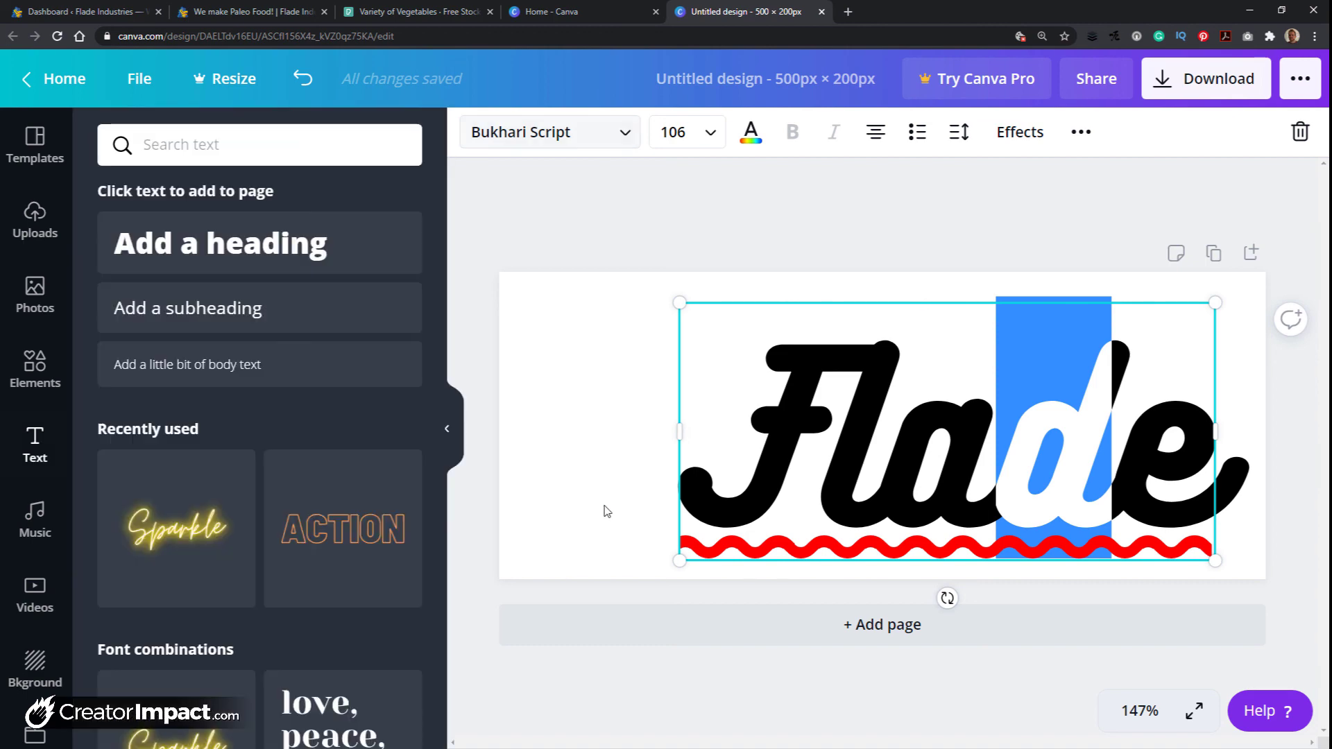
pyautogui.moveTo(807, 560); pyautogui.dragTo(734, 508)
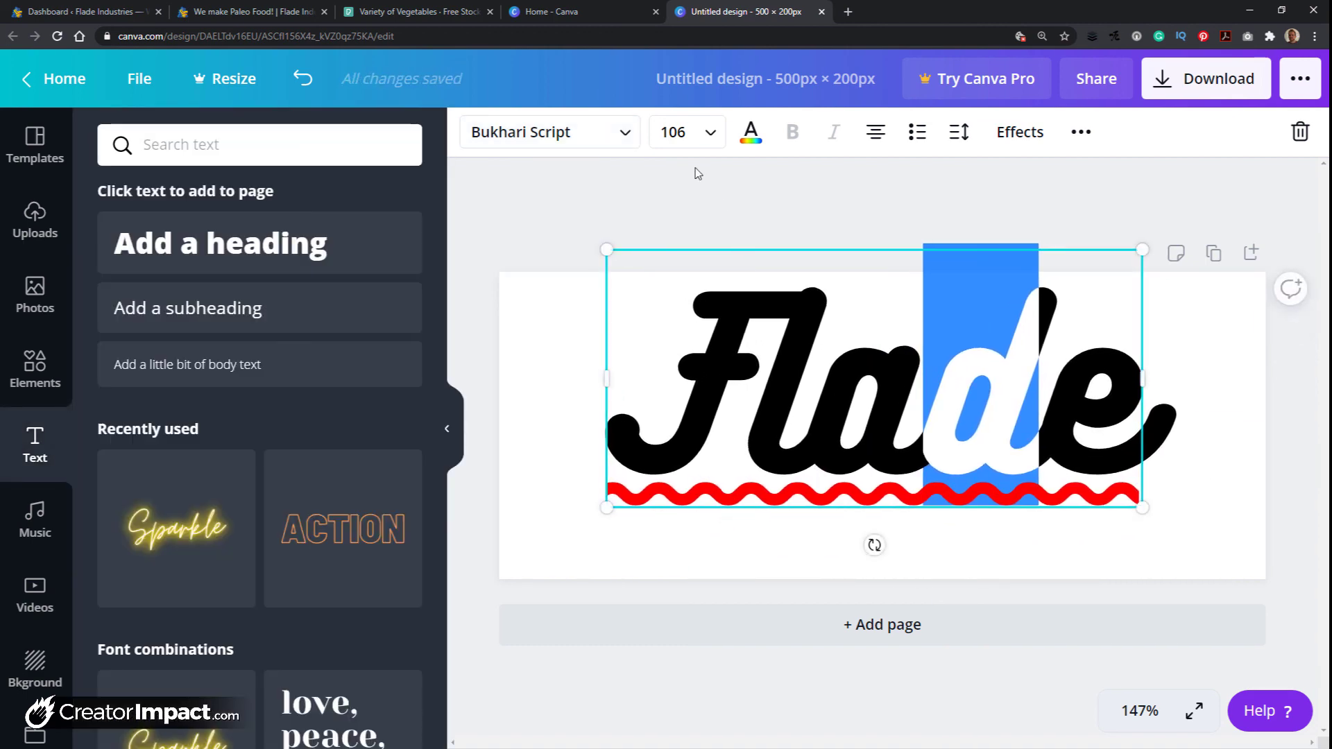
# Step: Colour the word Flade dark green #3C622C
pyautogui.click(947, 347)
pyautogui.moveTo(1127, 402); pyautogui.dragTo(678, 381)
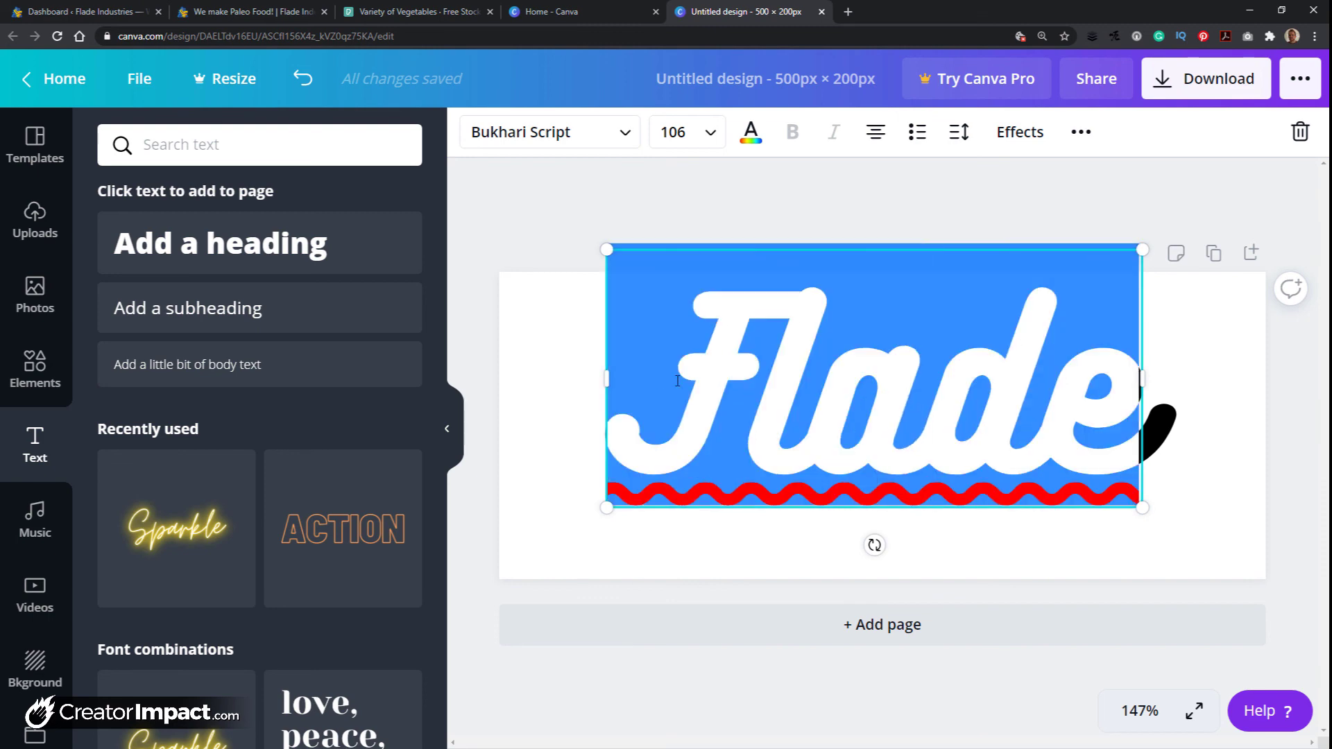
pyautogui.click(750, 132)
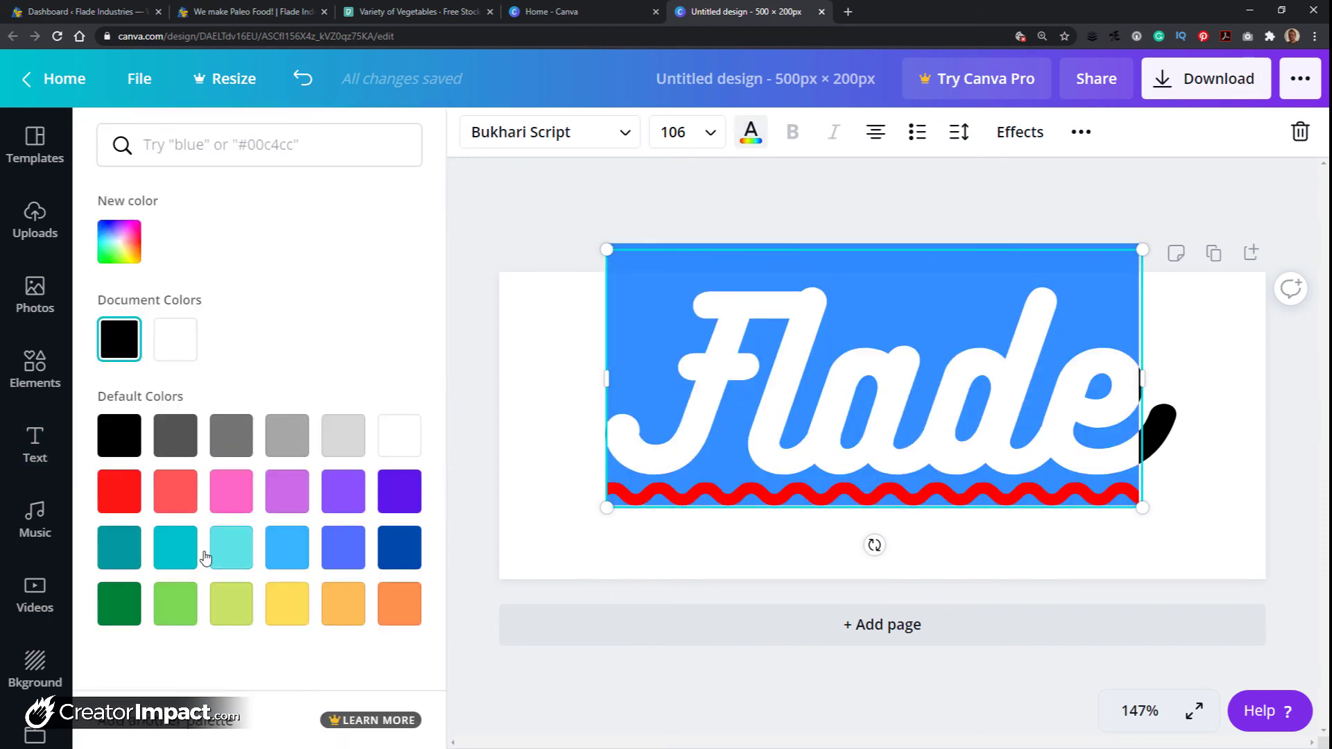
pyautogui.click(174, 602)
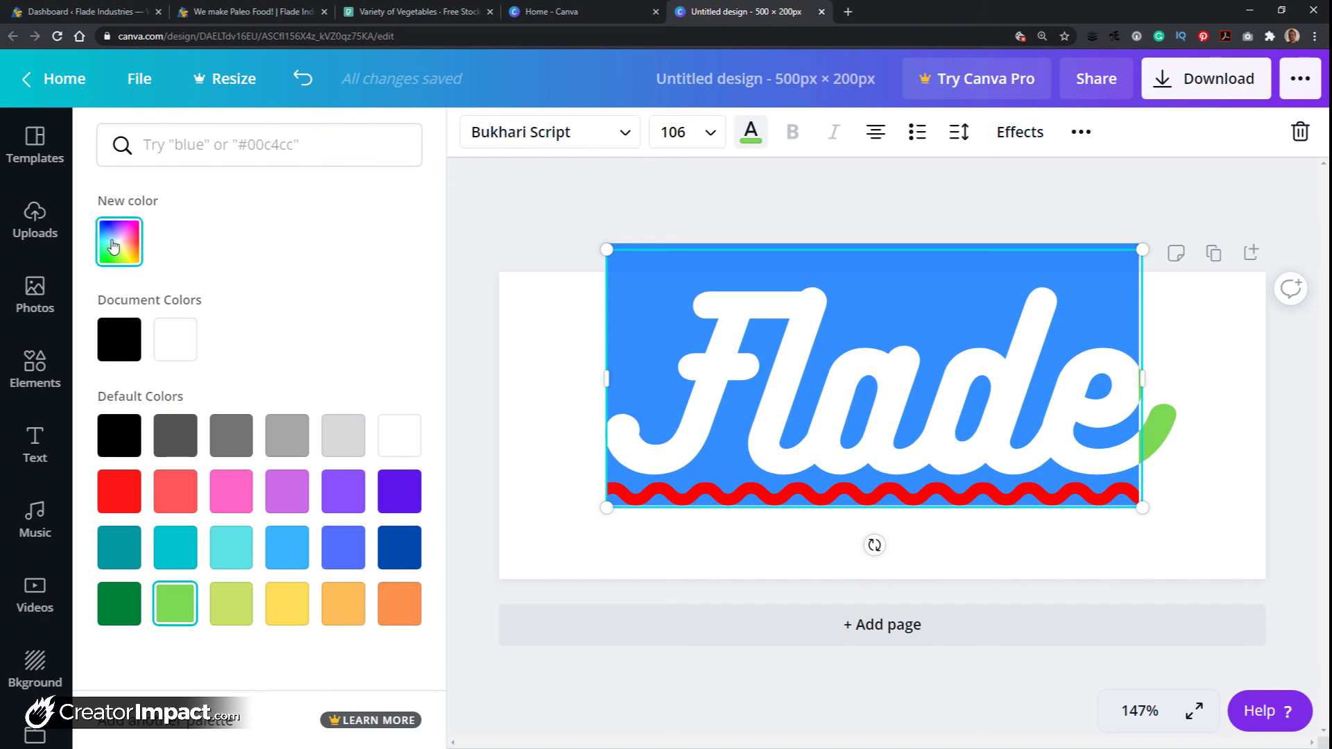
pyautogui.click(111, 254)
pyautogui.moveTo(284, 344); pyautogui.dragTo(268, 362)
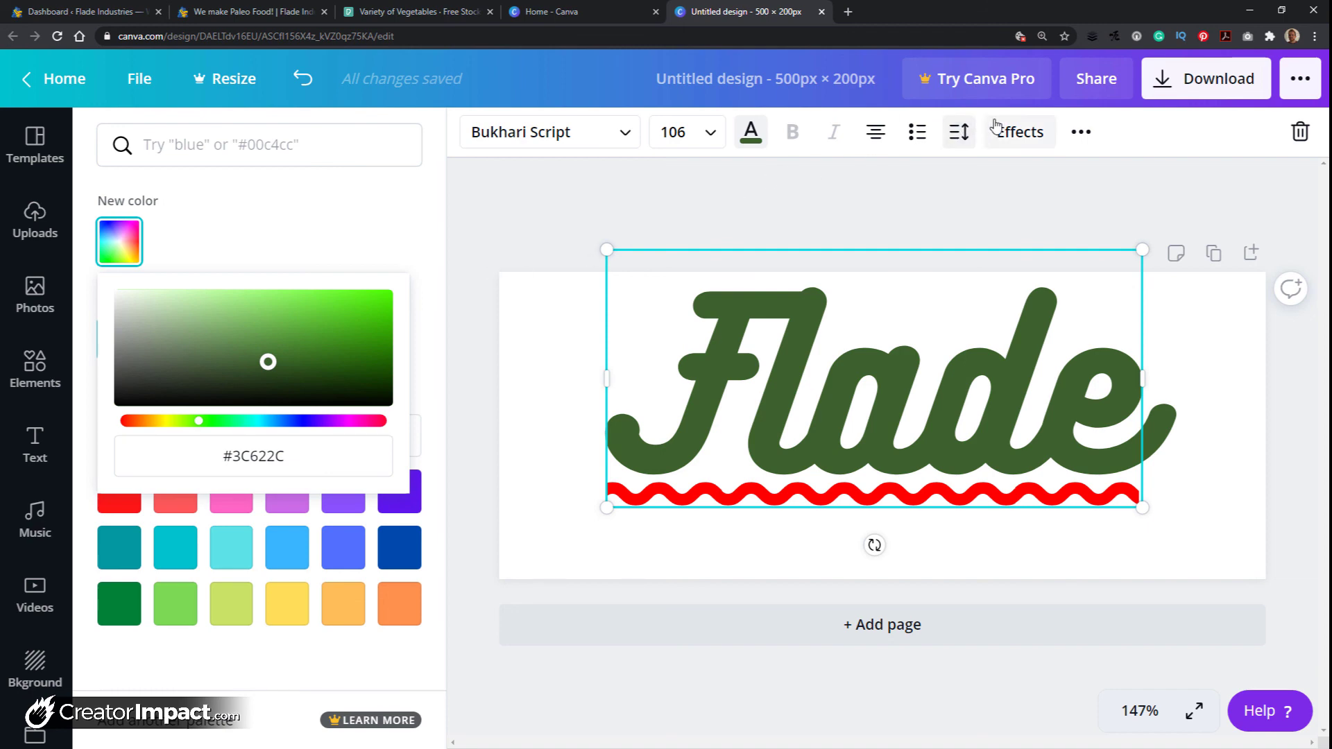
pyautogui.click(1018, 130)
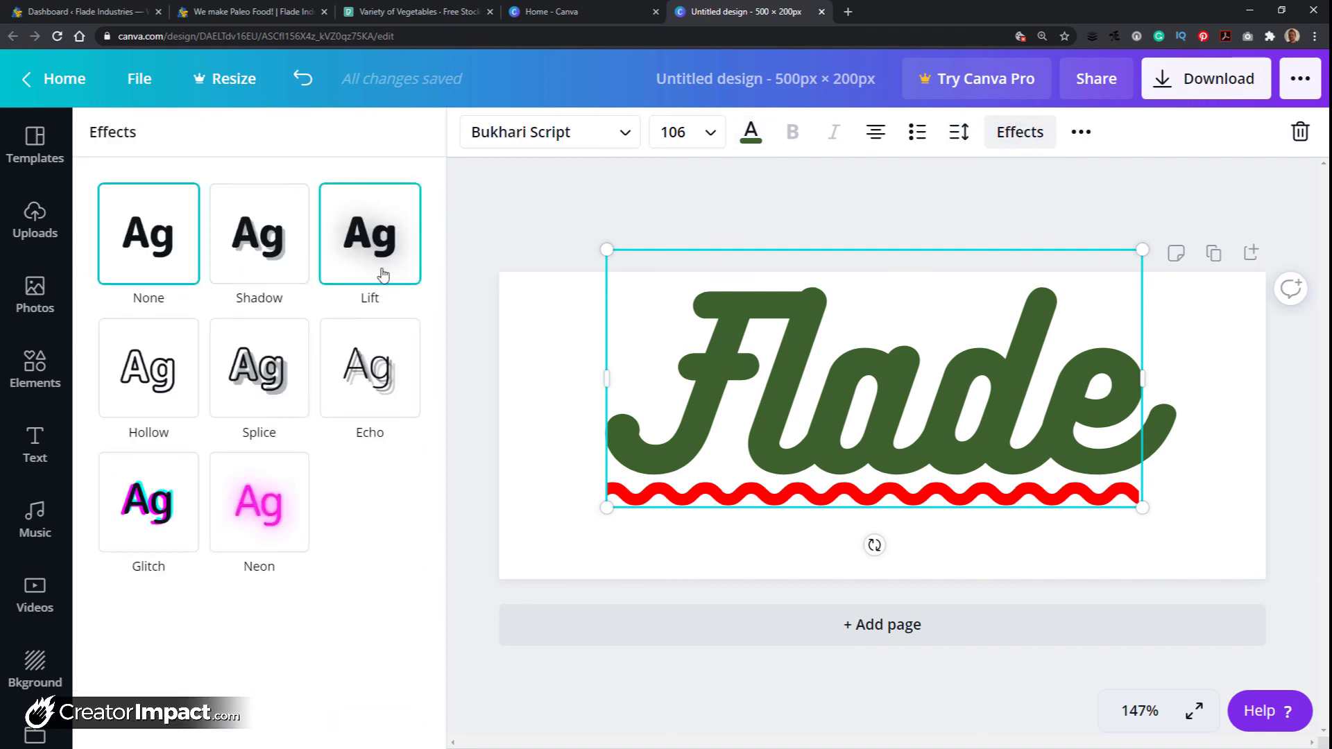
# Step: Give Flade an Echo effect with offset 27 and direction -49
pyautogui.click(374, 373)
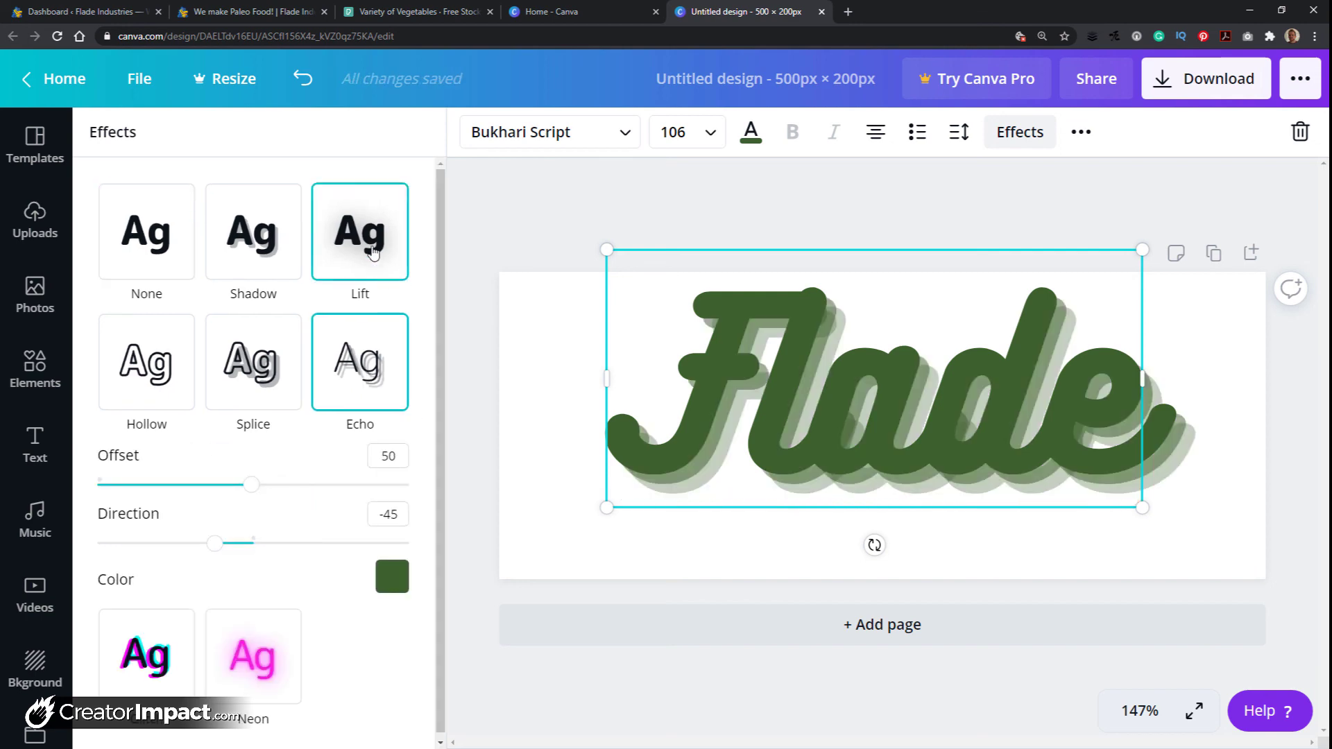
pyautogui.moveTo(250, 484); pyautogui.dragTo(220, 484)
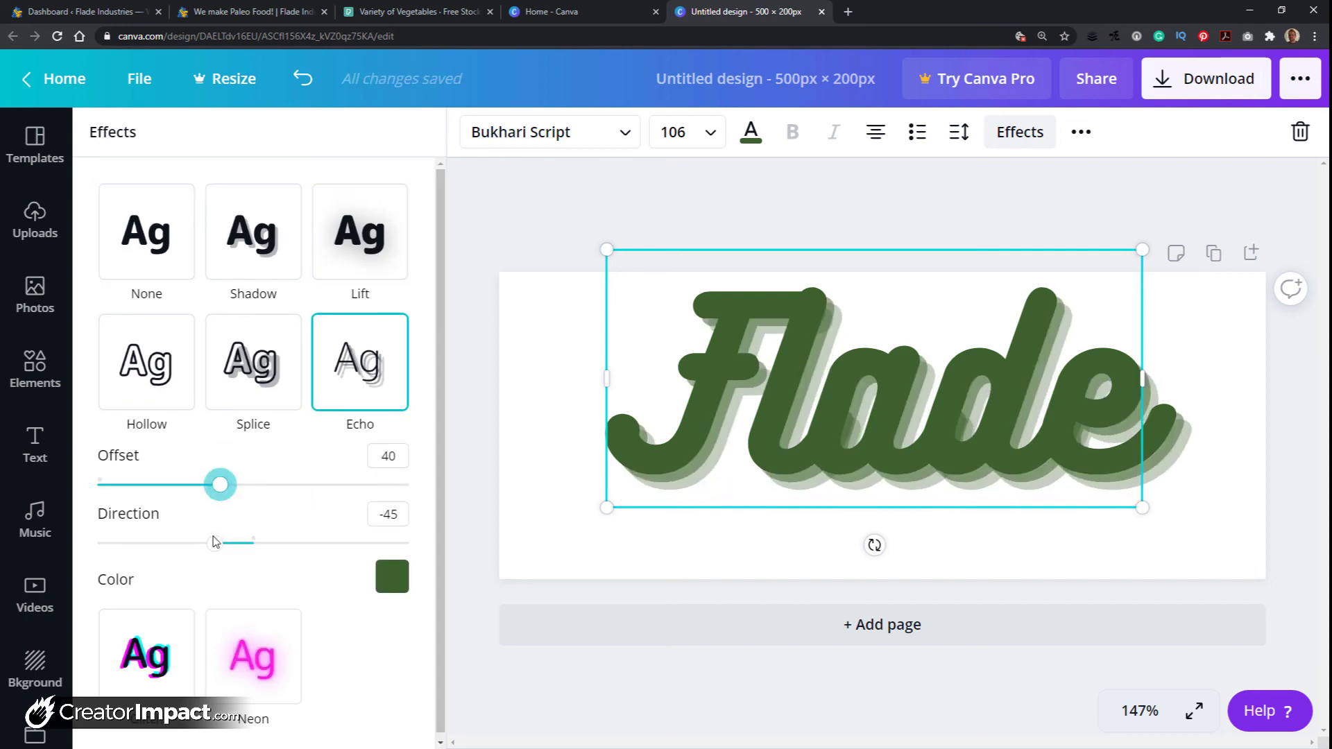
pyautogui.moveTo(214, 542)
pyautogui.mouseDown()
pyautogui.moveTo(134, 543)
pyautogui.moveTo(210, 544)
pyautogui.mouseUp()
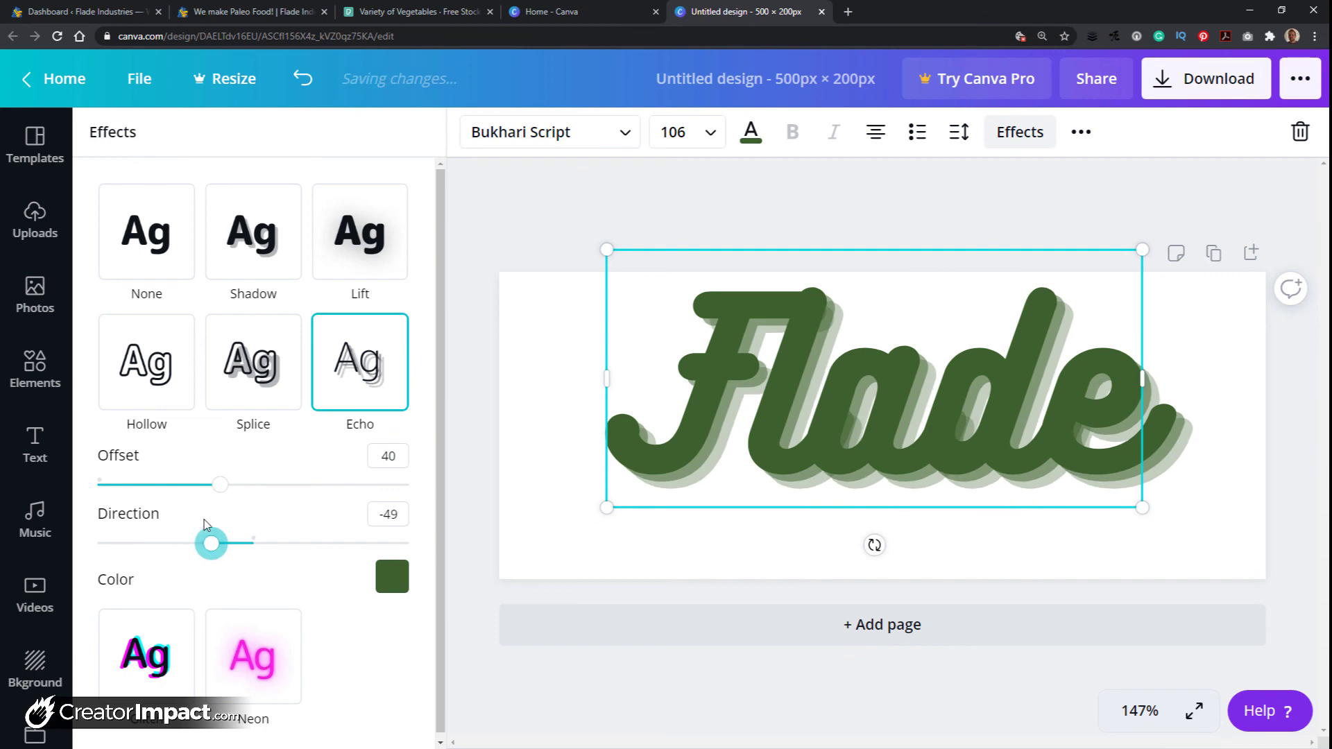
pyautogui.moveTo(218, 480); pyautogui.dragTo(167, 485)
pyautogui.click(555, 302)
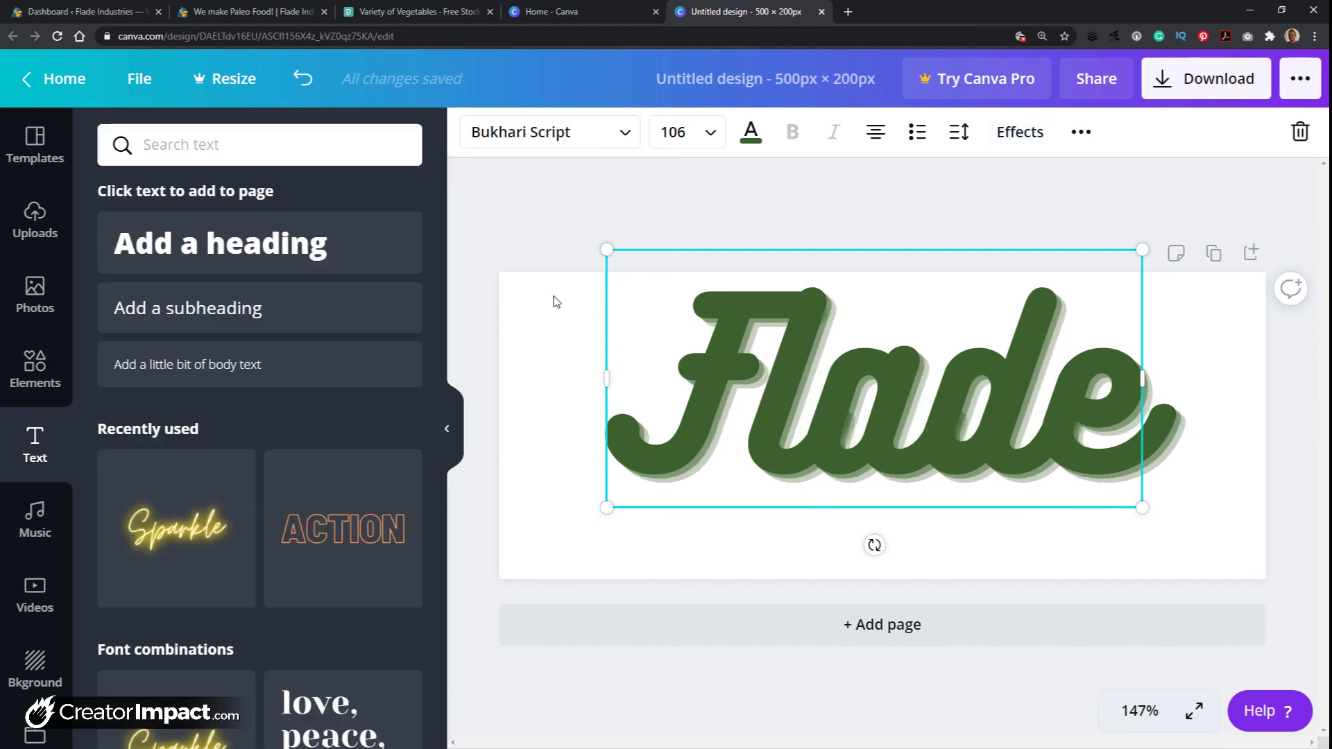
# Step: Add a subheading reading 'INDUSTRIES' set in Catamaran Black
pyautogui.click(409, 308)
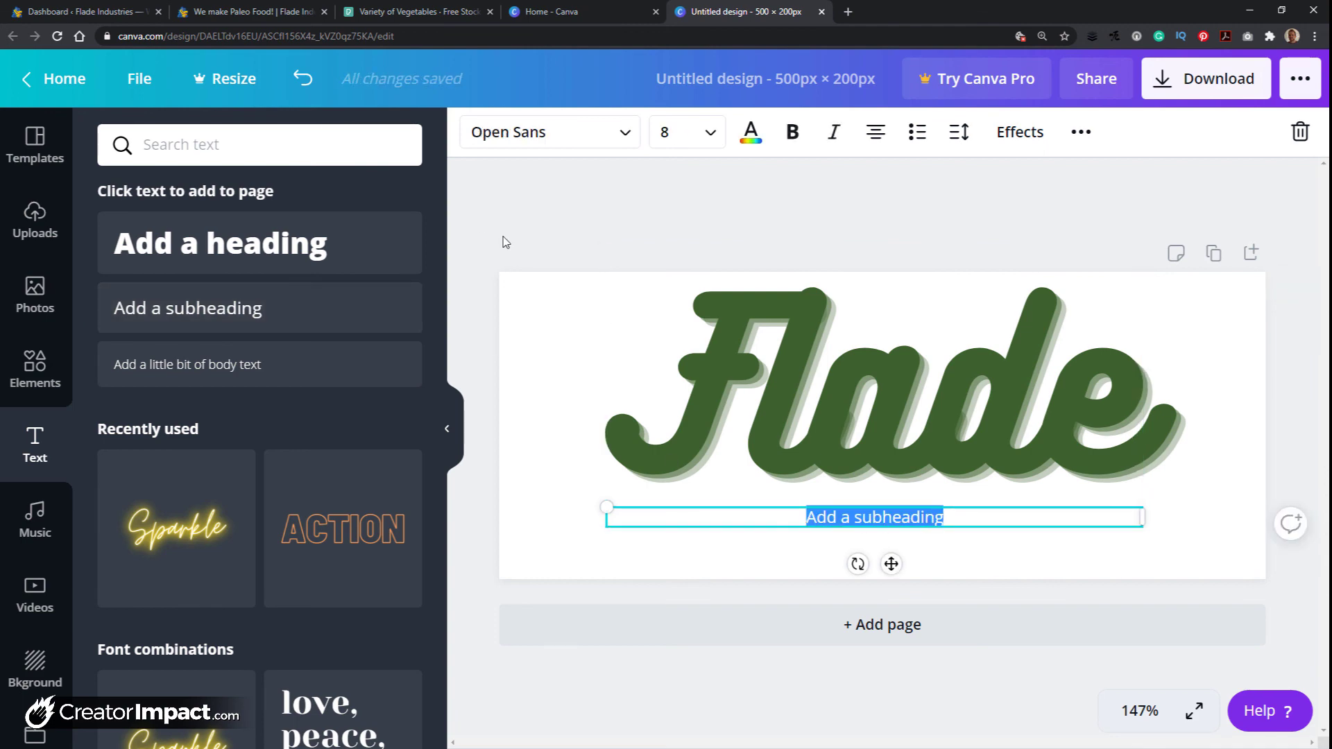
pyautogui.click(865, 516)
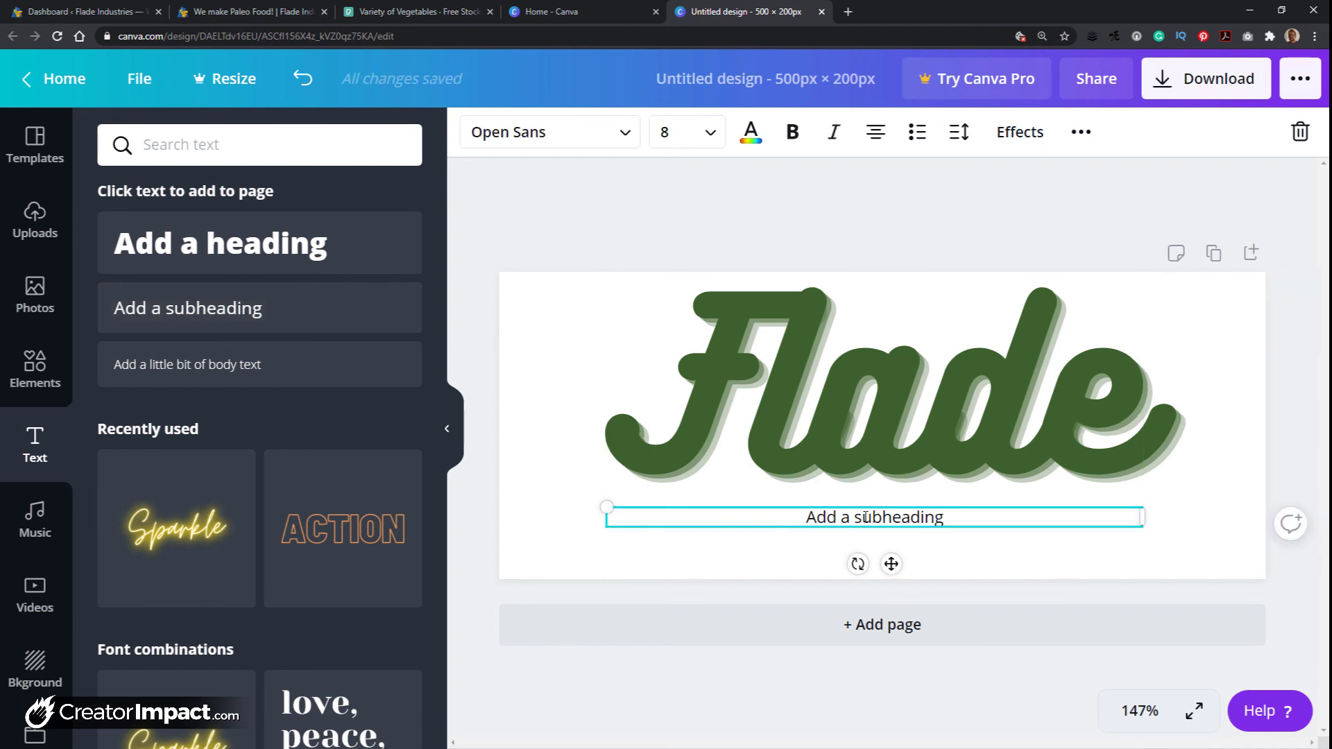
pyautogui.hotkey('ctrl', 'a')
pyautogui.write('INDUSTRIES')
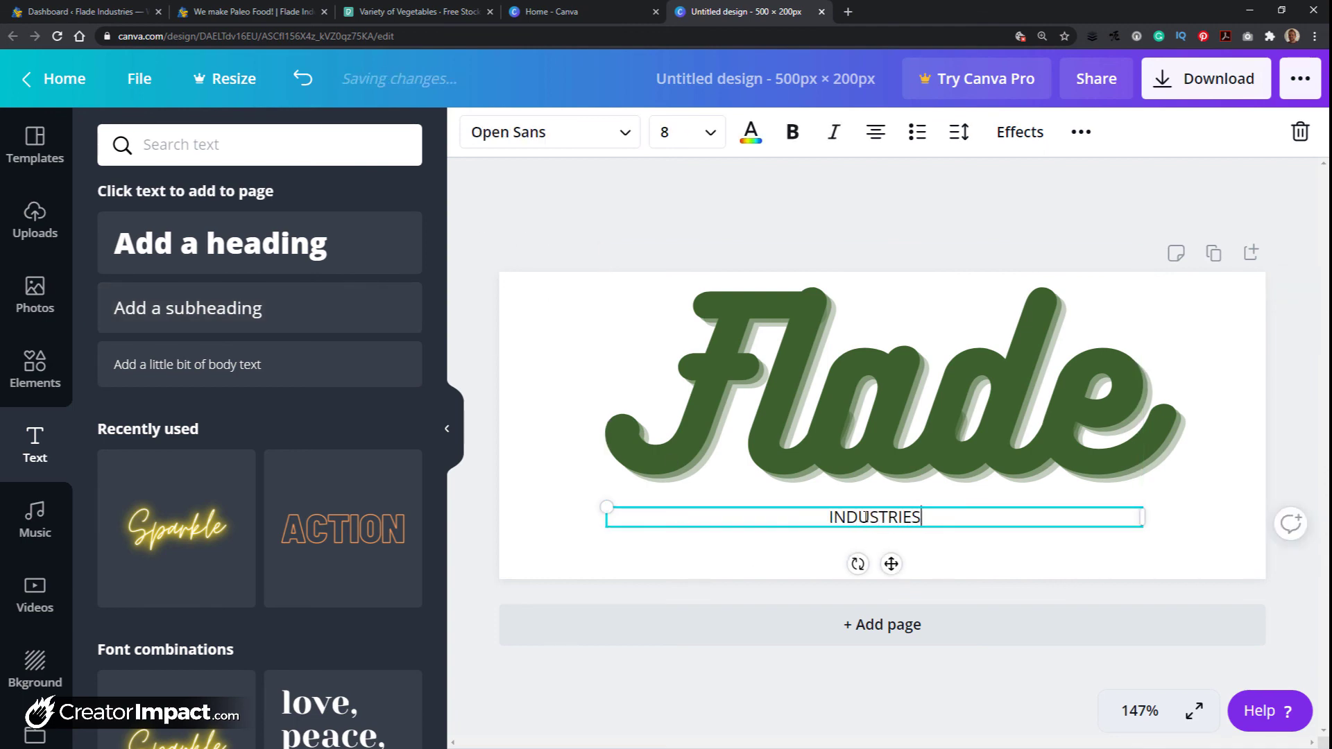
pyautogui.hotkey('ctrl', 'a')
pyautogui.click(550, 135)
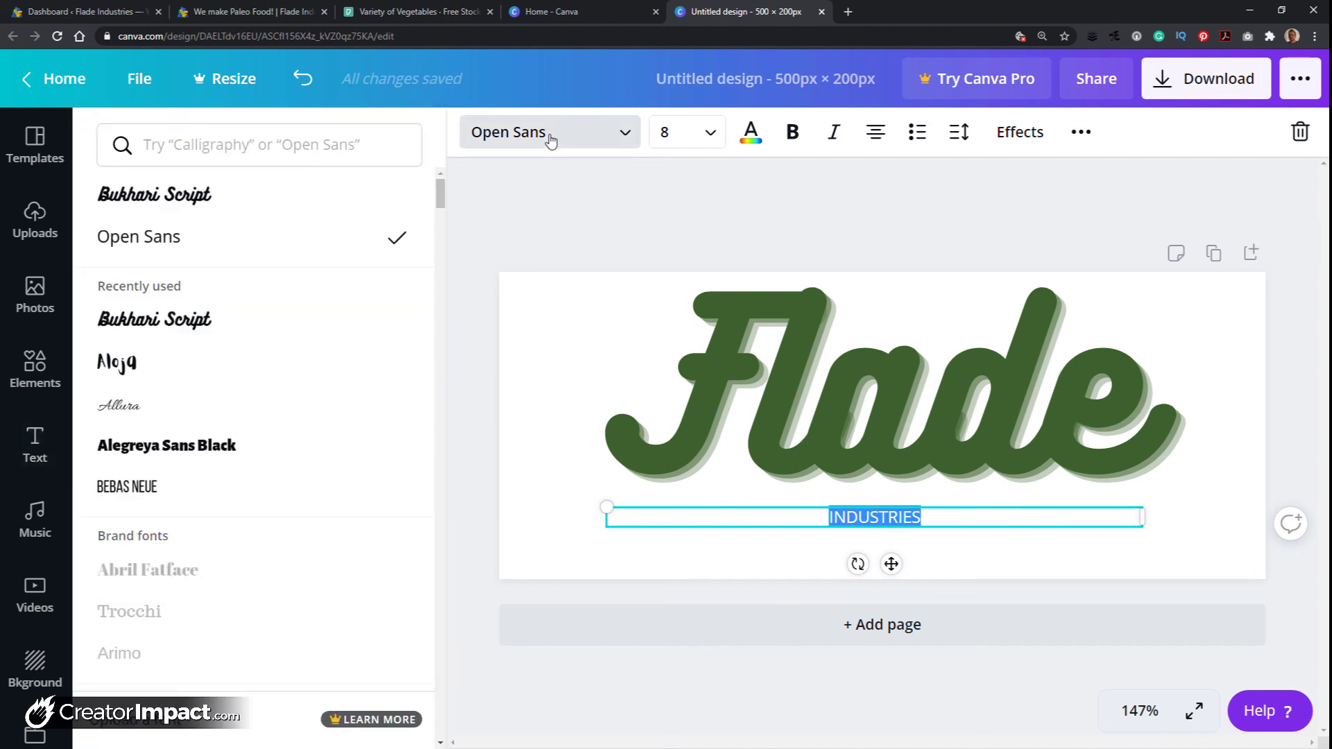
pyautogui.click(198, 142)
pyautogui.write('CAT')
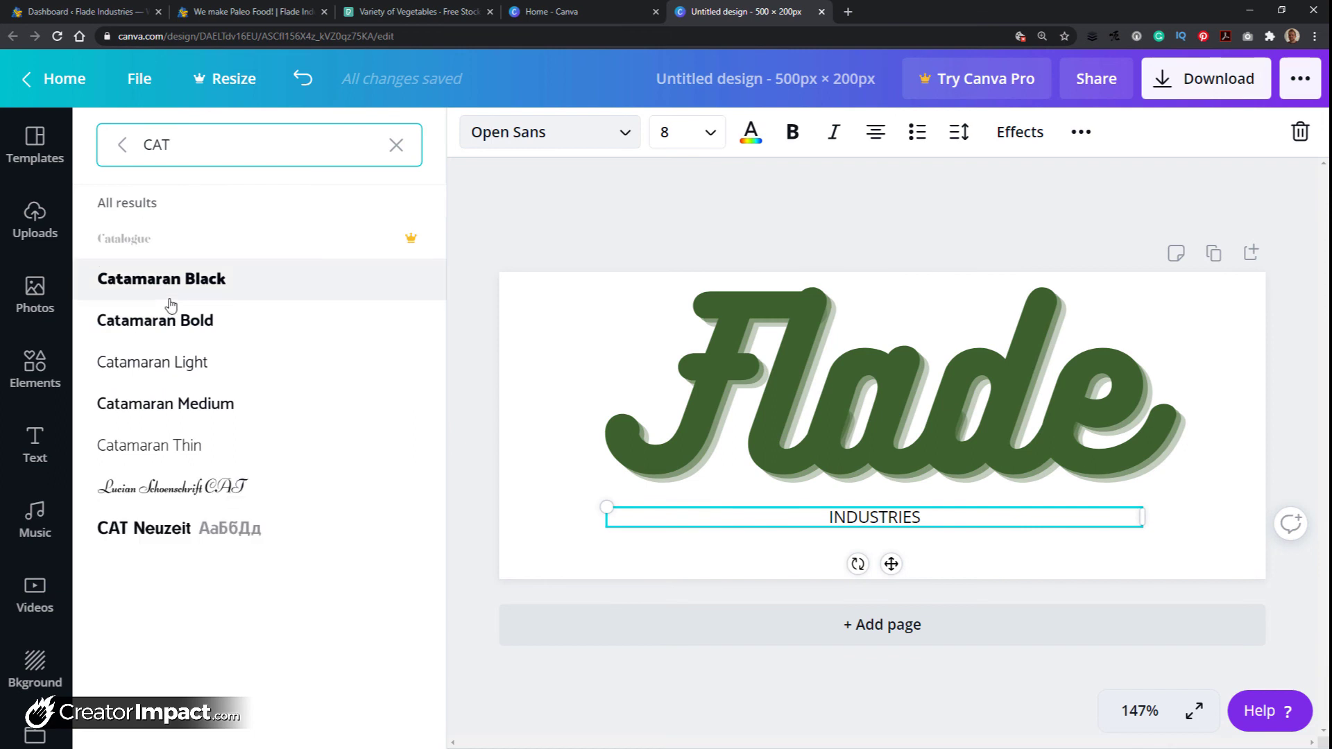
pyautogui.click(178, 357)
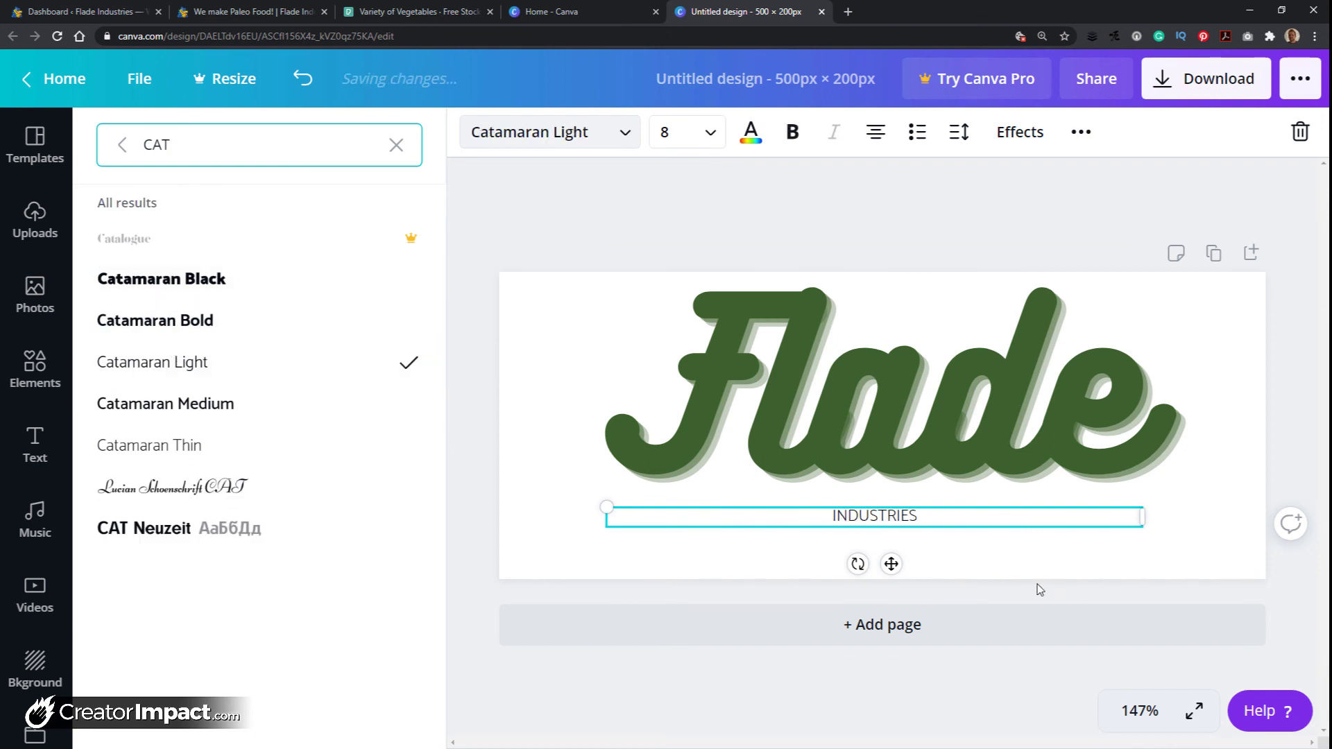
pyautogui.doubleClick(930, 516)
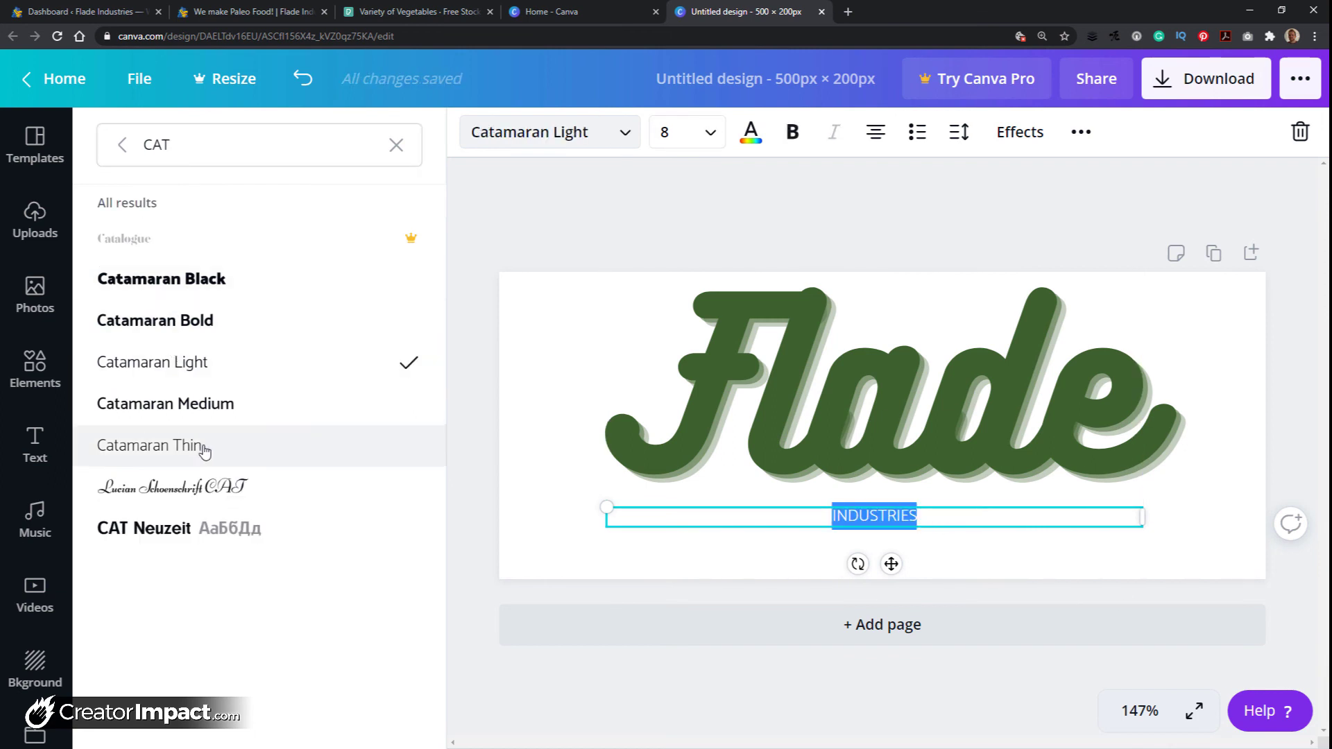
pyautogui.click(215, 278)
# Step: Size INDUSTRIES to 37 and centre it directly beneath Flade
pyautogui.click(666, 132)
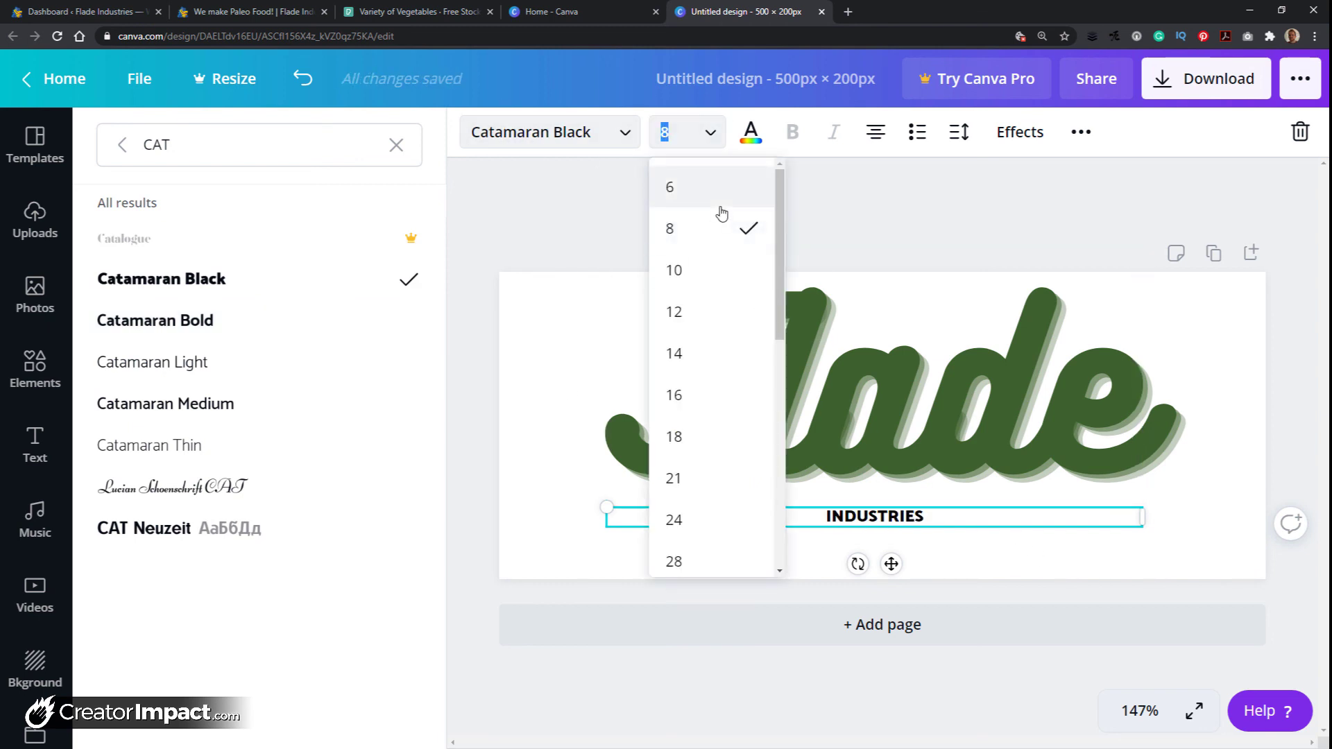
pyautogui.press('Return')
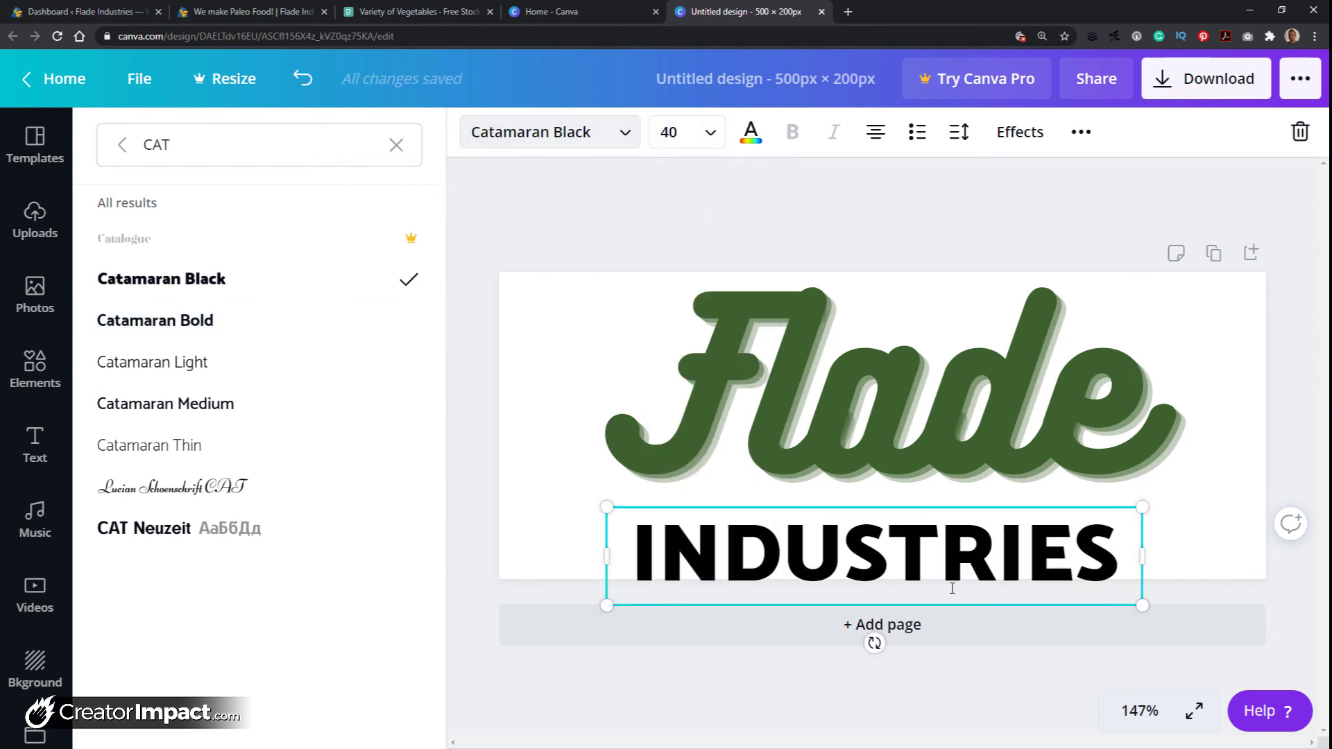
pyautogui.moveTo(915, 504); pyautogui.dragTo(927, 478)
pyautogui.click(1034, 203)
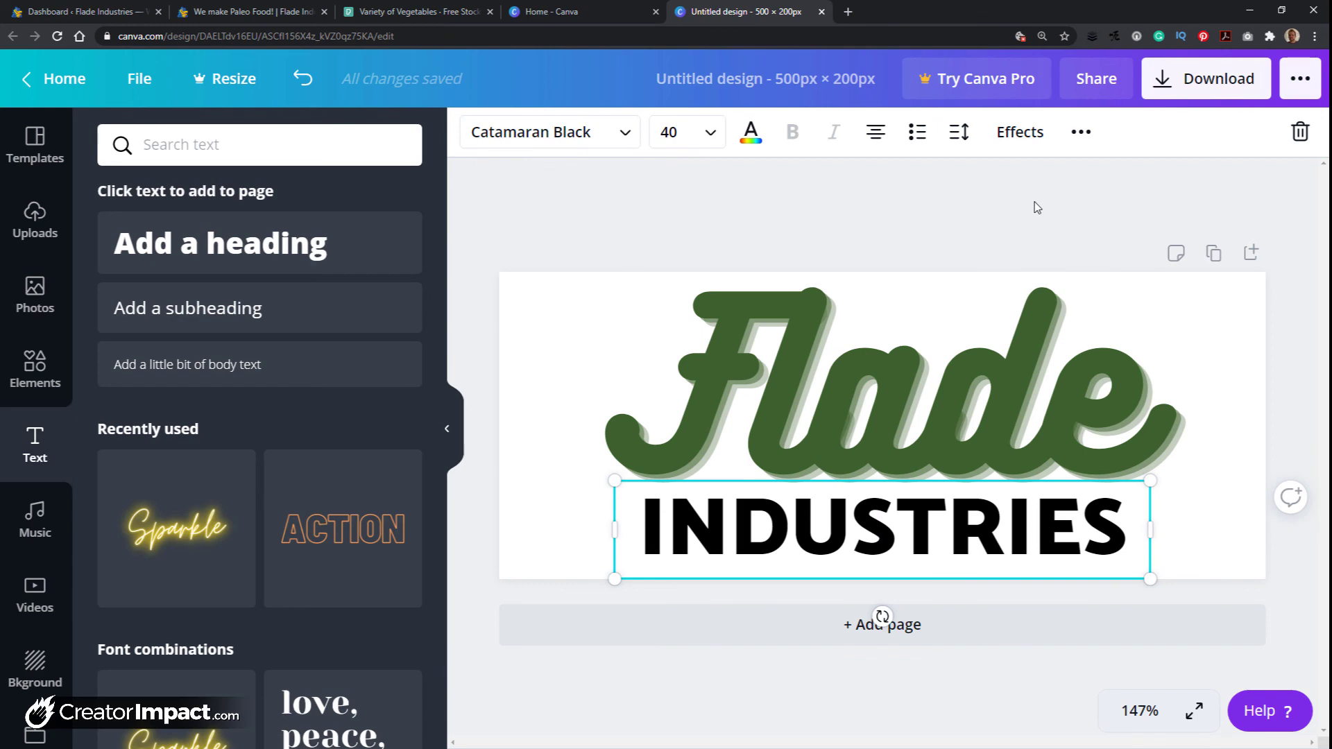
pyautogui.click(881, 207)
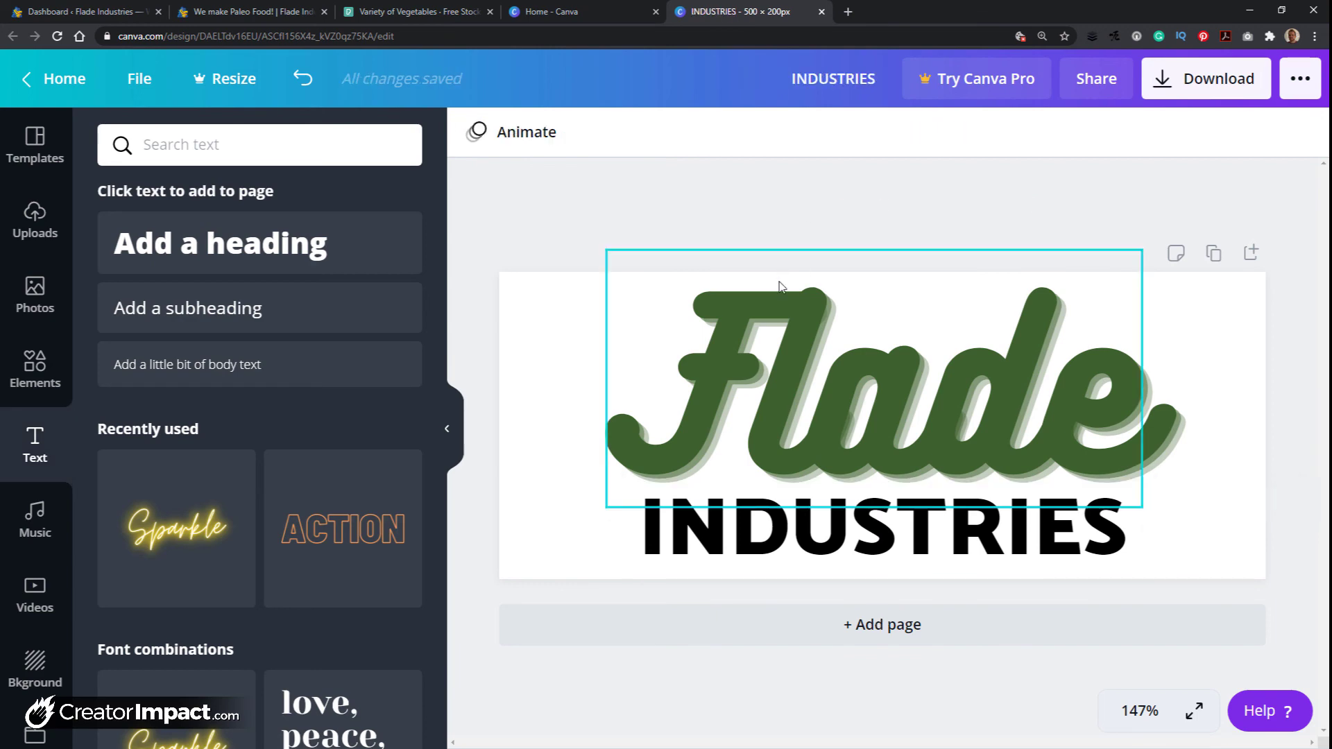
pyautogui.click(1112, 537)
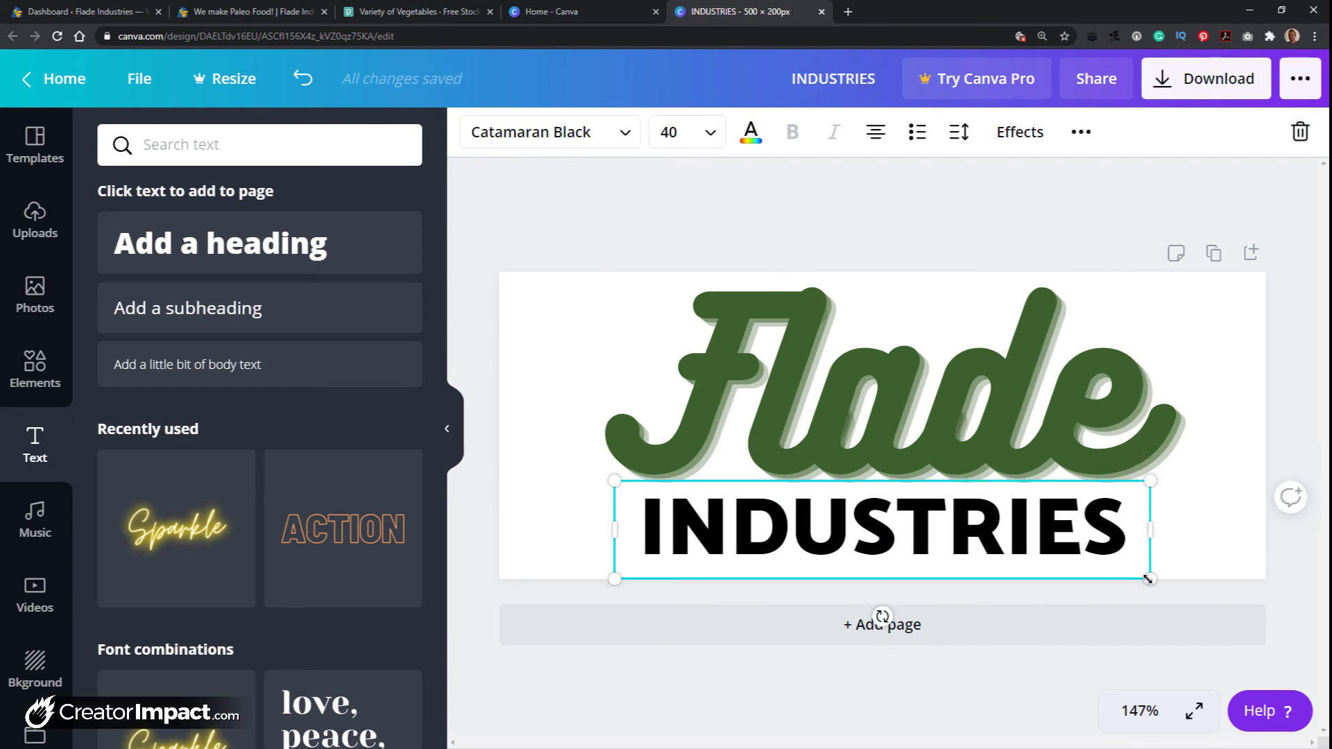
pyautogui.moveTo(1148, 579); pyautogui.dragTo(1108, 567)
pyautogui.moveTo(994, 555); pyautogui.dragTo(1012, 562)
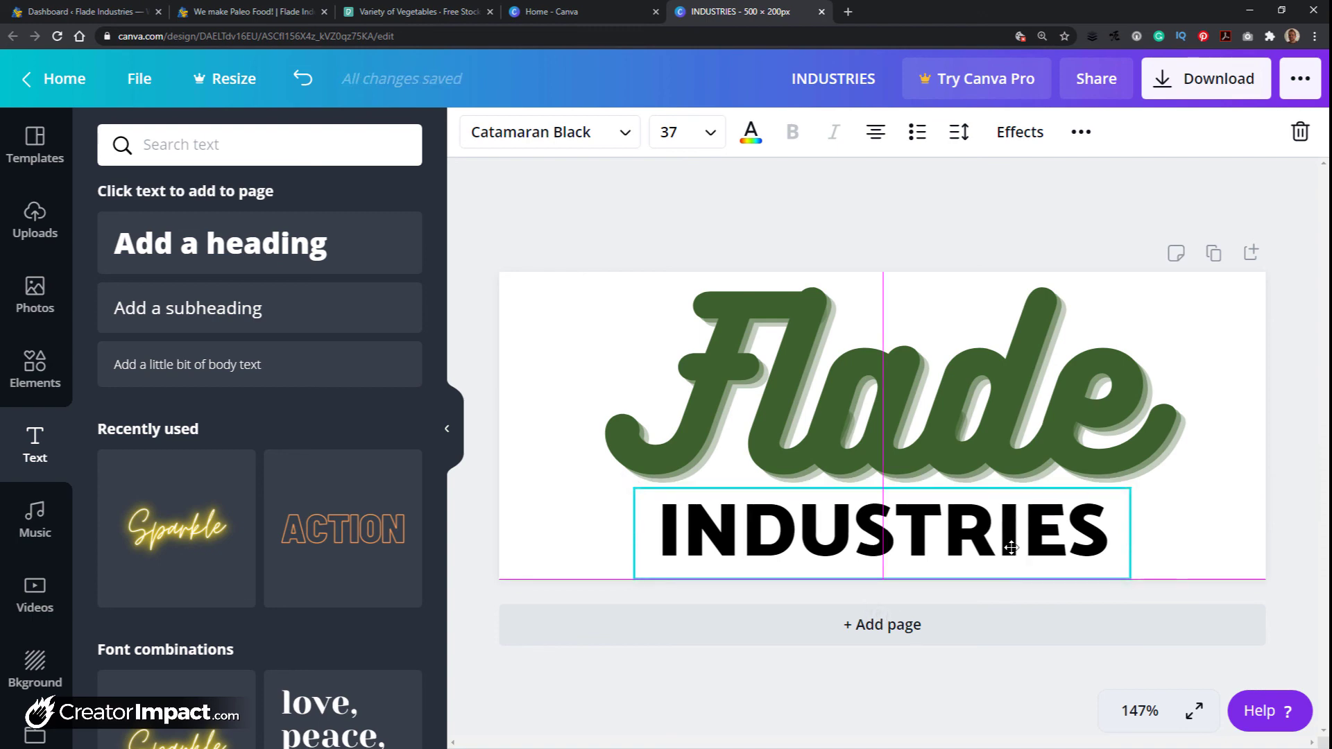
pyautogui.click(1021, 603)
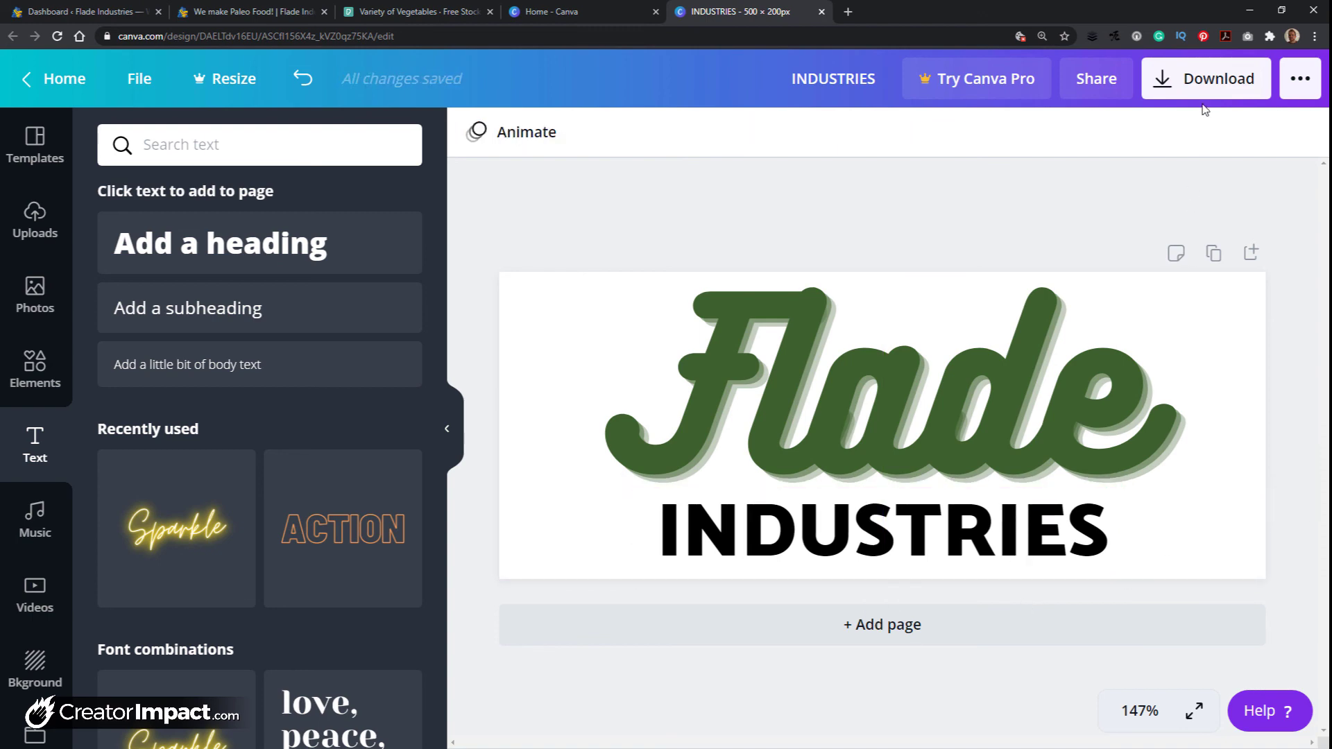
# Step: Download the design as INDUSTRIES.jpg in JPG format and dismiss the Canva Pro popup
pyautogui.click(1201, 82)
pyautogui.click(1027, 223)
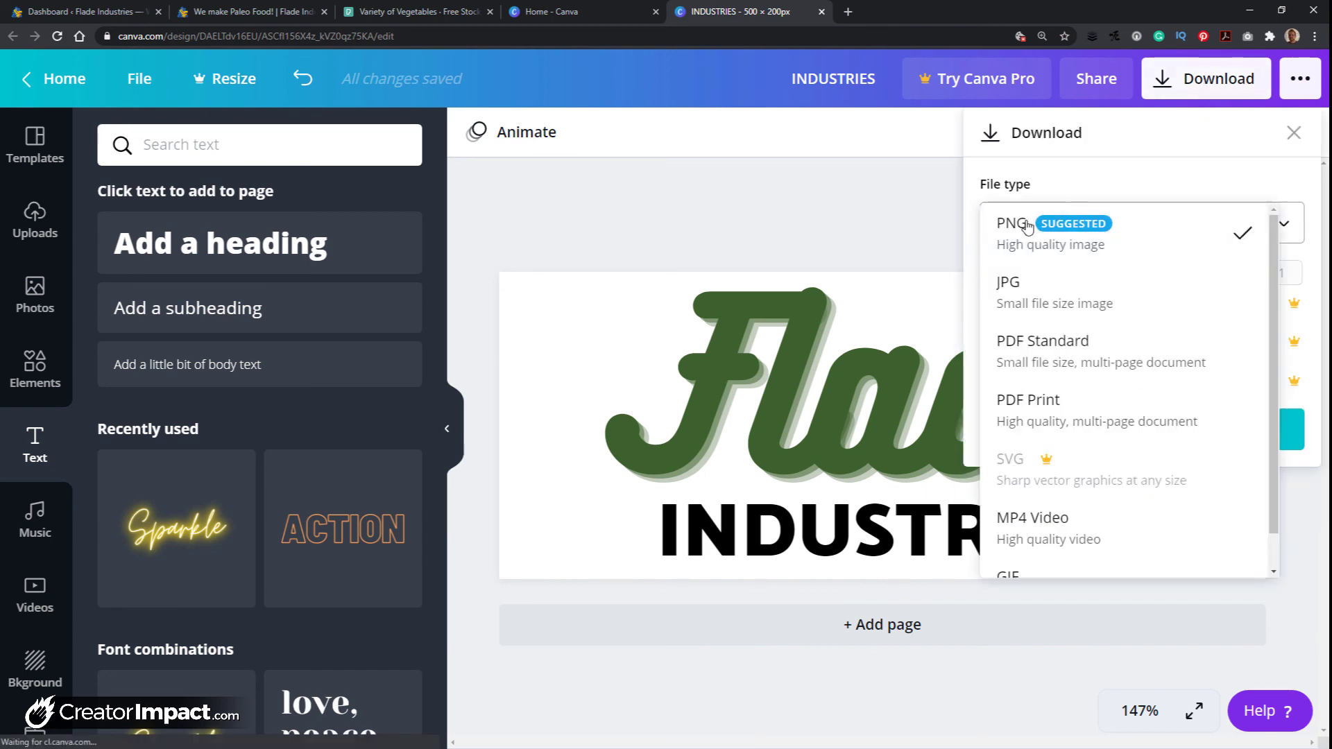
pyautogui.click(1035, 291)
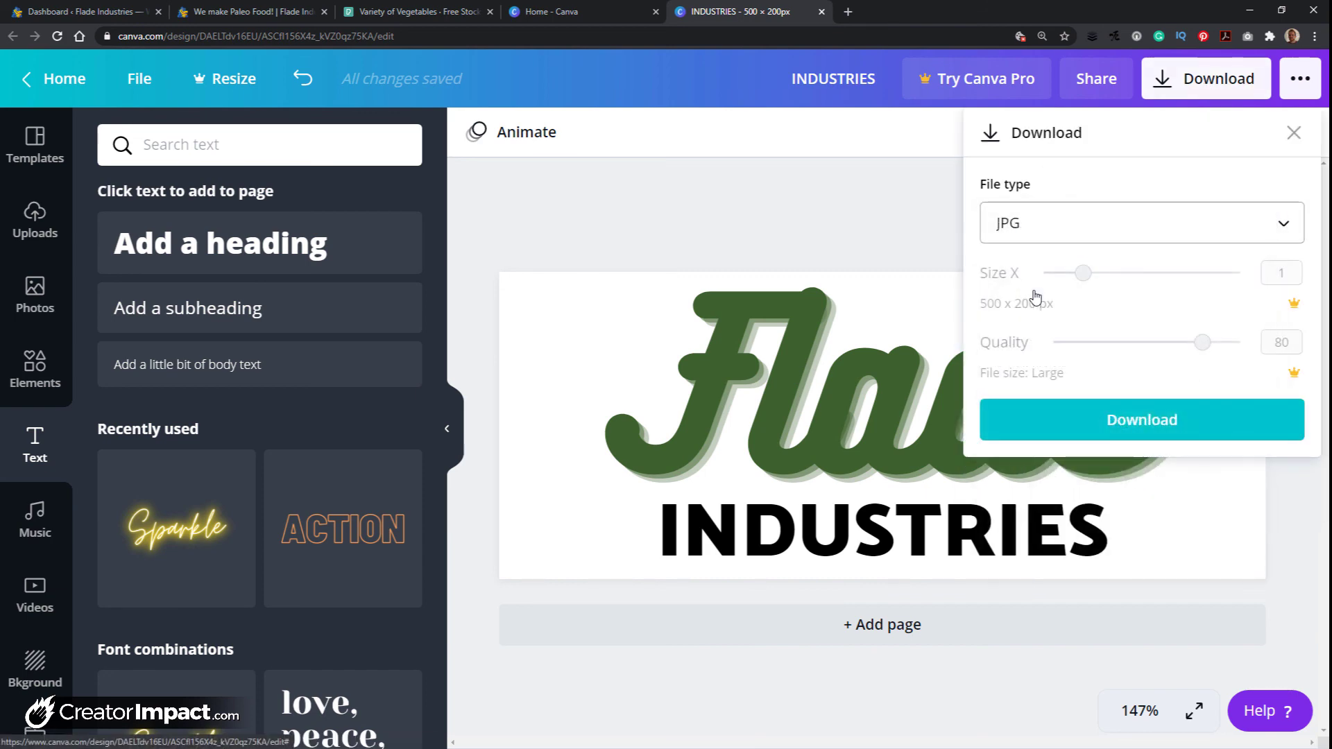
pyautogui.click(1120, 419)
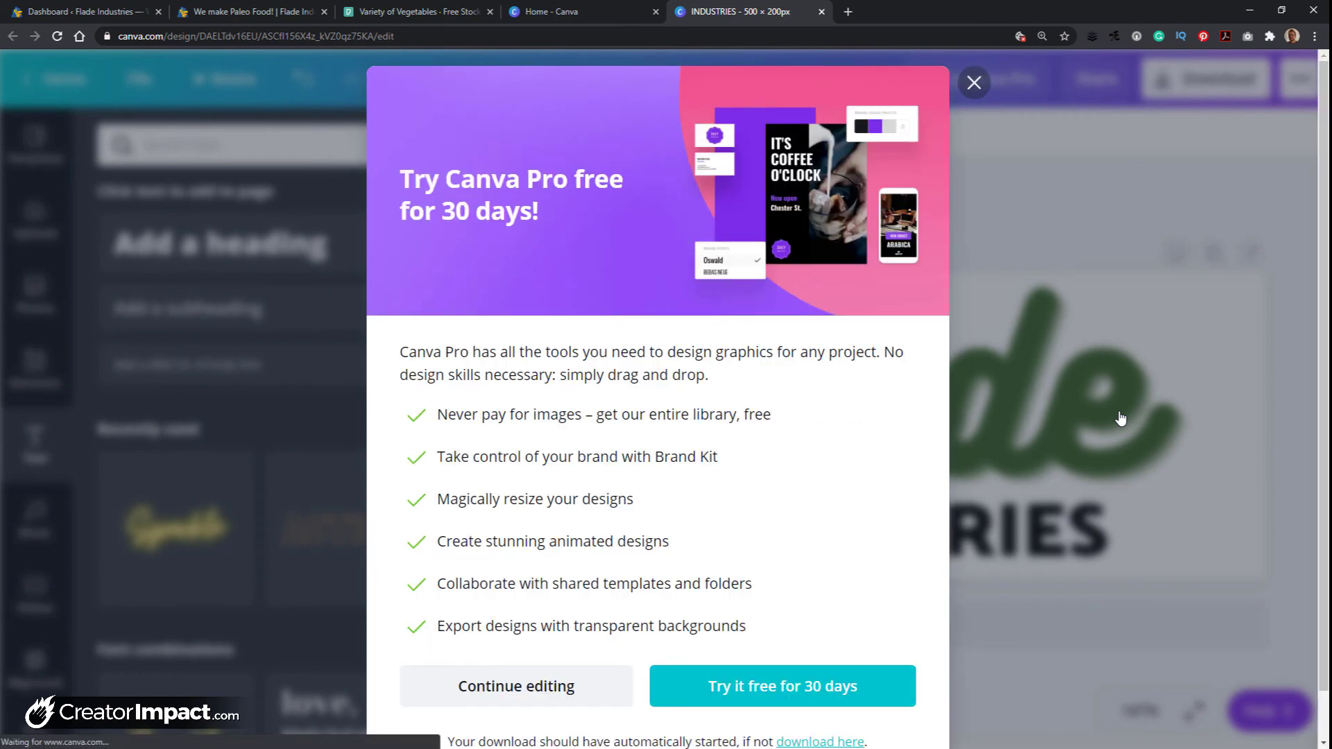
pyautogui.click(974, 82)
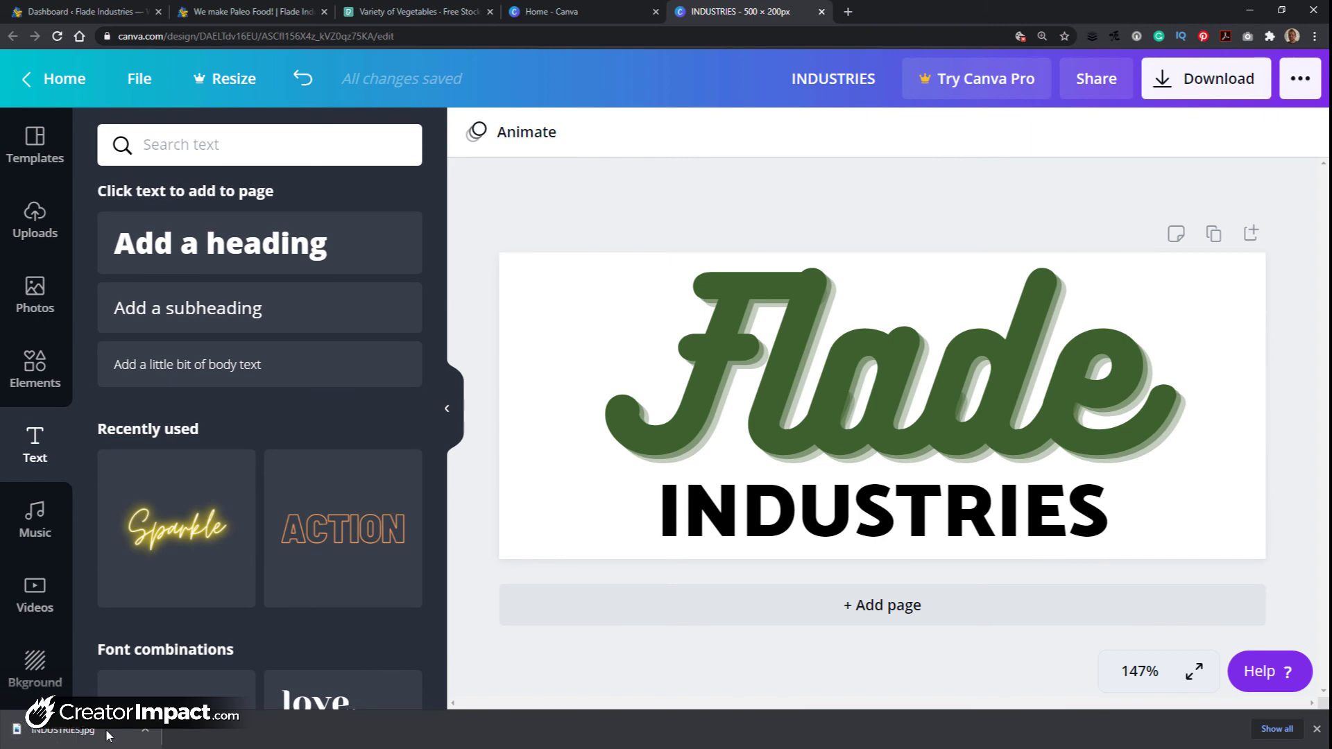
pyautogui.click(122, 15)
# Step: Show the Flade Industries site full screen at 125% zoom
pyautogui.click(208, 14)
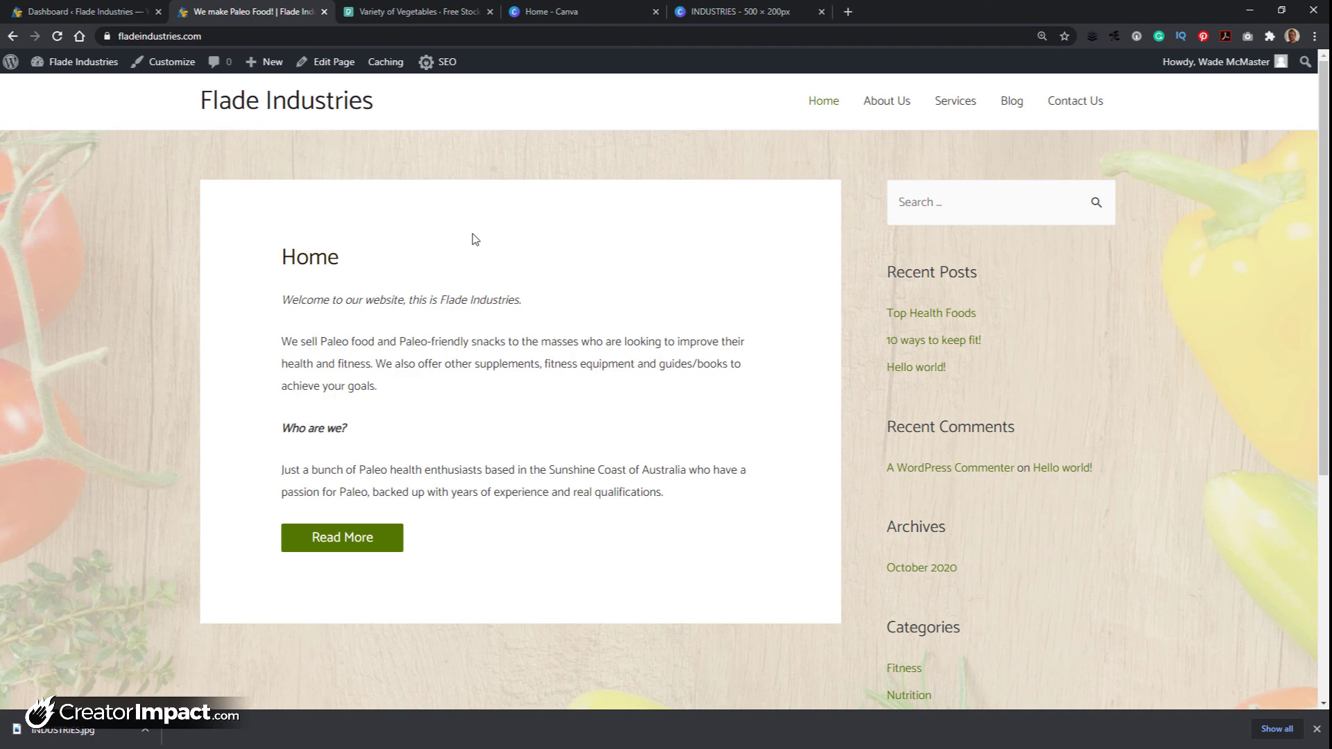
pyautogui.press('F11')
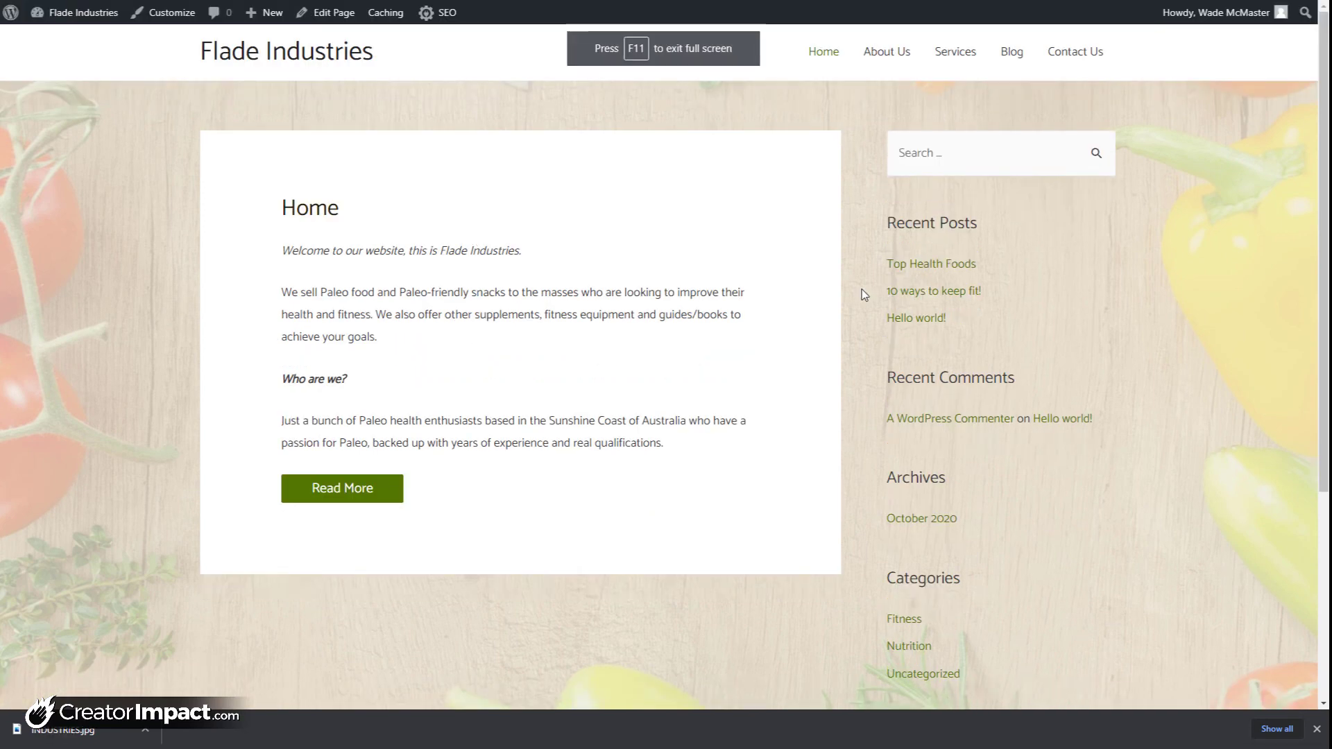
pyautogui.hotkey('ctrl', '+')
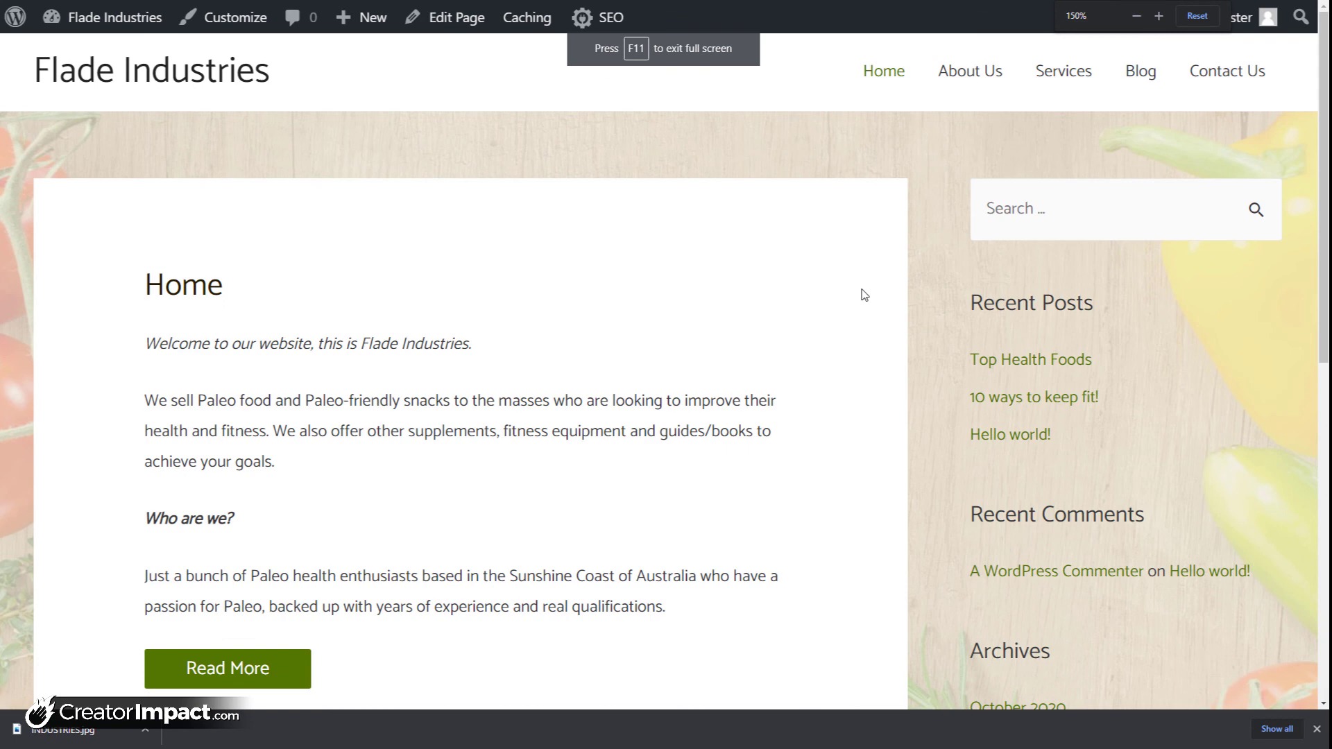
pyautogui.hotkey('ctrl', '-')
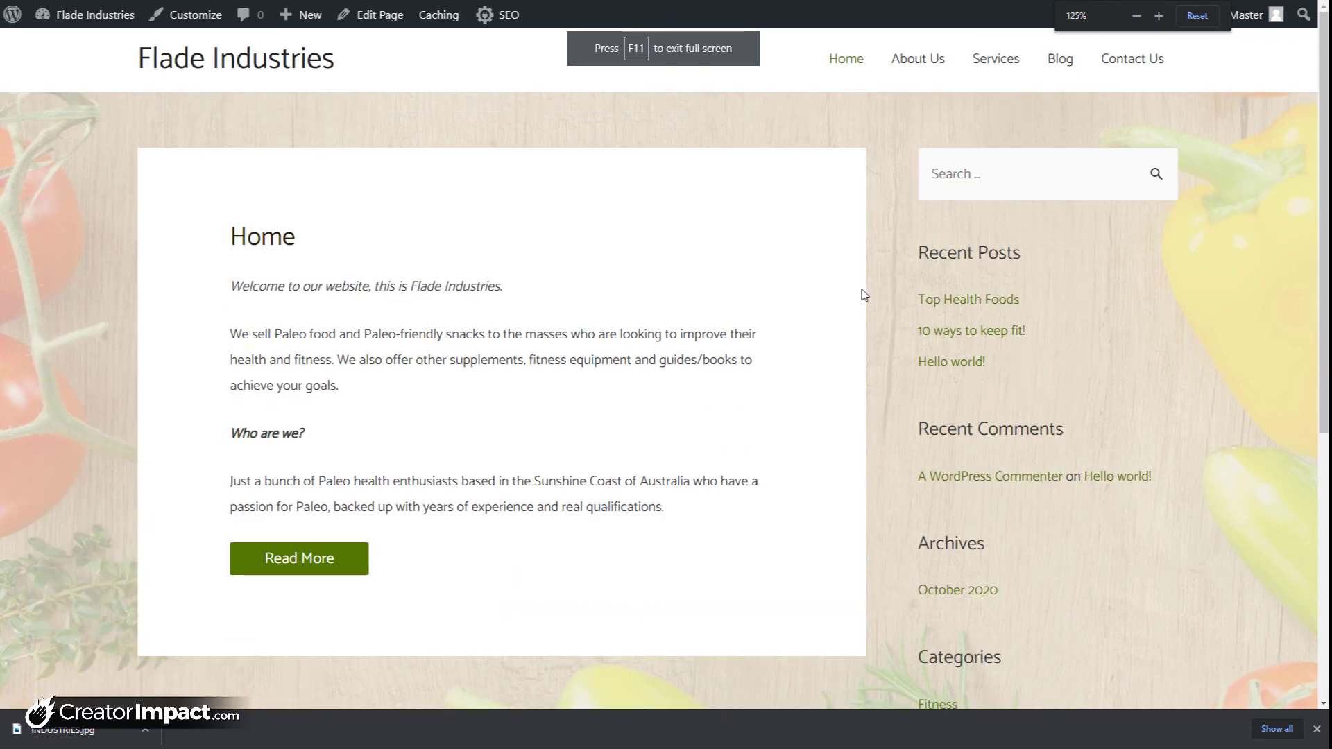
# Step: Upload INDUSTRIES.jpg and set it as the Site Identity logo, cropped to the full image
pyautogui.click(197, 17)
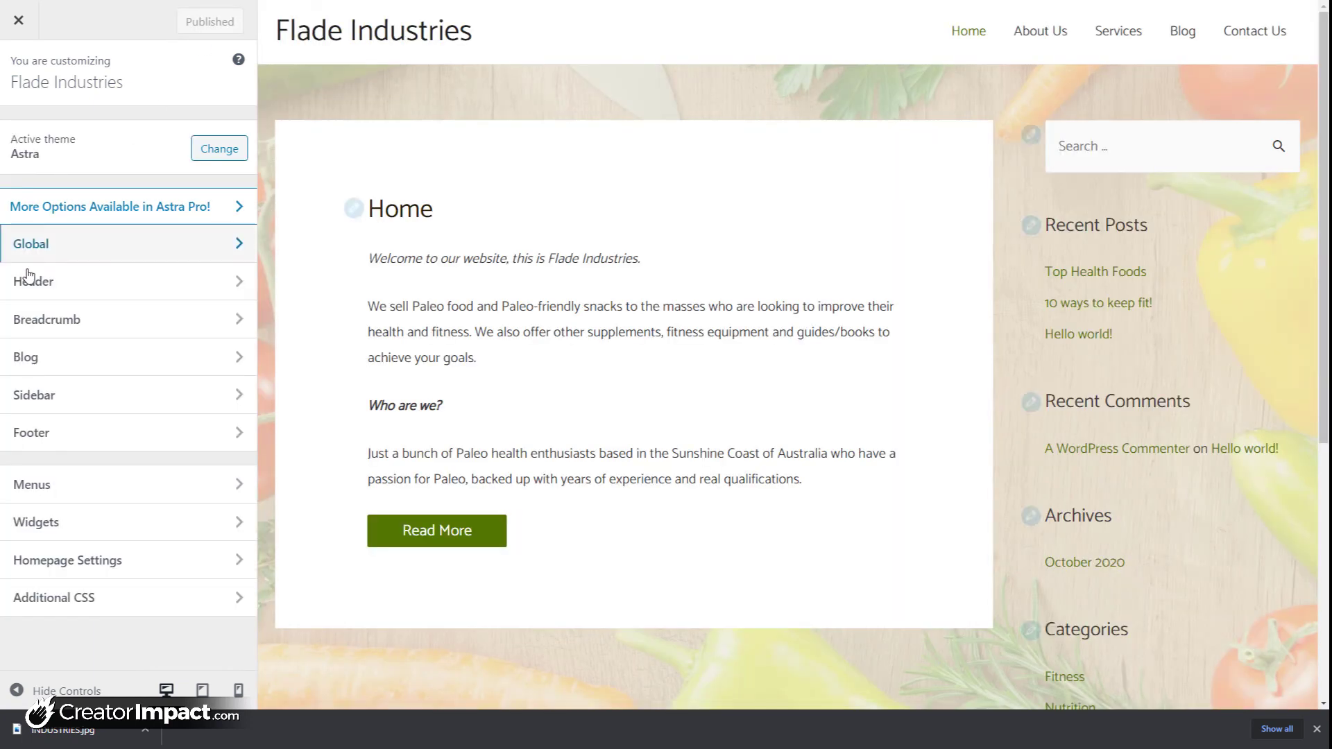
pyautogui.click(31, 289)
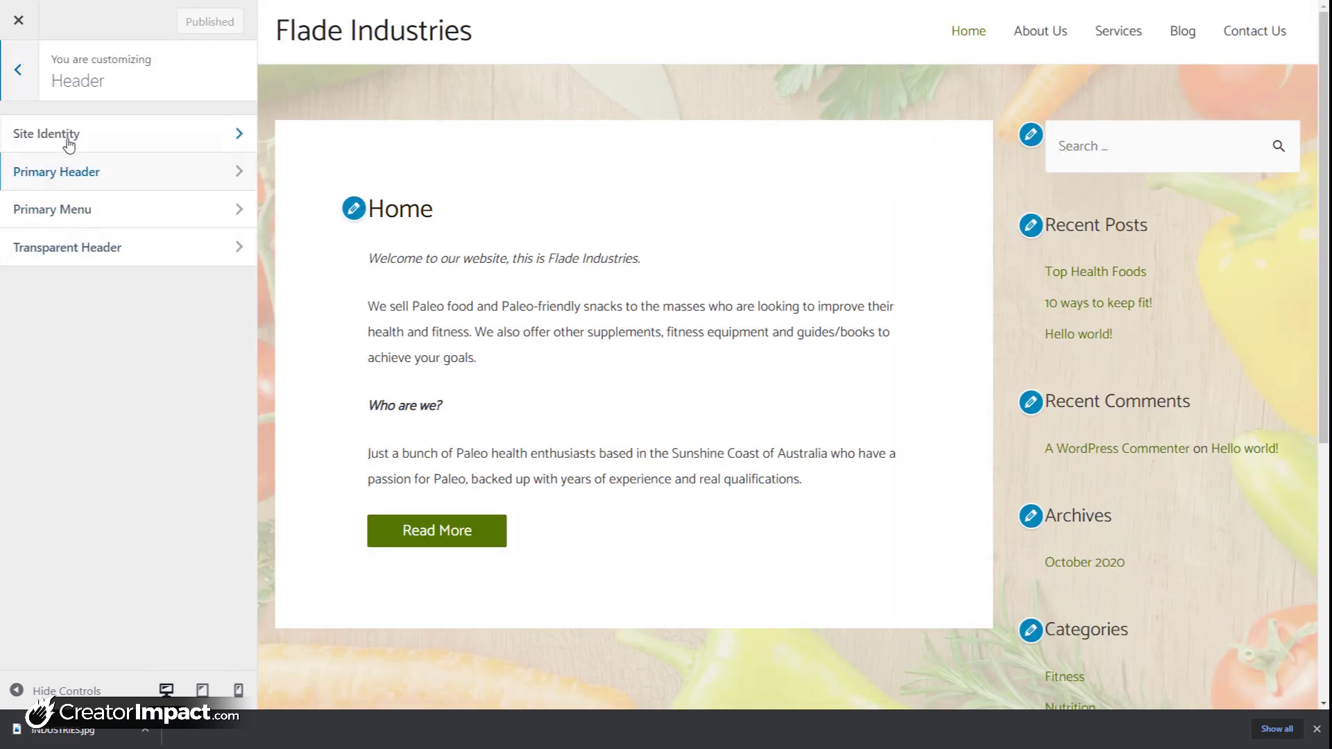
pyautogui.click(25, 137)
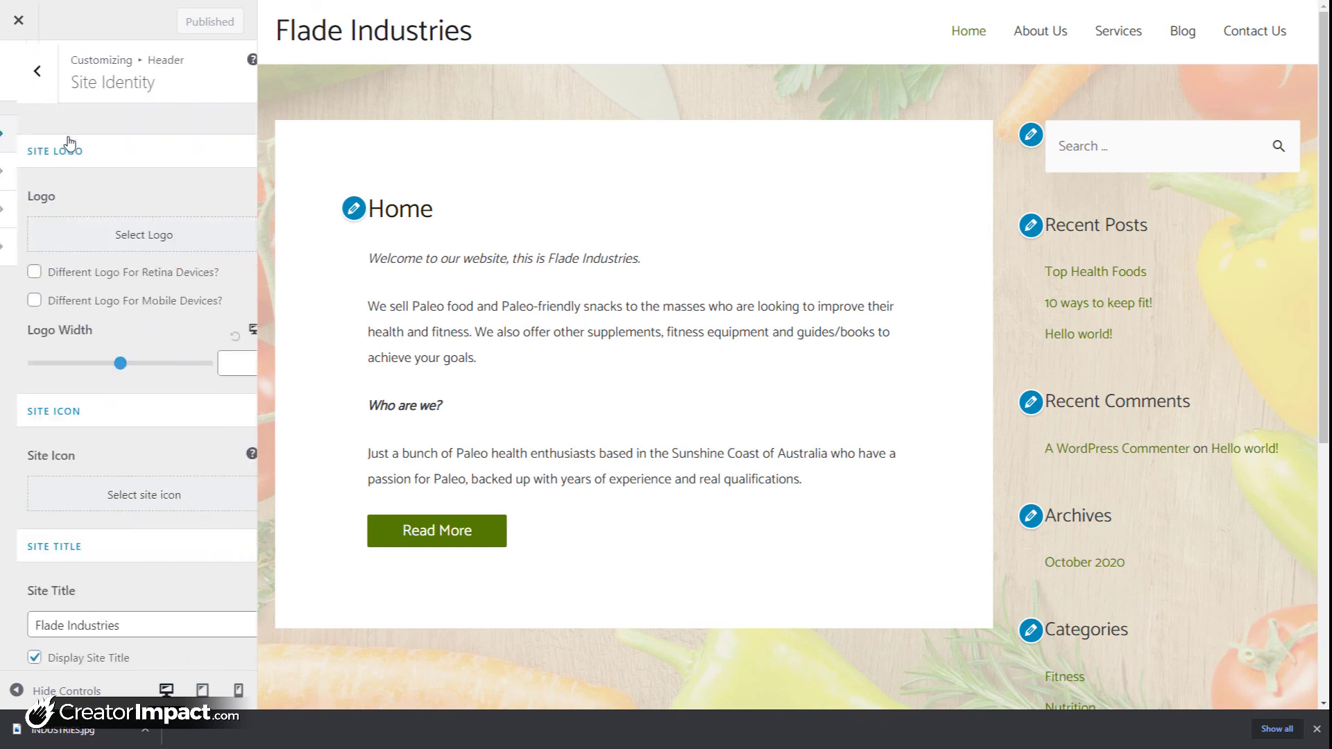
pyautogui.click(146, 237)
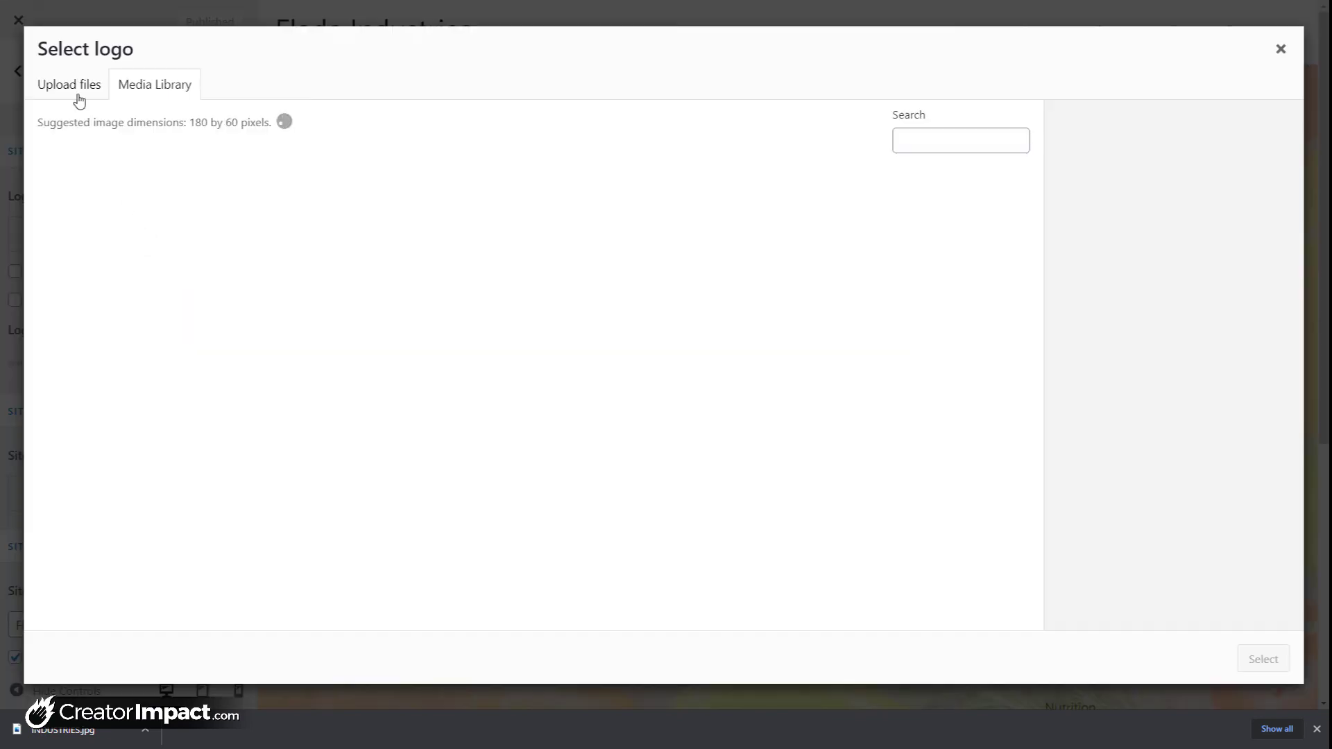
pyautogui.click(74, 86)
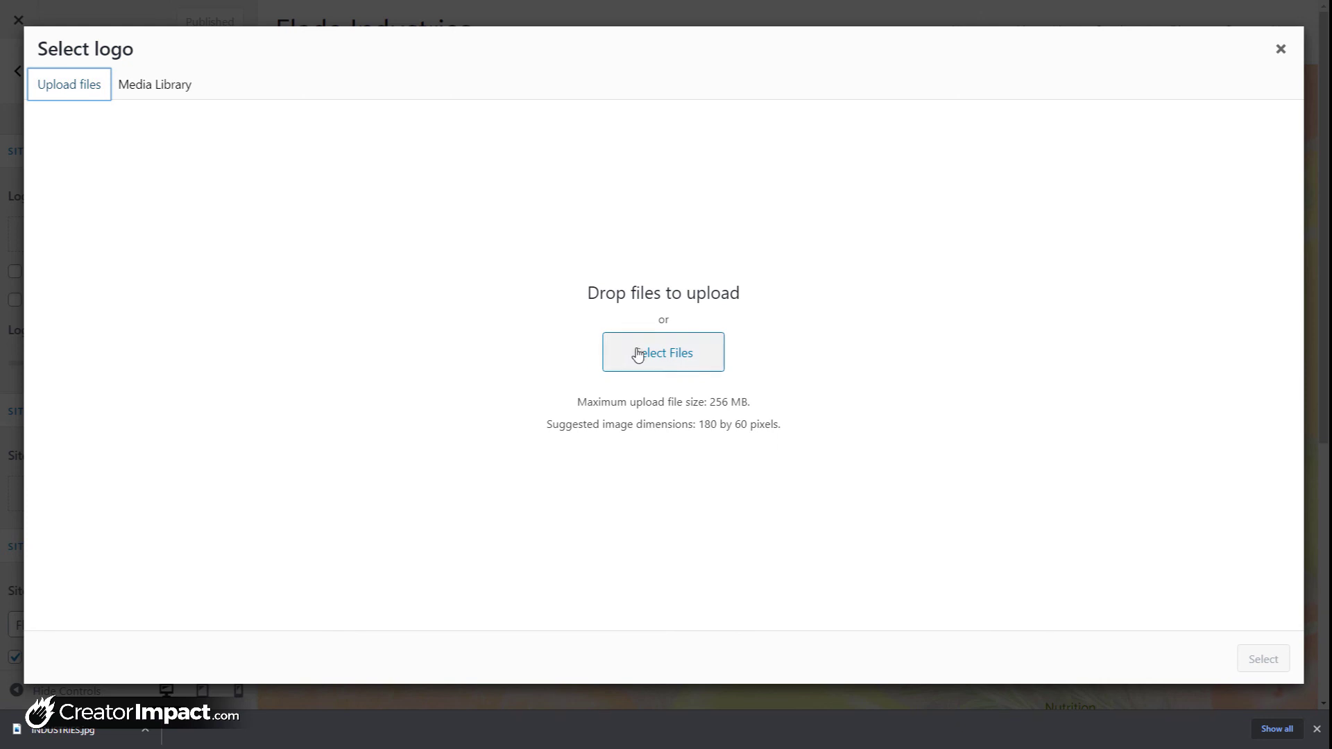
pyautogui.click(638, 355)
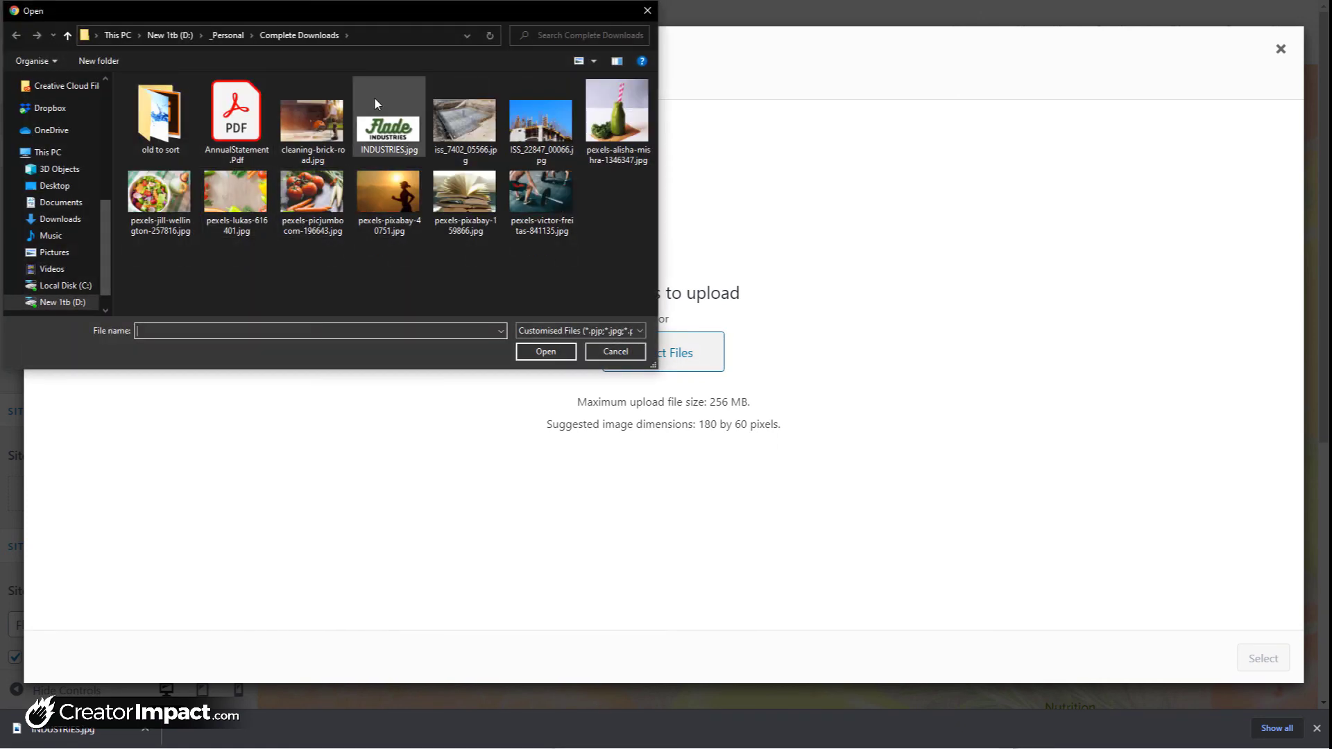
pyautogui.doubleClick(375, 104)
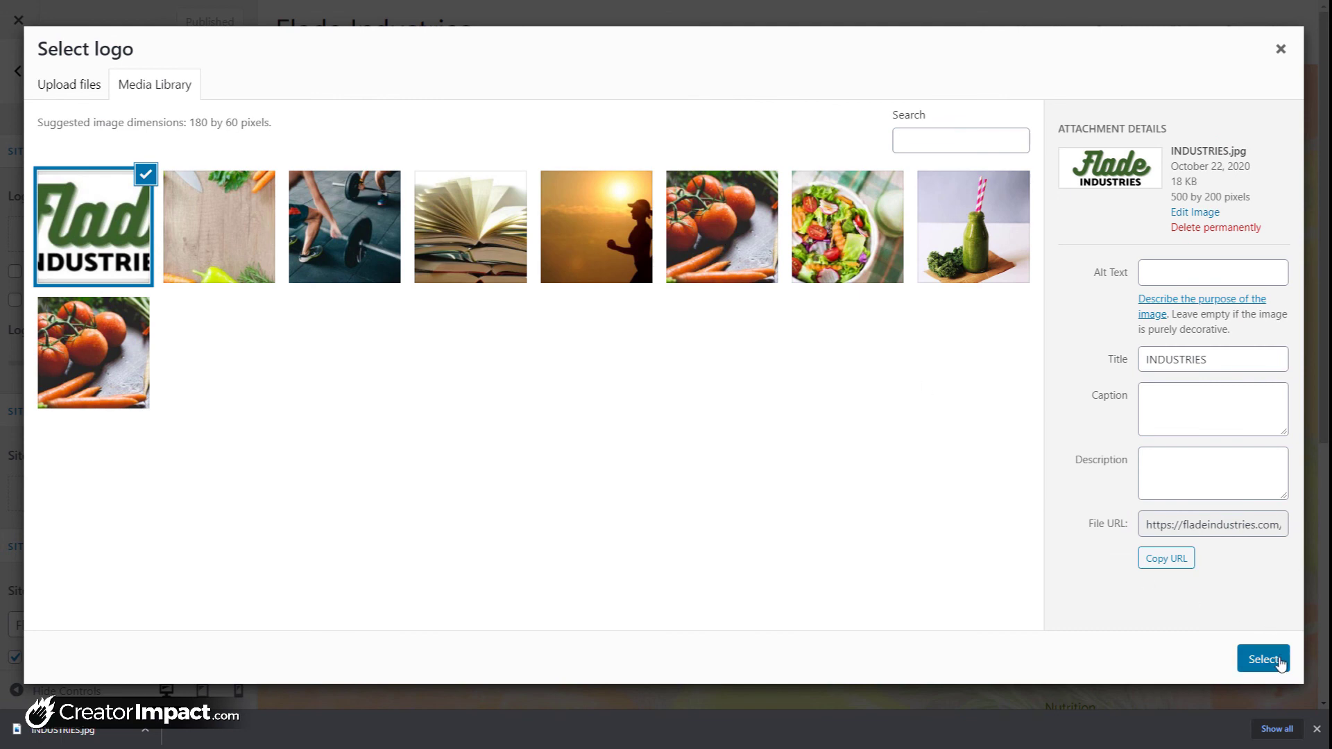
pyautogui.click(1280, 663)
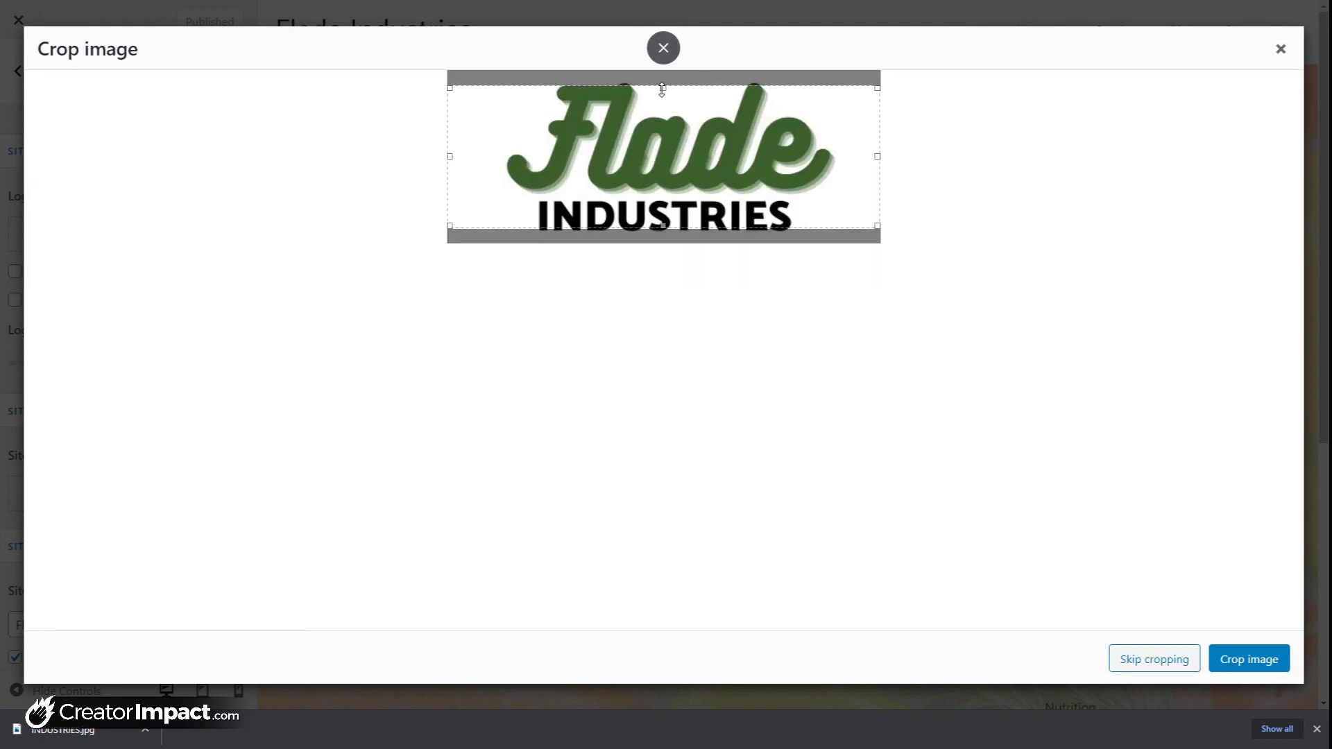
pyautogui.moveTo(662, 89); pyautogui.dragTo(662, 72)
pyautogui.moveTo(663, 226); pyautogui.dragTo(664, 243)
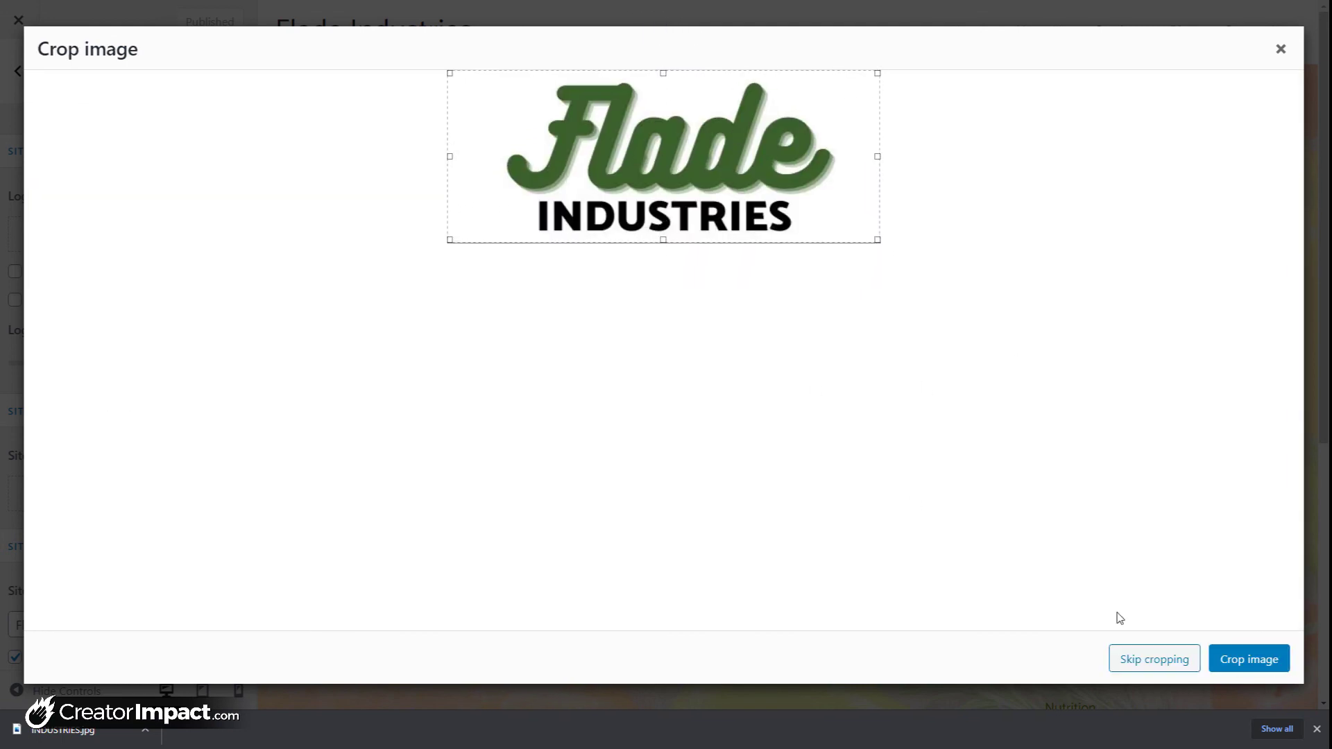
pyautogui.click(1231, 660)
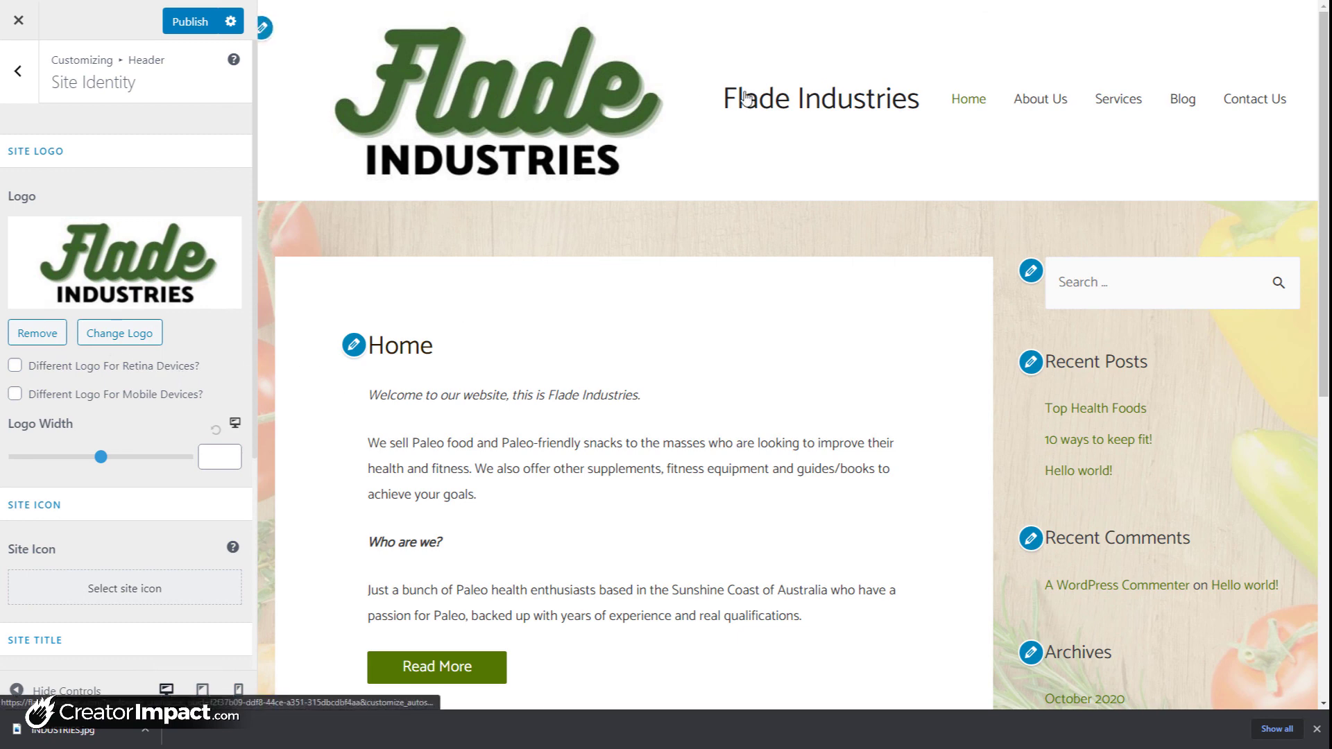
# Step: Hide the site title and reduce the header logo width to about 215
pyautogui.scroll(-3, 216, 305)
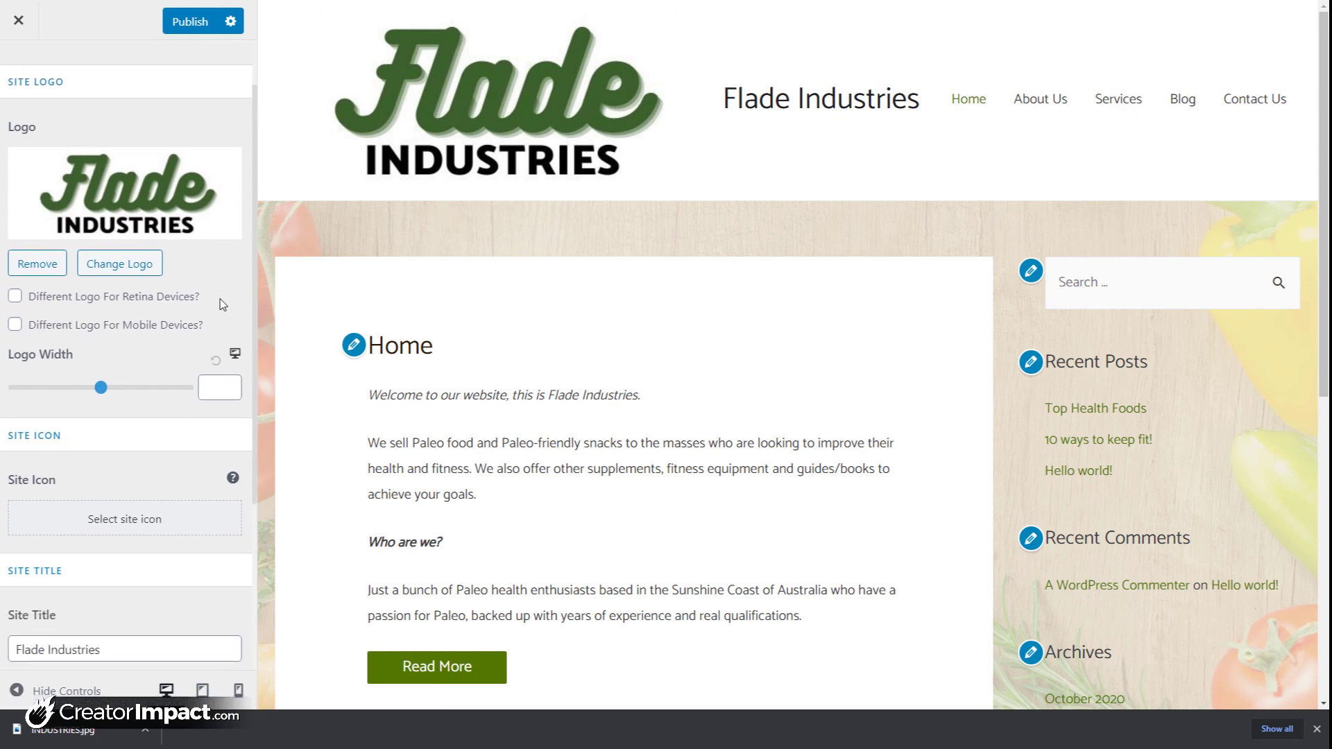
pyautogui.click(15, 544)
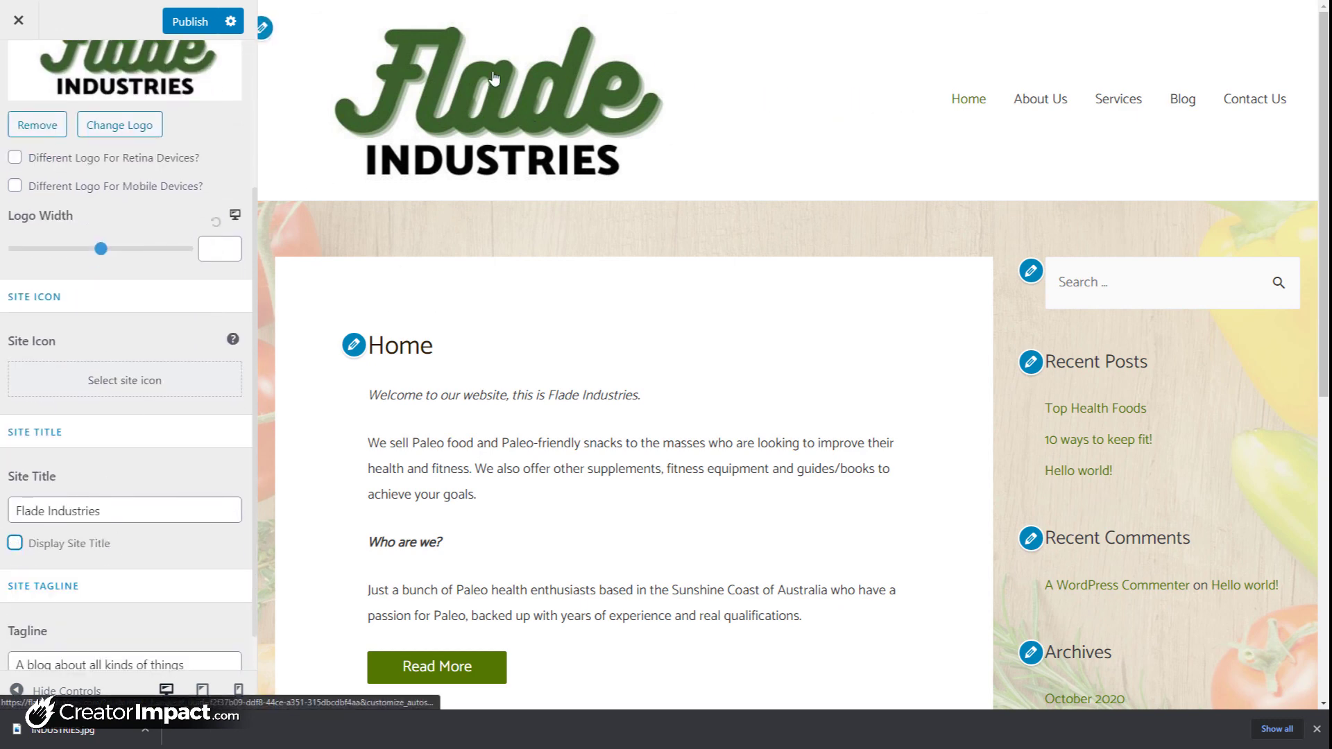
pyautogui.click(100, 250)
pyautogui.moveTo(101, 250); pyautogui.dragTo(80, 257)
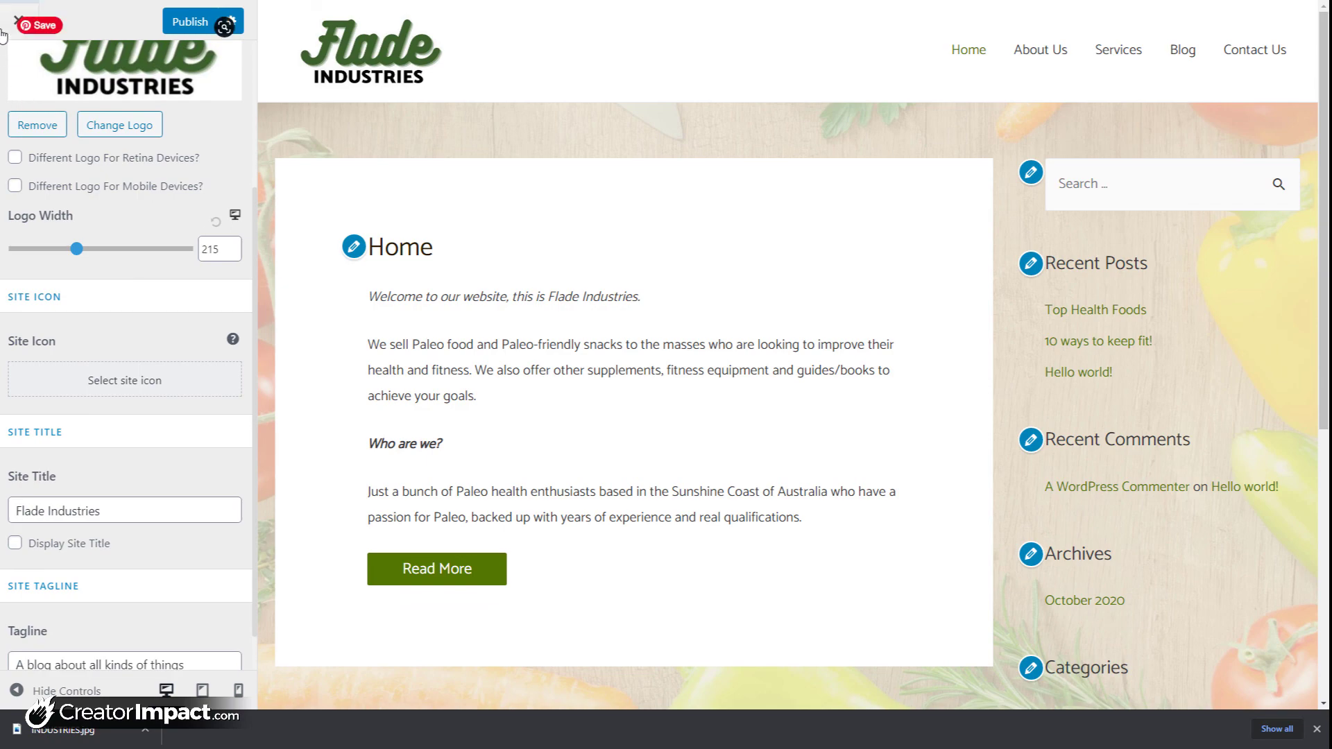
pyautogui.scroll(3, 104, 277)
pyautogui.scroll(-4, 162, 313)
pyautogui.scroll(-4, 767, 378)
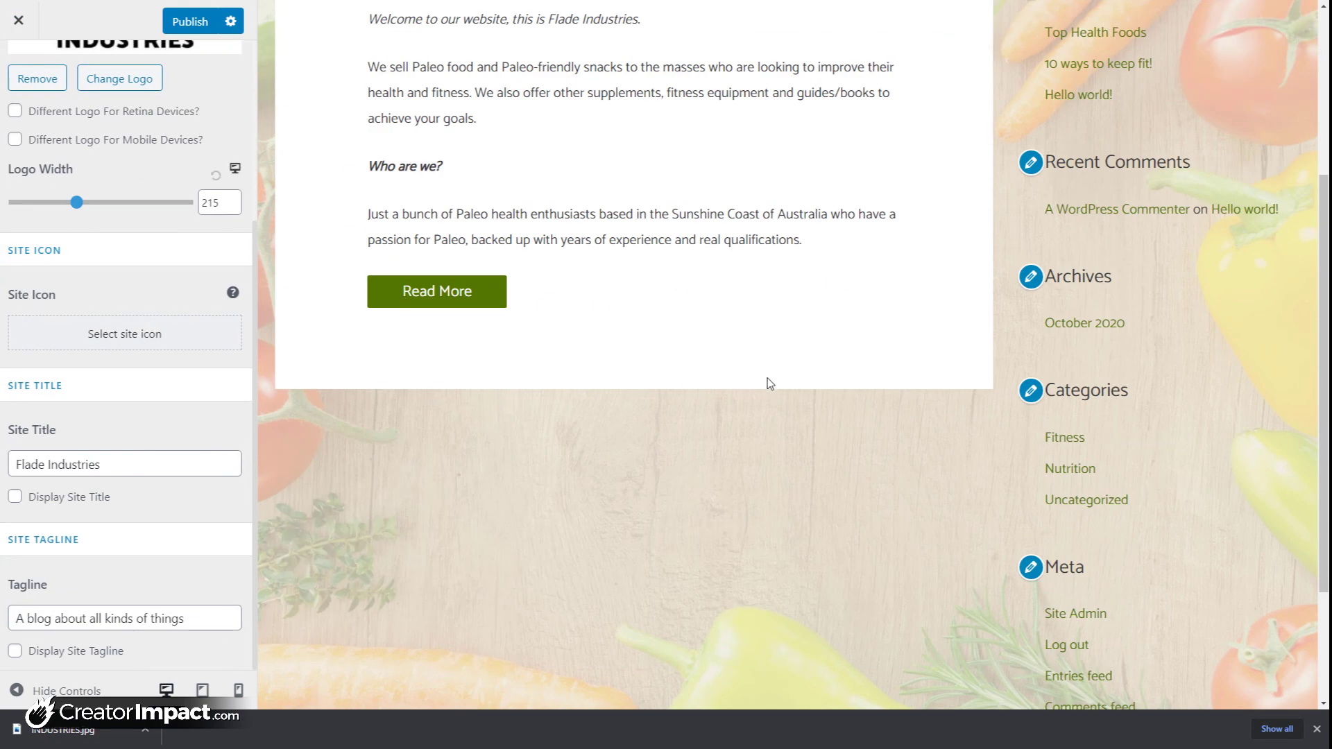
pyautogui.scroll(4, 767, 377)
pyautogui.scroll(4, 118, 153)
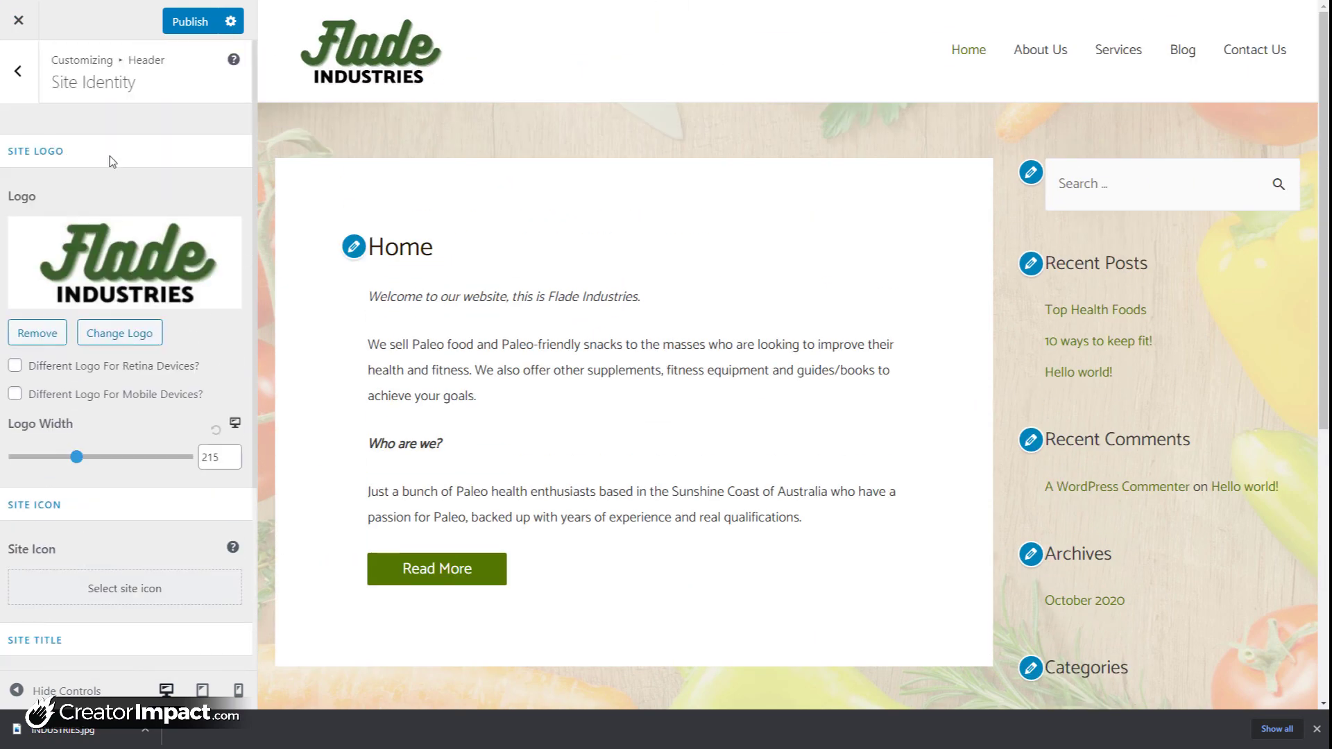
pyautogui.click(18, 72)
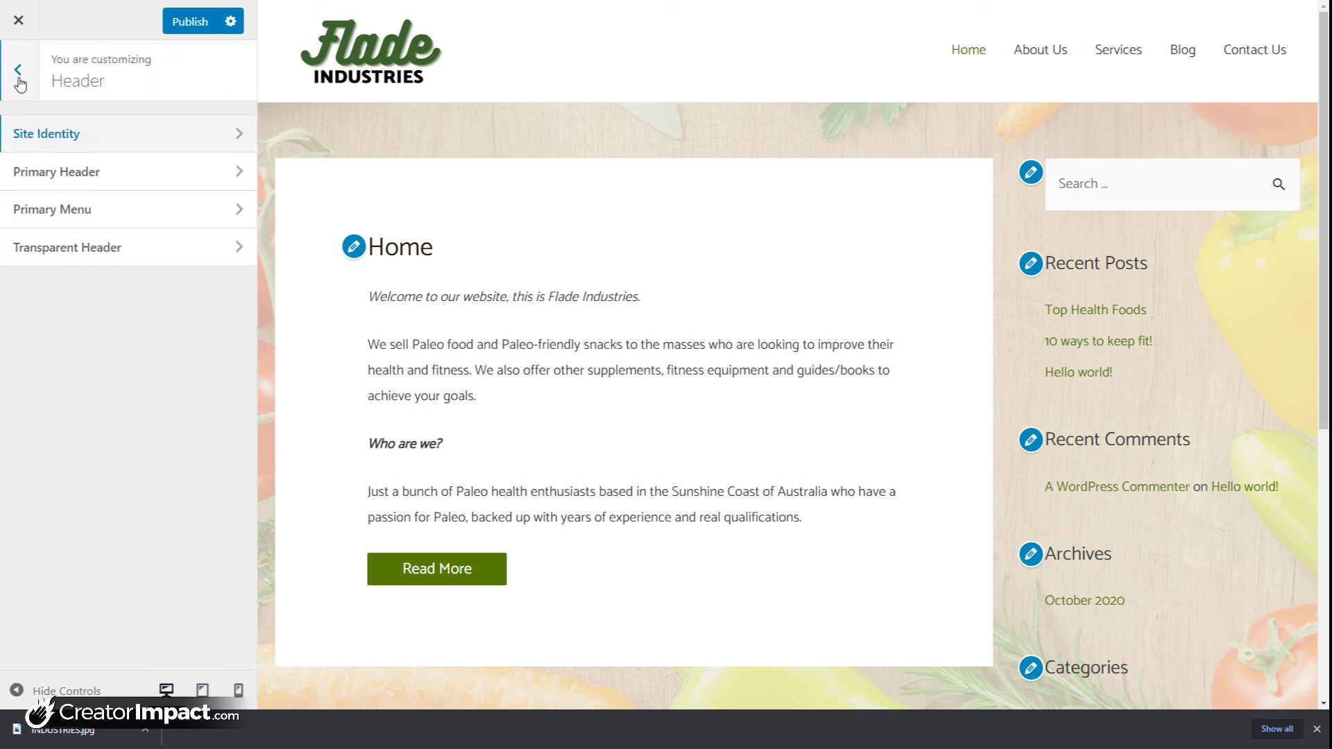
# Step: Glance at Primary Menu, then set the Primary Header layout to logo left, menu right
pyautogui.click(83, 210)
pyautogui.scroll(-2, 38, 149)
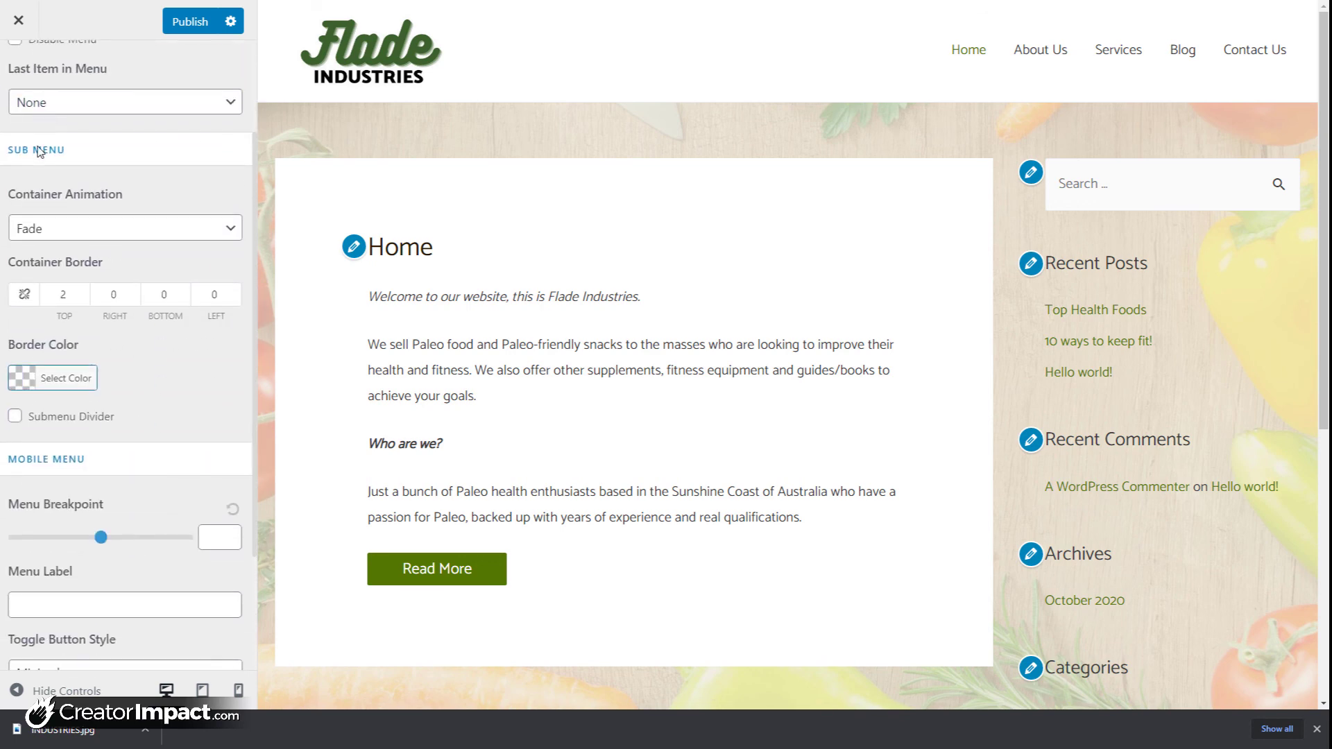
pyautogui.scroll(-1, 117, 178)
pyautogui.scroll(3, 118, 271)
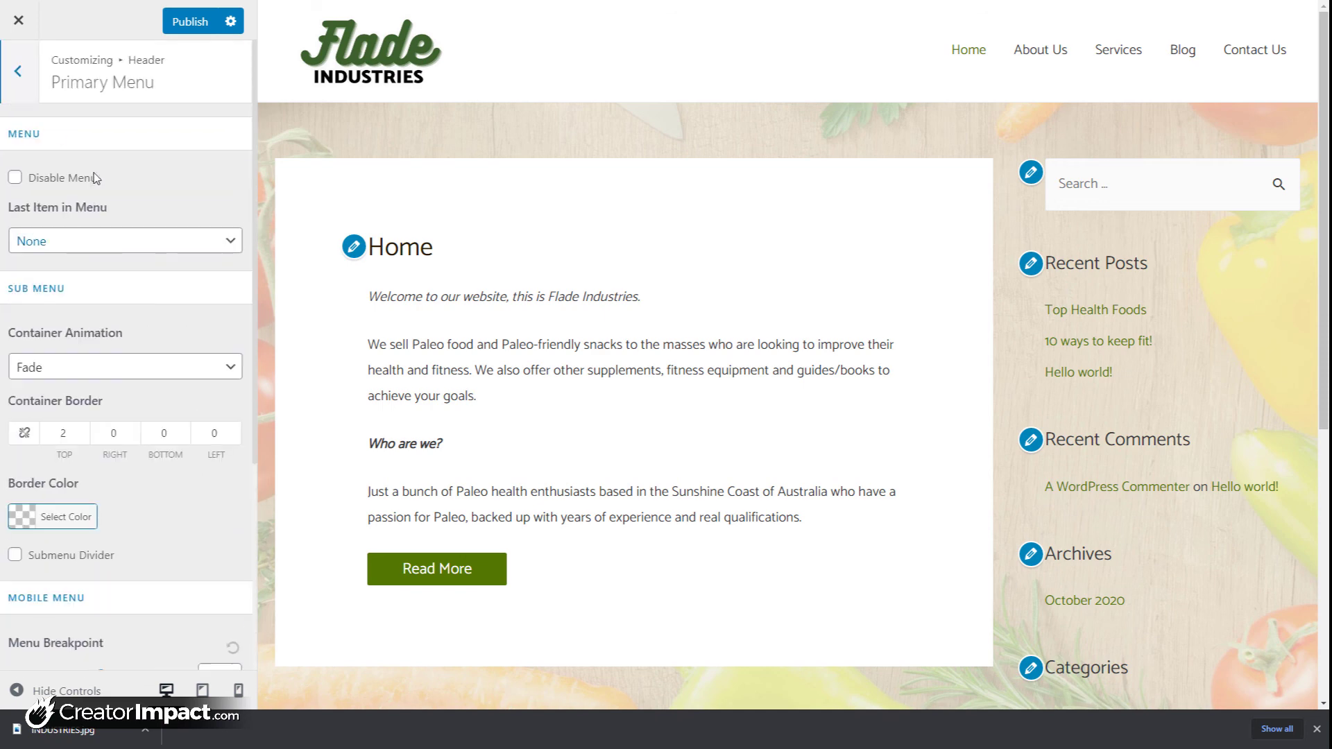
pyautogui.click(16, 89)
pyautogui.click(72, 172)
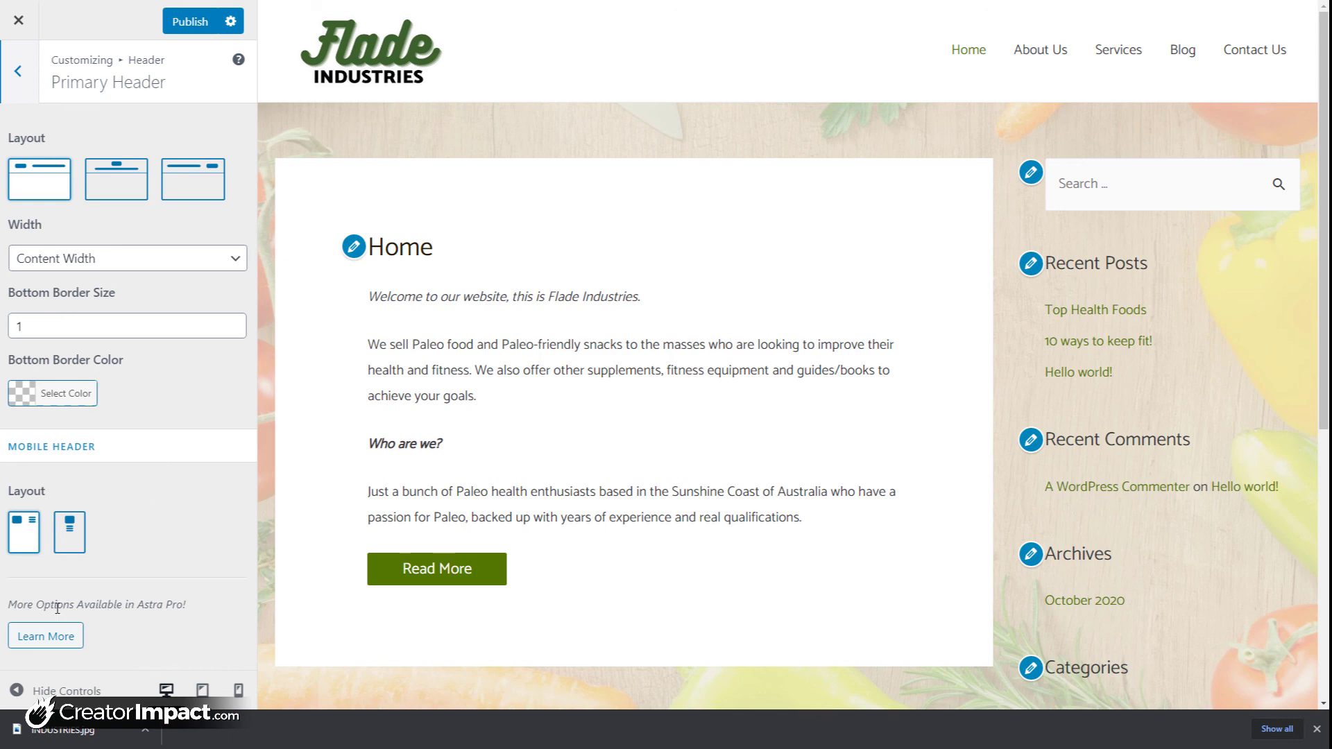
pyautogui.click(116, 179)
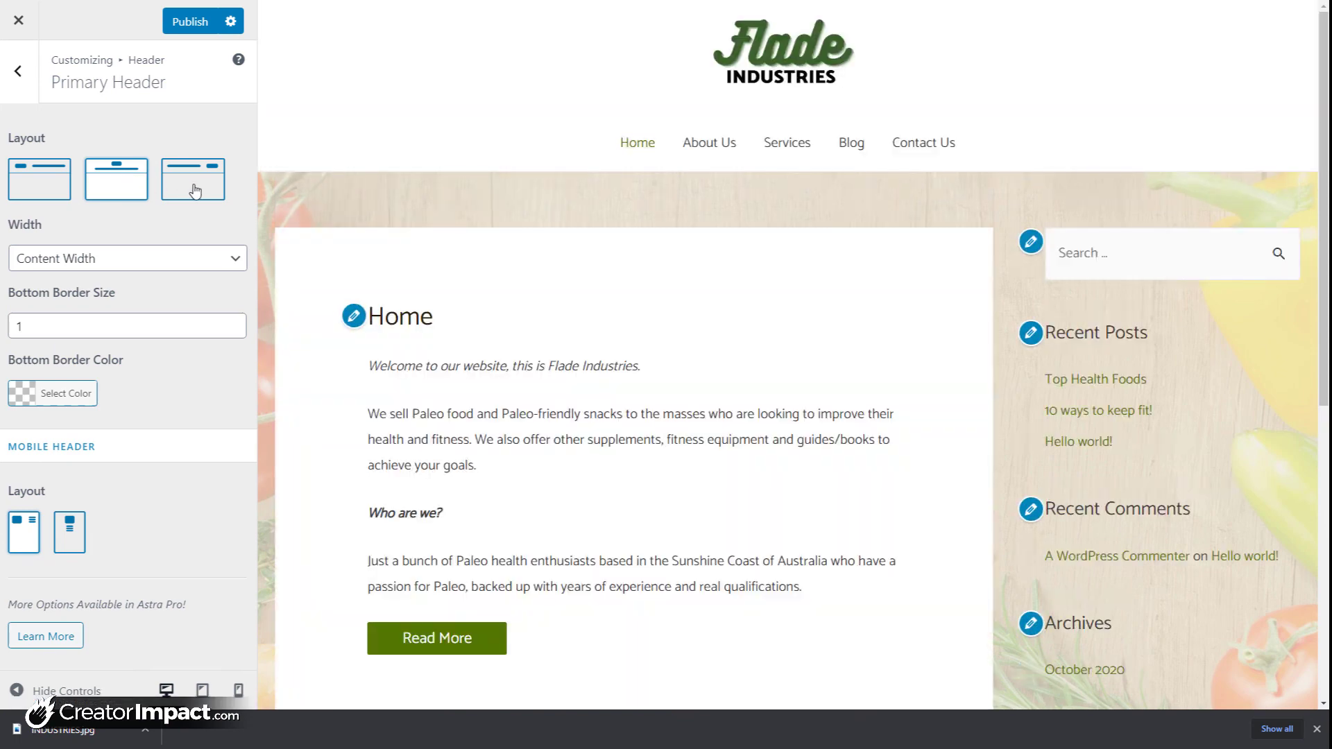
pyautogui.click(195, 191)
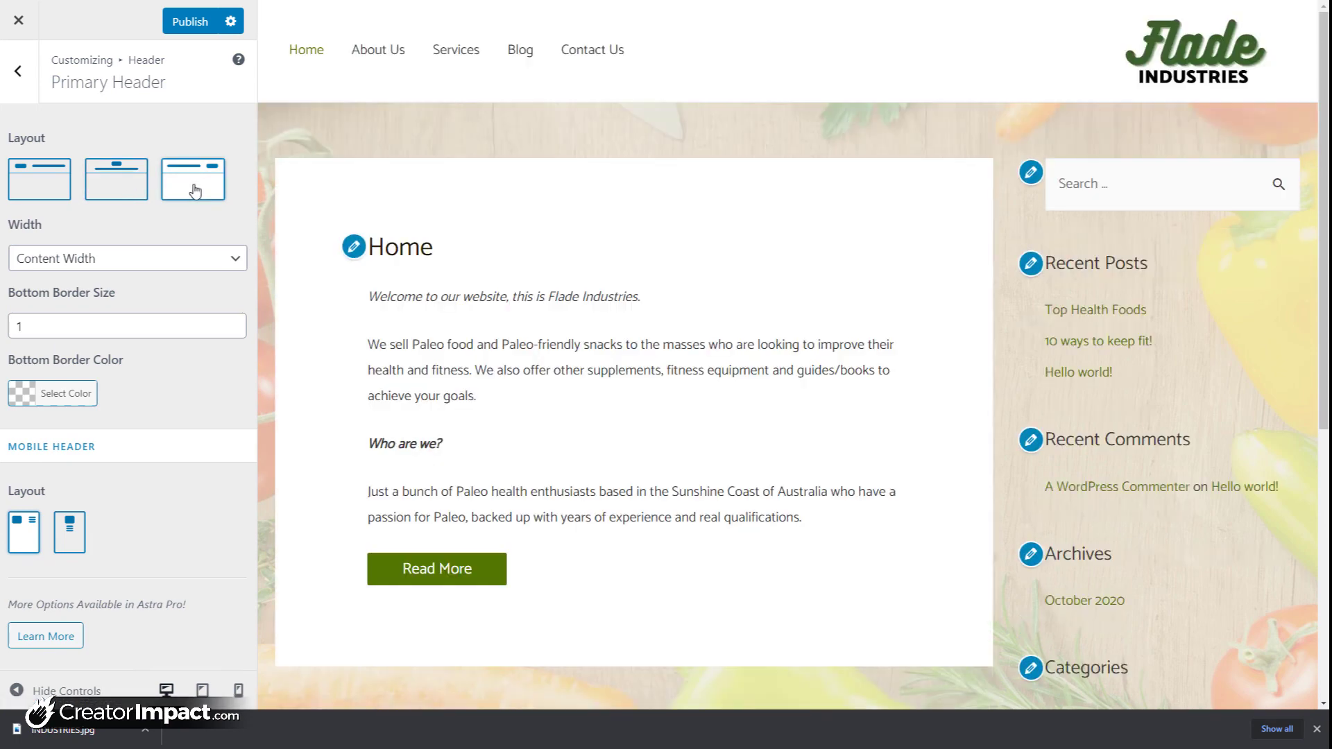
pyautogui.click(31, 191)
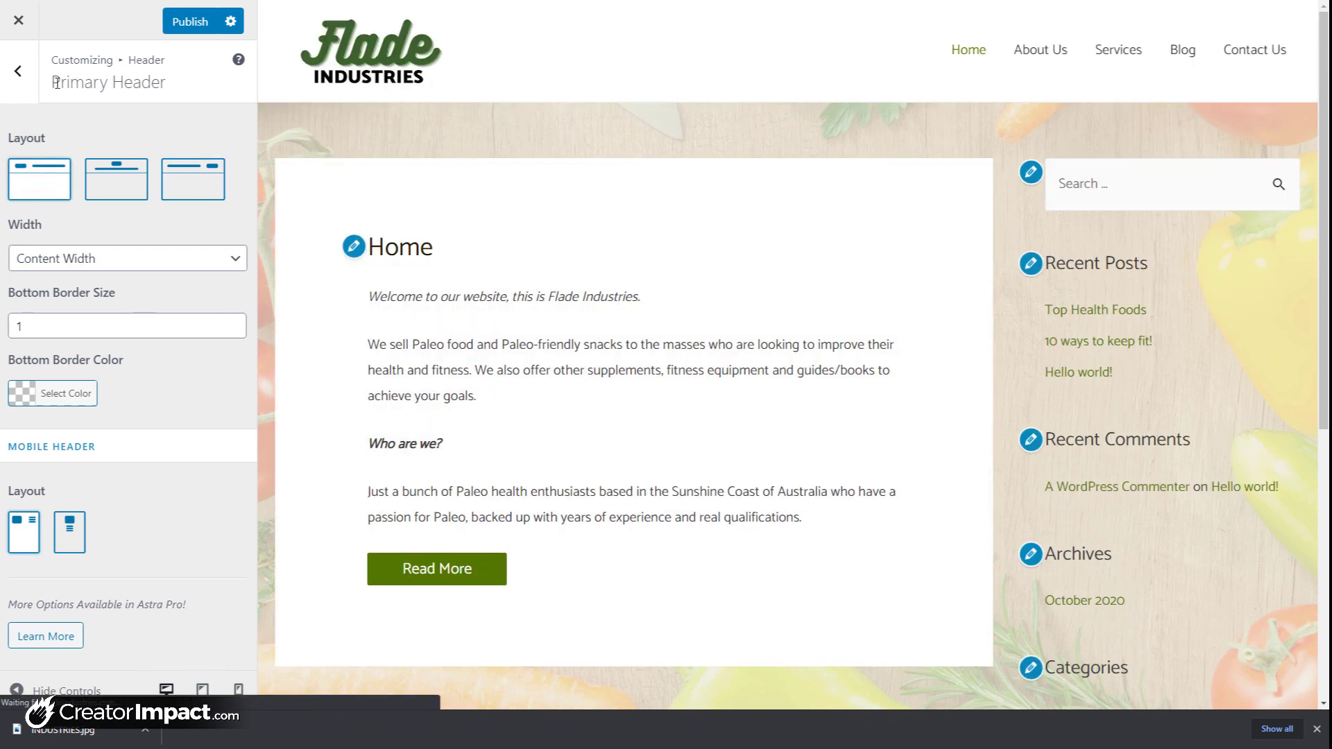
pyautogui.click(18, 70)
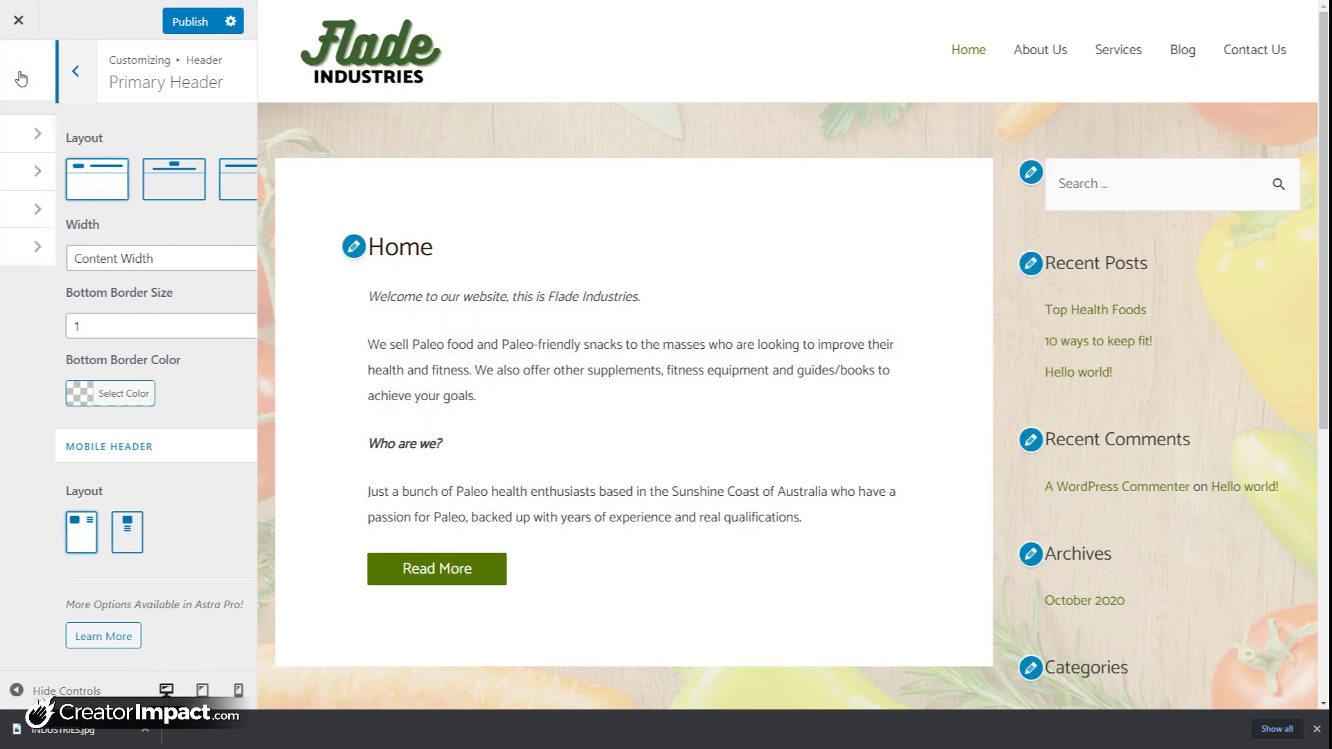
# Step: Review the Primary Menu settings and return to the main Customizer list
pyautogui.click(74, 207)
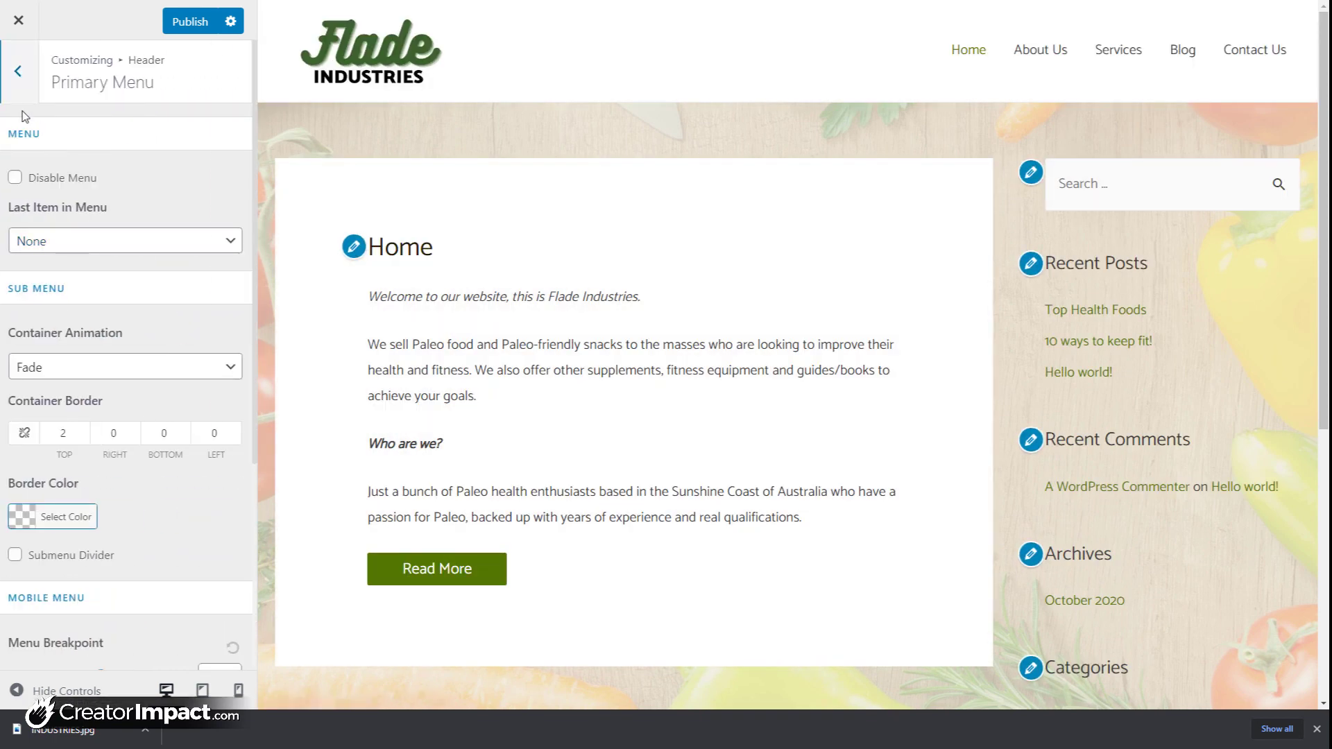
pyautogui.scroll(-5, 170, 277)
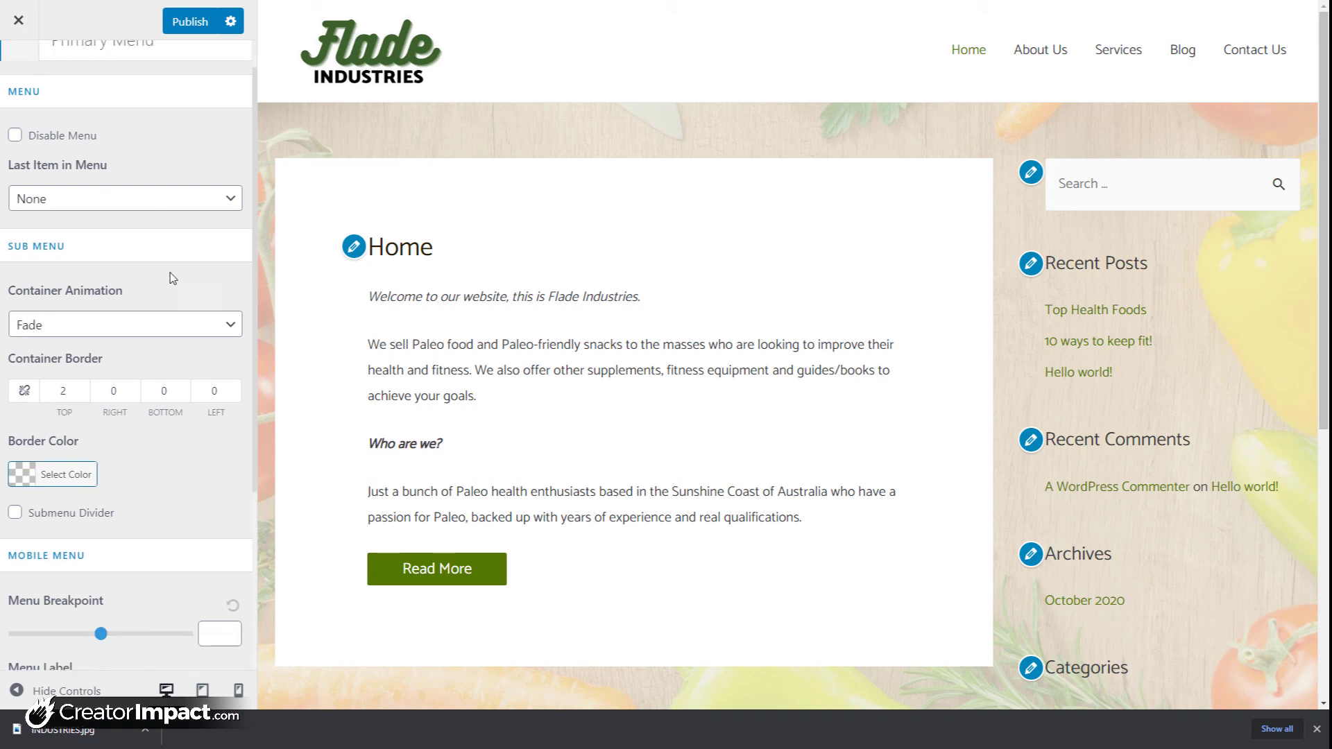
pyautogui.scroll(2, 169, 278)
pyautogui.scroll(2, 170, 278)
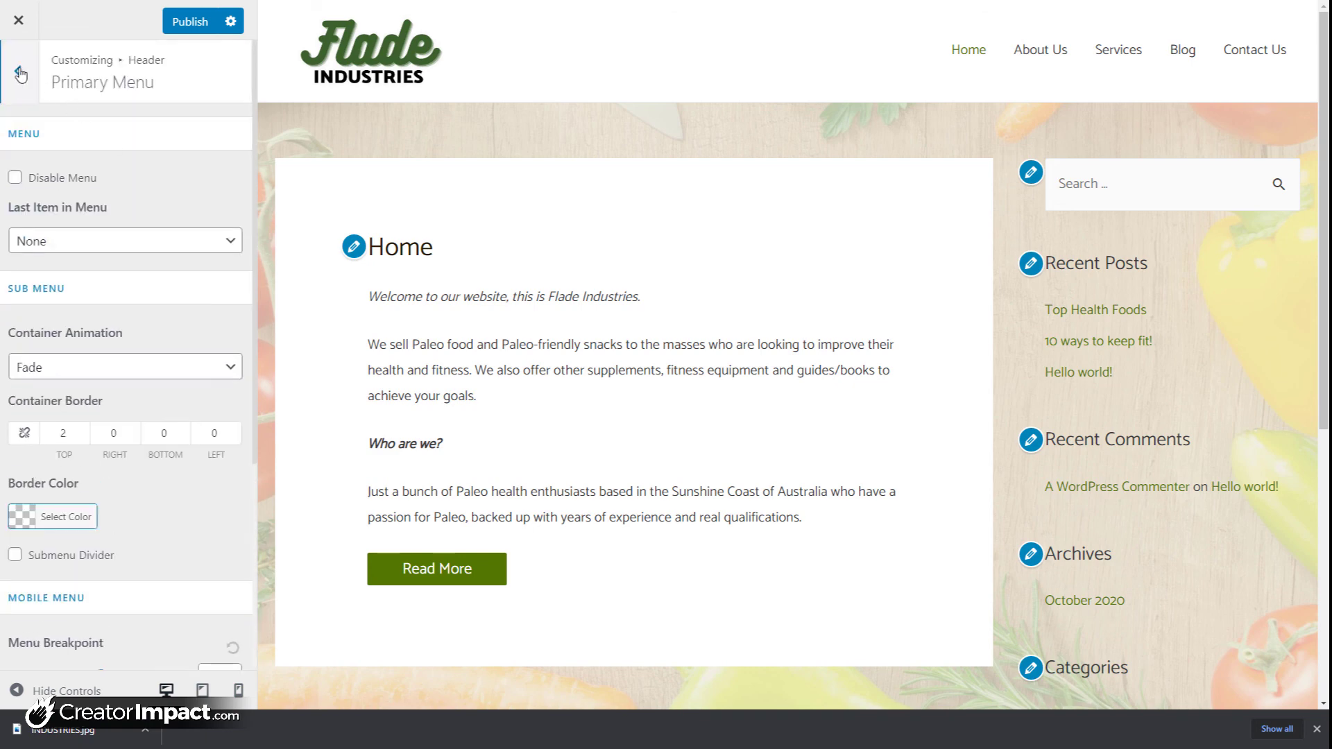
pyautogui.click(19, 72)
pyautogui.click(21, 75)
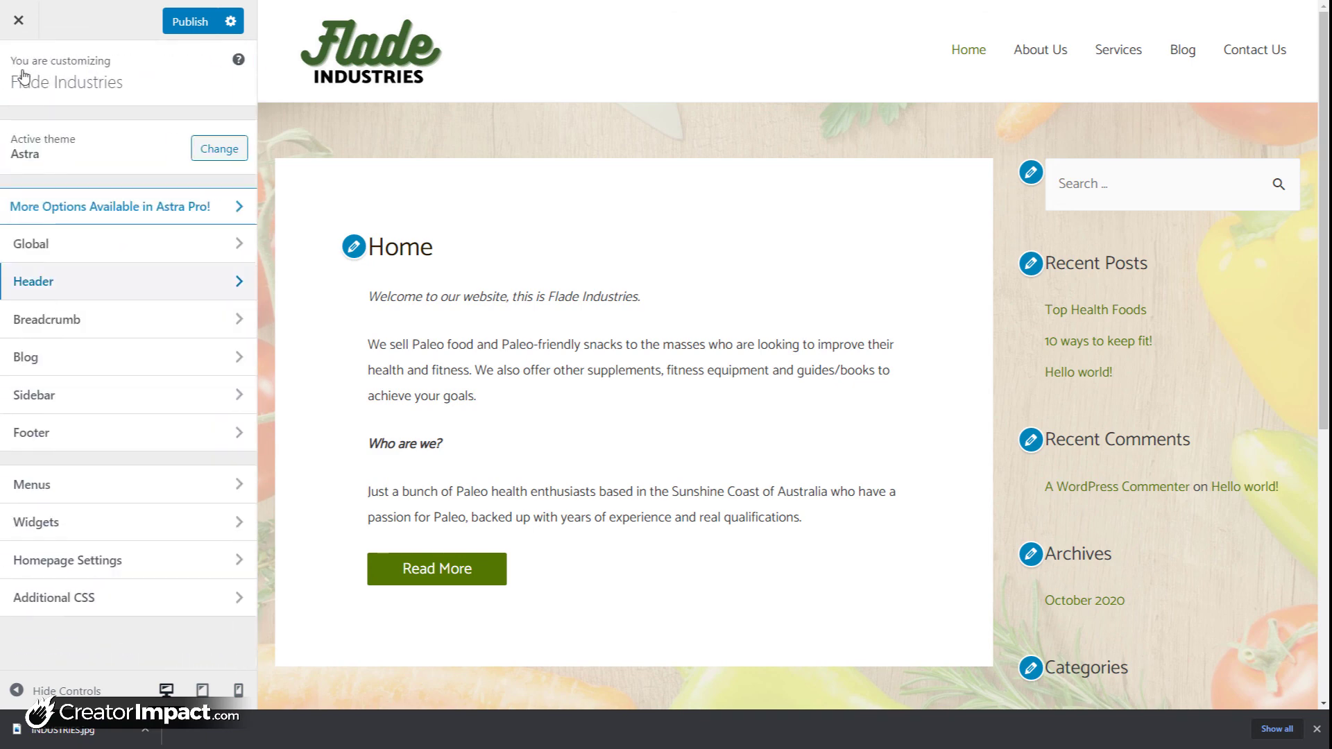
# Step: Under Global > Typography > Headings, set the weight for all headings to Extra-Bold 800
pyautogui.click(85, 256)
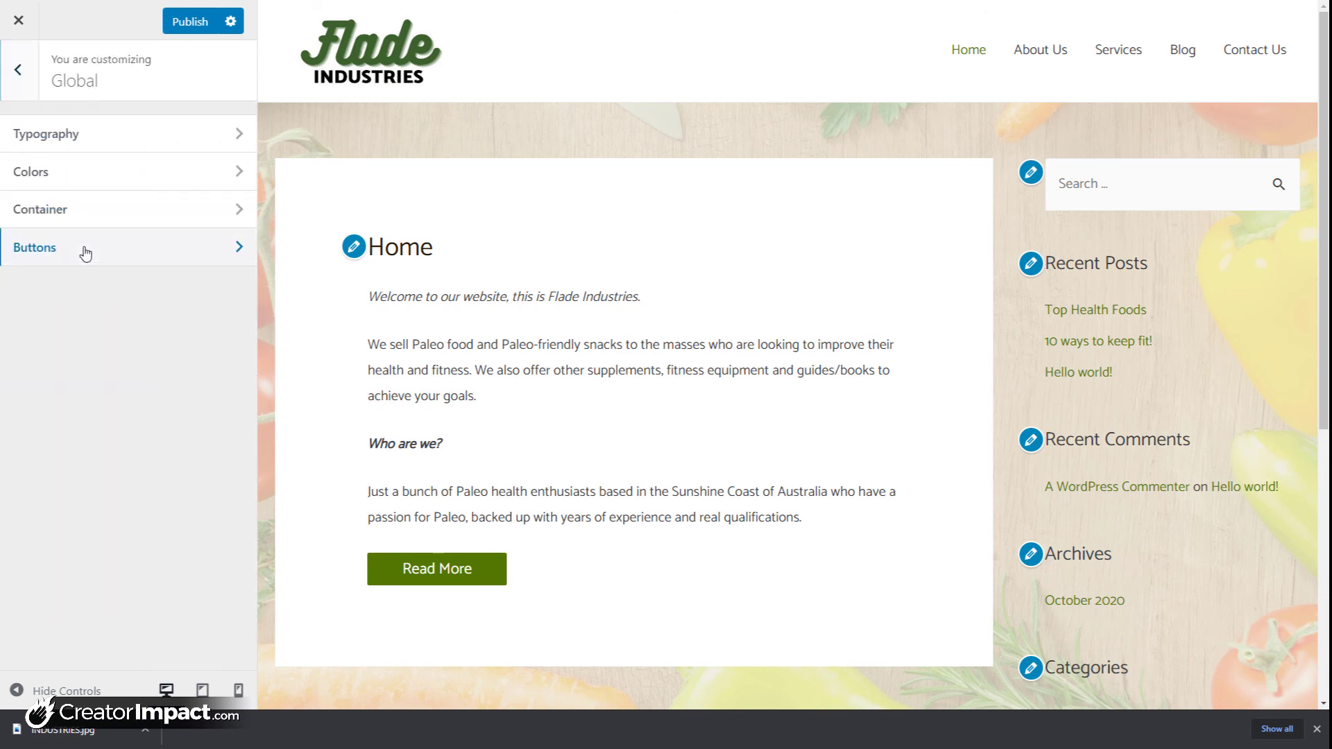
pyautogui.click(81, 138)
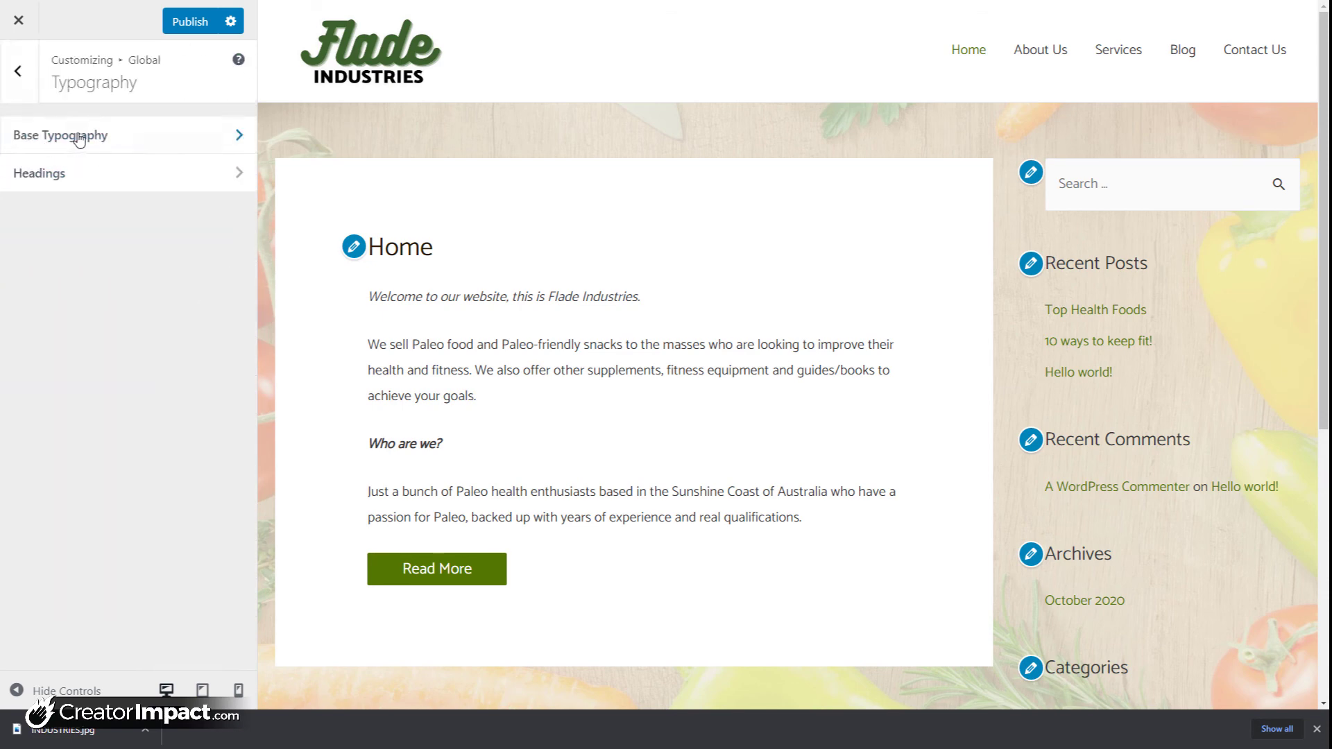
pyautogui.click(84, 187)
pyautogui.scroll(-1, 84, 218)
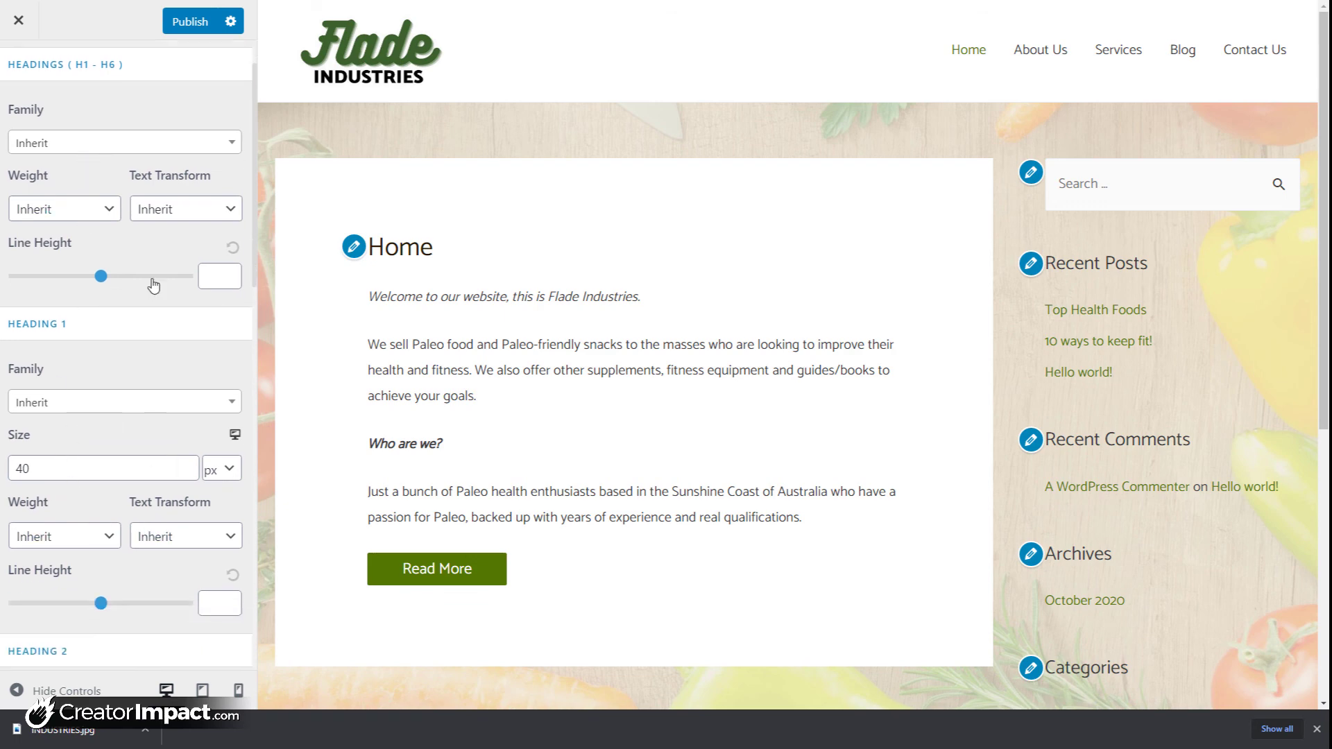
pyautogui.click(101, 209)
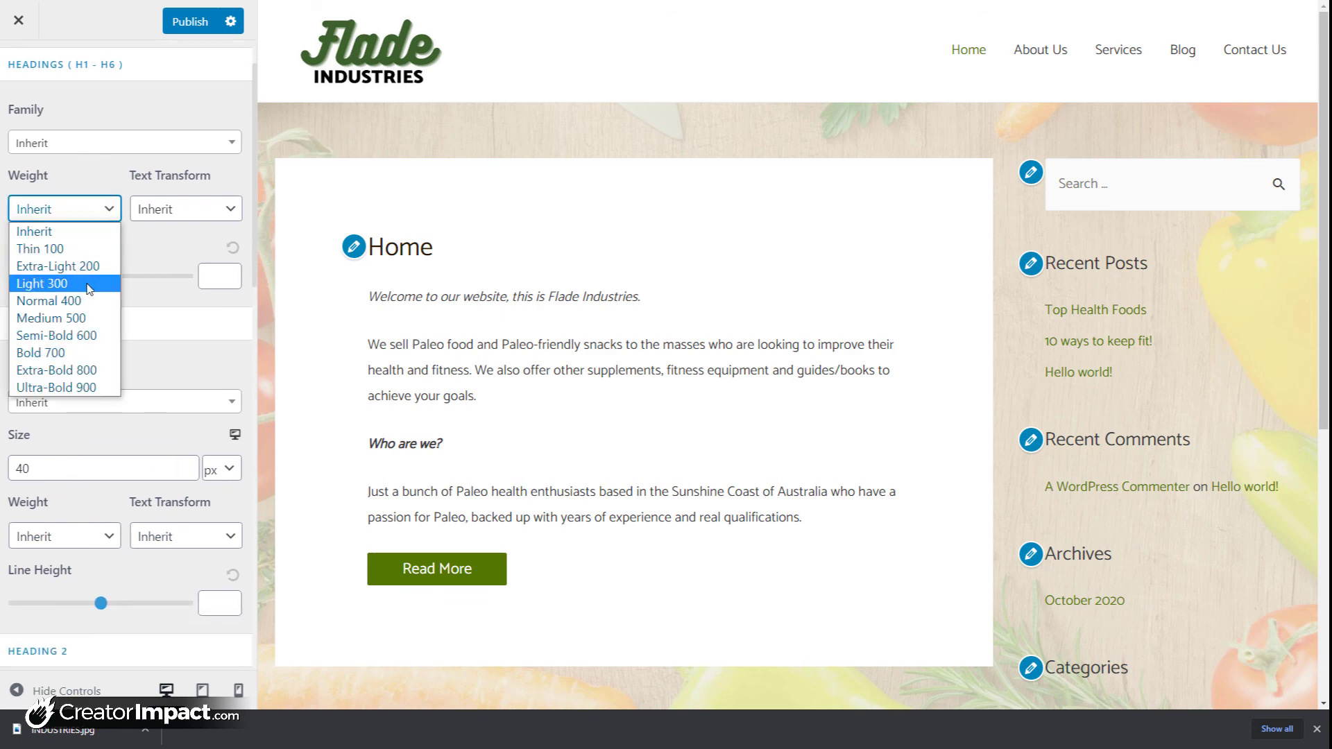
pyautogui.click(83, 370)
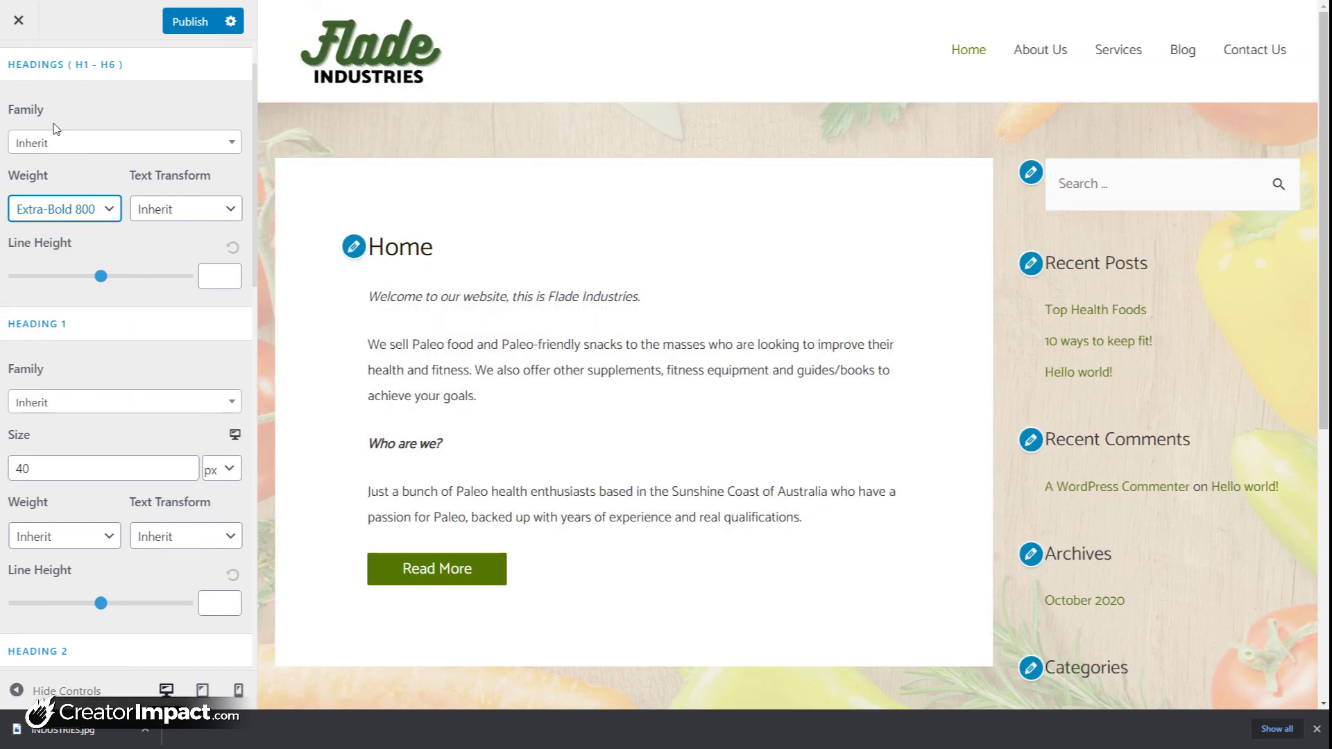
pyautogui.scroll(1, 77, 207)
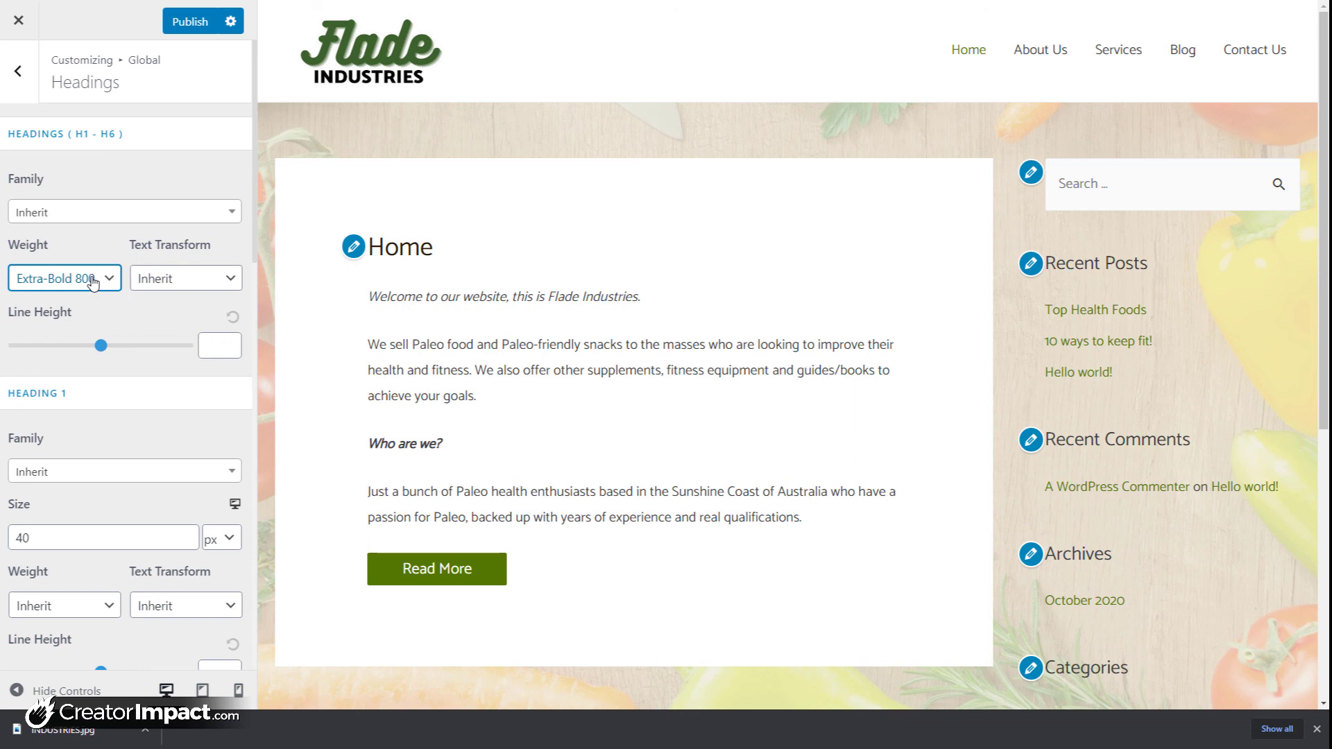
pyautogui.scroll(-2, 59, 337)
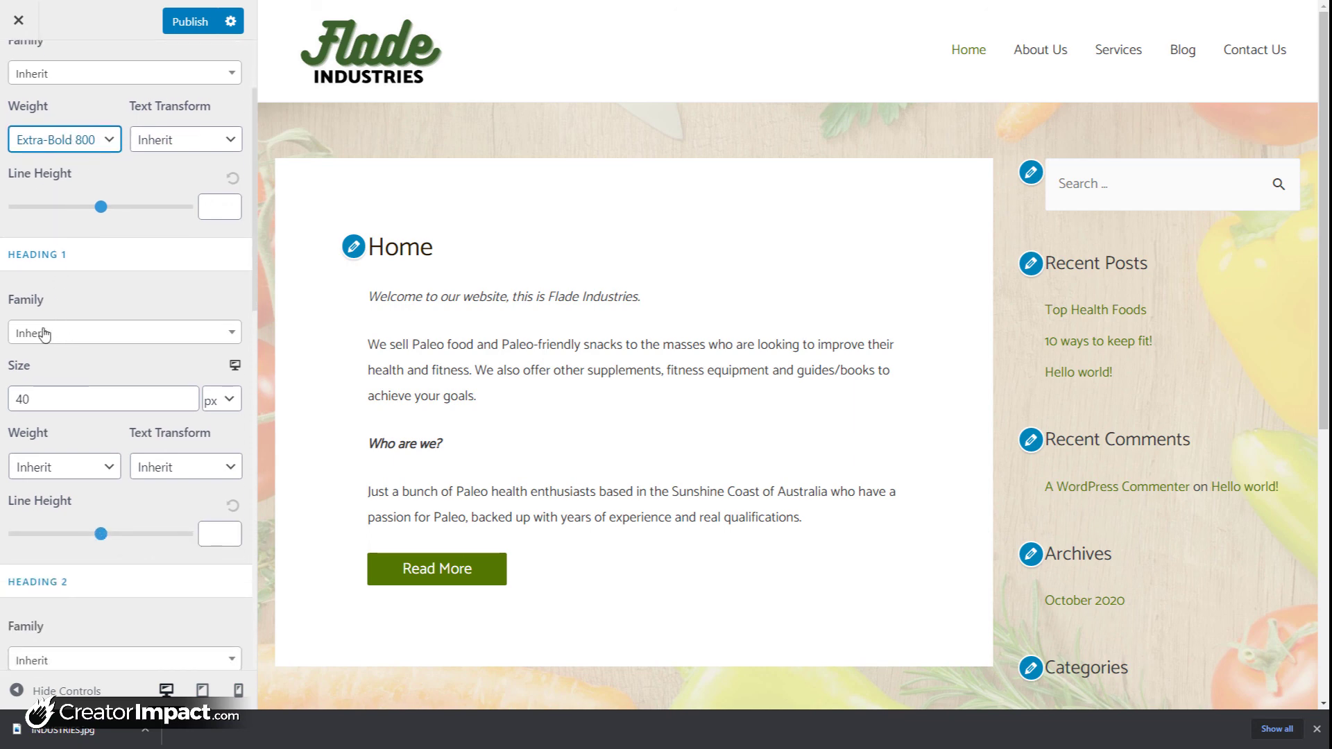
# Step: Set Heading 1 weight to Extra-Bold 800 and Heading 2 weight to Bold 700
pyautogui.click(95, 475)
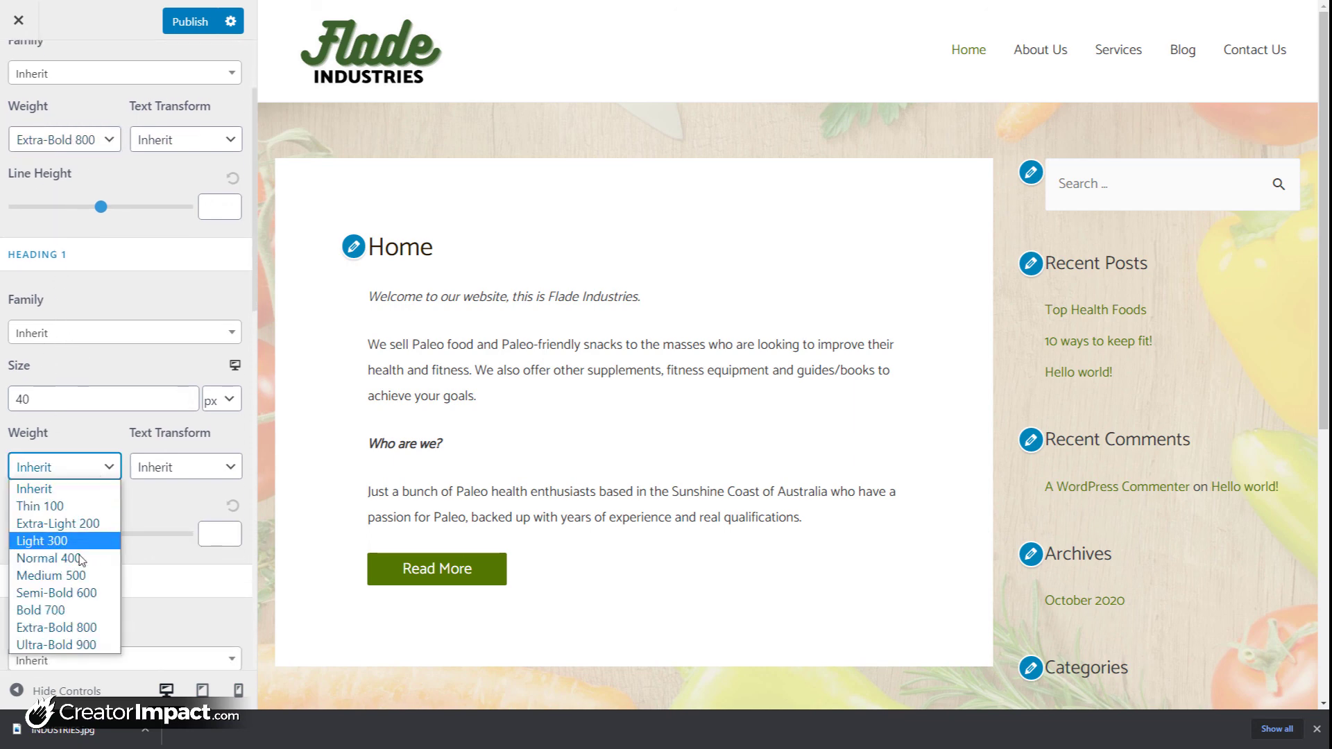
pyautogui.click(62, 626)
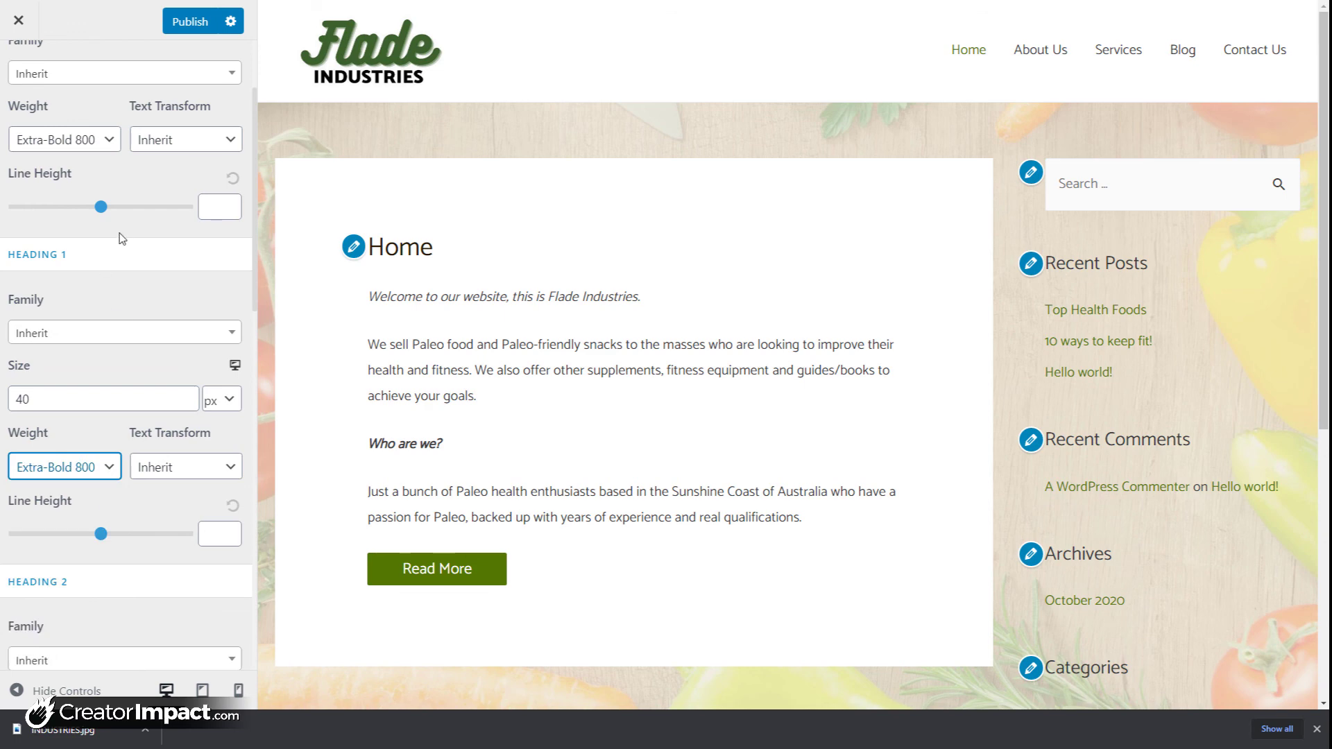
pyautogui.scroll(-5, 118, 476)
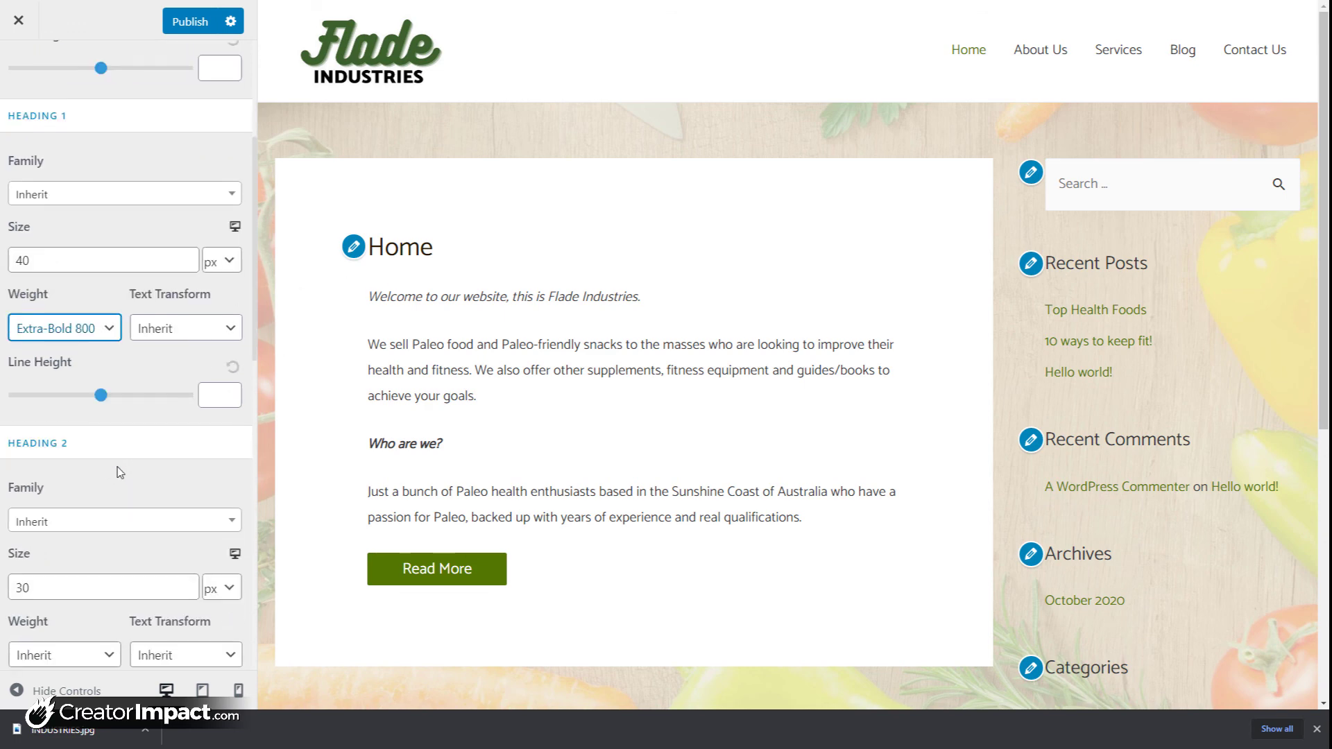
pyautogui.click(68, 455)
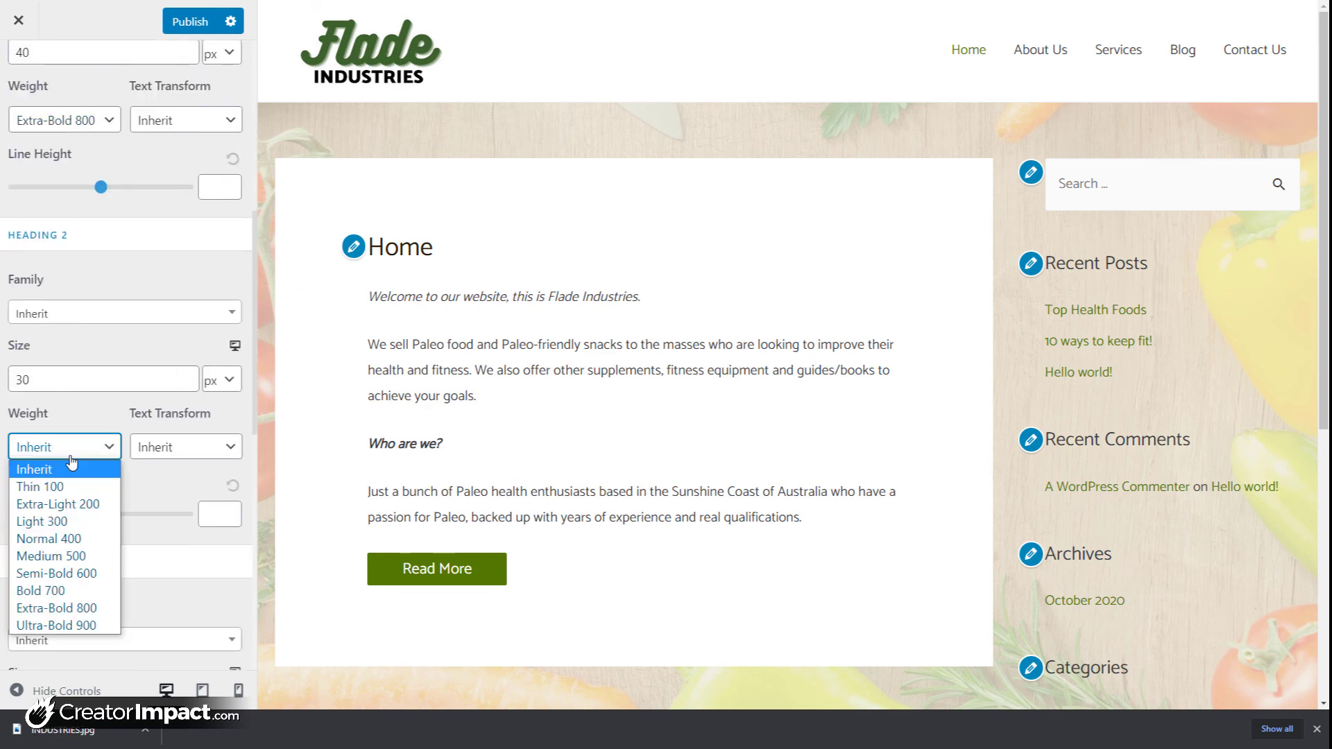
pyautogui.click(73, 589)
# Step: Keep the Heading 3 font as Inherit, set its weight to Bold 700, and publish
pyautogui.scroll(-4, 77, 577)
pyautogui.click(53, 366)
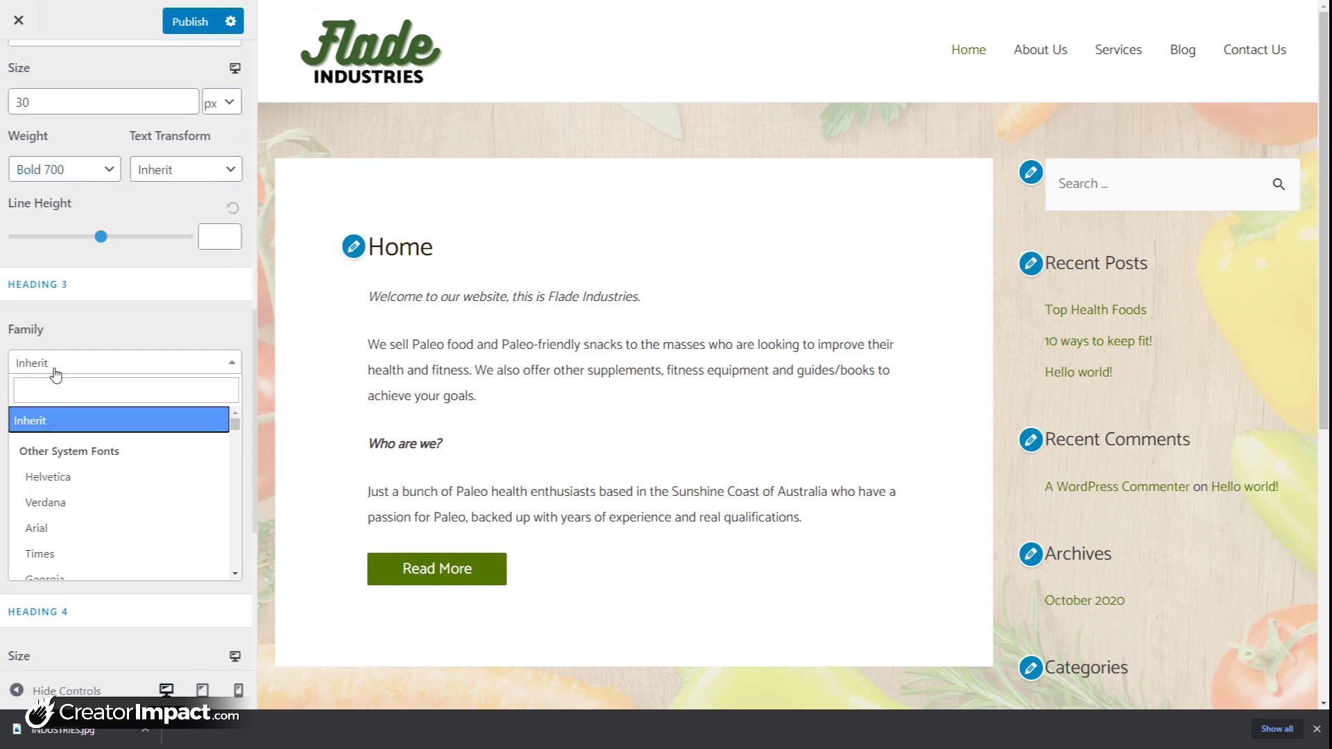
pyautogui.scroll(-3, 53, 551)
pyautogui.scroll(3, 53, 550)
pyautogui.click(85, 317)
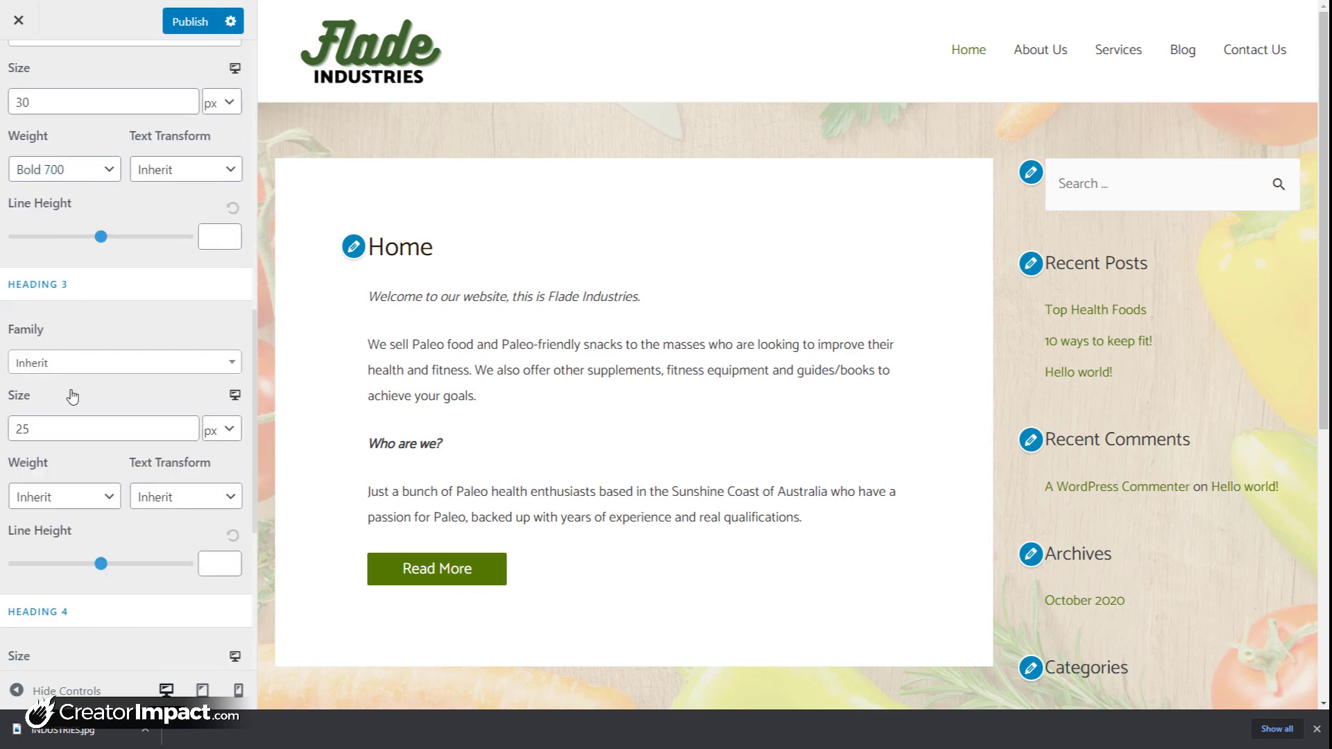
pyautogui.click(49, 509)
pyautogui.click(58, 641)
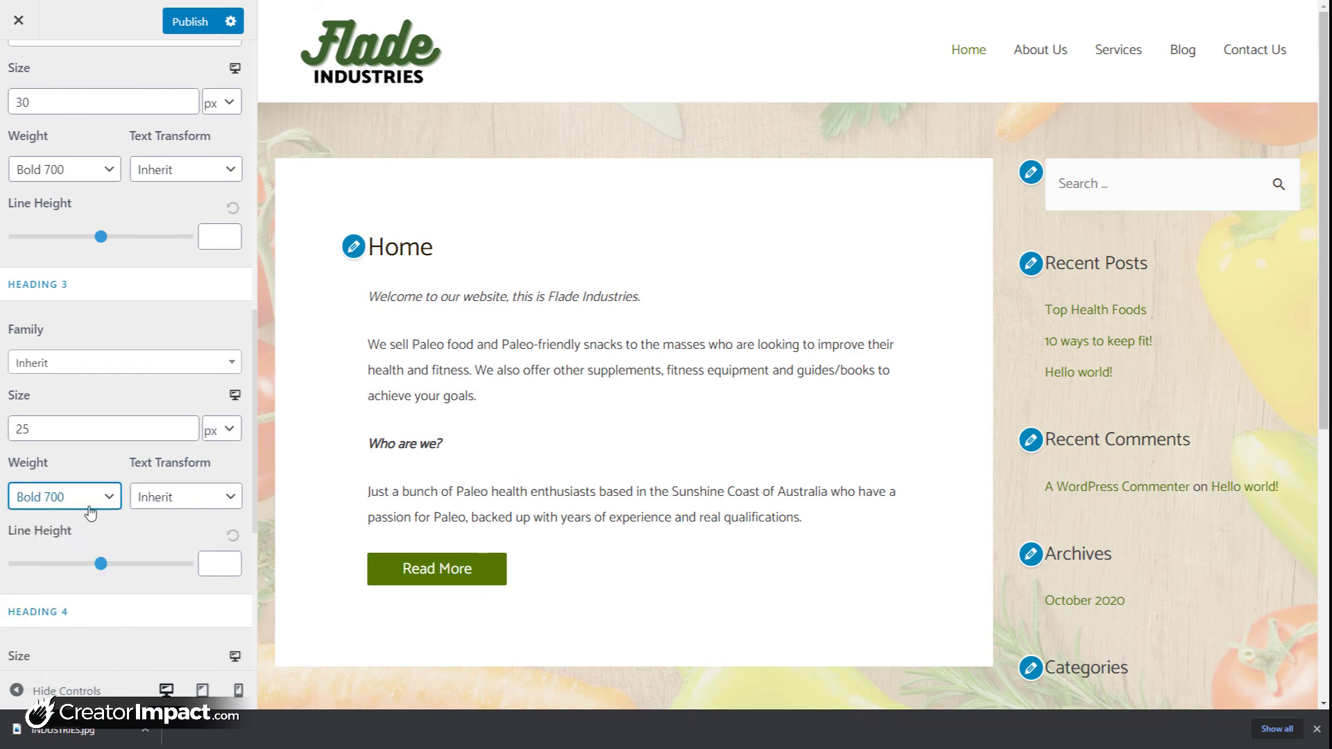
pyautogui.scroll(-4, 113, 457)
pyautogui.click(193, 22)
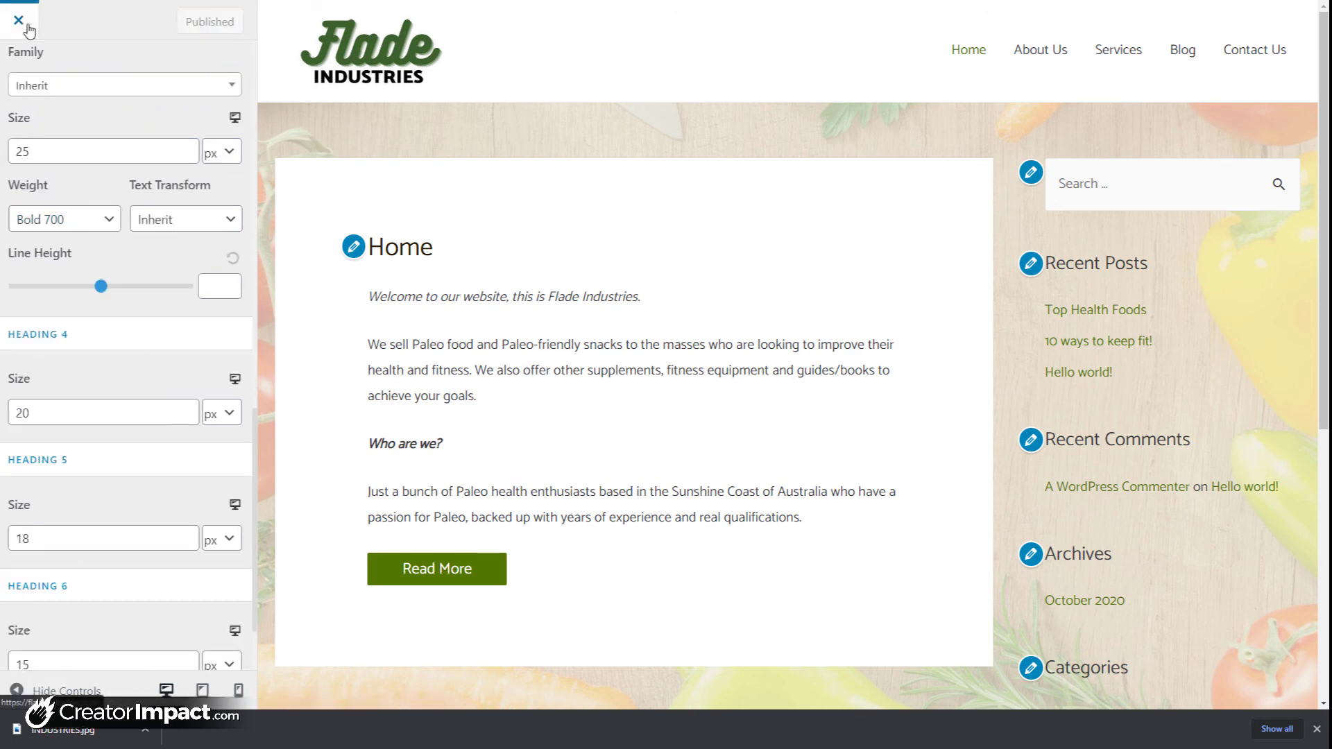
# Step: Back out of the heading typography settings to the main Customizer list
pyautogui.scroll(3, 29, 69)
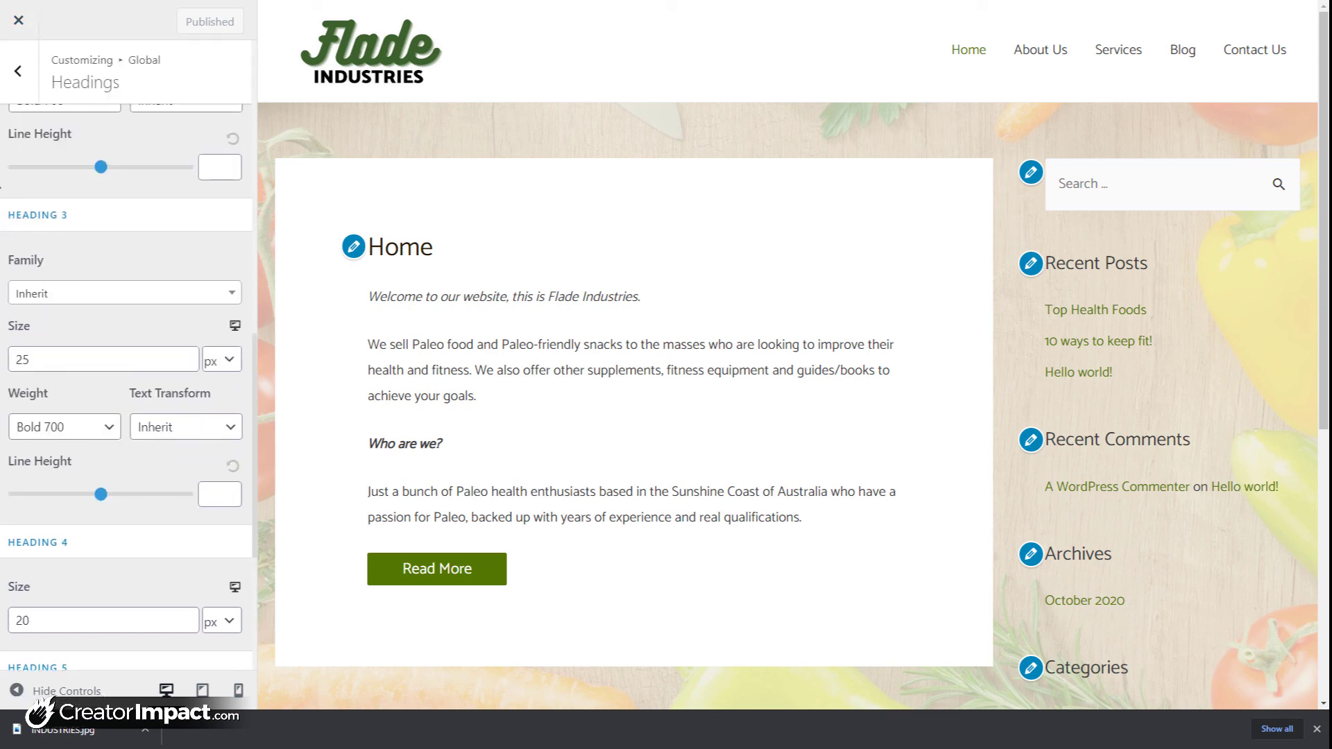
pyautogui.click(31, 72)
pyautogui.click(23, 68)
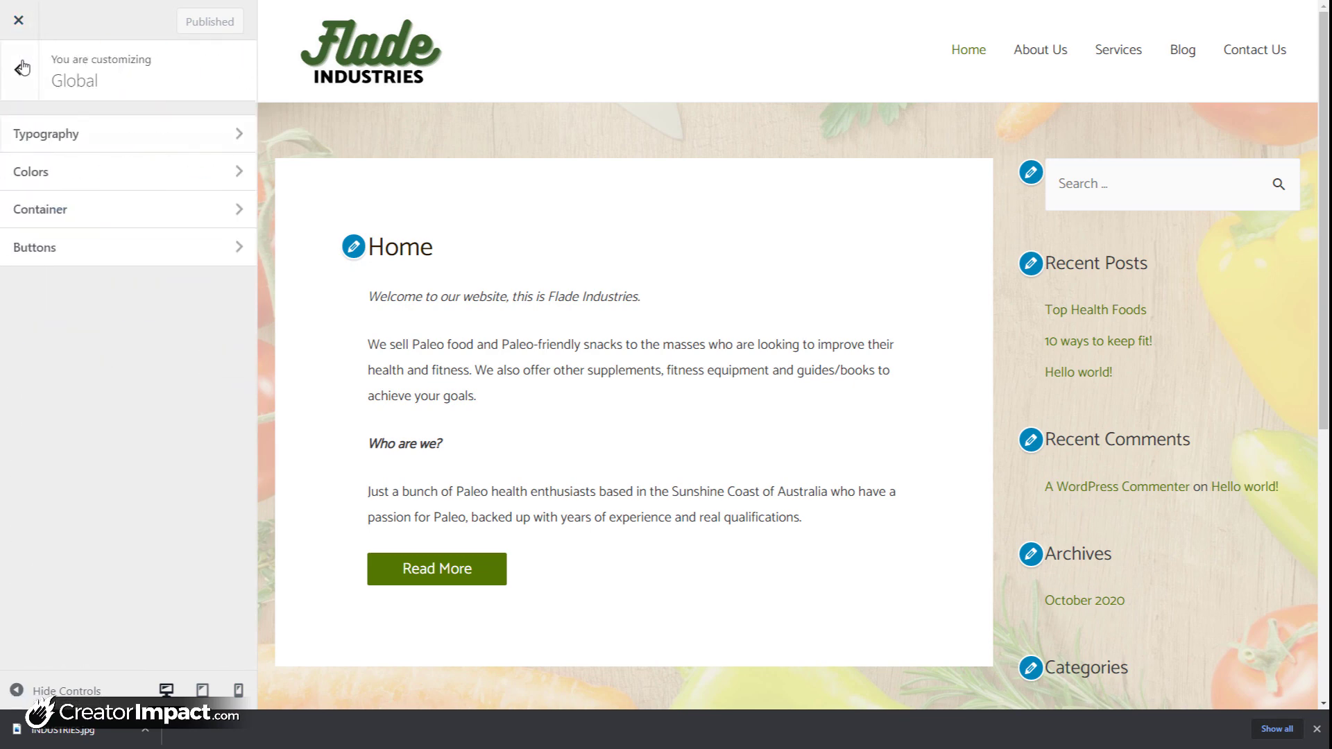
pyautogui.click(23, 68)
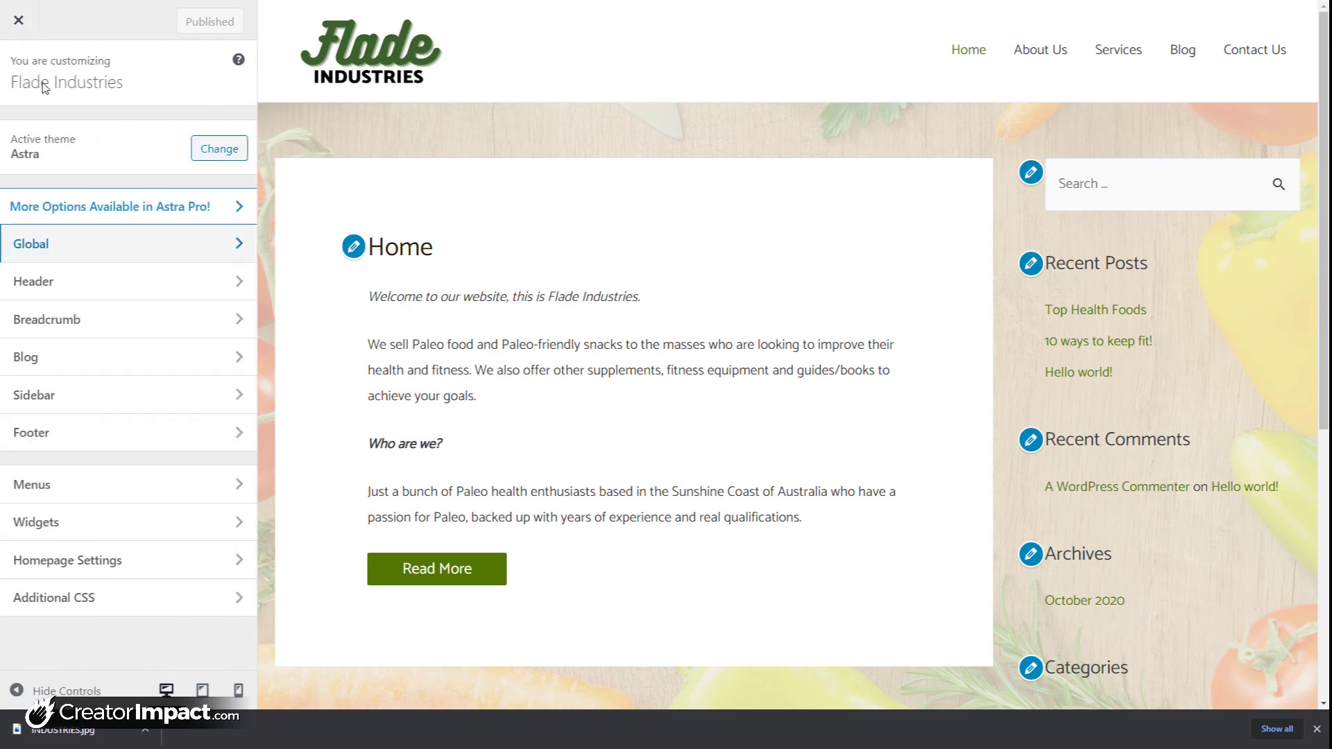
# Step: Briefly look over the Blog and Header settings, returning to the main list each time
pyautogui.click(83, 359)
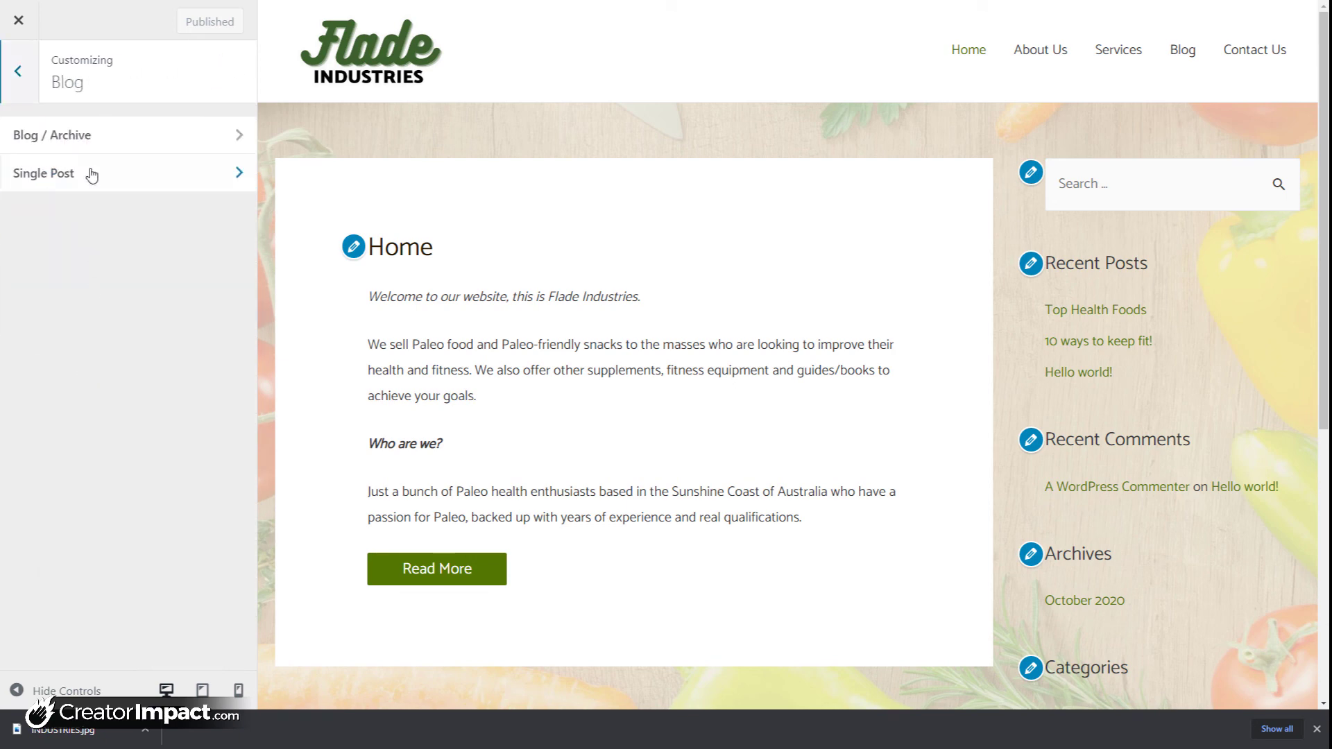
pyautogui.click(19, 72)
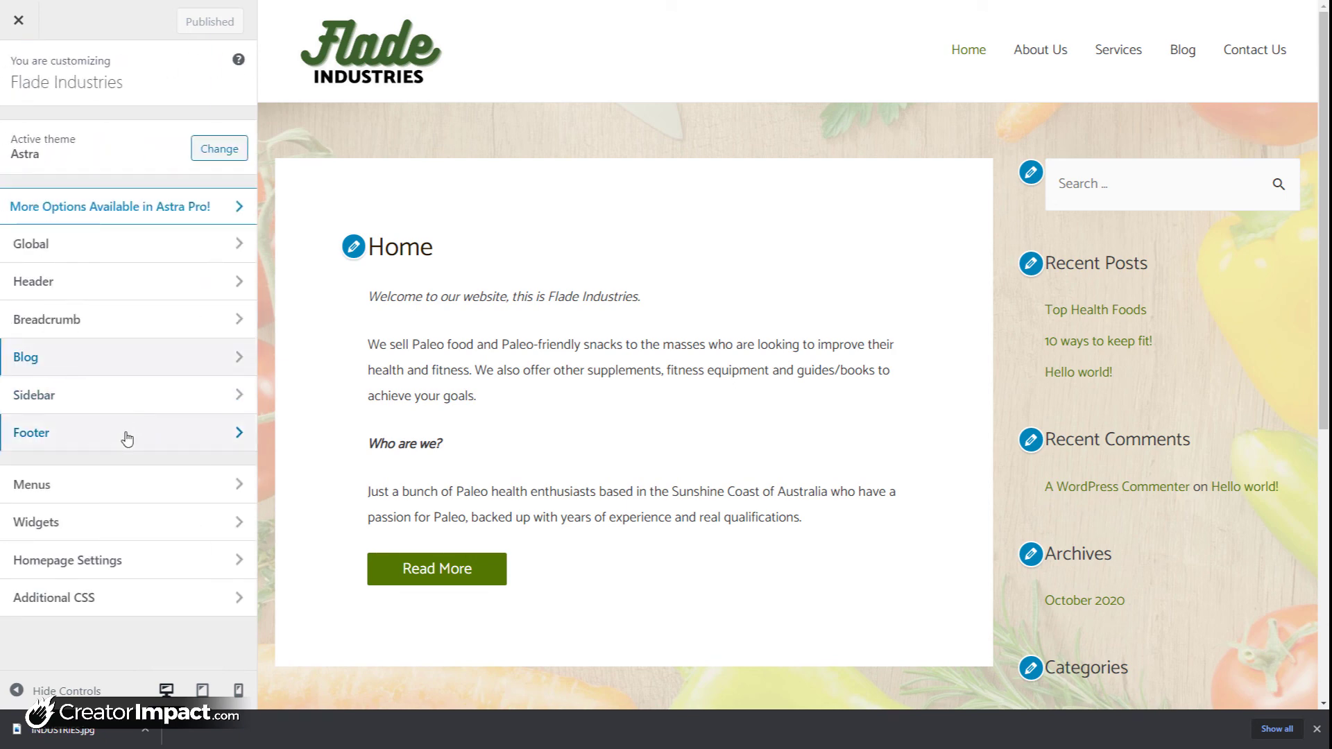
pyautogui.click(109, 285)
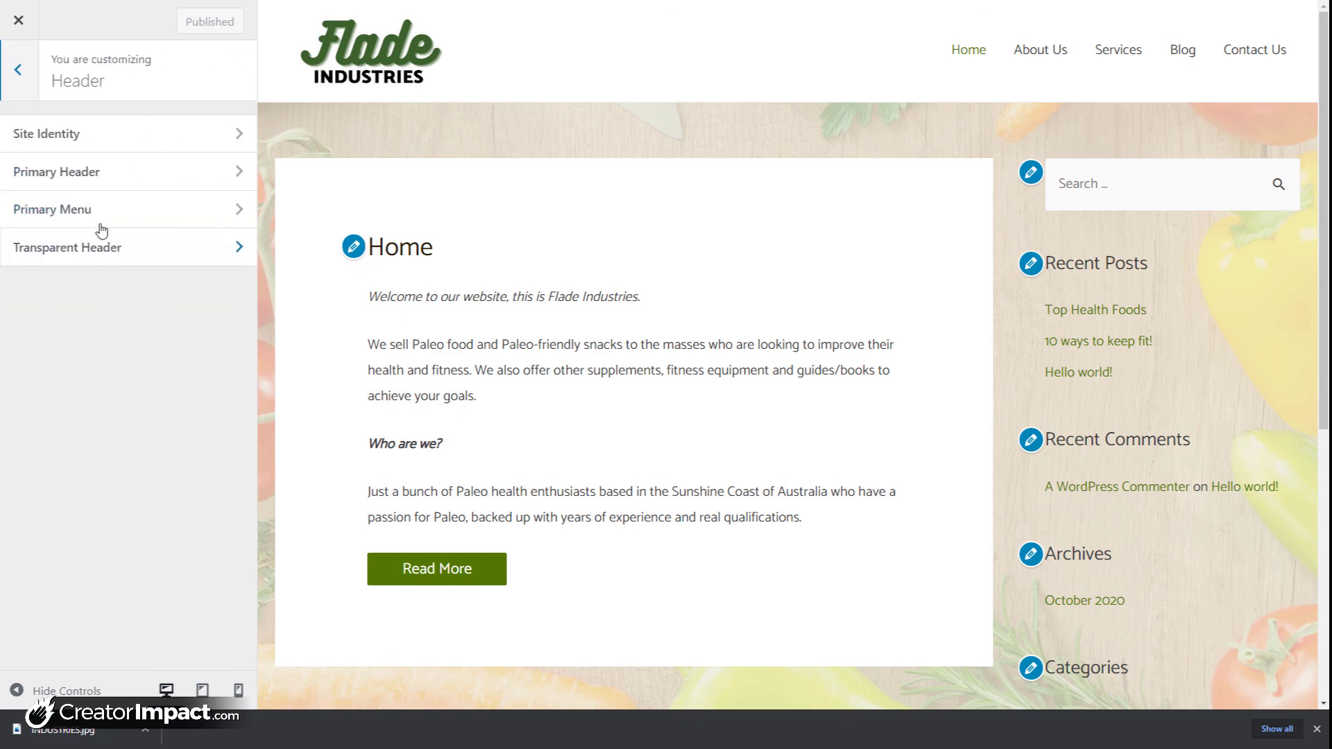
pyautogui.click(20, 82)
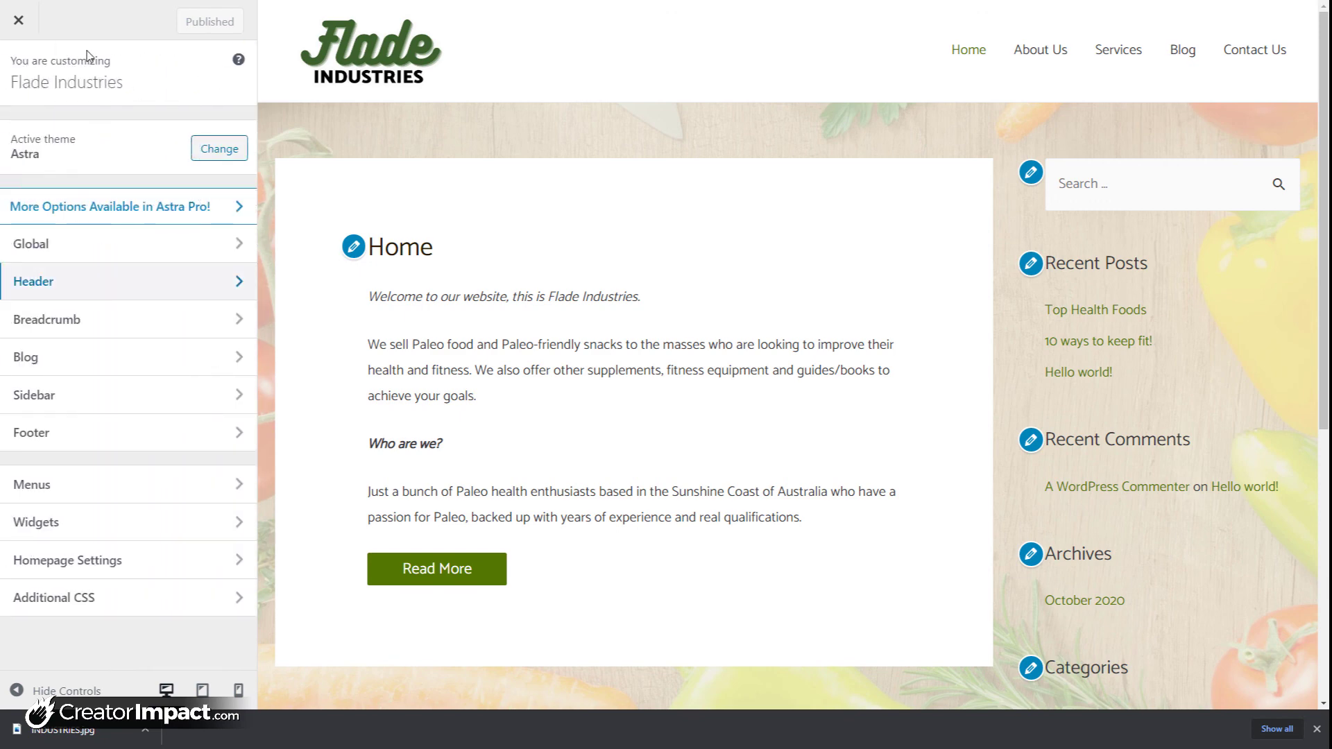
# Step: Close the Customizer and scroll through the live Flade Industries home page
pyautogui.click(19, 20)
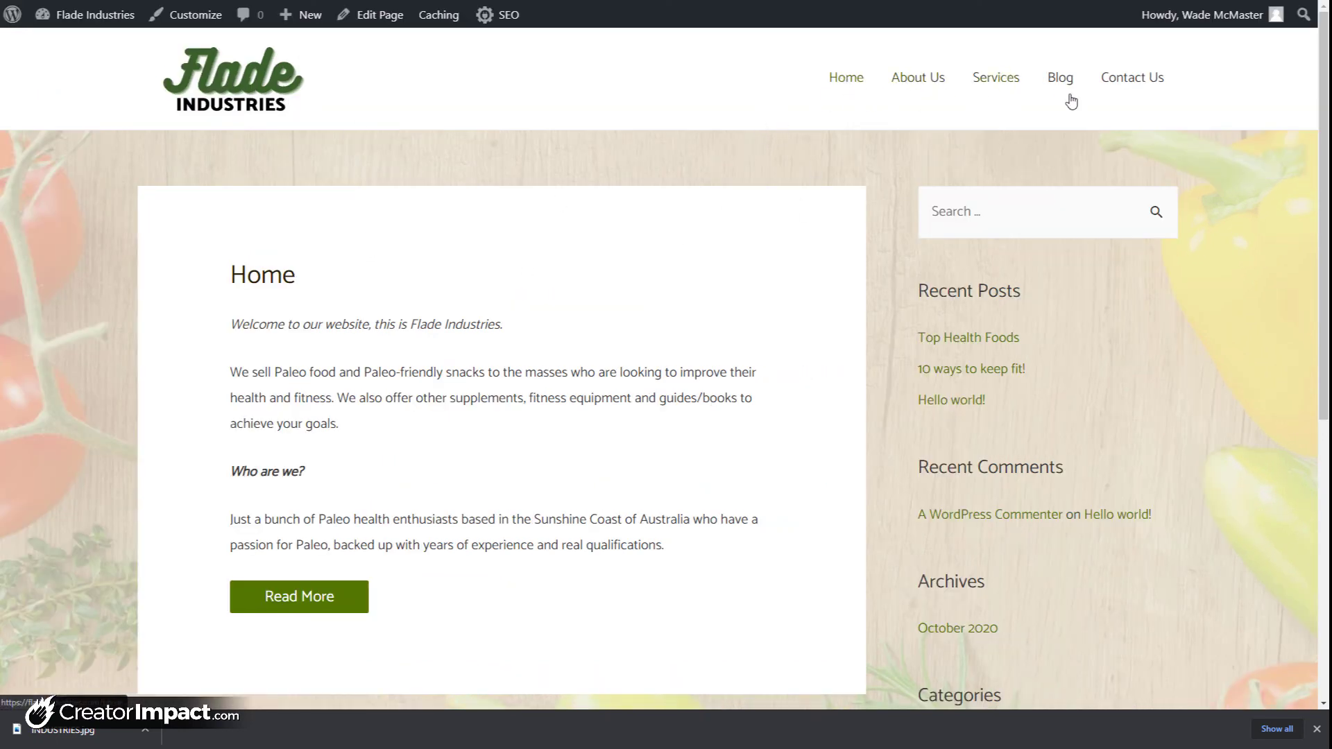
pyautogui.scroll(-4, 440, 446)
pyautogui.scroll(4, 437, 446)
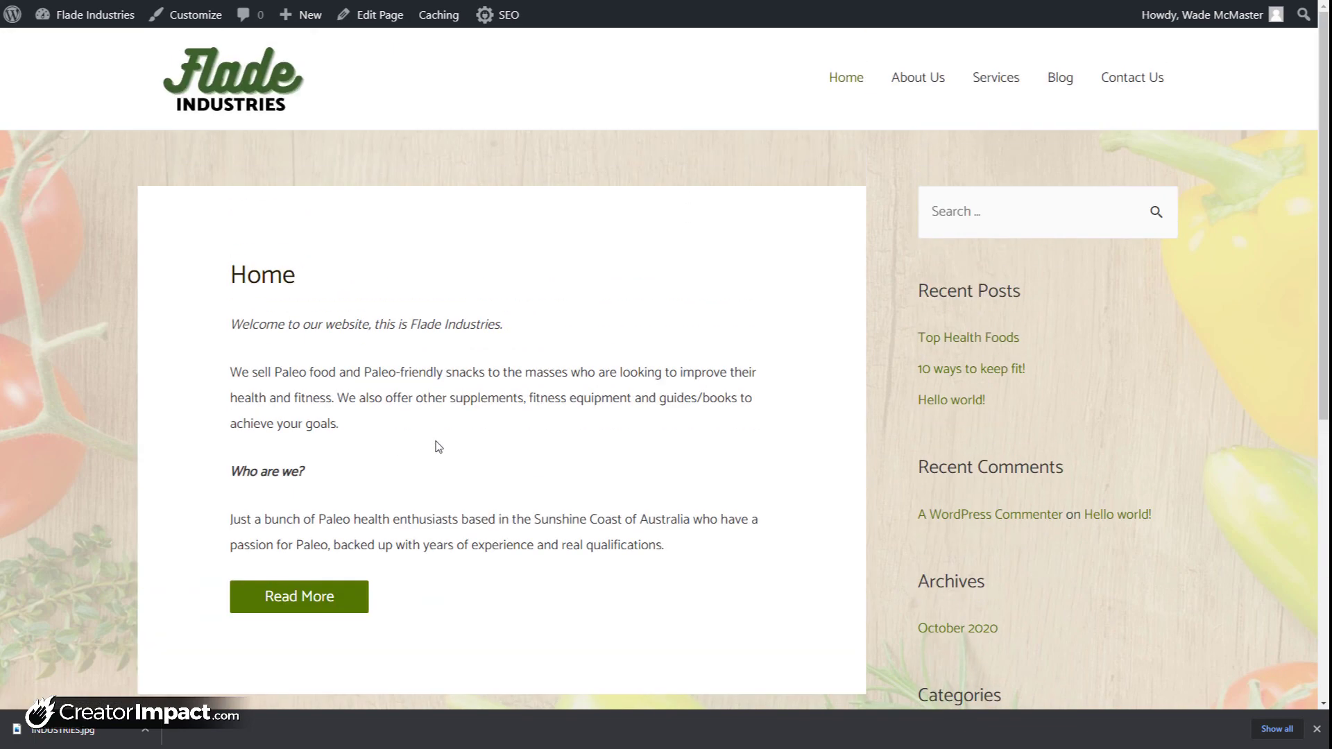
pyautogui.scroll(-7, 439, 444)
pyautogui.scroll(7, 441, 442)
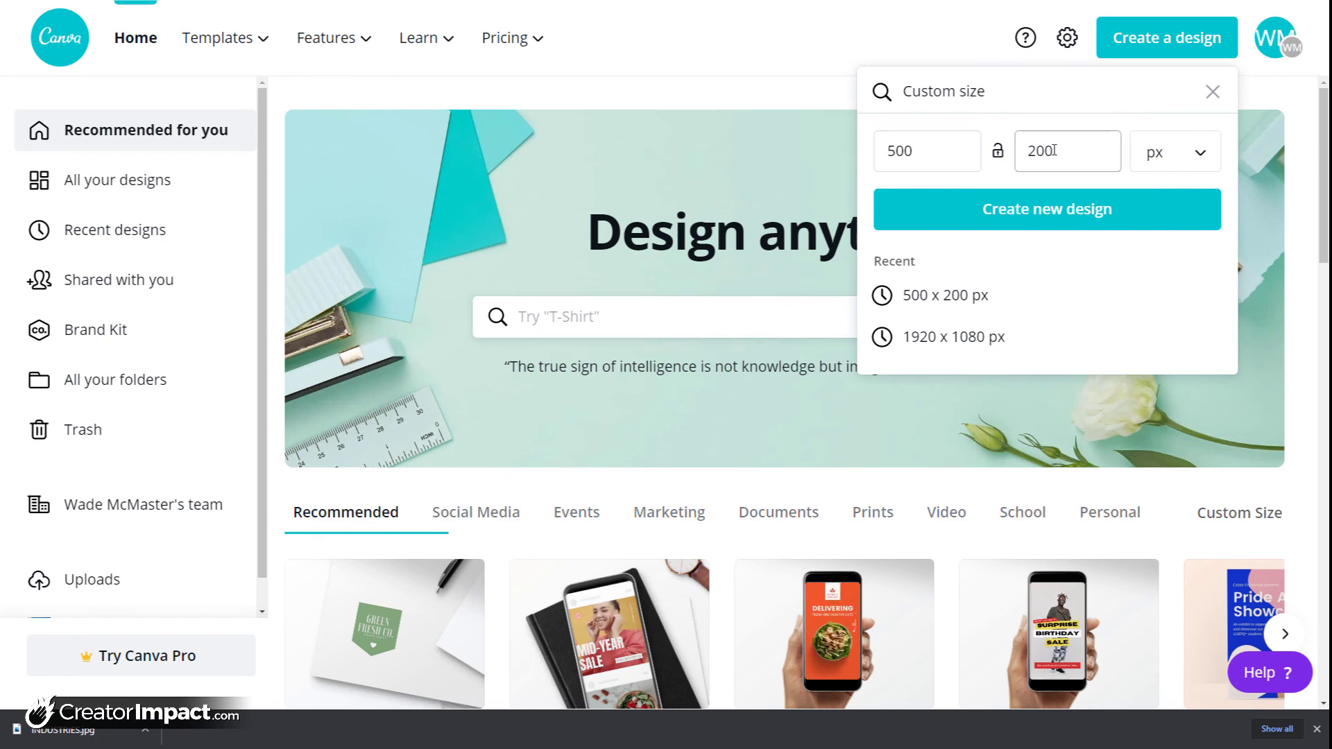
# Step: Change the custom height from 200 to 500 px to create a 500 × 500 px design
pyautogui.moveTo(1053, 150); pyautogui.dragTo(1024, 146)
pyautogui.press('BackSpace')
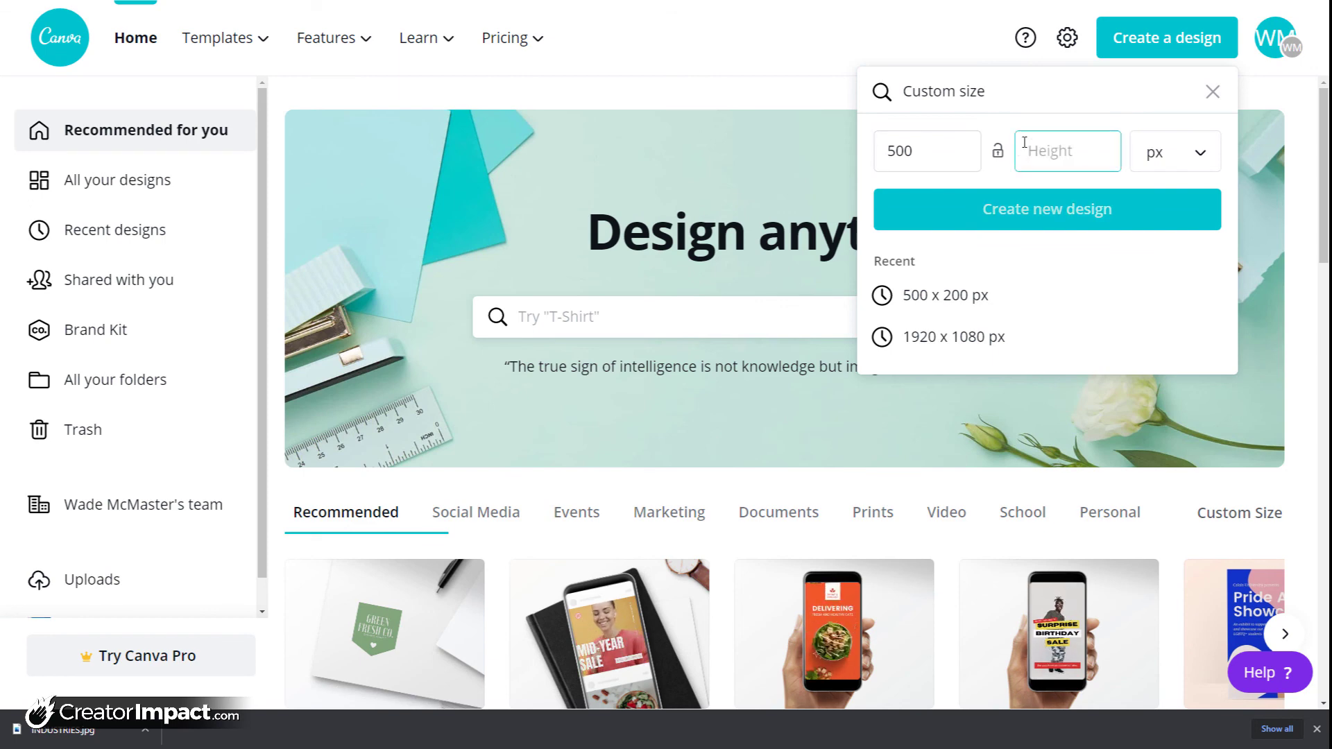
pyautogui.write('500')
pyautogui.press('Return')
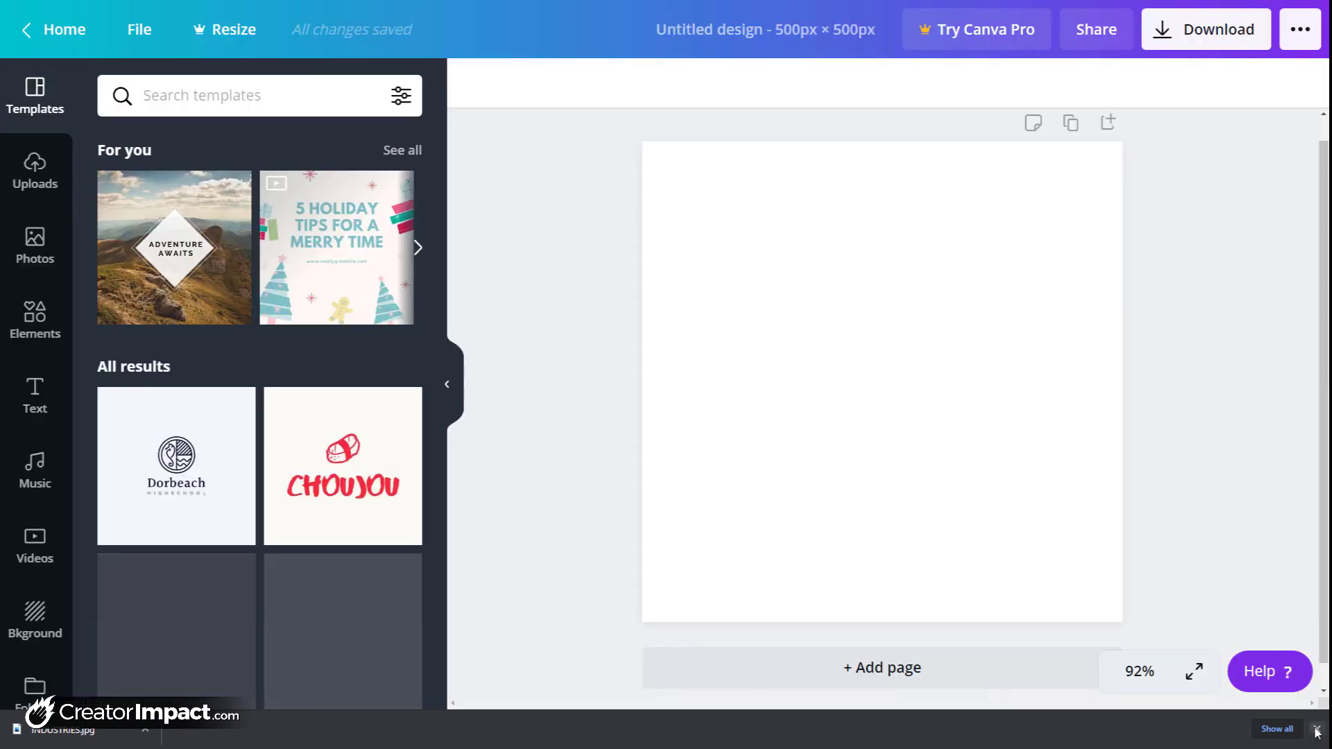
pyautogui.click(1316, 729)
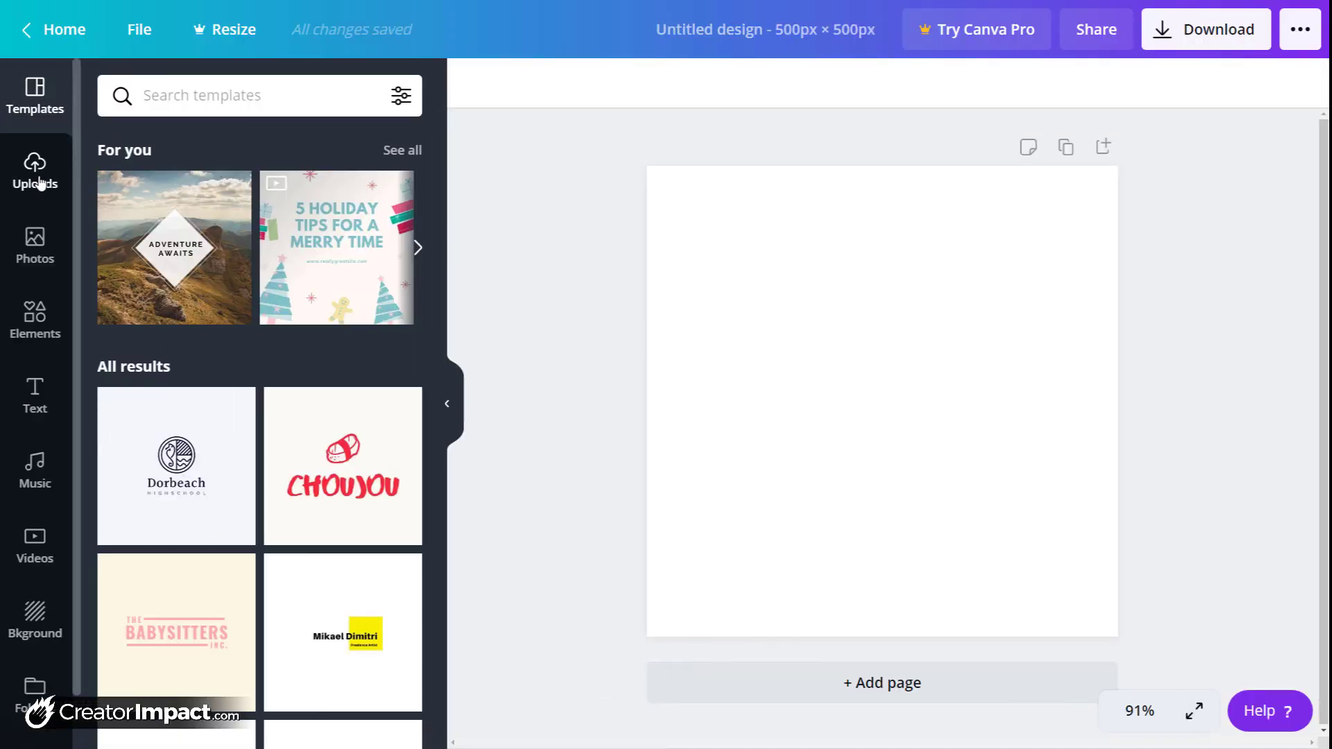
# Step: Search the stock photos for 'health food' and browse the results
pyautogui.click(35, 244)
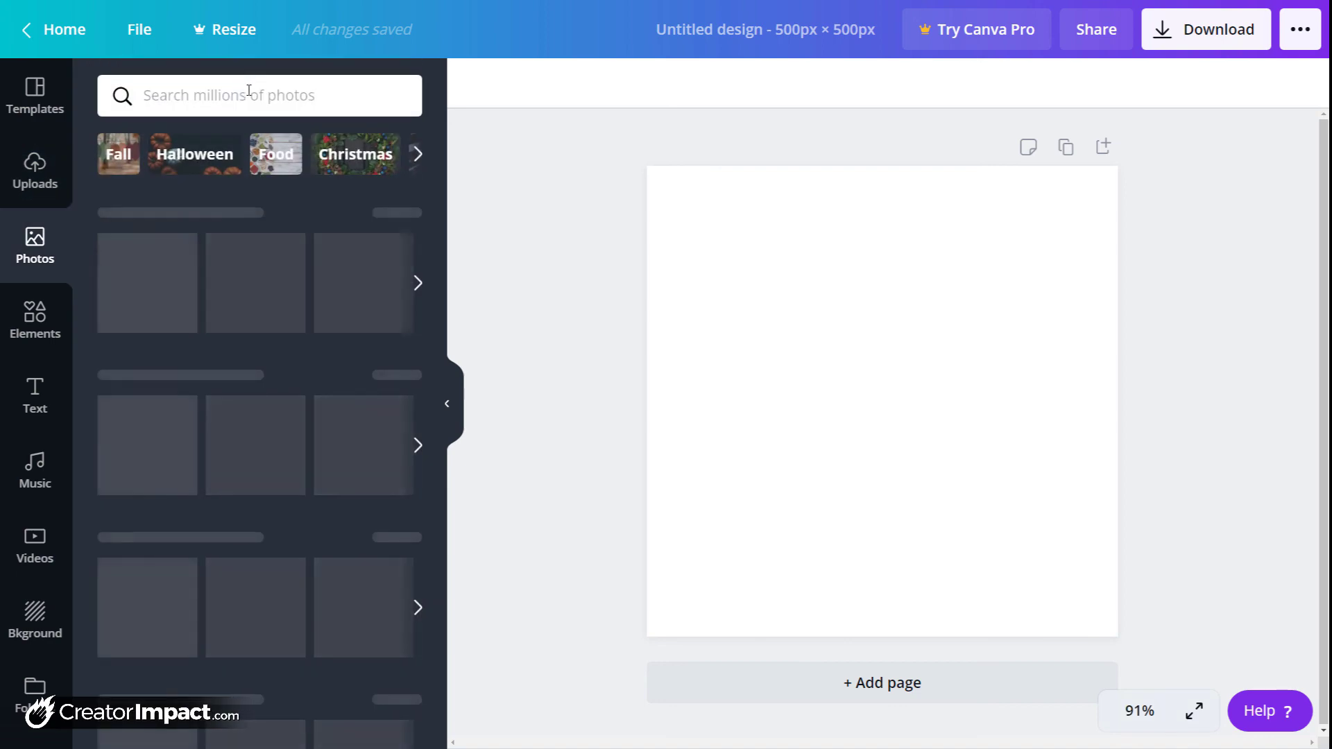
pyautogui.click(249, 90)
pyautogui.write('health ')
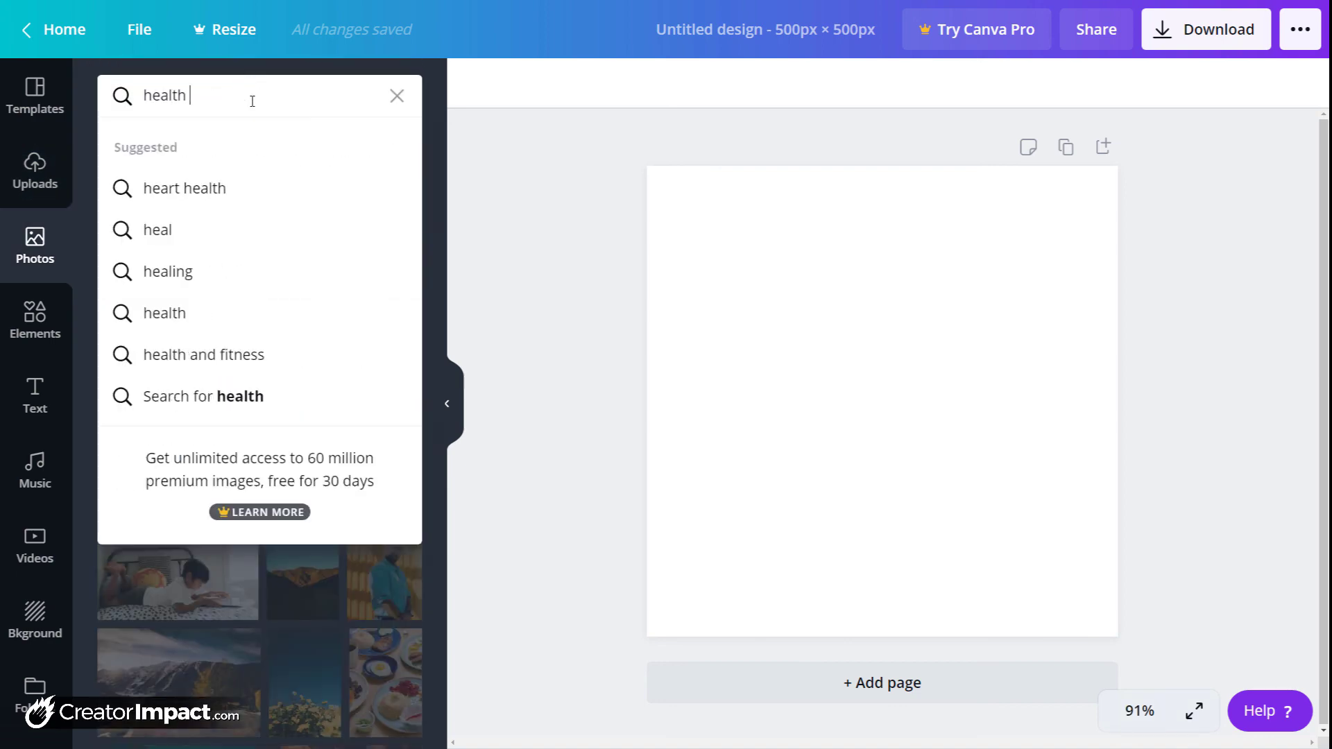
pyautogui.write('food')
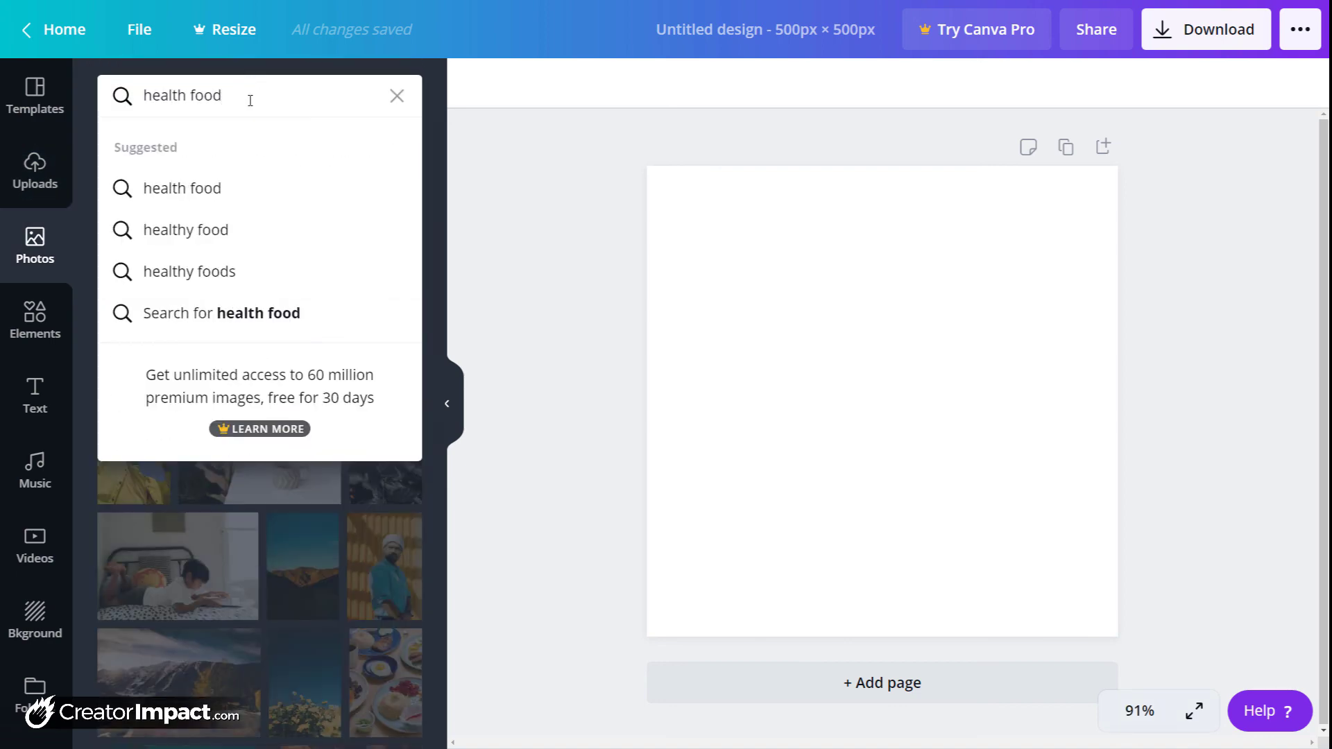
pyautogui.press('Return')
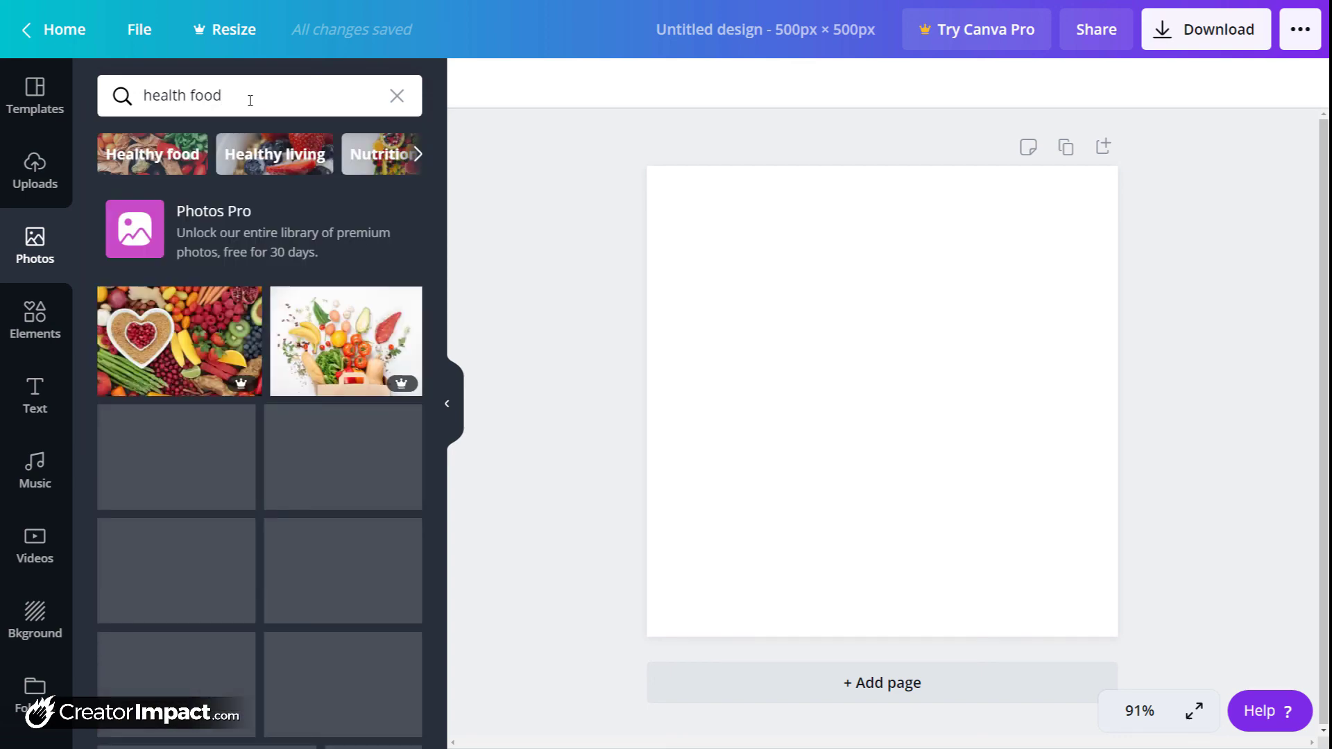
pyautogui.scroll(-2, 157, 390)
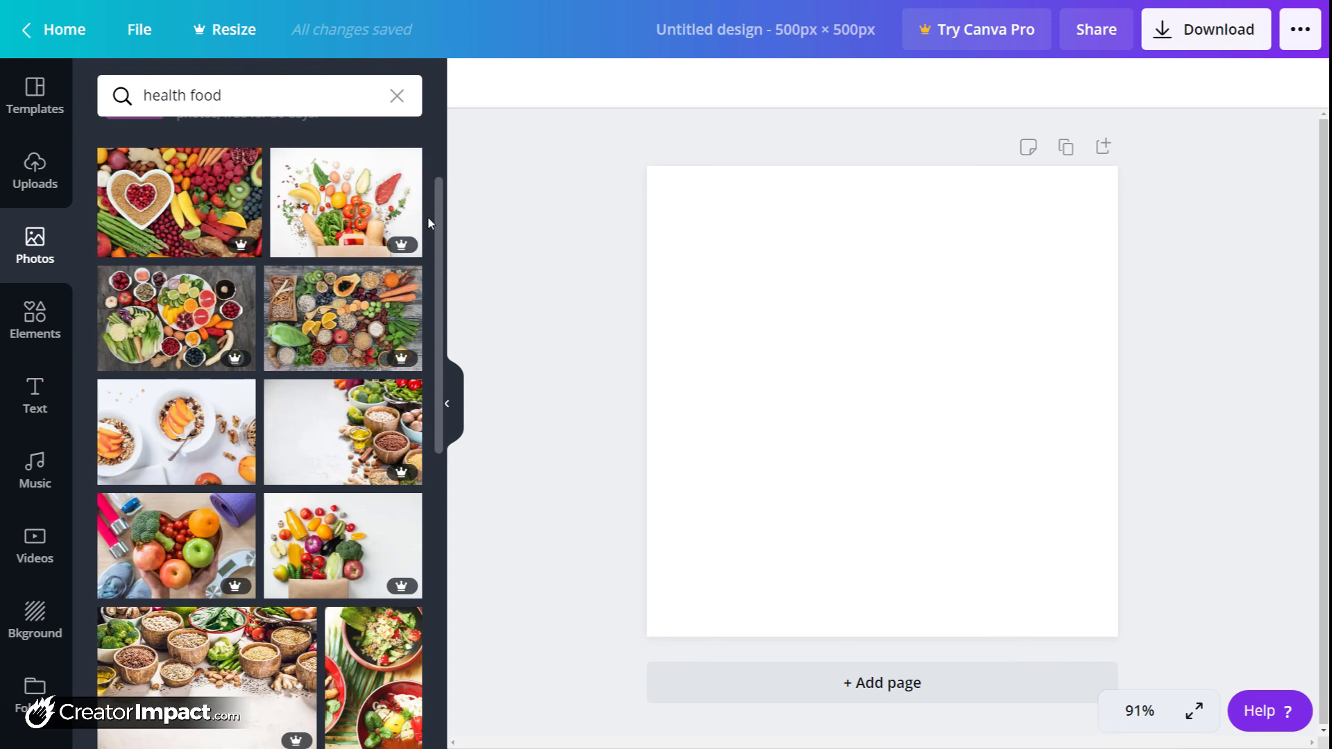
pyautogui.scroll(-3, 157, 389)
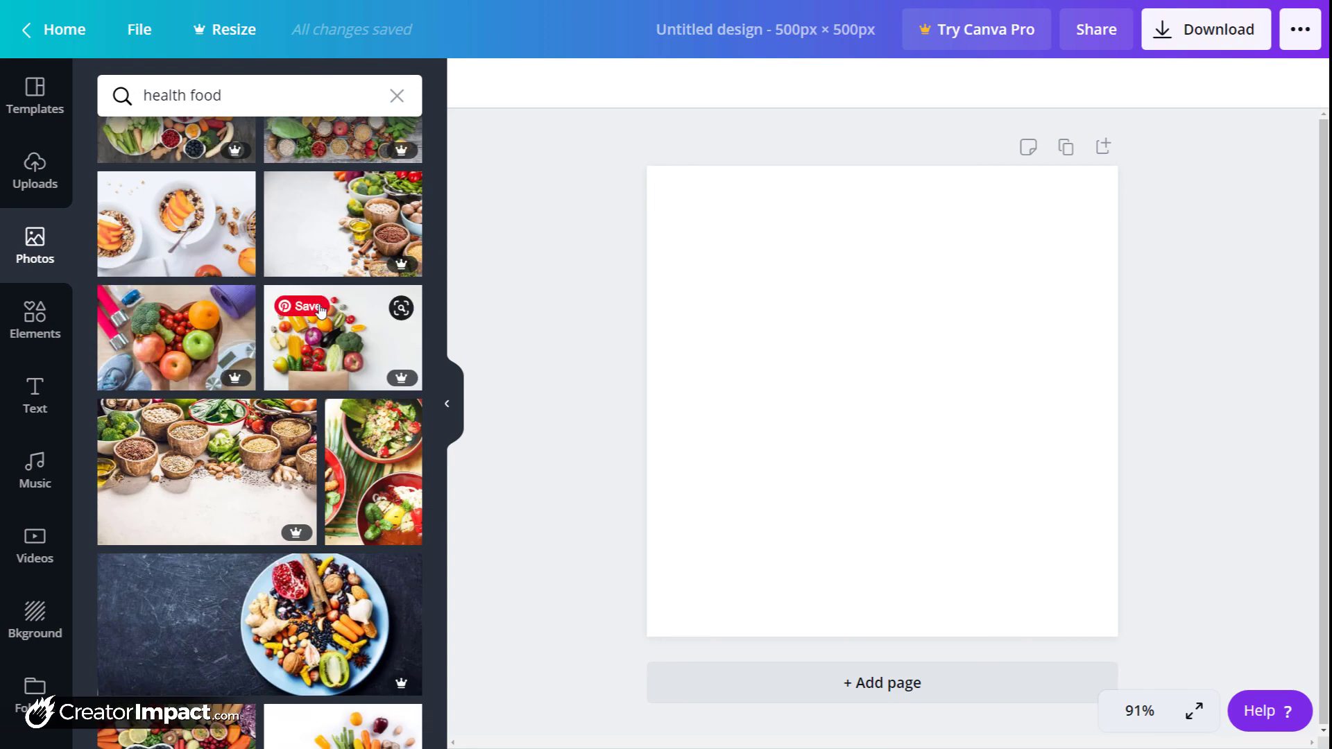
pyautogui.scroll(-5, 243, 333)
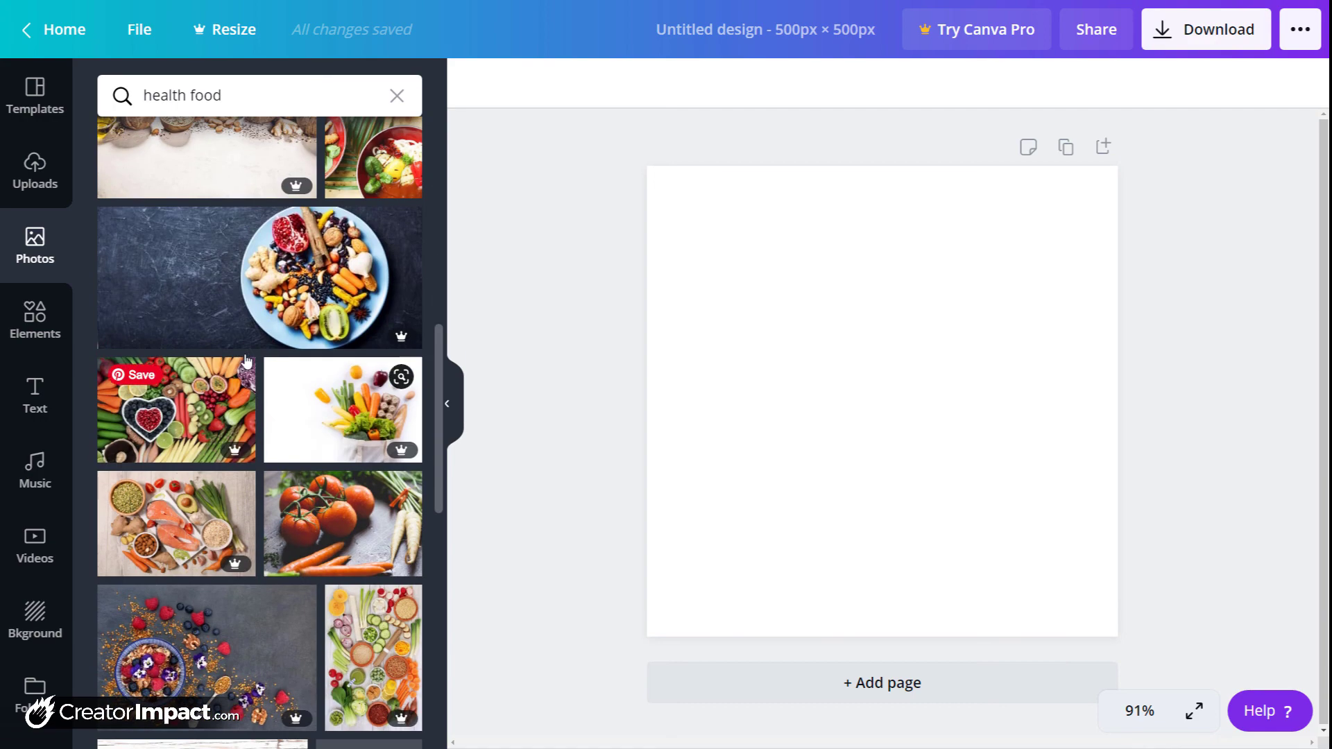
pyautogui.scroll(-1, 263, 298)
# Step: Try a berries photo on the page, enlarge it, then delete it
pyautogui.moveTo(177, 596); pyautogui.dragTo(785, 476)
pyautogui.moveTo(1060, 405); pyautogui.dragTo(1247, 84)
pyautogui.press('Delete')
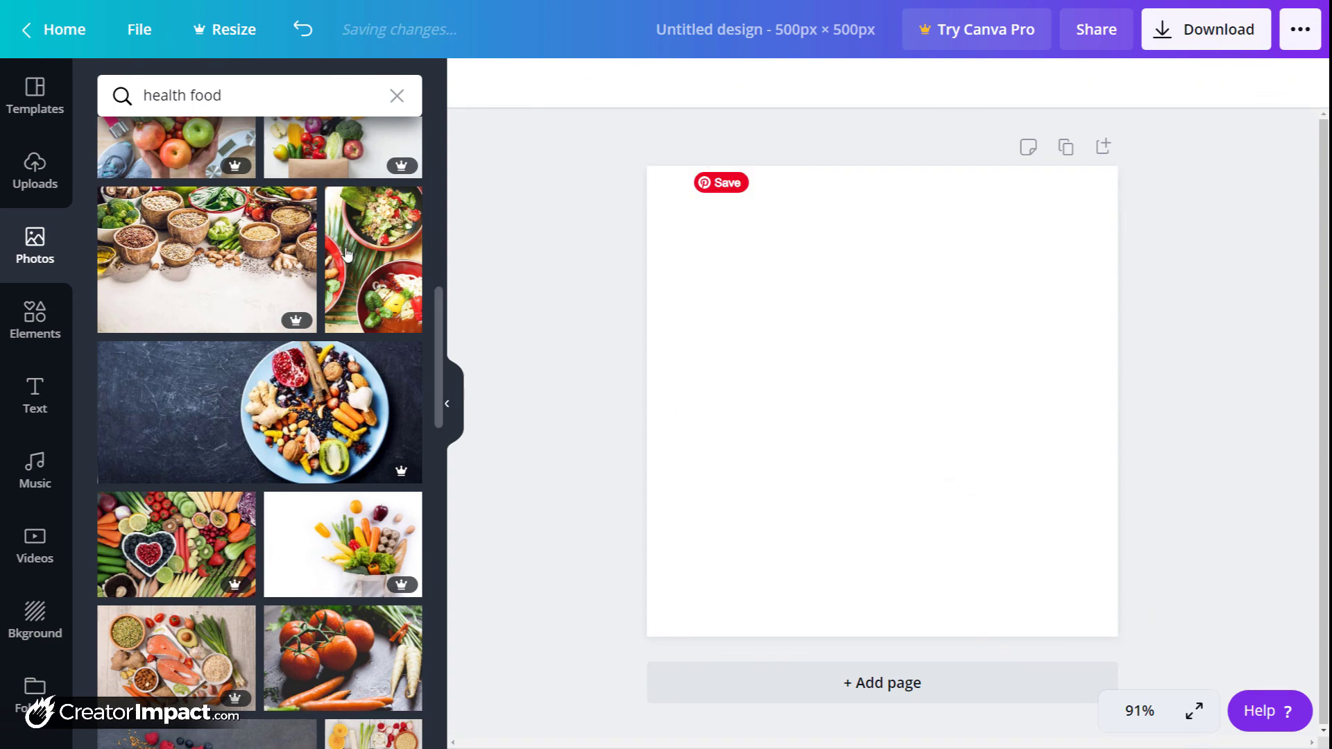
# Step: Scroll further through the 'health food' results to find the salad-bowl photo
pyautogui.scroll(4, 399, 374)
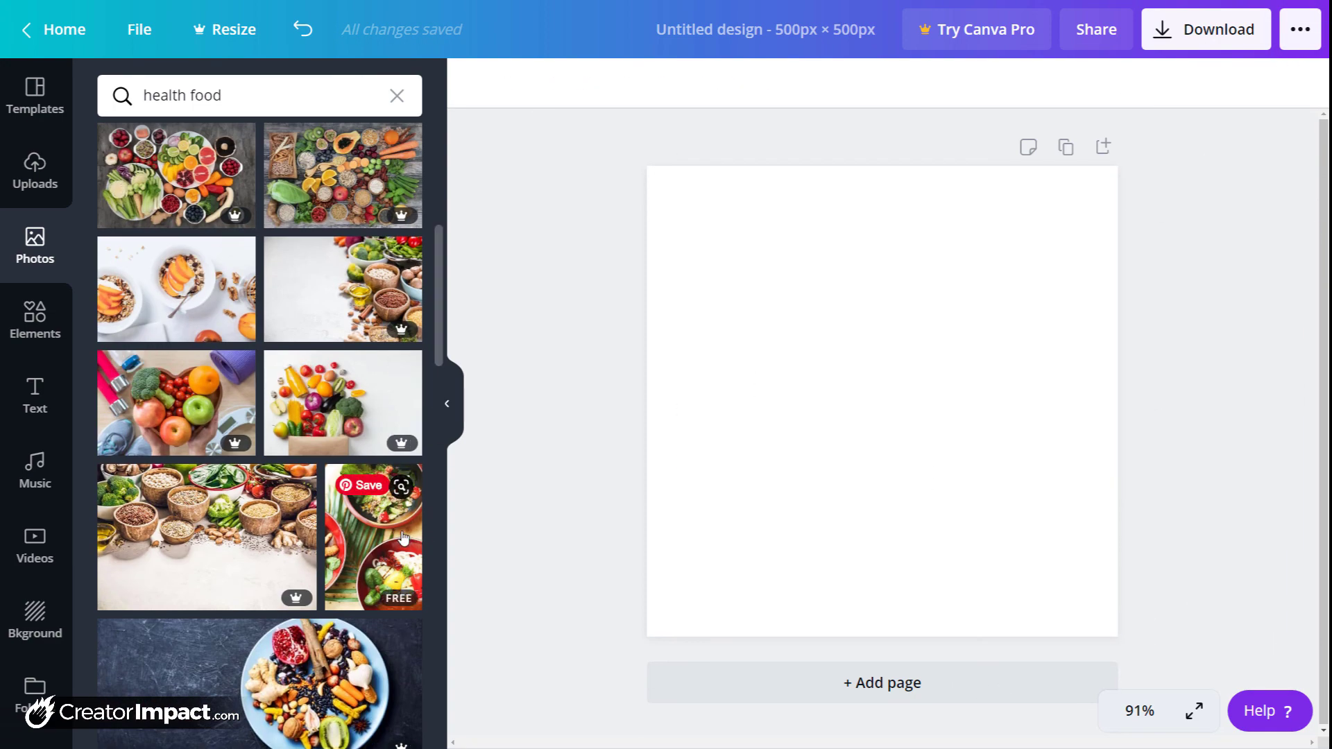
pyautogui.scroll(-3, 388, 486)
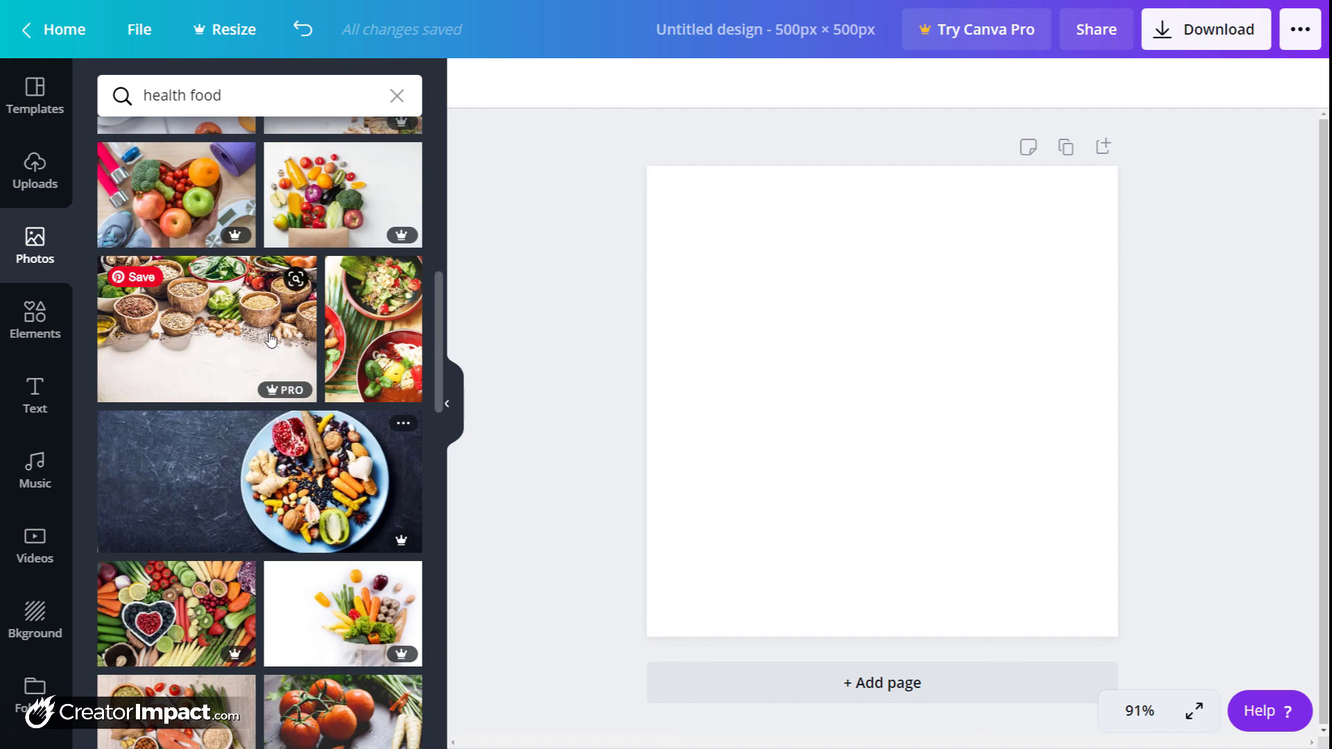
pyautogui.scroll(-5, 215, 332)
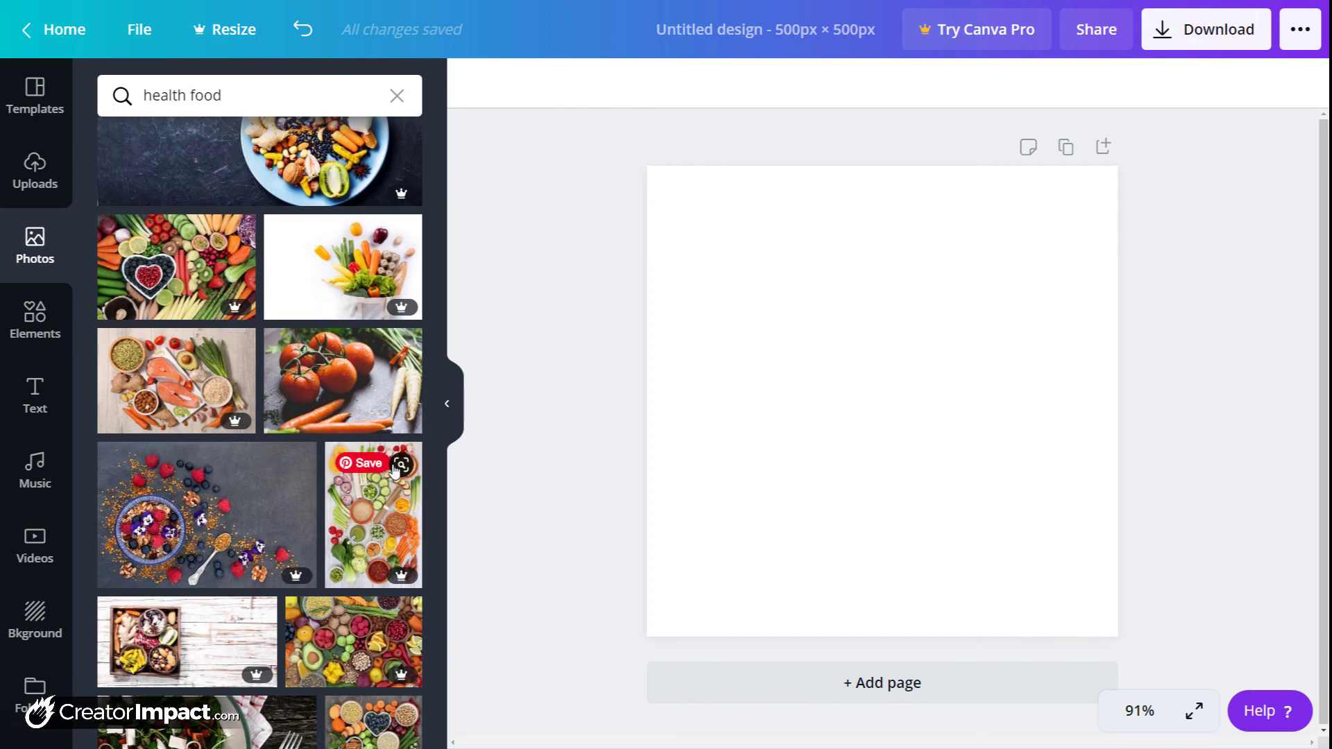
pyautogui.scroll(-4, 371, 388)
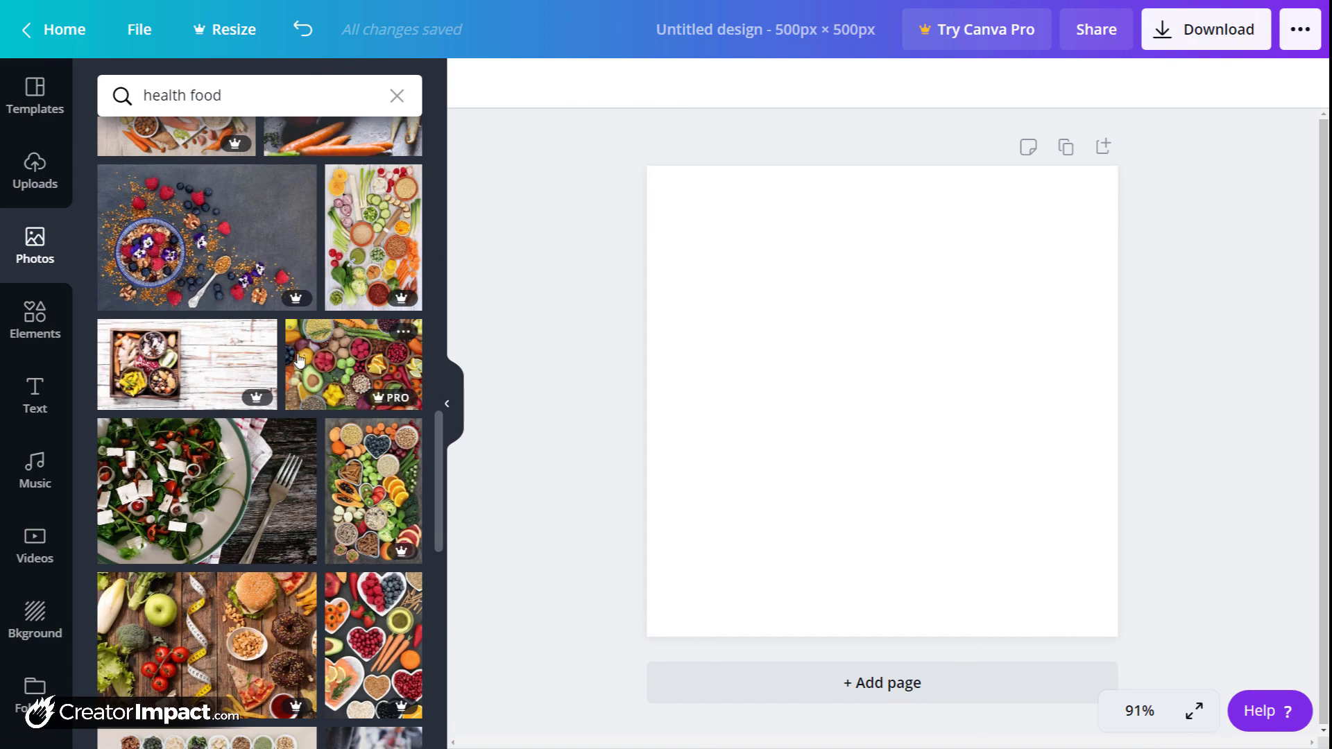
pyautogui.scroll(-1, 300, 360)
pyautogui.scroll(-5, 278, 416)
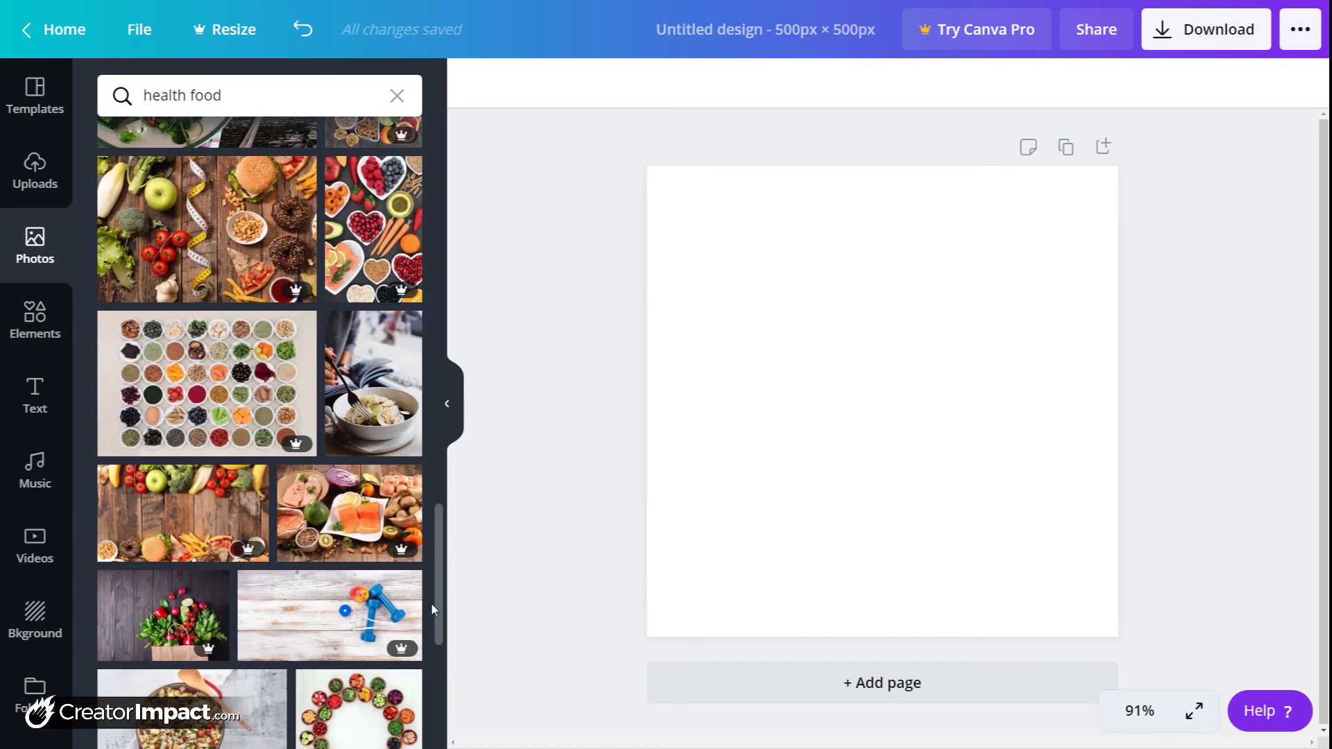
pyautogui.moveTo(432, 605); pyautogui.dragTo(453, 235)
pyautogui.scroll(-3, 436, 312)
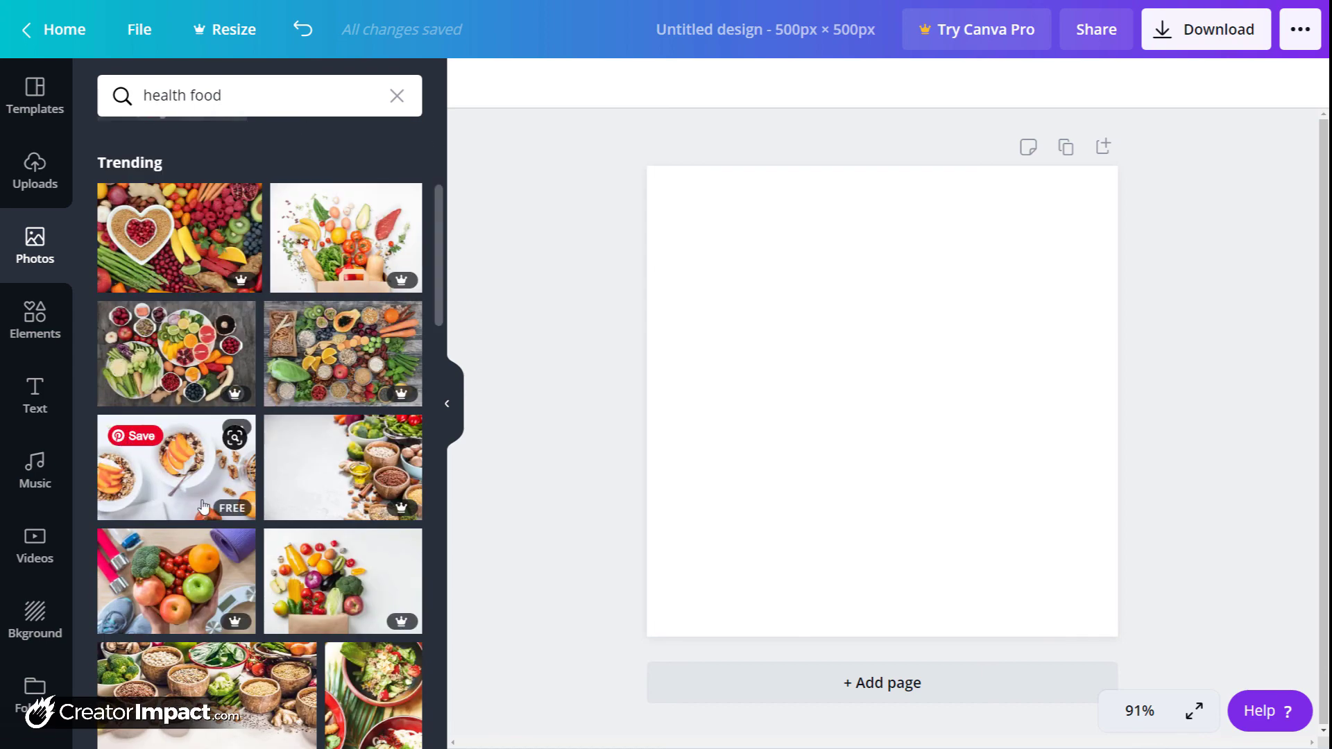
pyautogui.scroll(-3, 202, 506)
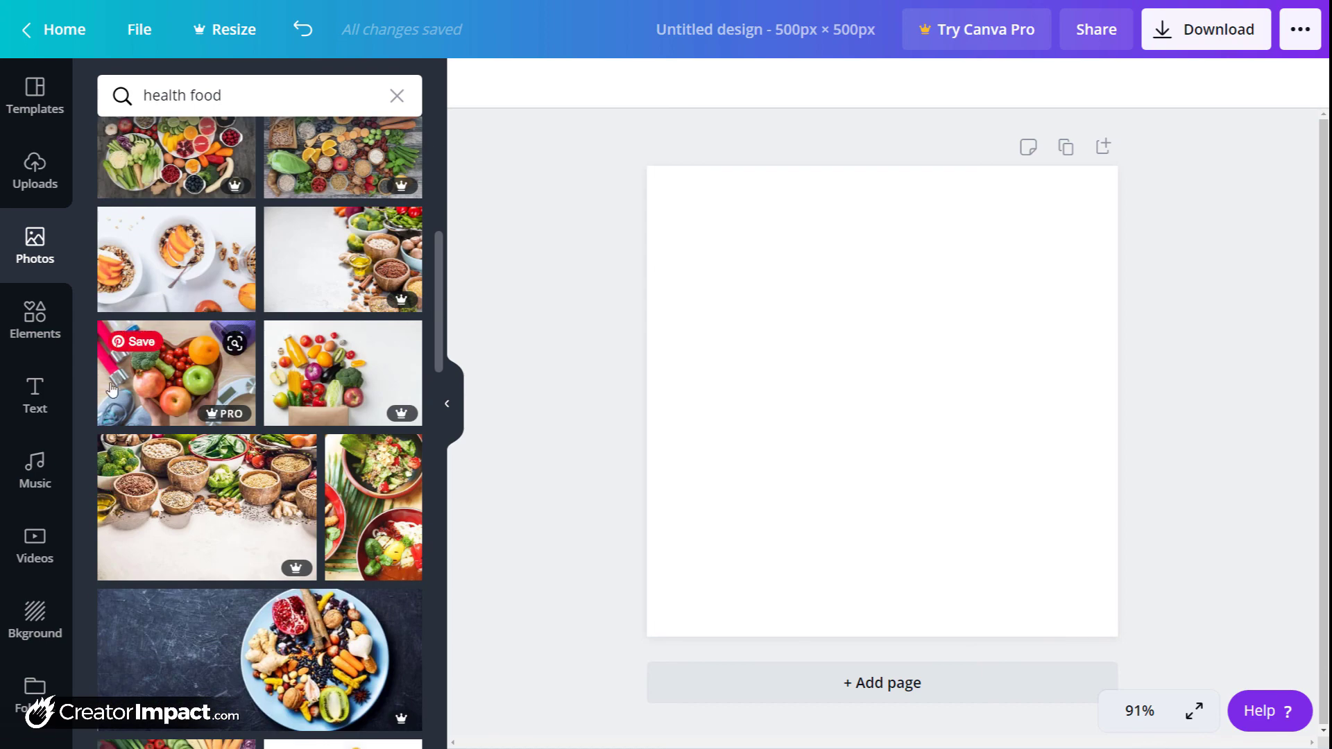
# Step: Add the salad-bowl photo and enlarge it to cover the whole page
pyautogui.click(361, 489)
pyautogui.moveTo(1008, 213); pyautogui.dragTo(1146, 14)
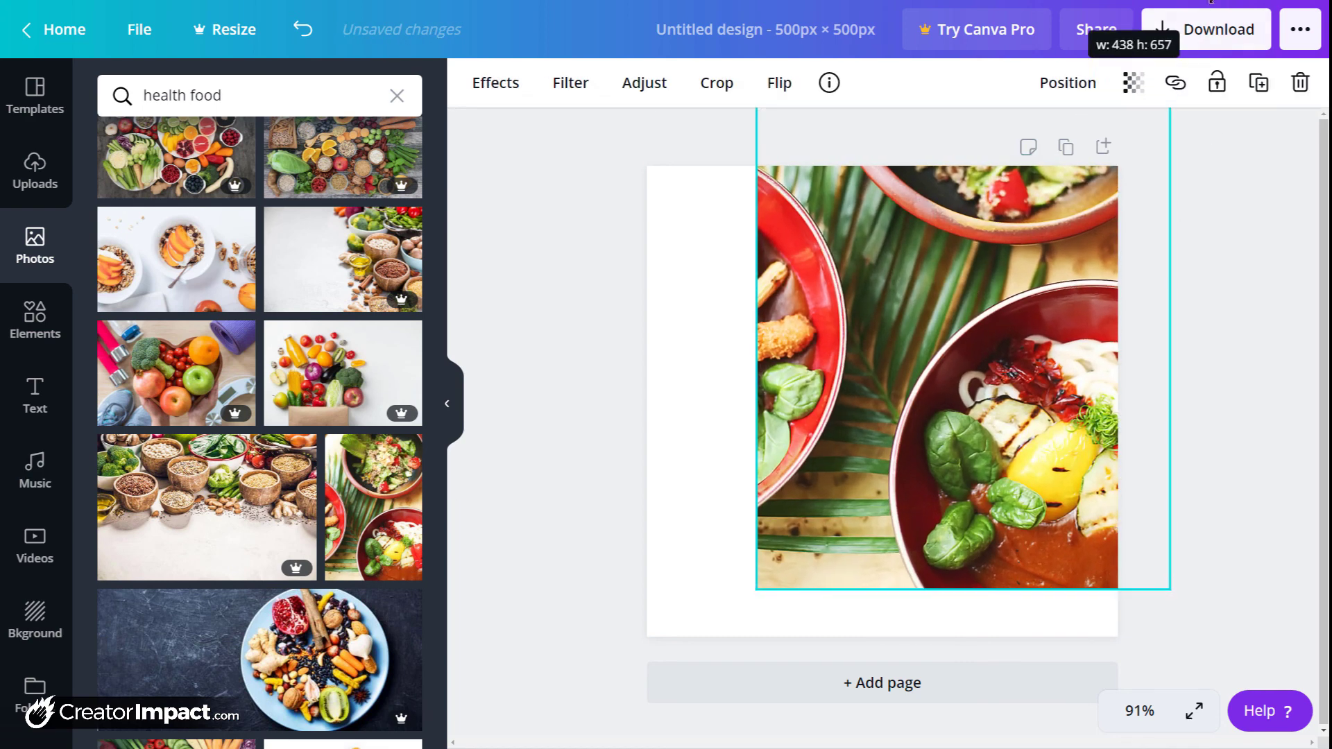
pyautogui.moveTo(1096, 173); pyautogui.dragTo(964, 387)
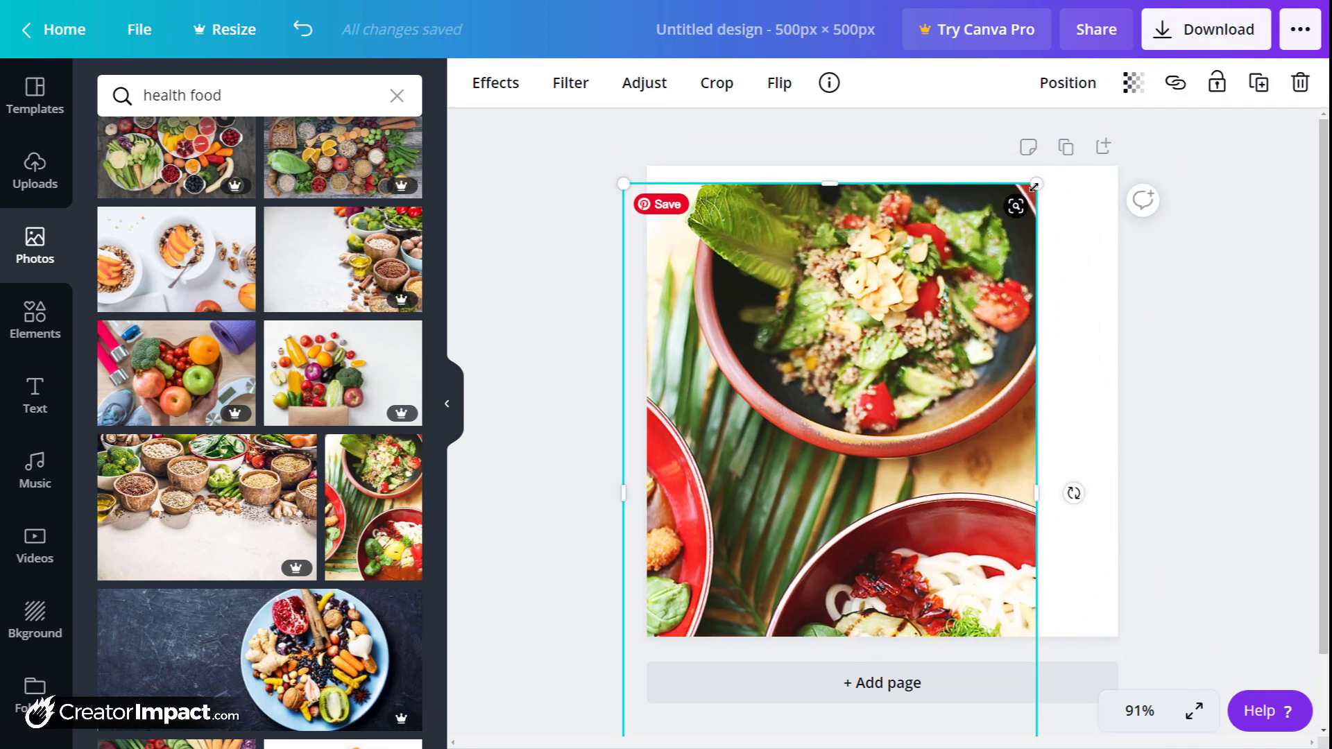
pyautogui.moveTo(1034, 186); pyautogui.dragTo(1115, 53)
pyautogui.click(1186, 333)
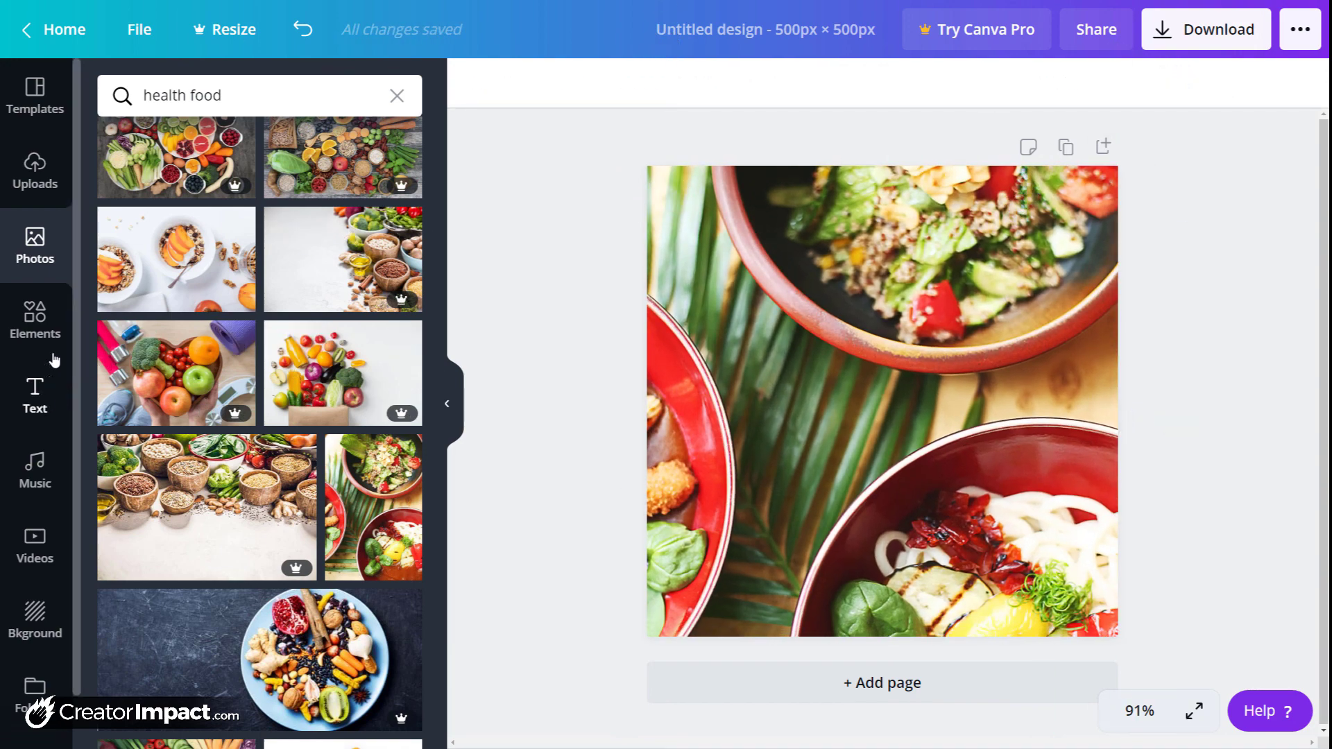
# Step: Add a square shape from Elements and stretch it across the full page width
pyautogui.click(41, 326)
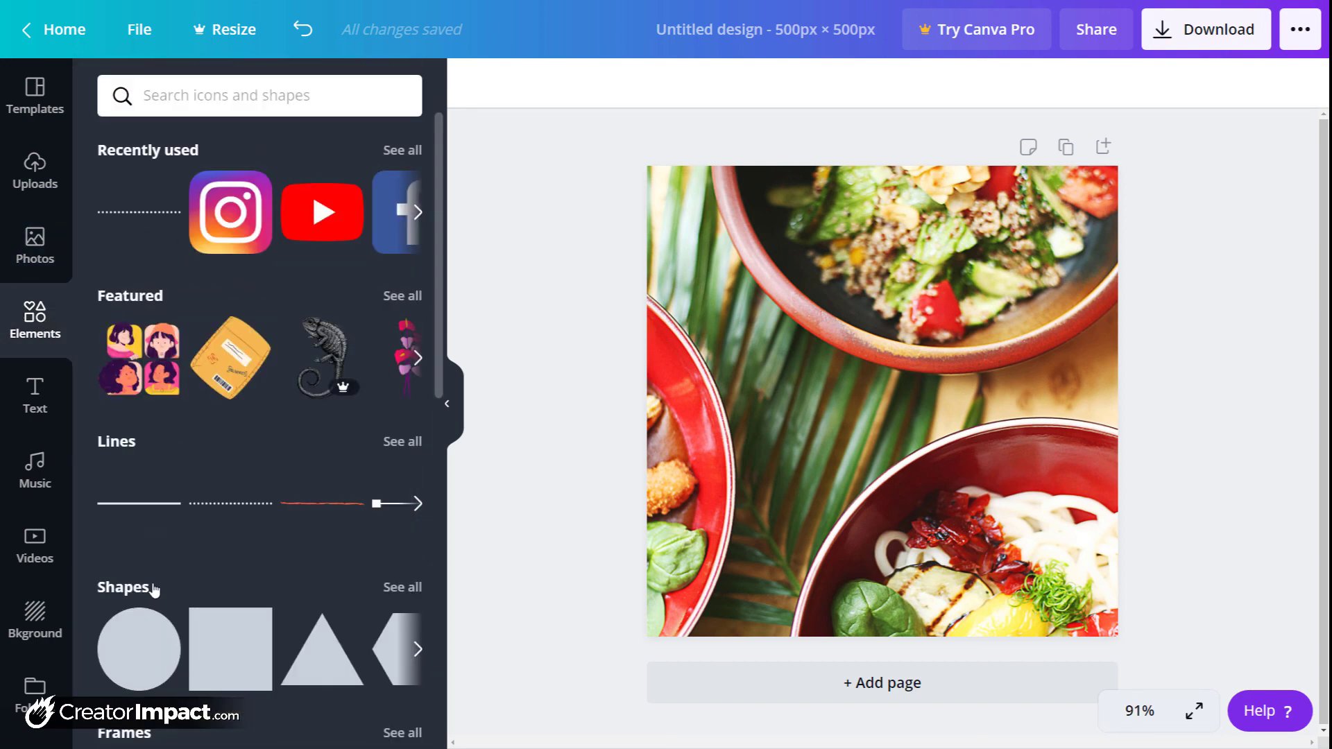
pyautogui.scroll(-2, 154, 589)
pyautogui.click(252, 480)
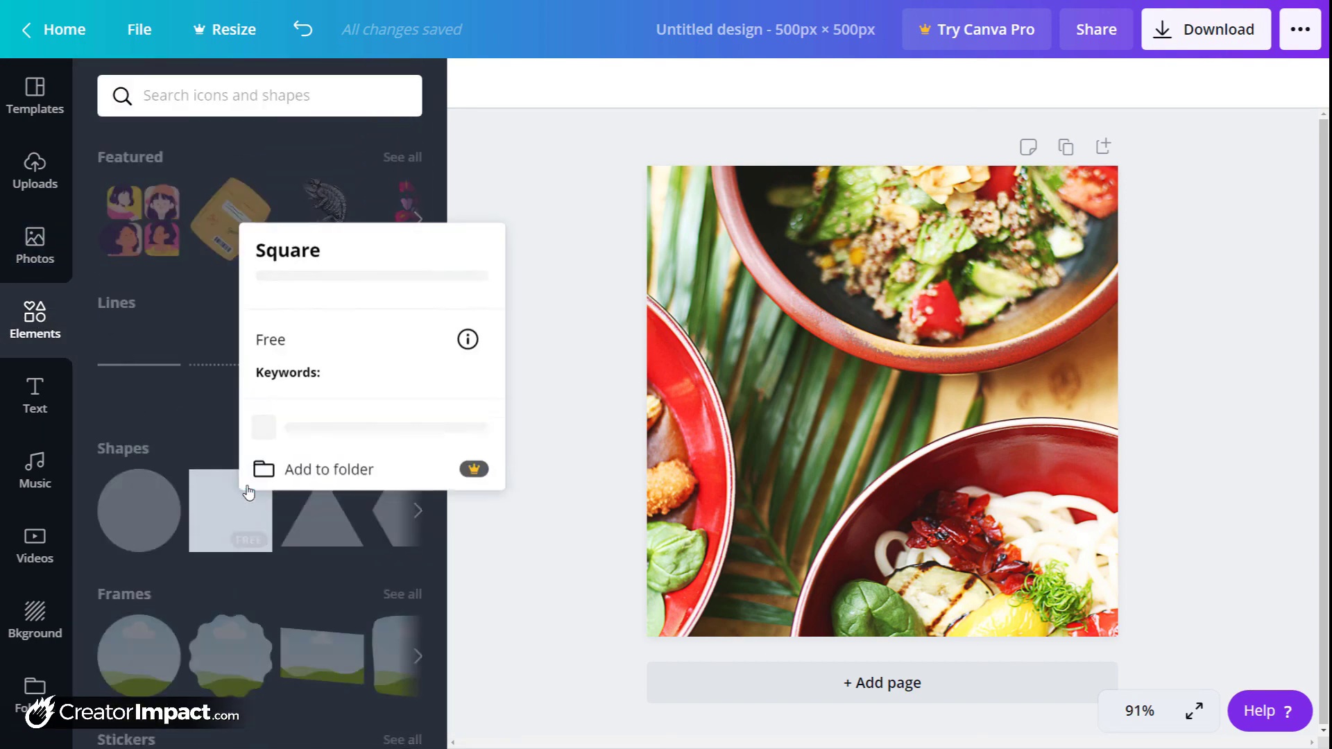
pyautogui.click(226, 515)
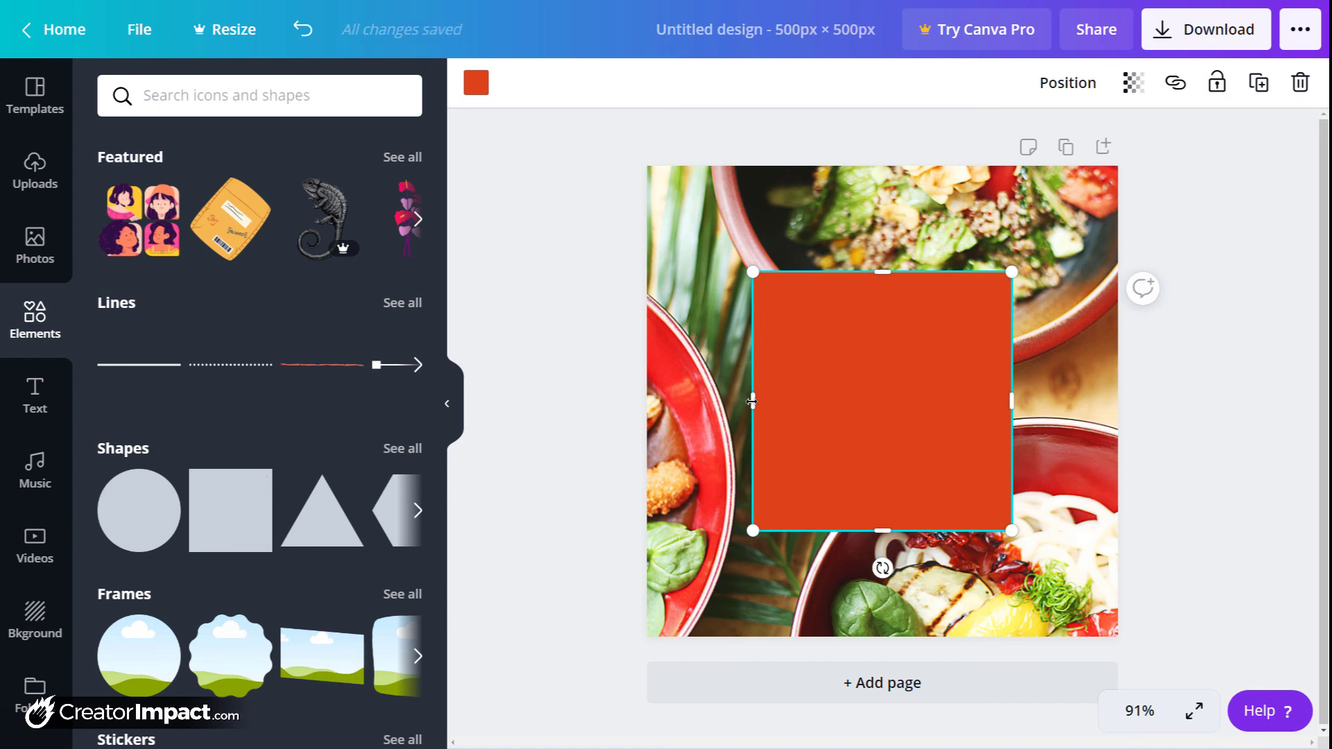
pyautogui.moveTo(752, 400); pyautogui.dragTo(639, 401)
pyautogui.moveTo(1014, 399); pyautogui.dragTo(1118, 400)
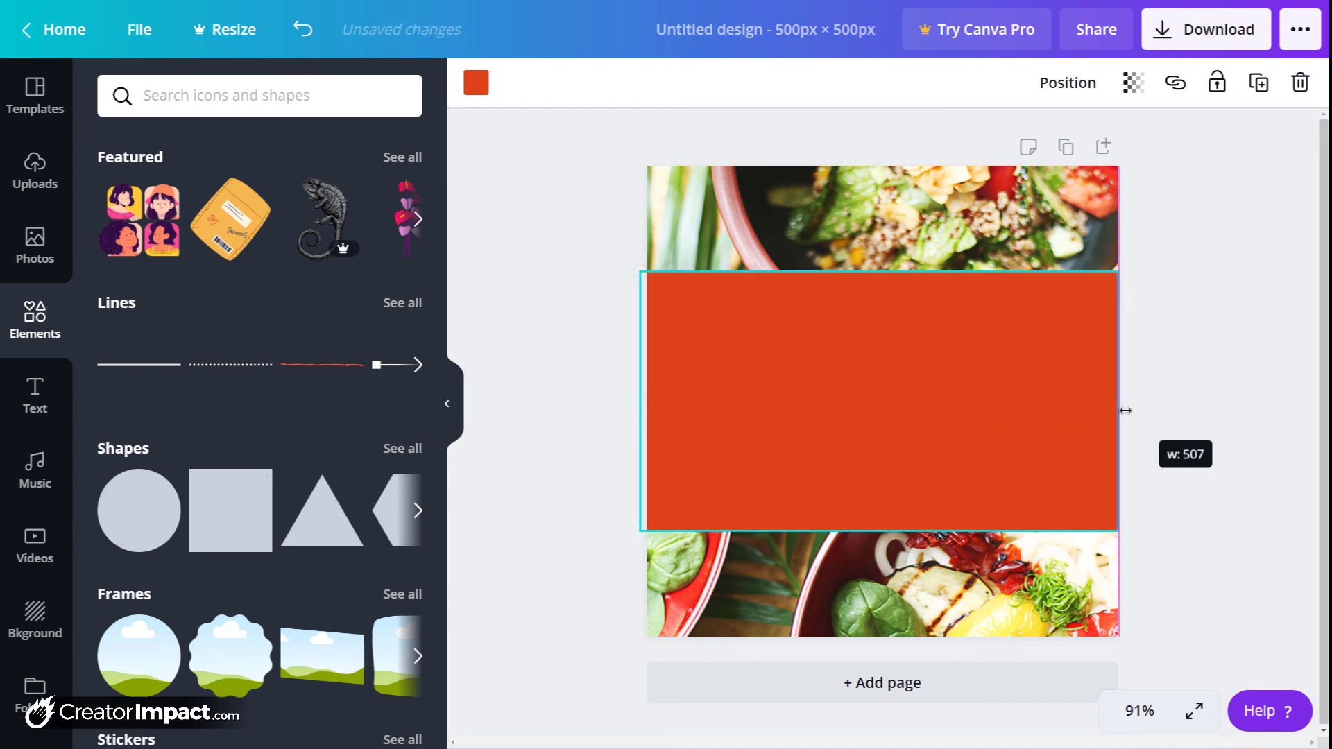
# Step: Colour the band black and set its transparency to about 74
pyautogui.click(476, 83)
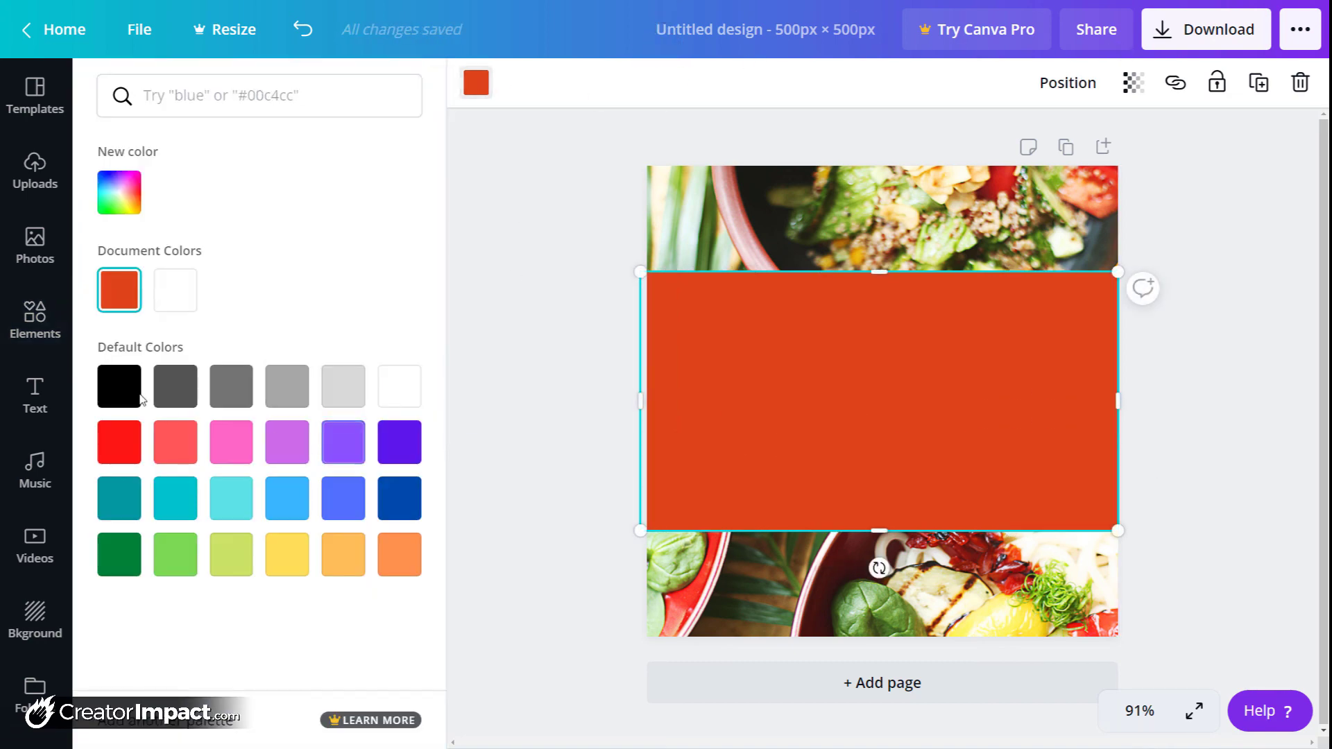
pyautogui.click(126, 389)
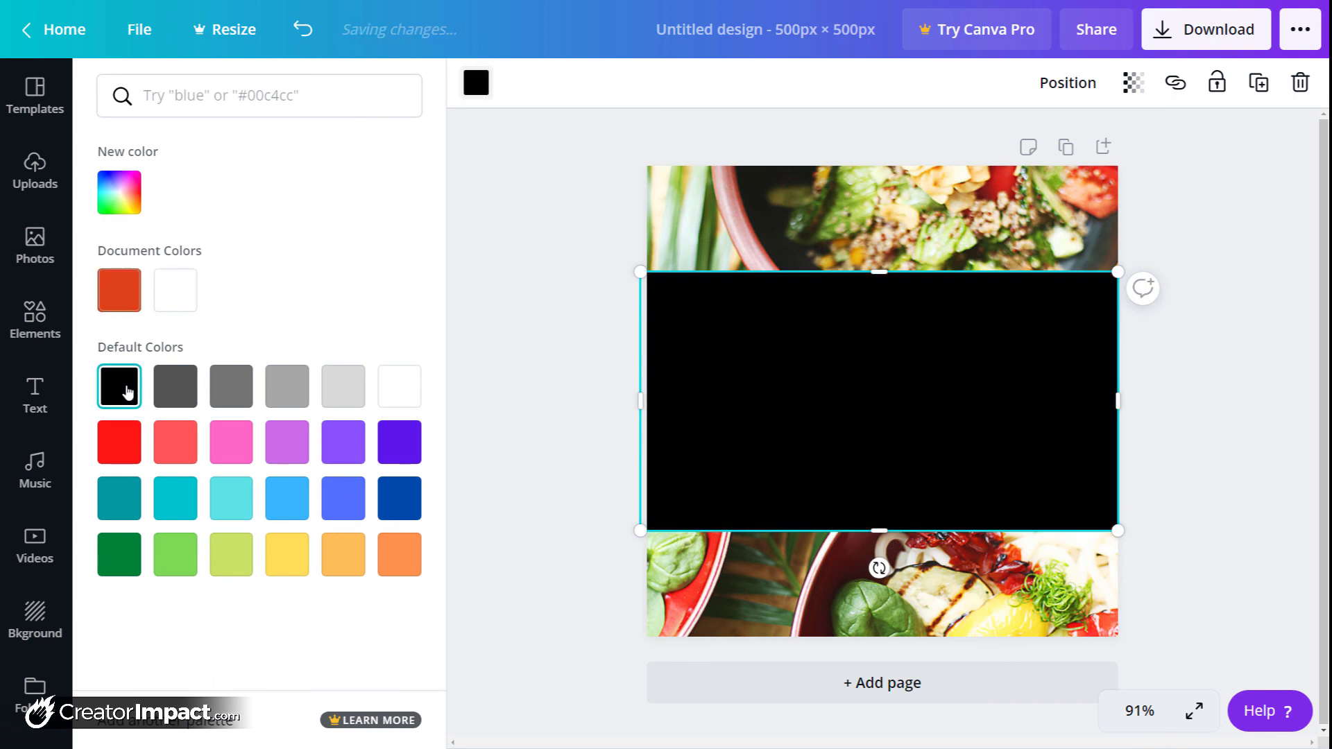
pyautogui.click(1130, 86)
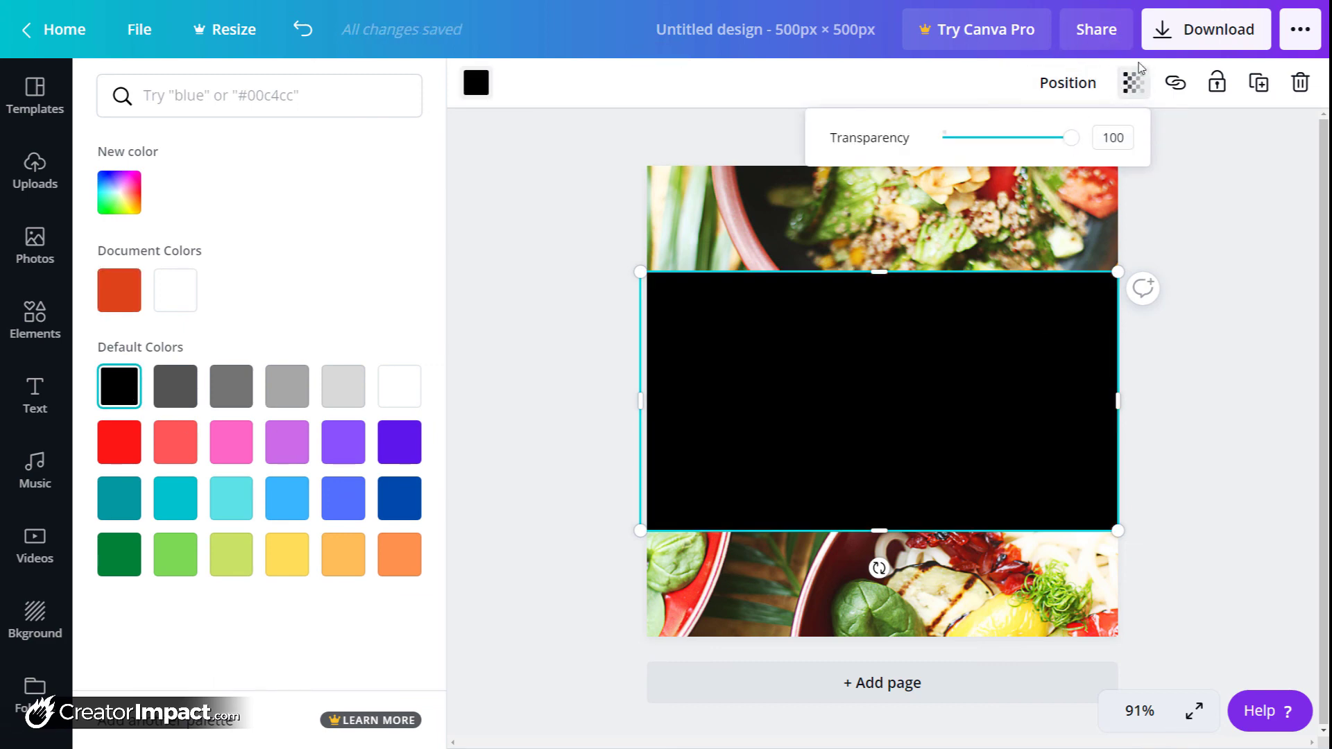
pyautogui.moveTo(1069, 145); pyautogui.dragTo(1038, 138)
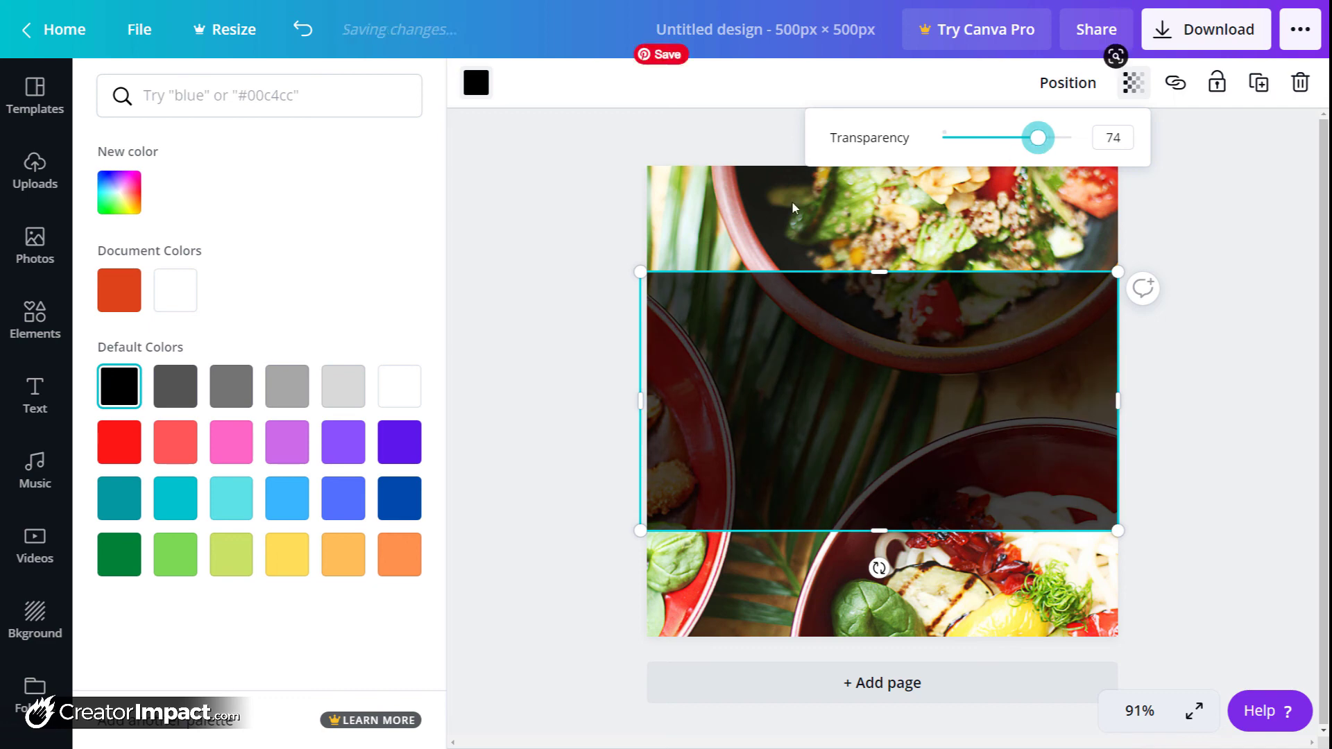
pyautogui.click(594, 243)
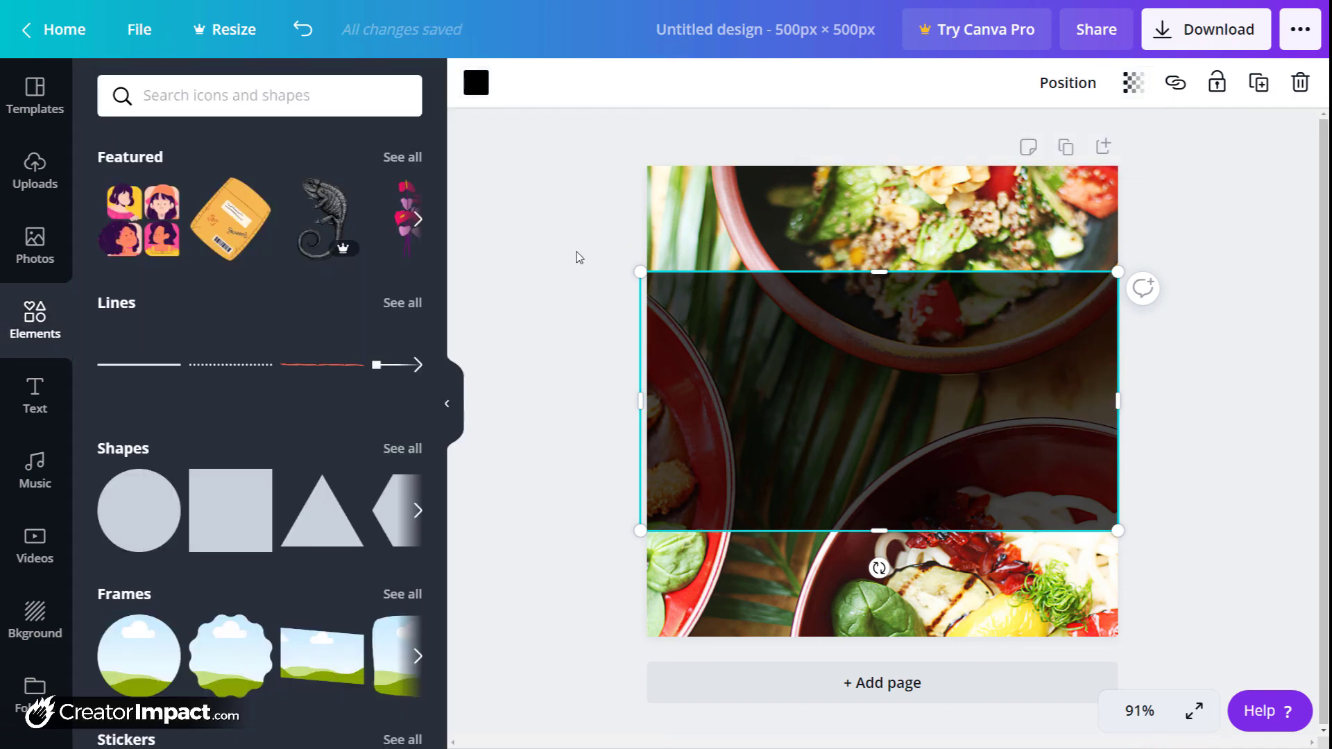
pyautogui.click(579, 257)
pyautogui.click(39, 392)
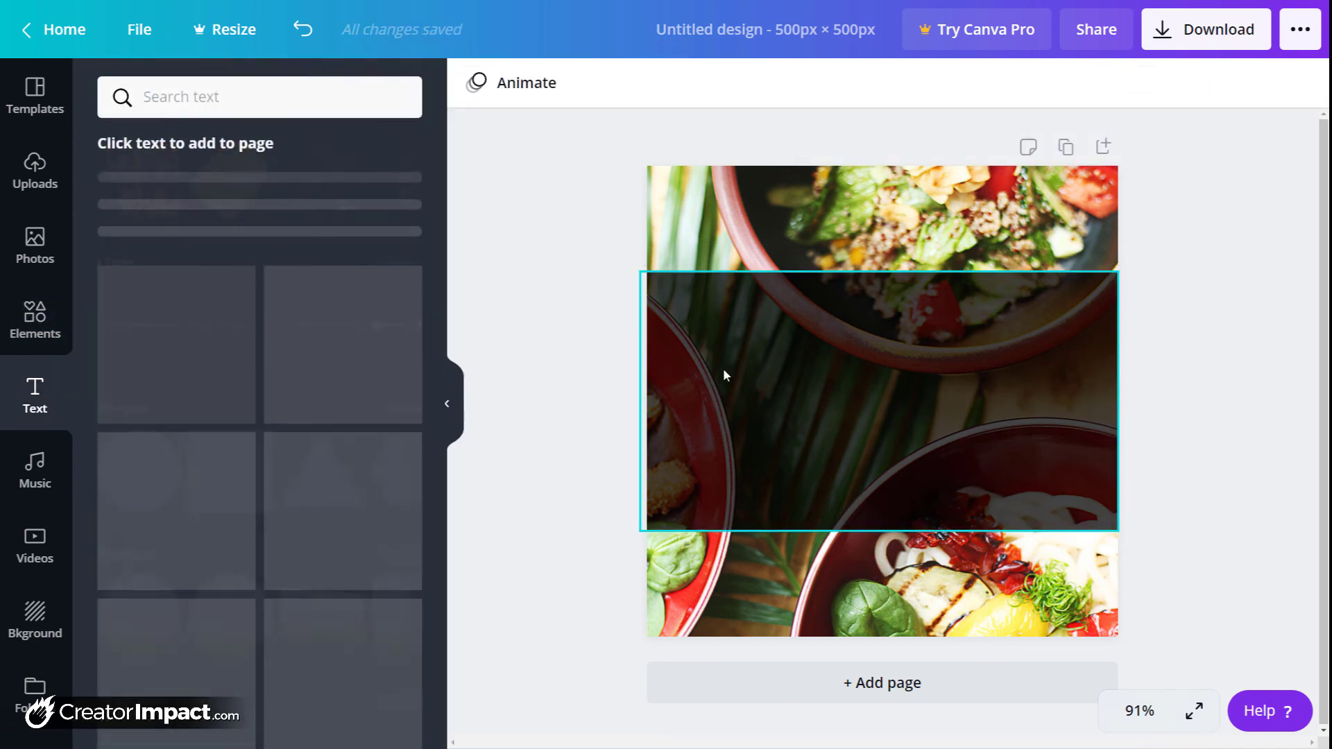
# Step: Add a heading text box and set its font to Catamaran Black
pyautogui.click(226, 197)
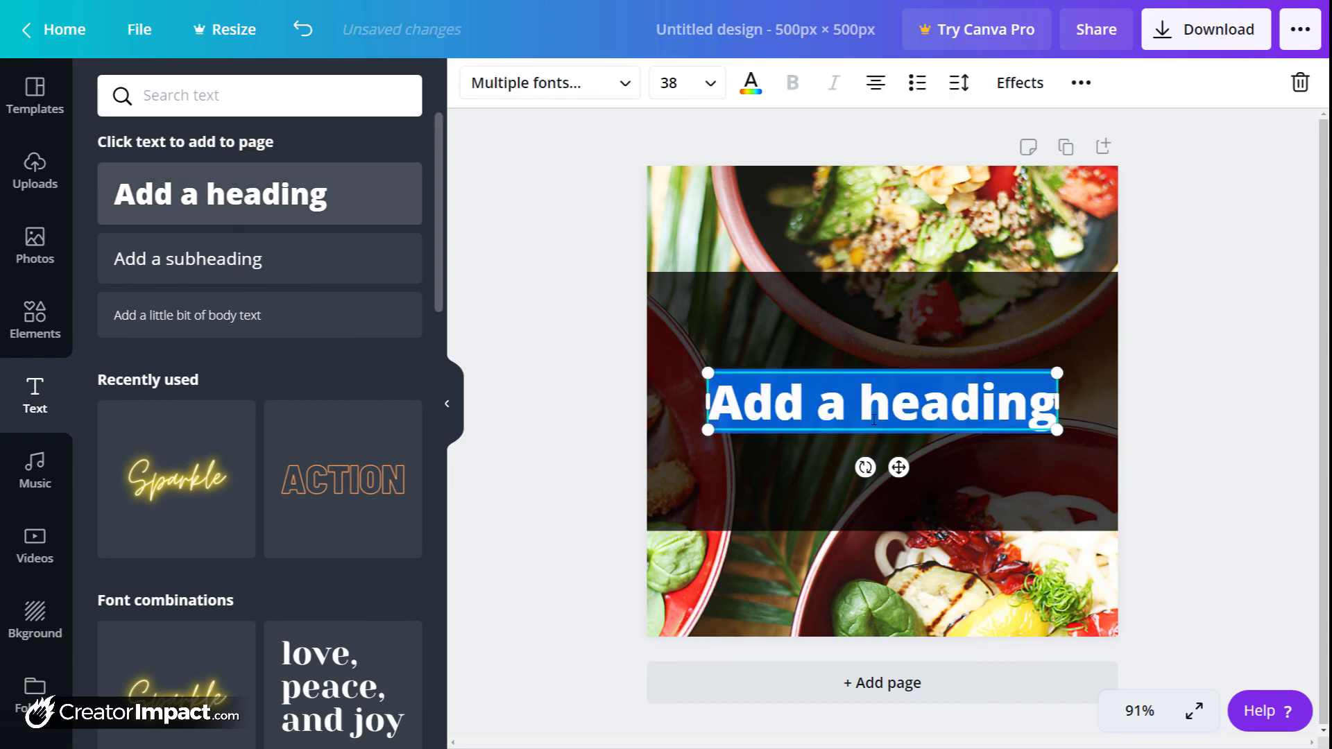
pyautogui.click(250, 104)
pyautogui.write('Ne')
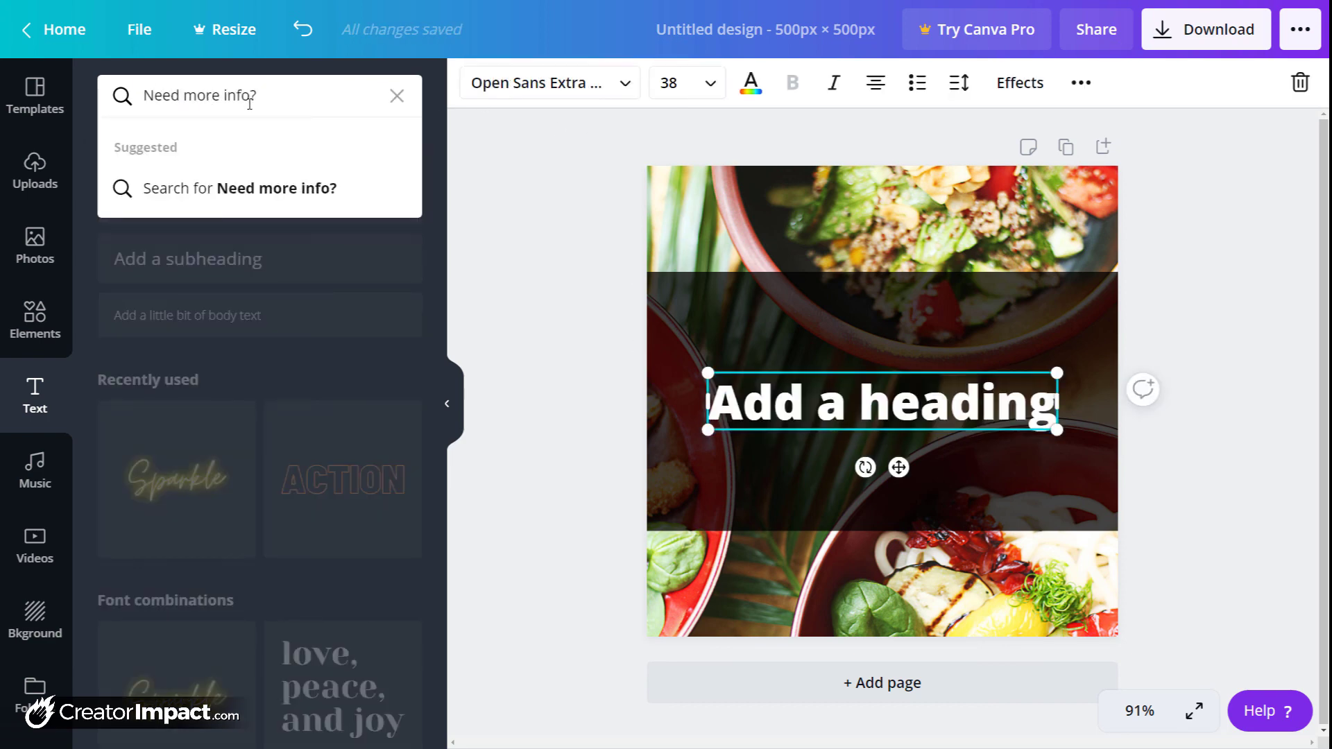
pyautogui.tripleClick(250, 104)
pyautogui.press('Return')
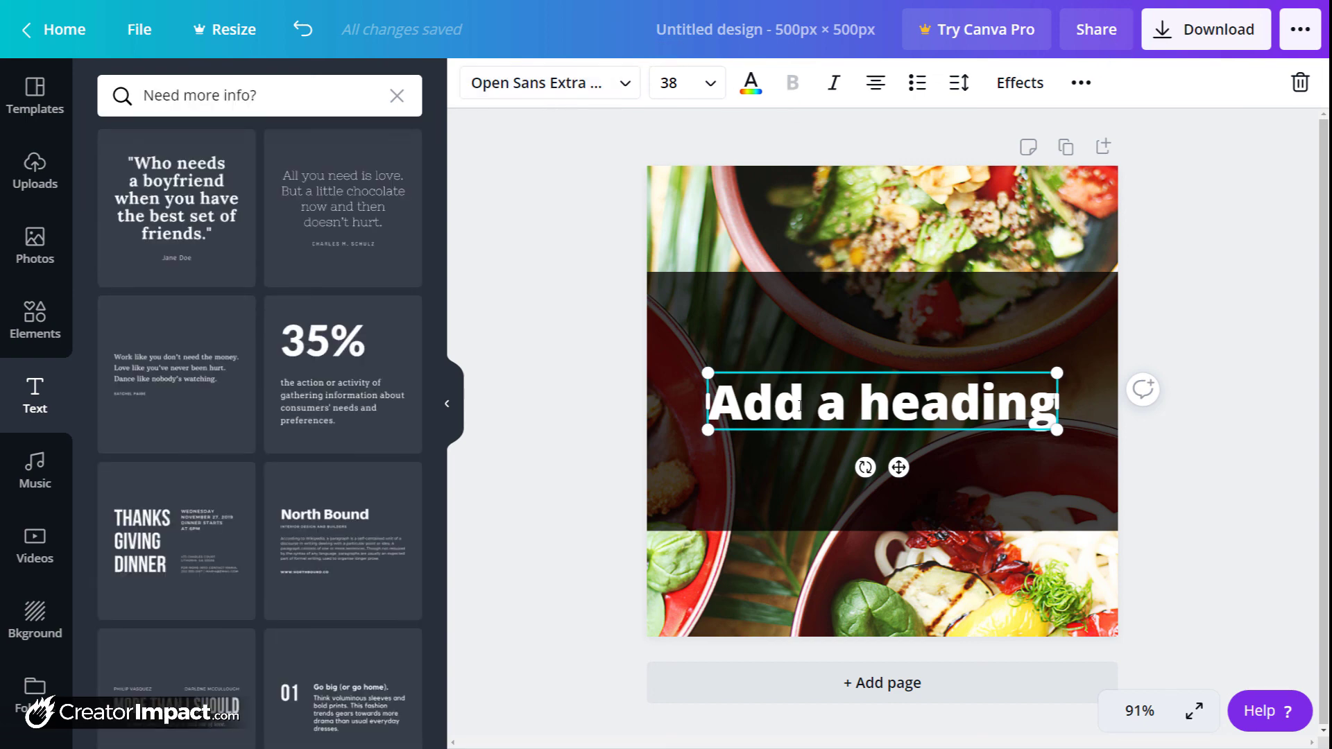
pyautogui.hotkey('ctrl', 'a')
pyautogui.click(568, 84)
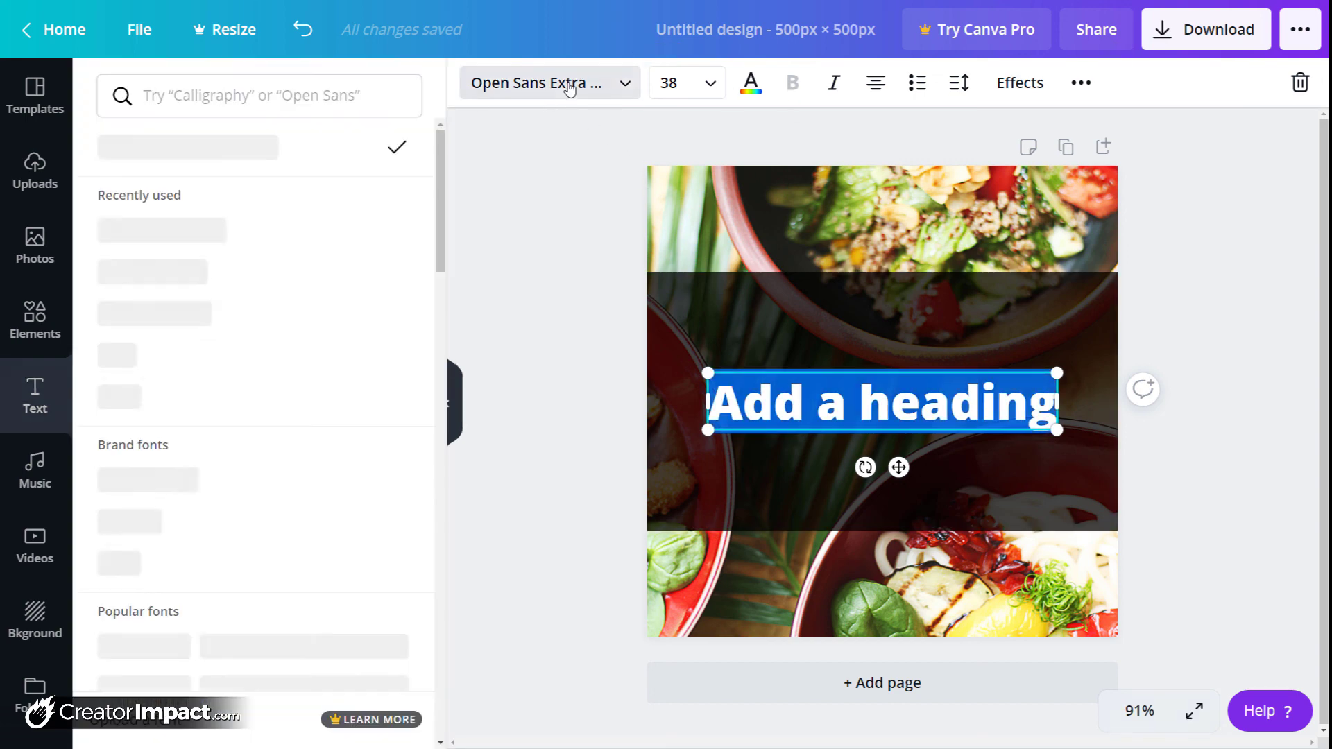
pyautogui.write('cat')
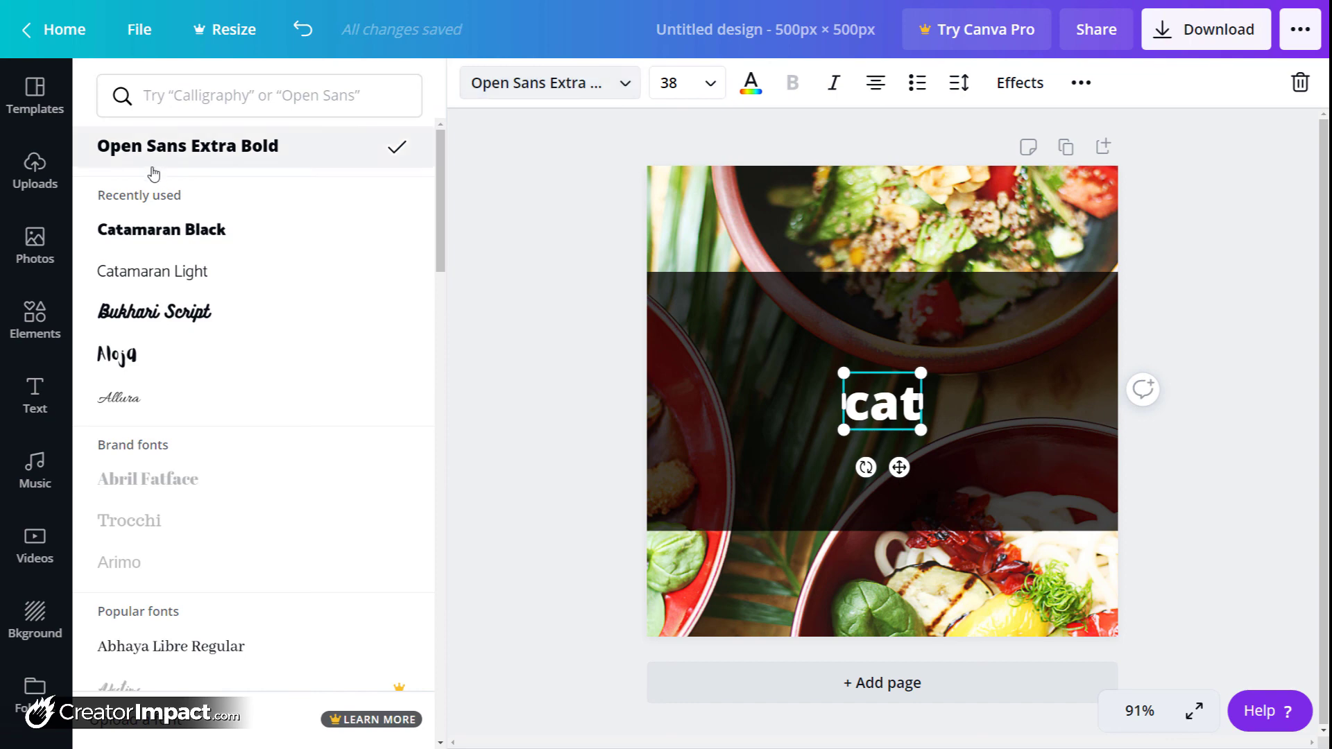
pyautogui.click(164, 231)
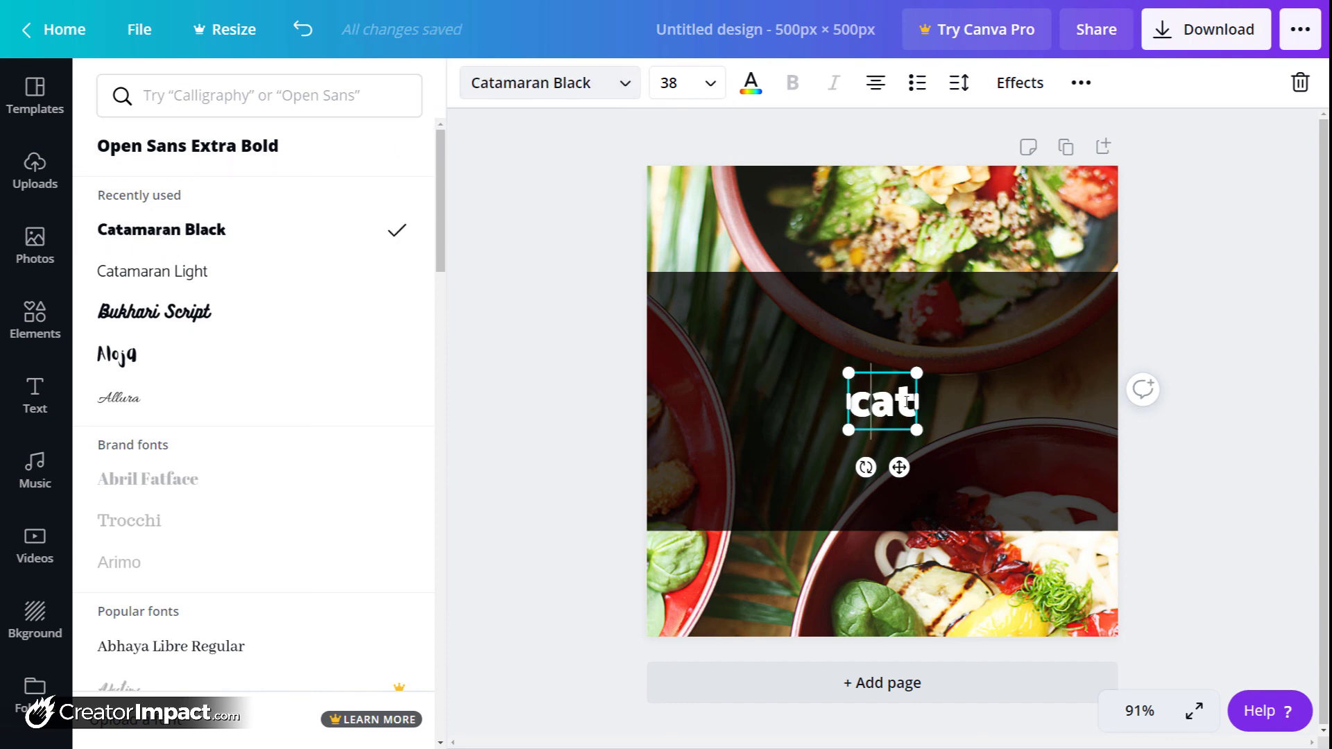
# Step: Type 'NEED MORE INFORMATION?', move it up the band, and tighten line height to 0.64
pyautogui.moveTo(906, 401); pyautogui.dragTo(819, 393)
pyautogui.write('NEED MORE')
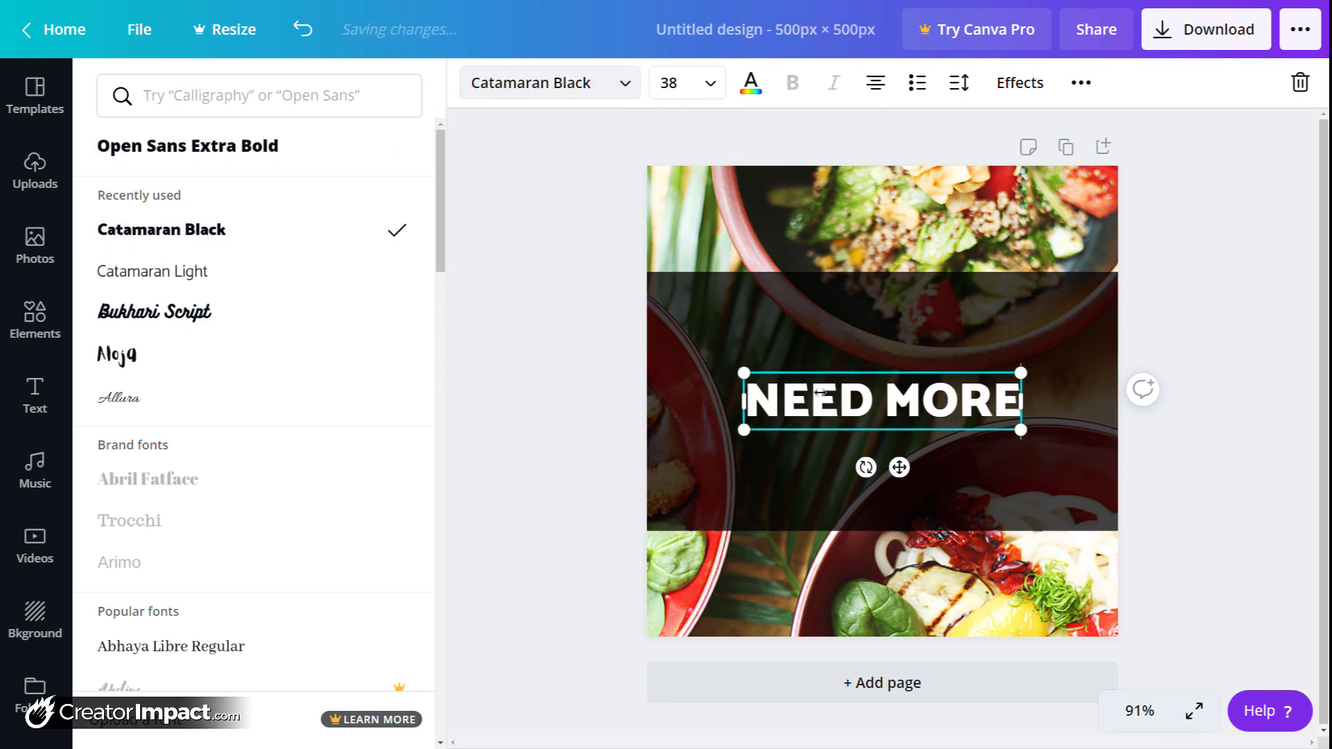
pyautogui.write(' INFORMA')
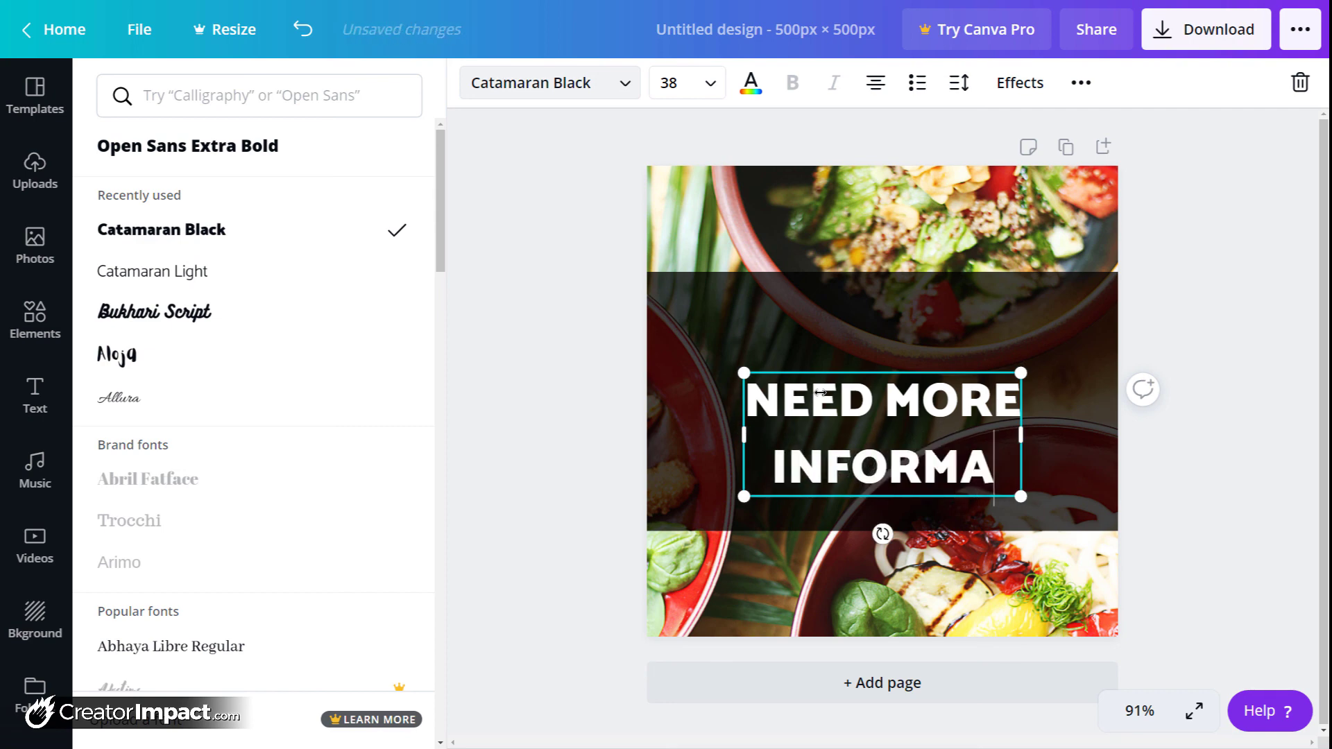
pyautogui.write('TION?')
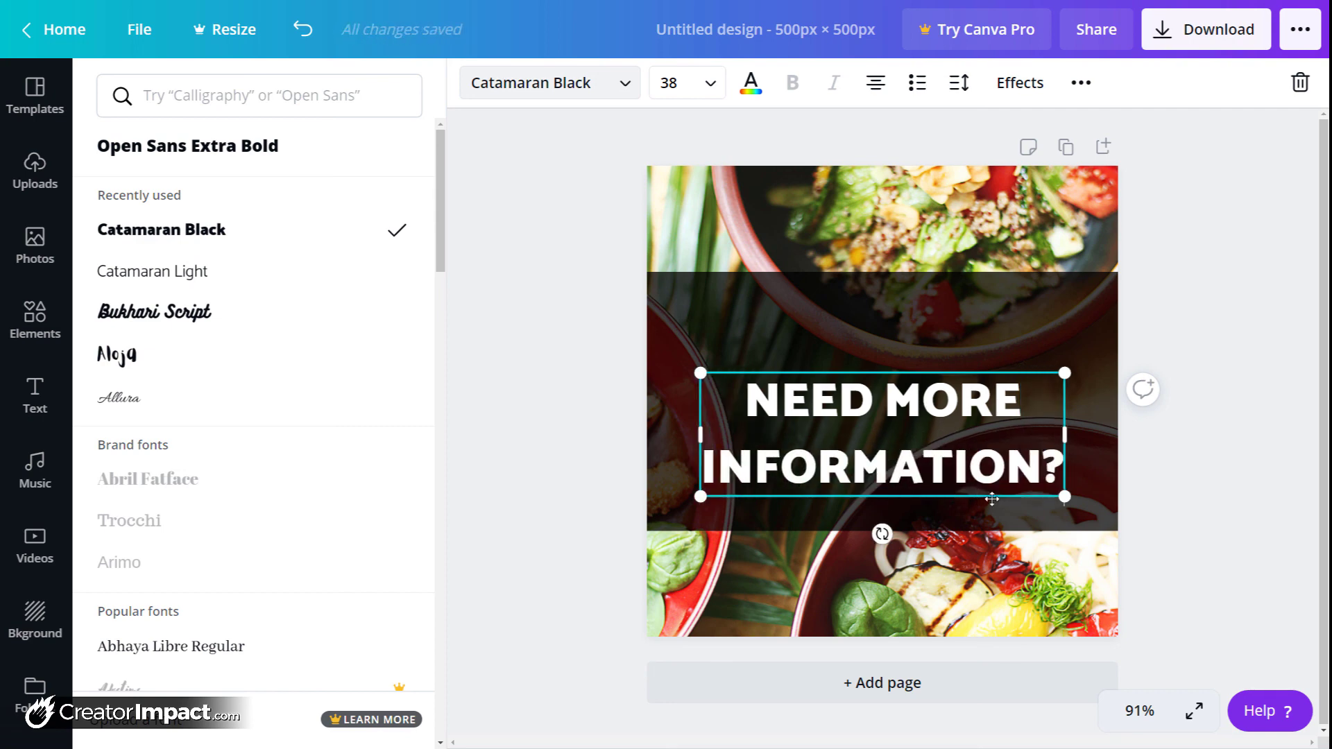
pyautogui.moveTo(992, 499); pyautogui.dragTo(993, 437)
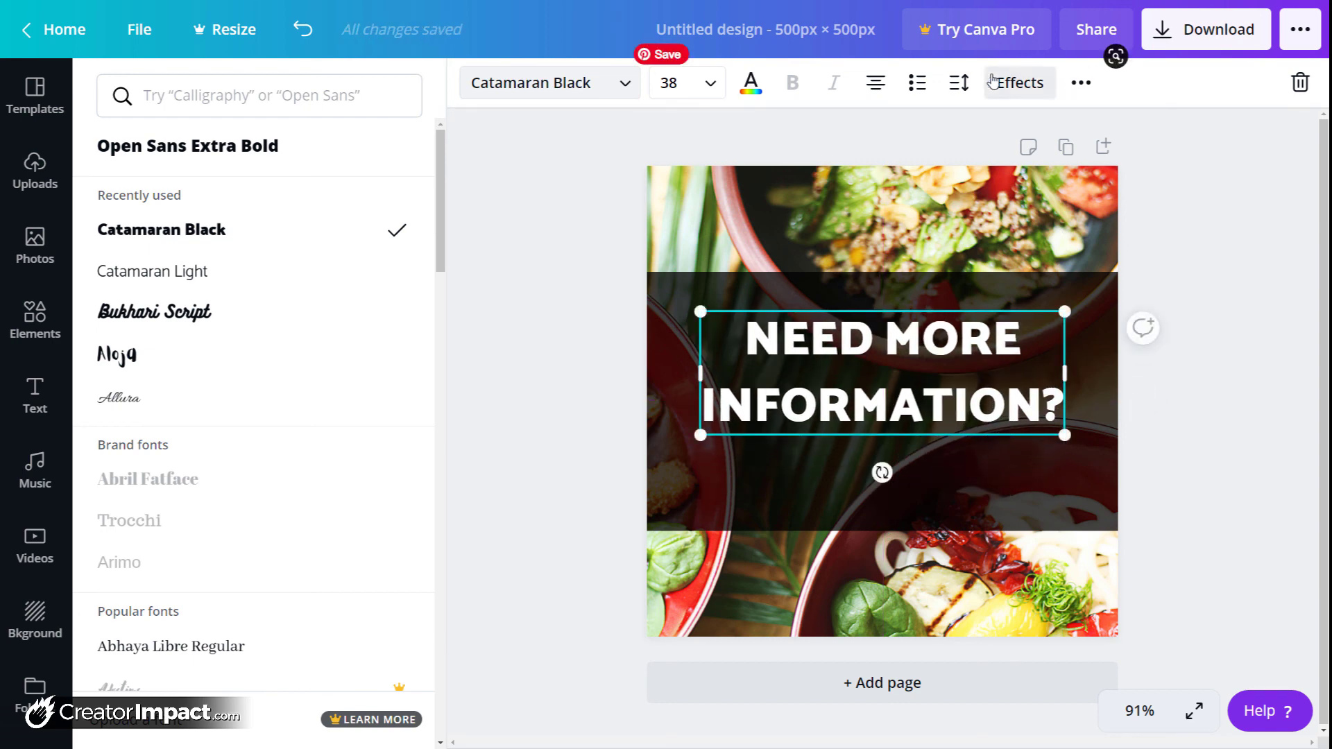
pyautogui.click(964, 84)
pyautogui.moveTo(1121, 196); pyautogui.dragTo(1068, 199)
pyautogui.click(531, 366)
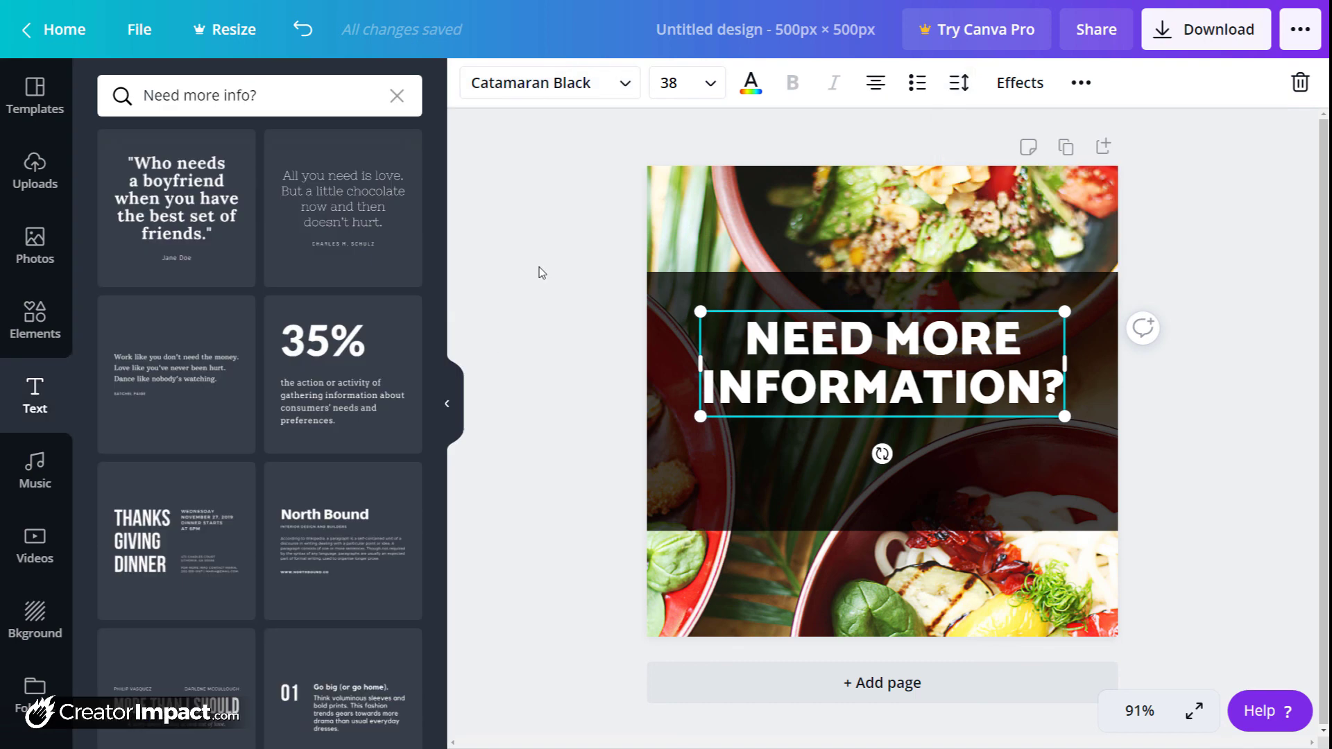
pyautogui.click(586, 256)
pyautogui.click(935, 399)
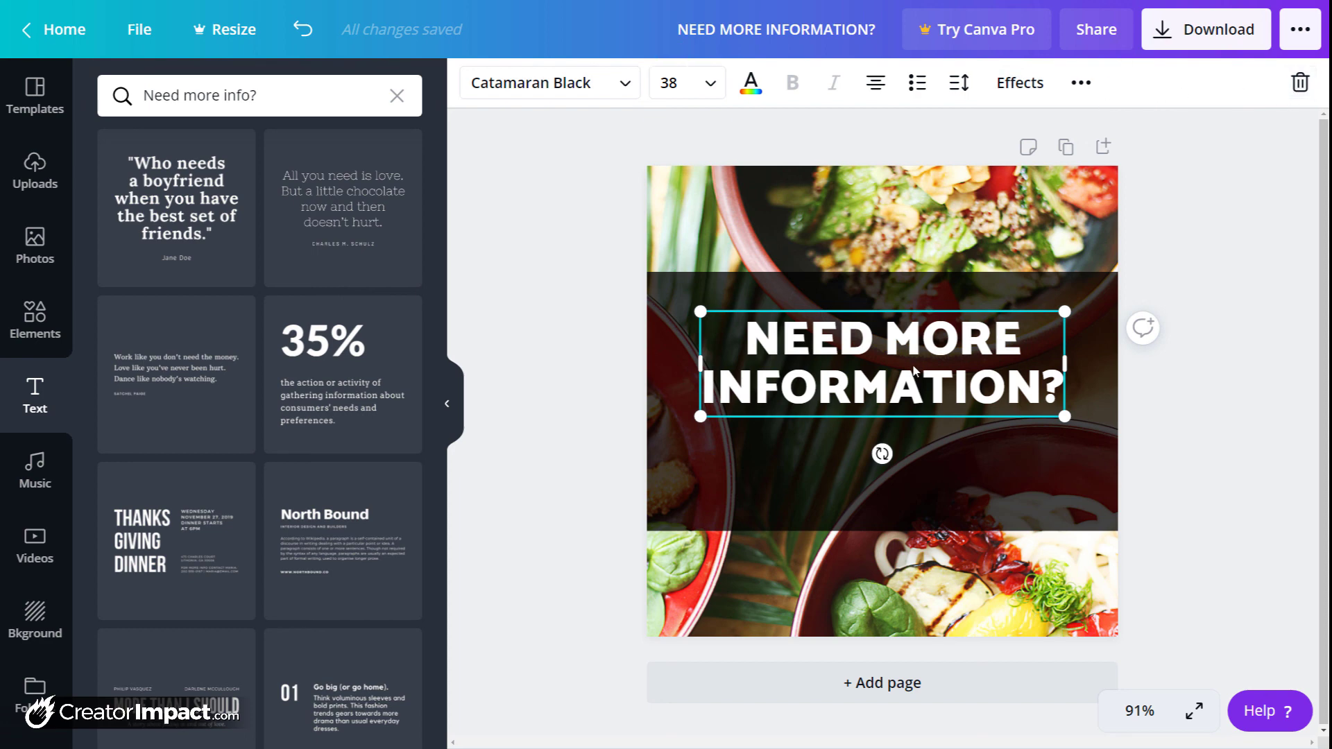
# Step: Duplicate the heading below itself and retype the copy as 'CONTACT US!'
pyautogui.click(1080, 83)
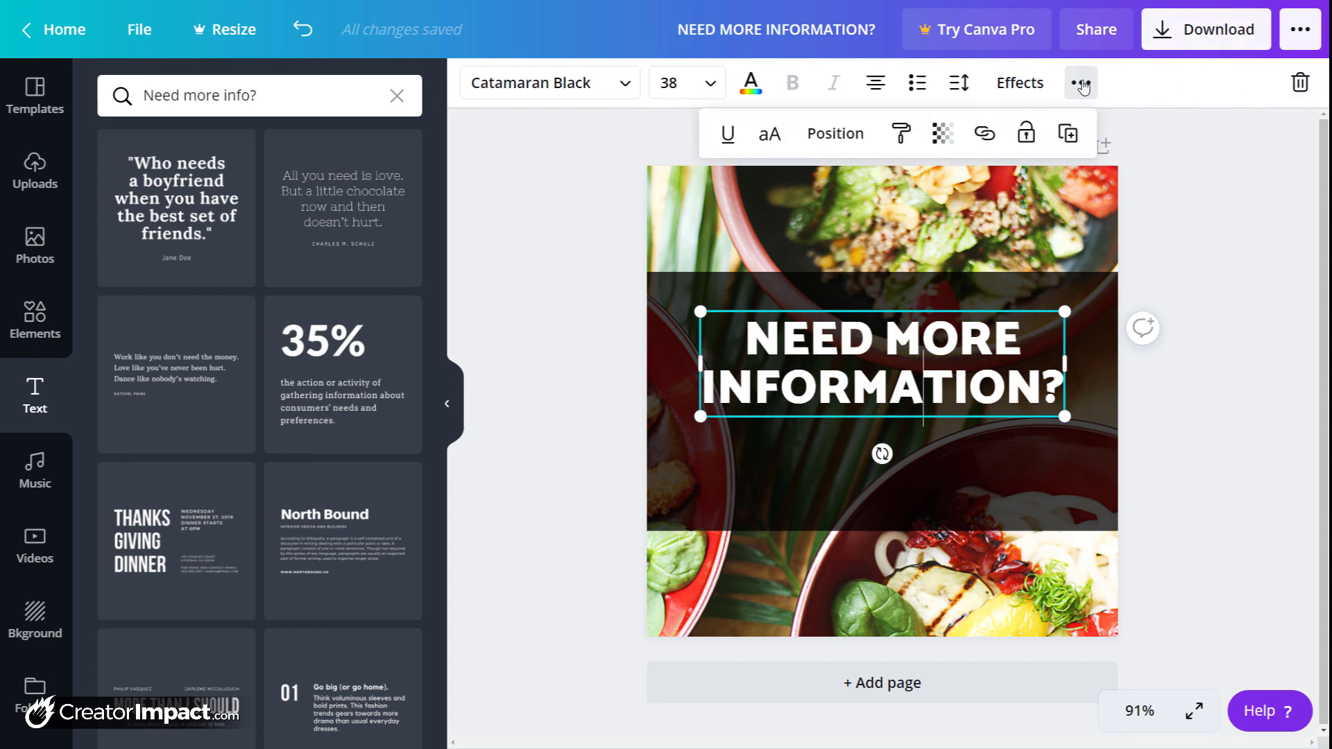
pyautogui.click(1066, 134)
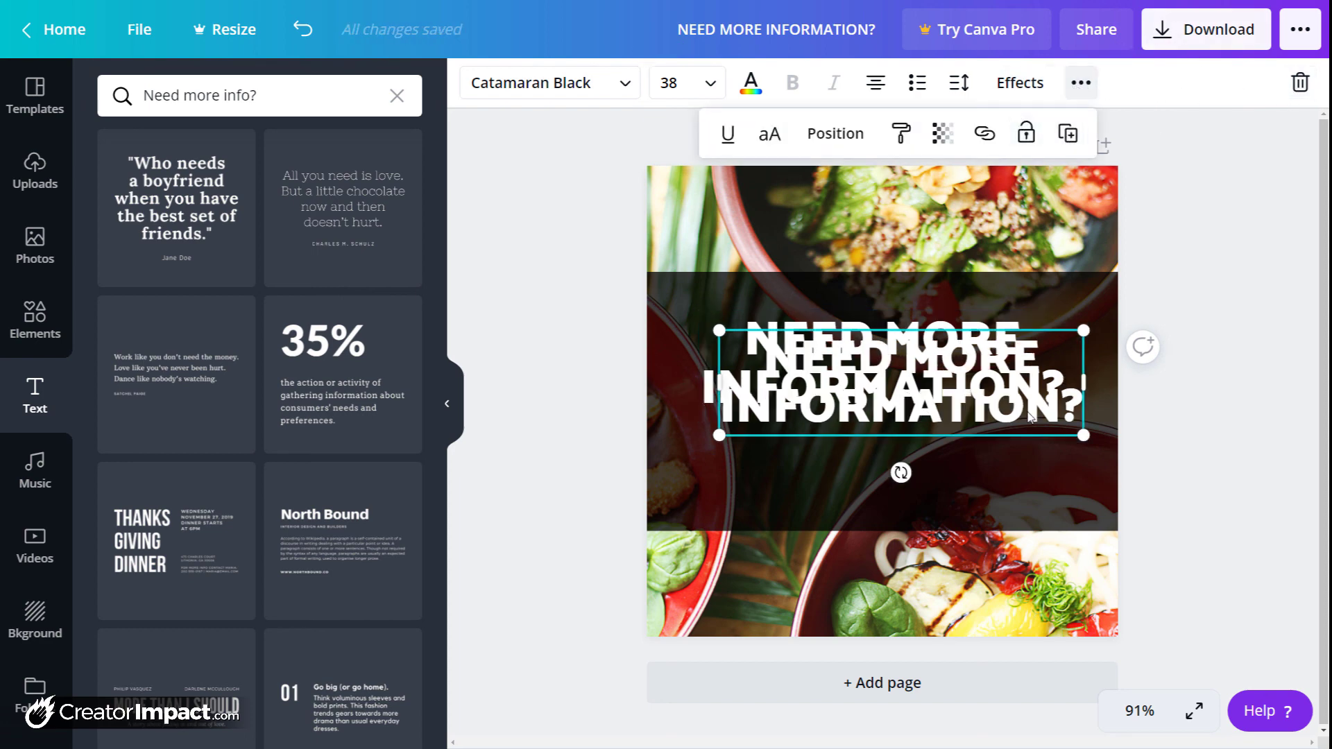
pyautogui.moveTo(1050, 409); pyautogui.dragTo(1037, 495)
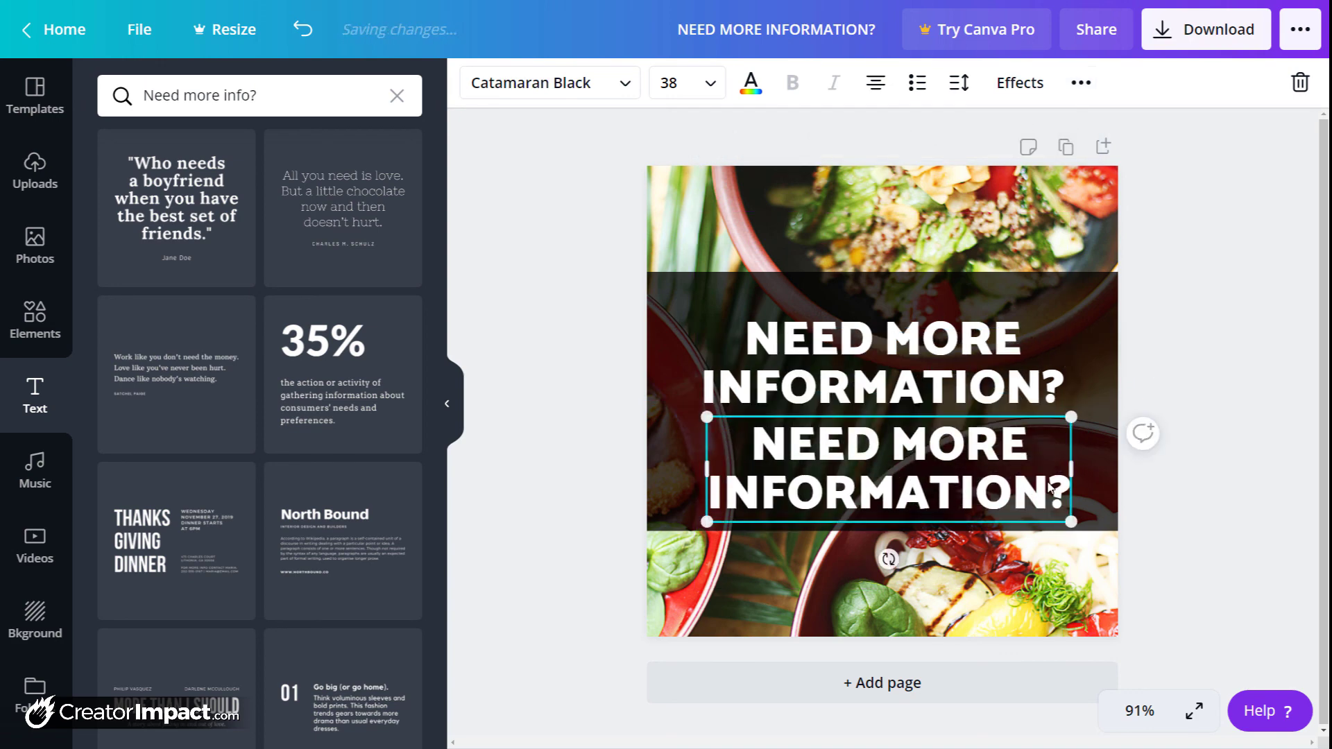
pyautogui.tripleClick(1007, 466)
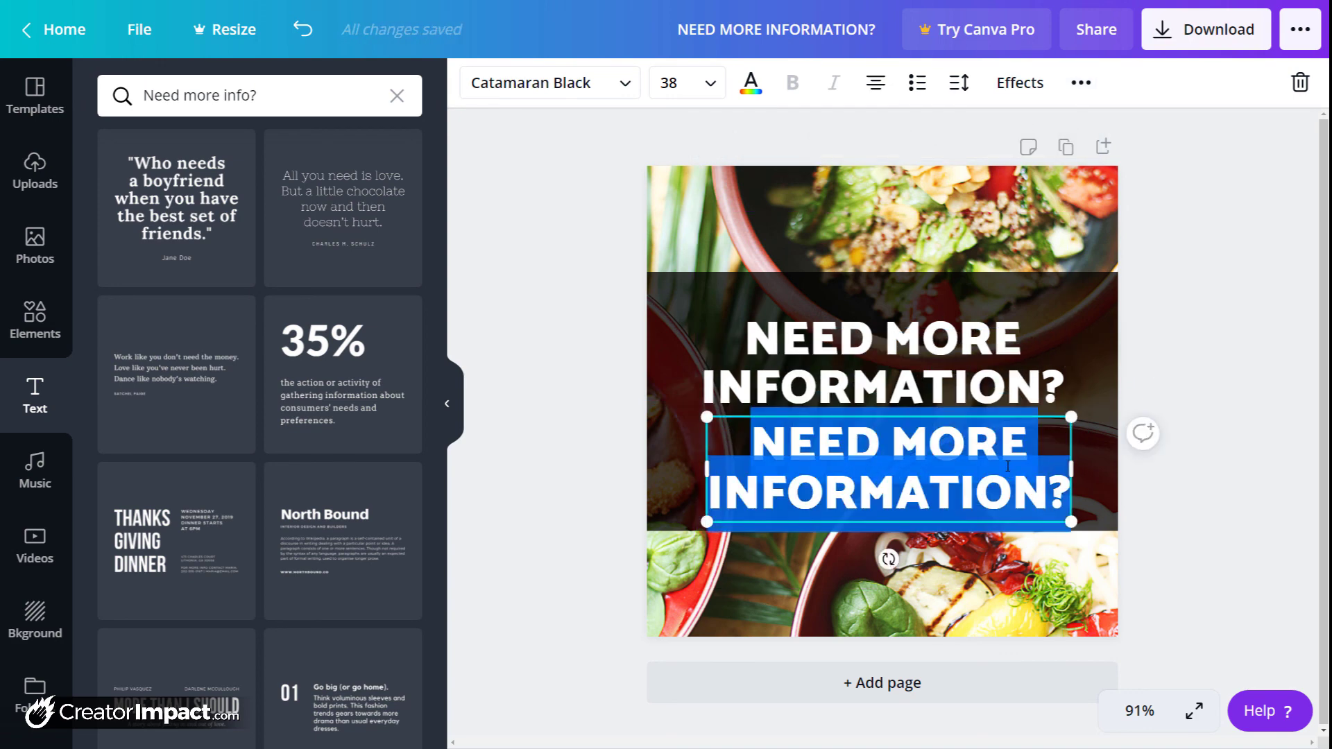
pyautogui.write('COPNTACT US!')
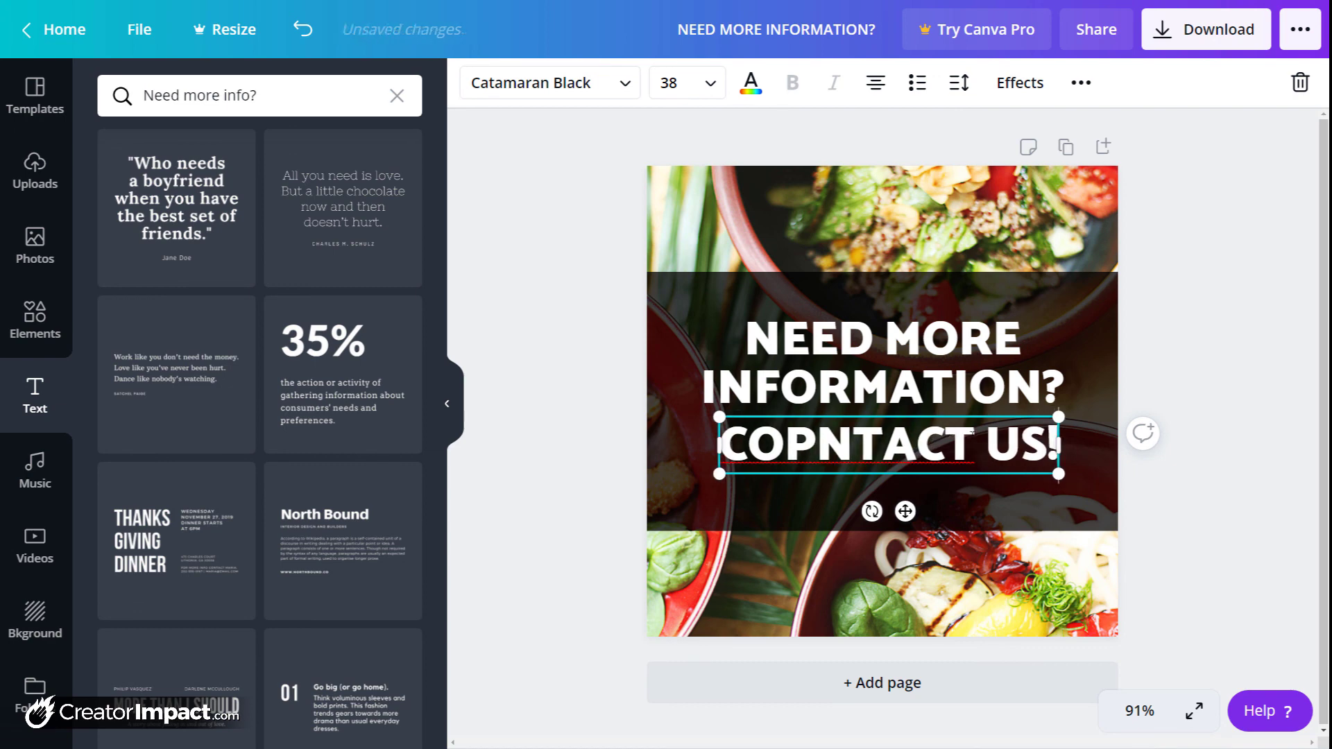
pyautogui.click(821, 448)
pyautogui.press('BackSpace')
pyautogui.tripleClick(822, 442)
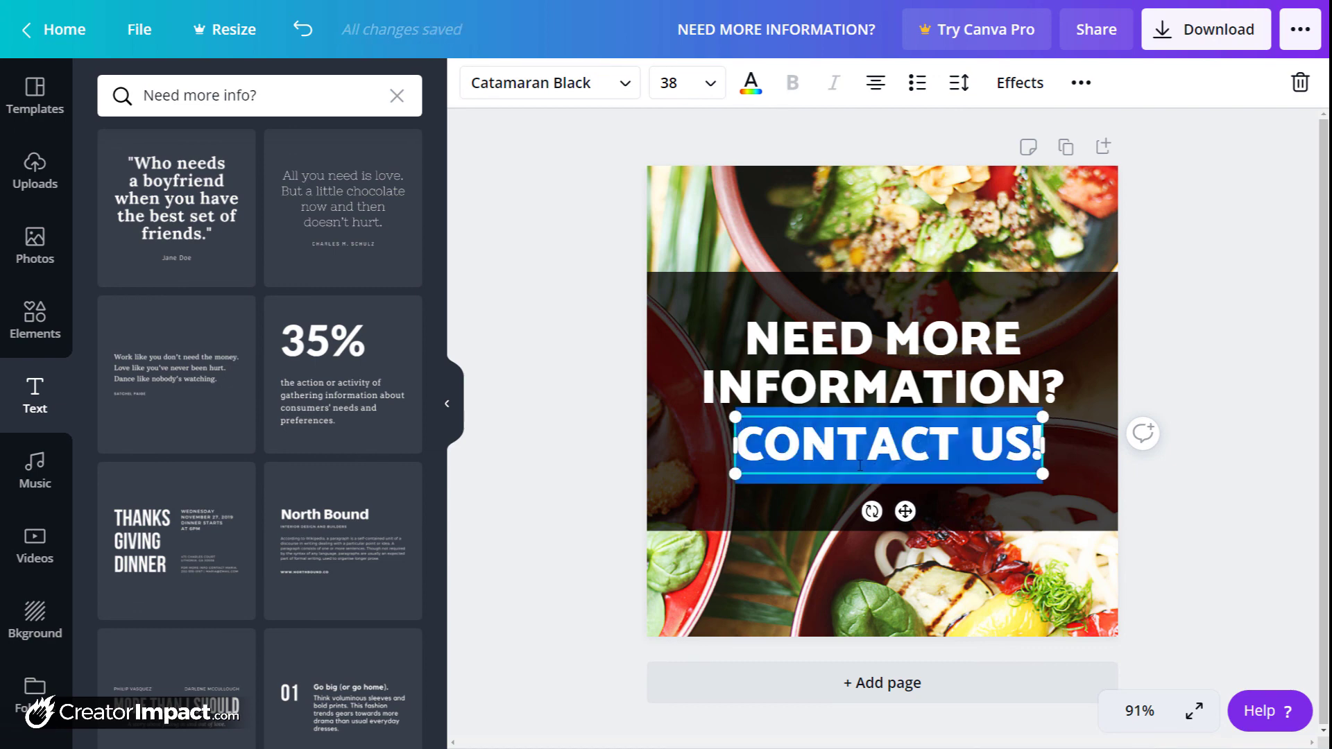
# Step: Colour 'CONTACT US!' yellow-green, shrink it slightly, and centre it under the heading
pyautogui.click(750, 82)
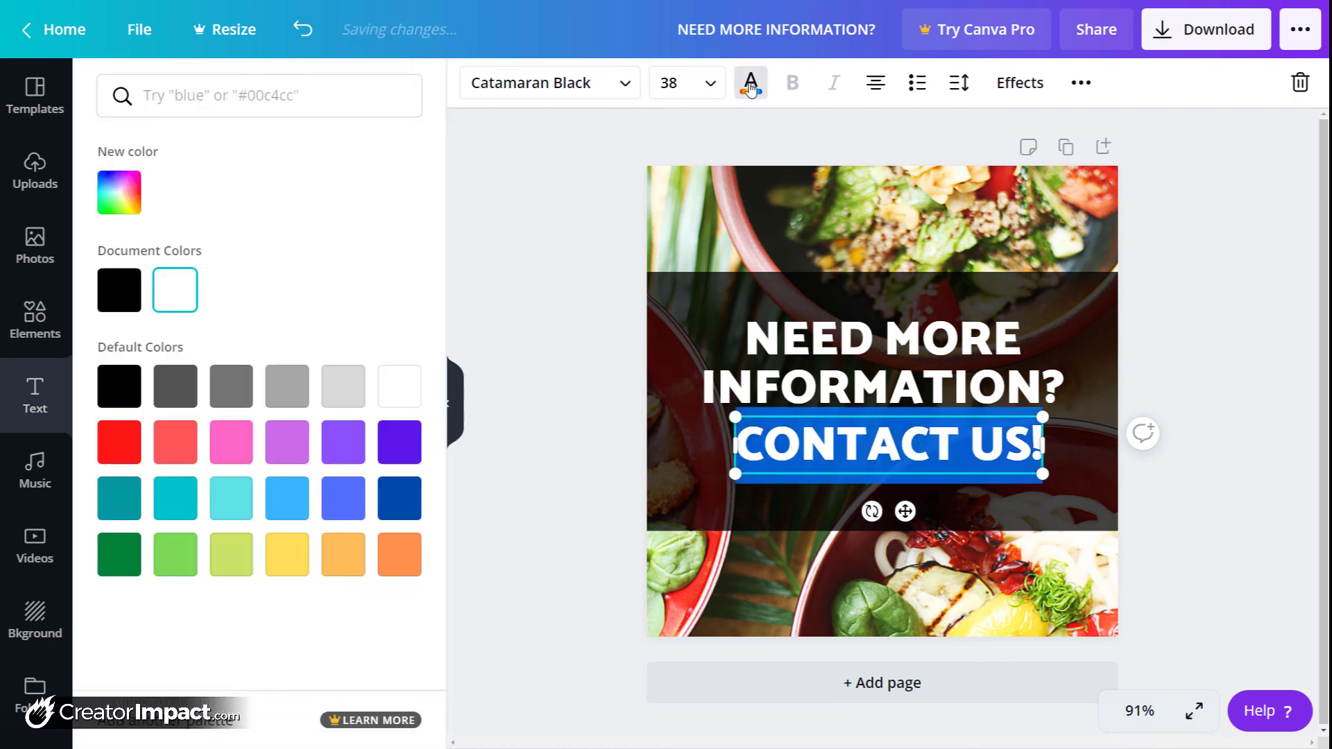
pyautogui.click(239, 570)
pyautogui.click(804, 455)
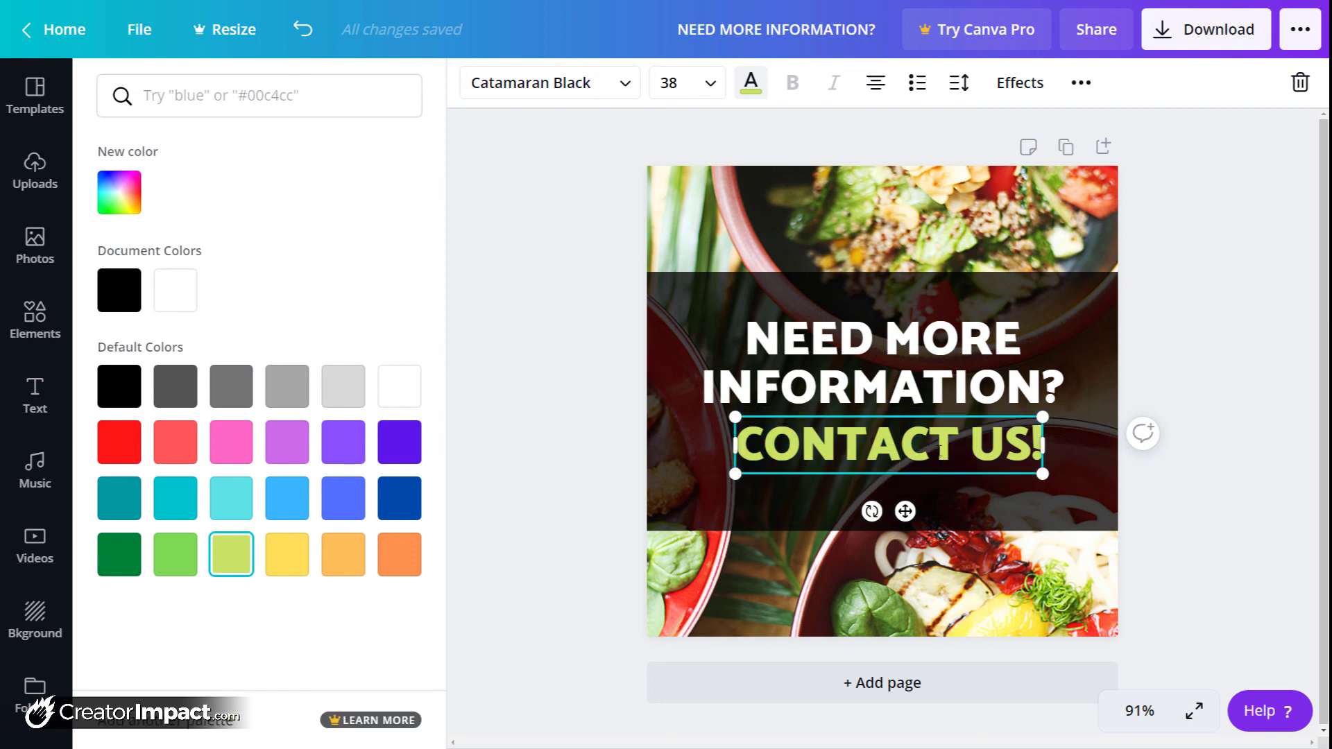
pyautogui.moveTo(1036, 474); pyautogui.dragTo(1028, 472)
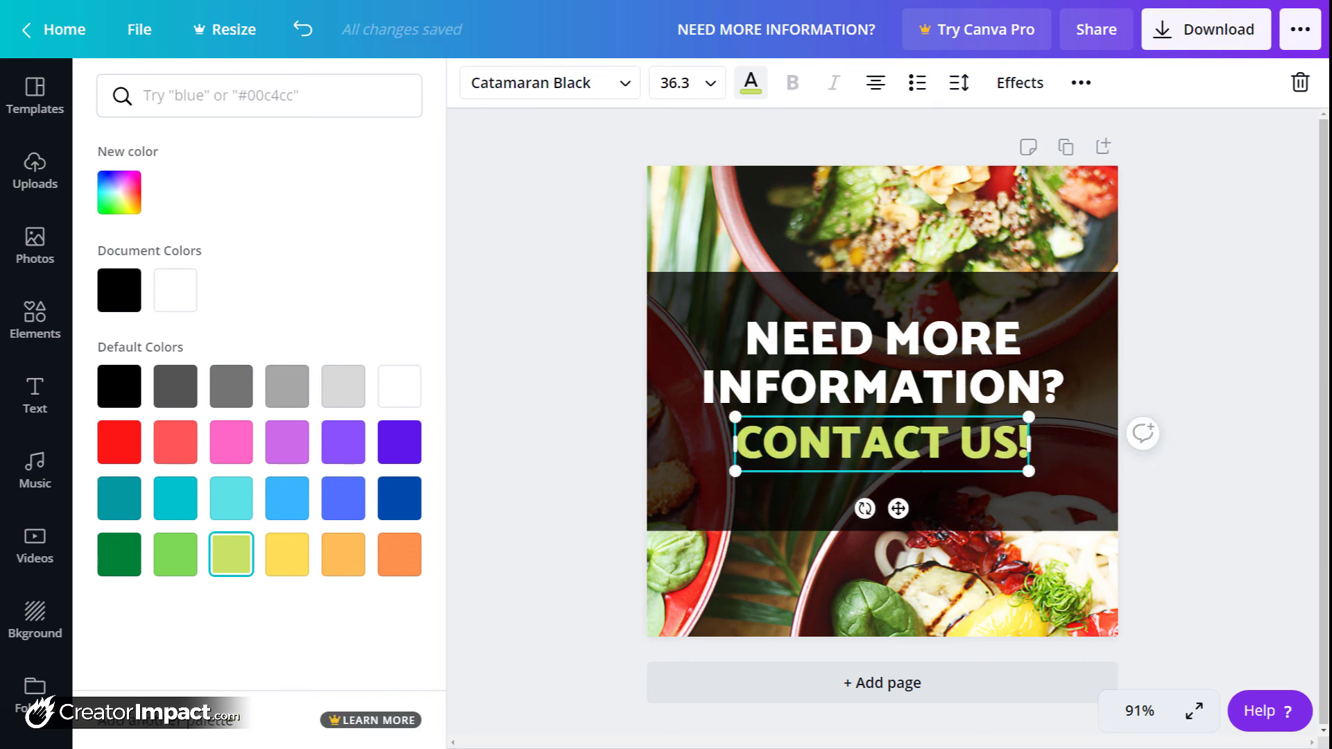
pyautogui.moveTo(919, 469); pyautogui.dragTo(923, 489)
pyautogui.click(577, 307)
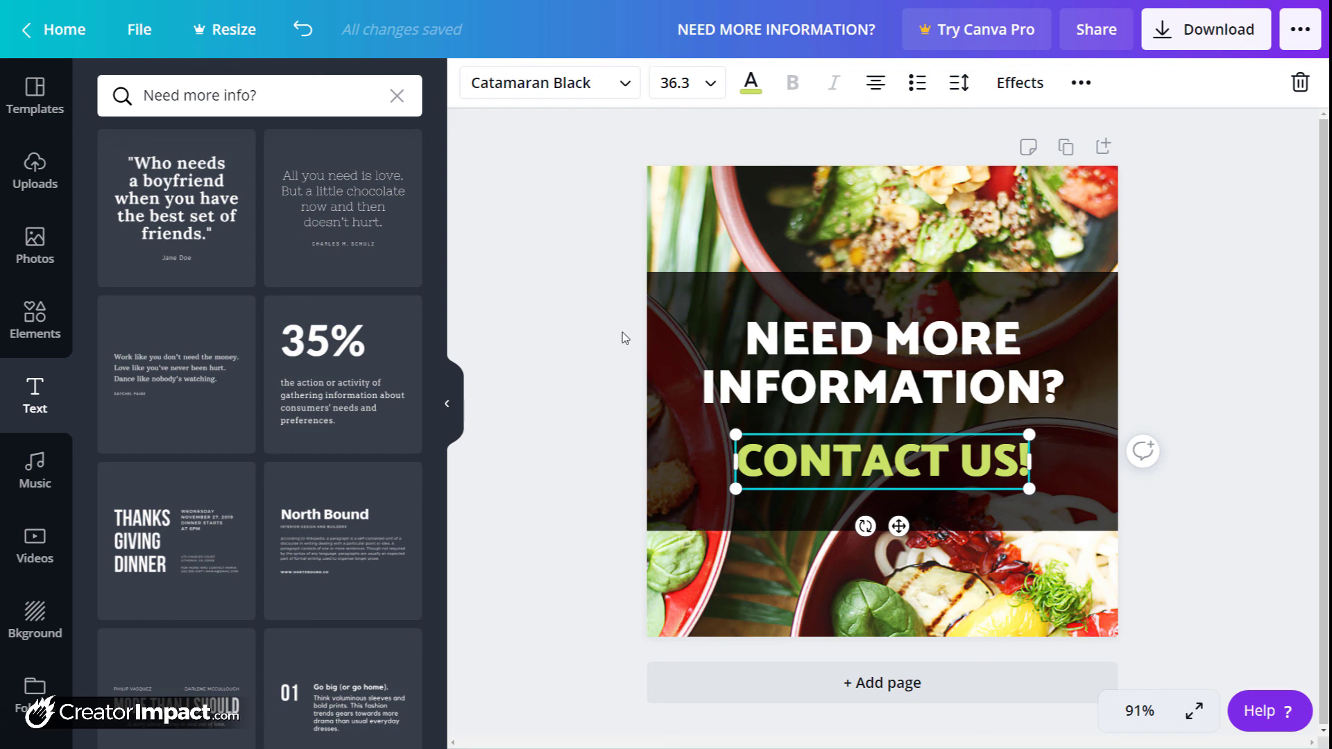
# Step: Download the graphic as a JPG, then dismiss the upgrade offer and download bar
pyautogui.click(584, 326)
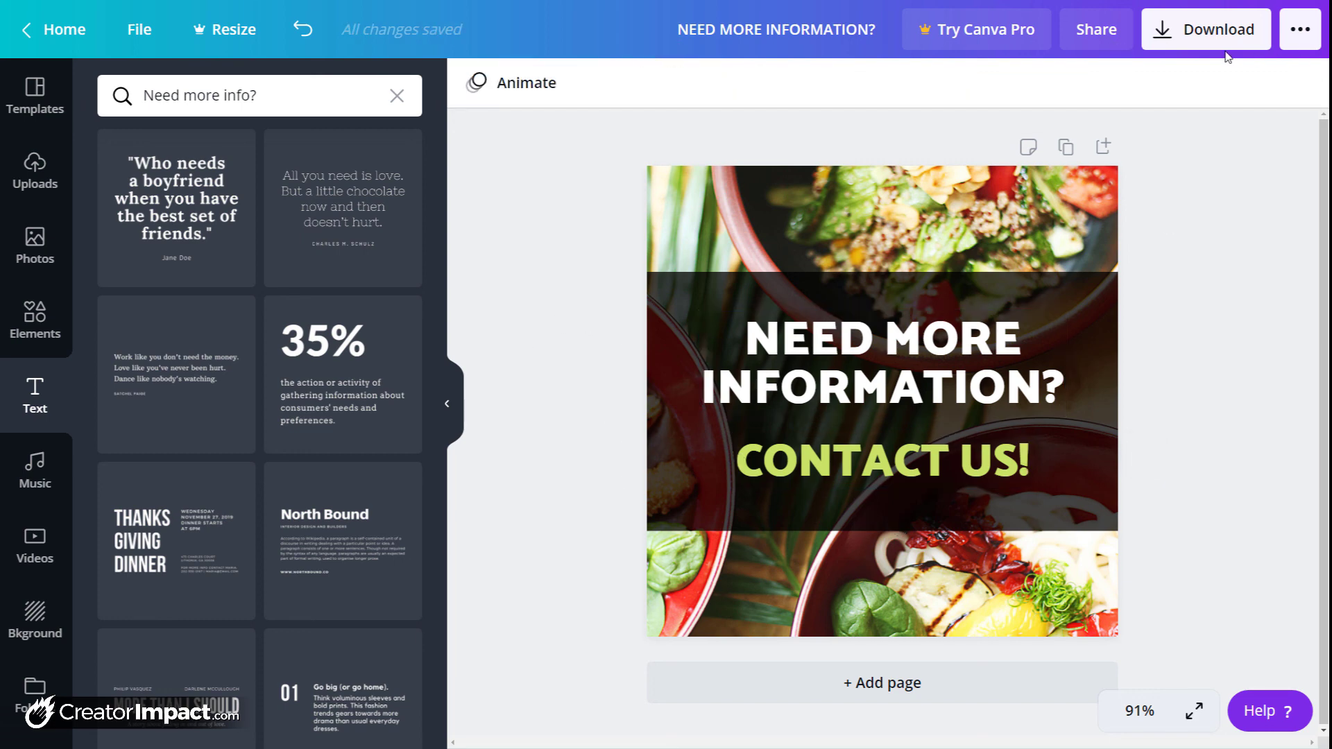
pyautogui.click(1218, 30)
pyautogui.click(1054, 174)
pyautogui.click(1012, 233)
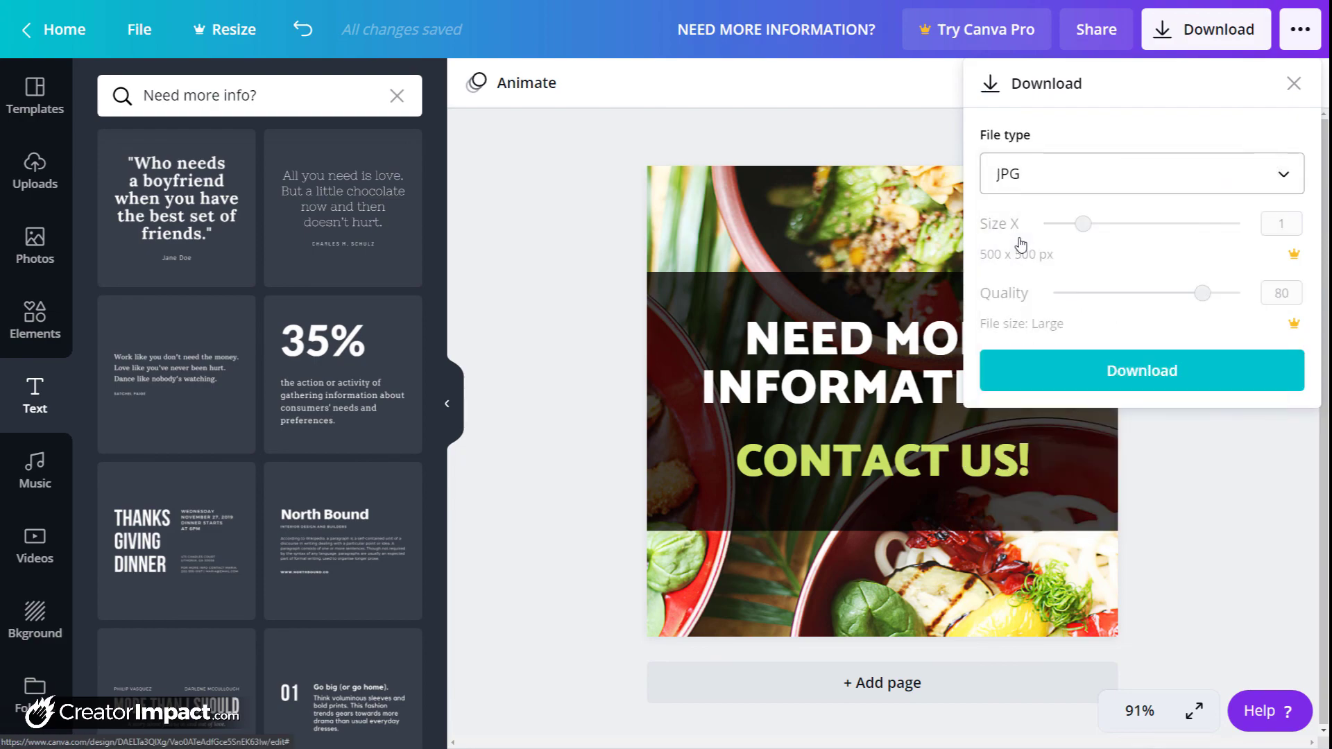
pyautogui.click(1229, 371)
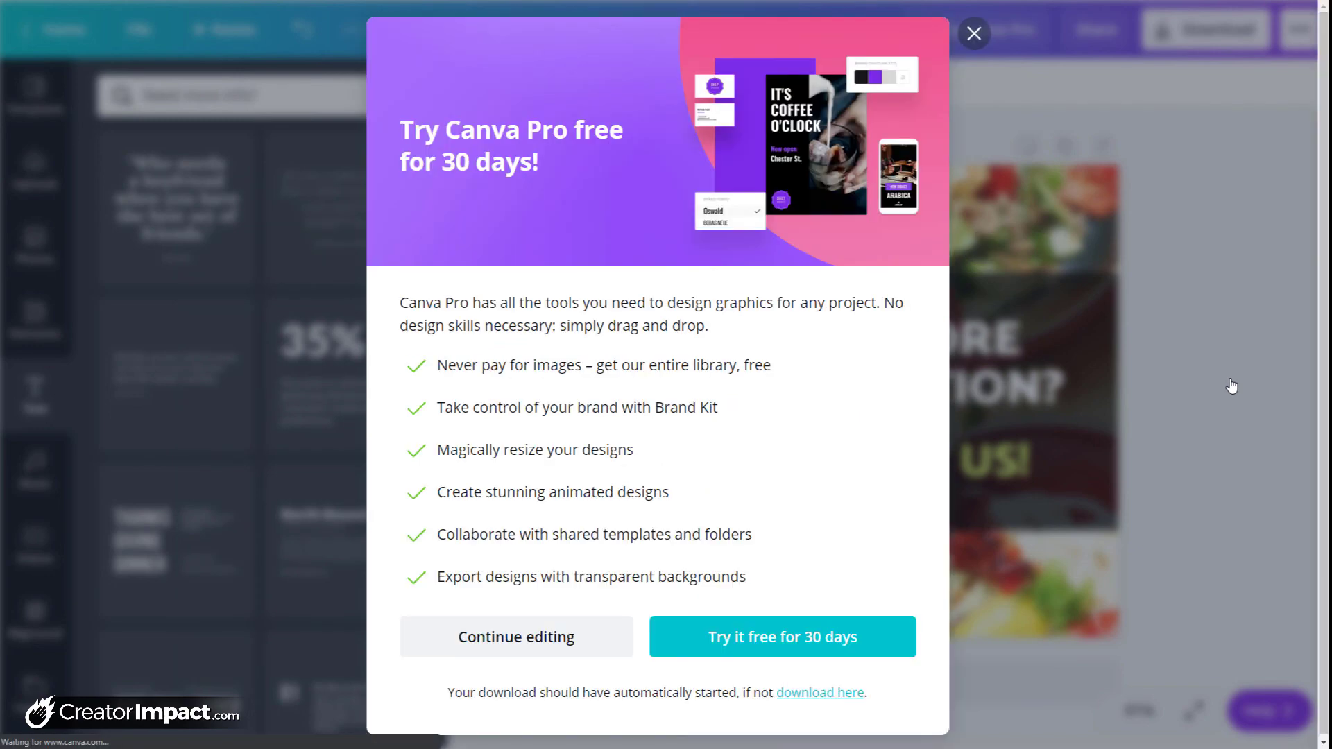
pyautogui.click(974, 33)
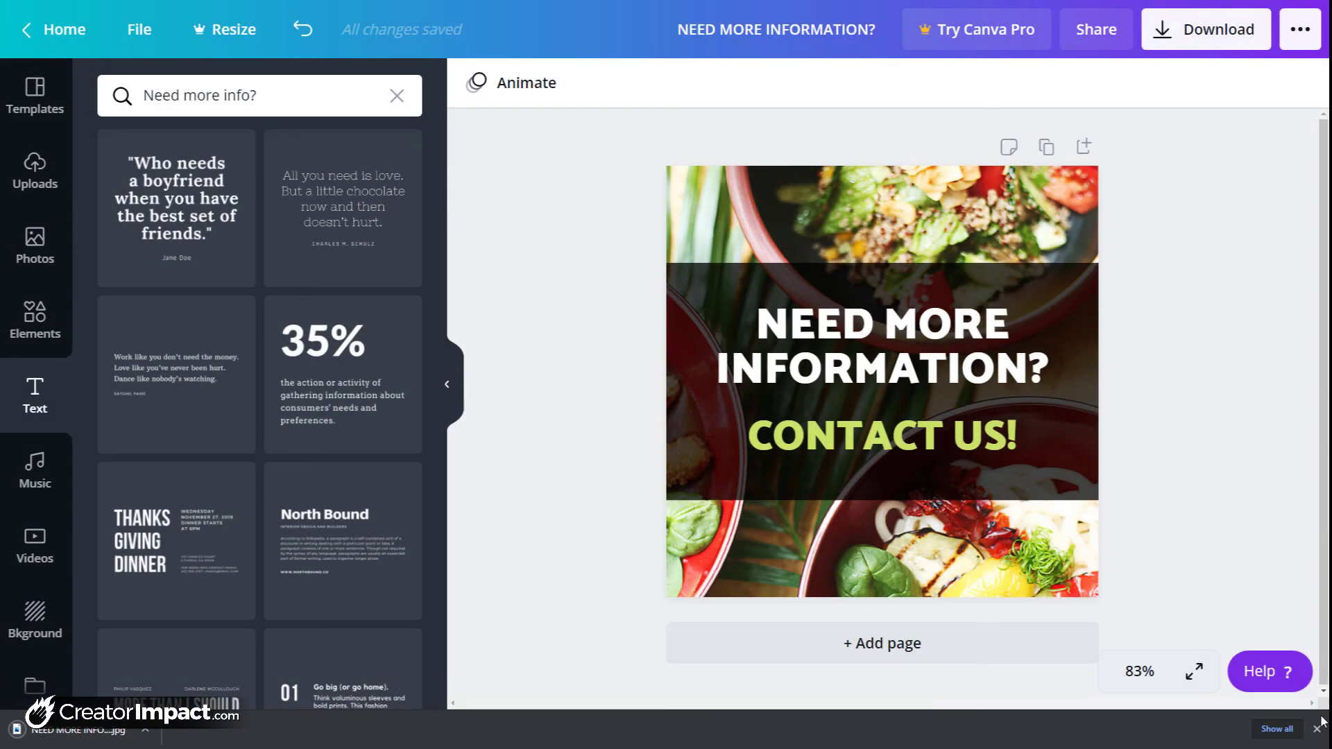
pyautogui.click(1316, 728)
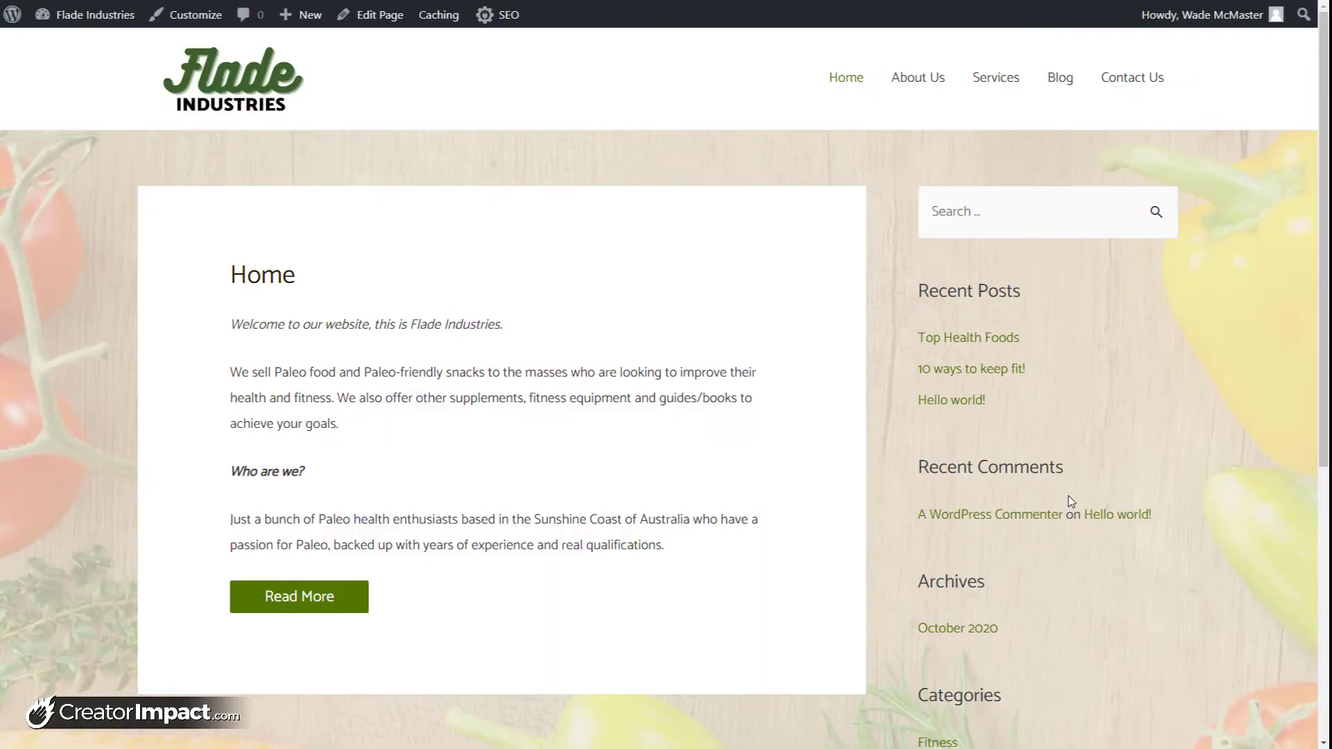
# Step: Reveal the site-name menu in the WordPress admin bar on the live site
pyautogui.moveTo(69, 15)
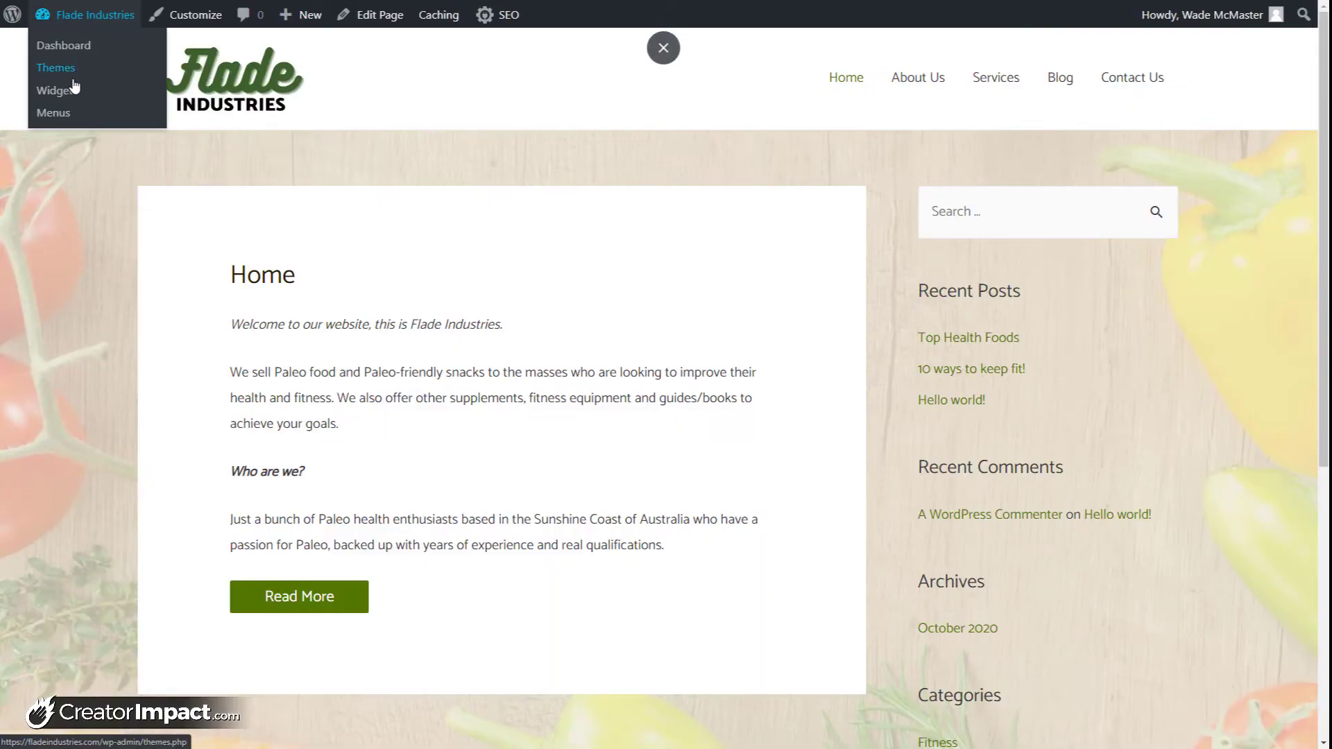
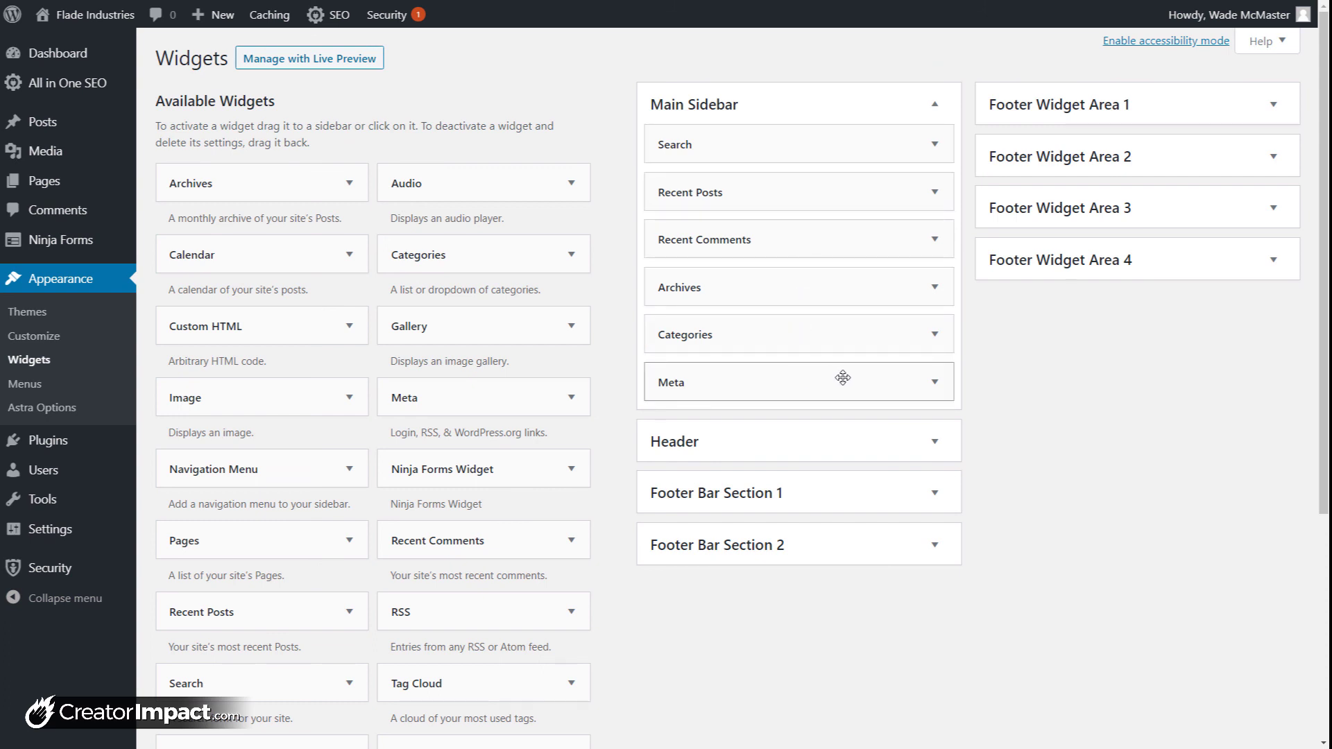
# Step: Remove Meta, Categories, Archives and Recent Comments, move Search below Recent Posts, and add an Image widget on top
pyautogui.moveTo(842, 377); pyautogui.dragTo(514, 409)
pyautogui.moveTo(770, 338); pyautogui.dragTo(456, 384)
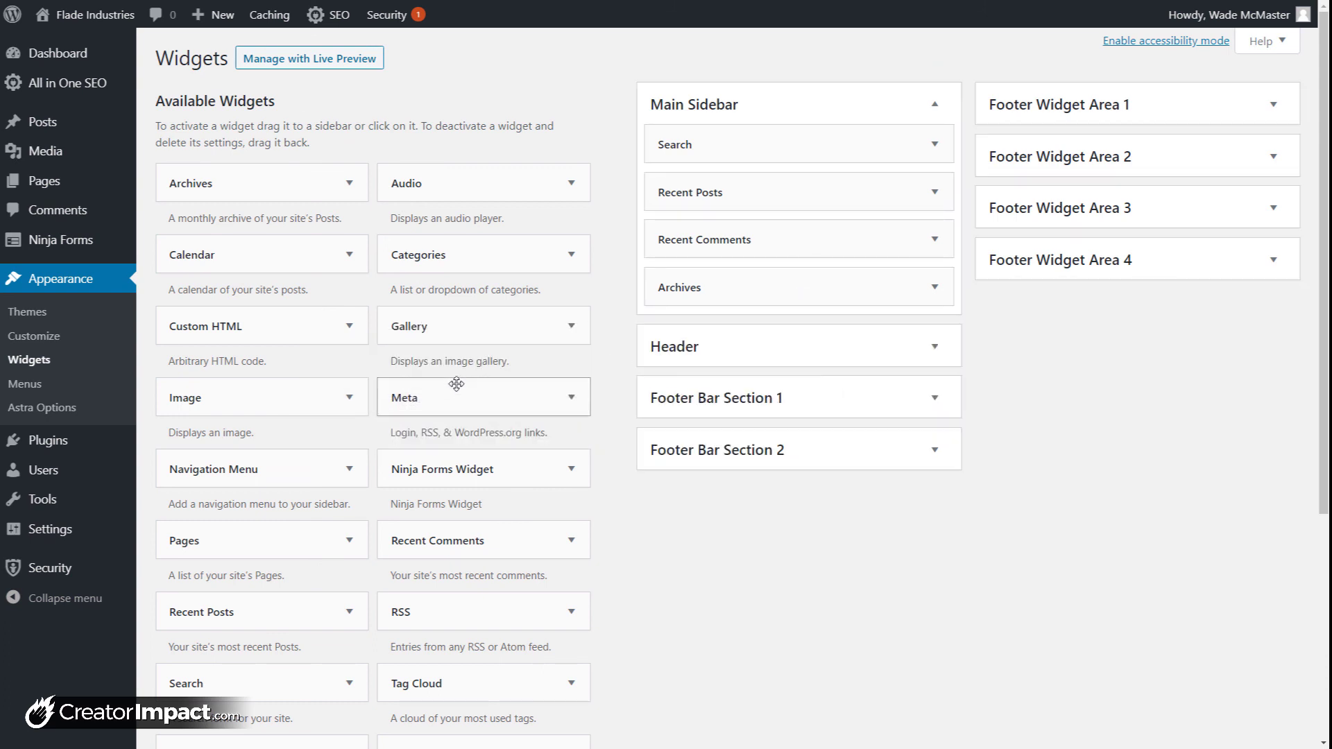
pyautogui.moveTo(805, 291); pyautogui.dragTo(416, 326)
pyautogui.moveTo(753, 239); pyautogui.dragTo(380, 320)
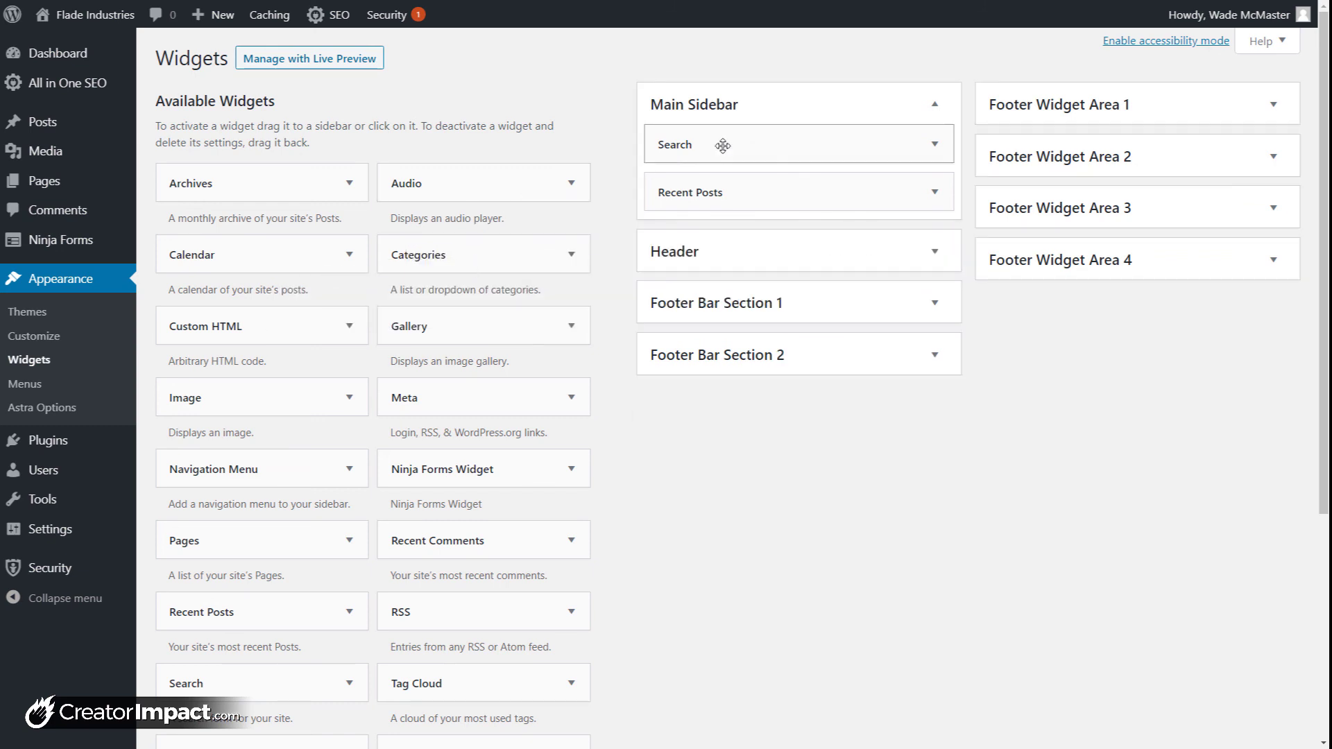
pyautogui.moveTo(722, 145); pyautogui.dragTo(719, 196)
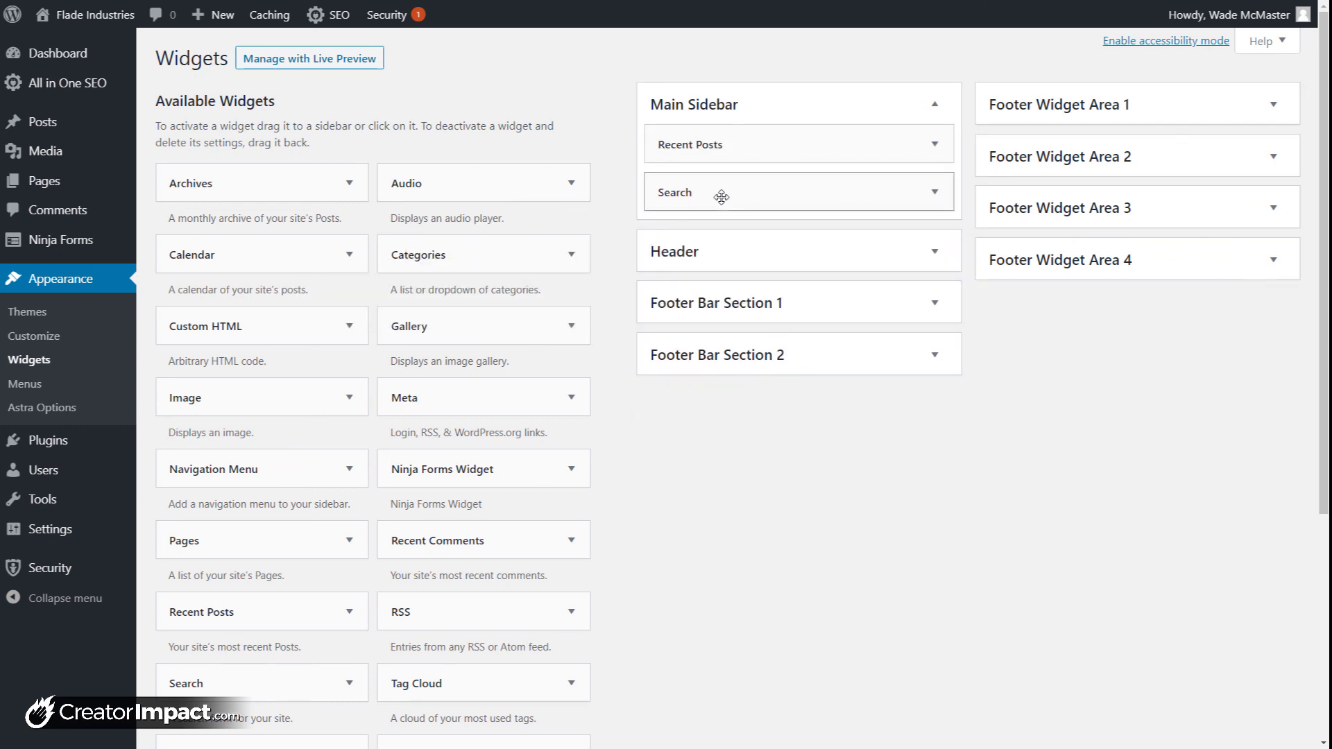
pyautogui.moveTo(242, 406); pyautogui.dragTo(779, 140)
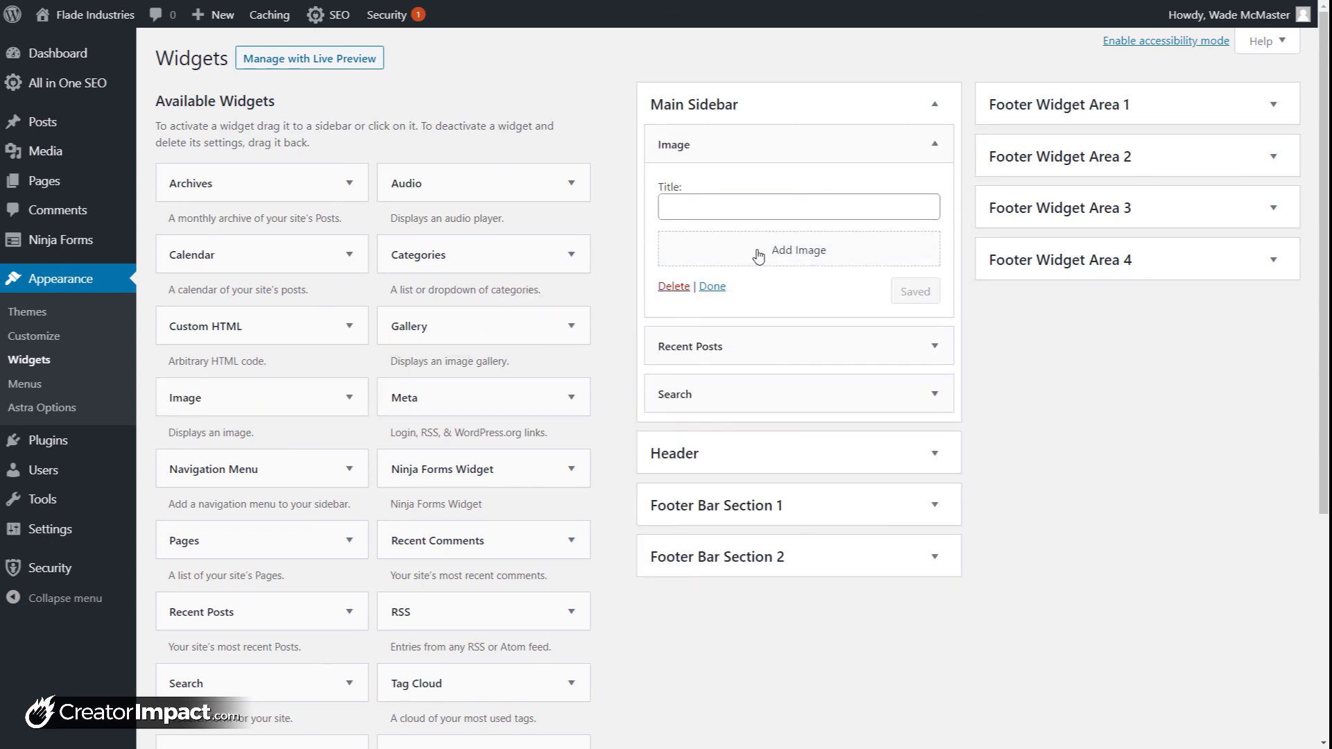
# Step: Upload NEED MORE INFORMATION_.jpg and add it to the Image widget at Full Size (500 × 500)
pyautogui.click(758, 253)
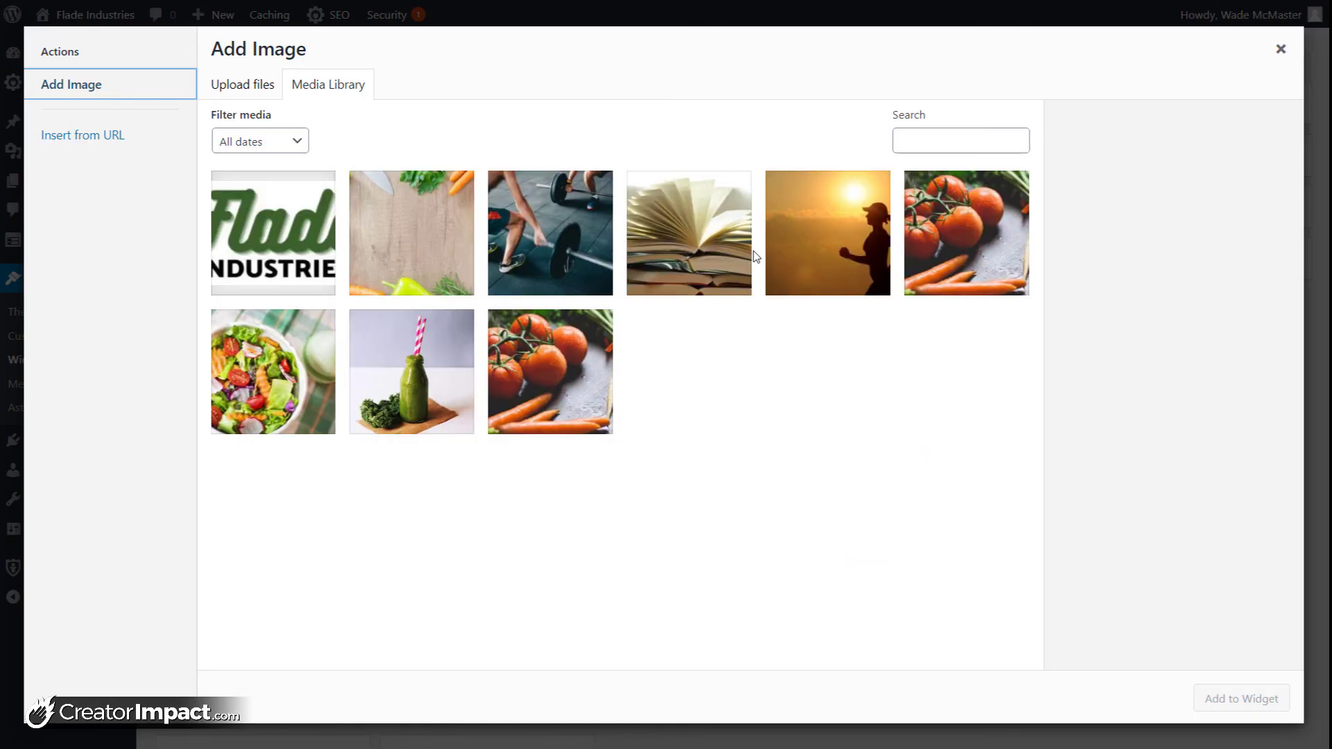
pyautogui.click(230, 91)
pyautogui.click(763, 363)
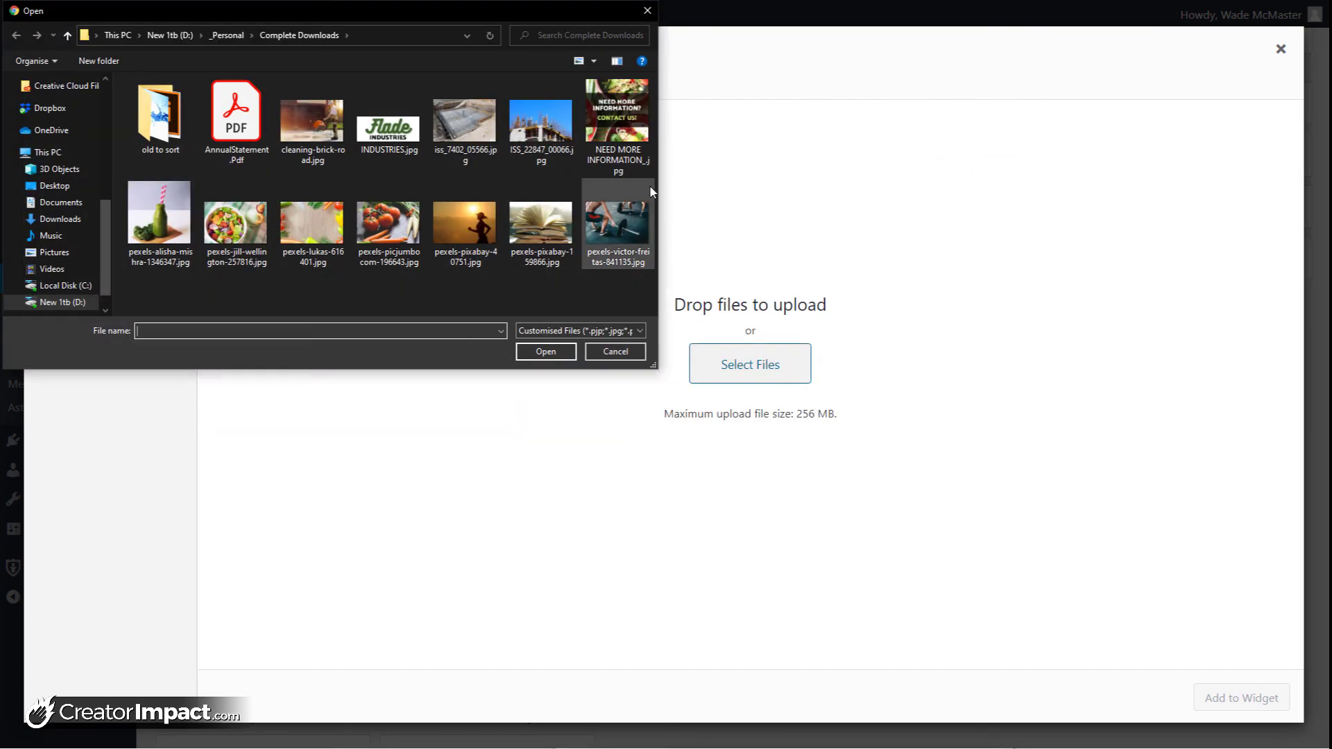
pyautogui.doubleClick(627, 104)
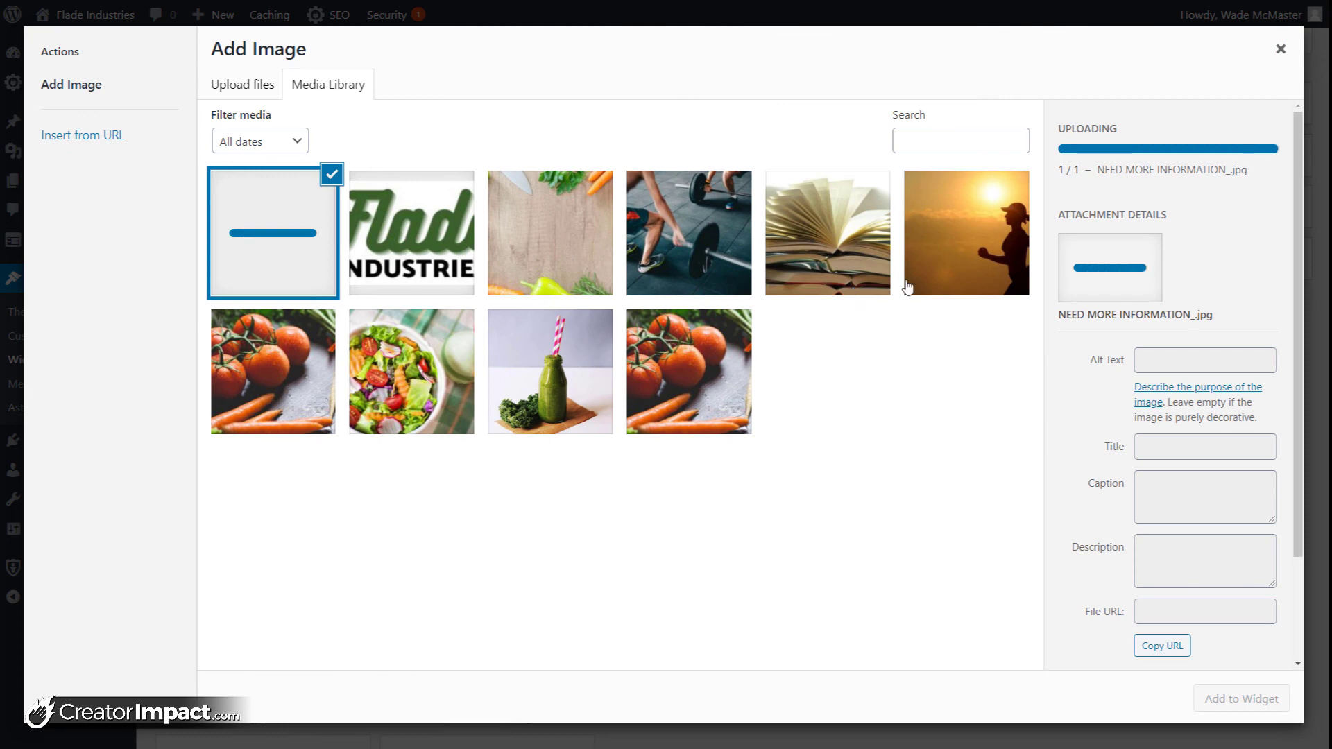
pyautogui.scroll(-3, 1156, 419)
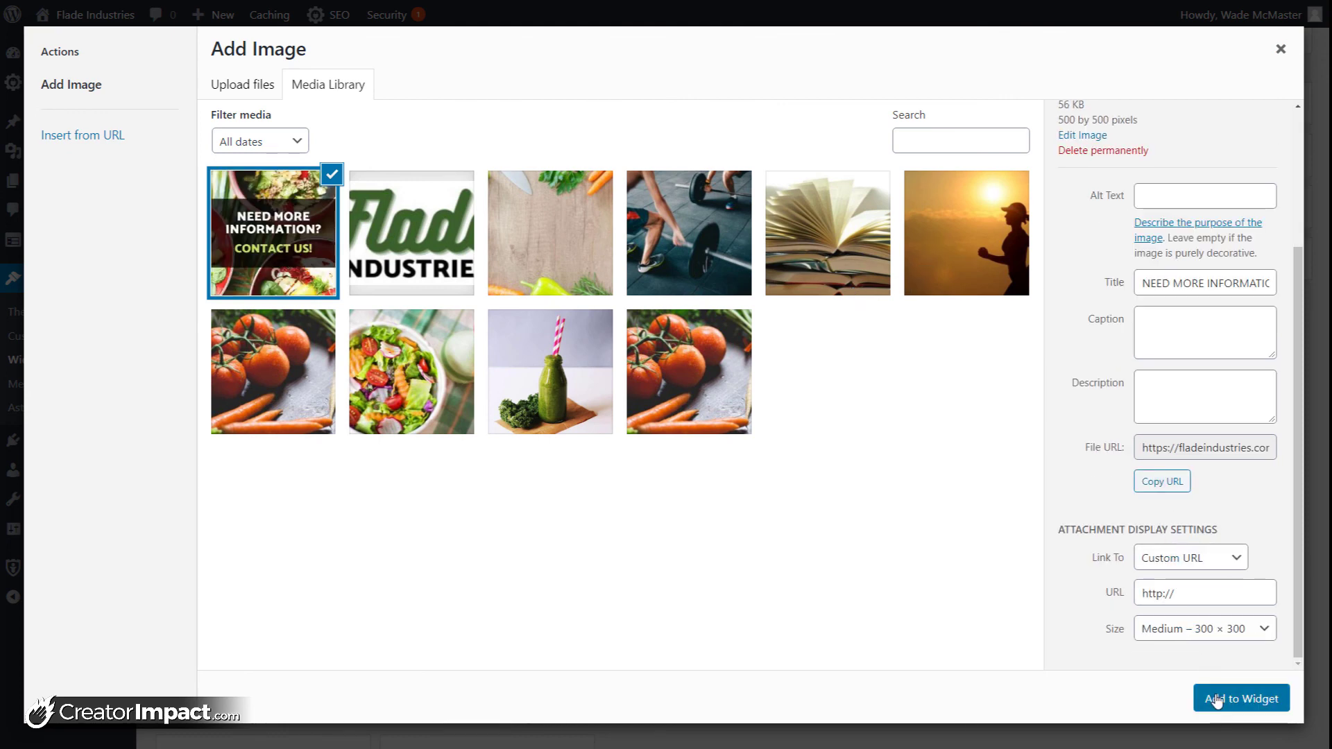
pyautogui.click(1209, 642)
pyautogui.click(1222, 681)
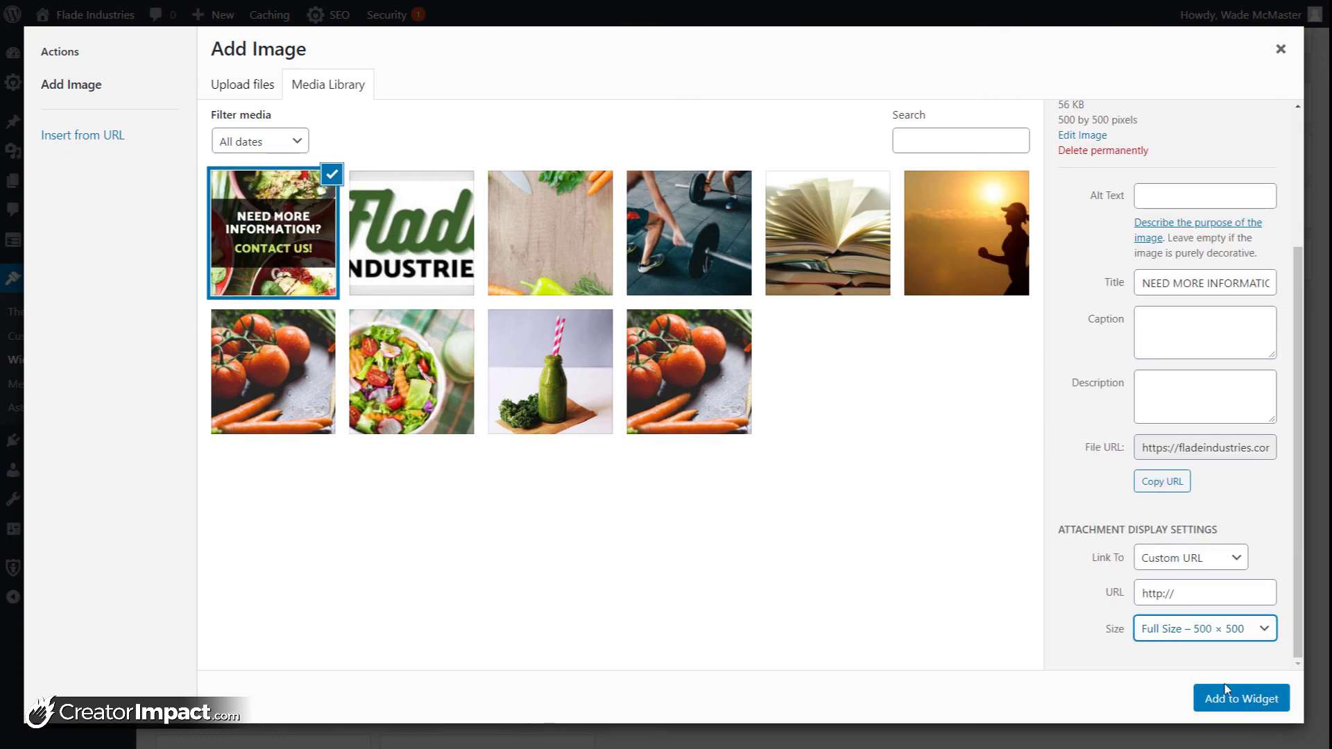
pyautogui.click(1239, 699)
pyautogui.click(788, 595)
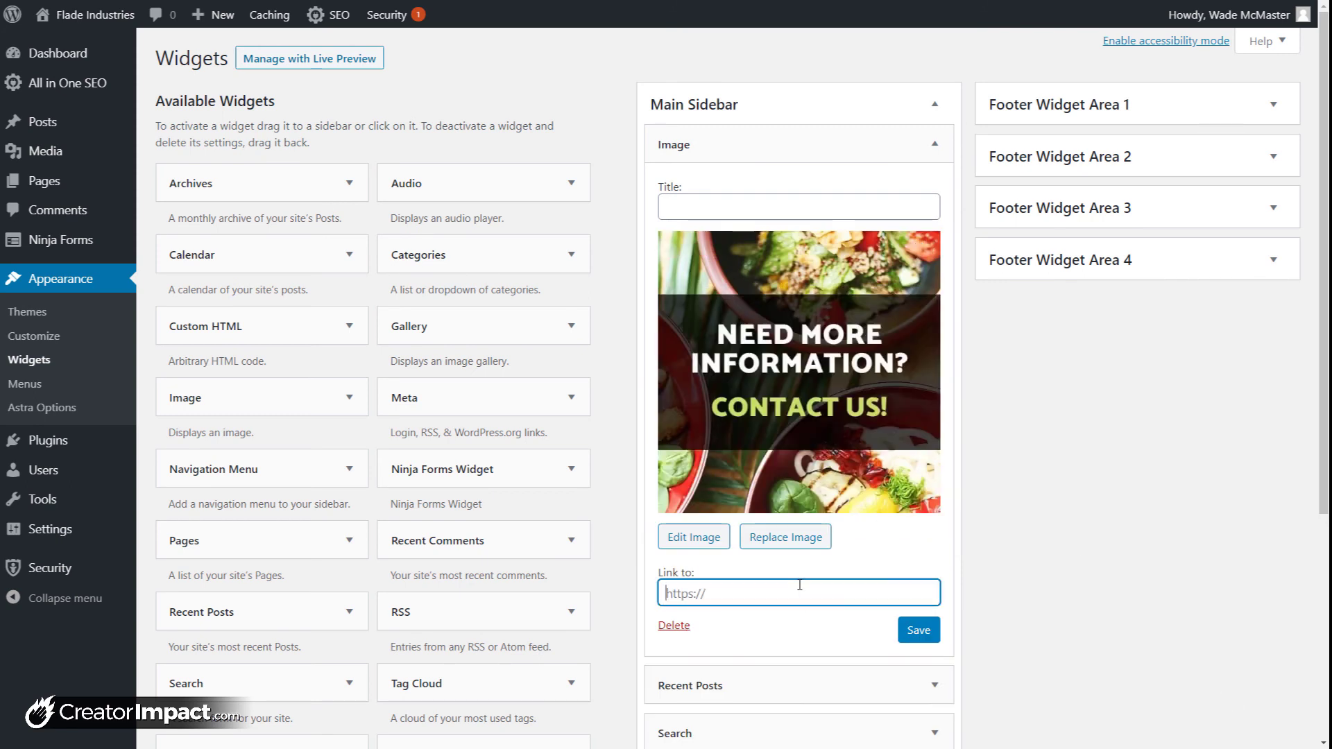
# Step: Copy the Contact Us menu link address from the live site
pyautogui.moveTo(118, 21)
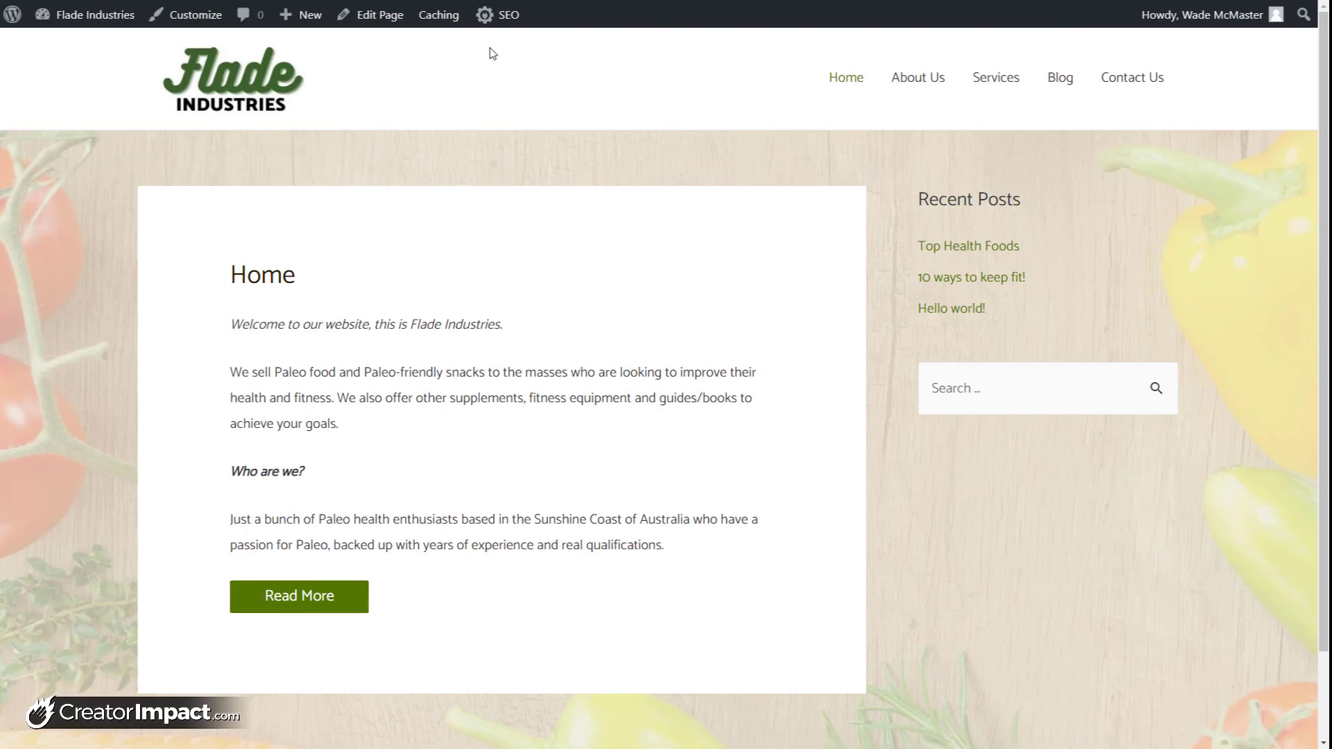
pyautogui.rightClick(1123, 98)
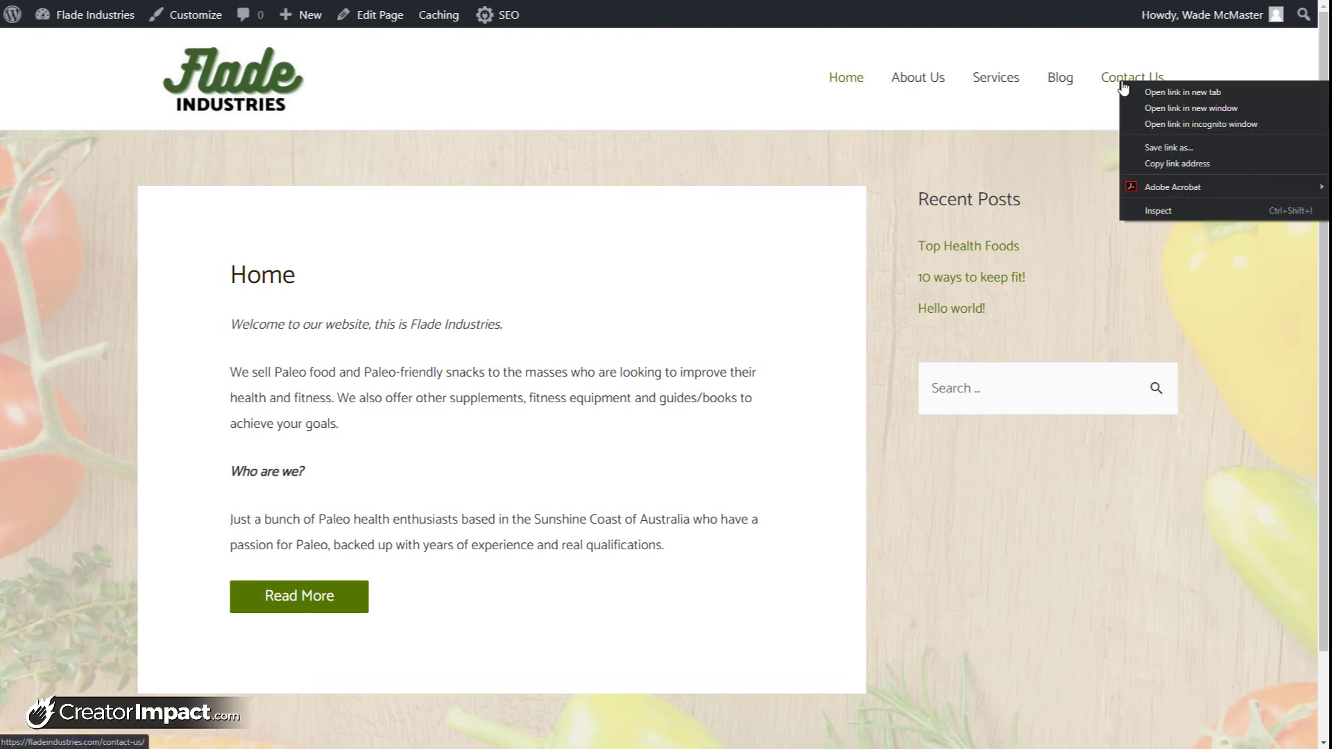
pyautogui.click(1165, 162)
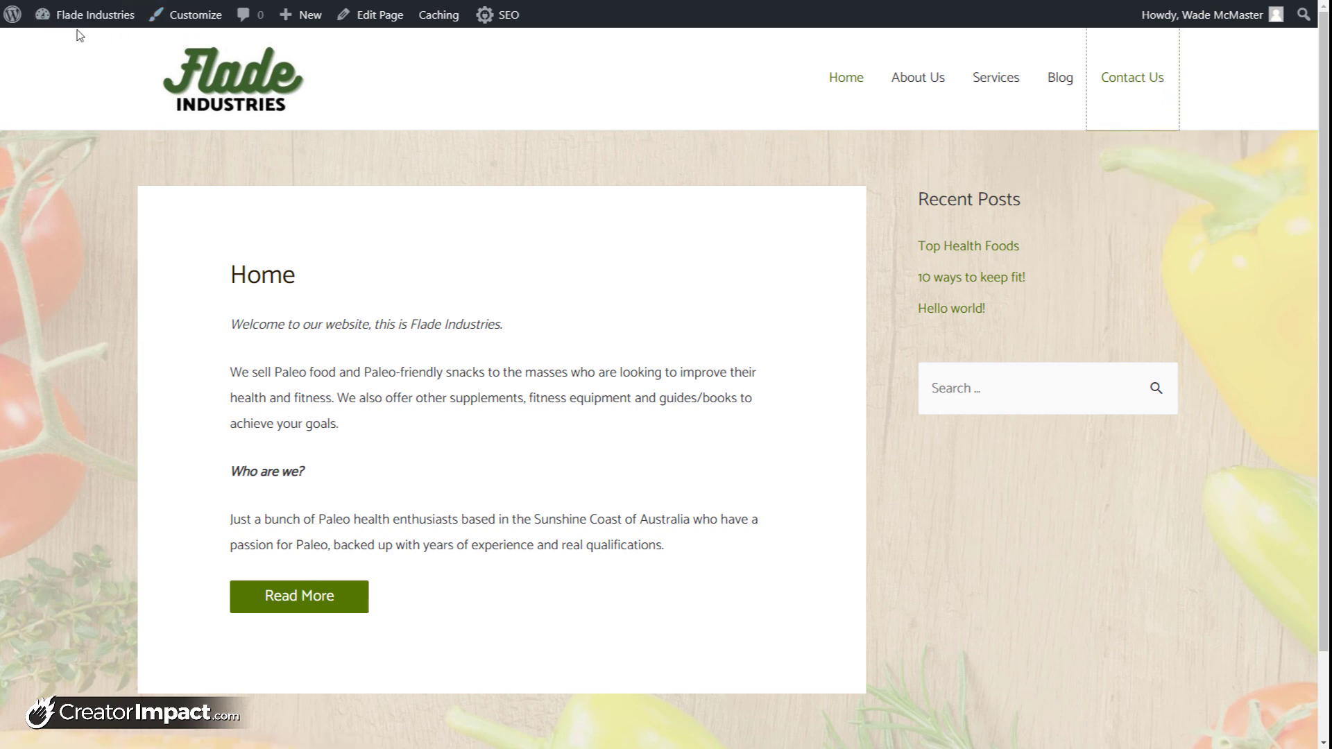
# Step: Paste the contact-us address into the image widget's Link to field and save the widget
pyautogui.moveTo(84, 19)
pyautogui.press('F11')
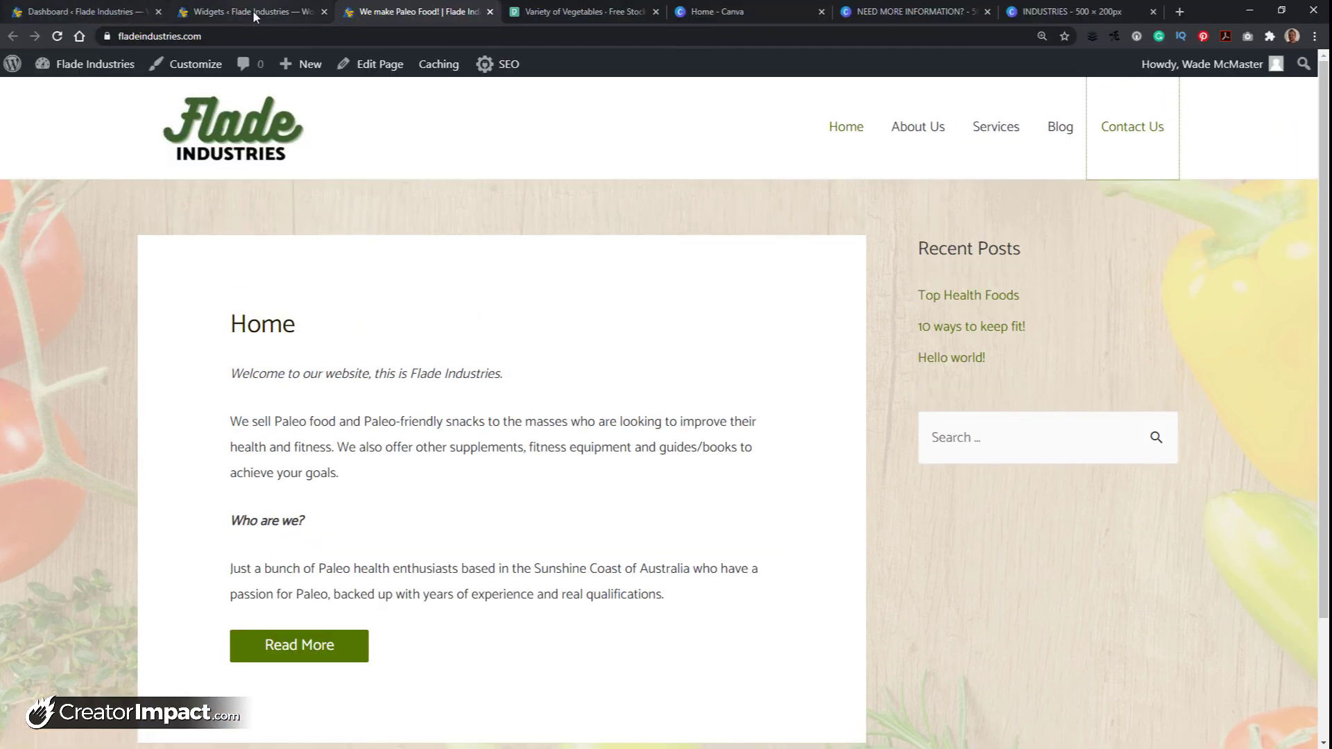
pyautogui.click(252, 16)
pyautogui.press('F11')
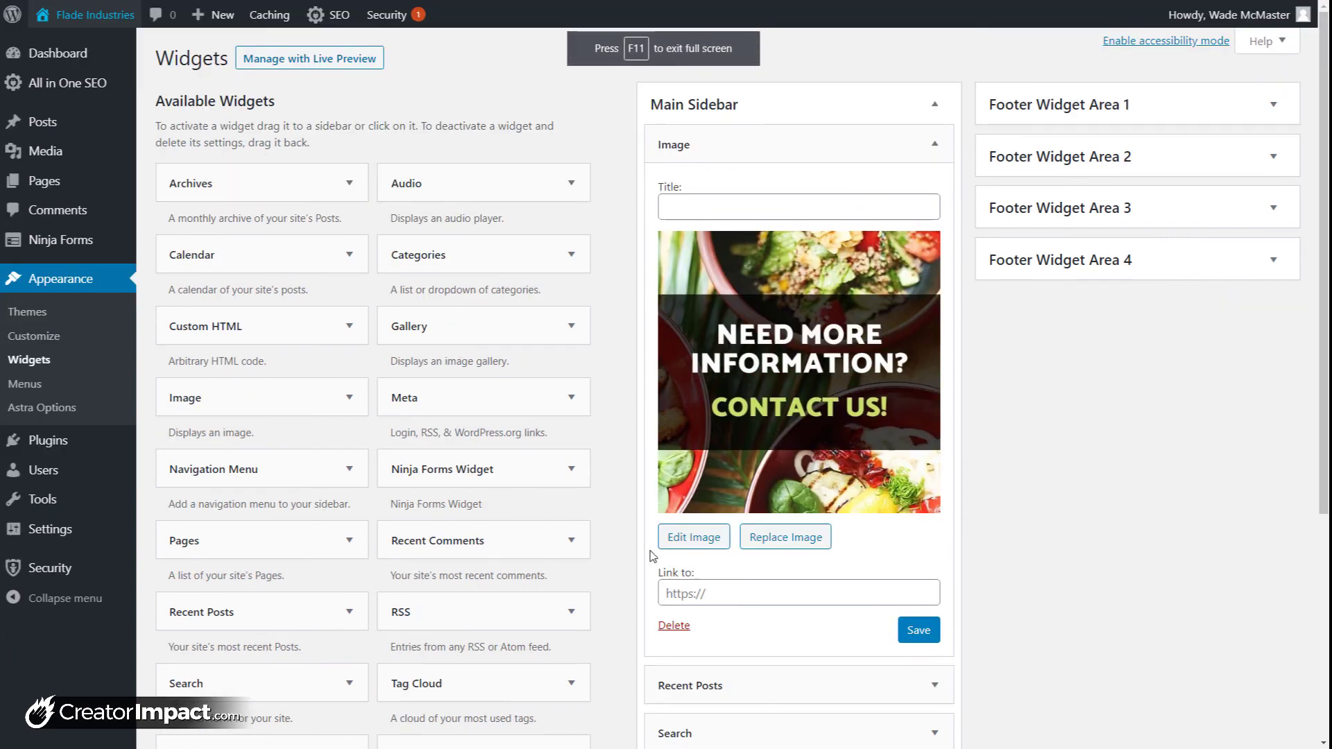
pyautogui.click(683, 591)
pyautogui.hotkey('ctrl', 'v')
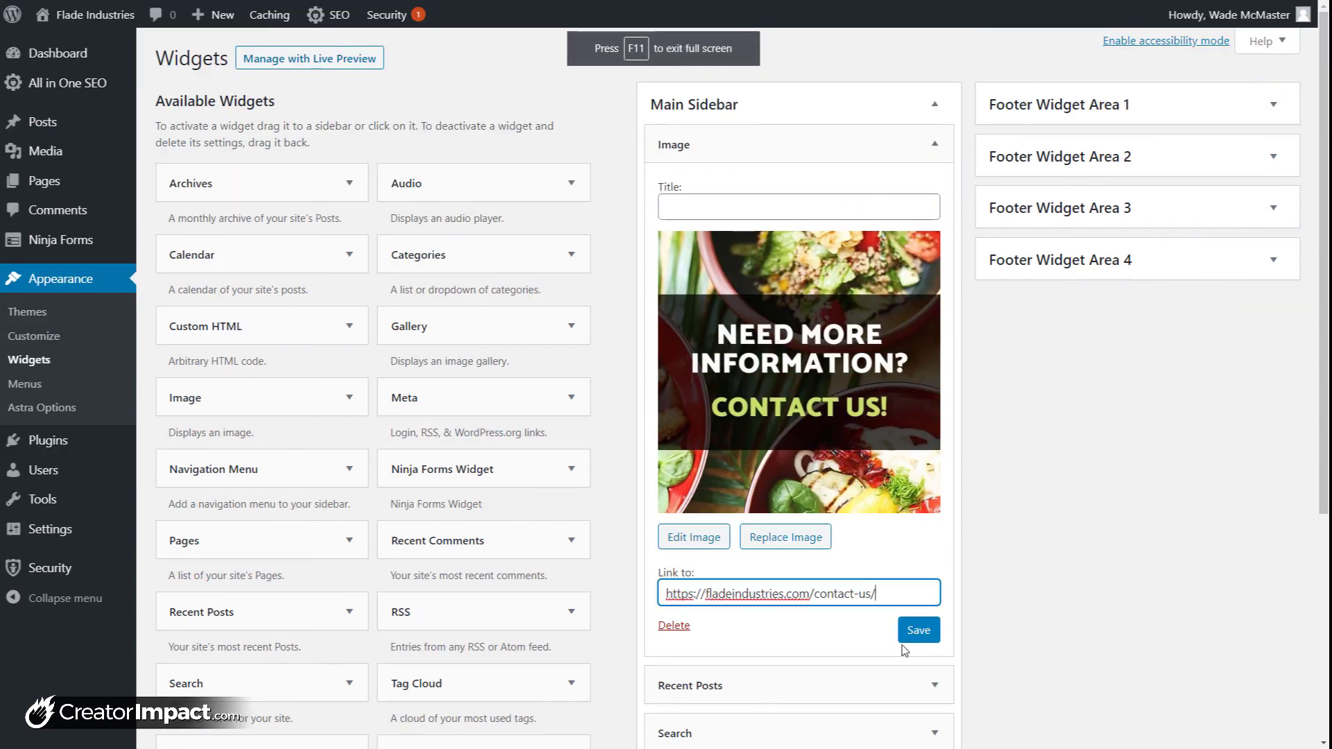
pyautogui.click(918, 633)
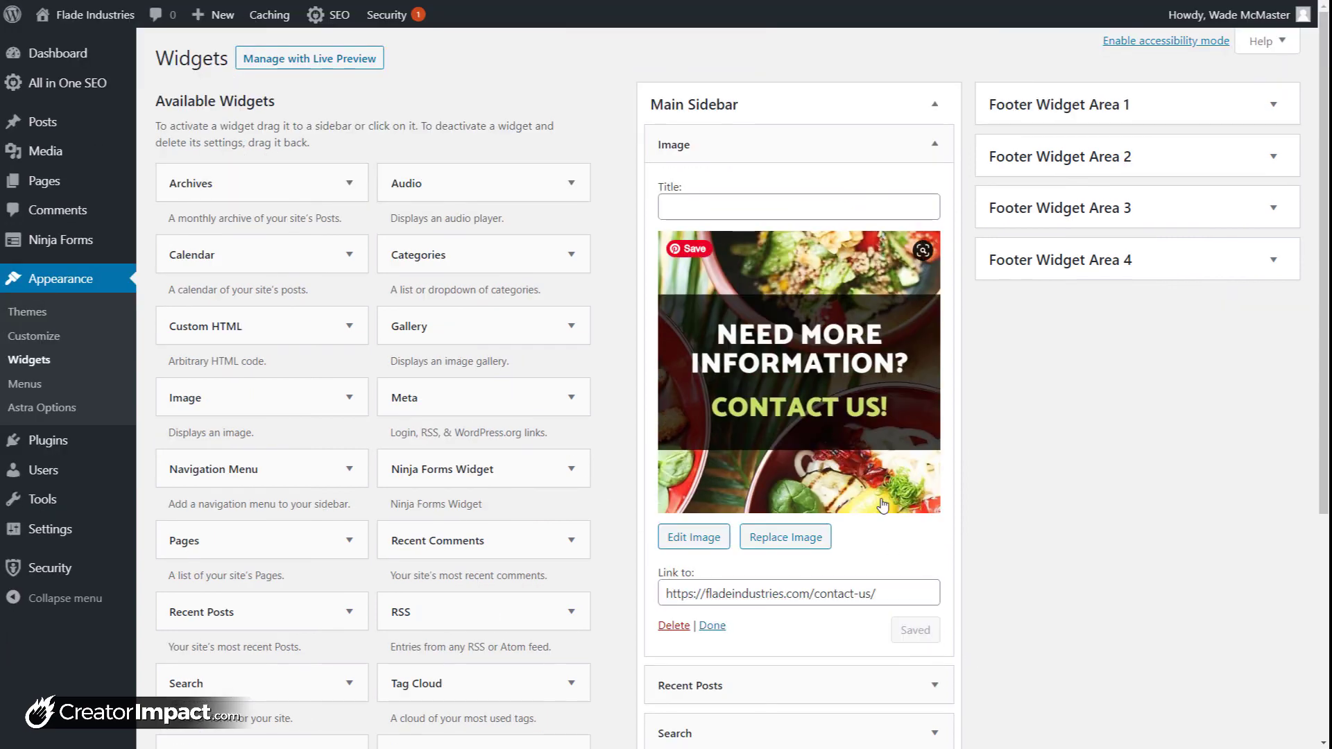
pyautogui.click(70, 15)
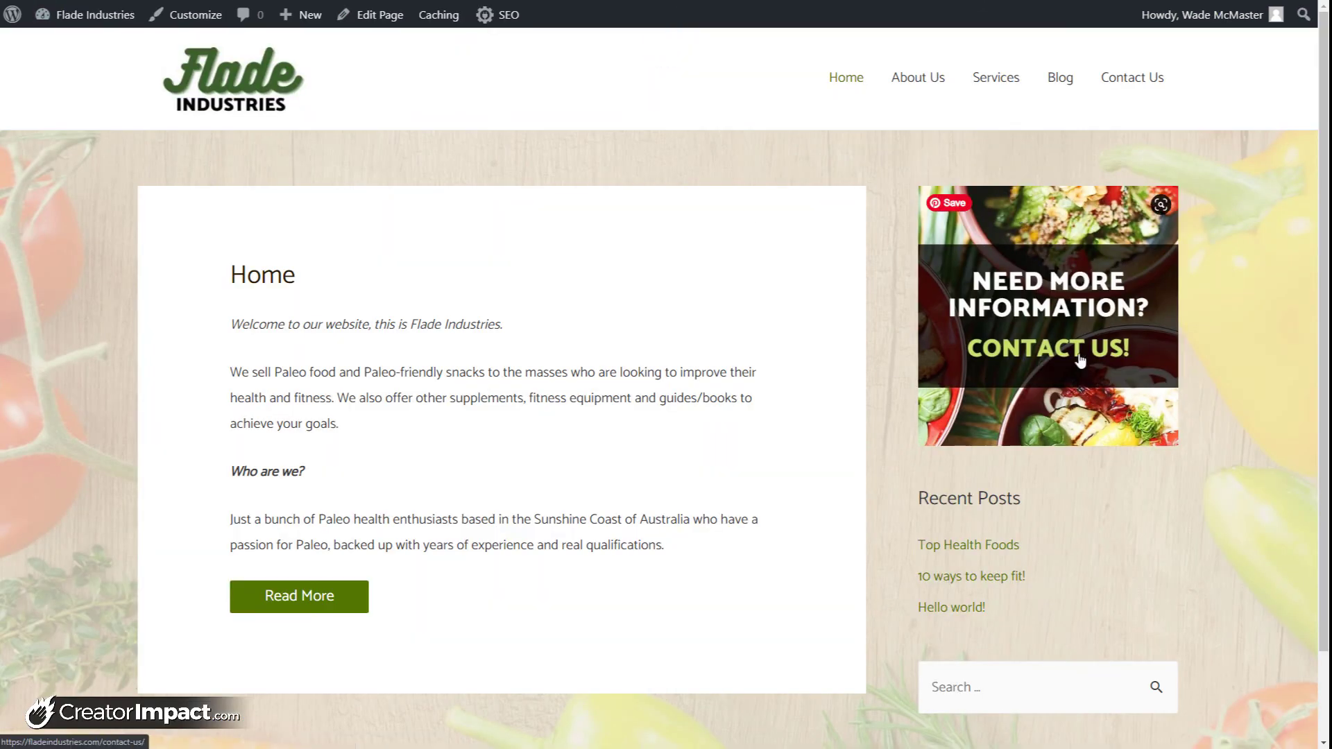
# Step: Check the sidebar contact banner on the live About Us and Services pages, then return to Home
pyautogui.scroll(-2, 1036, 283)
pyautogui.click(1025, 582)
pyautogui.scroll(2, 850, 419)
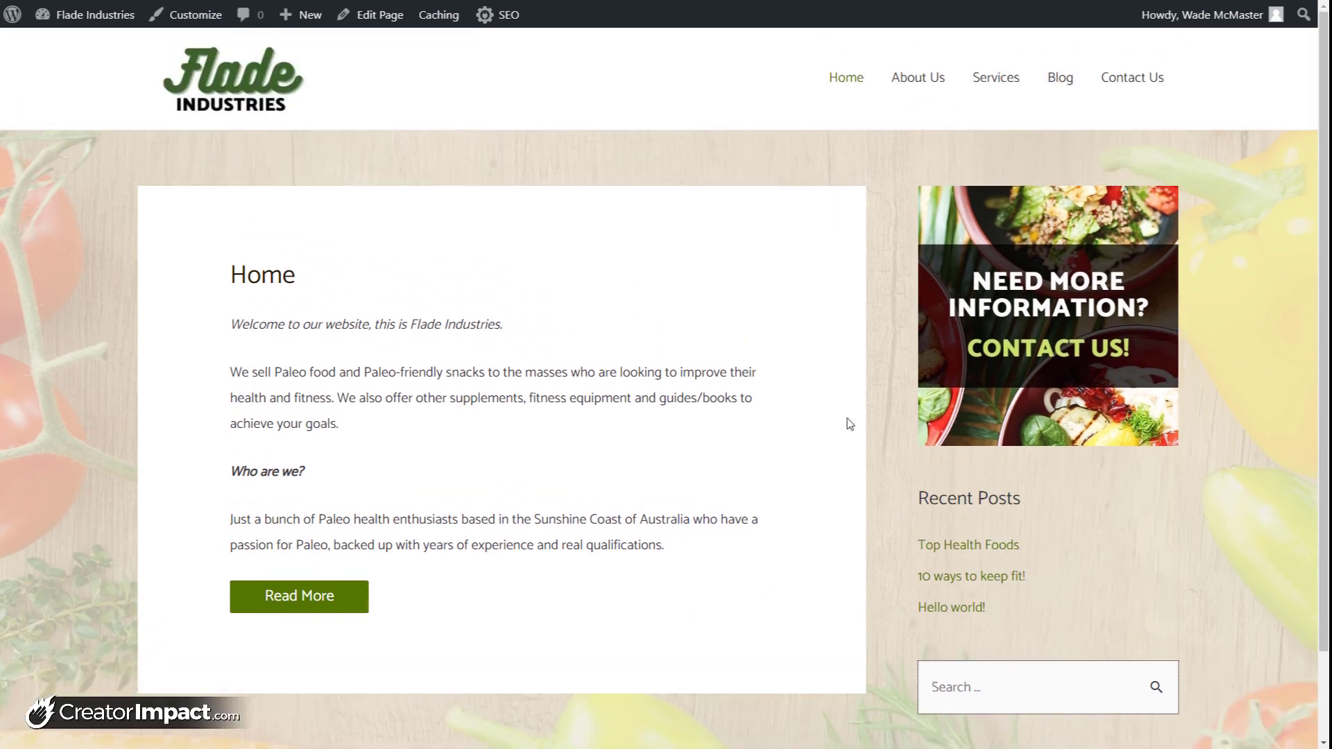
pyautogui.click(908, 79)
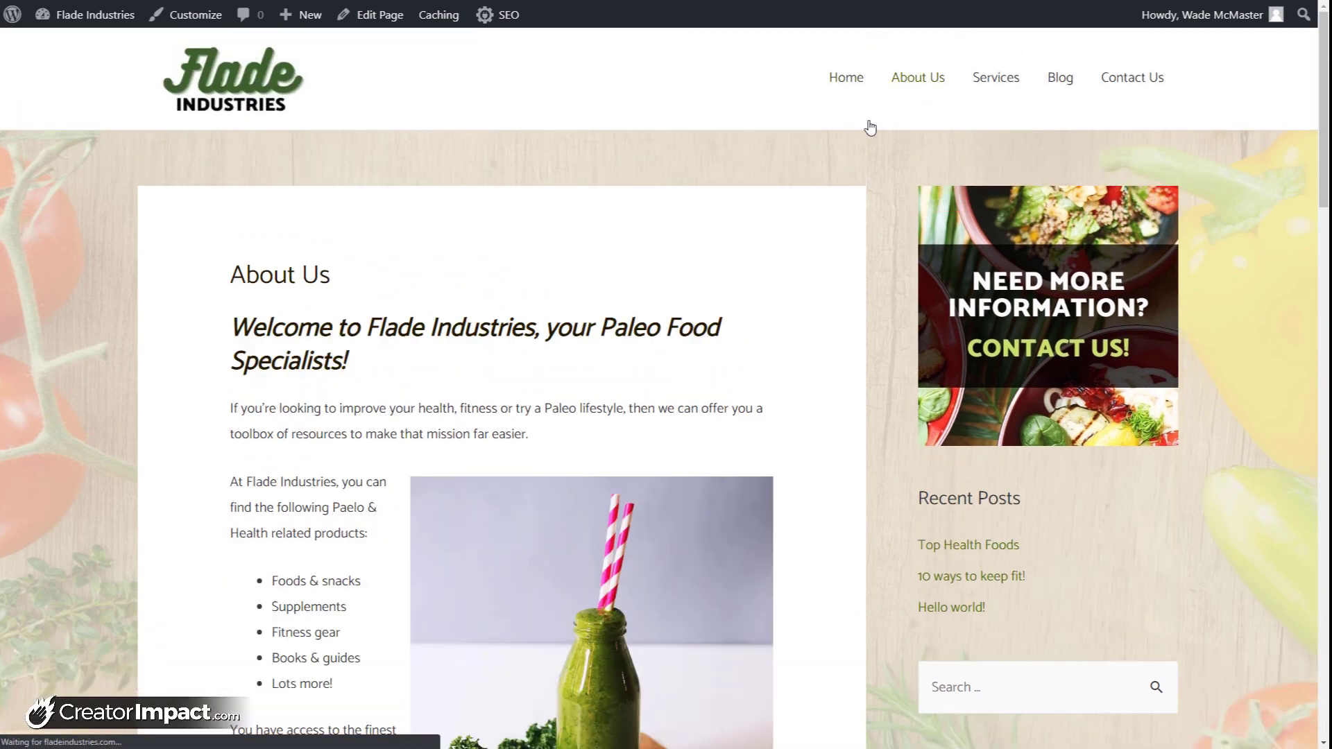
pyautogui.scroll(-20, 624, 292)
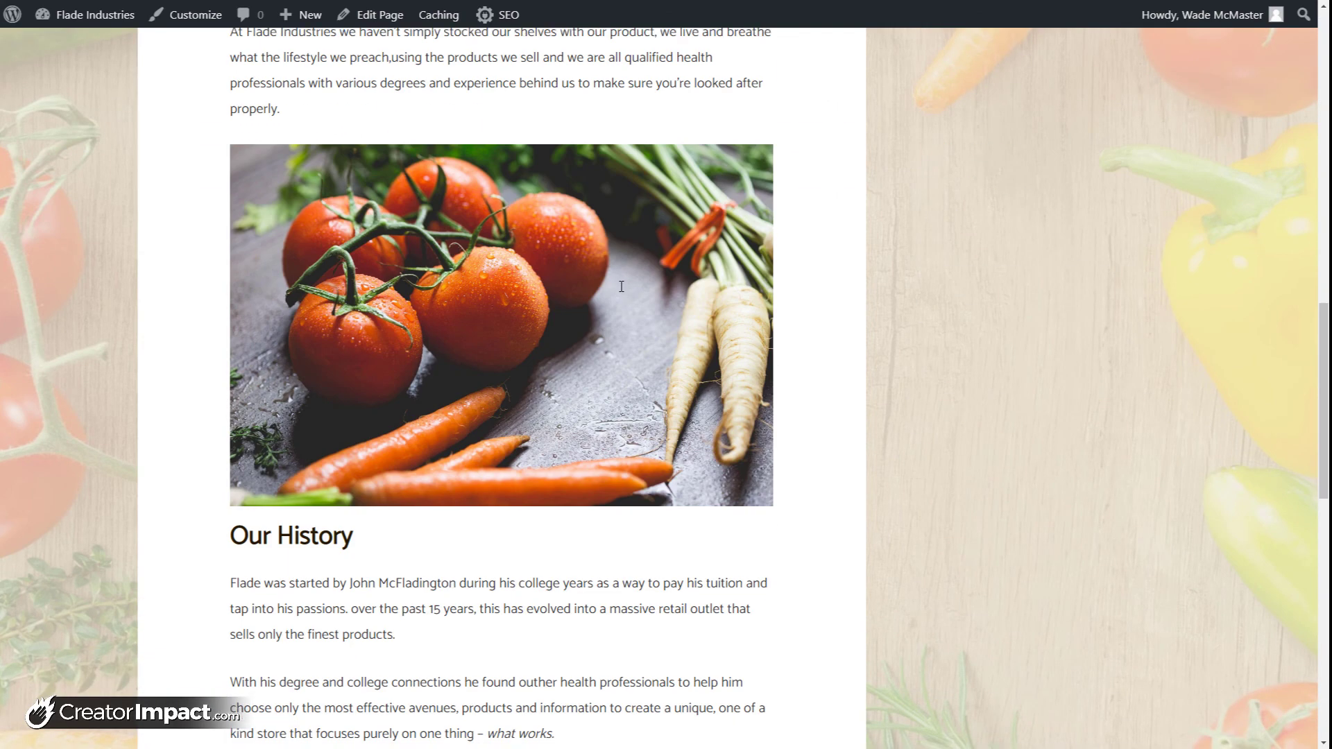
pyautogui.scroll(-4, 666, 374)
pyautogui.scroll(20, 1279, 166)
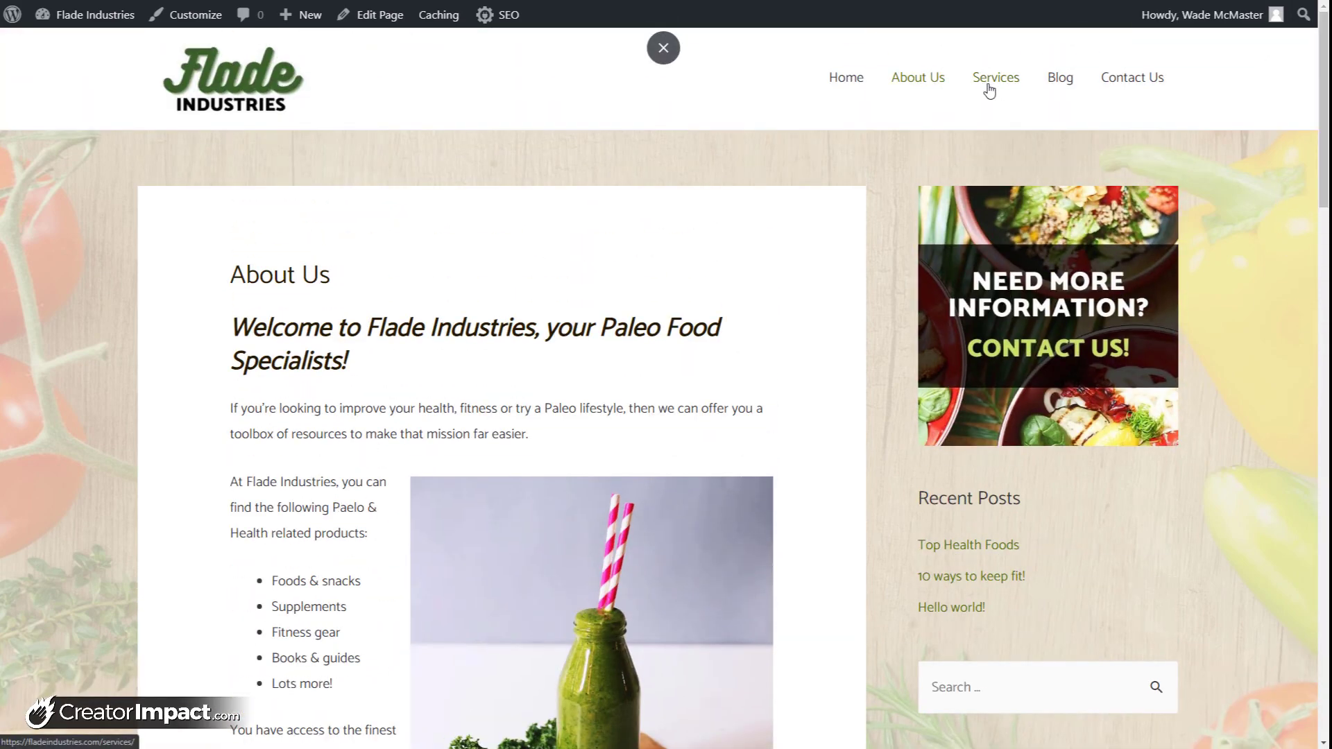
pyautogui.click(989, 90)
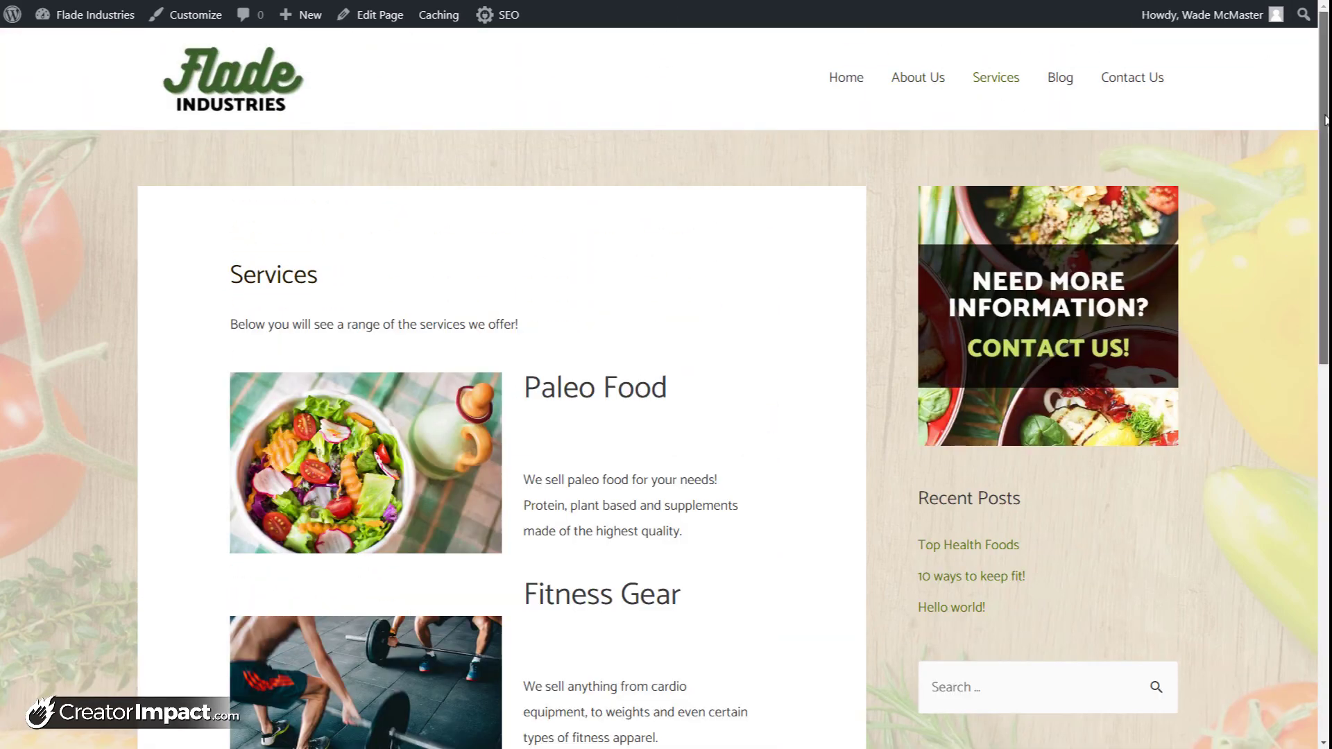
pyautogui.moveTo(1323, 139); pyautogui.dragTo(1303, 97)
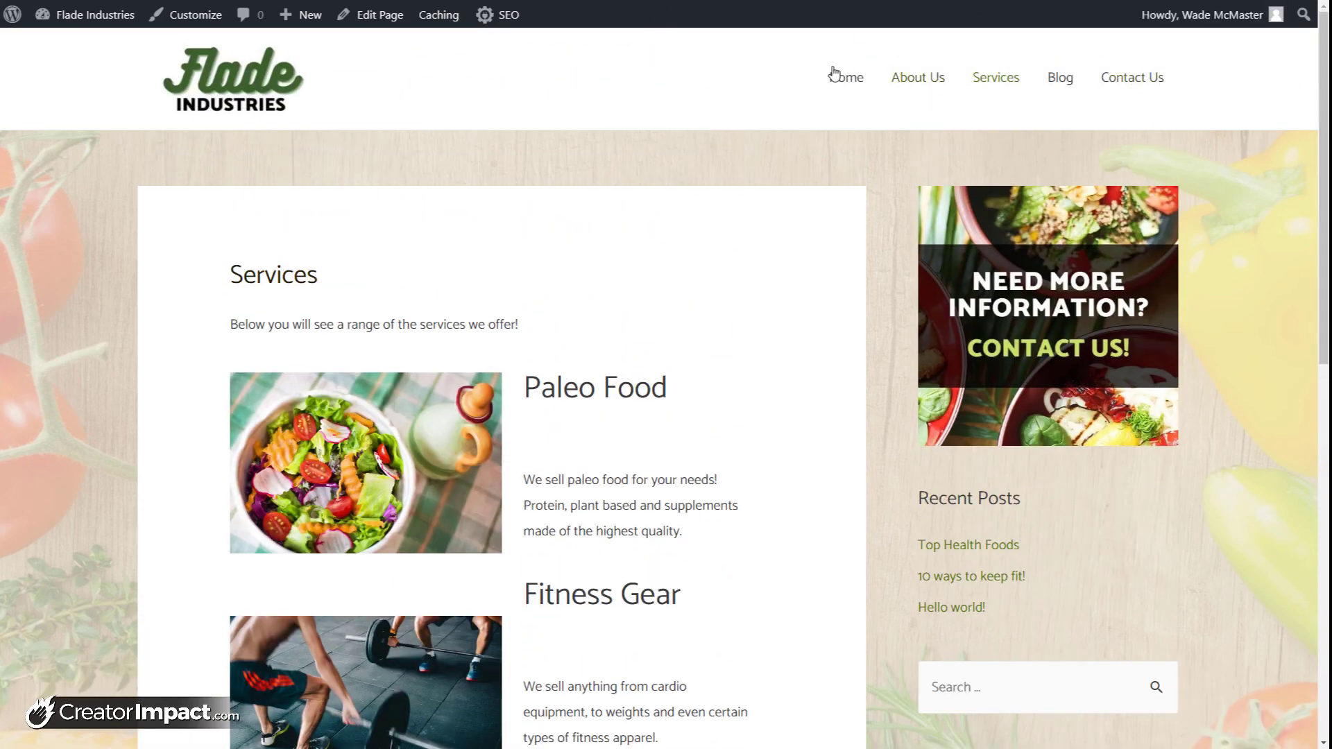
pyautogui.click(835, 74)
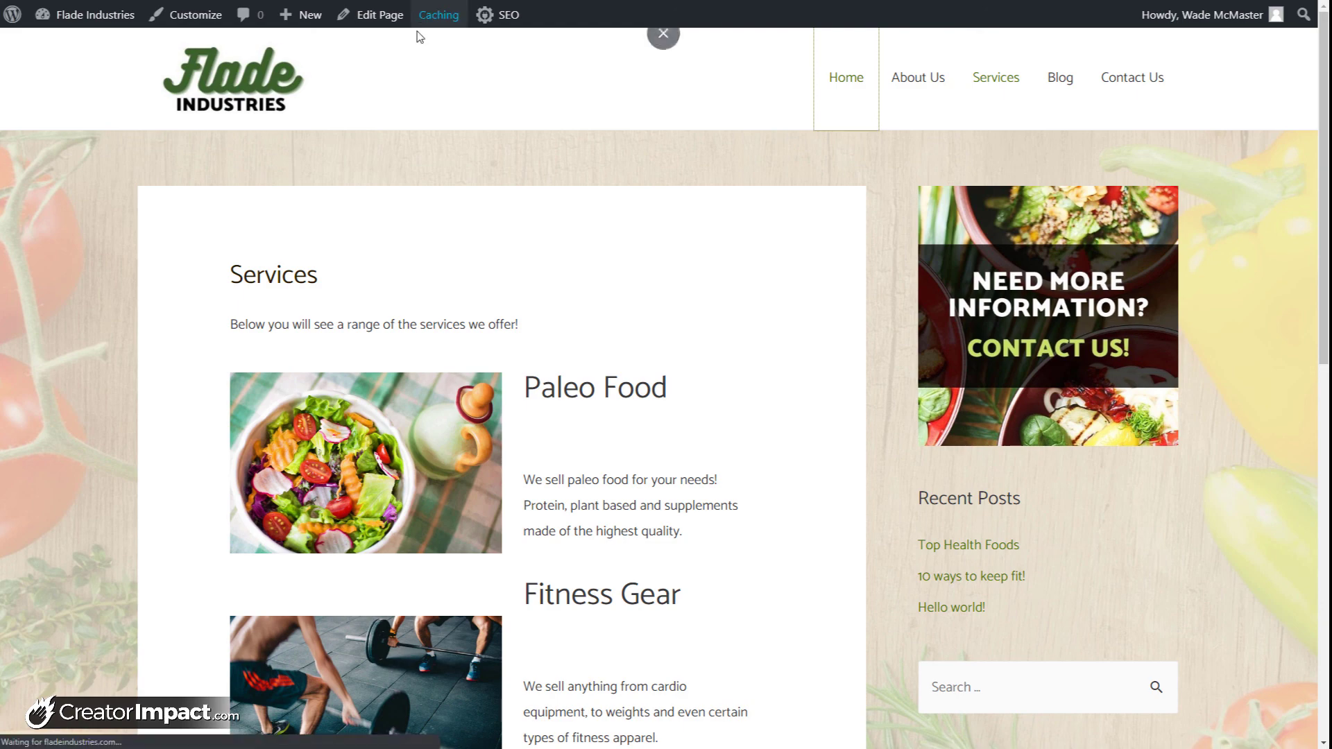
# Step: Edit the Home page and set the tomatoes-and-carrots photo as its featured image
pyautogui.click(371, 23)
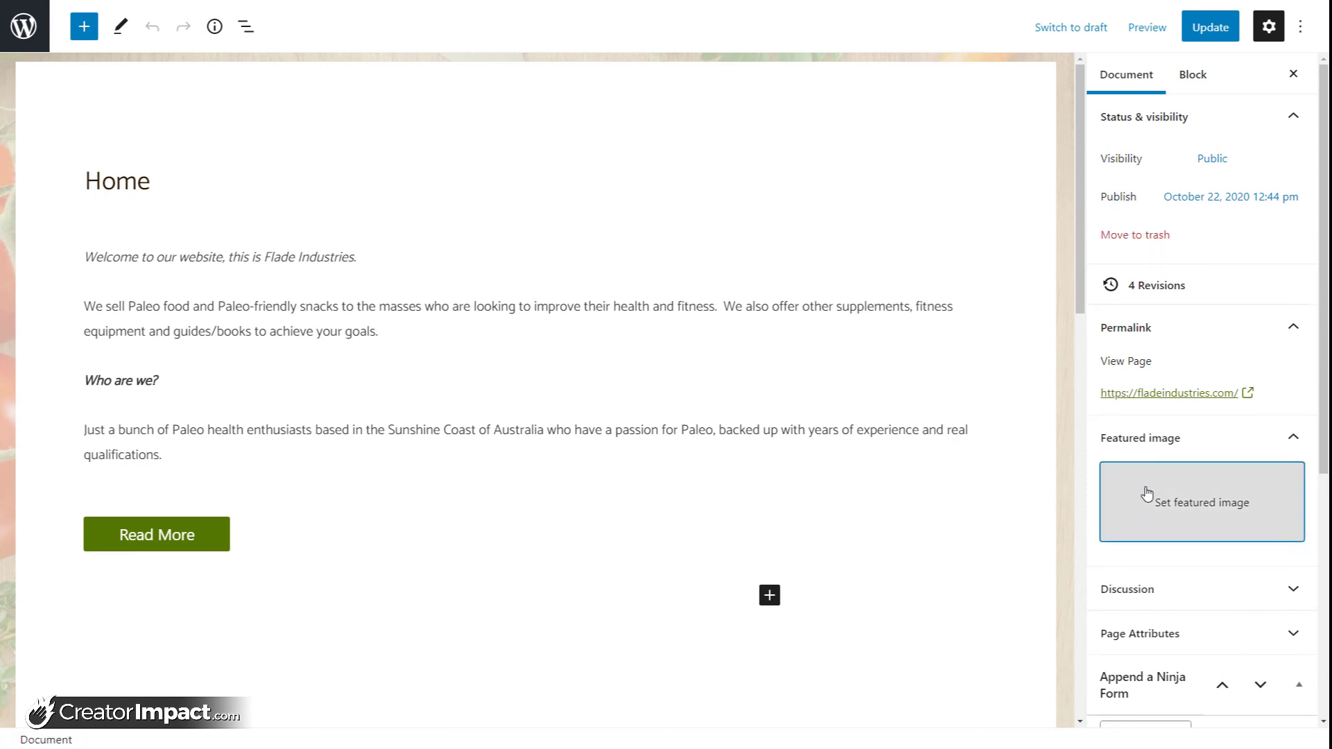
pyautogui.click(1145, 493)
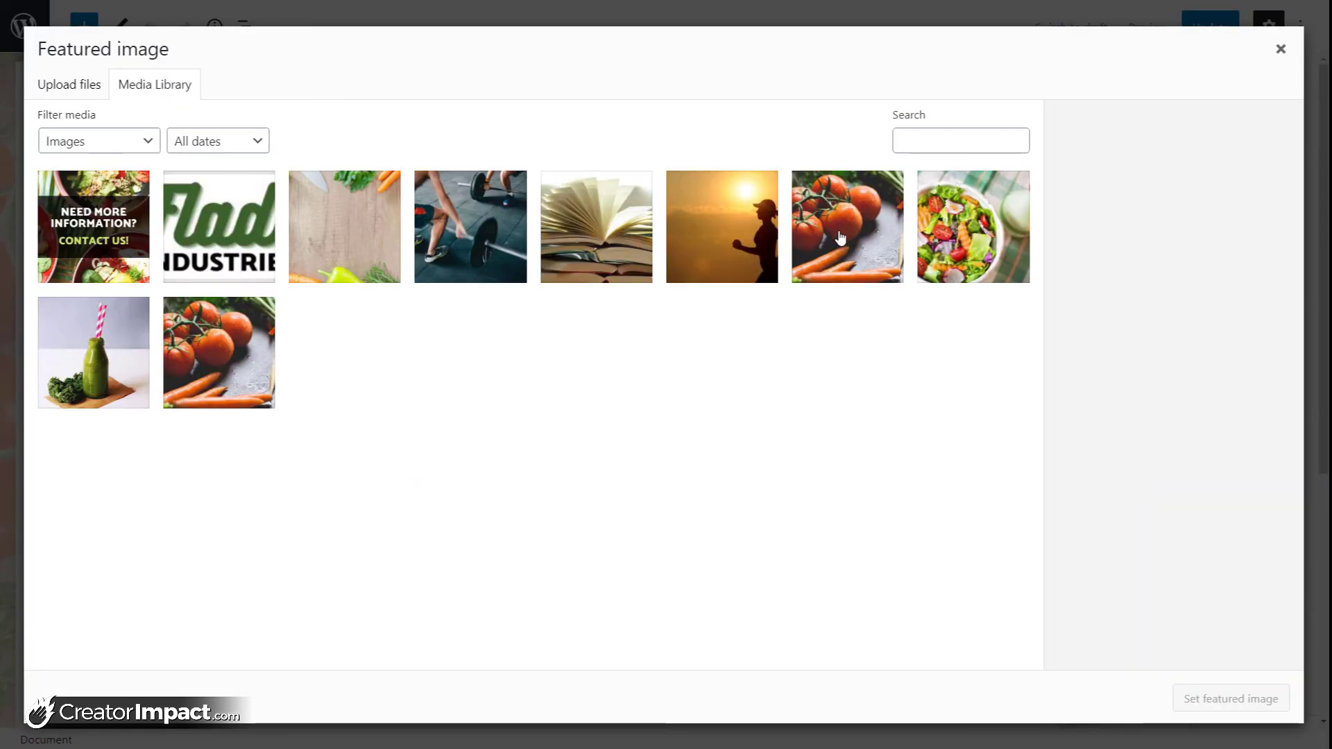
pyautogui.click(945, 246)
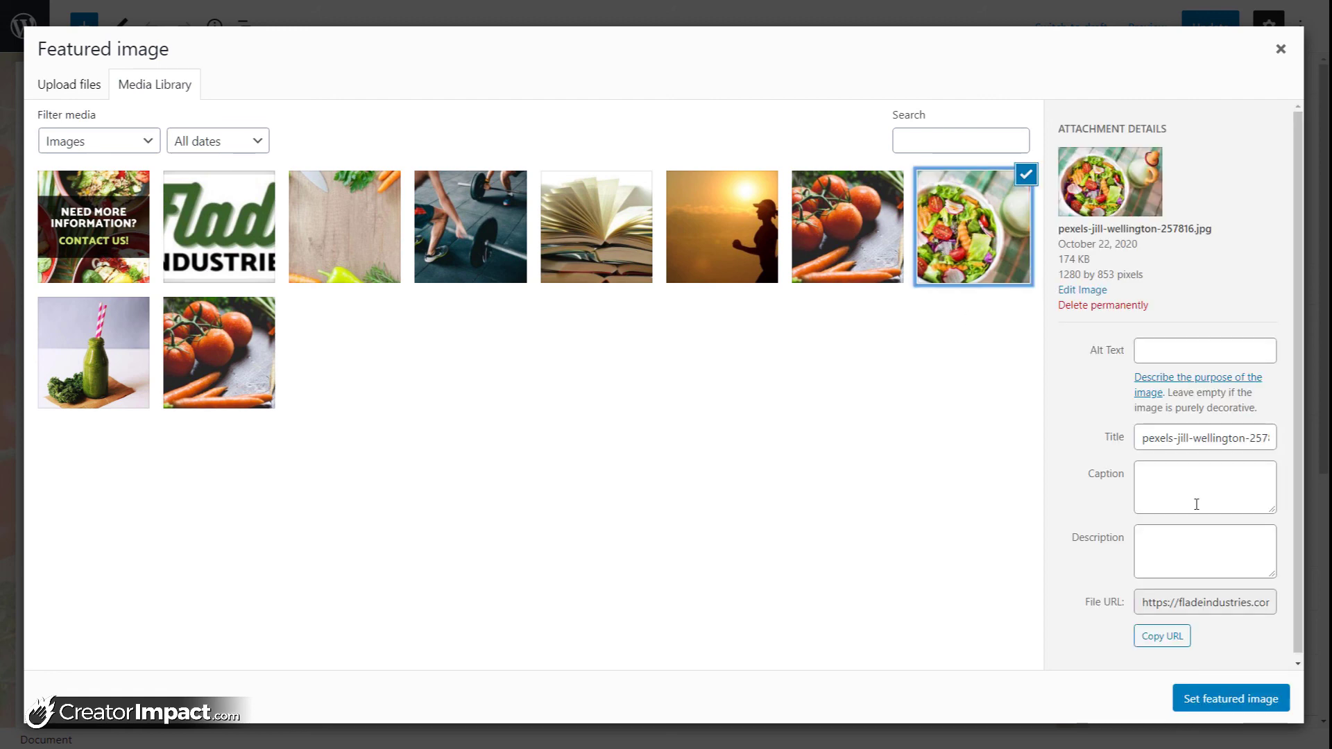
pyautogui.click(822, 260)
pyautogui.click(1205, 701)
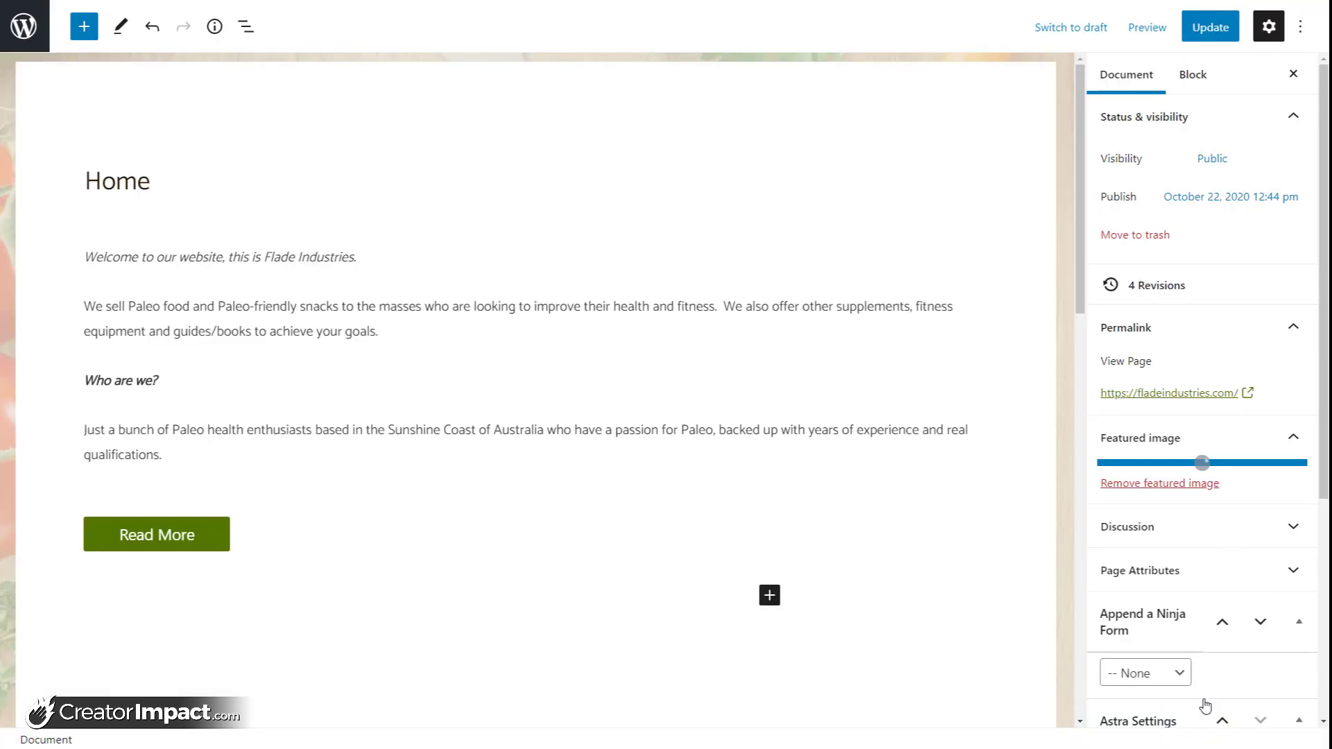
# Step: Expand the Page Attributes settings and scroll down the editor's settings panel
pyautogui.scroll(-3, 1252, 452)
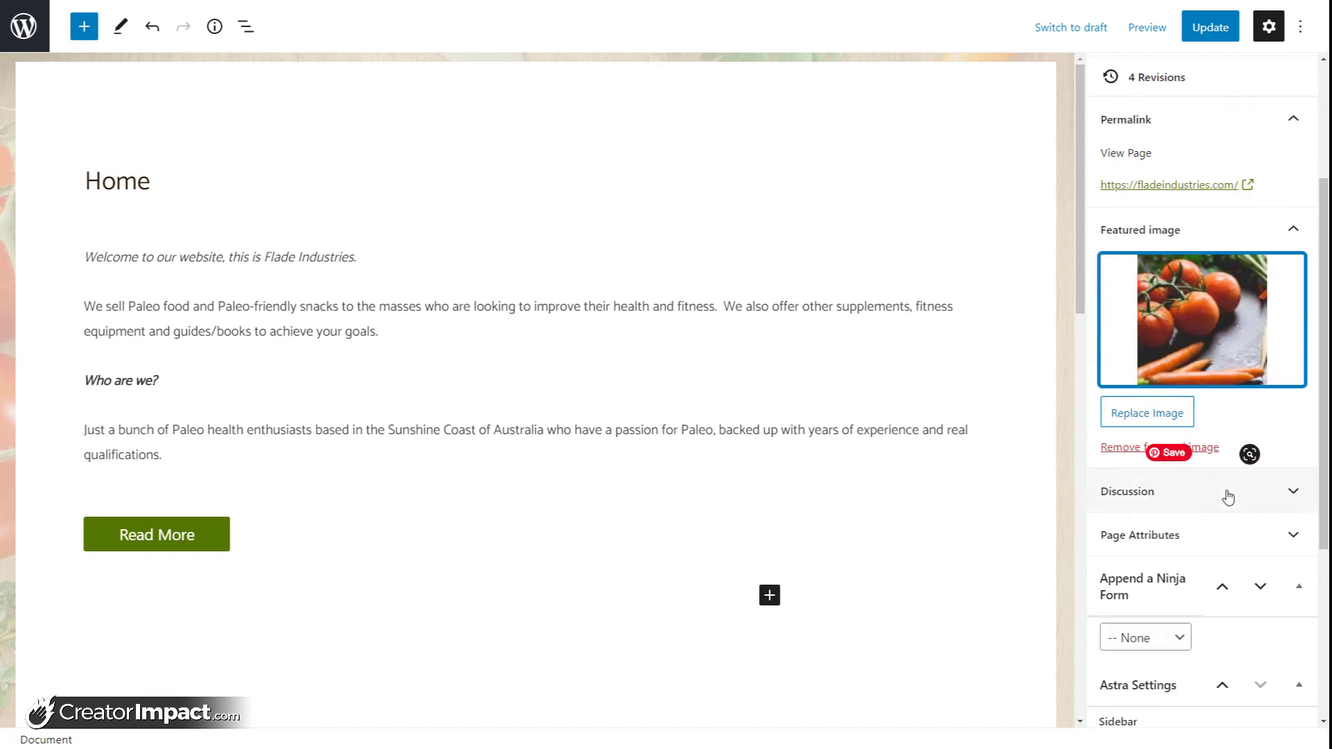
pyautogui.click(1294, 536)
pyautogui.scroll(-3, 1278, 523)
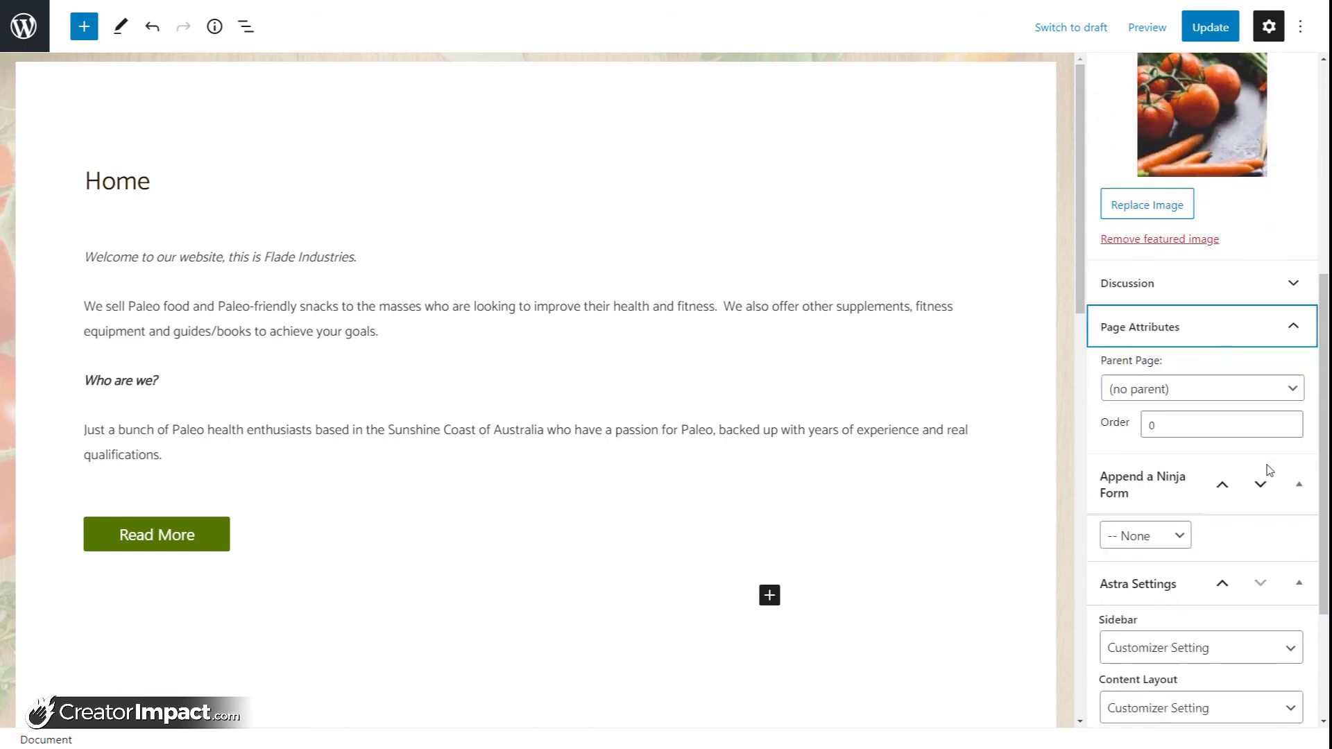
pyautogui.scroll(-3, 1267, 493)
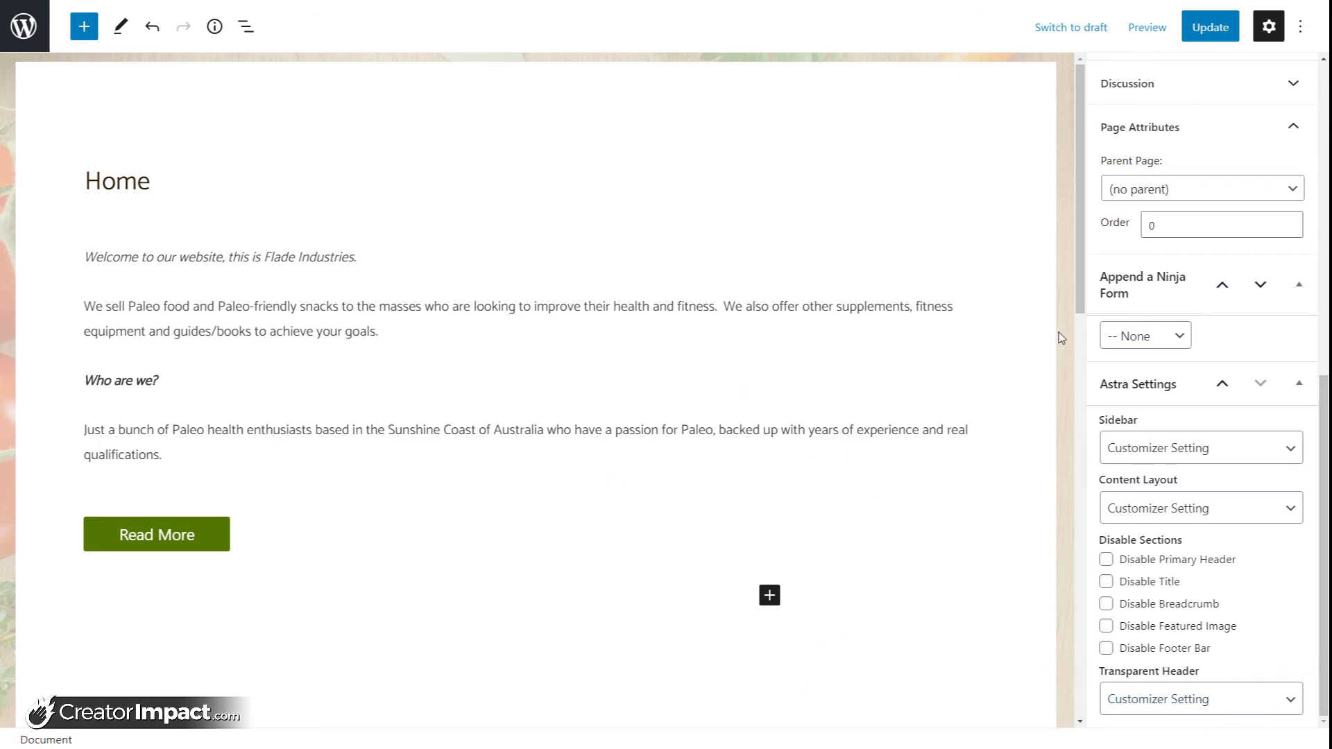
pyautogui.moveTo(1324, 388); pyautogui.dragTo(1310, 78)
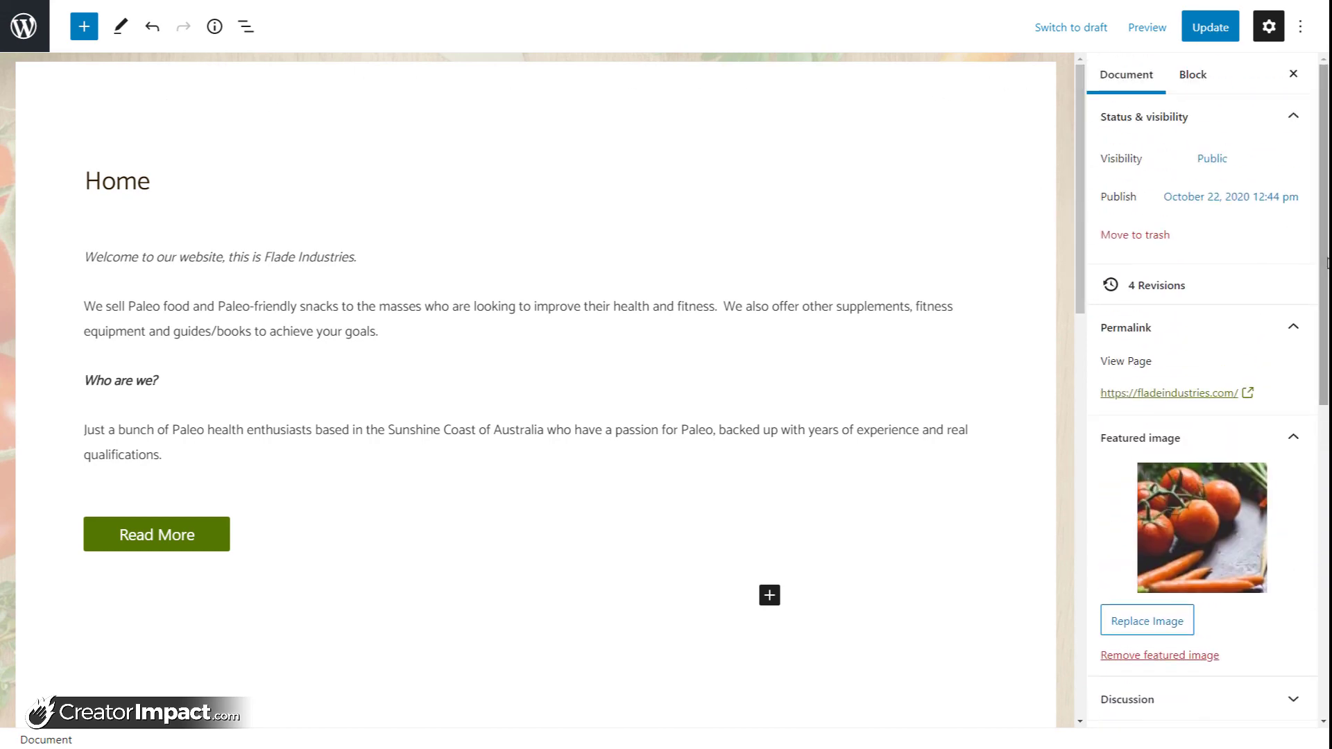
pyautogui.scroll(-5, 1269, 333)
pyautogui.scroll(-4, 1271, 333)
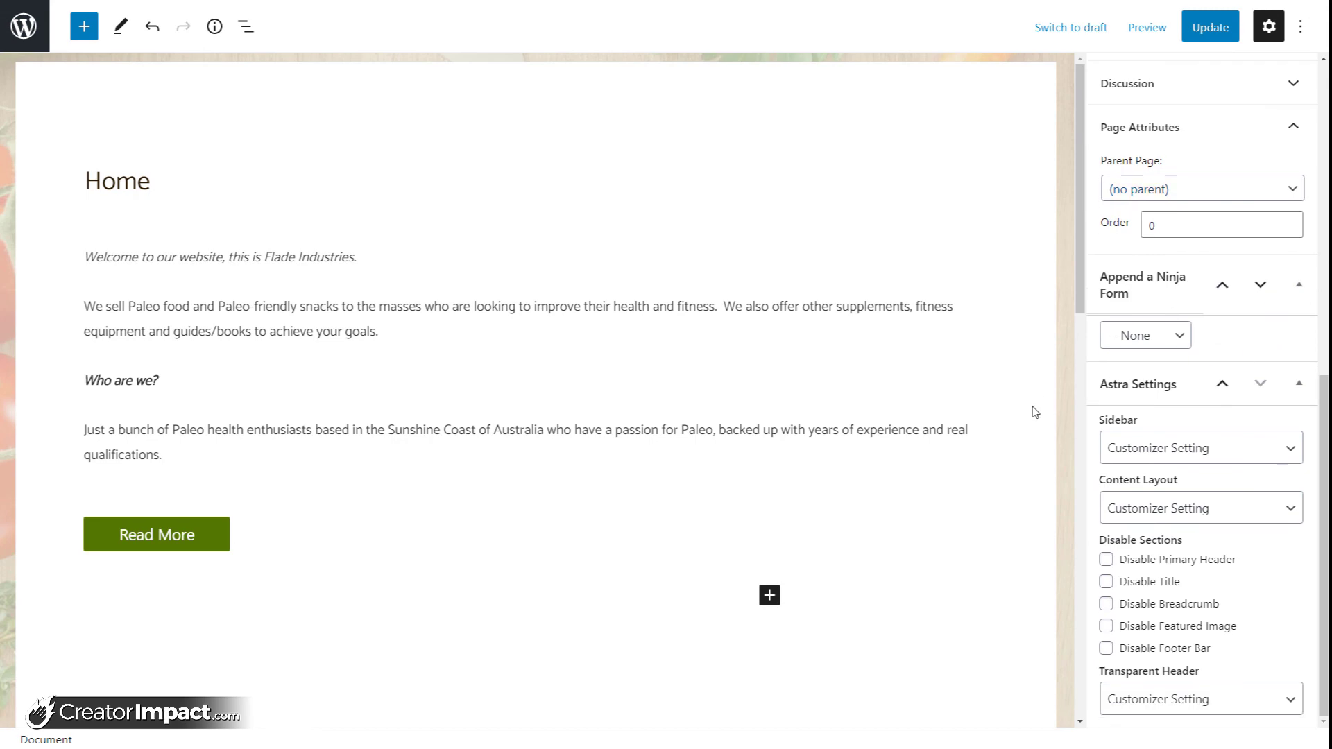
pyautogui.scroll(-13, 1041, 405)
pyautogui.scroll(-3, 1041, 406)
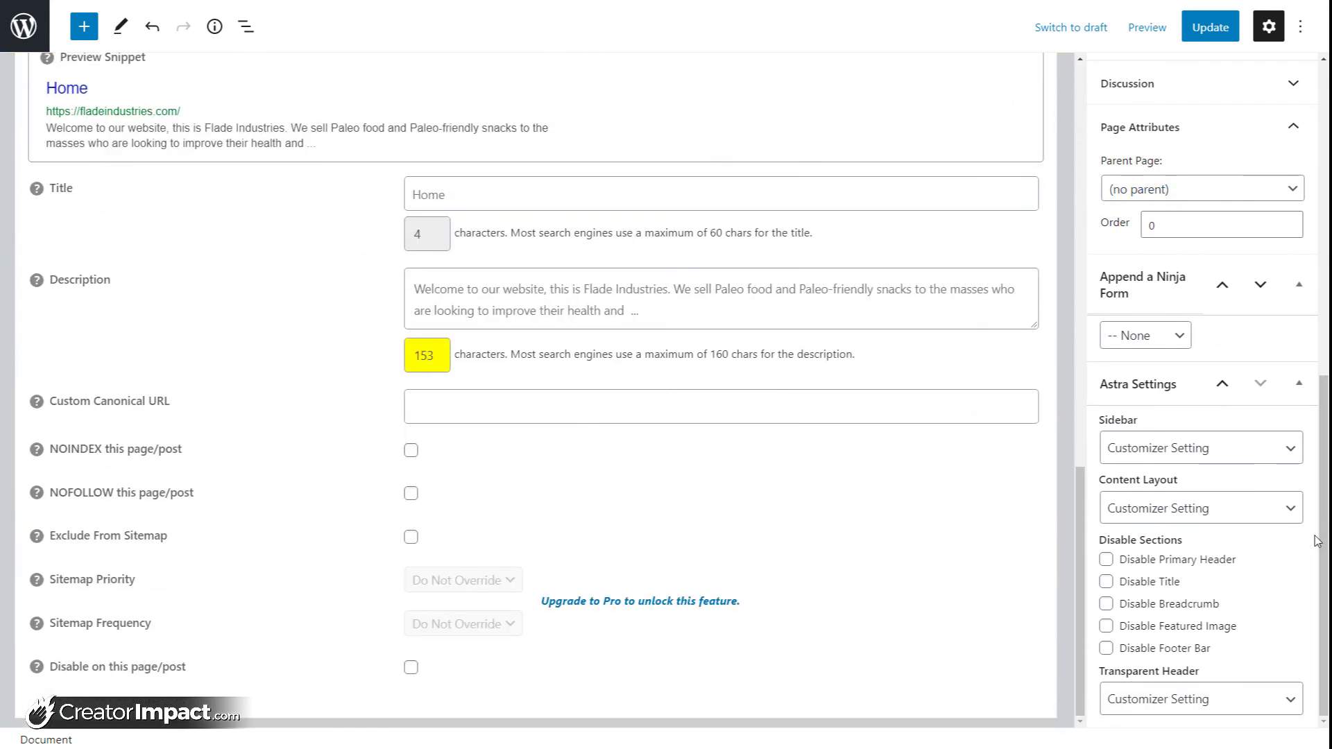
# Step: Set the Home page's Astra sidebar to No Sidebar and content layout to Content Boxed, then update
pyautogui.click(1183, 447)
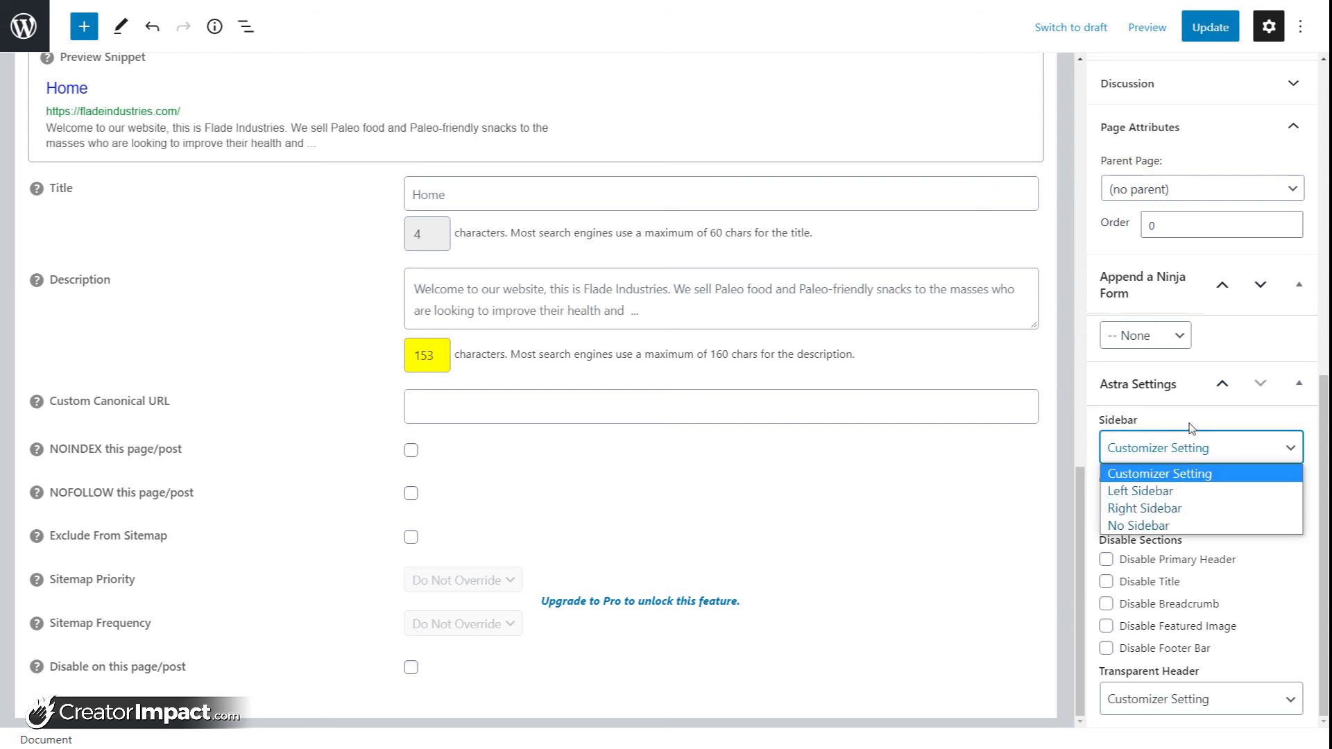
pyautogui.click(1190, 476)
pyautogui.click(1184, 517)
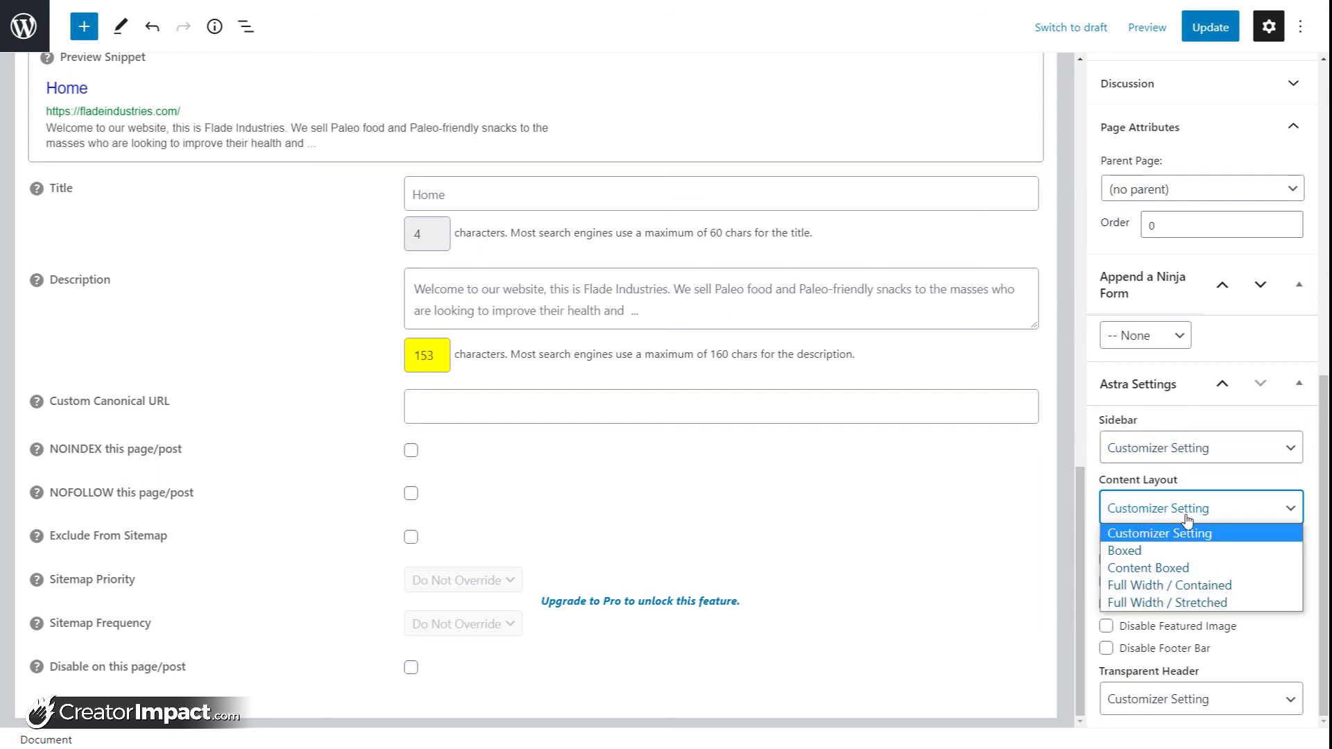
pyautogui.click(1182, 455)
pyautogui.click(1167, 519)
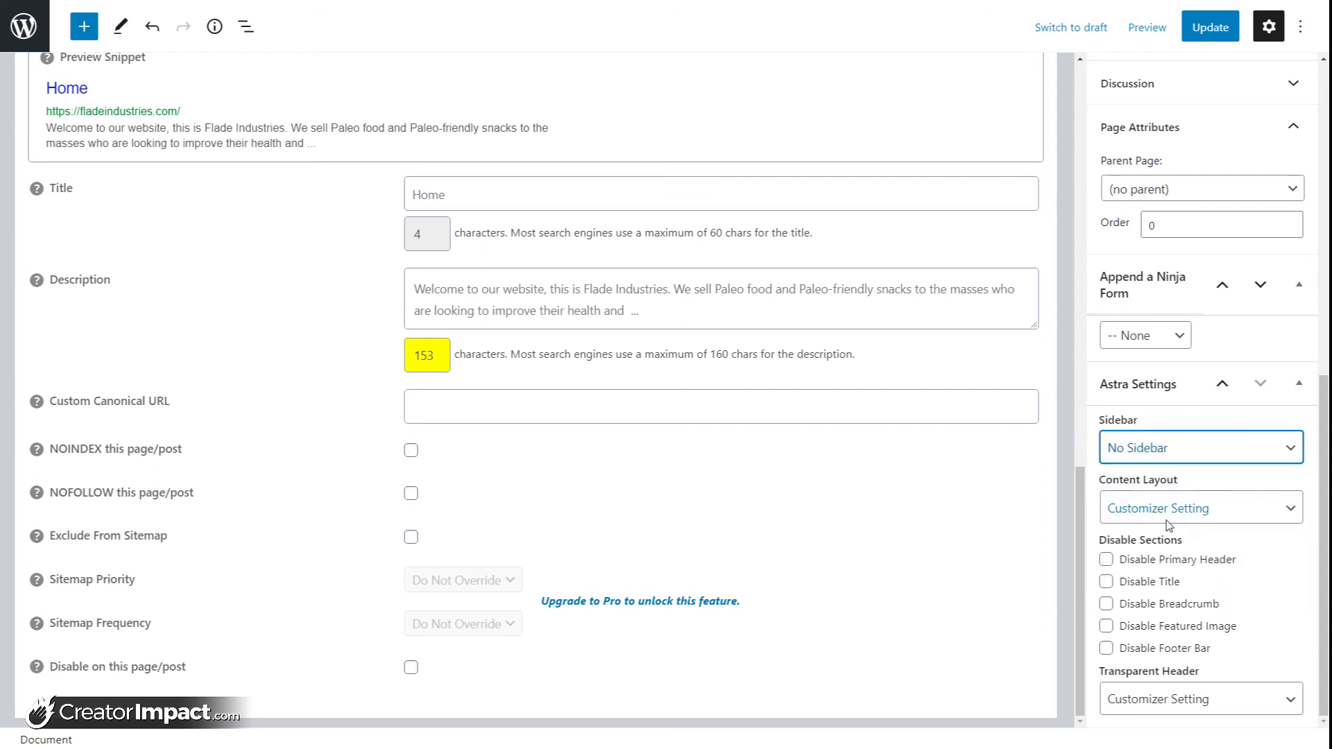
pyautogui.click(1176, 517)
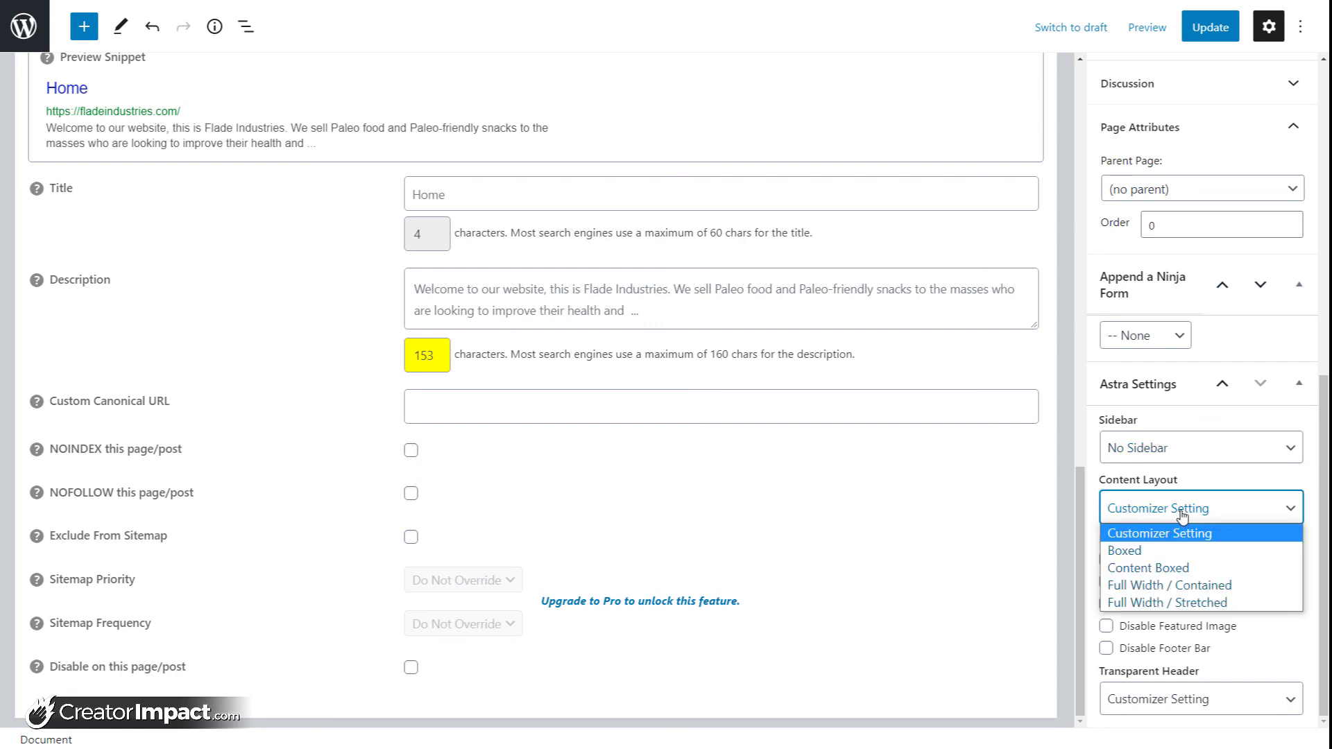
pyautogui.click(1151, 570)
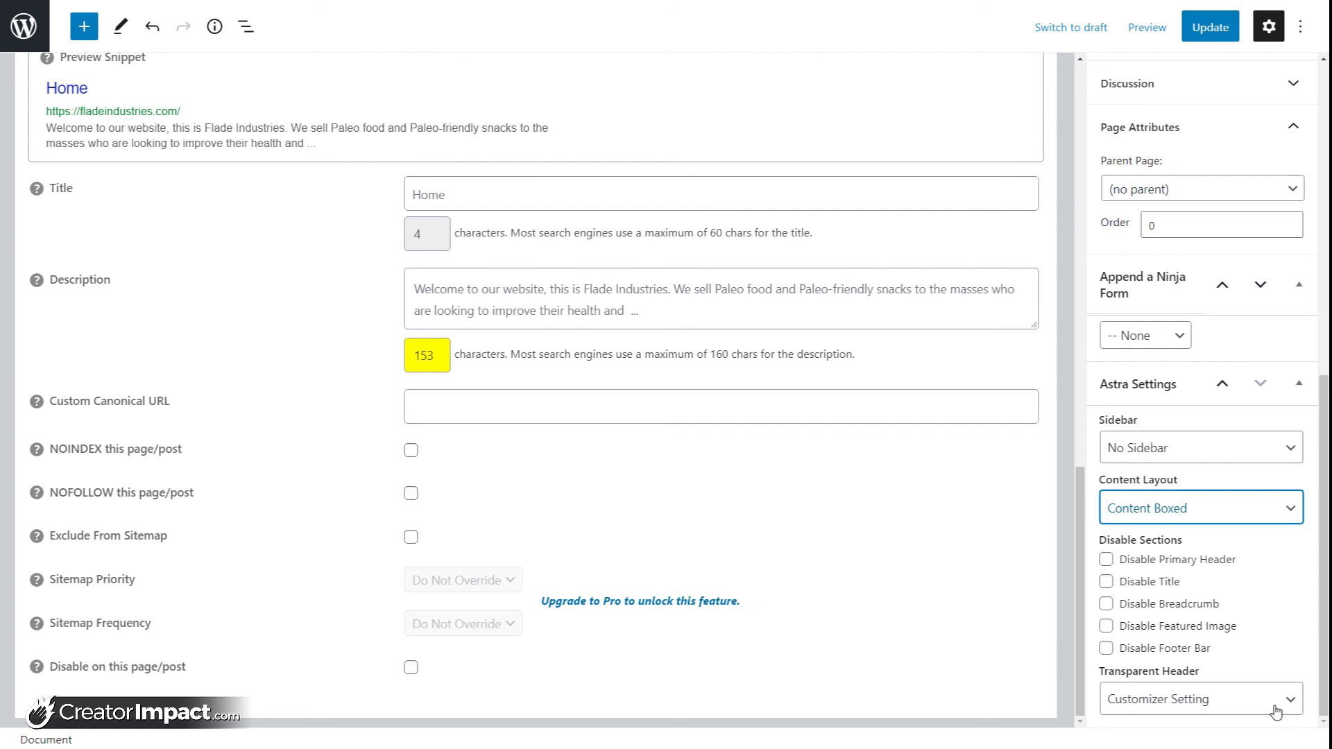
pyautogui.click(1210, 27)
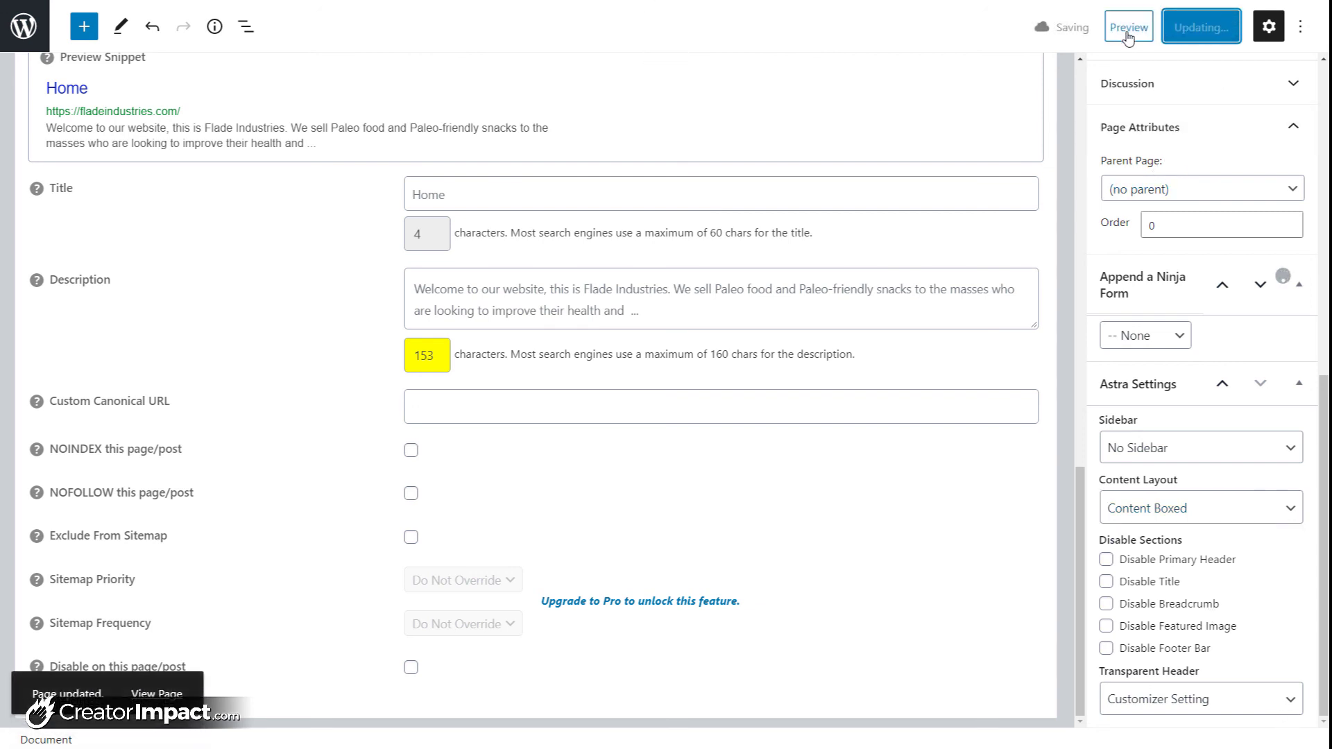
# Step: View the updated Home page live and scroll through the featured image and boxed content
pyautogui.click(174, 694)
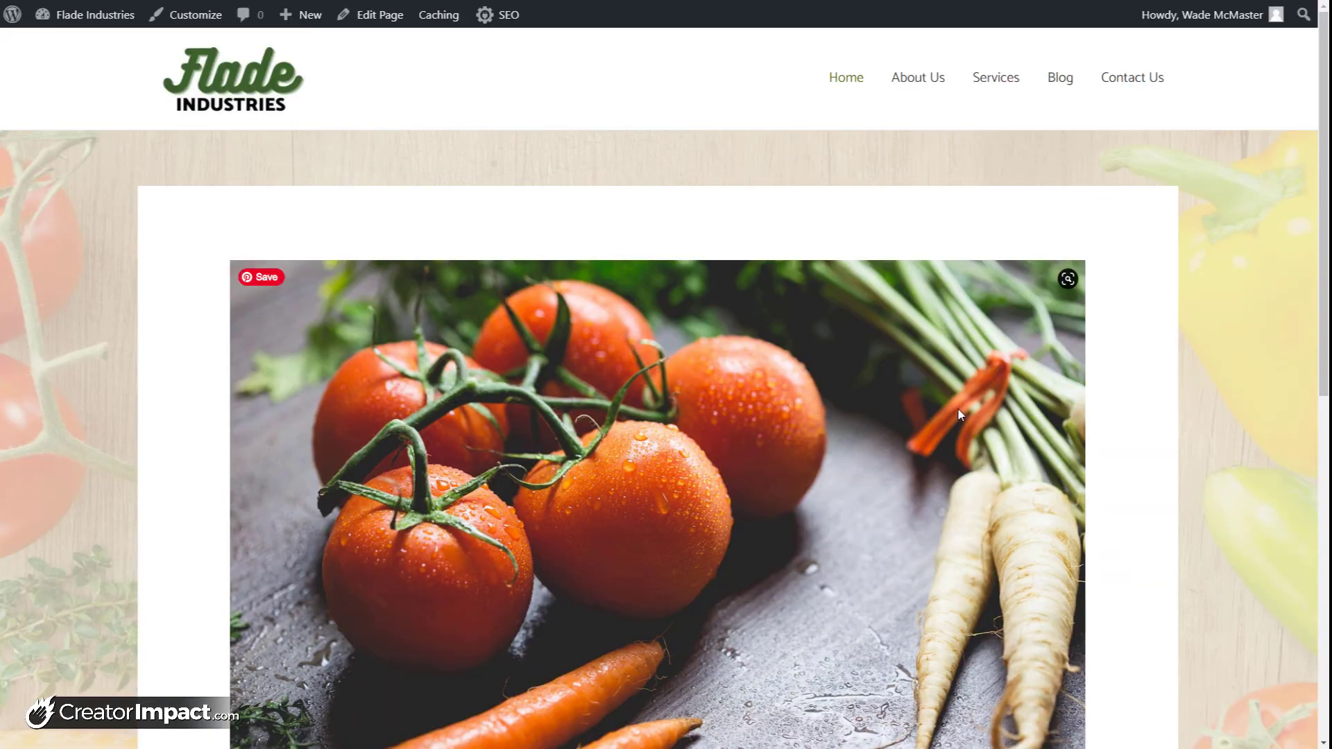
pyautogui.scroll(-5, 960, 414)
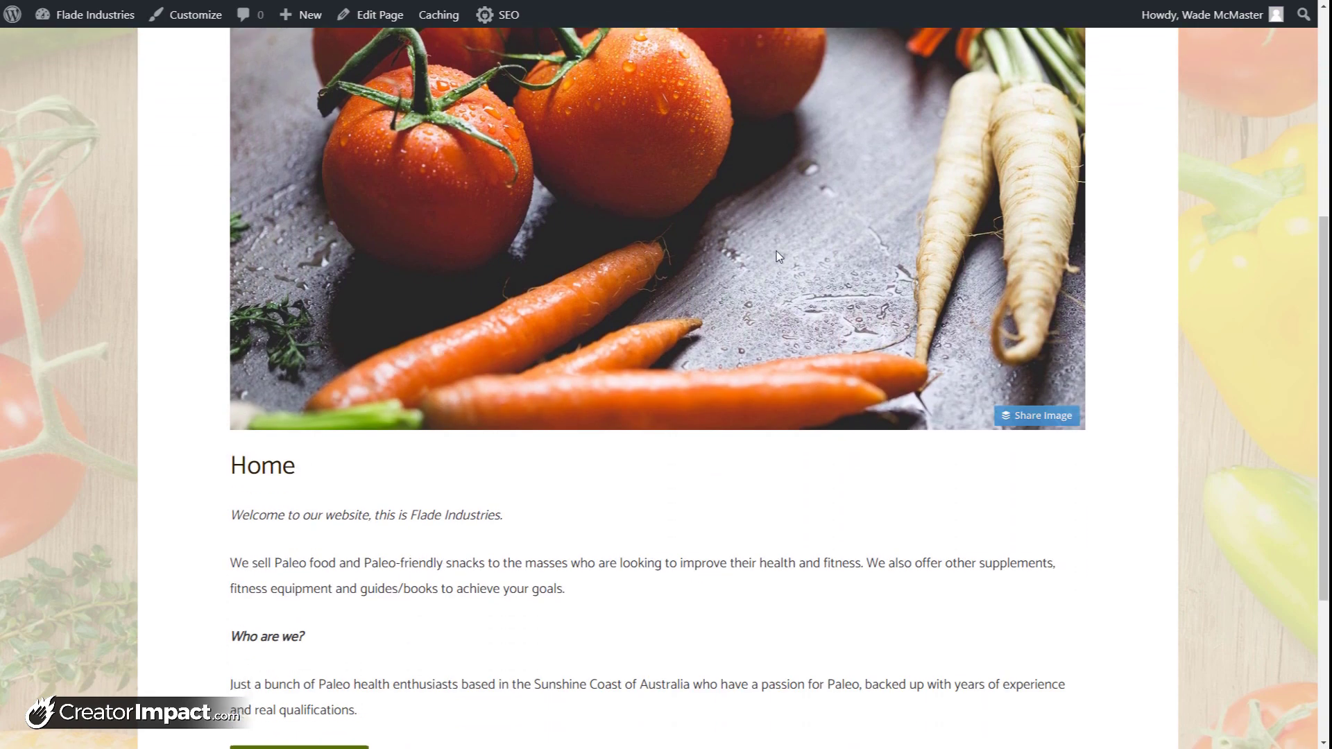
pyautogui.scroll(-3, 777, 251)
pyautogui.scroll(8, 784, 314)
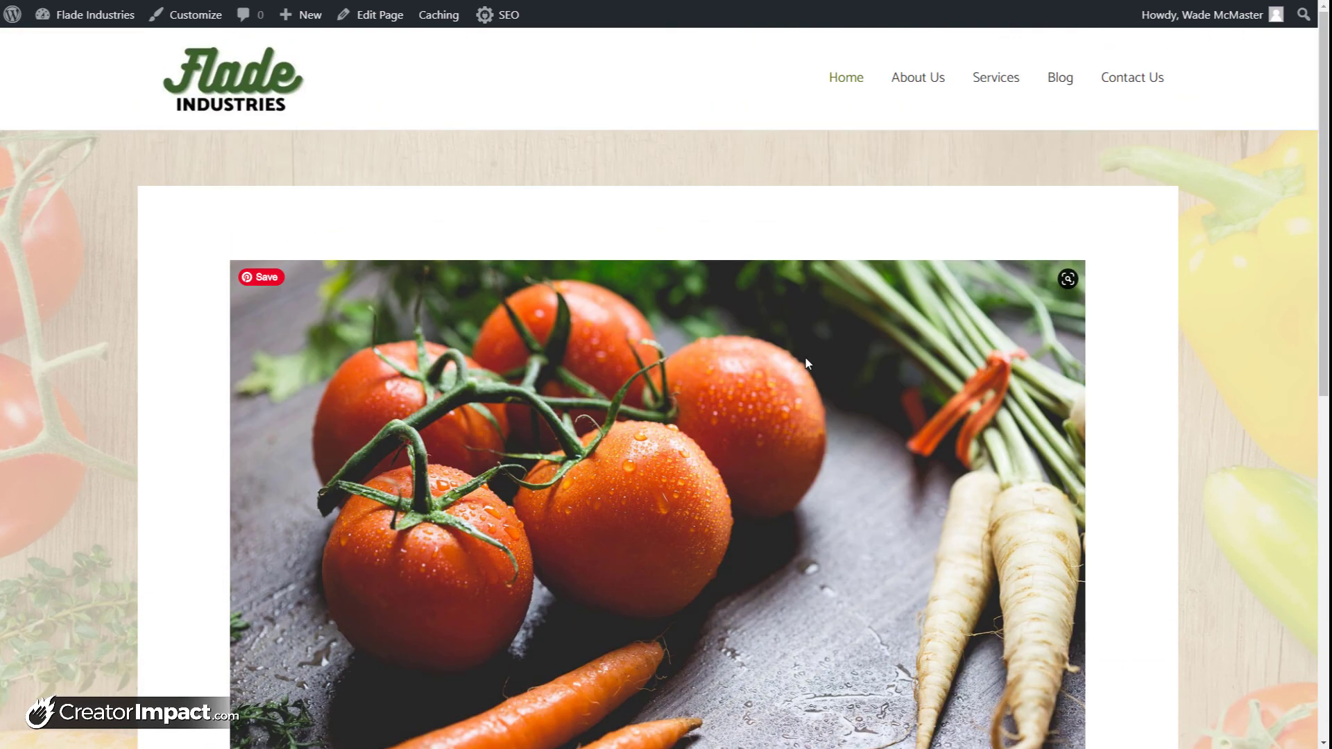
pyautogui.scroll(-8, 876, 333)
pyautogui.scroll(8, 878, 355)
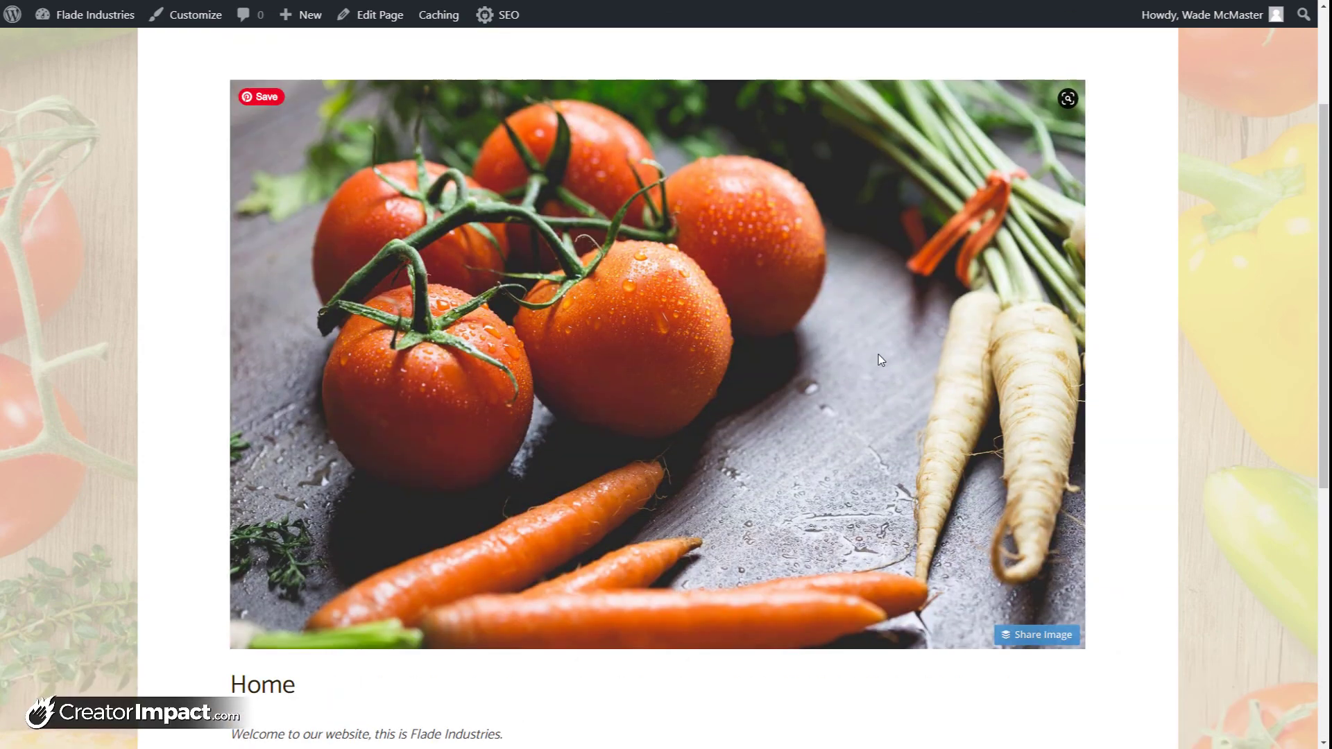
# Step: Back in the editor, set Astra to Right Sidebar with Customizer Setting content layout and update
pyautogui.click(374, 16)
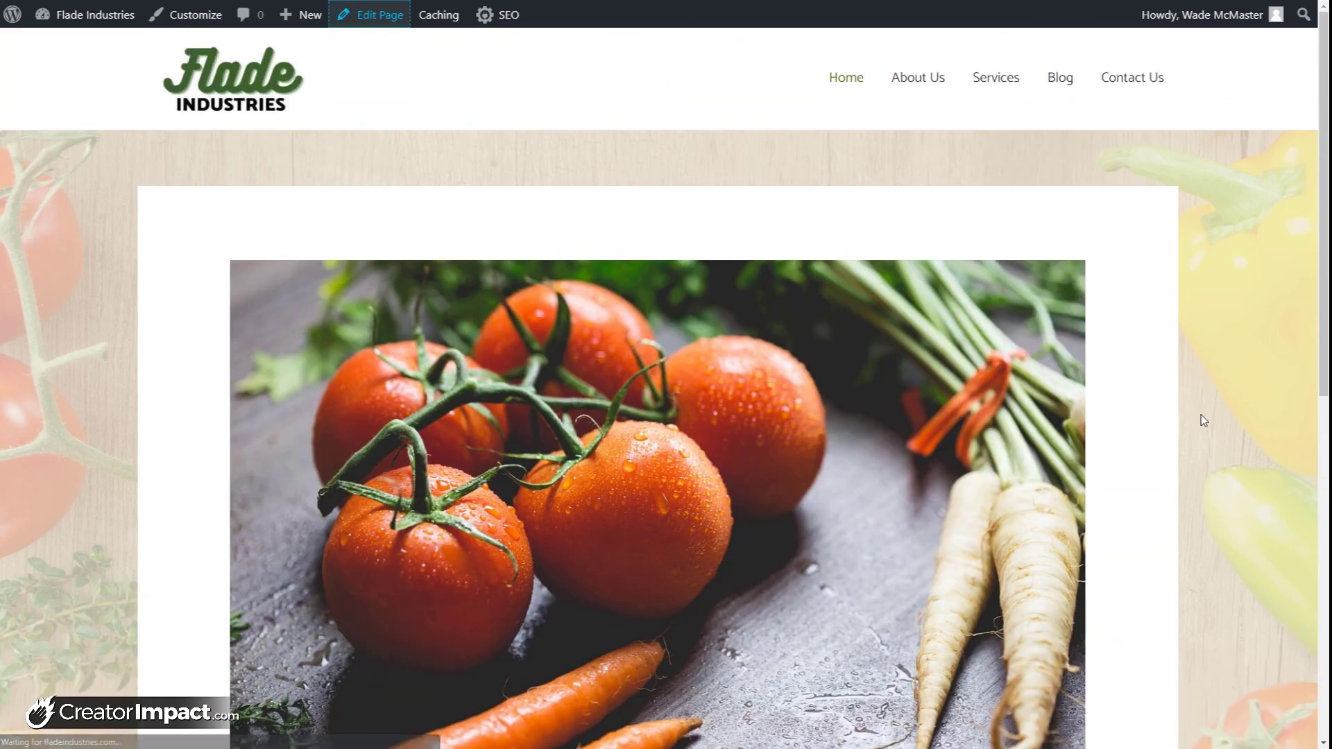
pyautogui.scroll(-4, 1204, 494)
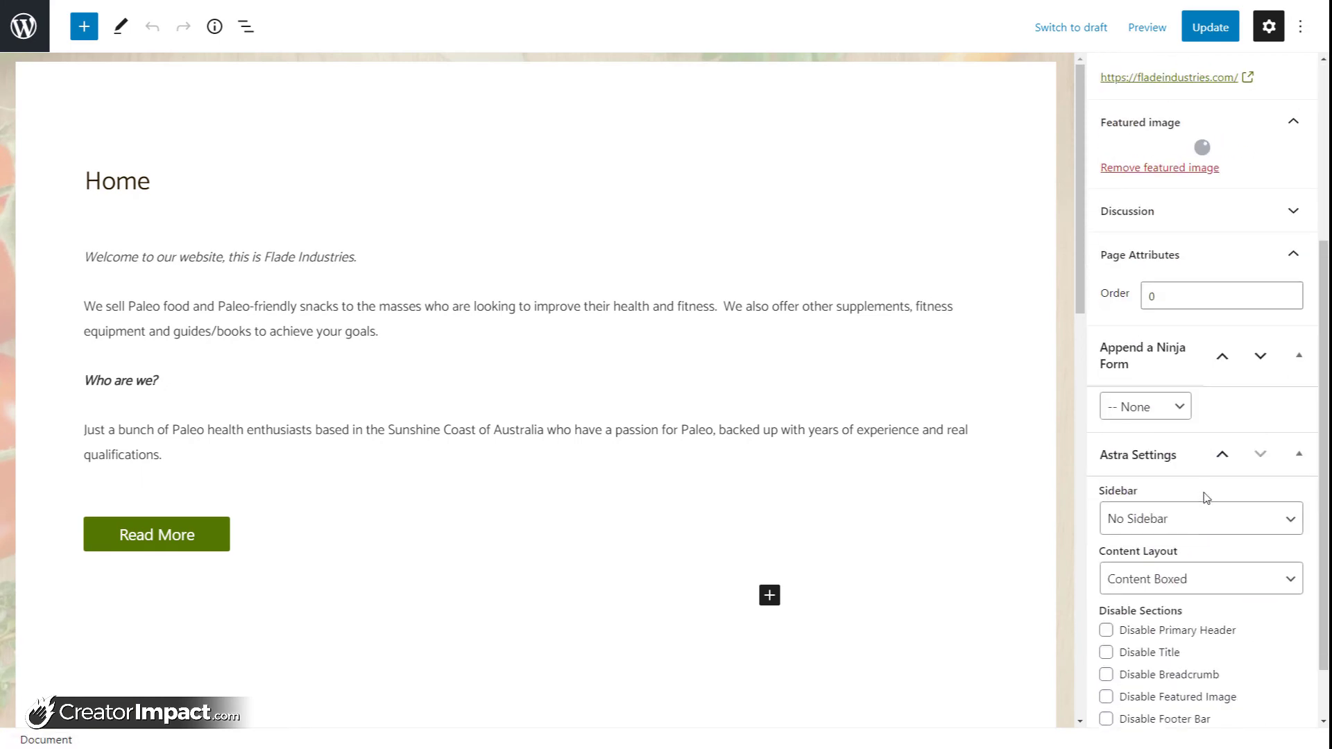
pyautogui.click(1217, 587)
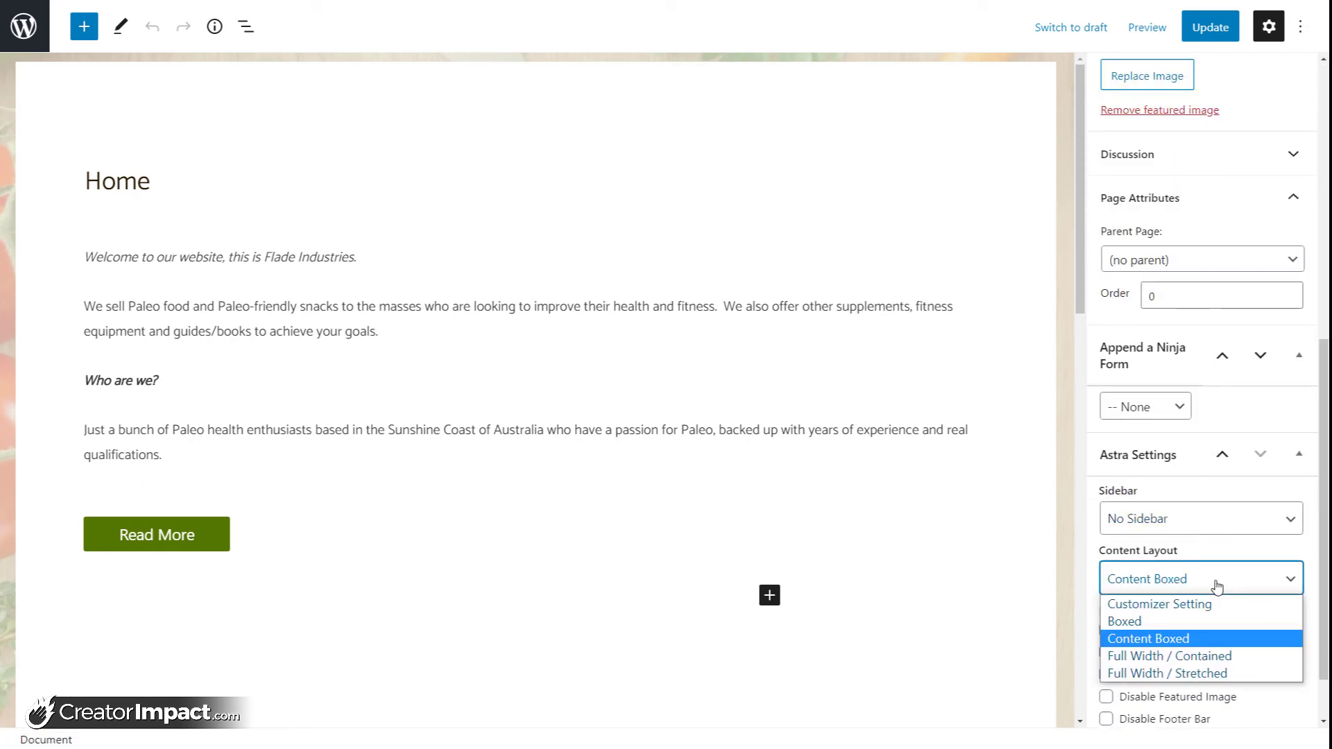
pyautogui.click(1204, 529)
pyautogui.click(1205, 521)
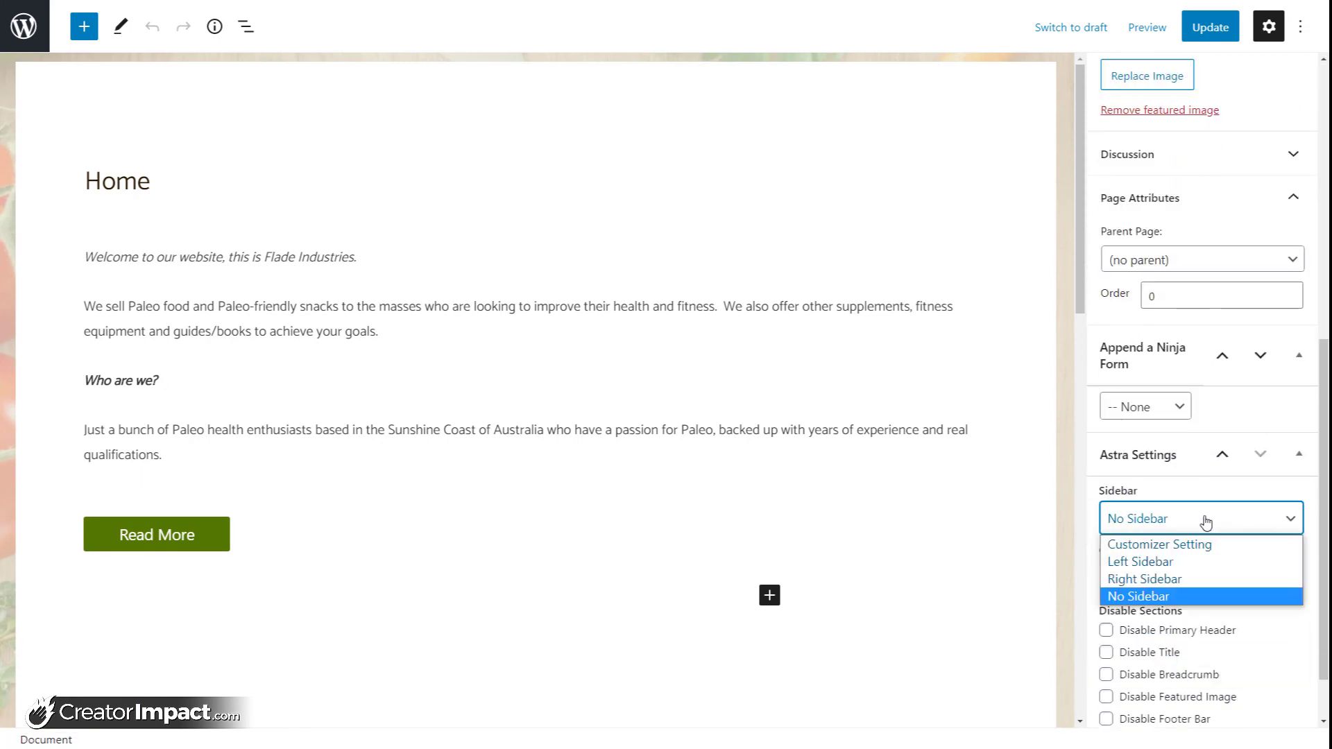
pyautogui.click(1157, 578)
pyautogui.click(1158, 581)
pyautogui.click(1164, 605)
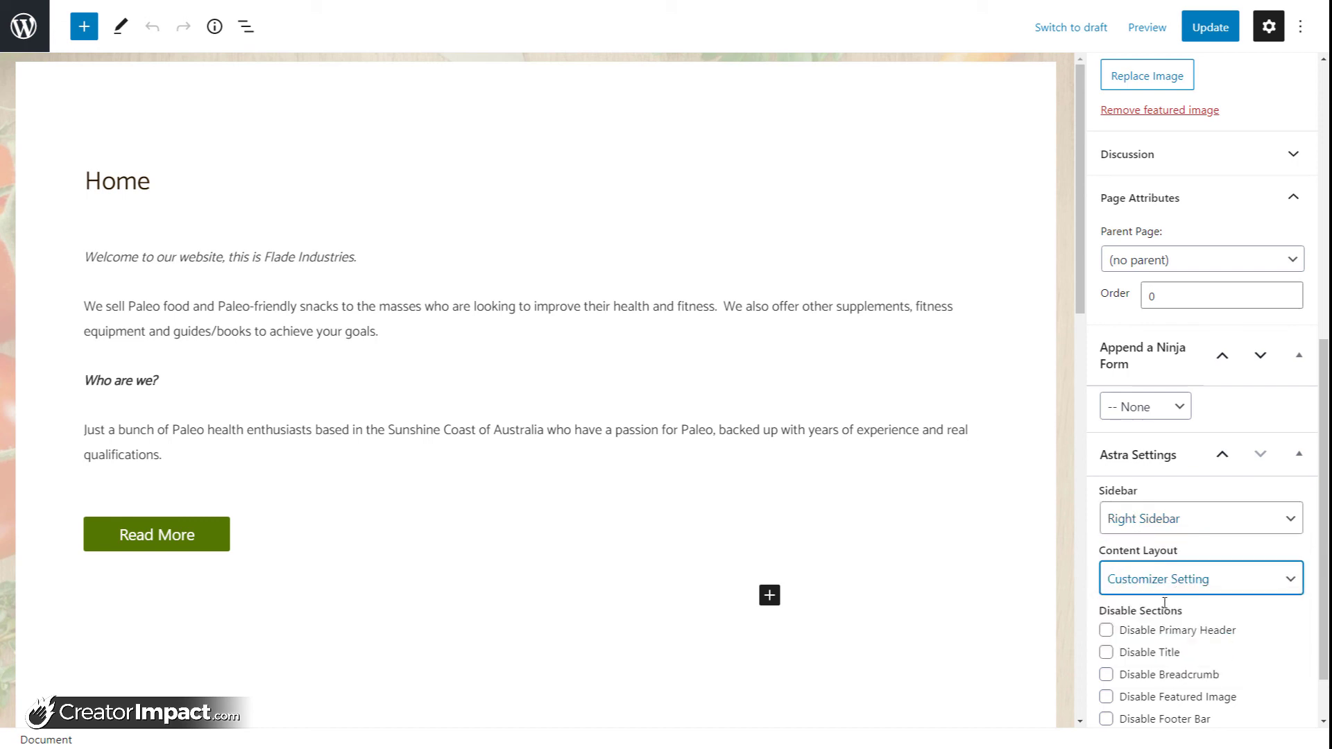
pyautogui.click(1208, 28)
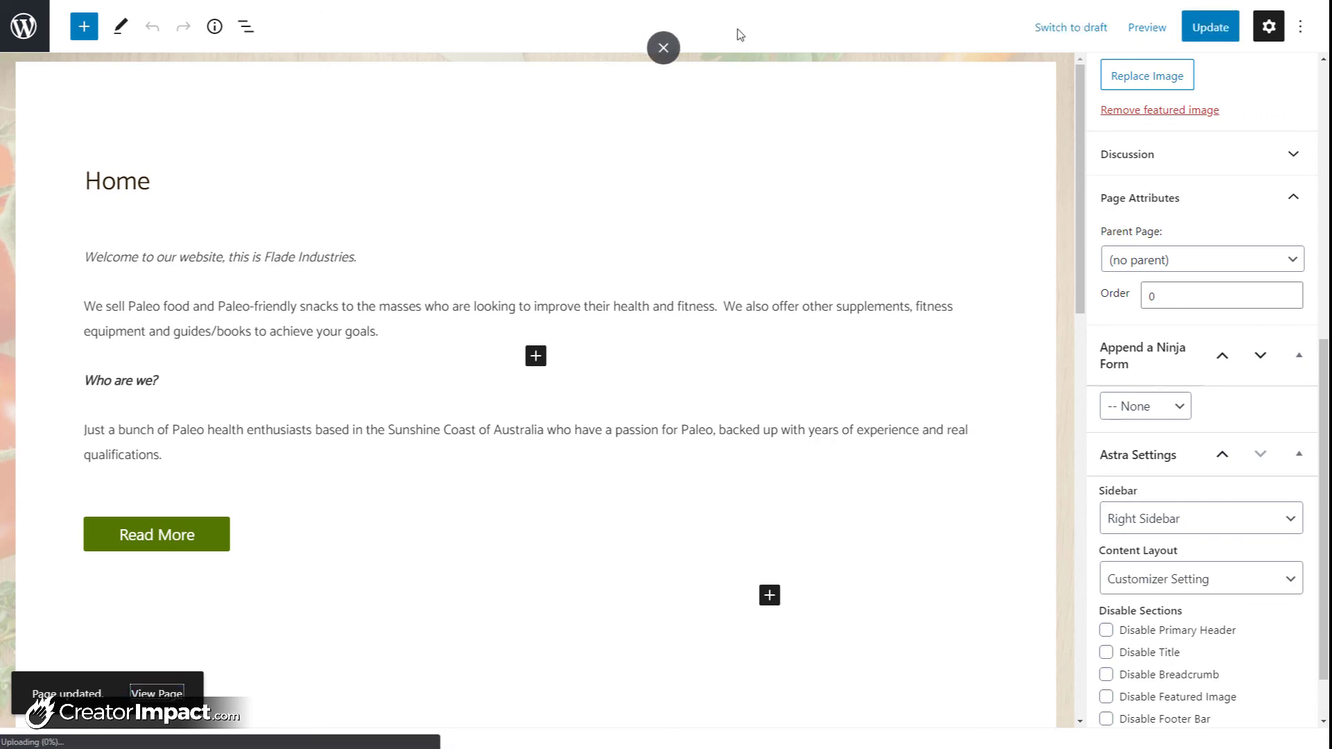
# Step: Scroll the live Home page, then open the Blog page and browse the Top Health Foods post
pyautogui.scroll(-4, 489, 236)
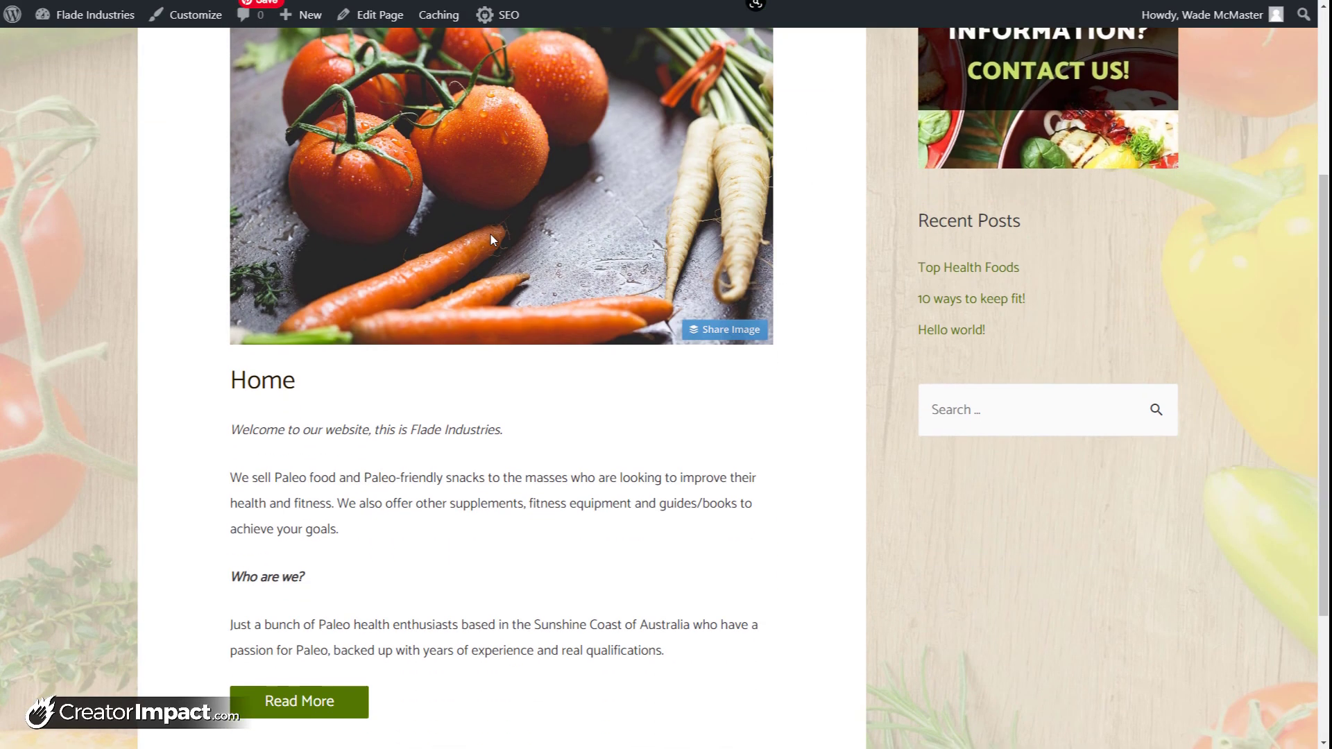
pyautogui.scroll(-3, 490, 239)
pyautogui.scroll(7, 490, 238)
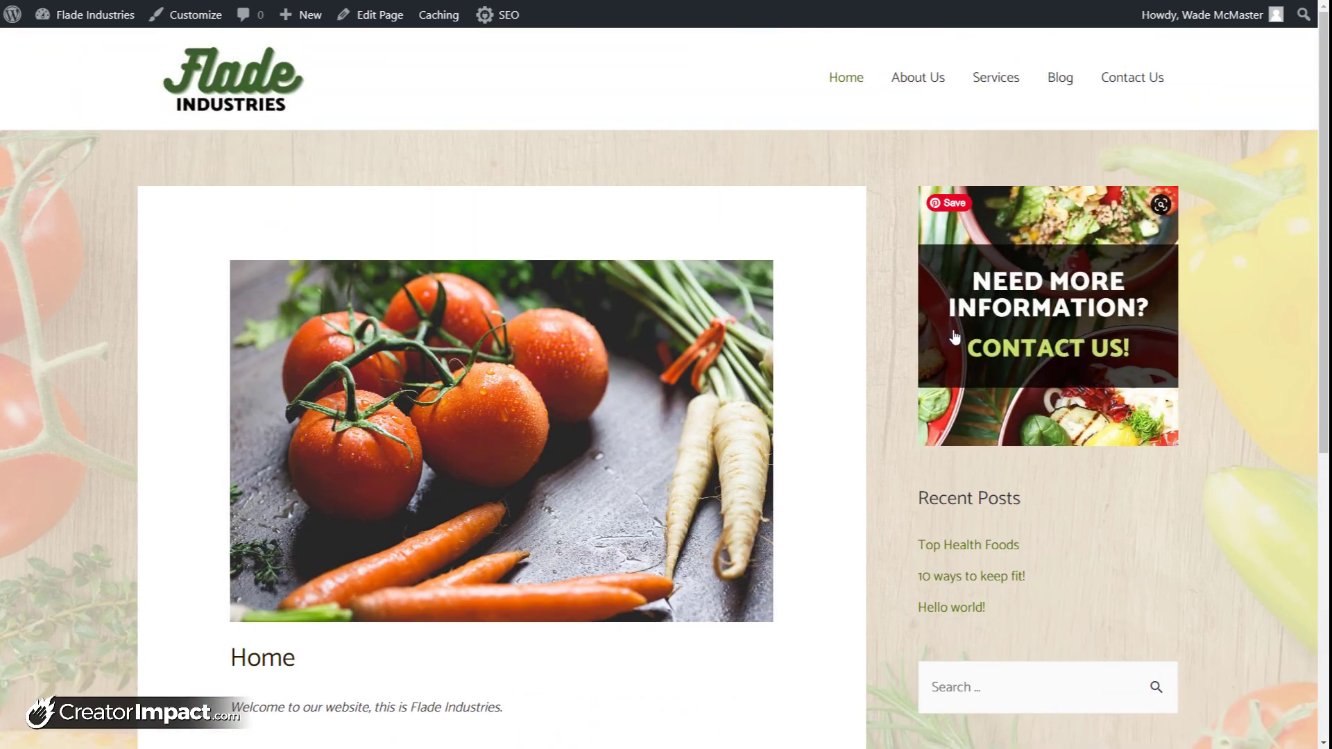
pyautogui.click(1053, 81)
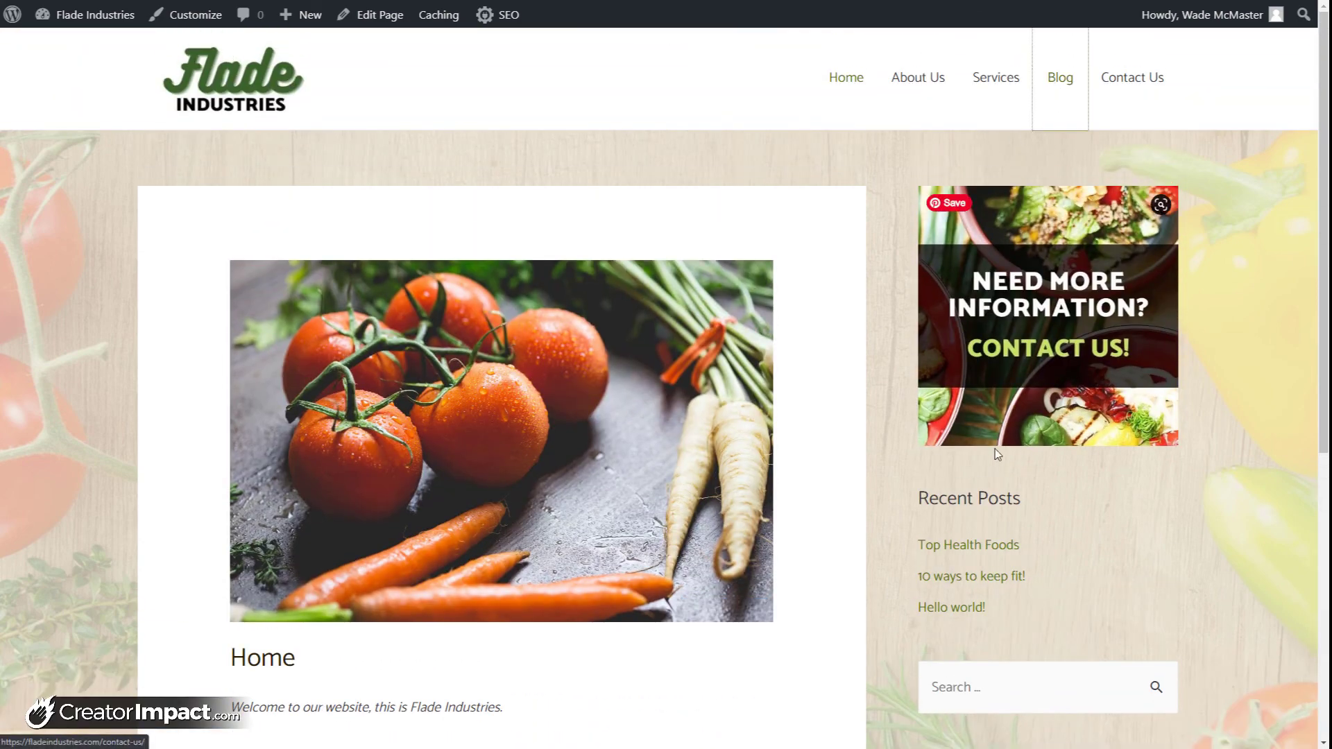
pyautogui.scroll(-10, 551, 471)
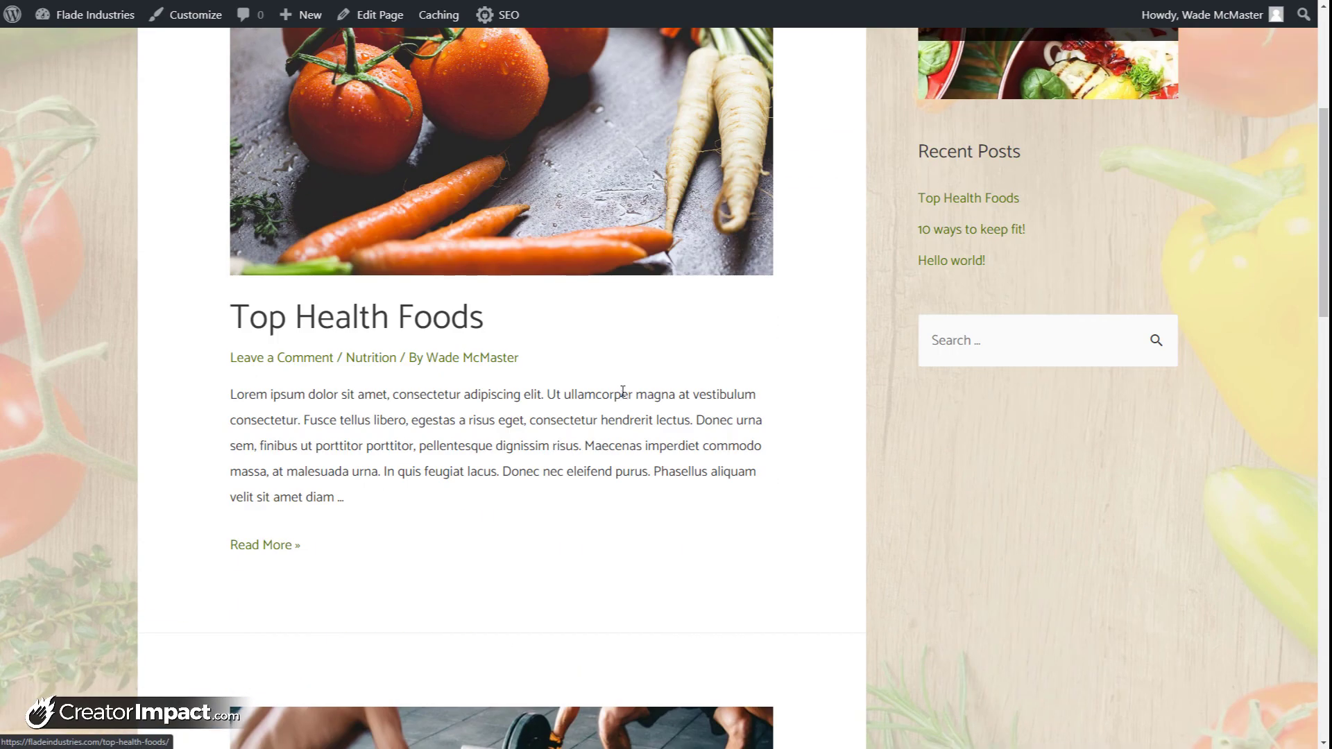
pyautogui.scroll(9, 547, 337)
pyautogui.scroll(-20, 546, 337)
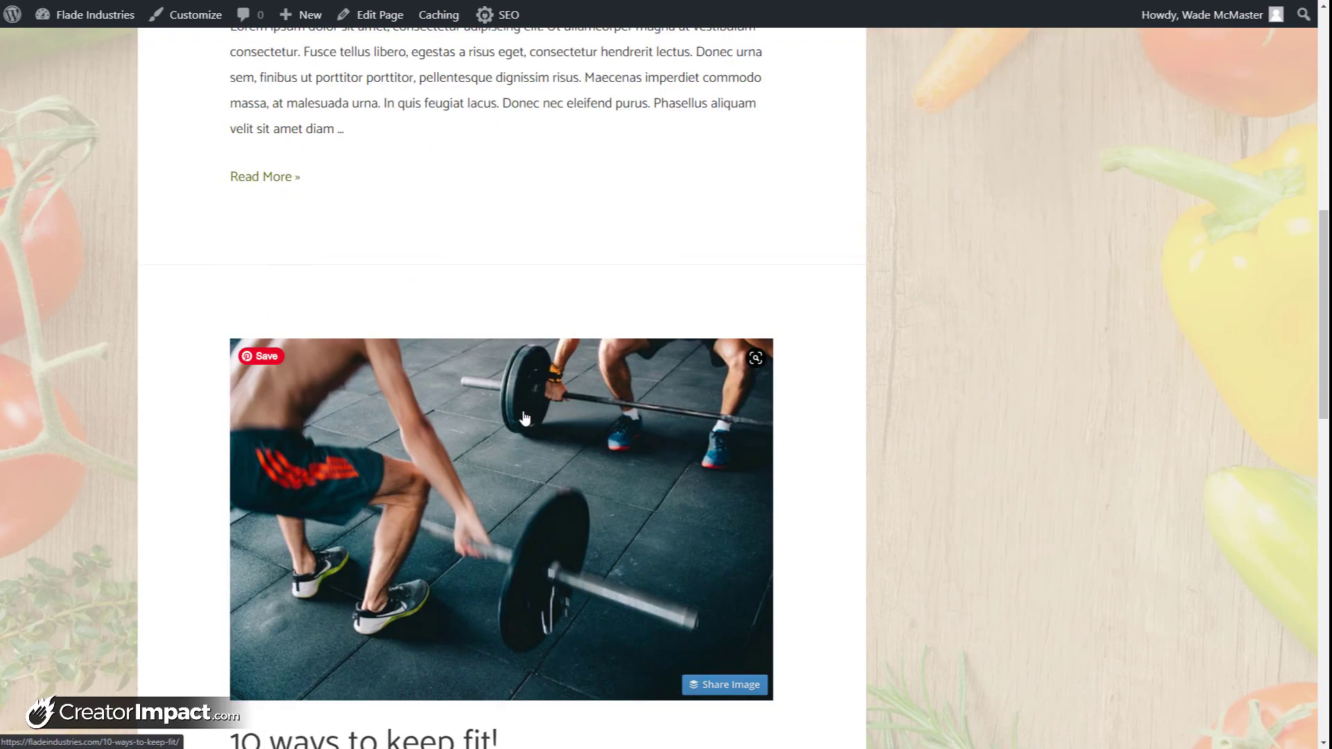
pyautogui.scroll(7, 591, 471)
pyautogui.scroll(18, 592, 471)
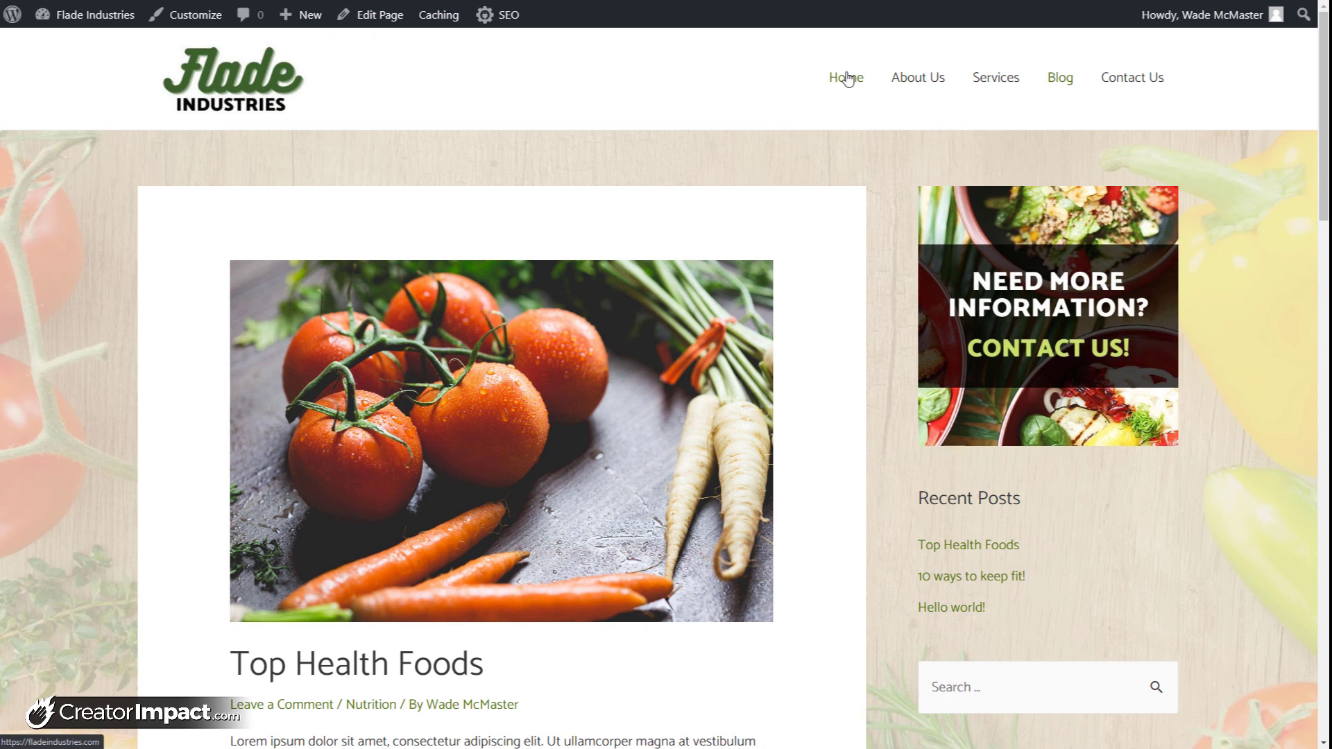
# Step: From the Home page, reach the dashboard's Astra Options and open Layout Options in the Customizer
pyautogui.click(846, 78)
pyautogui.moveTo(438, 15)
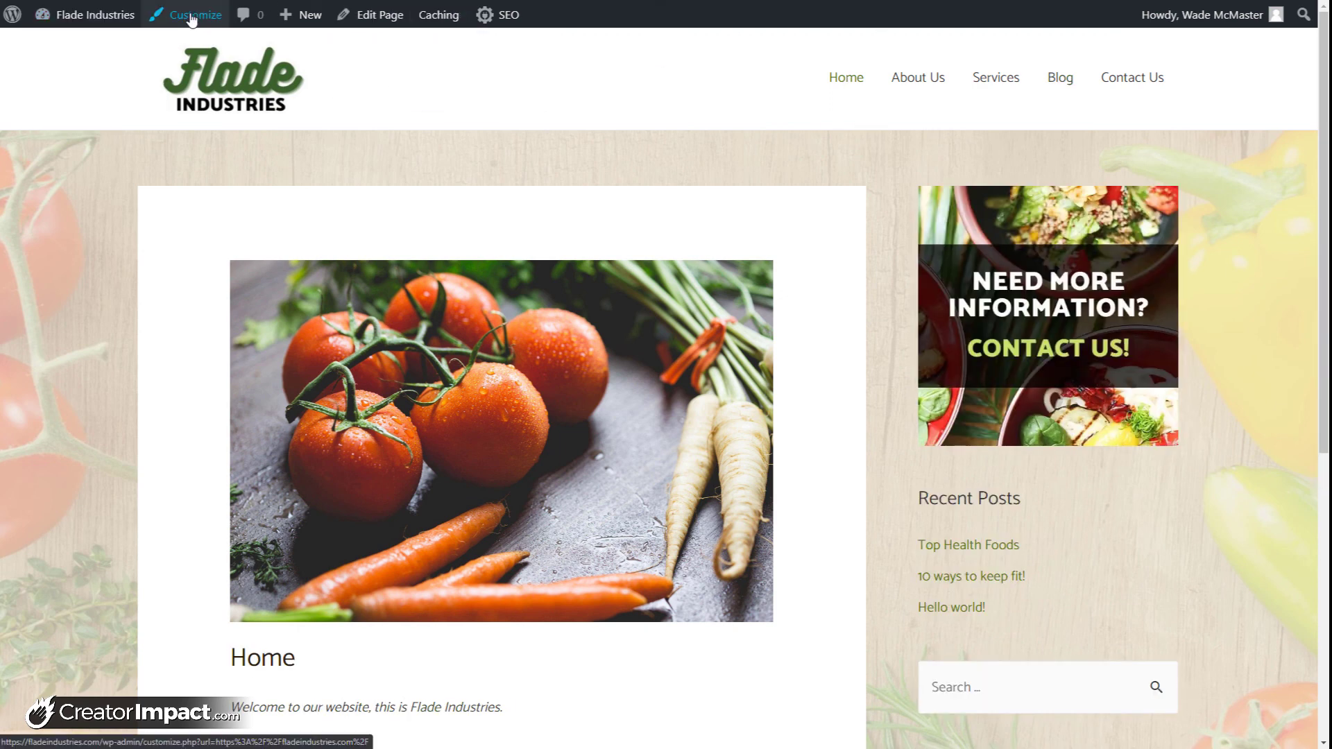
pyautogui.moveTo(109, 19)
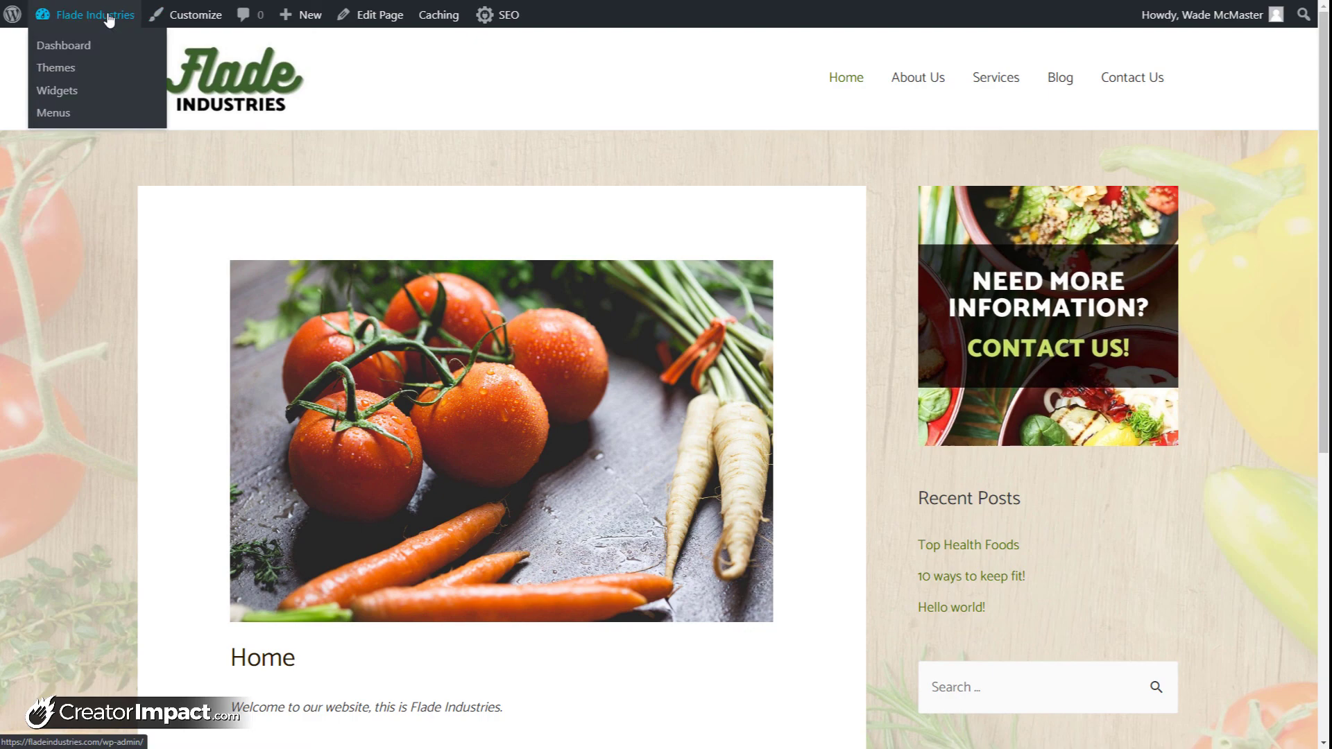
pyautogui.click(109, 16)
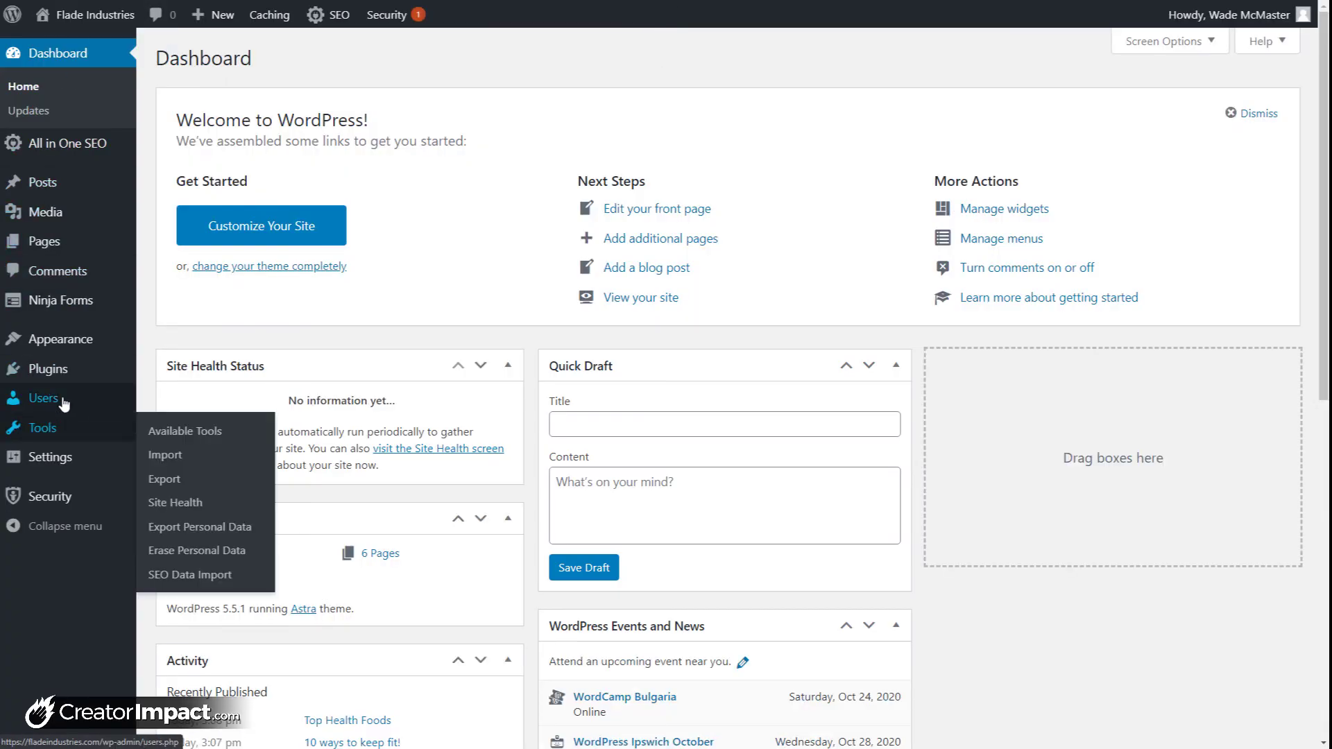
pyautogui.moveTo(77, 344)
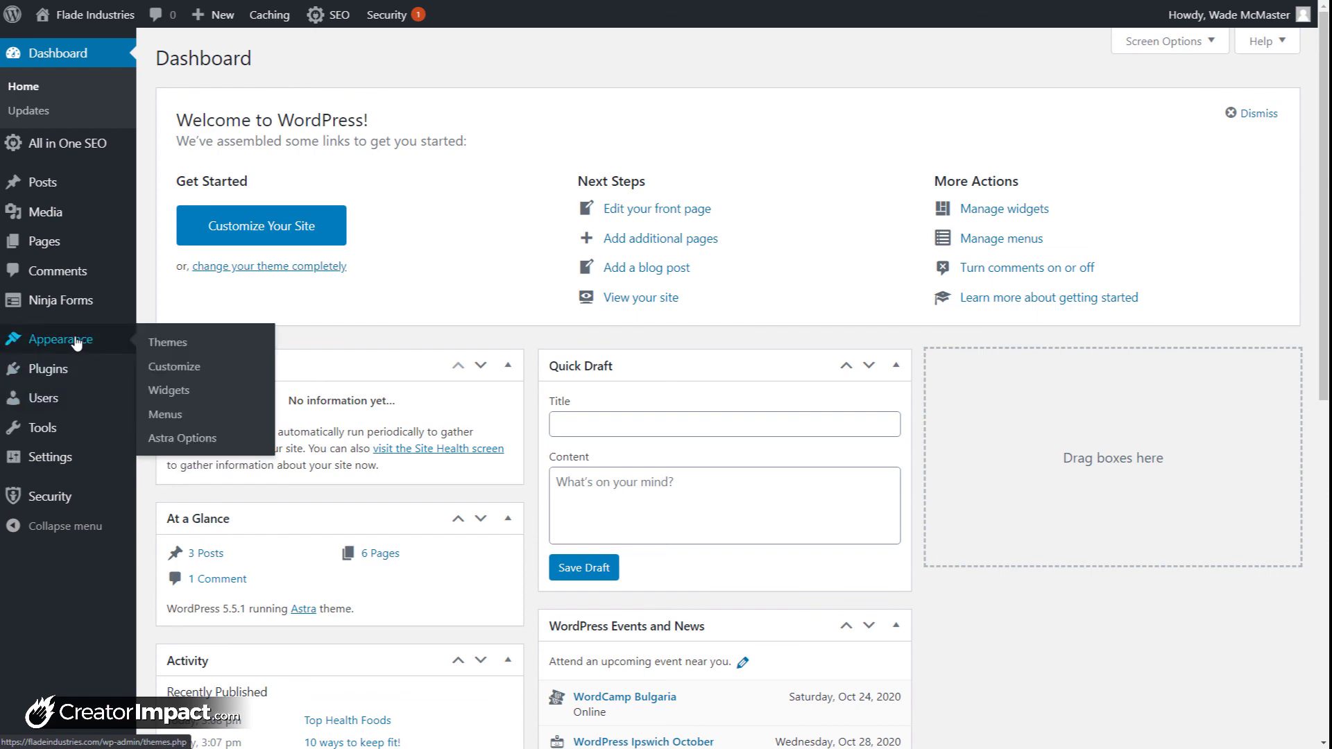
pyautogui.click(181, 437)
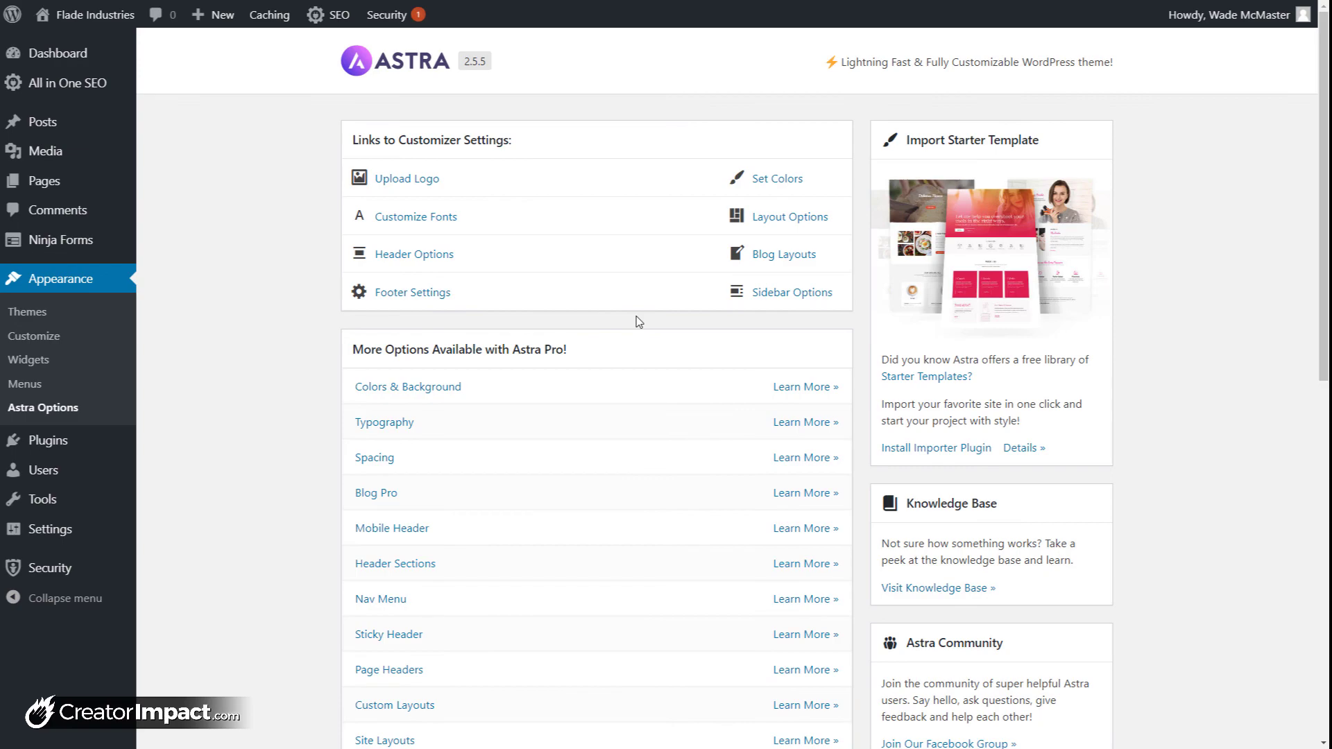
pyautogui.click(766, 221)
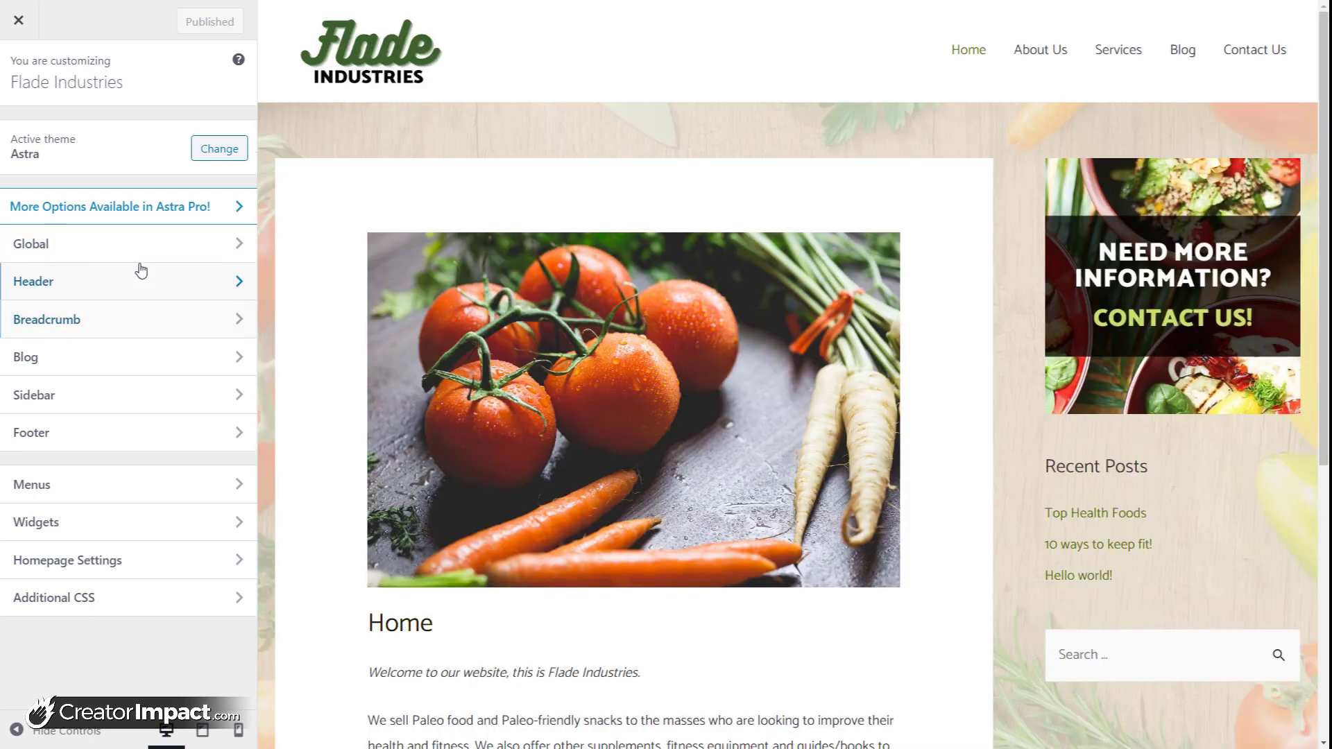
# Step: Open the Global > Container settings and reduce the site container width slightly
pyautogui.click(138, 244)
pyautogui.click(147, 269)
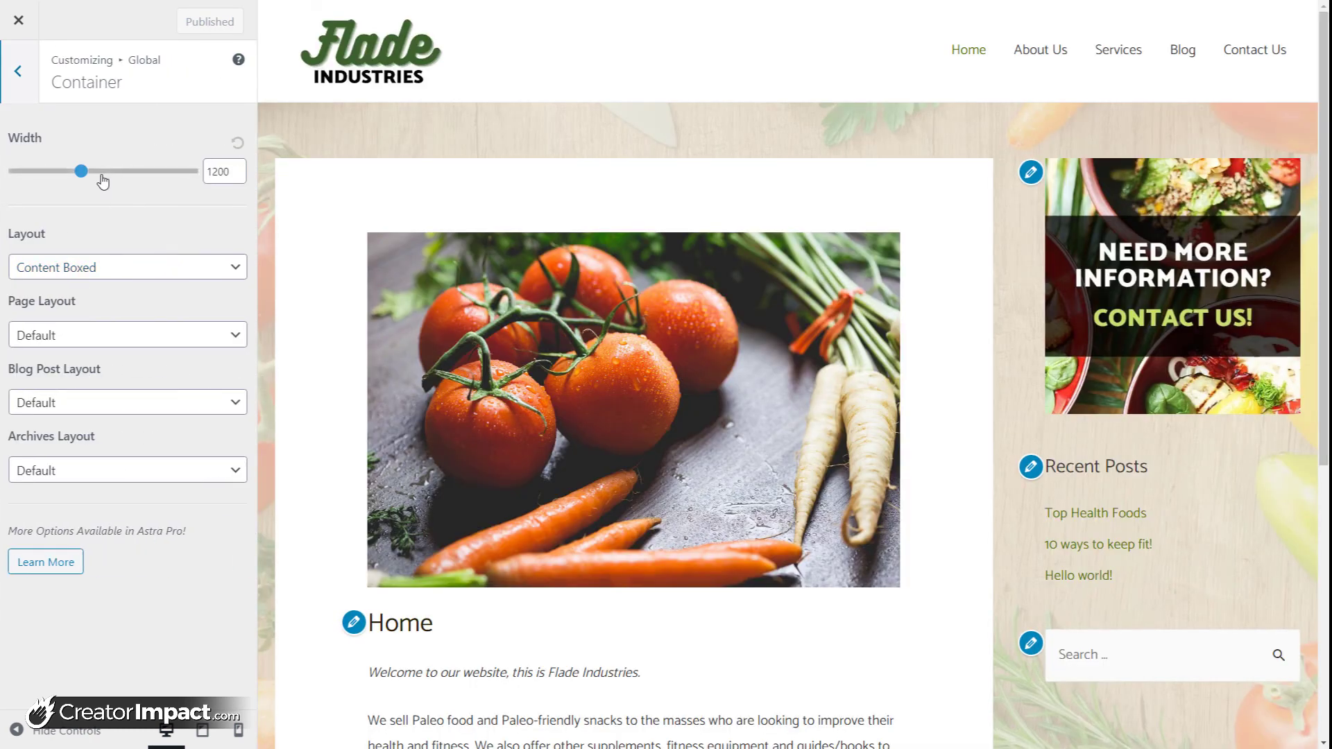
pyautogui.click(82, 172)
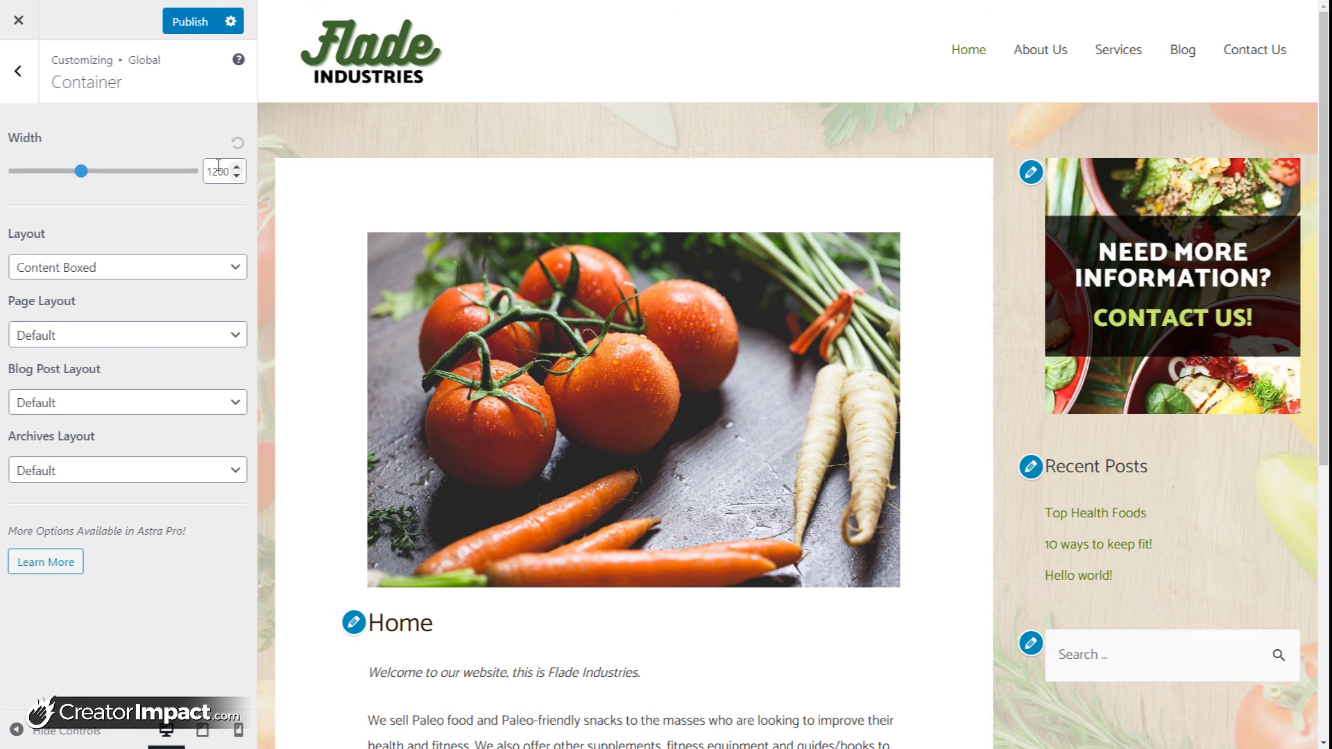
pyautogui.click(237, 178)
pyautogui.click(237, 178)
pyautogui.click(236, 178)
pyautogui.click(236, 178)
pyautogui.click(236, 177)
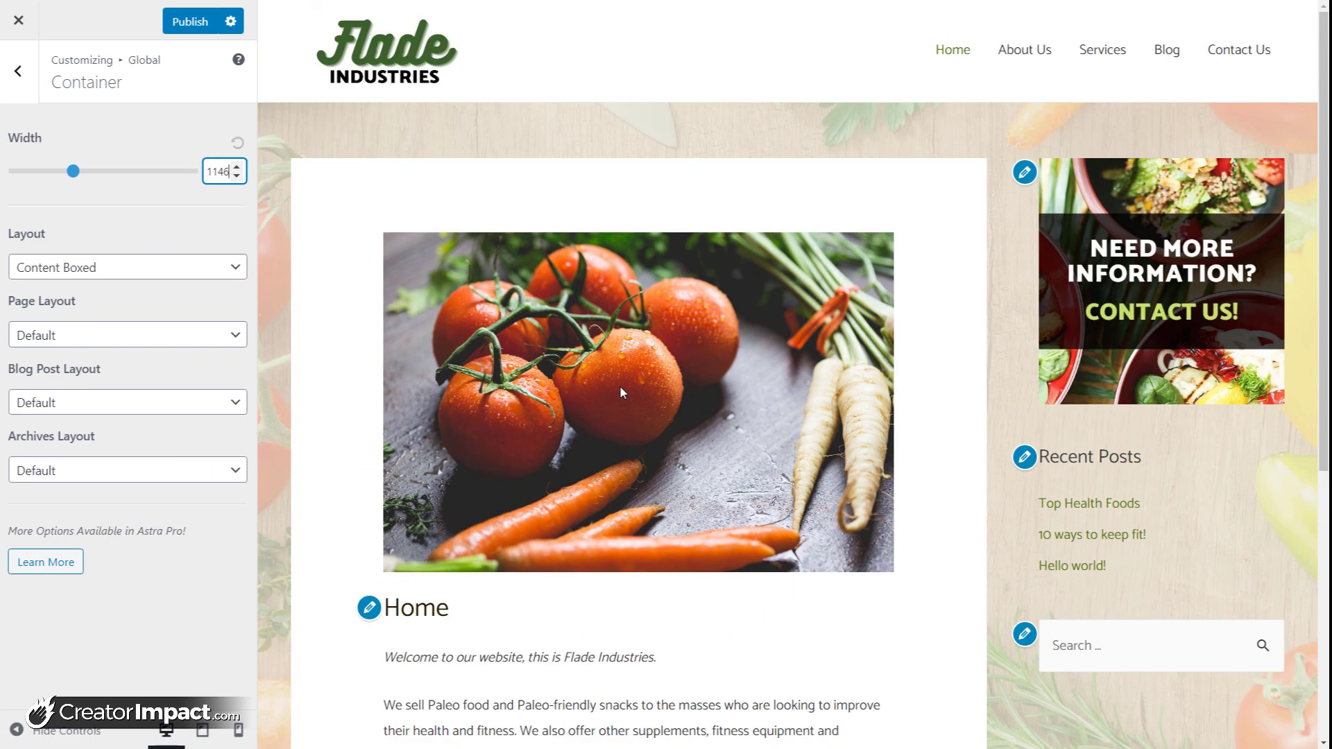
pyautogui.hotkey('ctrl', '-')
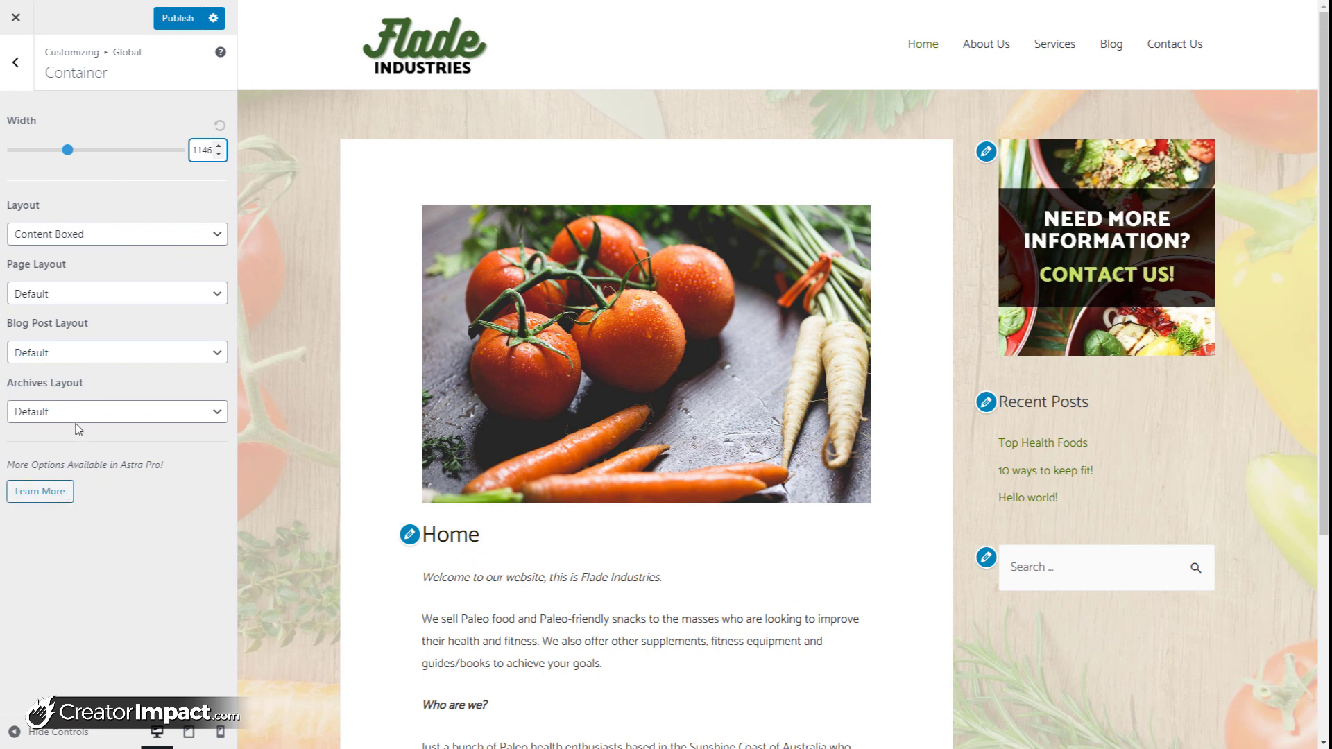
# Step: Preview the Boxed, Content Boxed and Full Width / Contained page layouts in turn
pyautogui.click(87, 352)
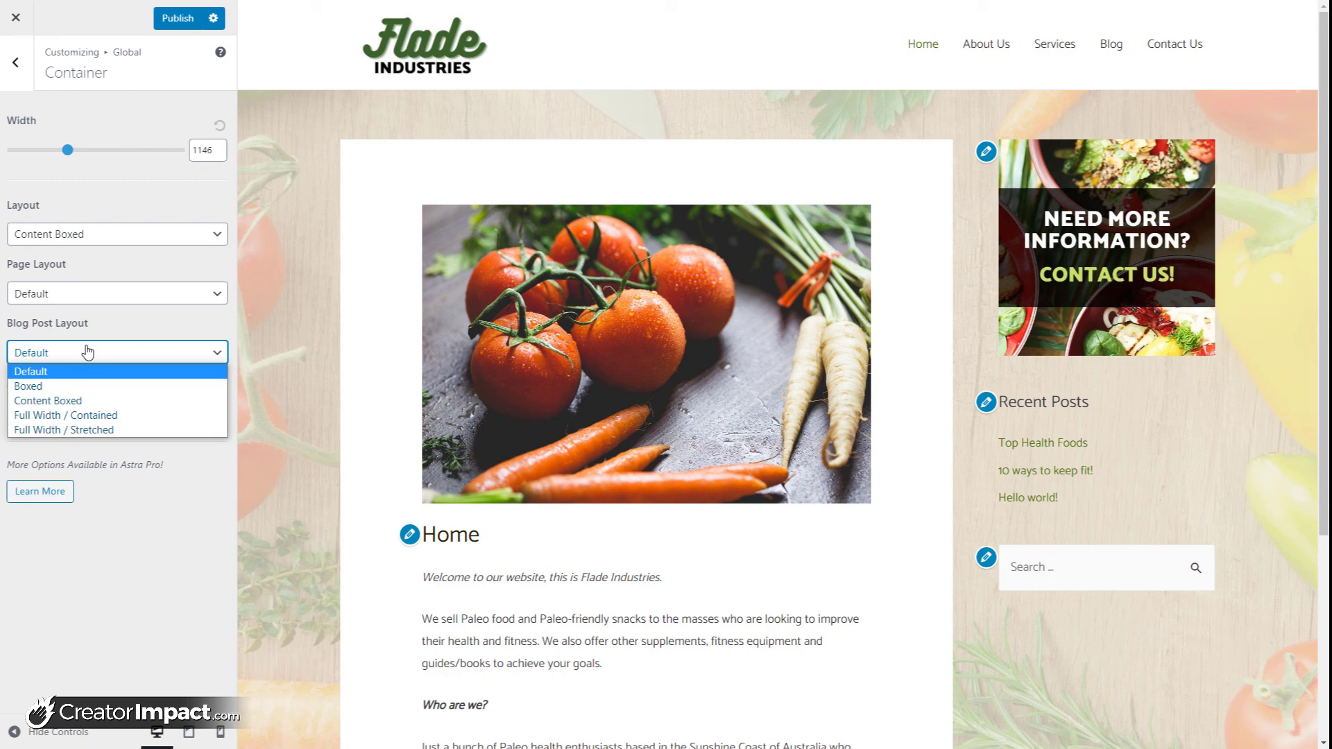
pyautogui.click(88, 352)
pyautogui.click(119, 294)
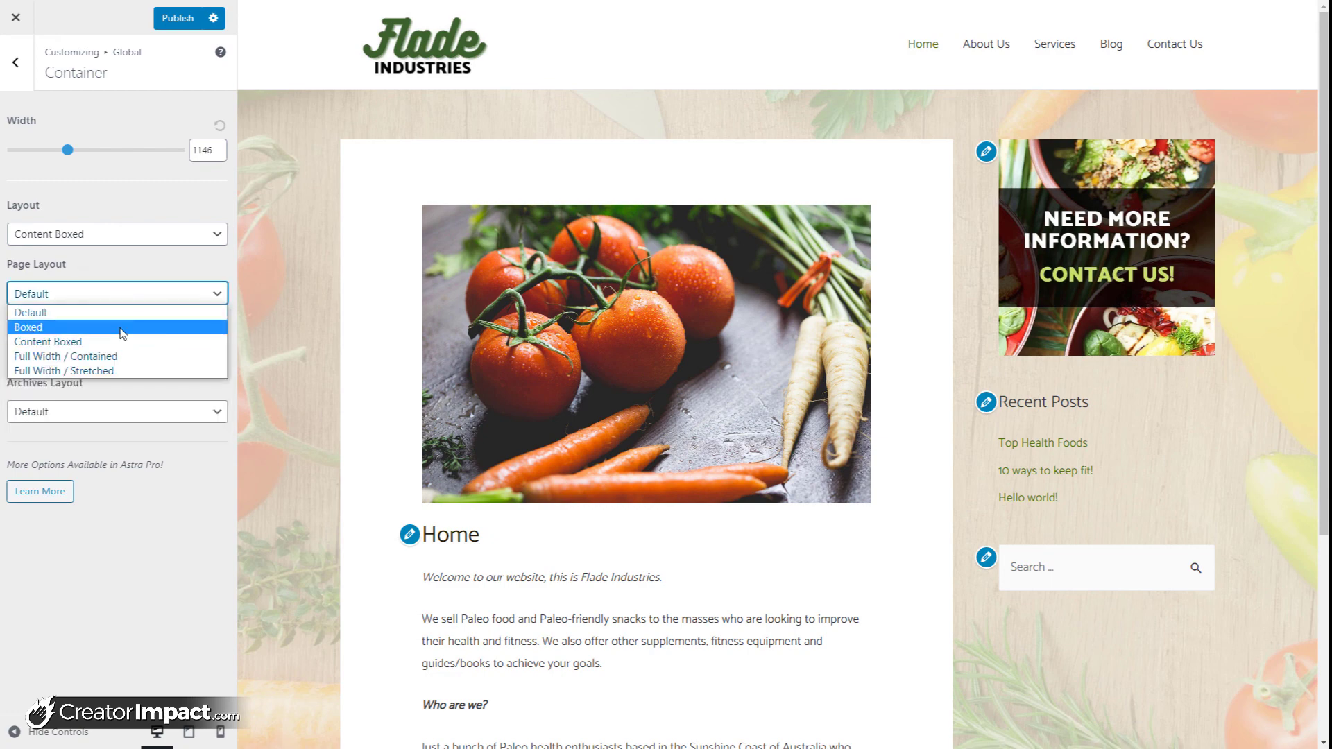
pyautogui.click(121, 324)
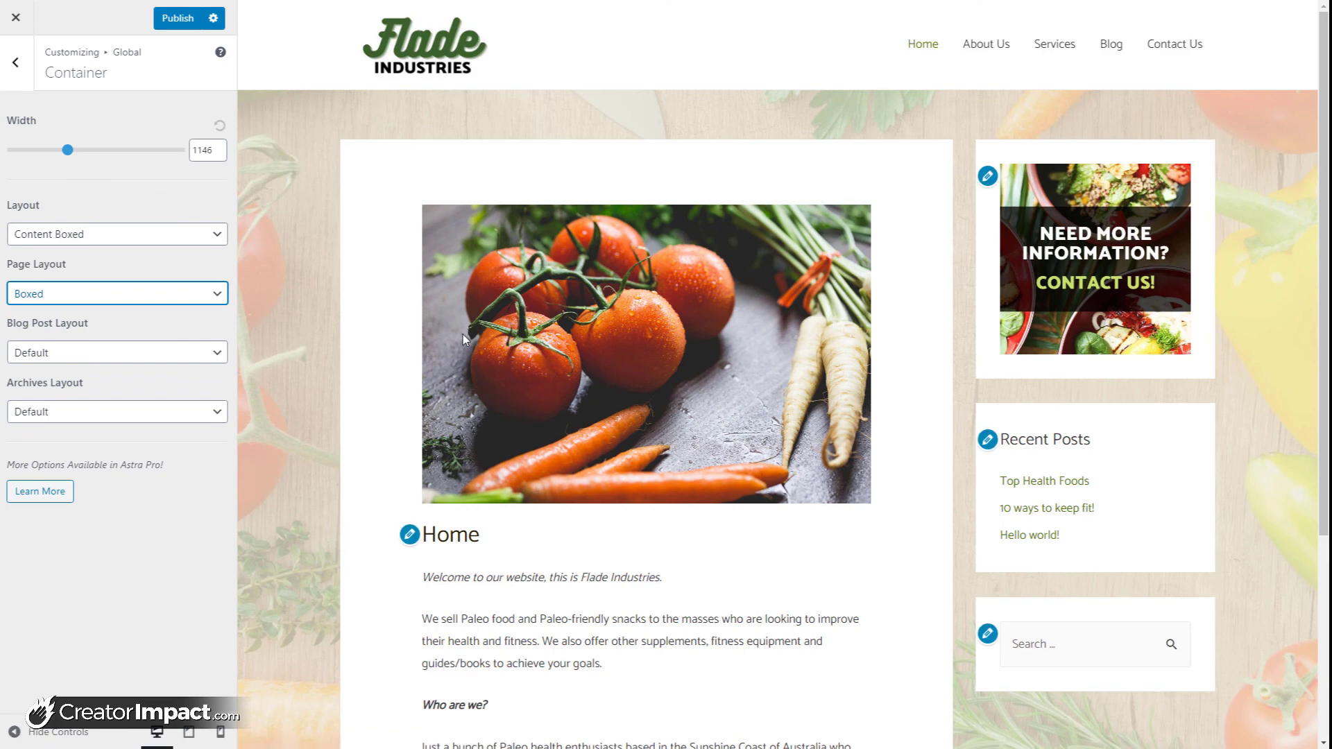
pyautogui.click(157, 294)
pyautogui.click(70, 341)
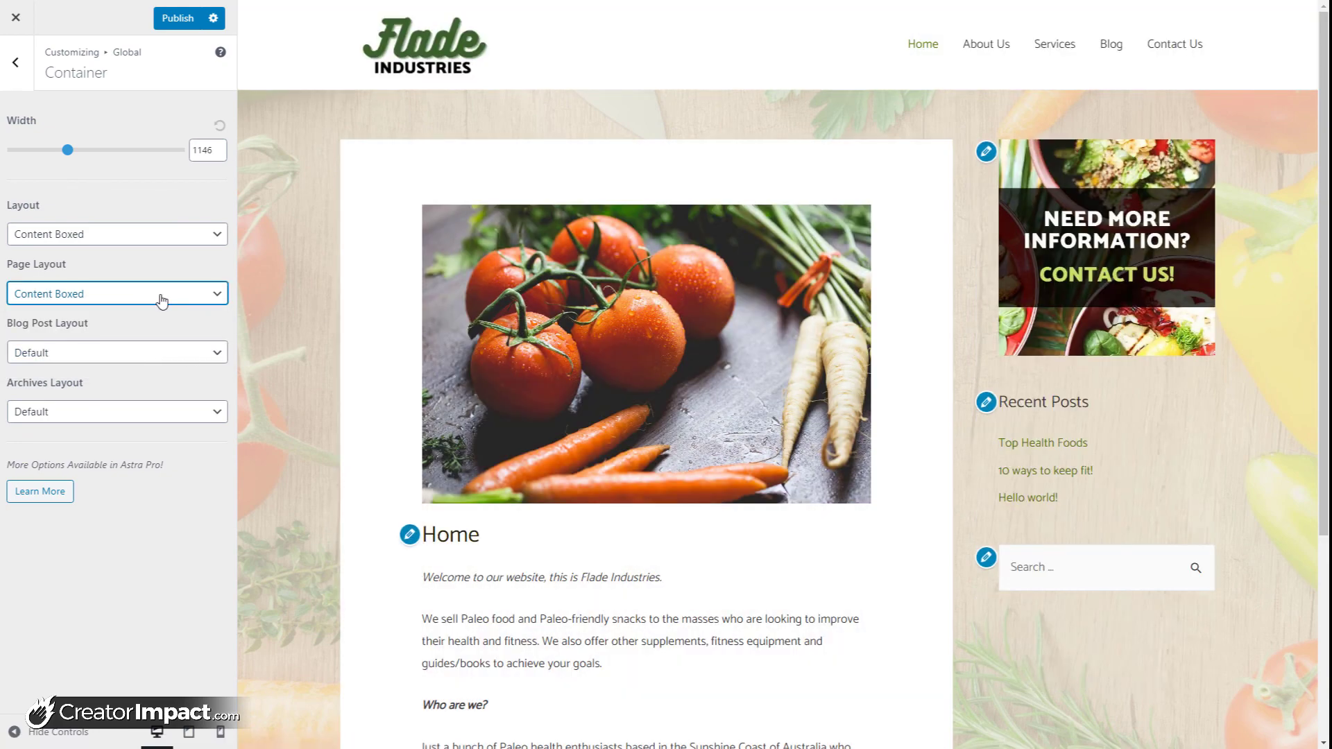
pyautogui.click(161, 299)
pyautogui.click(127, 355)
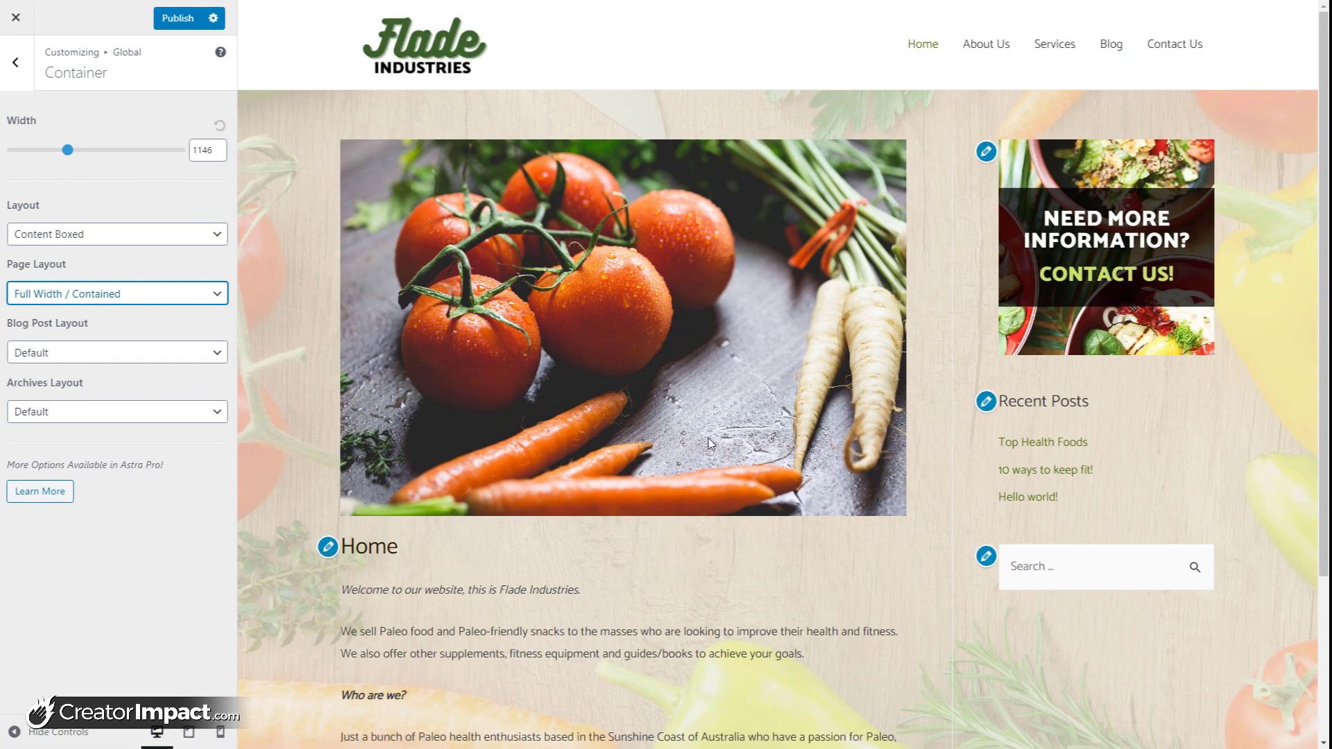
pyautogui.scroll(-3, 708, 444)
pyautogui.scroll(3, 709, 448)
# Step: Preview Full Width / Stretched, then settle on Content Boxed as the page layout
pyautogui.click(70, 291)
pyautogui.click(72, 368)
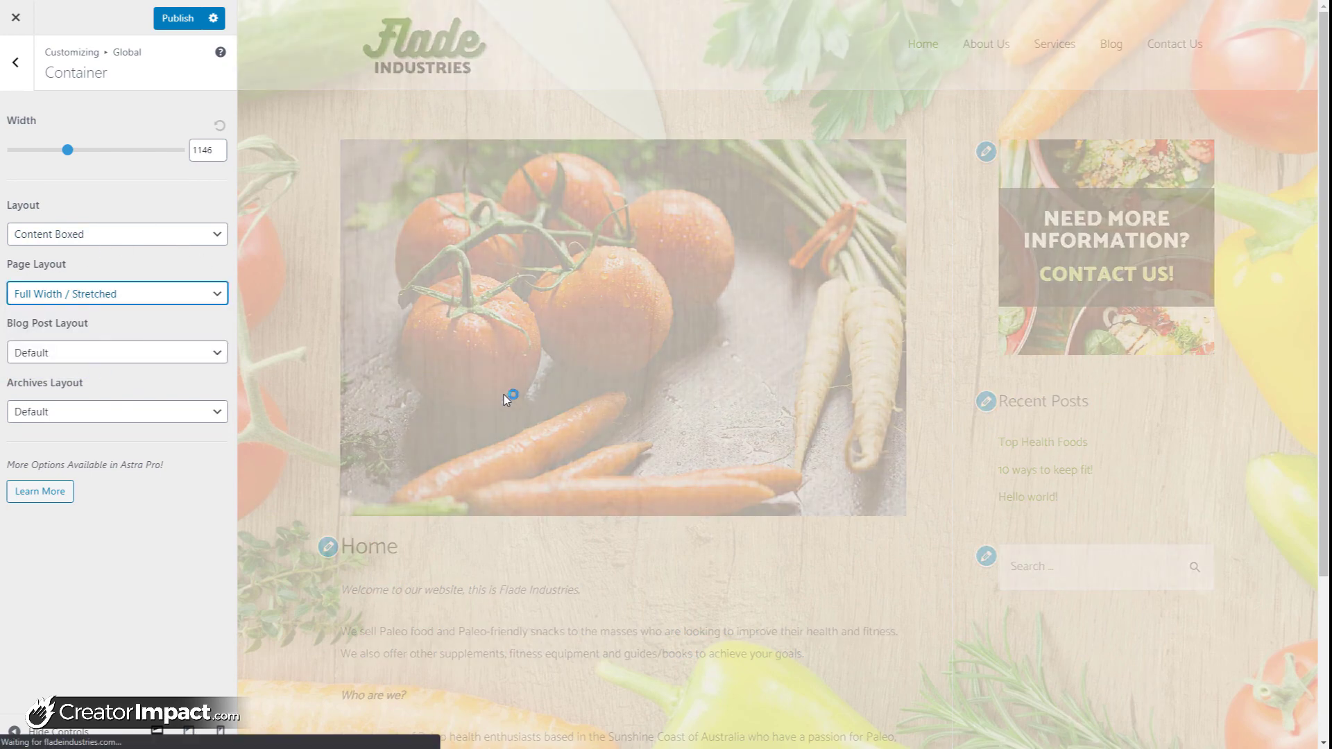
pyautogui.scroll(-4, 504, 396)
pyautogui.scroll(4, 504, 400)
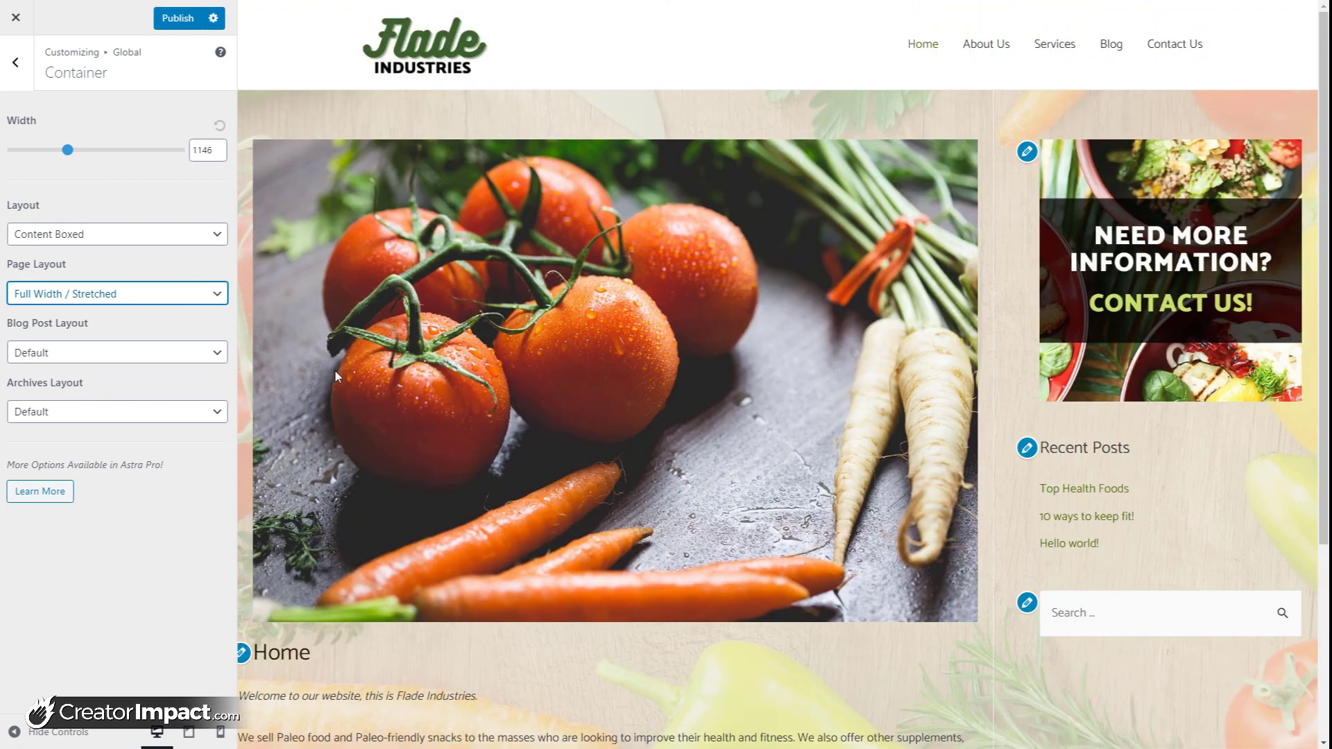
pyautogui.click(129, 296)
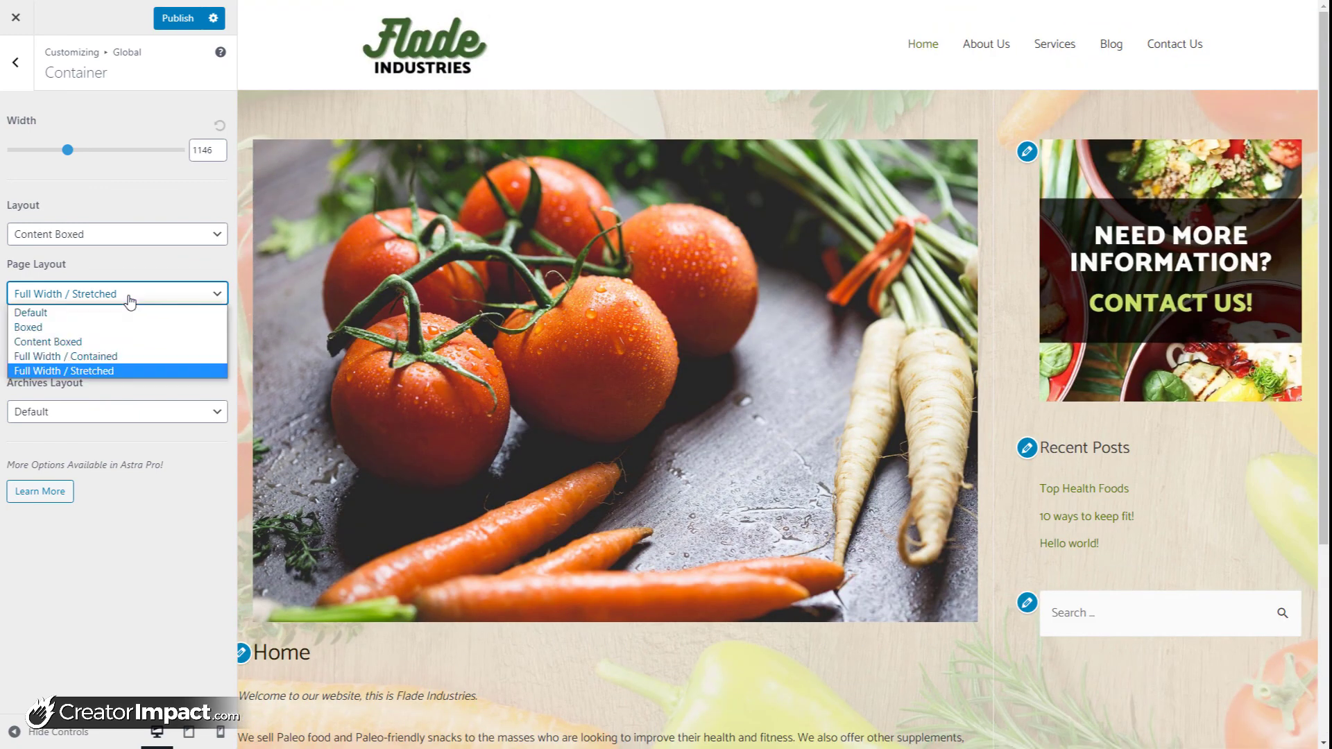
pyautogui.click(97, 341)
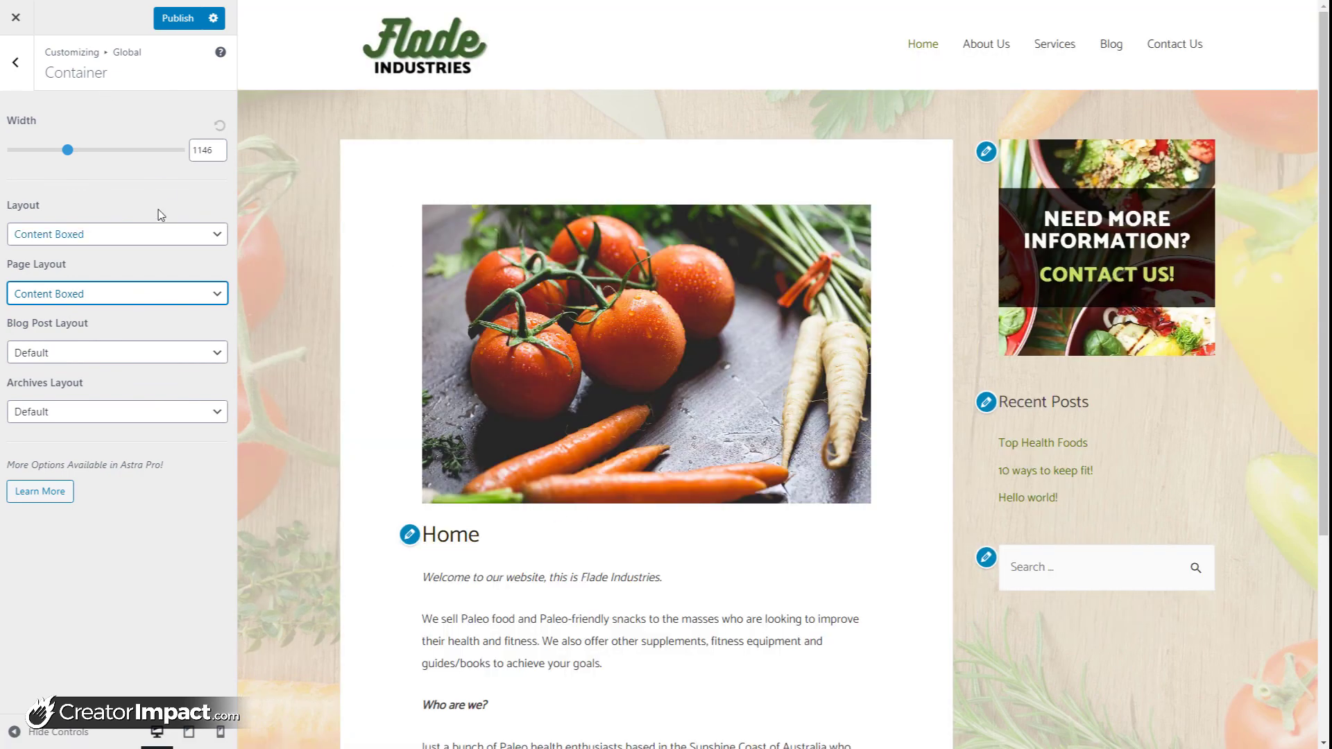
pyautogui.click(25, 87)
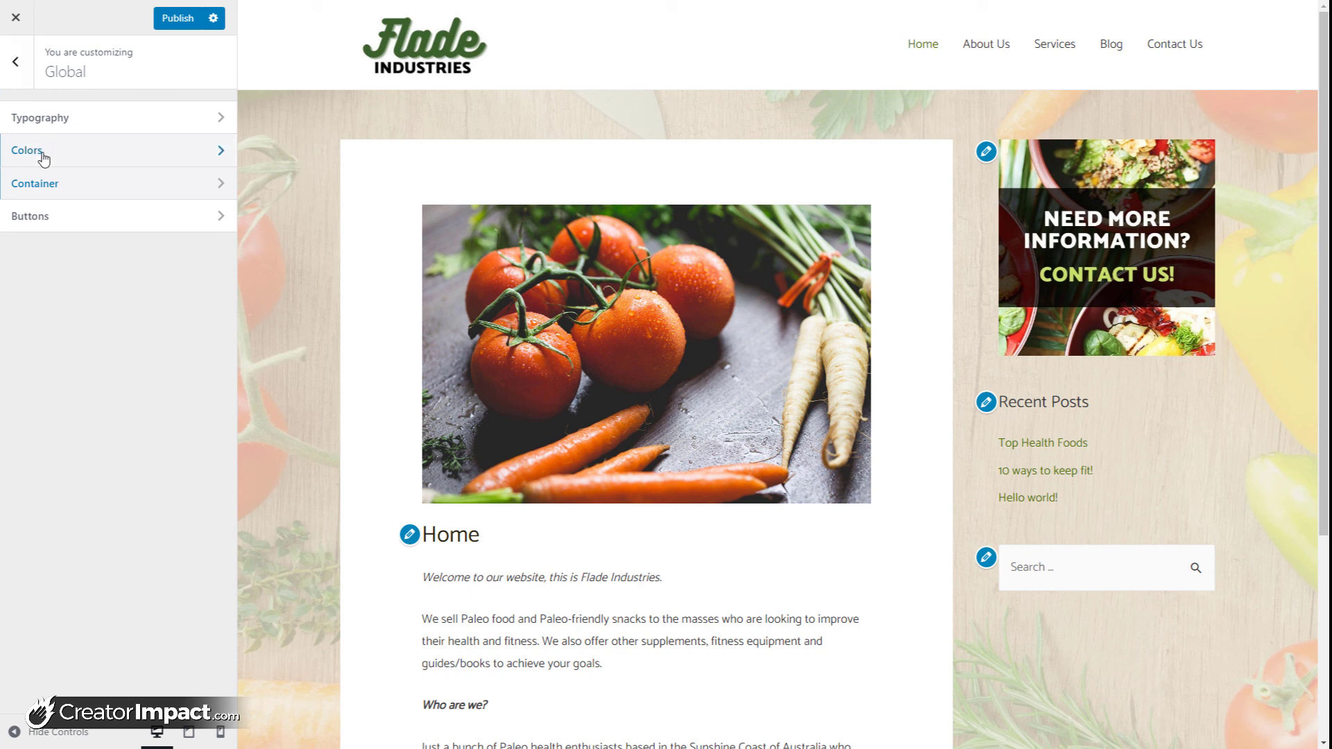
# Step: Review the Homepage Settings, Global and Header sections, then publish the Content Boxed layout
pyautogui.click(15, 82)
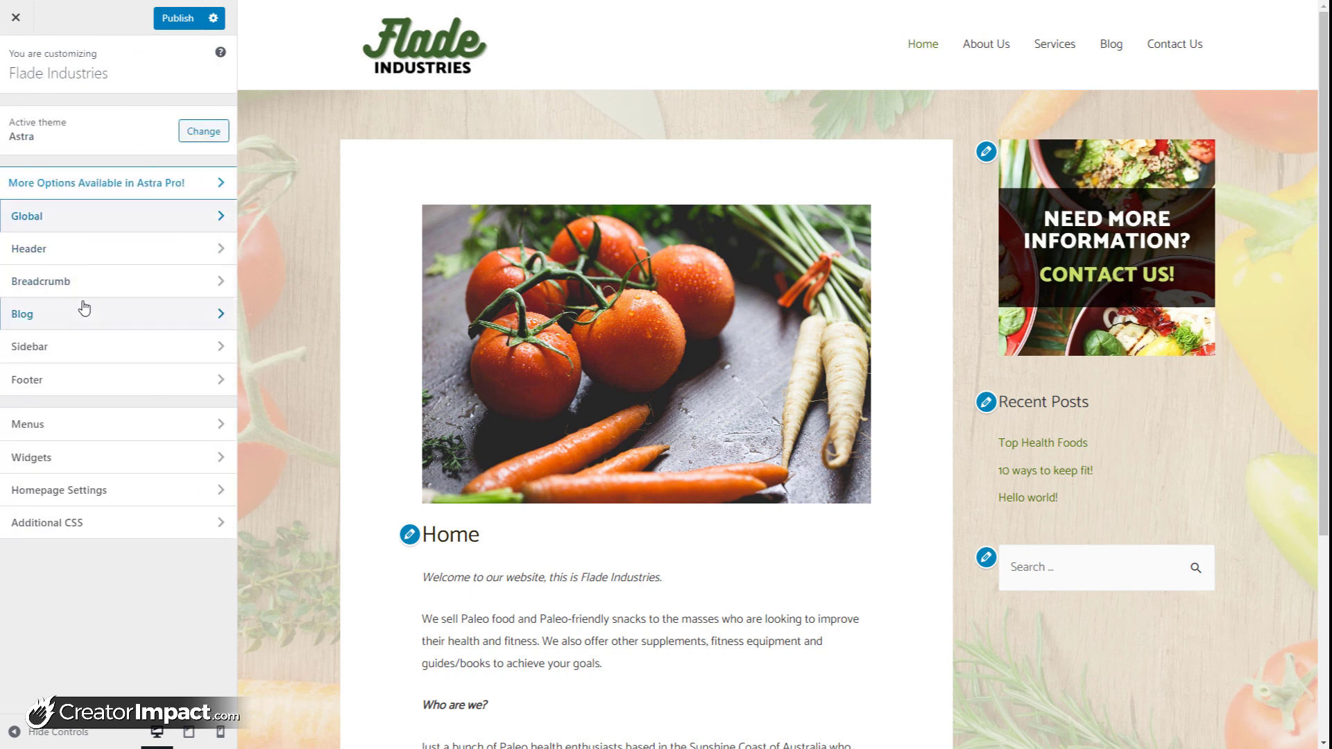
pyautogui.click(97, 497)
pyautogui.click(15, 61)
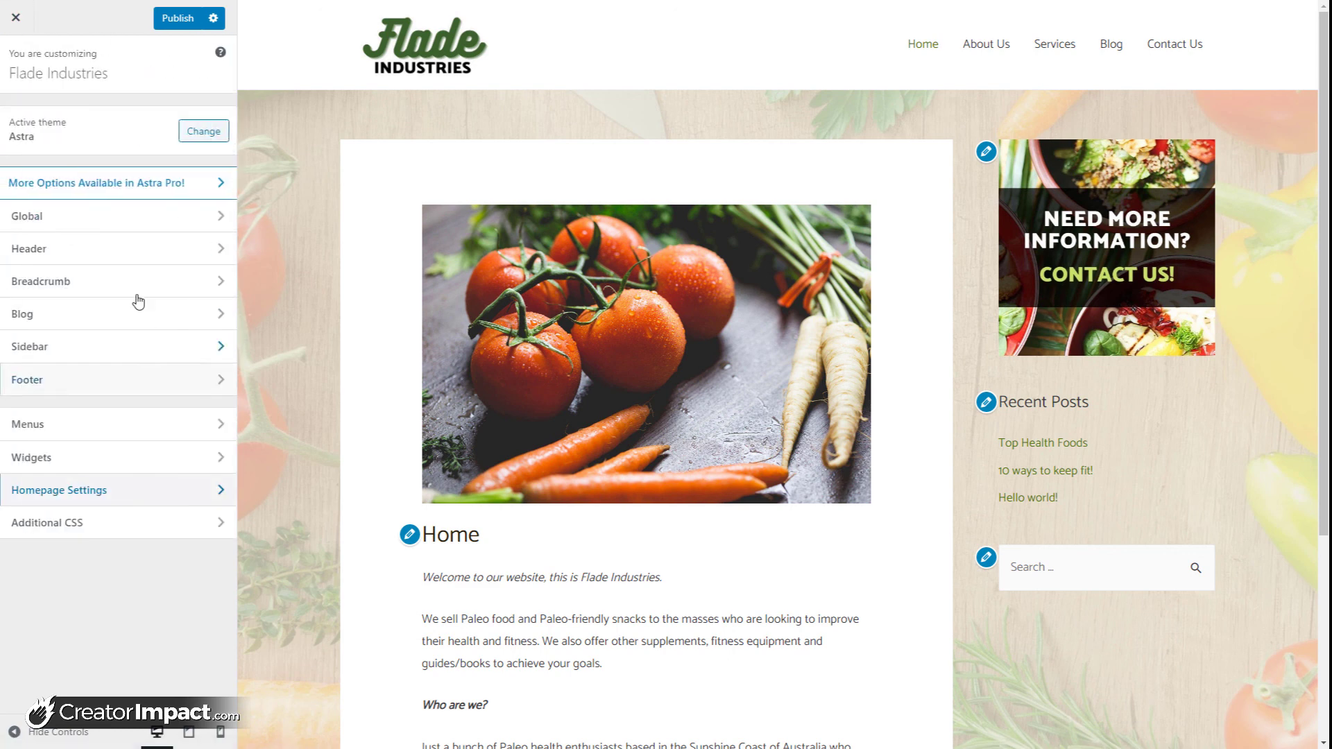
pyautogui.click(96, 224)
pyautogui.click(17, 69)
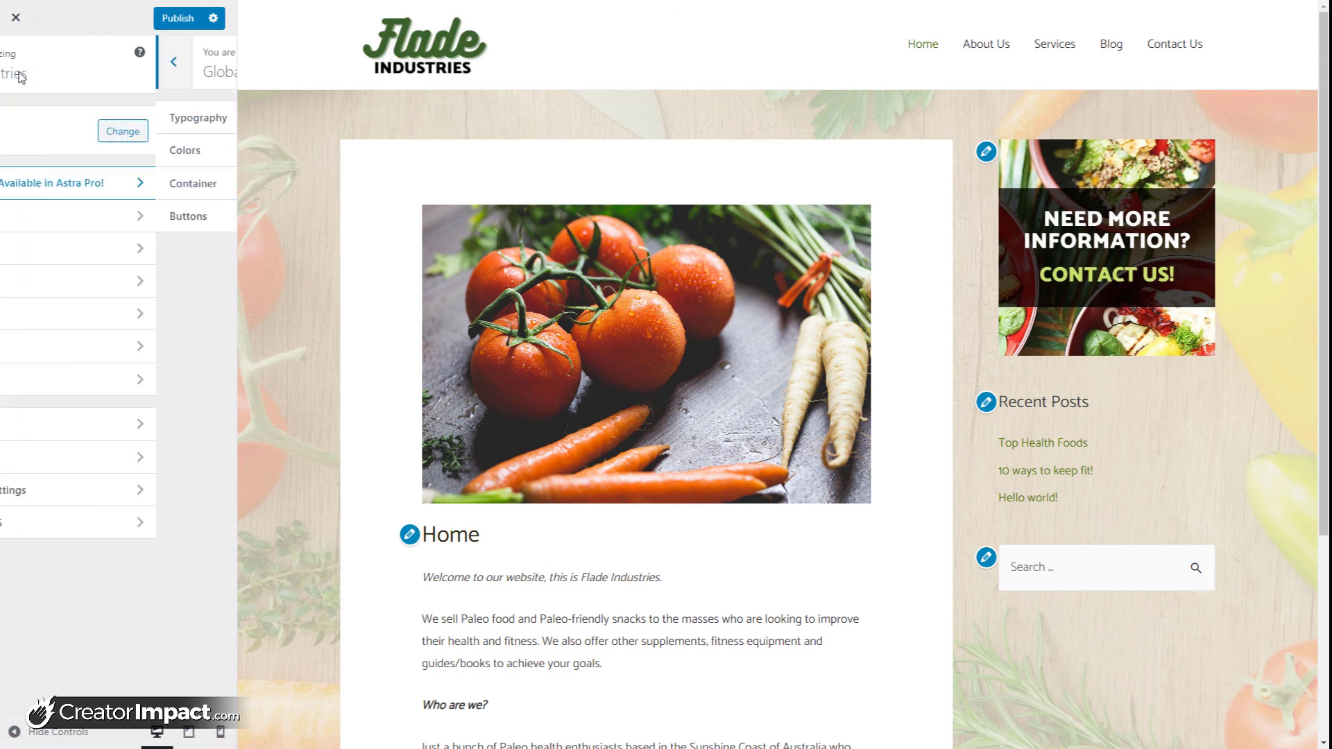
pyautogui.click(58, 256)
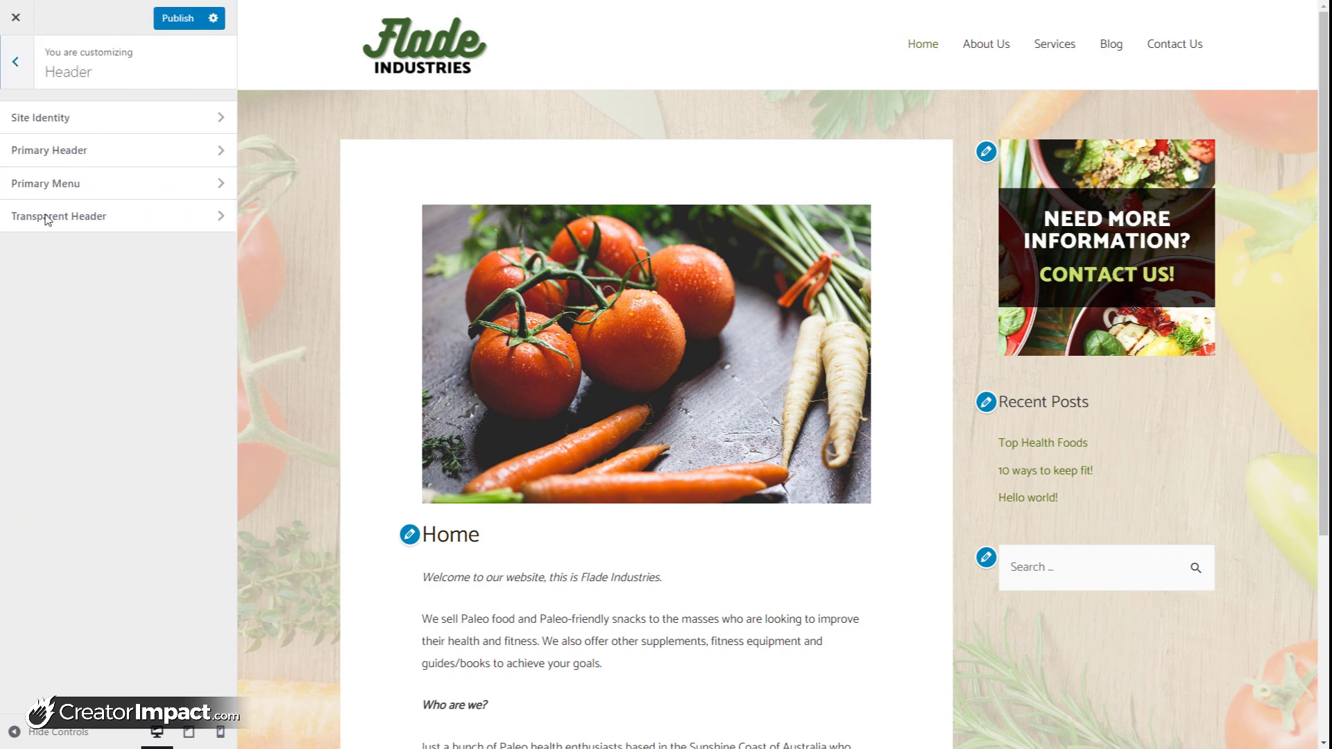
pyautogui.click(13, 81)
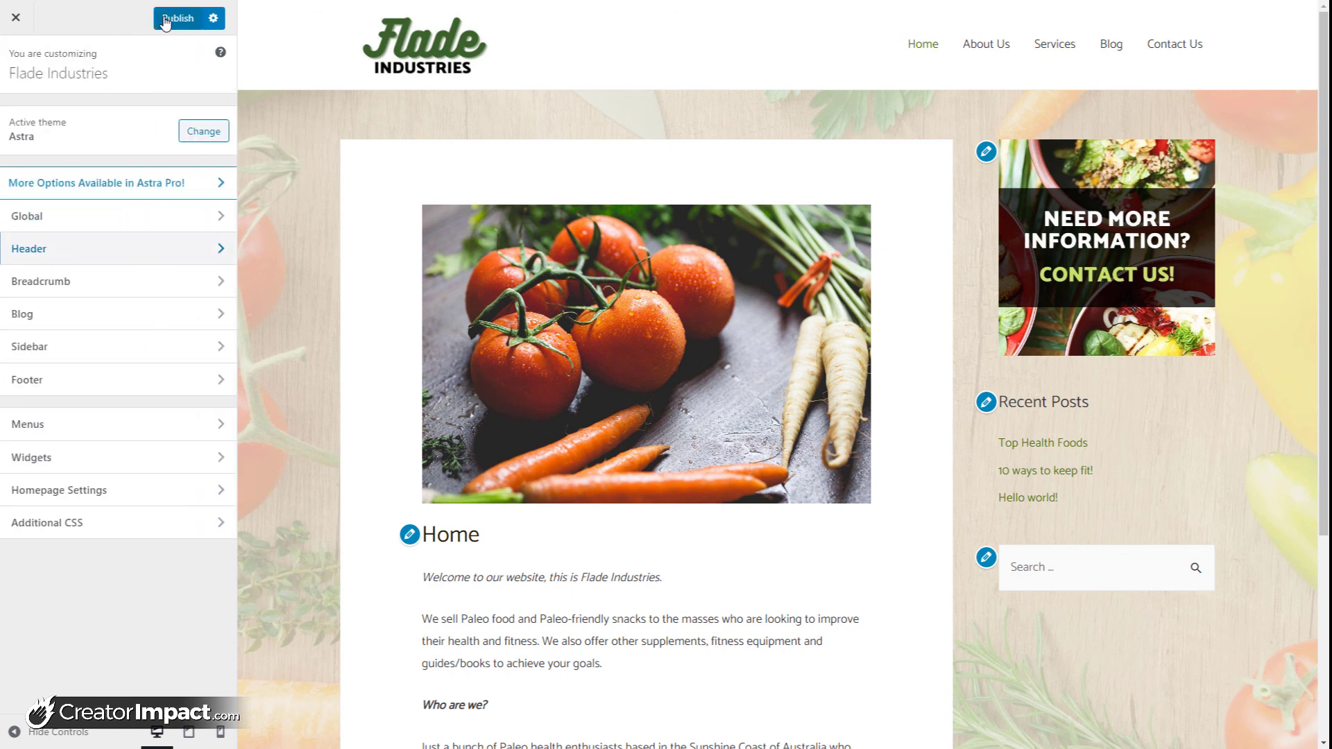
pyautogui.click(165, 21)
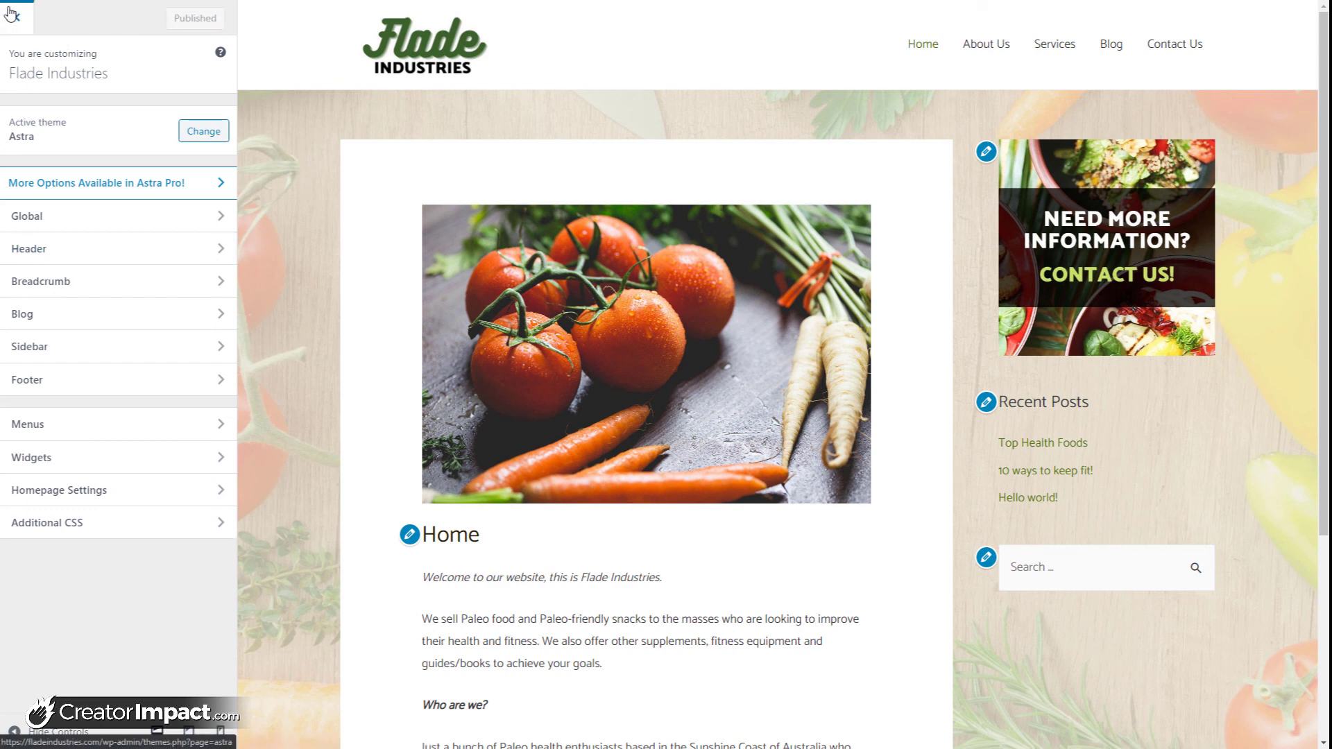
# Step: Close the Customizer and scroll through the Astra Options page
pyautogui.click(10, 14)
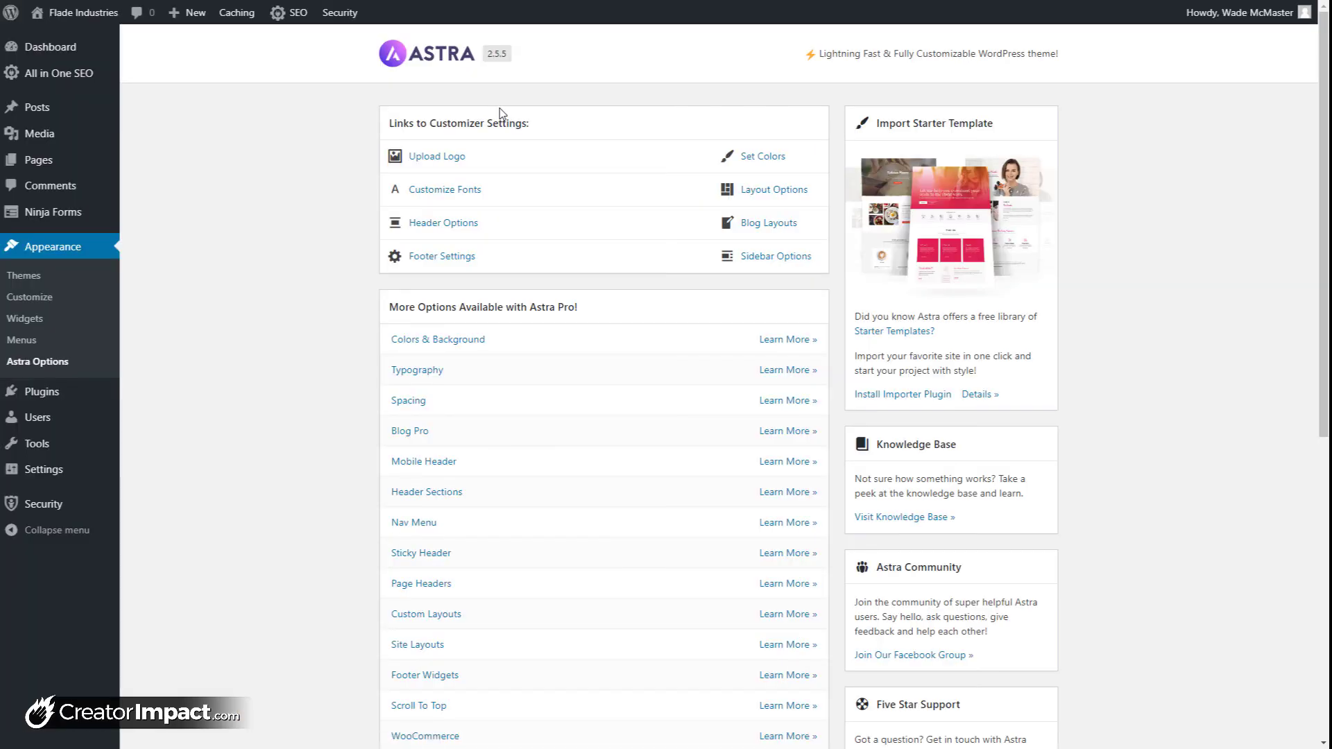
pyautogui.scroll(-6, 489, 291)
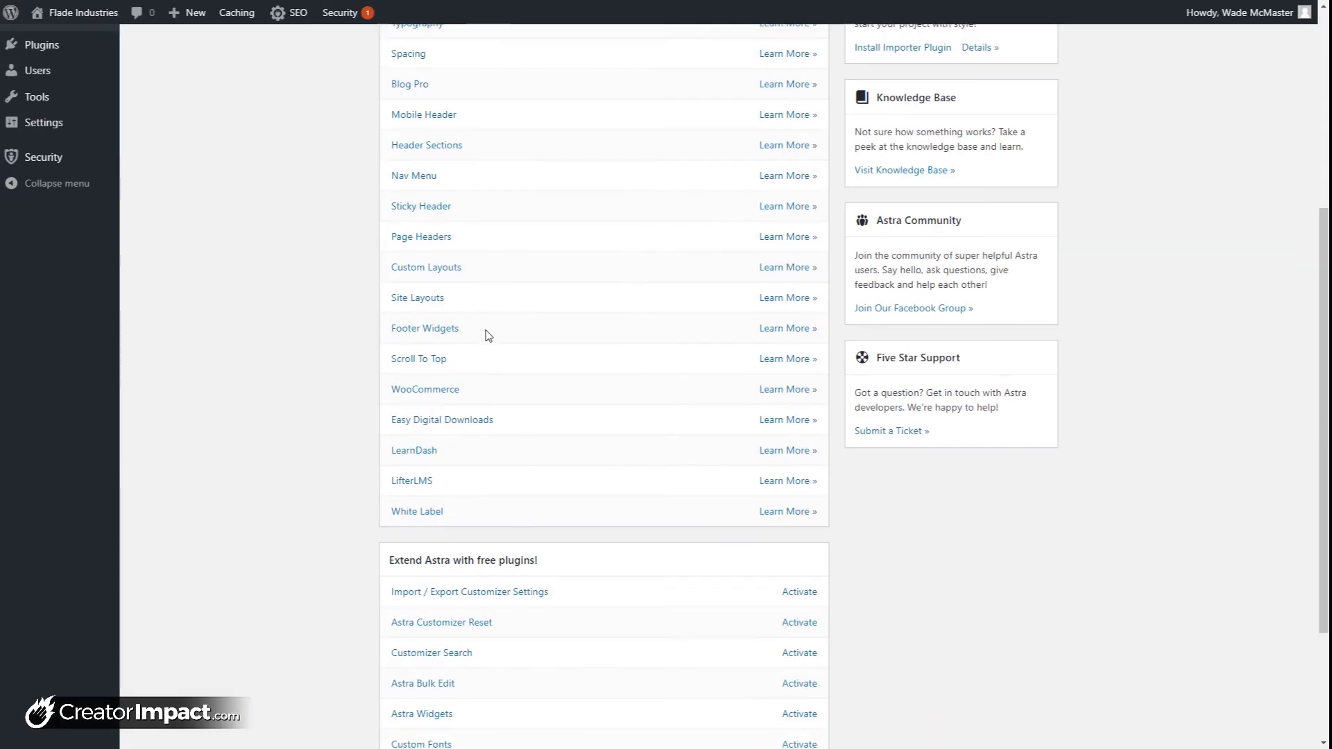
pyautogui.scroll(-2, 485, 333)
pyautogui.scroll(7, 476, 544)
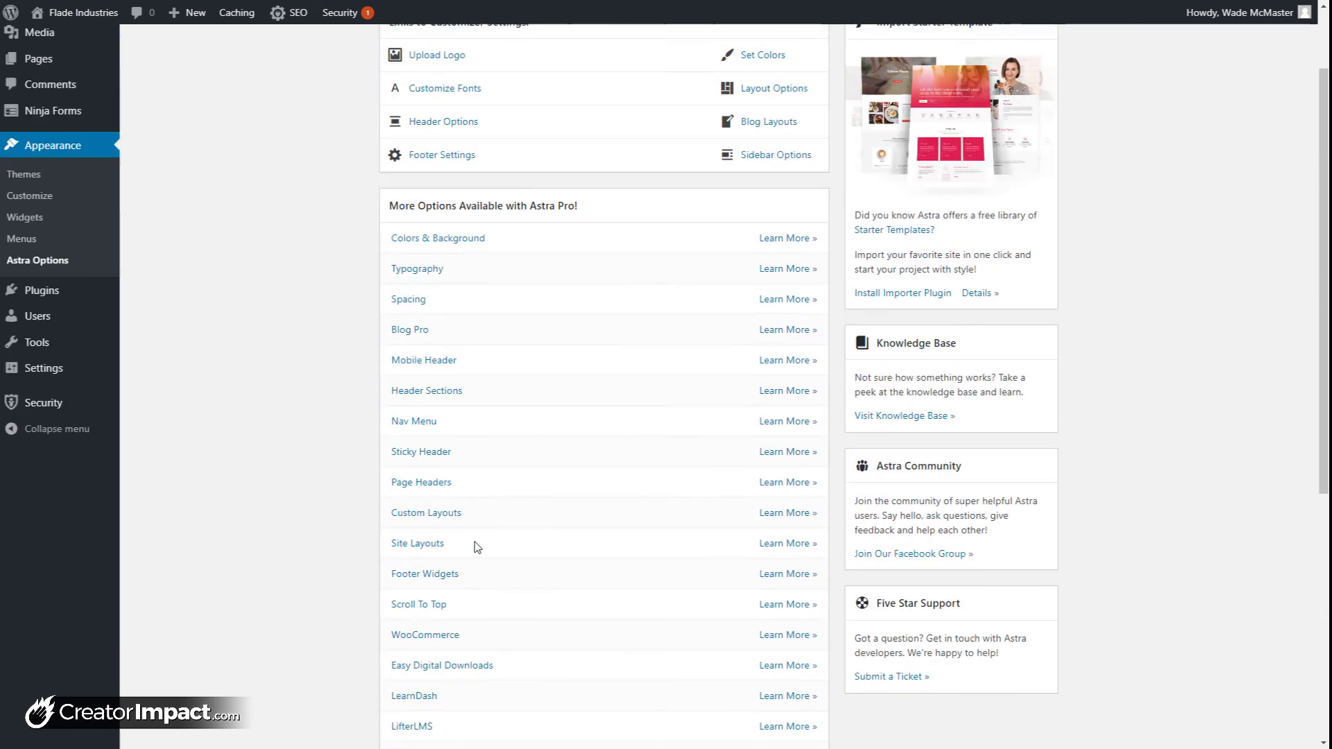
pyautogui.scroll(1, 477, 547)
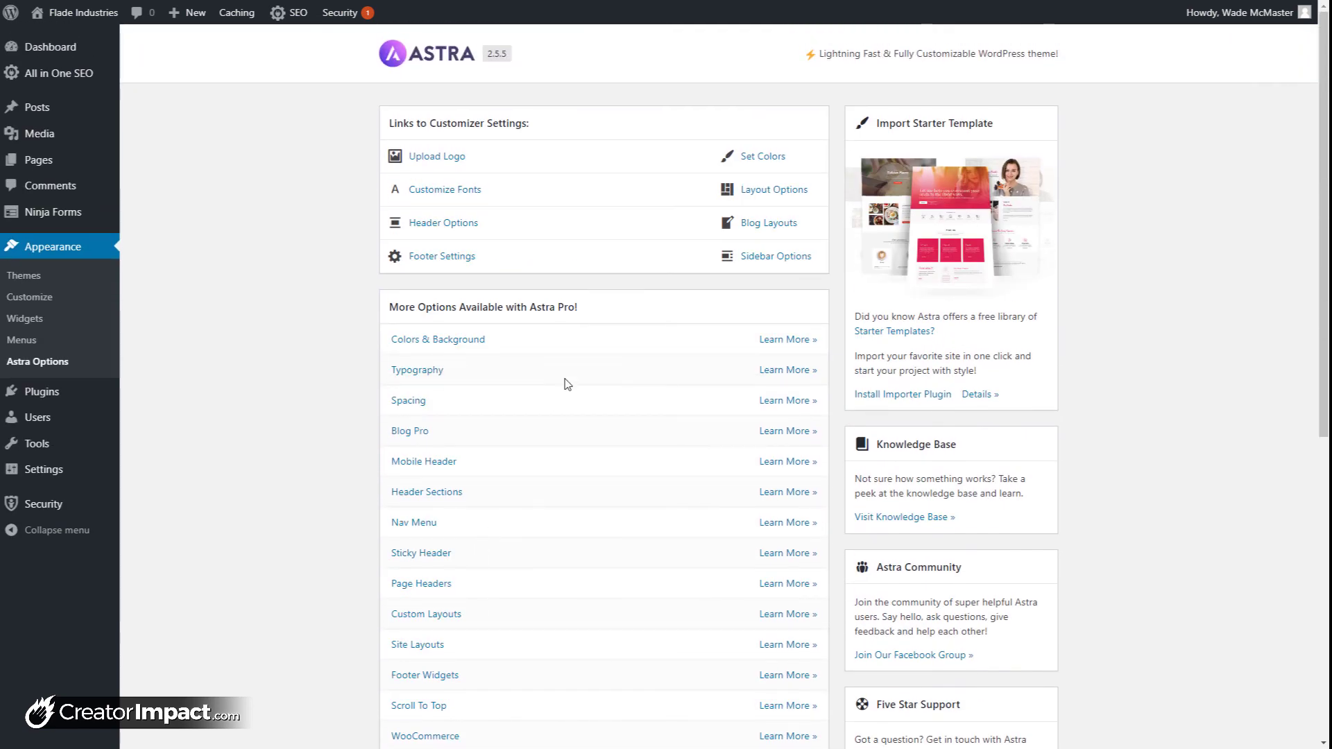
# Step: Browse the admin sidebar menus from the Astra Options page
pyautogui.click(438, 227)
pyautogui.moveTo(76, 12)
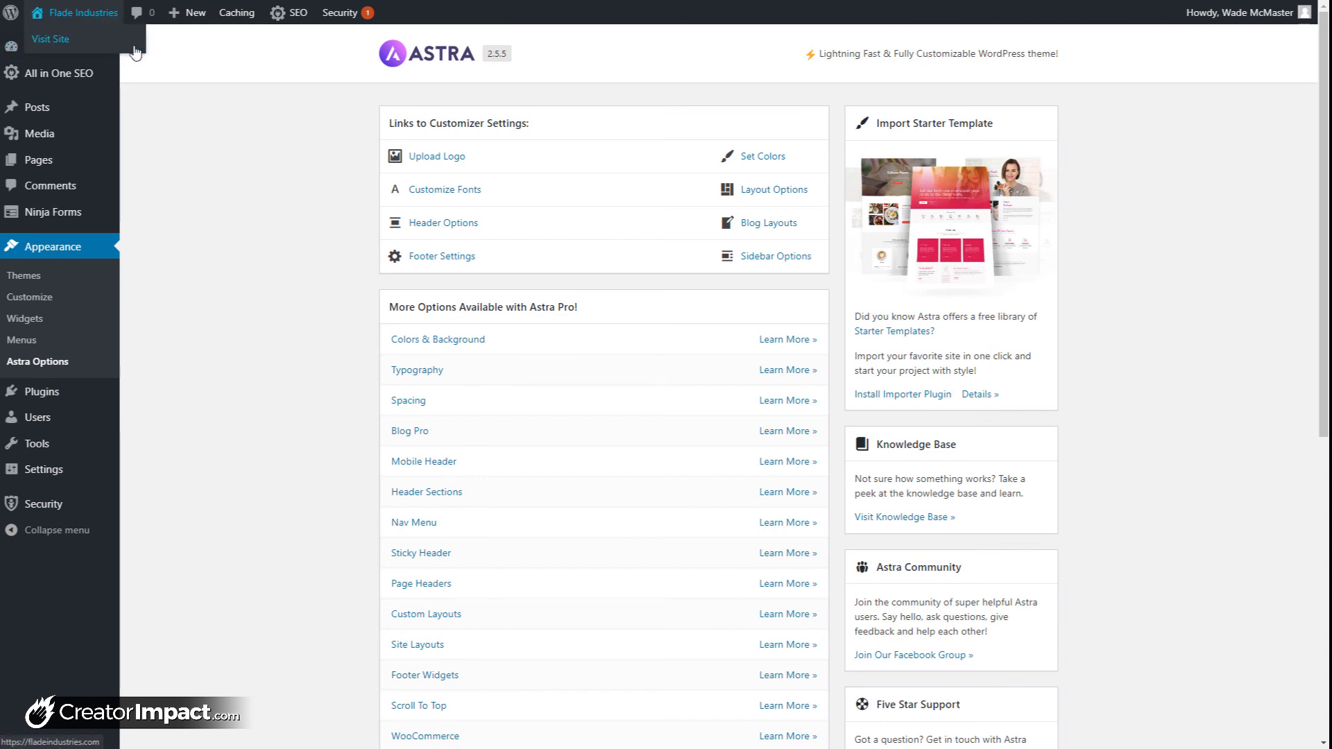
pyautogui.click(77, 324)
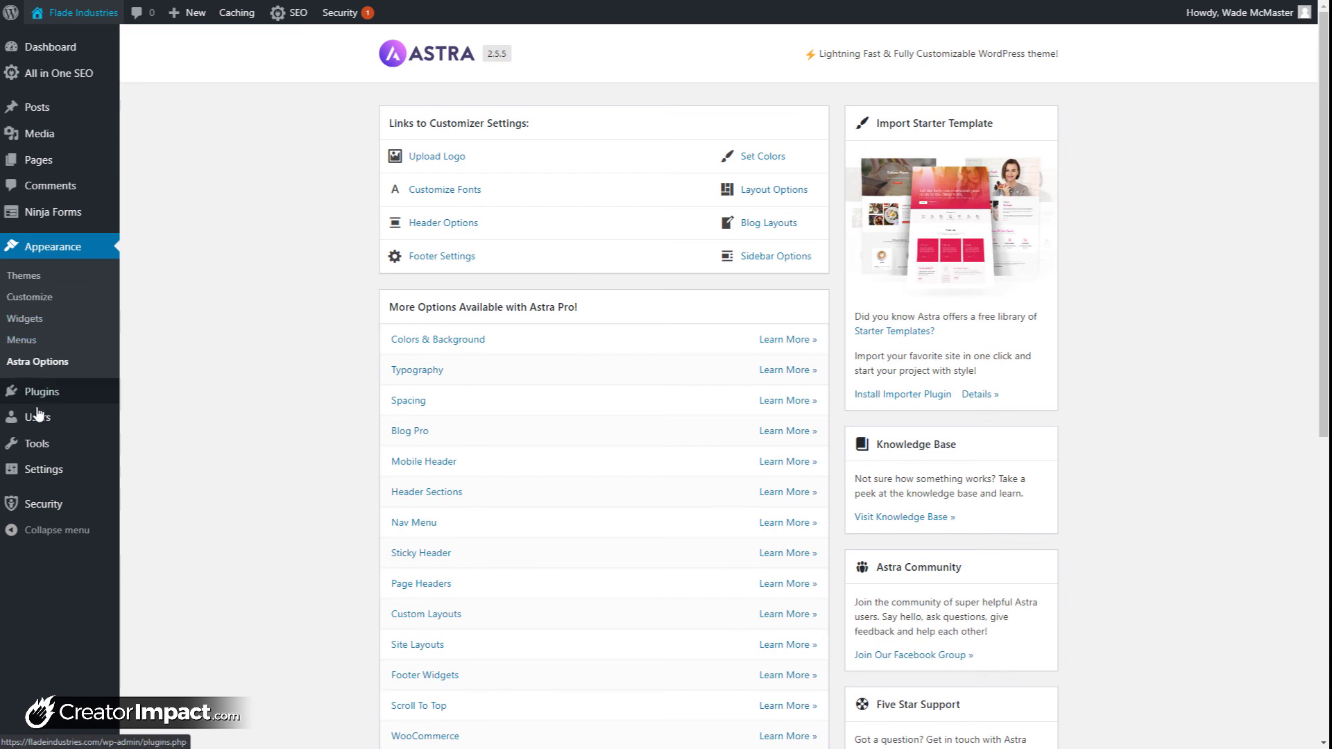
pyautogui.moveTo(56, 483)
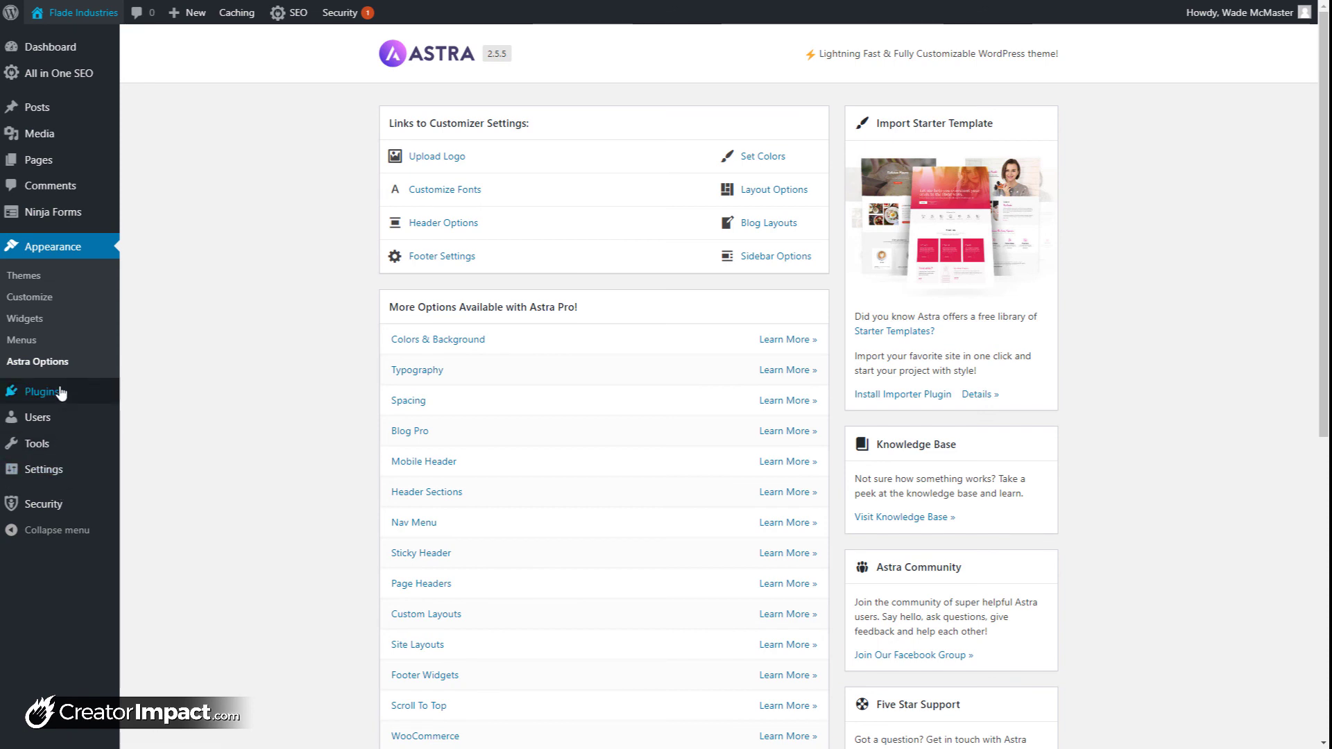
pyautogui.moveTo(61, 393)
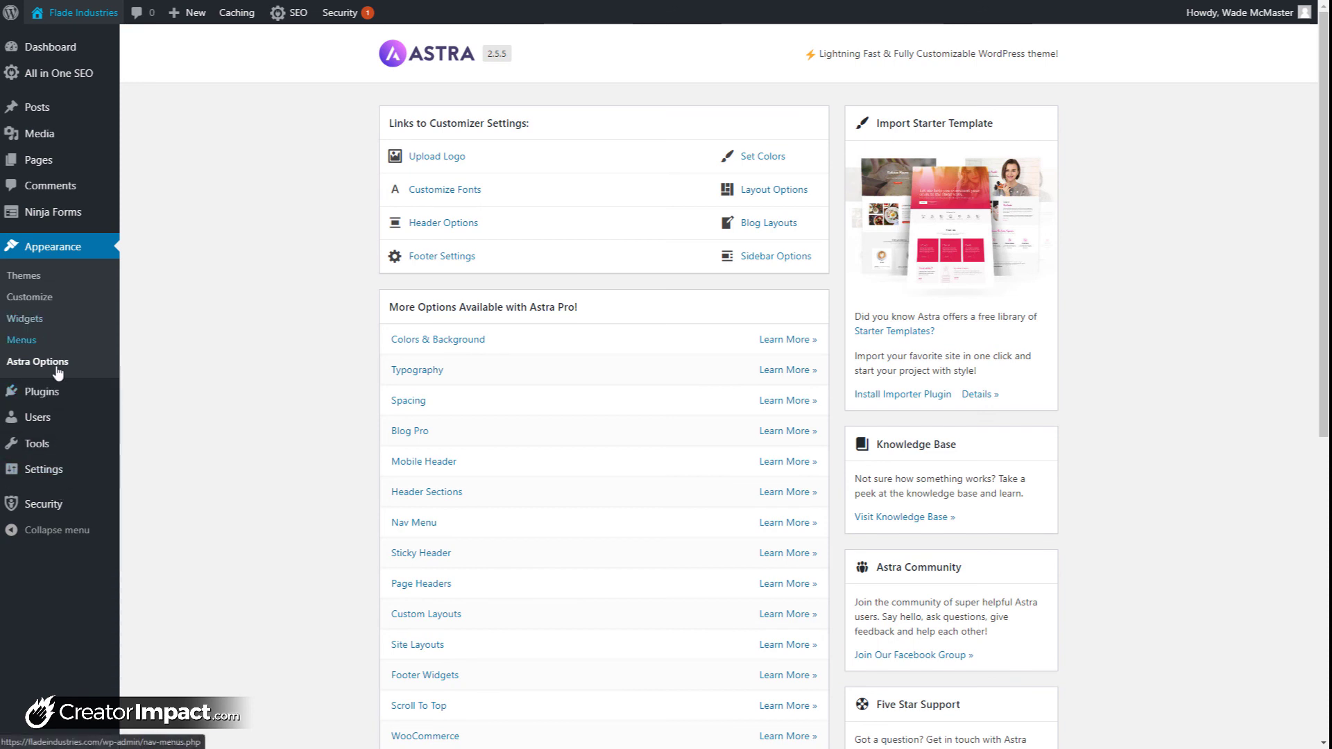
# Step: Open Settings > Simple Coming Soon and look through the plugin's settings
pyautogui.moveTo(64, 458)
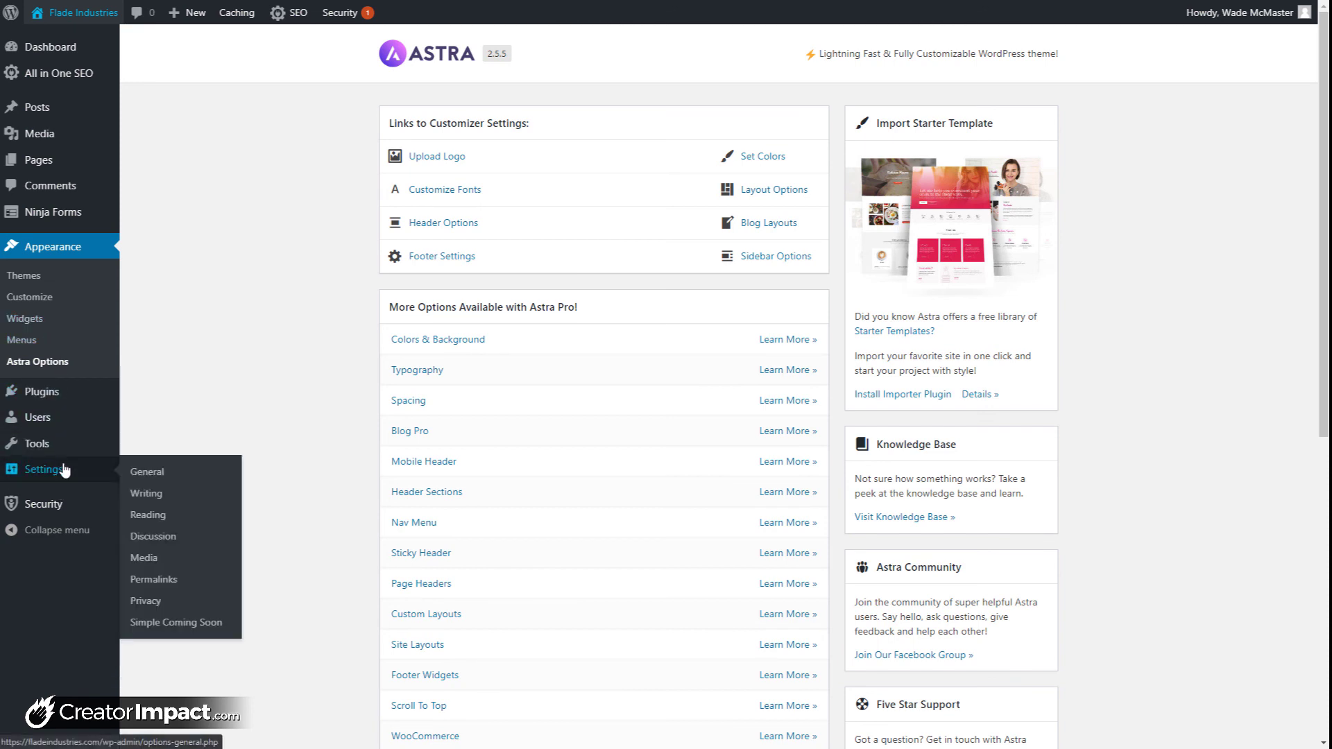
pyautogui.click(205, 623)
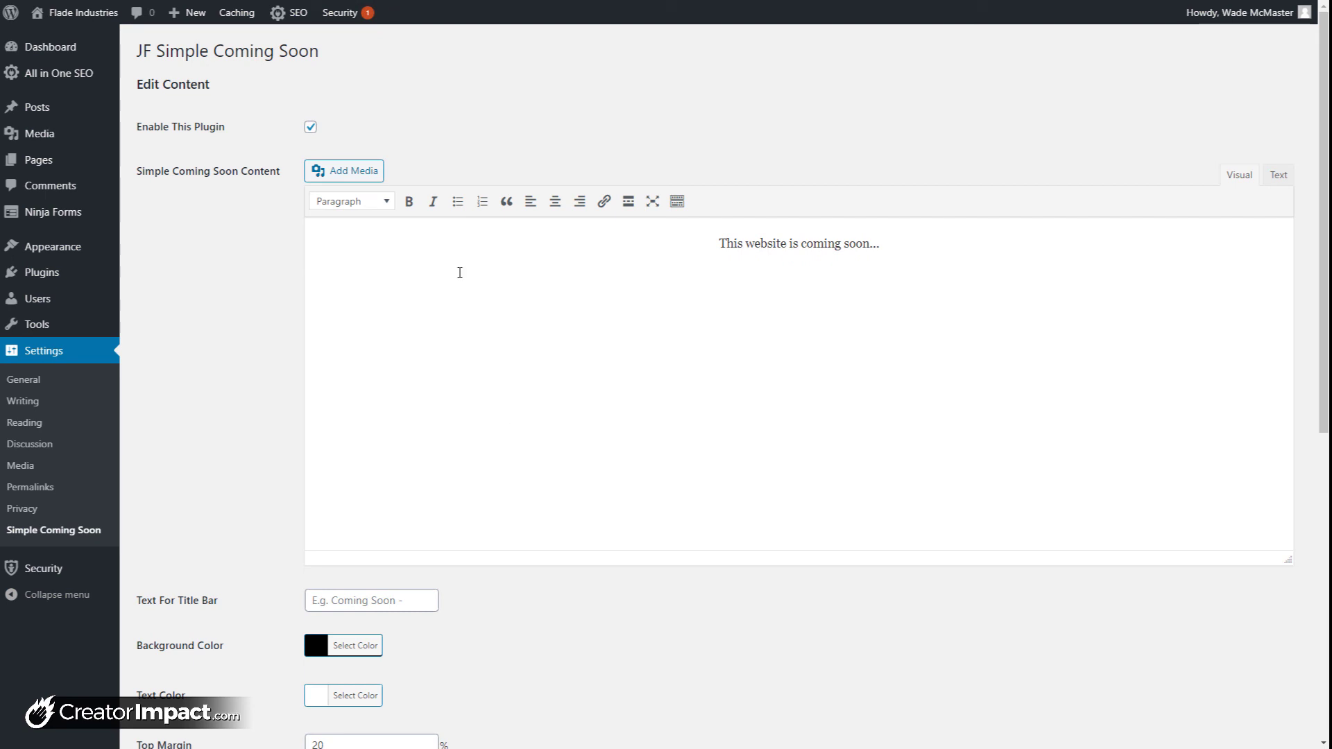
pyautogui.scroll(-2, 229, 346)
pyautogui.scroll(-5, 229, 347)
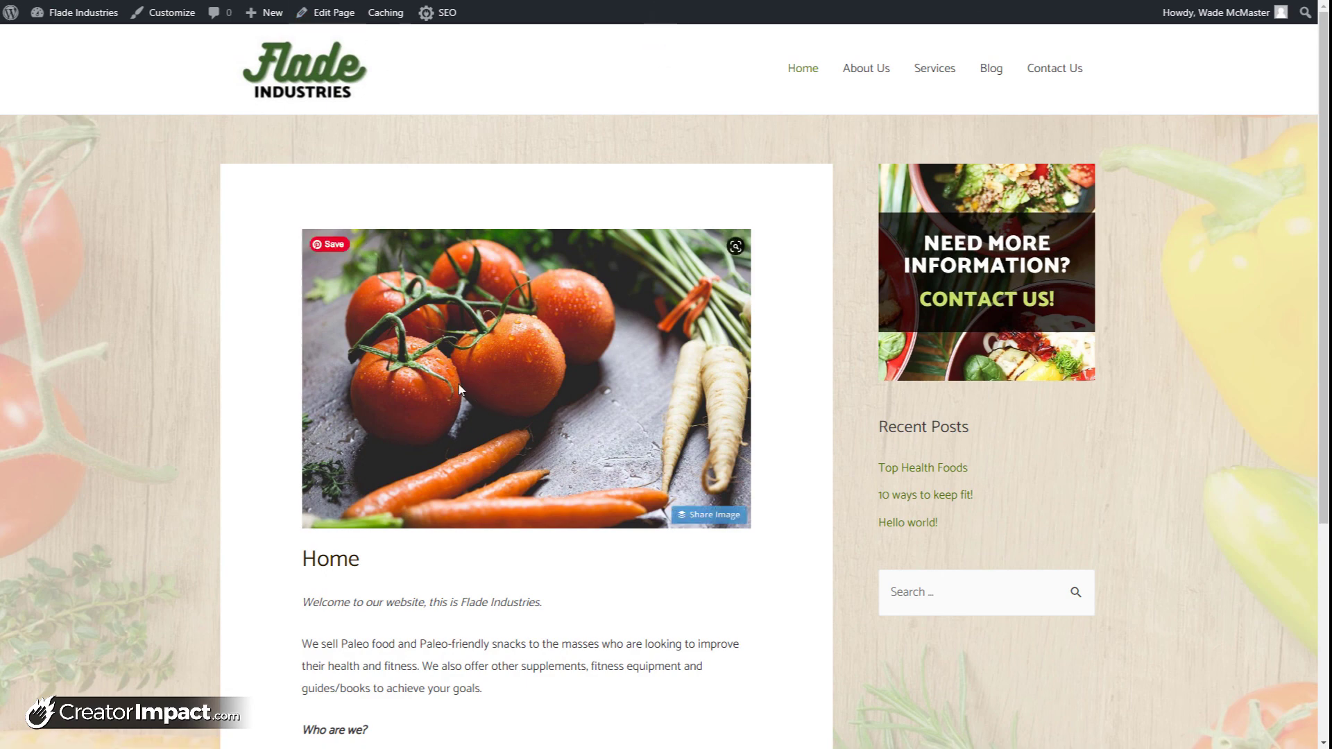
pyautogui.scroll(-4, 451, 403)
pyautogui.scroll(4, 360, 388)
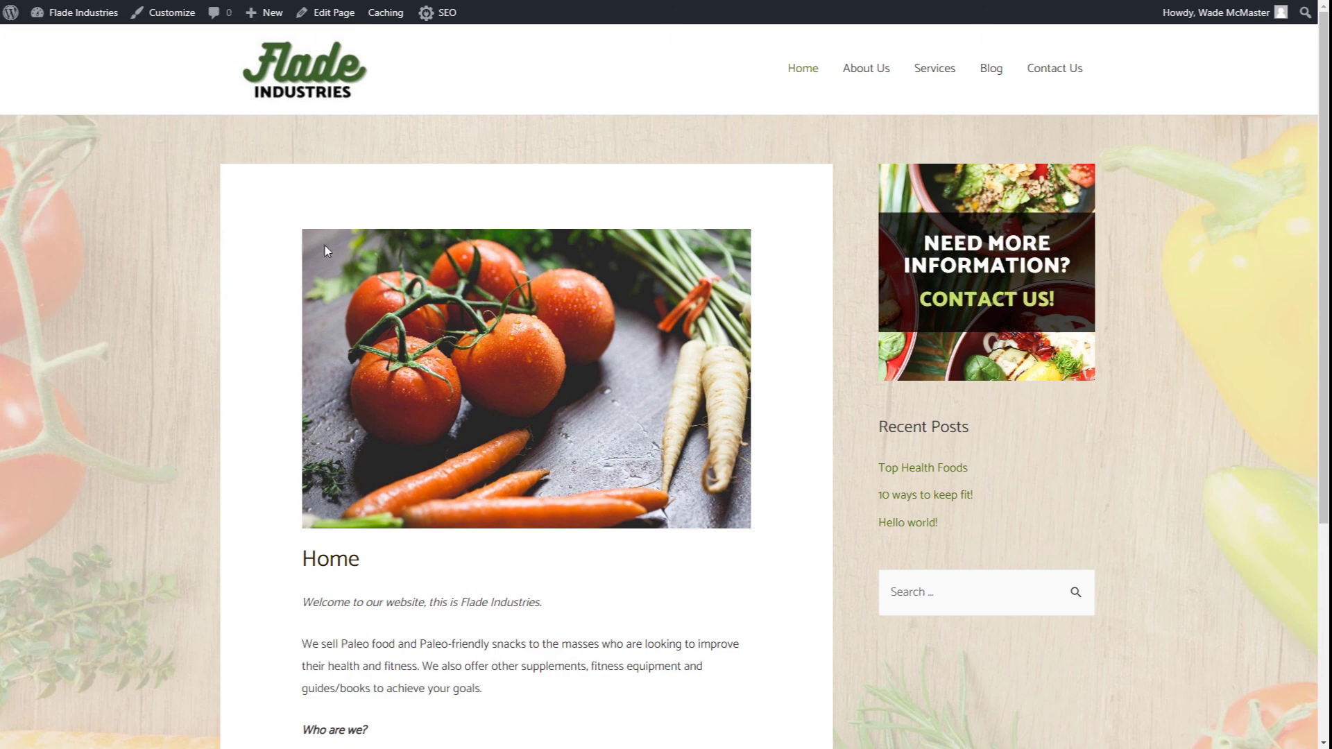
pyautogui.scroll(-5, 500, 305)
pyautogui.scroll(5, 500, 360)
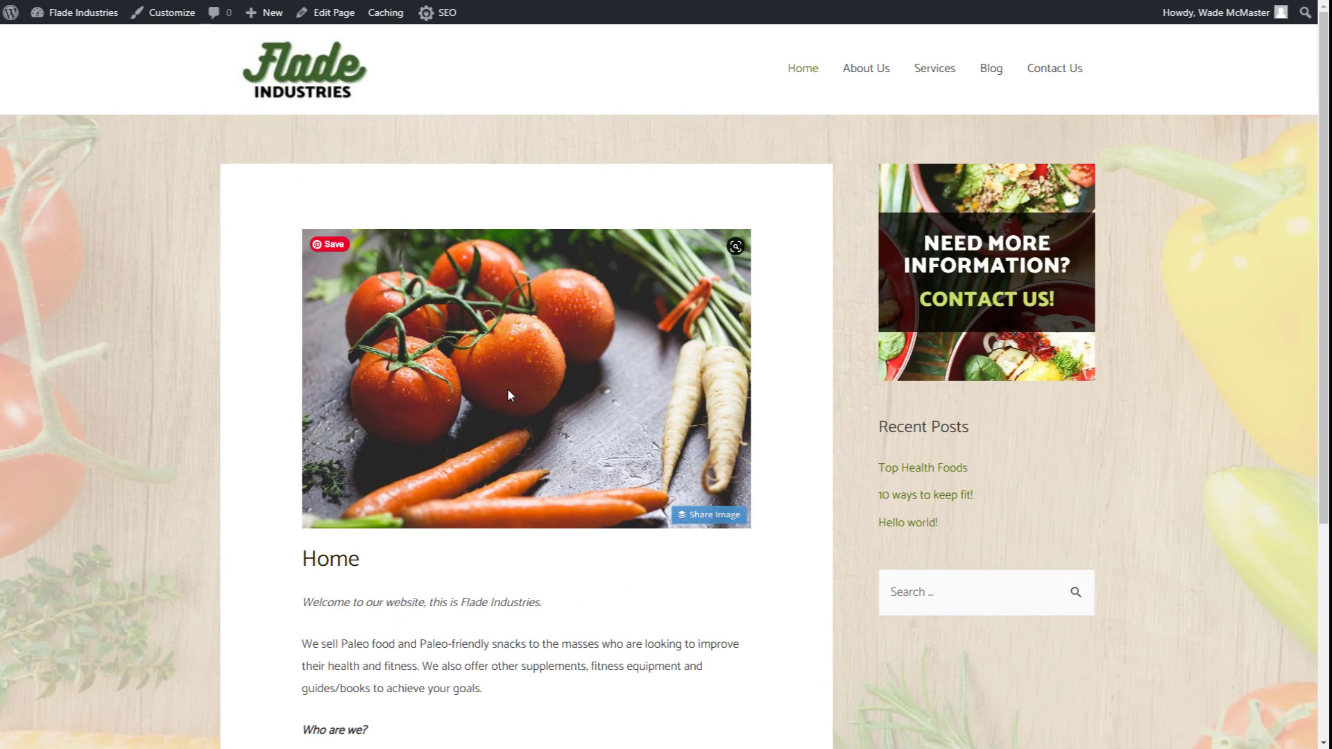